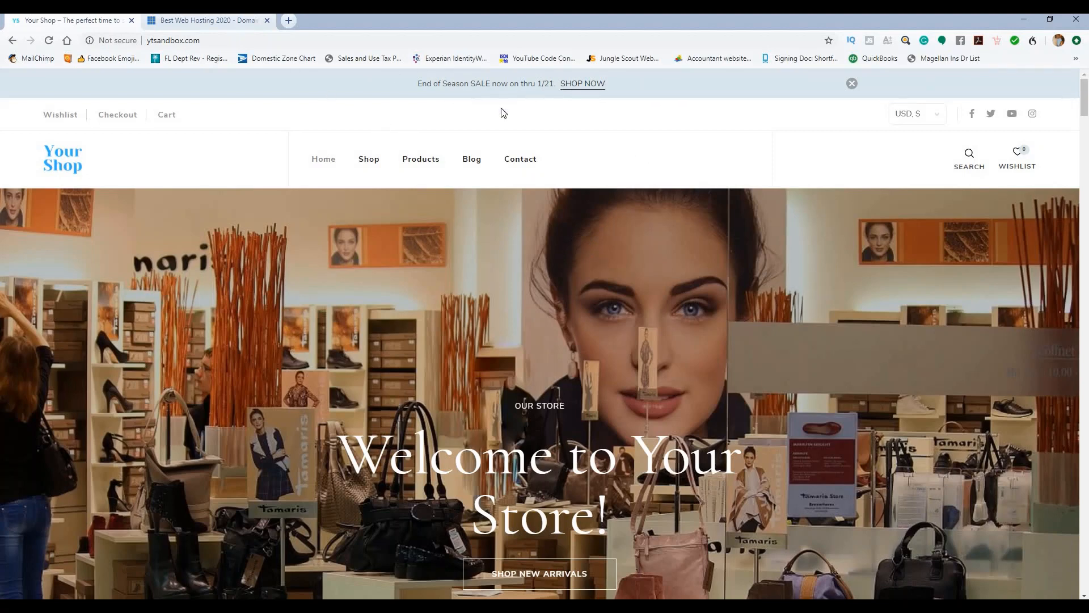
# Step: Glance at the store currency list, then scroll down the homepage to the New Arrivals section
pyautogui.click(918, 115)
pyautogui.click(847, 115)
pyautogui.scroll(-3, 458, 130)
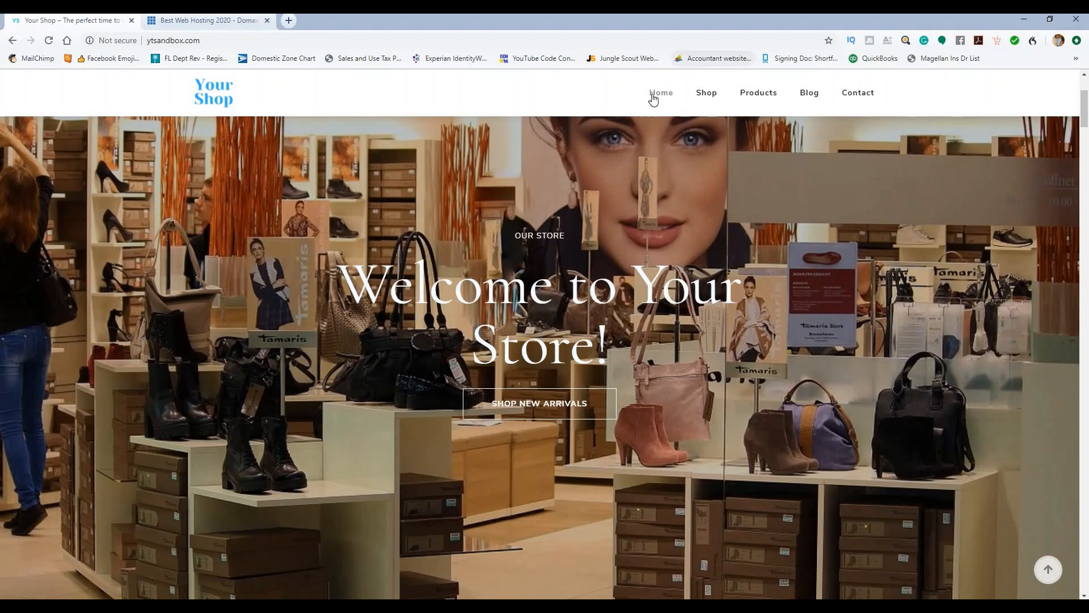
pyautogui.scroll(-3, 495, 142)
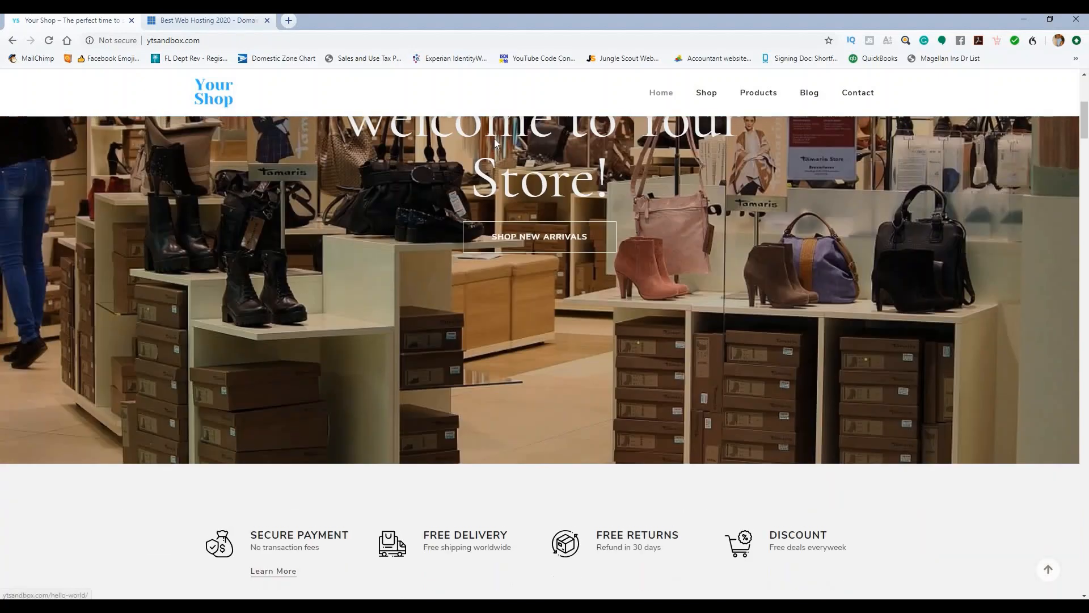
pyautogui.scroll(6, 492, 170)
pyautogui.scroll(-4, 541, 154)
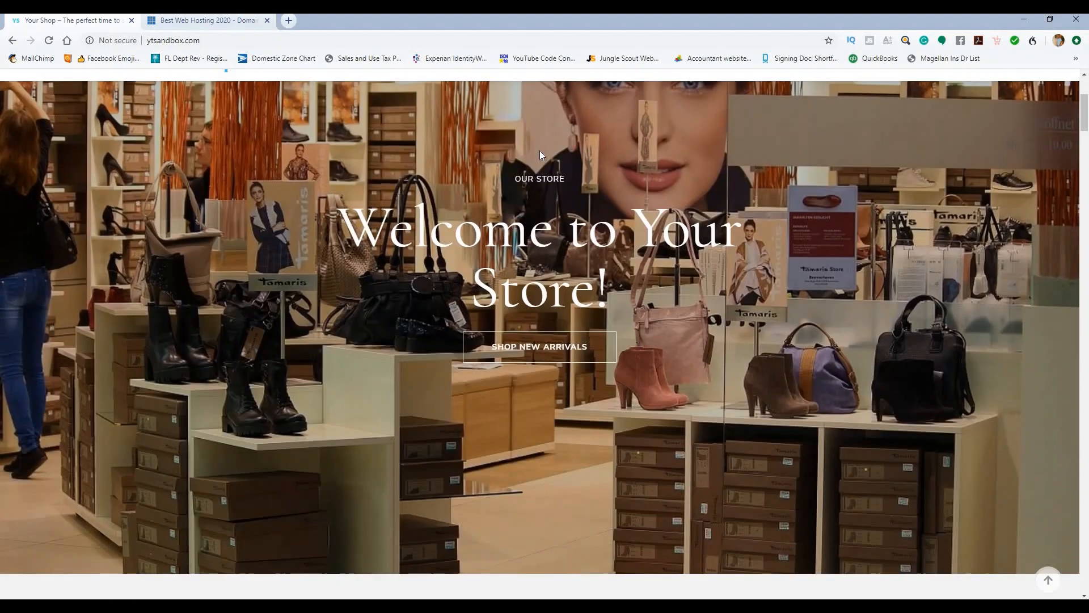
pyautogui.scroll(-1, 596, 161)
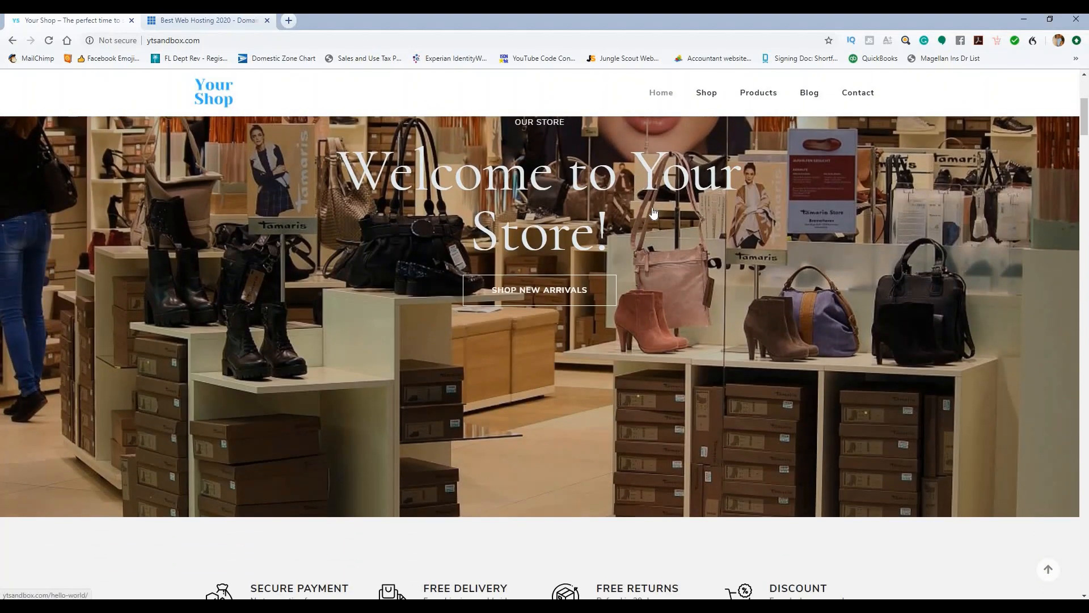
pyautogui.scroll(-5, 687, 254)
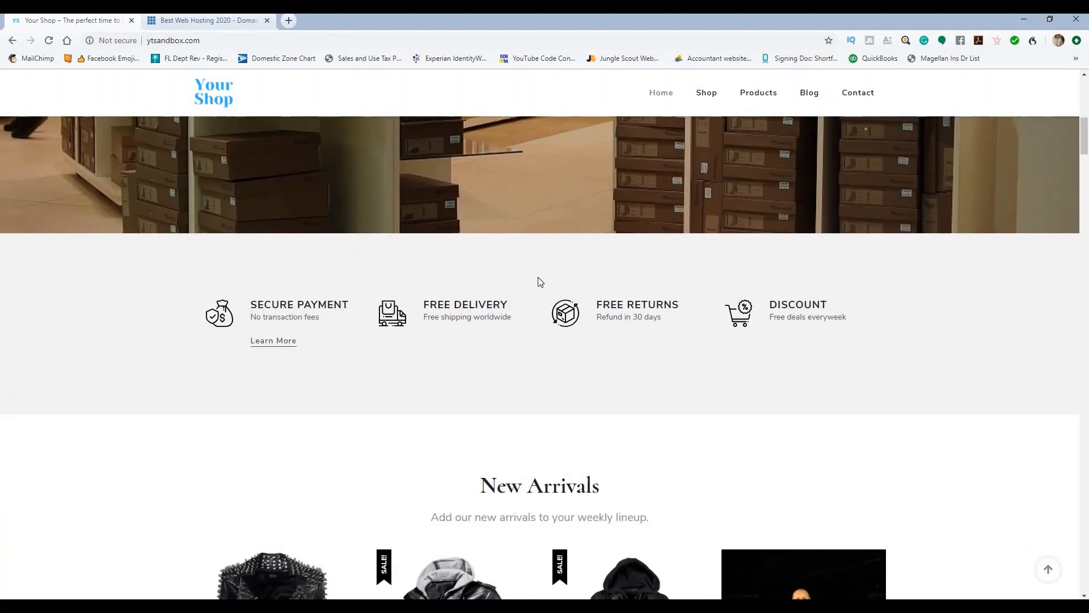
pyautogui.scroll(-4, 564, 240)
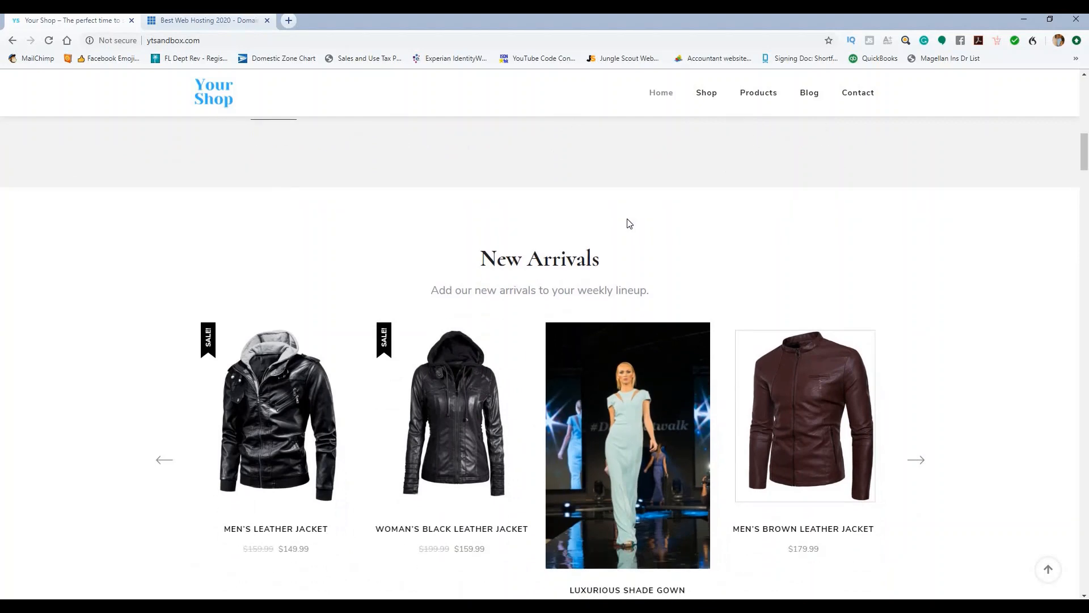
# Step: Advance the New Arrivals product carousel by three products
pyautogui.click(916, 458)
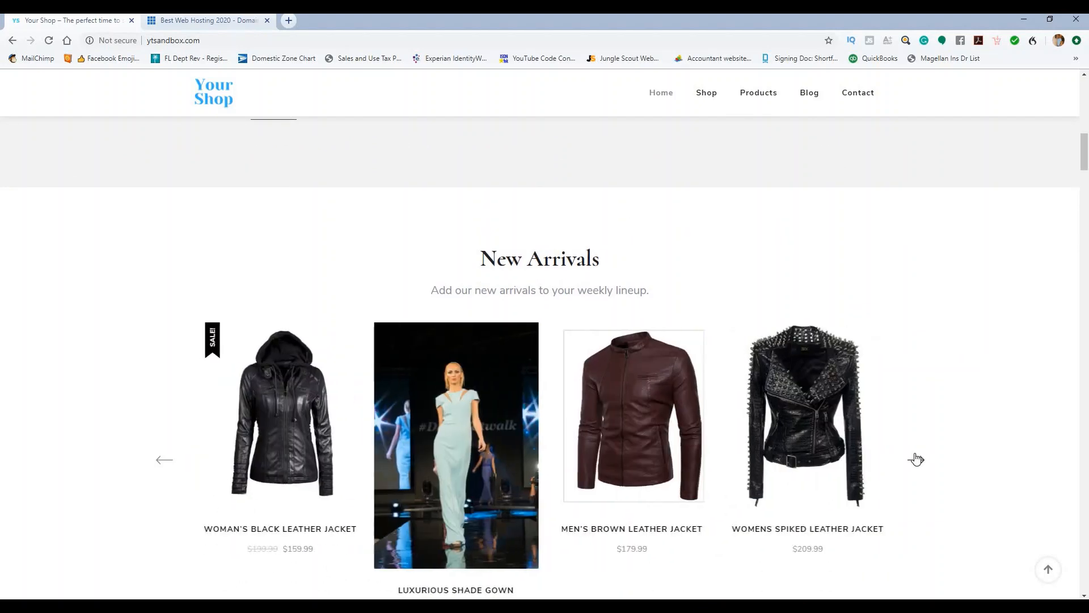
pyautogui.click(916, 458)
pyautogui.click(916, 459)
# Step: Scroll to the jacket section and show the Men's Leather Jackets tab, including the $179.99 brown jacket
pyautogui.scroll(-9, 453, 116)
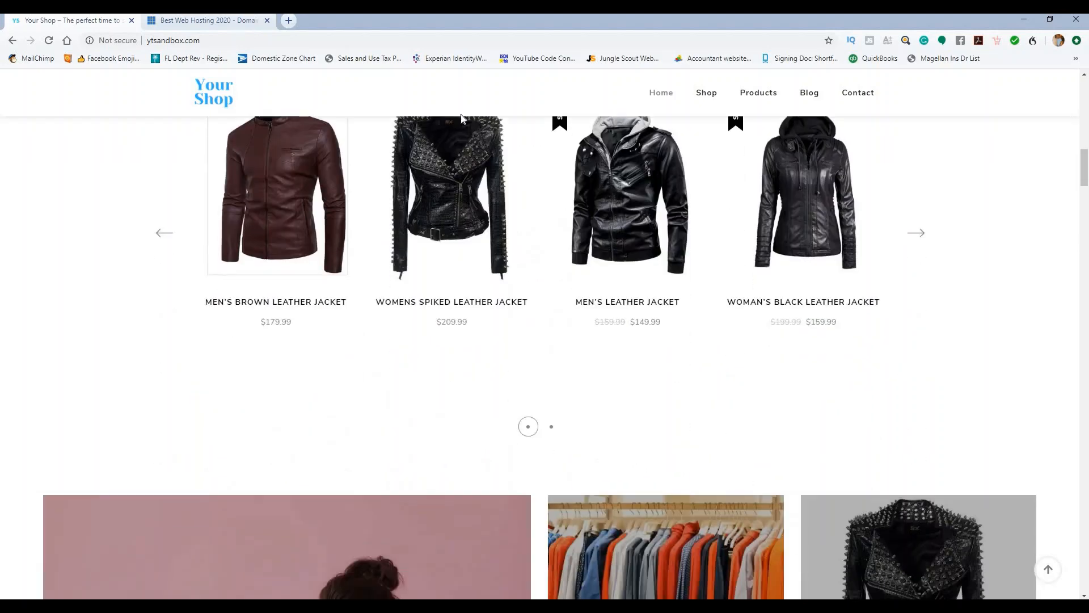
pyautogui.scroll(-3, 371, 157)
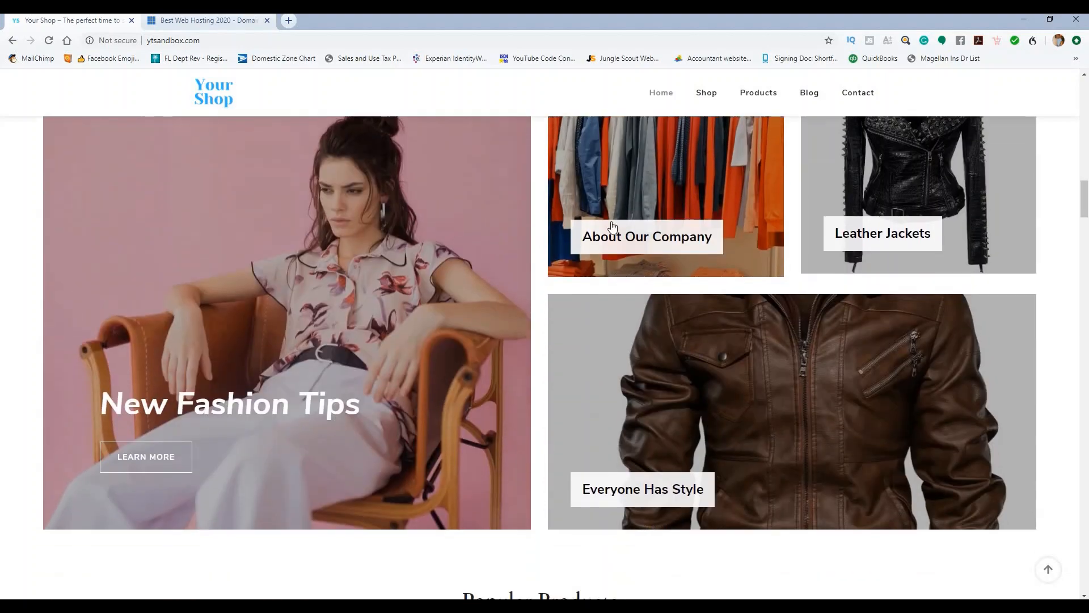
pyautogui.scroll(-2, 839, 249)
pyautogui.scroll(-6, 775, 231)
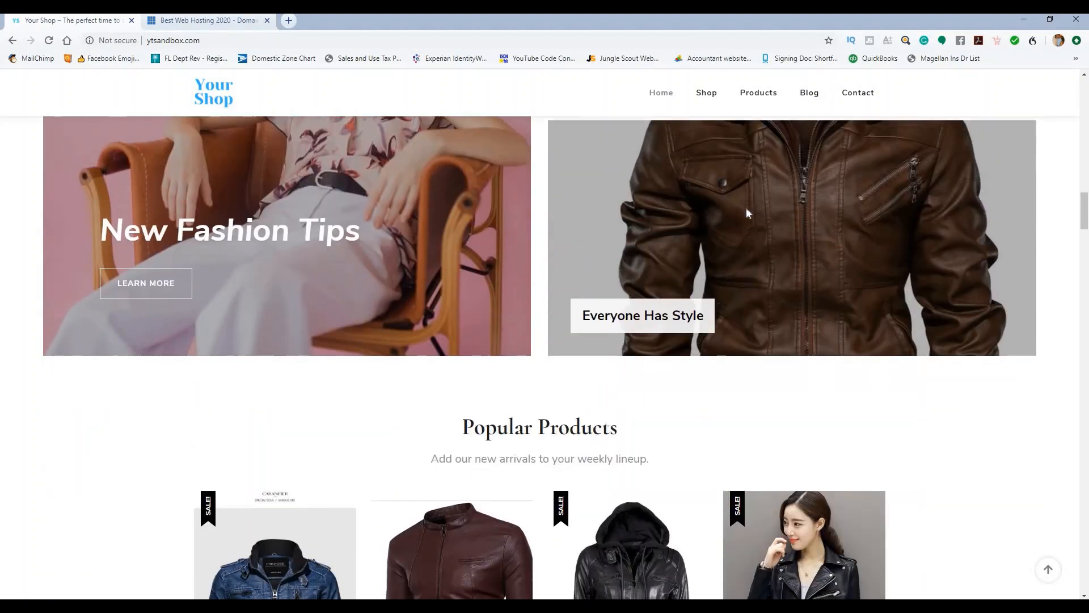
pyautogui.scroll(-8, 936, 210)
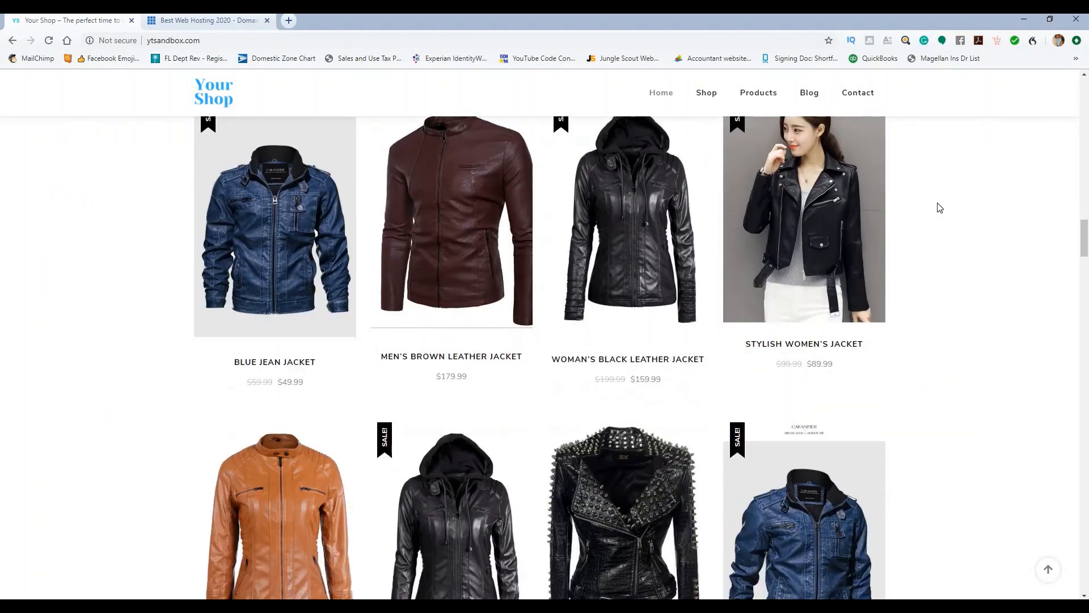
pyautogui.scroll(-5, 942, 211)
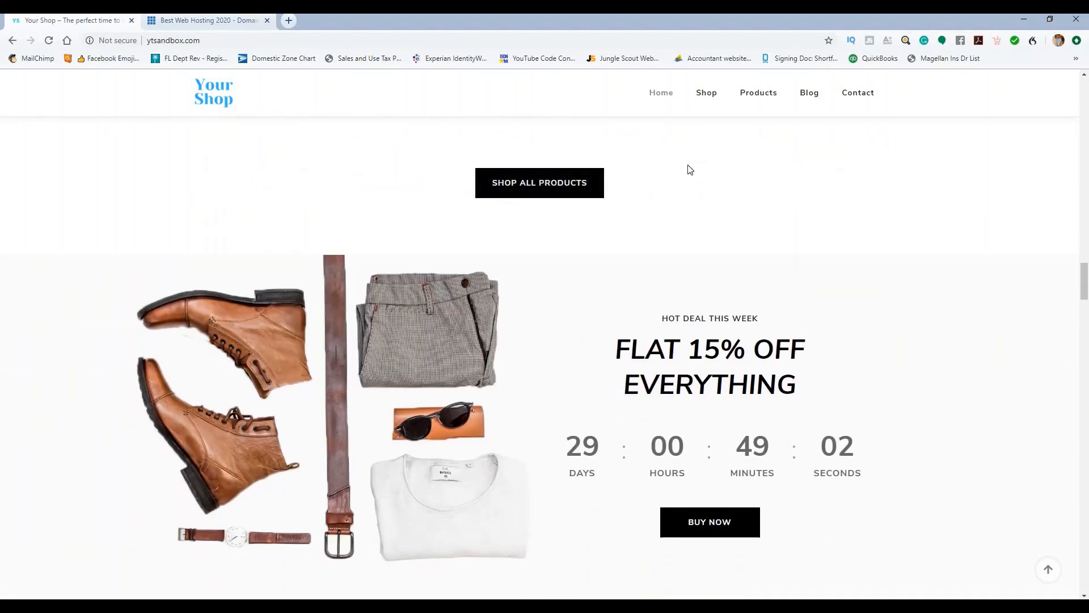
pyautogui.scroll(-2, 607, 338)
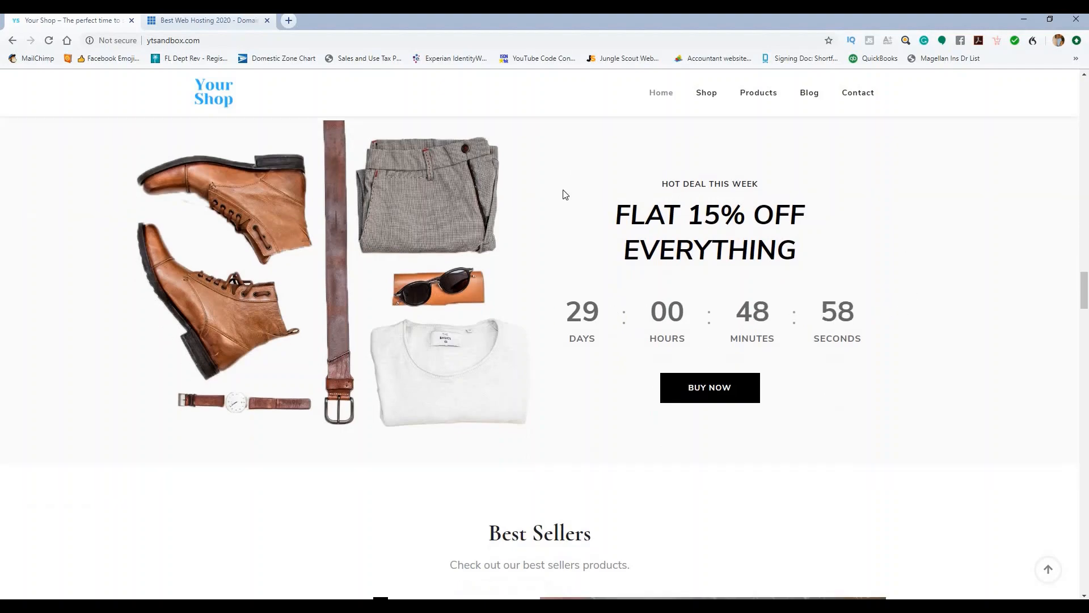
pyautogui.scroll(-8, 564, 192)
pyautogui.scroll(-3, 391, 221)
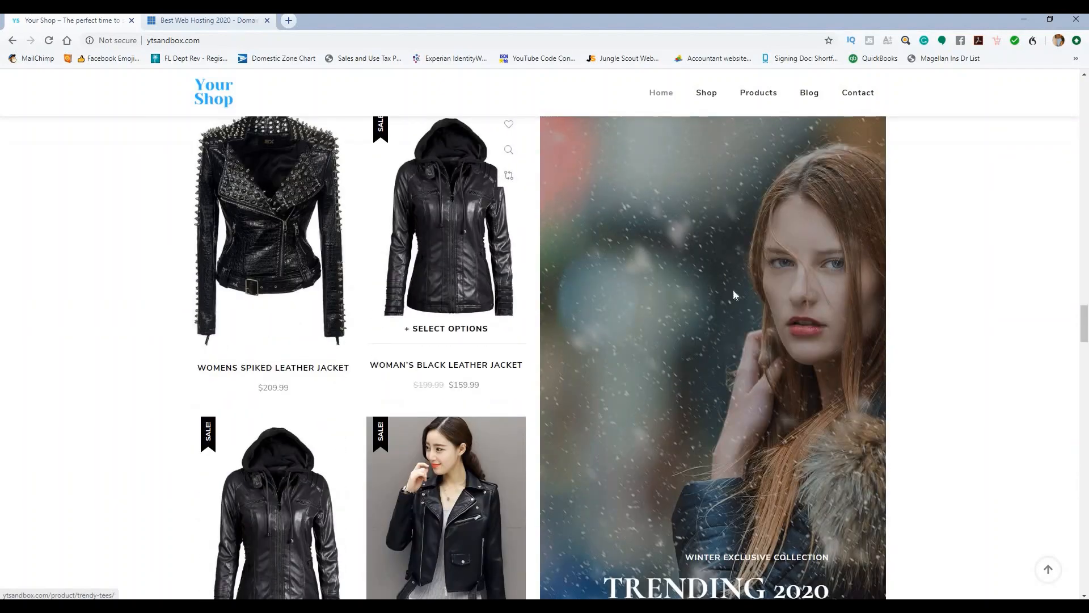
pyautogui.scroll(-8, 710, 273)
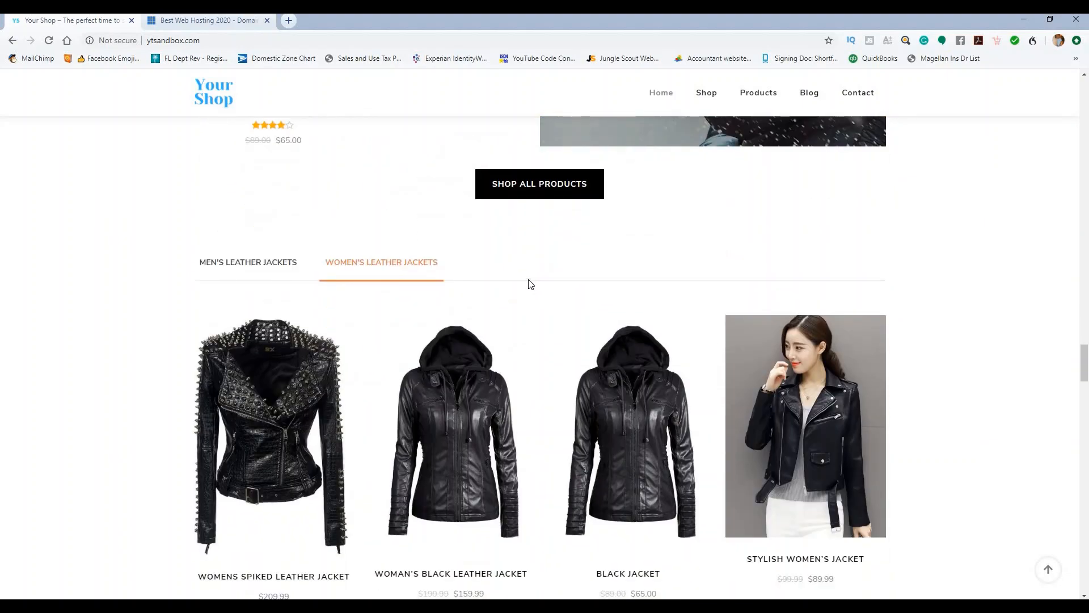
pyautogui.scroll(-1, 528, 282)
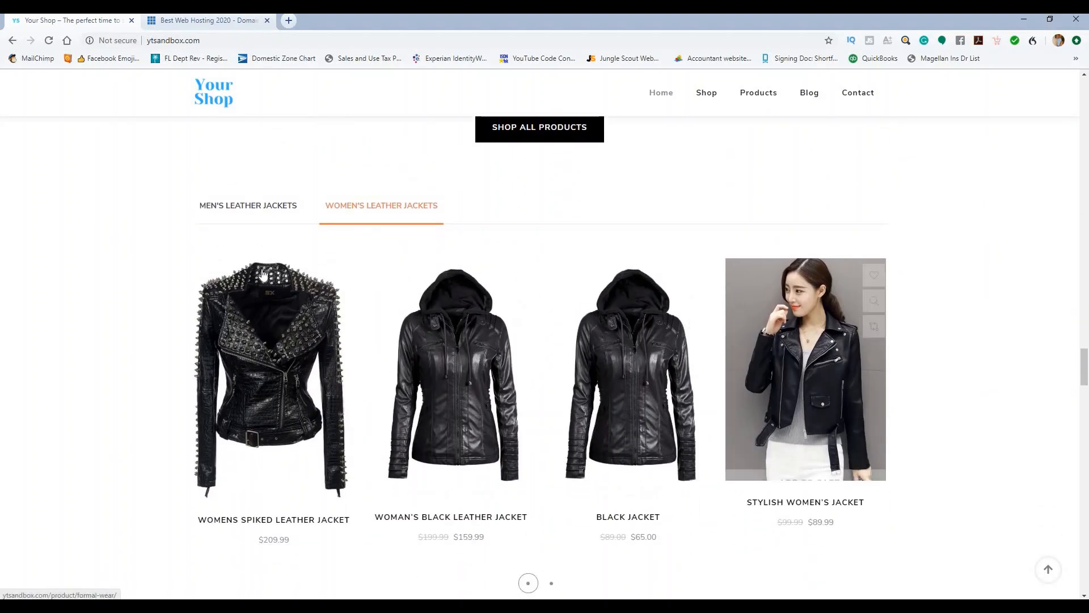
pyautogui.click(247, 209)
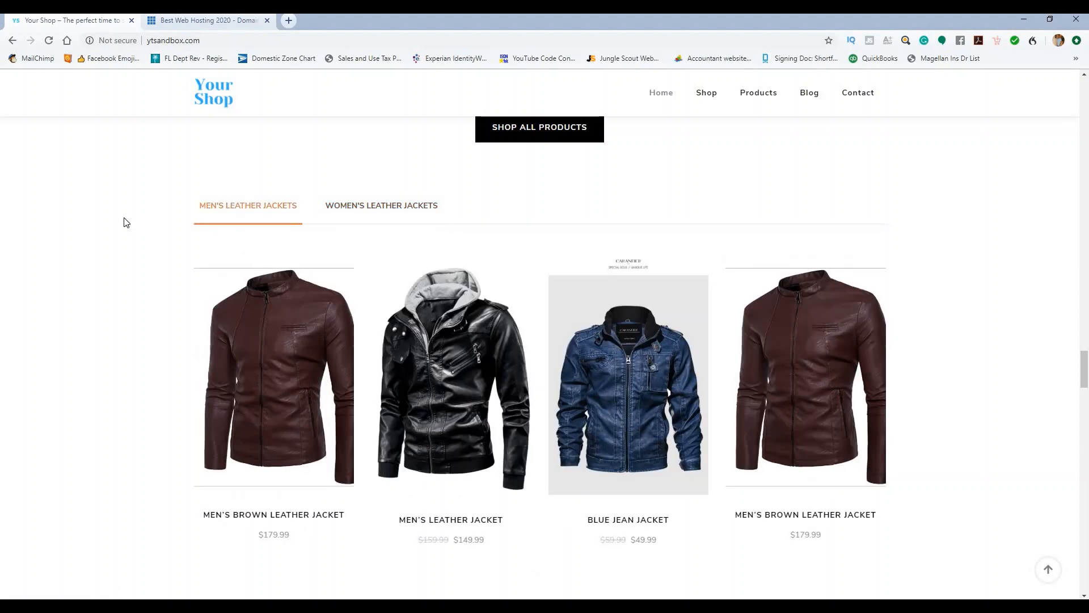
pyautogui.scroll(-10, 126, 222)
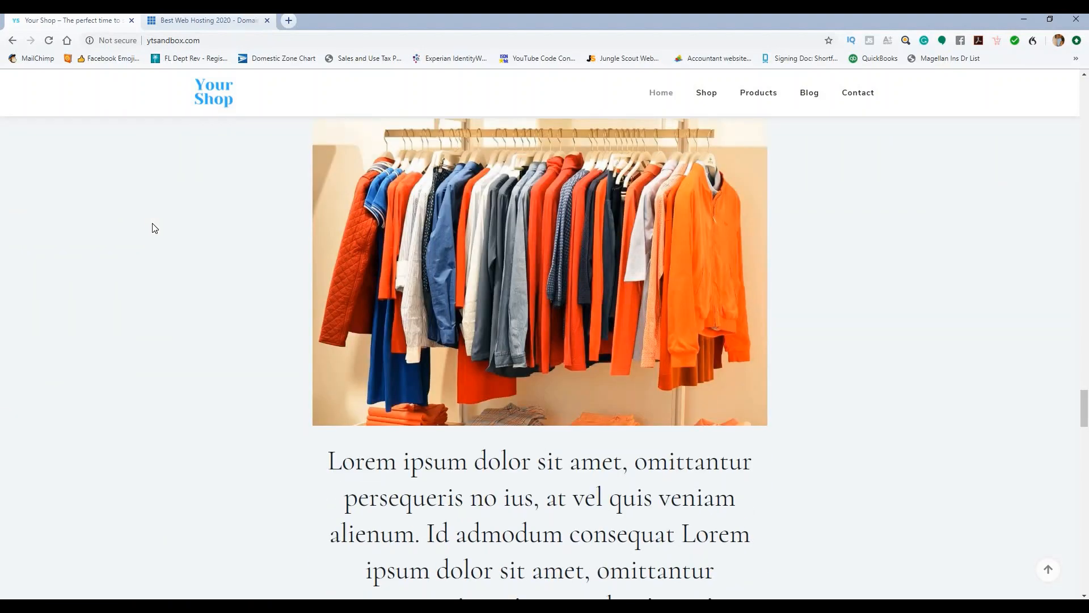
# Step: Scroll down to the customer testimonials and show the next testimonial
pyautogui.scroll(-5, 431, 230)
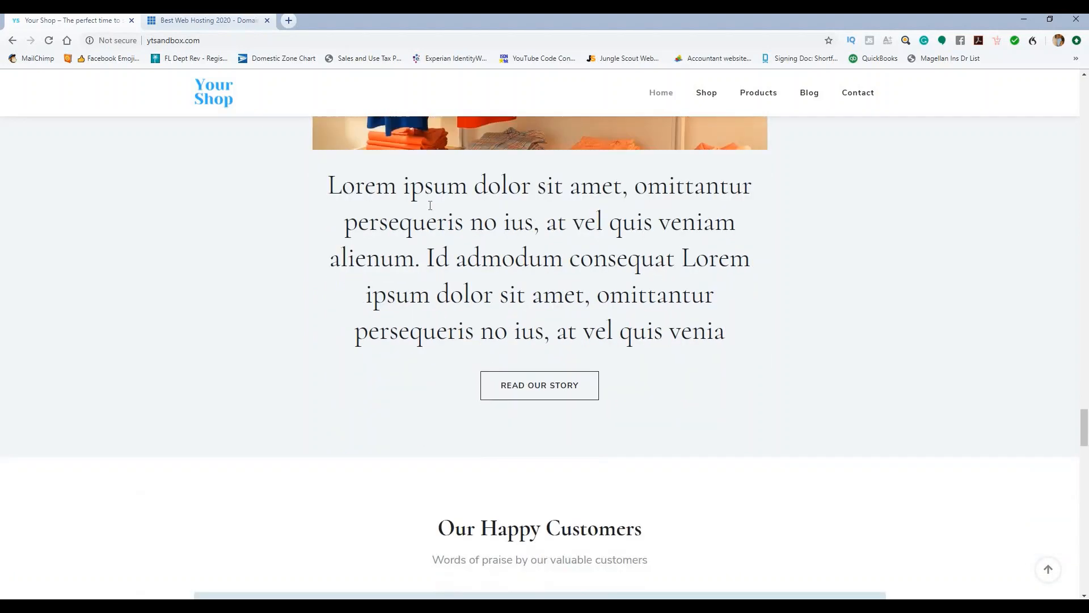
pyautogui.scroll(-6, 430, 206)
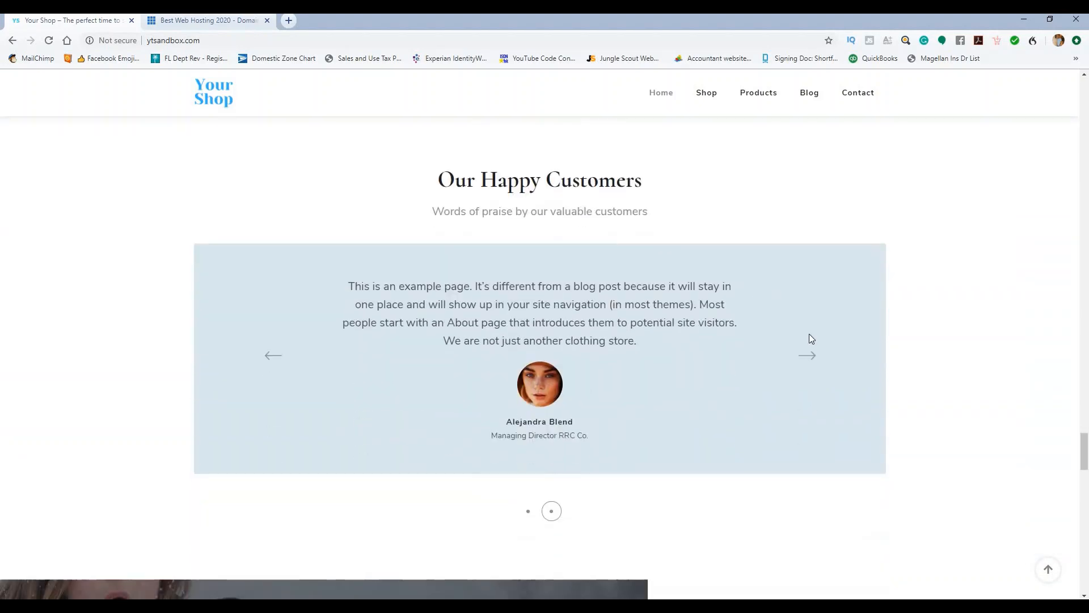
pyautogui.click(810, 355)
pyautogui.scroll(-9, 755, 195)
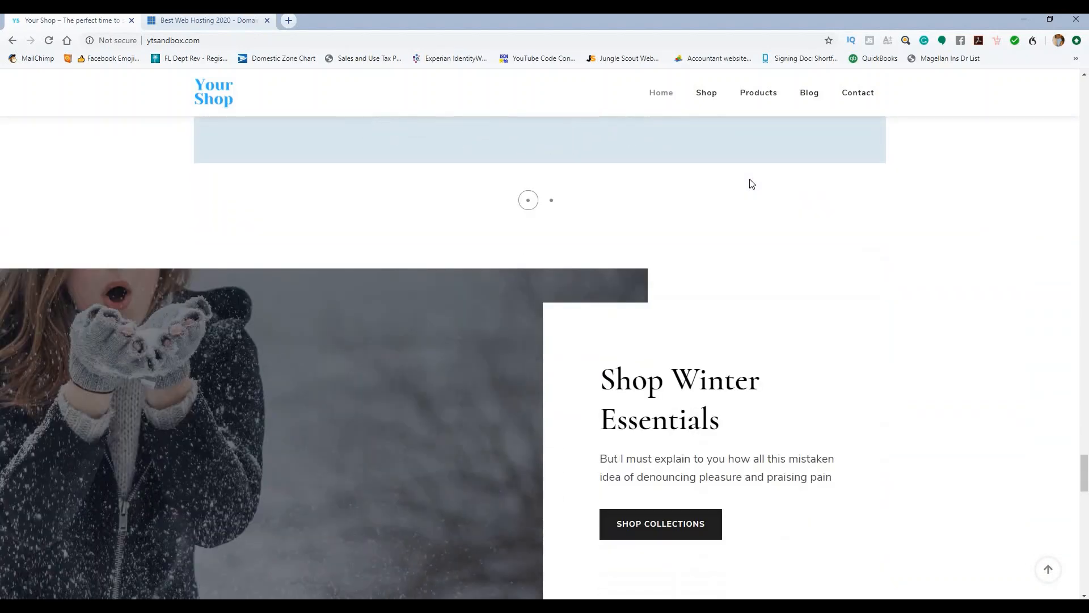
pyautogui.scroll(2, 445, 287)
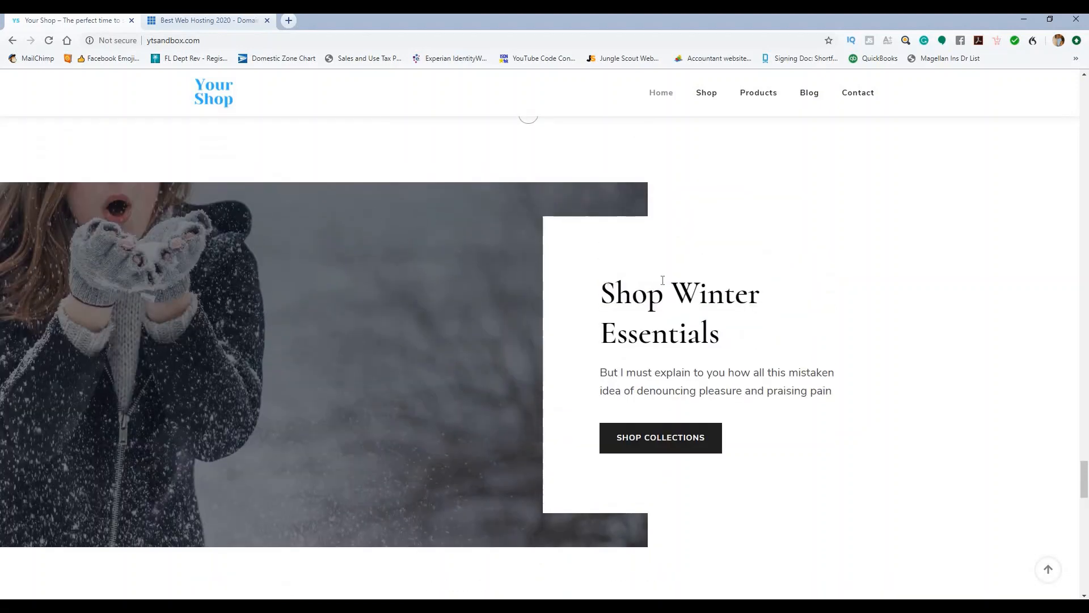
# Step: Slide the brand logo carousel along until EARTH2.0 leads, followed by velocity9, treva, TARGET
pyautogui.scroll(-7, 851, 247)
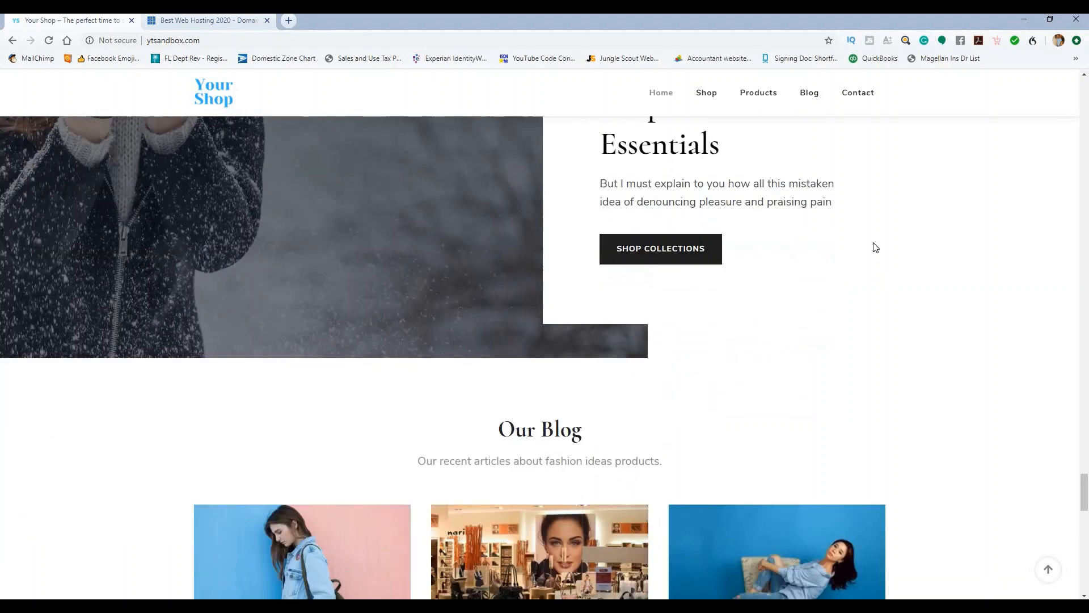
pyautogui.scroll(-2, 913, 236)
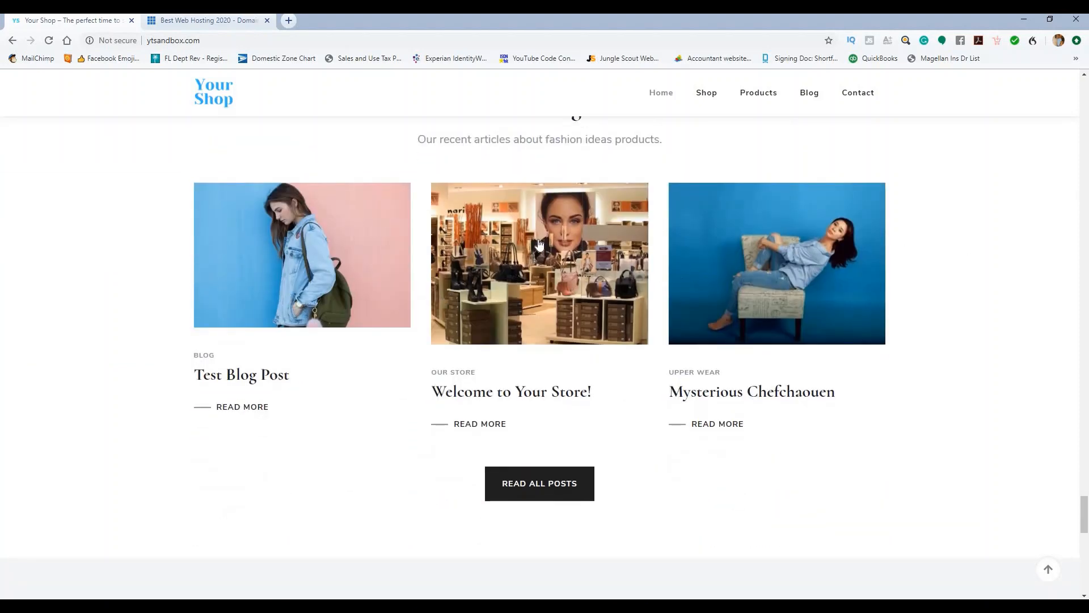
pyautogui.scroll(-4, 568, 246)
pyautogui.scroll(-1, 697, 301)
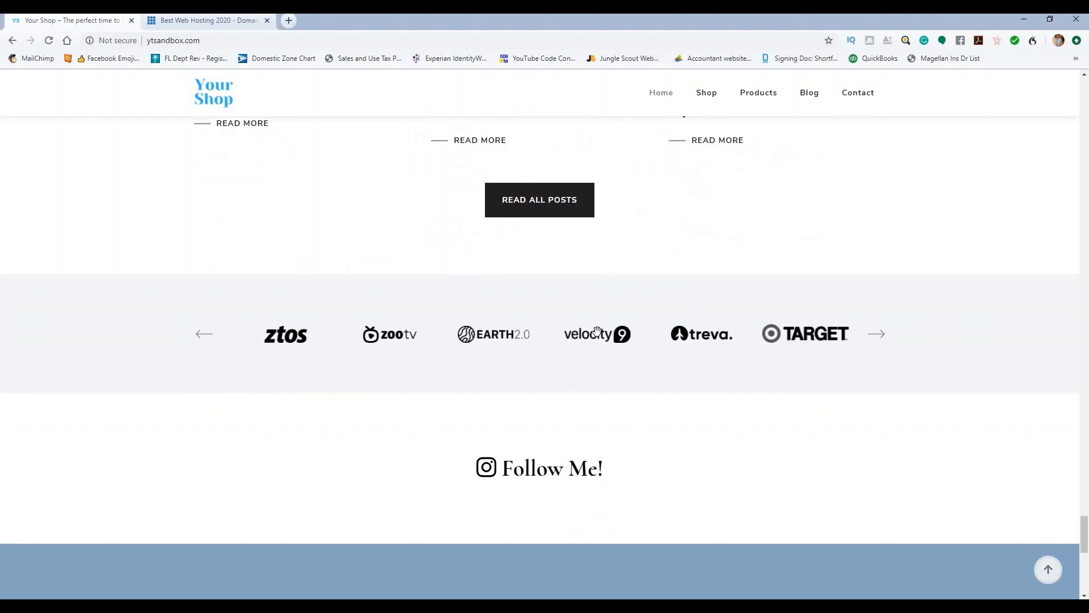
pyautogui.moveTo(597, 331); pyautogui.dragTo(423, 365)
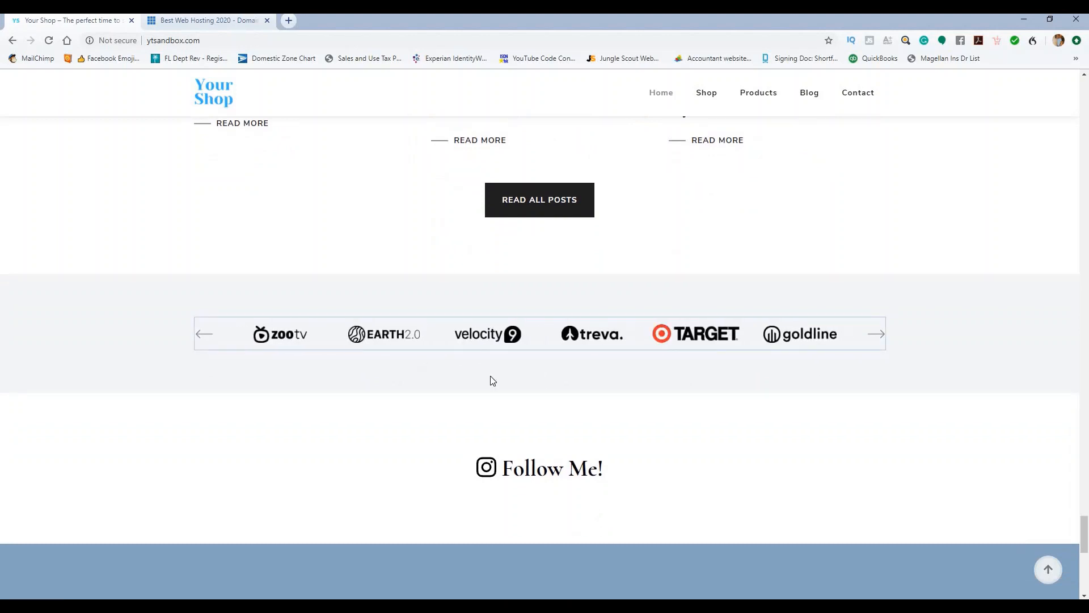
pyautogui.moveTo(493, 380); pyautogui.dragTo(486, 376)
pyautogui.moveTo(720, 332); pyautogui.dragTo(377, 386)
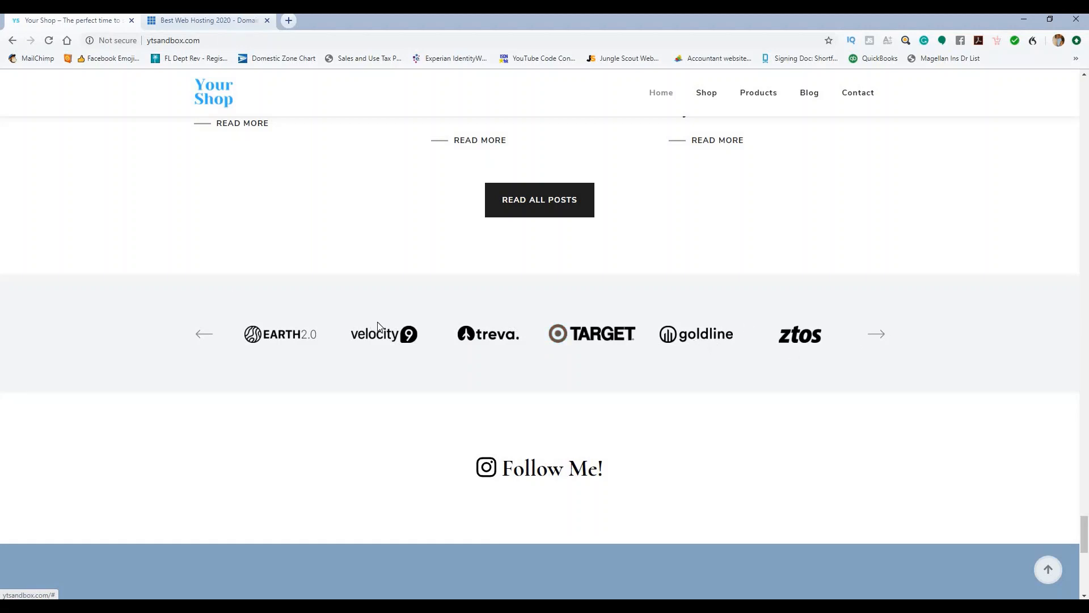
# Step: Scroll past the newsletter to the footer with contact details, two jackets, recent posts and 2020 copyright
pyautogui.scroll(-3, 369, 233)
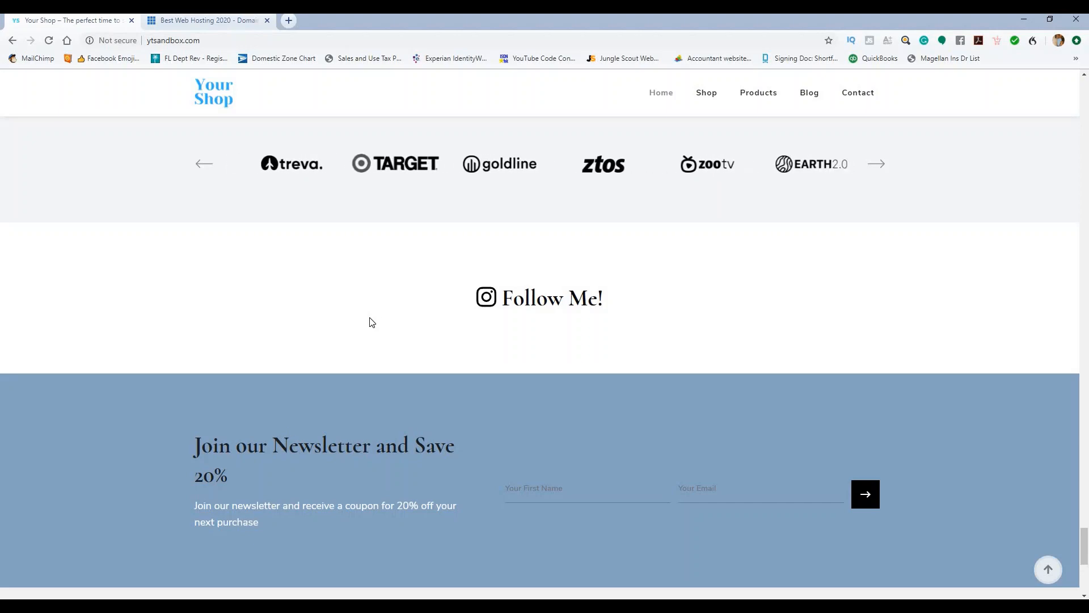
pyautogui.scroll(-3, 359, 260)
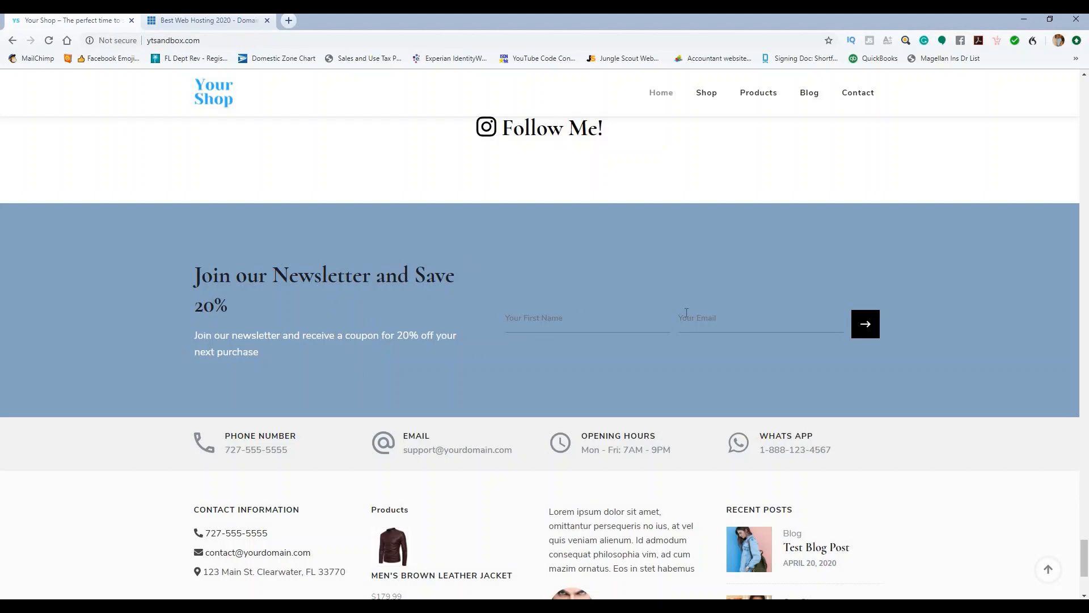
pyautogui.scroll(-2, 463, 256)
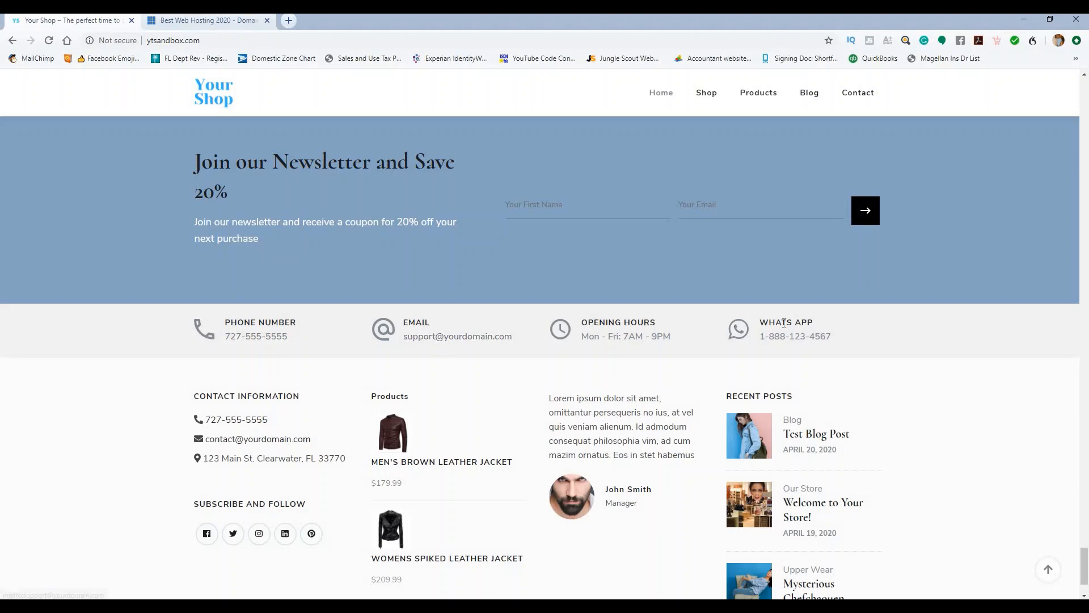
pyautogui.scroll(-2, 282, 275)
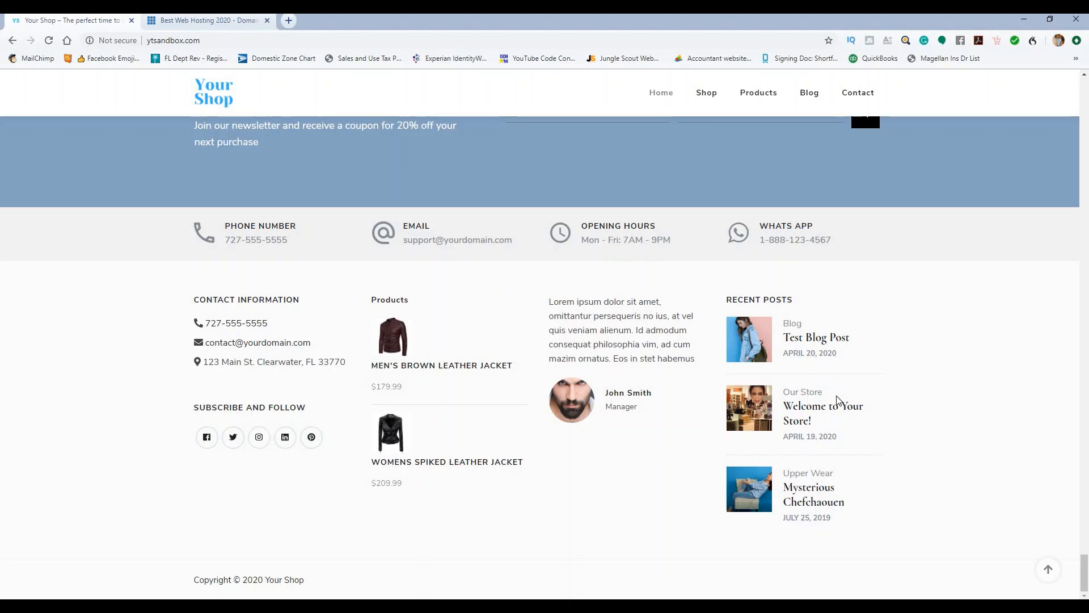
# Step: Highlight the footer copyright line, then scroll back up to the Welcome to Your Store! banner
pyautogui.moveTo(194, 581); pyautogui.dragTo(364, 579)
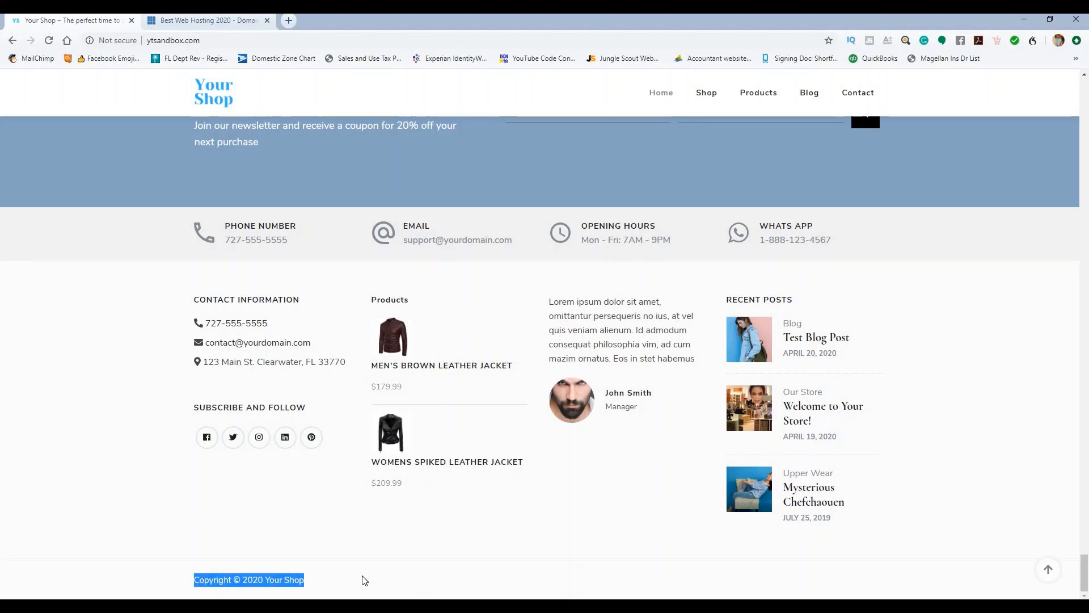
pyautogui.click(365, 578)
pyautogui.scroll(15, 442, 541)
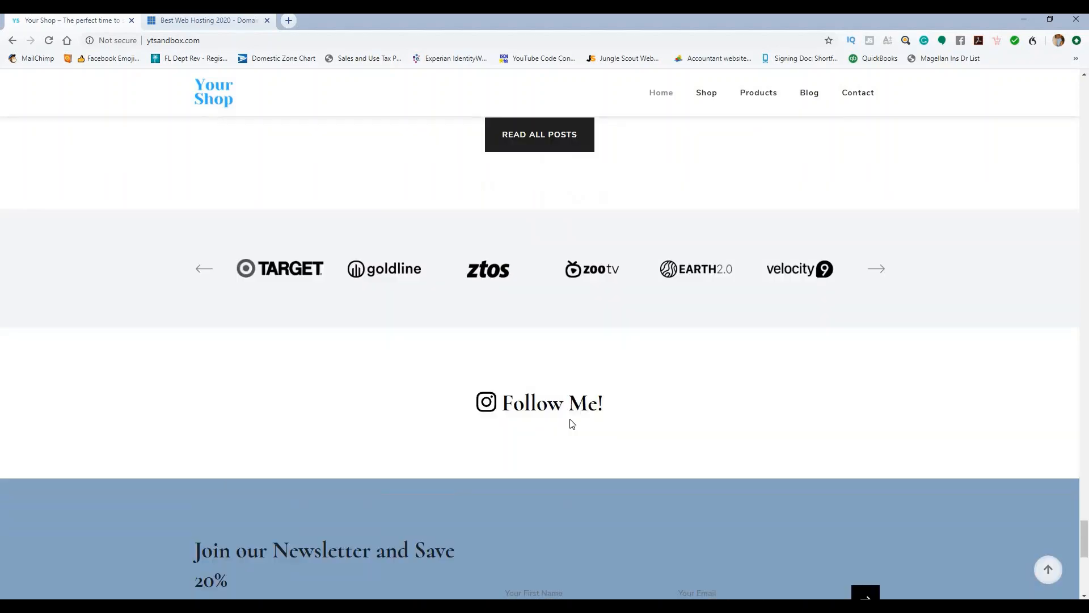
pyautogui.scroll(15, 579, 406)
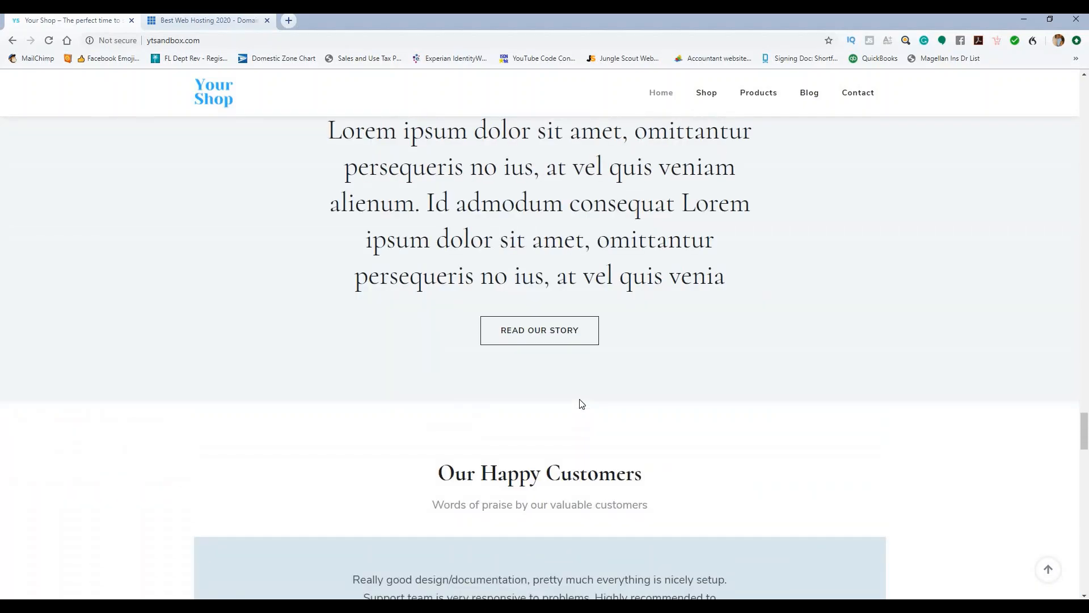
pyautogui.scroll(20, 584, 401)
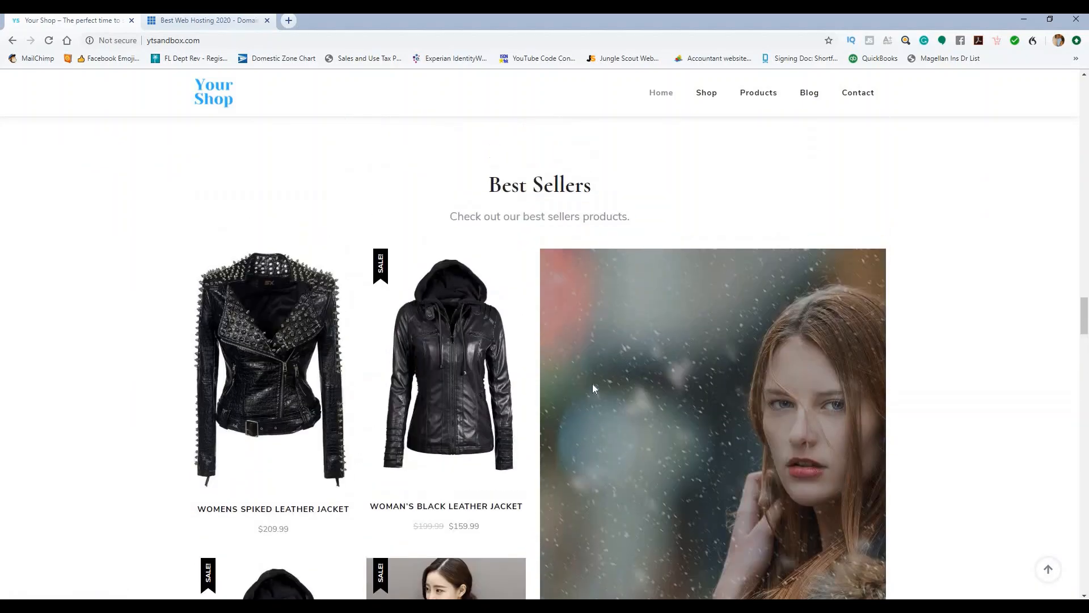
pyautogui.scroll(20, 595, 389)
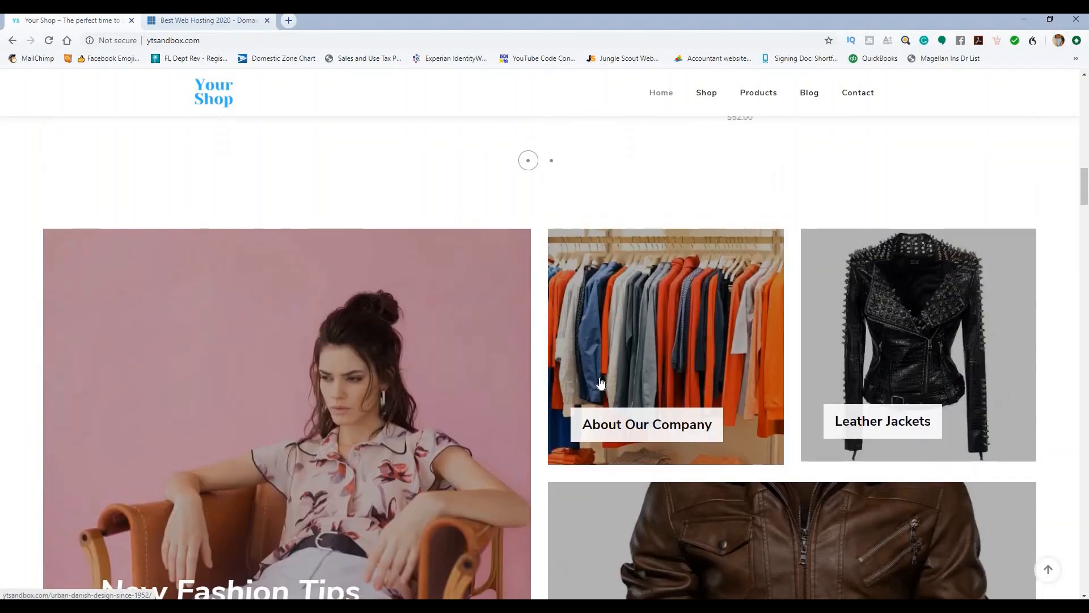
pyautogui.scroll(6, 611, 368)
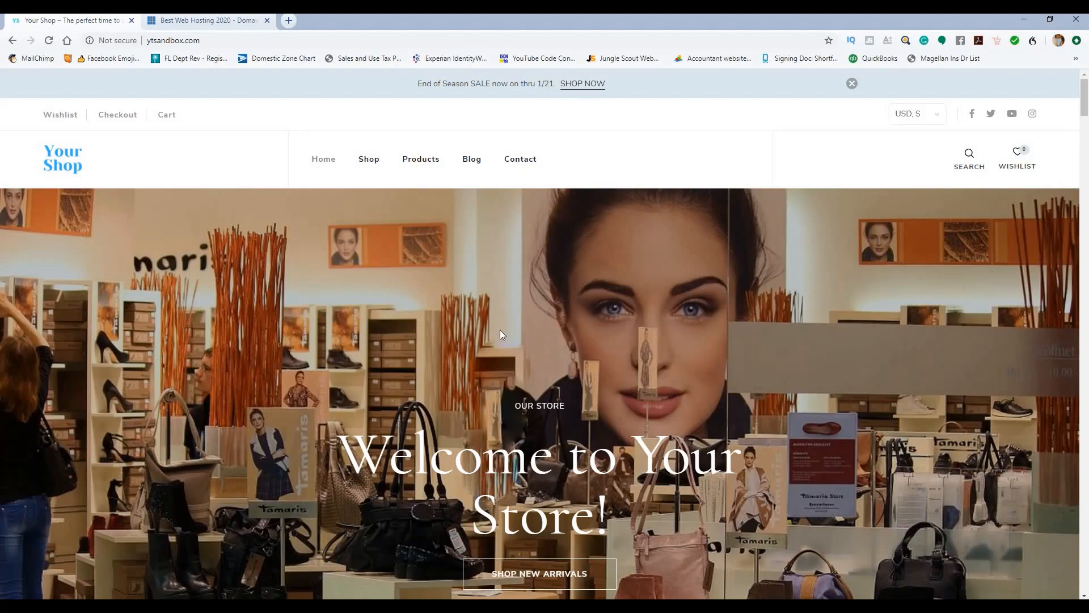
pyautogui.scroll(-8, 502, 332)
pyautogui.scroll(-6, 502, 332)
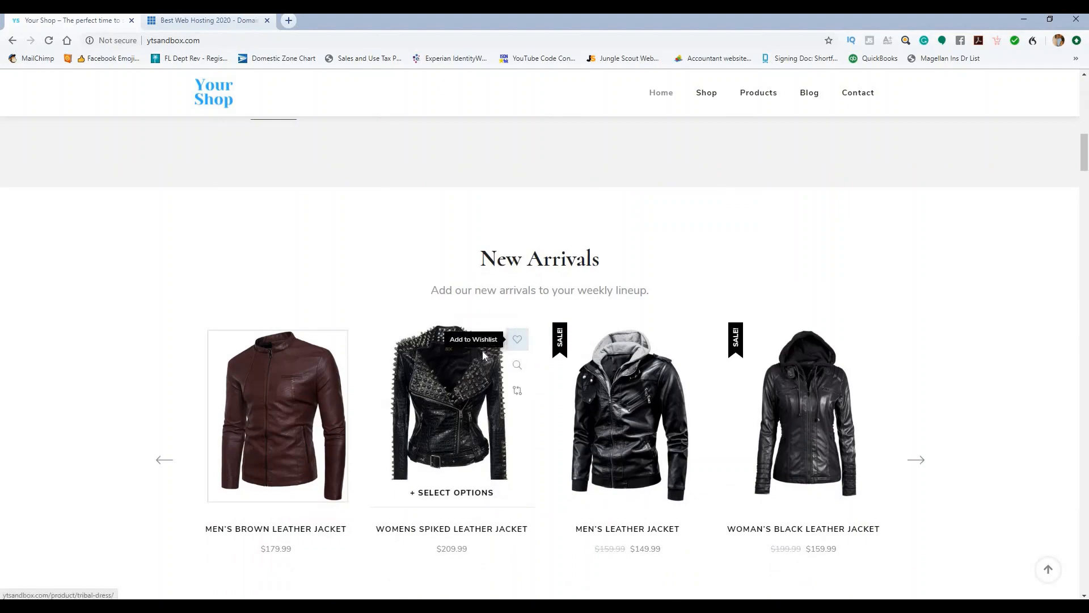
pyautogui.scroll(-6, 495, 356)
pyautogui.scroll(19, 495, 355)
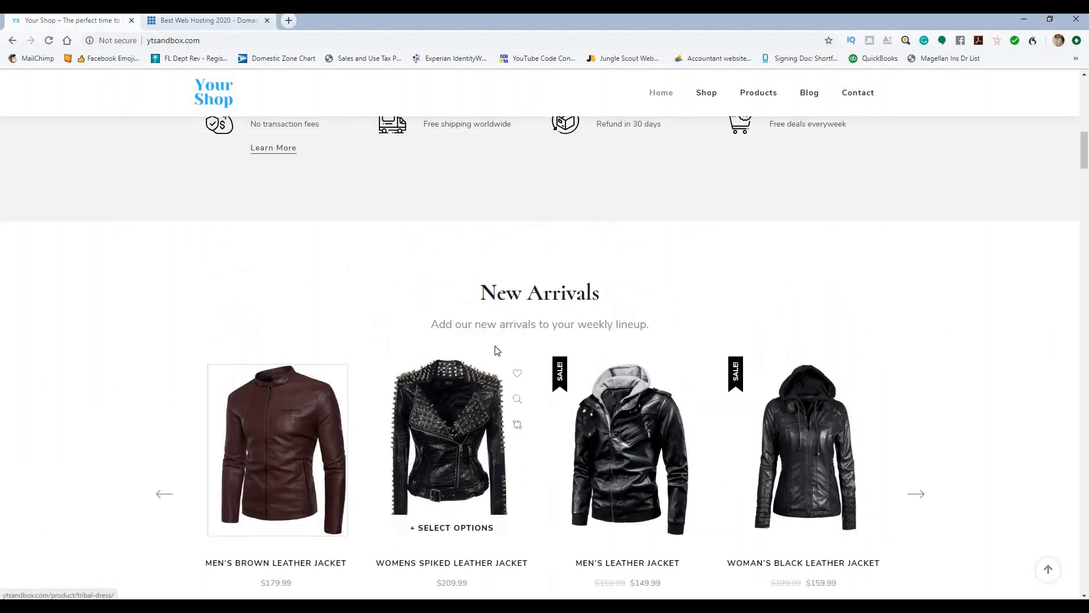
pyautogui.scroll(-18, 238, 334)
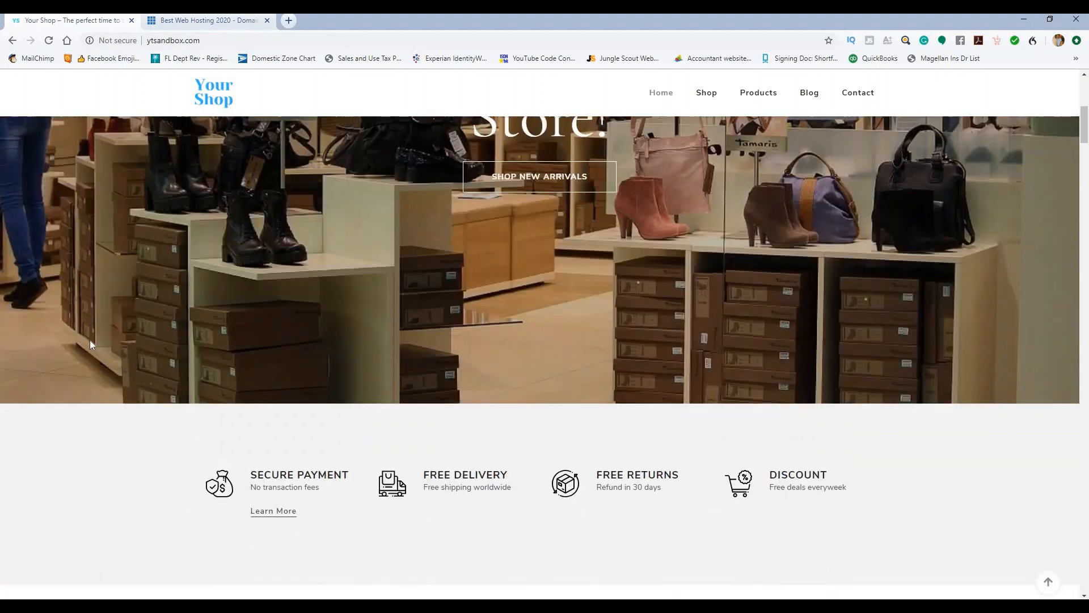
pyautogui.scroll(-7, 119, 346)
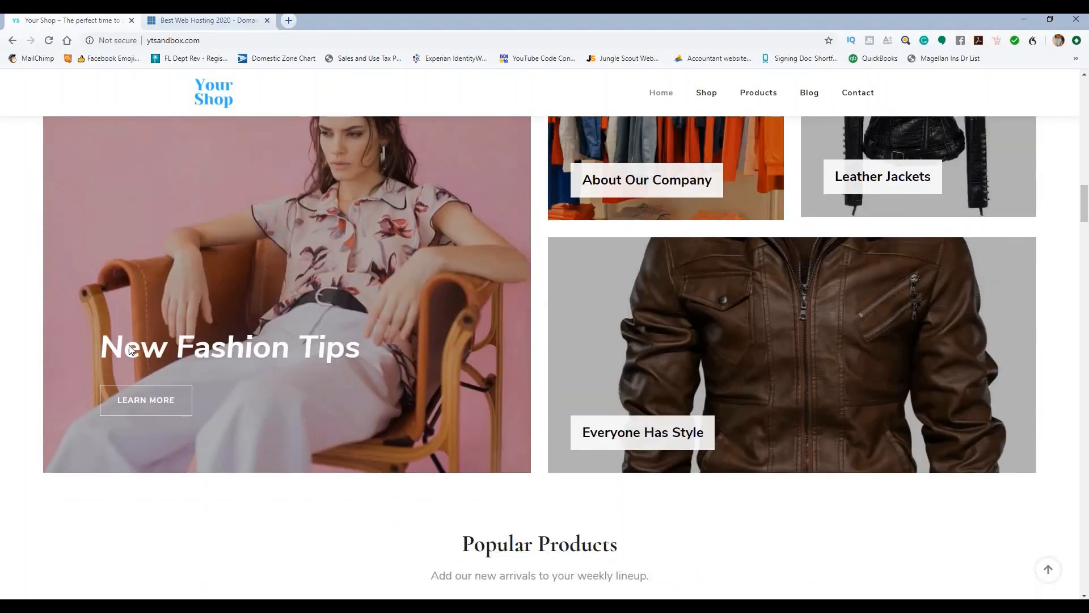
pyautogui.scroll(4, 666, 306)
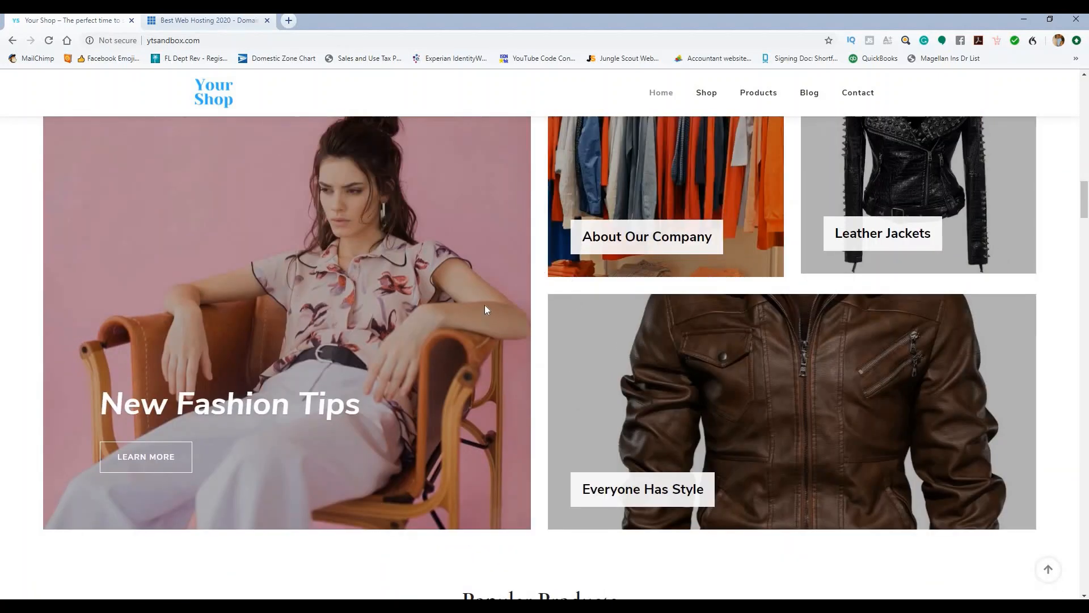
pyautogui.scroll(1, 499, 295)
pyautogui.scroll(-8, 332, 283)
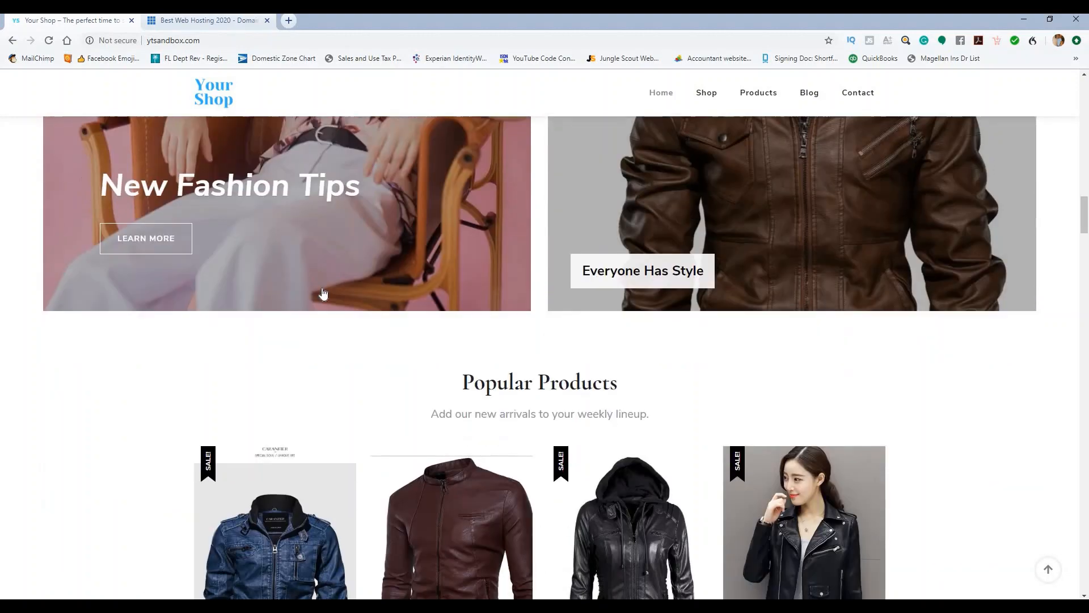
pyautogui.scroll(-14, 960, 330)
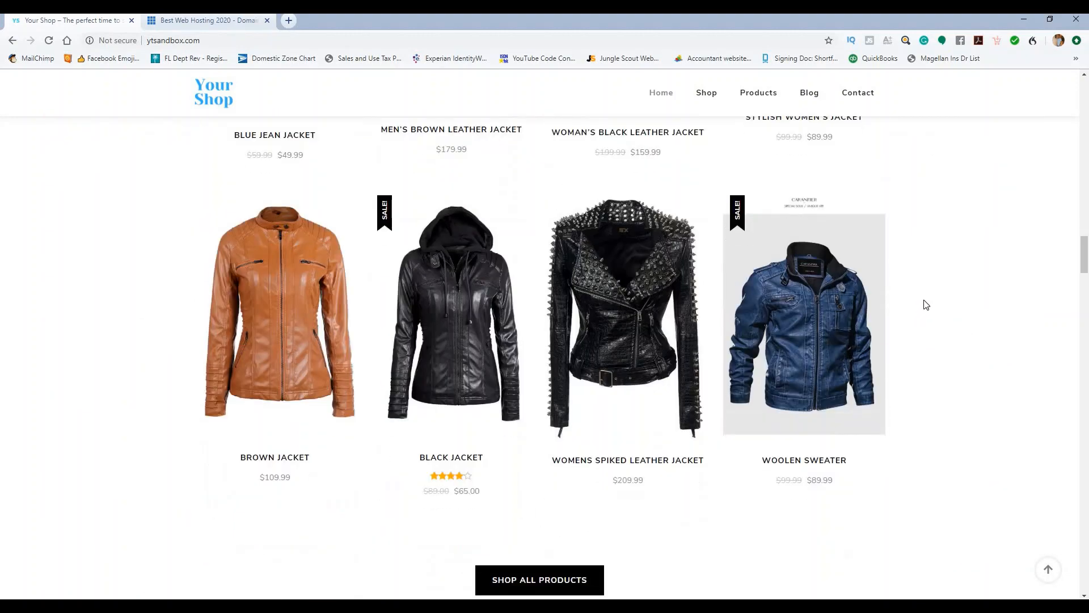
pyautogui.scroll(-19, 877, 298)
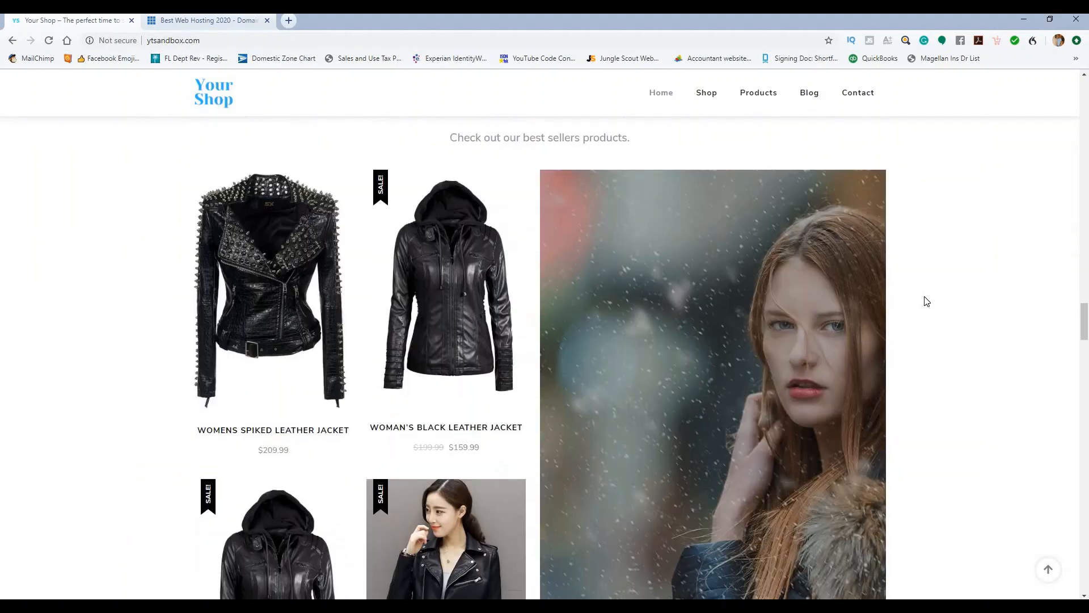
pyautogui.scroll(-17, 929, 305)
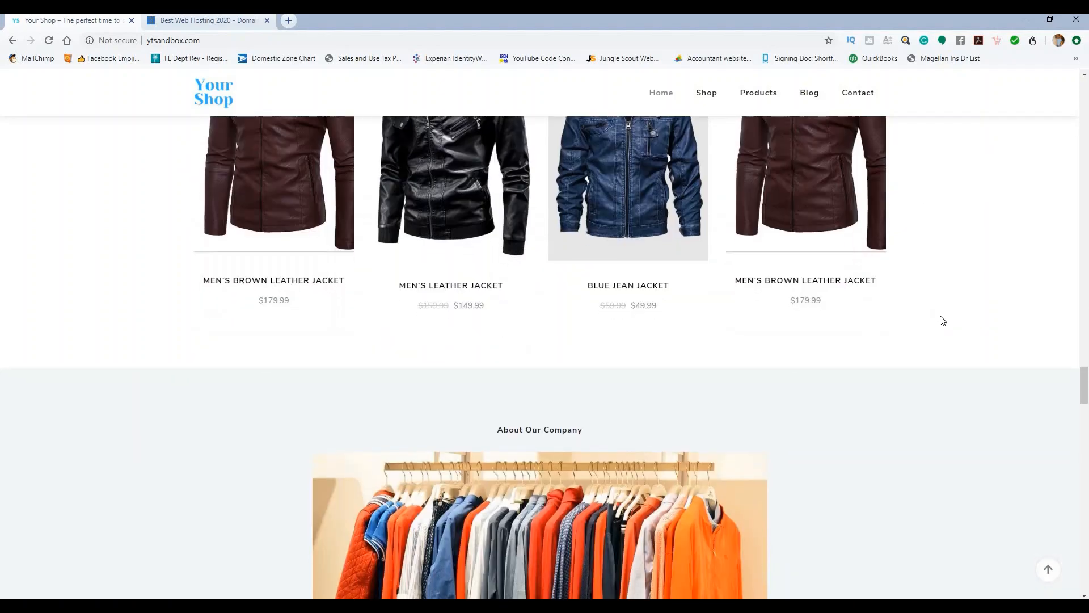
pyautogui.scroll(-13, 942, 322)
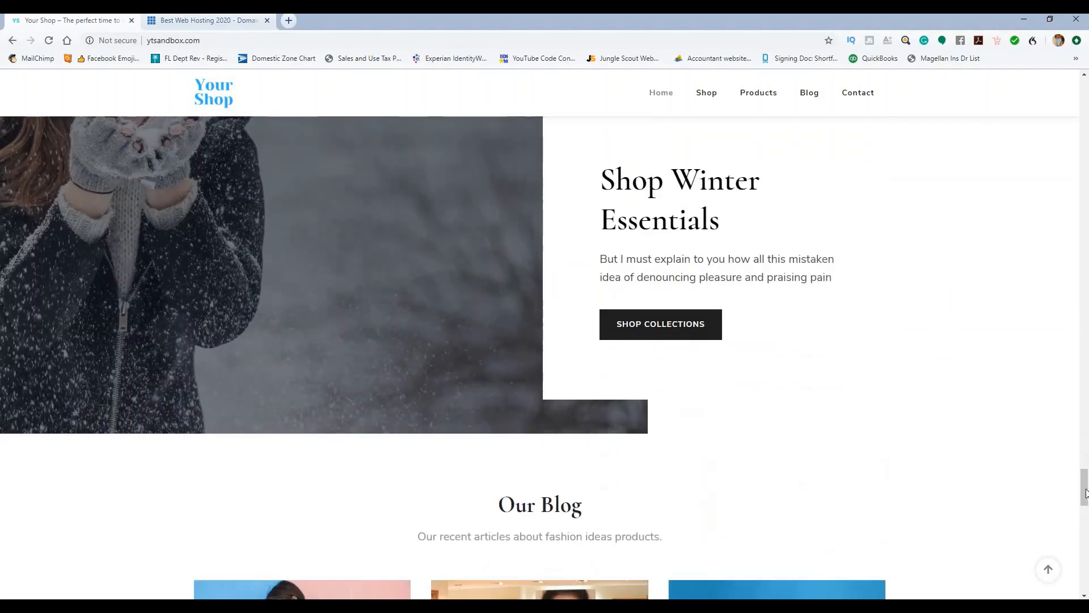
pyautogui.moveTo(1086, 492); pyautogui.dragTo(1081, 100)
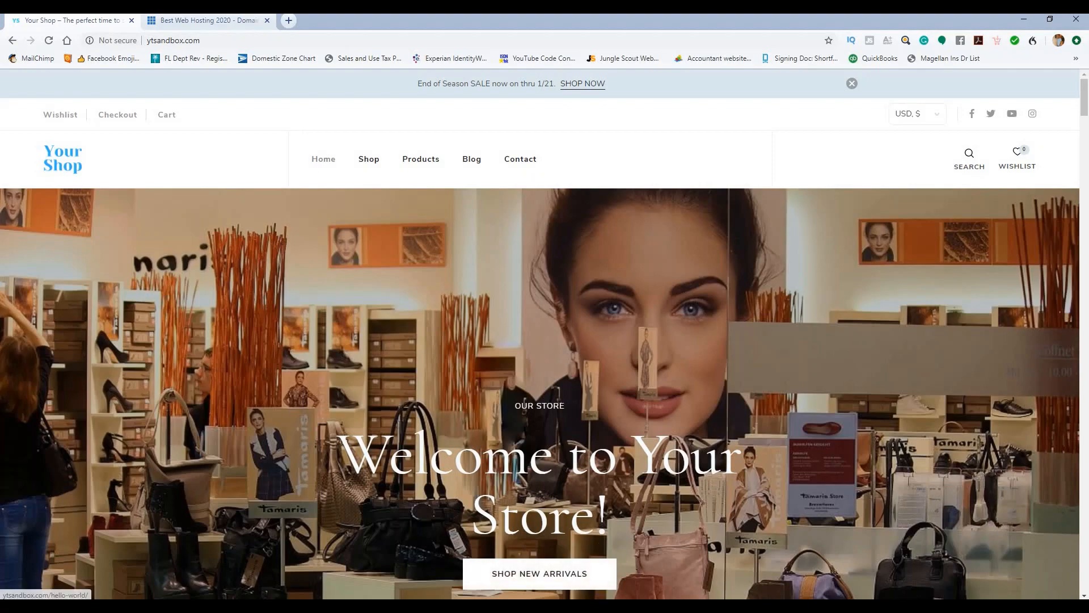
pyautogui.click(596, 538)
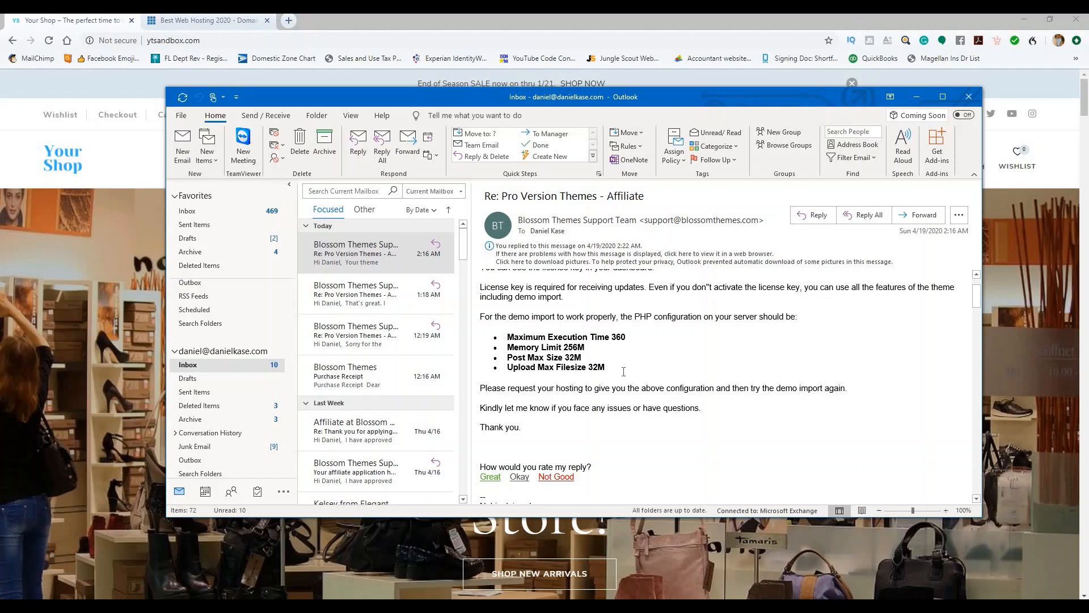
pyautogui.moveTo(618, 369); pyautogui.dragTo(506, 334)
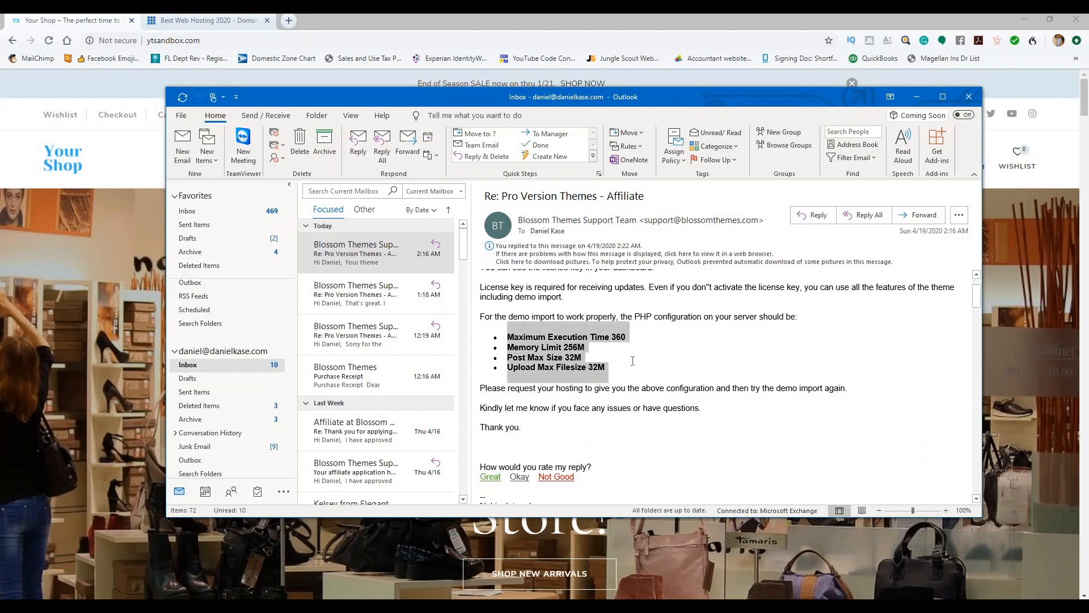
pyautogui.click(641, 335)
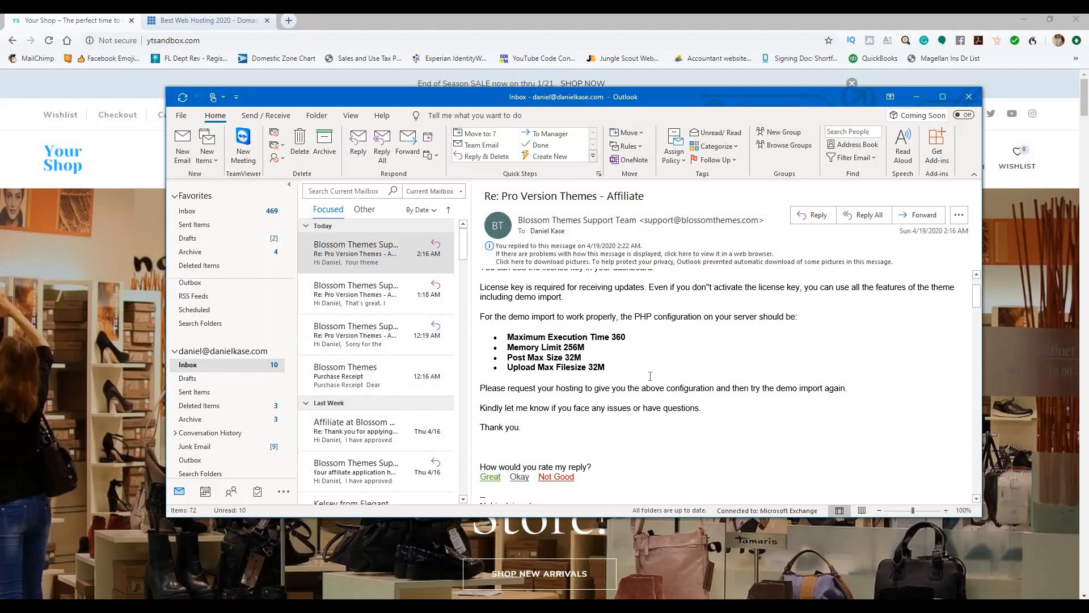
pyautogui.scroll(2, 650, 376)
pyautogui.scroll(-2, 650, 376)
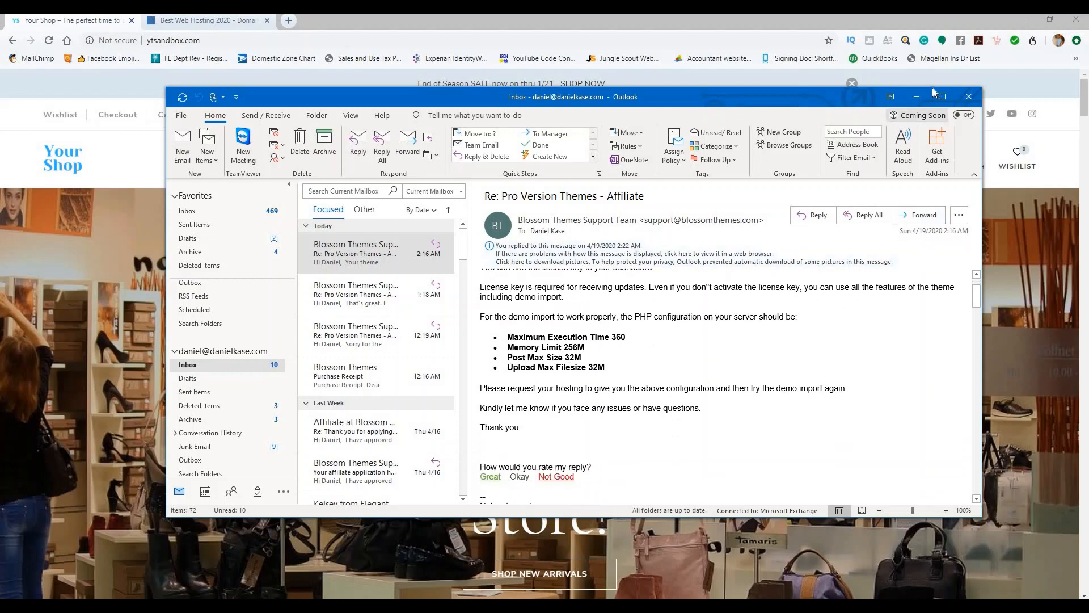
pyautogui.click(916, 97)
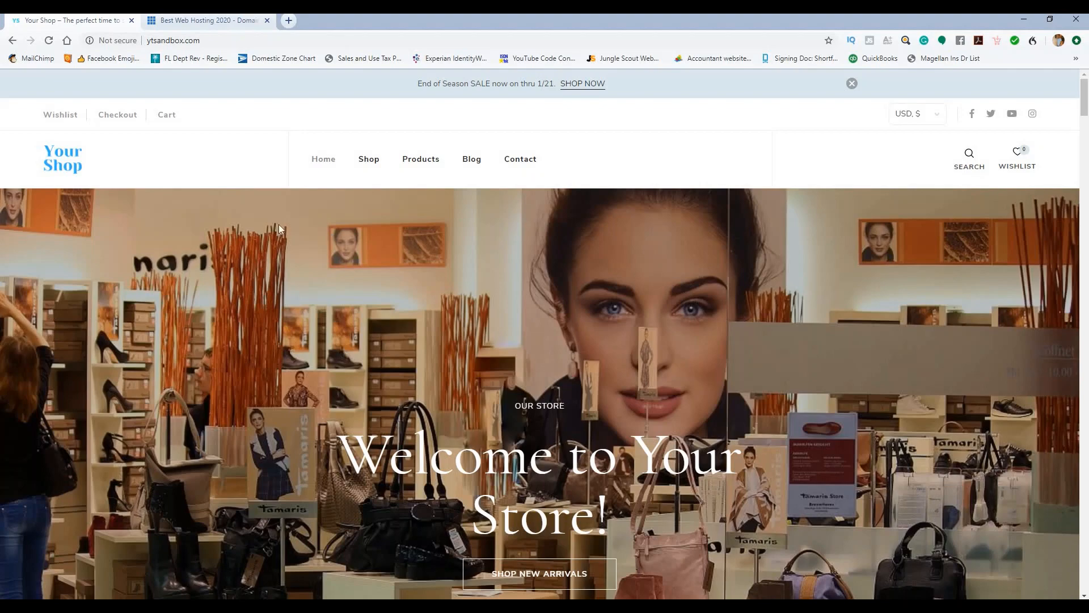
# Step: On the web hosting site, go to the shared hosting plans page
pyautogui.click(208, 22)
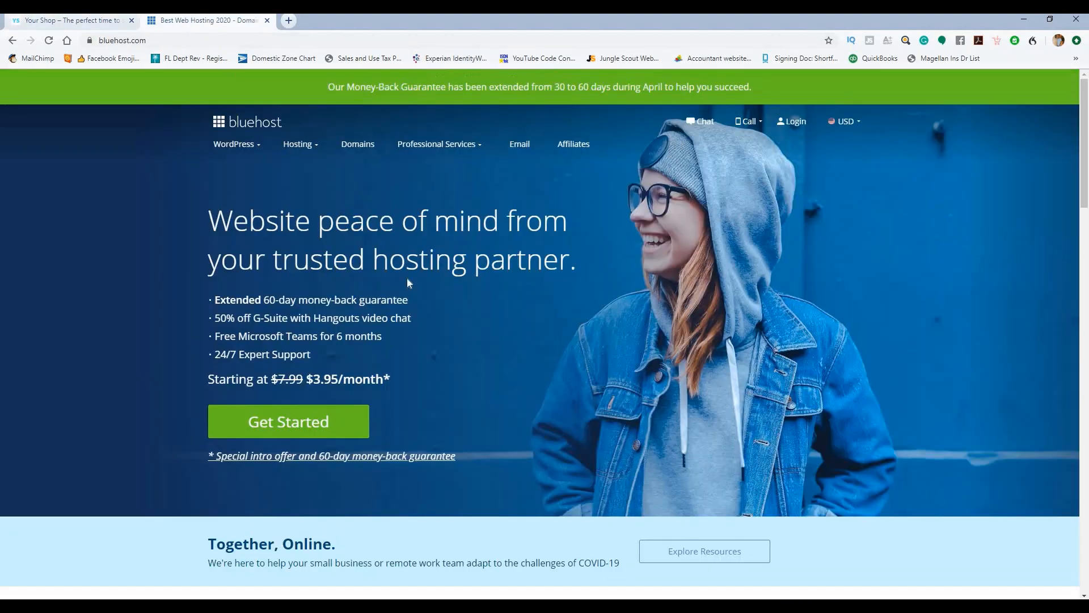
pyautogui.click(298, 148)
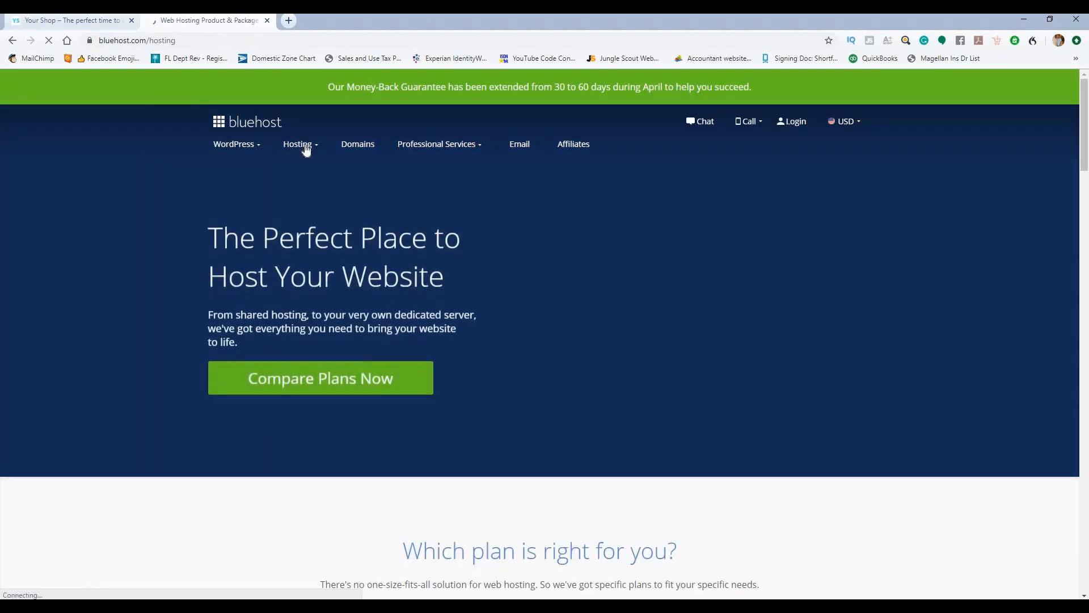
pyautogui.click(306, 148)
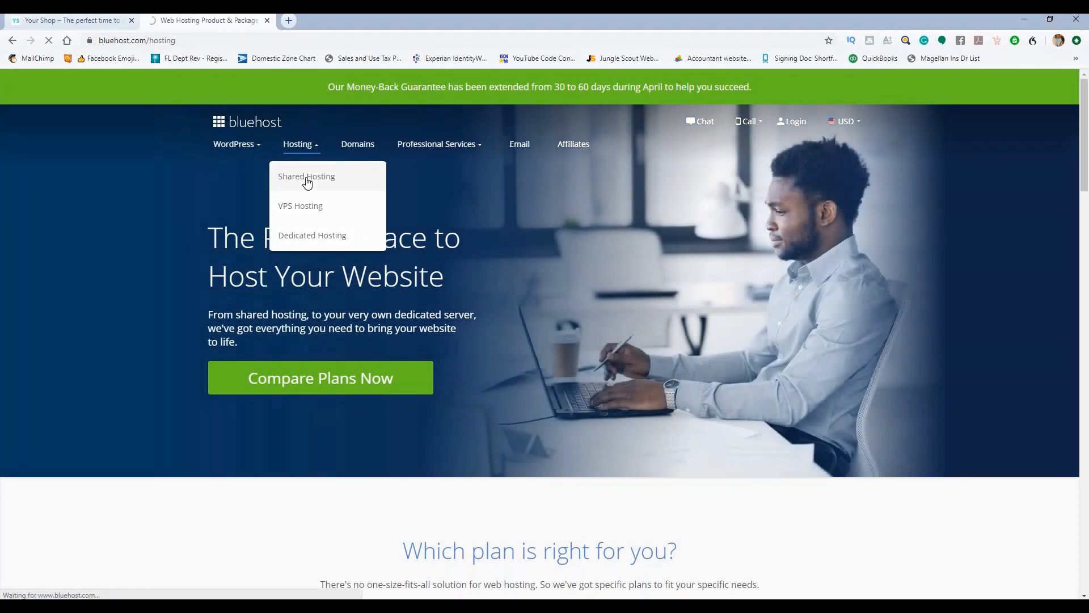
pyautogui.click(307, 177)
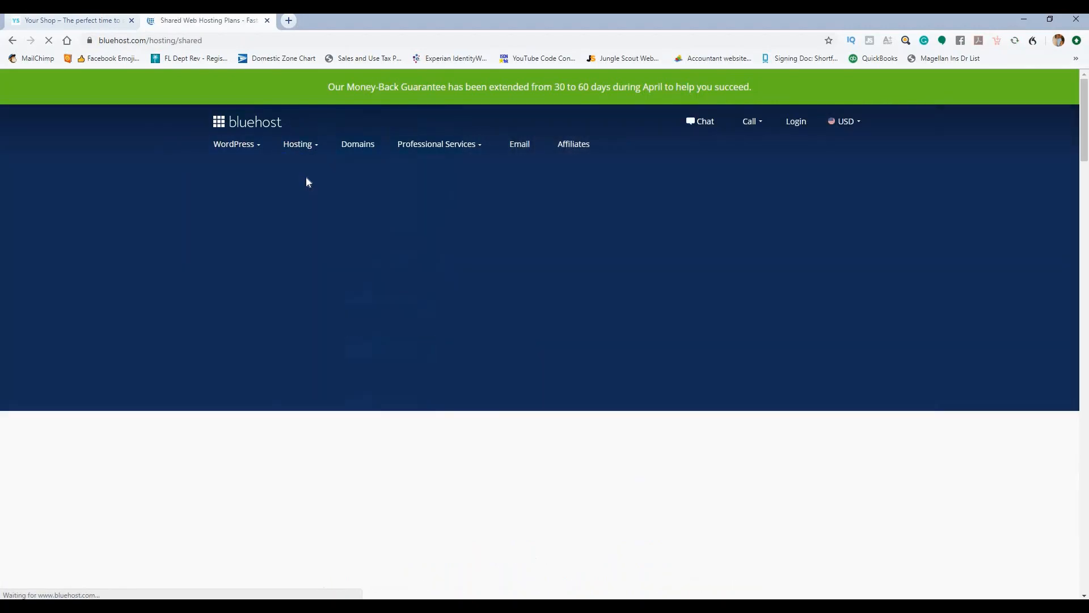
# Step: Review the Basic plan's 1 website, free SSL and included domain, then select the $3.95/mo Basic plan
pyautogui.scroll(-6, 411, 216)
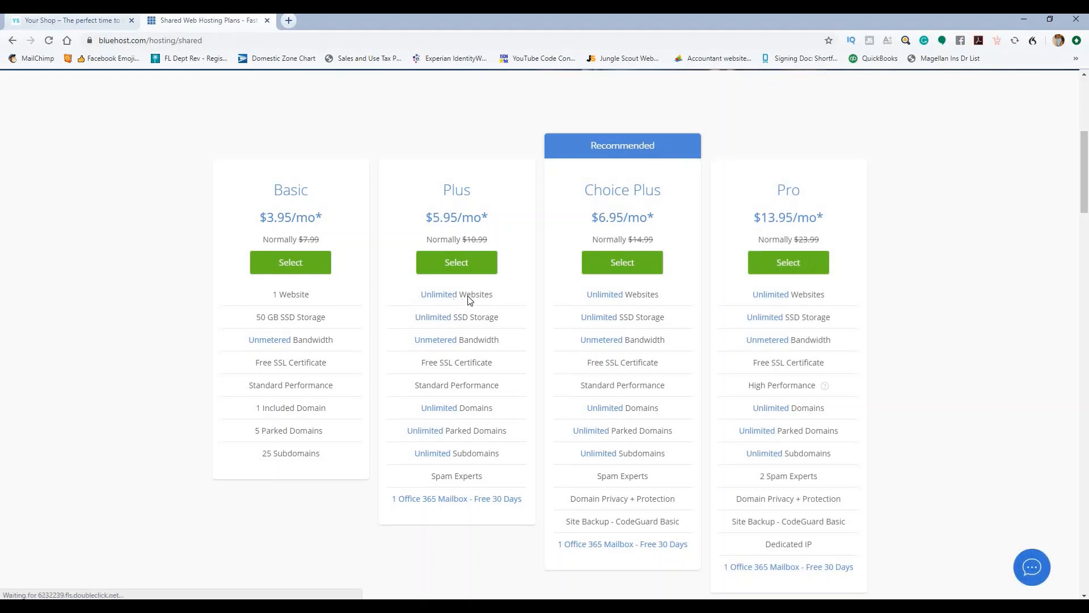
pyautogui.moveTo(316, 299); pyautogui.dragTo(270, 297)
pyautogui.moveTo(352, 359); pyautogui.dragTo(231, 372)
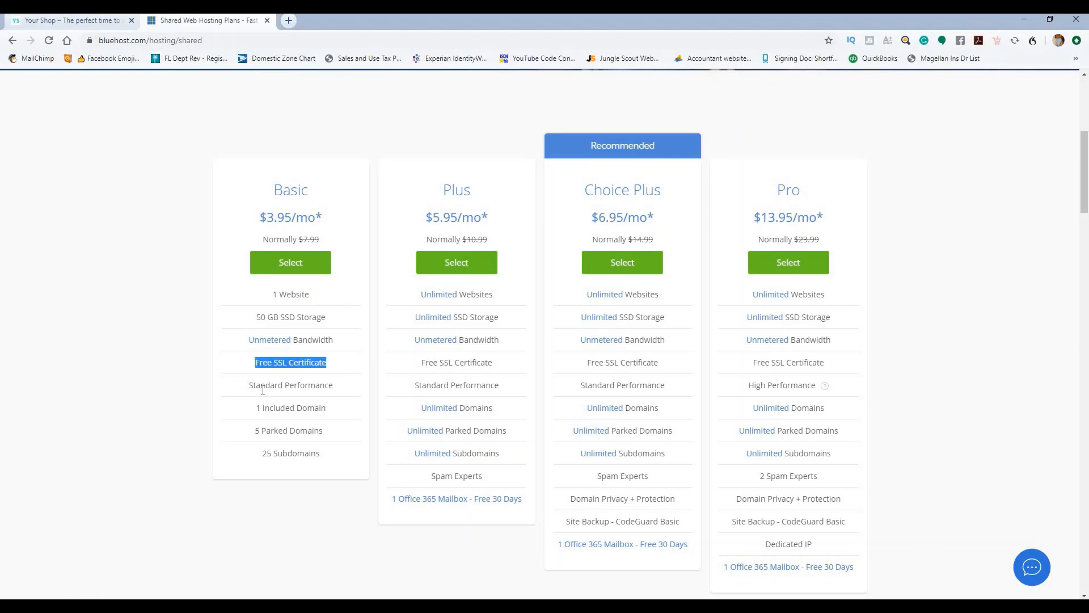
pyautogui.scroll(-1, 341, 369)
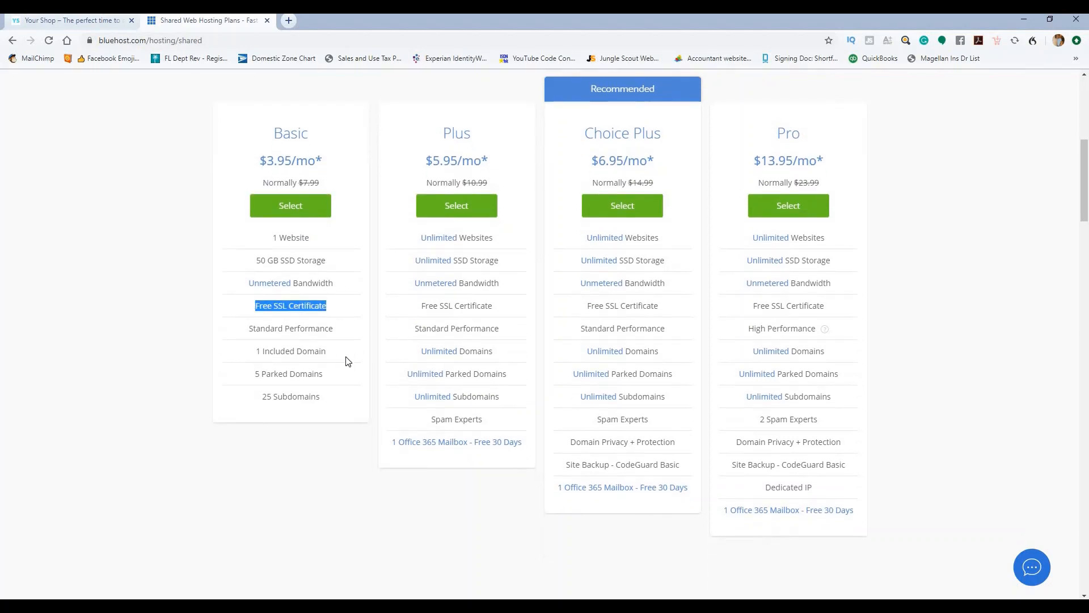
pyautogui.moveTo(327, 353); pyautogui.dragTo(240, 358)
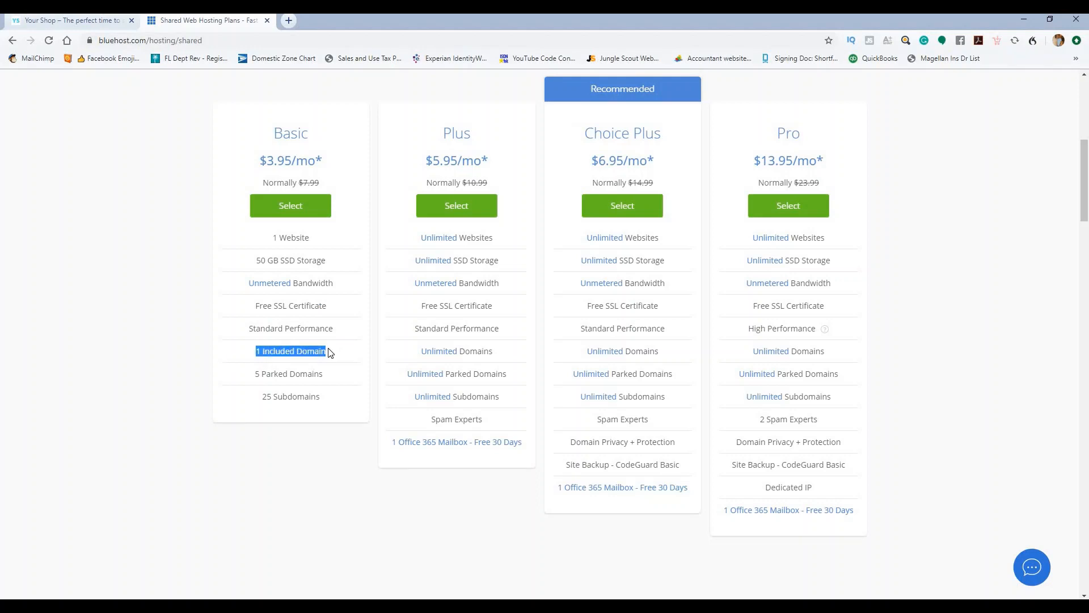
pyautogui.click(333, 314)
pyautogui.moveTo(327, 307); pyautogui.dragTo(261, 316)
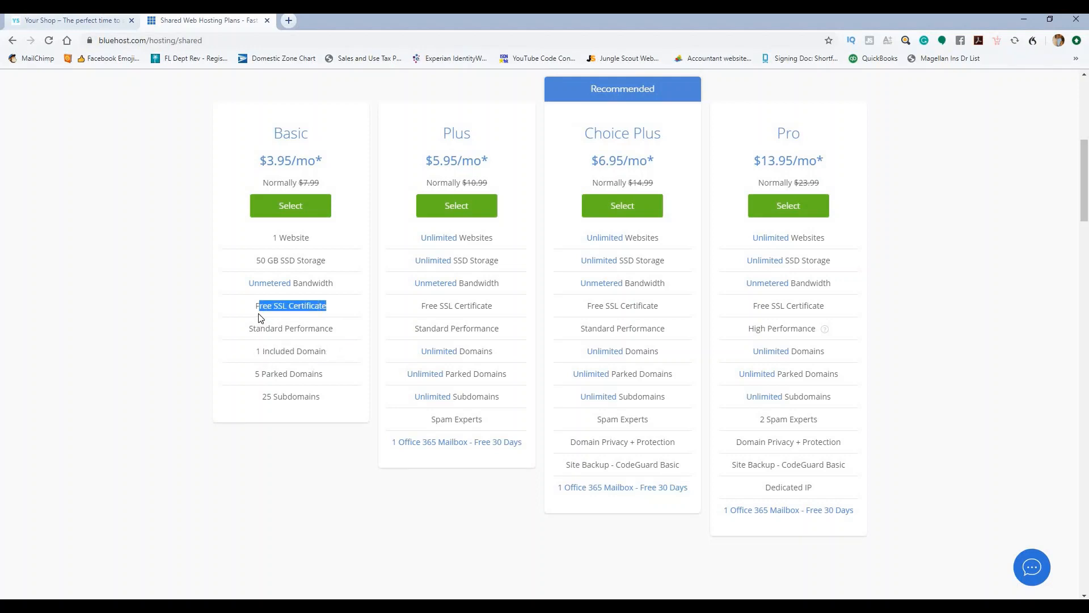
pyautogui.click(331, 324)
pyautogui.click(289, 206)
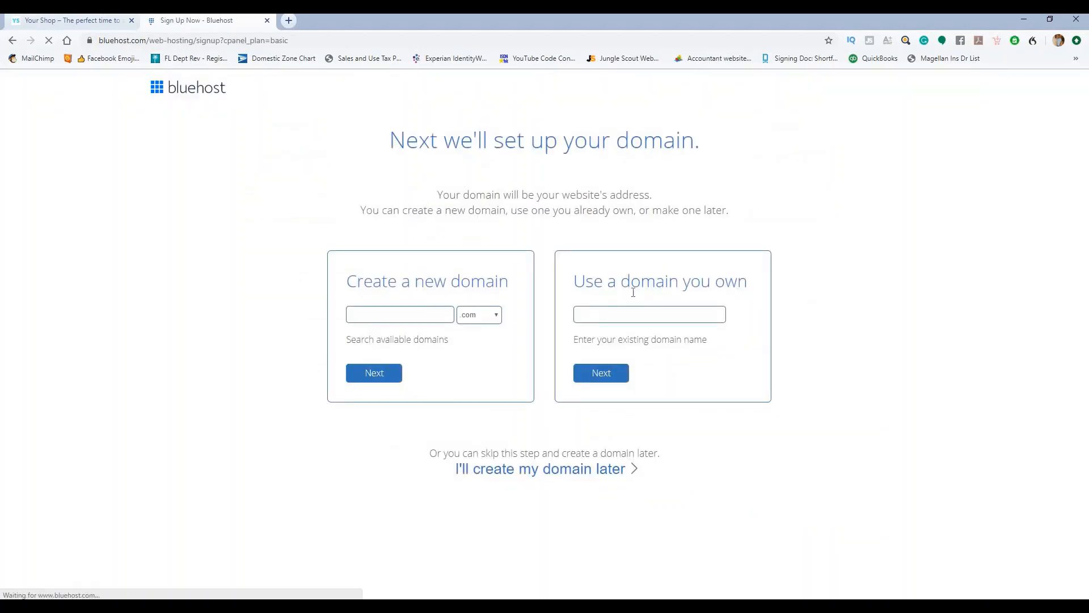
# Step: Enter the new domain yoyrjhgfffhjhhhhhh.com from autofill and confirm it is available
pyautogui.click(622, 315)
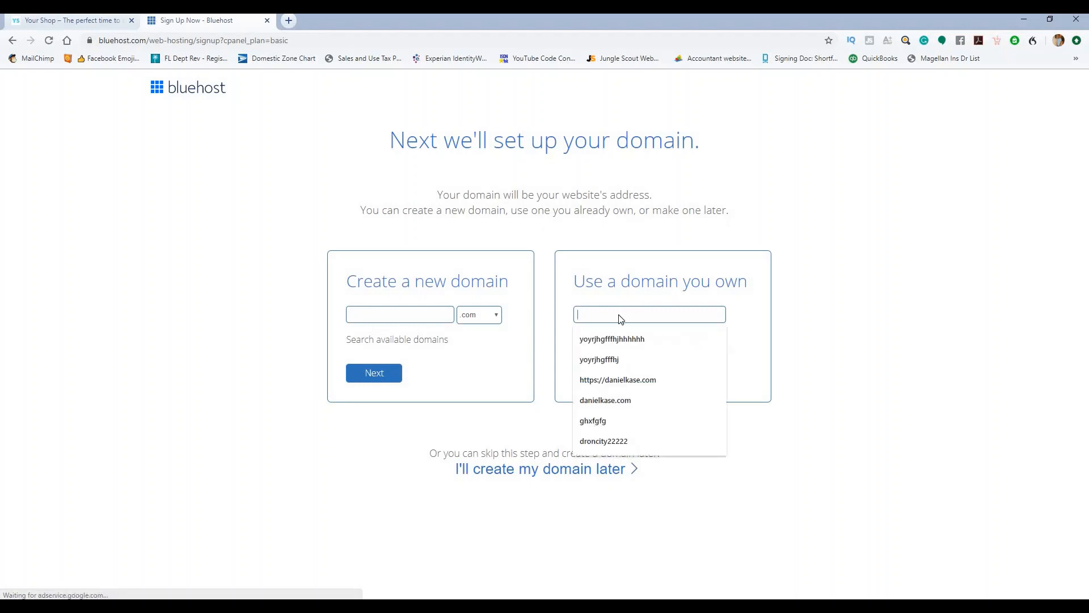
pyautogui.click(670, 259)
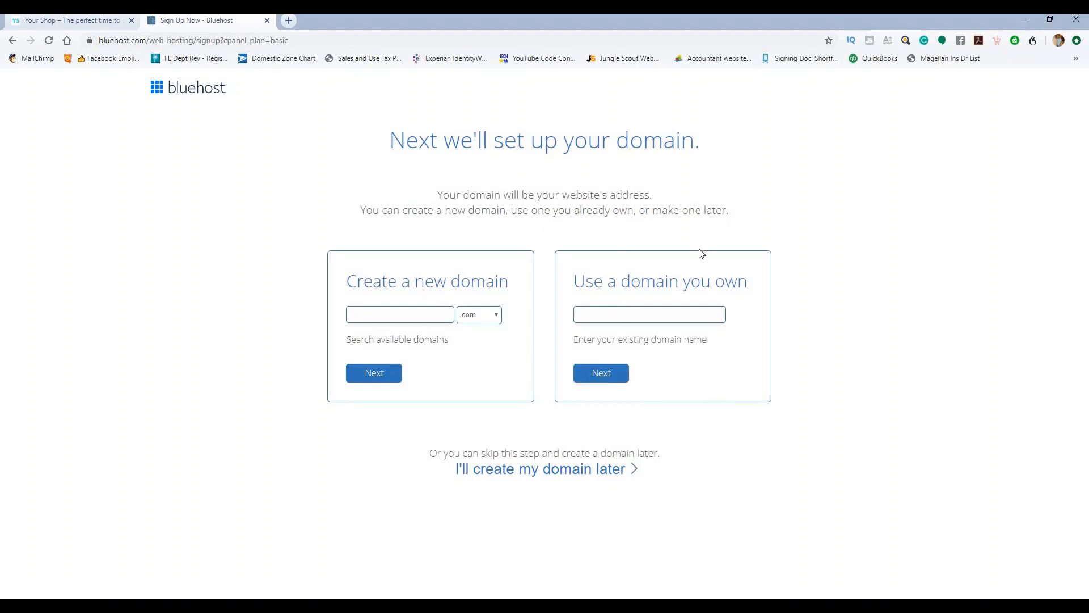
pyautogui.click(420, 321)
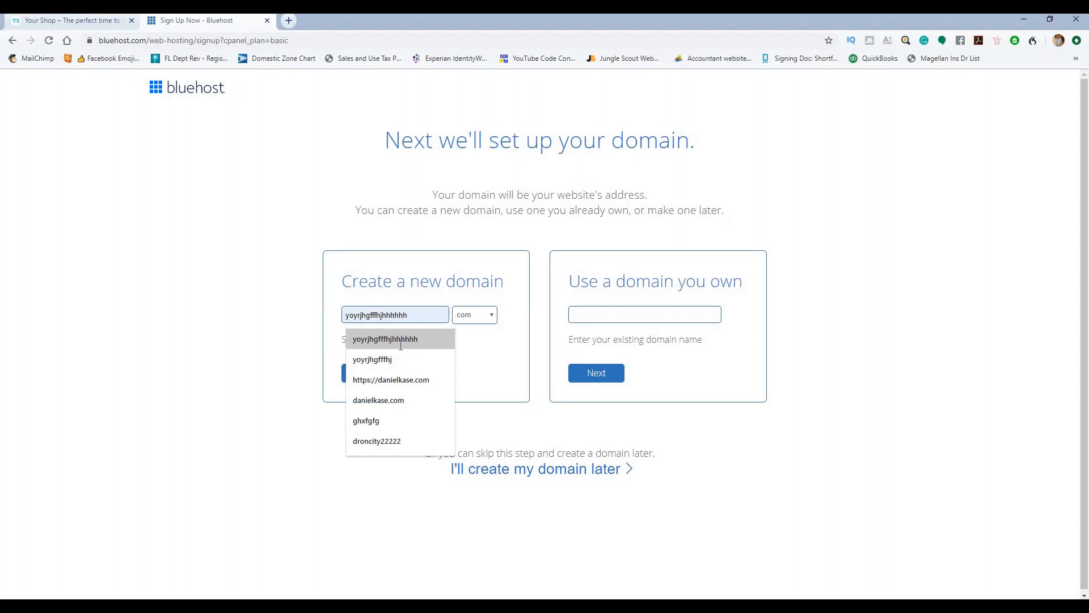
pyautogui.click(391, 338)
pyautogui.click(374, 375)
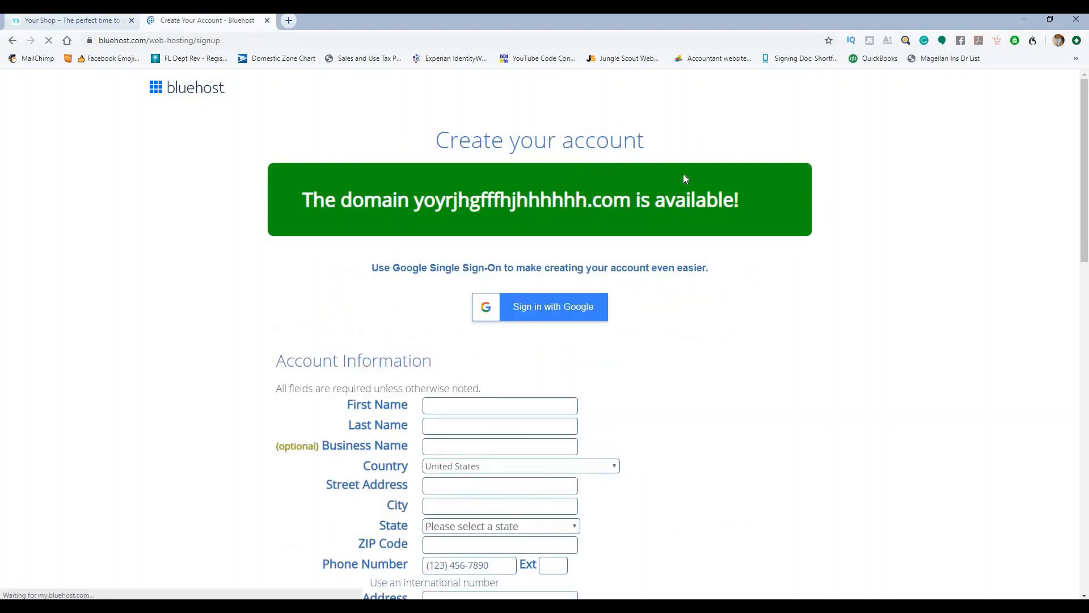
# Step: Change the account plan term to Basic 12 Month
pyautogui.scroll(-5, 684, 177)
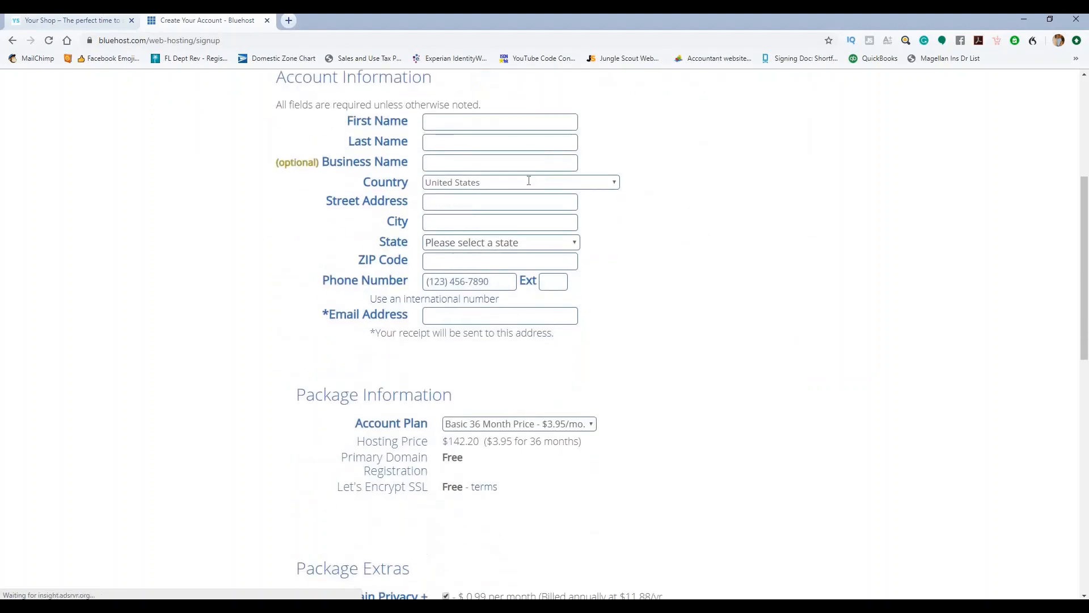
pyautogui.scroll(-3, 661, 234)
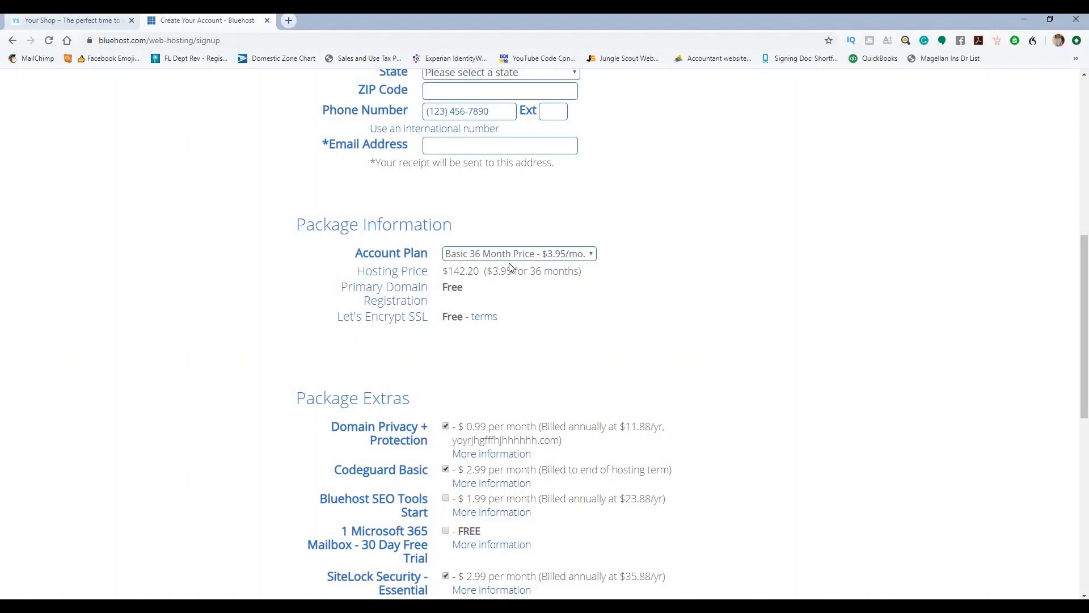
pyautogui.click(574, 255)
pyautogui.click(569, 269)
# Step: Remove the Codeguard Basic, SiteLock Security and Domain Privacy add-ons, bringing the total to $71.40
pyautogui.scroll(-3, 595, 253)
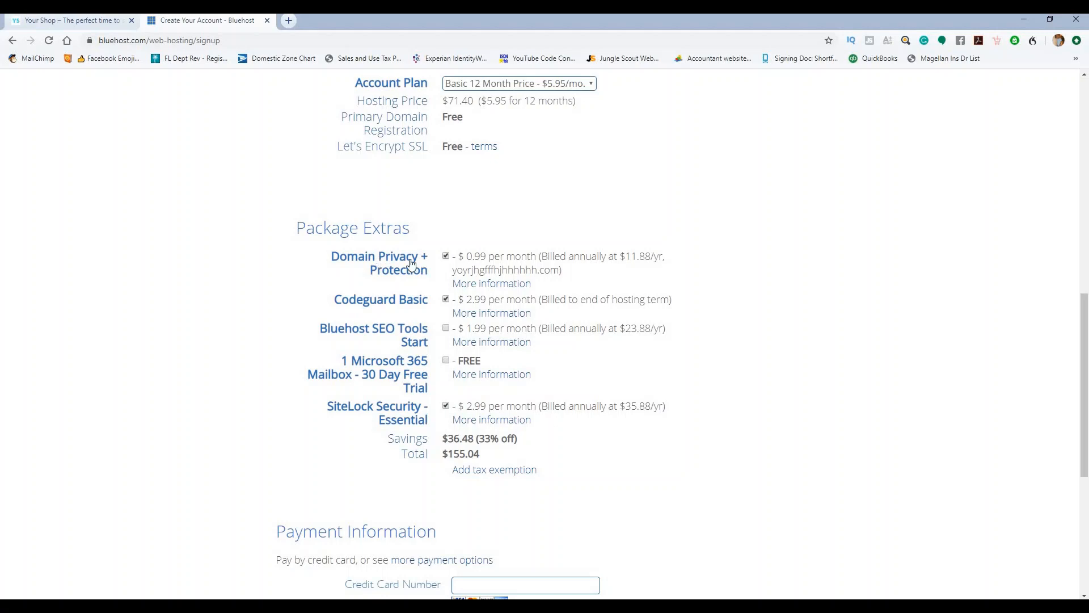
pyautogui.click(447, 300)
pyautogui.click(447, 406)
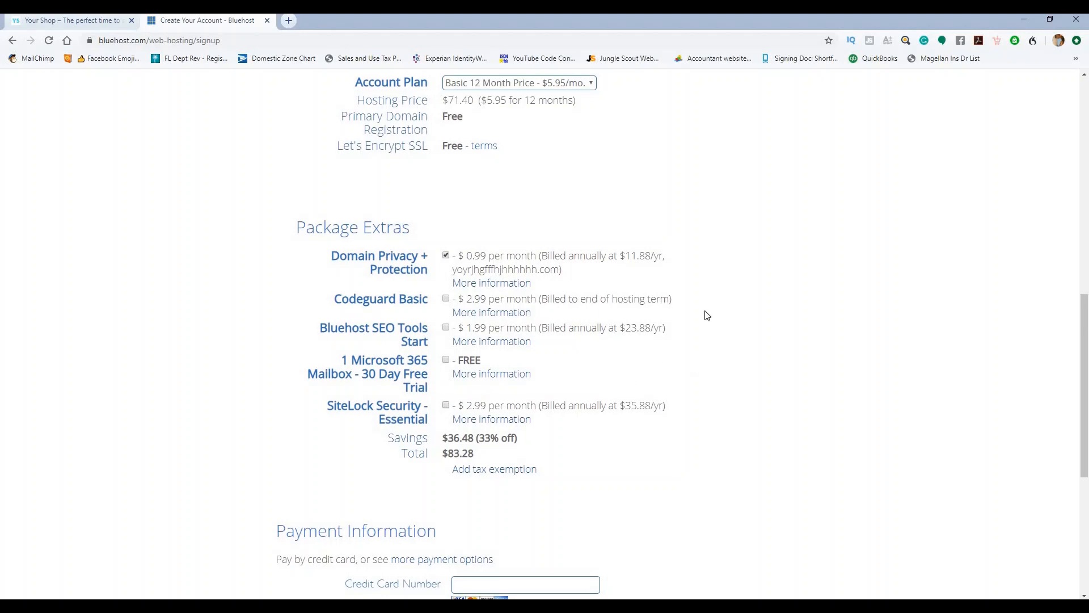
pyautogui.scroll(-2, 707, 314)
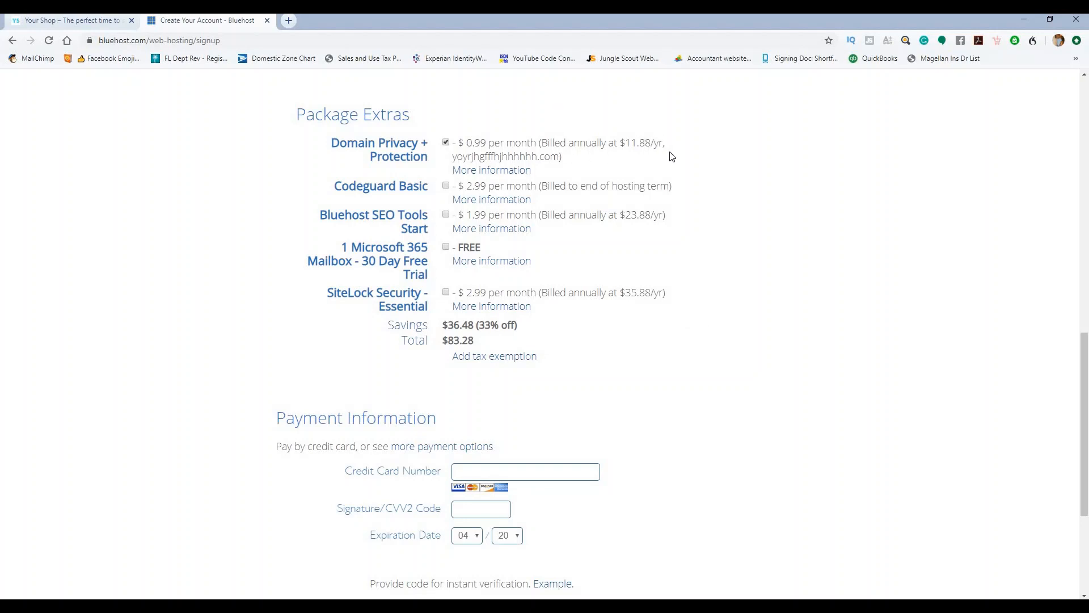
pyautogui.moveTo(708, 143); pyautogui.dragTo(635, 144)
pyautogui.click(693, 244)
pyautogui.click(446, 142)
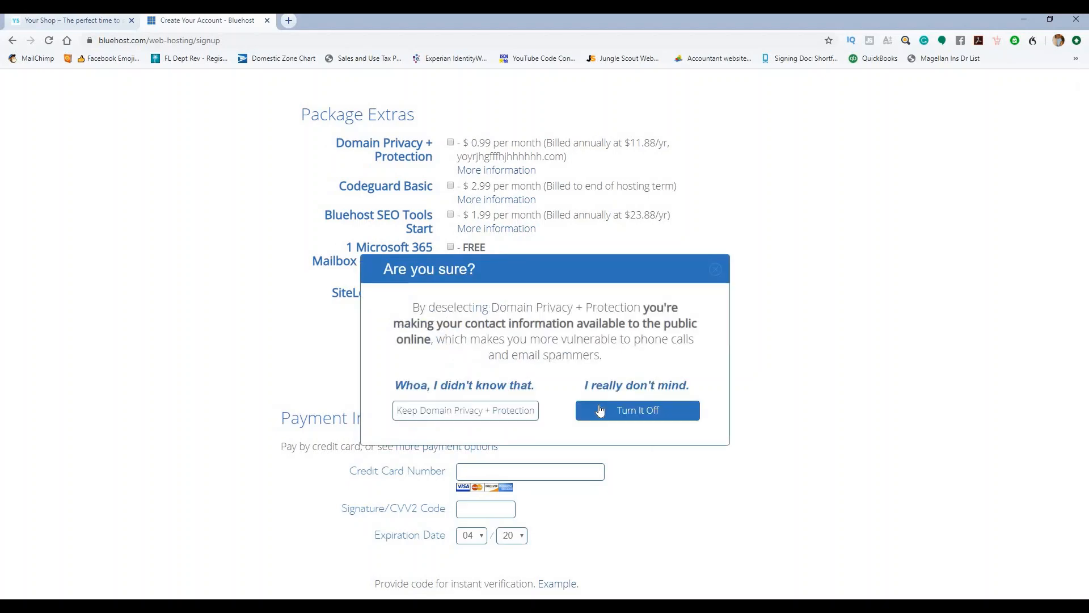
pyautogui.click(607, 413)
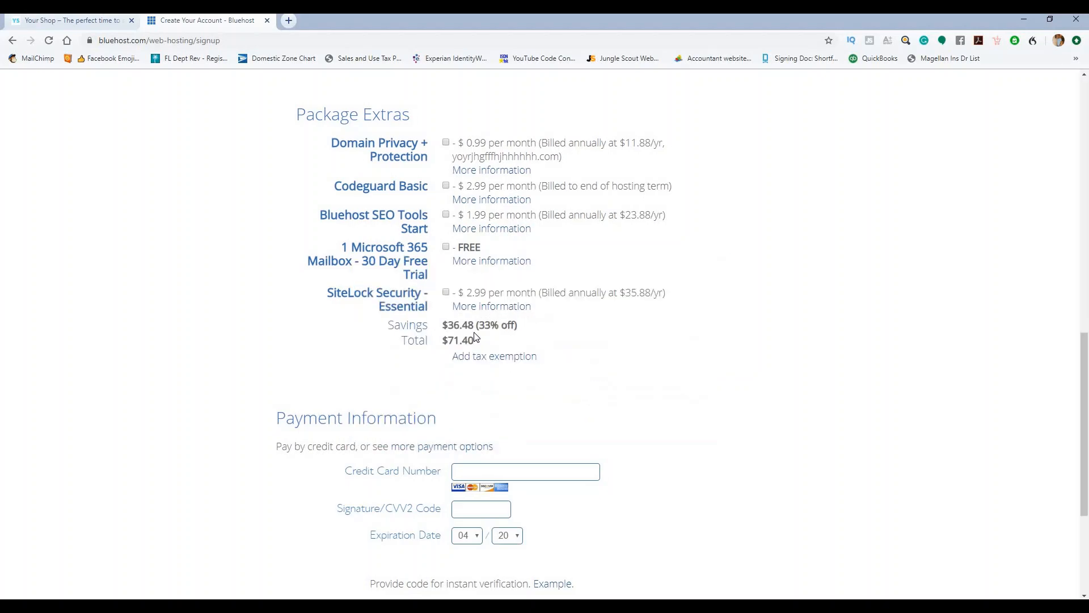
# Step: Review the final order summary and close the Bluehost signup tab
pyautogui.scroll(-3, 555, 295)
pyautogui.scroll(-1, 381, 358)
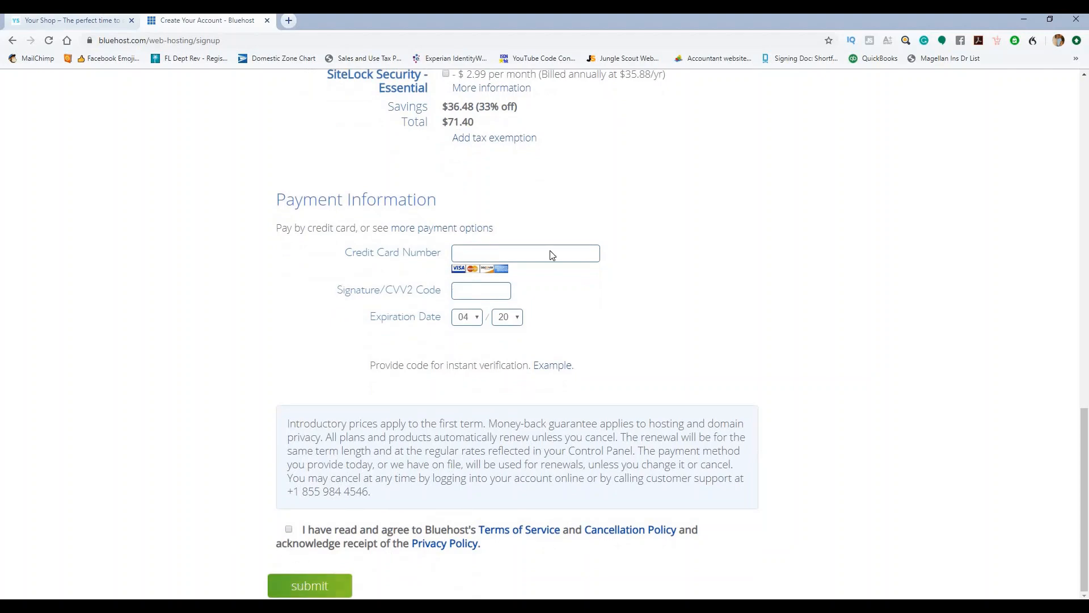
pyautogui.scroll(6, 550, 250)
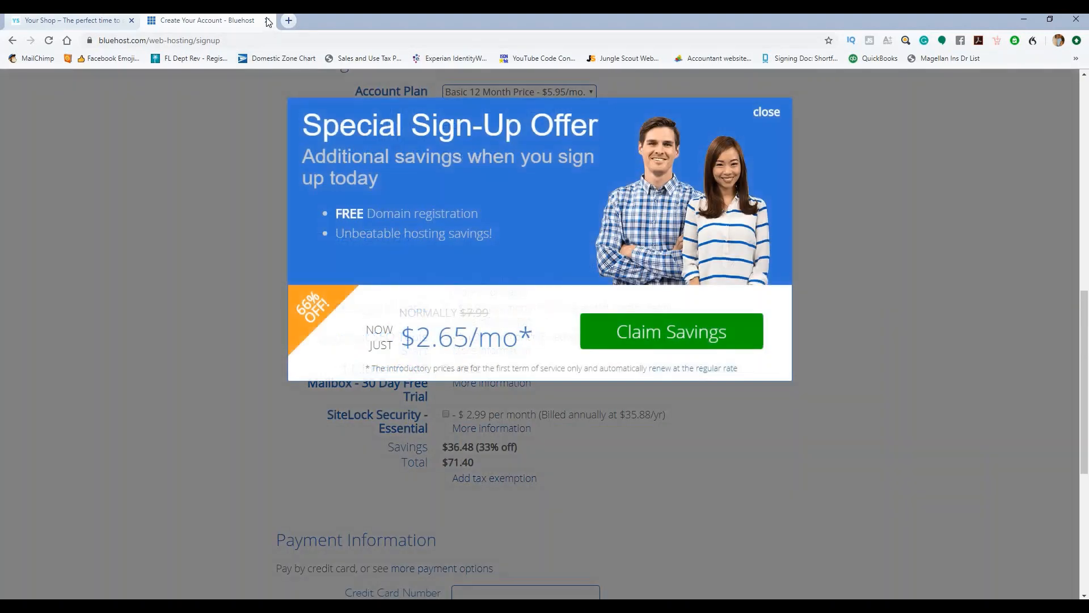
pyautogui.click(267, 21)
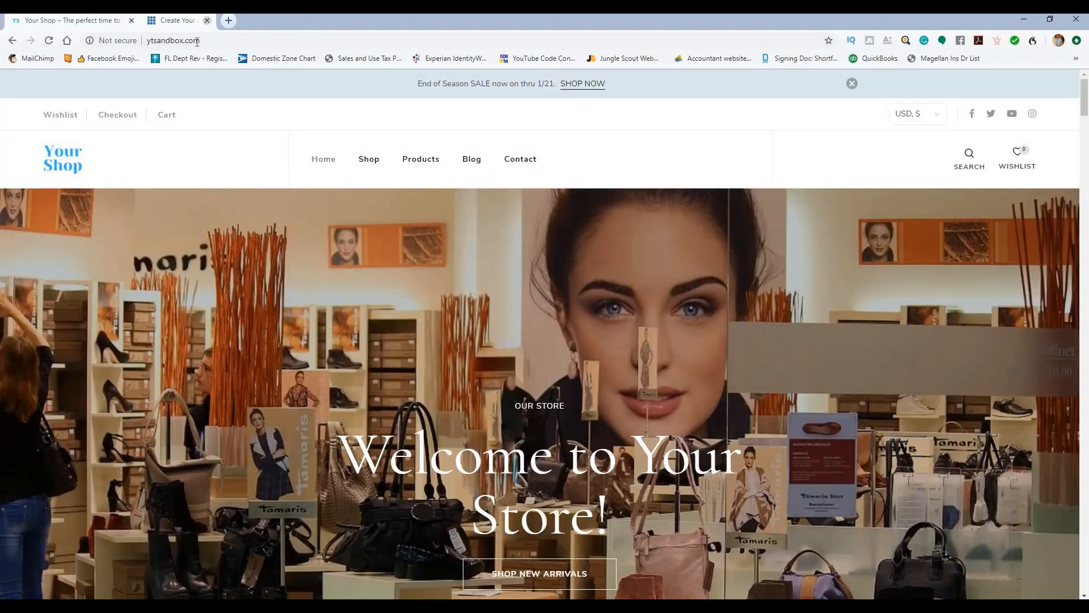
# Step: Close the extra Your Shop tab and open the store front page in a new tab
pyautogui.scroll(-2, 334, 280)
pyautogui.scroll(2, 334, 281)
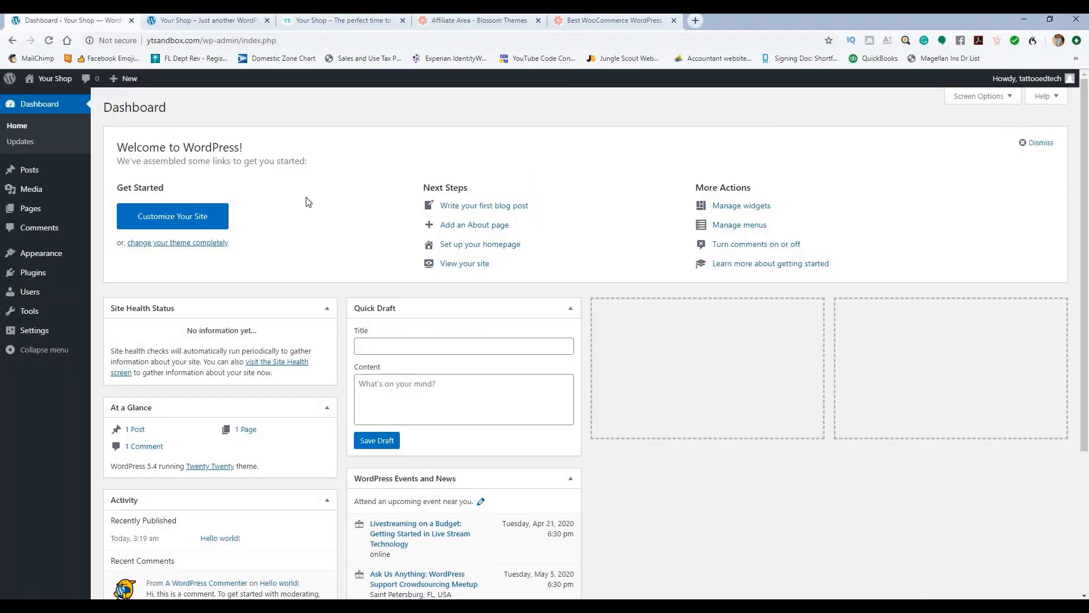
pyautogui.click(267, 21)
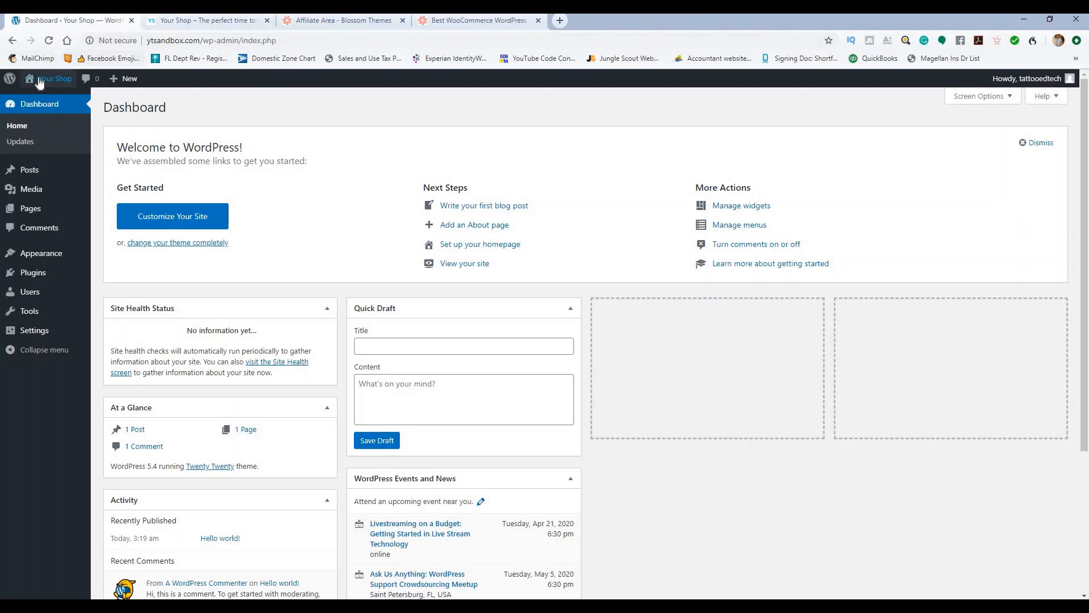
pyautogui.rightClick(40, 101)
pyautogui.click(62, 109)
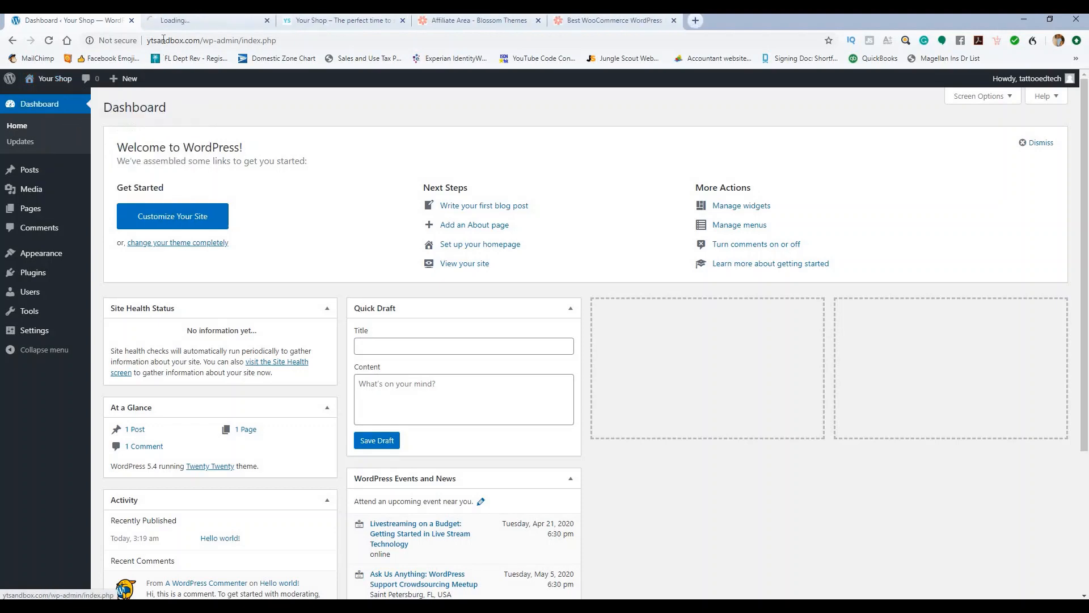
pyautogui.click(188, 20)
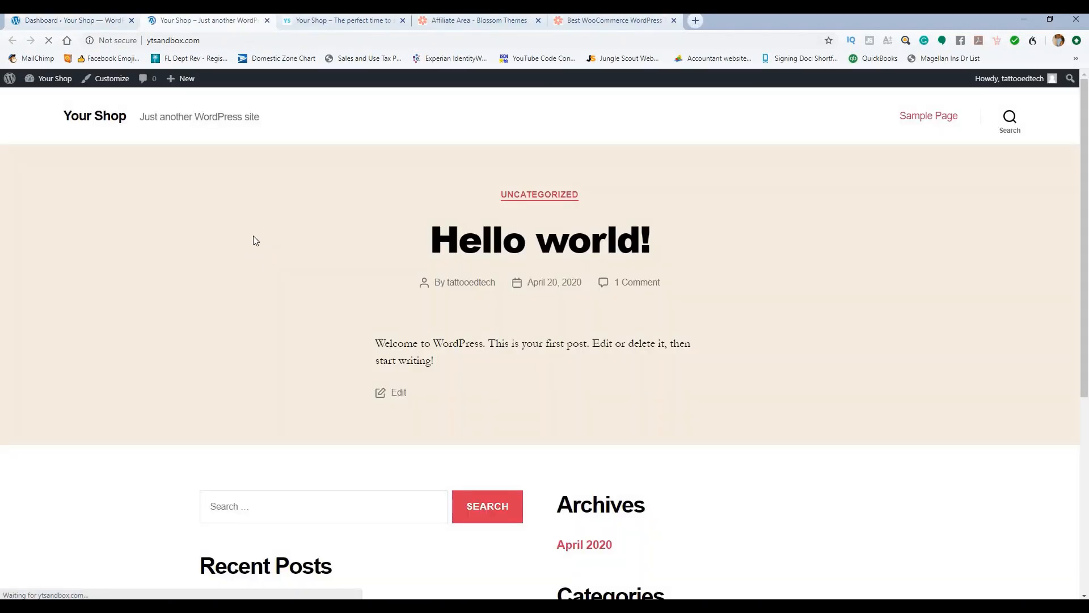
# Step: Look over the new store front page and the finished Your Shop demo homepage
pyautogui.scroll(-6, 392, 206)
pyautogui.scroll(6, 407, 212)
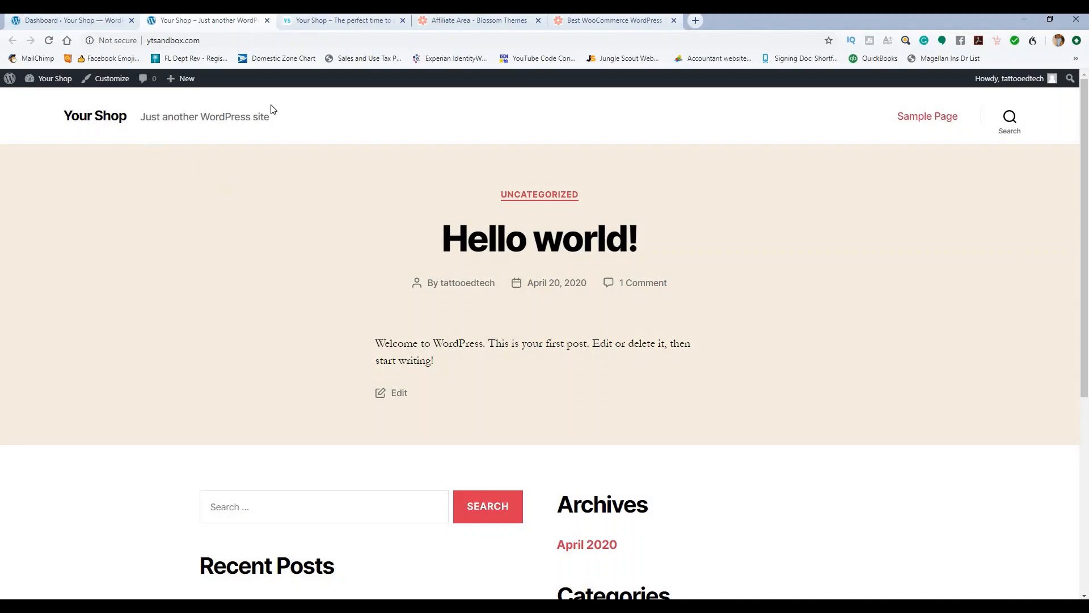
pyautogui.click(329, 20)
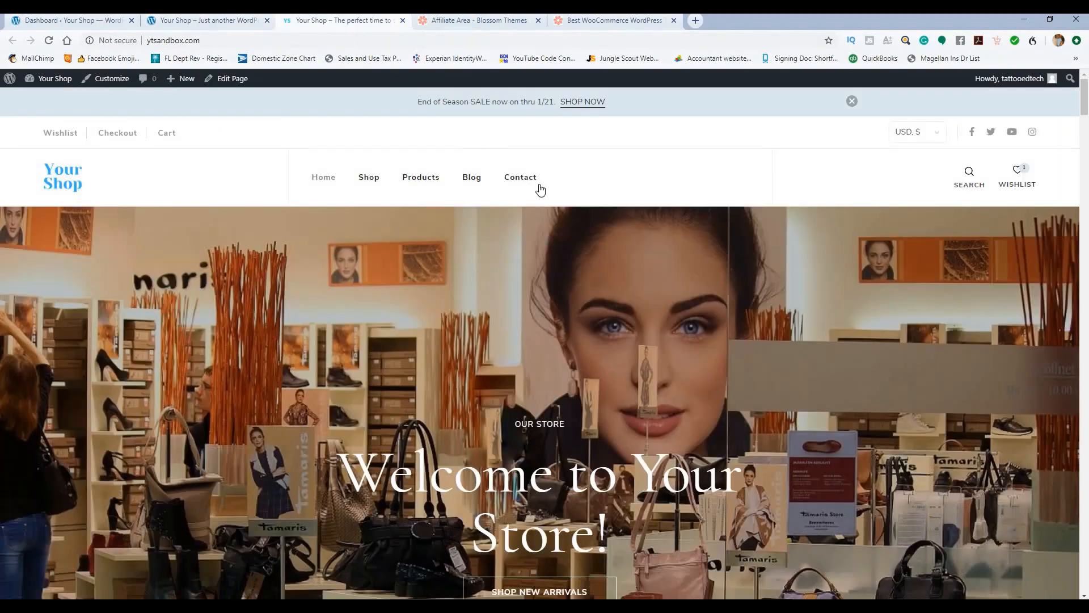
pyautogui.scroll(-20, 539, 189)
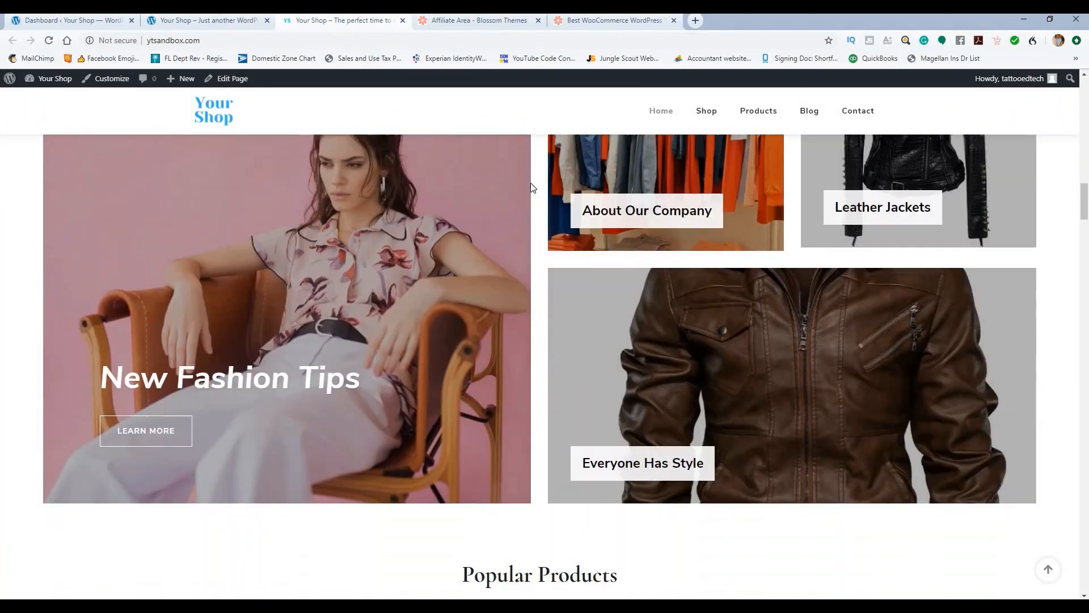
pyautogui.scroll(-8, 531, 187)
pyautogui.scroll(7, 528, 176)
pyautogui.scroll(-6, 527, 173)
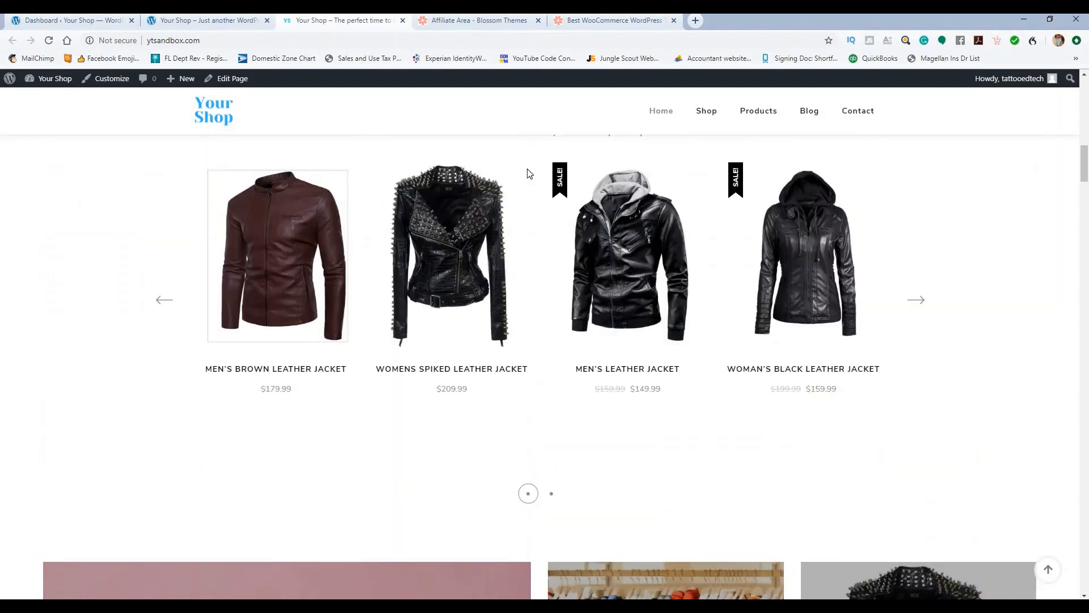
pyautogui.scroll(20, 528, 173)
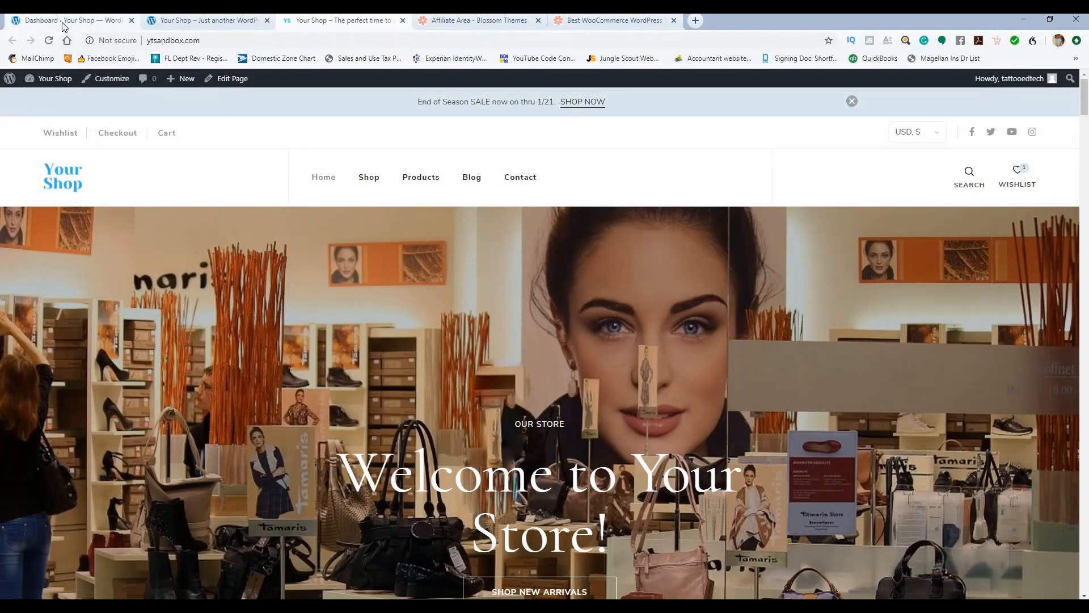
# Step: Go back to the WordPress Dashboard showing At a Glance: 1 Post, 1 Page
pyautogui.click(62, 21)
pyautogui.scroll(-4, 340, 221)
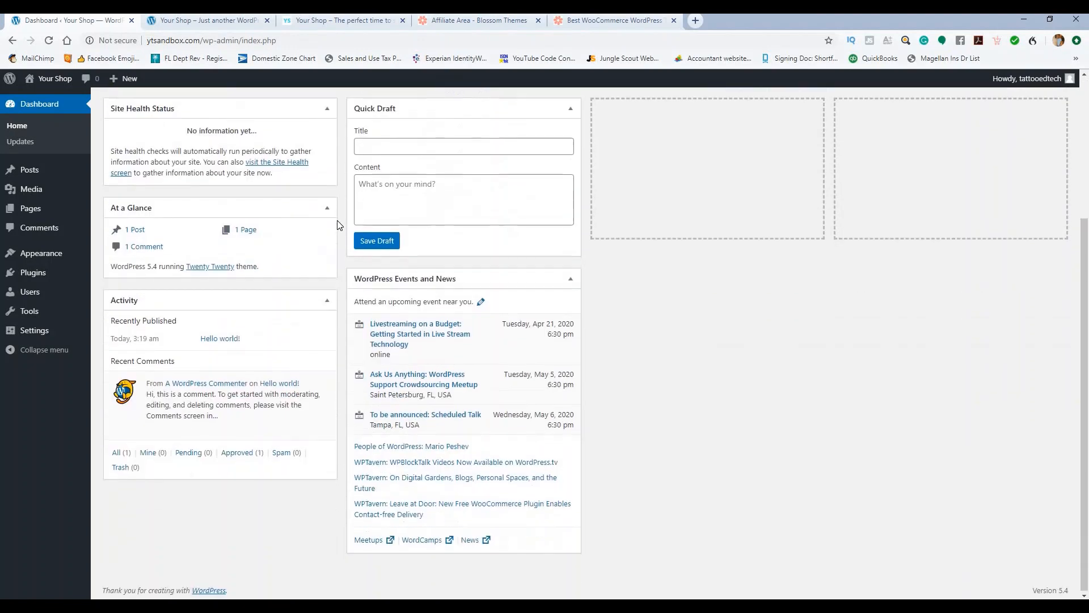
pyautogui.scroll(4, 337, 224)
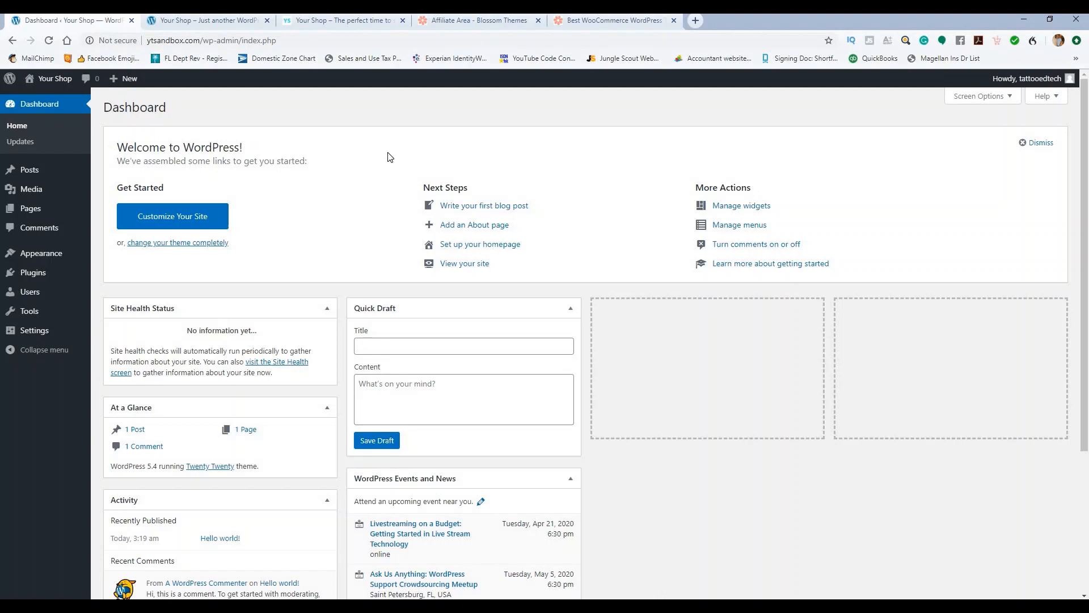
# Step: Browse the Blossom Shop Pro page ($49.00, or $148.00 with setup), then go to Theme Club
pyautogui.click(600, 22)
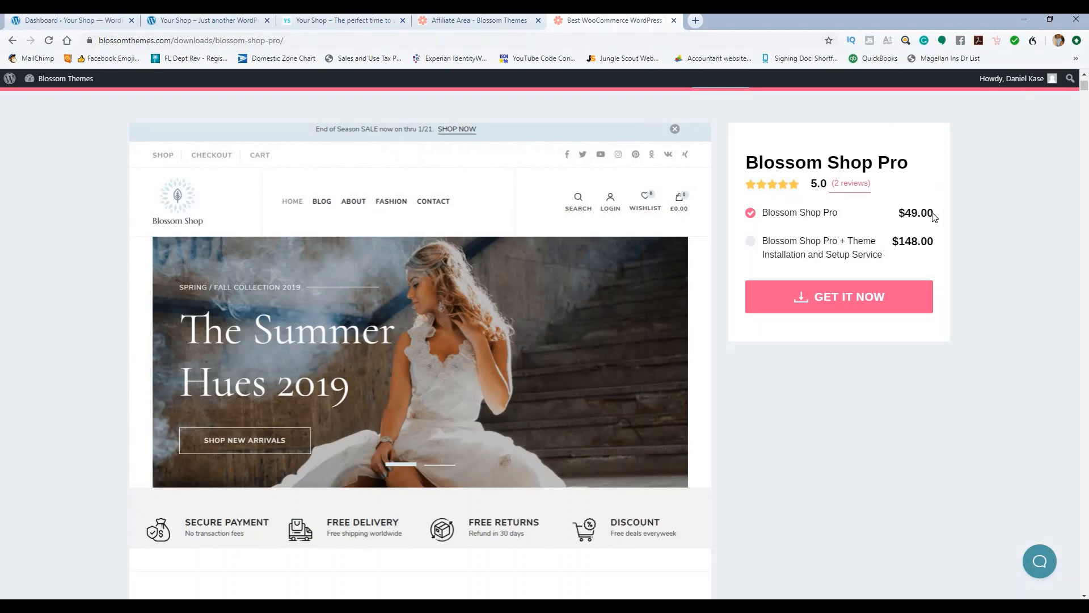
pyautogui.scroll(2, 969, 216)
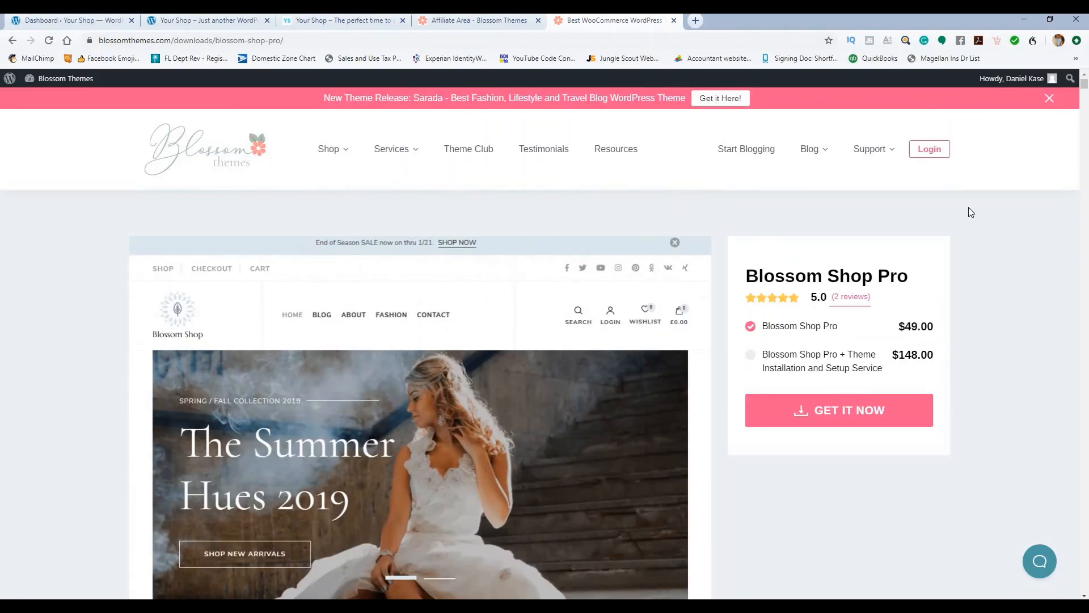
pyautogui.scroll(-4, 959, 186)
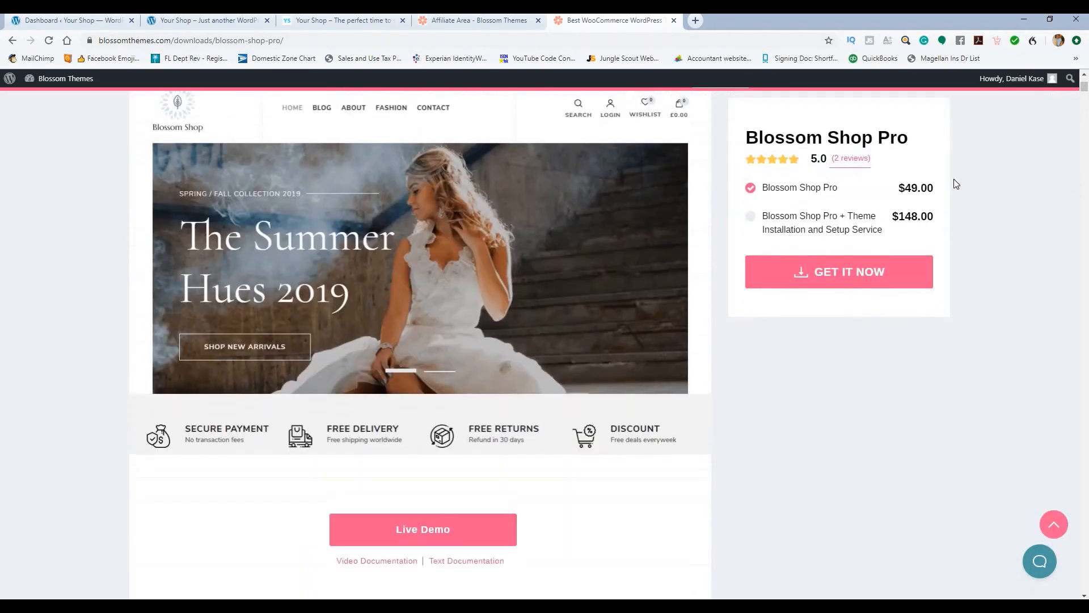
pyautogui.scroll(4, 954, 180)
pyautogui.click(476, 151)
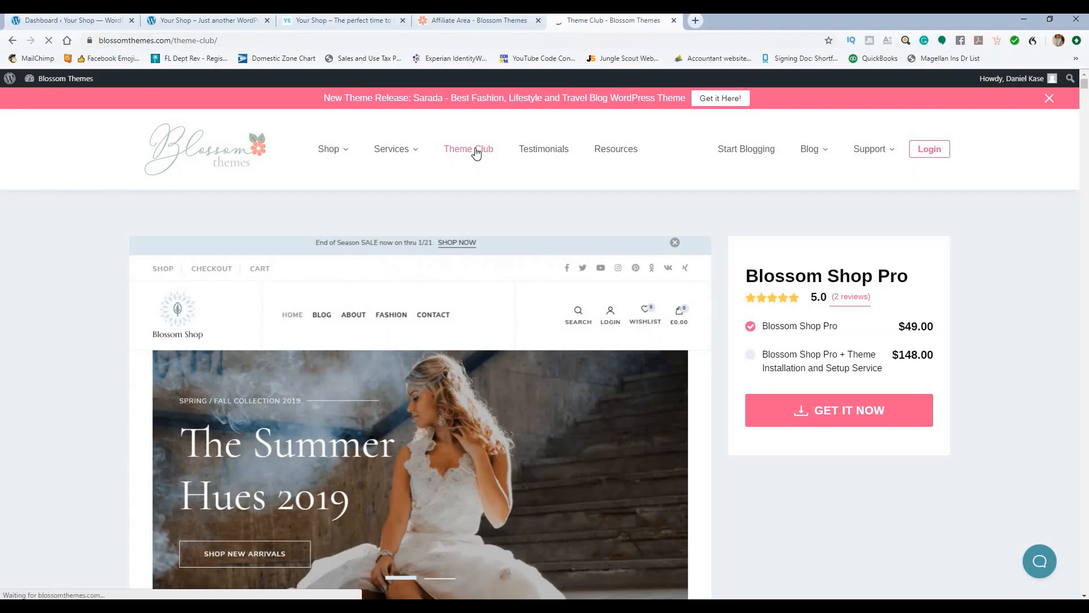
# Step: Compare Theme Club's $89.00 yearly and $199.00 lifetime plans, then close the Theme Club tab
pyautogui.scroll(-1, 420, 227)
pyautogui.scroll(-3, 420, 239)
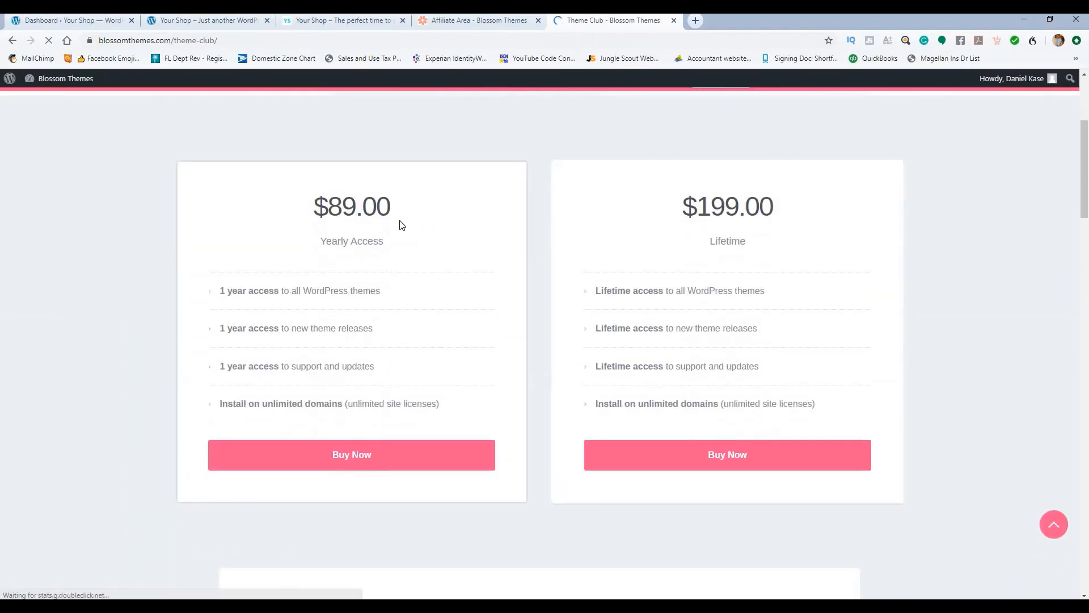
pyautogui.scroll(-15, 442, 215)
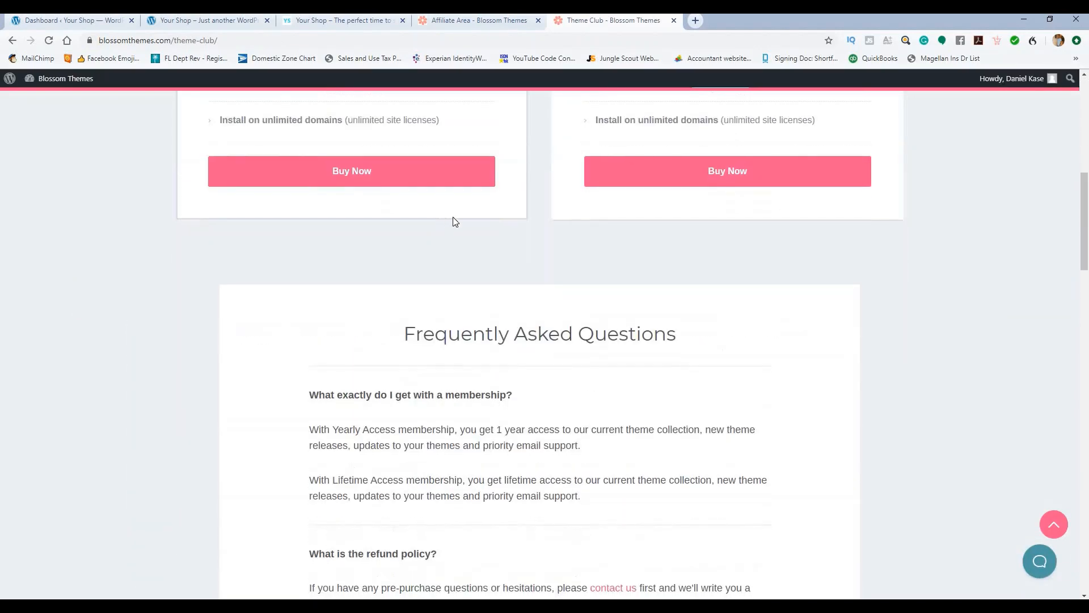
pyautogui.scroll(7, 488, 210)
pyautogui.scroll(10, 488, 210)
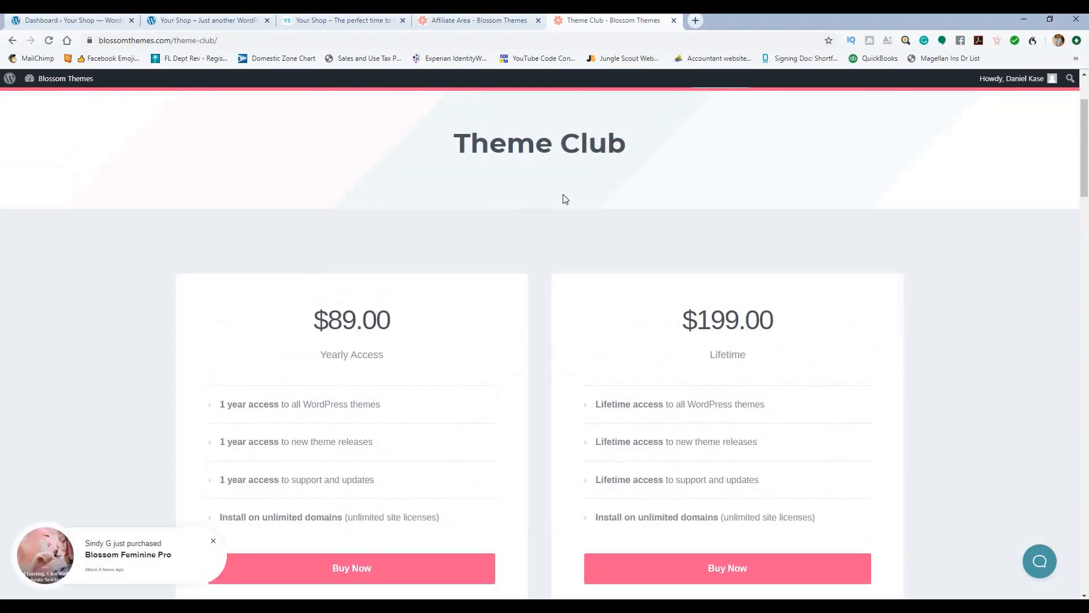
pyautogui.scroll(-2, 564, 197)
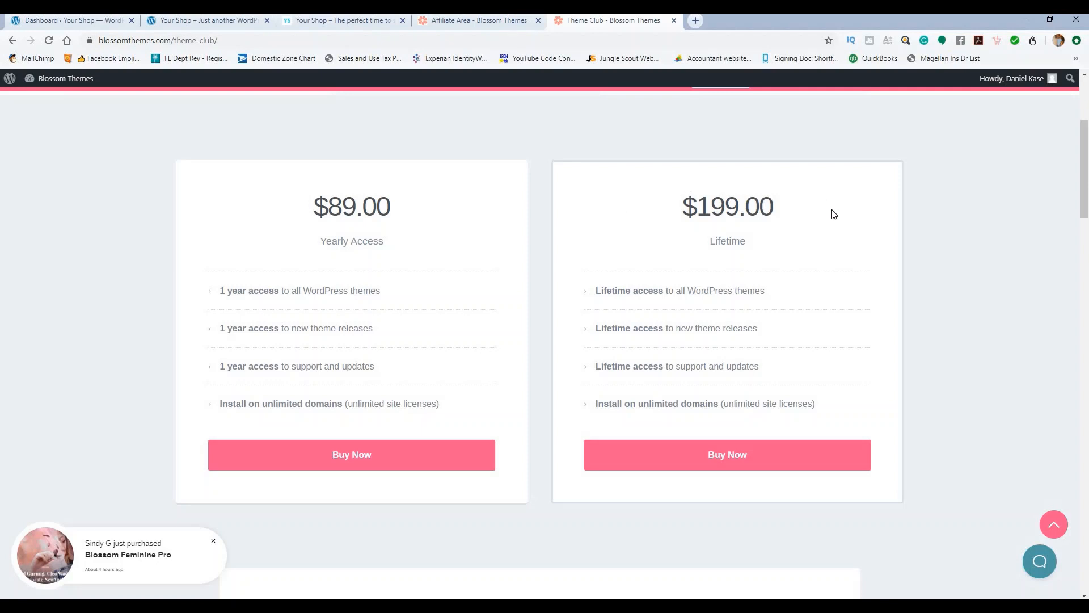
pyautogui.moveTo(673, 210); pyautogui.dragTo(772, 205)
pyautogui.scroll(4, 513, 224)
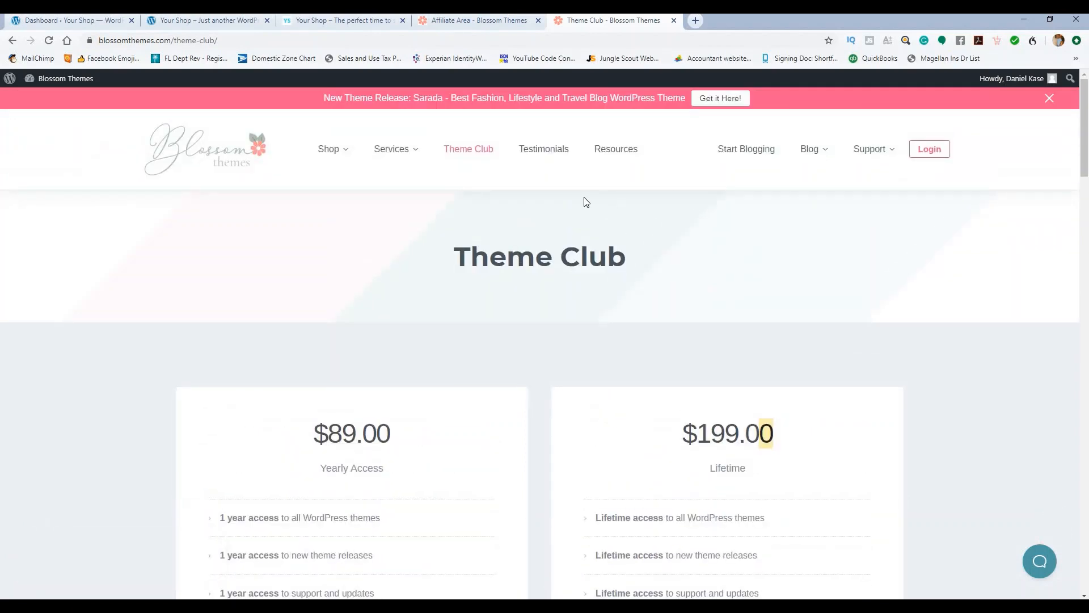
pyautogui.click(673, 21)
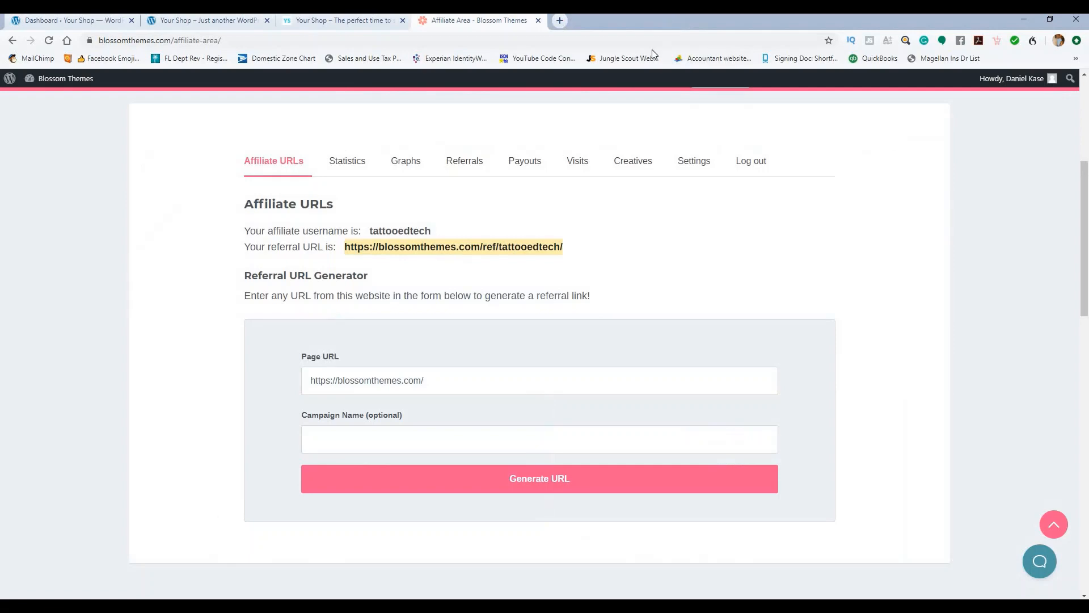
# Step: Close the Affiliate Area tab, return to the Your Shop Dashboard, and bring up the Outlook inbox
pyautogui.click(538, 21)
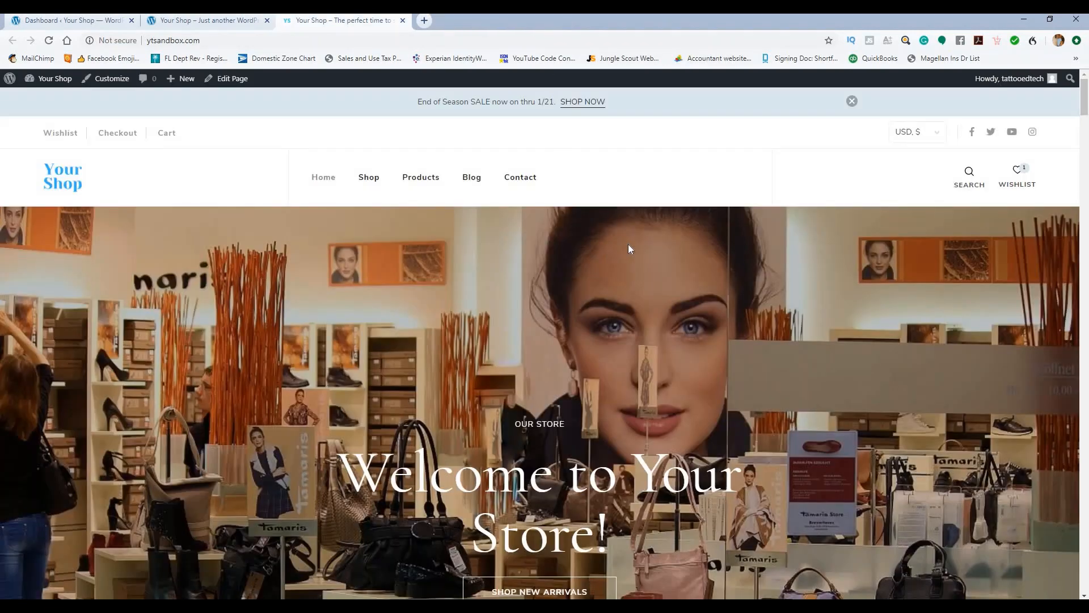
pyautogui.click(108, 25)
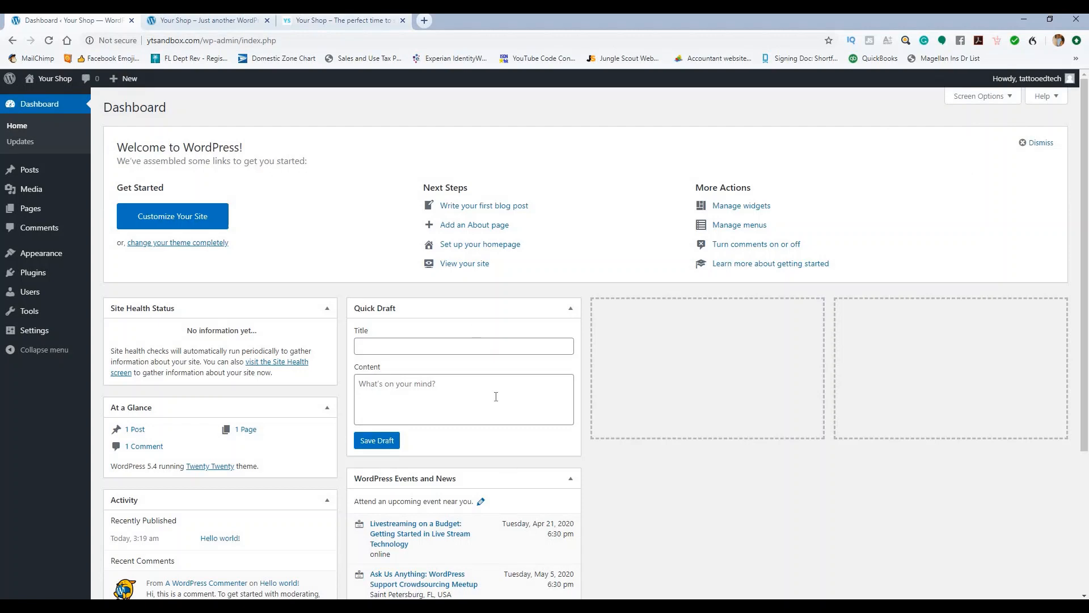
pyautogui.click(599, 606)
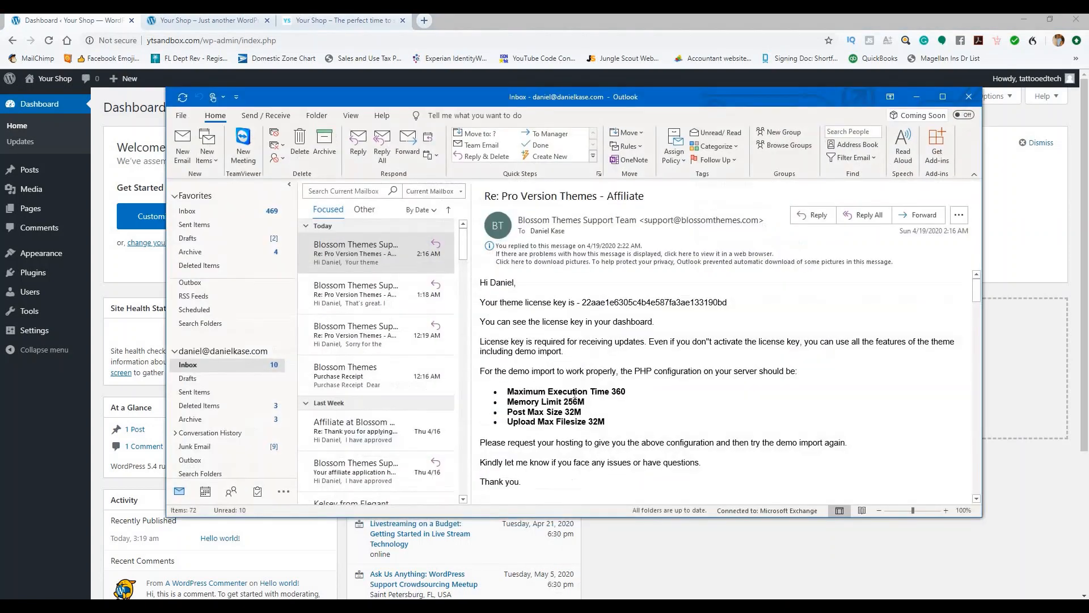
# Step: Review the four required PHP settings in the support email, then minimize Outlook
pyautogui.moveTo(509, 392); pyautogui.dragTo(611, 422)
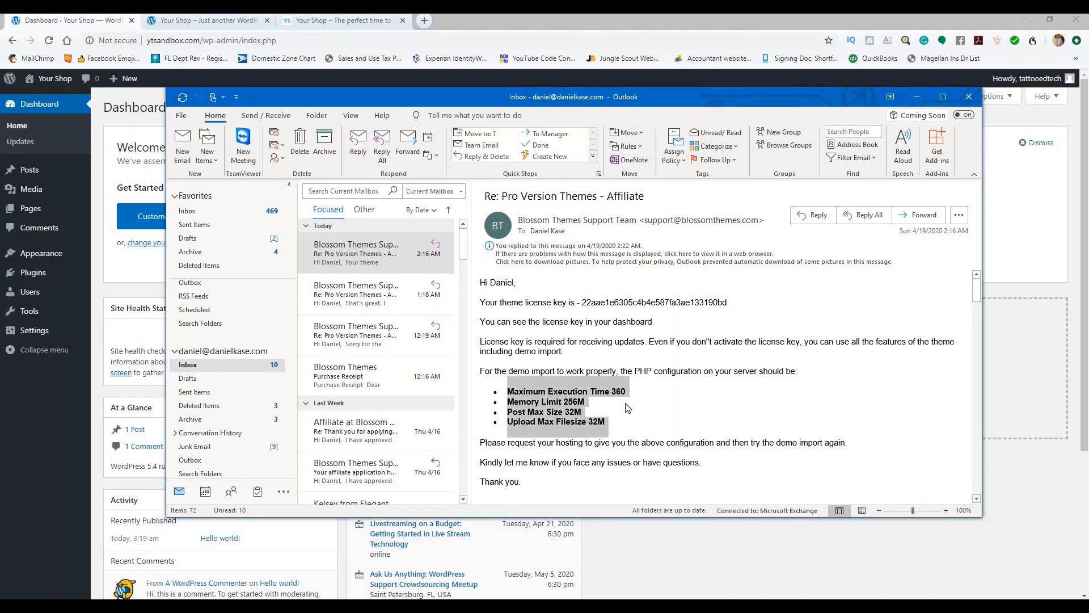
pyautogui.click(646, 405)
pyautogui.click(916, 96)
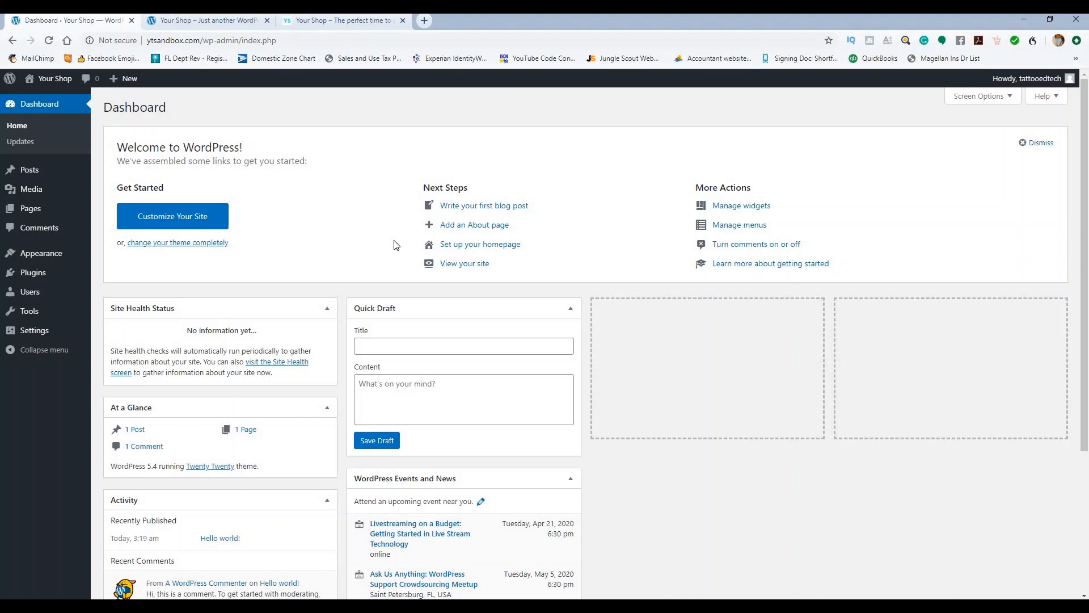
# Step: Activate WooCommerce under Installed Plugins and skip its setup wizard with 'Not right now'
pyautogui.click(59, 275)
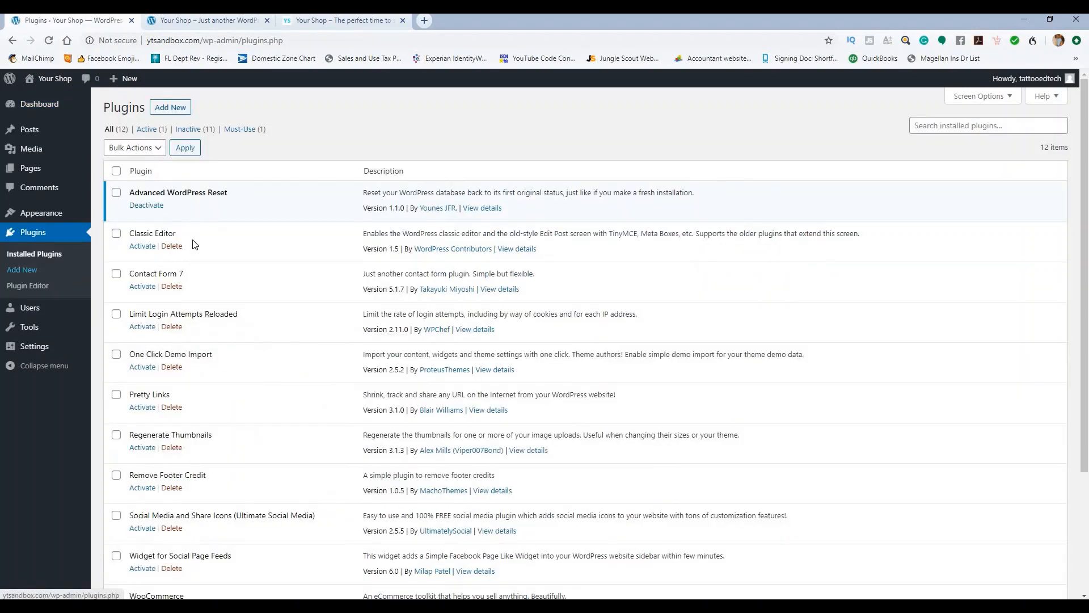
pyautogui.scroll(-3, 214, 238)
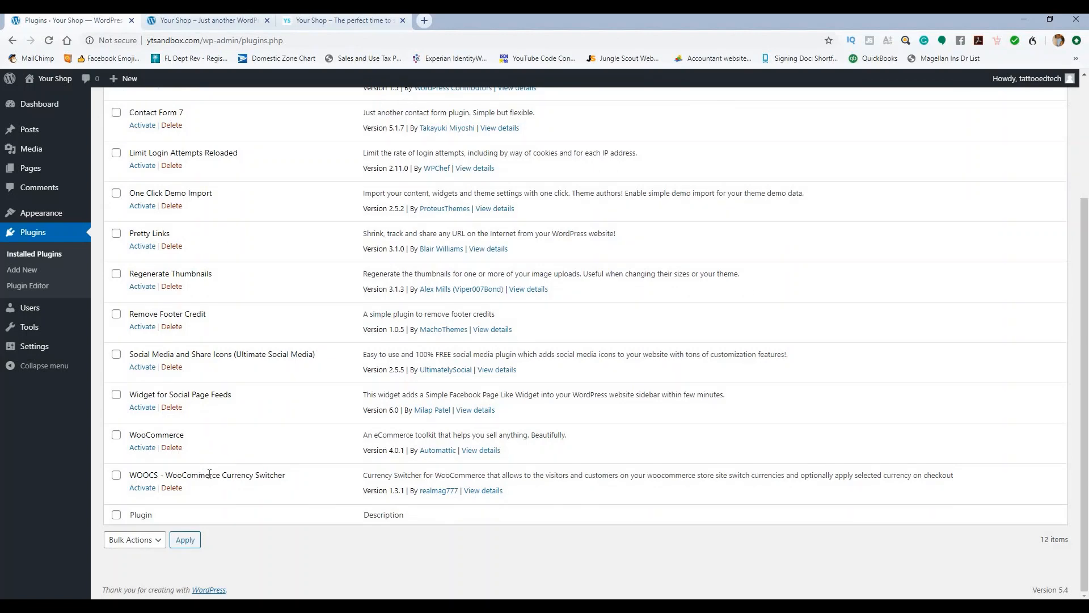
pyautogui.scroll(2, 250, 381)
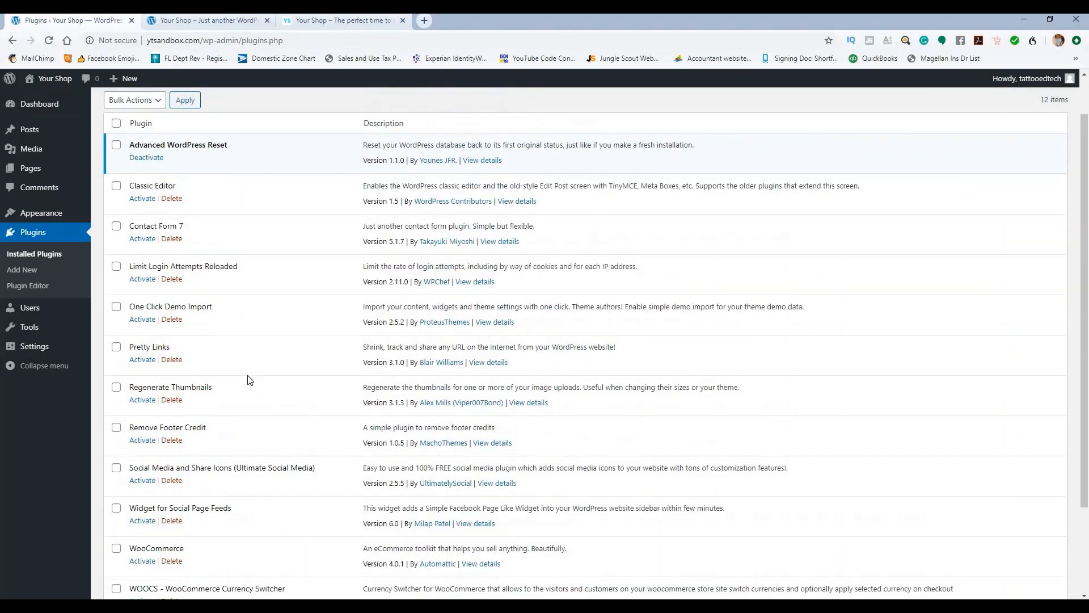
pyautogui.scroll(-2, 250, 380)
pyautogui.click(142, 448)
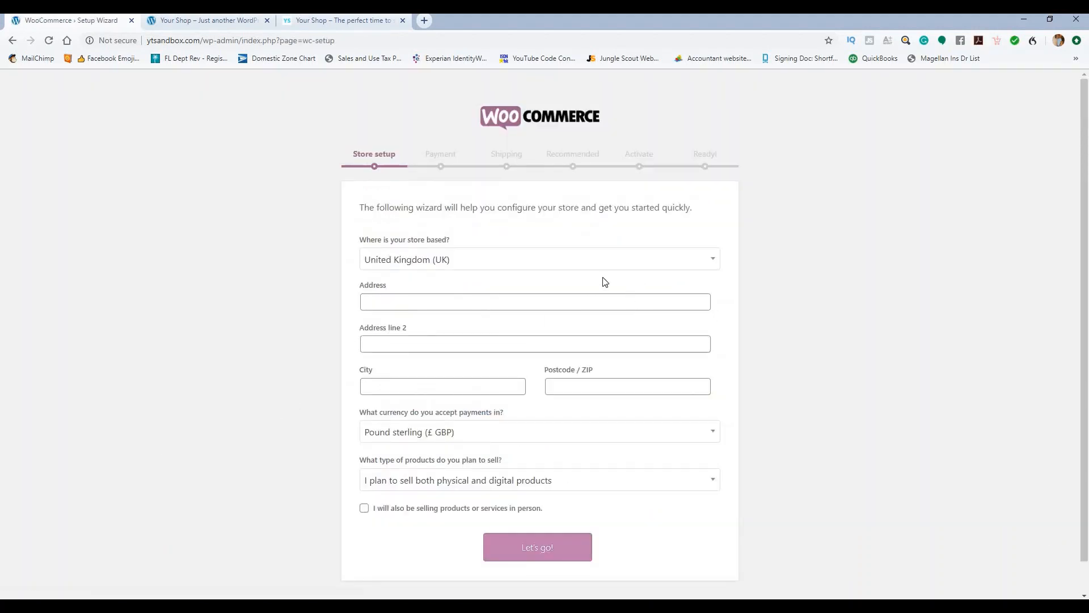
pyautogui.scroll(-1, 603, 282)
pyautogui.click(543, 574)
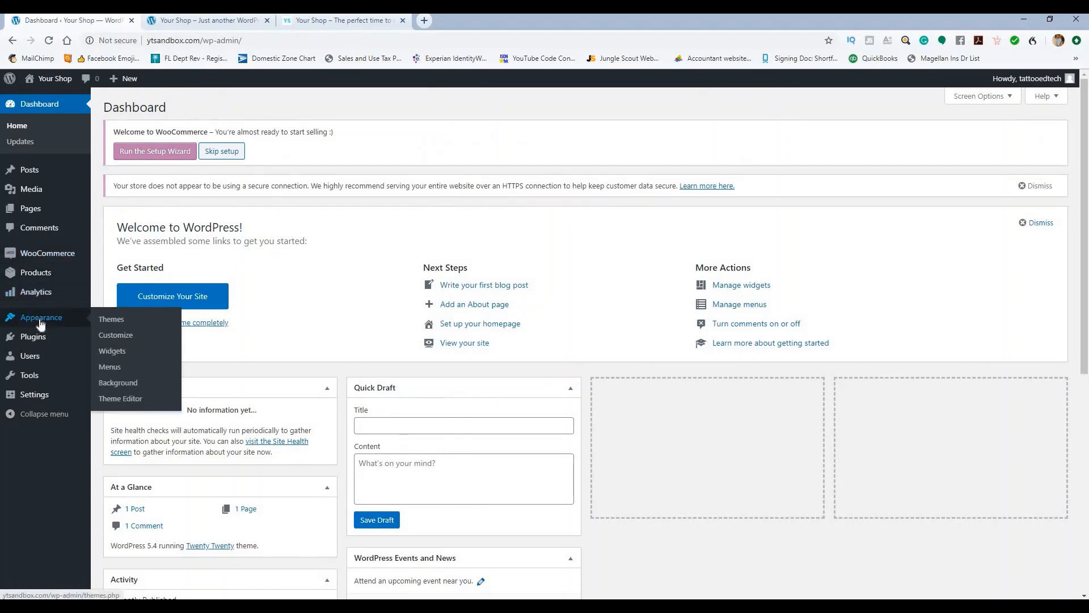
# Step: Search the plugin directory for 'woocommerce' under Plugins > Add New
pyautogui.click(115, 356)
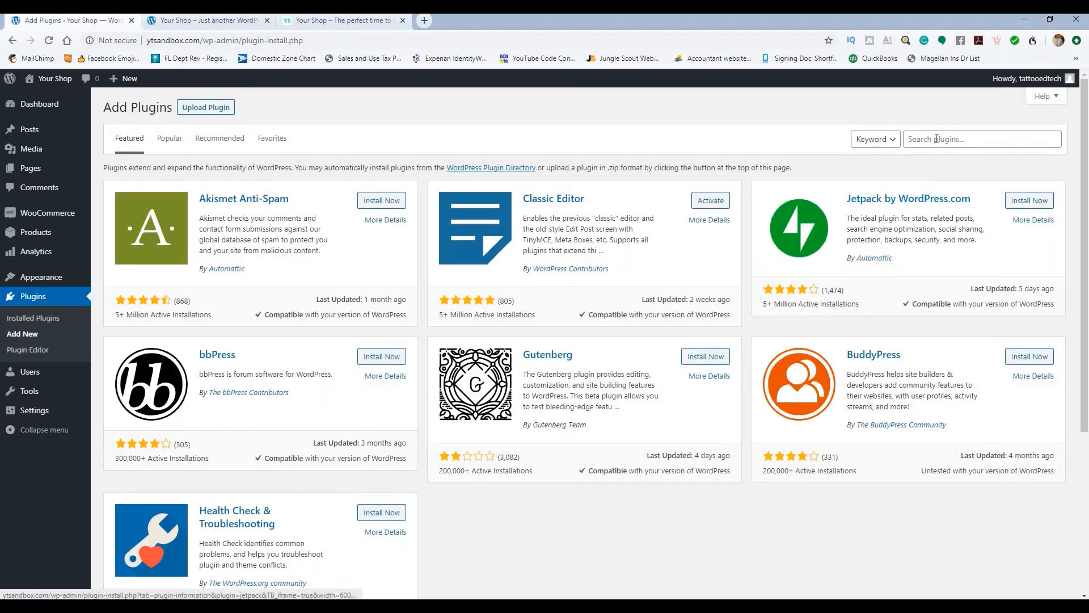
pyautogui.click(942, 141)
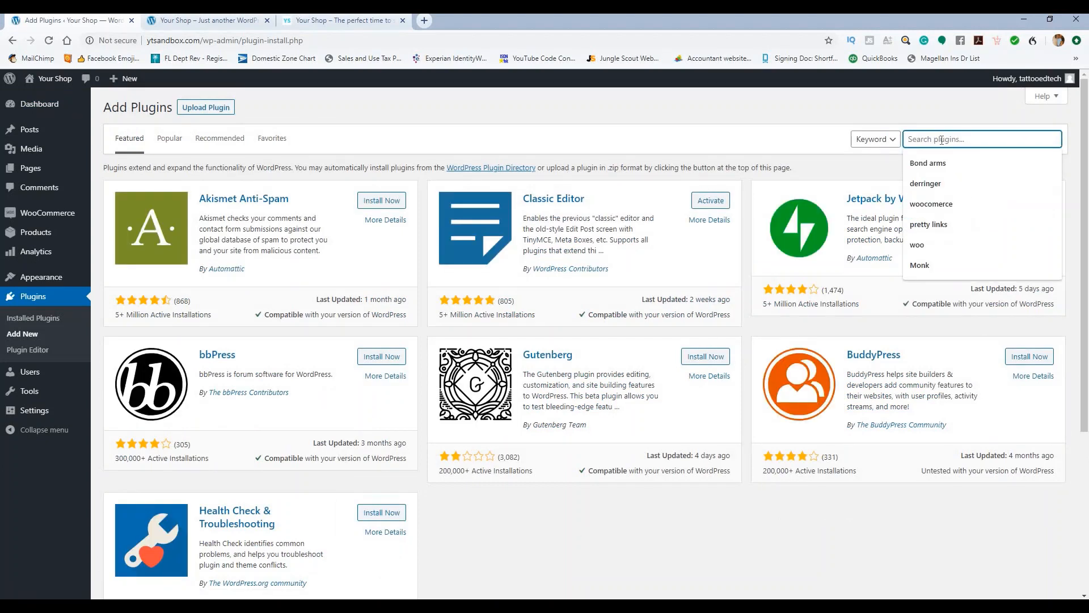
pyautogui.write('woocomme')
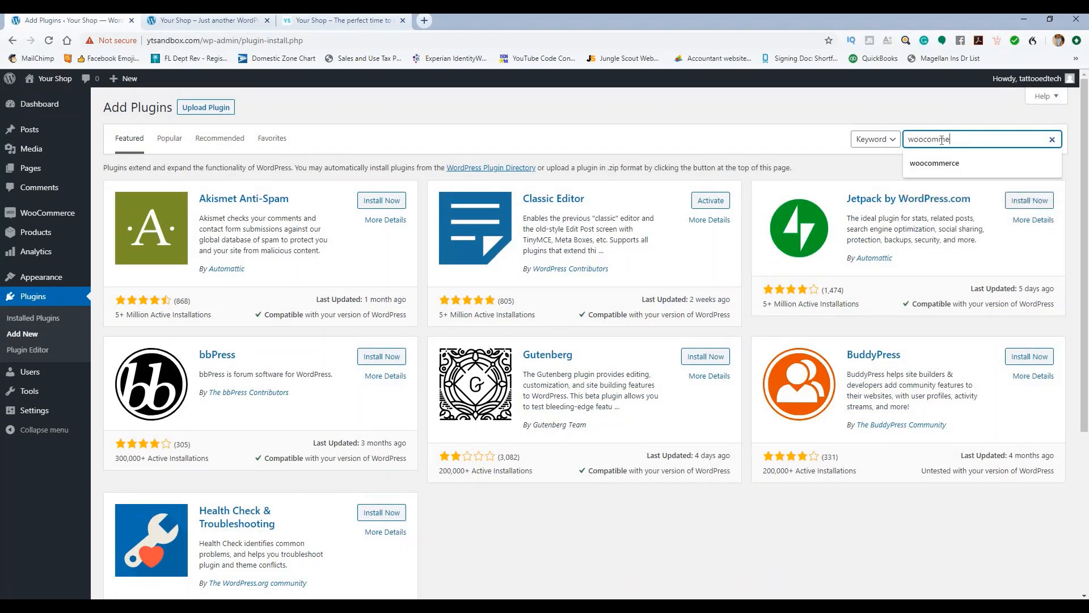
pyautogui.write('rce')
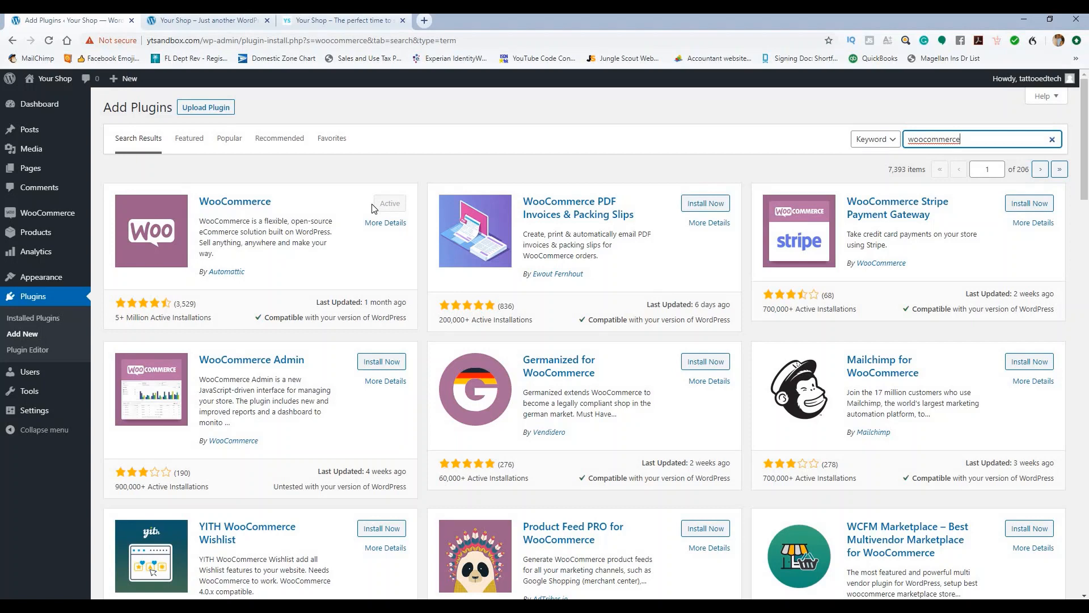
# Step: Activate the Classic Editor and Contact Form 7 plugins from Installed Plugins
pyautogui.click(35, 320)
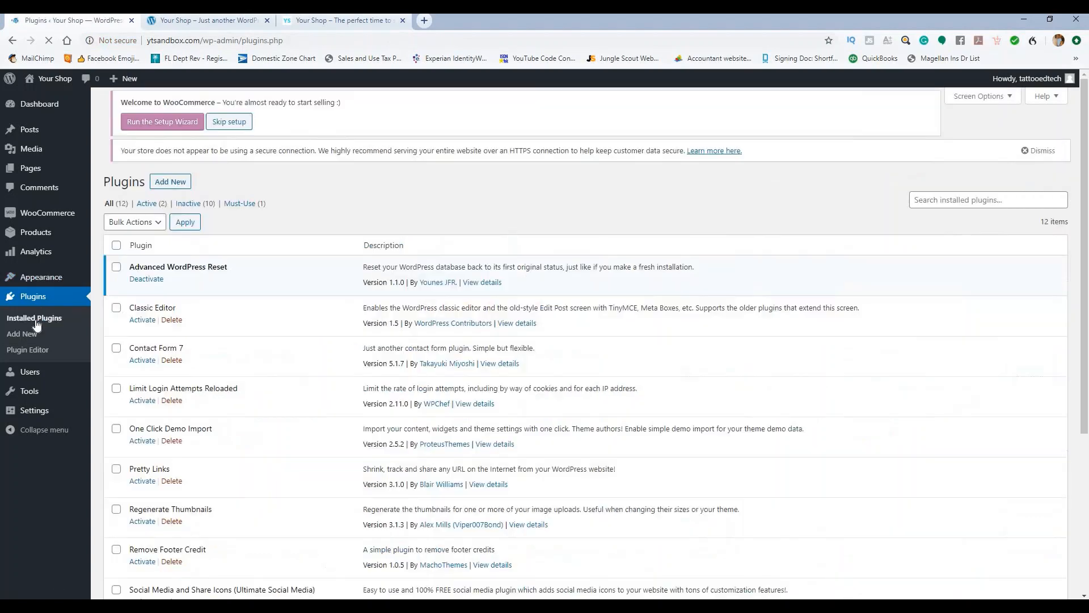
pyautogui.scroll(-2, 287, 245)
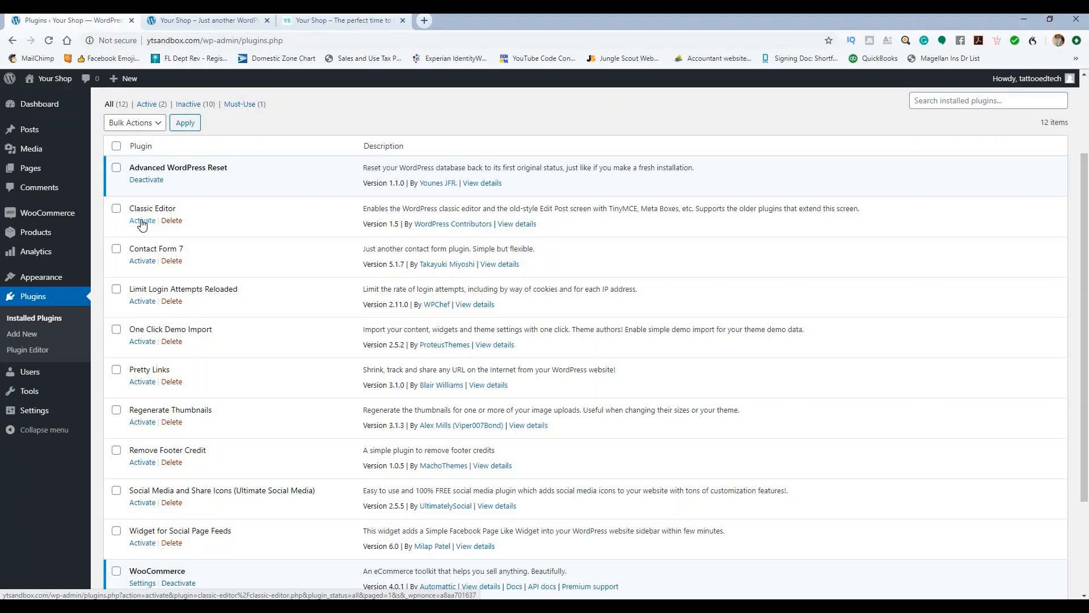
pyautogui.click(142, 221)
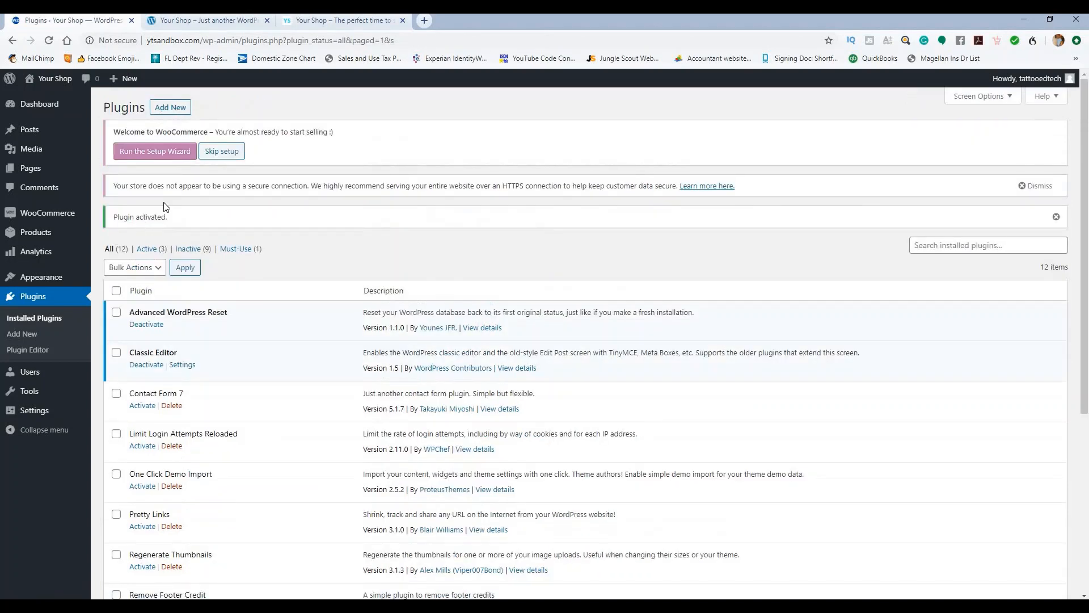
pyautogui.scroll(-3, 139, 236)
pyautogui.click(142, 235)
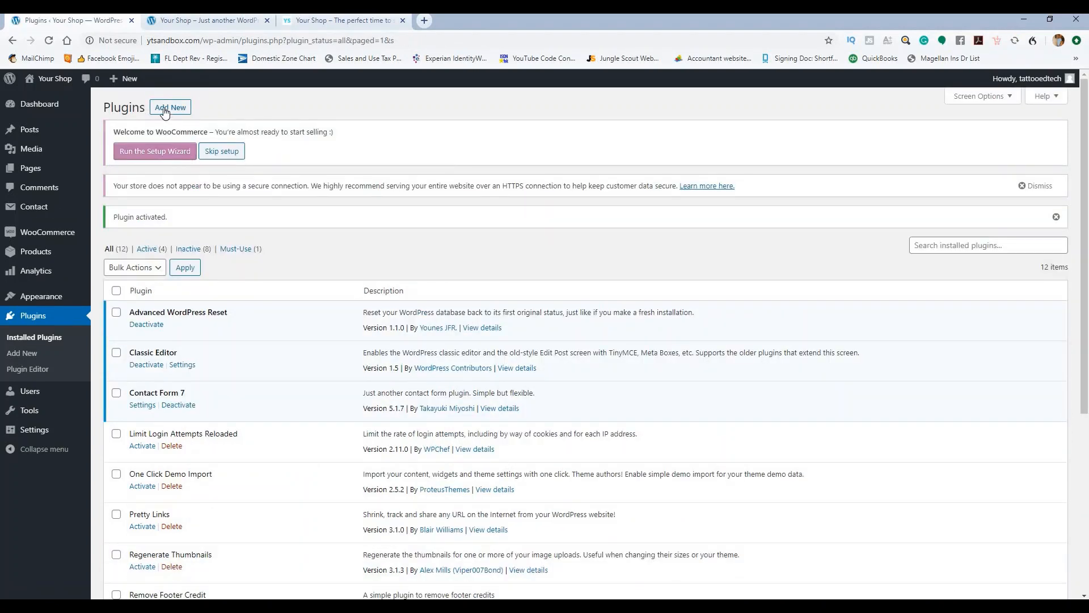
# Step: Search plugins for 'contact form 7', then check the installed plugins list
pyautogui.click(164, 109)
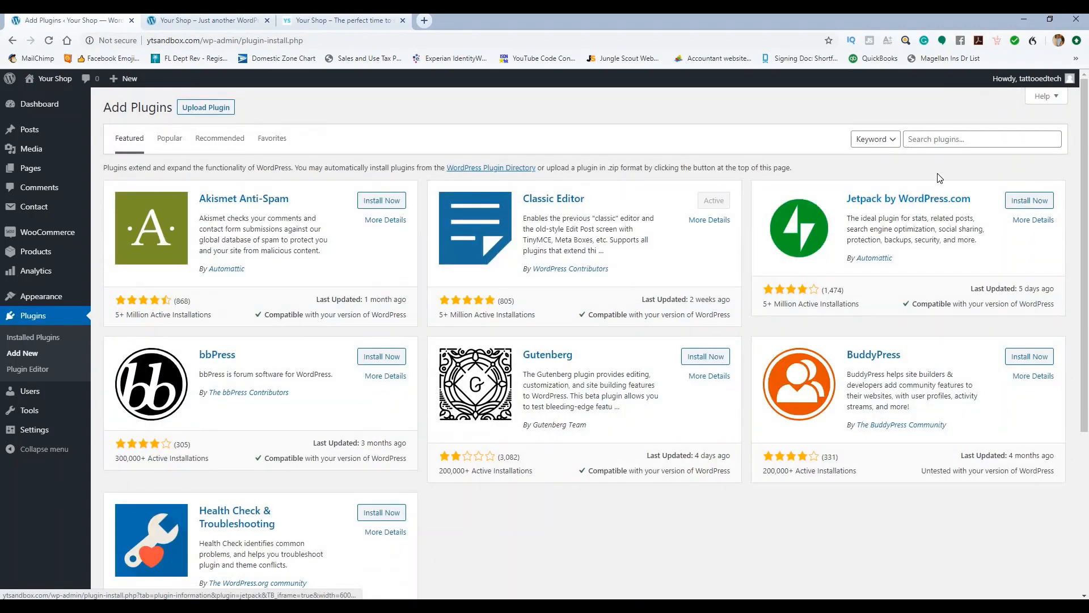
pyautogui.click(937, 140)
pyautogui.write('contact')
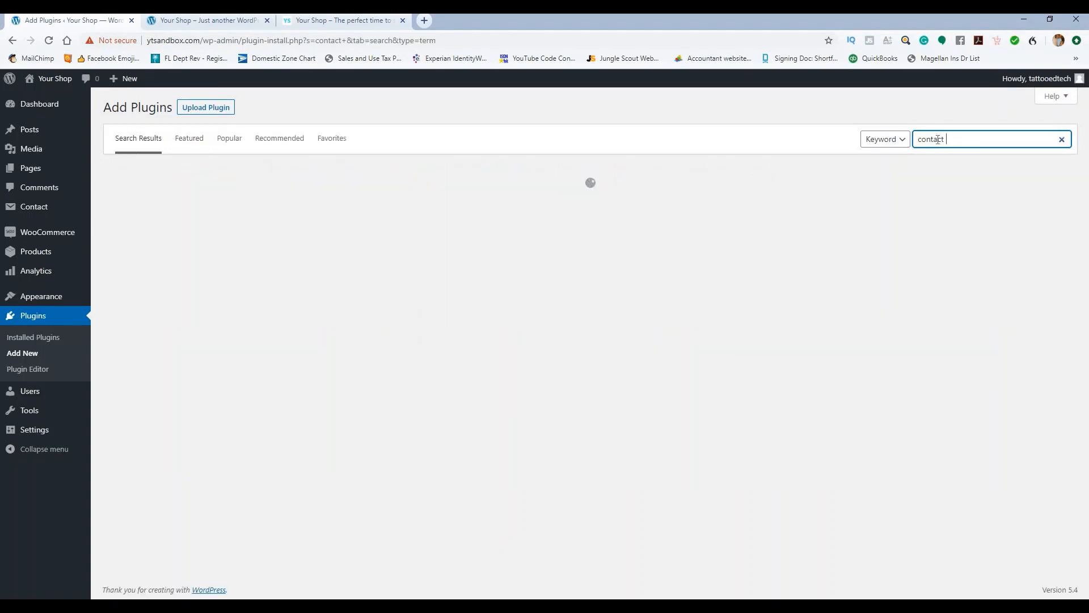
pyautogui.write(' form 7')
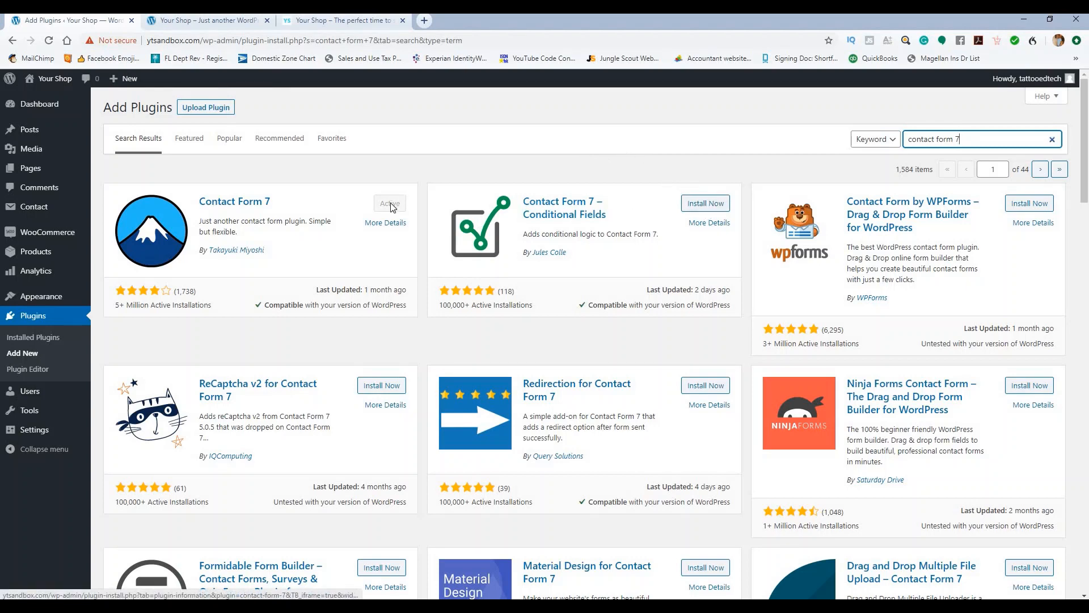
pyautogui.click(26, 340)
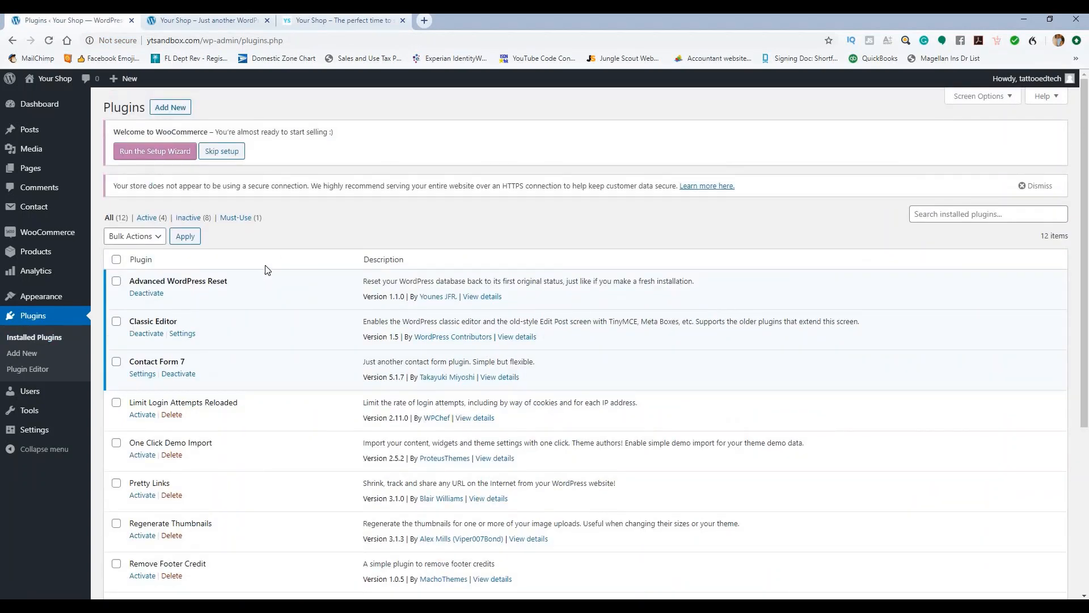
pyautogui.scroll(-3, 264, 272)
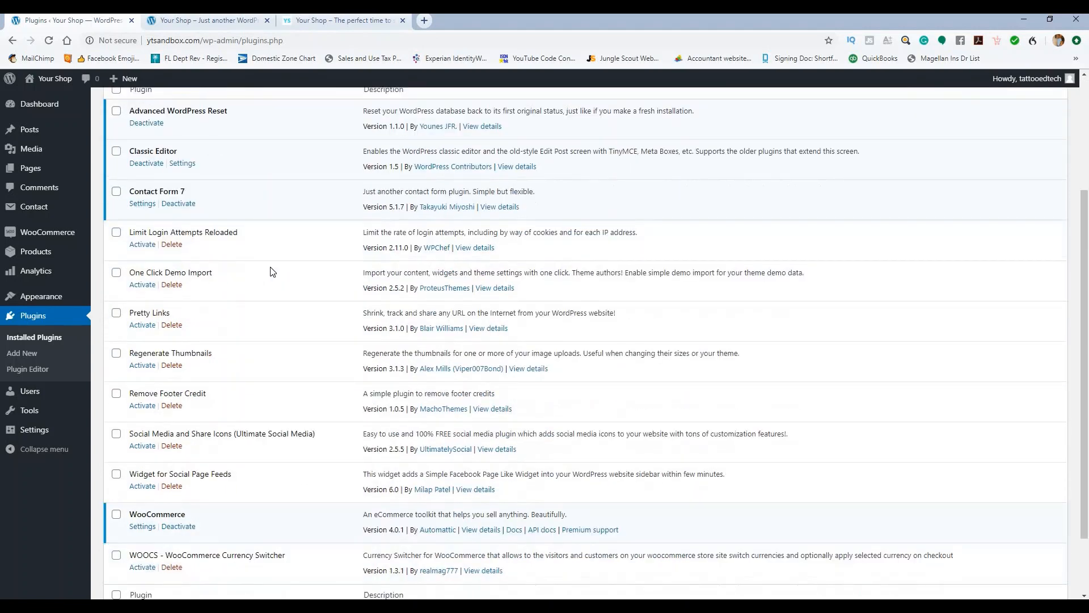
pyautogui.scroll(3, 271, 263)
# Step: Show the plugin upload form, then go back and review the 12 installed plugins
pyautogui.click(186, 109)
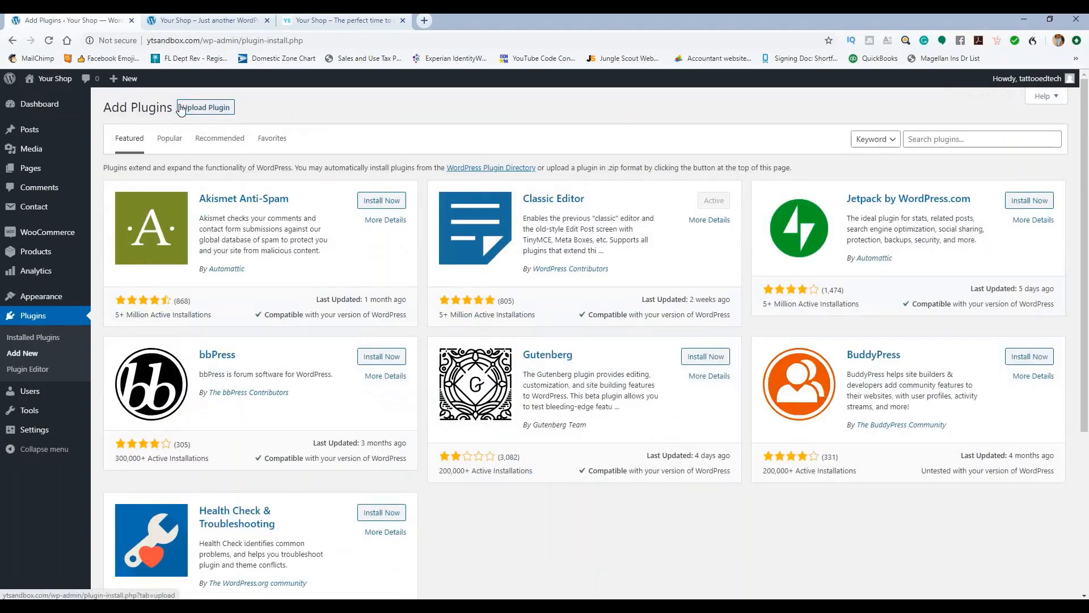
pyautogui.click(203, 107)
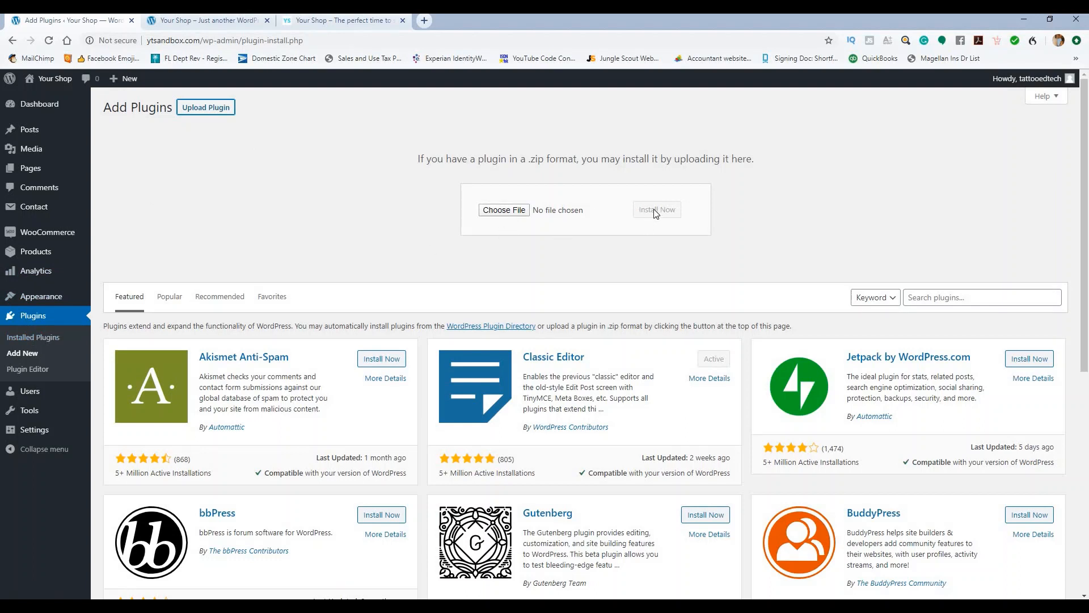
pyautogui.click(51, 335)
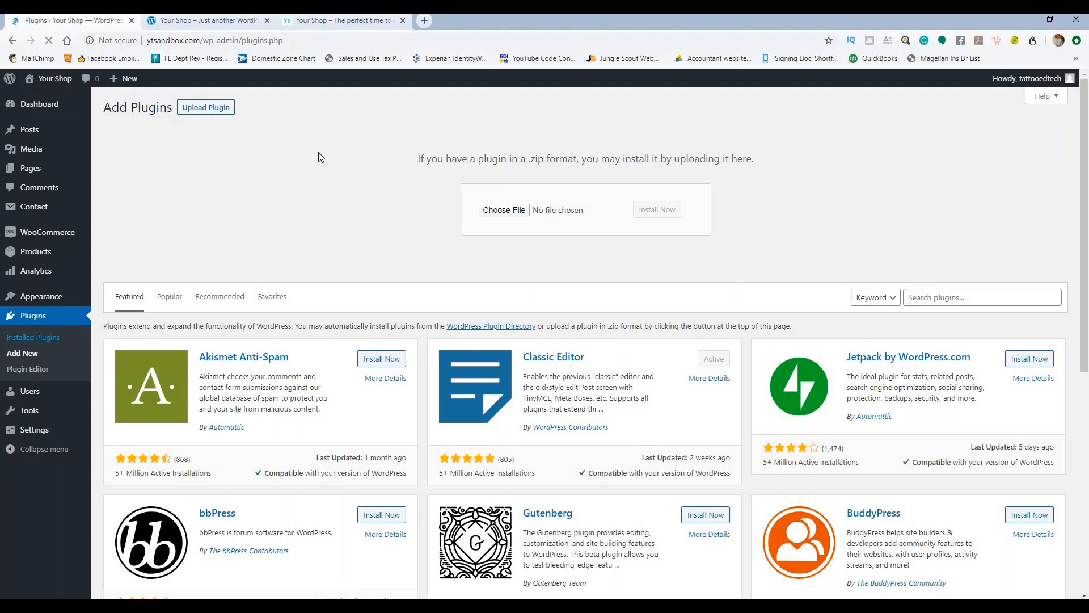
pyautogui.scroll(-5, 283, 179)
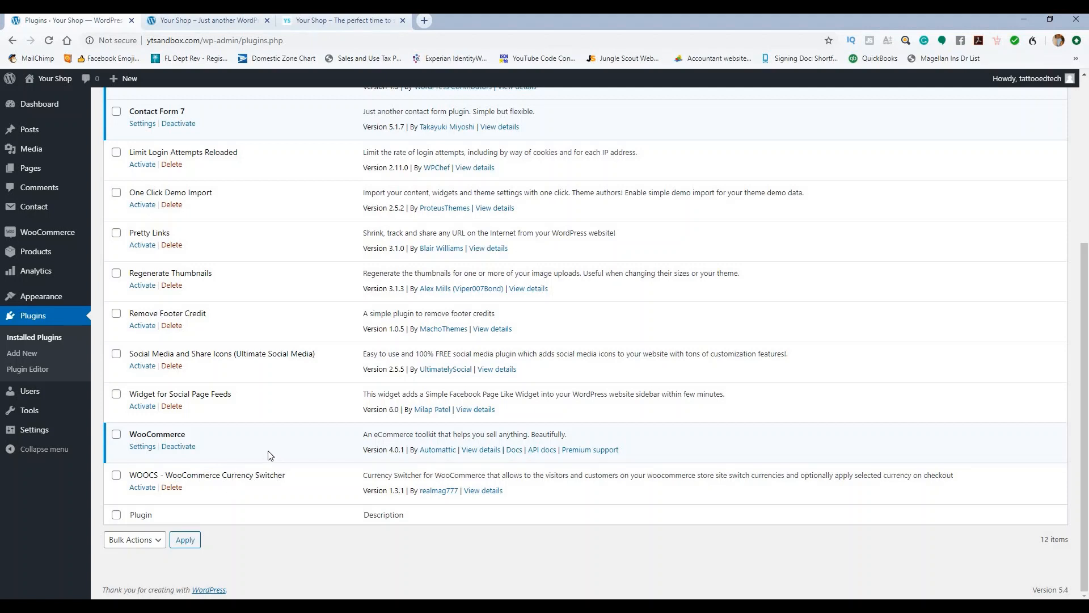
pyautogui.scroll(1, 266, 374)
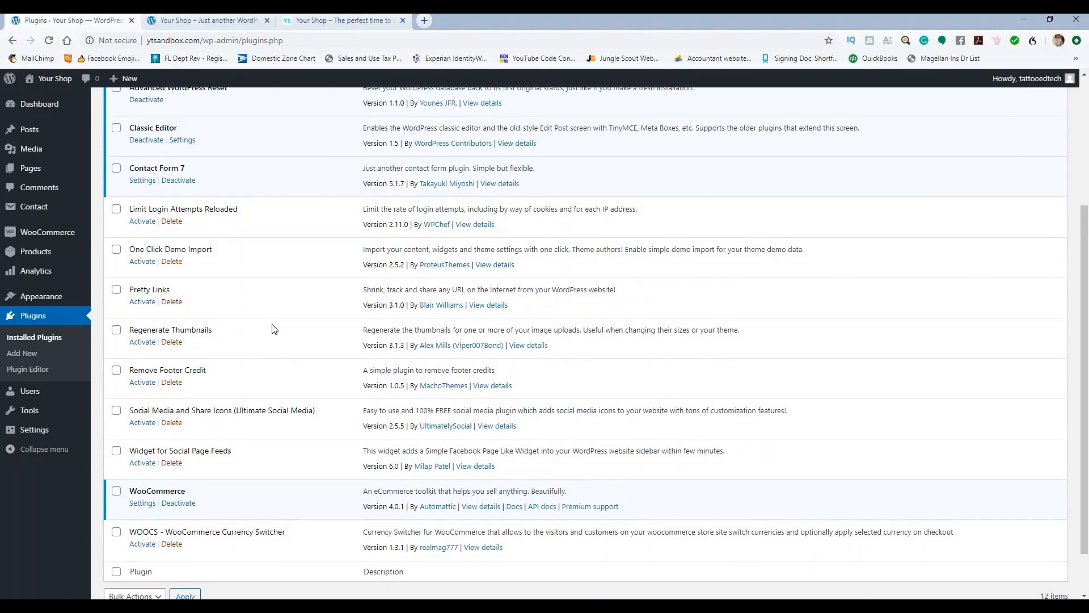
pyautogui.scroll(1, 273, 329)
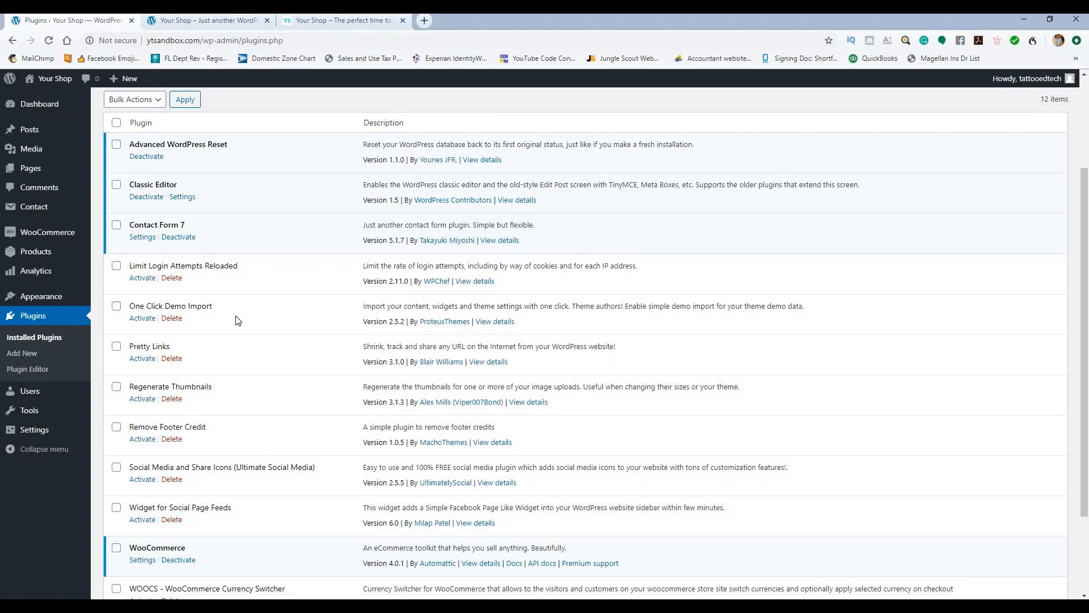
pyautogui.scroll(-3, 250, 315)
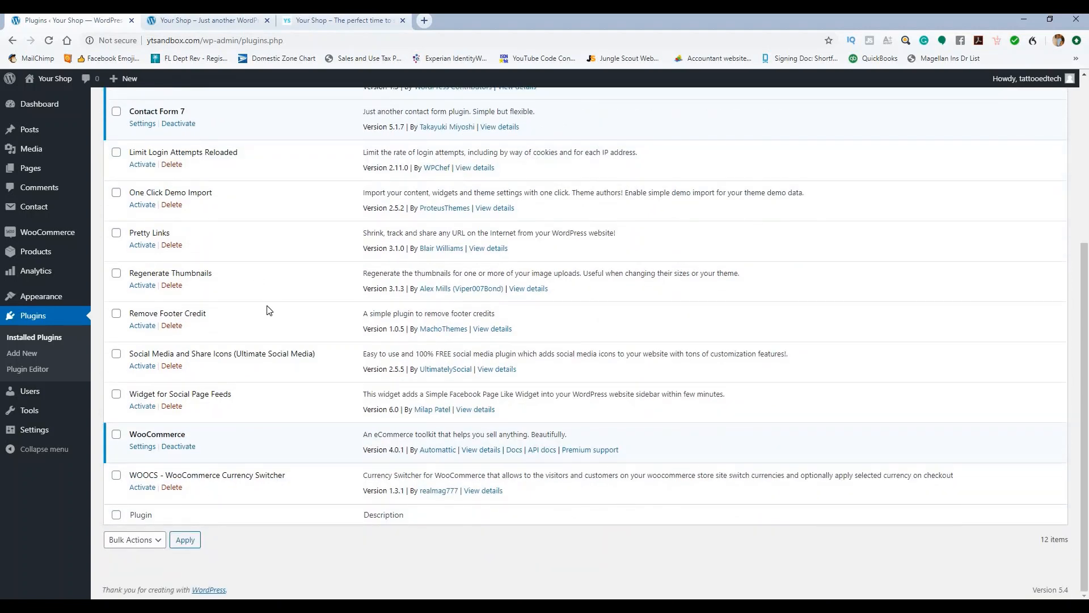
pyautogui.scroll(6, 269, 310)
# Step: Delete the Blossom Shop Pro theme from its Theme Details and confirm with OK
pyautogui.moveTo(80, 296)
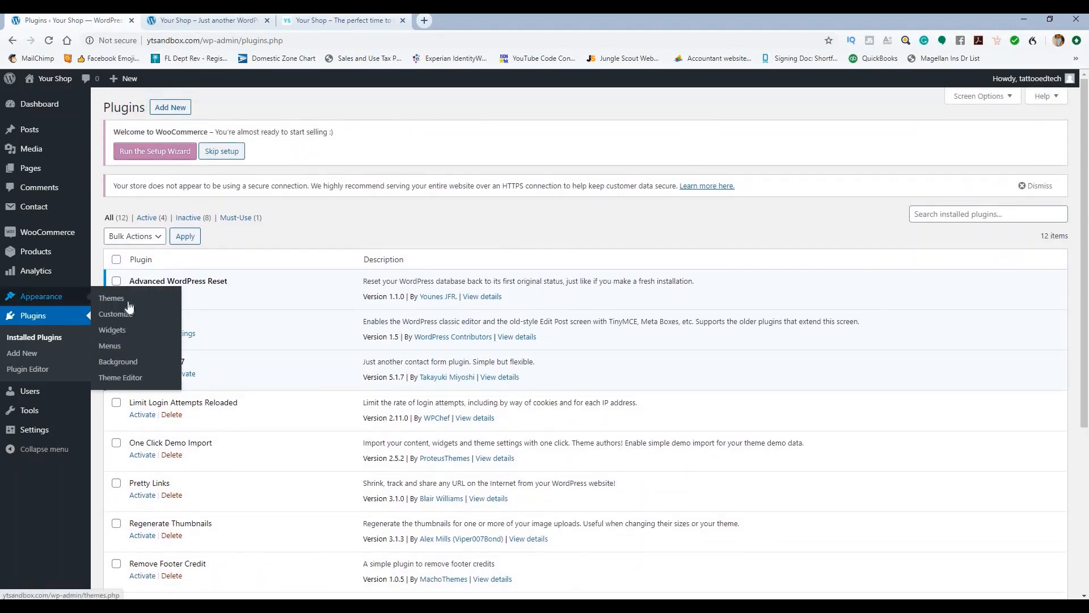
pyautogui.click(121, 301)
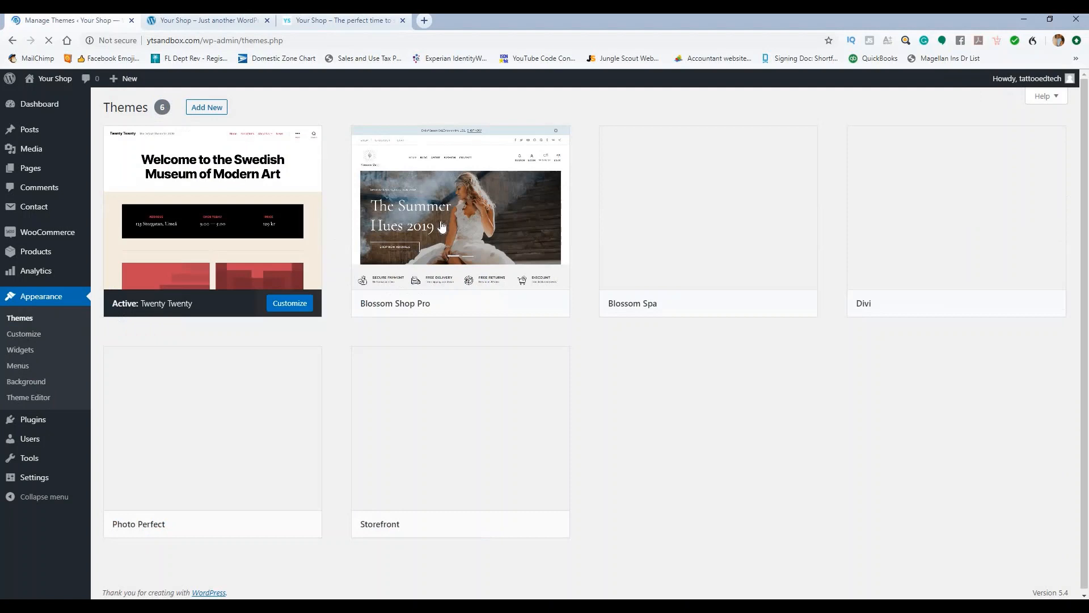
pyautogui.moveTo(502, 273)
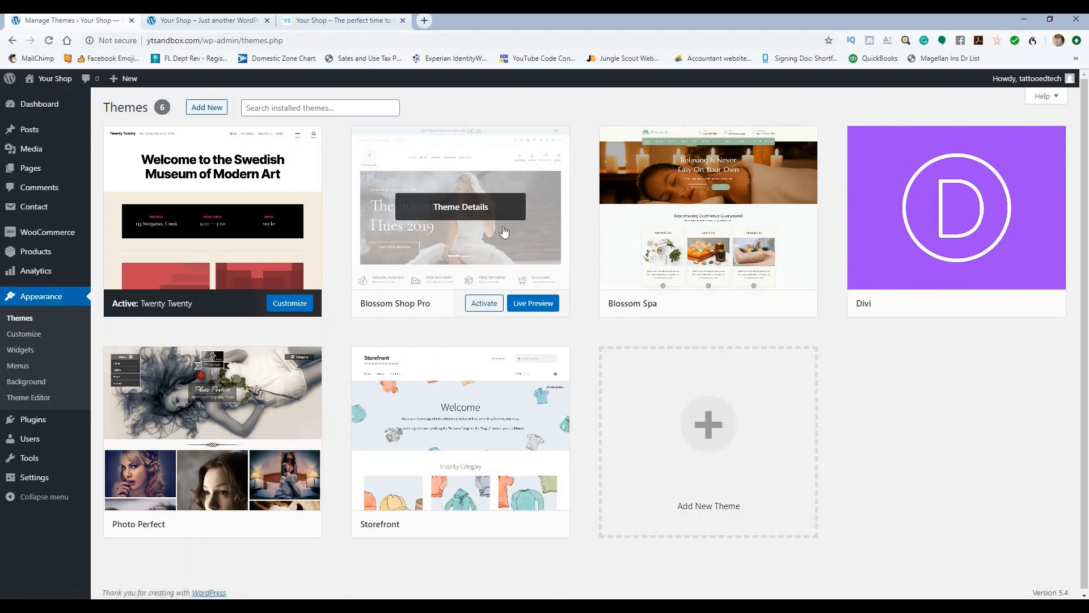
pyautogui.click(477, 238)
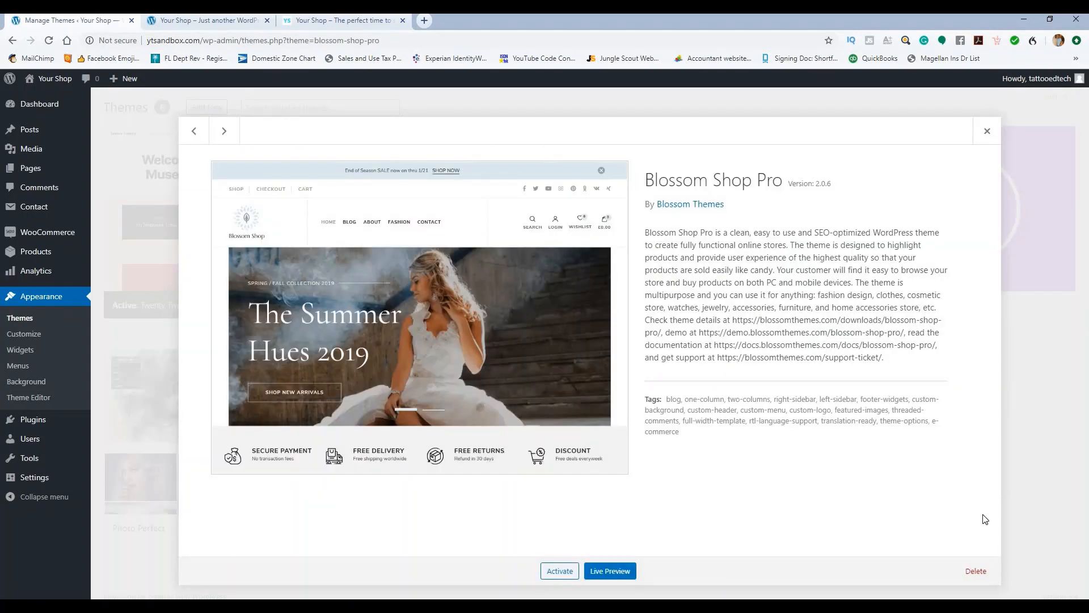
pyautogui.click(975, 571)
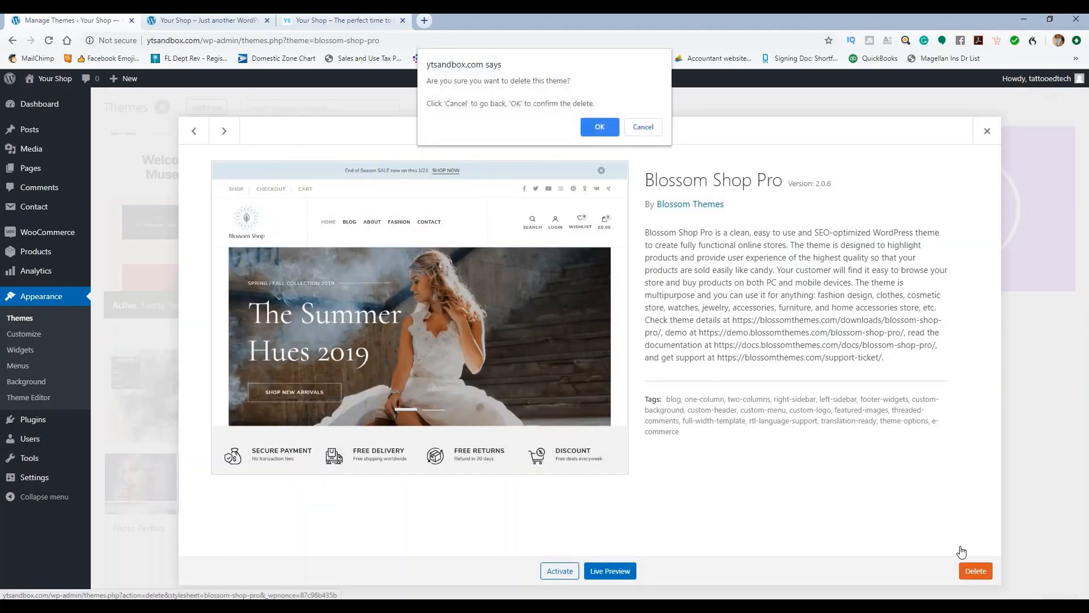
pyautogui.click(607, 127)
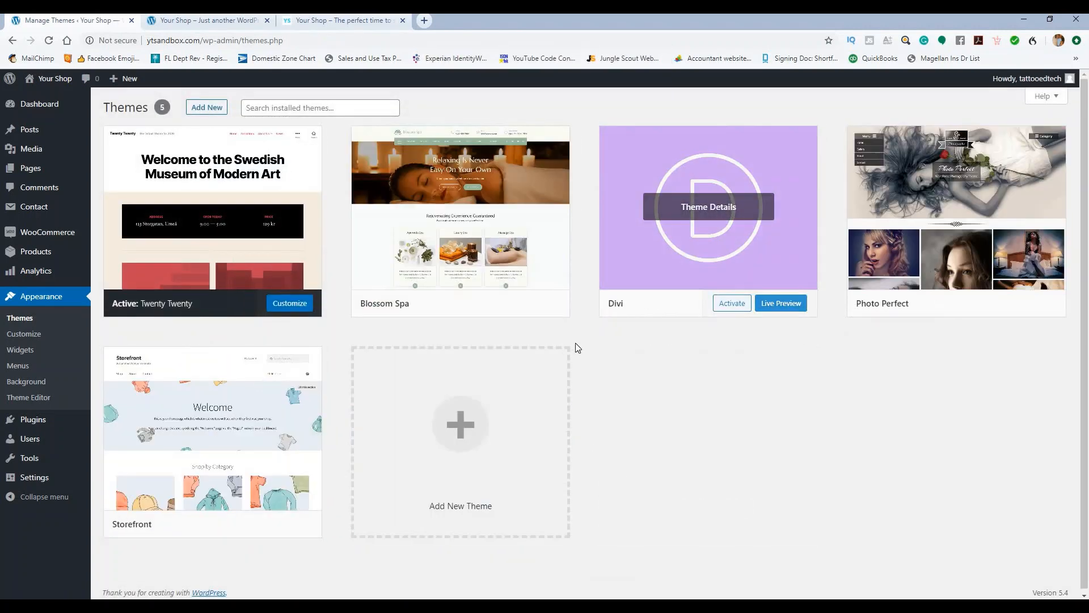
# Step: Upload blossom-shop-pro_2.0.6.zip from the Blossom Shop folder and install it
pyautogui.click(213, 107)
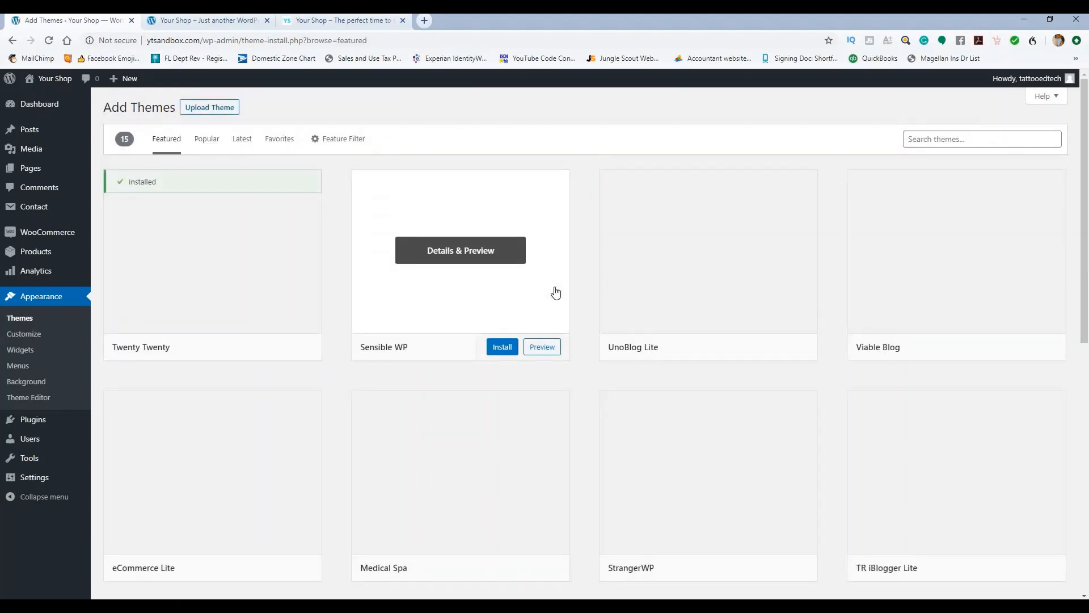
pyautogui.click(210, 111)
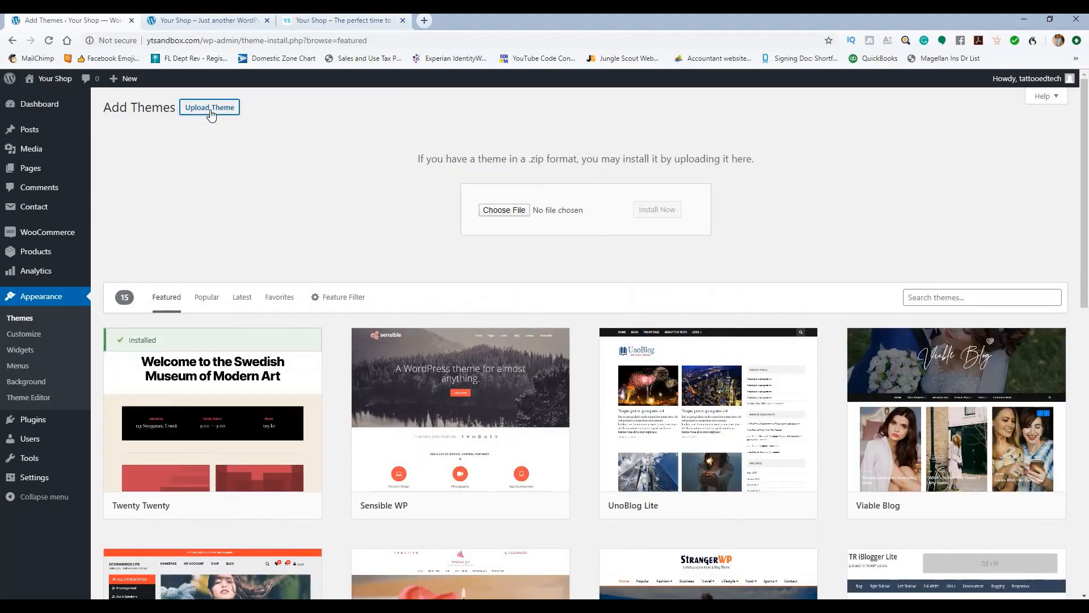
pyautogui.click(504, 212)
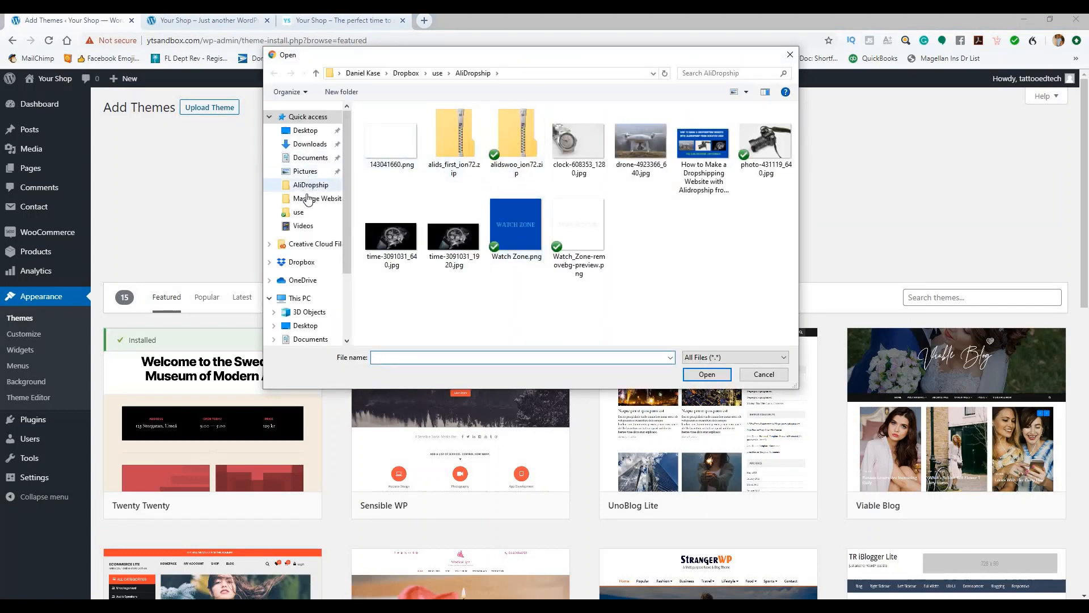
pyautogui.click(299, 212)
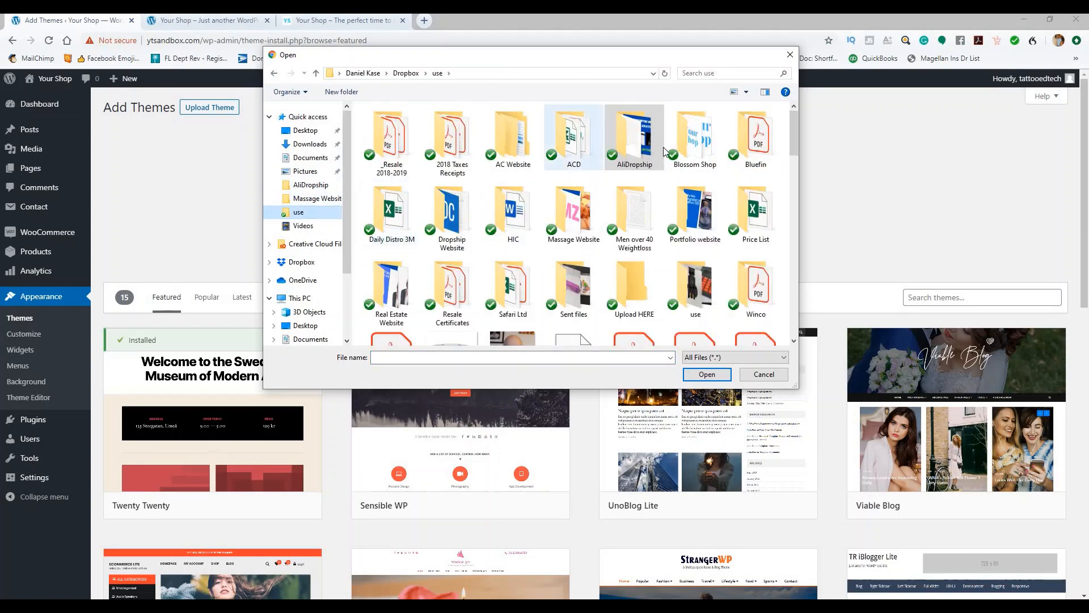
pyautogui.doubleClick(693, 139)
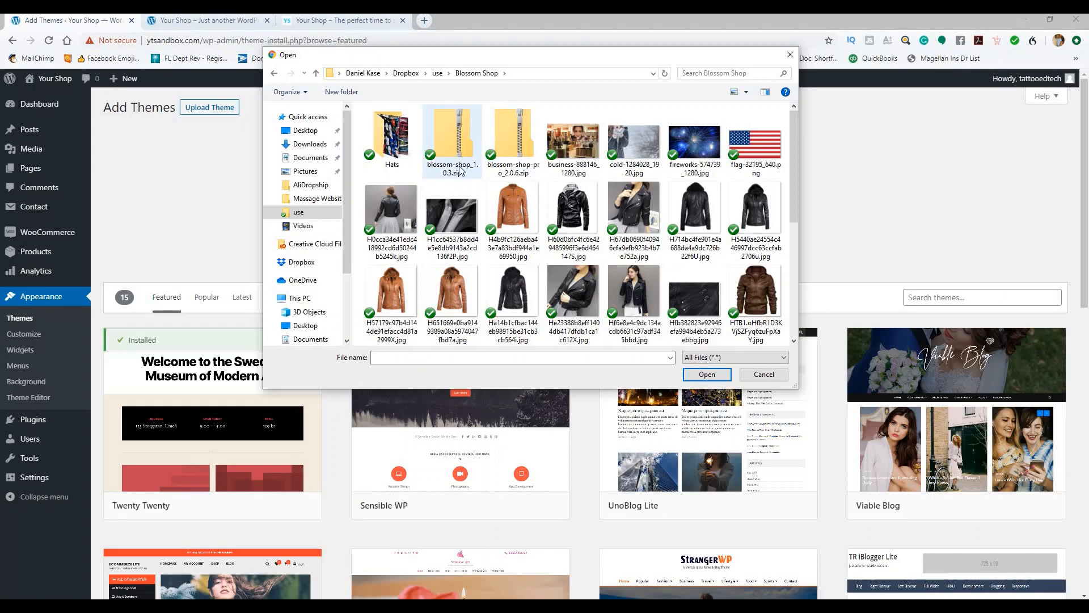
pyautogui.click(519, 128)
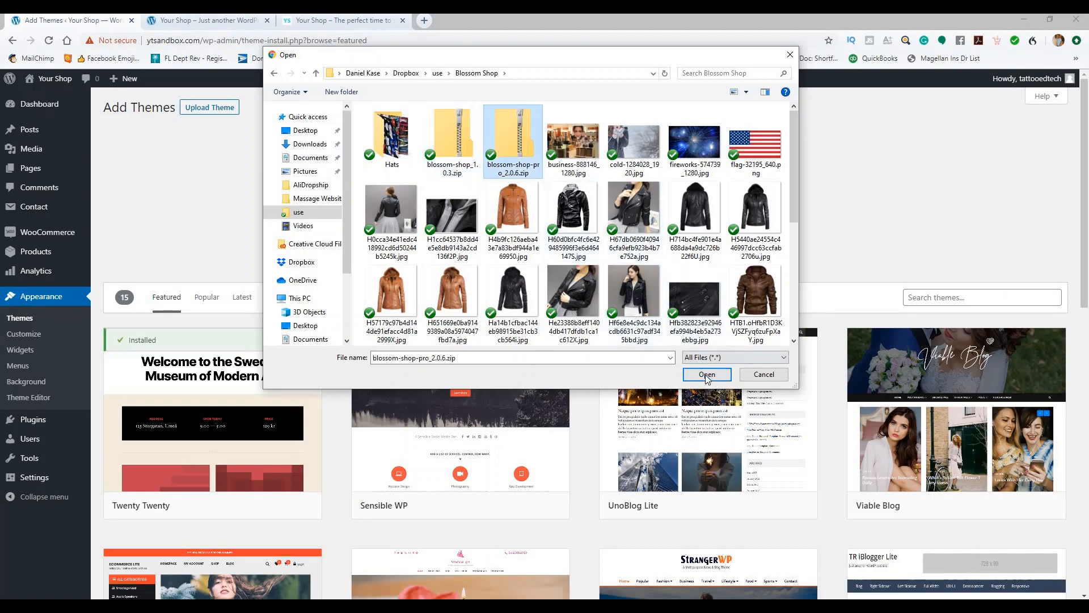
pyautogui.click(707, 374)
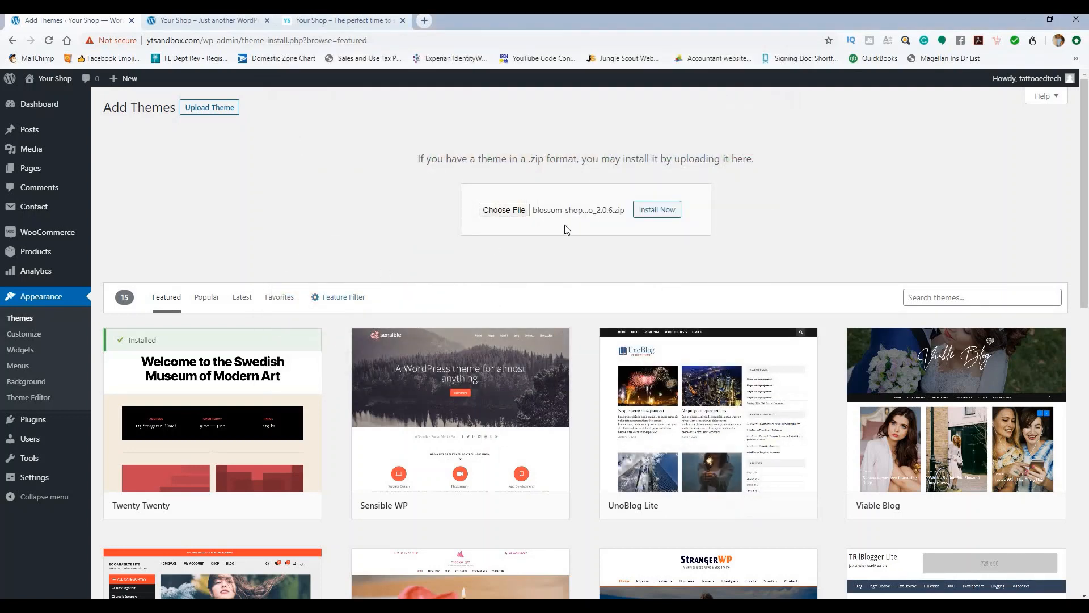
pyautogui.click(652, 210)
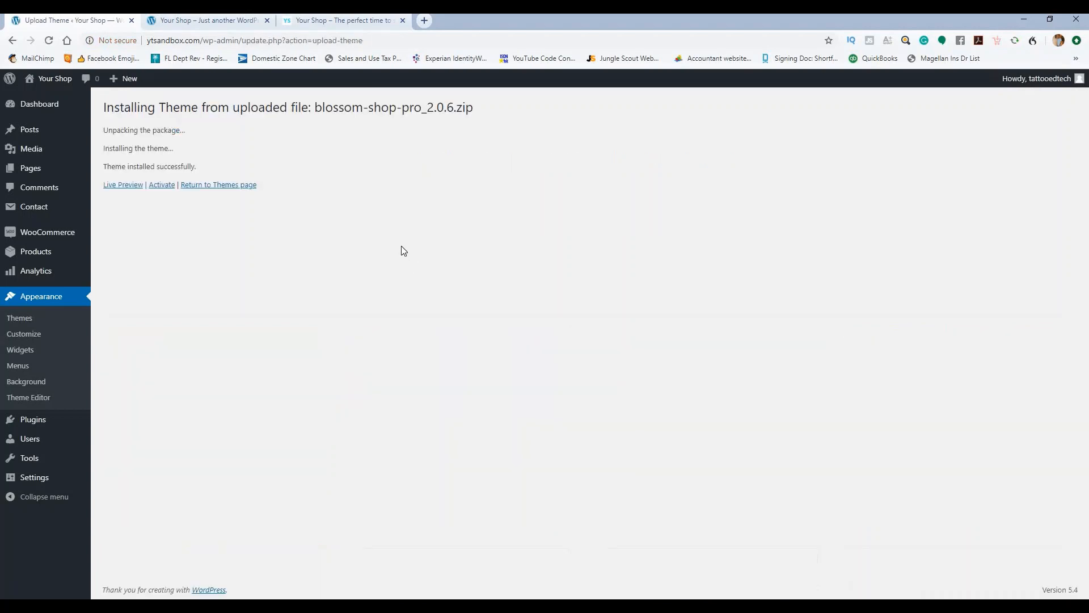
# Step: Activate Blossom Shop Pro, scroll its recommended plugins, and open the Getting Started tab
pyautogui.click(170, 190)
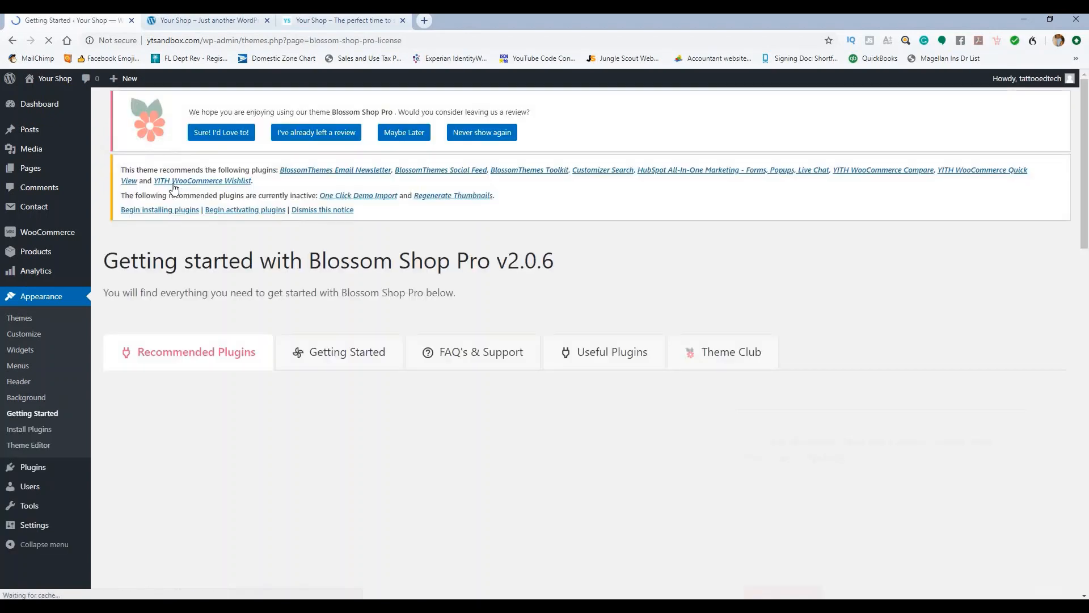
pyautogui.scroll(-4, 786, 290)
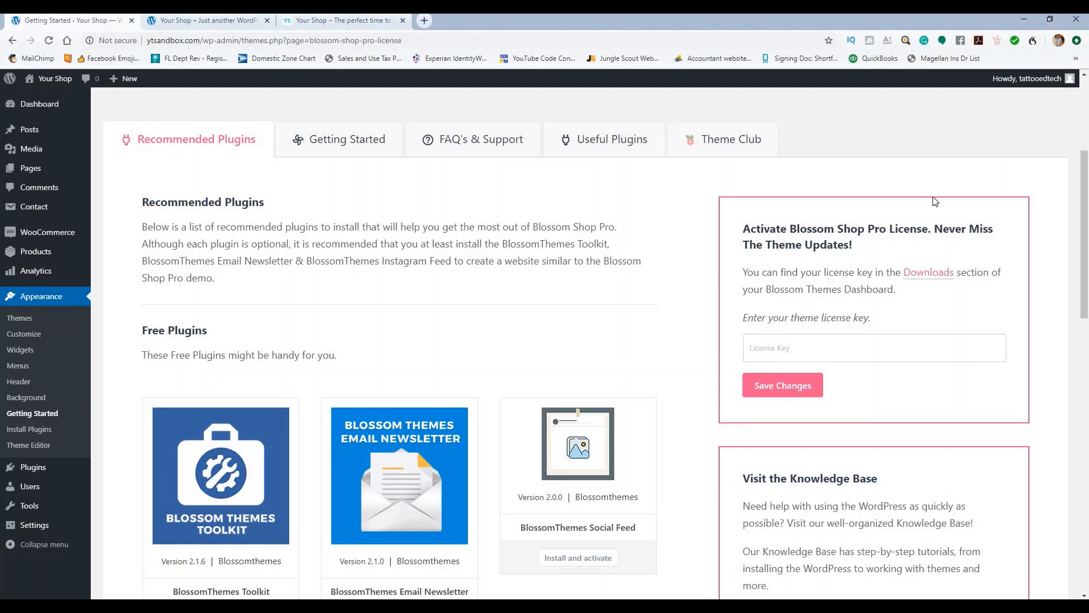
pyautogui.scroll(1, 659, 289)
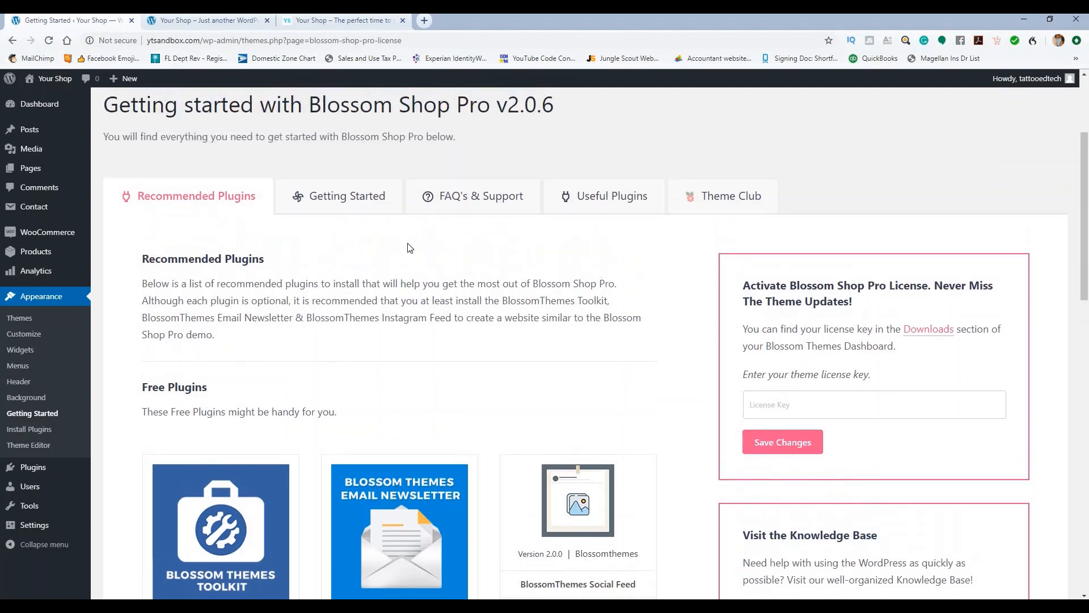
pyautogui.scroll(-3, 363, 279)
pyautogui.scroll(-2, 363, 279)
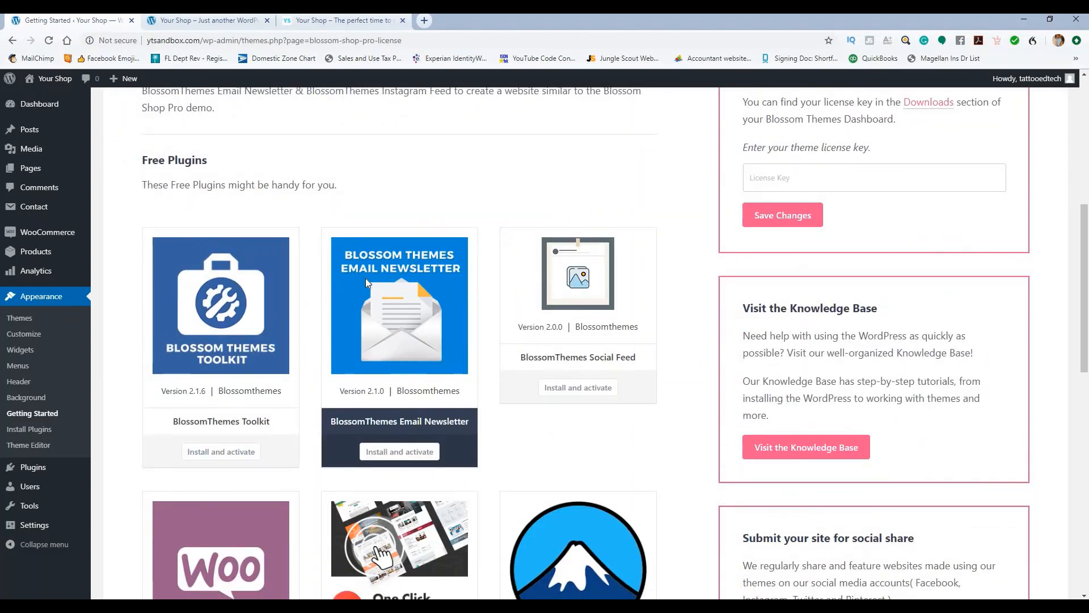
pyautogui.scroll(-4, 365, 278)
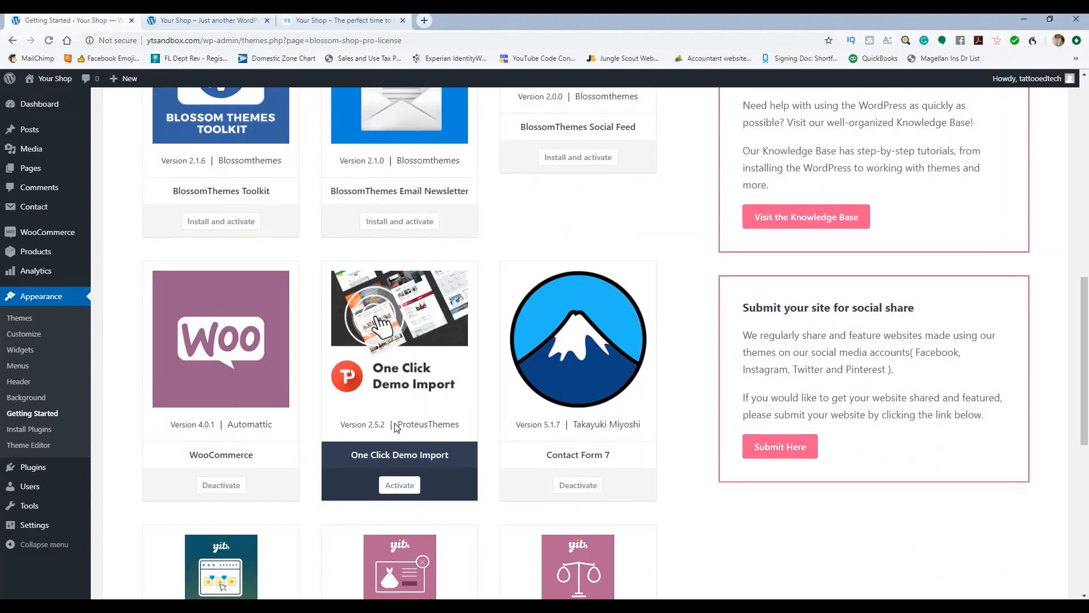
pyautogui.scroll(-4, 395, 428)
pyautogui.scroll(15, 396, 421)
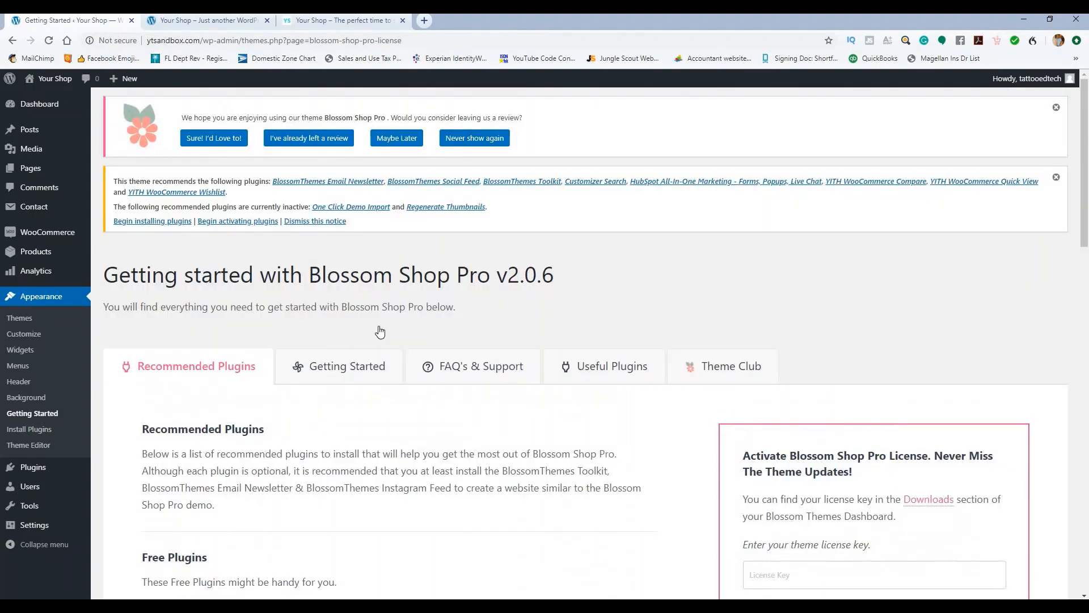
pyautogui.scroll(-2, 455, 249)
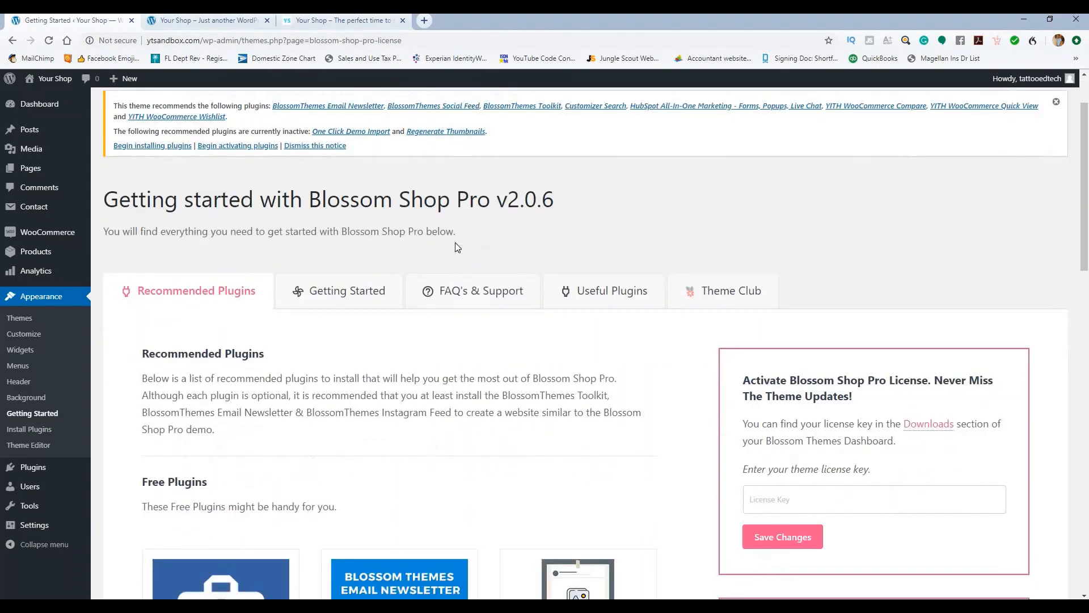
pyautogui.click(363, 253)
pyautogui.scroll(-3, 391, 284)
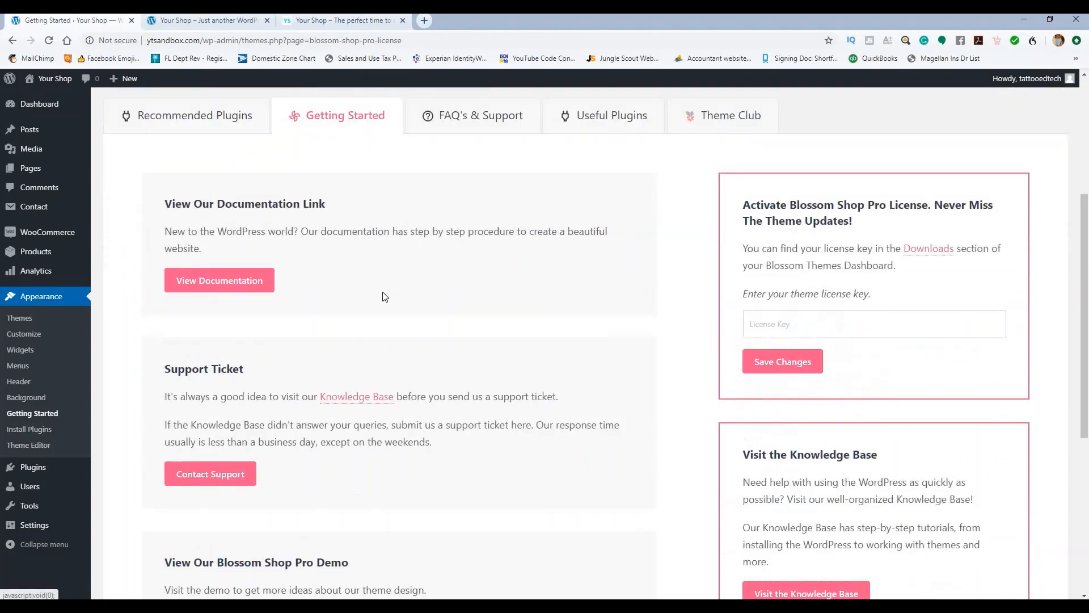
# Step: Open the Blossom Shop Pro documentation and scroll through it
pyautogui.click(230, 250)
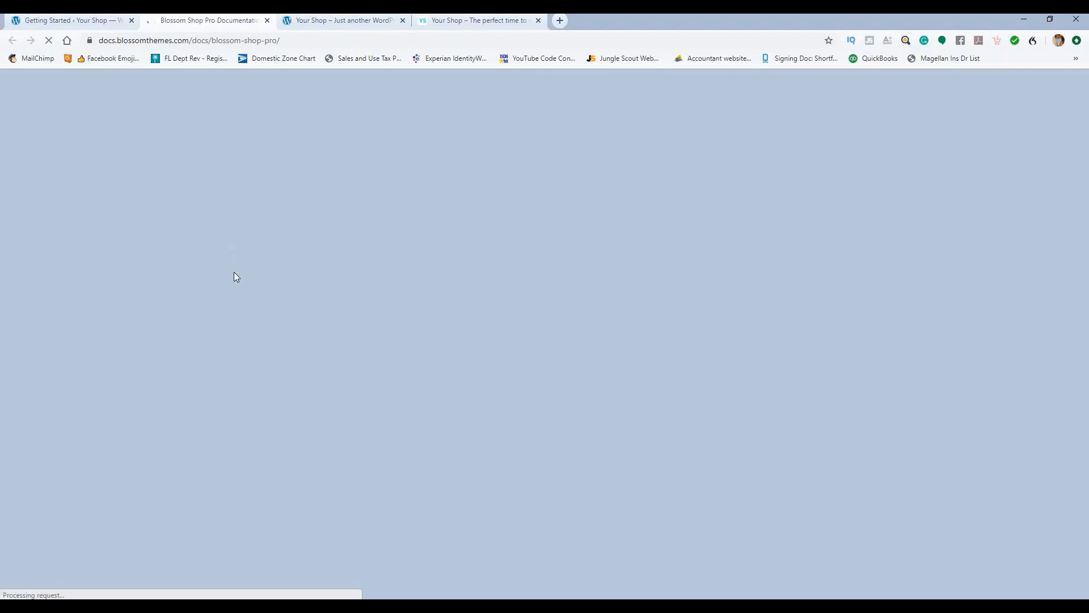
pyautogui.scroll(-5, 451, 207)
pyautogui.scroll(-8, 465, 215)
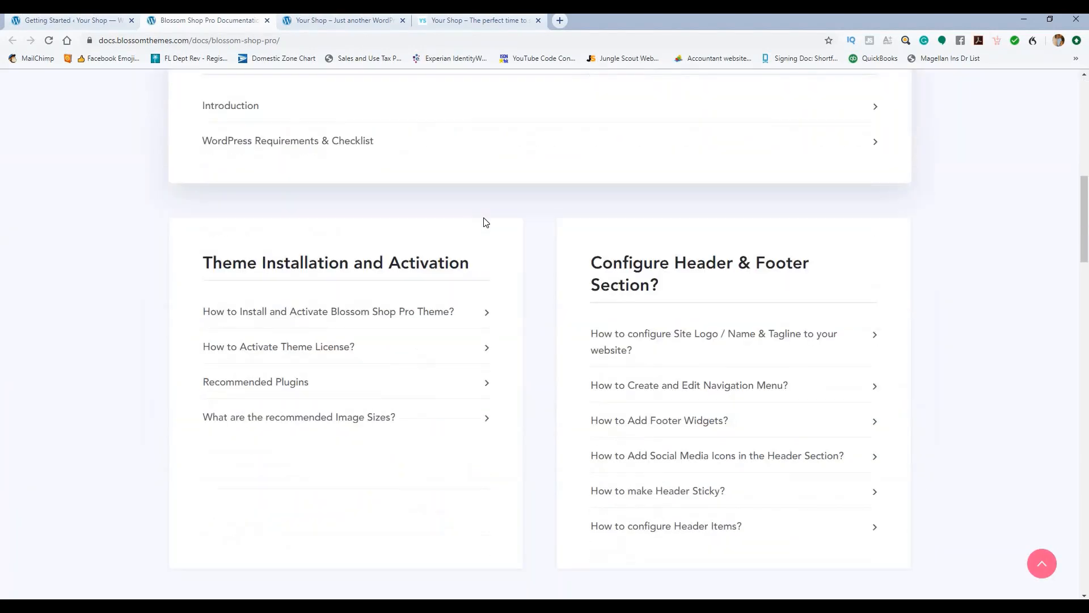
pyautogui.scroll(11, 481, 219)
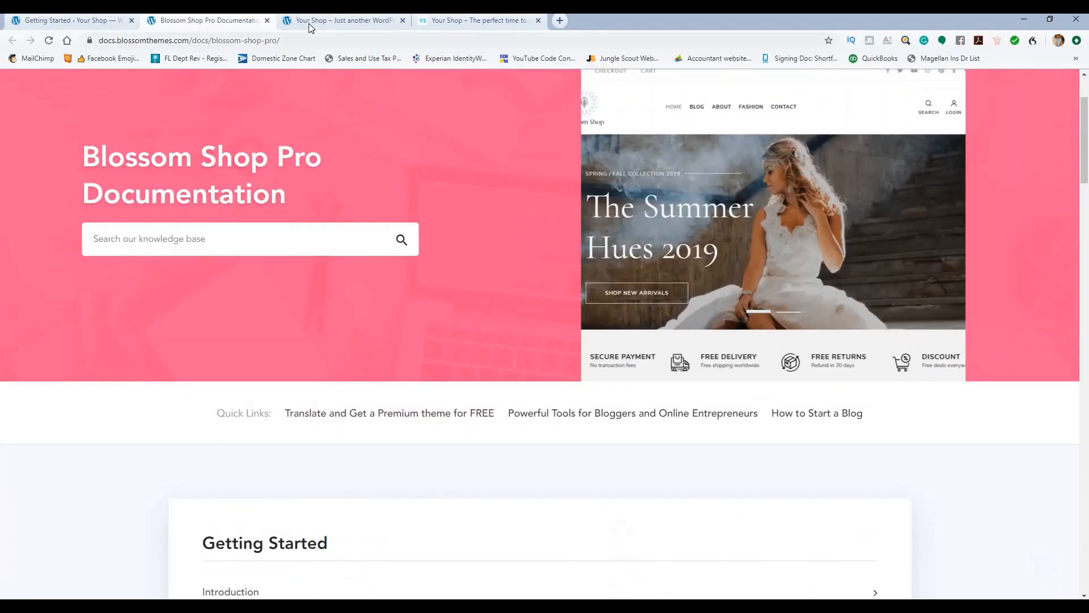
# Step: Reload the Your Shop site, move its tab to second place, and close the documentation
pyautogui.click(308, 22)
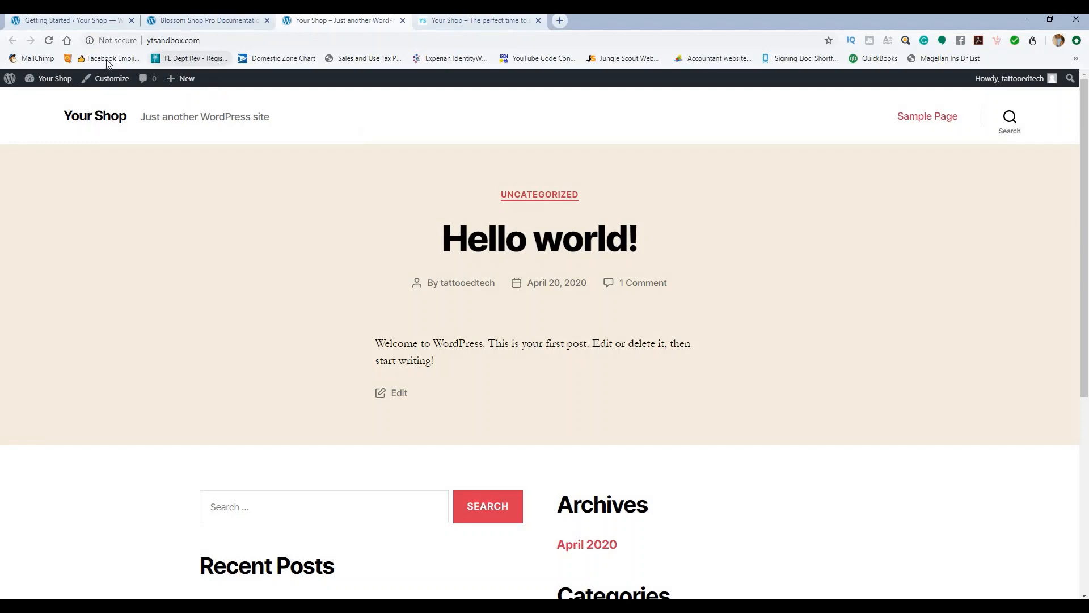
pyautogui.click(52, 78)
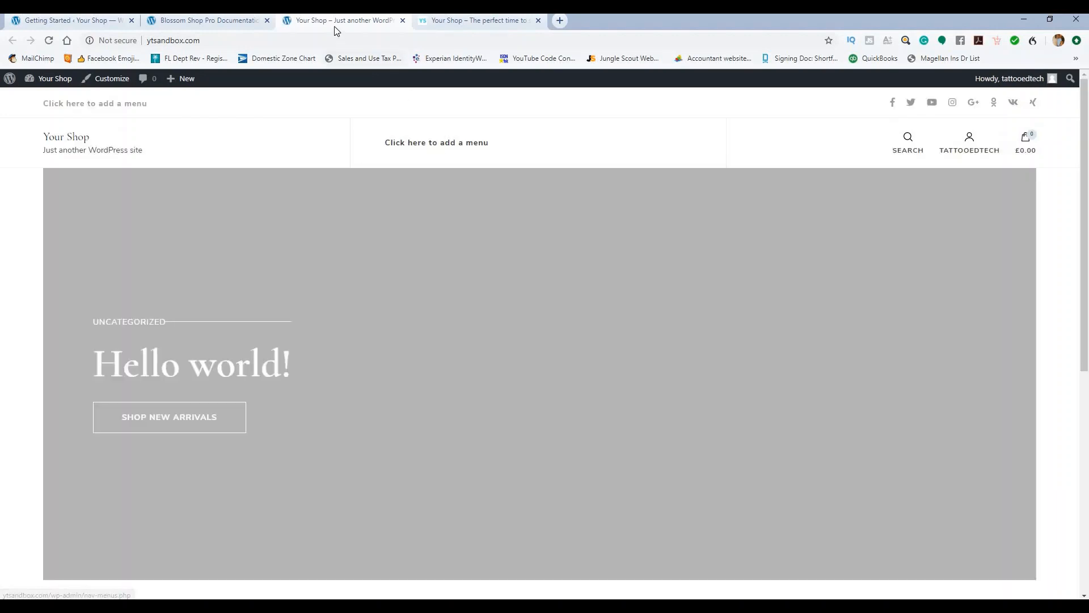
pyautogui.moveTo(333, 21); pyautogui.dragTo(232, 23)
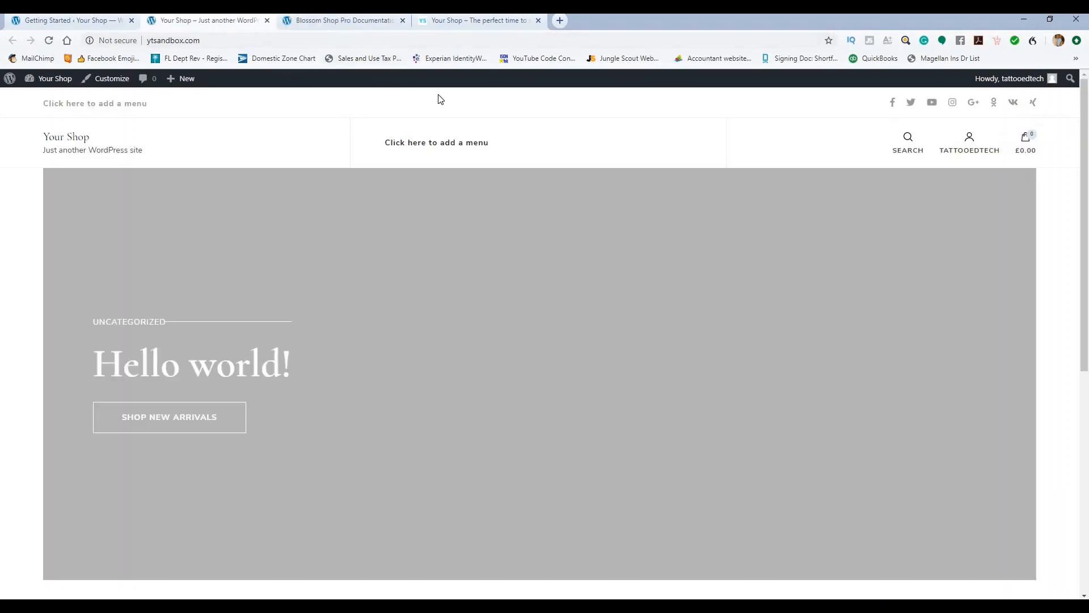
pyautogui.click(350, 25)
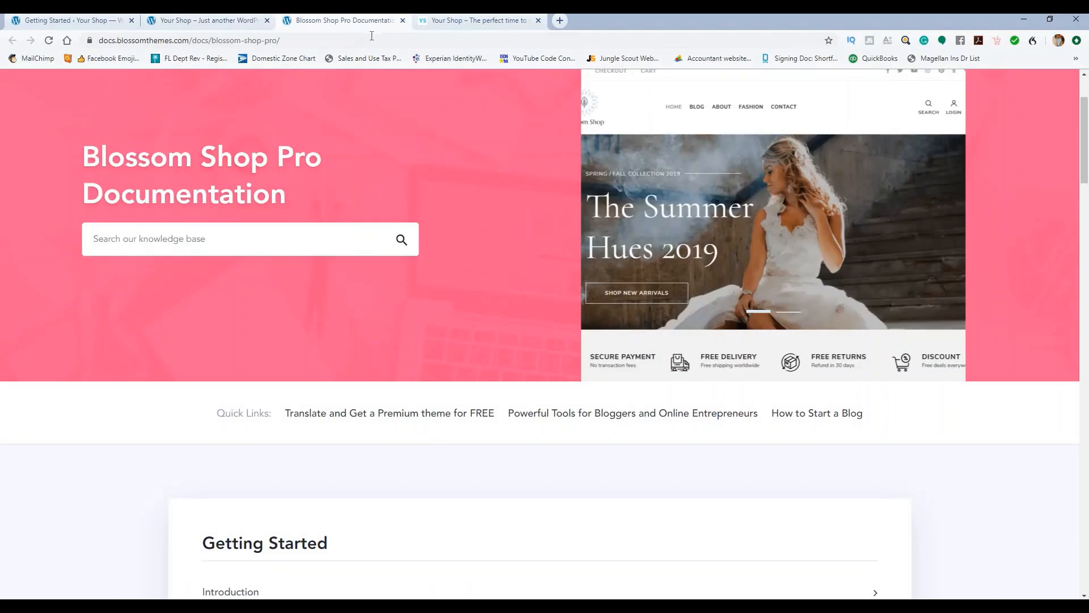
pyautogui.click(403, 20)
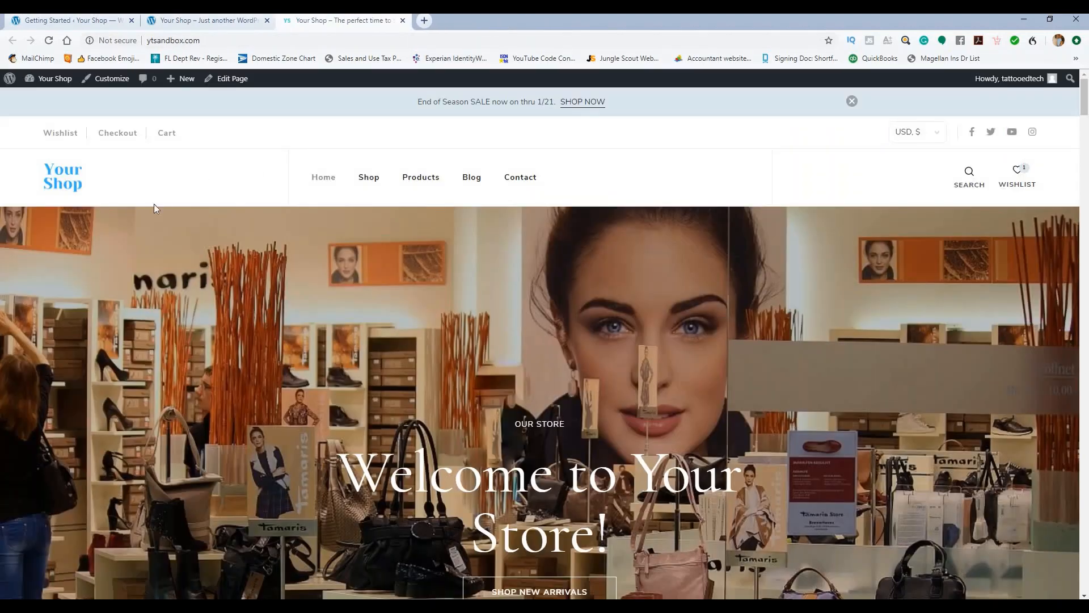
# Step: Return to the Blossom Shop Pro getting-started admin page and locate the license section
pyautogui.click(99, 24)
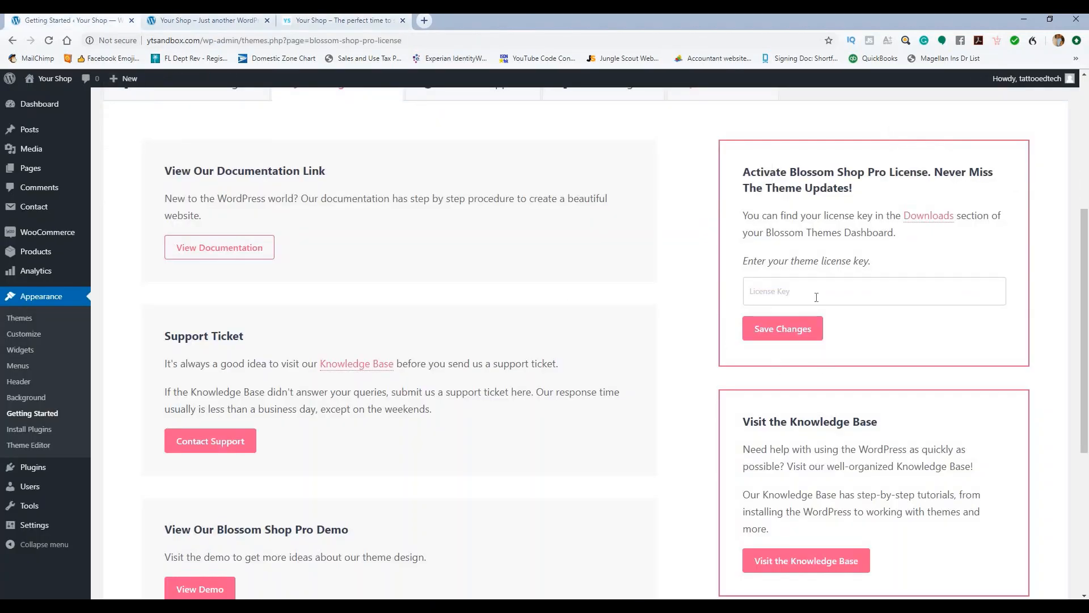
pyautogui.scroll(-3, 789, 180)
pyautogui.scroll(3, 822, 212)
pyautogui.scroll(2, 702, 278)
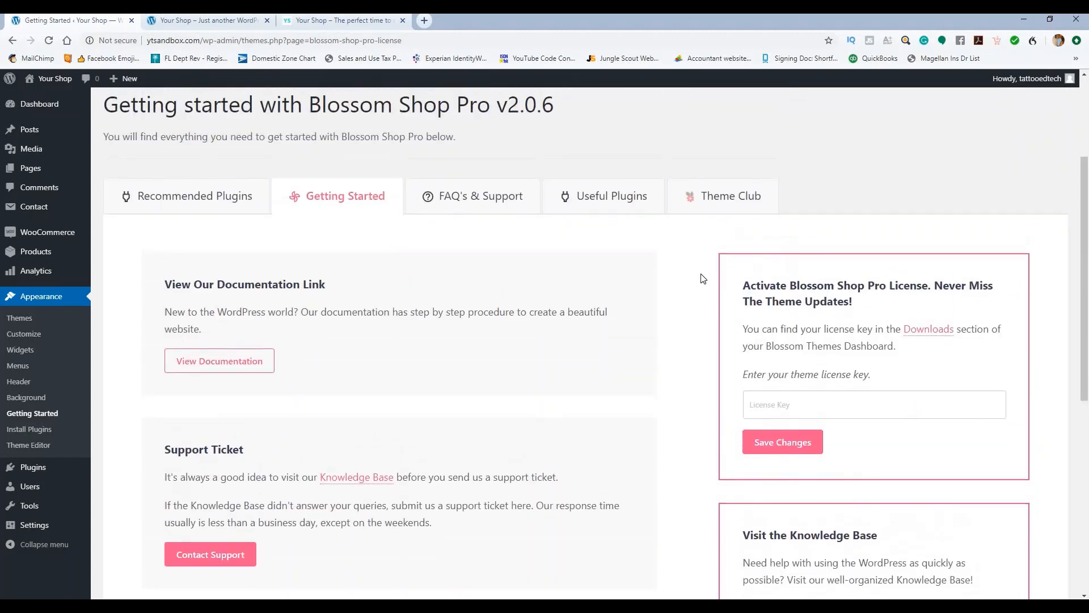
pyautogui.scroll(-1, 706, 278)
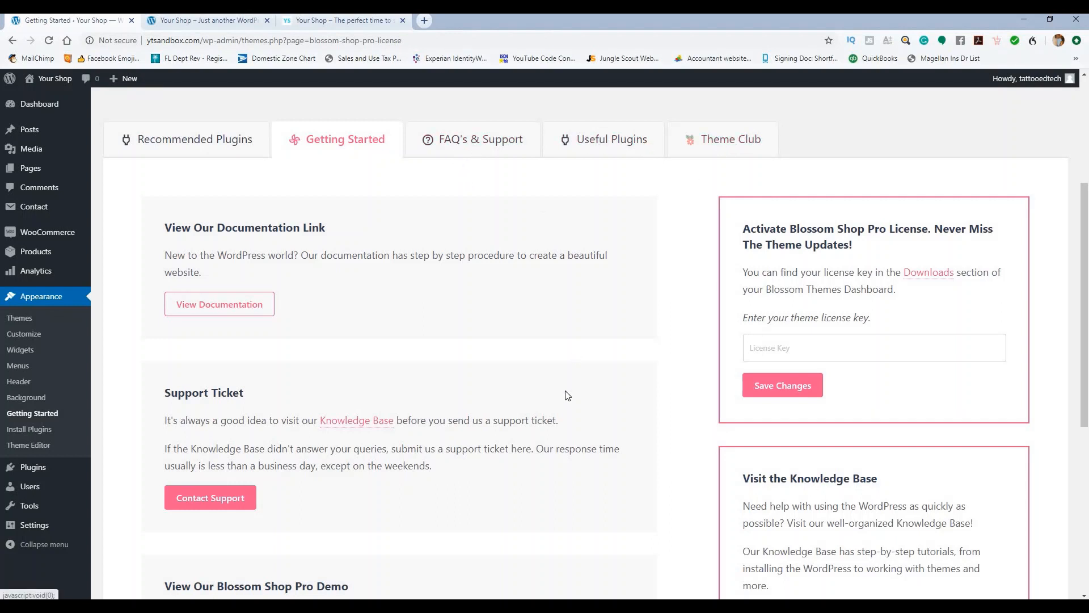
# Step: Copy the theme license key from the Outlook email, paste it into License Key, and save
pyautogui.click(599, 606)
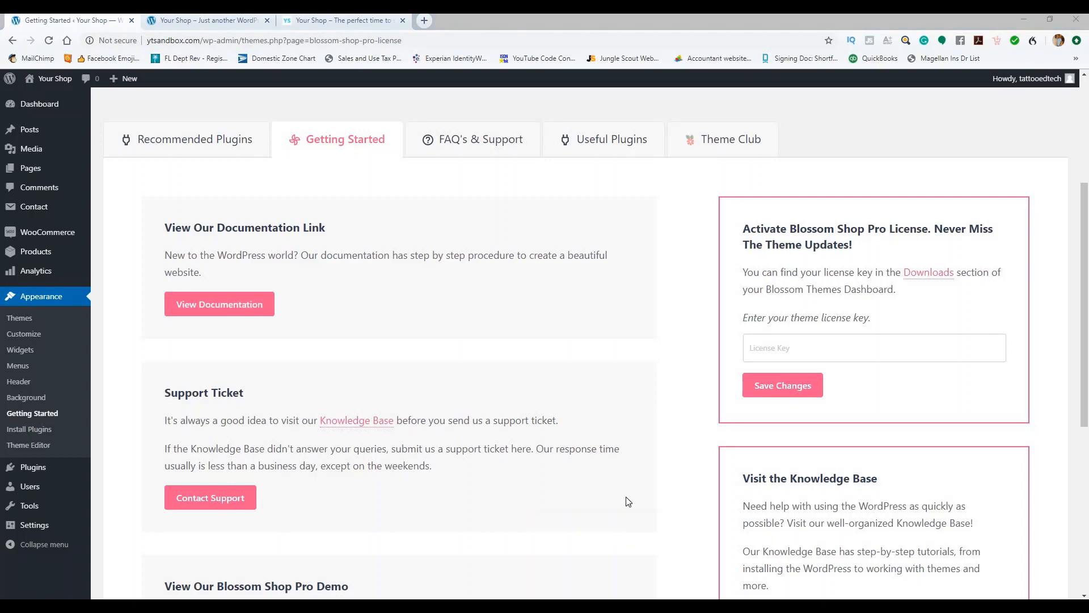
pyautogui.moveTo(657, 305); pyautogui.dragTo(582, 297)
pyautogui.hotkey('ctrl', 'c')
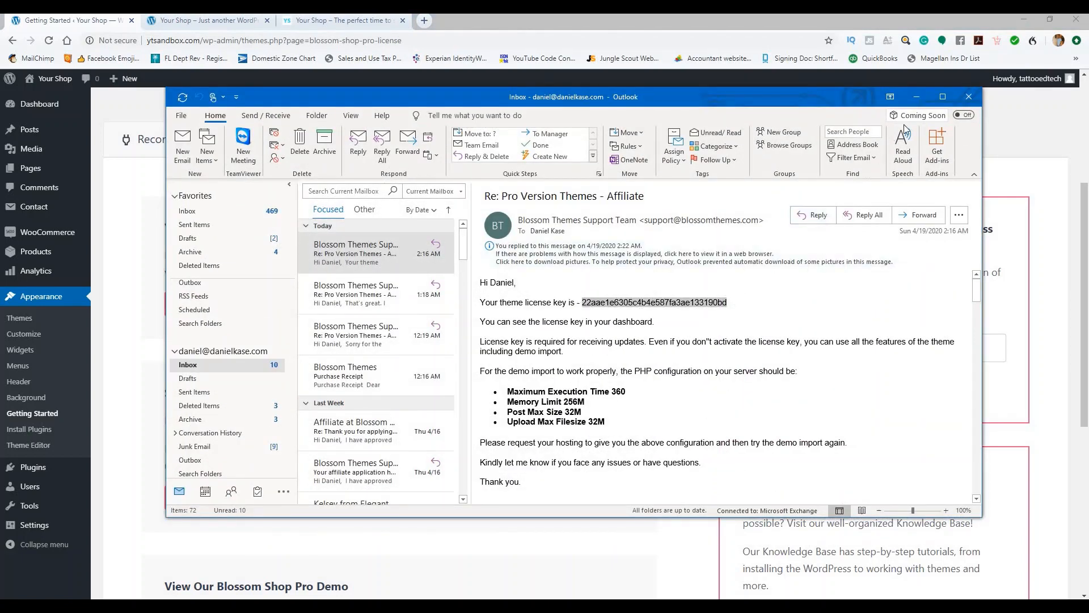
pyautogui.click(916, 97)
pyautogui.click(845, 347)
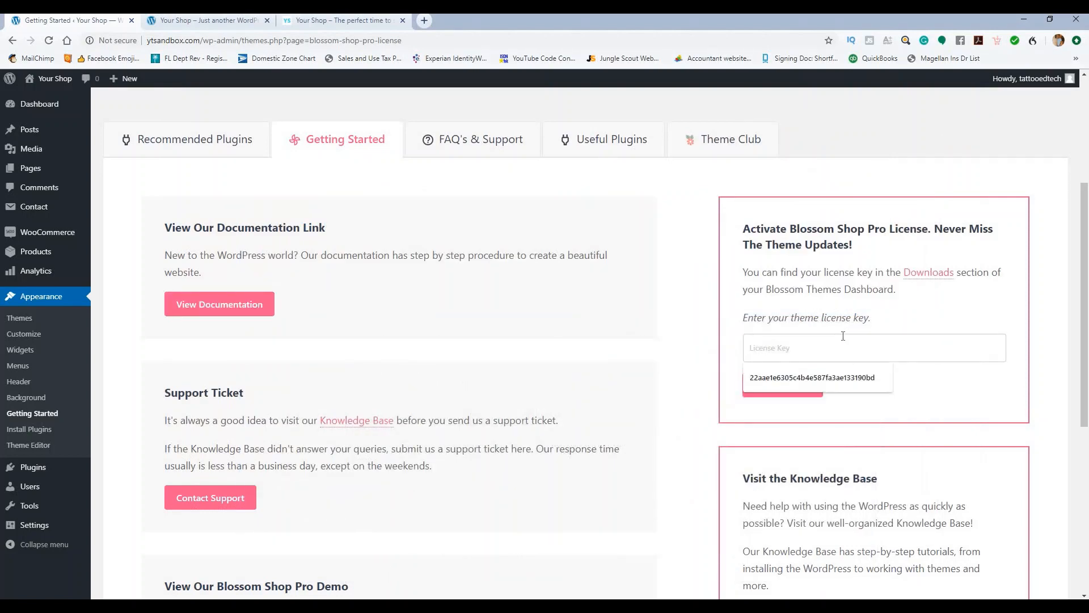
pyautogui.hotkey('ctrl', 'v')
pyautogui.click(767, 386)
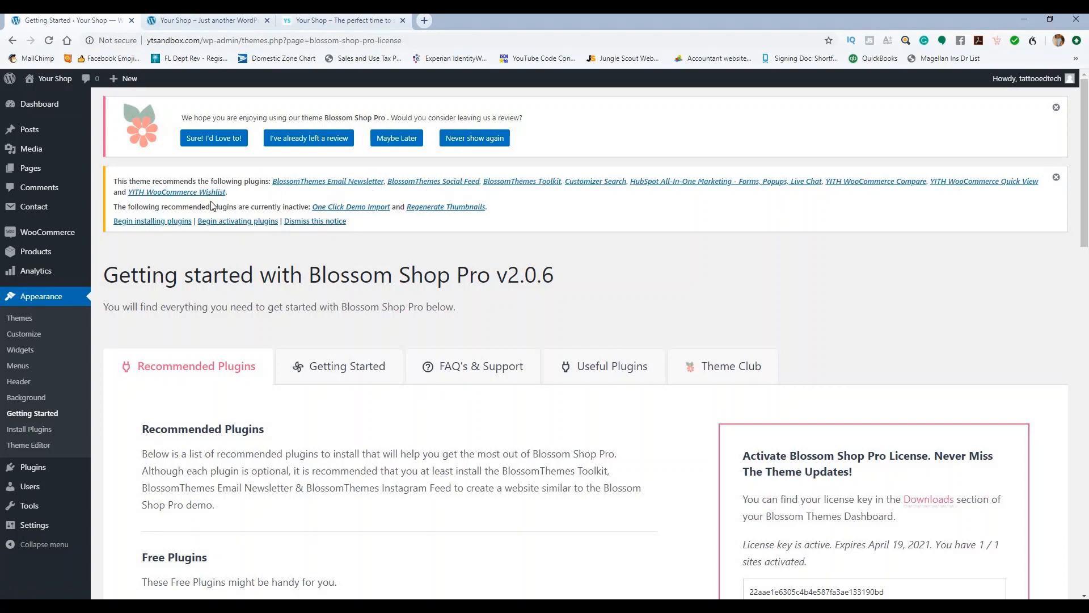
# Step: Bulk-install all eight recommended Blossom Shop Pro plugins with Install and Apply
pyautogui.click(155, 226)
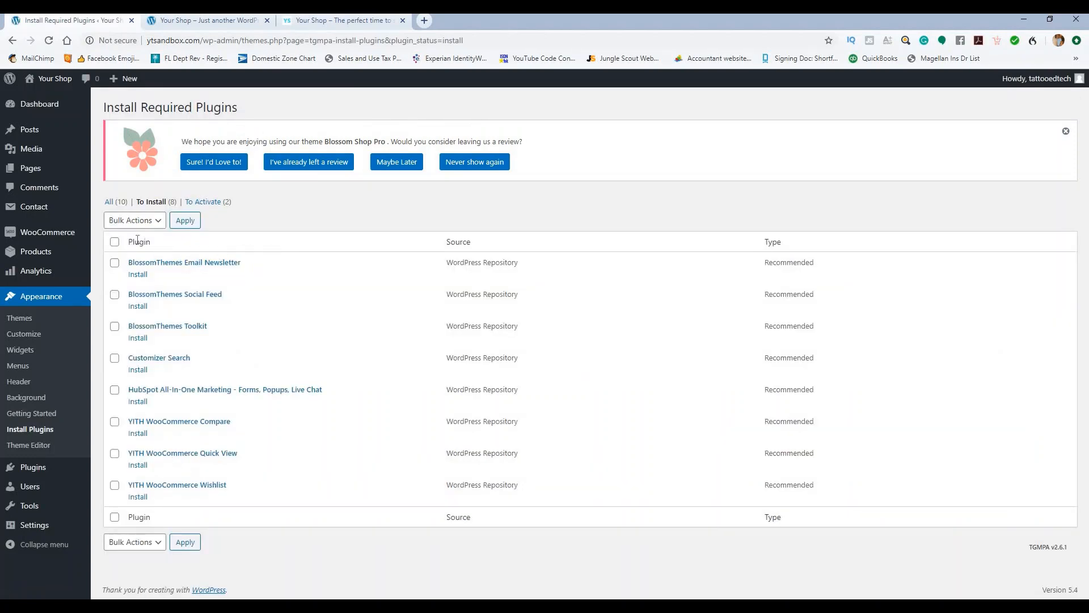
pyautogui.click(115, 243)
pyautogui.click(131, 223)
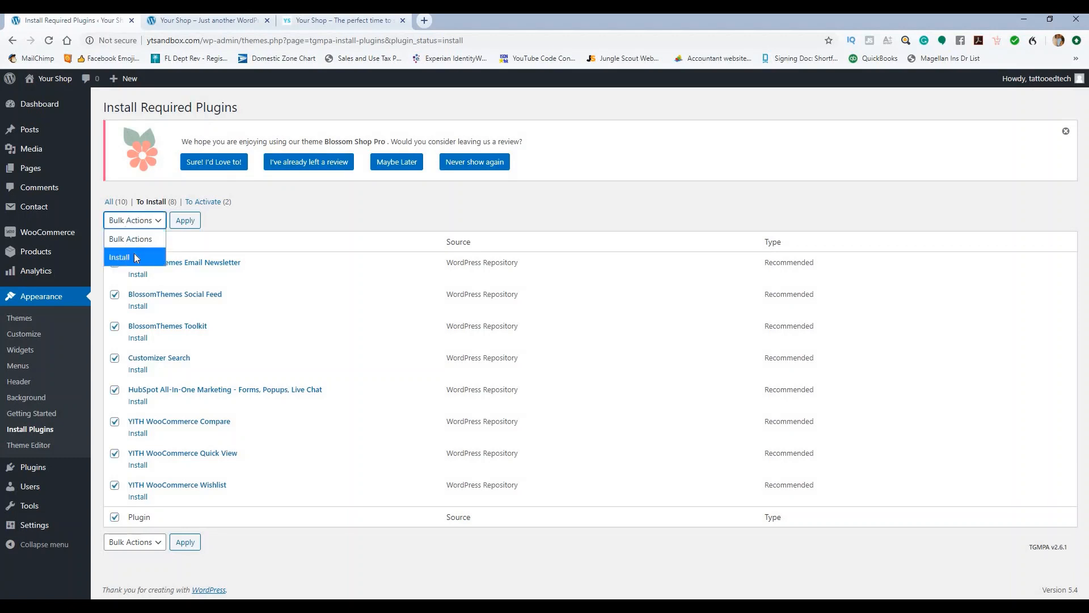
pyautogui.click(135, 259)
pyautogui.click(181, 222)
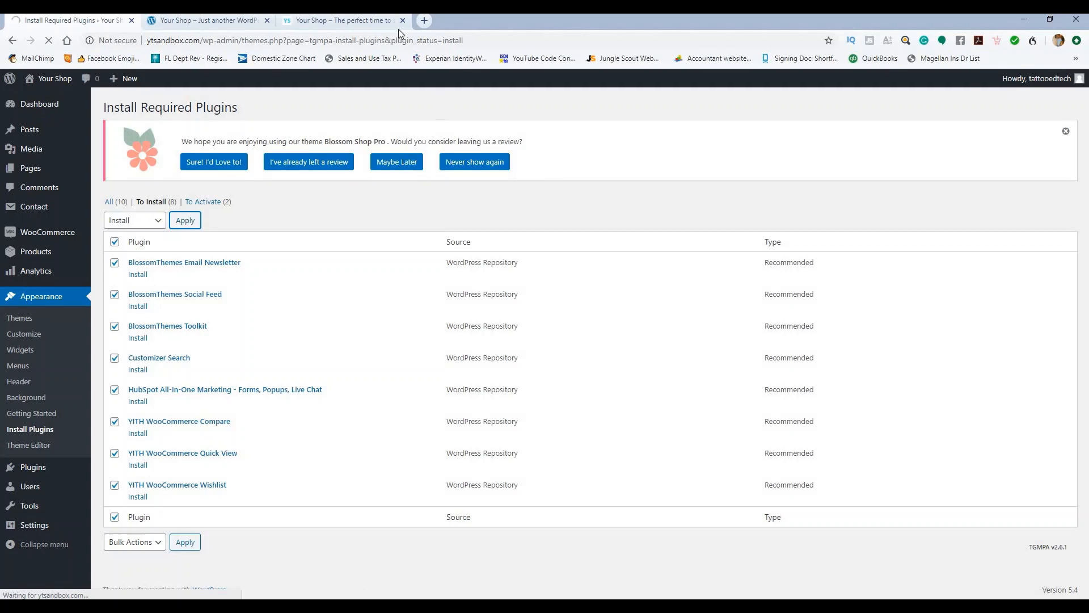
# Step: Browse the Your Shop storefront while the plugins install
pyautogui.click(363, 21)
pyautogui.scroll(-15, 710, 265)
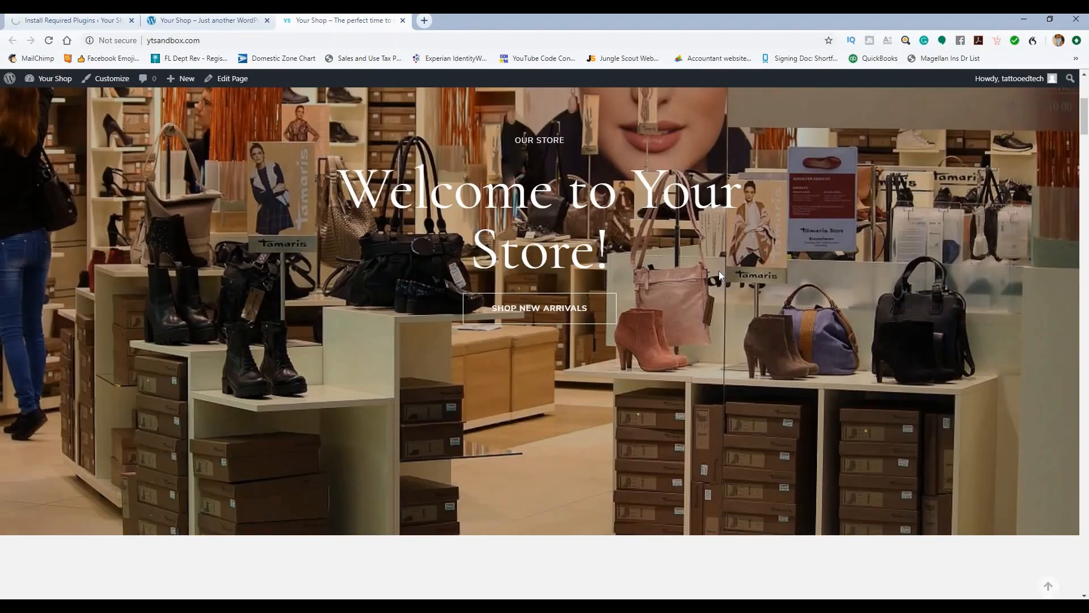
pyautogui.scroll(-12, 730, 281)
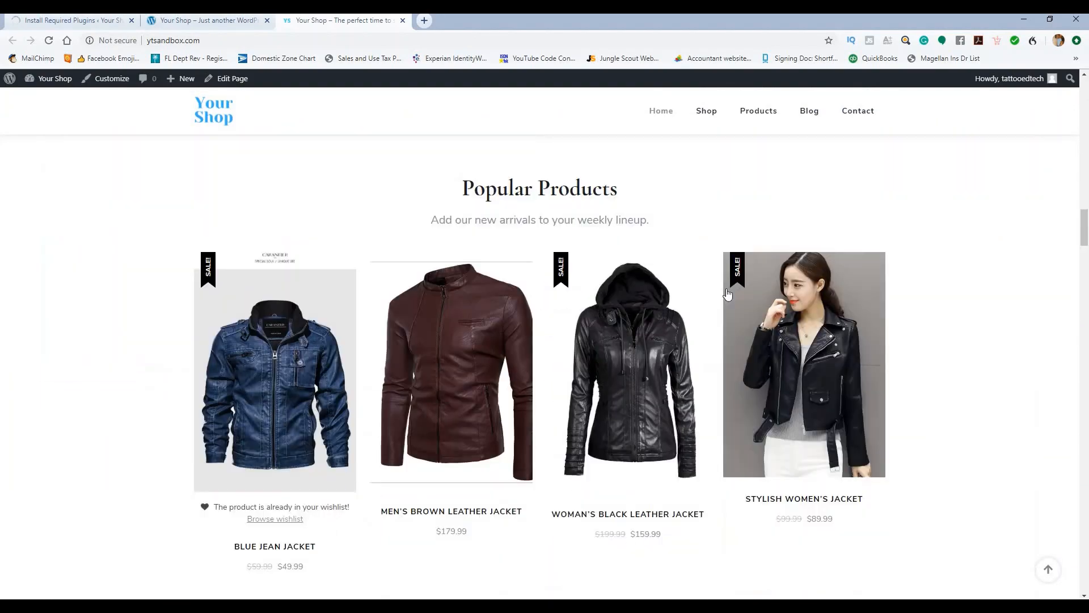
pyautogui.scroll(13, 730, 281)
pyautogui.scroll(12, 729, 278)
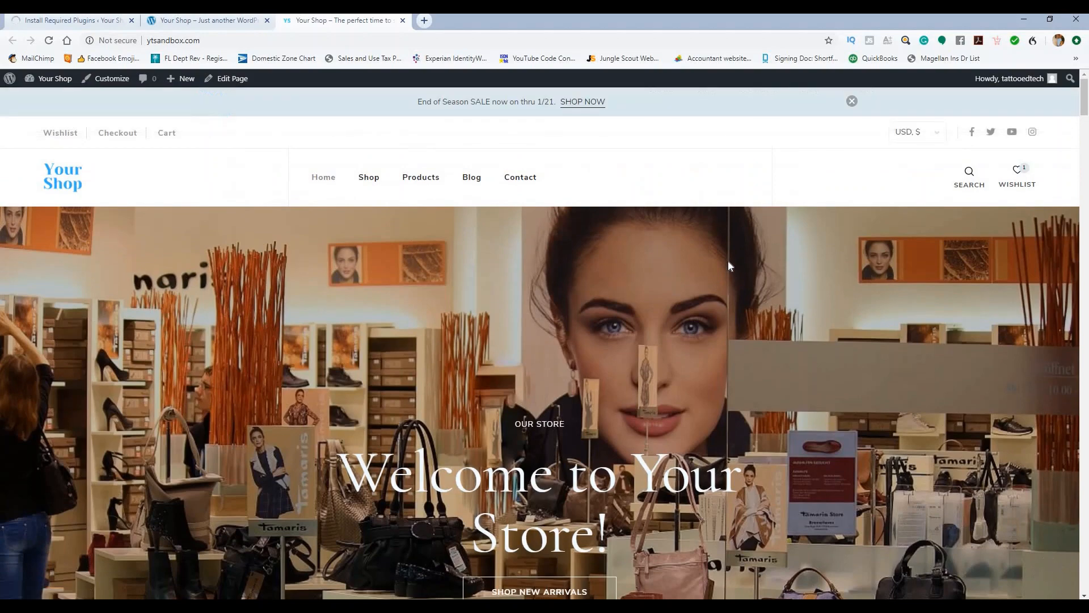
# Step: Search Google for lorem ipsum in a new tab
pyautogui.click(424, 20)
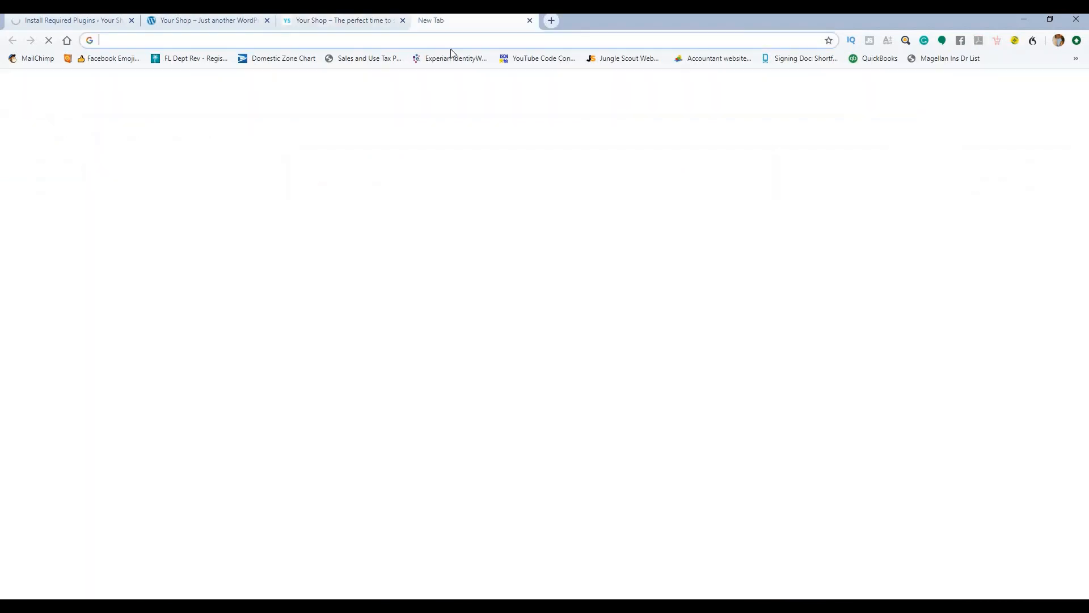
pyautogui.write('lore')
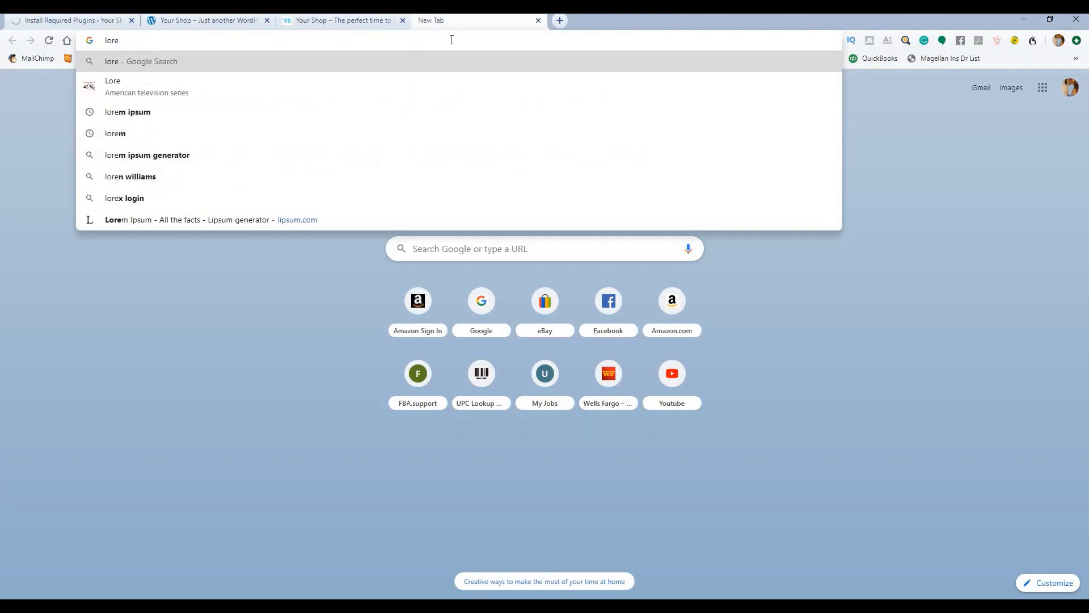
pyautogui.press('Down')
pyautogui.press('Down')
pyautogui.press('Return')
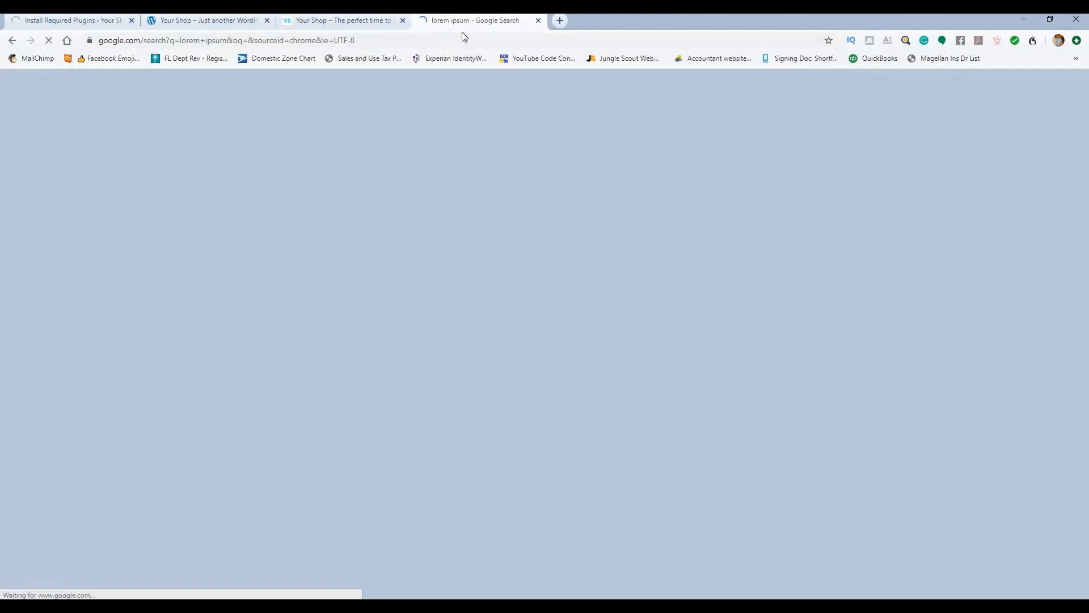
# Step: Open the Professional lorem ipsum generator site, then return to the WordPress installer tab
pyautogui.scroll(-3, 266, 327)
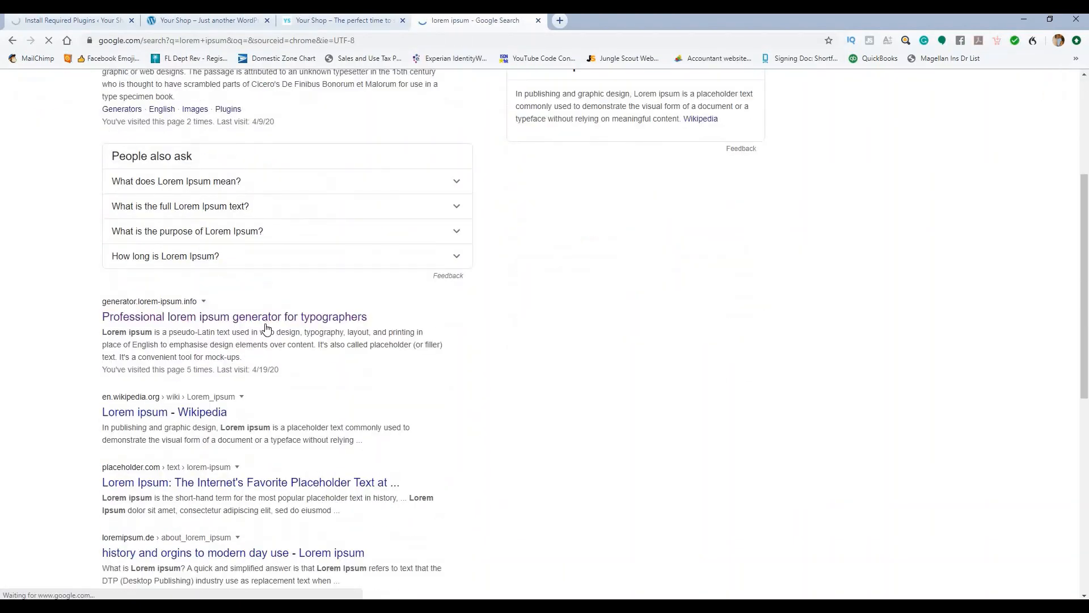
pyautogui.click(299, 321)
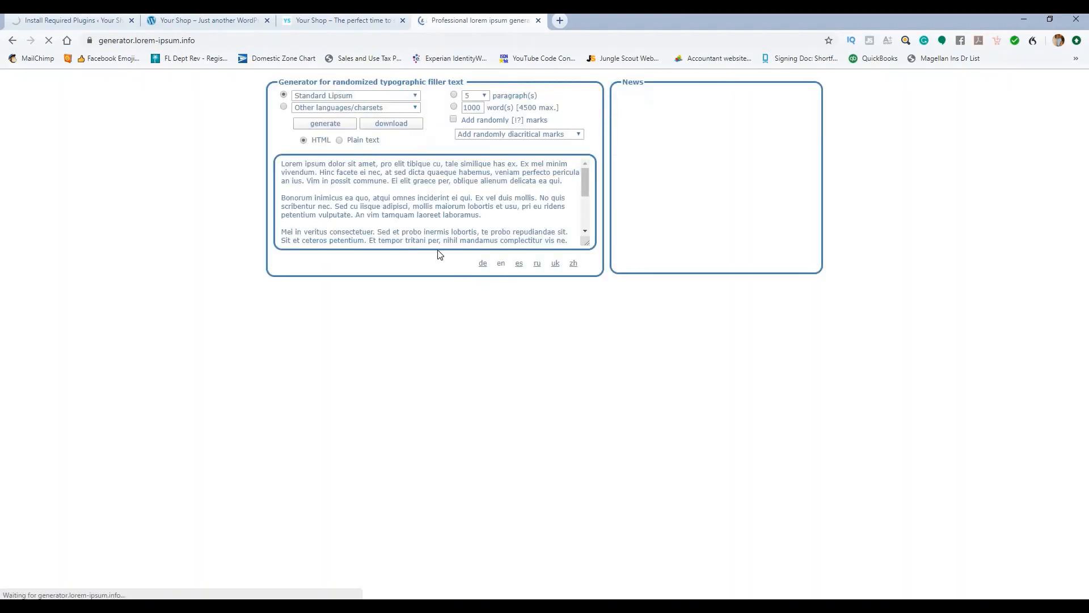
pyautogui.click(94, 20)
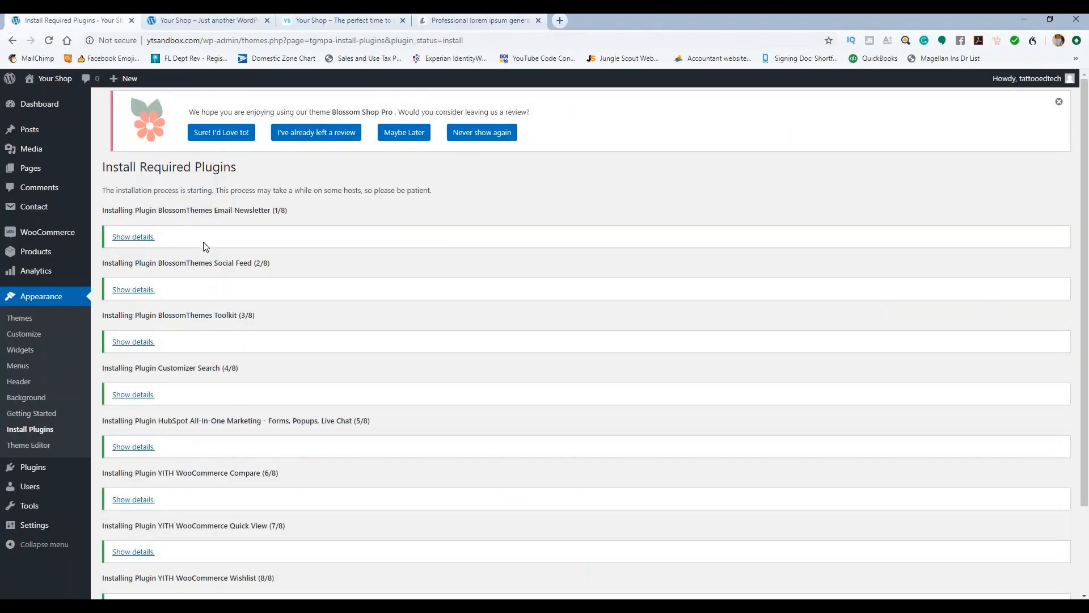
# Step: Bulk-activate all ten recommended plugins from the Required Plugins Installer list
pyautogui.scroll(-3, 257, 315)
pyautogui.click(182, 542)
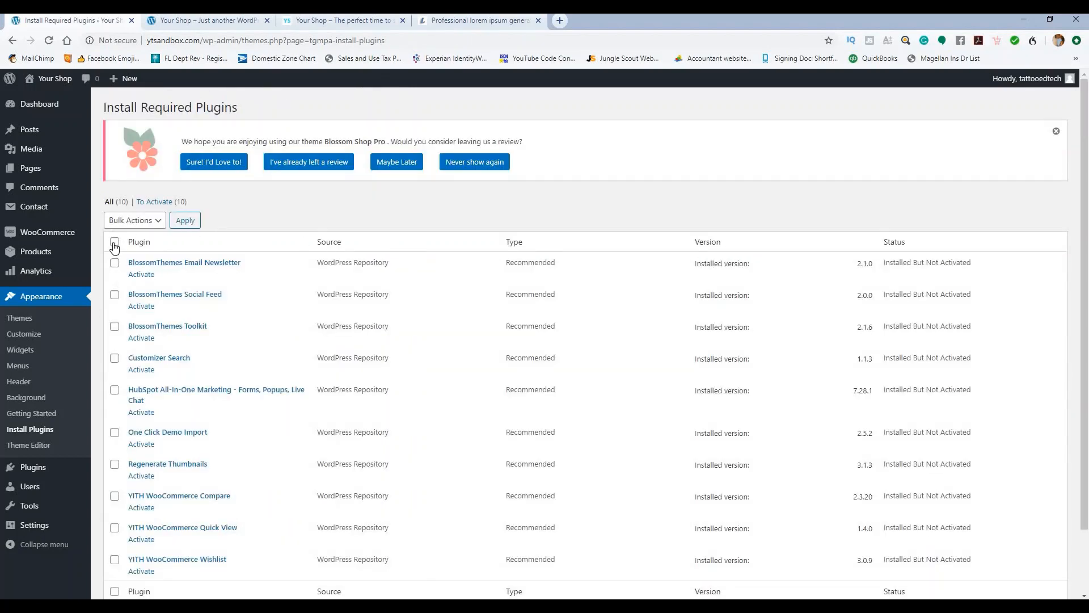
pyautogui.click(114, 247)
pyautogui.scroll(-2, 184, 310)
pyautogui.scroll(2, 187, 312)
pyautogui.click(152, 223)
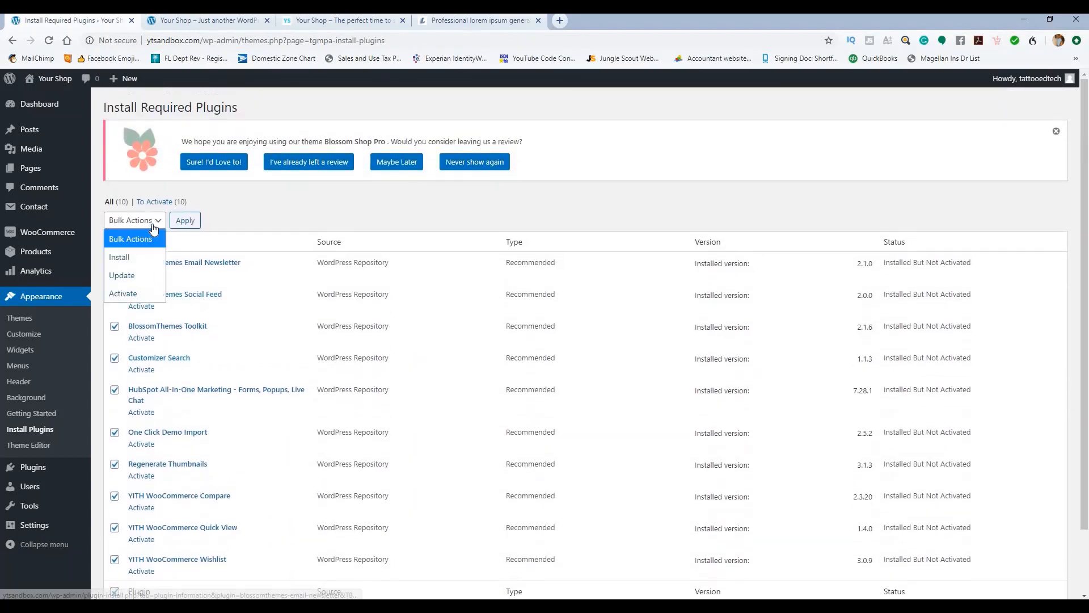
pyautogui.click(135, 293)
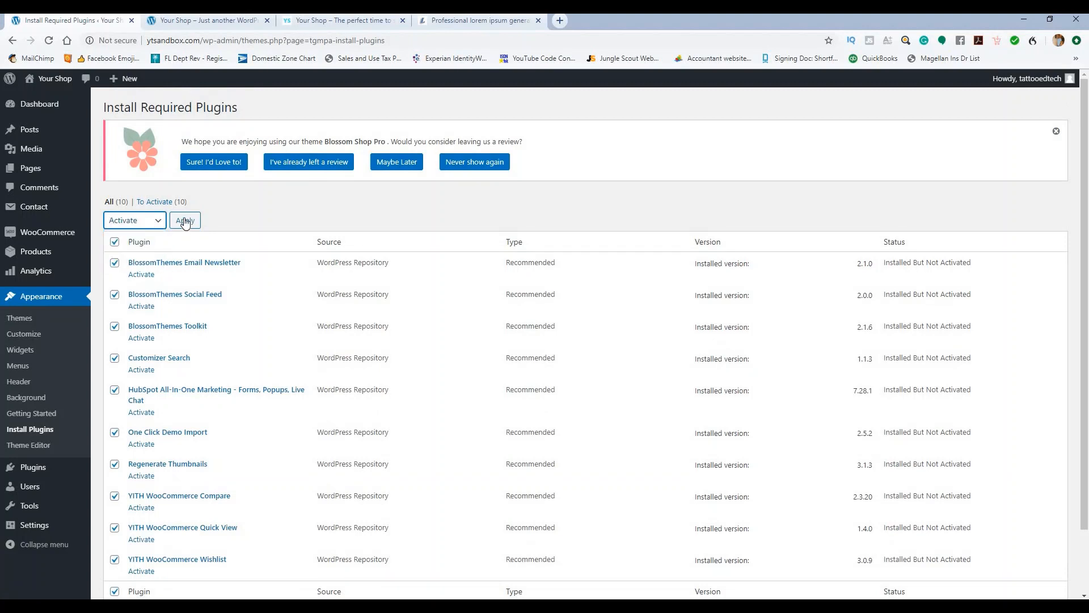
pyautogui.click(184, 222)
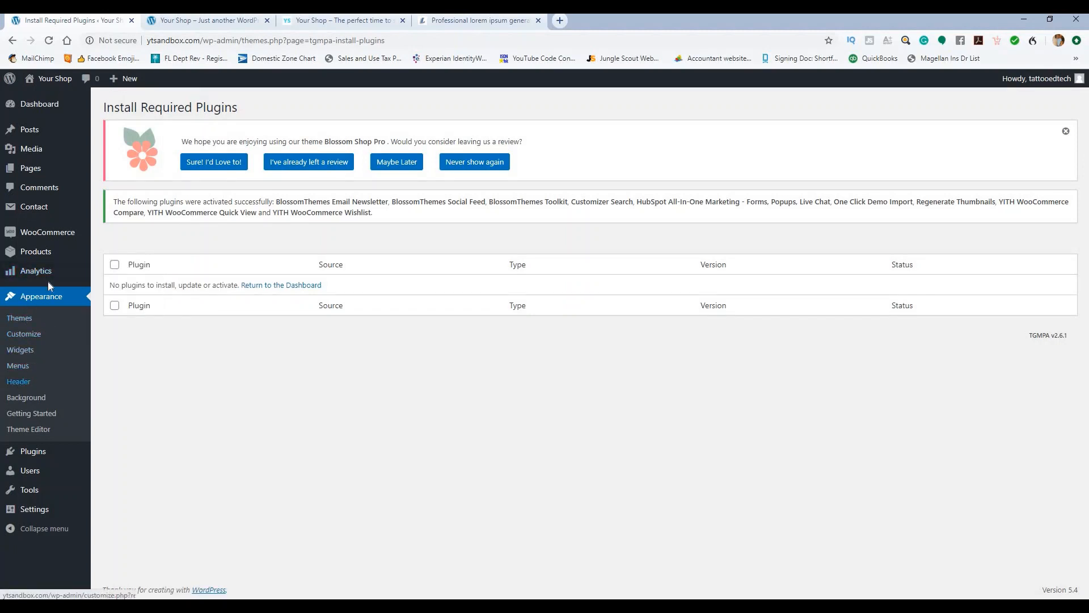
# Step: Leave the HubSpot onboarding page for Plugins > Installed Plugins
pyautogui.moveTo(33, 453)
pyautogui.click(125, 453)
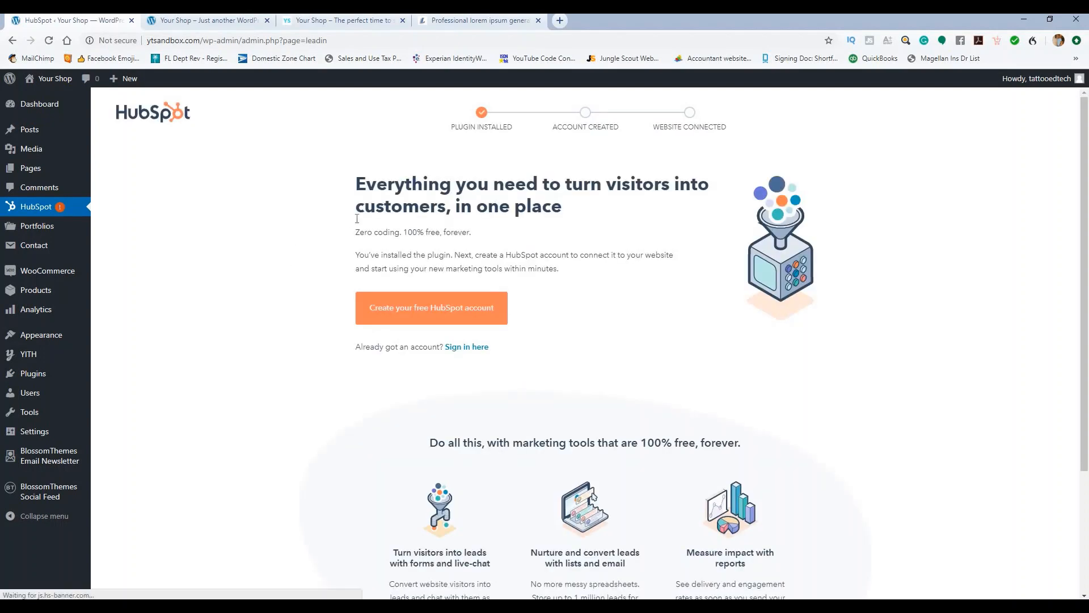
pyautogui.scroll(-3, 427, 294)
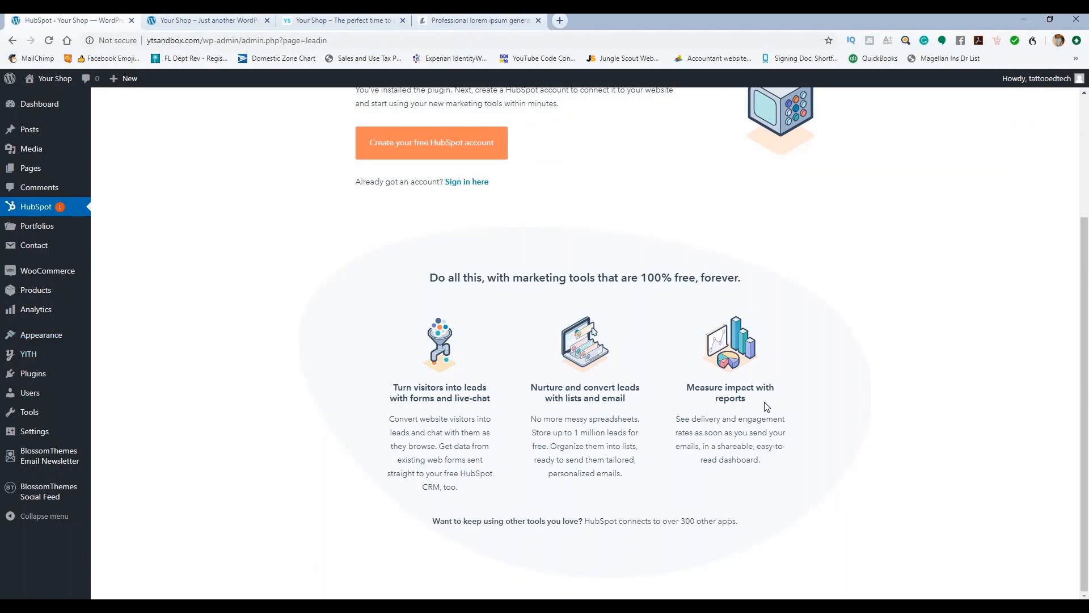
pyautogui.scroll(3, 408, 204)
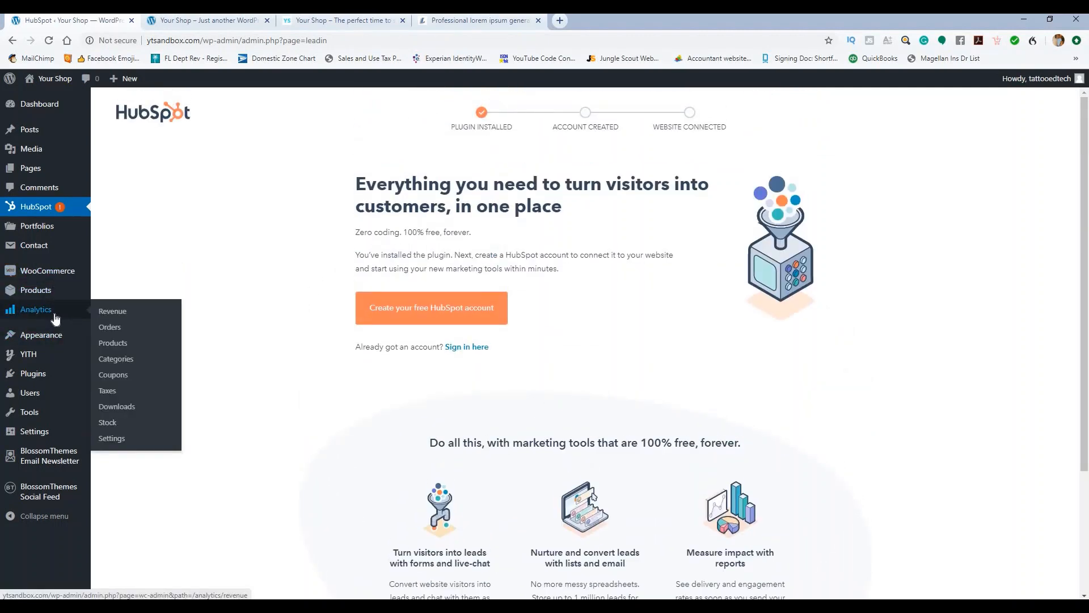
pyautogui.moveTo(44, 373)
pyautogui.click(108, 379)
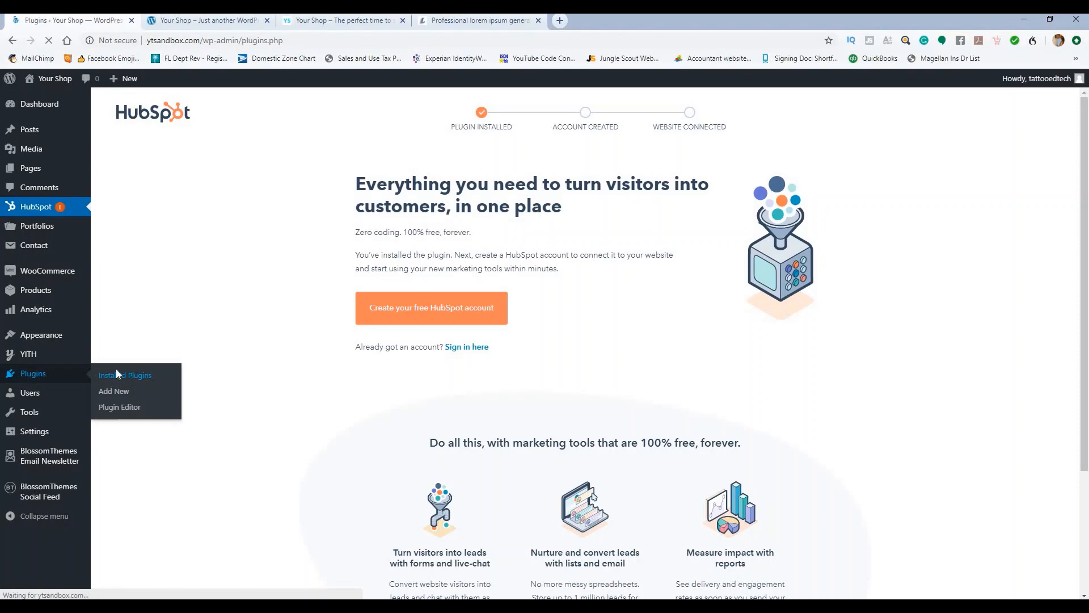
# Step: Scroll the installed plugins list to confirm 14 of 20 plugins, including YITH WooCommerce, are active
pyautogui.scroll(-10, 263, 317)
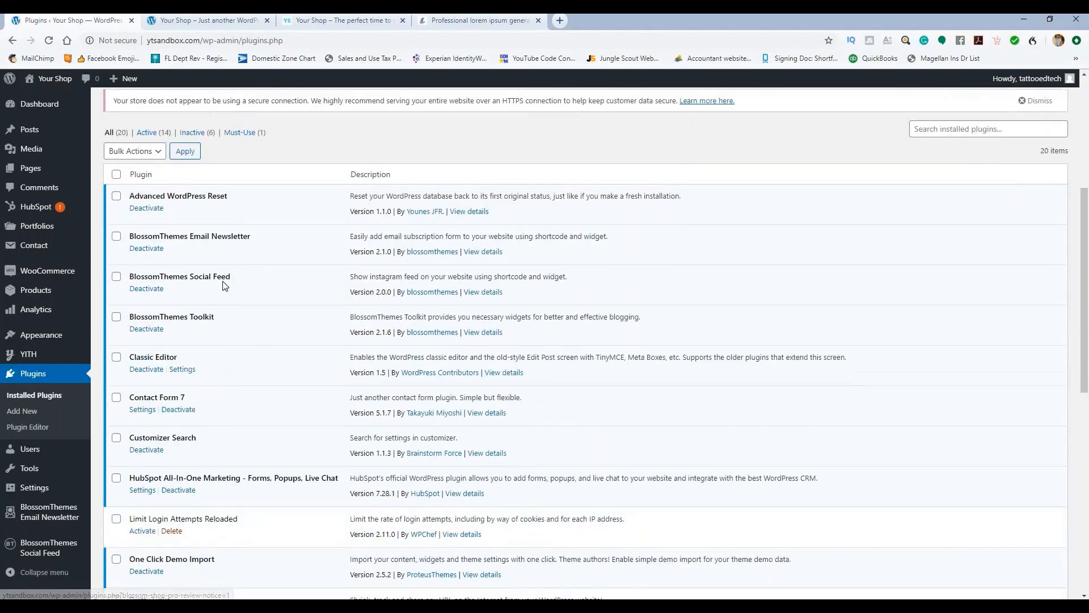
pyautogui.scroll(-2, 255, 295)
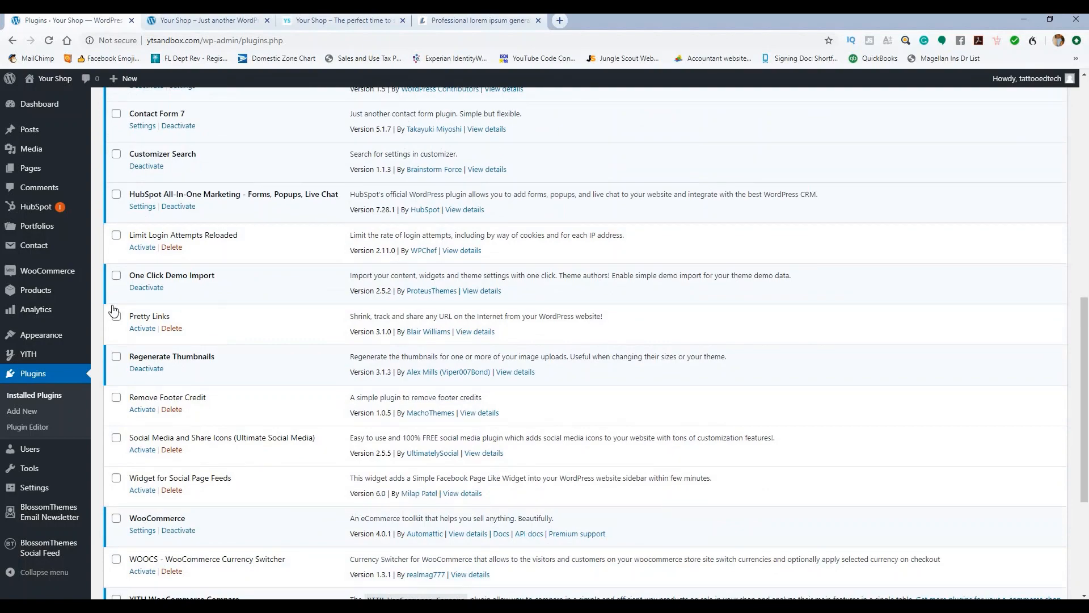
pyautogui.scroll(-4, 300, 335)
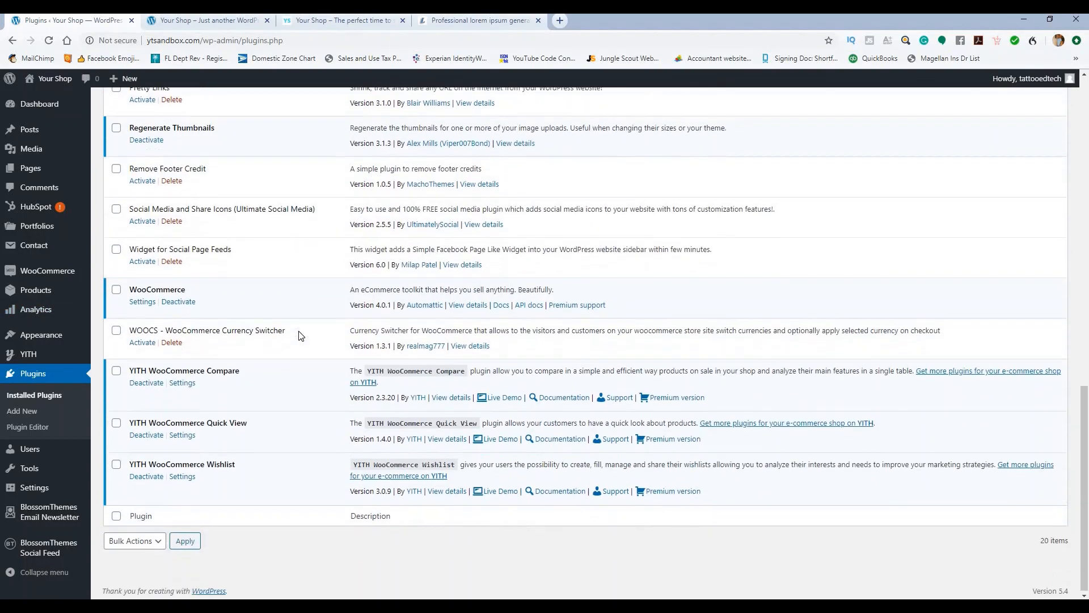
pyautogui.scroll(5, 260, 325)
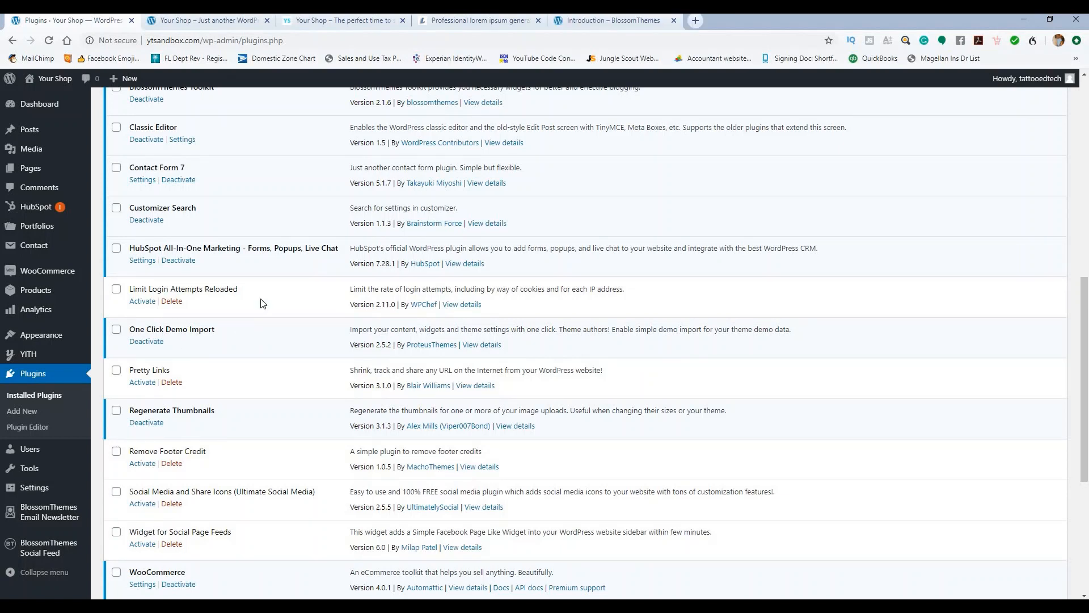
pyautogui.moveTo(55, 338)
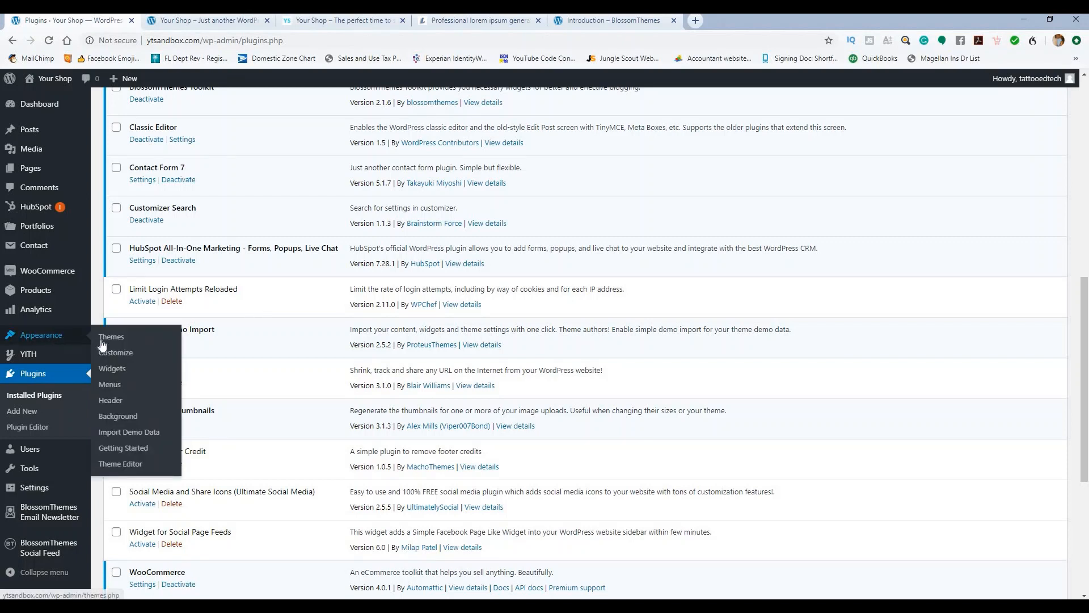
# Step: Read the Appearance > Import Demo Data page notes, then bring up the Blossom Themes email in Outlook
pyautogui.click(135, 433)
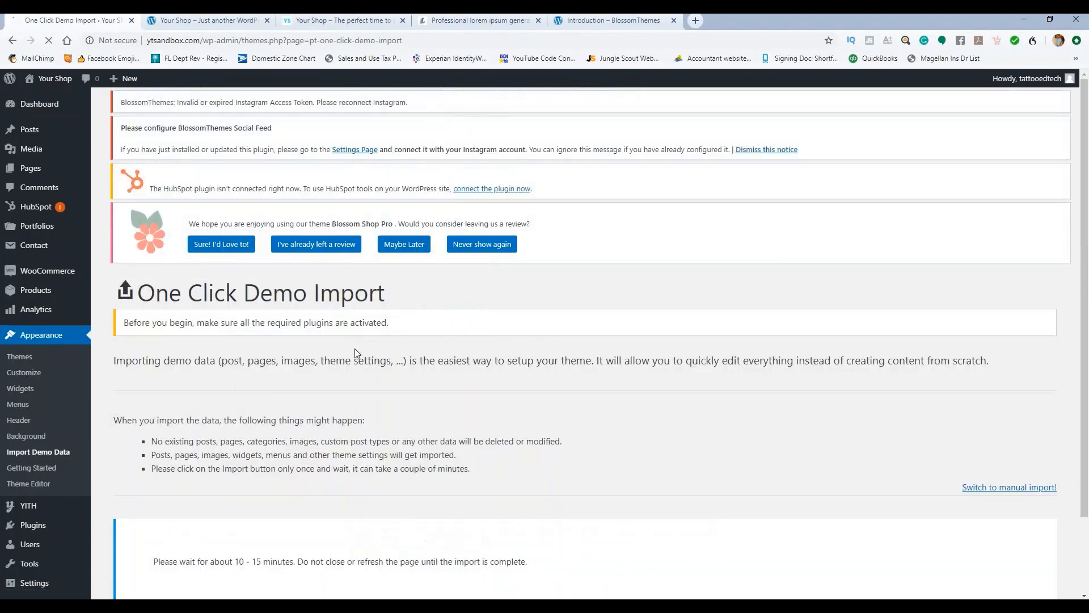
pyautogui.scroll(-5, 317, 273)
pyautogui.scroll(-10, 307, 284)
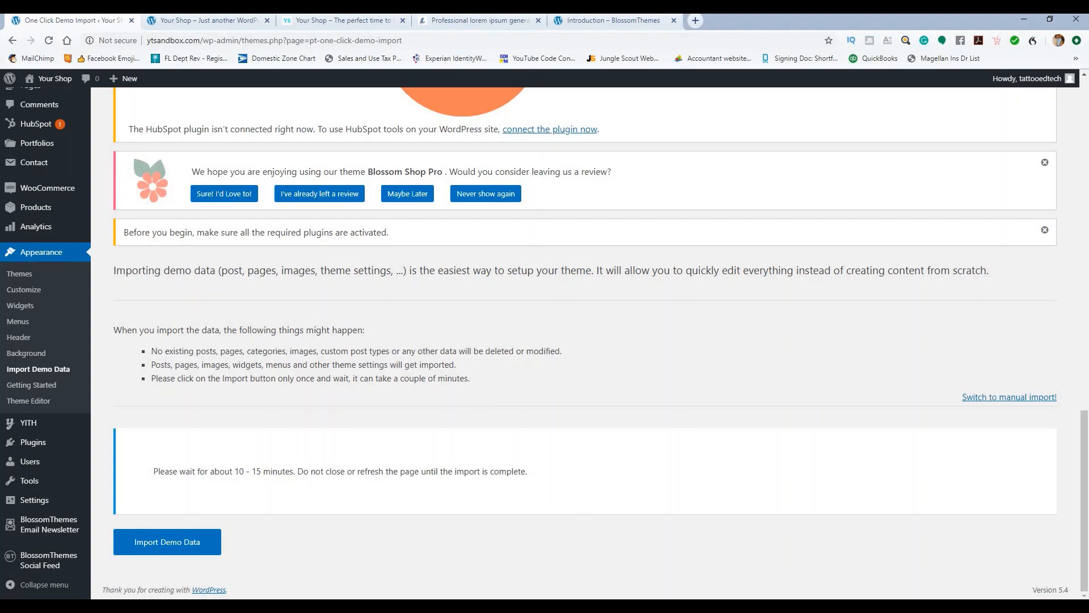
pyautogui.click(621, 539)
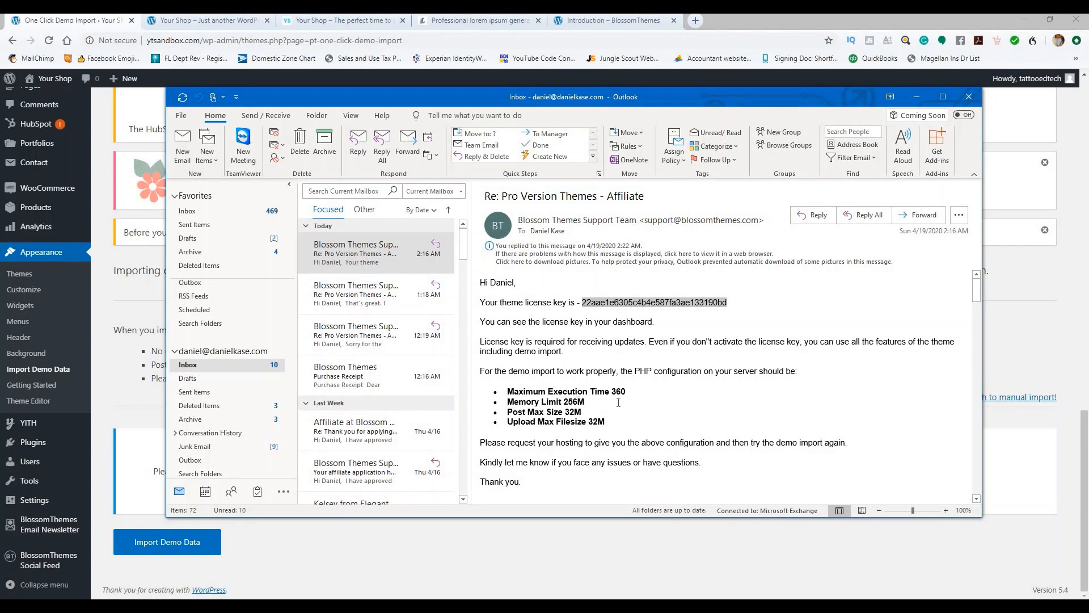
# Step: Check the PHP requirements: execution time 360, memory 256M, post and upload size 32M. Then minimise Outlook
pyautogui.moveTo(620, 424); pyautogui.dragTo(520, 393)
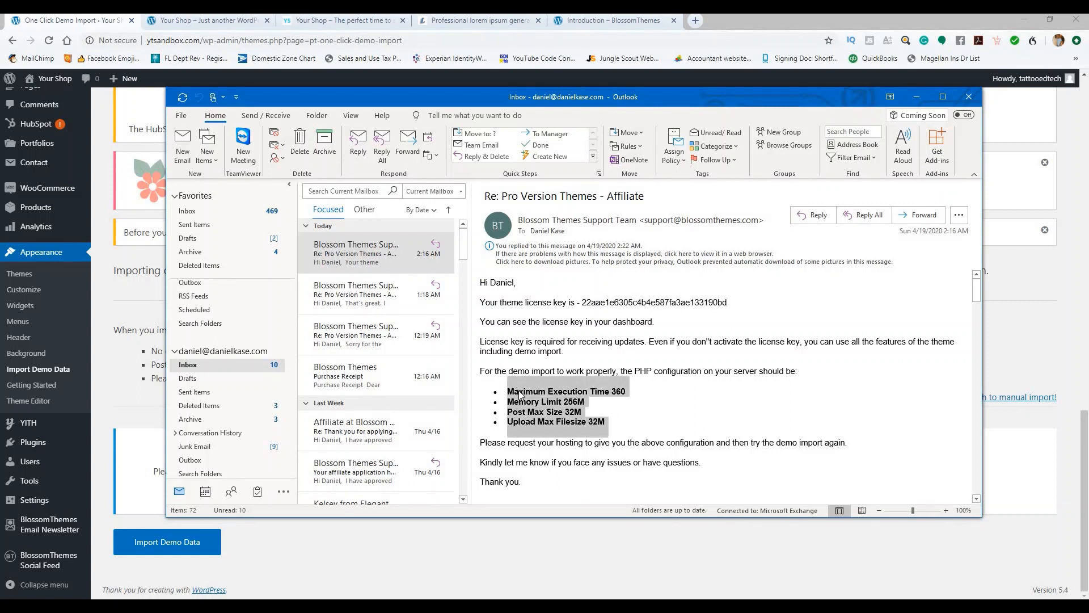
pyautogui.click(696, 414)
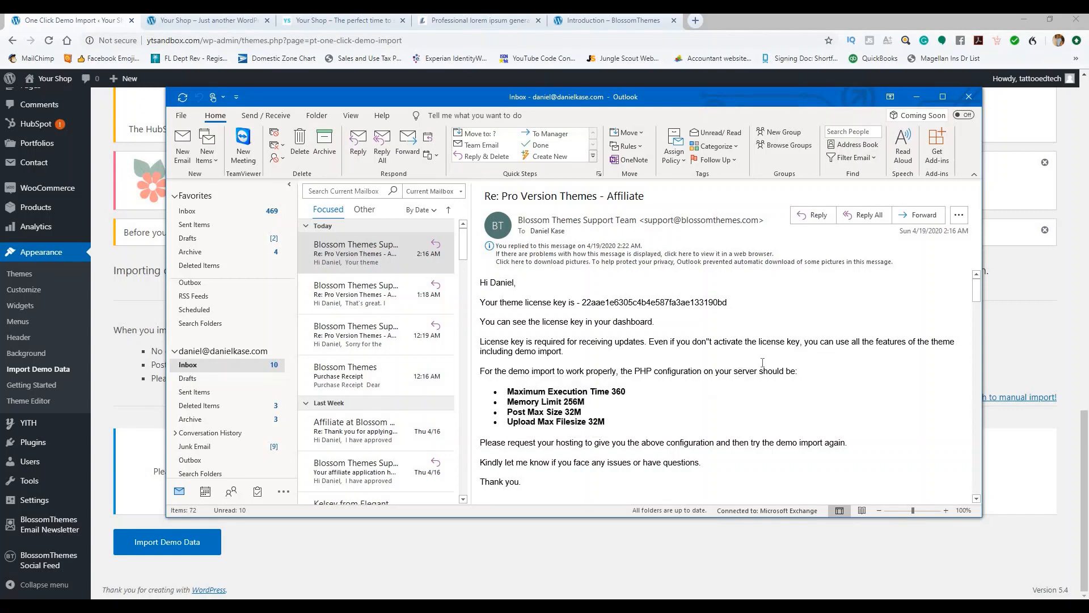
pyautogui.click(916, 97)
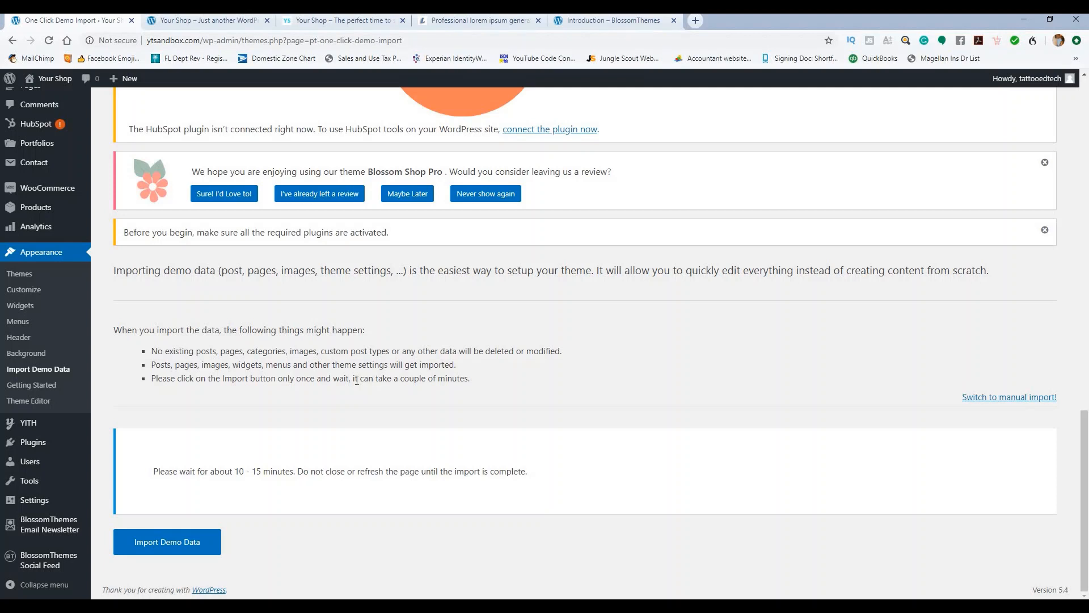
# Step: Run the Blossom Shop Pro demo data import and wait for the Dashboard
pyautogui.click(174, 546)
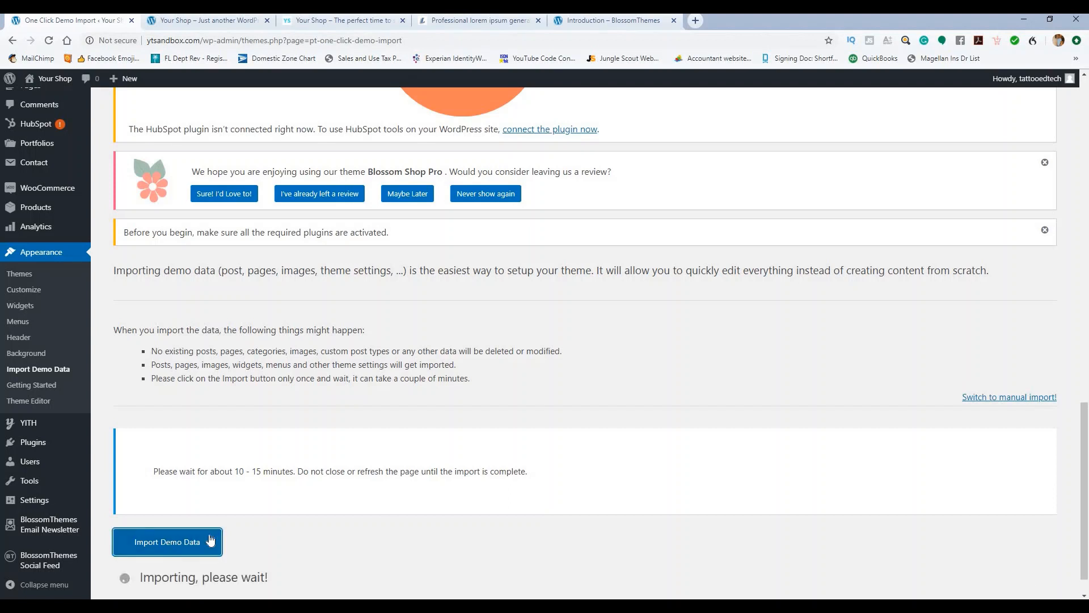
pyautogui.scroll(-1, 533, 476)
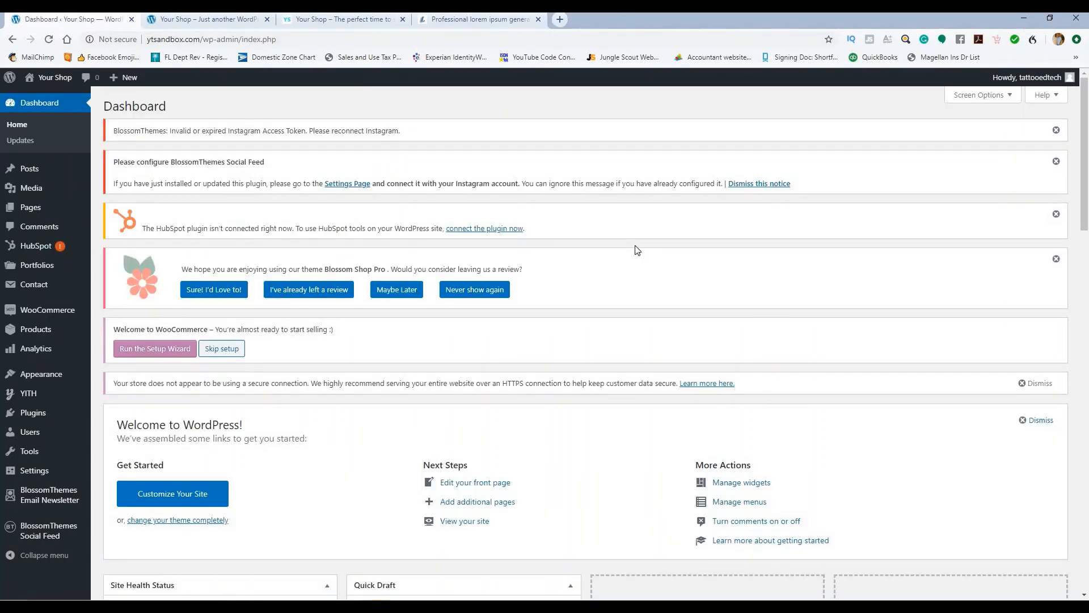
# Step: Look over the imported posts and 43 products, then open Settings > General
pyautogui.moveTo(43, 169)
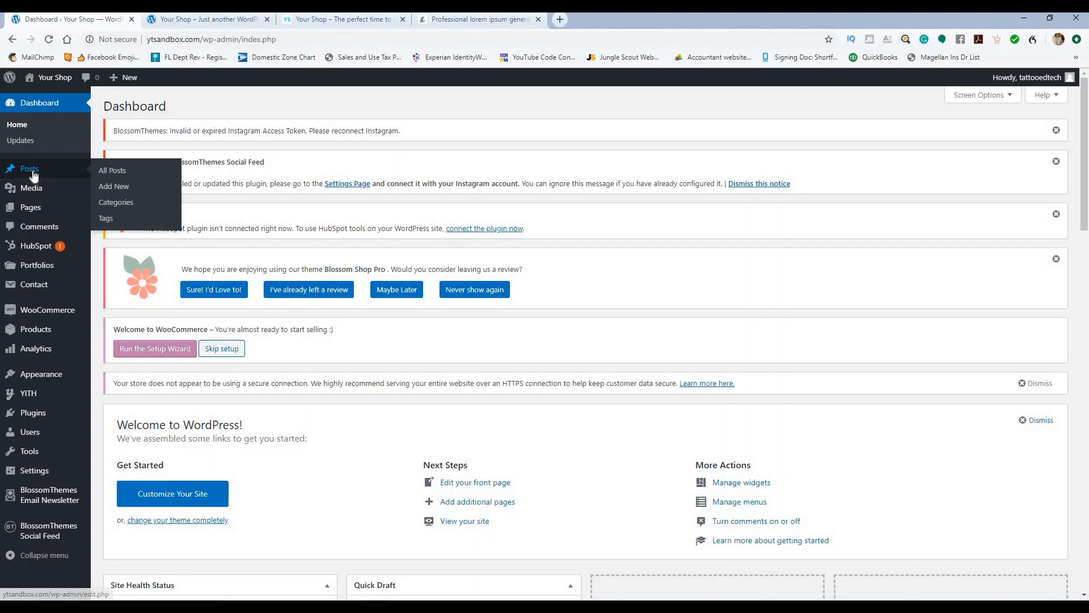
pyautogui.click(110, 173)
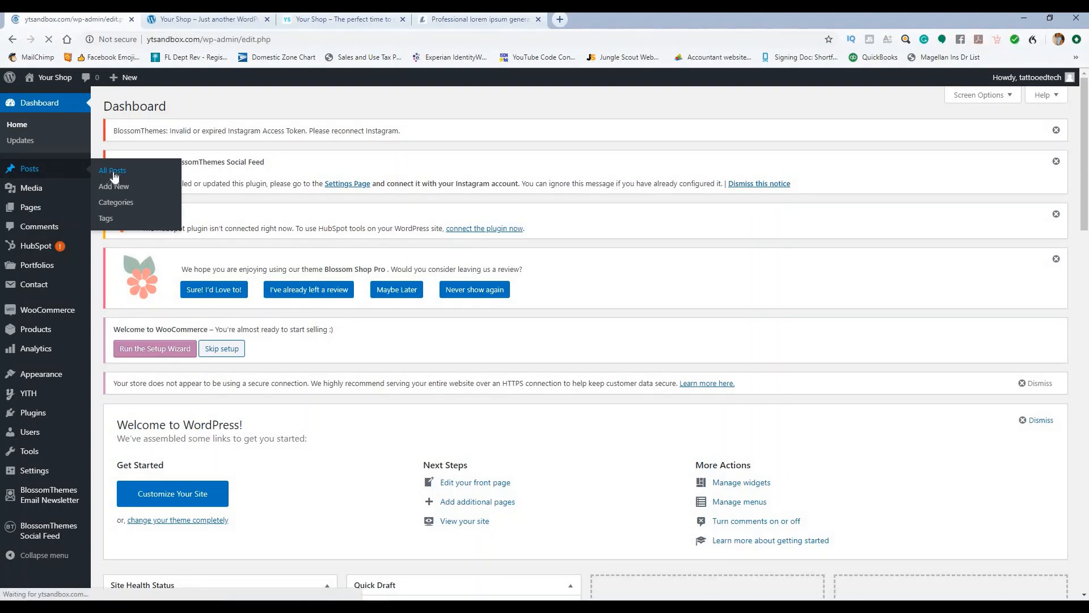
pyautogui.scroll(-4, 283, 279)
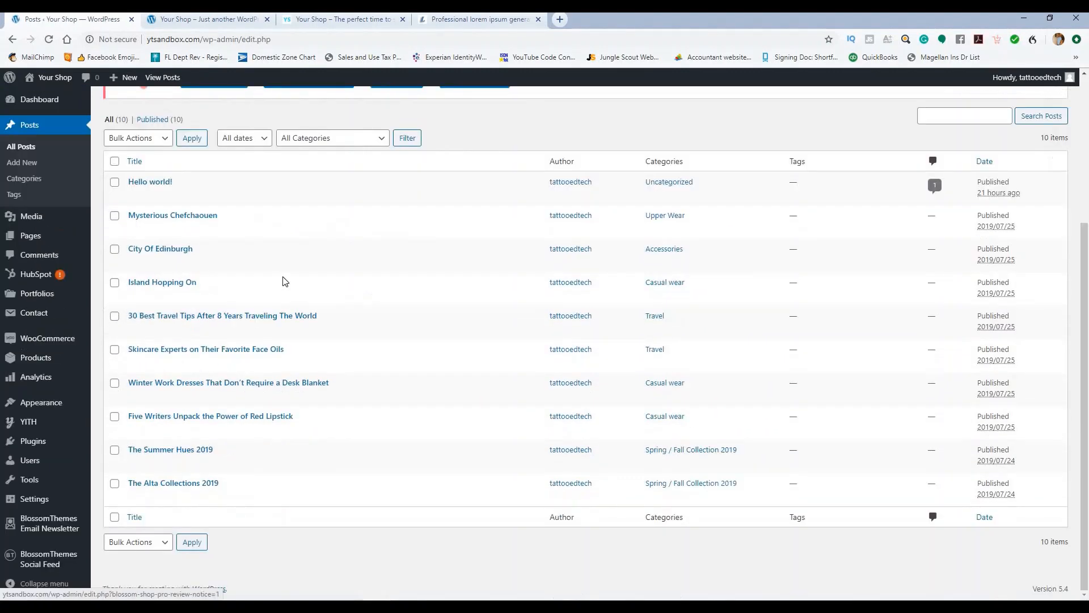
pyautogui.scroll(4, 283, 280)
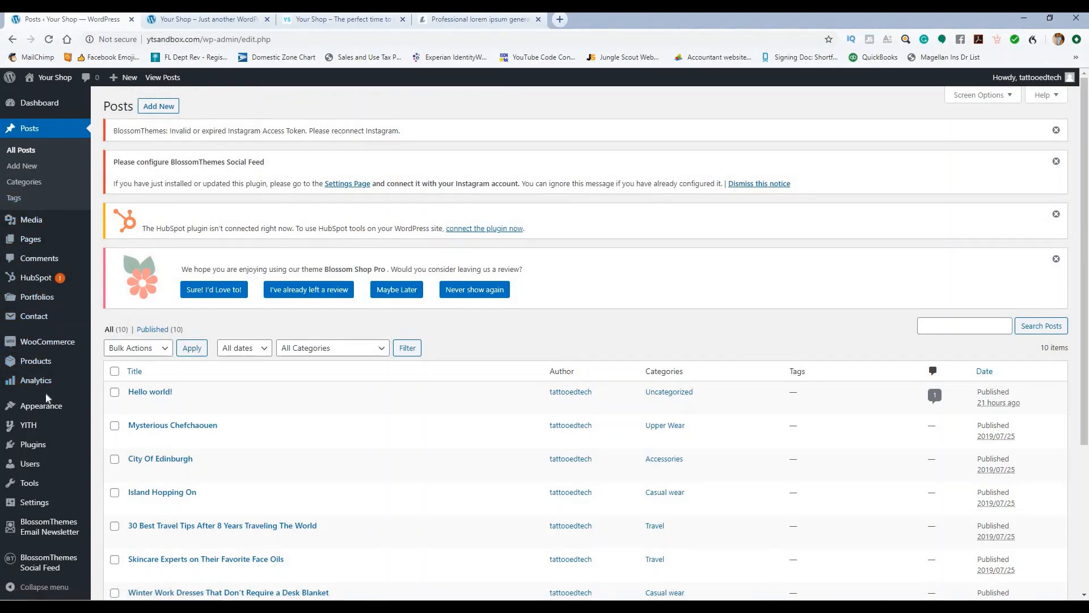
pyautogui.moveTo(55, 345)
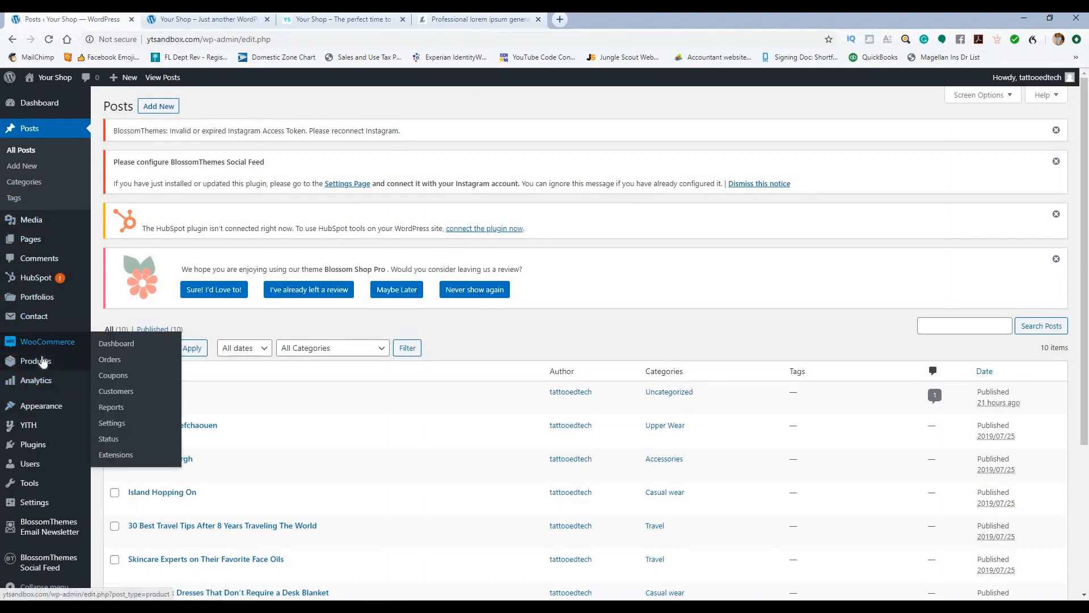
pyautogui.click(44, 366)
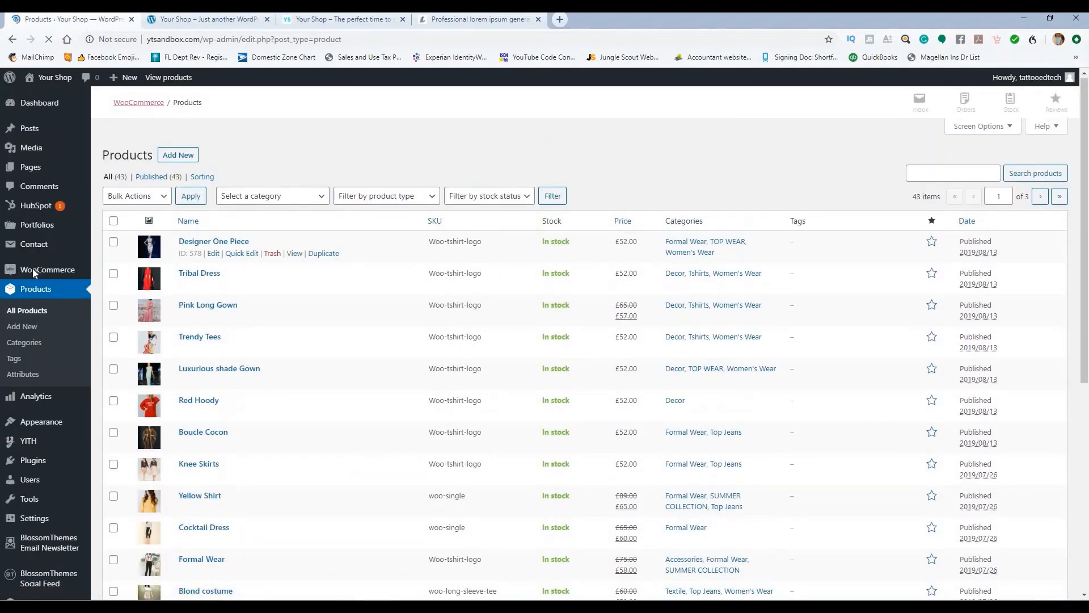
pyautogui.scroll(-3, 58, 361)
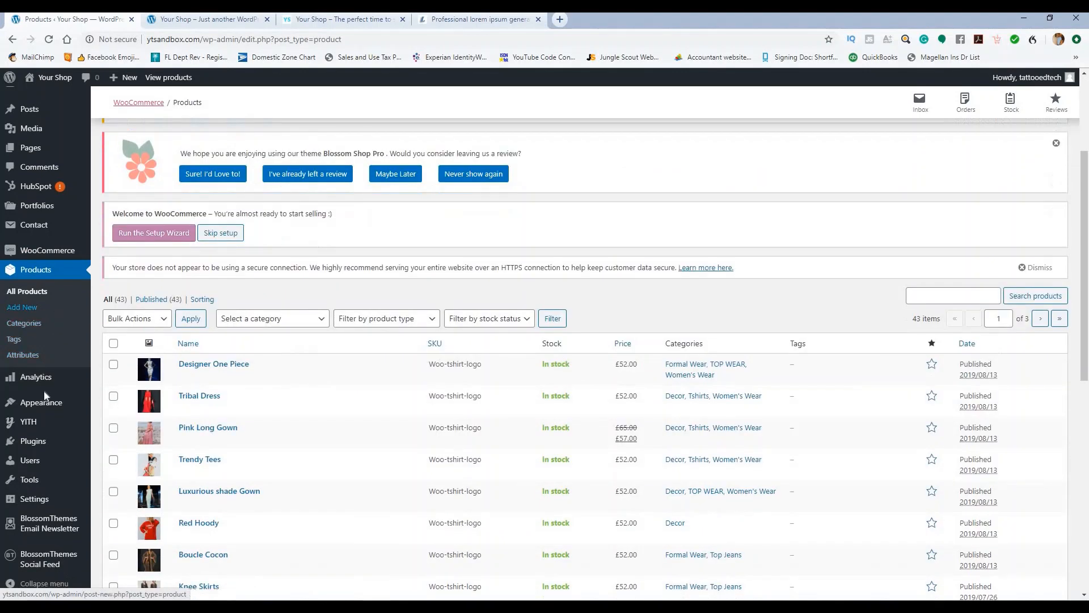
pyautogui.moveTo(39, 502)
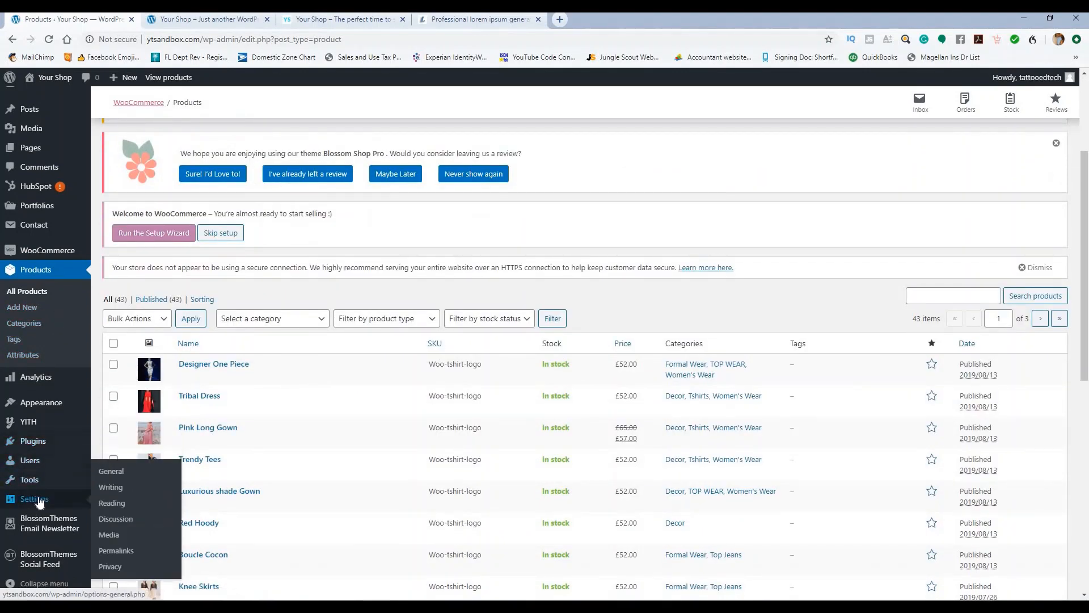
pyautogui.click(116, 473)
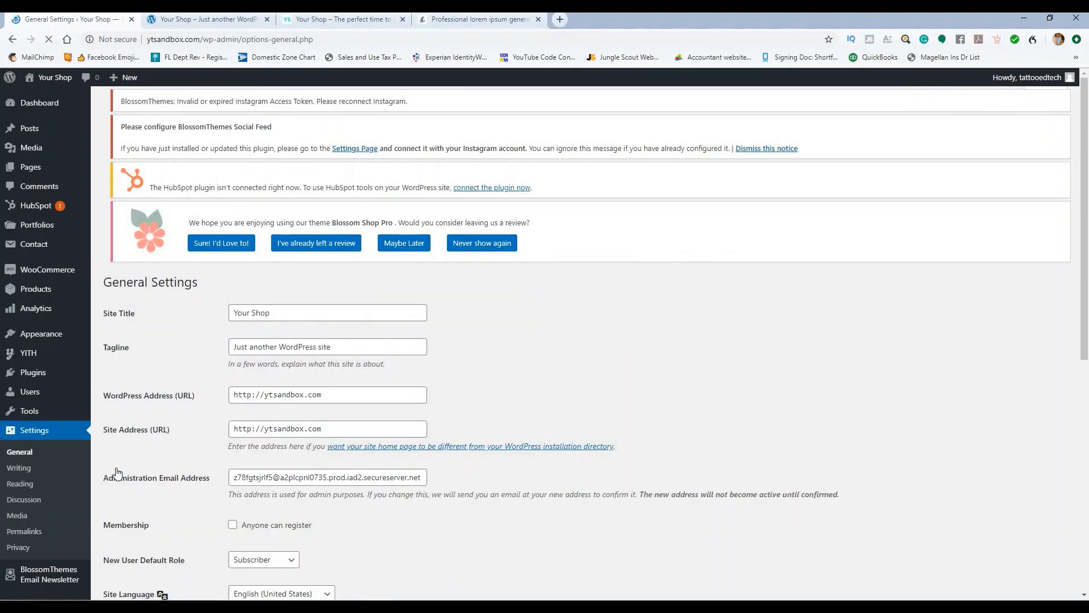
# Step: Review General Settings keeping the timezone at UTC+0, then go to Settings > Reading
pyautogui.scroll(-2, 183, 404)
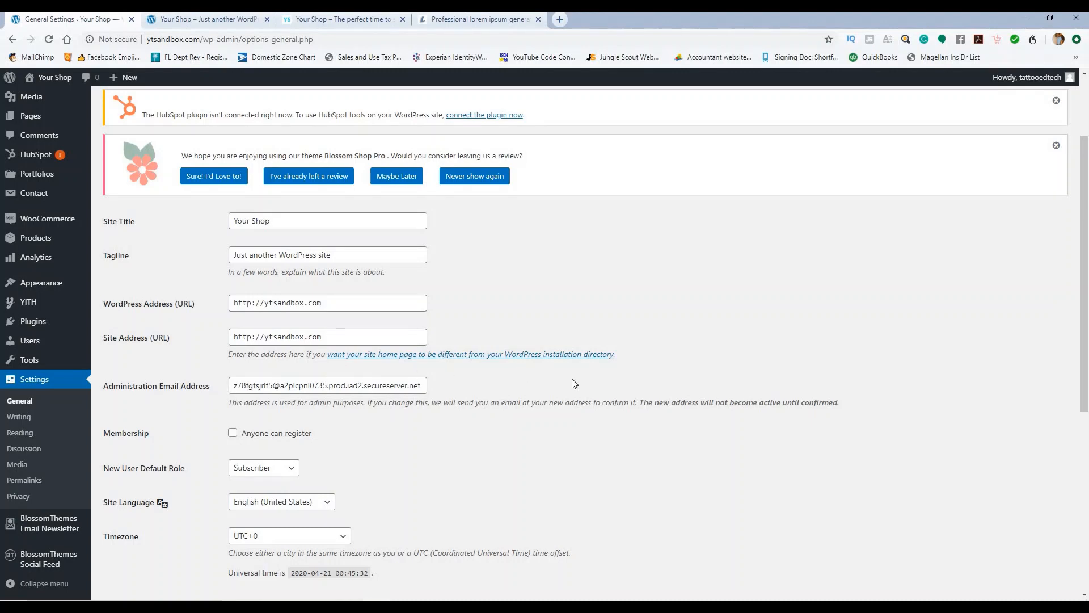
pyautogui.scroll(-5, 444, 522)
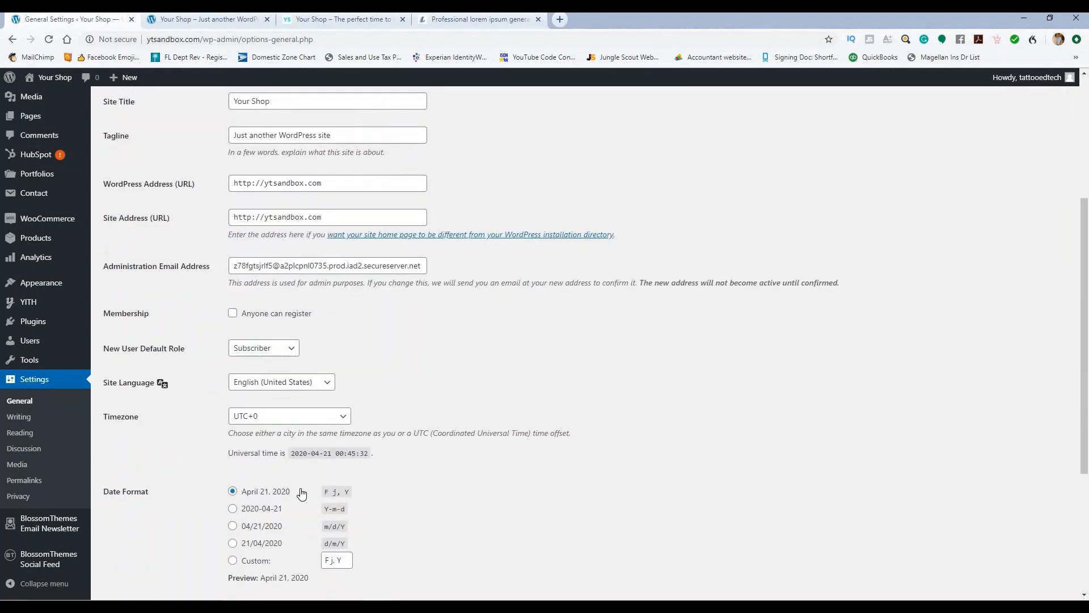
pyautogui.scroll(4, 707, 333)
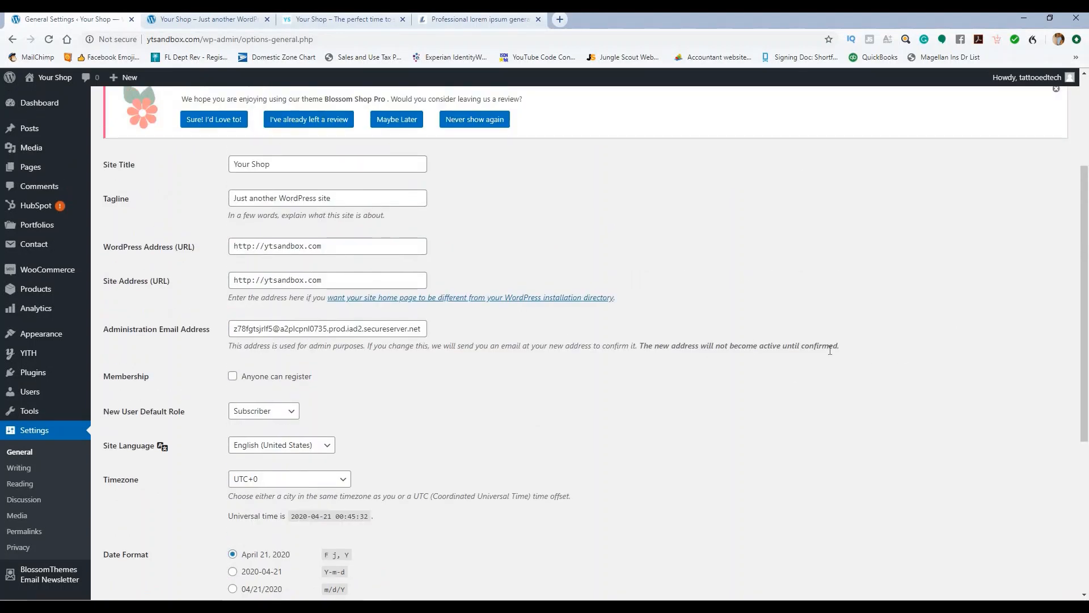
pyautogui.scroll(-4, 611, 346)
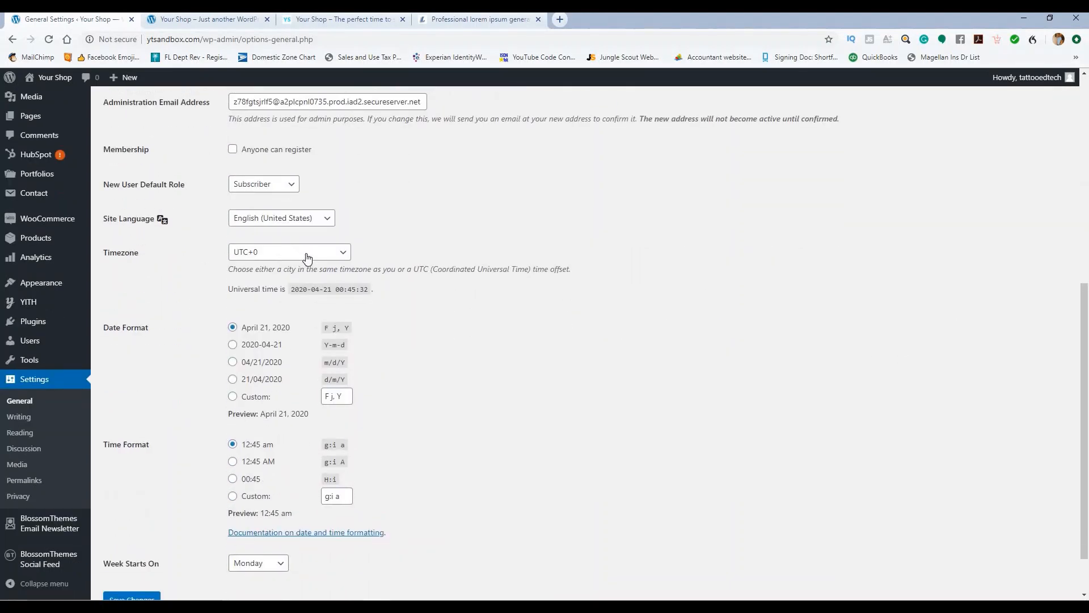
pyautogui.click(307, 253)
pyautogui.click(307, 255)
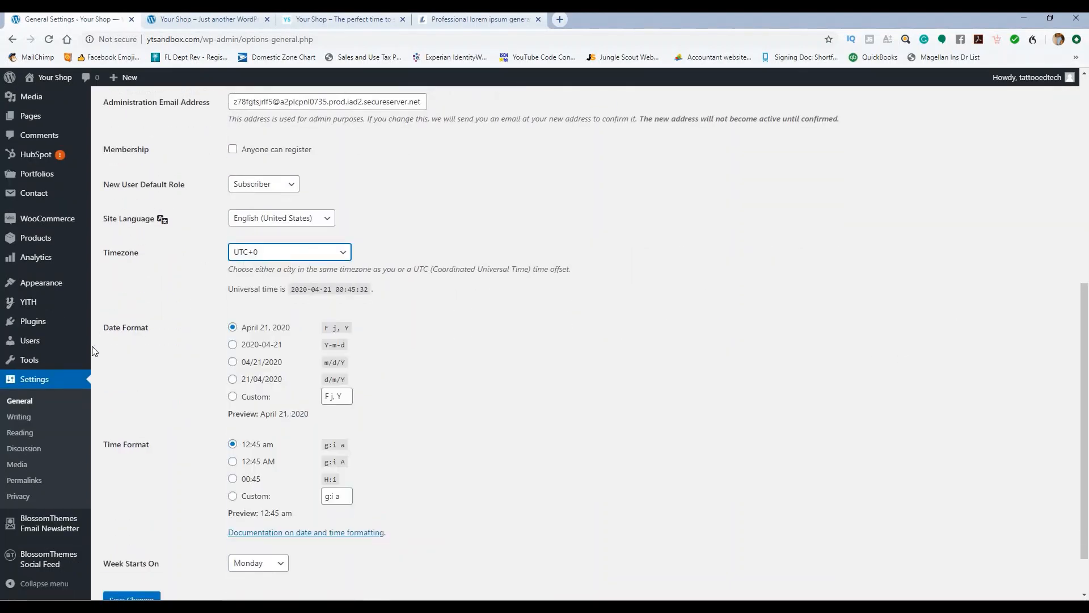
pyautogui.click(22, 433)
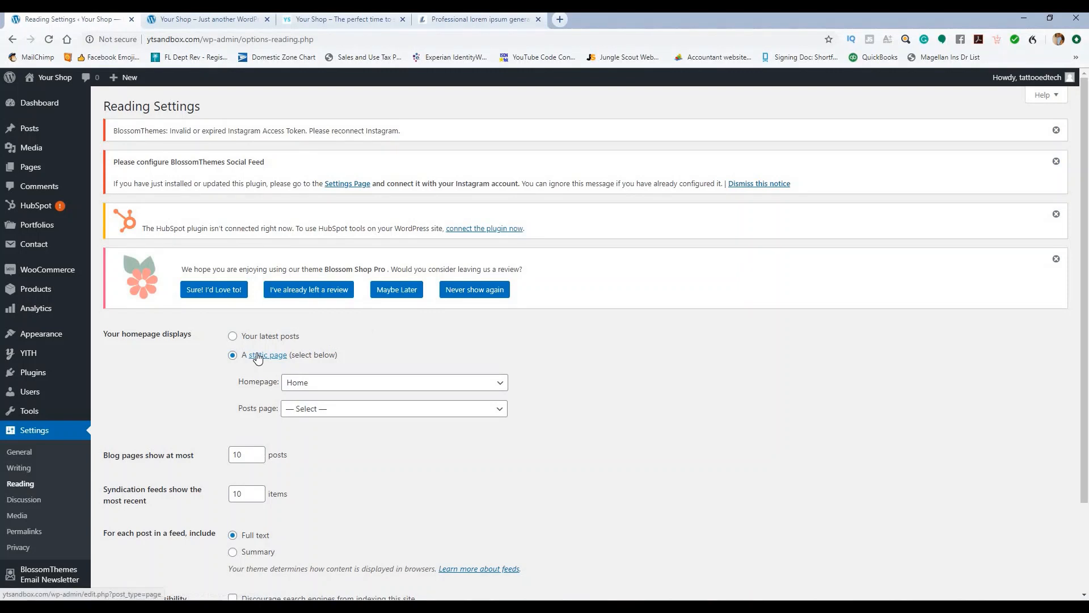
# Step: Pick Blog in the Posts page dropdown and save the Reading Settings
pyautogui.scroll(-2, 269, 289)
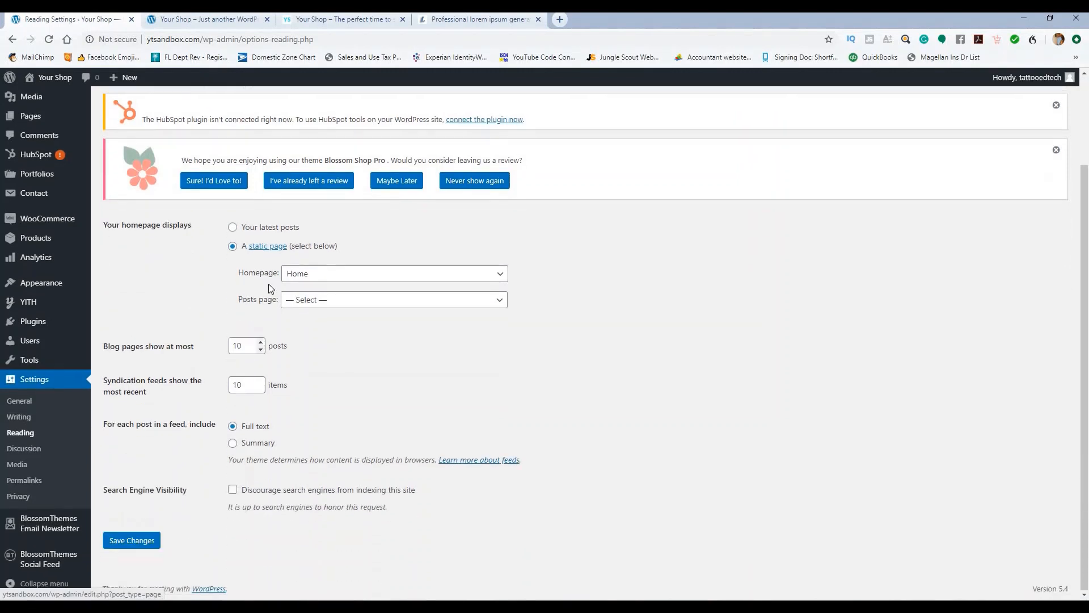
pyautogui.click(321, 301)
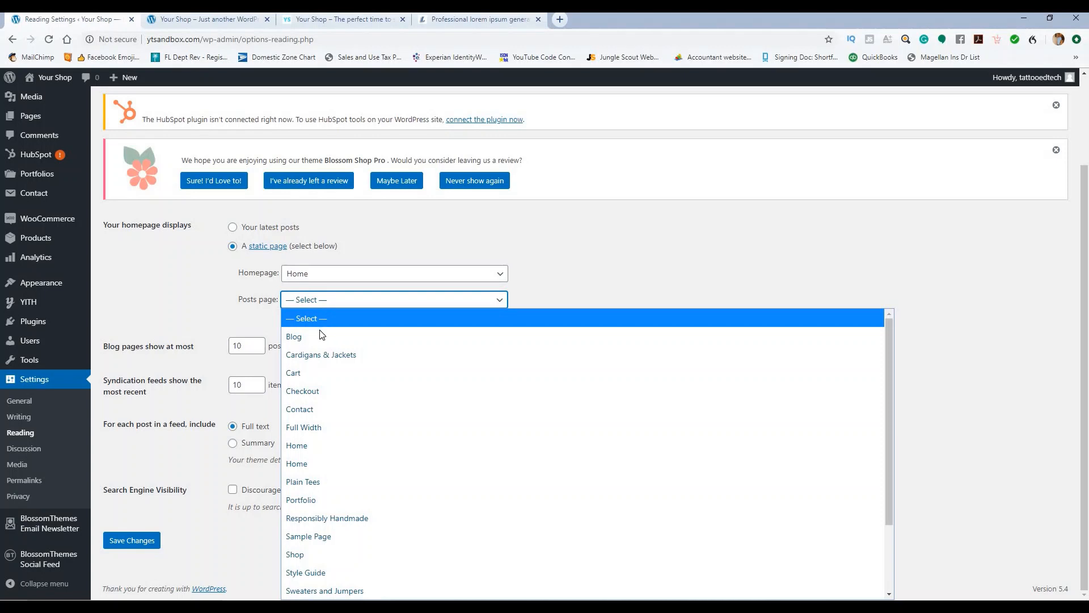
pyautogui.click(321, 335)
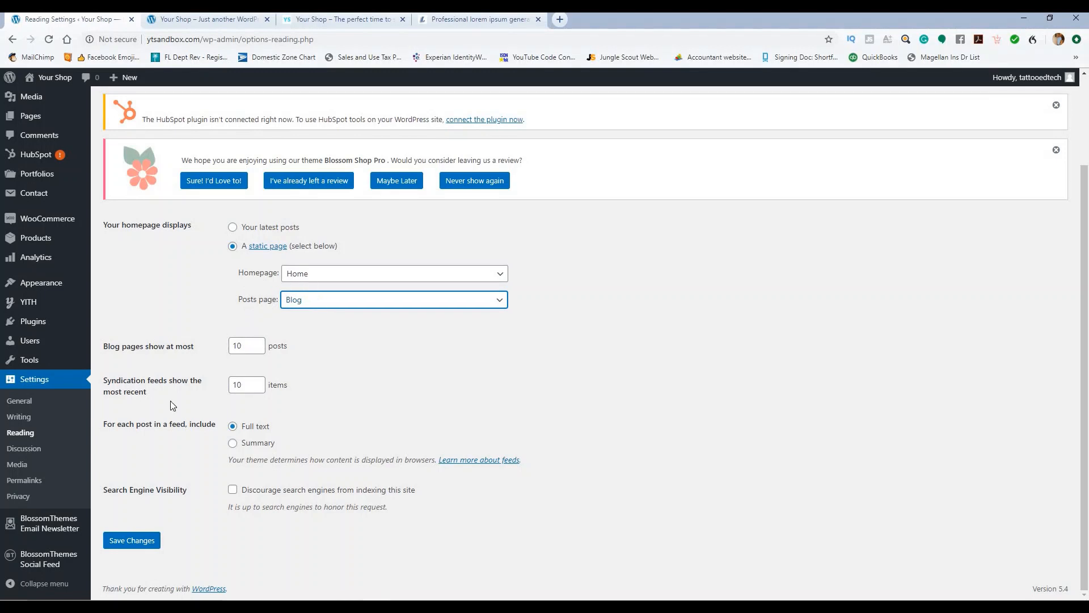
pyautogui.click(133, 542)
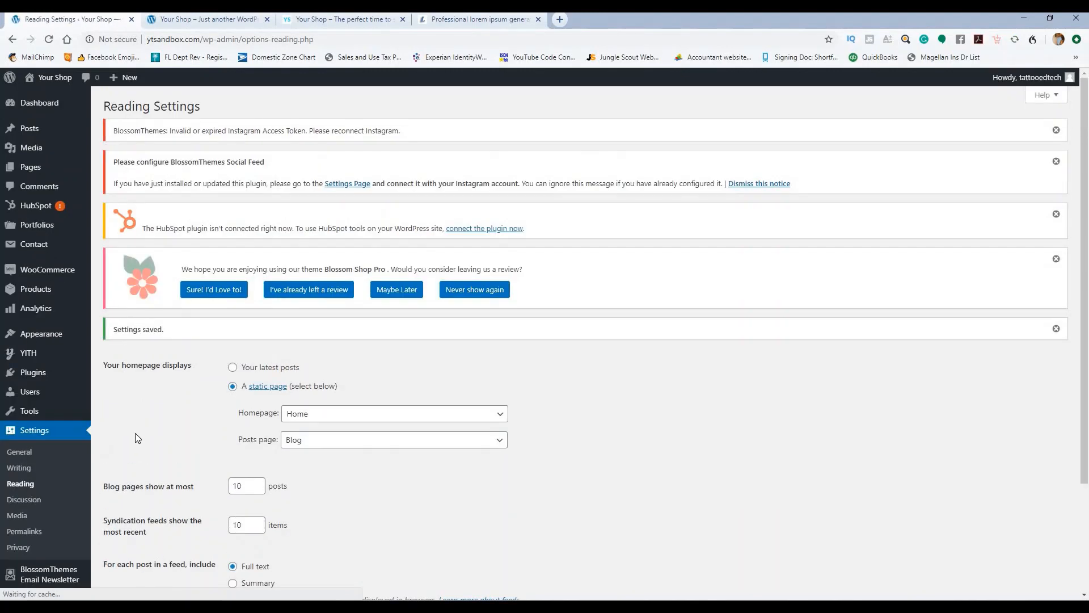
pyautogui.click(16, 456)
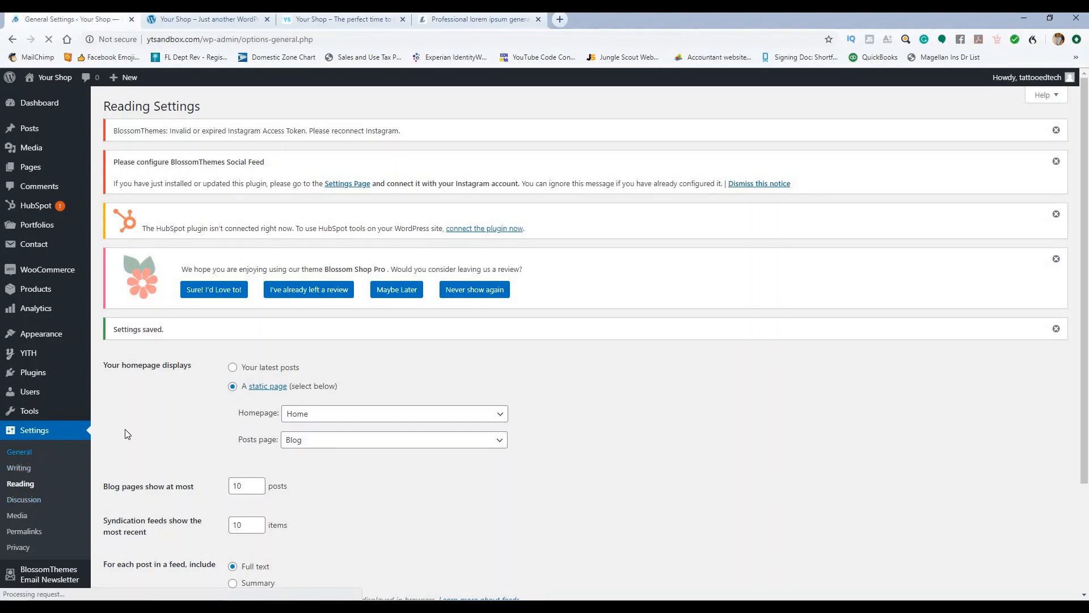
# Step: Review the Writing Settings, confirming Classic Editor is the default and switching editors is disallowed
pyautogui.scroll(-3, 161, 359)
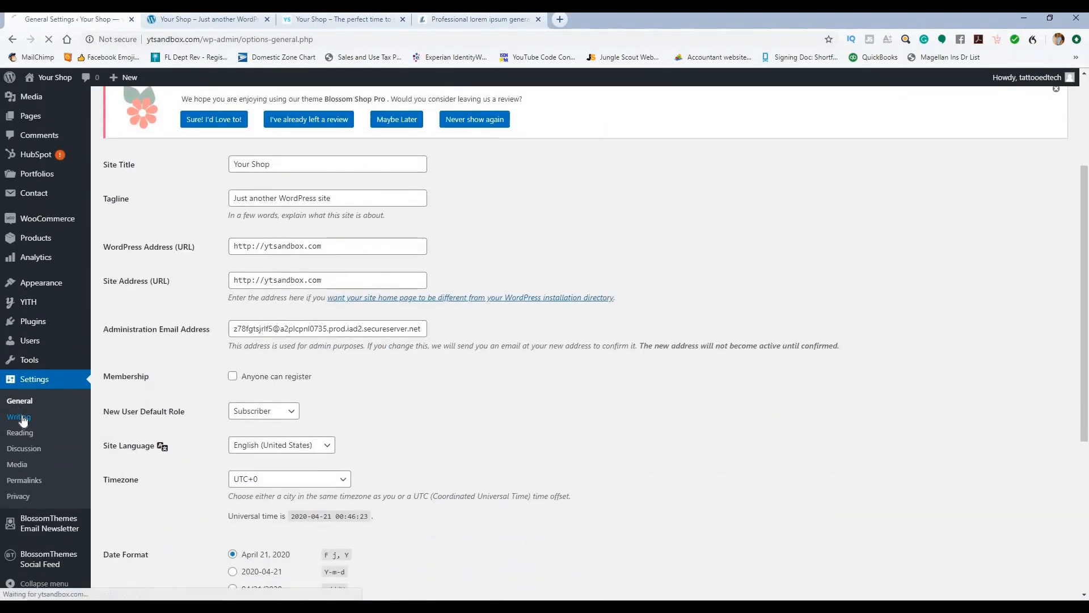
pyautogui.click(23, 420)
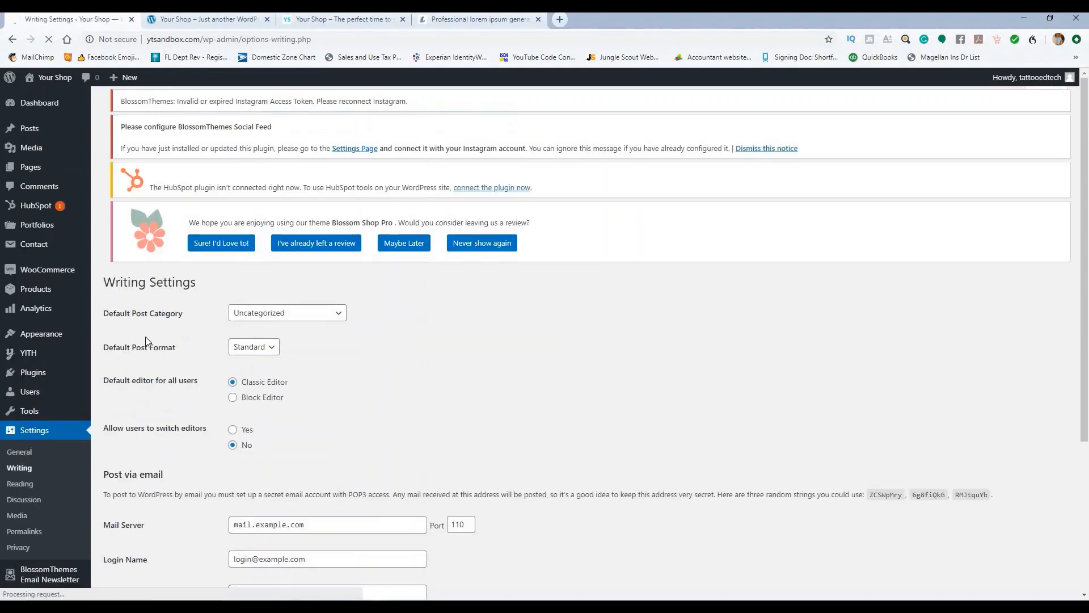
pyautogui.scroll(-3, 362, 309)
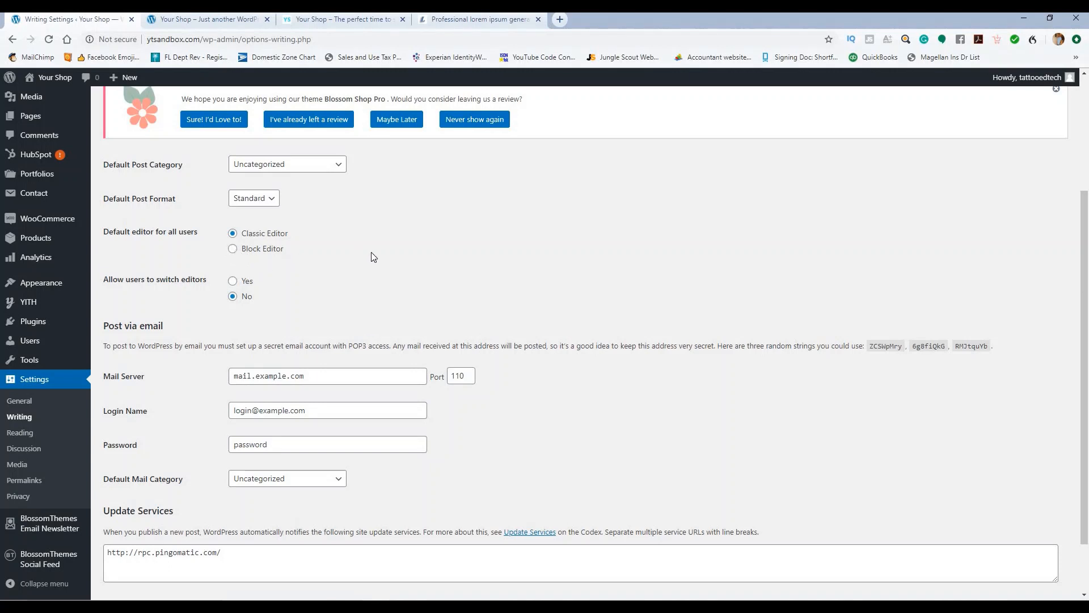
pyautogui.scroll(-2, 374, 255)
pyautogui.scroll(5, 373, 256)
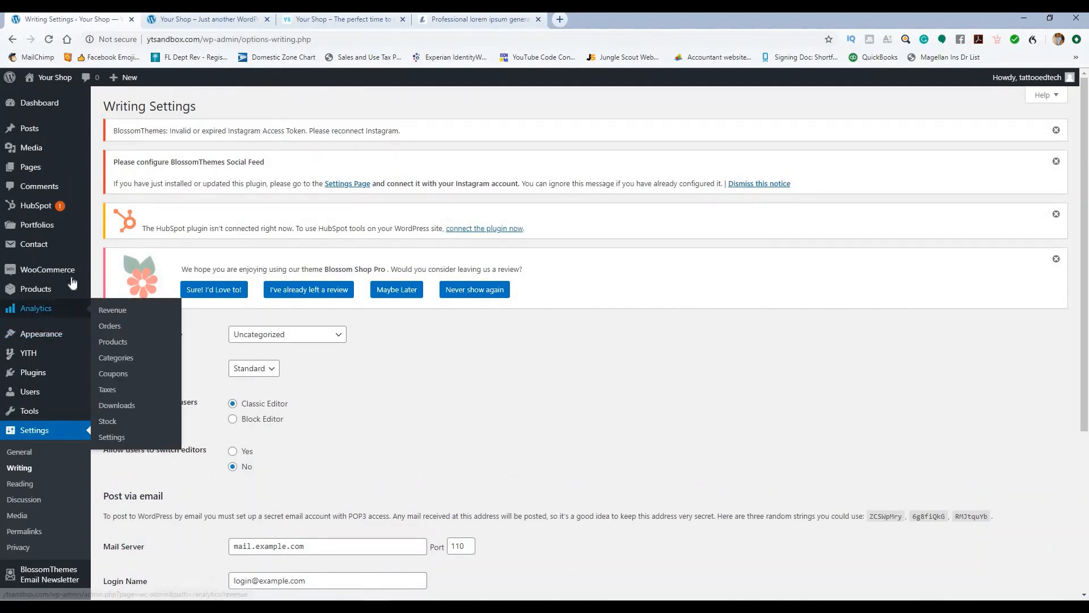
pyautogui.moveTo(37, 171)
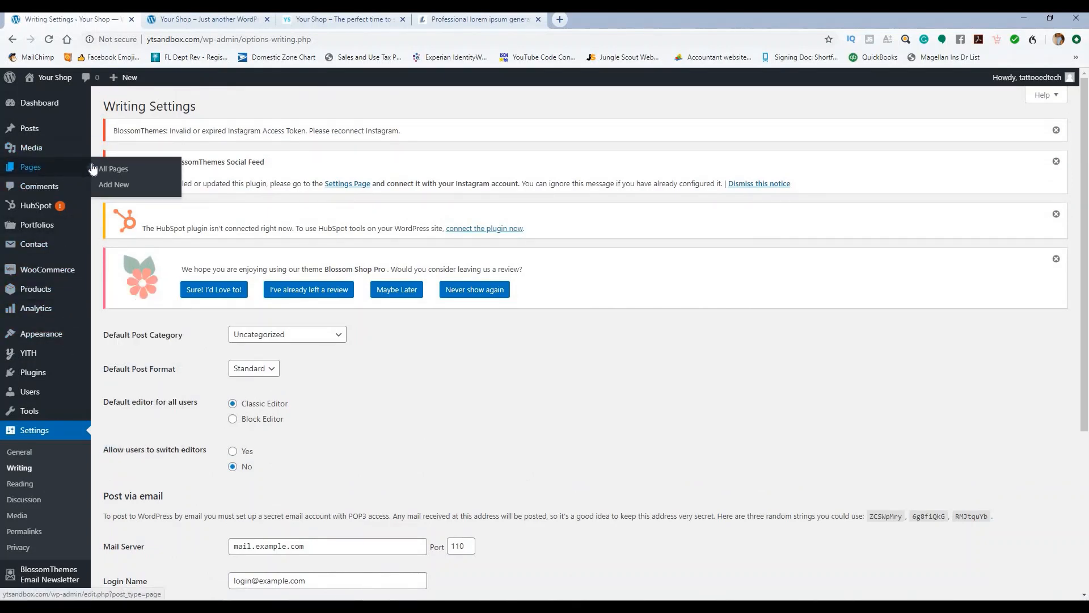
# Step: Confirm Blog is the Posts Page in the 21-page list, then reload the Your Shop storefront
pyautogui.click(113, 173)
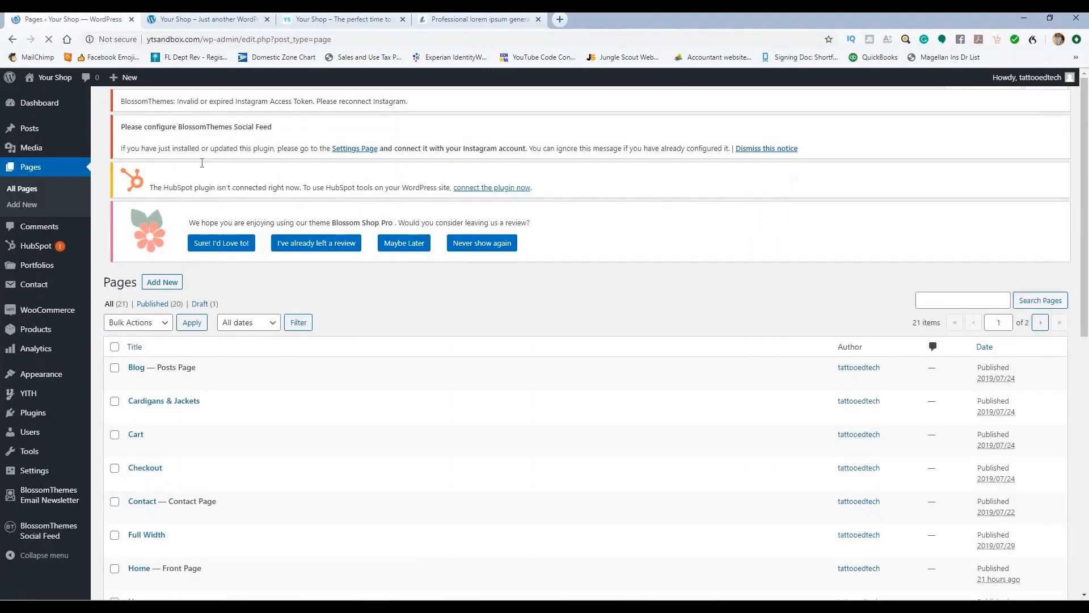
pyautogui.scroll(-5, 258, 206)
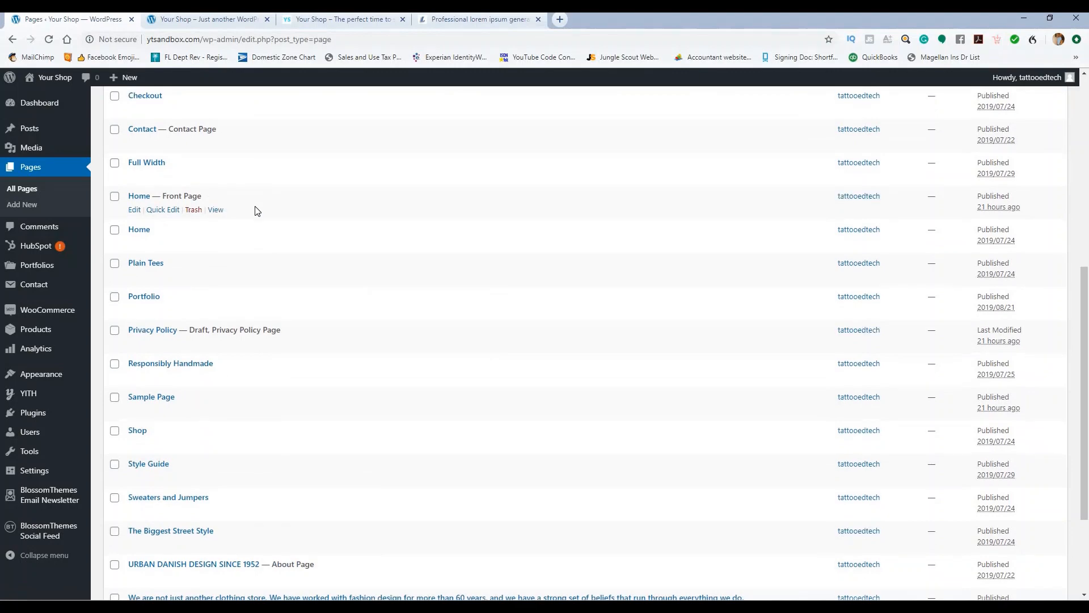
pyautogui.scroll(-3, 257, 207)
pyautogui.scroll(6, 263, 209)
pyautogui.click(208, 21)
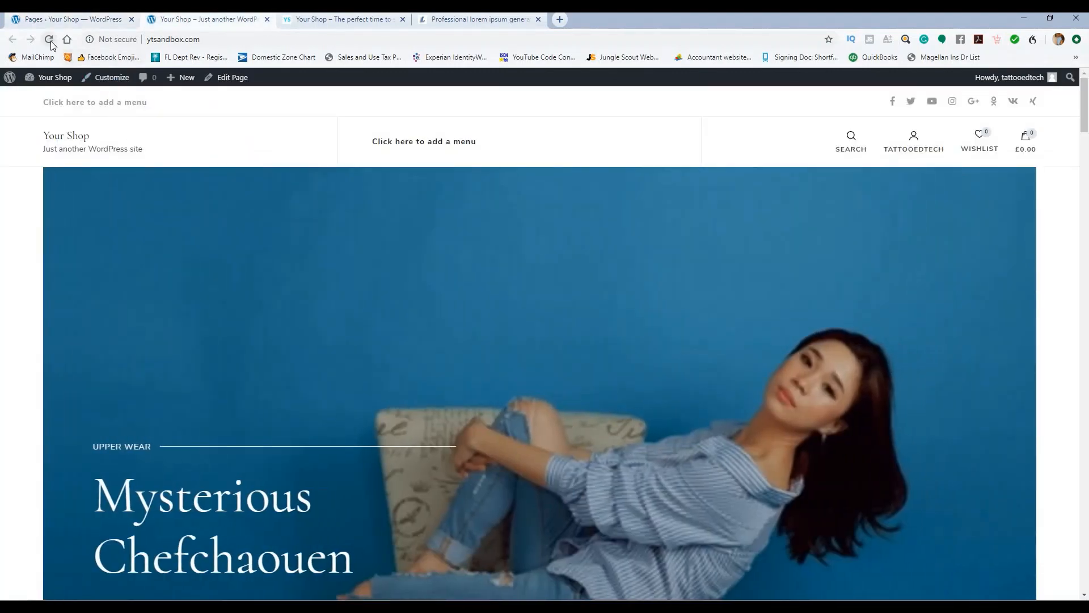
pyautogui.click(49, 40)
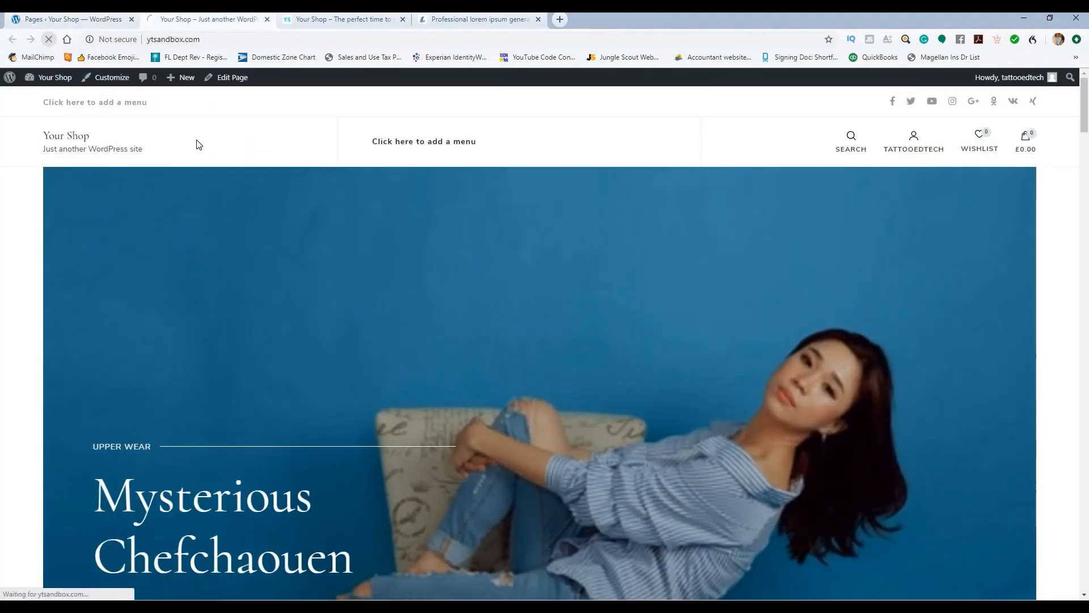
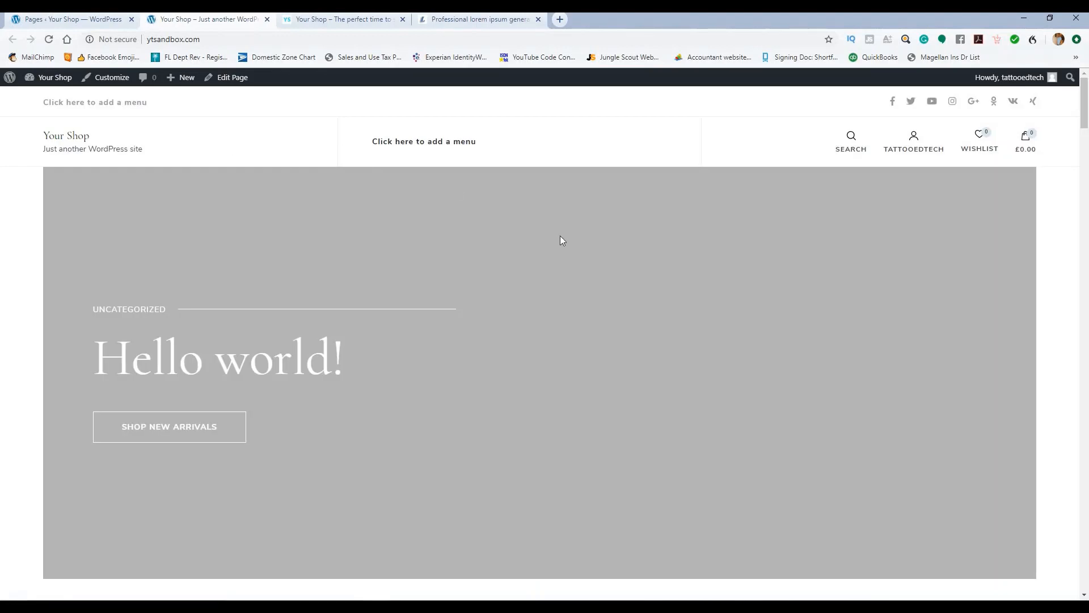
# Step: Scroll through the Your Shop front page and return to the top
pyautogui.scroll(-7, 554, 236)
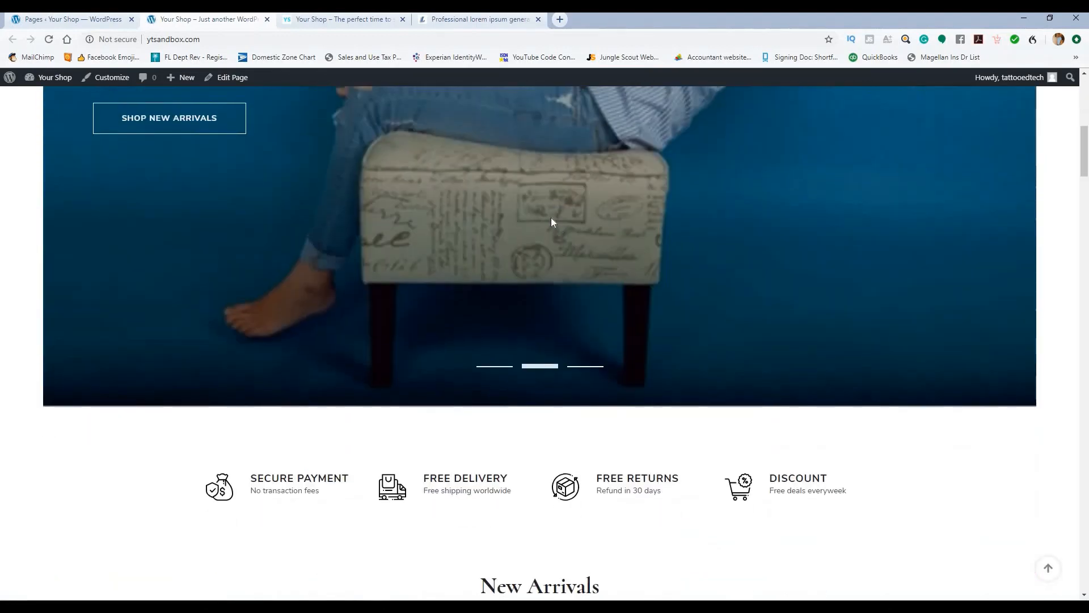
pyautogui.scroll(4, 553, 221)
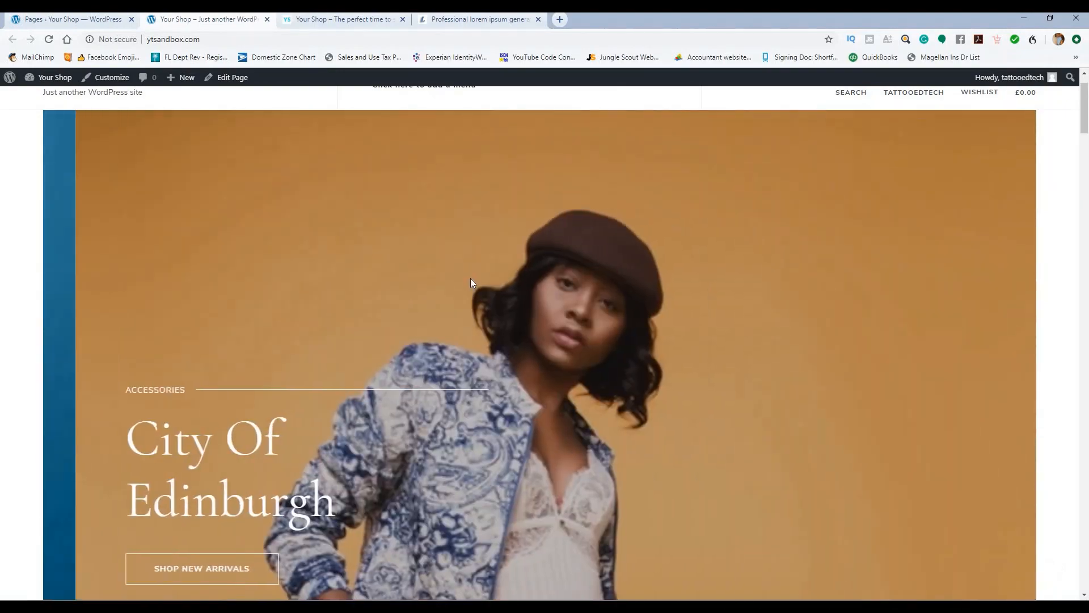
pyautogui.scroll(-10, 471, 282)
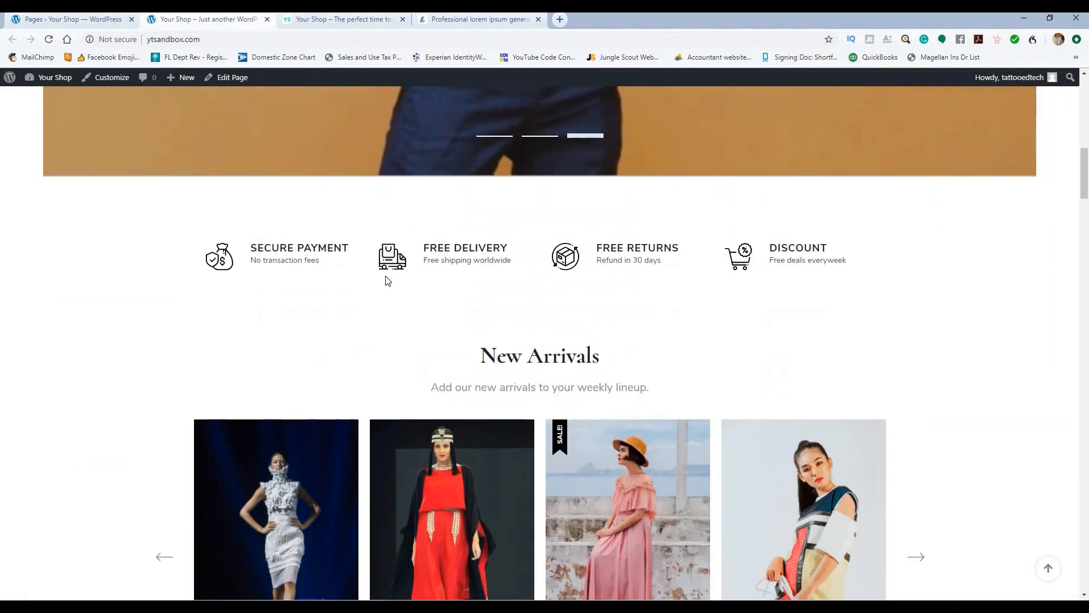
pyautogui.scroll(-3, 555, 268)
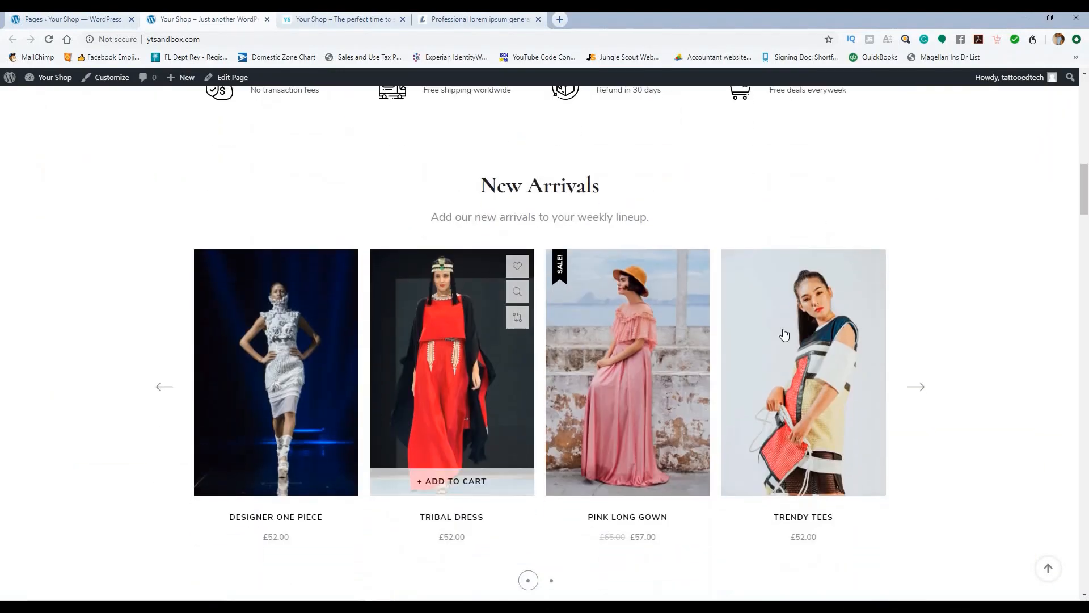
pyautogui.scroll(-7, 321, 336)
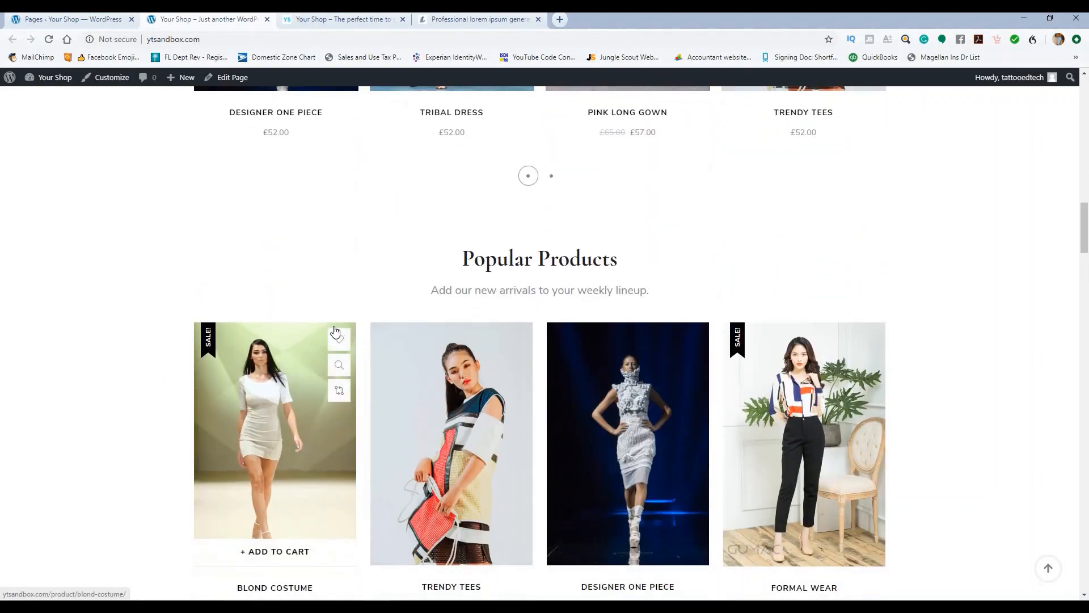
pyautogui.scroll(-10, 335, 331)
pyautogui.scroll(-10, 429, 309)
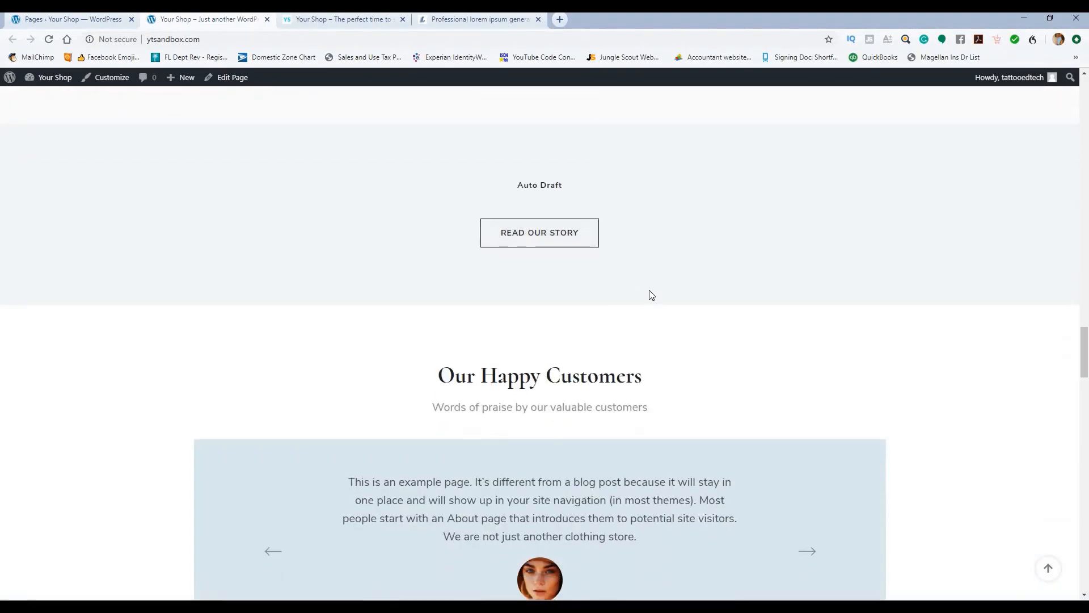
pyautogui.scroll(6, 651, 292)
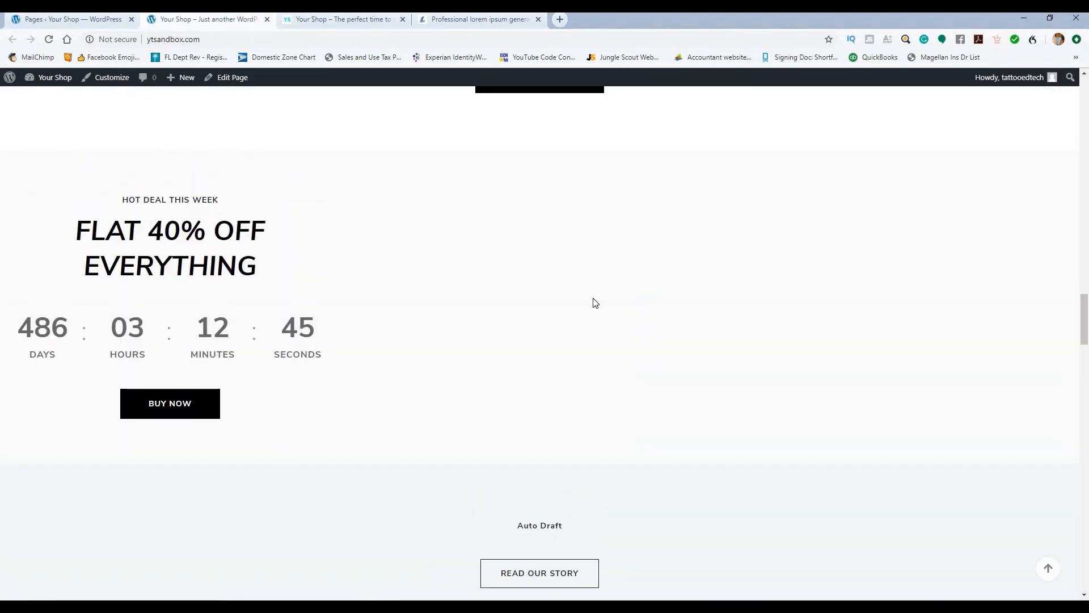
pyautogui.scroll(-14, 653, 296)
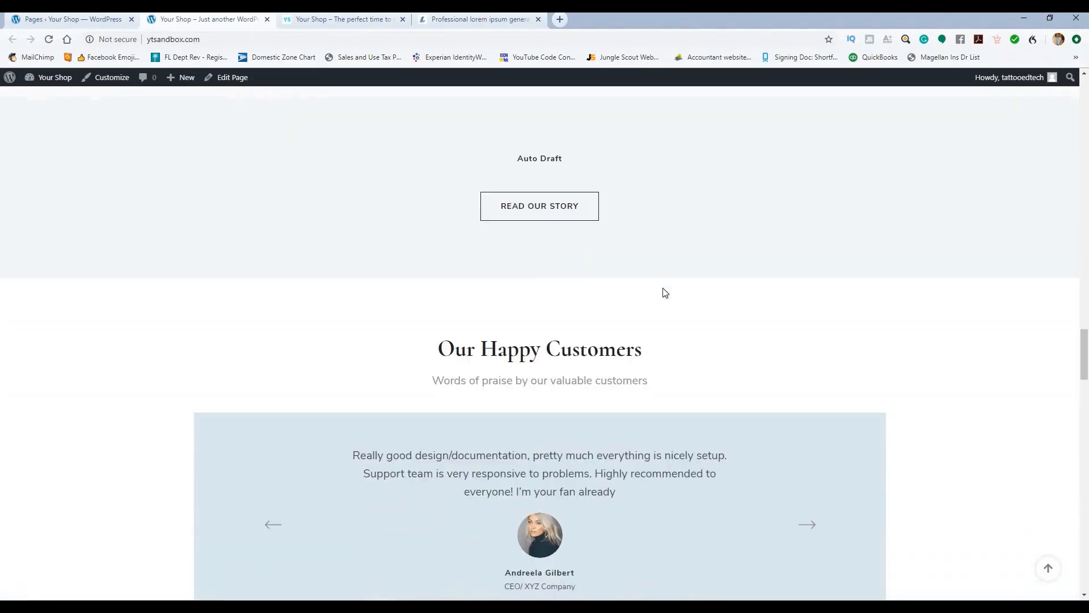
pyautogui.scroll(-12, 663, 296)
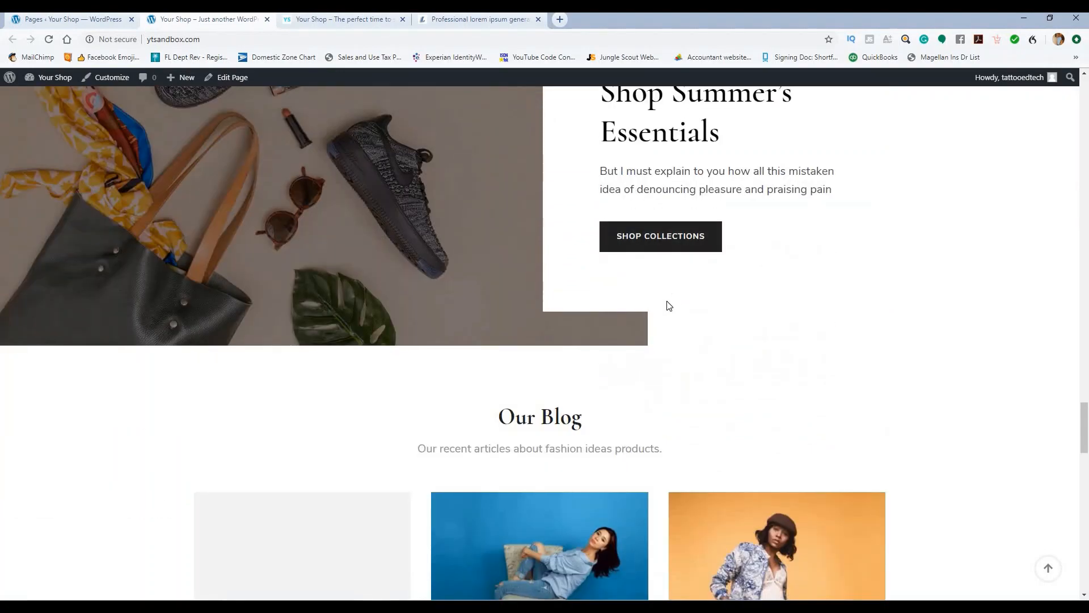
pyautogui.scroll(-13, 680, 321)
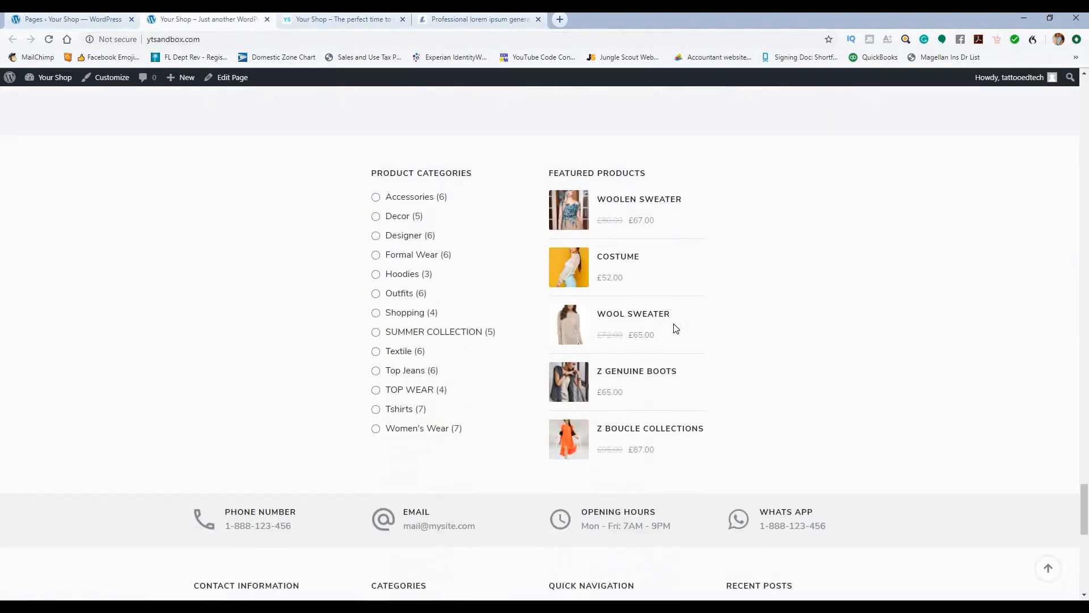
pyautogui.scroll(-6, 668, 316)
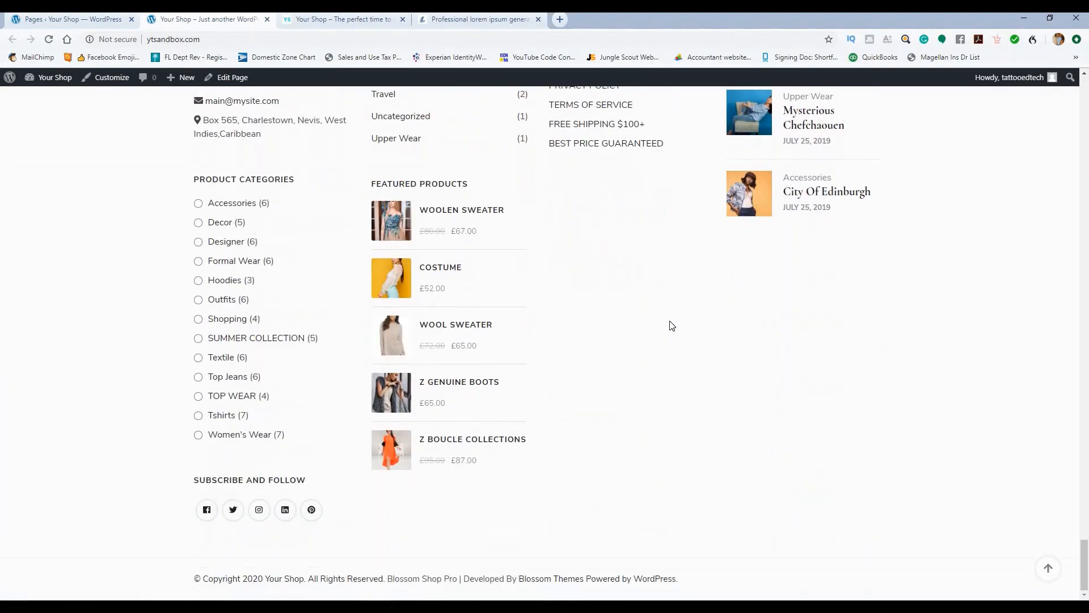
pyautogui.scroll(7, 669, 321)
pyautogui.scroll(20, 675, 324)
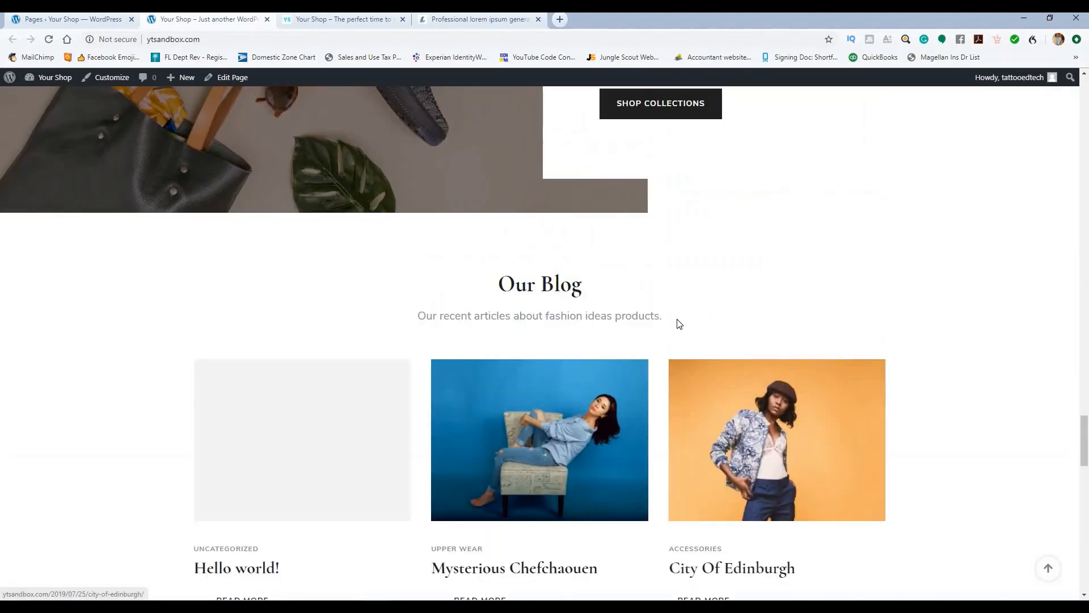
pyautogui.scroll(20, 618, 302)
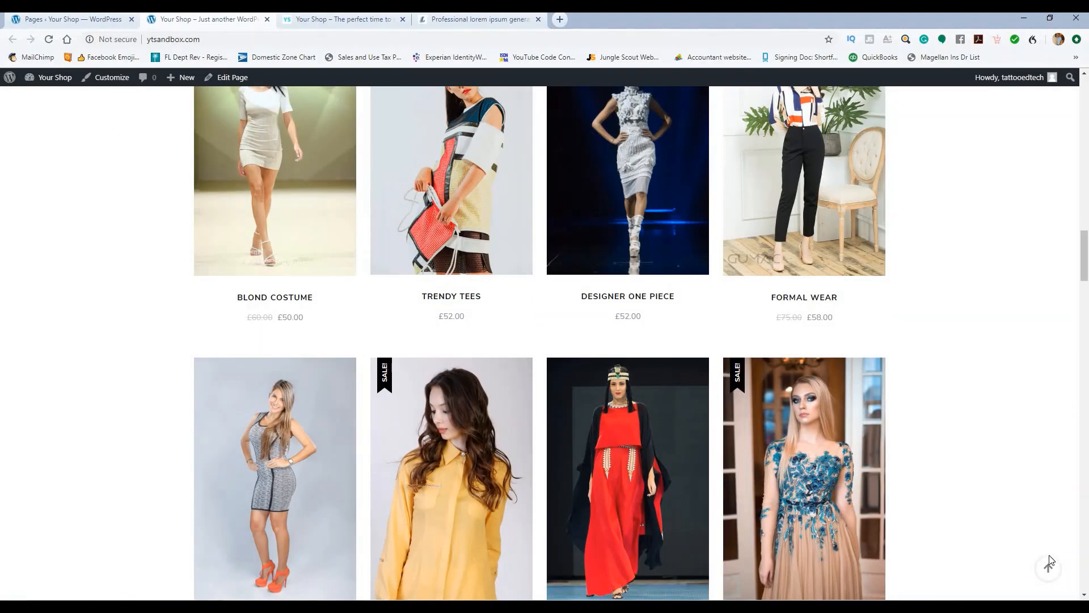
pyautogui.click(1049, 561)
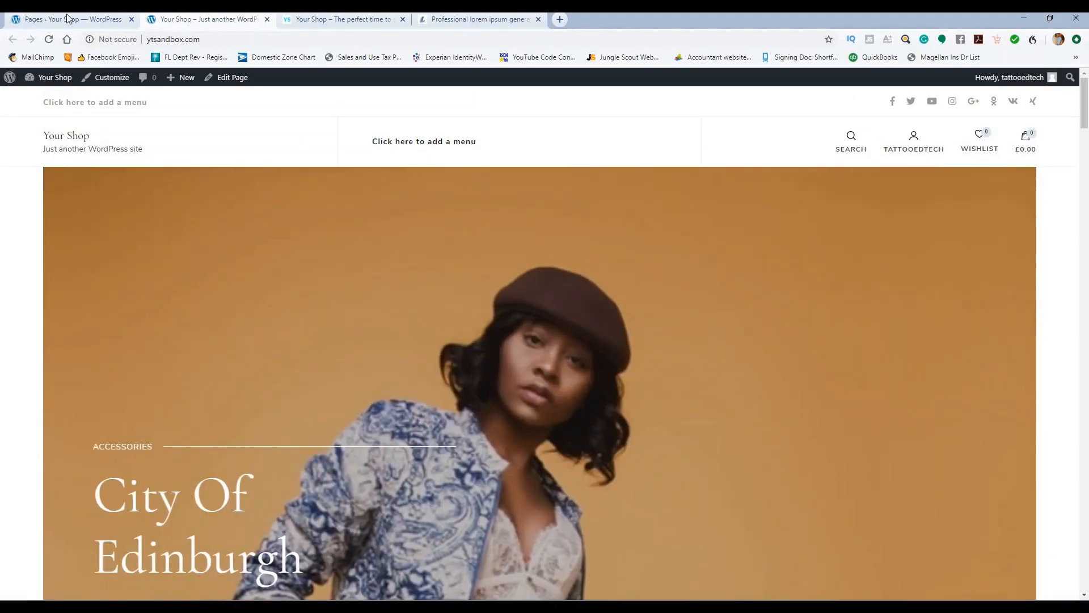
# Step: Open the Appearance > Menus editor and locate the Main Menu
pyautogui.click(68, 21)
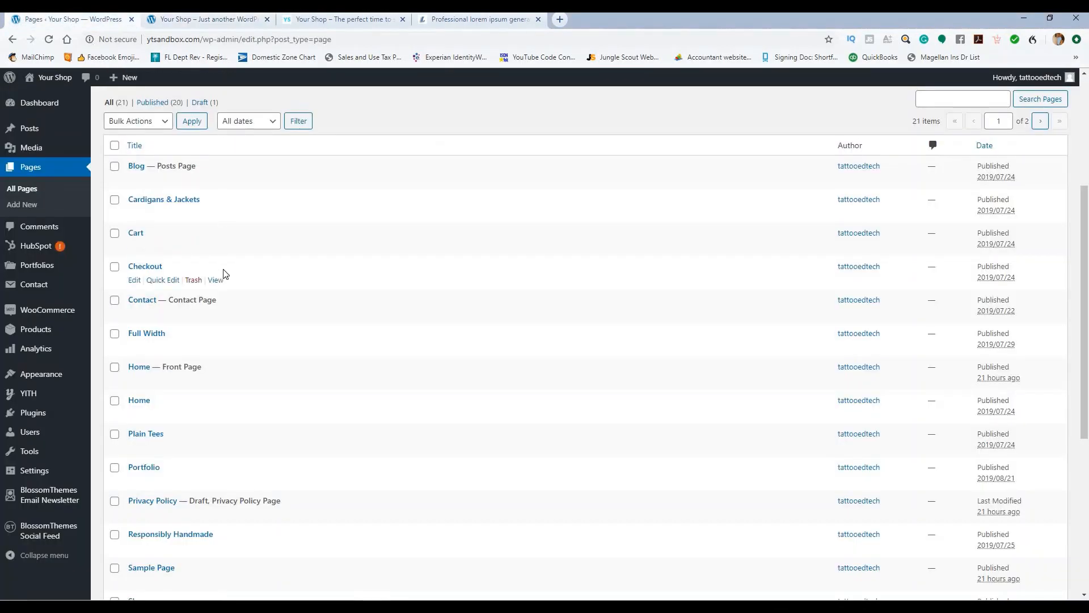
pyautogui.moveTo(79, 374)
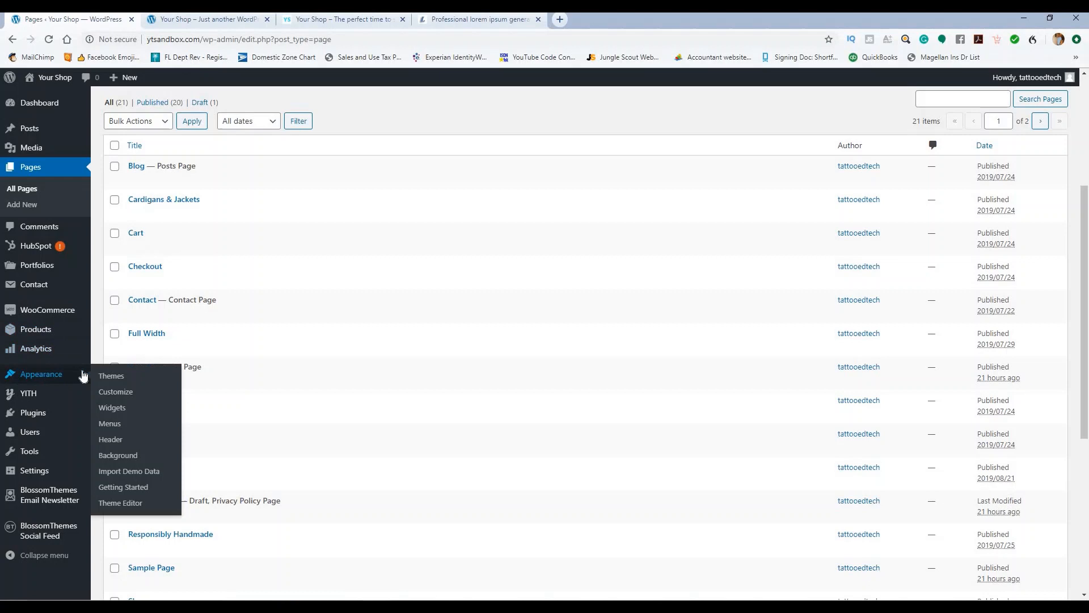
pyautogui.click(110, 423)
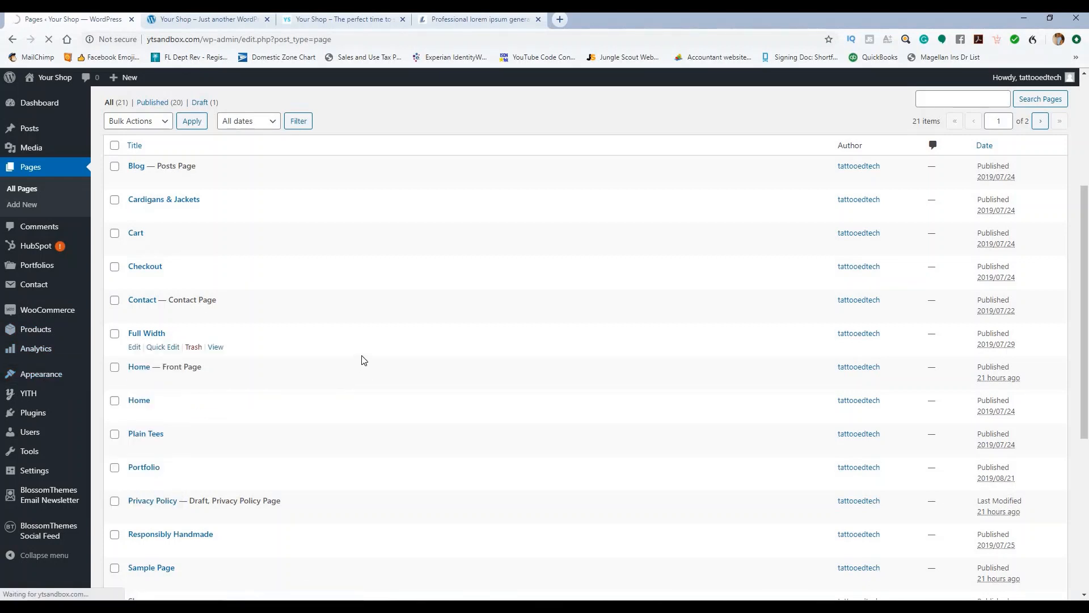
pyautogui.click(193, 25)
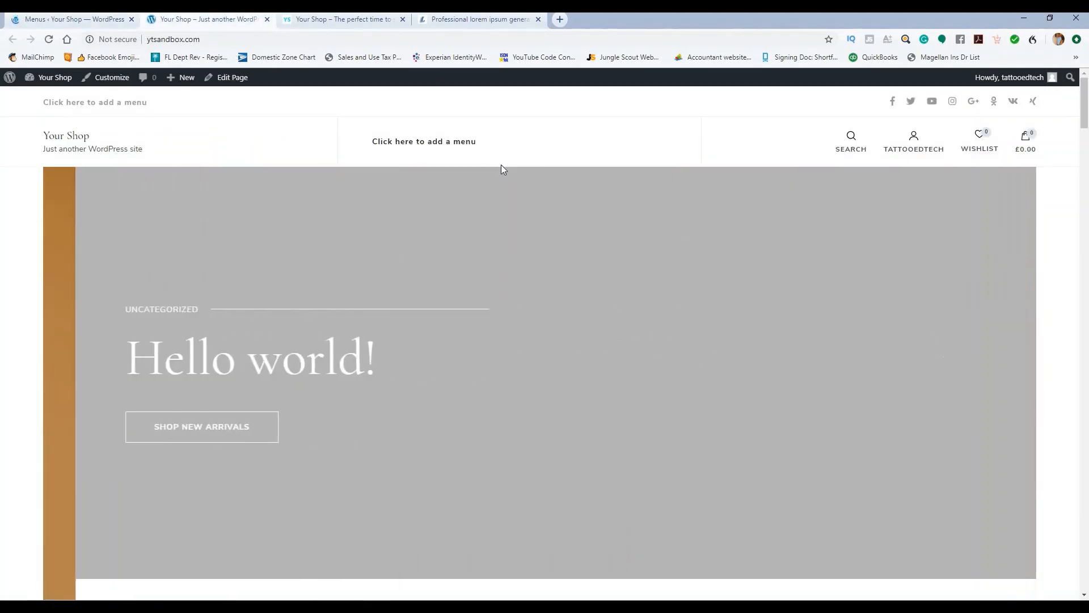
pyautogui.click(103, 23)
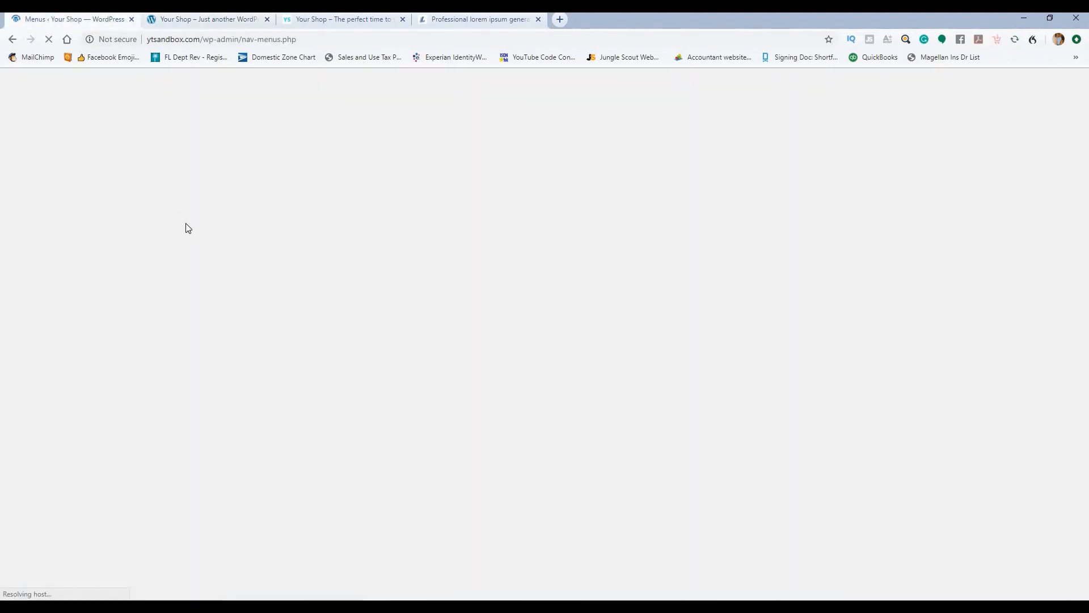
pyautogui.scroll(-4, 270, 257)
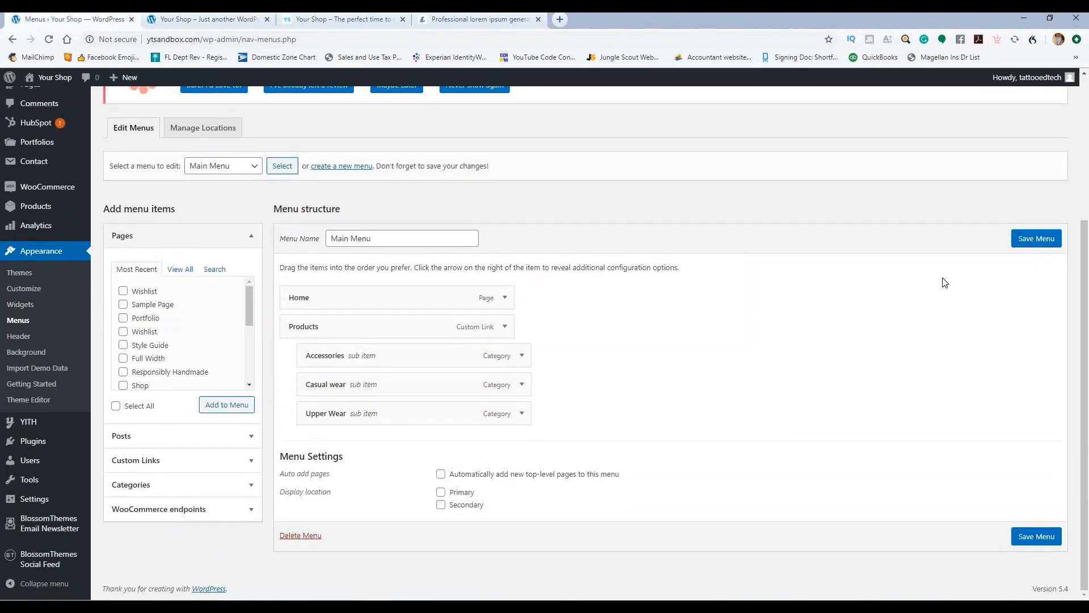
pyautogui.click(381, 235)
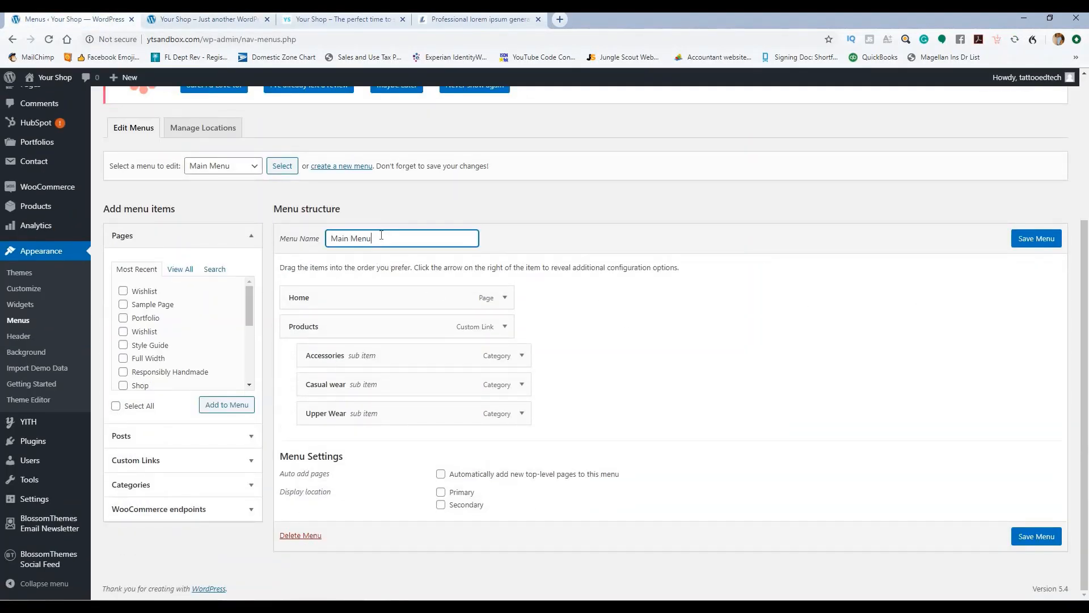
# Step: Assign the Main Menu to the Primary location, save it, and reload the storefront to check
pyautogui.click(441, 492)
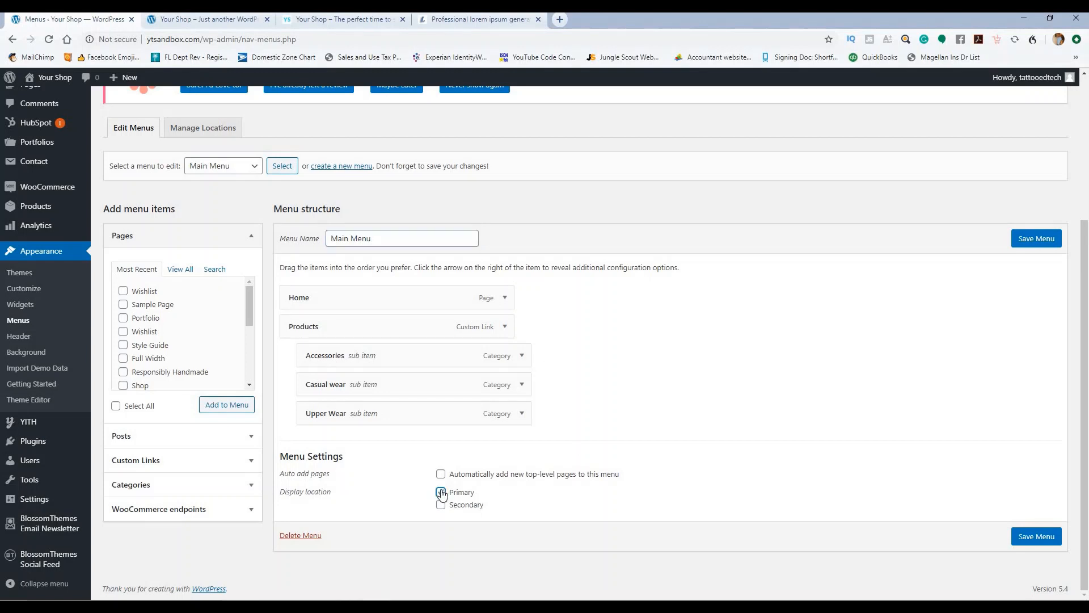
pyautogui.click(1024, 241)
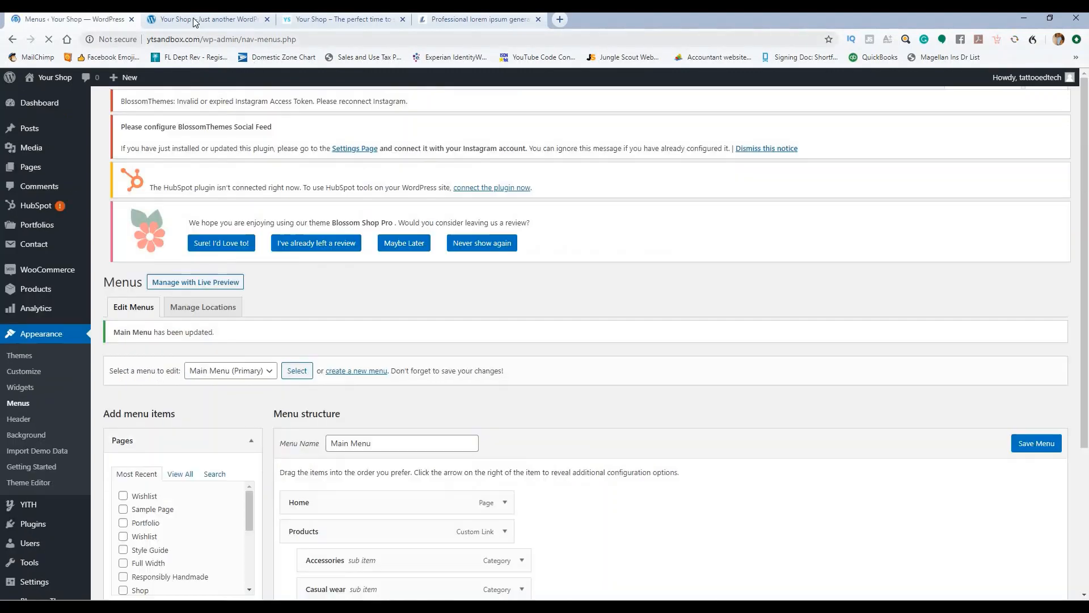
pyautogui.click(192, 20)
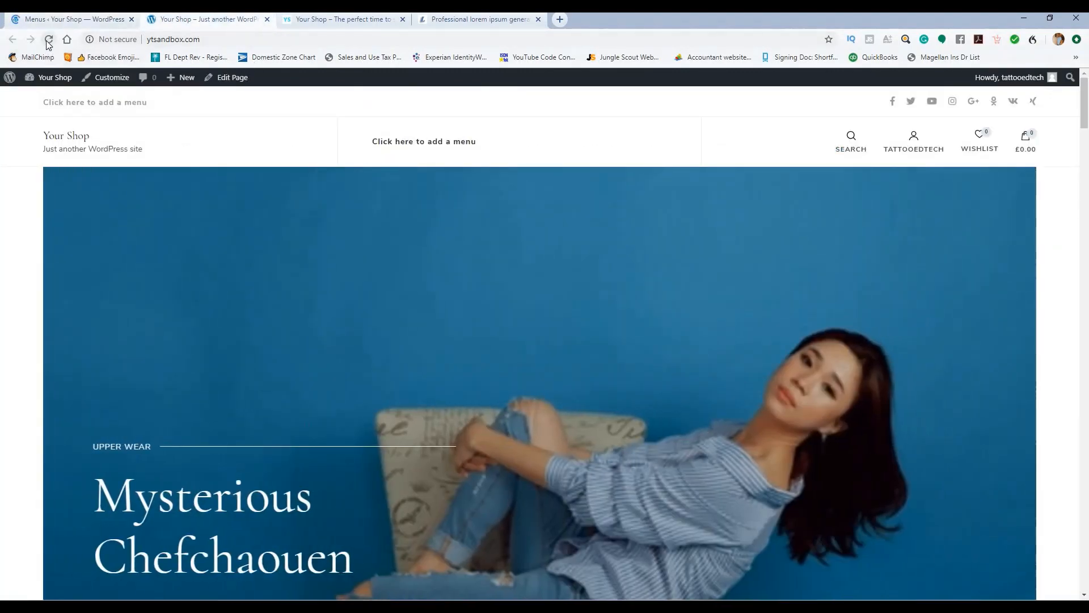
pyautogui.click(47, 41)
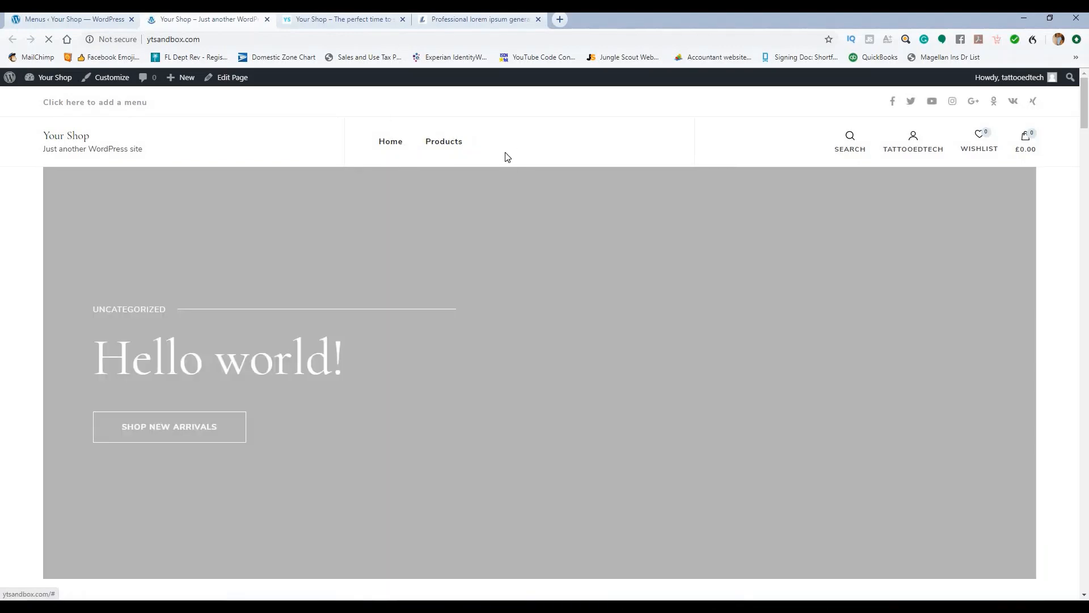
pyautogui.moveTo(436, 146)
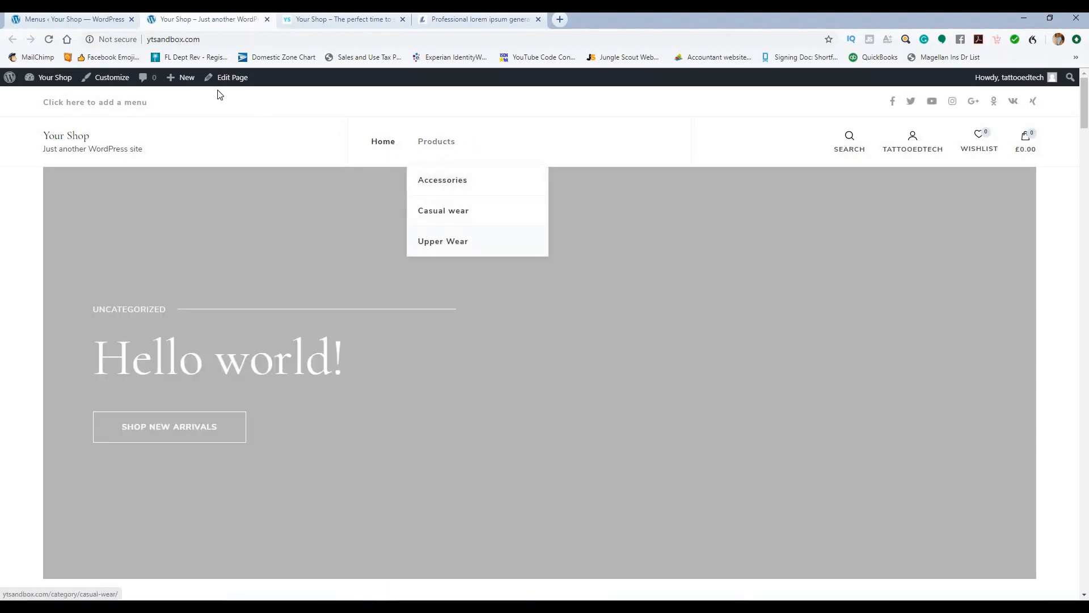
pyautogui.click(91, 21)
pyautogui.scroll(-4, 219, 260)
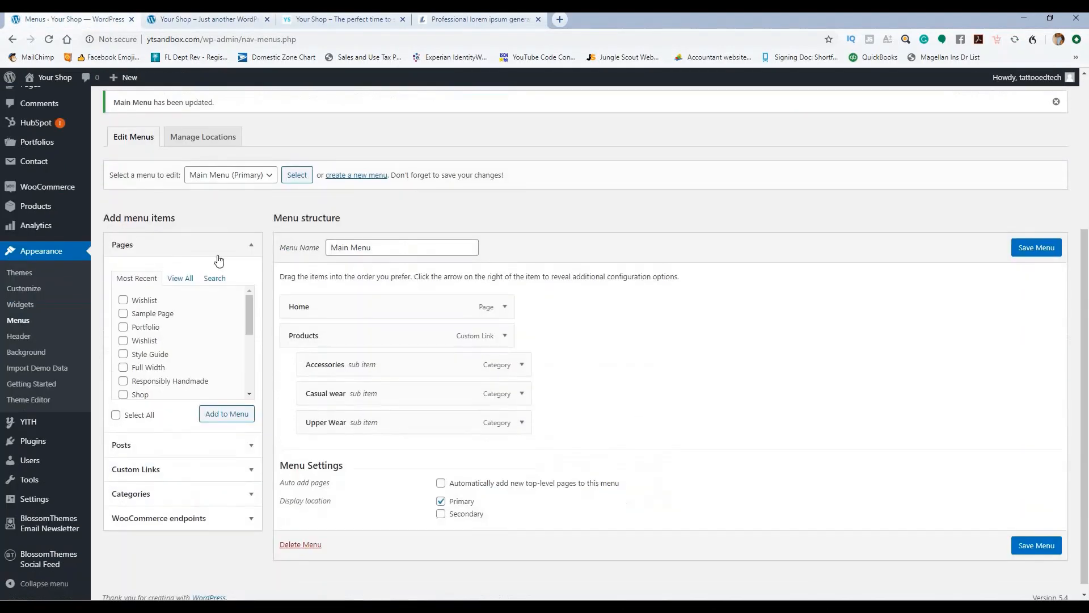
# Step: Add the Blog, Contact, Shop and Wishlist pages to the Main Menu
pyautogui.click(180, 279)
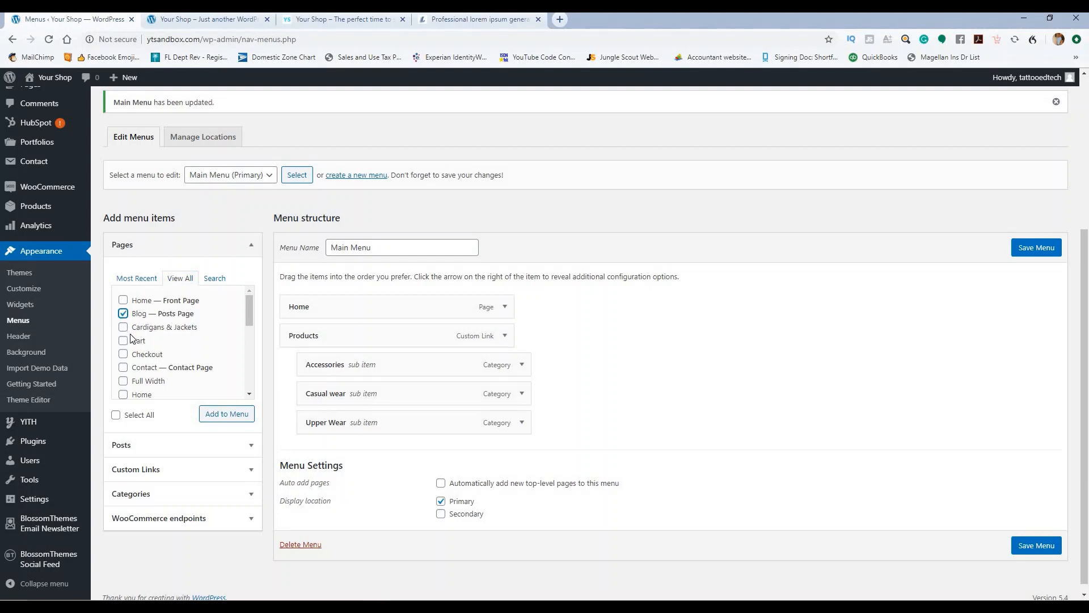
pyautogui.scroll(-2, 163, 332)
pyautogui.scroll(2, 159, 340)
pyautogui.scroll(-2, 195, 336)
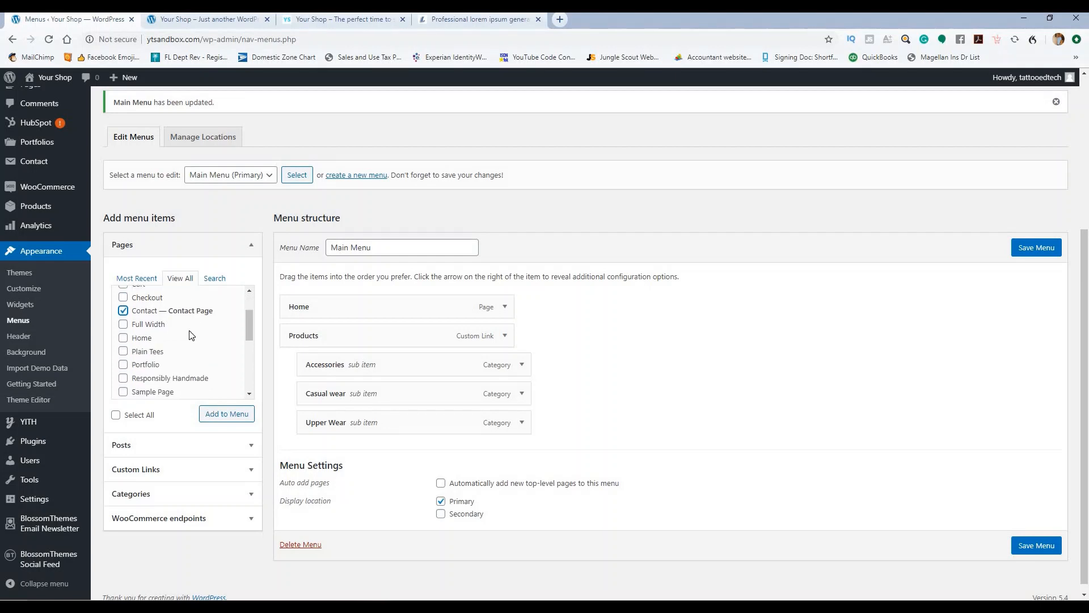
pyautogui.scroll(-2, 192, 334)
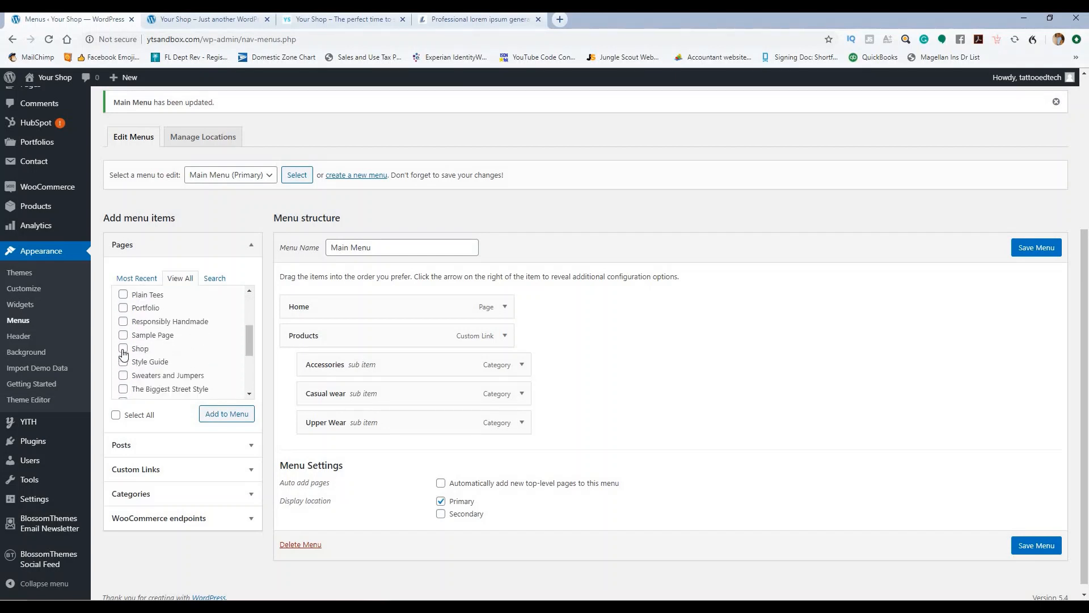
pyautogui.scroll(-2, 199, 340)
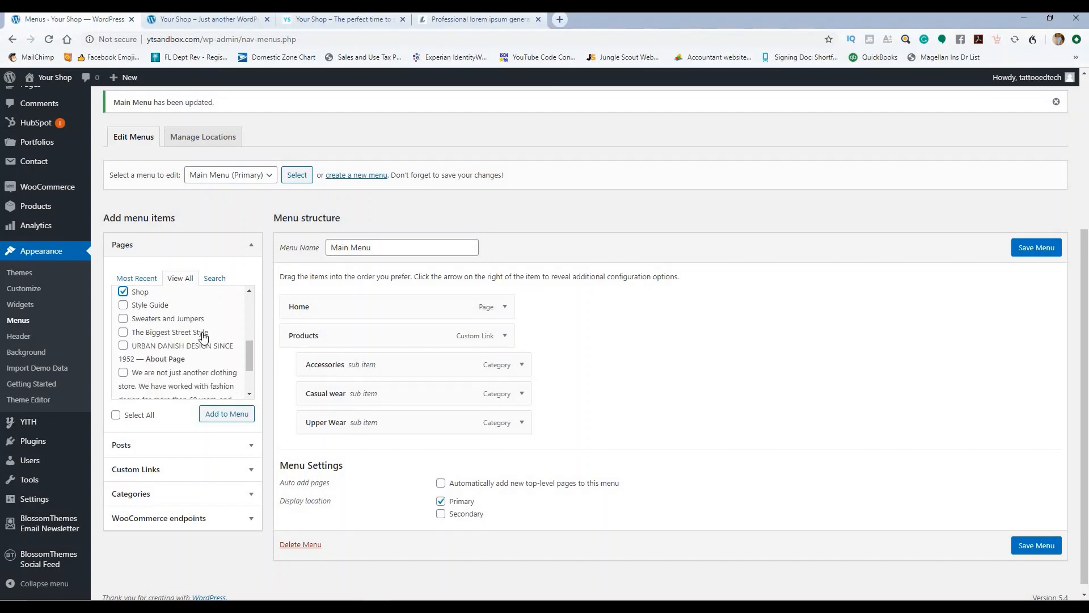
pyautogui.scroll(-2, 203, 338)
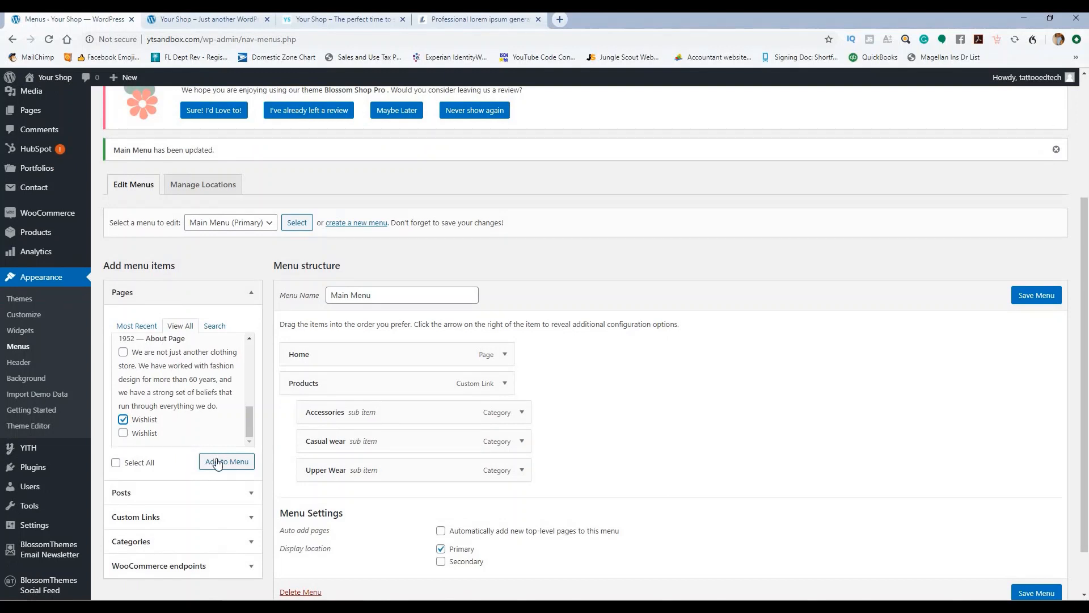
pyautogui.click(217, 463)
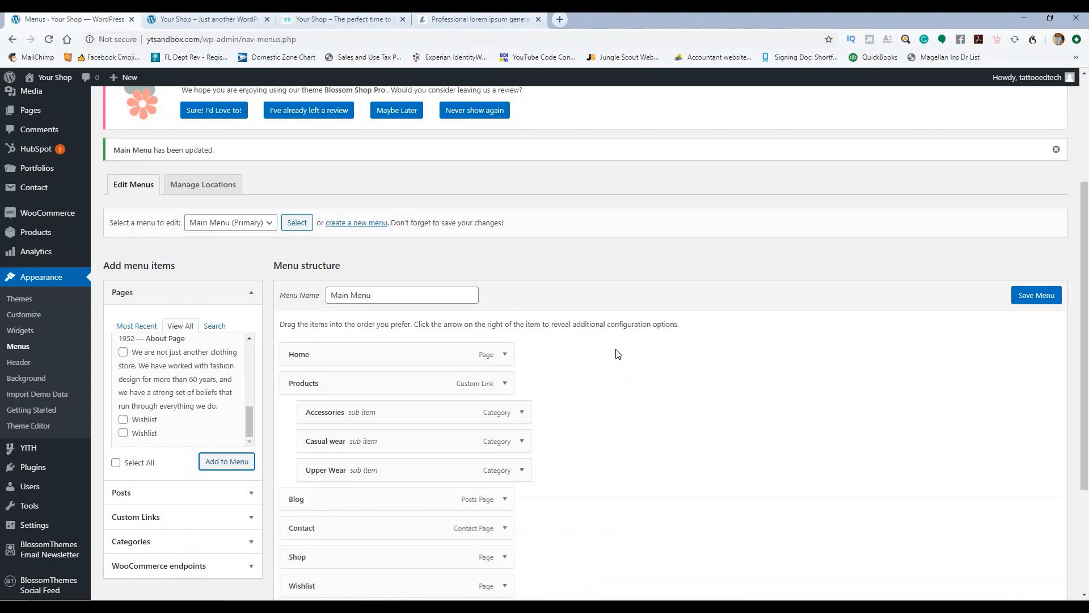
# Step: Put Blog after Products and Contact last, remove Wishlist, and save the menu
pyautogui.scroll(-3, 615, 353)
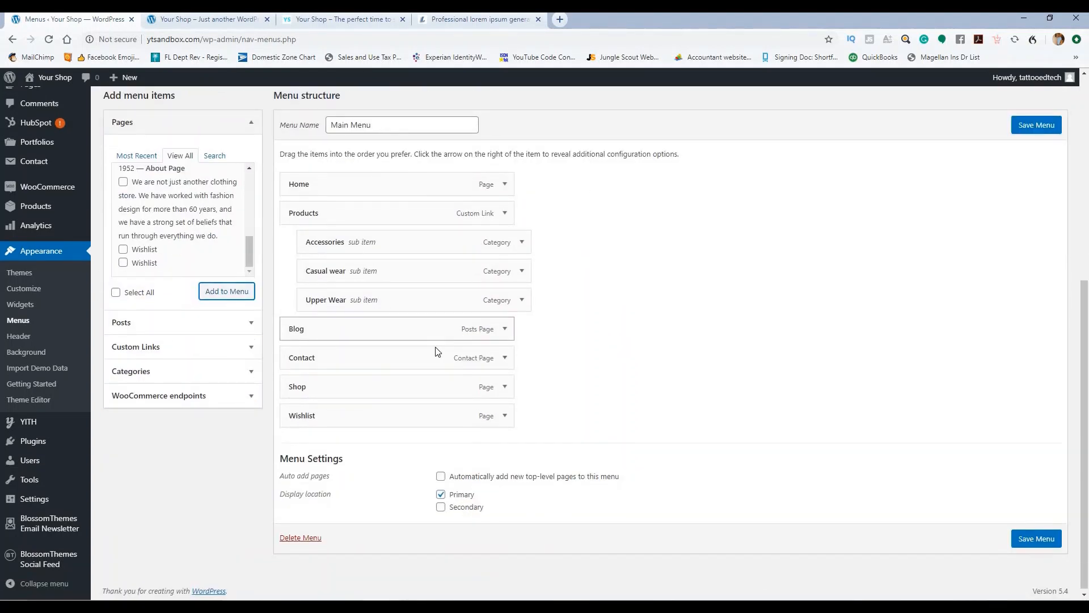
pyautogui.moveTo(392, 221); pyautogui.dragTo(404, 239)
pyautogui.moveTo(411, 390)
pyautogui.mouseDown()
pyautogui.moveTo(417, 332)
pyautogui.moveTo(399, 302)
pyautogui.moveTo(416, 300)
pyautogui.moveTo(409, 286)
pyautogui.moveTo(416, 297)
pyautogui.moveTo(591, 287)
pyautogui.moveTo(514, 461)
pyautogui.moveTo(418, 430)
pyautogui.moveTo(415, 410)
pyautogui.mouseUp()
pyautogui.moveTo(347, 388); pyautogui.dragTo(348, 433)
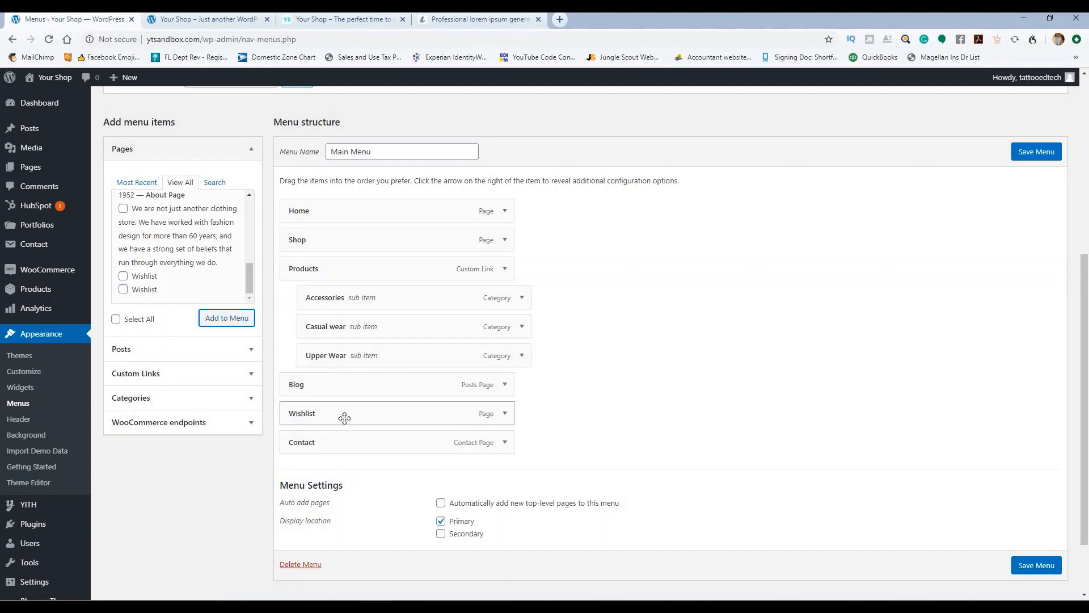
pyautogui.click(504, 413)
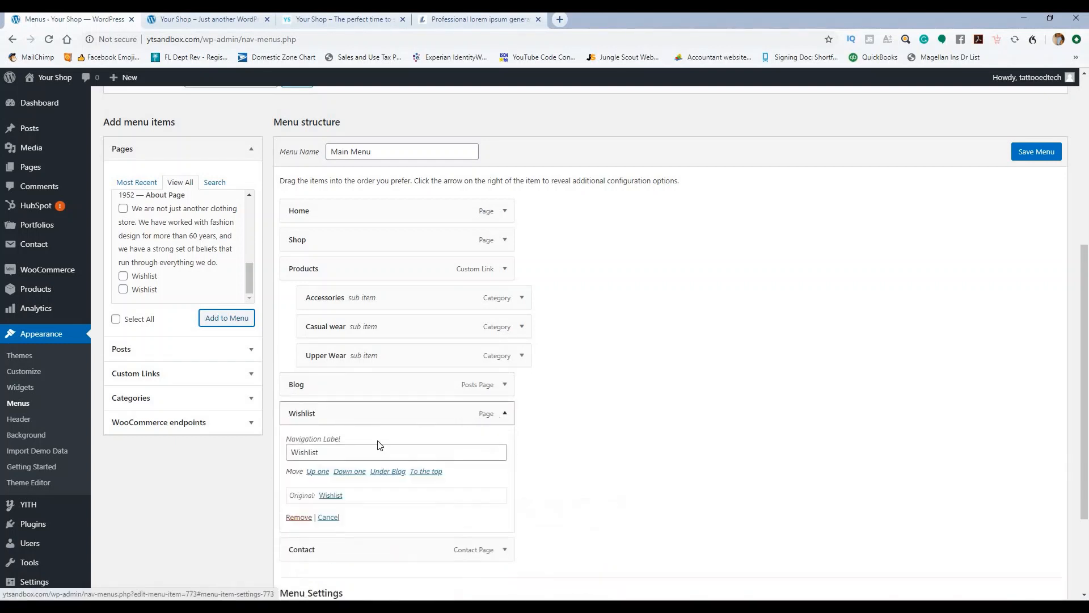
pyautogui.click(305, 517)
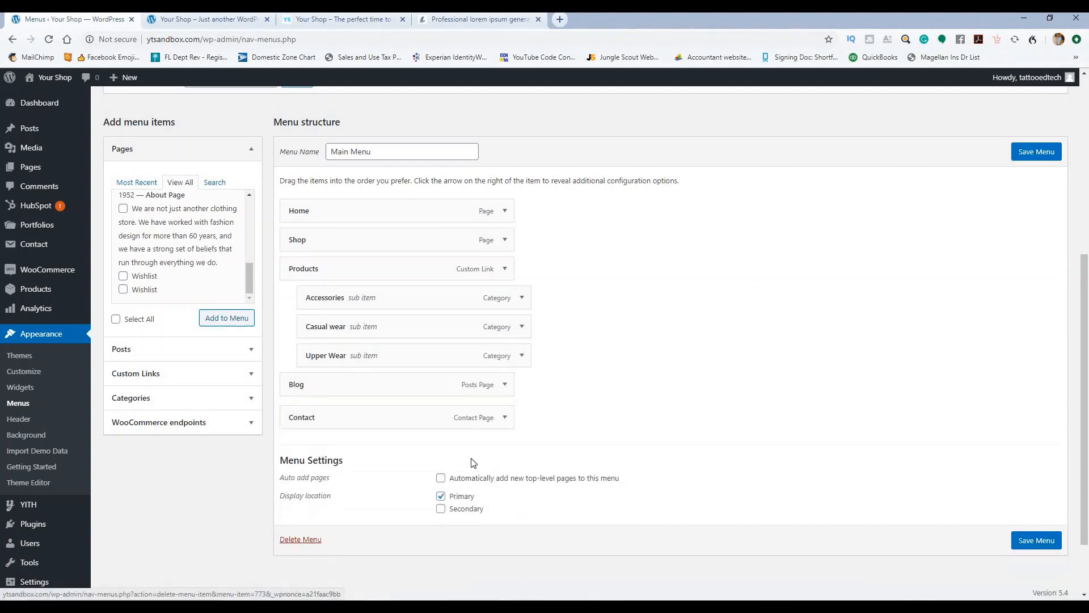
pyautogui.click(1050, 150)
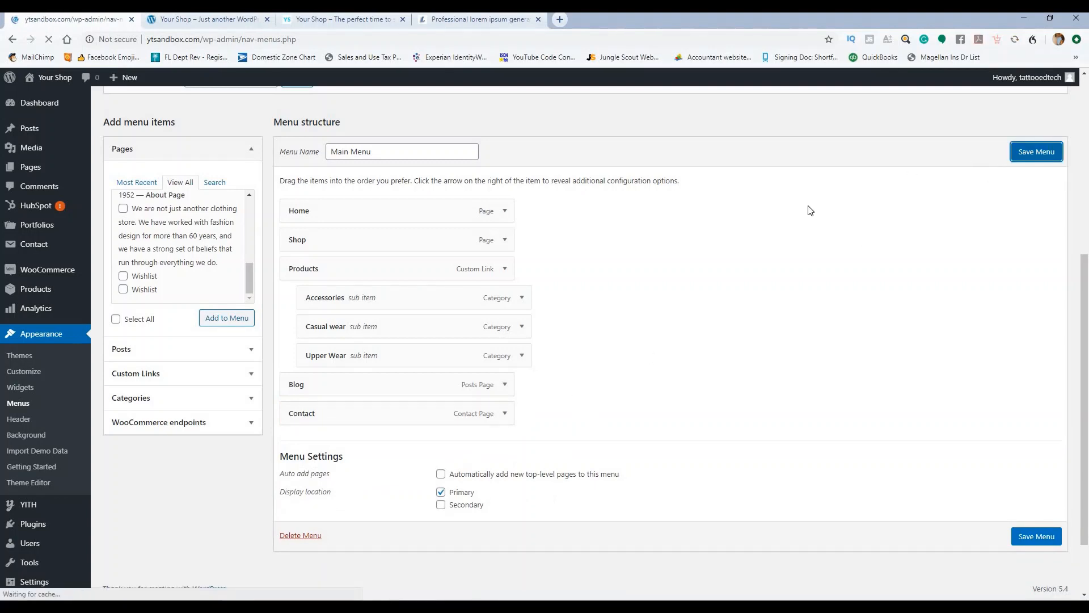
pyautogui.scroll(-4, 754, 216)
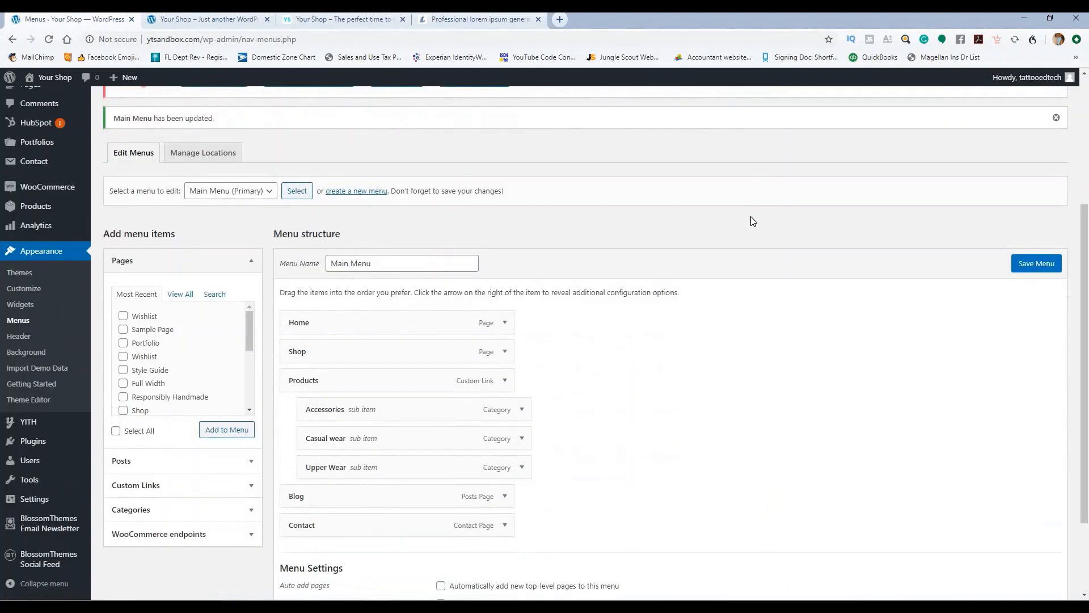
pyautogui.click(225, 26)
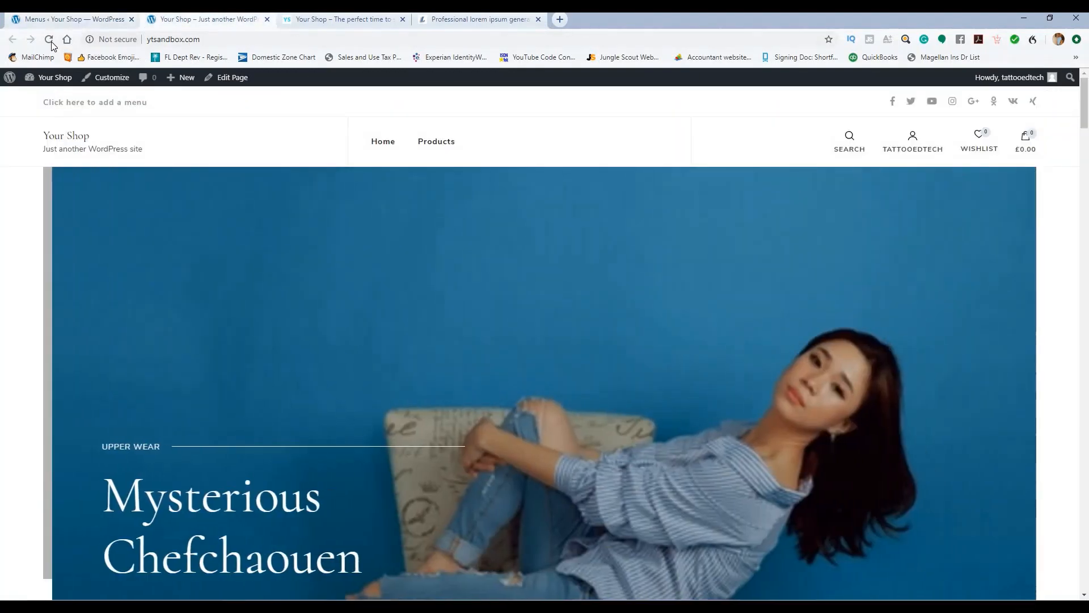
# Step: Reload the storefront to confirm the new menu, then return to the admin
pyautogui.click(50, 41)
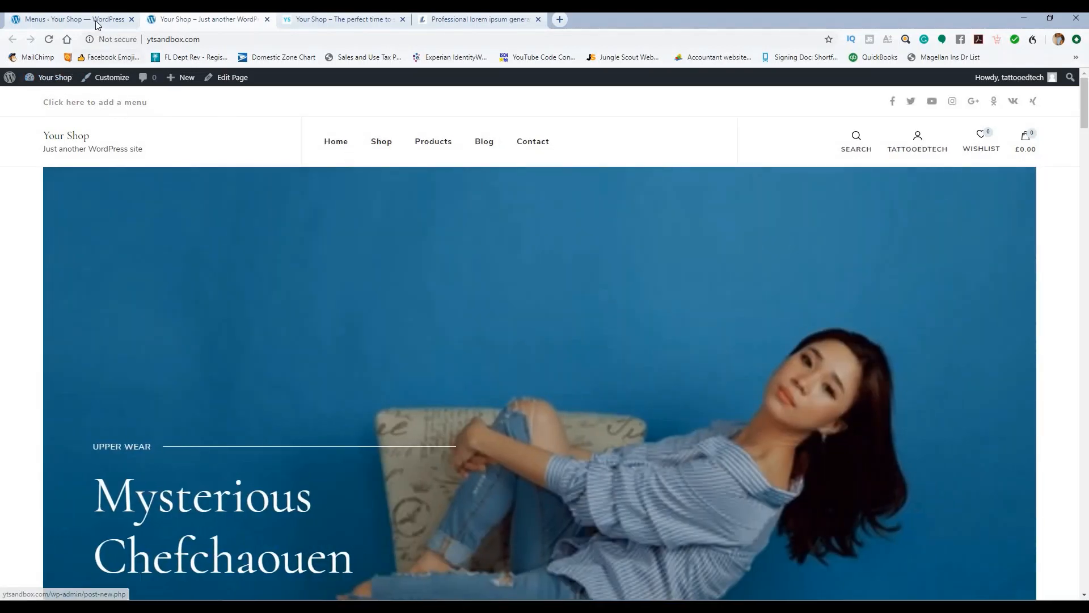
pyautogui.click(97, 25)
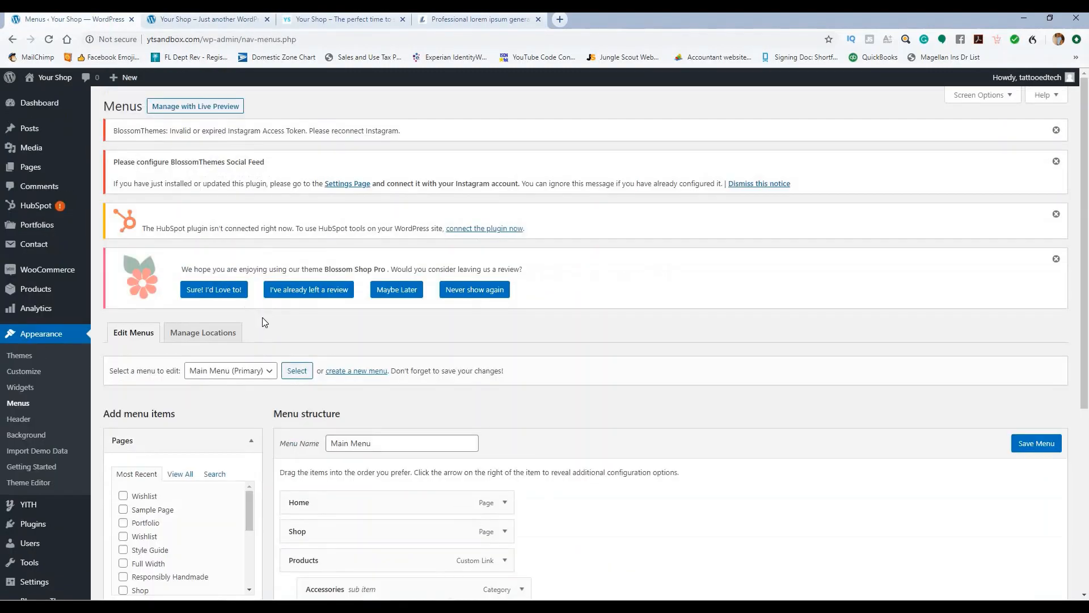
pyautogui.scroll(-4, 103, 315)
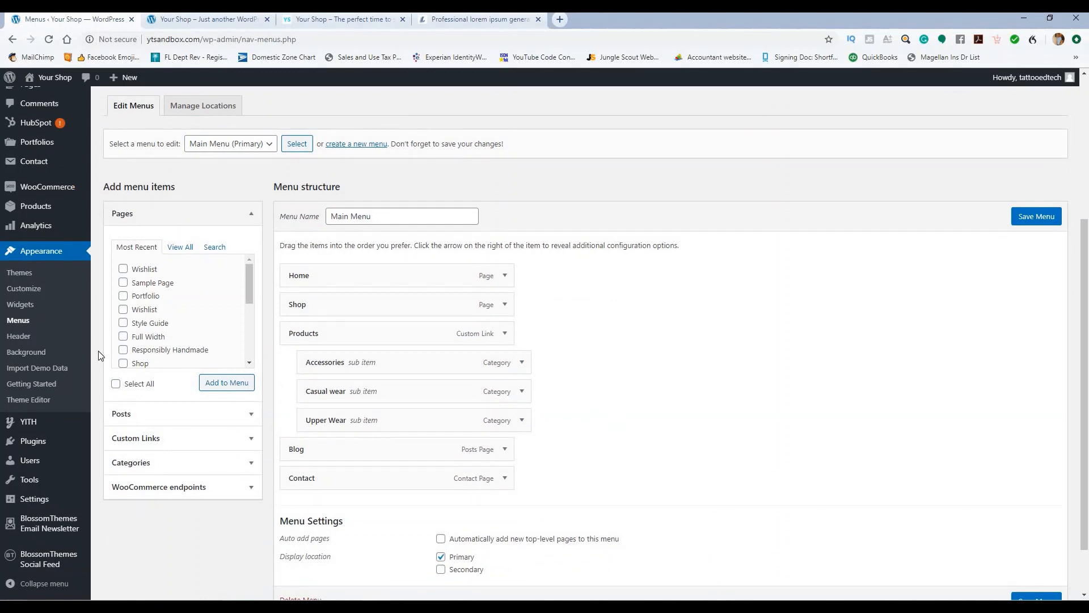
# Step: Switch permalinks to the Post name structure (/%postname%/) and save the changes
pyautogui.moveTo(37, 464)
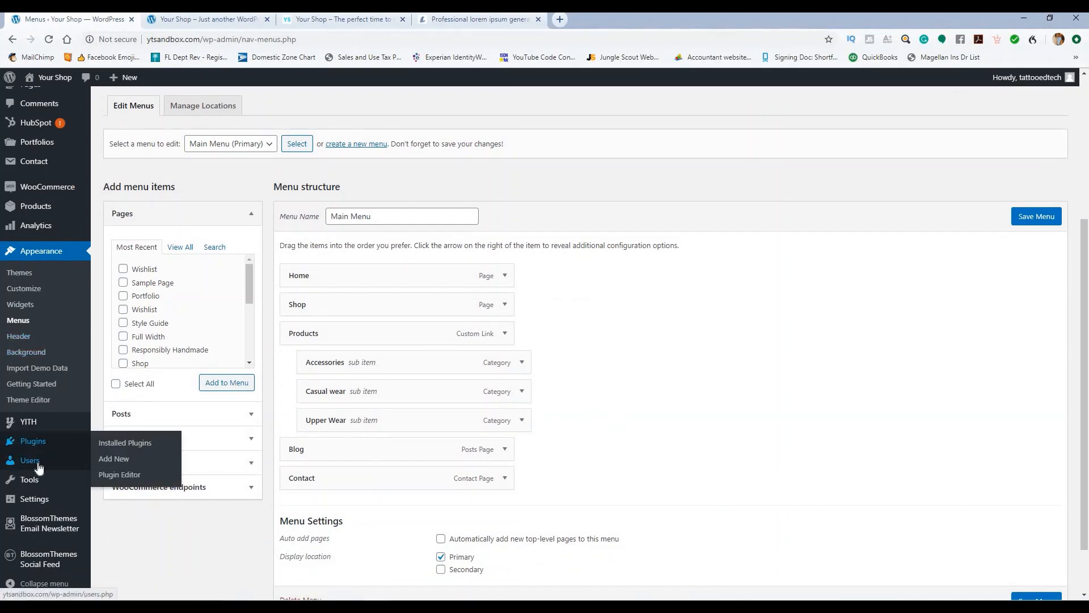
pyautogui.moveTo(50, 500)
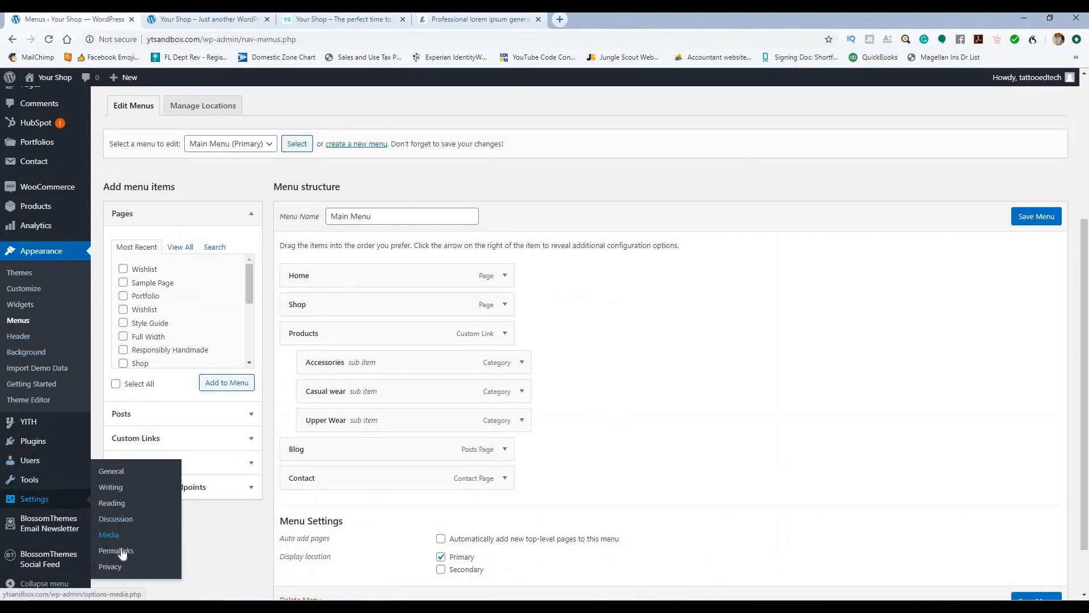
pyautogui.click(124, 555)
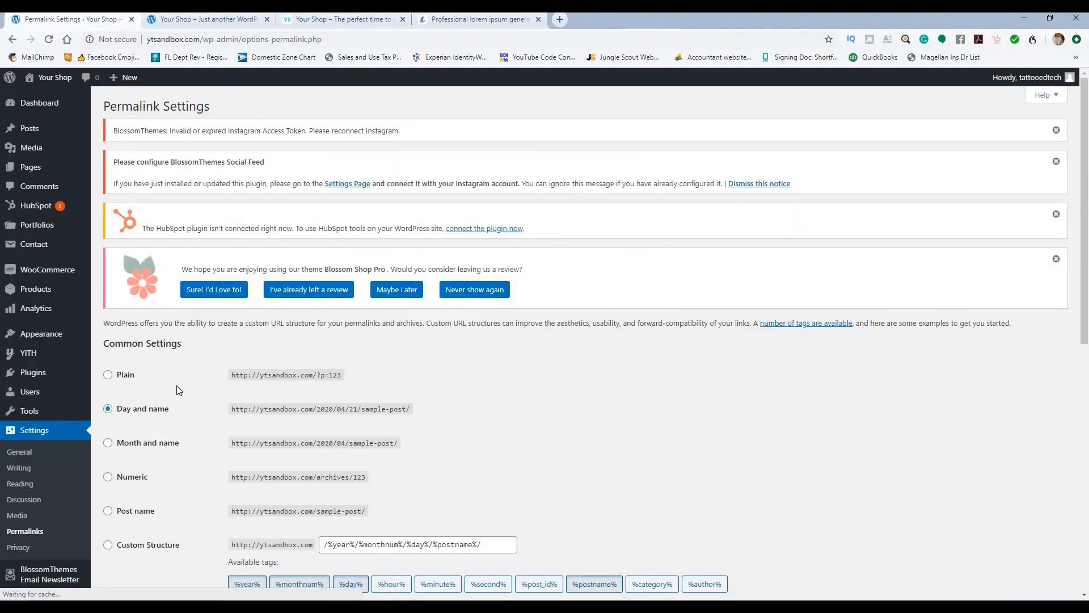
pyautogui.scroll(-2, 178, 389)
pyautogui.click(109, 397)
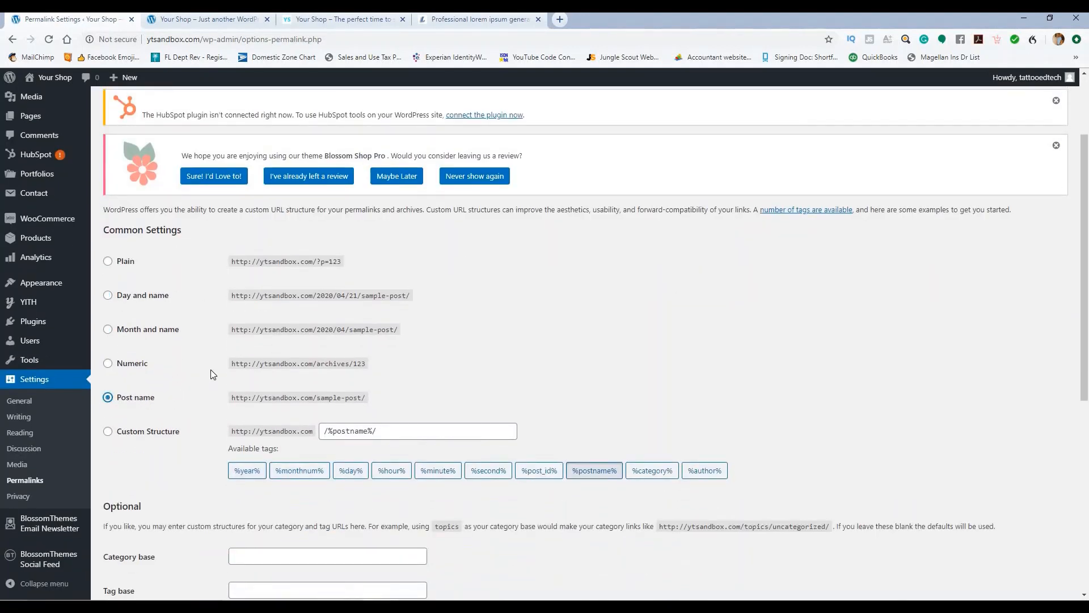
pyautogui.scroll(-4, 212, 374)
pyautogui.scroll(-3, 199, 375)
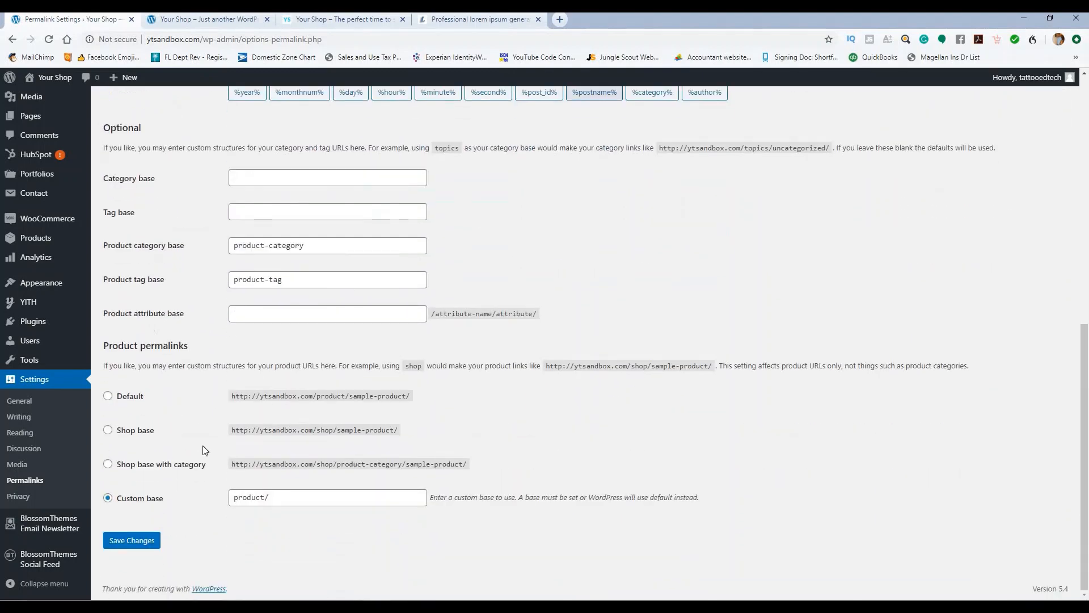
pyautogui.scroll(3, 169, 376)
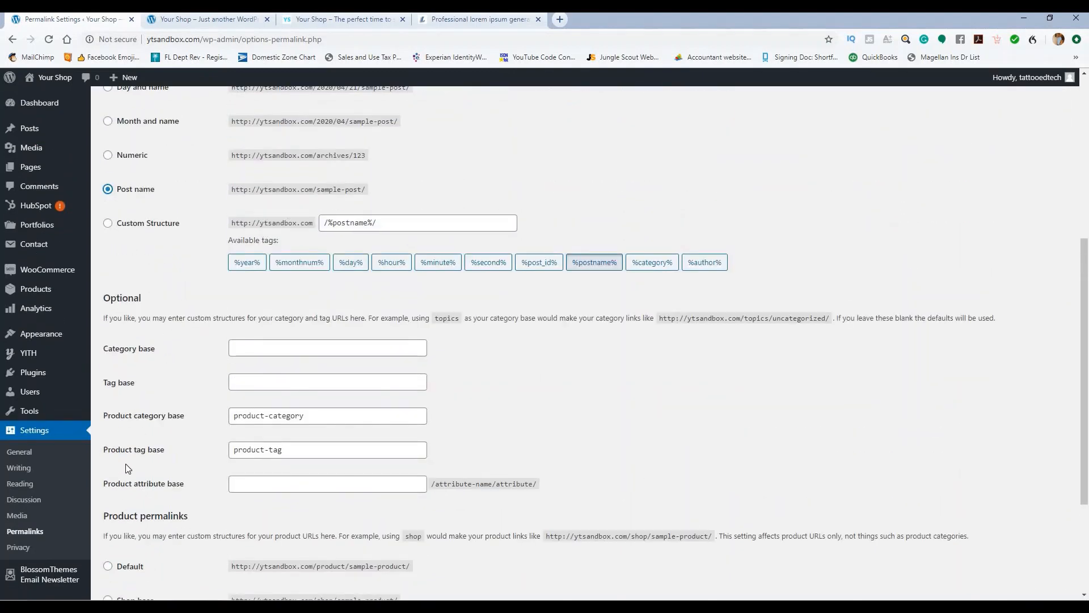
pyautogui.scroll(-3, 142, 488)
pyautogui.click(137, 545)
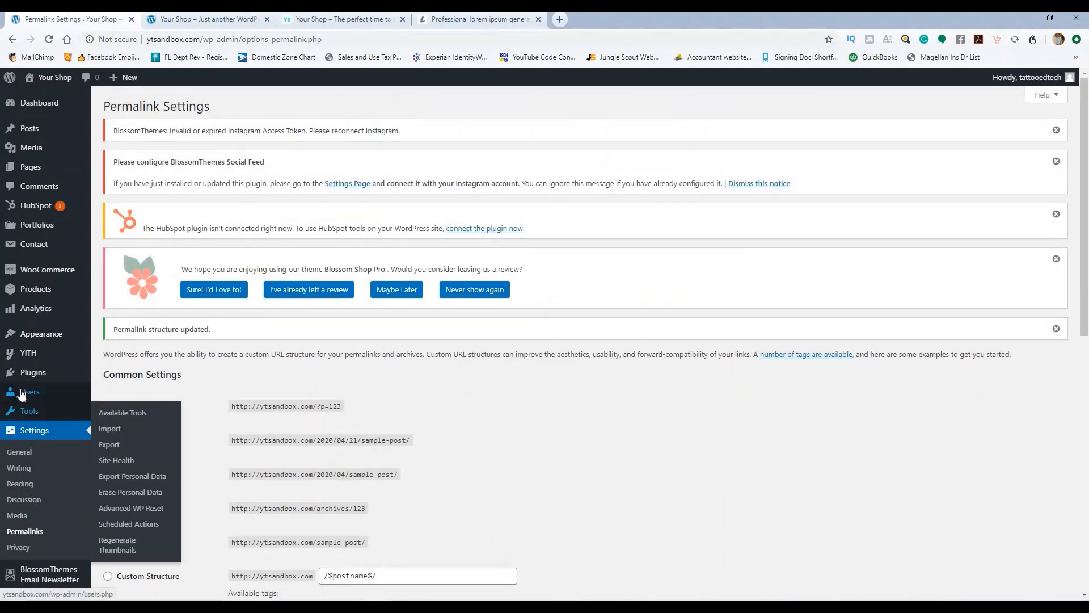
# Step: In Customizer Site Identity, keep the title as Your Shop and delete the tagline entirely
pyautogui.moveTo(37, 337)
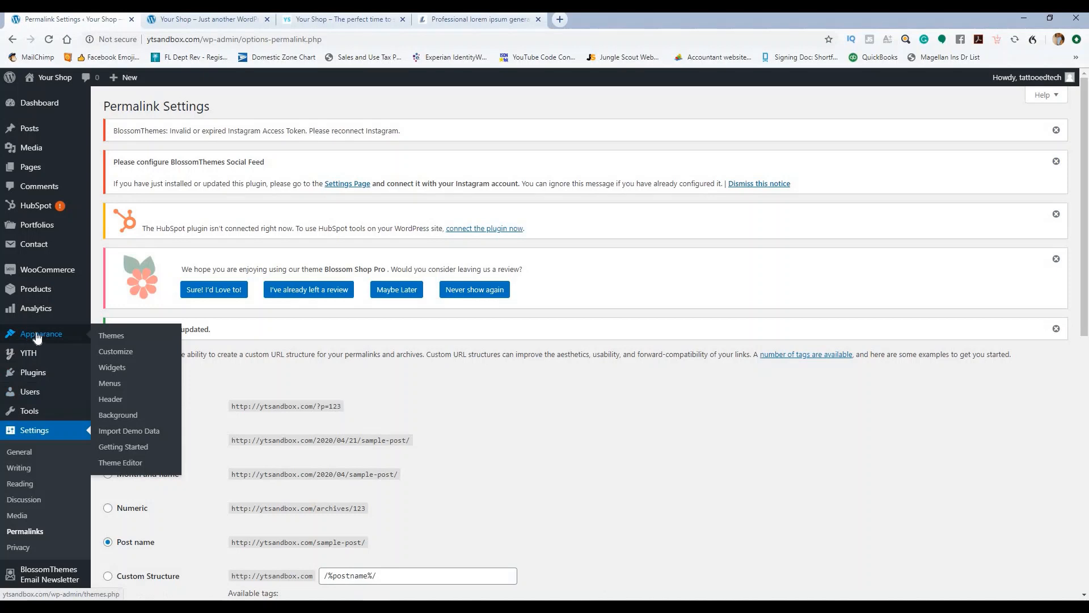
pyautogui.click(118, 352)
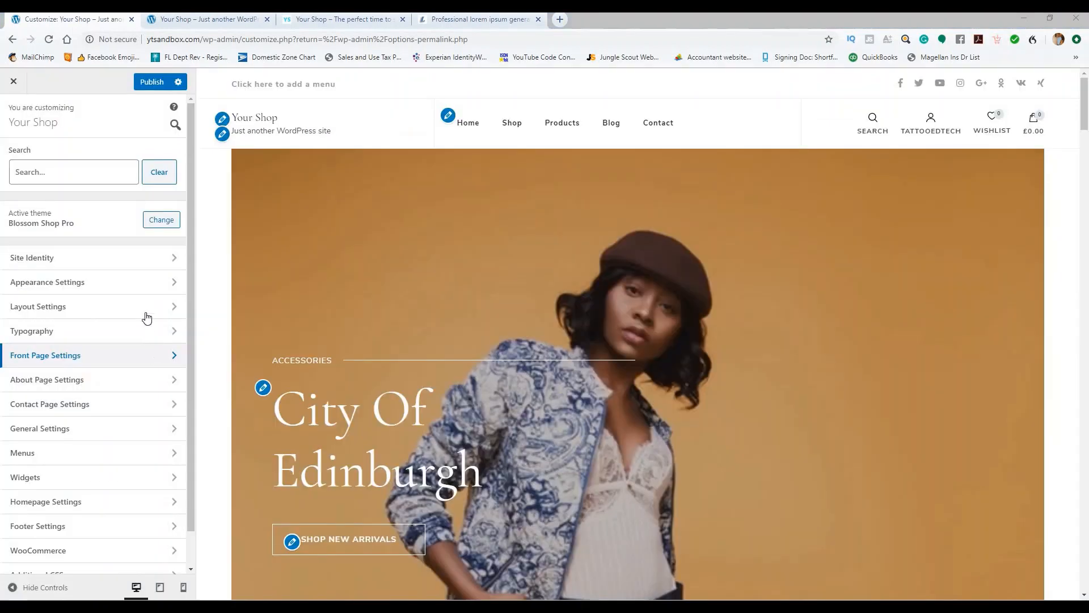
pyautogui.click(109, 263)
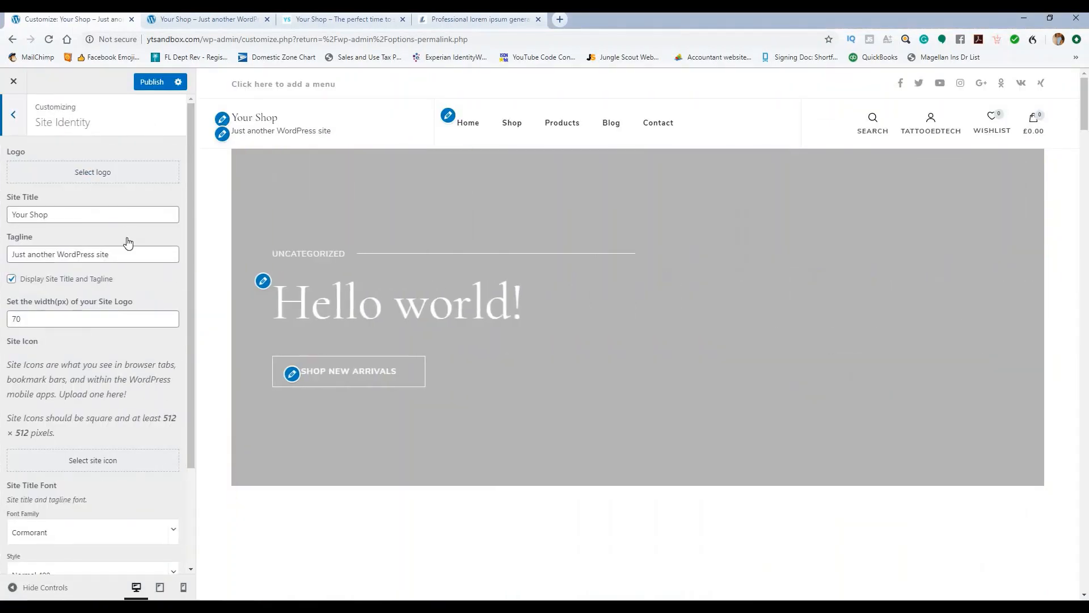
pyautogui.moveTo(105, 207); pyautogui.dragTo(9, 214)
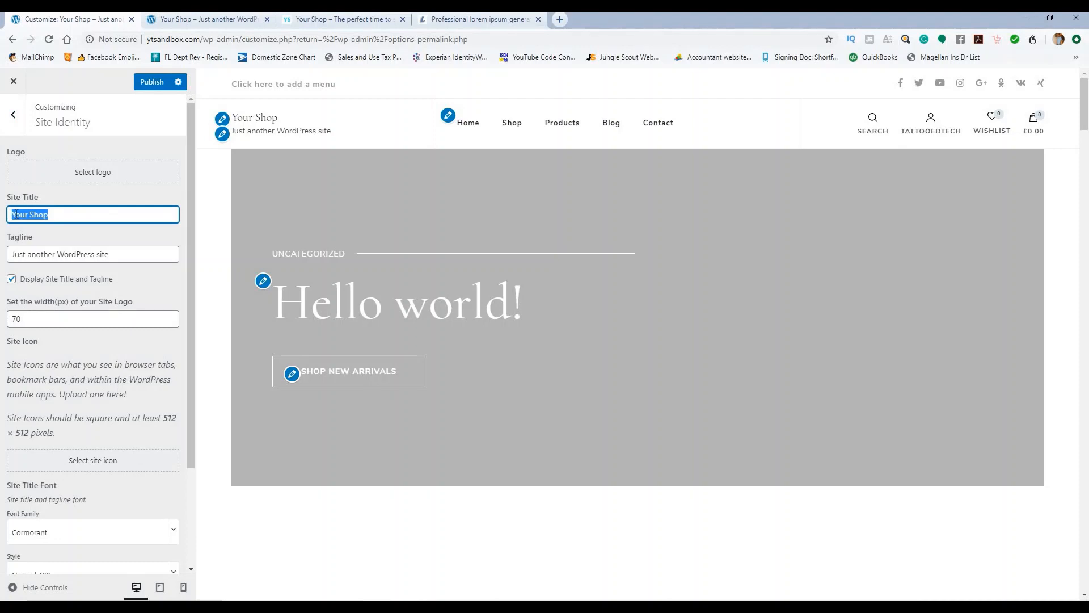
pyautogui.write('Yo')
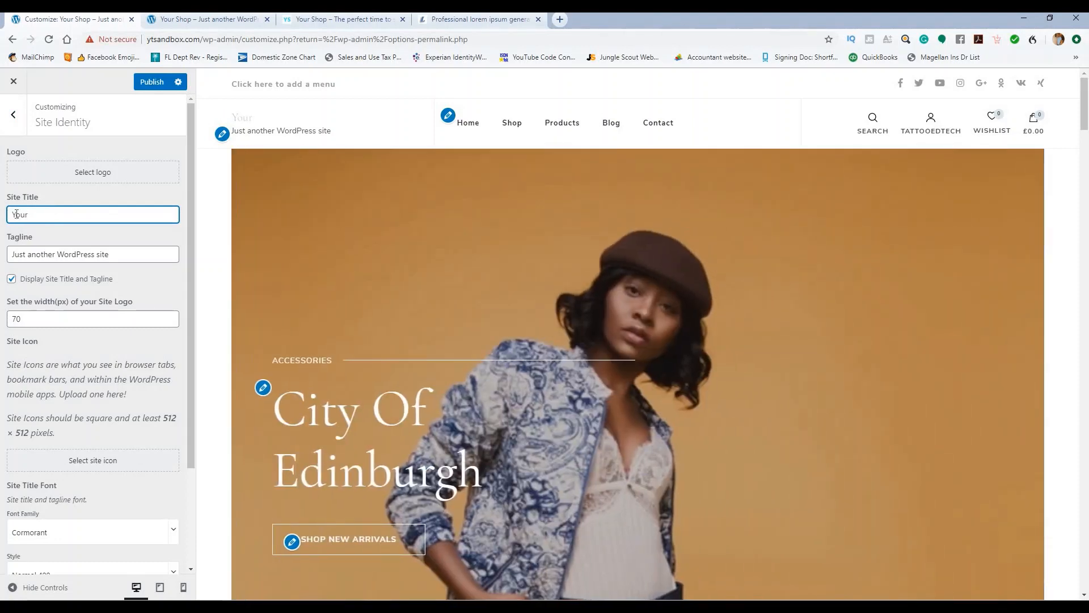
pyautogui.write('ur Shop')
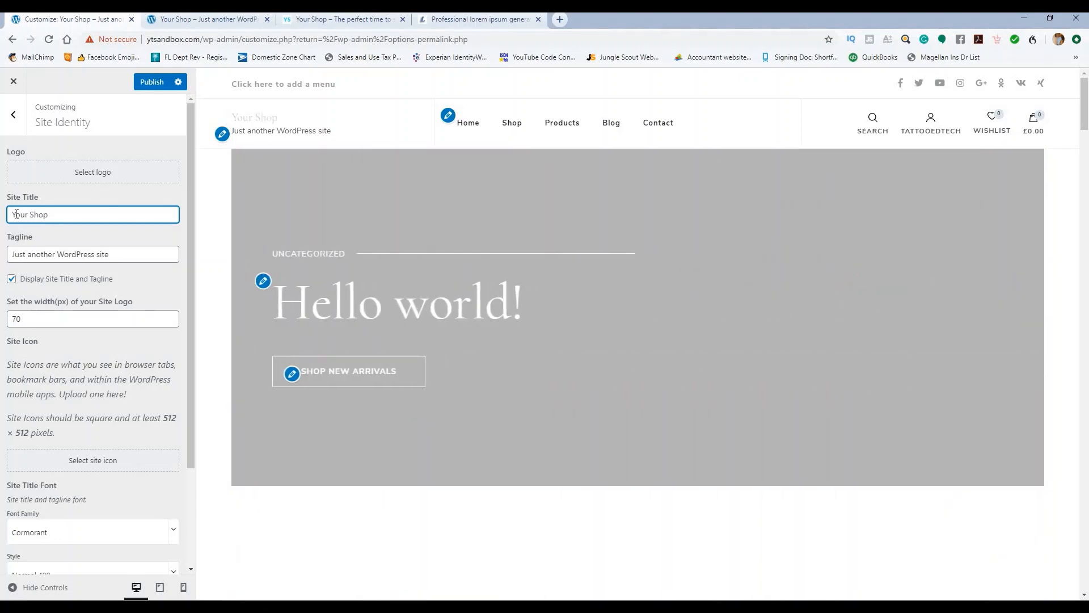
pyautogui.tripleClick(23, 253)
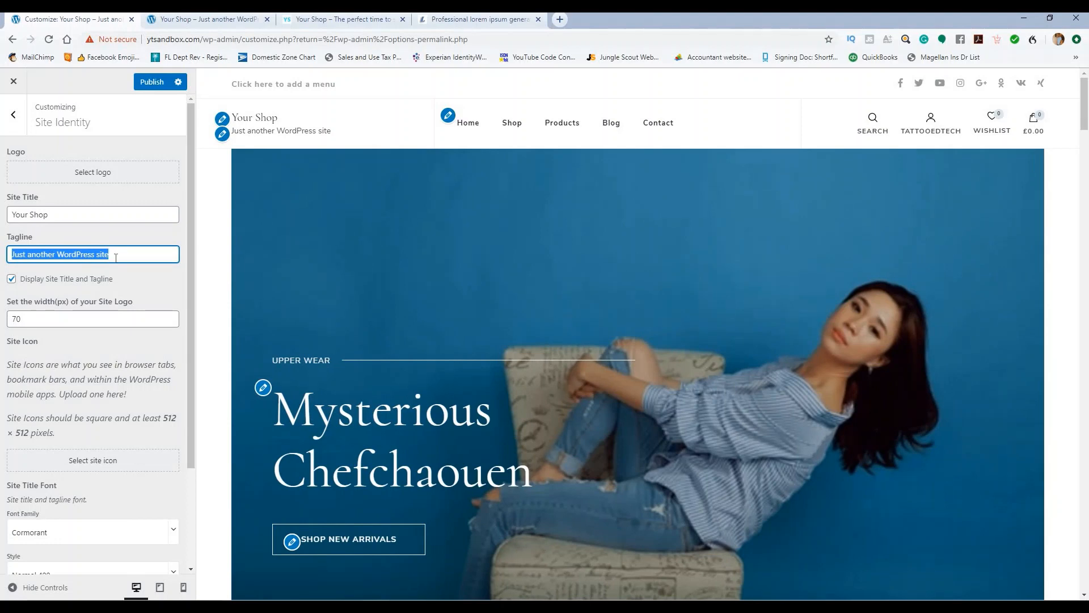
pyautogui.write('My sho')
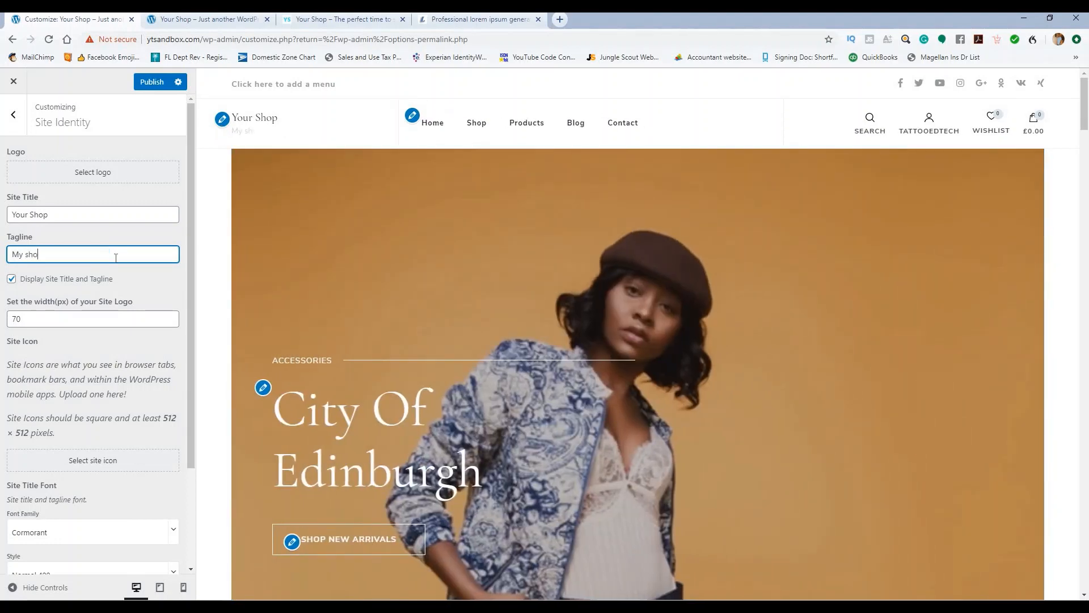
pyautogui.write('p is th ebest')
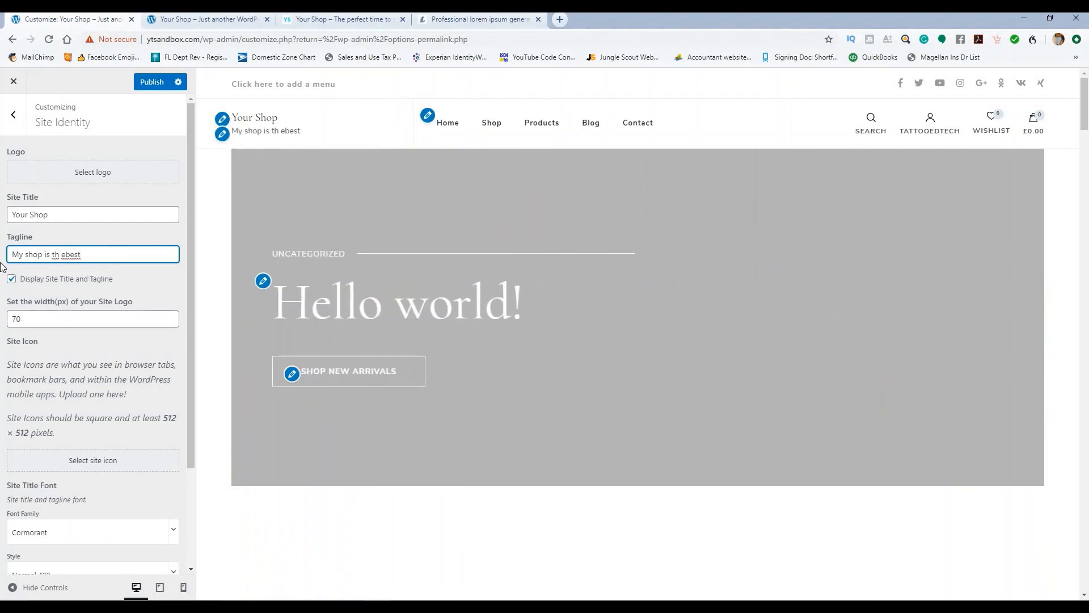
pyautogui.hotkey('ctrl', 'a')
pyautogui.press('BackSpace')
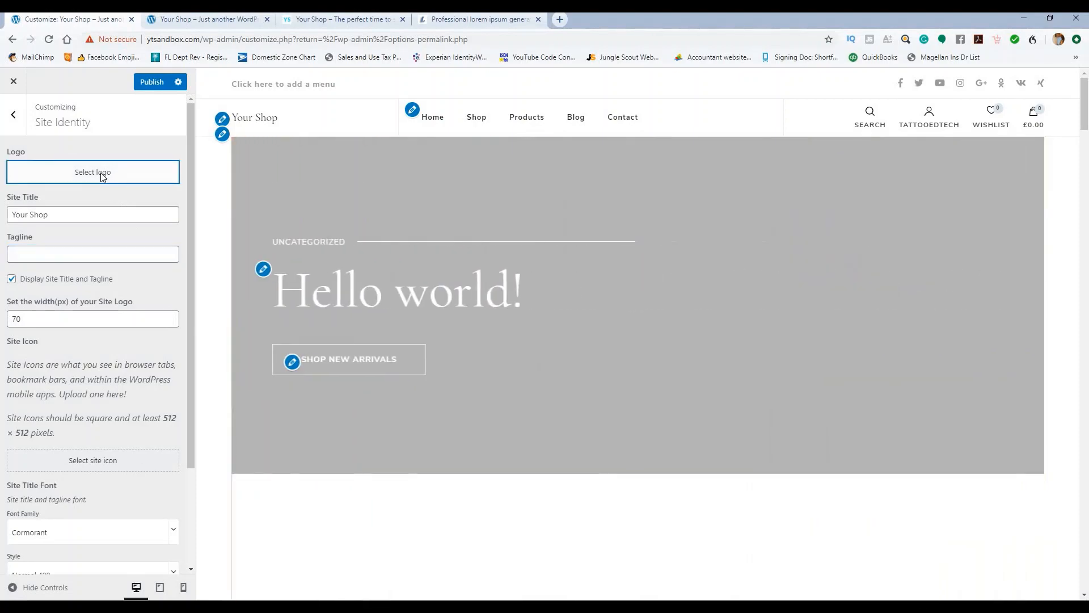
# Step: Choose the blue 'Your Shop' image from the Media Library as the site logo
pyautogui.click(101, 174)
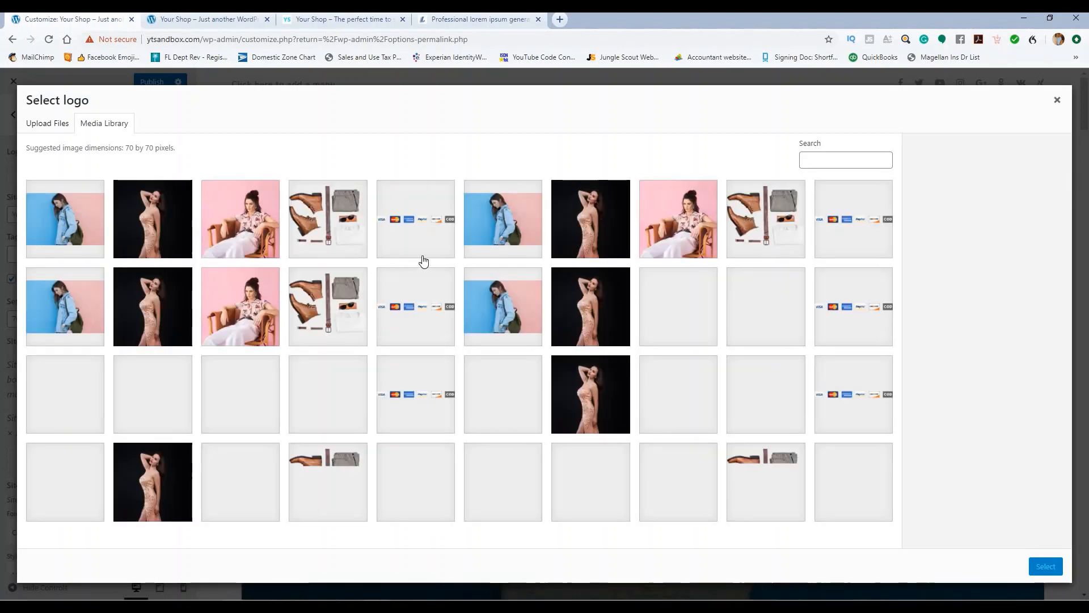
pyautogui.scroll(-2, 430, 264)
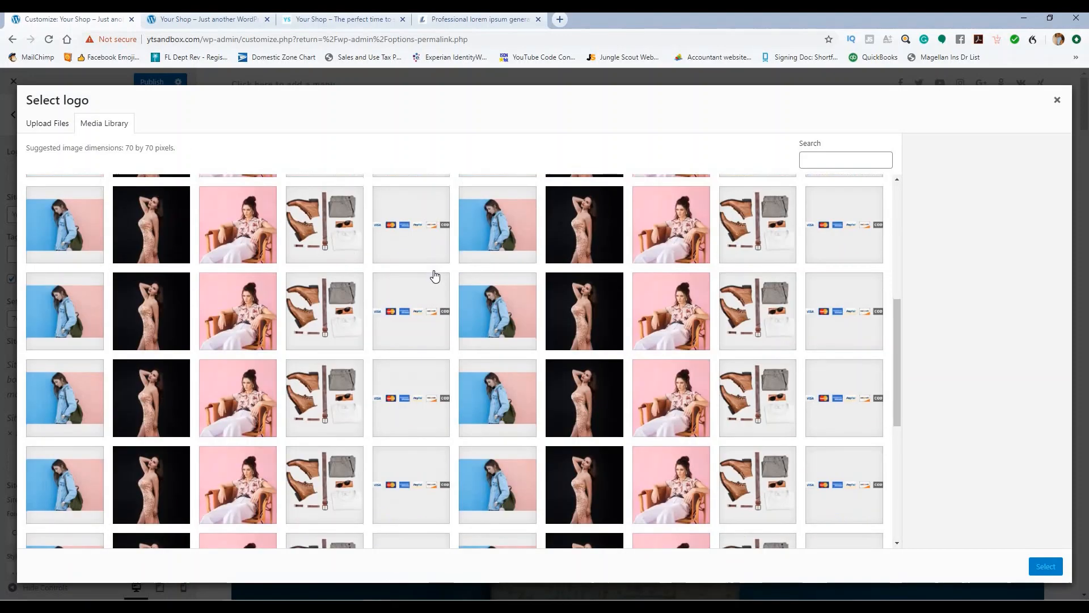
pyautogui.scroll(-12, 442, 286)
pyautogui.scroll(10, 425, 269)
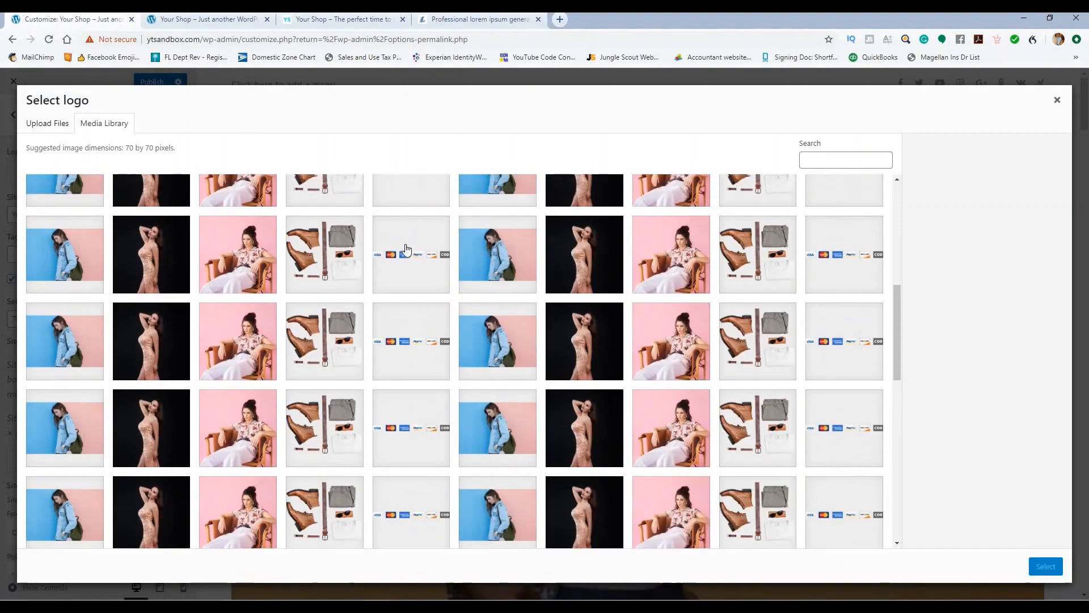
pyautogui.scroll(3, 391, 221)
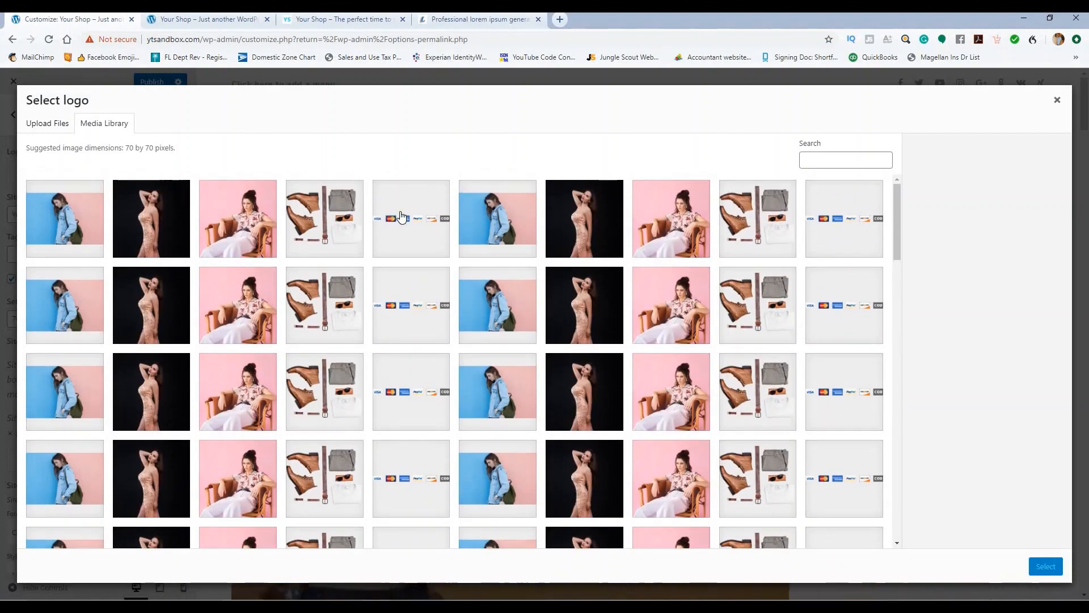
pyautogui.press('Escape')
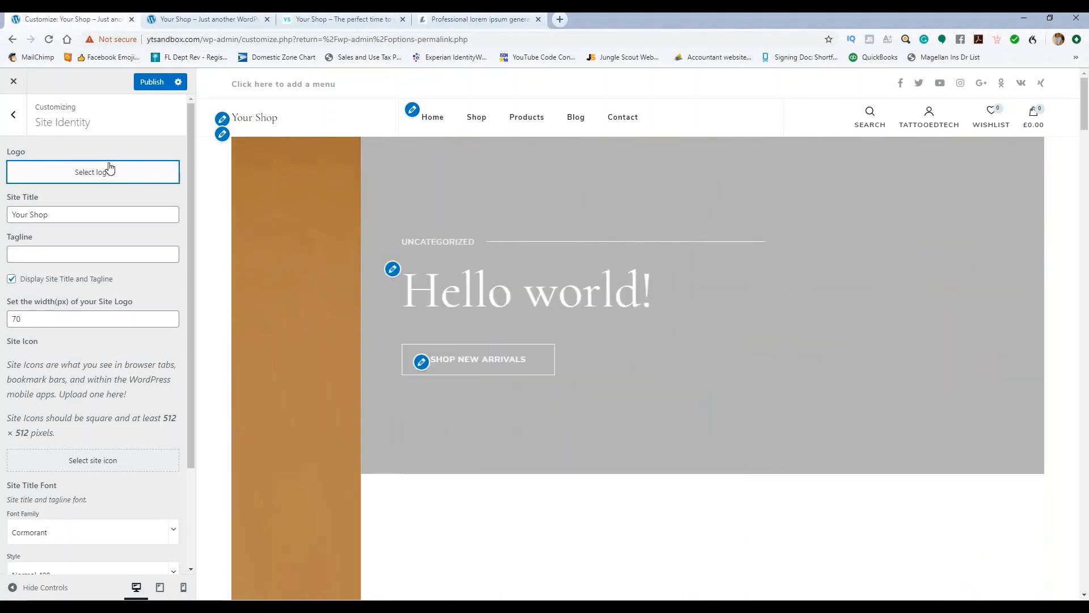
pyautogui.click(109, 171)
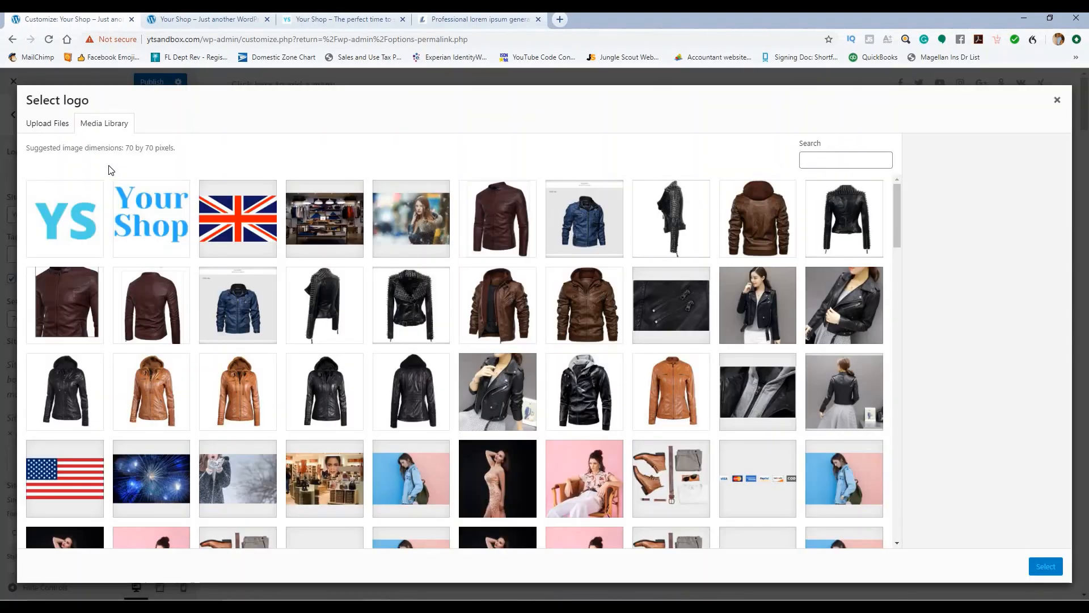
pyautogui.click(166, 211)
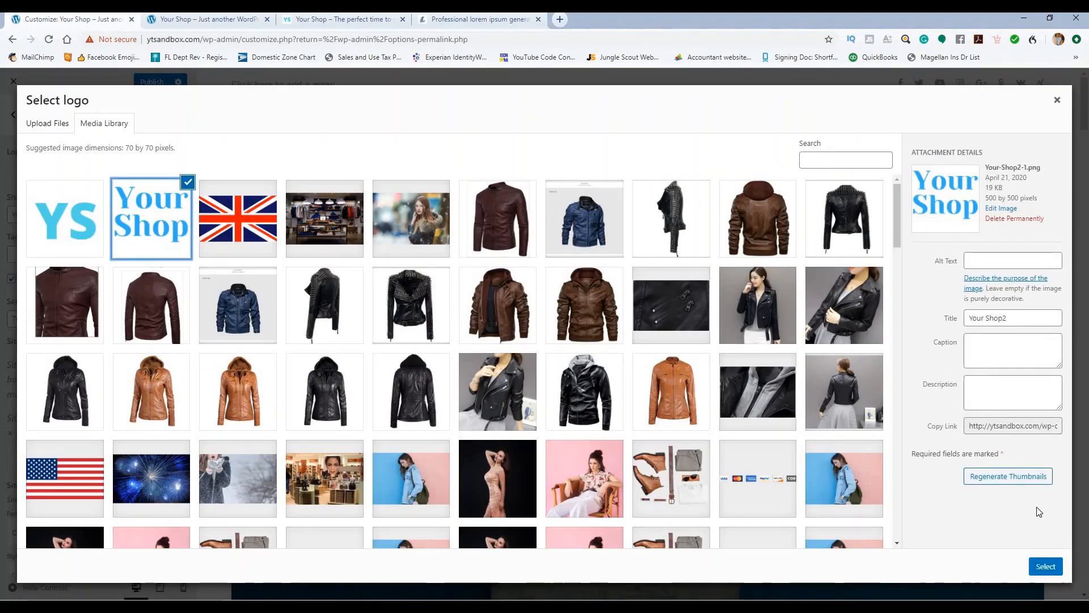
pyautogui.click(1044, 566)
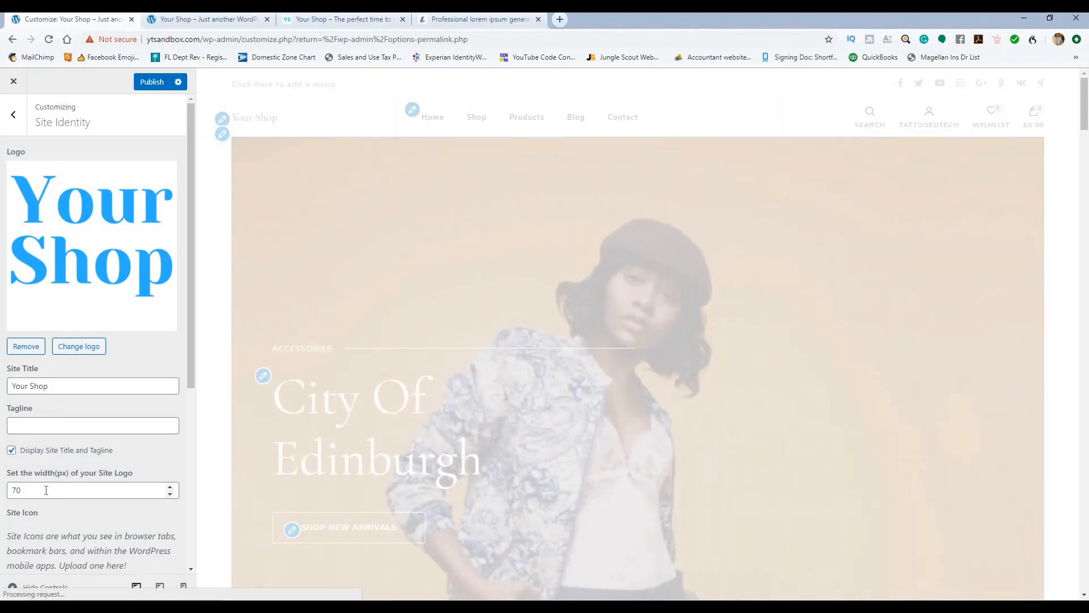
# Step: Hide the text site title and tagline, and raise the logo width from 70 to 100 px
pyautogui.click(9, 451)
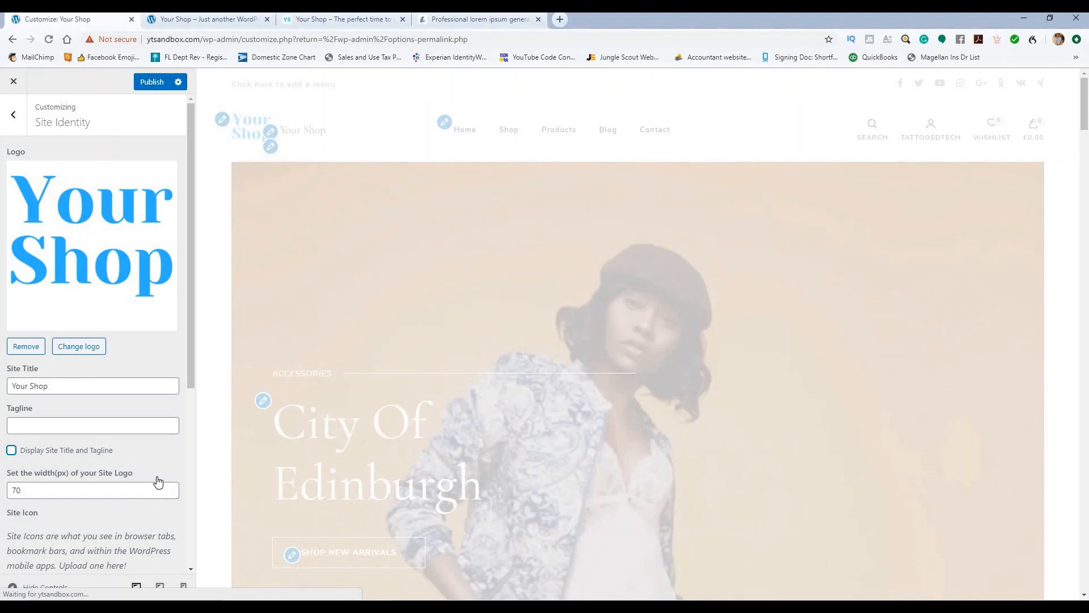
pyautogui.click(147, 84)
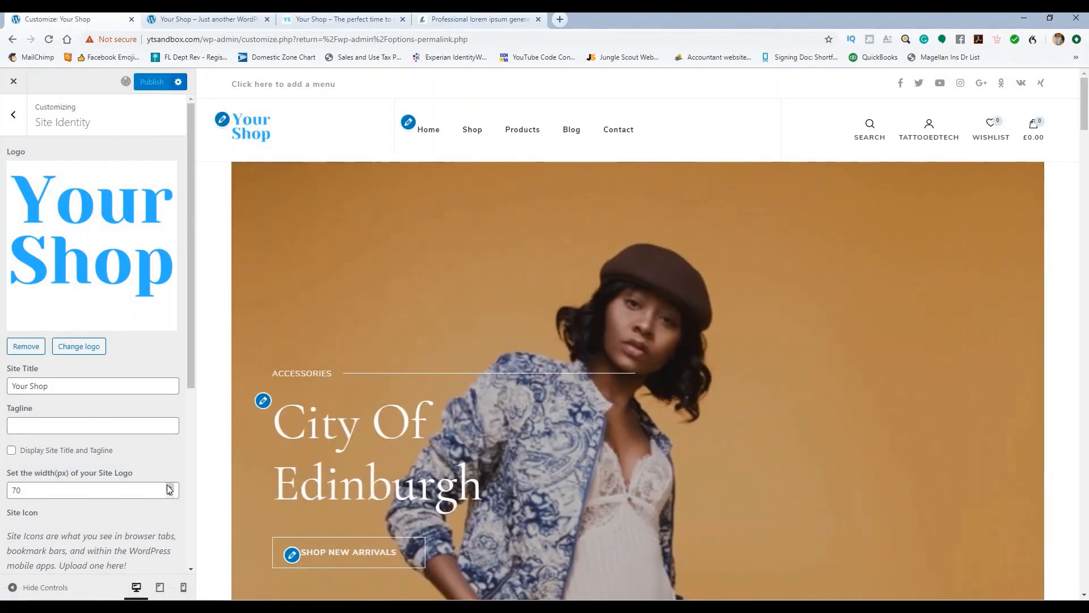
pyautogui.click(168, 487)
pyautogui.click(167, 486)
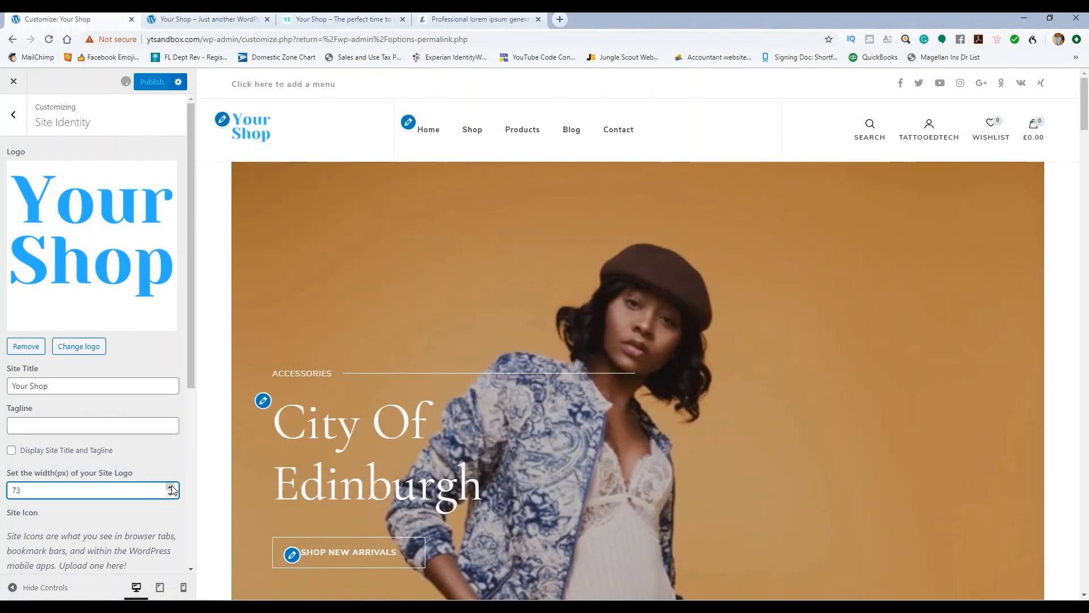
pyautogui.click(170, 487)
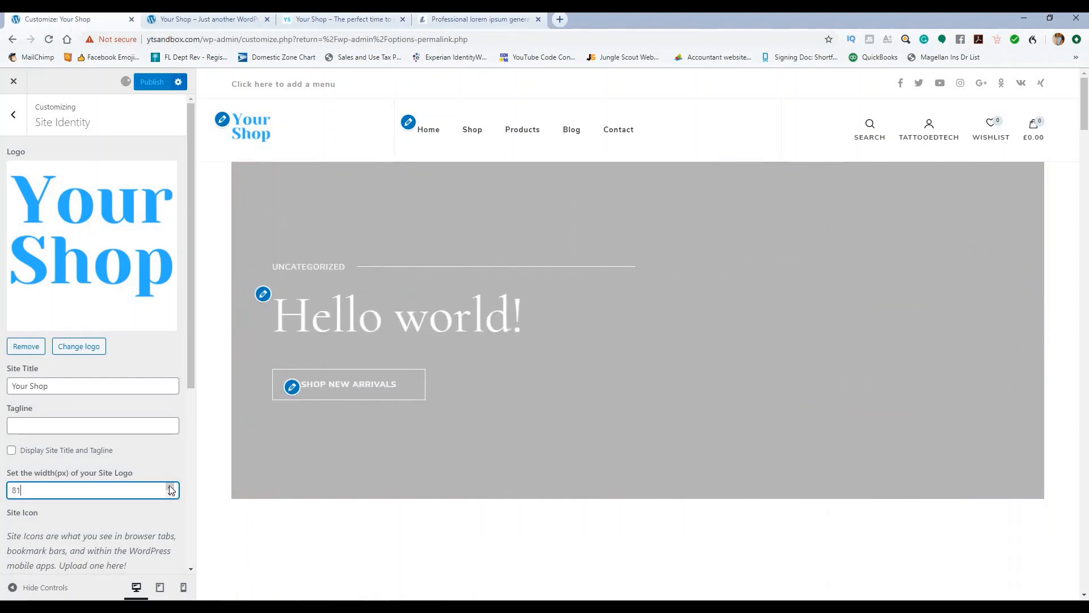
pyautogui.click(170, 487)
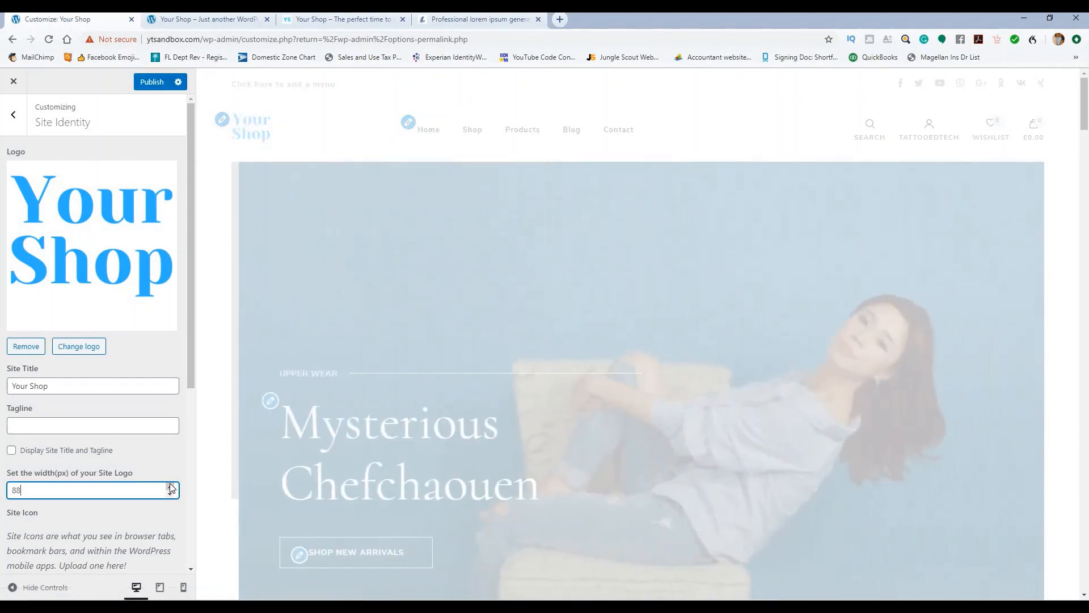
pyautogui.click(170, 487)
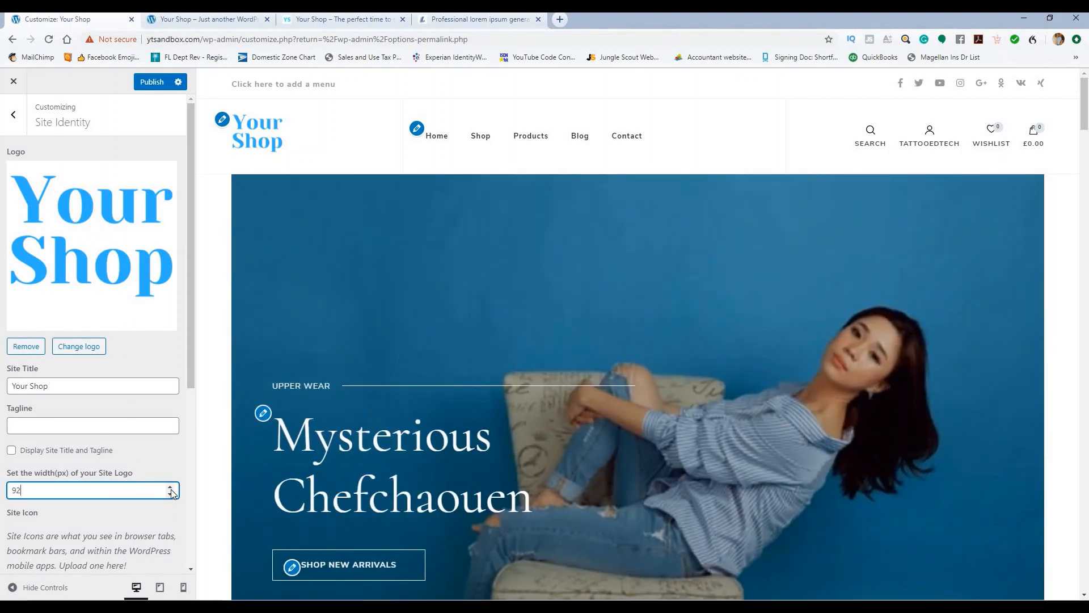
pyautogui.click(170, 488)
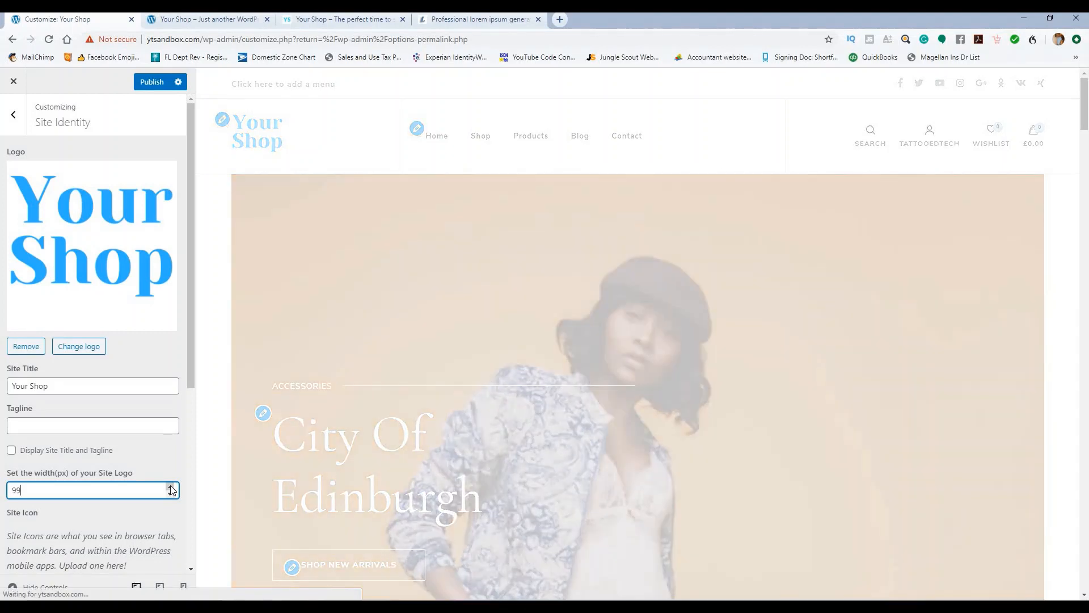
pyautogui.click(170, 486)
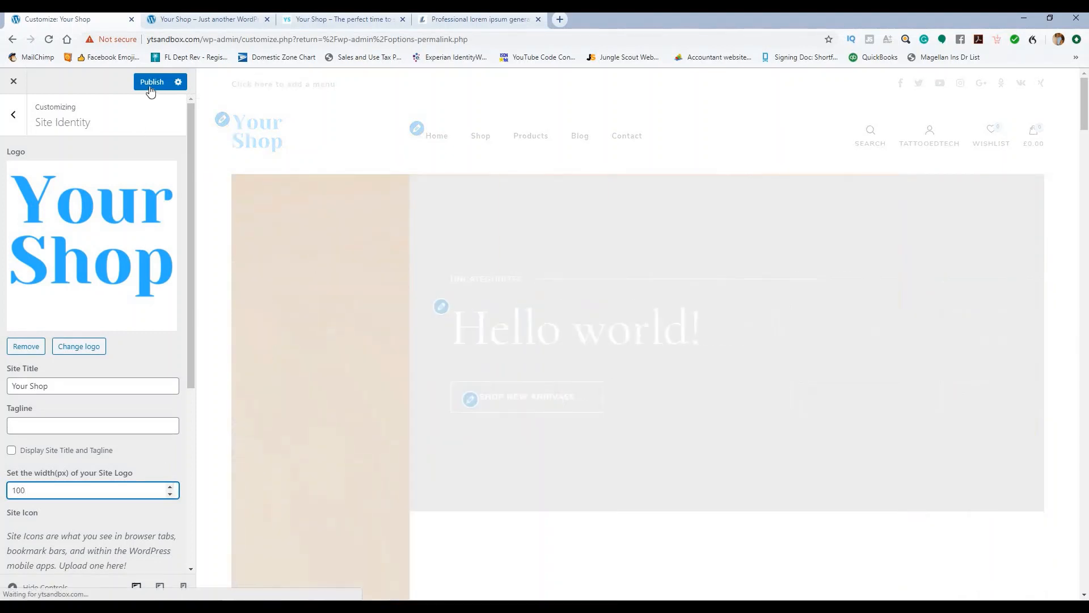
# Step: Publish the wider logo and check it on both storefront tabs
pyautogui.click(152, 82)
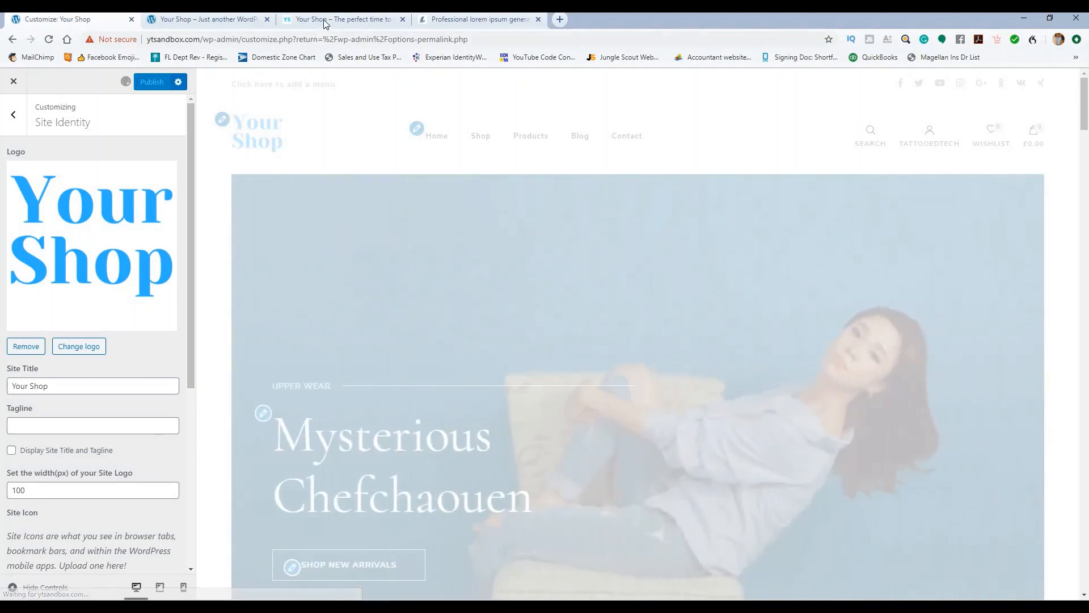
pyautogui.click(332, 19)
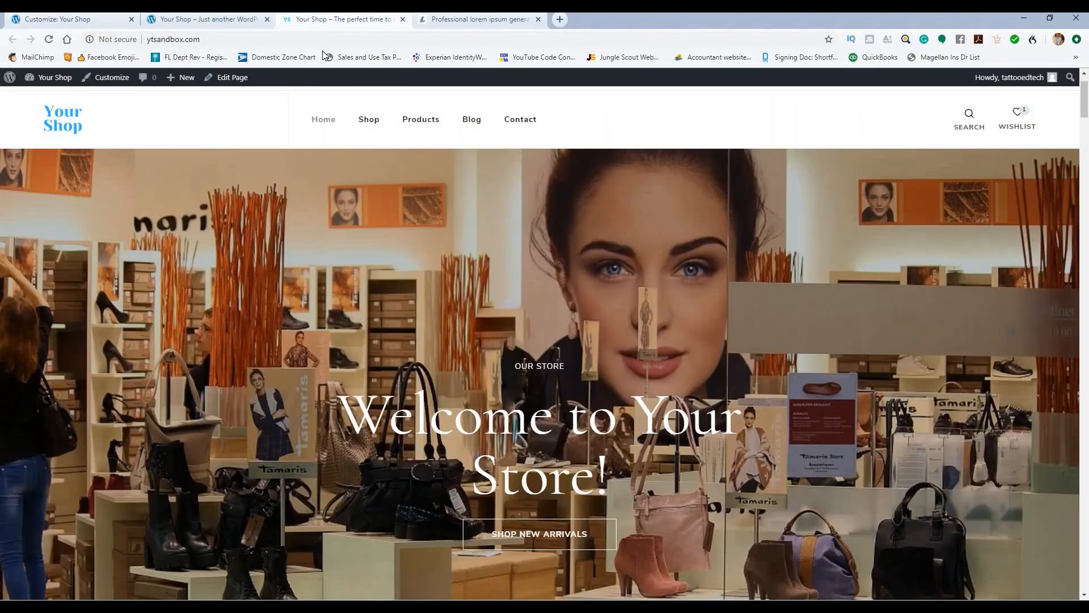
pyautogui.click(98, 21)
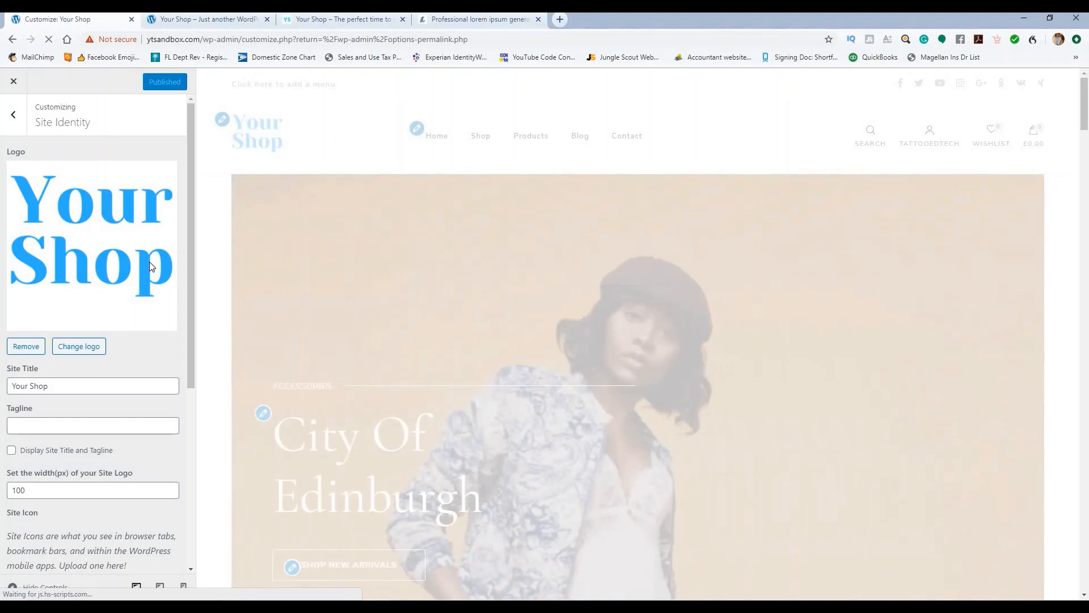
pyautogui.click(225, 19)
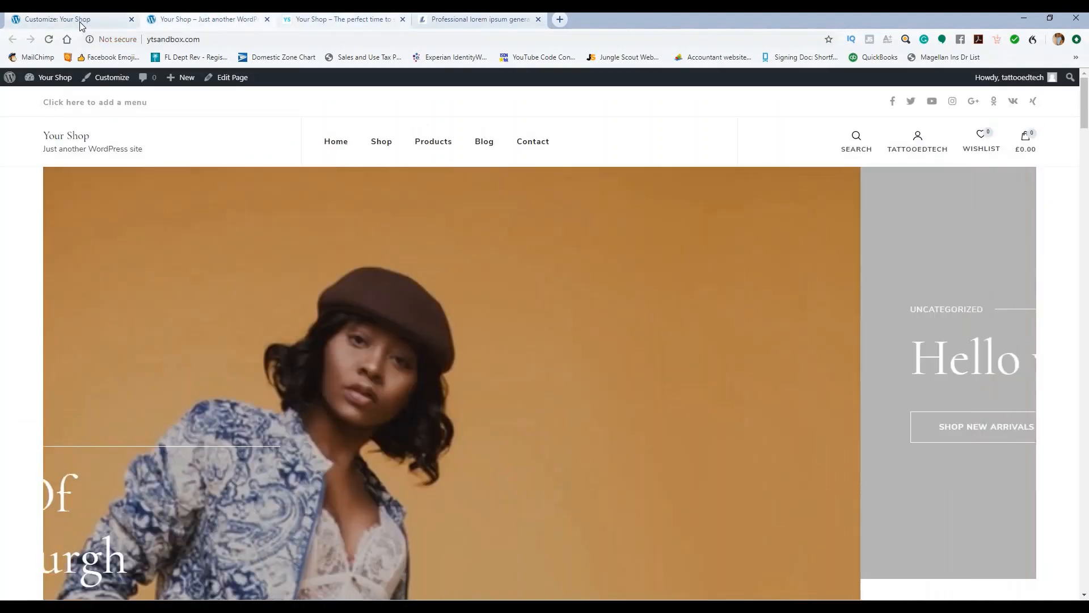
pyautogui.click(79, 22)
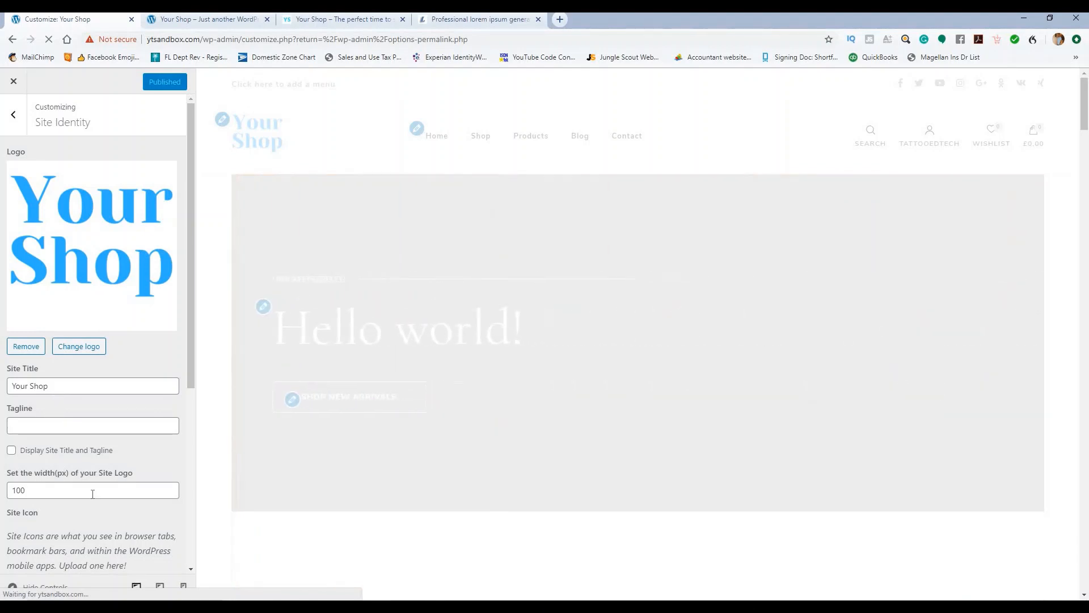
pyautogui.scroll(-5, 134, 363)
pyautogui.scroll(1, 131, 366)
pyautogui.scroll(-1, 129, 360)
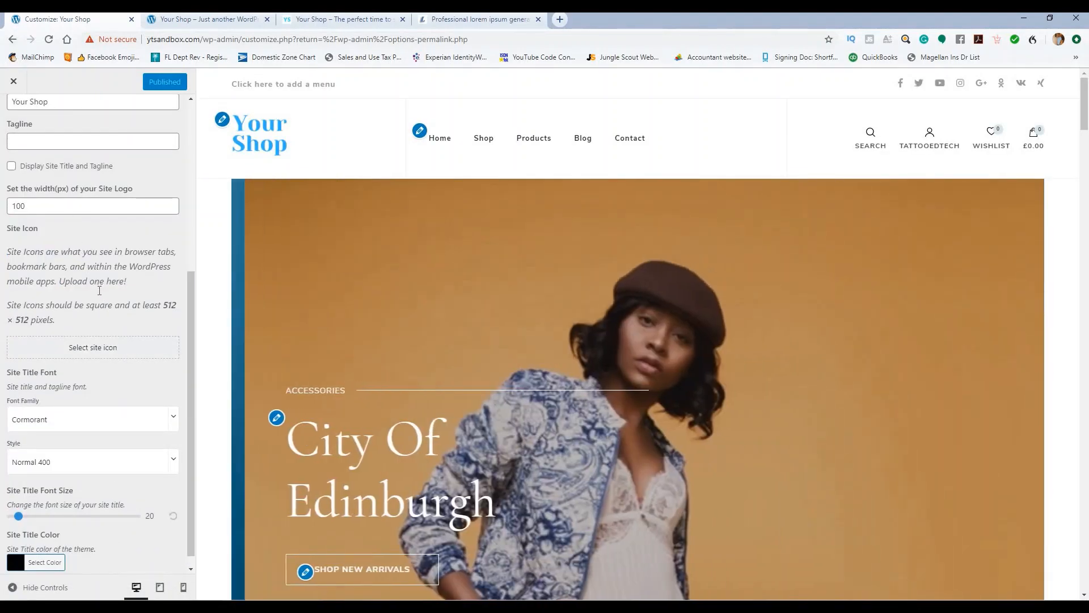
pyautogui.scroll(-1, 103, 296)
# Step: Set and crop the YS image as the site icon, then publish the Customizer changes
pyautogui.click(94, 343)
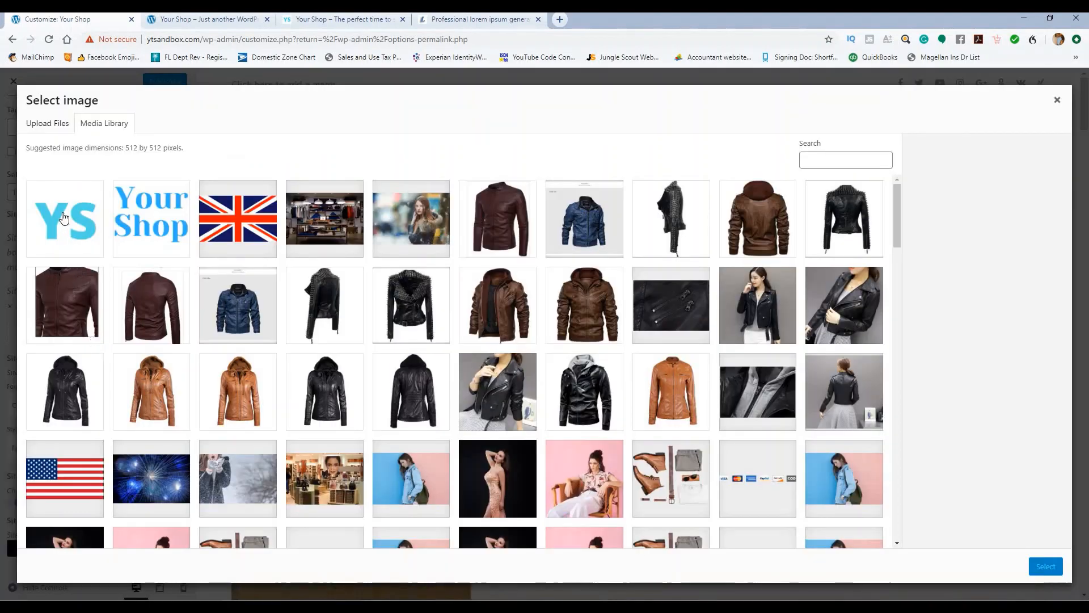
pyautogui.click(101, 255)
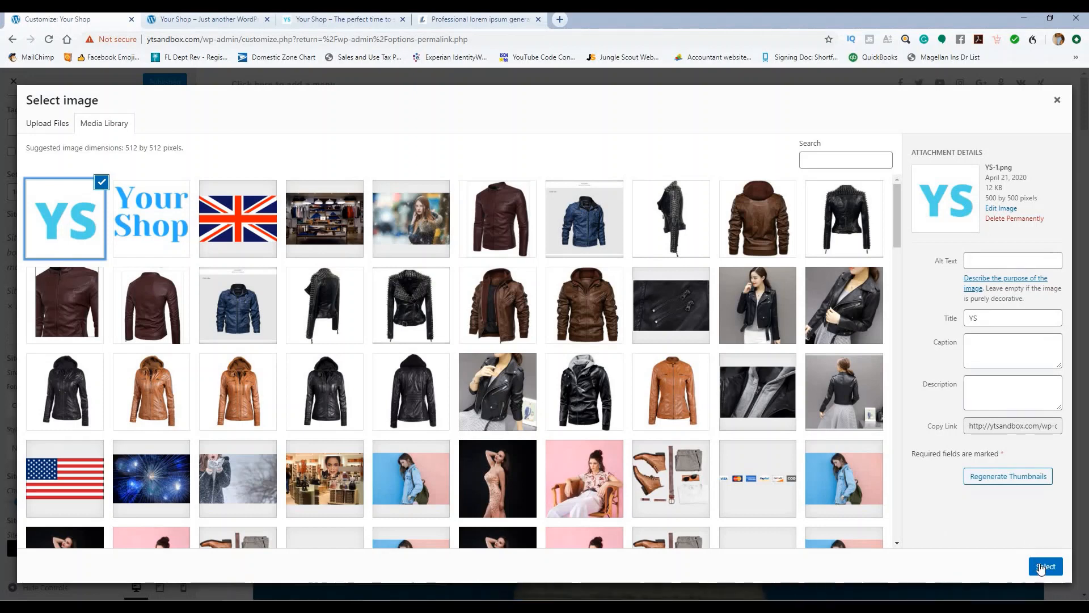
pyautogui.click(1041, 567)
pyautogui.click(1036, 566)
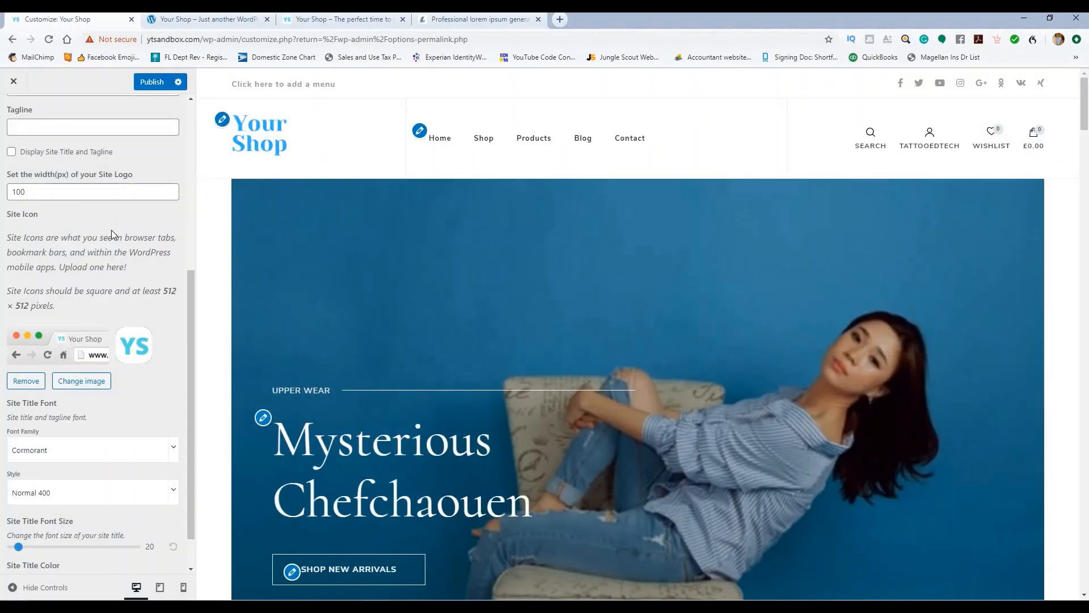
pyautogui.scroll(-2, 107, 408)
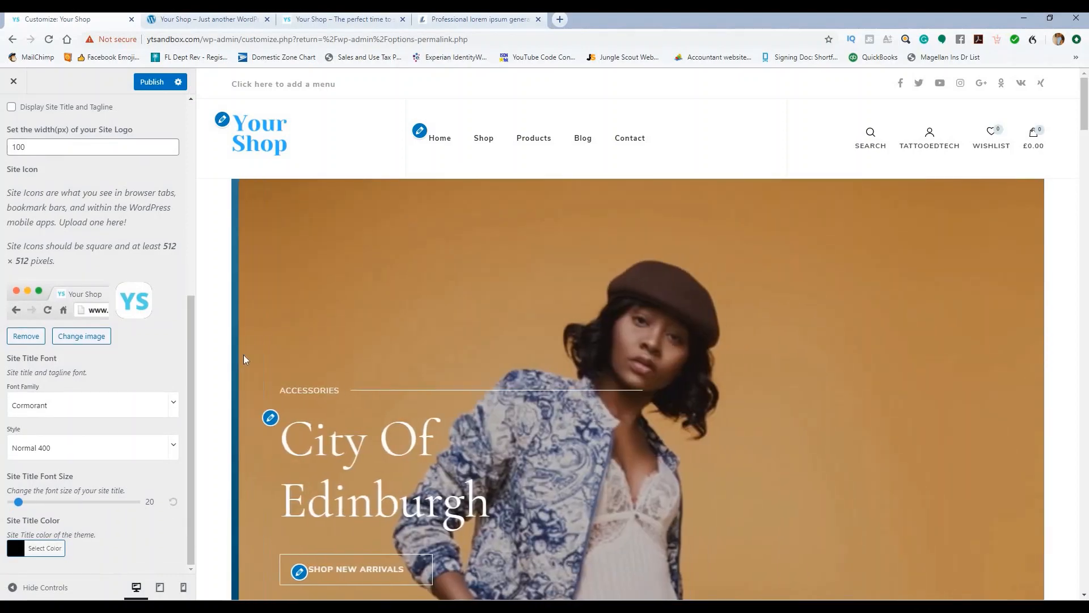
pyautogui.scroll(-8, 244, 356)
pyautogui.scroll(-4, 253, 384)
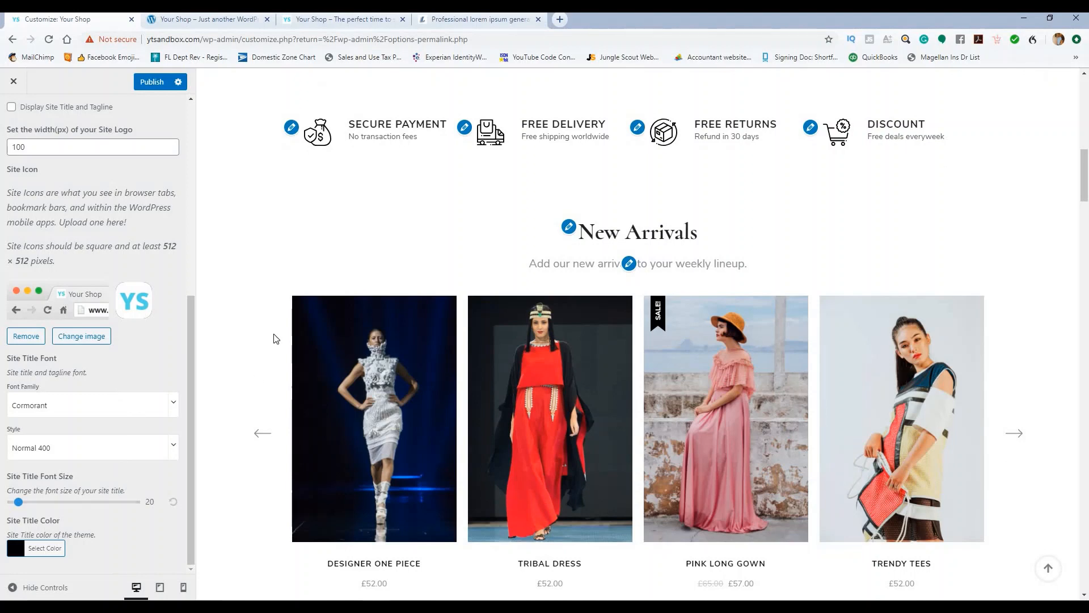
pyautogui.scroll(-5, 273, 335)
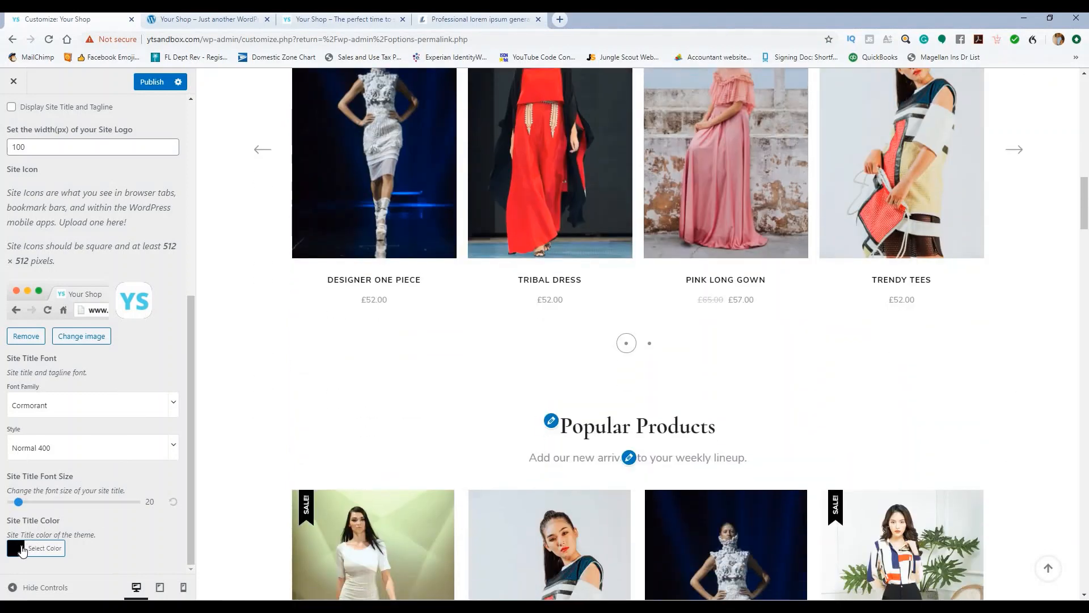
pyautogui.scroll(6, 147, 426)
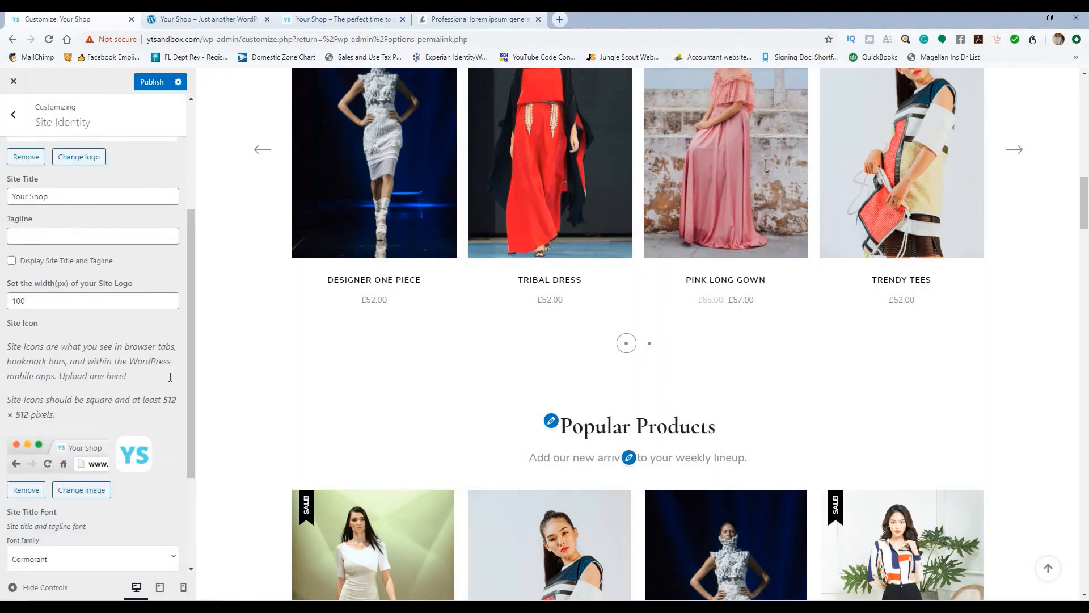
pyautogui.click(150, 84)
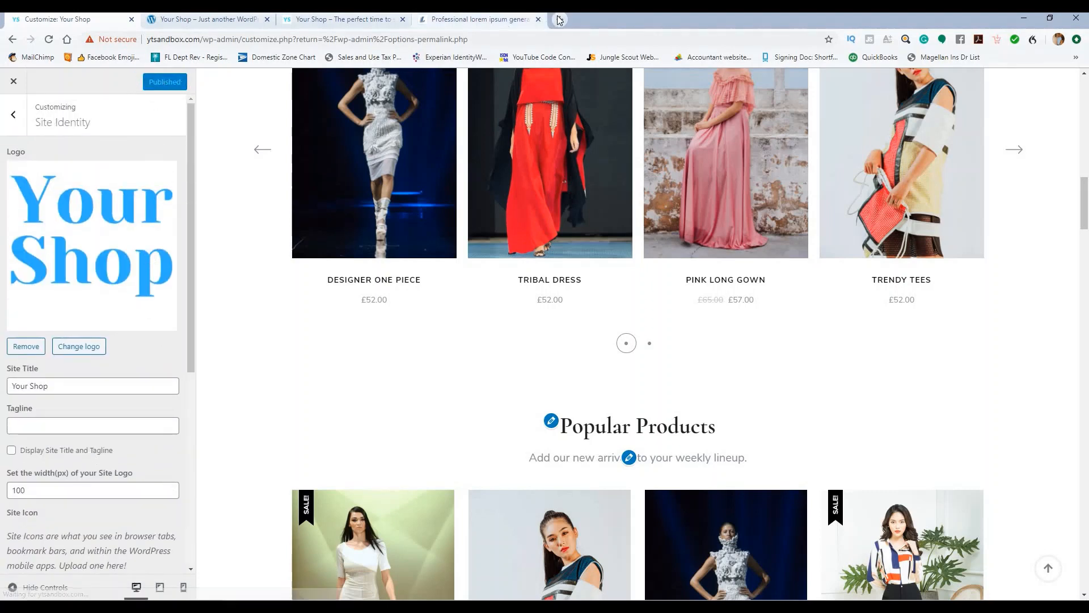
pyautogui.click(560, 20)
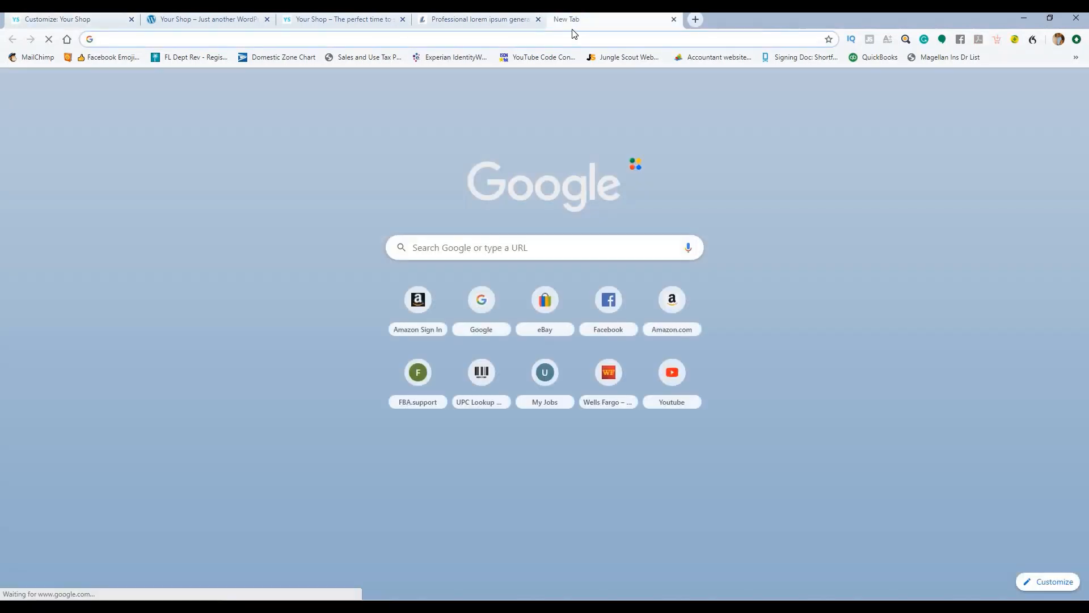
# Step: Load canva.com in the new tab and start a new Logo design
pyautogui.write('camn')
pyautogui.press('BackSpace')
pyautogui.press('BackSpace')
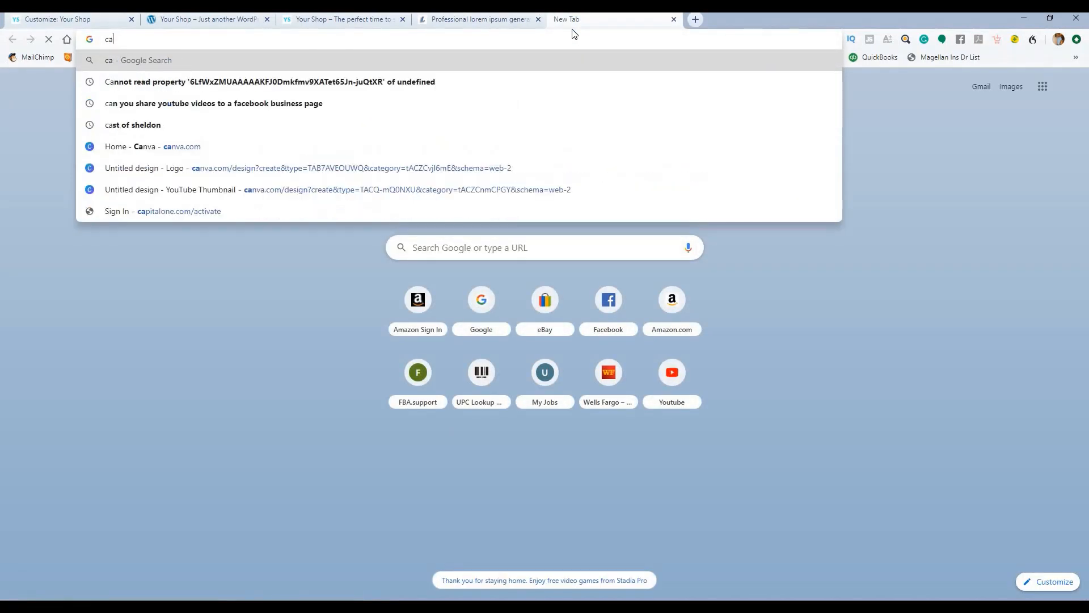
pyautogui.write('nva')
pyautogui.press('Return')
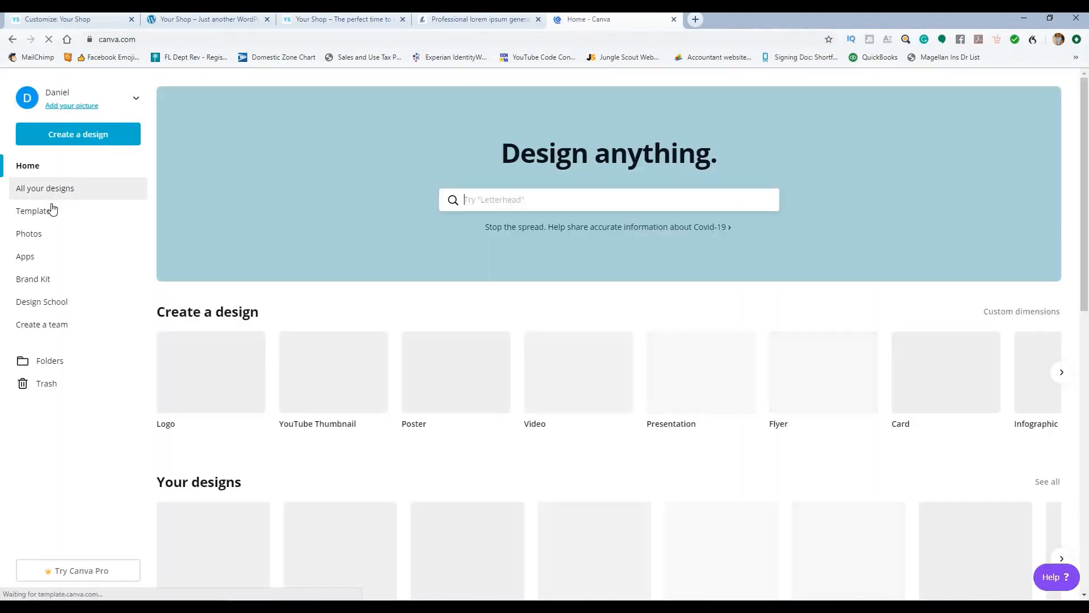
pyautogui.click(70, 135)
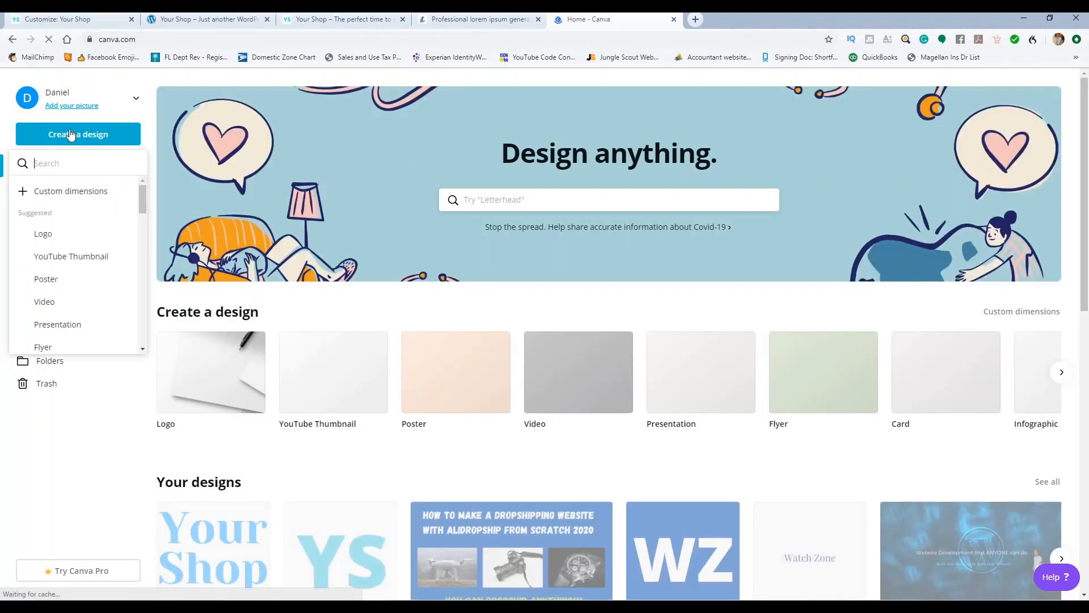
pyautogui.click(47, 237)
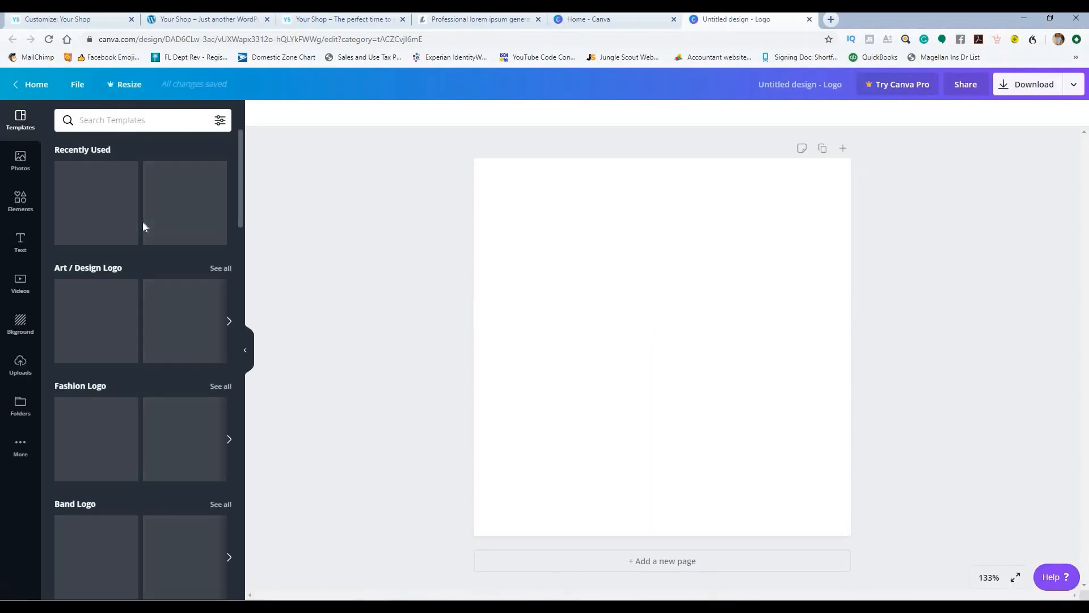
# Step: Add a 'Your Store' heading coloured sky blue in the Shrikhand font
pyautogui.click(20, 239)
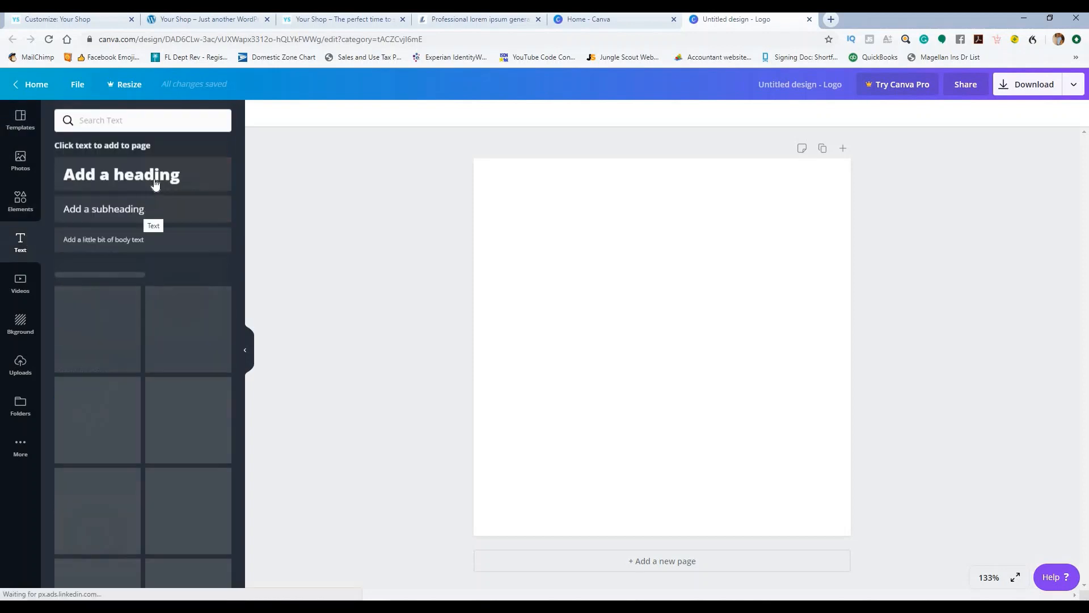
pyautogui.click(165, 182)
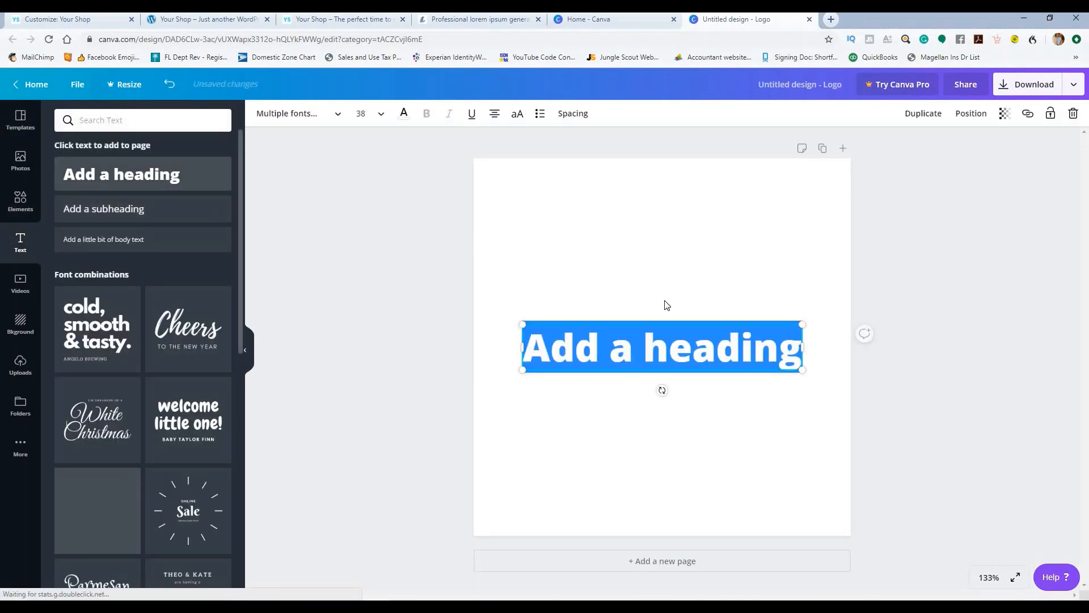
pyautogui.write('You')
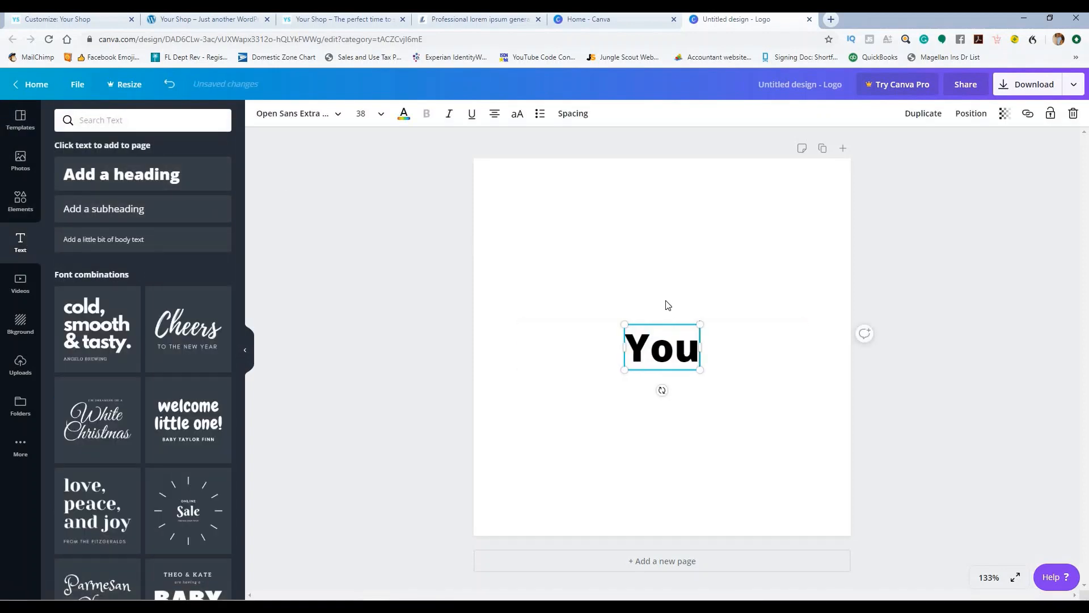
pyautogui.write('r Store')
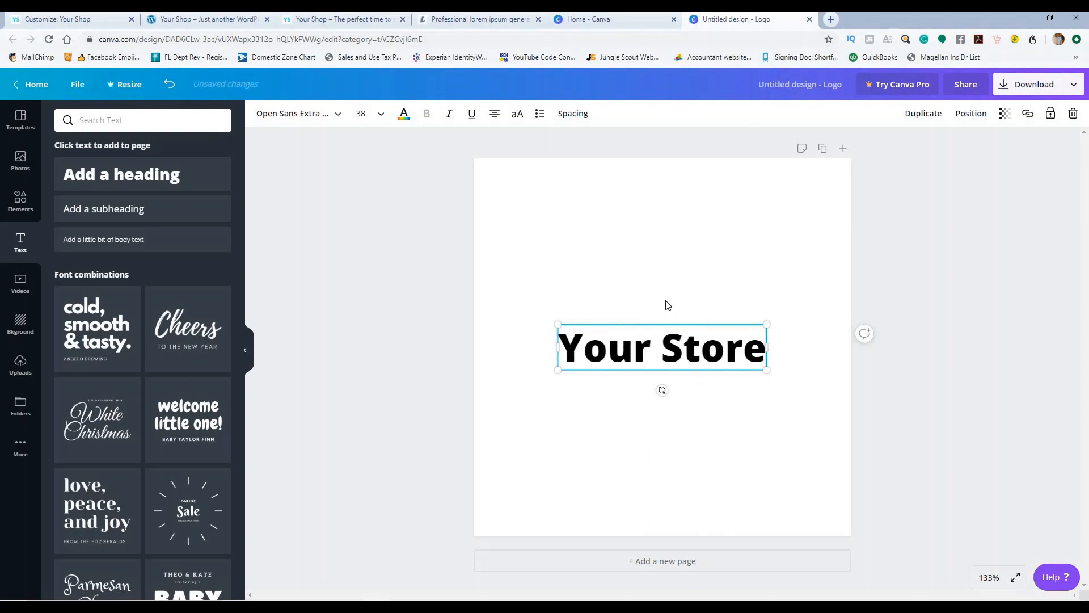
pyautogui.click(404, 116)
pyautogui.click(128, 351)
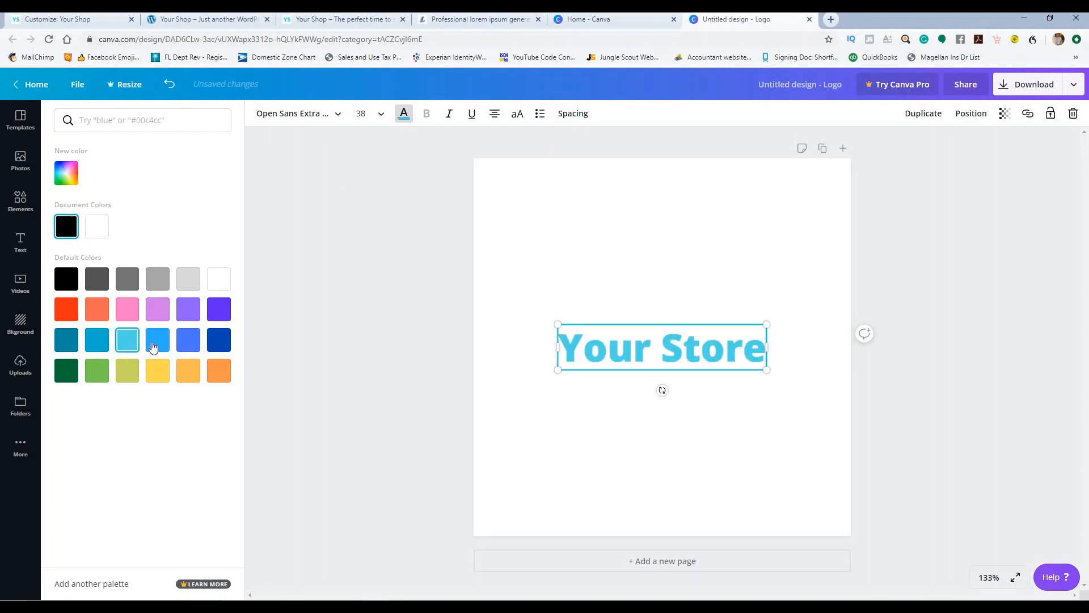
pyautogui.click(156, 347)
pyautogui.click(597, 323)
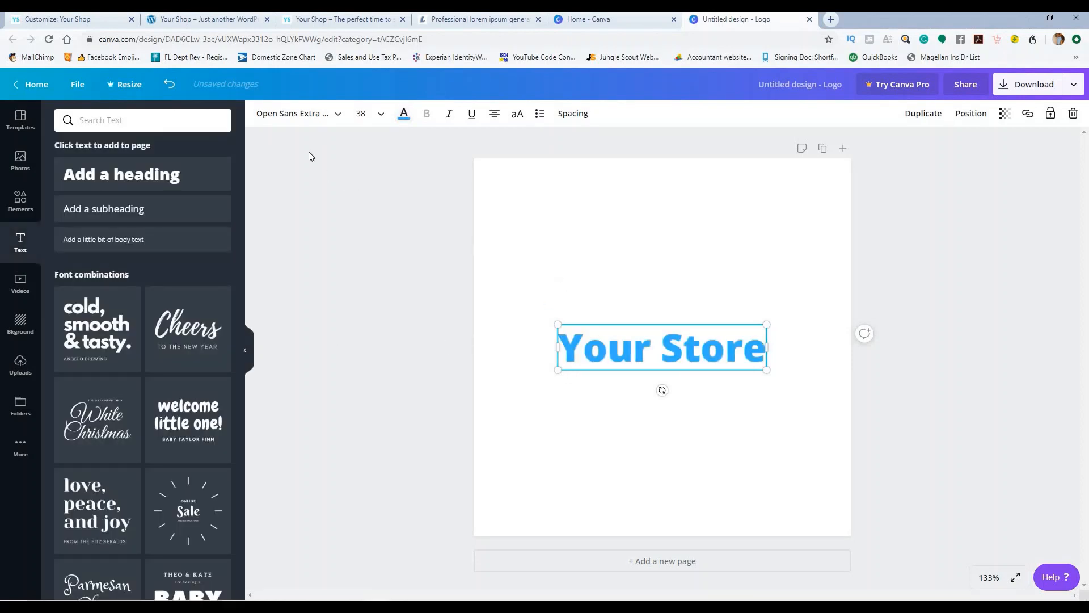
pyautogui.click(299, 113)
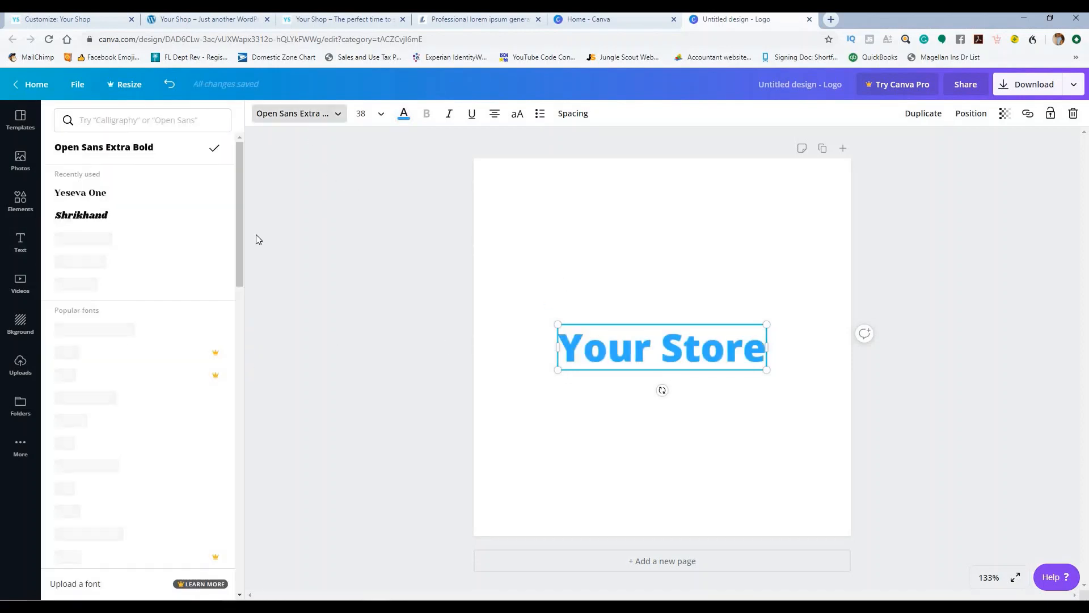
pyautogui.click(106, 223)
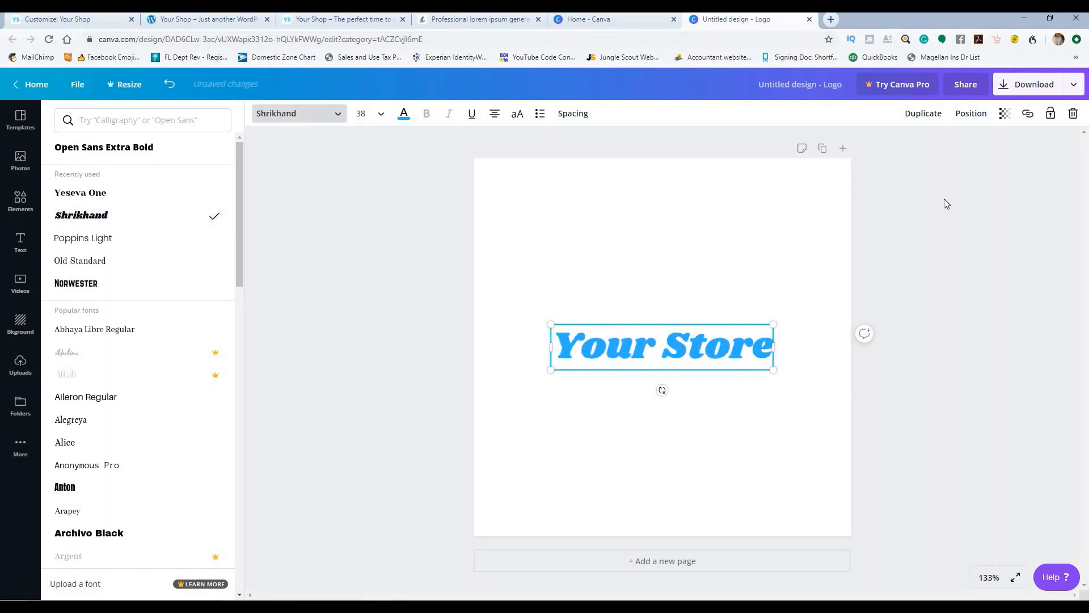
pyautogui.press('Escape')
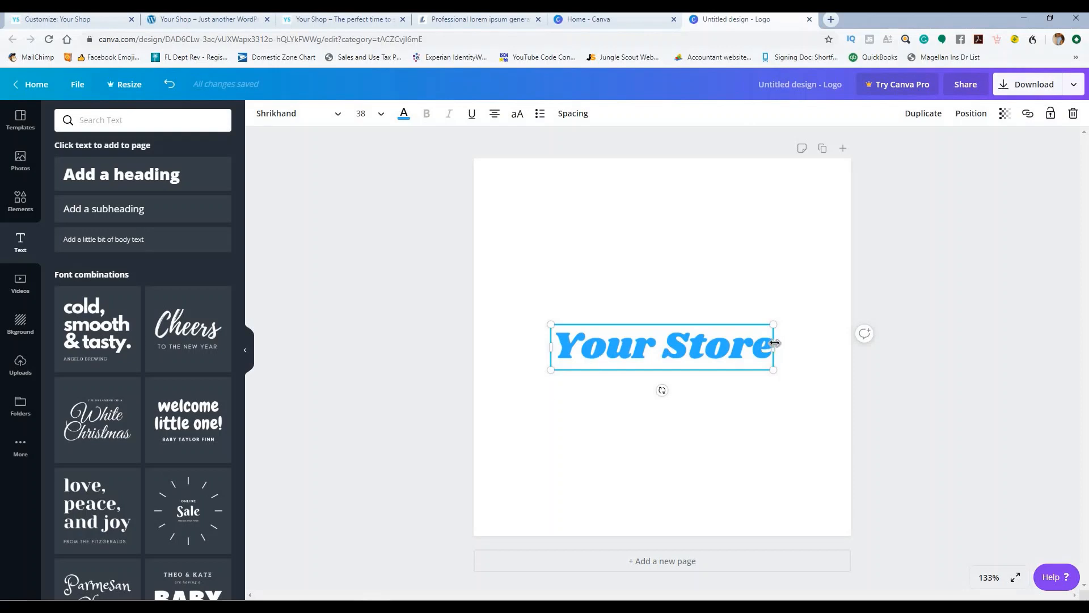
# Step: Replace the heading text with YS, enlarge it about threefold, and close the design
pyautogui.moveTo(768, 343); pyautogui.dragTo(569, 359)
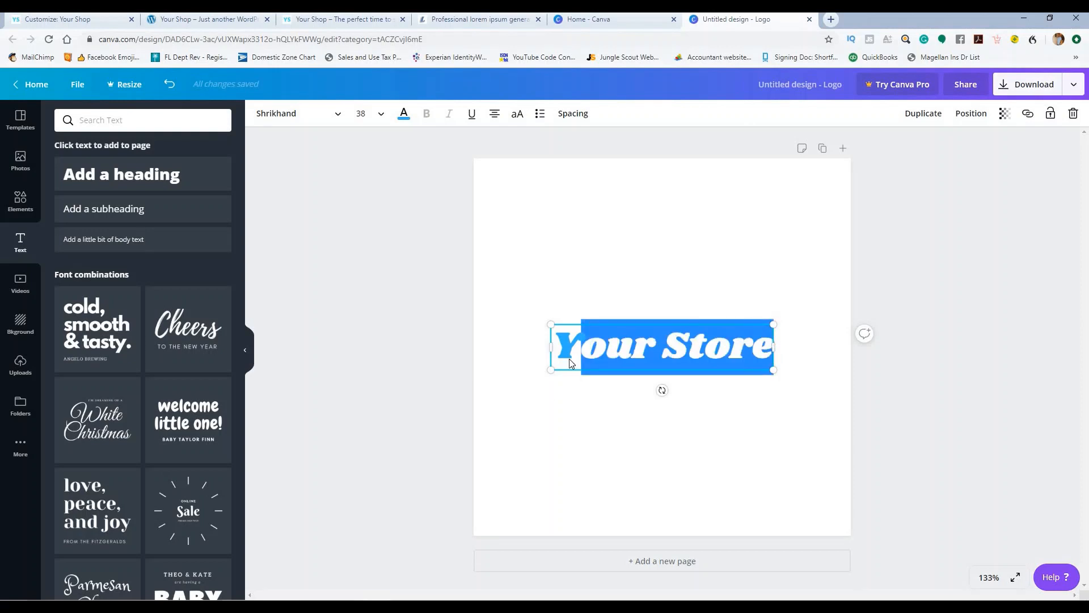
pyautogui.press('BackSpace')
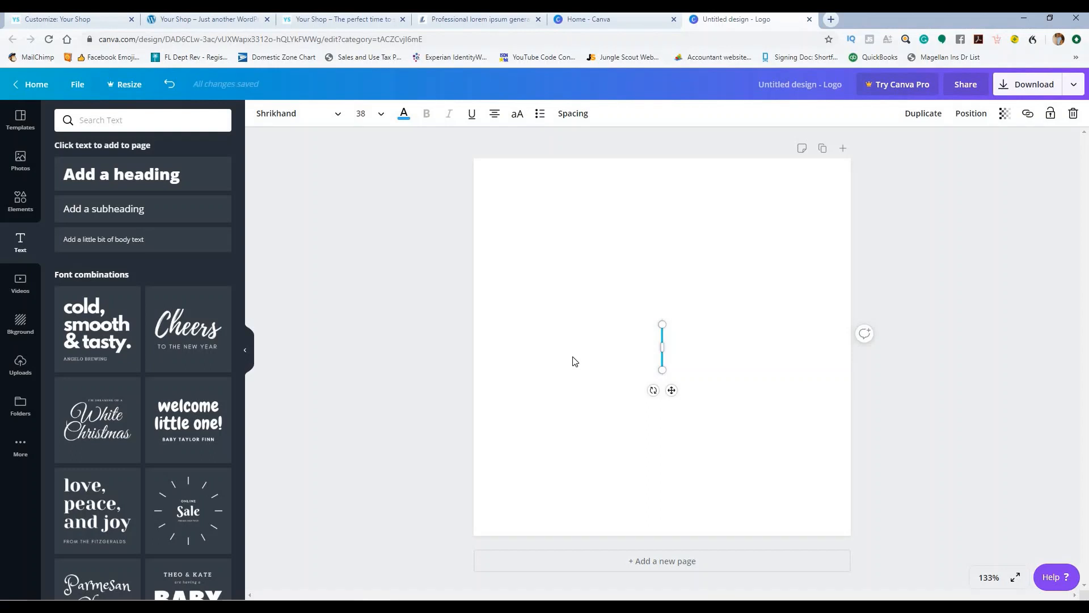
pyautogui.write('YS')
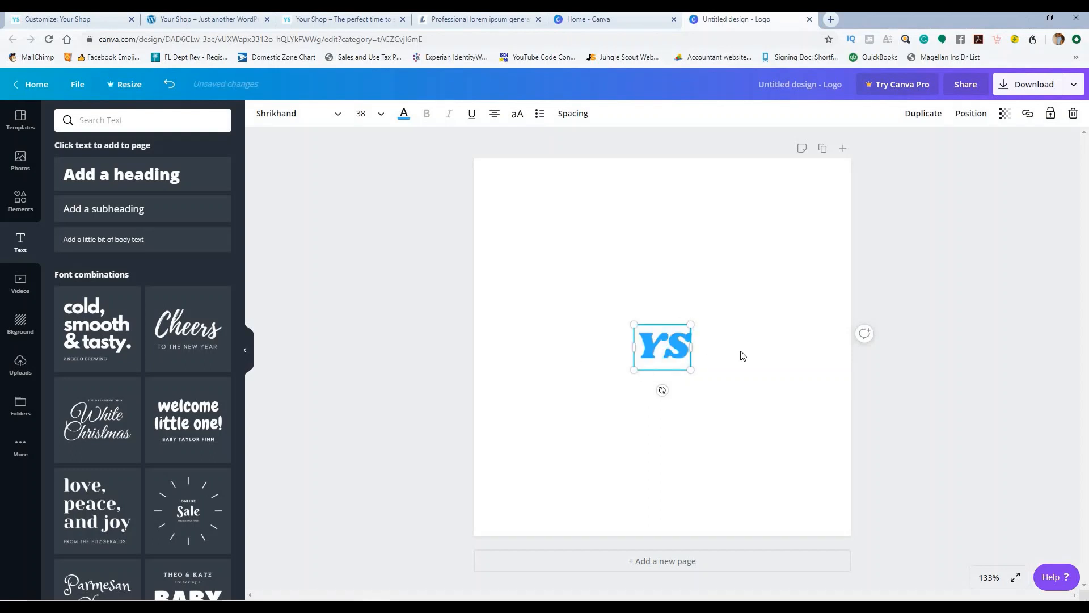
pyautogui.moveTo(575, 263); pyautogui.dragTo(503, 216)
pyautogui.moveTo(745, 443); pyautogui.dragTo(817, 499)
pyautogui.click(841, 382)
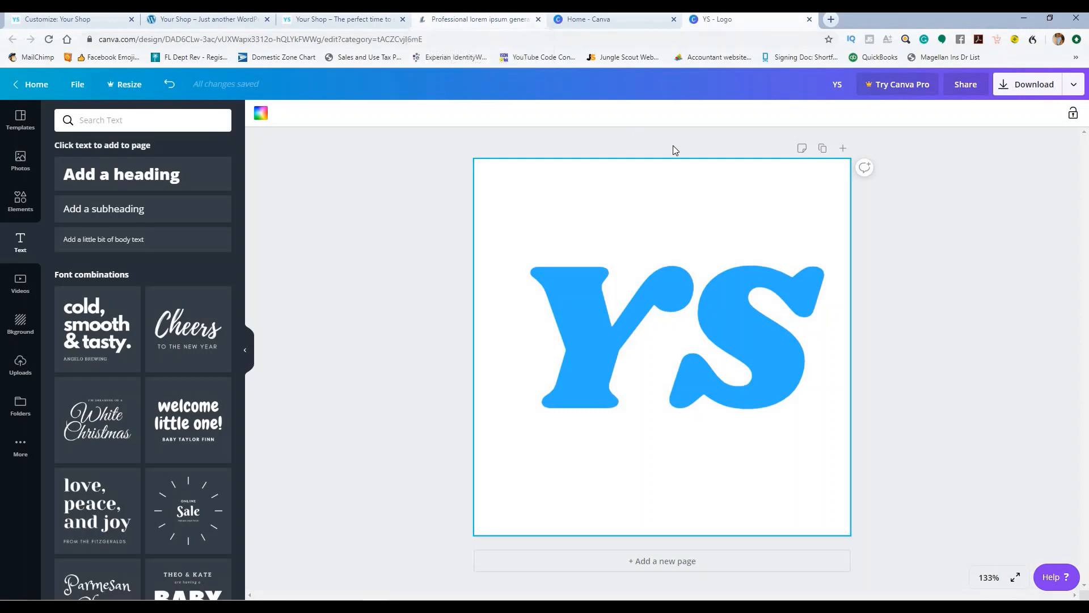
pyautogui.click(810, 19)
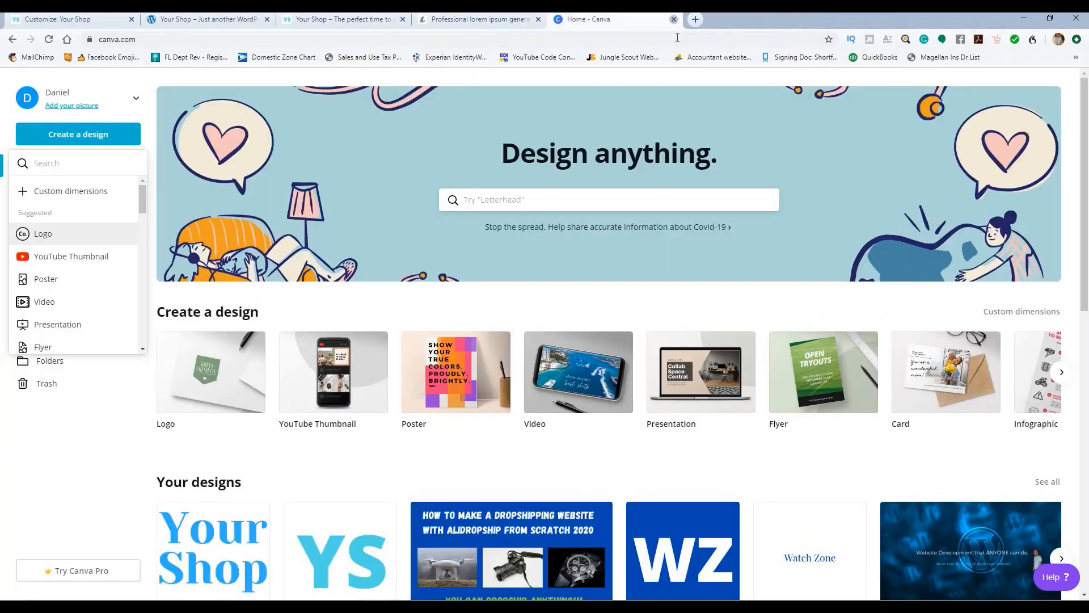
# Step: Close the Canva tab and return to the Your Shop customizer's main settings list
pyautogui.click(673, 20)
pyautogui.click(72, 19)
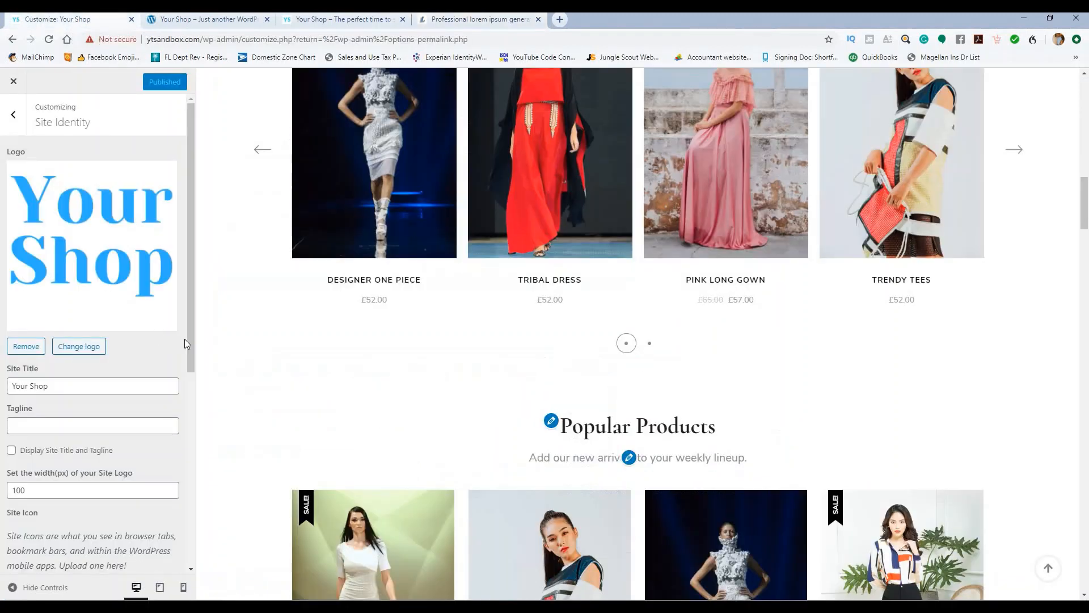
pyautogui.click(25, 121)
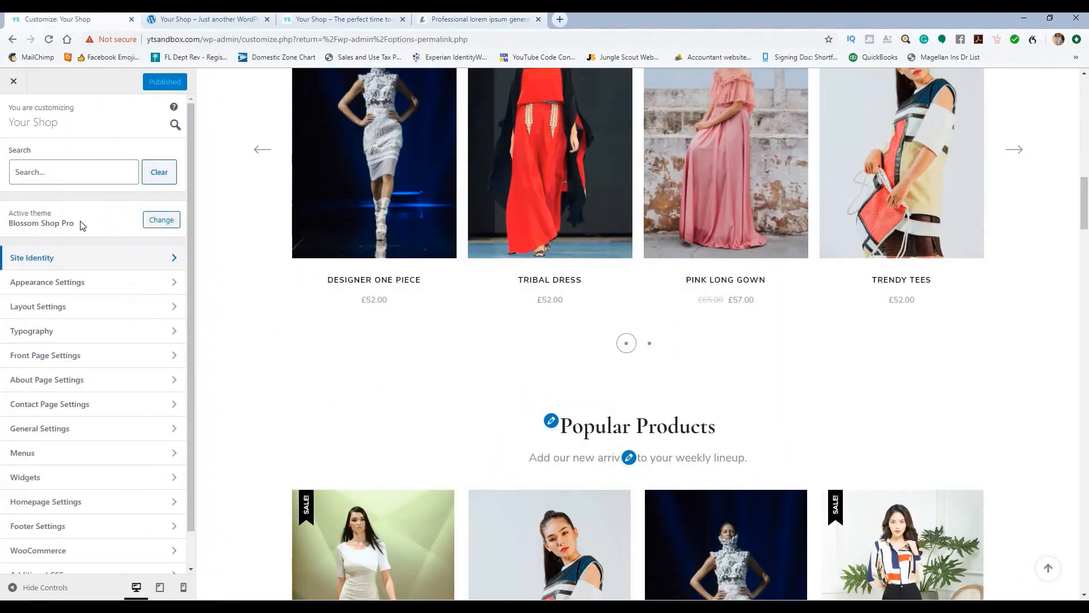
# Step: Review the Appearance Settings colour and background options, then back out to the root menu
pyautogui.click(93, 282)
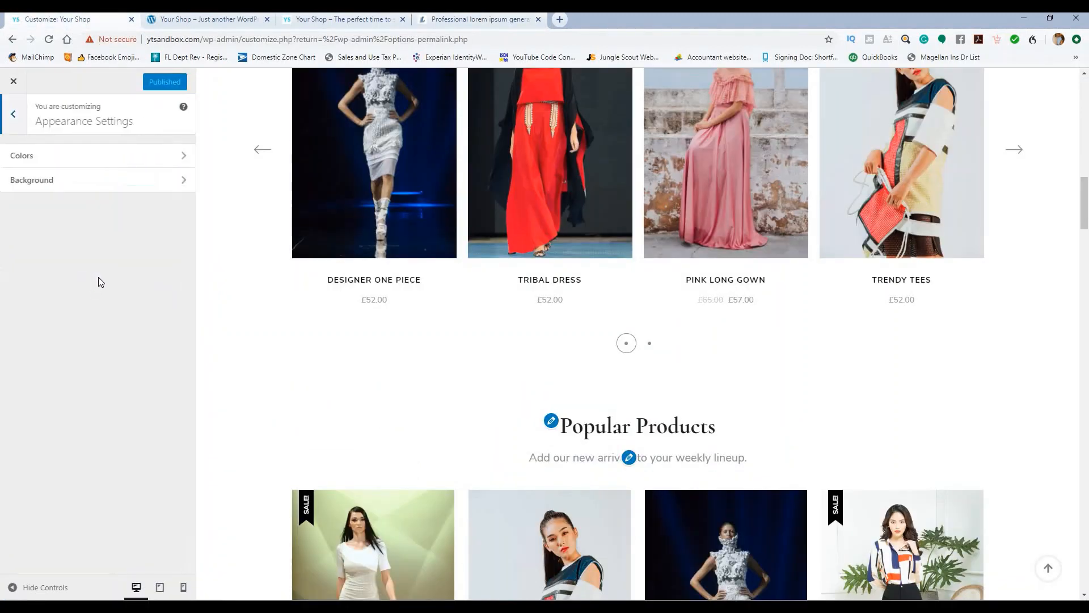
pyautogui.click(107, 157)
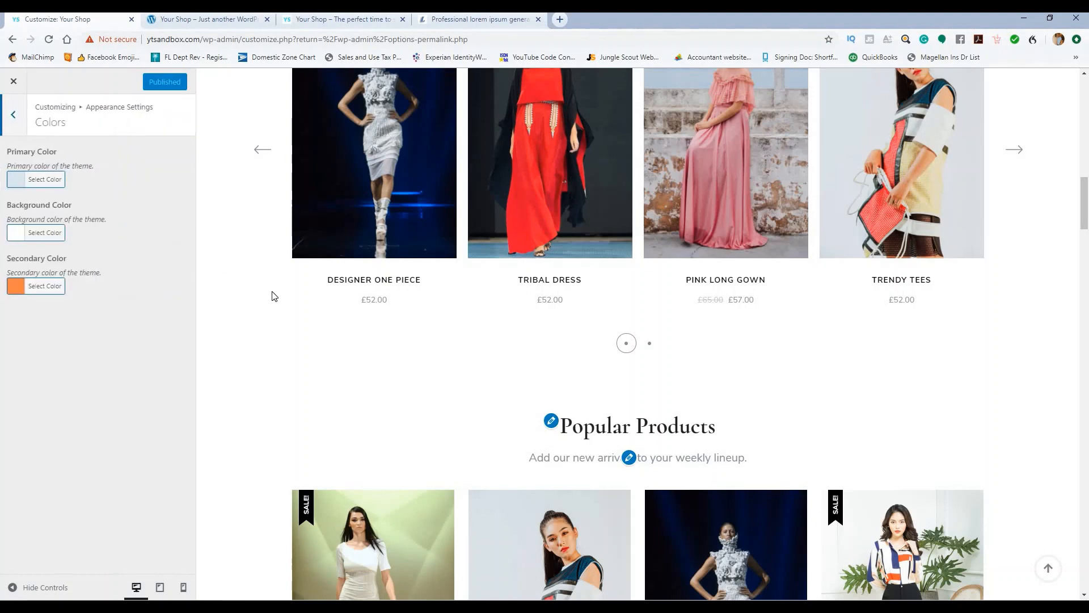
pyautogui.scroll(3, 274, 295)
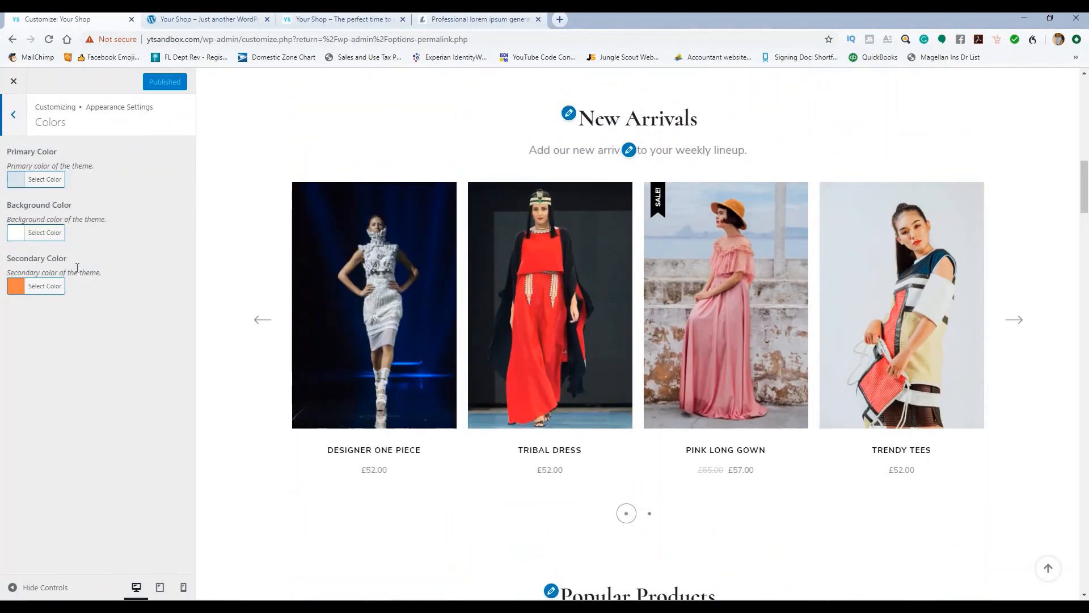
pyautogui.scroll(-15, 267, 372)
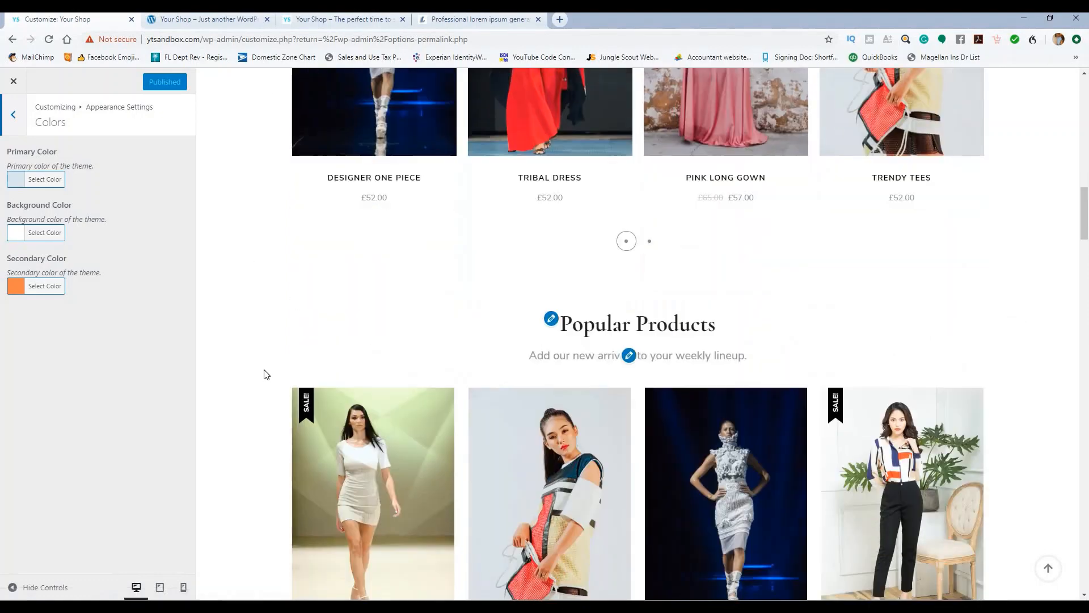
pyautogui.scroll(-4, 262, 376)
pyautogui.scroll(9, 258, 367)
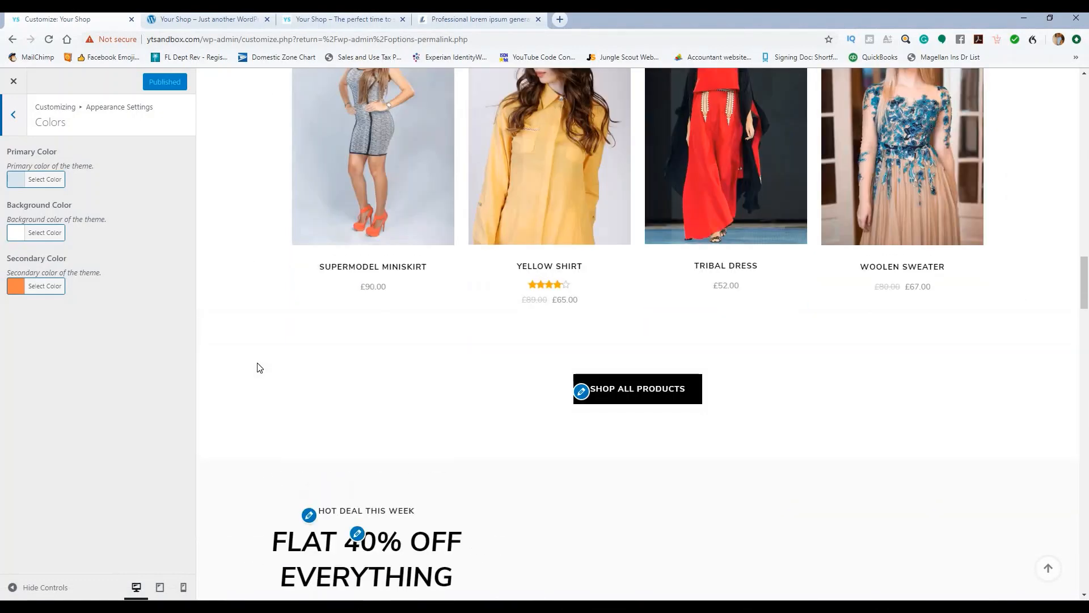
pyautogui.click(14, 115)
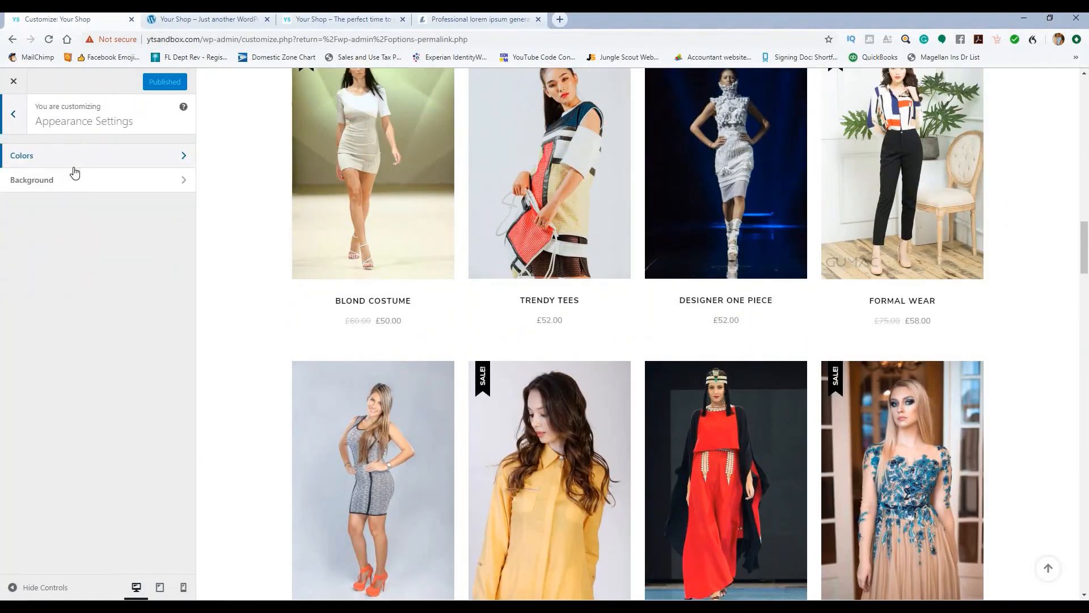
pyautogui.click(82, 181)
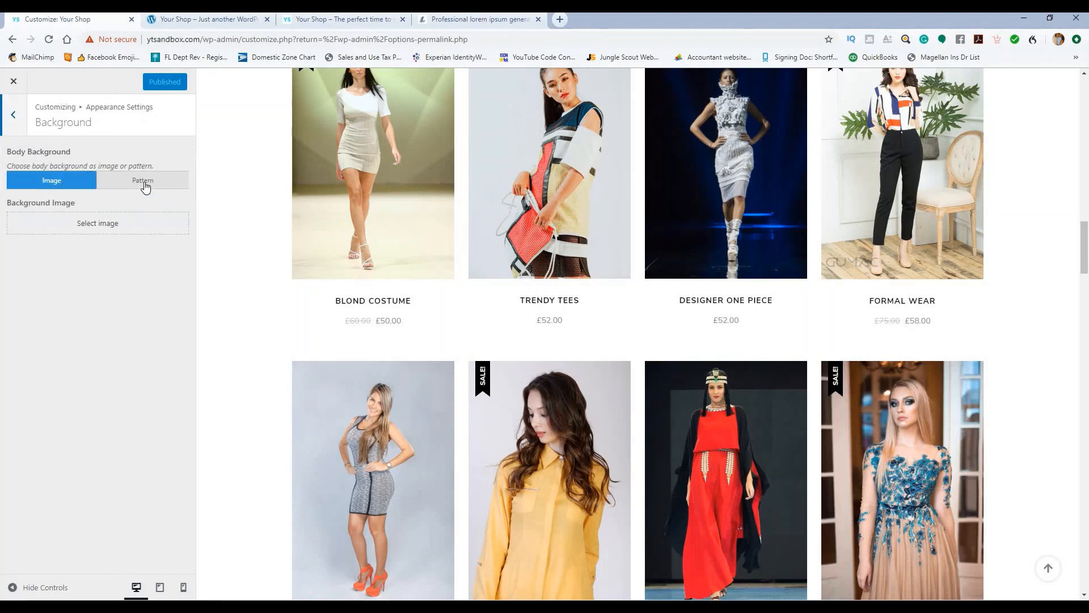
pyautogui.click(13, 114)
pyautogui.click(19, 120)
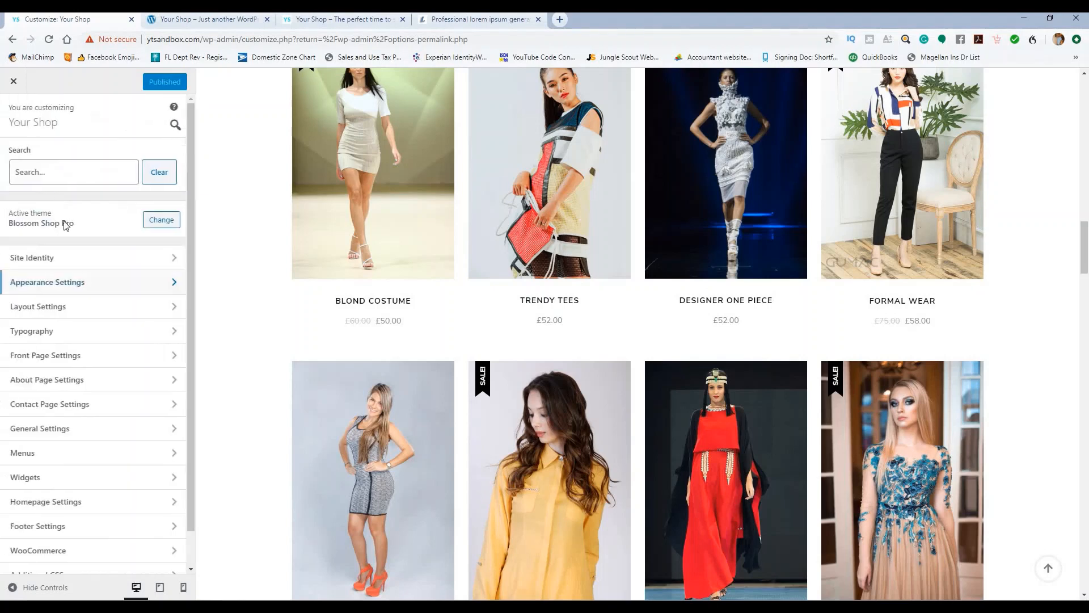
# Step: In Layout Settings > Header Layout, try the last and dark-top-bar headers, then choose the third layout
pyautogui.click(83, 308)
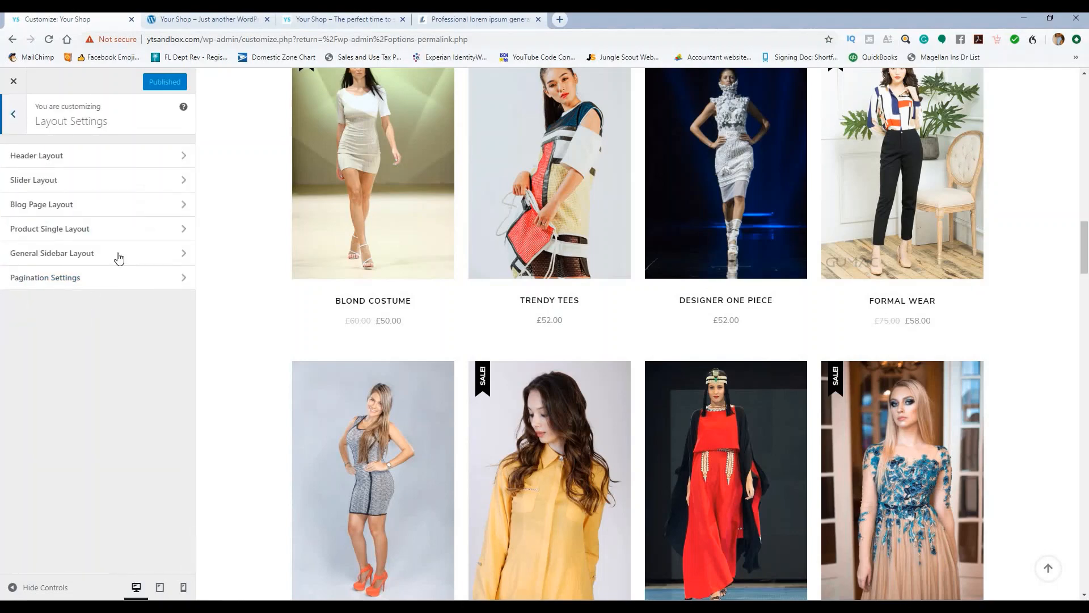
pyautogui.click(112, 154)
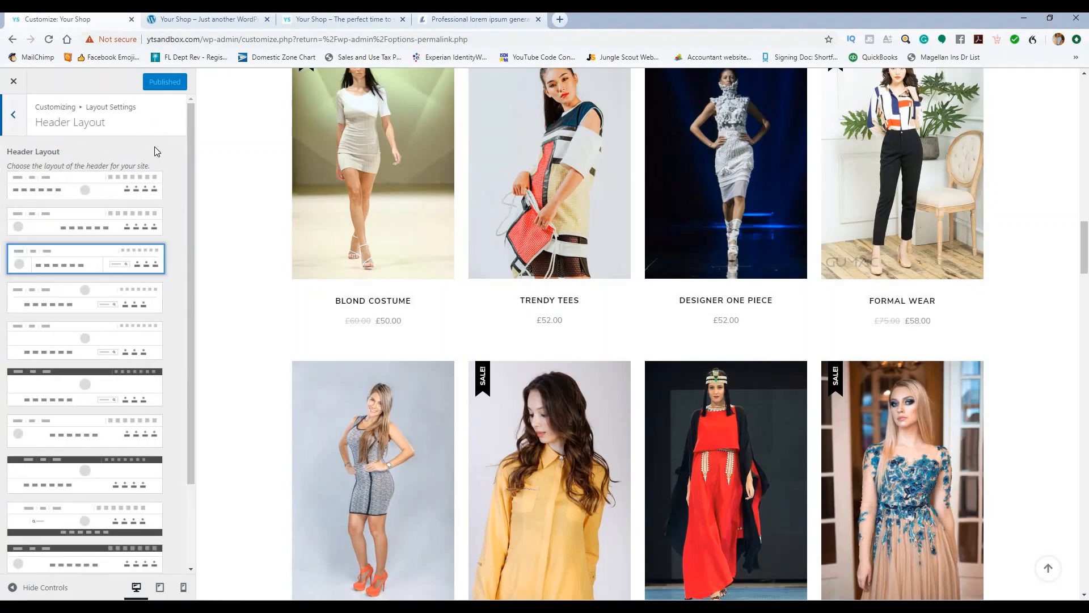
pyautogui.scroll(15, 530, 318)
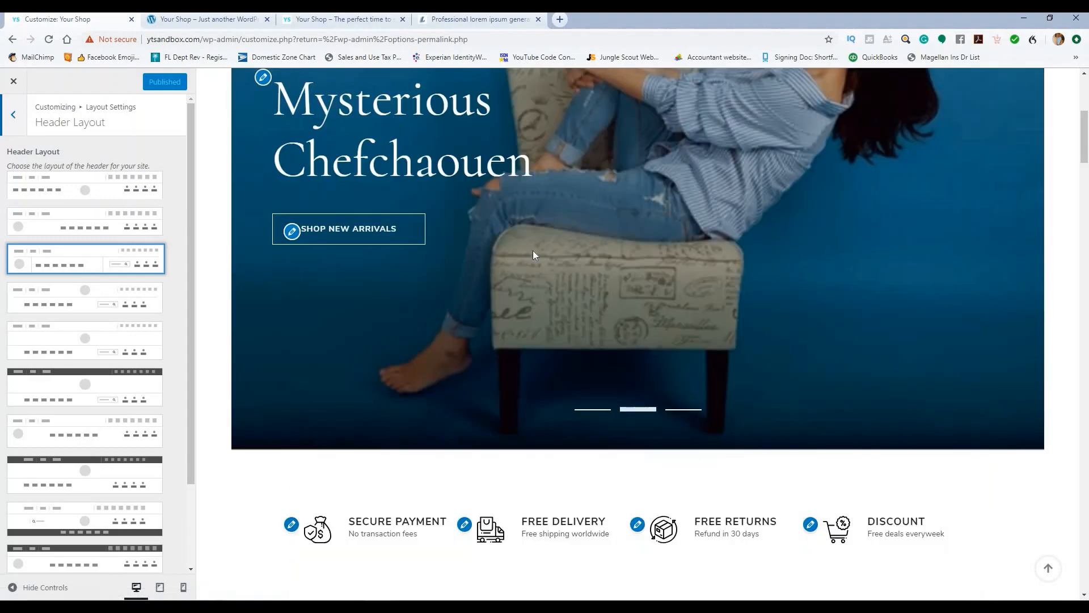
pyautogui.scroll(6, 533, 253)
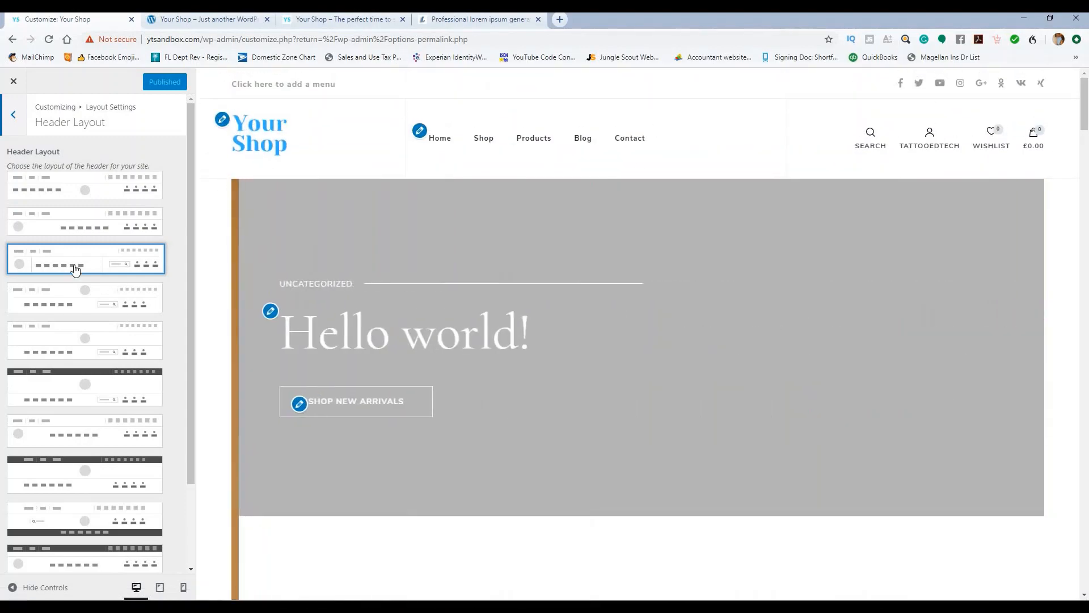
pyautogui.scroll(-2, 74, 301)
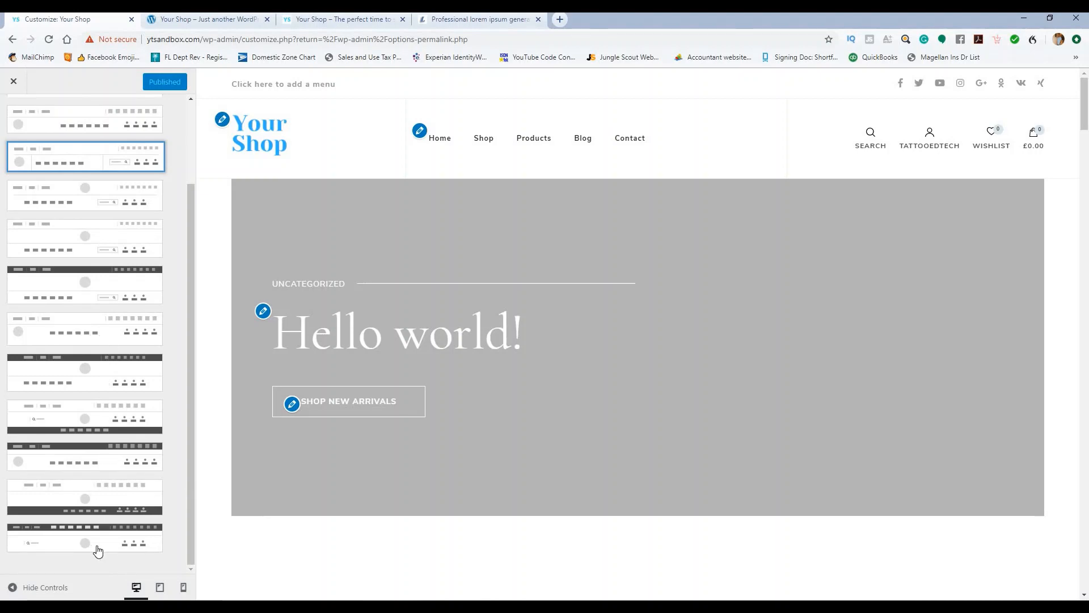
pyautogui.click(97, 549)
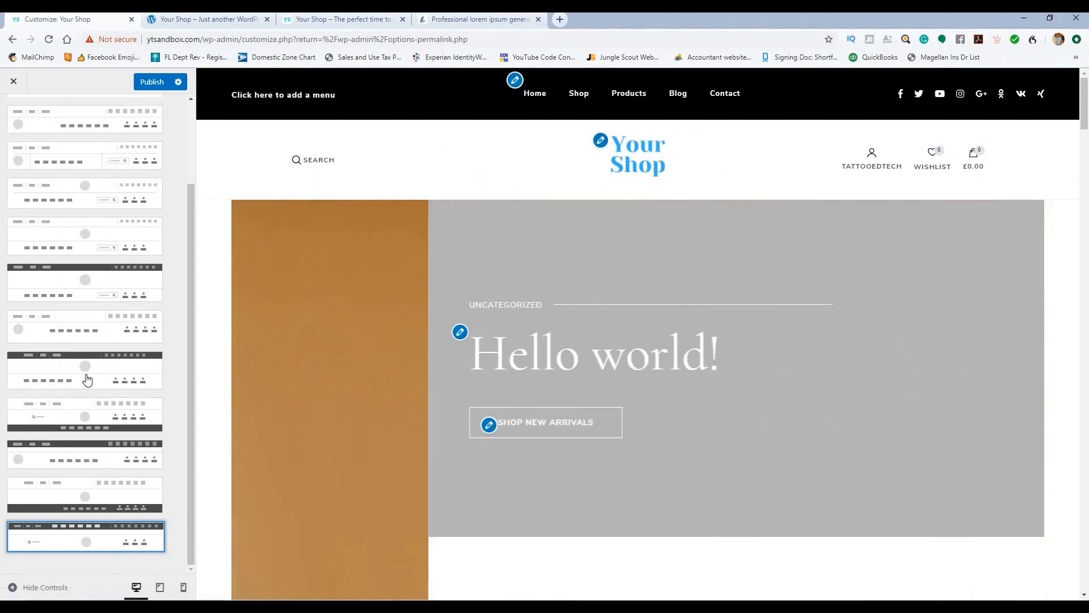
pyautogui.click(87, 378)
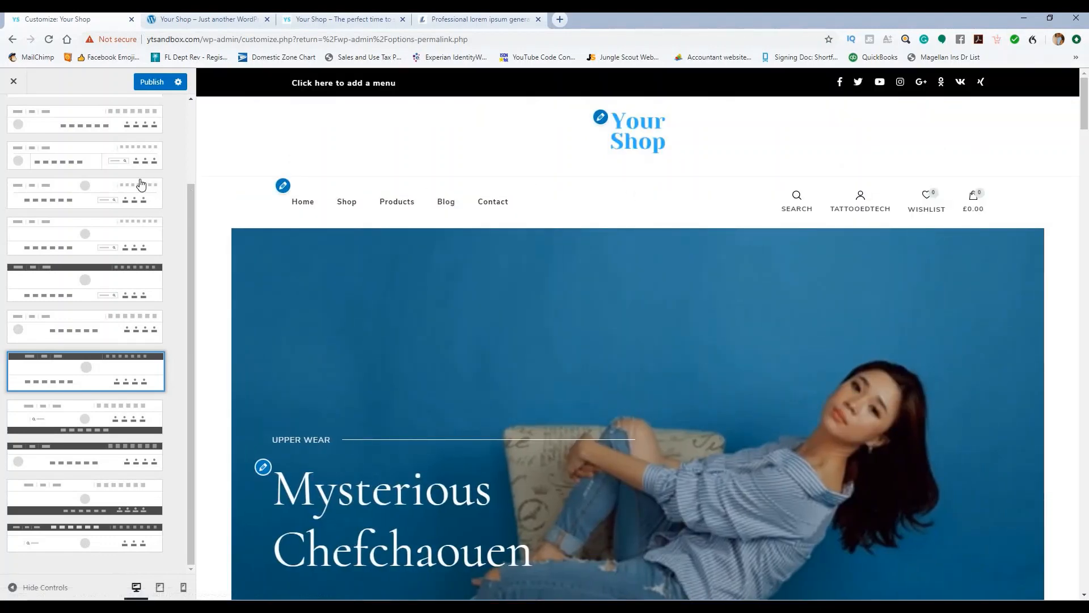
pyautogui.click(141, 183)
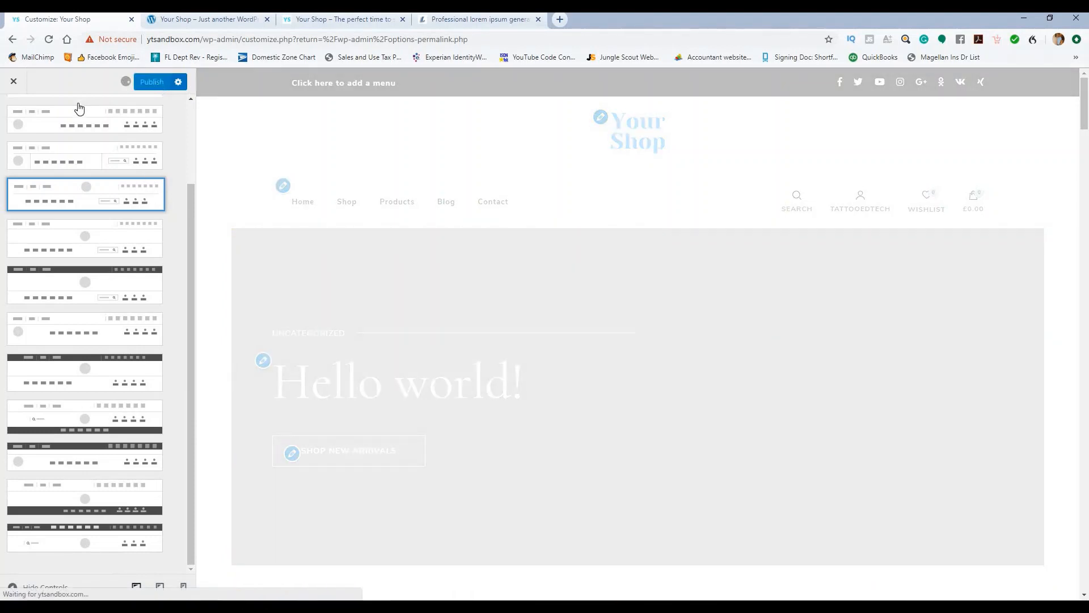
pyautogui.scroll(2, 68, 142)
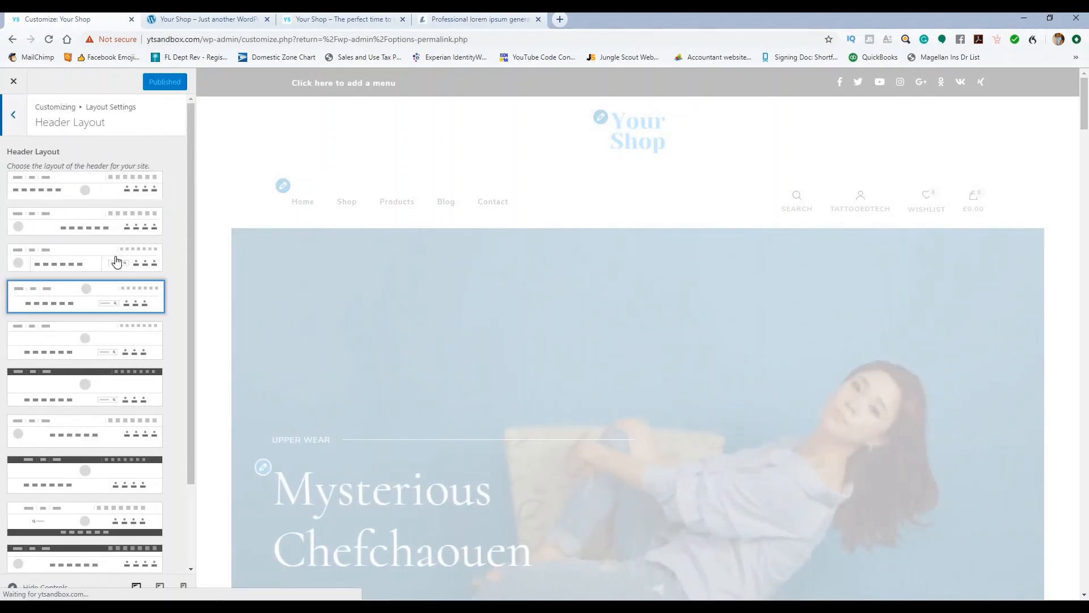
pyautogui.click(116, 261)
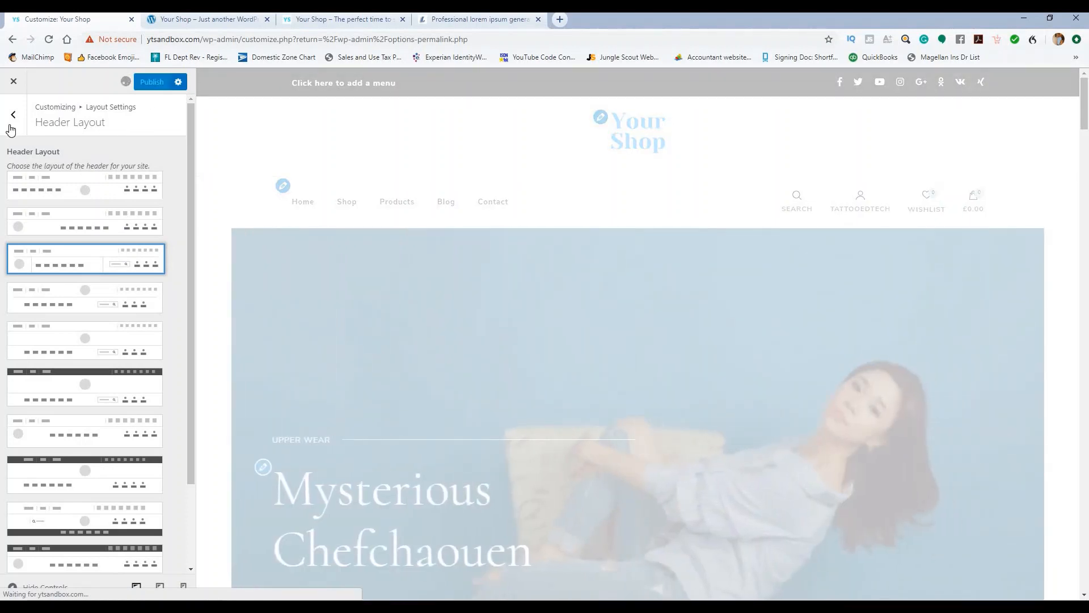
# Step: Keep the first full-width slider layout in Slider Layout
pyautogui.click(11, 130)
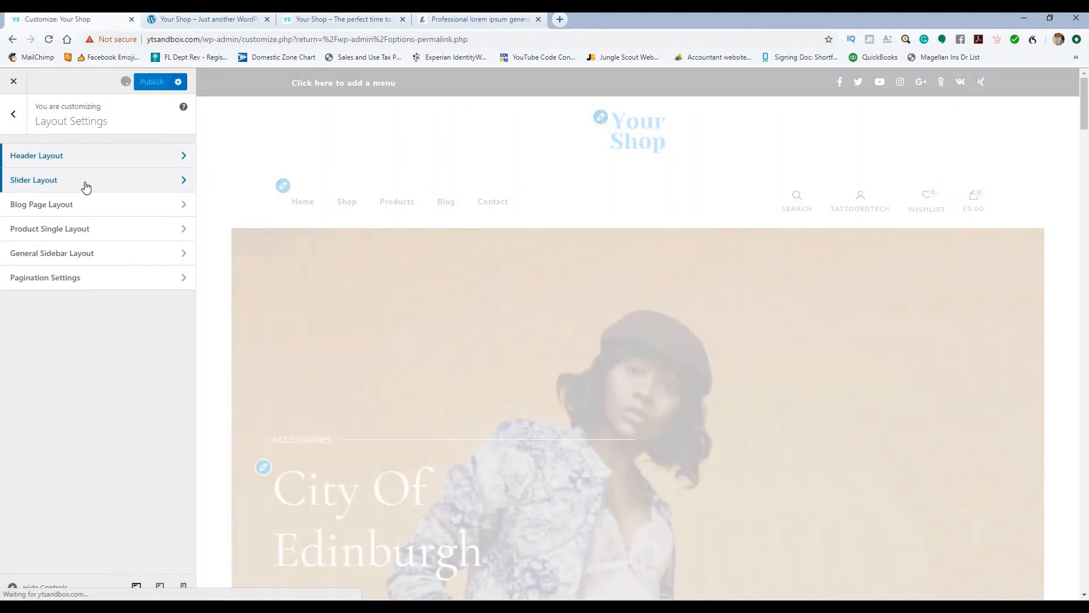
pyautogui.click(86, 187)
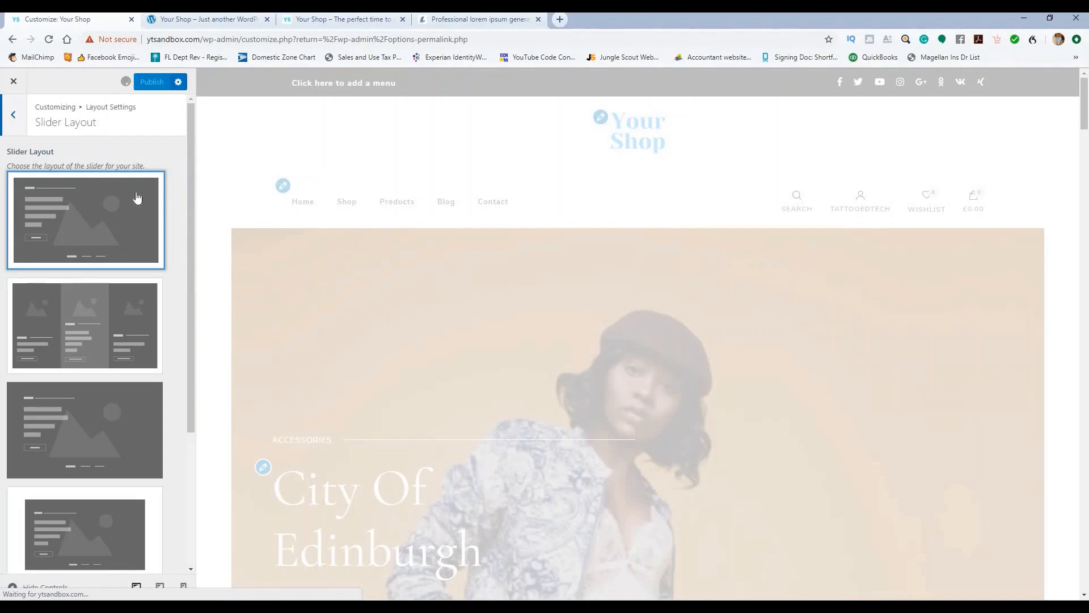
pyautogui.scroll(-1, 134, 165)
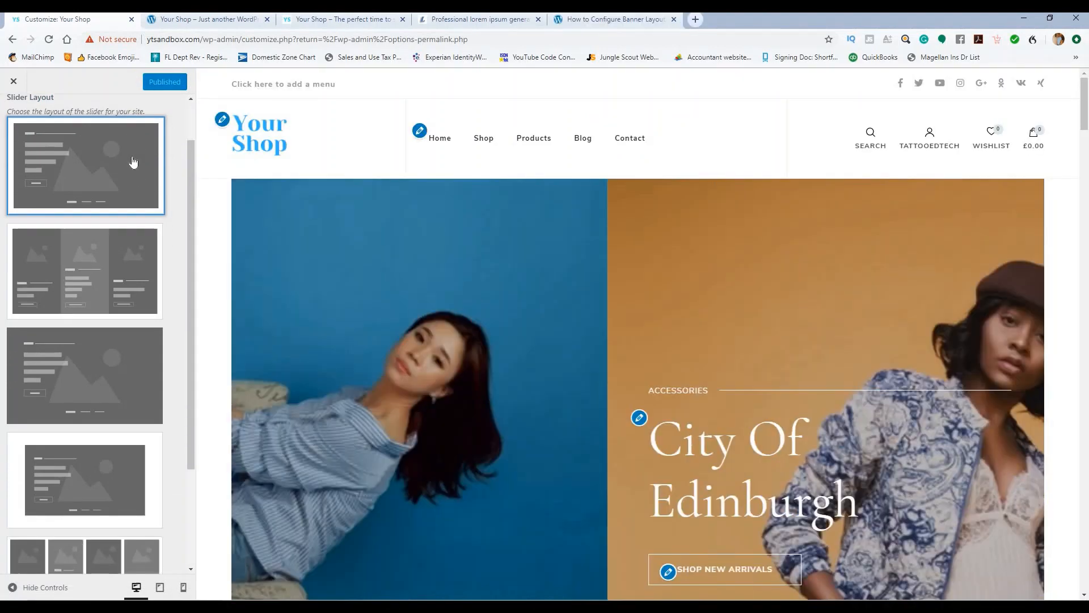
pyautogui.scroll(-2, 130, 170)
pyautogui.scroll(-1, 103, 291)
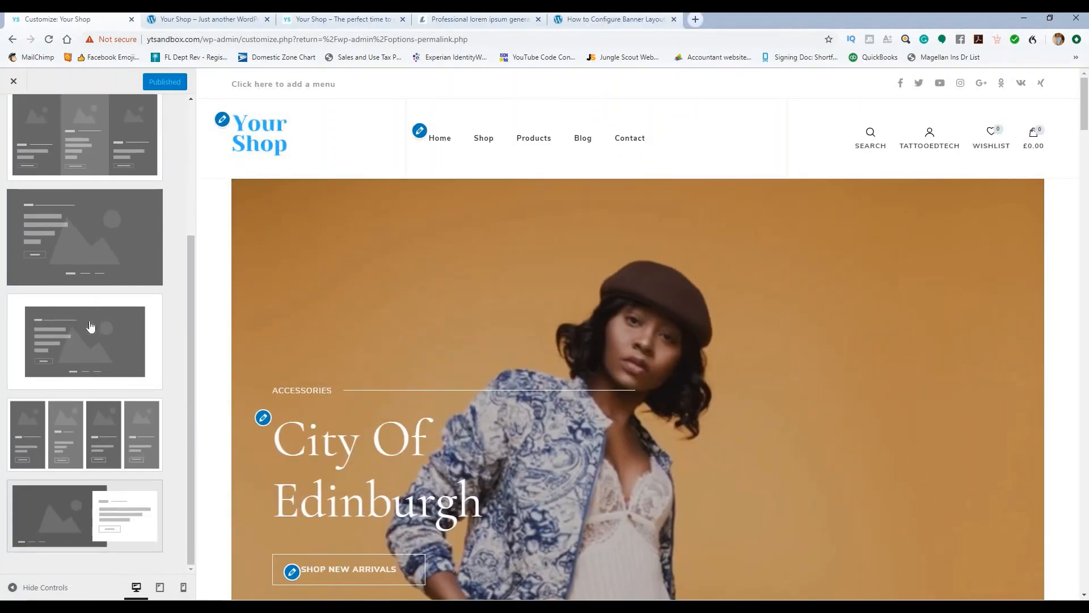
pyautogui.click(85, 345)
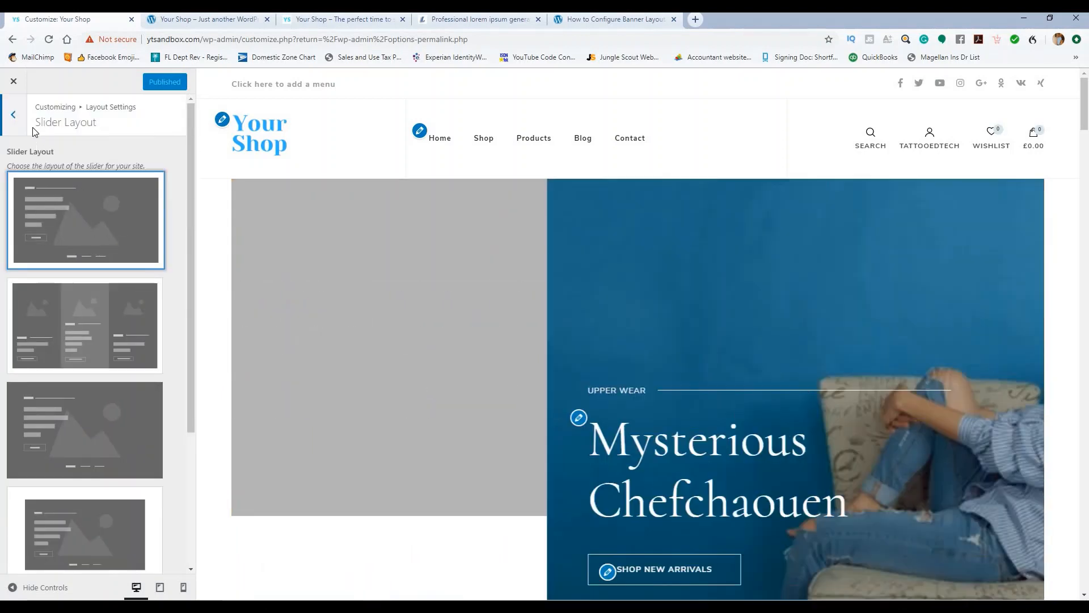
pyautogui.scroll(-3, 97, 267)
pyautogui.scroll(3, 79, 216)
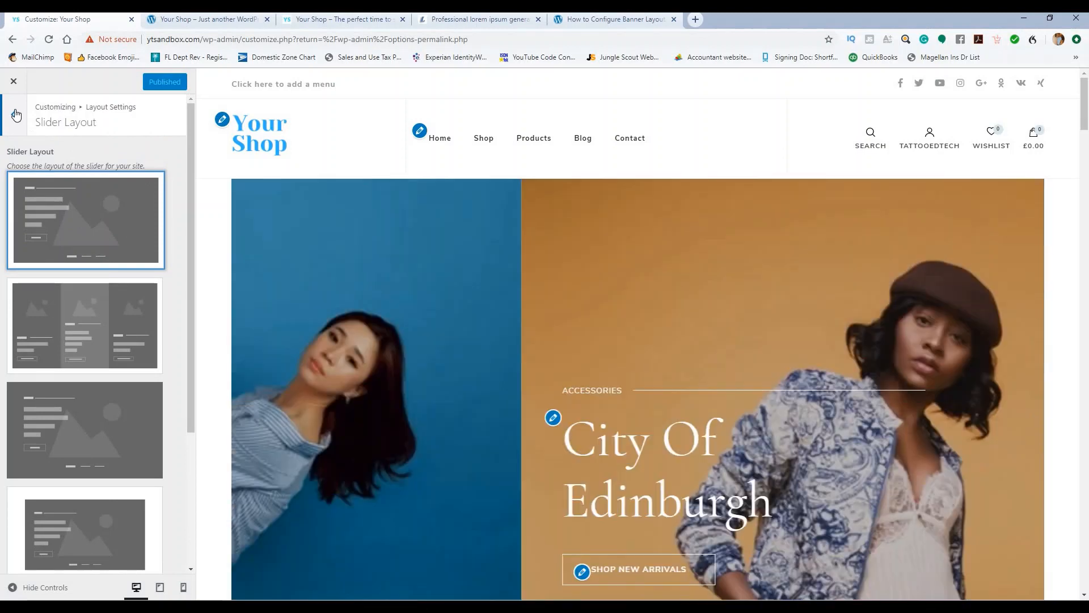
pyautogui.click(15, 115)
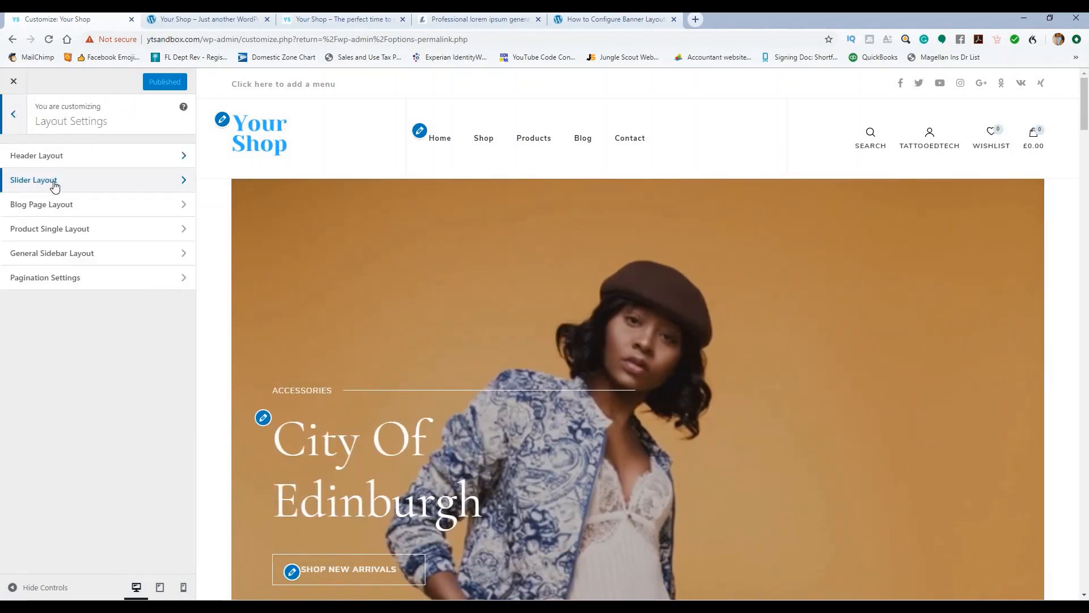
# Step: Set Blog Page Layout to the third, list-style layout and publish
pyautogui.scroll(-6, 496, 230)
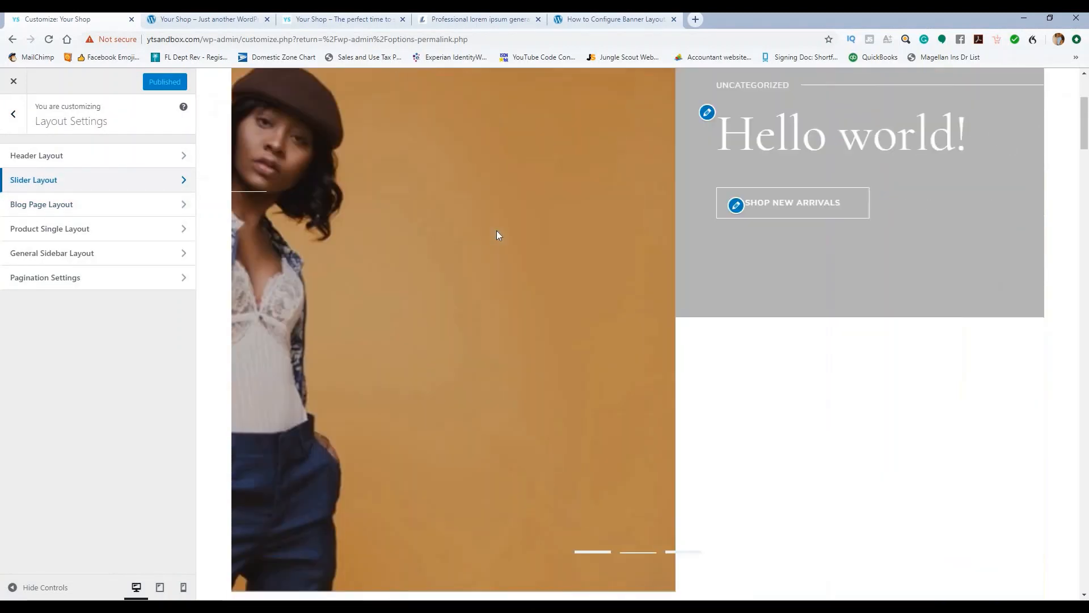
pyautogui.scroll(4, 493, 227)
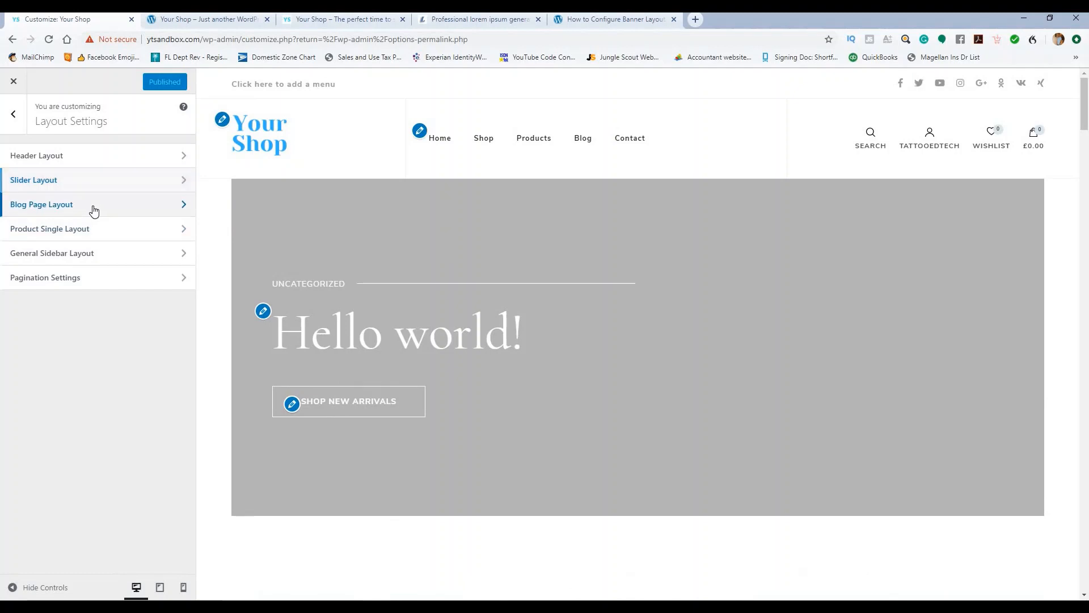
pyautogui.click(94, 205)
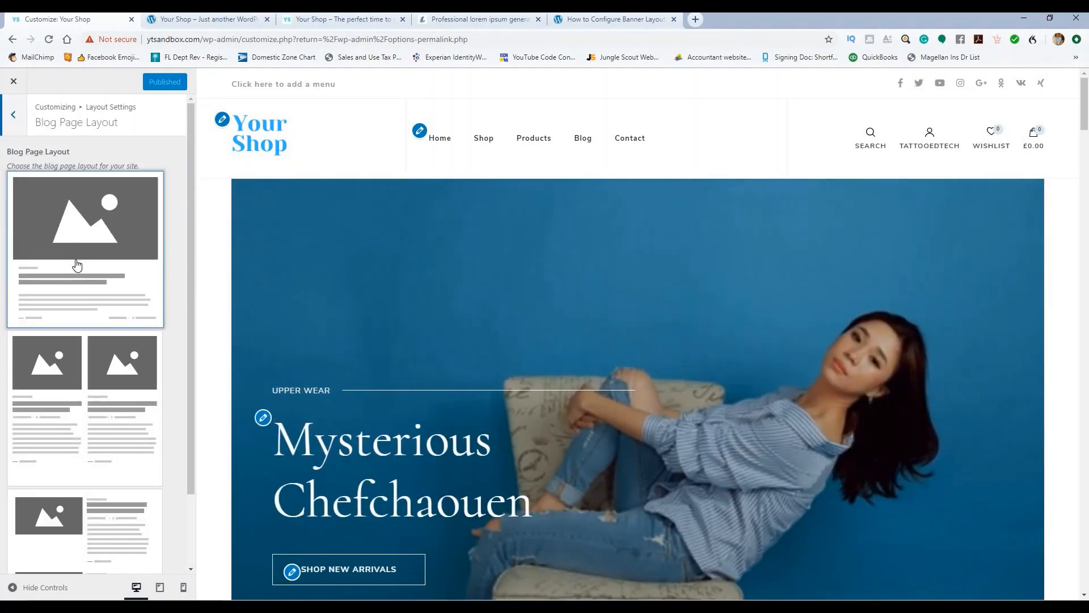
pyautogui.scroll(-2, 95, 491)
pyautogui.click(94, 491)
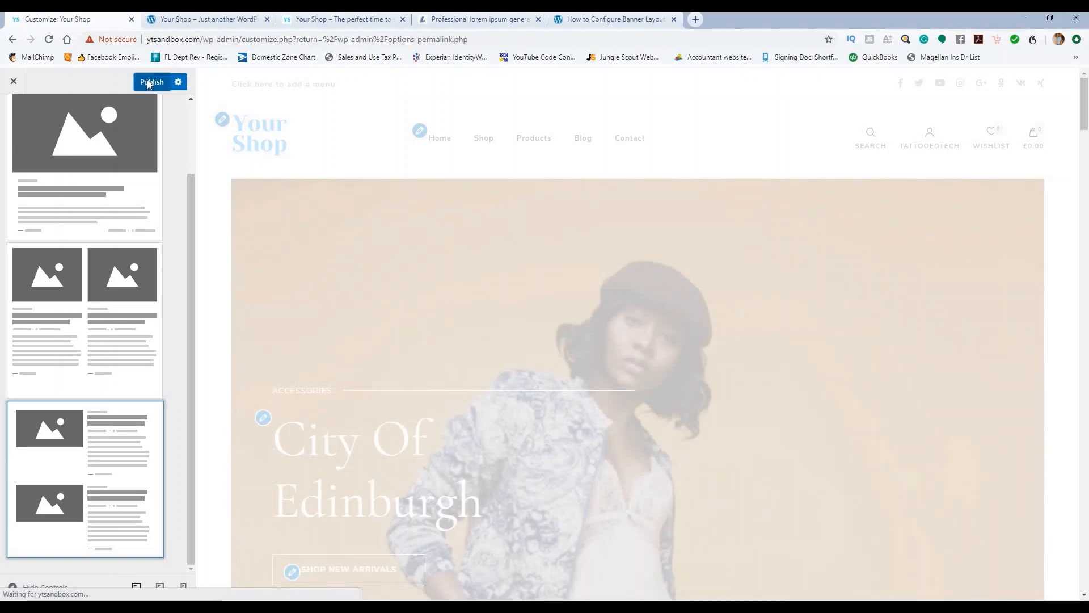
pyautogui.click(149, 83)
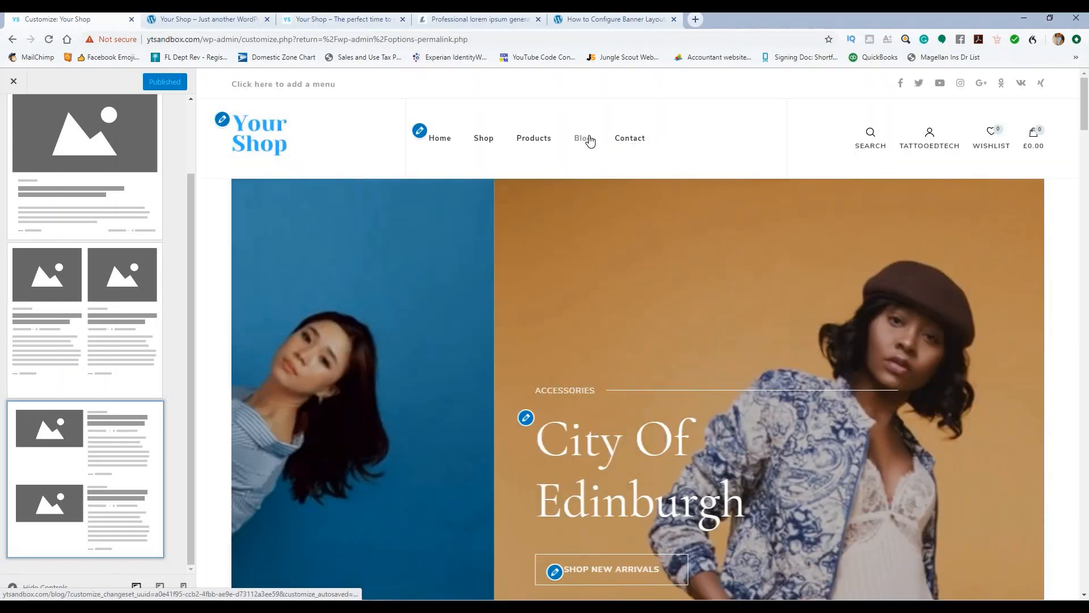
# Step: View the Blog page in the preview to check the list layout
pyautogui.click(586, 138)
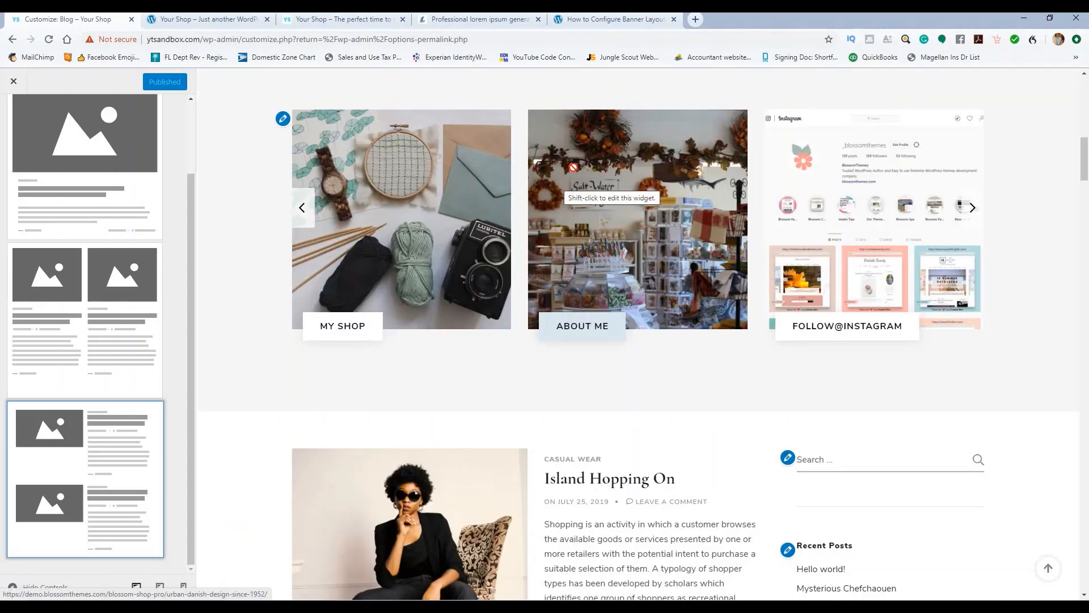
pyautogui.scroll(-15, 624, 170)
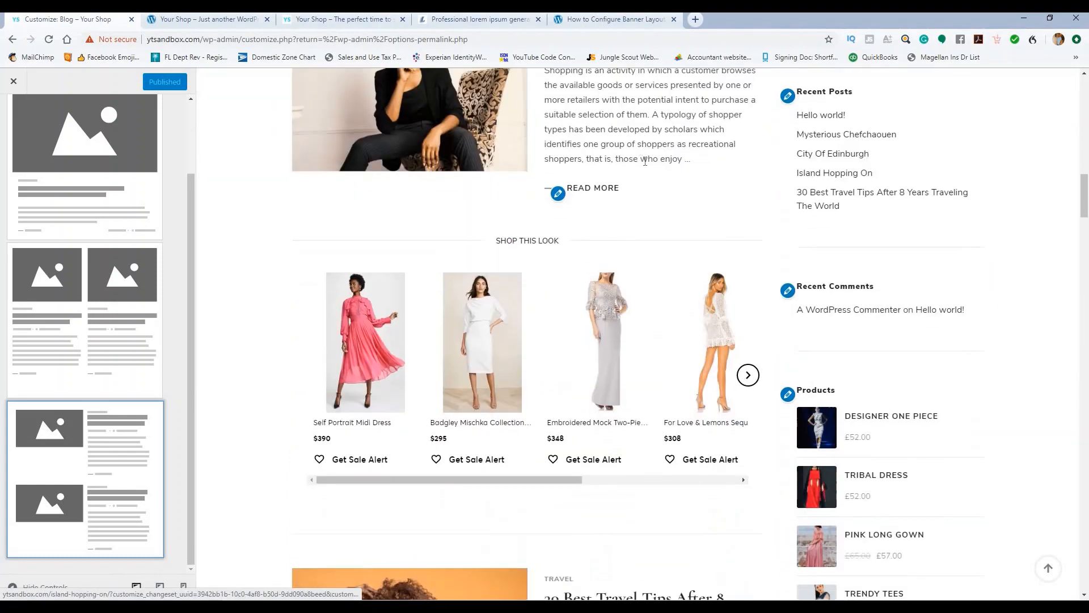
pyautogui.scroll(-6, 824, 206)
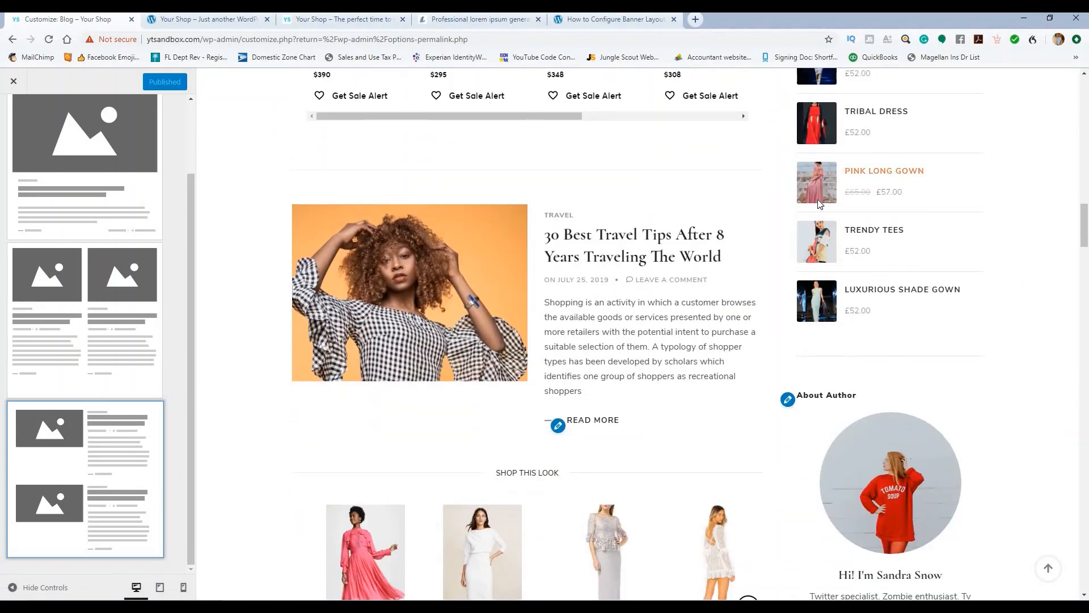
pyautogui.scroll(-20, 776, 213)
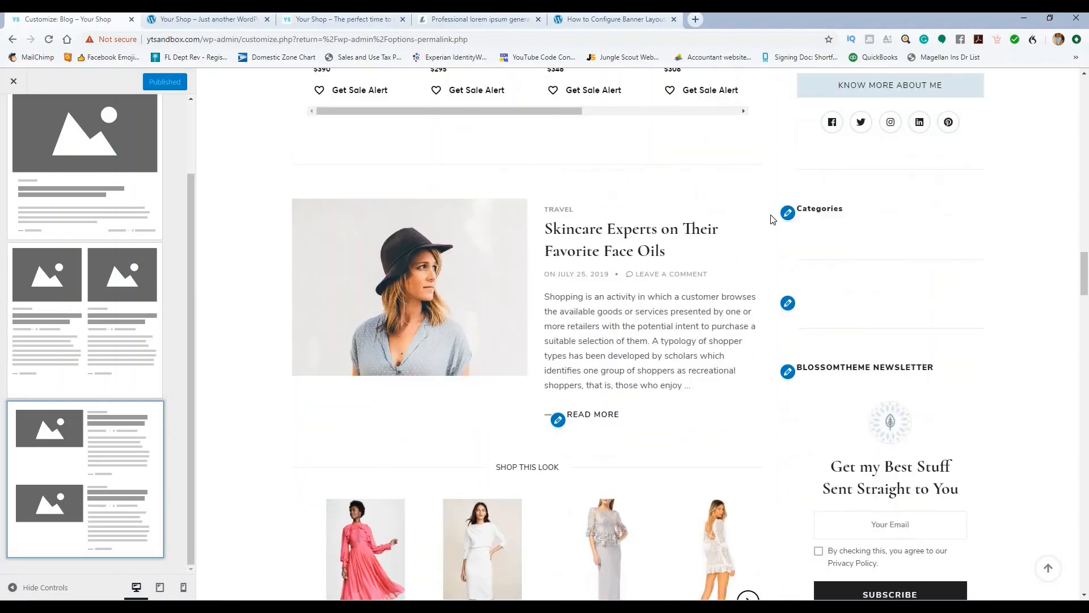
pyautogui.scroll(-15, 773, 235)
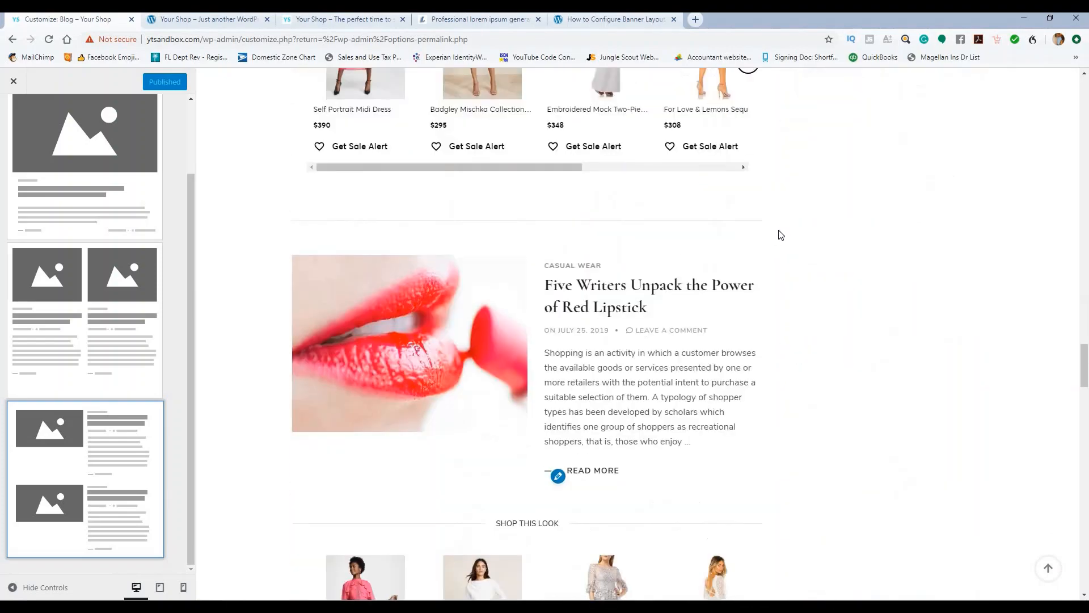
pyautogui.scroll(3, 131, 162)
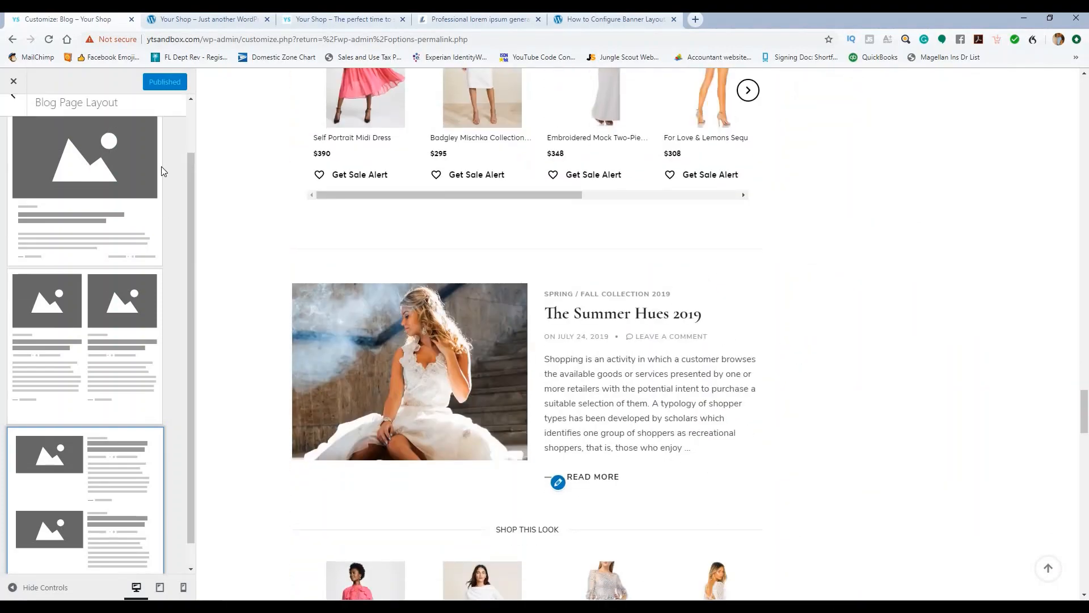
# Step: Look through the Single Product and Sidebar layout options, then open Pagination Settings
pyautogui.click(12, 113)
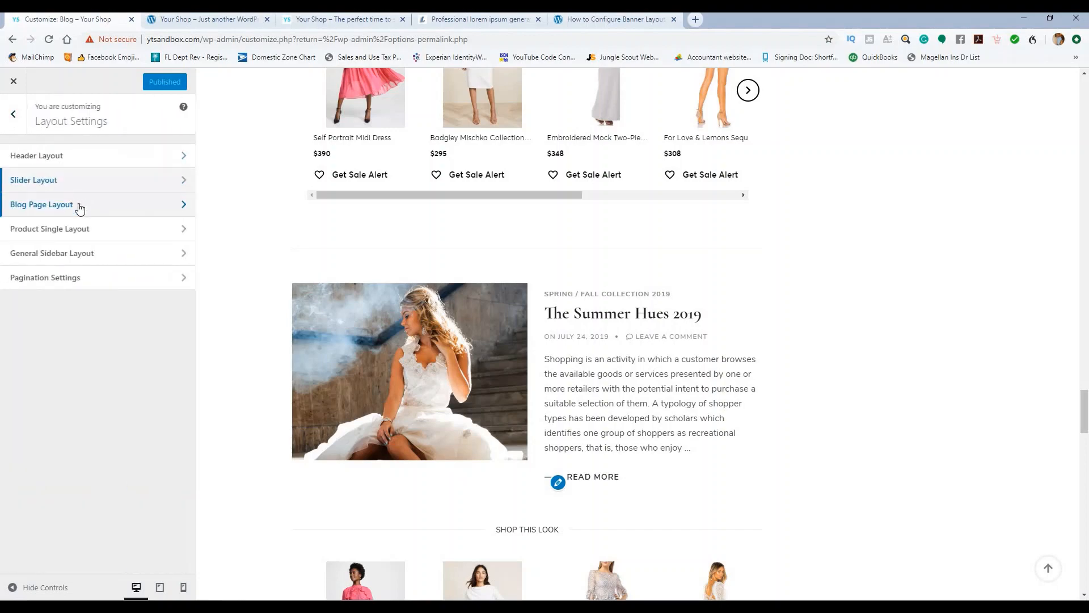
pyautogui.scroll(10, 471, 154)
pyautogui.scroll(18, 471, 159)
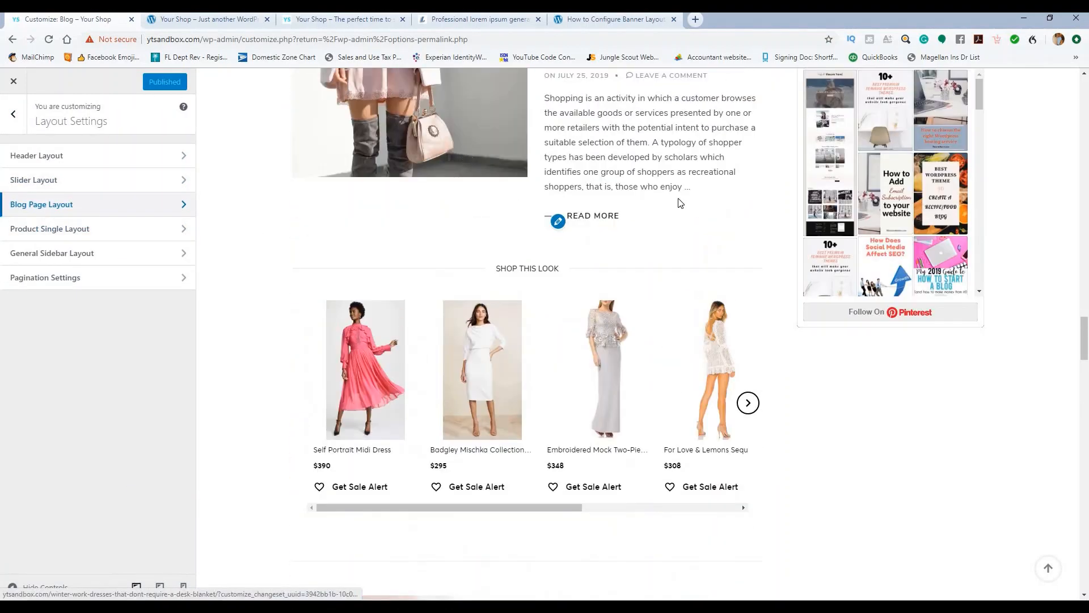
pyautogui.scroll(10, 447, 257)
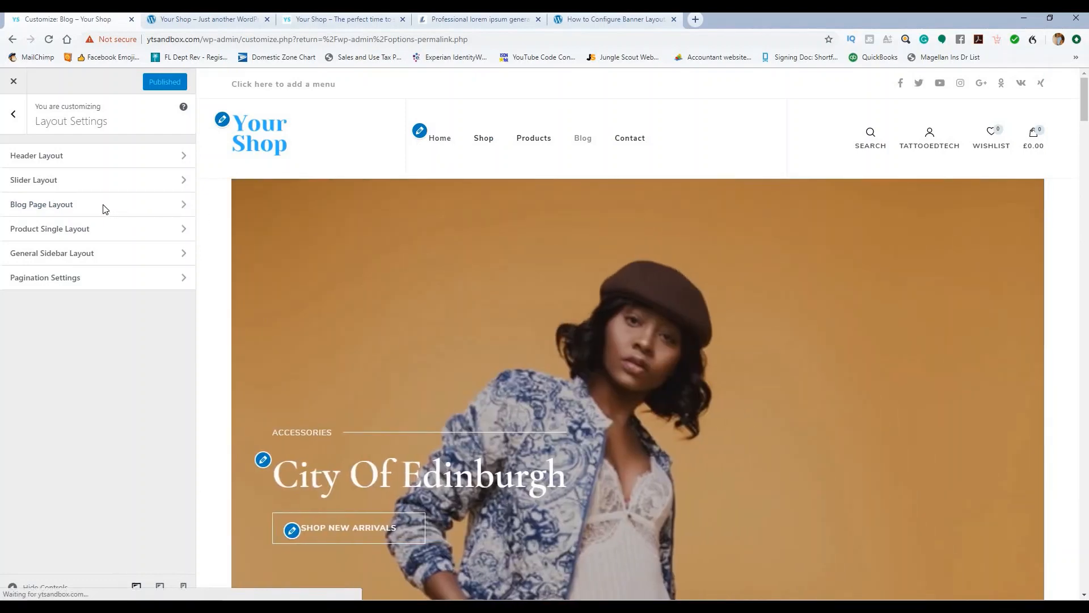
pyautogui.click(95, 230)
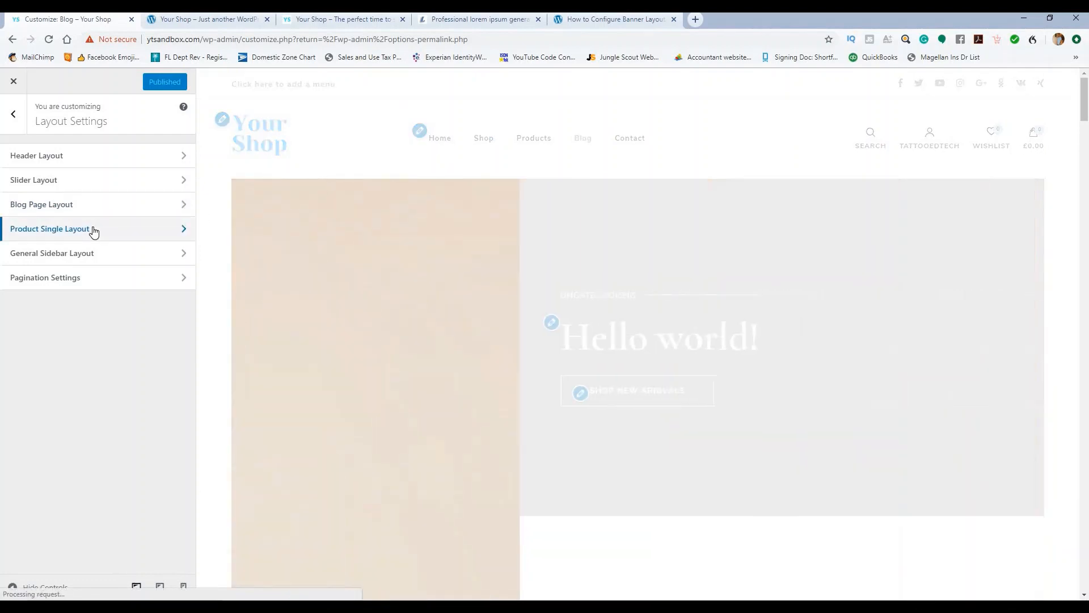
pyautogui.click(97, 228)
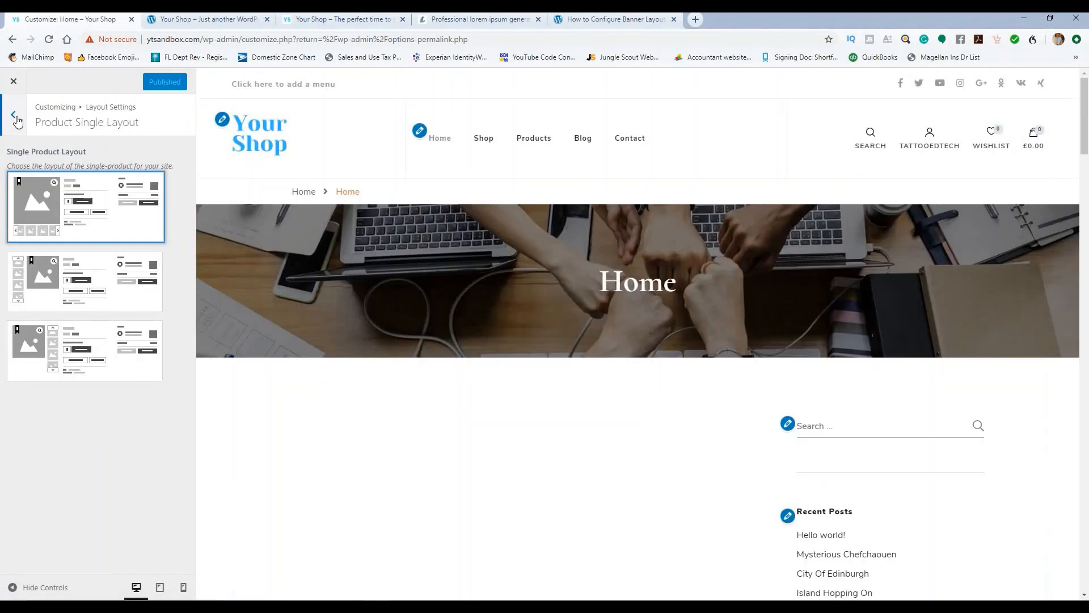
pyautogui.click(14, 117)
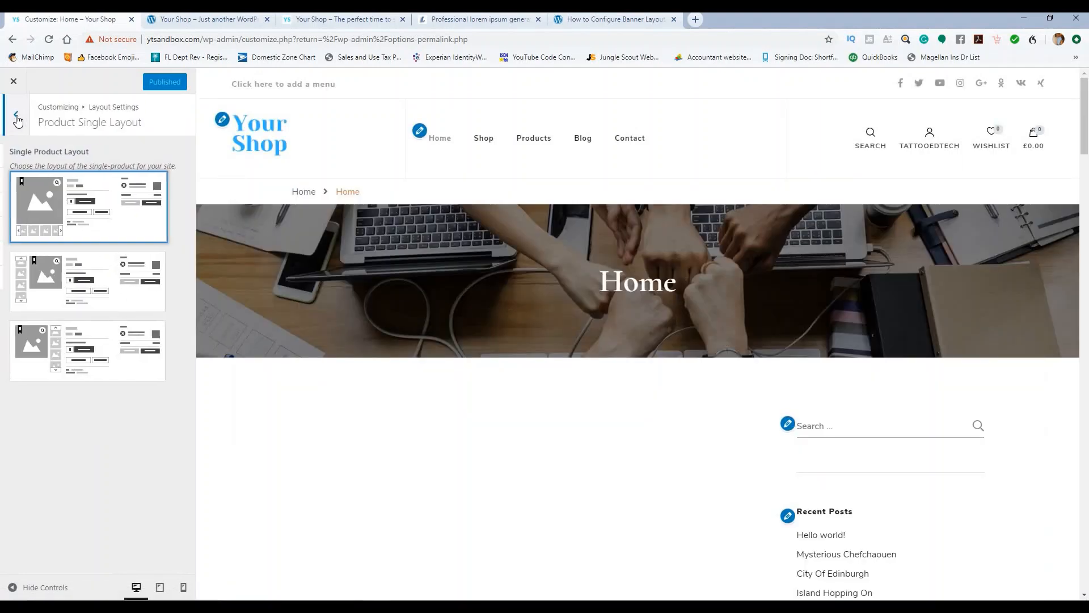
pyautogui.click(70, 253)
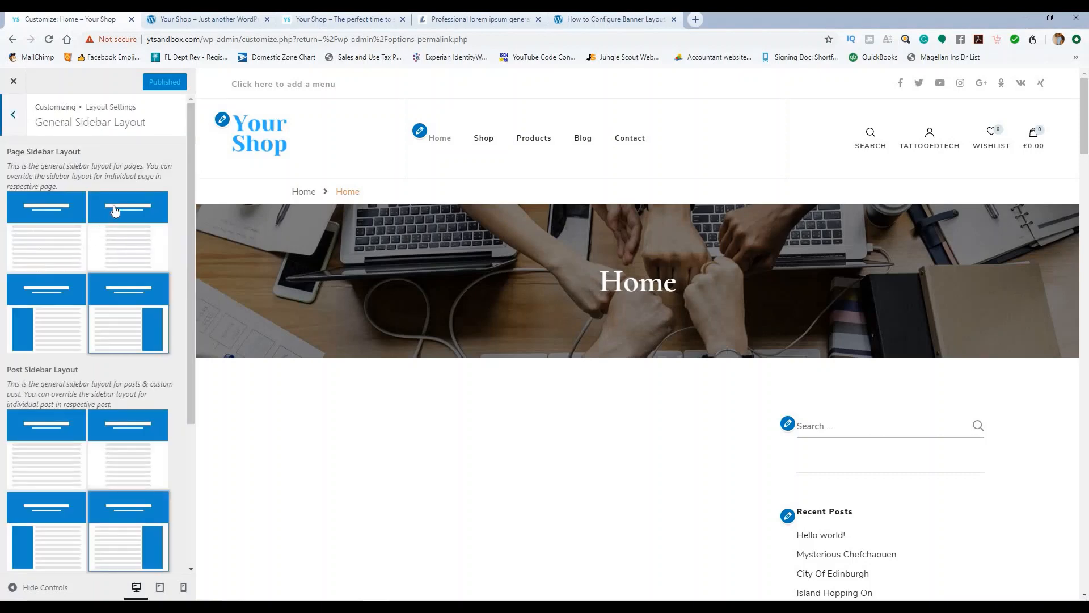
pyautogui.scroll(-4, 131, 235)
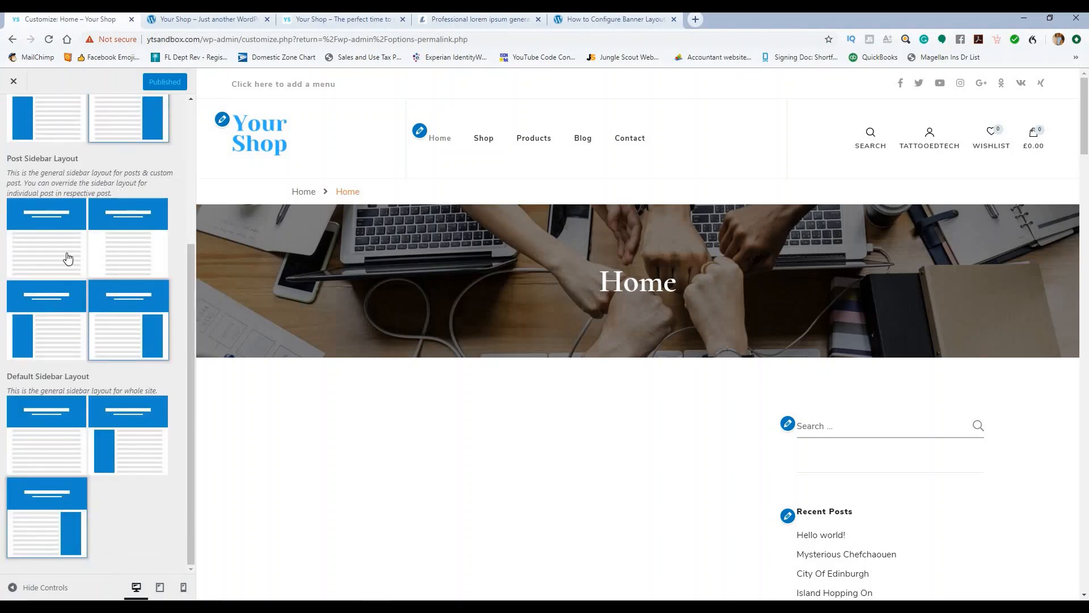
pyautogui.scroll(4, 68, 259)
pyautogui.click(15, 114)
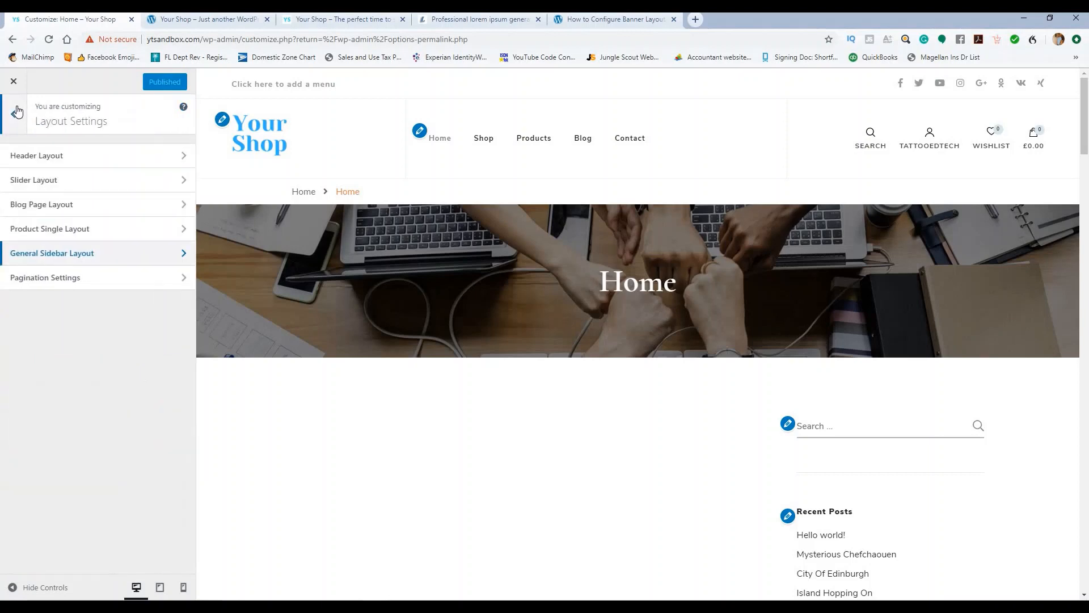
pyautogui.click(72, 278)
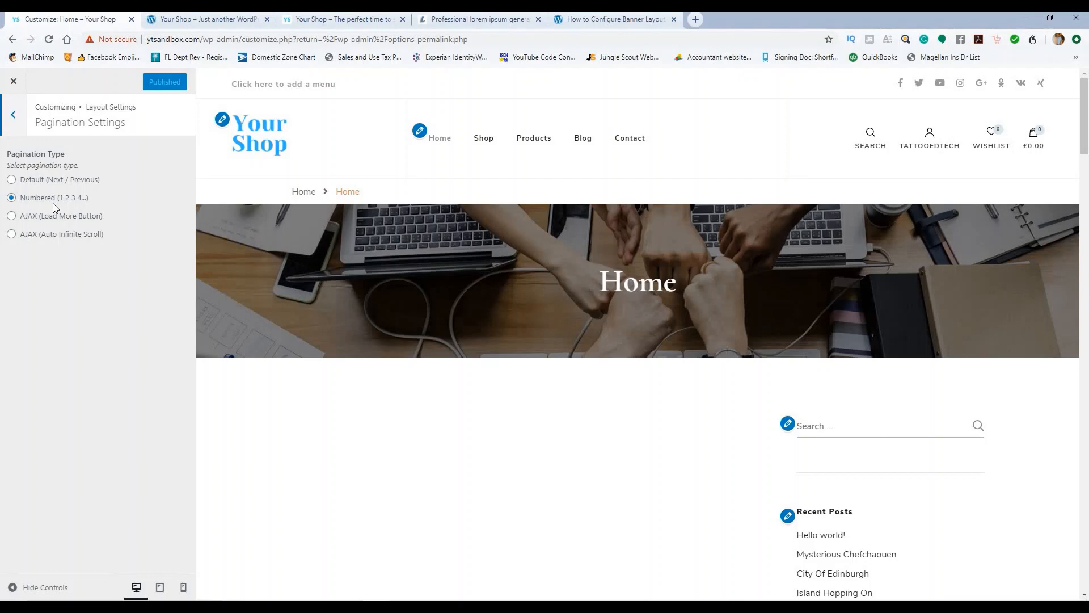
# Step: Set pagination to Default (Next / Previous) and close the Customizer
pyautogui.click(11, 180)
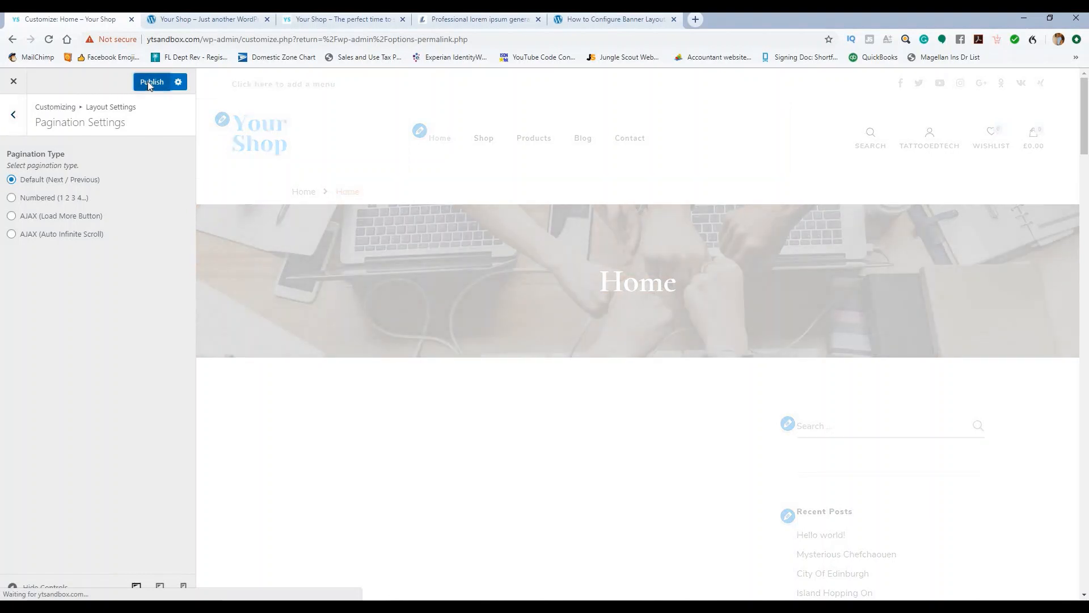
pyautogui.click(17, 118)
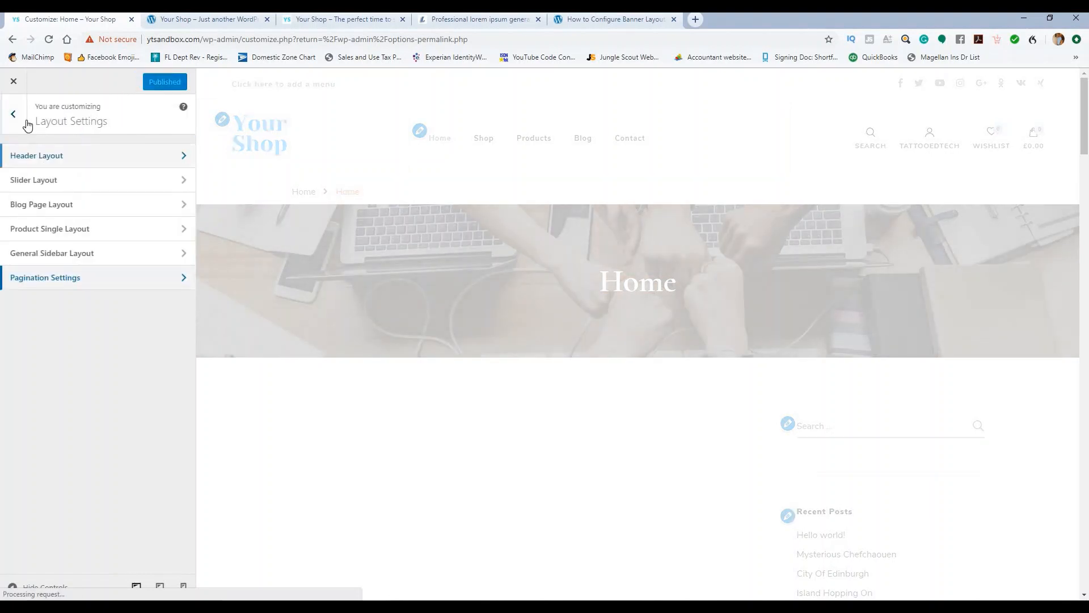
pyautogui.click(19, 116)
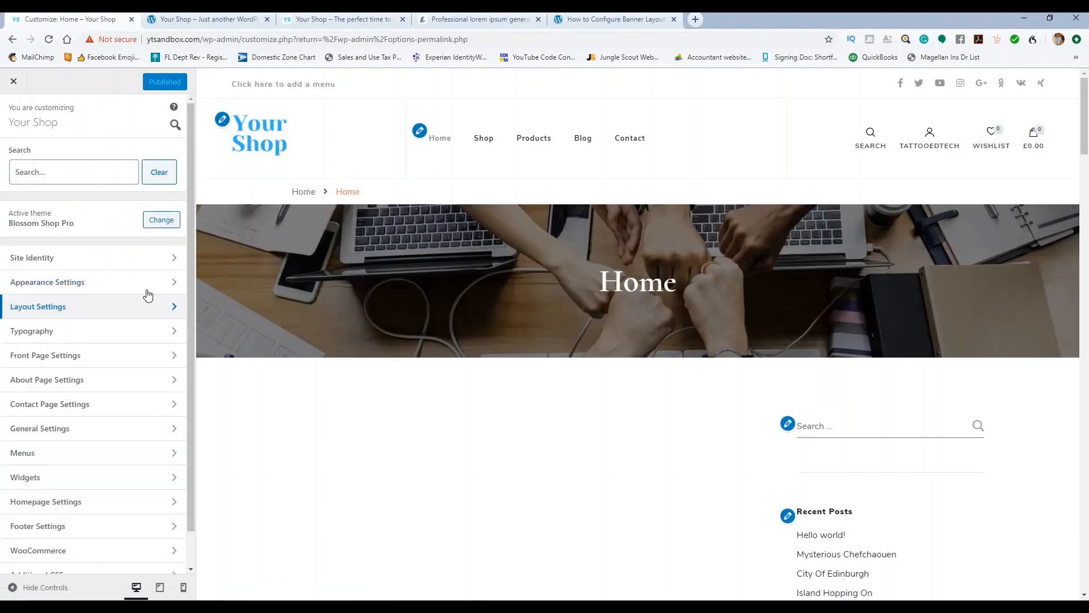
pyautogui.click(17, 84)
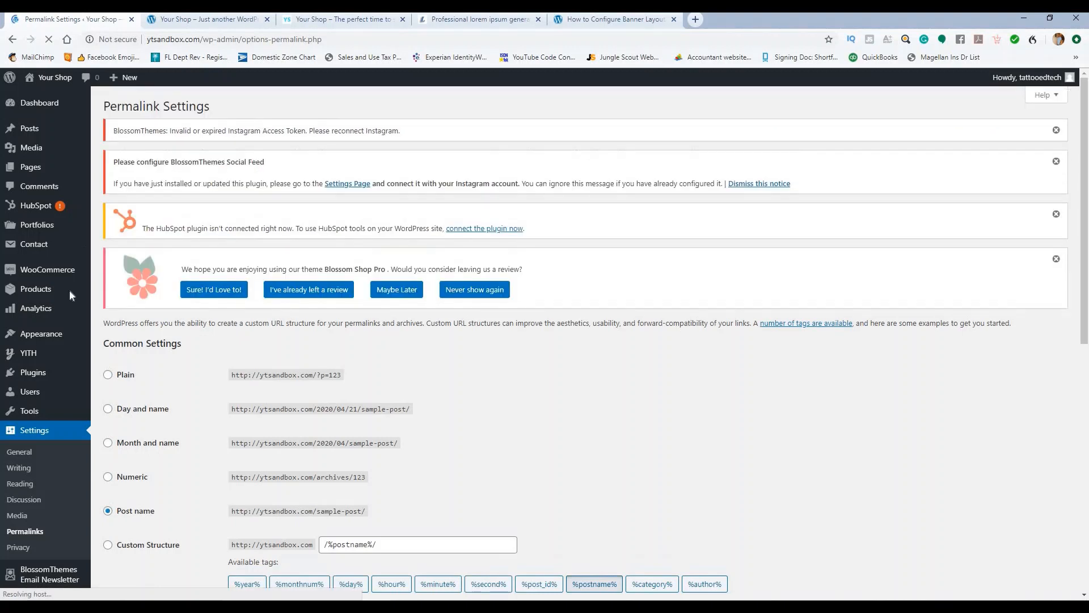
# Step: Start a new post titled 'Our Store'
pyautogui.moveTo(78, 134)
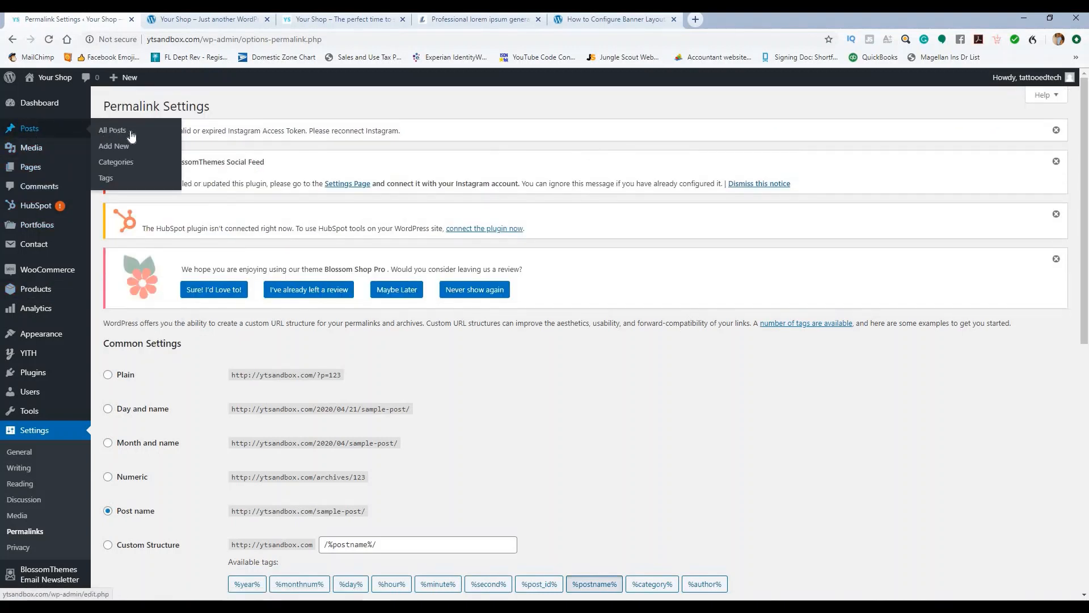
pyautogui.click(117, 146)
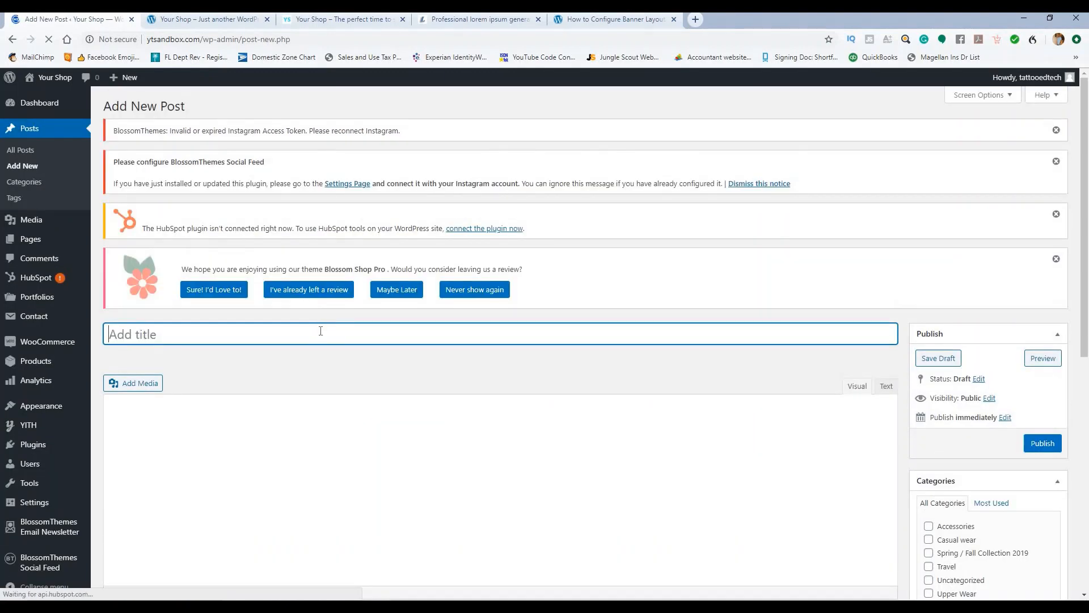
pyautogui.write('Our Store')
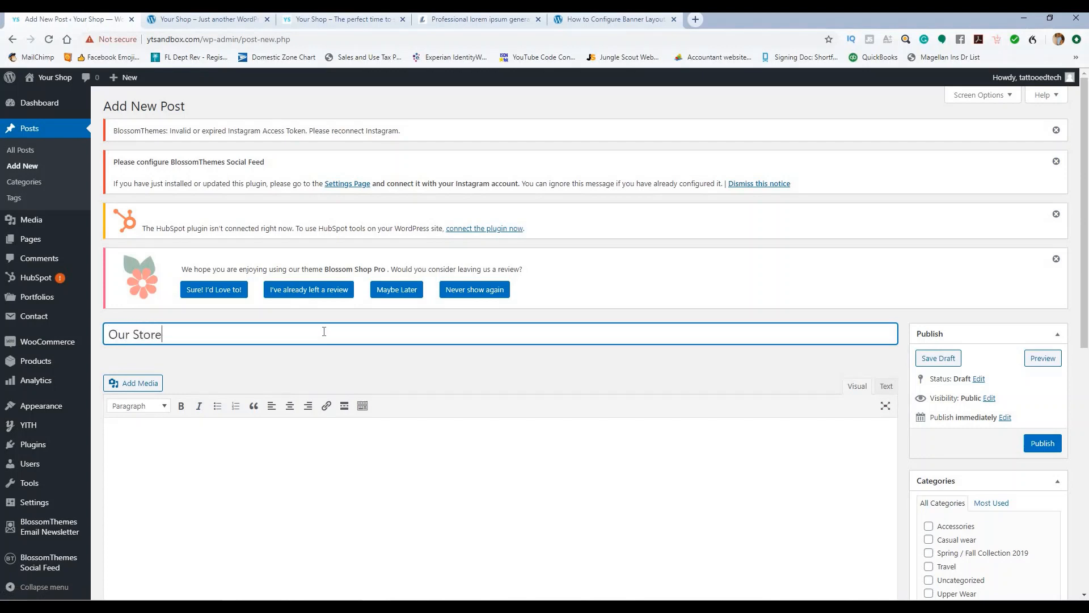
pyautogui.click(367, 20)
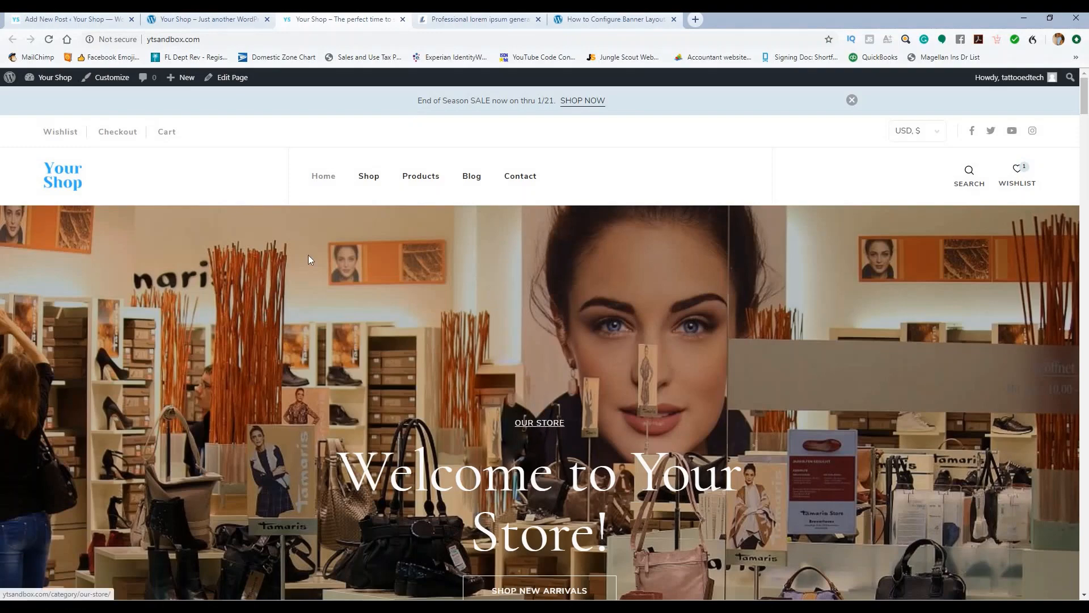
pyautogui.click(73, 19)
pyautogui.click(578, 334)
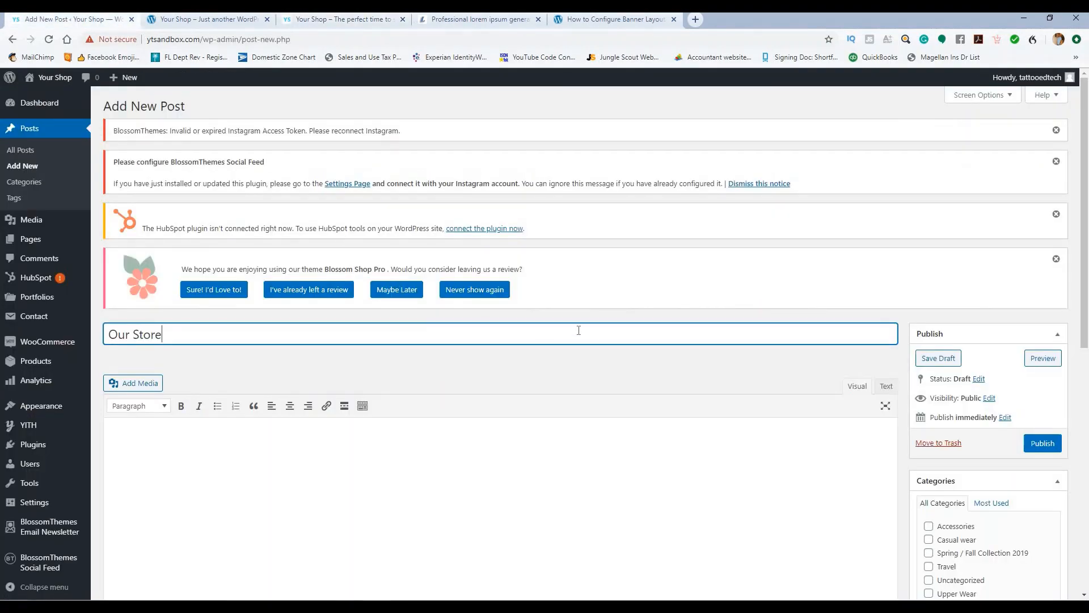
pyautogui.scroll(-5, 608, 330)
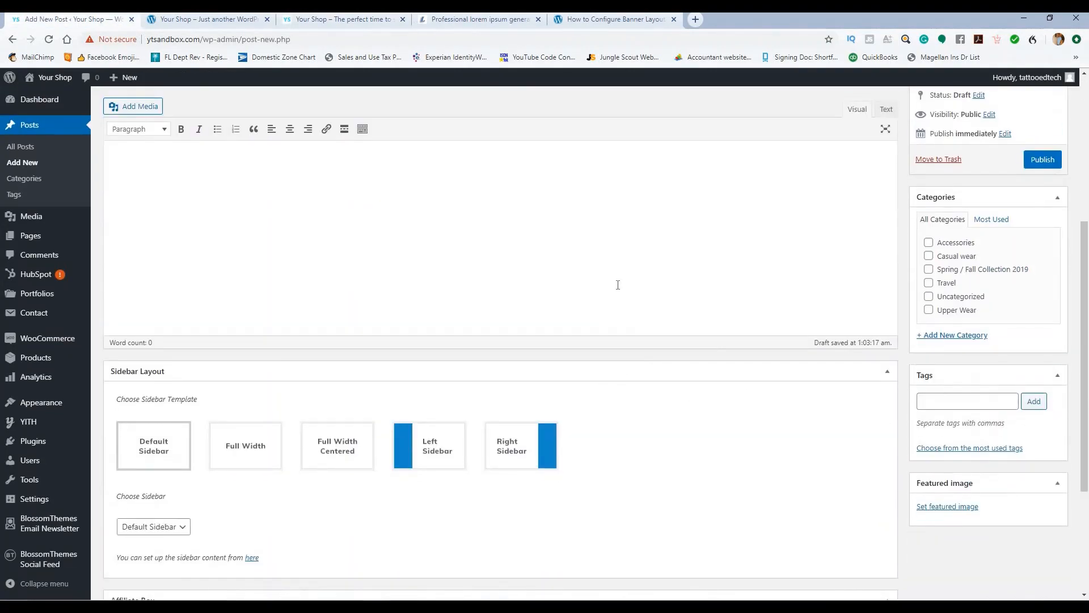
pyautogui.scroll(3, 617, 285)
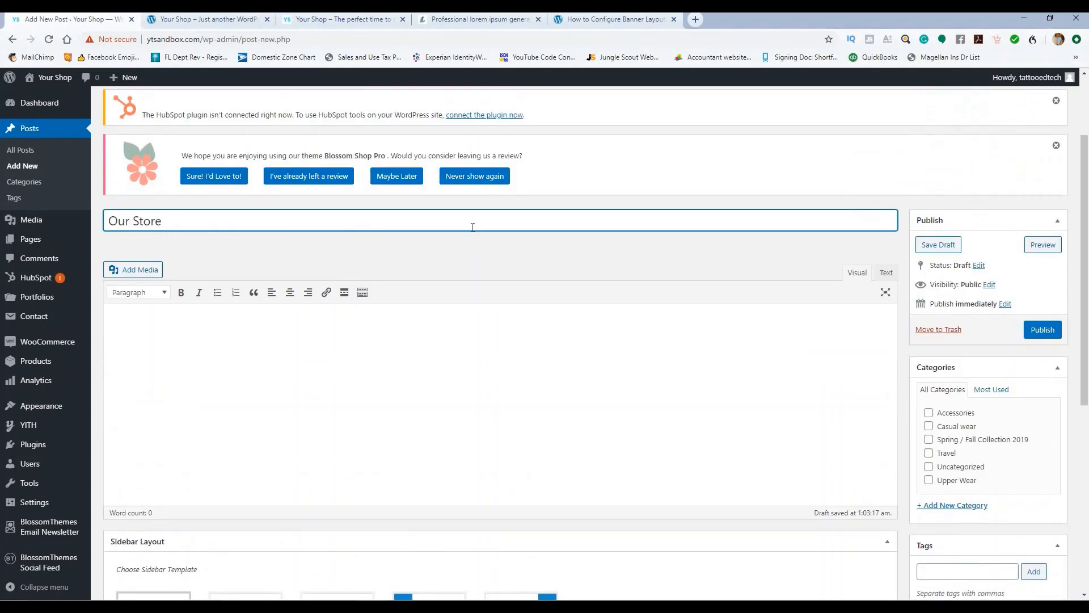
# Step: Compare with the storefront pages, then open the post's featured image picker
pyautogui.click(347, 23)
pyautogui.scroll(-2, 474, 320)
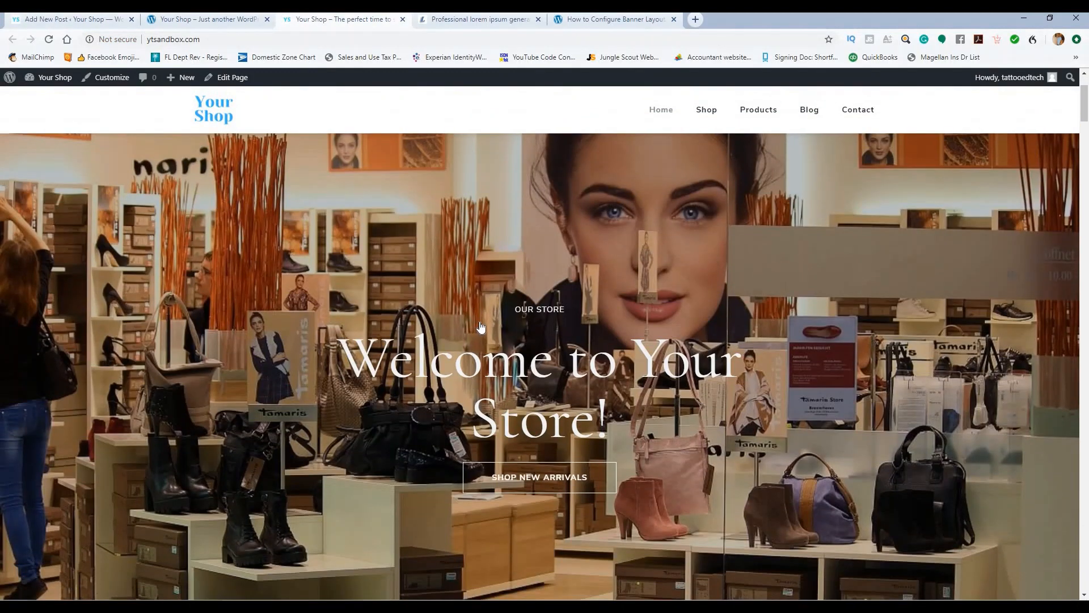
pyautogui.click(193, 22)
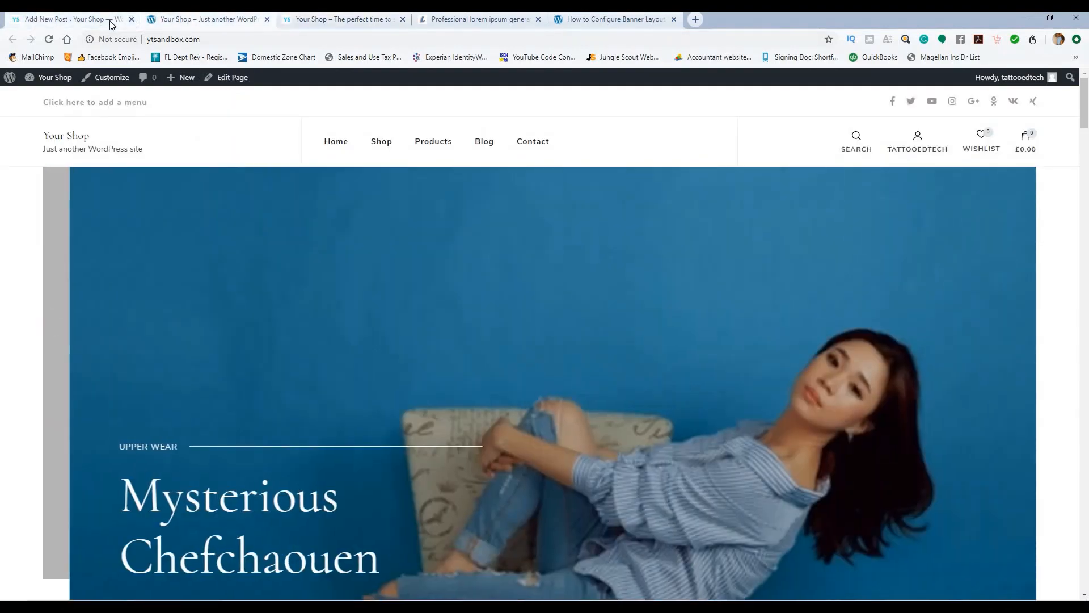
pyautogui.click(111, 22)
pyautogui.scroll(-6, 1006, 516)
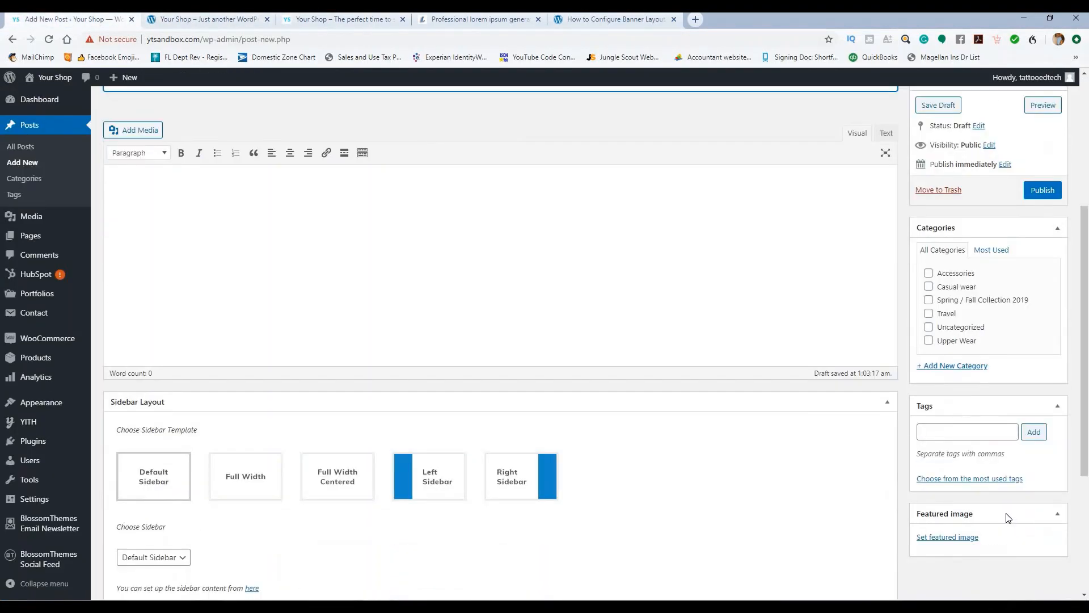
pyautogui.scroll(-3, 992, 421)
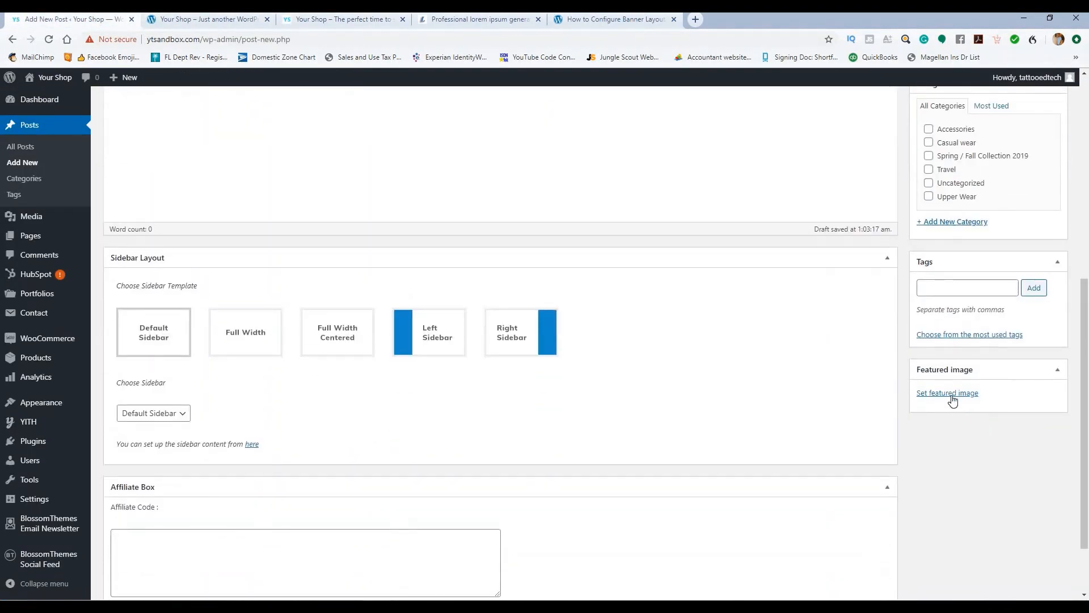
pyautogui.click(953, 397)
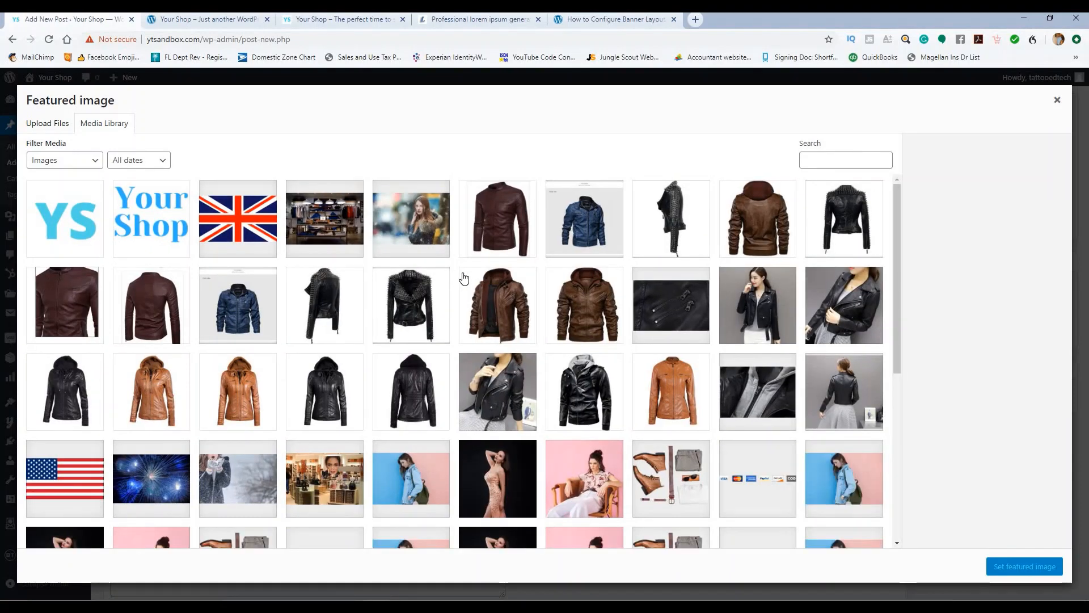
# Step: Set the shop-interior photo as the post's featured image
pyautogui.scroll(-3, 479, 255)
pyautogui.scroll(2, 337, 370)
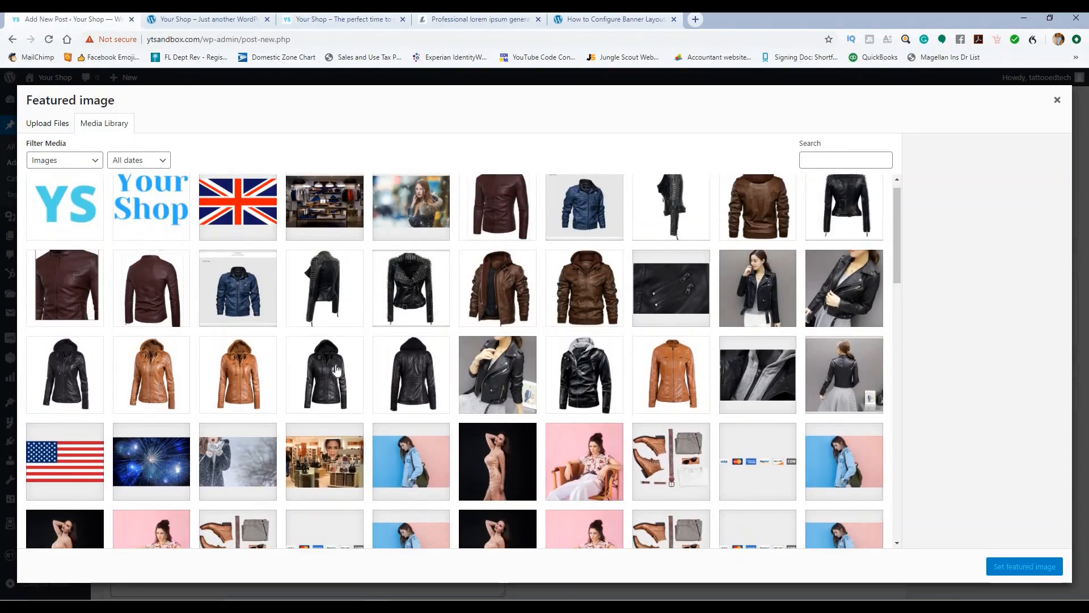
pyautogui.scroll(-2, 336, 369)
pyautogui.click(336, 370)
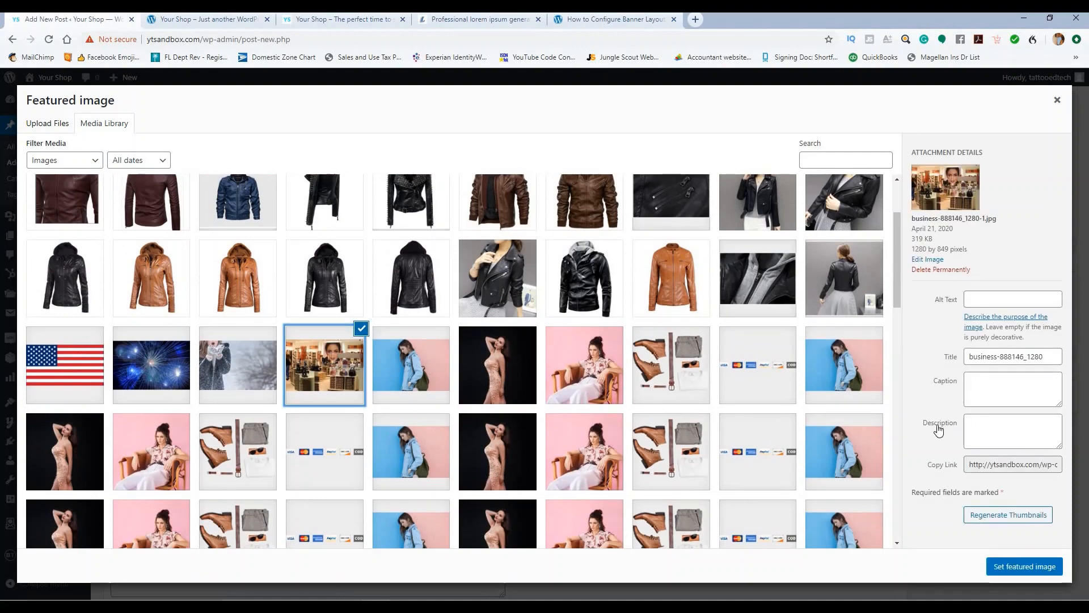
pyautogui.click(1016, 567)
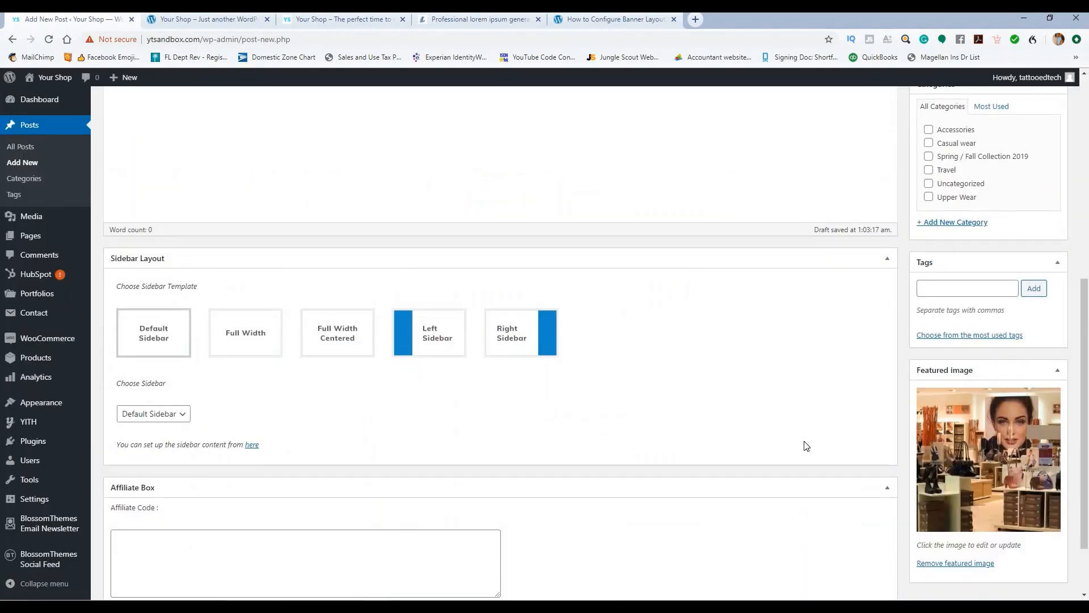
# Step: Publish the Our Store post
pyautogui.scroll(3, 1030, 231)
pyautogui.click(1028, 220)
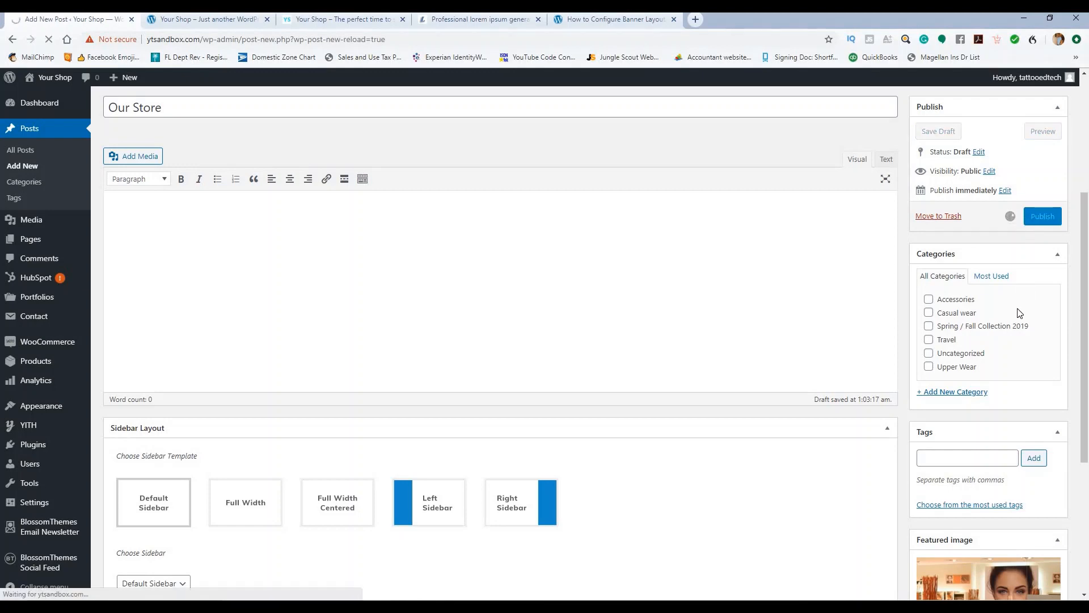
pyautogui.scroll(-3, 579, 288)
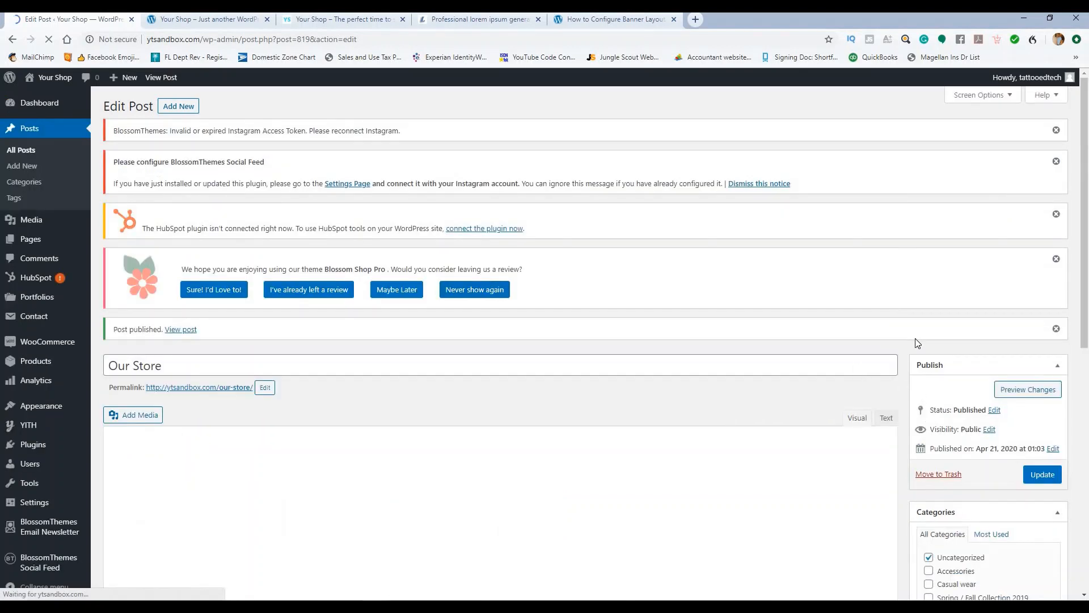
pyautogui.scroll(-4, 914, 338)
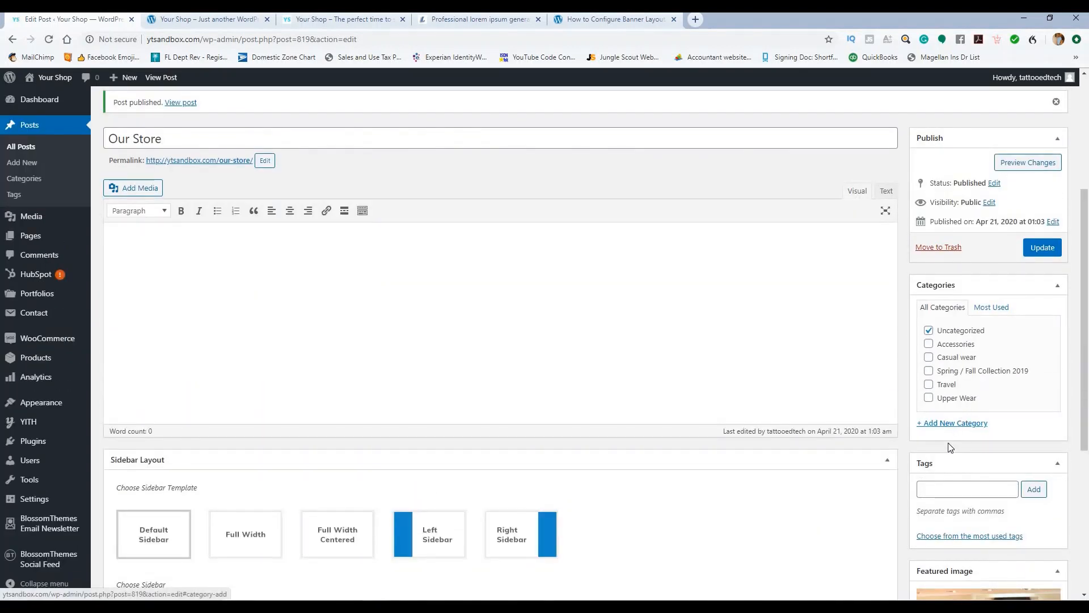
# Step: Create an 'Our Store' category for the post
pyautogui.click(959, 423)
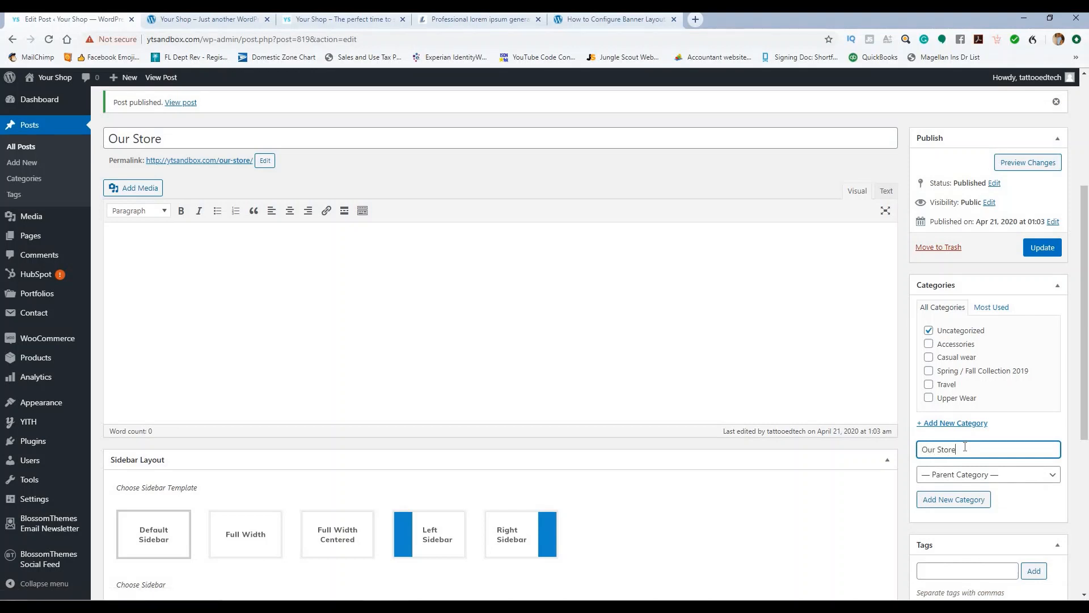
pyautogui.click(944, 499)
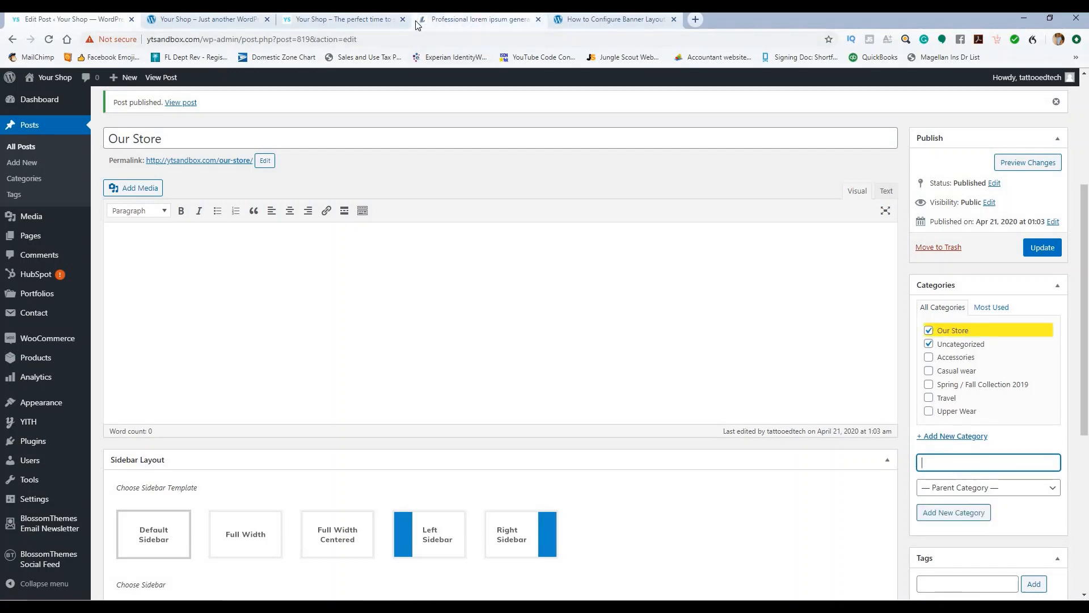
pyautogui.click(236, 23)
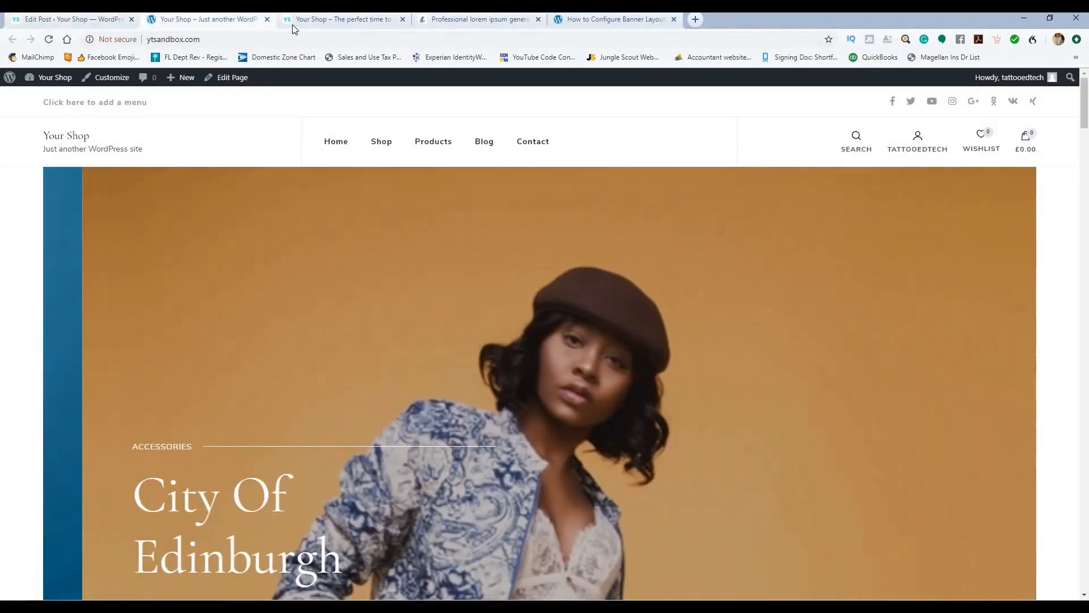
pyautogui.click(315, 21)
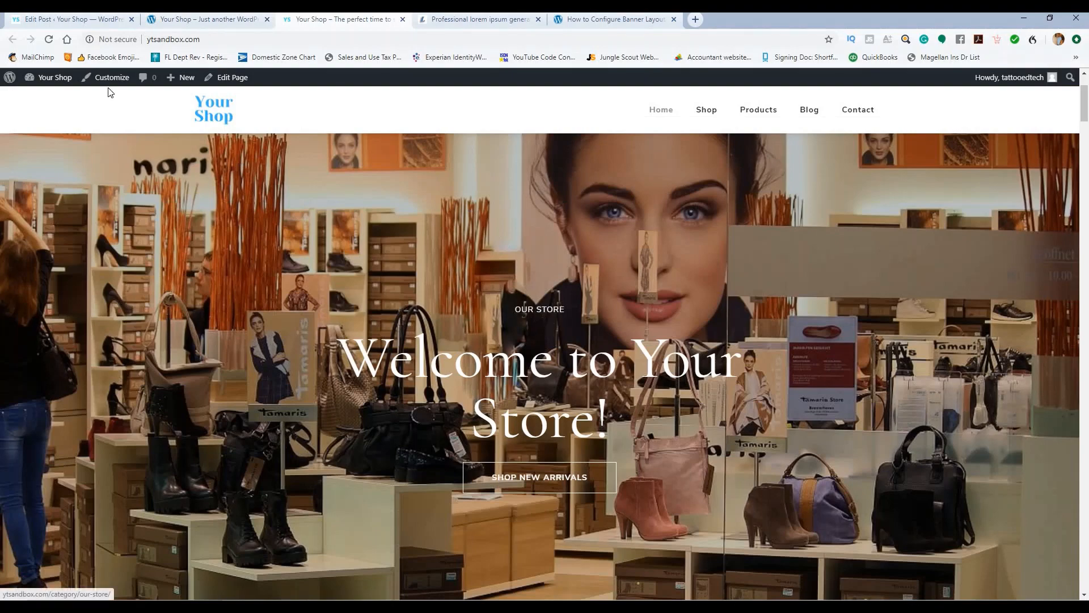
pyautogui.click(76, 21)
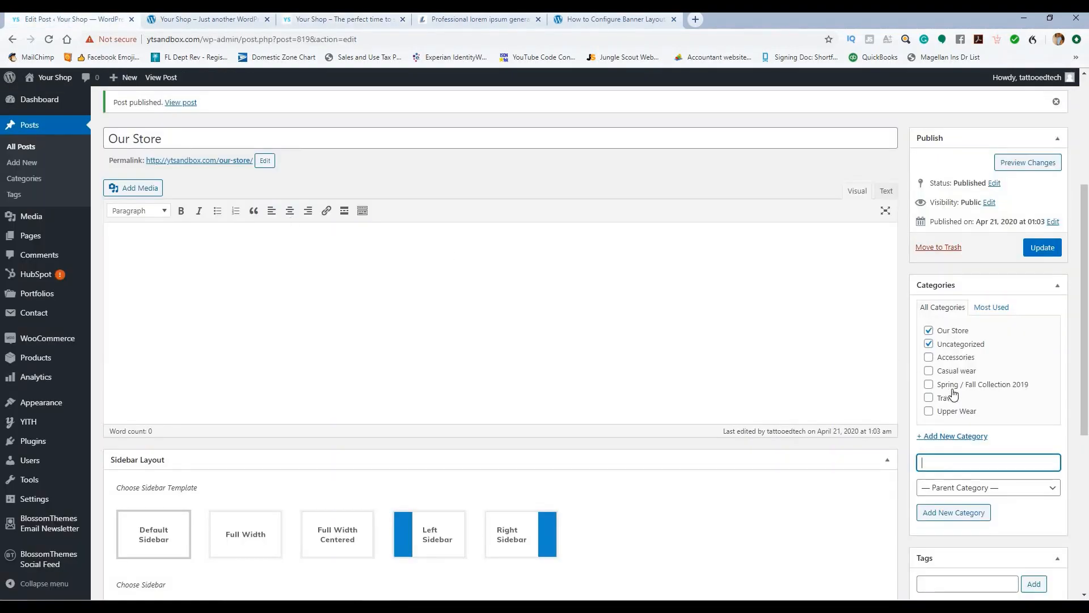
# Step: Remove the post from Uncategorized, update it, and reload the live storefront
pyautogui.click(929, 344)
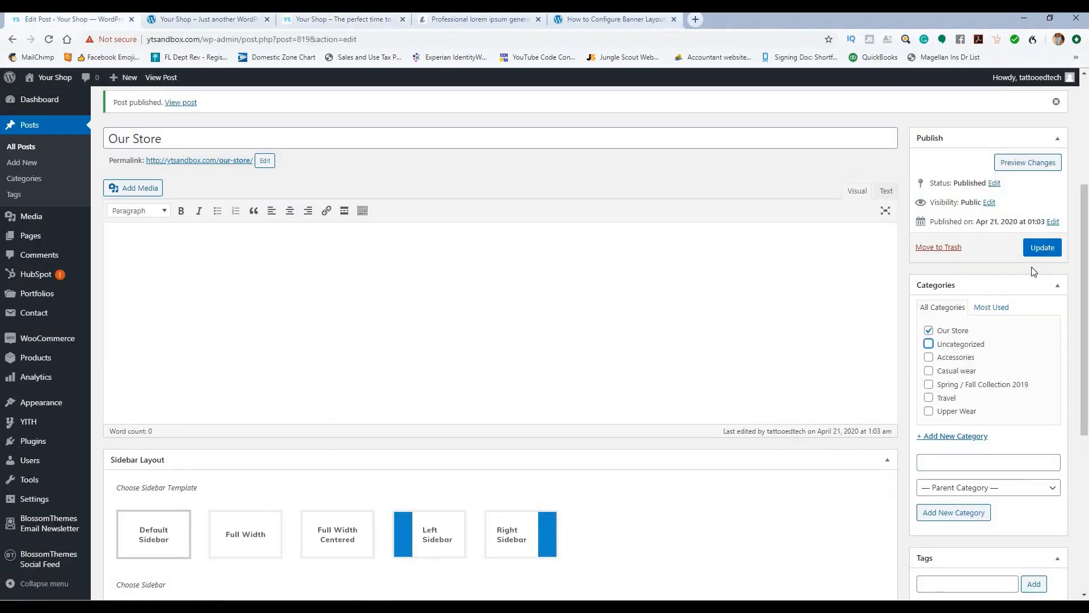
pyautogui.click(1035, 250)
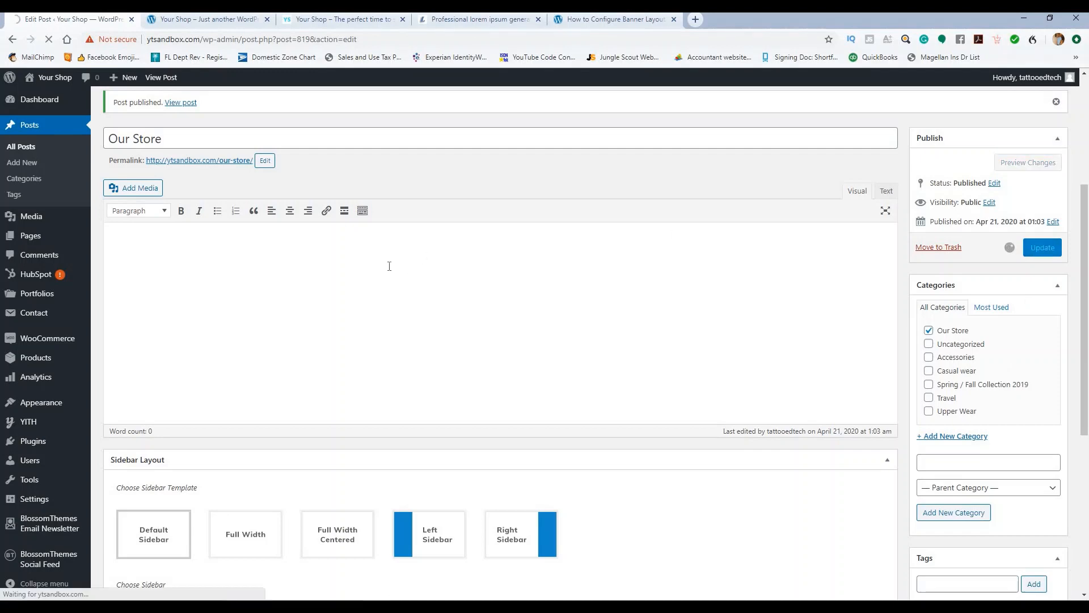
pyautogui.click(169, 23)
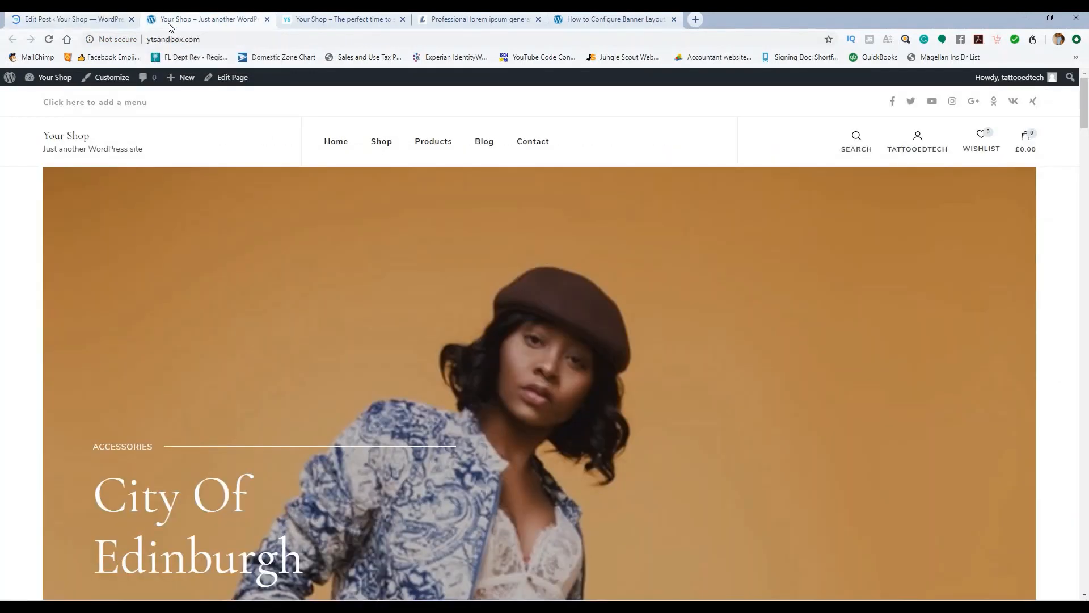
pyautogui.click(50, 42)
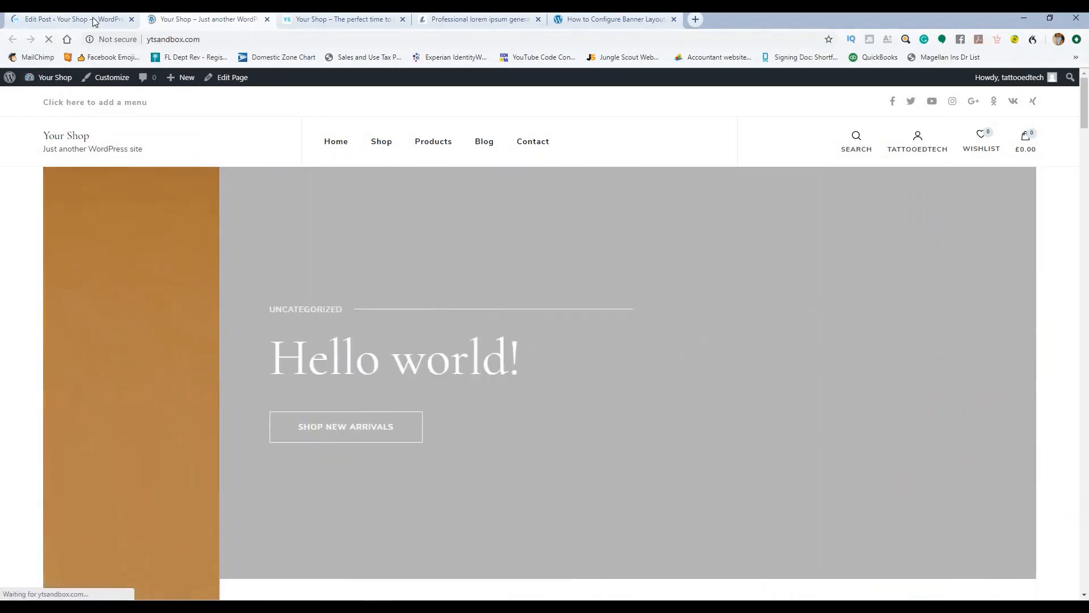
# Step: Check the post slides in the Customizer's banner slider, then close the Customizer
pyautogui.click(93, 19)
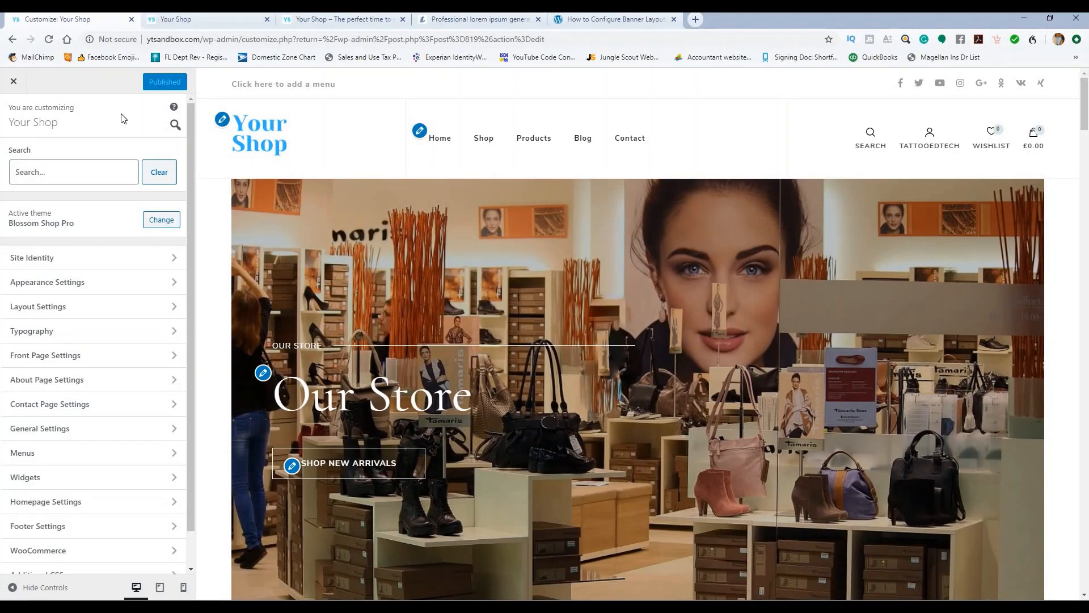
pyautogui.scroll(-5, 656, 270)
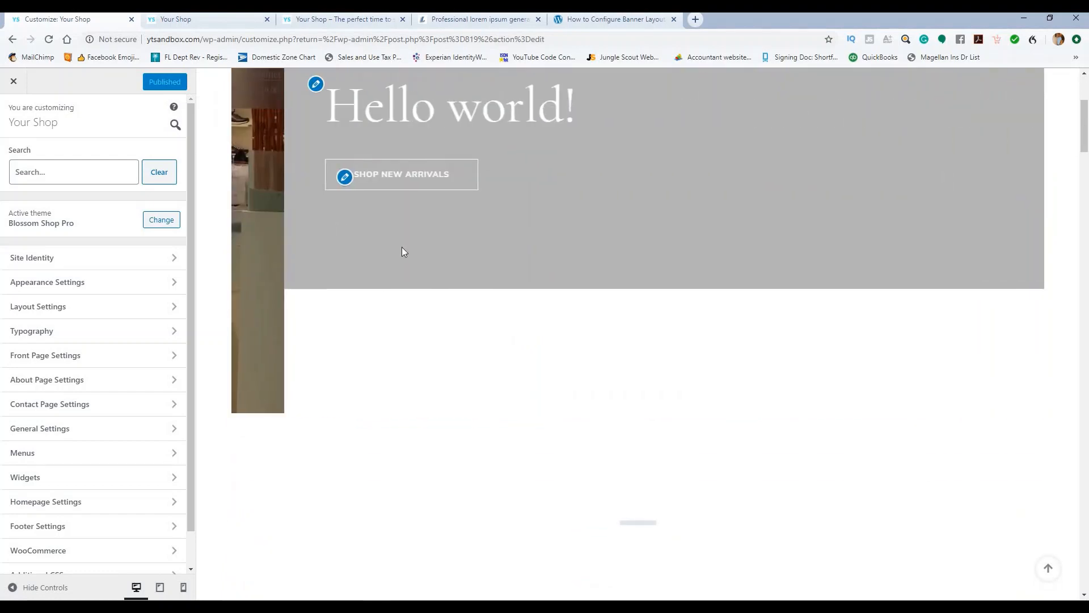
pyautogui.scroll(3, 386, 233)
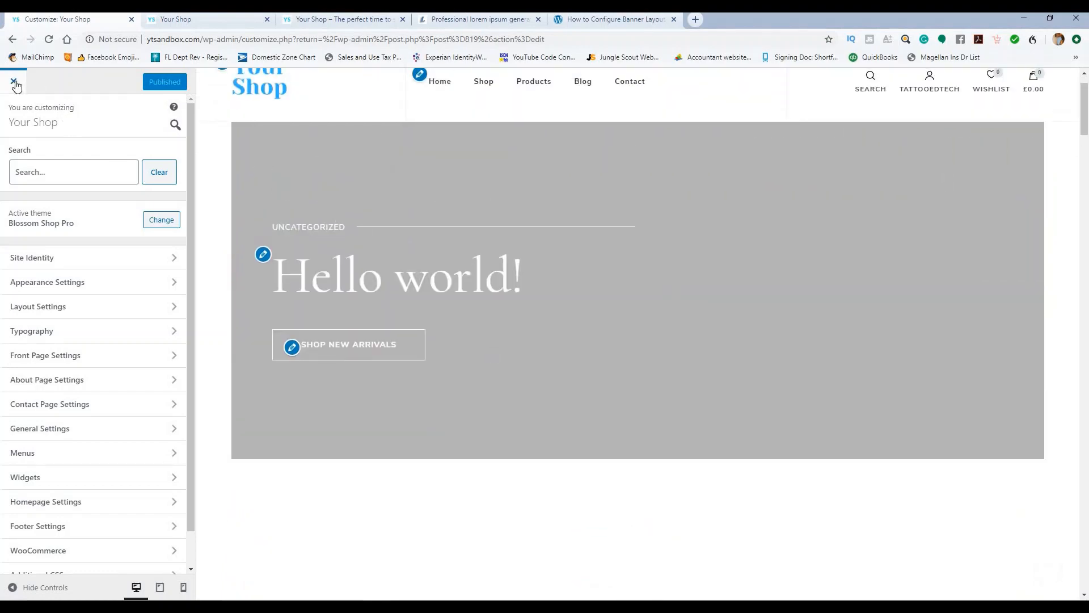
pyautogui.click(14, 82)
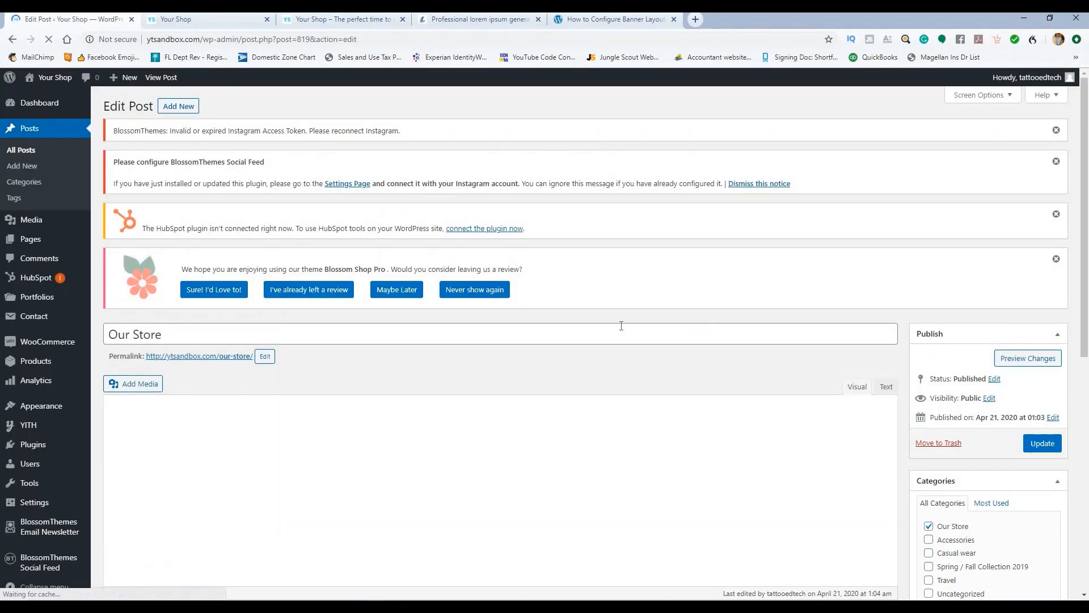
# Step: Replace the title 'Our Store' with 'Welcome to Your Store!' and update the post
pyautogui.moveTo(162, 335); pyautogui.dragTo(127, 320)
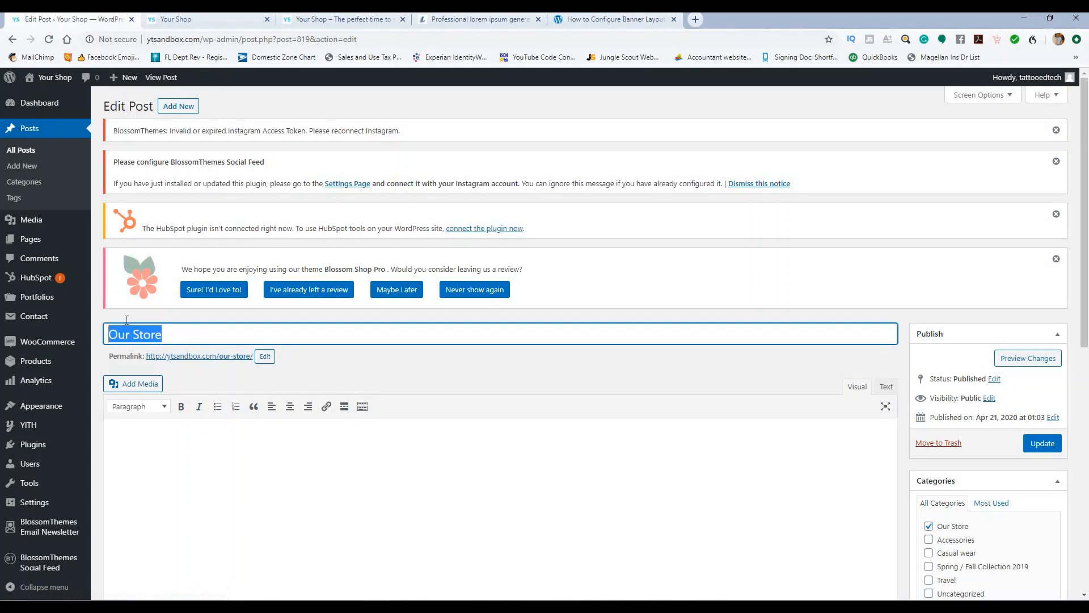
pyautogui.click(318, 21)
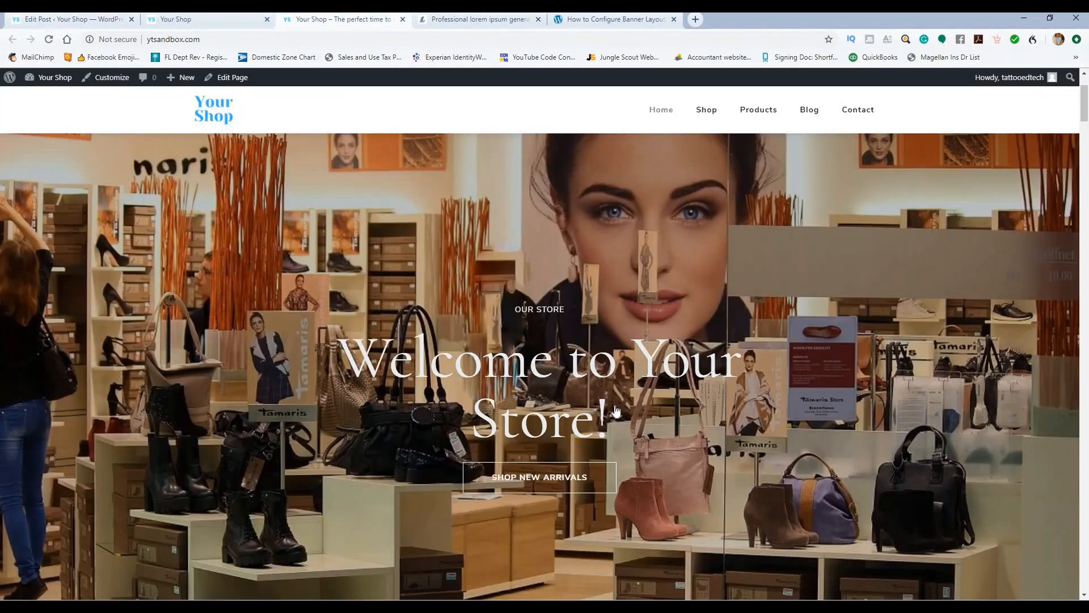
pyautogui.click(94, 22)
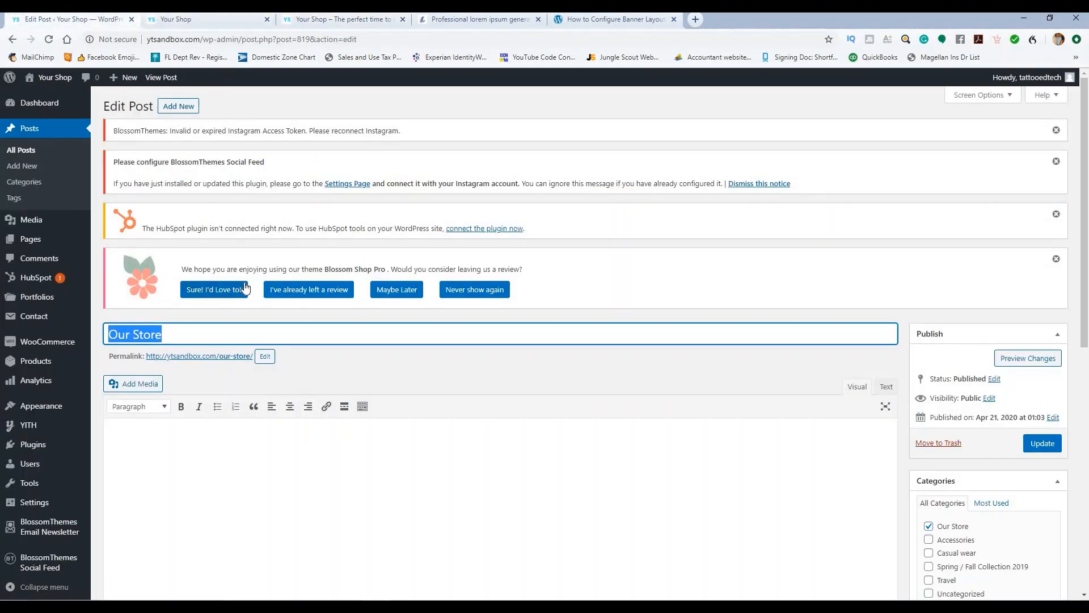
pyautogui.write('Welcome to Yo')
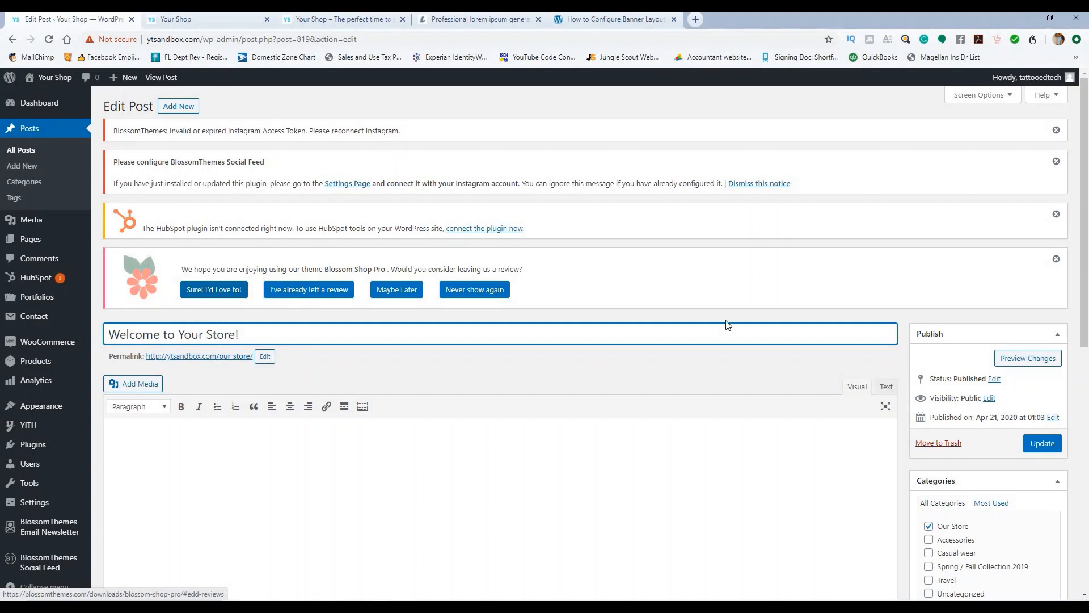
pyautogui.click(1042, 444)
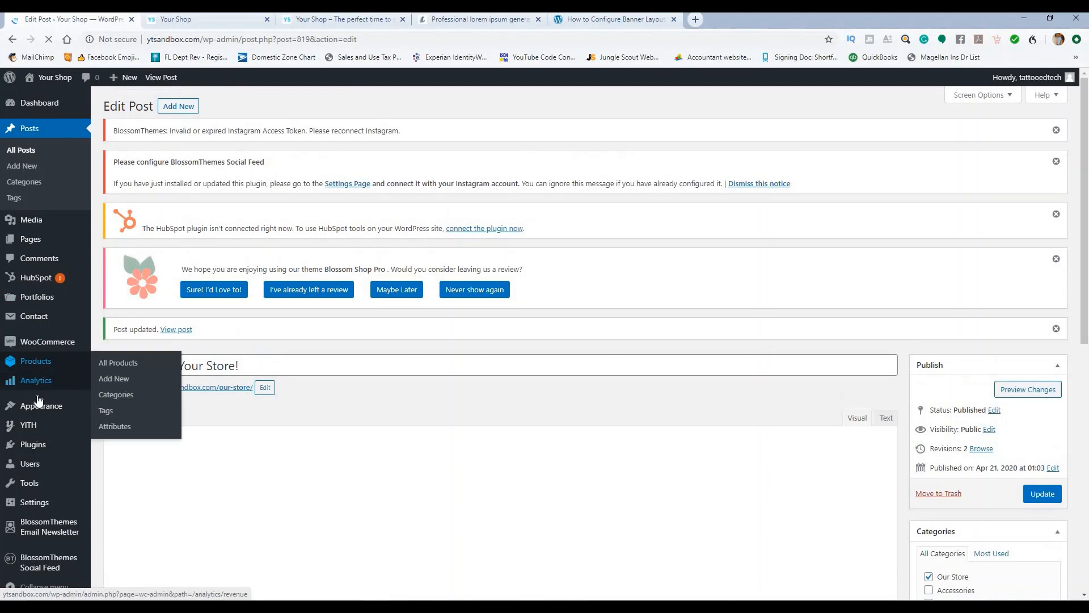
# Step: Open the Banner Section under the Customizer's Front Page Settings
pyautogui.moveTo(40, 405)
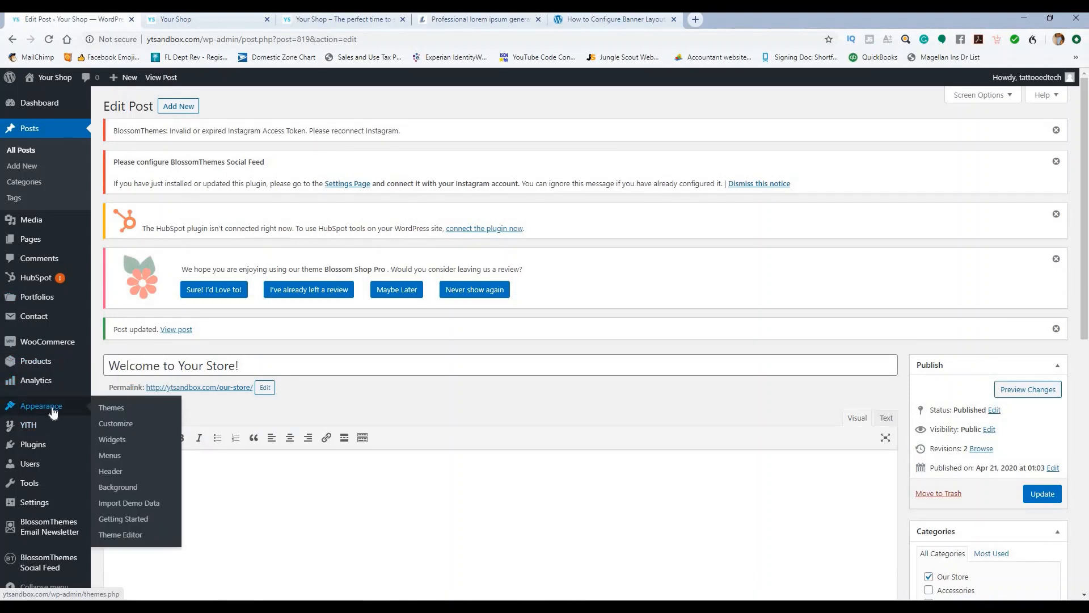
pyautogui.click(106, 426)
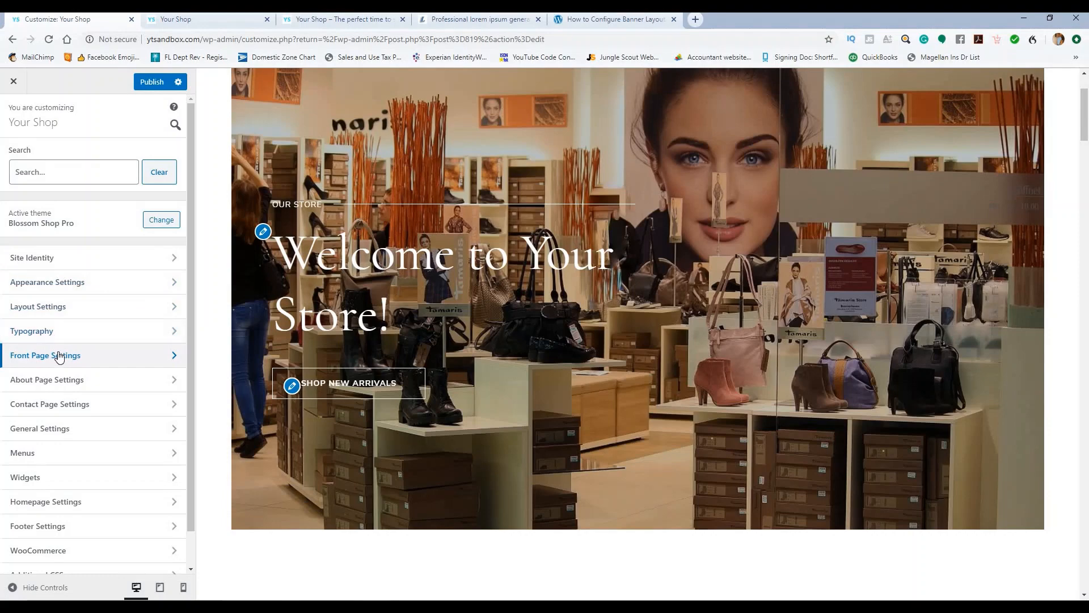
pyautogui.click(59, 355)
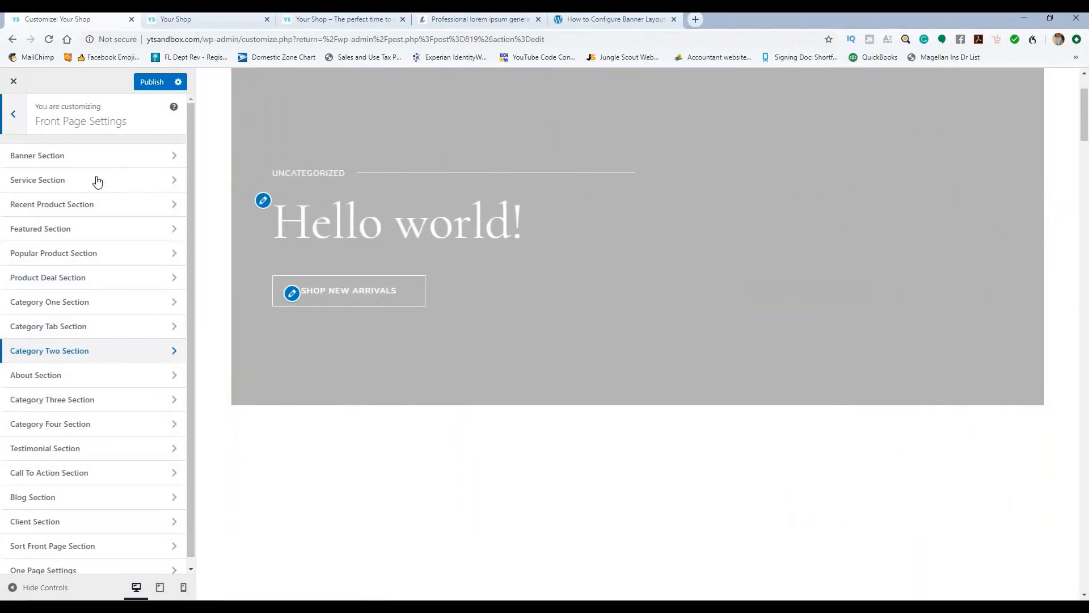
pyautogui.click(93, 163)
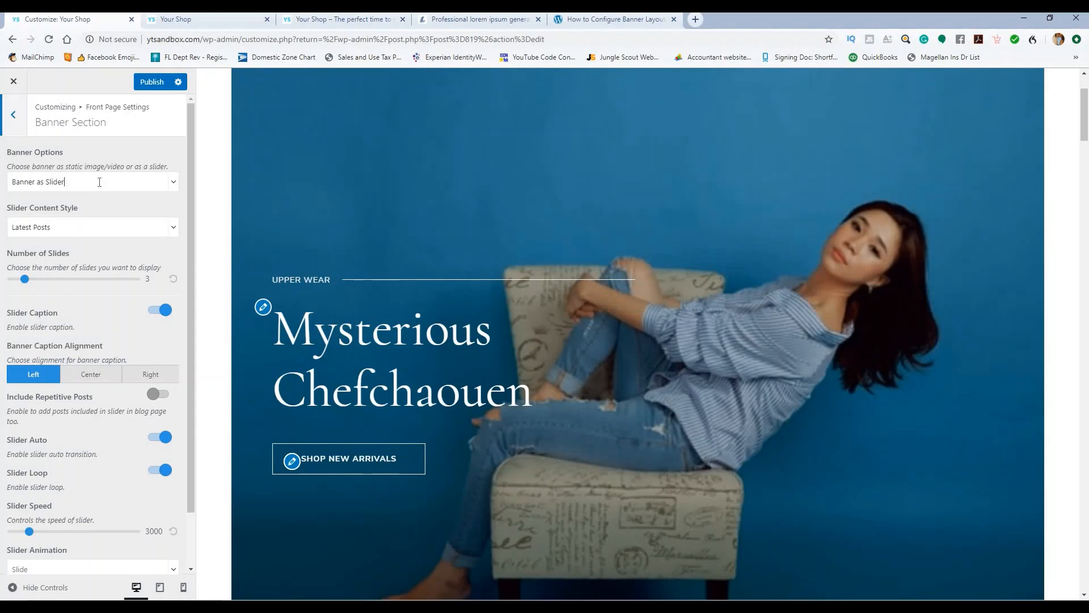
# Step: Keep the banner type as a slider and set Slider Content Style to Category
pyautogui.click(100, 187)
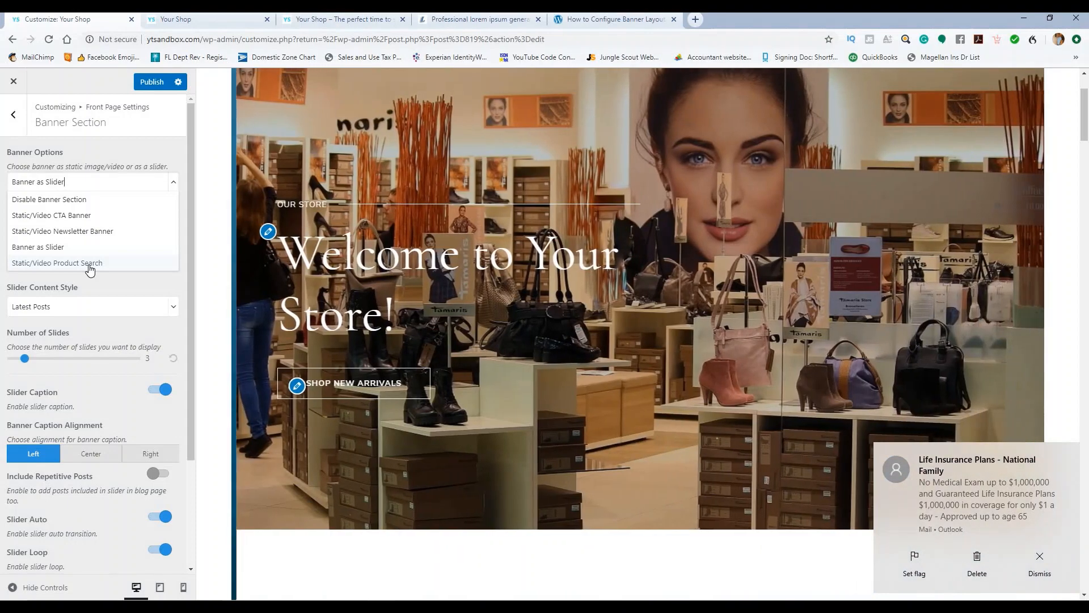
pyautogui.click(104, 142)
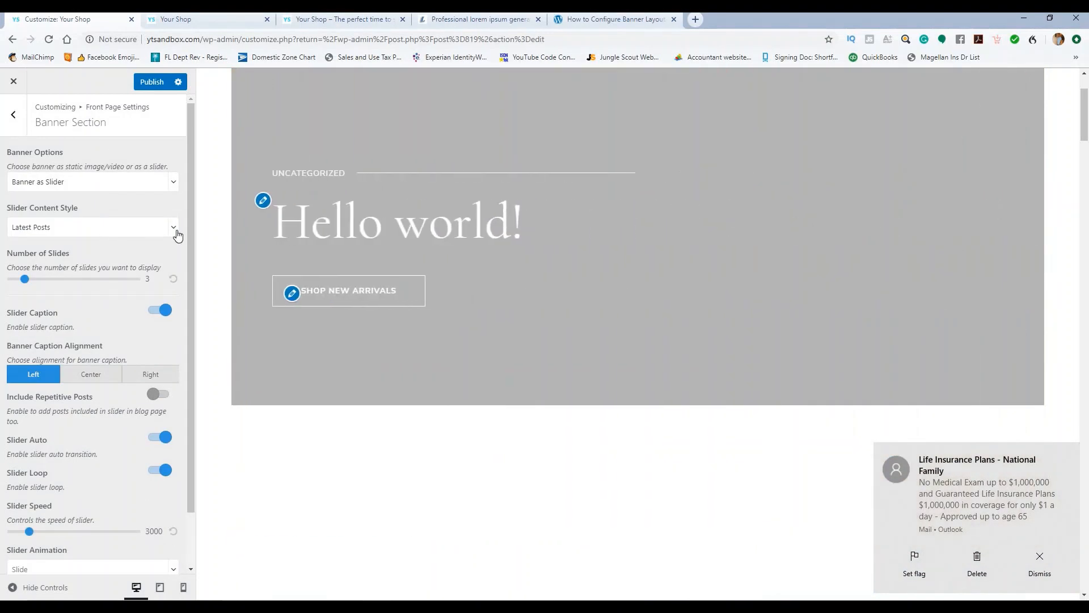
pyautogui.click(177, 232)
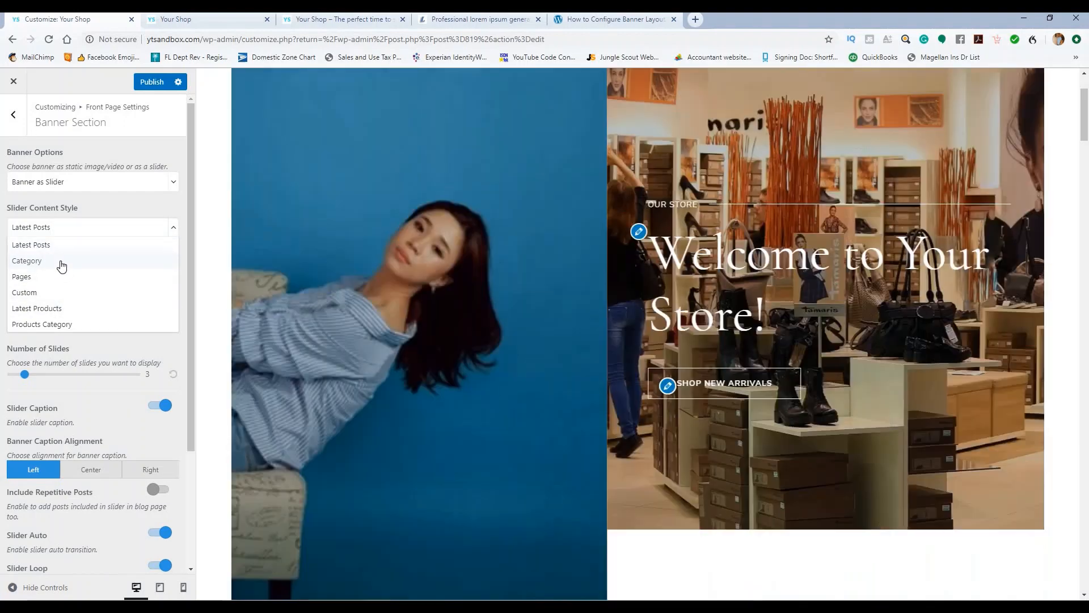
pyautogui.click(61, 263)
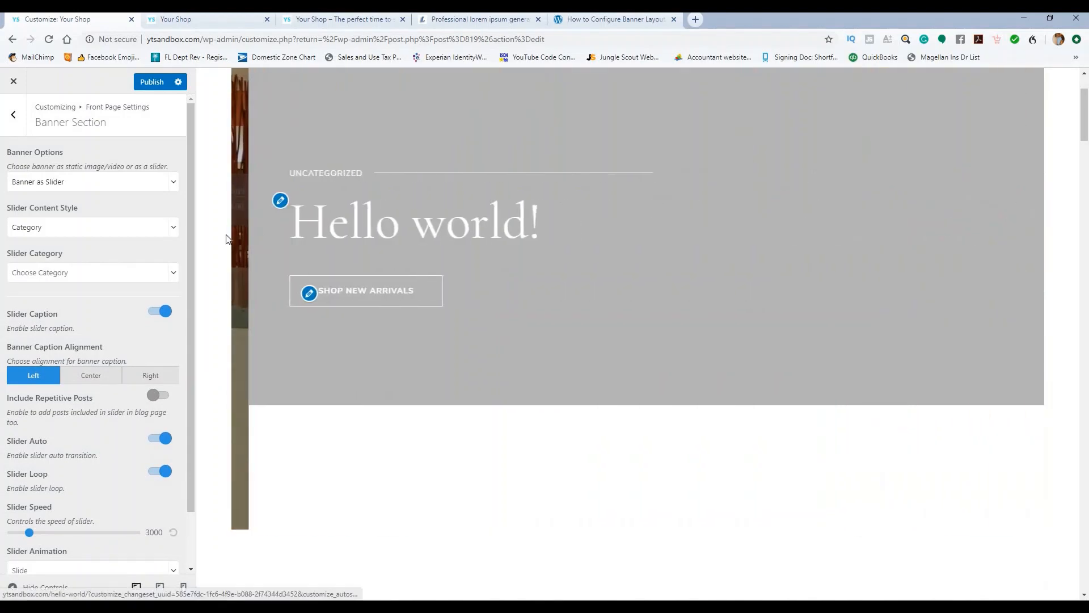
# Step: Turn off Slider Auto and Slider Loop and set the slider speed to 5900
pyautogui.scroll(-2, 111, 249)
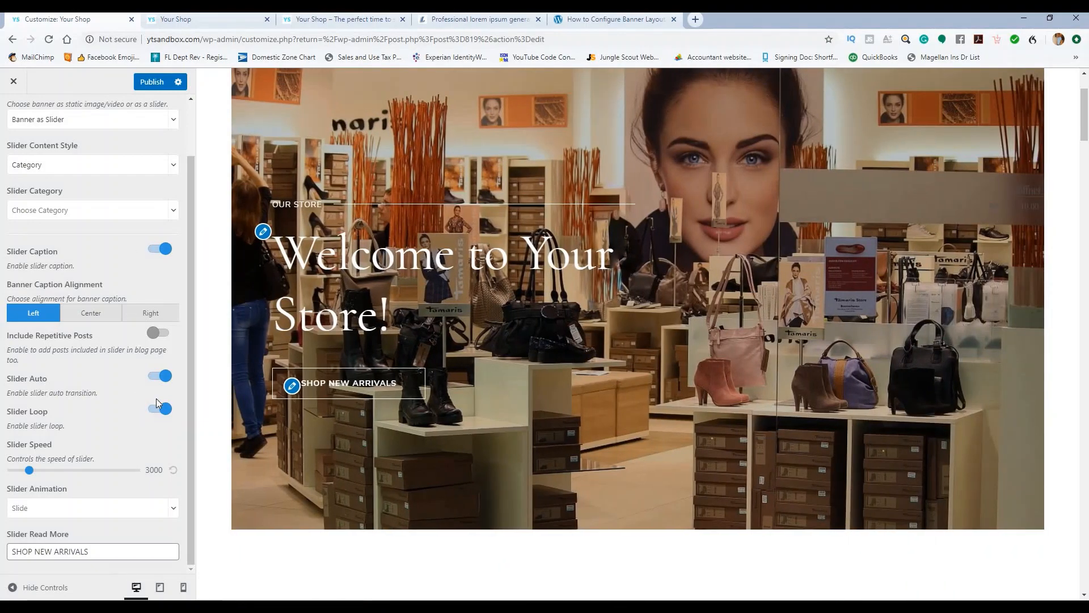
pyautogui.click(156, 375)
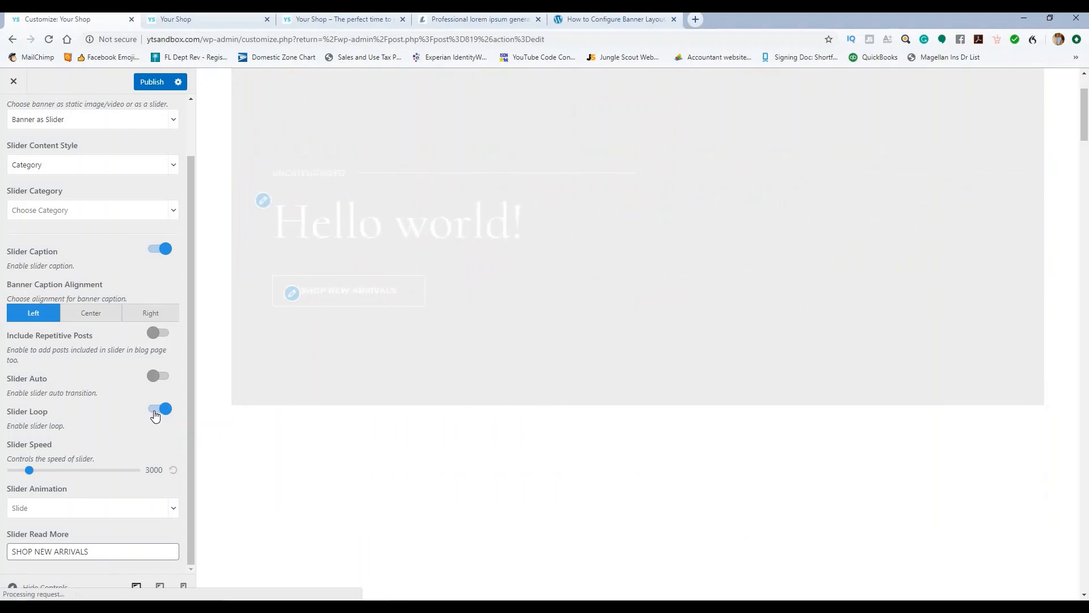
pyautogui.click(154, 409)
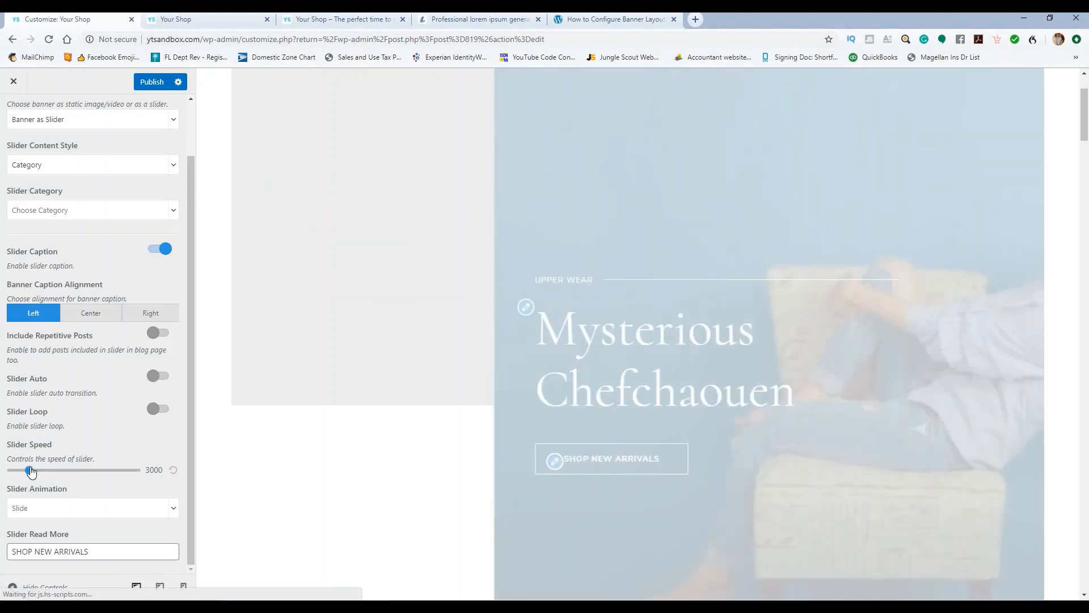
pyautogui.moveTo(31, 472); pyautogui.dragTo(58, 471)
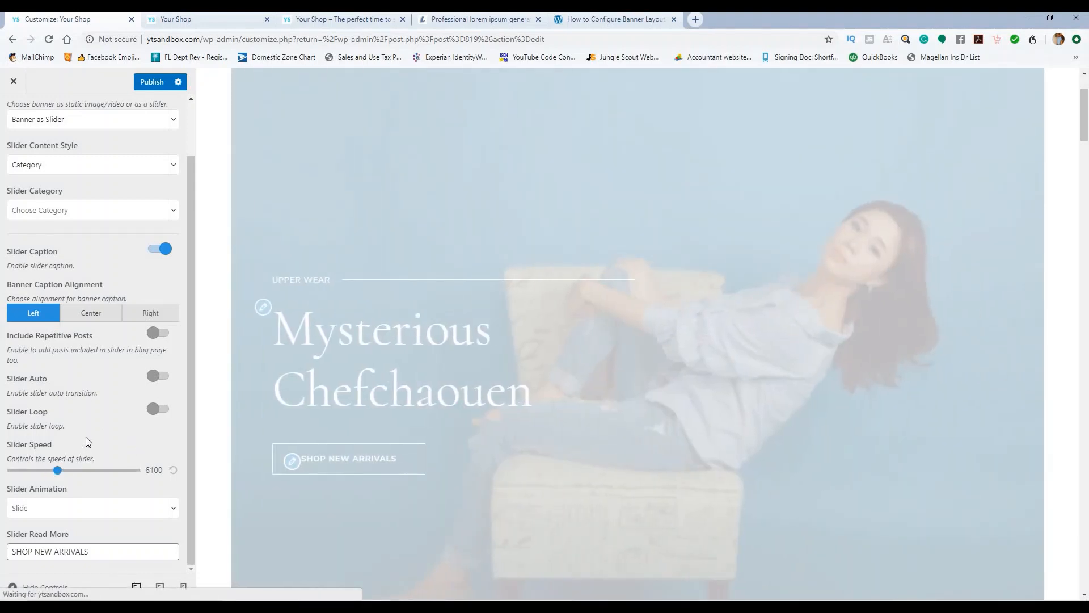
pyautogui.click(58, 471)
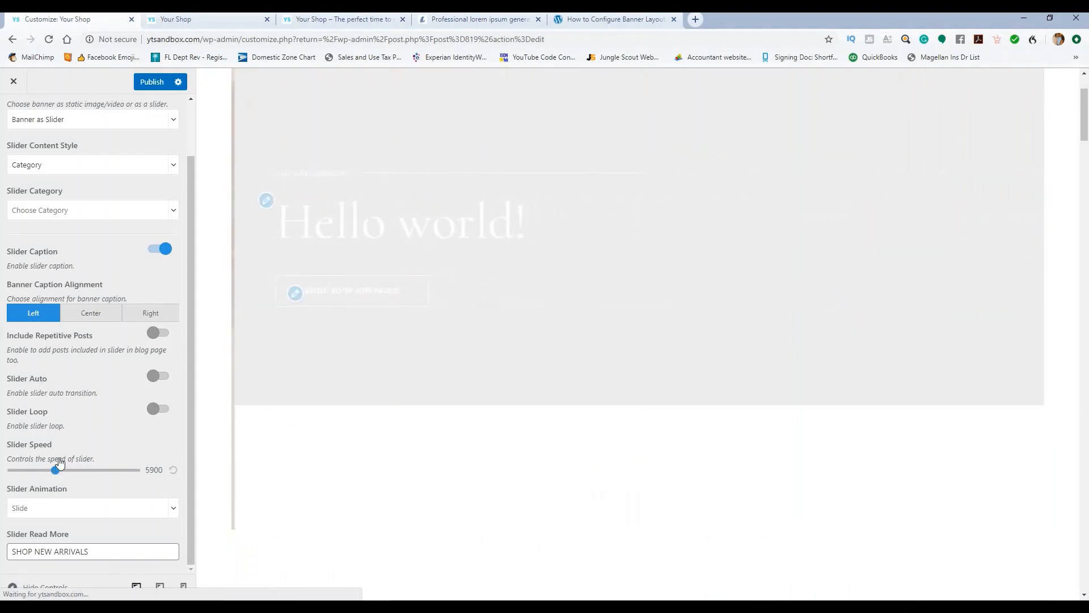
pyautogui.moveTo(57, 469); pyautogui.dragTo(54, 468)
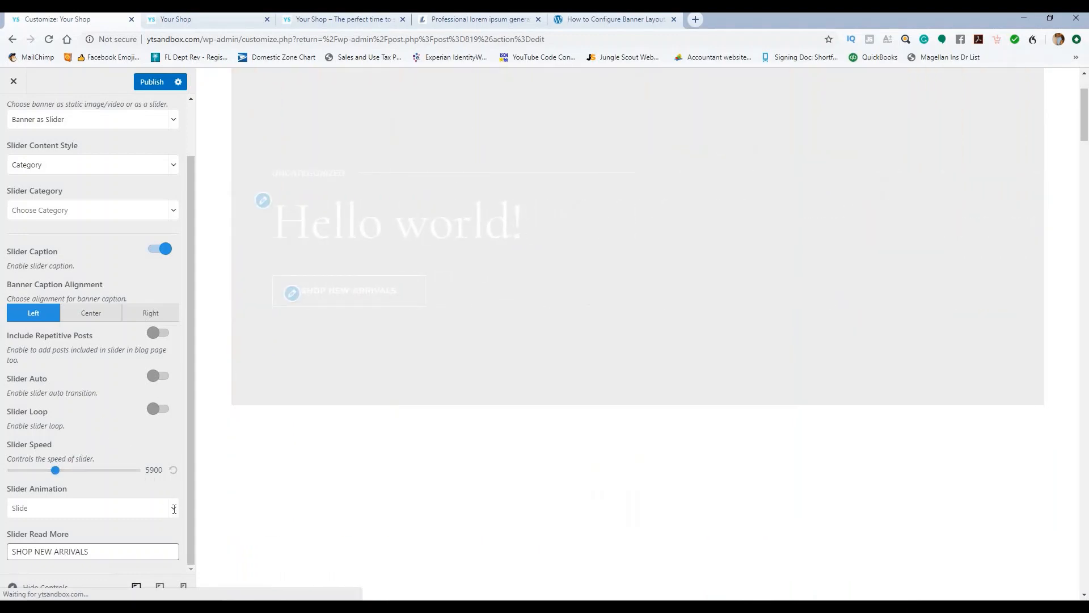
# Step: Keep Slide as the animation and leave the read-more text as SHOP NEW ARRIVALS
pyautogui.click(174, 509)
pyautogui.scroll(-5, 57, 554)
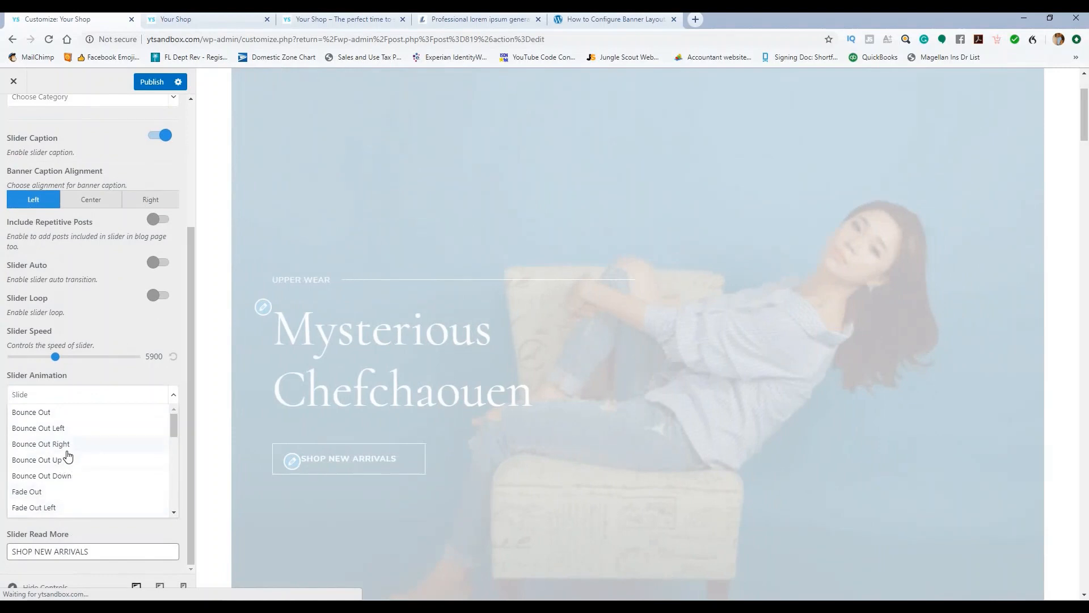
pyautogui.click(94, 377)
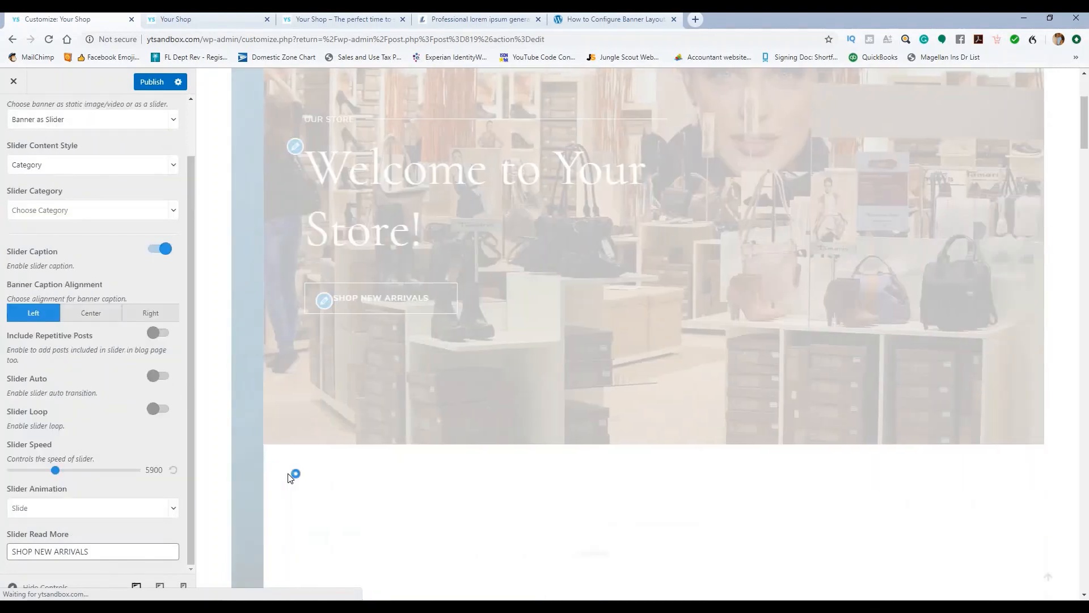
pyautogui.click(103, 551)
pyautogui.hotkey('ctrl', 'shift', 'Left')
pyautogui.hotkey('ctrl', 'shift', 'Left')
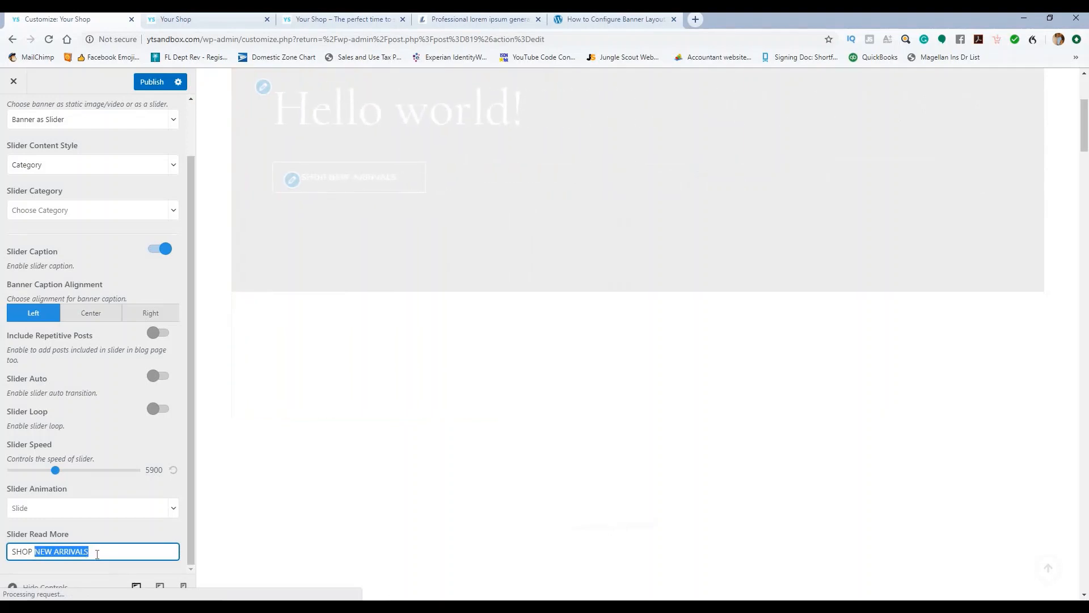
pyautogui.click(105, 526)
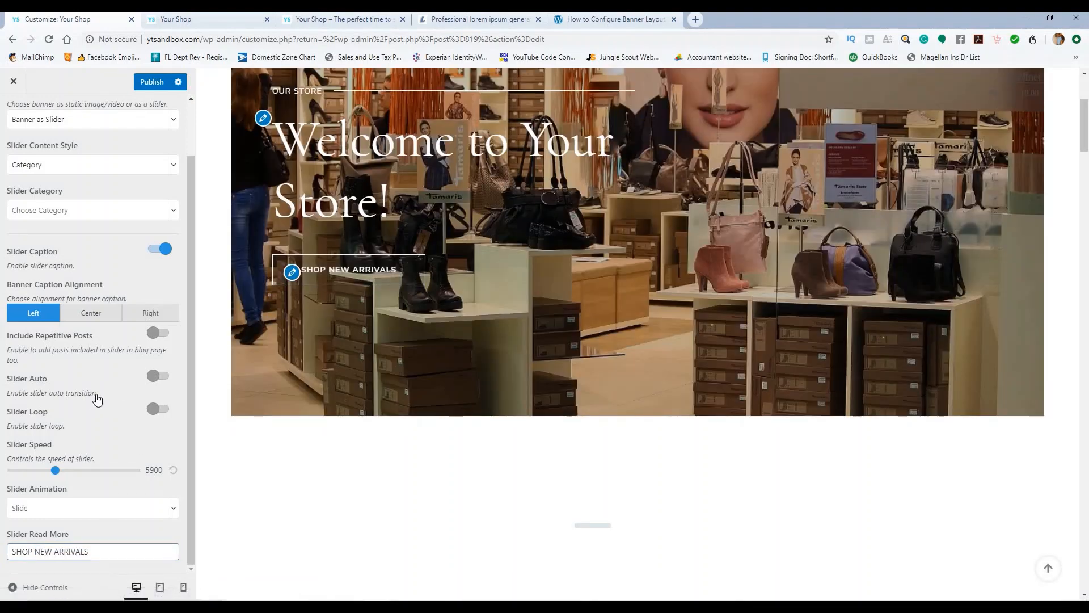
pyautogui.scroll(1, 119, 238)
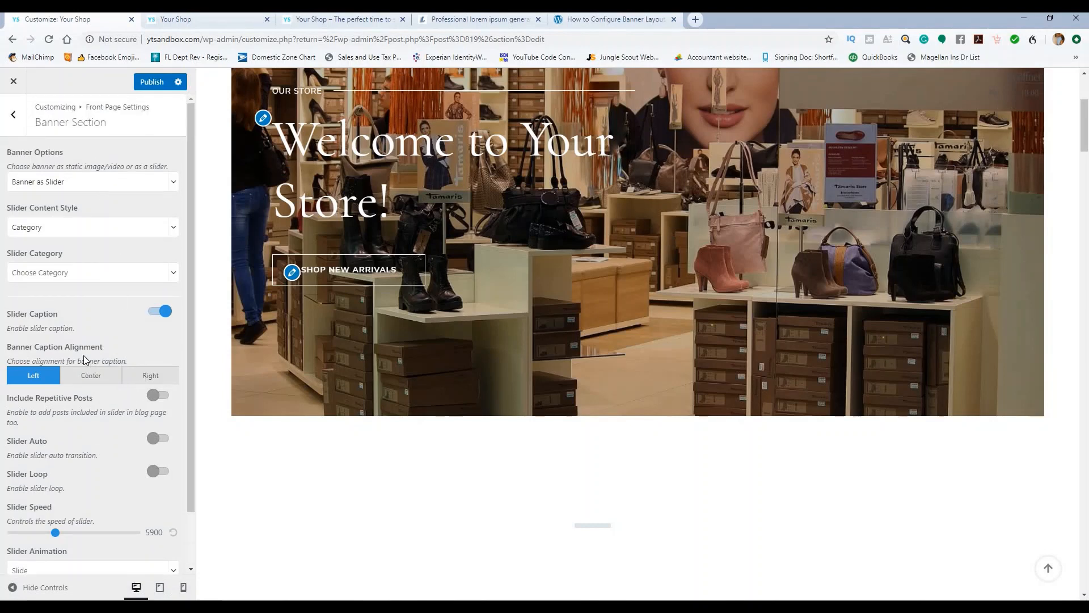
# Step: Center the banner caption, publish the banner settings, and switch slider auto and loop back on
pyautogui.click(88, 378)
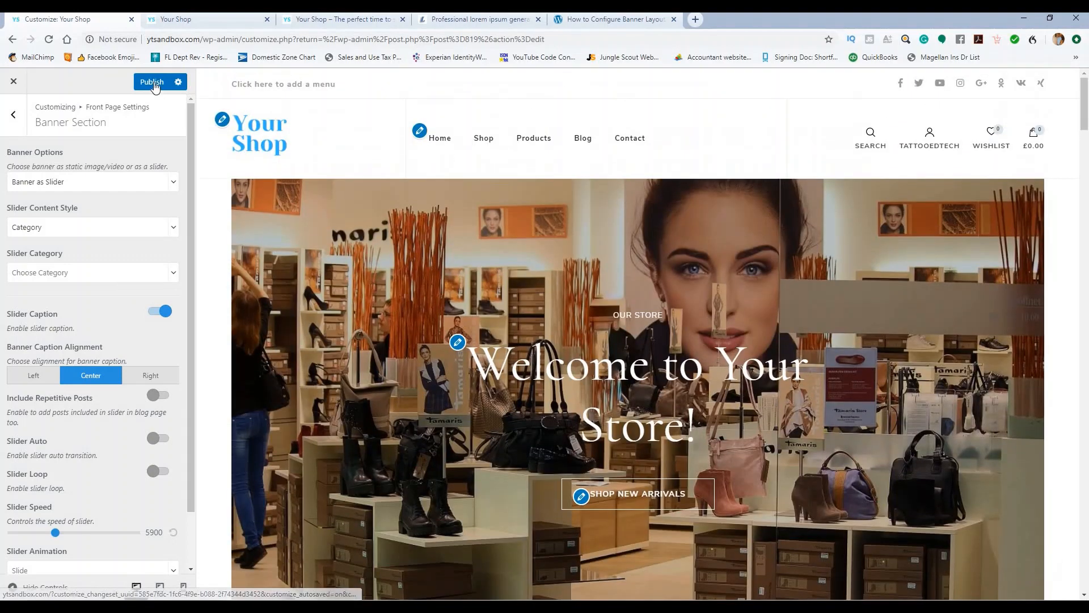
pyautogui.click(153, 82)
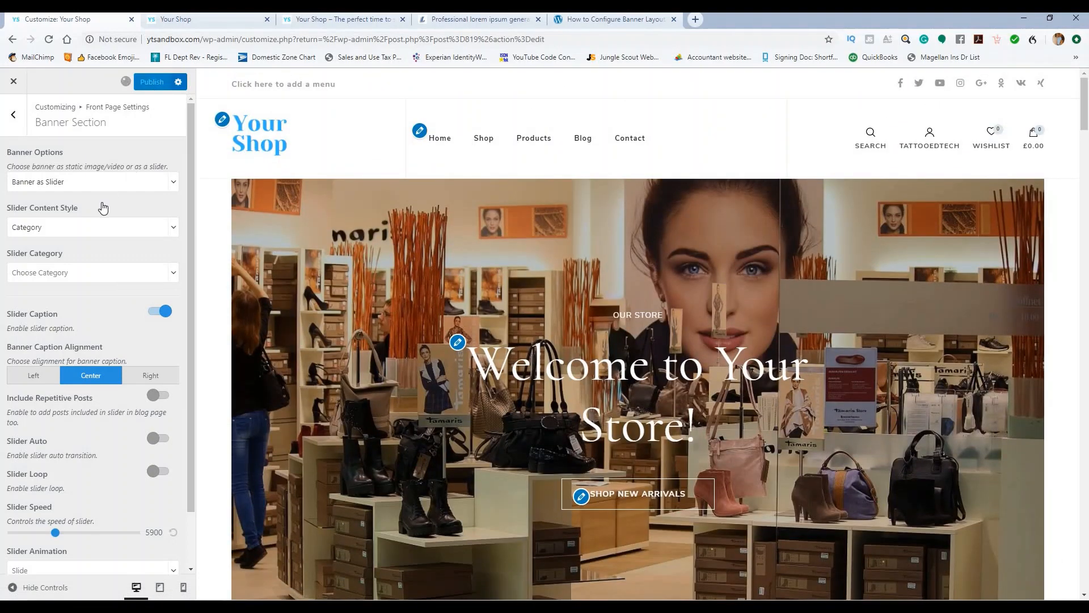
pyautogui.scroll(-2, 101, 210)
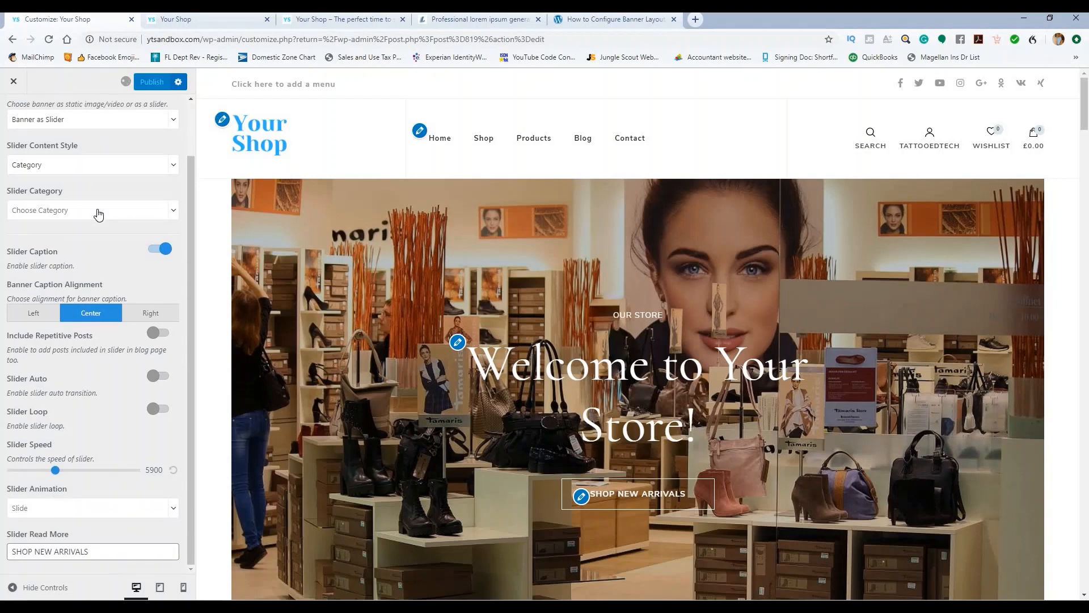
pyautogui.scroll(2, 98, 213)
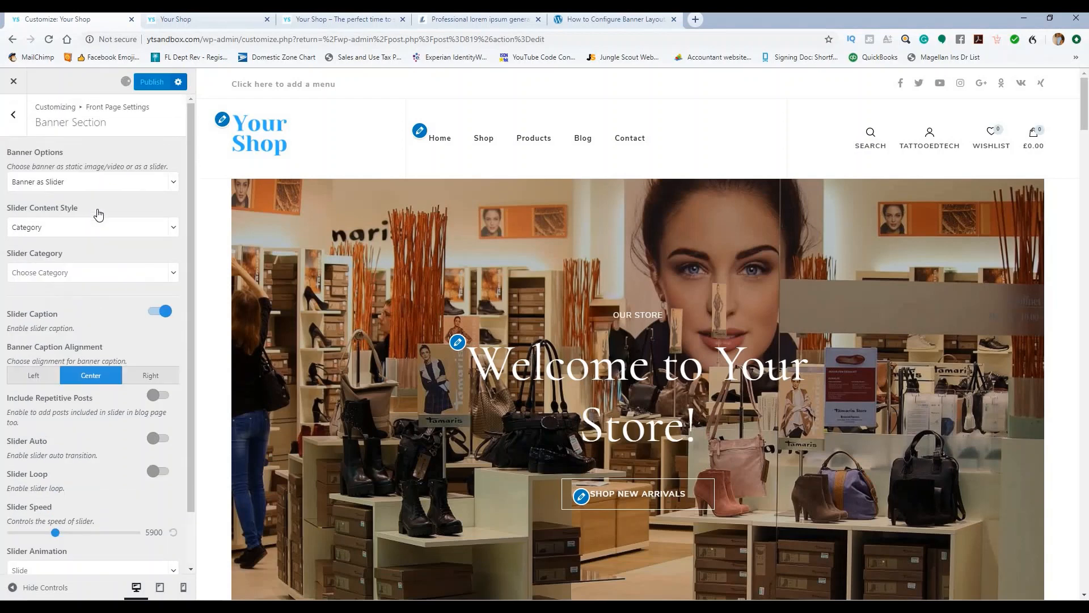
pyautogui.click(15, 116)
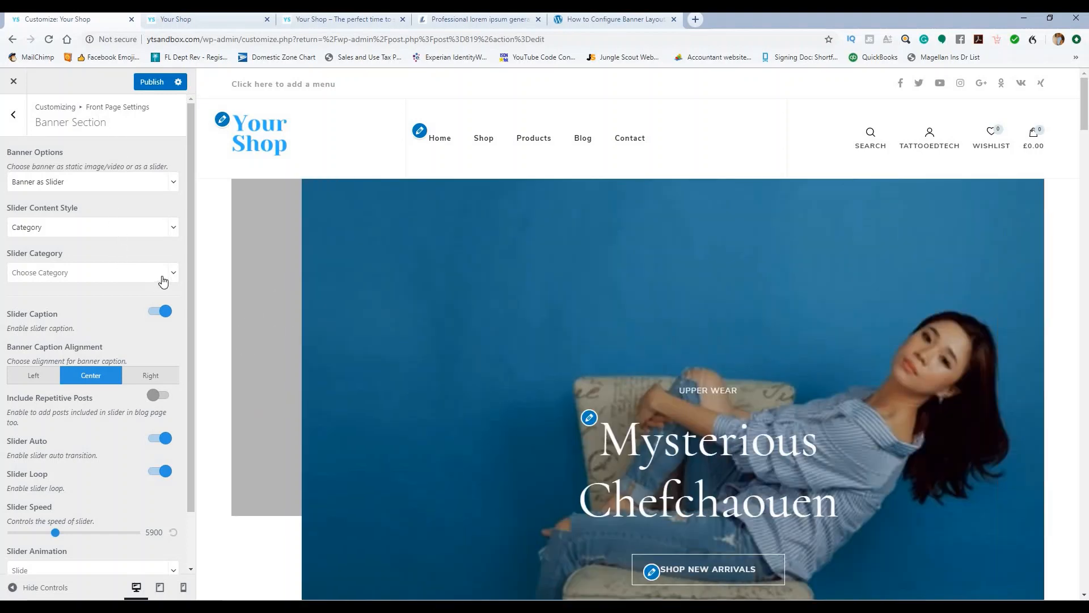
# Step: Keep Category as content style, choose Our Store as the slider category, and go back
pyautogui.click(174, 228)
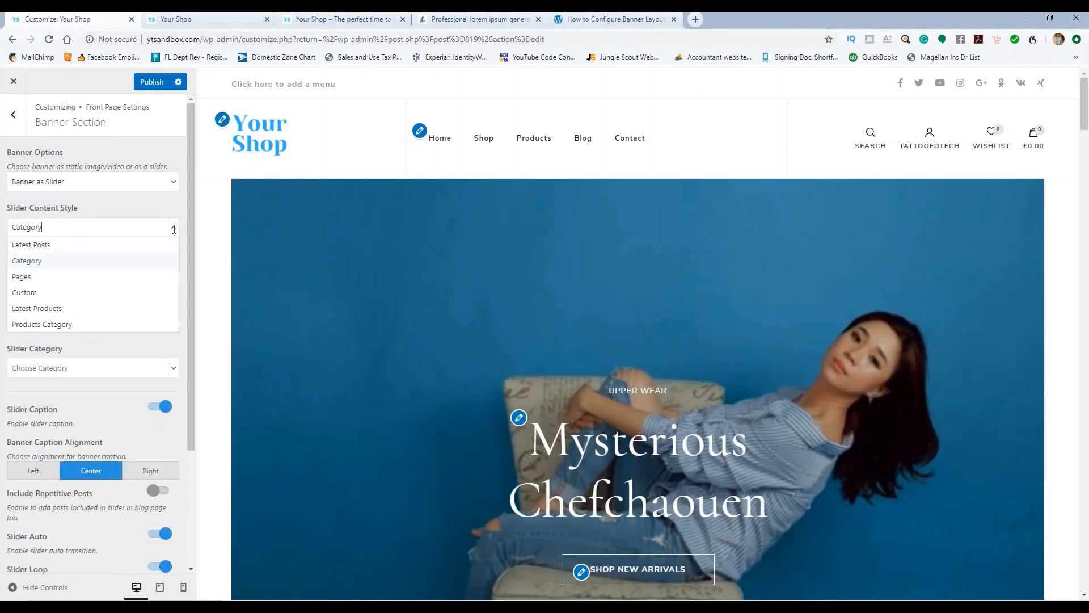
pyautogui.click(169, 227)
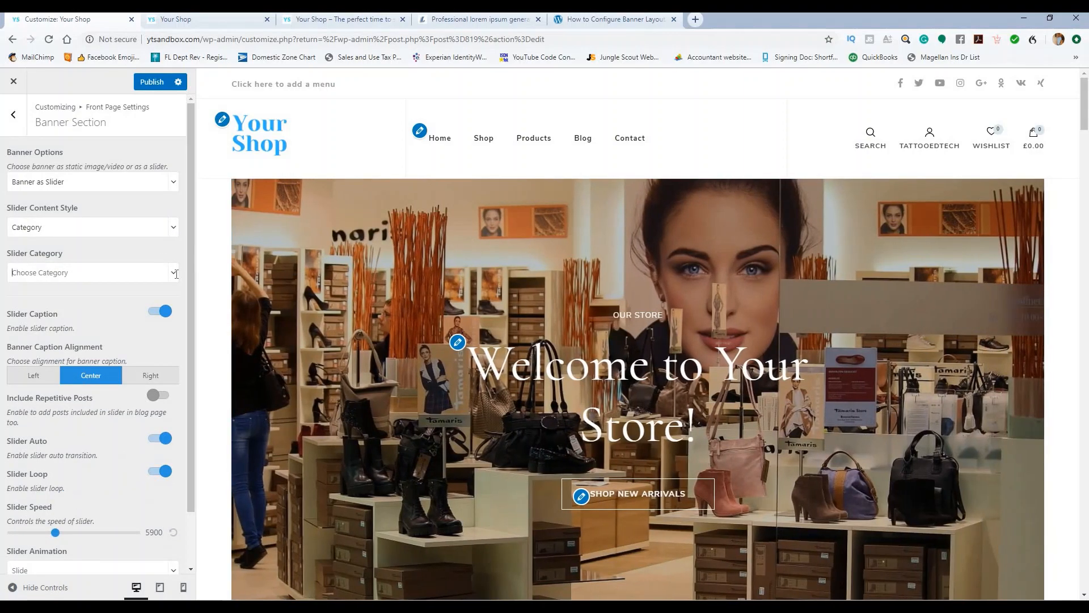
pyautogui.click(174, 274)
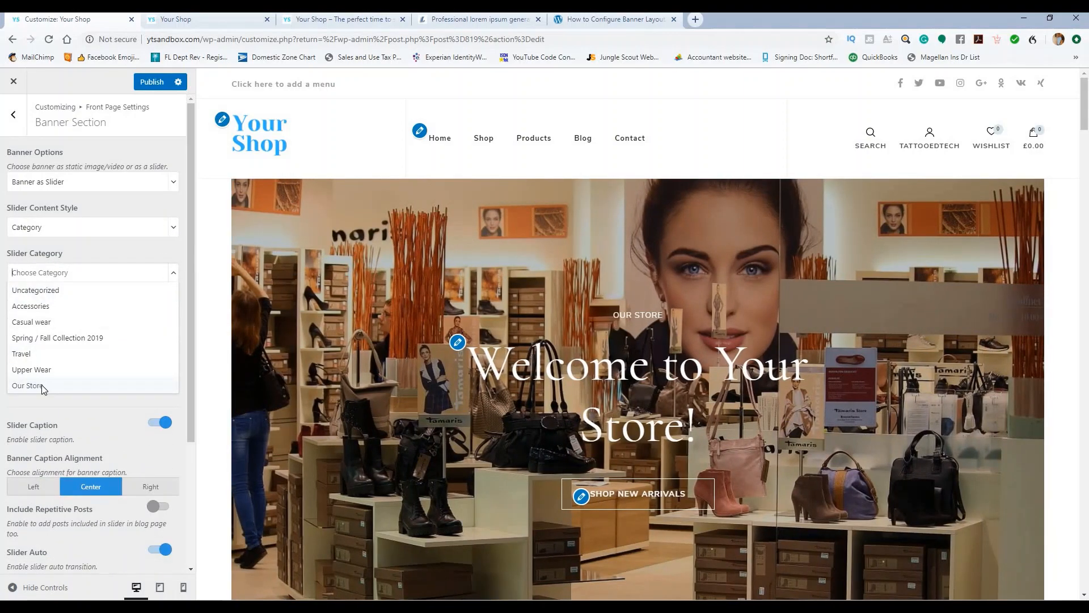
pyautogui.click(40, 386)
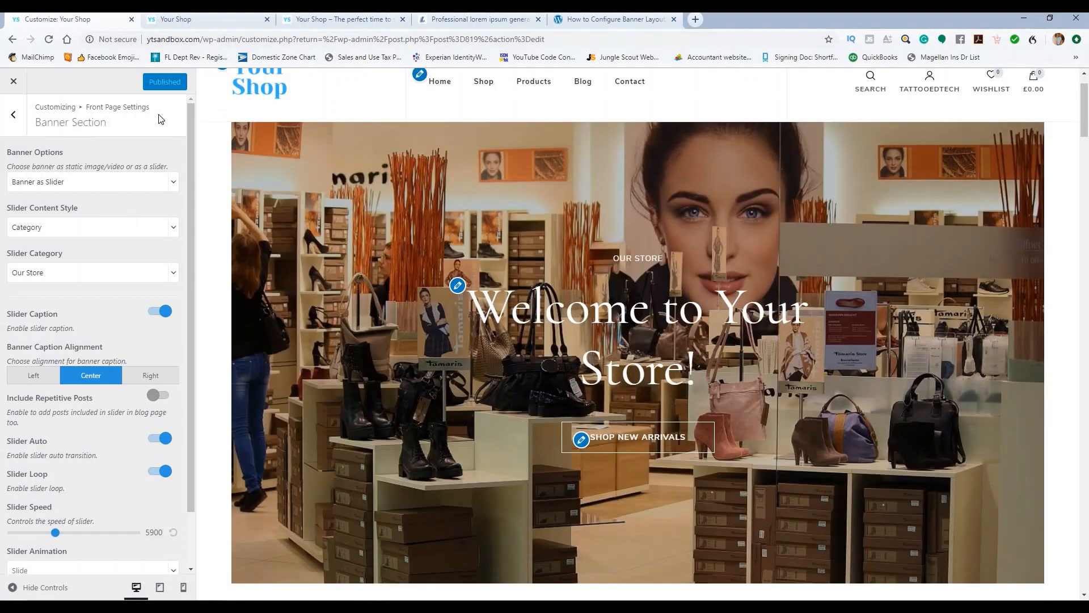
pyautogui.scroll(-5, 556, 196)
pyautogui.scroll(6, 567, 202)
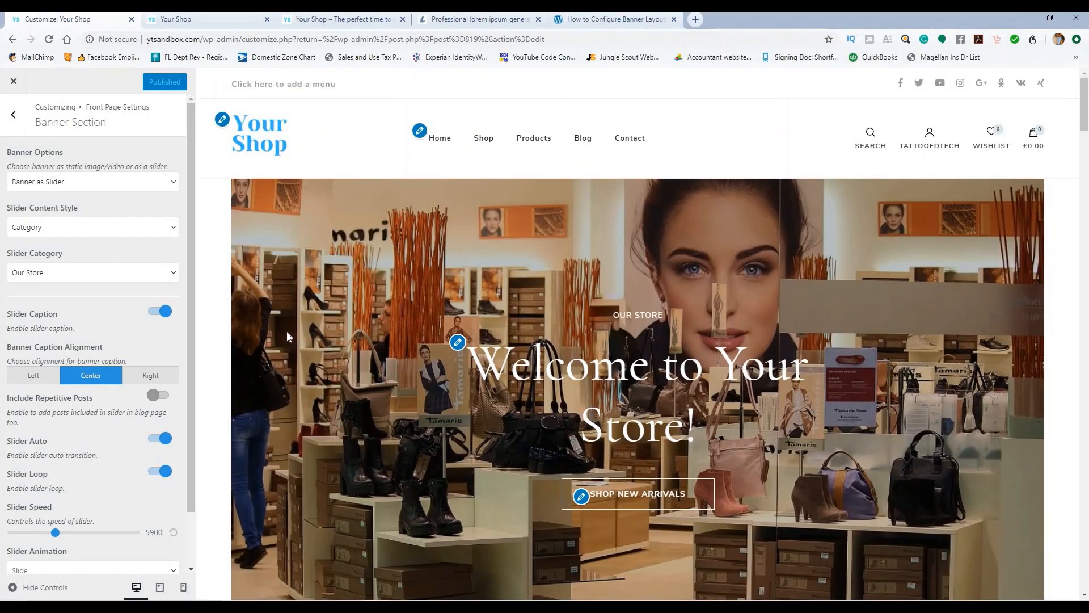
pyautogui.click(13, 114)
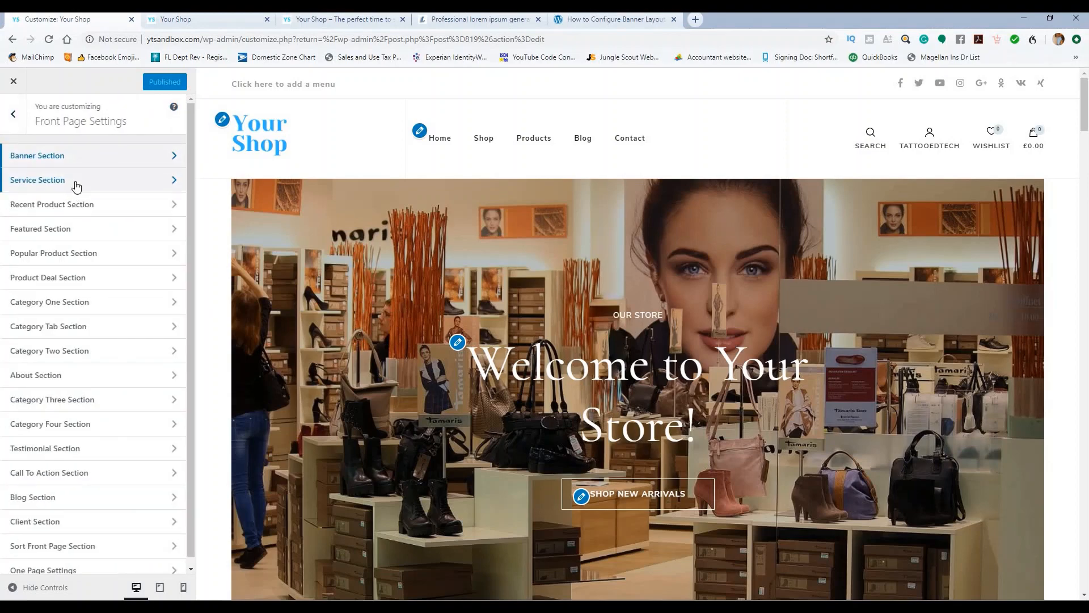
# Step: Give the Service Section the four-in-a-row layout and bring up the widget picker
pyautogui.click(77, 180)
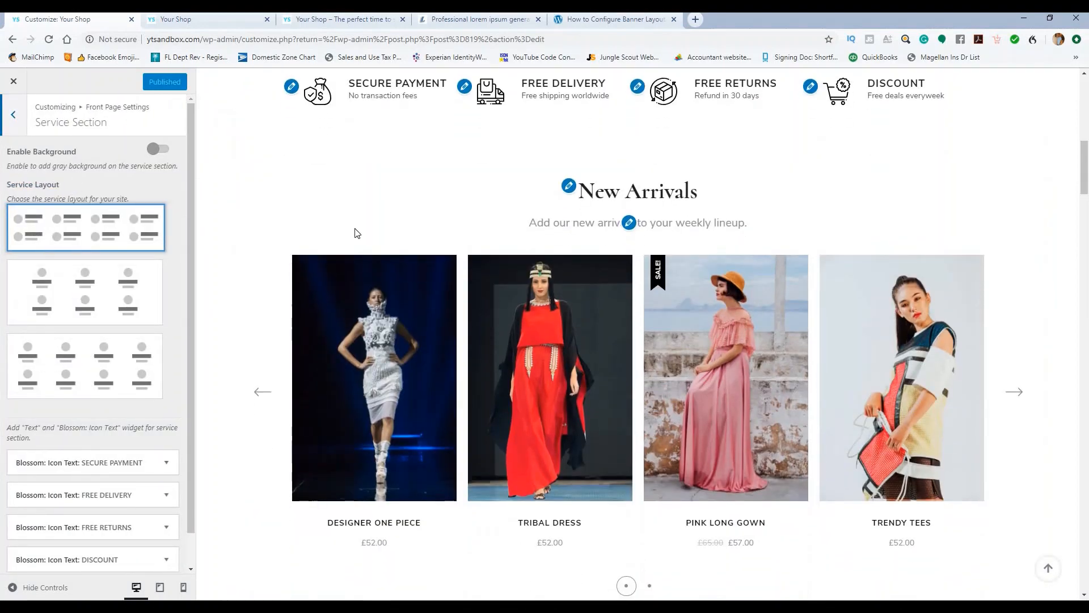
pyautogui.scroll(3, 410, 216)
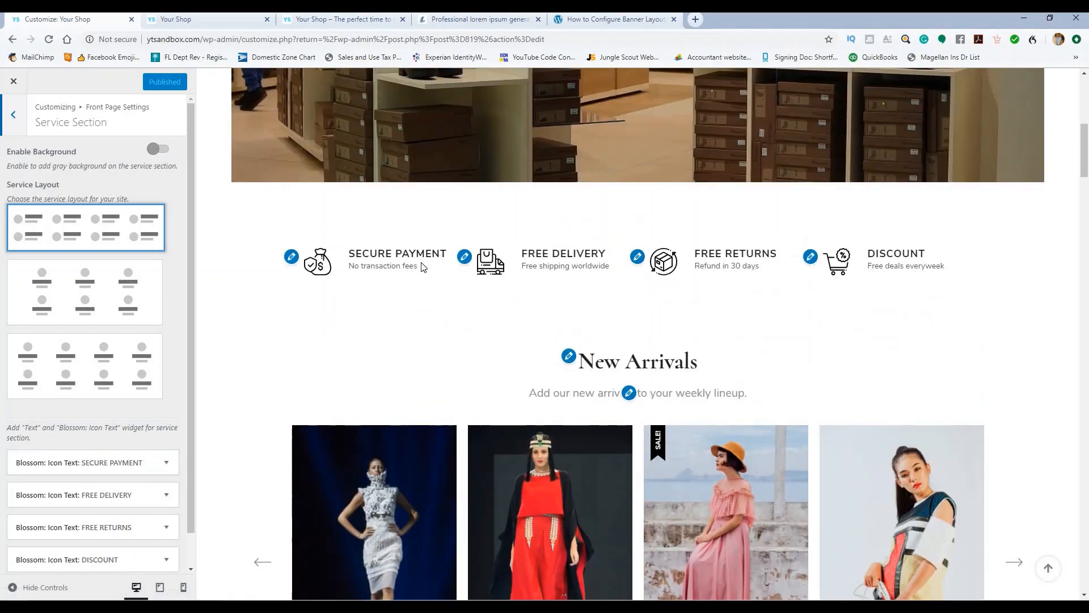
pyautogui.click(115, 281)
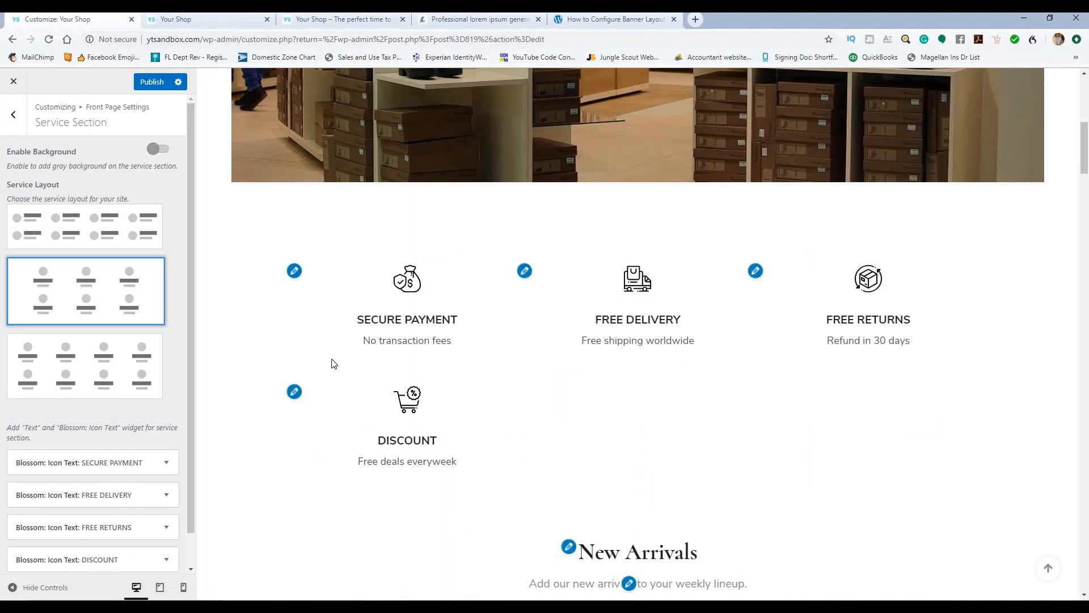
pyautogui.click(88, 372)
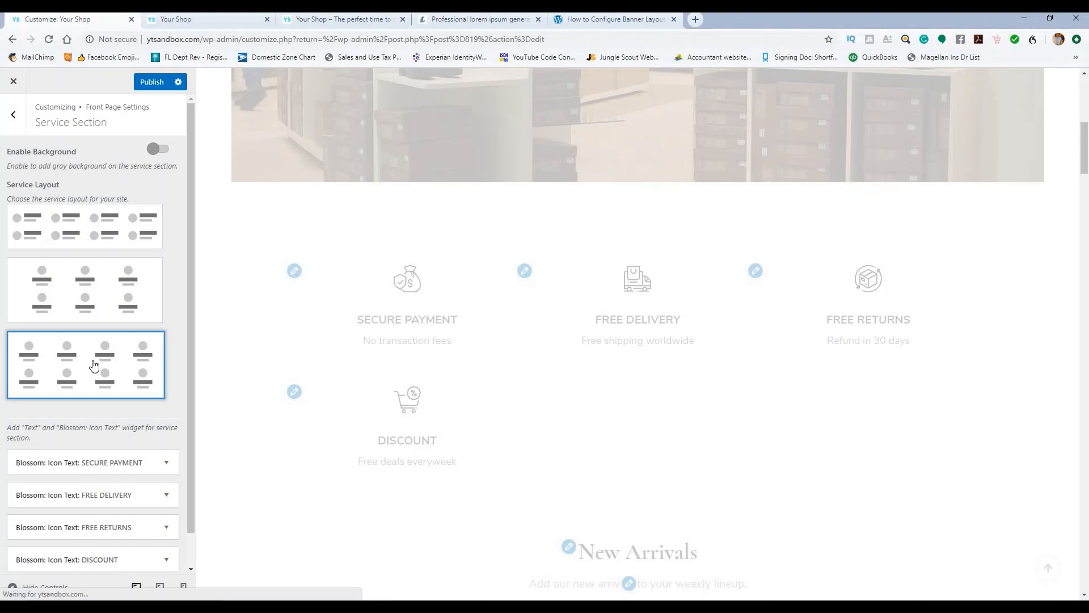
pyautogui.scroll(1, 321, 350)
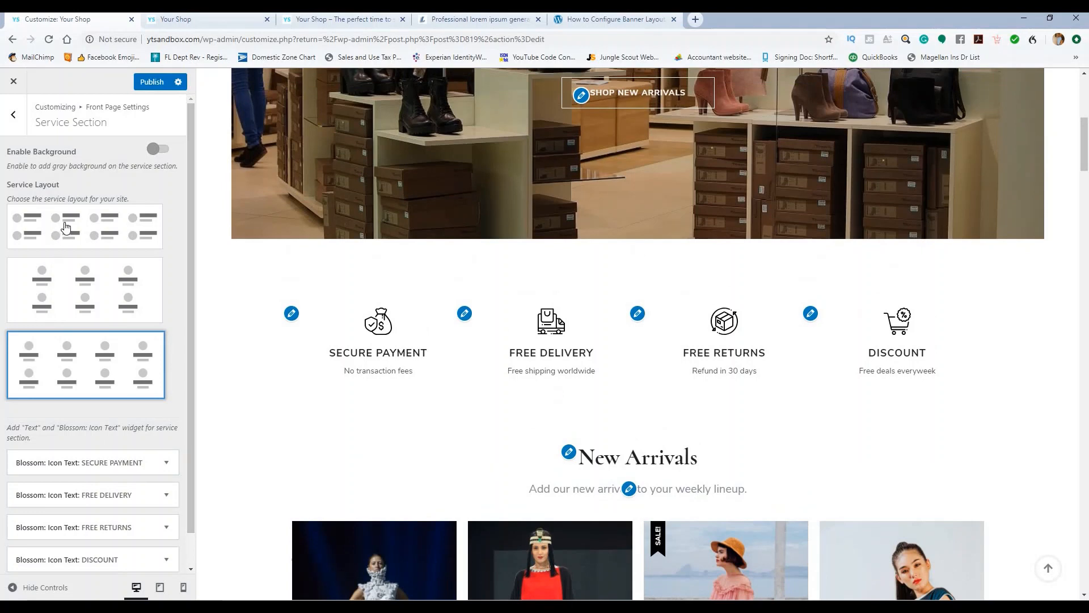
pyautogui.scroll(-1, 104, 309)
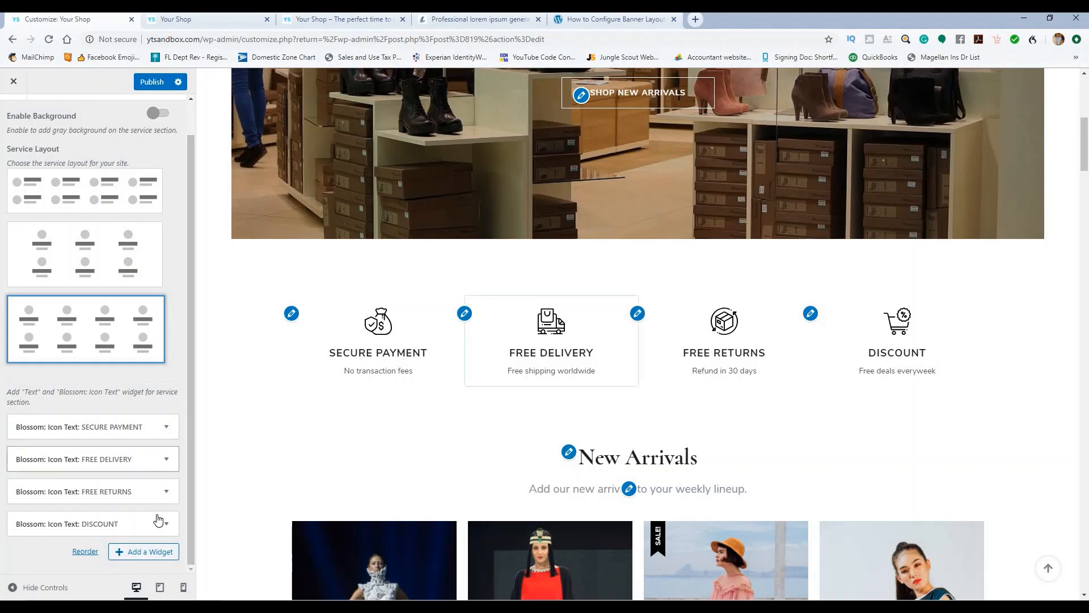
pyautogui.click(151, 551)
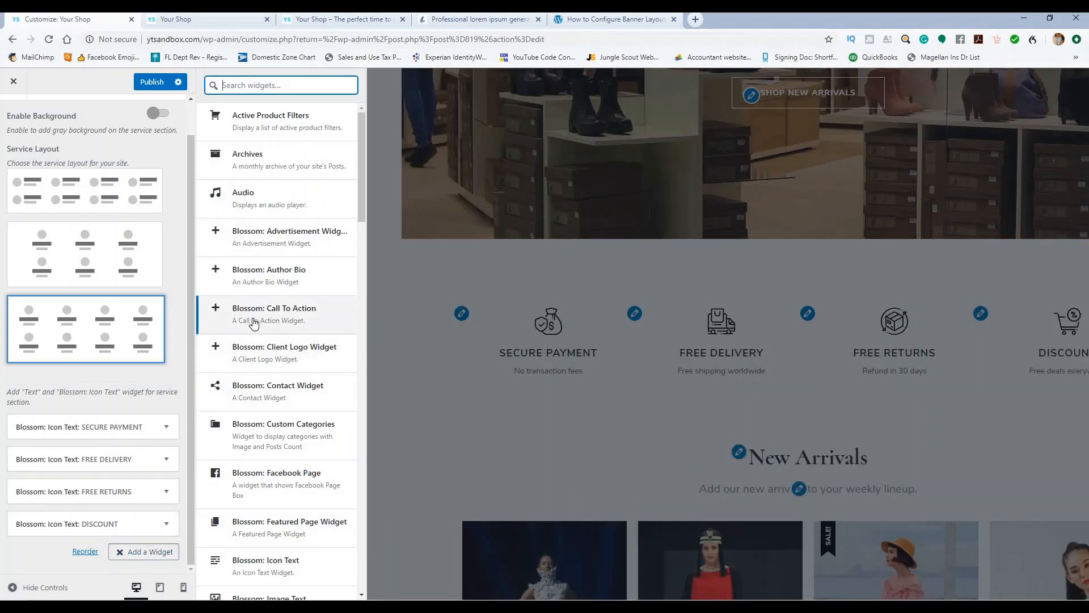
pyautogui.scroll(-3, 274, 346)
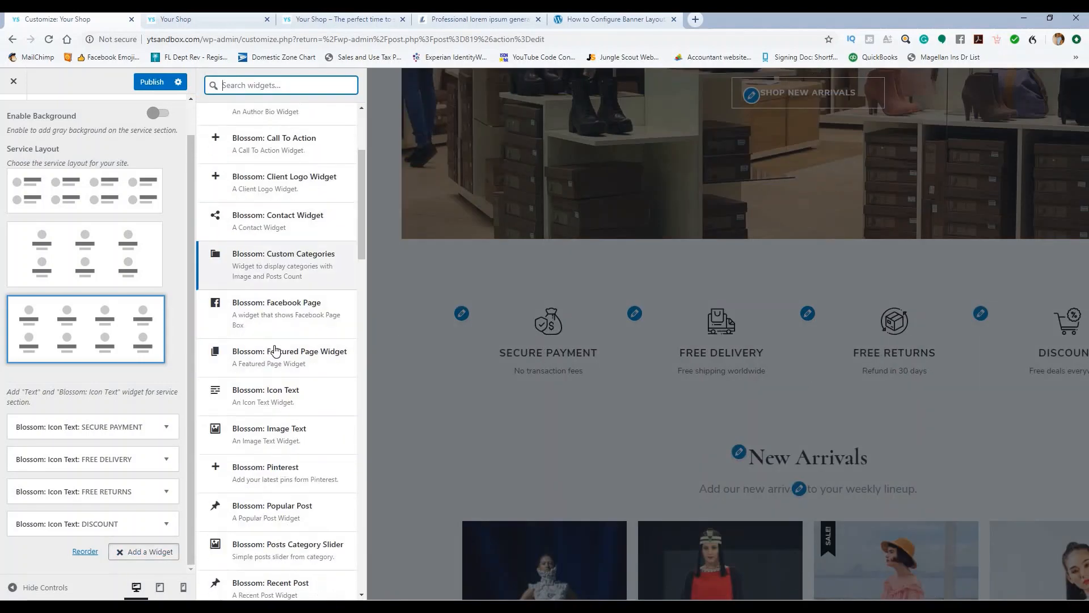
# Step: Add an Icon Text service widget titled 'Title' with pasted placeholder description text
pyautogui.click(293, 393)
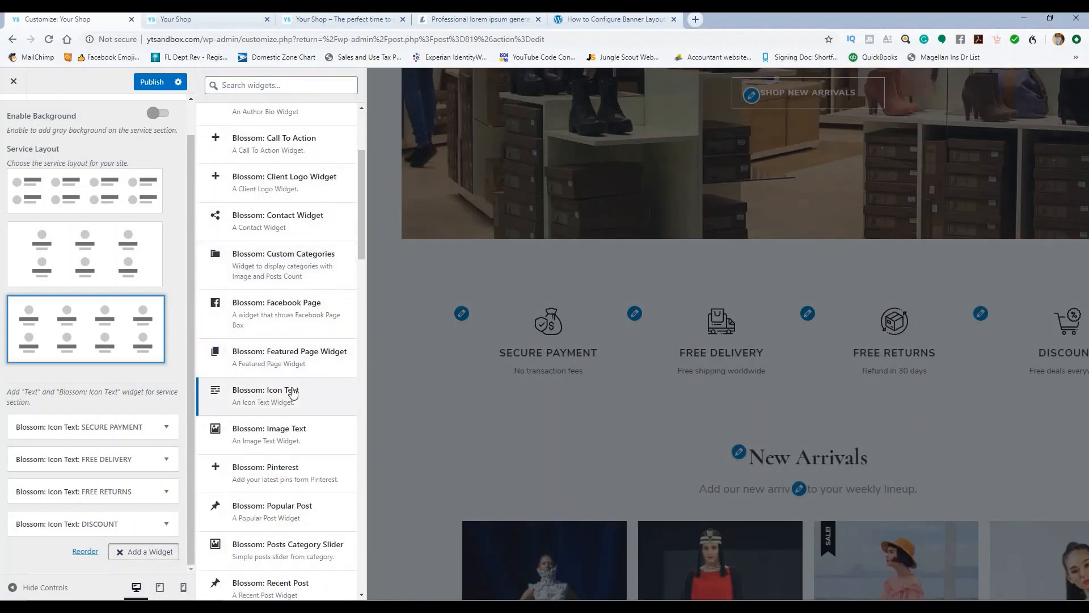
pyautogui.click(254, 403)
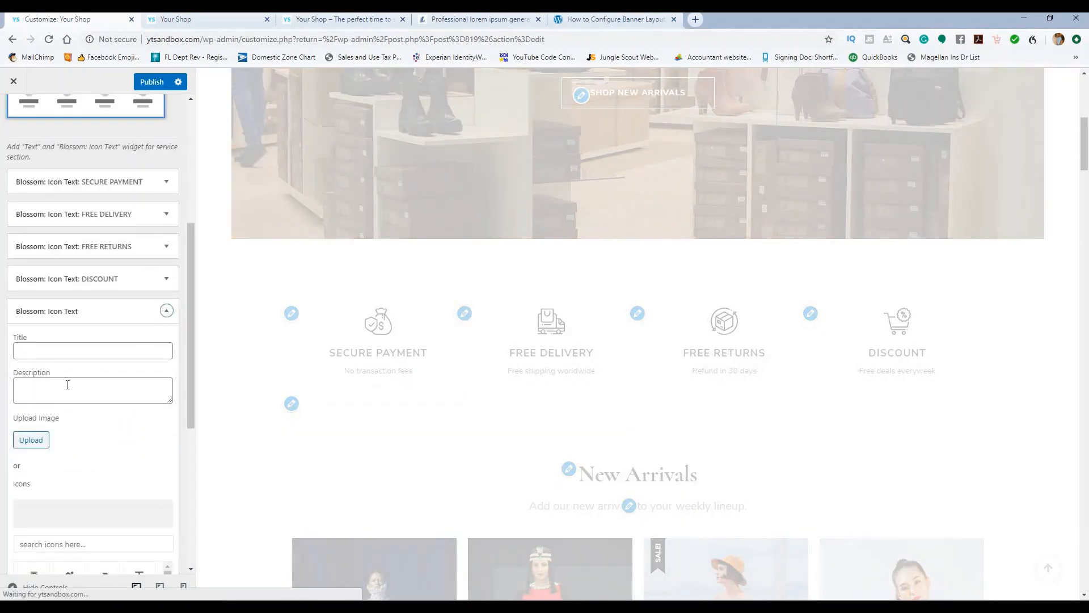
pyautogui.click(60, 350)
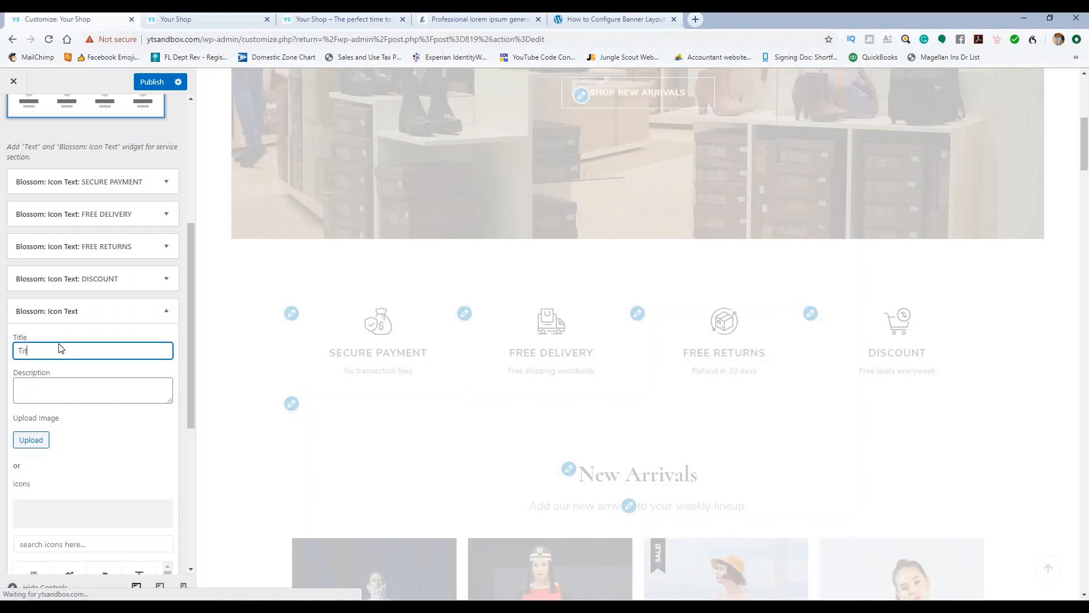
pyautogui.write('Title')
pyautogui.click(36, 386)
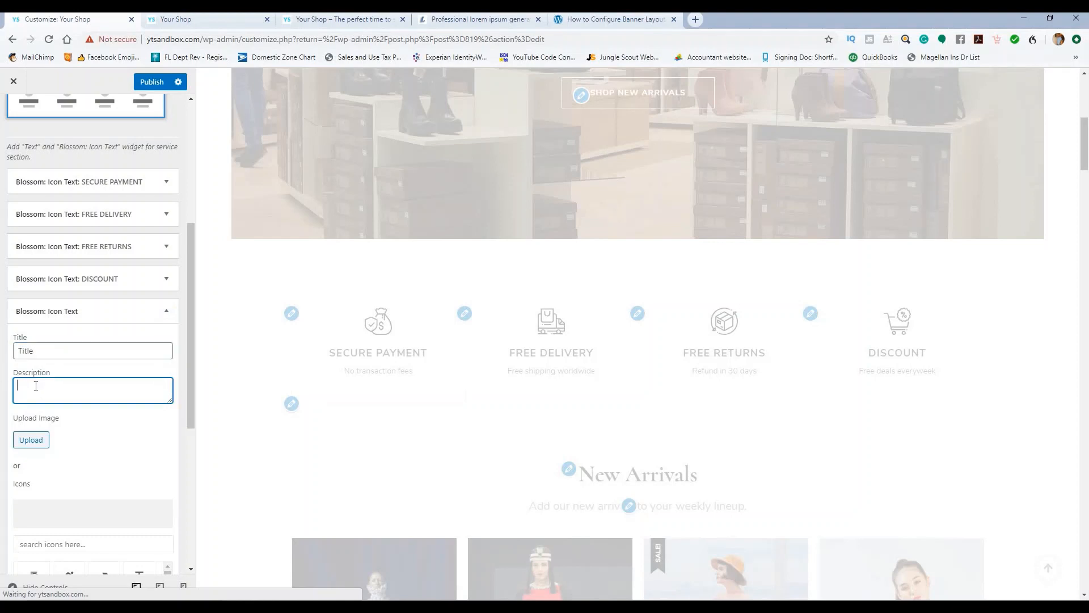
pyautogui.hotkey('ctrl', 'v')
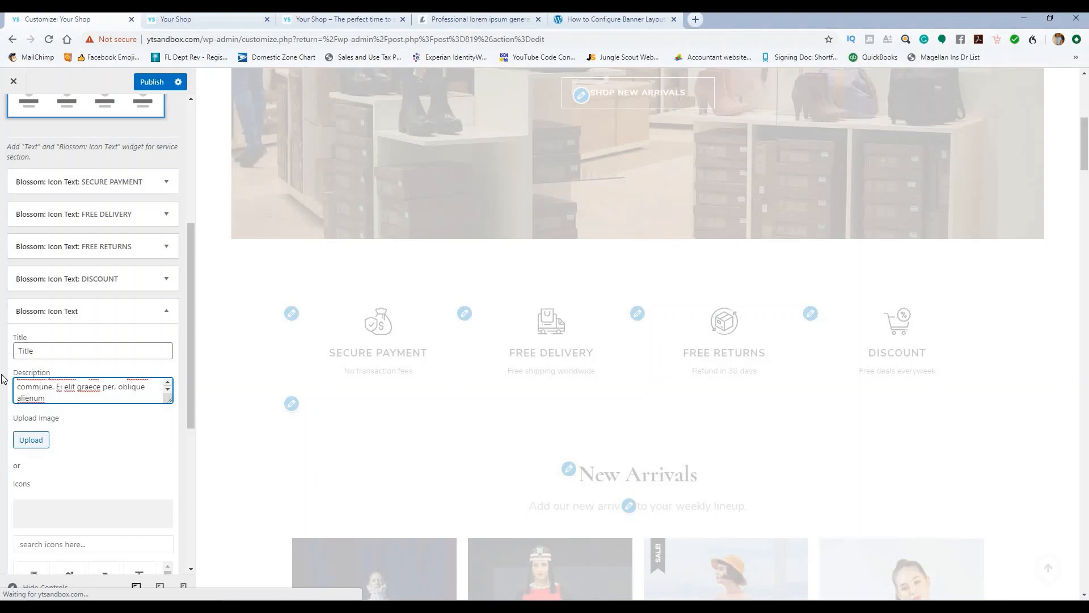
pyautogui.hotkey('ctrl', 'a')
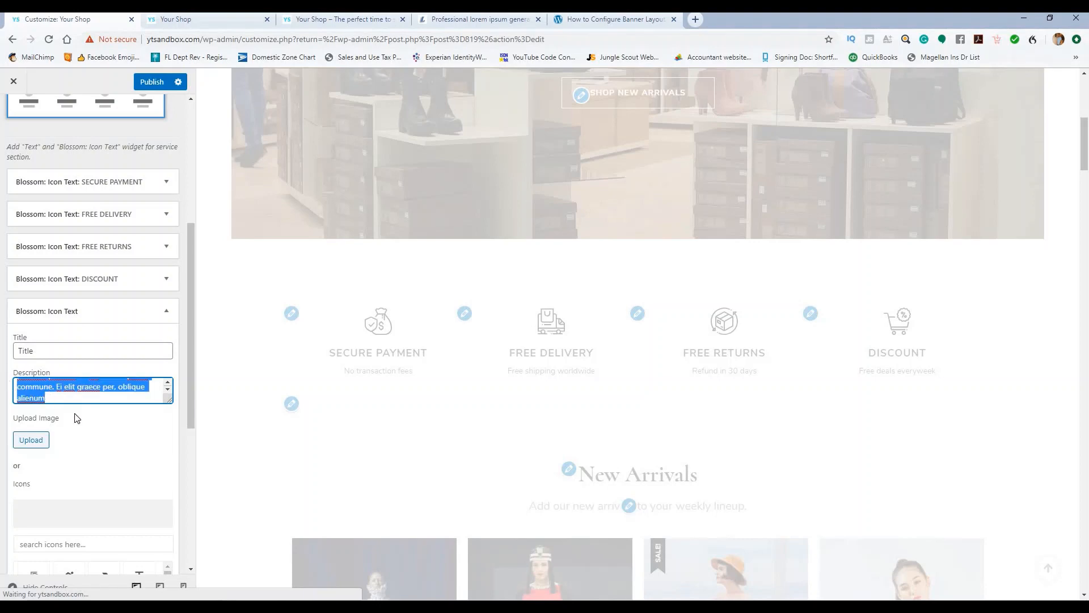
pyautogui.press('BackSpace')
pyautogui.press('BackSpace')
pyautogui.press('BackSpace')
pyautogui.press('BackSpace')
pyautogui.press('BackSpace')
pyautogui.press('BackSpace')
pyautogui.press('BackSpace')
pyautogui.press('BackSpace')
pyautogui.press('BackSpace')
pyautogui.press('BackSpace')
pyautogui.press('BackSpace')
pyautogui.press('BackSpace')
pyautogui.press('BackSpace')
pyautogui.press('BackSpace')
pyautogui.press('BackSpace')
pyautogui.press('BackSpace')
pyautogui.press('BackSpace')
pyautogui.press('BackSpace')
pyautogui.press('BackSpace')
pyautogui.press('BackSpace')
pyautogui.press('BackSpace')
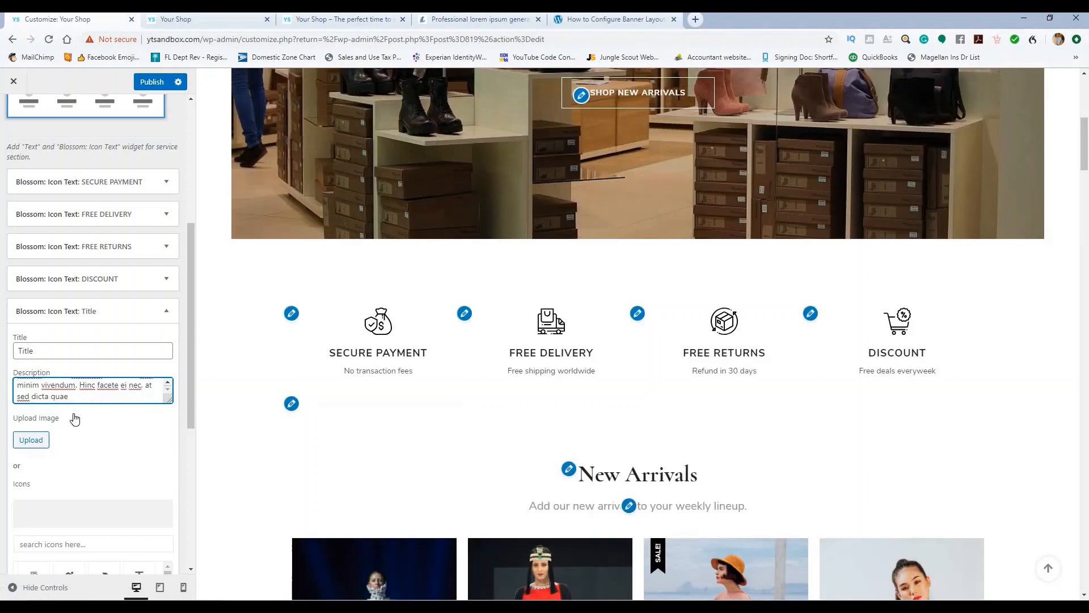
pyautogui.press('BackSpace')
pyautogui.press('BackSpace')
pyautogui.press('BackSpace')
pyautogui.press('BackSpace')
pyautogui.press('BackSpace')
pyautogui.press('BackSpace')
pyautogui.press('BackSpace')
pyautogui.press('BackSpace')
pyautogui.press('BackSpace')
pyautogui.press('BackSpace')
pyautogui.press('BackSpace')
pyautogui.press('BackSpace')
pyautogui.press('BackSpace')
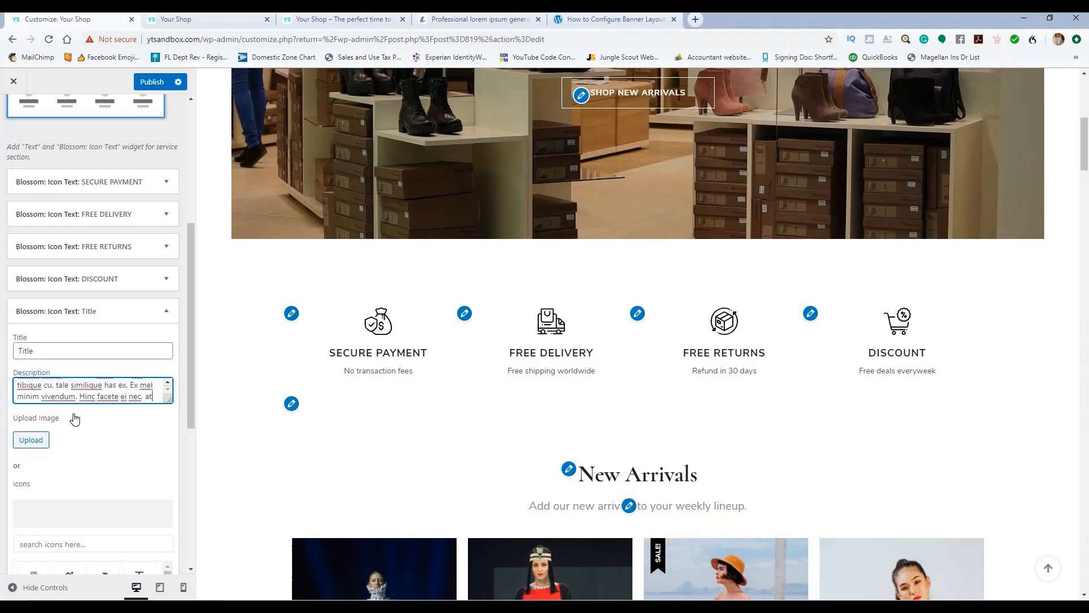
pyautogui.write('\\\\\\\\\\\\\\\\\\\\\\\\\\\\')
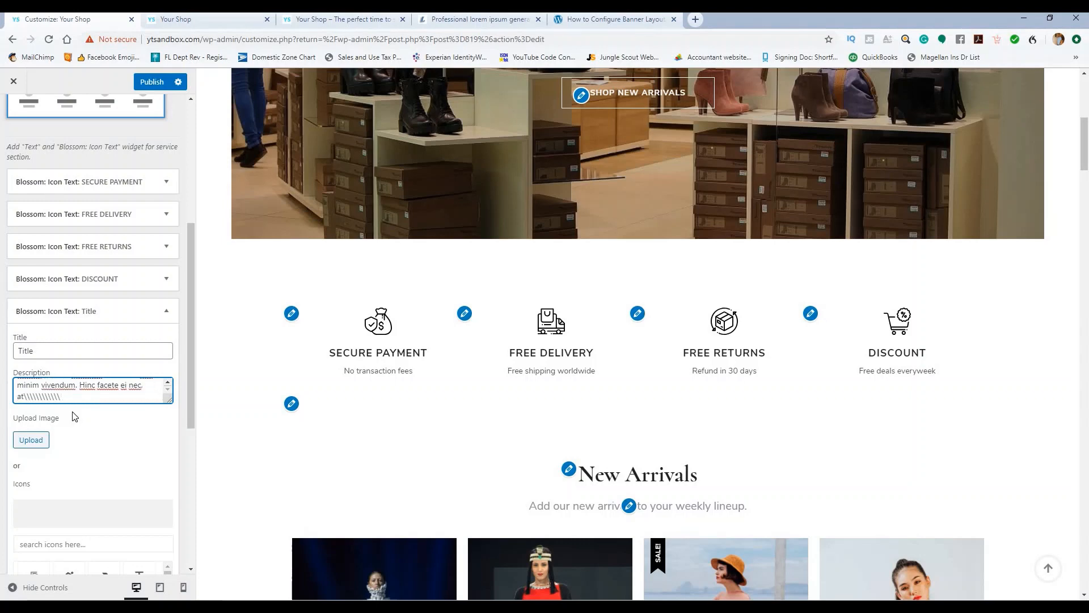
pyautogui.press('BackSpace')
pyautogui.press('BackSpace')
pyautogui.press('BackSpace')
pyautogui.press('BackSpace')
pyautogui.press('BackSpace')
pyautogui.press('BackSpace')
pyautogui.press('BackSpace')
pyautogui.press('BackSpace')
pyautogui.press('BackSpace')
pyautogui.press('BackSpace')
pyautogui.press('BackSpace')
pyautogui.press('BackSpace')
pyautogui.press('BackSpace')
pyautogui.press('BackSpace')
pyautogui.press('BackSpace')
pyautogui.press('BackSpace')
pyautogui.press('BackSpace')
pyautogui.press('BackSpace')
pyautogui.press('BackSpace')
pyautogui.press('BackSpace')
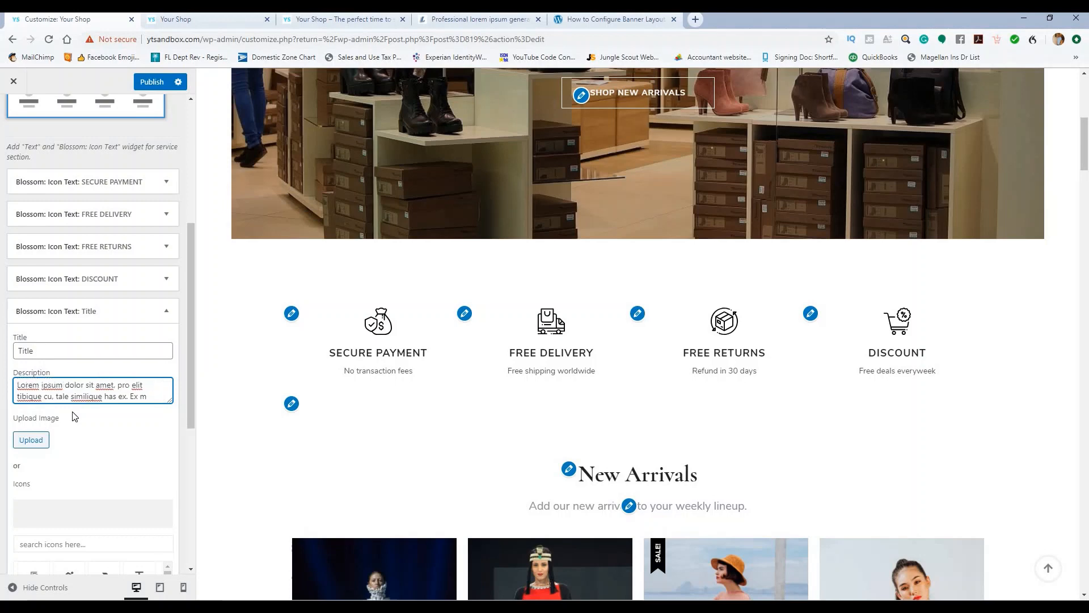
pyautogui.scroll(-3, 125, 396)
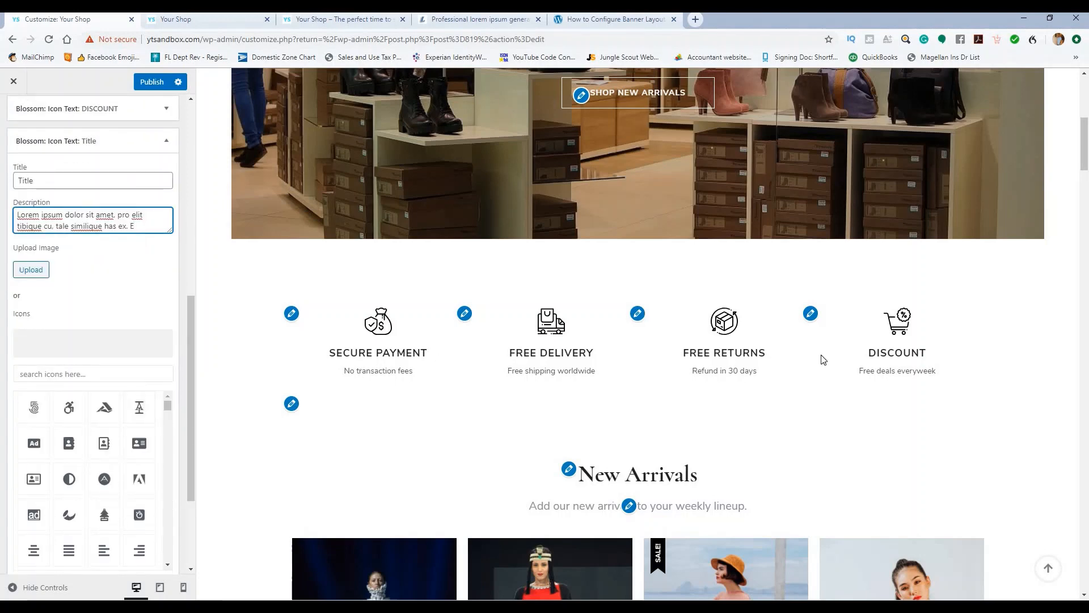
# Step: Search icons for 'money', pick the $ card icon, then remove it and collapse the item
pyautogui.click(74, 374)
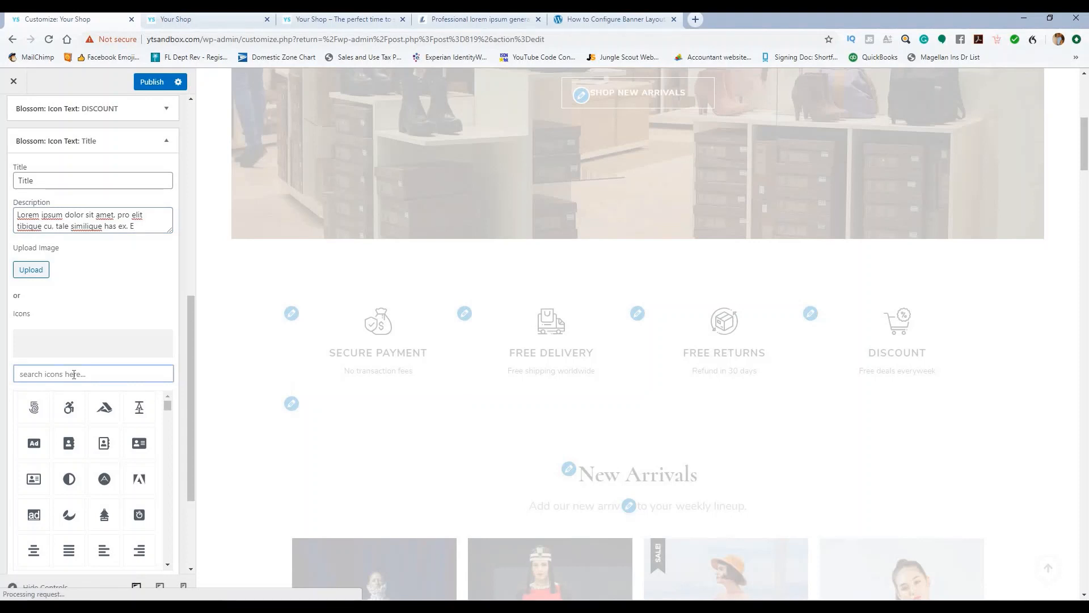
pyautogui.write('cash')
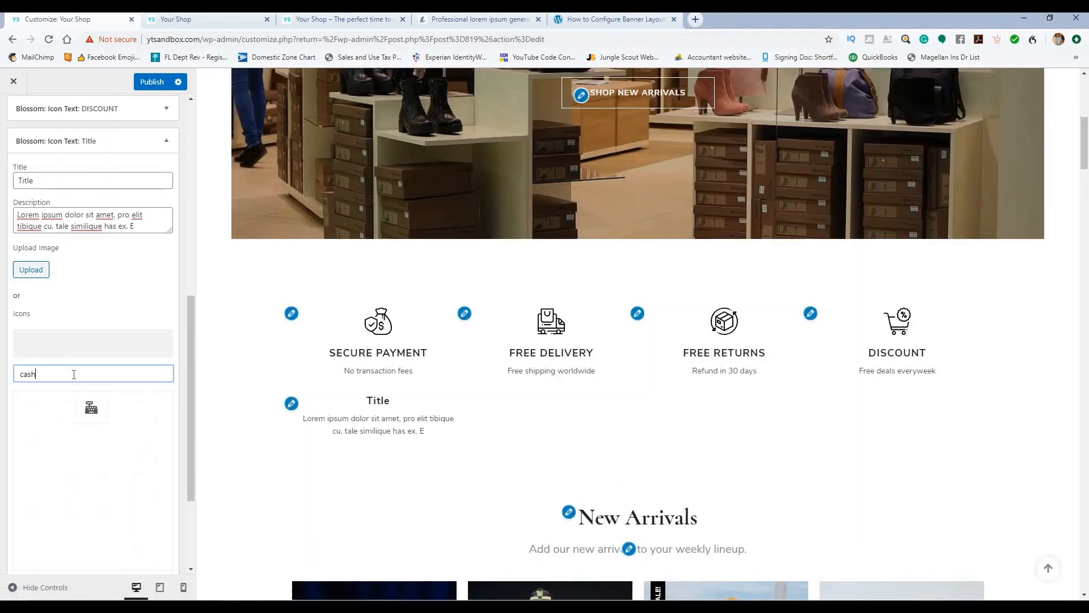
pyautogui.press('BackSpace')
pyautogui.press('BackSpace')
pyautogui.press('BackSpace')
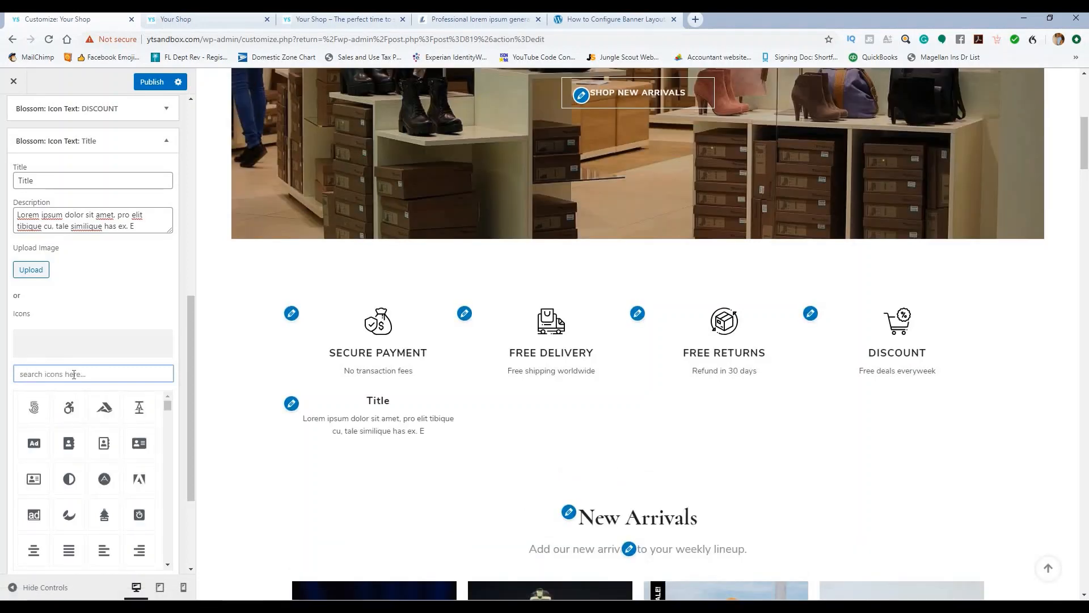
pyautogui.write('money')
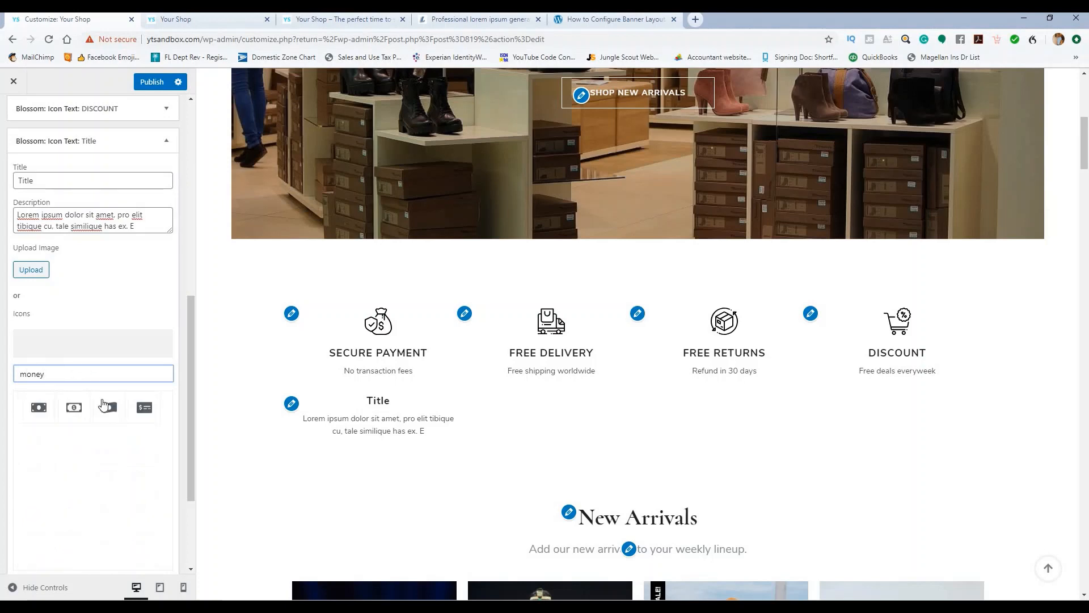
pyautogui.click(144, 407)
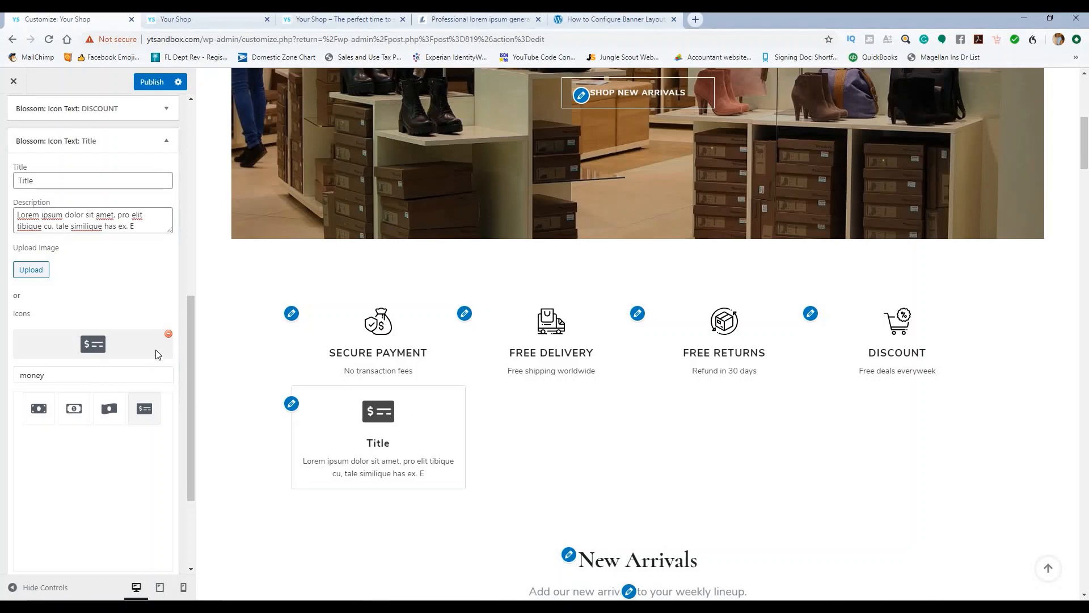
pyautogui.click(168, 334)
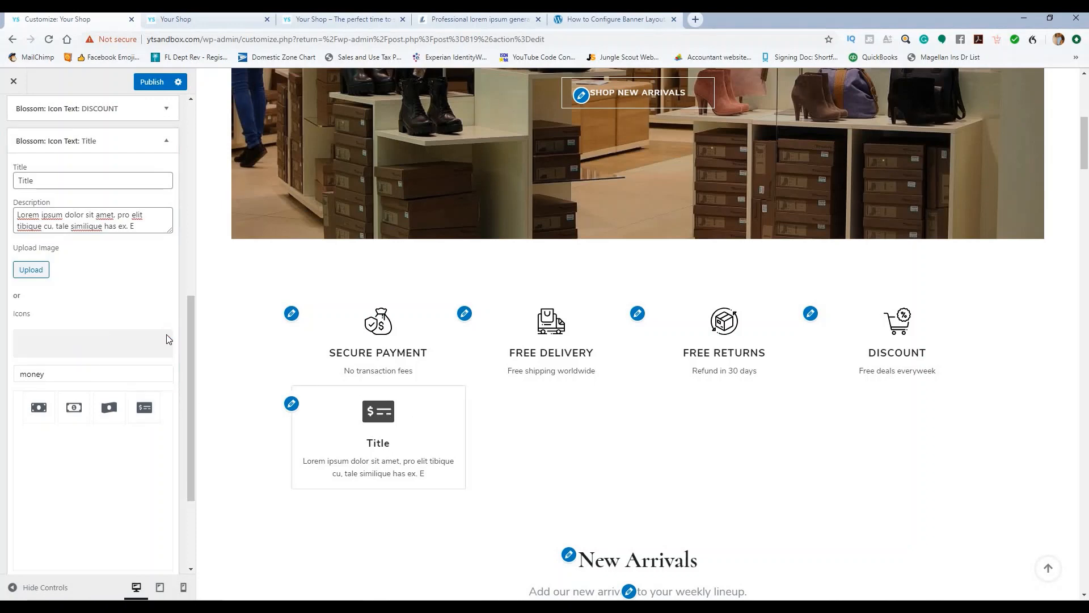
pyautogui.click(166, 141)
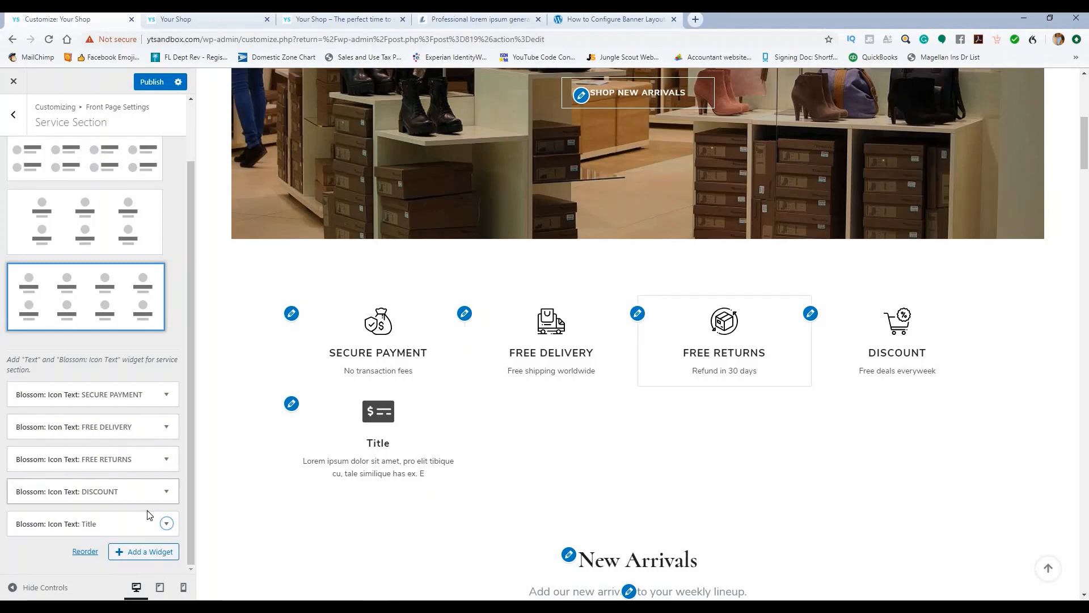
# Step: Delete the placeholder Title Icon Text widget from the service section
pyautogui.click(166, 523)
pyautogui.scroll(-6, 23, 491)
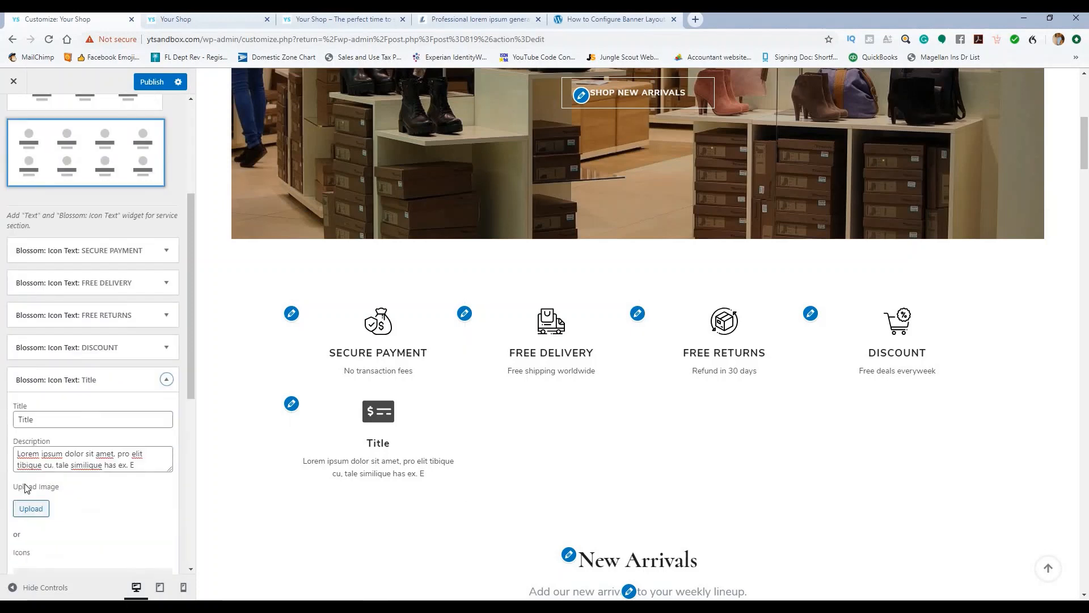
pyautogui.scroll(-4, 30, 483)
pyautogui.click(24, 519)
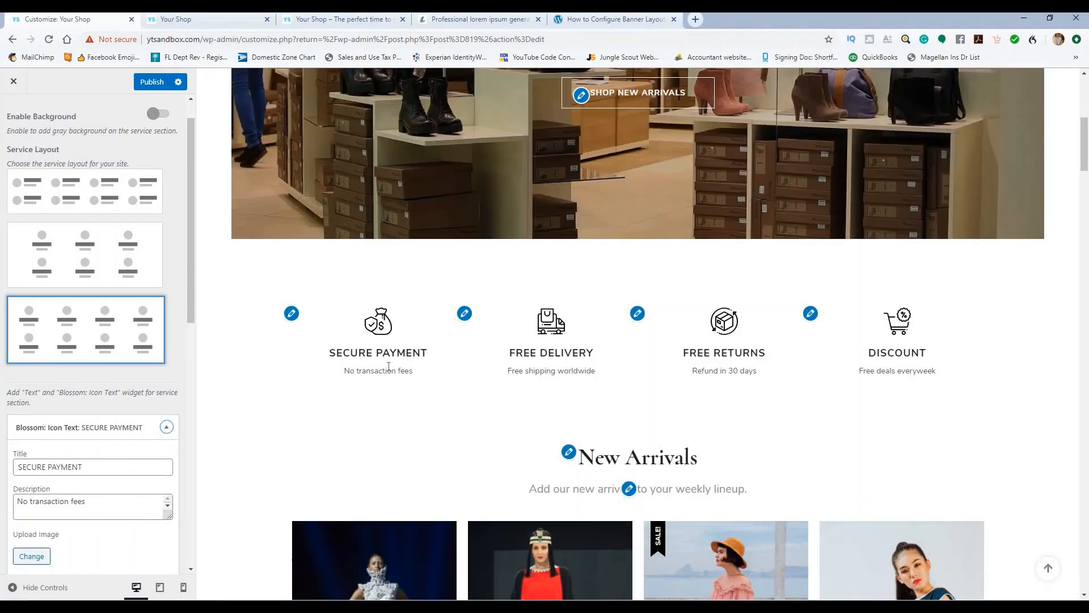
pyautogui.scroll(-3, 119, 479)
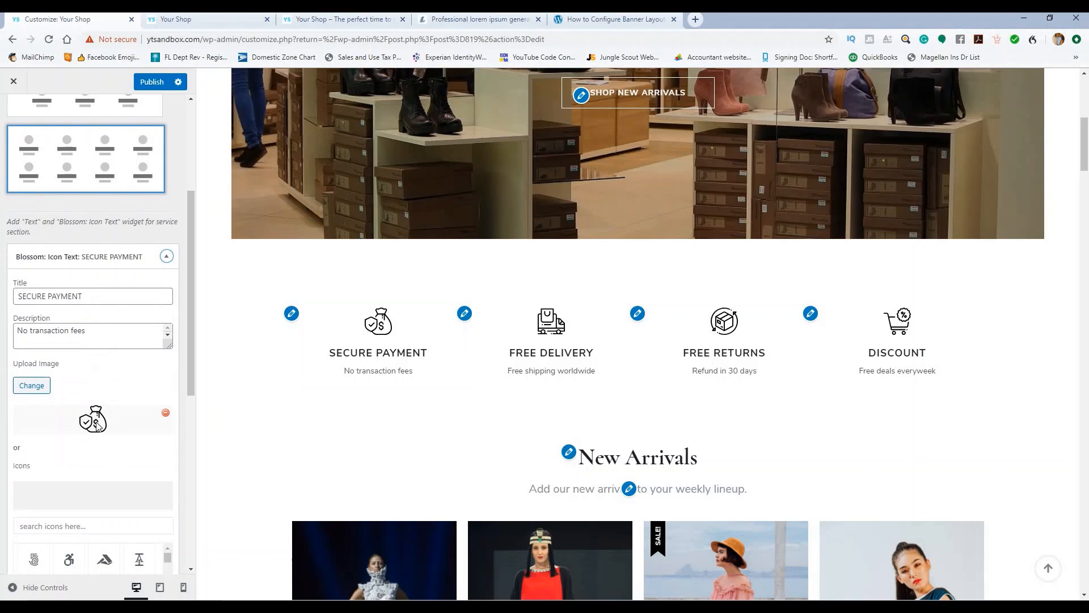
pyautogui.click(165, 256)
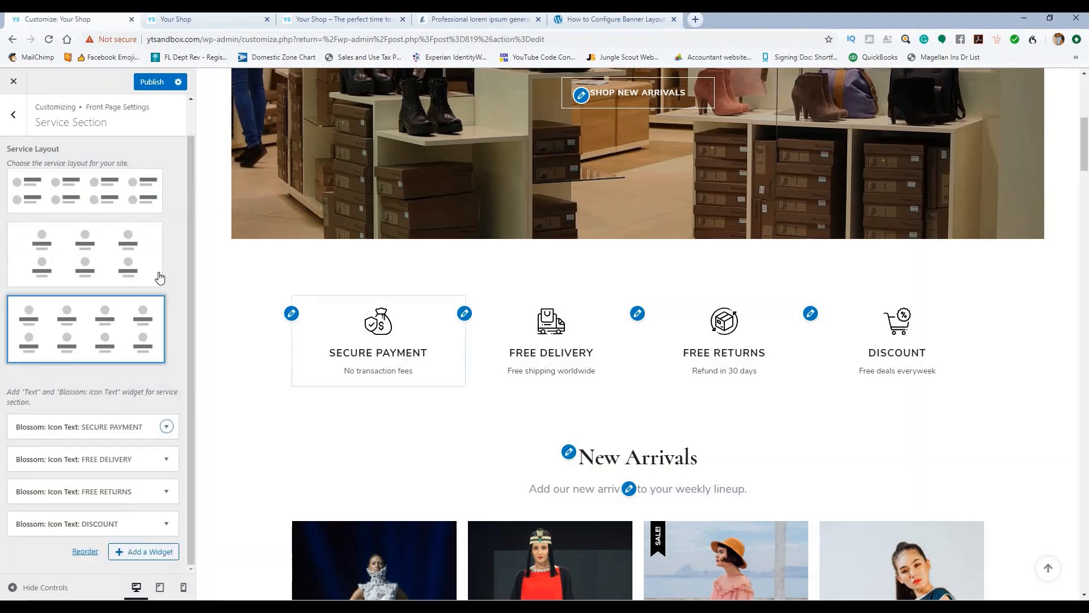
# Step: Enable the grey service section background and return to Front Page Settings
pyautogui.click(158, 82)
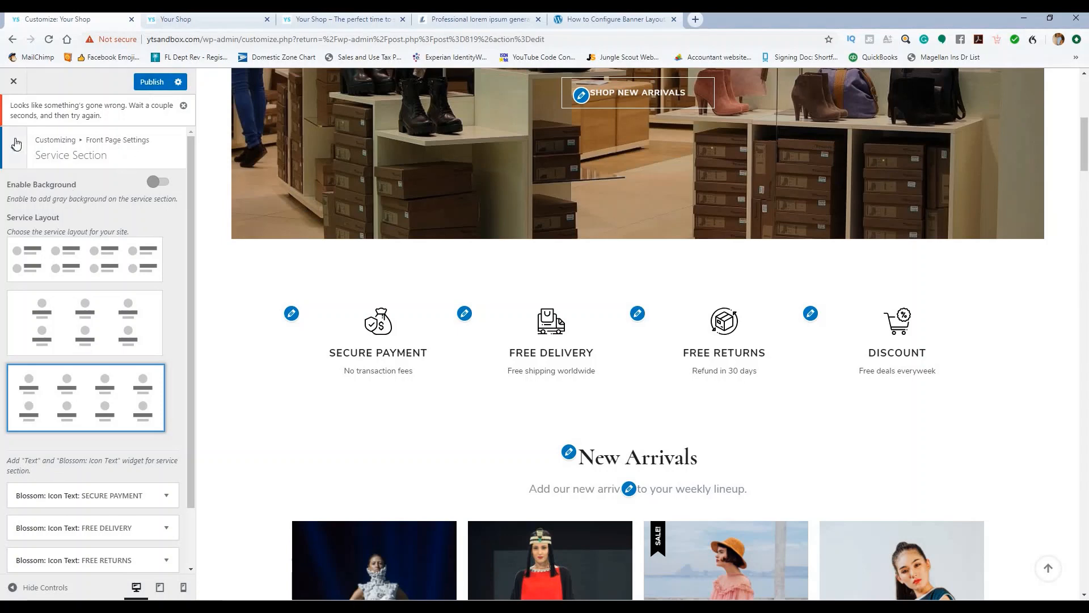
pyautogui.click(158, 182)
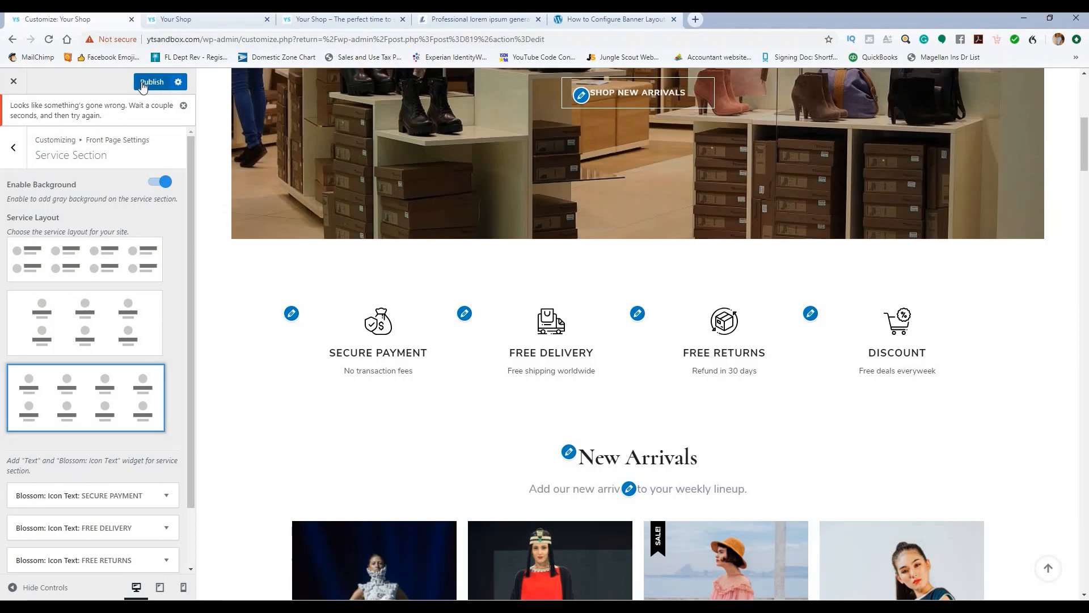
pyautogui.click(15, 146)
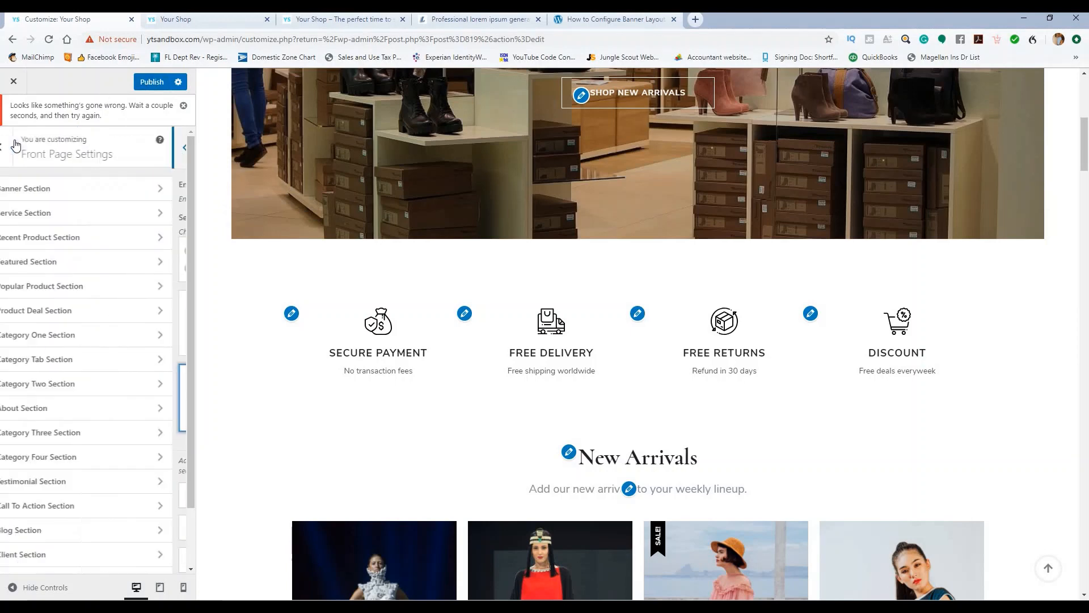
# Step: Open Recent Product Section, check the New Arrivals title, and keep the Latest Products filter
pyautogui.click(73, 238)
pyautogui.scroll(-3, 239, 253)
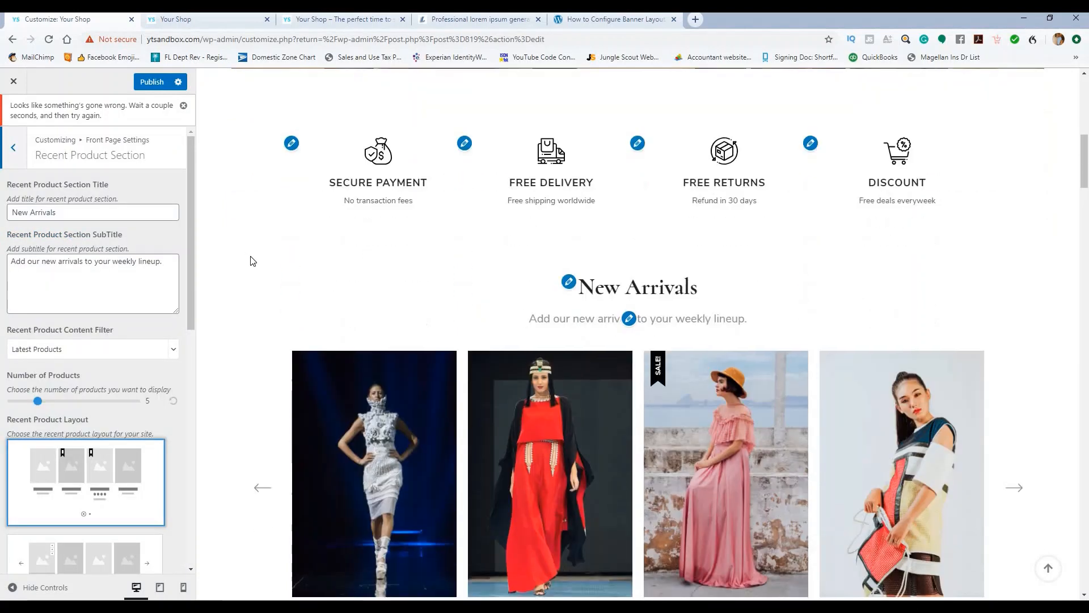
pyautogui.scroll(-2, 541, 292)
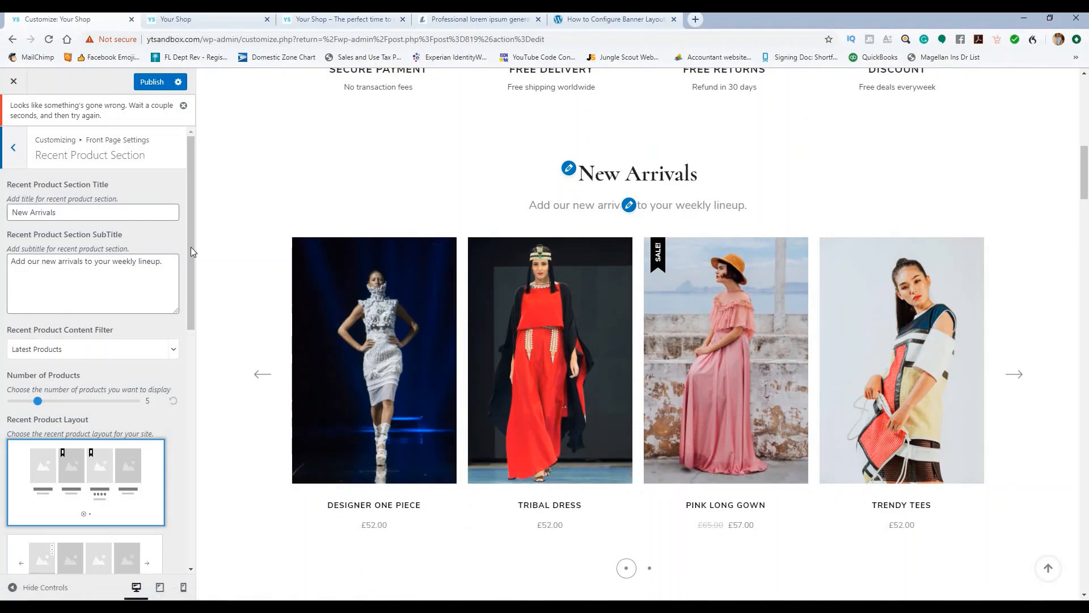
pyautogui.moveTo(56, 212); pyautogui.dragTo(11, 213)
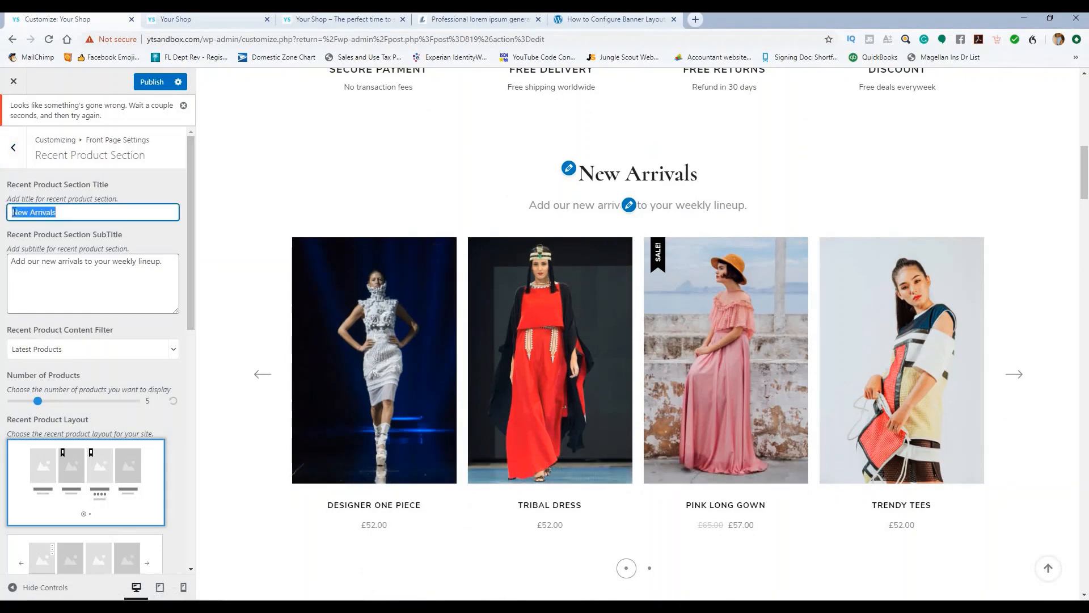
pyautogui.click(88, 207)
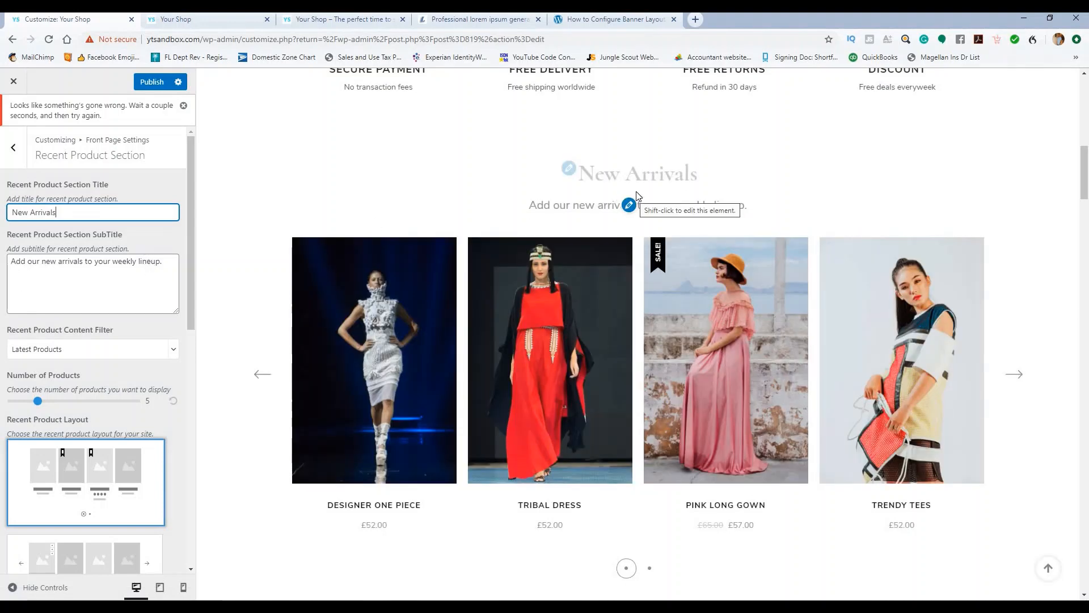
pyautogui.scroll(-2, 117, 286)
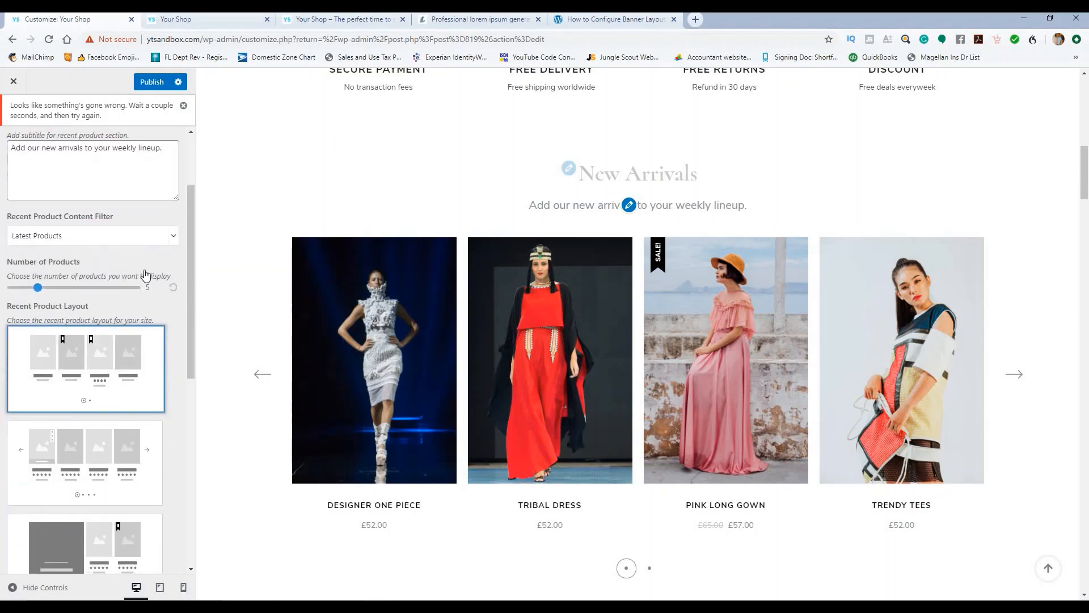
pyautogui.click(175, 235)
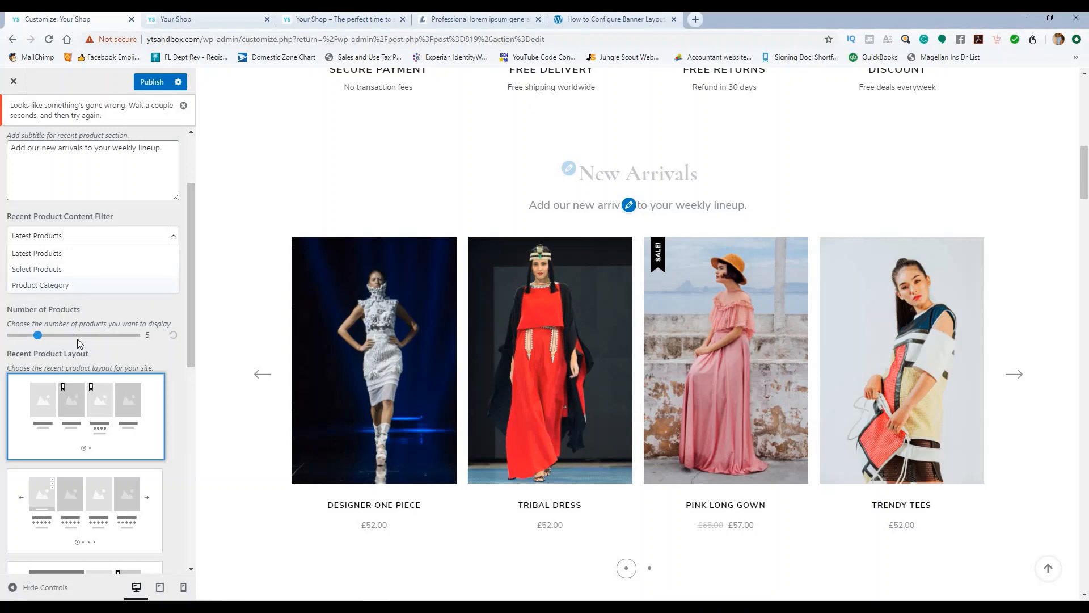
pyautogui.click(38, 336)
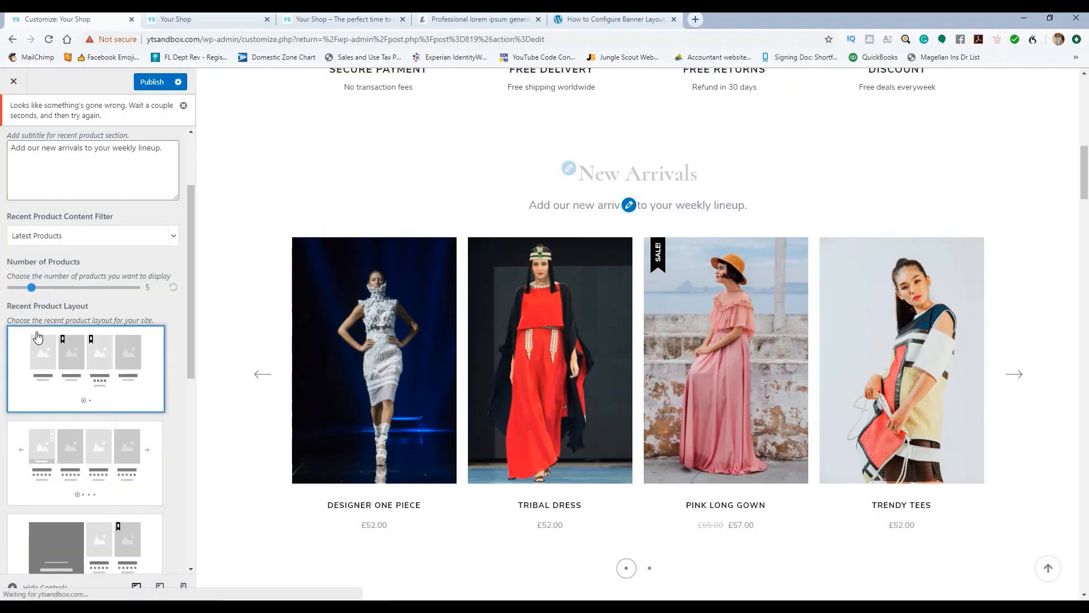
# Step: Show 4 products, try the grid-beside-banner layout, then go back to the first carousel layout
pyautogui.click(35, 292)
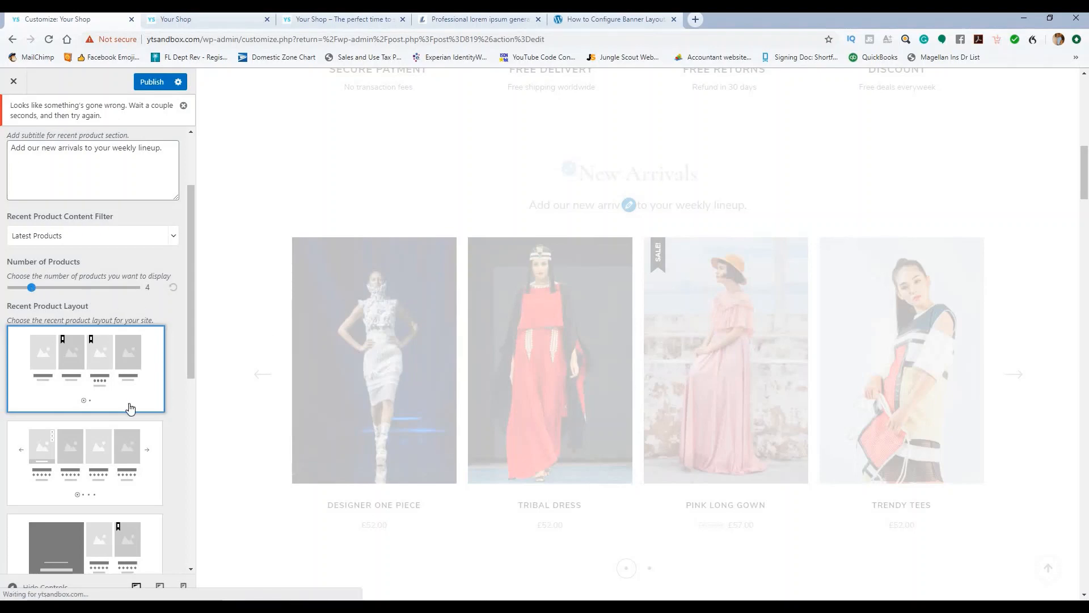
pyautogui.scroll(-1, 131, 407)
pyautogui.scroll(-5, 128, 424)
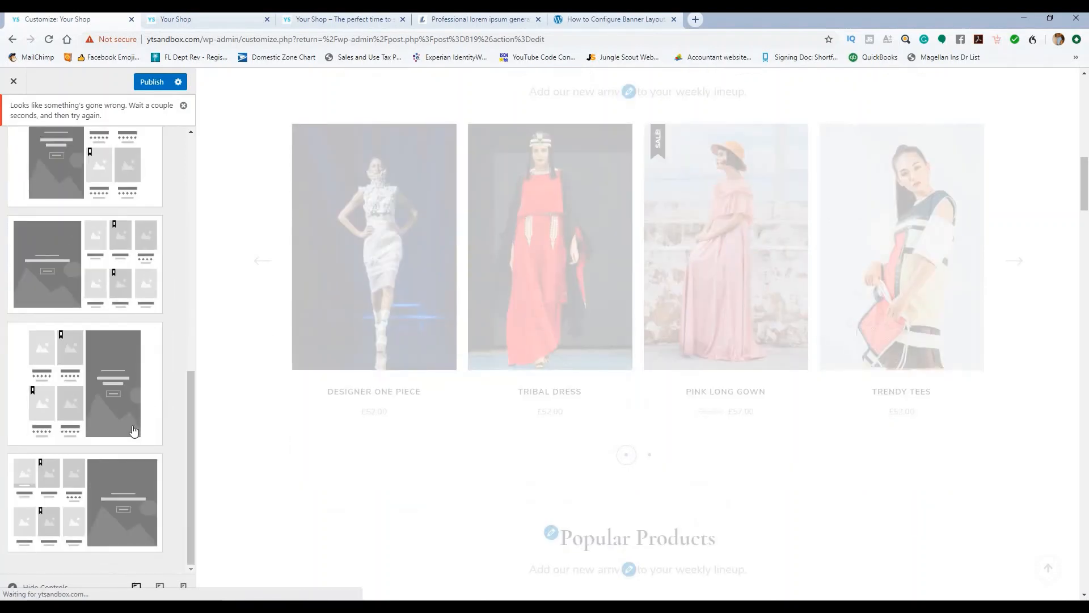
pyautogui.click(131, 495)
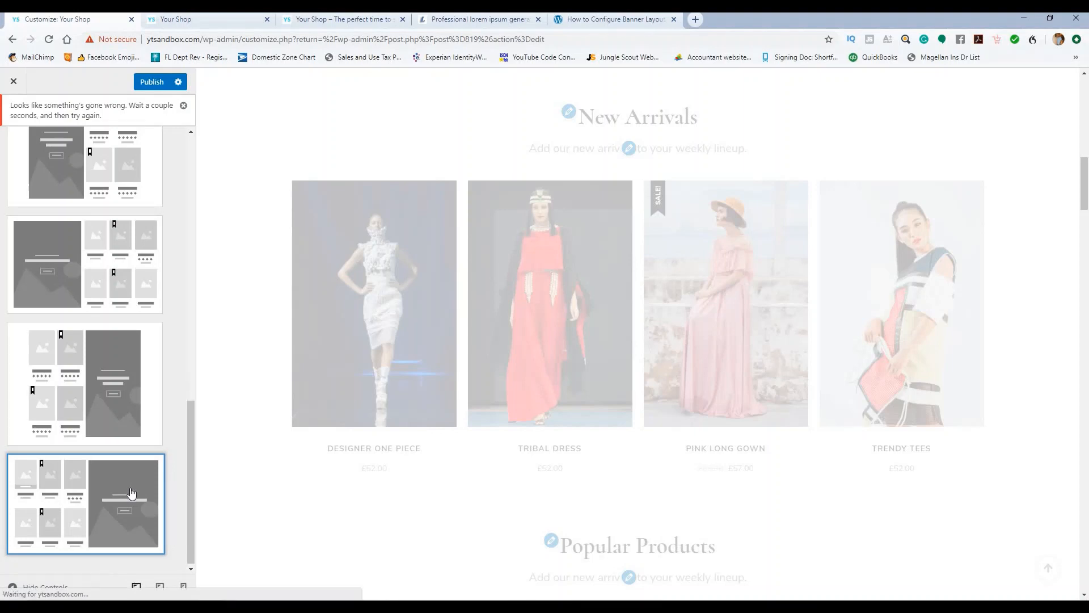
pyautogui.scroll(-4, 562, 341)
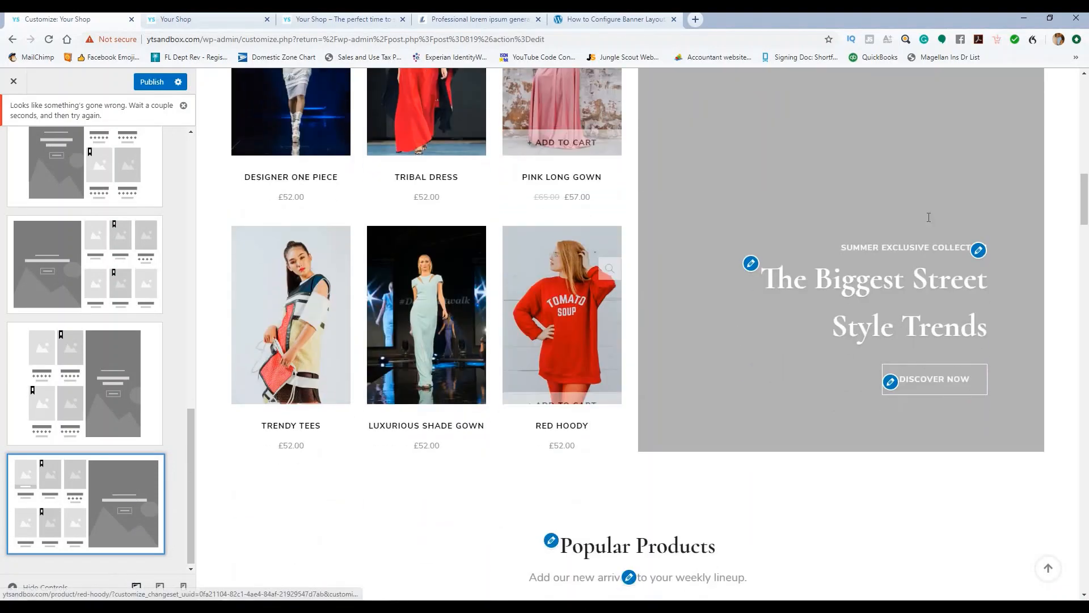
pyautogui.scroll(7, 385, 361)
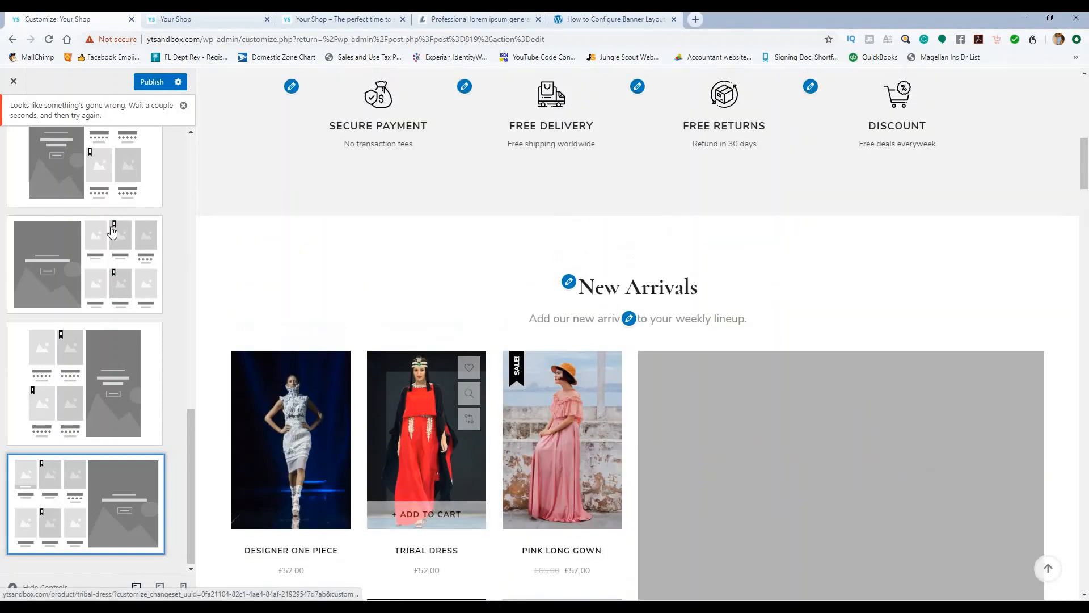
pyautogui.scroll(6, 111, 241)
pyautogui.scroll(-3, 116, 317)
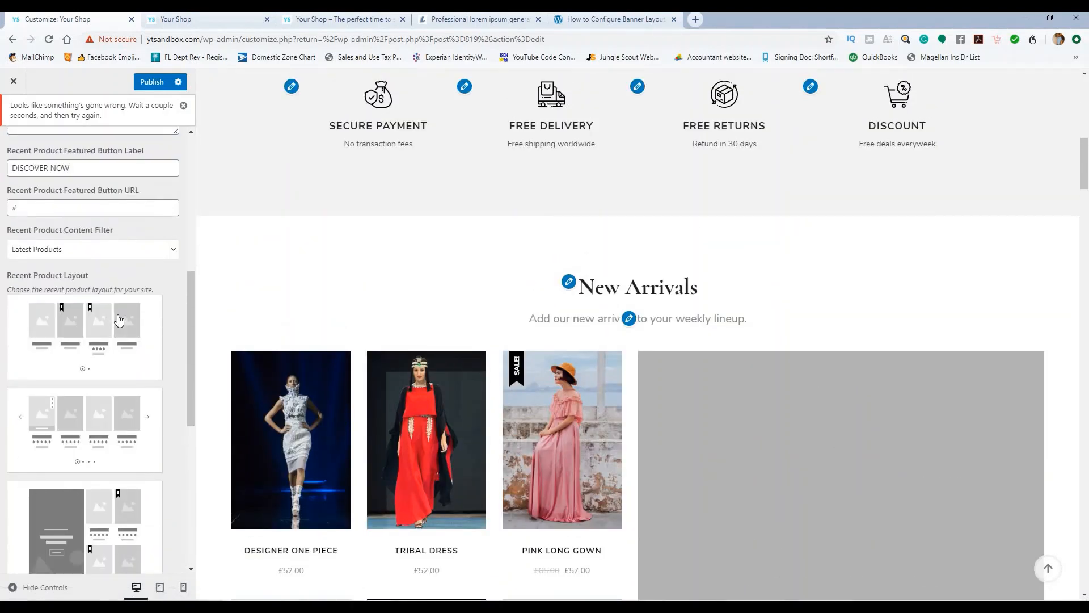
pyautogui.click(119, 319)
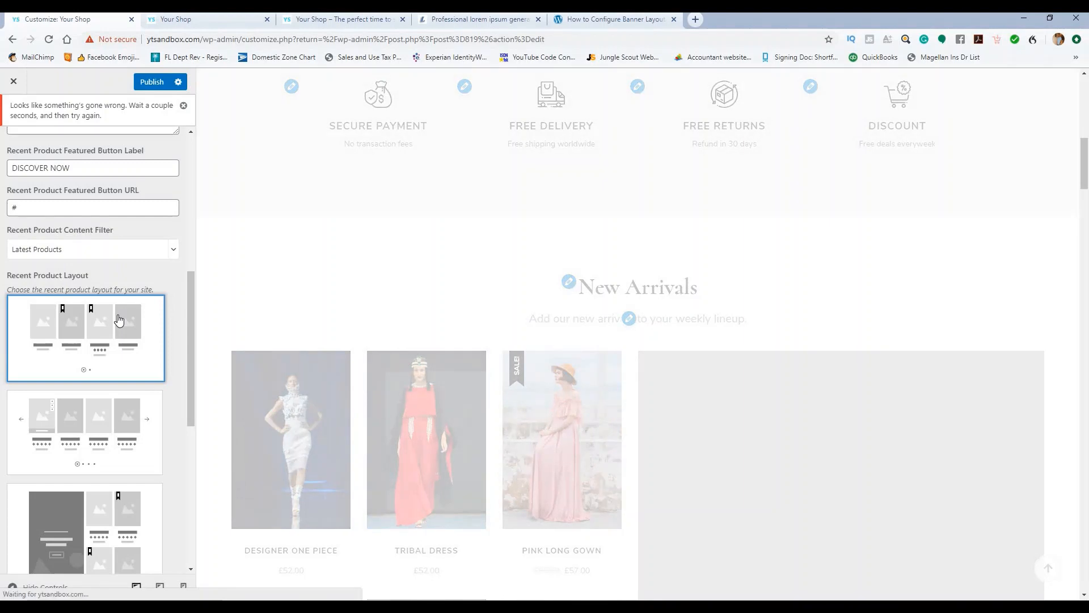
# Step: Publish the front page changes
pyautogui.scroll(2, 161, 278)
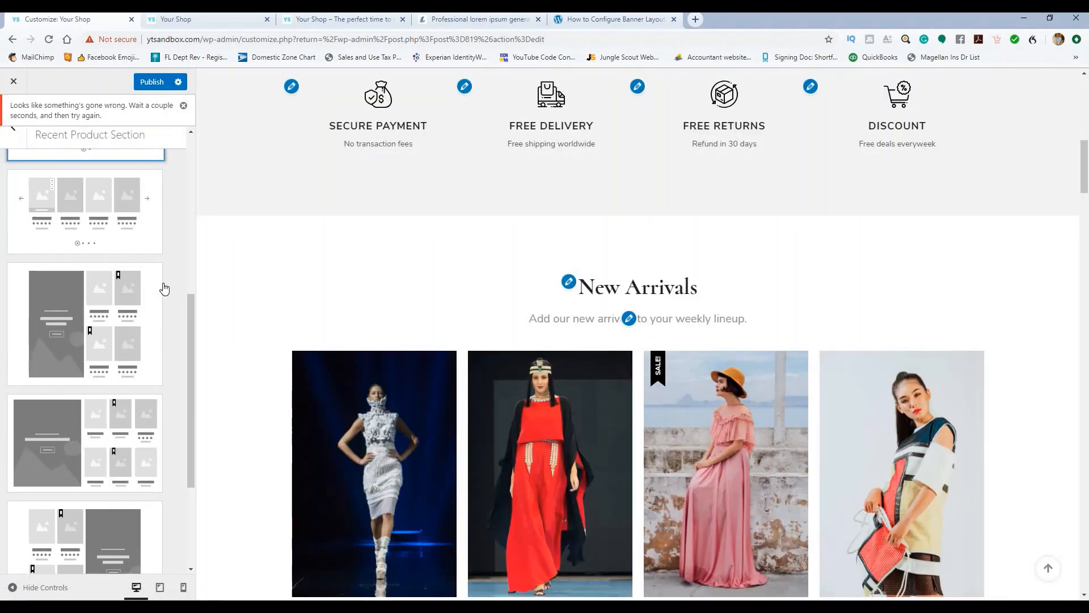
pyautogui.scroll(1, 161, 268)
pyautogui.scroll(-8, 160, 306)
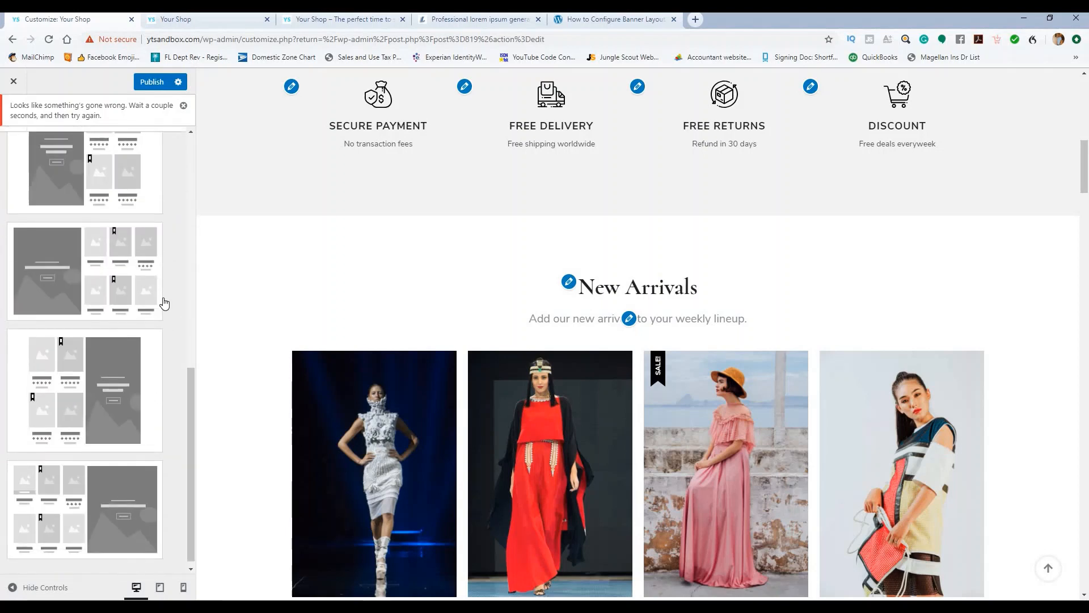
pyautogui.scroll(8, 162, 289)
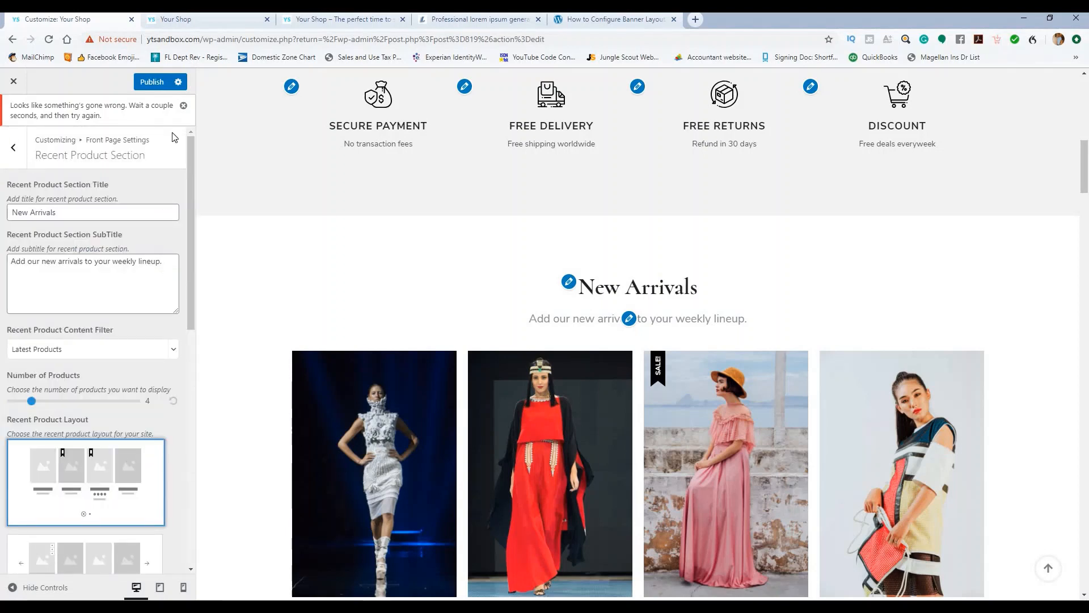
pyautogui.click(157, 82)
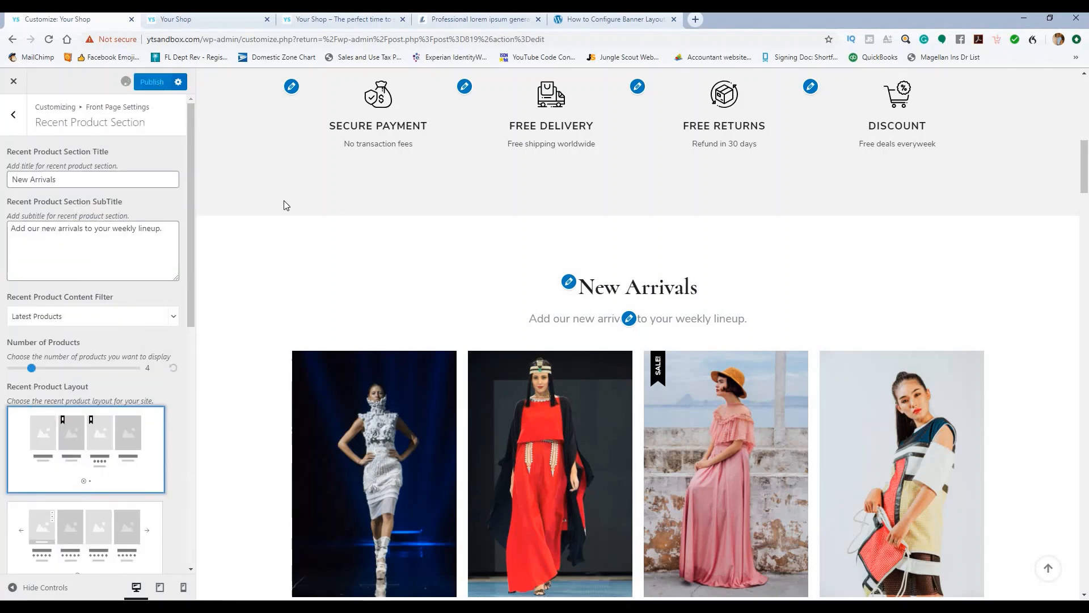
pyautogui.scroll(-3, 355, 219)
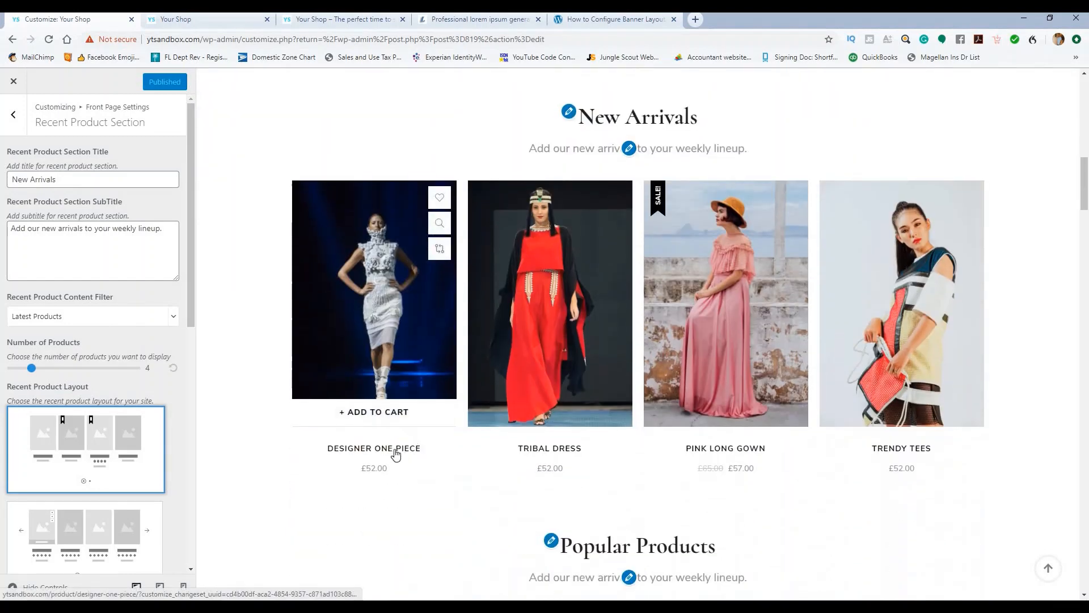
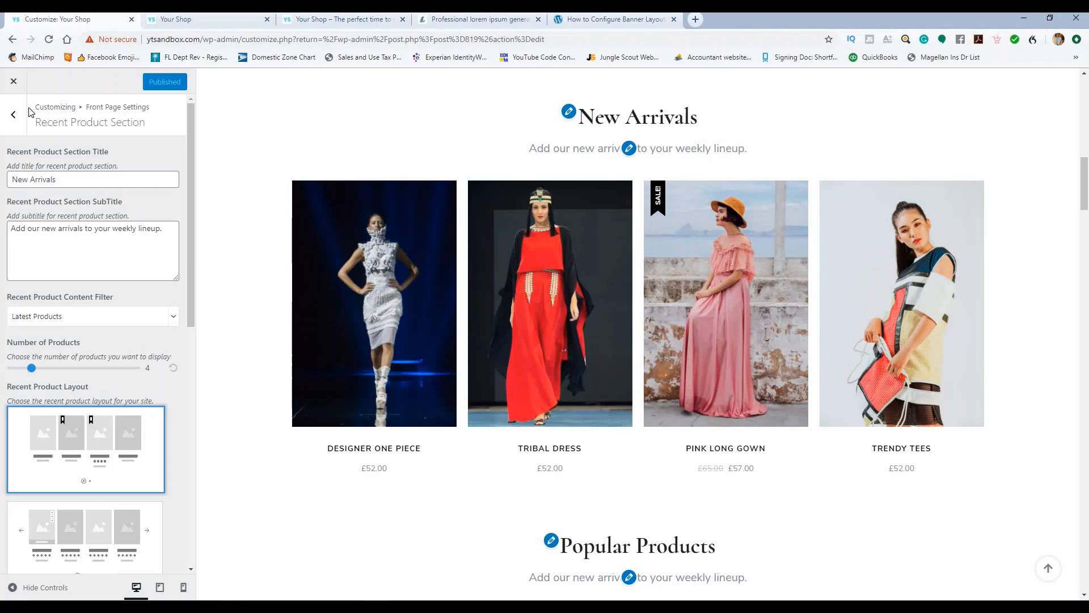
# Step: Exit the Customizer back to the Edit Post screen for 'Welcome to Your Store!'
pyautogui.click(15, 83)
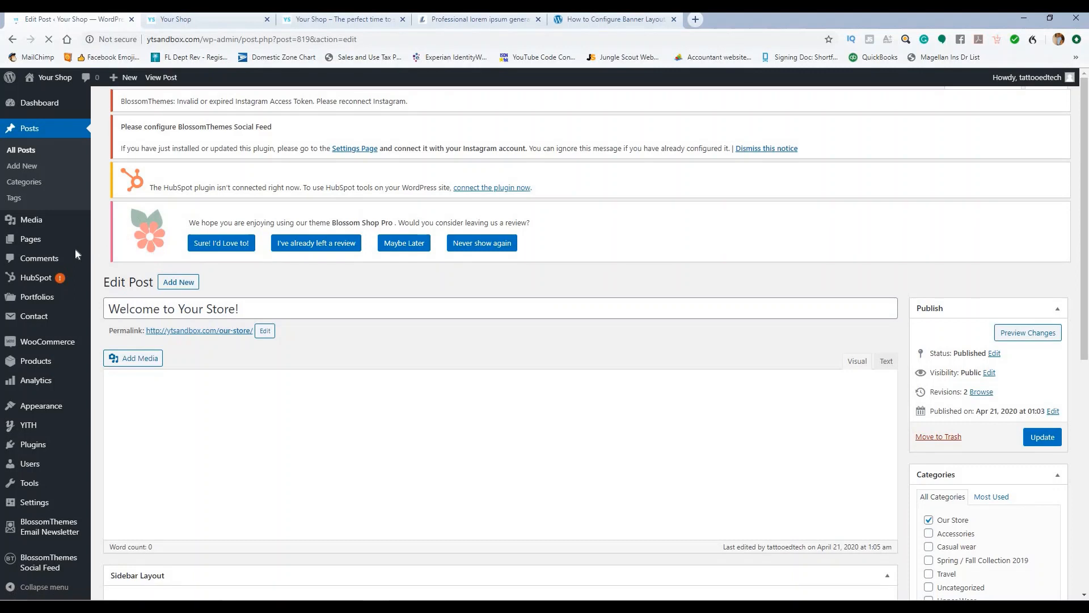
# Step: Open the Designer One Piece product from All Products for editing
pyautogui.moveTo(34, 363)
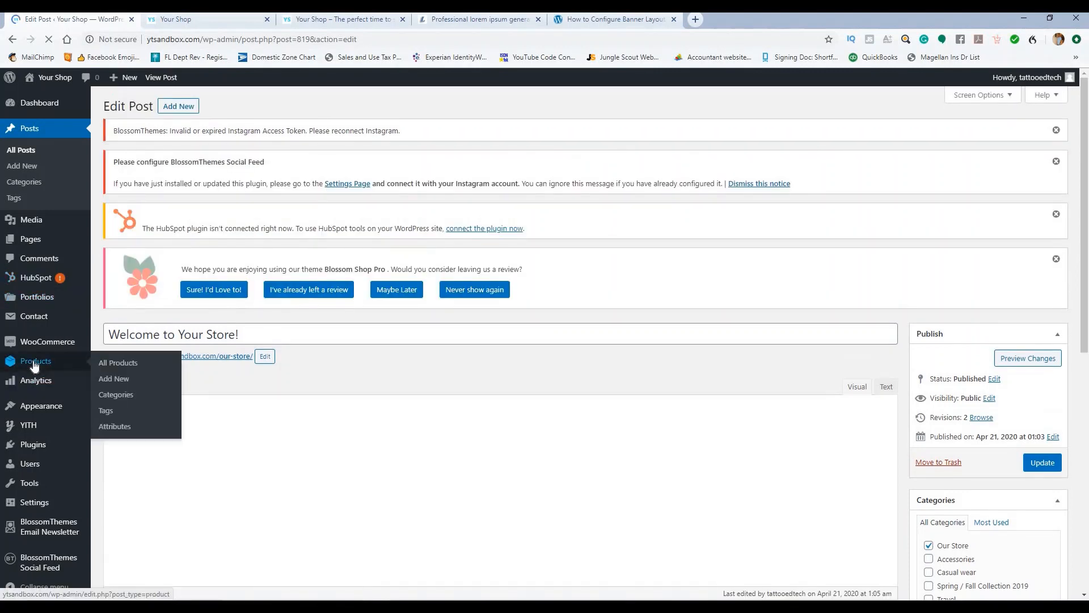
pyautogui.click(128, 370)
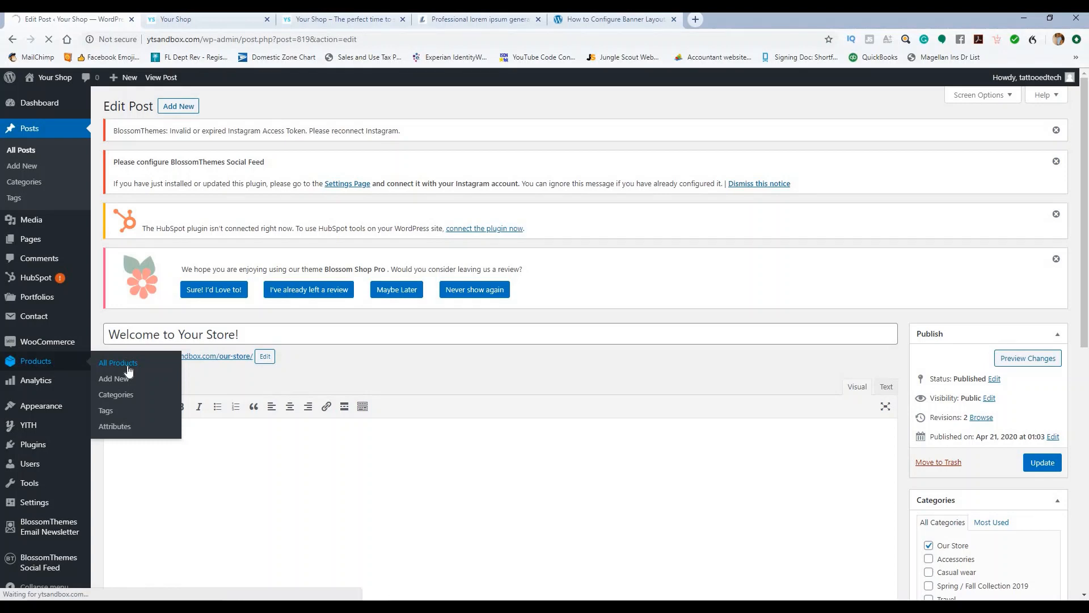
pyautogui.scroll(-2, 229, 302)
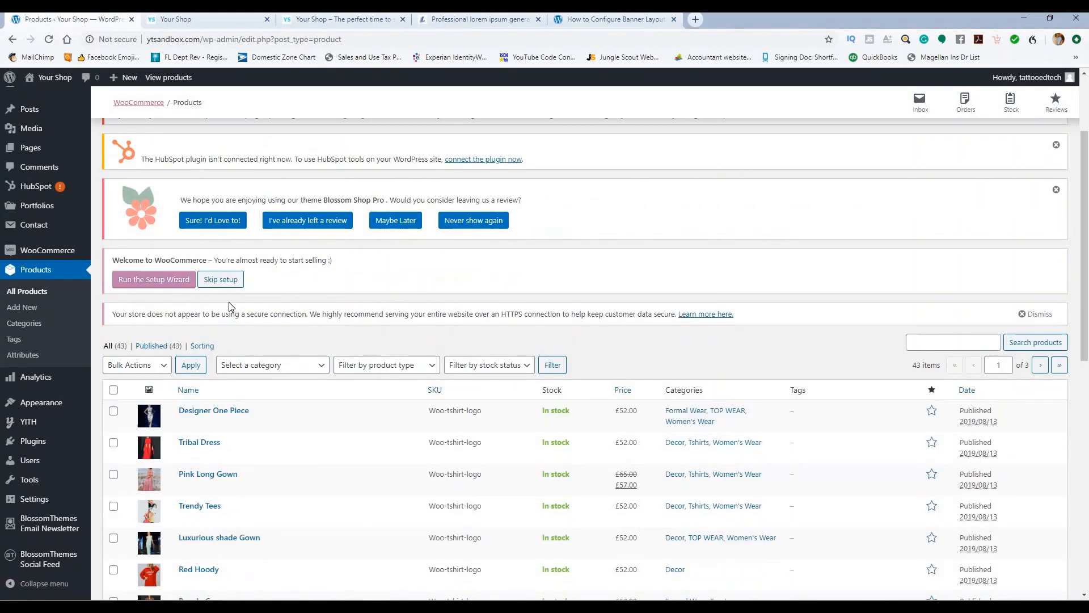
pyautogui.click(230, 364)
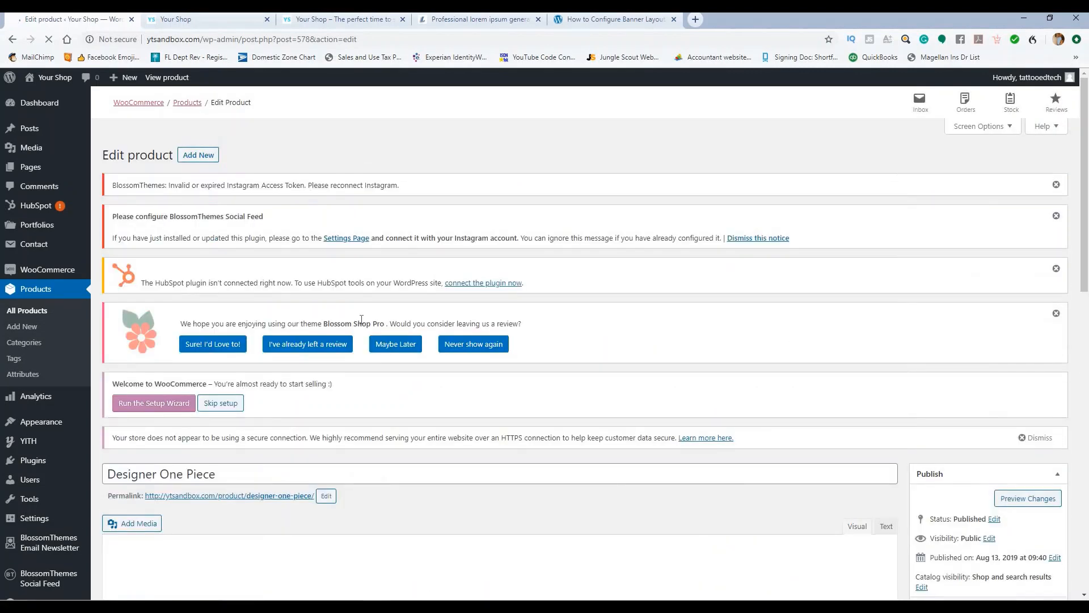
# Step: Replace the Designer One Piece description with pasted Lorem ipsum text
pyautogui.scroll(-4, 508, 238)
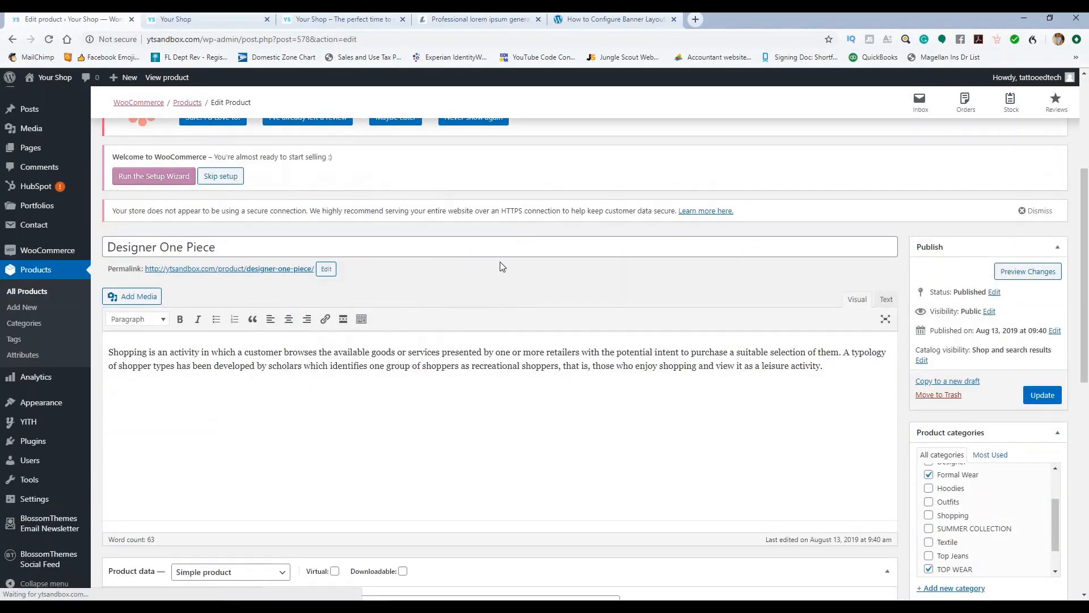
pyautogui.scroll(-1, 702, 292)
pyautogui.click(831, 304)
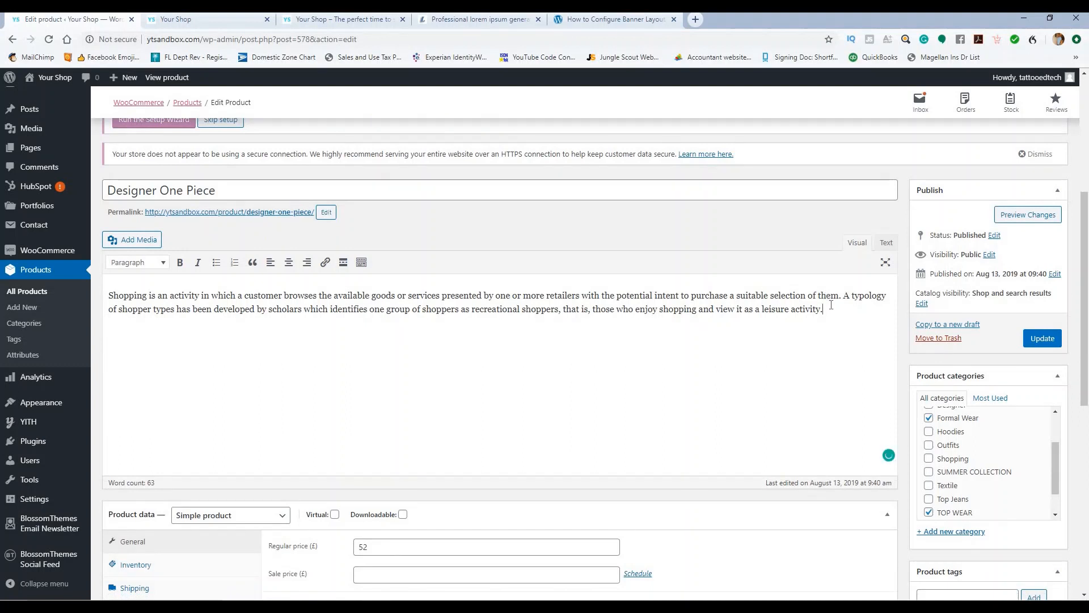
pyautogui.moveTo(830, 305); pyautogui.dragTo(96, 286)
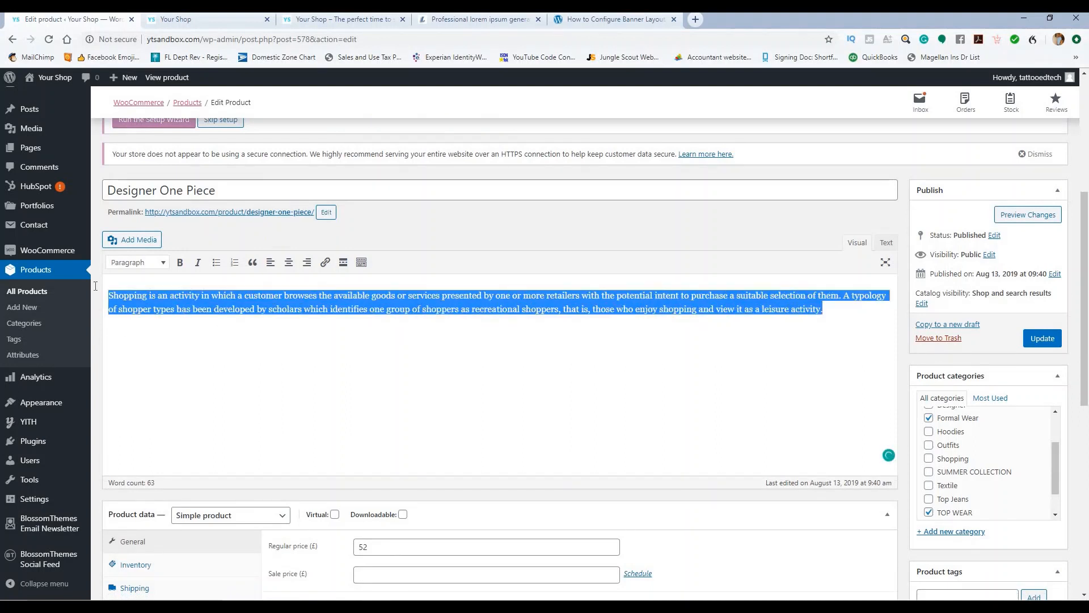
pyautogui.write('Lorem ipsum dolor sit amet, pro elit tibique cu, tale similique has ex. Ex mel minim vivendum. Hinc facete ei nec, at sed dicta quaeque habemus, veniam perfecto pericula an ius. Vim in possit commune. Ei elit graece per, oblique alienum')
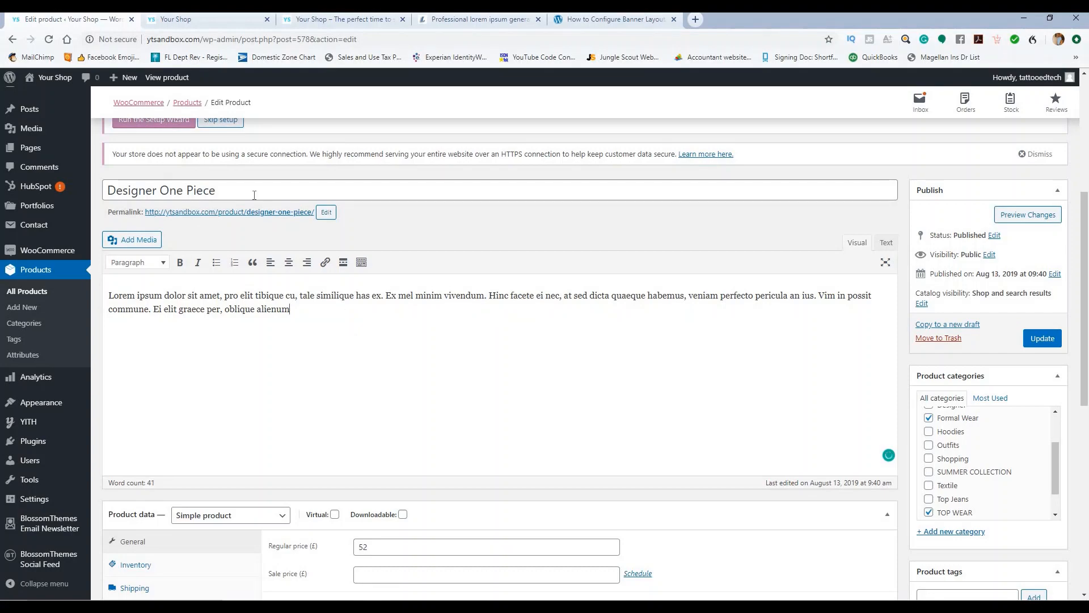
# Step: Check the New Arrivals section on the storefront, then return to the product editor
pyautogui.click(320, 26)
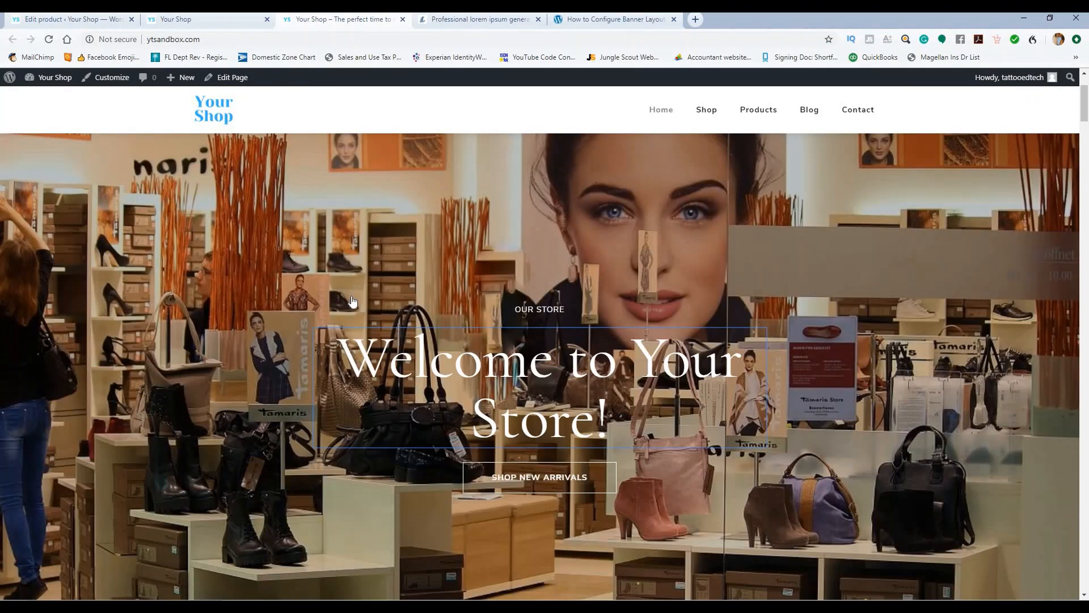
pyautogui.scroll(-5, 349, 291)
pyautogui.scroll(-5, 355, 276)
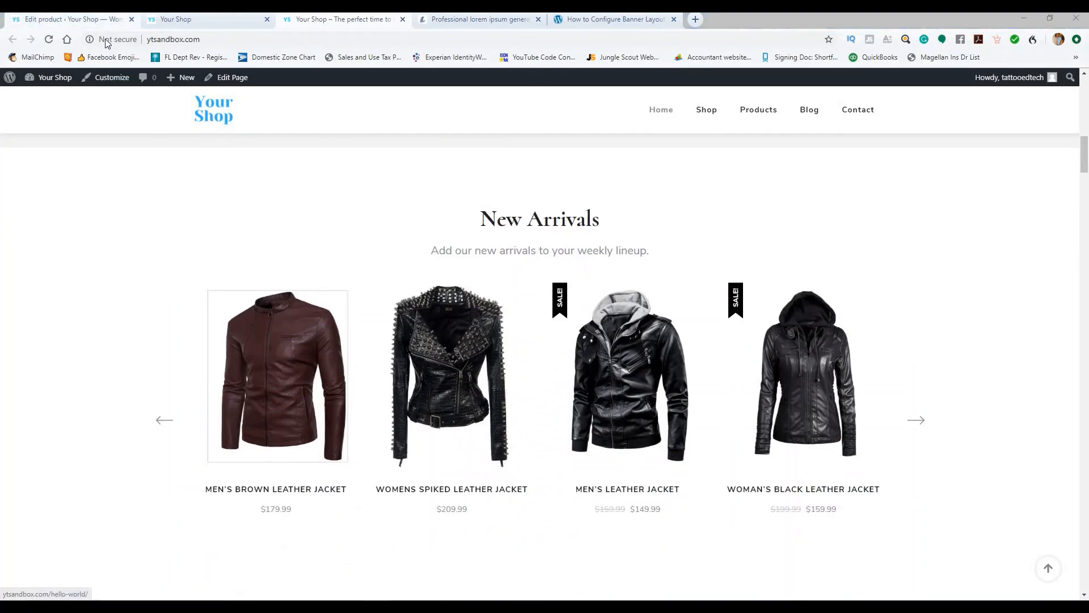
pyautogui.click(97, 20)
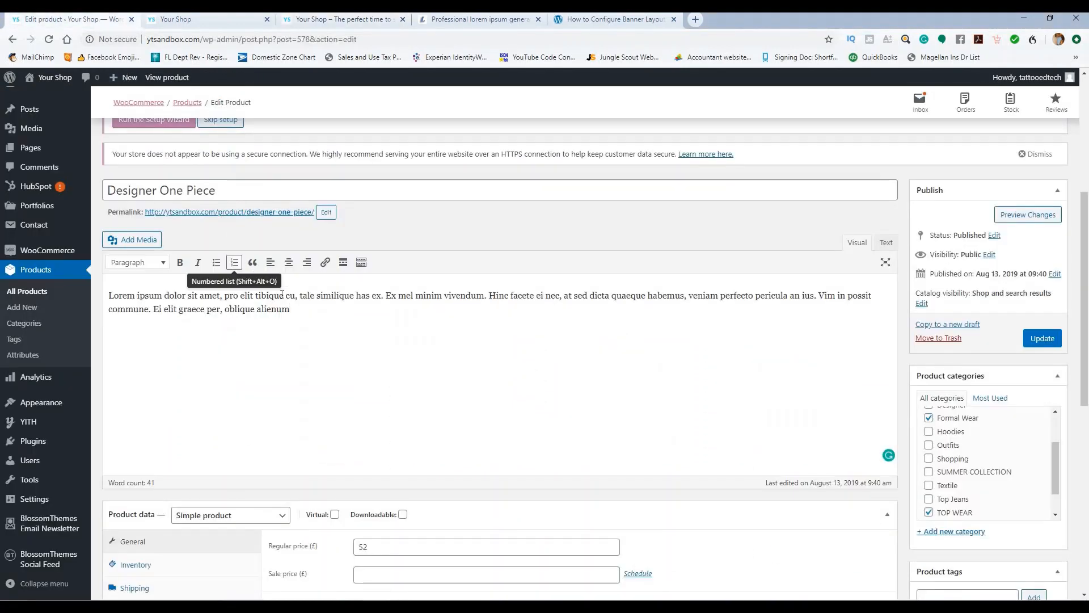
pyautogui.click(324, 313)
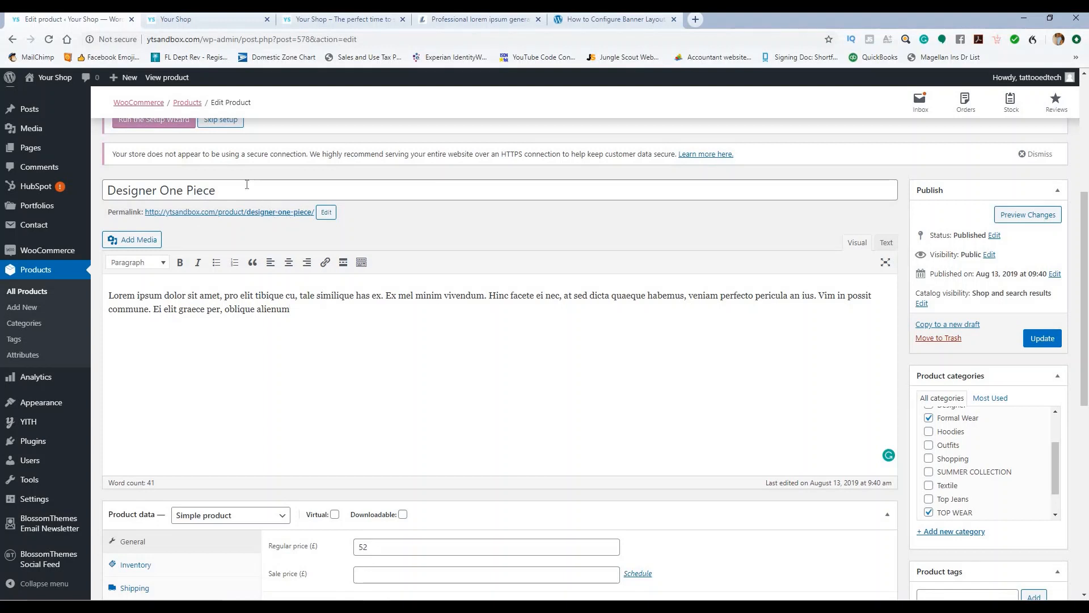
# Step: Retitle the product 'Men's Brown Leather Jacket'
pyautogui.moveTo(248, 189); pyautogui.dragTo(111, 190)
pyautogui.write('Mens')
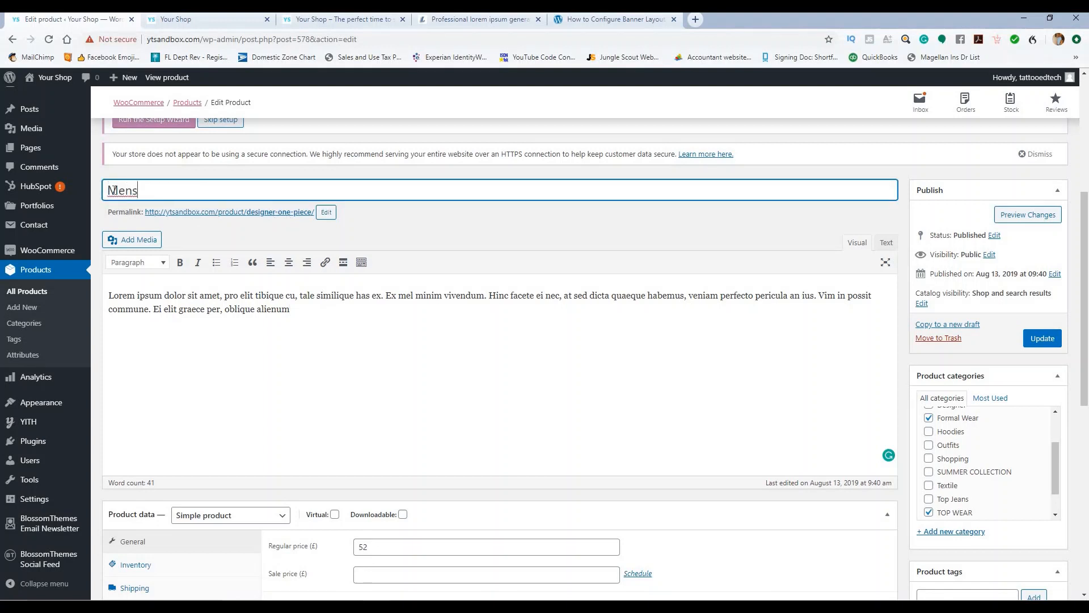
pyautogui.press('BackSpace')
pyautogui.write("'s Brown Leather j")
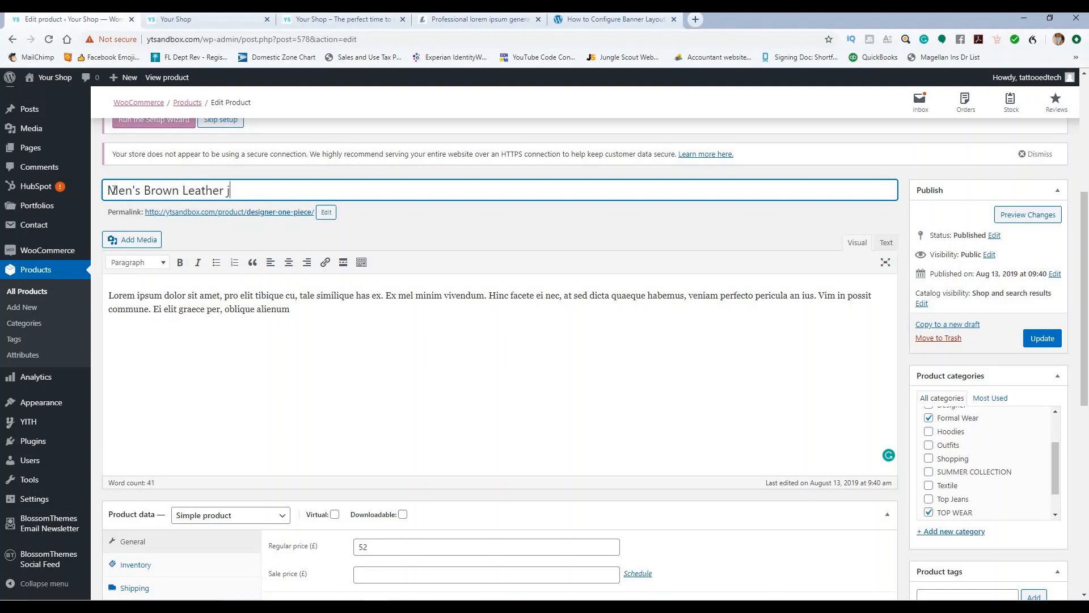
pyautogui.press('BackSpace')
pyautogui.write('Jacket')
# Step: Create a new Men's Jackets product category
pyautogui.scroll(-1, 993, 428)
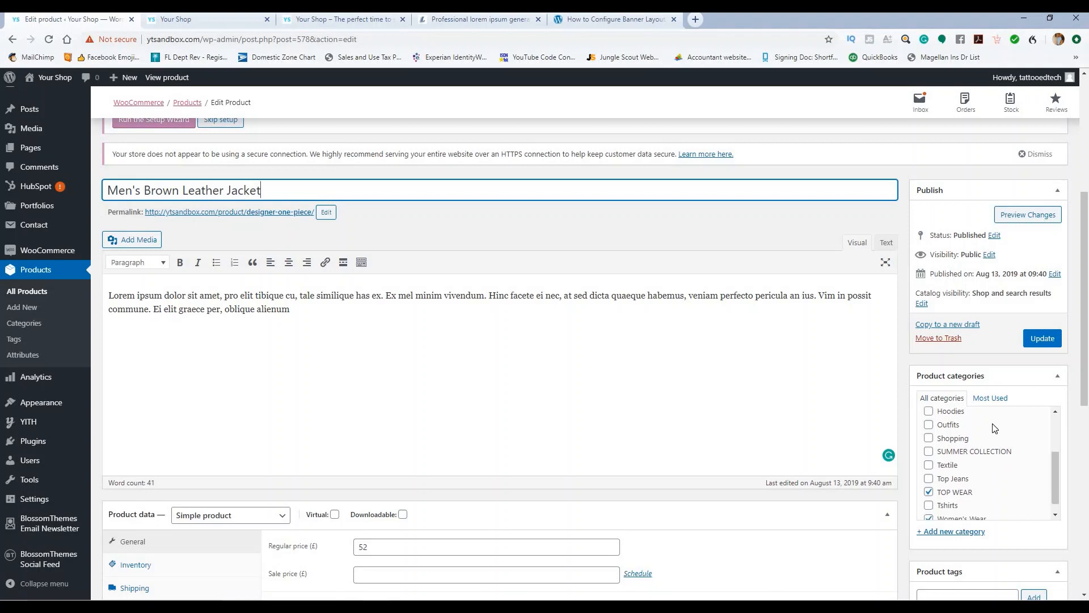
pyautogui.click(966, 532)
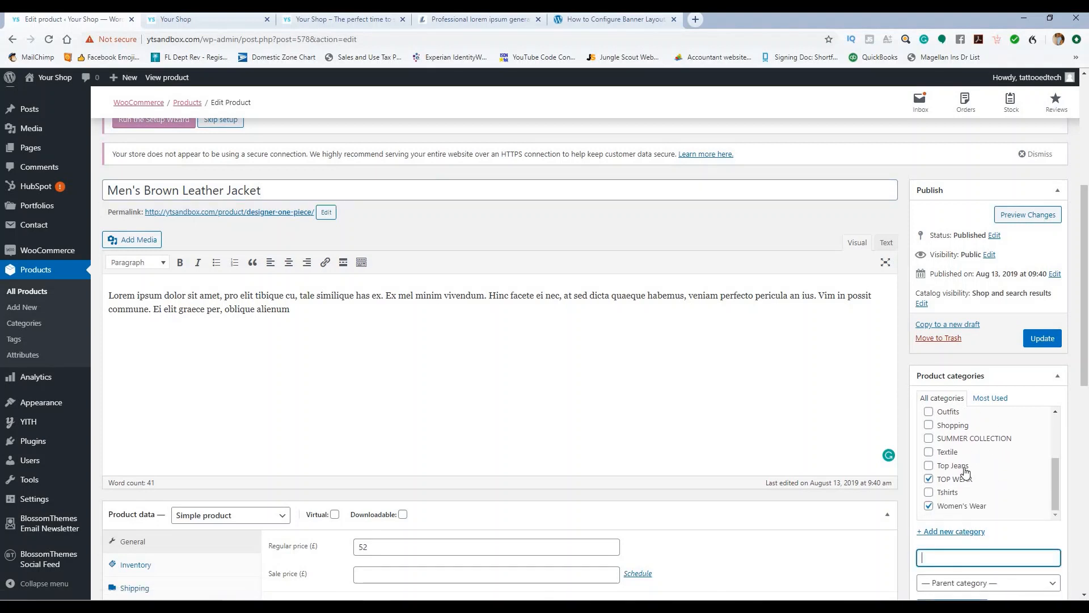
pyautogui.scroll(3, 967, 457)
pyautogui.scroll(-3, 966, 446)
pyautogui.write('ckets')
pyautogui.scroll(-3, 967, 499)
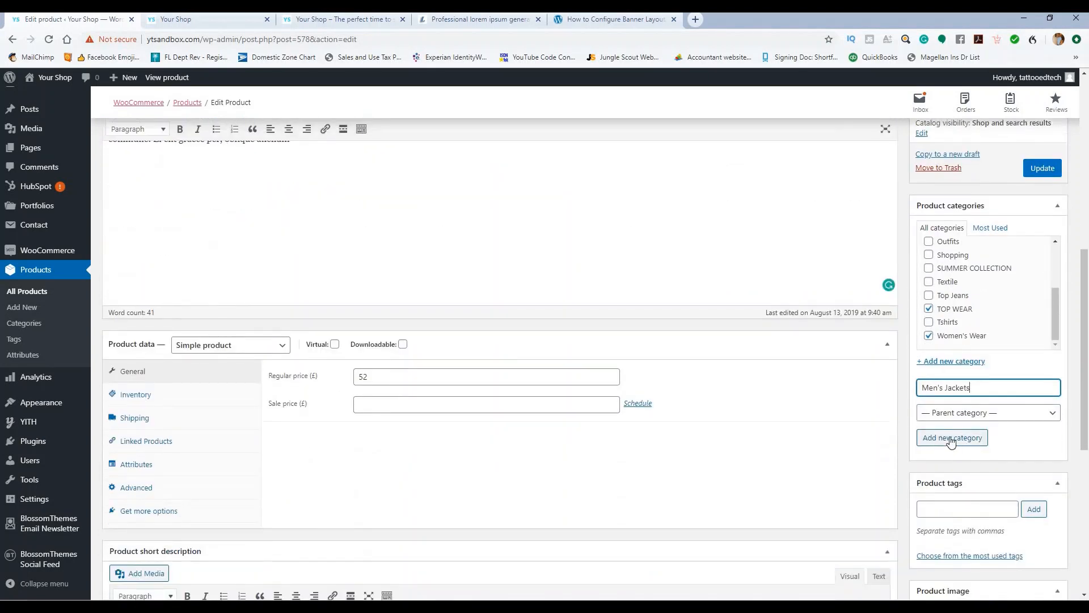
pyautogui.click(953, 437)
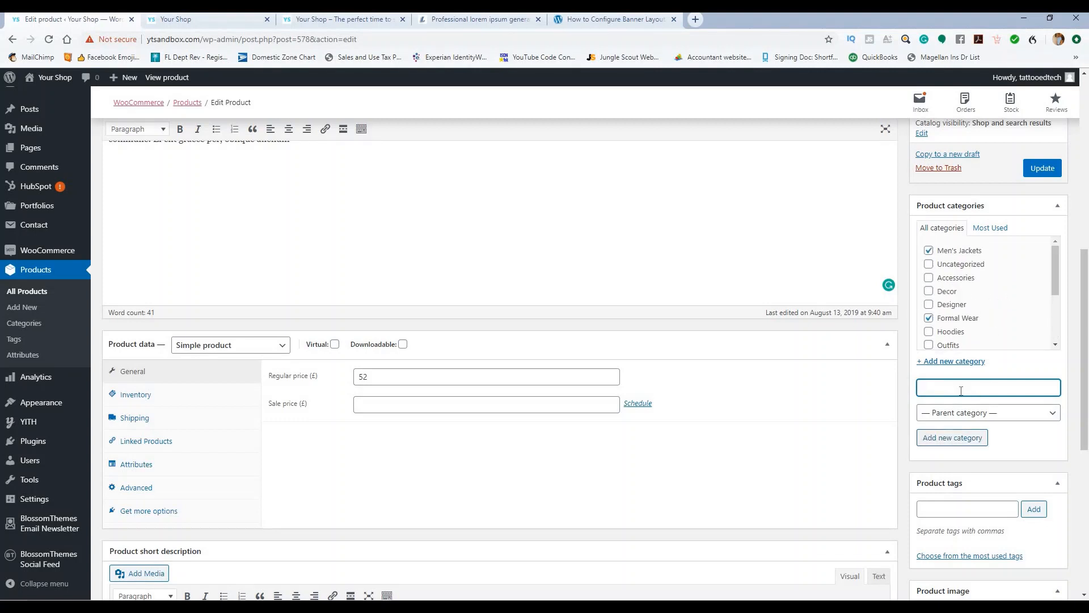
# Step: Add a Women's Jackets category but leave it unassigned to this product
pyautogui.write("Women's Jackets")
pyautogui.click(963, 438)
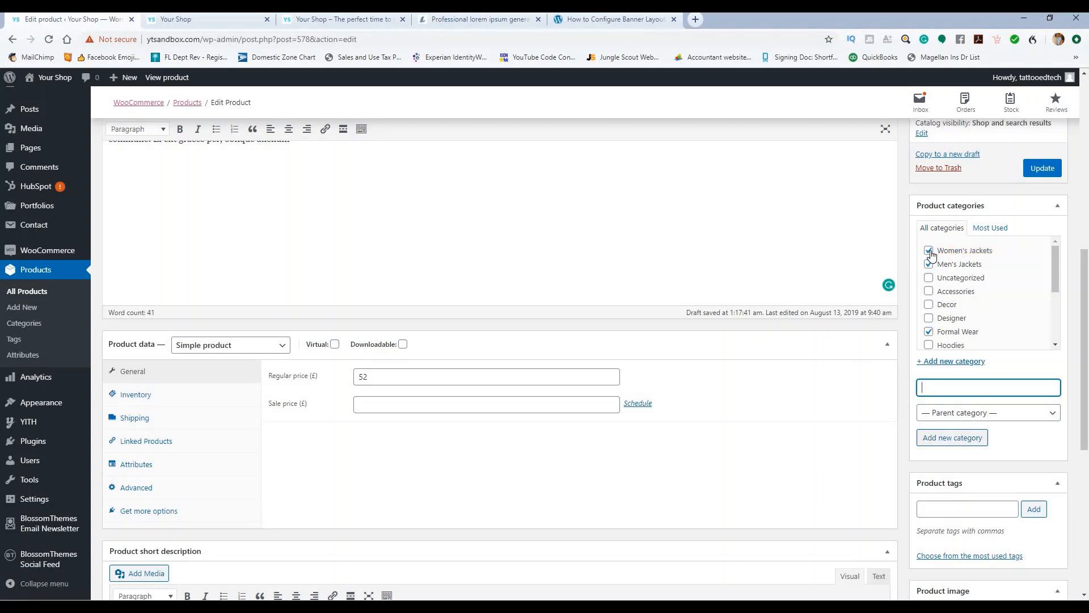
pyautogui.click(930, 251)
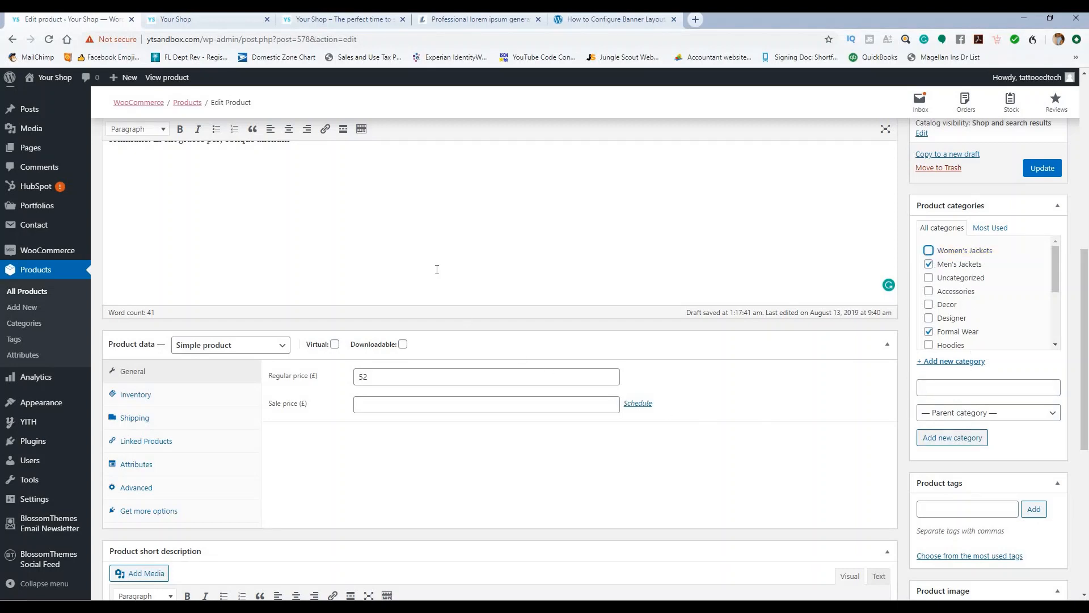
pyautogui.scroll(-2, 422, 275)
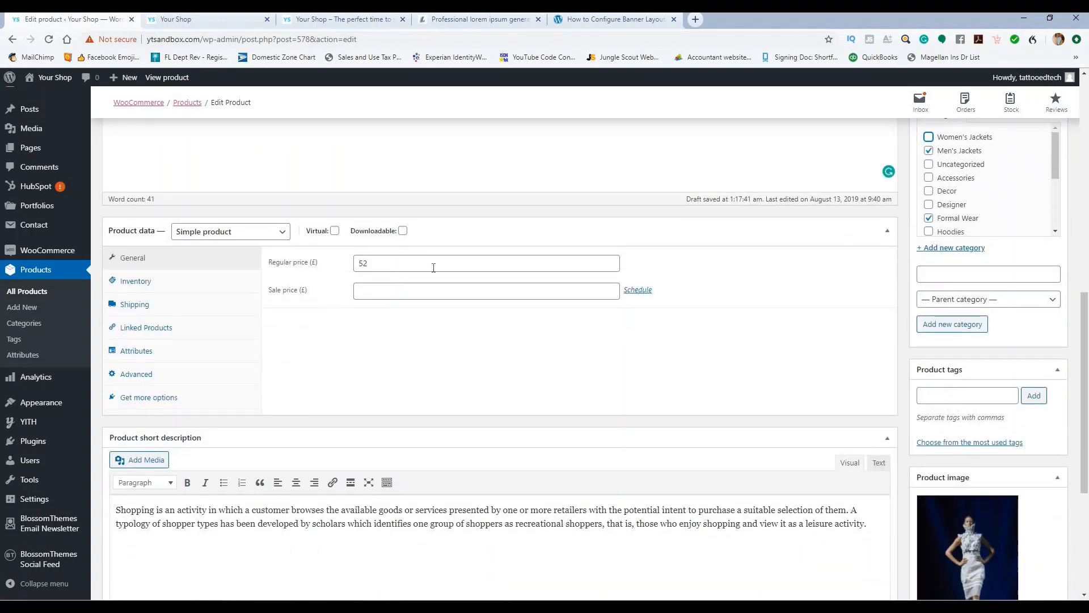
# Step: Split the short description into four lines and delete everything after 'typology'
pyautogui.scroll(-2, 433, 267)
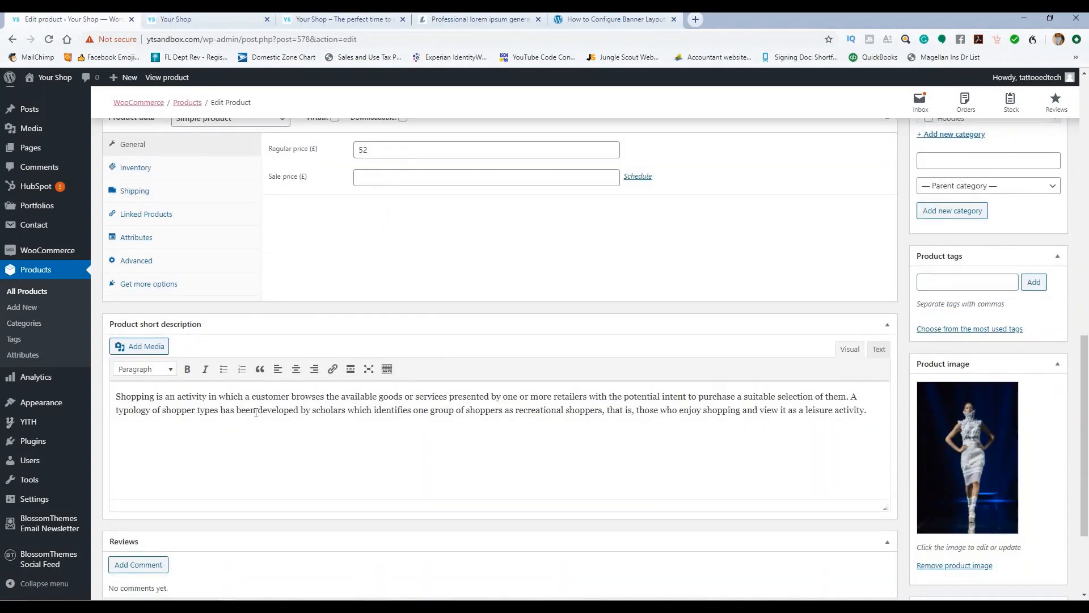
pyautogui.click(293, 396)
pyautogui.press('Return')
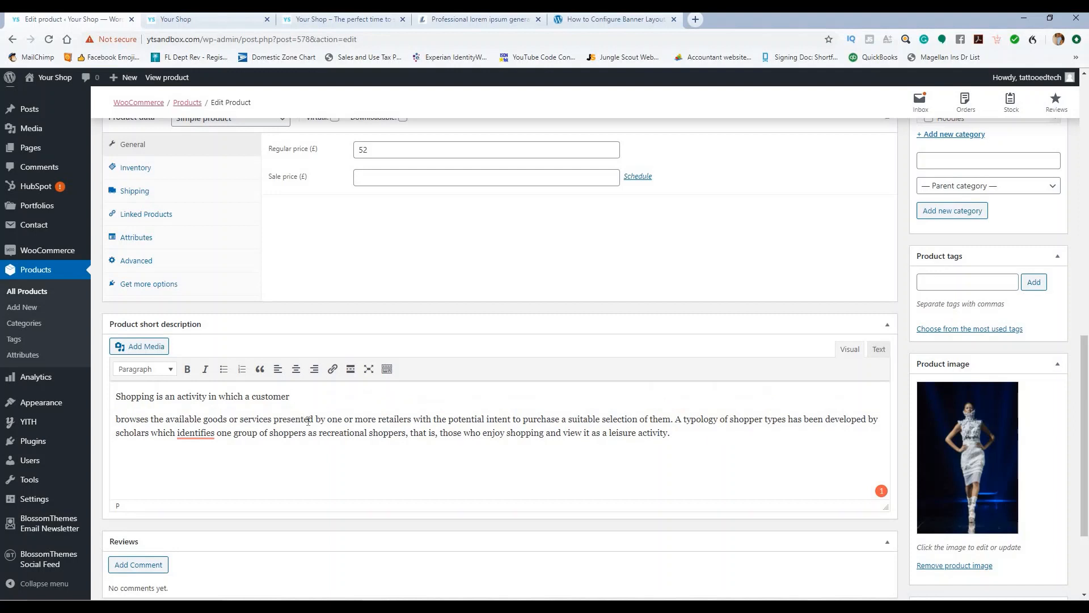
pyautogui.click(313, 419)
pyautogui.press('Return')
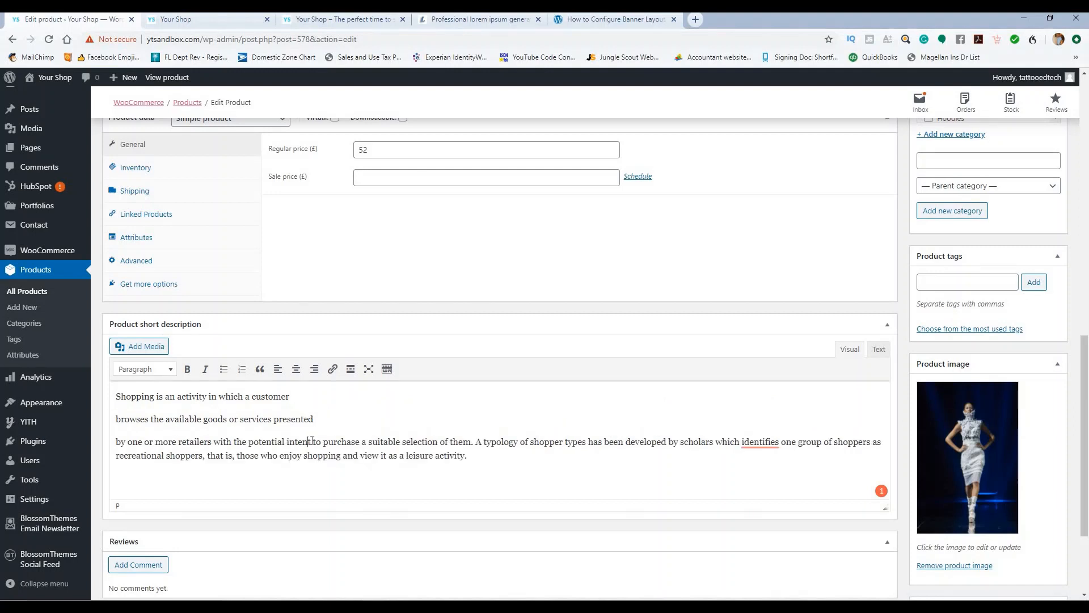
pyautogui.click(311, 441)
pyautogui.press('Return')
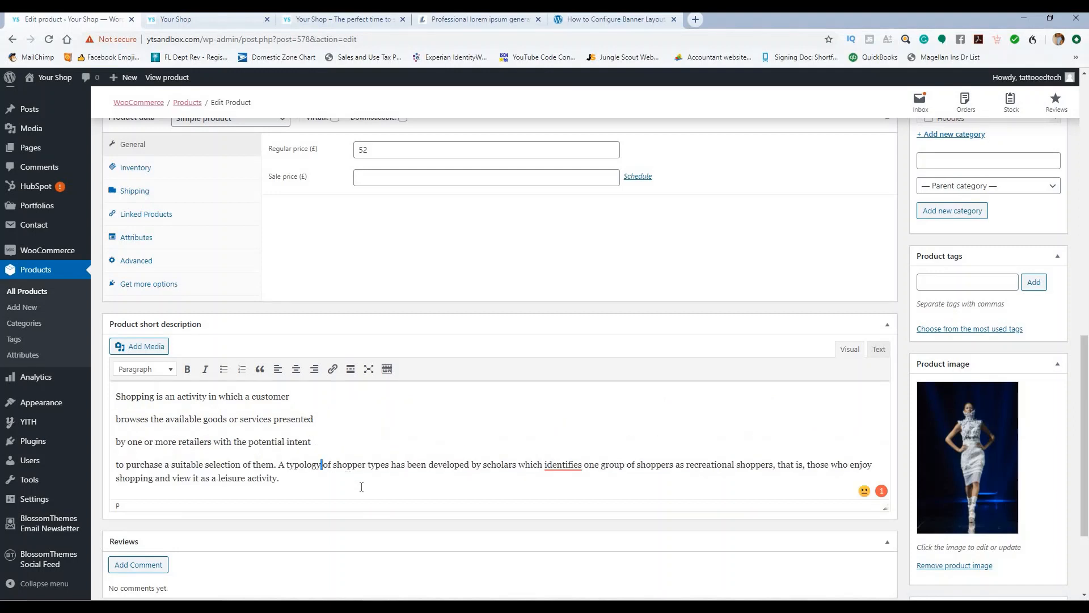
pyautogui.keyDown('shift'); pyautogui.click(362, 487); pyautogui.keyUp('shift')
pyautogui.press('BackSpace')
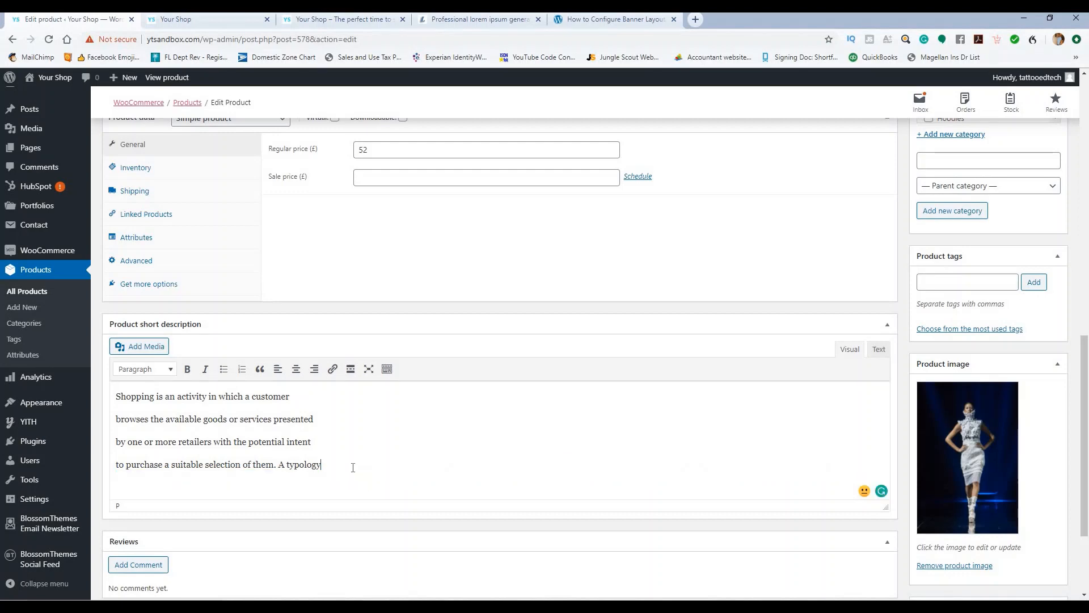
# Step: Format the four short-description lines as a bulleted list
pyautogui.moveTo(321, 464); pyautogui.dragTo(179, 382)
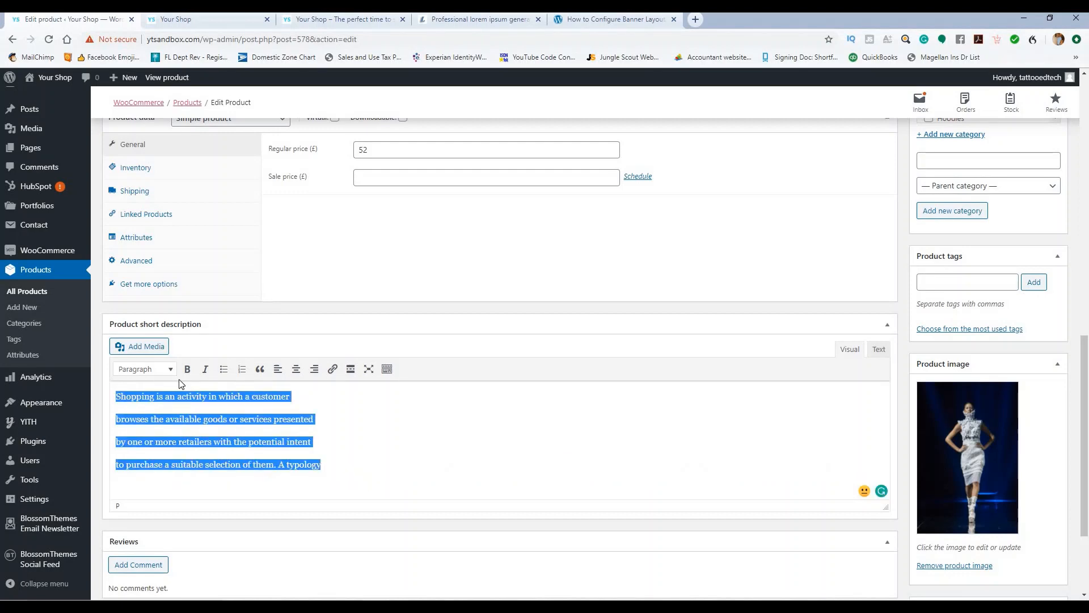
pyautogui.click(223, 369)
pyautogui.click(464, 432)
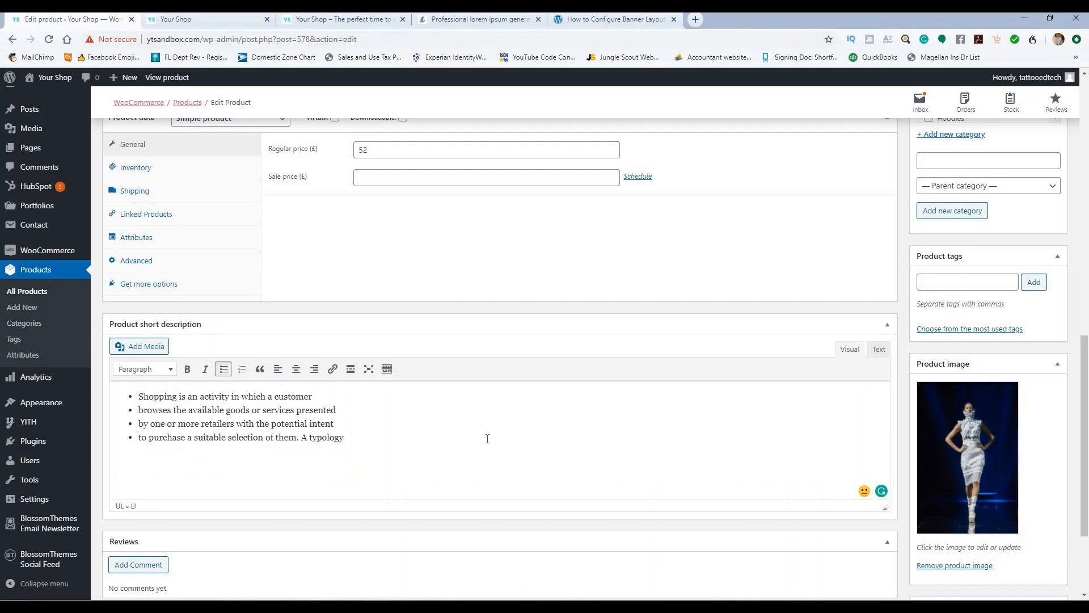
pyautogui.scroll(2, 553, 426)
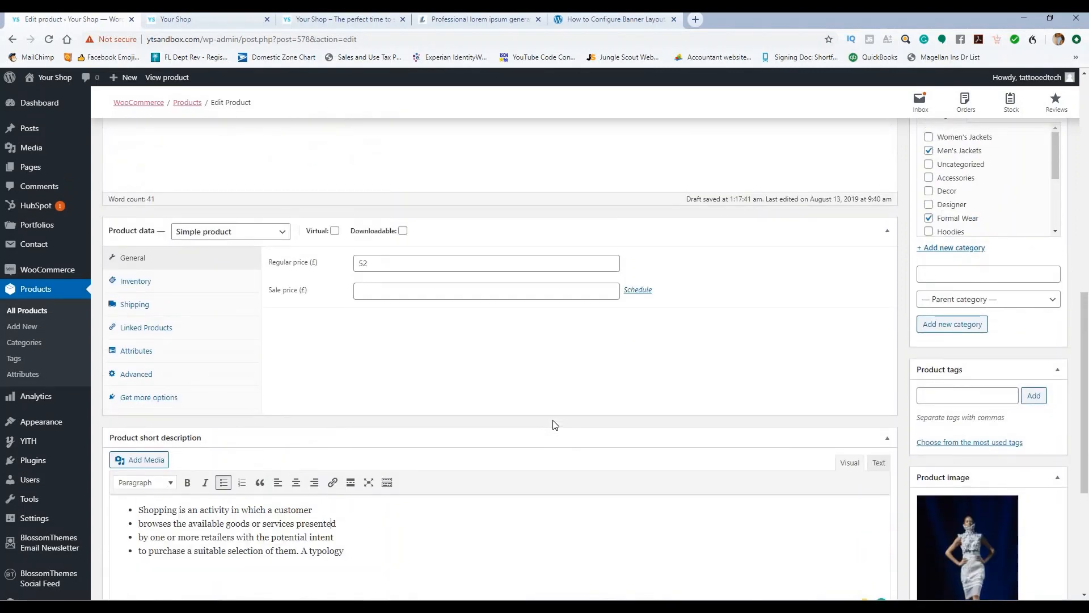
pyautogui.scroll(7, 535, 401)
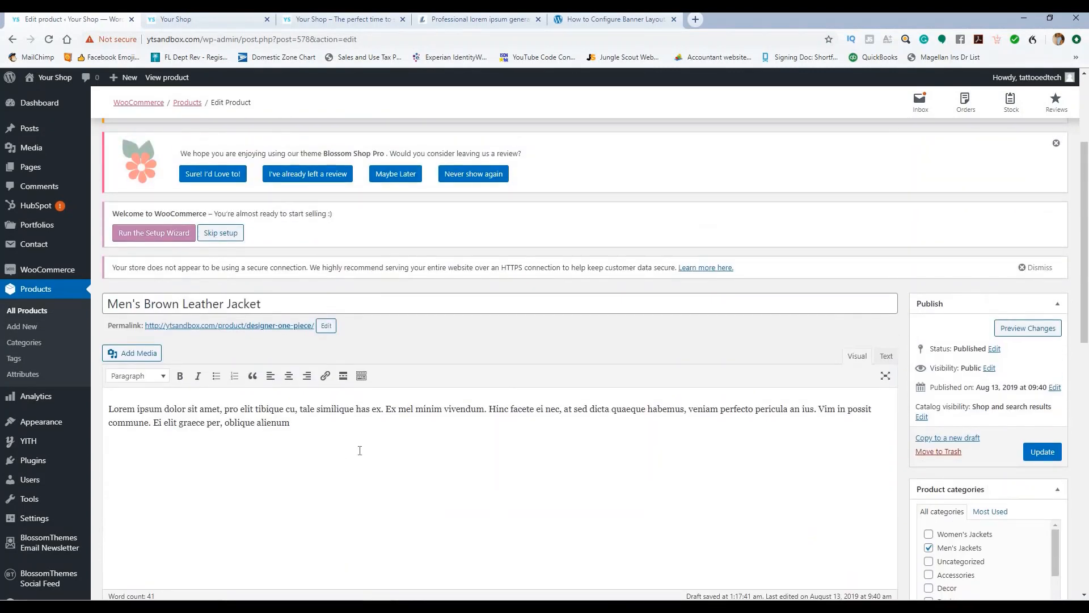
pyautogui.scroll(-5, 378, 418)
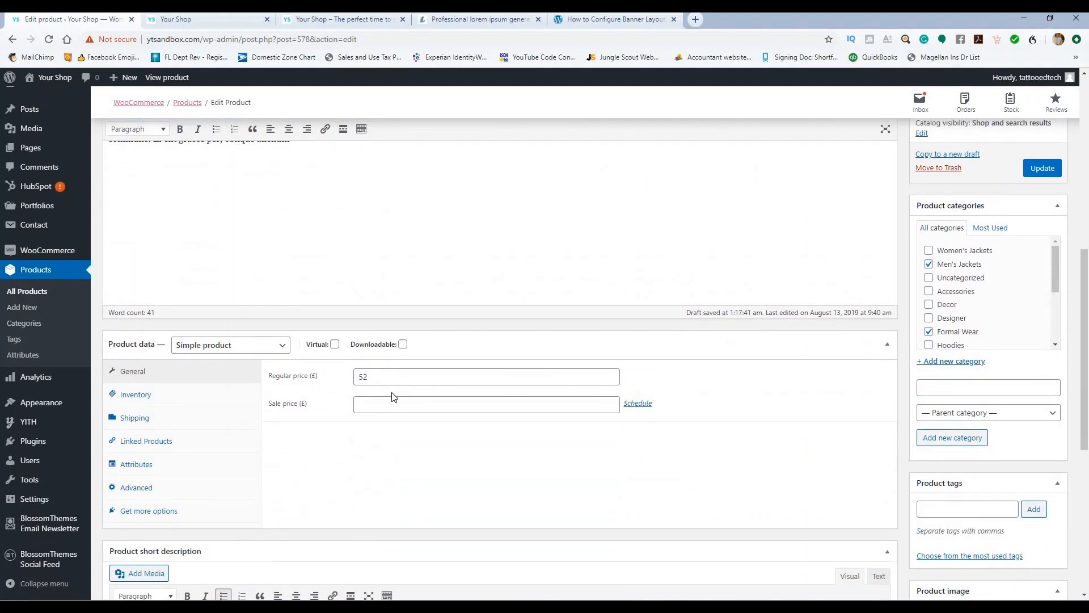
# Step: Clear the regular price and change the product type to Variable product
pyautogui.moveTo(382, 373); pyautogui.dragTo(341, 383)
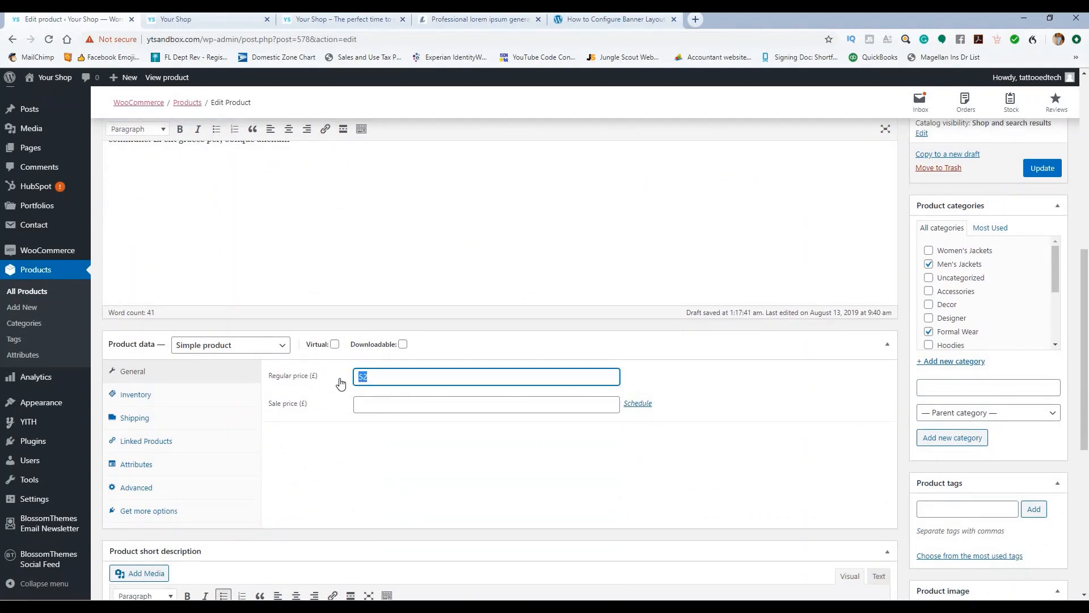
pyautogui.write('19.99')
pyautogui.press('BackSpace')
pyautogui.press('BackSpace')
pyautogui.press('BackSpace')
pyautogui.press('BackSpace')
pyautogui.click(216, 346)
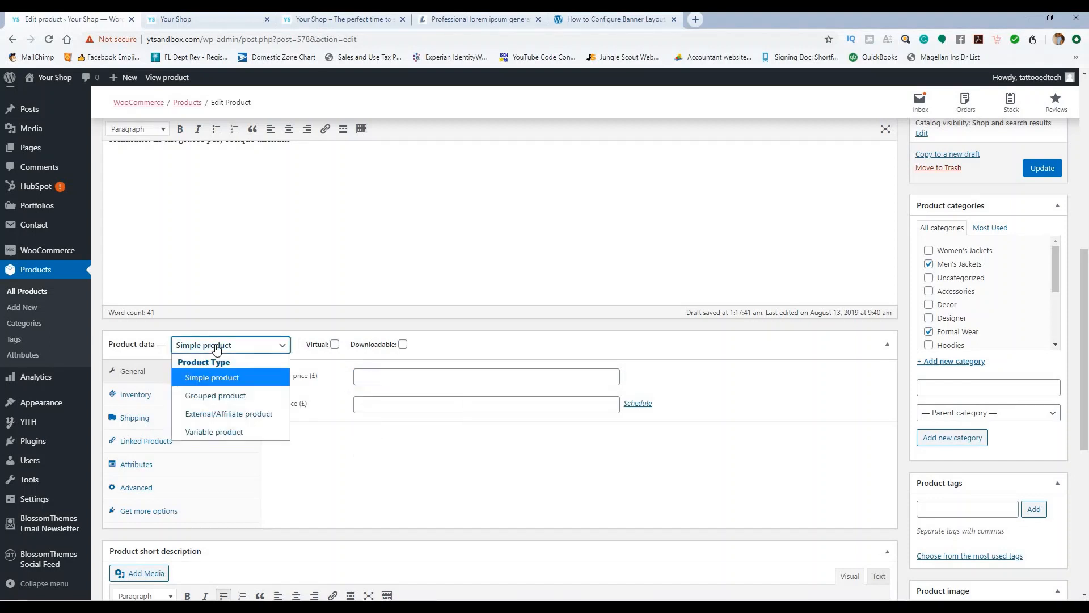
pyautogui.click(221, 432)
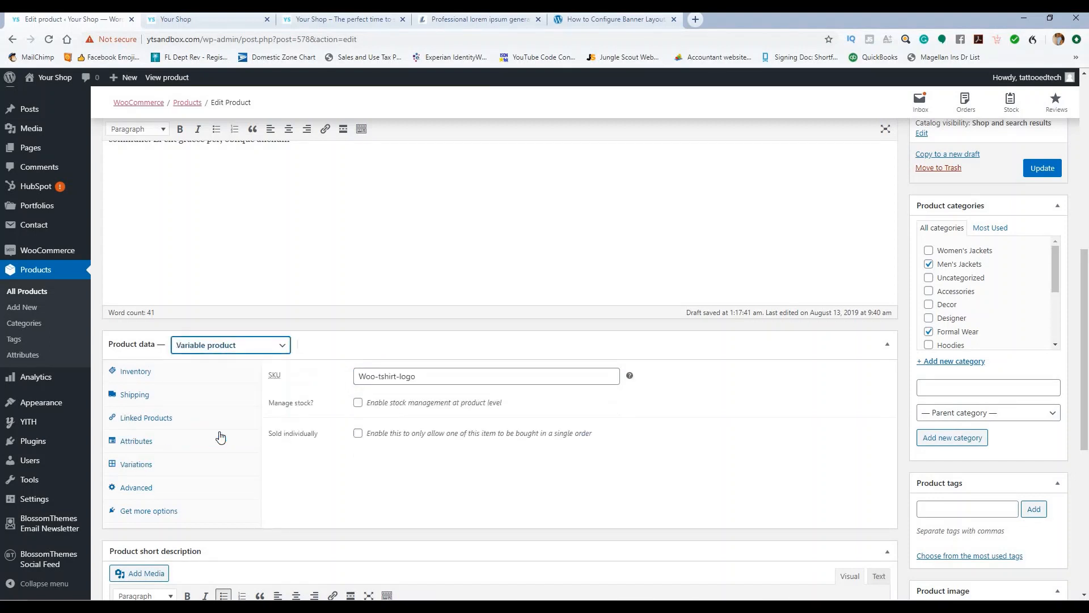
# Step: Set the SKU to 001 and enable stock management with quantity 20
pyautogui.moveTo(422, 376); pyautogui.dragTo(355, 378)
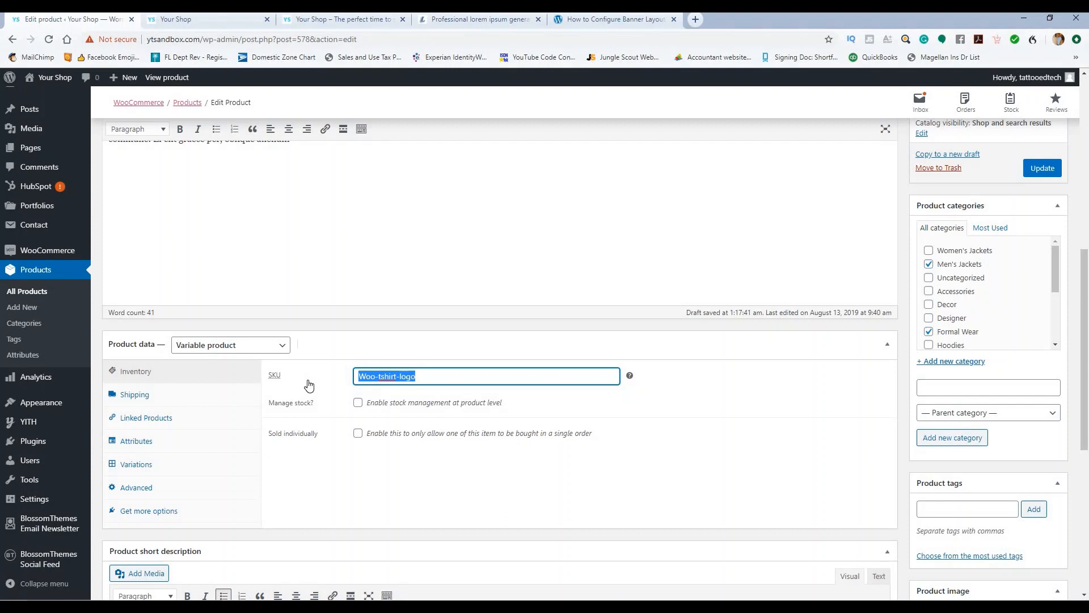
pyautogui.write('001')
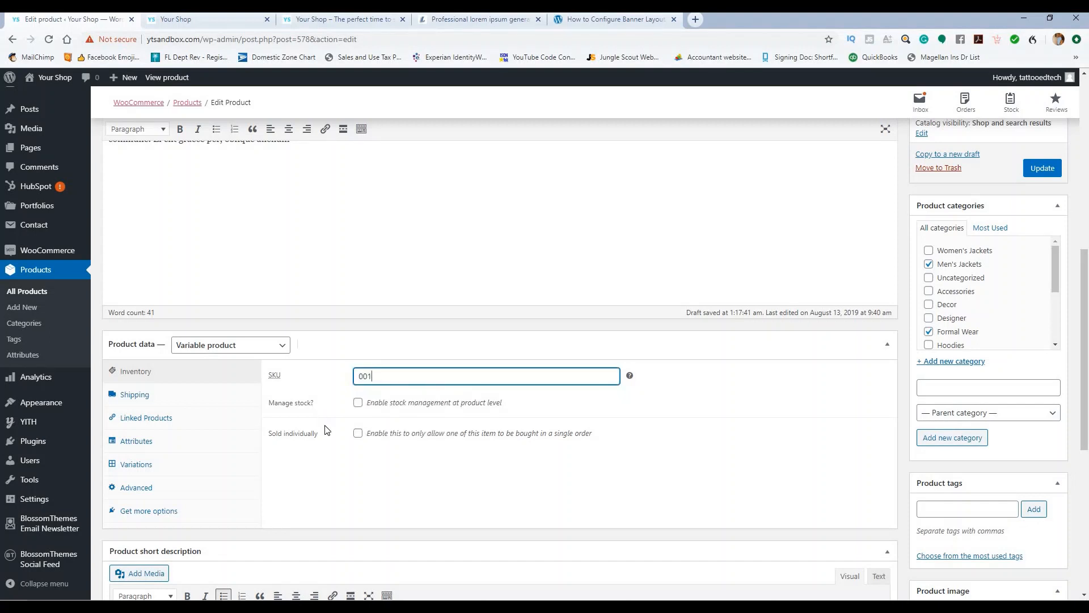
pyautogui.click(358, 403)
pyautogui.scroll(-2, 425, 425)
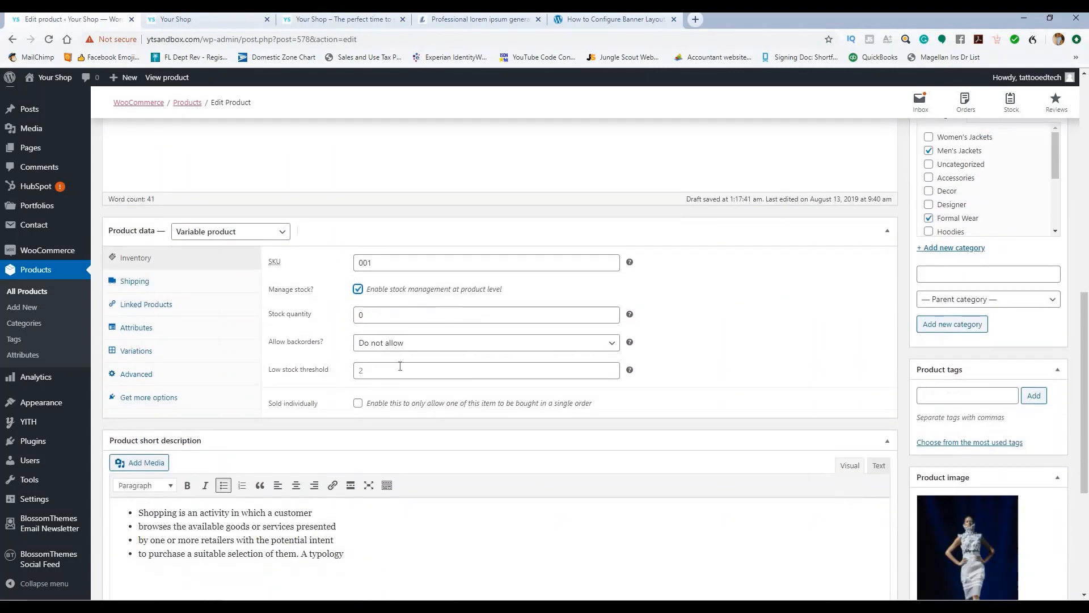
pyautogui.doubleClick(357, 314)
pyautogui.write('20')
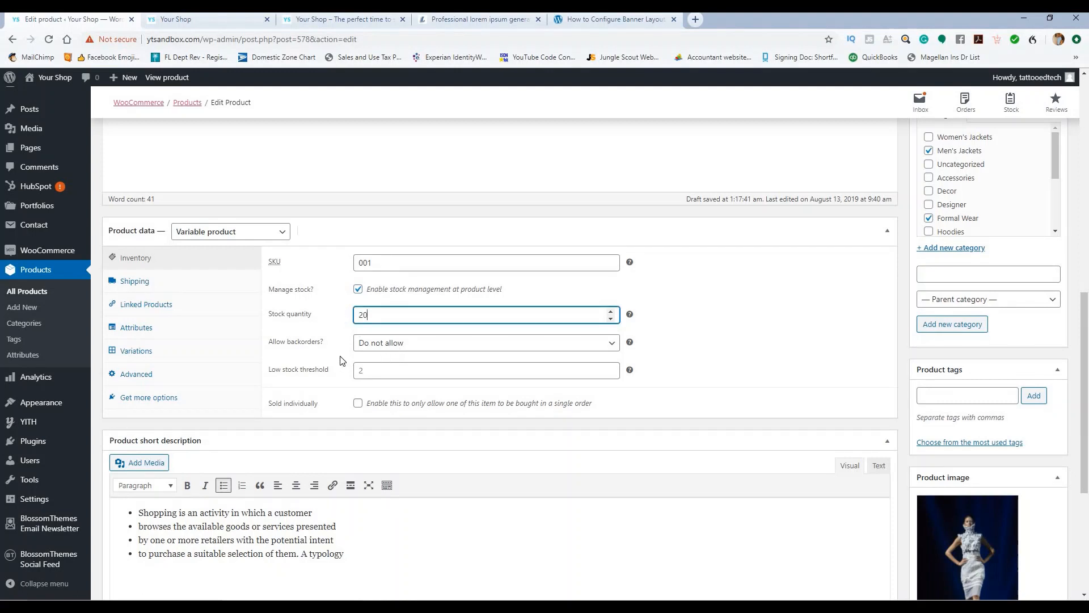
# Step: Look through the Shipping and Linked Products settings
pyautogui.scroll(-1, 343, 361)
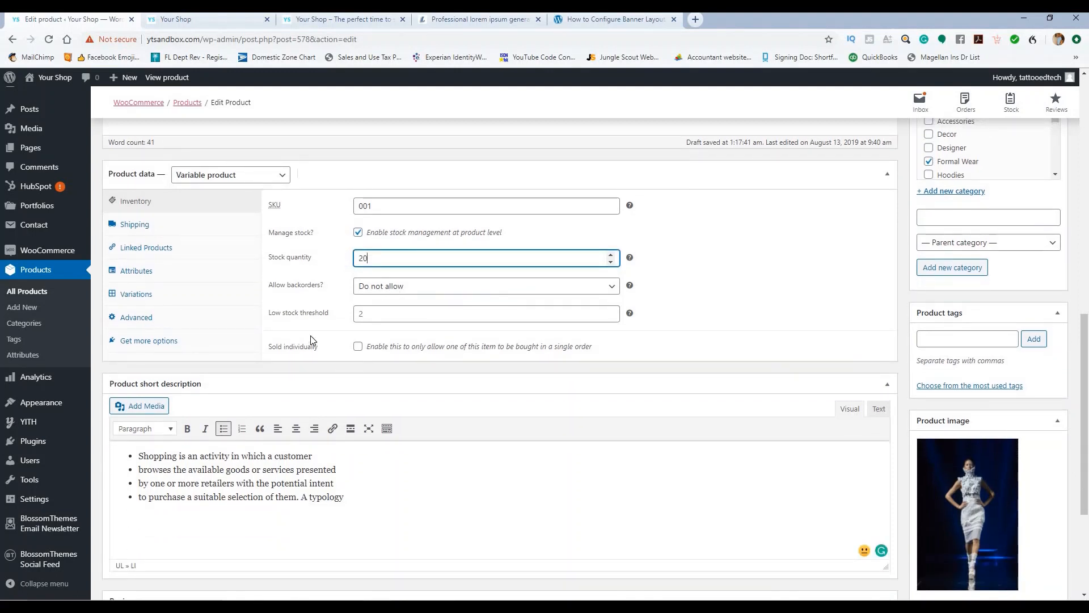
pyautogui.click(141, 227)
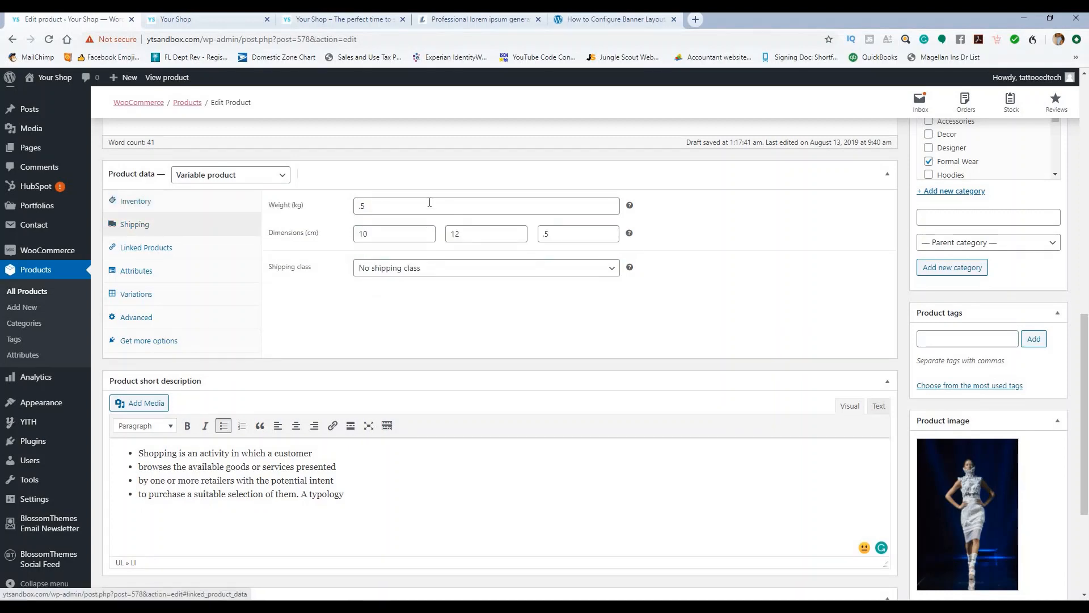
pyautogui.click(150, 249)
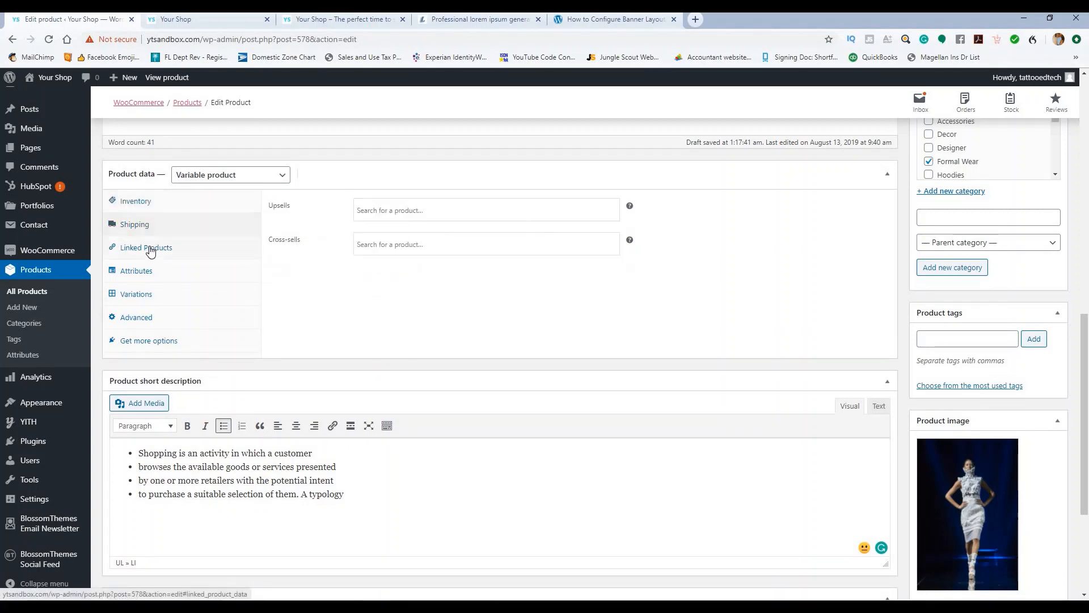
pyautogui.click(392, 209)
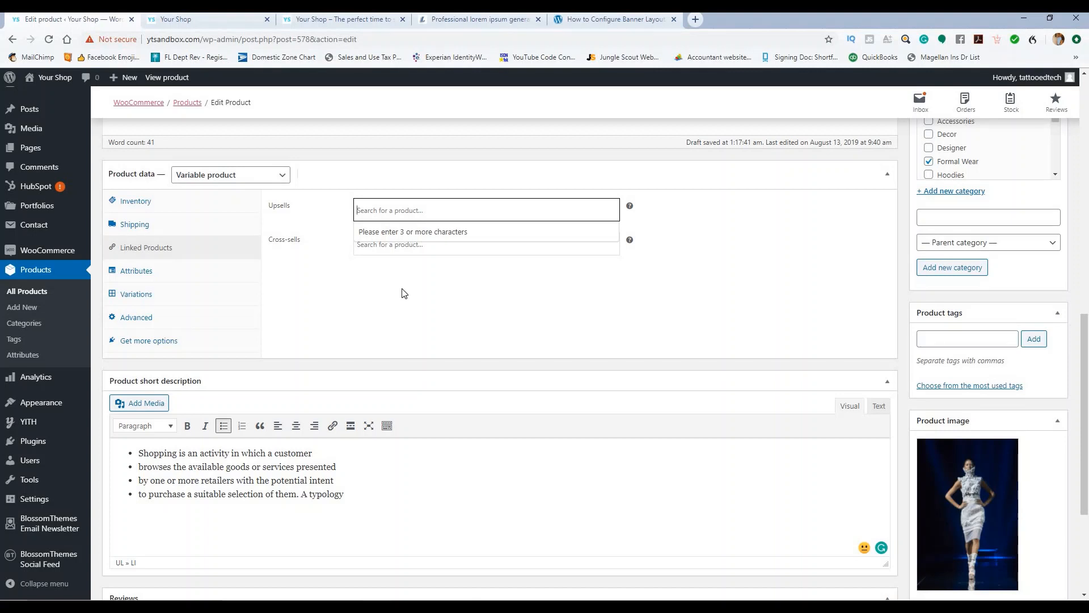
# Step: Search 'jack' and add Jacket Men's Autumn as the upsell, leaving cross-sells empty
pyautogui.write('jack')
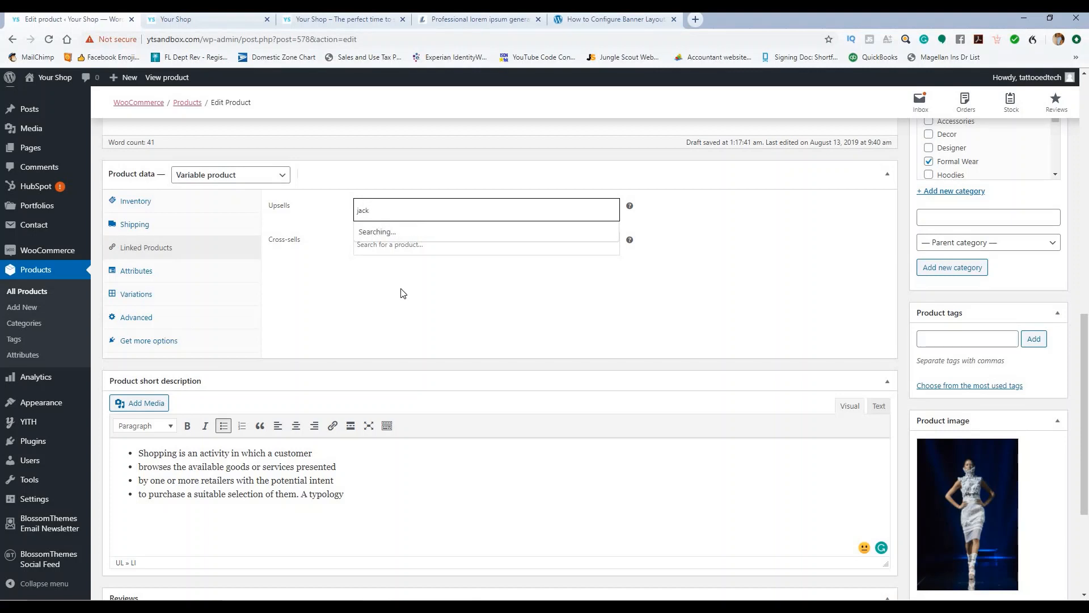
pyautogui.click(404, 251)
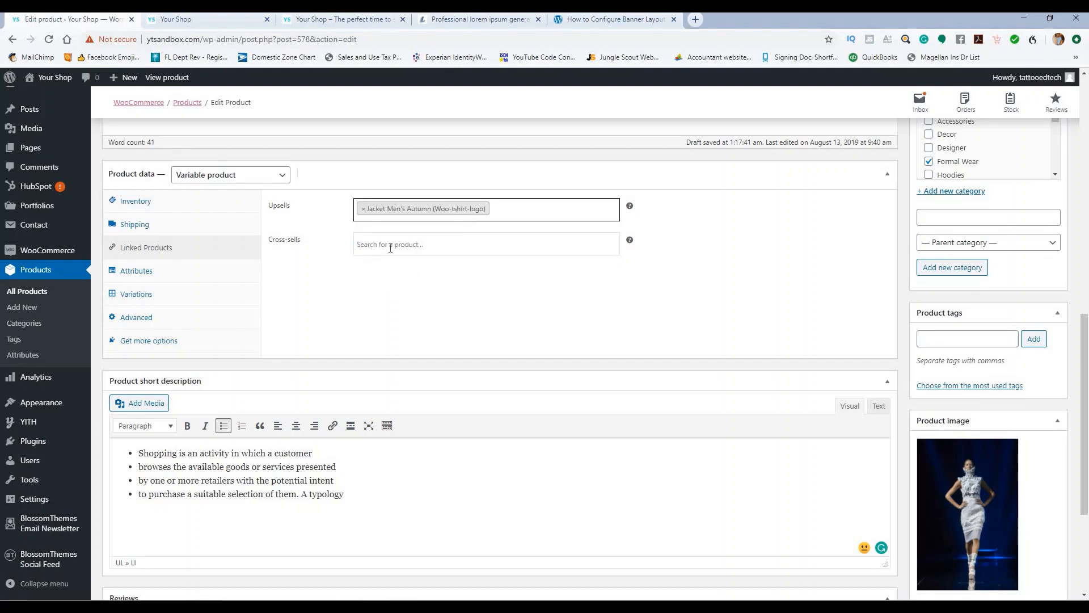
pyautogui.click(391, 247)
pyautogui.click(338, 275)
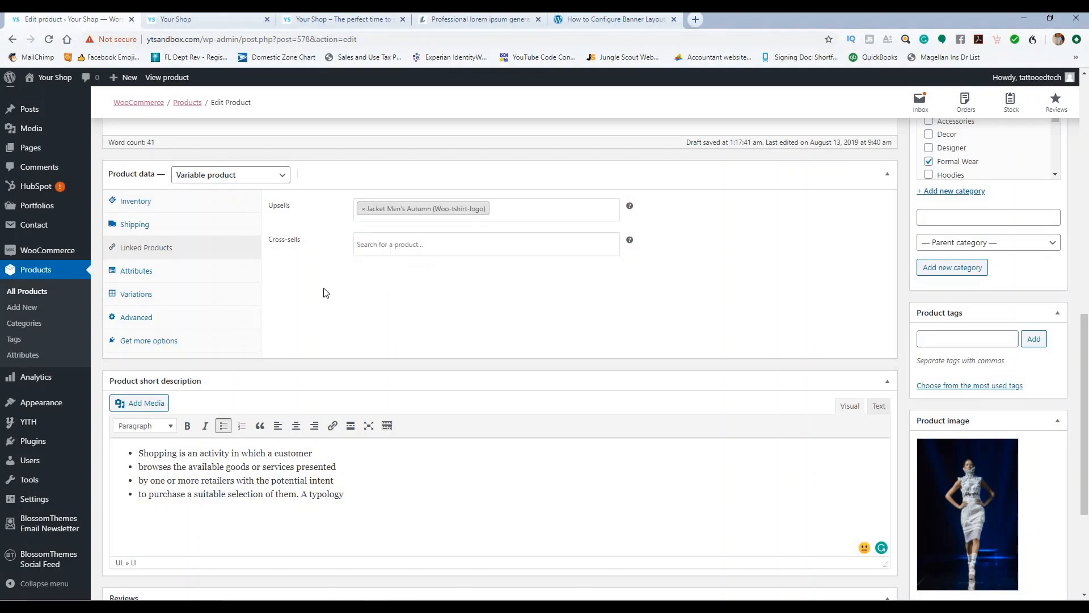
pyautogui.click(136, 271)
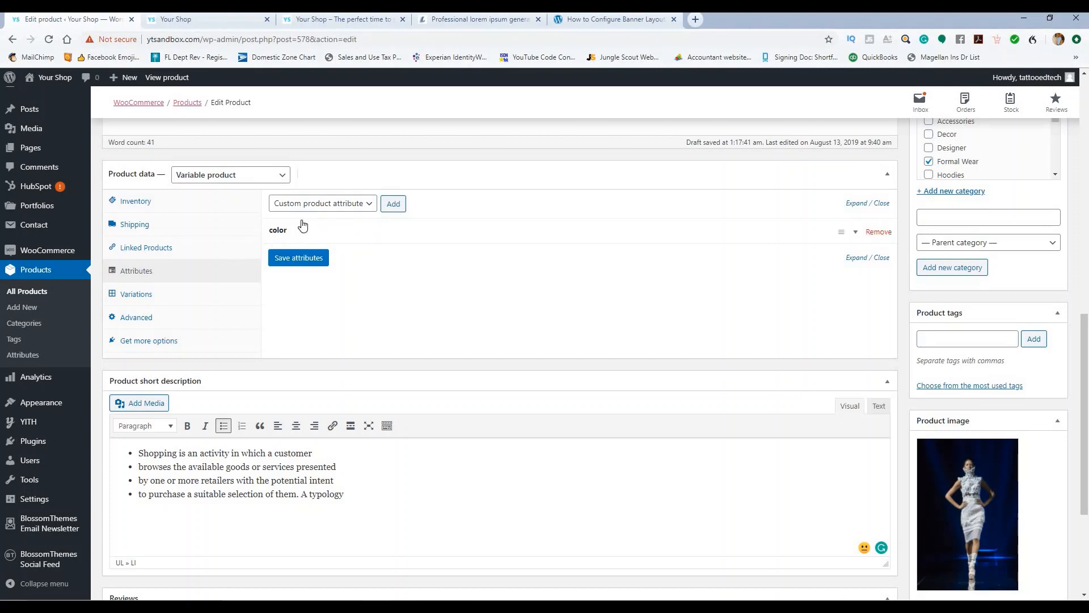
# Step: Add the size attribute with Small, Medium and Large as its values
pyautogui.click(370, 204)
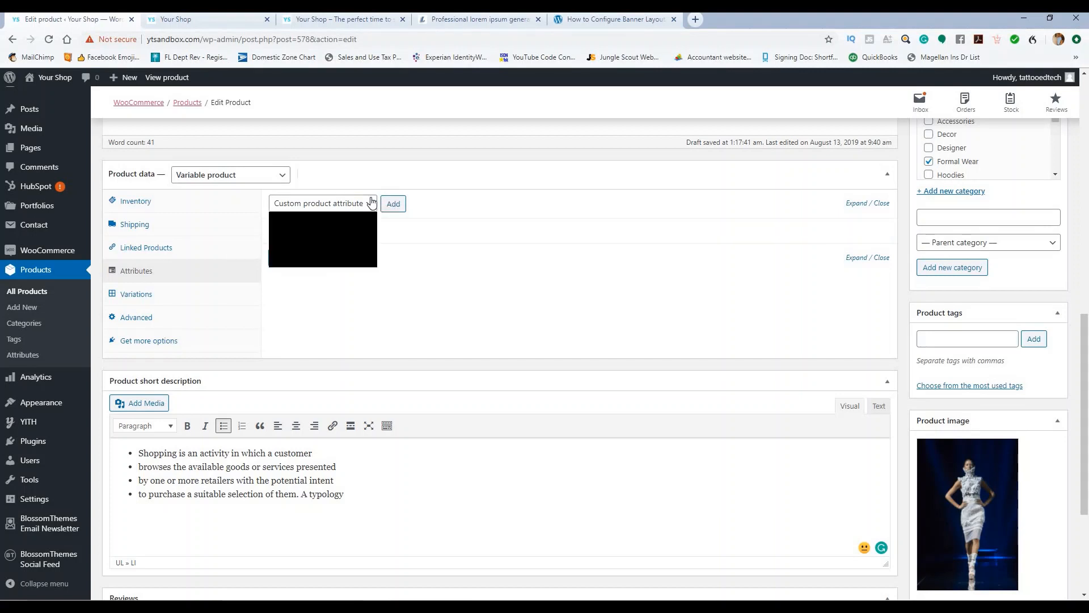
pyautogui.click(342, 260)
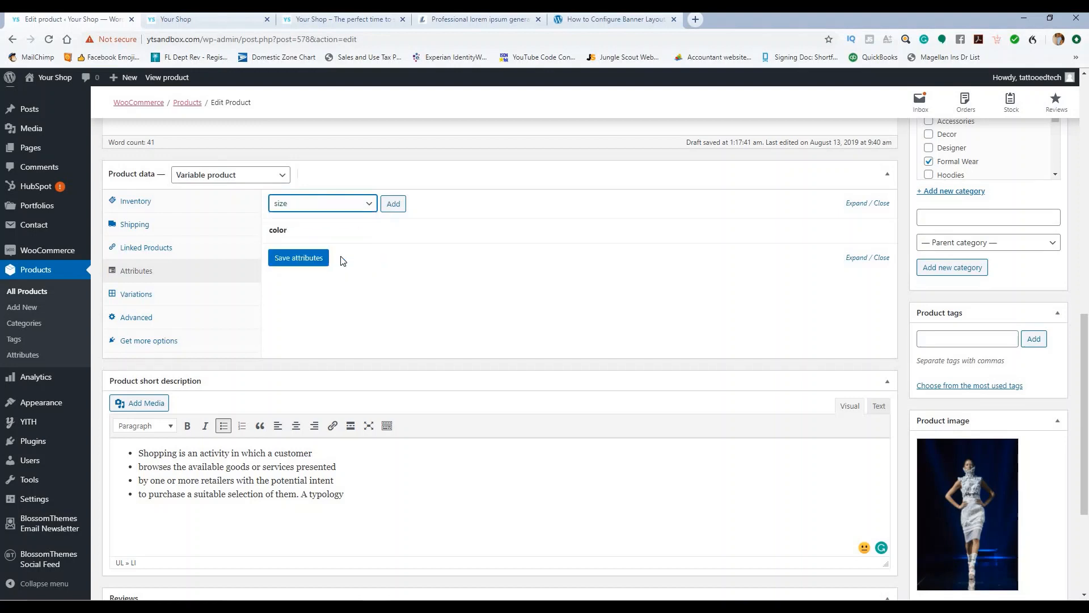
pyautogui.click(389, 204)
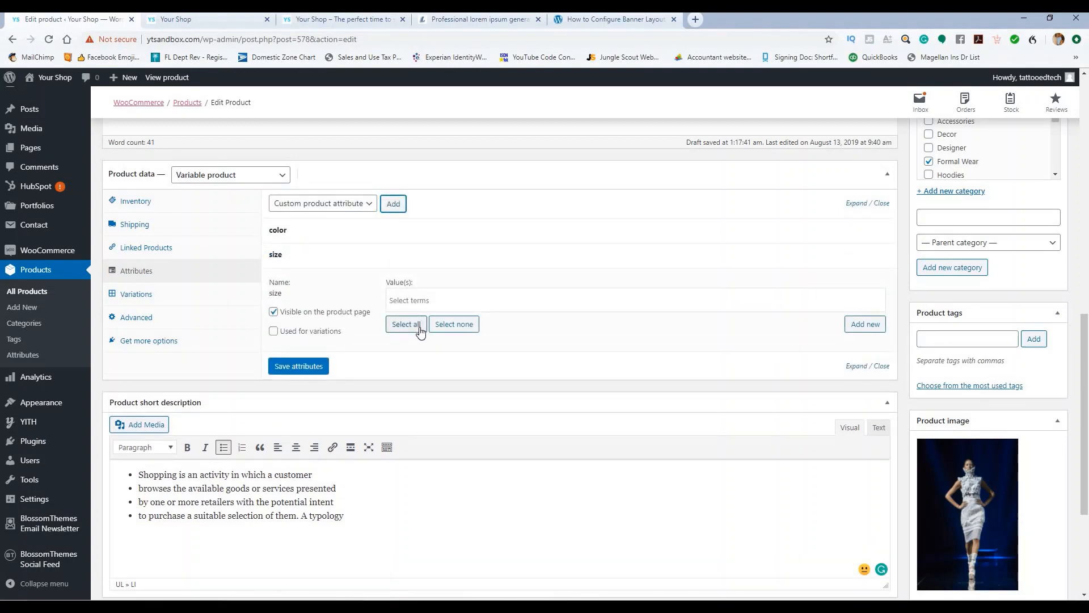
pyautogui.click(416, 301)
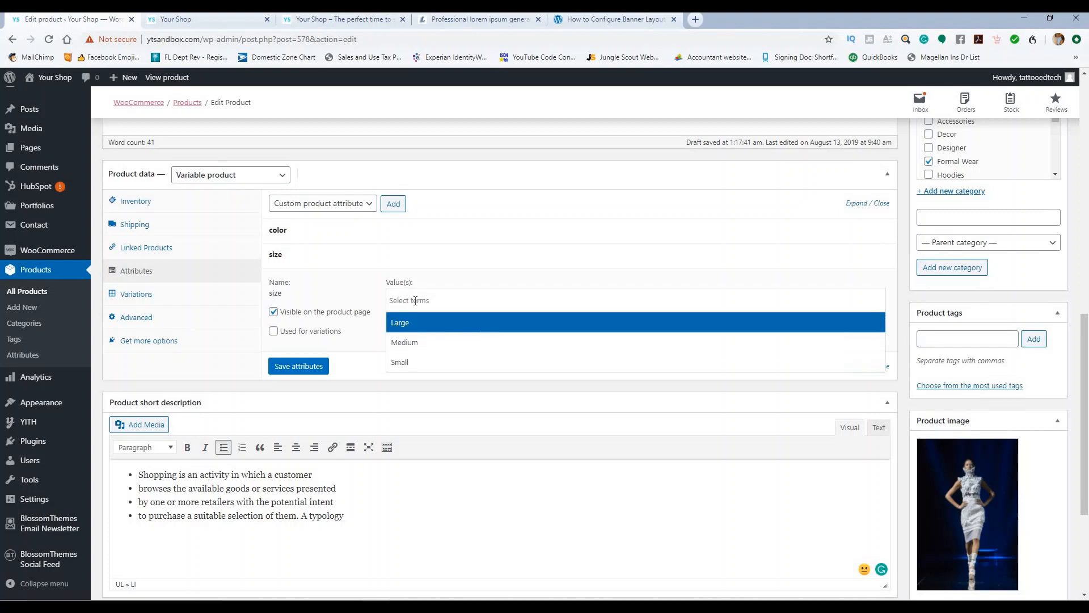
pyautogui.click(421, 360)
pyautogui.click(431, 303)
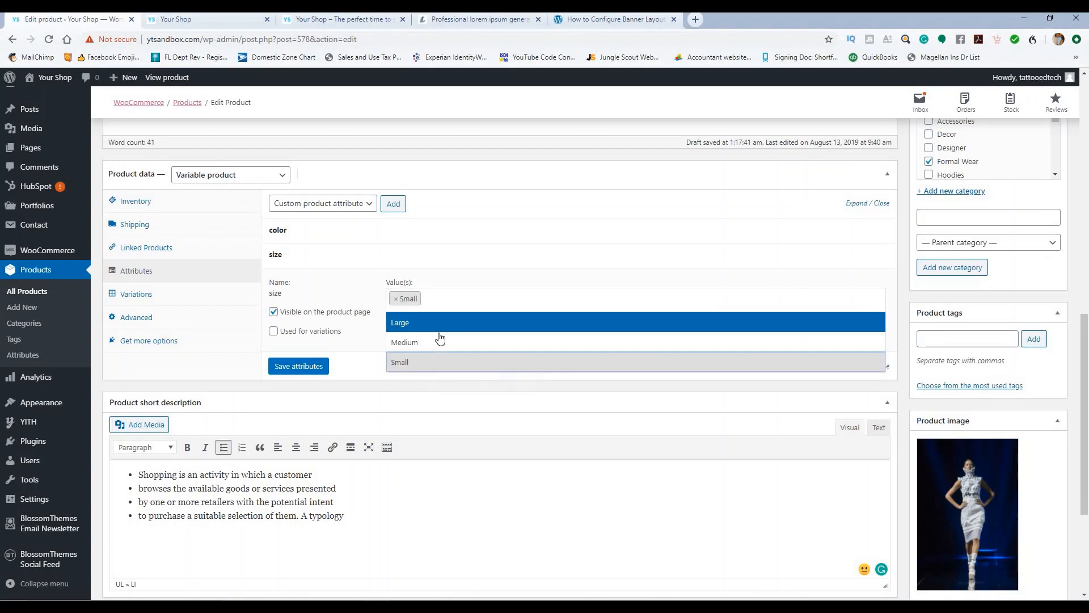
pyautogui.click(441, 338)
pyautogui.click(473, 296)
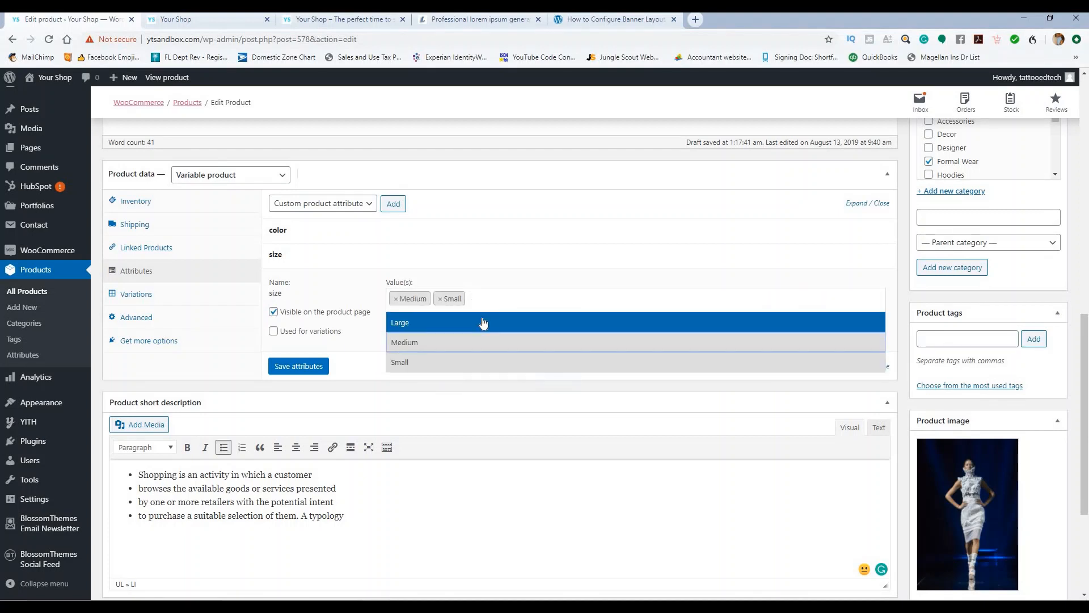
pyautogui.click(481, 323)
# Step: Save the size and color attributes and expand them to show their values
pyautogui.scroll(-3, 539, 322)
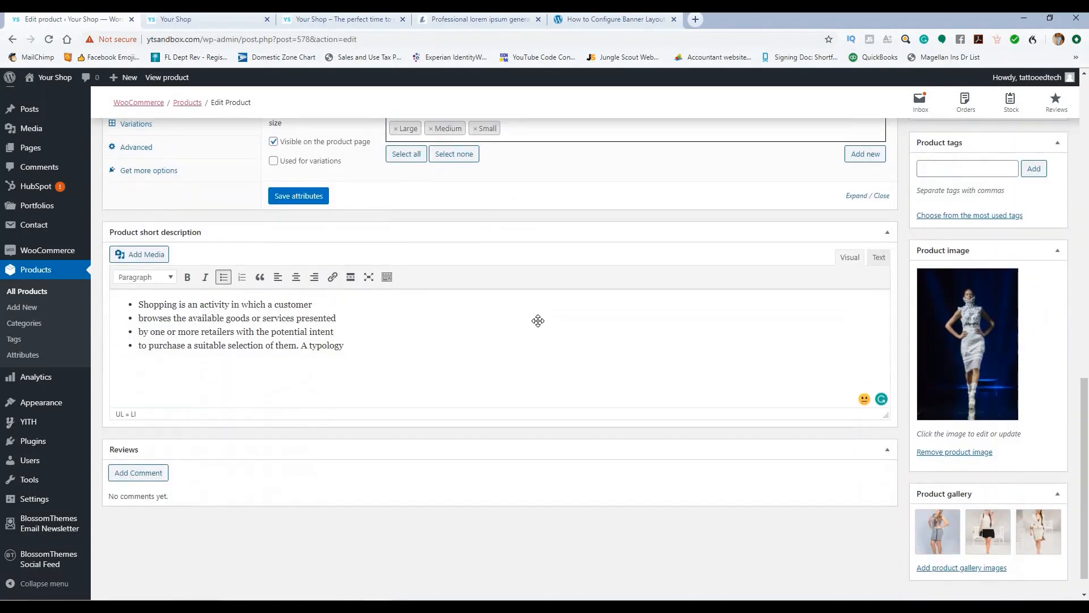
pyautogui.scroll(3, 538, 319)
pyautogui.click(535, 303)
pyautogui.click(535, 301)
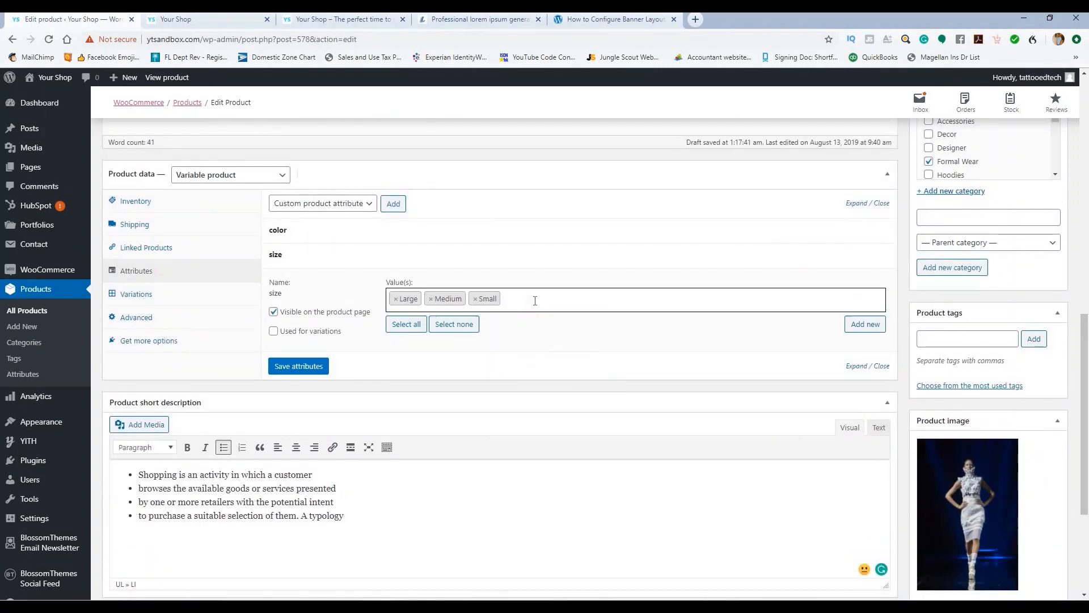
pyautogui.click(535, 300)
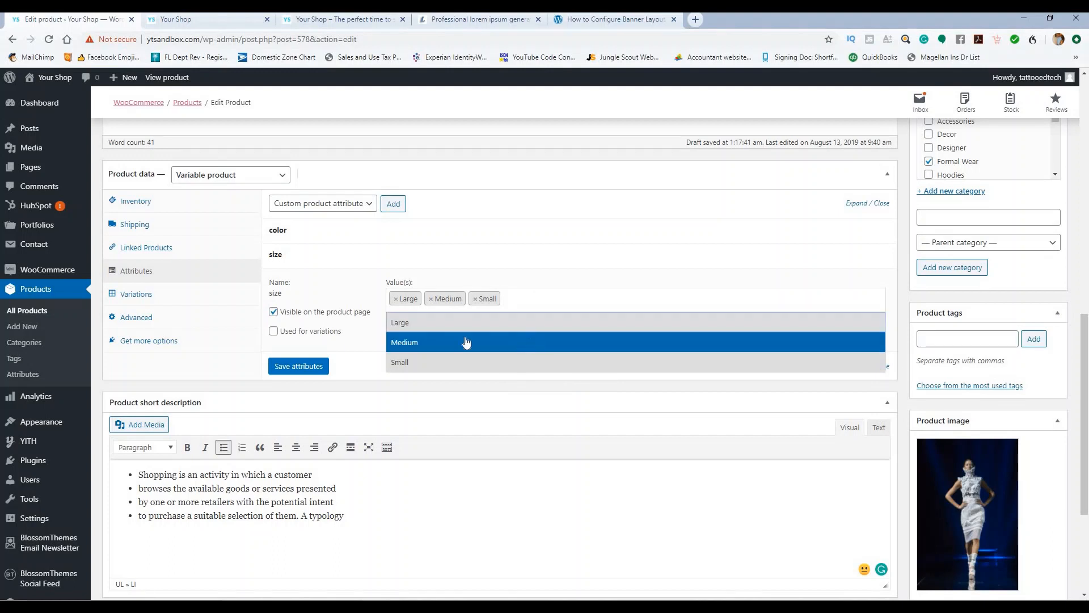
pyautogui.click(282, 372)
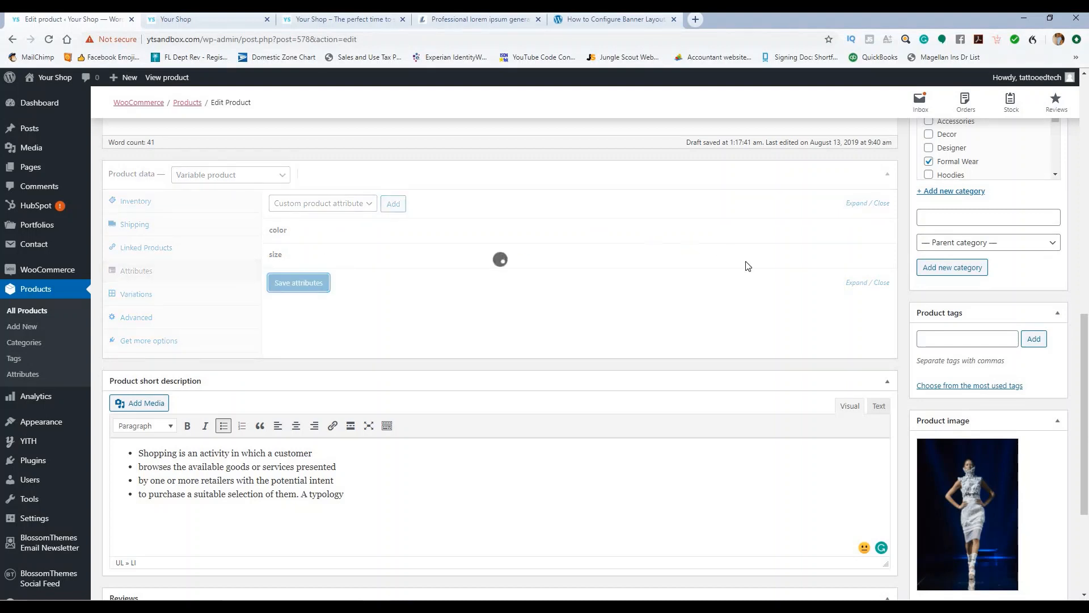
pyautogui.click(857, 282)
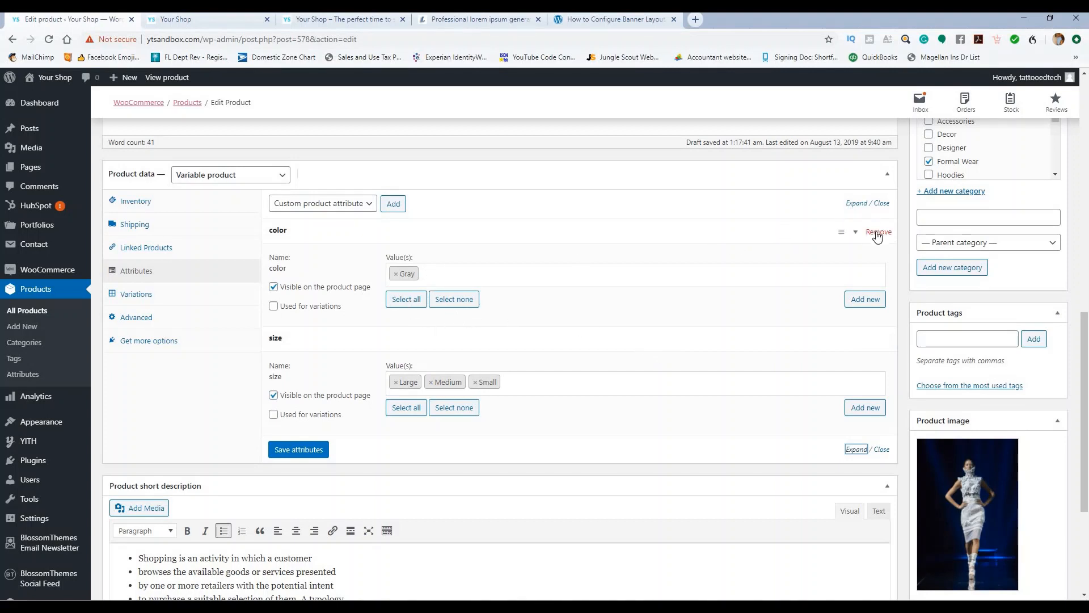
# Step: Remove the color attribute, then try adding a Large size term, which already exists
pyautogui.click(878, 234)
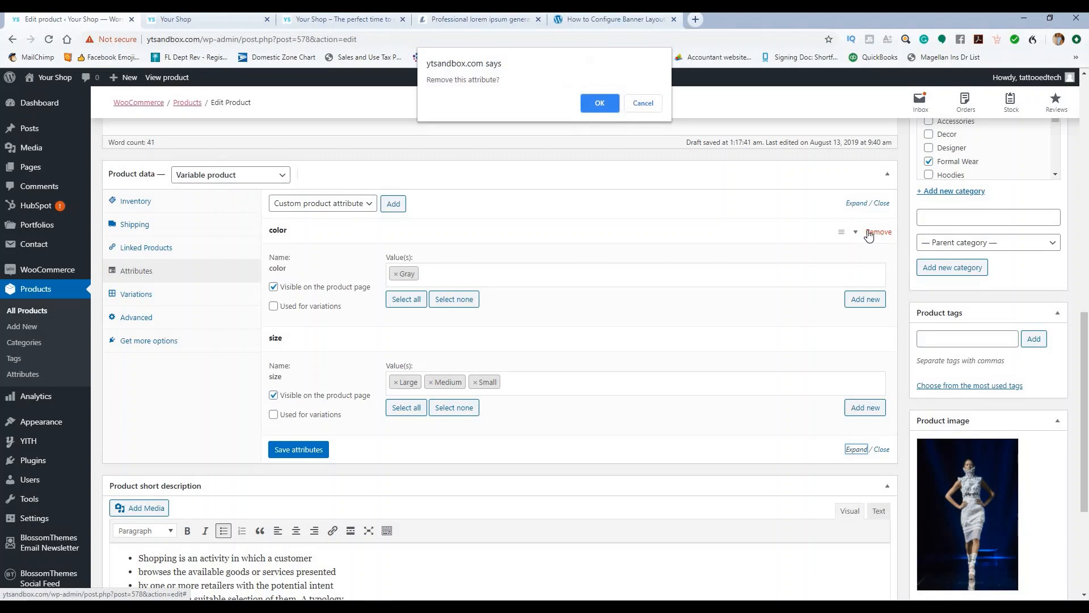
pyautogui.click(598, 103)
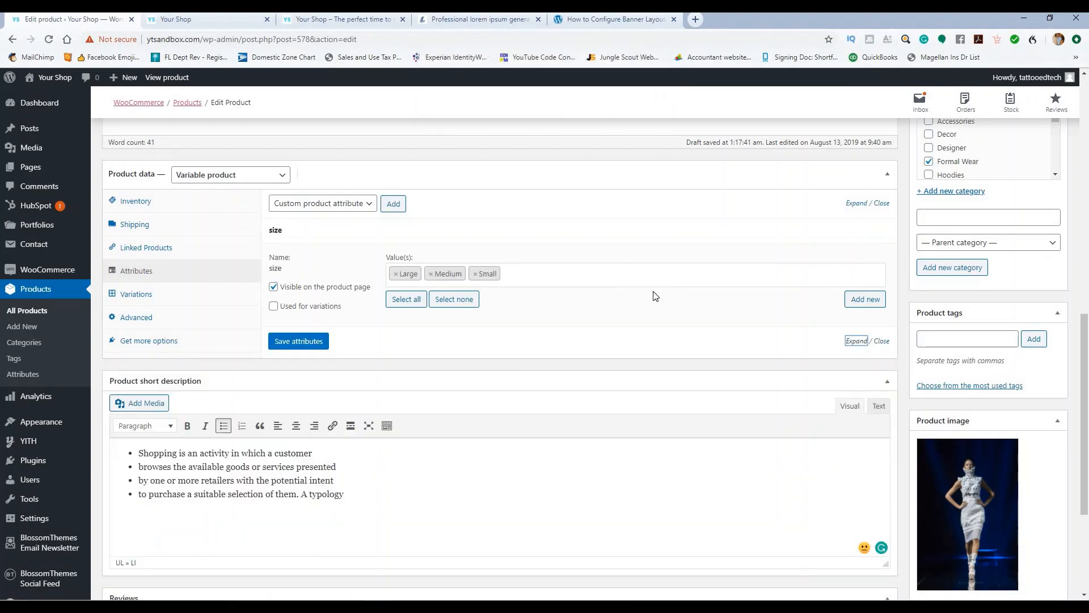
pyautogui.click(852, 305)
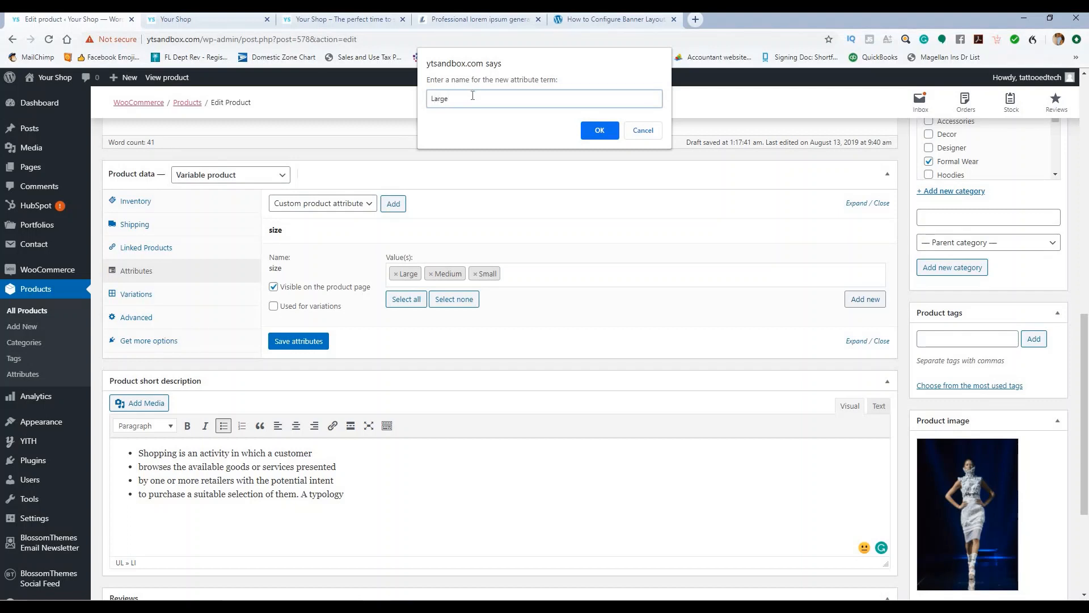
pyautogui.write('Large')
pyautogui.click(590, 131)
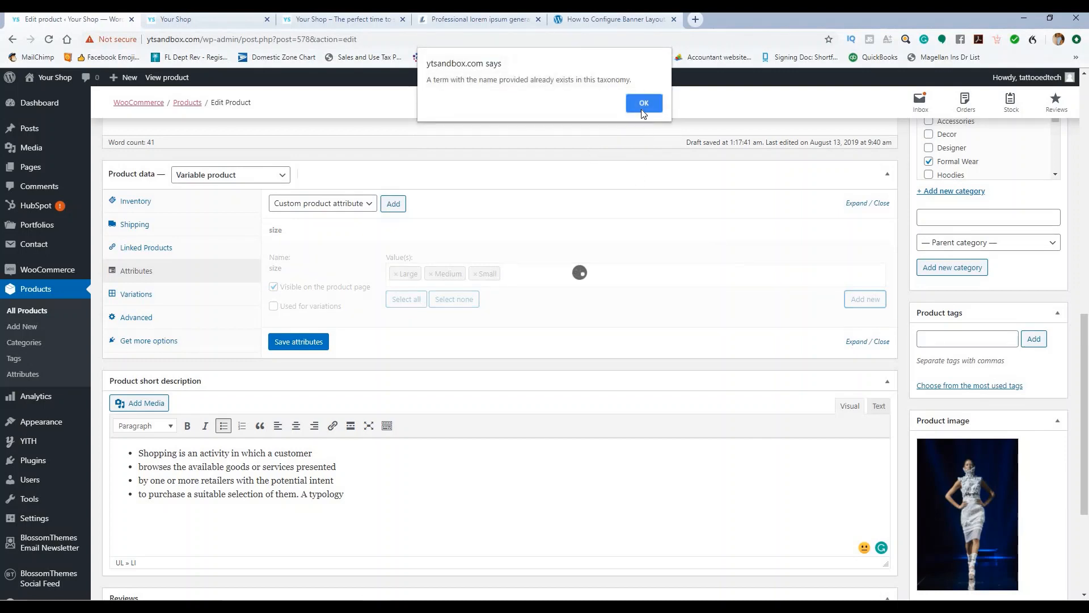
pyautogui.click(640, 104)
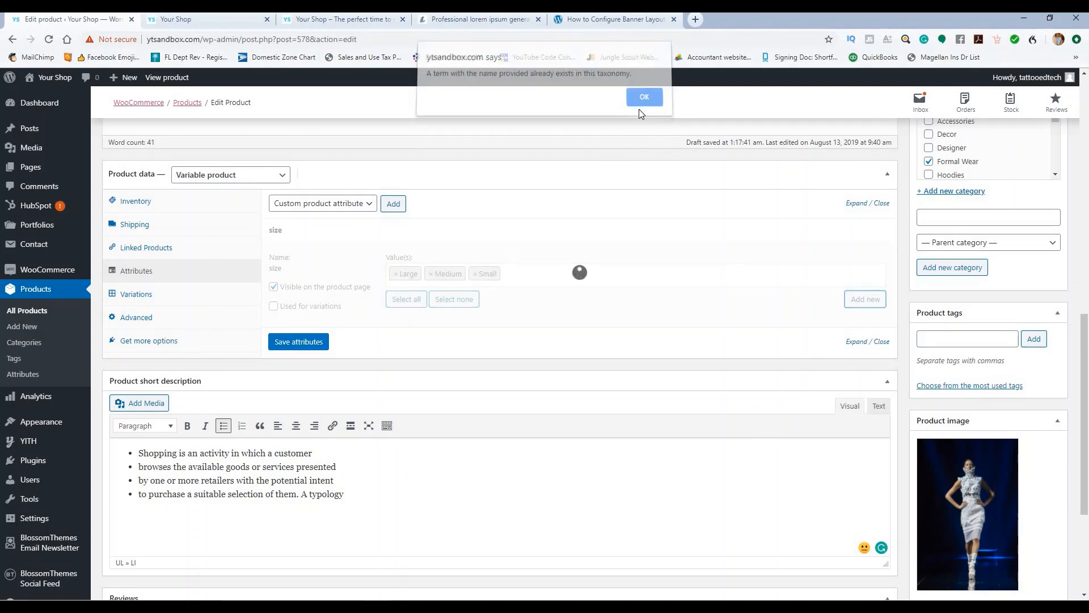
pyautogui.click(531, 271)
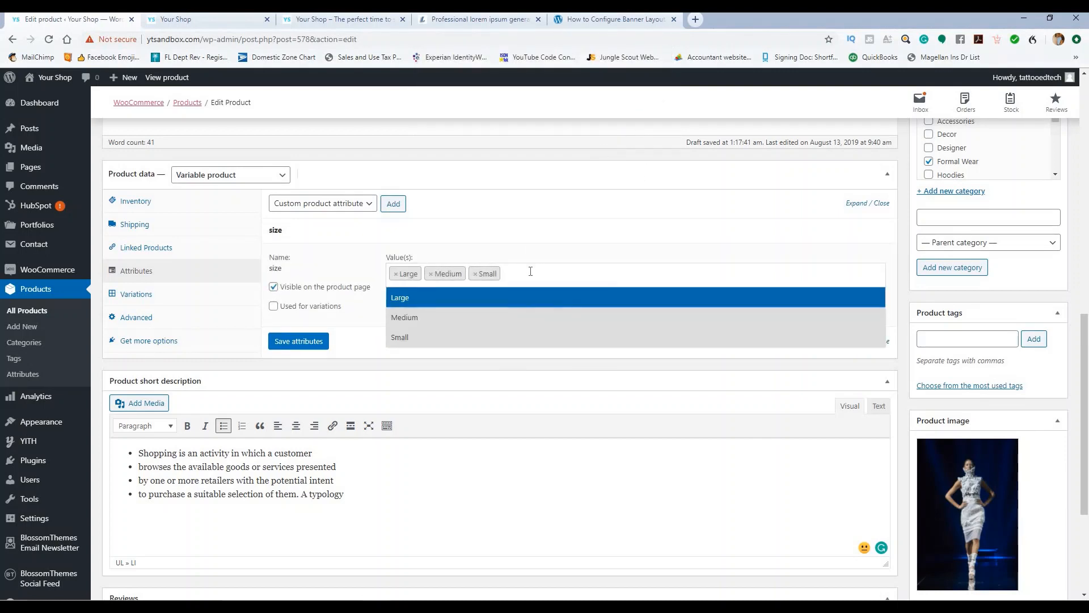
pyautogui.click(341, 19)
pyautogui.scroll(-4, 340, 181)
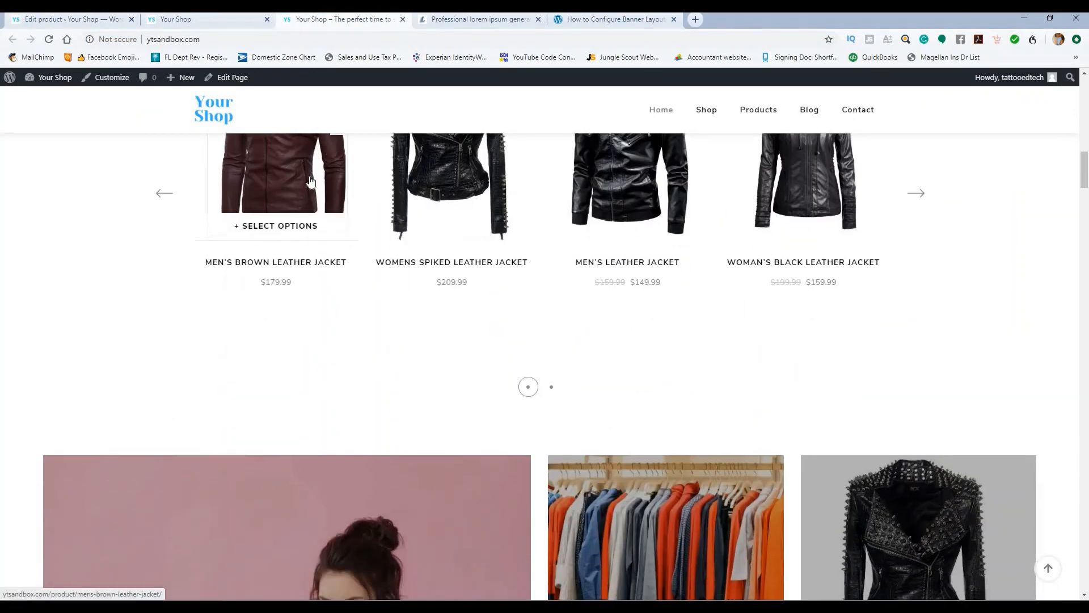
pyautogui.click(327, 174)
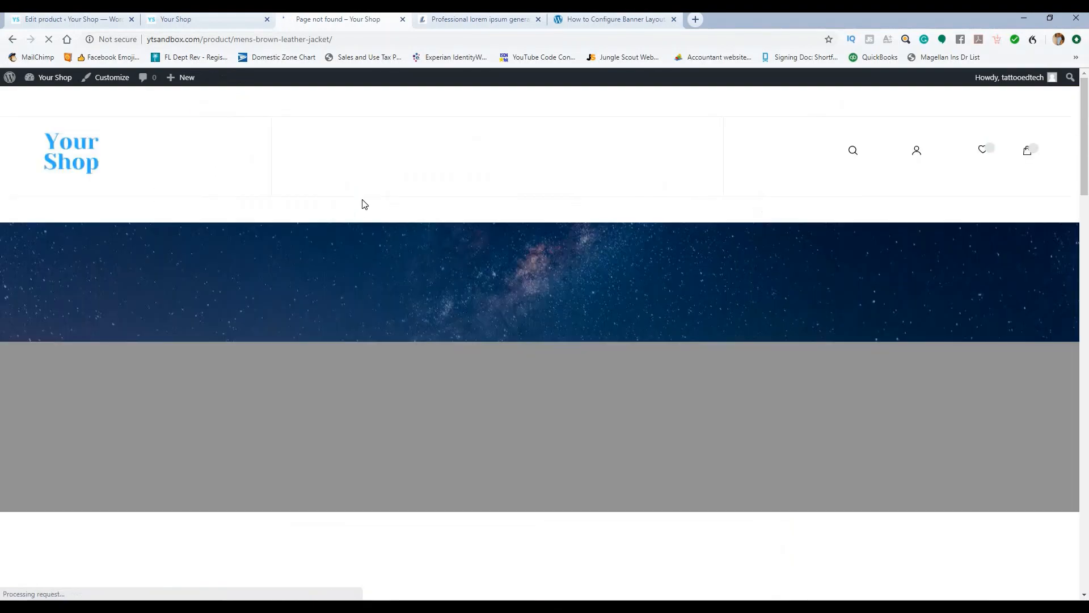
pyautogui.moveTo(378, 166)
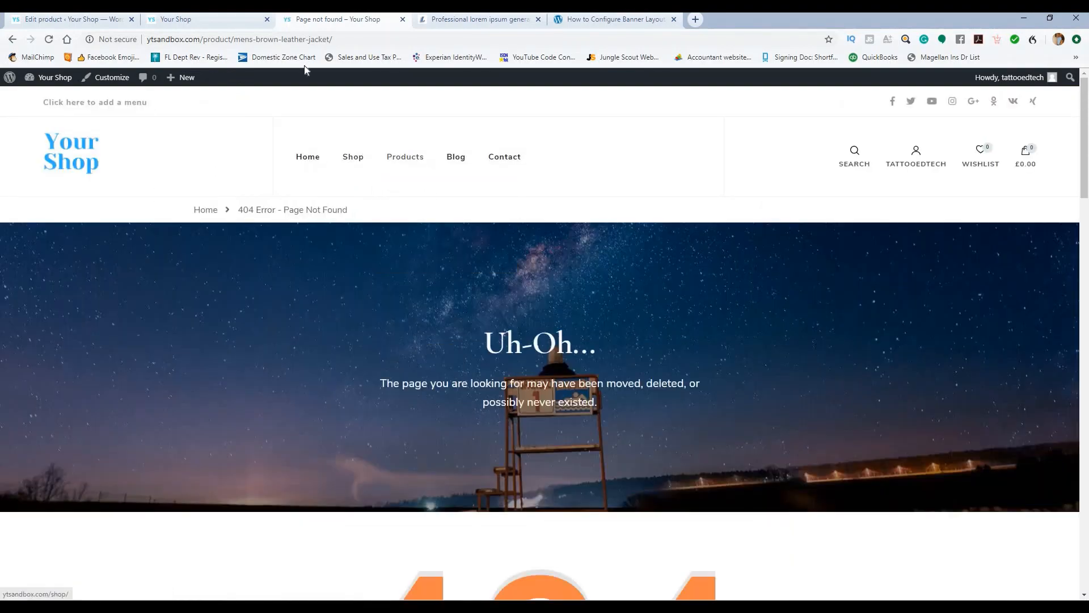
pyautogui.scroll(-5, 212, 236)
pyautogui.scroll(5, 113, 136)
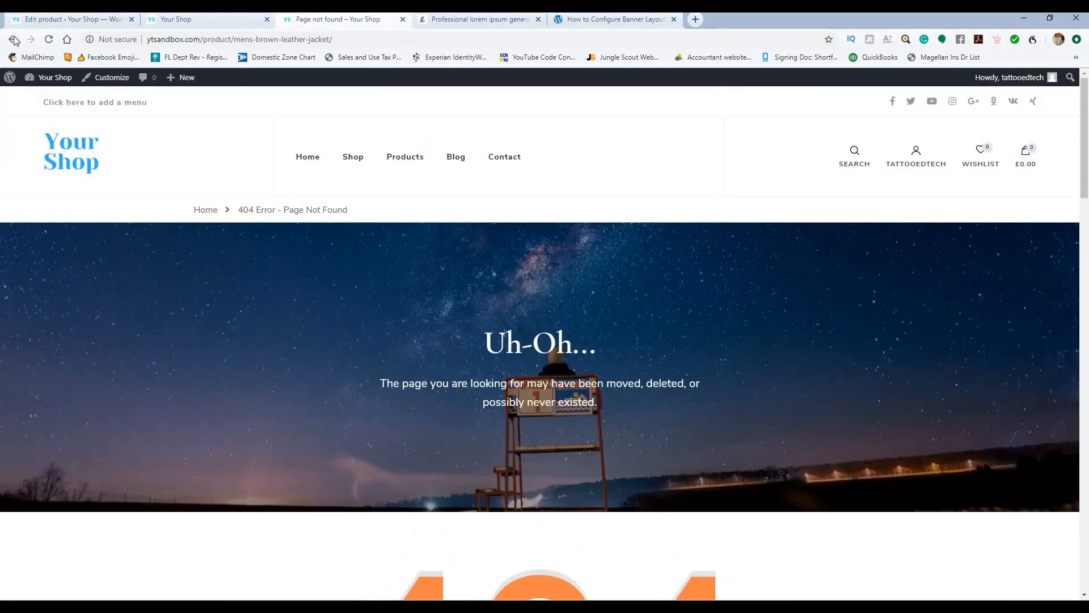
pyautogui.click(14, 39)
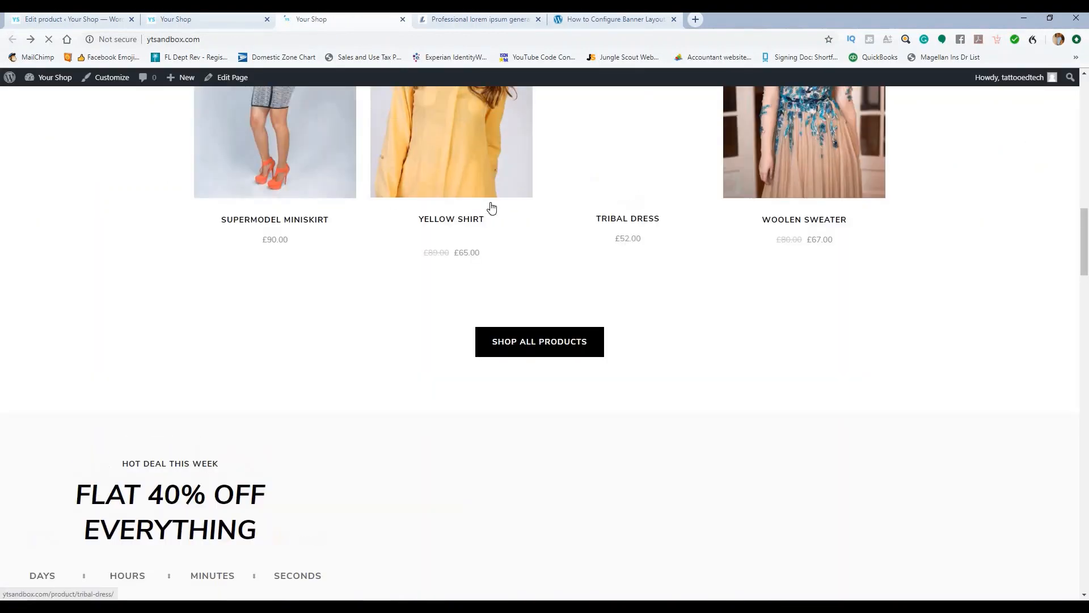
pyautogui.scroll(15, 491, 205)
pyautogui.scroll(8, 496, 200)
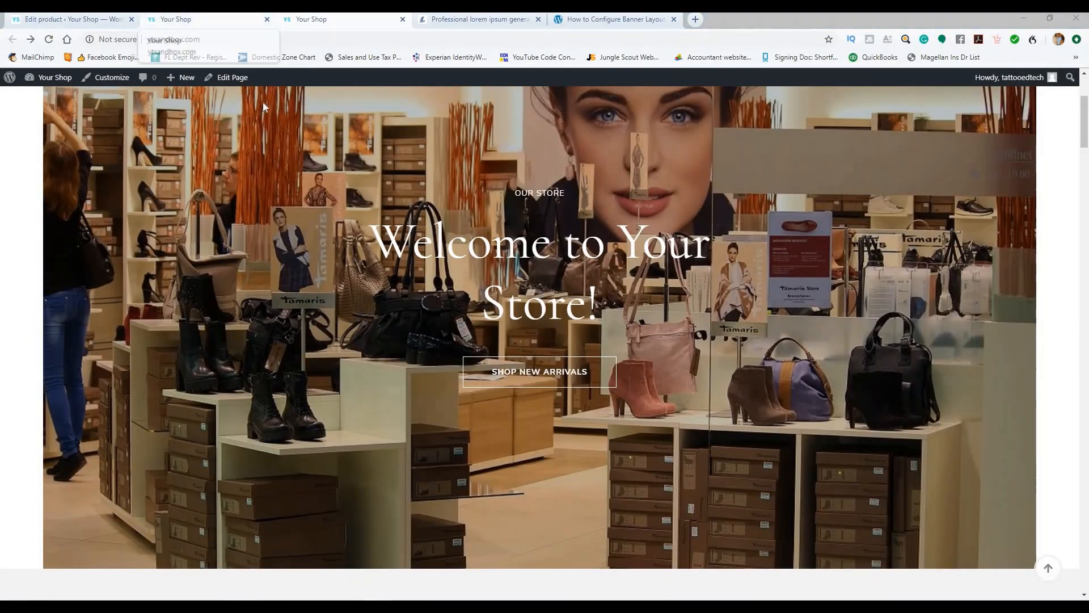
pyautogui.scroll(-5, 488, 288)
pyautogui.scroll(2, 94, 159)
pyautogui.click(77, 20)
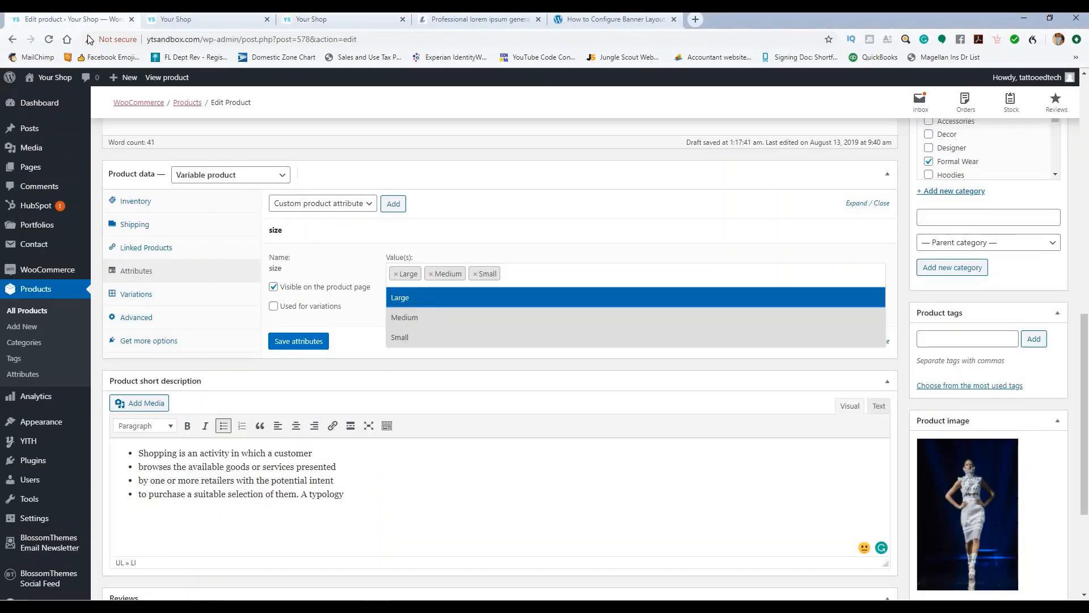
# Step: Mark size as used for variations, add an XL value, and save the attributes
pyautogui.click(520, 277)
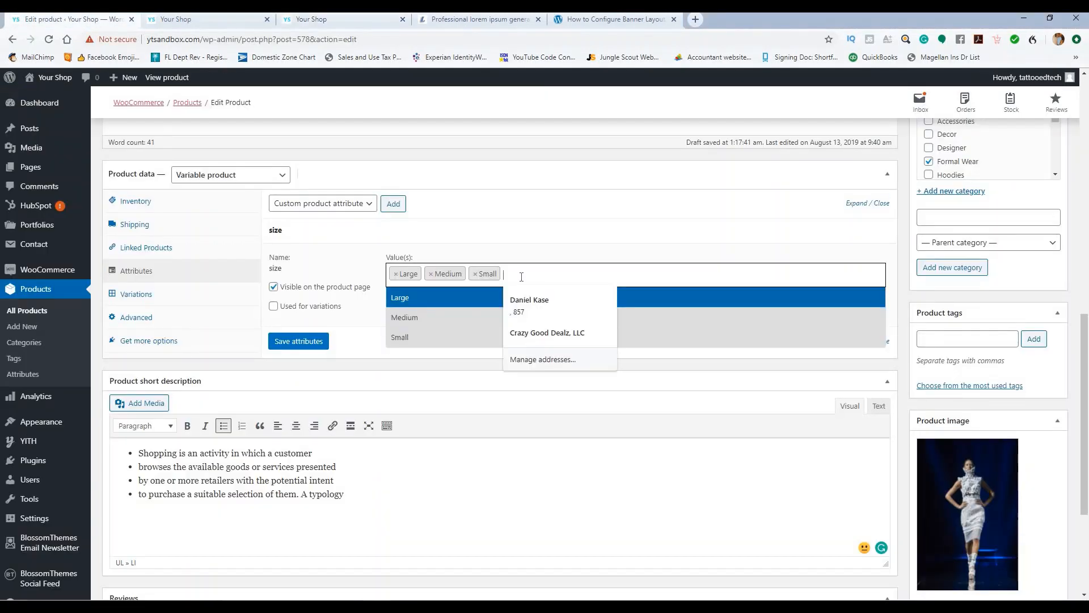
pyautogui.click(520, 278)
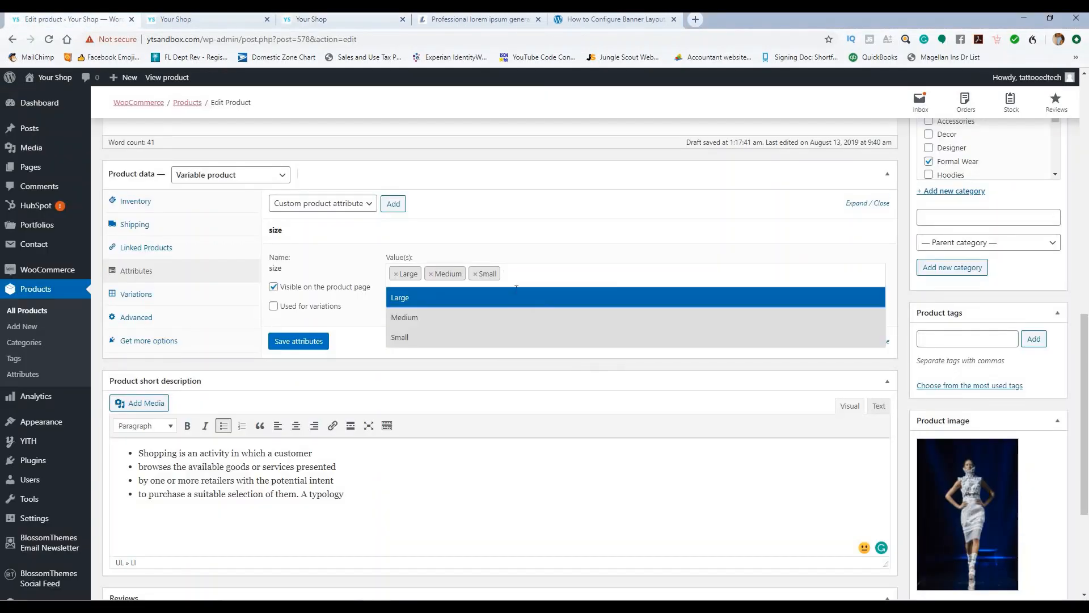
pyautogui.click(273, 305)
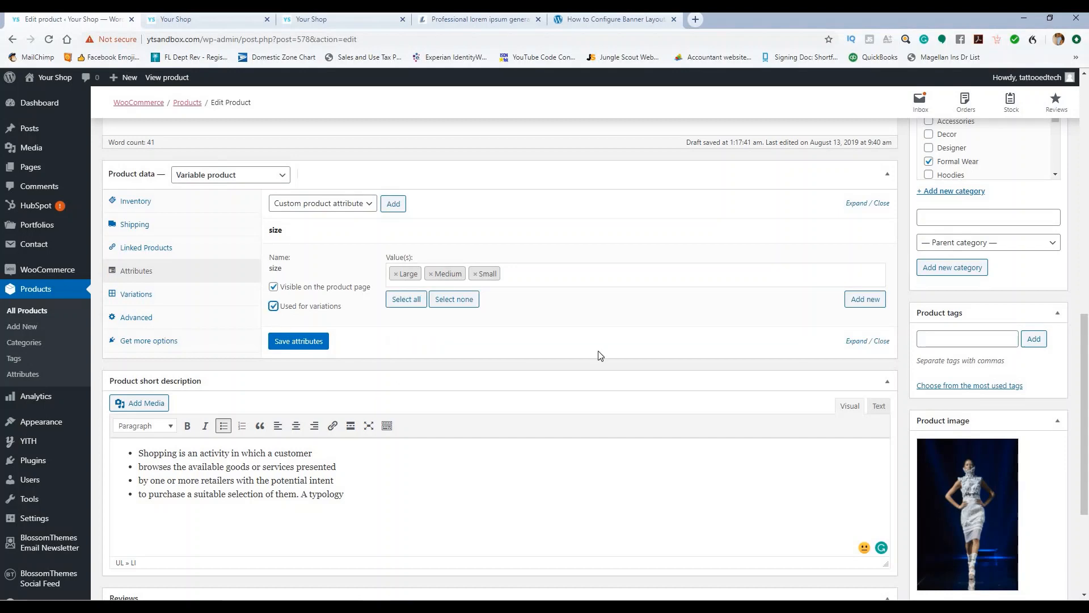
pyautogui.click(856, 300)
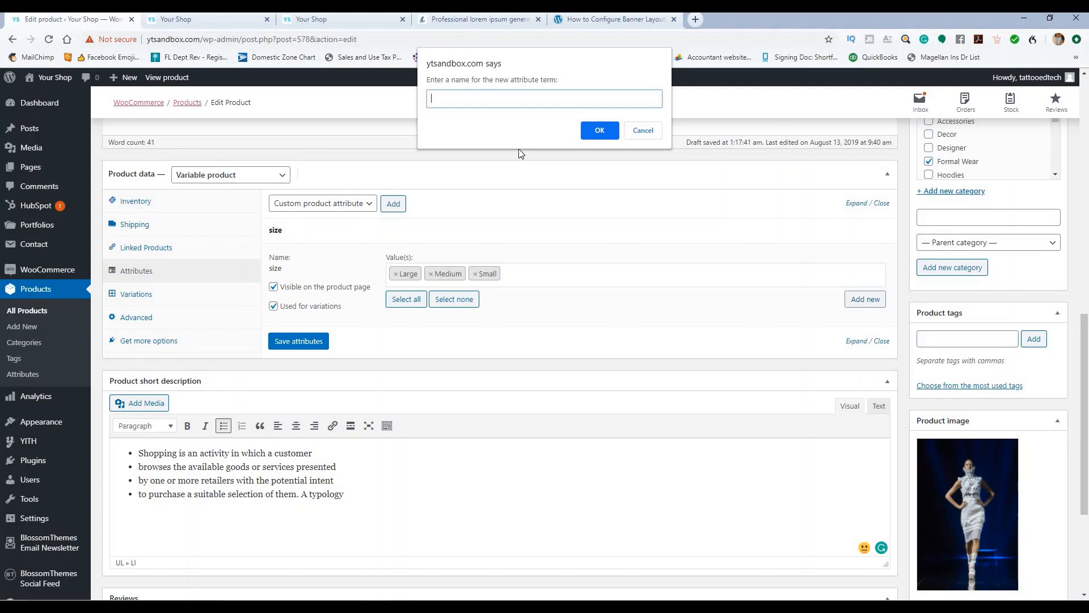
pyautogui.write('XL')
pyautogui.click(600, 131)
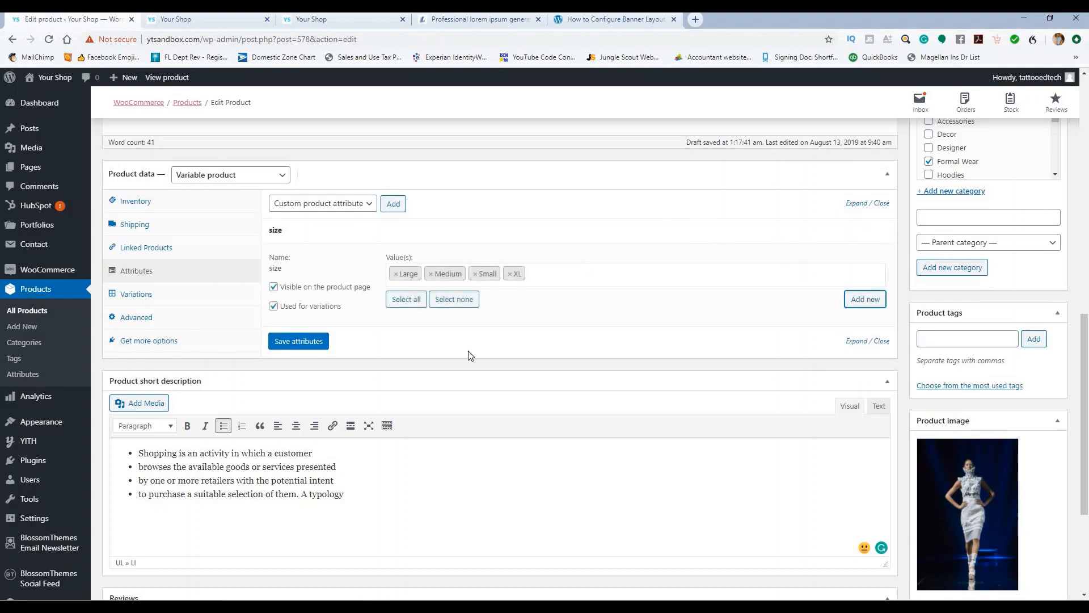
pyautogui.click(295, 344)
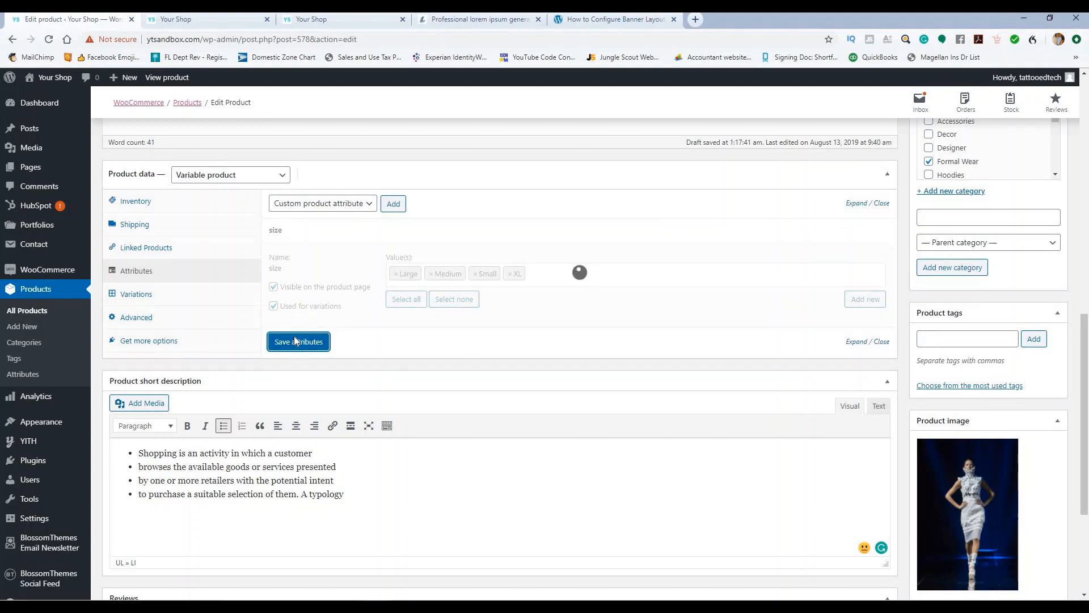
pyautogui.click(152, 297)
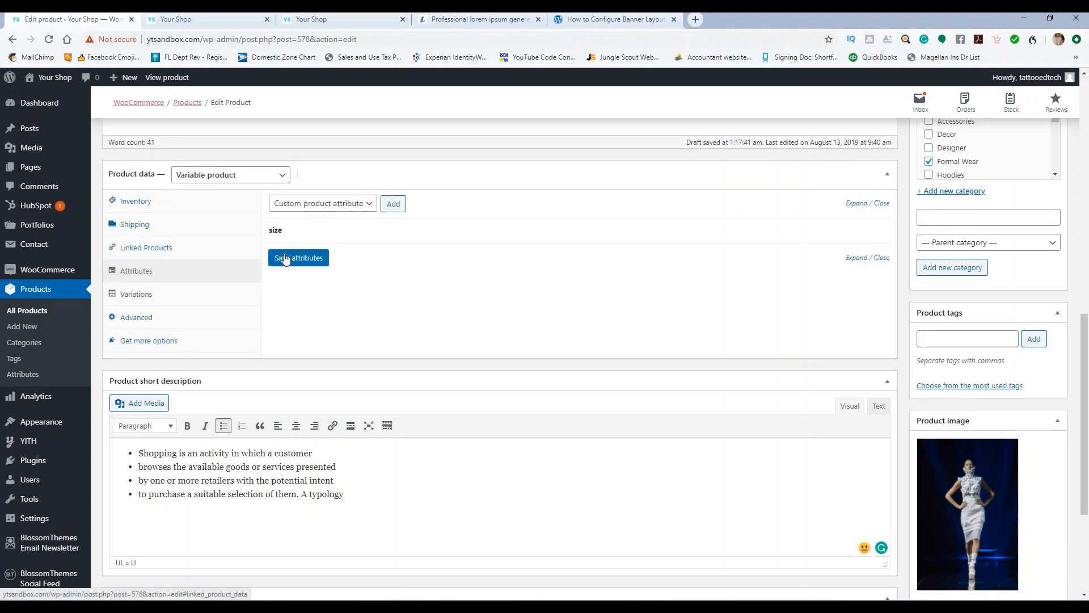
pyautogui.click(129, 302)
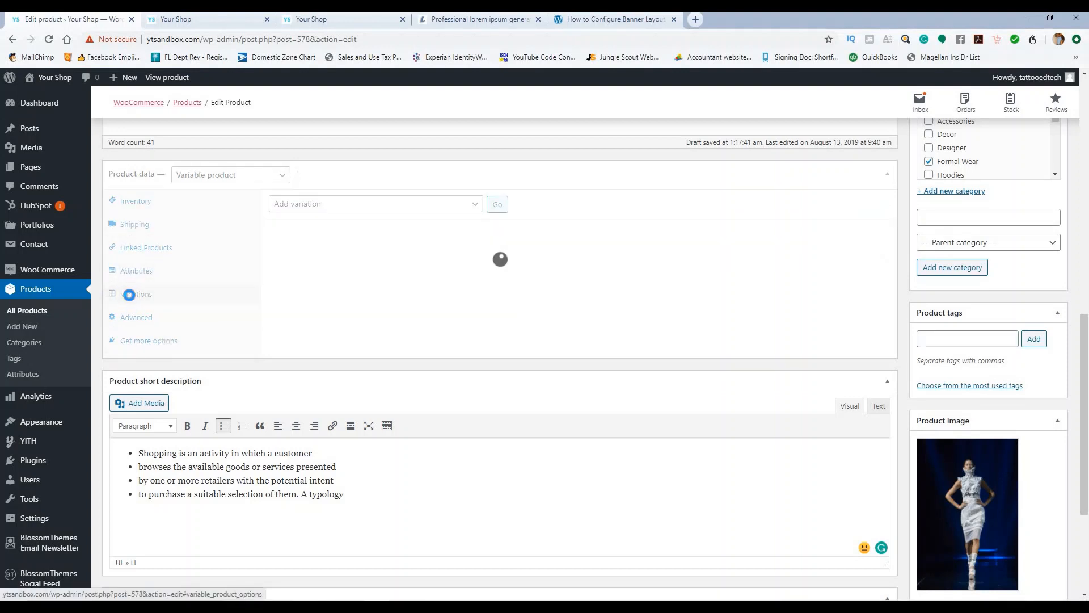
# Step: Generate four size variations using Create variations from all attributes
pyautogui.click(467, 208)
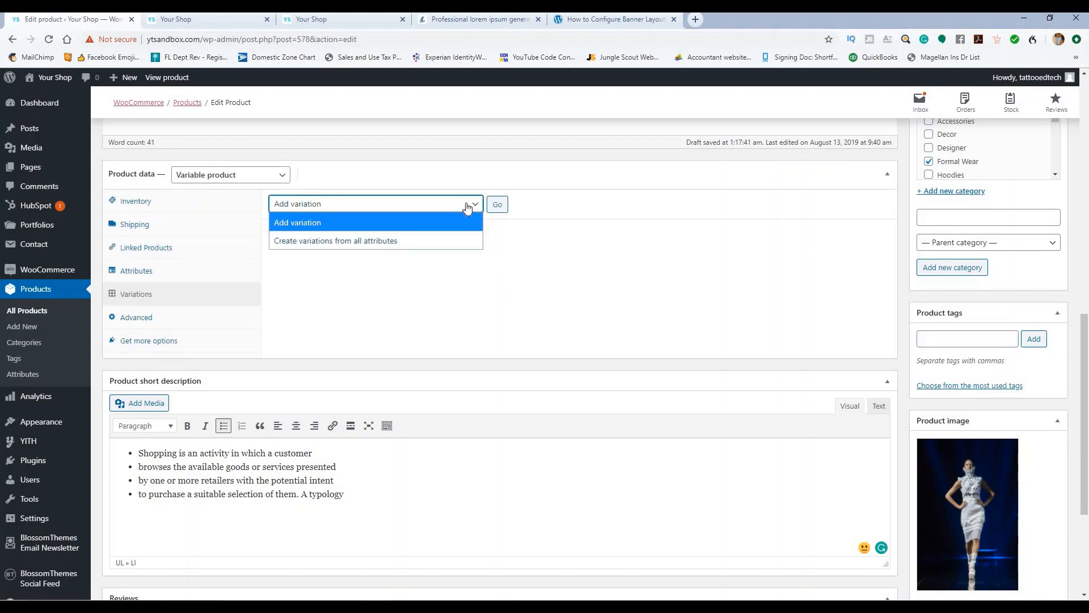
pyautogui.click(438, 237)
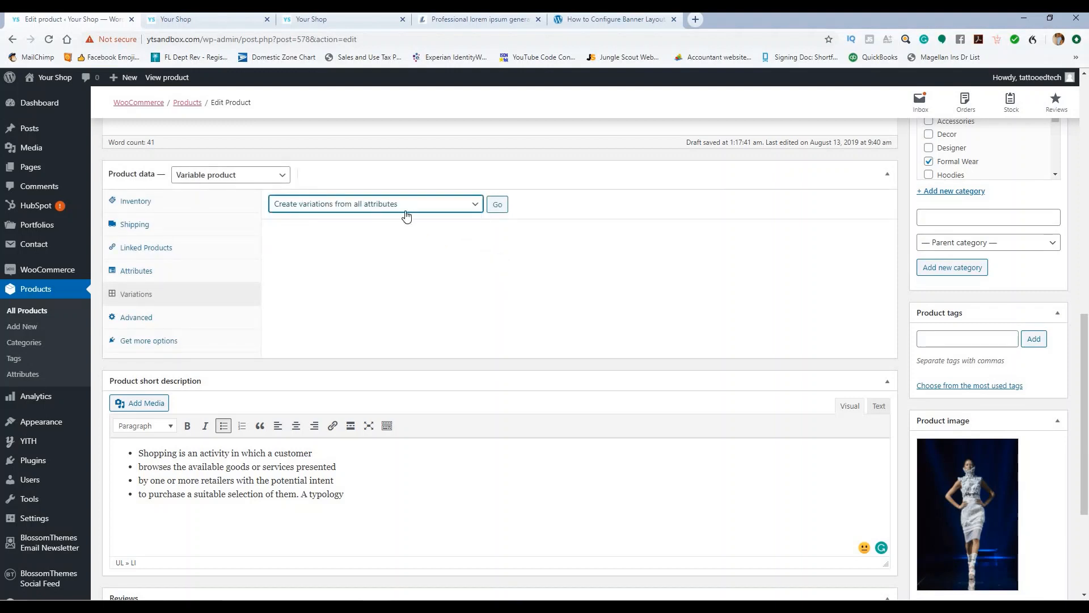
pyautogui.click(498, 205)
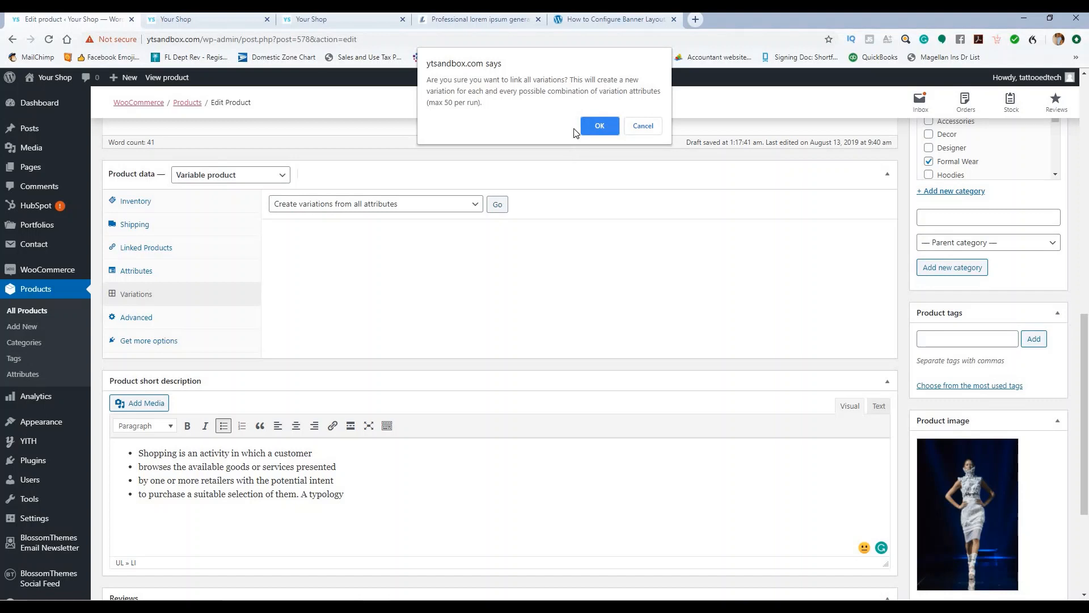
pyautogui.click(602, 126)
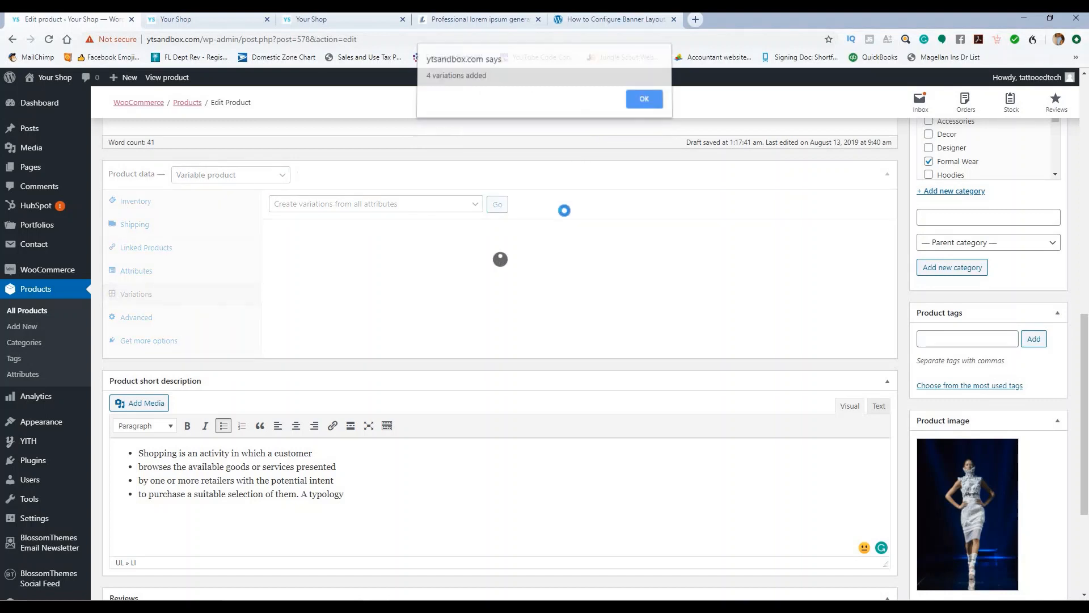
pyautogui.click(648, 102)
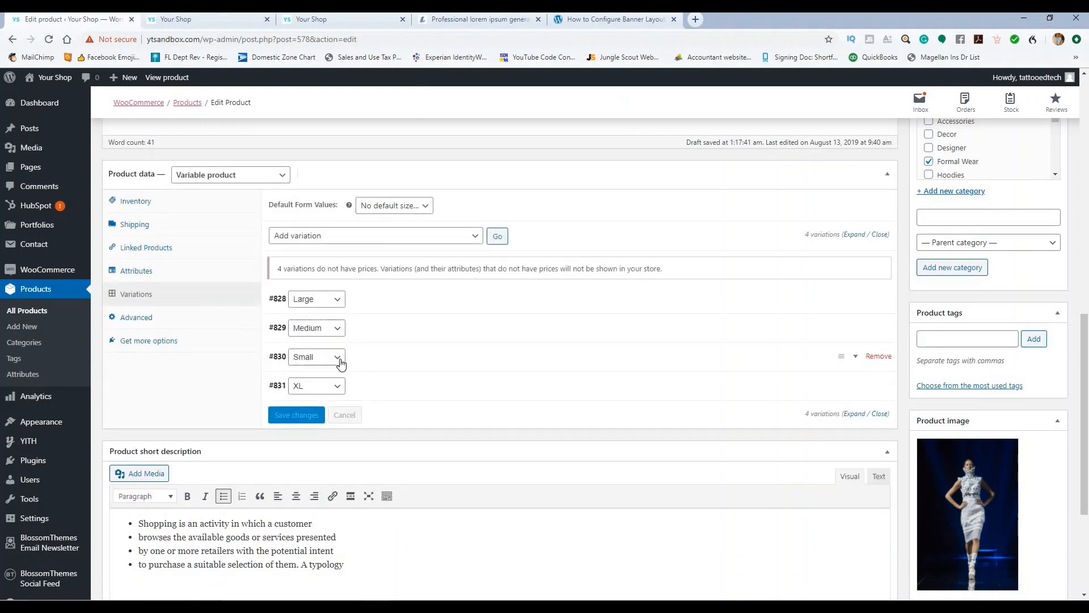
# Step: Set variation #828 to Small, keep #829 Medium, set #830 to Large, and save
pyautogui.click(336, 299)
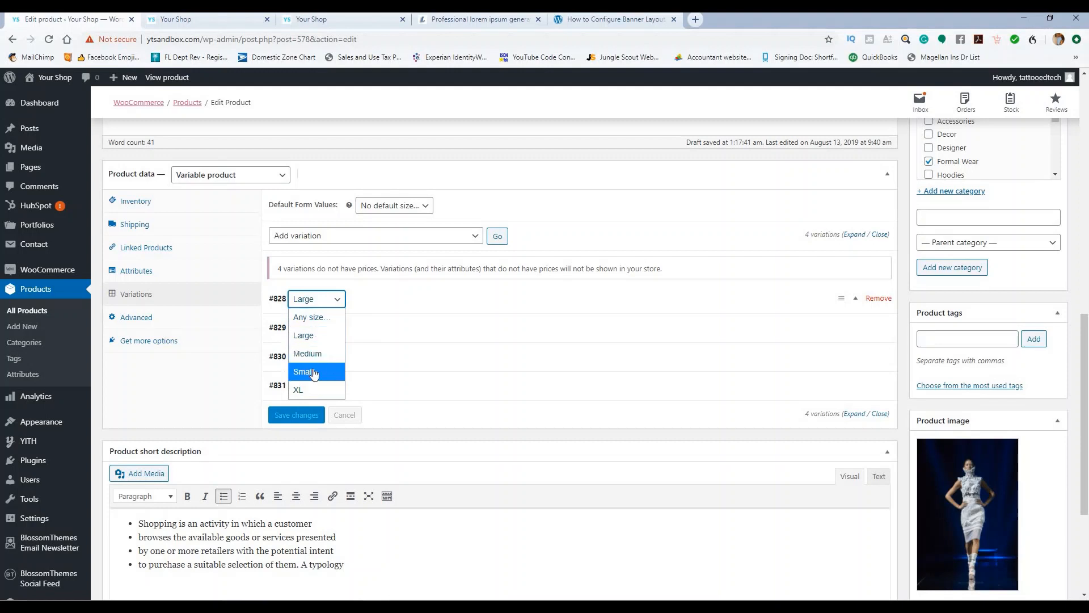
pyautogui.click(304, 371)
pyautogui.click(317, 328)
pyautogui.click(361, 324)
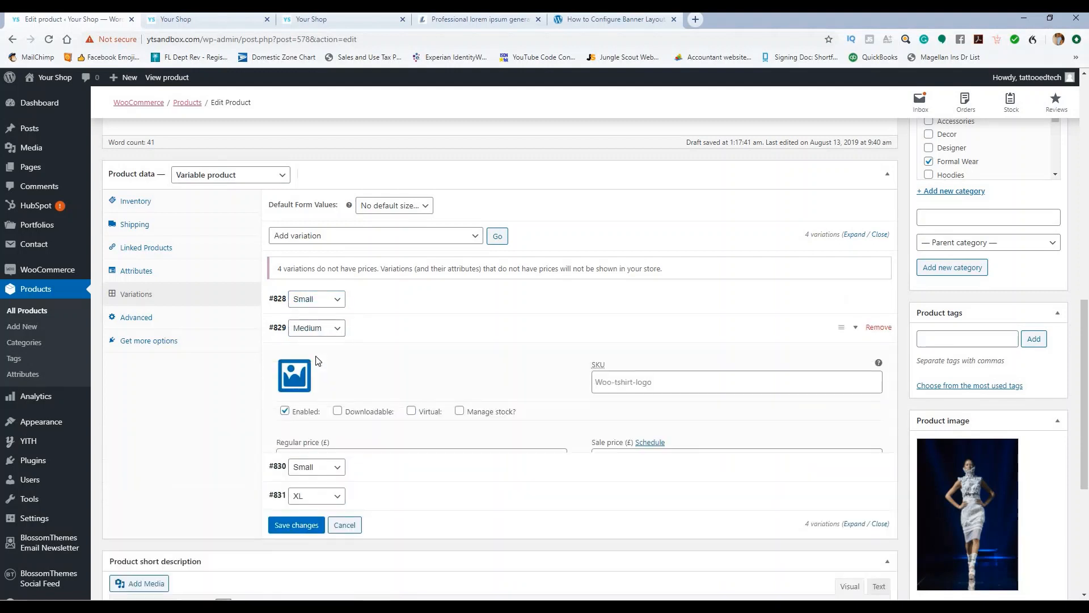
pyautogui.click(376, 326)
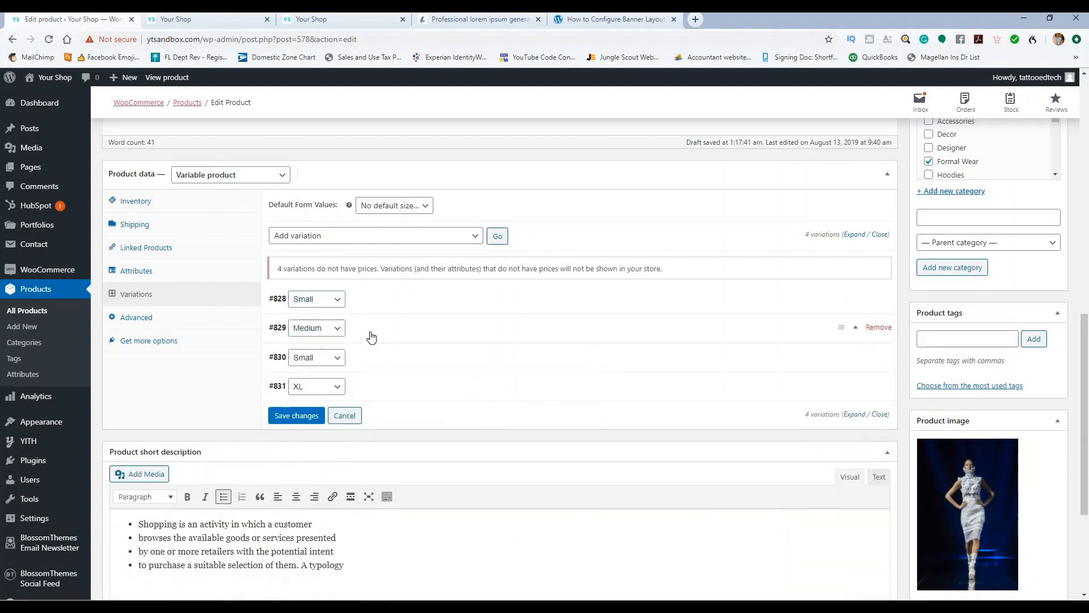
pyautogui.click(315, 358)
pyautogui.click(316, 400)
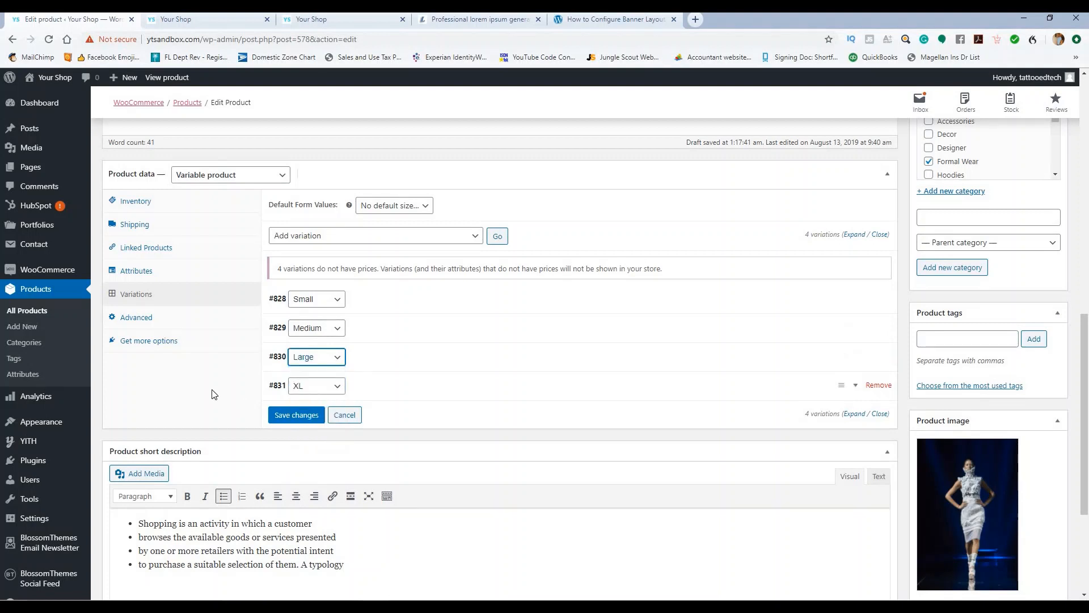
pyautogui.click(275, 419)
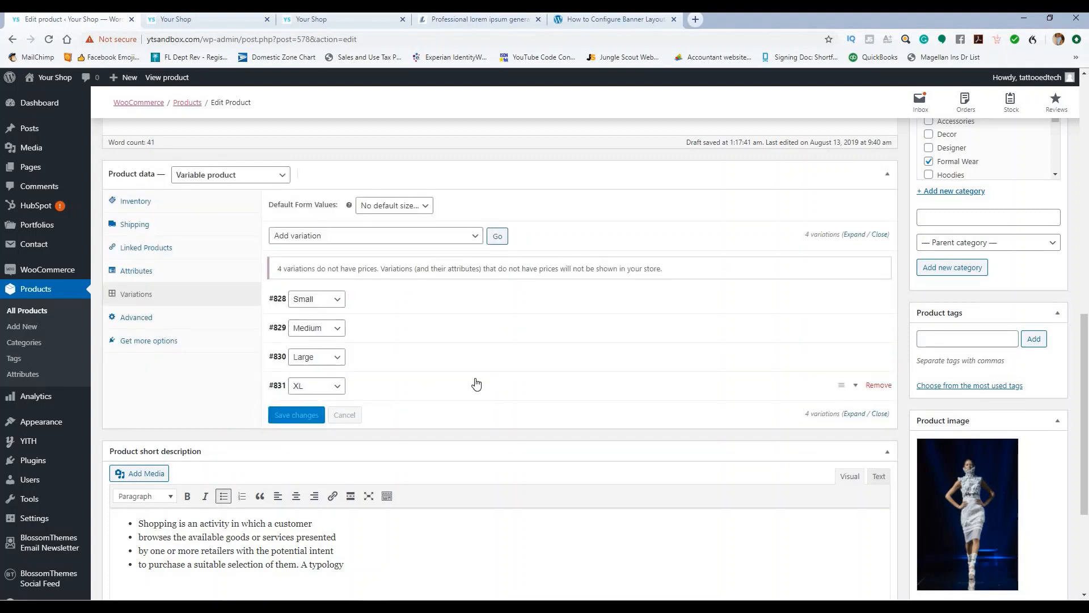
# Step: Delete two product gallery images so only one remains
pyautogui.scroll(-4, 703, 317)
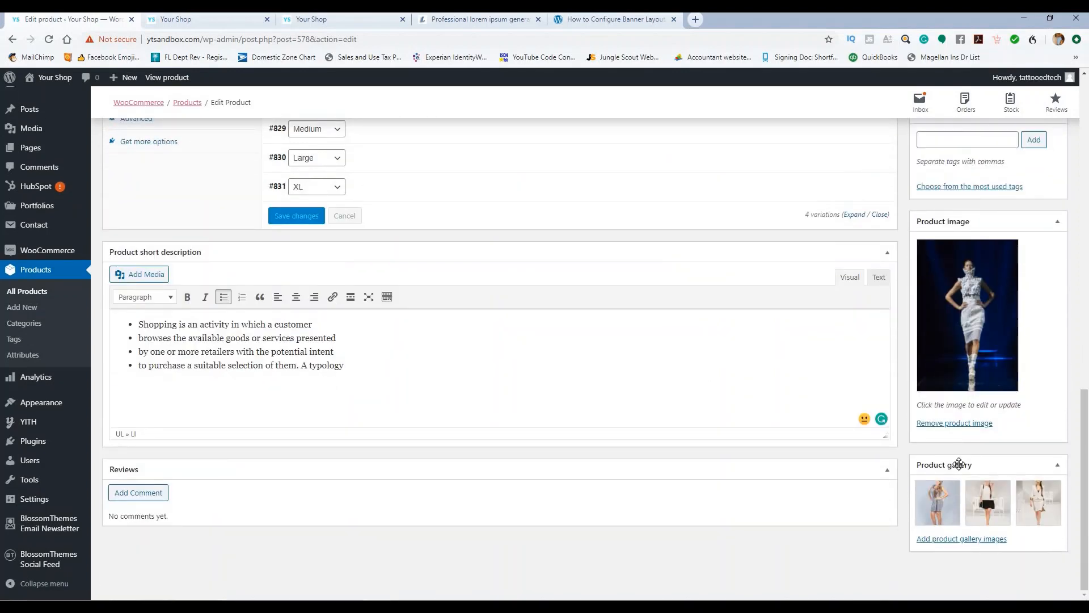
pyautogui.click(959, 483)
pyautogui.click(958, 484)
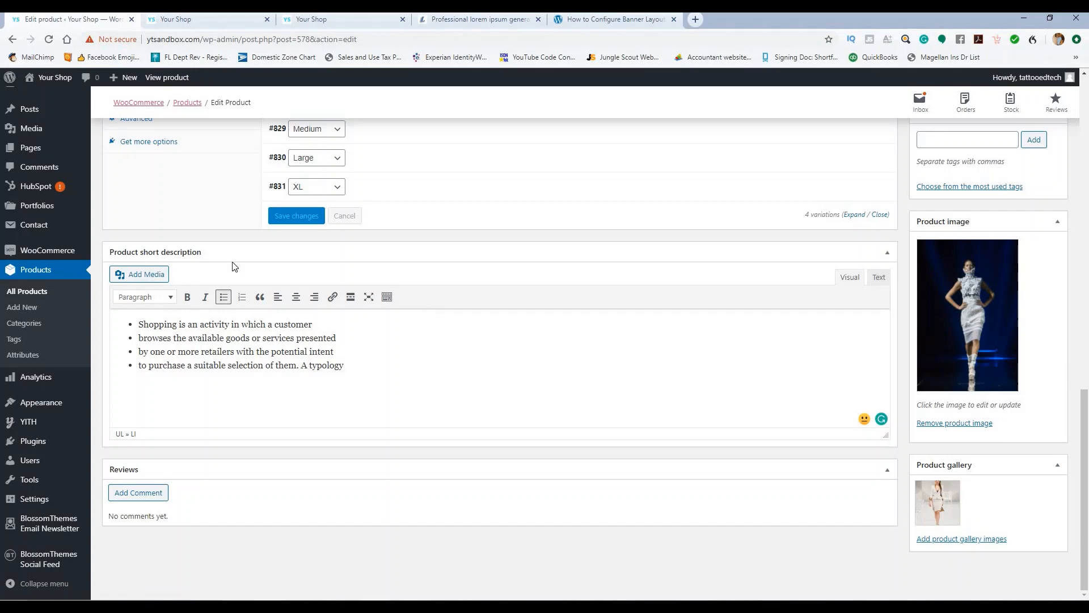
pyautogui.scroll(3, 216, 258)
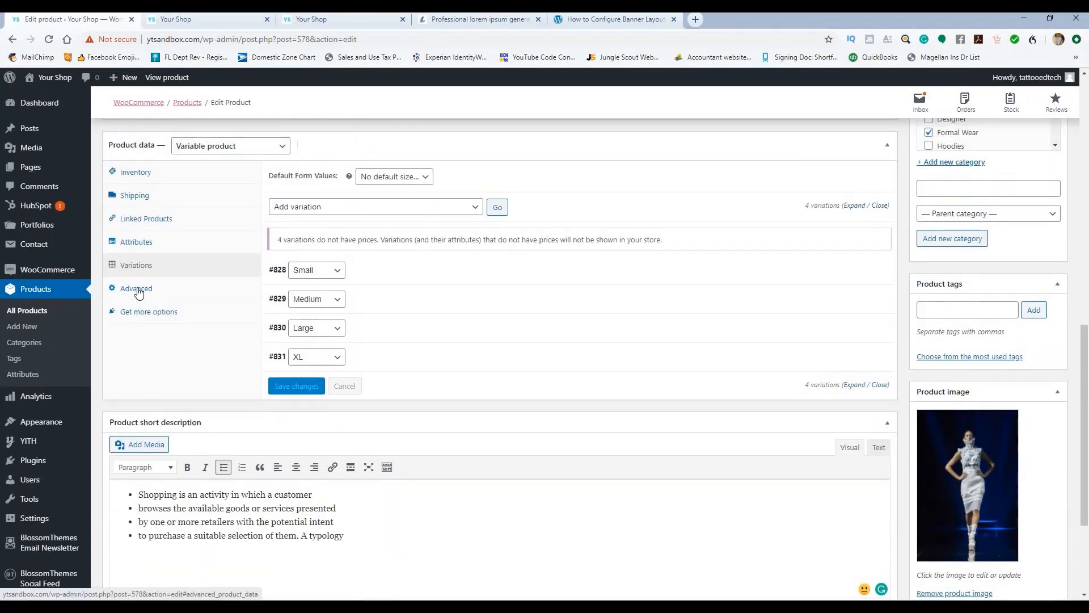
# Step: Check the Advanced and Get more options tabs, then delete the last product gallery image
pyautogui.click(138, 289)
pyautogui.scroll(1, 279, 269)
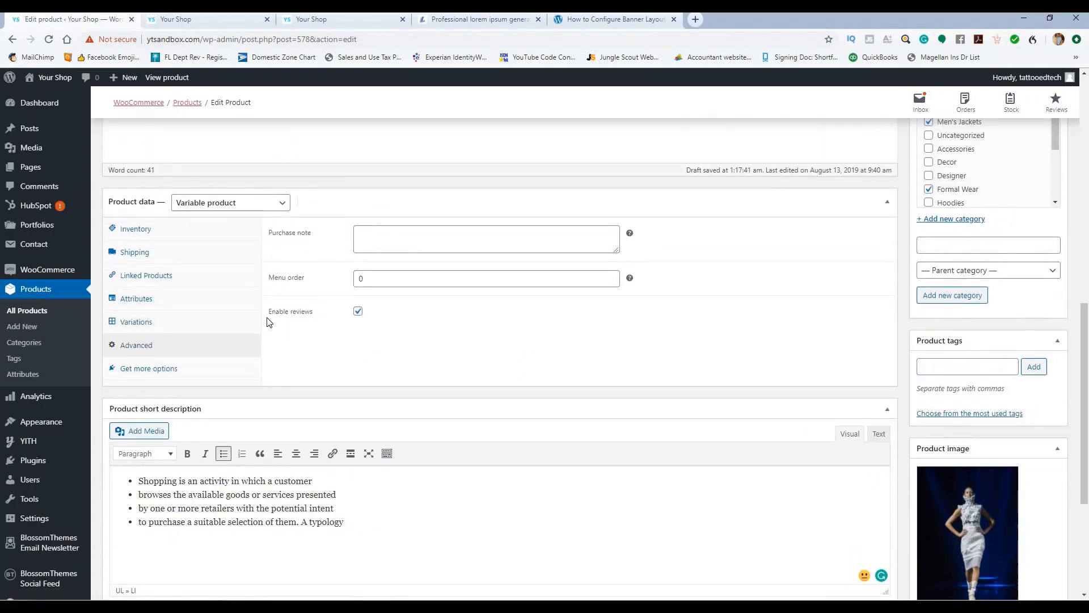
pyautogui.click(142, 370)
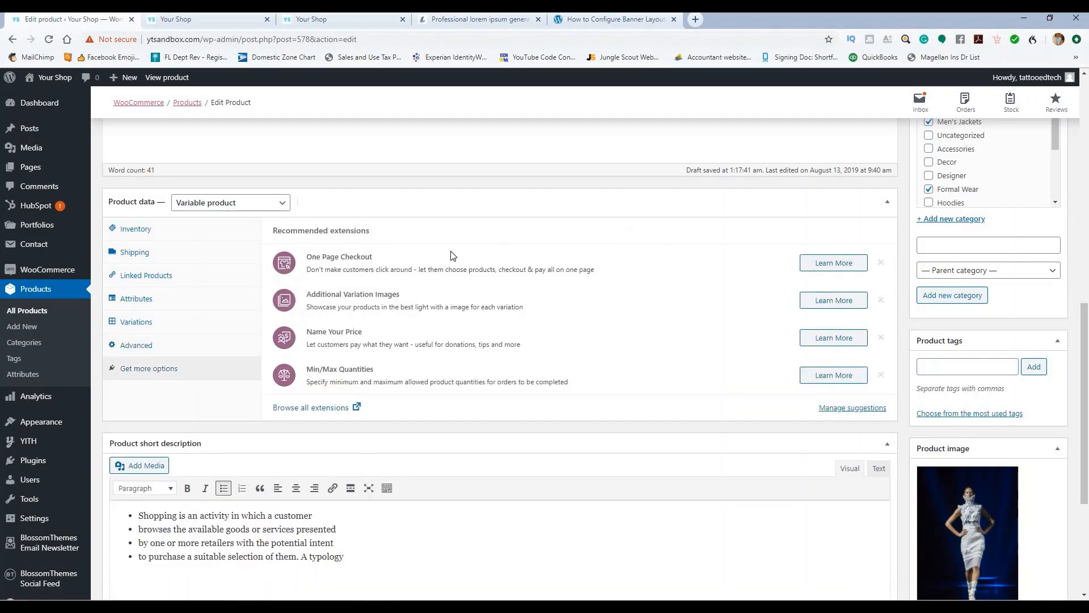
pyautogui.scroll(-3, 453, 255)
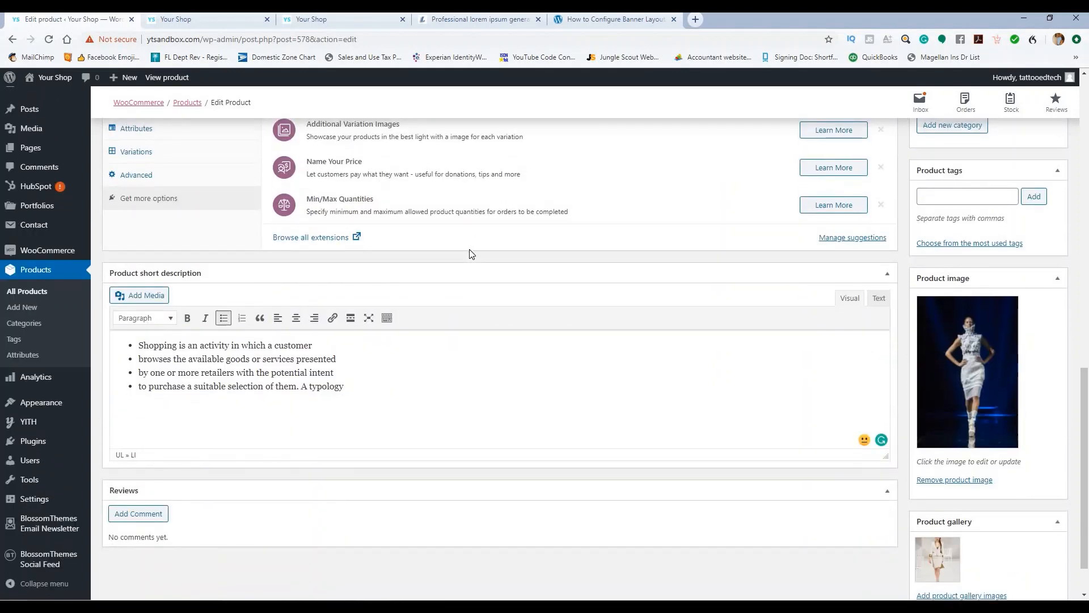
pyautogui.scroll(-1, 956, 494)
pyautogui.click(958, 483)
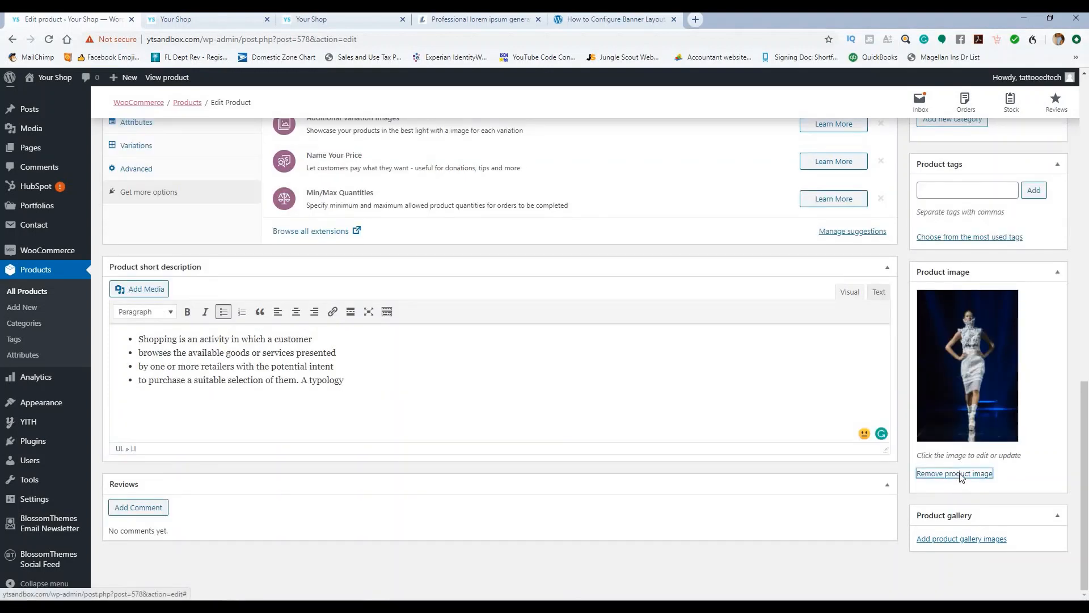
# Step: Replace the main product image with the brown leather jacket photo
pyautogui.click(961, 477)
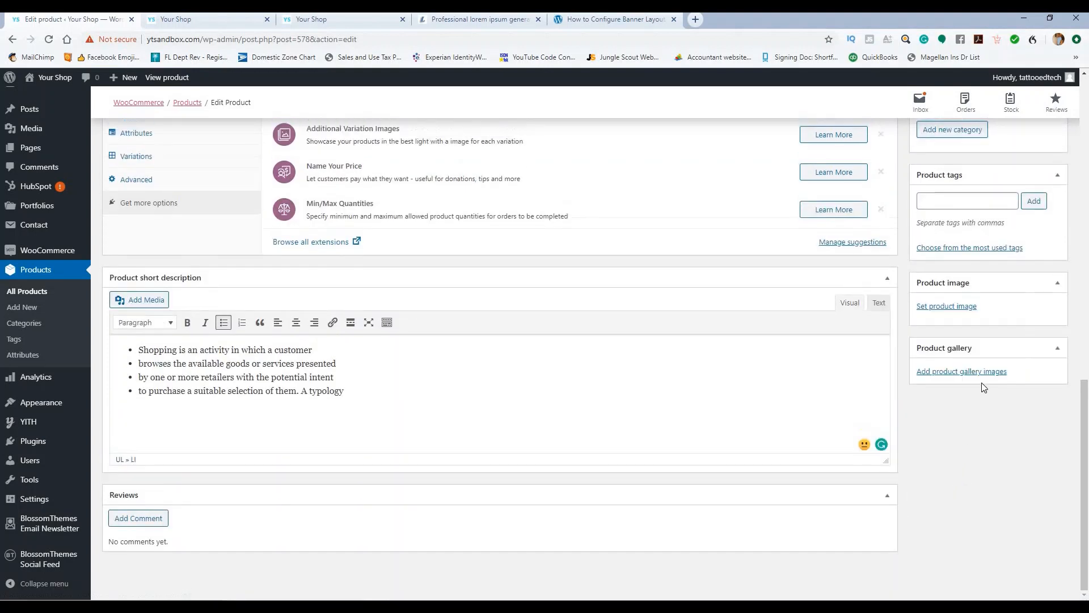
pyautogui.click(943, 306)
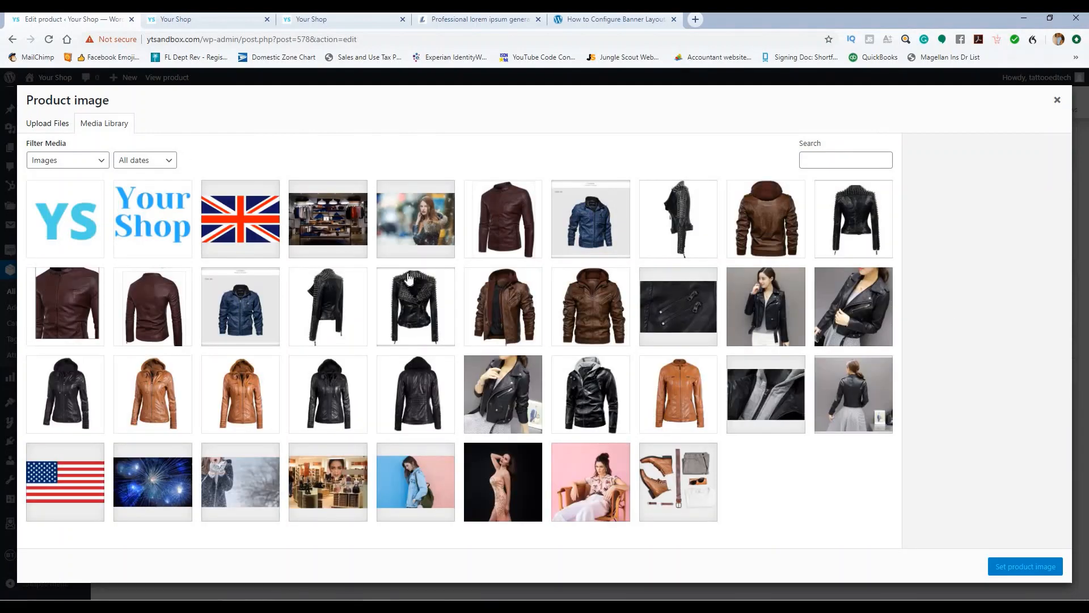
pyautogui.click(509, 216)
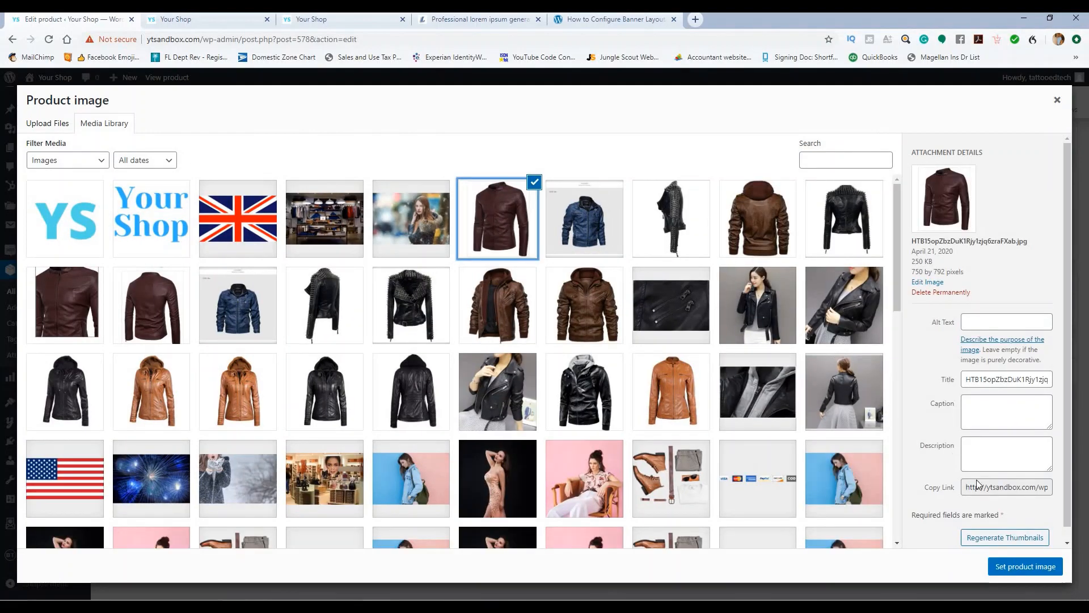
pyautogui.click(1010, 568)
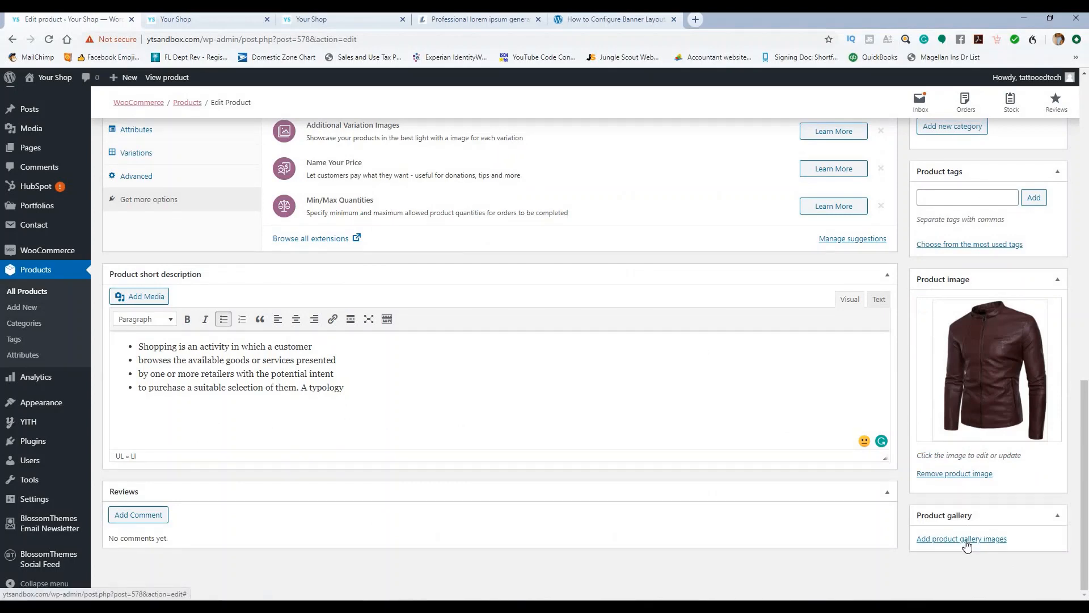
# Step: Add two brown jacket photos to the product gallery
pyautogui.click(966, 545)
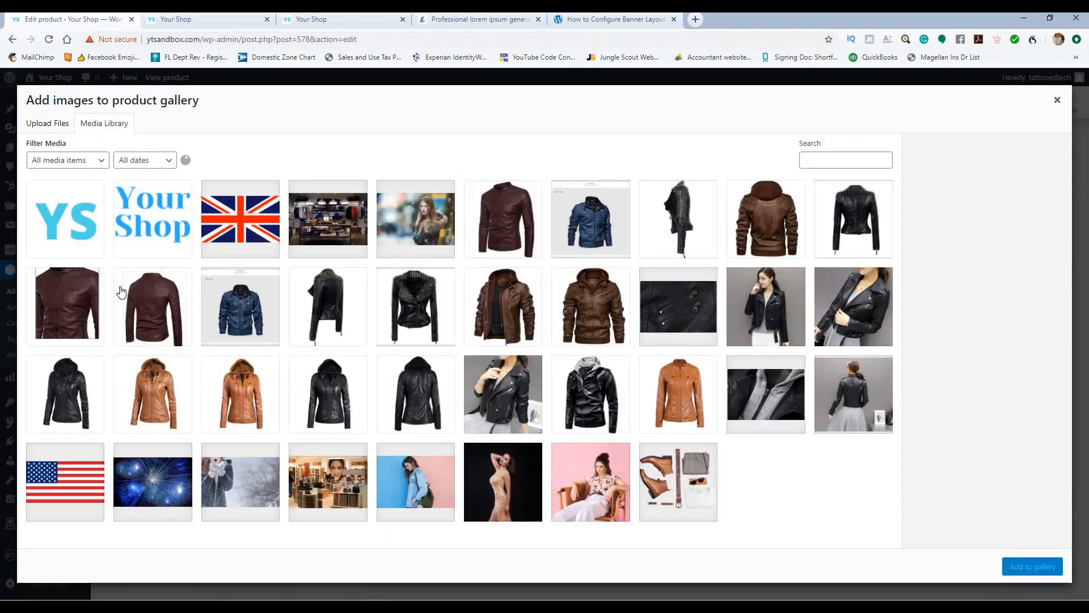
pyautogui.click(91, 298)
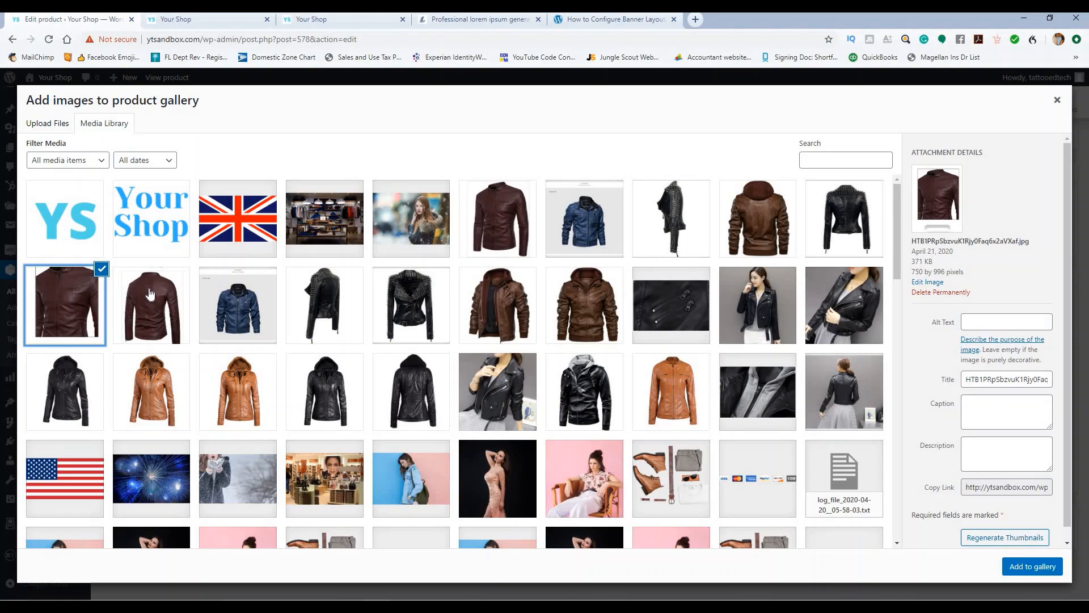
pyautogui.click(150, 293)
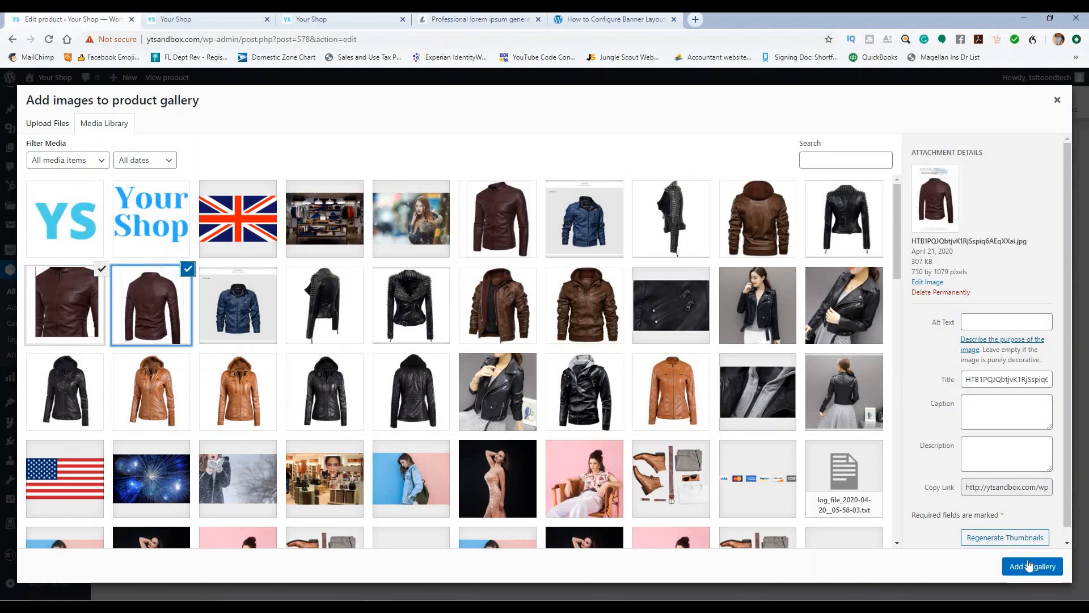
pyautogui.click(1029, 565)
pyautogui.scroll(-1, 1024, 432)
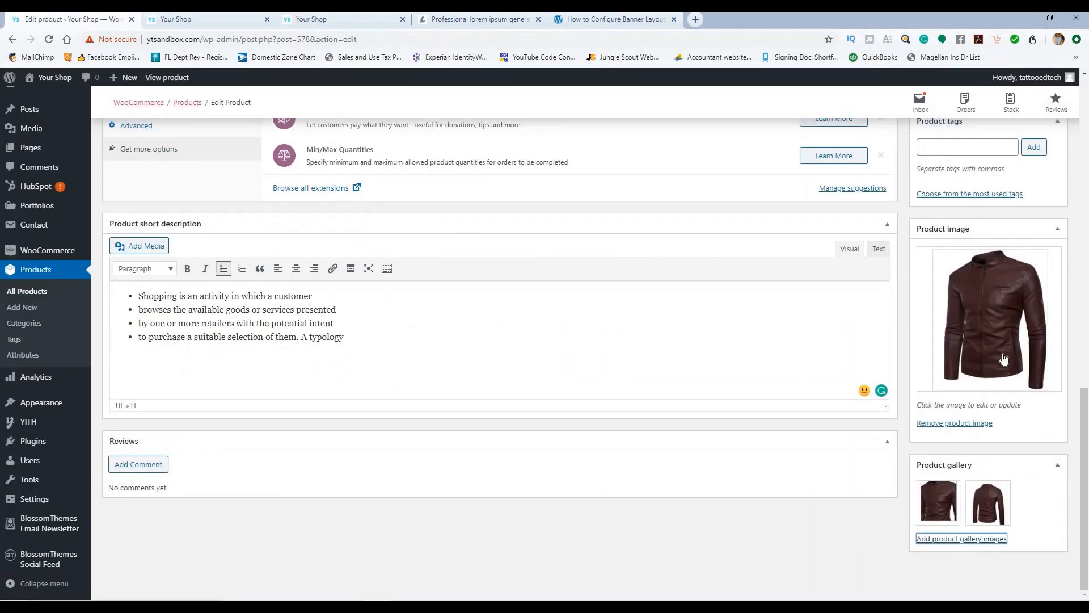
pyautogui.scroll(9, 1003, 359)
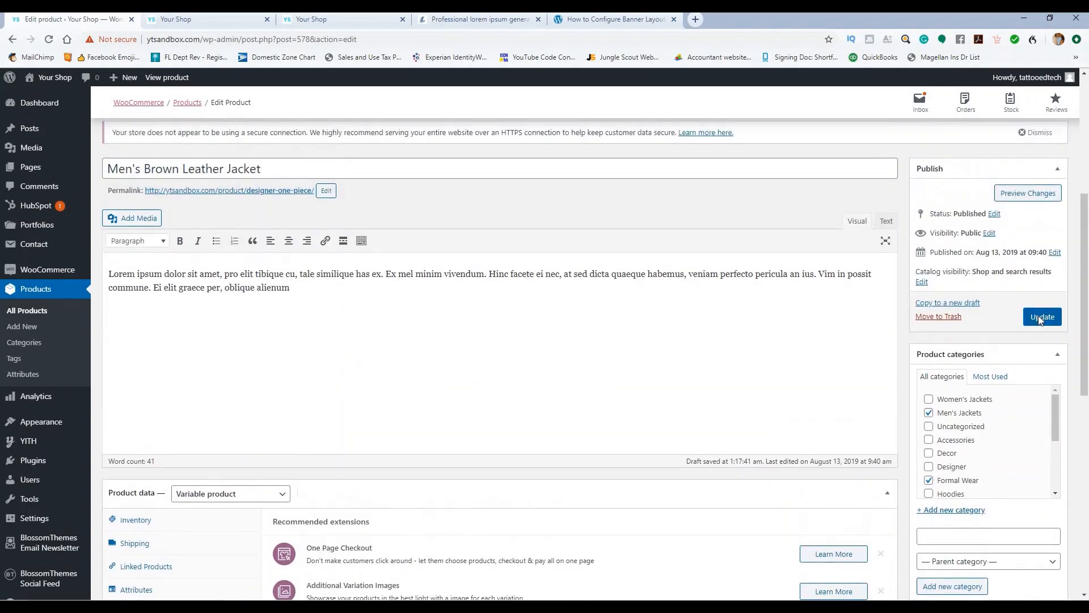
# Step: Update the product and open the jacket's page from the storefront's New Arrivals
pyautogui.click(1041, 318)
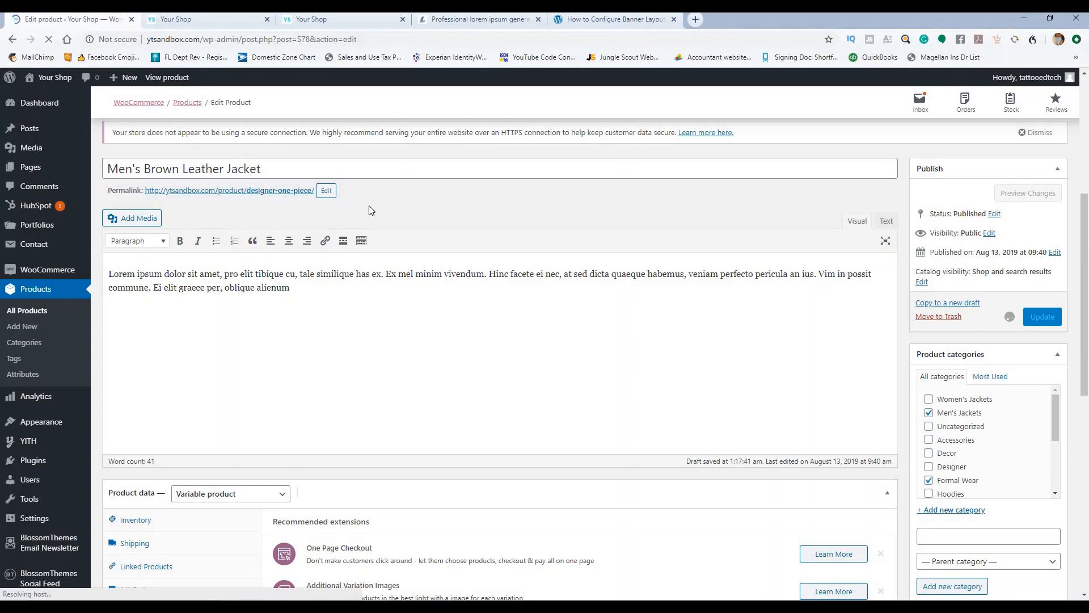
pyautogui.click(182, 19)
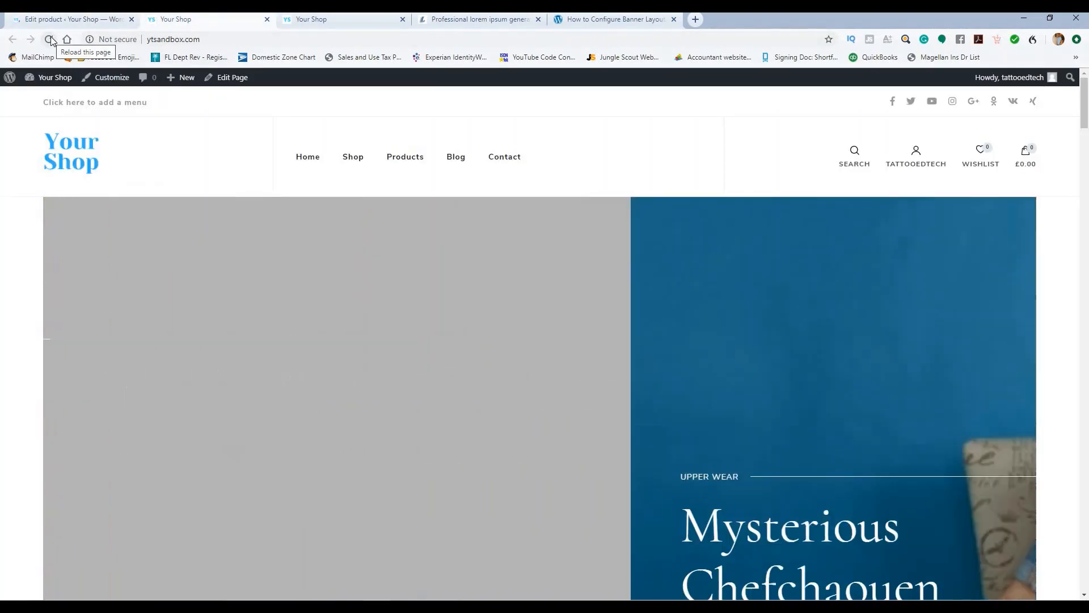
pyautogui.click(50, 40)
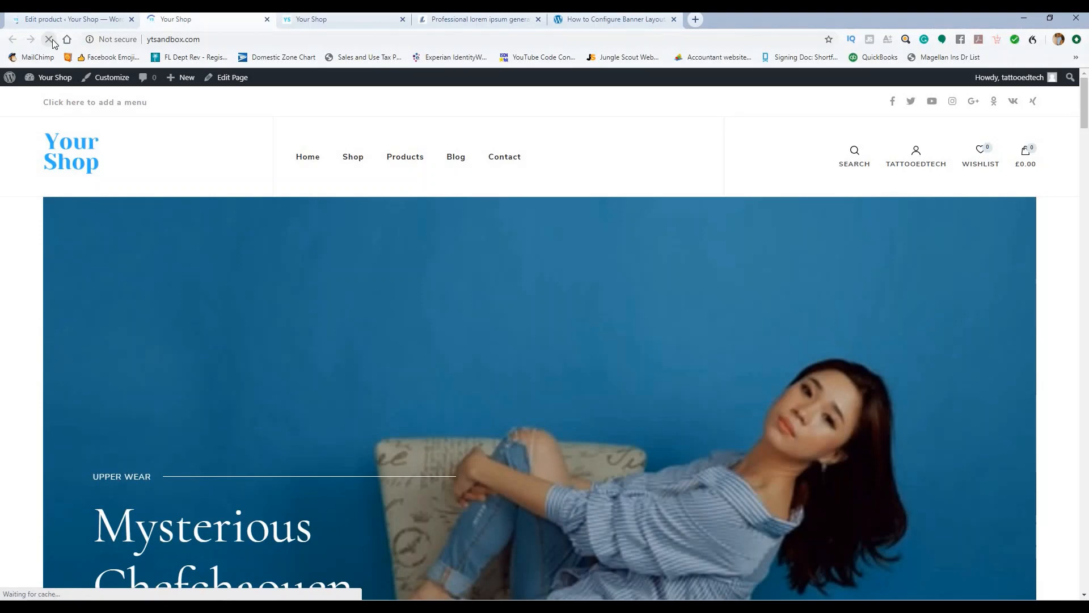
pyautogui.click(402, 20)
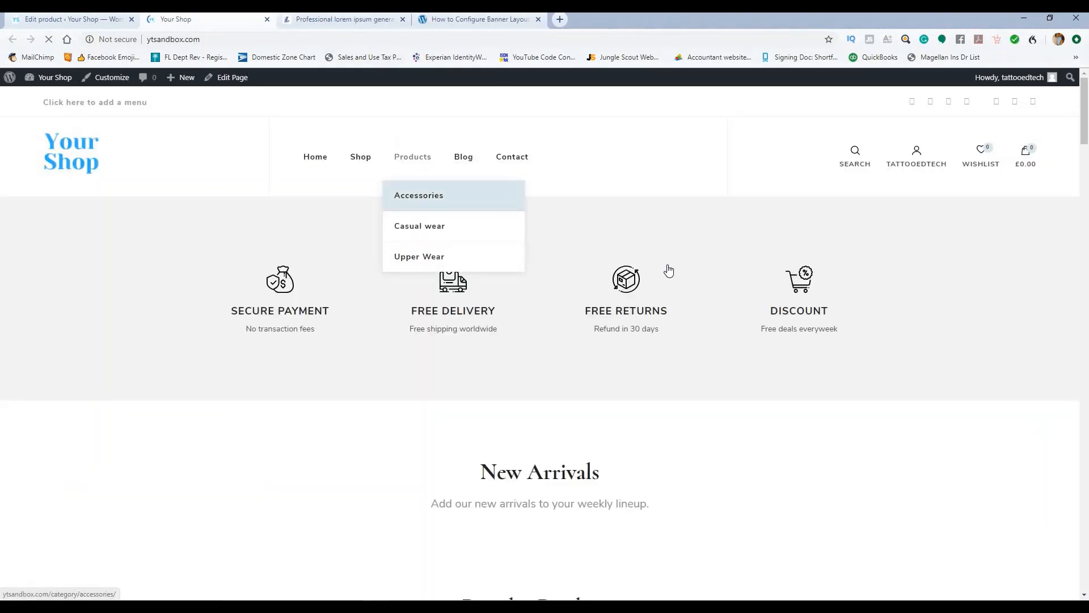
pyautogui.scroll(-8, 510, 256)
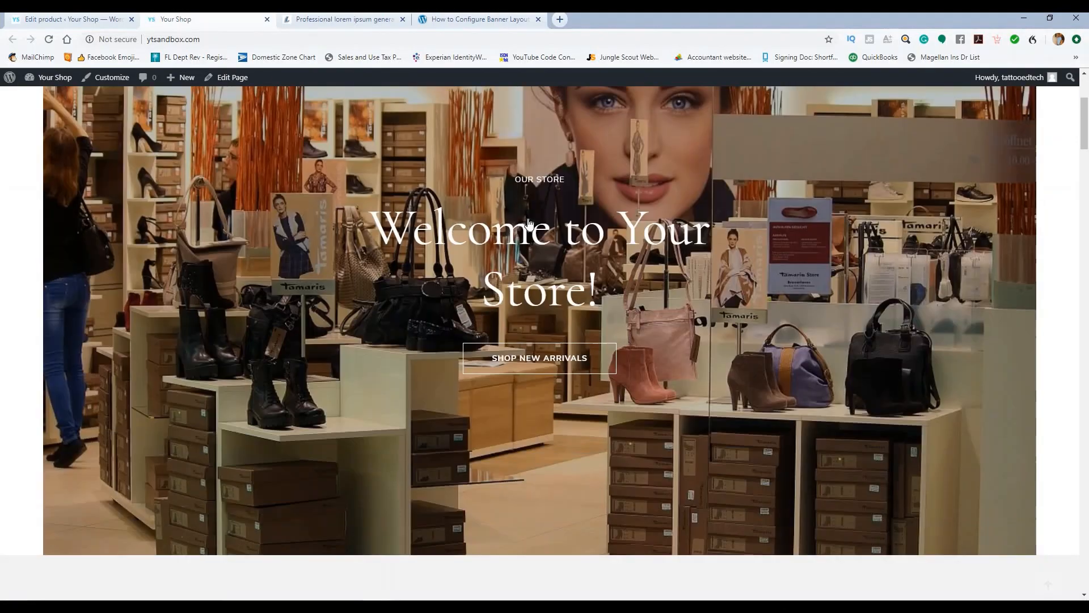
pyautogui.scroll(-7, 446, 347)
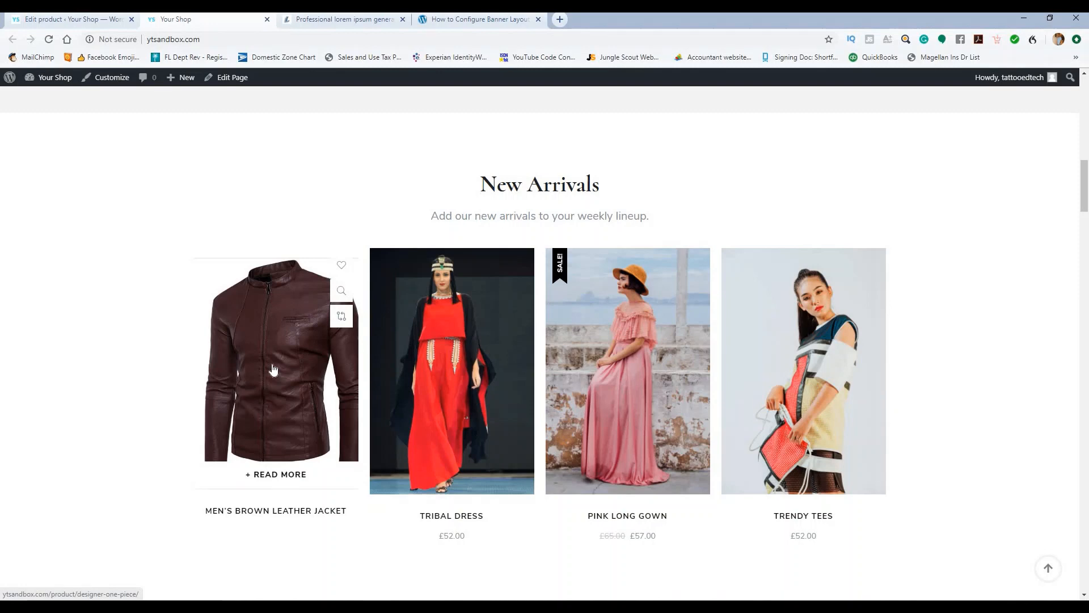
pyautogui.click(273, 369)
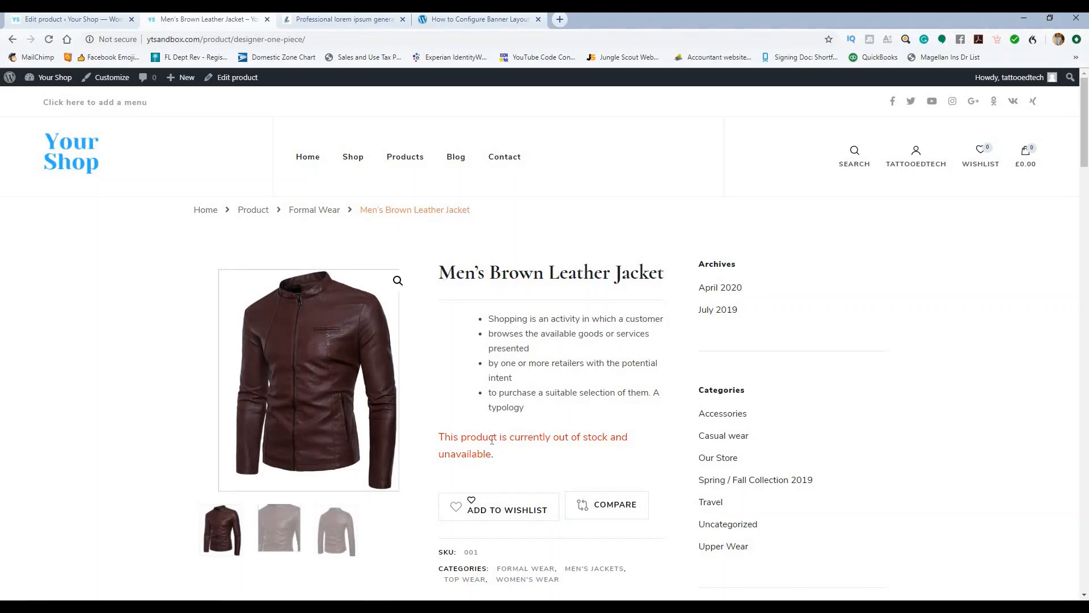
# Step: Return to editing the jacket product via the All Products list
pyautogui.click(80, 21)
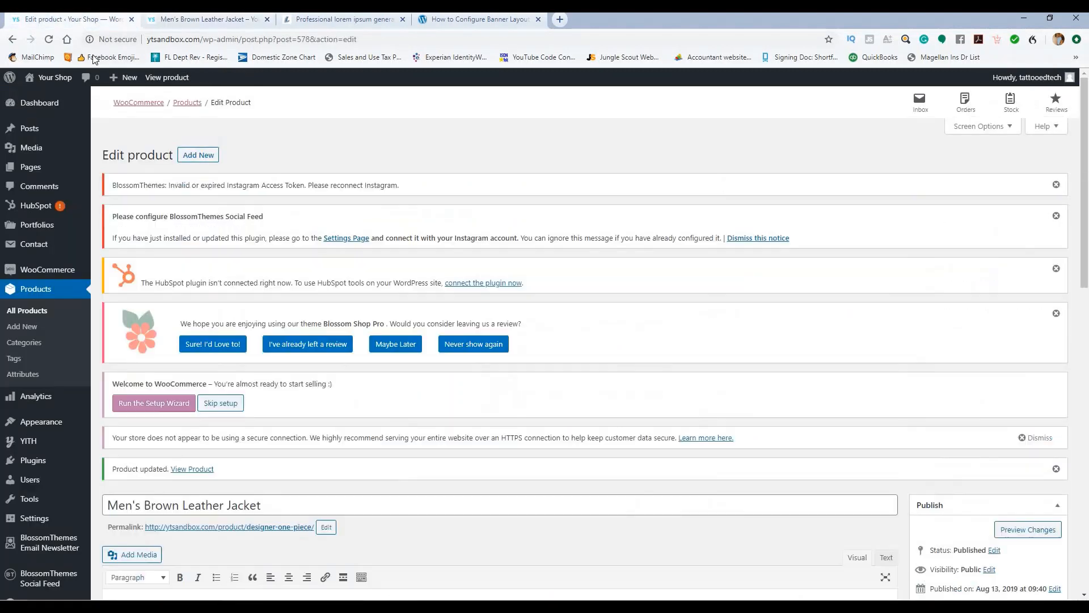
pyautogui.click(39, 316)
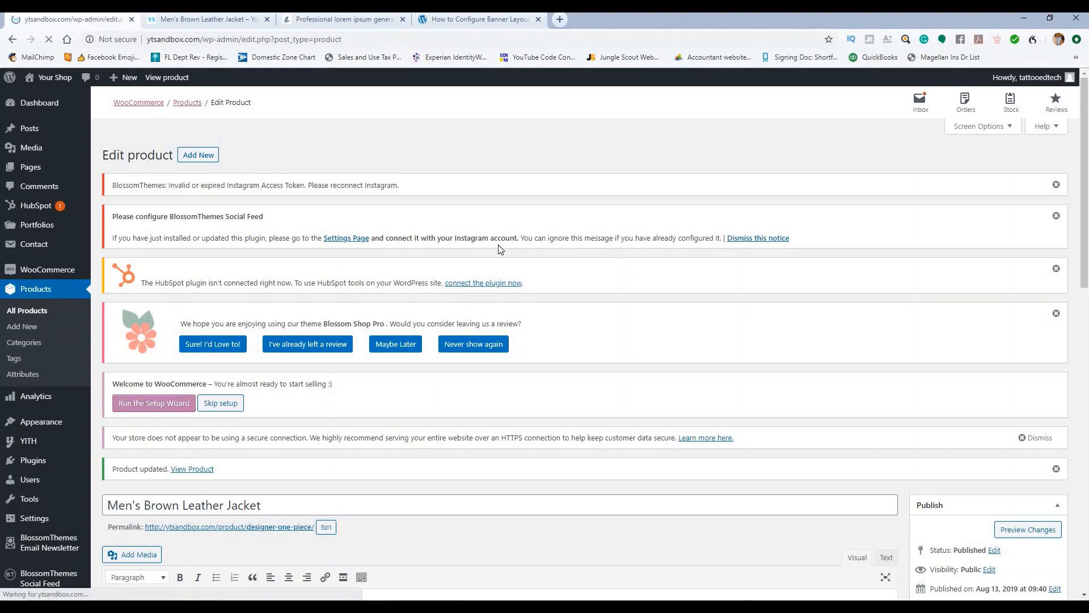
pyautogui.click(190, 21)
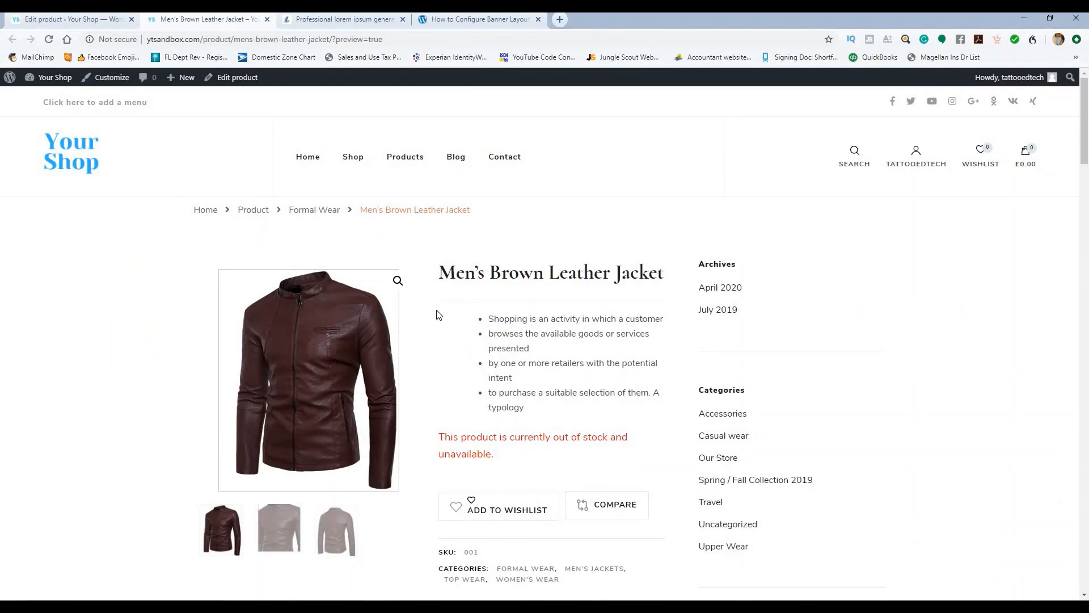
pyautogui.click(67, 22)
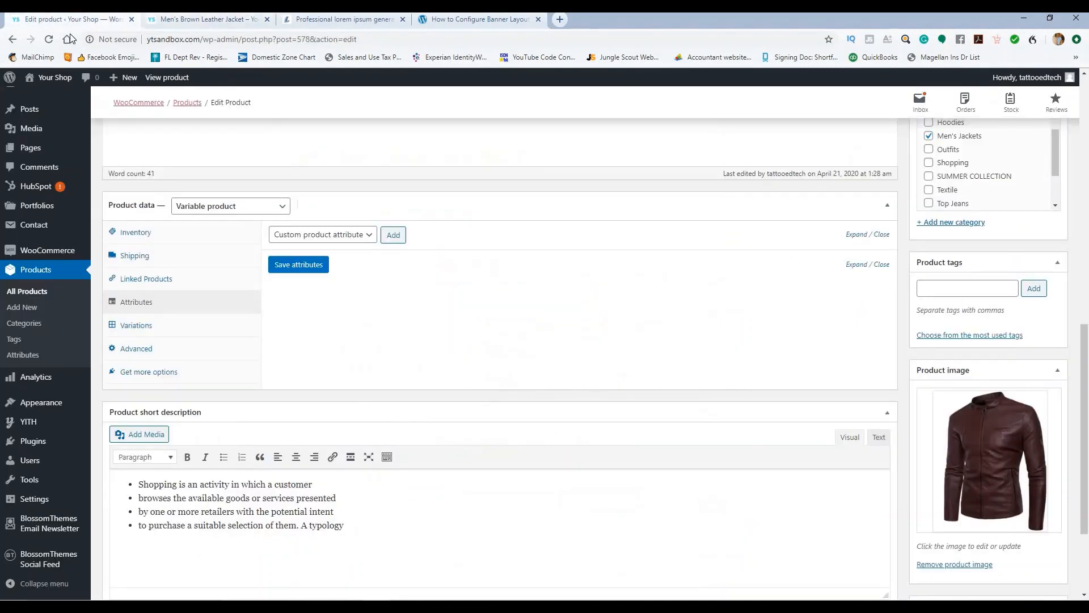
# Step: Add a custom product attribute named Size with values S | M | L | XL
pyautogui.click(365, 235)
pyautogui.click(424, 320)
pyautogui.click(396, 237)
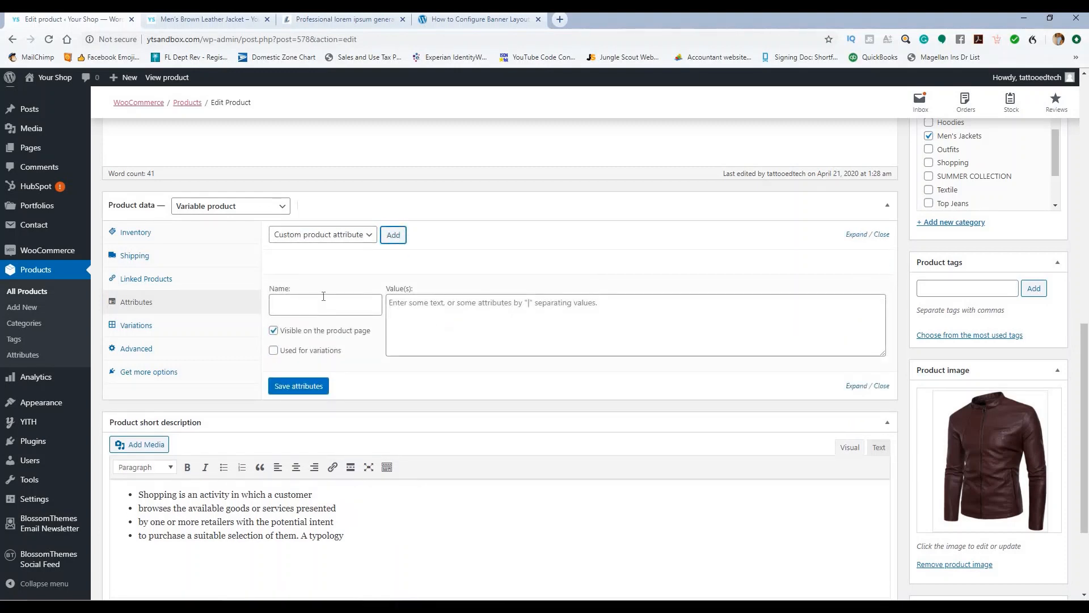
pyautogui.click(323, 296)
pyautogui.write('Size')
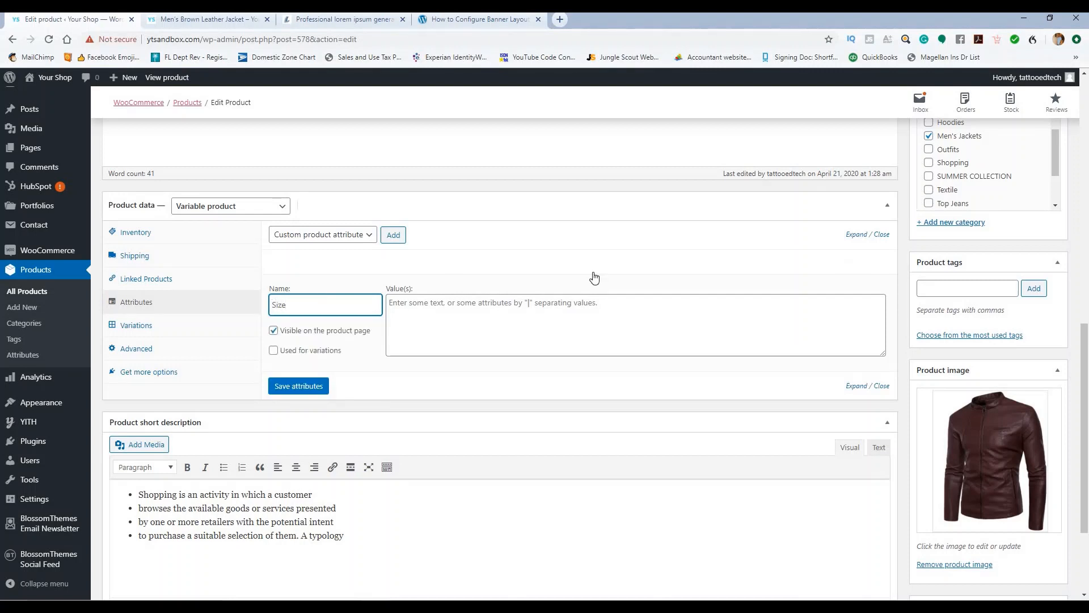
pyautogui.click(464, 302)
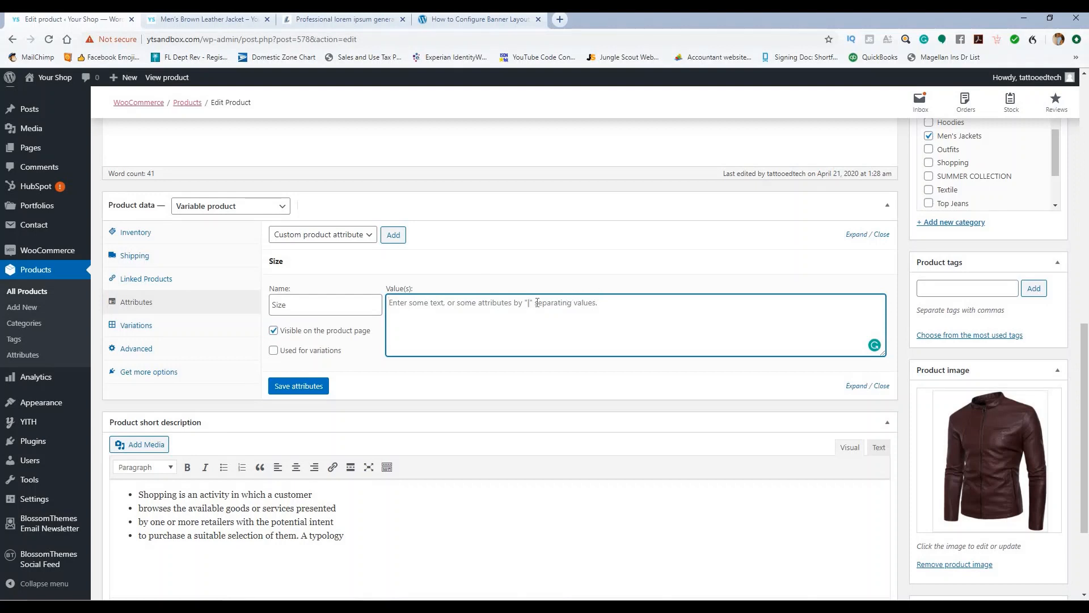
pyautogui.write('S|M|L|XL')
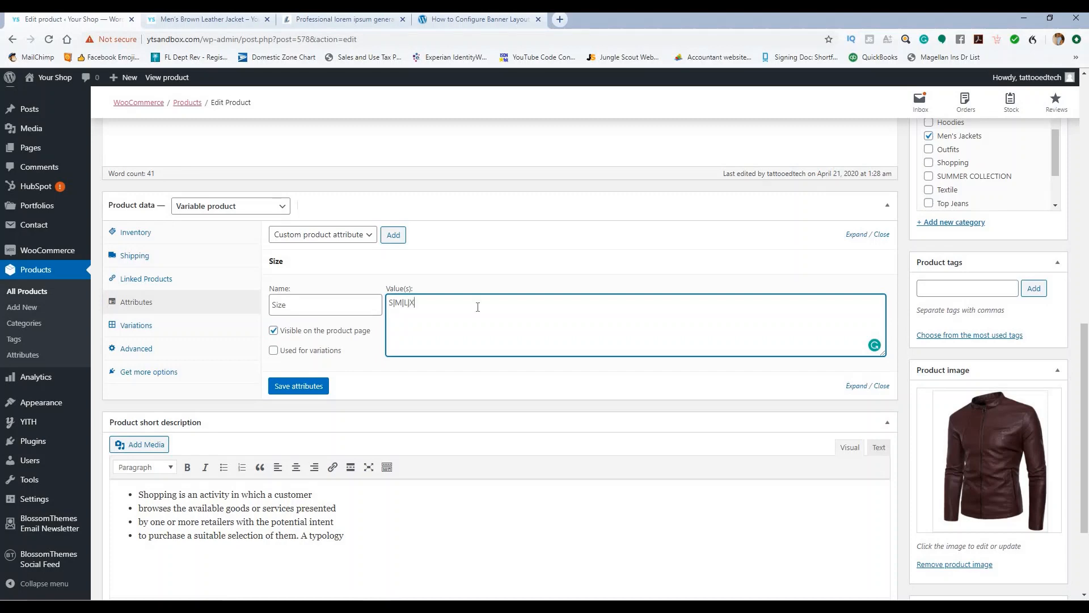
# Step: Mark Size as used for variations, save the attributes, and show the Variations section
pyautogui.click(273, 350)
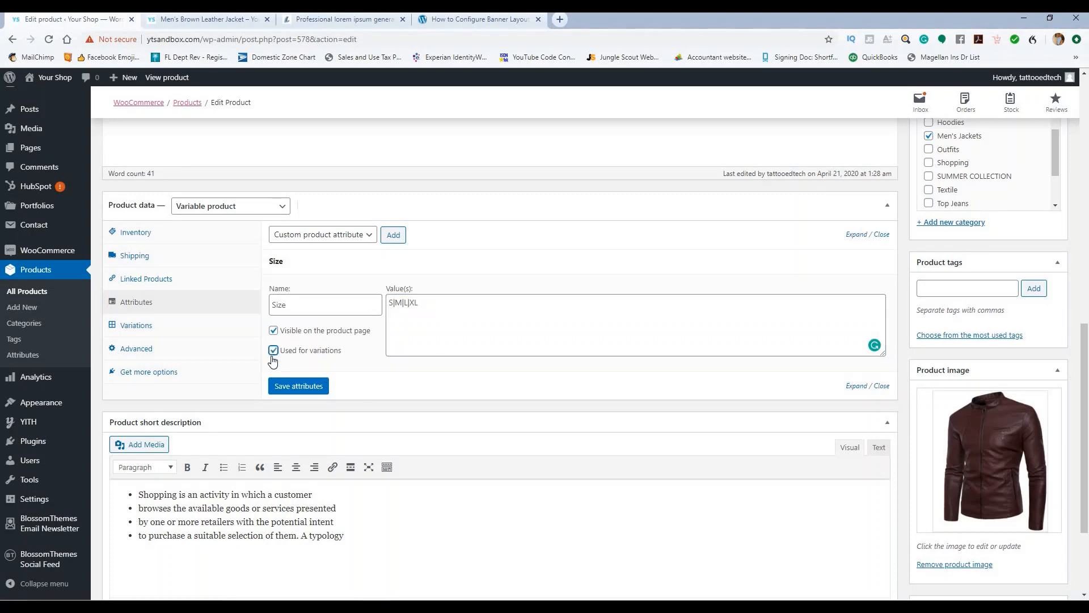
pyautogui.click(294, 388)
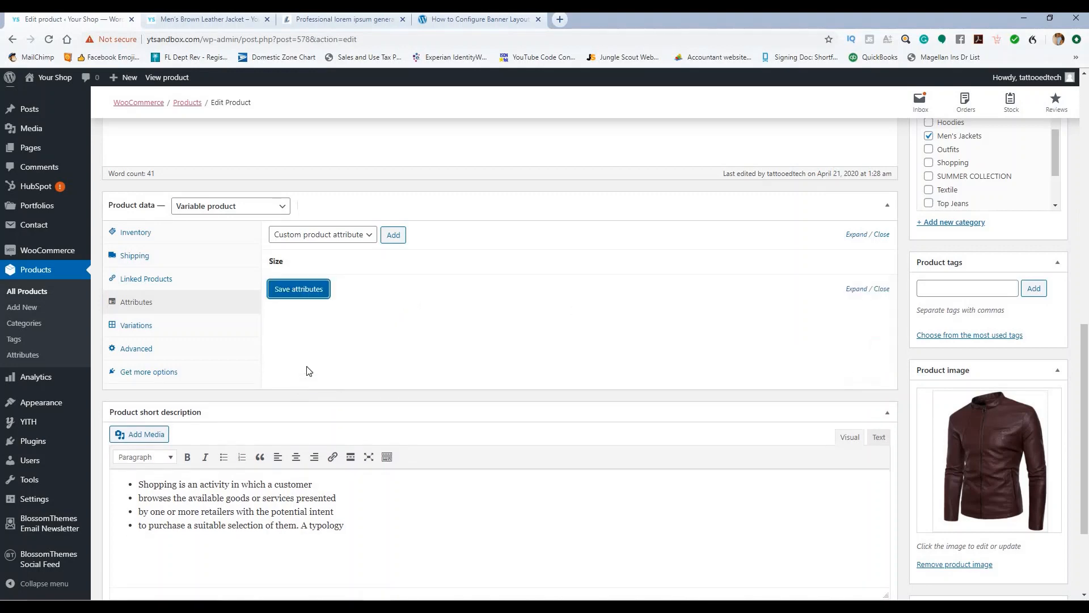
pyautogui.click(857, 290)
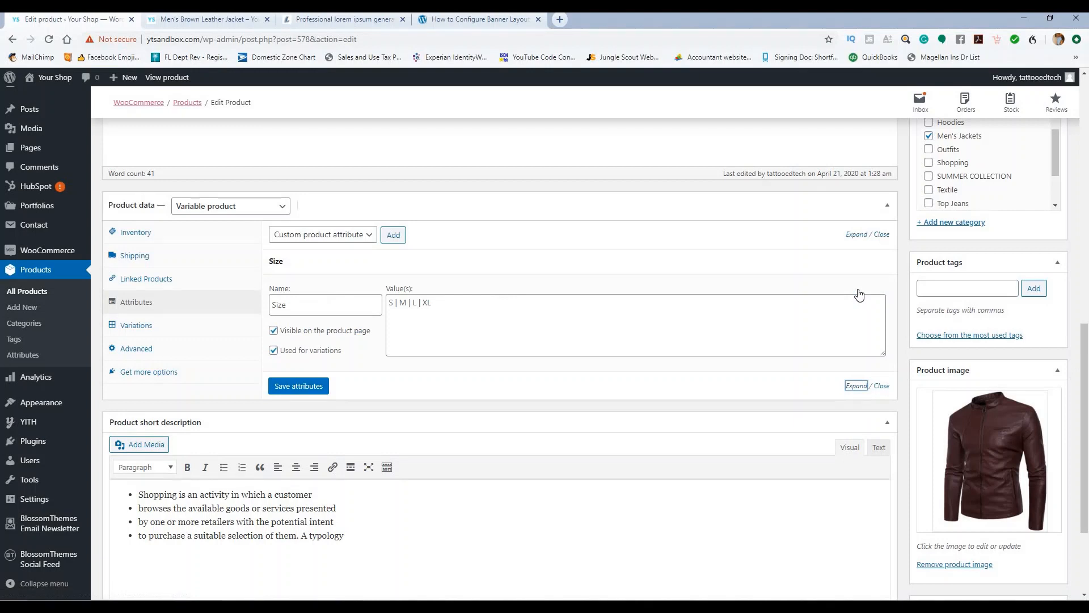
pyautogui.click(146, 325)
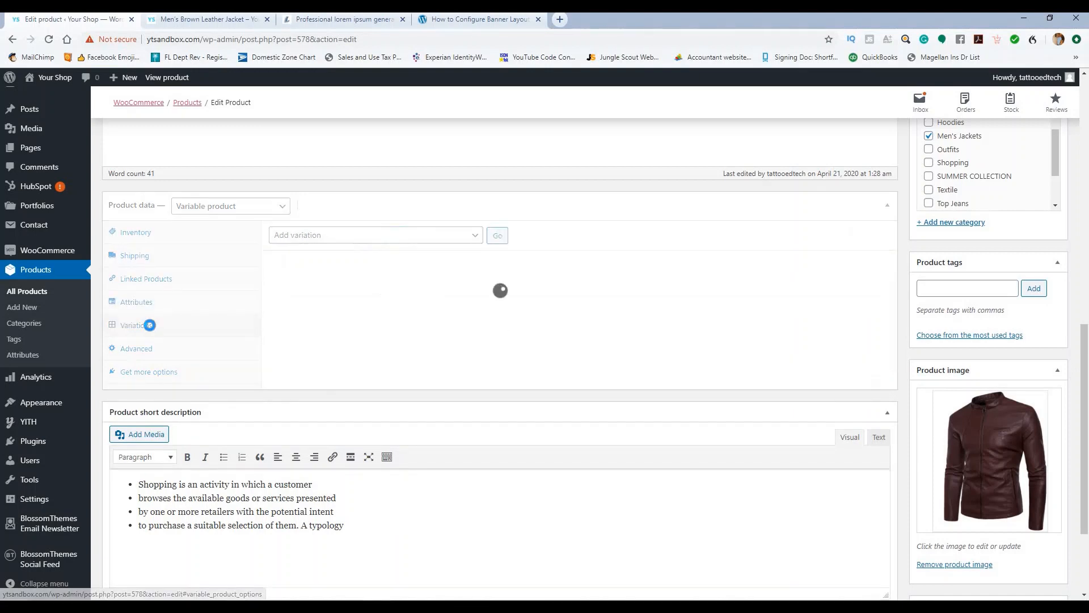
# Step: Generate the S, M, L and XL variations from all attributes, then pick the regular-price bulk action
pyautogui.click(474, 235)
pyautogui.click(428, 273)
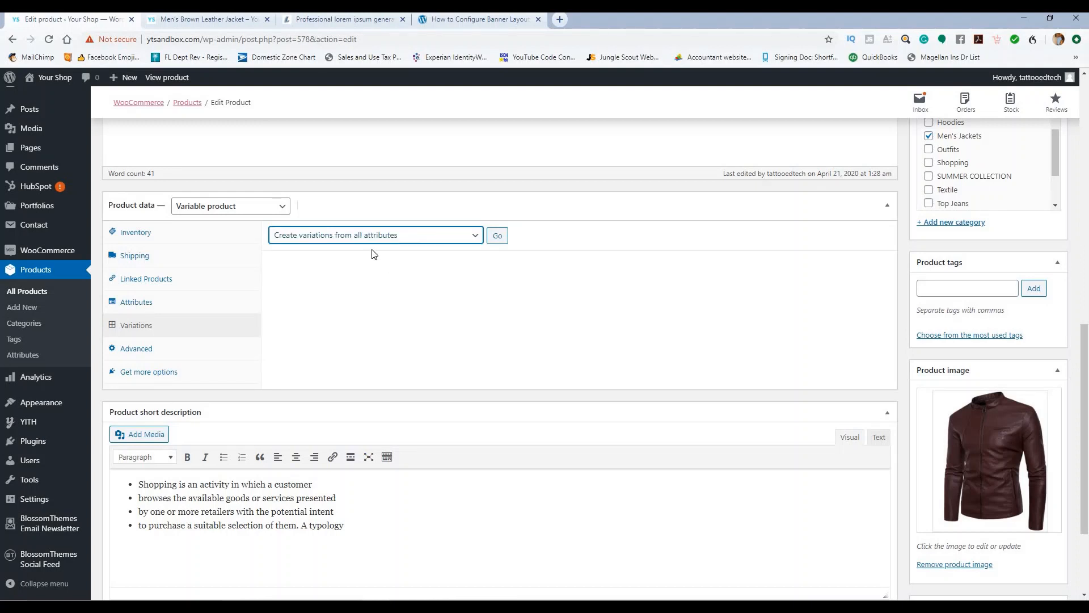
pyautogui.click(498, 236)
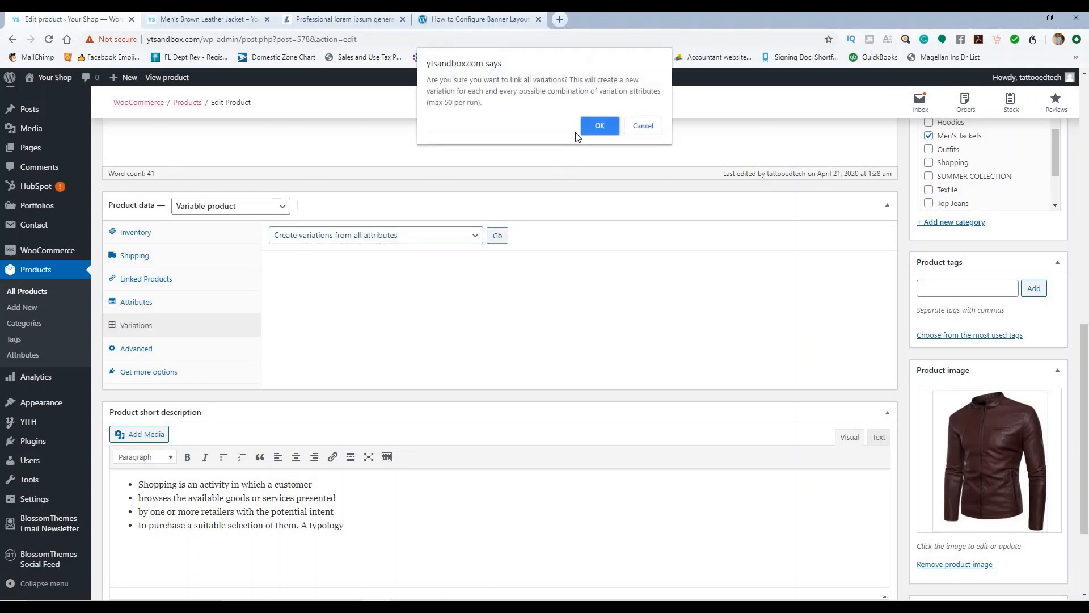
pyautogui.click(592, 126)
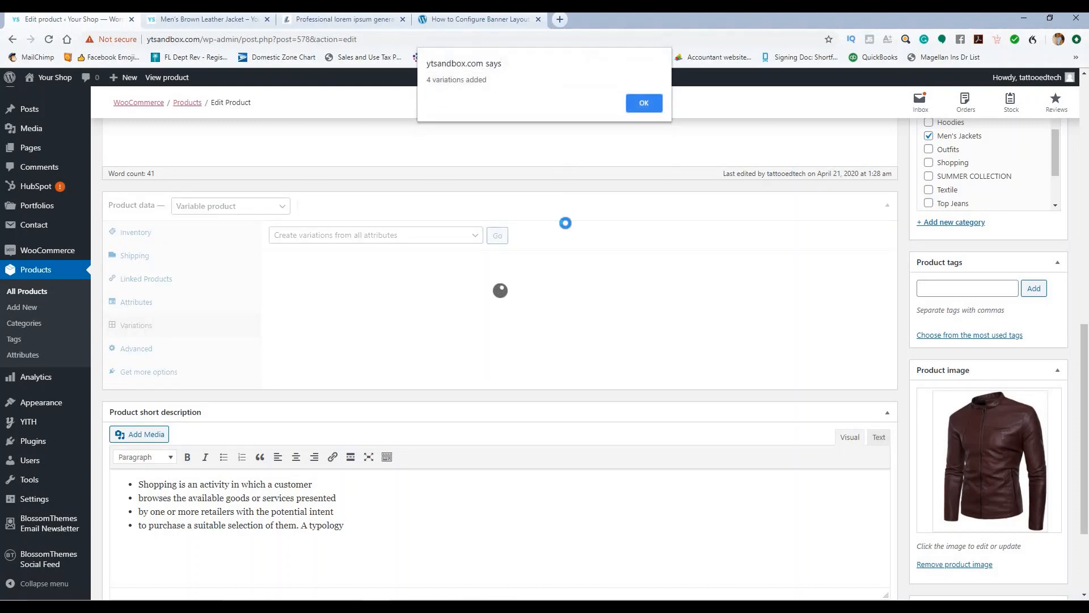
pyautogui.click(649, 102)
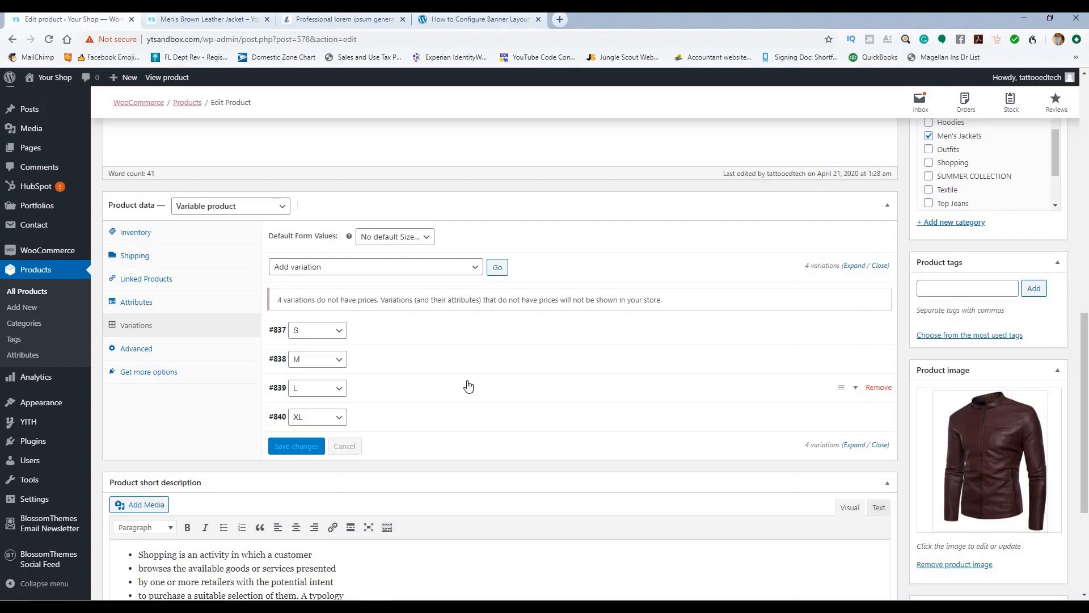
pyautogui.click(459, 271)
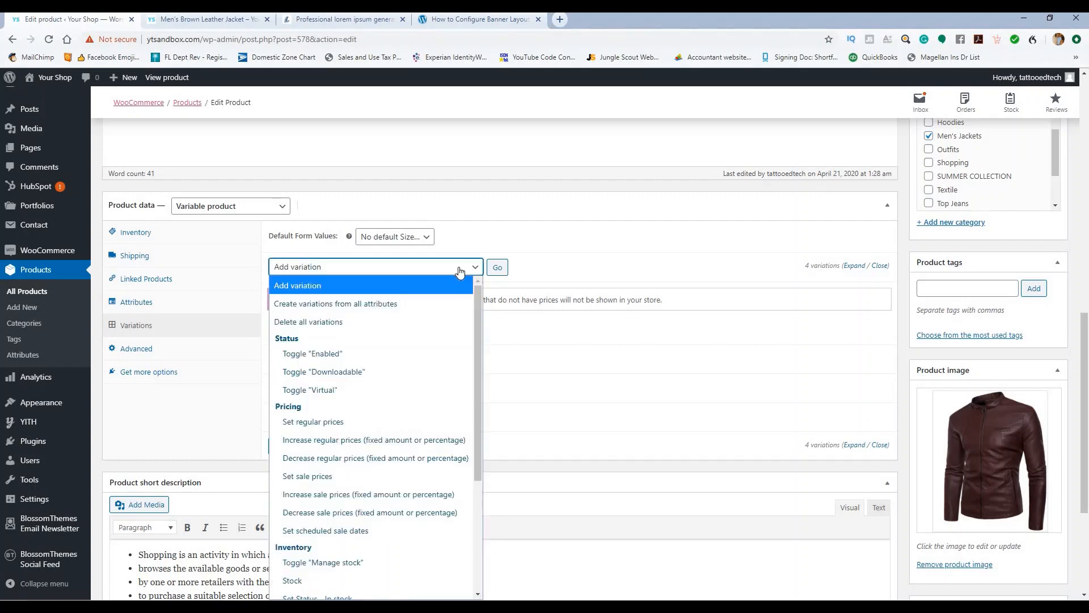
pyautogui.click(423, 425)
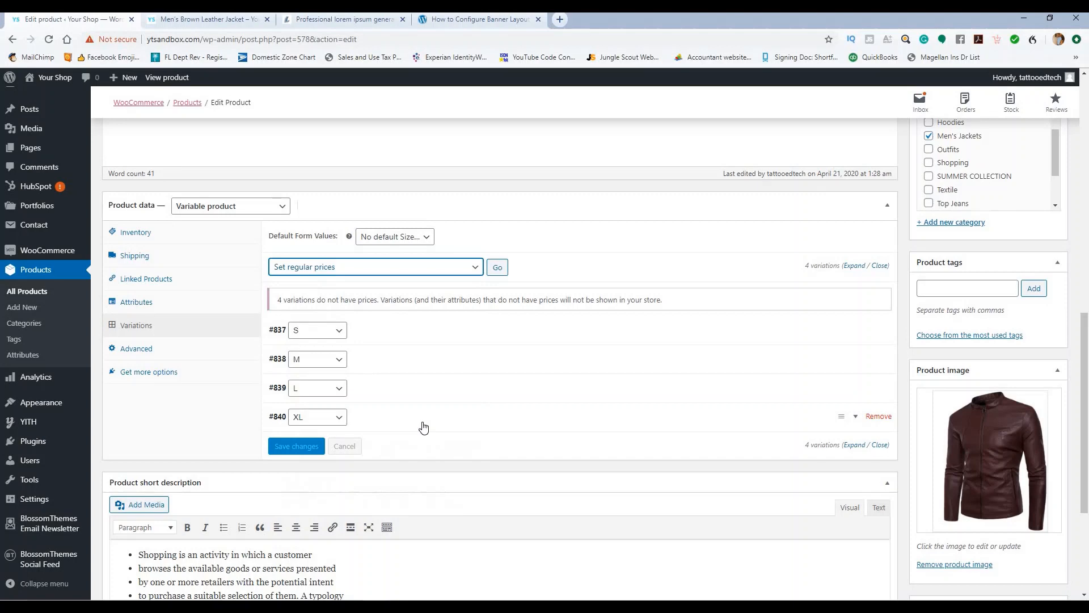
# Step: Set all four variations to a 199.99 regular price and 179.99 sale price
pyautogui.click(497, 269)
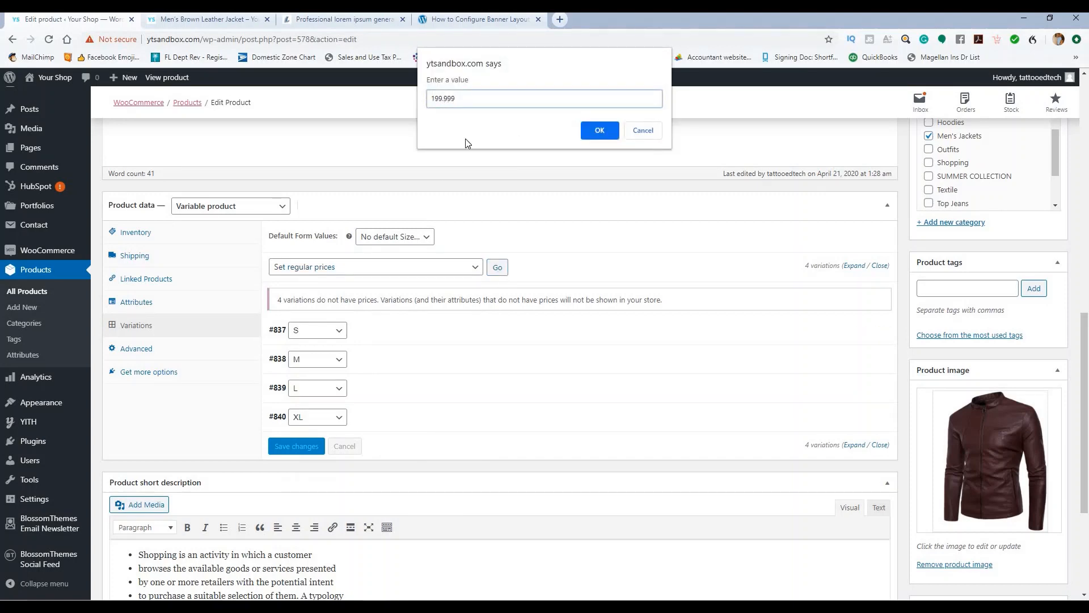
pyautogui.click(594, 130)
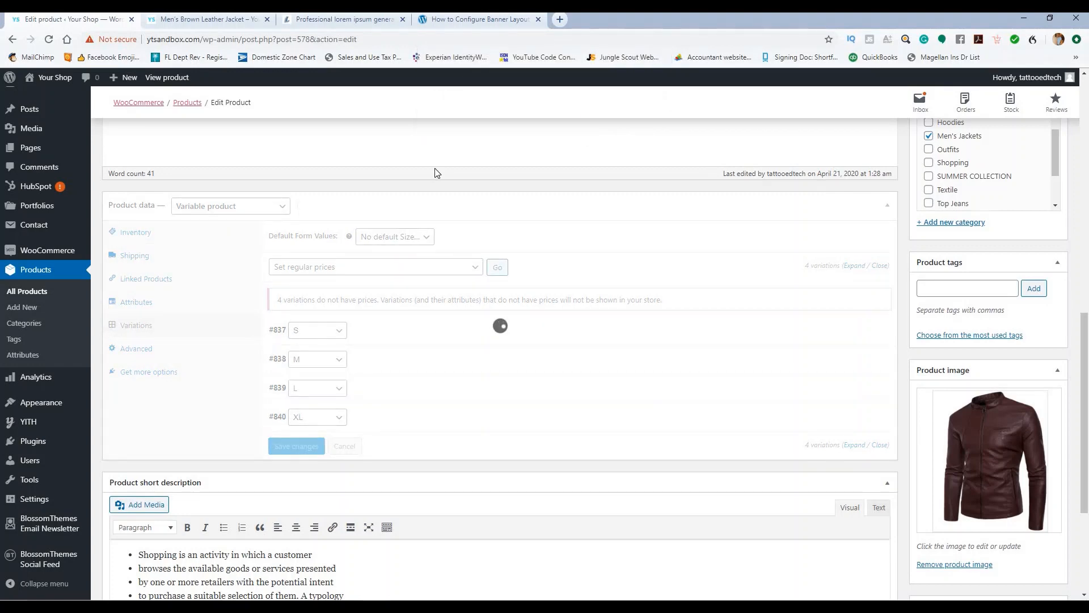
pyautogui.click(437, 270)
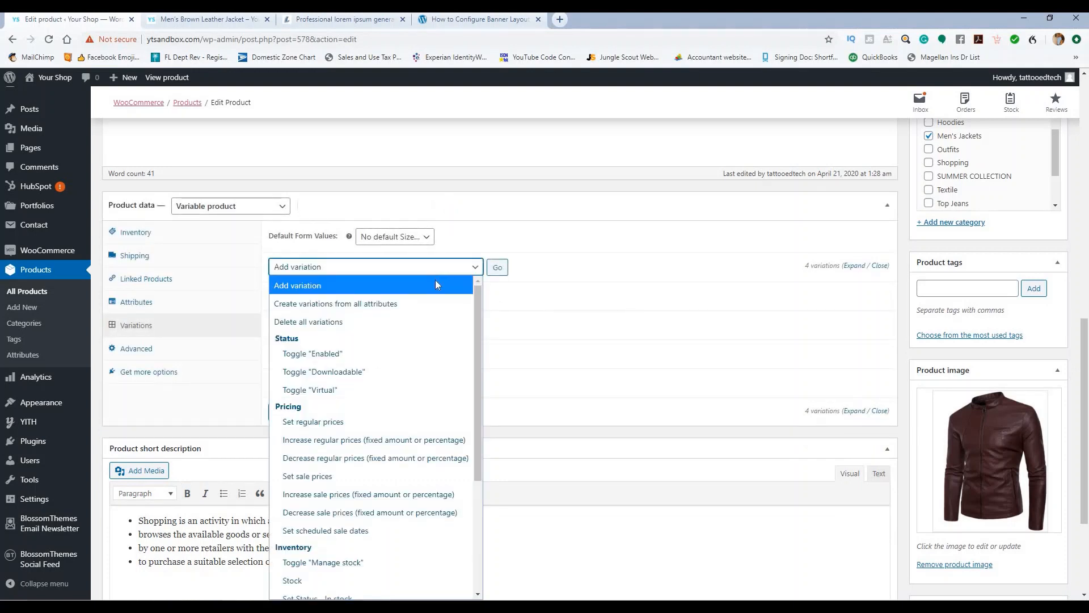
pyautogui.click(396, 476)
pyautogui.click(497, 268)
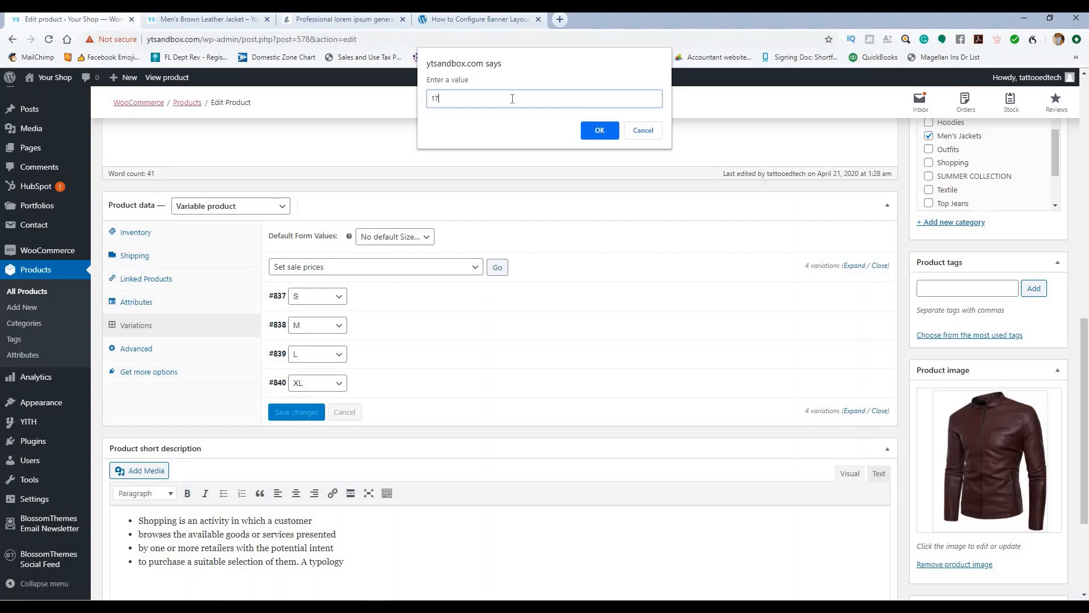
pyautogui.click(600, 131)
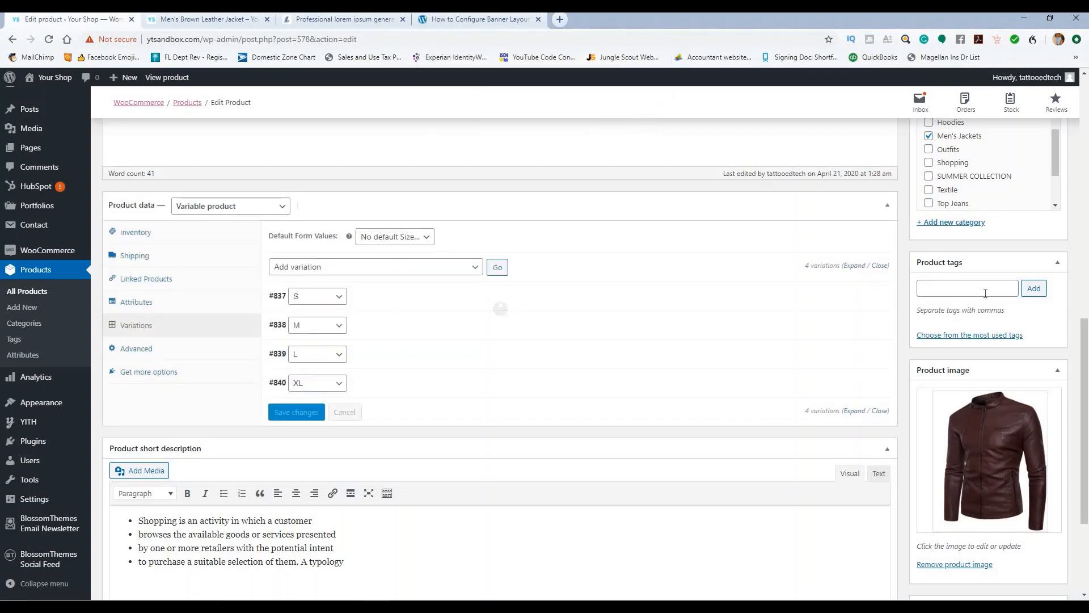
# Step: Update the product and reload the jacket's storefront page
pyautogui.scroll(2, 1021, 267)
pyautogui.scroll(2, 1046, 244)
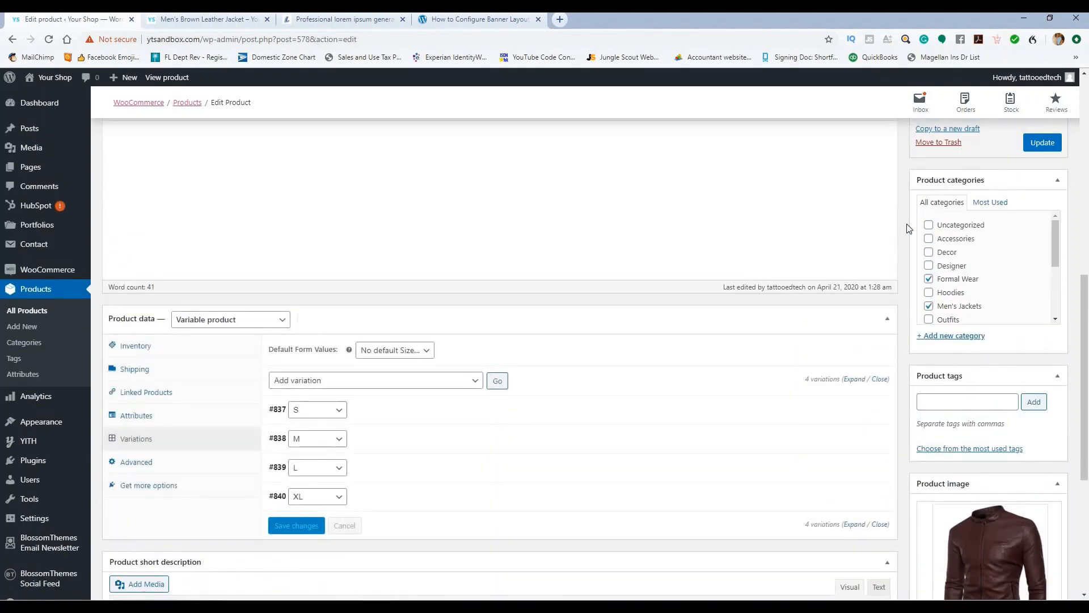
pyautogui.click(1059, 144)
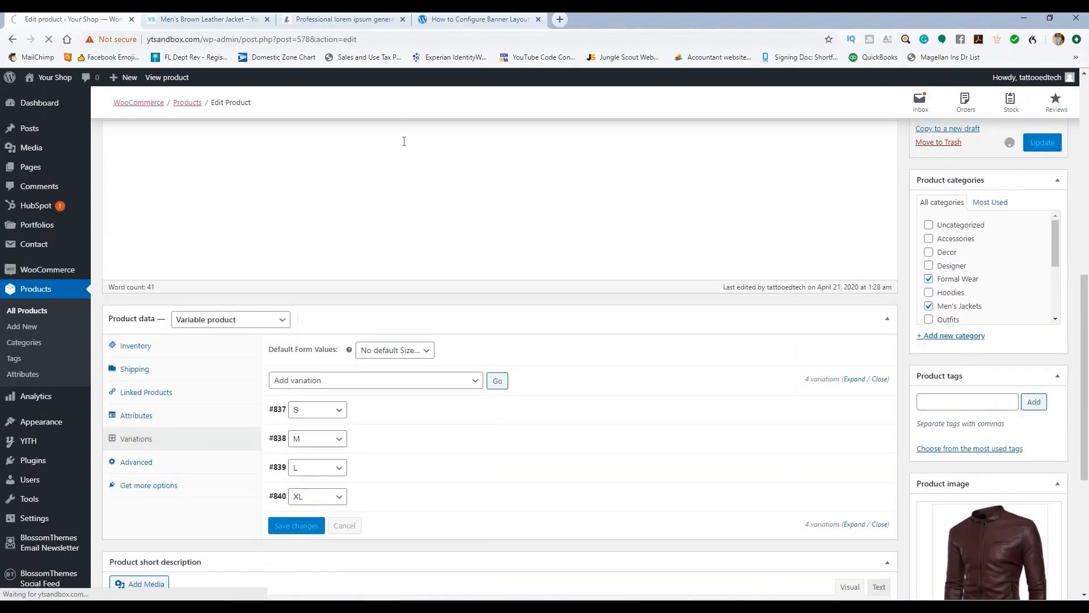
pyautogui.click(187, 22)
pyautogui.click(48, 40)
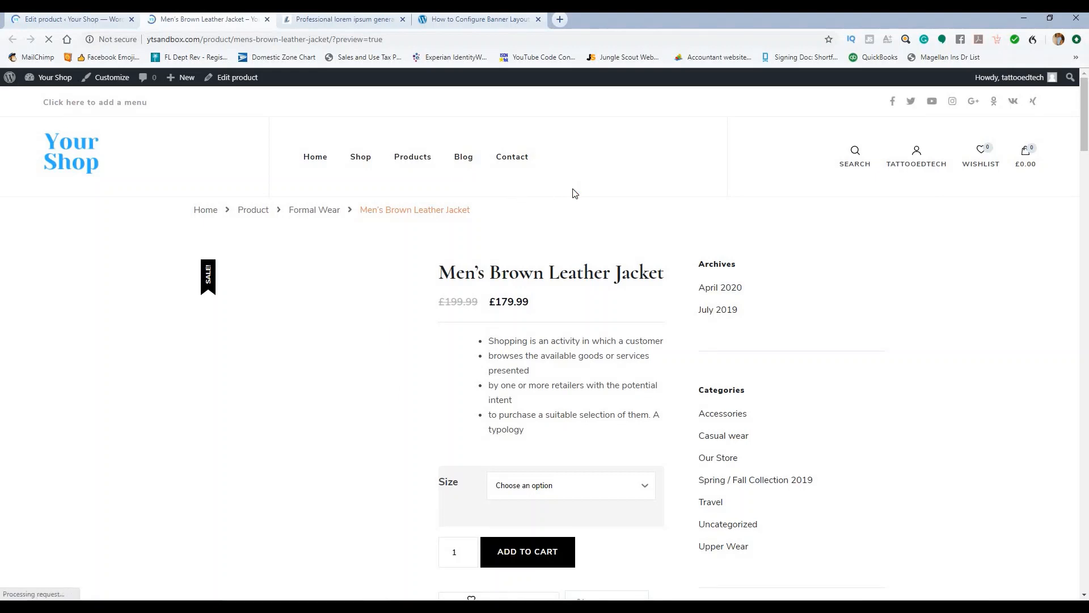
# Step: Review the jacket's size variations and default size settings in the product editor
pyautogui.scroll(-1, 549, 265)
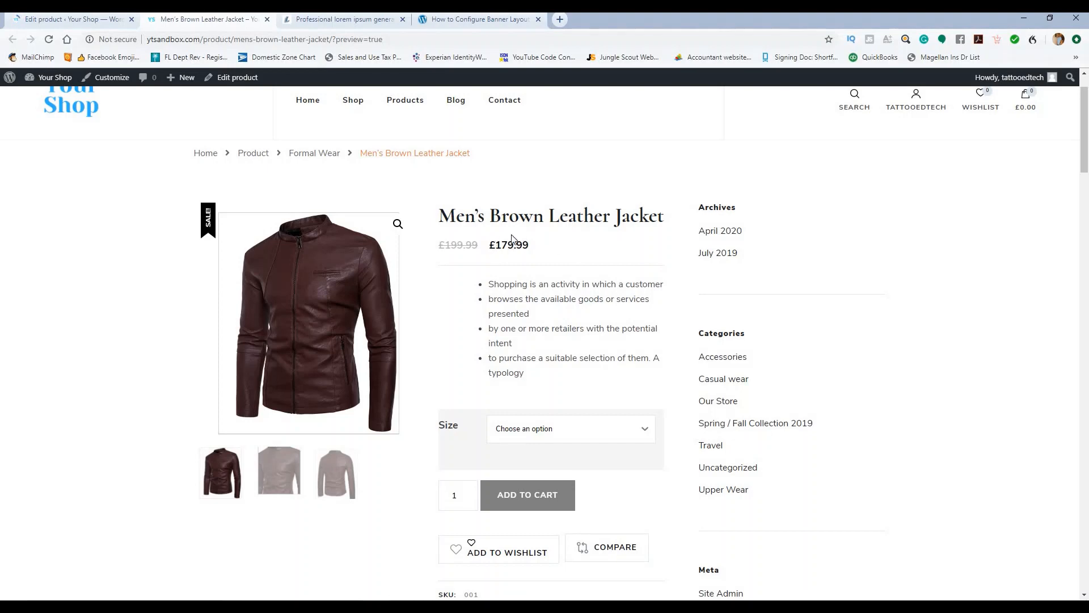
pyautogui.scroll(-2, 534, 250)
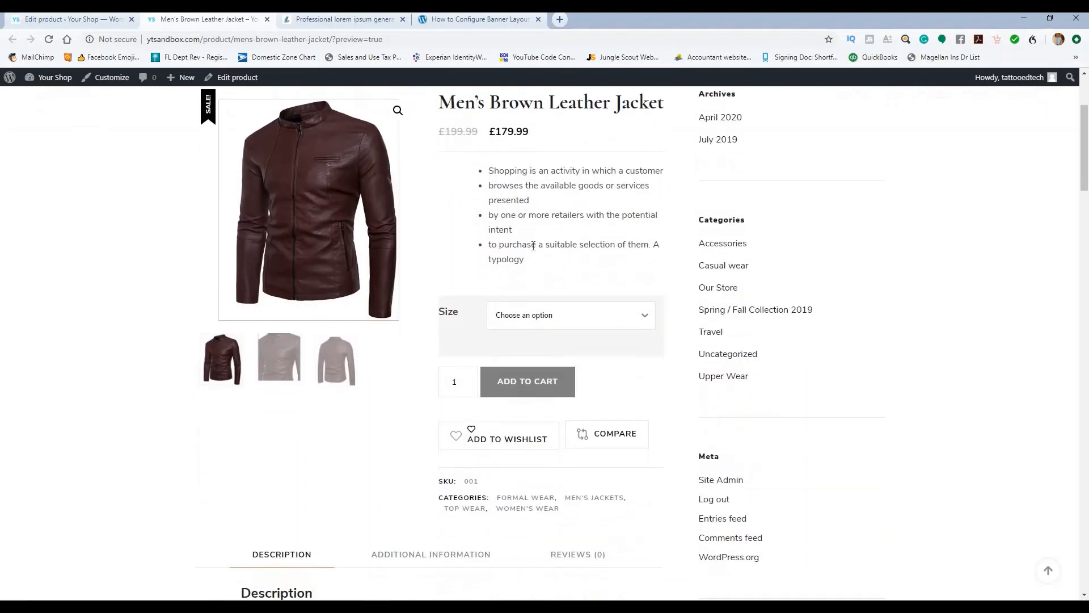
pyautogui.click(70, 19)
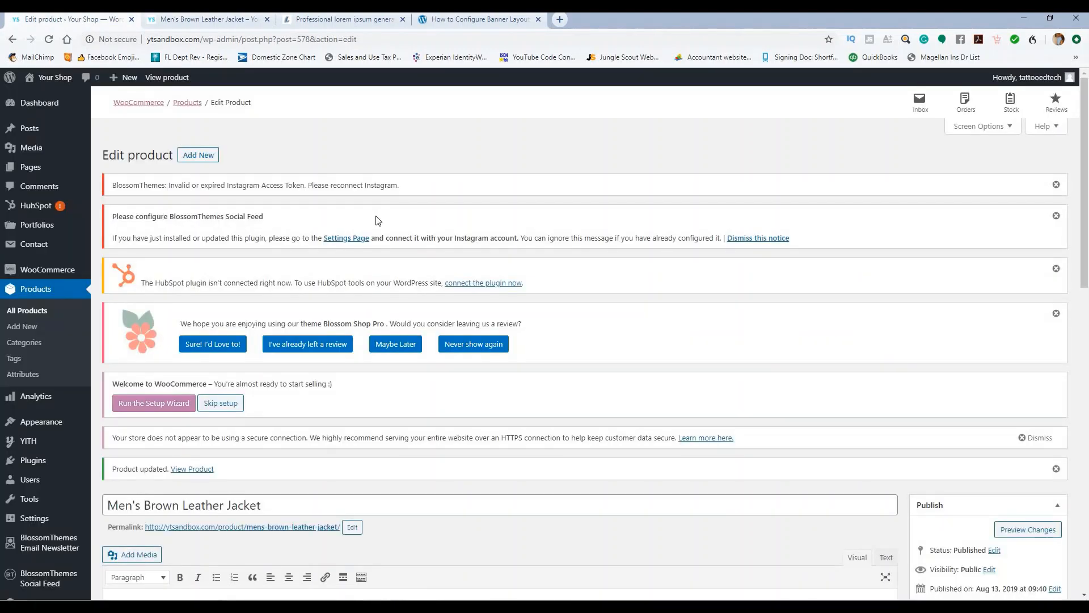
pyautogui.scroll(-15, 379, 220)
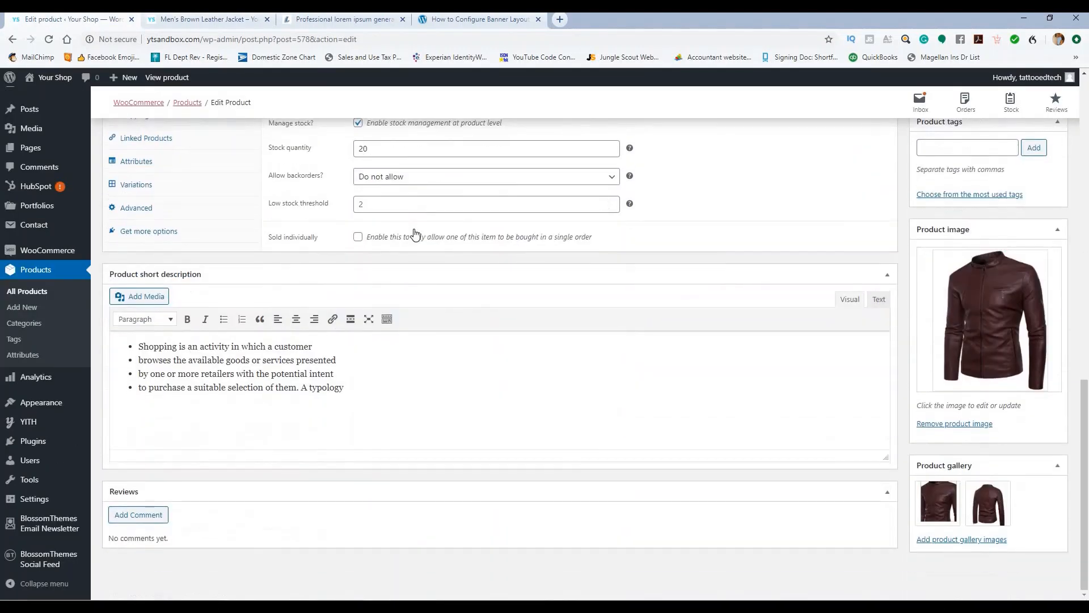
pyautogui.scroll(1, 131, 247)
pyautogui.click(132, 237)
pyautogui.scroll(1, 335, 237)
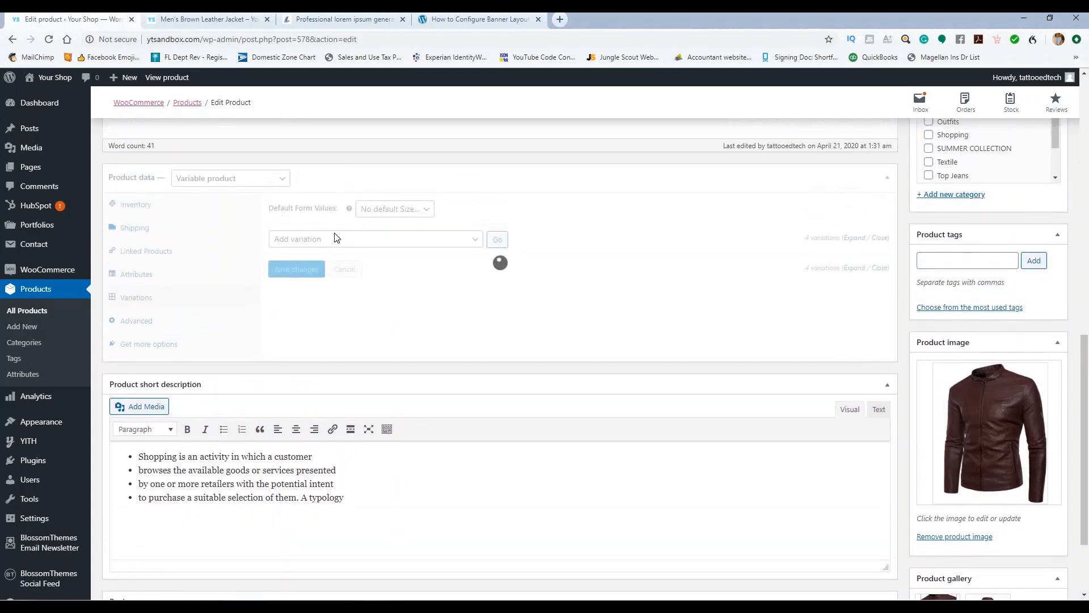
pyautogui.click(392, 209)
pyautogui.click(448, 205)
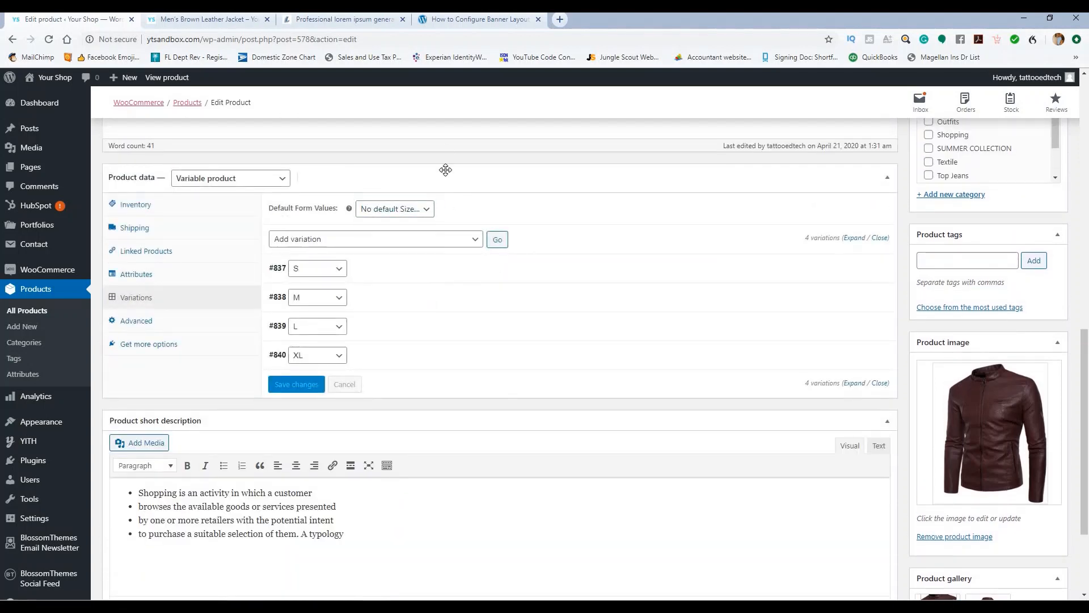
# Step: On the jacket's storefront page, try size S in the Size dropdown, then clear it
pyautogui.click(233, 23)
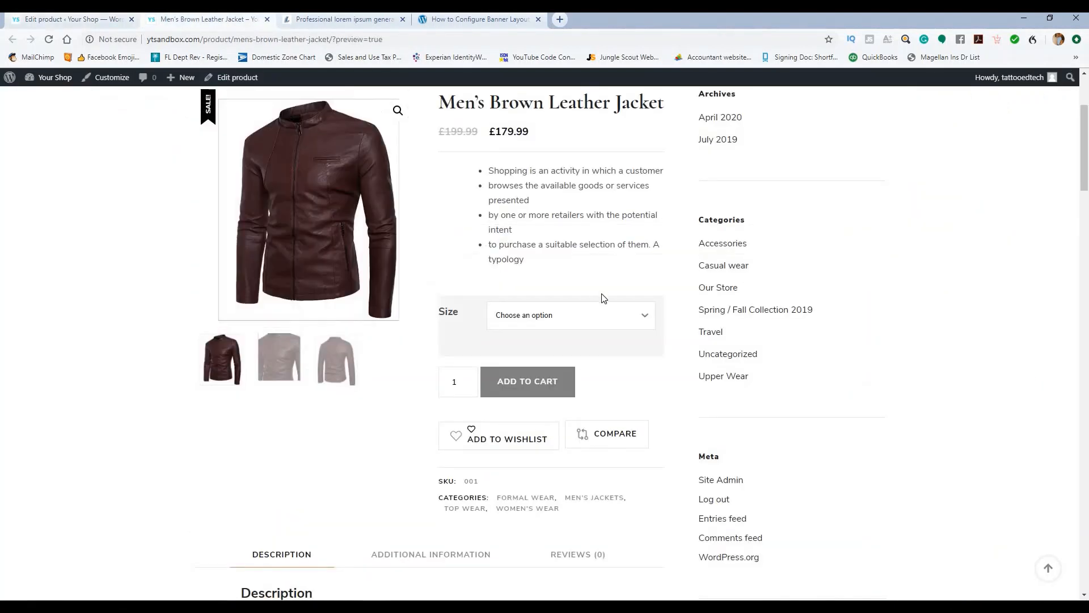
pyautogui.scroll(1, 594, 270)
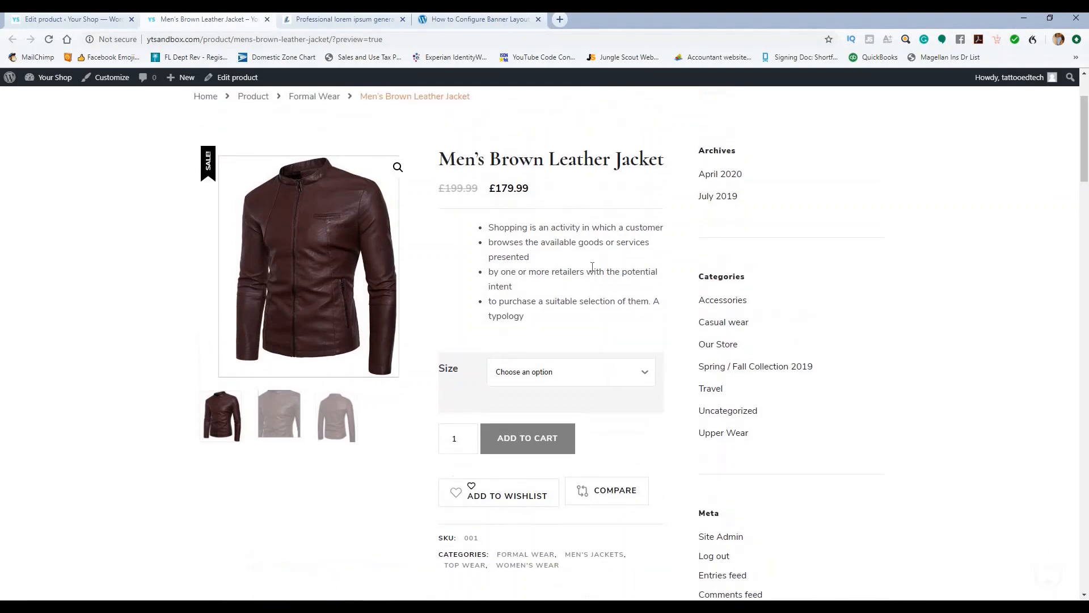
pyautogui.click(601, 384)
pyautogui.click(501, 409)
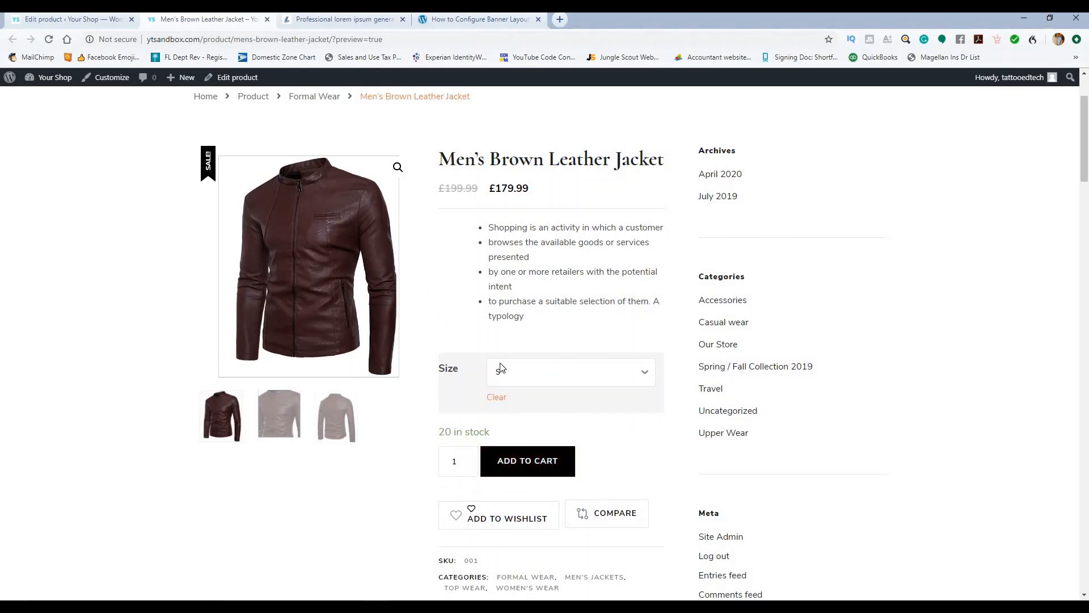
pyautogui.click(498, 397)
pyautogui.click(568, 376)
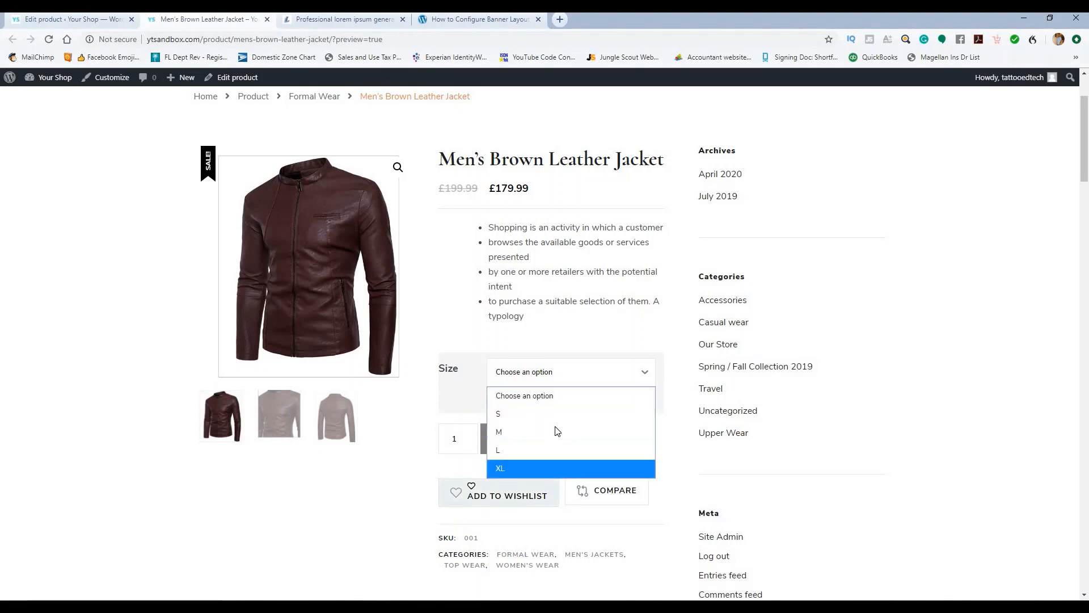
pyautogui.click(127, 473)
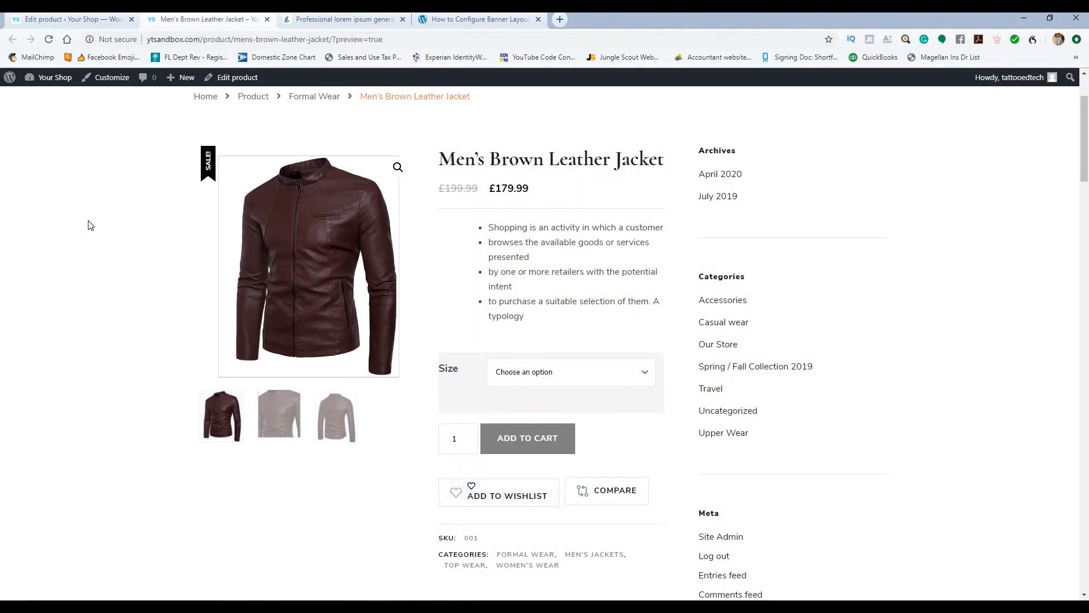
# Step: Open the Shop listing from the product page's breadcrumb
pyautogui.click(64, 18)
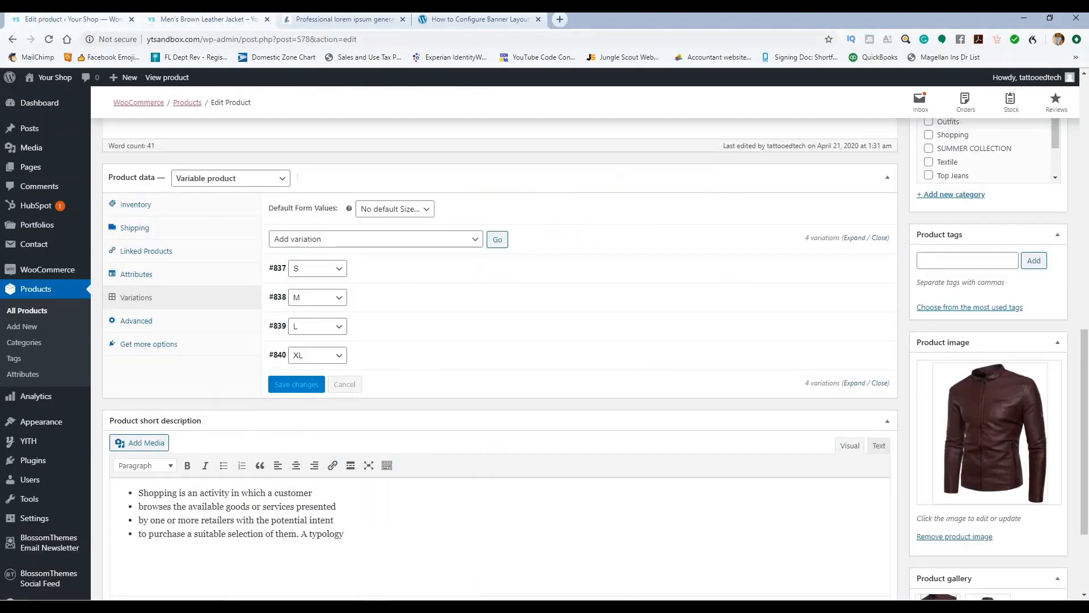
pyautogui.click(340, 19)
pyautogui.click(211, 17)
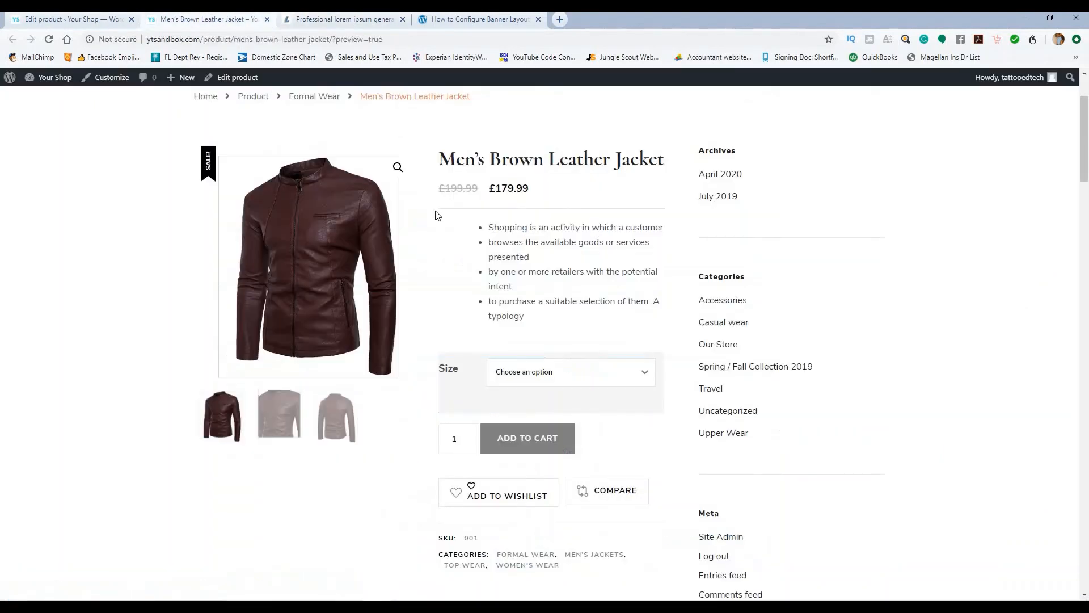
pyautogui.scroll(3, 329, 168)
pyautogui.click(317, 161)
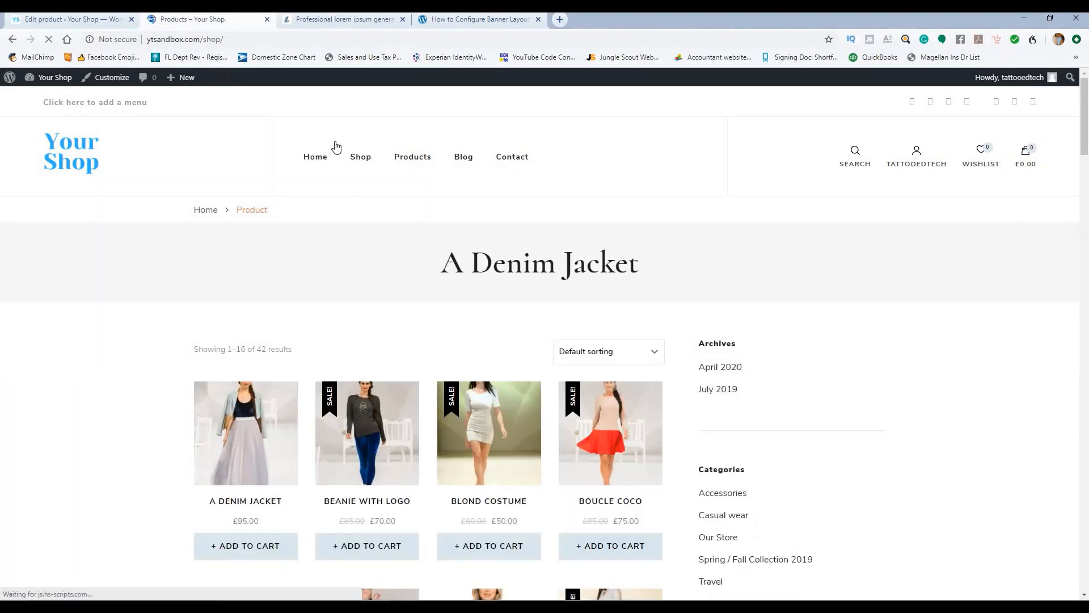
# Step: Open the store home page and check the jacket in the Products sidebar
pyautogui.click(305, 165)
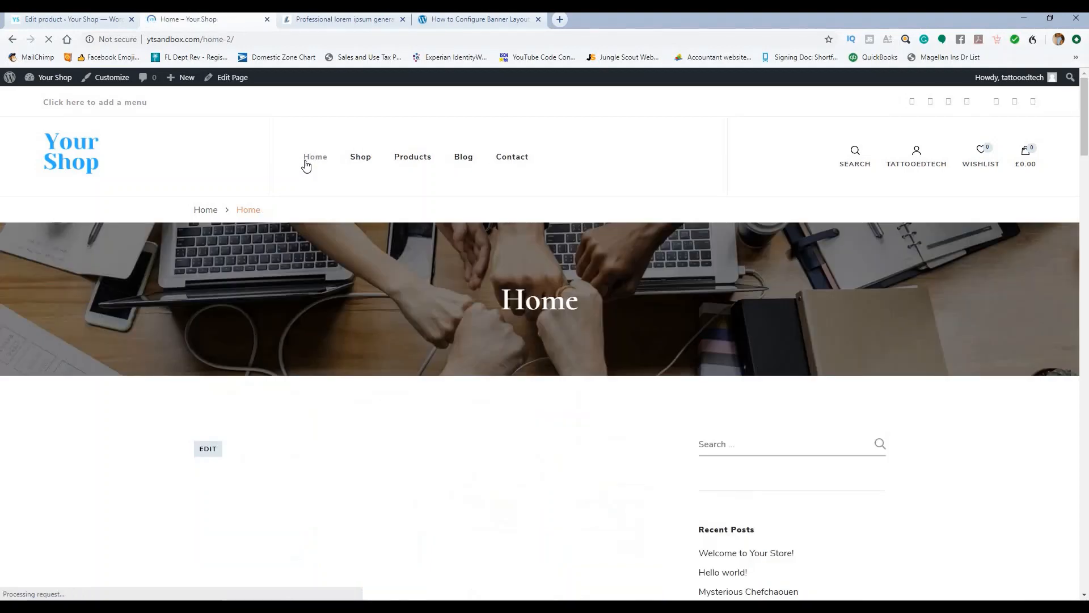
pyautogui.scroll(-1, 356, 194)
pyautogui.scroll(-10, 356, 198)
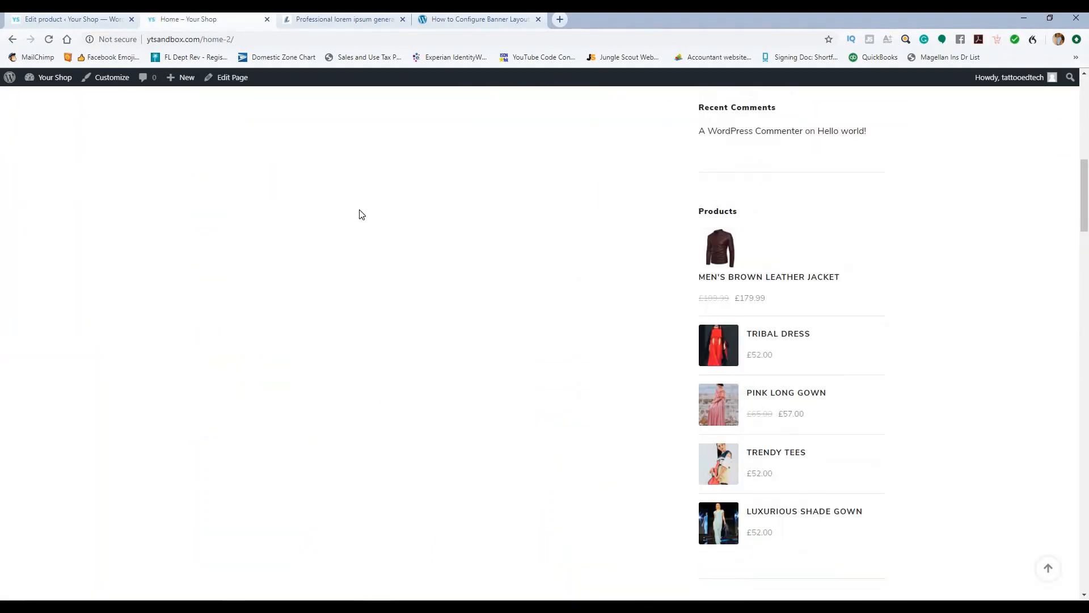
pyautogui.scroll(5, 358, 214)
pyautogui.scroll(5, 359, 206)
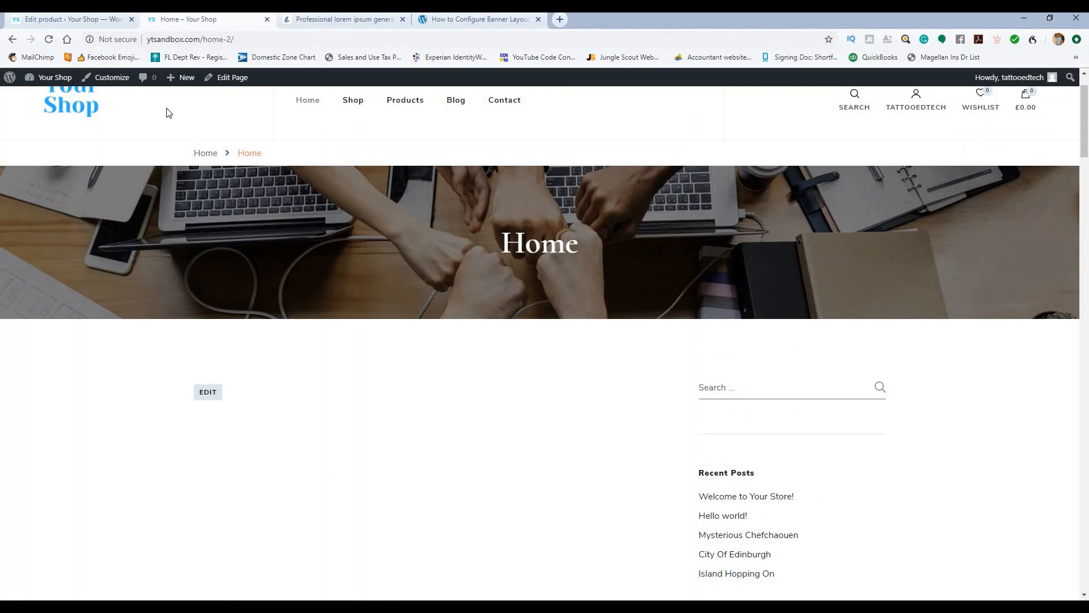
# Step: Go back, then open the admin's All Pages list
pyautogui.click(13, 40)
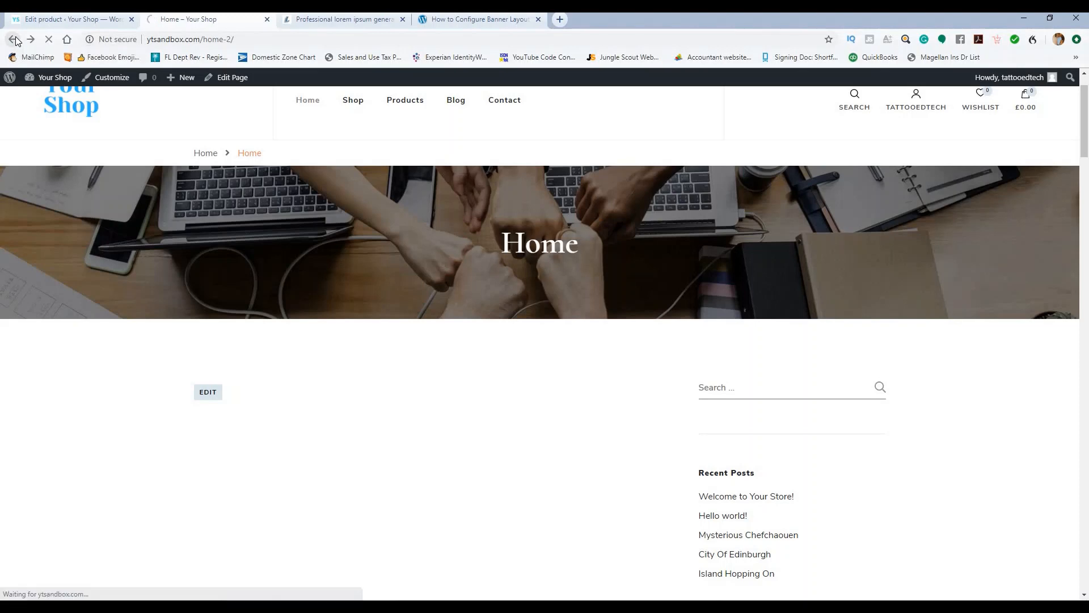
pyautogui.click(13, 40)
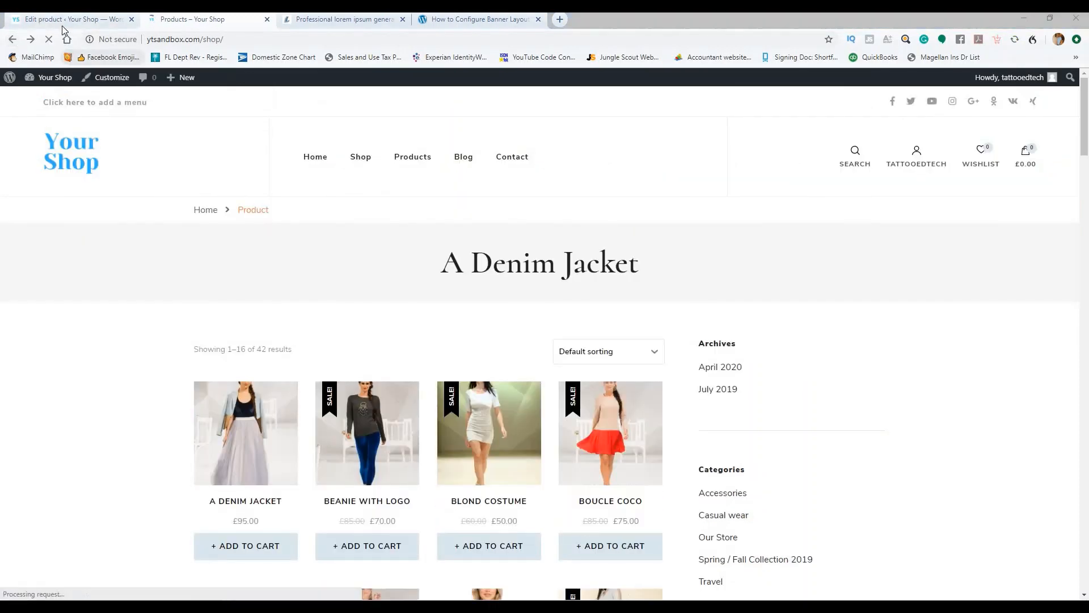
pyautogui.click(62, 21)
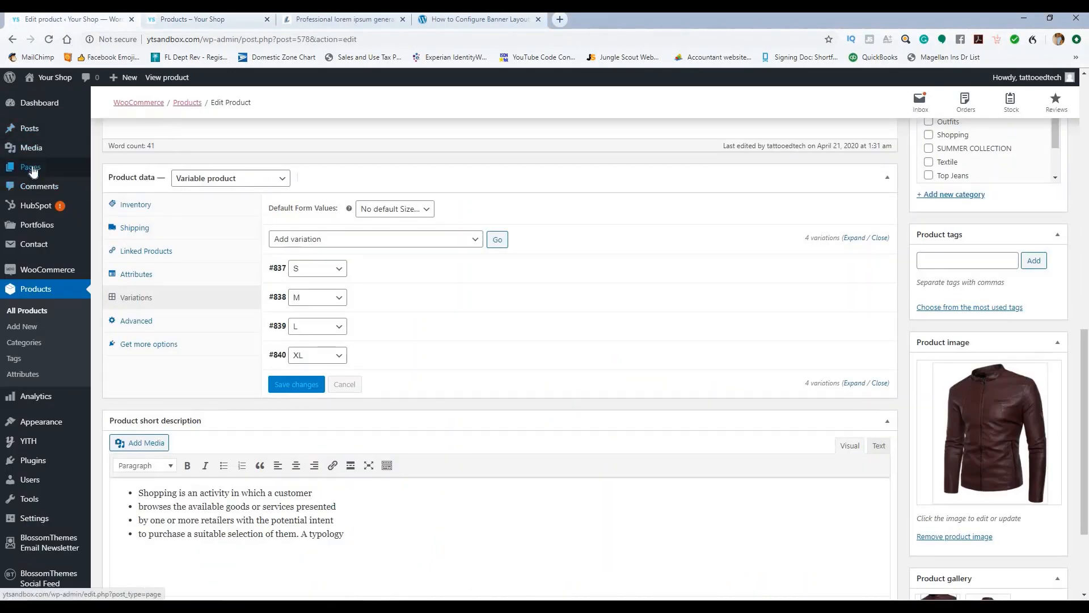
pyautogui.click(123, 170)
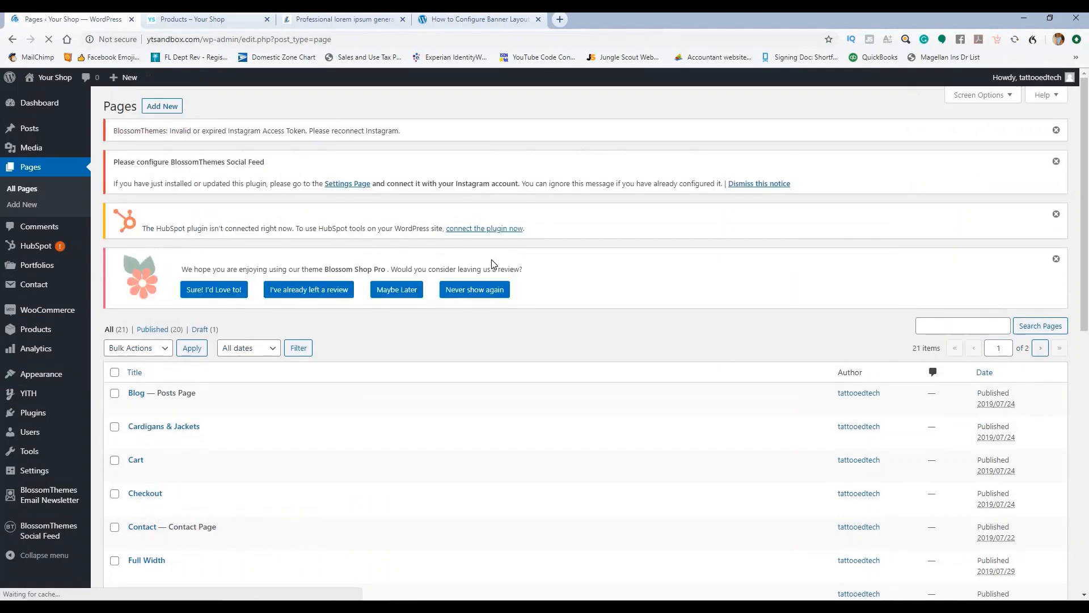
# Step: Check the storefront home page's New Arrivals section
pyautogui.click(175, 19)
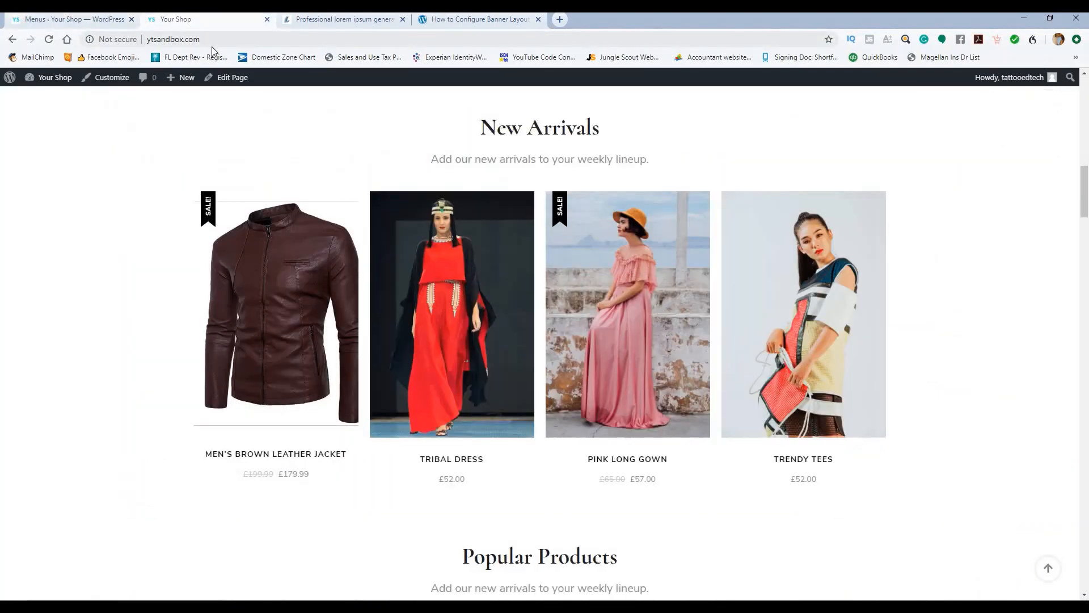
pyautogui.moveTo(426, 433)
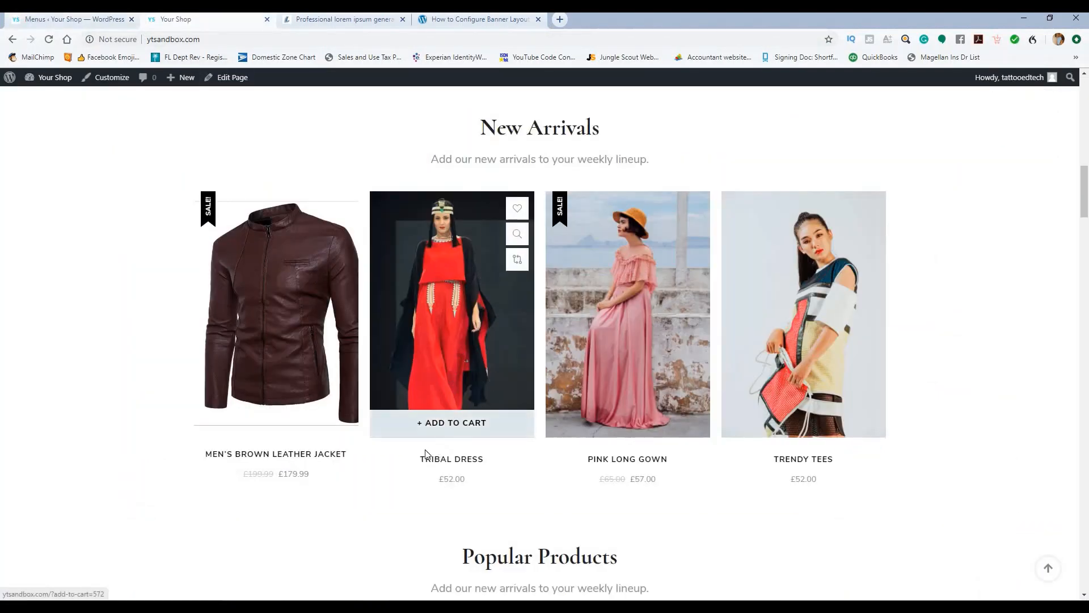
pyautogui.click(46, 19)
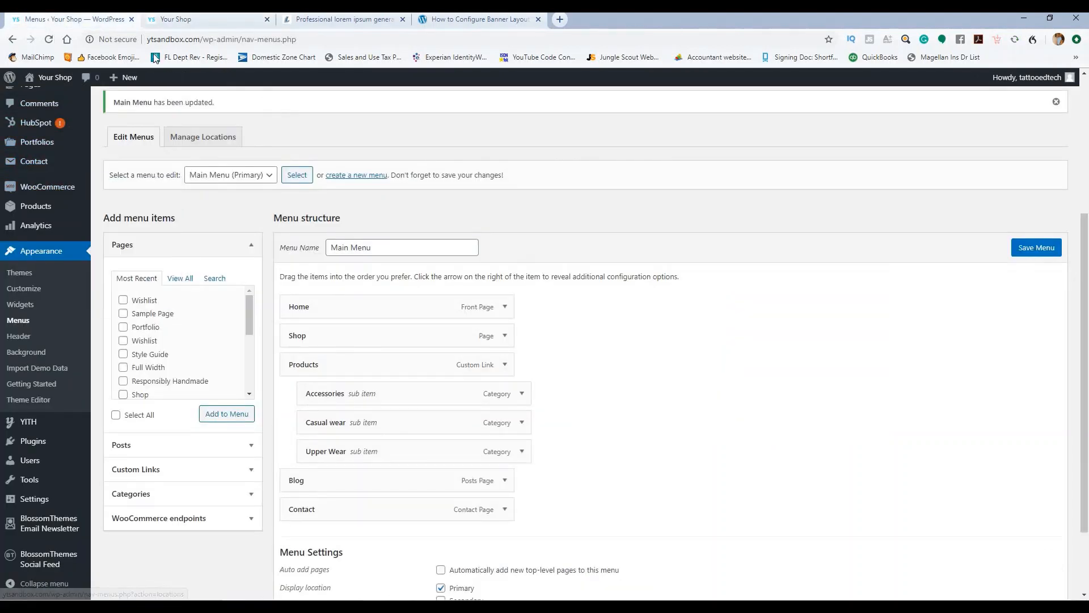
pyautogui.click(170, 19)
pyautogui.moveTo(700, 284)
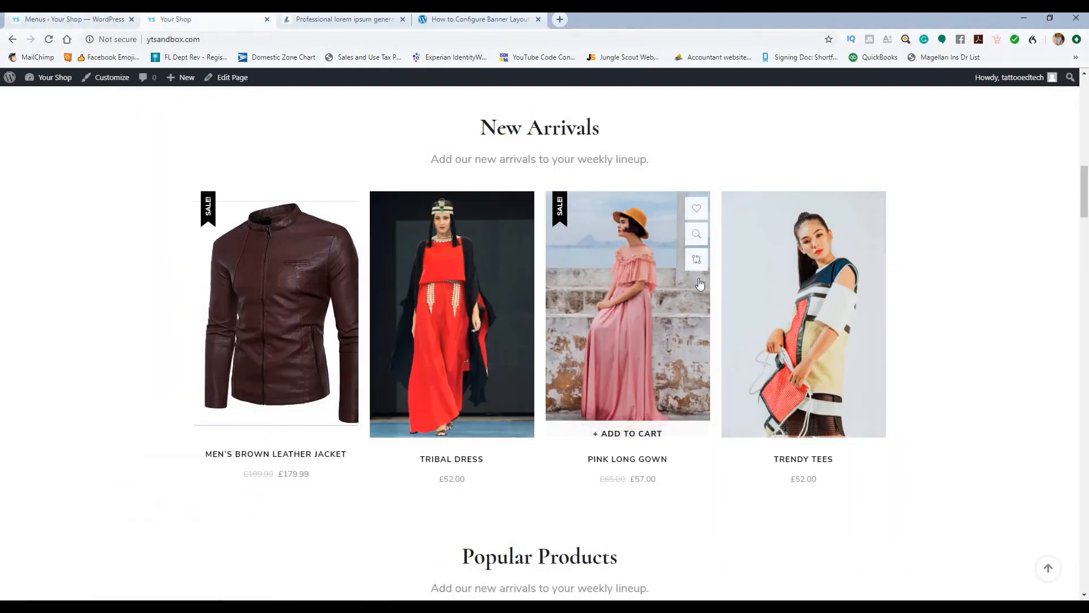
pyautogui.scroll(-4, 569, 258)
pyautogui.scroll(4, 569, 253)
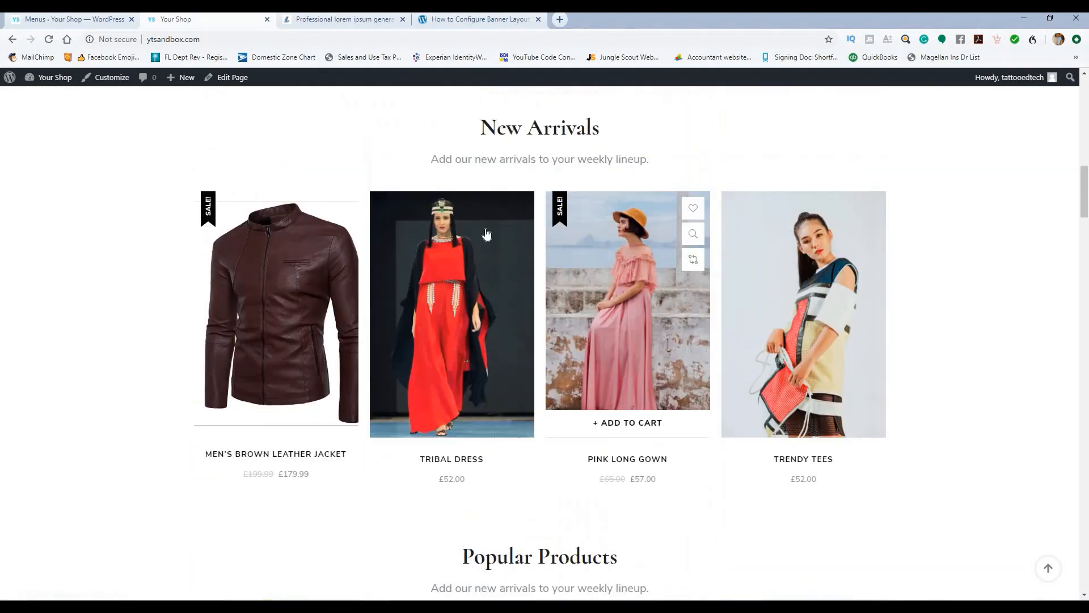
pyautogui.moveTo(438, 295)
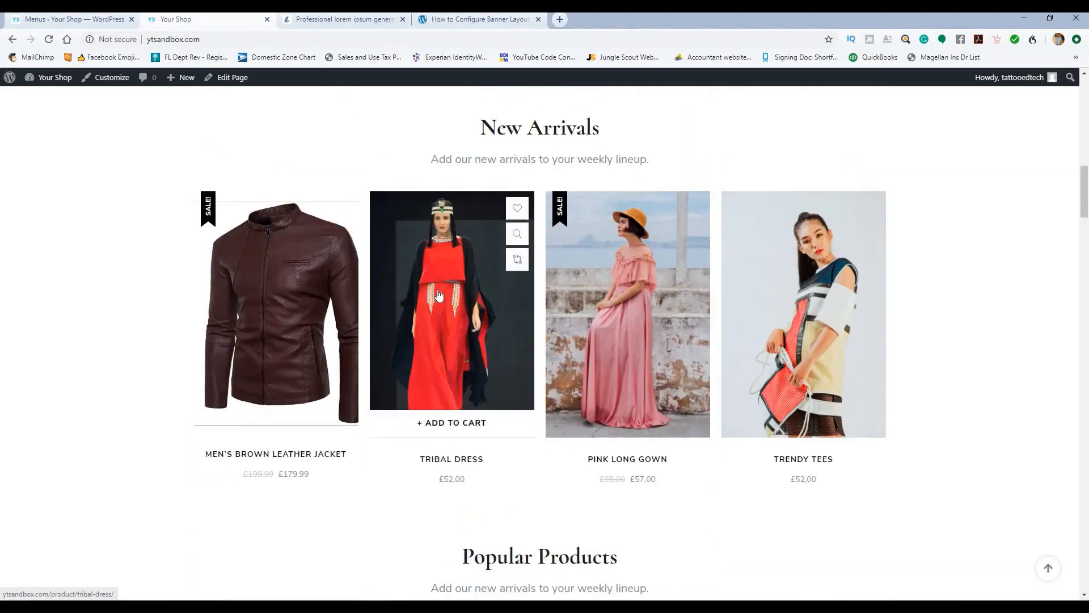
pyautogui.scroll(7, 341, 250)
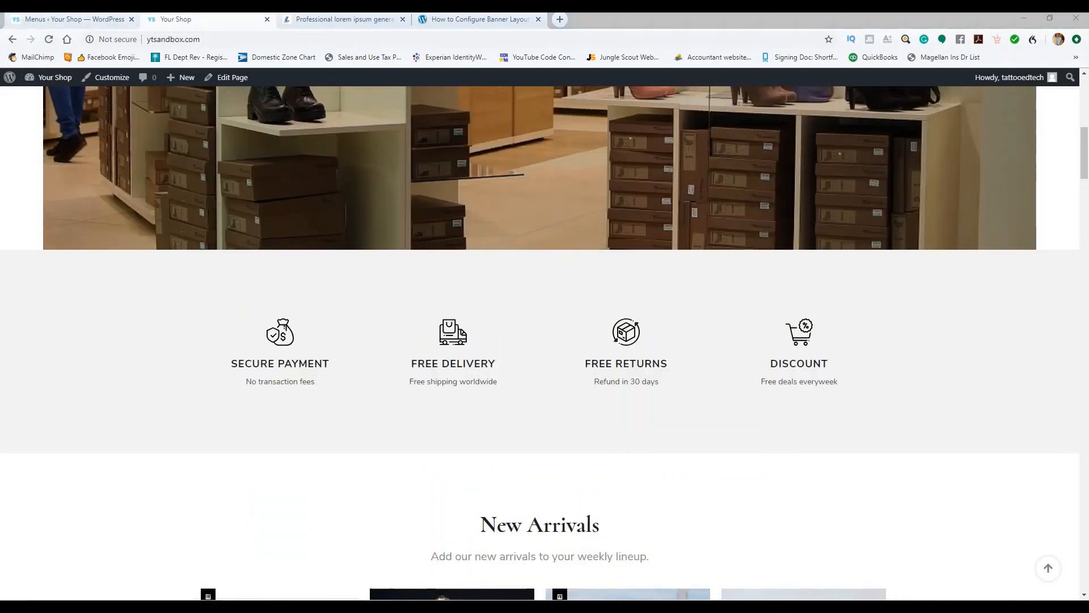
# Step: Open the admin All Products list, then return to the storefront
pyautogui.click(57, 19)
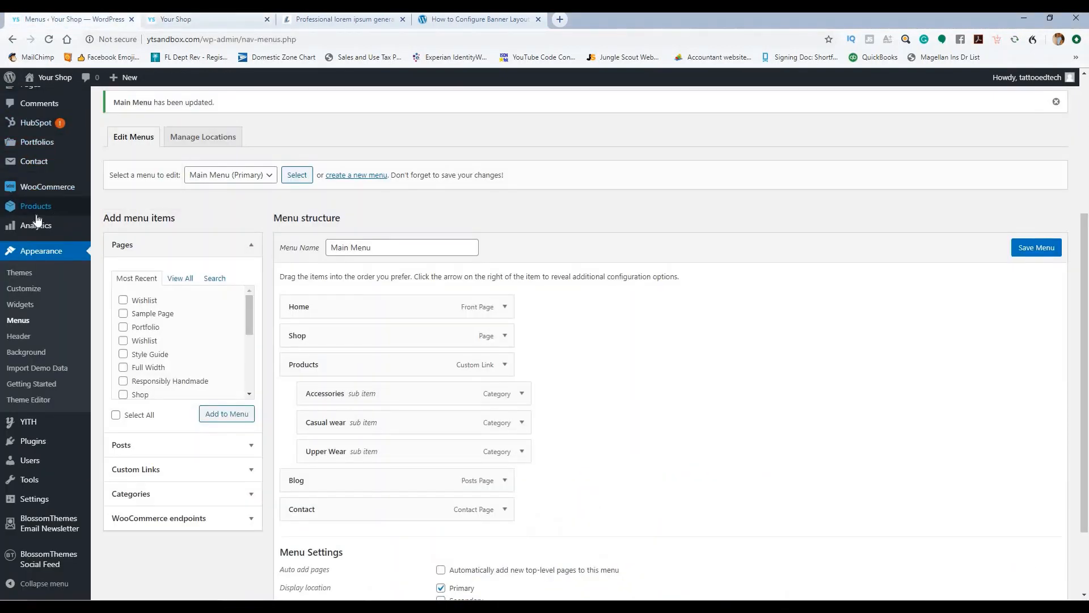
pyautogui.moveTo(36, 206)
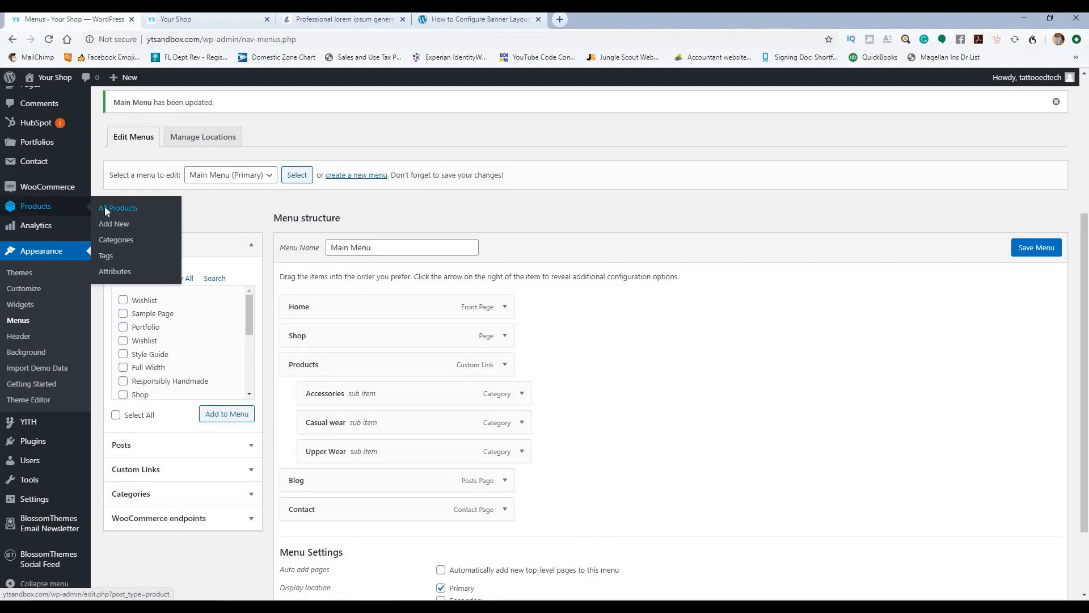
pyautogui.click(105, 209)
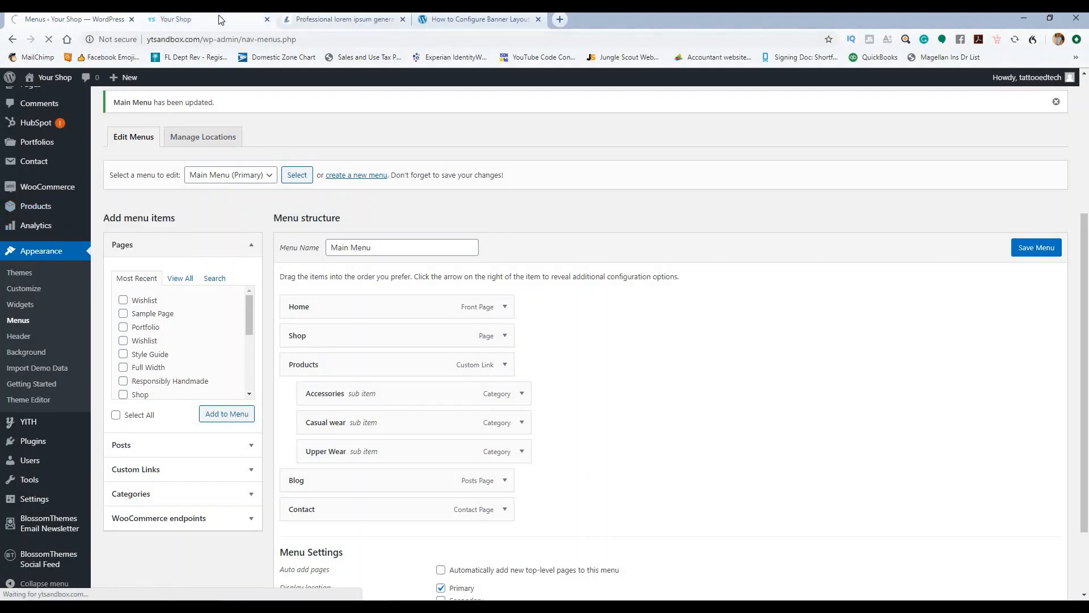
pyautogui.click(219, 19)
pyautogui.scroll(-8, 316, 196)
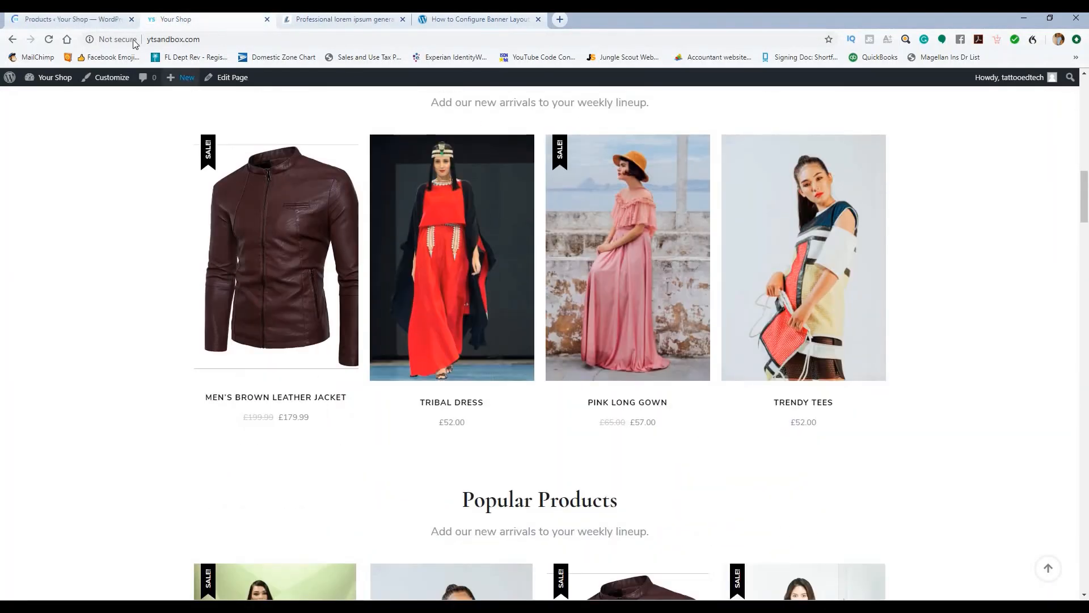
# Step: Open Tribal Dress for editing from the admin Products list
pyautogui.click(74, 19)
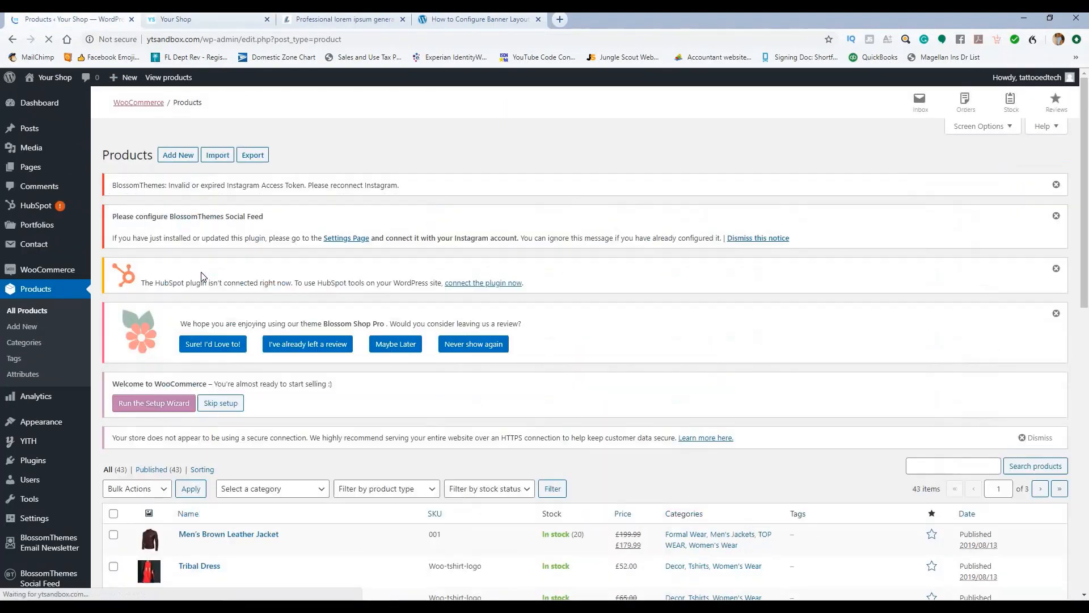
pyautogui.scroll(-4, 206, 306)
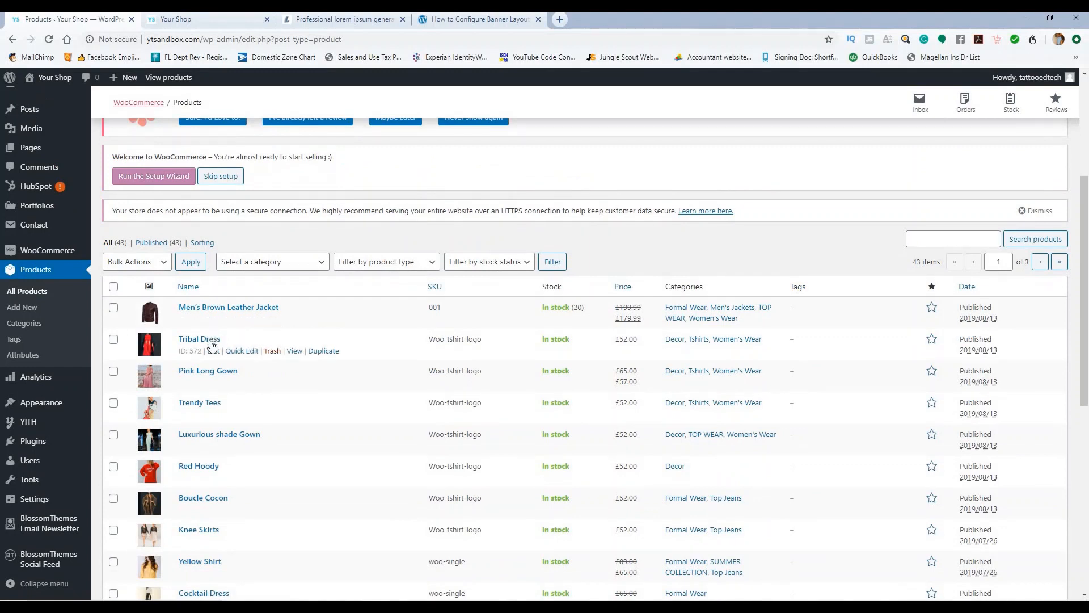
pyautogui.click(212, 340)
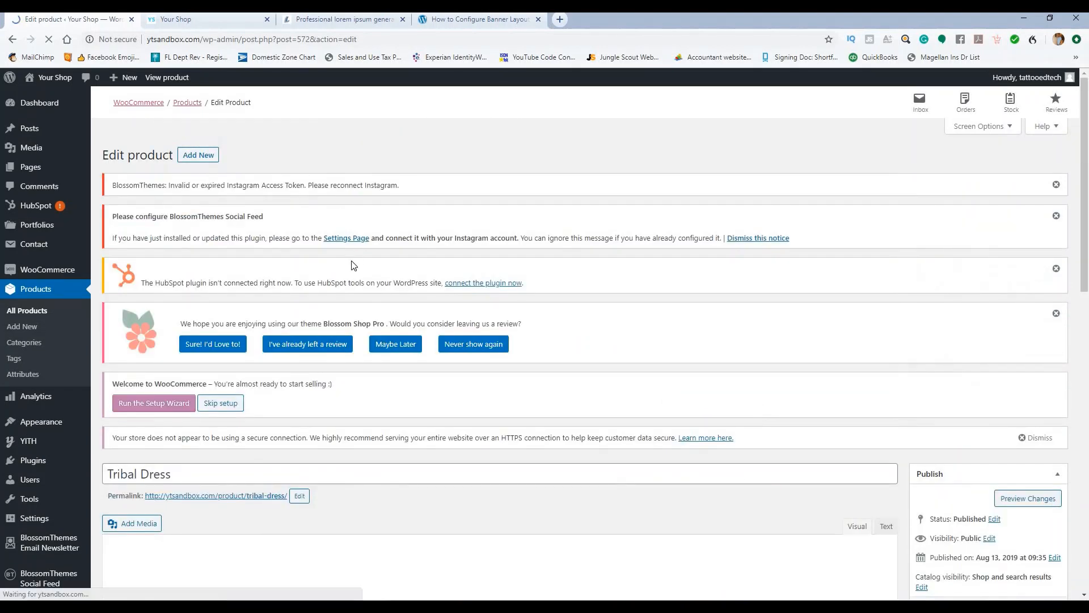
# Step: Replace the Tribal Dress title with Womens Spiked Jacket
pyautogui.scroll(-4, 280, 284)
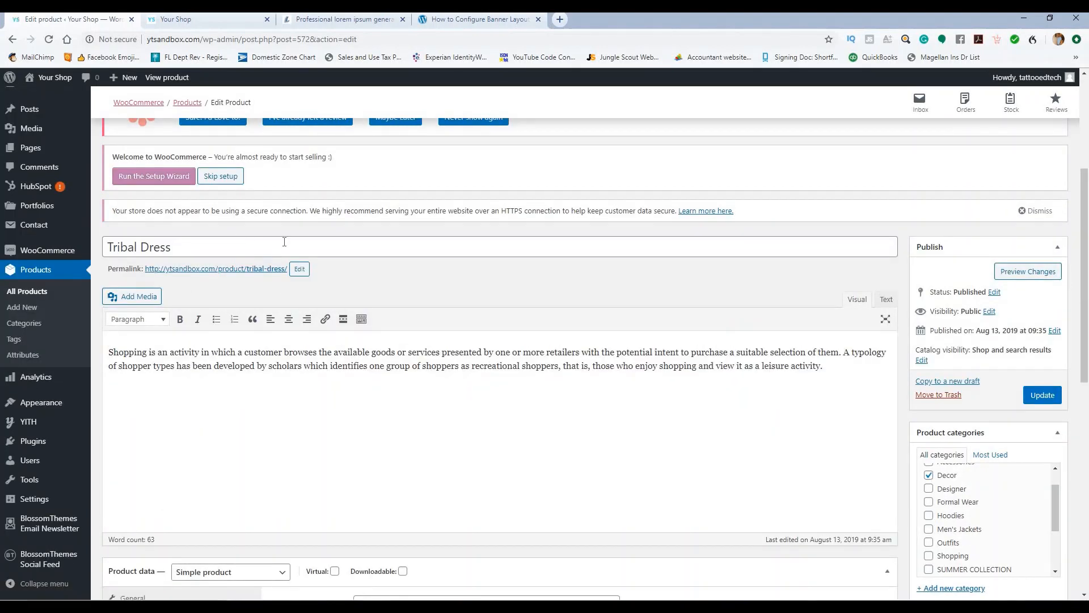
pyautogui.moveTo(217, 245); pyautogui.dragTo(102, 247)
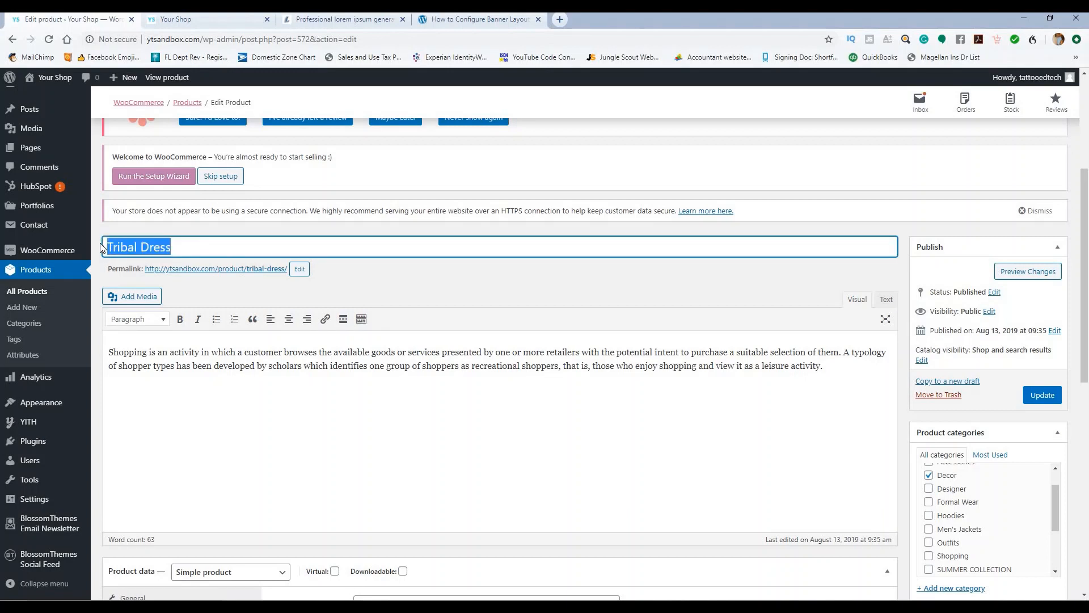
pyautogui.write('Womens Spiked Jack')
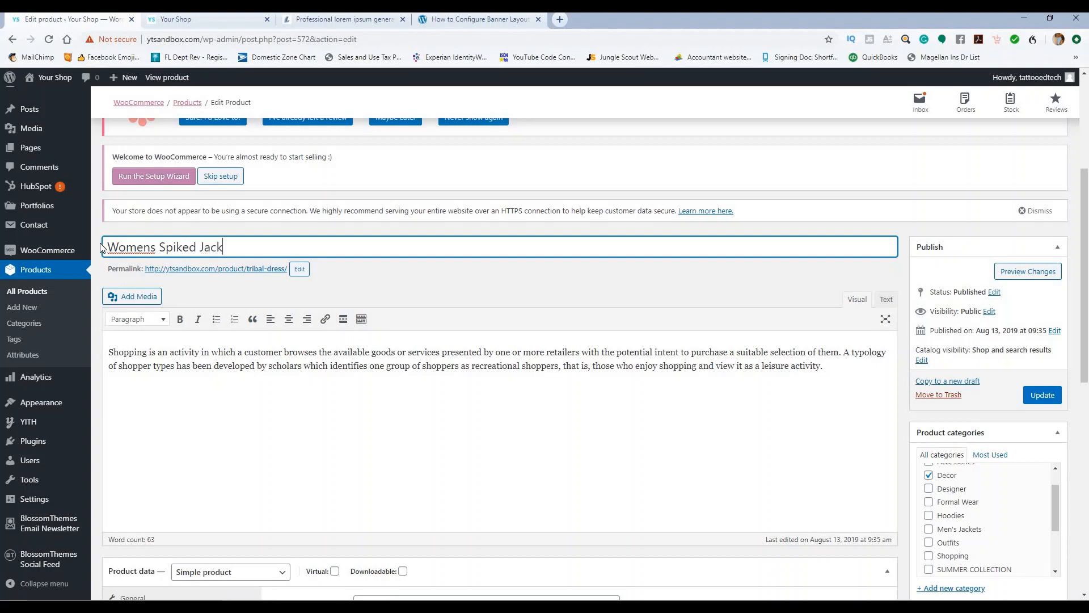
# Step: Change the permalink slug from tribal-dress to womens-spiked-jacket
pyautogui.hotkey('ctrl', 'shift', 'Left')
pyautogui.hotkey('ctrl', 'shift', 'Left')
pyautogui.hotkey('ctrl', 'shift', 'Left')
pyautogui.hotkey('ctrl', 'c')
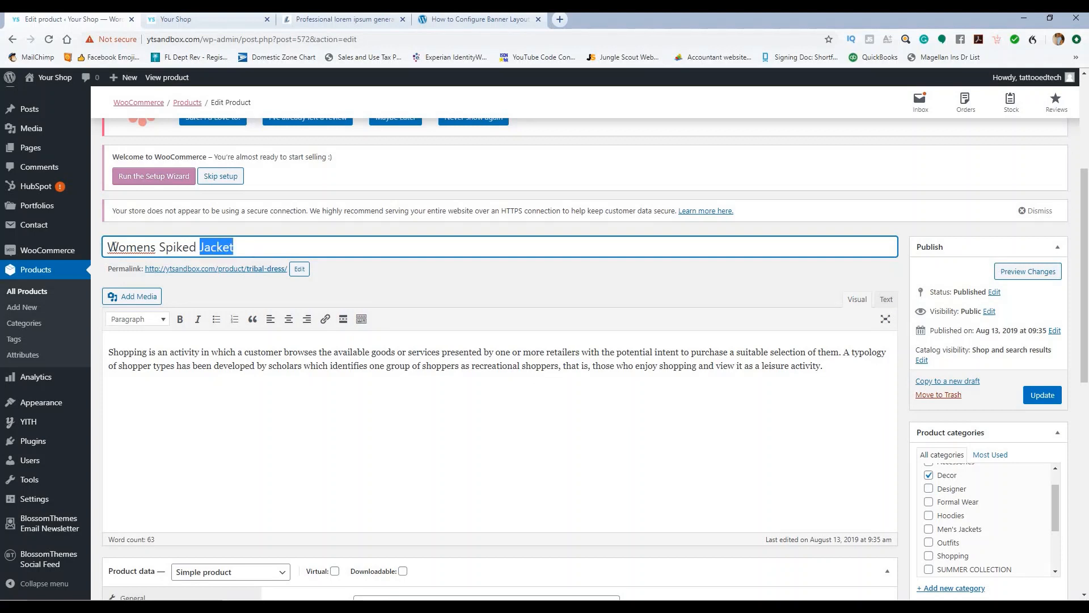
pyautogui.click(300, 270)
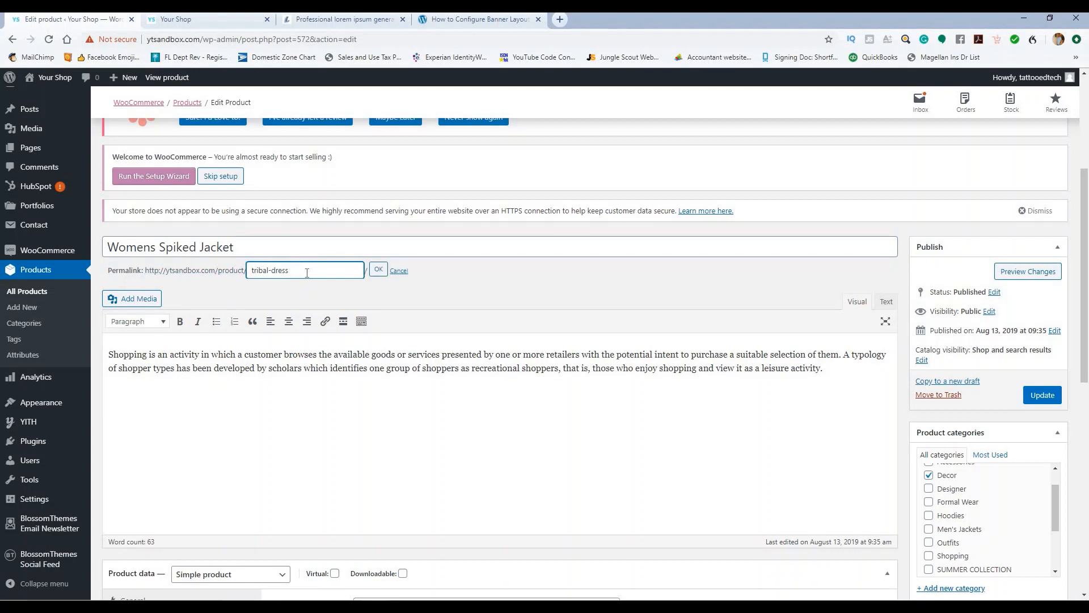
pyautogui.moveTo(307, 273); pyautogui.dragTo(245, 270)
pyautogui.hotkey('ctrl', 'v')
pyautogui.click(278, 271)
pyautogui.press('Delete')
pyautogui.write('-')
pyautogui.write('-')
pyautogui.click(377, 271)
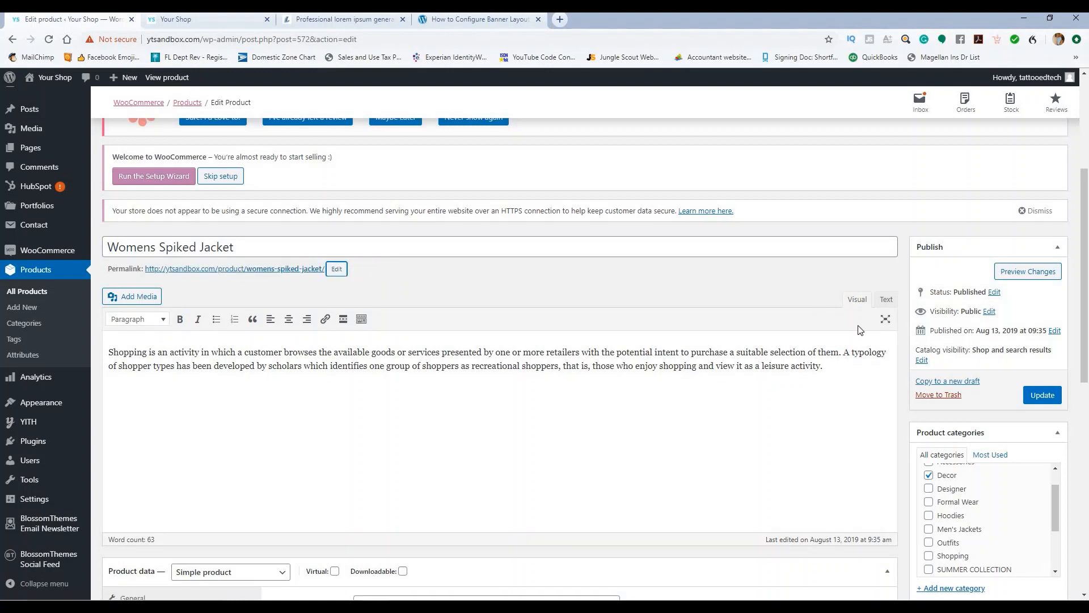
# Step: Assign the product to the Women's Jackets category
pyautogui.scroll(-2, 996, 489)
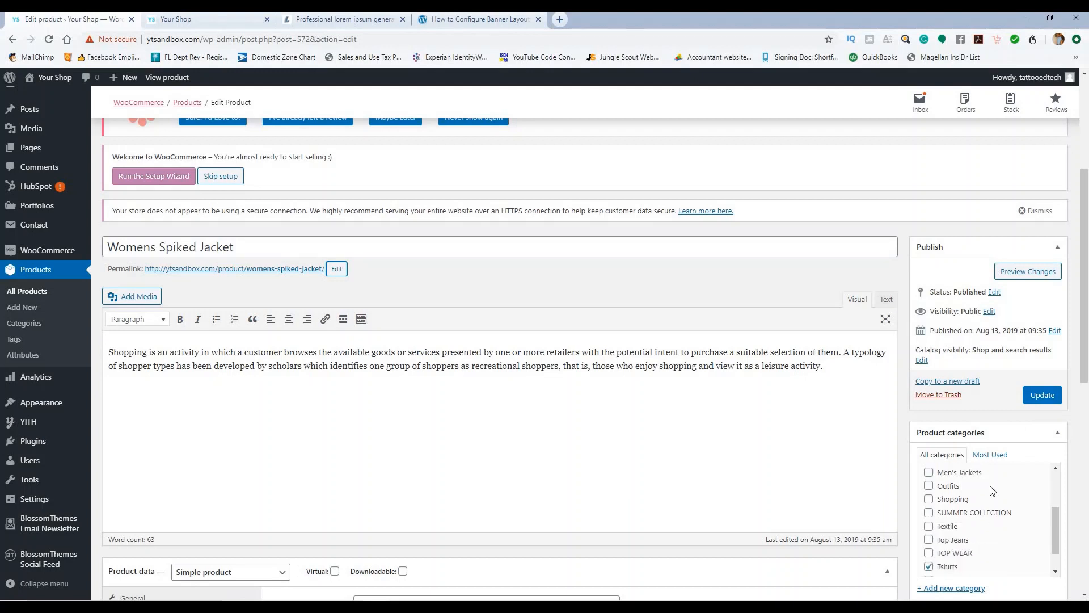
pyautogui.scroll(4, 993, 490)
pyautogui.scroll(-7, 969, 496)
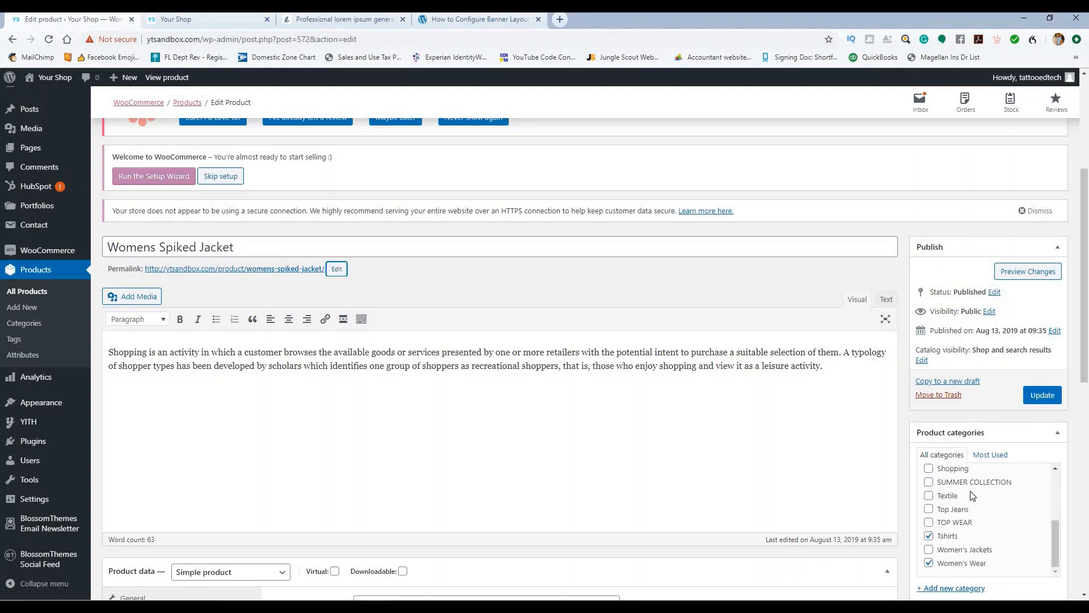
pyautogui.click(929, 507)
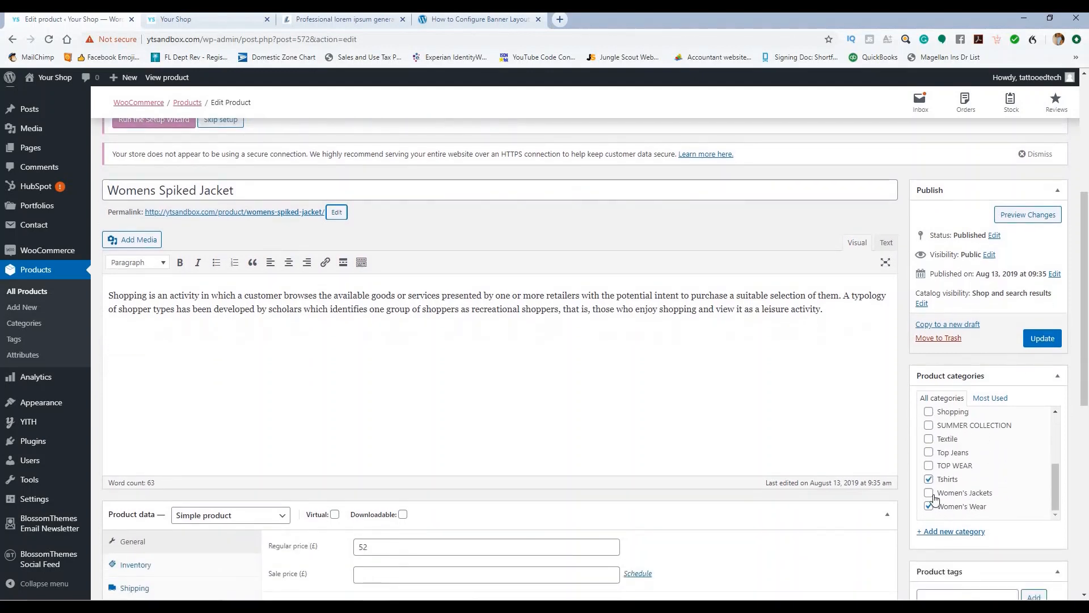
pyautogui.click(930, 493)
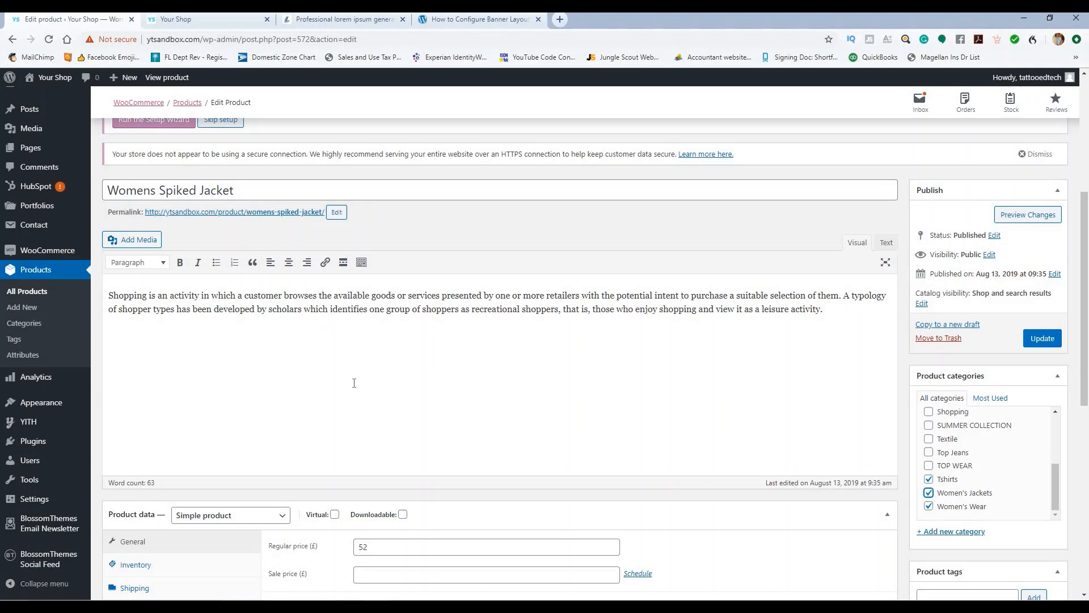
# Step: Replace the product description with lorem ipsum placeholder text
pyautogui.moveTo(824, 309); pyautogui.dragTo(100, 285)
pyautogui.hotkey('ctrl', 'v')
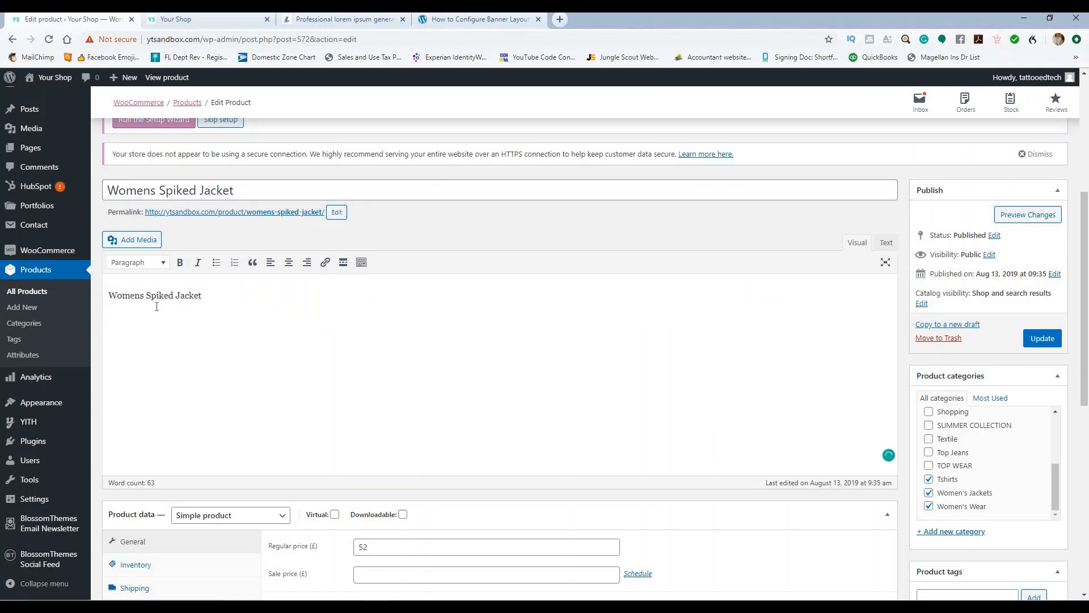
pyautogui.hotkey('ctrl', 'z')
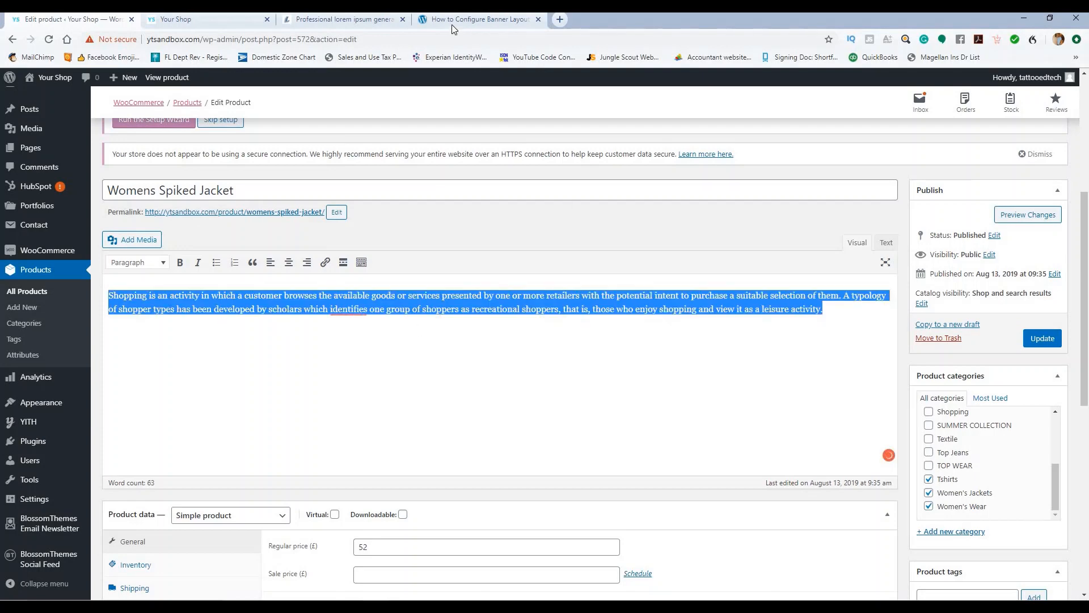
pyautogui.click(352, 19)
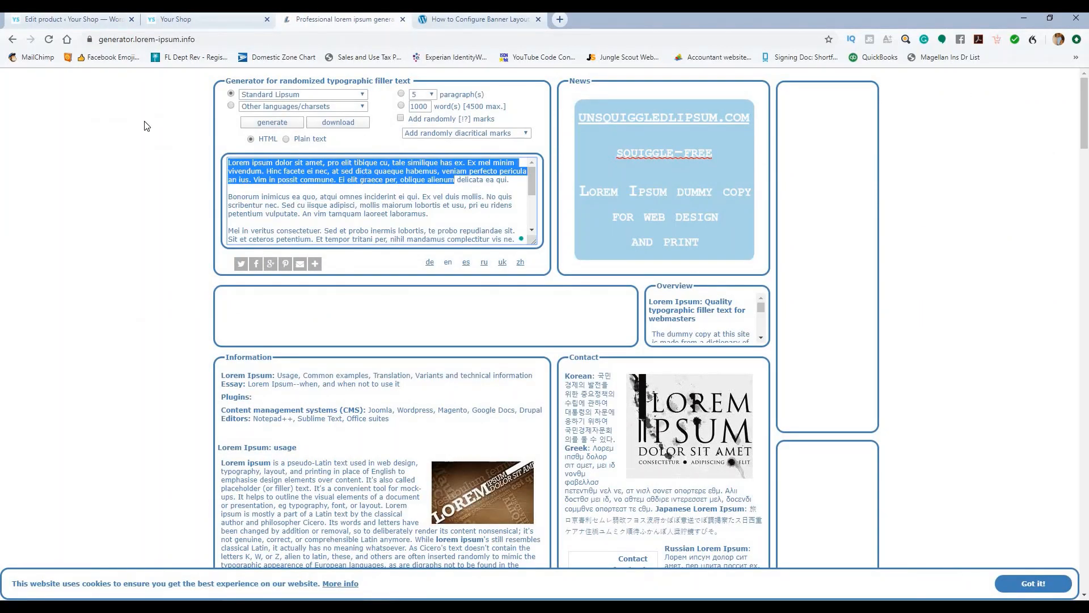
pyautogui.click(109, 22)
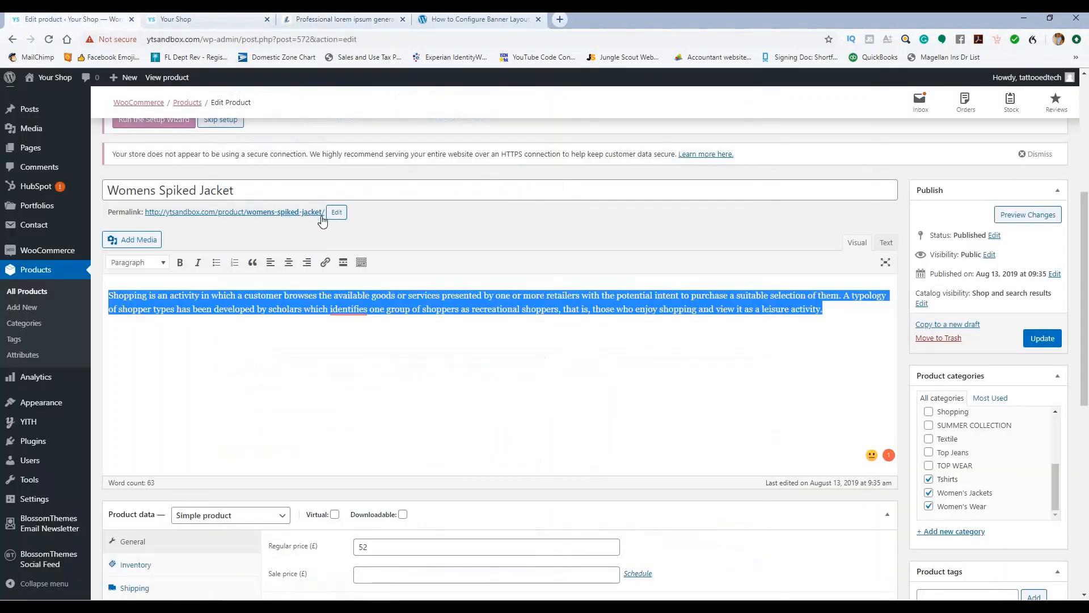
pyautogui.write('Lorem ipsum dolor sit amet, pro elit tibique cu, tale similique has ex. Ex mel minim vivendum. Hinc facete ei nec, at sed dicta quaeque habemus, veniam perfecto pericula an ius. Vim in possit commune. Ei elit graece per, oblique alienum')
# Step: Split the short description into four lines and format them as a bulleted list
pyautogui.scroll(-7, 404, 324)
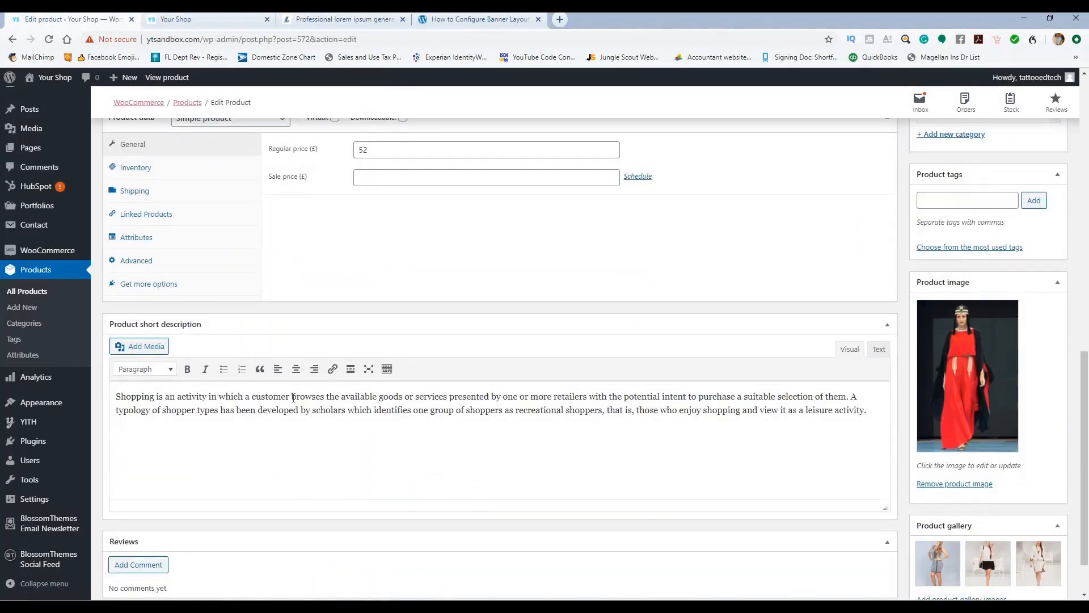
pyautogui.click(293, 397)
pyautogui.press('Return')
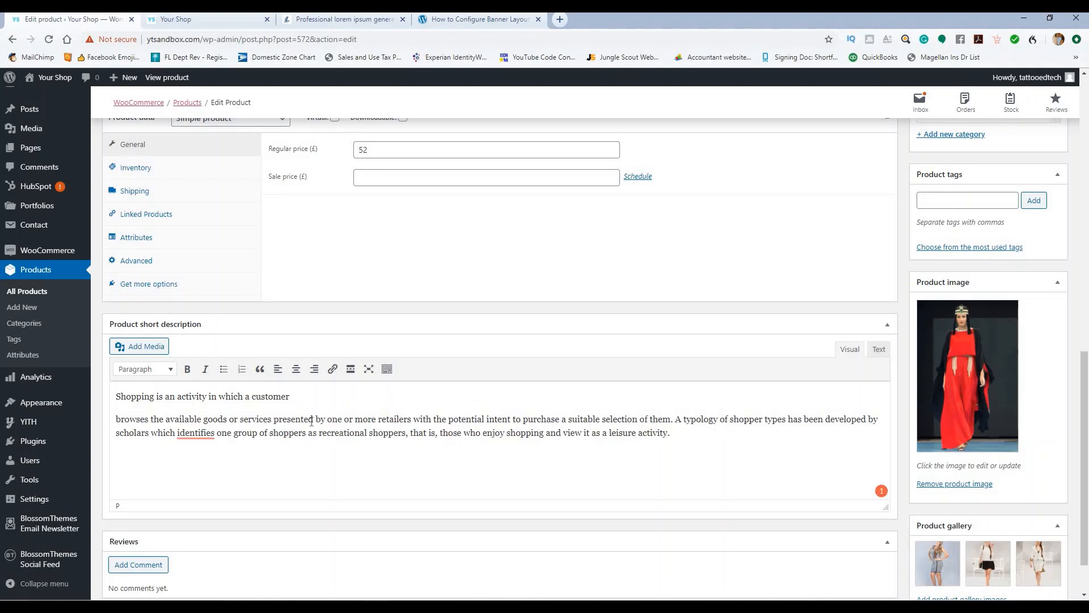
pyautogui.click(313, 418)
pyautogui.press('Return')
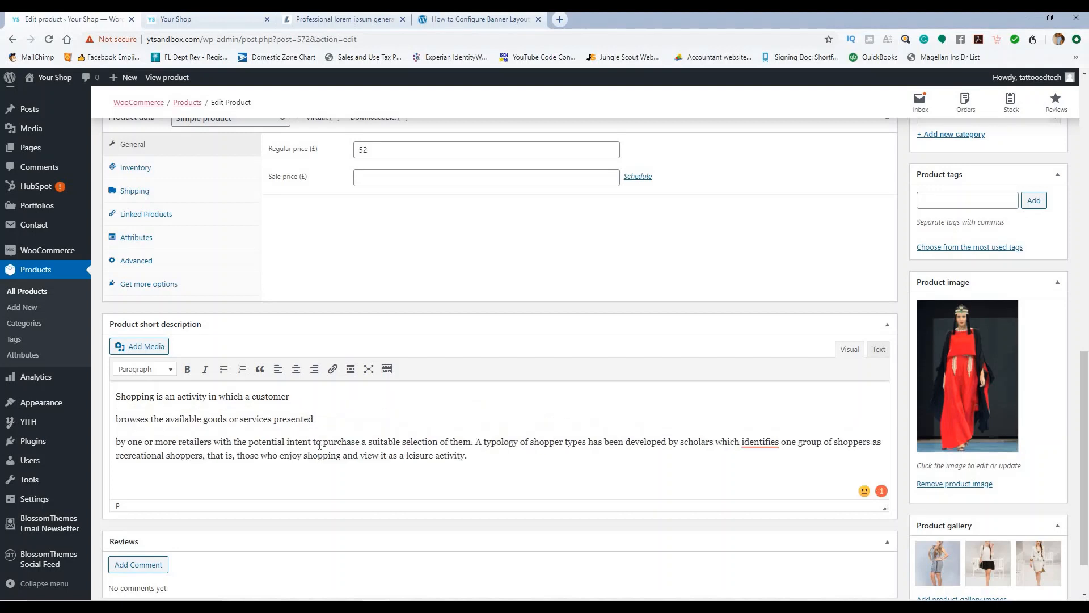
pyautogui.click(313, 442)
pyautogui.press('Return')
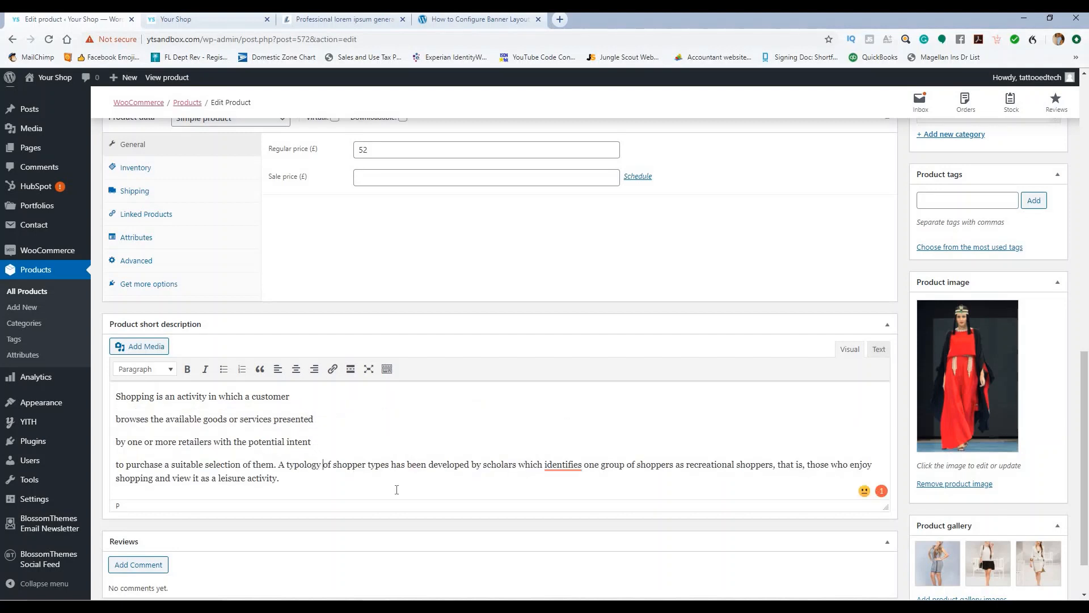
pyautogui.keyDown('shift'); pyautogui.click(397, 489); pyautogui.keyUp('shift')
pyautogui.press('BackSpace')
pyautogui.moveTo(360, 471); pyautogui.dragTo(110, 393)
pyautogui.click(223, 369)
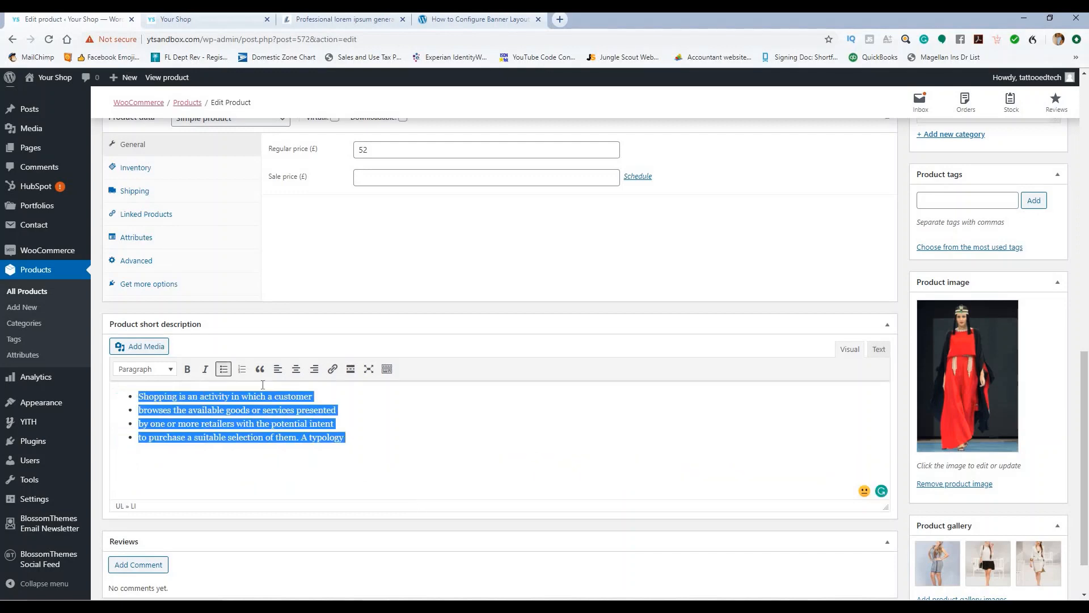
pyautogui.scroll(5, 839, 335)
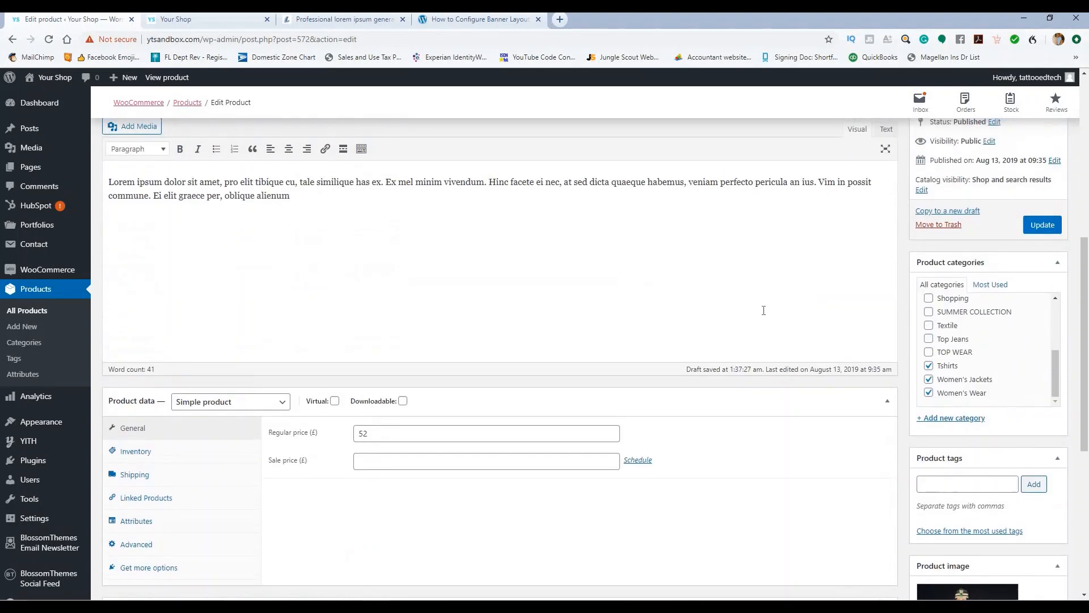
# Step: Clear the old gallery and red-dress image, and set the black studded jacket as product image
pyautogui.scroll(-4, 924, 428)
pyautogui.scroll(-2, 923, 428)
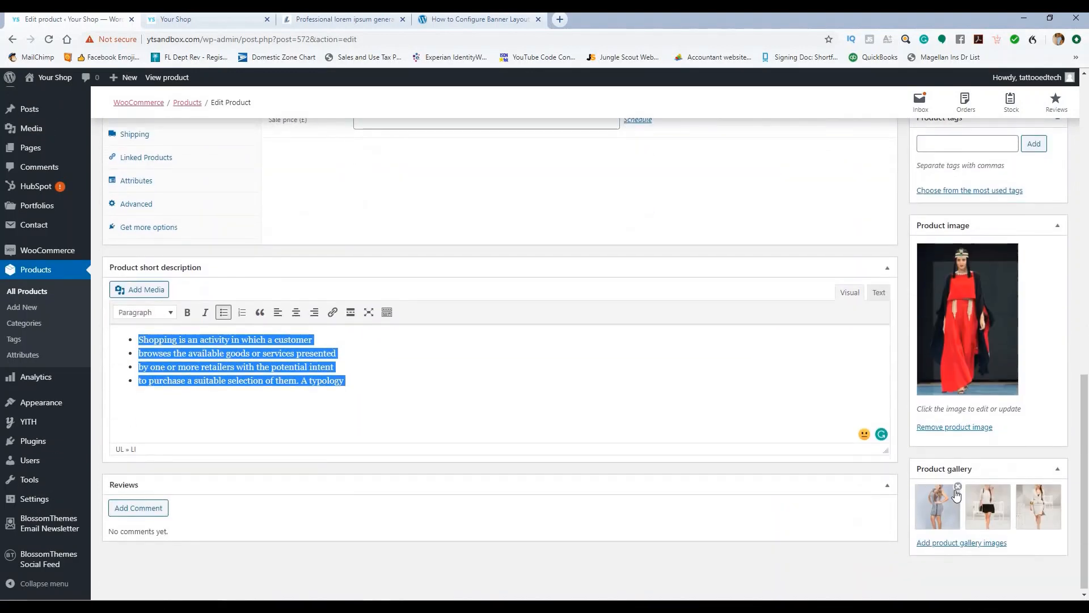
pyautogui.click(957, 487)
pyautogui.click(958, 487)
pyautogui.click(957, 487)
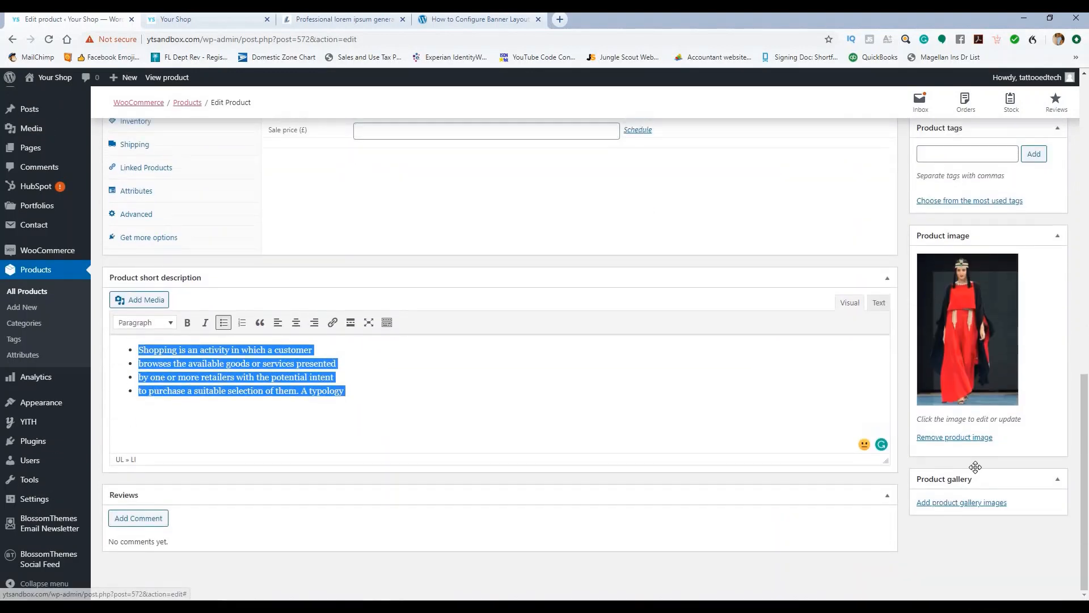
pyautogui.click(975, 440)
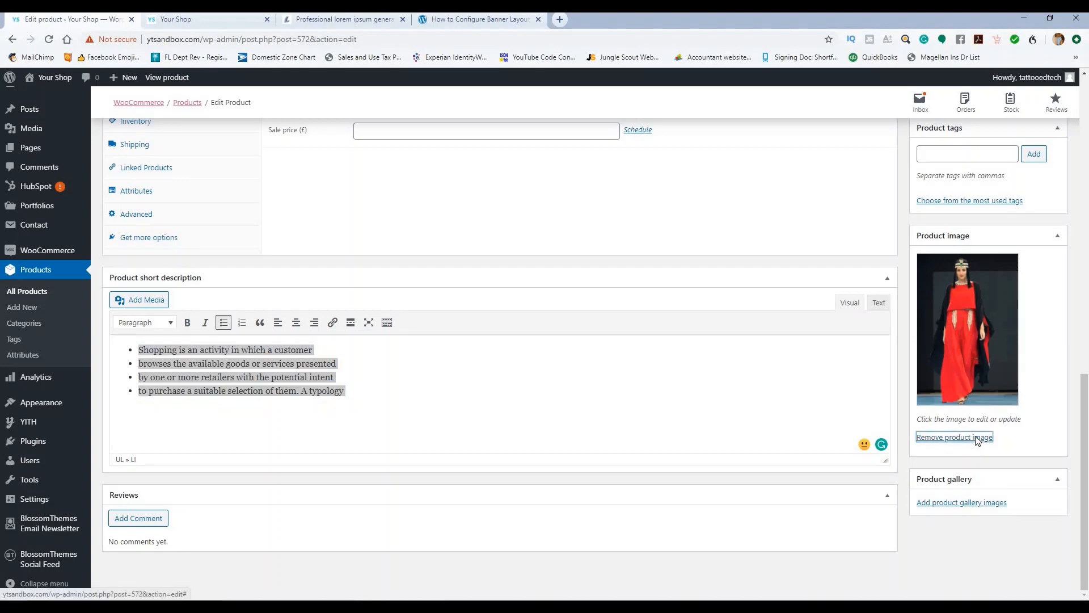
pyautogui.click(946, 259)
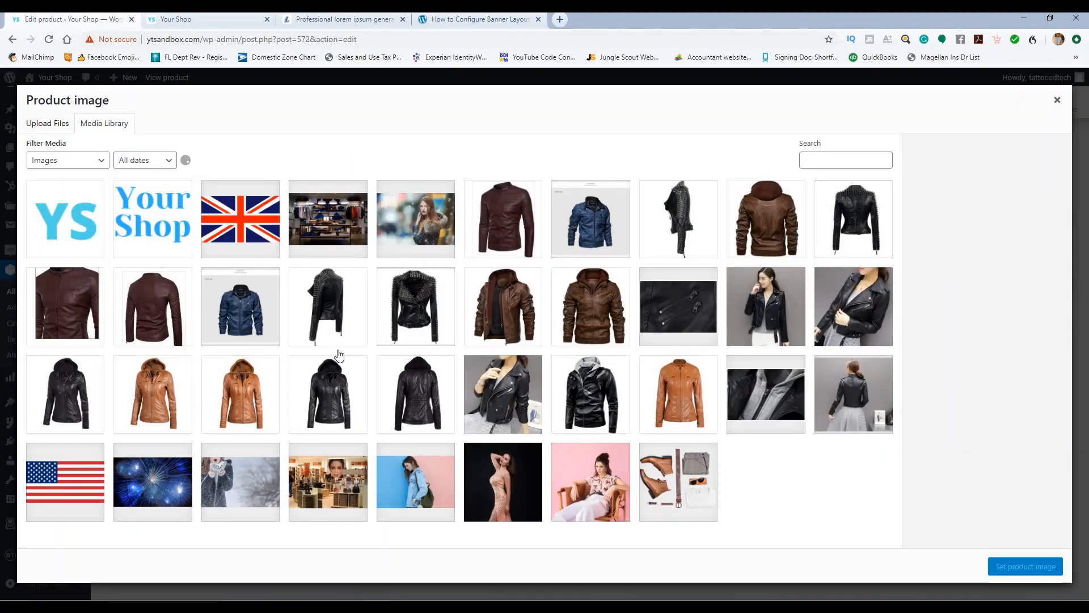
pyautogui.click(409, 295)
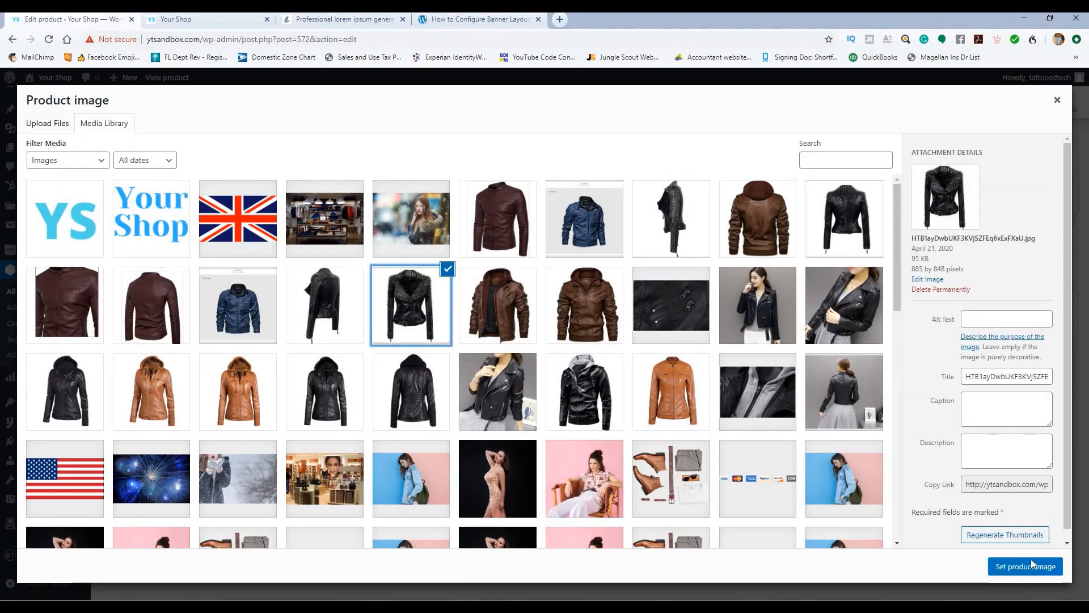
pyautogui.click(1031, 566)
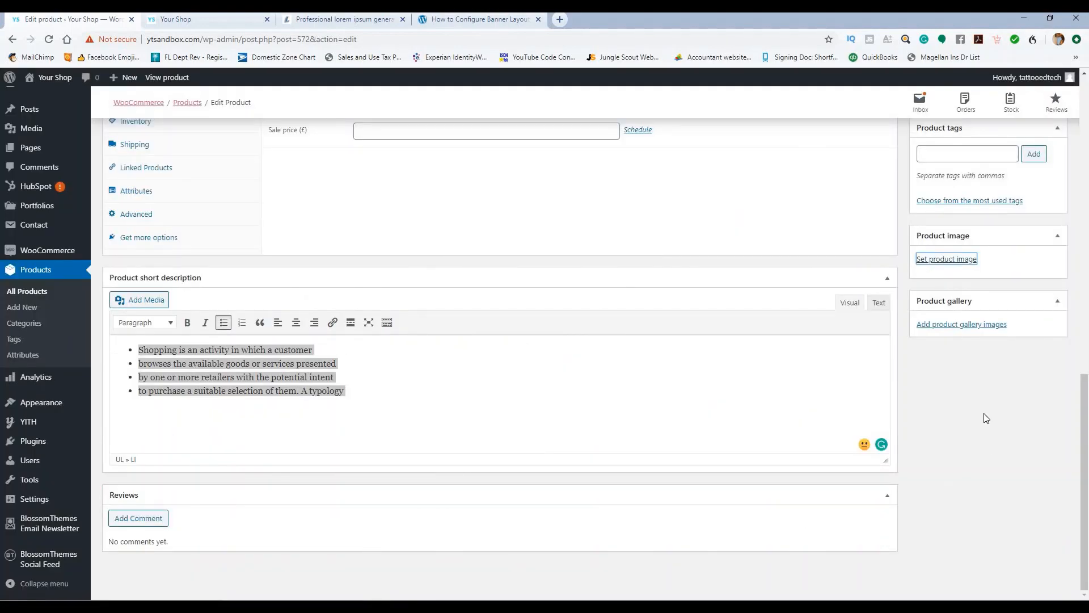
# Step: Add the plain and hooded black jacket photos to the product gallery
pyautogui.click(967, 500)
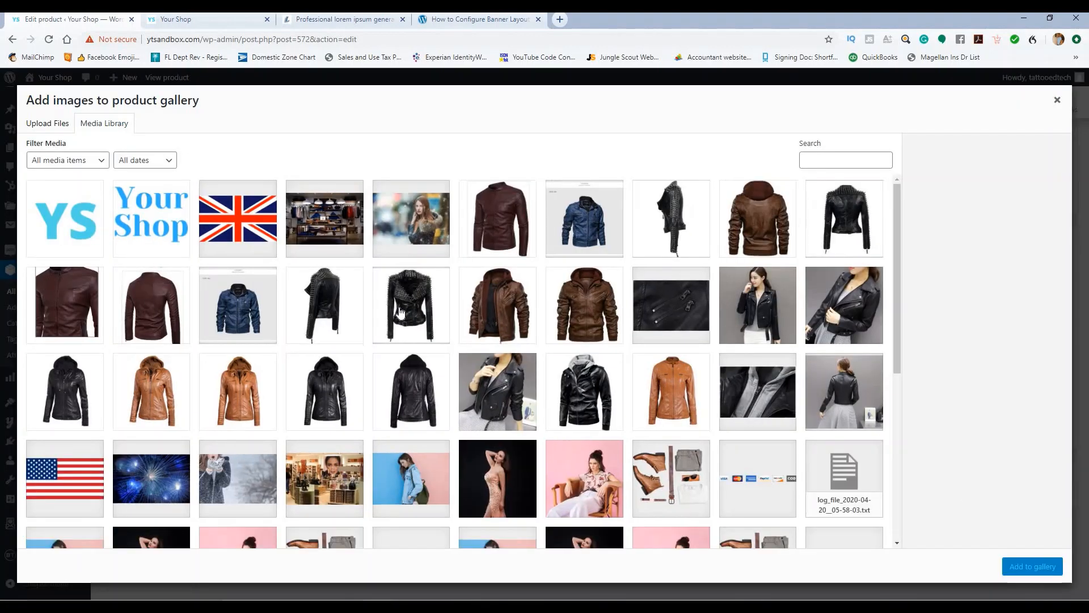
pyautogui.click(326, 303)
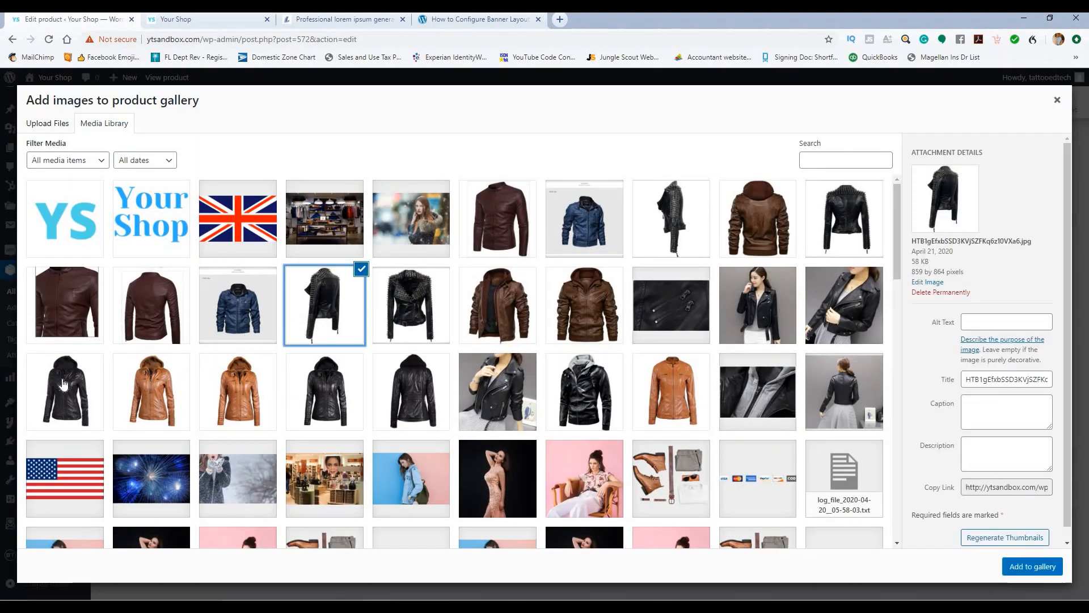
pyautogui.click(64, 384)
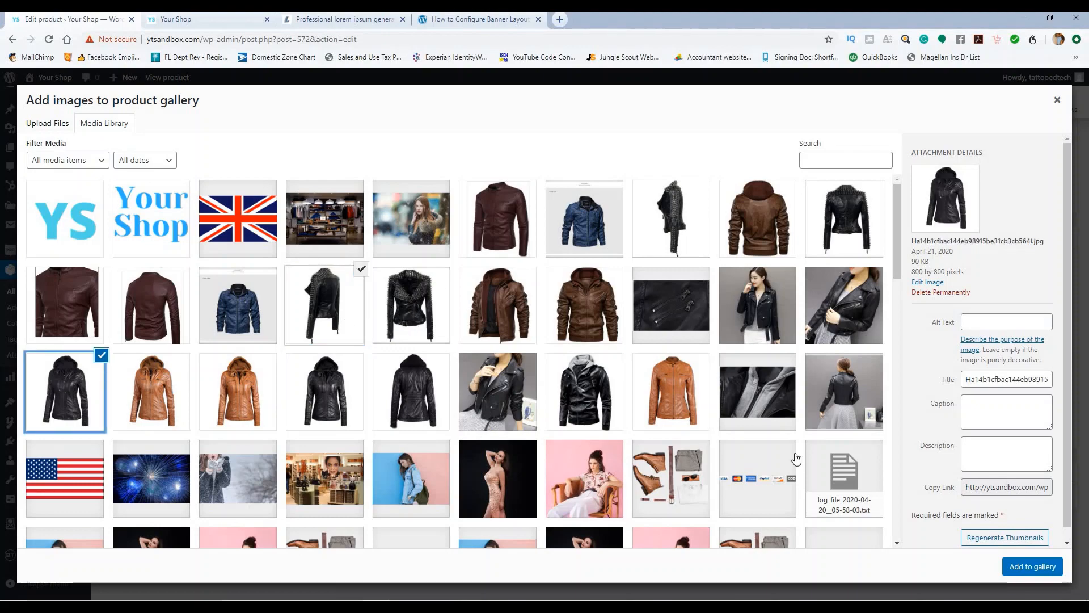
pyautogui.click(1011, 565)
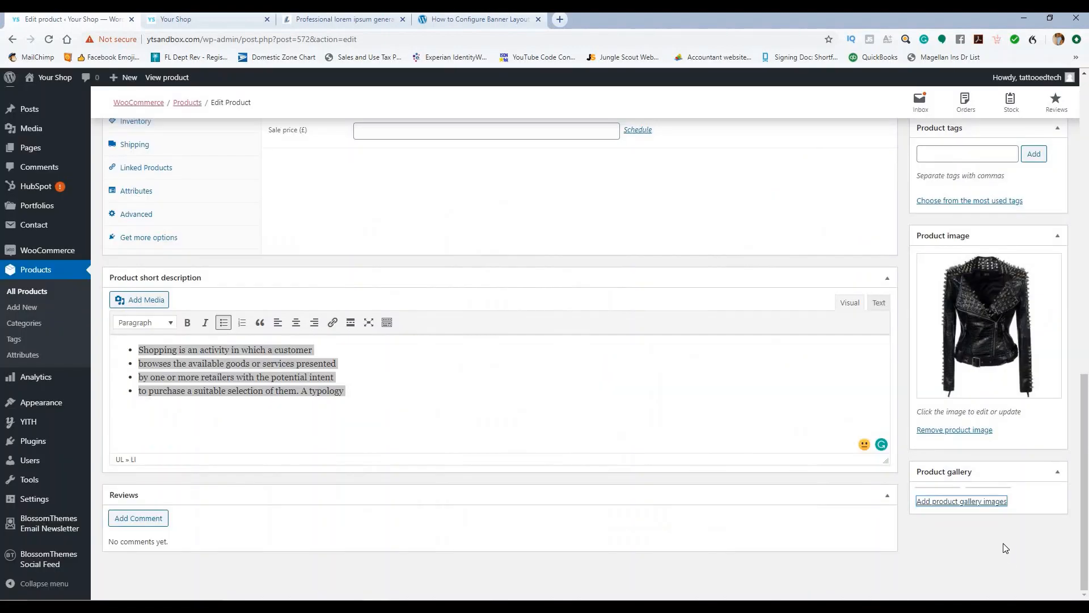
pyautogui.click(986, 502)
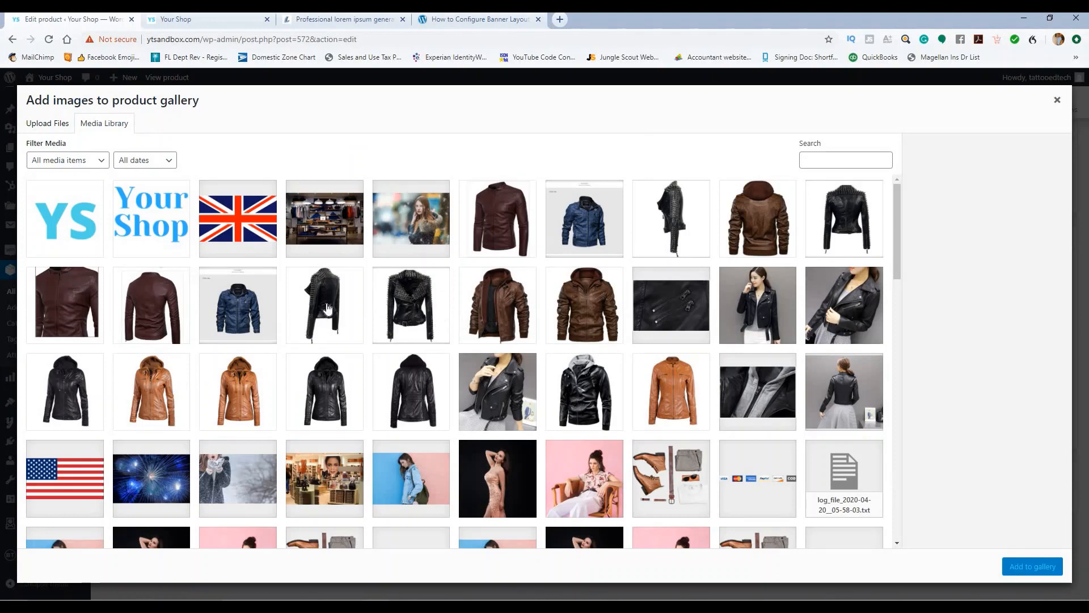
pyautogui.click(349, 297)
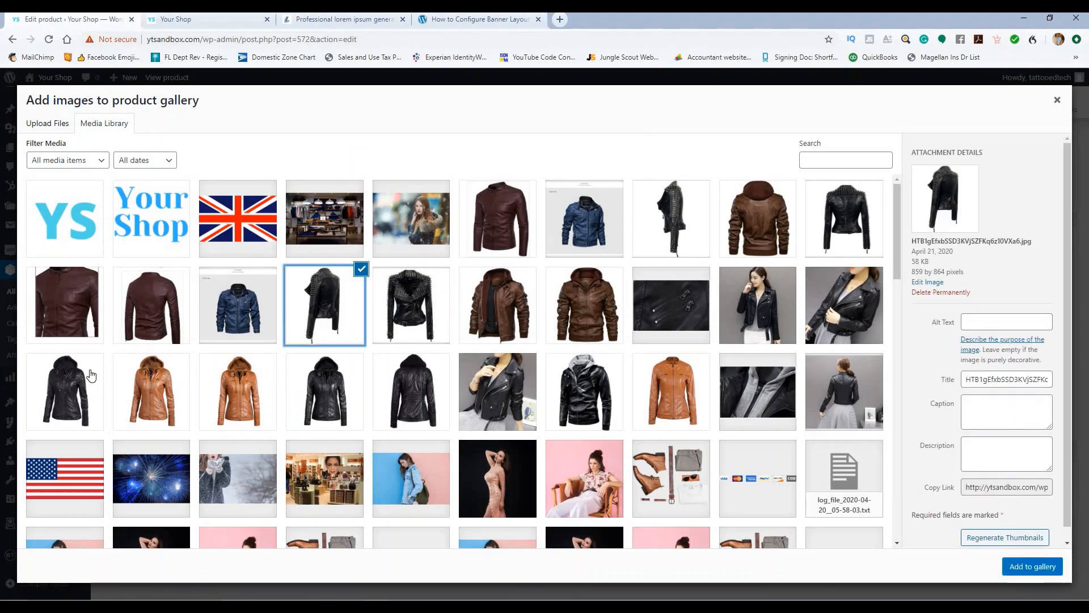
pyautogui.click(92, 377)
pyautogui.click(1023, 571)
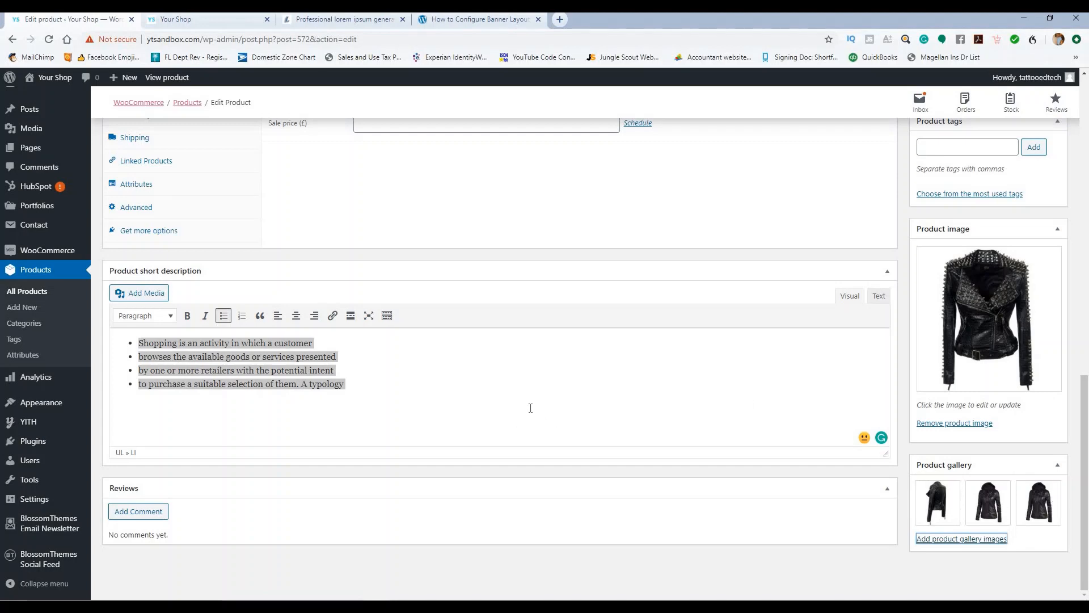
# Step: Clear the regular price and change the product type to Variable product
pyautogui.scroll(4, 530, 408)
pyautogui.moveTo(381, 319); pyautogui.dragTo(317, 316)
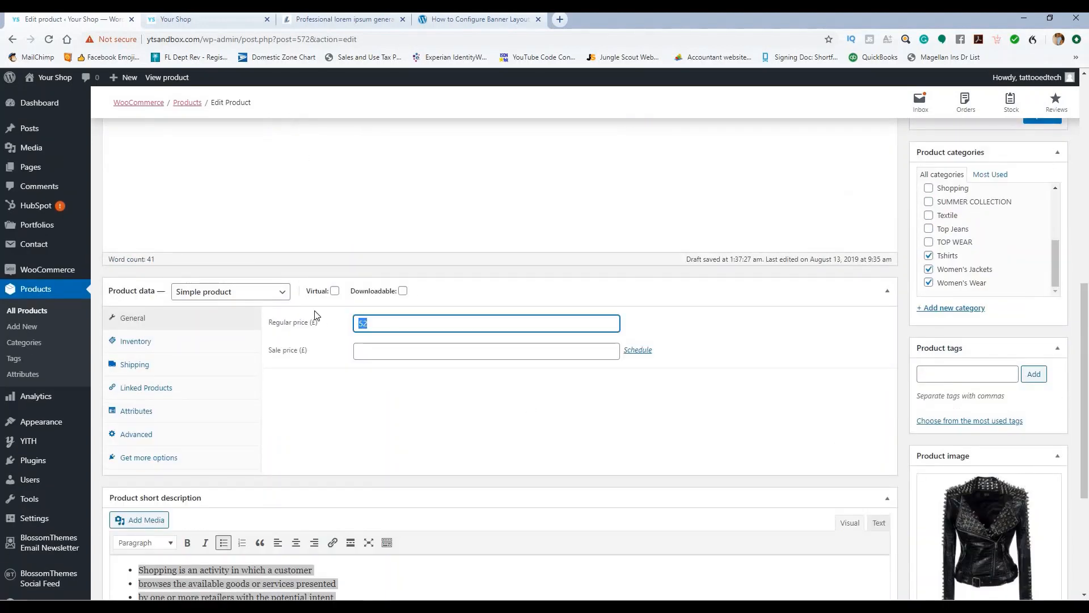
pyautogui.write('179.99')
pyautogui.press('BackSpace')
pyautogui.press('BackSpace')
pyautogui.press('BackSpace')
pyautogui.press('BackSpace')
pyautogui.press('BackSpace')
pyautogui.click(226, 301)
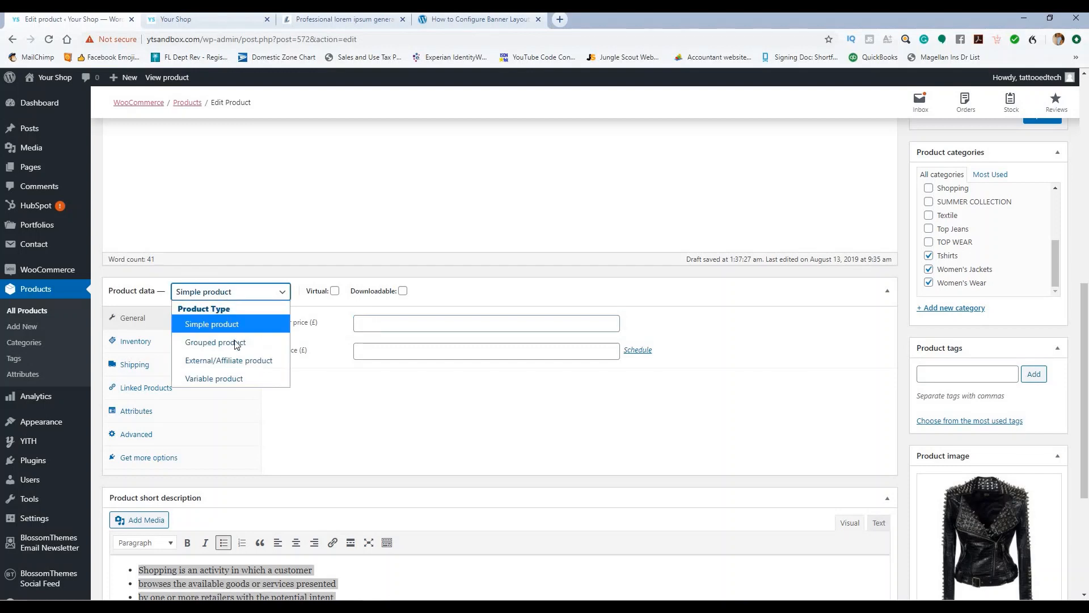
pyautogui.click(229, 378)
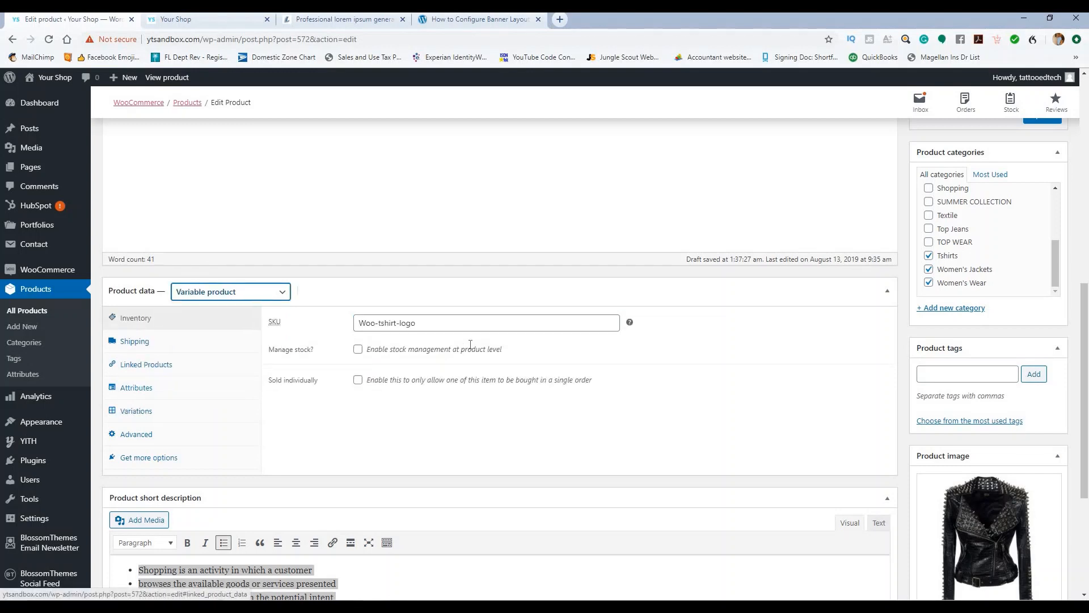
# Step: Set the SKU to 002 and enable stock management with a quantity of 20
pyautogui.click(274, 321)
pyautogui.write('002')
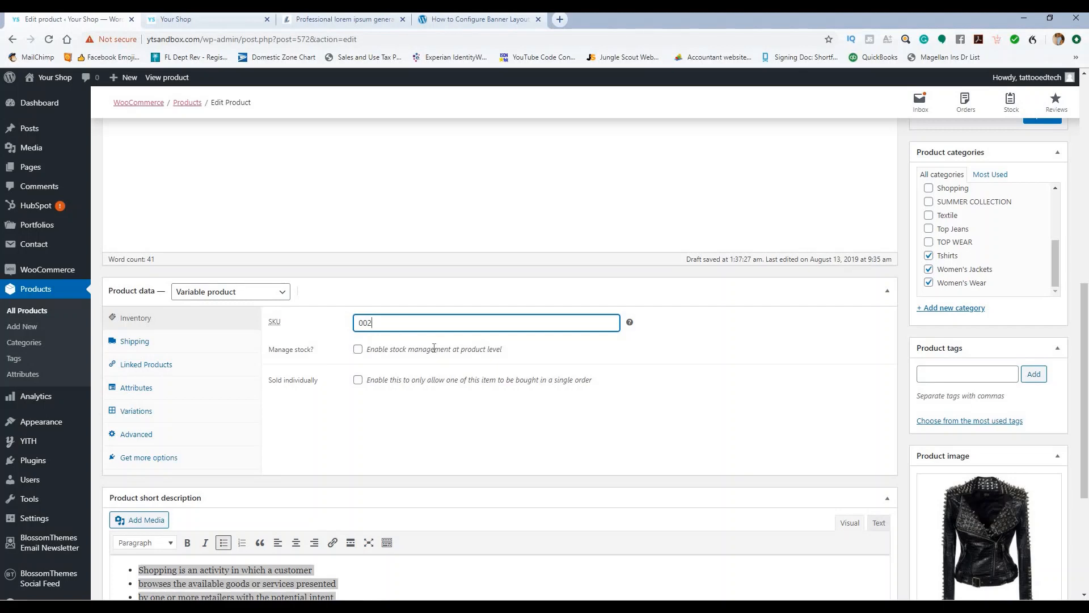
pyautogui.click(358, 349)
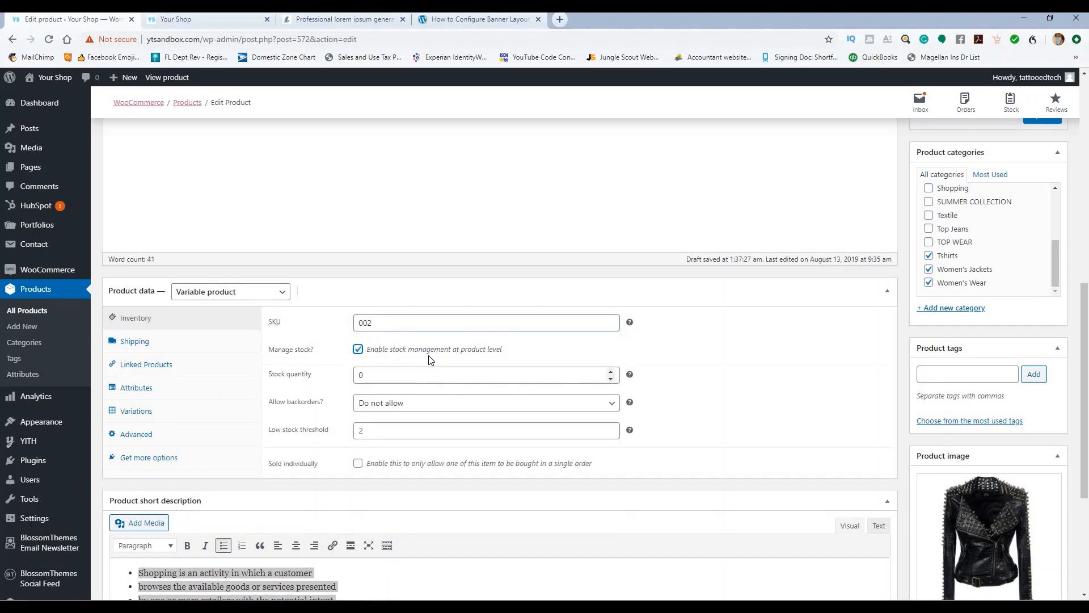
pyautogui.scroll(-1, 428, 357)
pyautogui.click(326, 322)
pyautogui.press('BackSpace')
pyautogui.write('20')
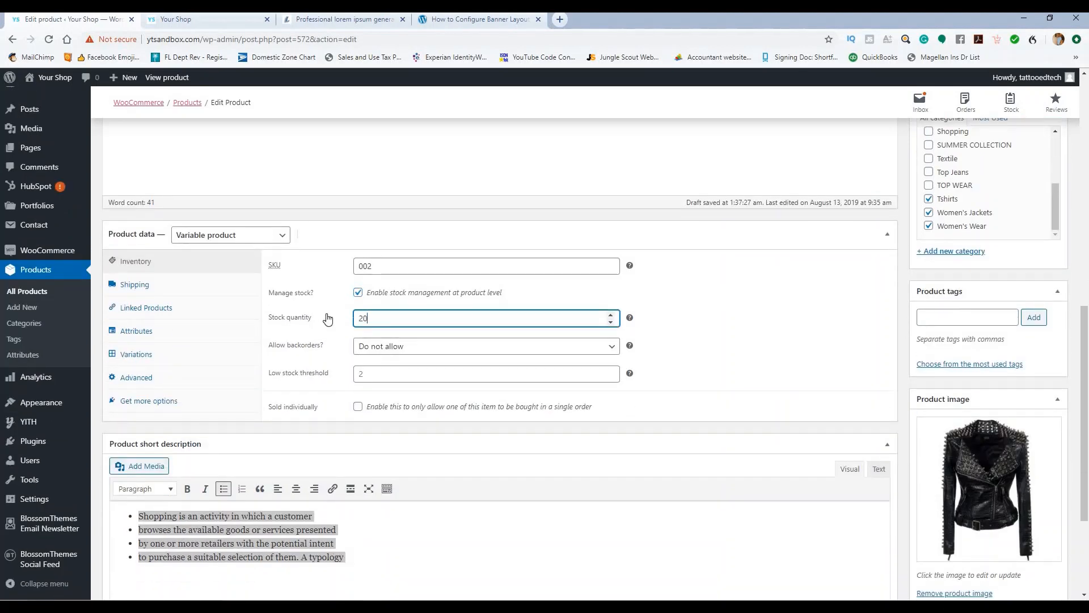
pyautogui.click(673, 309)
# Step: Go to the Attributes section of Product data and expand its attribute list
pyautogui.scroll(-2, 323, 353)
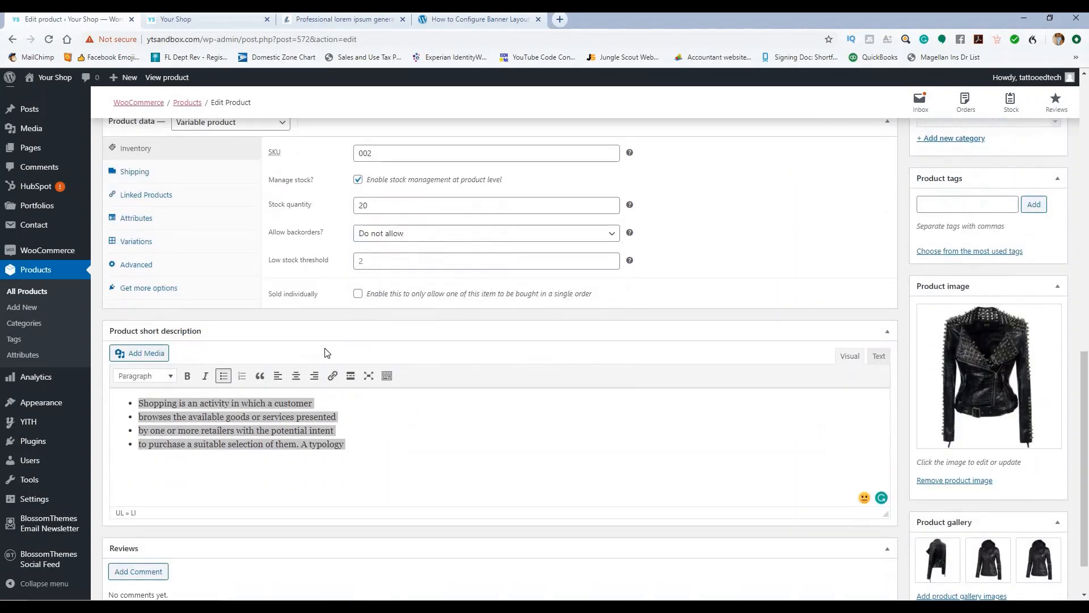
pyautogui.scroll(1, 298, 333)
pyautogui.scroll(1, 299, 330)
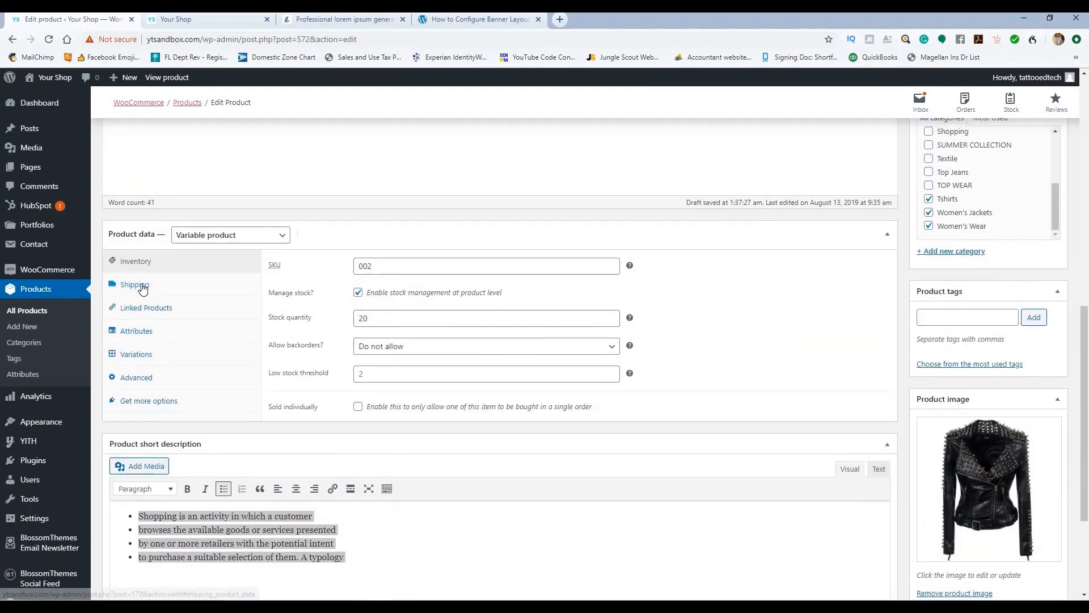
pyautogui.click(162, 309)
pyautogui.click(143, 332)
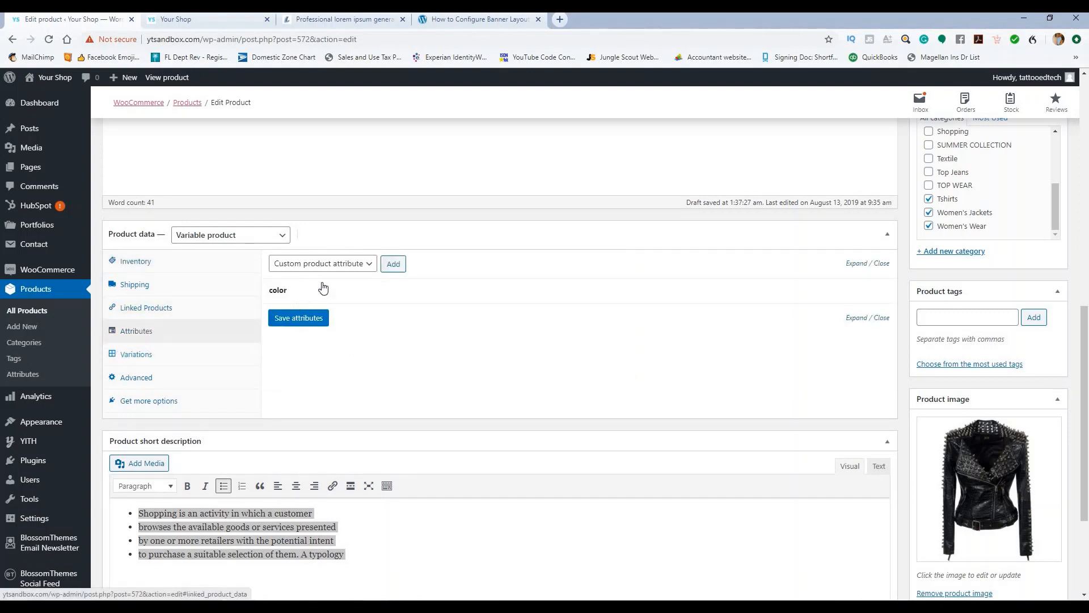
pyautogui.click(336, 267)
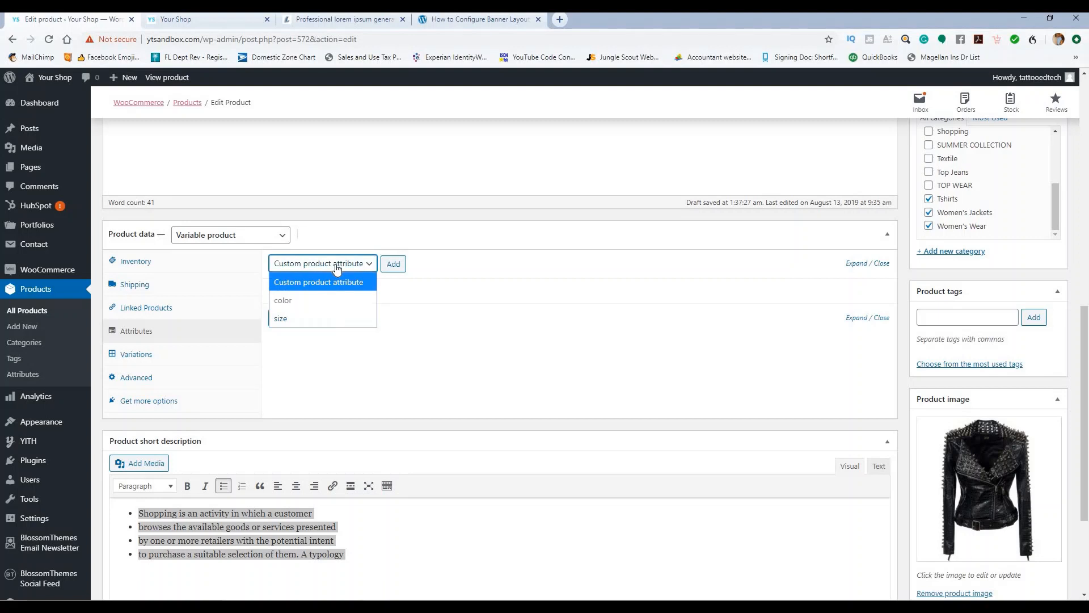
# Step: Try adding the size attribute and remove the existing color attribute
pyautogui.click(355, 386)
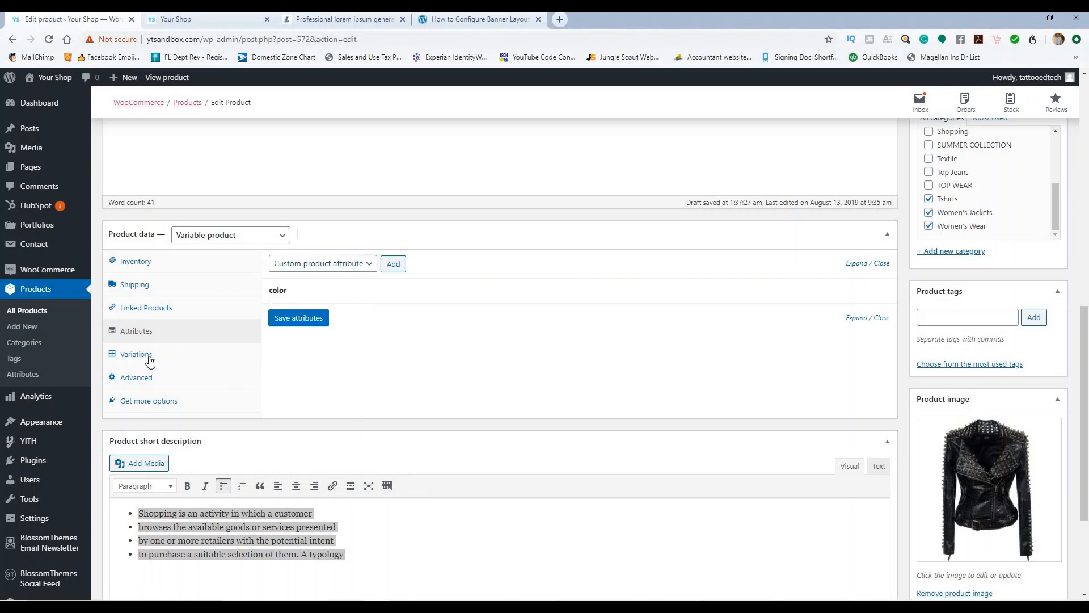
pyautogui.click(150, 360)
pyautogui.click(149, 333)
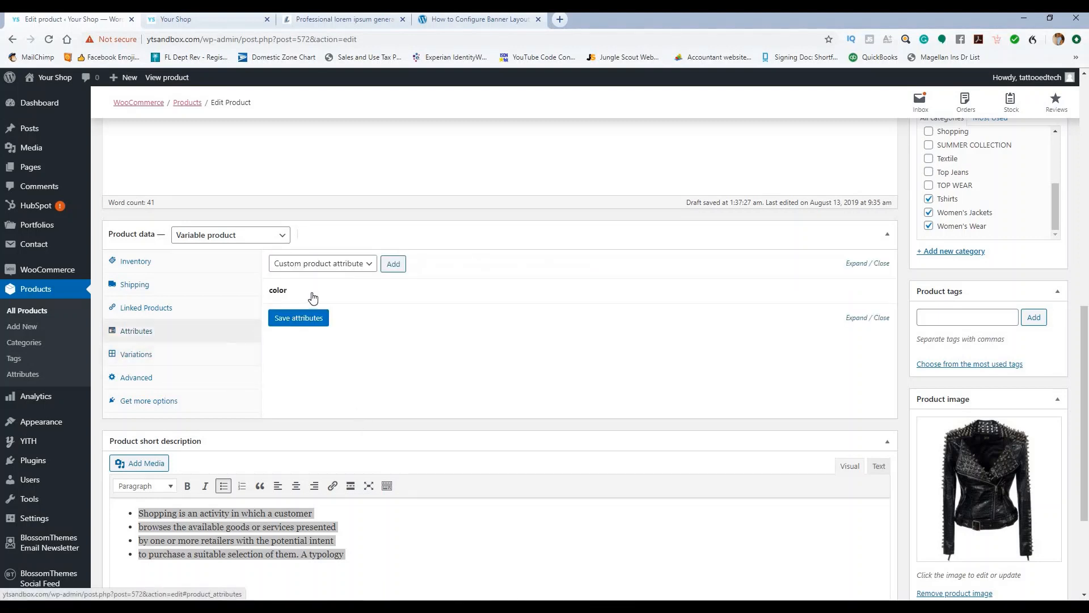
pyautogui.click(352, 266)
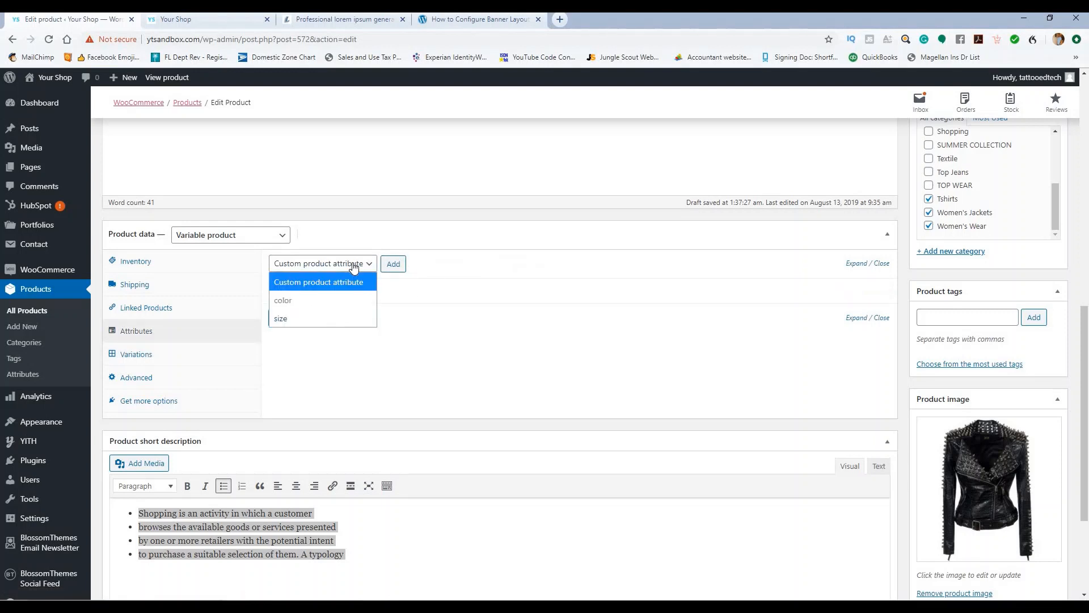
pyautogui.click(326, 323)
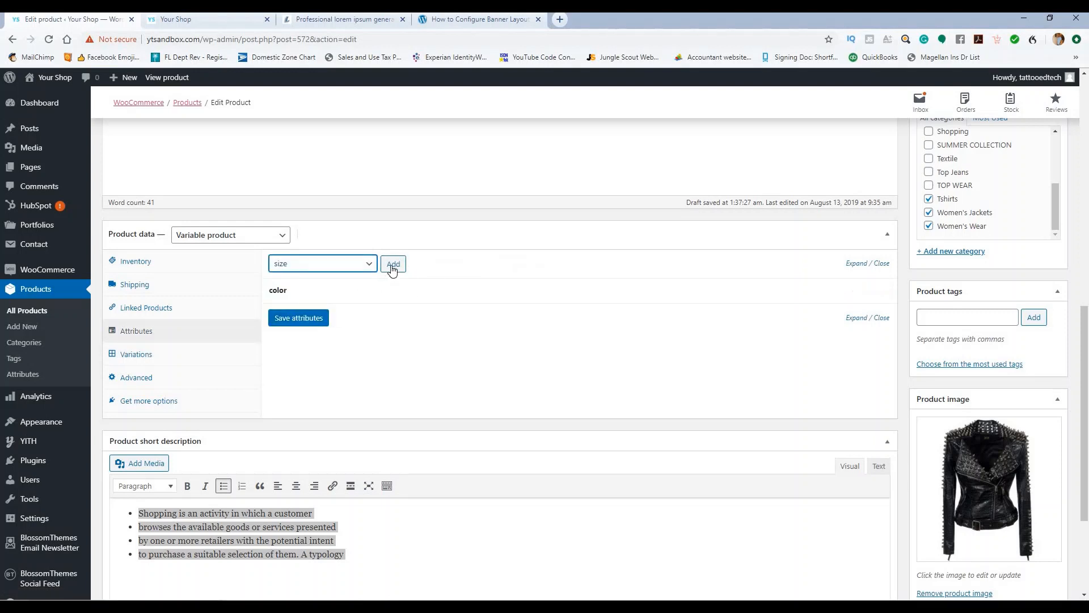
pyautogui.click(393, 263)
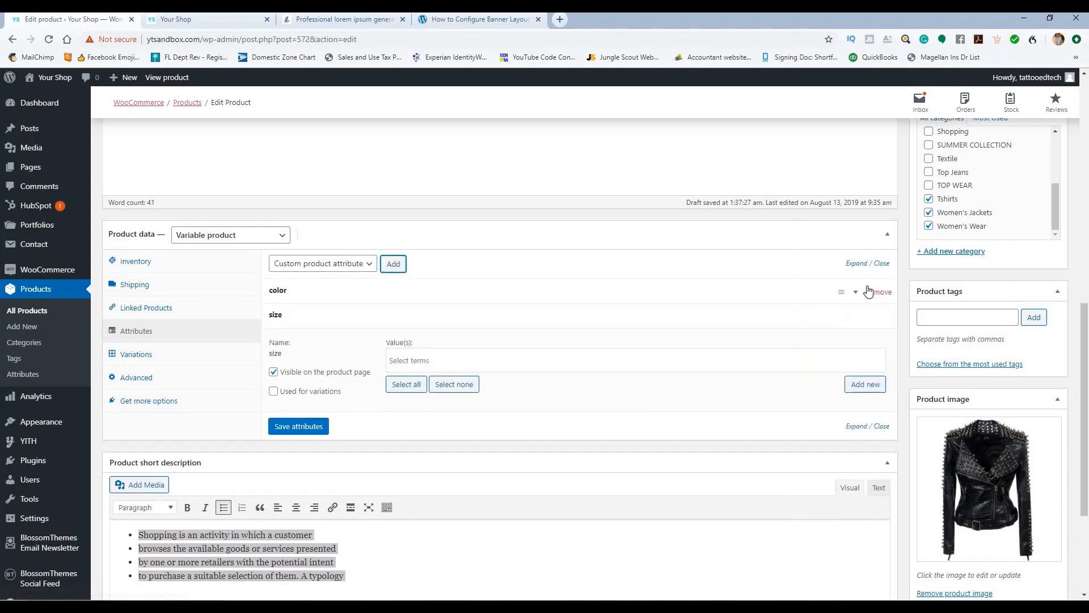
pyautogui.click(879, 293)
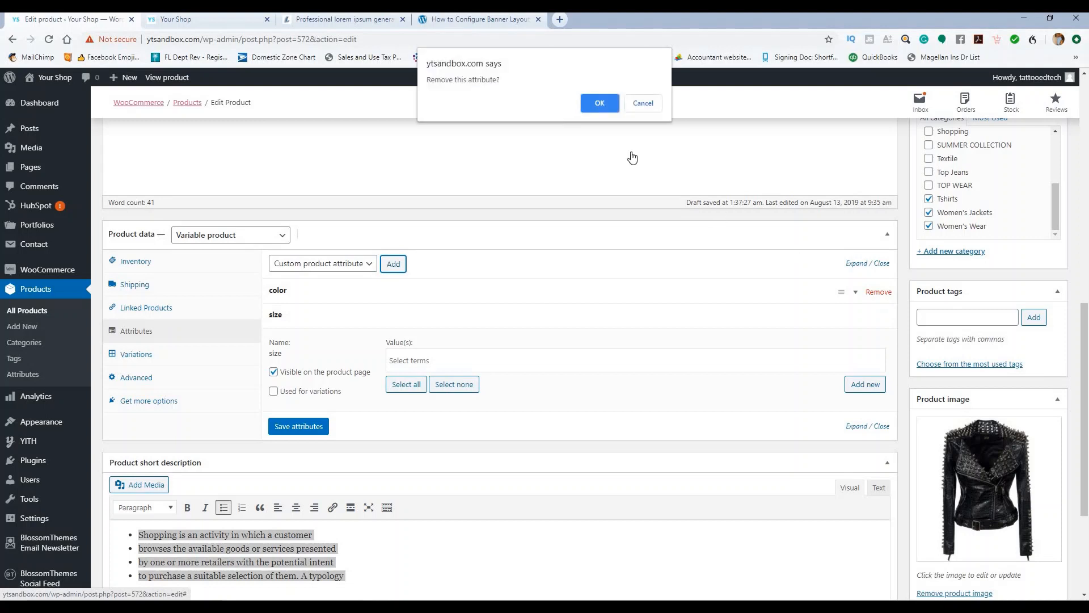
pyautogui.click(603, 104)
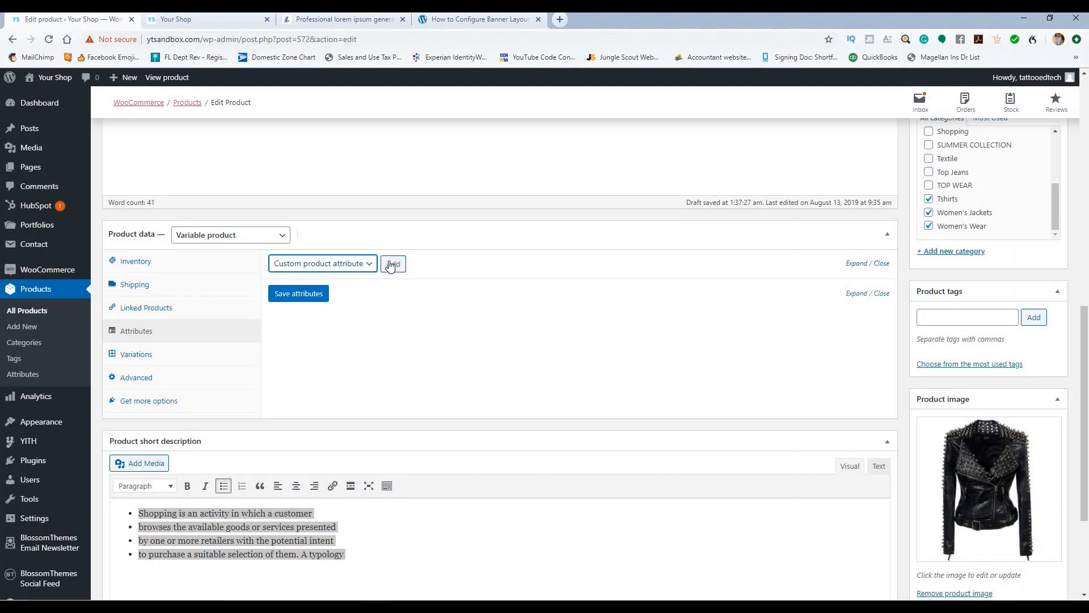
pyautogui.click(373, 264)
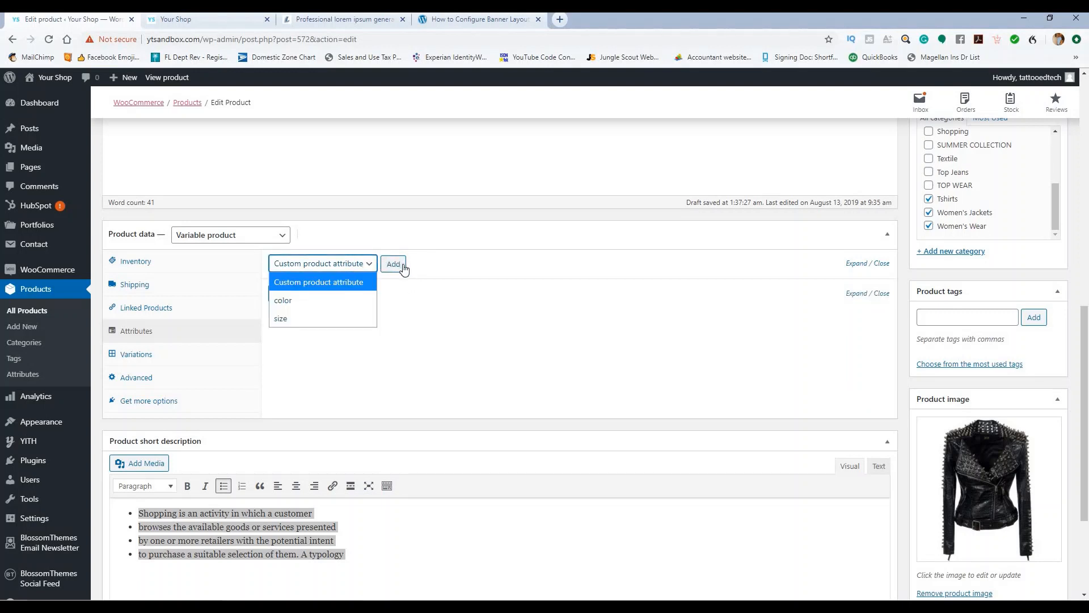
pyautogui.click(421, 294)
# Step: Add a custom Size attribute with values S | M | L | XL, used for variations, and save
pyautogui.click(141, 355)
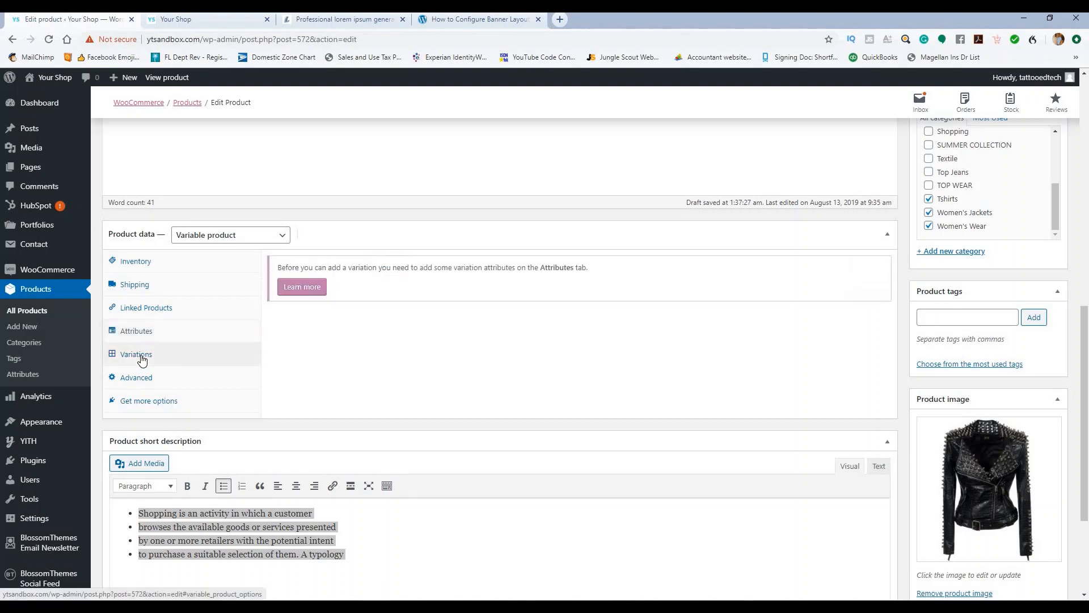
pyautogui.click(142, 333)
pyautogui.click(394, 264)
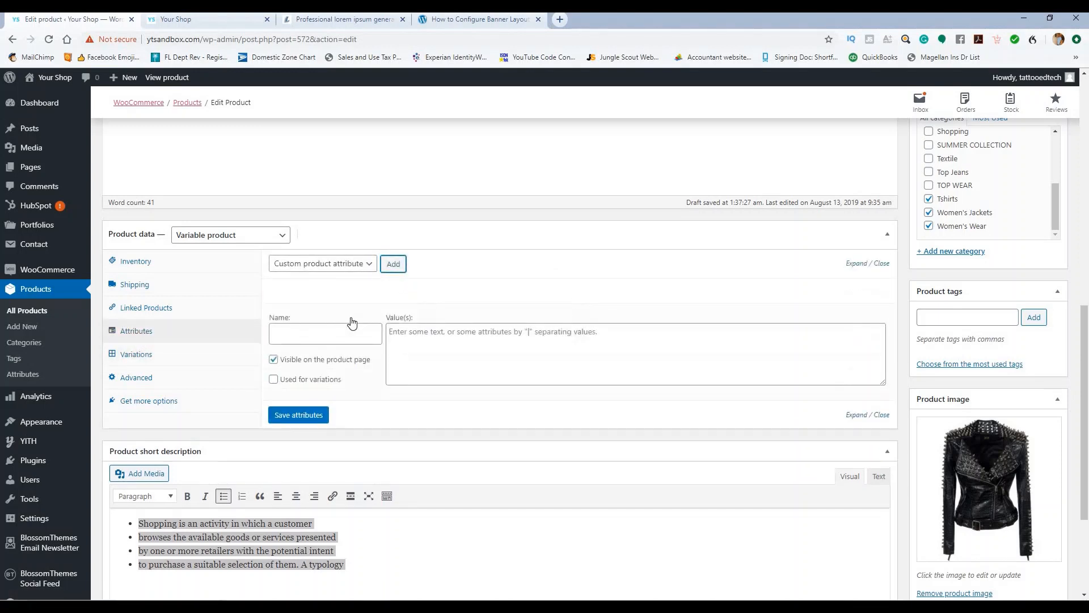
pyautogui.click(346, 324)
pyautogui.doubleClick(360, 294)
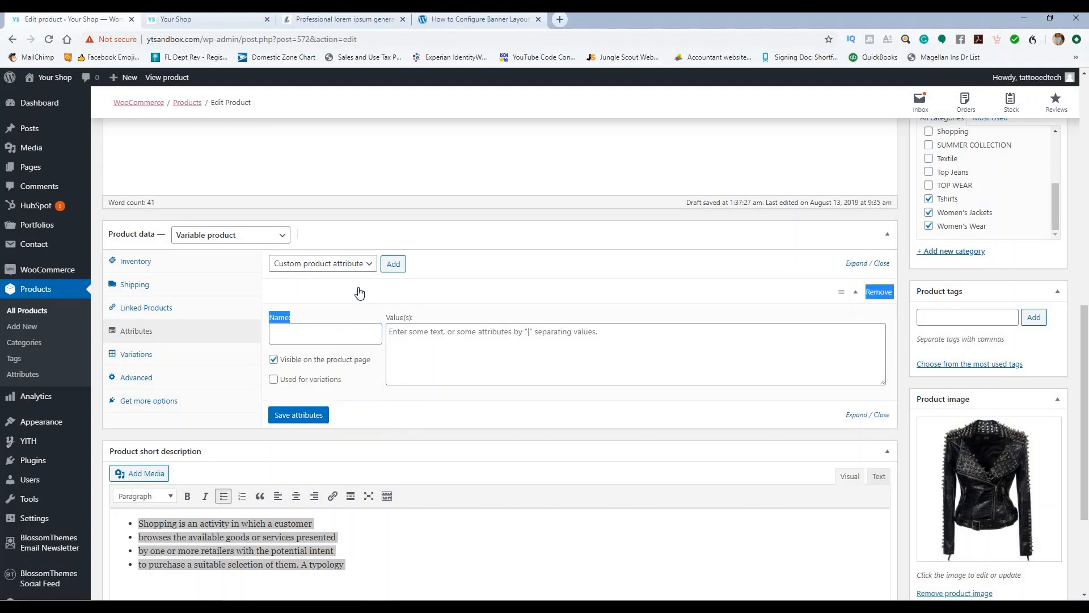
pyautogui.click(273, 380)
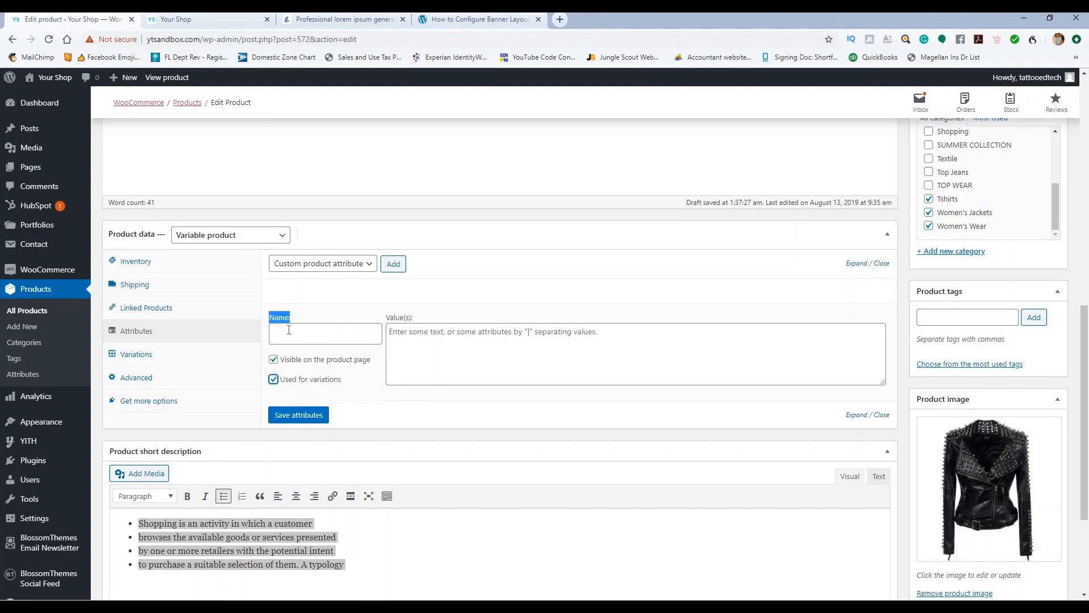
pyautogui.click(288, 330)
pyautogui.write('Size')
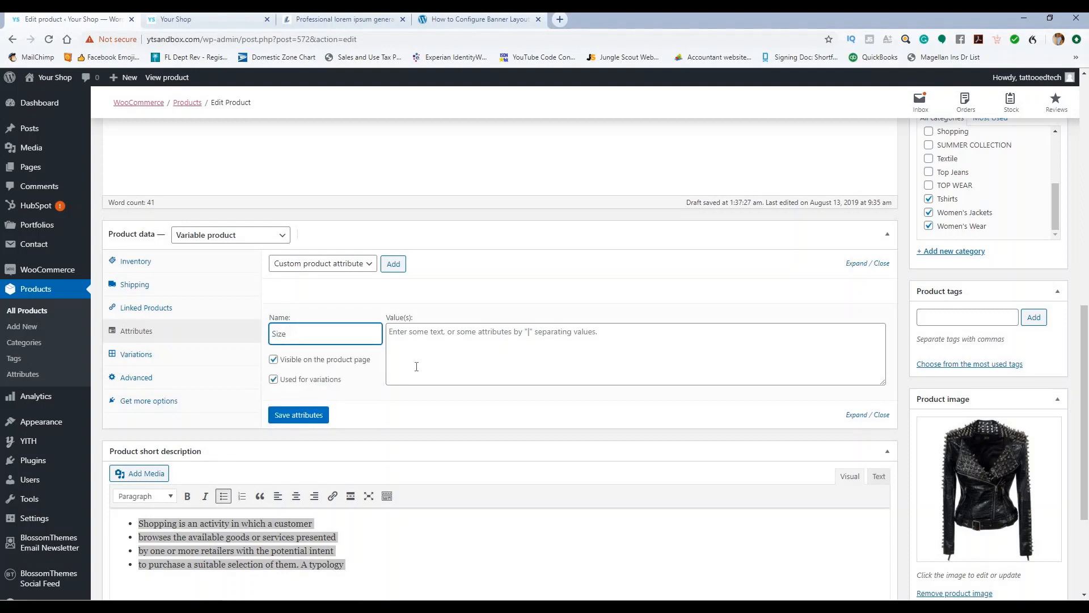
pyautogui.click(423, 337)
pyautogui.write('S|M|L|XL')
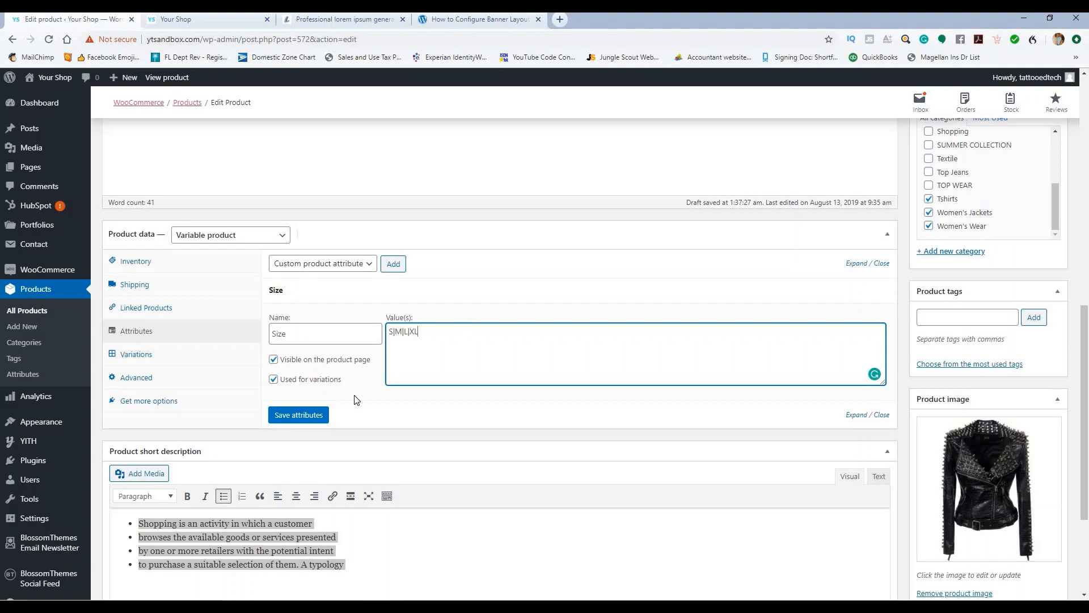
pyautogui.click(310, 417)
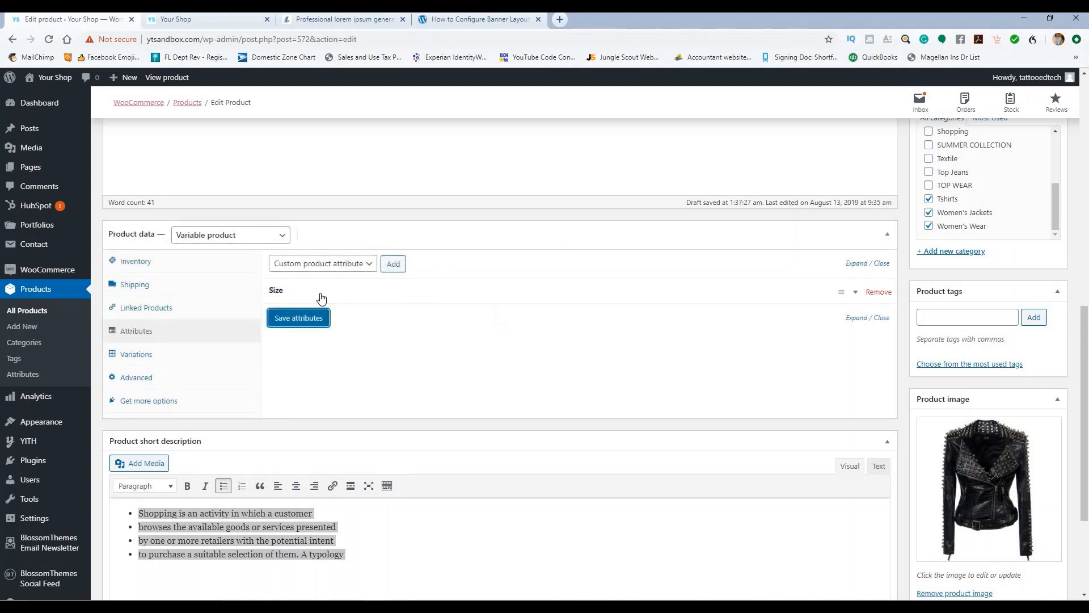
# Step: Create four size variations from all attributes
pyautogui.click(143, 357)
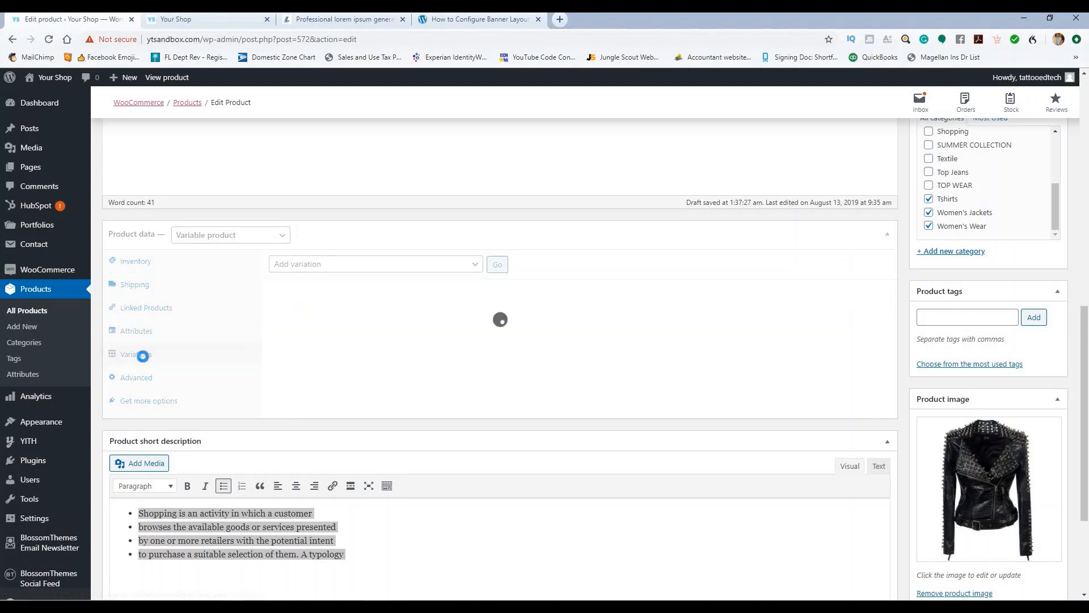
pyautogui.click(468, 264)
pyautogui.click(440, 299)
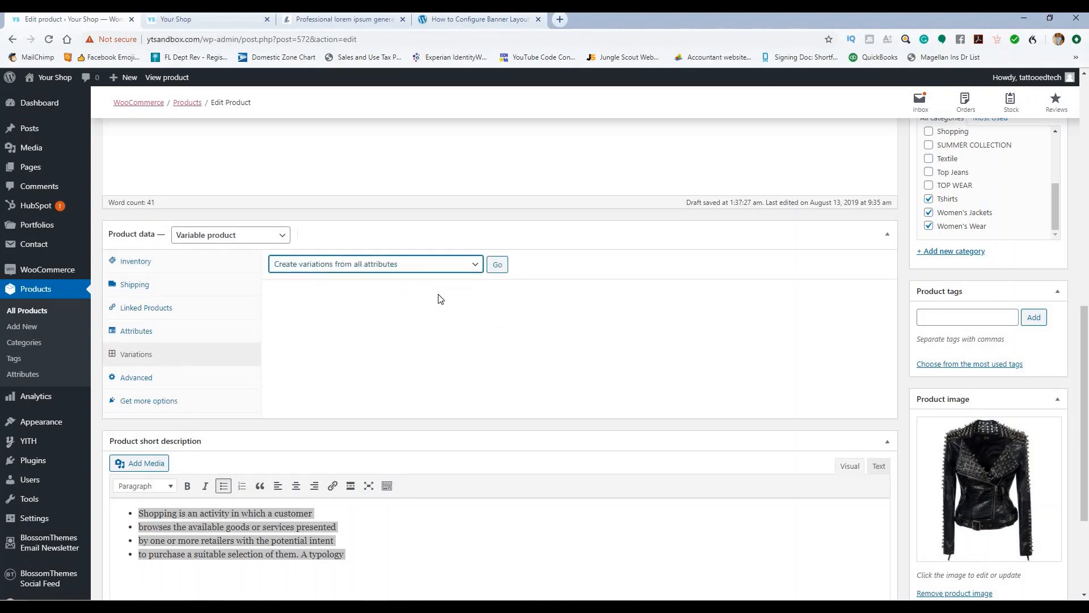
pyautogui.click(498, 265)
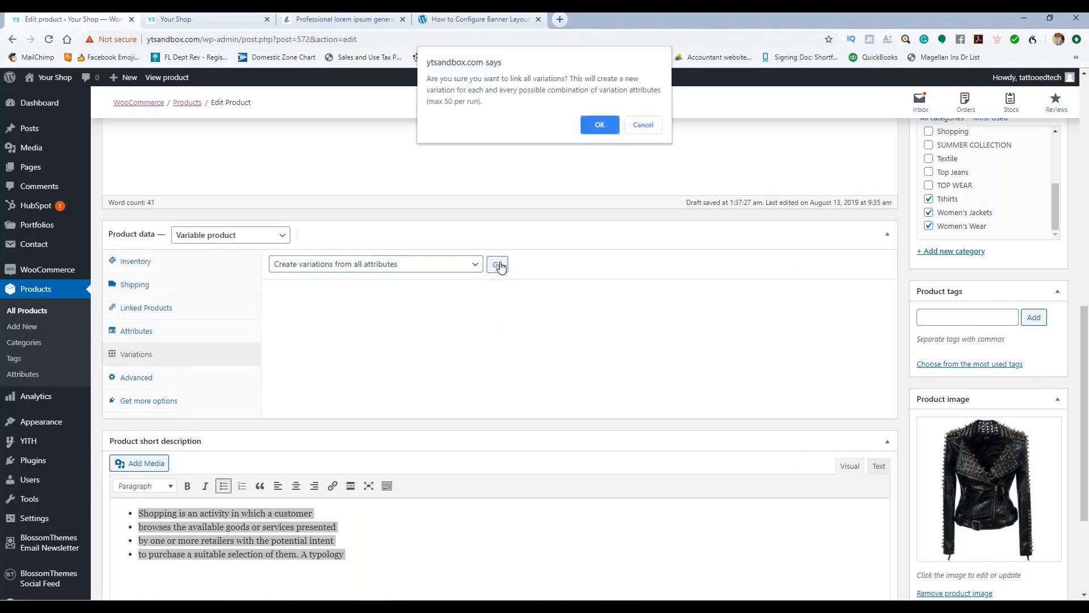
pyautogui.click(599, 126)
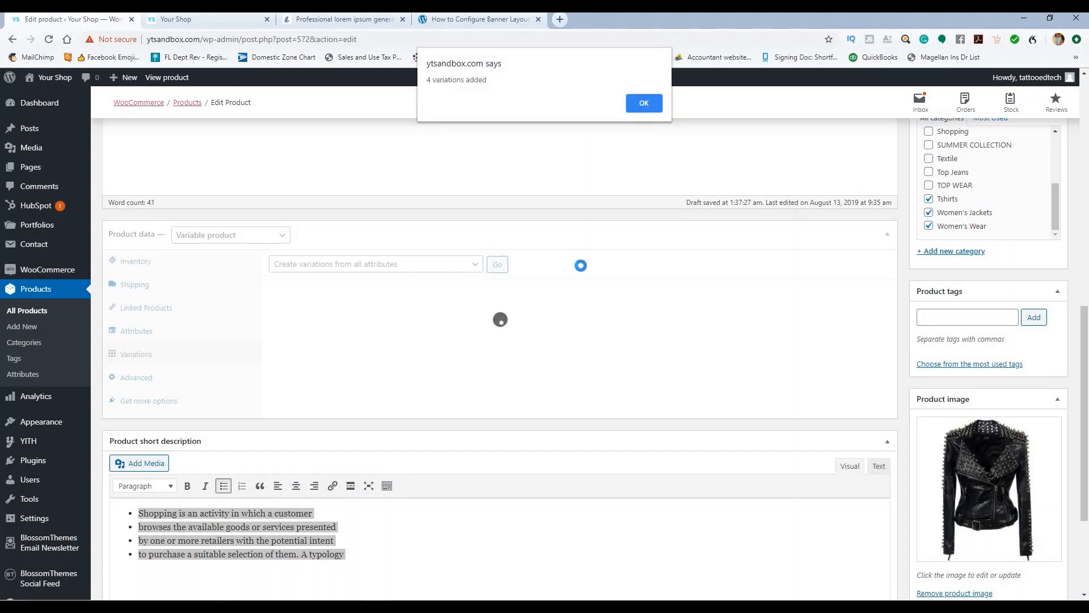
pyautogui.click(645, 108)
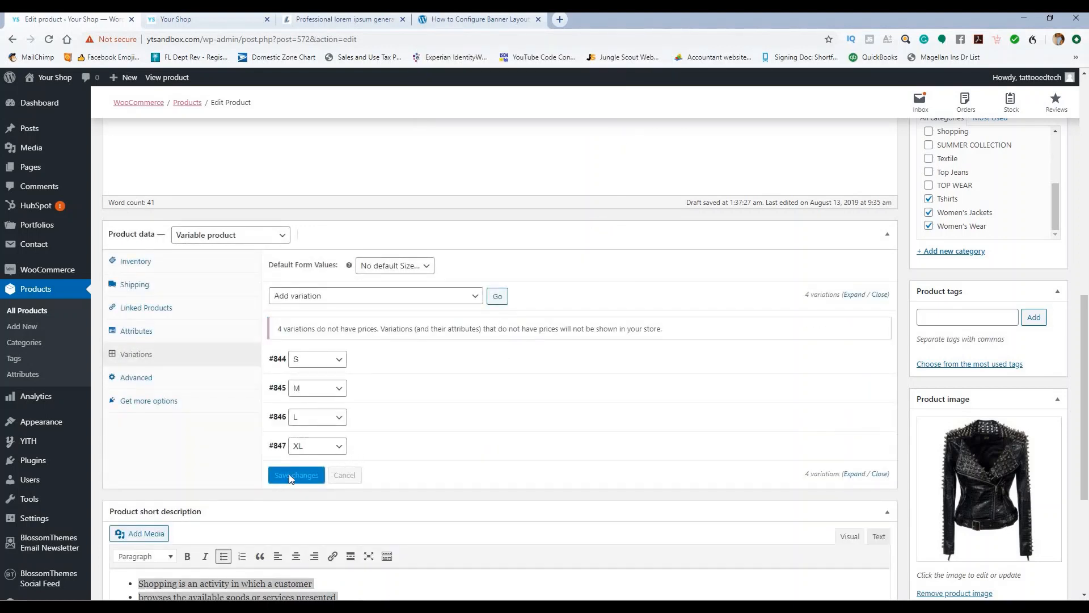
pyautogui.scroll(-2, 651, 333)
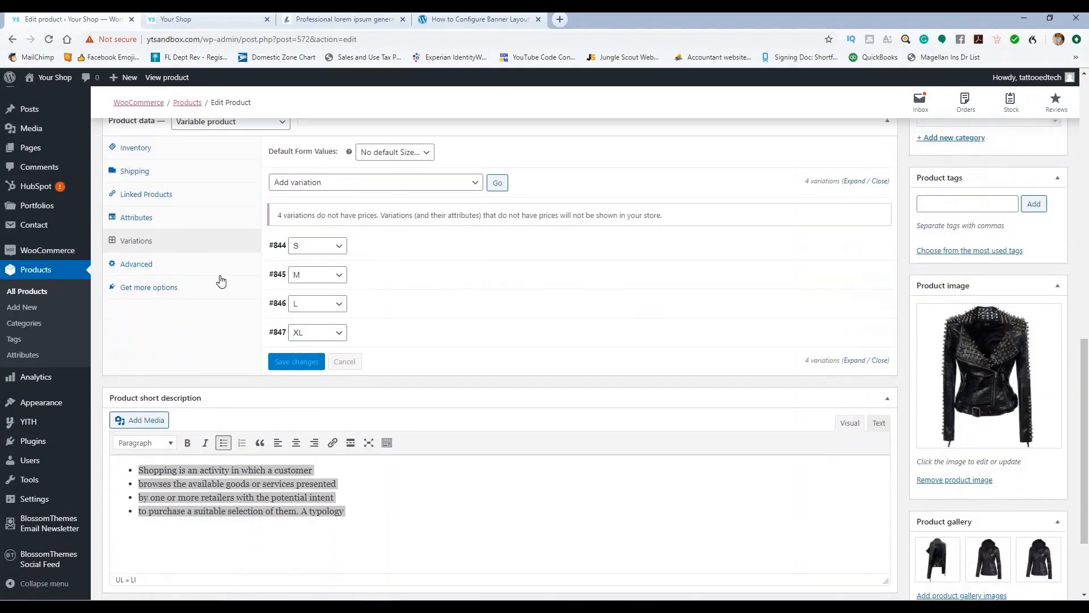
pyautogui.scroll(1, 433, 261)
# Step: Bulk-set the regular price of all variations to 179.99
pyautogui.click(429, 242)
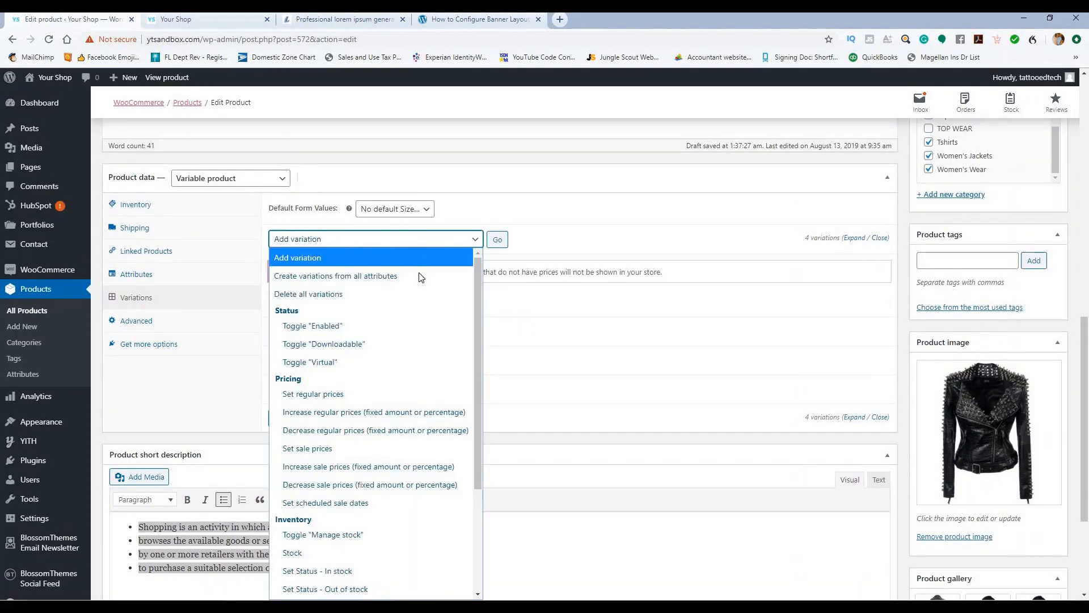
pyautogui.click(390, 393)
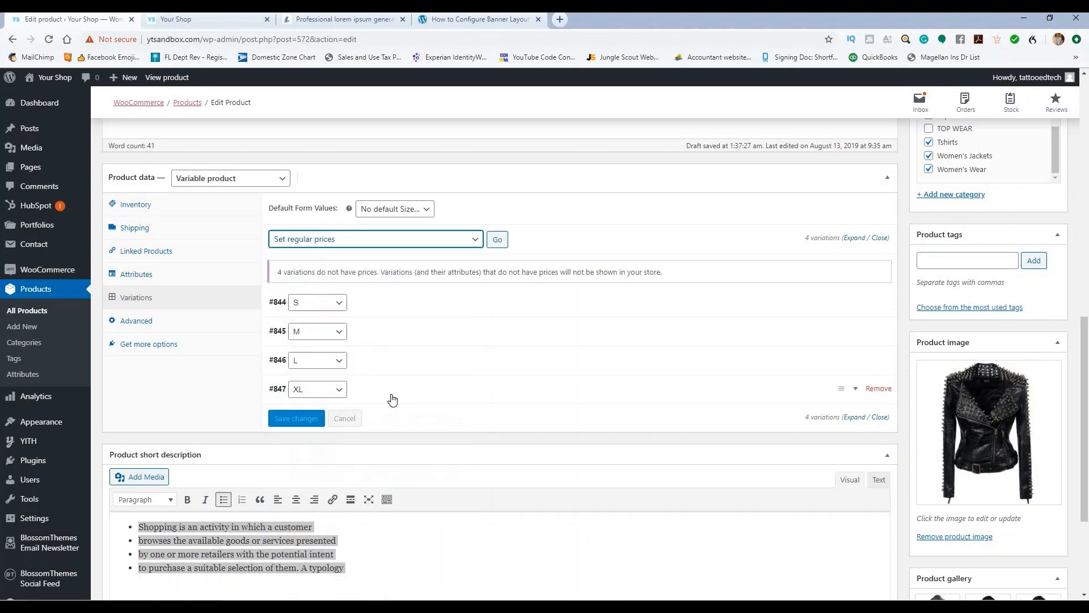
pyautogui.scroll(2, 434, 357)
pyautogui.click(435, 352)
pyautogui.click(440, 353)
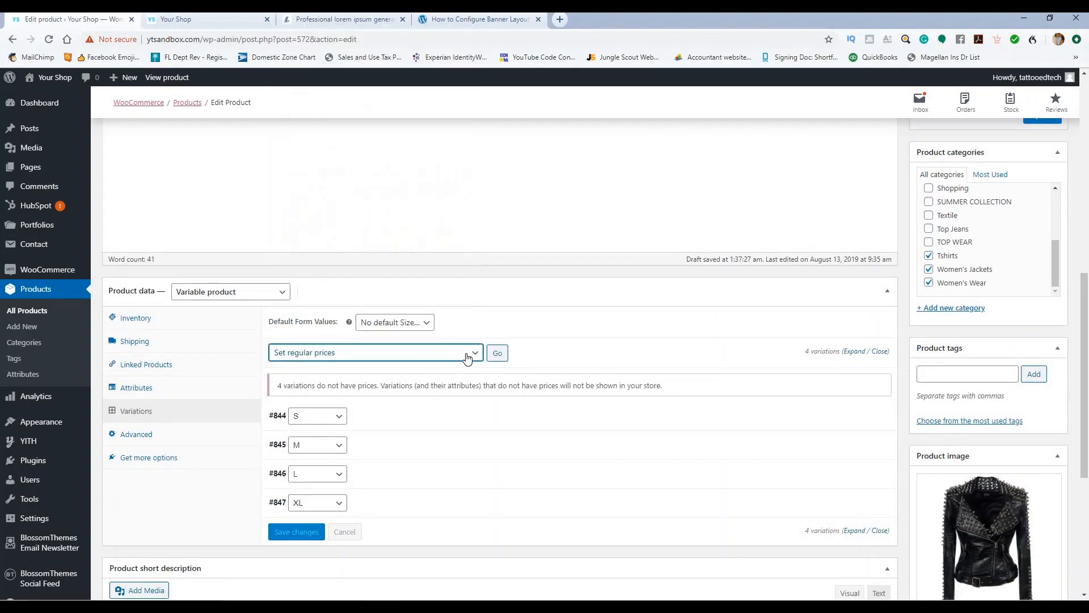
pyautogui.click(496, 354)
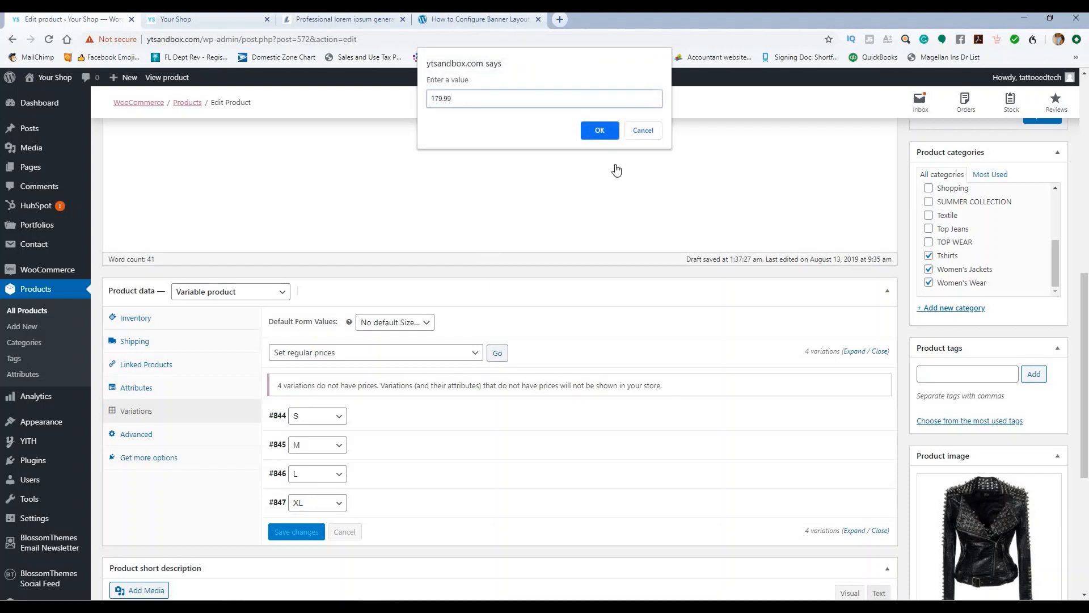
pyautogui.click(597, 131)
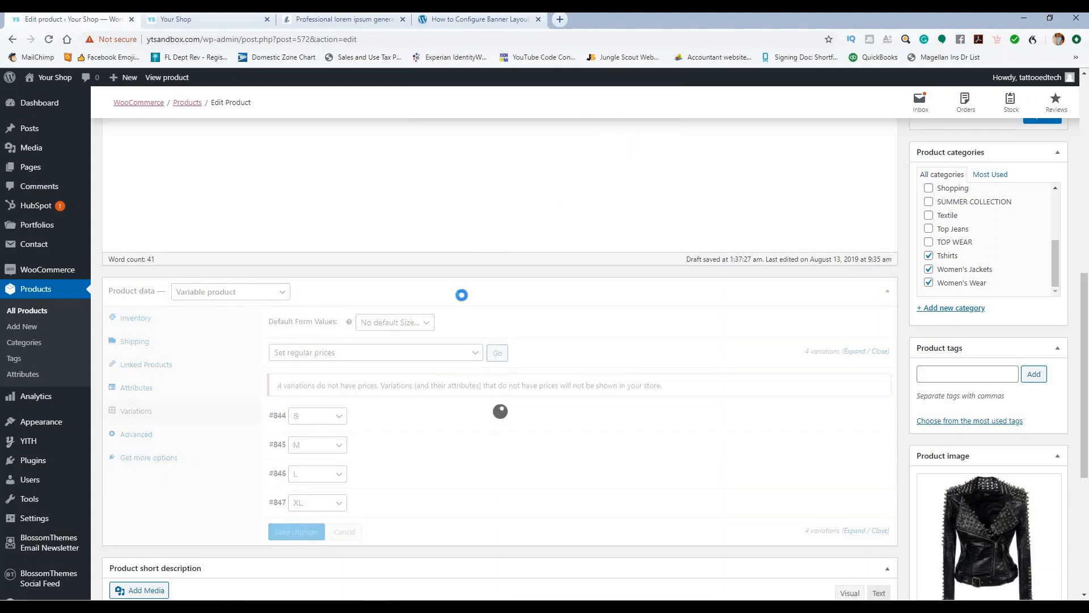
# Step: Bulk-set the sale price of all variations to 159.99 and update the product
pyautogui.scroll(-2, 471, 297)
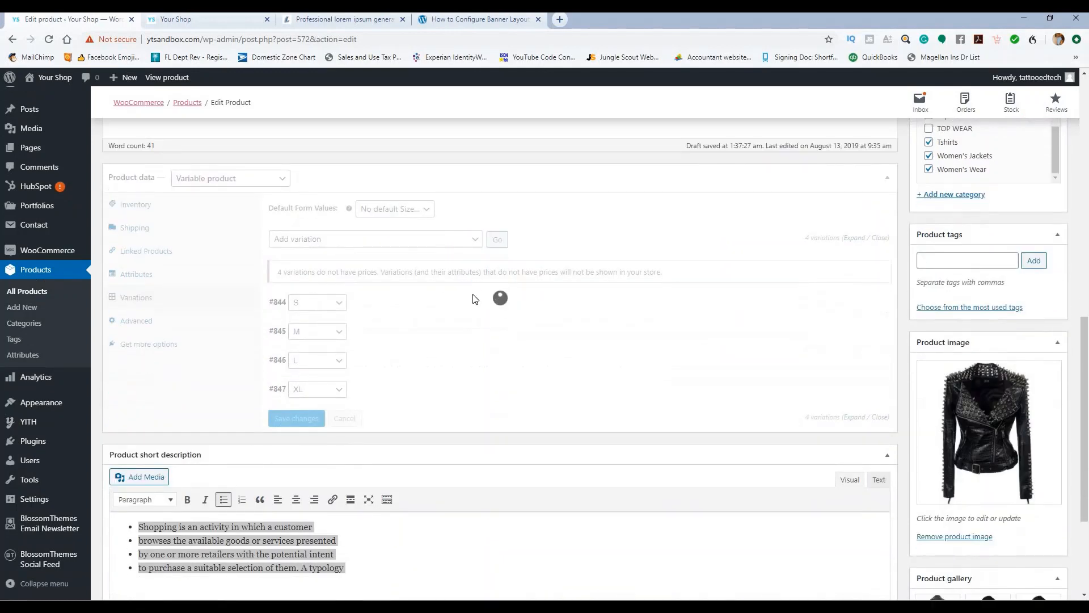
pyautogui.click(476, 239)
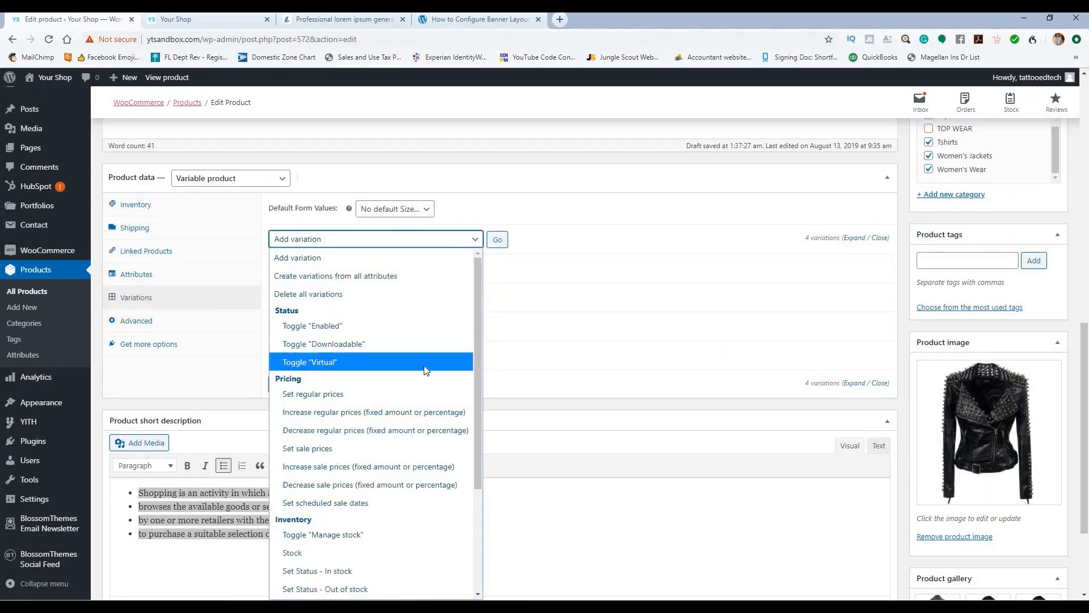
pyautogui.click(414, 449)
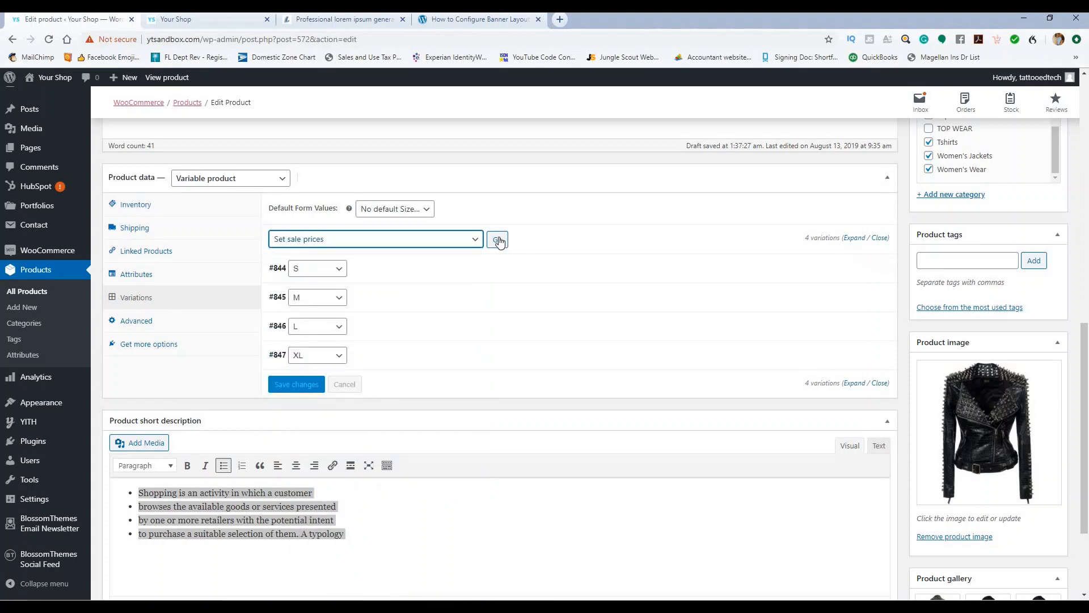
pyautogui.click(498, 240)
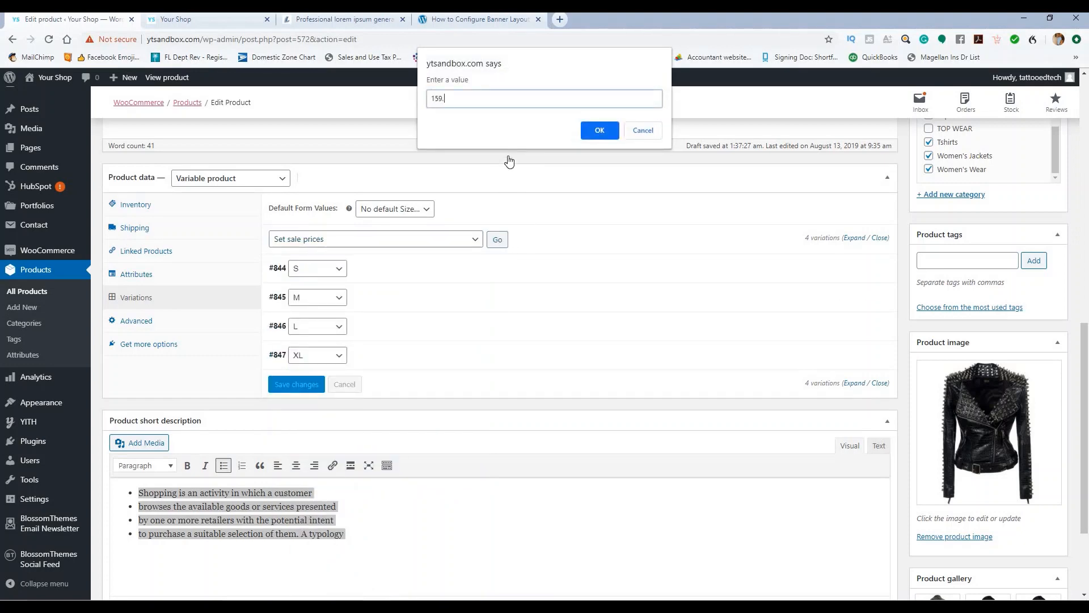
pyautogui.write('159.99')
pyautogui.click(598, 130)
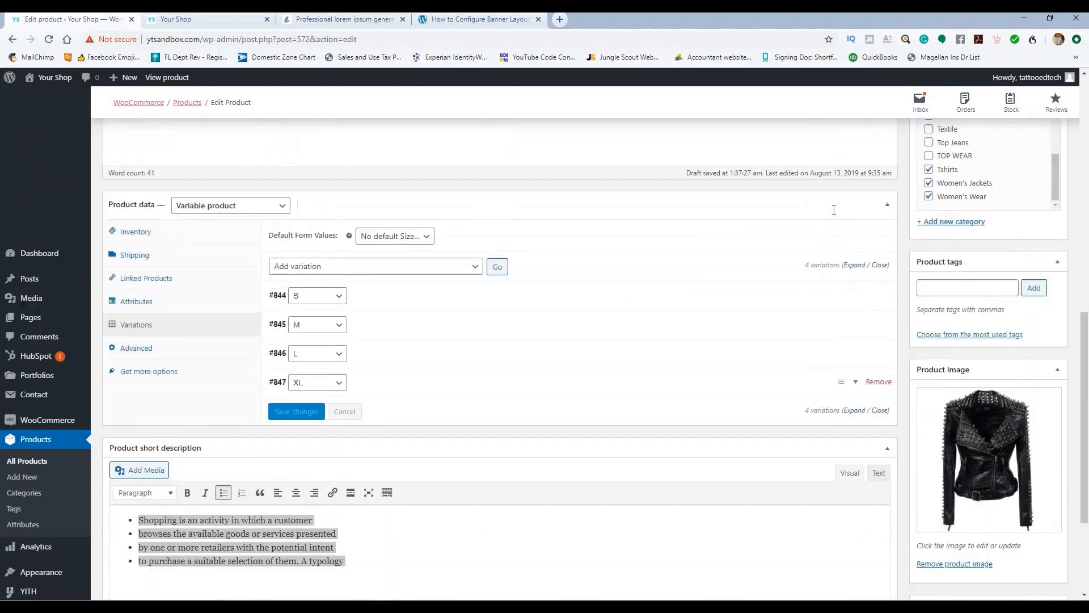
pyautogui.scroll(4, 834, 210)
pyautogui.click(1030, 257)
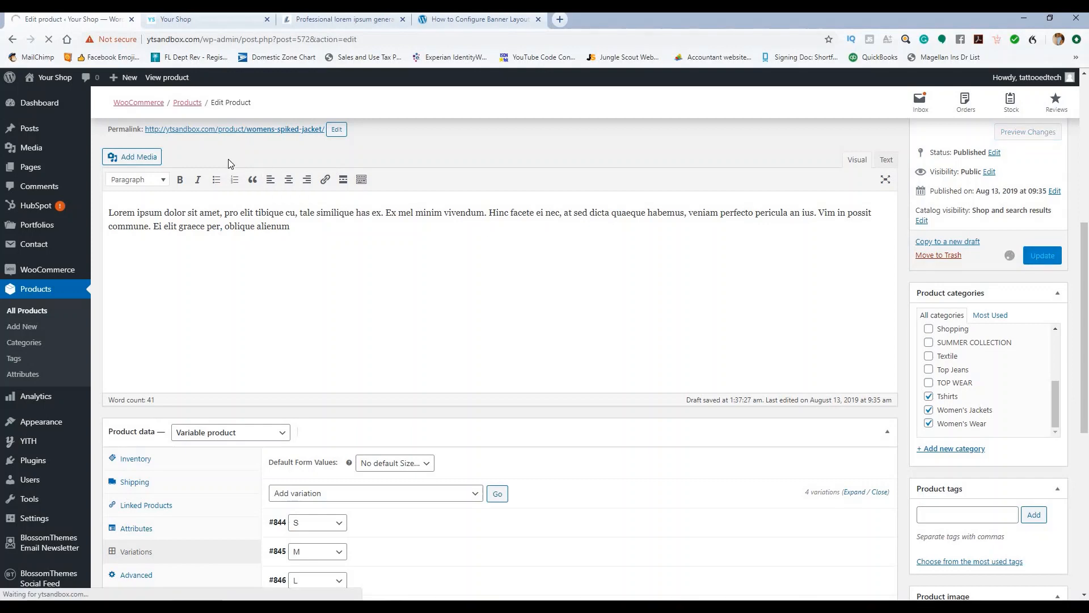
# Step: Reload the storefront and confirm New Arrivals shows the jacket at £159.99, down from £179.99
pyautogui.click(210, 20)
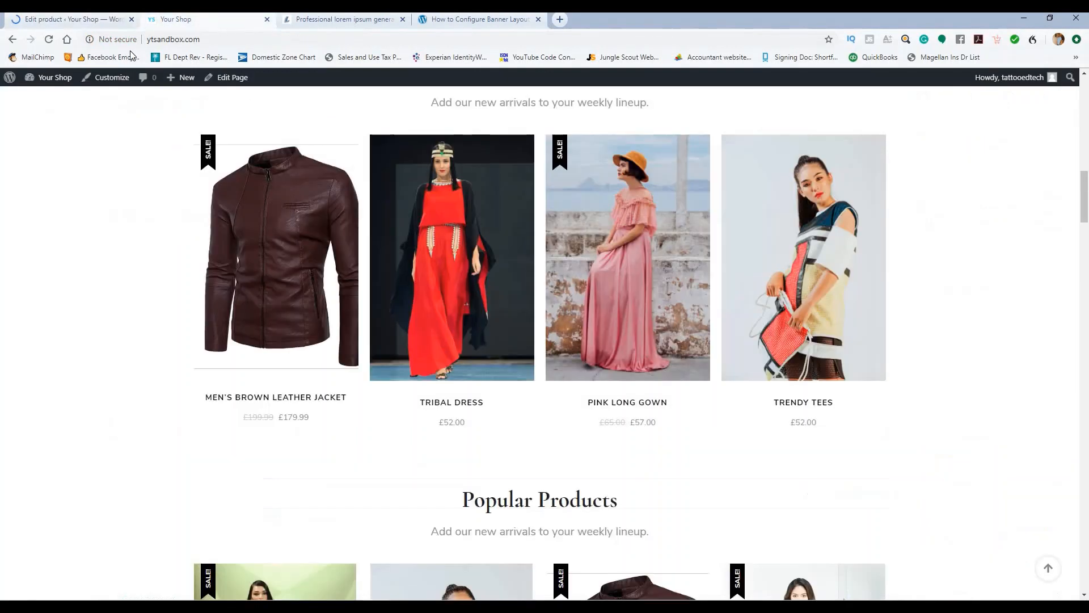
pyautogui.click(49, 39)
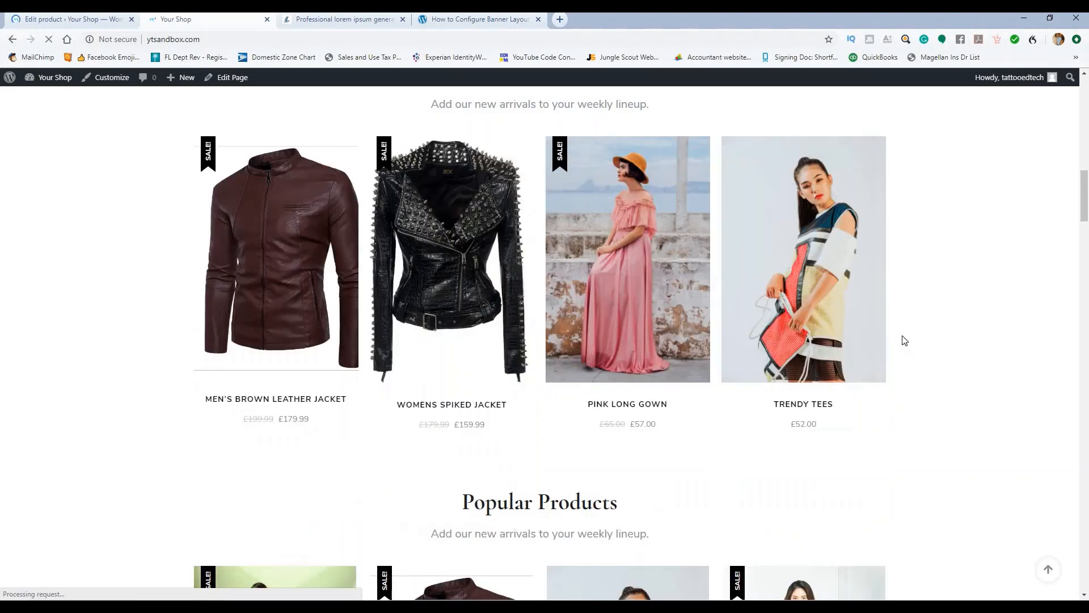
pyautogui.scroll(2, 455, 279)
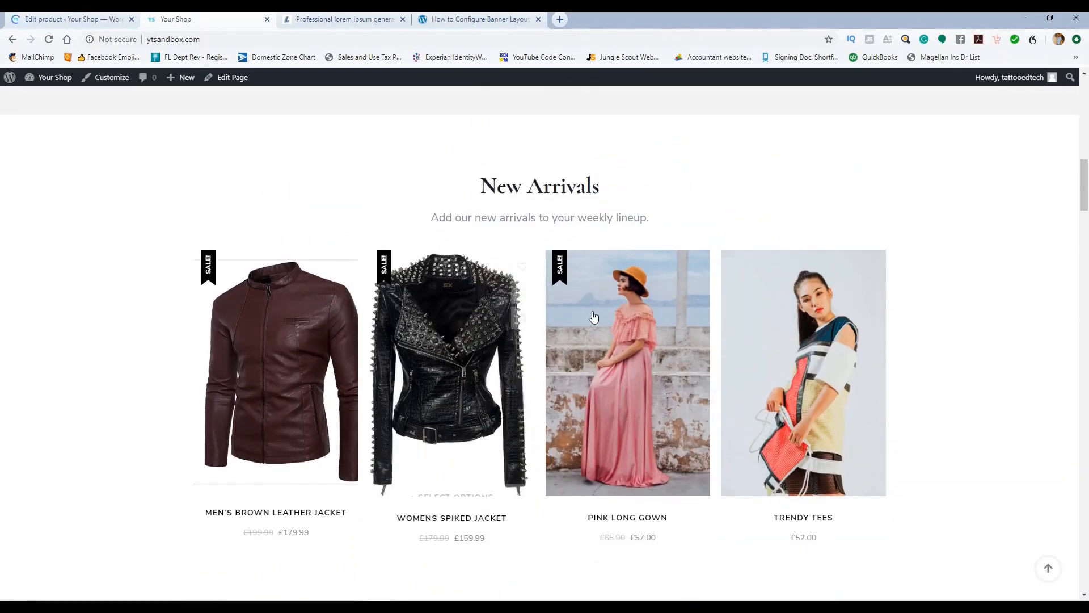
pyautogui.scroll(-4, 602, 298)
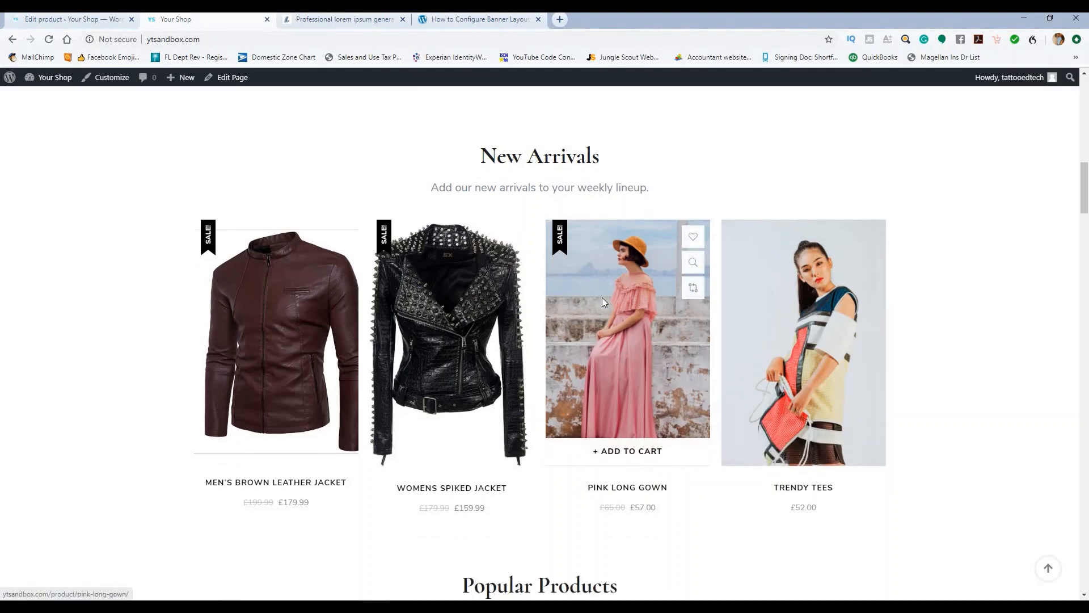
pyautogui.scroll(3, 606, 302)
pyautogui.scroll(-1, 607, 306)
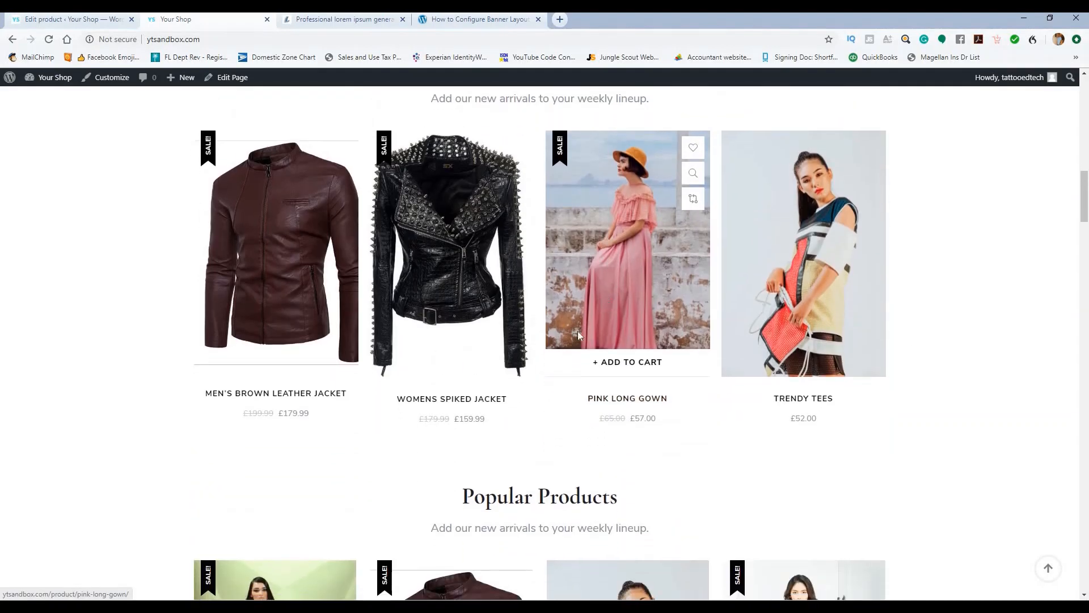
pyautogui.scroll(-4, 577, 332)
pyautogui.scroll(4, 559, 341)
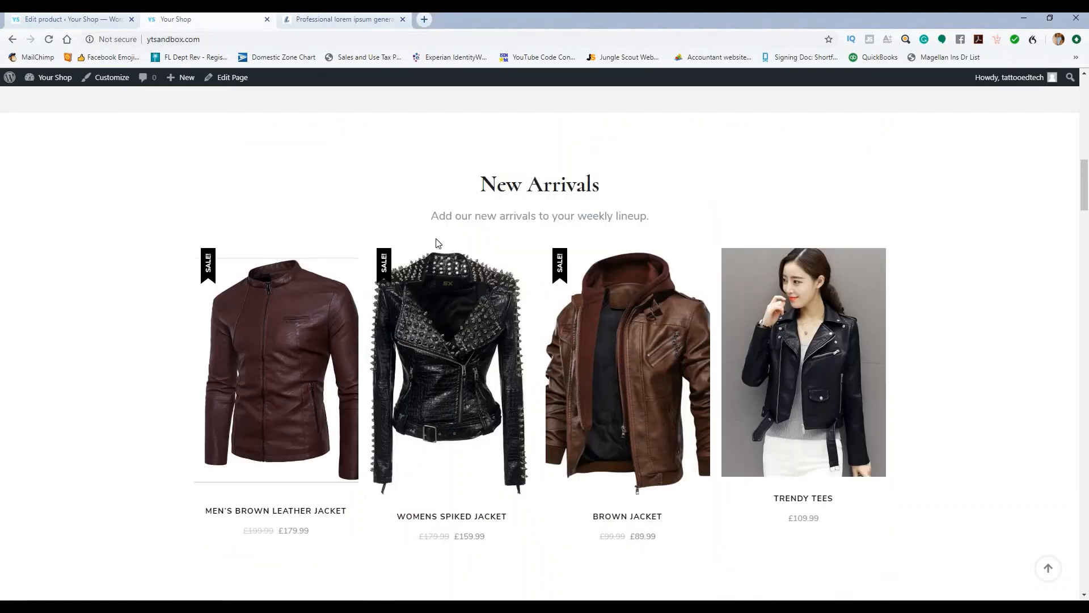
pyautogui.scroll(-1, 453, 312)
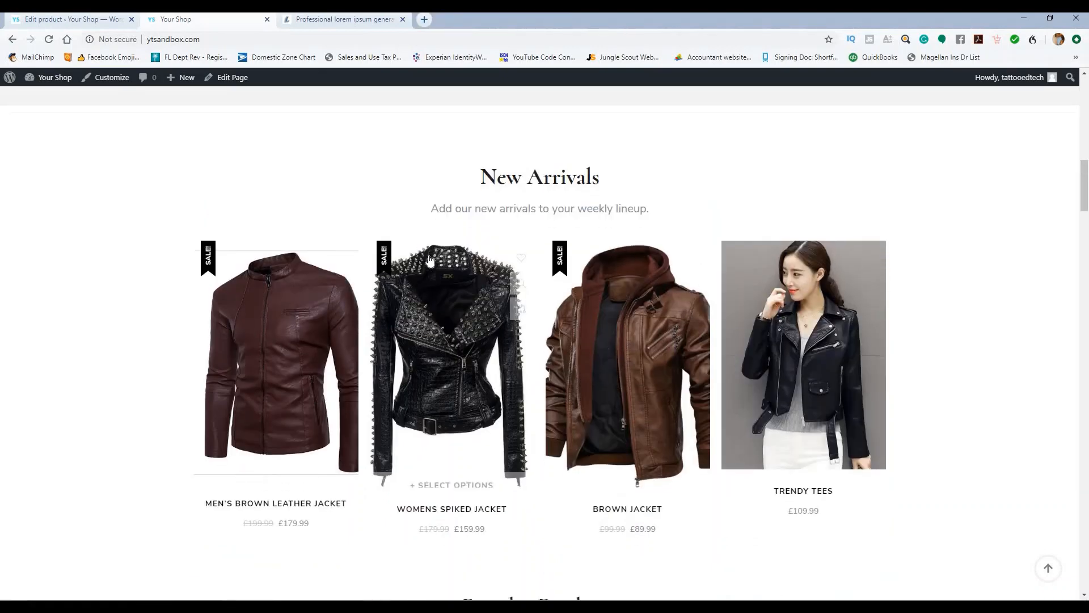
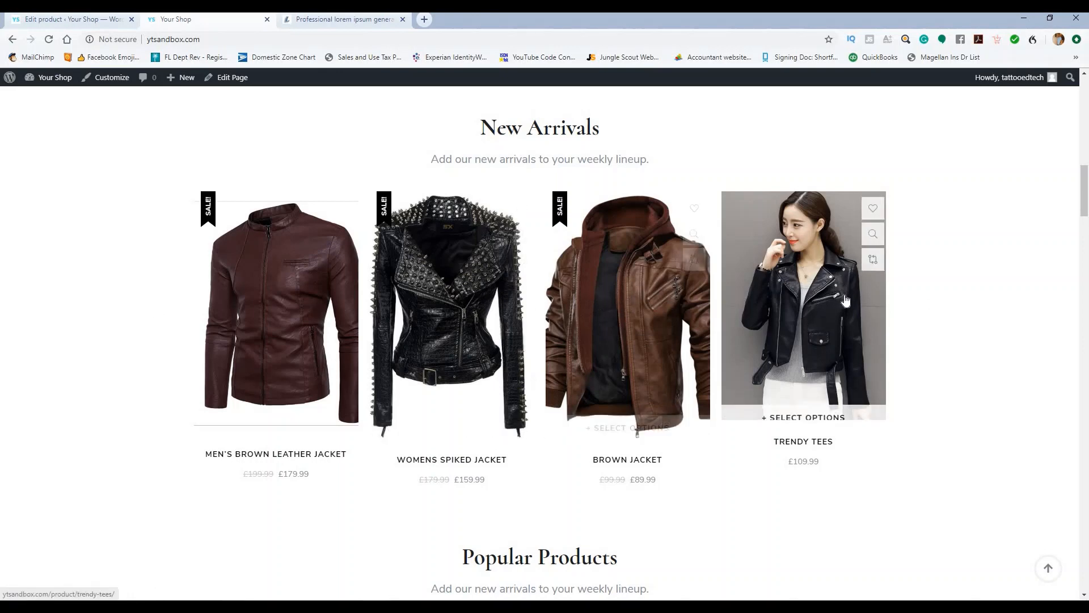
# Step: Look over New Arrivals and Popular Products, then return to the Trendy Tees product editor
pyautogui.scroll(-10, 843, 299)
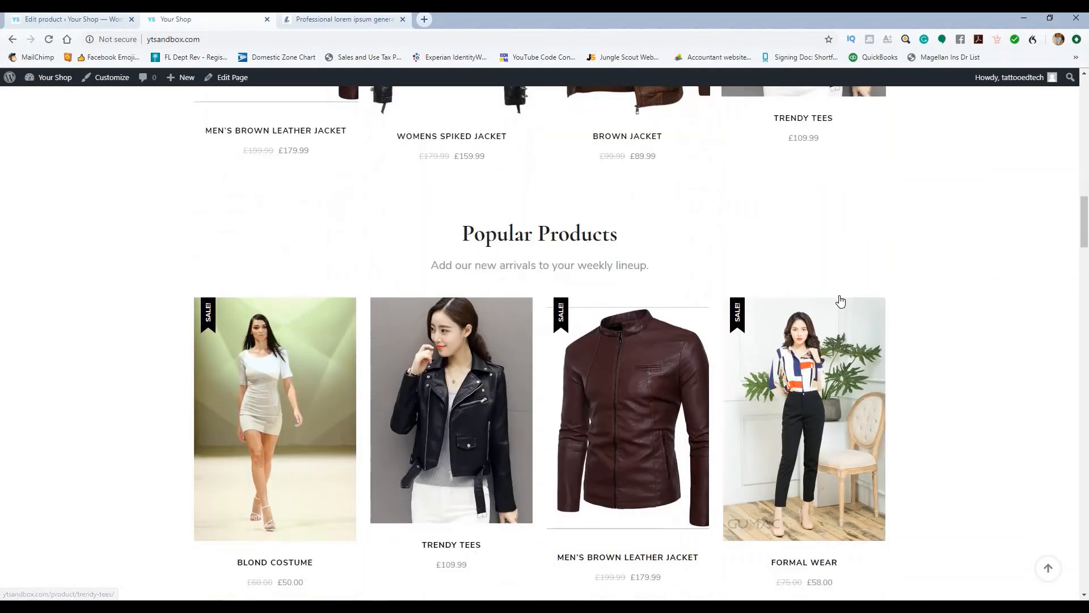
pyautogui.scroll(5, 379, 325)
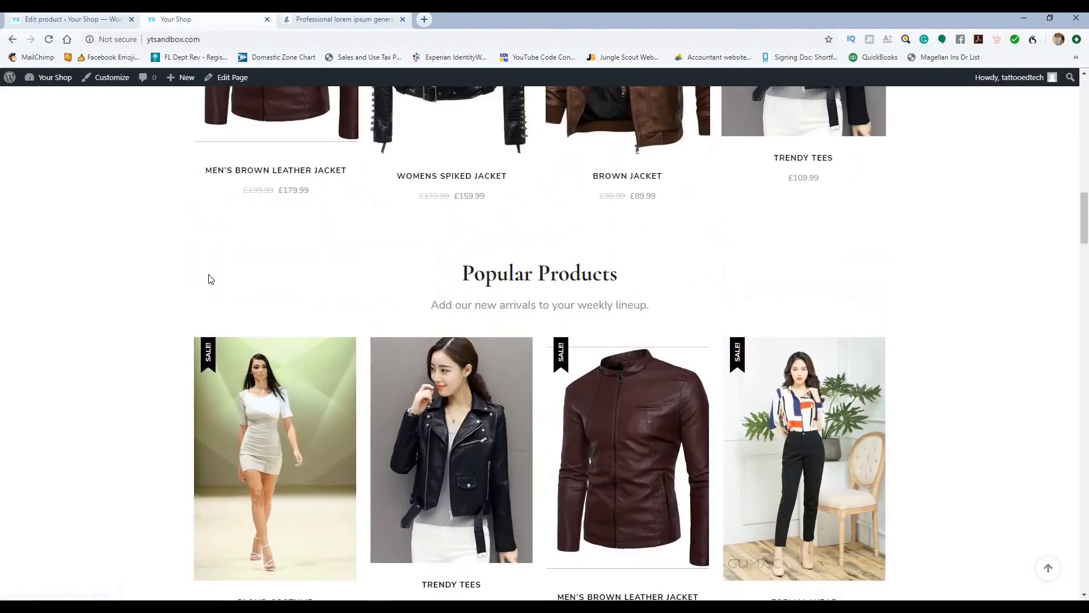
pyautogui.click(43, 20)
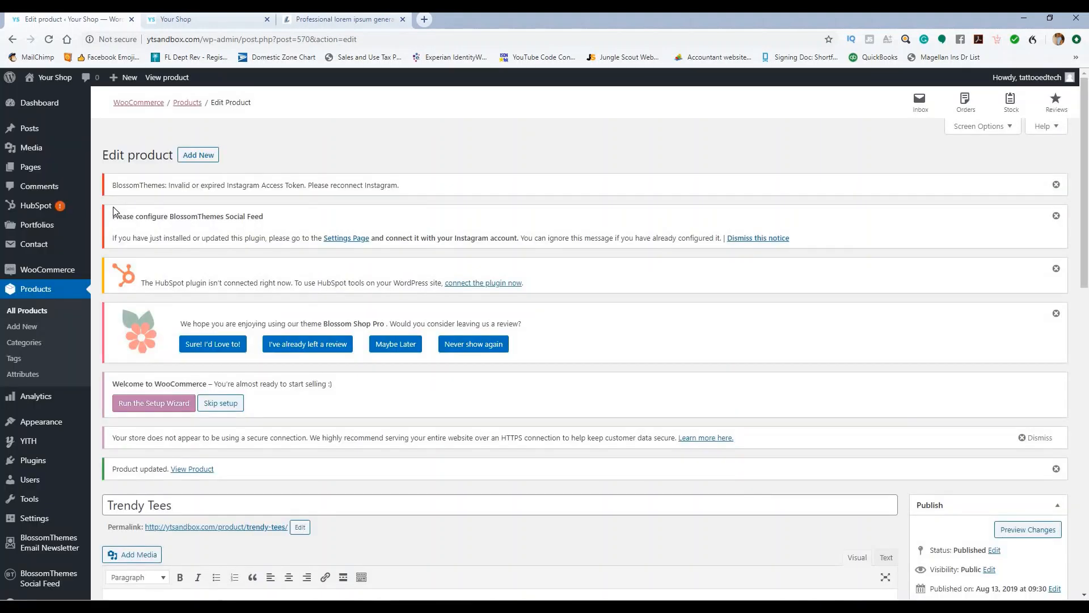
# Step: Open the Customizer from the Appearance menu in the admin sidebar
pyautogui.moveTo(26, 424)
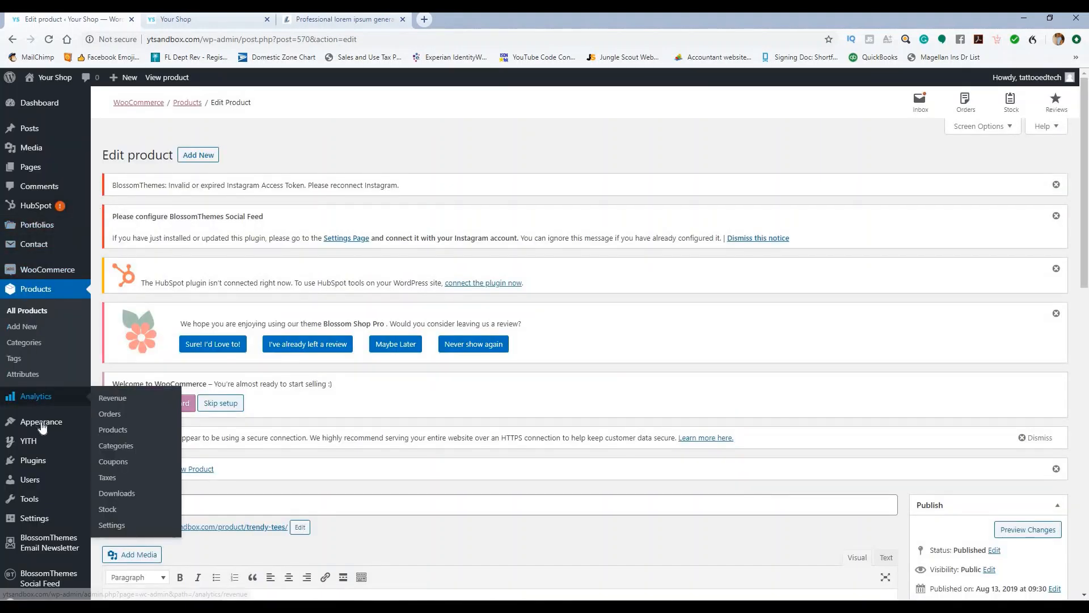
pyautogui.click(105, 441)
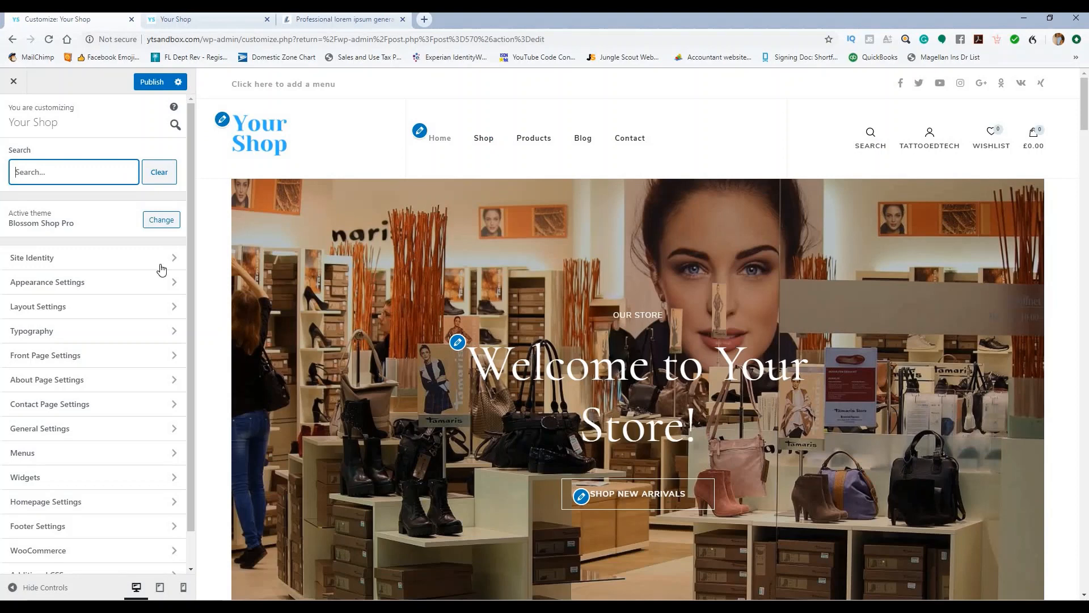
# Step: Go to Front Page Settings > Featured Section and review its layout options
pyautogui.click(105, 362)
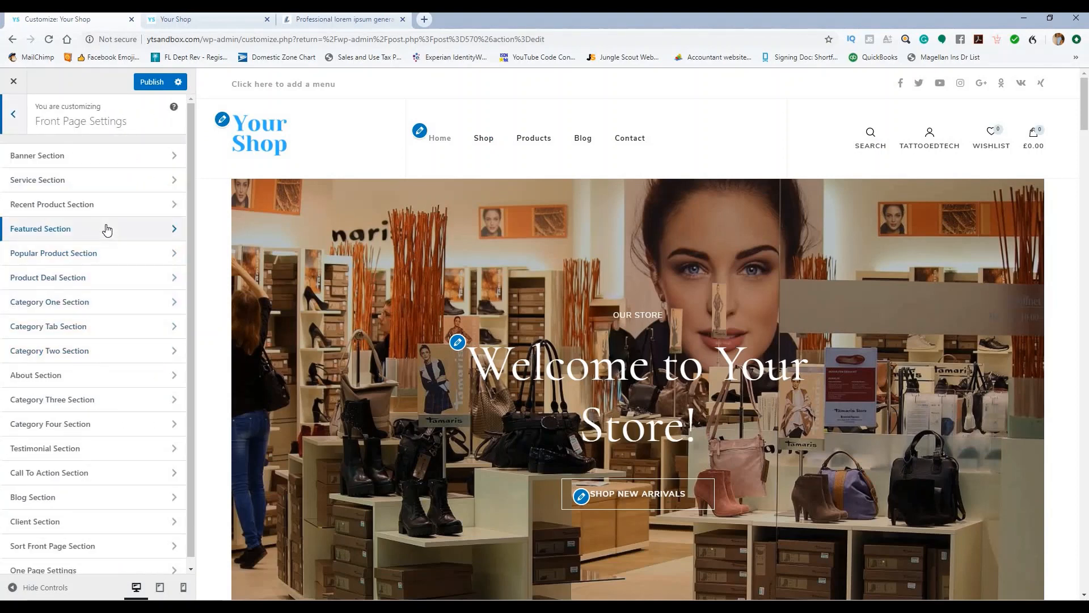
pyautogui.click(107, 229)
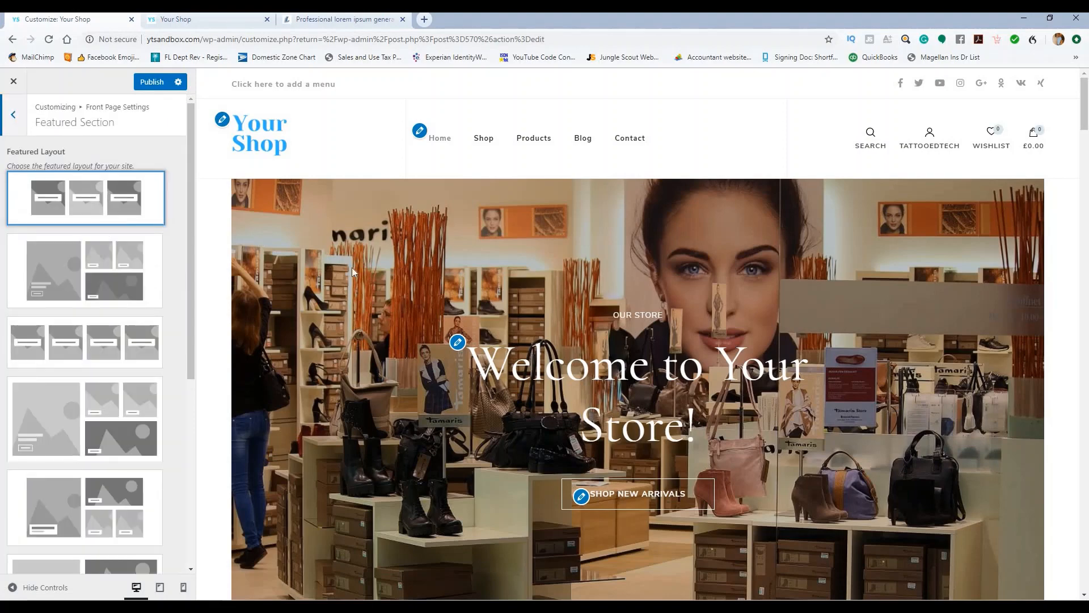
pyautogui.scroll(-15, 363, 271)
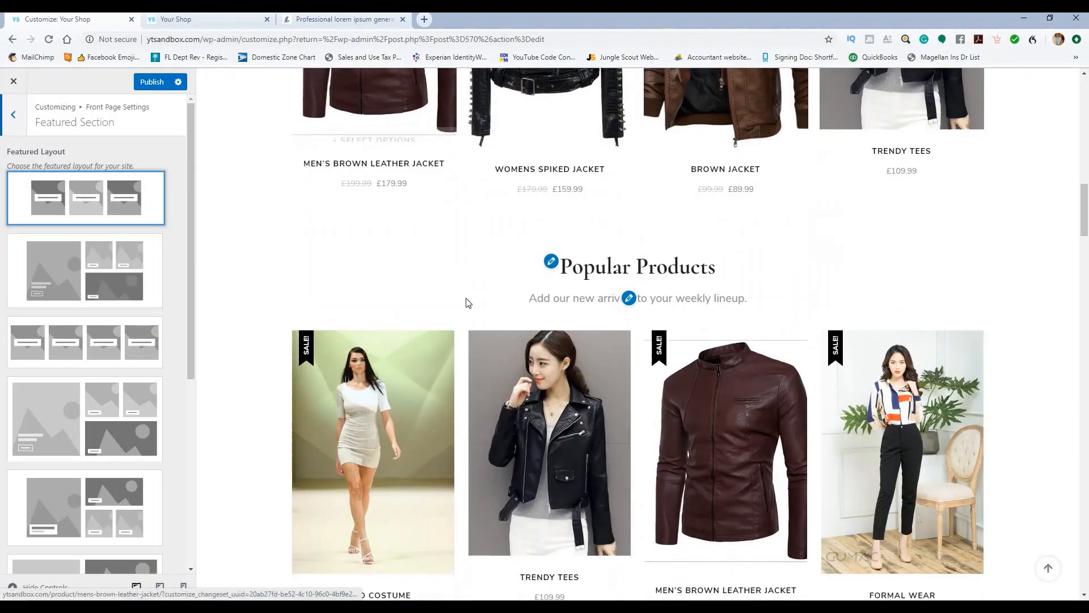
pyautogui.scroll(-5, 154, 327)
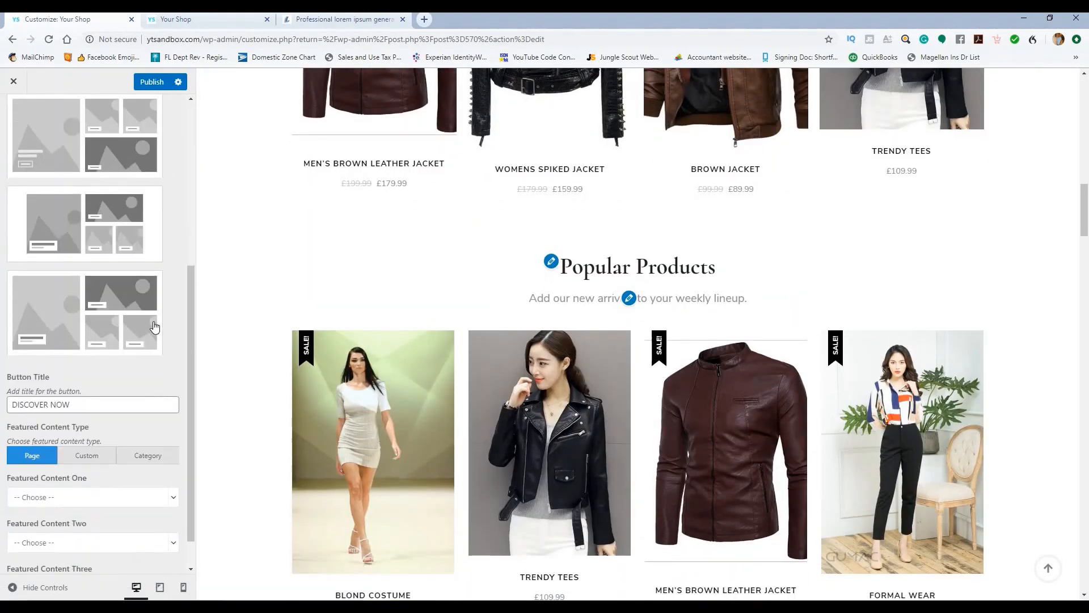
pyautogui.scroll(-9, 374, 304)
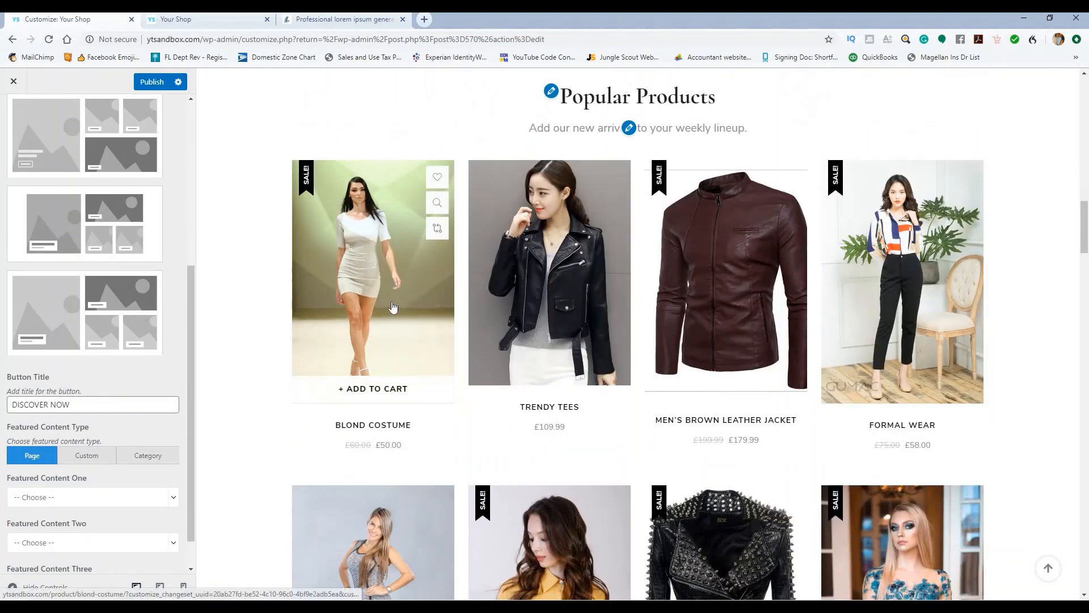
pyautogui.scroll(5, 394, 307)
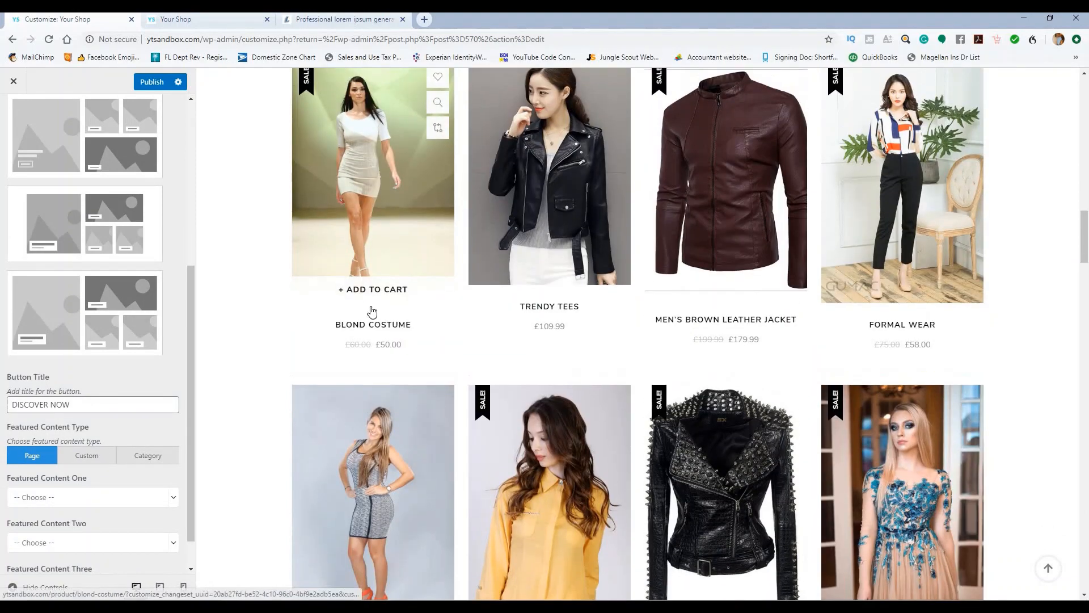
pyautogui.scroll(-3, 304, 314)
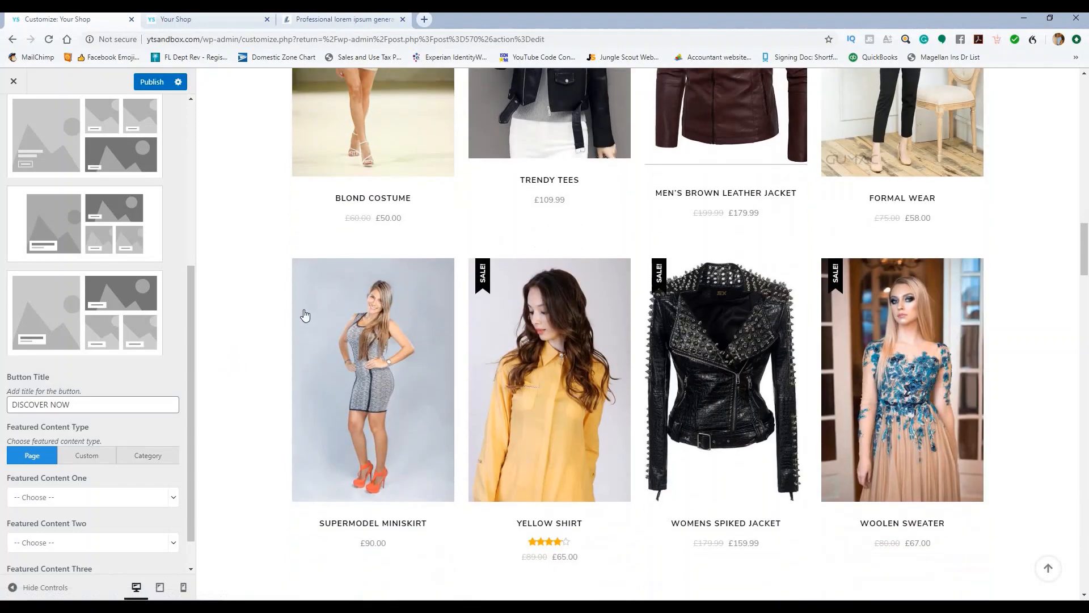
pyautogui.scroll(3, 304, 314)
pyautogui.scroll(4, 305, 313)
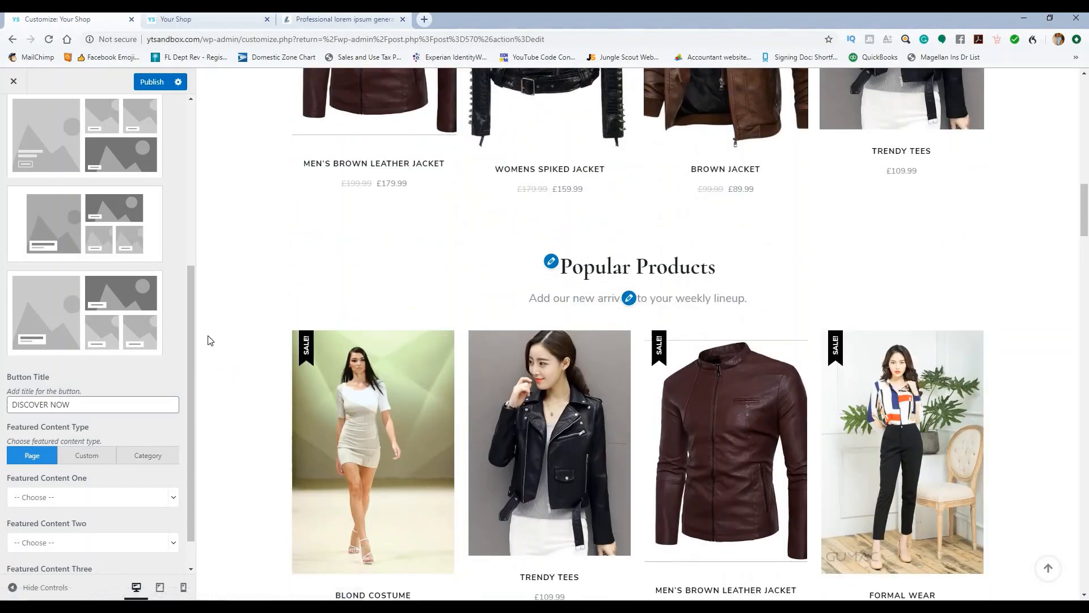
pyautogui.scroll(1, 107, 338)
pyautogui.scroll(2, 108, 339)
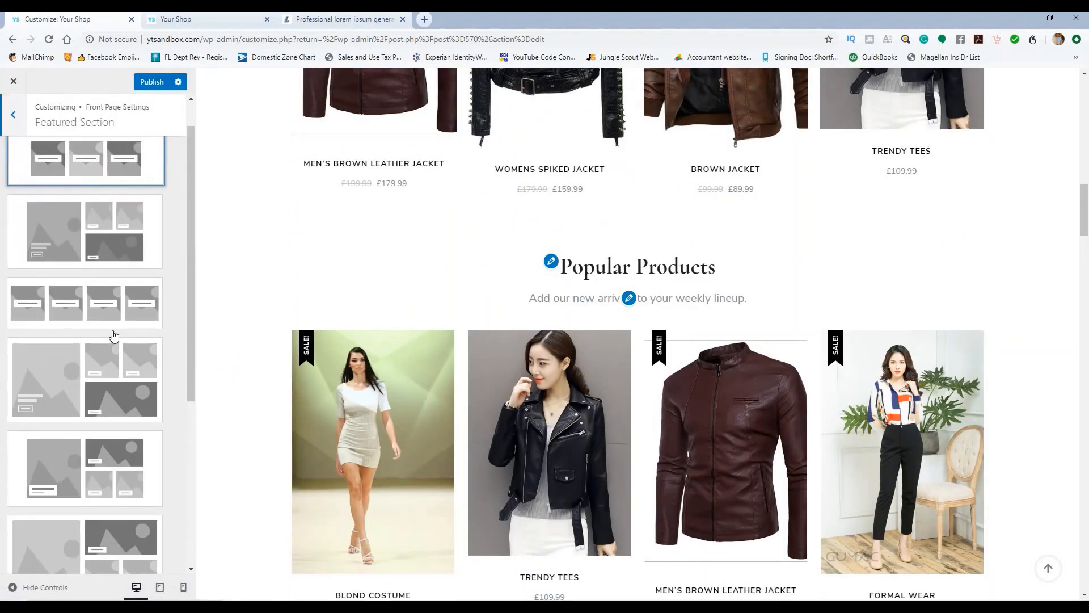
pyautogui.scroll(2, 105, 278)
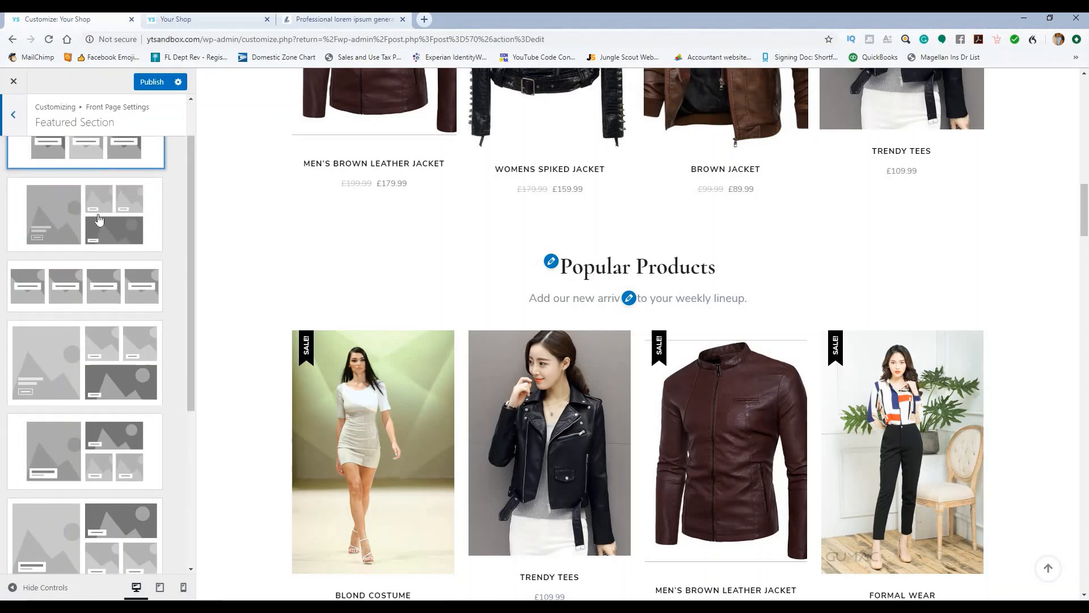
# Step: Choose the second Featured Layout: one large tile beside three smaller ones
pyautogui.click(99, 220)
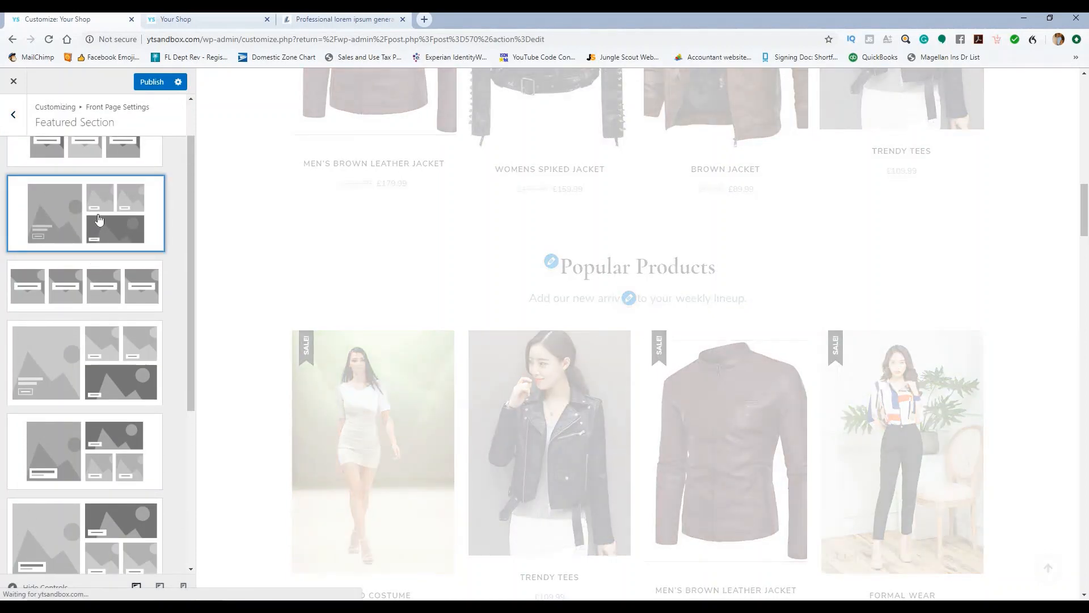
pyautogui.scroll(-5, 120, 216)
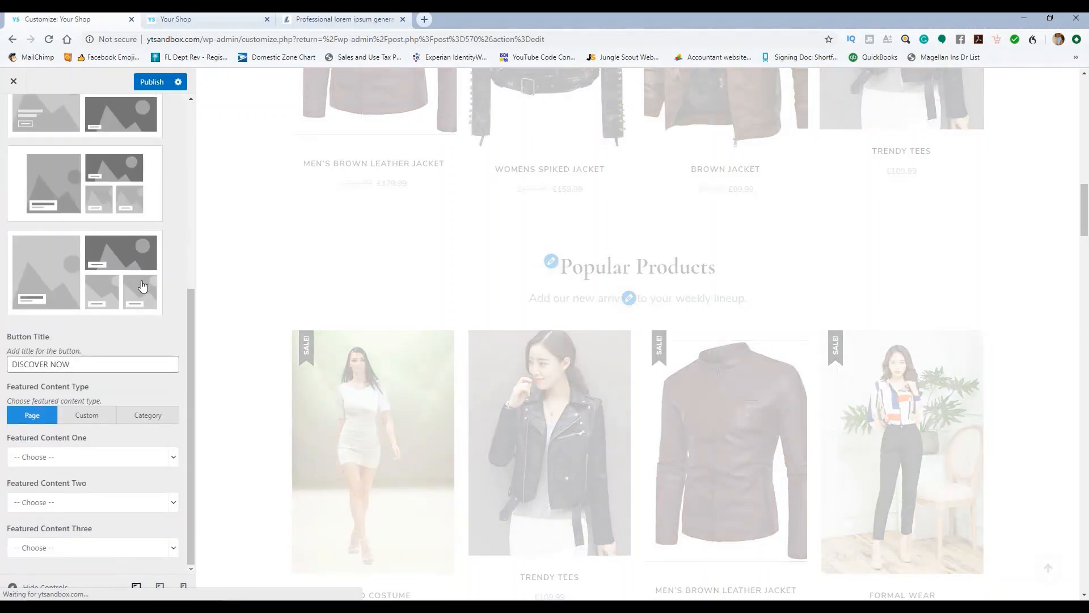
pyautogui.scroll(1, 157, 370)
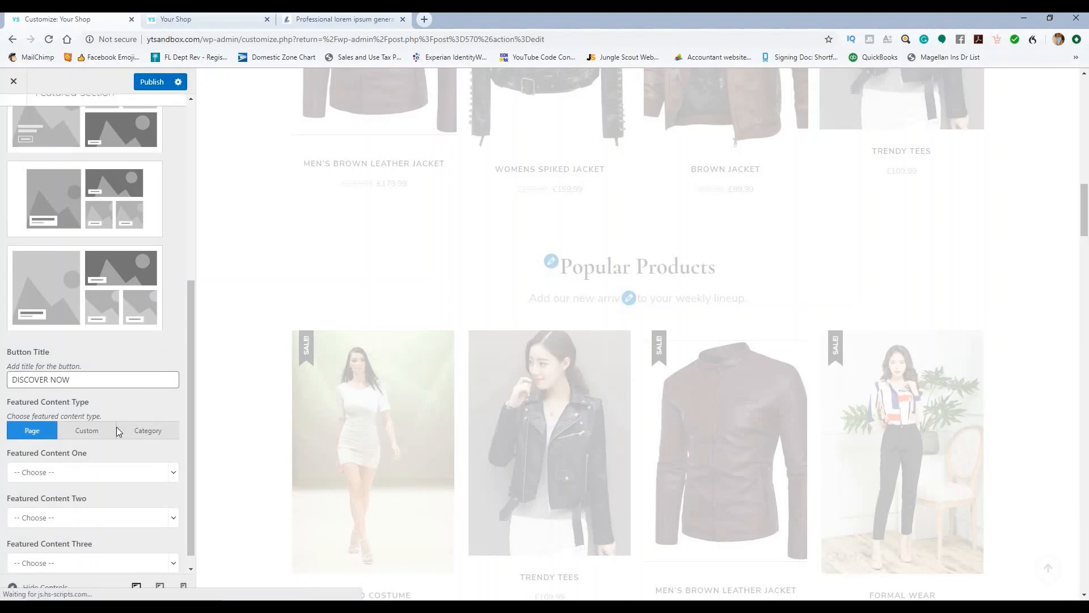
pyautogui.scroll(1, 79, 448)
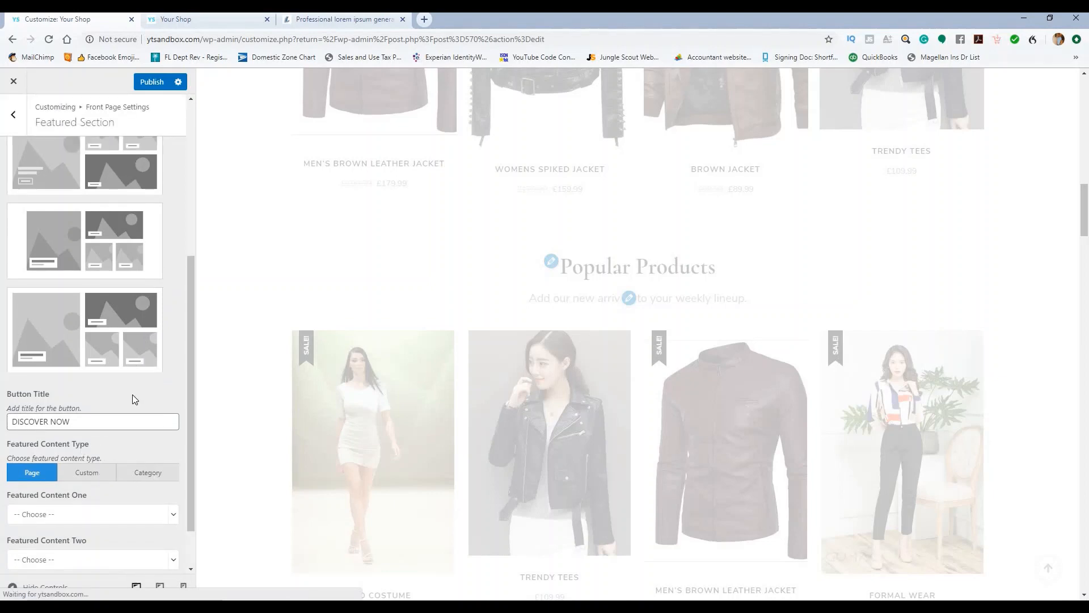
pyautogui.scroll(-2, 153, 443)
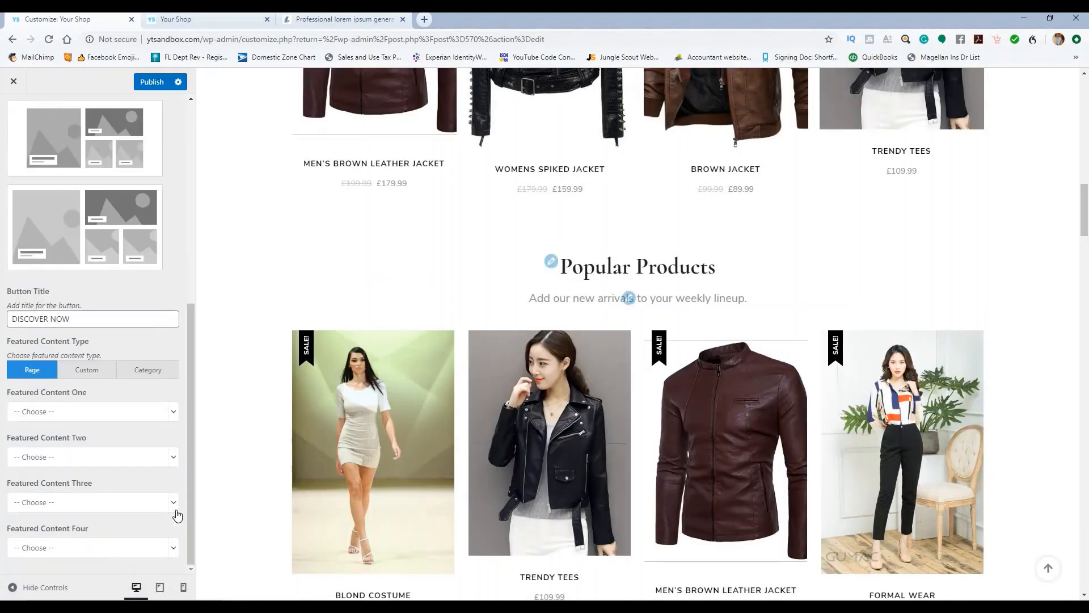
# Step: Set Featured Content One to the Portfolio page
pyautogui.click(173, 413)
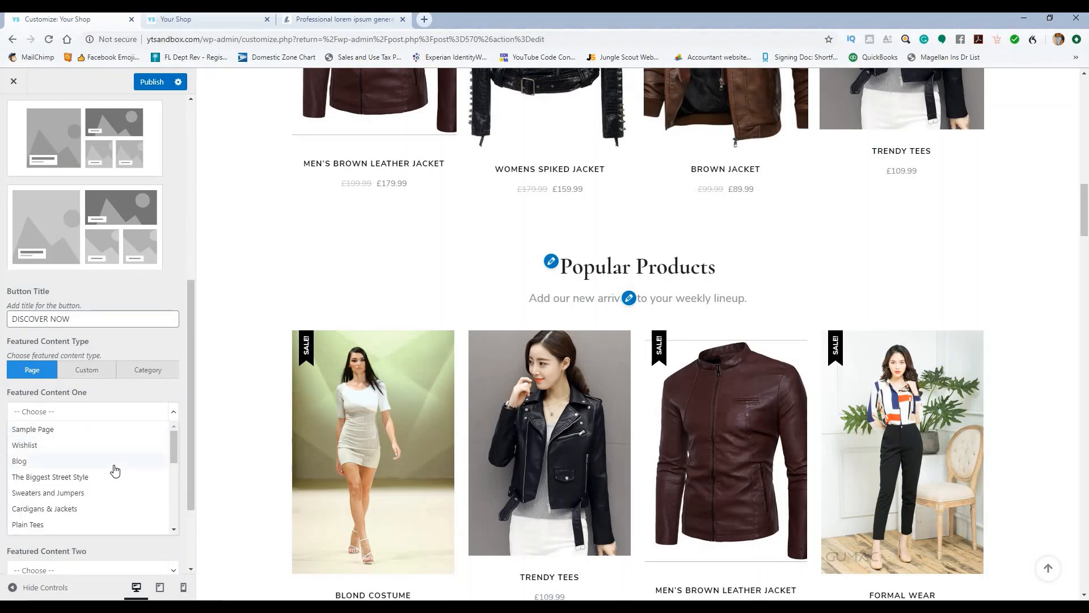
pyautogui.scroll(-2, 115, 470)
pyautogui.scroll(2, 119, 474)
pyautogui.scroll(-2, 119, 494)
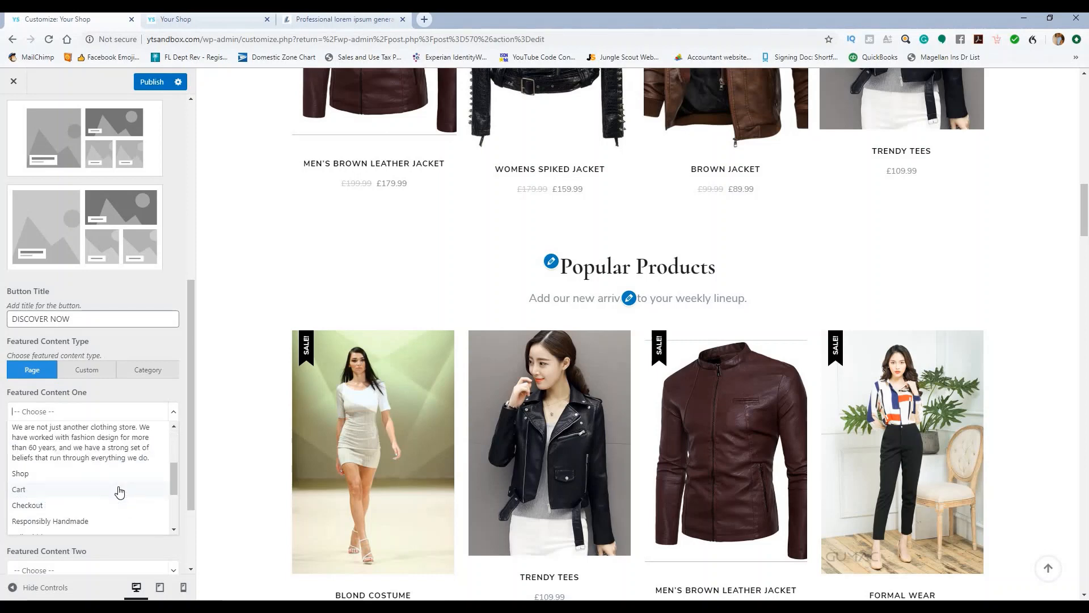
pyautogui.scroll(-3, 119, 492)
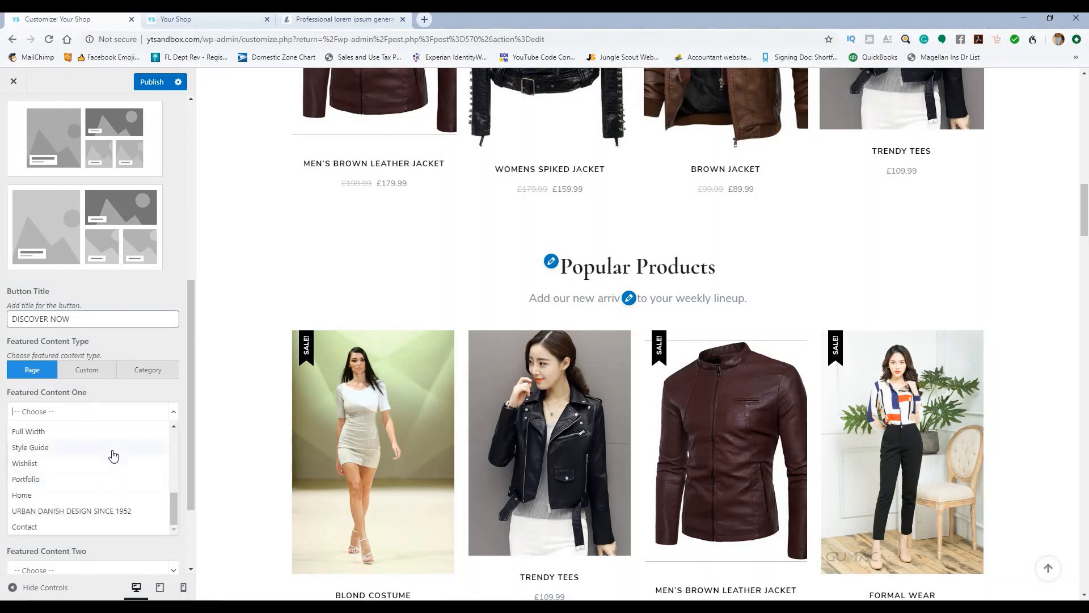
pyautogui.scroll(-1, 113, 454)
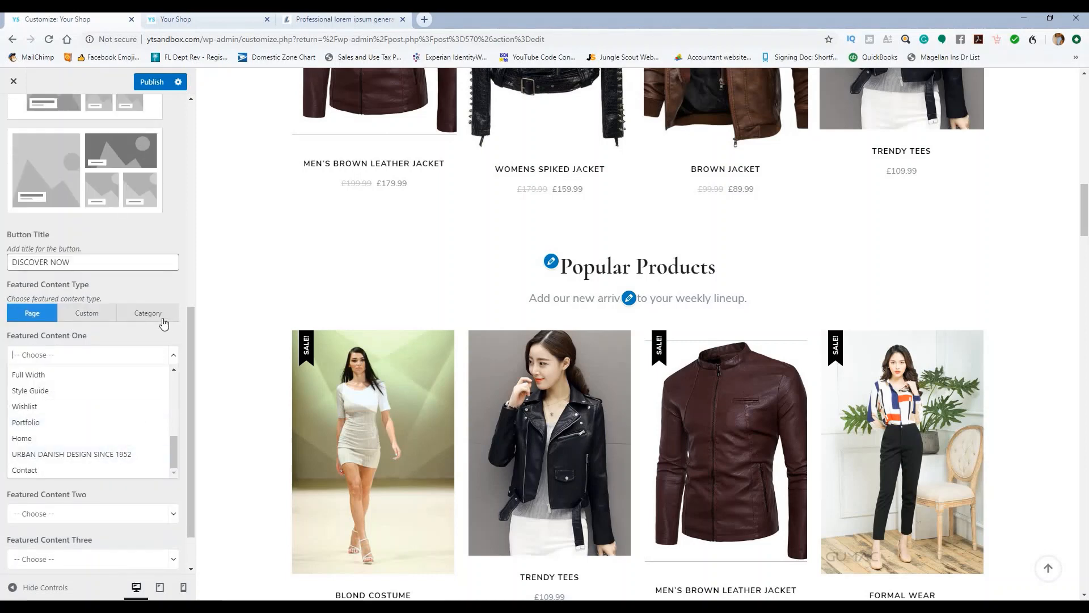
pyautogui.scroll(1, 88, 312)
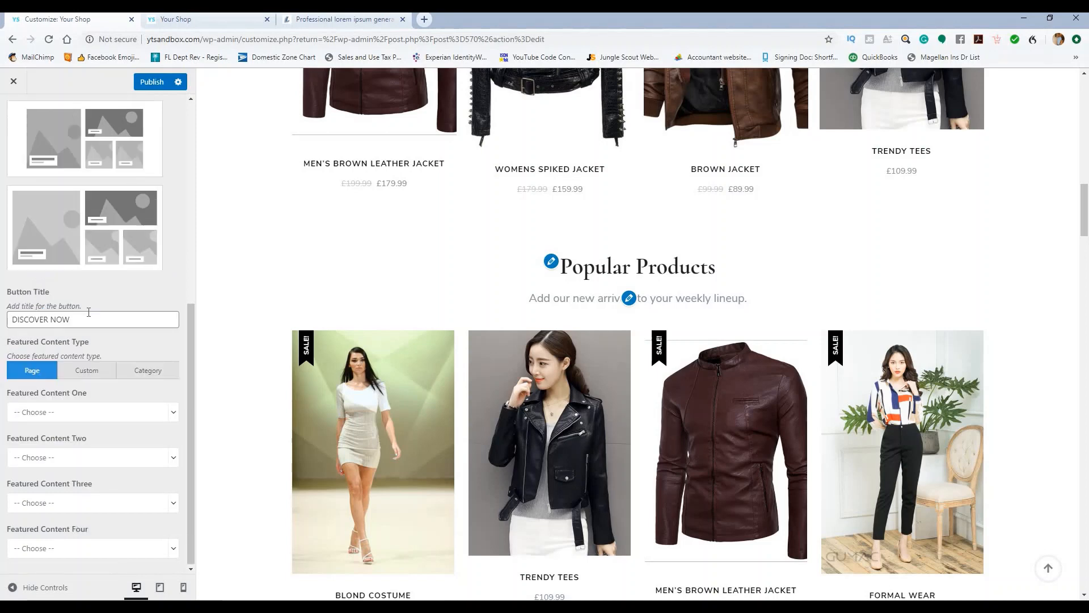
pyautogui.click(95, 369)
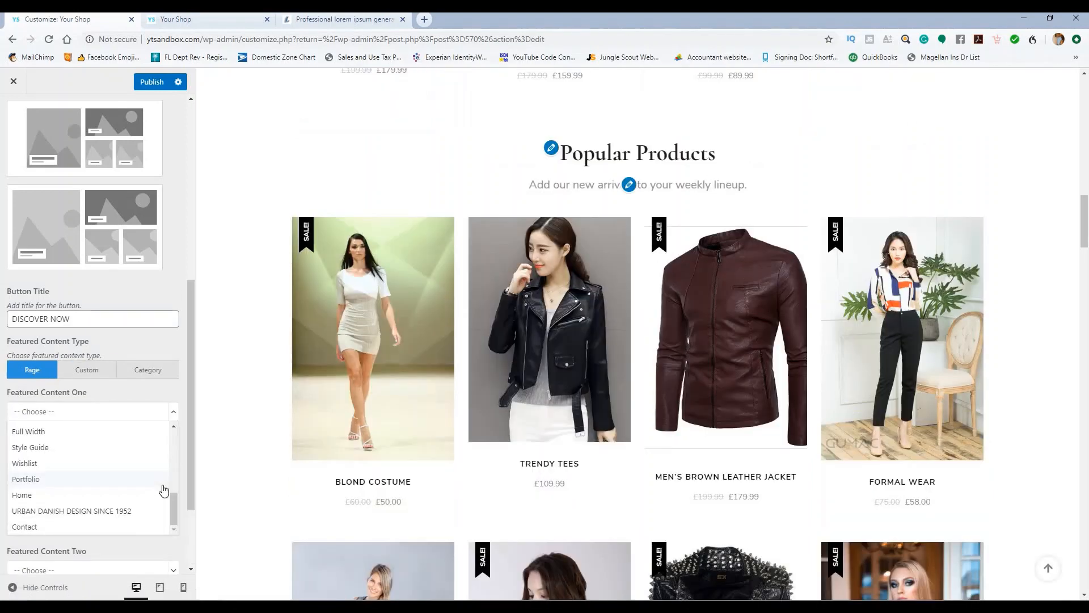
pyautogui.click(88, 481)
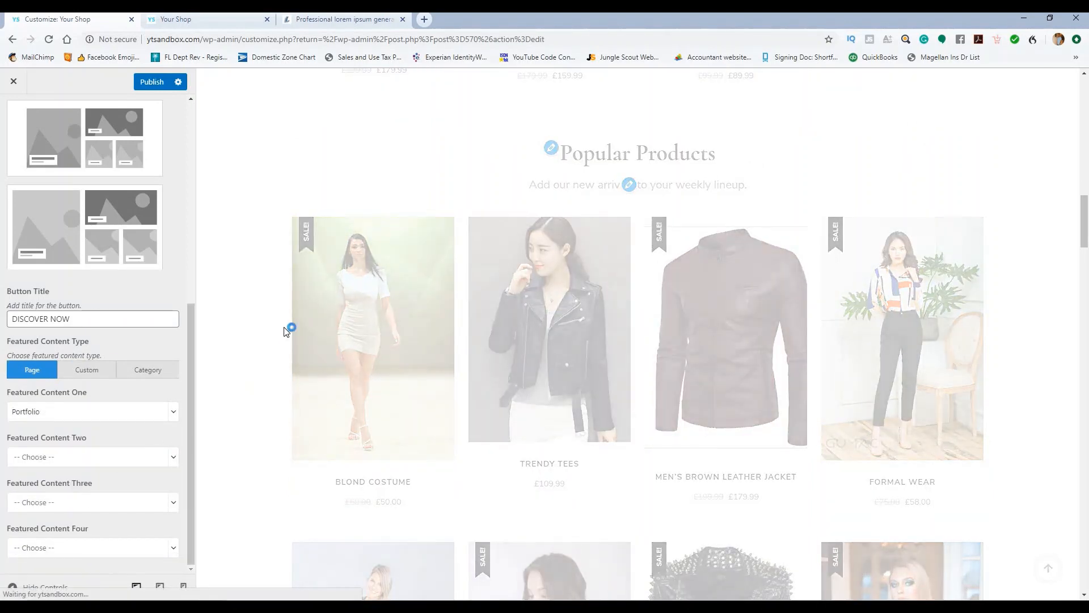
# Step: Check the Portfolio tile in the preview and list pages for Featured Content Two
pyautogui.scroll(-4, 288, 325)
pyautogui.scroll(3, 290, 323)
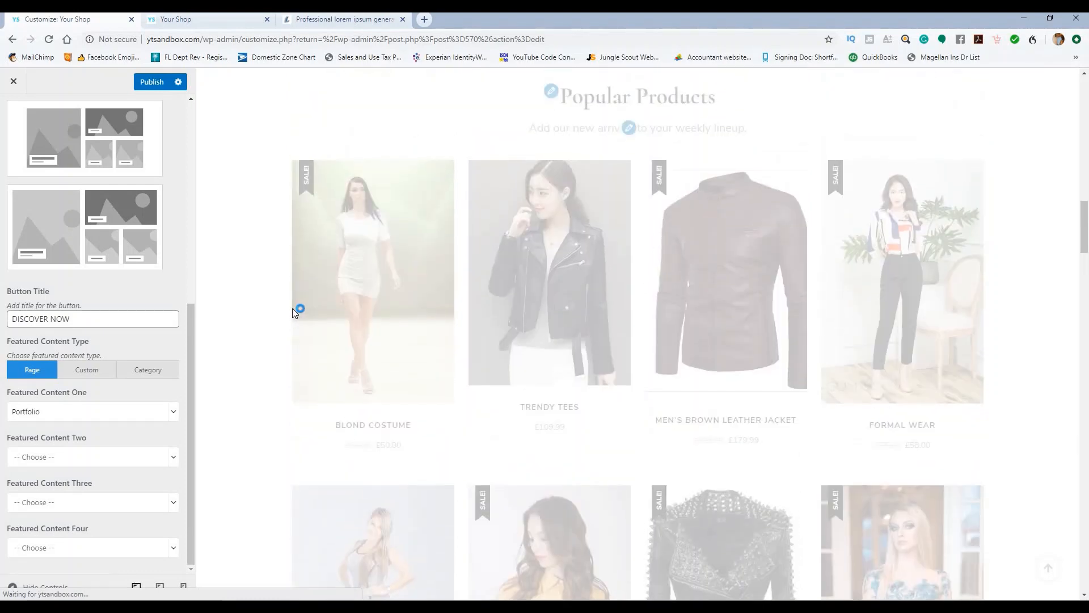
pyautogui.scroll(10, 388, 293)
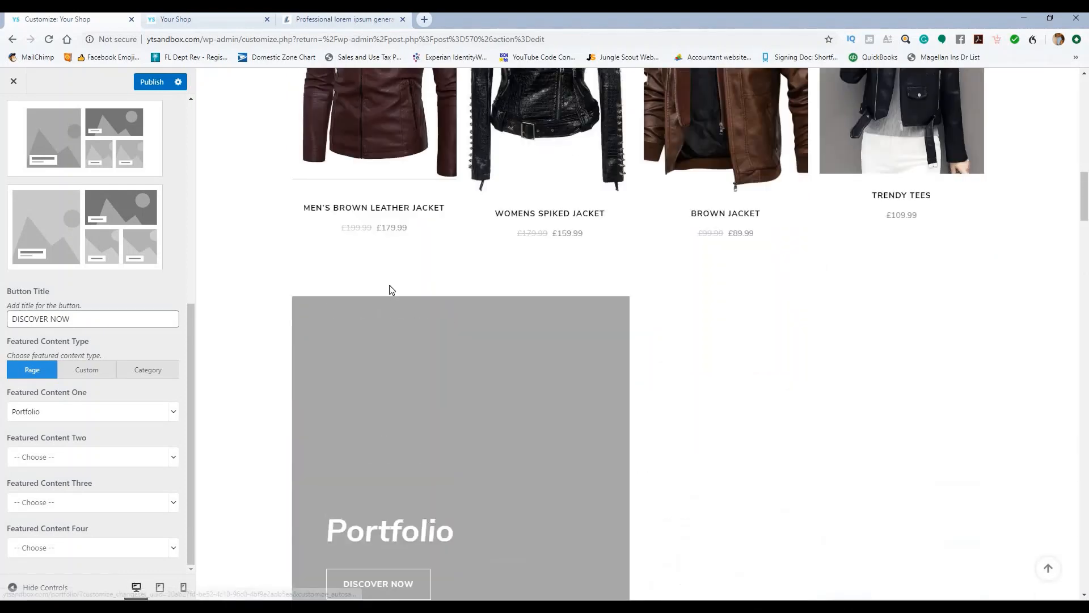
pyautogui.scroll(-10, 405, 286)
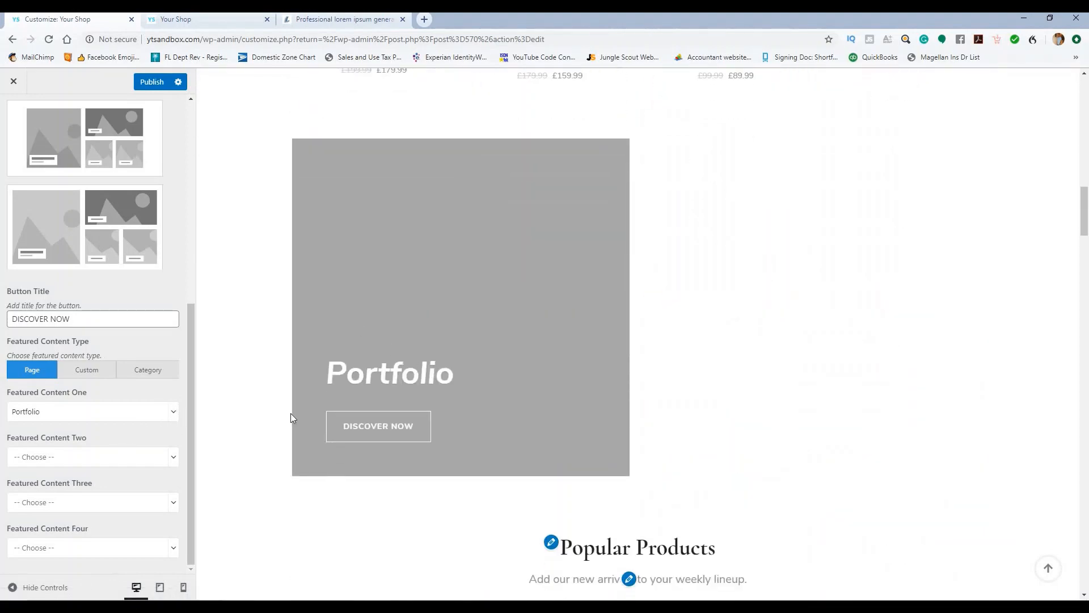
pyautogui.click(171, 457)
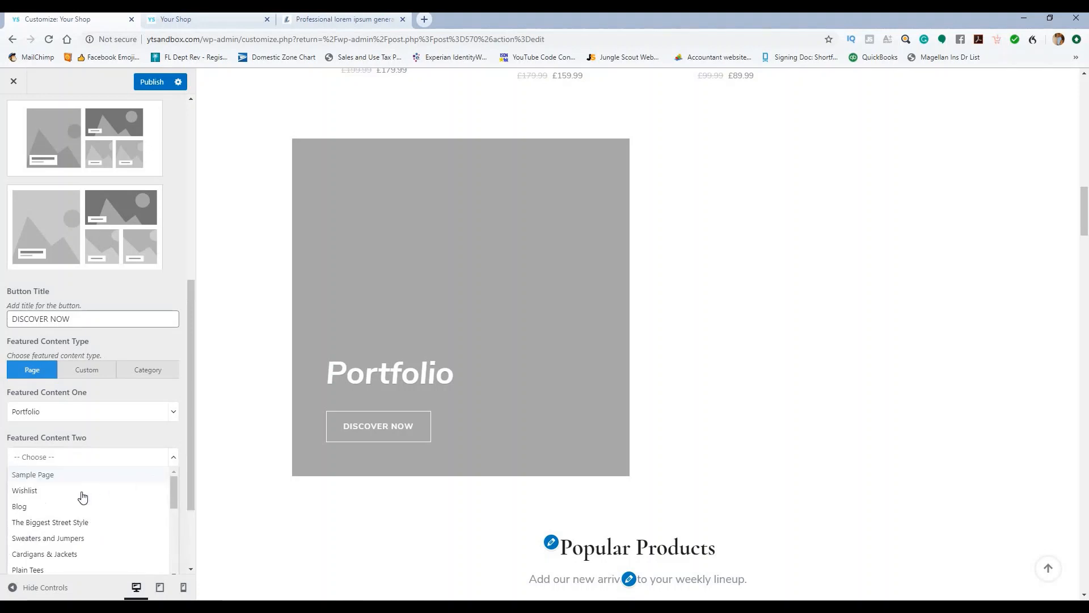
# Step: Set Featured Content Two to Blog and Featured Content Three to Responsibly Handmade
pyautogui.click(53, 509)
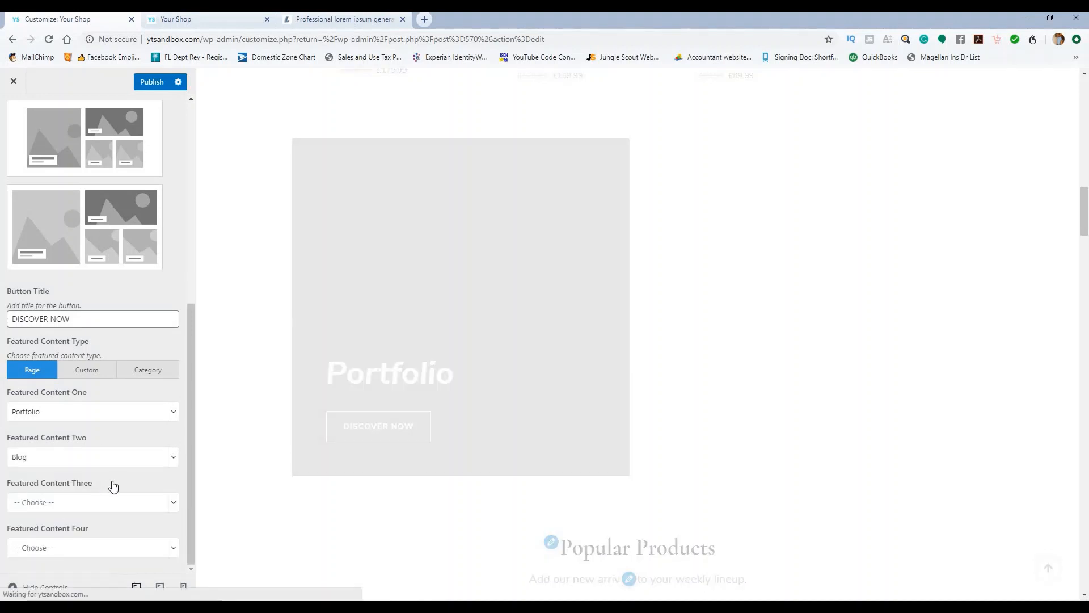
pyautogui.click(173, 502)
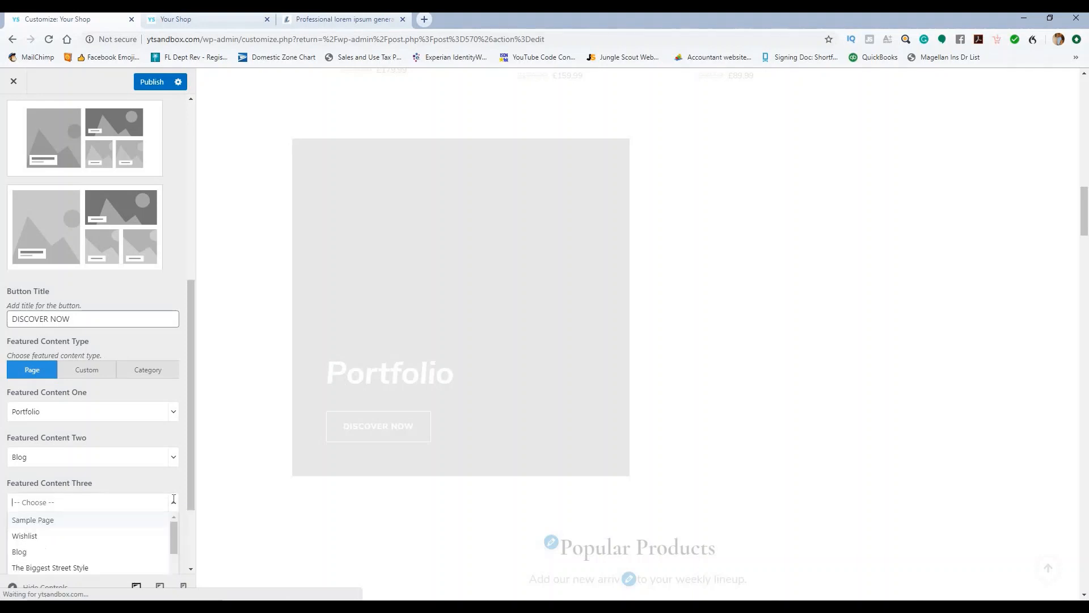
pyautogui.scroll(-3, 87, 518)
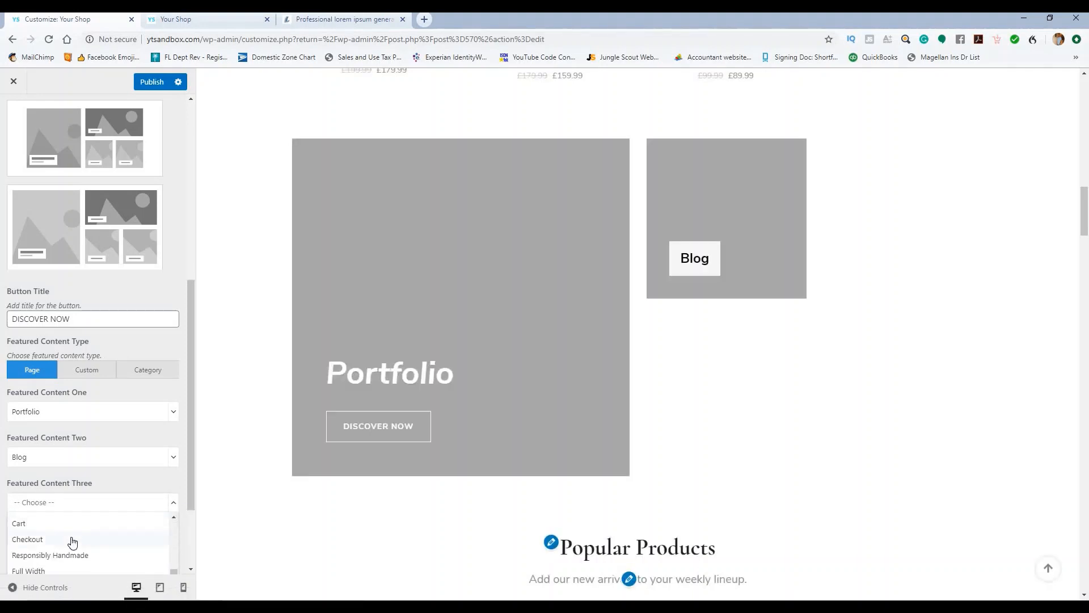
pyautogui.click(67, 556)
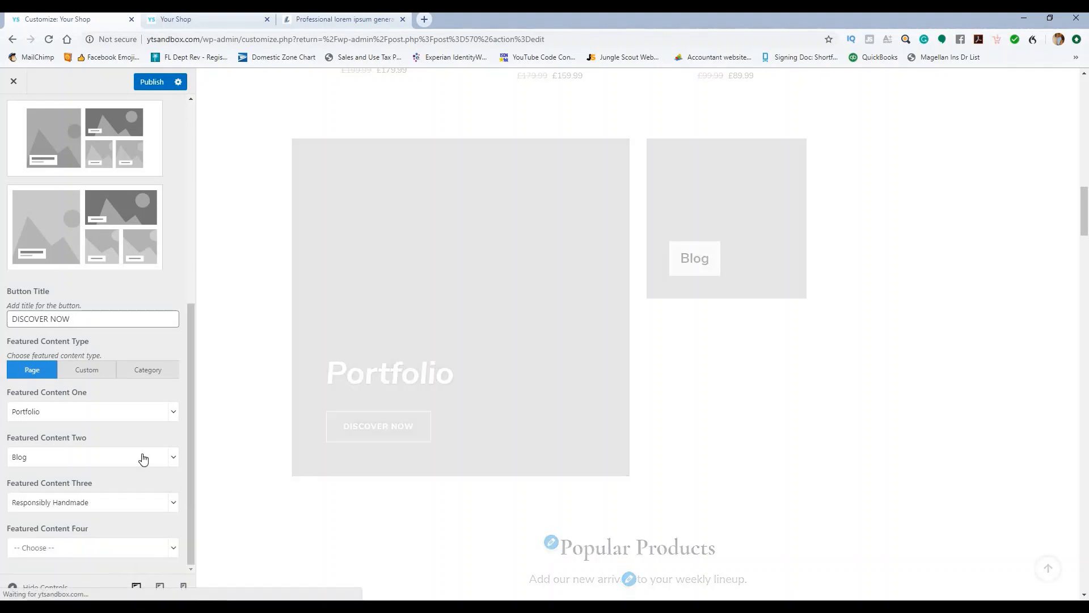
# Step: Set Featured Content Four to The Biggest Street Style and try publishing
pyautogui.click(176, 545)
pyautogui.scroll(-3, 85, 519)
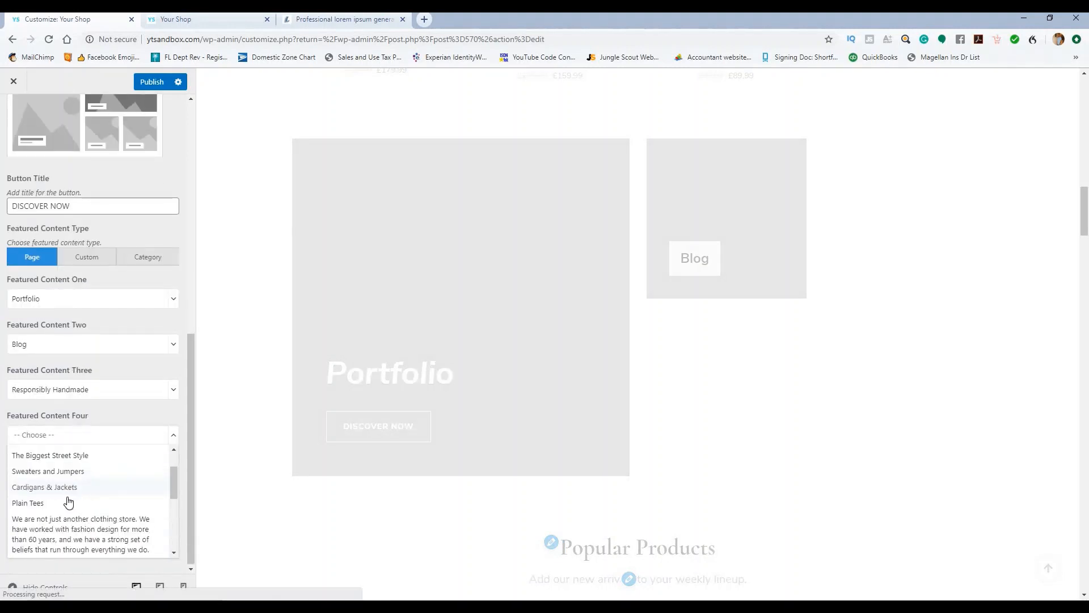
pyautogui.scroll(-1, 60, 507)
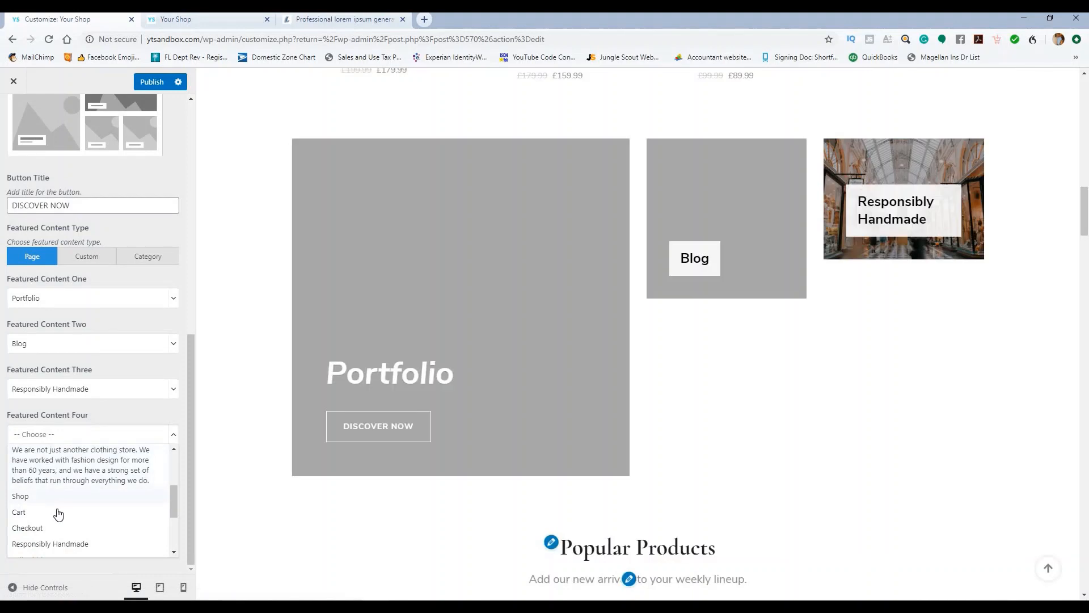
pyautogui.scroll(2, 74, 508)
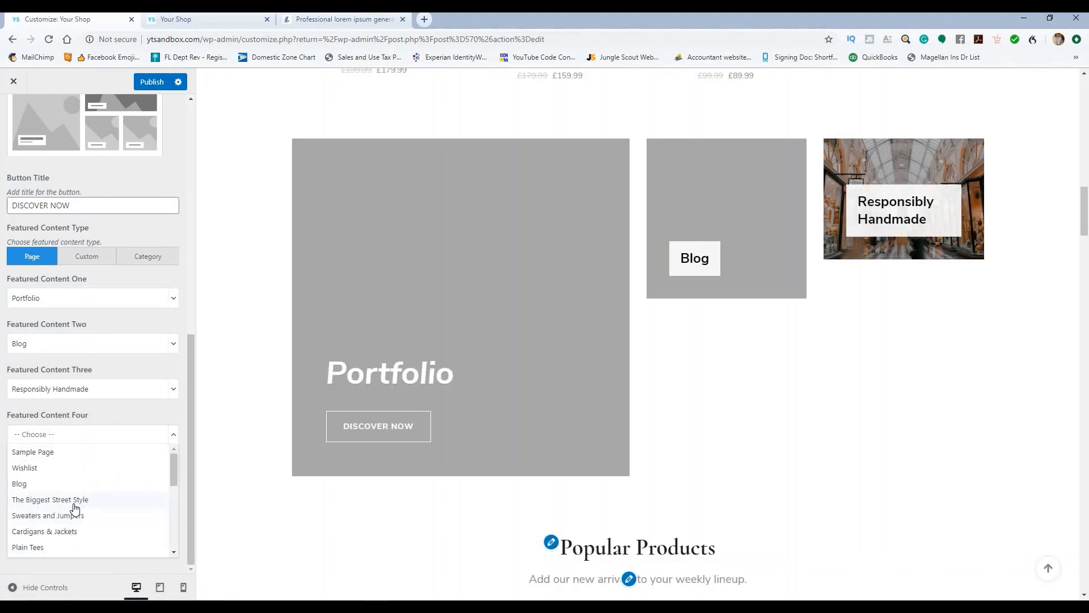
pyautogui.click(74, 501)
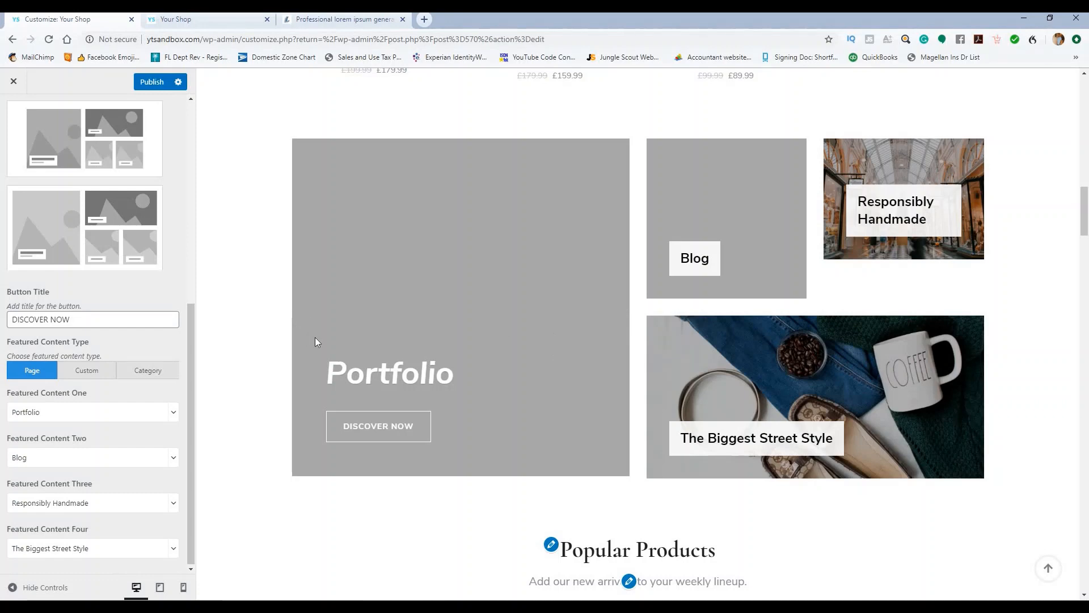
pyautogui.click(152, 82)
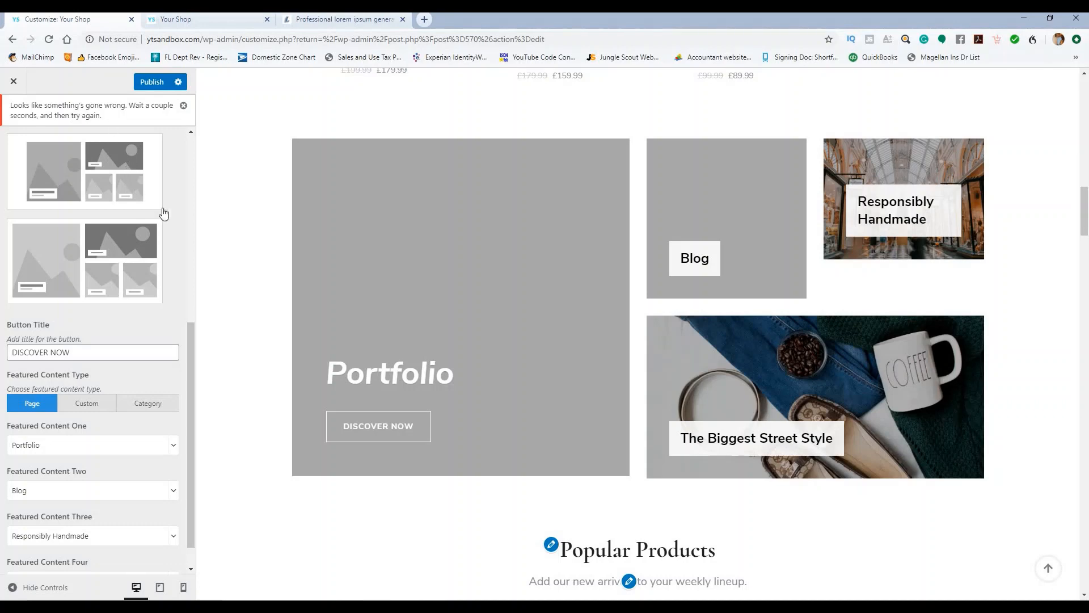
pyautogui.scroll(5, 92, 281)
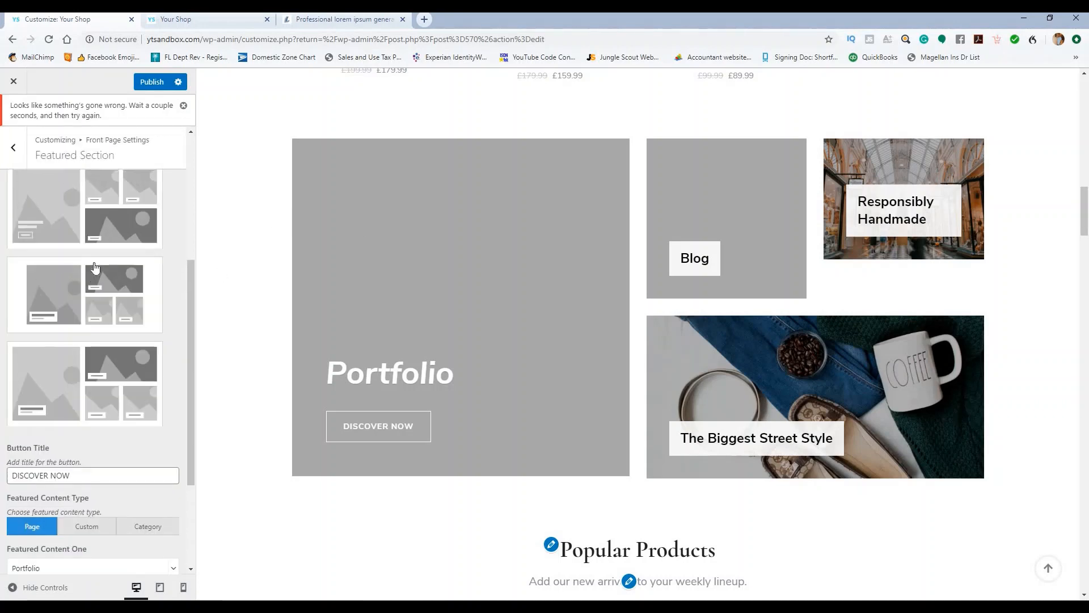
pyautogui.click(103, 295)
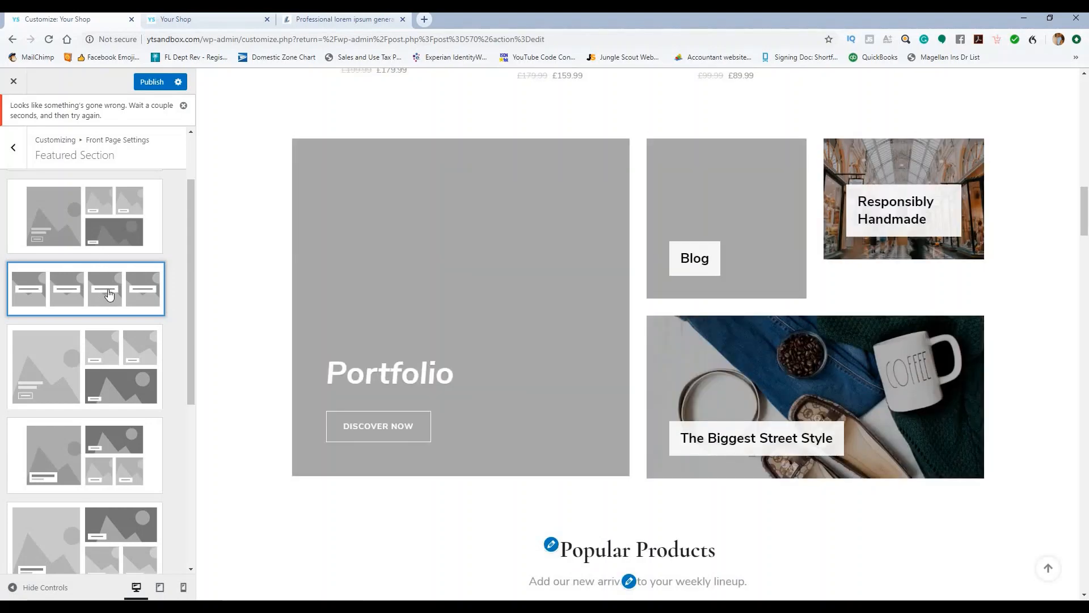
pyautogui.scroll(-2, 399, 233)
pyautogui.scroll(3, 248, 158)
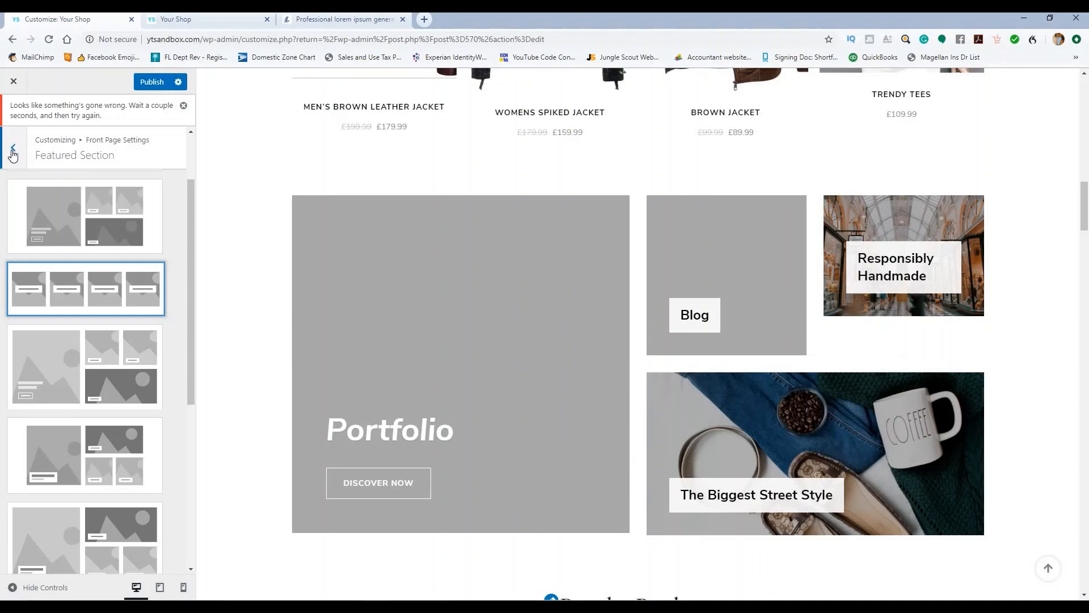
pyautogui.scroll(2, 90, 198)
pyautogui.click(90, 199)
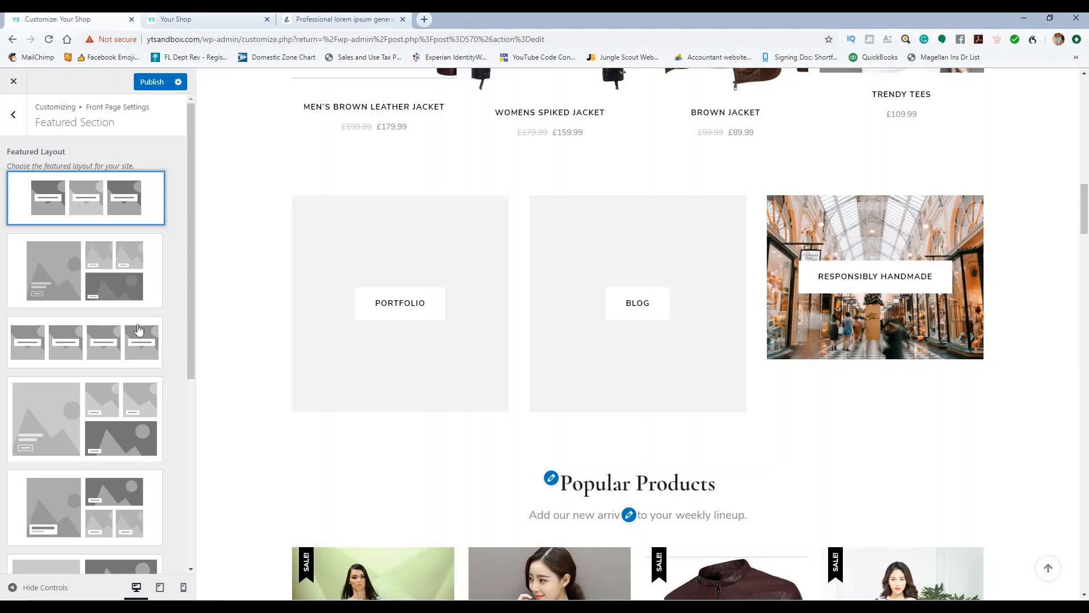
pyautogui.click(132, 348)
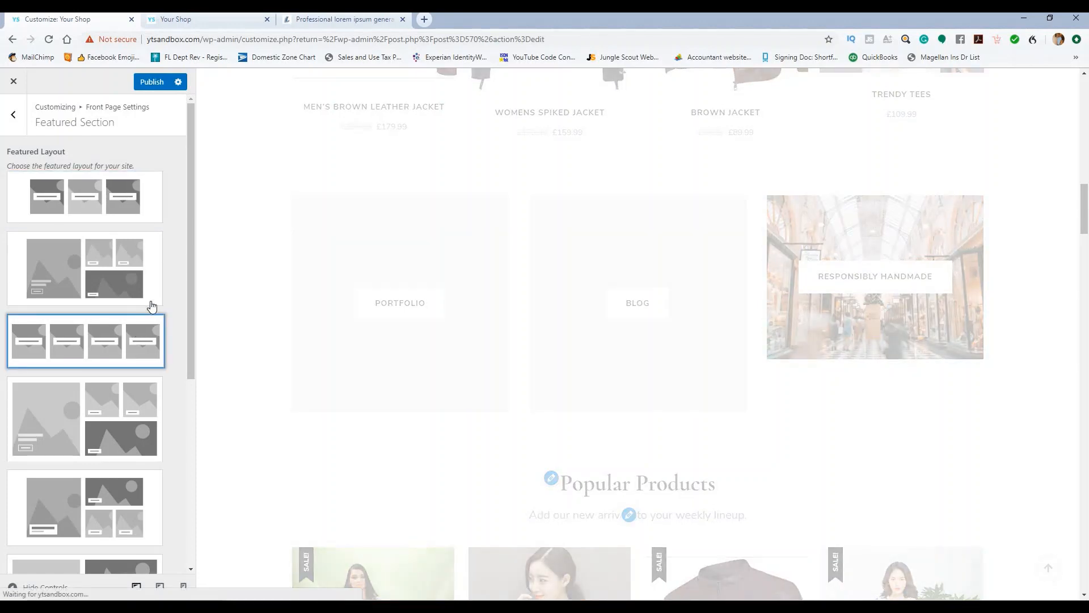
pyautogui.scroll(-2, 177, 233)
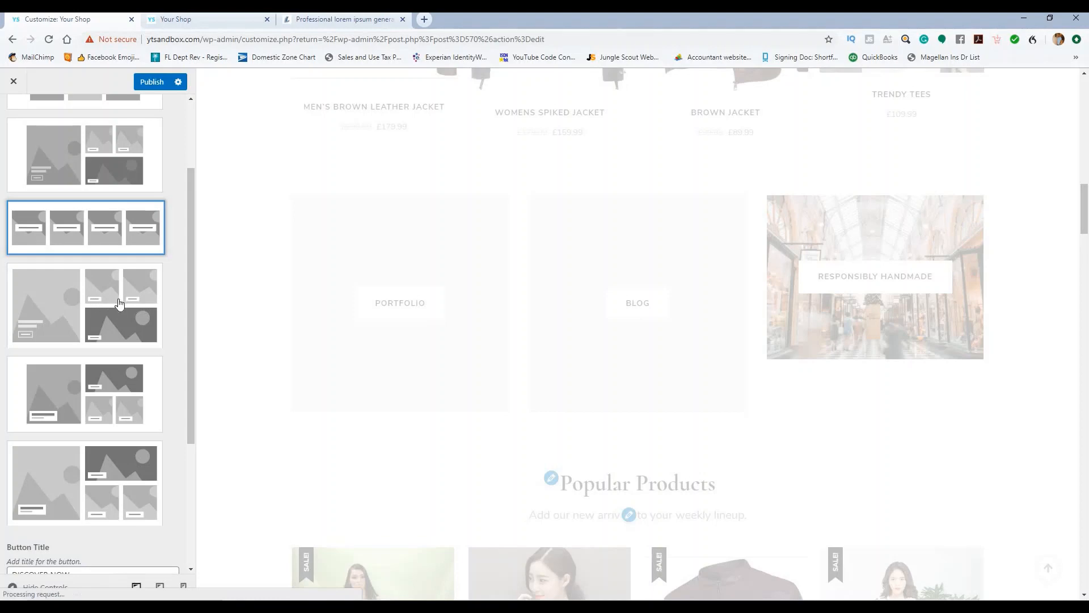
pyautogui.scroll(-3, 118, 307)
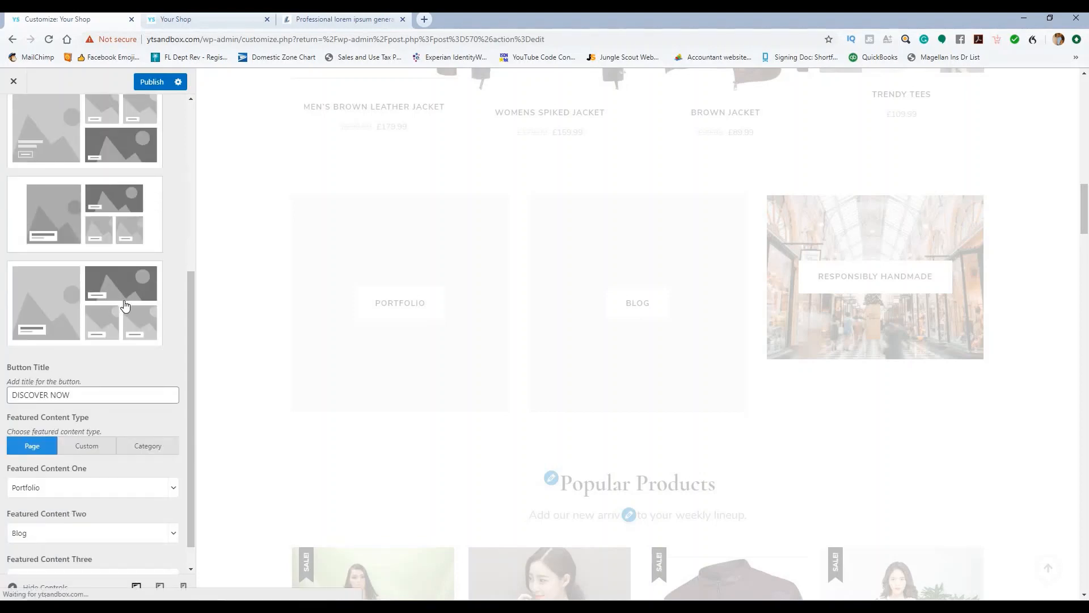
pyautogui.scroll(-1, 125, 309)
pyautogui.scroll(-1, 130, 488)
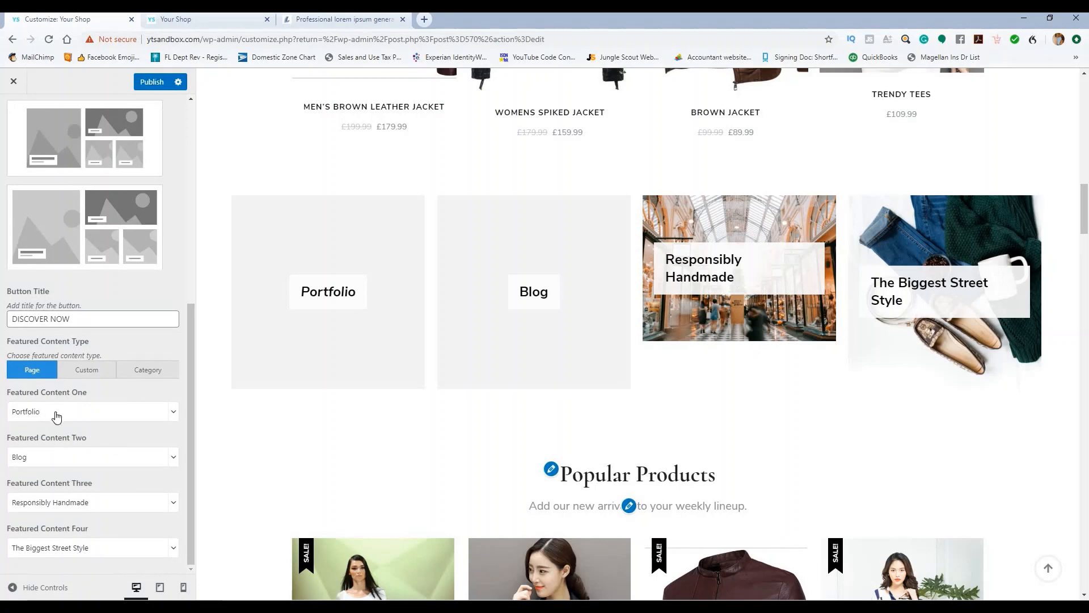
pyautogui.scroll(2, 208, 295)
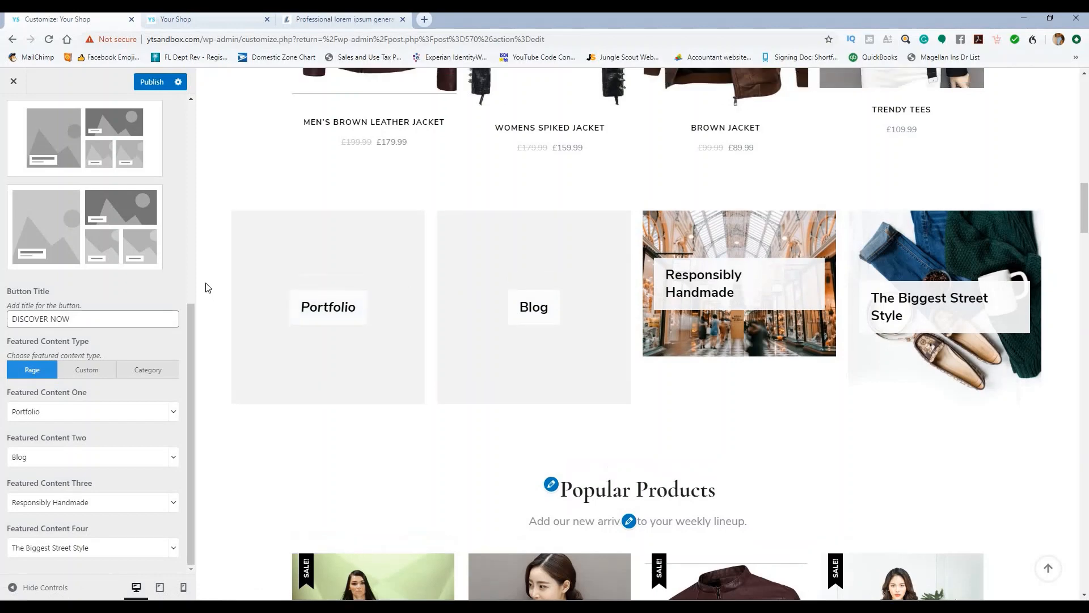
pyautogui.scroll(3, 97, 253)
pyautogui.click(93, 228)
pyautogui.scroll(1, 102, 227)
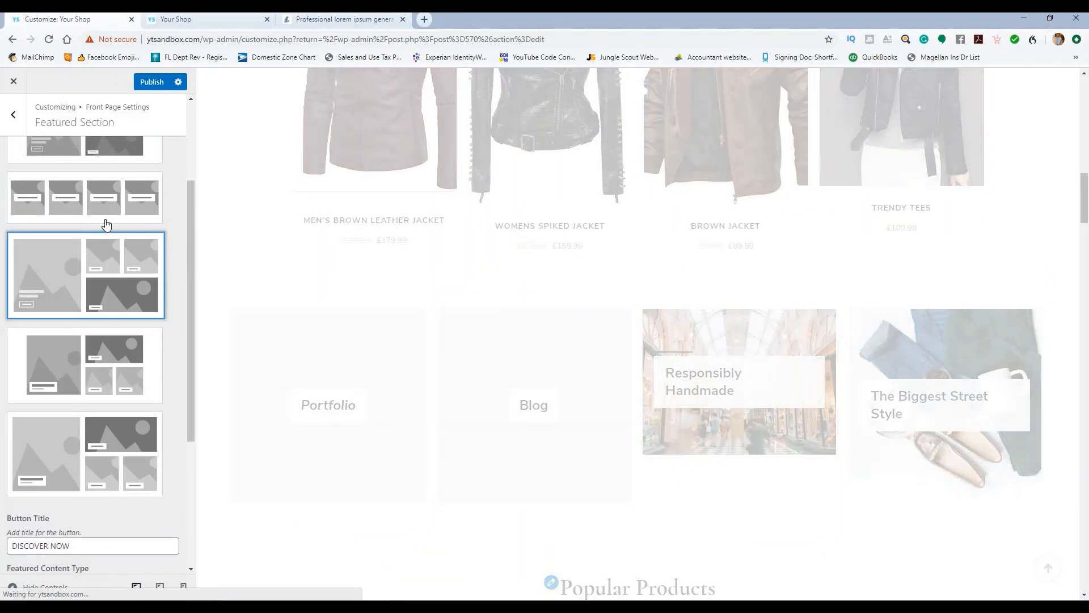
# Step: Publish the Customizer changes, close the Customizer and go to the Pages list
pyautogui.click(151, 83)
pyautogui.click(188, 179)
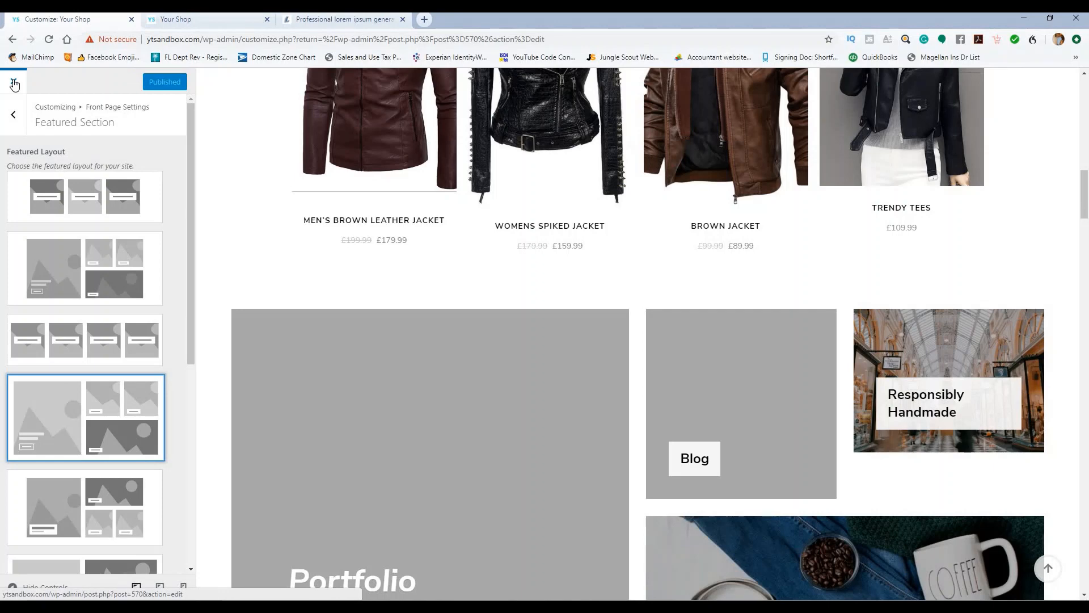
pyautogui.click(15, 83)
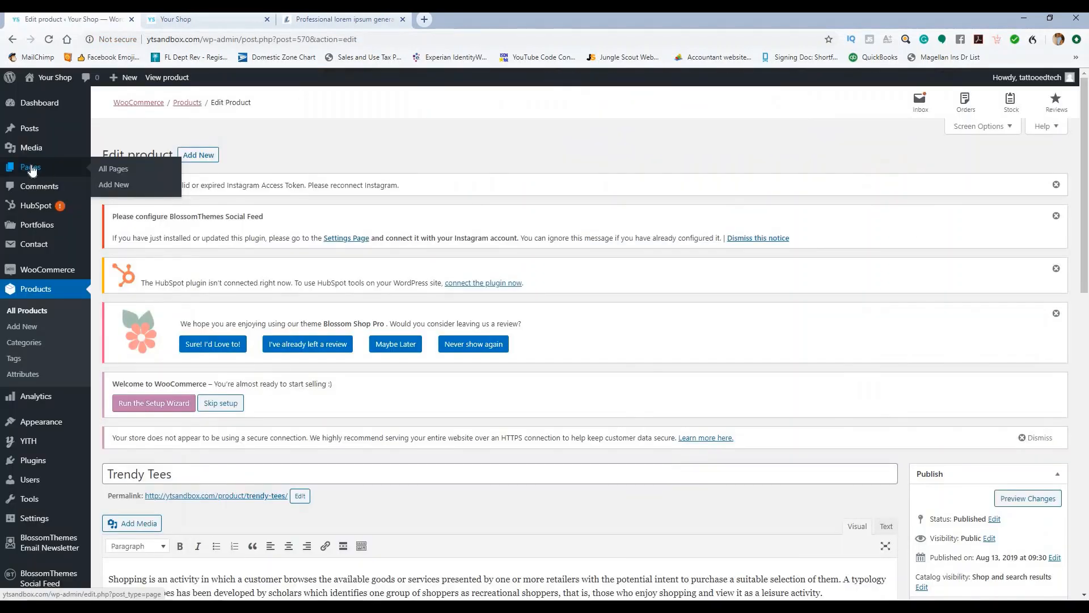
pyautogui.click(31, 170)
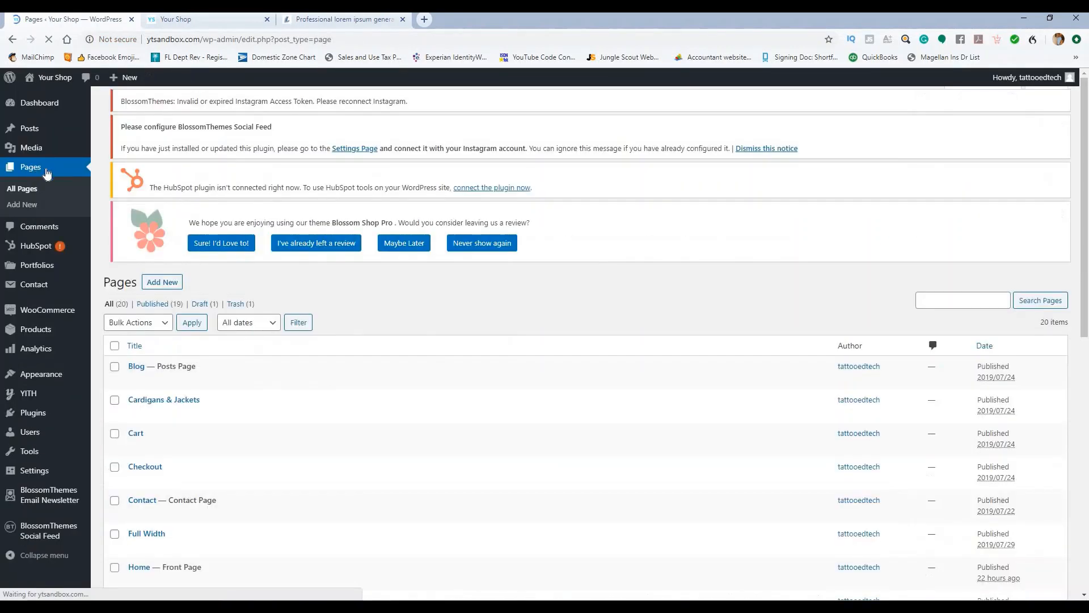
# Step: Reload the live shop to check the featured tiles, then open the Portfolio page for editing
pyautogui.scroll(-5, 304, 282)
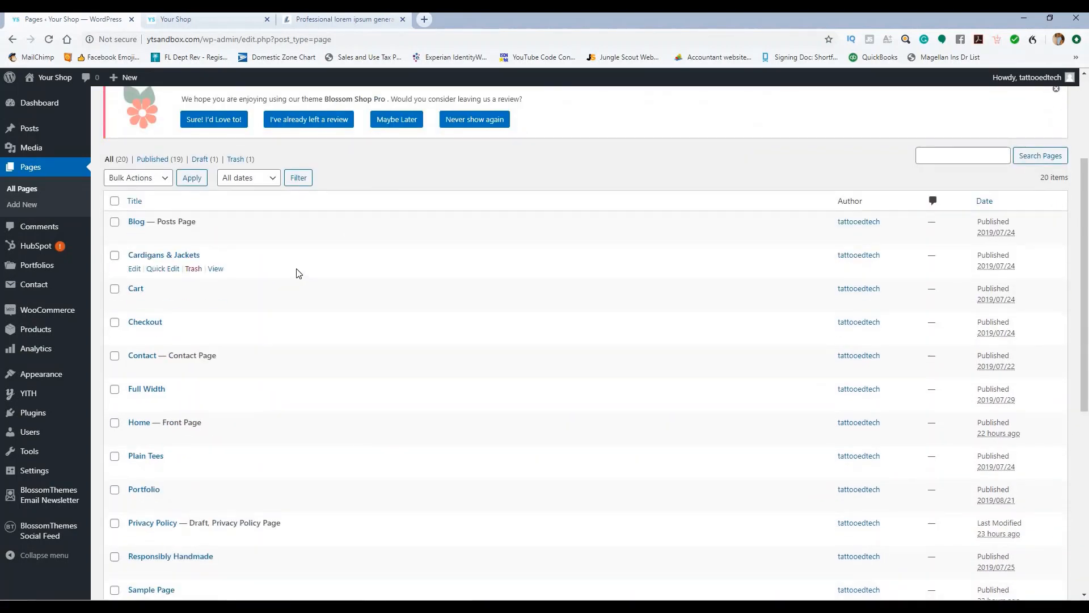
pyautogui.click(220, 25)
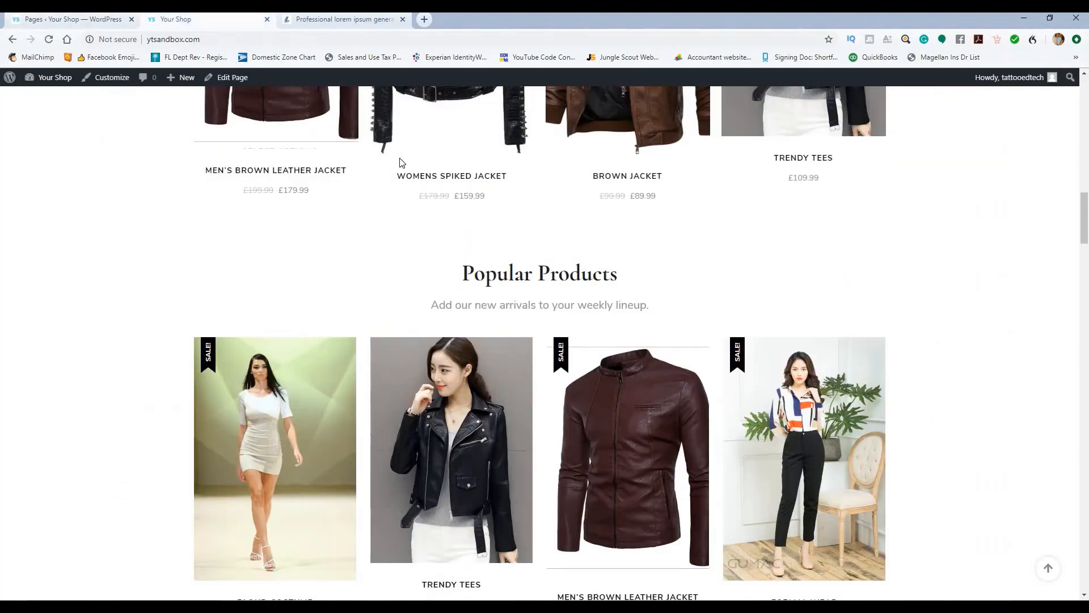
pyautogui.scroll(-5, 300, 197)
pyautogui.click(49, 40)
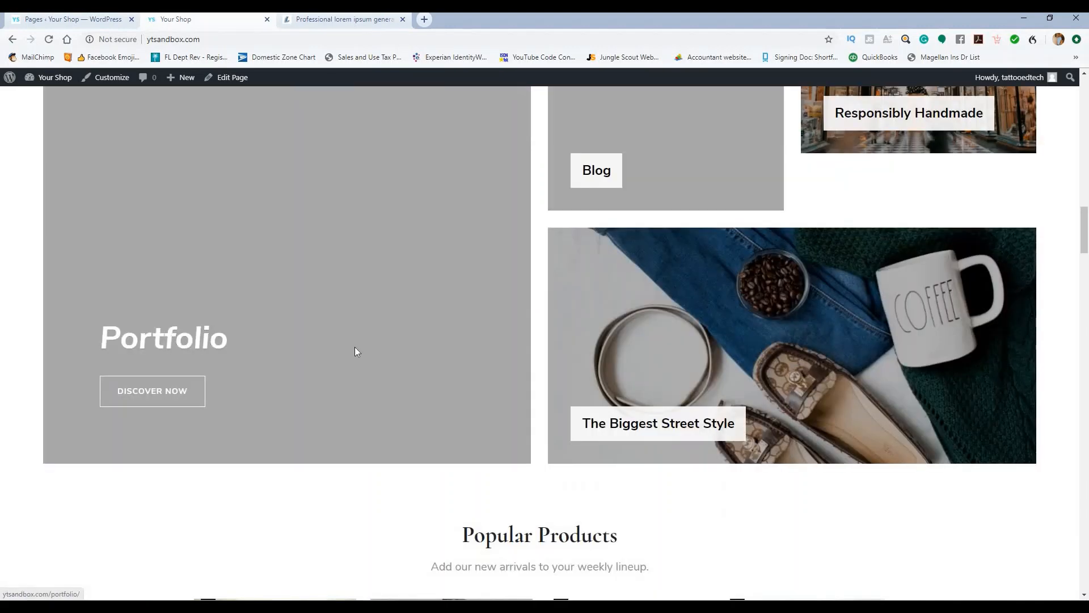
pyautogui.scroll(-2, 386, 324)
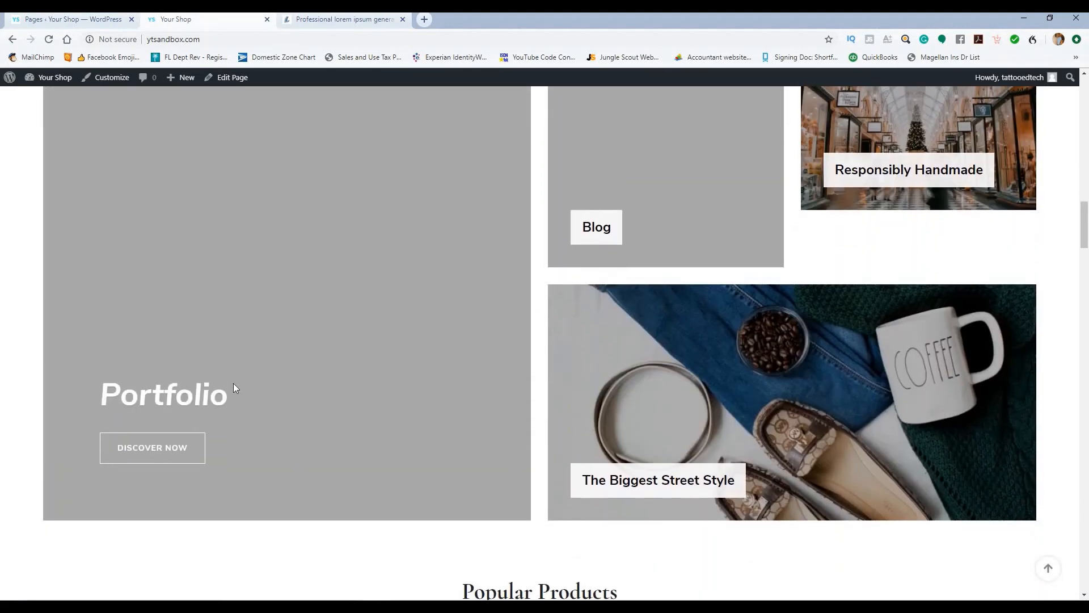
pyautogui.click(80, 20)
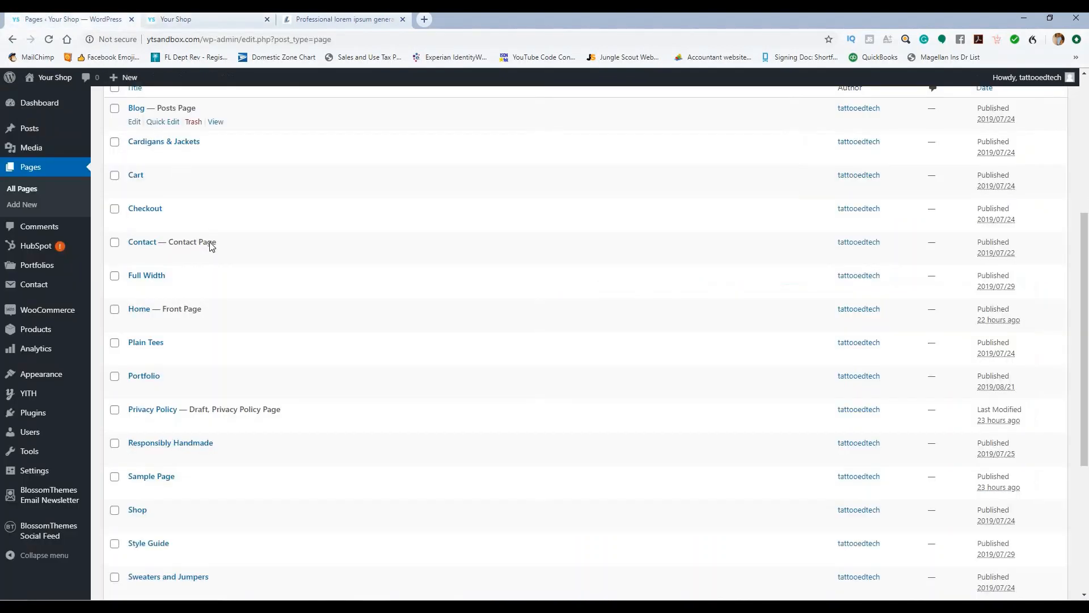
pyautogui.click(145, 376)
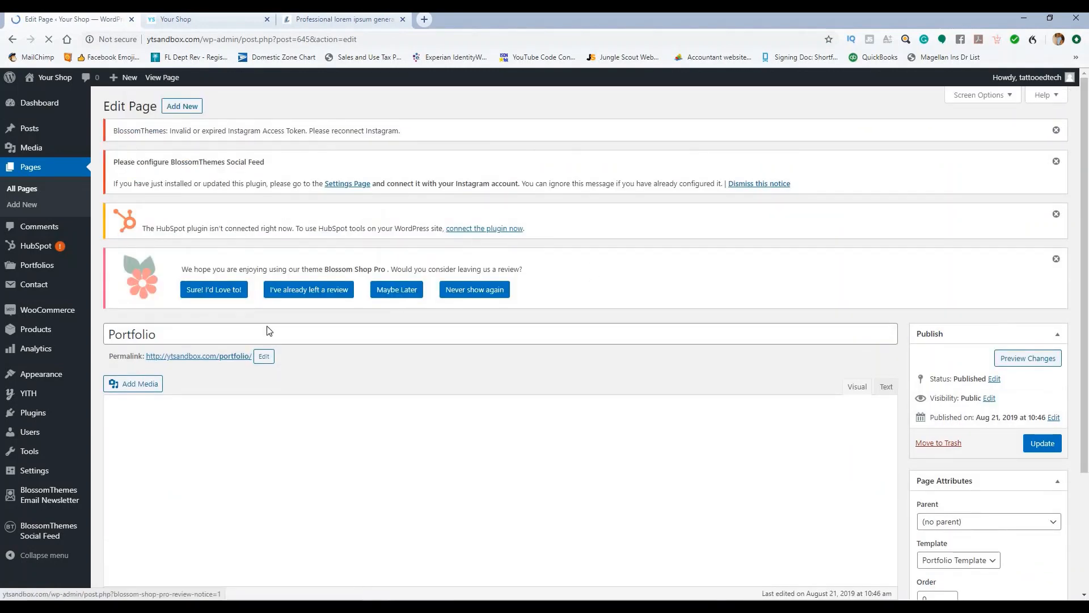
# Step: Retitle the Portfolio page to 'Mens jackets'
pyautogui.click(193, 333)
pyautogui.doubleClick(116, 335)
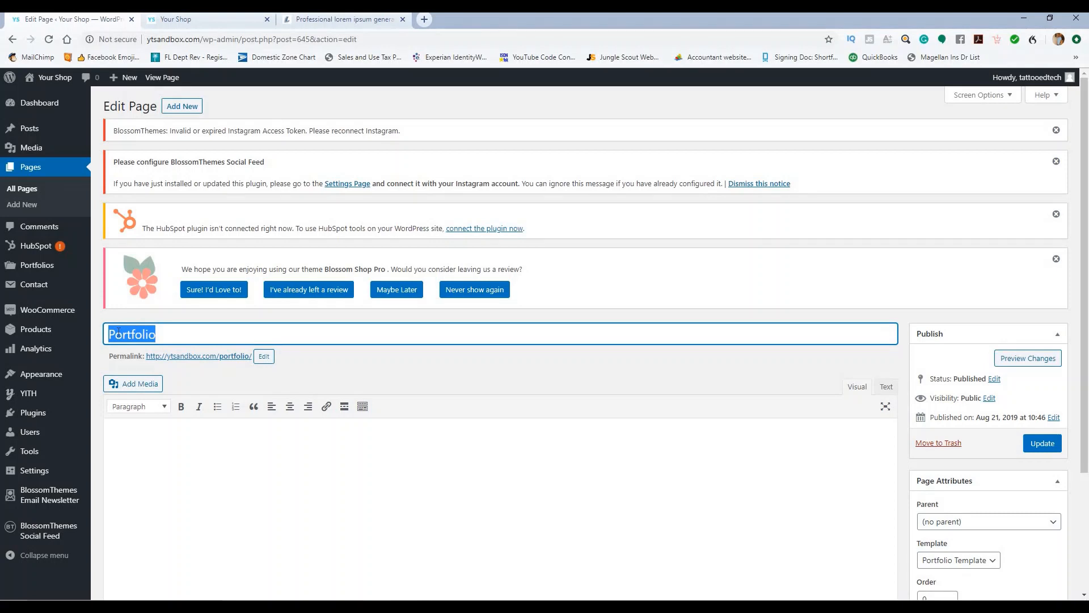
pyautogui.write('Mens jackets')
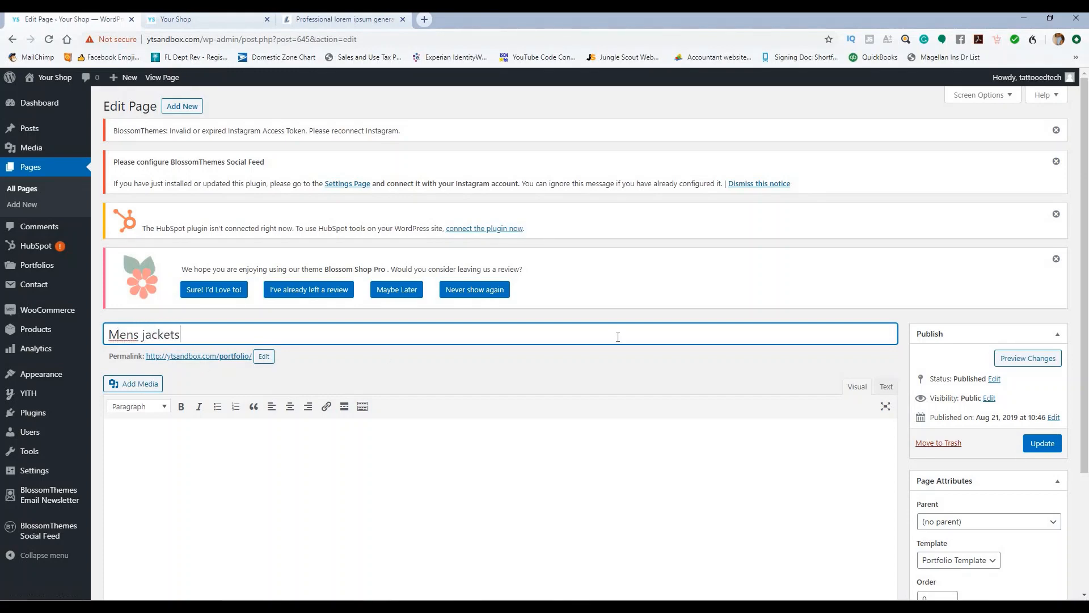
pyautogui.scroll(-3, 617, 335)
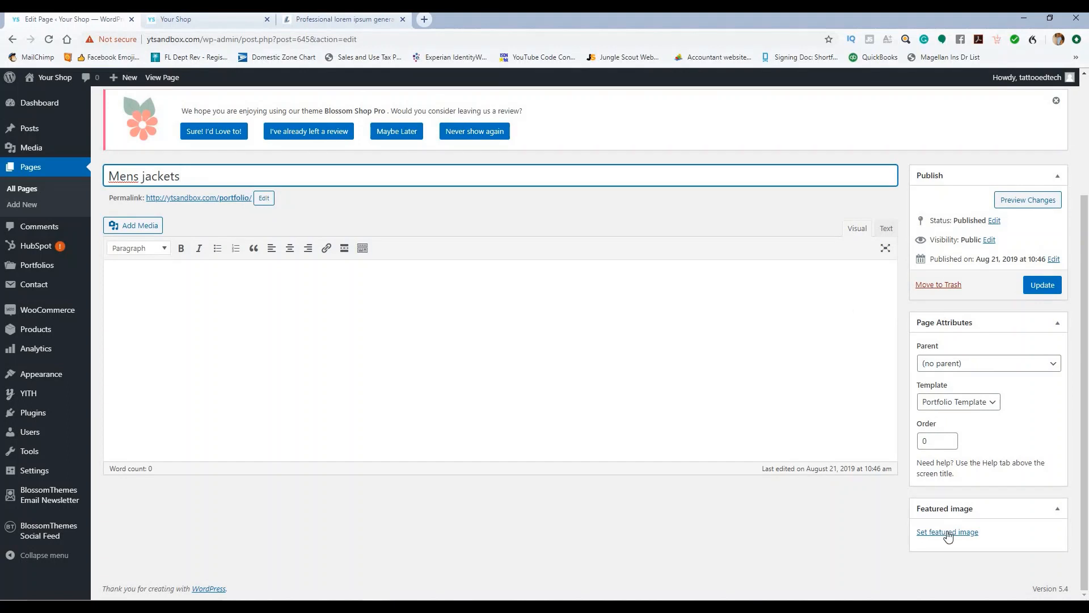
# Step: Set the brown leather jacket photo as featured image and update the page
pyautogui.click(948, 534)
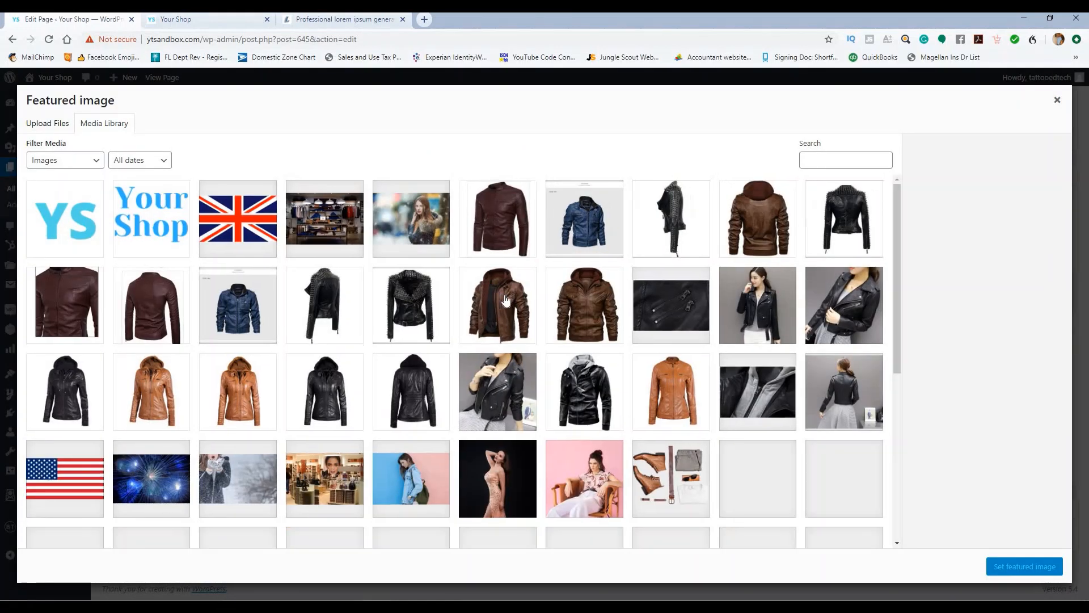
pyautogui.click(488, 282)
pyautogui.click(1009, 567)
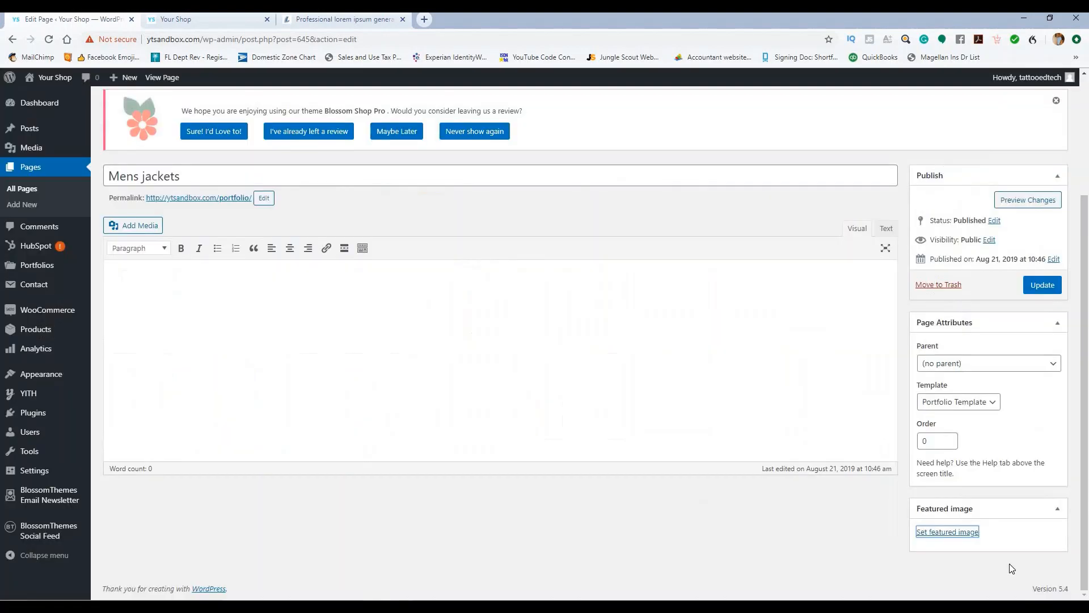
pyautogui.click(1040, 284)
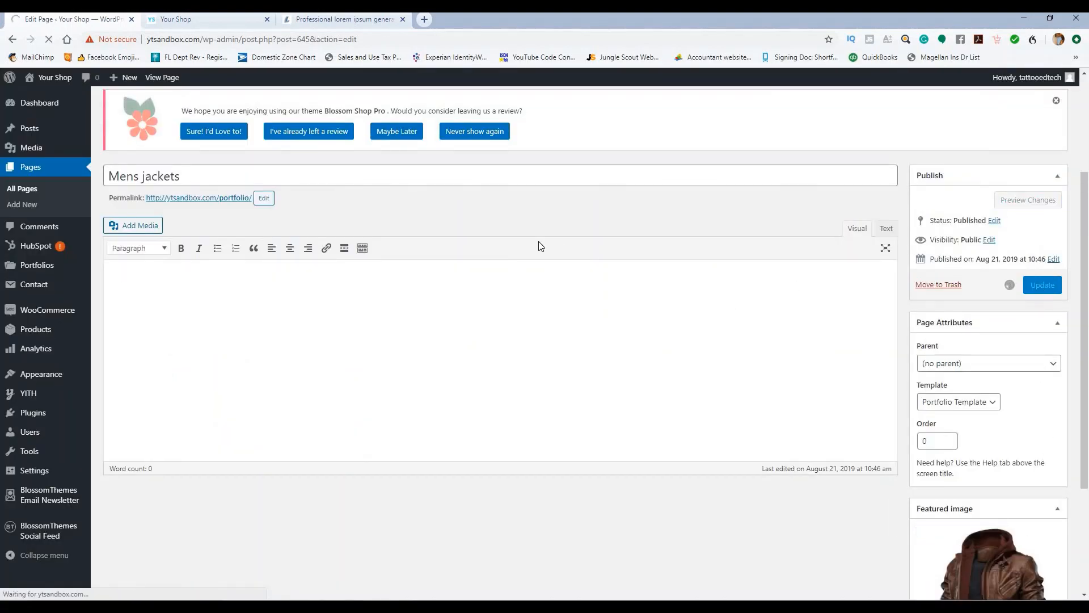
pyautogui.click(216, 19)
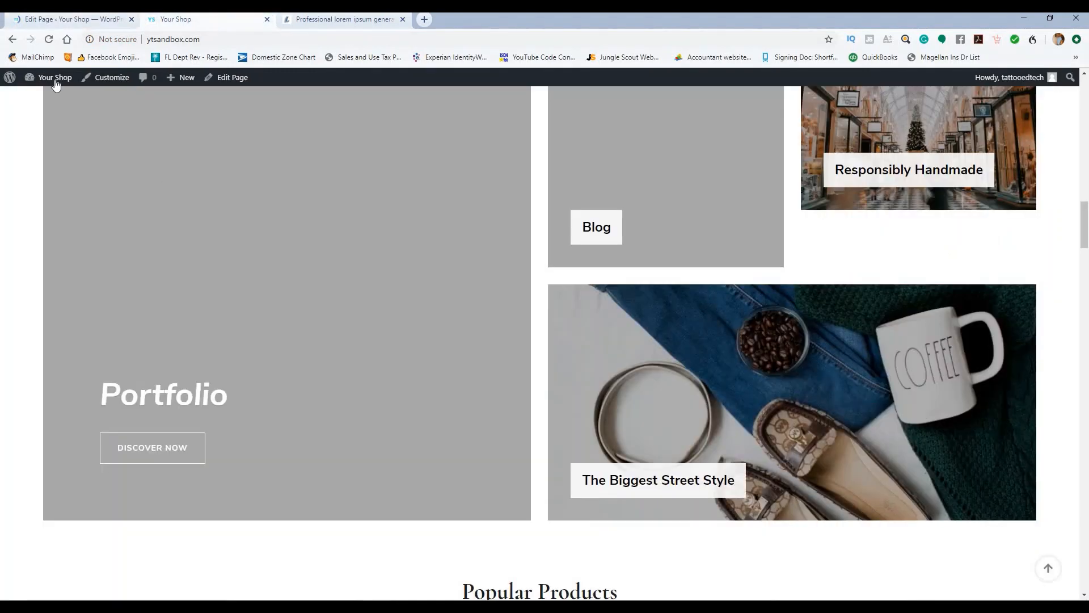
# Step: Reload the storefront to confirm the Mens jackets tile, then list all pages
pyautogui.click(49, 40)
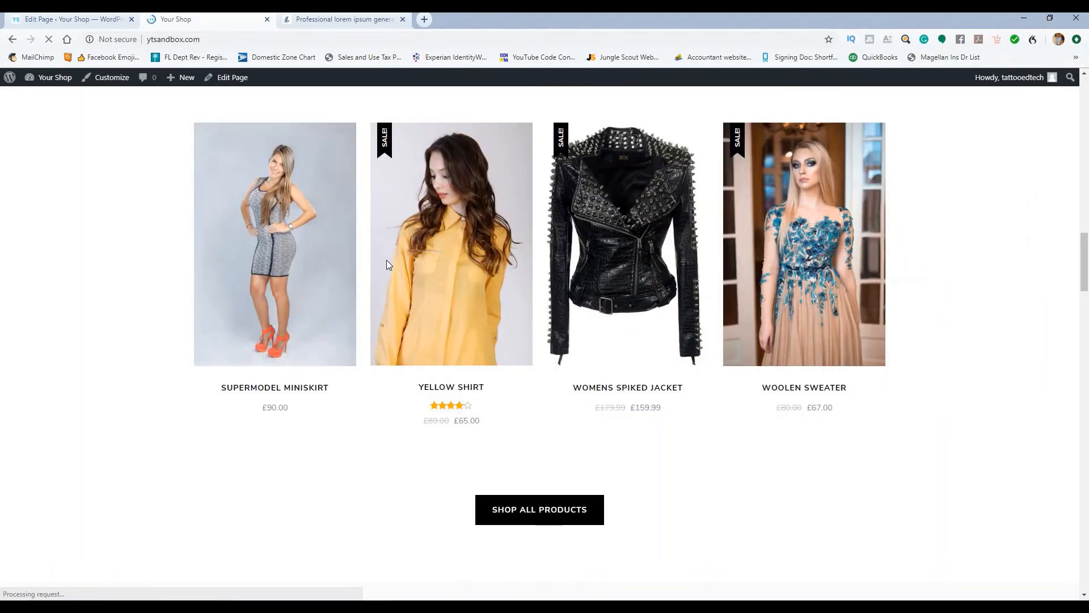
pyautogui.scroll(-1, 390, 271)
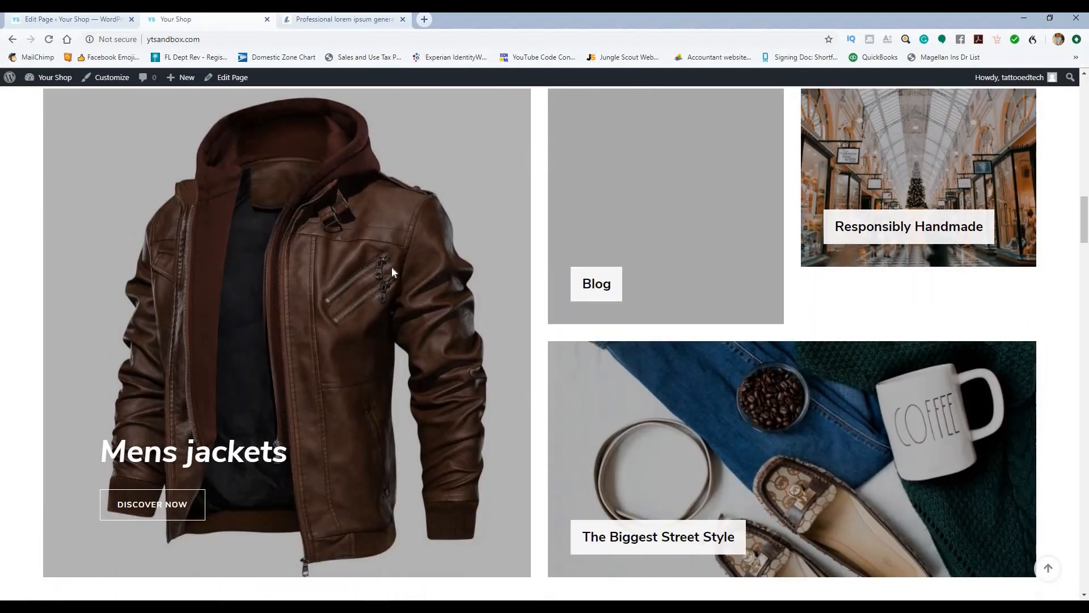
pyautogui.click(93, 20)
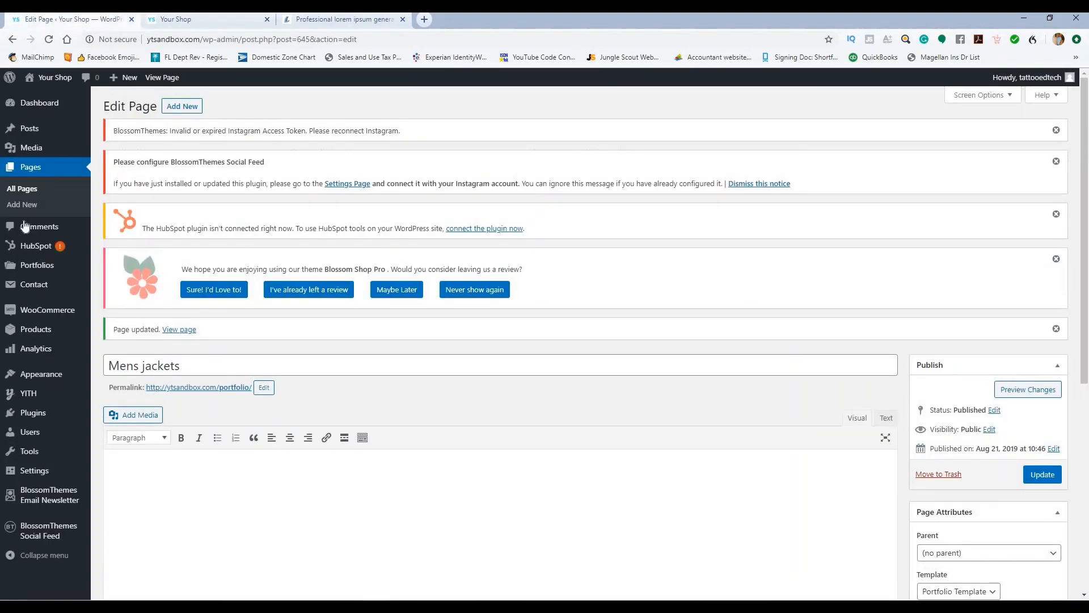
pyautogui.click(24, 189)
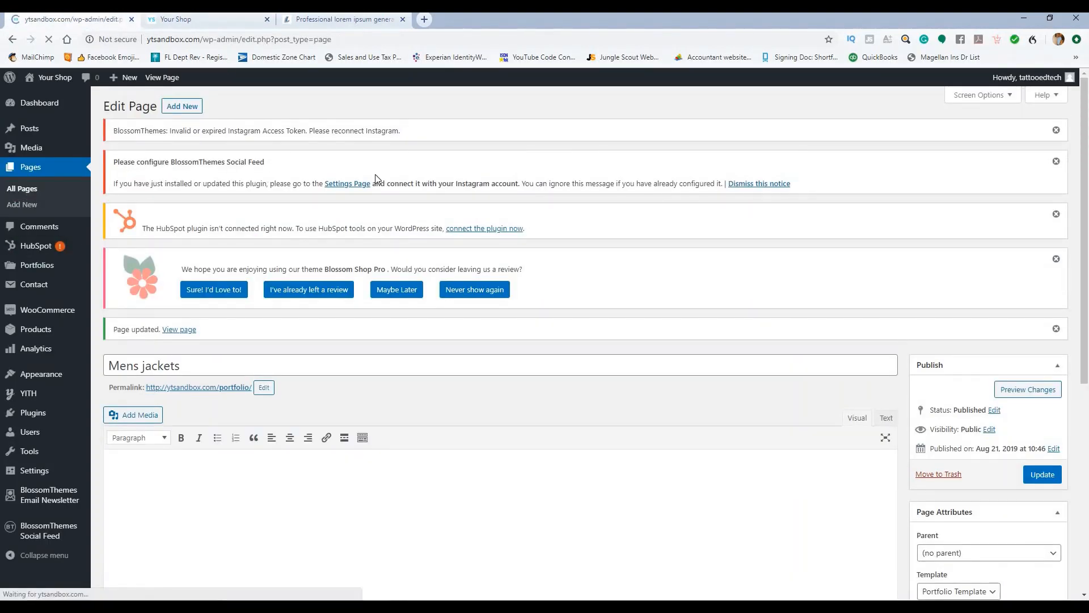
pyautogui.scroll(-7, 304, 192)
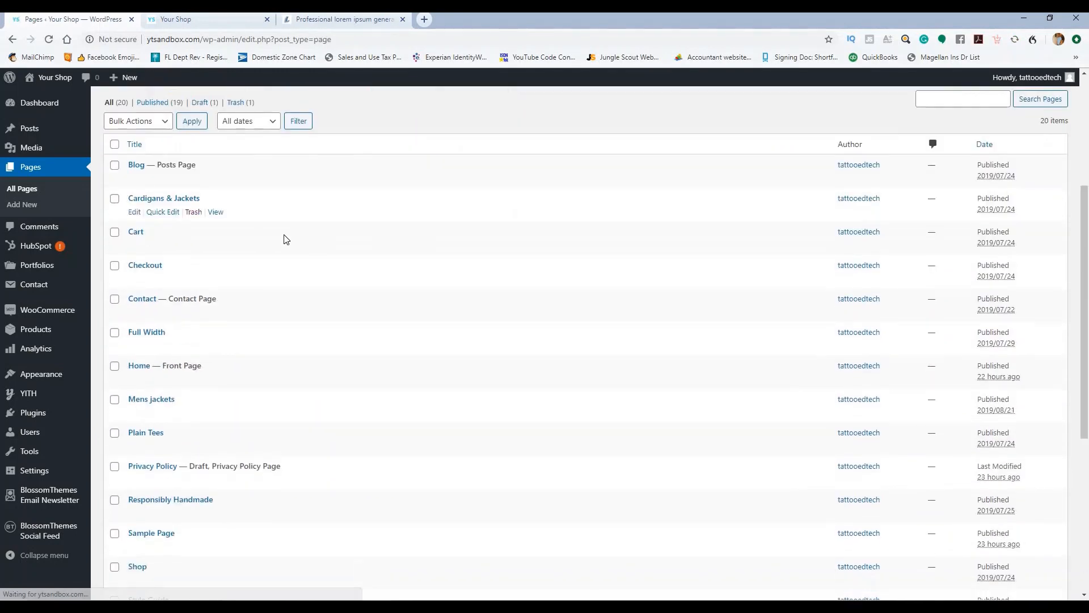
# Step: Rename the Responsibly Handmade page to 'Womens Jackets' and update it
pyautogui.click(191, 335)
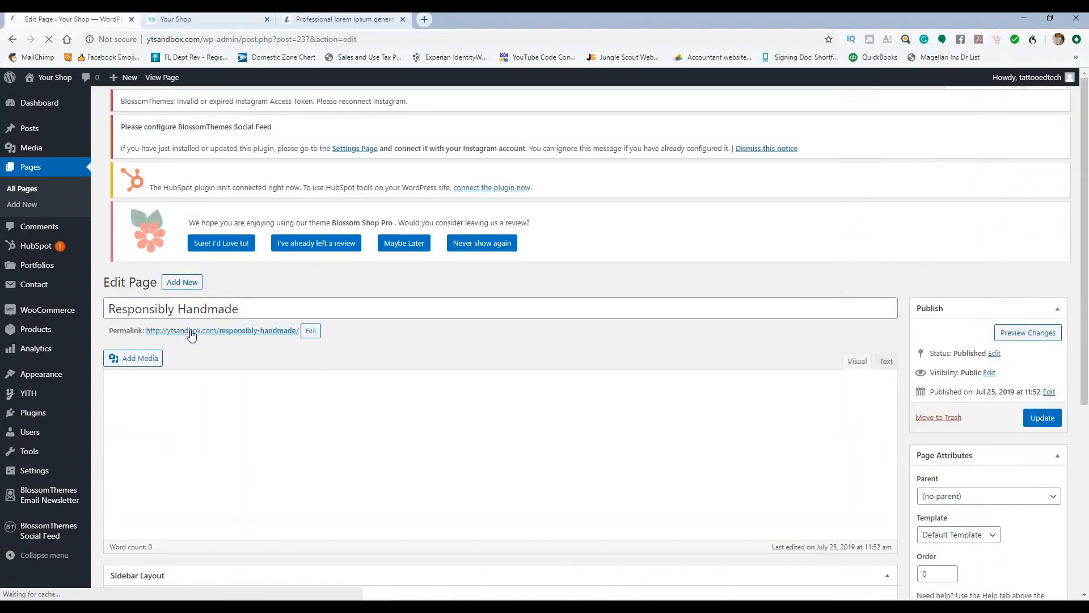
pyautogui.scroll(-2, 260, 200)
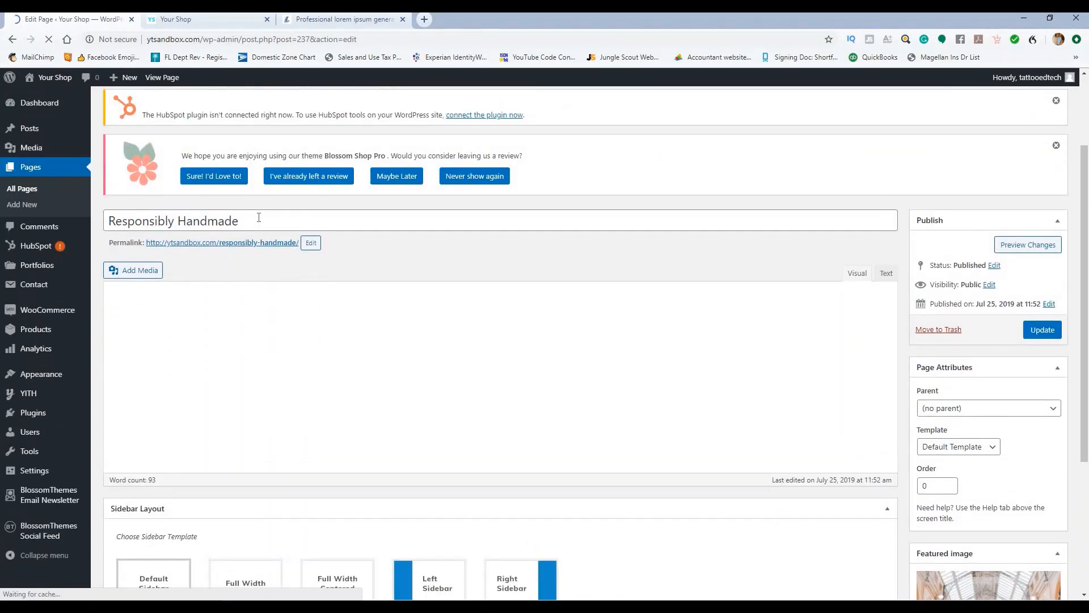
pyautogui.moveTo(258, 217); pyautogui.dragTo(114, 212)
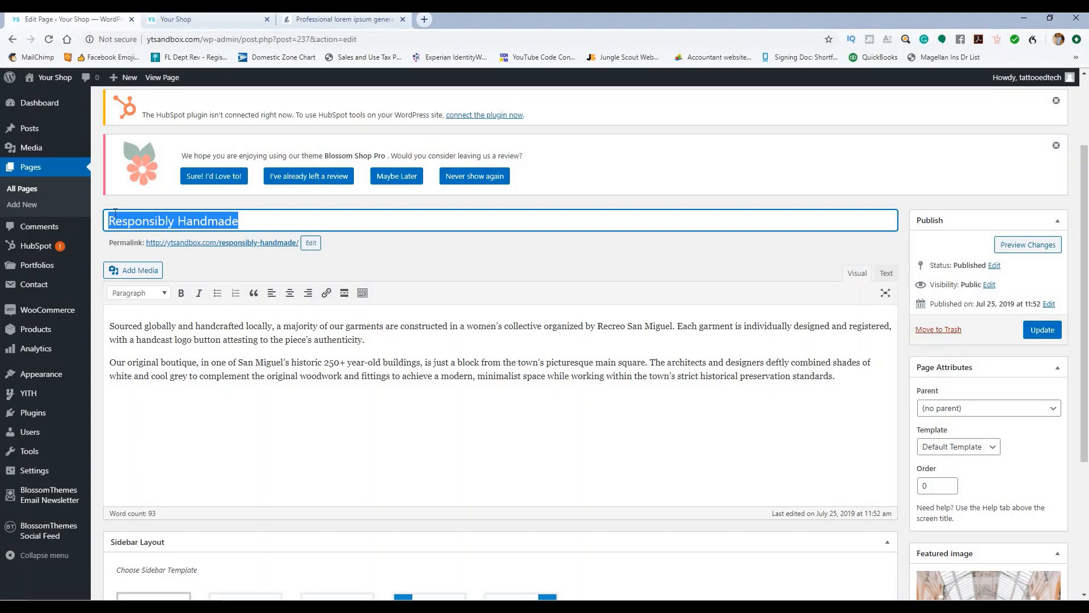
pyautogui.write('Womens Jackets')
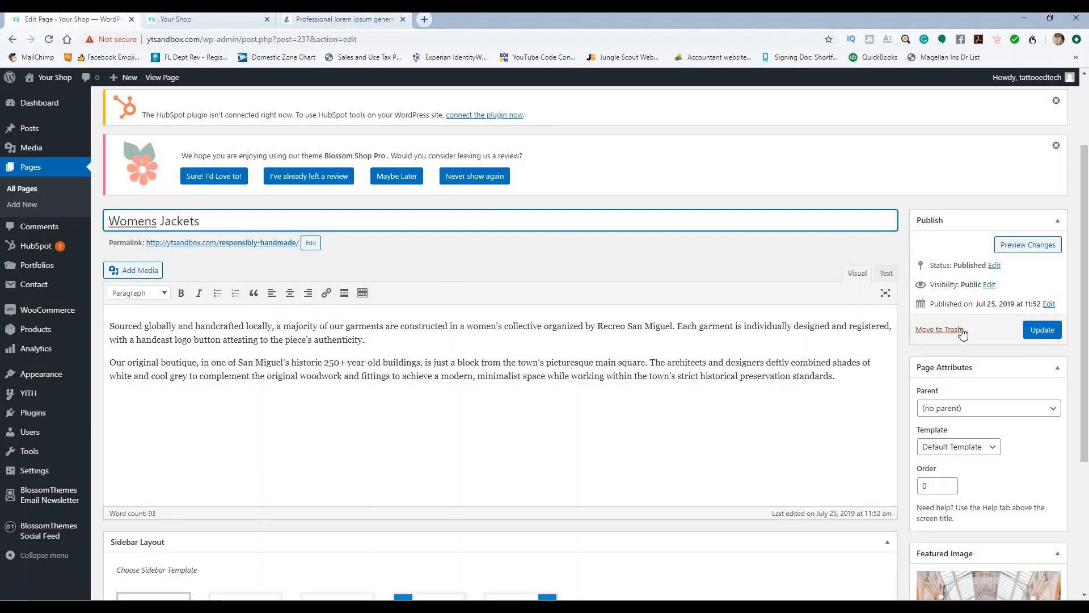
pyautogui.click(1034, 332)
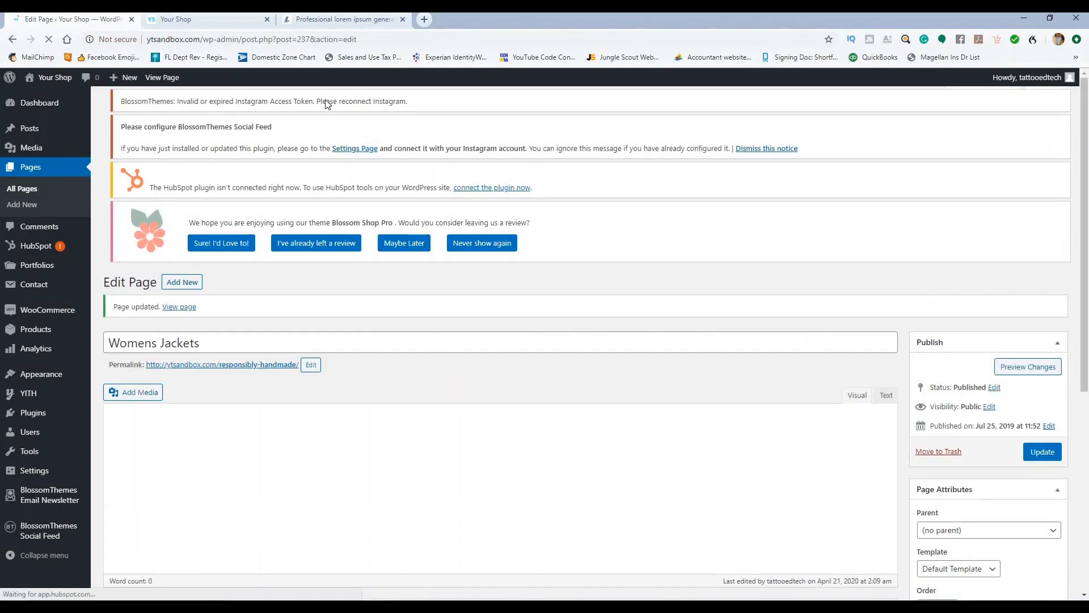
pyautogui.click(242, 18)
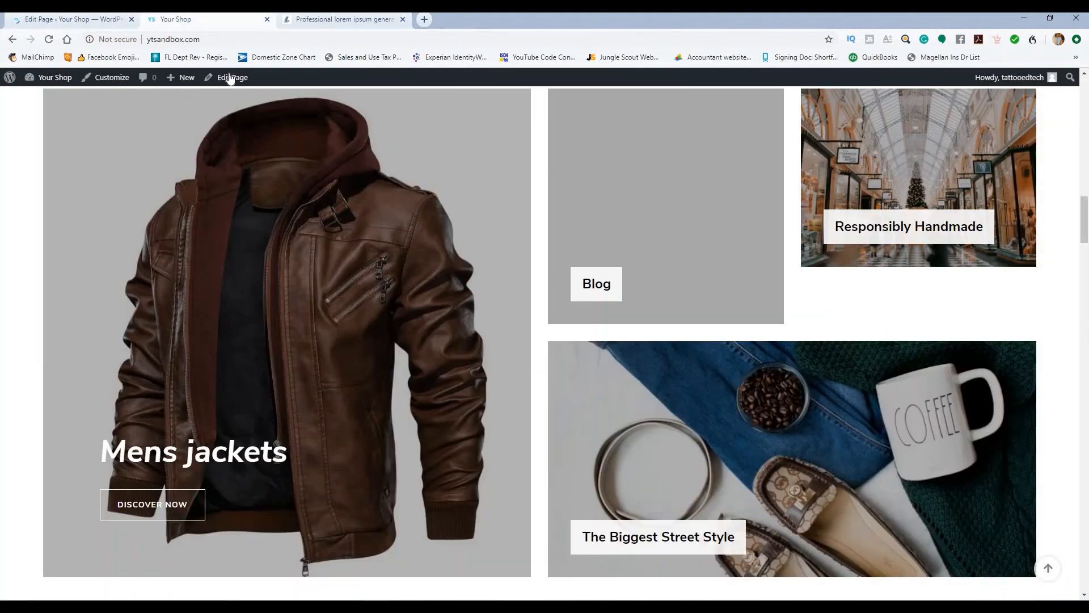
# Step: Swap the Womens Jackets page's shopping-arcade featured image for the spiked black jacket and update the page
pyautogui.click(49, 39)
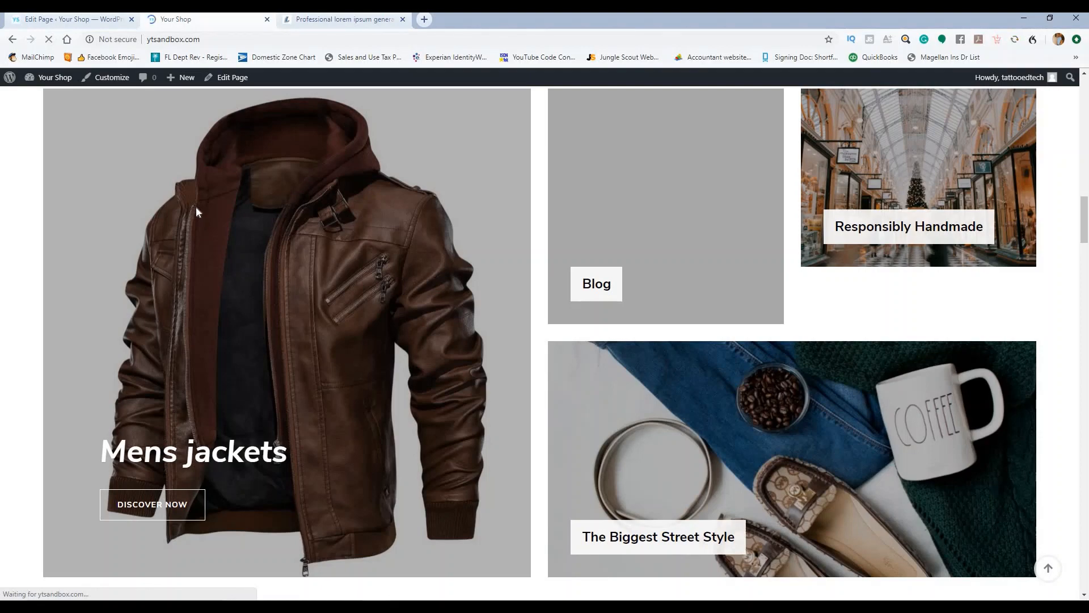
pyautogui.click(82, 17)
pyautogui.scroll(-8, 595, 244)
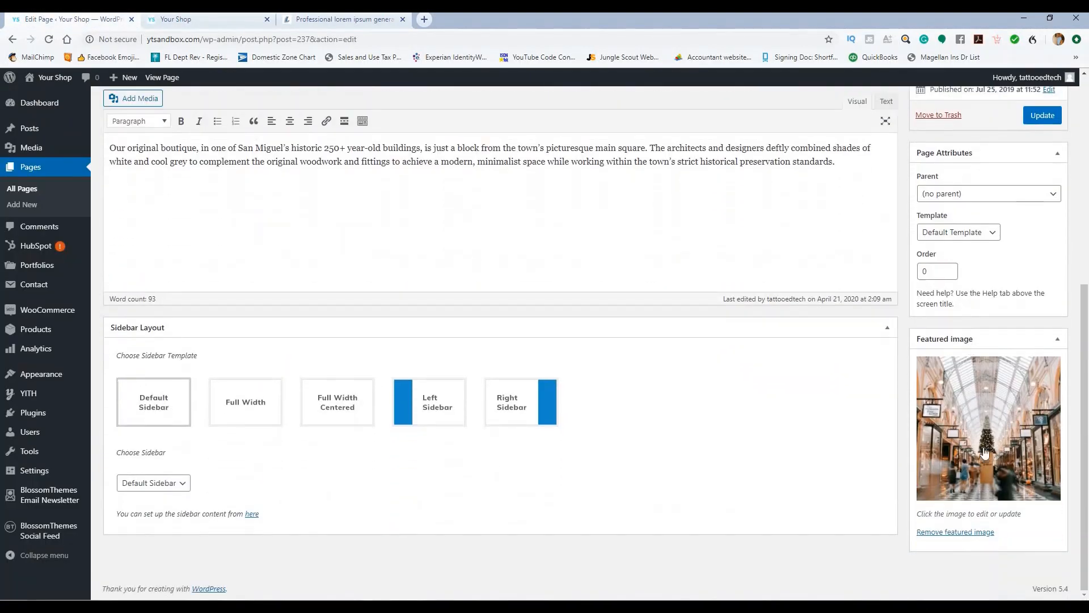
pyautogui.click(977, 537)
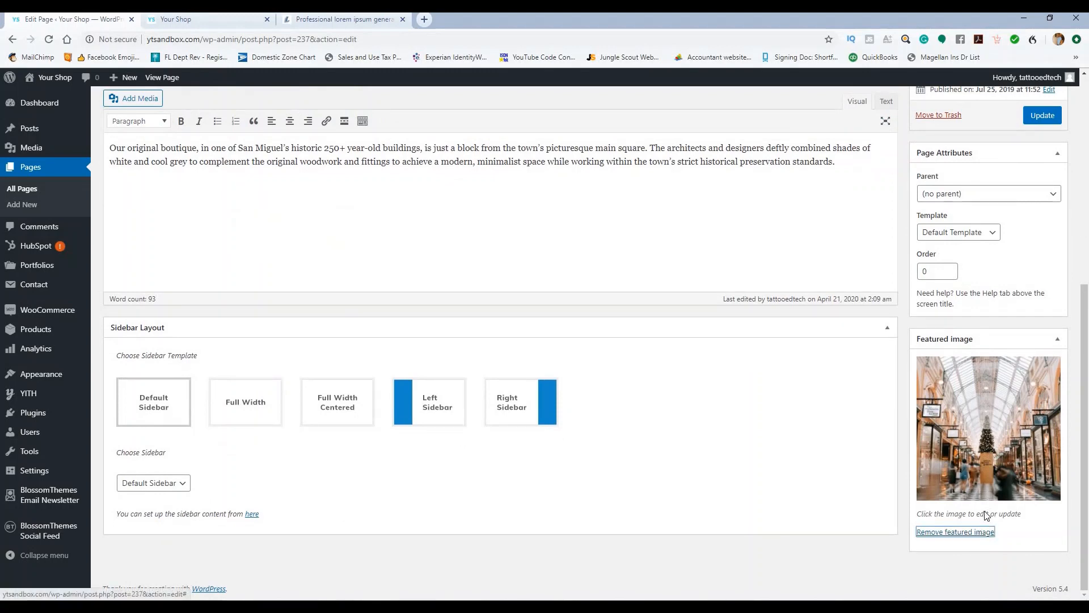
pyautogui.click(947, 379)
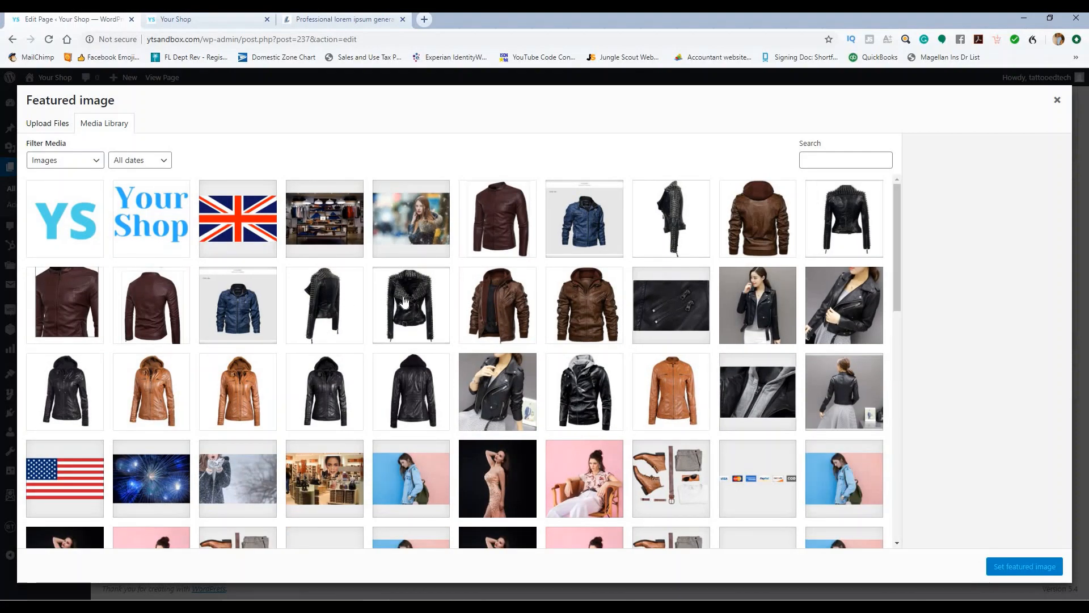
pyautogui.click(392, 302)
pyautogui.click(1023, 567)
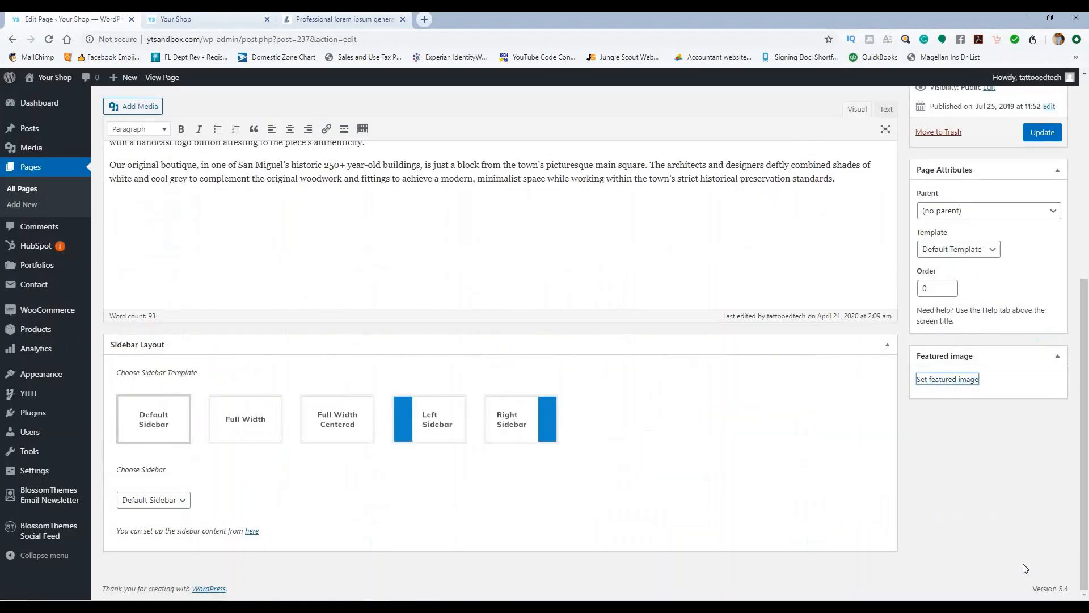
pyautogui.click(1029, 135)
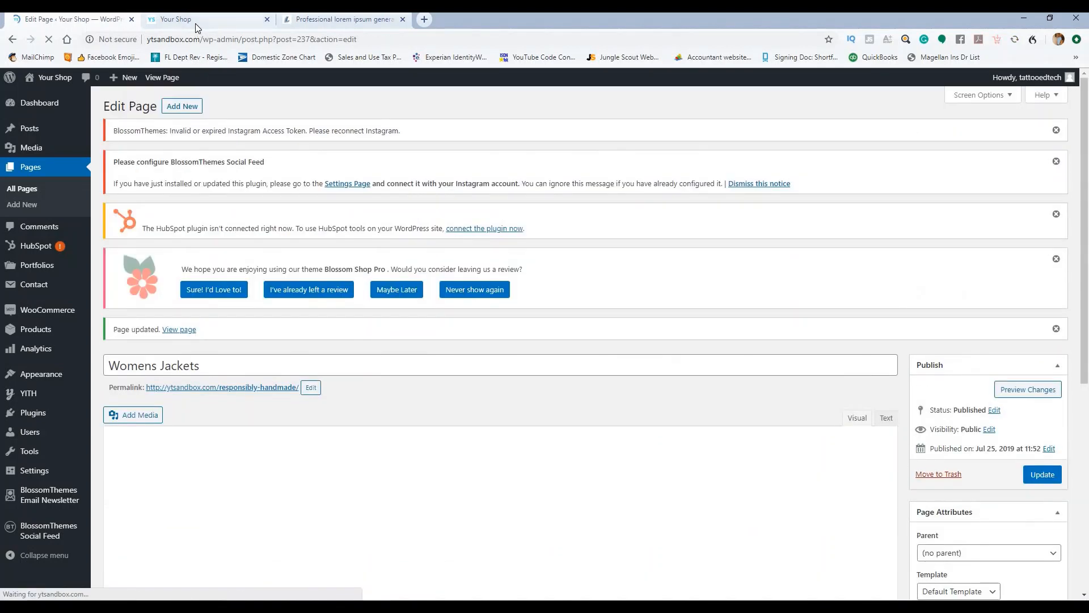
pyautogui.hotkey('ctrl', 'Tab')
pyautogui.click(49, 39)
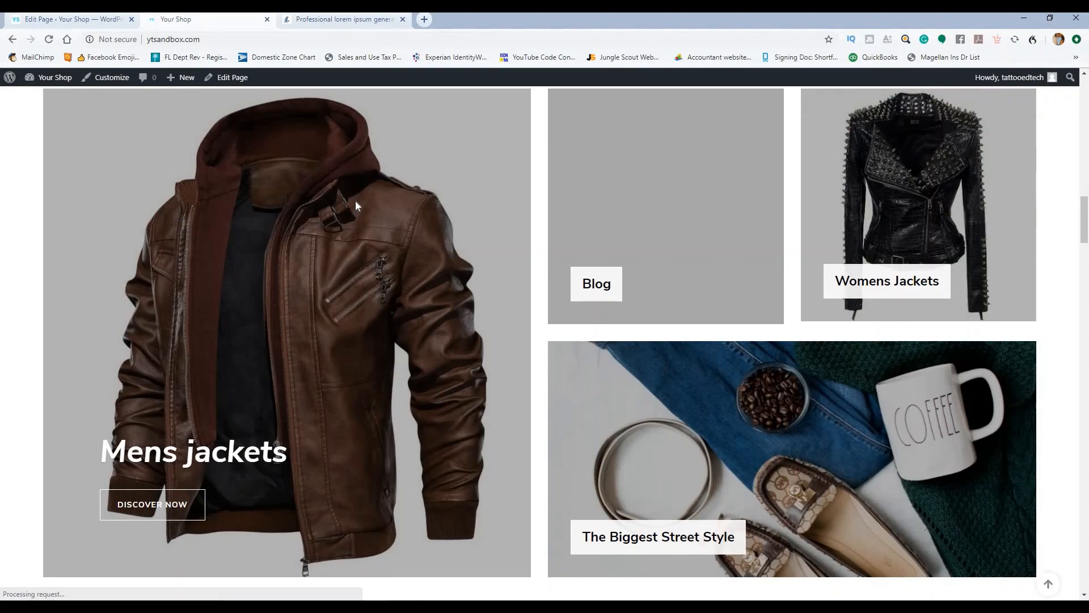
pyautogui.scroll(1, 833, 221)
pyautogui.scroll(-3, 833, 220)
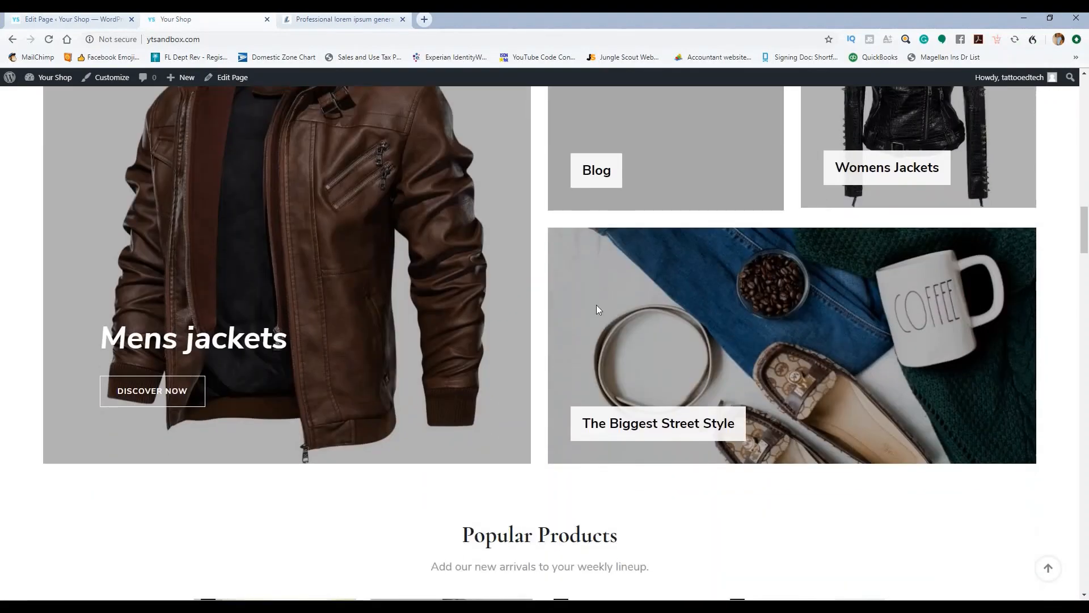
pyautogui.click(73, 18)
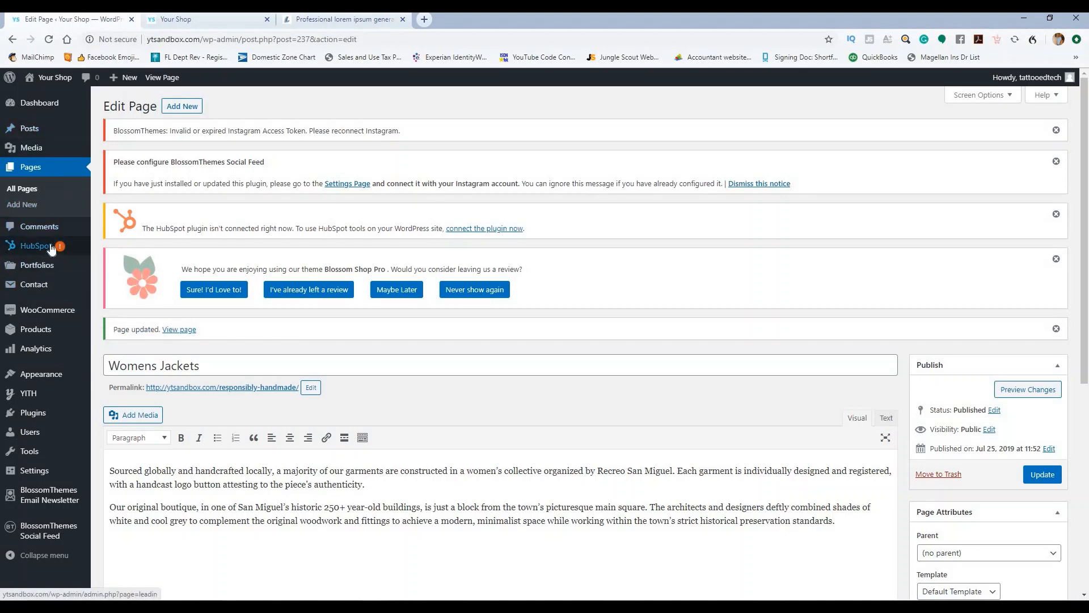
# Step: Open The Biggest Street Style from the All Pages list
pyautogui.click(28, 190)
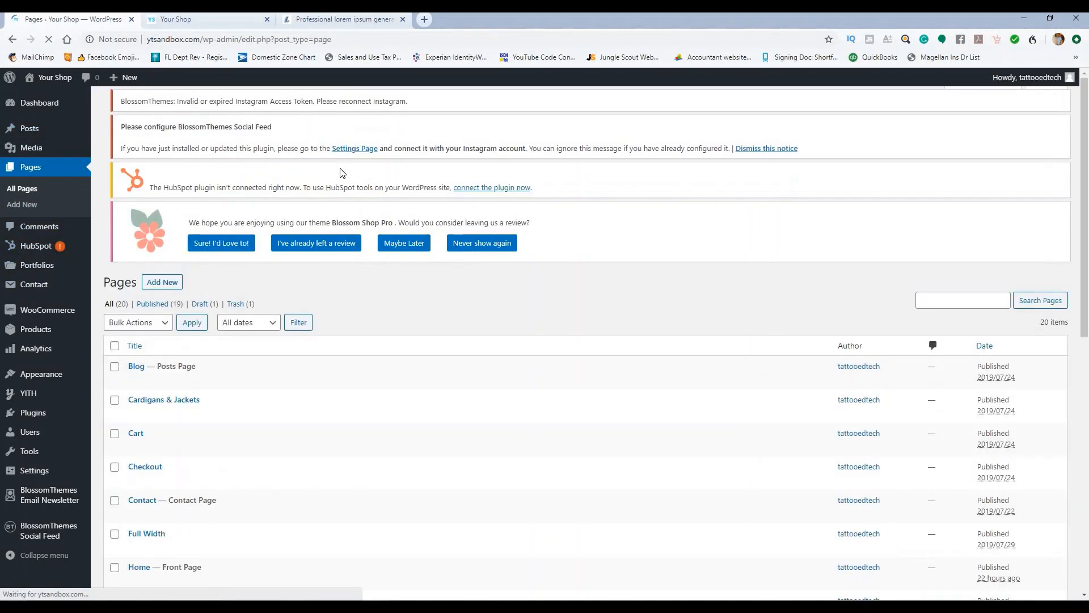
pyautogui.scroll(-8, 326, 199)
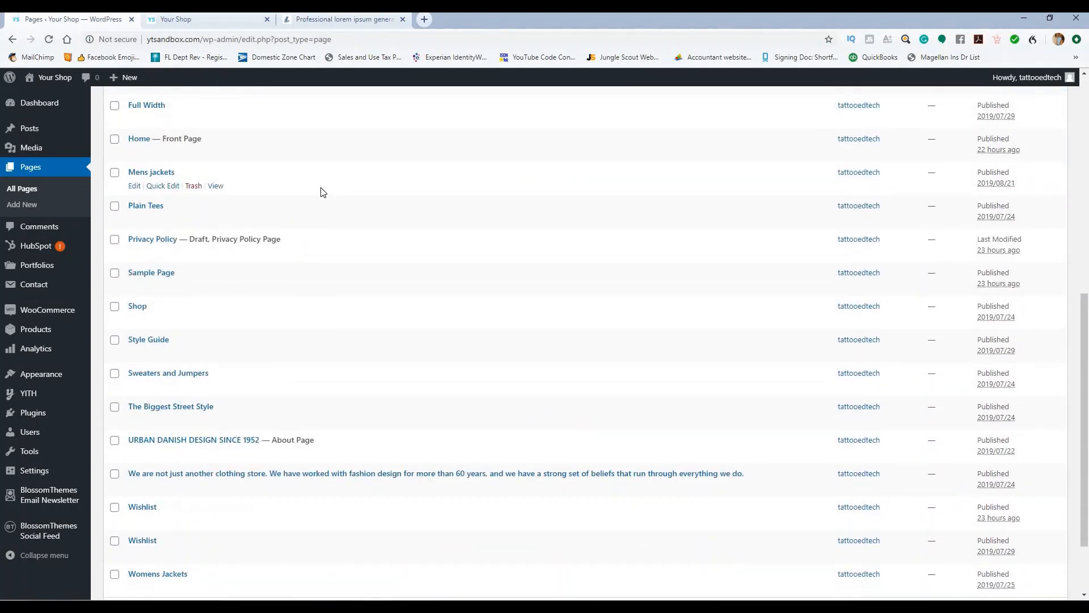
pyautogui.click(186, 407)
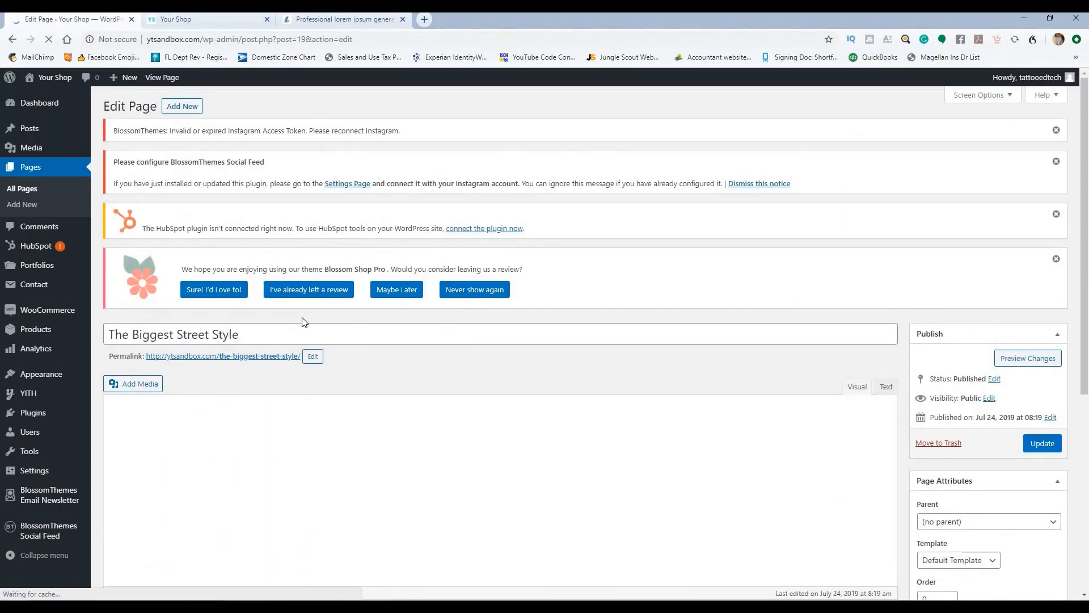
# Step: Delete the body text after 'relatively quickly', add an empty line, and bring up Add Media
pyautogui.moveTo(271, 329); pyautogui.dragTo(100, 339)
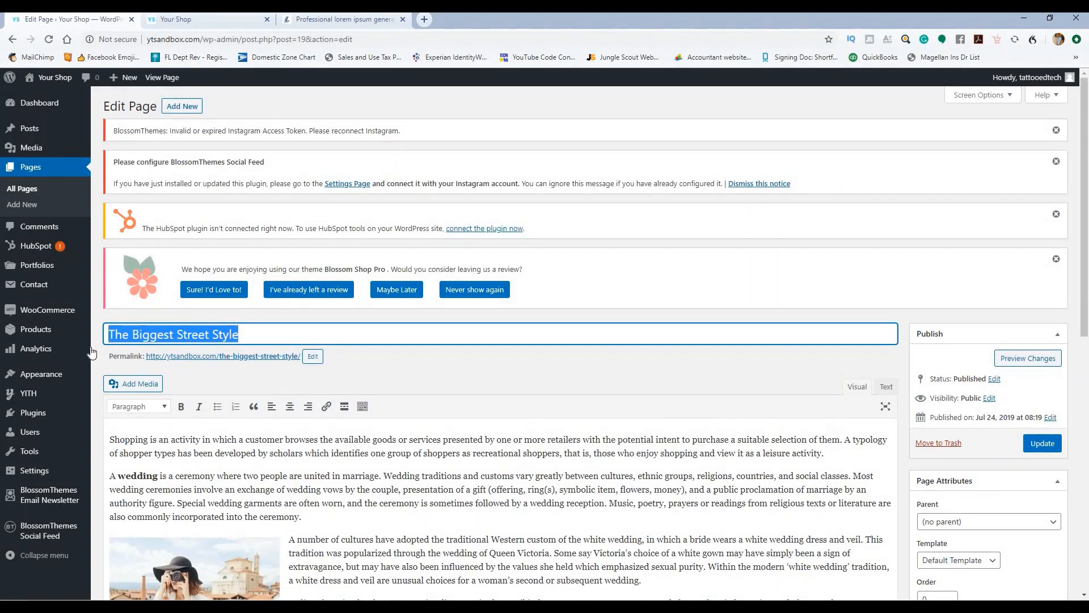
pyautogui.scroll(-7, 467, 398)
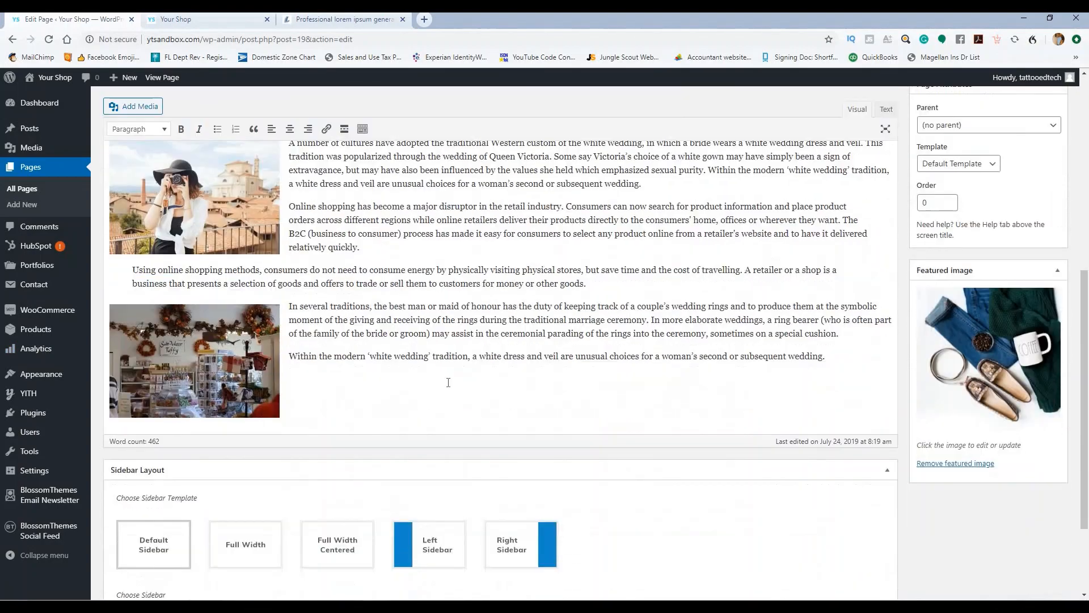
pyautogui.moveTo(244, 392); pyautogui.dragTo(125, 564)
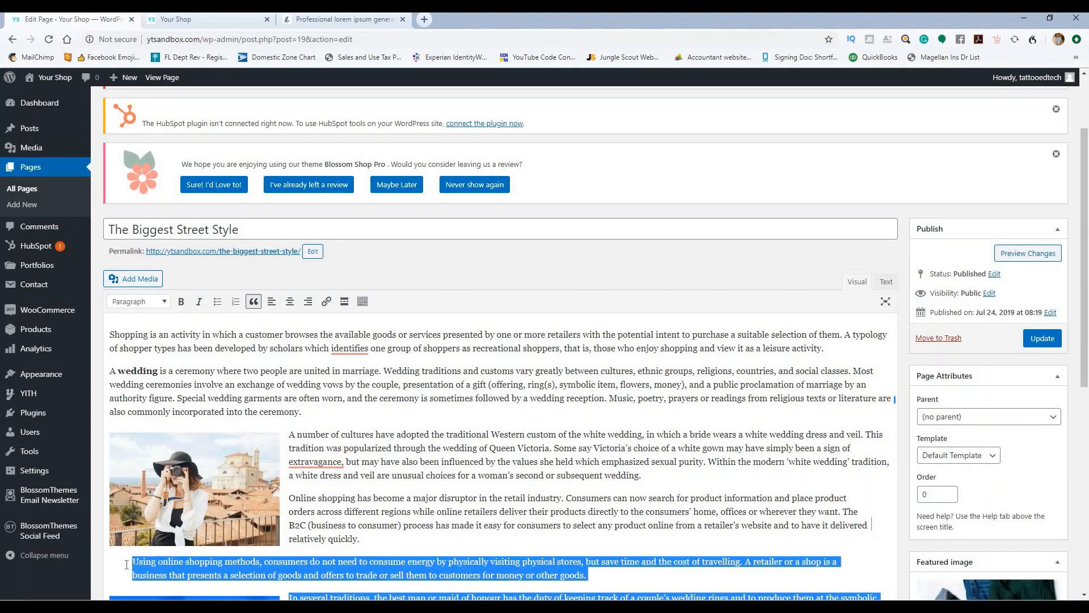
pyautogui.press('Delete')
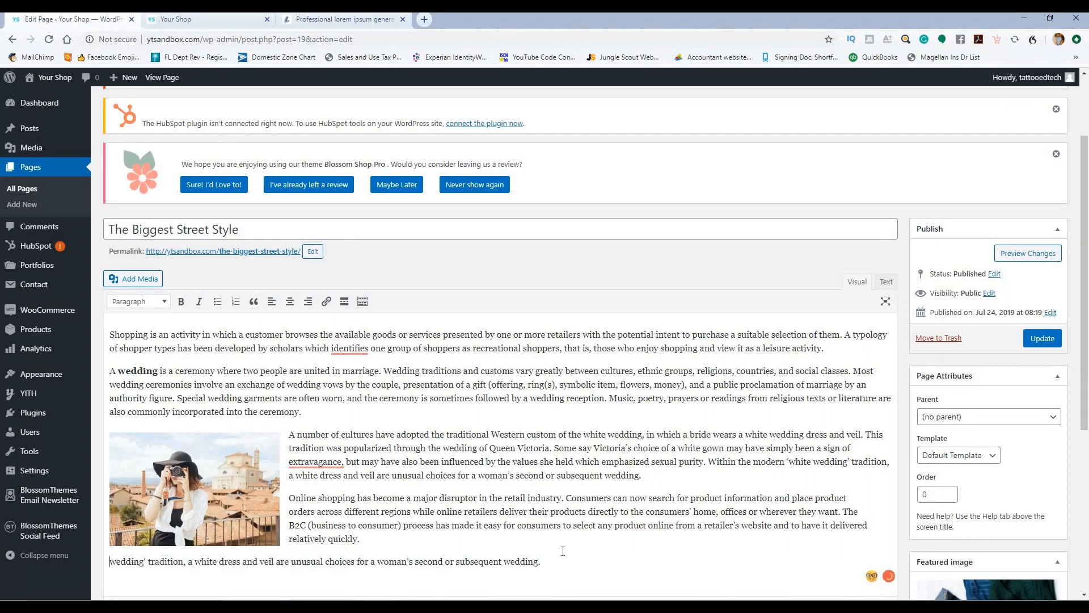
pyautogui.moveTo(562, 559); pyautogui.dragTo(110, 562)
pyautogui.press('BackSpace')
pyautogui.press('BackSpace')
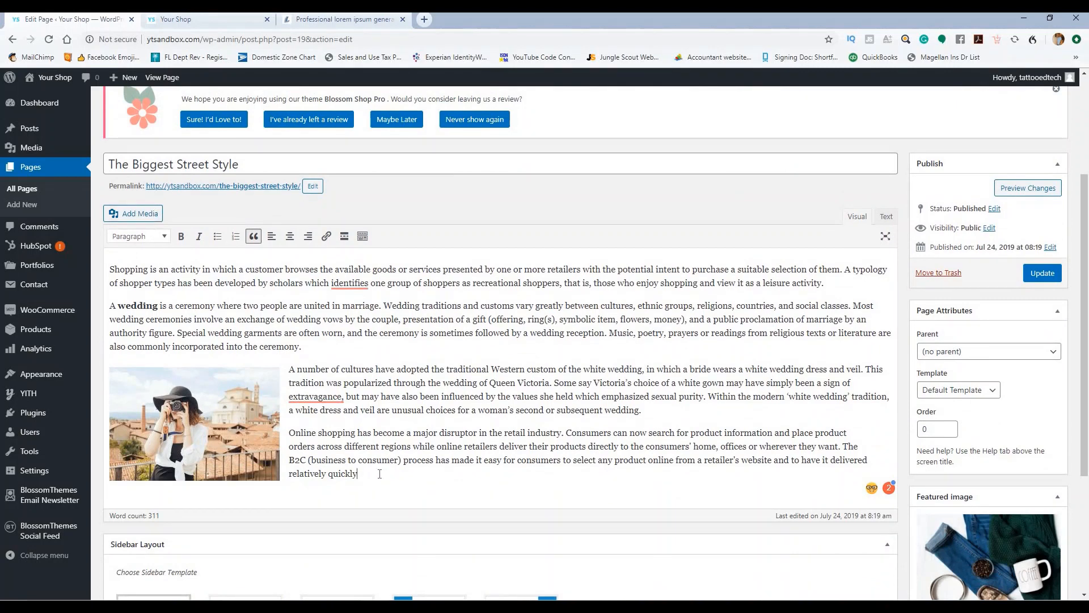
pyautogui.press('Return')
pyautogui.click(142, 214)
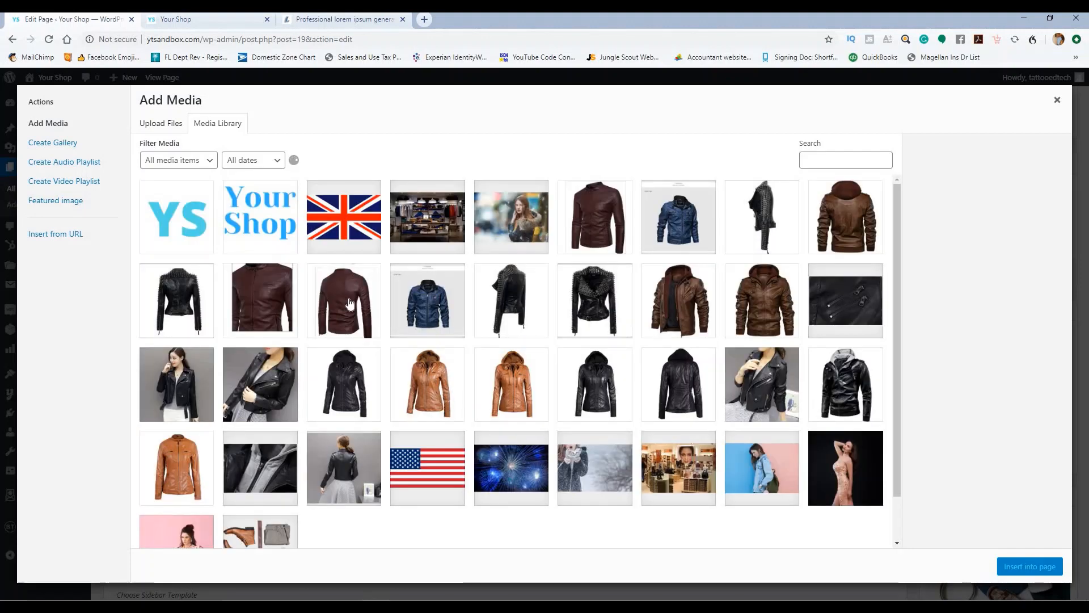
# Step: Insert the maroon leather jacket image into the page at Large size
pyautogui.click(345, 302)
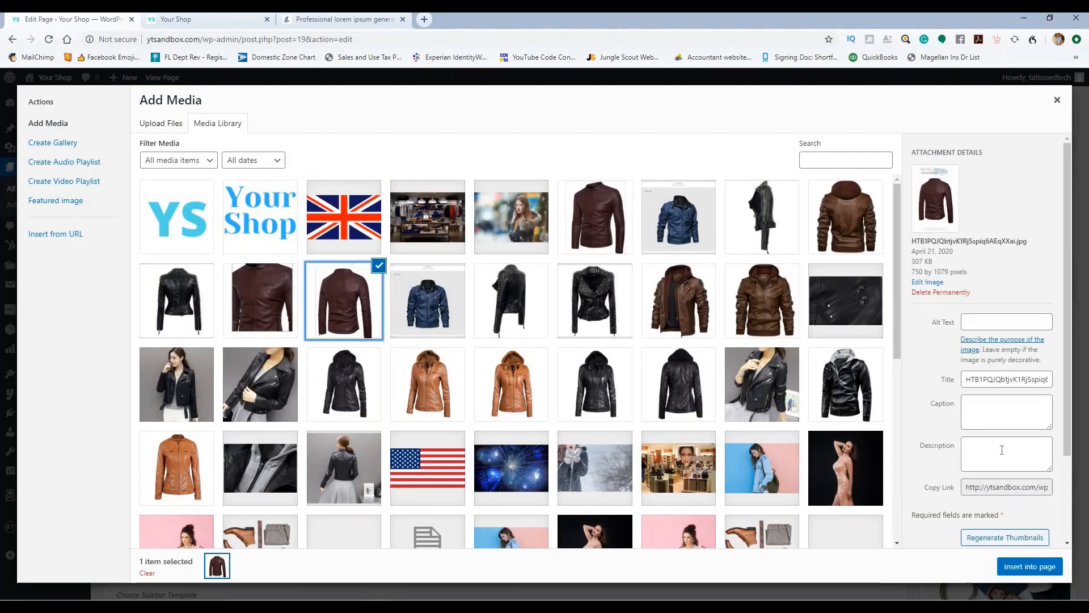
pyautogui.scroll(-3, 1002, 450)
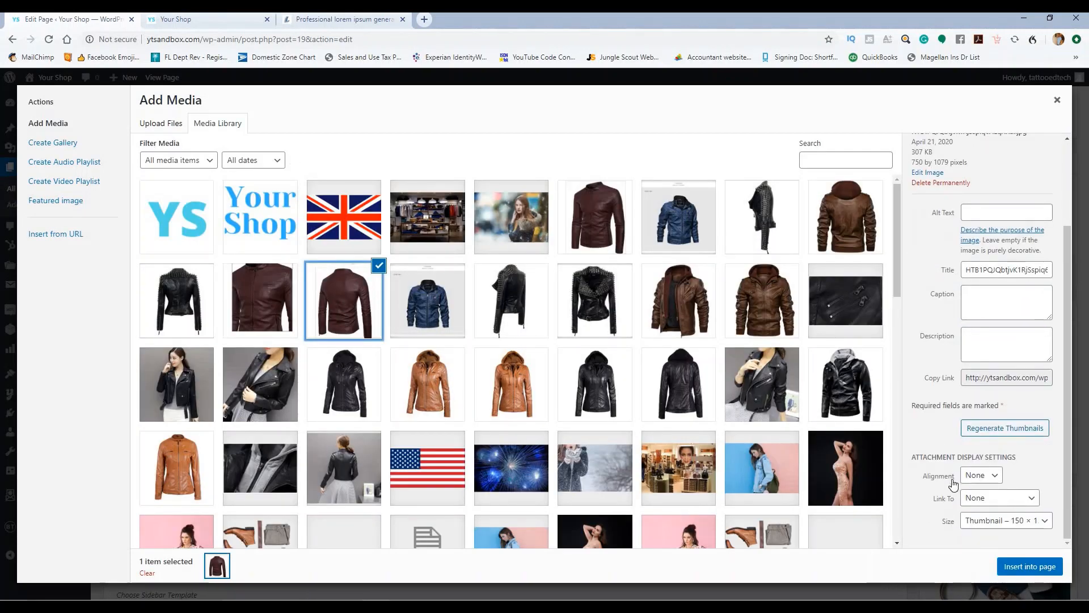
pyautogui.click(1015, 524)
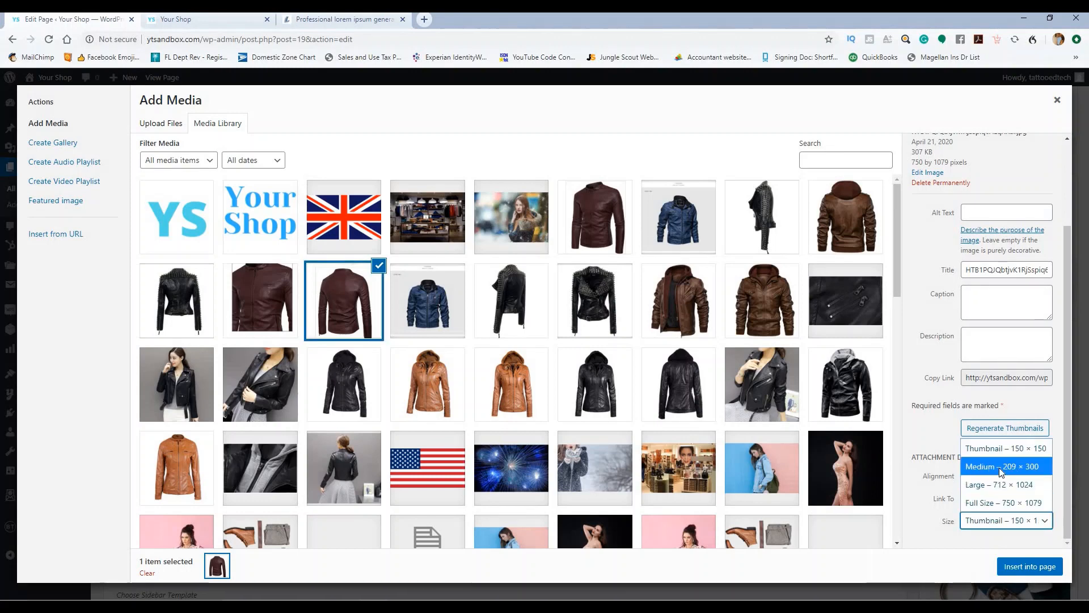
pyautogui.click(1005, 485)
pyautogui.click(1026, 566)
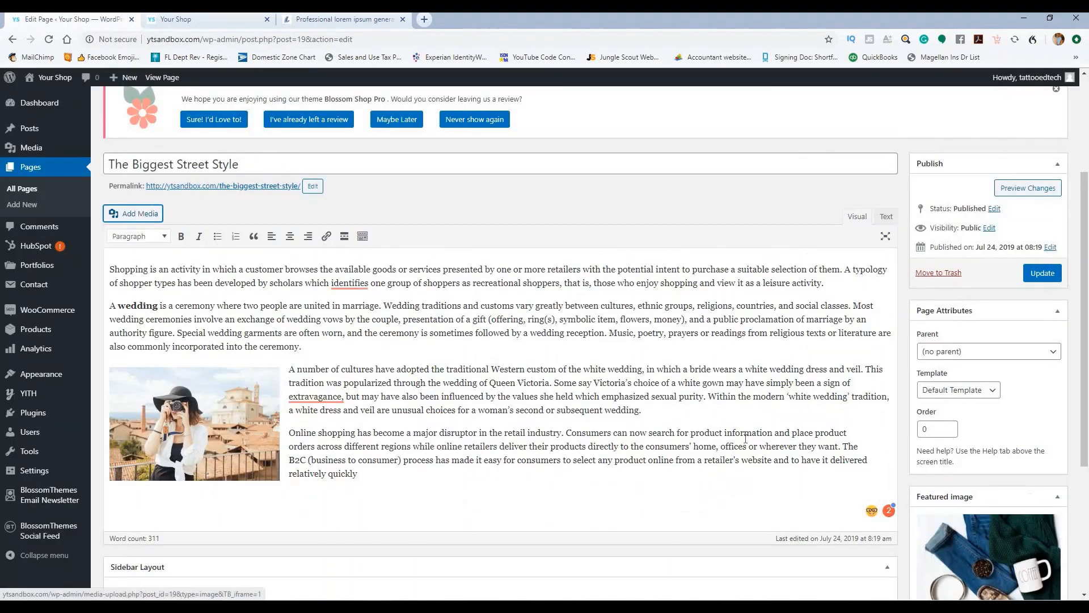
# Step: Shrink the inserted jacket image to 350 × 503 and update the page
pyautogui.scroll(-2, 348, 437)
pyautogui.scroll(-2, 348, 437)
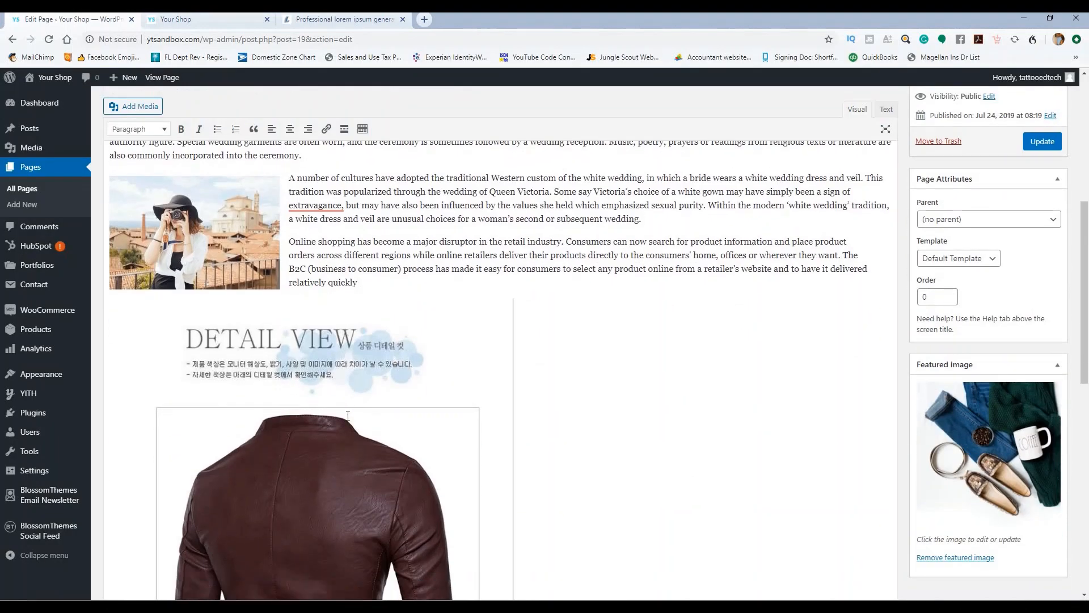
pyautogui.click(445, 381)
pyautogui.scroll(-2, 481, 414)
pyautogui.scroll(-2, 481, 414)
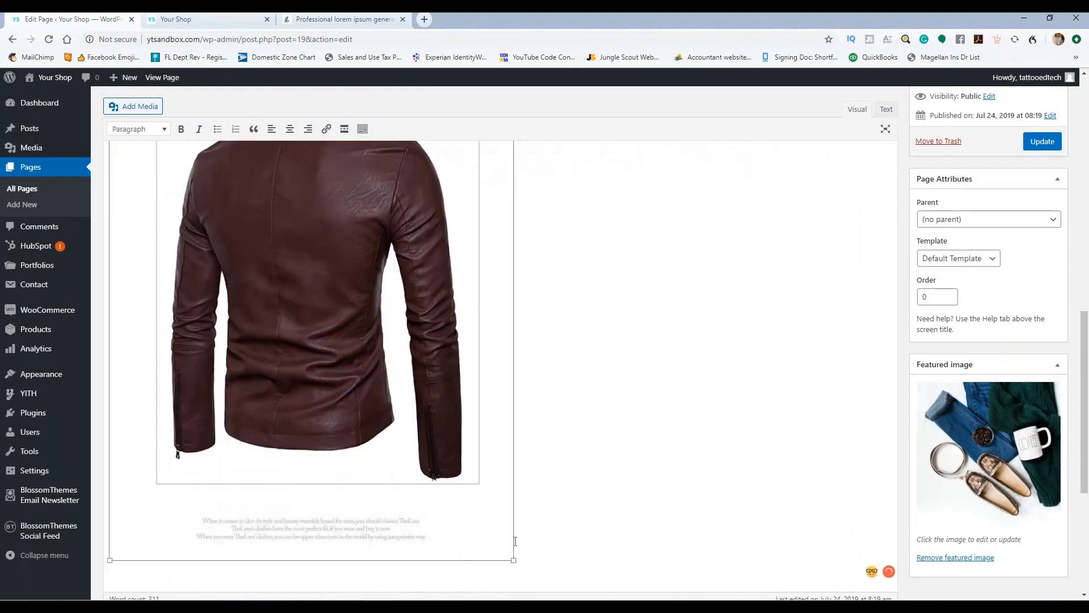
pyautogui.moveTo(513, 561); pyautogui.dragTo(308, 265)
pyautogui.scroll(5, 406, 336)
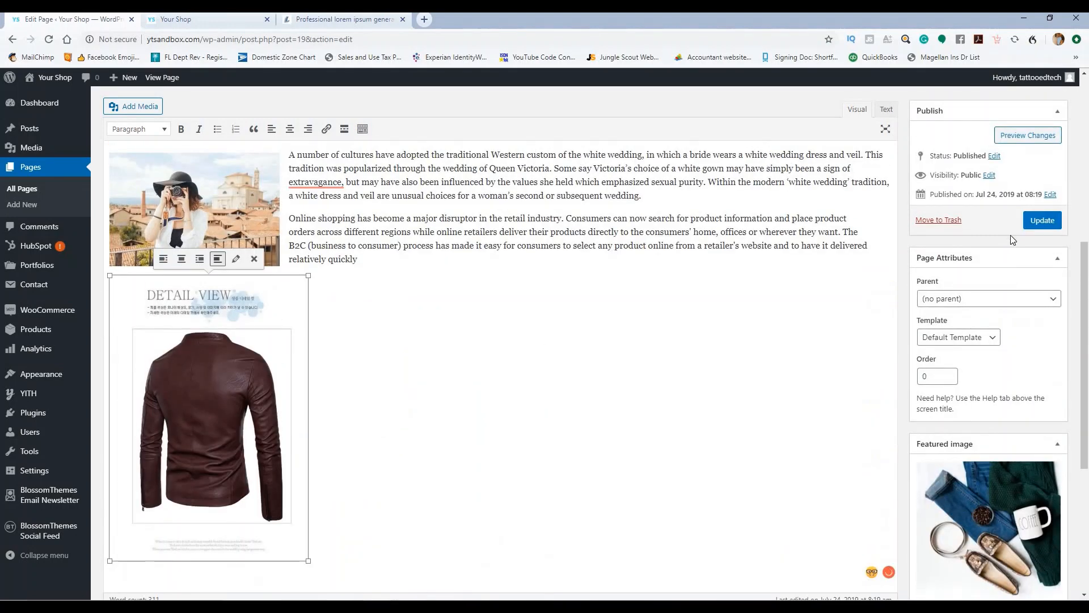
pyautogui.click(1033, 224)
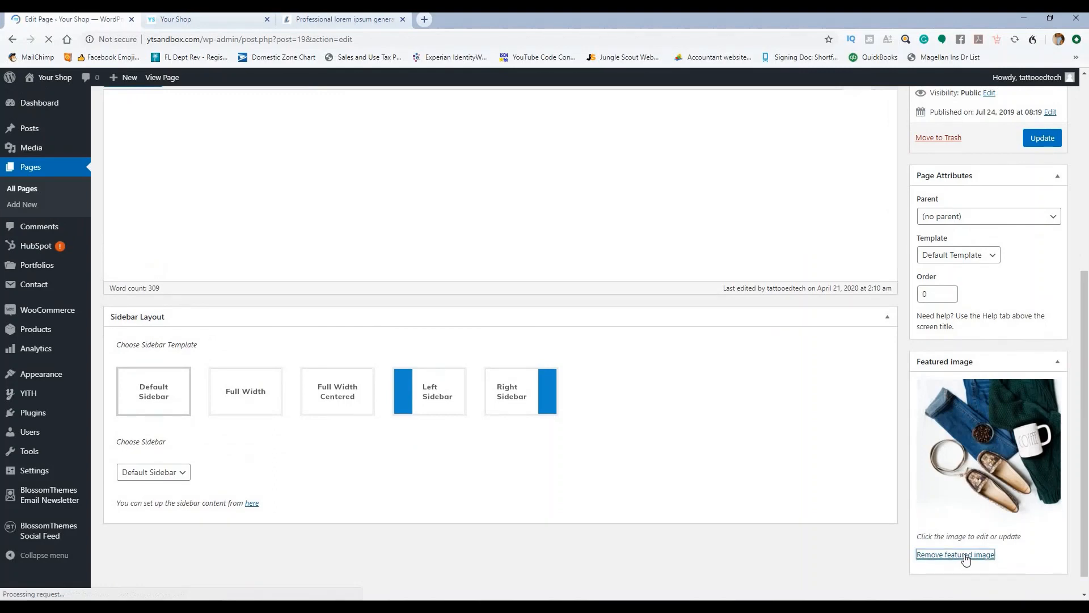
# Step: Make the blue denim jacket photo The Biggest Street Style's featured image and update the page
pyautogui.click(964, 556)
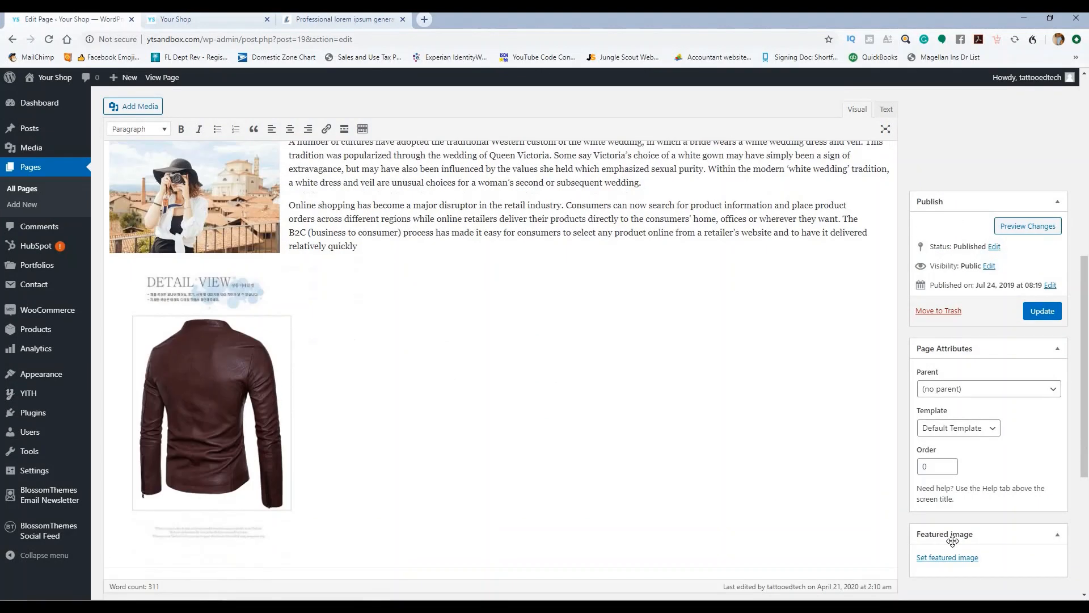
pyautogui.click(946, 557)
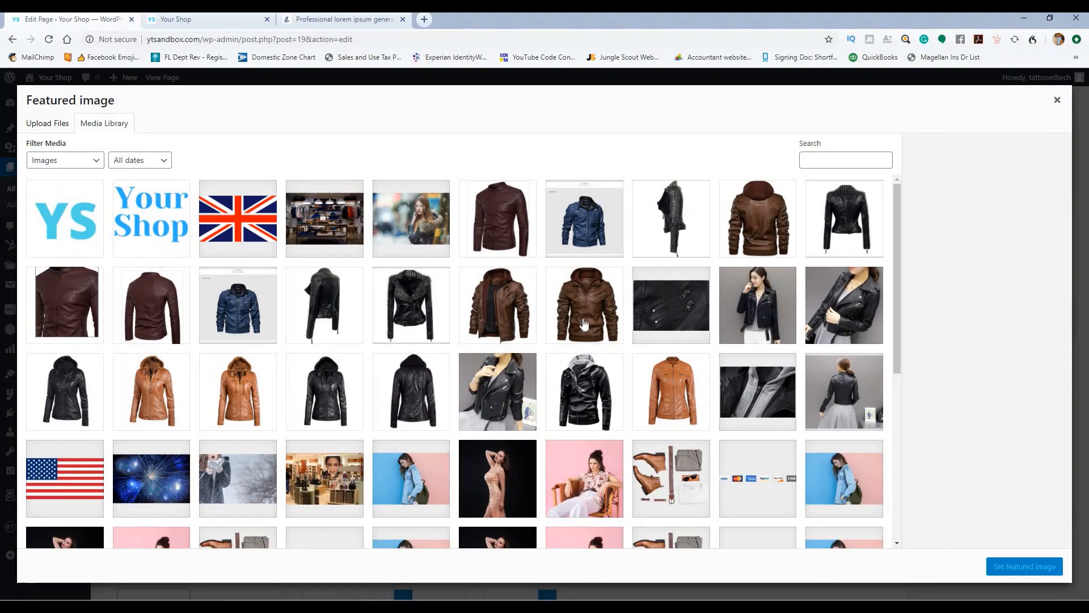
pyautogui.click(248, 303)
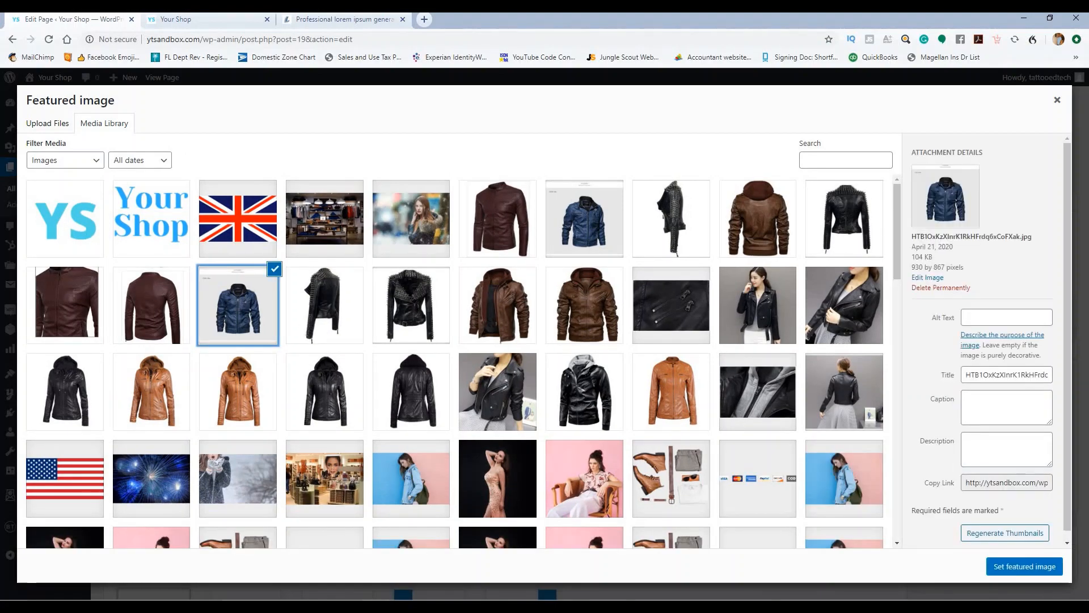
pyautogui.click(1030, 569)
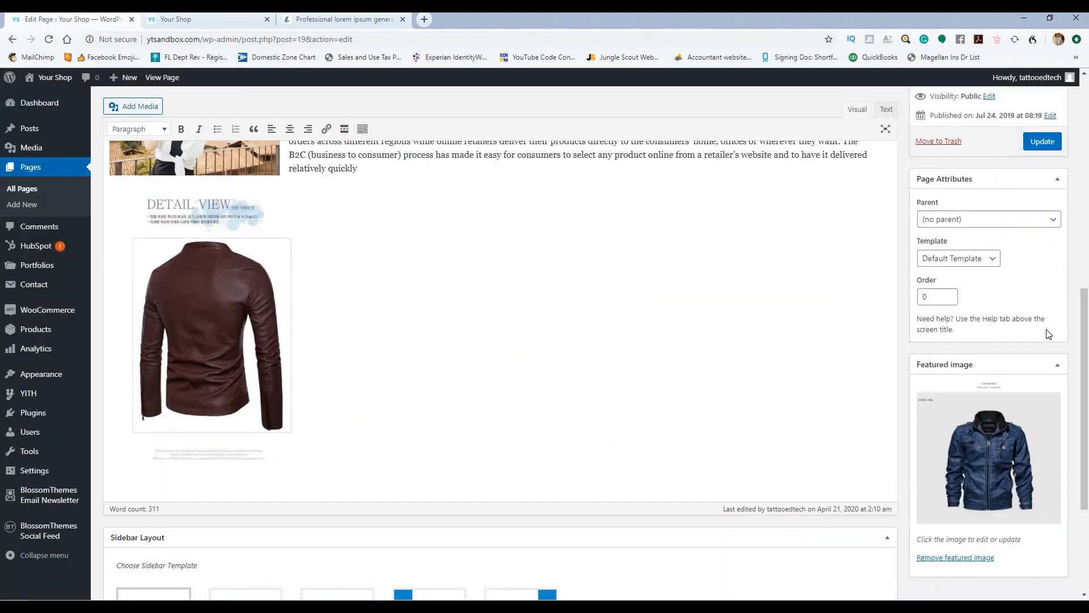
pyautogui.click(1043, 142)
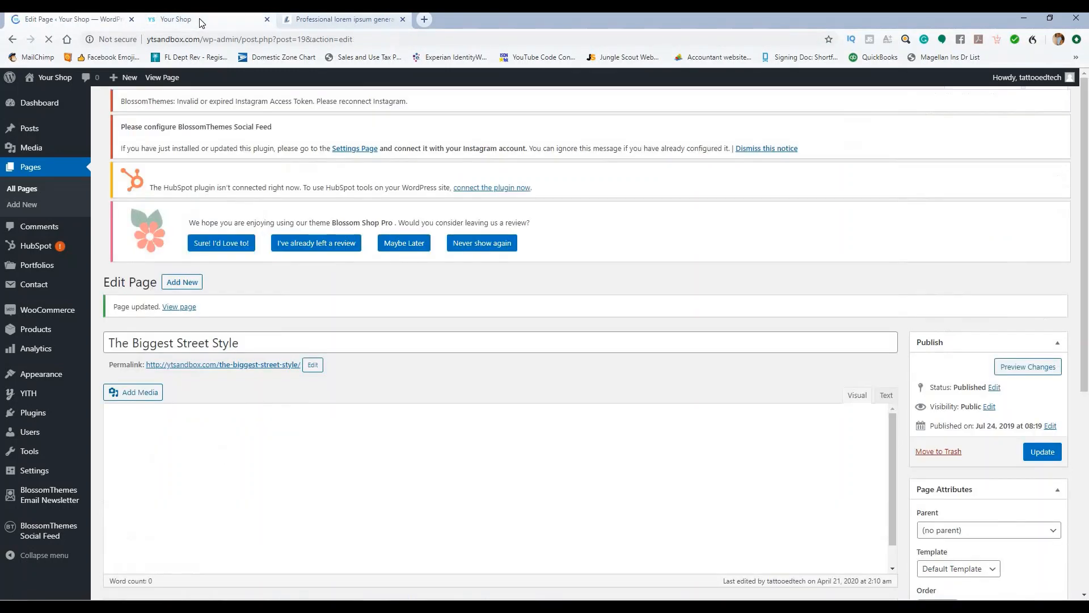
pyautogui.click(202, 21)
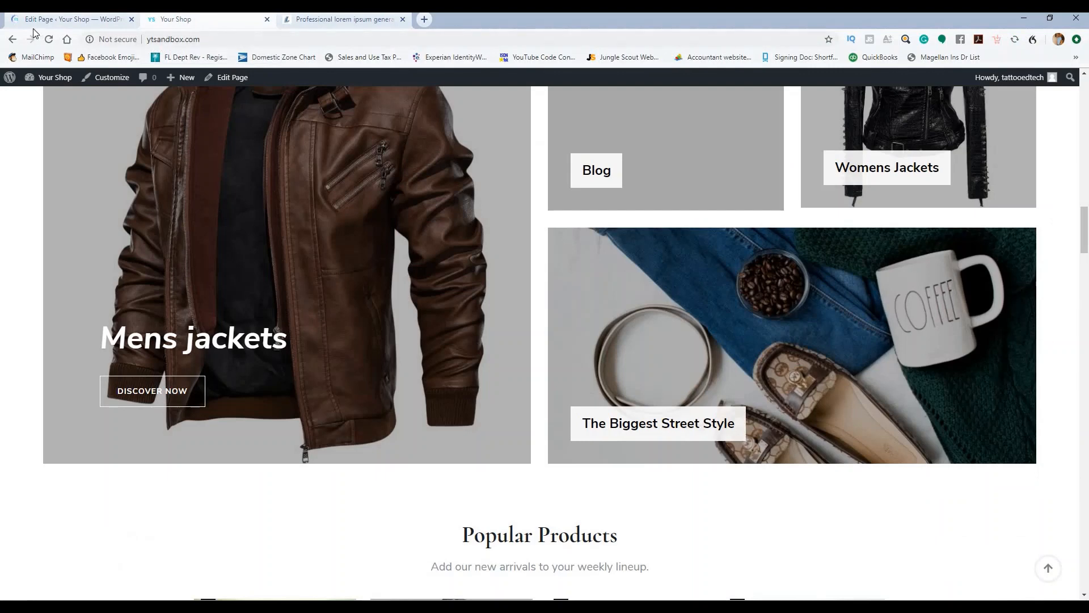
pyautogui.click(48, 41)
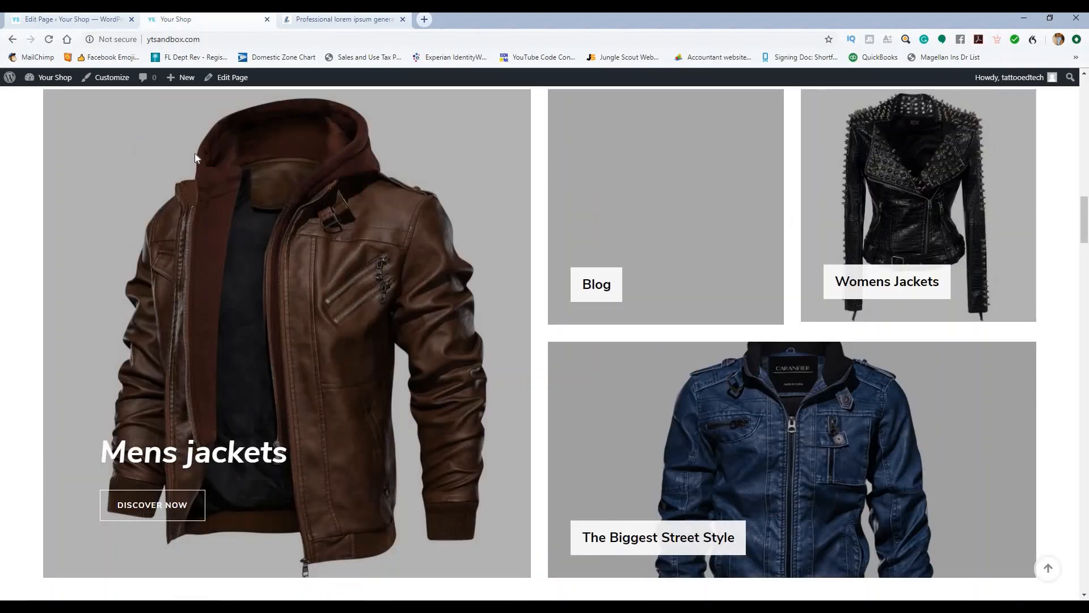
pyautogui.click(66, 21)
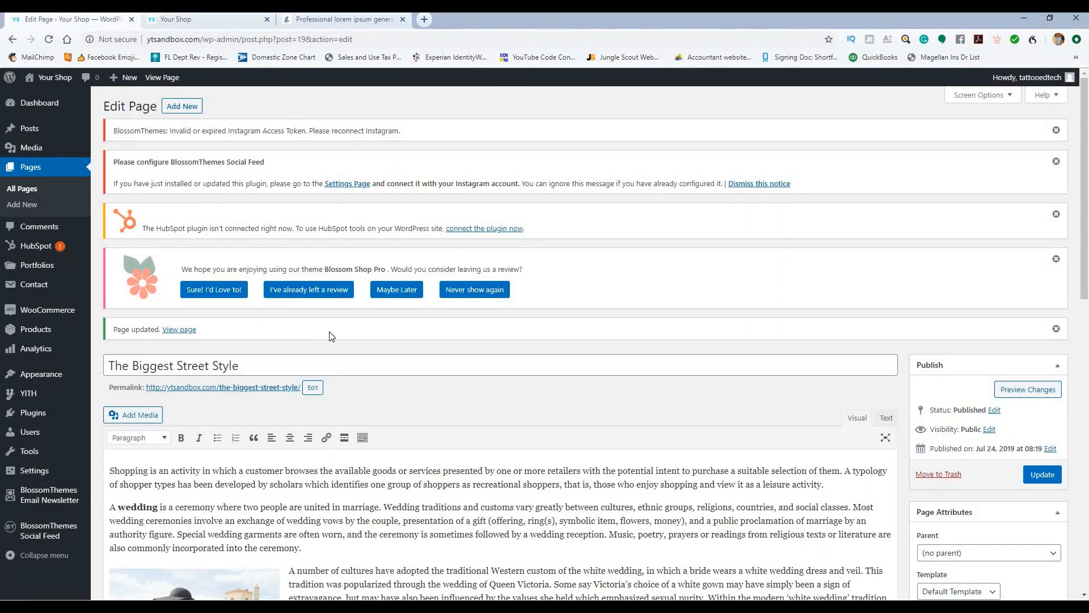
# Step: Retitle the page 'Blue Jacket' and update it
pyautogui.scroll(-3, 469, 327)
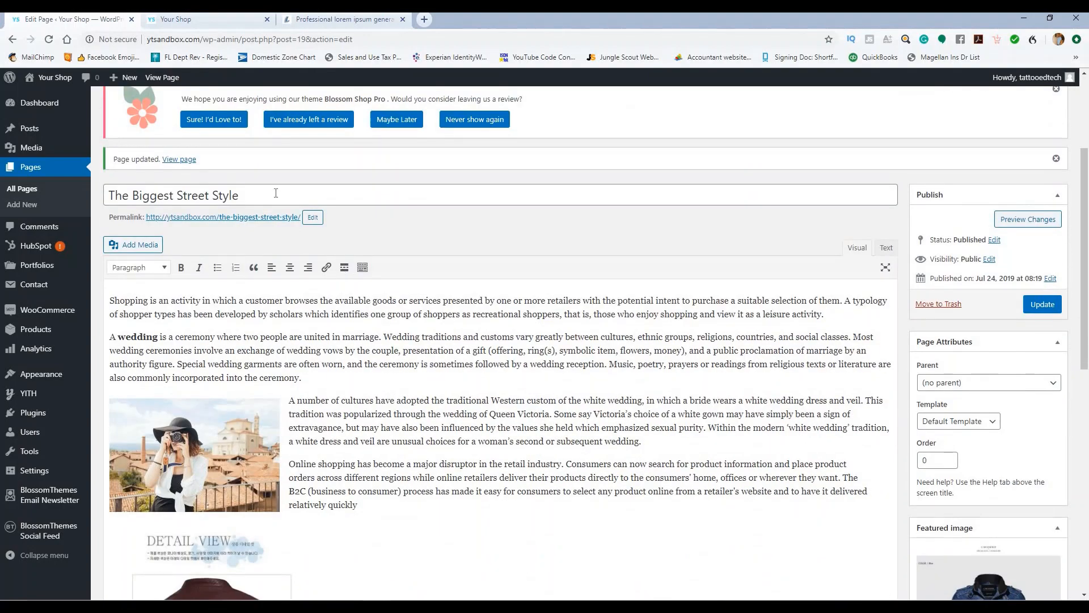
pyautogui.moveTo(276, 192); pyautogui.dragTo(93, 197)
pyautogui.scroll(-2, 544, 267)
pyautogui.scroll(3, 499, 259)
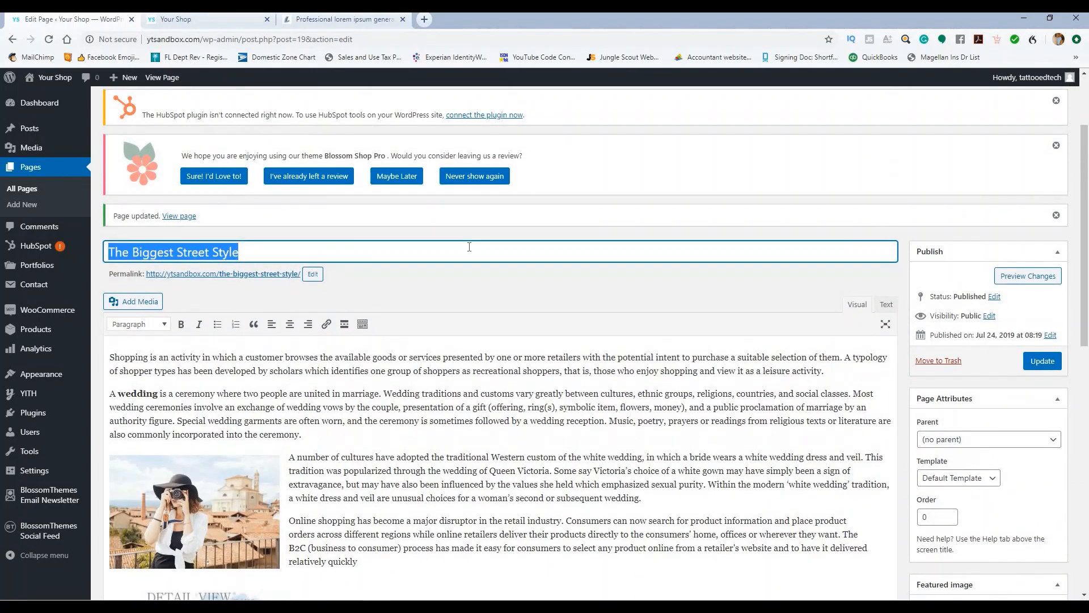
pyautogui.write('Blue Jacket')
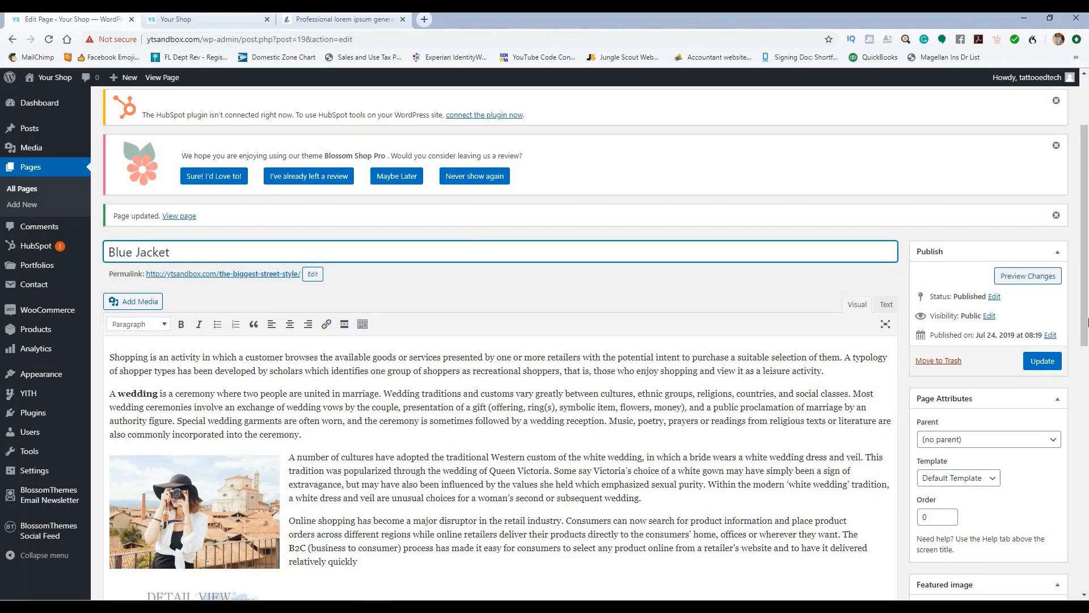
pyautogui.click(1042, 360)
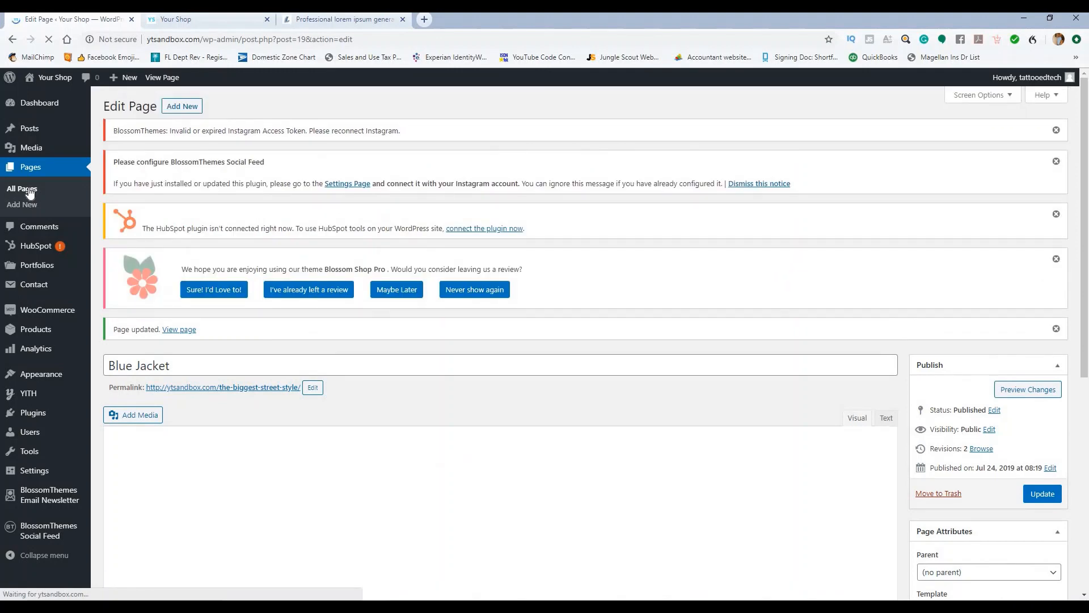
# Step: Open the Plain Tees page from the All Pages list
pyautogui.click(29, 192)
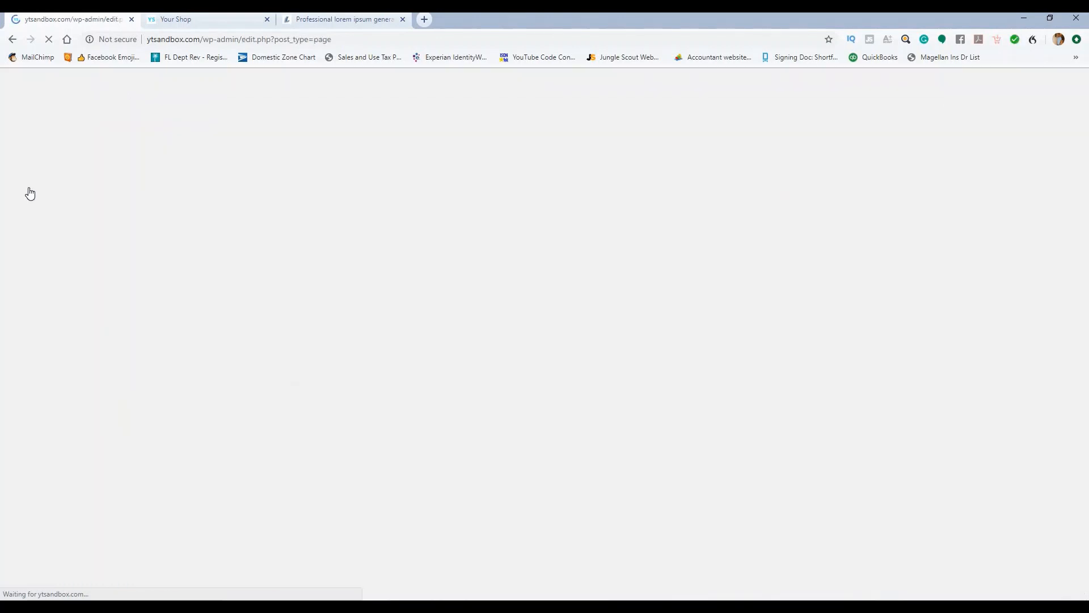
pyautogui.scroll(-3, 289, 210)
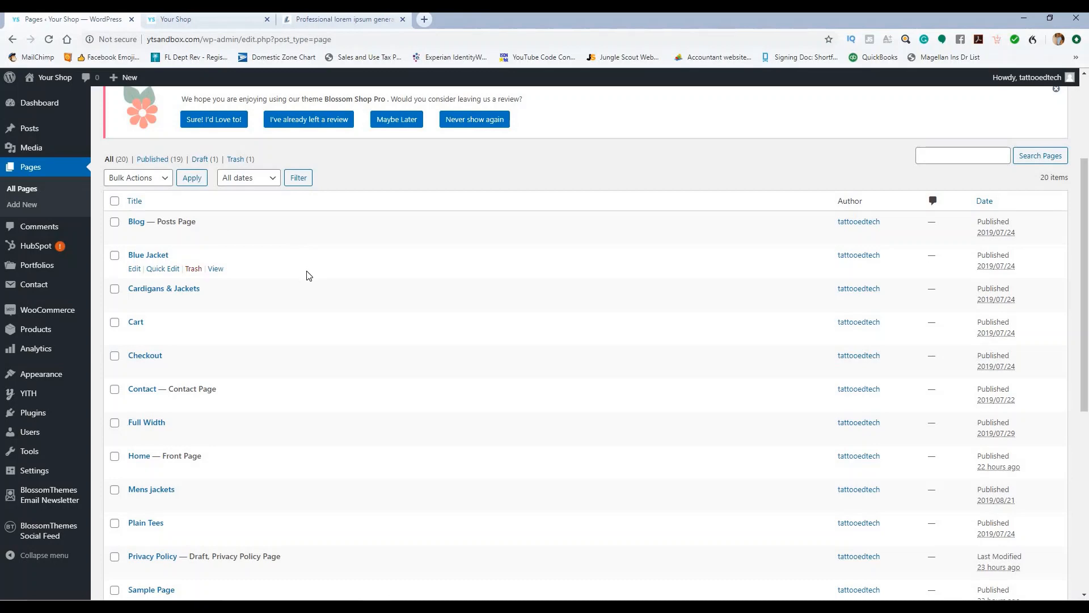
pyautogui.scroll(-5, 307, 274)
pyautogui.click(152, 240)
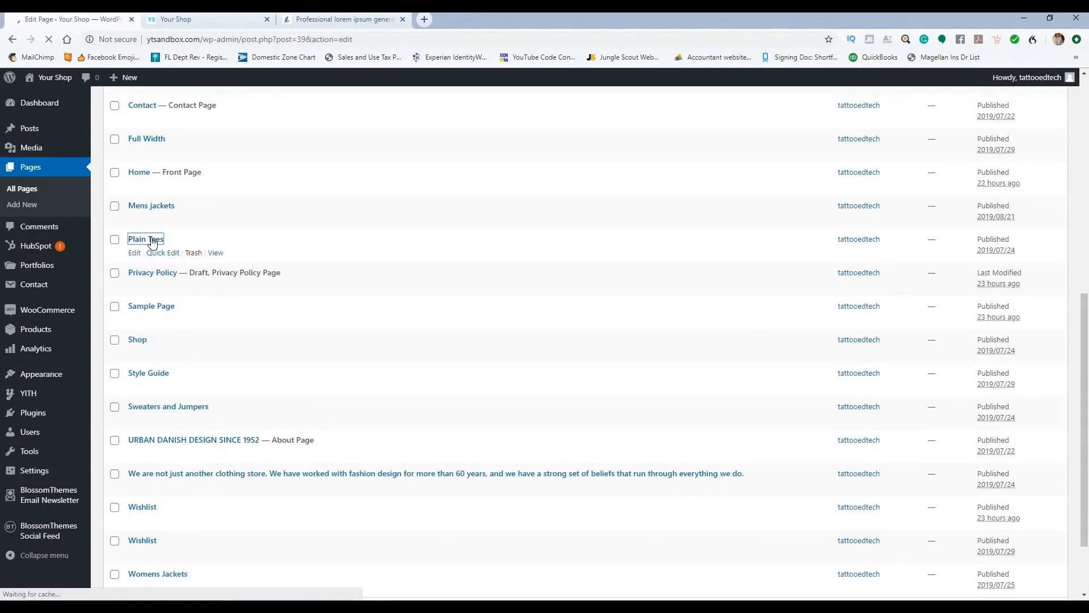
pyautogui.scroll(-3, 293, 239)
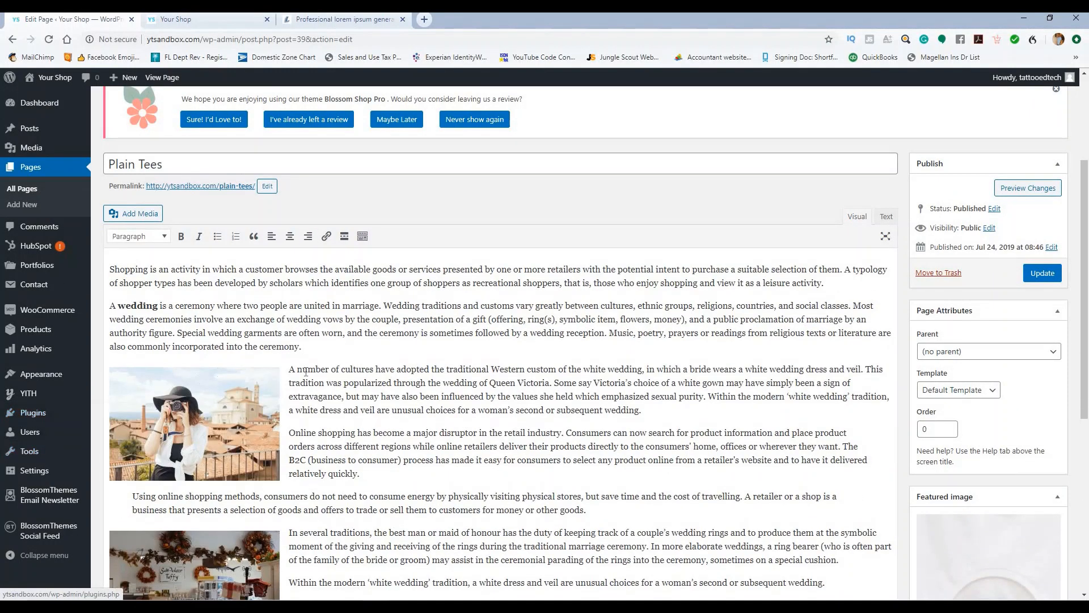
# Step: Delete all the existing body text from the Plain Tees page
pyautogui.scroll(-3, 546, 352)
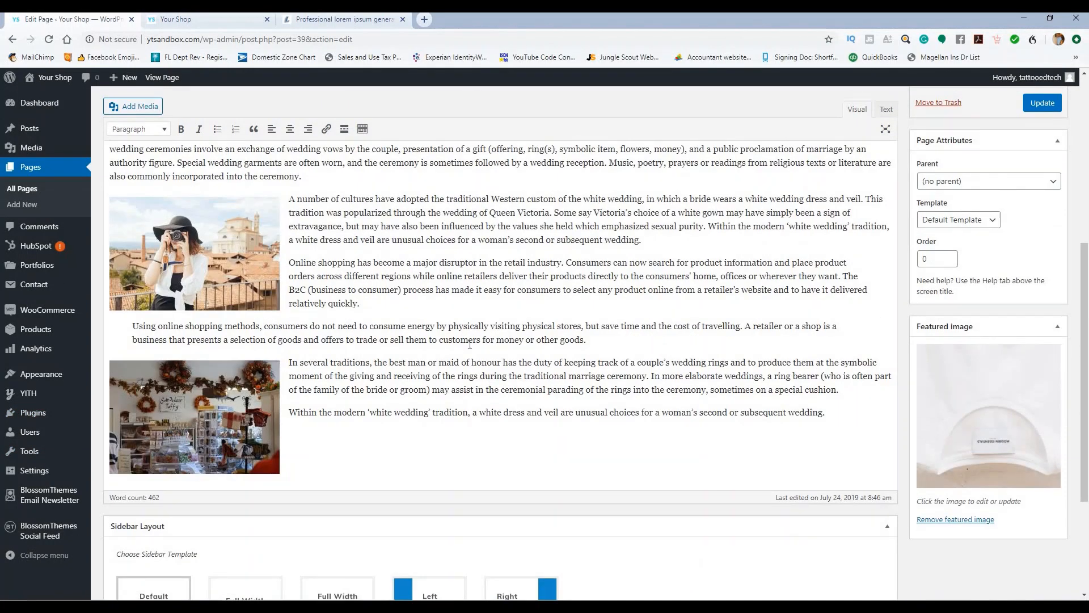
pyautogui.scroll(3, 470, 345)
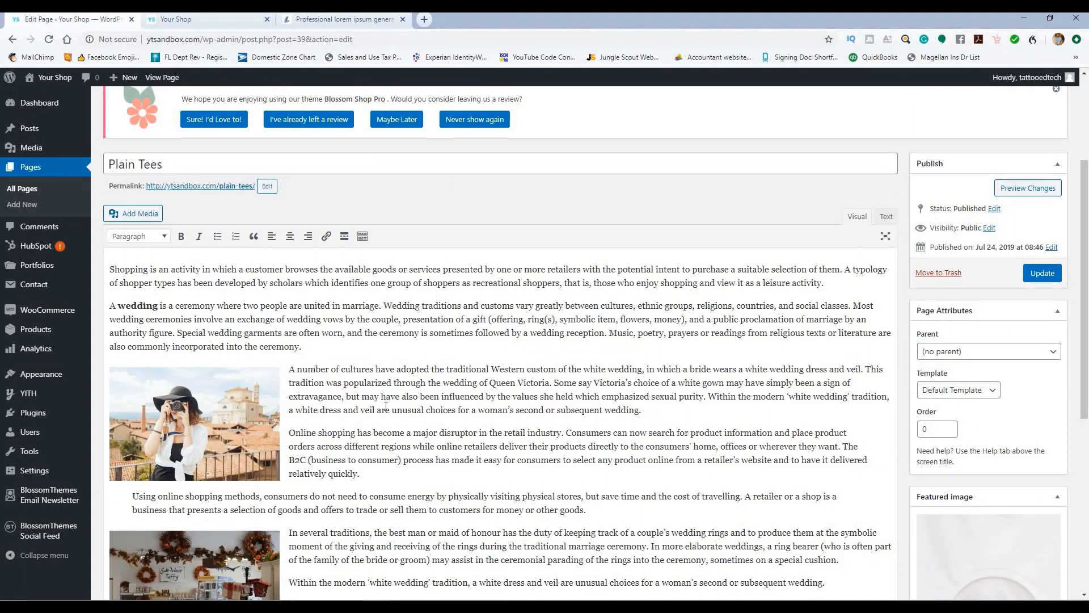
pyautogui.moveTo(166, 158); pyautogui.dragTo(96, 174)
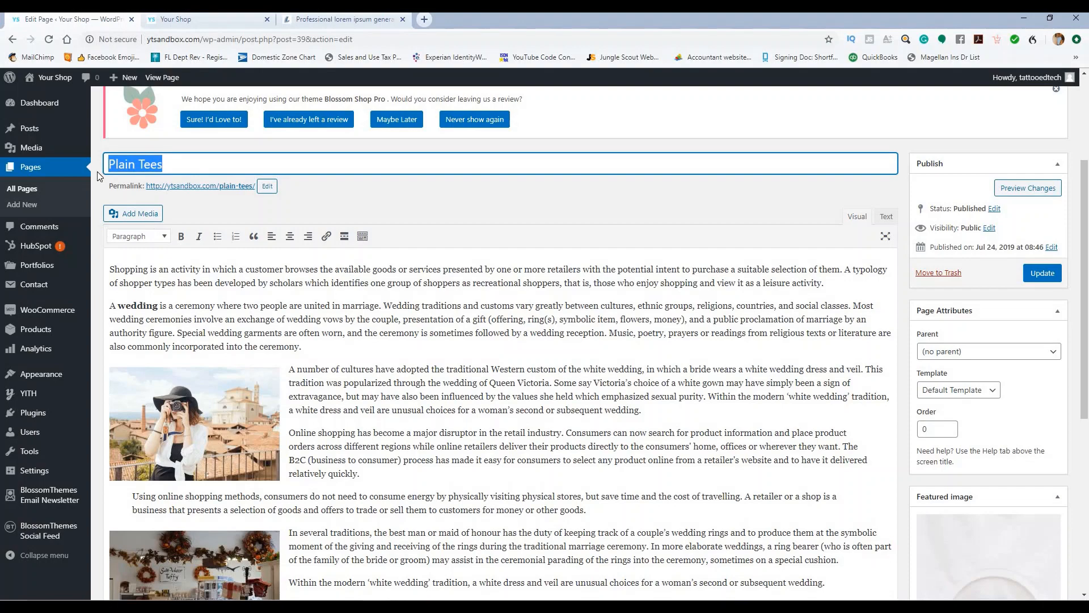
pyautogui.moveTo(113, 266); pyautogui.dragTo(662, 262)
pyautogui.write('S')
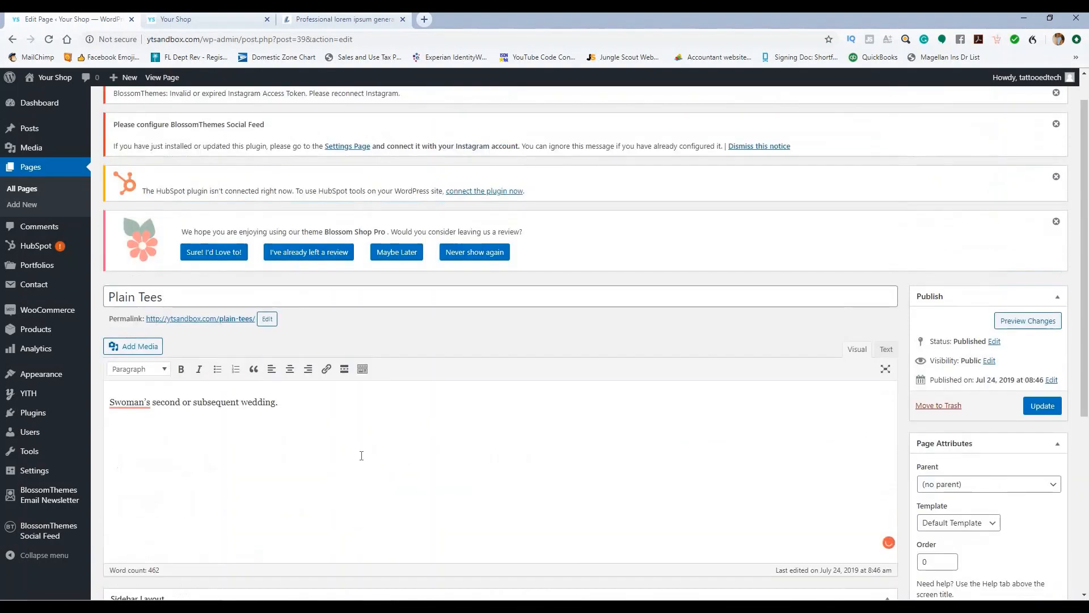
pyautogui.hotkey('shift', 'Home')
pyautogui.press('BackSpace')
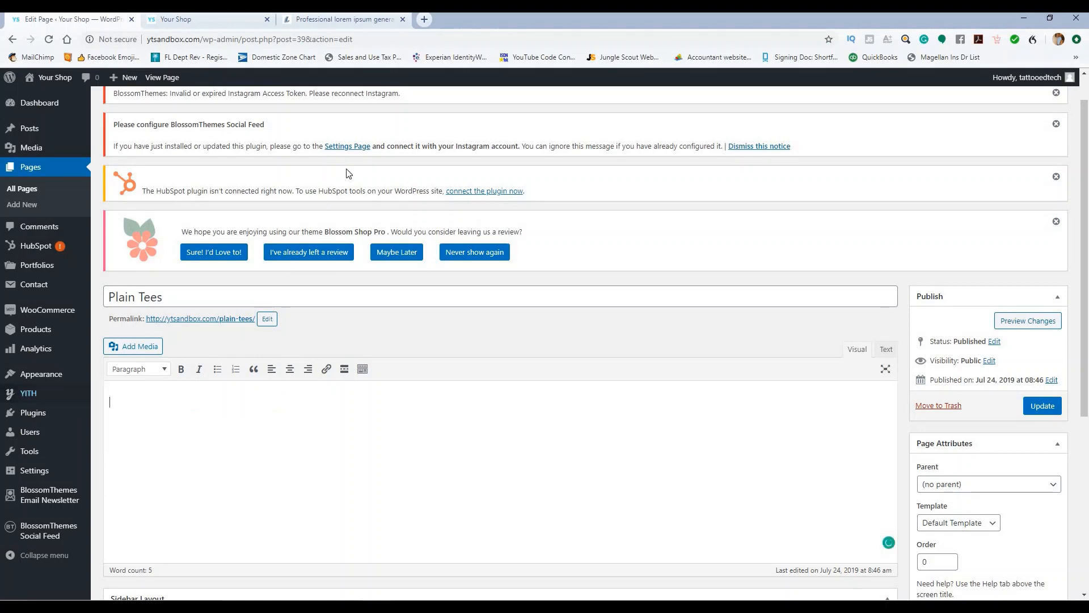
# Step: Paste the lorem ipsum paragraph into the body and remove its bold formatting
pyautogui.click(328, 20)
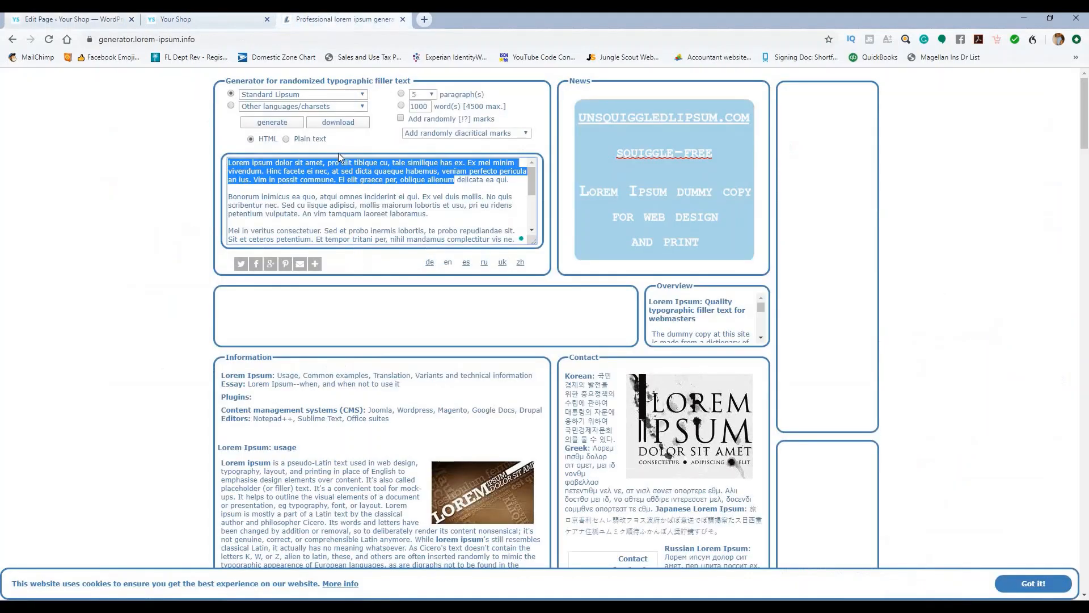
pyautogui.click(107, 22)
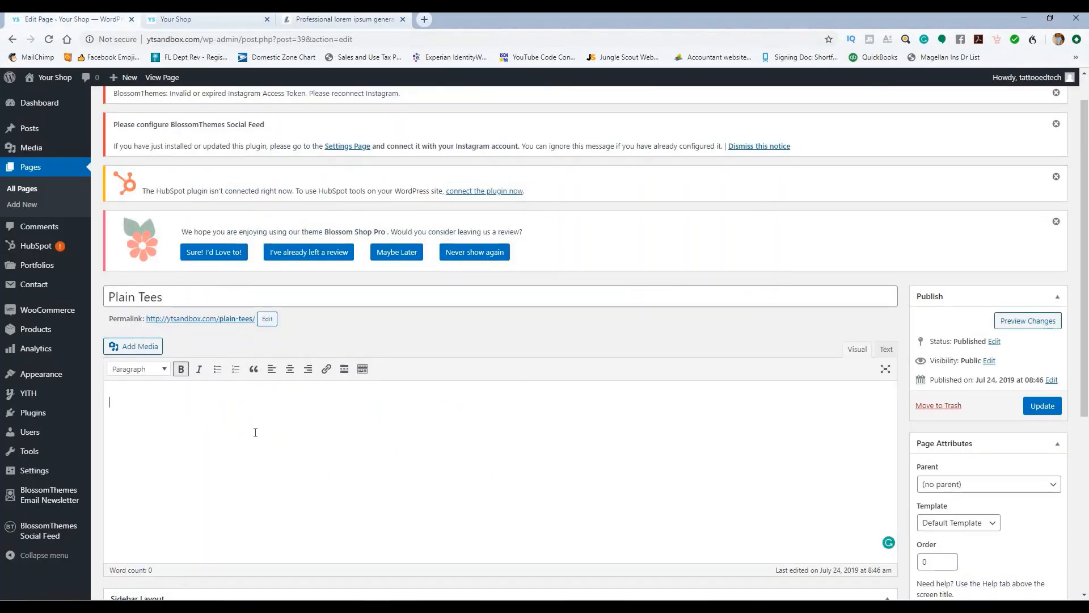
pyautogui.write('Lorem ipsum dolor sit amet, pro elit tibique cu, tale similique has ex. Ex mel minim vivendum. Hinc facete ei nec, at sed dicta quaeque habemus, veniam perfecto pericula an ius. Vim in possit commune. Ei elit graece per, oblique alienum')
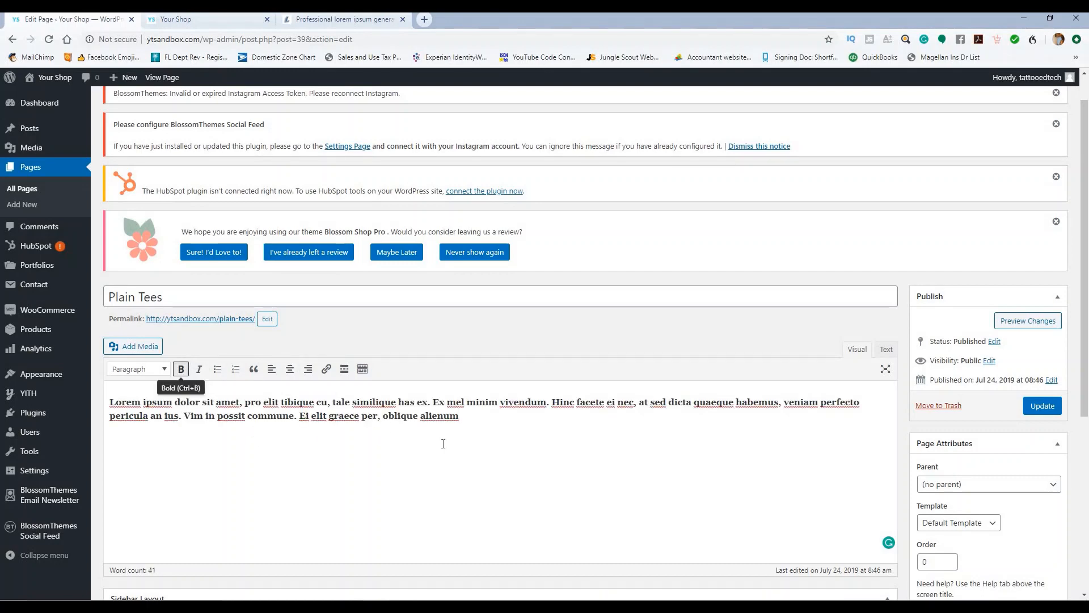
pyautogui.moveTo(460, 417); pyautogui.dragTo(108, 401)
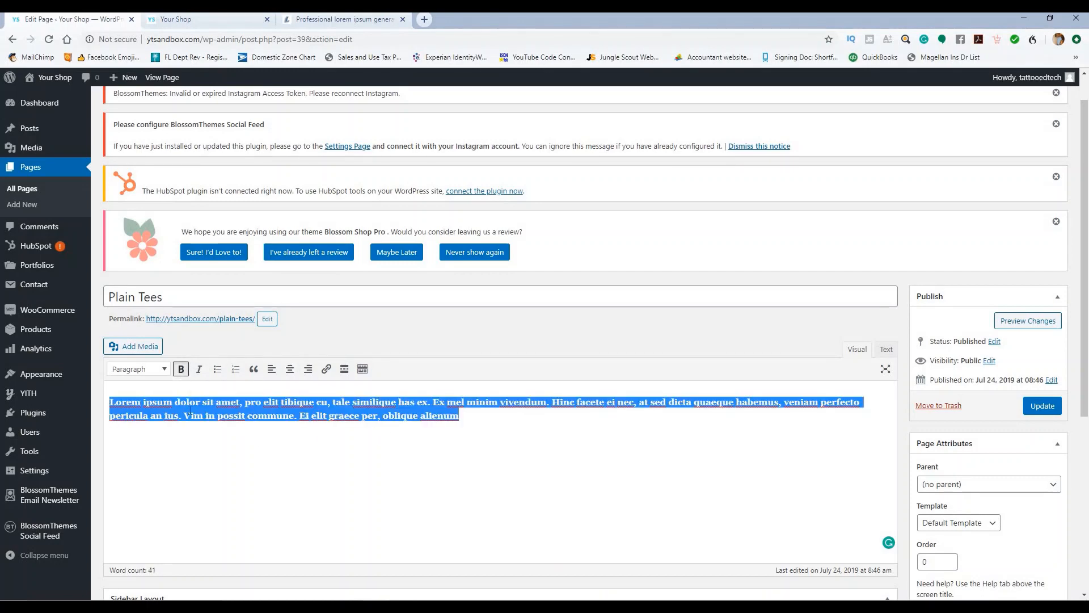
pyautogui.click(181, 368)
pyautogui.press('Right')
pyautogui.scroll(-3, 648, 393)
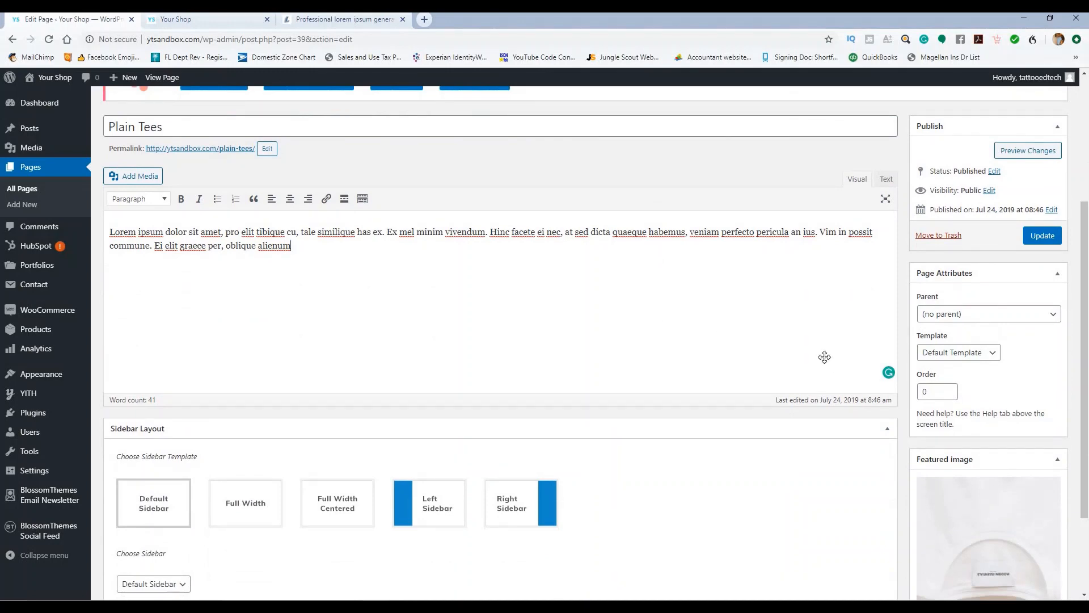
# Step: Replace the Plain Tees featured image with the blue fireworks picture
pyautogui.scroll(-2, 824, 356)
pyautogui.click(960, 533)
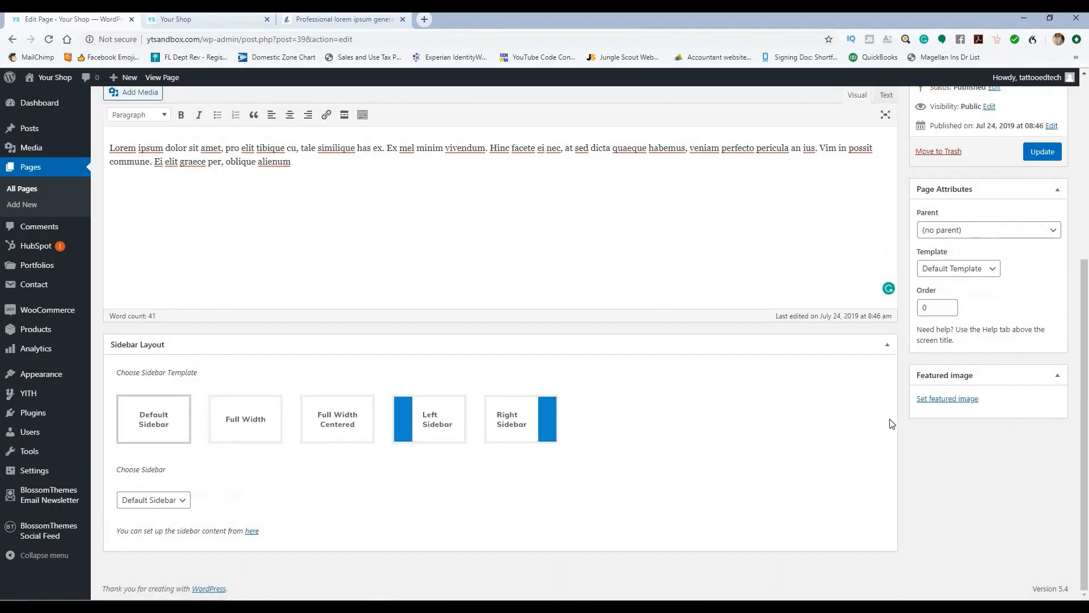
pyautogui.click(922, 399)
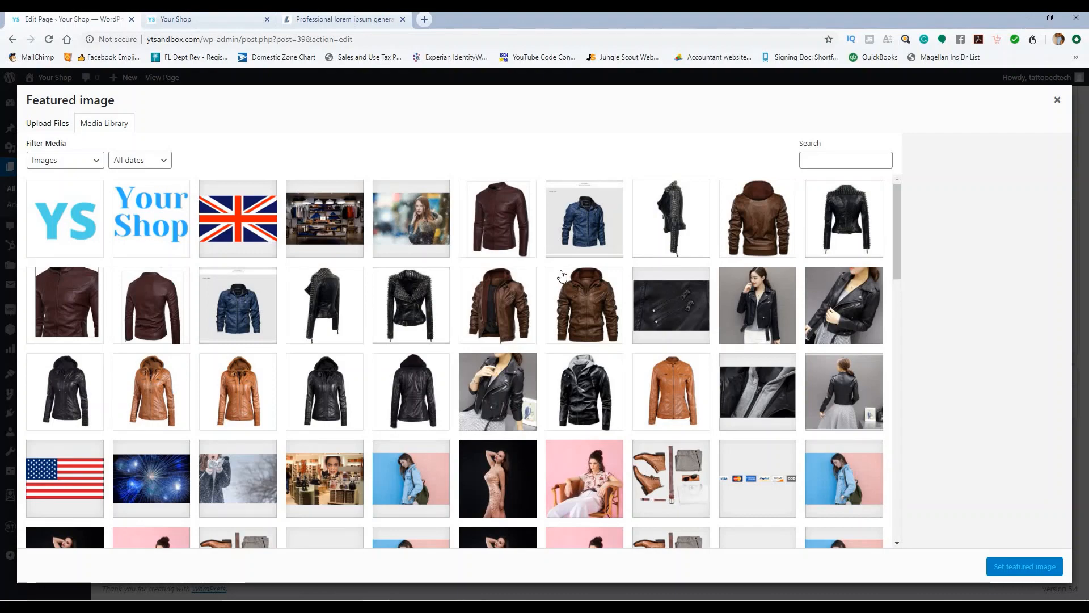
pyautogui.scroll(-1, 486, 263)
pyautogui.scroll(-2, 487, 263)
pyautogui.click(151, 308)
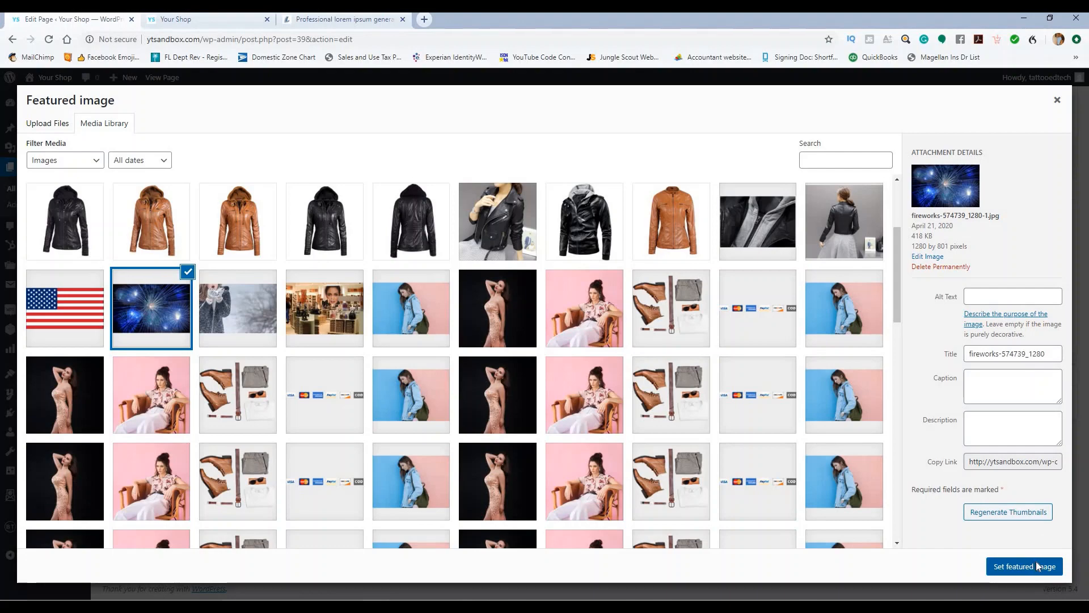
pyautogui.click(1036, 566)
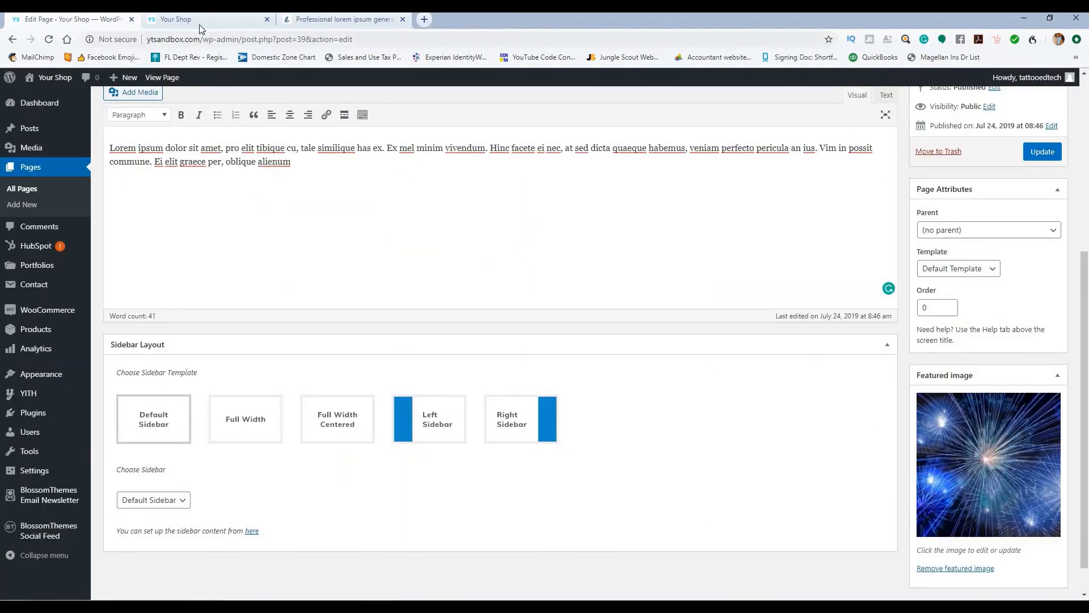
# Step: Look at the live shop front page, then return to the page editor
pyautogui.click(199, 23)
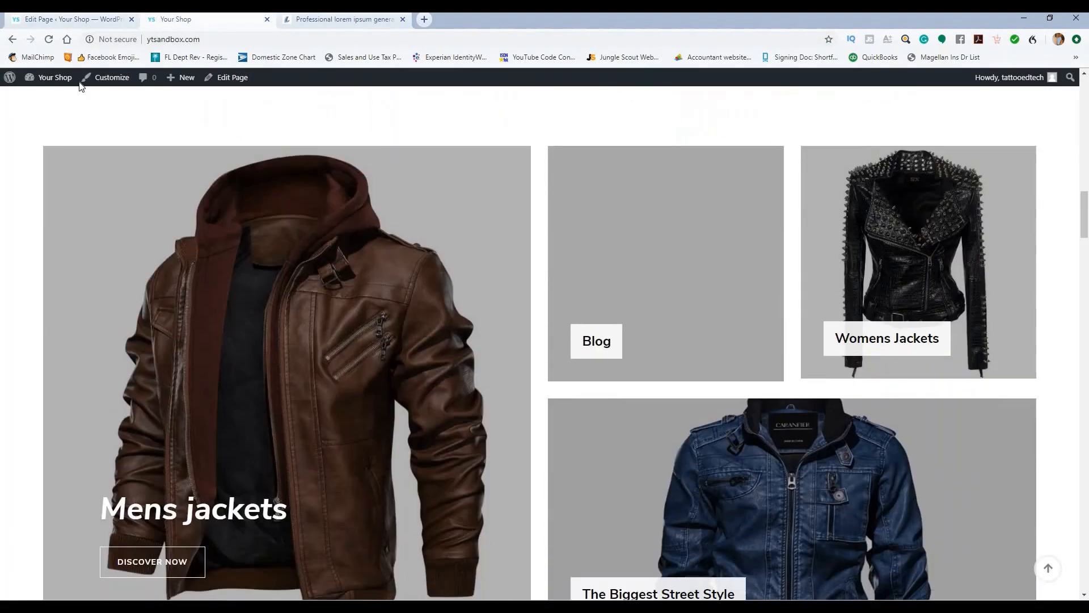
pyautogui.click(70, 22)
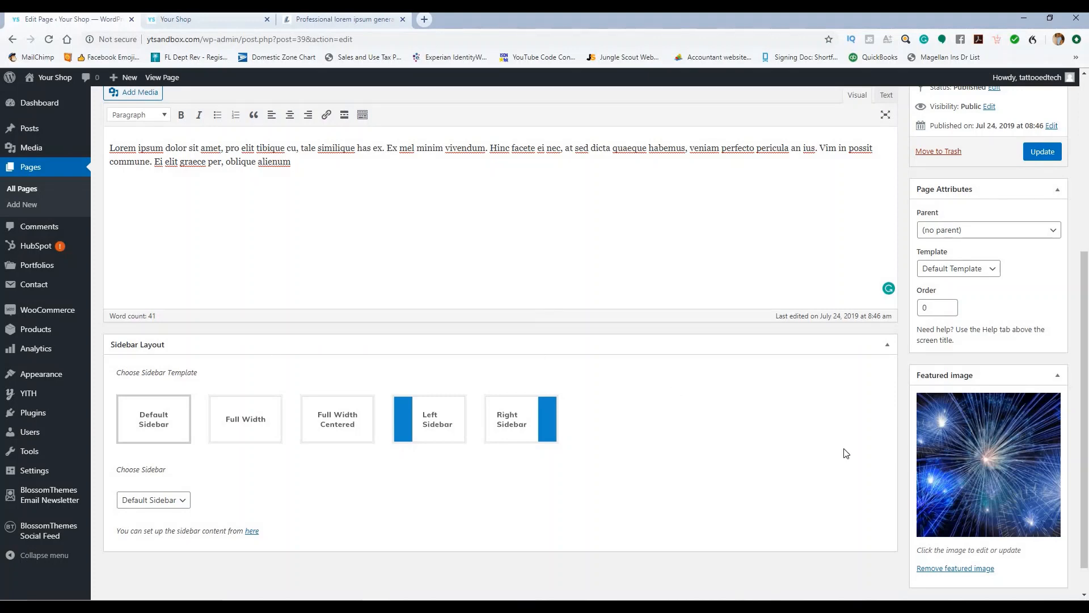
pyautogui.scroll(5, 495, 321)
# Step: Retitle the page 'Featured Collections' and update it
pyautogui.moveTo(190, 269); pyautogui.dragTo(94, 256)
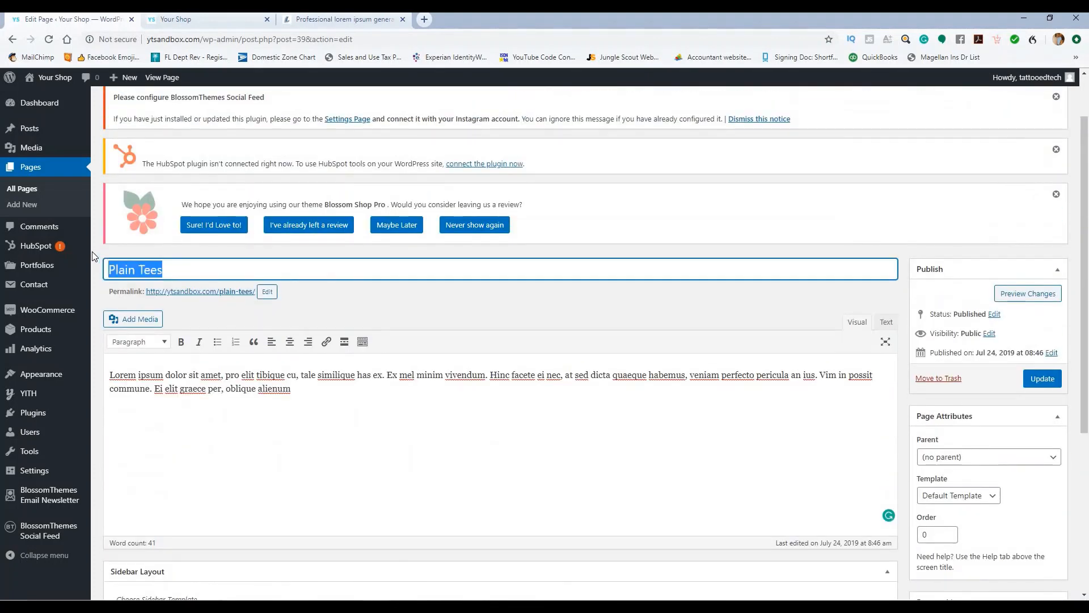
pyautogui.write('F')
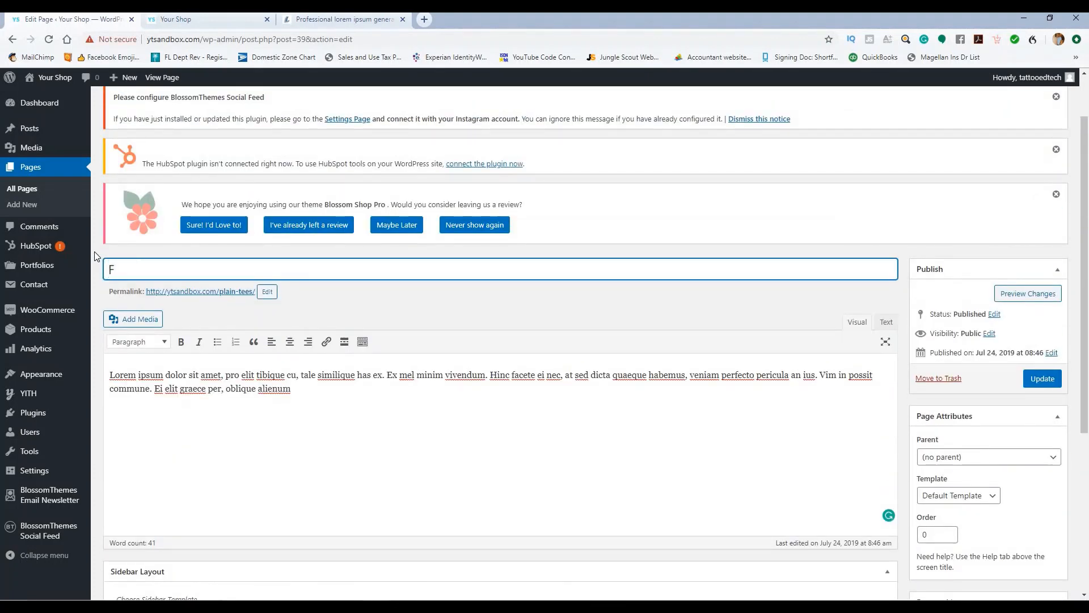
pyautogui.write('eatured Collections')
pyautogui.scroll(-2, 1009, 298)
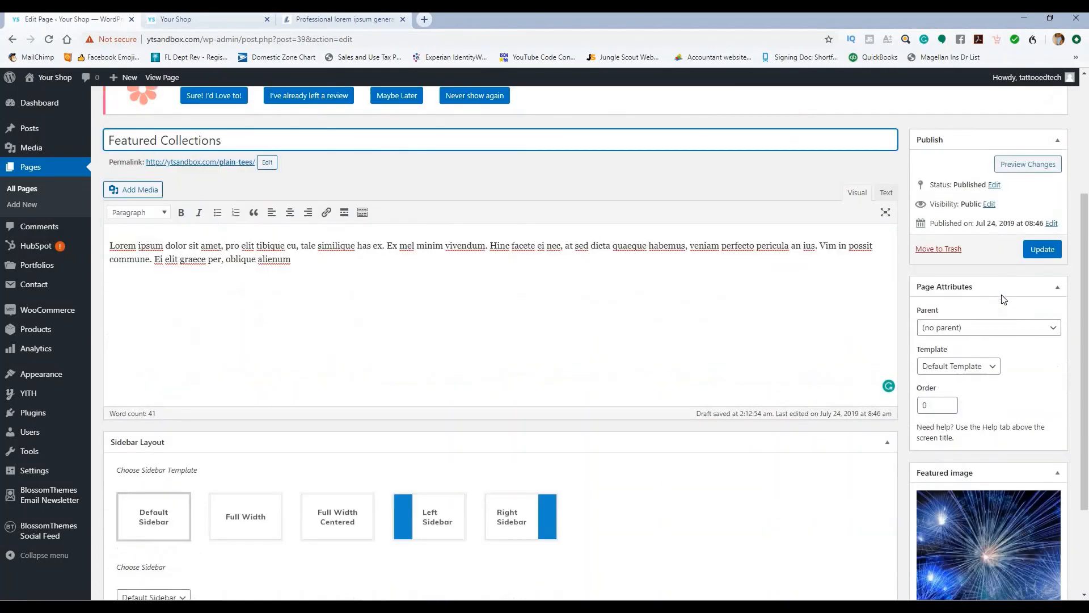
pyautogui.click(1044, 265)
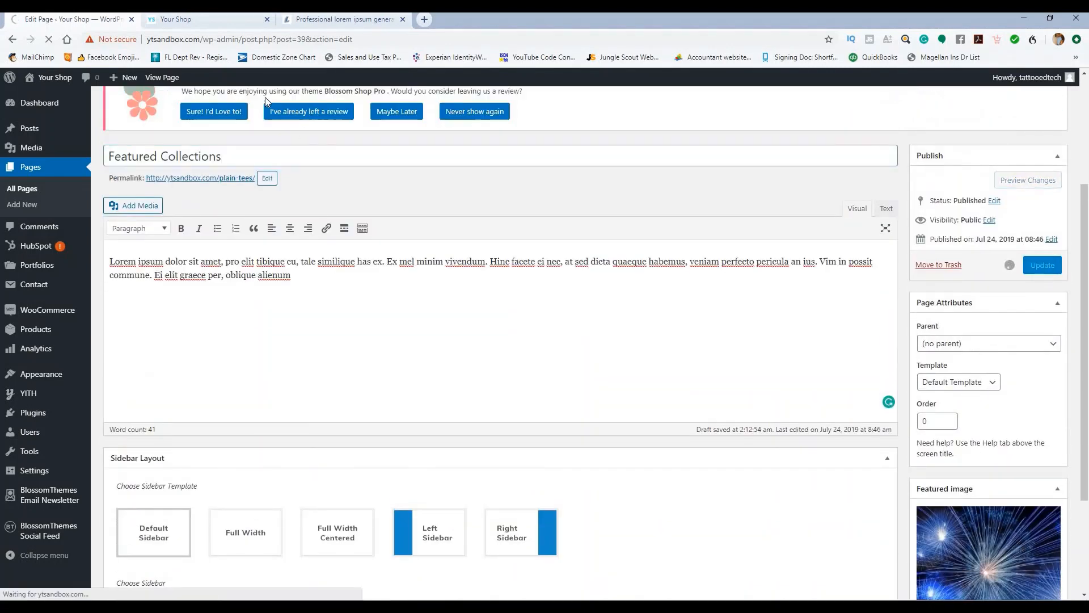
# Step: Reload the live shop homepage to check the changes, then return to the editor
pyautogui.click(207, 19)
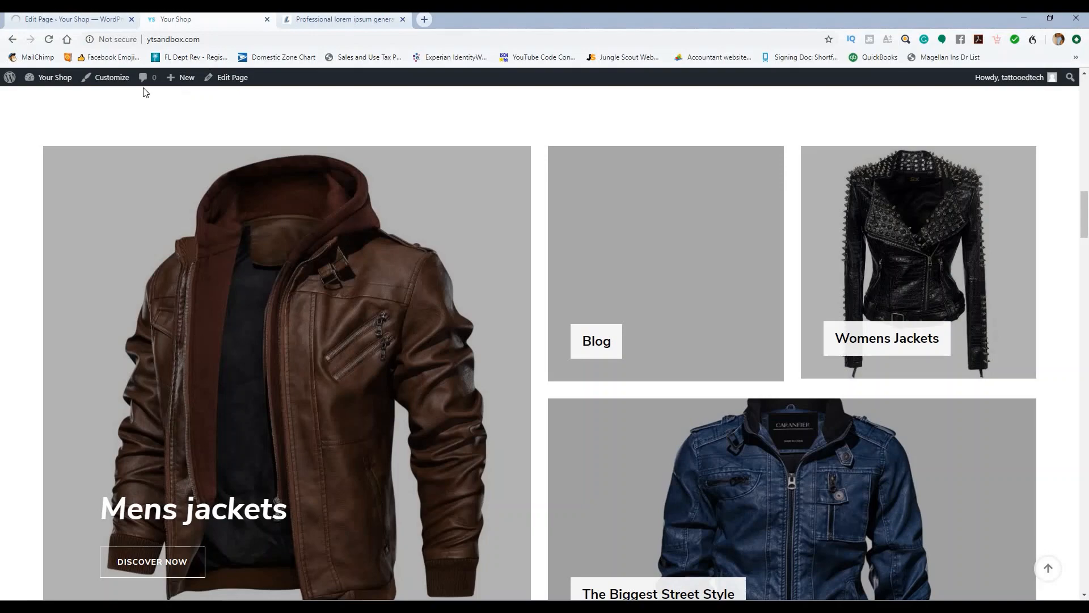
pyautogui.click(49, 41)
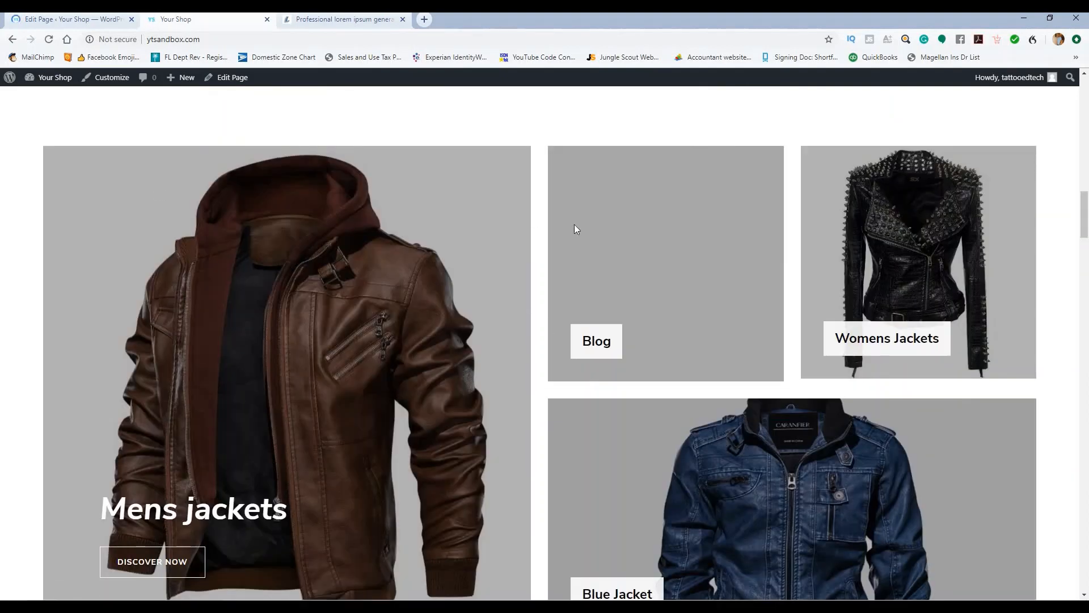
pyautogui.click(68, 26)
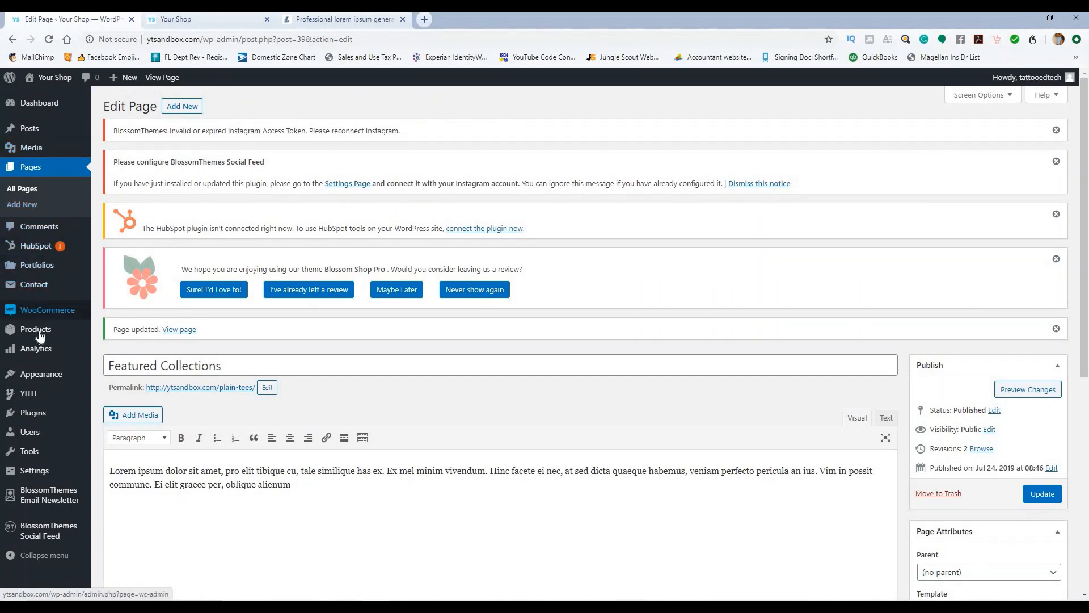
# Step: In the Customizer's Featured Section, set Featured Content One to Featured Collections
pyautogui.moveTo(45, 374)
pyautogui.click(112, 393)
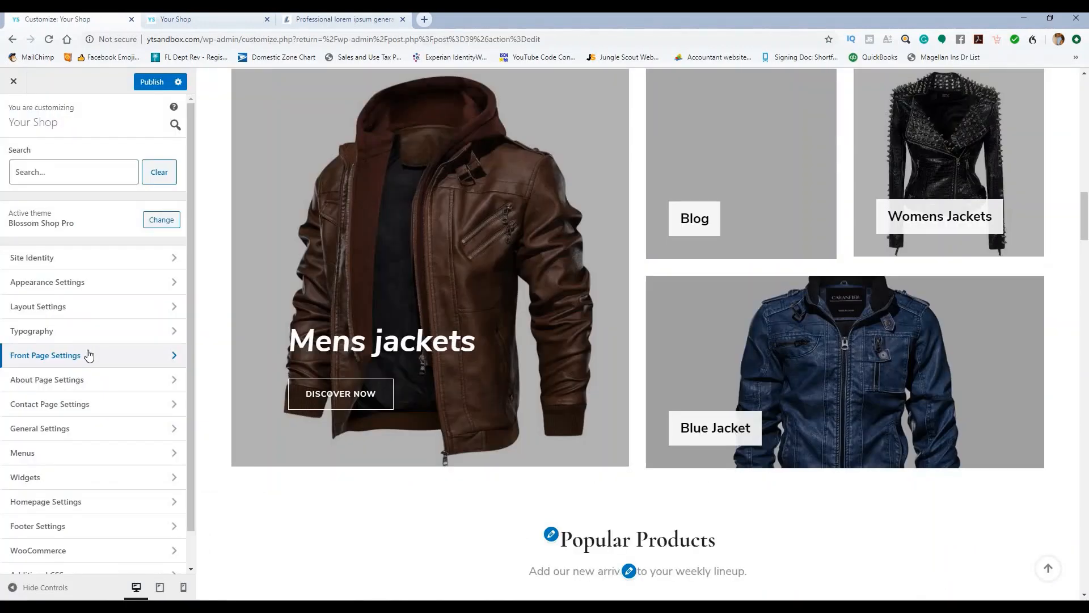
pyautogui.click(88, 357)
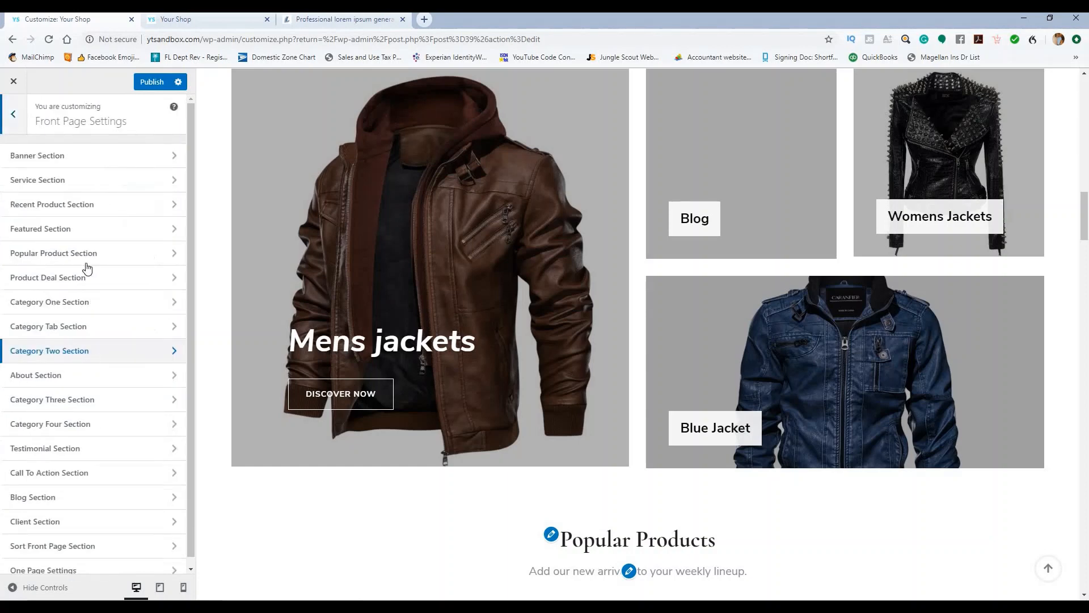
pyautogui.click(86, 233)
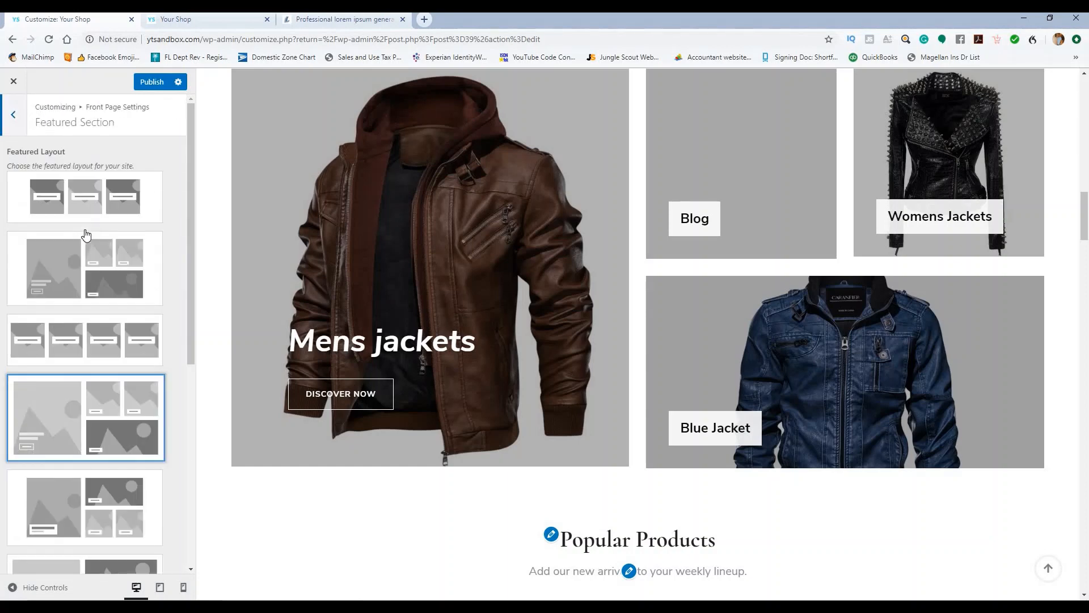
pyautogui.scroll(-6, 163, 264)
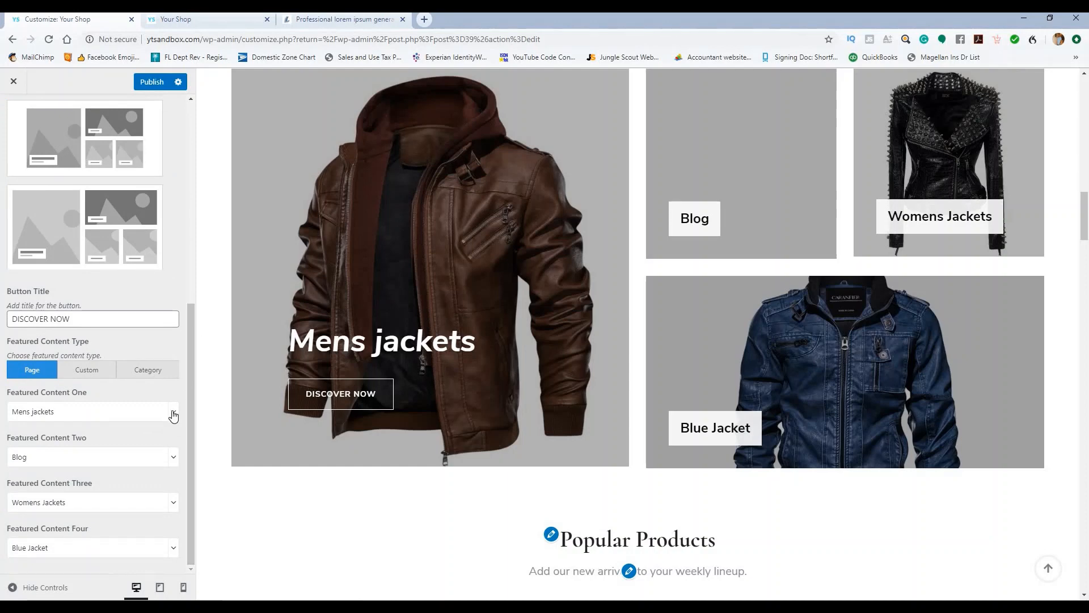
pyautogui.click(173, 413)
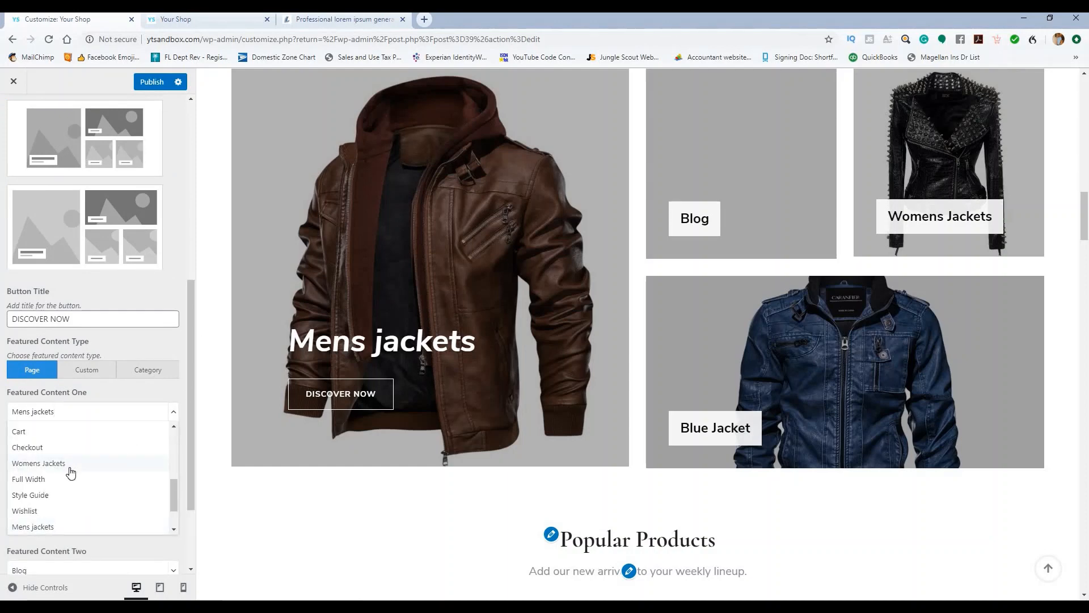
pyautogui.scroll(-5, 71, 473)
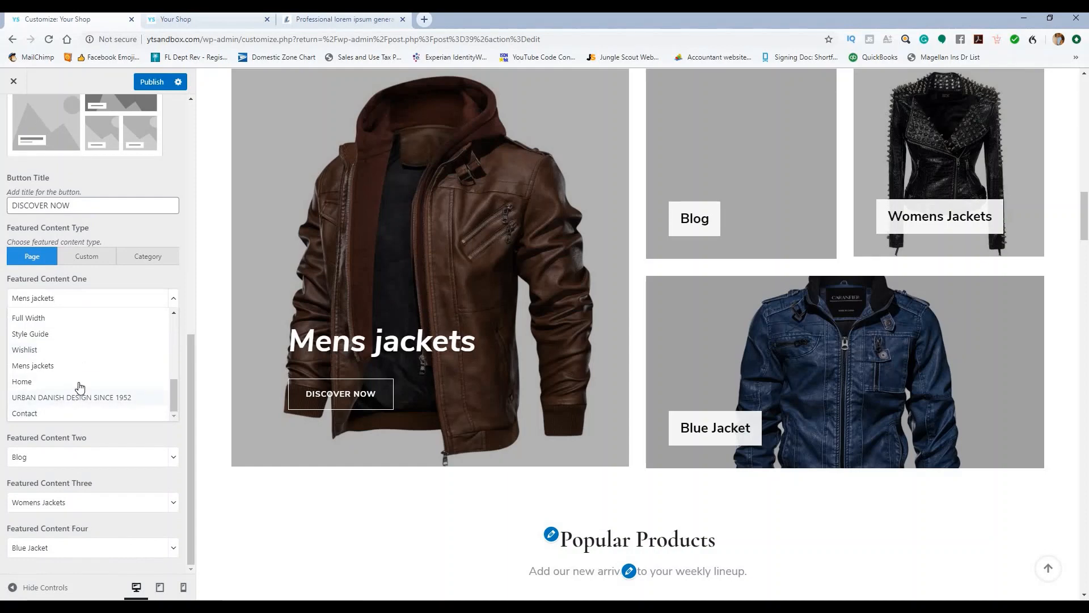
pyautogui.scroll(5, 79, 384)
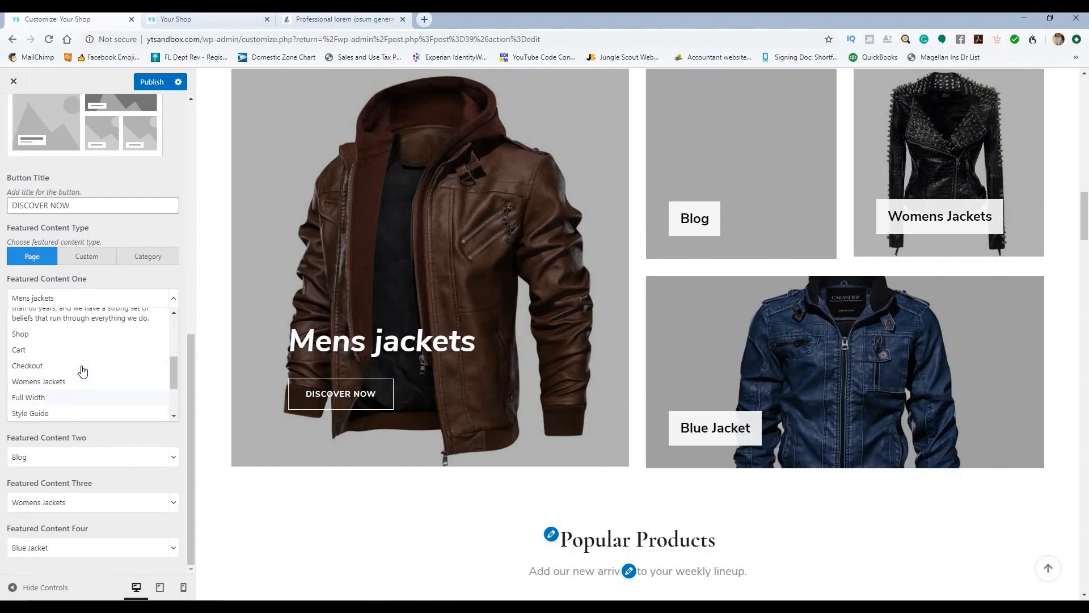
pyautogui.scroll(3, 82, 368)
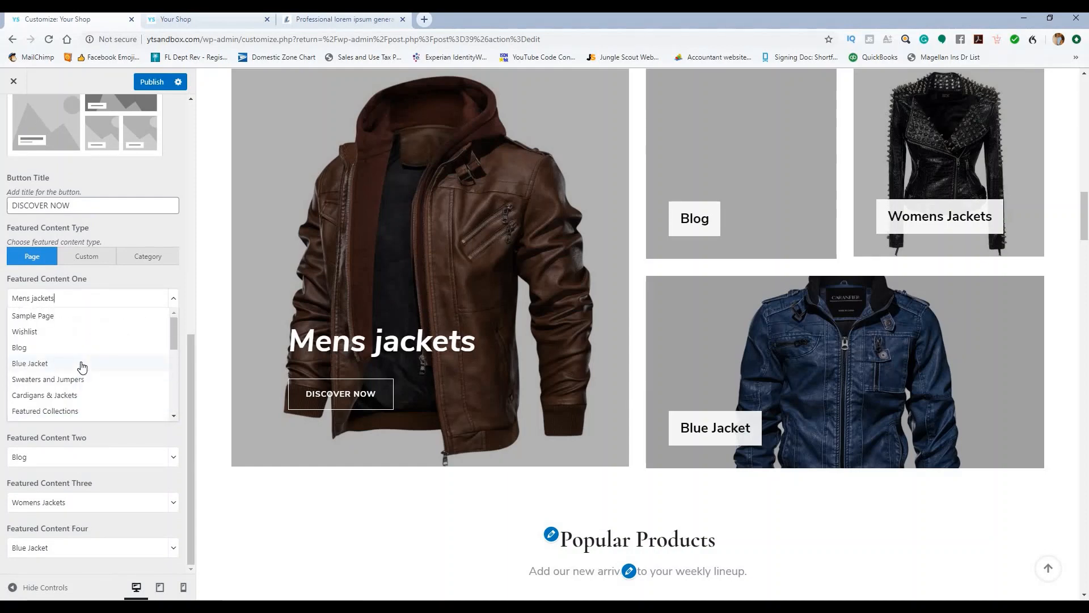
pyautogui.scroll(2, 83, 368)
pyautogui.scroll(-2, 91, 402)
pyautogui.click(79, 411)
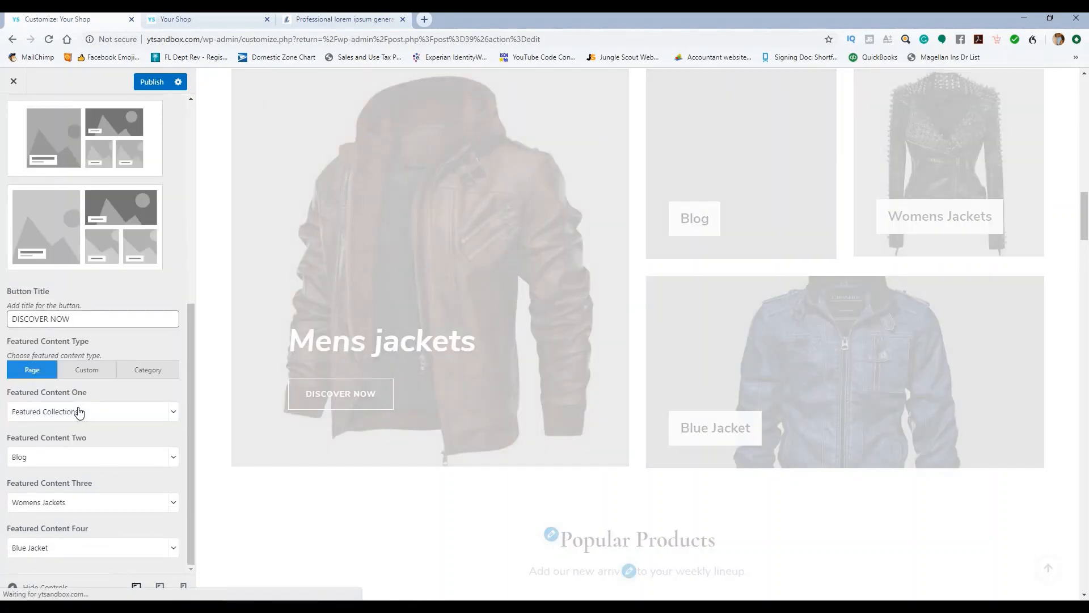
# Step: Set Featured Content Two to Mens jackets and publish the homepage changes
pyautogui.click(175, 459)
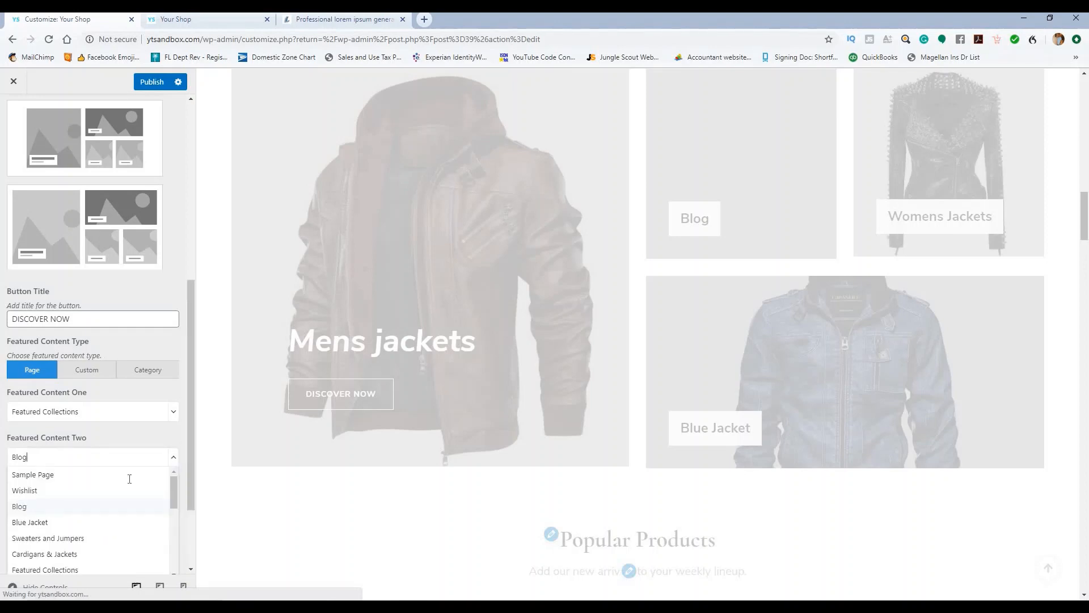
pyautogui.scroll(-2, 57, 513)
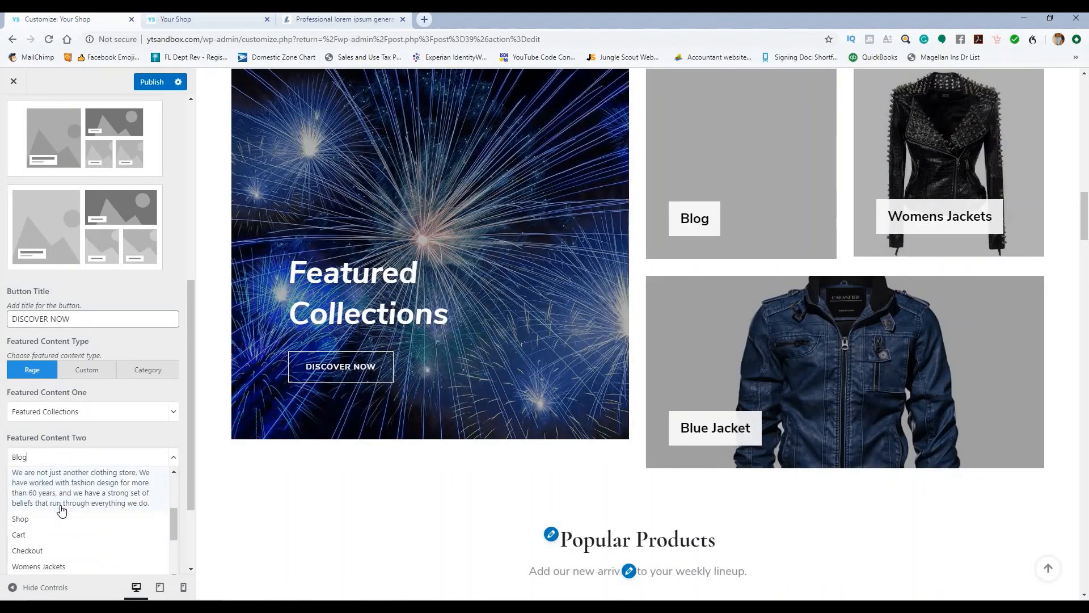
pyautogui.scroll(-5, 56, 512)
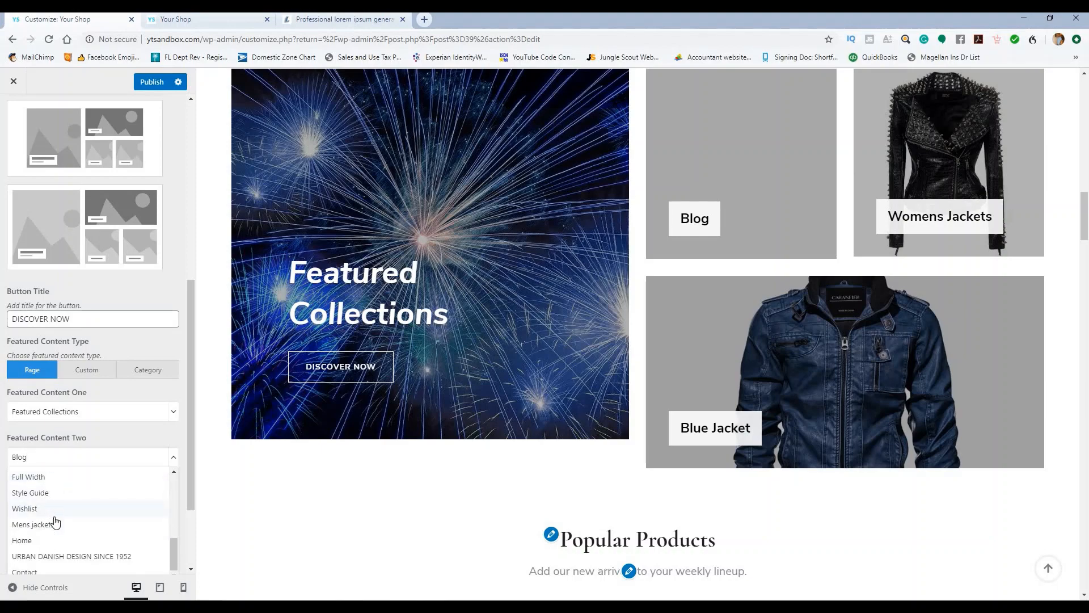
pyautogui.click(55, 523)
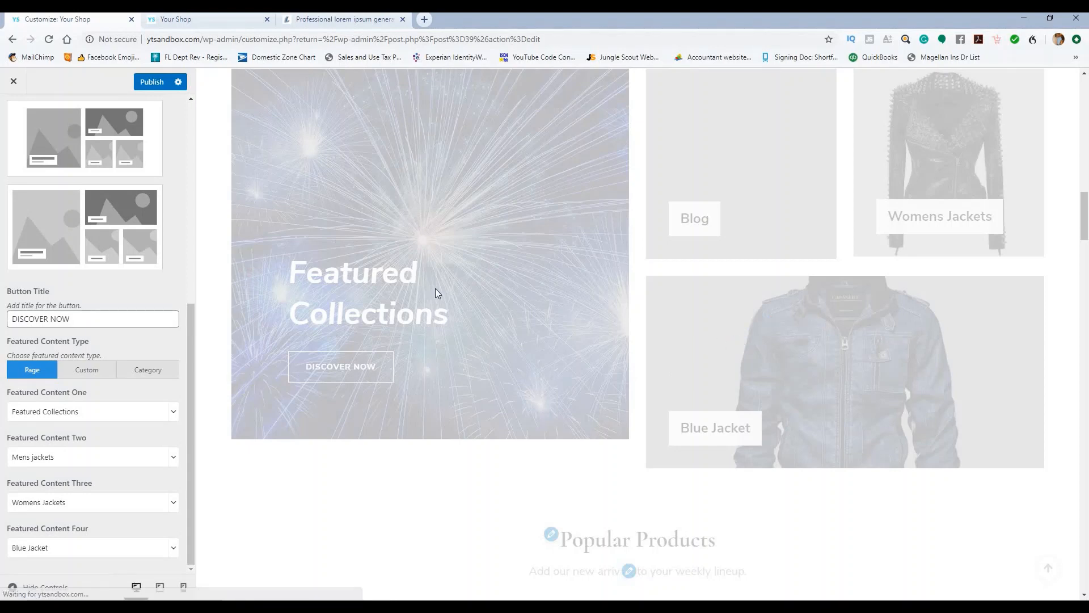
pyautogui.scroll(2, 402, 225)
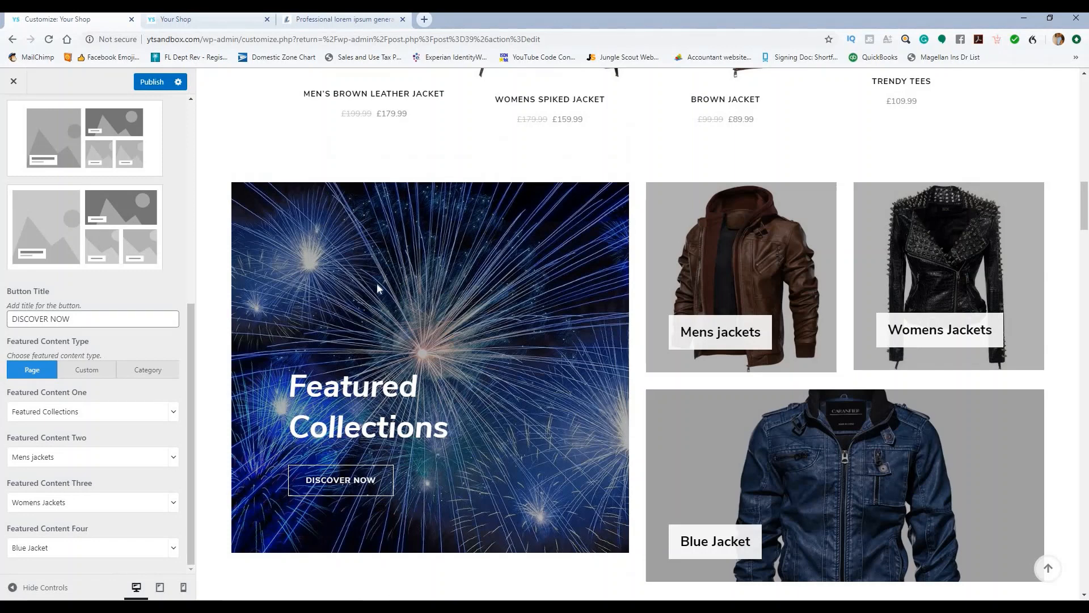
pyautogui.click(153, 82)
pyautogui.click(14, 82)
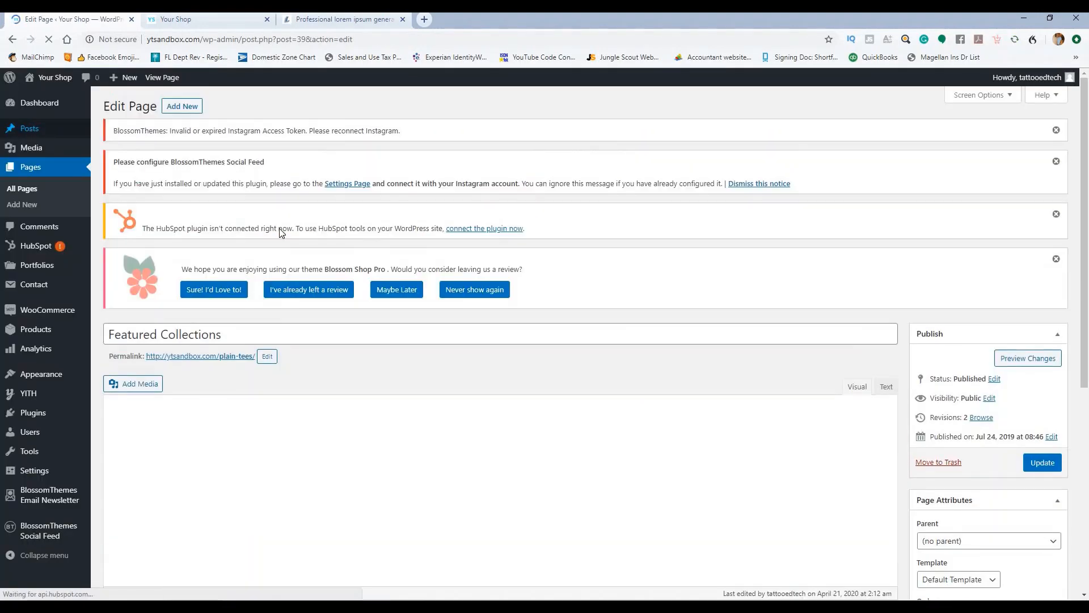
# Step: Replace the page's featured image with the shop interior photo and update the page
pyautogui.scroll(-4, 709, 176)
pyautogui.scroll(-2, 825, 253)
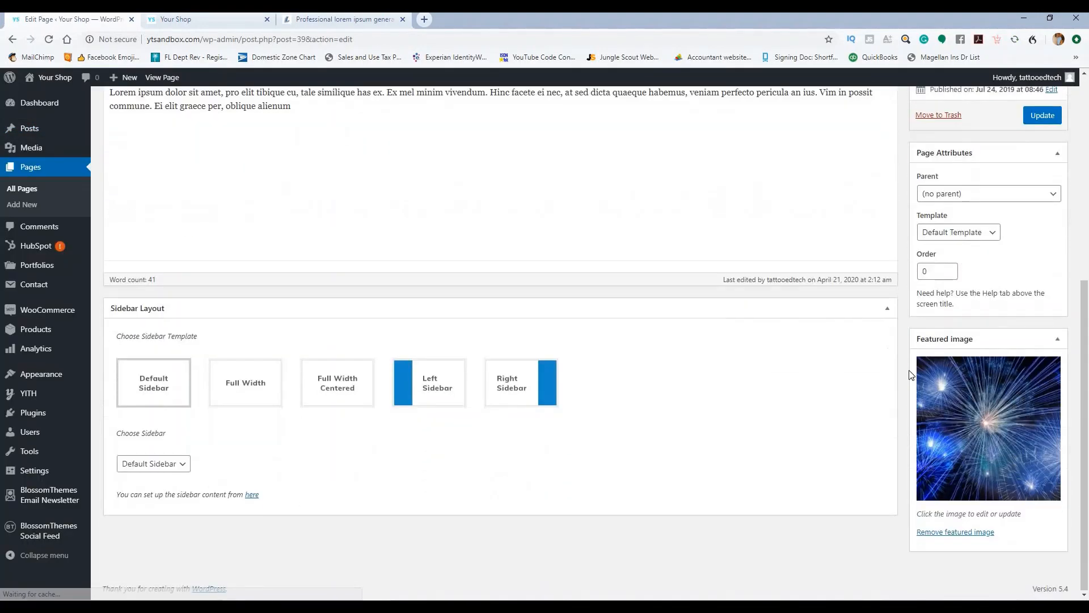
pyautogui.click(958, 533)
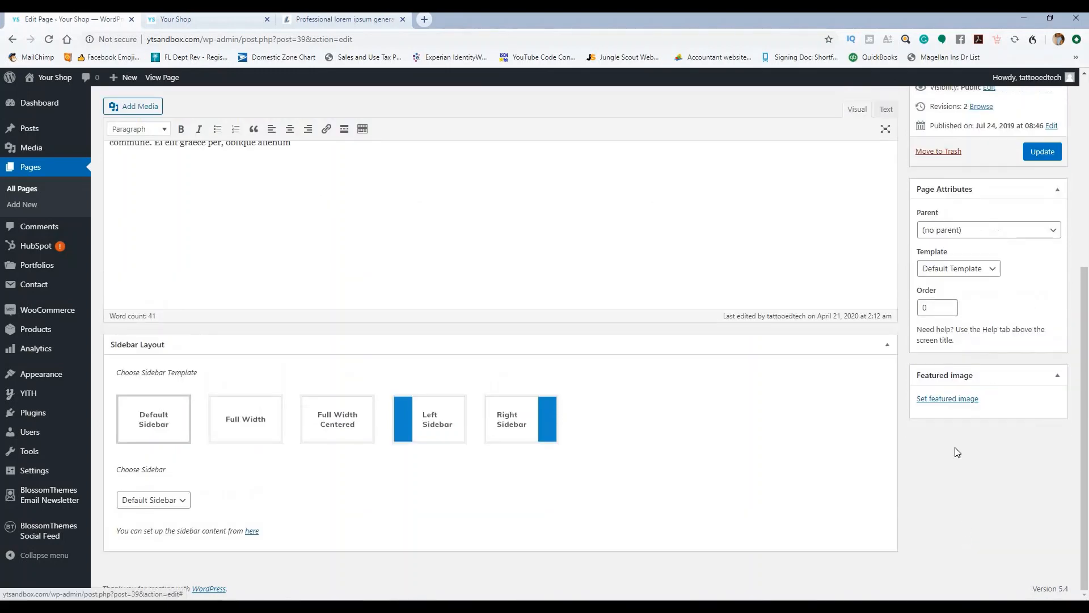
pyautogui.click(942, 401)
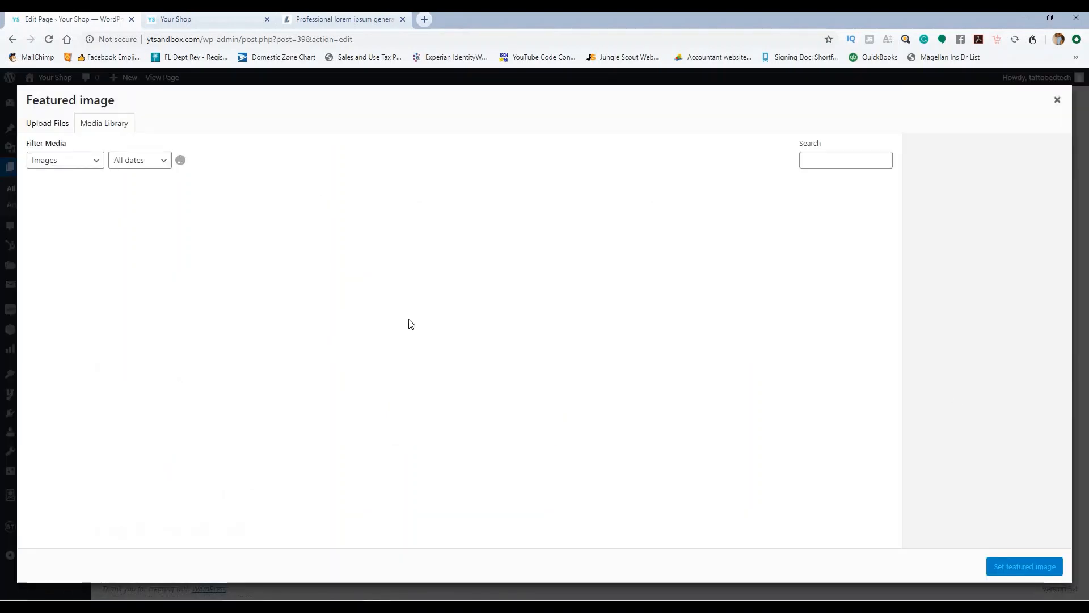
pyautogui.click(355, 246)
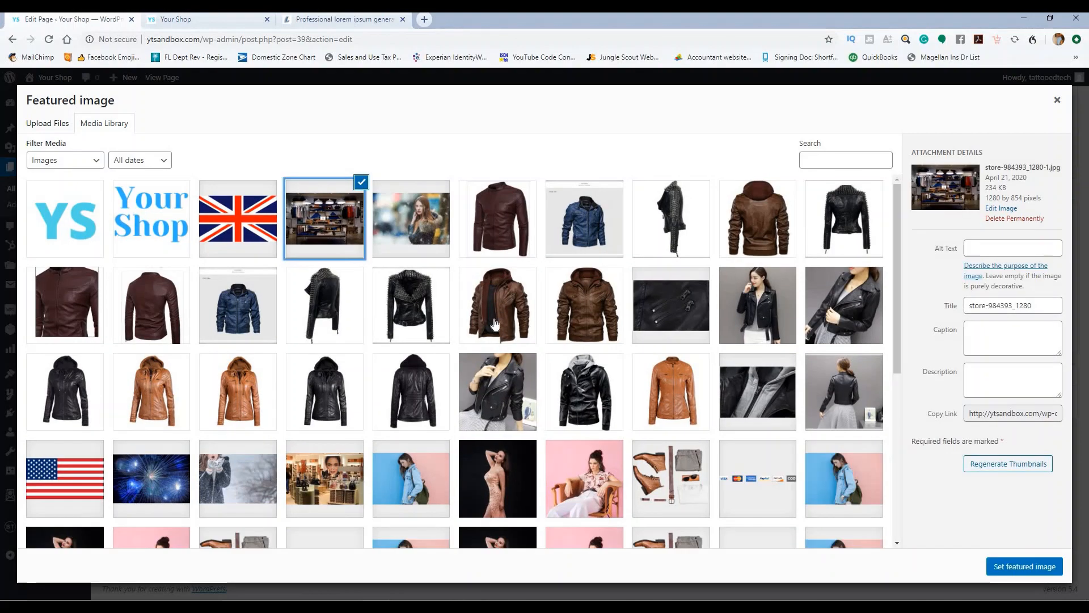
pyautogui.click(1020, 567)
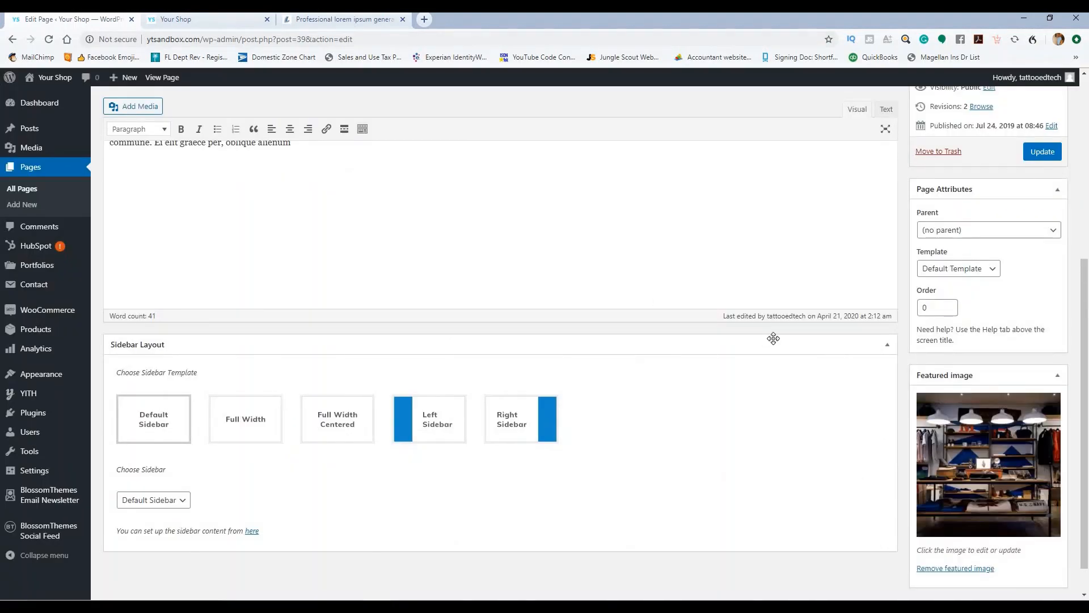
pyautogui.click(1038, 153)
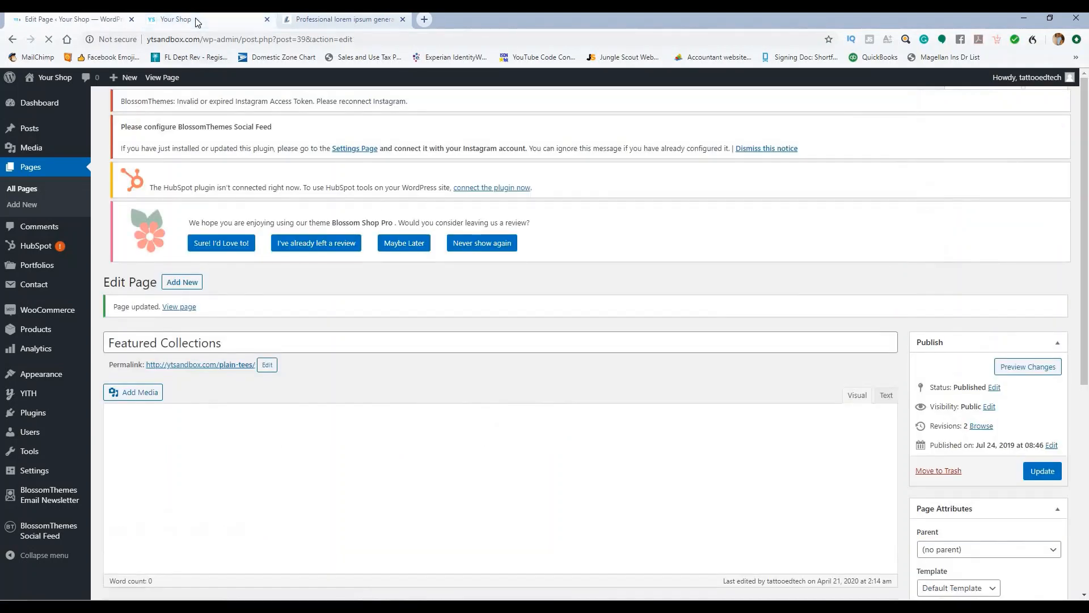
# Step: Reload the live storefront to check the new Featured Collections tile, then return to the editor
pyautogui.click(197, 21)
pyautogui.click(50, 39)
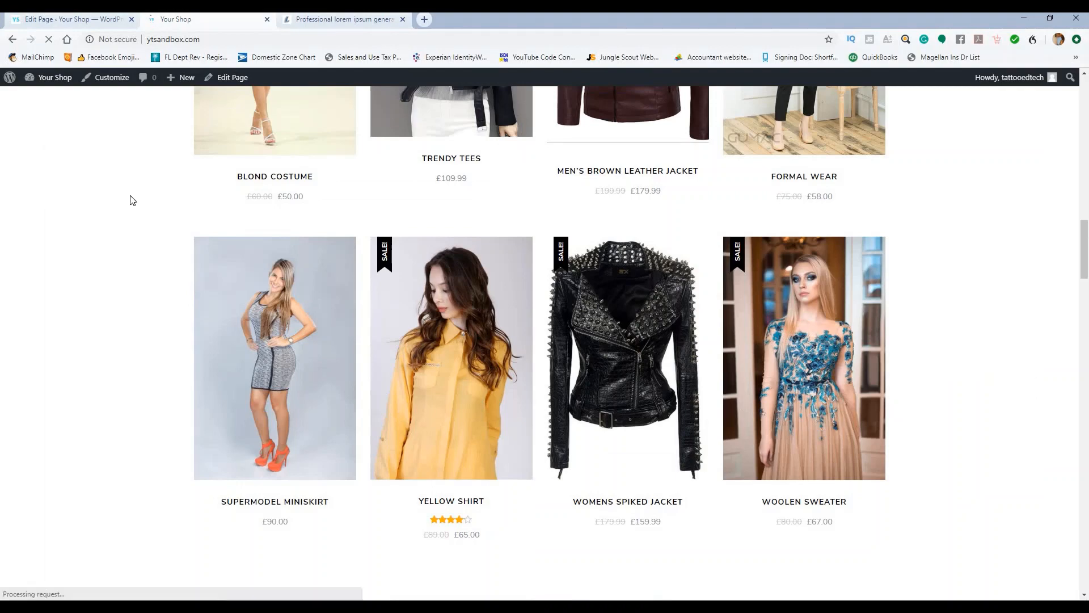
pyautogui.scroll(-2, 380, 192)
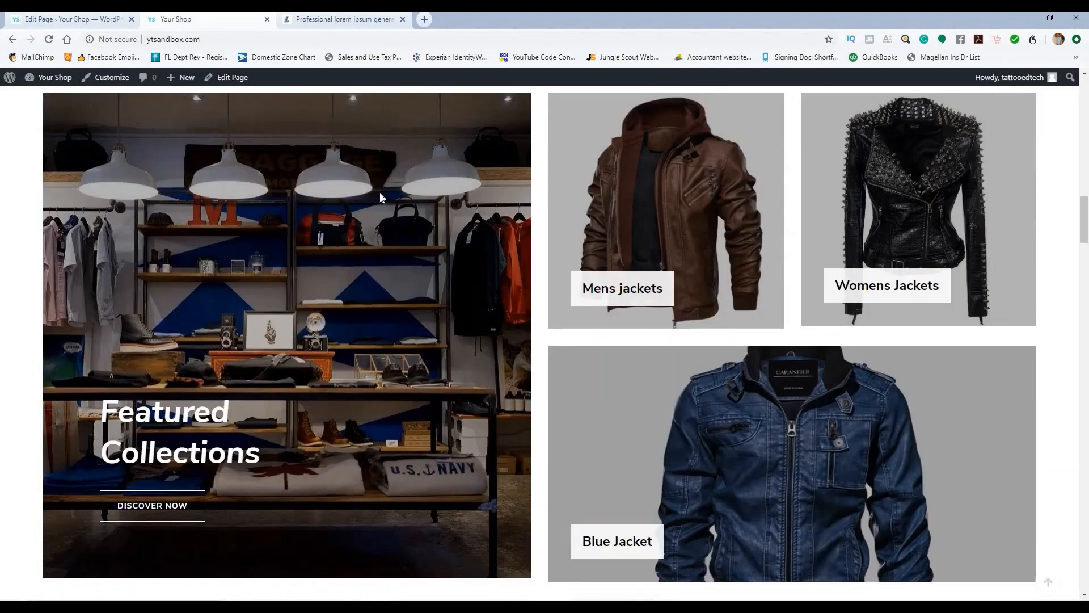
pyautogui.scroll(2, 382, 252)
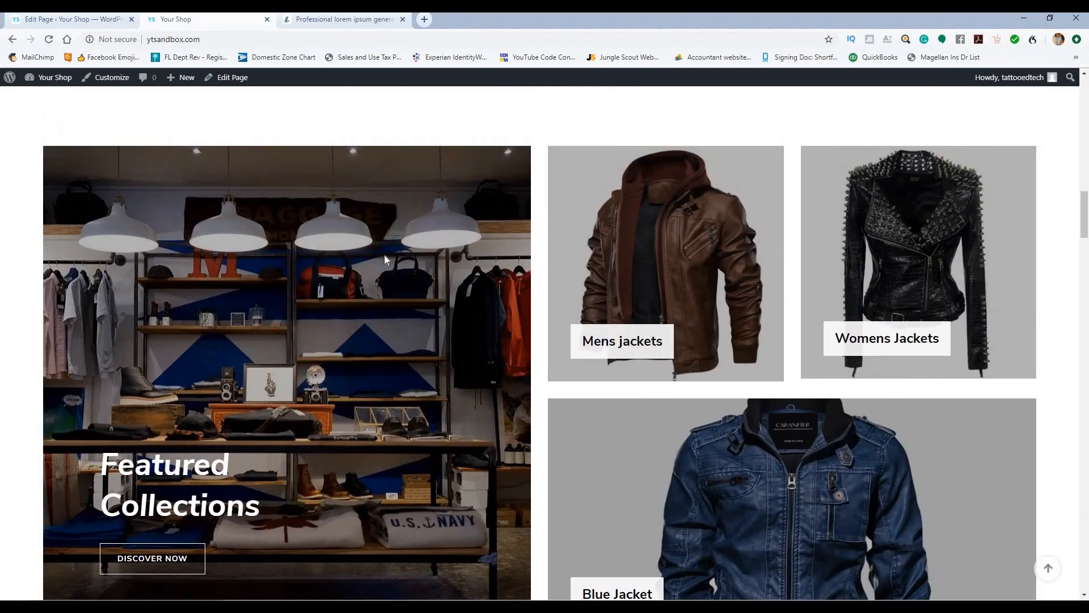
pyautogui.scroll(-5, 386, 257)
pyautogui.scroll(7, 386, 259)
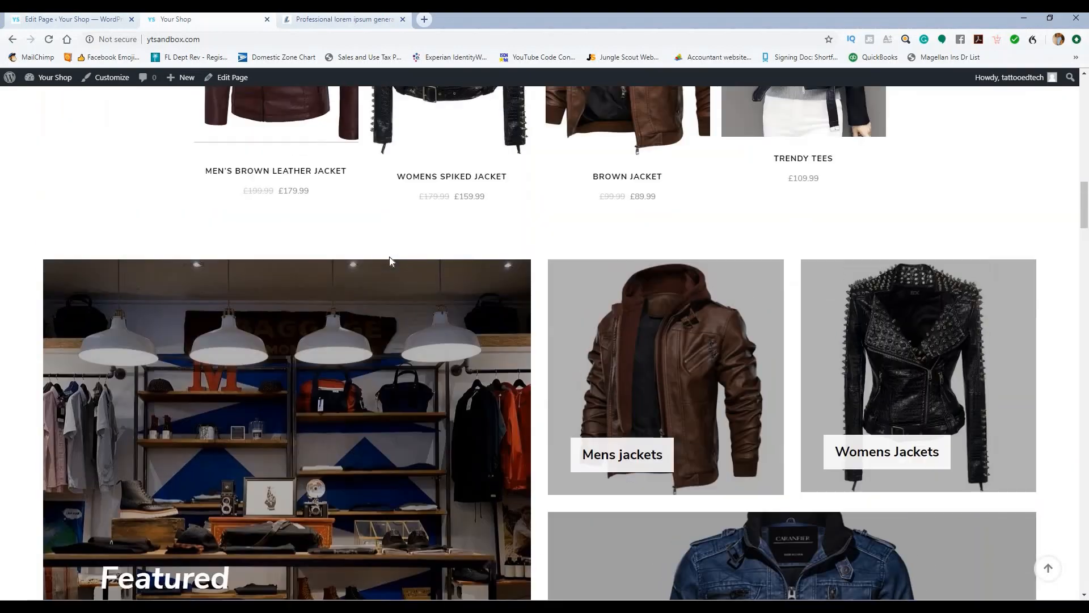
pyautogui.scroll(6, 390, 256)
pyautogui.click(71, 19)
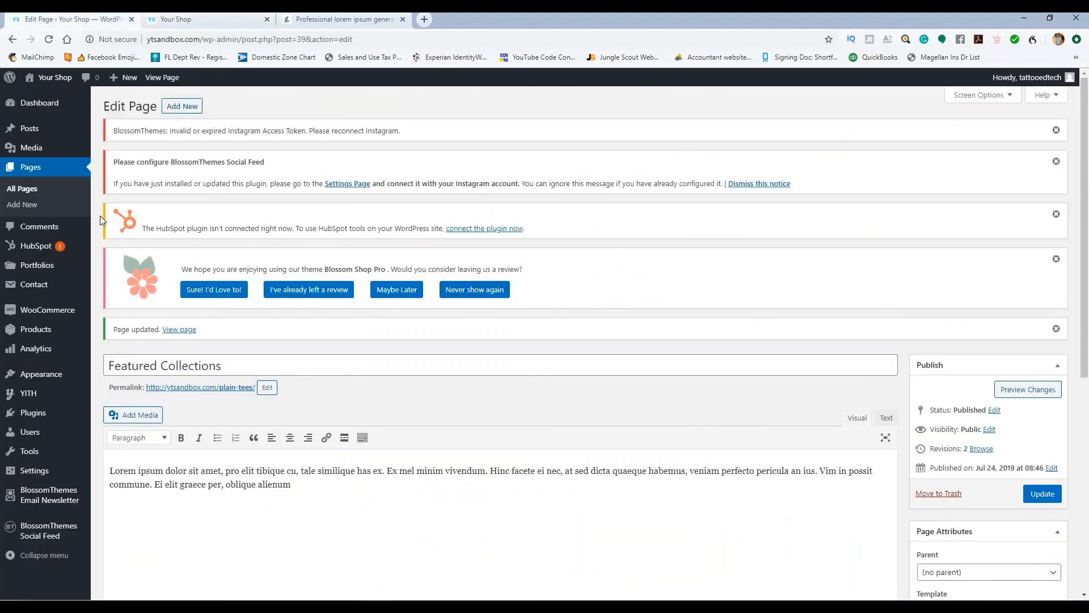
# Step: Review the Featured Section's content pages and DISCOVER NOW button title, then publish
pyautogui.moveTo(40, 374)
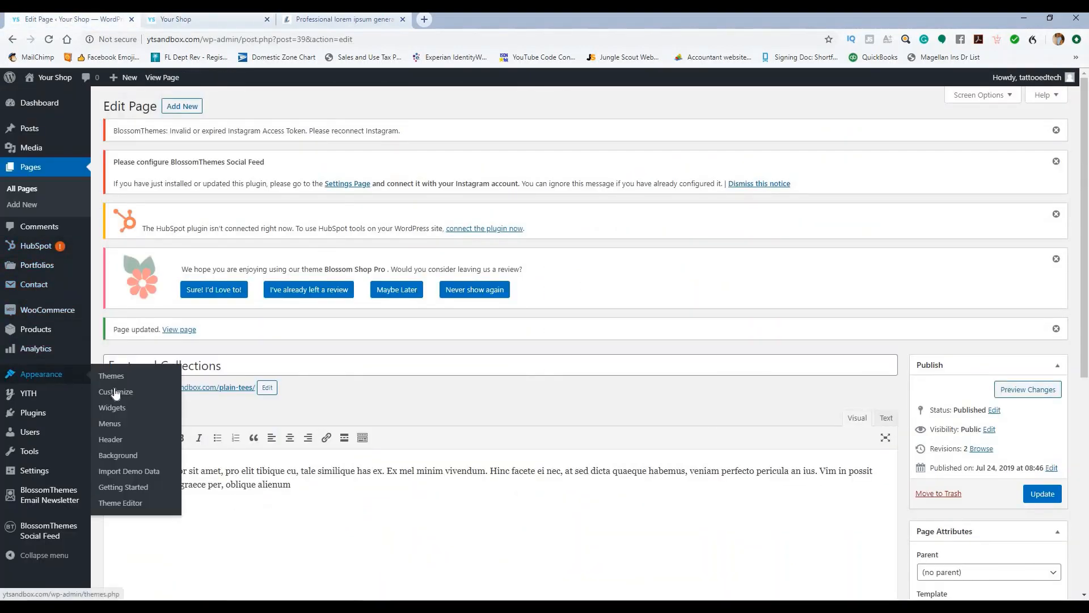
pyautogui.click(131, 396)
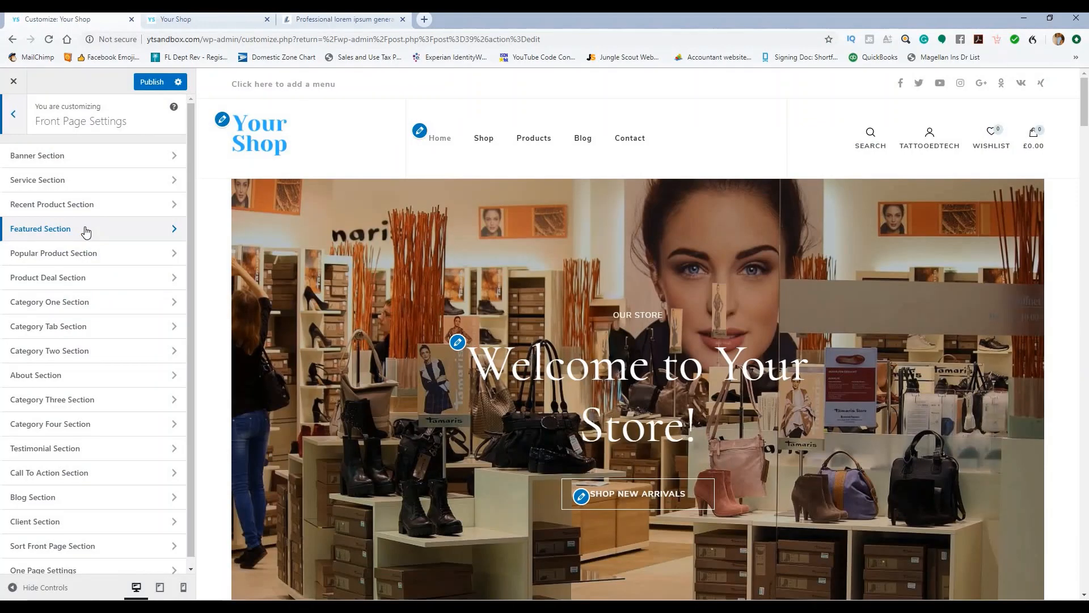
pyautogui.click(86, 230)
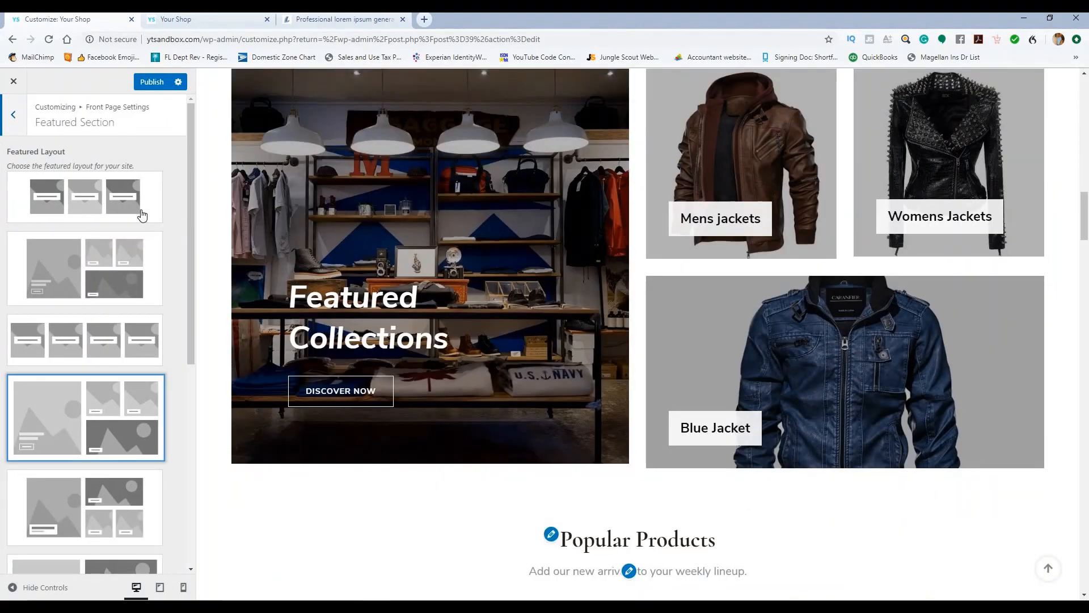
pyautogui.scroll(-3, 142, 214)
pyautogui.scroll(-4, 202, 227)
pyautogui.scroll(-3, 152, 311)
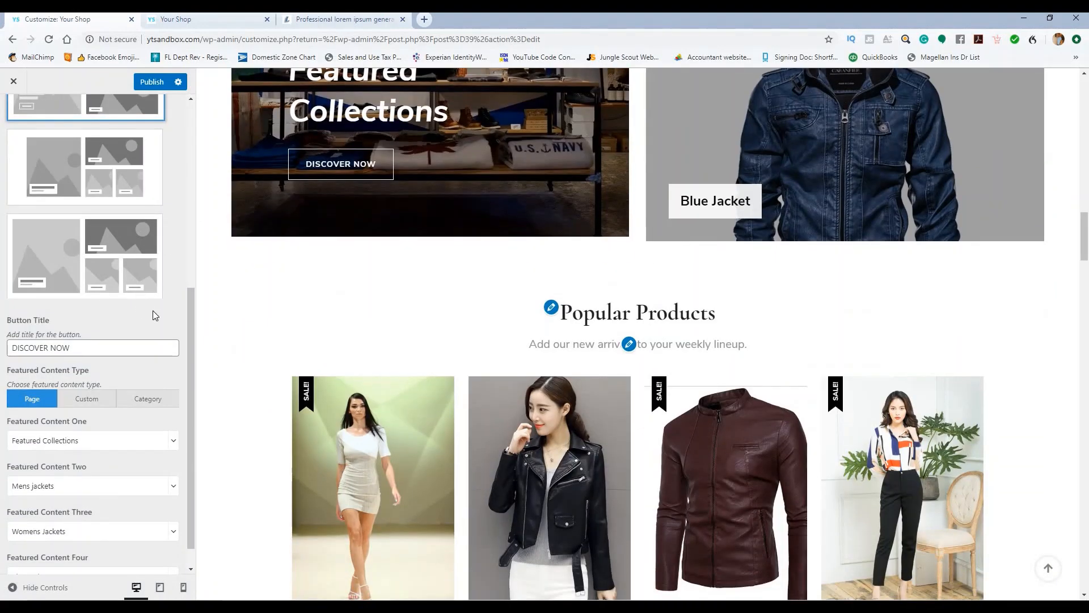
pyautogui.scroll(3, 248, 297)
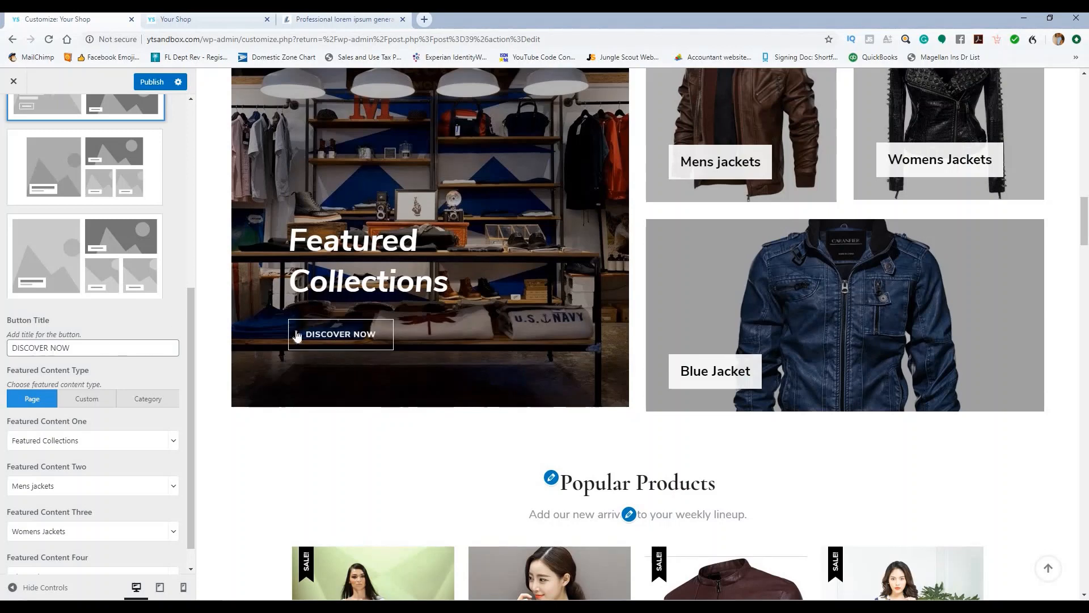
pyautogui.scroll(-1, 103, 353)
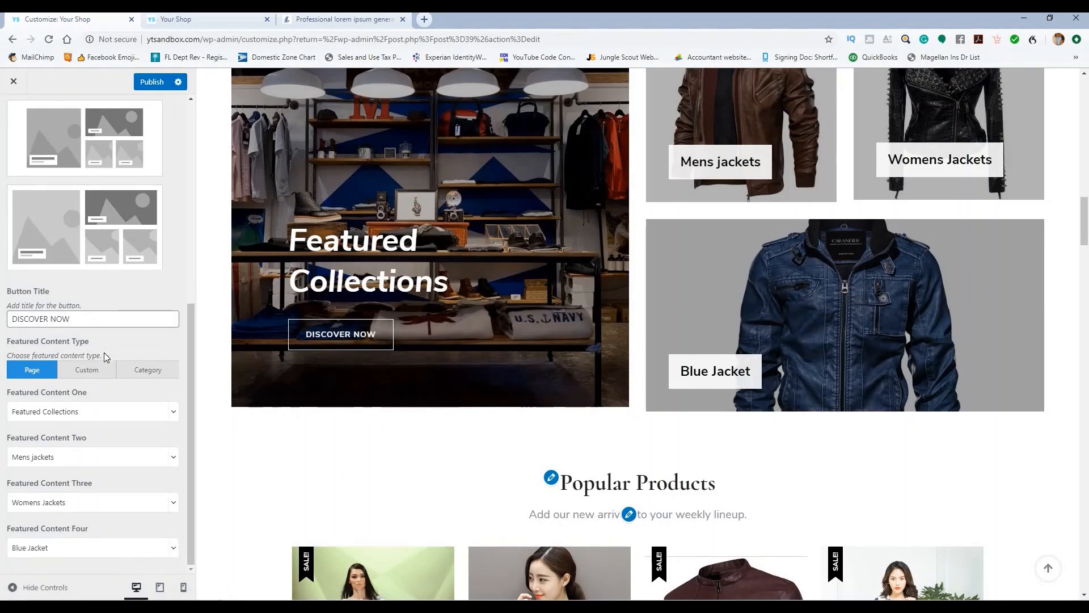
pyautogui.click(121, 319)
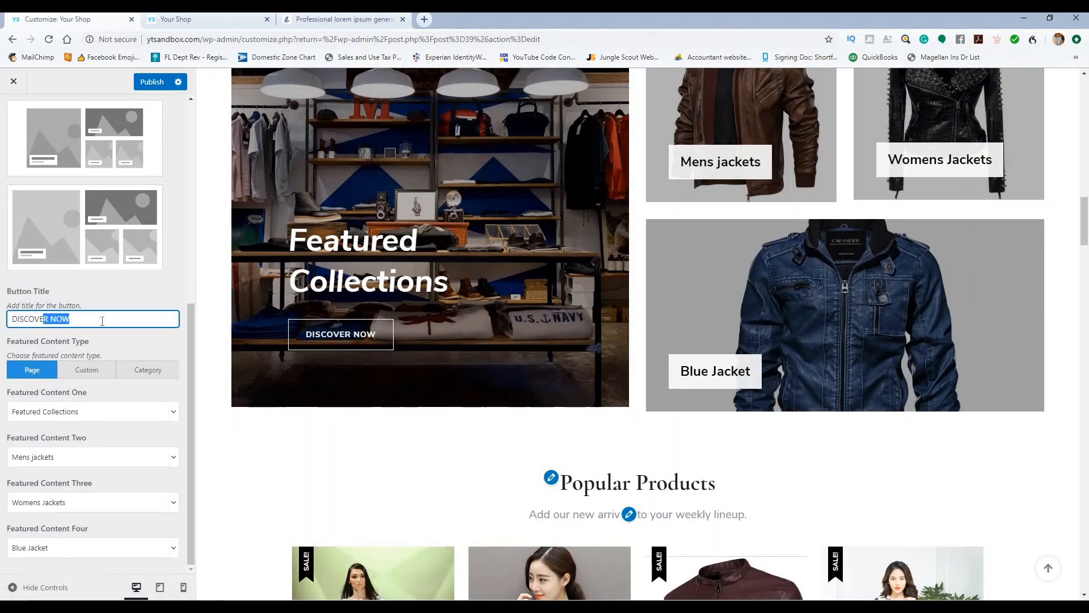
pyautogui.scroll(7, 156, 277)
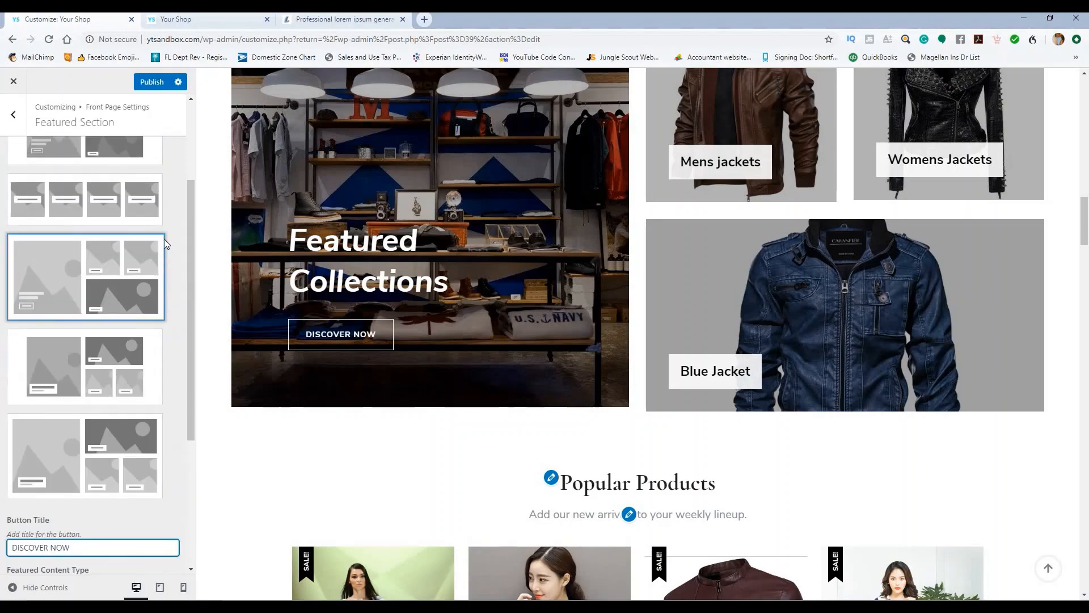
pyautogui.click(145, 85)
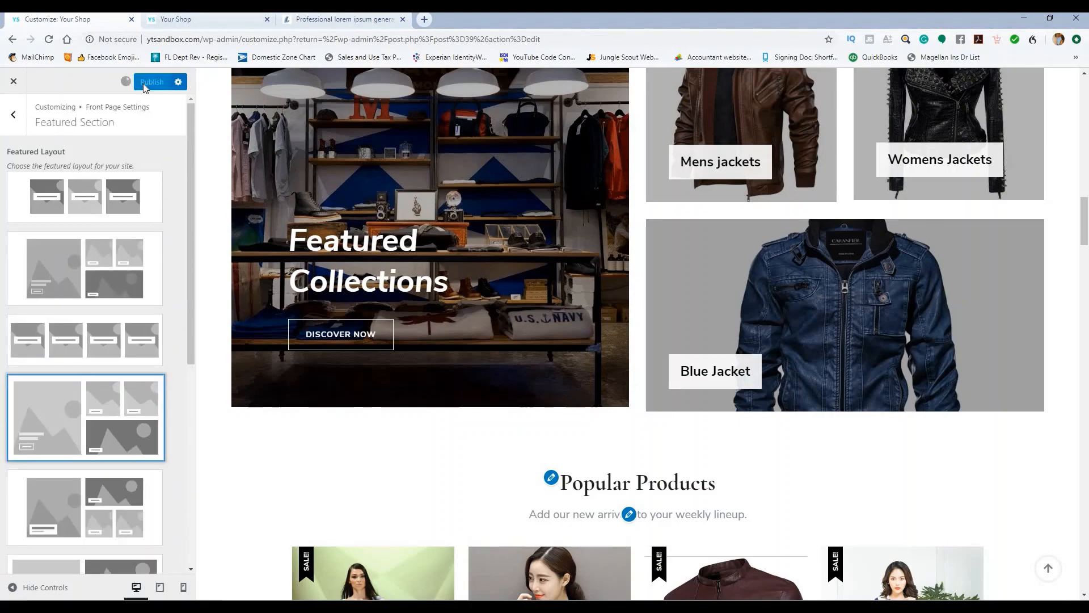
pyautogui.click(13, 114)
# Step: Check the New Arrivals (Recent Product) section settings
pyautogui.scroll(8, 378, 215)
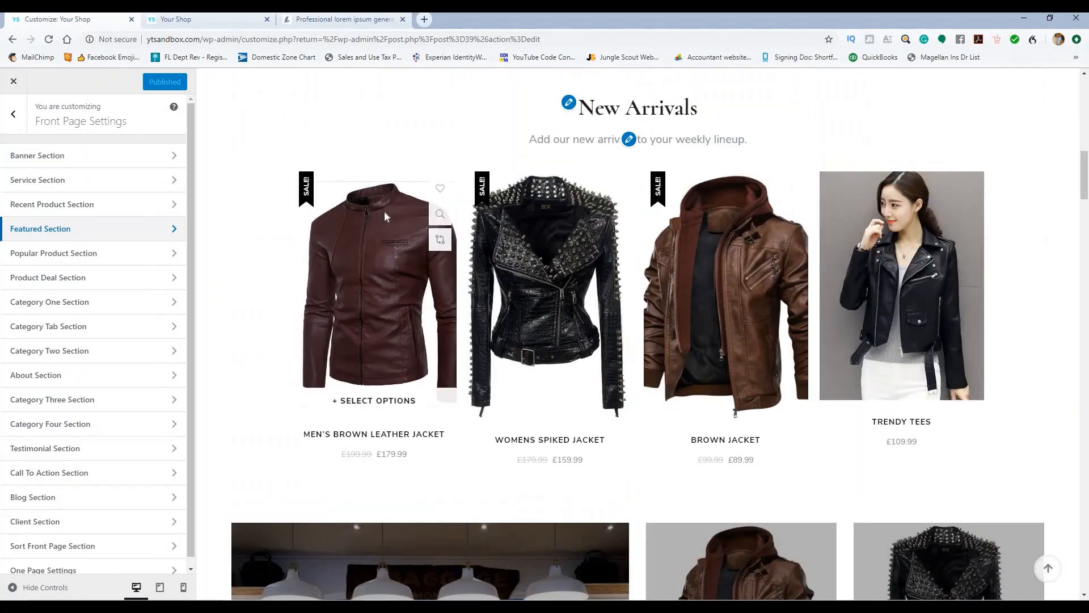
pyautogui.scroll(-9, 389, 221)
pyautogui.scroll(5, 397, 229)
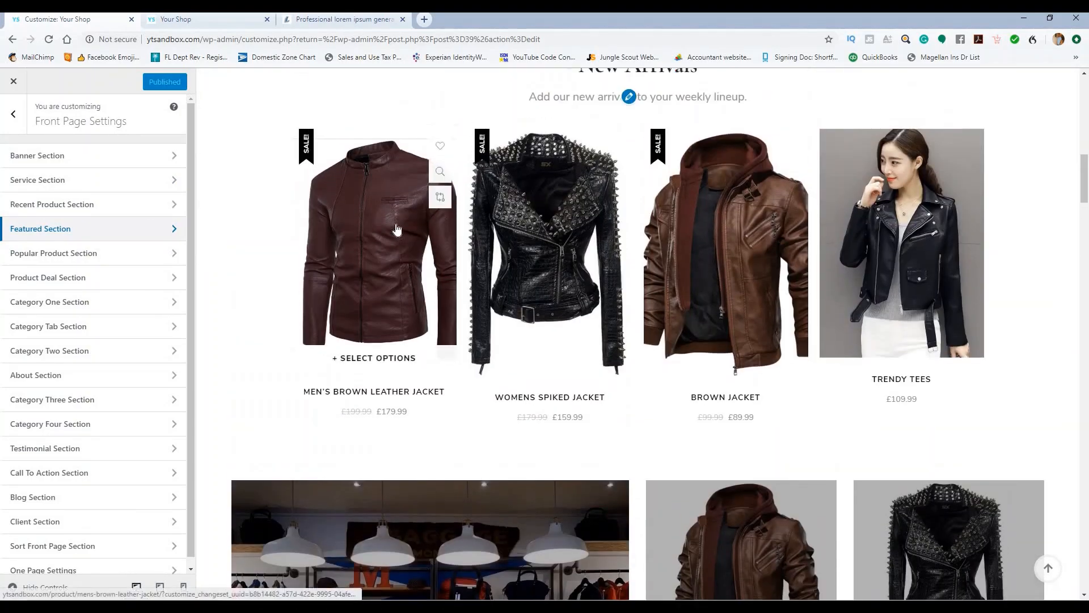
pyautogui.click(80, 205)
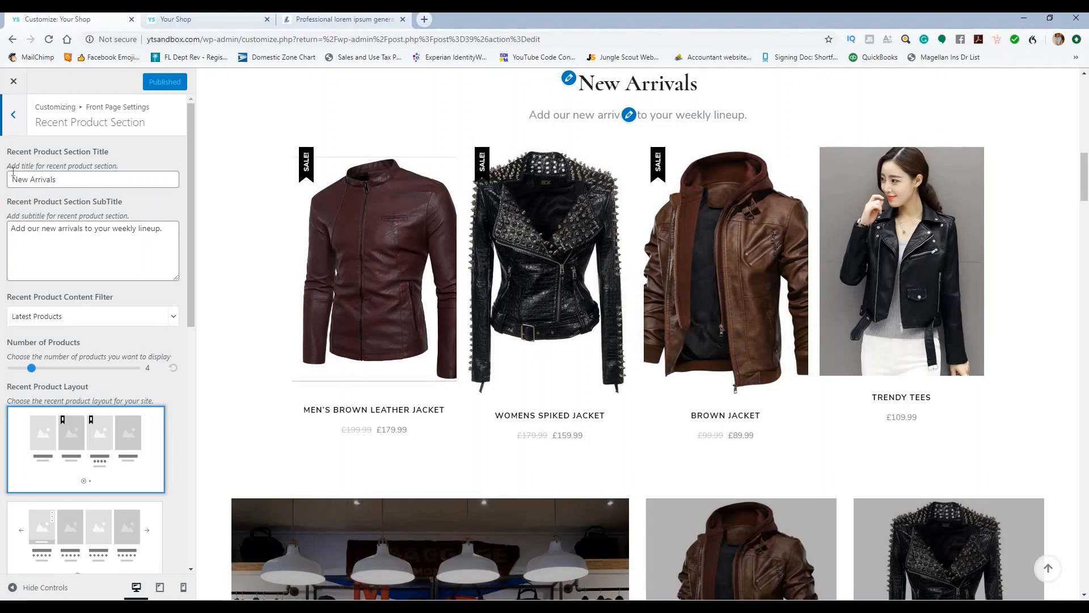
pyautogui.click(17, 118)
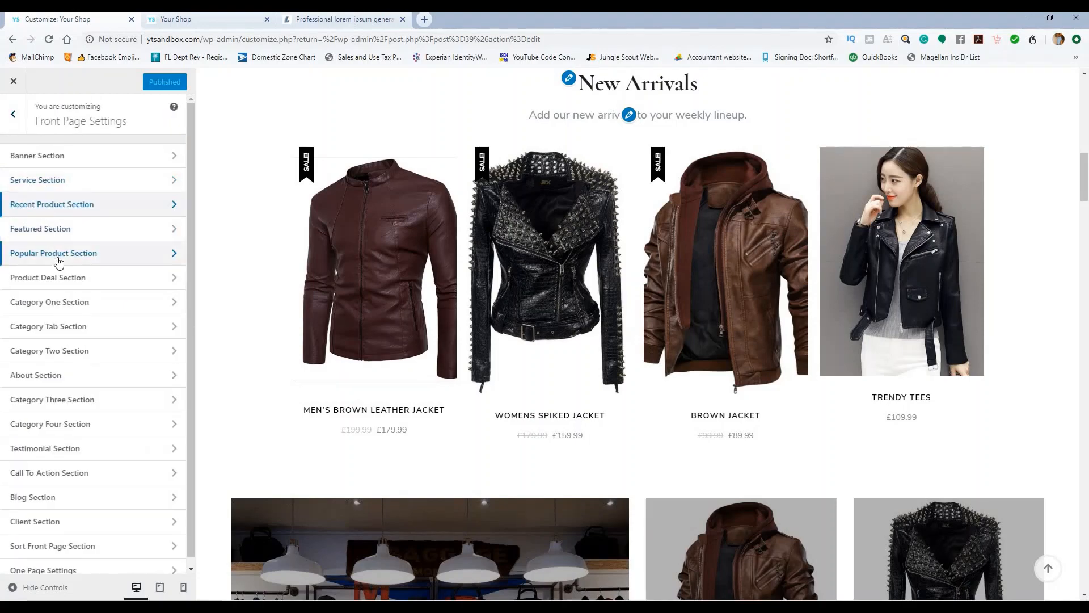
# Step: Browse the Popular Product Section settings down to its layout choices
pyautogui.click(58, 253)
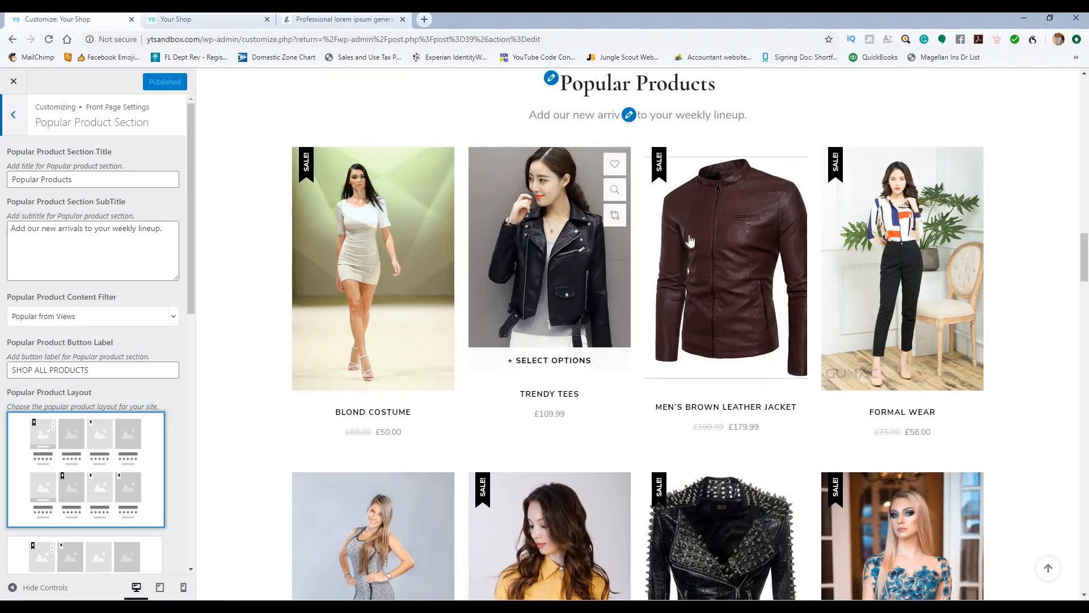
pyautogui.scroll(-2, 742, 501)
pyautogui.scroll(-1, 742, 500)
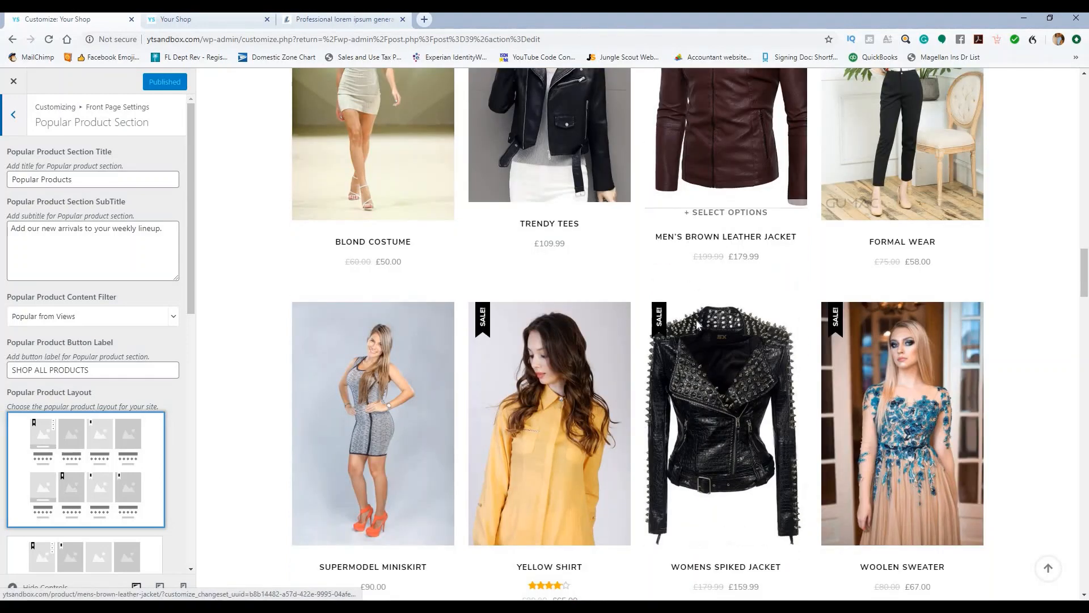
pyautogui.scroll(2, 418, 251)
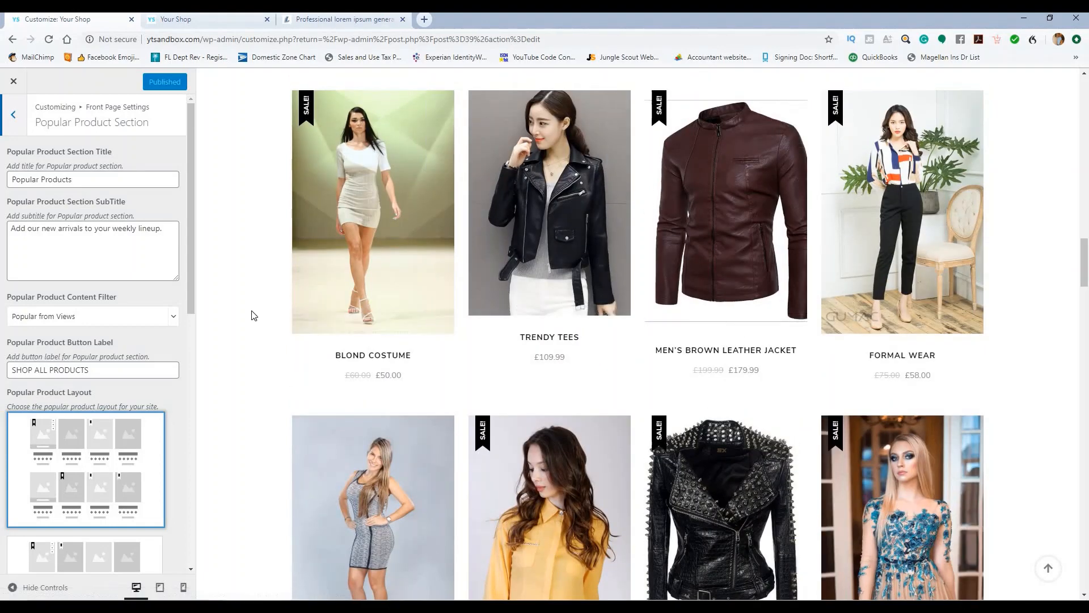
pyautogui.scroll(-3, 222, 307)
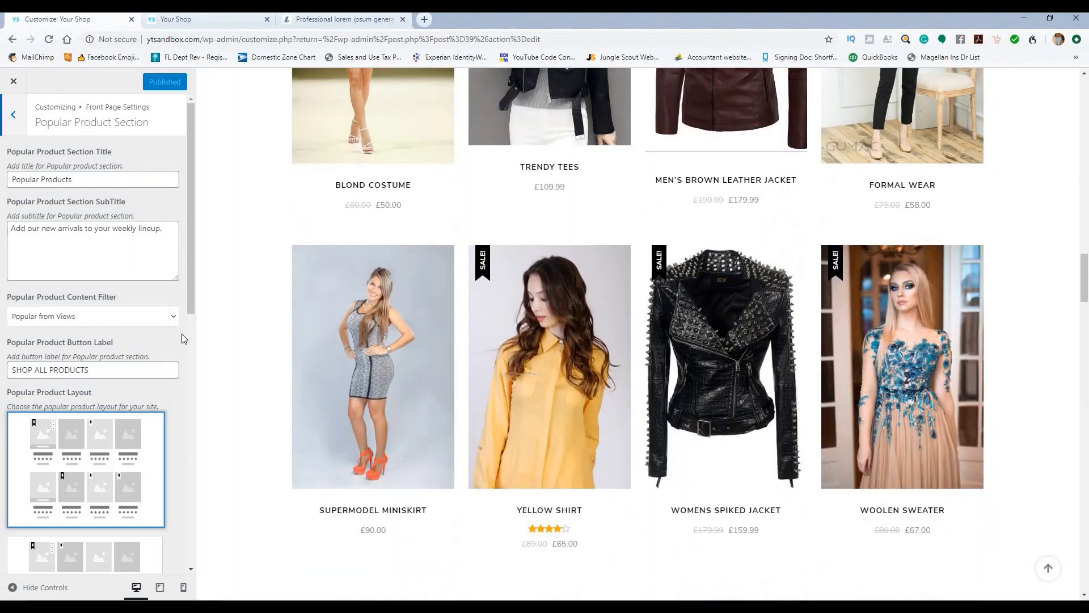
pyautogui.scroll(6, 260, 319)
pyautogui.scroll(-5, 173, 312)
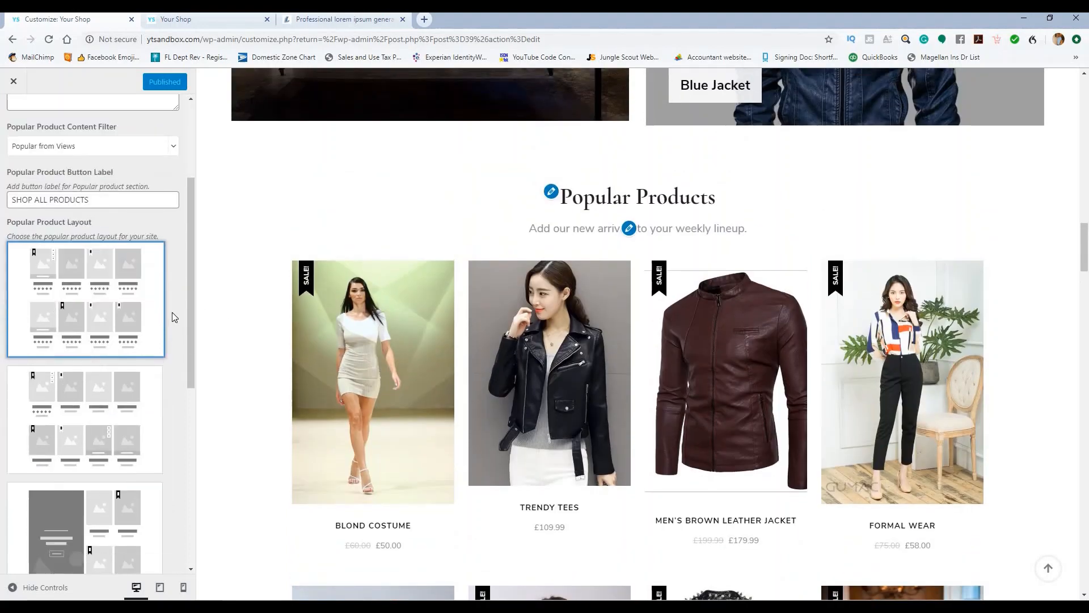
pyautogui.scroll(-6, 284, 261)
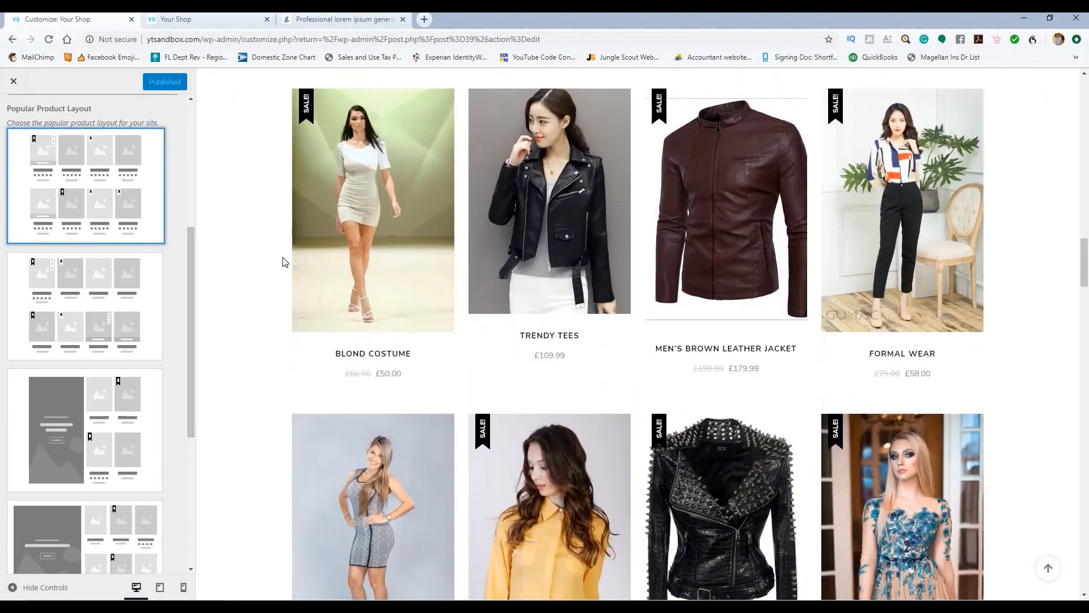
pyautogui.scroll(2, 284, 261)
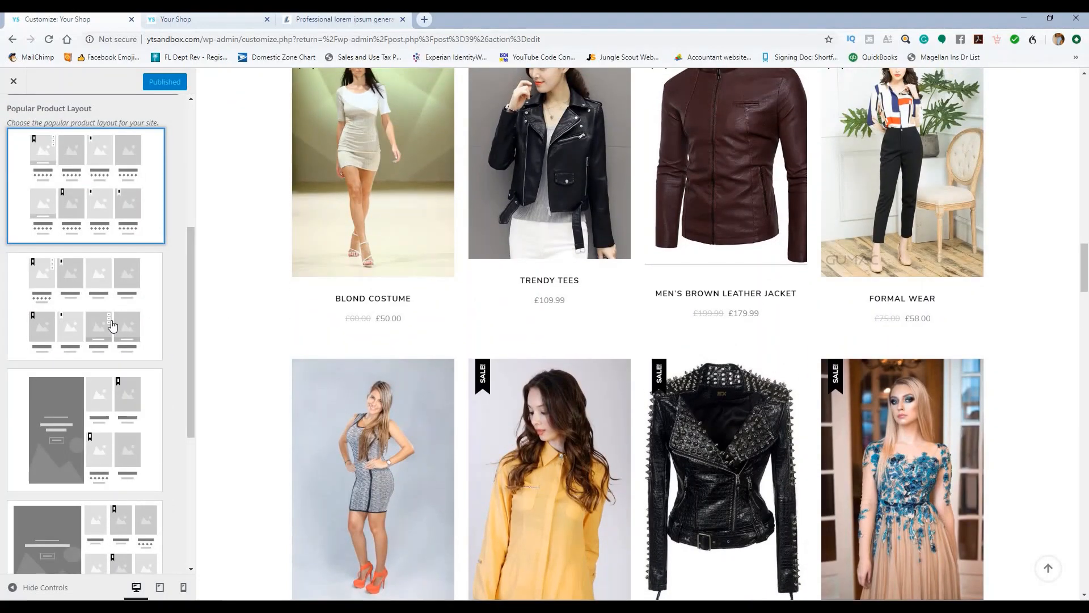
# Step: Try the grid and large-banner layouts, settling on the four-column grid for Popular Products
pyautogui.click(113, 325)
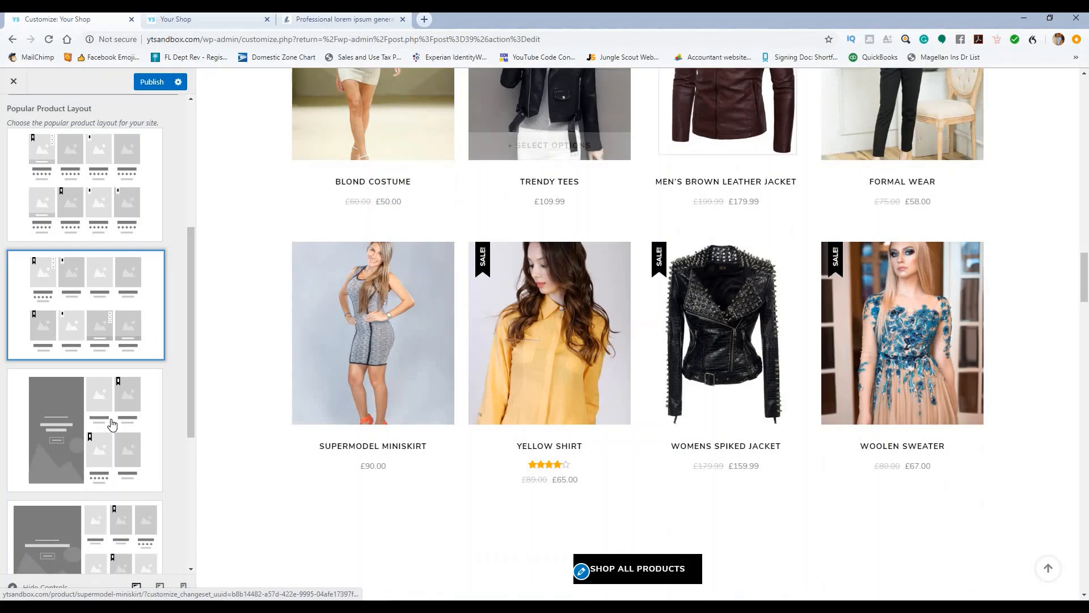
pyautogui.click(112, 424)
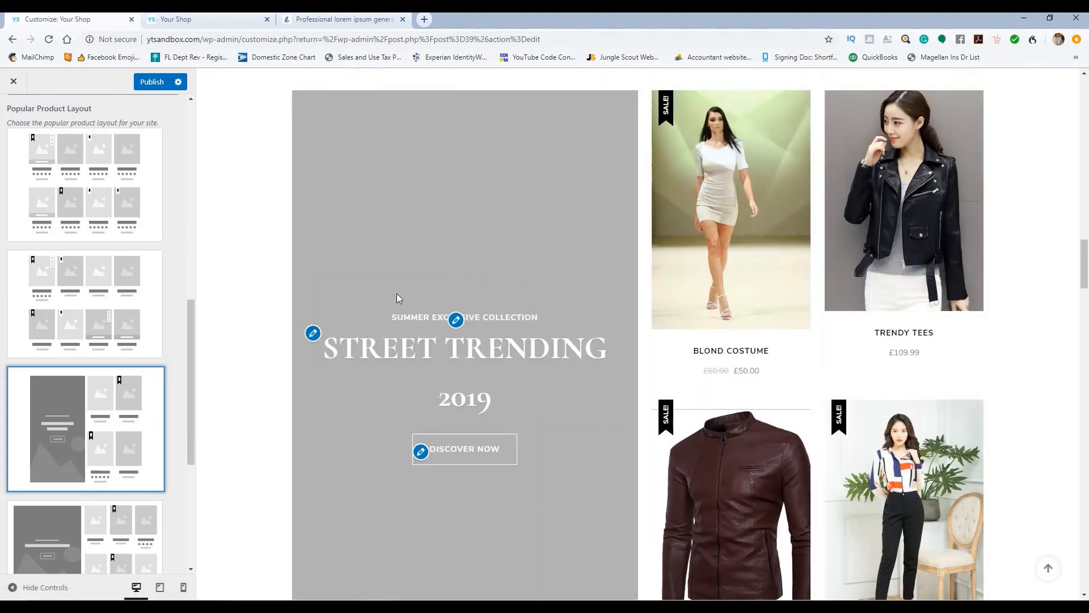
pyautogui.scroll(-1, 377, 303)
pyautogui.scroll(-3, 115, 413)
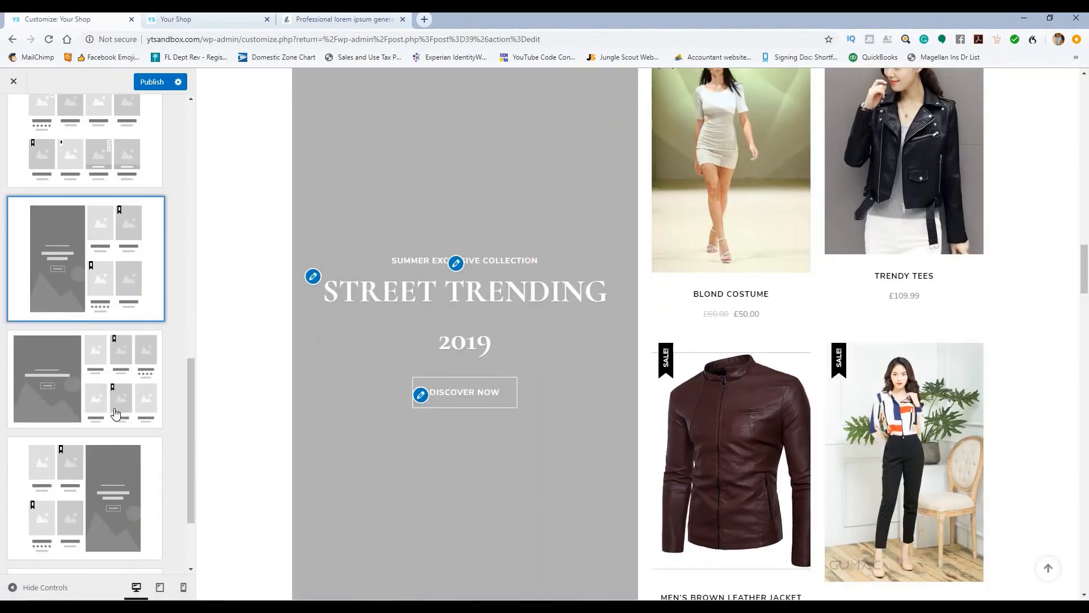
pyautogui.scroll(3, 115, 413)
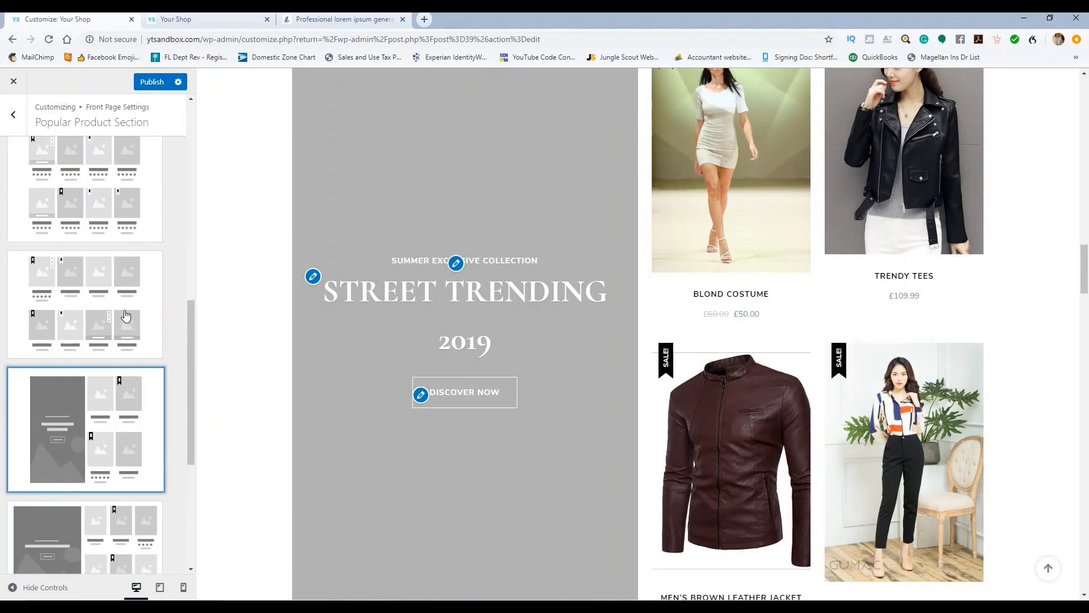
pyautogui.scroll(2, 126, 316)
pyautogui.click(121, 293)
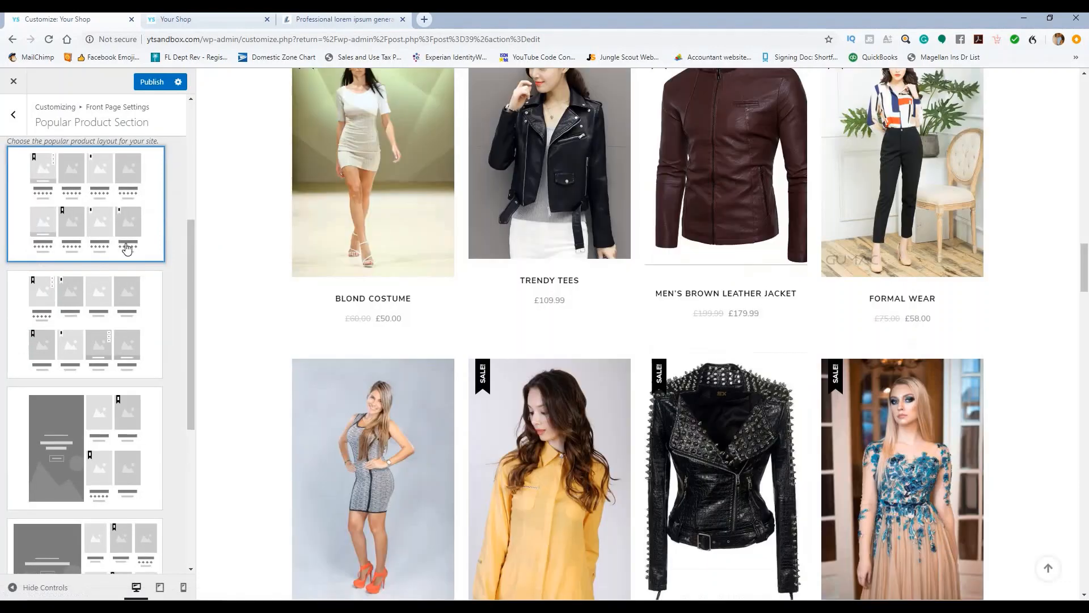
# Step: Review the Popular Products title and Popular from Views filter, then publish
pyautogui.scroll(2, 127, 256)
pyautogui.scroll(-2, 128, 256)
pyautogui.scroll(3, 133, 257)
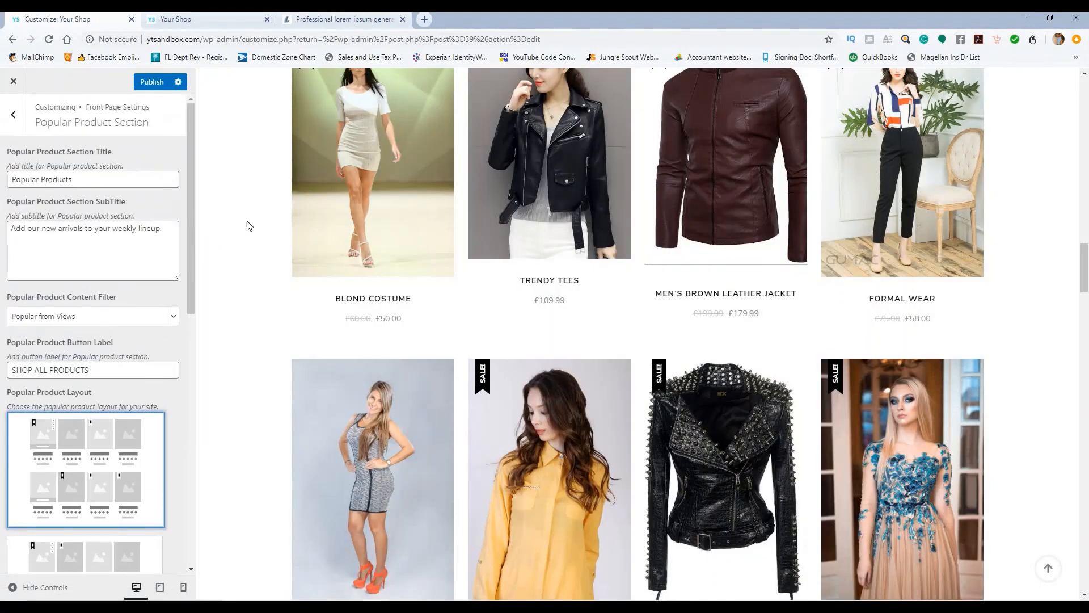
pyautogui.scroll(7, 248, 226)
pyautogui.click(74, 177)
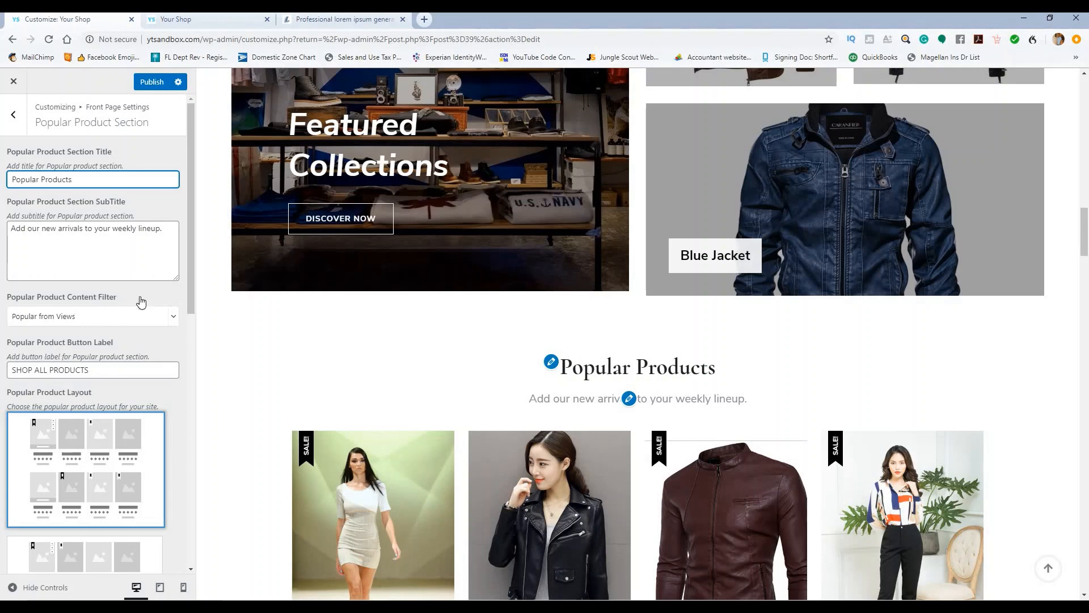
pyautogui.click(173, 315)
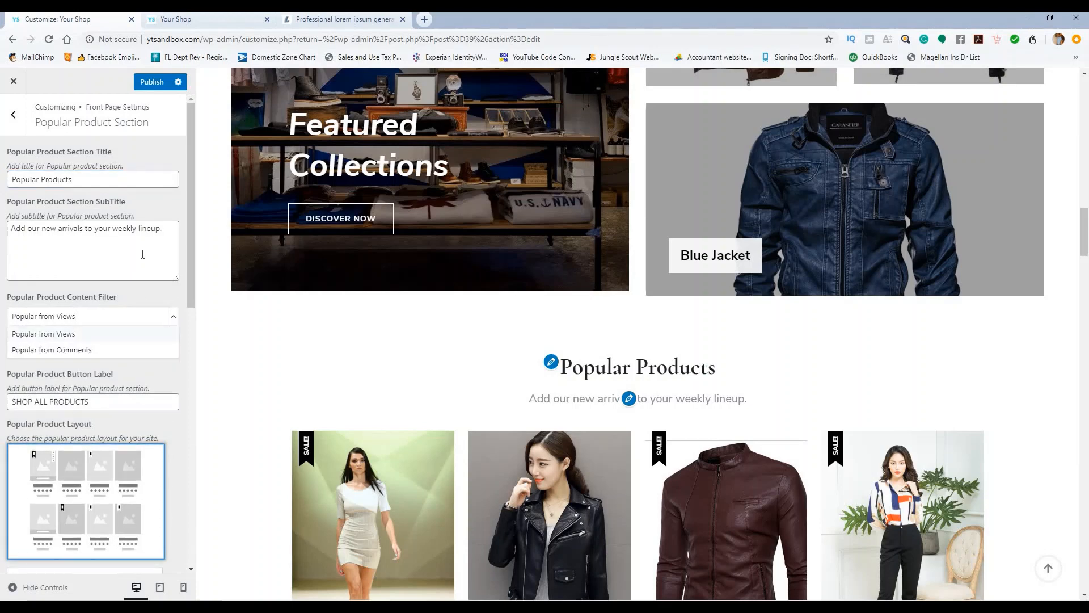
pyautogui.click(151, 83)
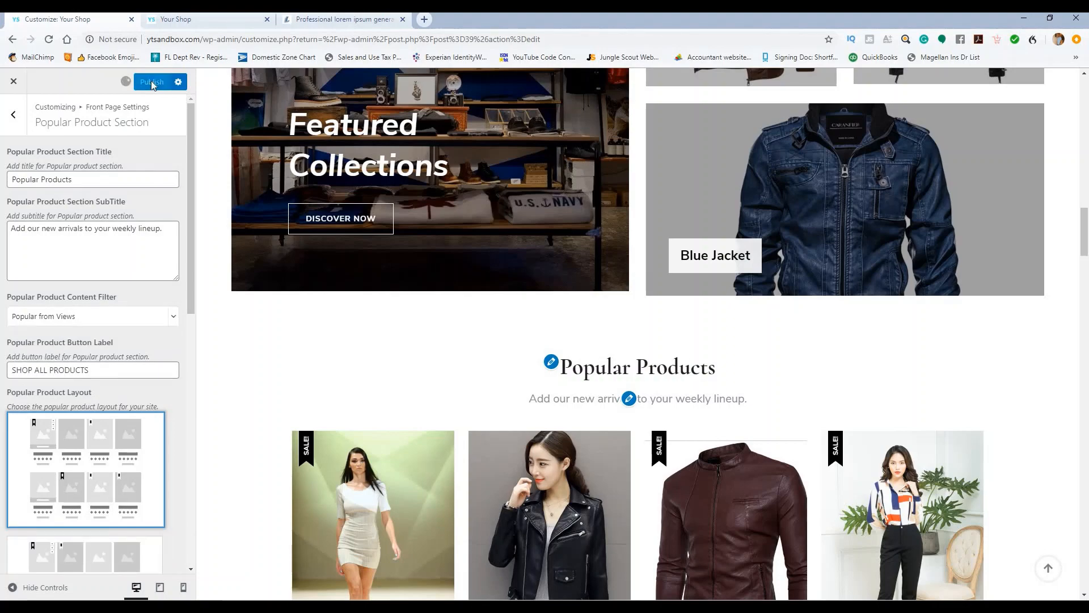
pyautogui.scroll(-5, 315, 277)
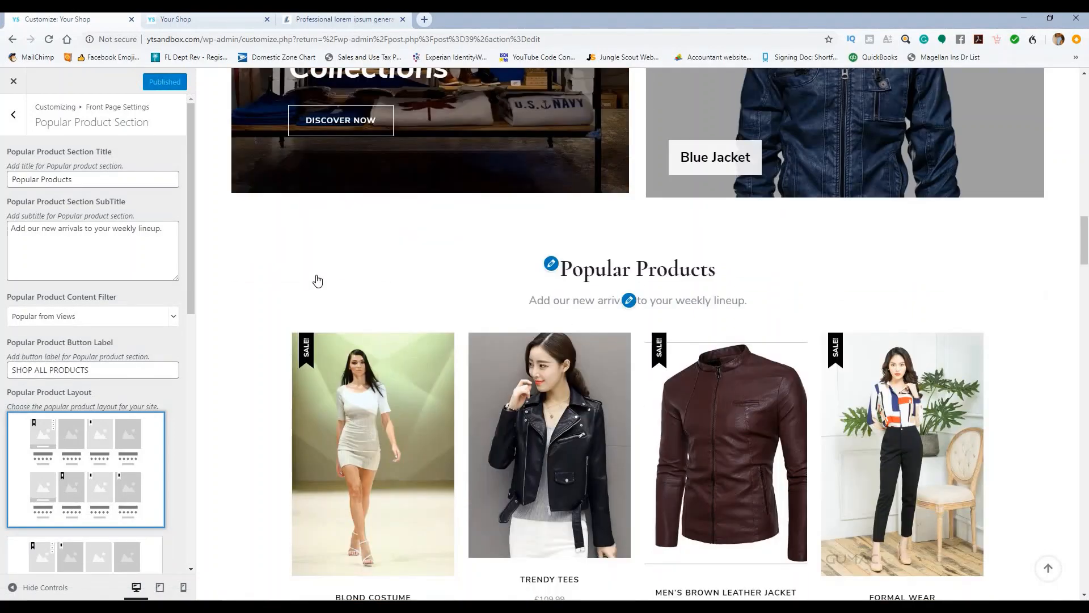
# Step: Scroll through the published Popular Products grid down to the SHOP ALL PRODUCTS button
pyautogui.scroll(-1, 318, 279)
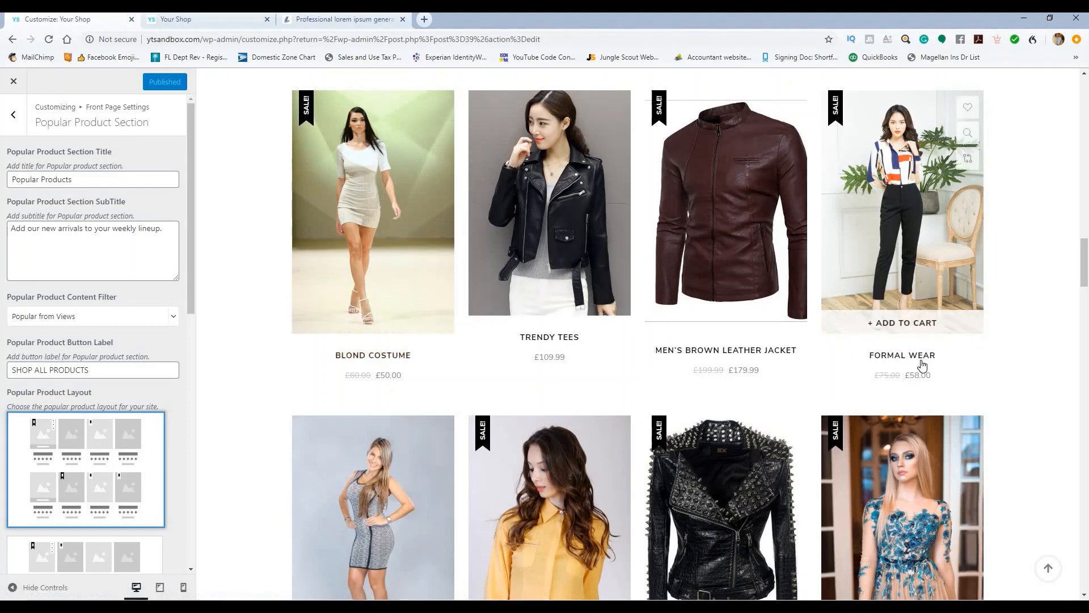
pyautogui.scroll(-2, 396, 484)
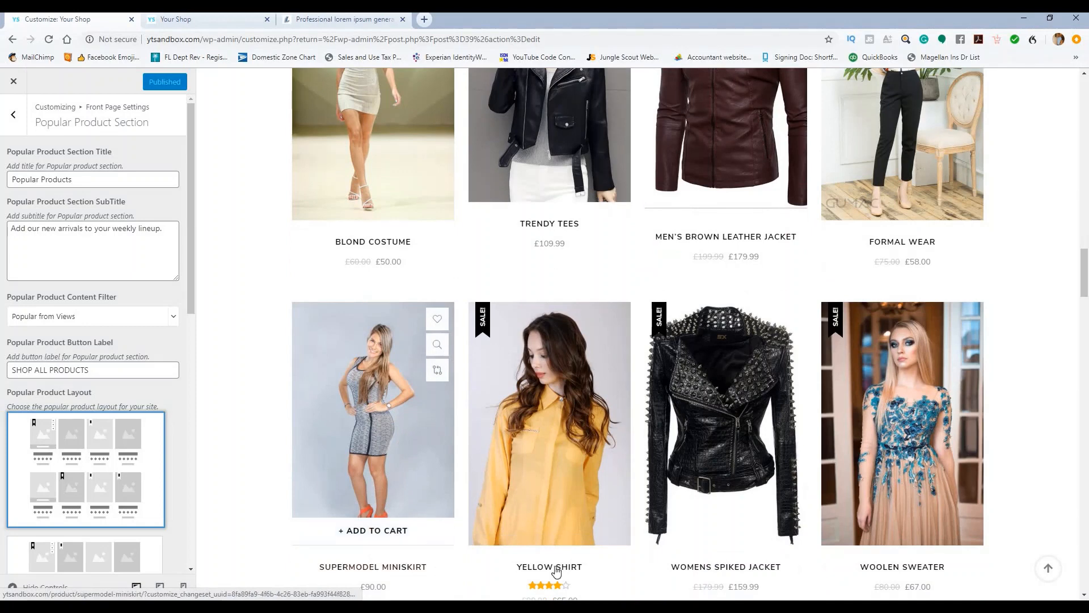
pyautogui.scroll(2, 530, 363)
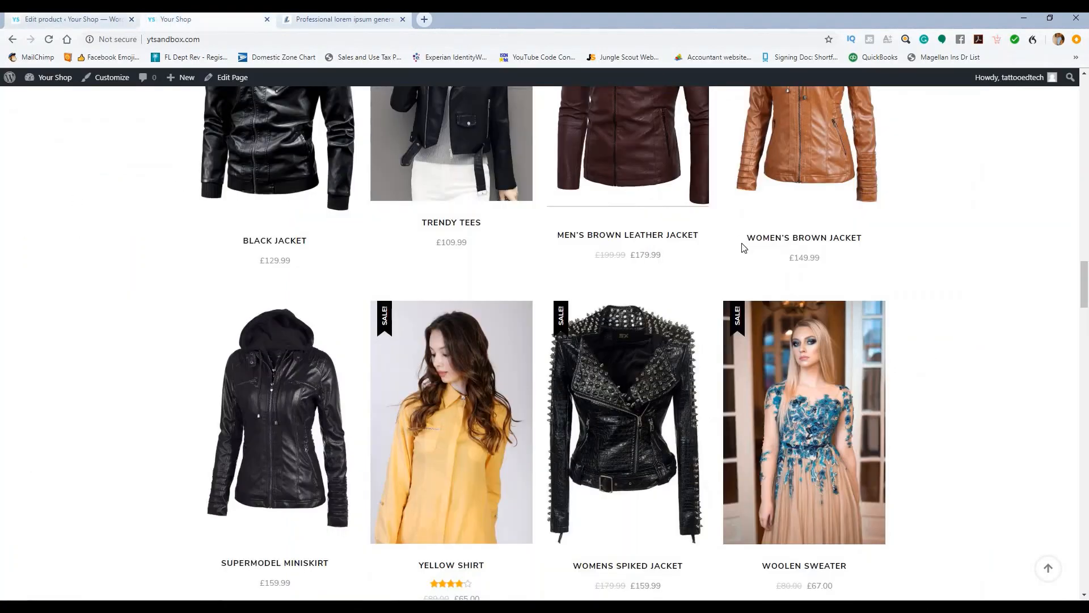
pyautogui.scroll(-3, 453, 284)
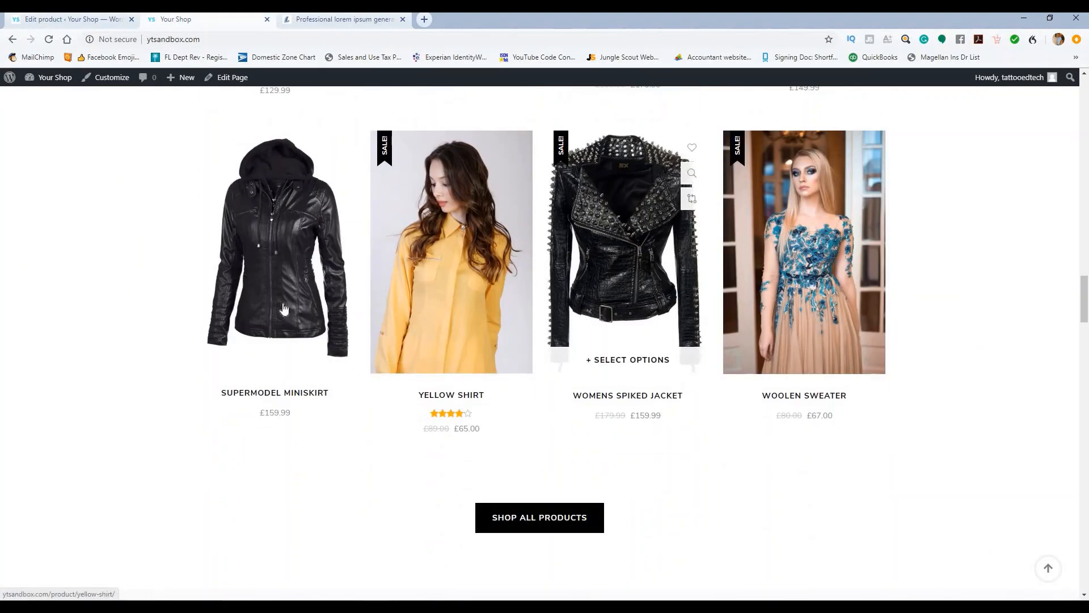
pyautogui.scroll(4, 284, 309)
# Step: Go to All Products and open Yellow Shirt in the product editor
pyautogui.click(68, 19)
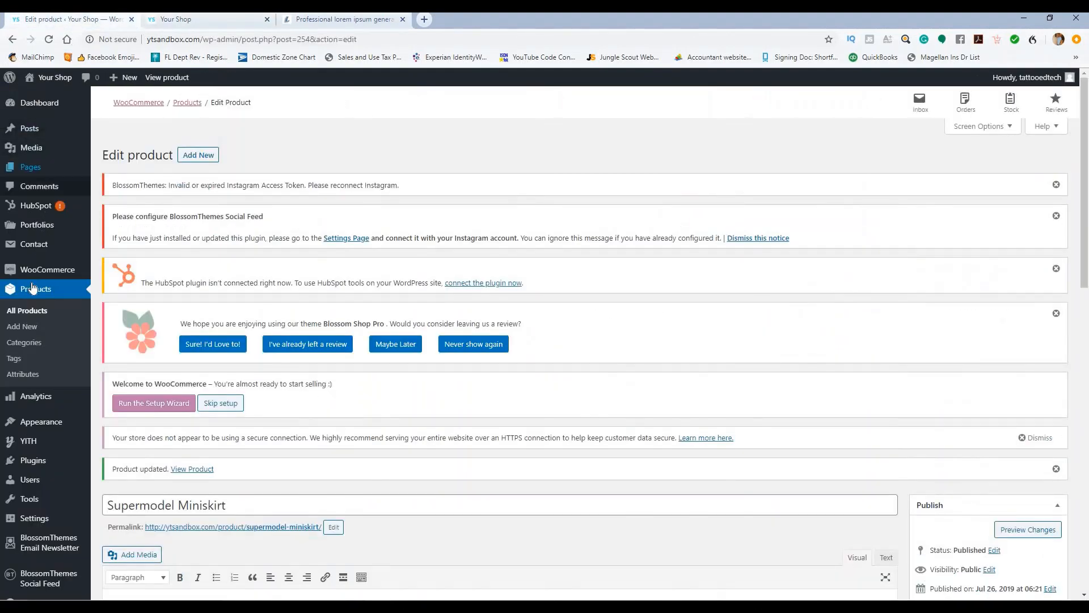
pyautogui.click(32, 315)
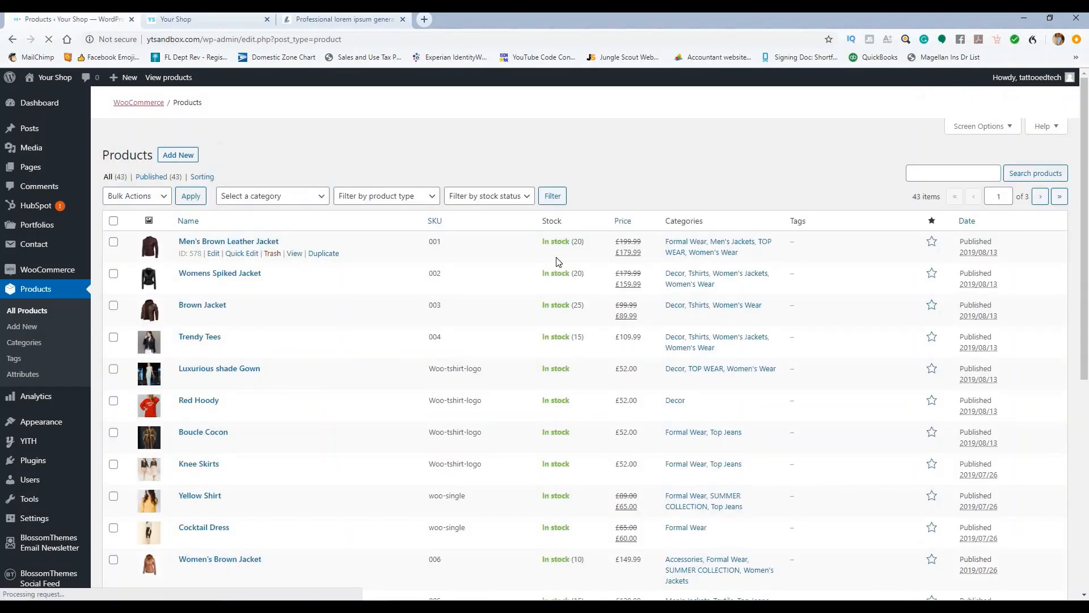
pyautogui.scroll(-12, 191, 447)
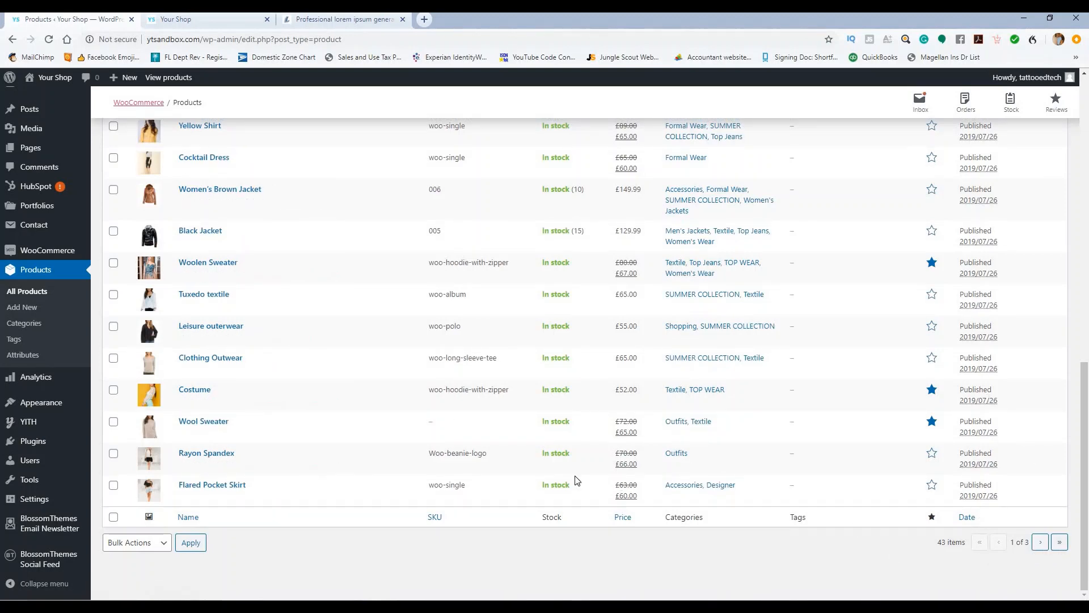
pyautogui.scroll(4, 279, 323)
pyautogui.click(212, 358)
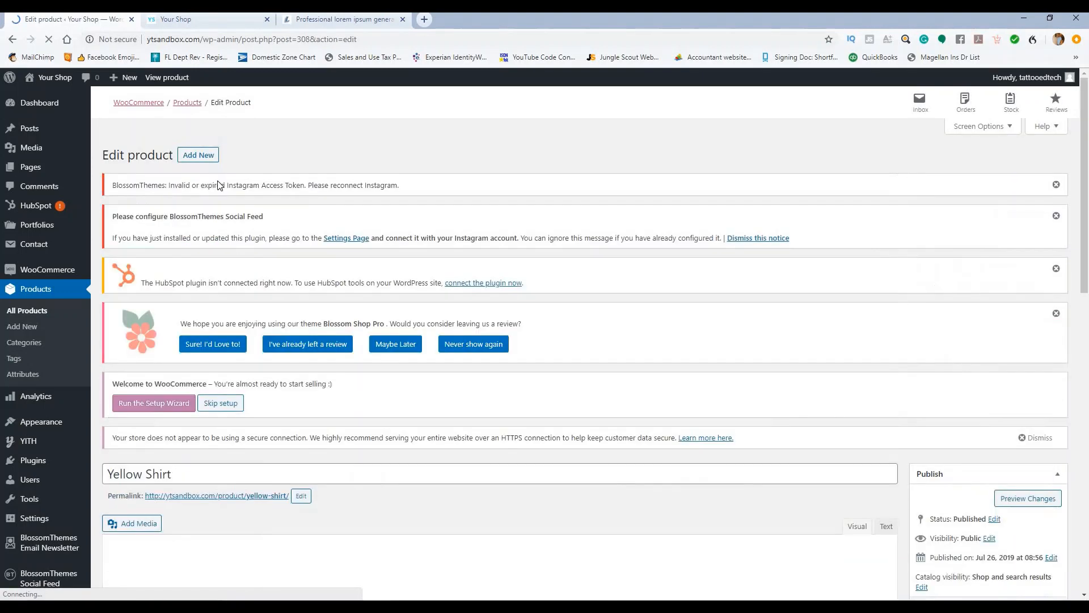
pyautogui.moveTo(227, 185); pyautogui.dragTo(366, 124)
pyautogui.click(338, 200)
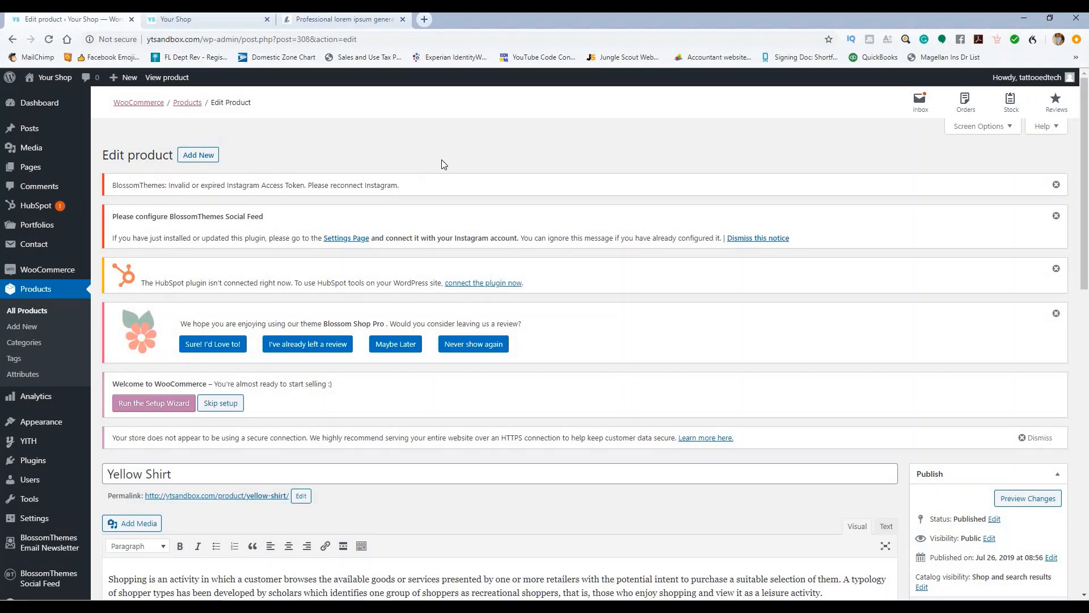
pyautogui.scroll(-5, 444, 164)
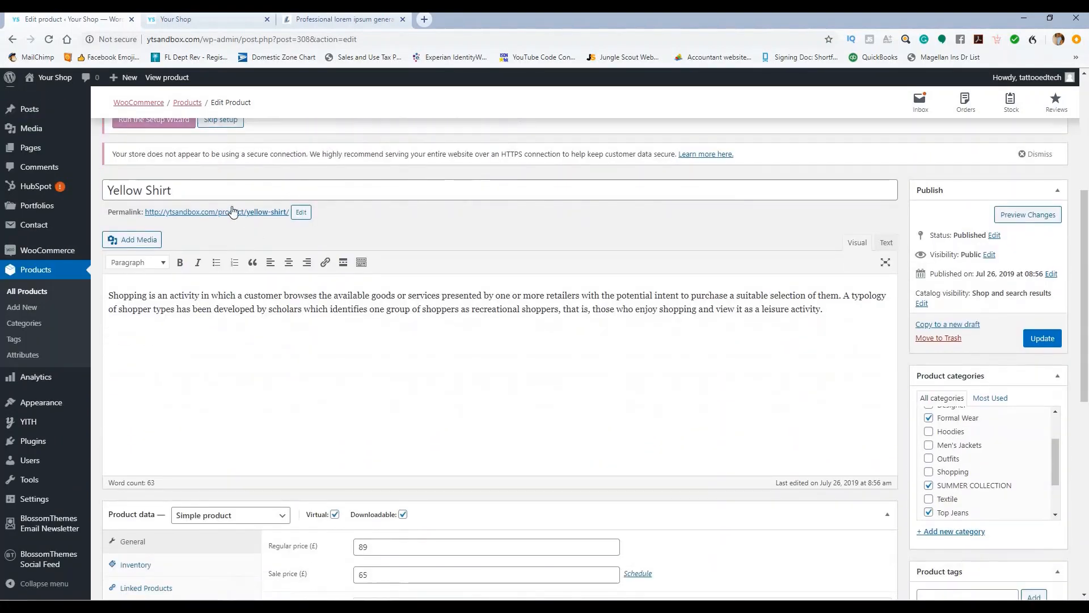
pyautogui.scroll(-7, 855, 284)
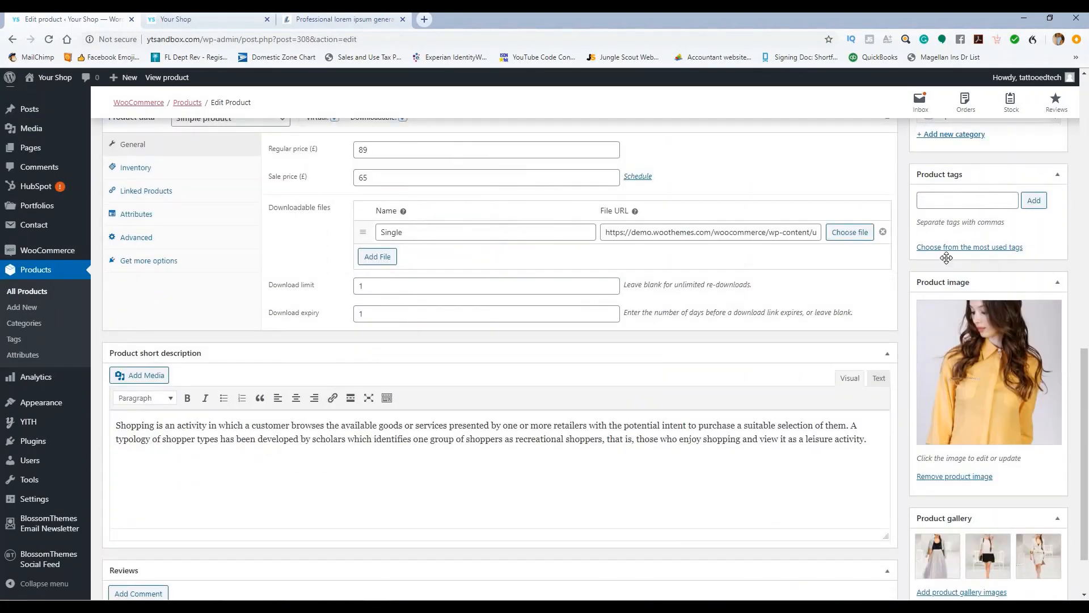
pyautogui.scroll(2, 947, 258)
pyautogui.scroll(-3, 945, 224)
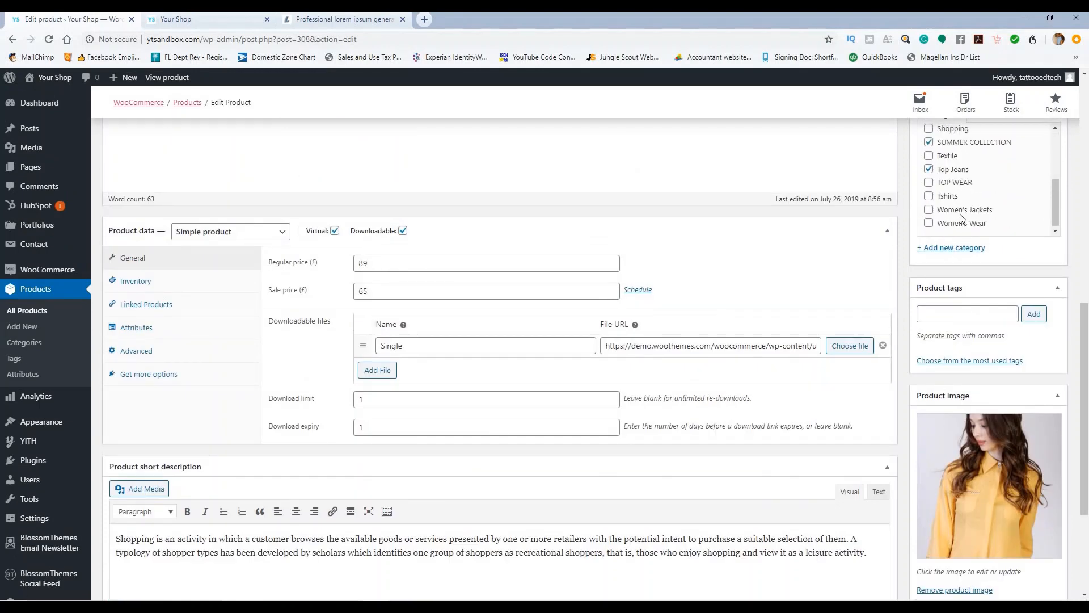
pyautogui.click(929, 209)
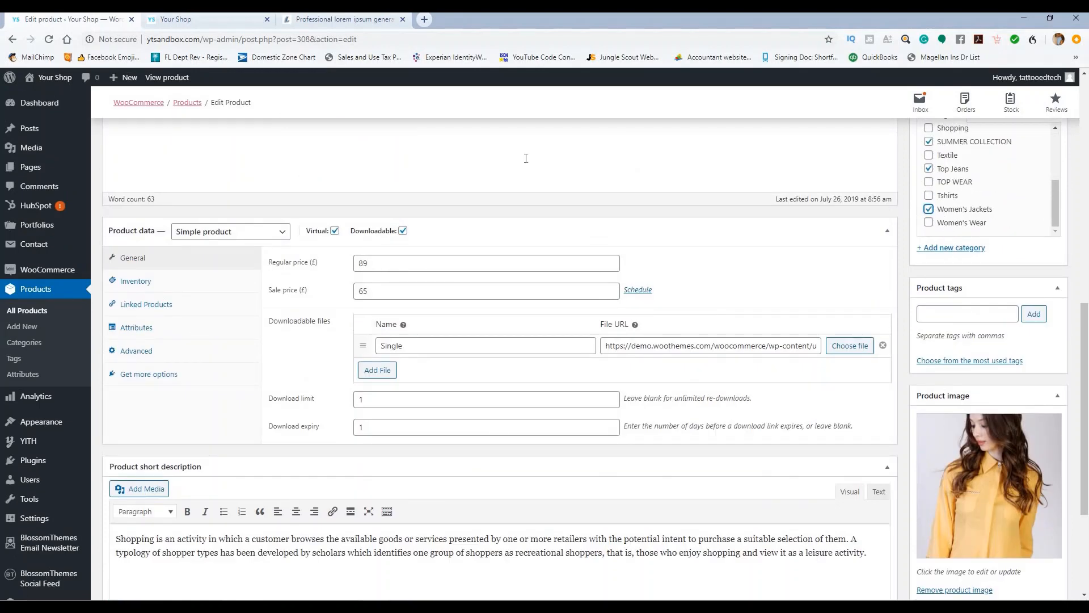
pyautogui.click(236, 25)
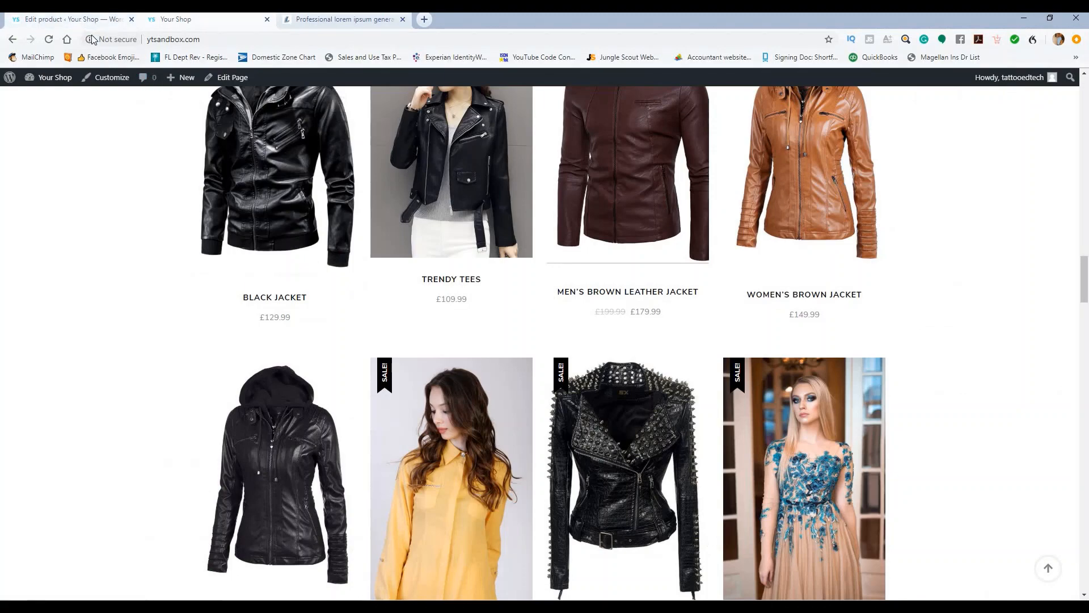
pyautogui.click(79, 20)
pyautogui.click(929, 210)
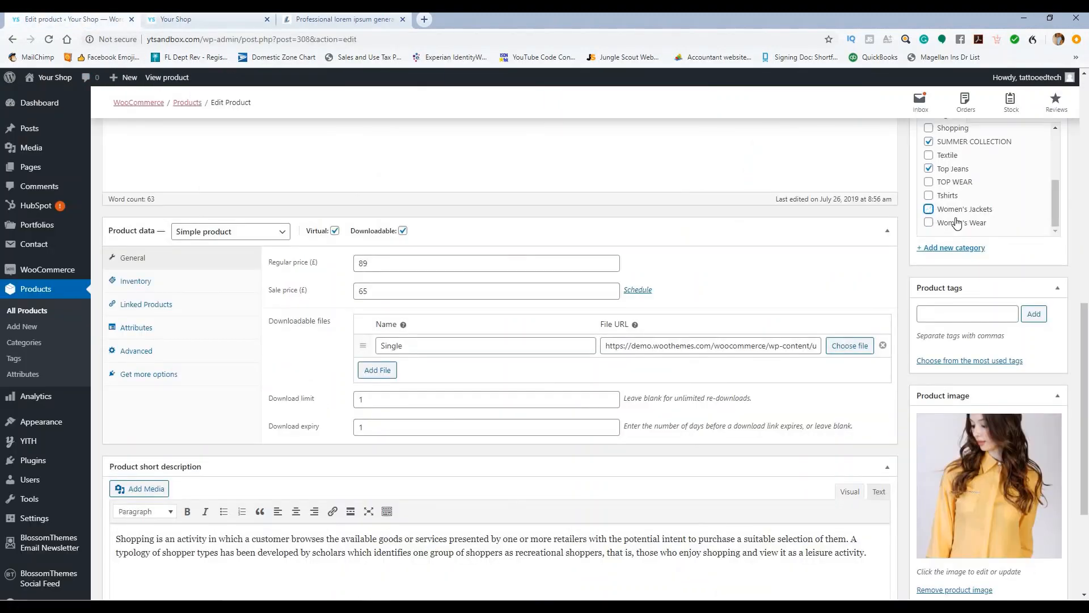
pyautogui.scroll(5, 957, 222)
pyautogui.scroll(-2, 957, 195)
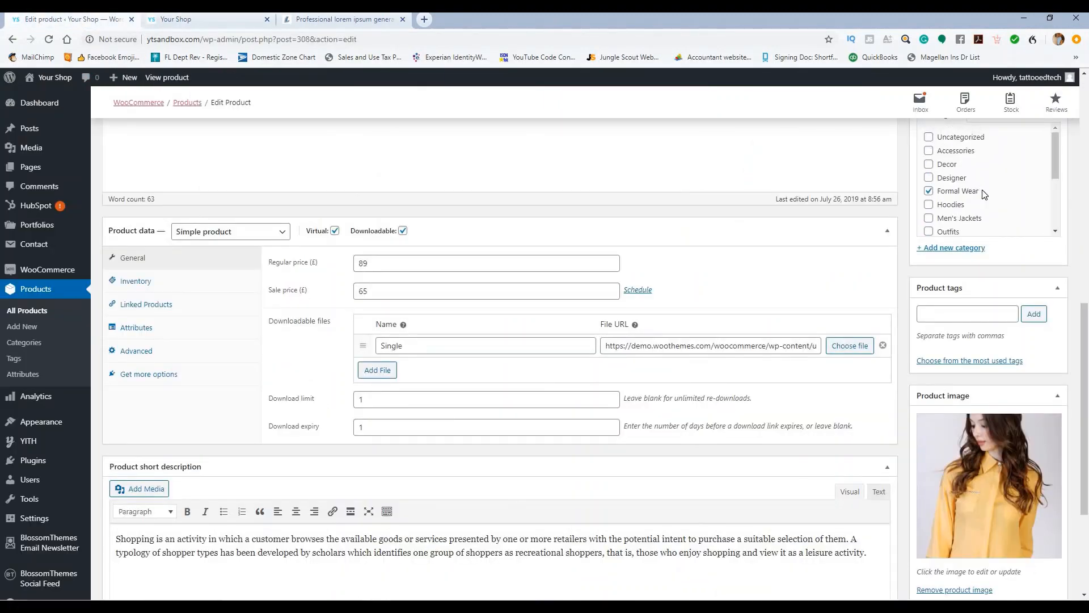
# Step: Add the Men's Jackets category and remove the old product image and three gallery images
pyautogui.click(929, 162)
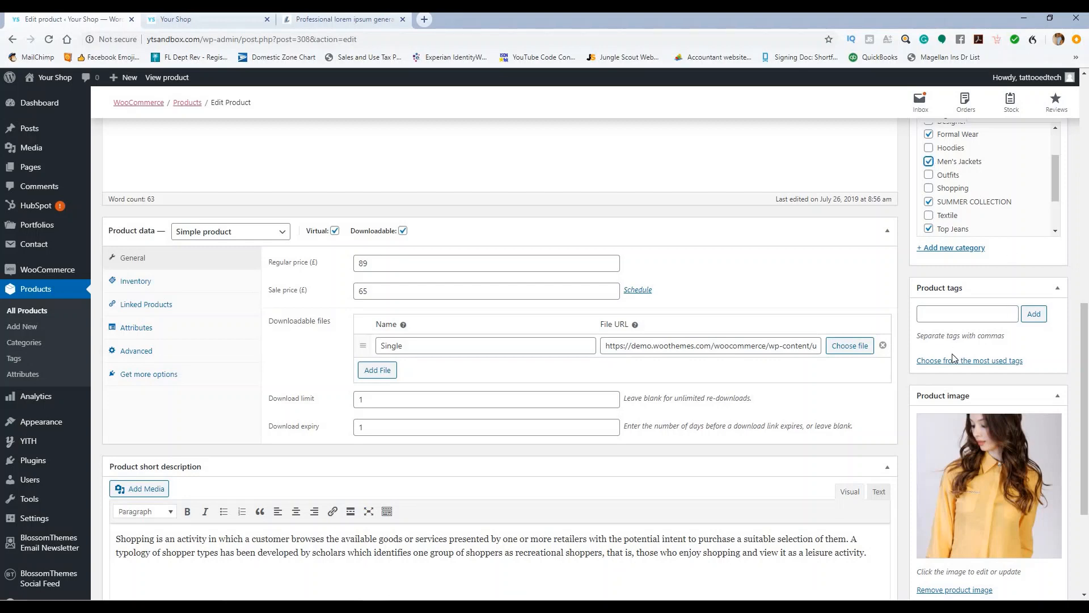
pyautogui.scroll(-3, 956, 374)
pyautogui.click(963, 421)
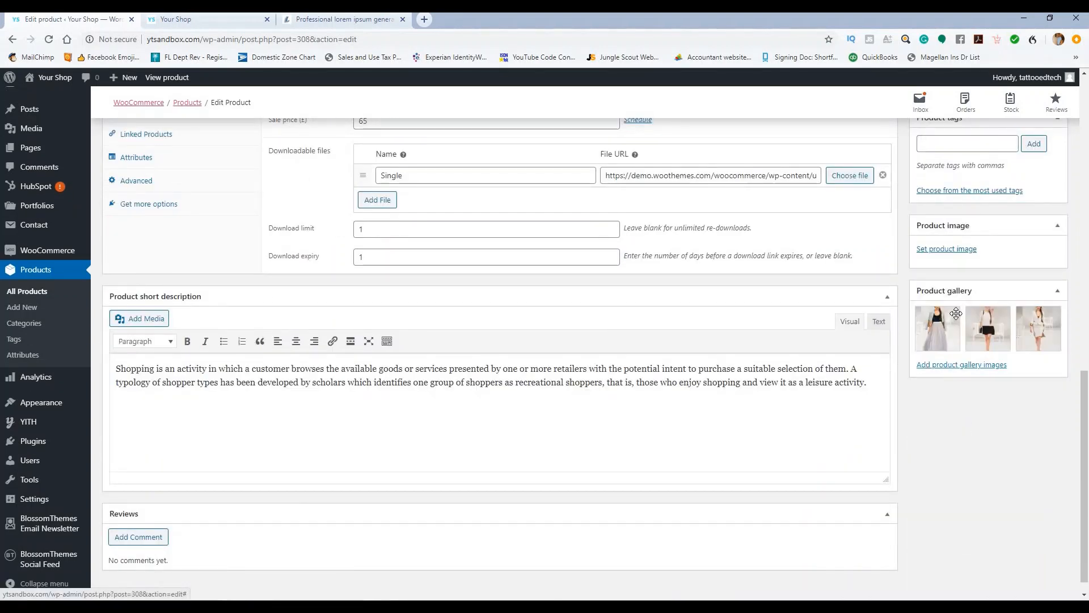
pyautogui.click(958, 310)
pyautogui.click(959, 311)
pyautogui.click(958, 310)
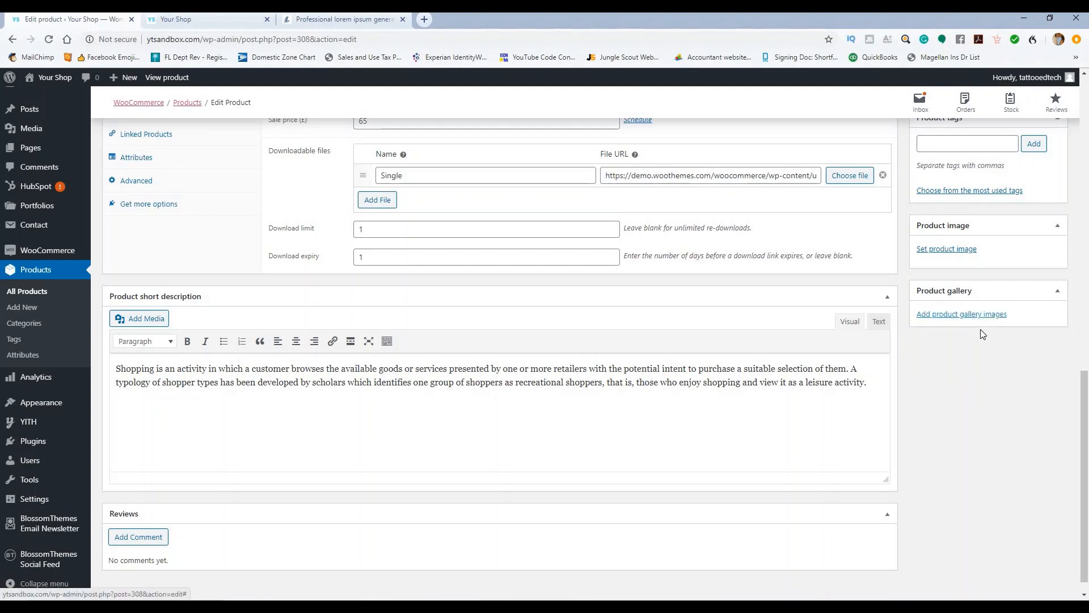
# Step: Set the blue jacket photo as the main product image
pyautogui.click(955, 250)
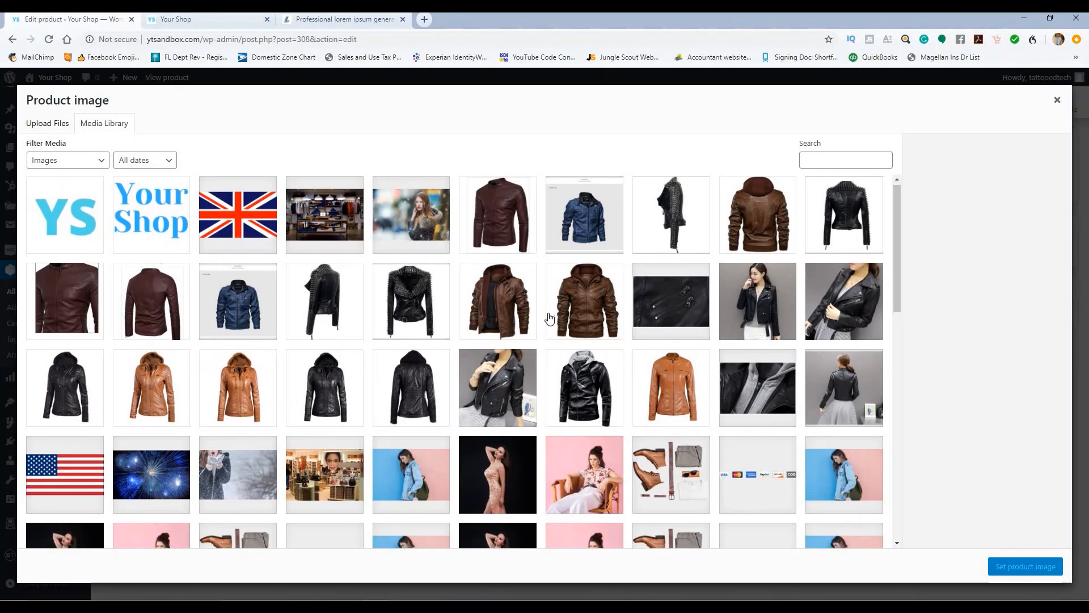
pyautogui.scroll(-2, 550, 317)
pyautogui.scroll(2, 549, 317)
pyautogui.click(586, 234)
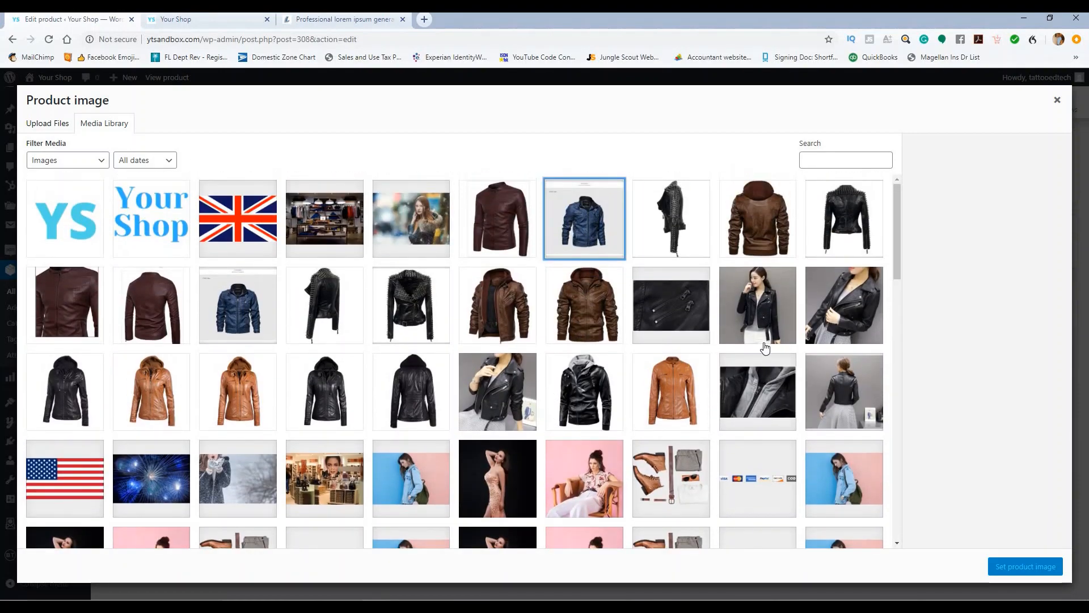
pyautogui.click(1016, 570)
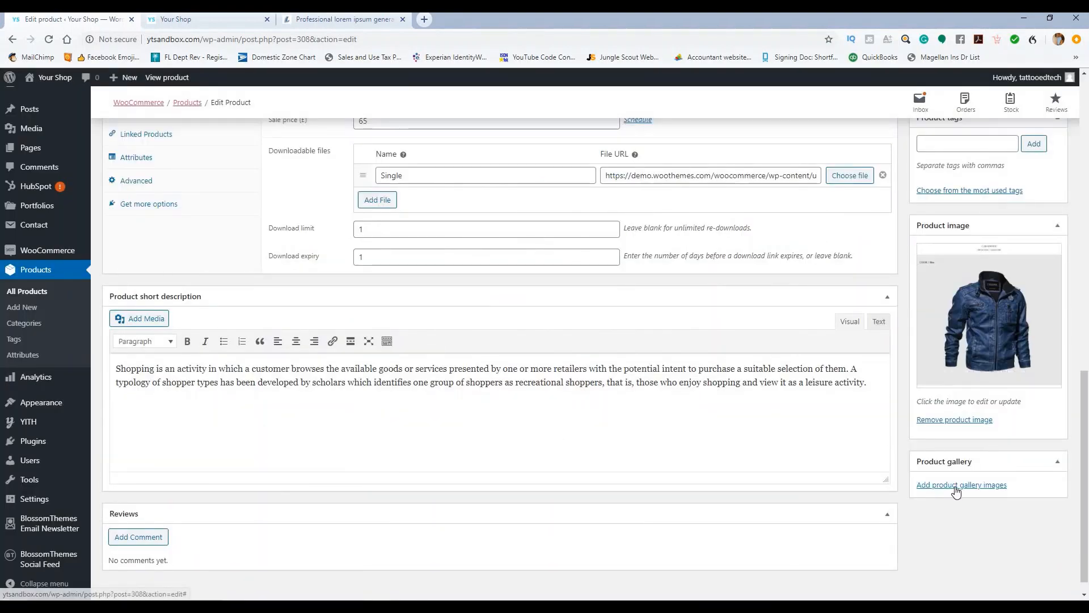
# Step: Add two blue jacket photos to the product gallery
pyautogui.click(956, 487)
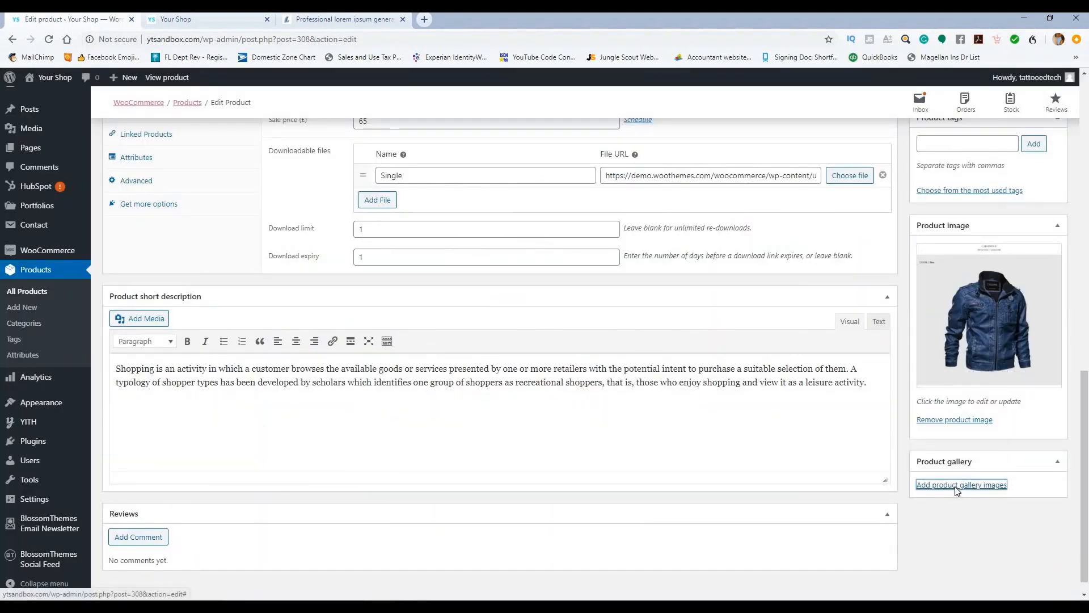
pyautogui.click(253, 311)
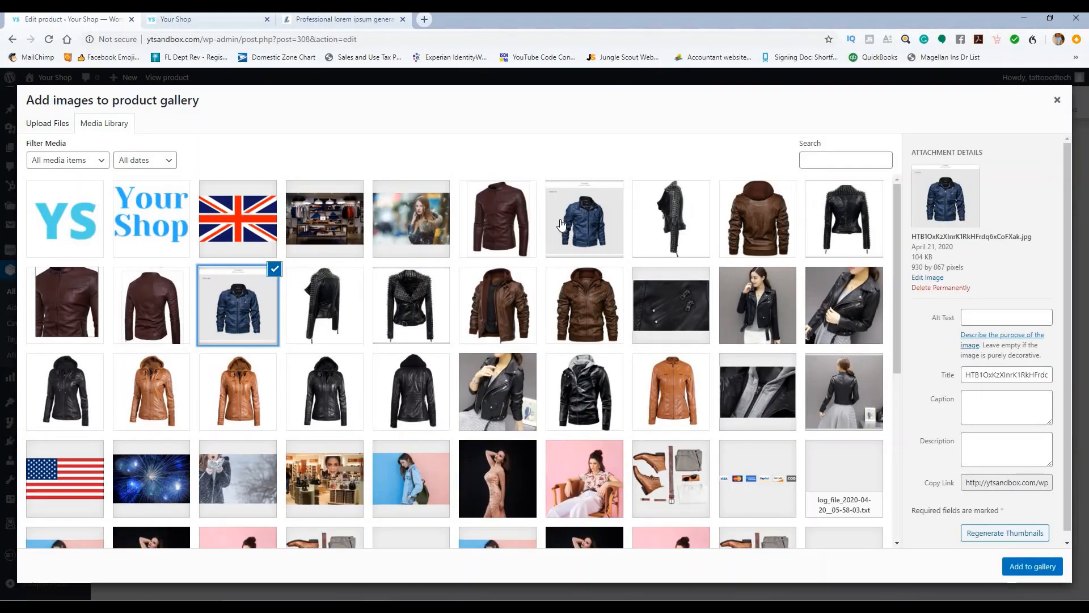
pyautogui.click(588, 228)
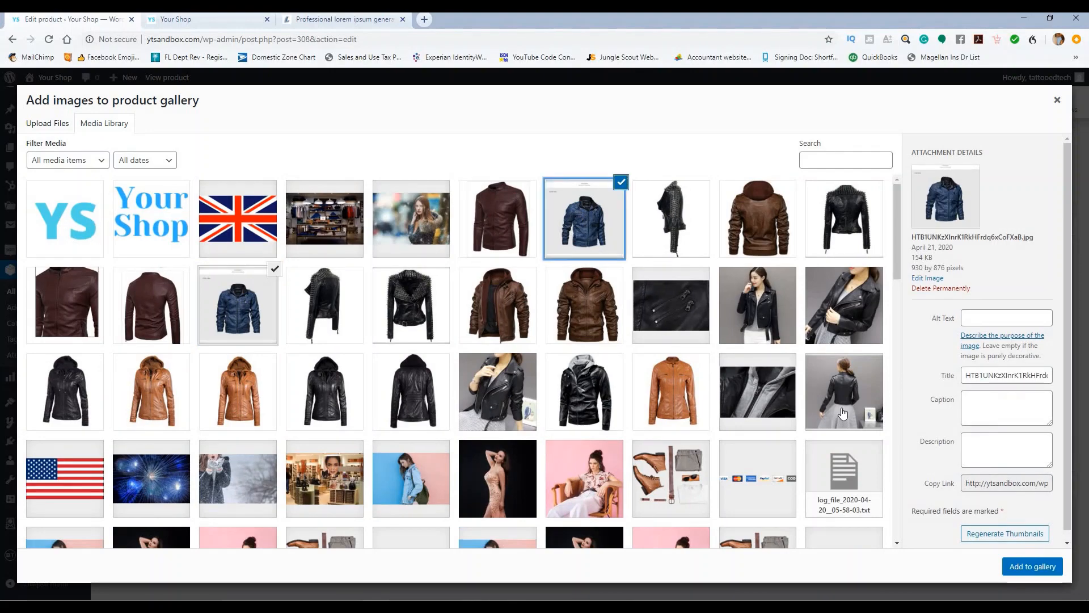
pyautogui.click(1033, 566)
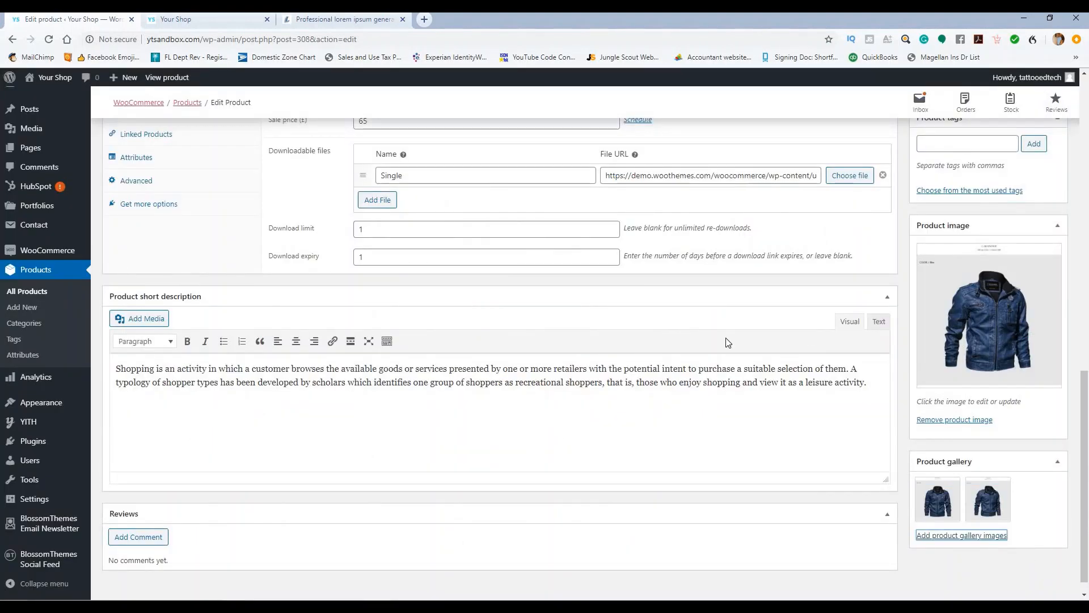
pyautogui.scroll(4, 737, 329)
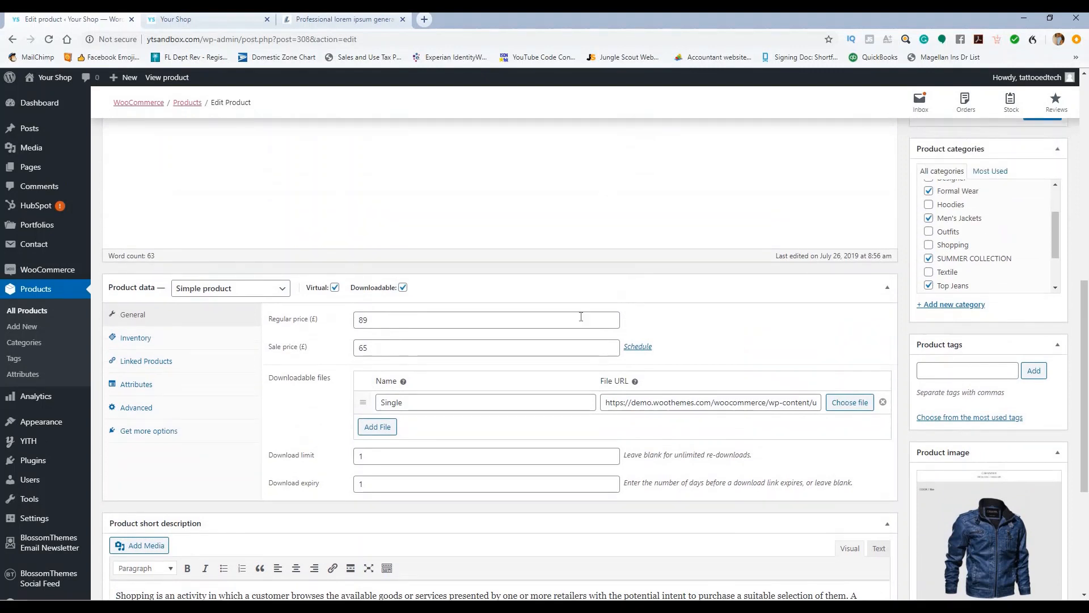
# Step: Make it a variable product with stock management enabled and a quantity of 12
pyautogui.click(230, 289)
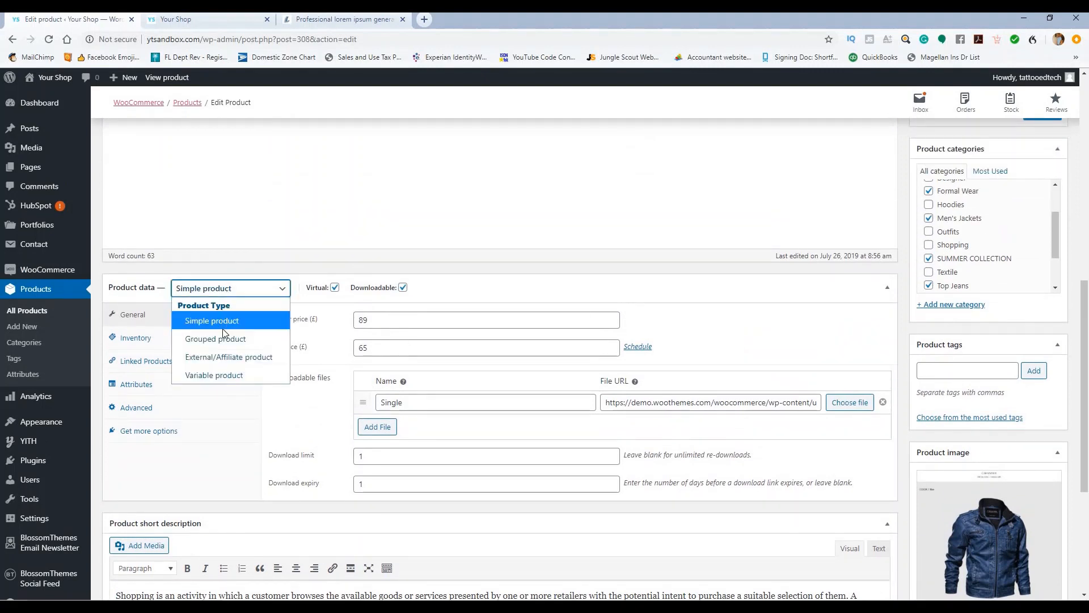
pyautogui.click(221, 376)
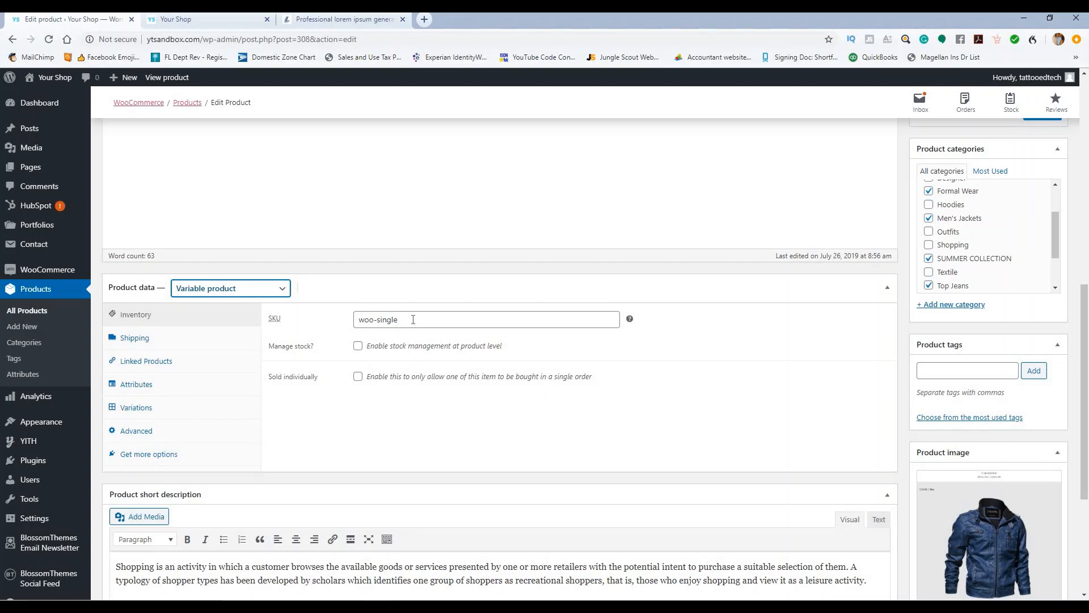
pyautogui.click(400, 319)
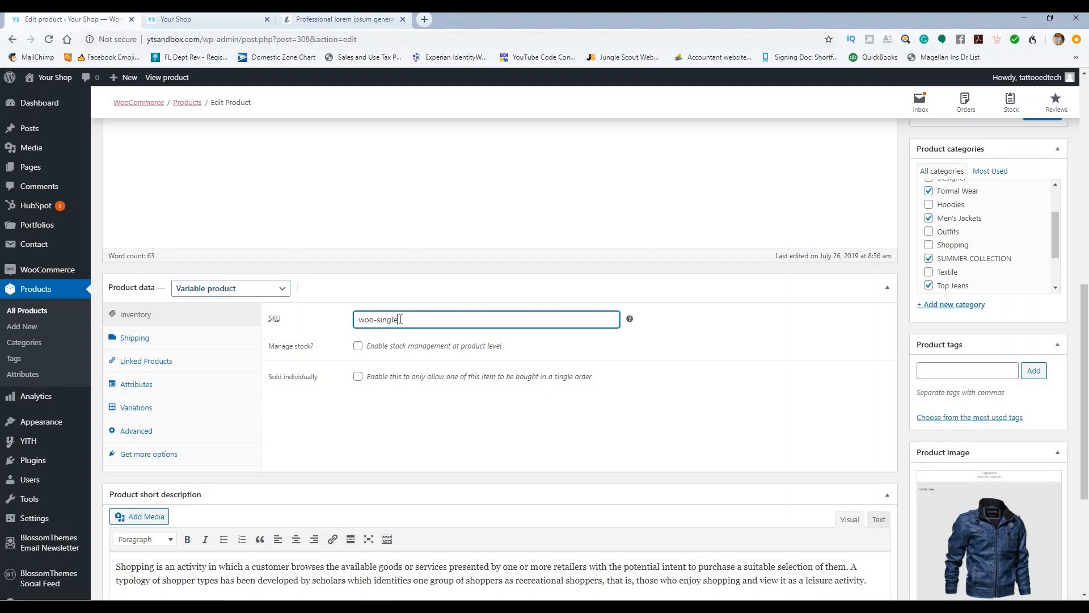
pyautogui.click(358, 347)
pyautogui.doubleClick(355, 373)
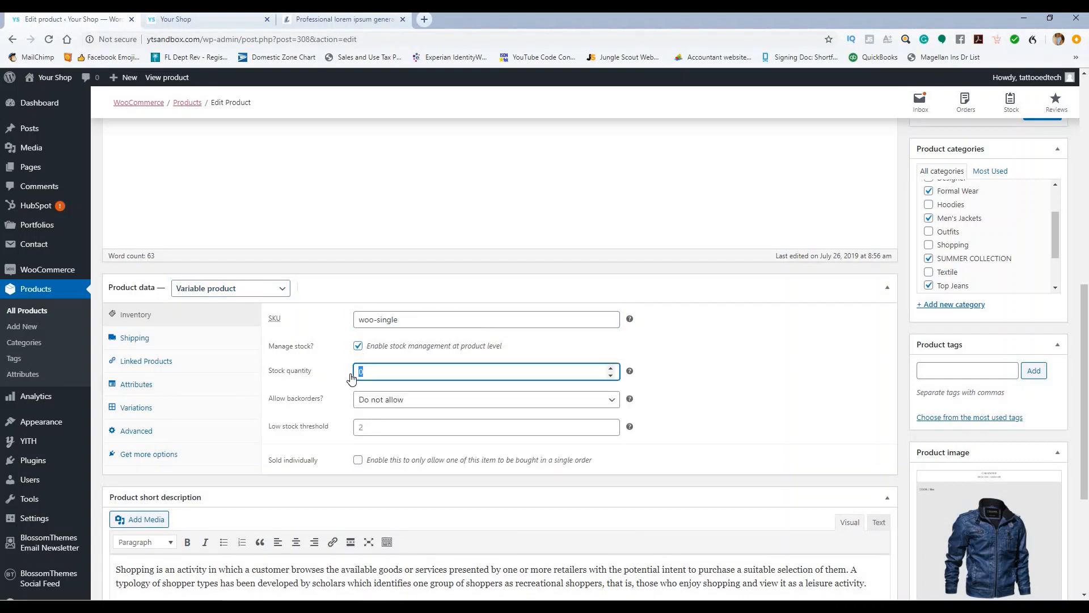
pyautogui.click(326, 383)
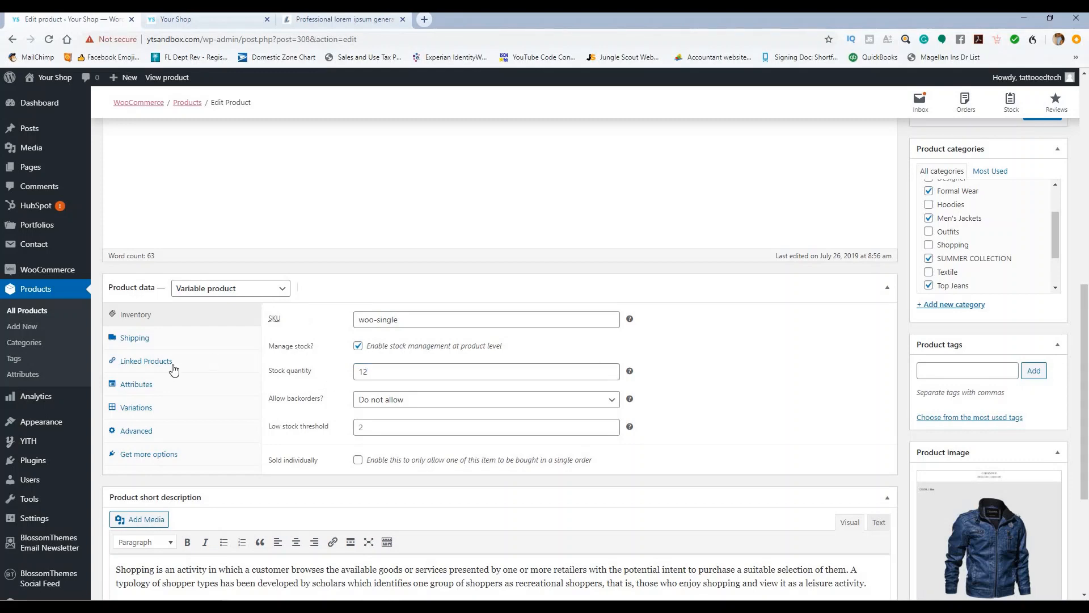
# Step: Add the size attribute with all existing sizes as its values
pyautogui.click(139, 384)
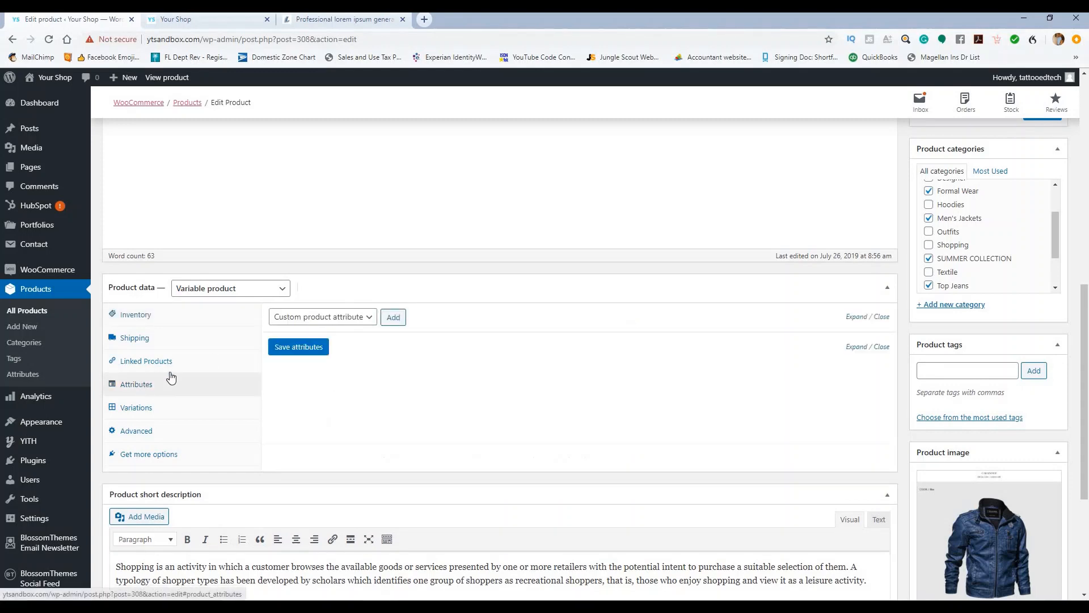
pyautogui.click(366, 317)
pyautogui.click(307, 374)
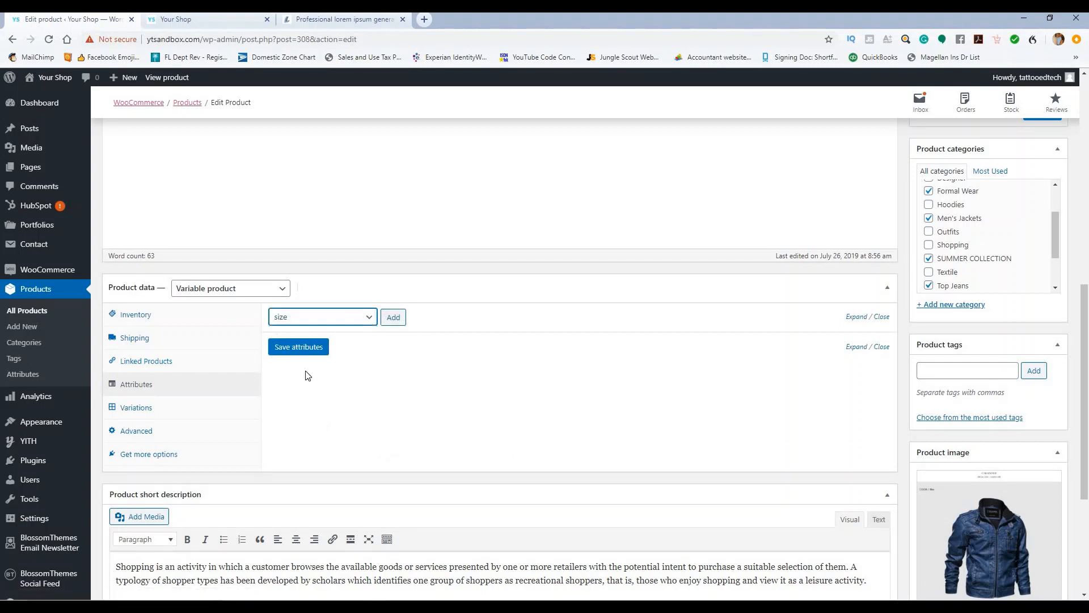
pyautogui.click(392, 317)
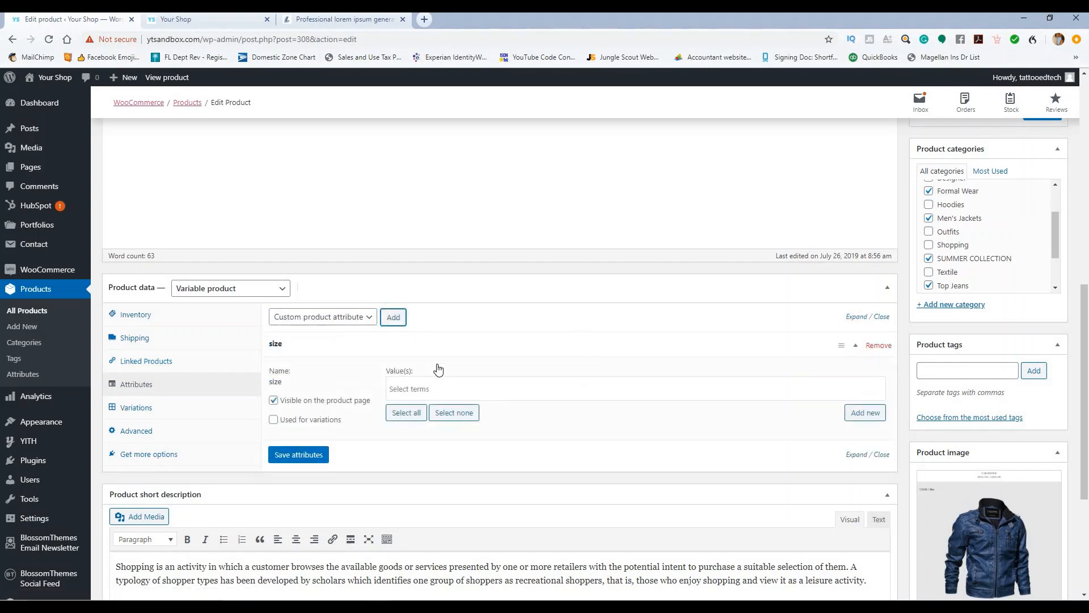
pyautogui.click(423, 389)
pyautogui.click(415, 348)
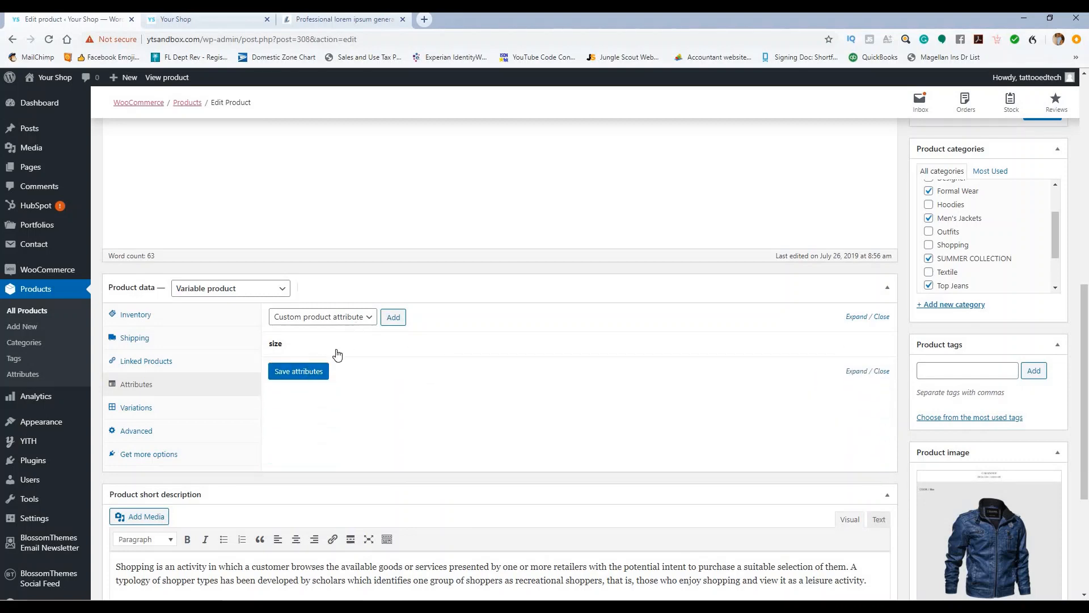
pyautogui.click(856, 317)
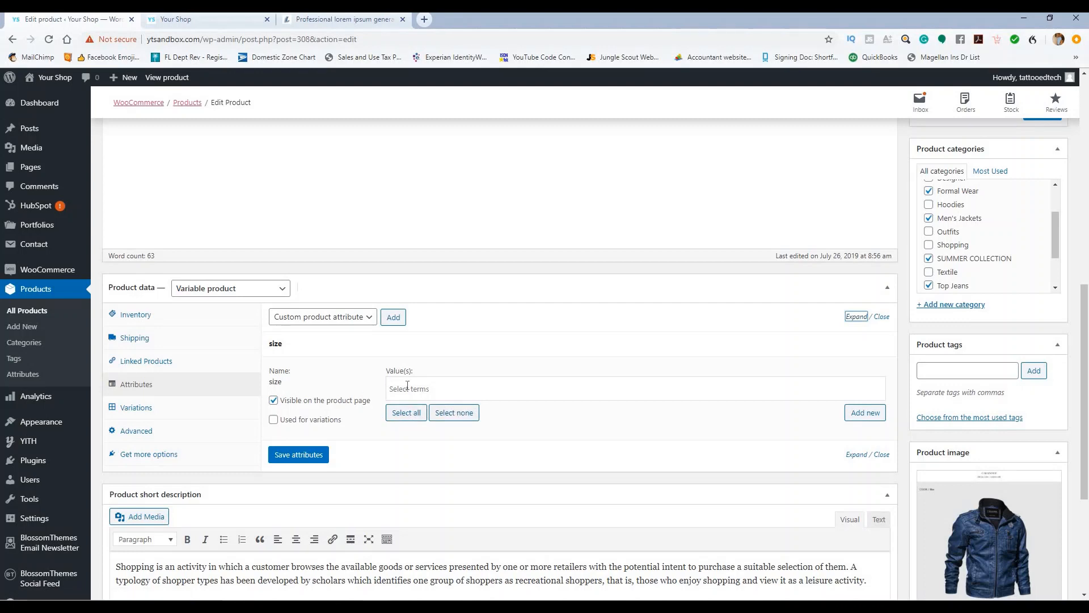
pyautogui.click(409, 413)
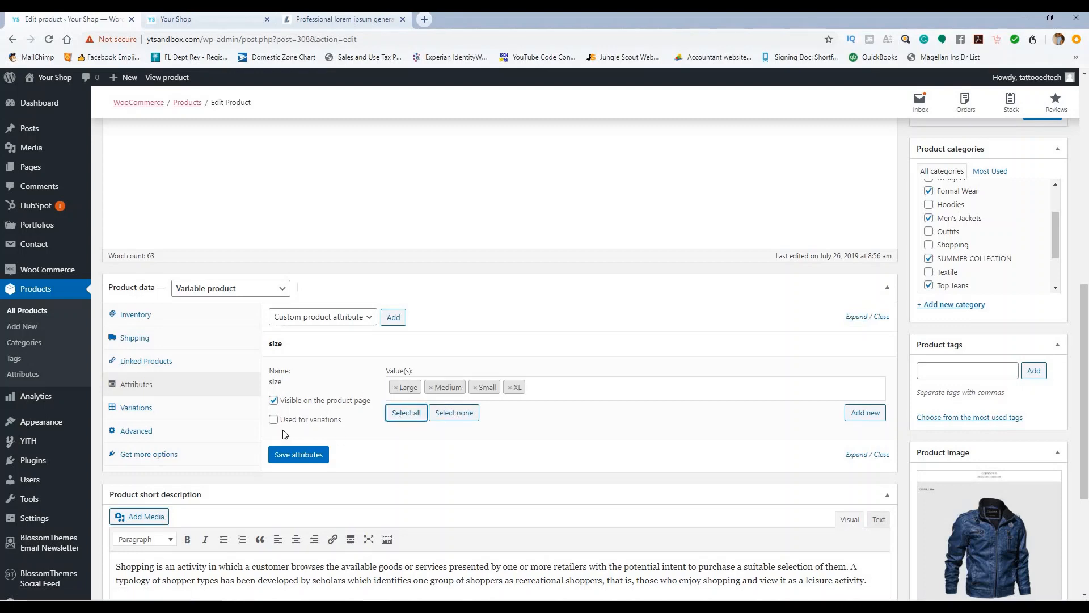
# Step: Add an XXL size term, use size for variations, and save the attributes
pyautogui.click(863, 414)
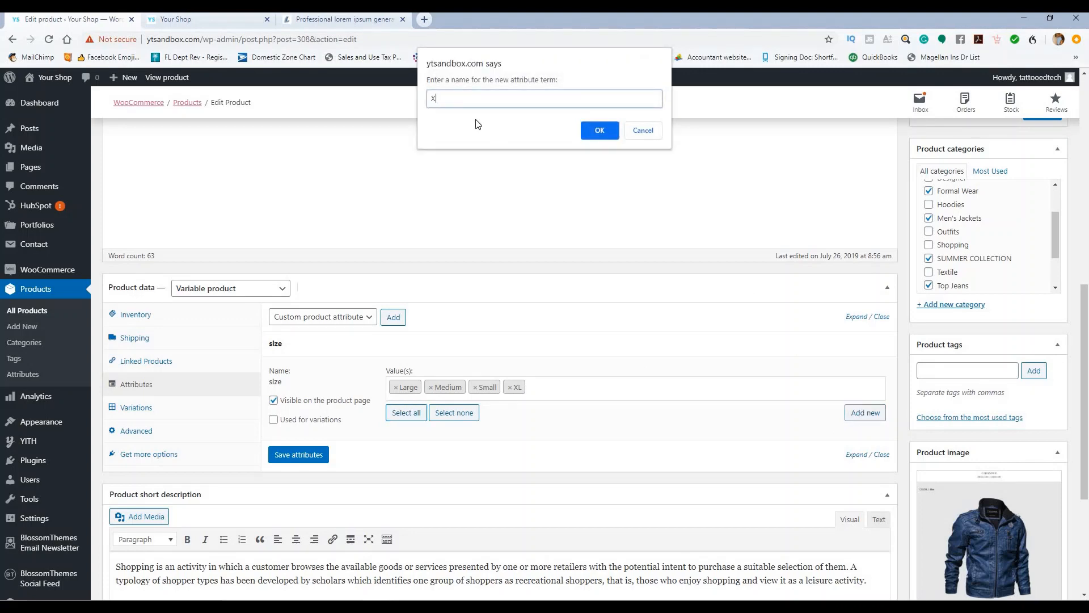
pyautogui.click(603, 139)
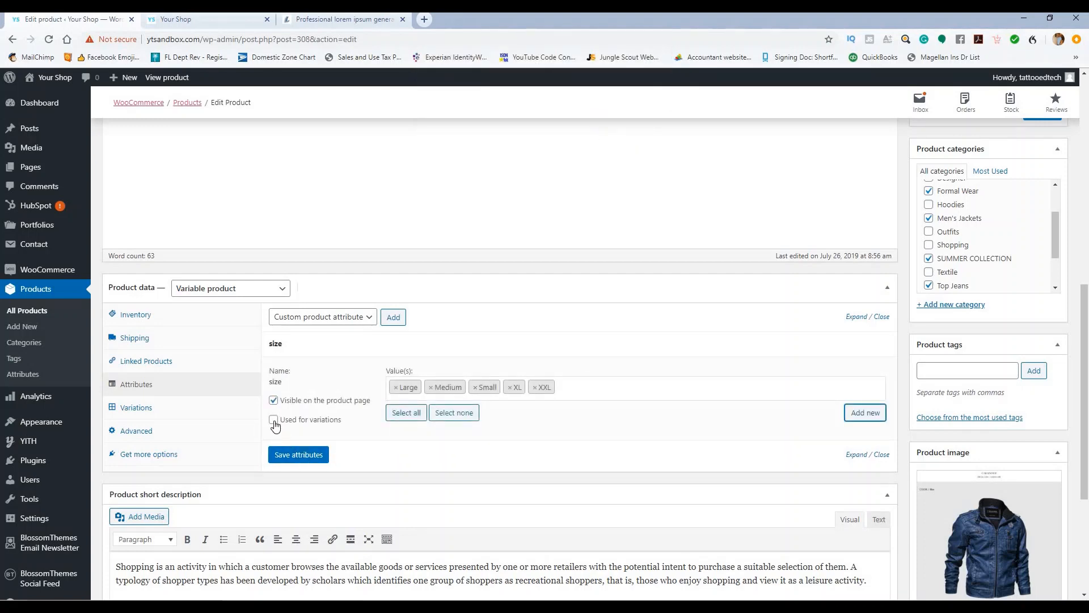
pyautogui.click(274, 420)
pyautogui.click(295, 456)
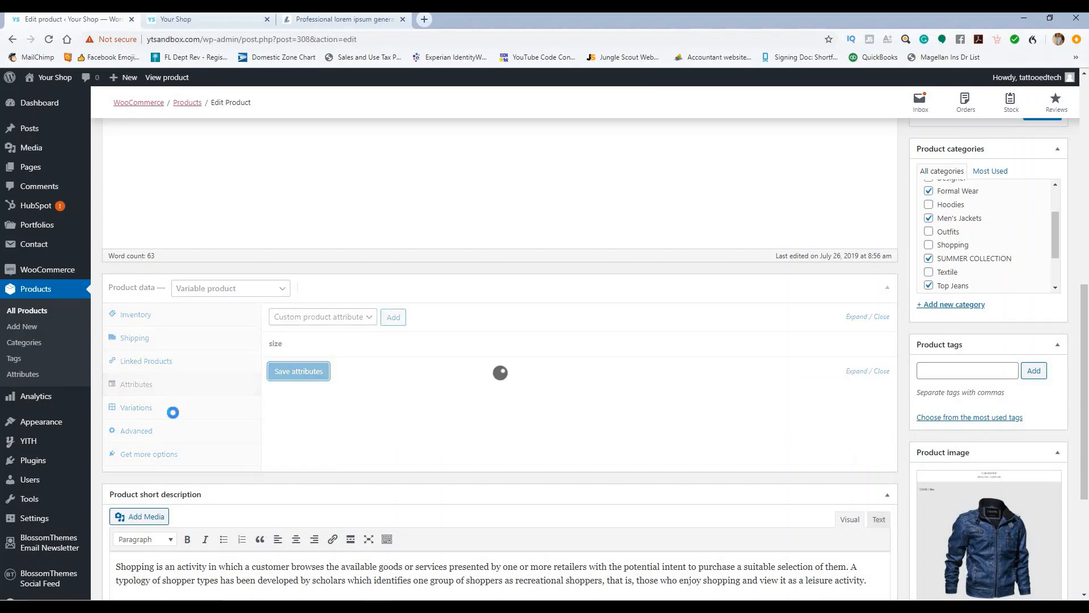
pyautogui.click(149, 410)
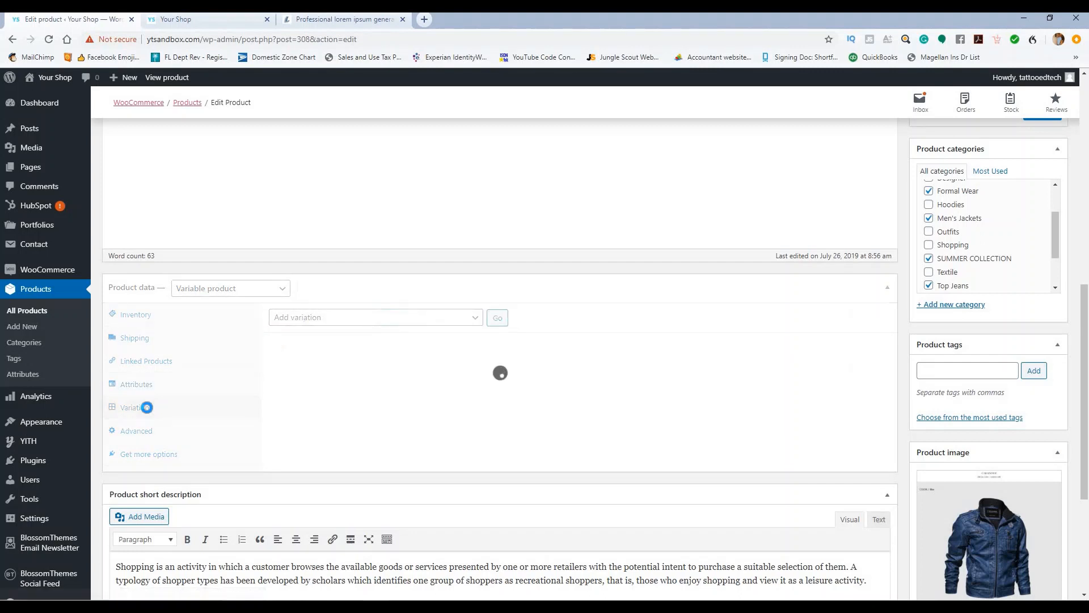
# Step: Create variations from all attributes, generating five size variations, and update the product
pyautogui.click(415, 317)
pyautogui.click(412, 356)
pyautogui.click(498, 320)
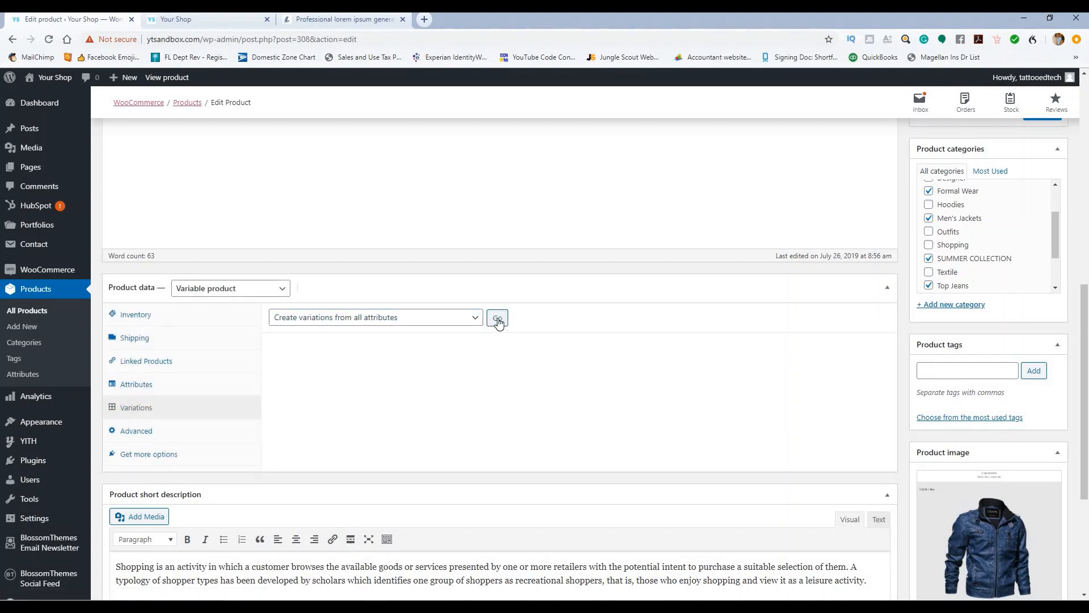
pyautogui.click(592, 127)
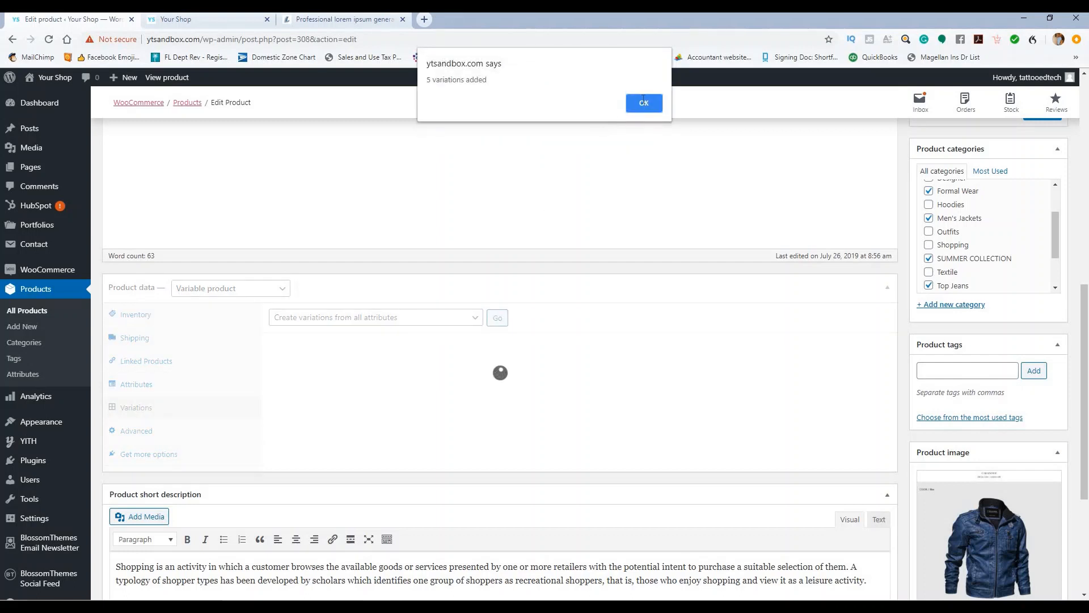
pyautogui.click(643, 101)
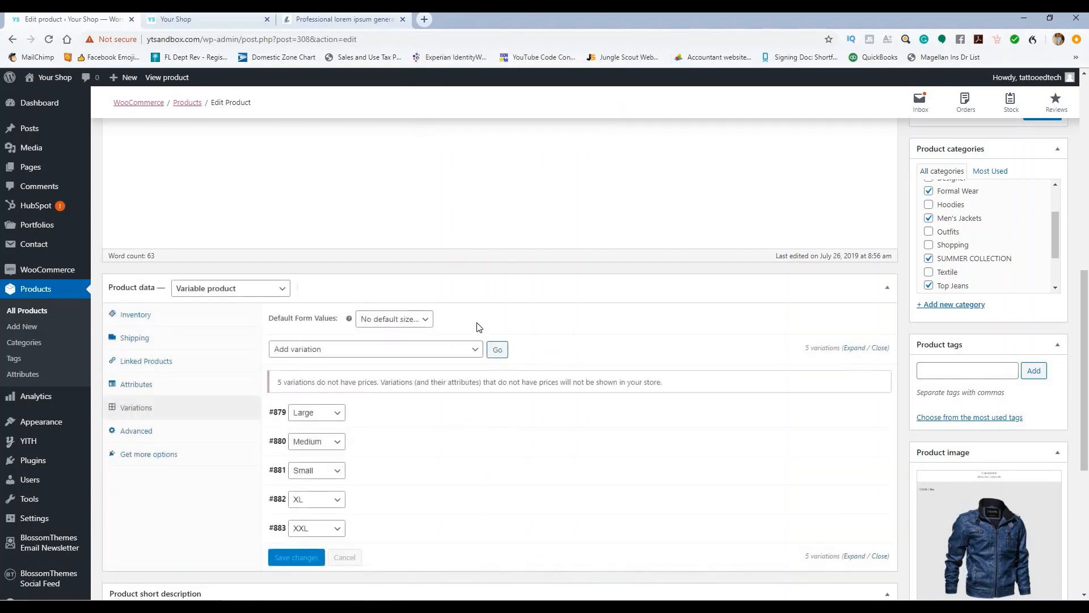
pyautogui.scroll(-3, 398, 340)
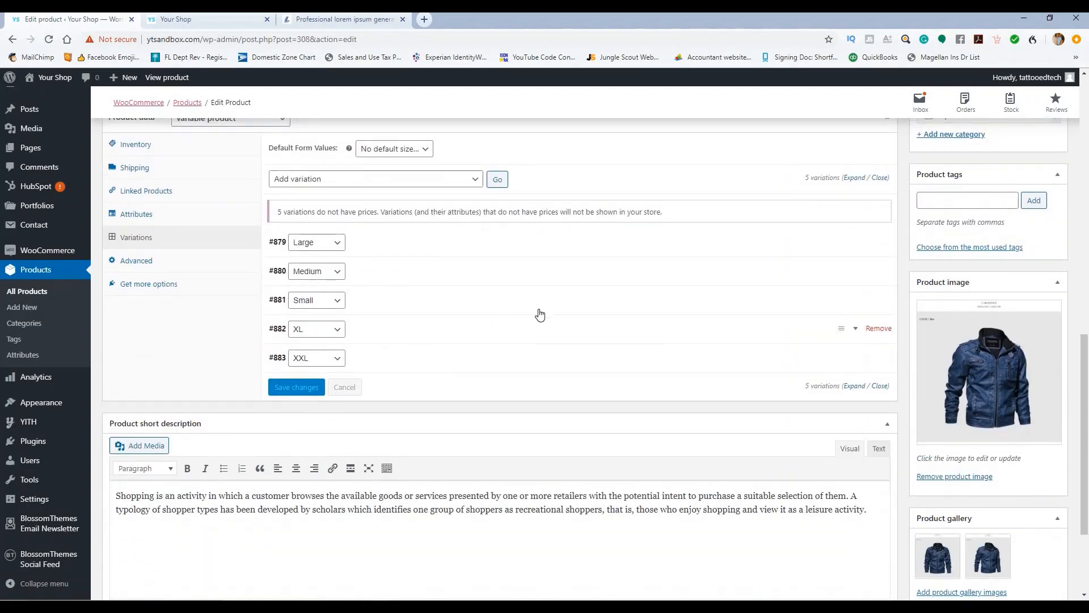
pyautogui.scroll(-3, 540, 315)
pyautogui.scroll(7, 768, 301)
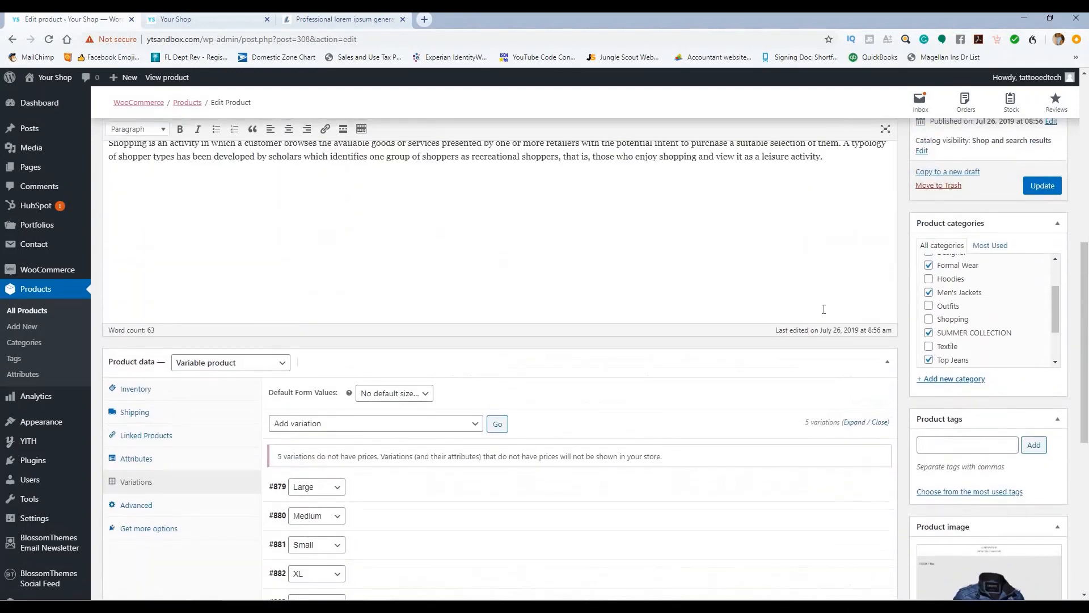
pyautogui.scroll(3, 1036, 336)
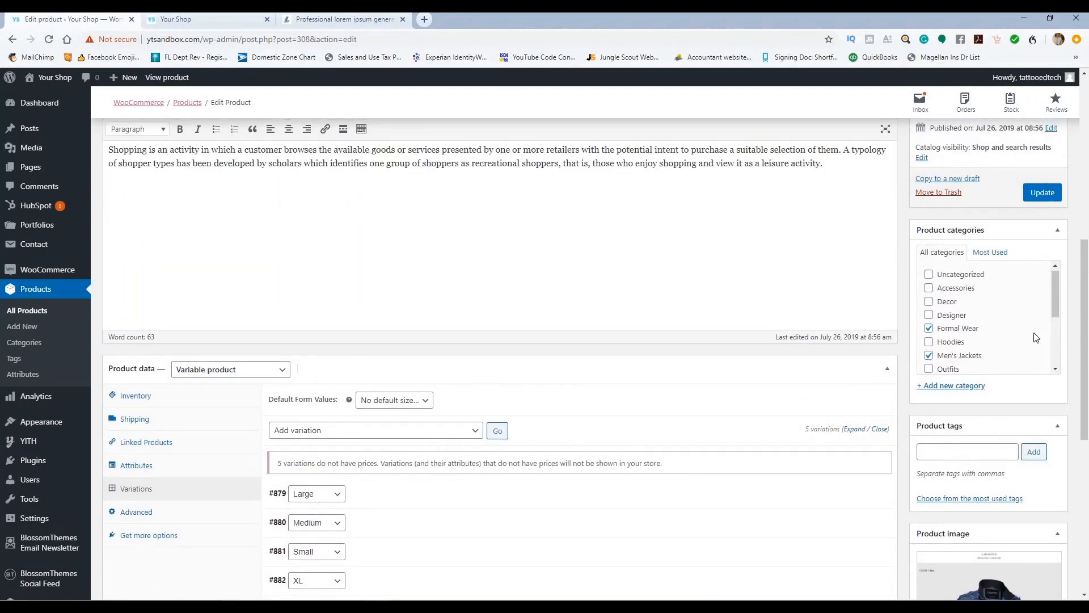
pyautogui.click(1042, 193)
# Step: Retitle the product to 'Blue Jacket', update it, and switch to the shop homepage
pyautogui.scroll(3, 127, 337)
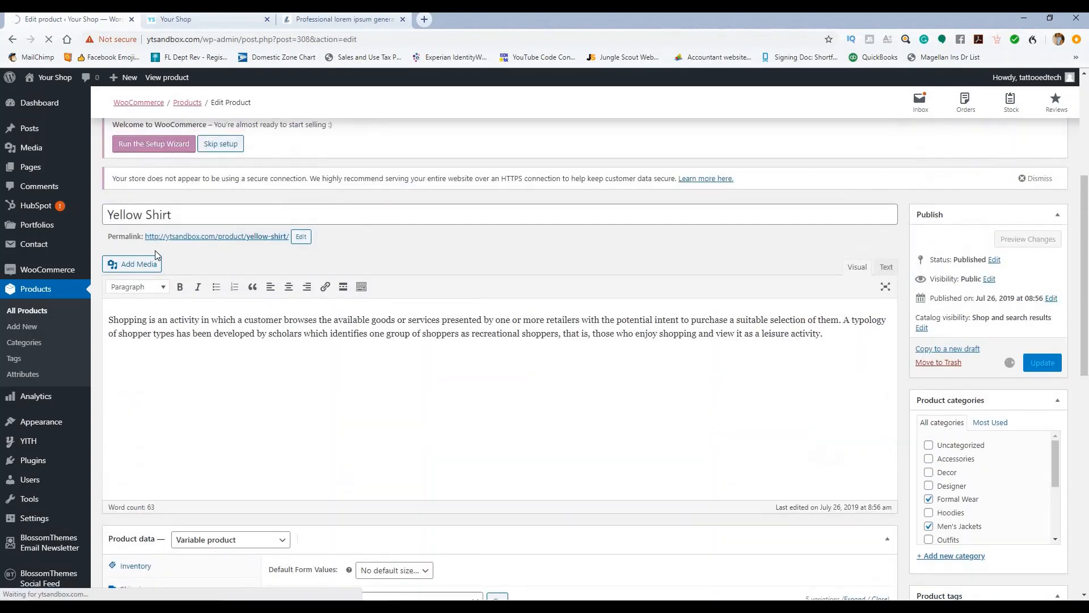
pyautogui.moveTo(192, 212); pyautogui.dragTo(106, 210)
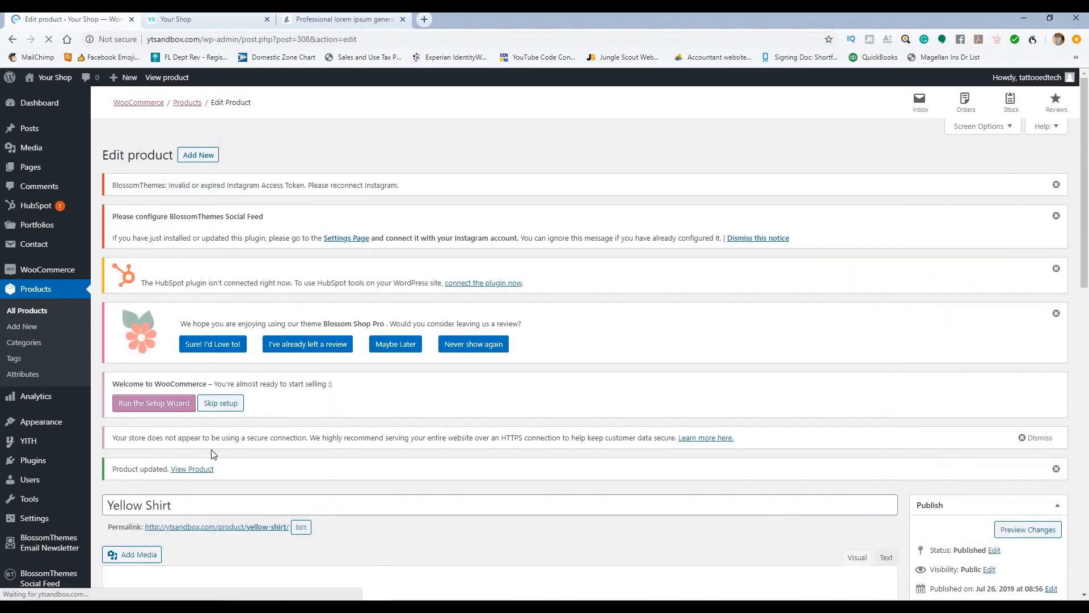
pyautogui.moveTo(205, 510); pyautogui.dragTo(108, 505)
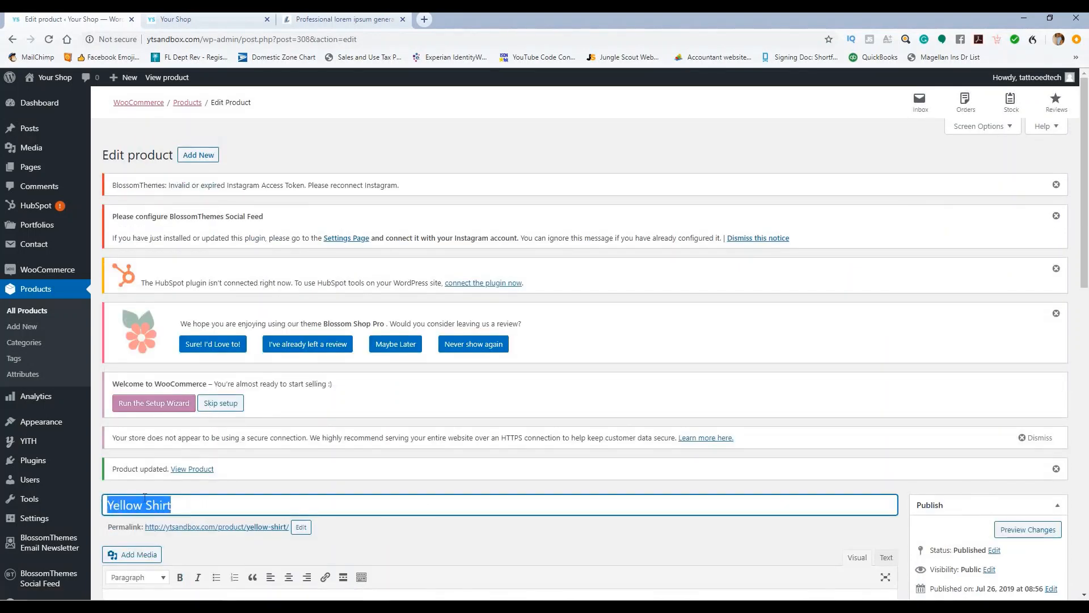
pyautogui.write('Blue Jacket')
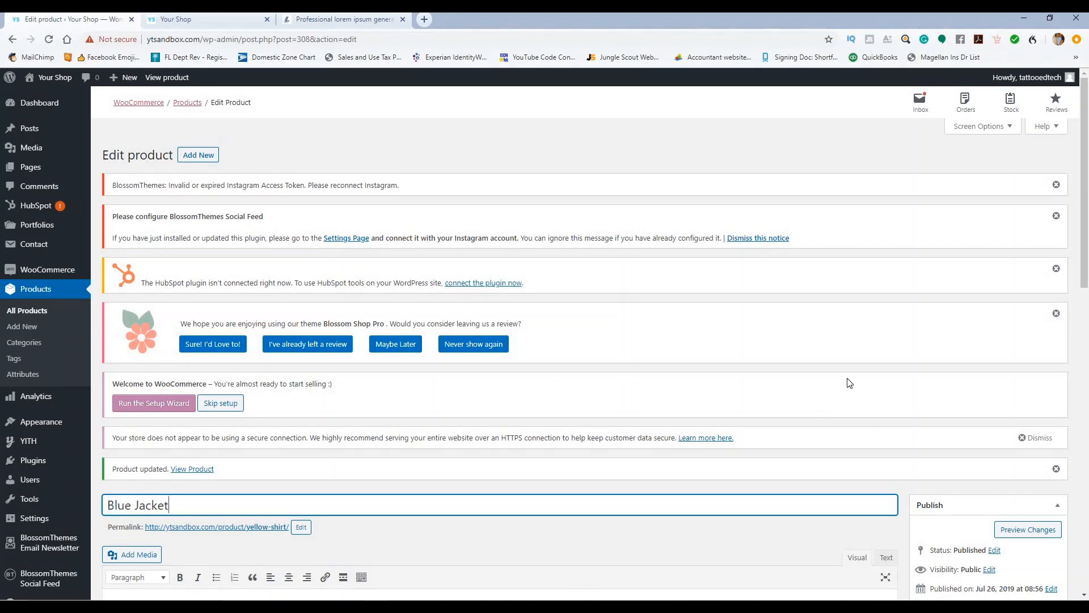
pyautogui.scroll(-5, 849, 383)
pyautogui.click(1042, 369)
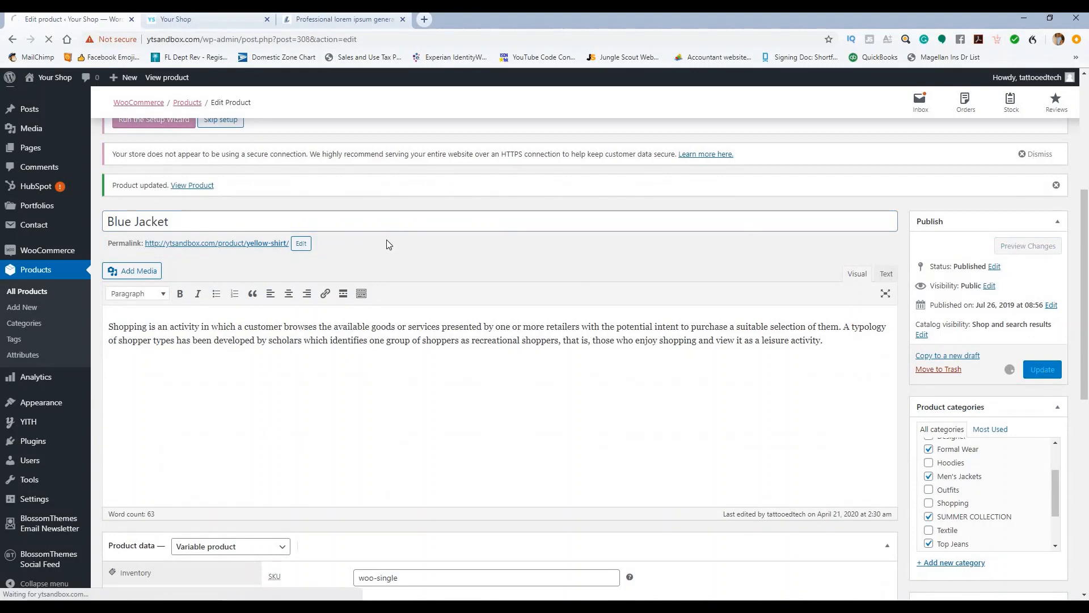
pyautogui.click(175, 20)
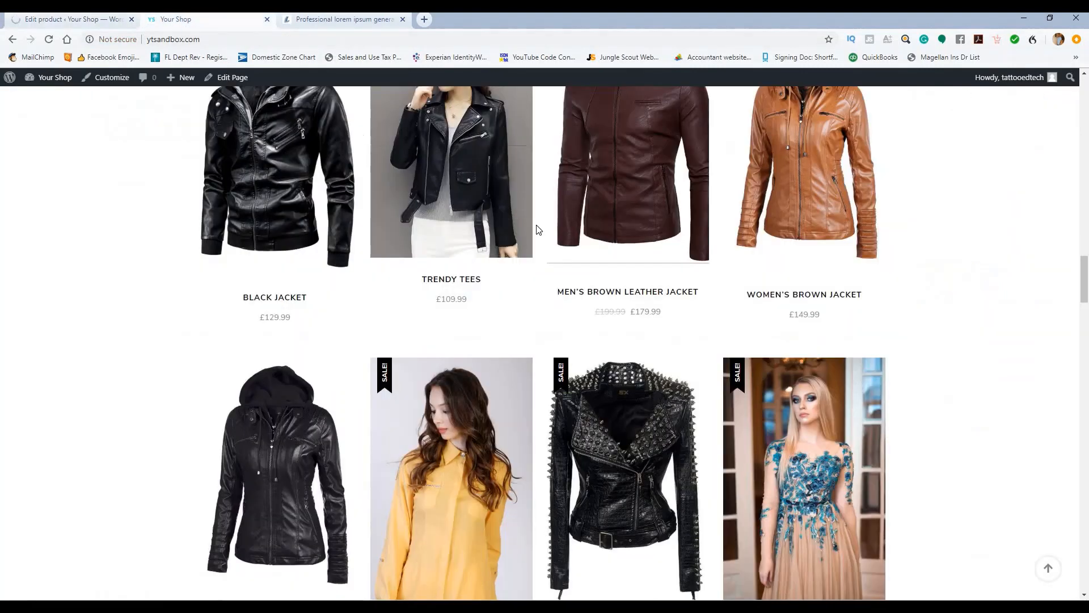
# Step: Reload the shop homepage's product grid to check whether Blue Jacket has replaced Yellow Shirt
pyautogui.scroll(-3, 539, 229)
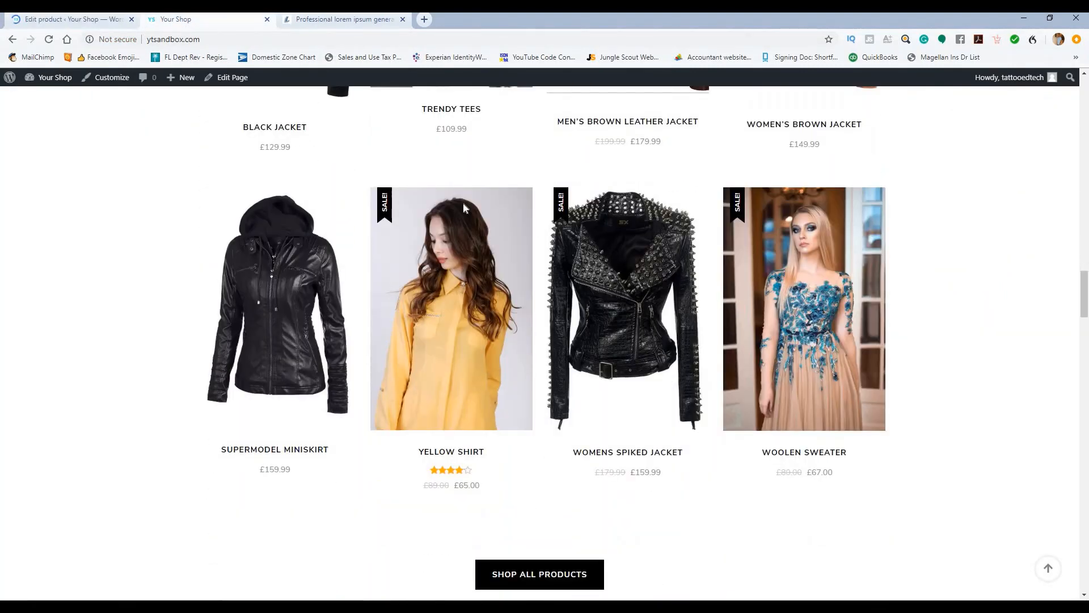
pyautogui.click(49, 40)
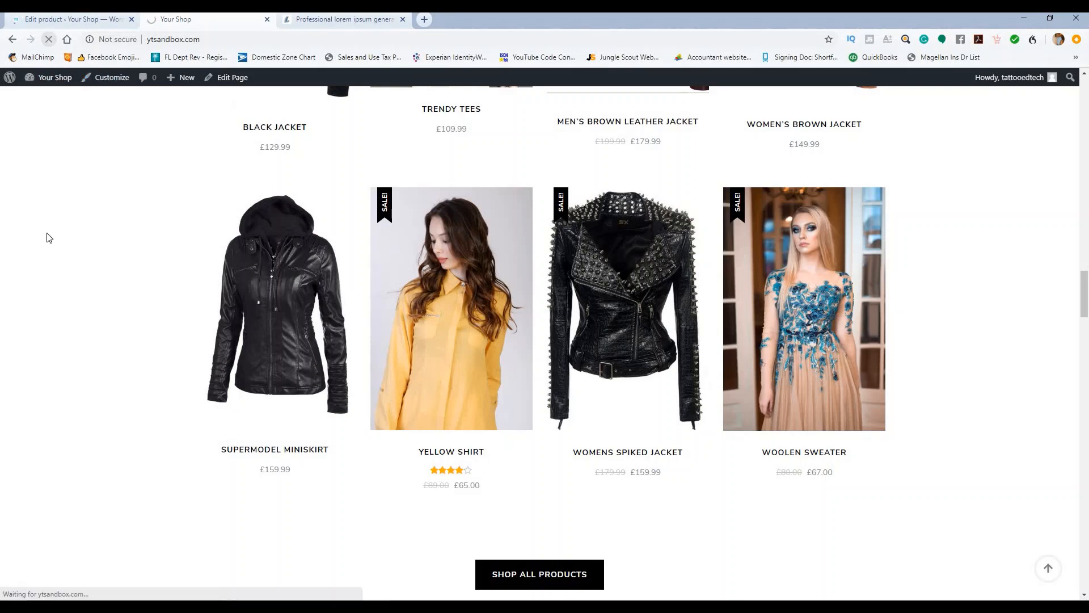
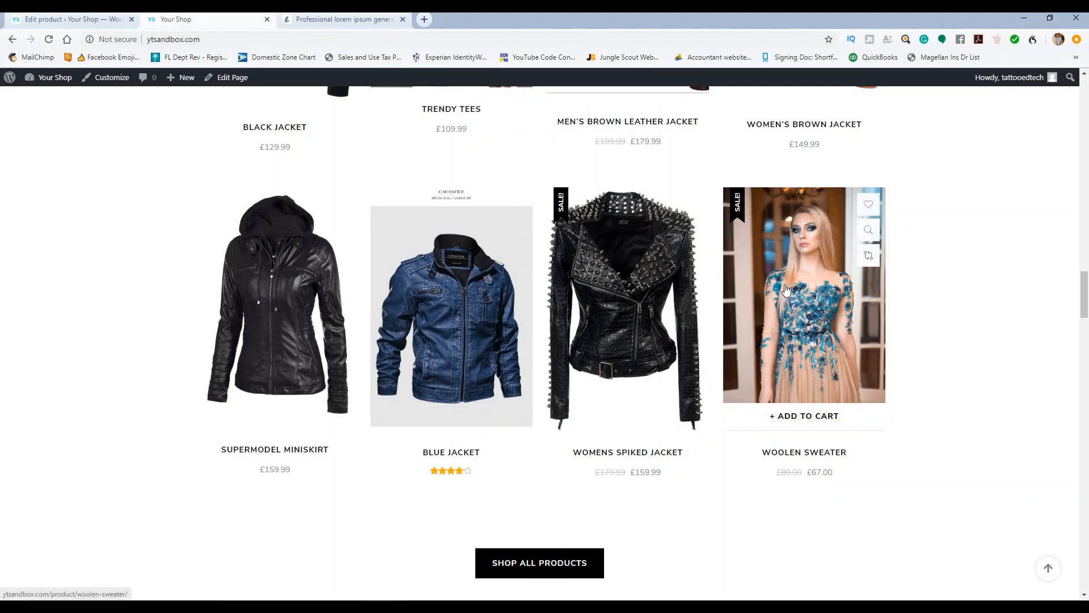
# Step: Glance at the storefront product grid, then return to the Blue Jacket product editor
pyautogui.click(68, 19)
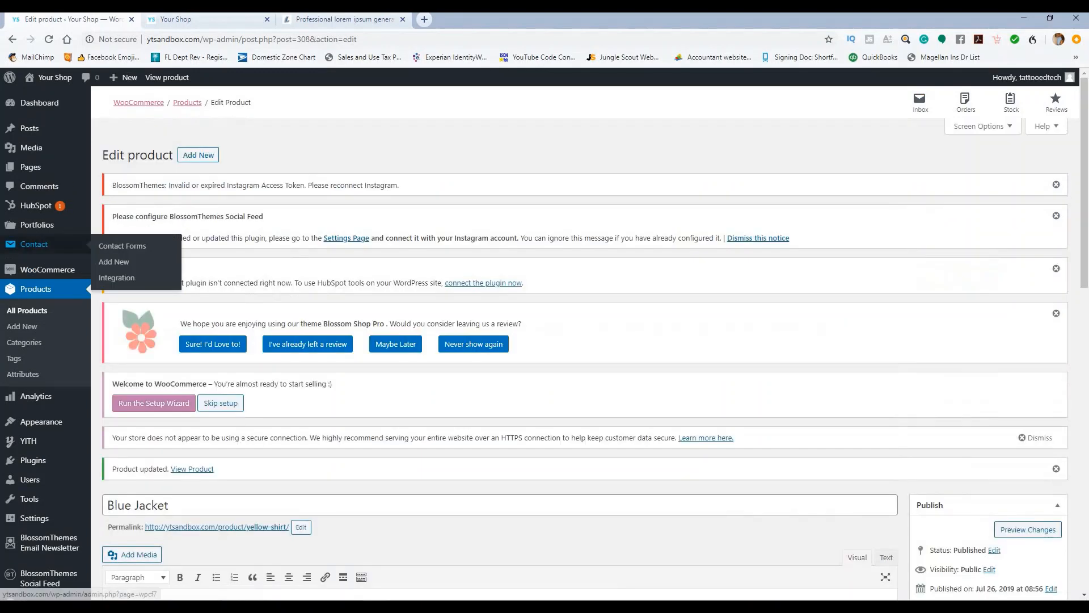
pyautogui.scroll(5, 31, 252)
pyautogui.click(232, 20)
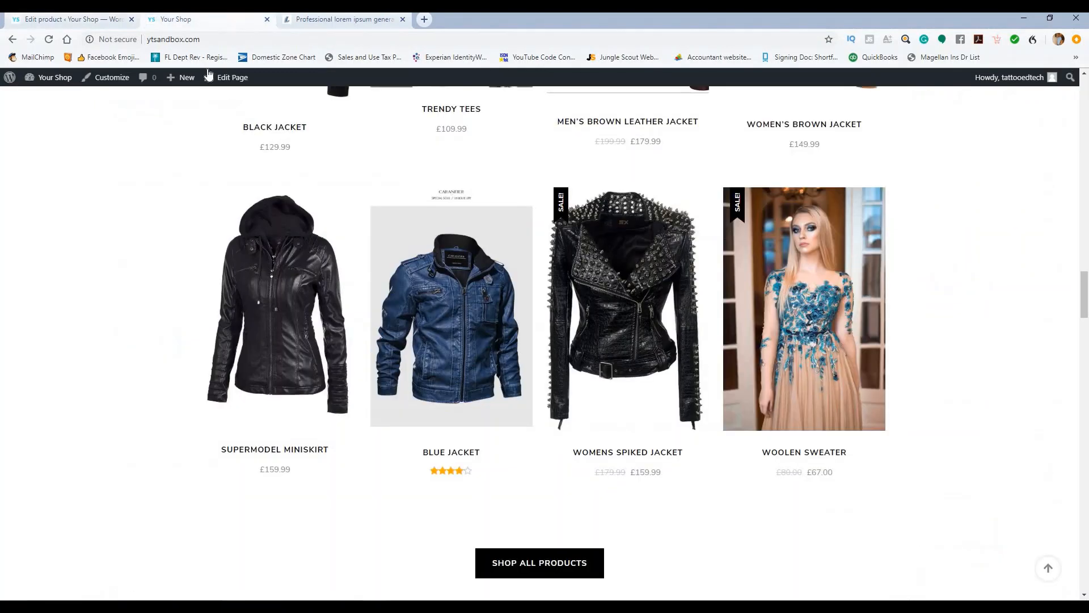
pyautogui.click(62, 19)
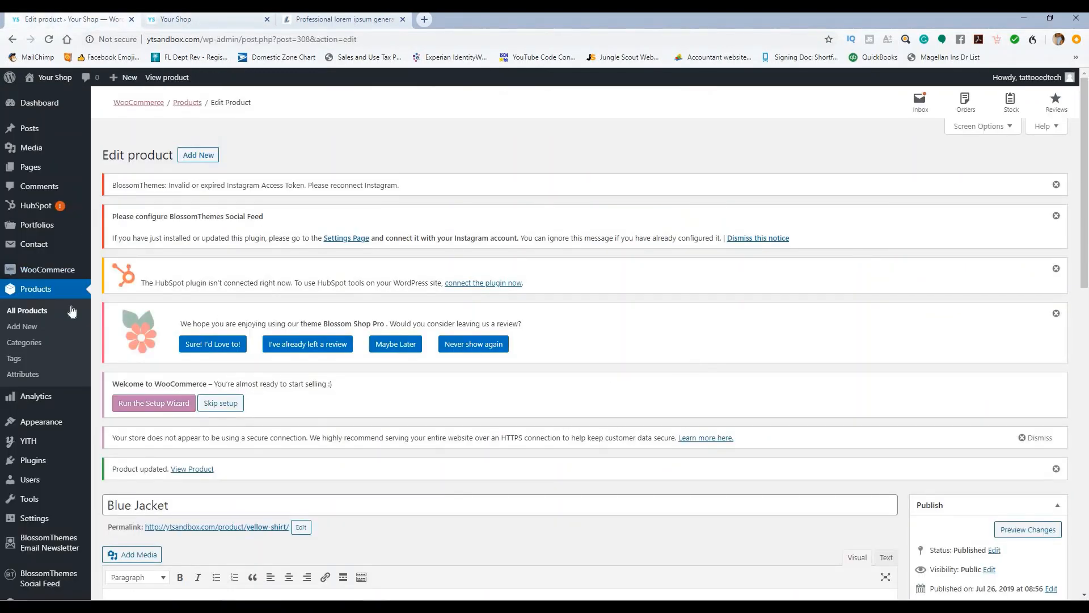
# Step: Open the Woolen Sweater from All Products for editing, comparing it with its storefront page
pyautogui.click(38, 316)
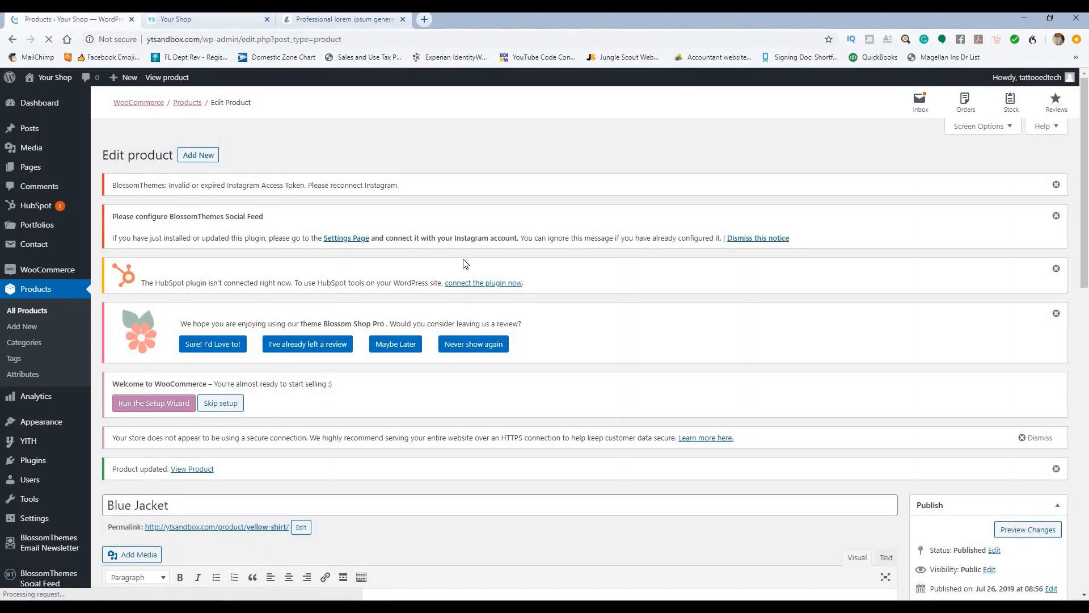
pyautogui.scroll(-4, 295, 303)
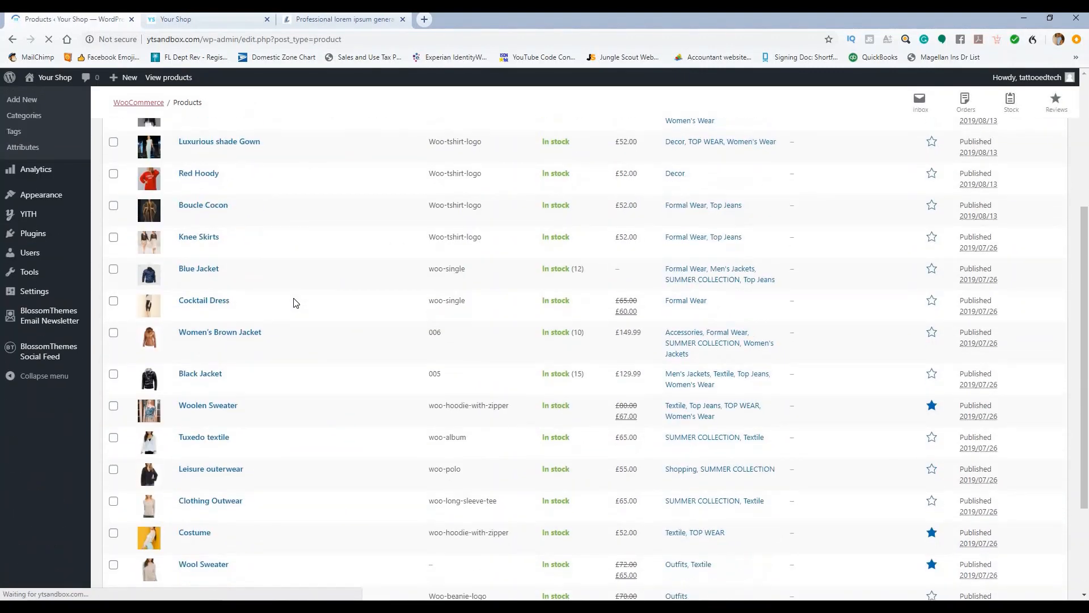
pyautogui.scroll(-3, 295, 305)
pyautogui.scroll(-4, 355, 324)
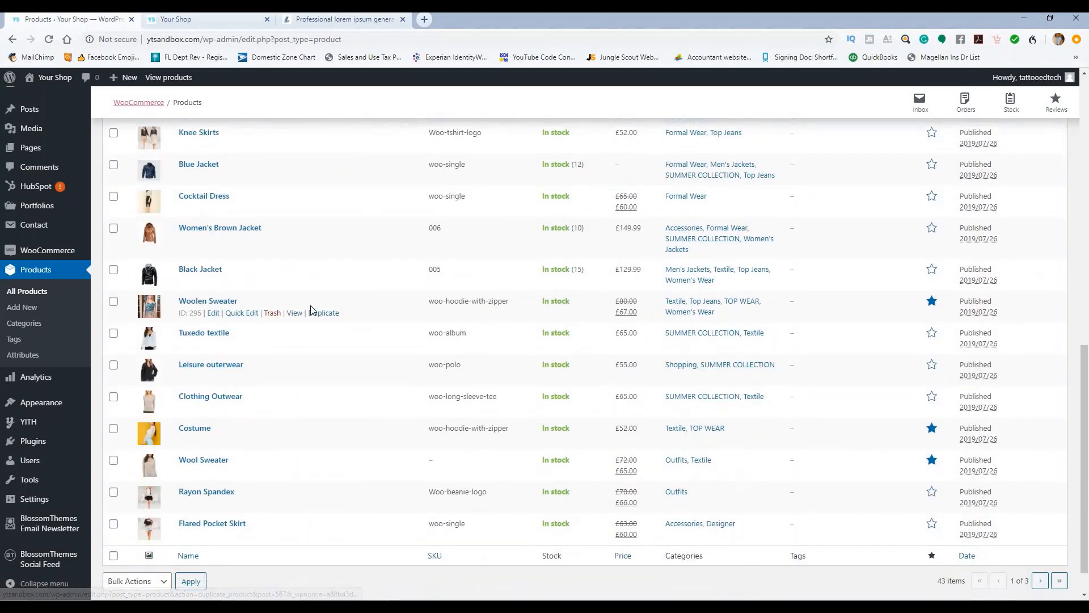
pyautogui.click(224, 301)
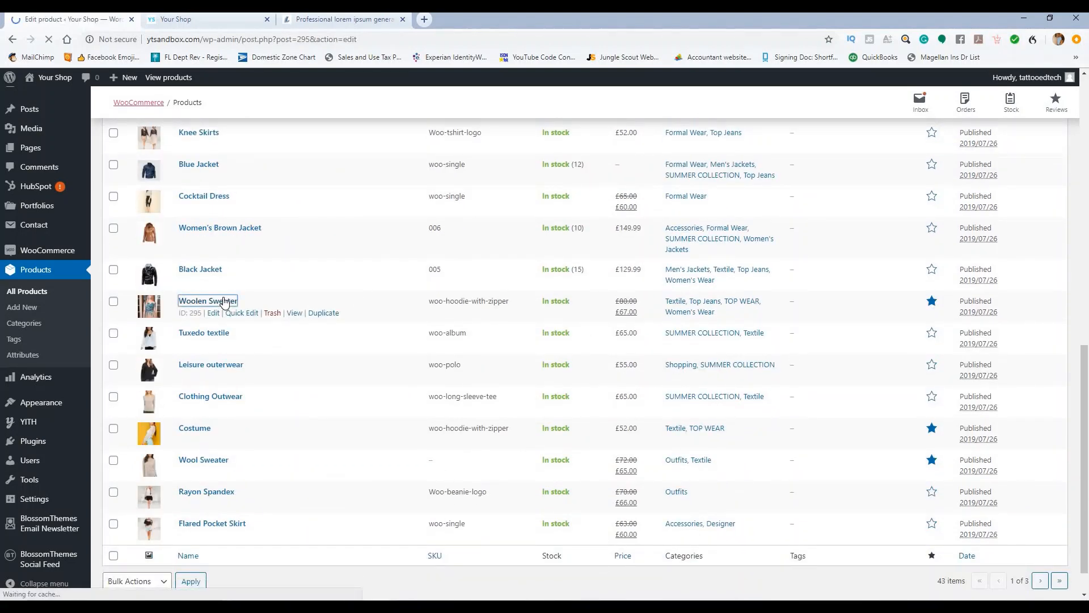
pyautogui.scroll(-3, 379, 286)
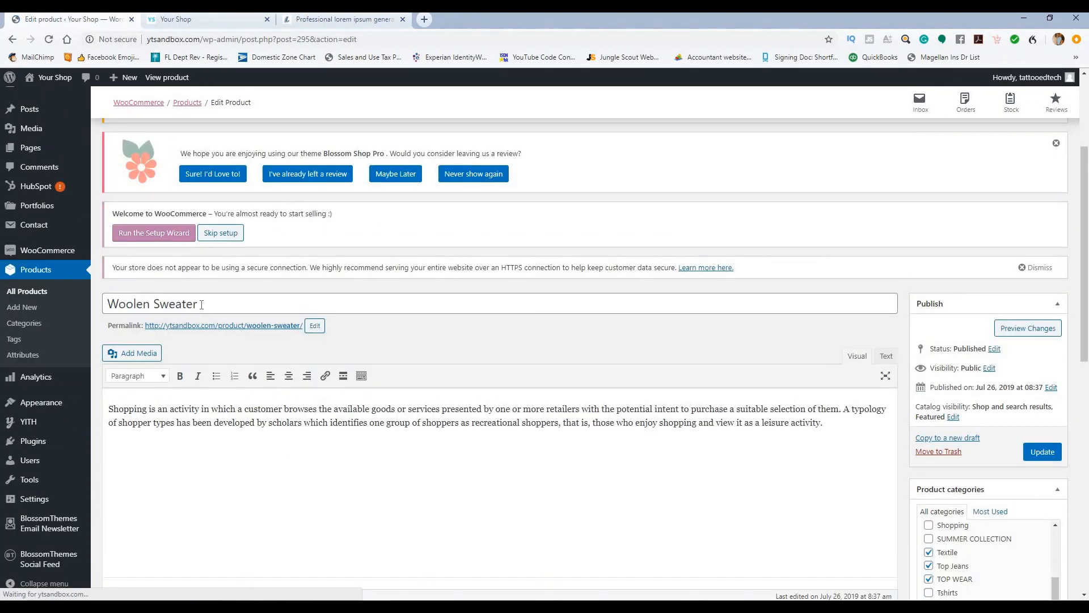
pyautogui.click(193, 21)
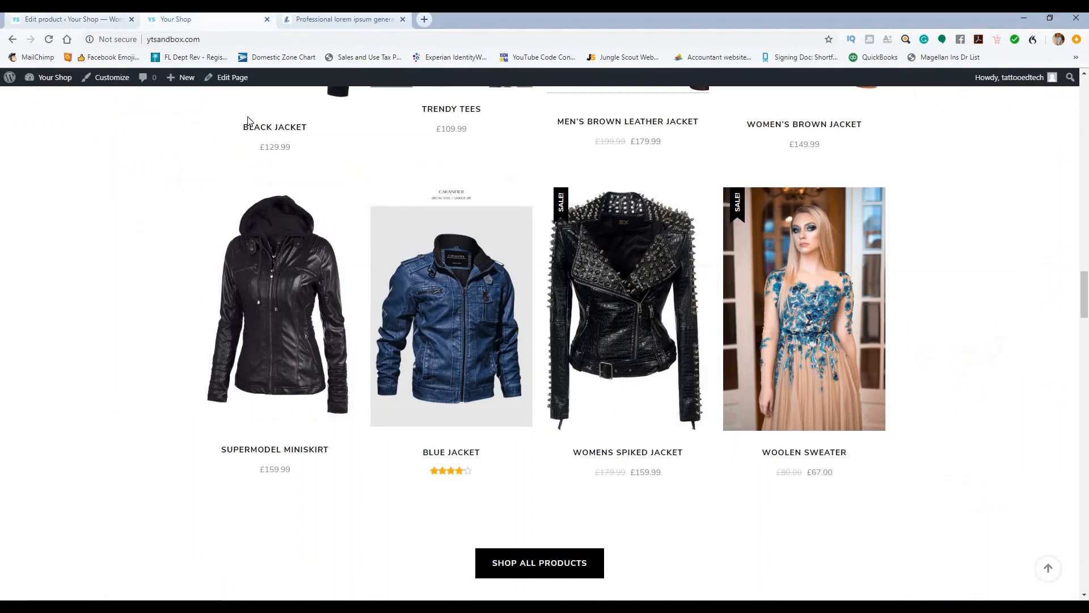
pyautogui.click(93, 24)
pyautogui.scroll(-4, 930, 367)
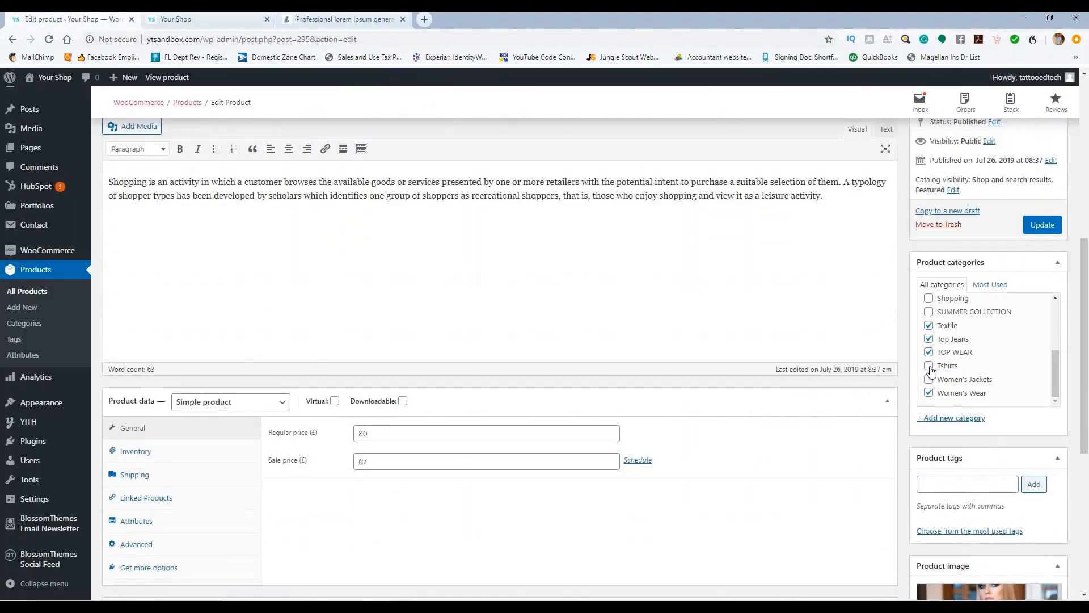
pyautogui.scroll(2, 955, 357)
# Step: Tick the Men's Jackets category and remove the product image and all three gallery images
pyautogui.click(928, 328)
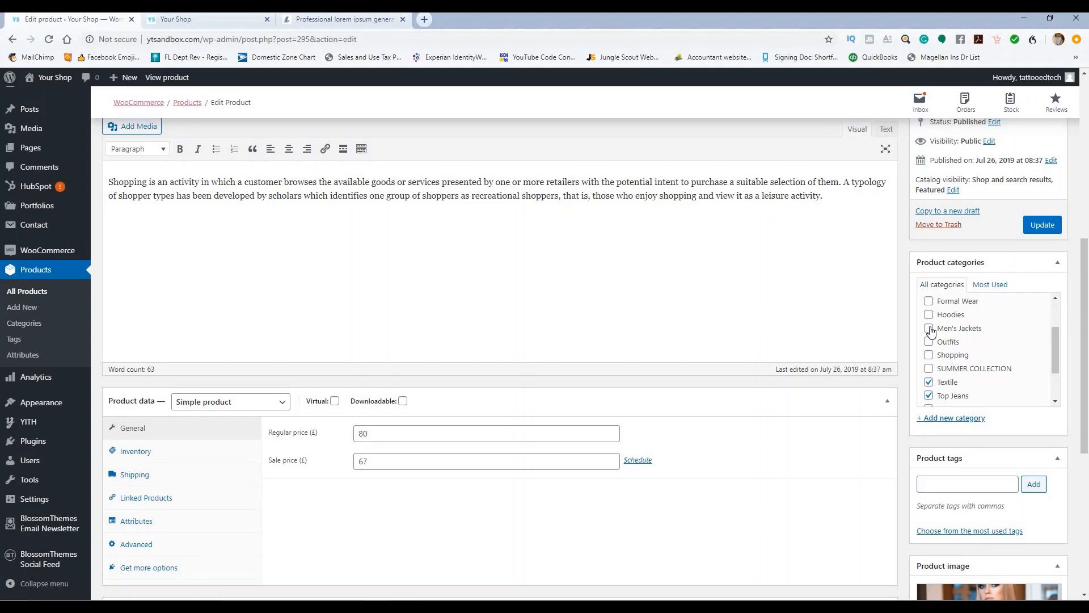
pyautogui.scroll(-8, 995, 355)
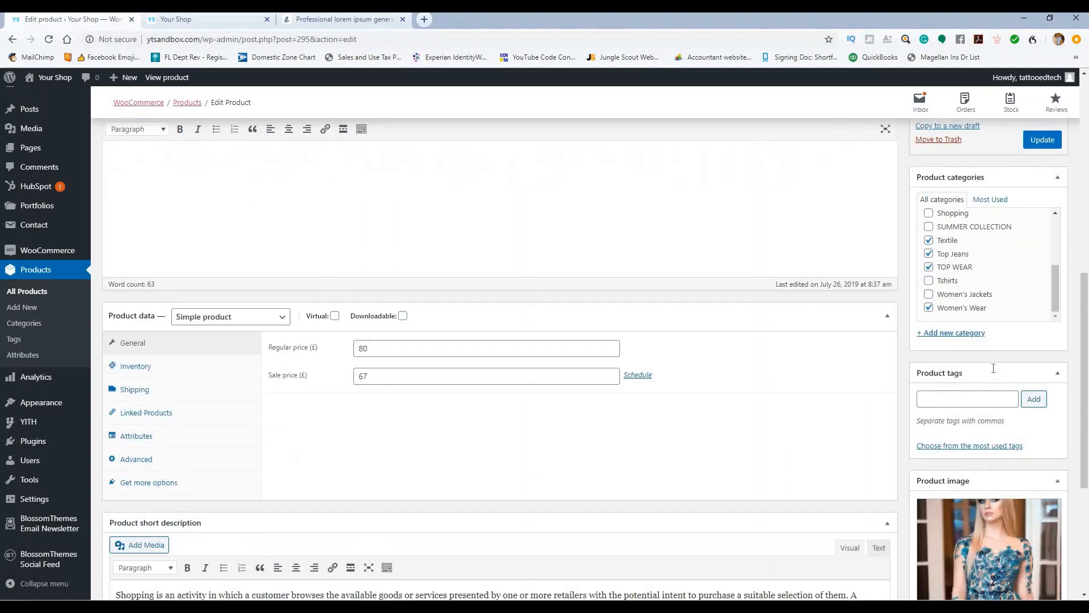
pyautogui.click(951, 426)
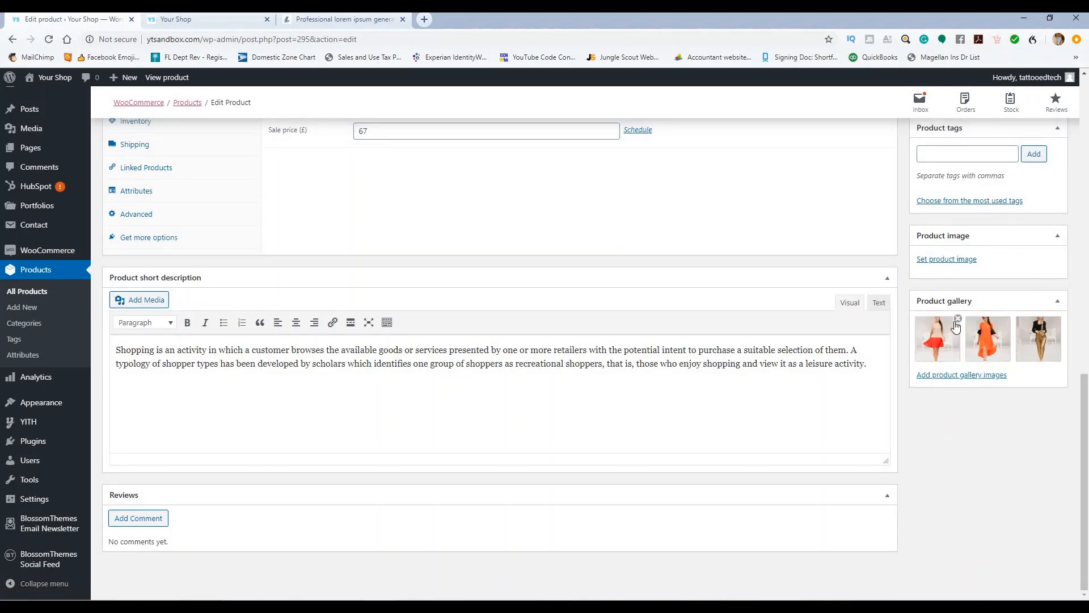
pyautogui.click(958, 322)
pyautogui.click(958, 322)
pyautogui.click(958, 322)
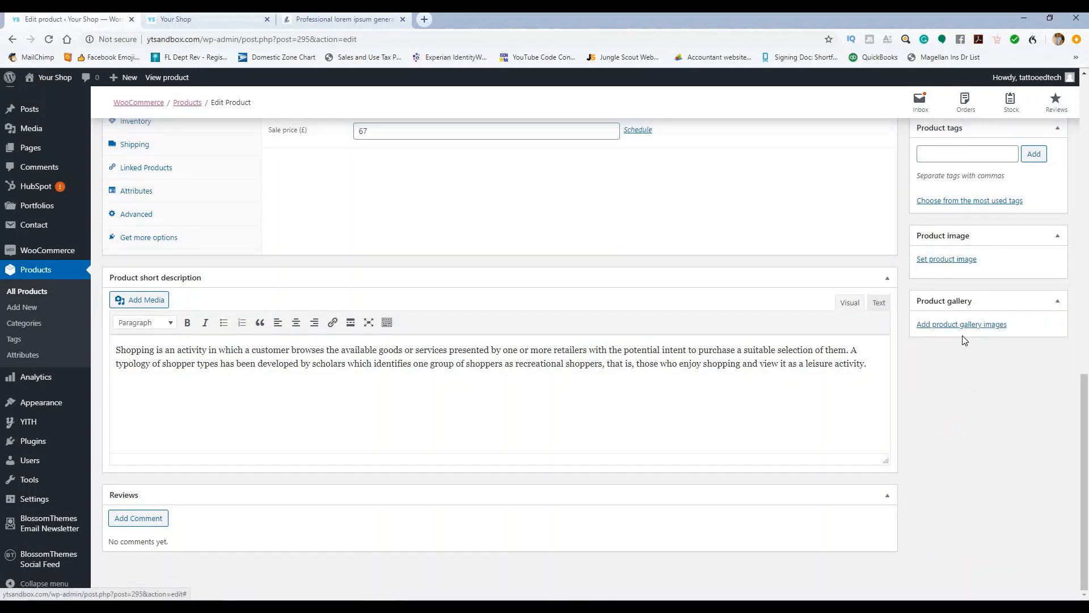
pyautogui.scroll(1, 962, 335)
# Step: Set the brown leather jacket photo as the product image
pyautogui.click(958, 316)
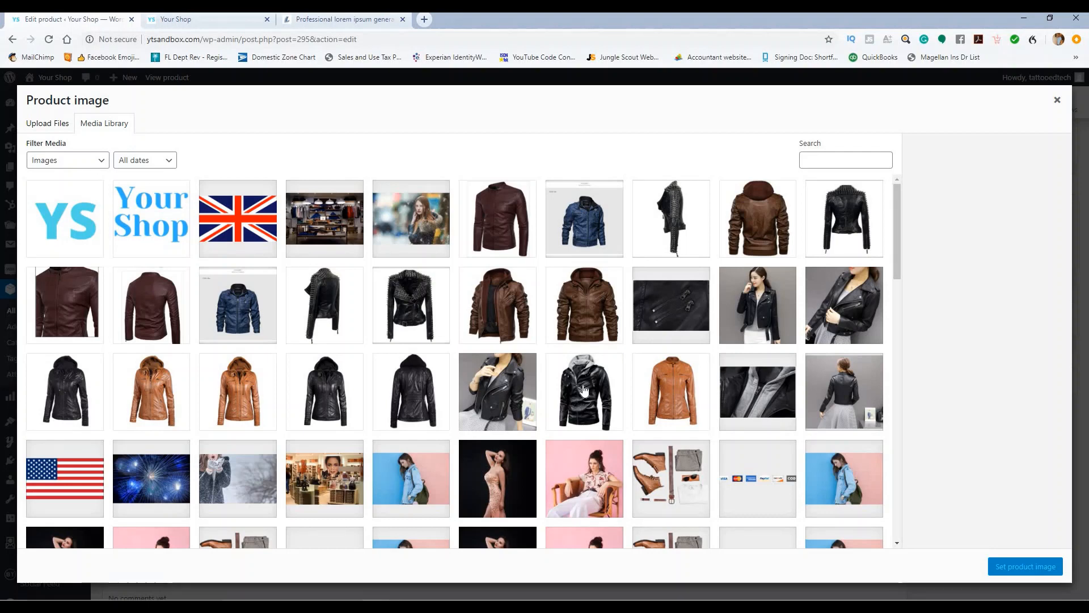
pyautogui.click(488, 224)
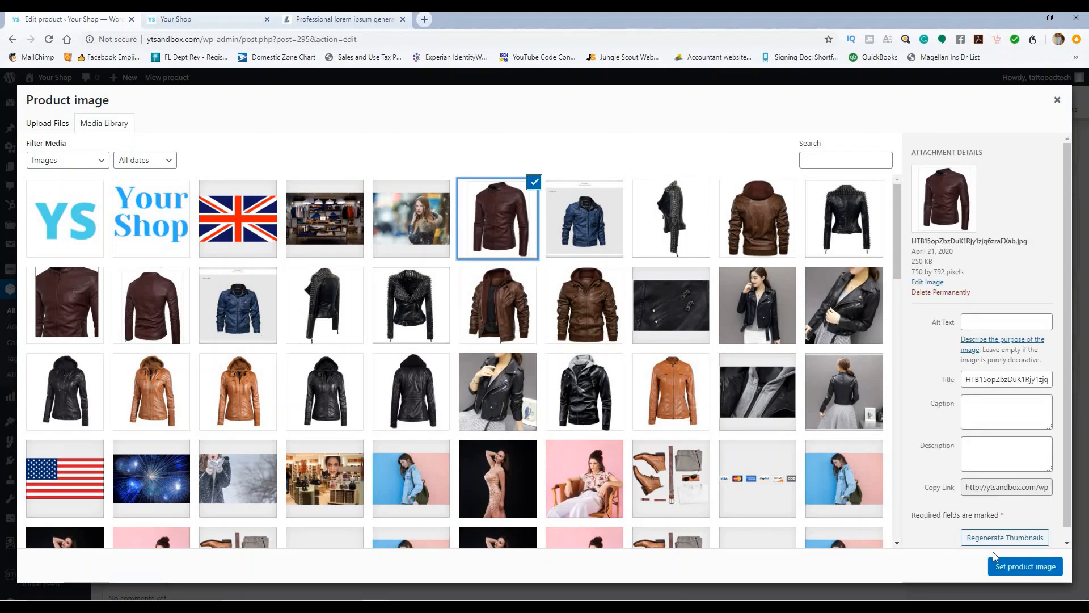
pyautogui.click(1023, 567)
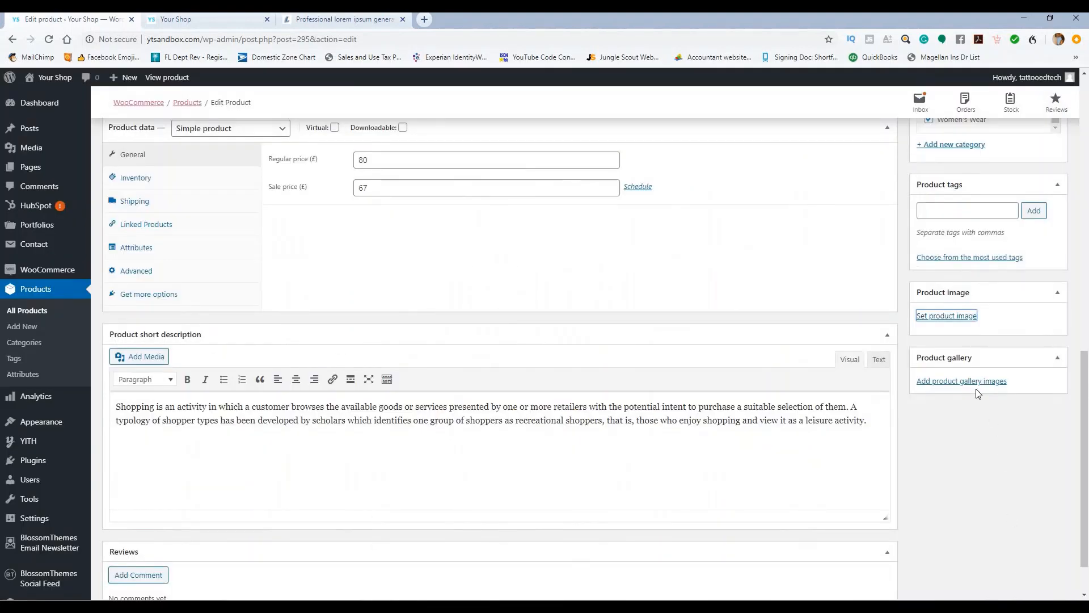
# Step: Add the selected brown jacket images to the product gallery
pyautogui.click(990, 554)
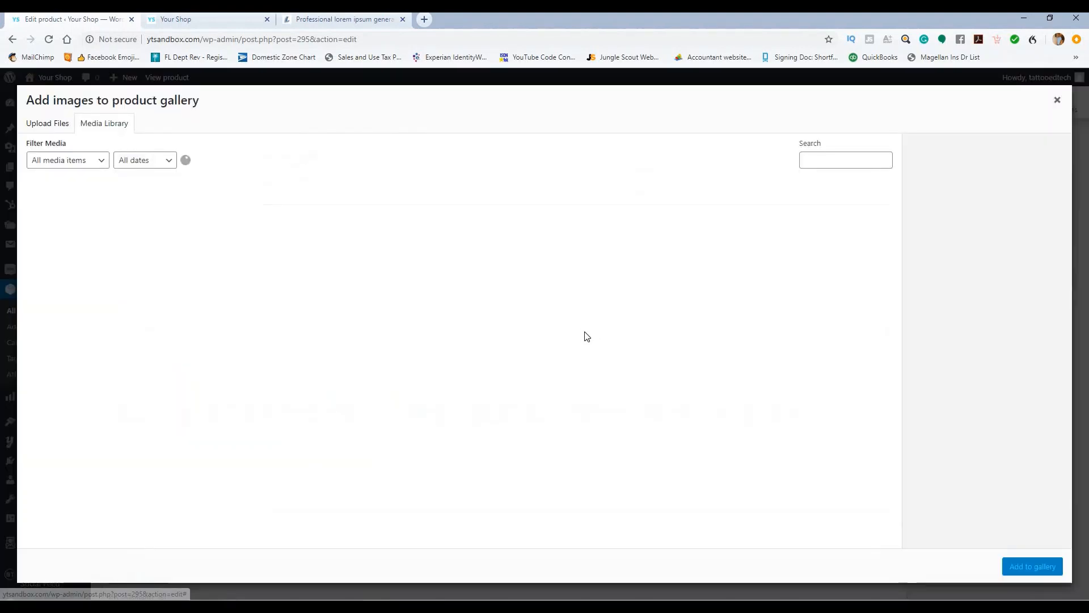
pyautogui.click(65, 303)
pyautogui.click(151, 304)
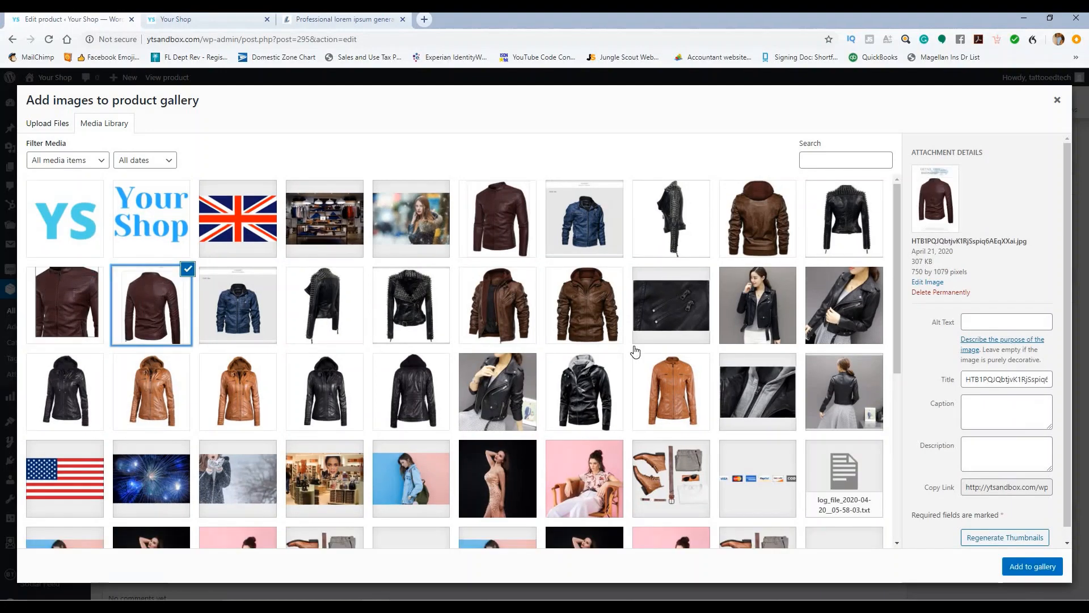
pyautogui.click(61, 309)
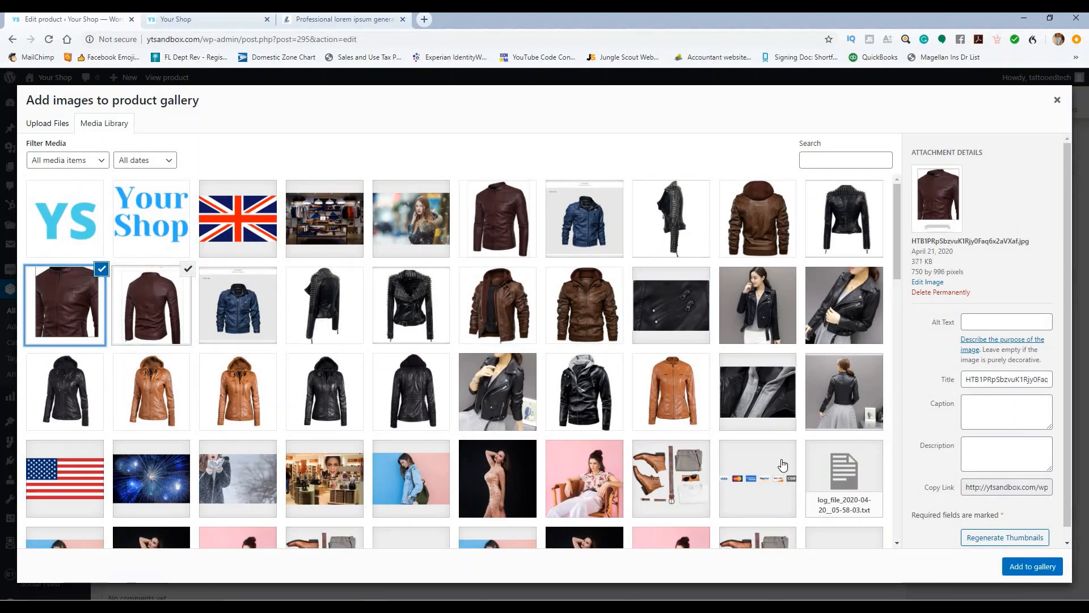
pyautogui.click(1046, 566)
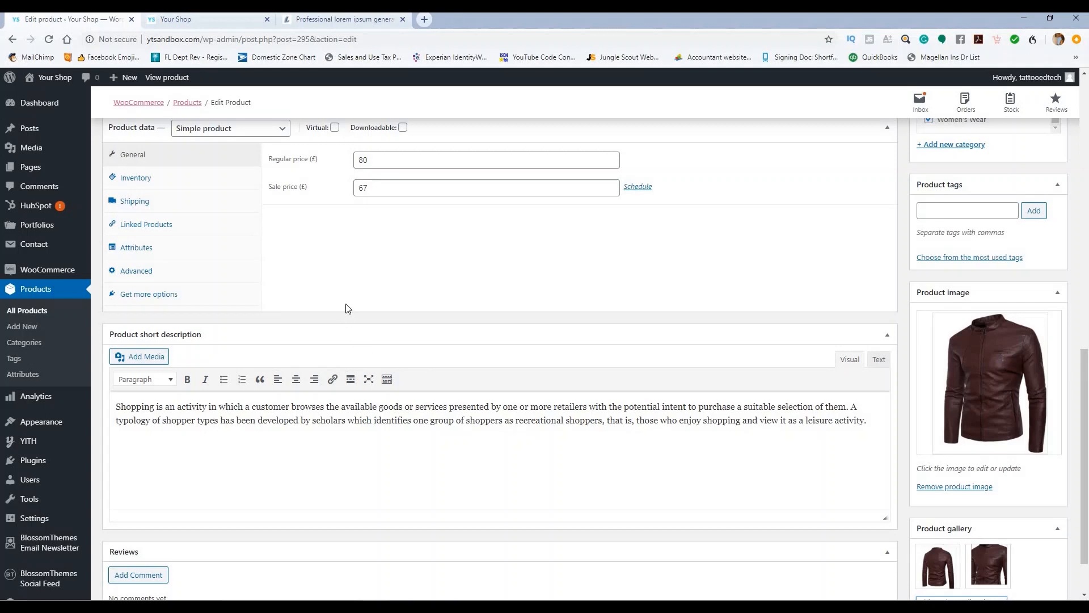
# Step: Make it a Variable product with stock management enabled and a stock quantity of 10
pyautogui.scroll(2, 318, 292)
pyautogui.click(258, 244)
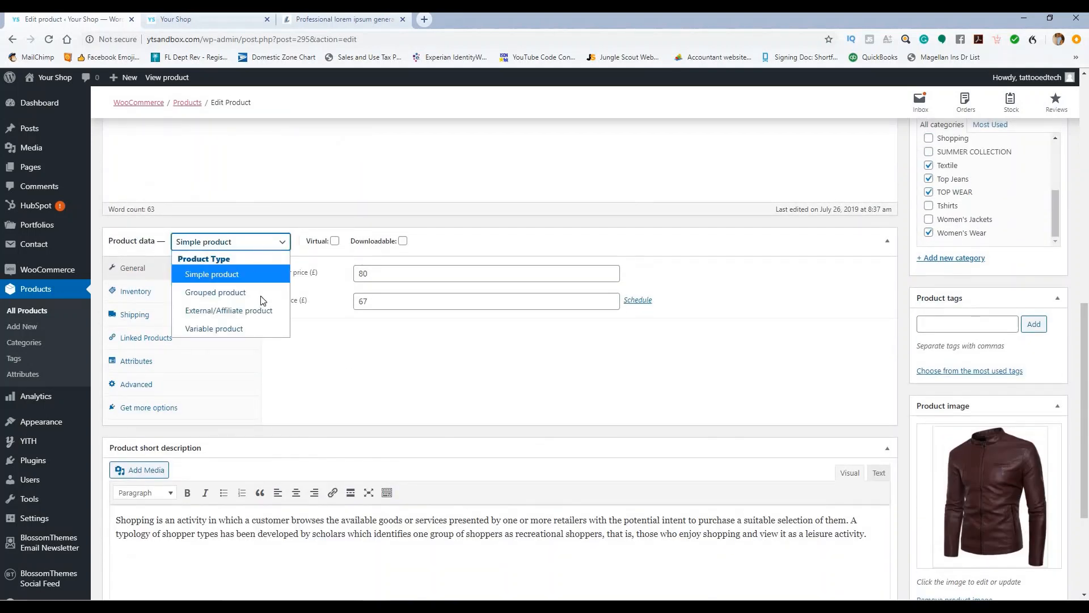
pyautogui.click(246, 332)
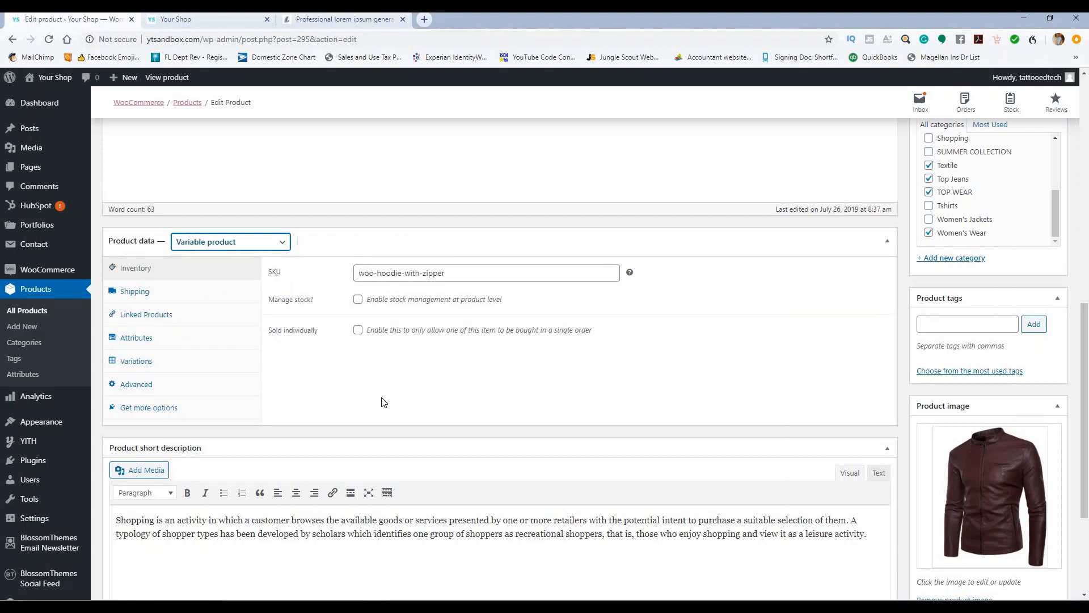
pyautogui.click(358, 298)
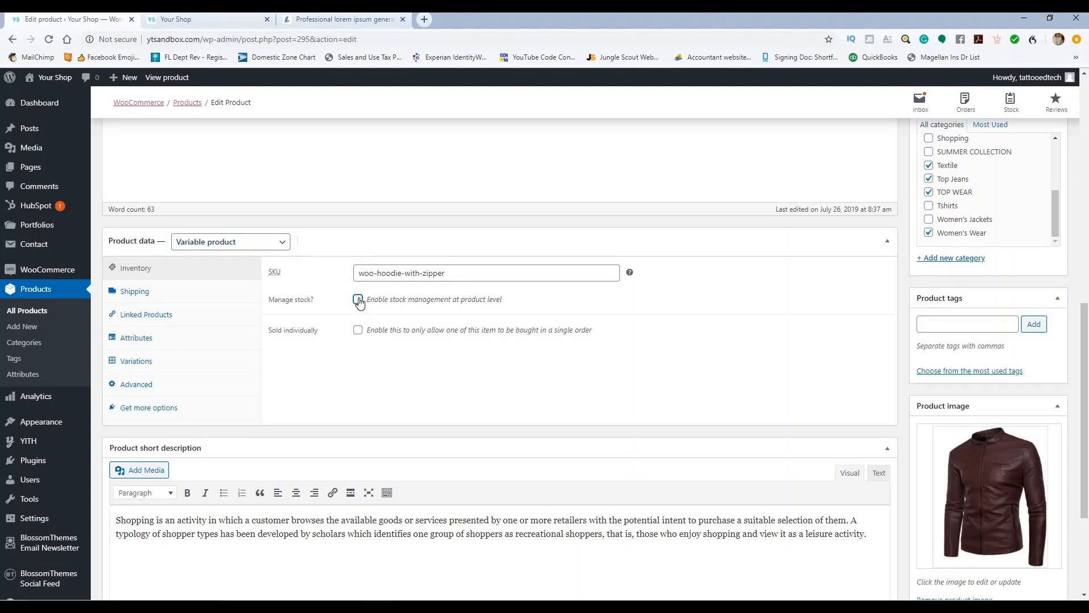
pyautogui.click(354, 325)
pyautogui.write('10')
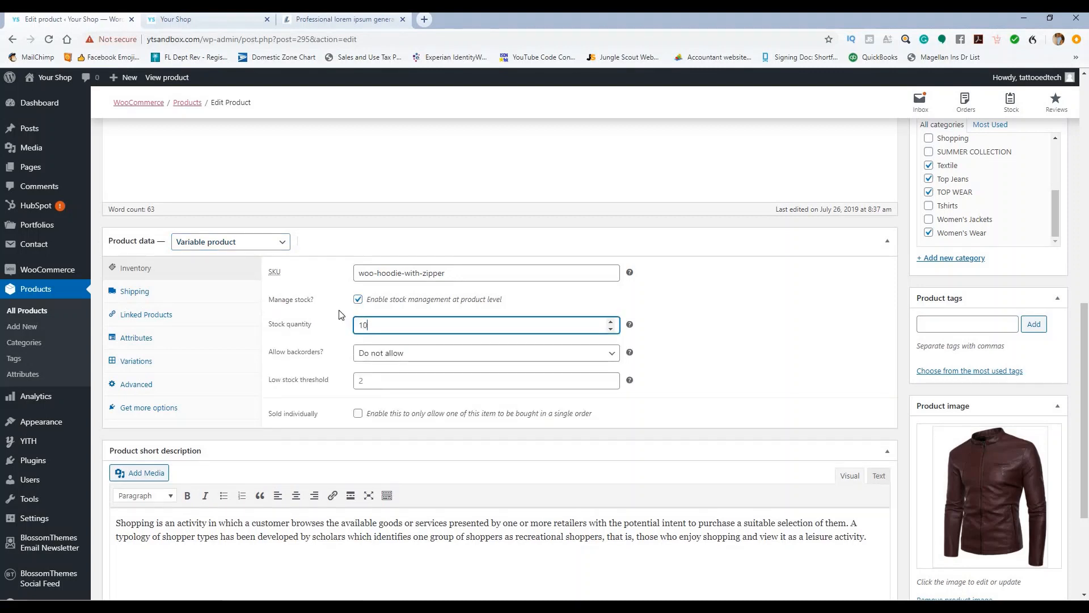
pyautogui.click(339, 314)
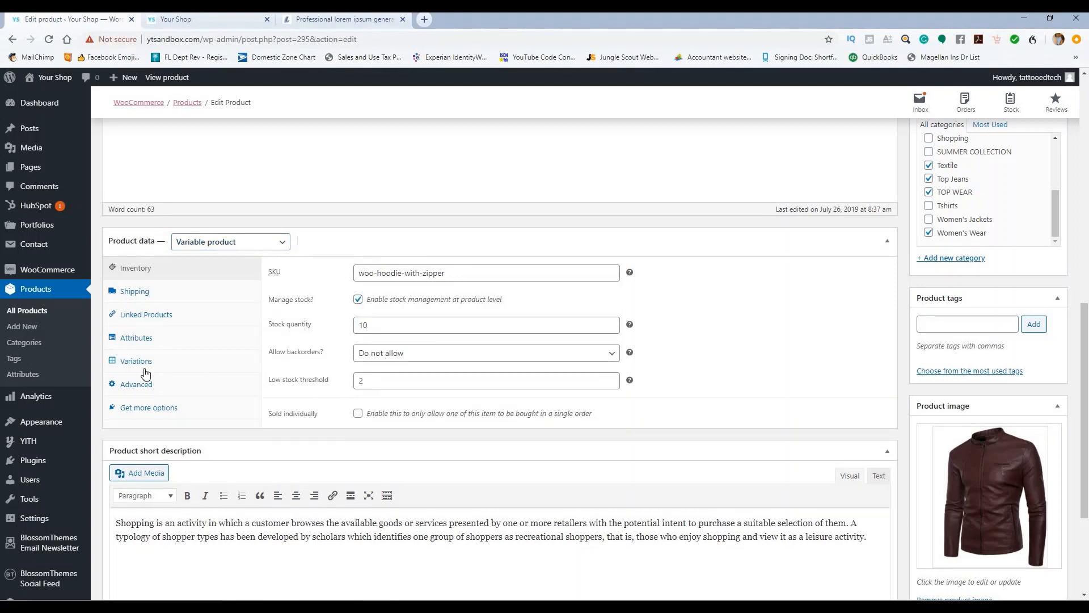
# Step: Add the size attribute with all values except XXL, used for variations, and save attributes
pyautogui.click(138, 341)
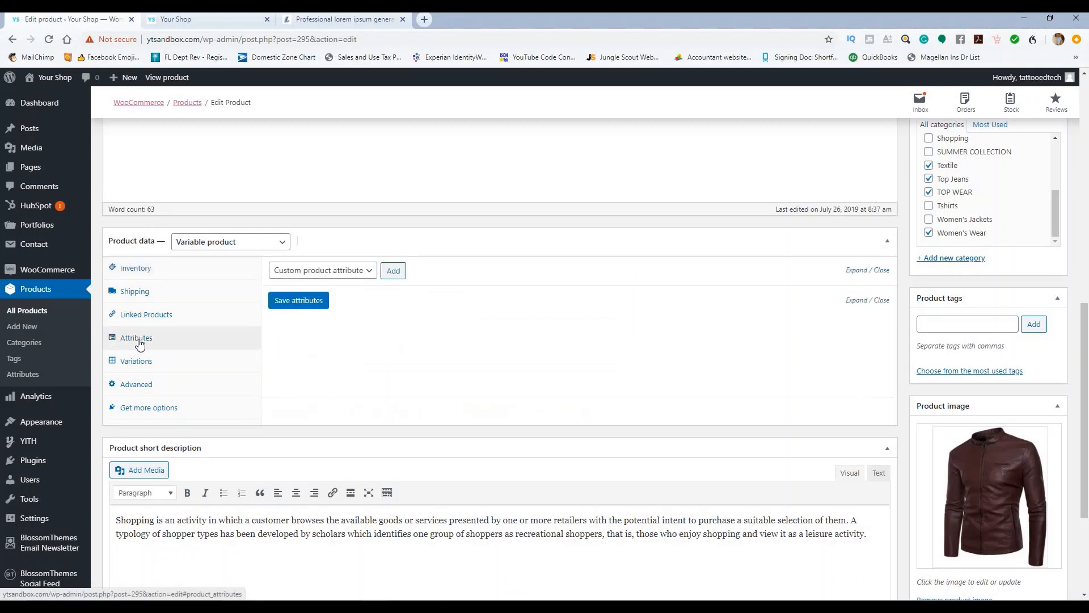
pyautogui.click(350, 271)
pyautogui.click(327, 325)
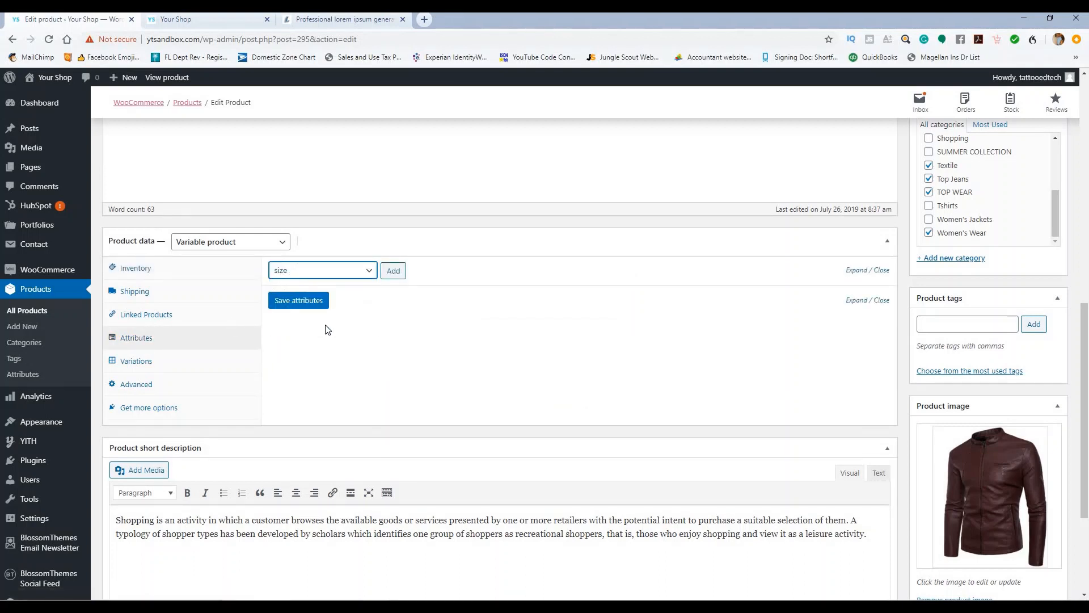
pyautogui.click(393, 274)
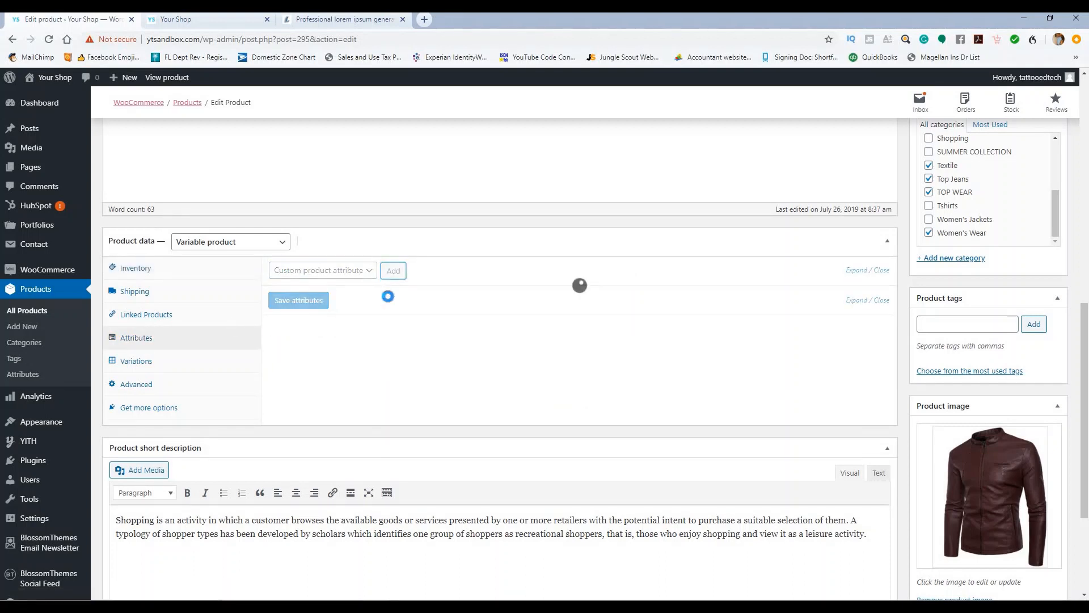
pyautogui.click(407, 368)
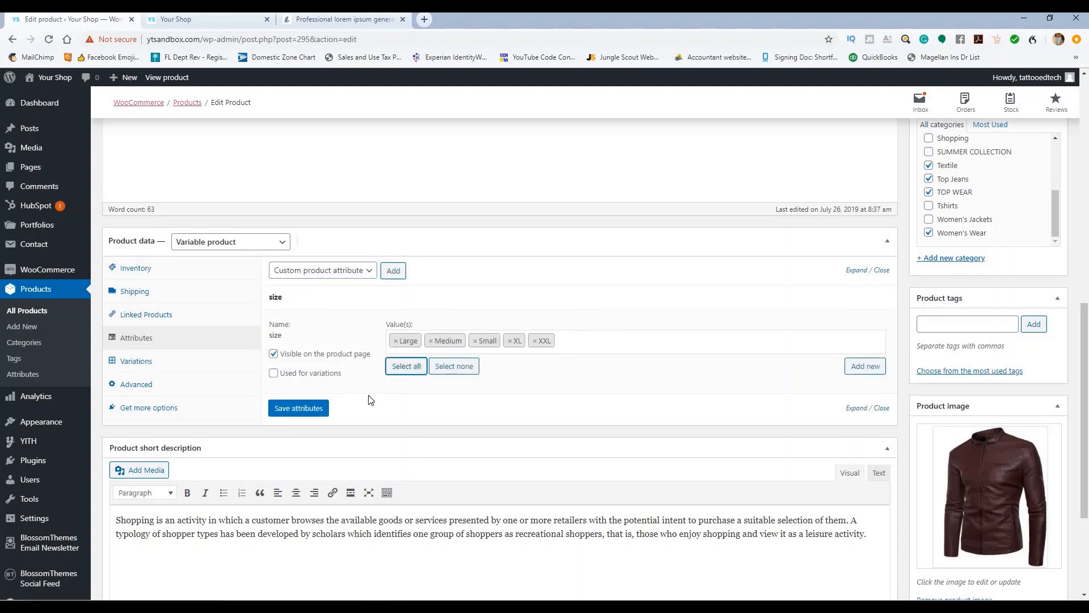
pyautogui.click(535, 341)
pyautogui.click(274, 372)
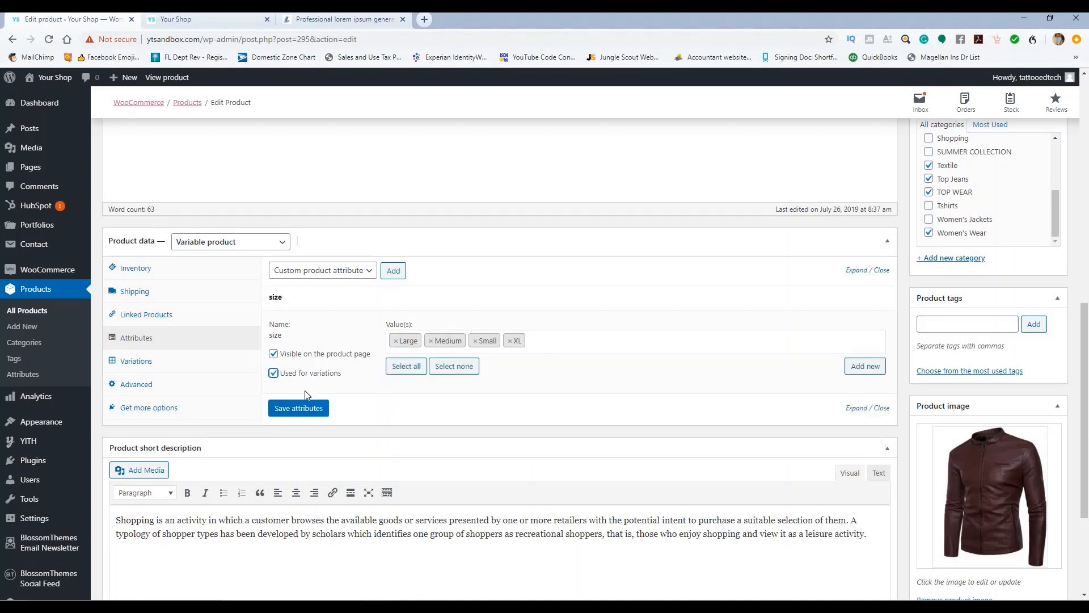
pyautogui.click(305, 409)
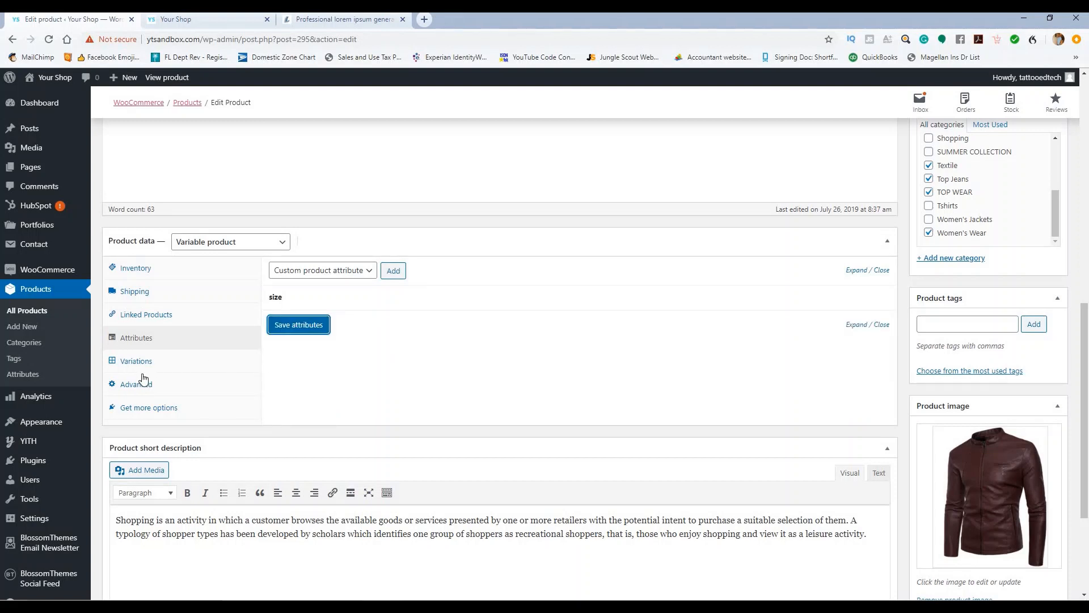
# Step: Create variations from all attributes, producing Large, Medium, Small and XL variations
pyautogui.click(132, 359)
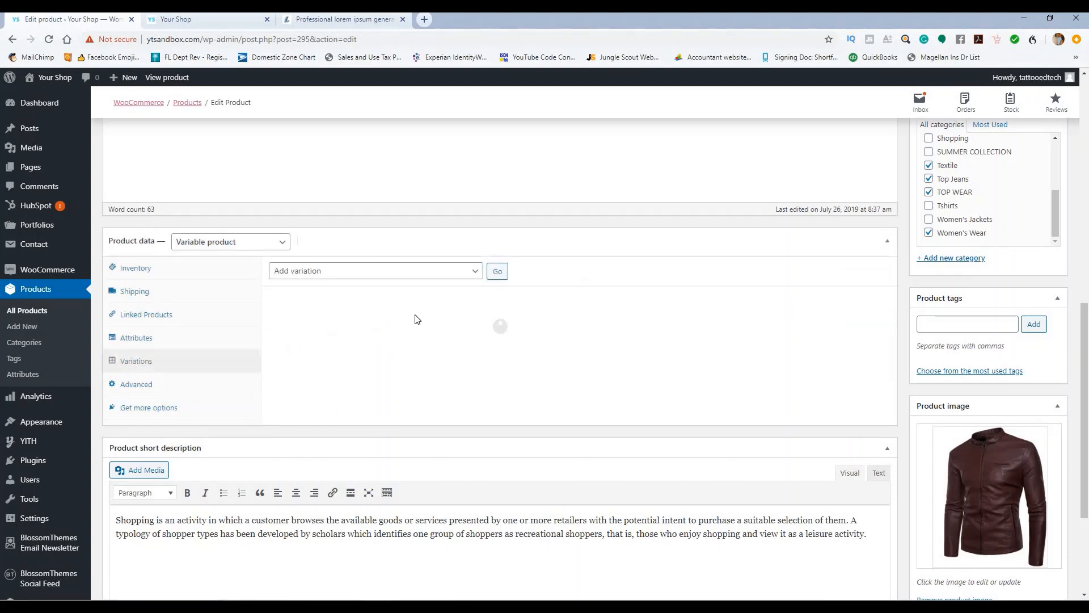
pyautogui.click(437, 273)
pyautogui.click(436, 307)
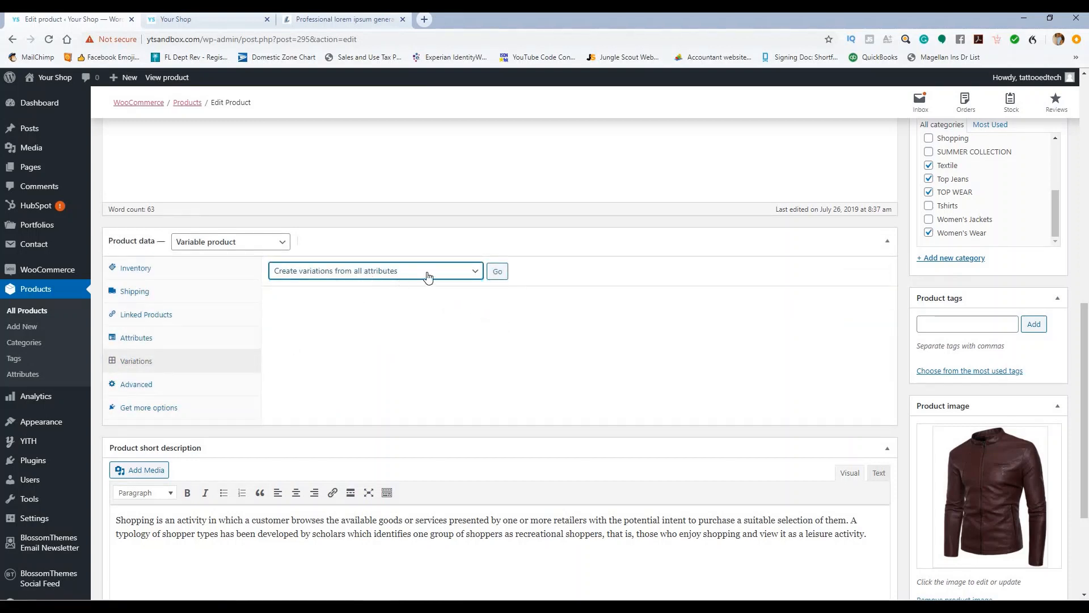
pyautogui.click(498, 273)
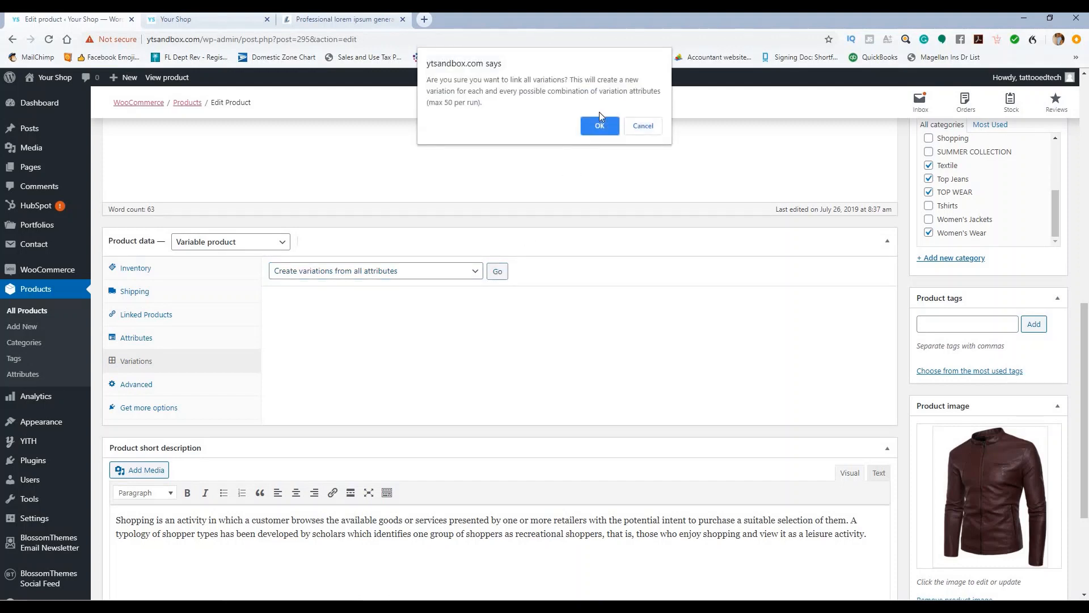
pyautogui.click(600, 119)
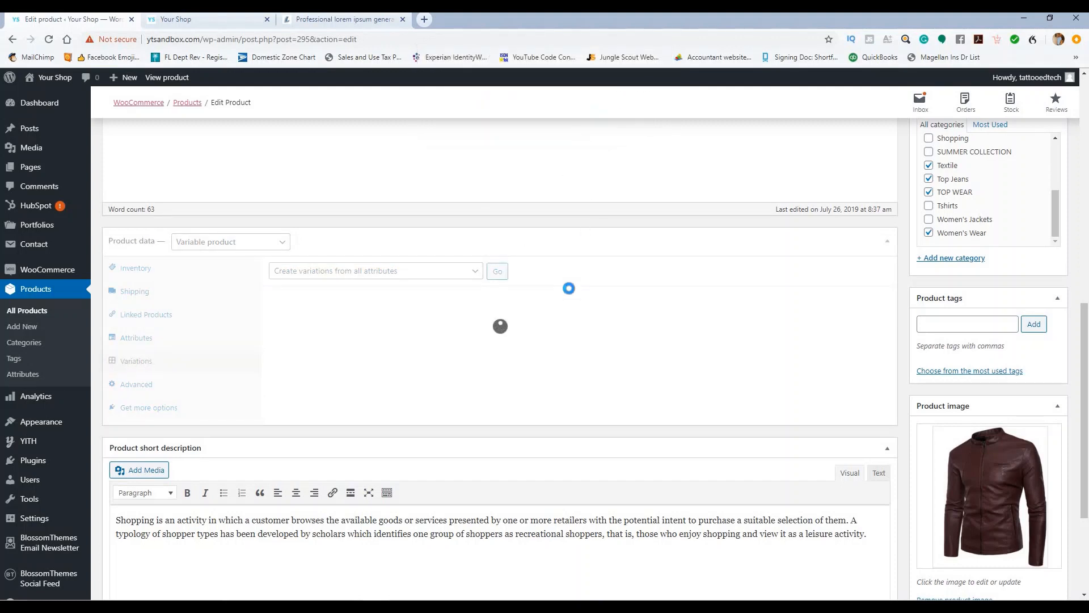
pyautogui.click(643, 103)
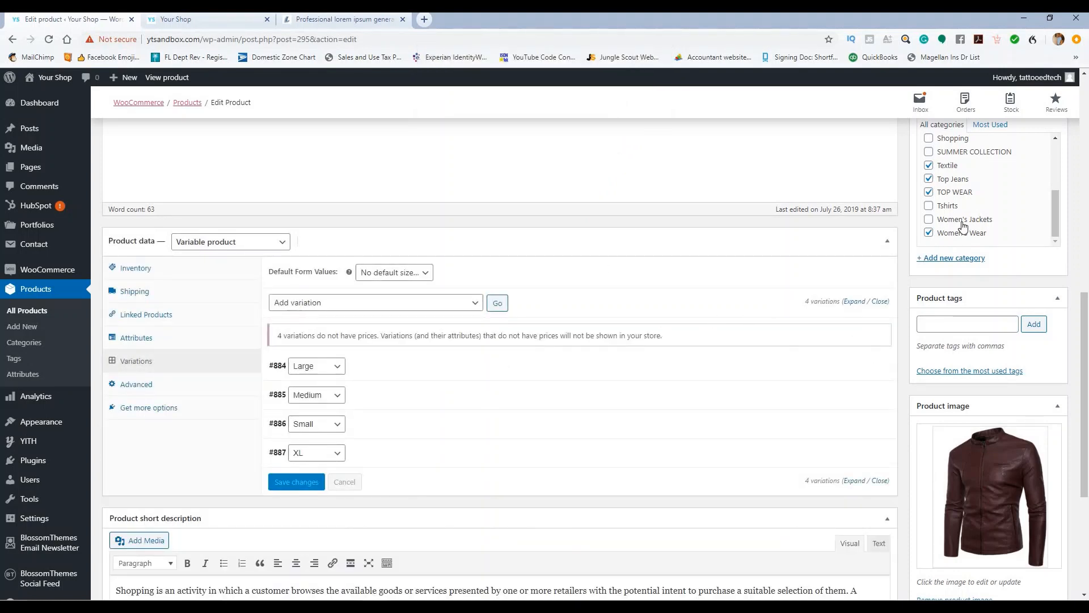
pyautogui.scroll(5, 962, 225)
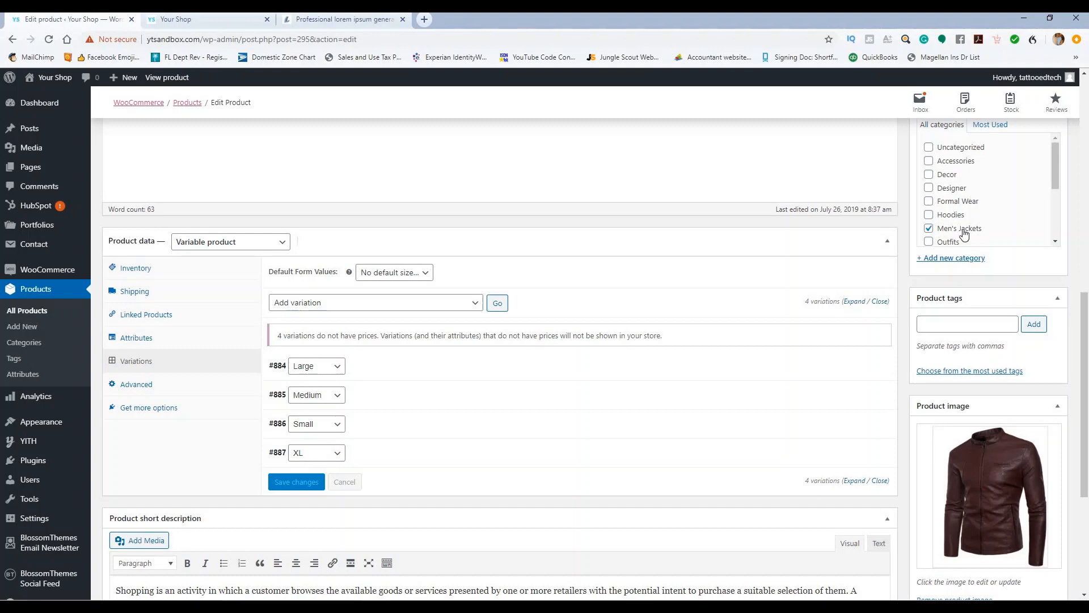
pyautogui.scroll(-5, 968, 226)
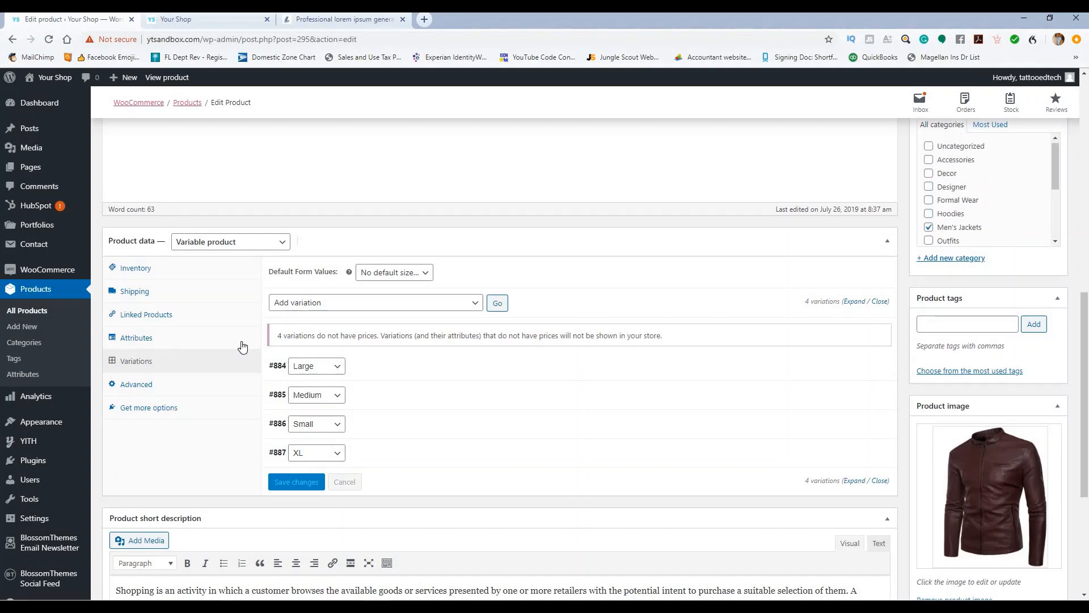
pyautogui.scroll(-4, 412, 396)
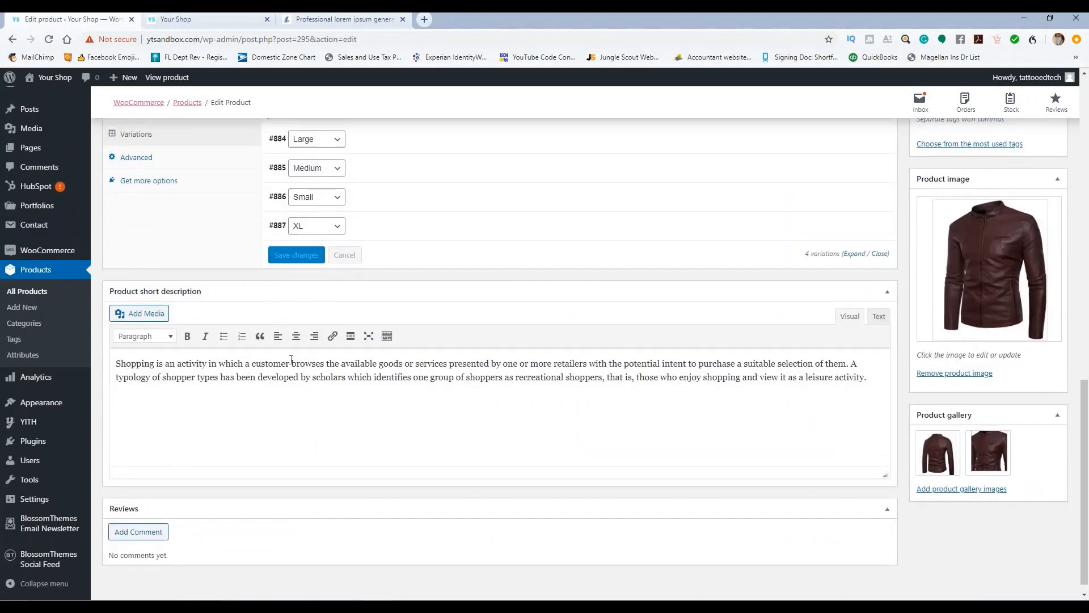
pyautogui.scroll(7, 586, 338)
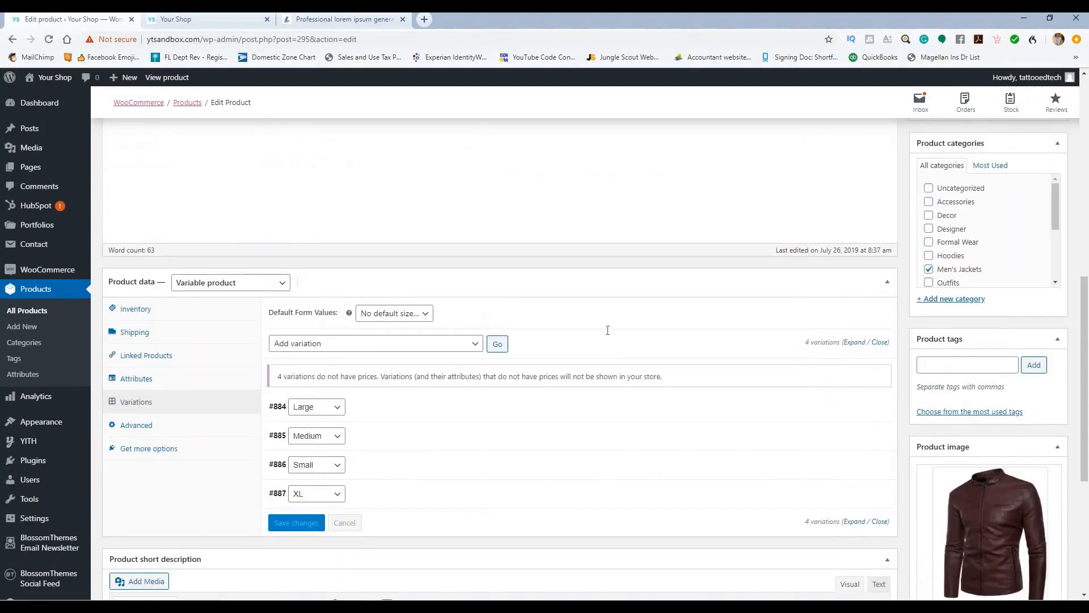
pyautogui.scroll(3, 969, 311)
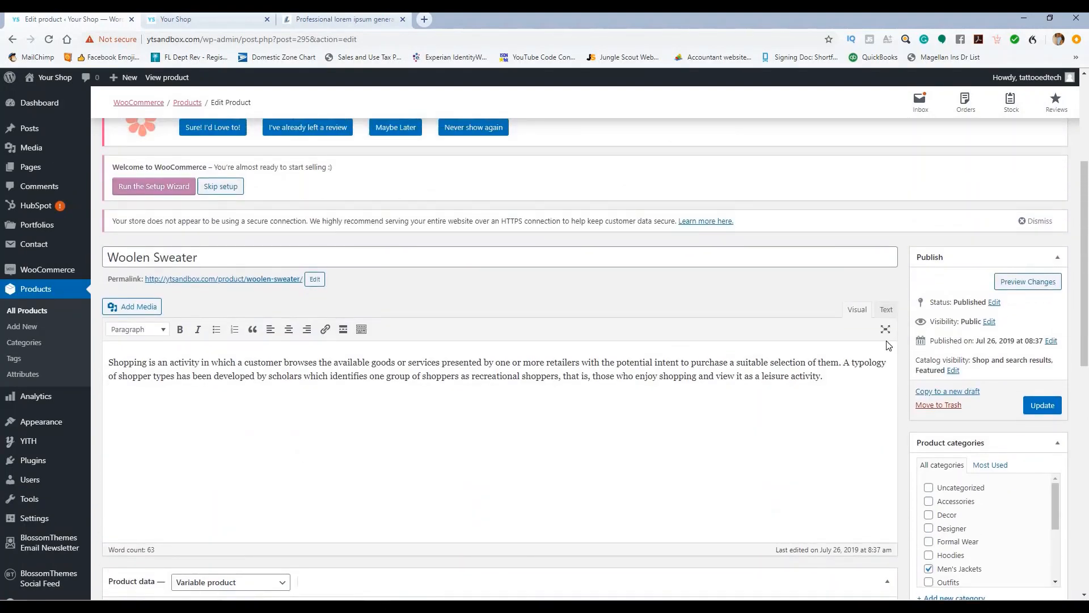
# Step: Retitle the Woolen Sweater 'Brown Jacket', update the product, and bring up the storefront
pyautogui.scroll(-6, 517, 280)
pyautogui.scroll(6, 312, 218)
pyautogui.tripleClick(204, 257)
pyautogui.moveTo(67, 266)
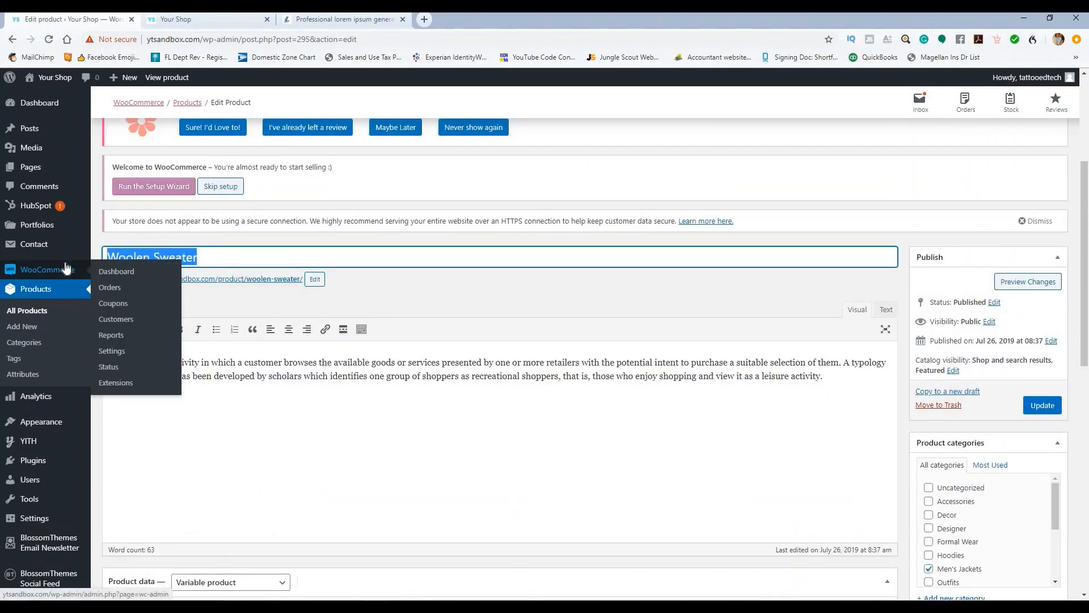
pyautogui.write('Brown Jacket')
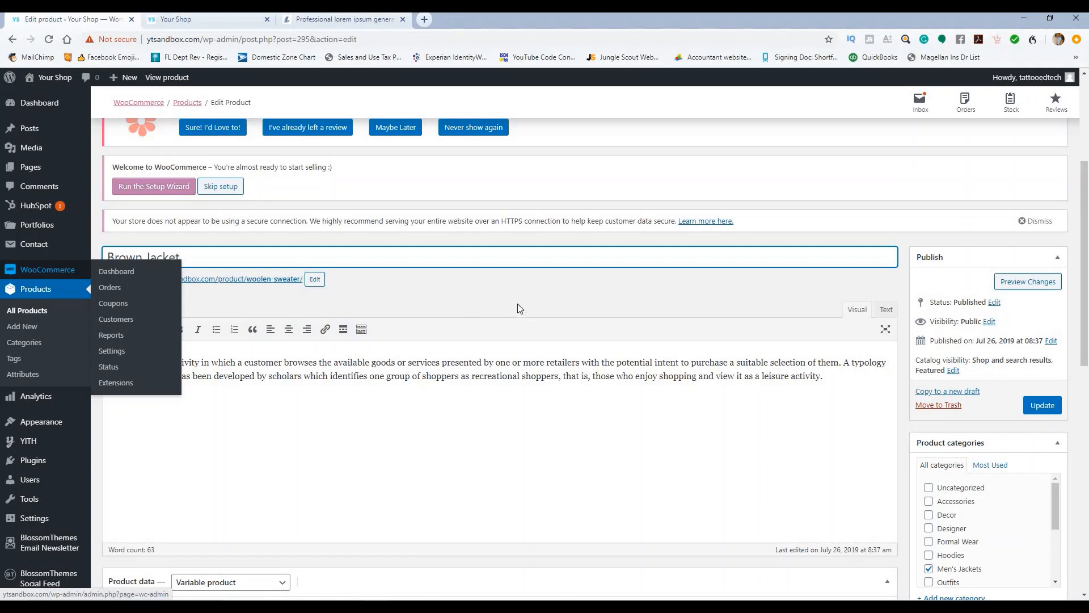
pyautogui.click(734, 291)
pyautogui.click(1038, 405)
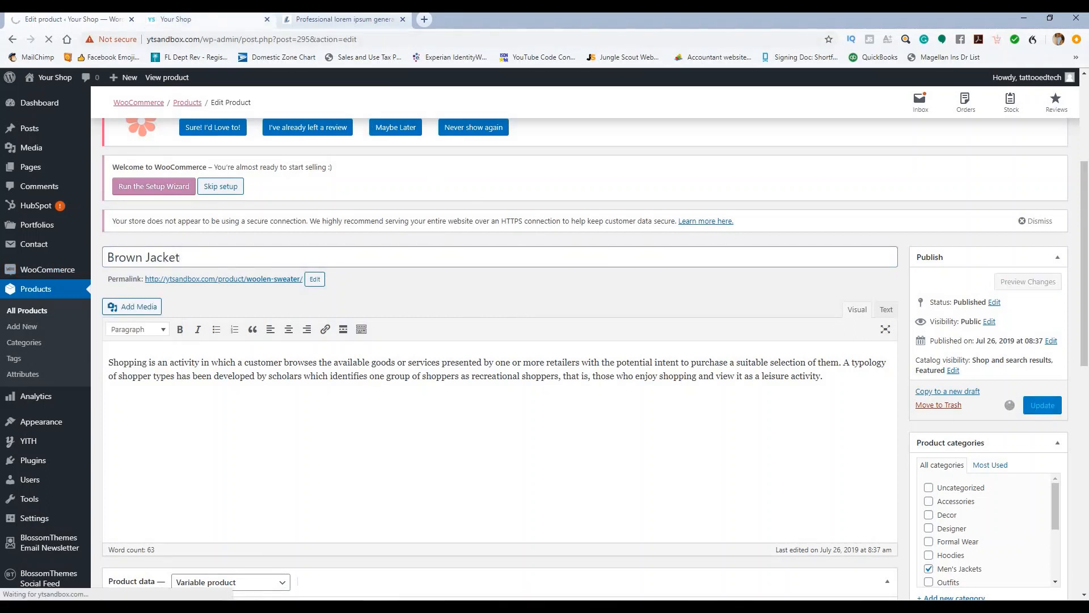
pyautogui.click(227, 20)
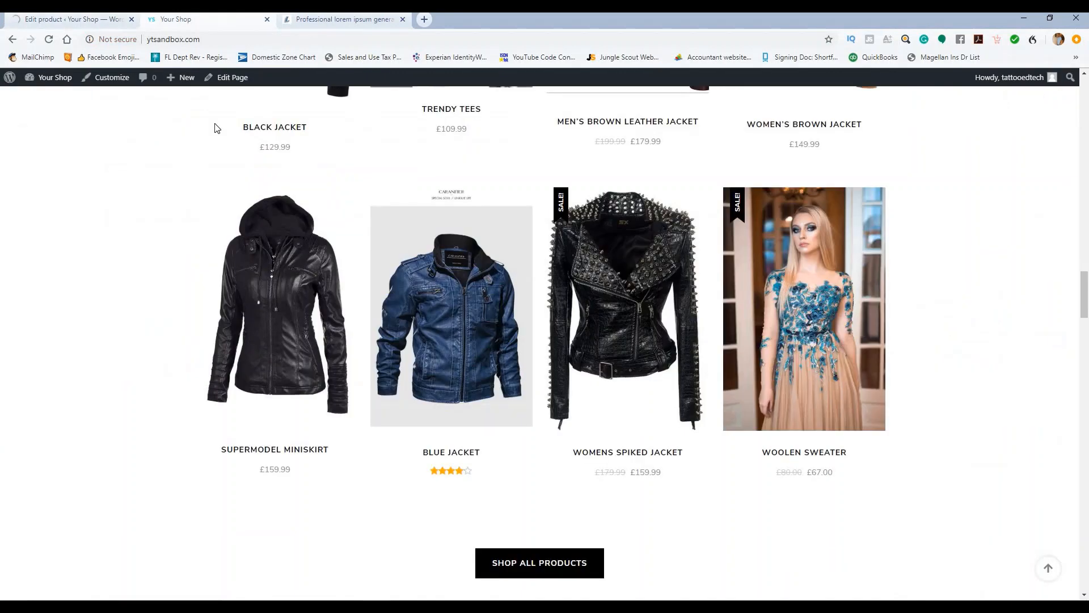
# Step: Reload the storefront and view the Brown Jacket product page, then return home
pyautogui.click(49, 41)
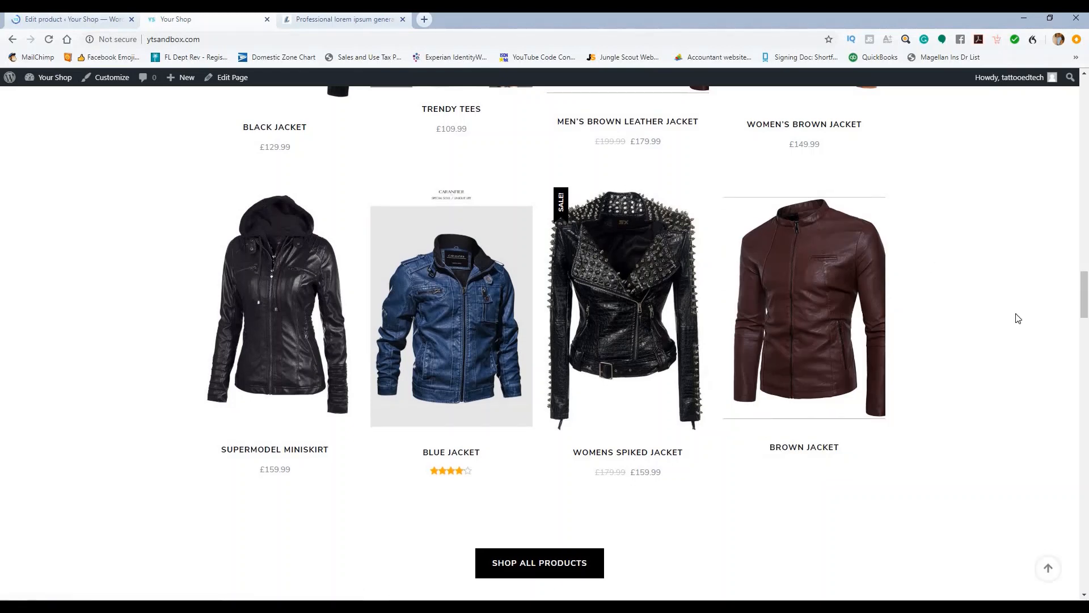
pyautogui.click(787, 327)
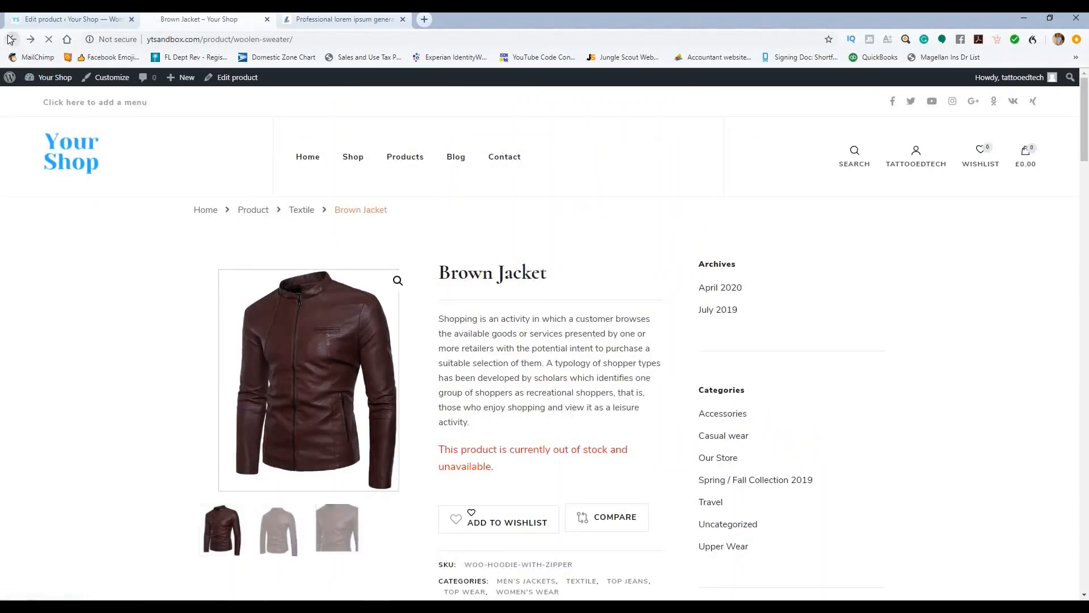
pyautogui.click(309, 157)
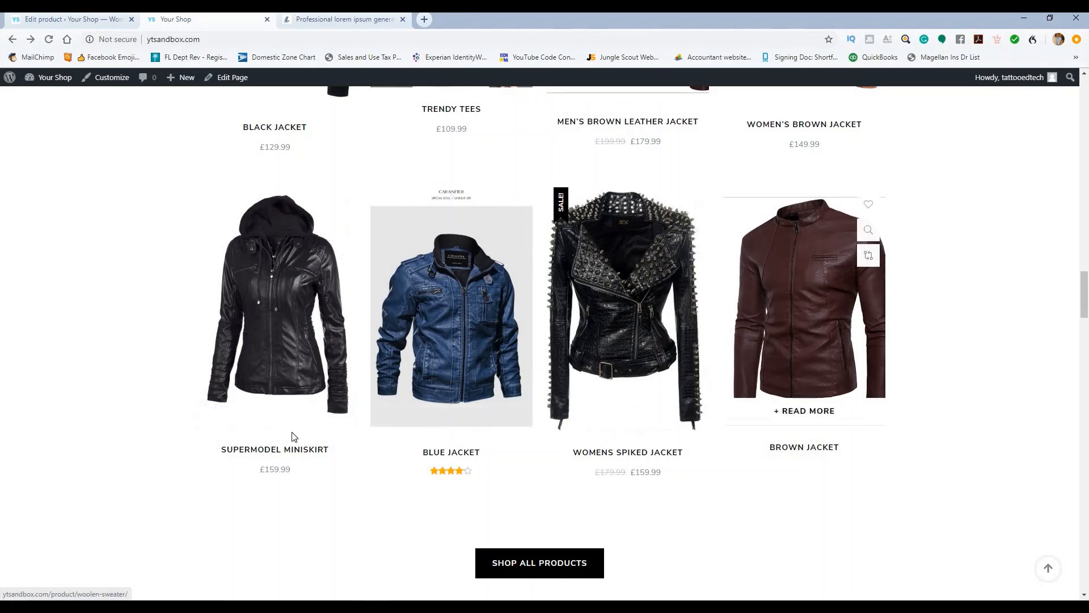
# Step: Try the Supermodel Miniskirt size dropdown with Medium, clear it, and return to the Brown Jacket editor
pyautogui.click(282, 417)
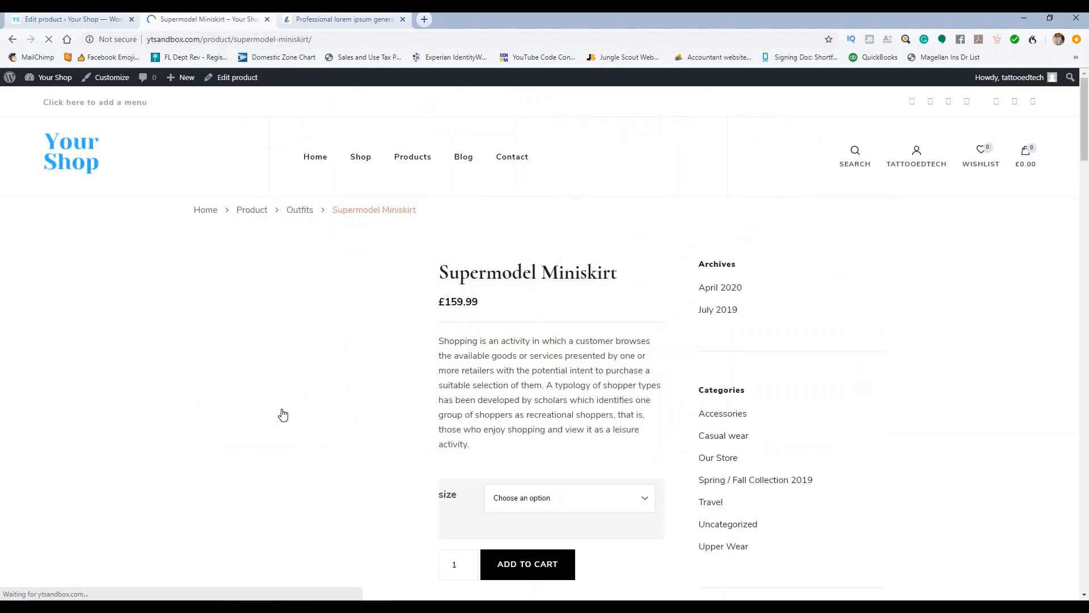
pyautogui.scroll(-3, 564, 338)
pyautogui.click(560, 328)
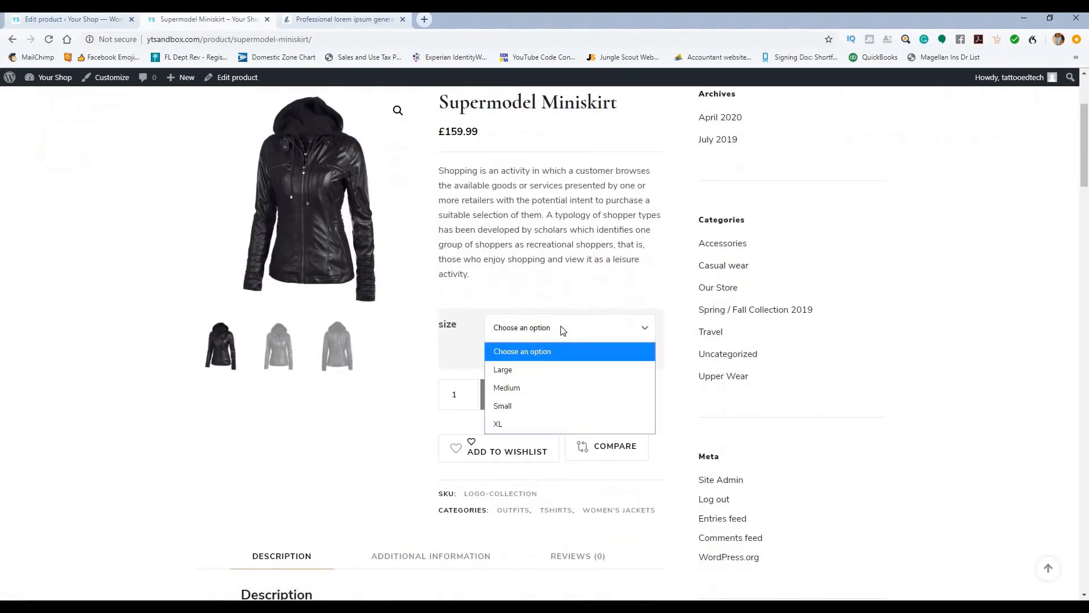
pyautogui.click(547, 387)
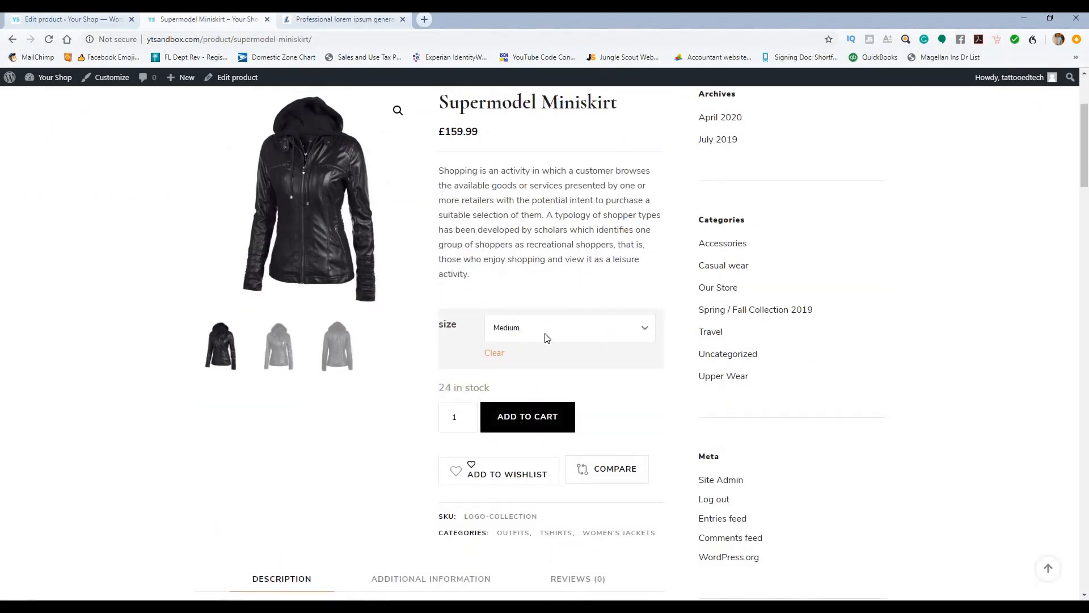
pyautogui.click(547, 335)
pyautogui.click(532, 353)
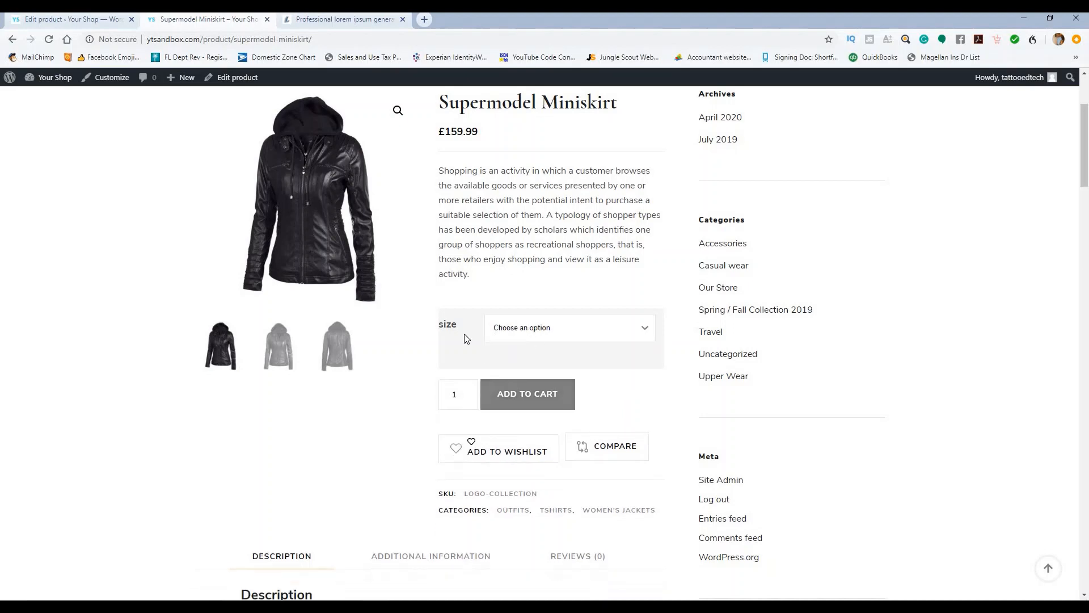
pyautogui.scroll(3, 263, 350)
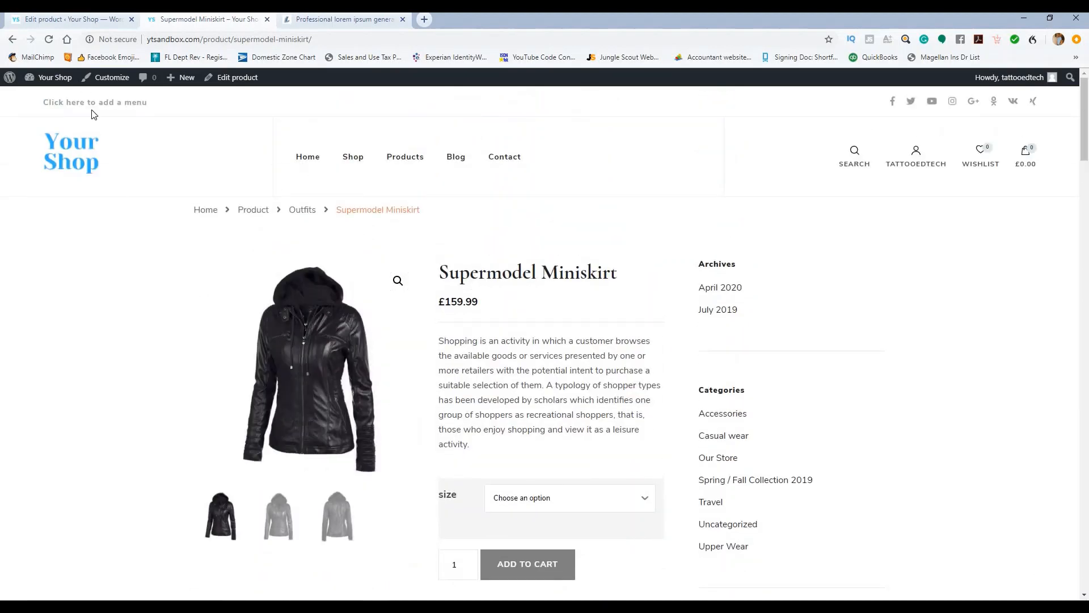
pyautogui.click(63, 19)
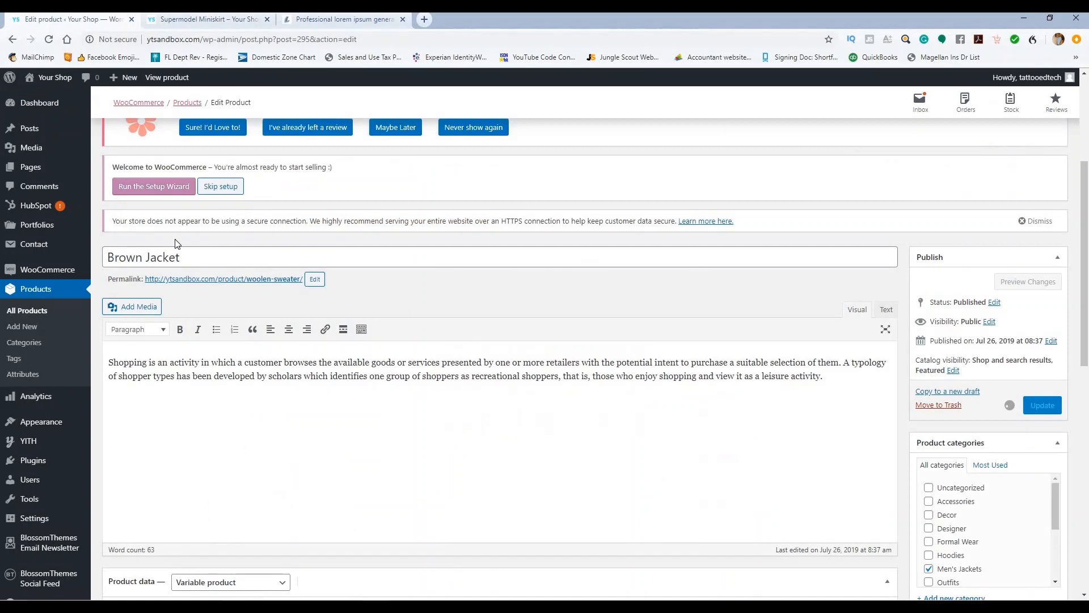
# Step: Bulk-set every variation's regular price to 159.99
pyautogui.scroll(-3, 353, 281)
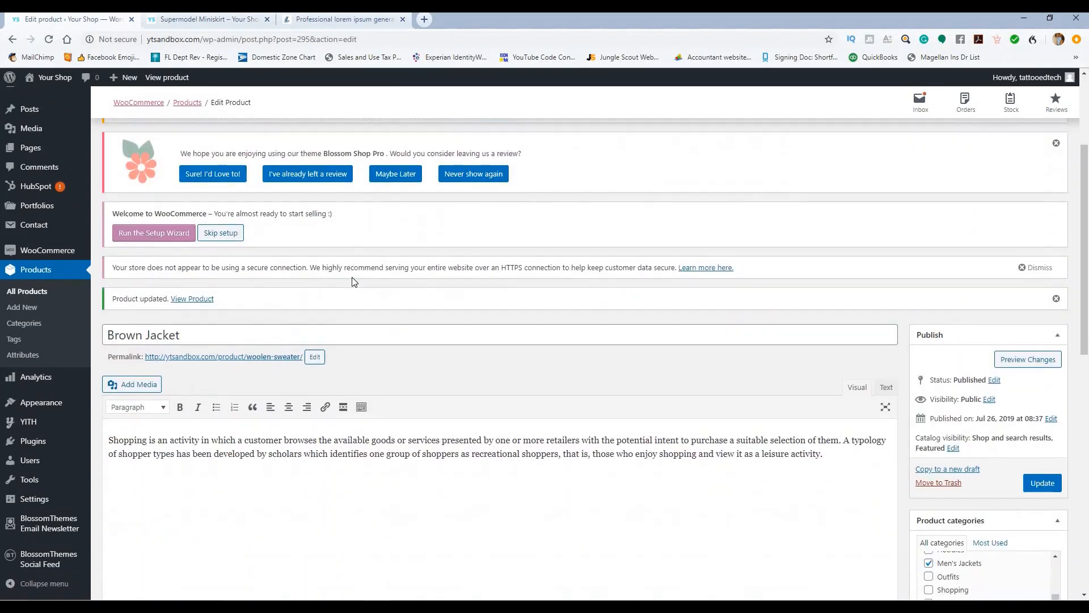
pyautogui.click(219, 19)
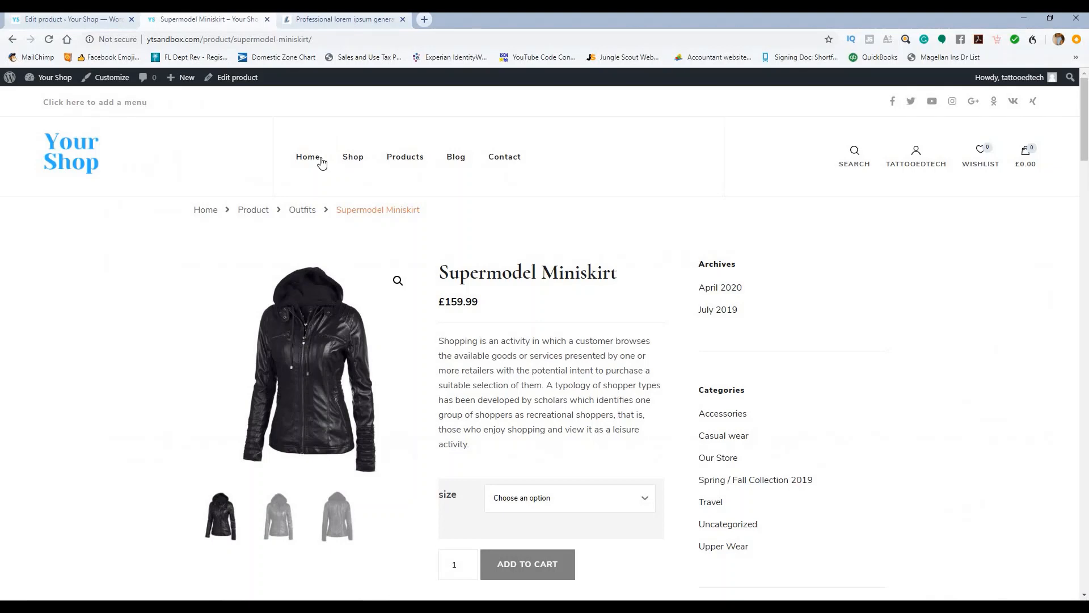
pyautogui.click(92, 19)
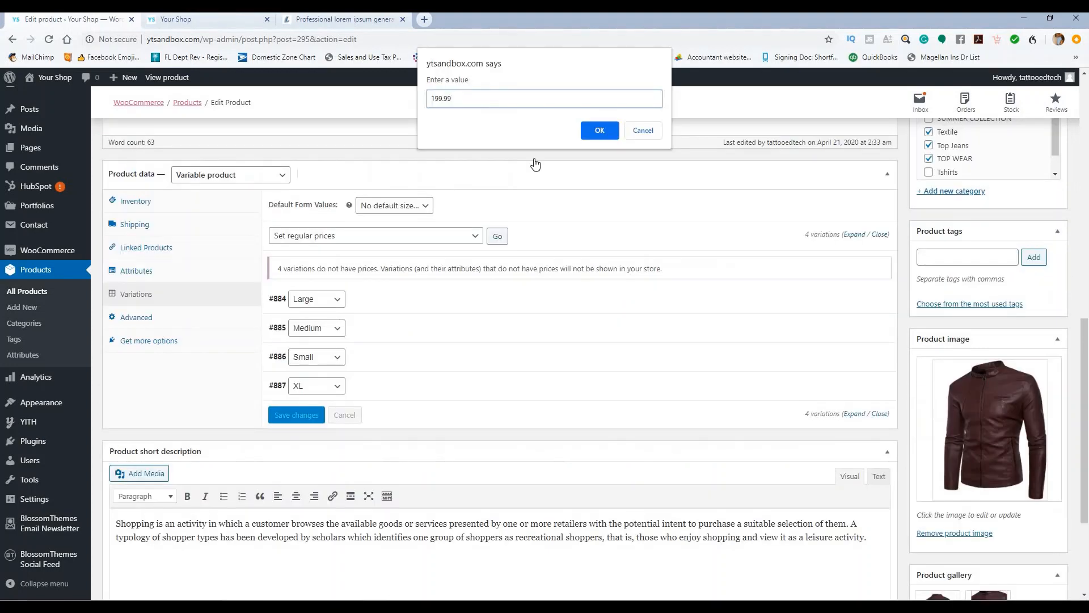
pyautogui.click(599, 131)
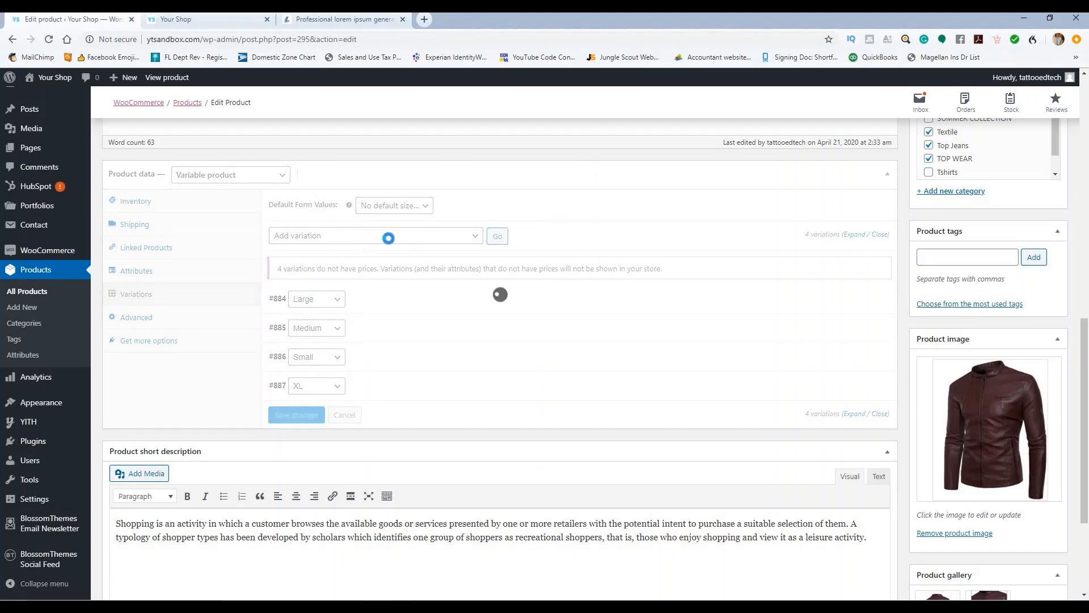
pyautogui.click(389, 237)
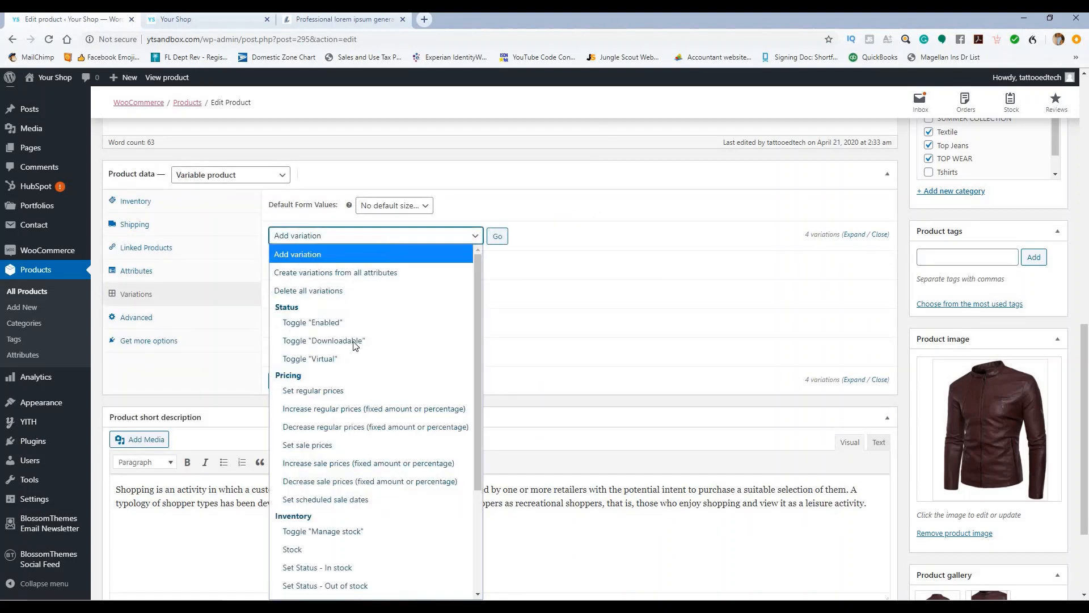
pyautogui.click(345, 391)
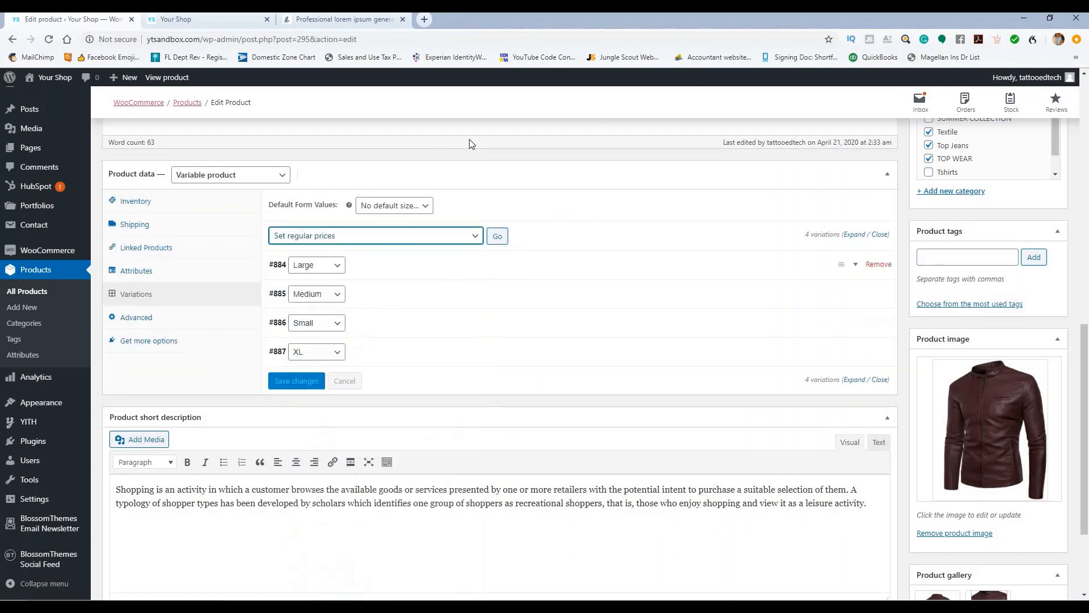
pyautogui.click(502, 237)
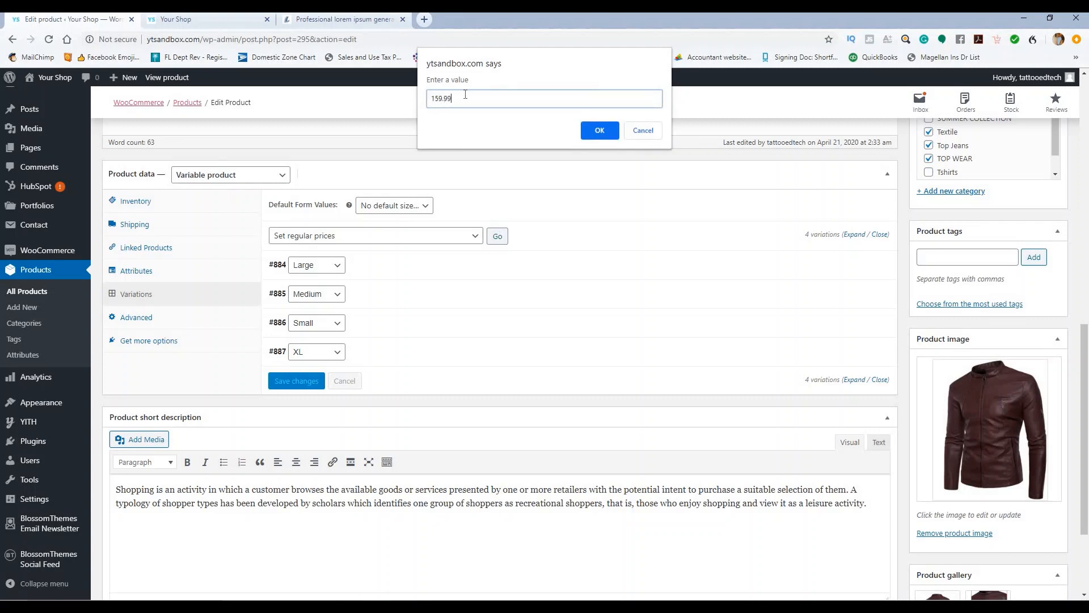
pyautogui.click(598, 130)
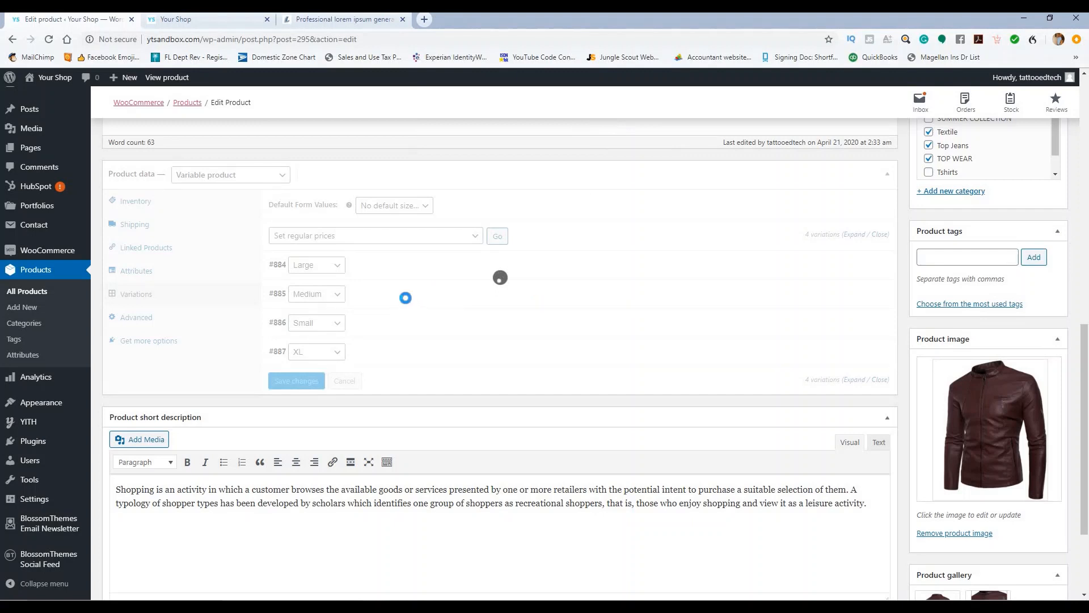
# Step: Close the variation actions list unused and update the Brown Jacket product
pyautogui.click(434, 239)
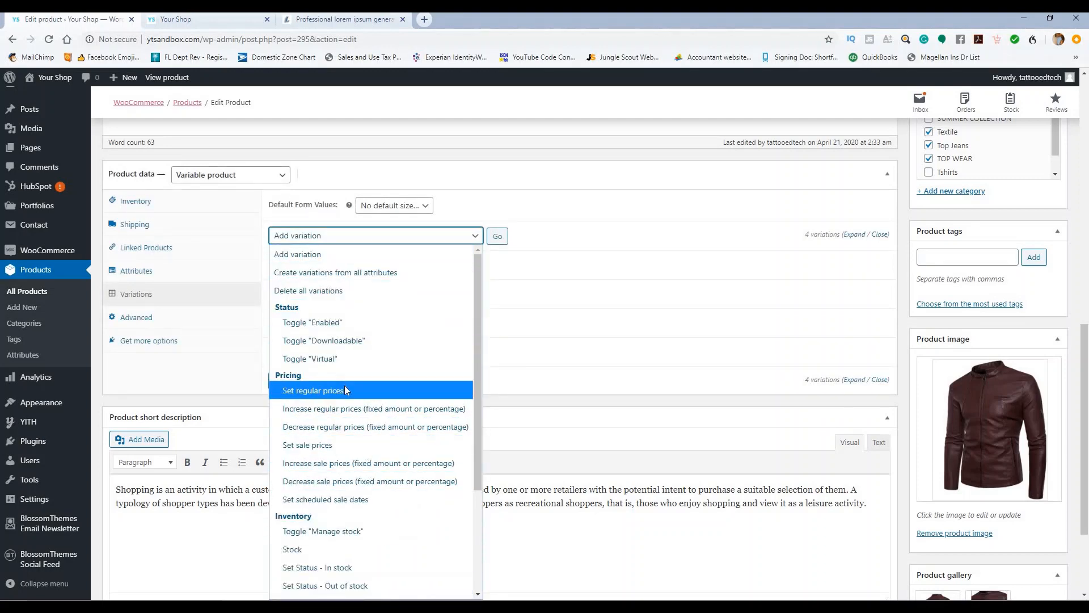
pyautogui.scroll(-3, 354, 473)
pyautogui.click(522, 241)
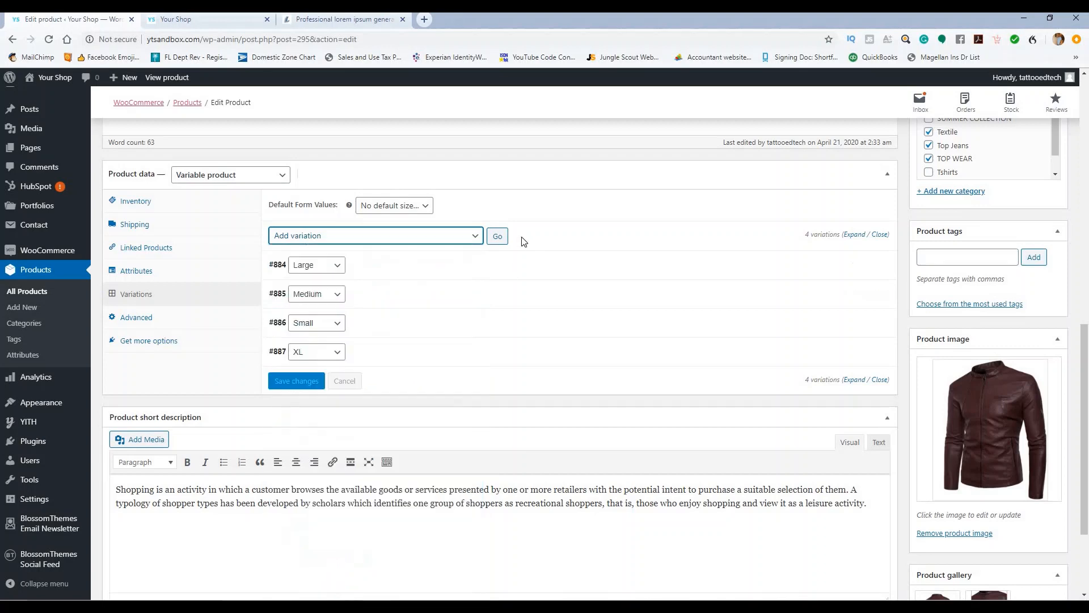
pyautogui.scroll(4, 1018, 242)
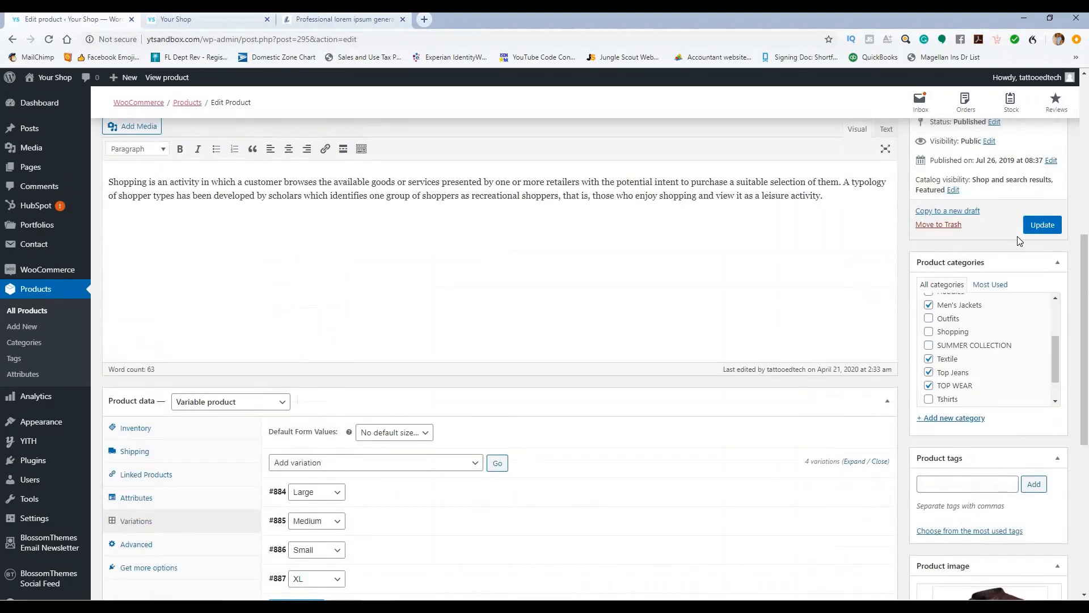
pyautogui.click(1034, 225)
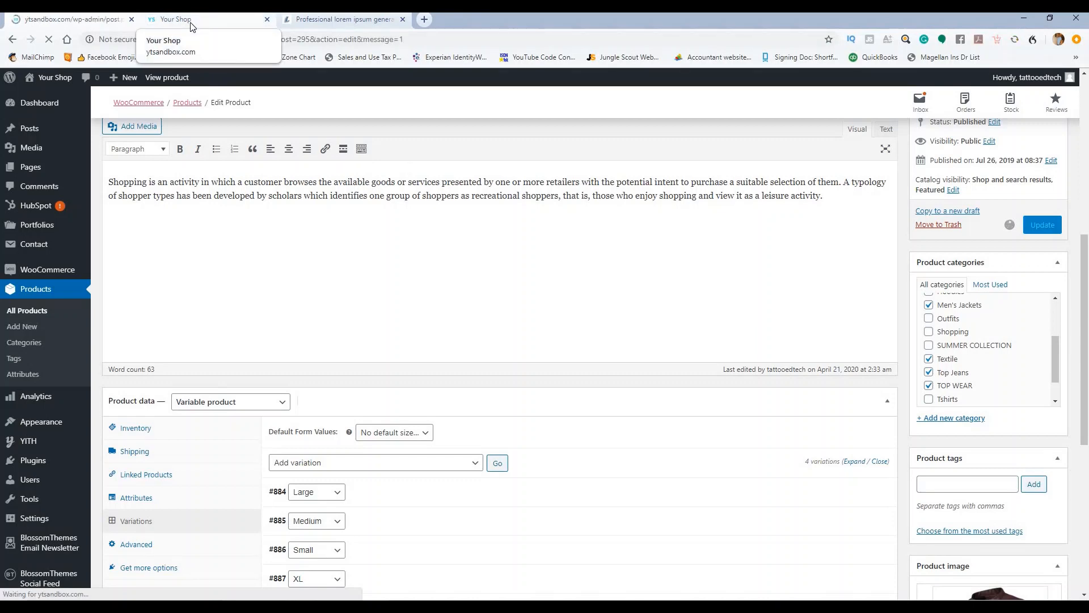
# Step: Reload the live shop, open Brown Jacket, and select the Large size
pyautogui.click(181, 20)
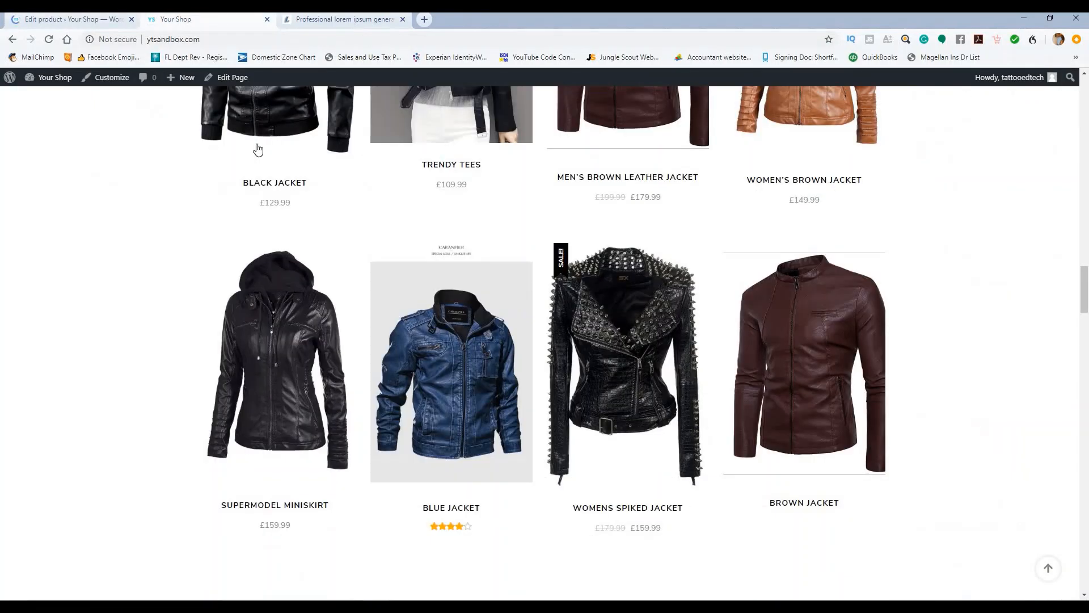
pyautogui.click(50, 39)
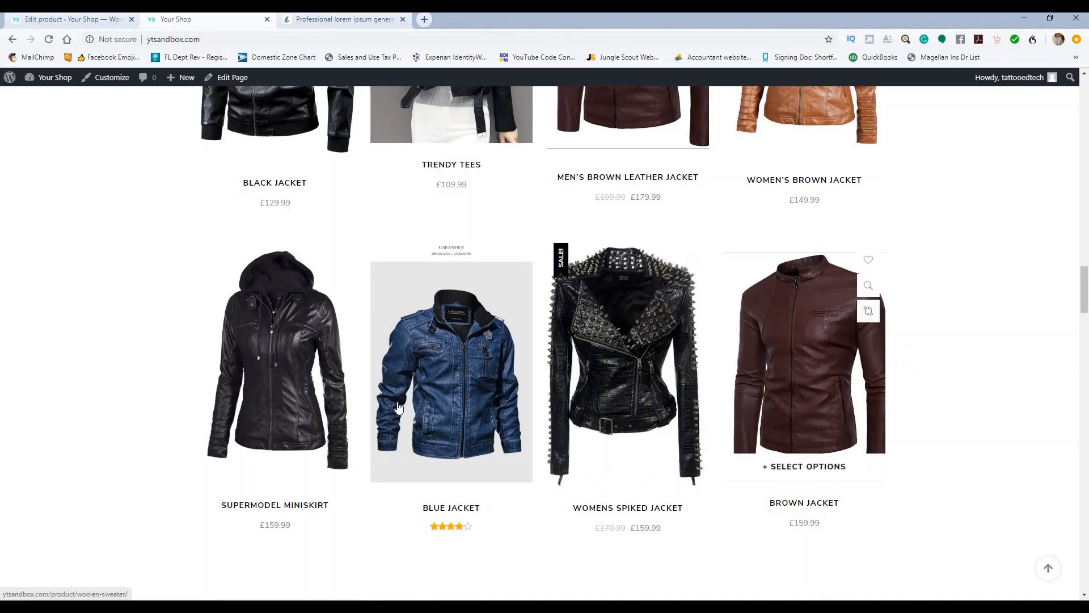
pyautogui.click(789, 377)
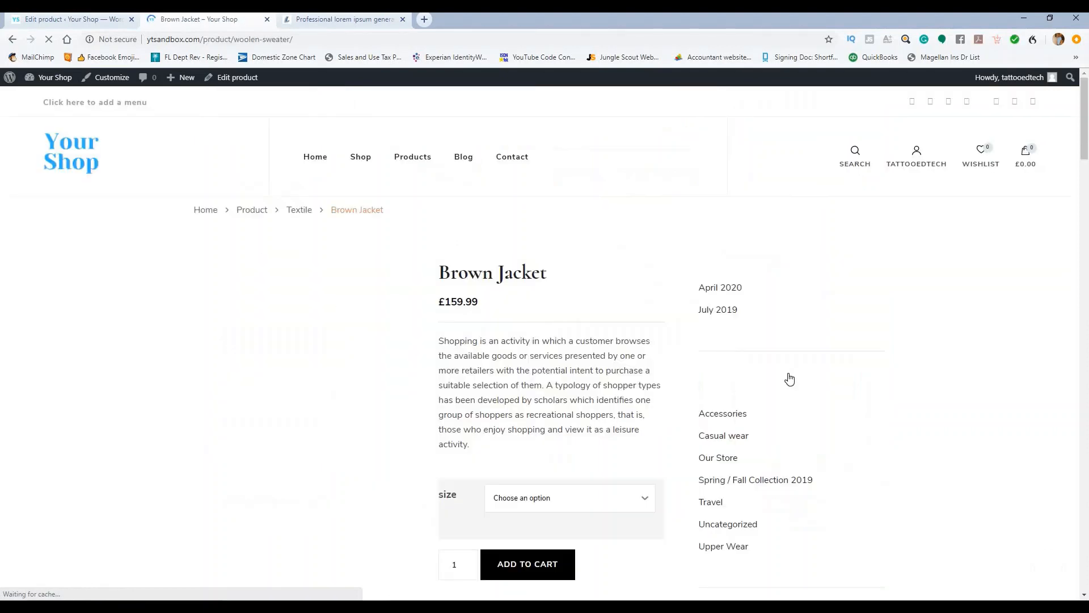
pyautogui.scroll(-3, 621, 257)
pyautogui.click(573, 333)
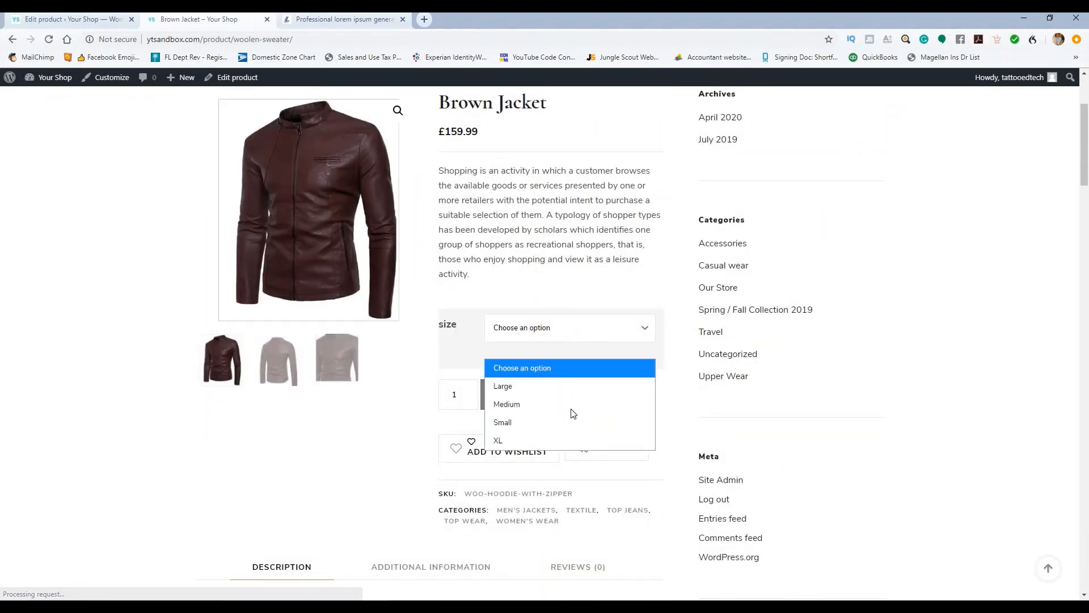
pyautogui.click(576, 391)
pyautogui.scroll(3, 330, 164)
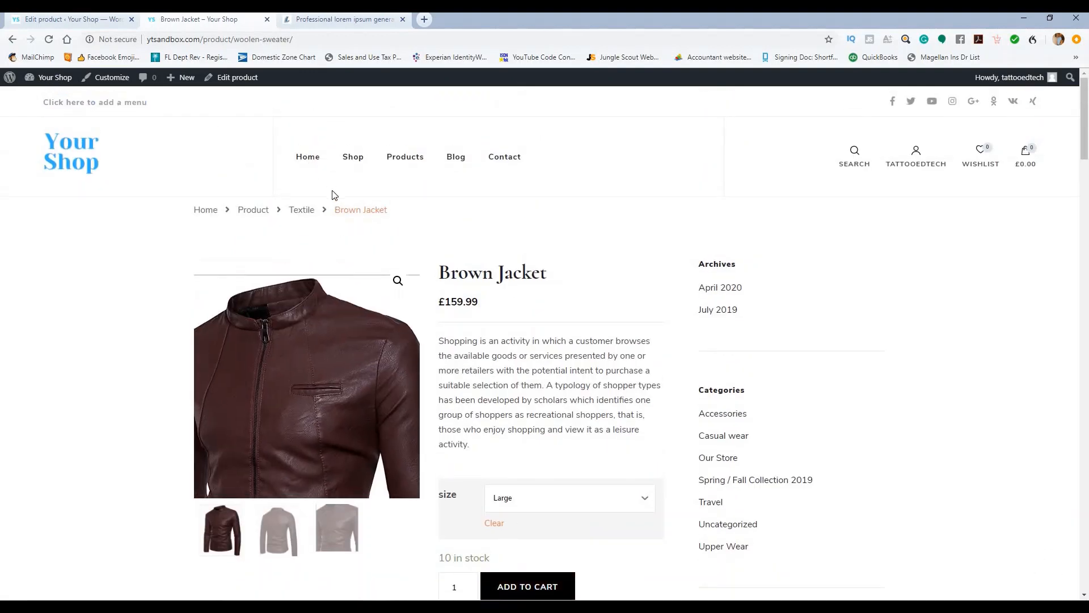
# Step: View the Blue Jacket product page from the shop home, then return to the product editor
pyautogui.click(301, 154)
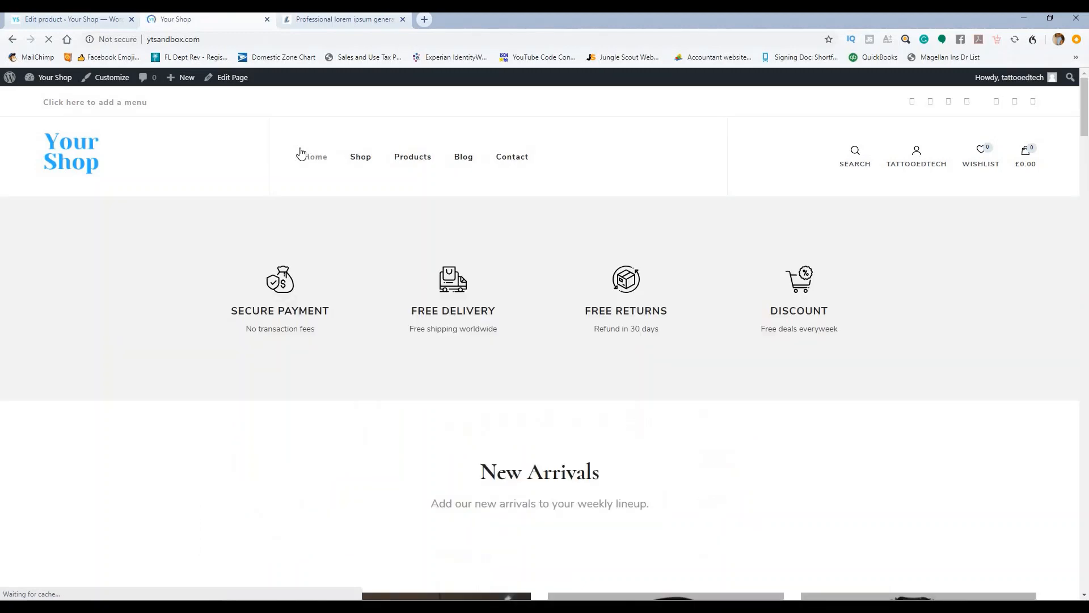
pyautogui.scroll(-15, 435, 372)
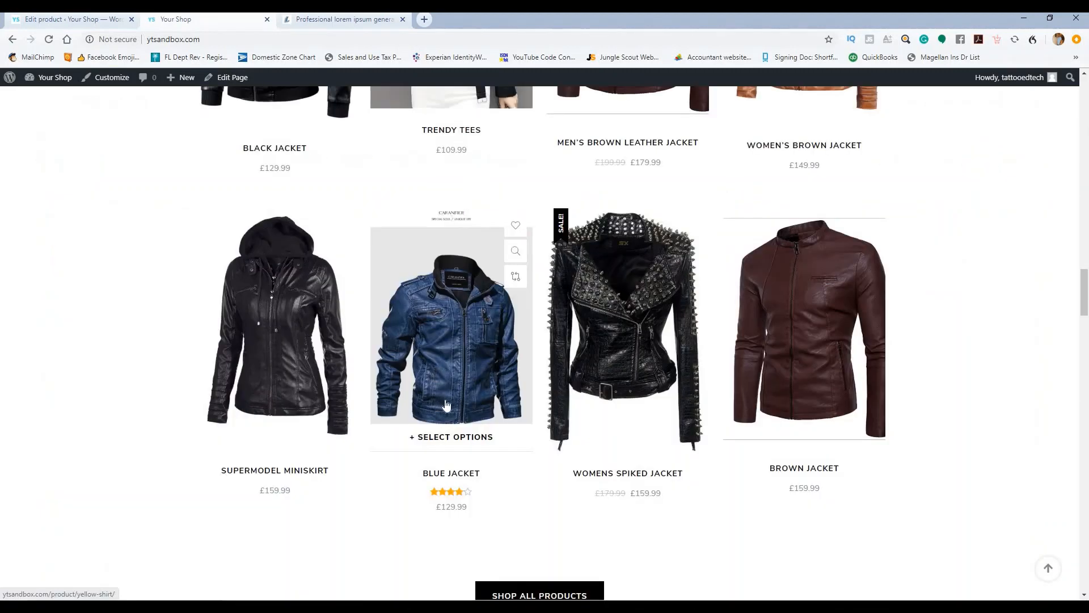
pyautogui.click(455, 359)
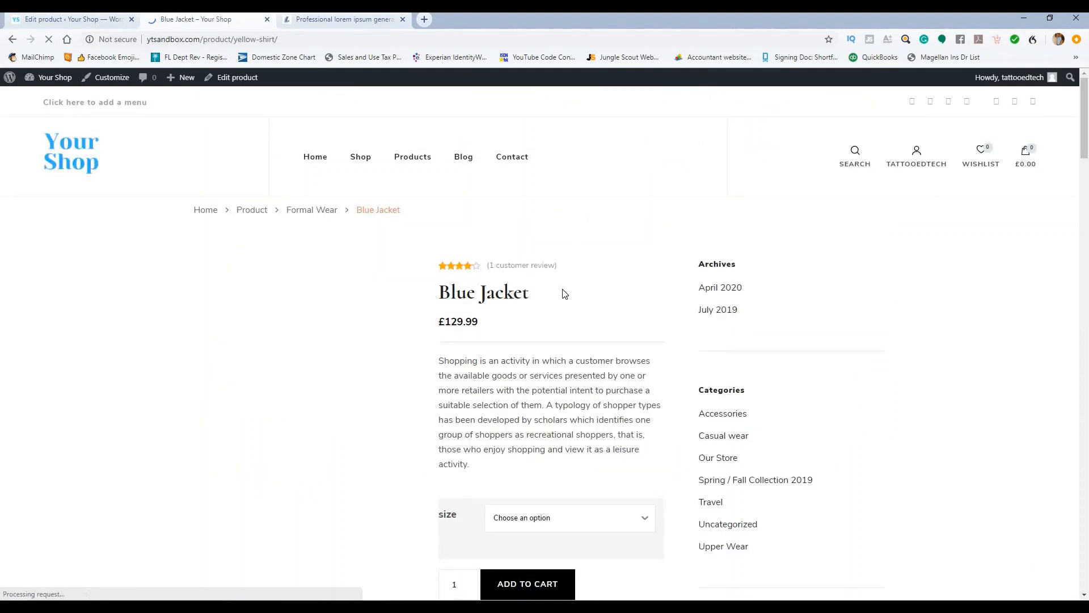
pyautogui.click(312, 159)
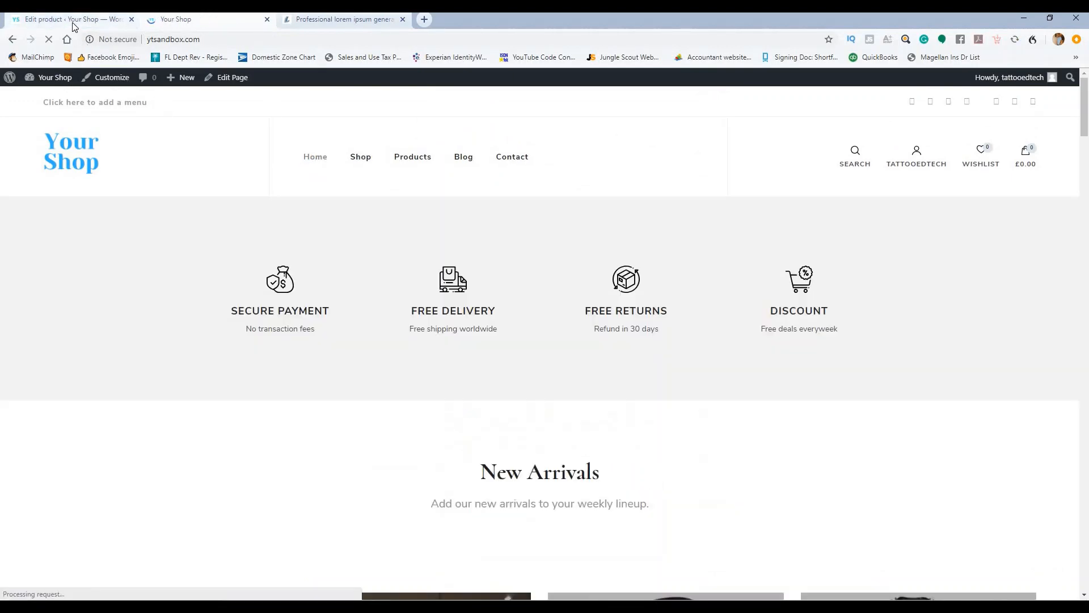
pyautogui.click(72, 23)
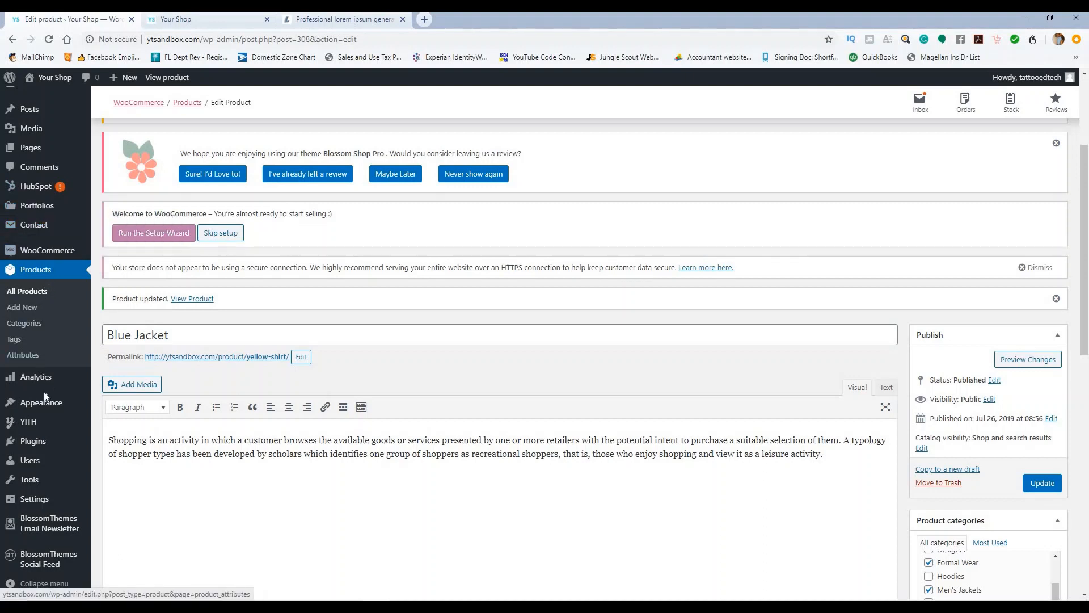
# Step: In the Customizer's Product Deal Section, change the subtitle discount to FLAT 15% OFF EVERYTHING
pyautogui.moveTo(45, 403)
pyautogui.click(110, 426)
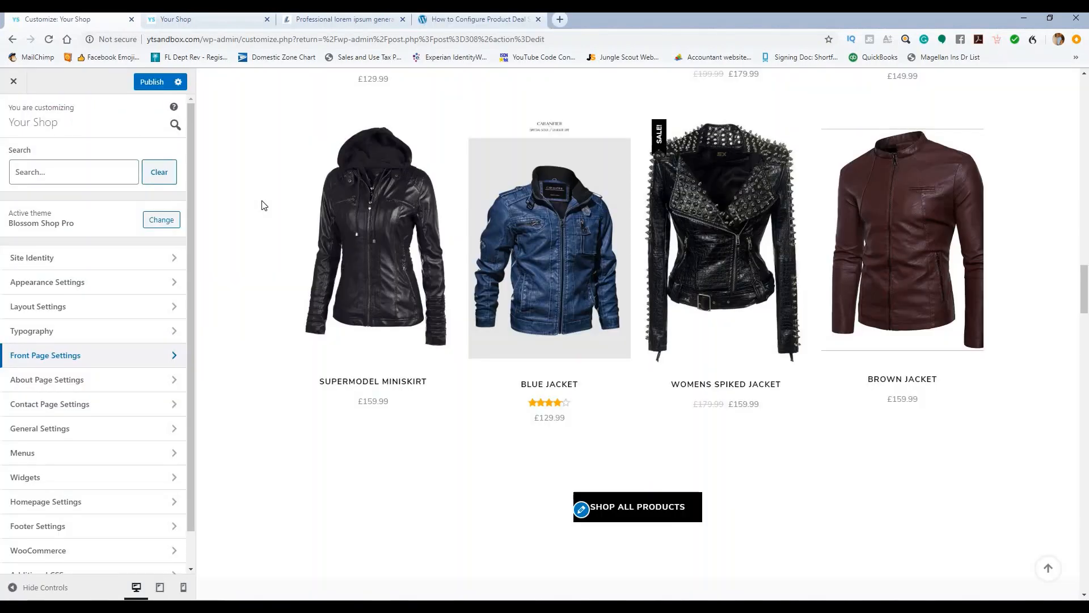
pyautogui.scroll(-3, 264, 209)
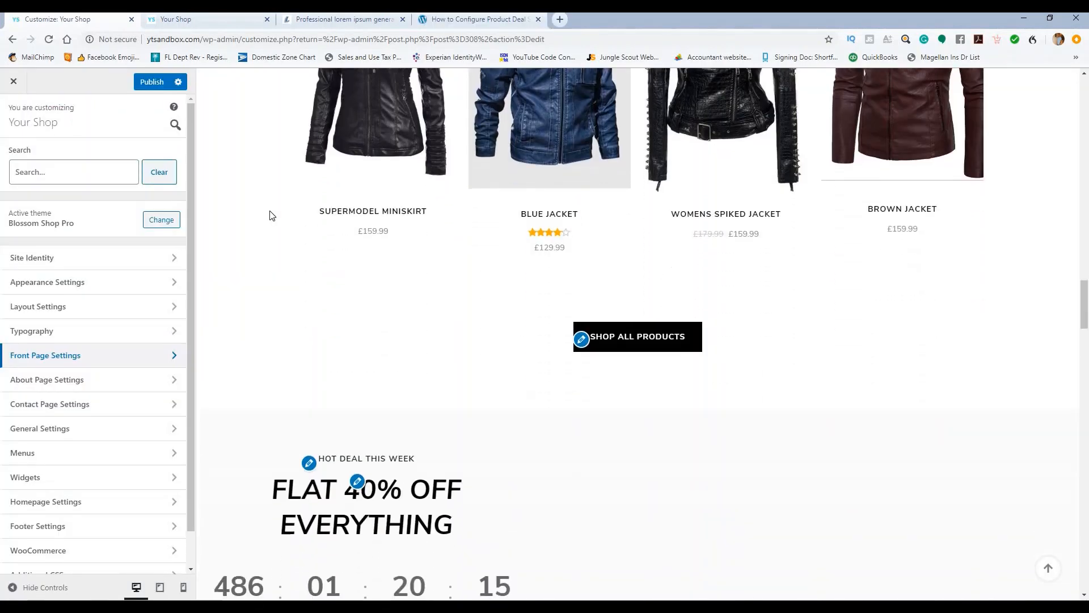
pyautogui.click(80, 356)
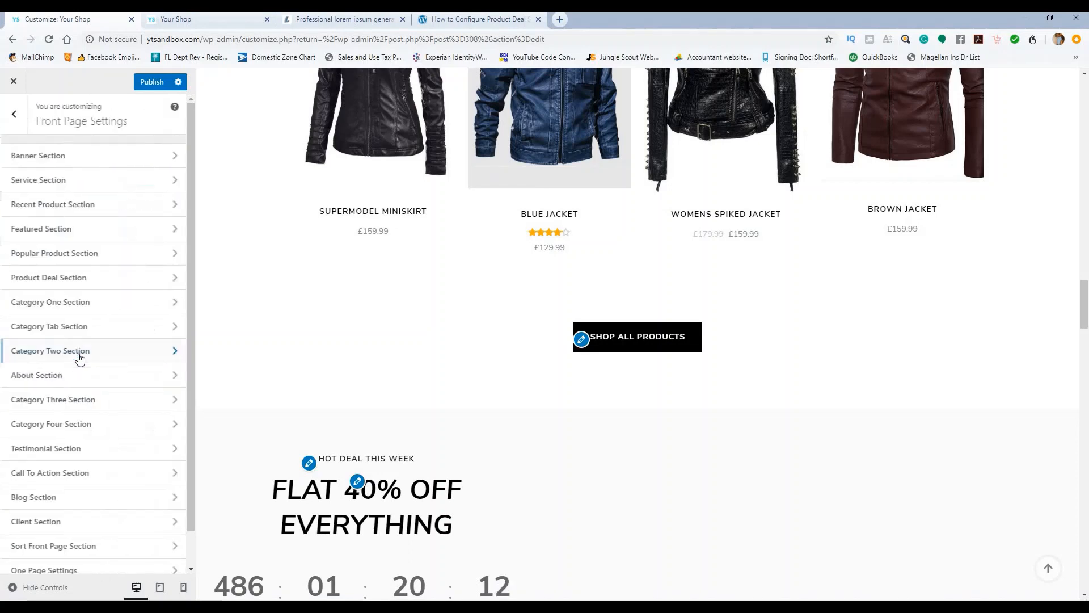
pyautogui.click(93, 278)
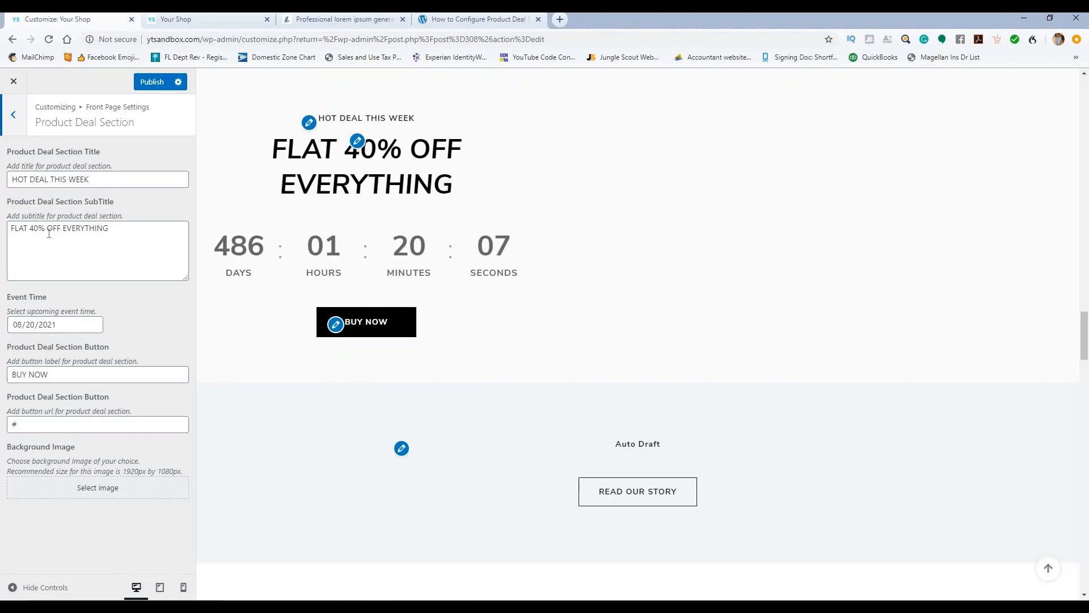
pyautogui.click(36, 228)
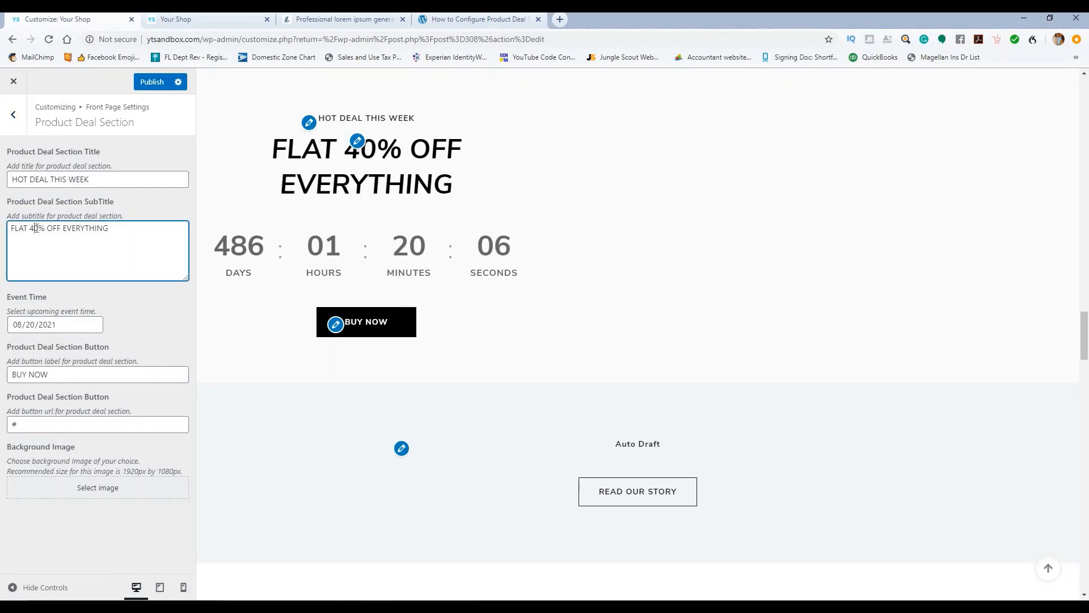
pyautogui.press('BackSpace')
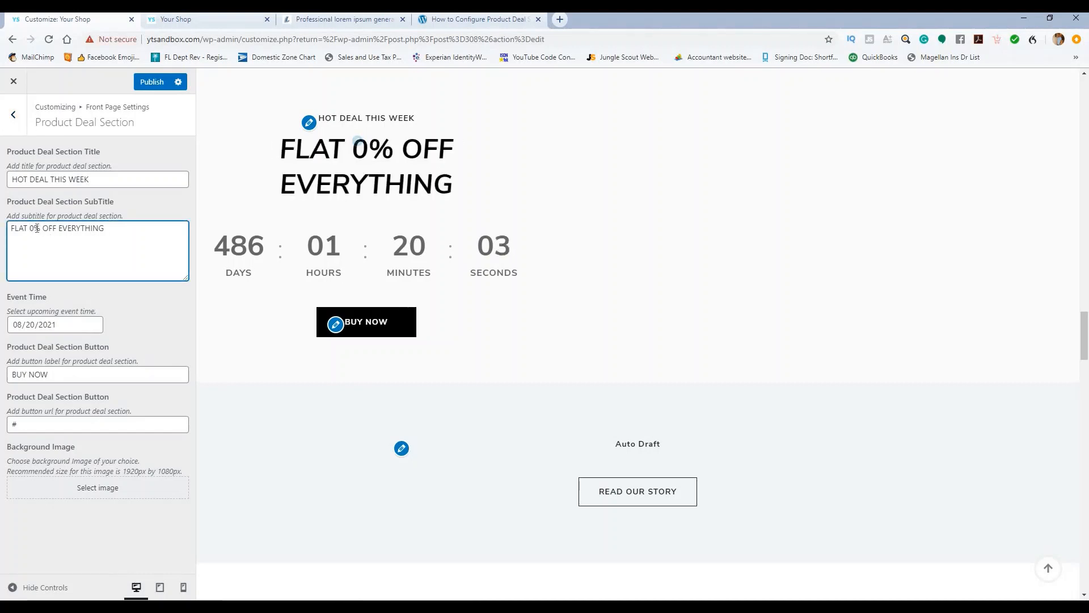
pyautogui.write('15')
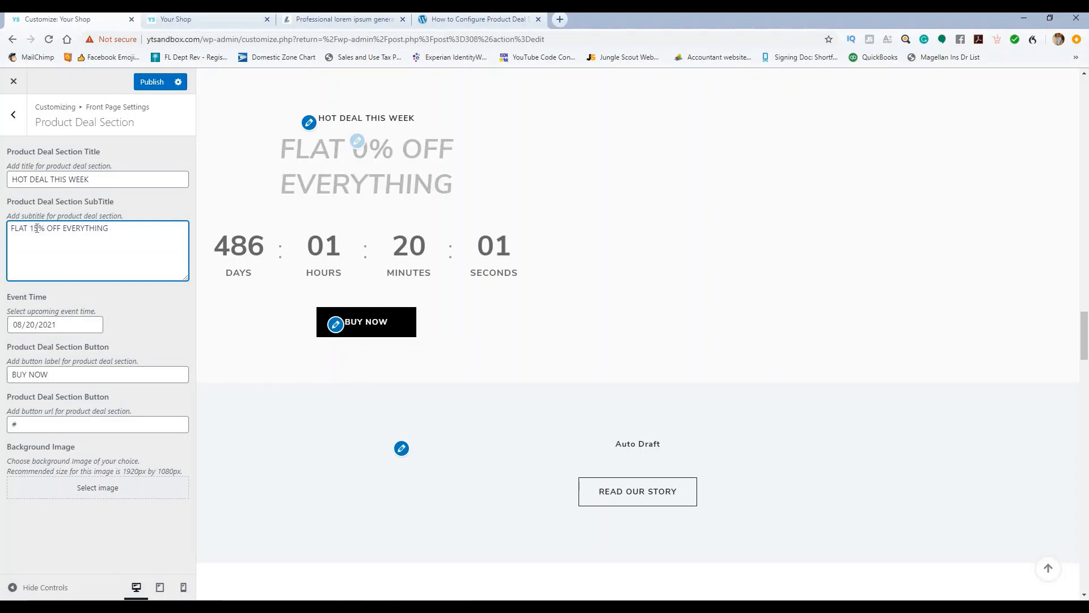
pyautogui.click(126, 240)
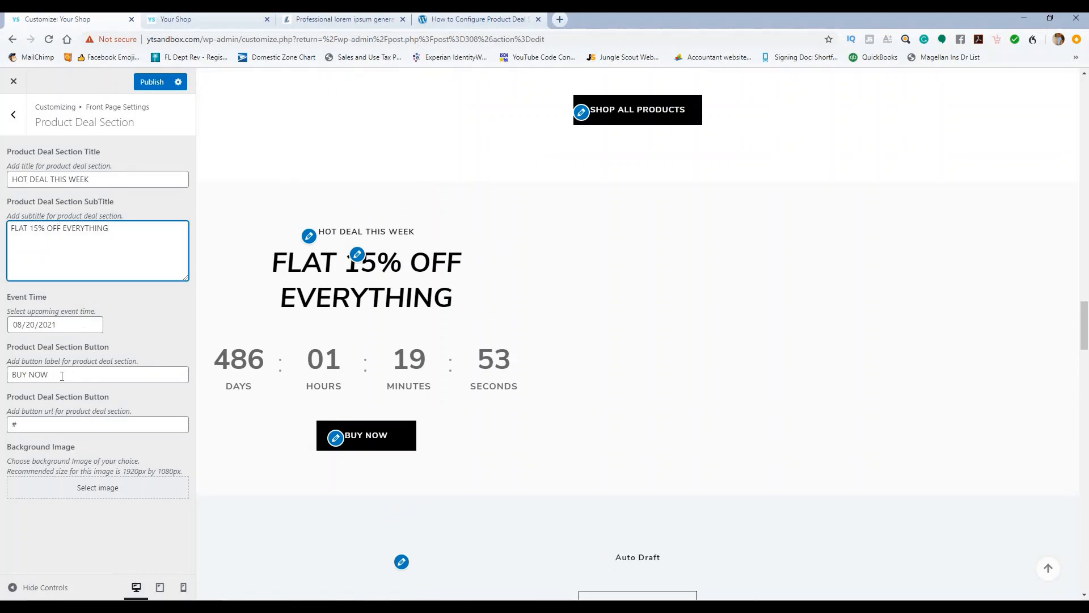
pyautogui.click(14, 421)
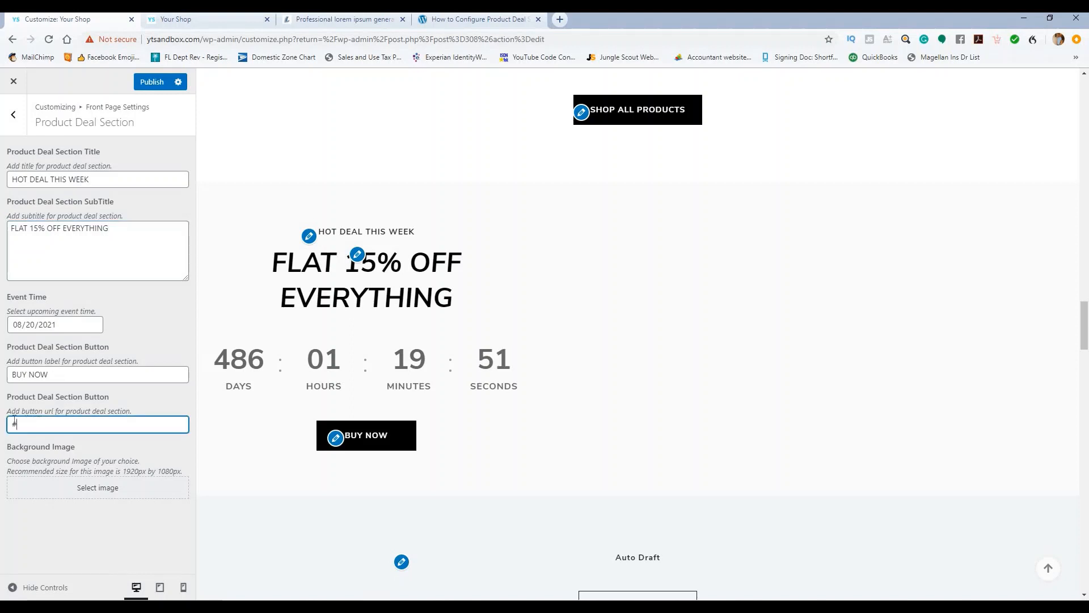
pyautogui.press('BackSpace')
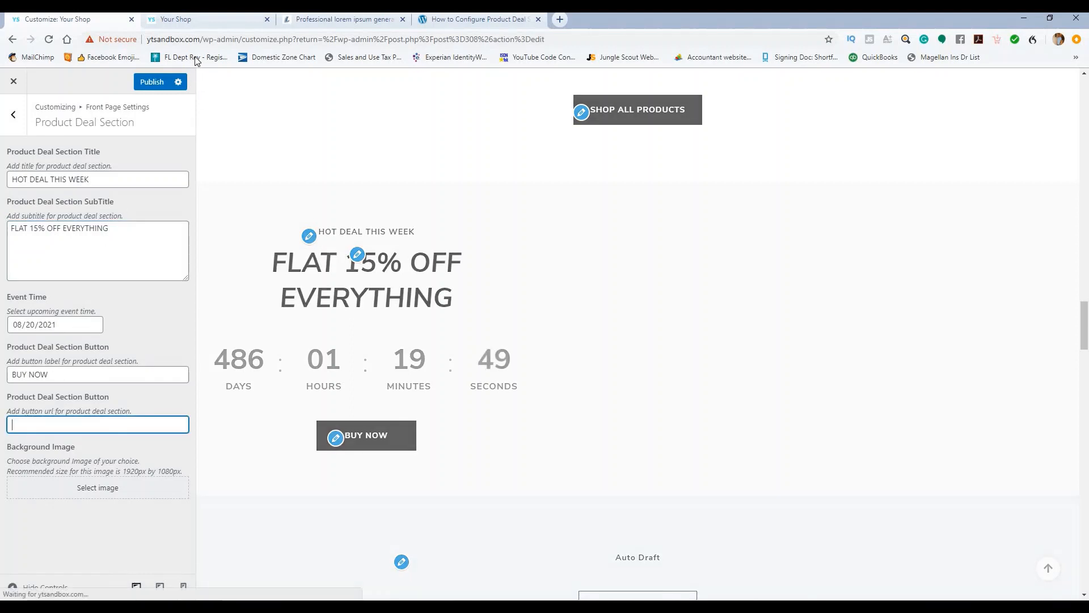
pyautogui.moveTo(201, 41); pyautogui.dragTo(148, 41)
pyautogui.hotkey('ctrl', 'c')
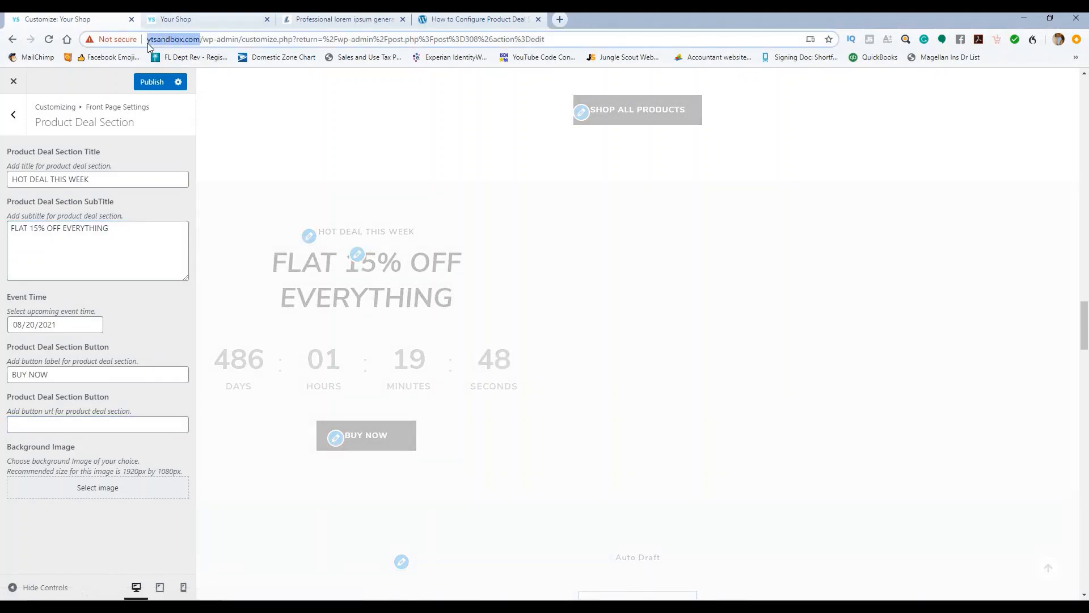
pyautogui.click(55, 424)
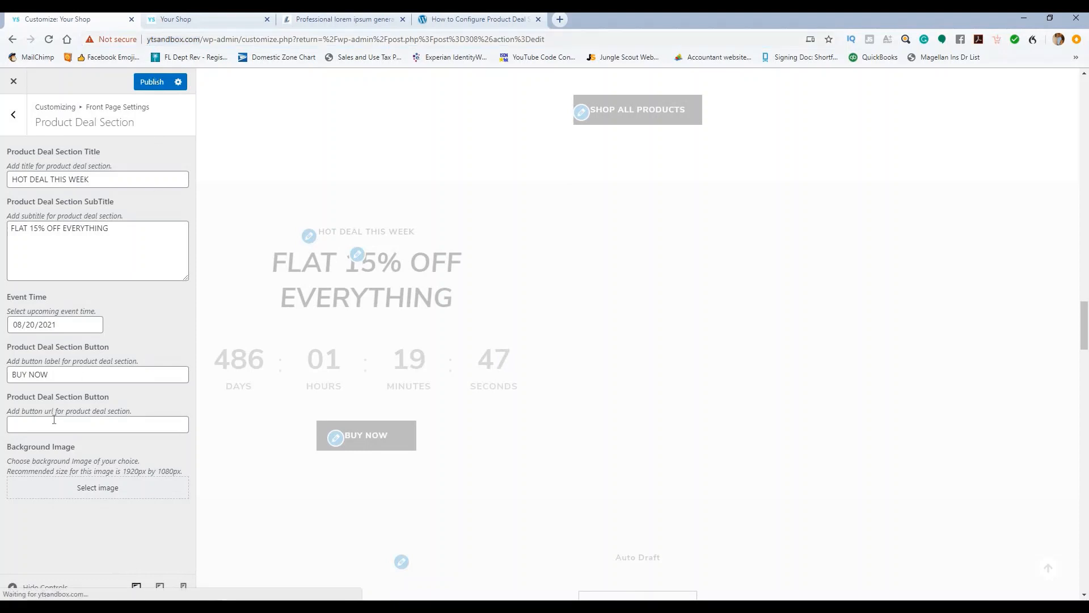
pyautogui.hotkey('ctrl', 'v')
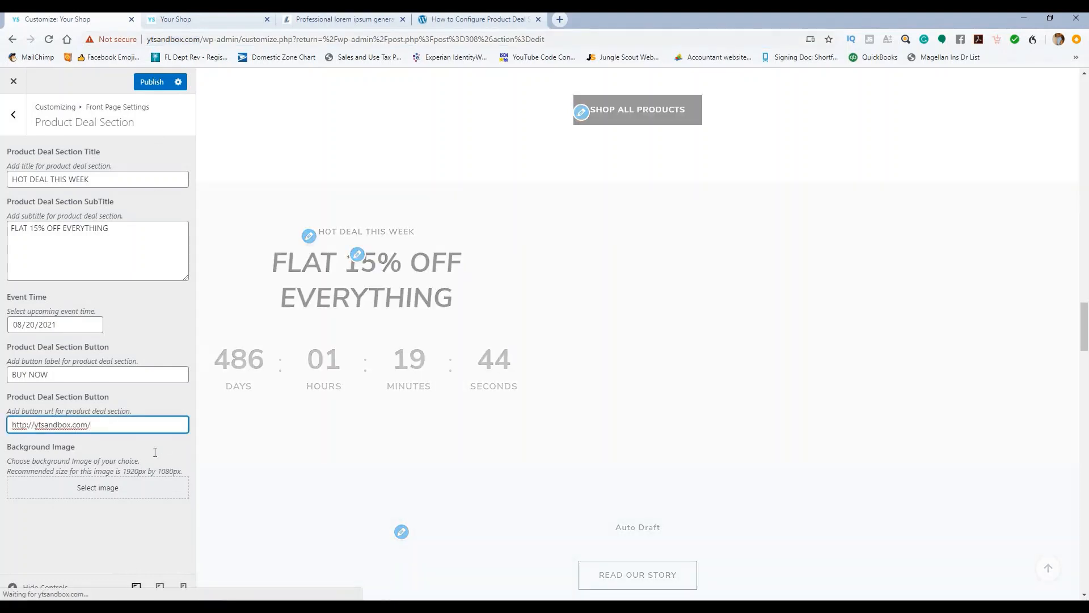
pyautogui.write('shop')
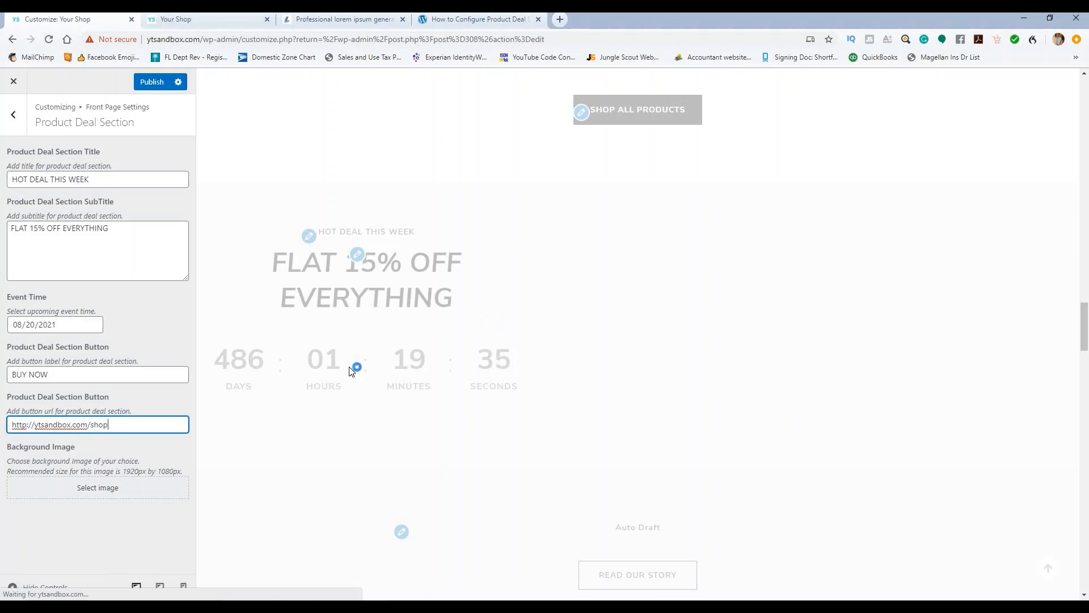
pyautogui.click(112, 492)
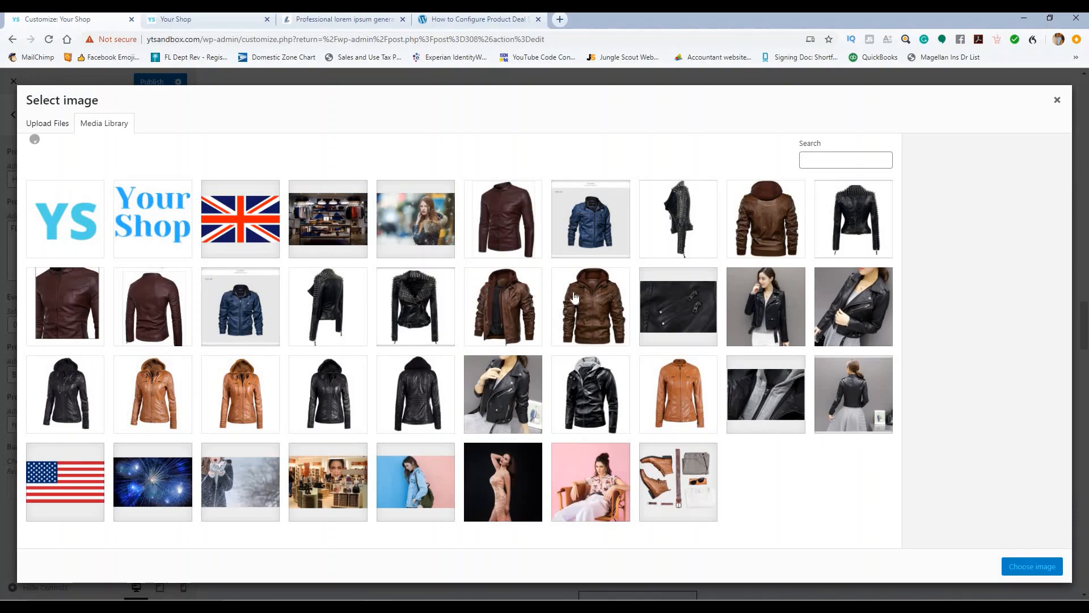
# Step: Choose the shoes-and-clothes flat-lay photo as the deal section's background image
pyautogui.click(660, 476)
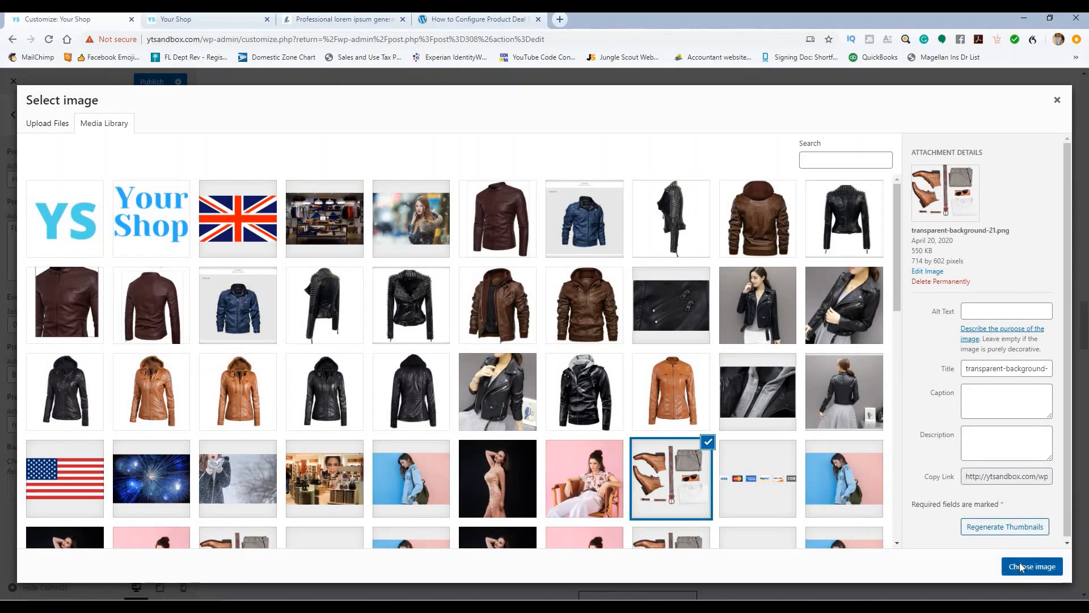
pyautogui.click(1024, 568)
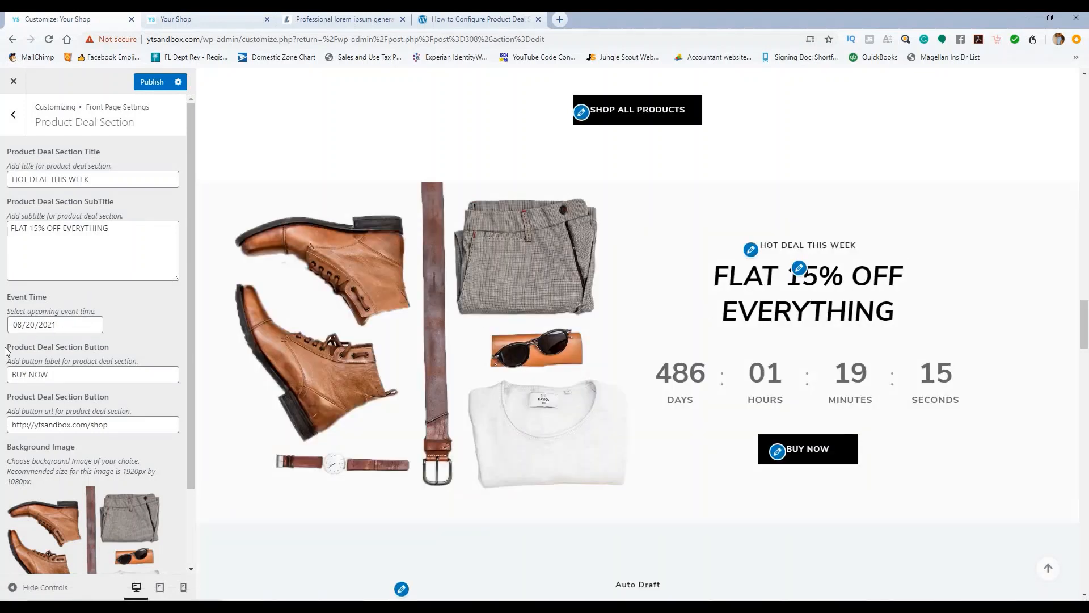
pyautogui.click(36, 325)
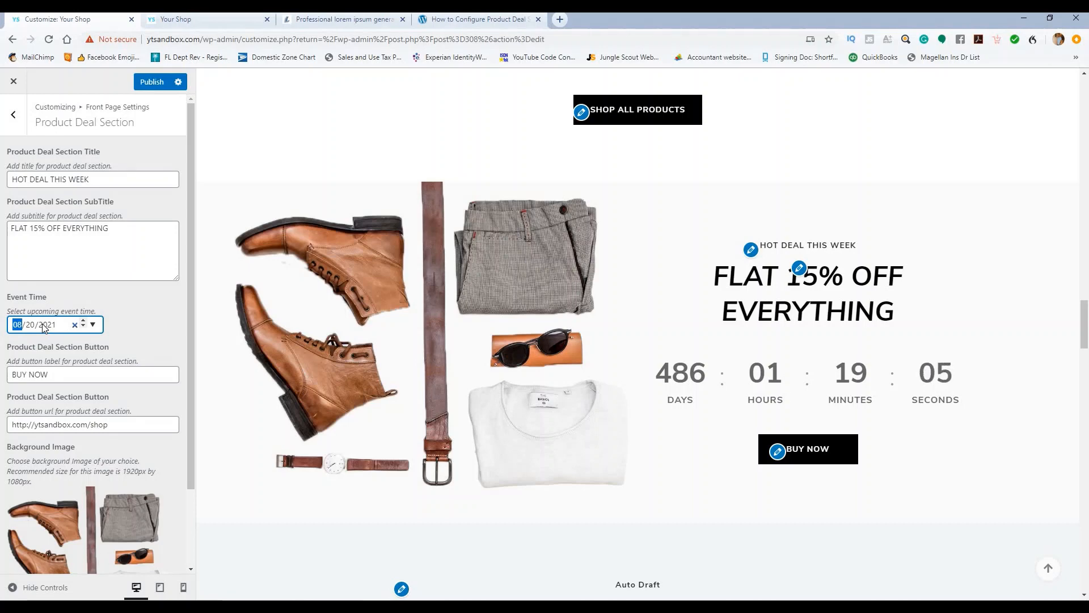
# Step: Change the hot deal's Event Time to 05/20/2020 and publish, giving a 29-day countdown
pyautogui.write('05')
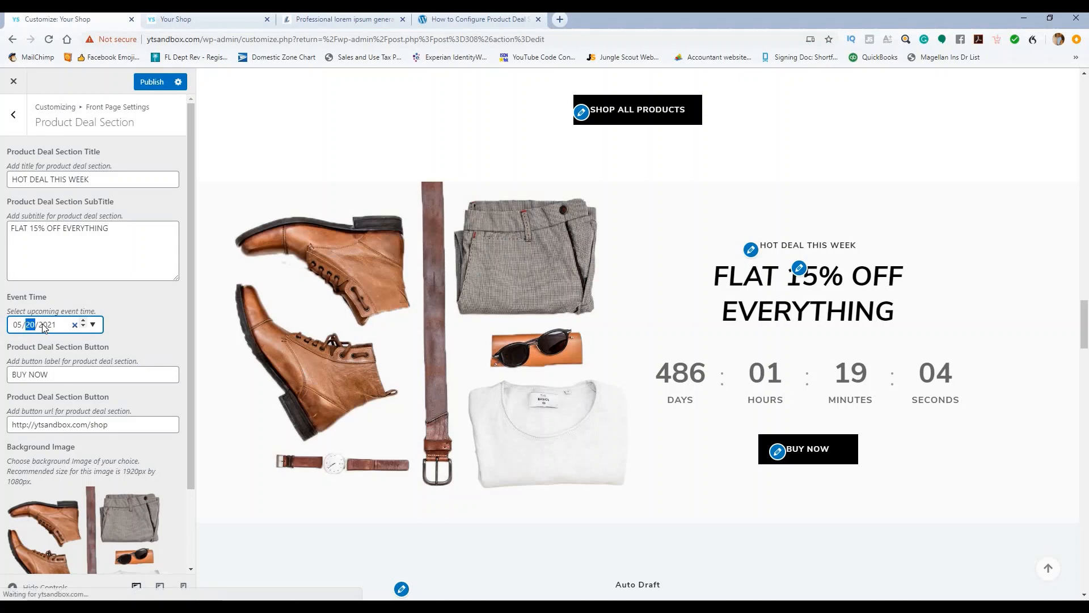
pyautogui.click(155, 306)
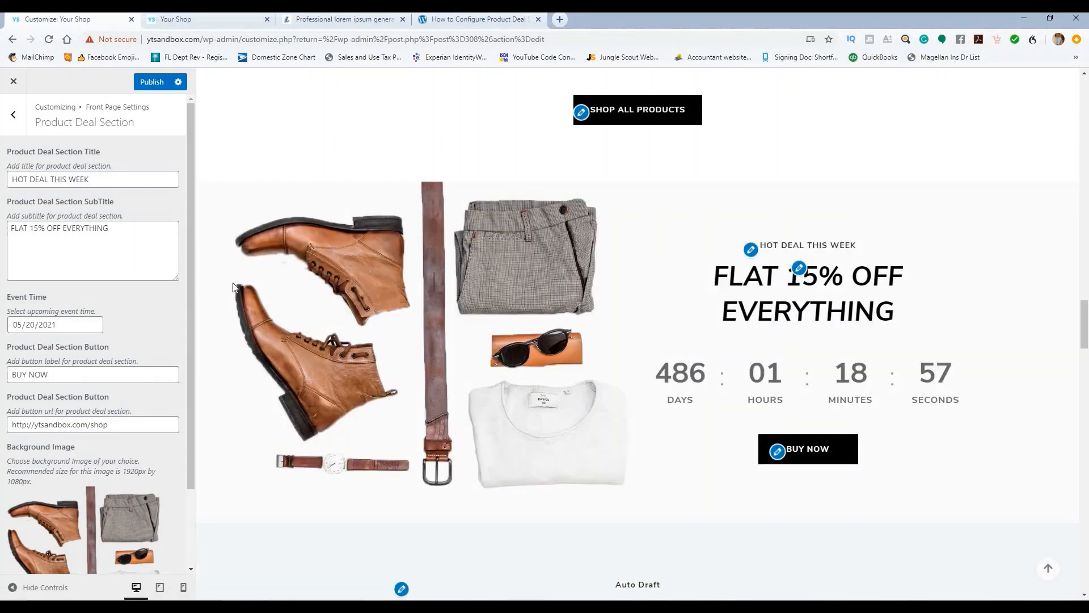
pyautogui.click(142, 83)
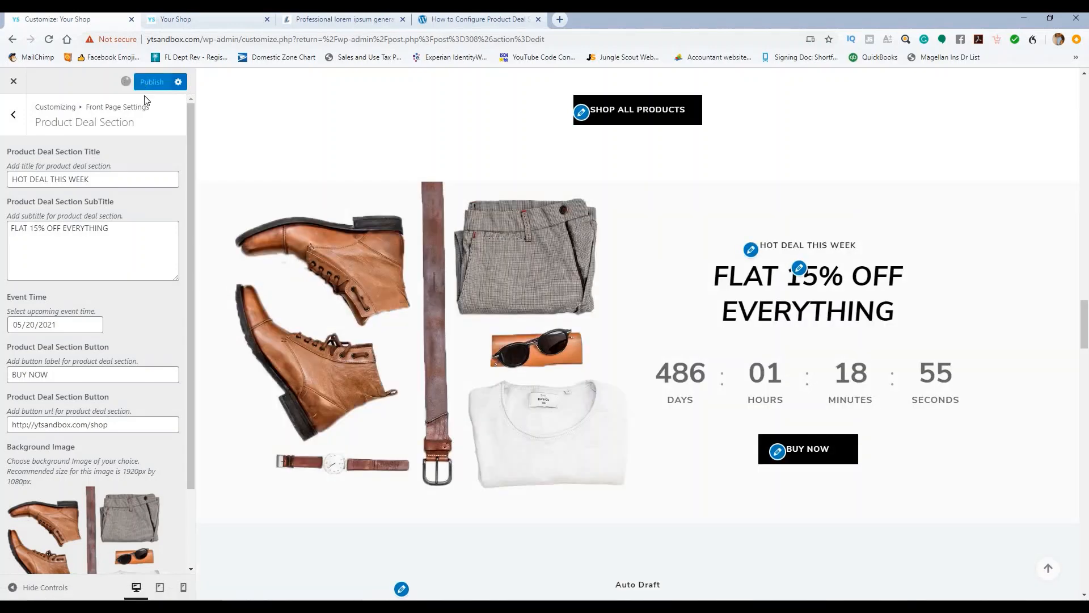
pyautogui.click(53, 326)
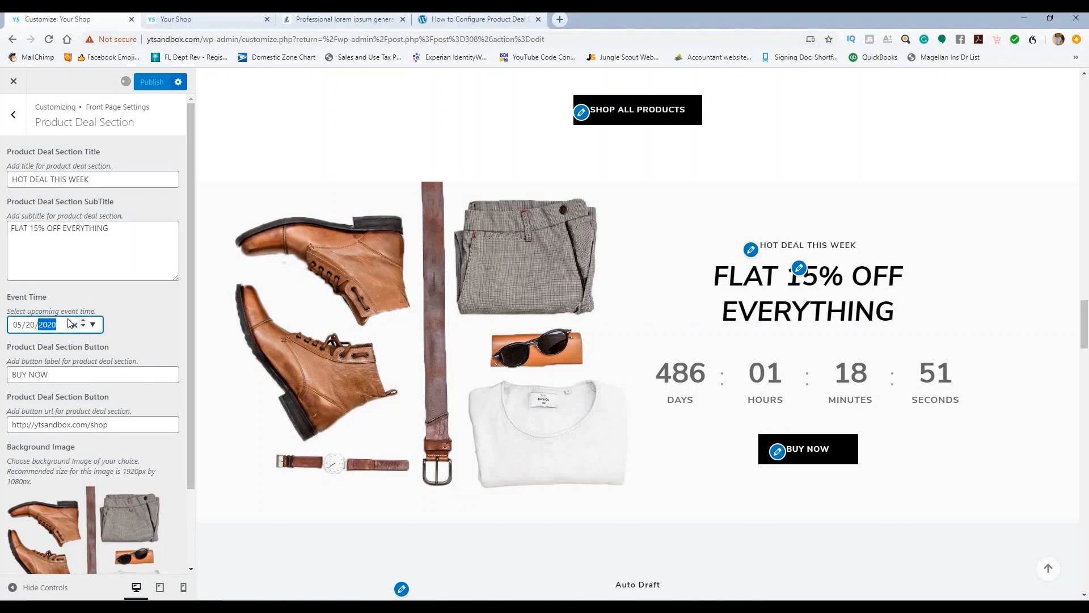
pyautogui.click(149, 317)
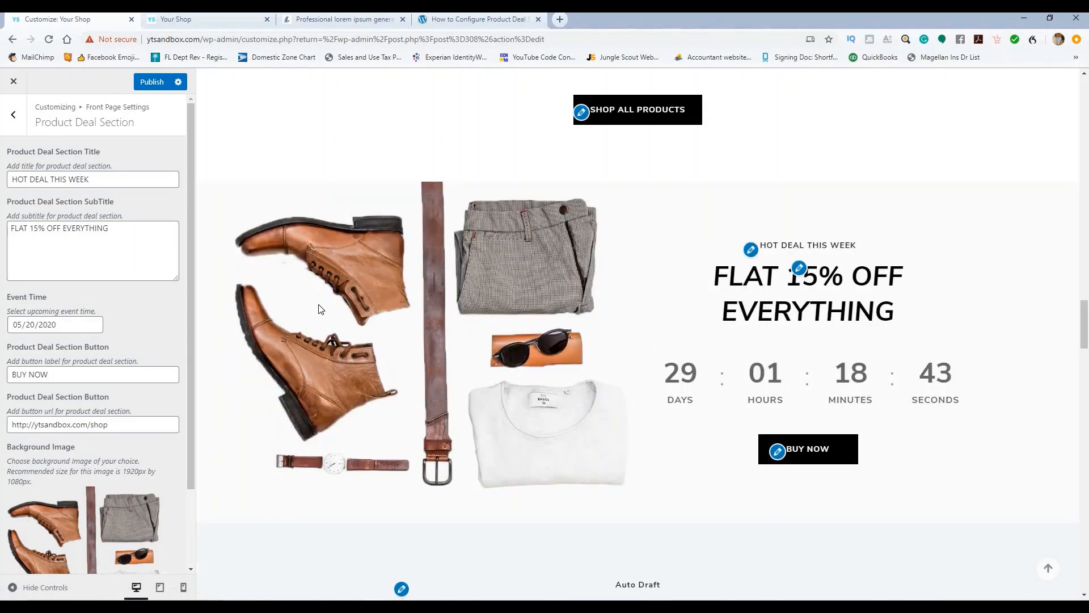
pyautogui.click(142, 85)
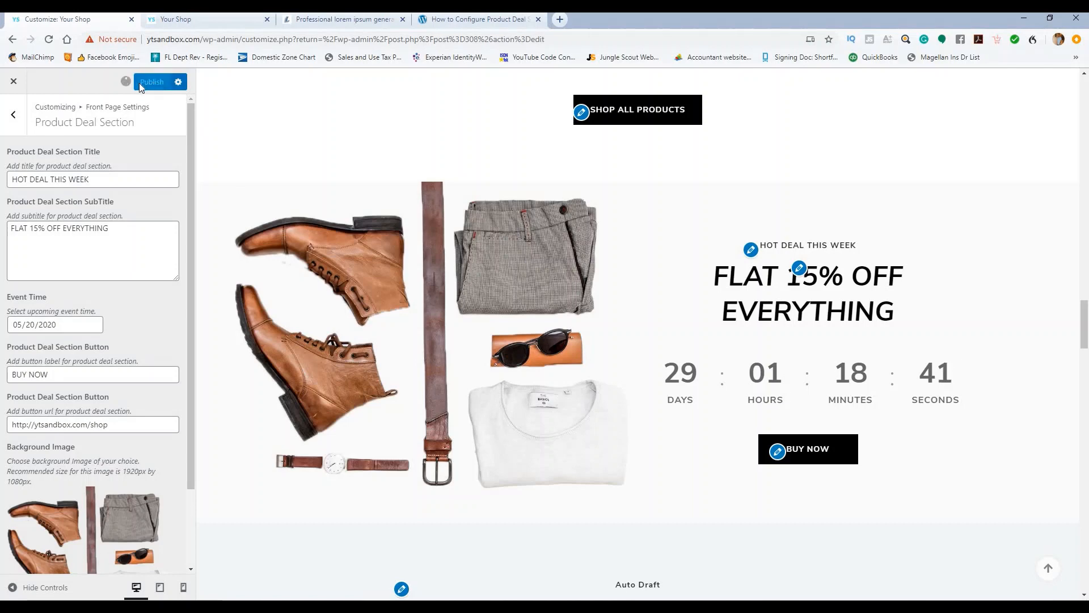
pyautogui.click(13, 118)
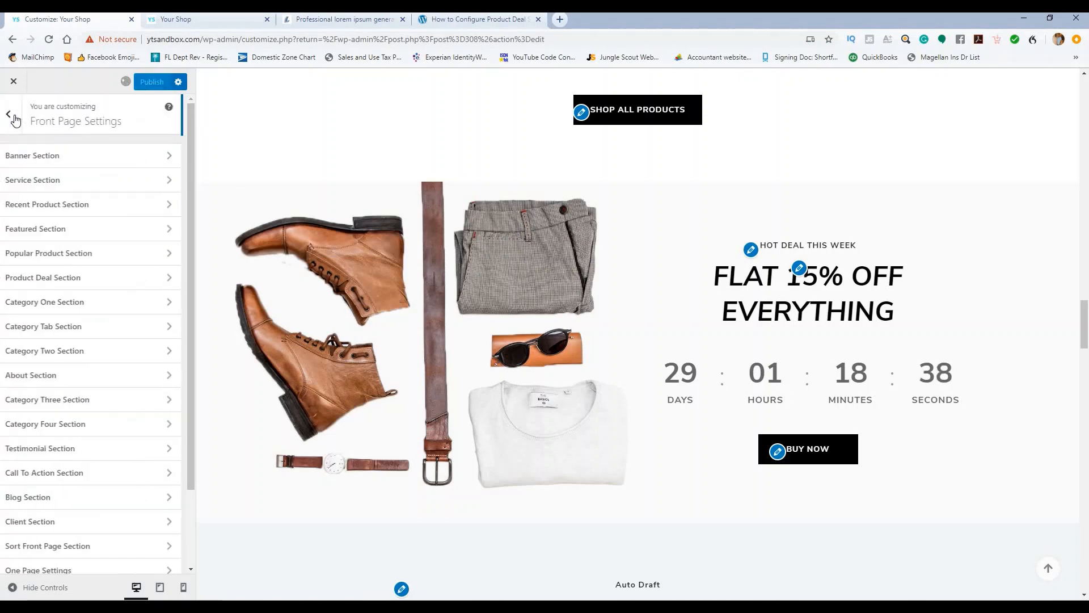
# Step: Open Category One Section from Front Page Settings and look through its fields
pyautogui.click(70, 301)
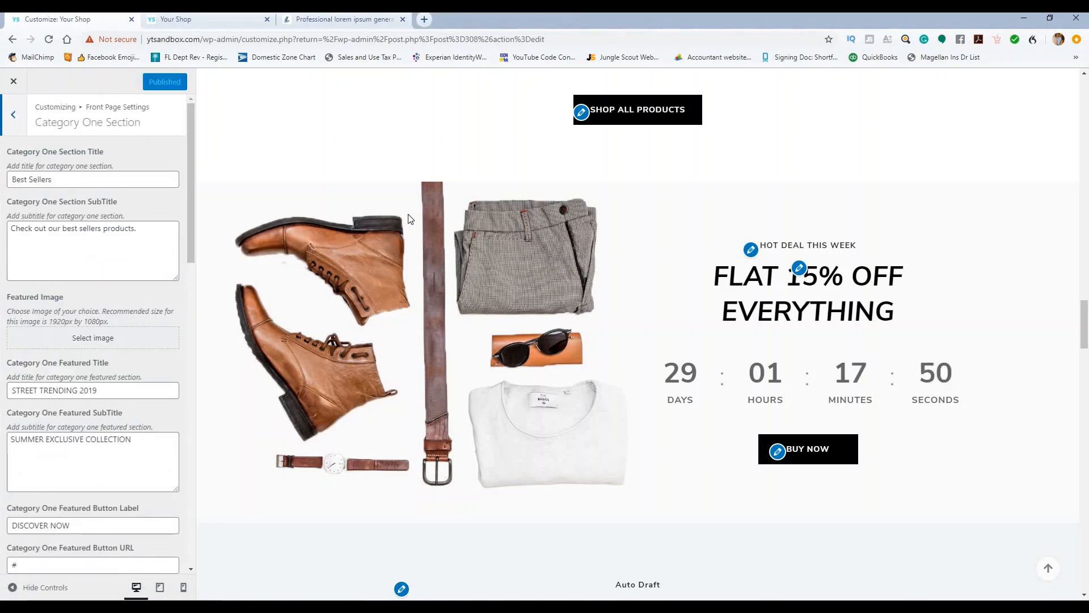
pyautogui.scroll(-4, 408, 218)
pyautogui.scroll(-1, 404, 218)
pyautogui.scroll(-1, 405, 219)
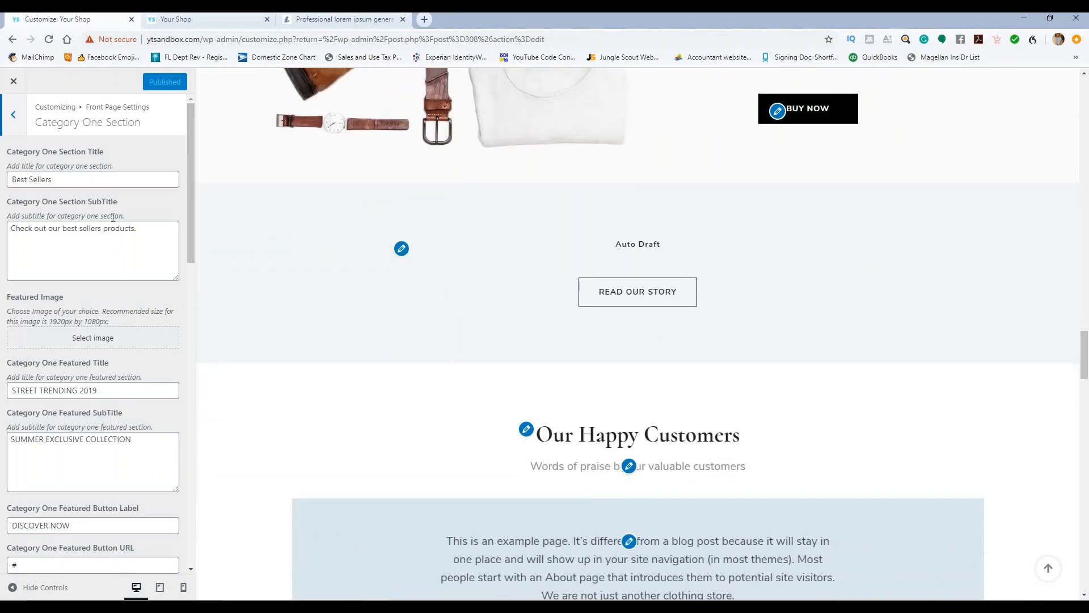
pyautogui.scroll(-4, 271, 216)
pyautogui.scroll(5, 233, 241)
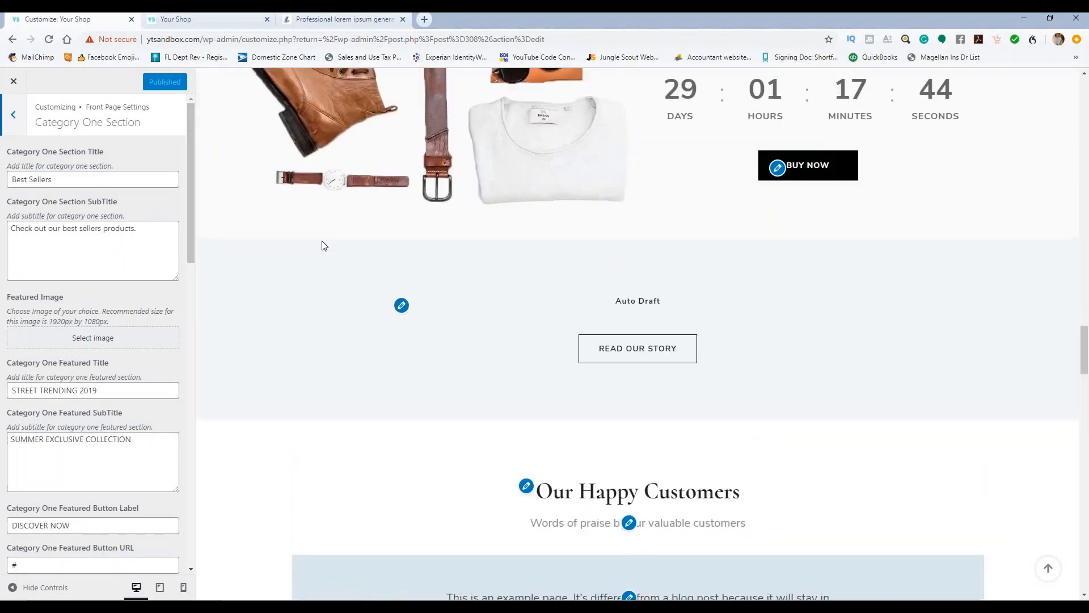
pyautogui.scroll(9, 348, 231)
pyautogui.scroll(-8, 348, 230)
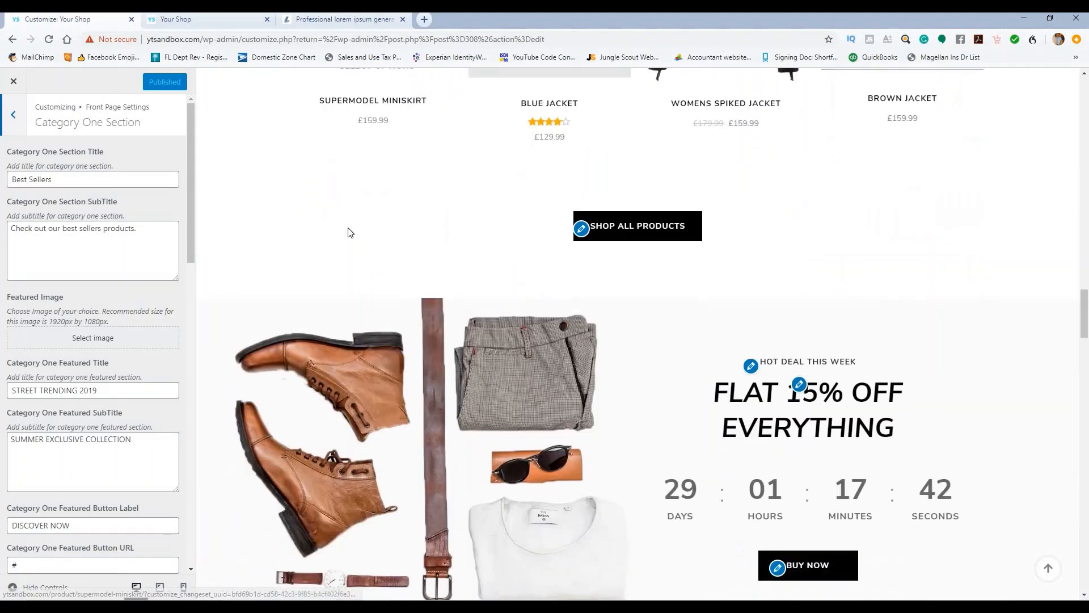
pyautogui.scroll(-4, 348, 231)
pyautogui.scroll(-3, 111, 269)
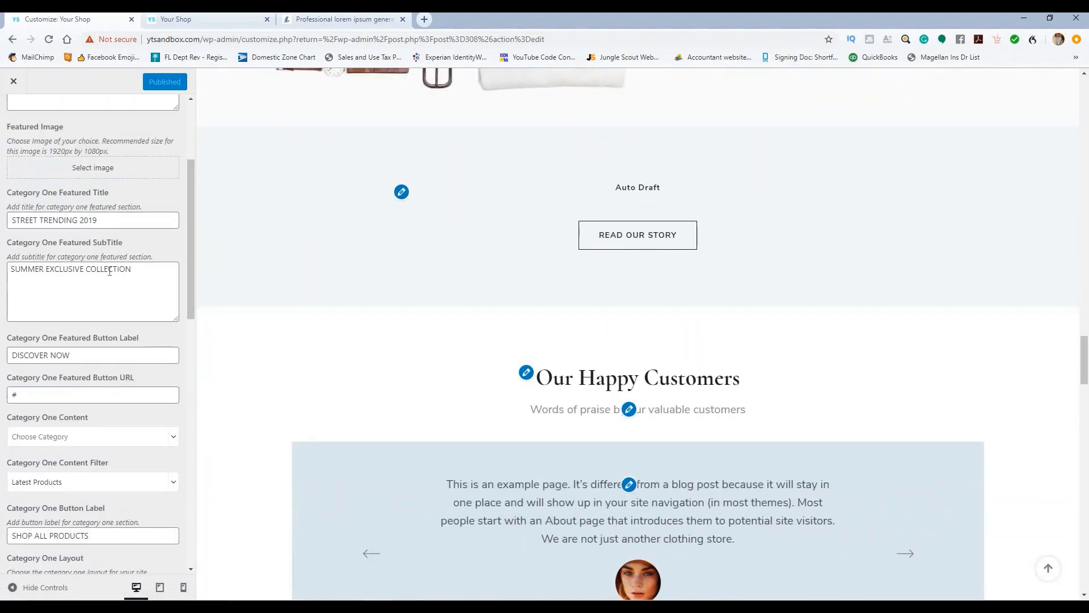
pyautogui.scroll(1, 110, 269)
pyautogui.scroll(1, 111, 269)
# Step: Choose the pink chair photo from the Media Library as Category One's featured image
pyautogui.click(102, 342)
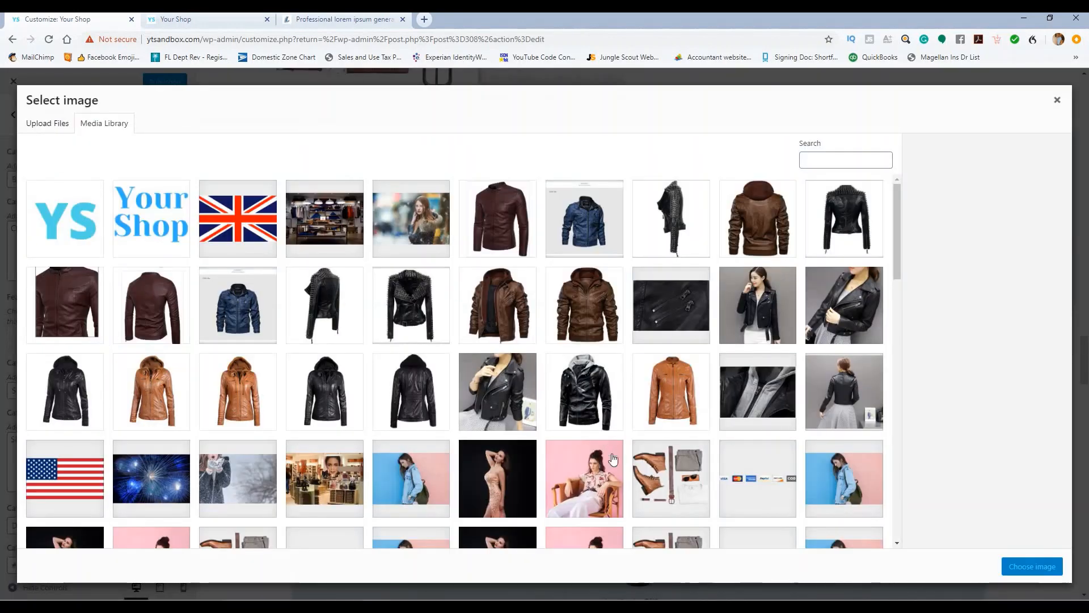
pyautogui.click(604, 462)
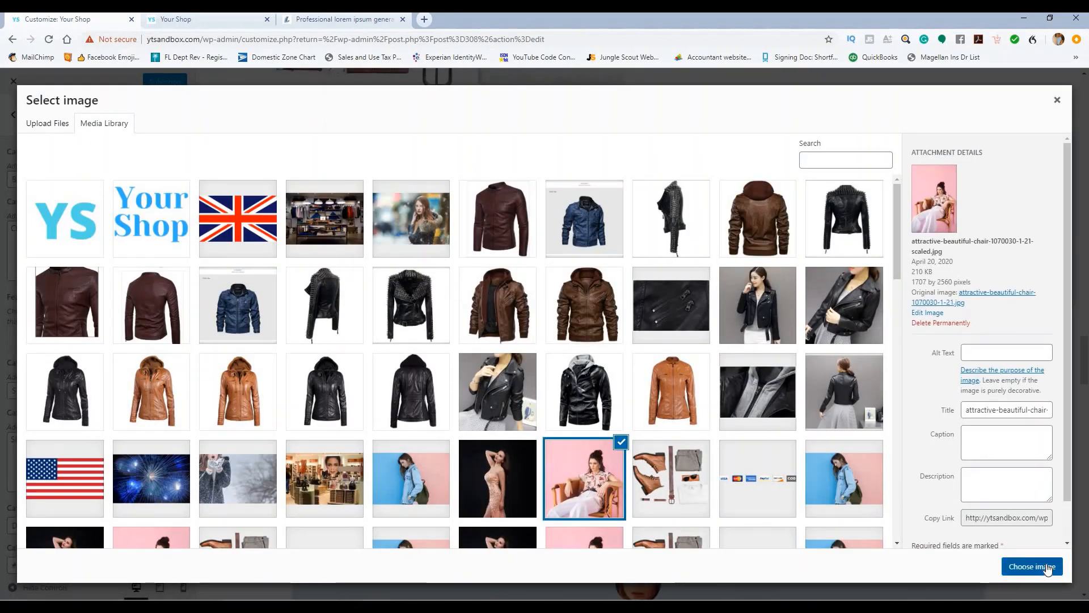
pyautogui.click(1031, 566)
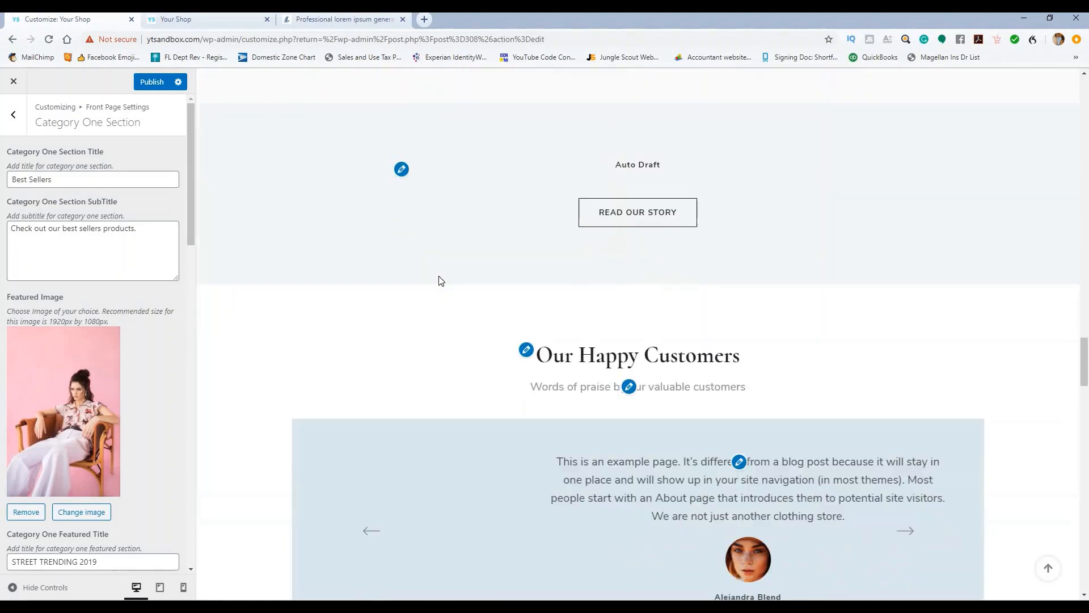
pyautogui.scroll(20, 439, 271)
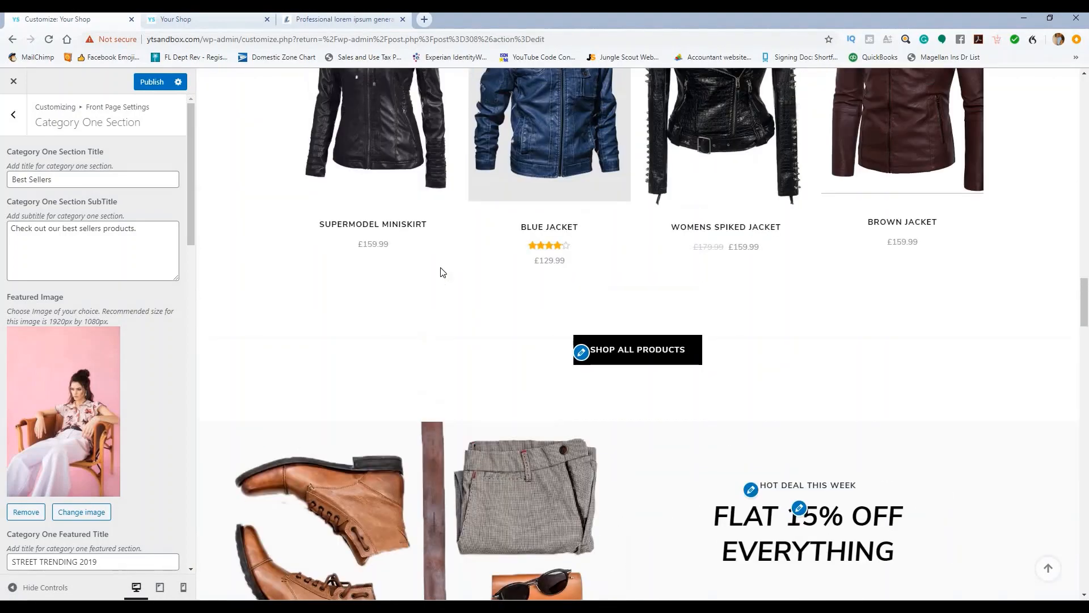
pyautogui.scroll(-8, 440, 270)
pyautogui.scroll(-5, 178, 356)
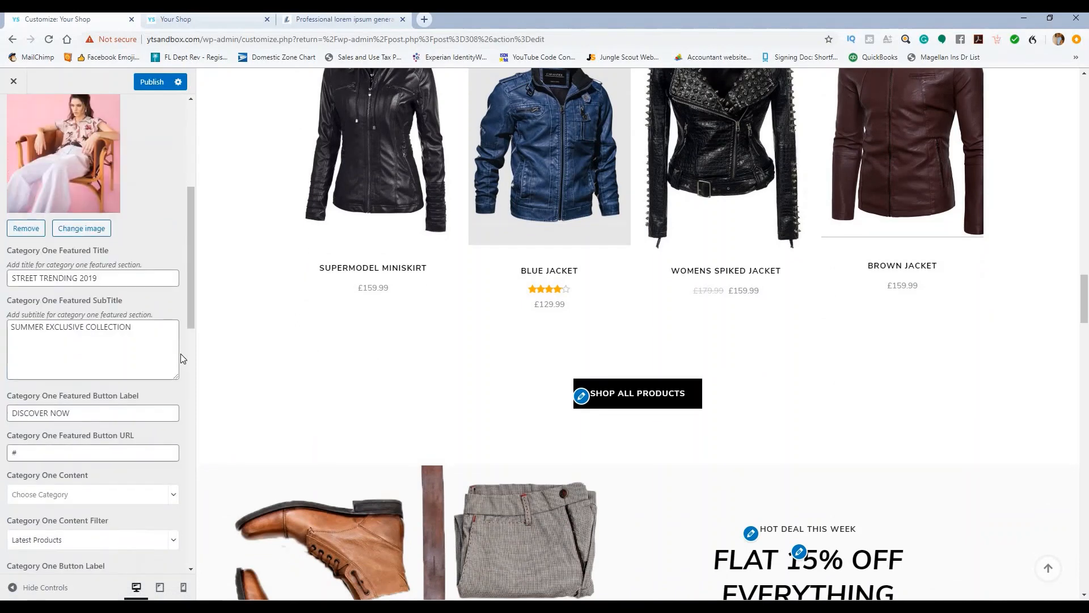
pyautogui.scroll(-3, 170, 341)
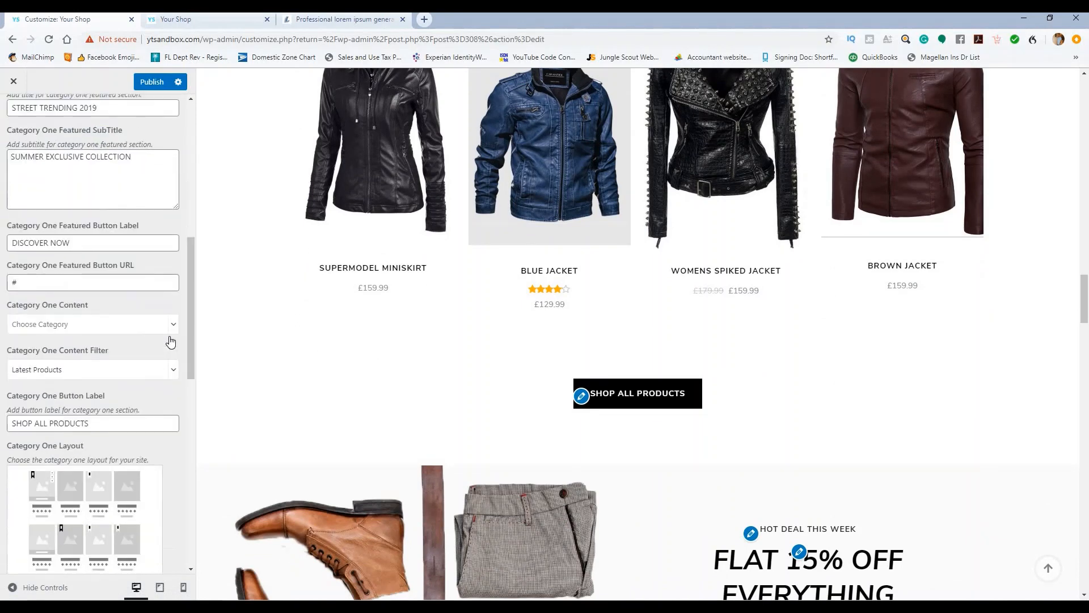
pyautogui.scroll(4, 169, 316)
pyautogui.scroll(-4, 169, 316)
# Step: Set Category One Content to Women's Jackets
pyautogui.click(175, 325)
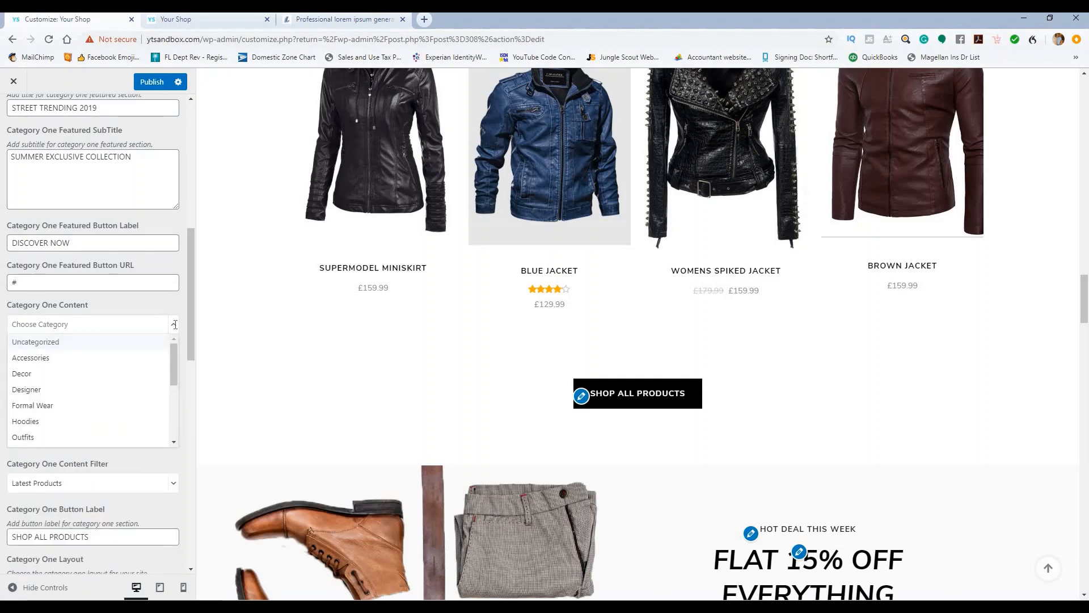
pyautogui.scroll(-1, 145, 384)
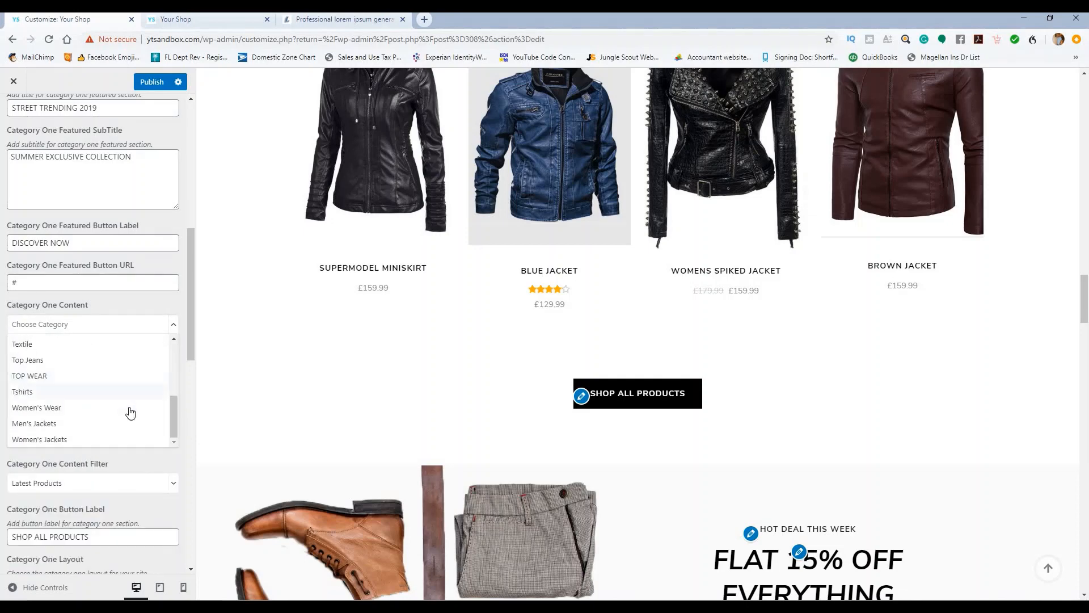
pyautogui.click(125, 441)
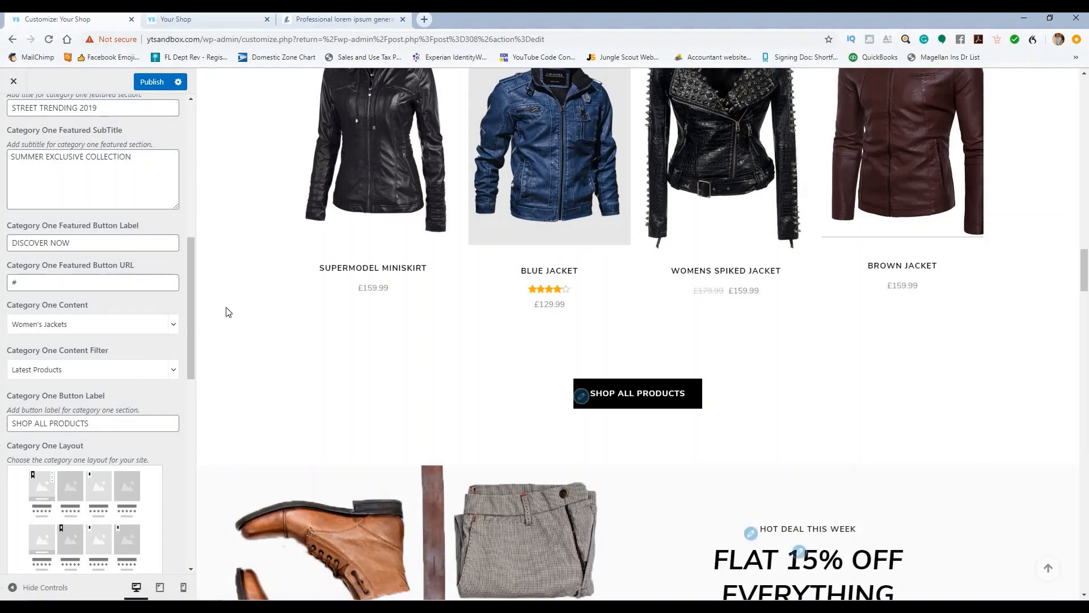
pyautogui.scroll(-15, 340, 268)
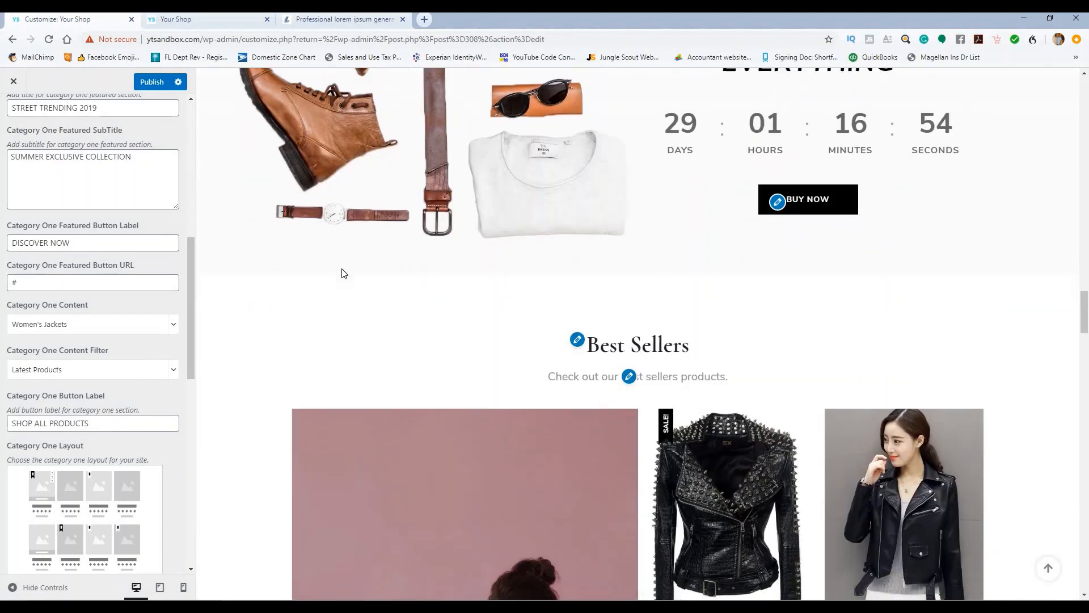
pyautogui.scroll(-2, 355, 273)
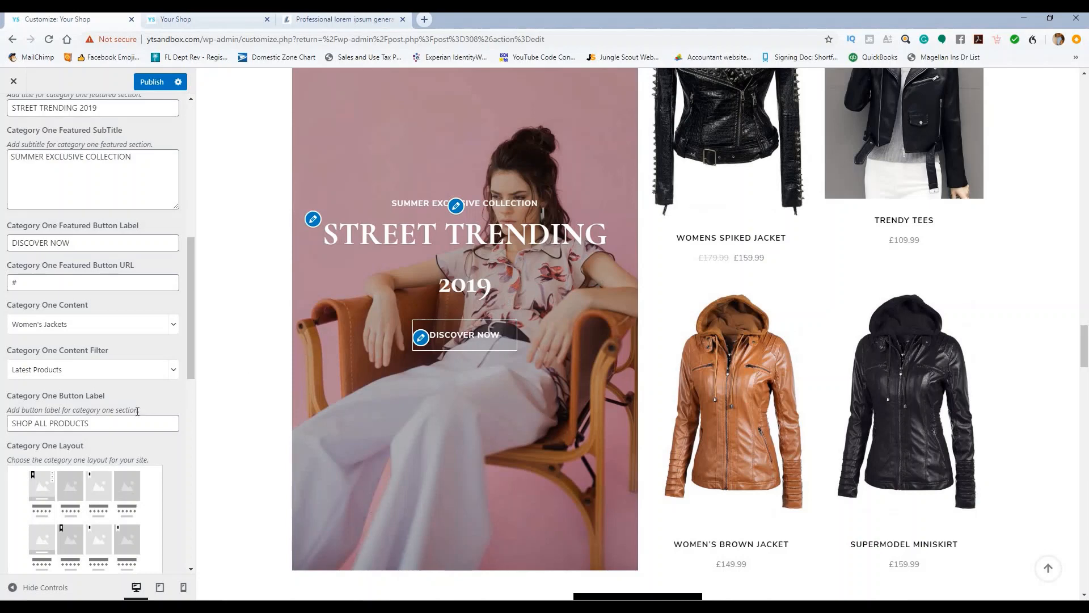
# Step: Try replacing the Featured Button Label with 'Buy', then undo back to DISCOVER NOW
pyautogui.moveTo(36, 243); pyautogui.dragTo(71, 243)
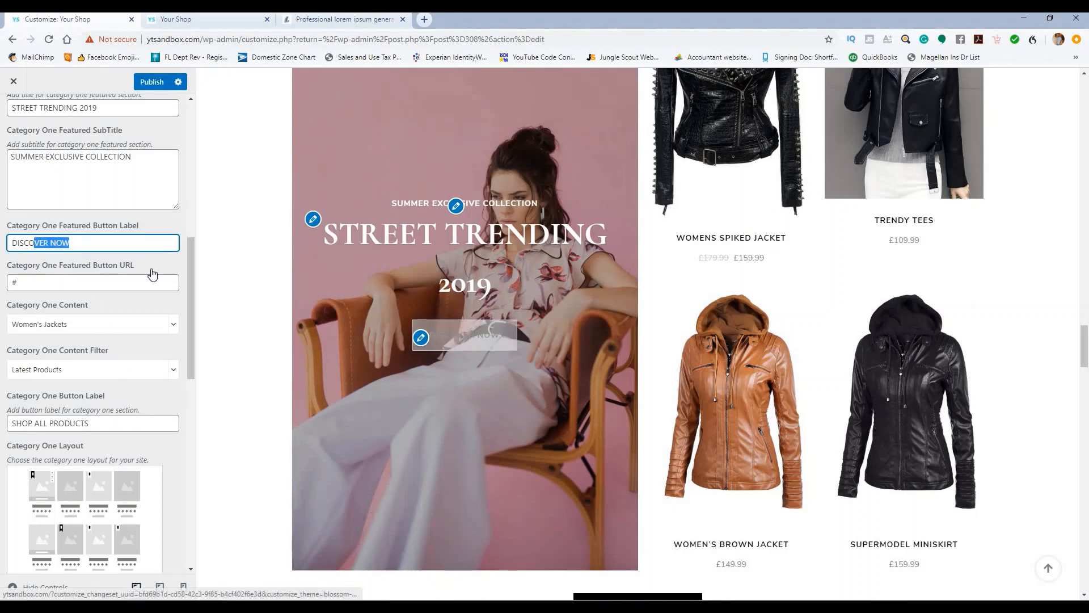
pyautogui.click(121, 245)
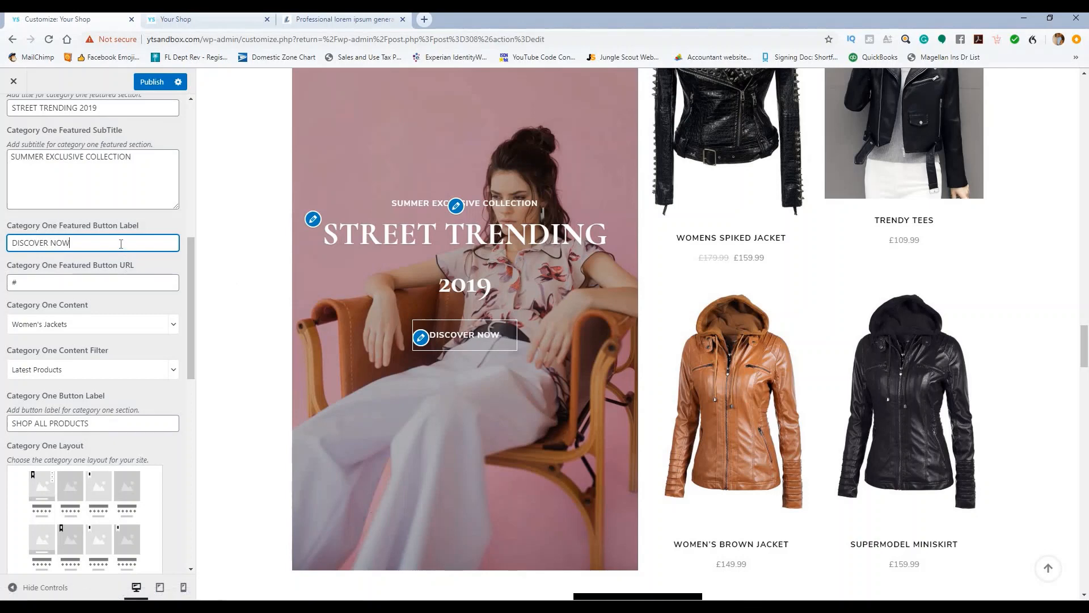
pyautogui.doubleClick(95, 246)
pyautogui.moveTo(48, 243); pyautogui.dragTo(2, 248)
pyautogui.write('Buy')
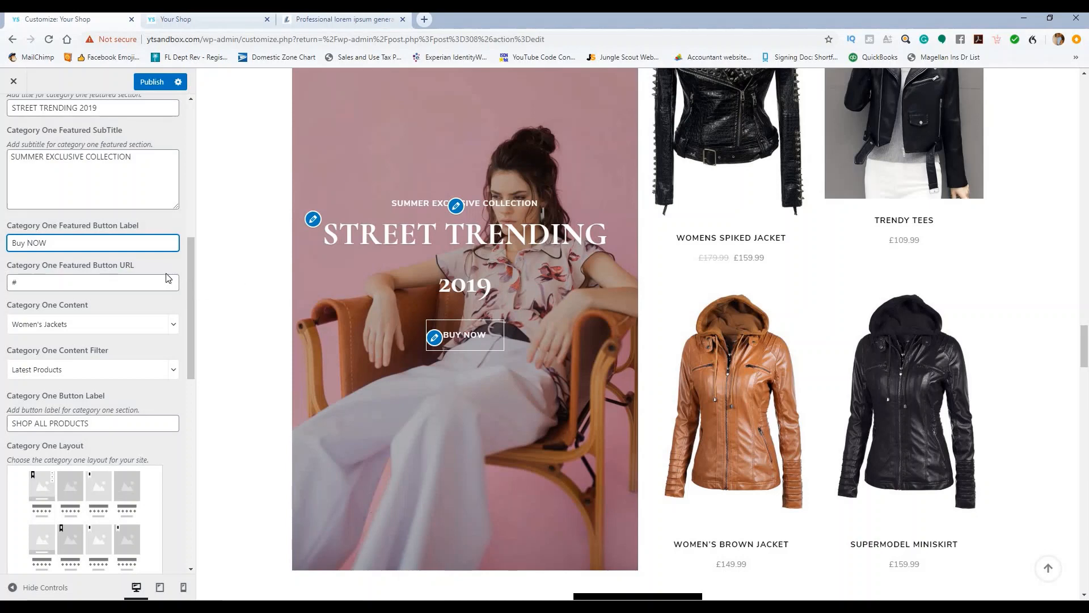
pyautogui.hotkey('ctrl', 'z')
pyautogui.click(156, 217)
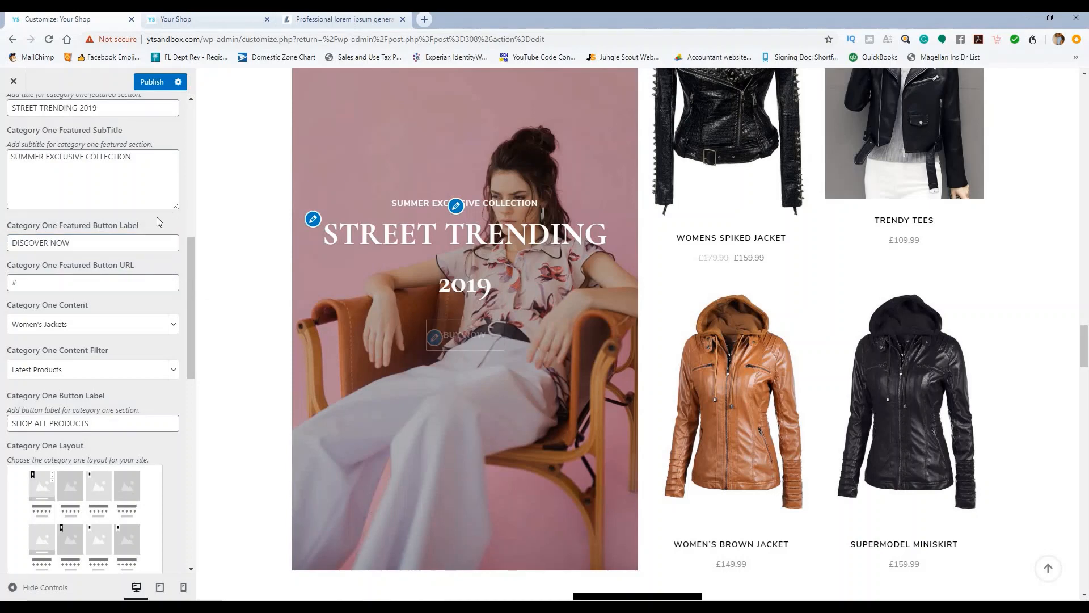
# Step: Change the featured title year from 2019 to 2020, making it STREET TRENDING 2020
pyautogui.scroll(2, 156, 170)
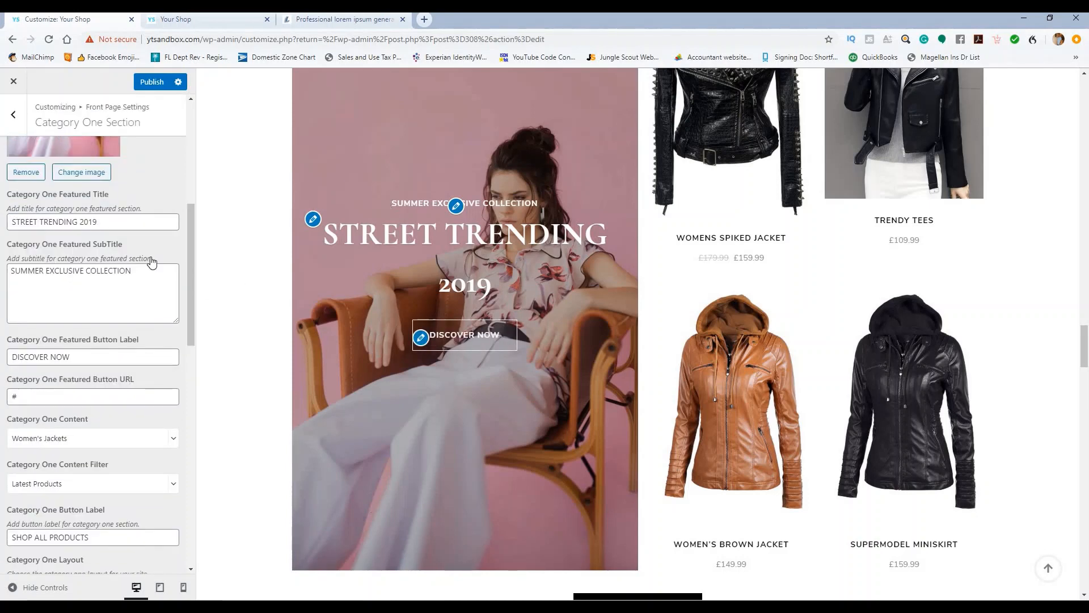
pyautogui.scroll(1, 106, 273)
pyautogui.click(106, 276)
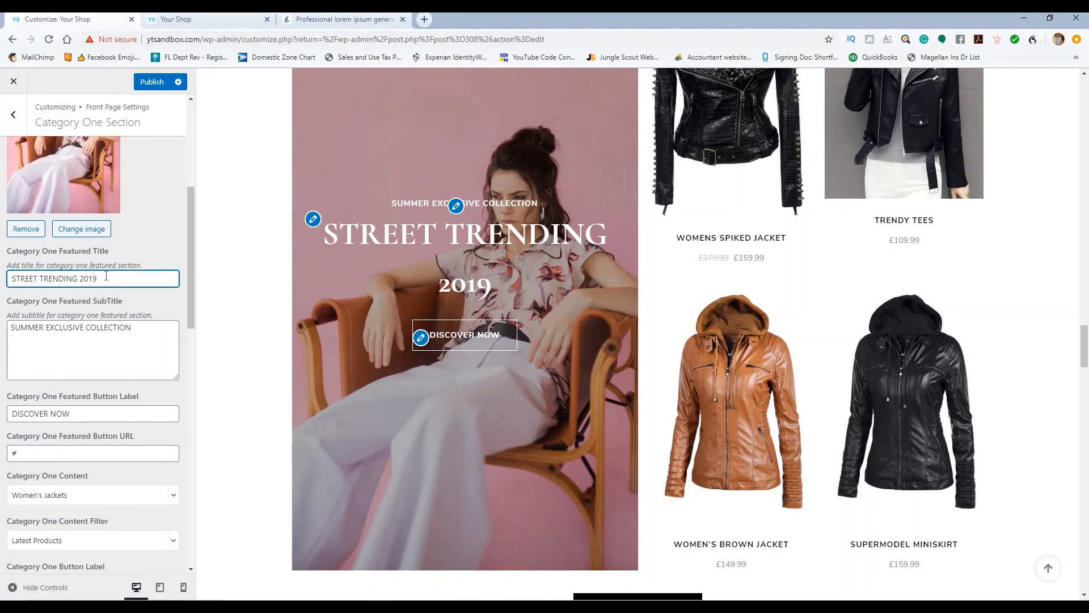
pyautogui.press('BackSpace')
pyautogui.press('BackSpace')
pyautogui.write('20')
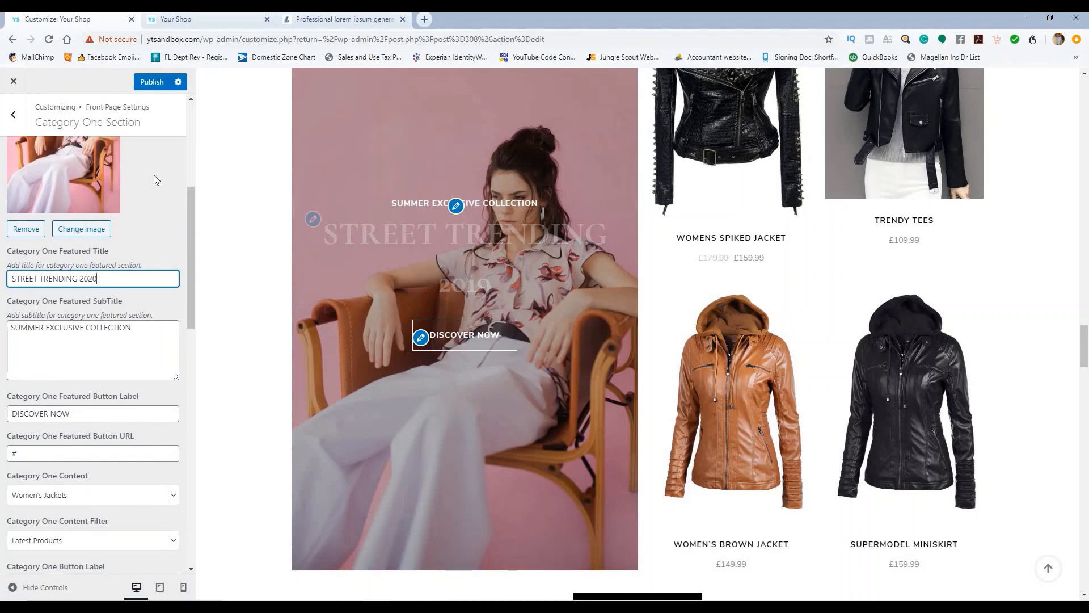
# Step: Switch Category One to the layout with the product grid left and the banner image right
pyautogui.scroll(-2, 155, 189)
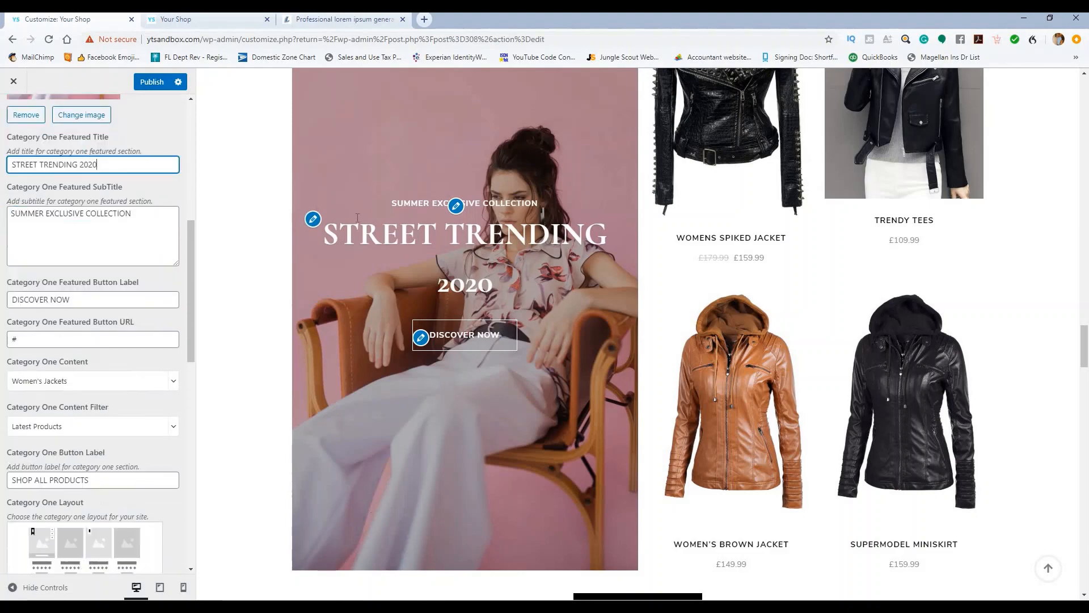
pyautogui.scroll(-2, 820, 180)
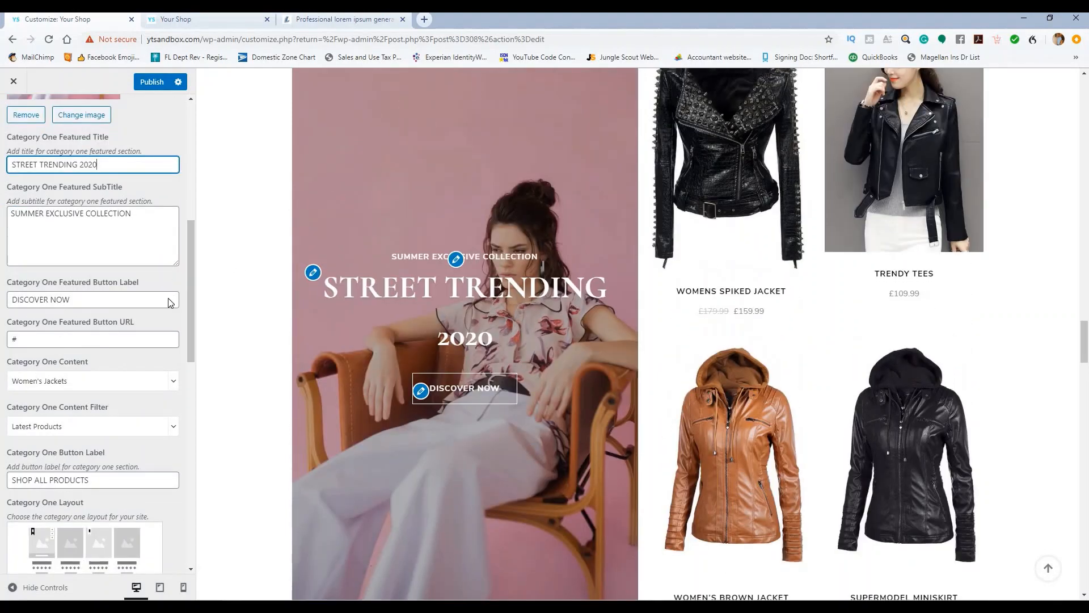
pyautogui.scroll(-5, 176, 339)
pyautogui.scroll(-7, 177, 341)
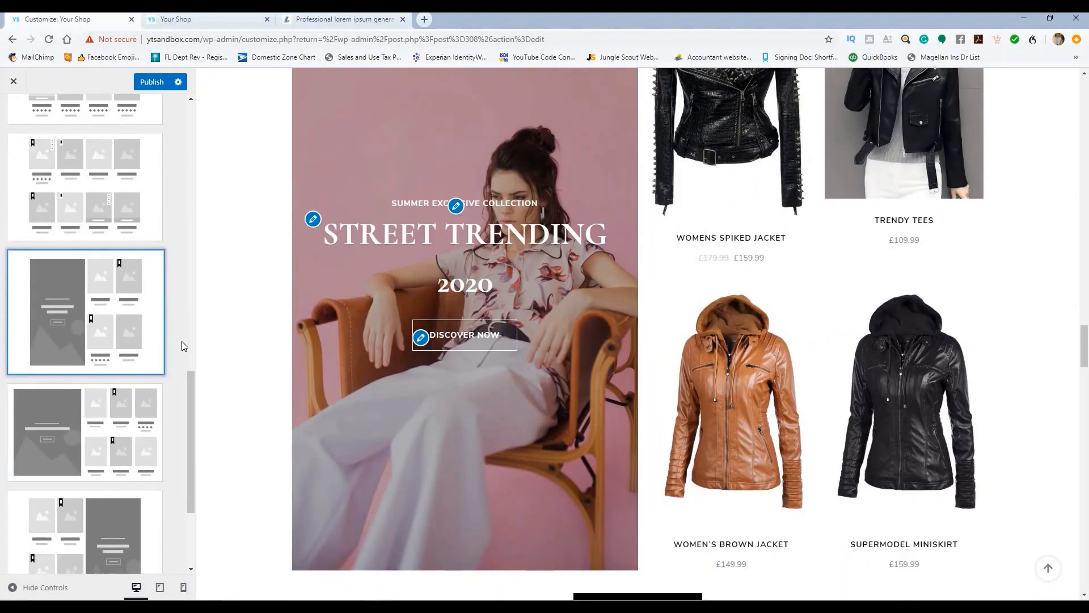
pyautogui.scroll(1, 183, 356)
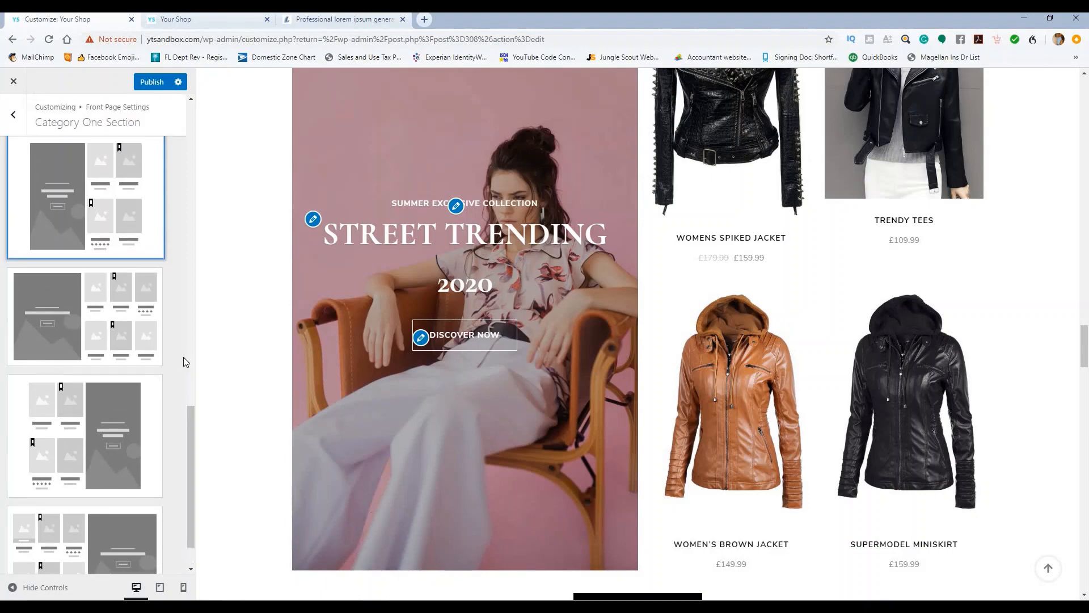
pyautogui.scroll(-1, 155, 406)
pyautogui.click(103, 481)
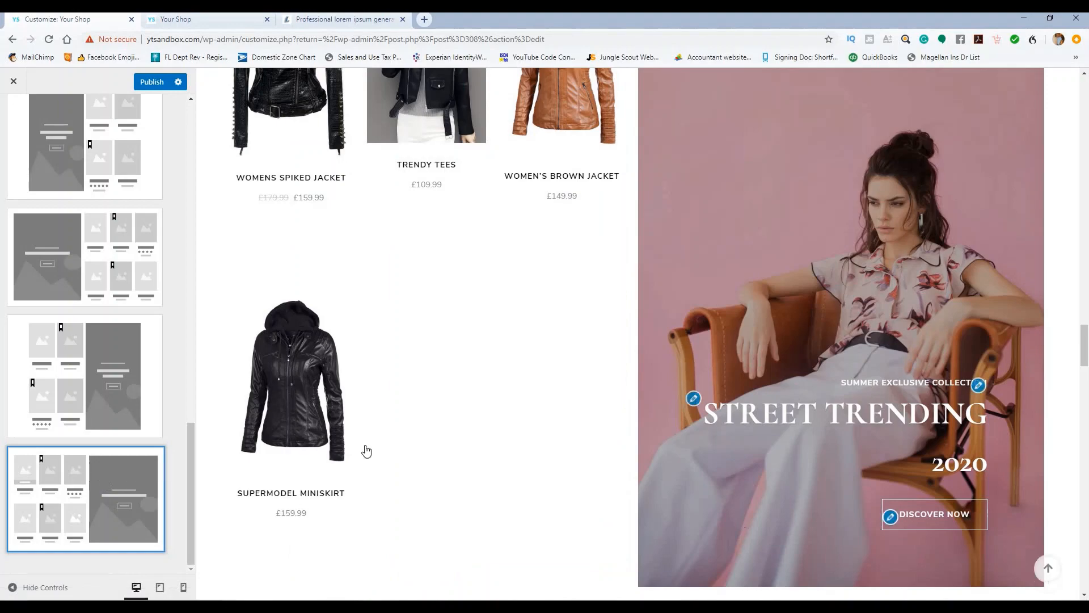
pyautogui.scroll(-3, 522, 263)
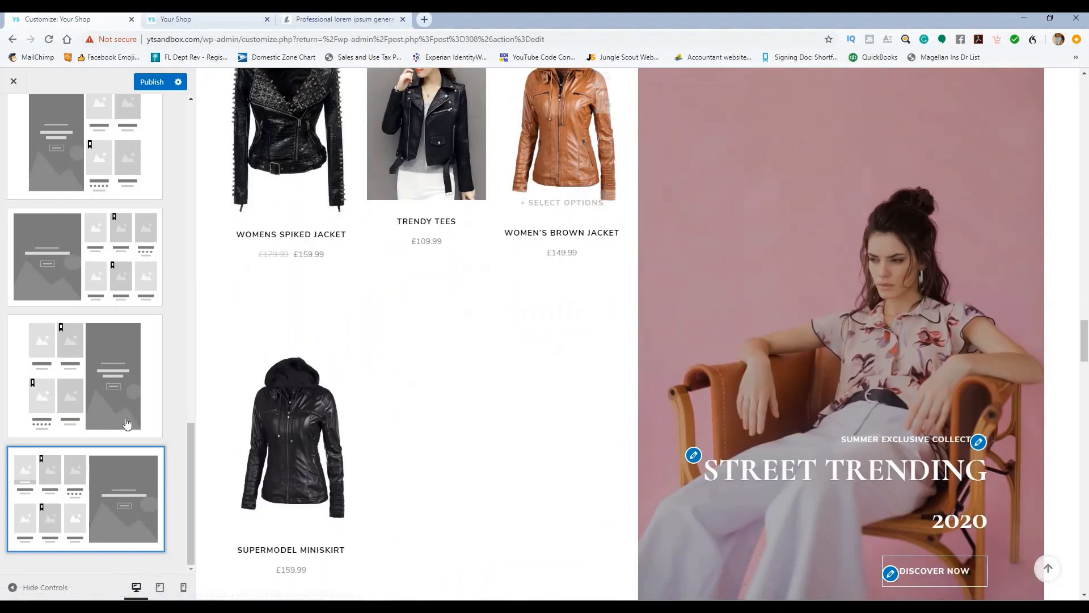
pyautogui.click(108, 391)
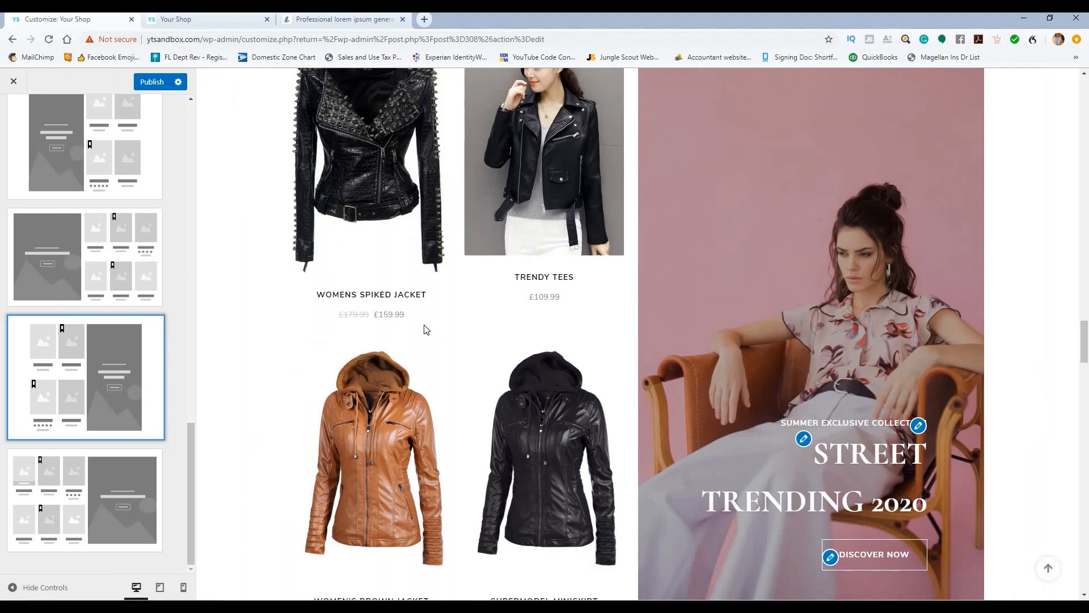
pyautogui.scroll(-2, 427, 329)
pyautogui.scroll(1, 338, 354)
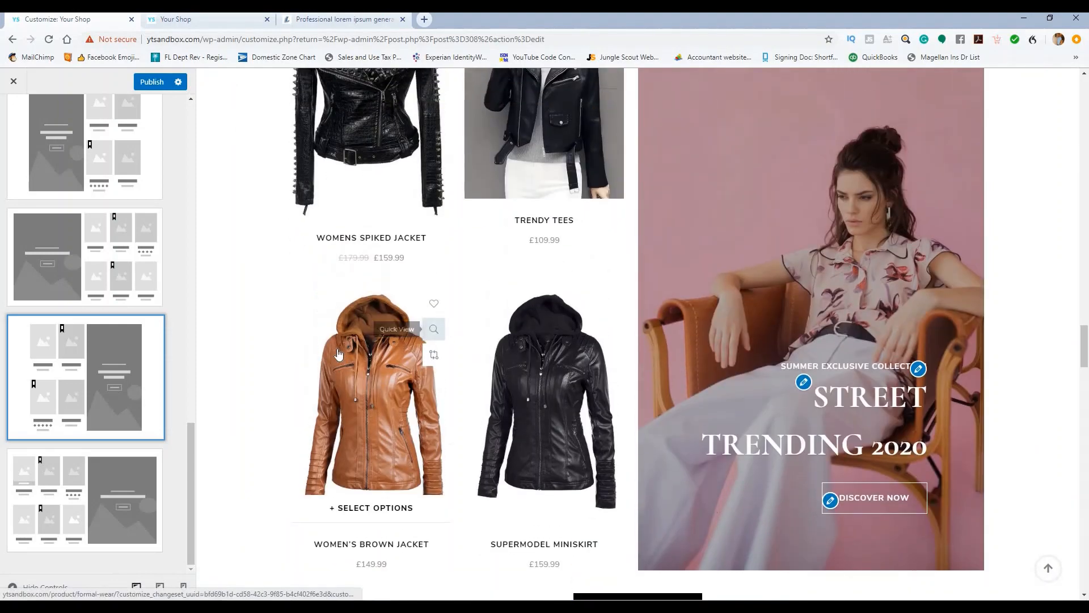
pyautogui.scroll(-2, 318, 361)
pyautogui.scroll(4, 317, 361)
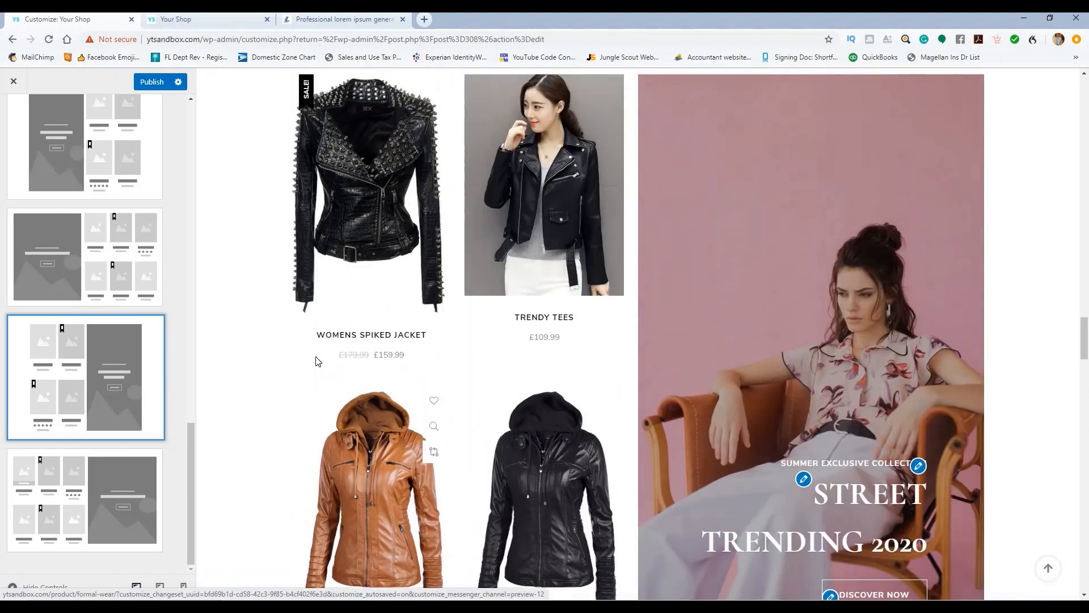
pyautogui.scroll(3, 318, 362)
pyautogui.scroll(-3, 318, 361)
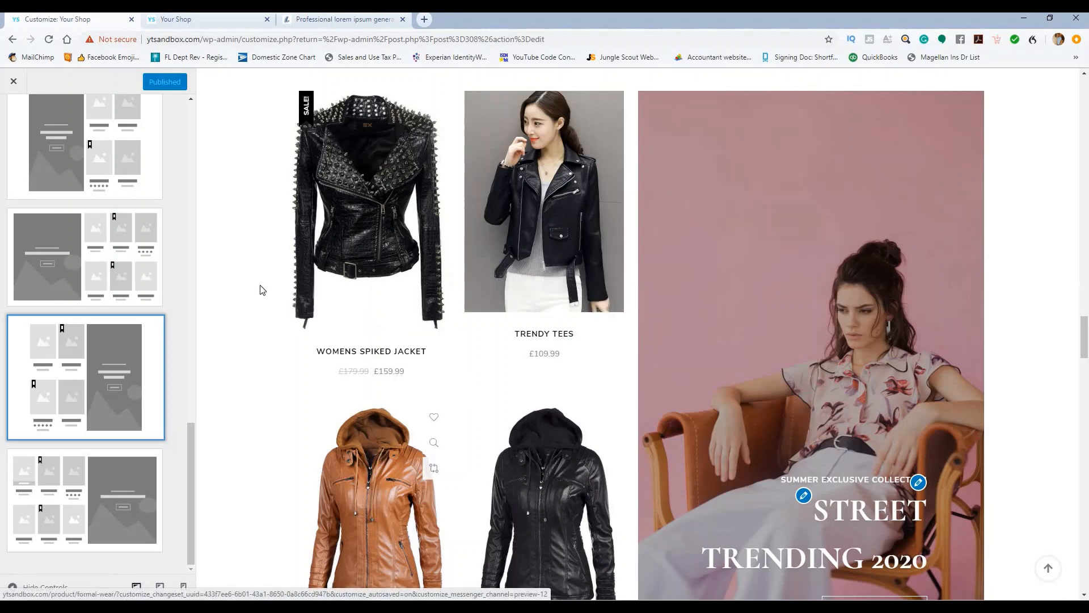
pyautogui.scroll(6, 63, 148)
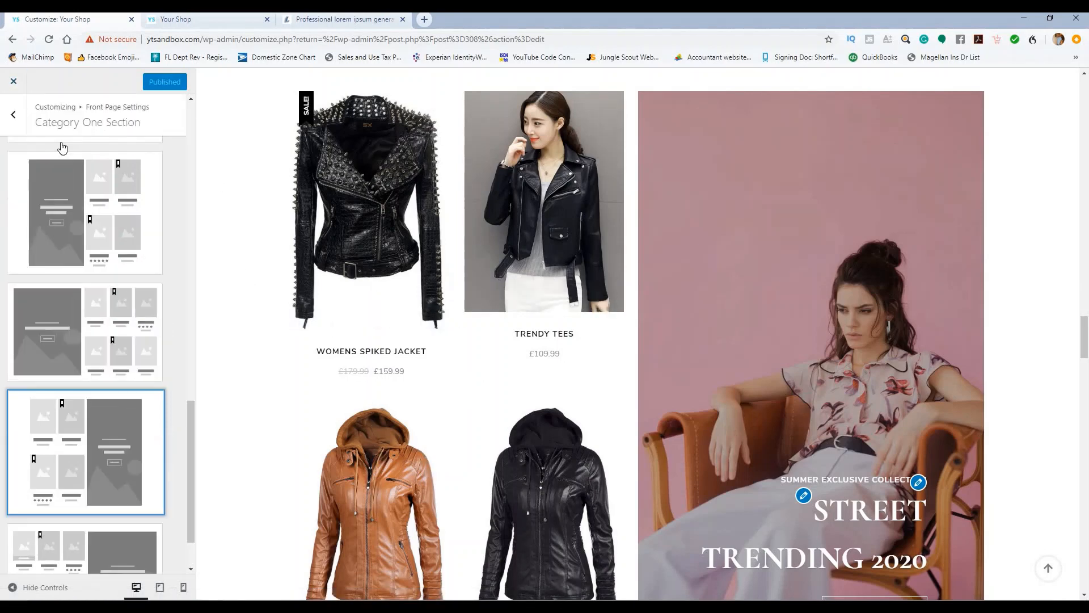
pyautogui.scroll(9, 63, 149)
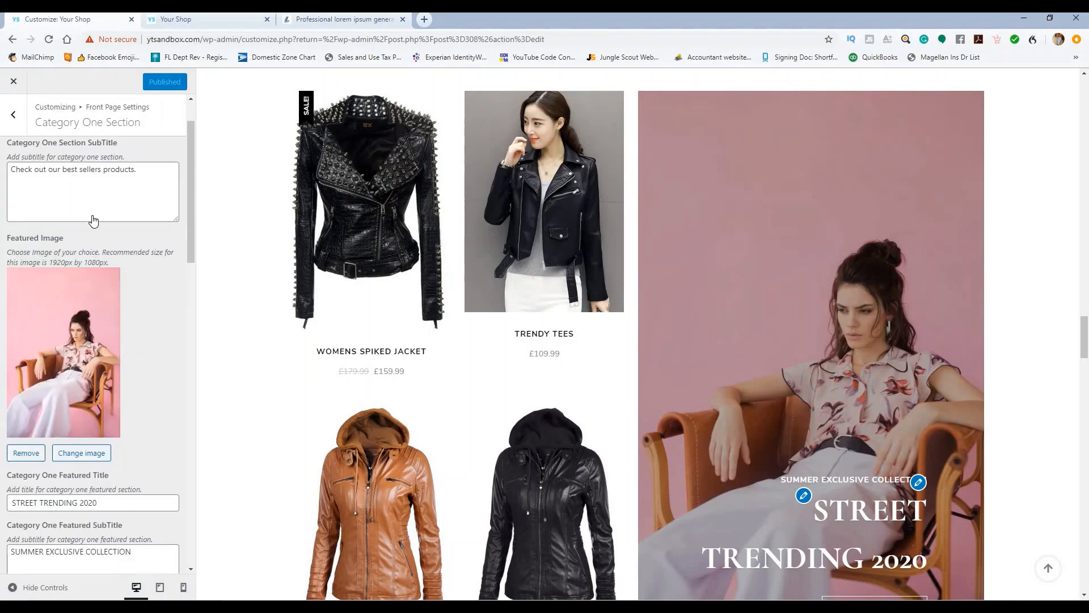
pyautogui.scroll(-3, 75, 338)
pyautogui.scroll(-1, 76, 338)
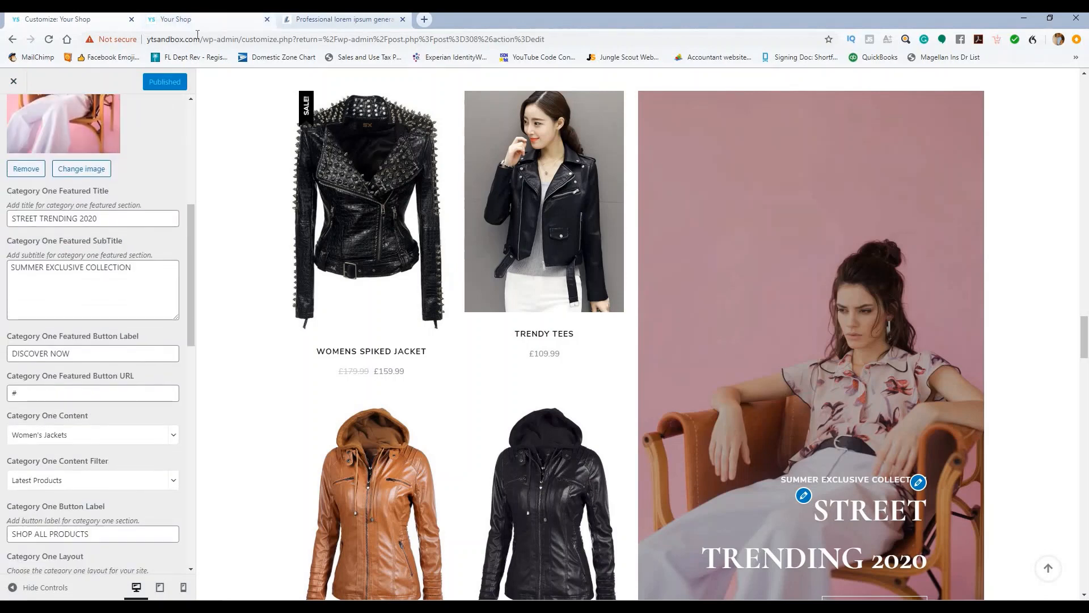
pyautogui.moveTo(199, 39); pyautogui.dragTo(140, 45)
pyautogui.hotkey('ctrl', 'c')
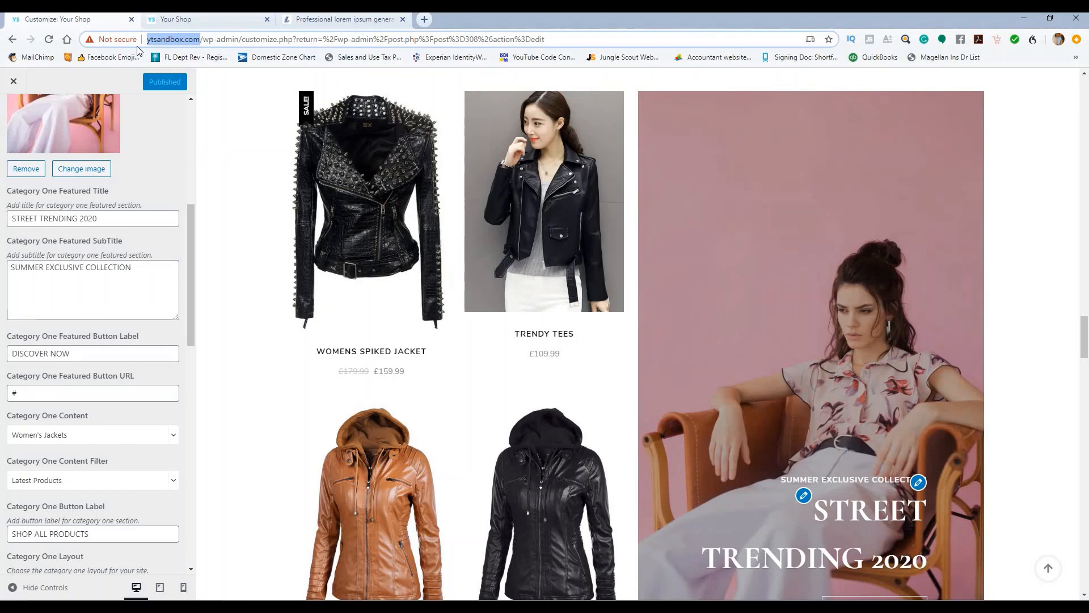
pyautogui.moveTo(51, 397); pyautogui.dragTo(1, 400)
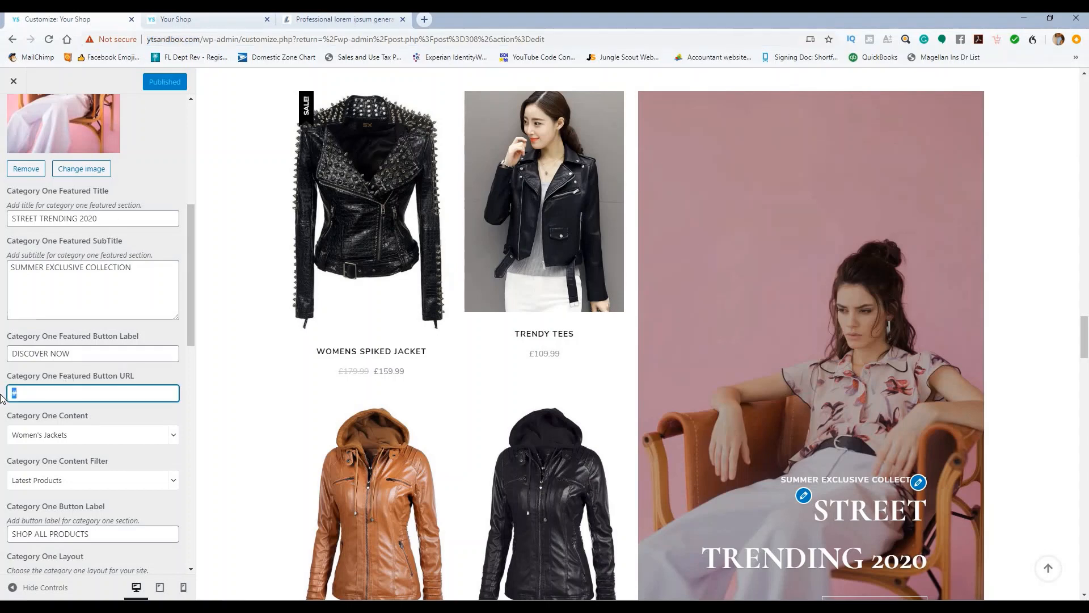
pyautogui.hotkey('ctrl', 'v')
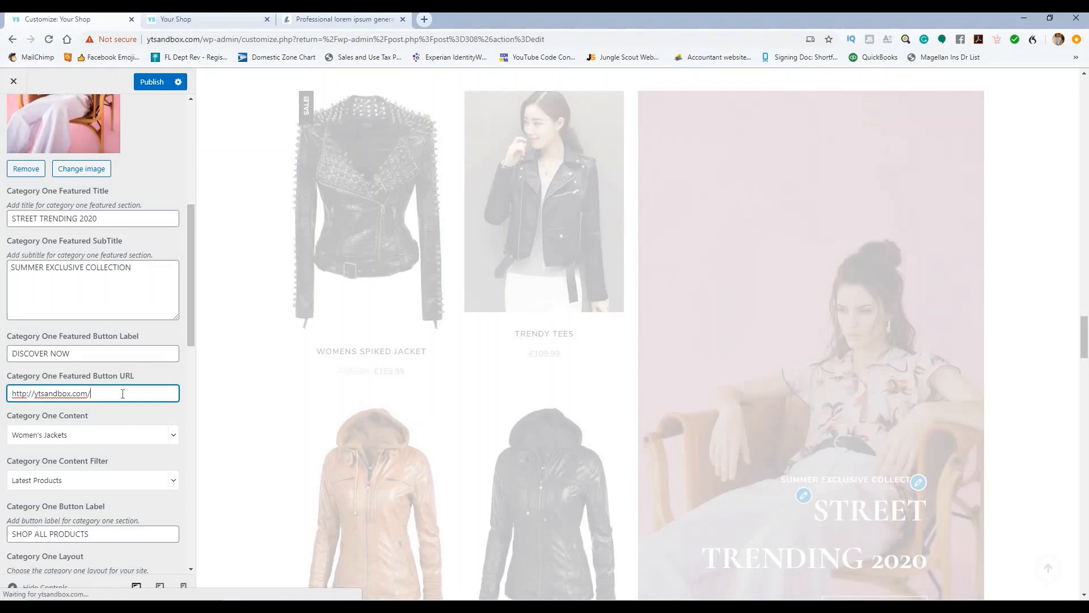
pyautogui.write('shop')
pyautogui.click(153, 81)
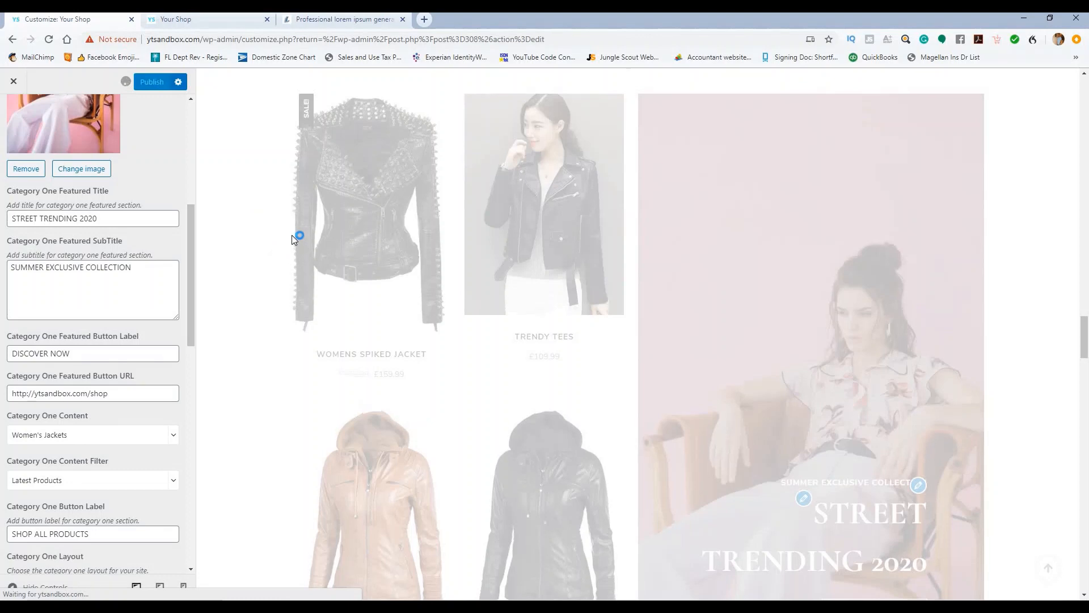
pyautogui.scroll(6, 1, 122)
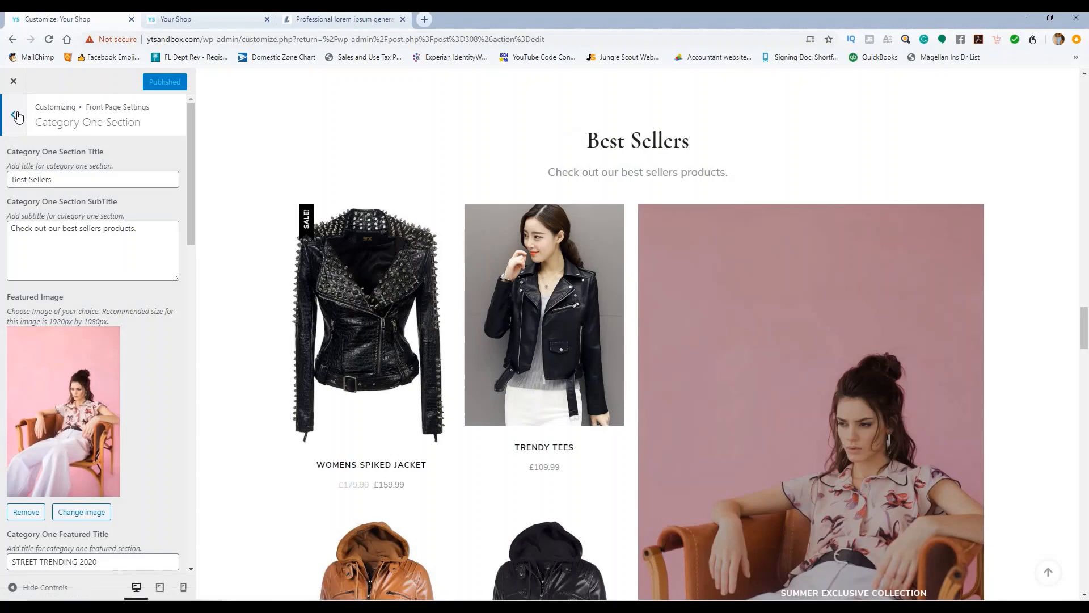
# Step: Open Category Tab Section and add a first tab showing Men's Jackets
pyautogui.click(21, 115)
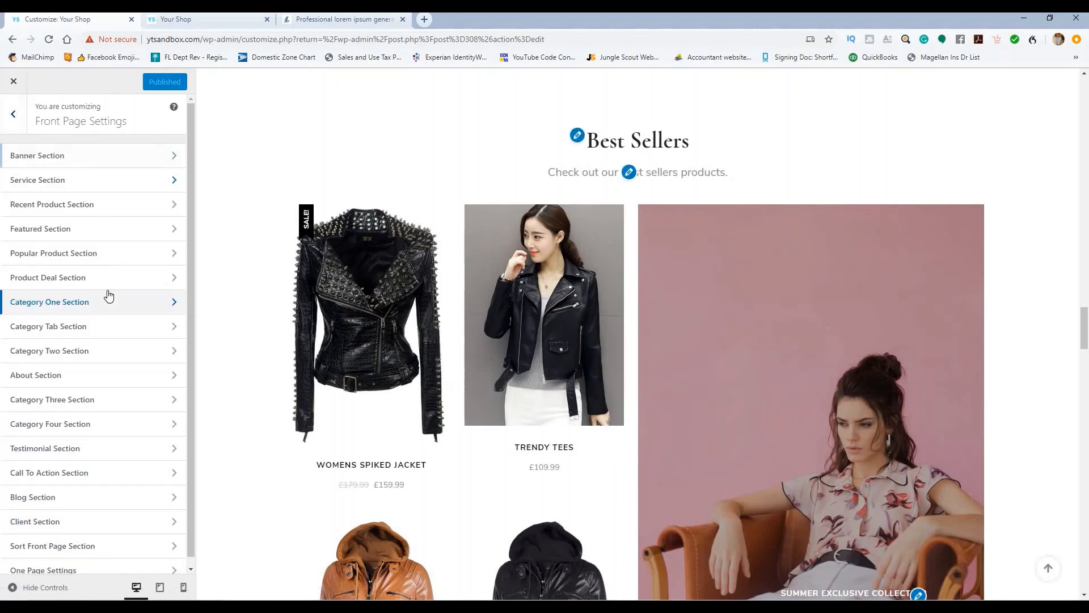
pyautogui.click(93, 330)
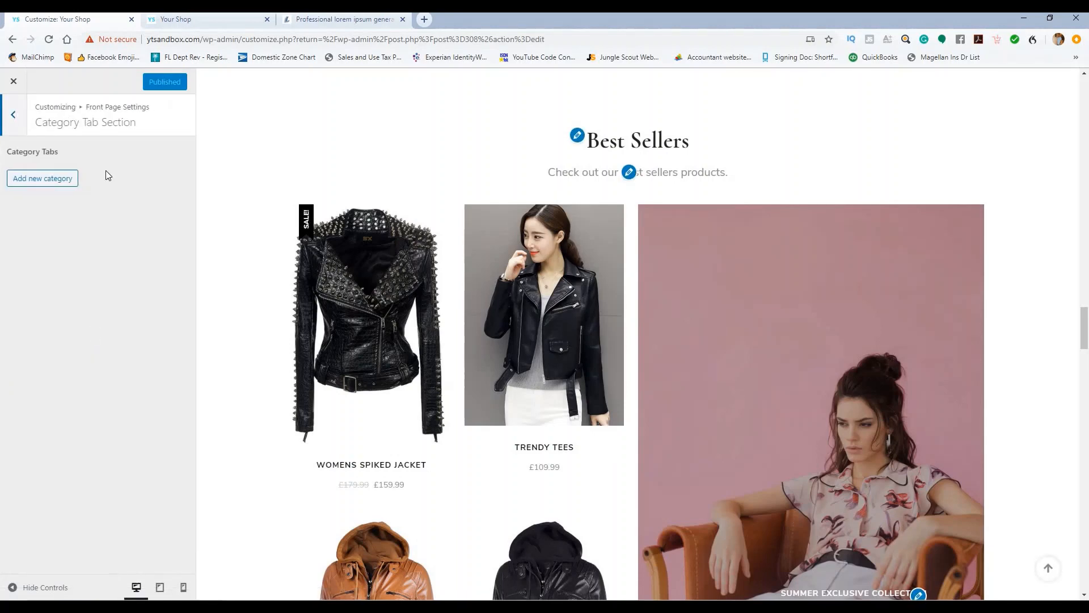
pyautogui.click(53, 177)
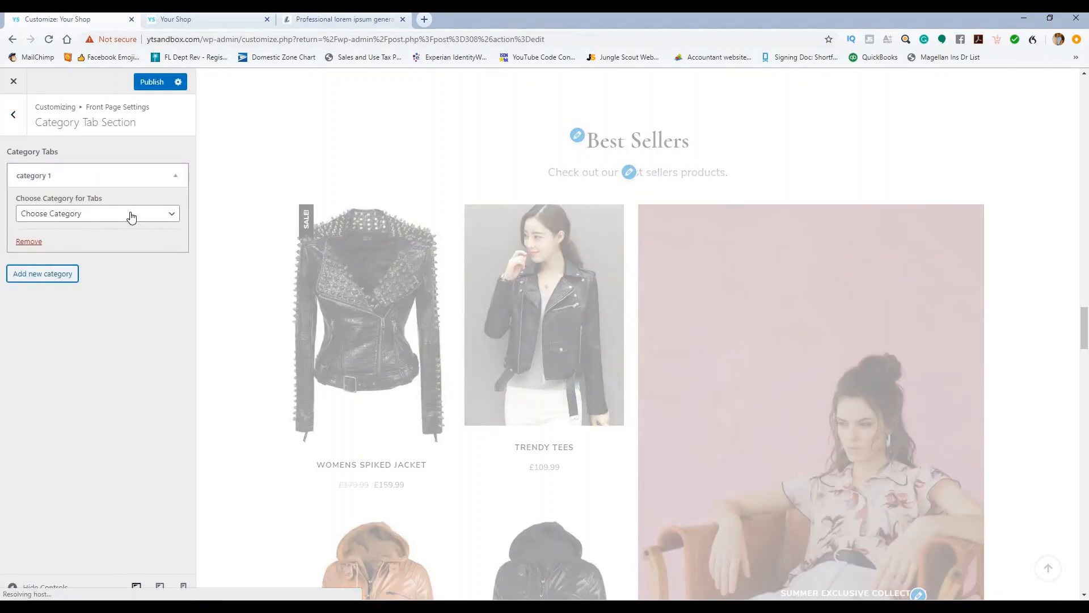
pyautogui.click(126, 215)
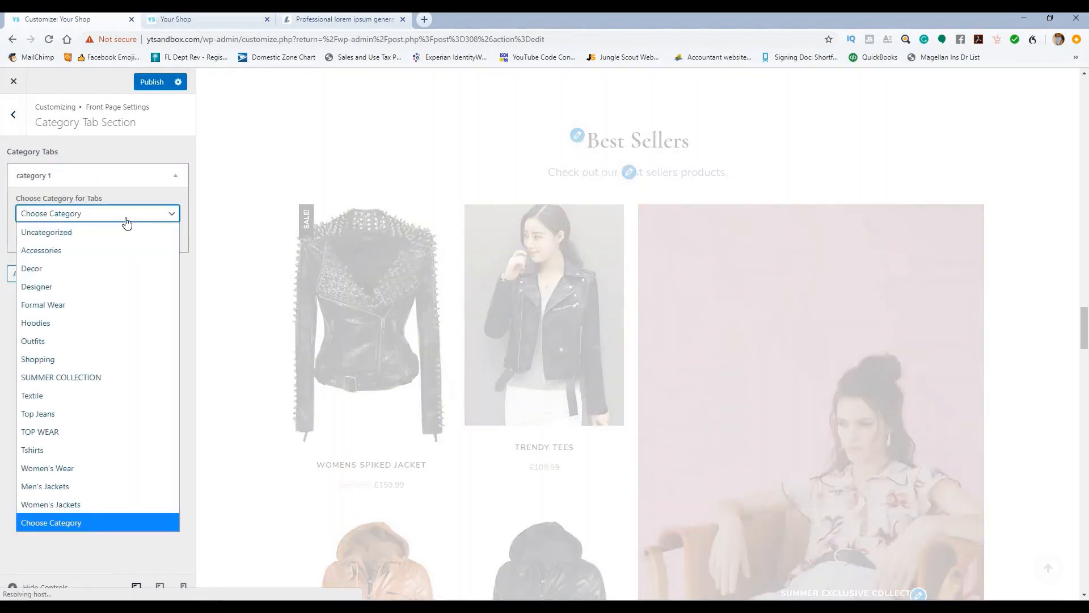
pyautogui.click(105, 486)
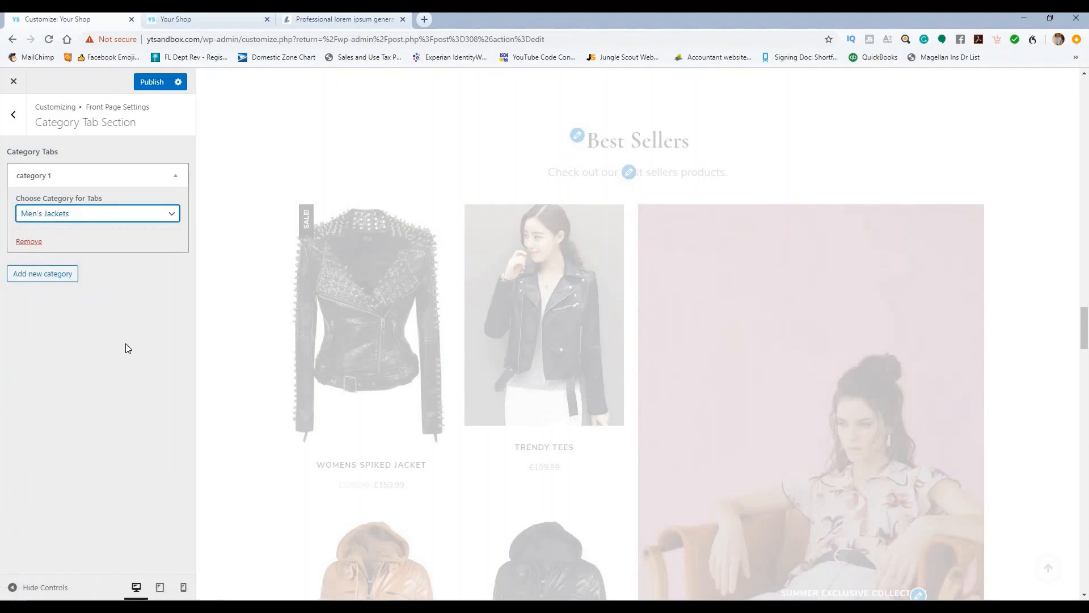
pyautogui.scroll(-12, 221, 218)
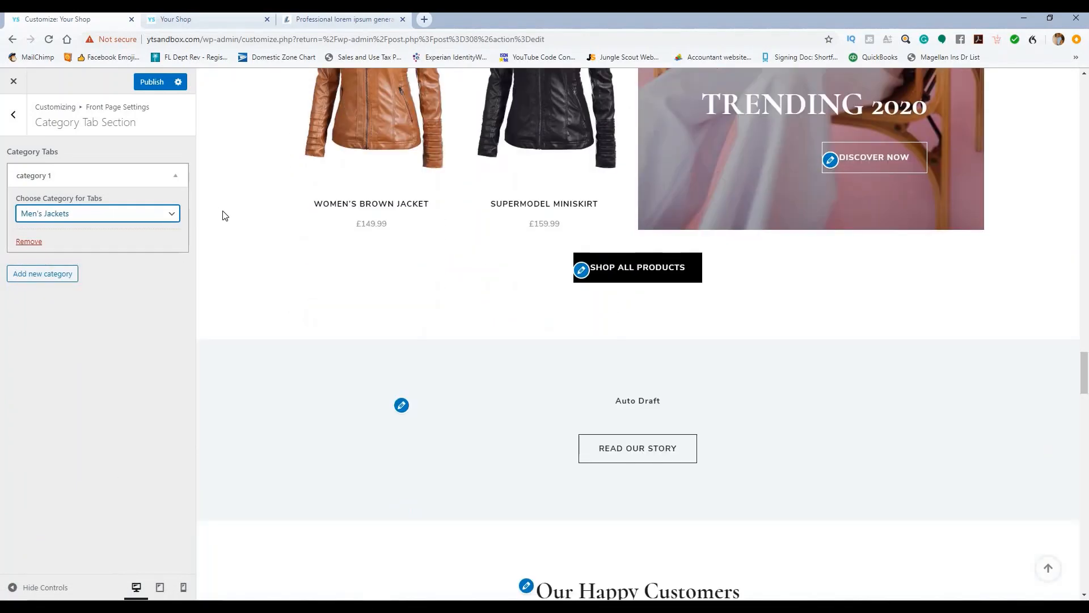
pyautogui.scroll(-4, 225, 217)
pyautogui.scroll(9, 227, 218)
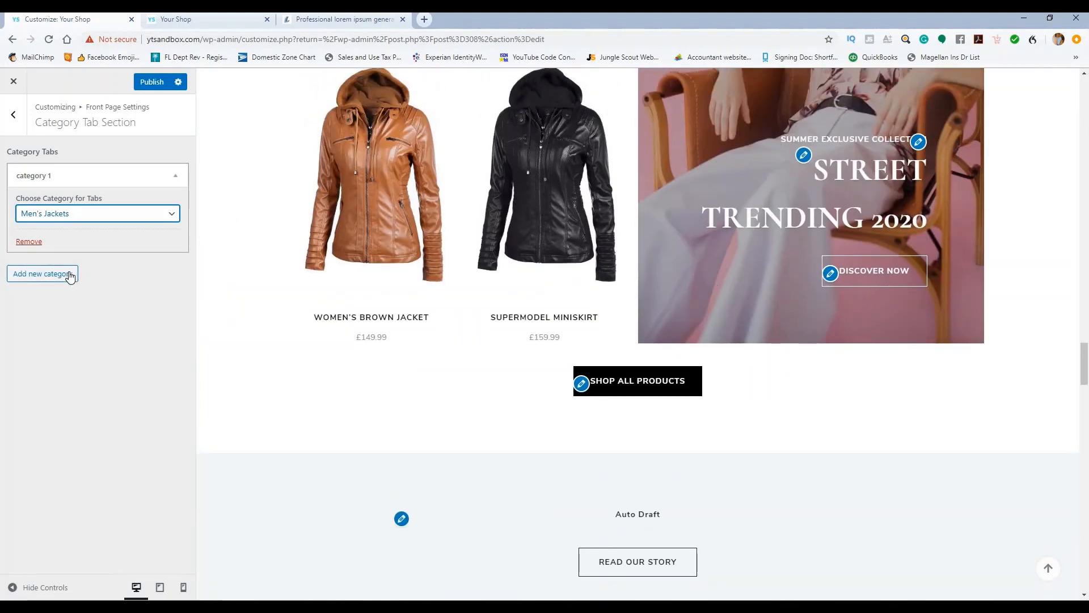
# Step: Add a second tab for Women's Jackets, publish, and check its products on the storefront
pyautogui.click(69, 275)
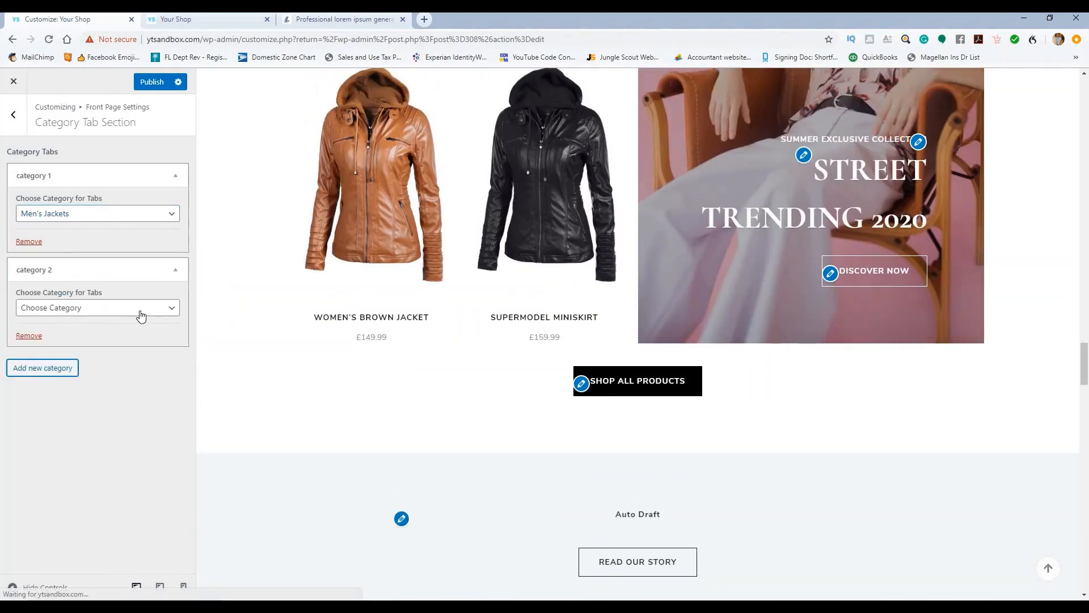
pyautogui.click(140, 311)
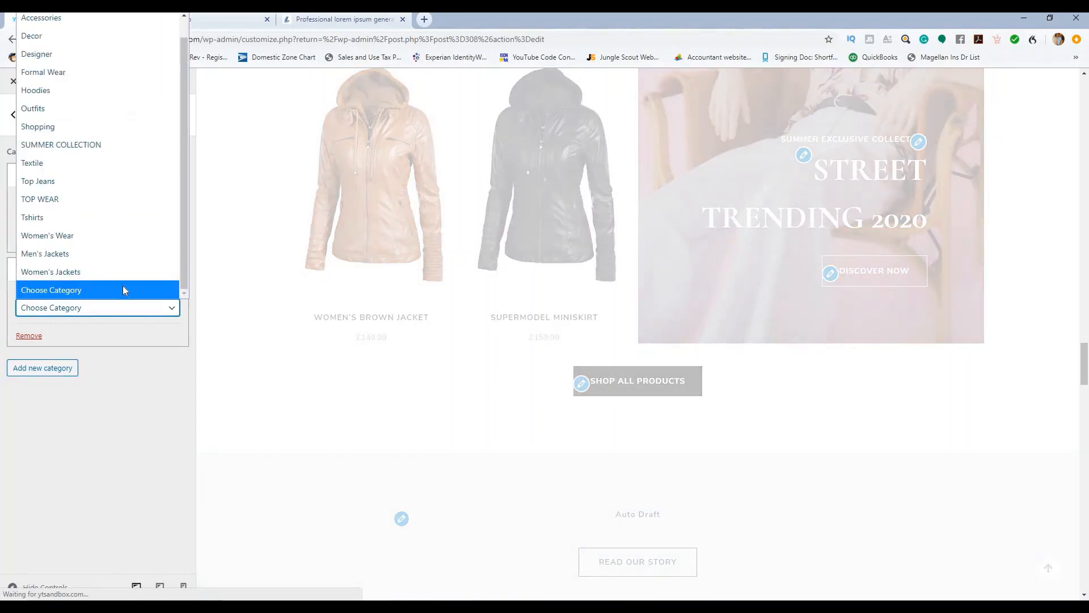
pyautogui.click(131, 336)
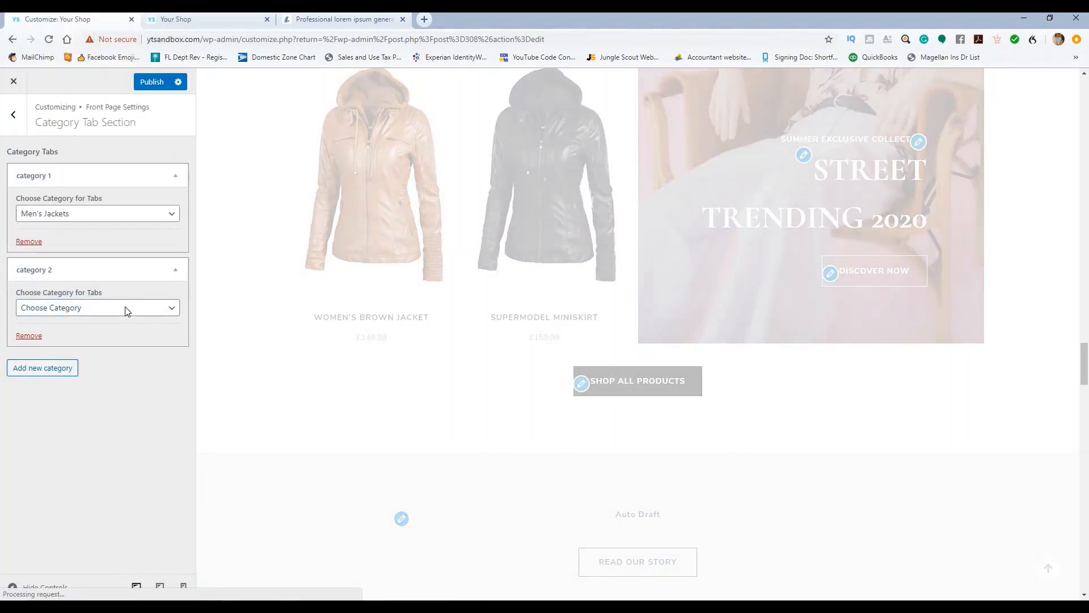
pyautogui.click(129, 313)
pyautogui.click(130, 316)
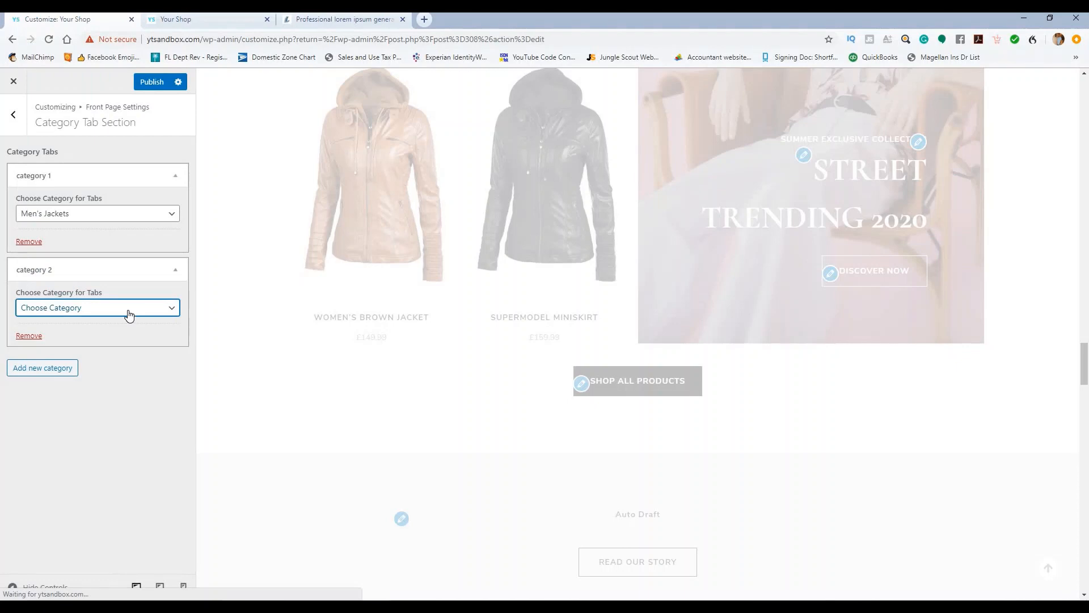
pyautogui.click(130, 315)
pyautogui.click(108, 273)
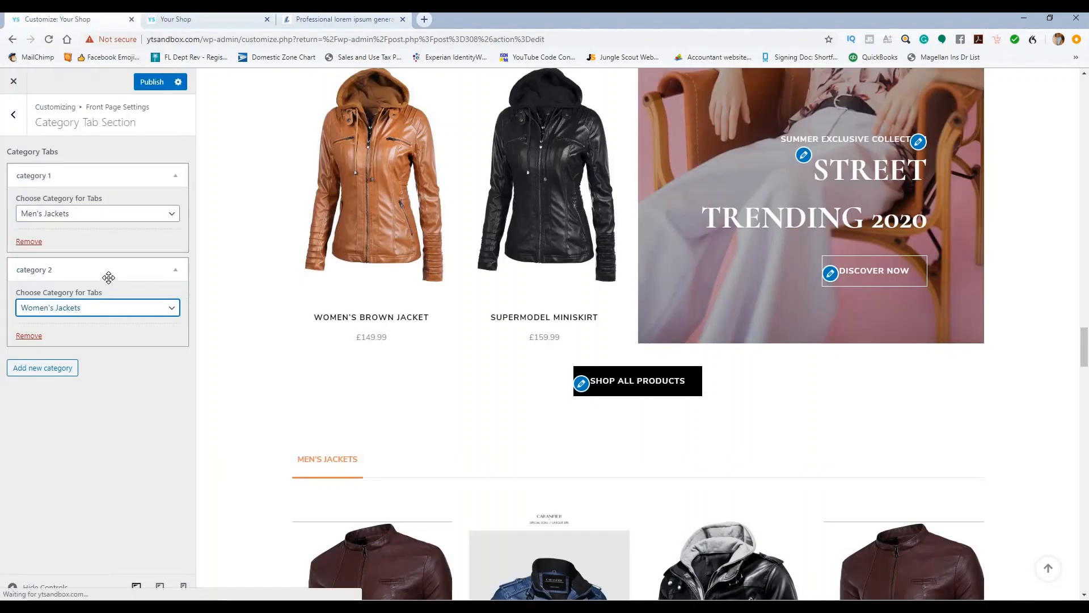
pyautogui.click(151, 82)
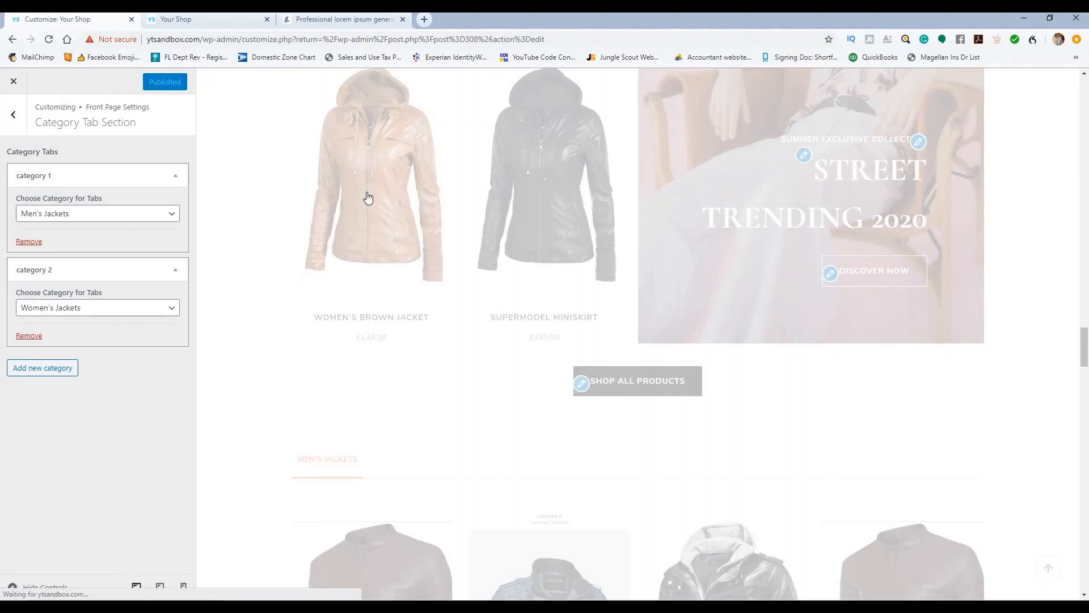
pyautogui.scroll(-6, 430, 198)
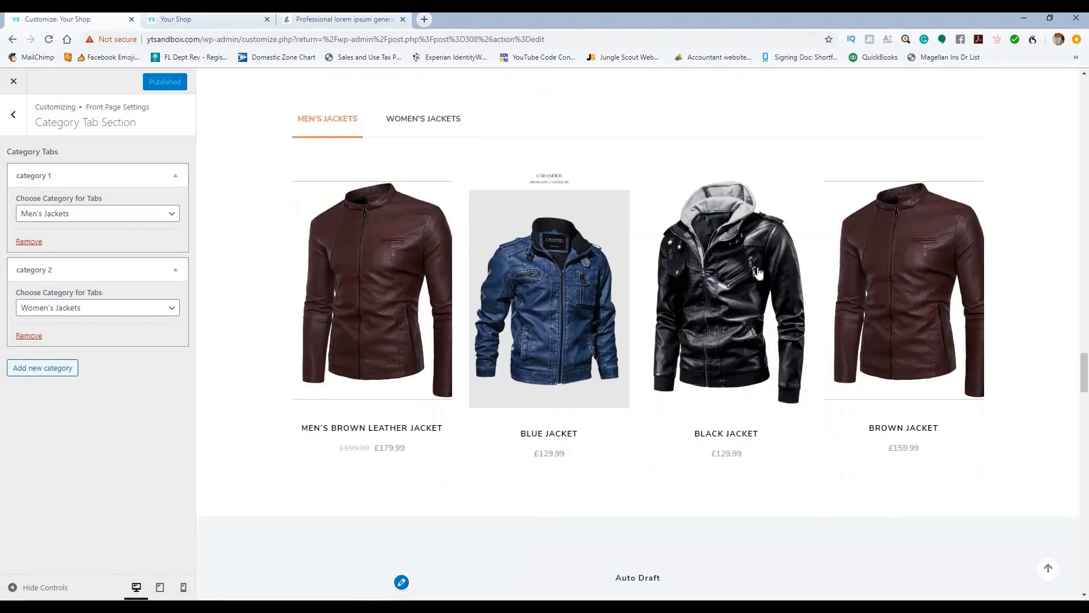
pyautogui.click(431, 126)
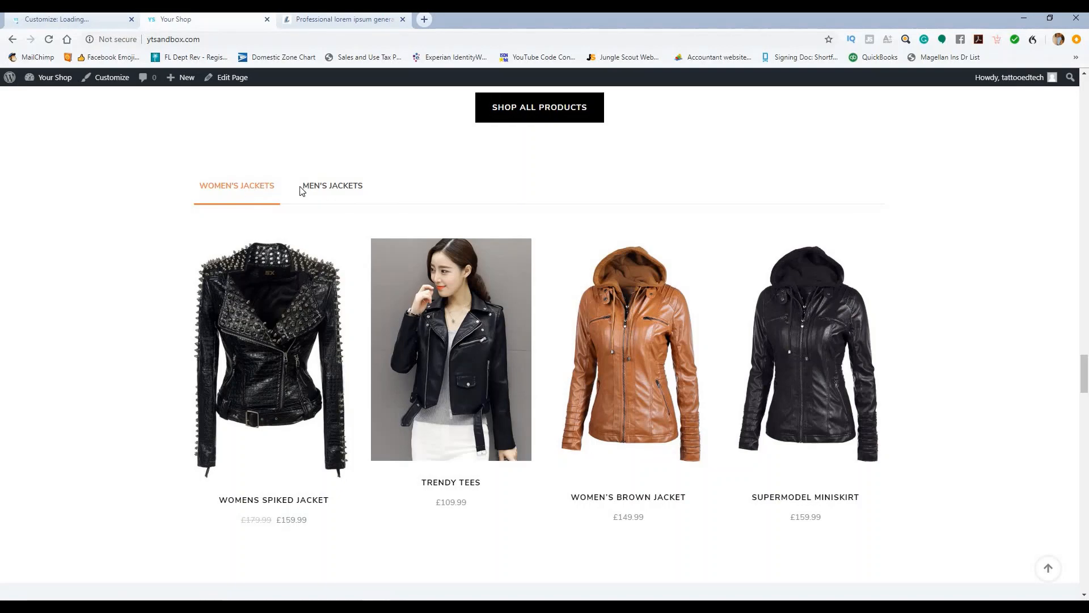
# Step: Check the Men's Jackets tab products on the storefront, then return to the loading Customizer
pyautogui.click(330, 189)
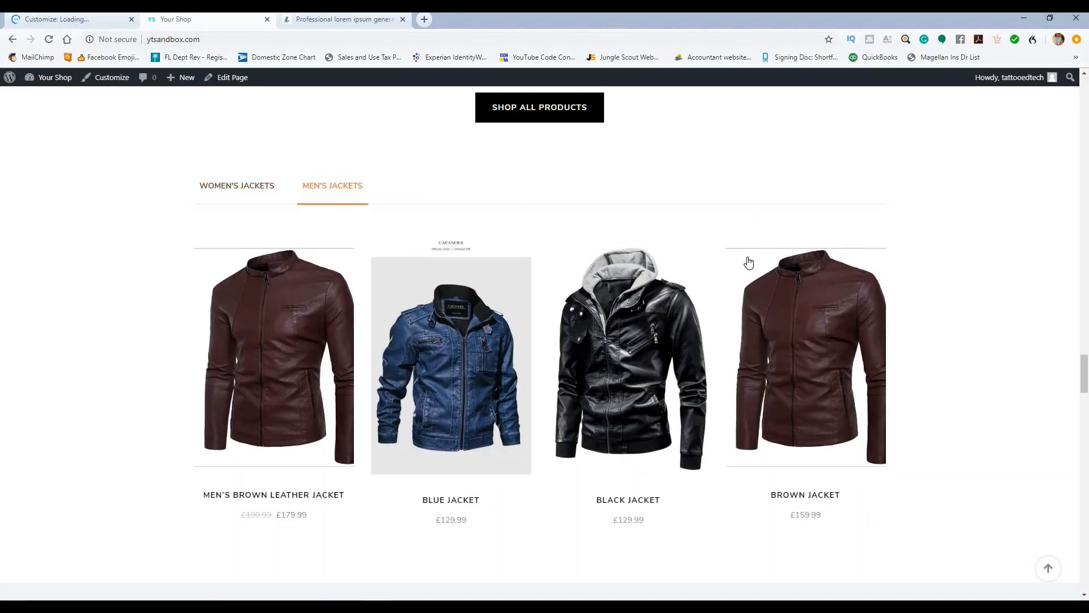
pyautogui.scroll(-4, 748, 260)
pyautogui.scroll(5, 749, 260)
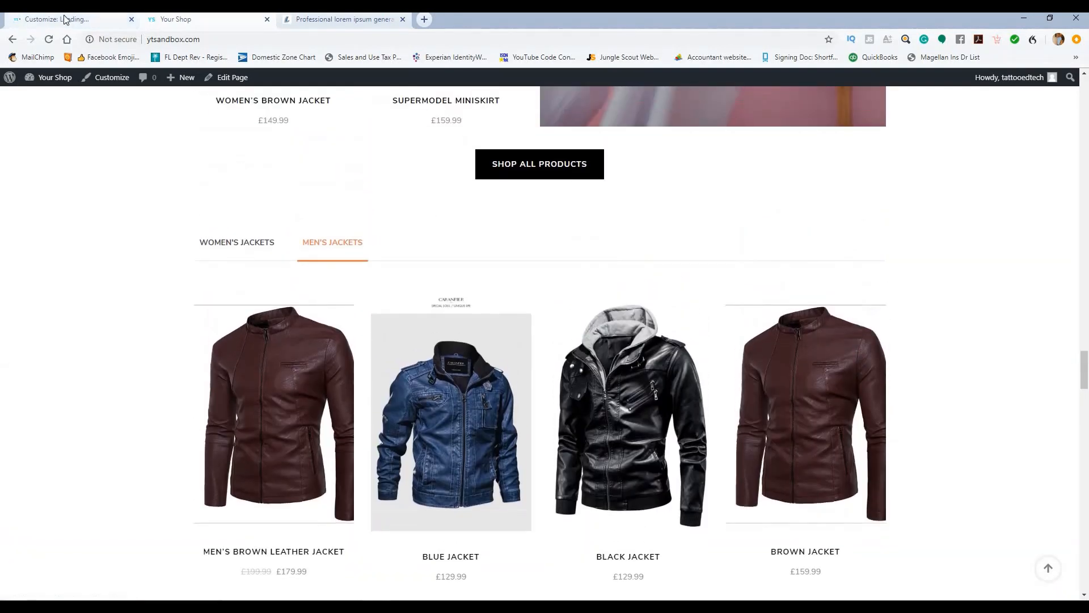
pyautogui.click(64, 19)
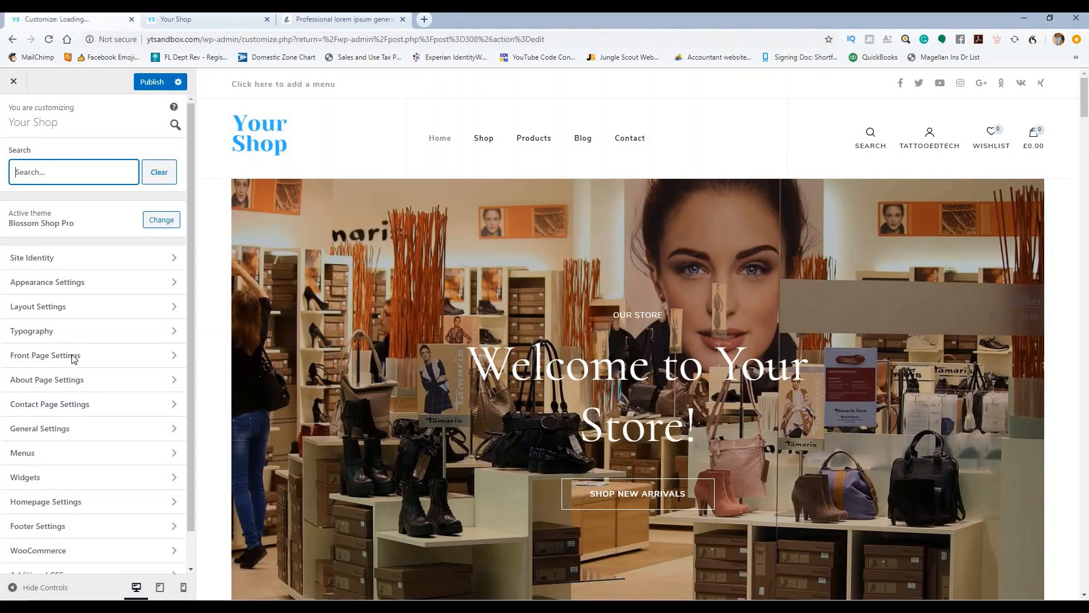
# Step: Open Front Page Settings in the Customizer
pyautogui.click(102, 362)
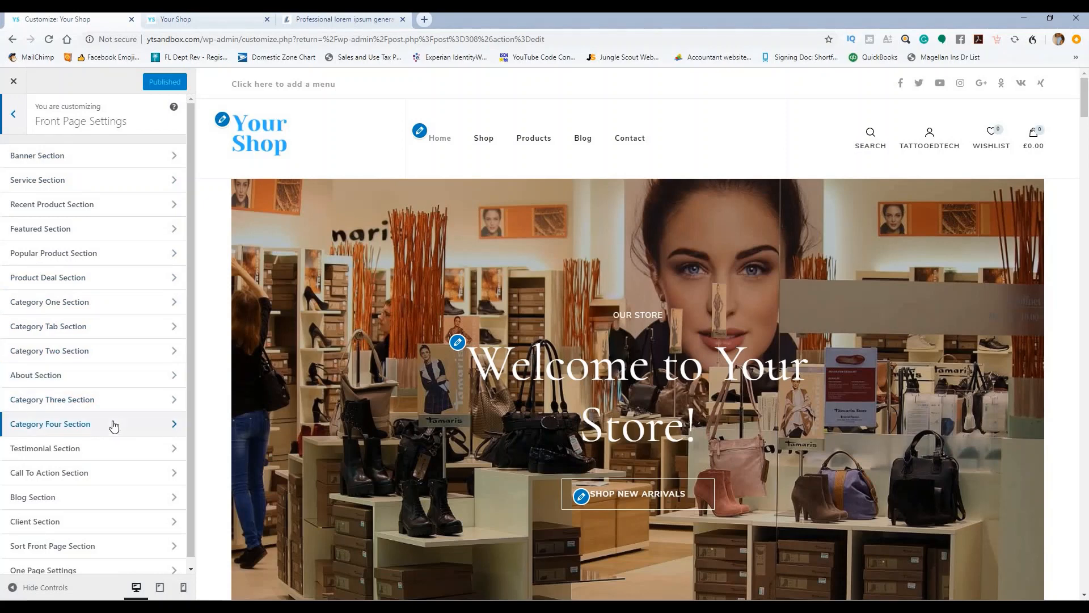
pyautogui.scroll(-4, 532, 183)
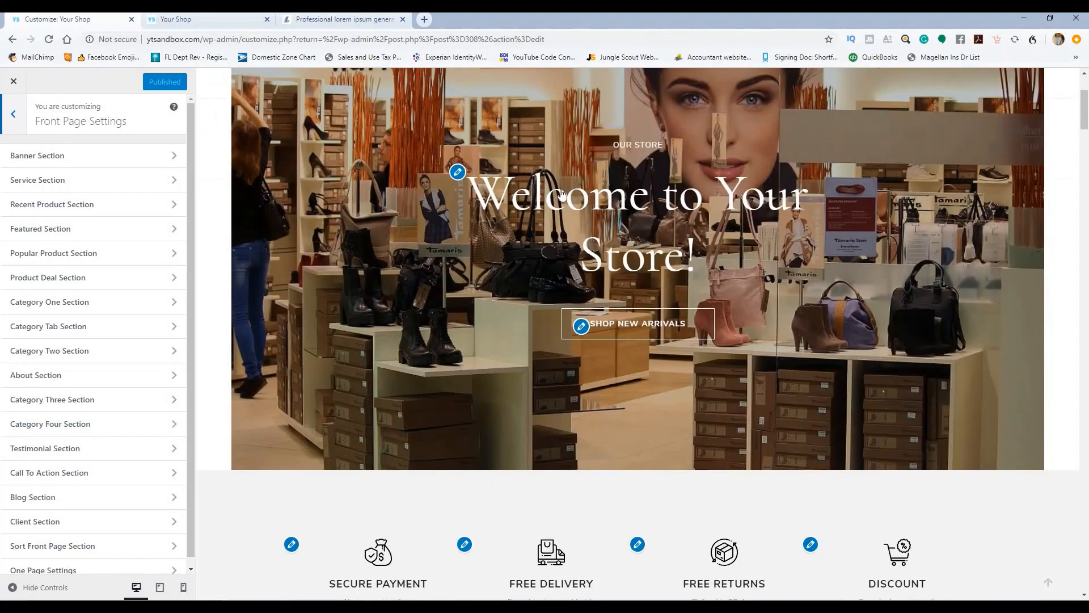
pyautogui.scroll(-10, 580, 188)
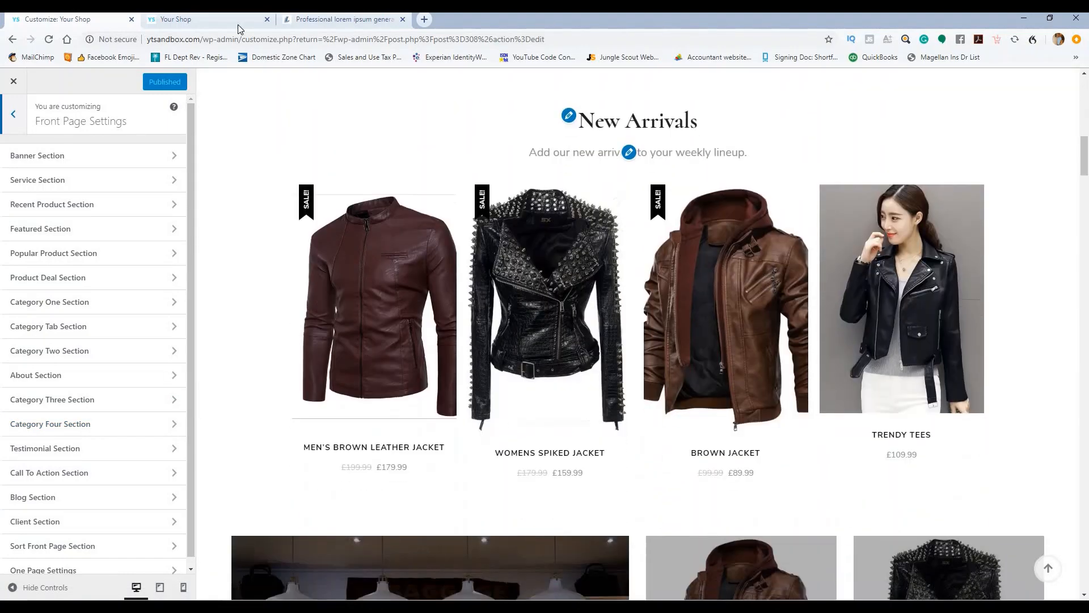
# Step: Review the live Your Shop homepage from the welcome banner down to Best Sellers
pyautogui.click(243, 28)
pyautogui.scroll(15, 560, 197)
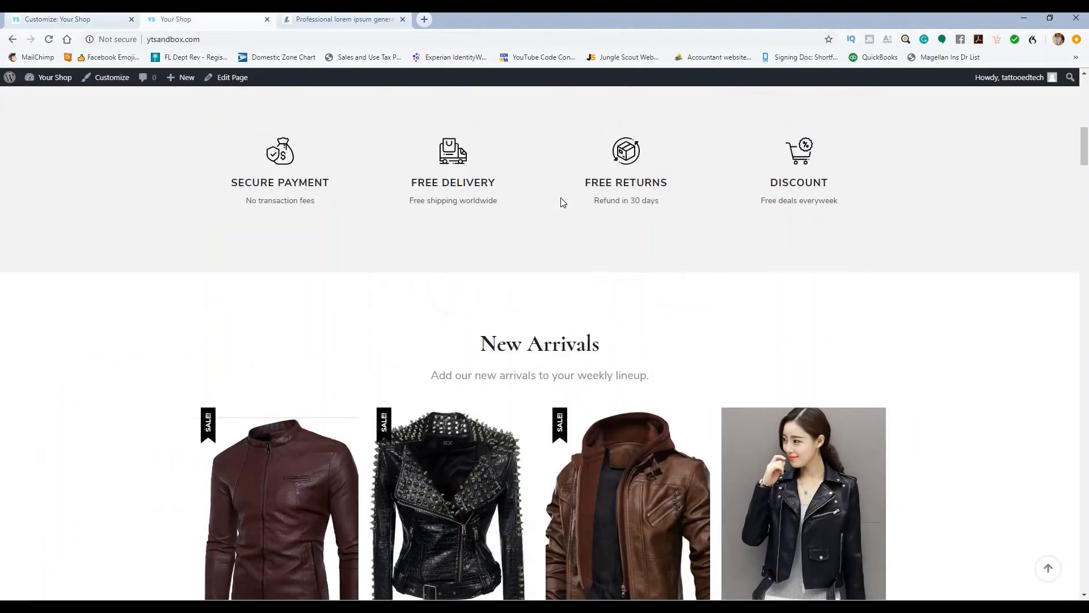
pyautogui.scroll(2, 561, 197)
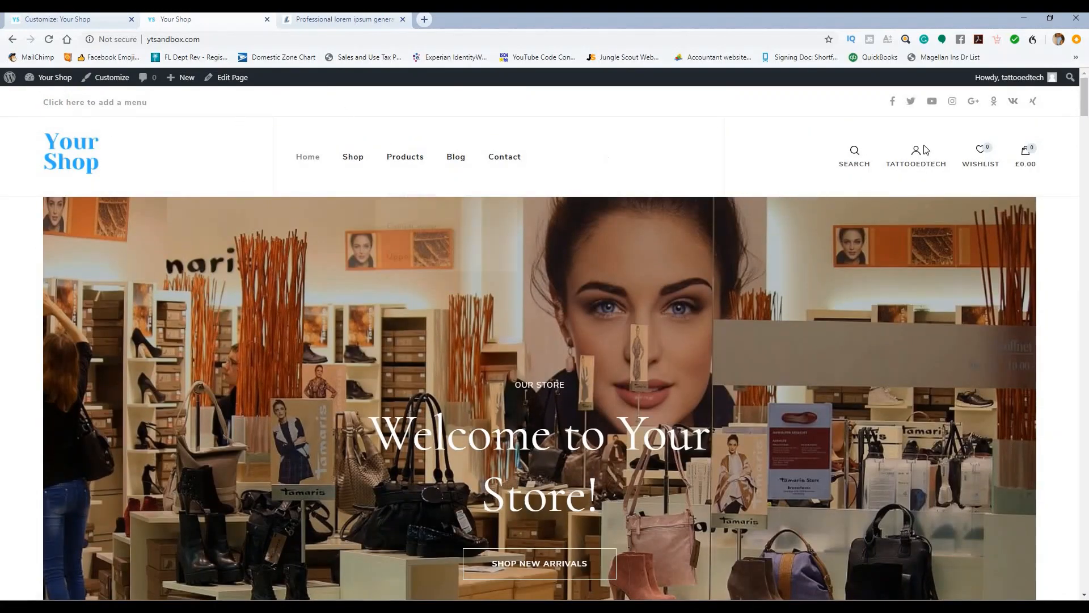
pyautogui.scroll(-10, 585, 168)
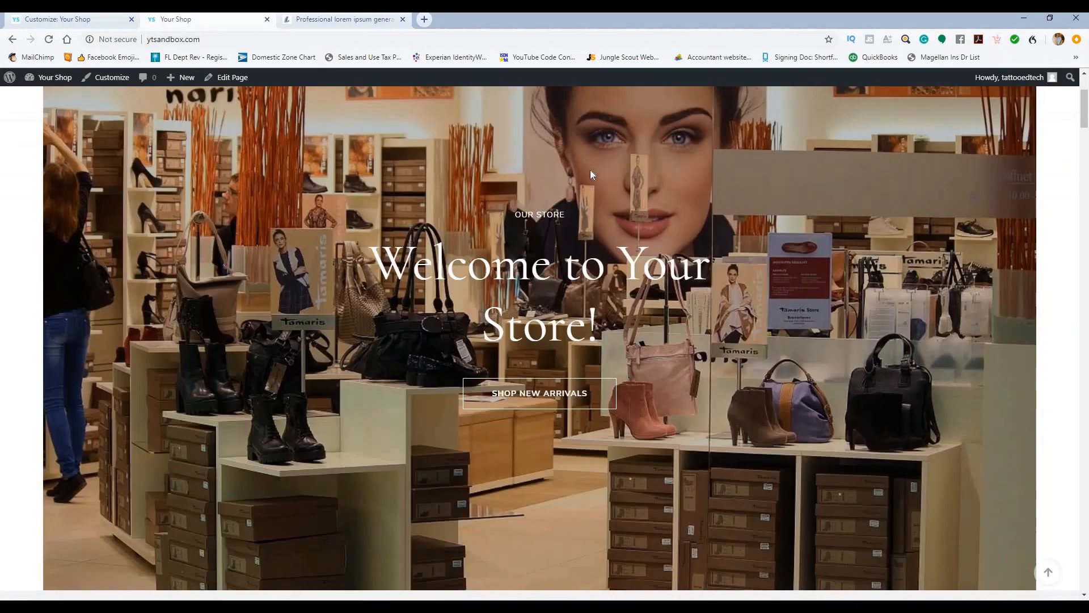
pyautogui.scroll(-5, 570, 192)
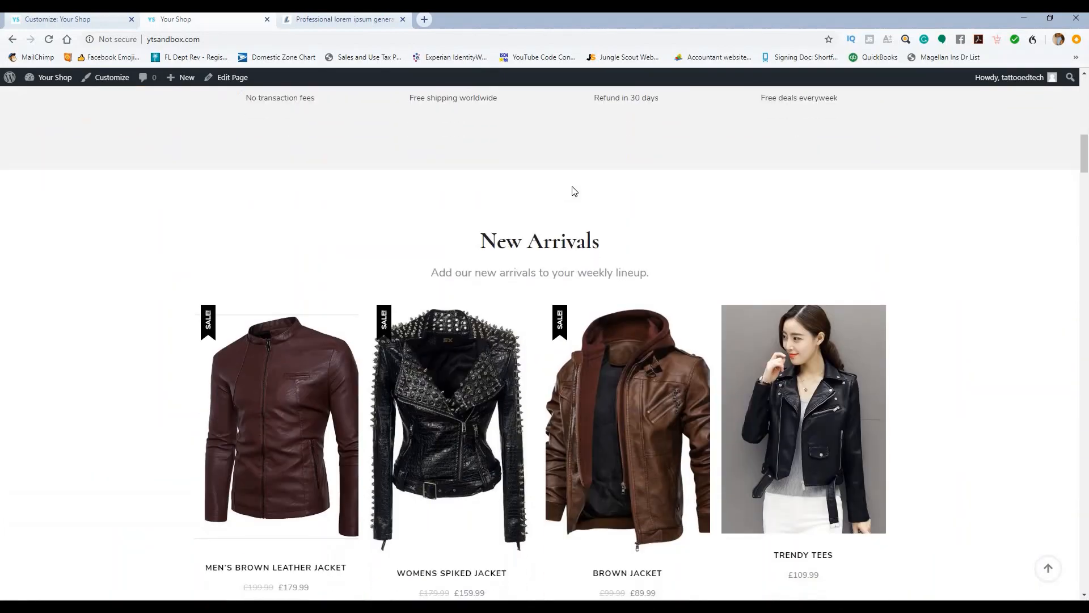
pyautogui.scroll(-10, 636, 190)
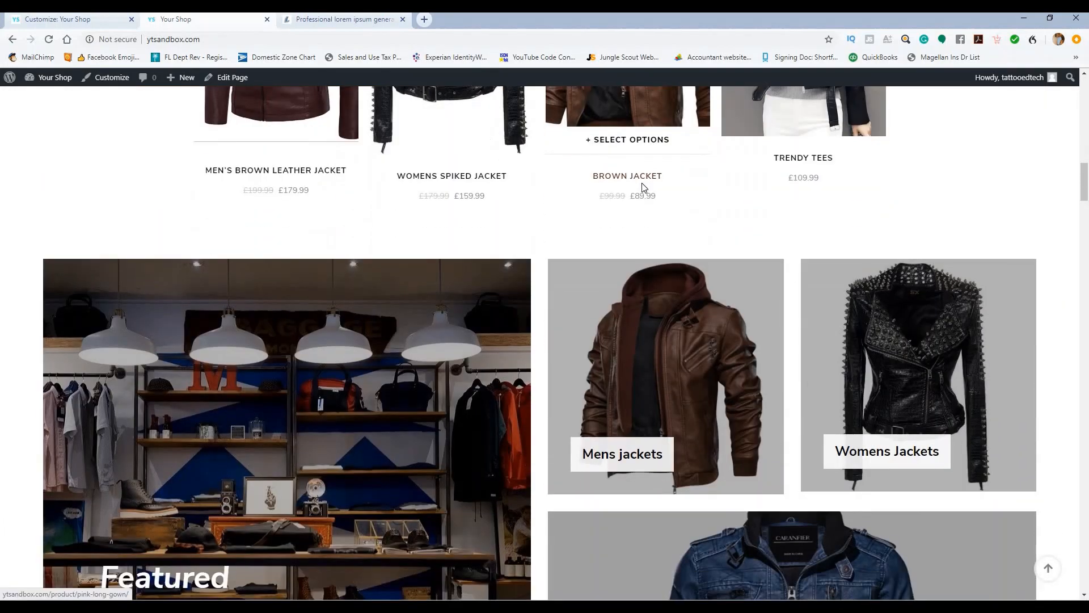
pyautogui.scroll(-12, 646, 190)
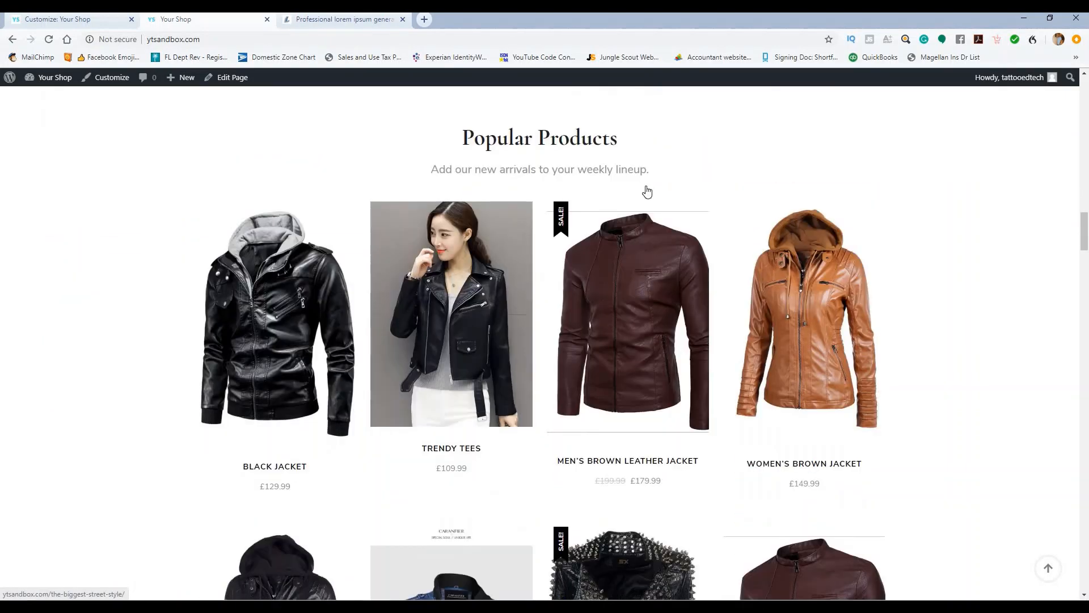
pyautogui.scroll(-8, 649, 191)
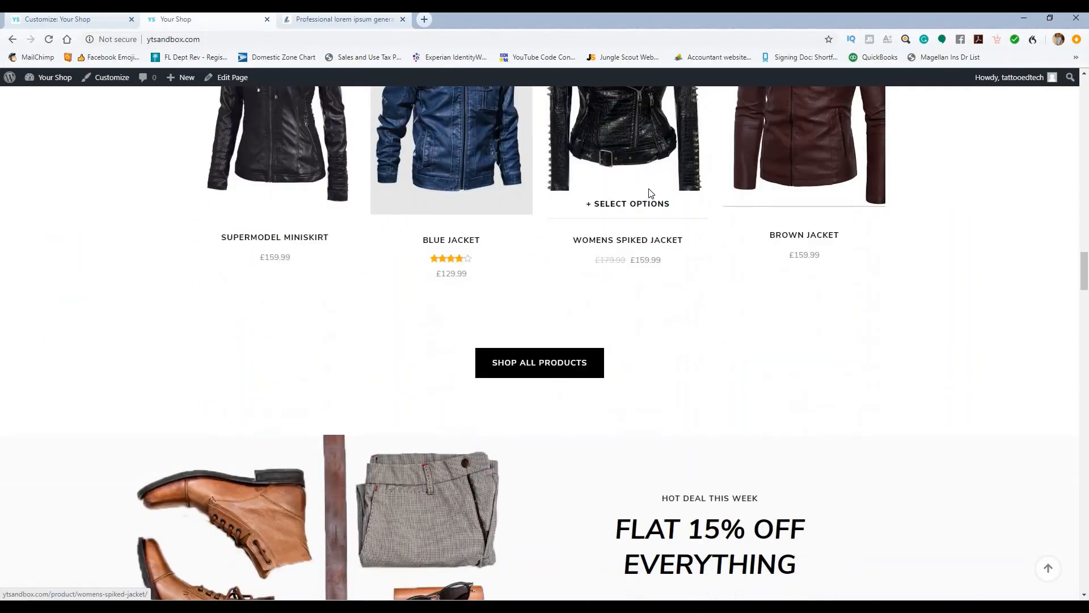
pyautogui.scroll(-12, 638, 194)
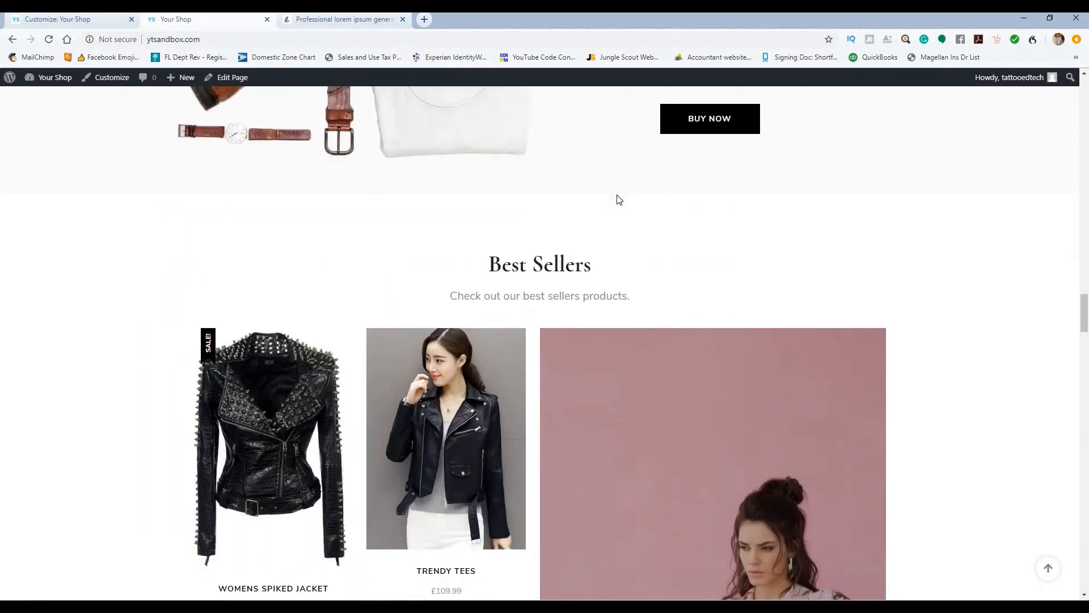
pyautogui.scroll(-9, 634, 196)
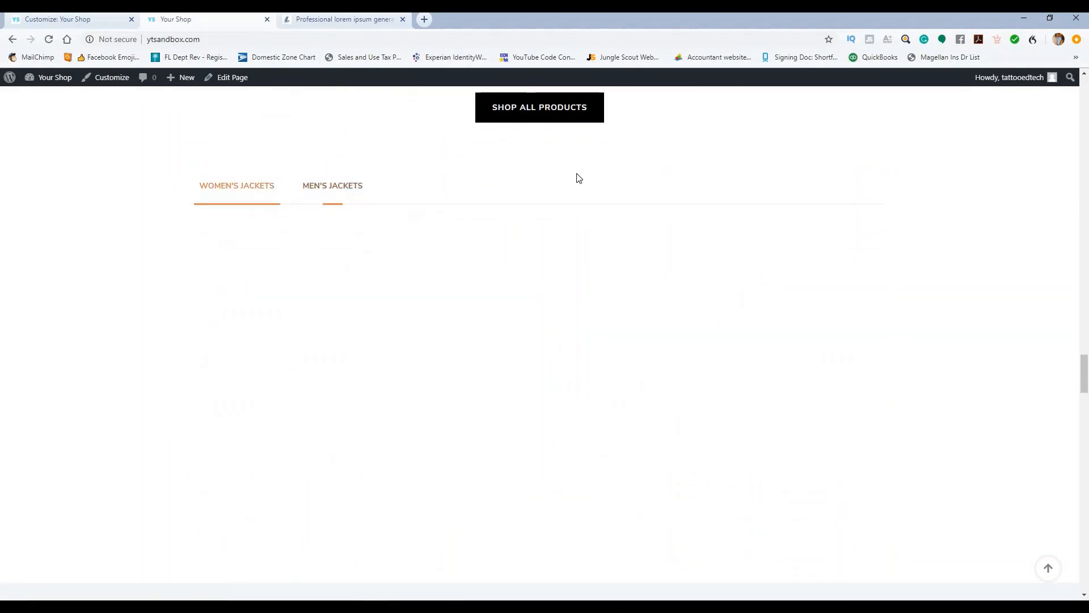
pyautogui.scroll(-6, 607, 185)
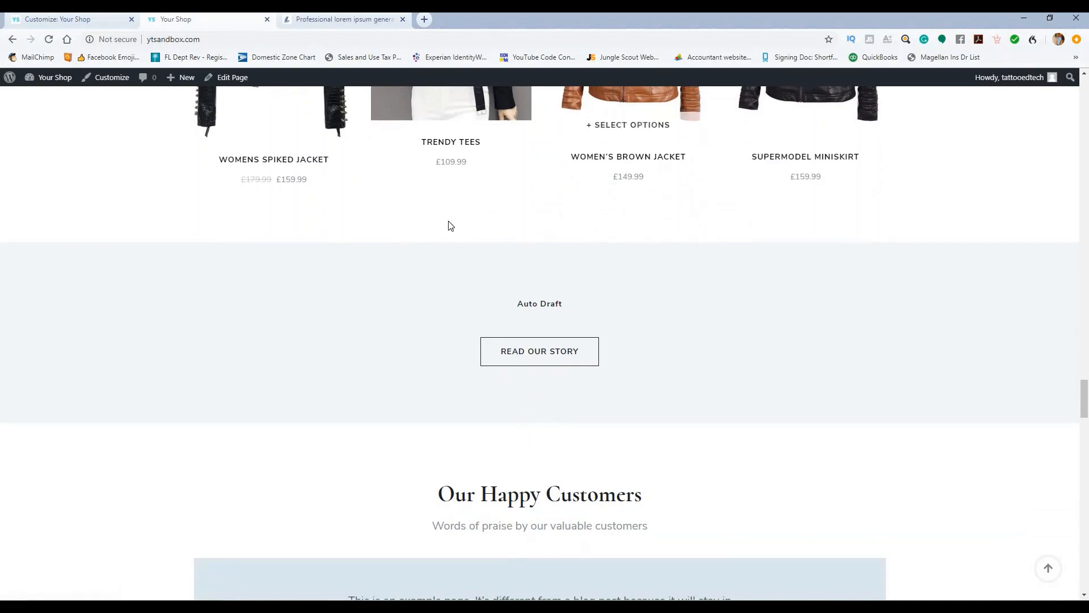
pyautogui.scroll(5, 577, 190)
pyautogui.scroll(15, 588, 188)
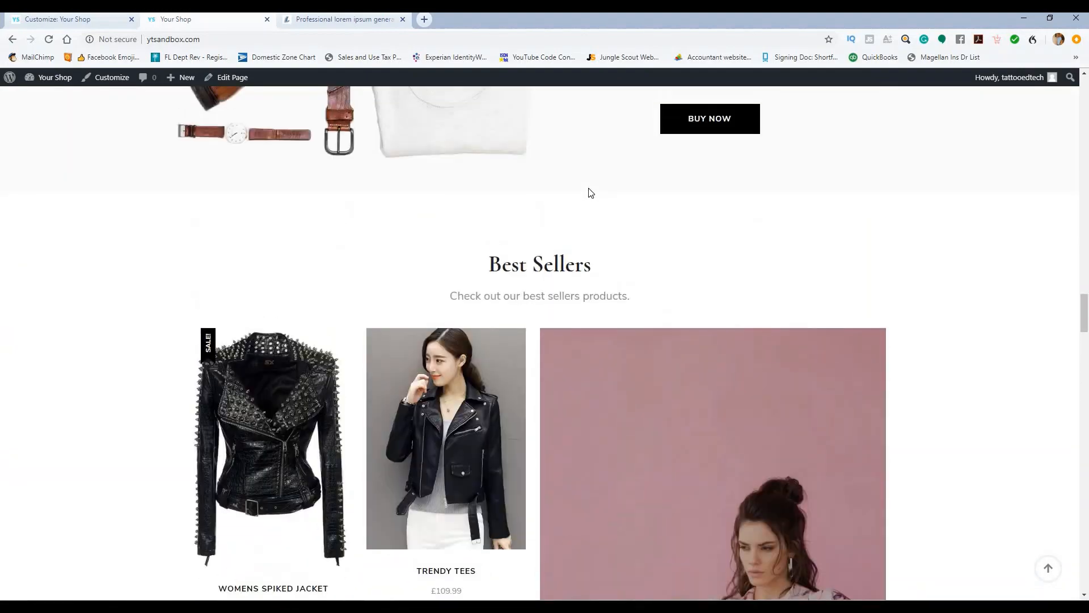
pyautogui.scroll(12, 590, 187)
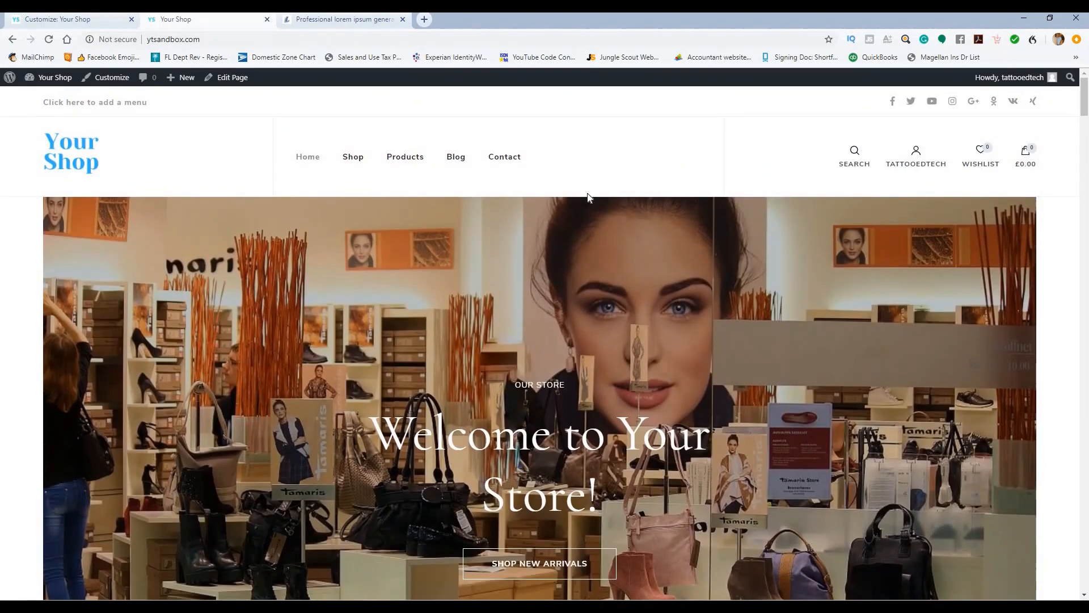
pyautogui.scroll(-12, 579, 196)
pyautogui.scroll(-15, 507, 224)
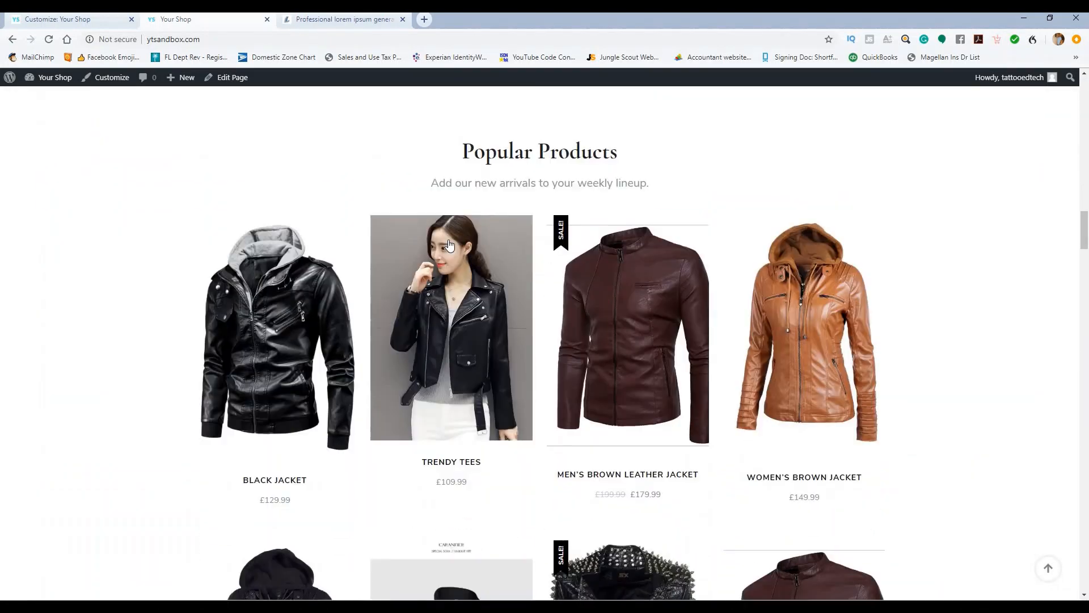
pyautogui.scroll(-5, 444, 244)
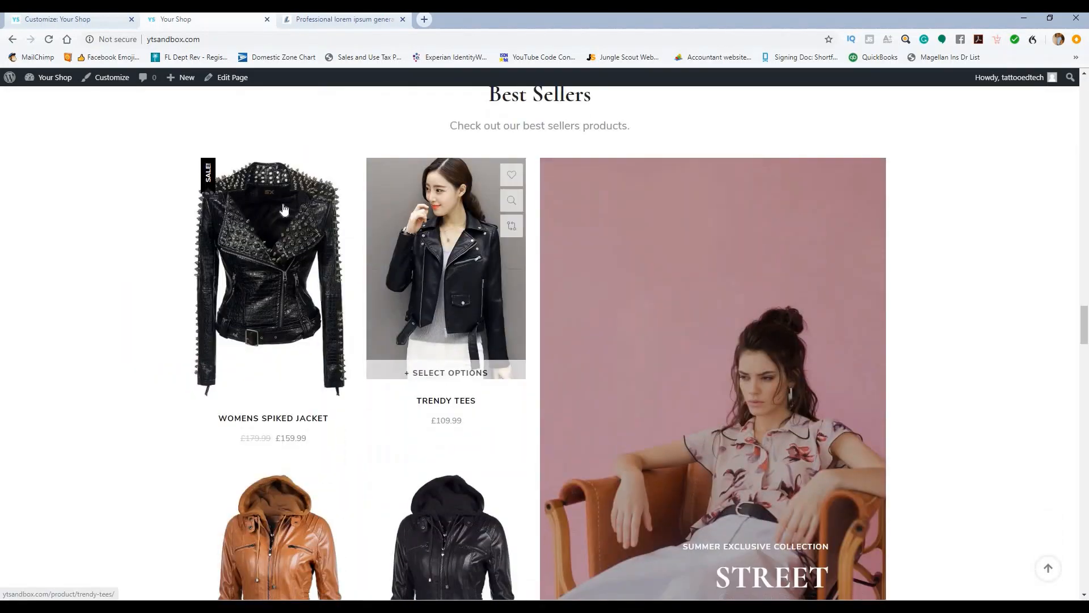
# Step: In the Customizer's About Section, choose the second, text-beside-image About Layout
pyautogui.click(57, 19)
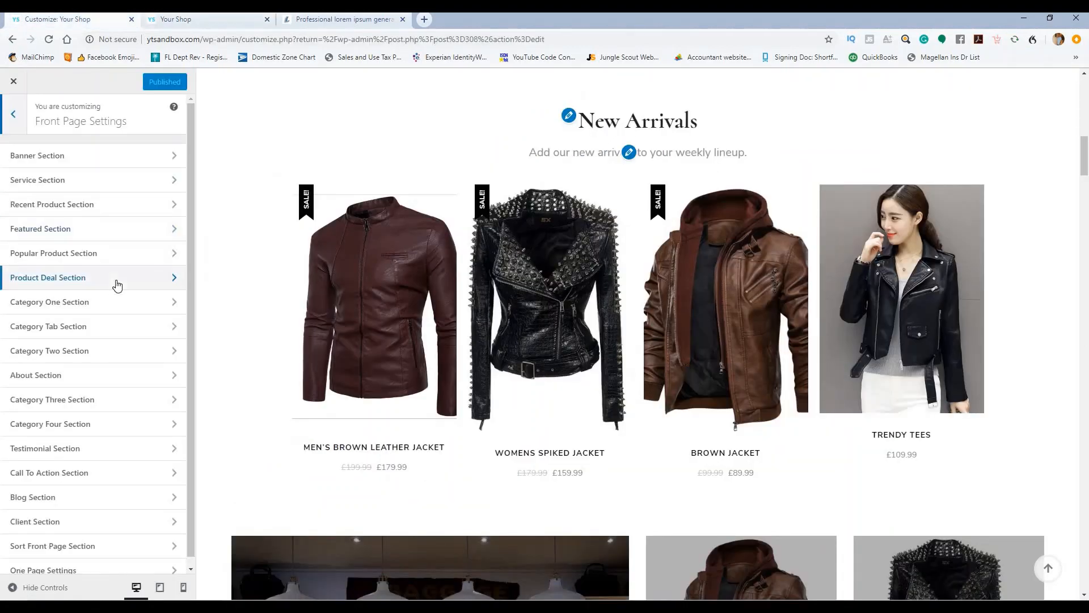
pyautogui.click(104, 377)
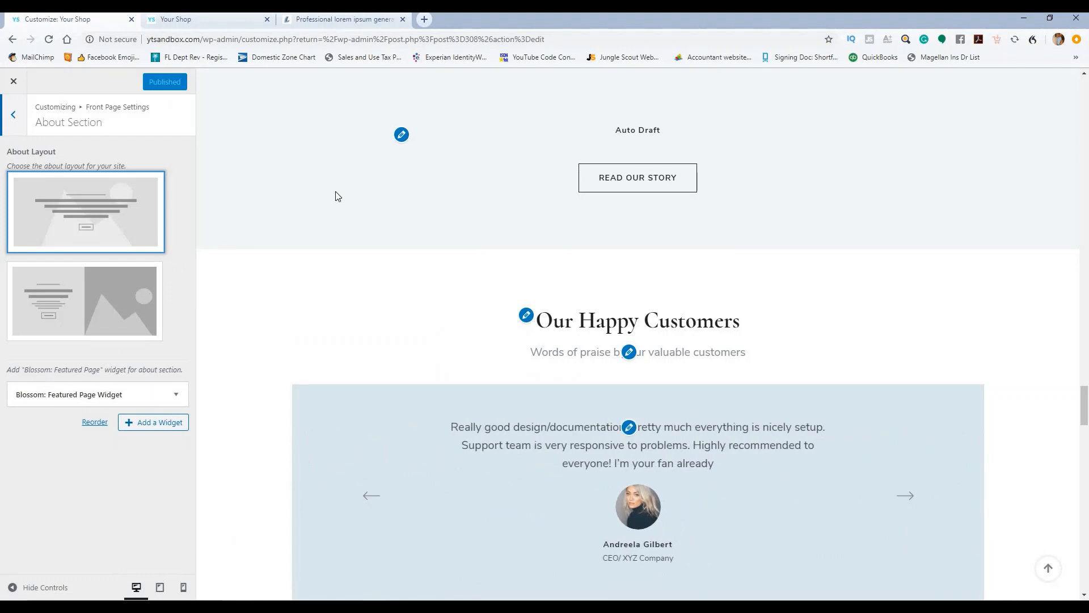
pyautogui.click(88, 303)
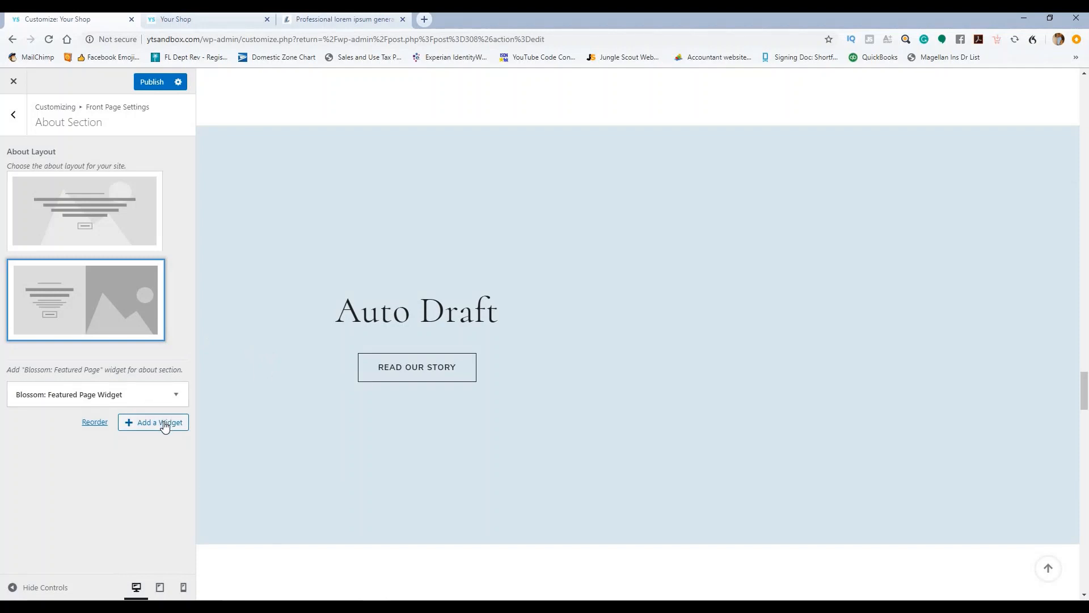
# Step: Check the Featured Page widget's settings, then bring up the list of available widgets
pyautogui.click(175, 398)
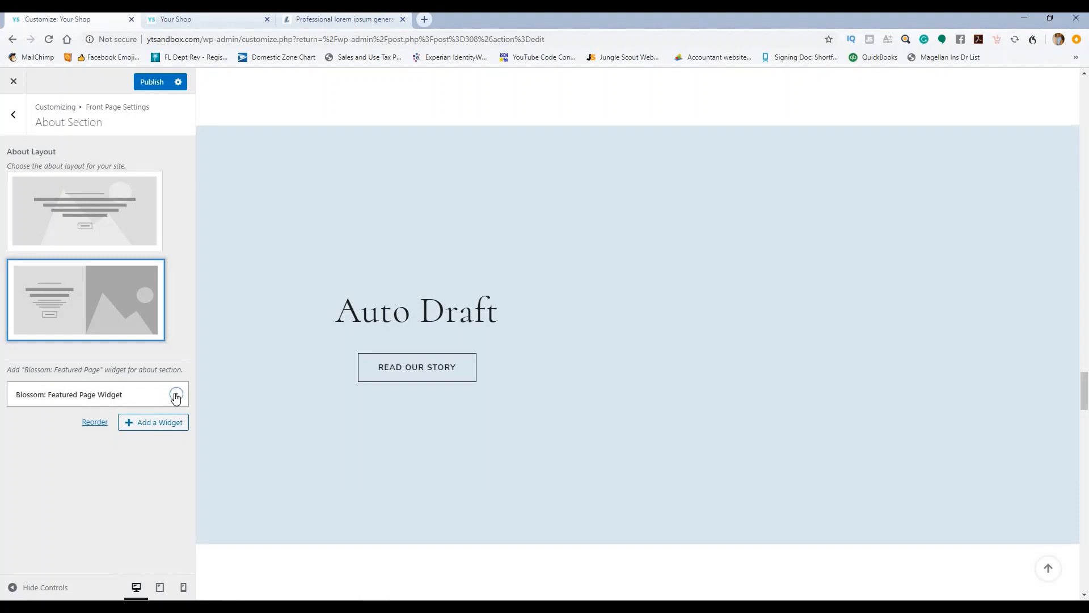
pyautogui.click(176, 396)
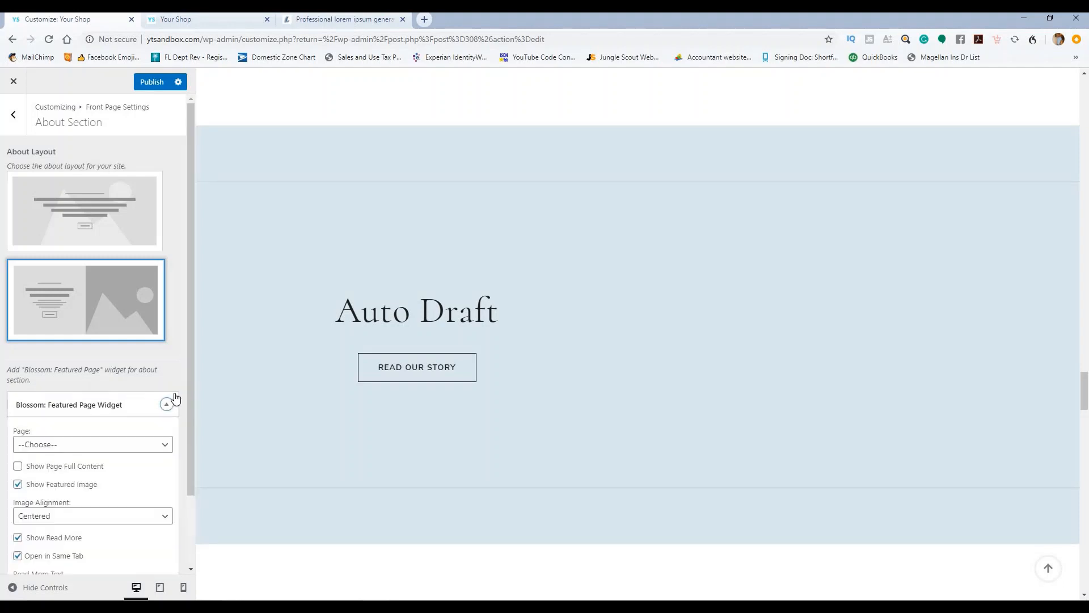
pyautogui.click(175, 396)
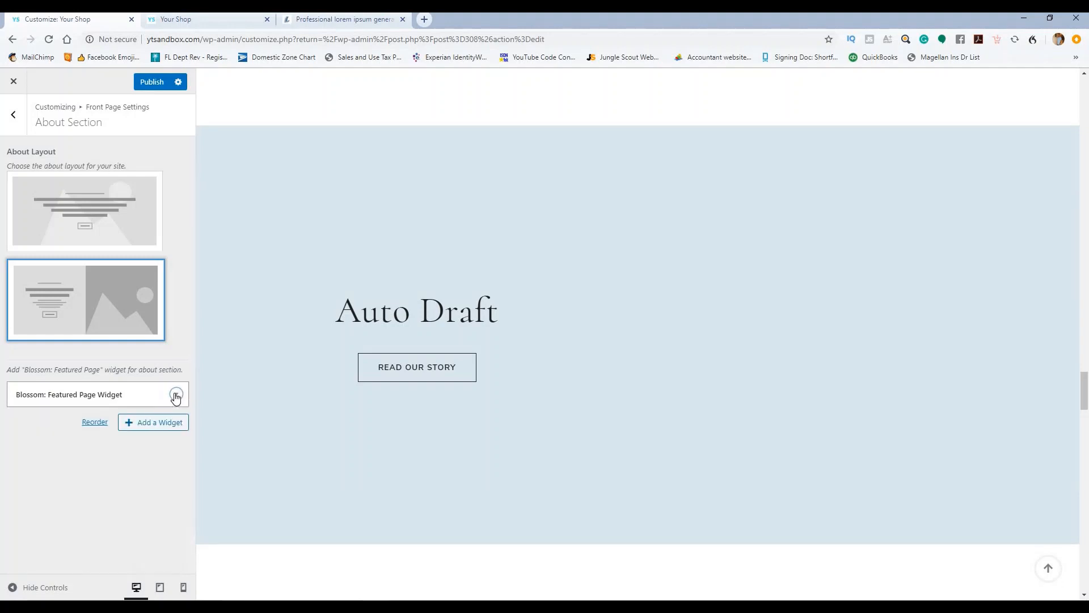
pyautogui.click(167, 426)
pyautogui.click(168, 426)
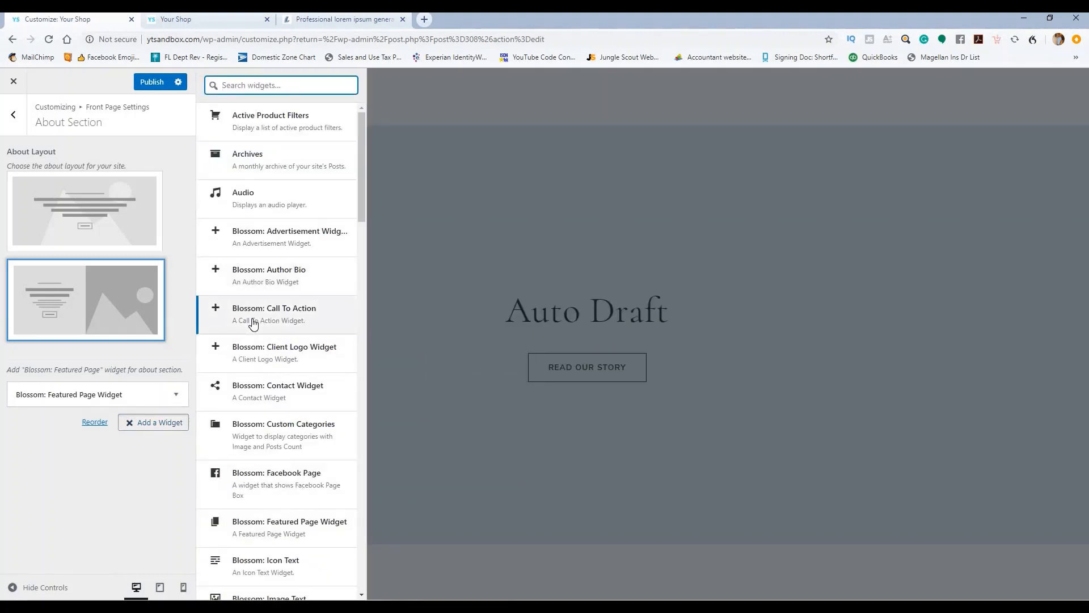
# Step: Add an extra Featured Page widget to the About section, then delete it
pyautogui.scroll(-3, 280, 312)
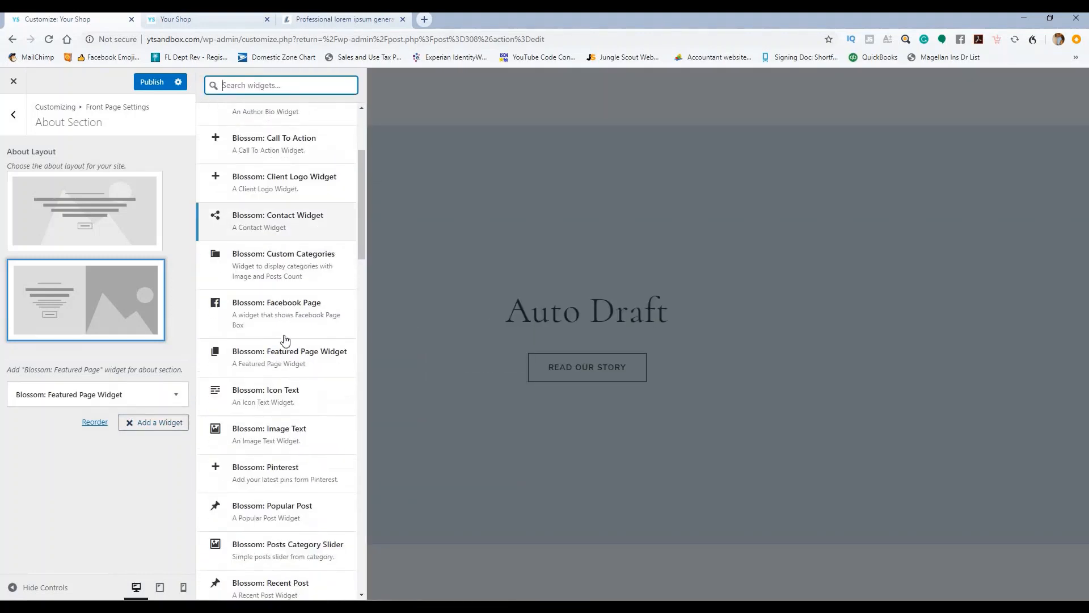
pyautogui.click(289, 355)
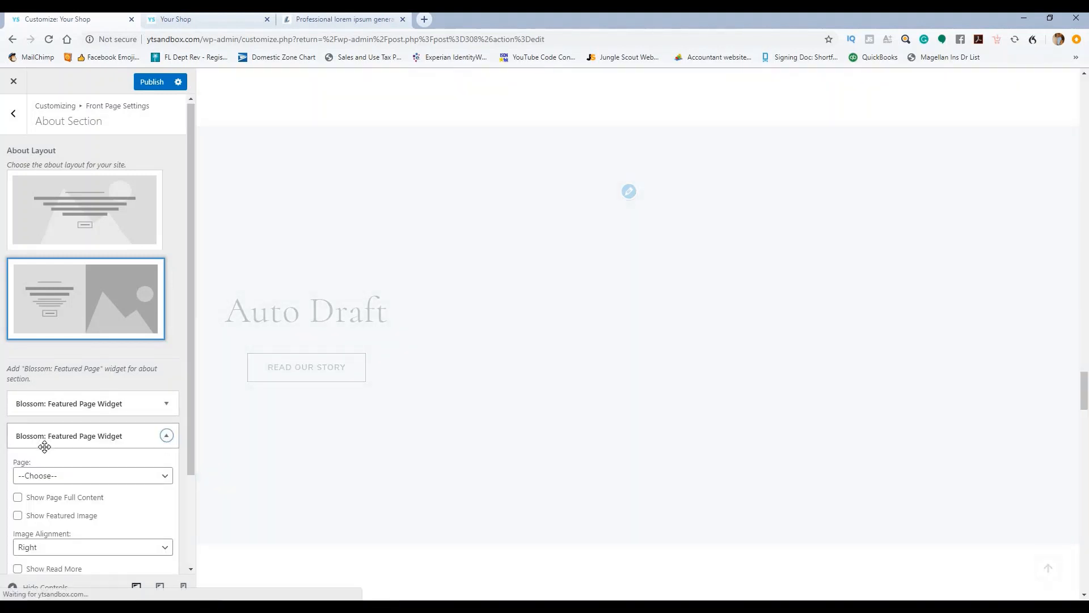
pyautogui.scroll(-2, 44, 446)
pyautogui.click(23, 524)
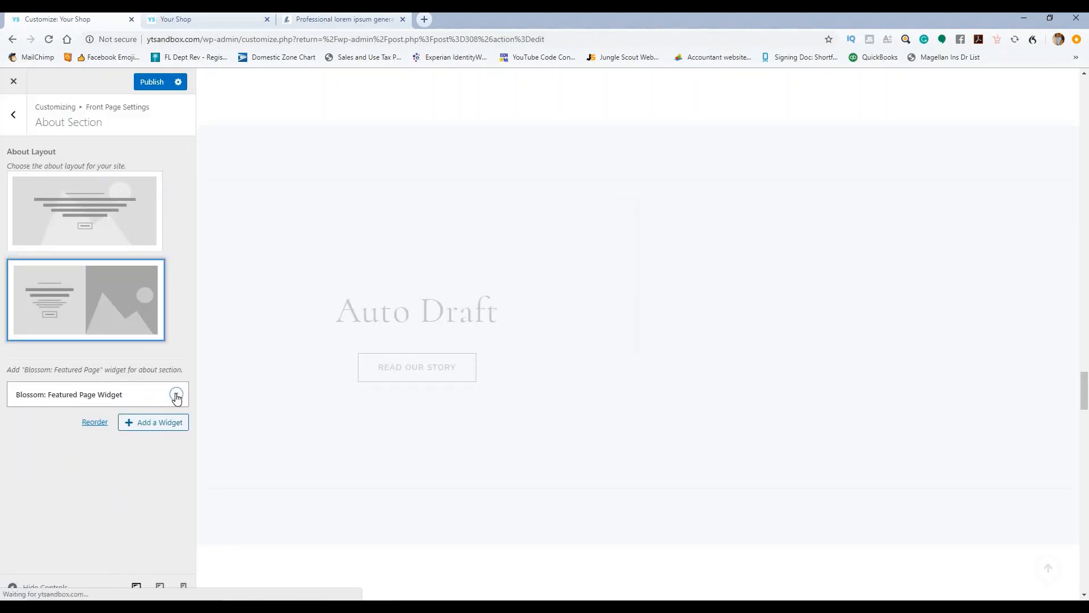
# Step: In the Featured Page widget, review the page list and enable showing the page's full content
pyautogui.click(176, 395)
pyautogui.click(176, 395)
pyautogui.click(176, 395)
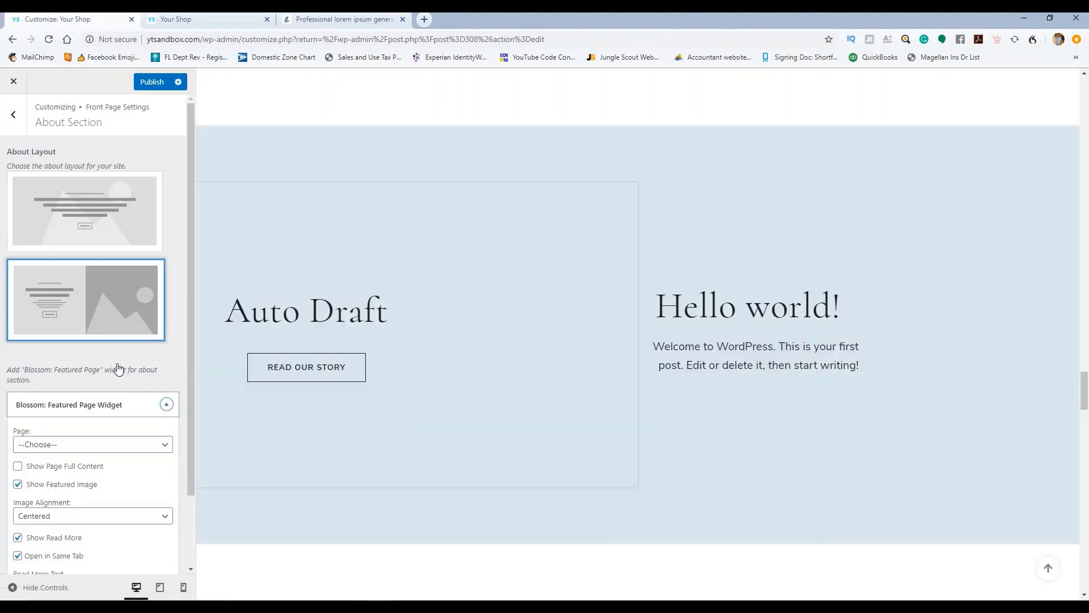
pyautogui.scroll(-2, 119, 380)
pyautogui.click(121, 368)
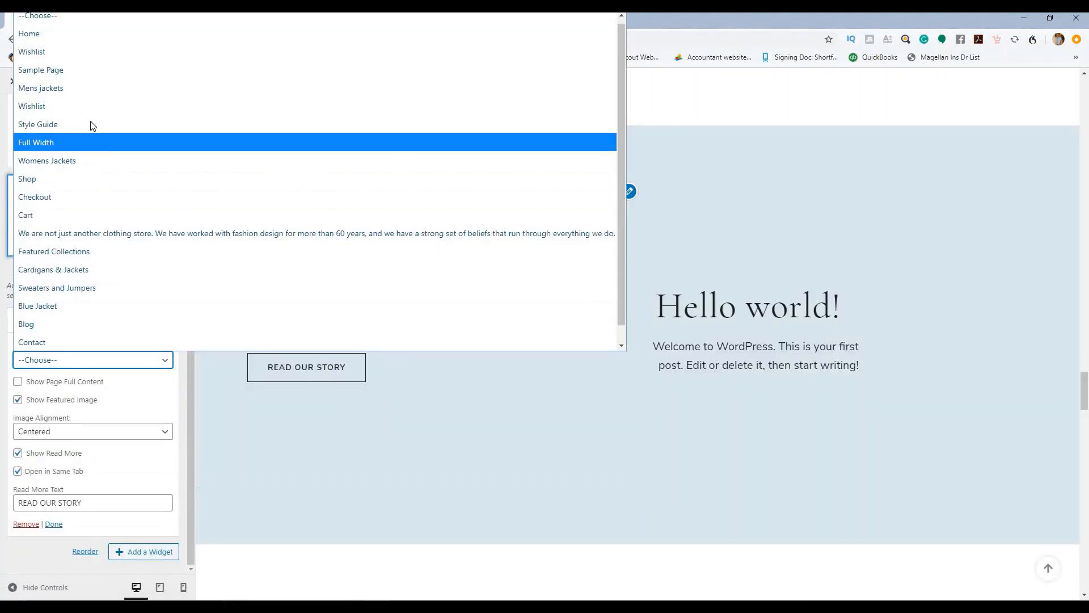
pyautogui.scroll(-1, 83, 245)
pyautogui.scroll(1, 83, 250)
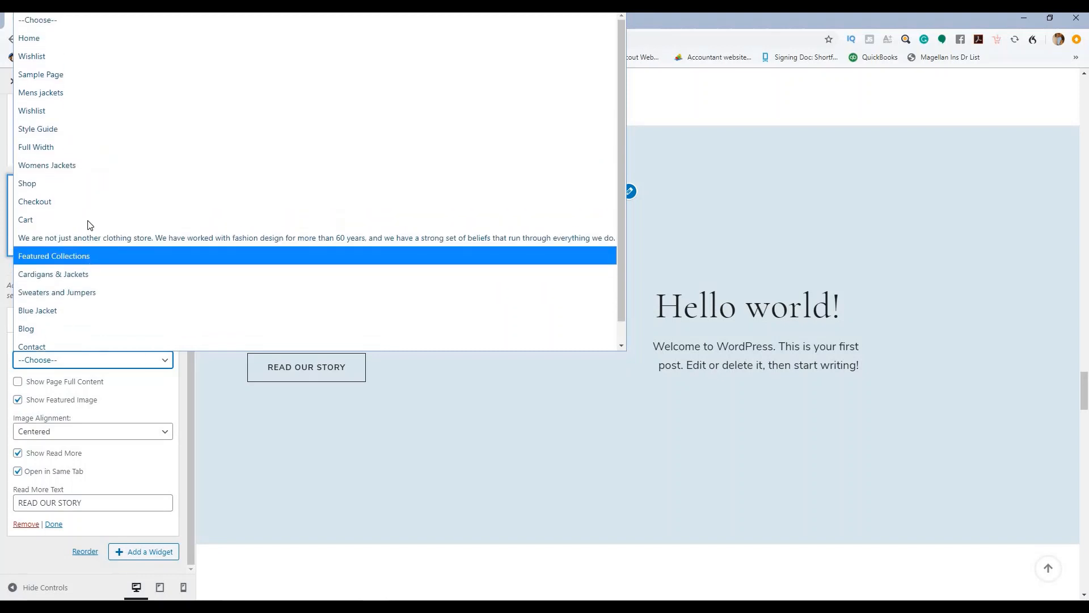
pyautogui.click(129, 383)
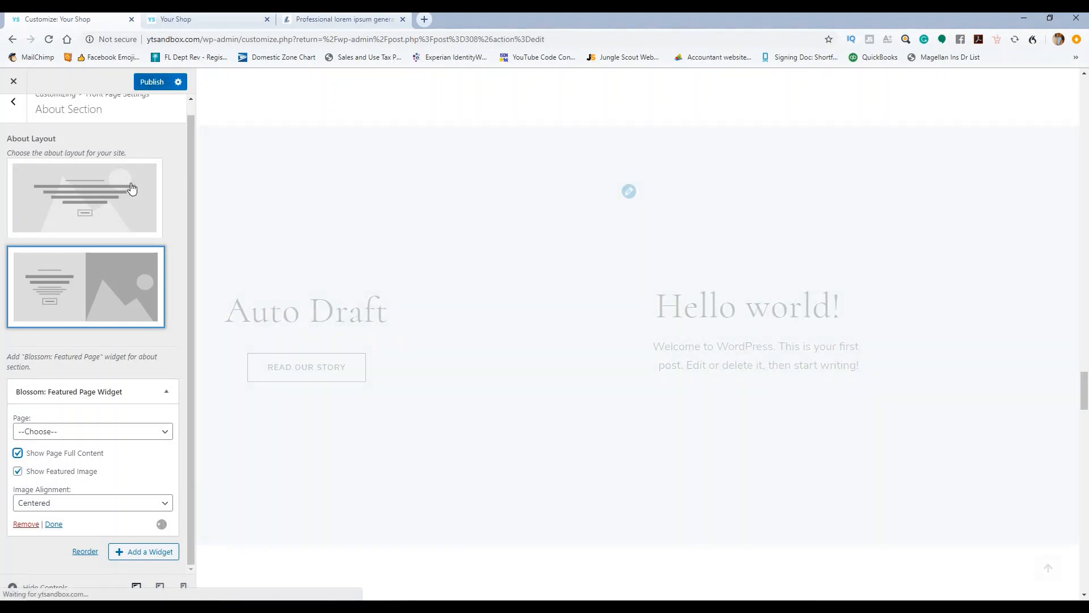
# Step: Use the first, centered About Layout without a side image and publish
pyautogui.click(131, 189)
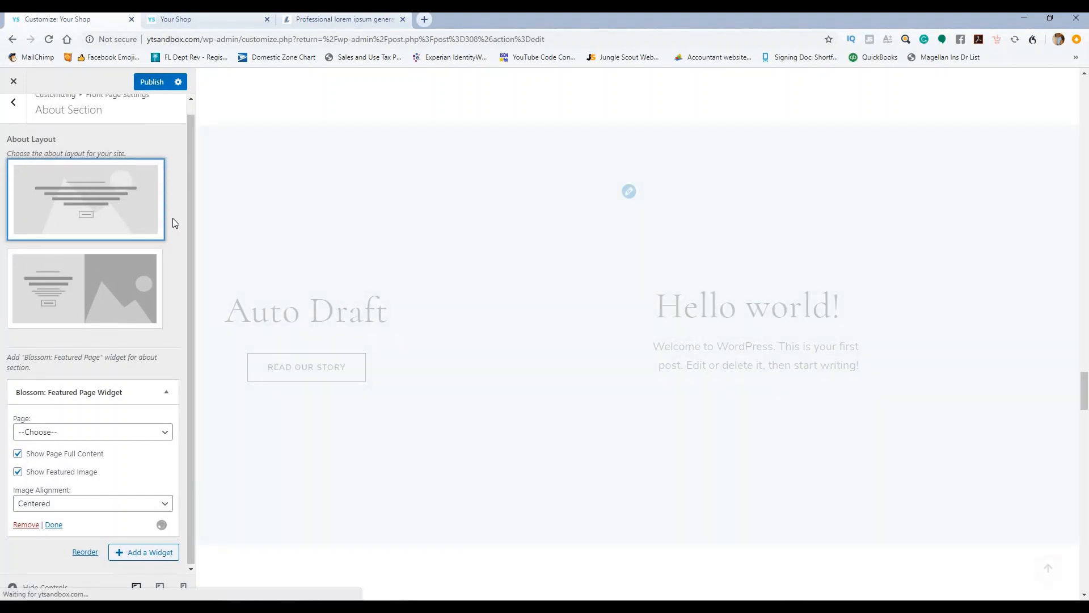
pyautogui.scroll(1, 172, 219)
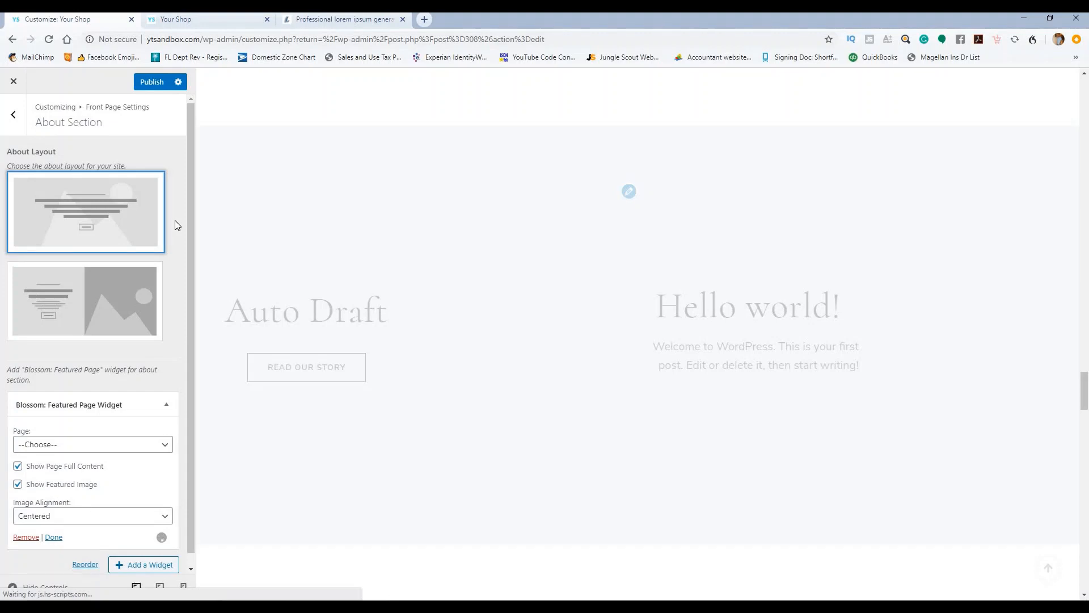
pyautogui.click(152, 82)
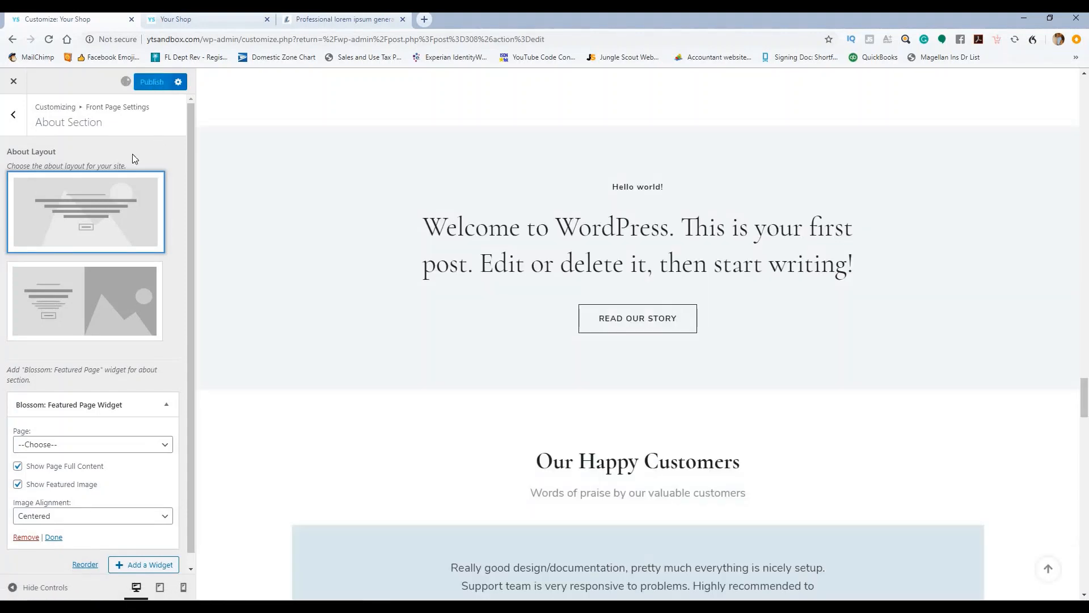
# Step: Close the Customizer and open Pages > All Pages to review all 20 site pages
pyautogui.click(15, 84)
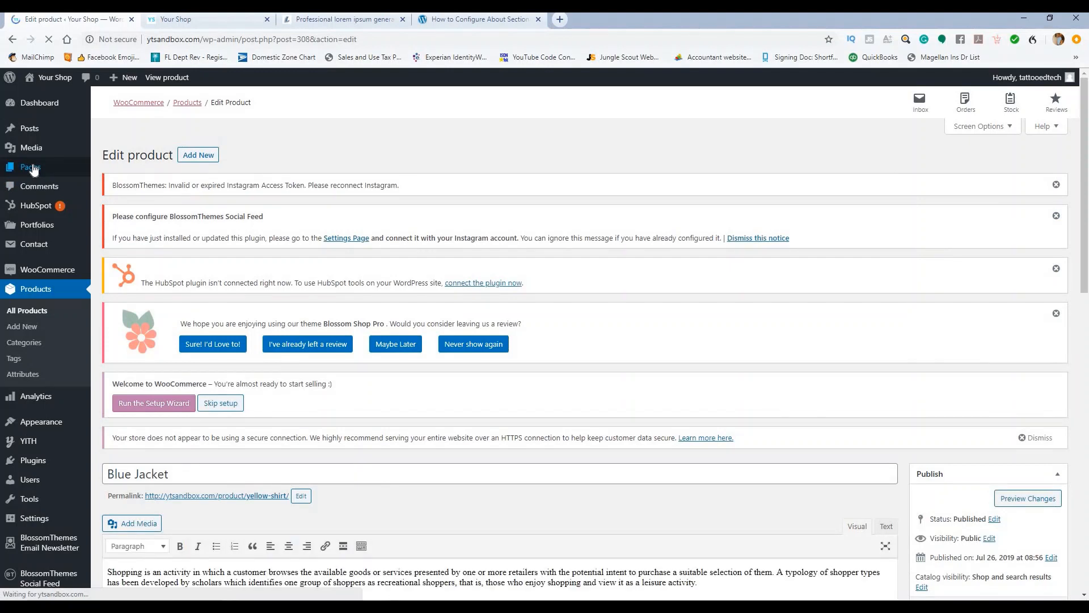
pyautogui.moveTo(33, 169)
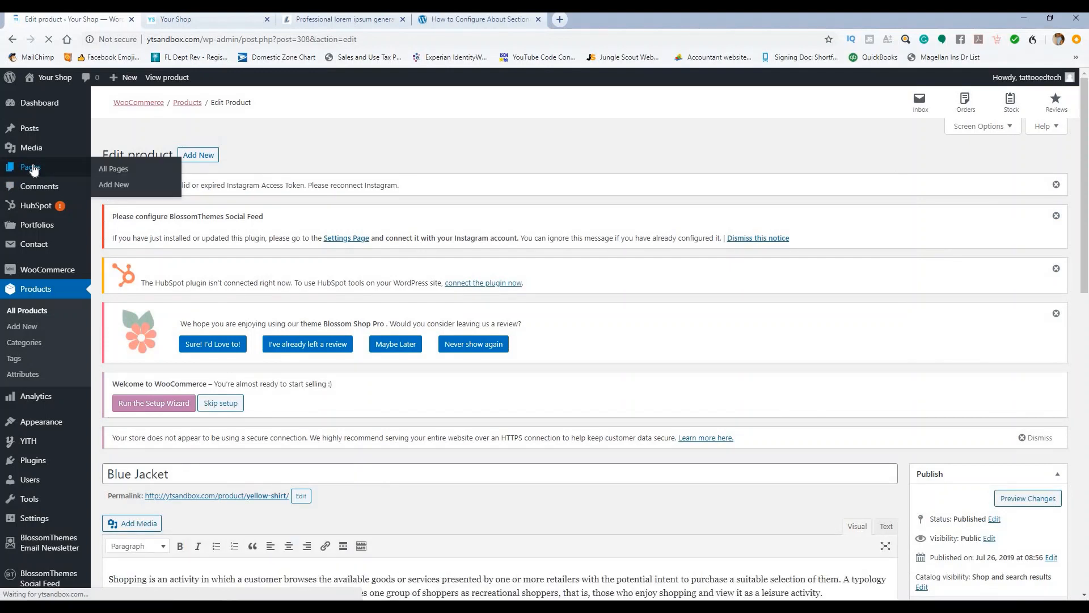
pyautogui.click(33, 169)
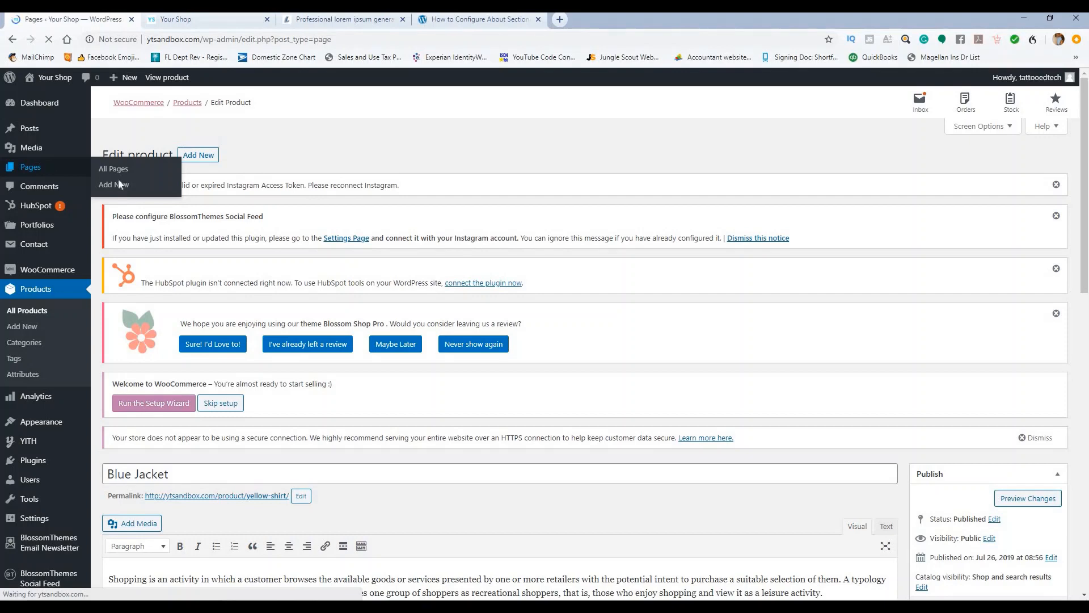
pyautogui.scroll(-3, 262, 243)
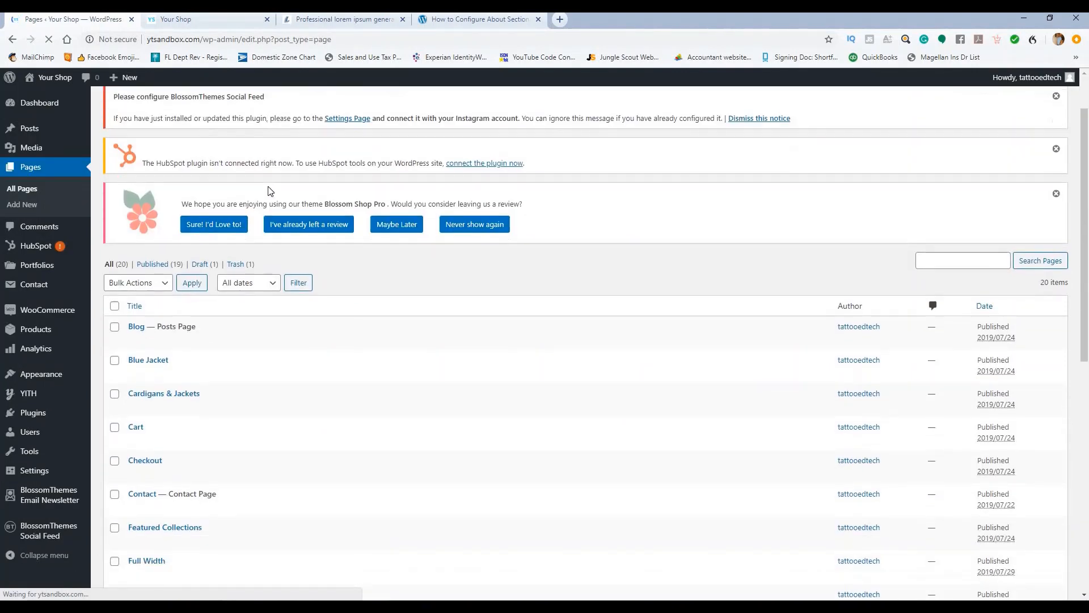
pyautogui.scroll(-7, 262, 243)
pyautogui.scroll(7, 263, 242)
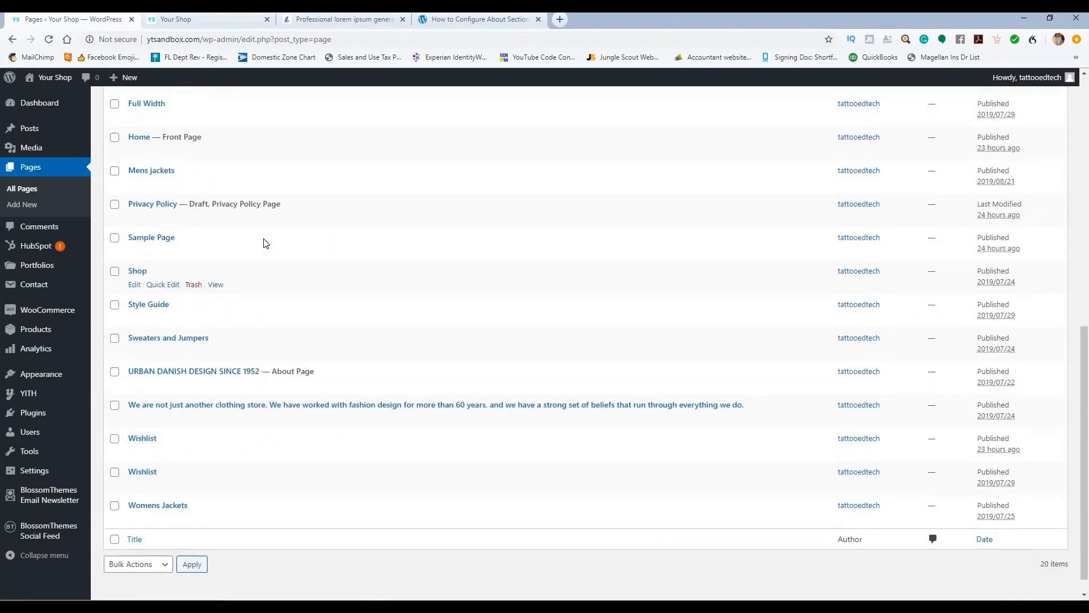
pyautogui.scroll(2, 226, 231)
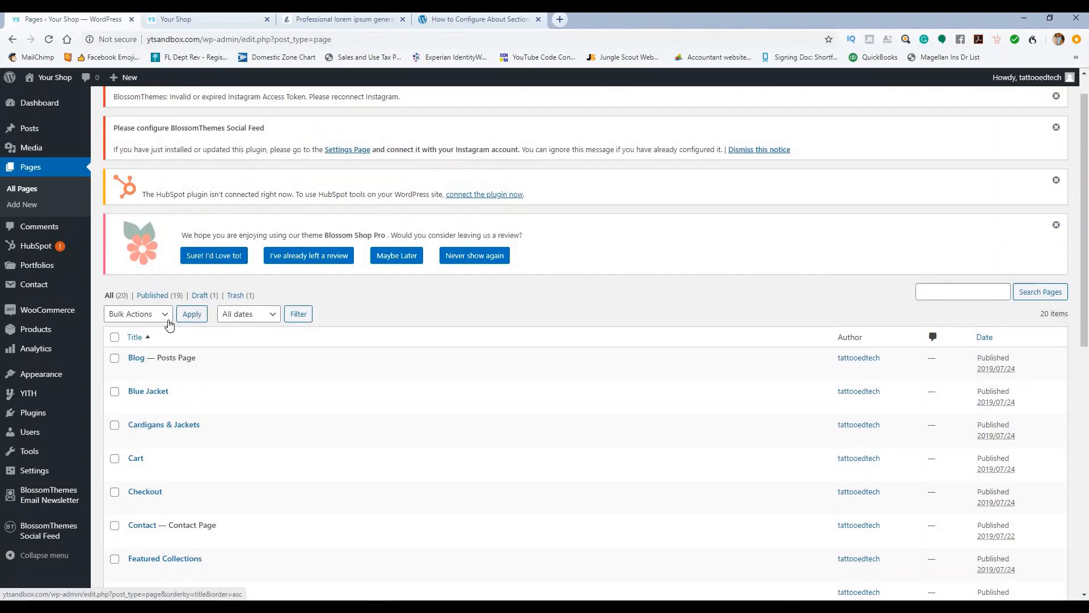
pyautogui.scroll(1, 161, 164)
# Step: Start a new page titled About Us
pyautogui.click(153, 106)
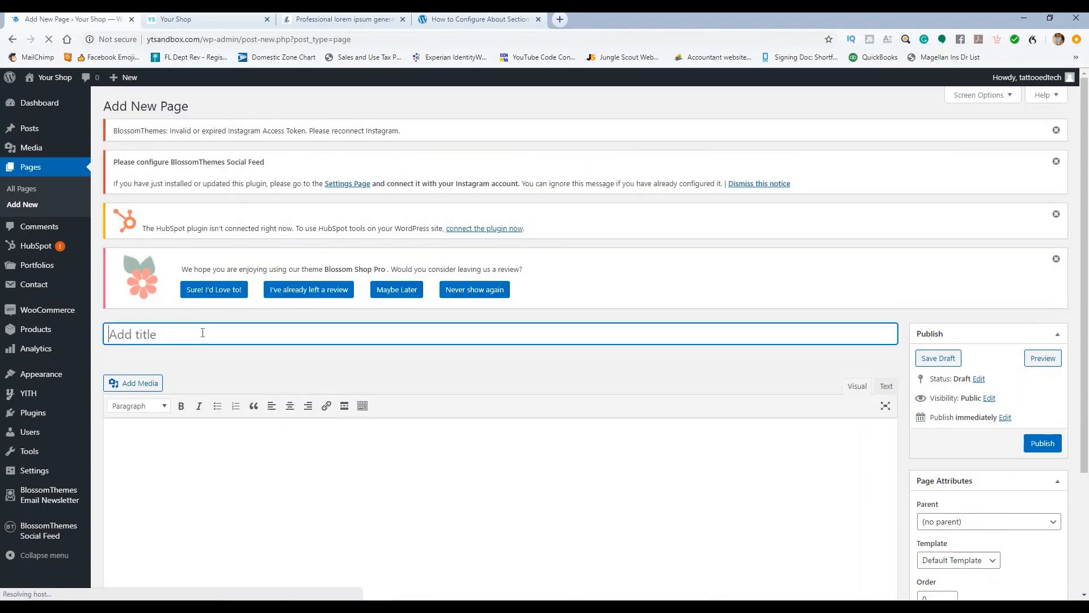
pyautogui.write('About Us')
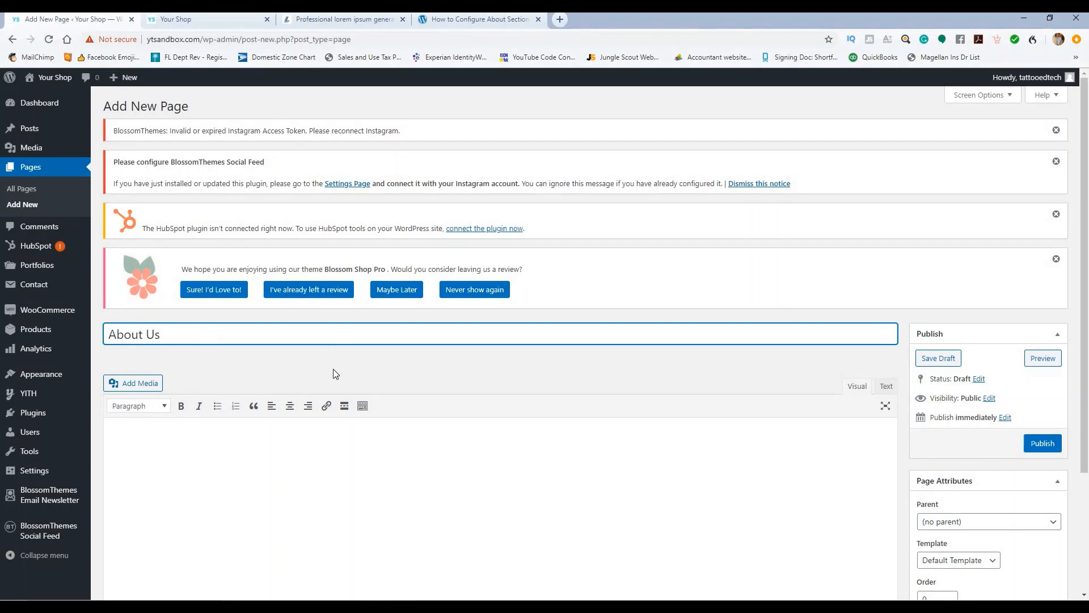
pyautogui.scroll(-2, 336, 373)
pyautogui.click(347, 359)
# Step: Copy a lorem ipsum paragraph from the generator and paste it into the About Us page body
pyautogui.click(479, 18)
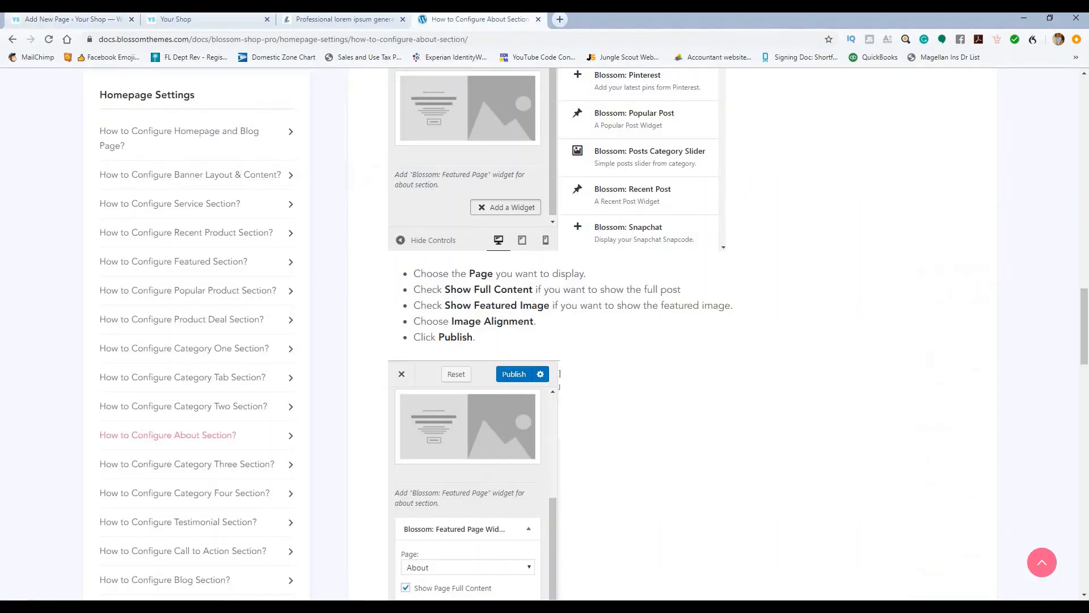
pyautogui.click(391, 17)
pyautogui.click(533, 23)
pyautogui.click(538, 18)
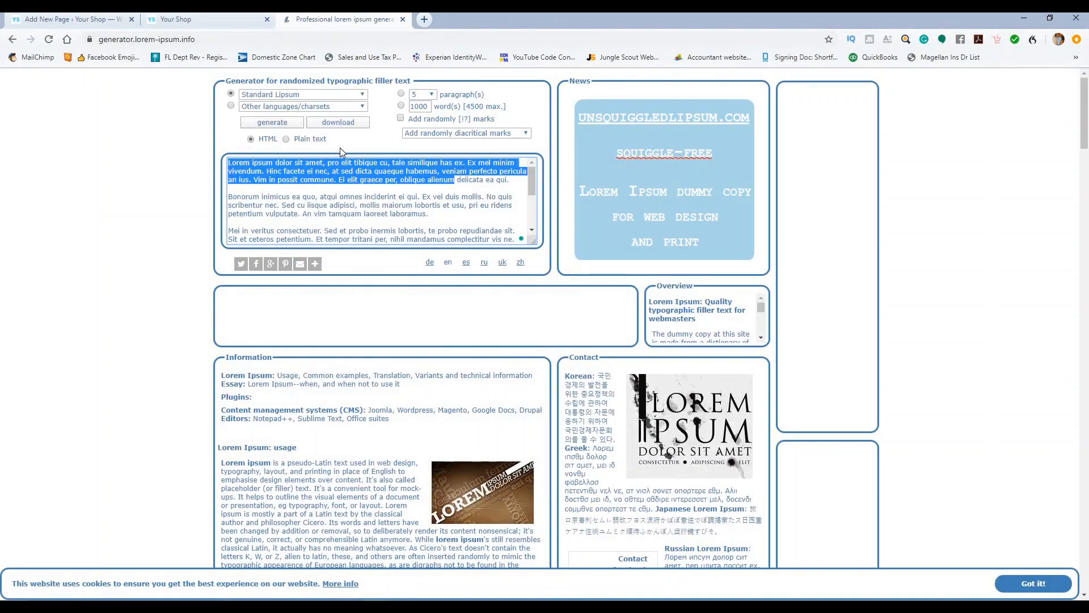
pyautogui.rightClick(321, 173)
pyautogui.click(341, 210)
pyautogui.click(79, 20)
pyautogui.click(290, 347)
pyautogui.write('Lorem ipsum dolor sit amet, pro elit tibique cu, tale similique has ex. Ex mel minim vivendum. Hinc facete ei nec, at sed dicta quaeque habemus, veniam perfecto pericula an ius. Vim in possit commune. Ei elit graece per, oblique alienum')
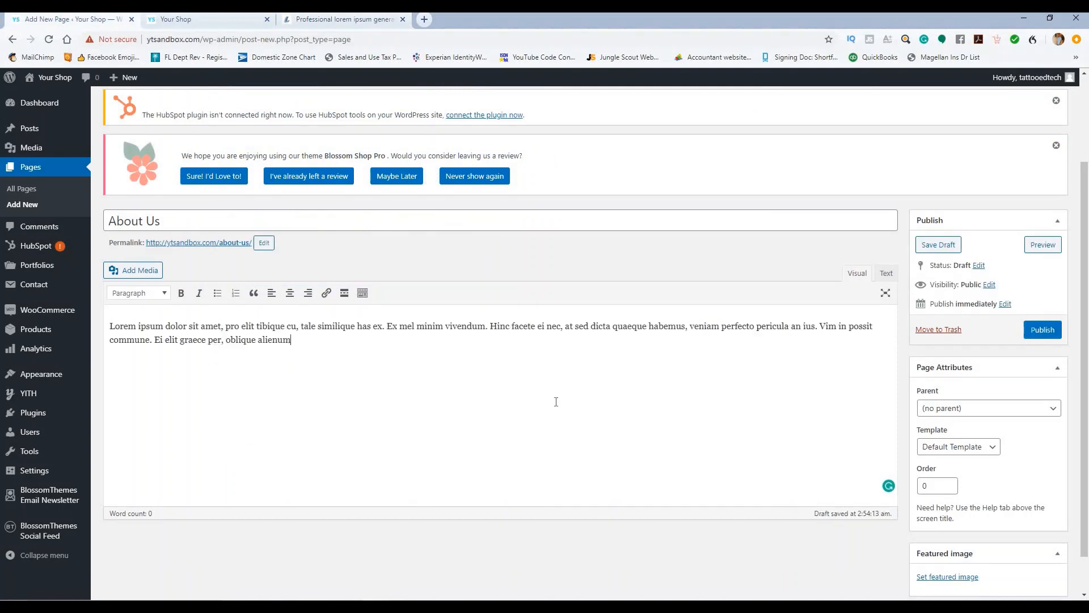
# Step: Begin uploading a featured image, then cancel the file picker and close the window
pyautogui.scroll(-1, 986, 503)
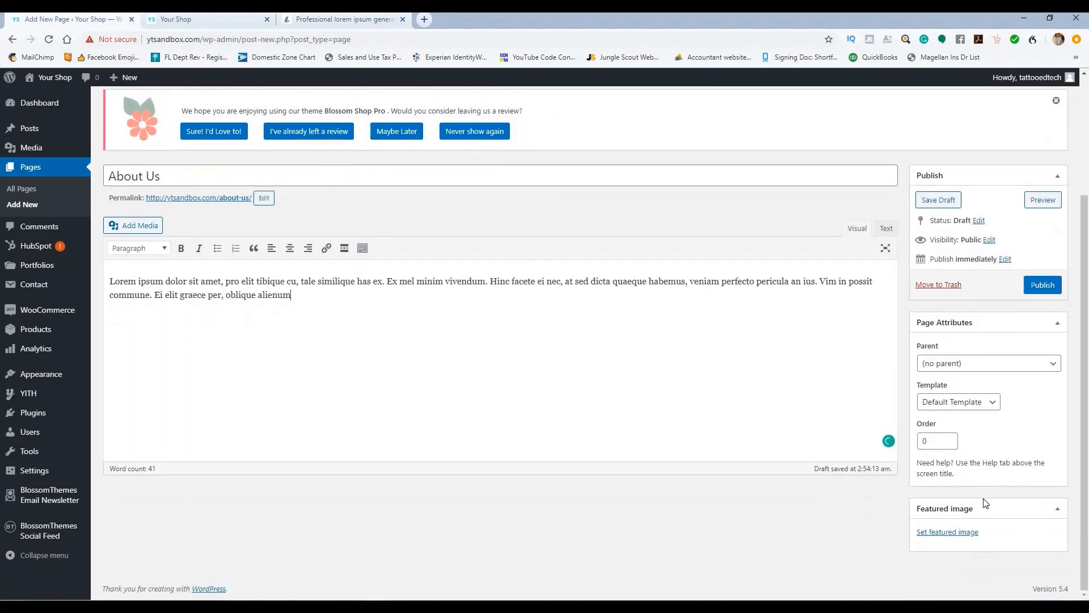
pyautogui.click(958, 537)
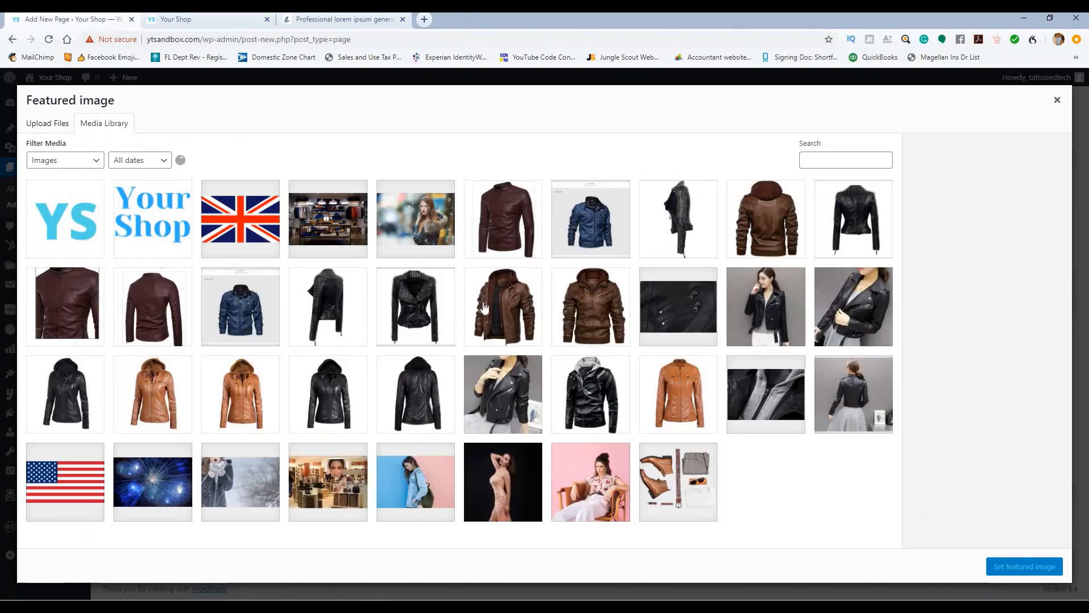
pyautogui.scroll(-1, 484, 310)
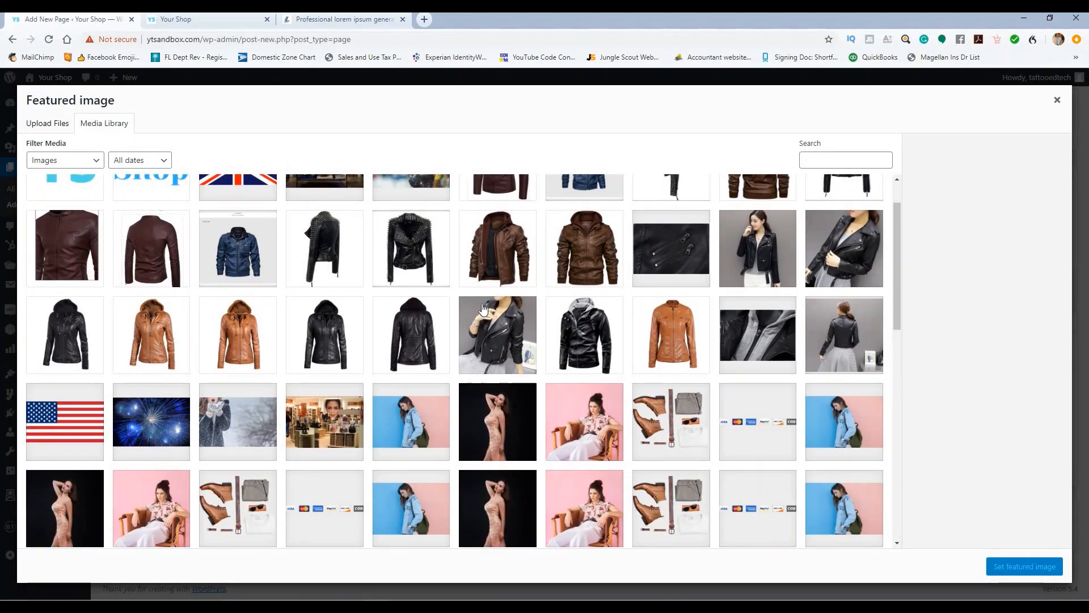
pyautogui.scroll(1, 484, 310)
pyautogui.scroll(-4, 483, 309)
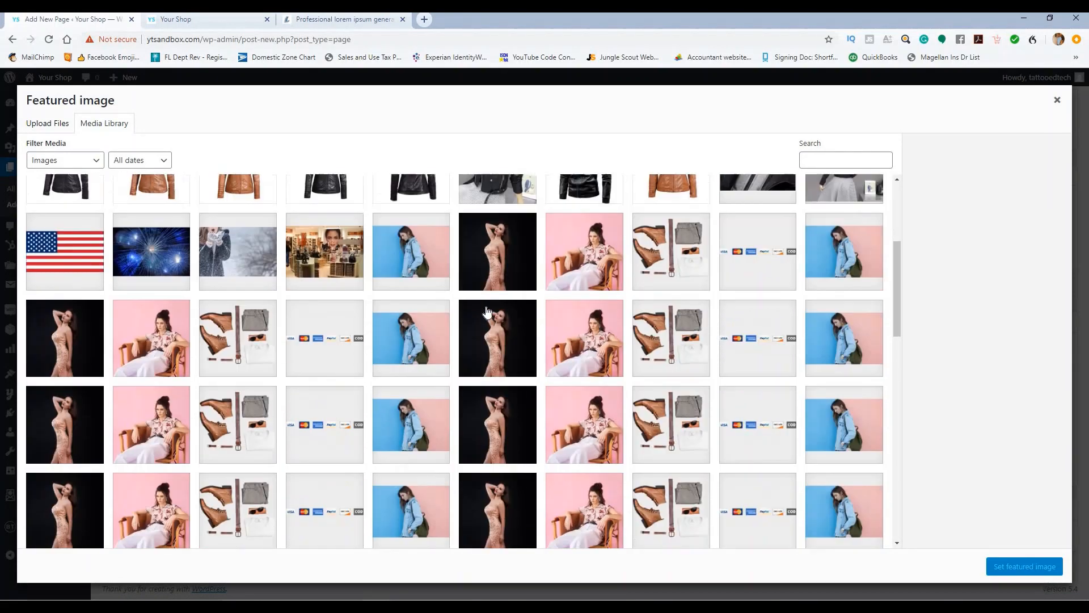
pyautogui.scroll(-2, 495, 319)
pyautogui.scroll(6, 496, 319)
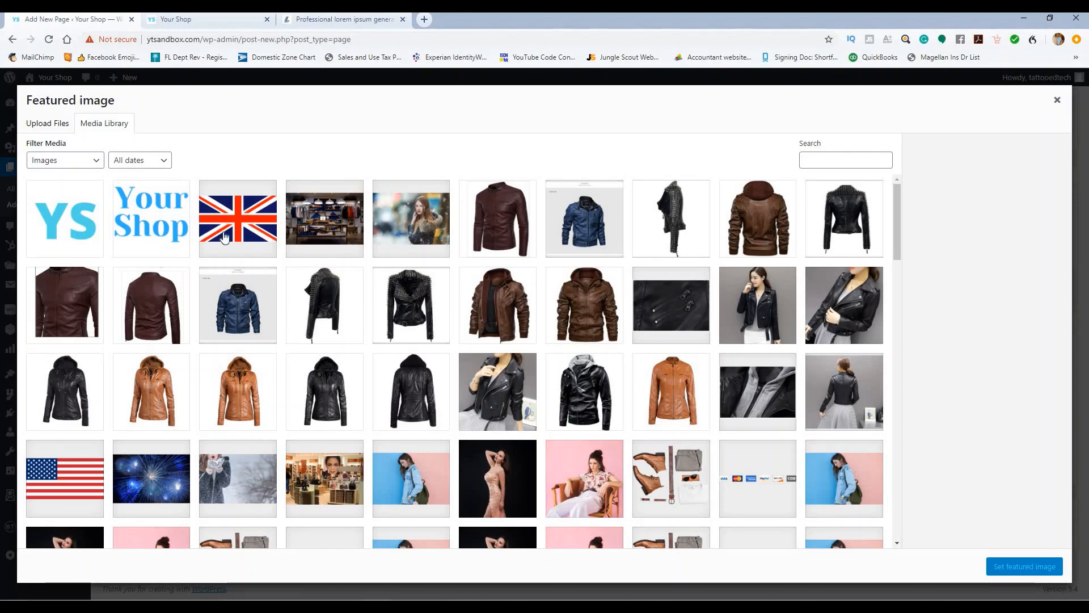
pyautogui.click(45, 124)
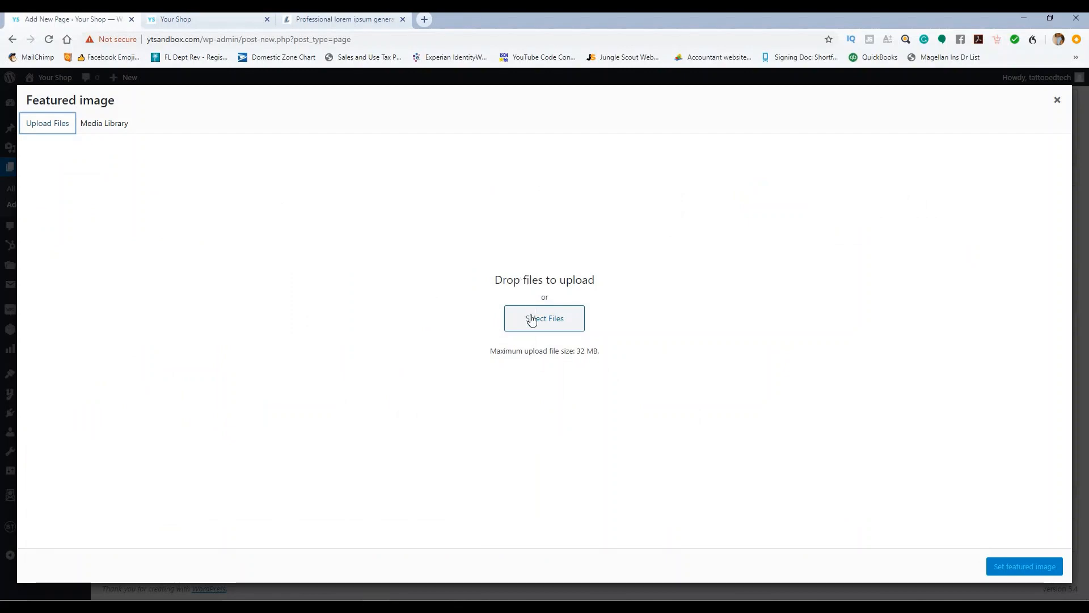
pyautogui.click(531, 320)
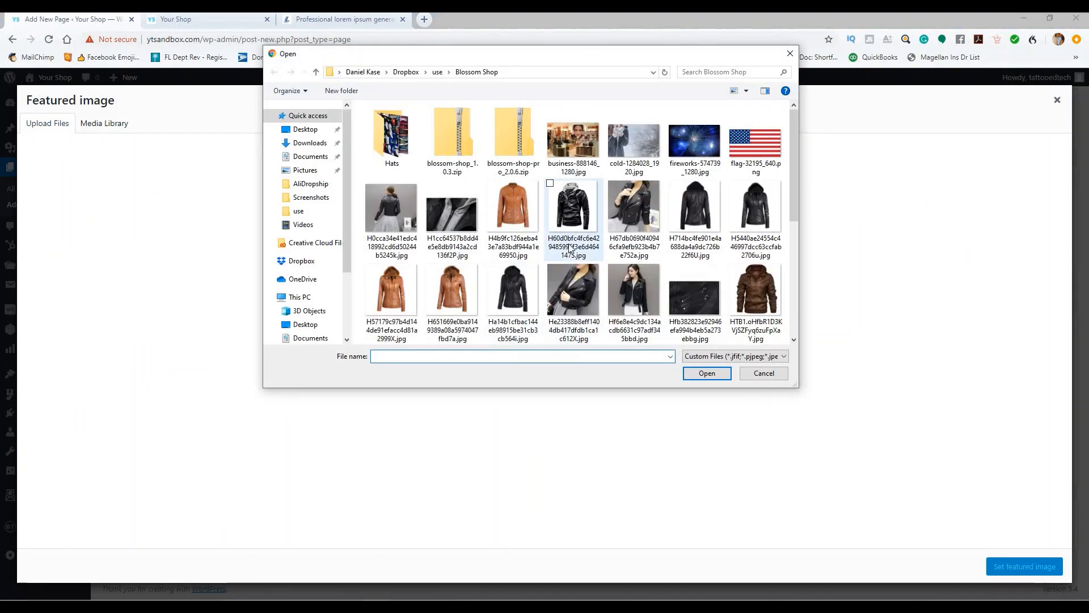
pyautogui.scroll(-3, 640, 213)
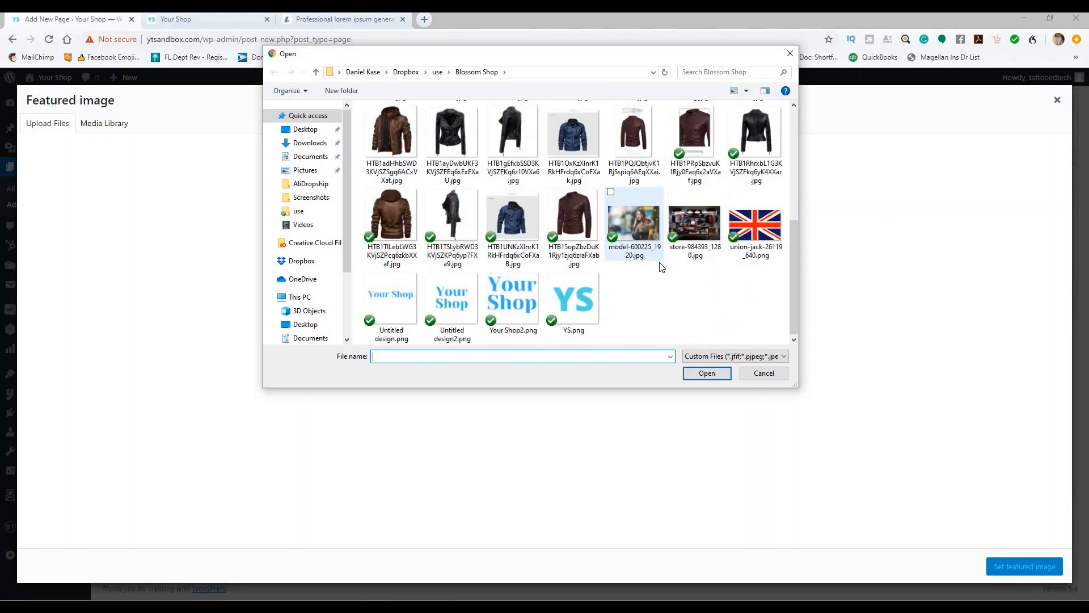
pyautogui.scroll(2, 662, 264)
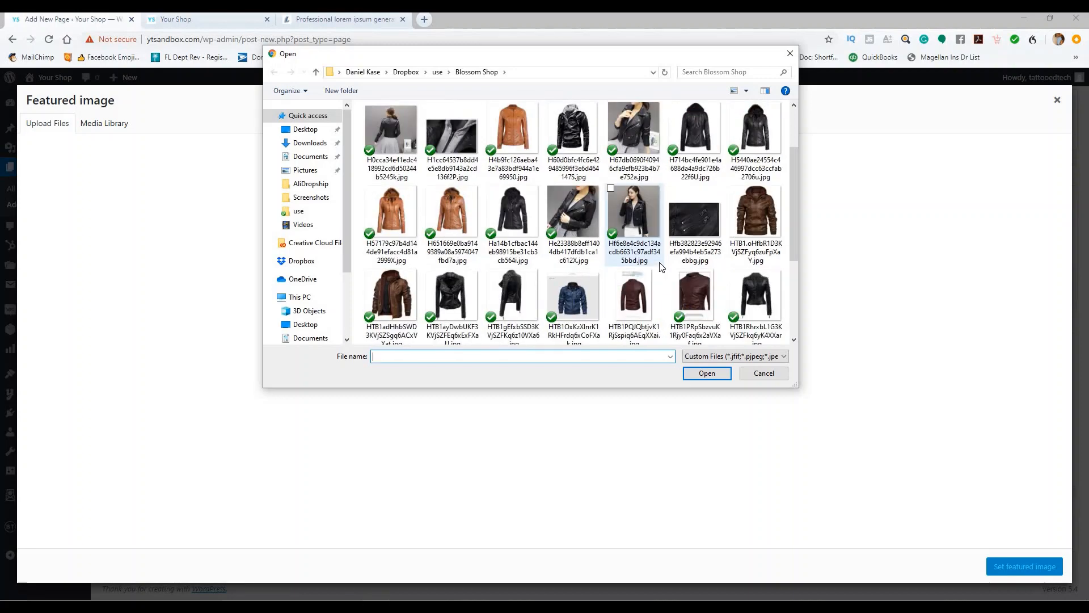
pyautogui.scroll(1, 660, 267)
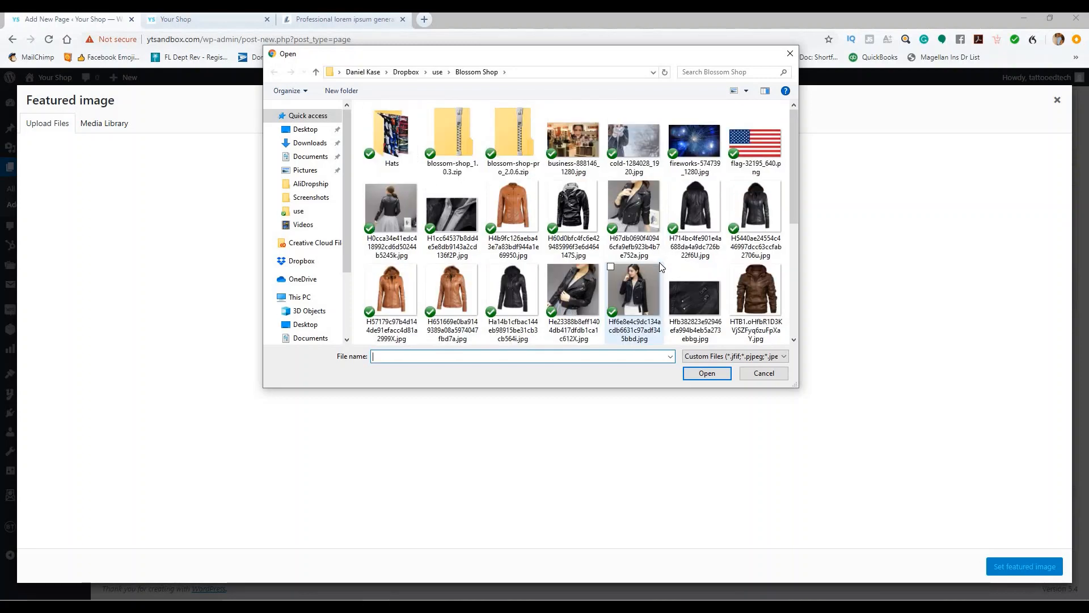
pyautogui.click(764, 374)
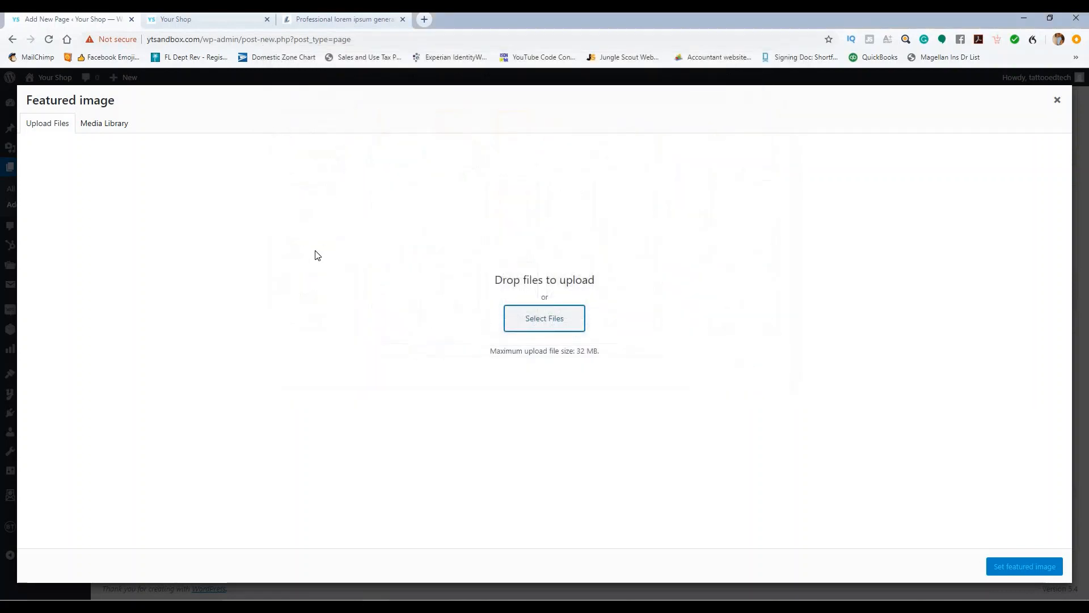
pyautogui.click(1055, 102)
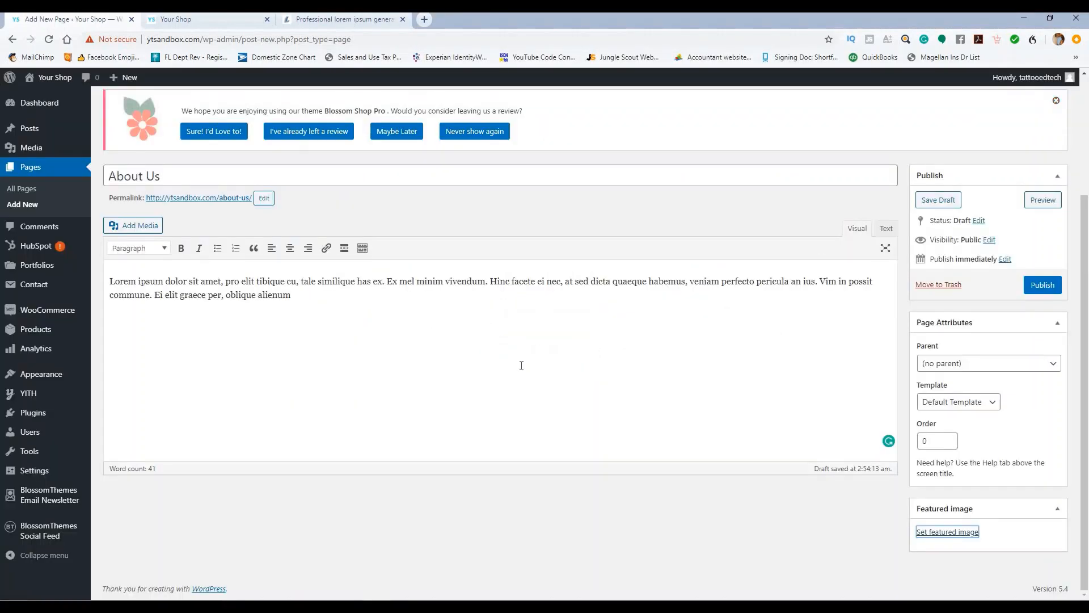
# Step: Upload store-984393_1280.jpg and set it as the page's featured image
pyautogui.click(923, 533)
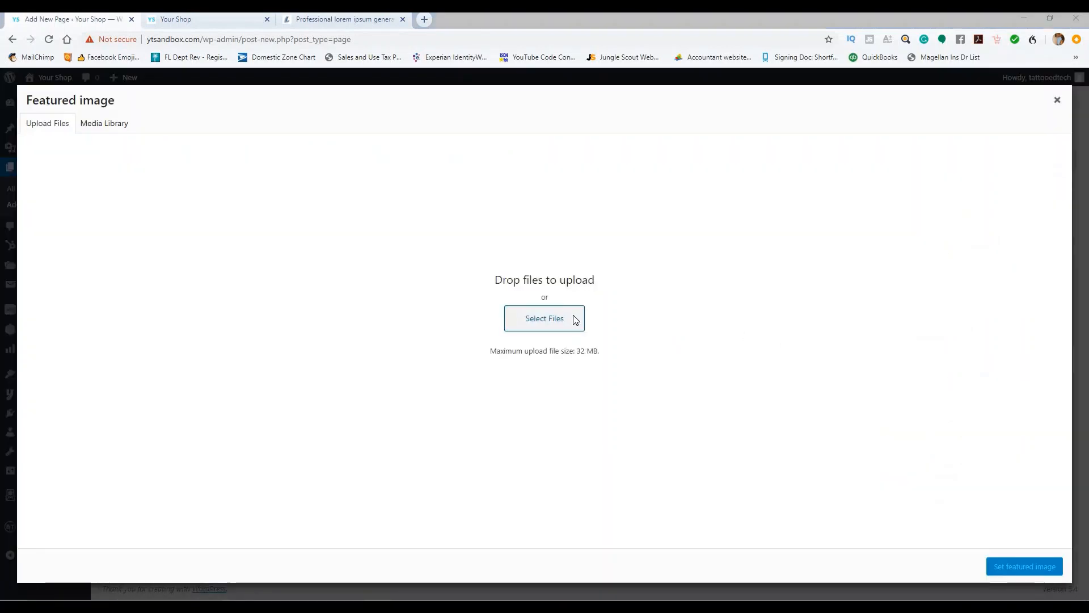
pyautogui.click(547, 299)
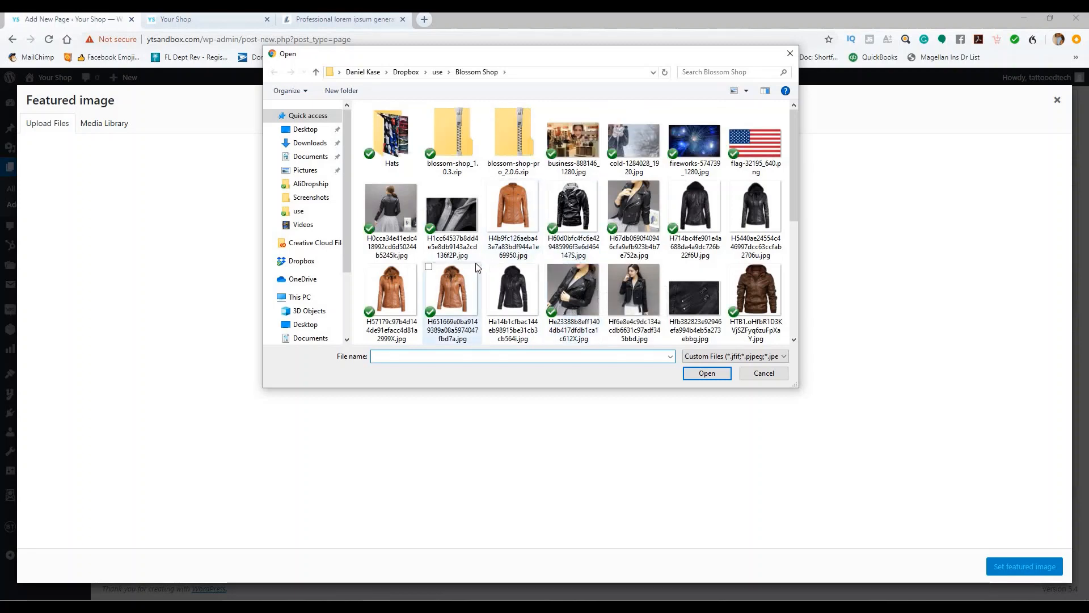
pyautogui.scroll(-1, 477, 266)
pyautogui.scroll(-2, 504, 273)
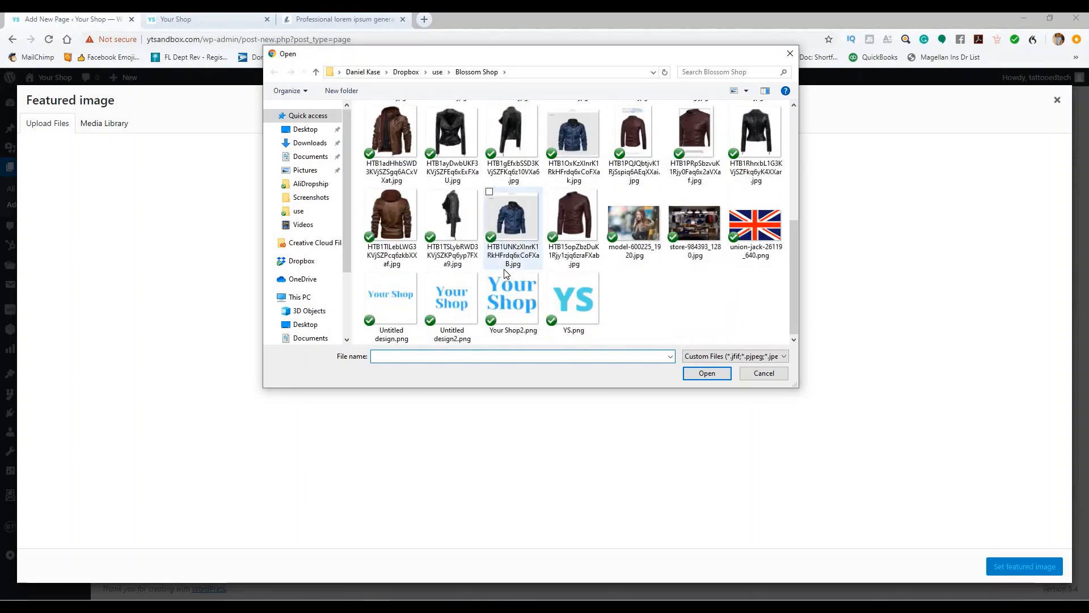
pyautogui.click(683, 214)
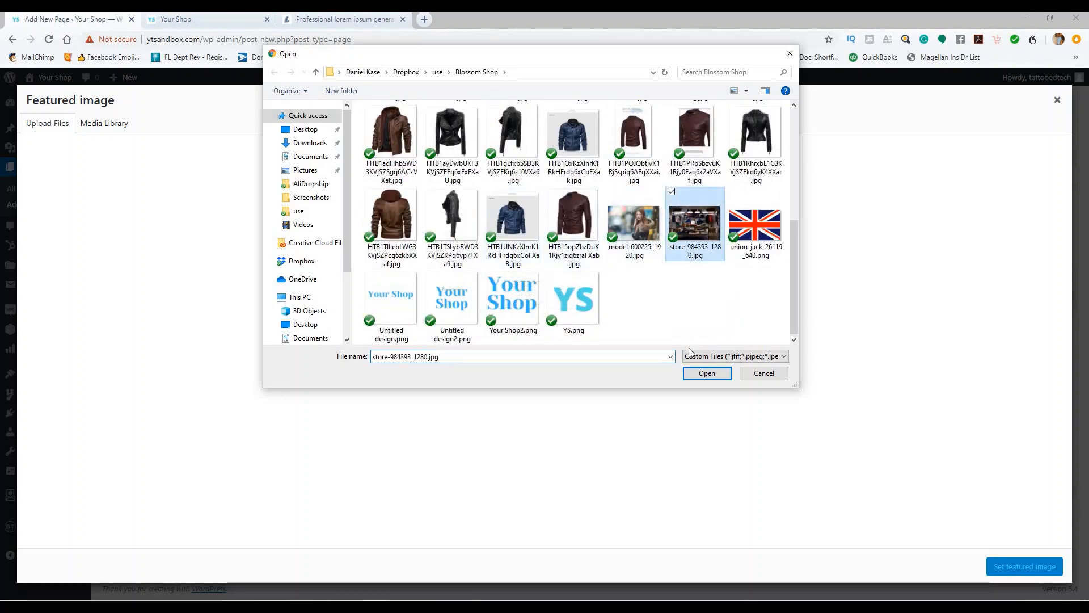
pyautogui.click(704, 374)
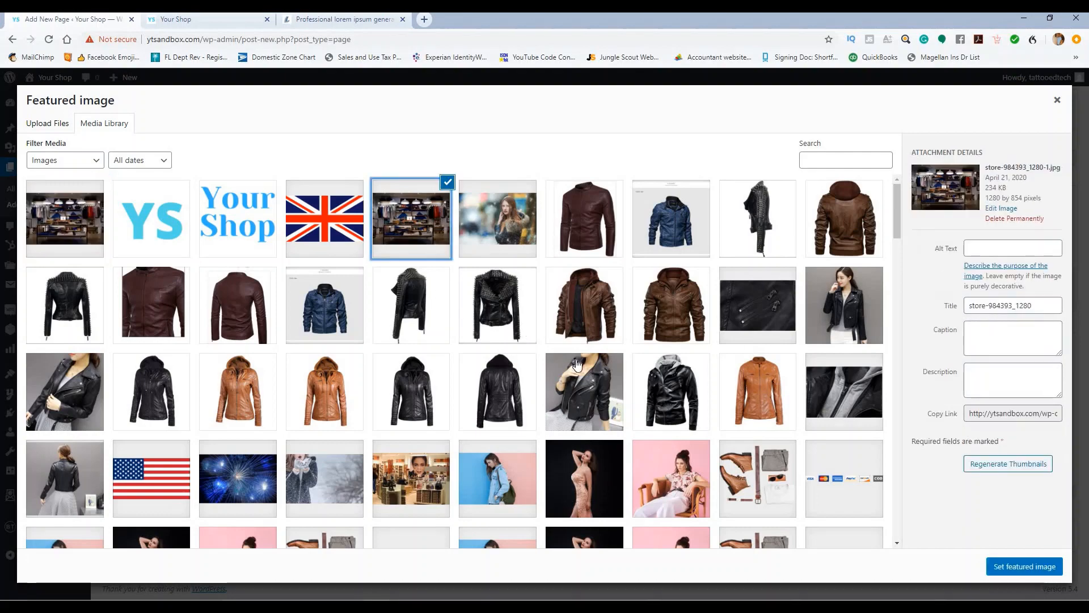
pyautogui.click(996, 570)
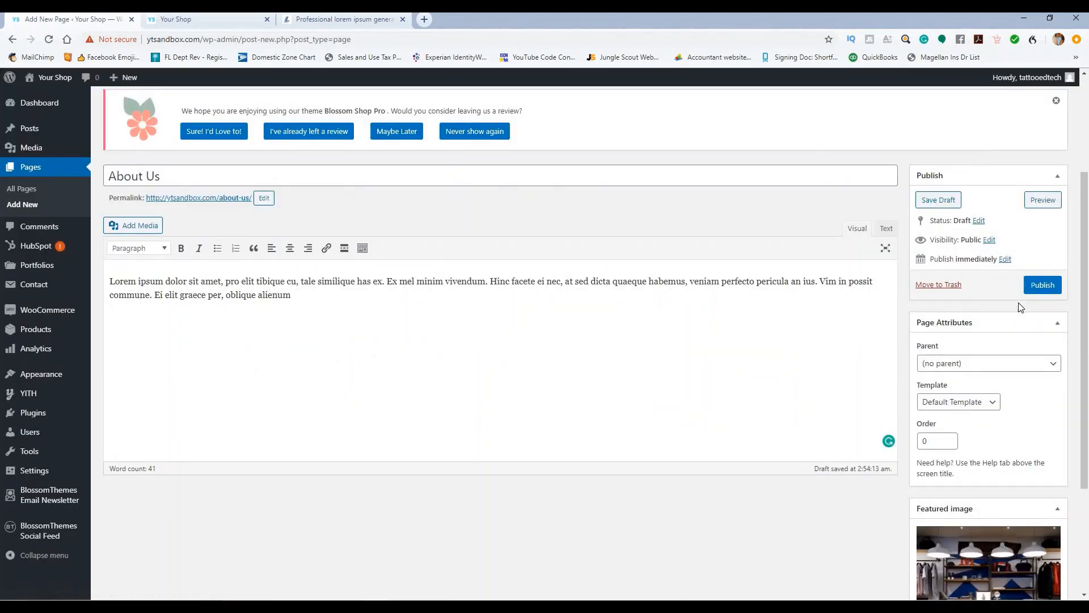
# Step: Publish the About Us page and check it on the live shop site
pyautogui.click(1032, 282)
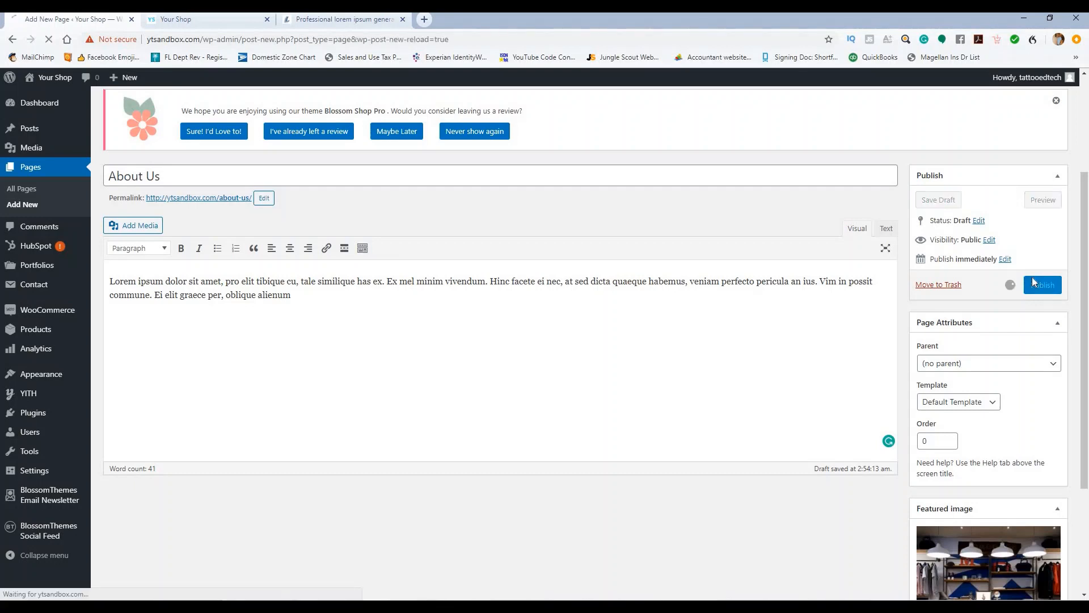
pyautogui.click(216, 20)
pyautogui.click(52, 21)
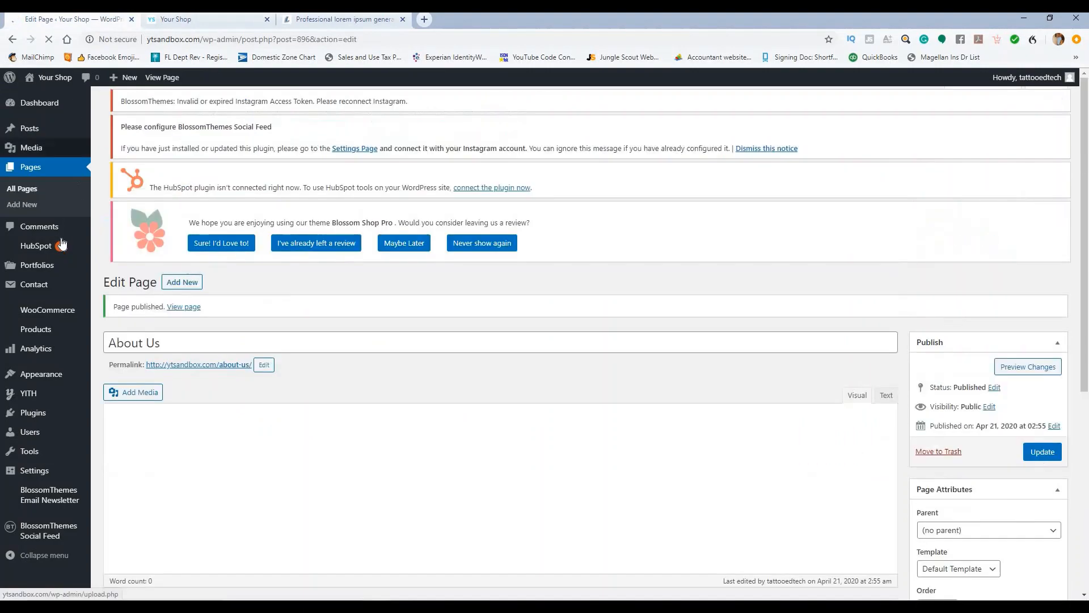
pyautogui.click(162, 22)
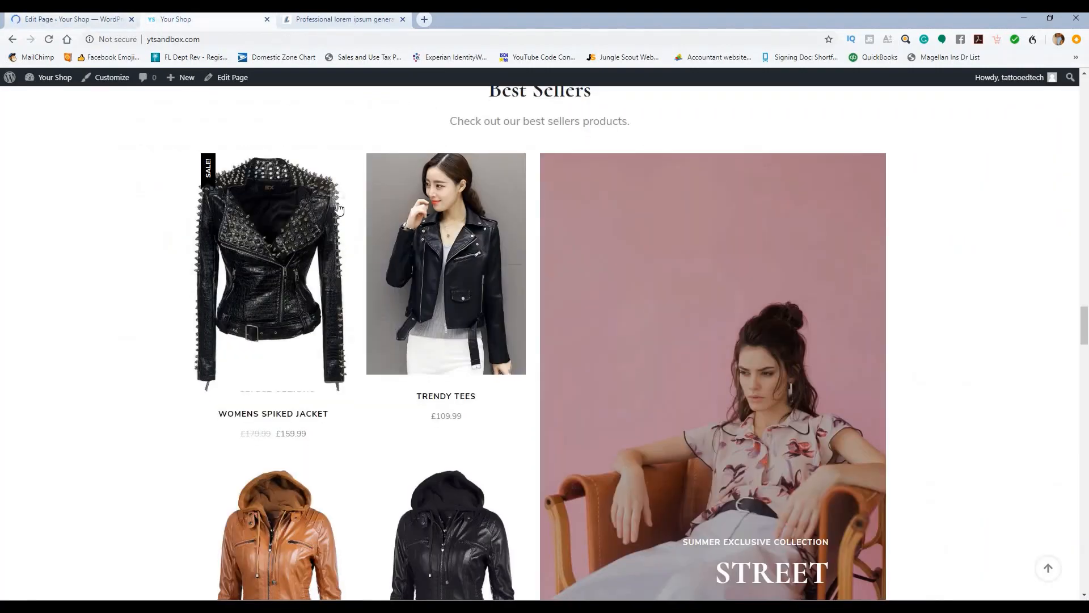
pyautogui.scroll(-8, 352, 210)
pyautogui.scroll(-10, 344, 209)
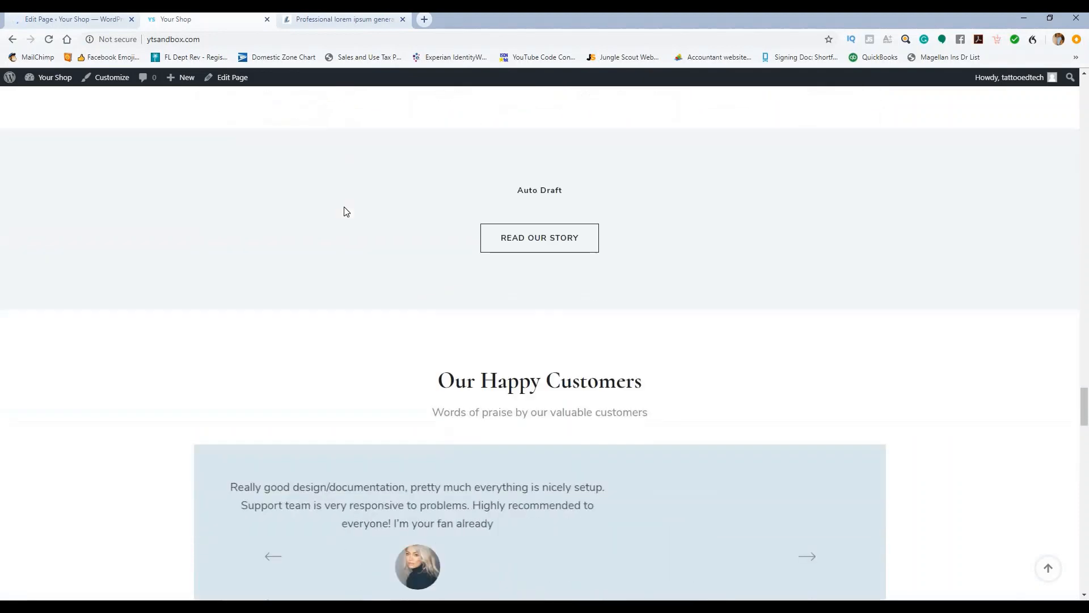
pyautogui.click(105, 22)
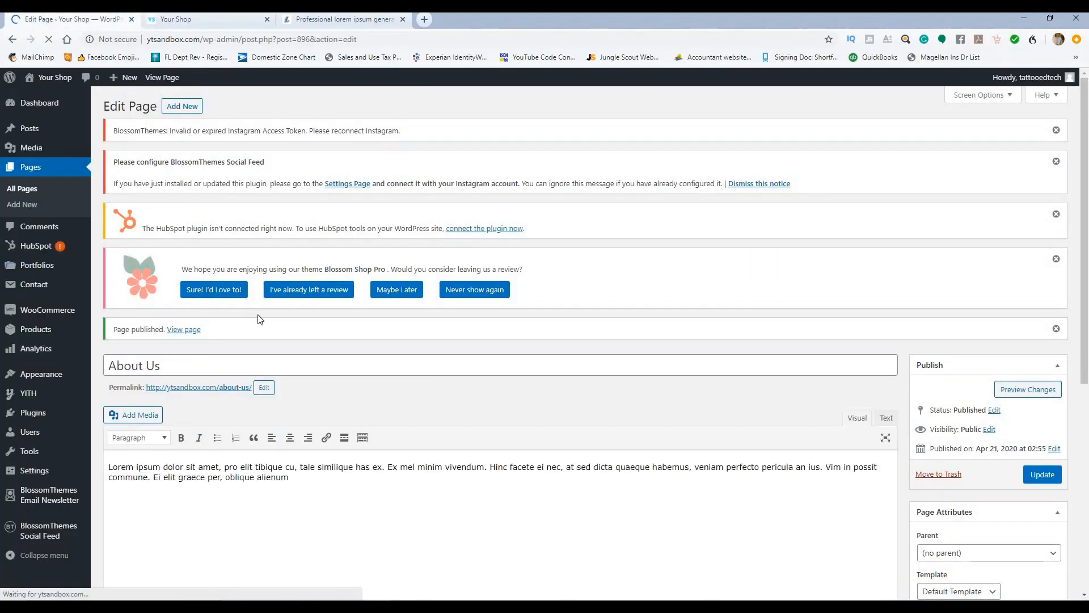
# Step: Open the Customizer's About Page Settings and look over the About template section
pyautogui.moveTo(62, 374)
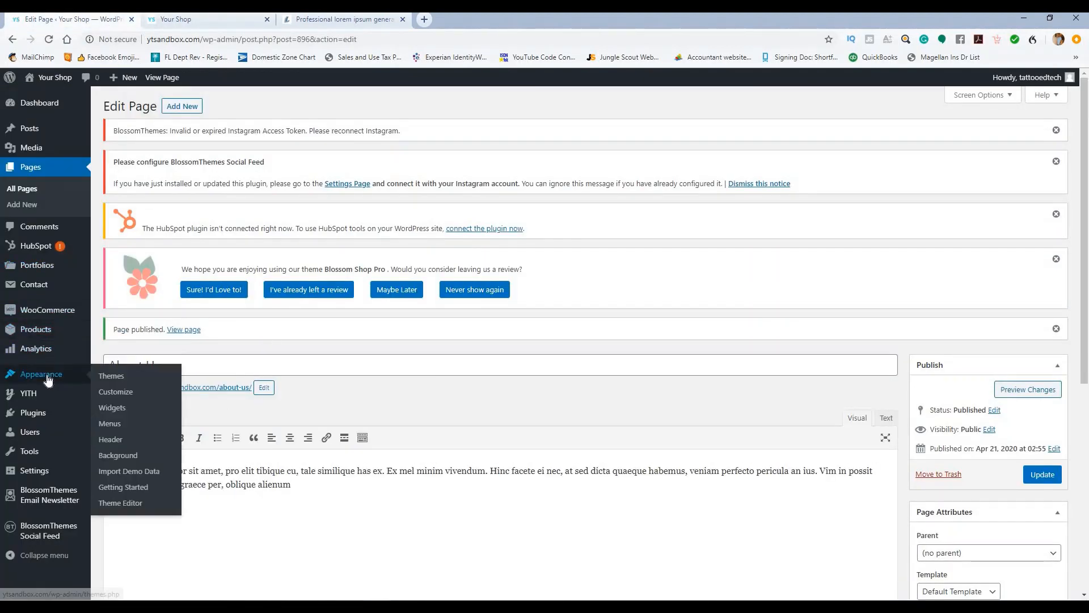
pyautogui.click(116, 393)
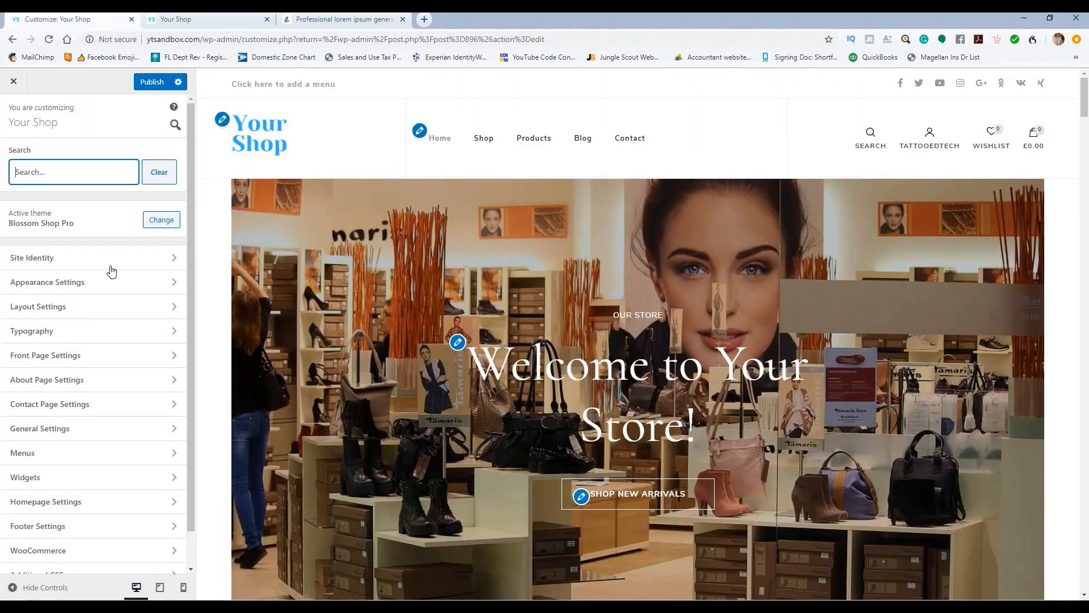
pyautogui.click(100, 379)
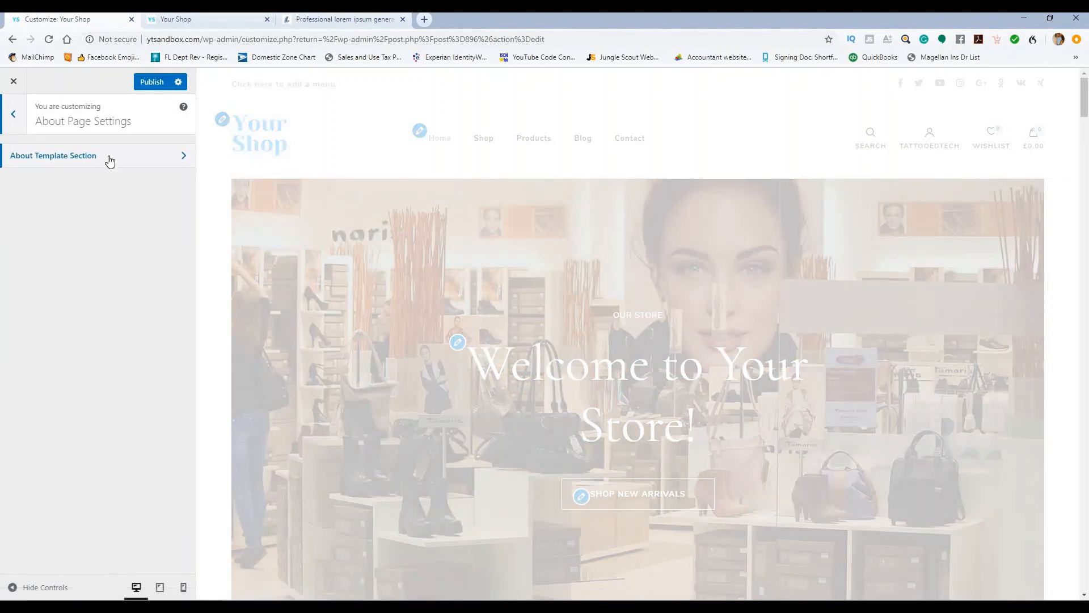
pyautogui.click(110, 161)
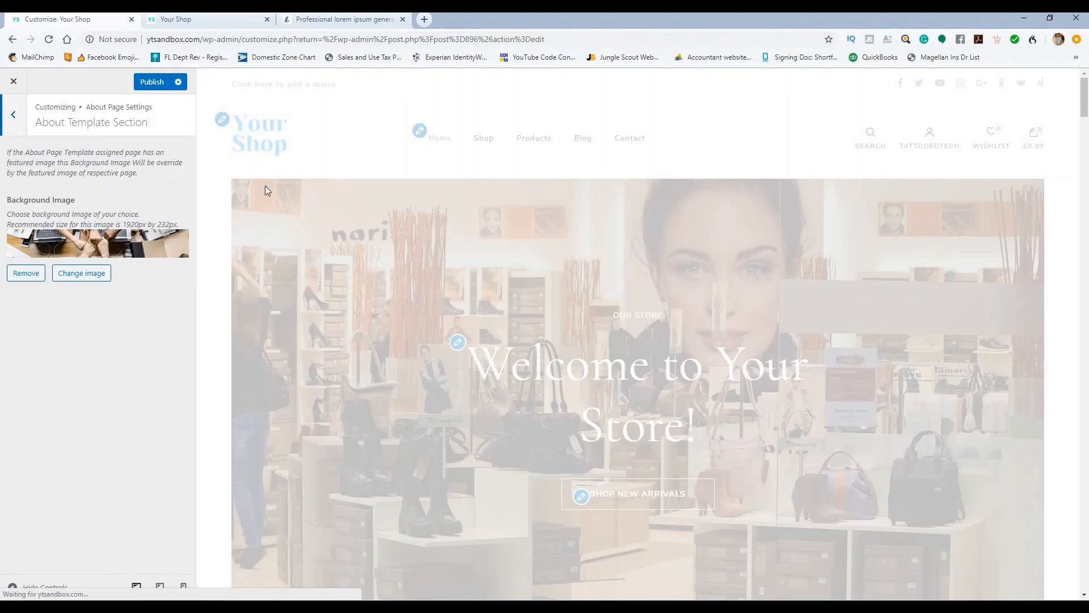
pyautogui.scroll(-10, 272, 195)
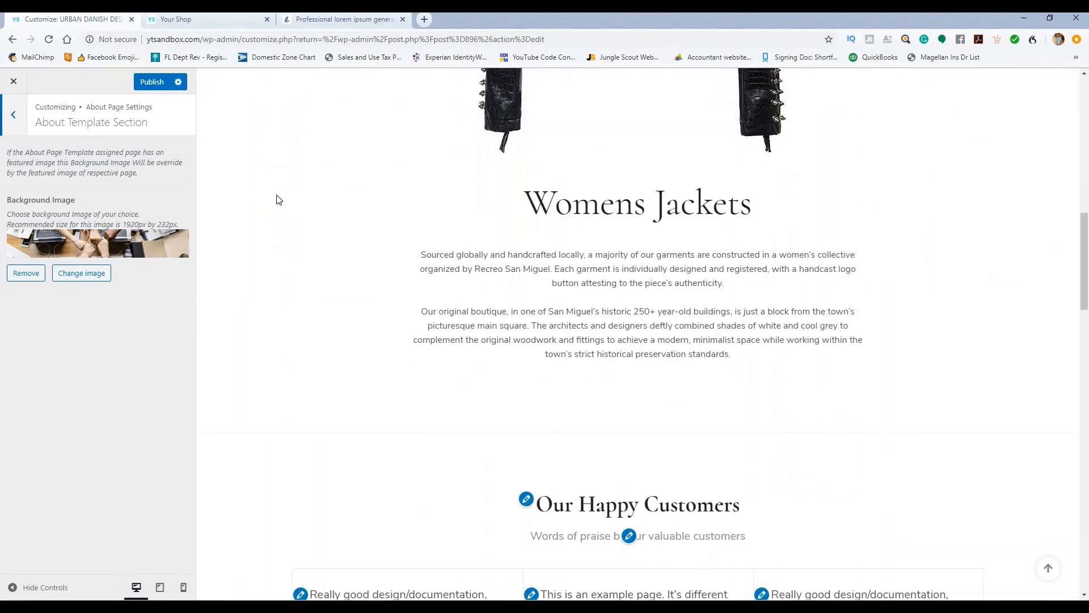
pyautogui.scroll(10, 277, 199)
pyautogui.click(13, 114)
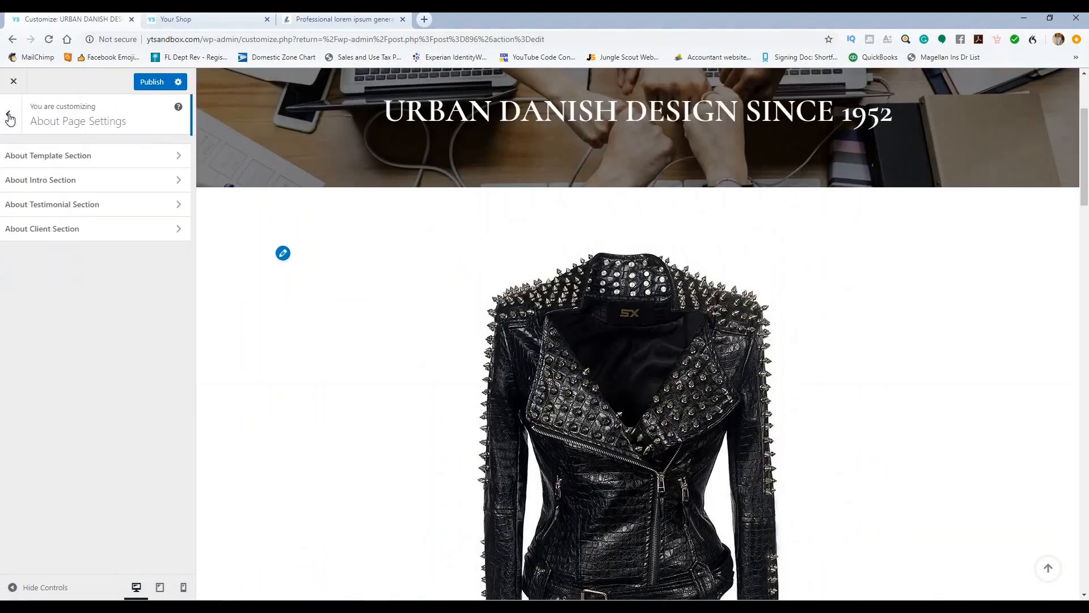
# Step: Review the About Intro Section's Womens Jackets widget with full content enabled, and publish
pyautogui.click(72, 180)
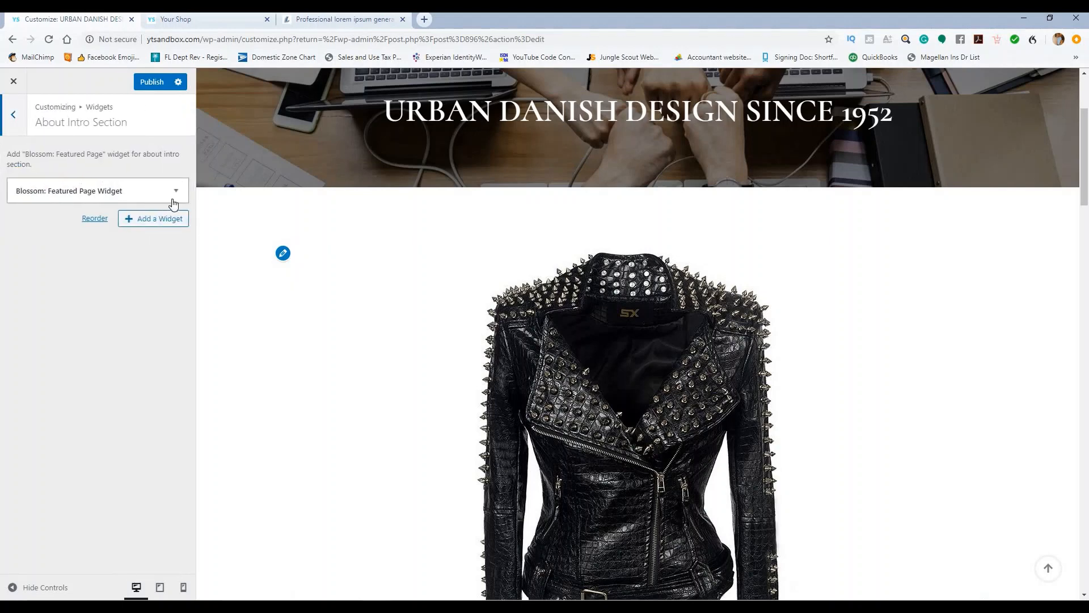
pyautogui.click(176, 192)
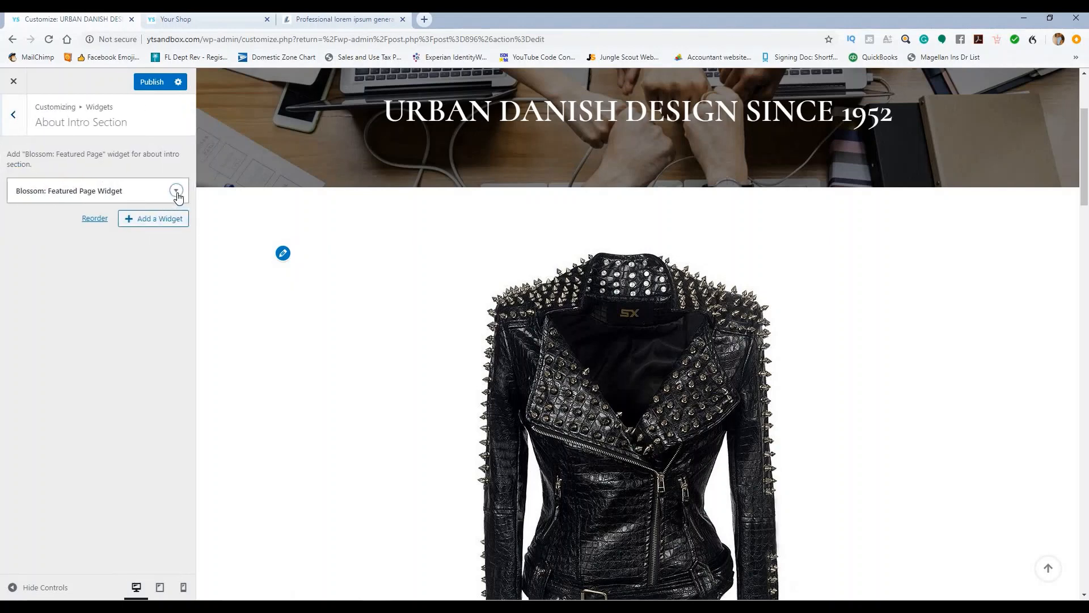
pyautogui.click(176, 191)
pyautogui.click(176, 191)
pyautogui.click(177, 192)
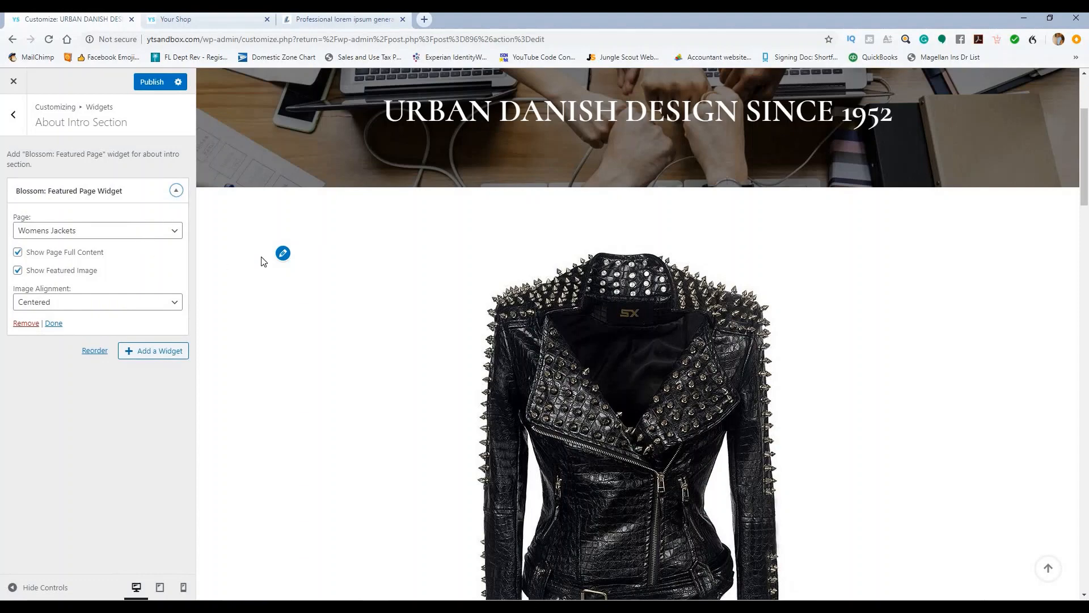
pyautogui.scroll(3, 262, 261)
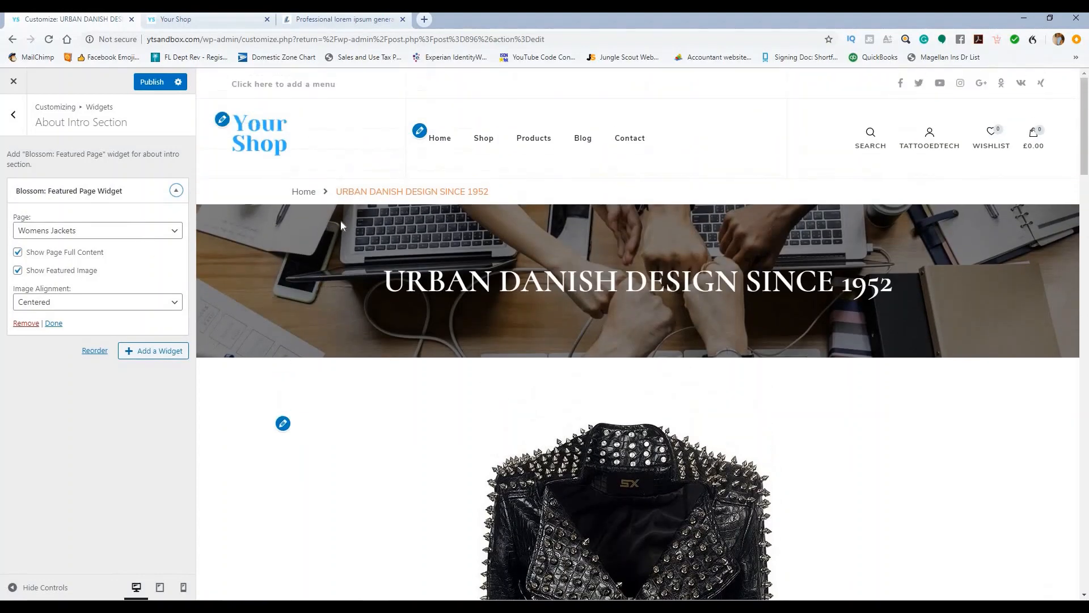
pyautogui.scroll(-15, 359, 223)
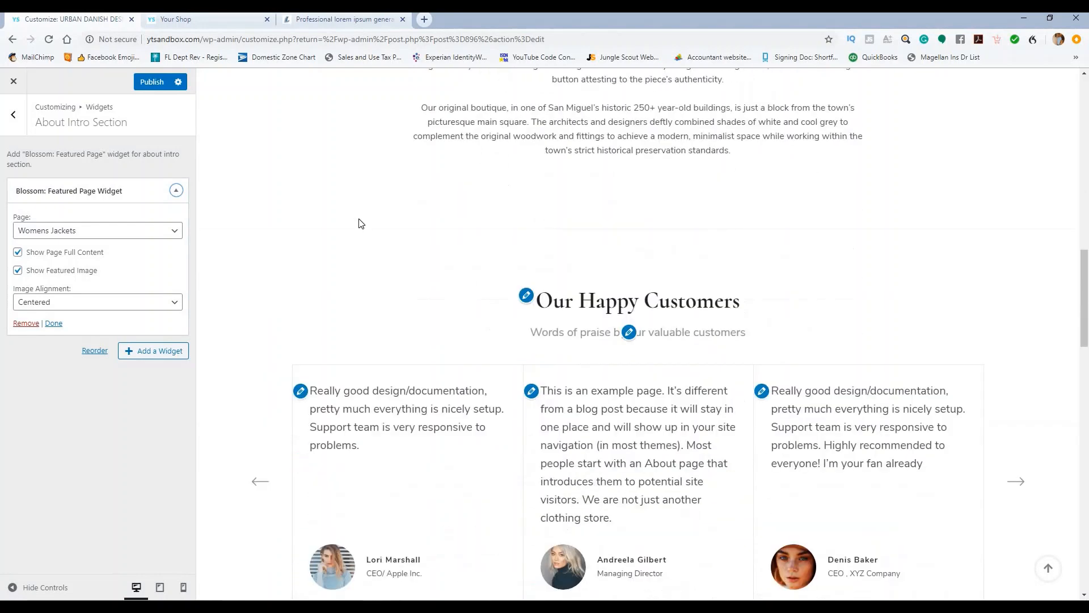
pyautogui.scroll(4, 360, 223)
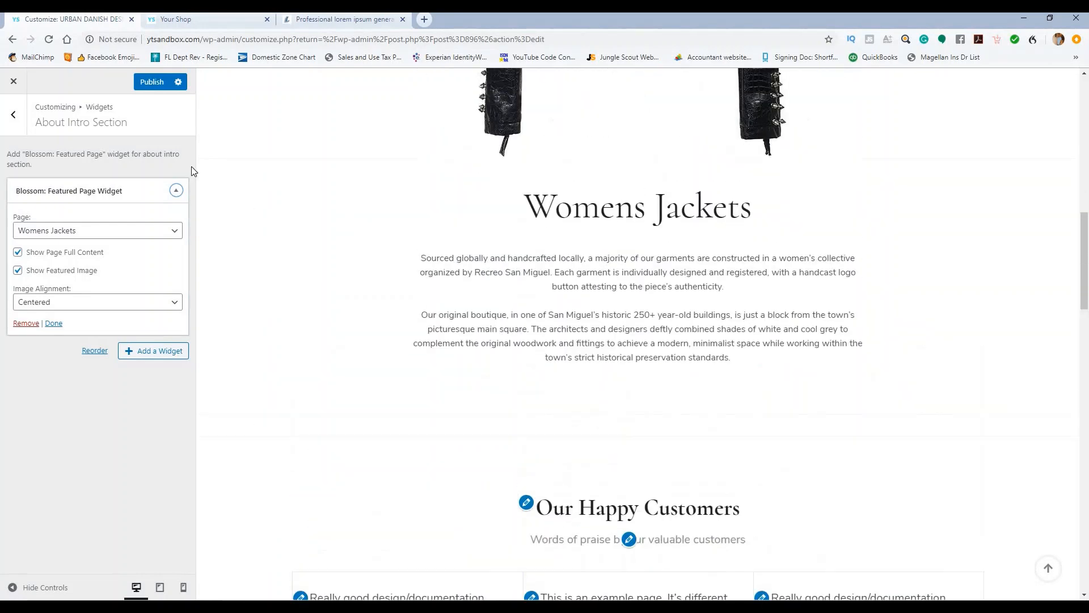
pyautogui.click(151, 83)
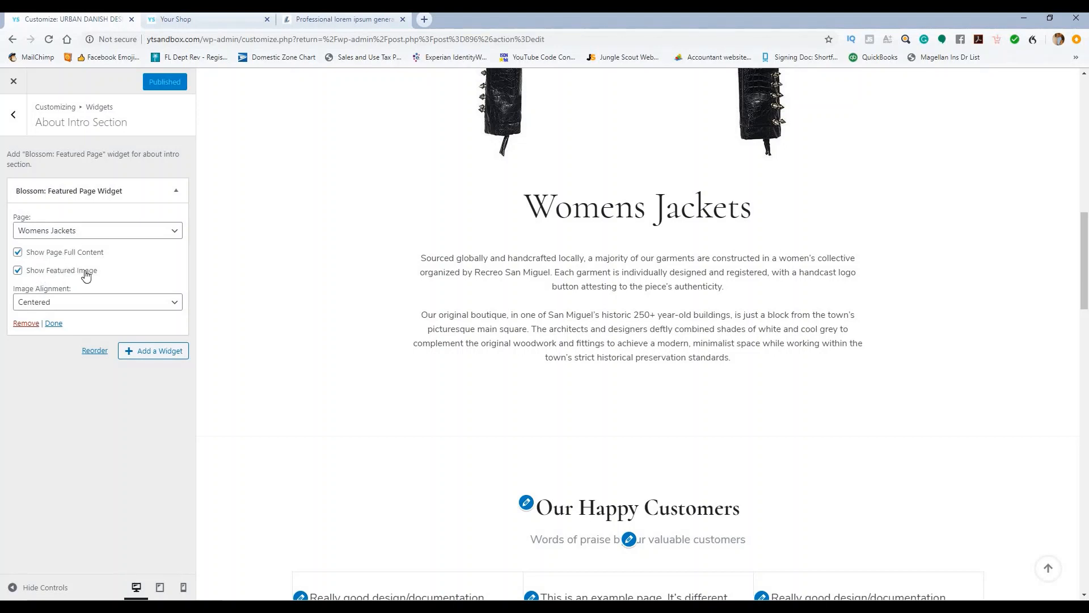
pyautogui.click(18, 254)
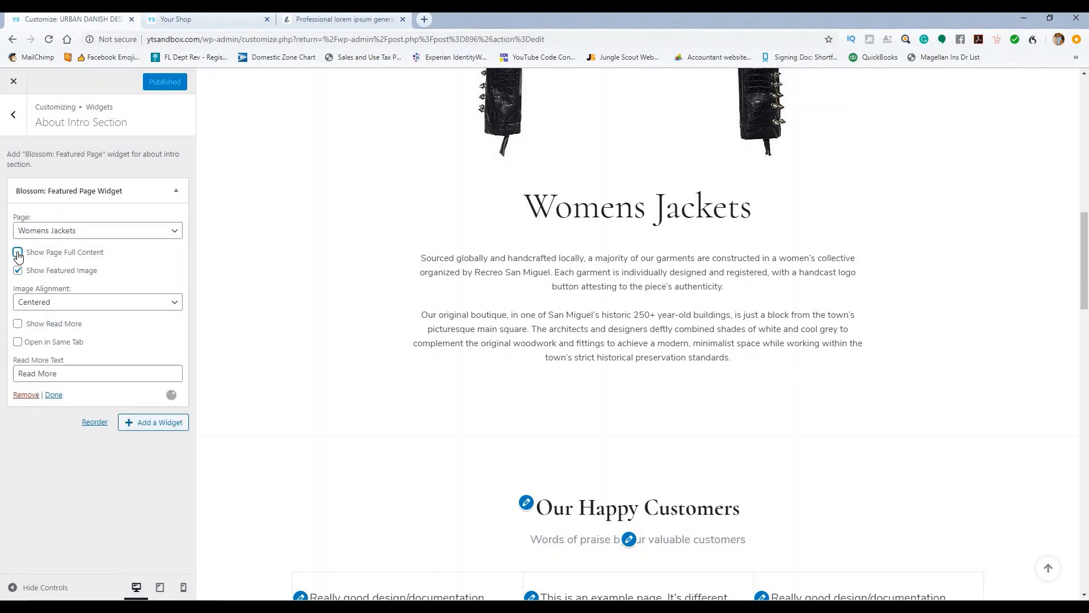
pyautogui.click(18, 252)
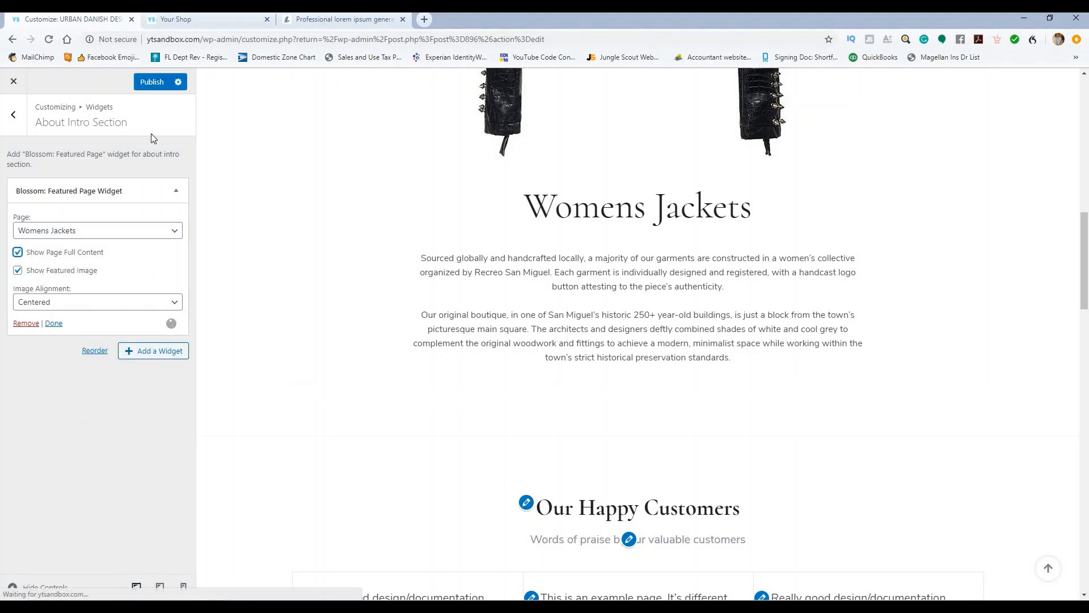
pyautogui.click(151, 85)
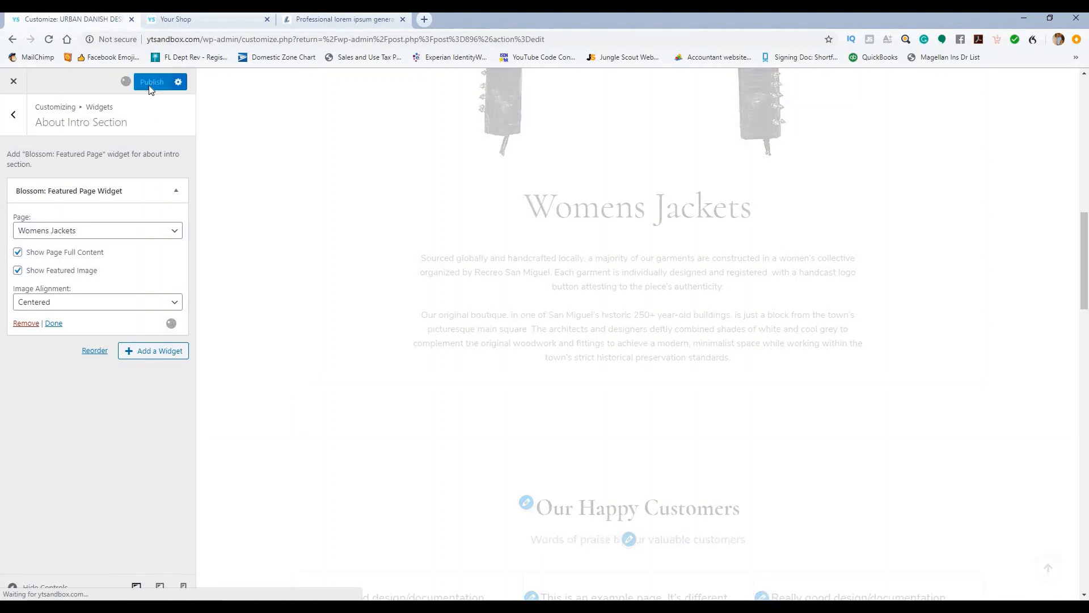
# Step: Go back to About Page Settings and open the About Testimonial Section
pyautogui.click(13, 117)
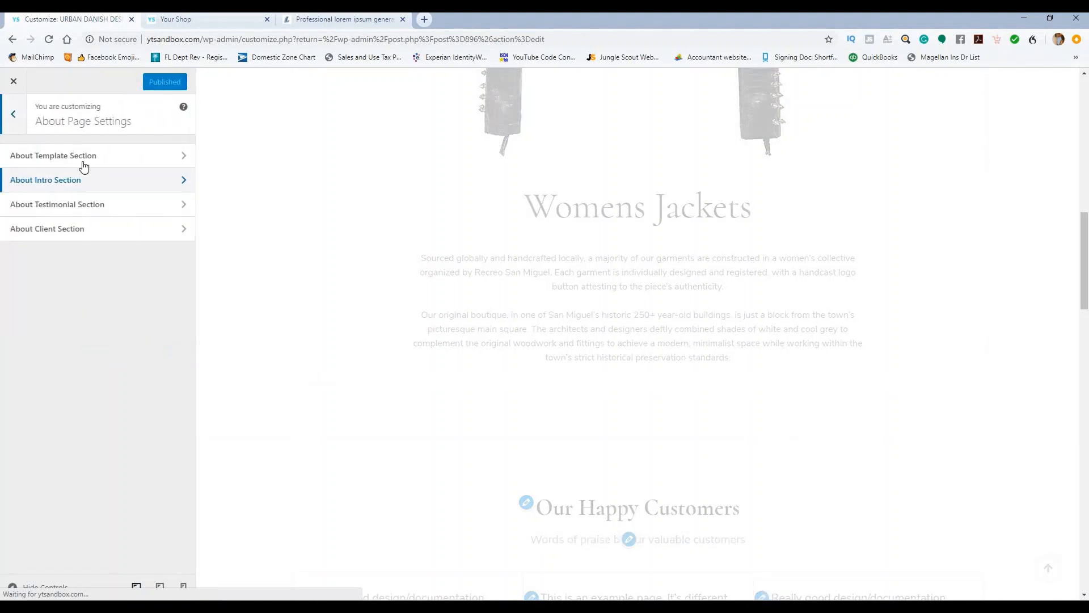
pyautogui.click(101, 211)
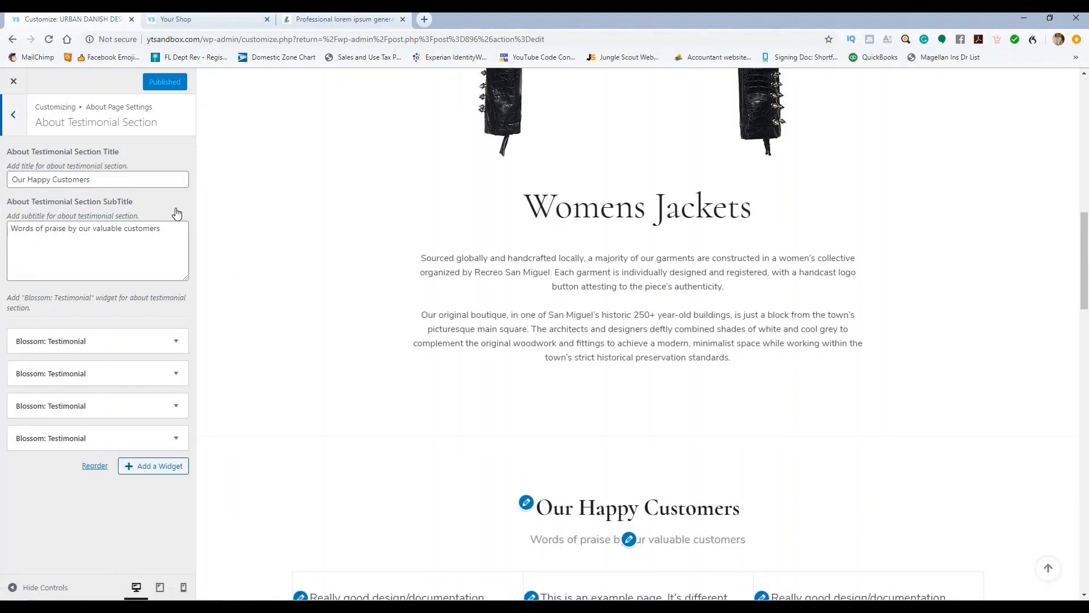
pyautogui.scroll(3, 308, 219)
pyautogui.scroll(-6, 312, 220)
pyautogui.scroll(9, 317, 212)
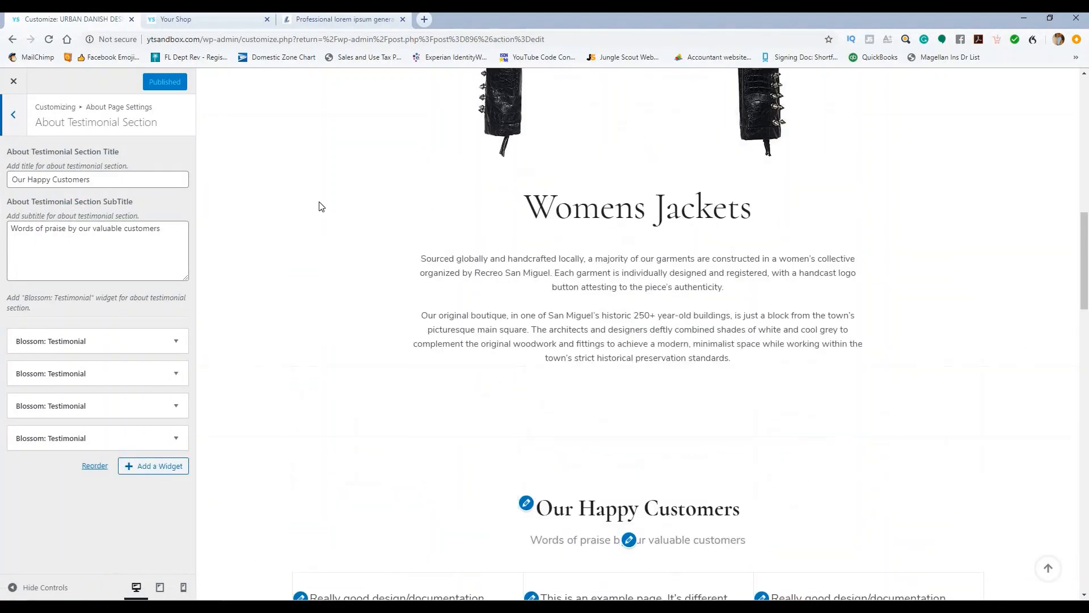
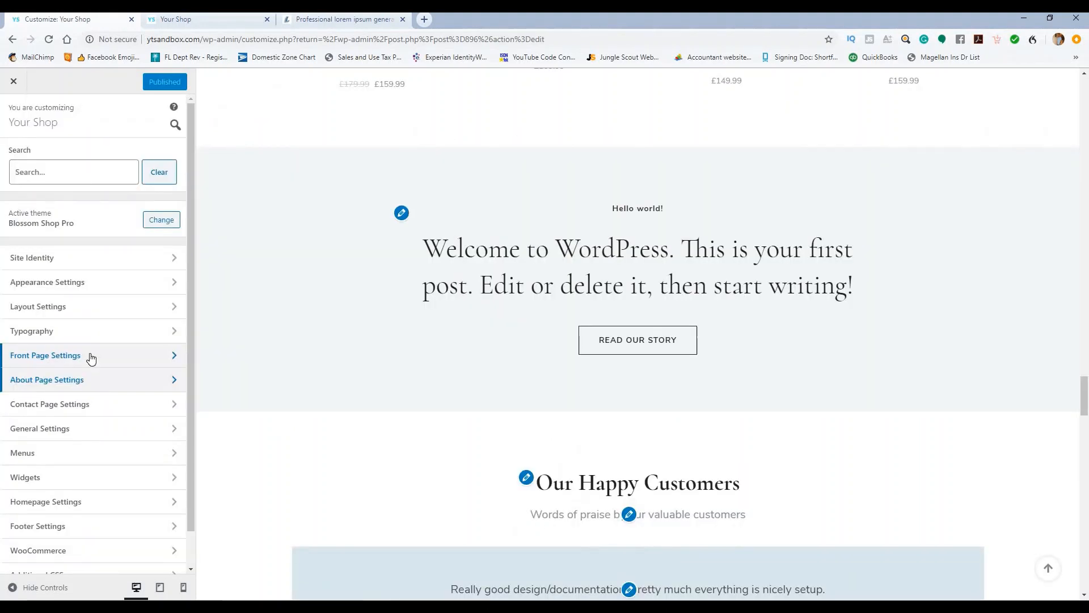
# Step: Set the About Section's Featured Page widget to the About Us page and publish
pyautogui.click(91, 356)
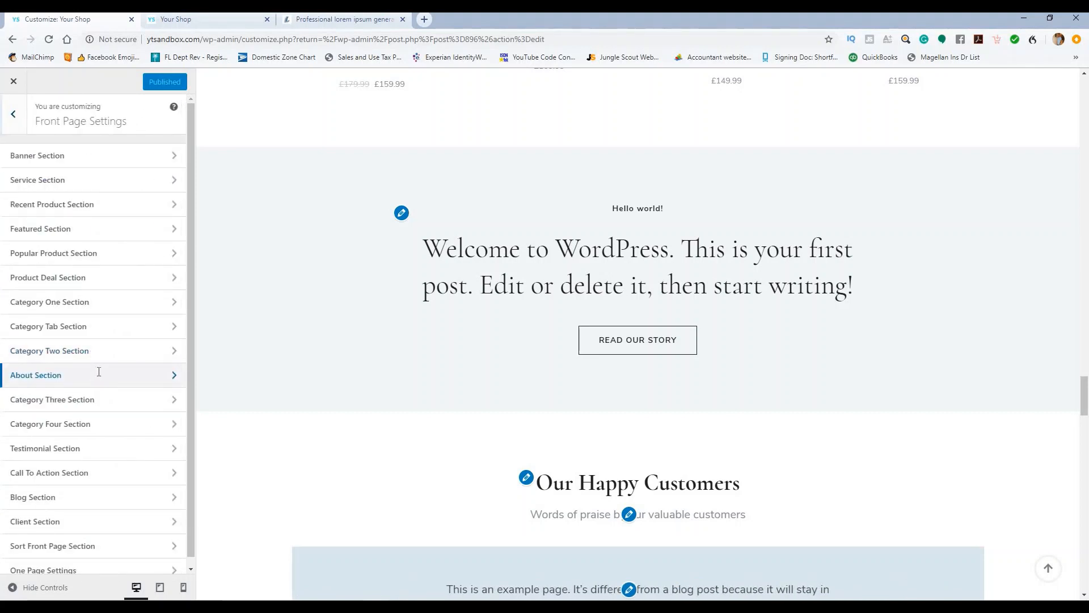
pyautogui.click(99, 372)
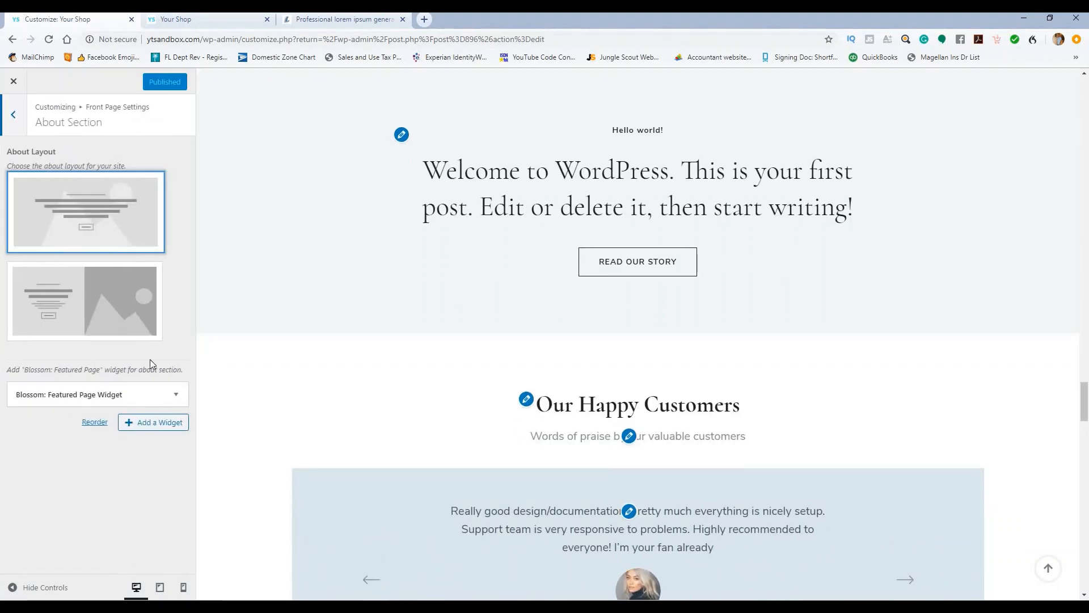
pyautogui.click(175, 394)
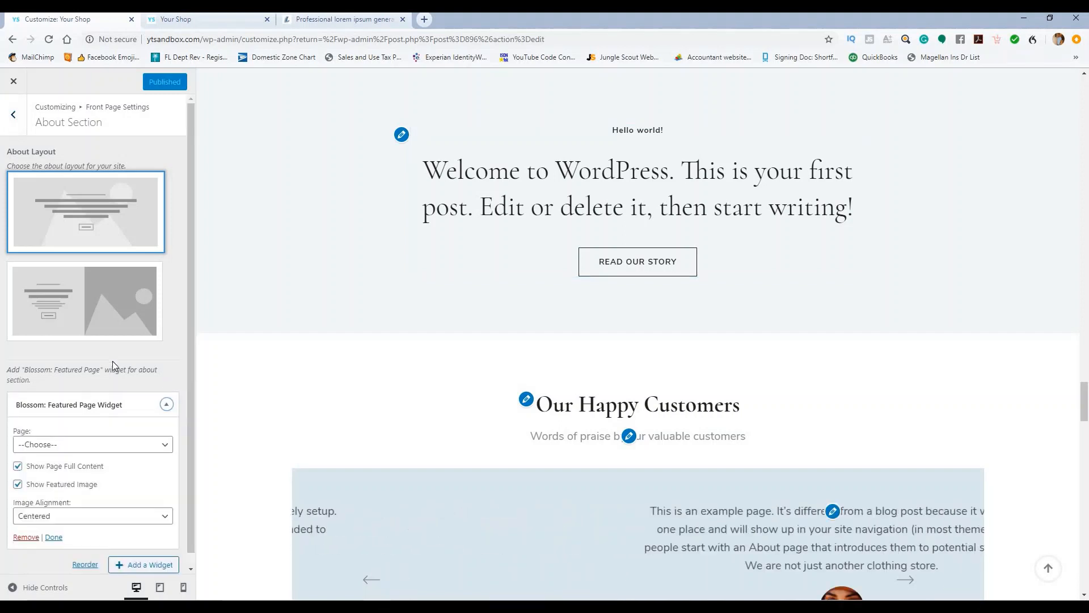
pyautogui.click(115, 448)
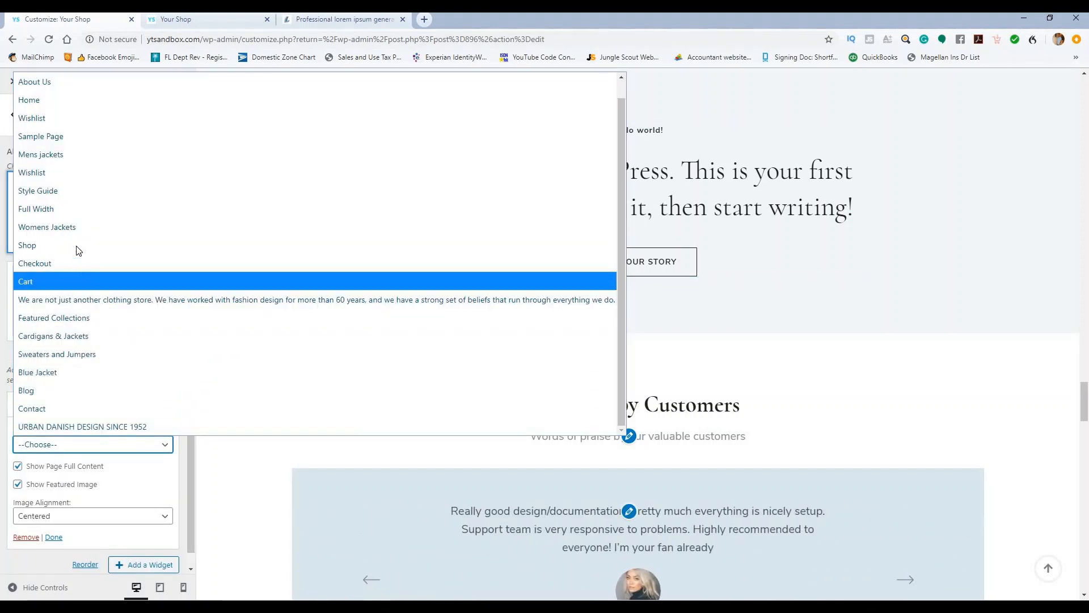
pyautogui.scroll(1, 80, 238)
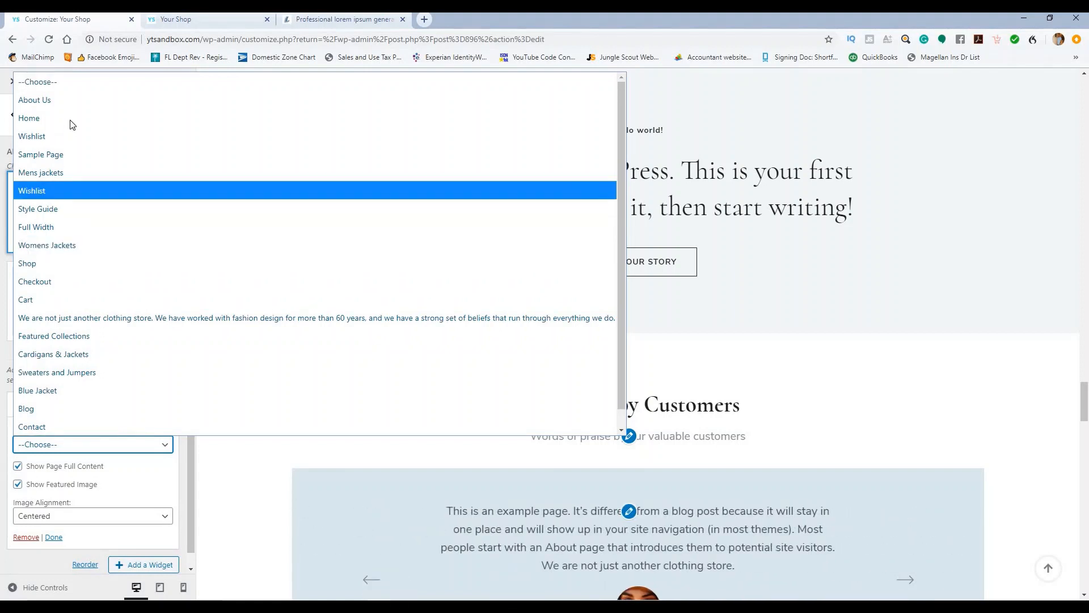
pyautogui.click(67, 100)
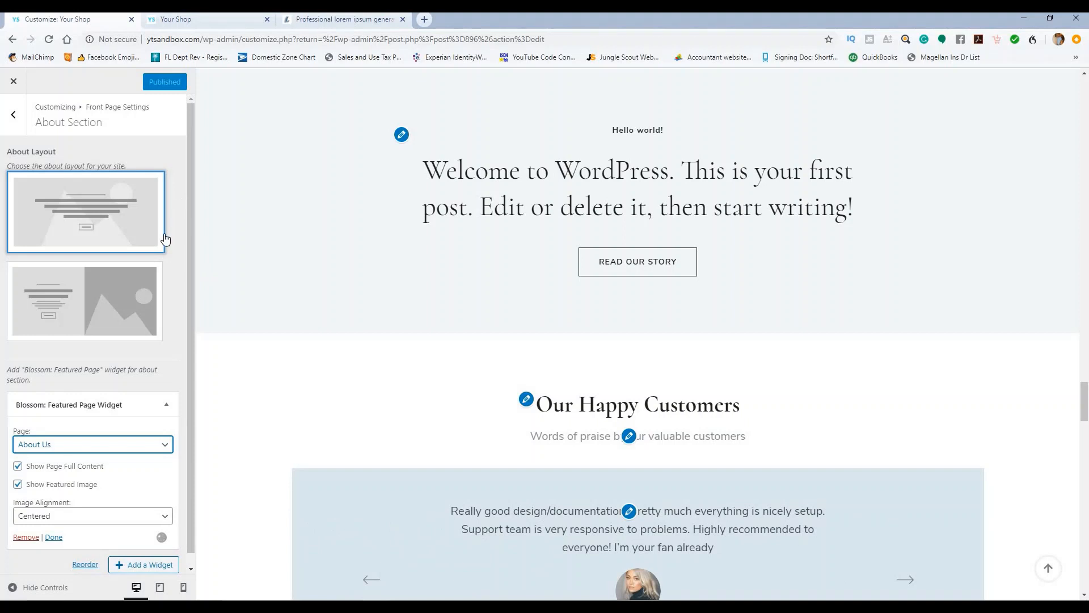
pyautogui.scroll(-1, 165, 235)
pyautogui.scroll(1, 166, 234)
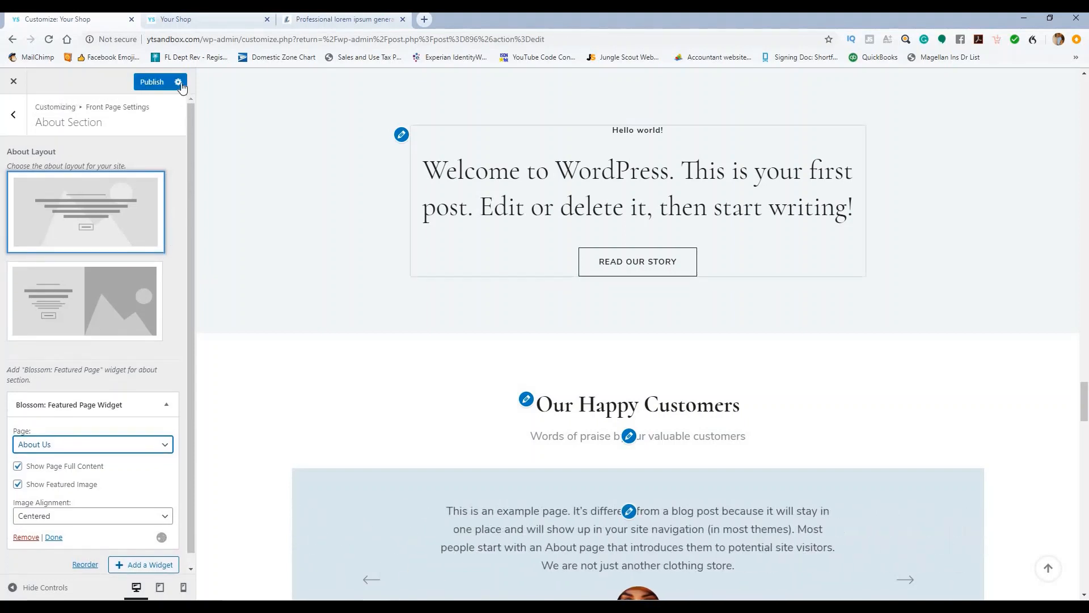
pyautogui.click(154, 82)
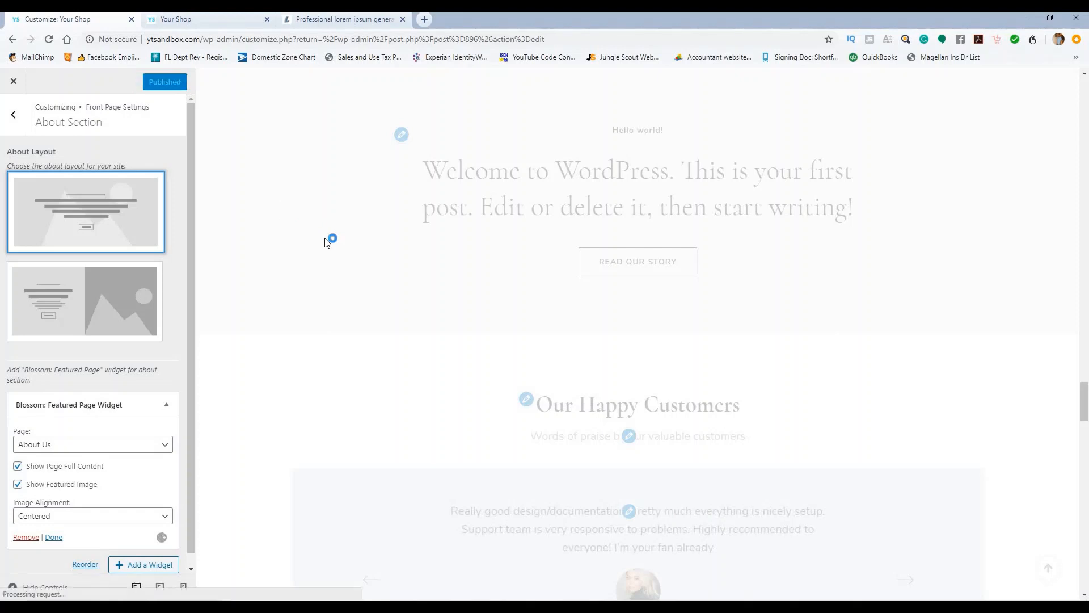
# Step: Switch the About section to the second, text-beside-image layout, publish, and go back
pyautogui.scroll(-3, 627, 176)
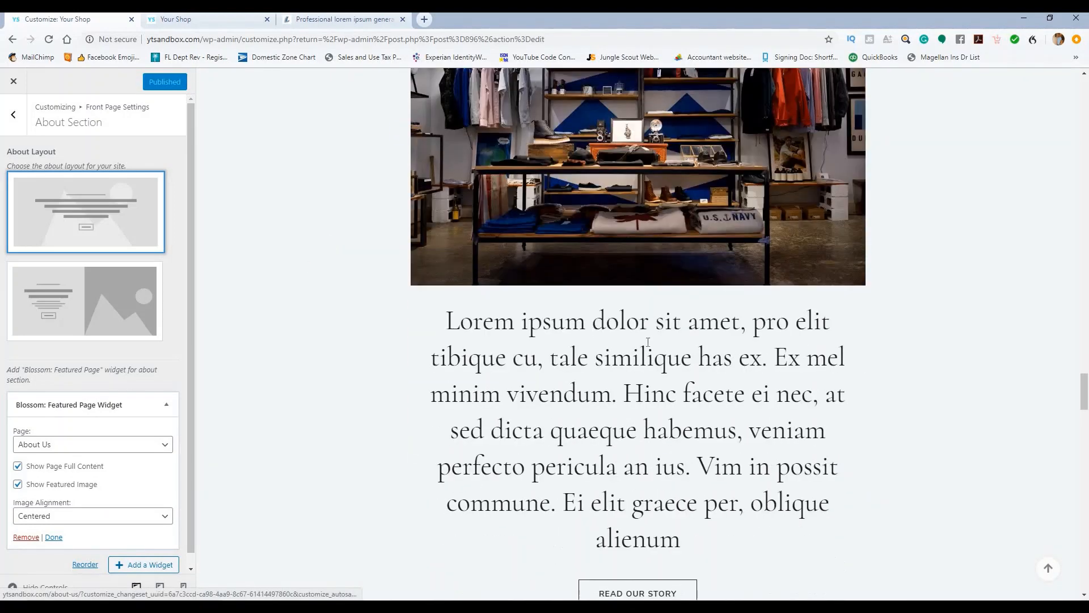
pyautogui.scroll(2, 618, 182)
pyautogui.scroll(-3, 618, 190)
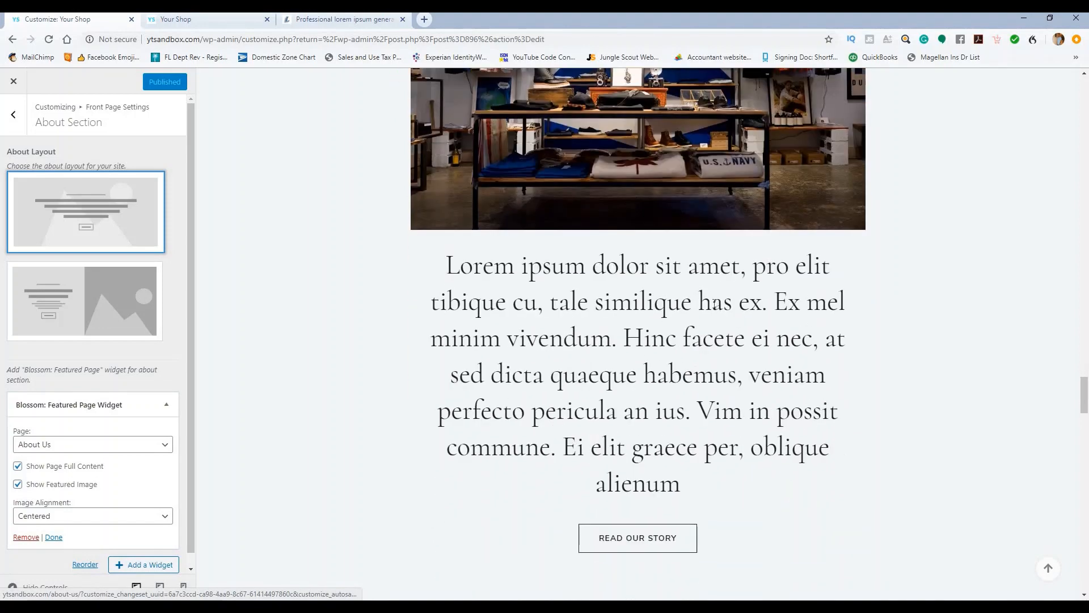
pyautogui.scroll(-2, 642, 345)
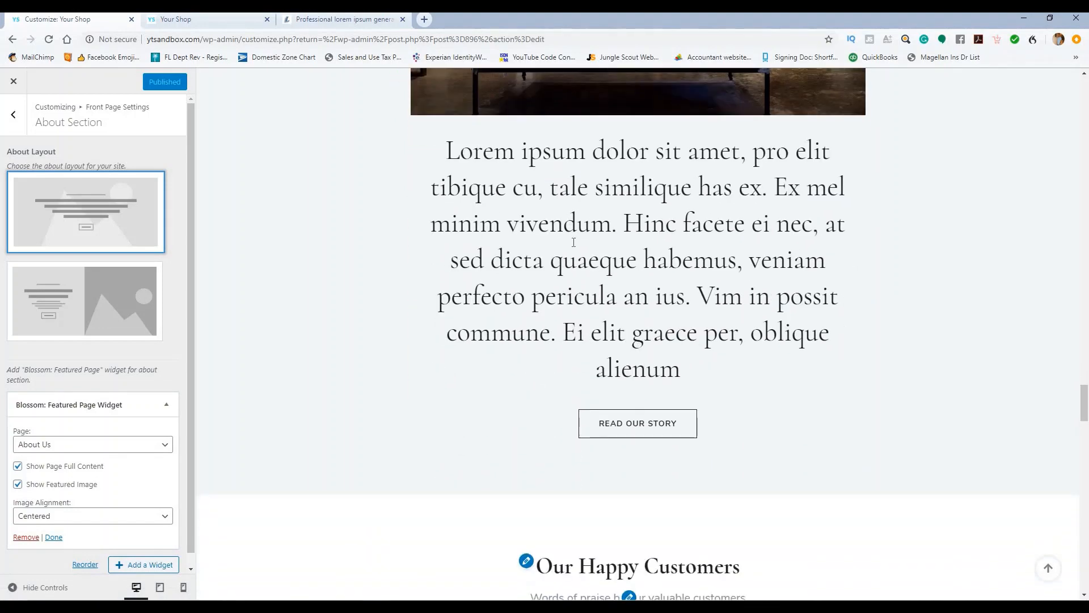
pyautogui.scroll(1, 284, 284)
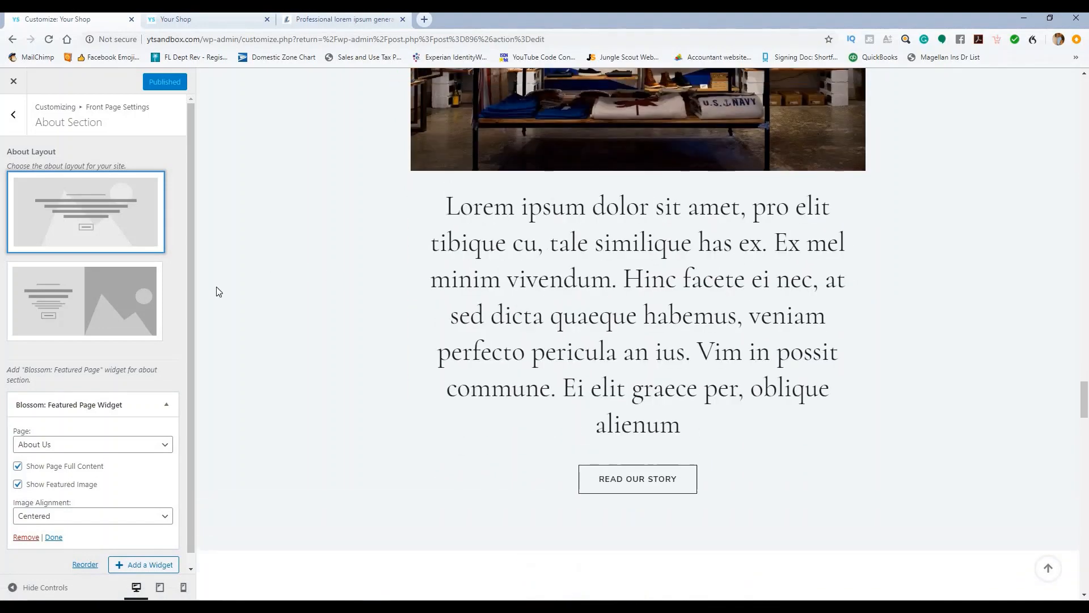
pyautogui.click(119, 295)
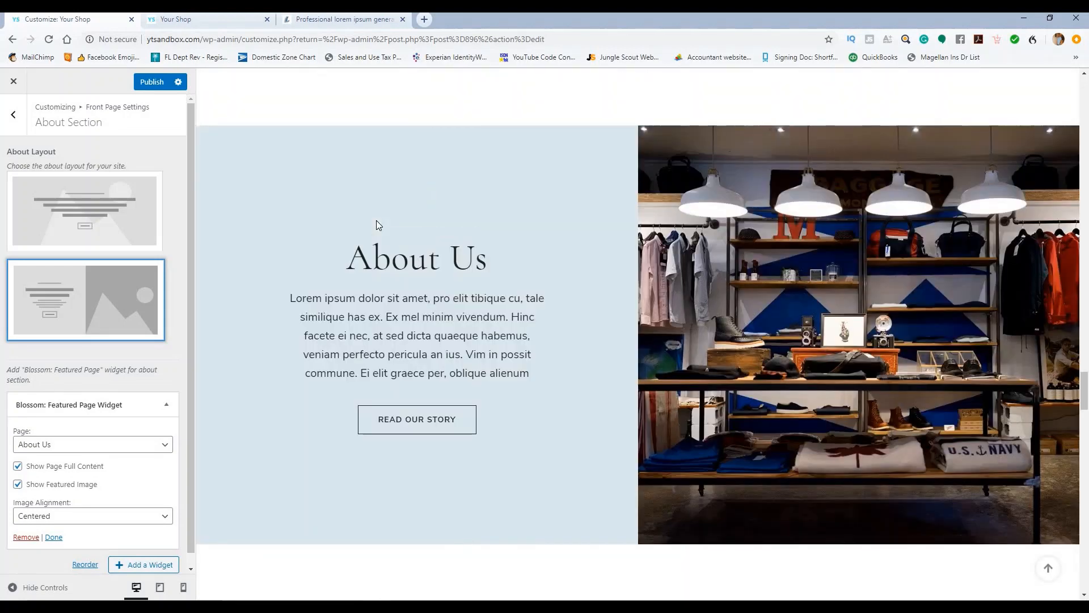
pyautogui.click(157, 89)
pyautogui.scroll(-6, 342, 127)
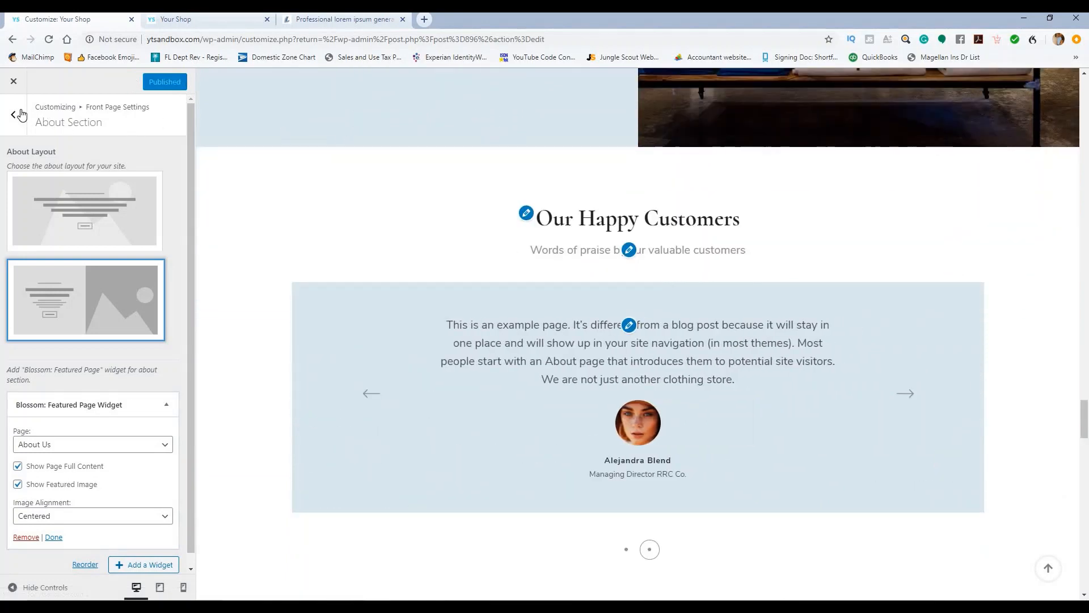
pyautogui.click(13, 114)
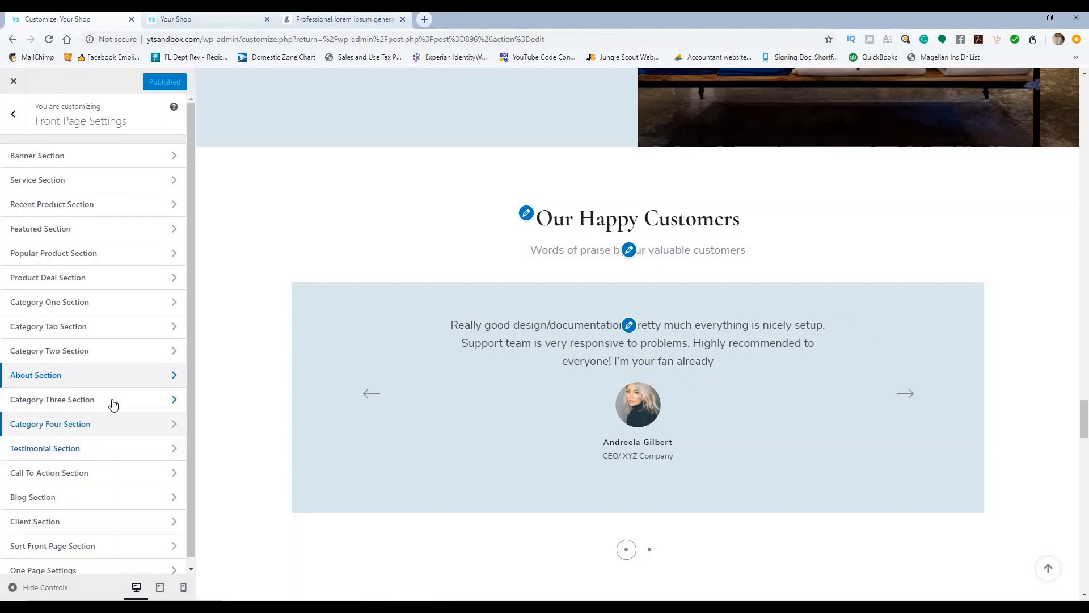
# Step: In the Testimonial section, try the multi-column layout, then return to the single-slide layout
pyautogui.click(112, 452)
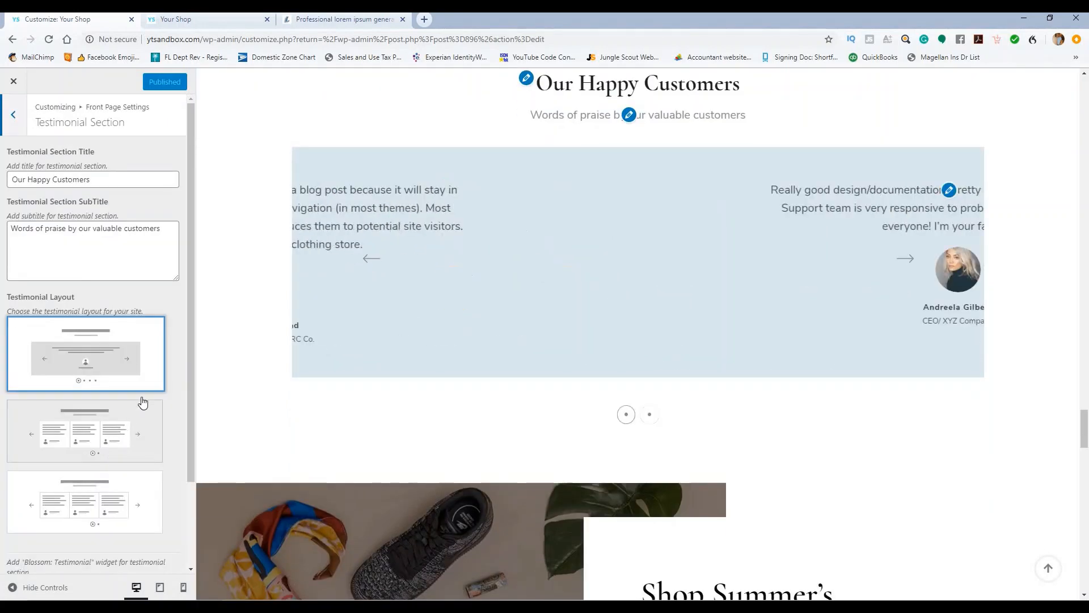
pyautogui.click(130, 433)
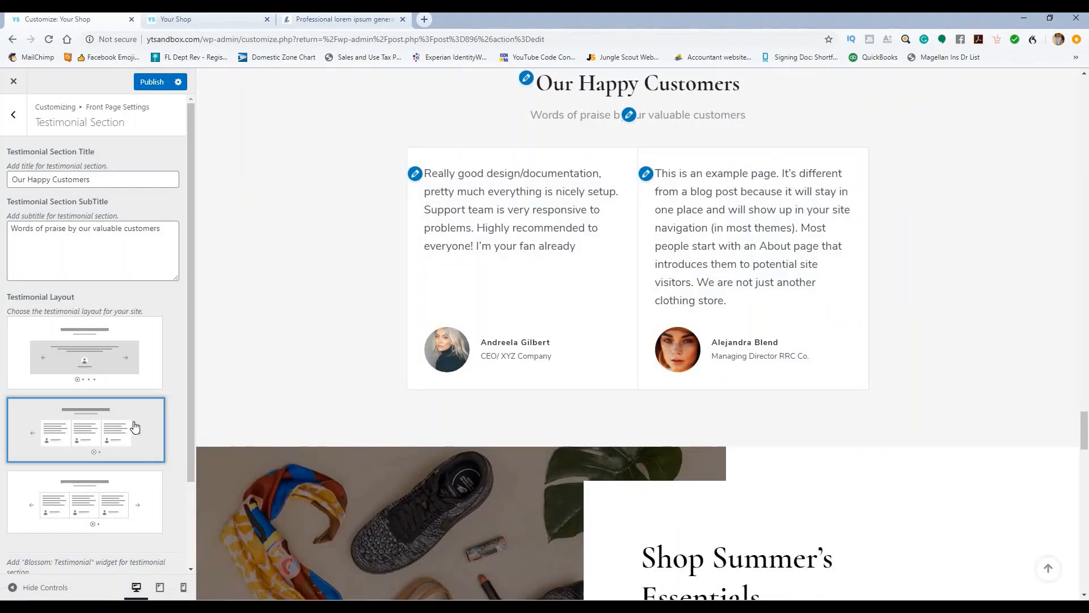
pyautogui.click(105, 355)
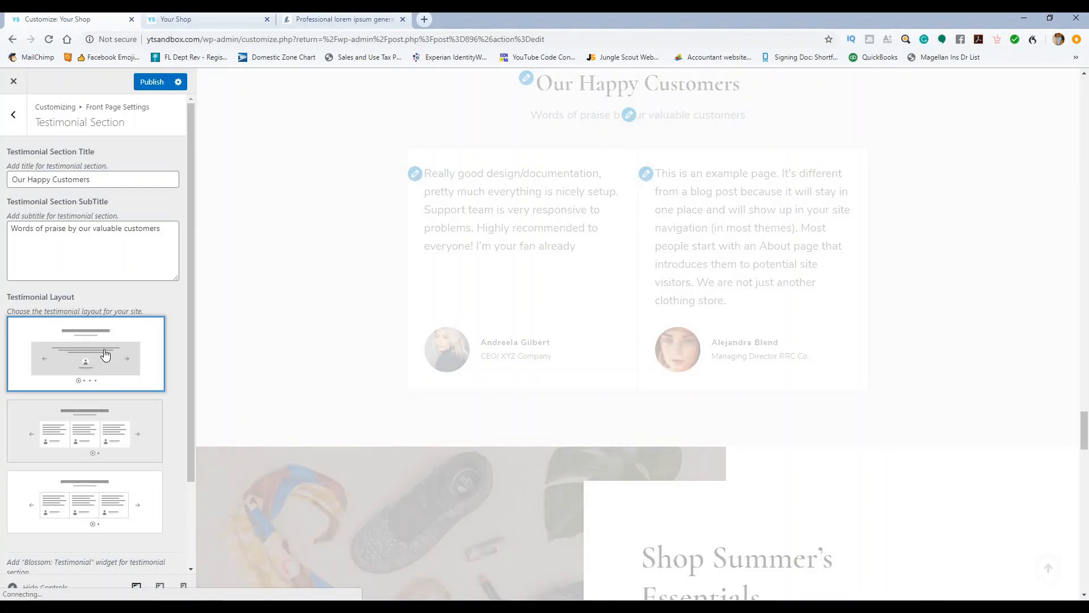
pyautogui.scroll(-2, 169, 274)
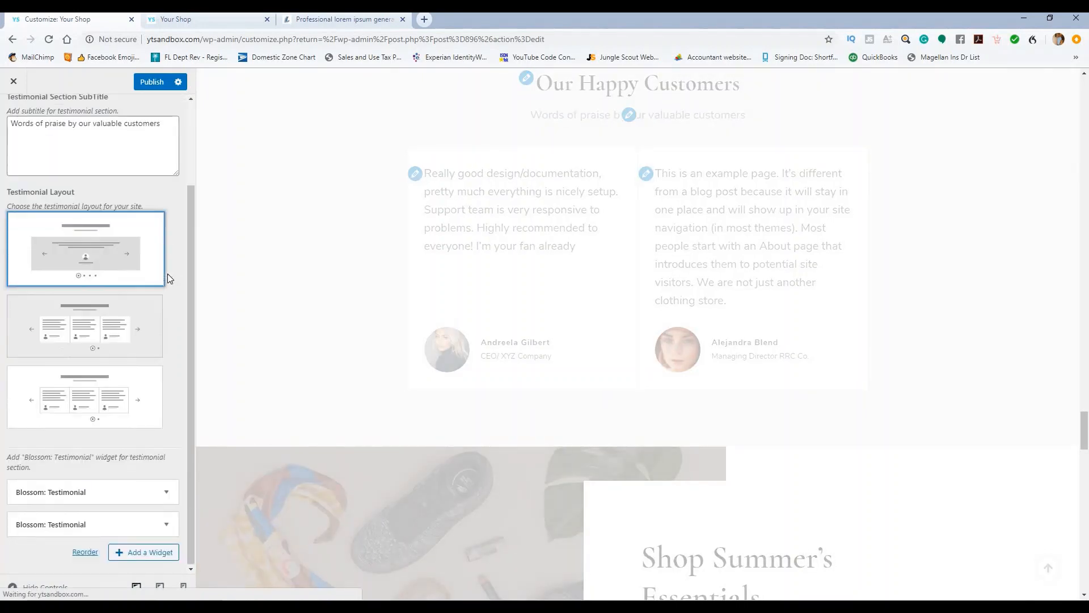
# Step: Replace the first testimonial's reviewer name and set the designation to Manager
pyautogui.click(166, 491)
pyautogui.scroll(-4, 134, 382)
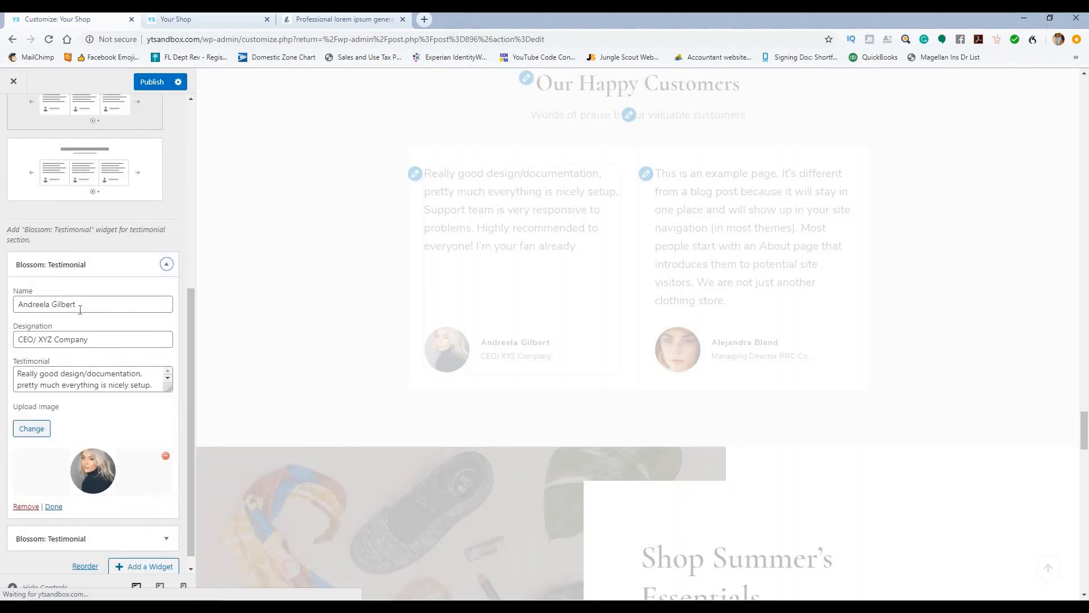
pyautogui.moveTo(80, 306); pyautogui.dragTo(20, 305)
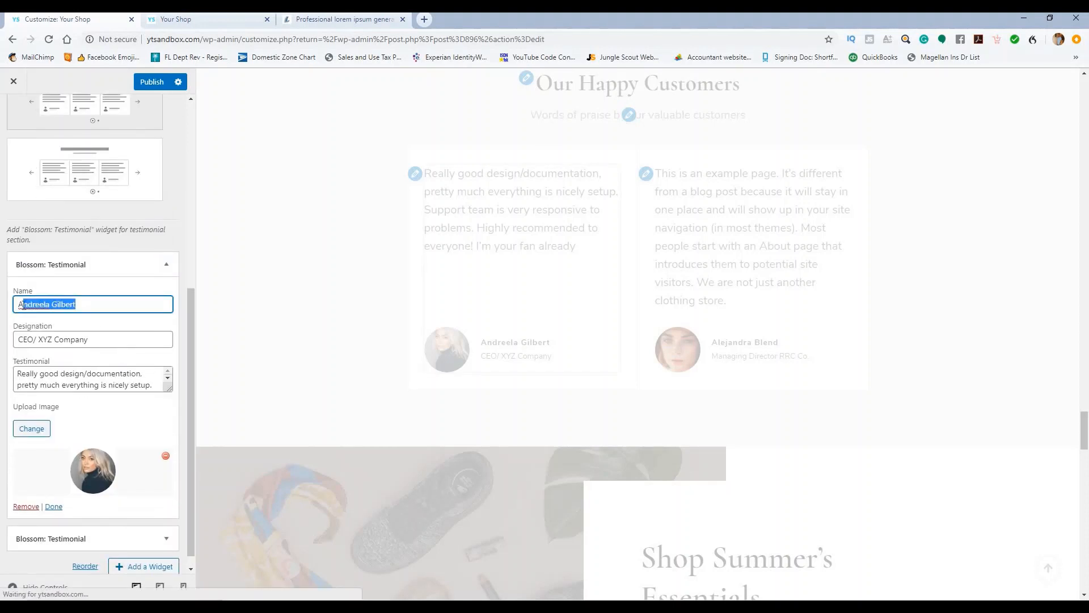
pyautogui.click(24, 305)
pyautogui.press('BackSpace')
pyautogui.press('Delete')
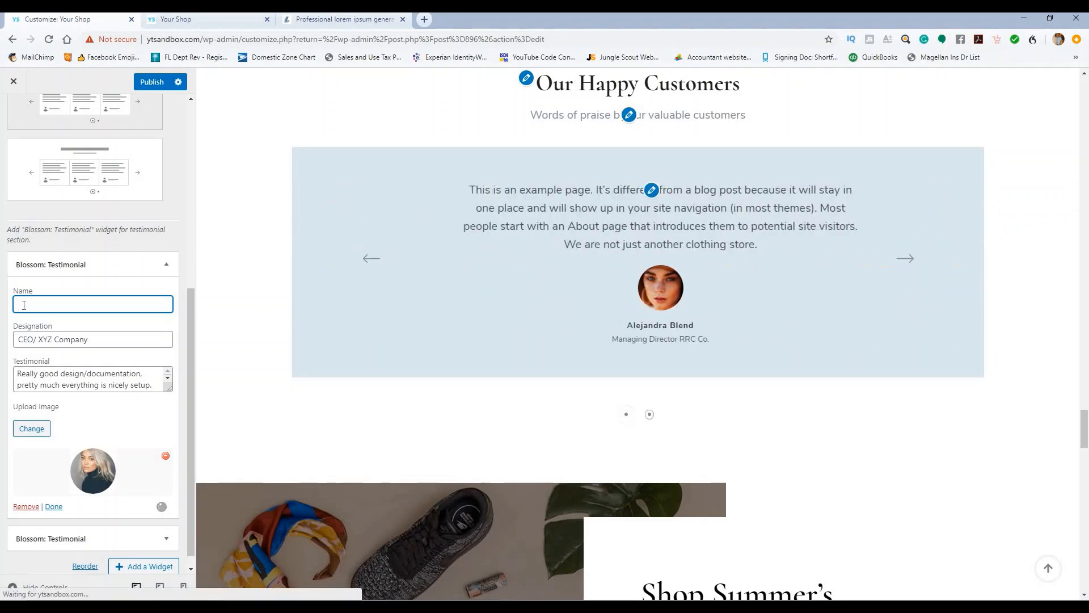
pyautogui.write('Ada')
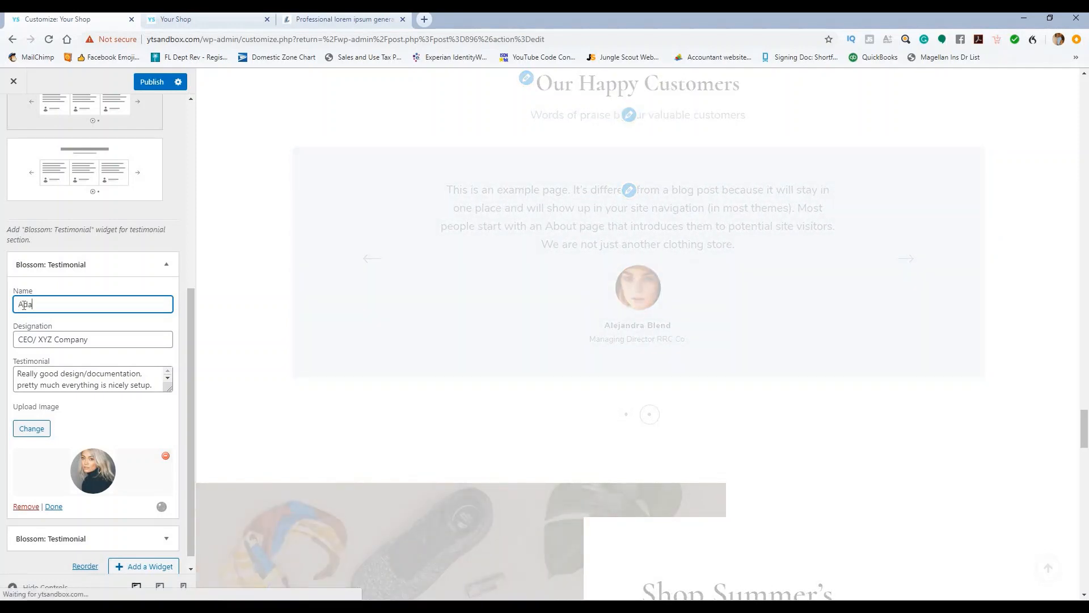
pyautogui.write('m Smi')
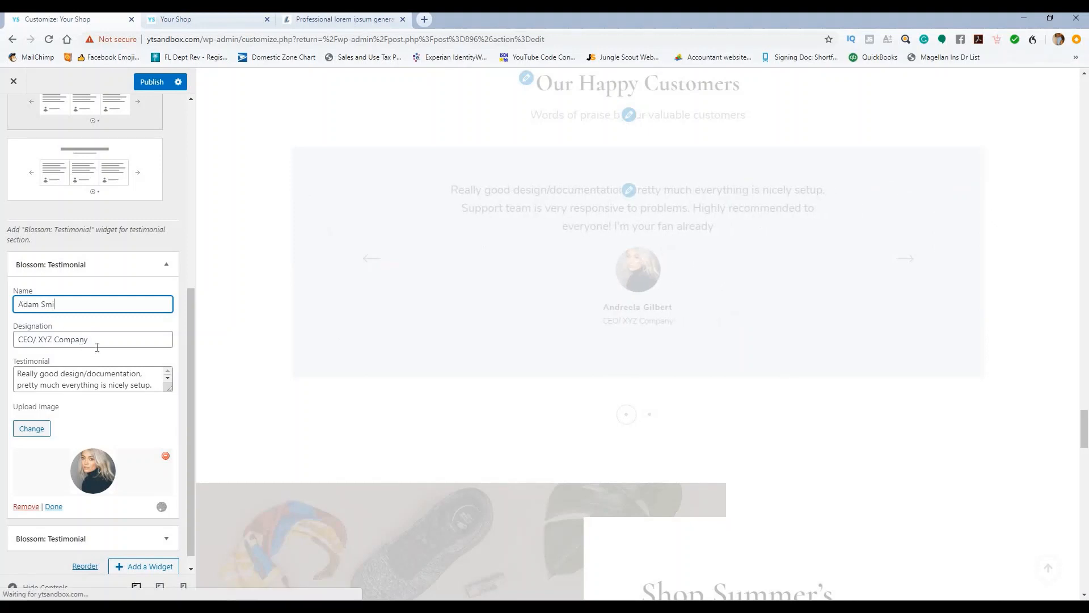
pyautogui.write('th')
pyautogui.press('Tab')
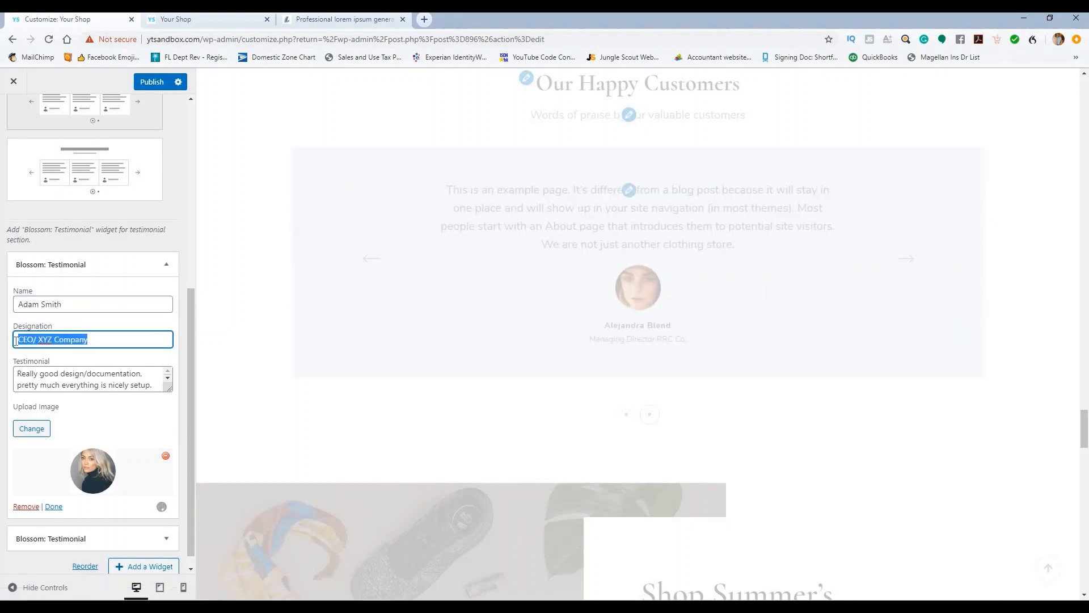
pyautogui.write('Manager')
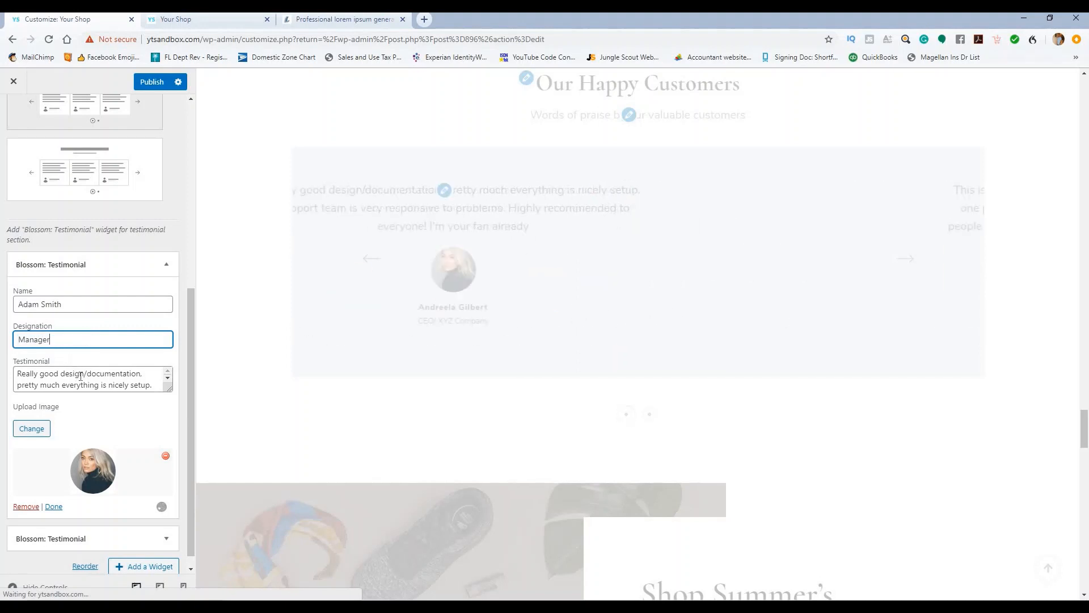
# Step: Open the media library via Change under the testimonial's Upload Image
pyautogui.moveTo(74, 372); pyautogui.dragTo(88, 385)
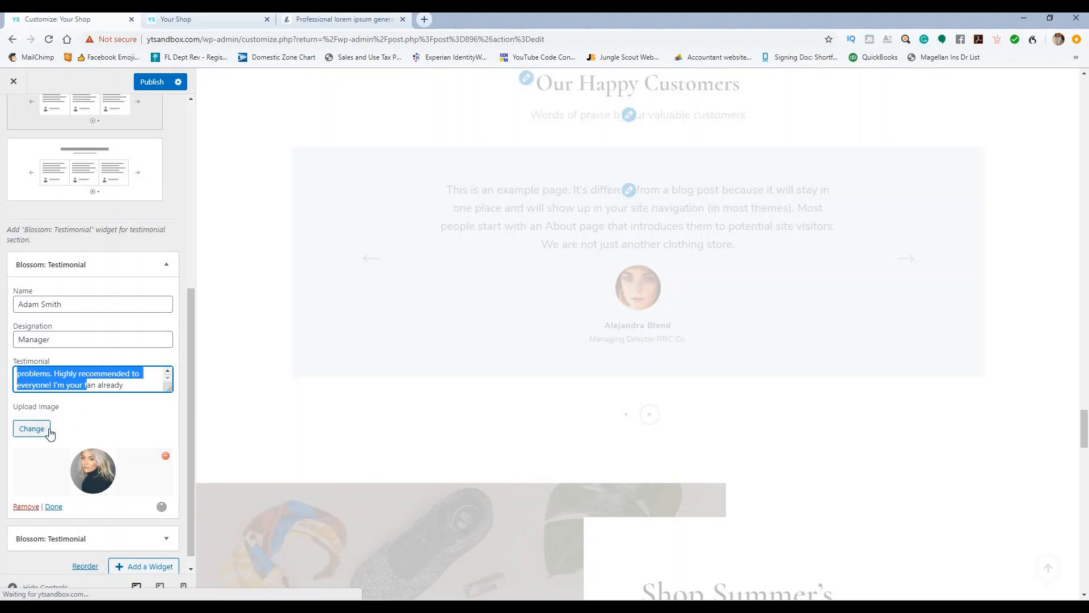
pyautogui.click(33, 429)
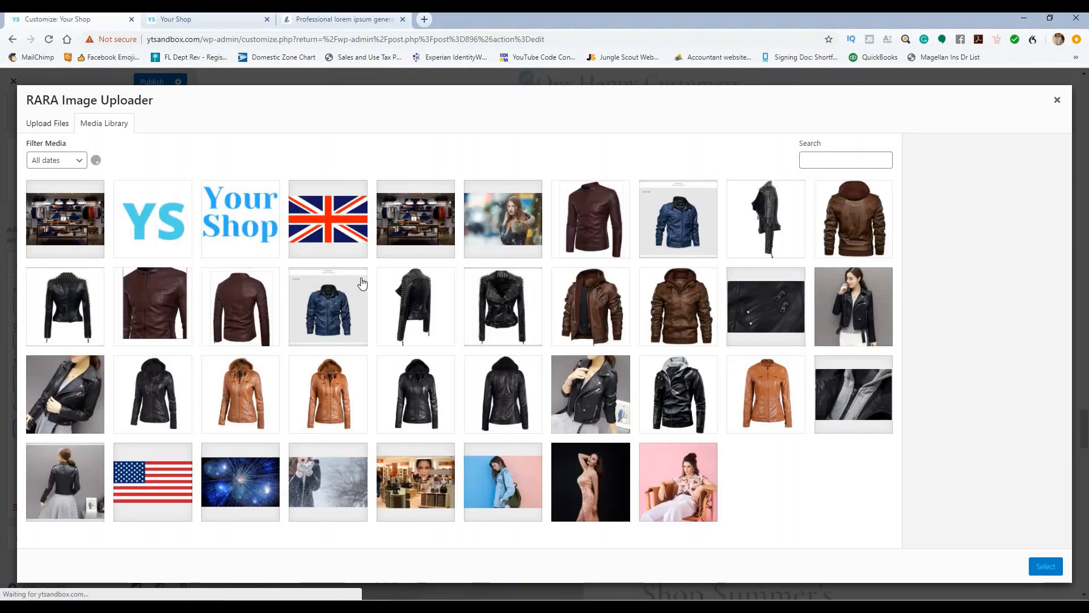
pyautogui.scroll(-3, 435, 279)
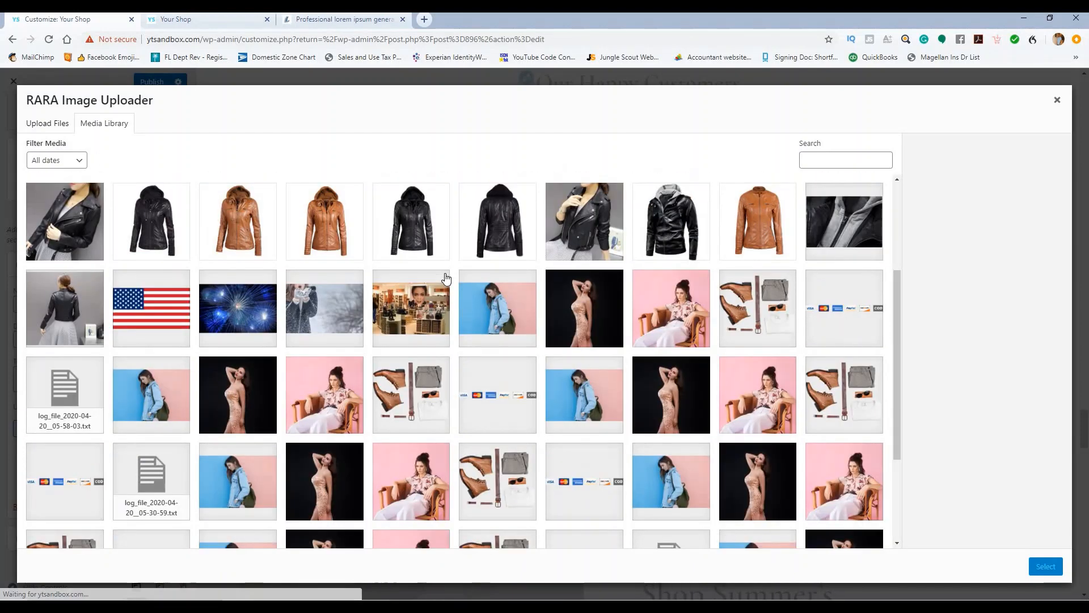
pyautogui.scroll(3, 447, 279)
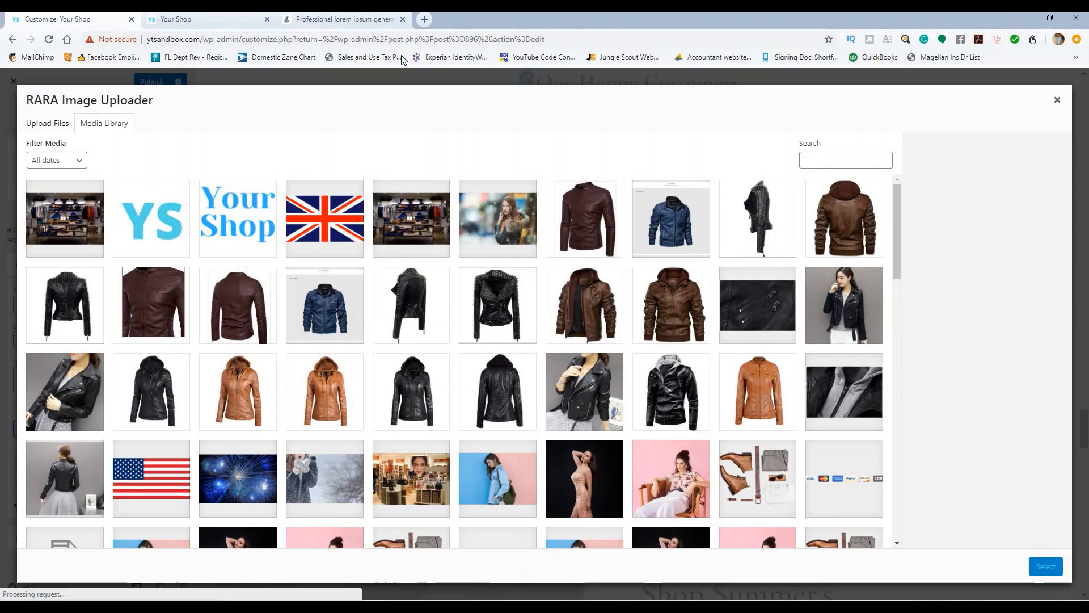
# Step: Open Pixabay in a new tab and search for man face photos
pyautogui.click(423, 19)
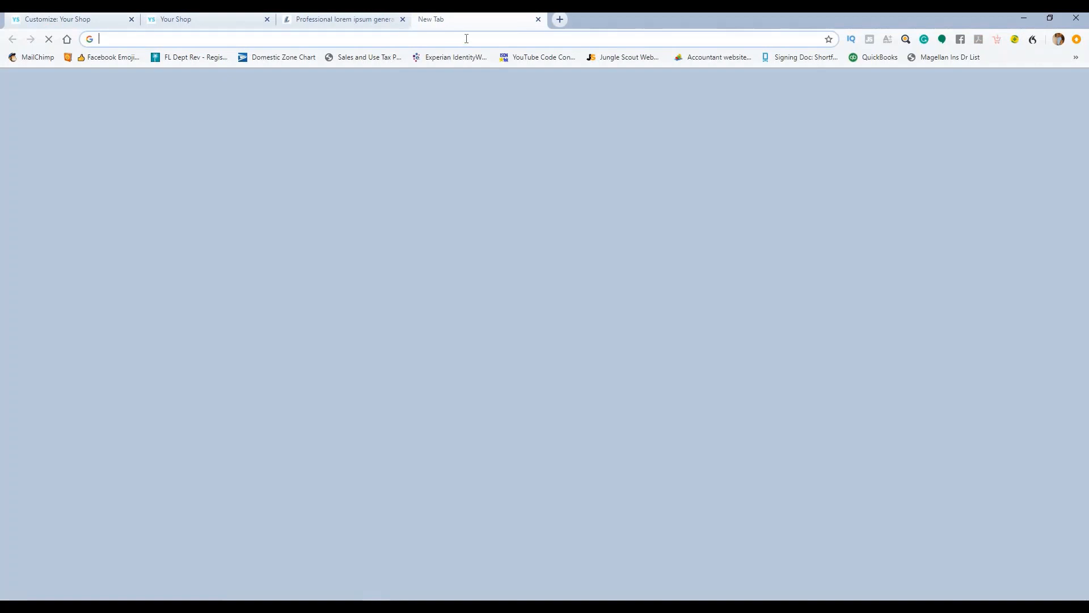
pyautogui.write('pix')
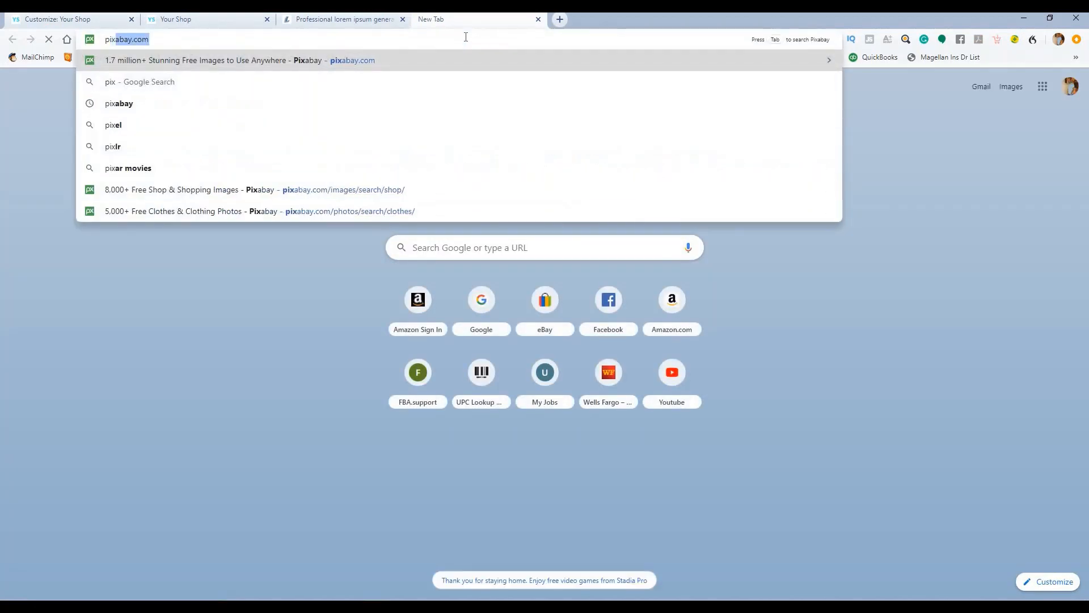
pyautogui.press('Return')
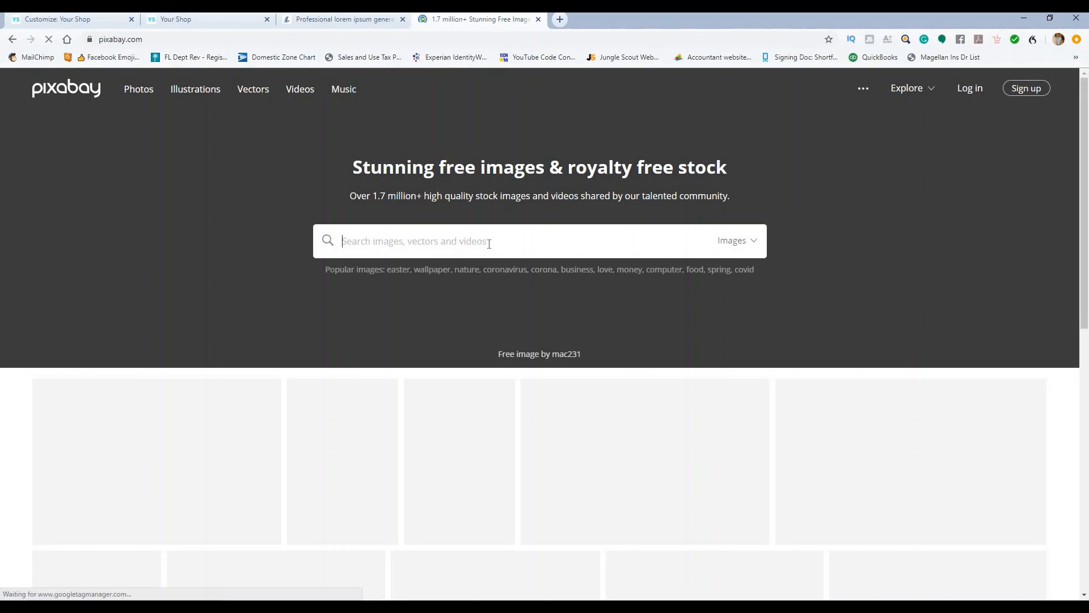
pyautogui.write('man')
pyautogui.press('Return')
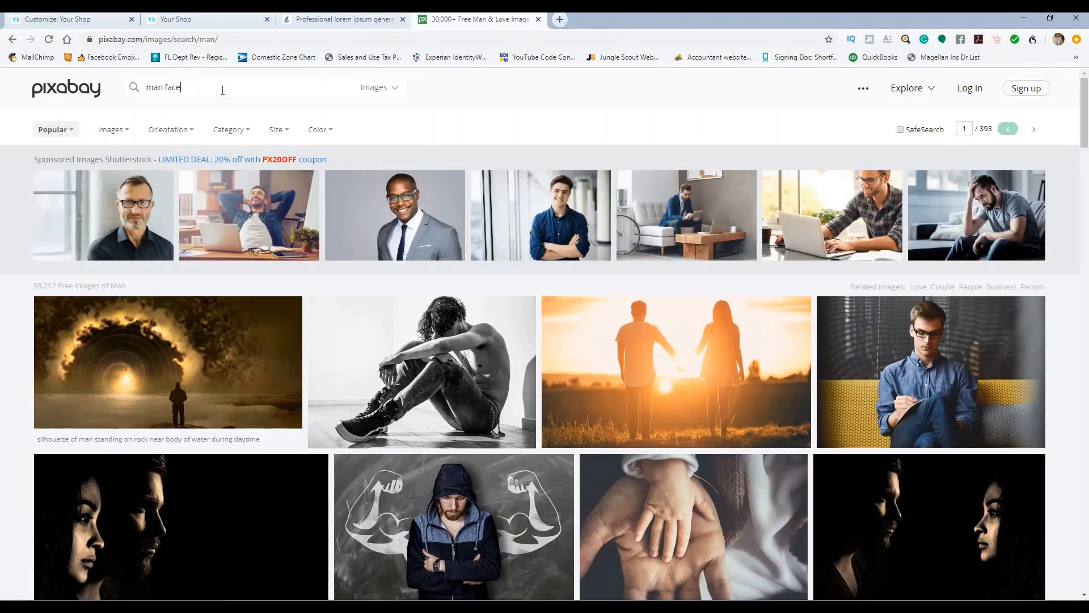
pyautogui.press('Return')
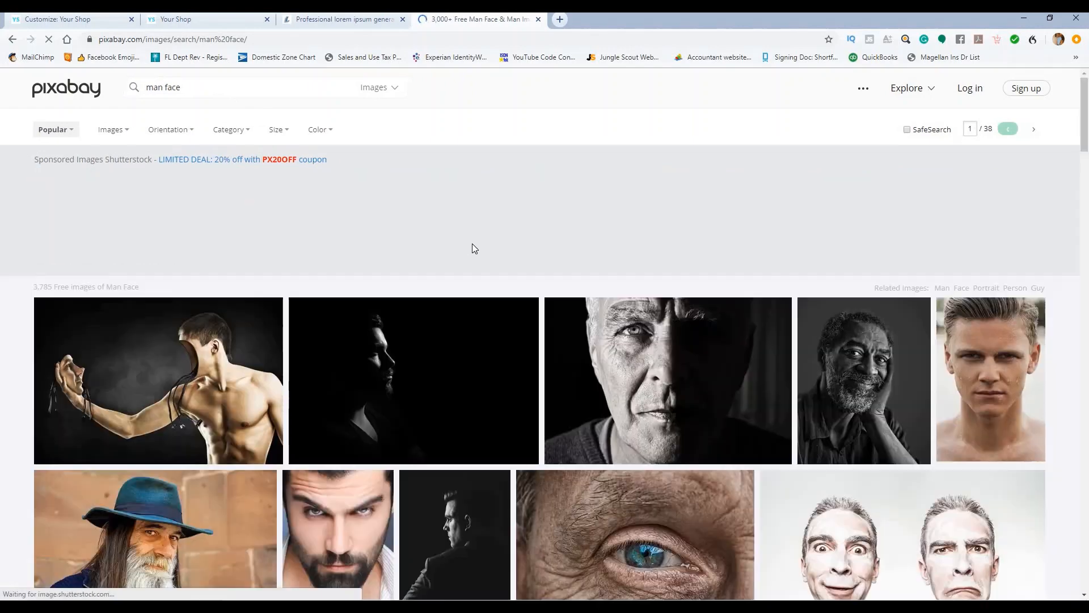
# Step: Download the bearded man portrait in its smallest 426×640 size
pyautogui.scroll(-4, 425, 267)
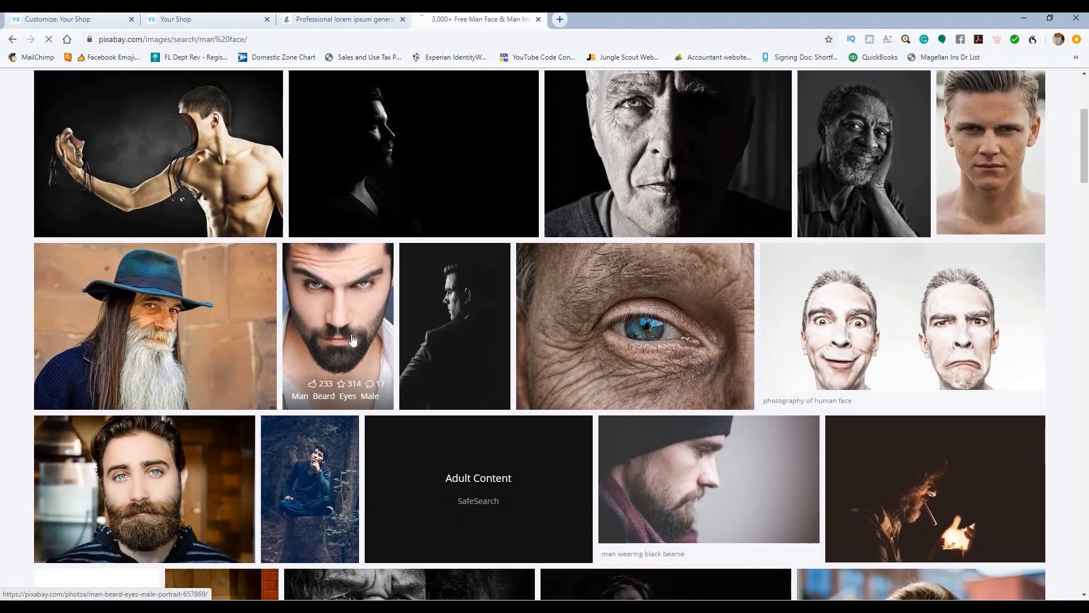
pyautogui.click(352, 339)
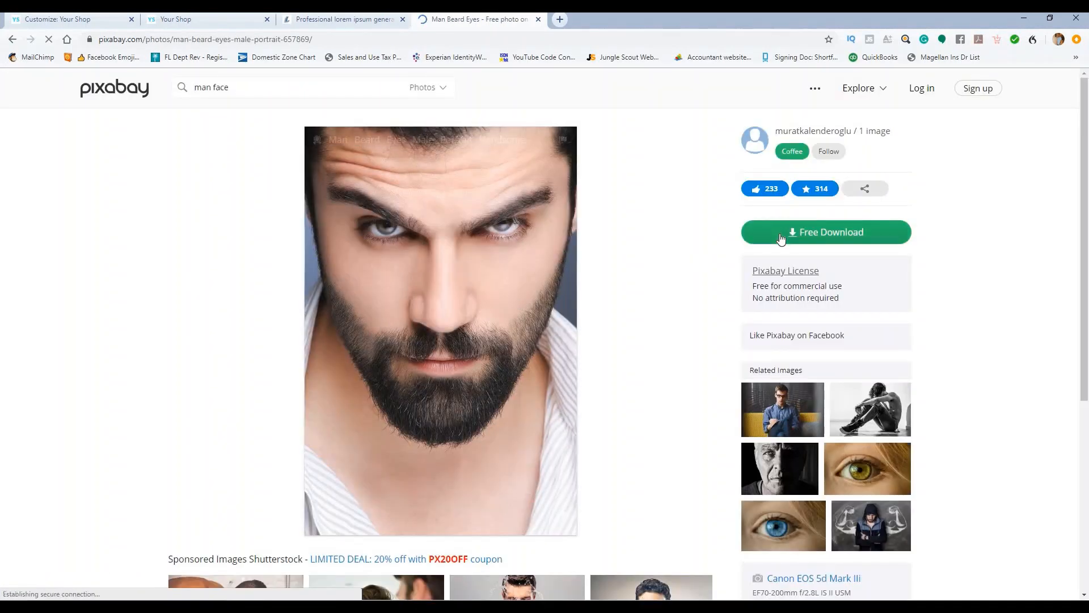
pyautogui.click(775, 233)
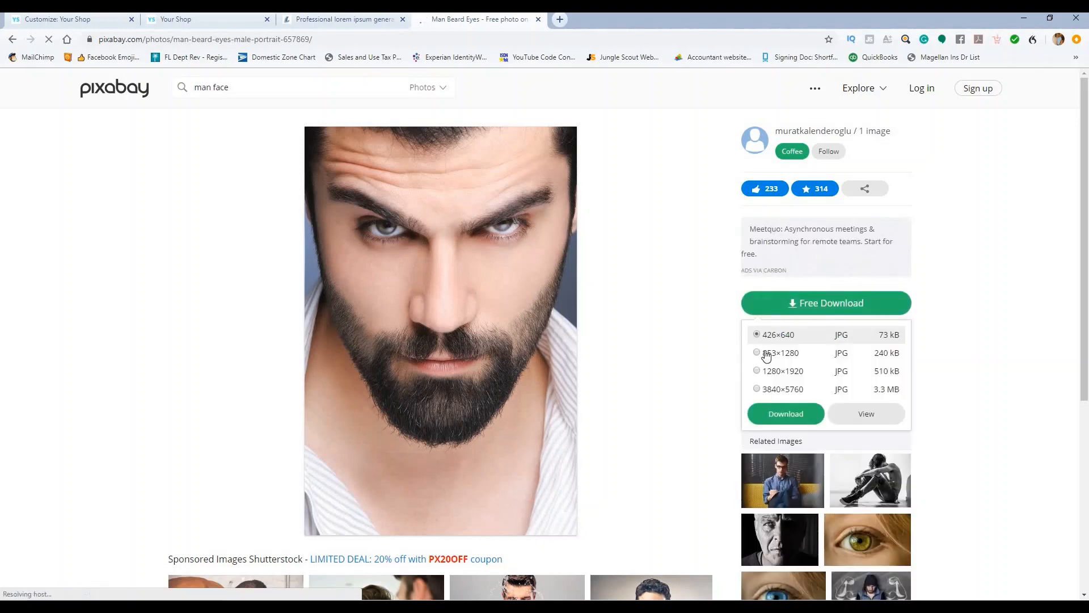
pyautogui.click(779, 414)
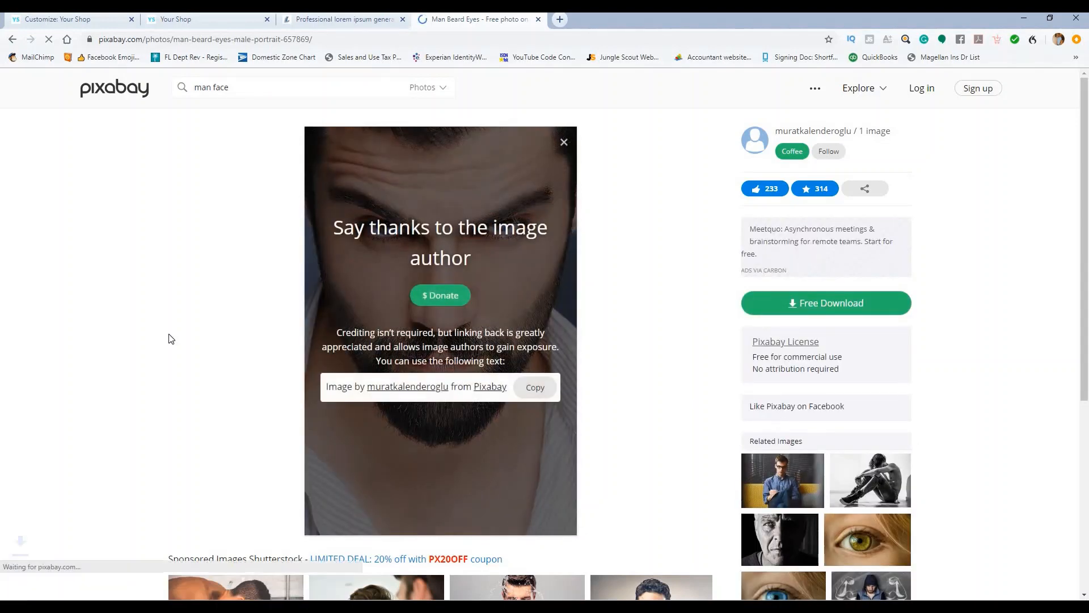
pyautogui.click(59, 18)
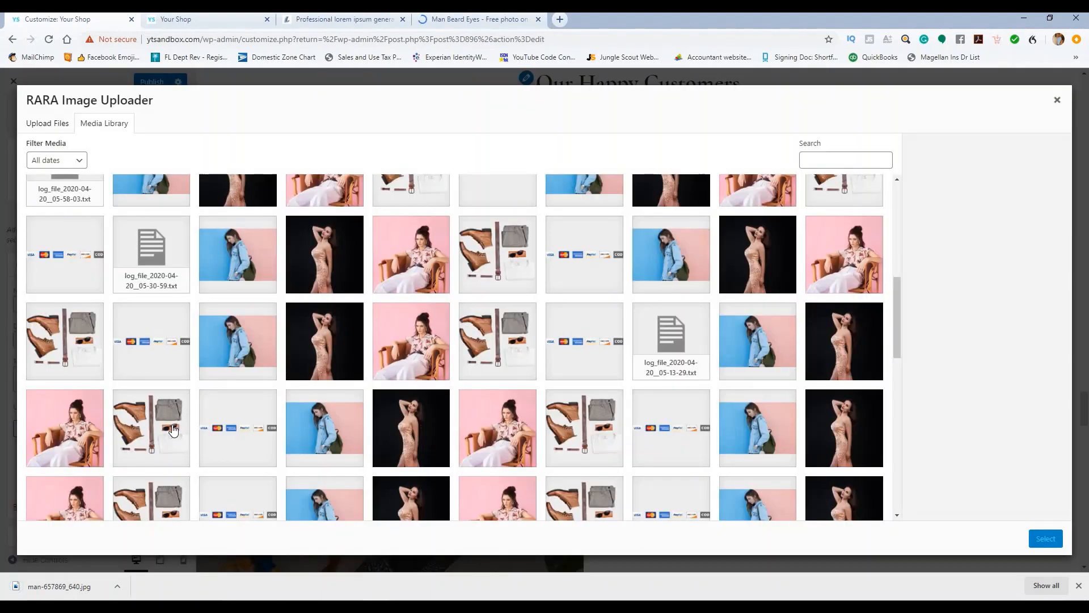
# Step: Upload man-657869_640.jpg from Downloads and select it as the testimonial's image
pyautogui.click(39, 126)
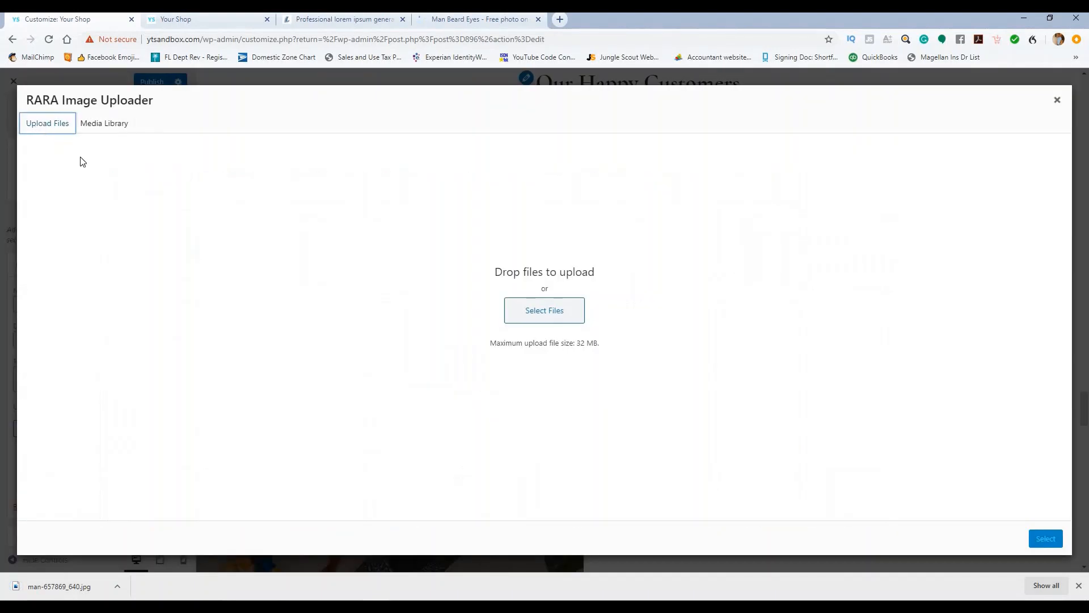
pyautogui.click(545, 310)
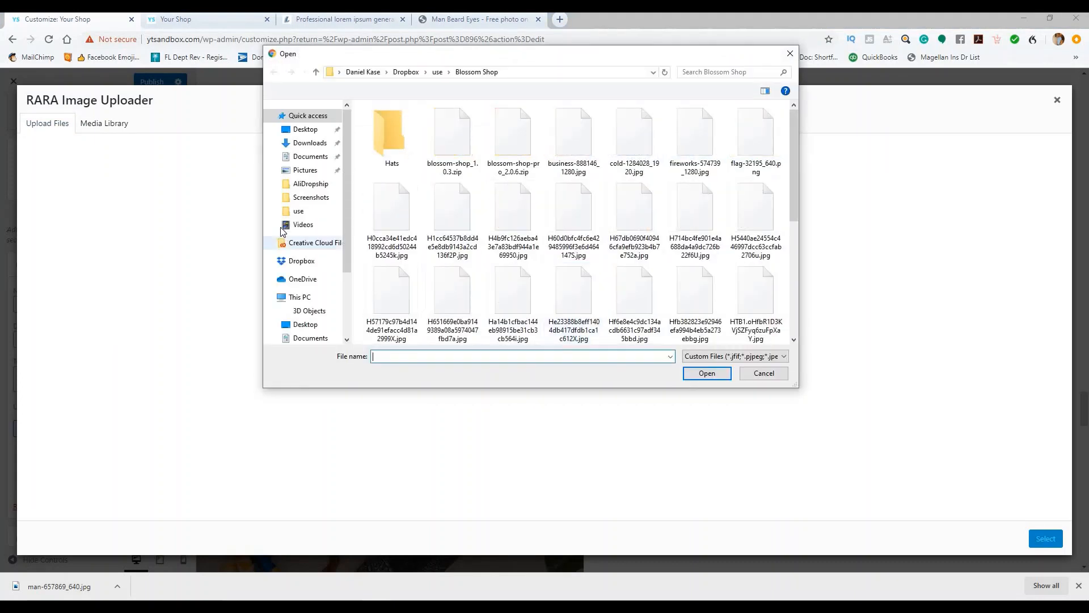
pyautogui.click(310, 142)
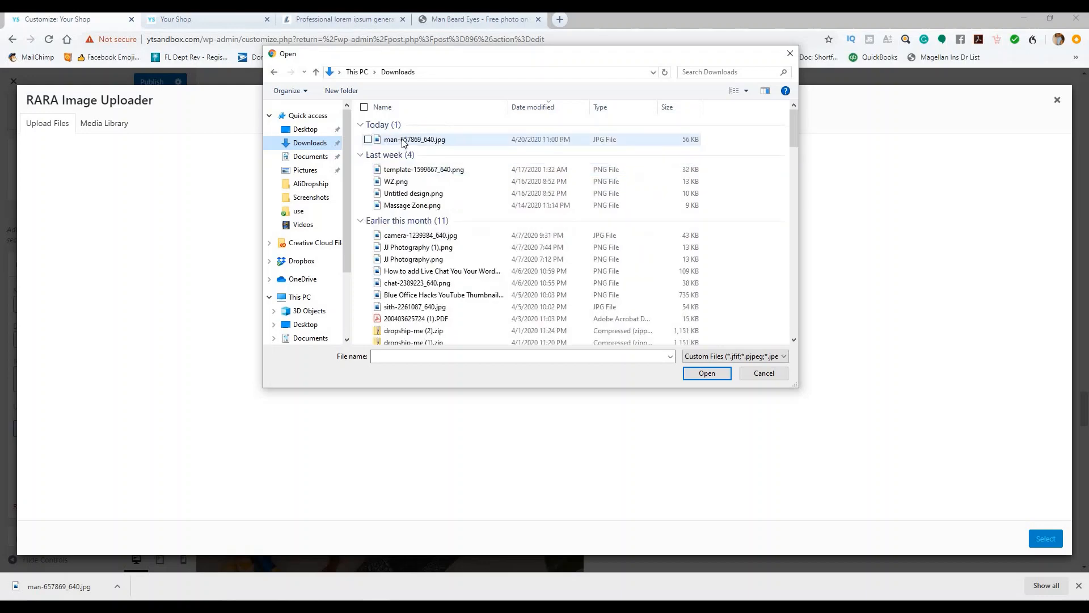
pyautogui.click(414, 139)
pyautogui.click(702, 374)
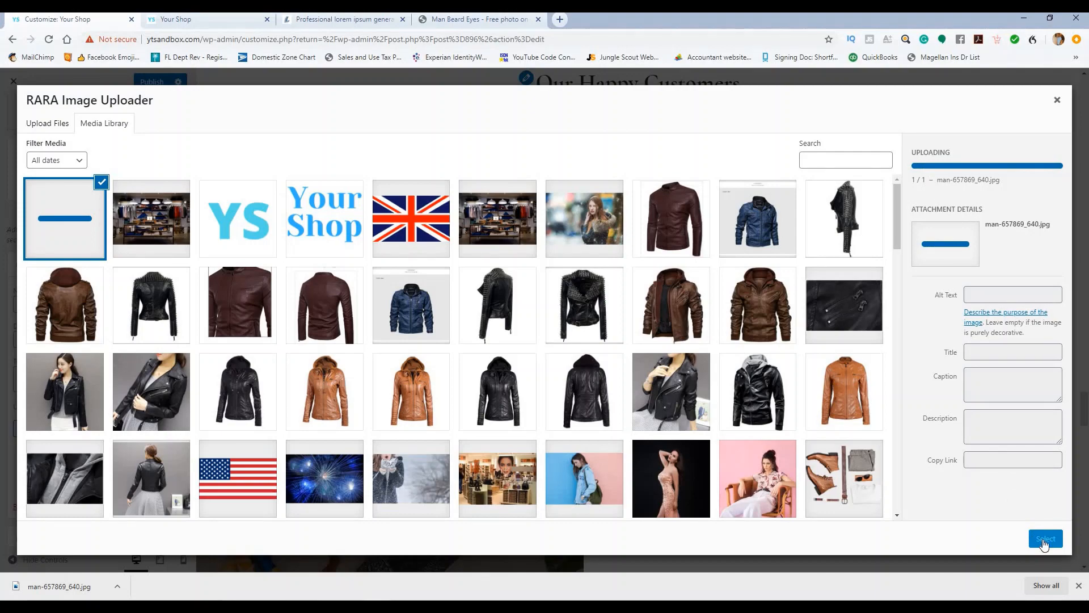
pyautogui.click(1044, 540)
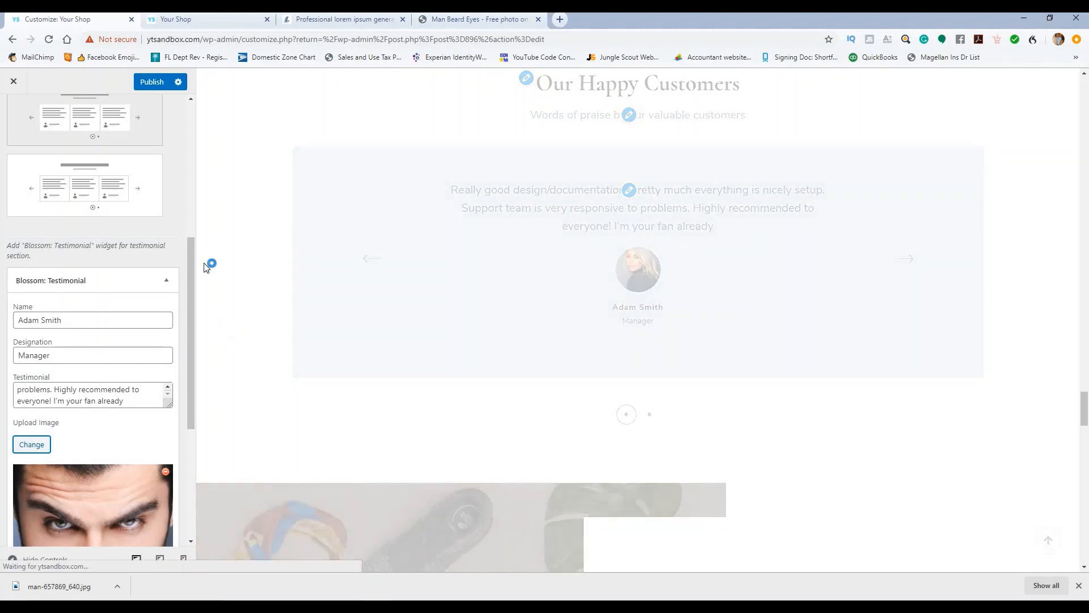
# Step: Publish the new testimonial photo, review both testimonial widgets, and return to Front Page Settings
pyautogui.click(156, 83)
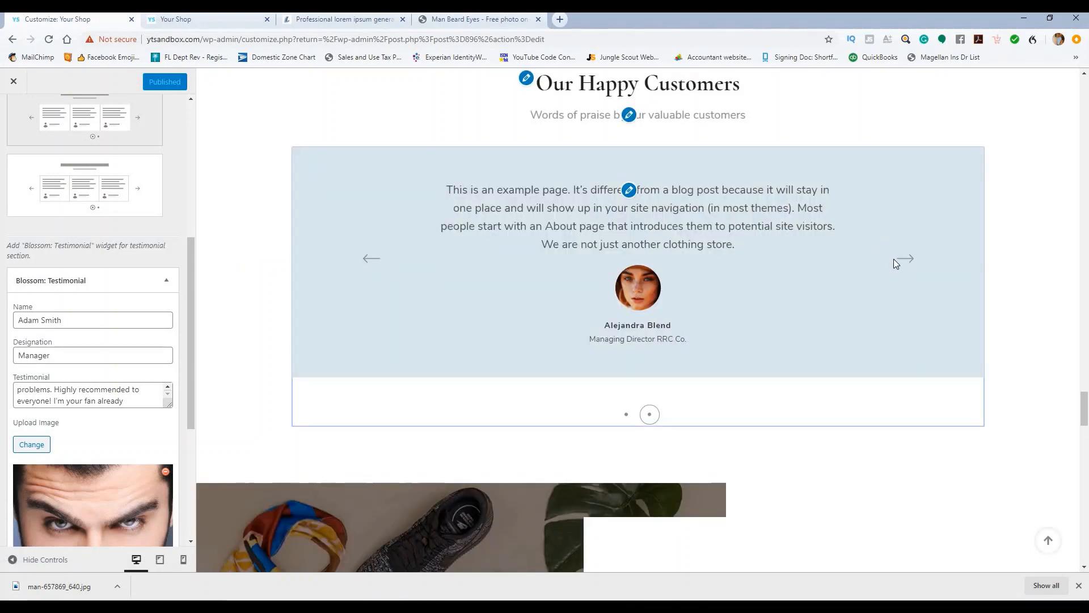
pyautogui.click(907, 261)
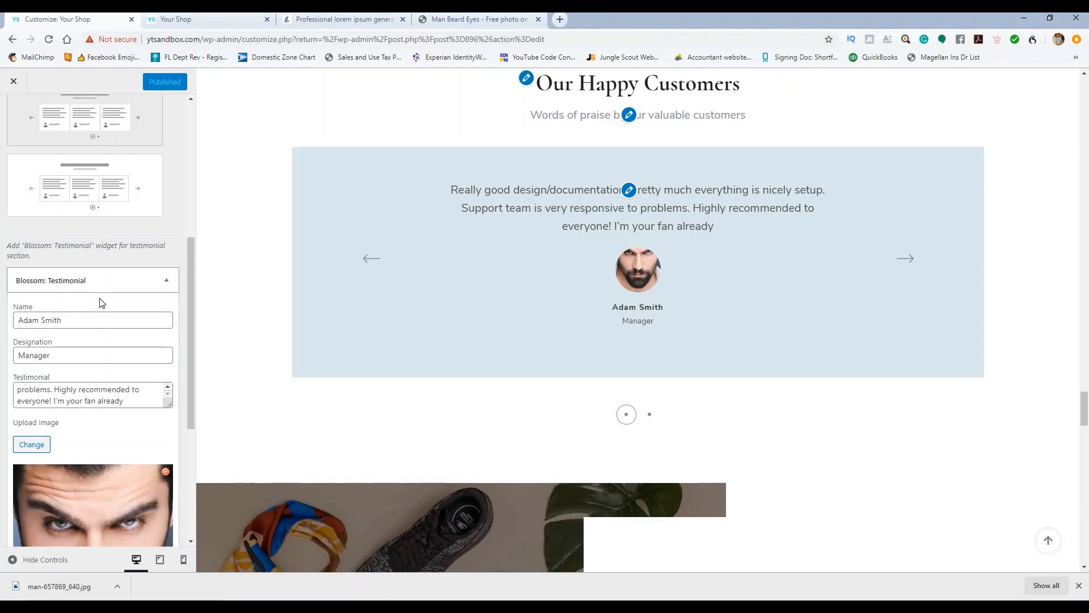
pyautogui.scroll(-2, 102, 303)
pyautogui.click(168, 165)
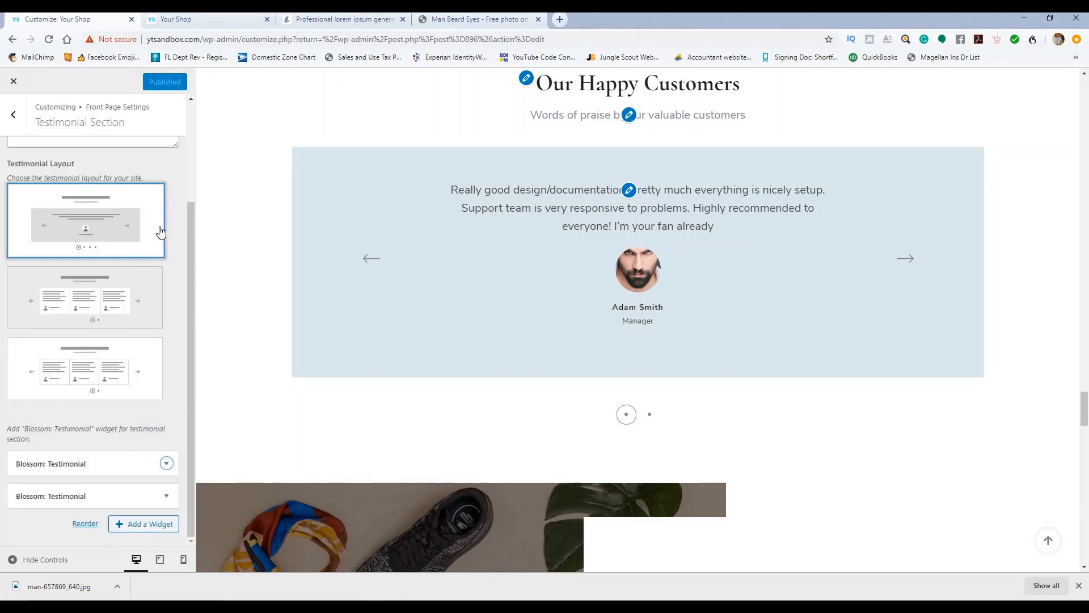
pyautogui.click(164, 496)
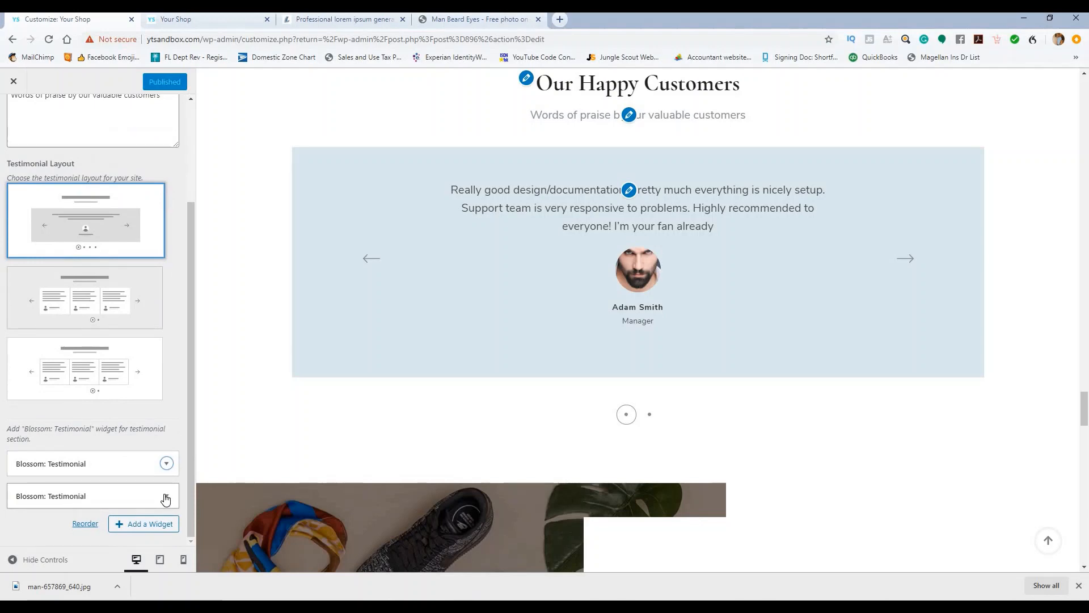
pyautogui.scroll(-4, 135, 377)
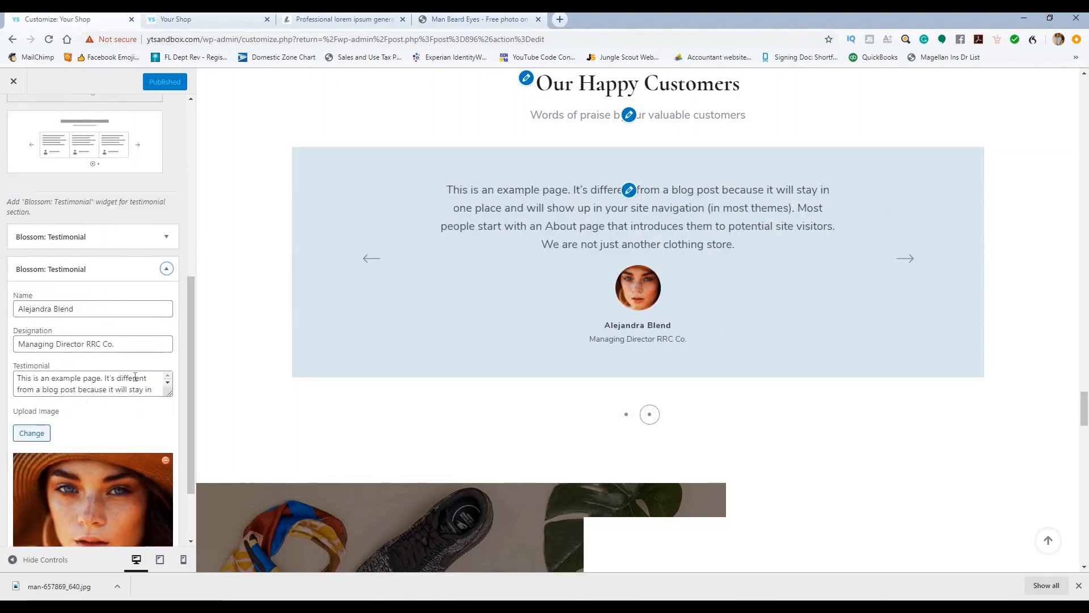
pyautogui.click(166, 268)
pyautogui.scroll(-7, 368, 220)
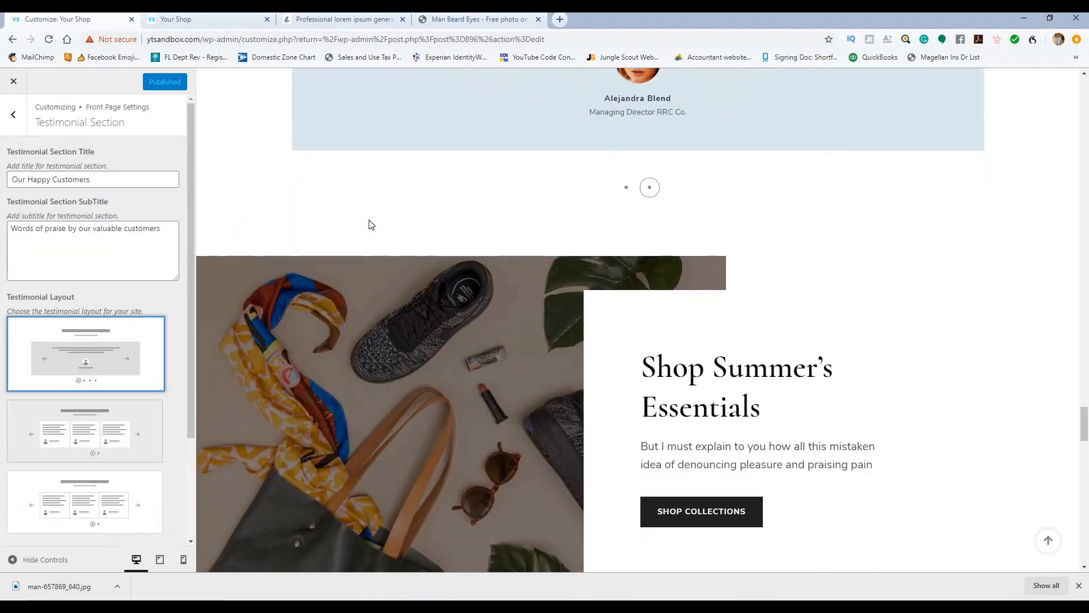
pyautogui.click(14, 113)
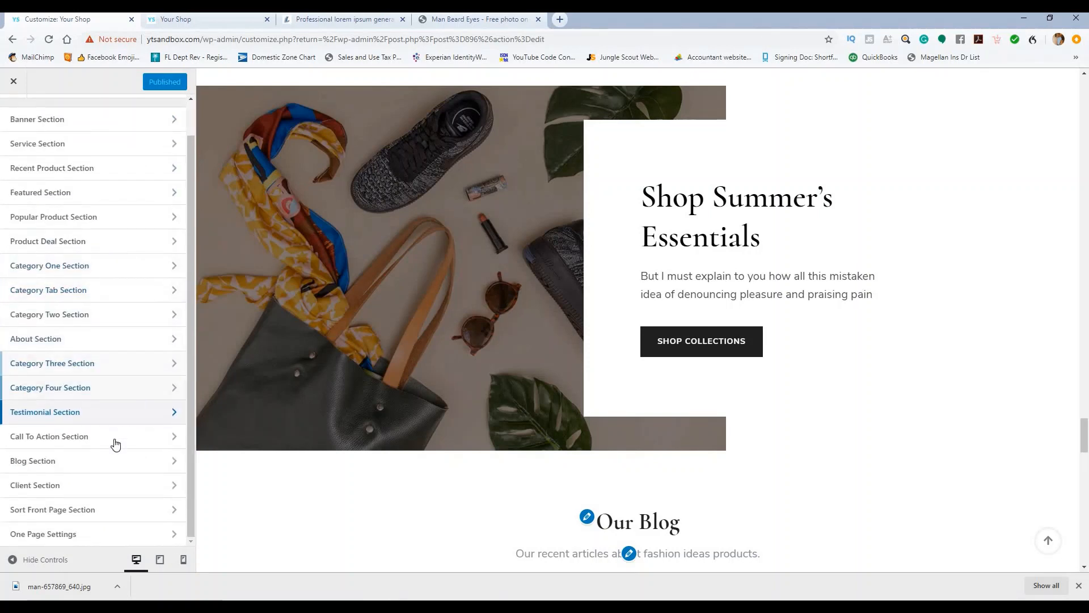
# Step: Preview the second Call To Action layout, then restore the first image-beside-text layout
pyautogui.click(114, 441)
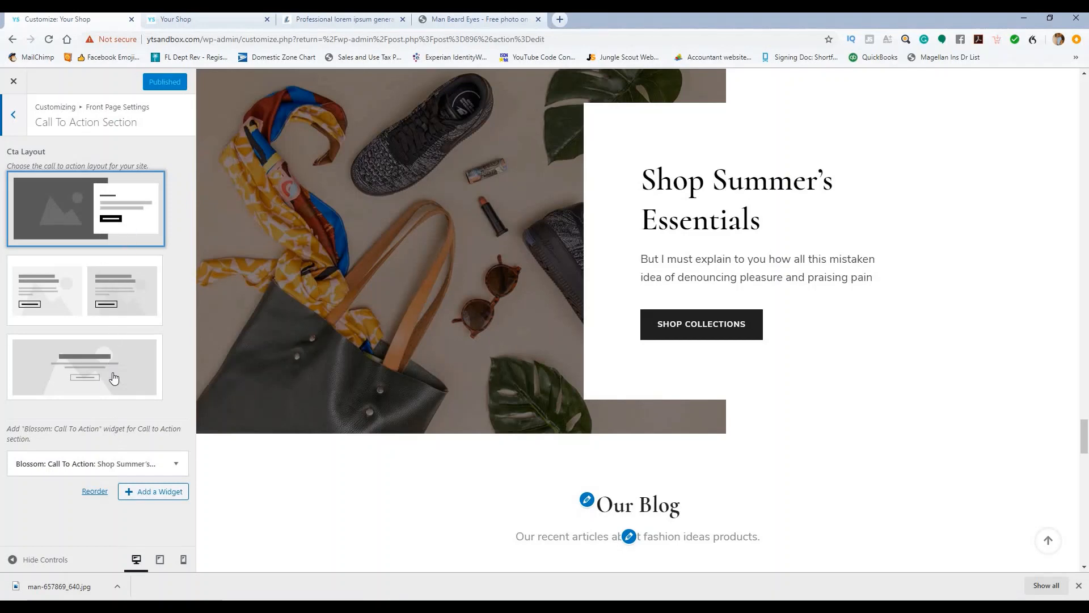
pyautogui.click(110, 298)
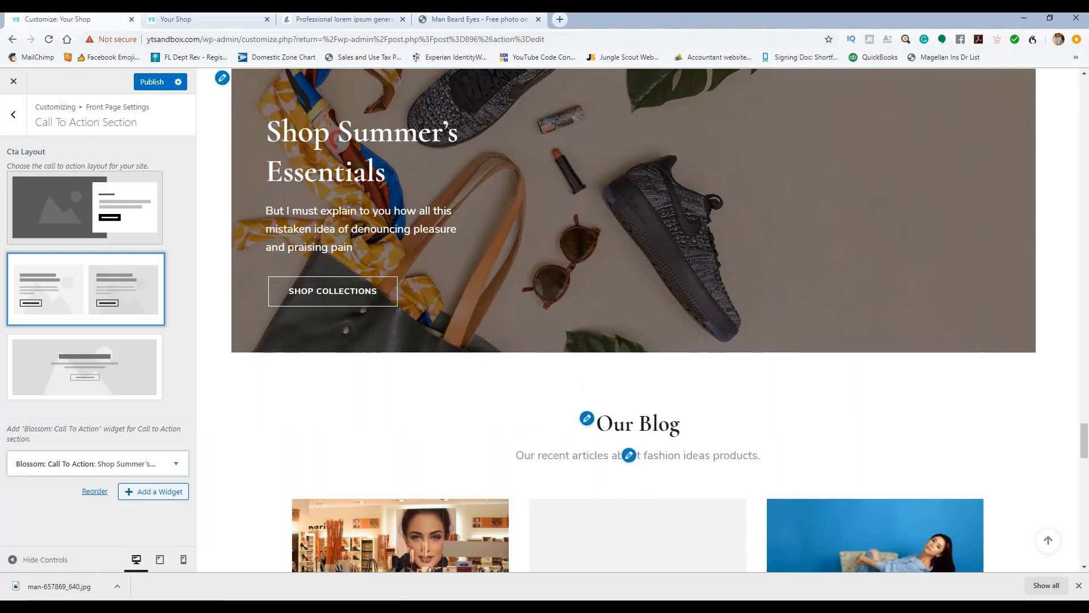
pyautogui.scroll(-5, 439, 237)
pyautogui.scroll(10, 440, 237)
pyautogui.scroll(-3, 441, 238)
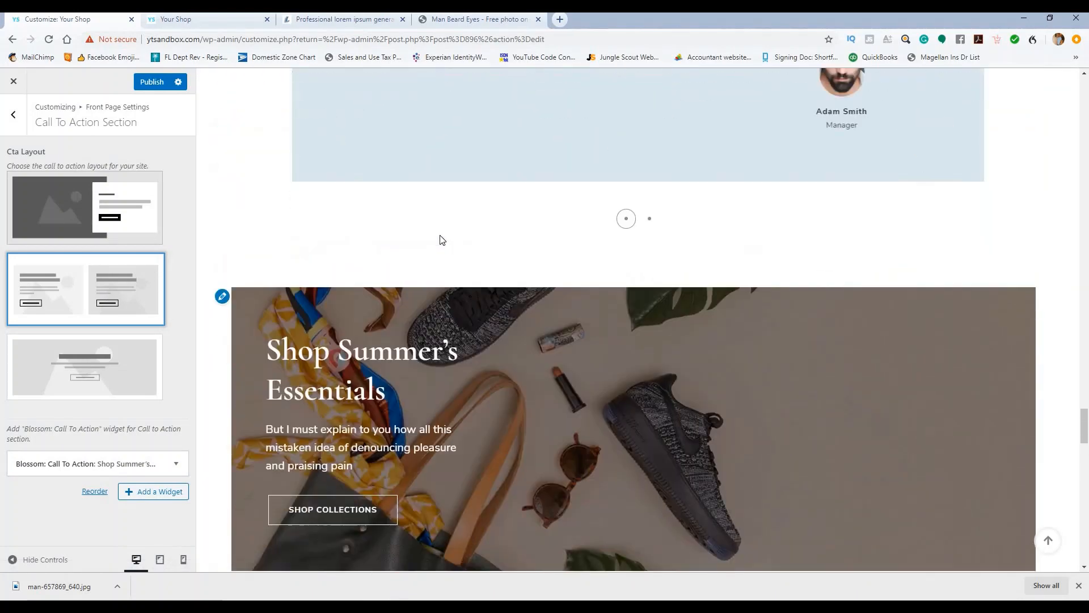
pyautogui.click(90, 215)
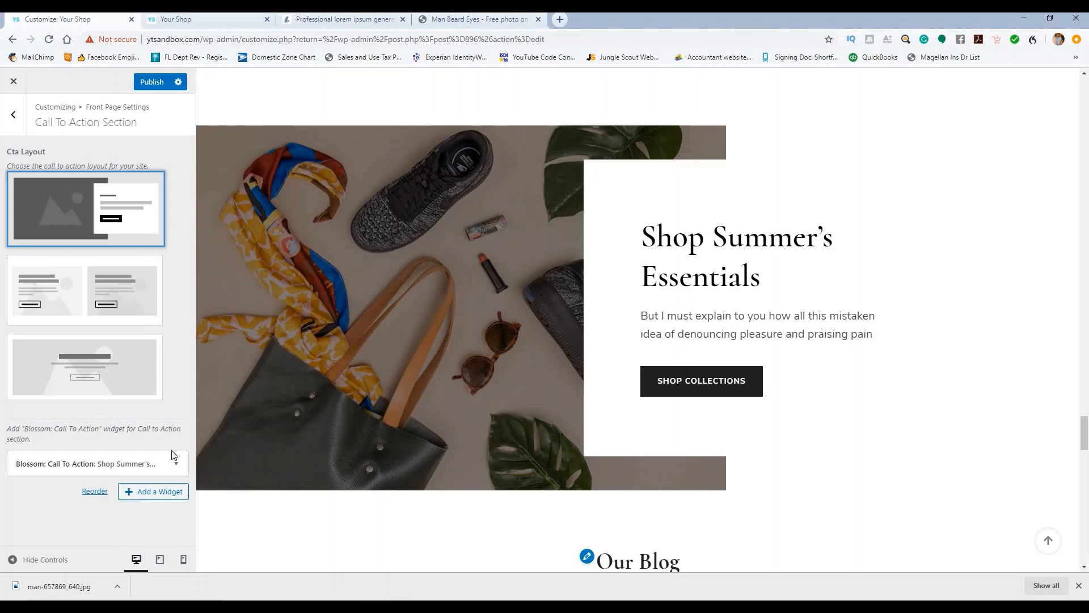
# Step: Expand the Call To Action widget and copy lorem ipsum filler from the generator tab
pyautogui.click(175, 465)
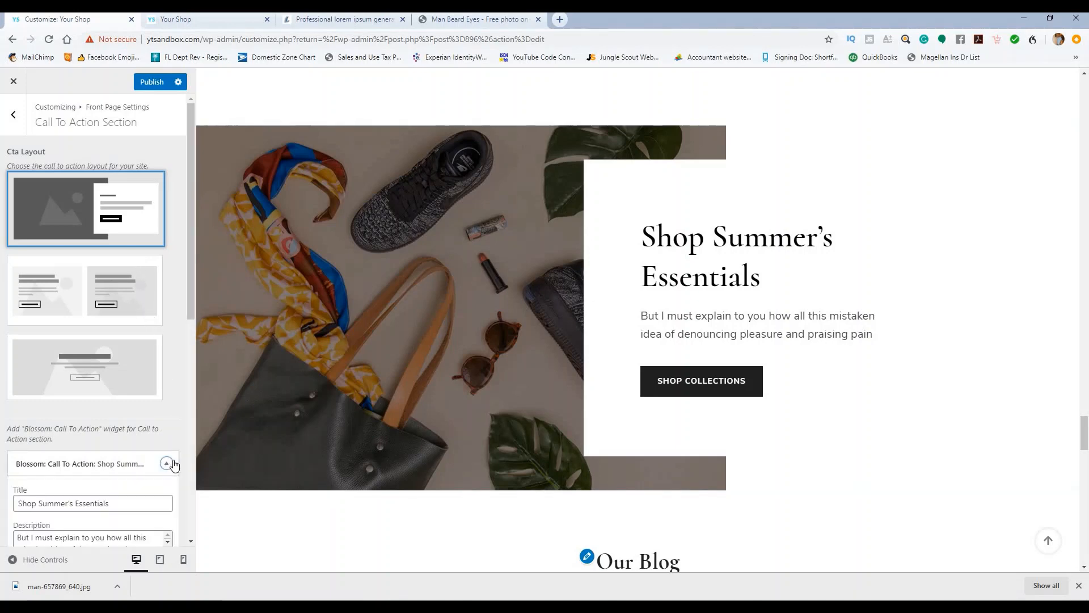
pyautogui.scroll(-3, 121, 383)
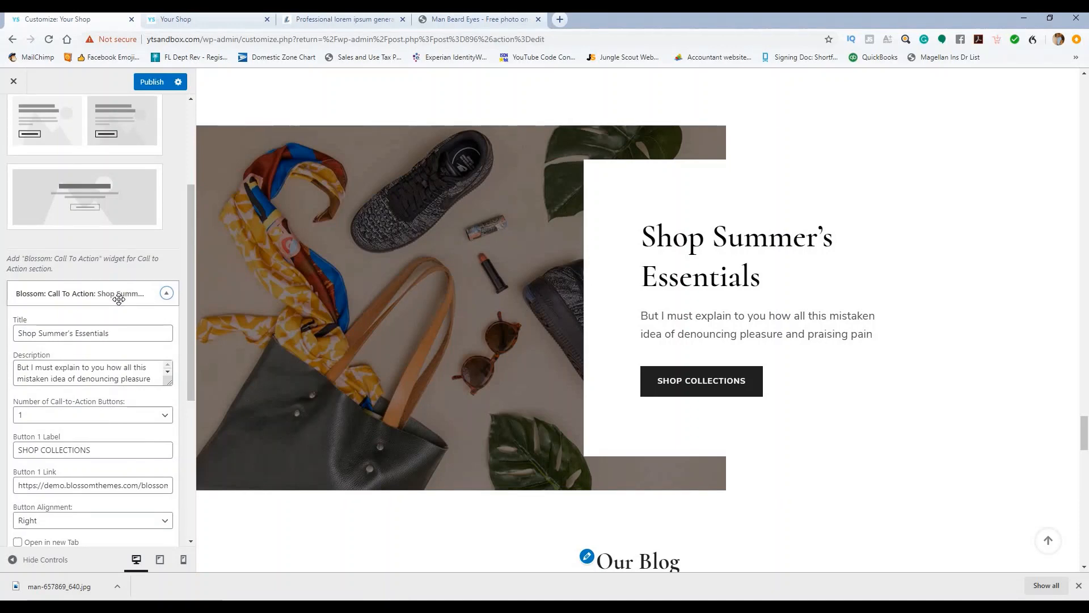
pyautogui.scroll(-1, 128, 302)
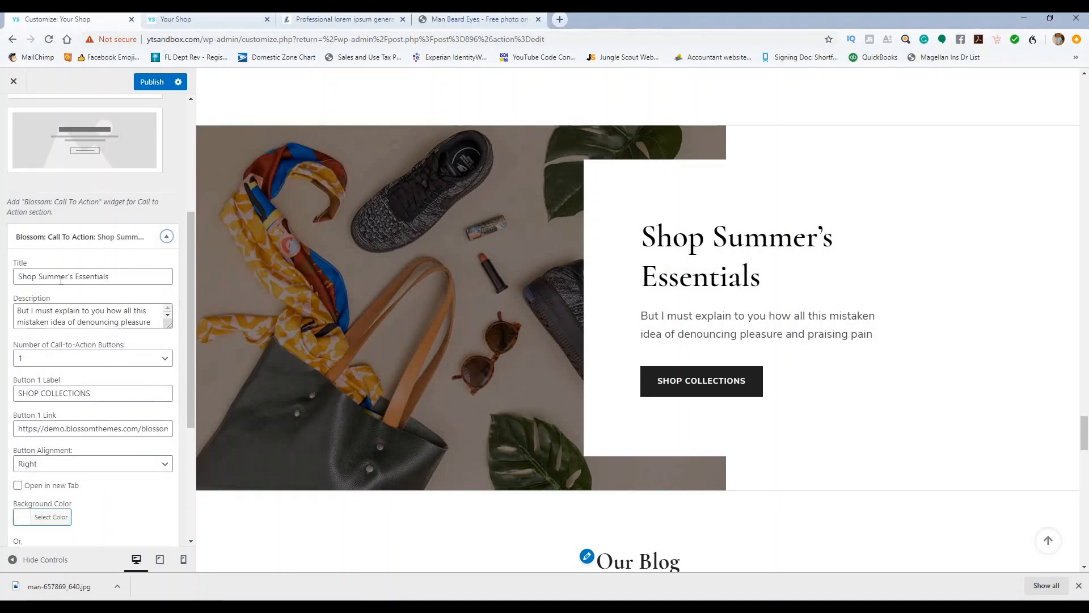
pyautogui.click(125, 277)
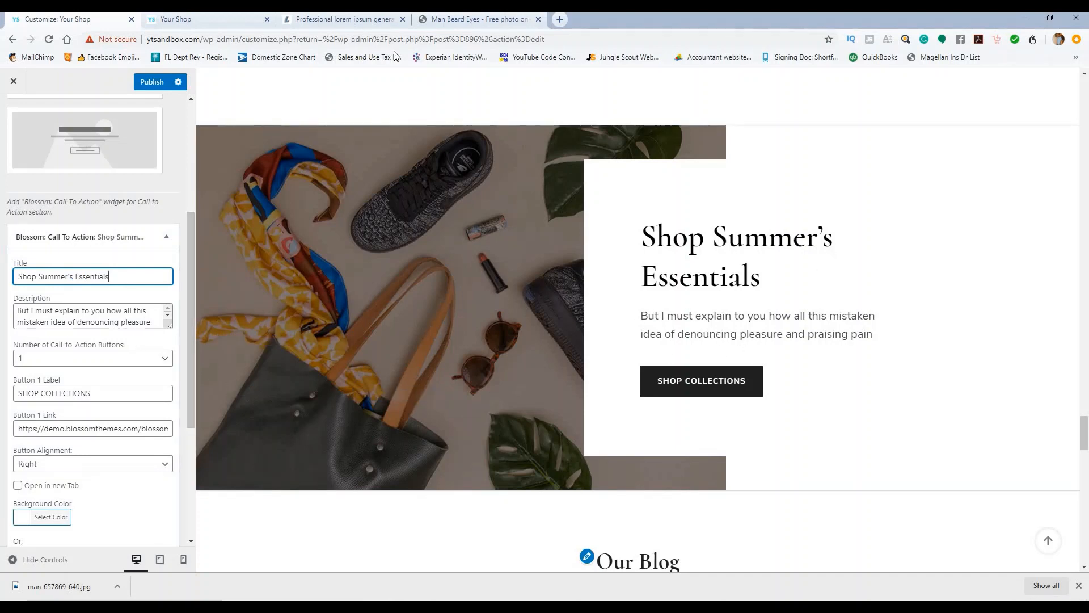
pyautogui.click(355, 19)
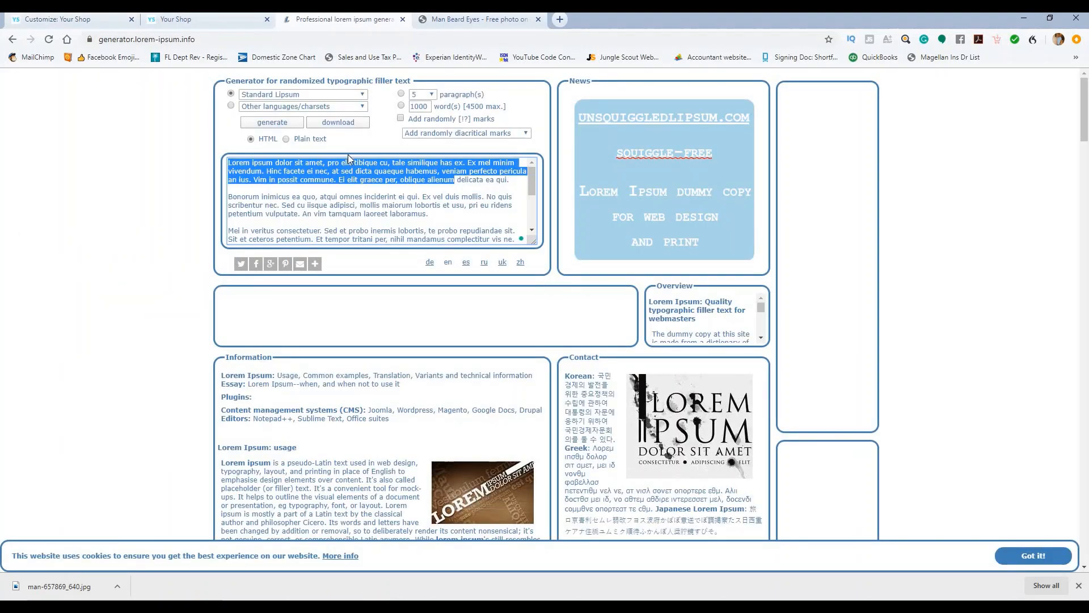
pyautogui.click(86, 21)
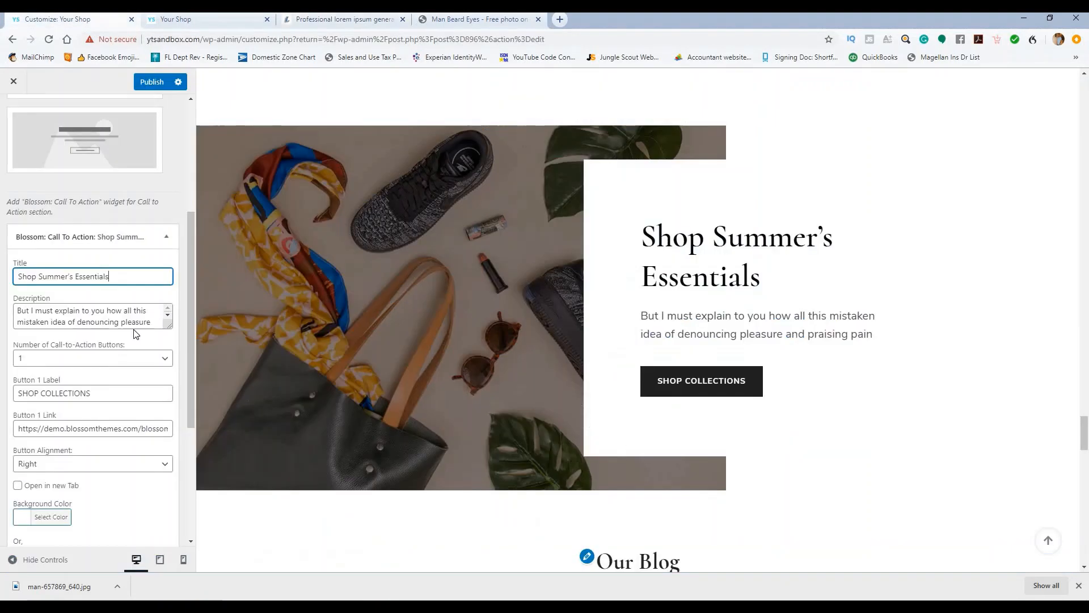
# Step: Paste the lorem ipsum text over the Call To Action Description field
pyautogui.moveTo(151, 322); pyautogui.dragTo(15, 306)
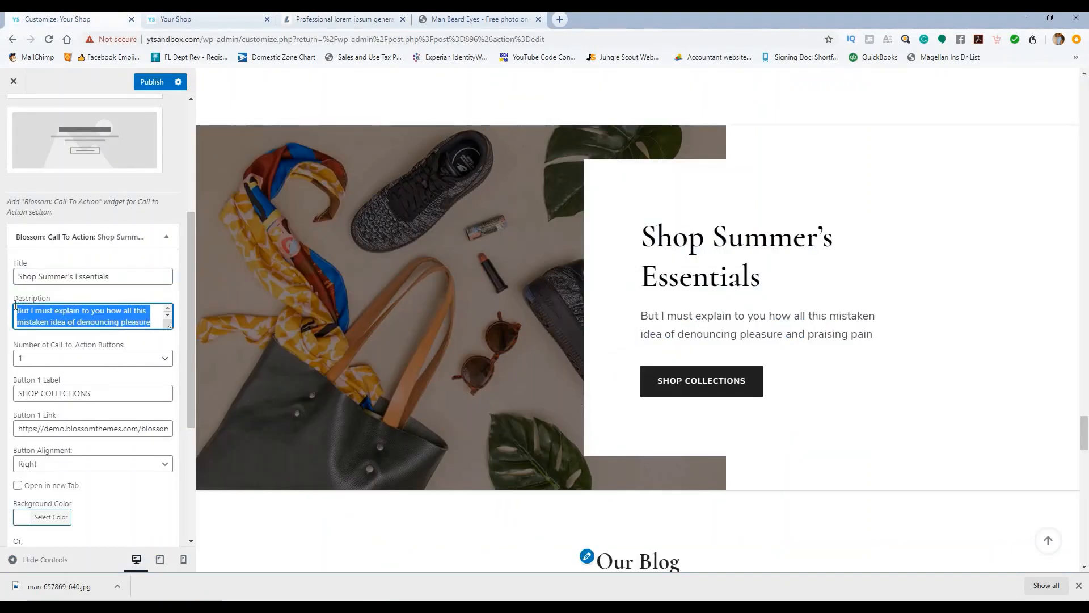
pyautogui.hotkey('ctrl', 'v')
pyautogui.hotkey('ctrl', 'a')
pyautogui.press('BackSpace')
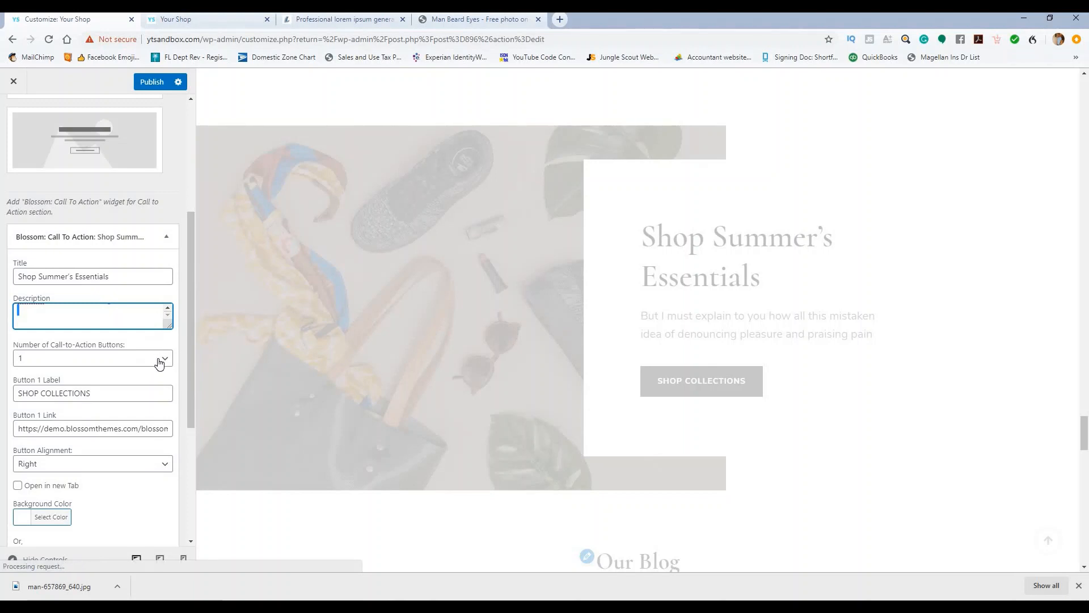
pyautogui.press('Tab')
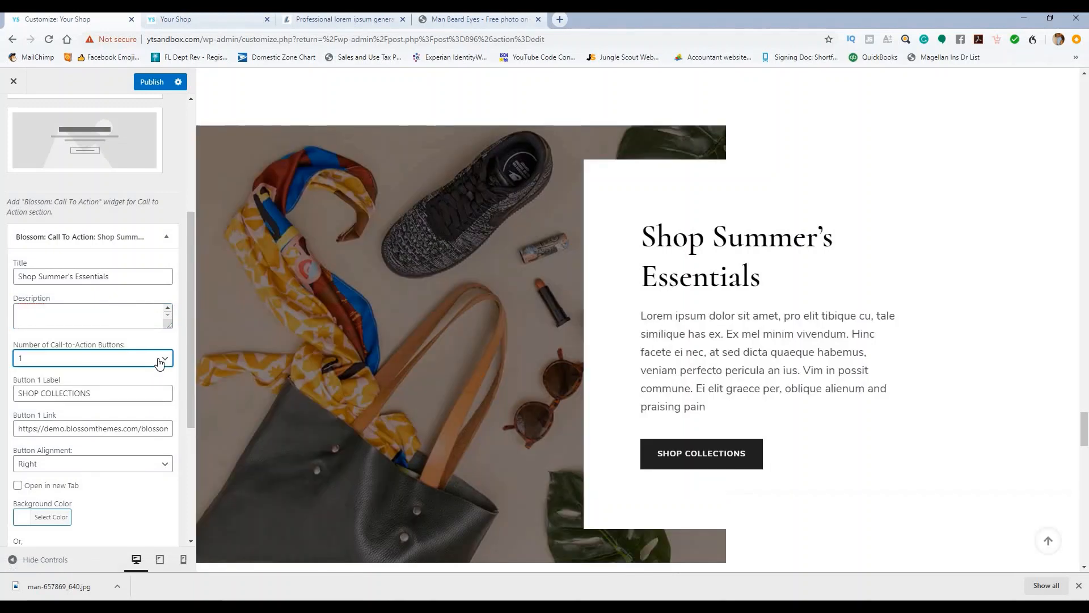
# Step: Keep the Call To Action set to a single button
pyautogui.click(158, 363)
pyautogui.click(160, 361)
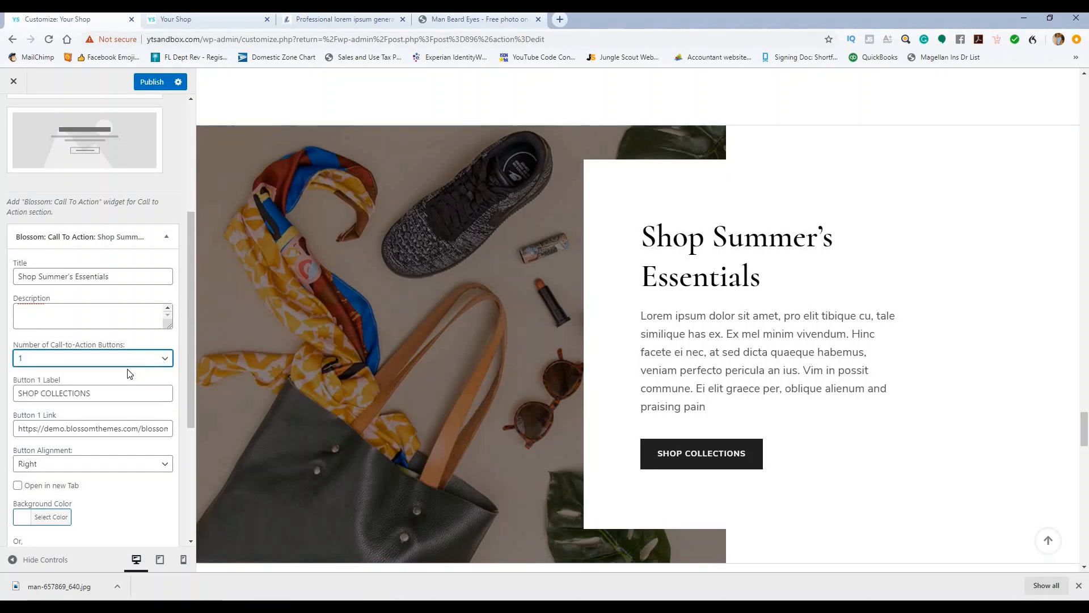
pyautogui.scroll(-1, 130, 374)
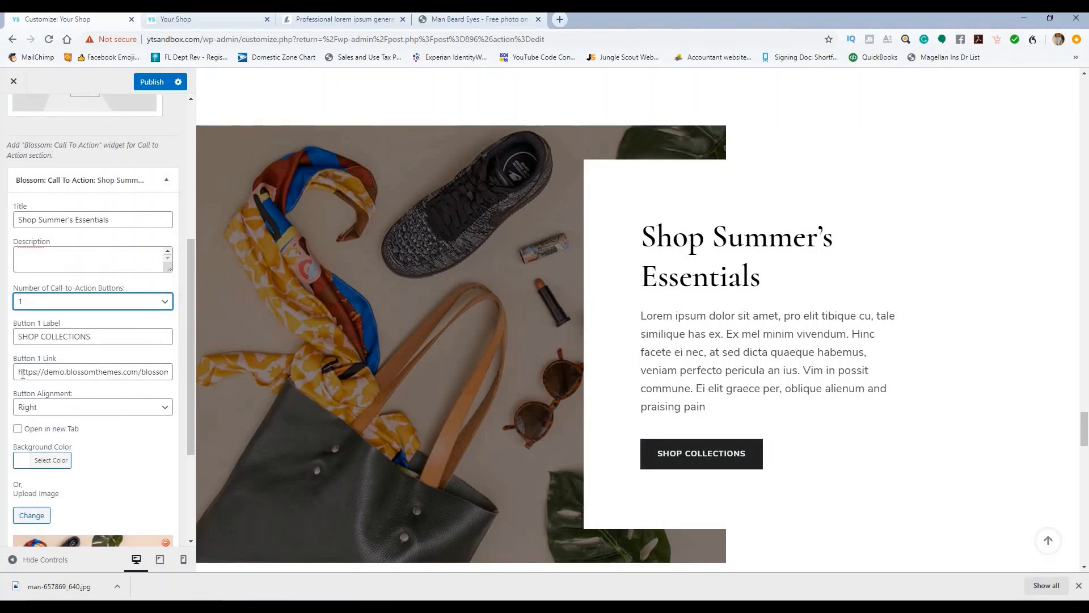
pyautogui.moveTo(202, 39); pyautogui.dragTo(149, 45)
pyautogui.hotkey('ctrl', 'c')
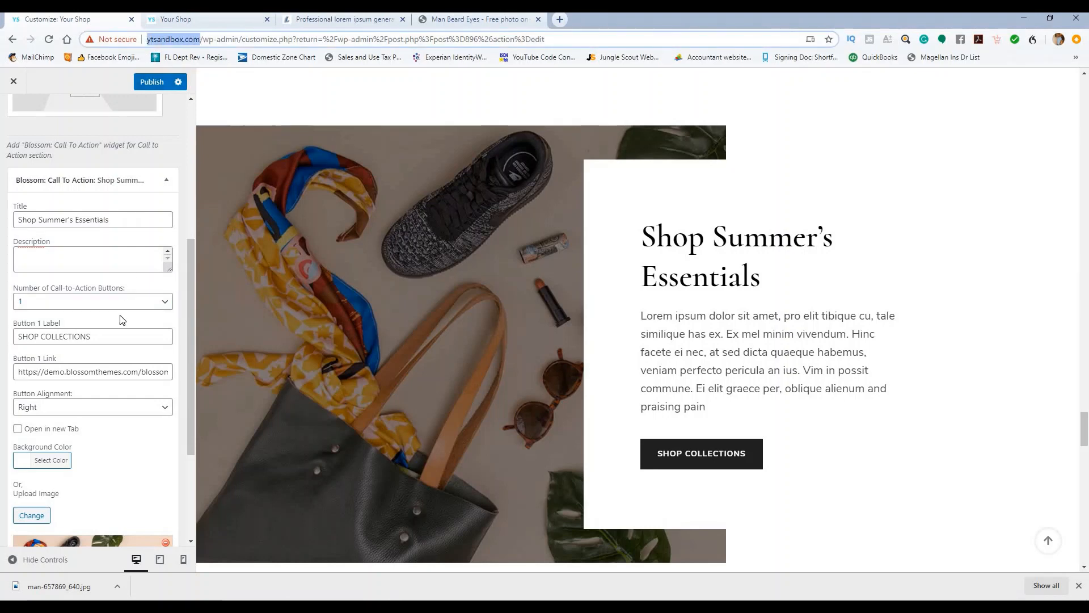
pyautogui.moveTo(17, 371); pyautogui.dragTo(173, 372)
pyautogui.hotkey('ctrl', 'v')
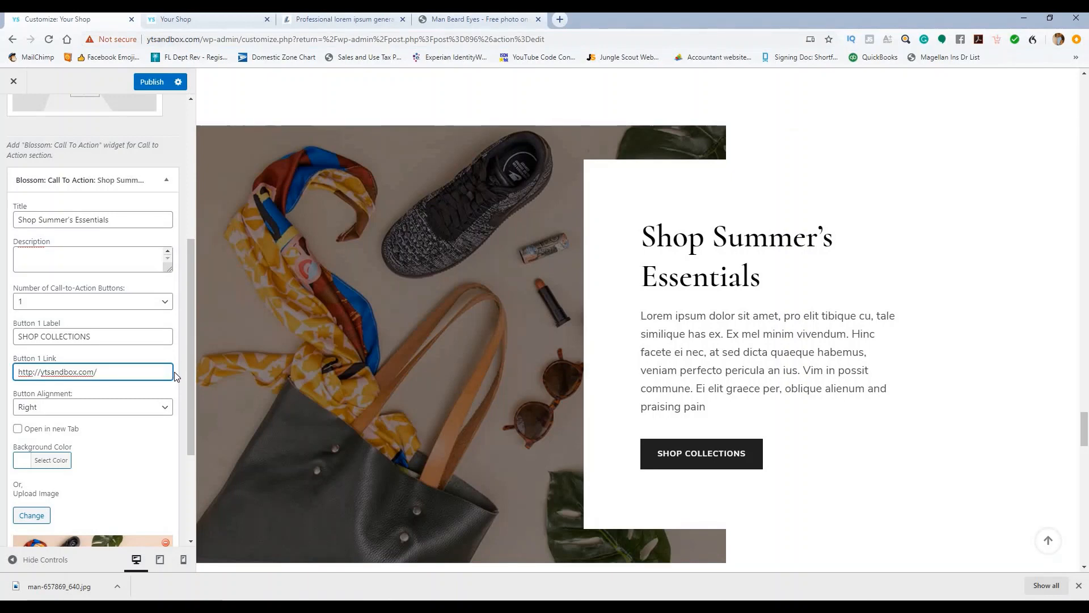
pyautogui.write('shop')
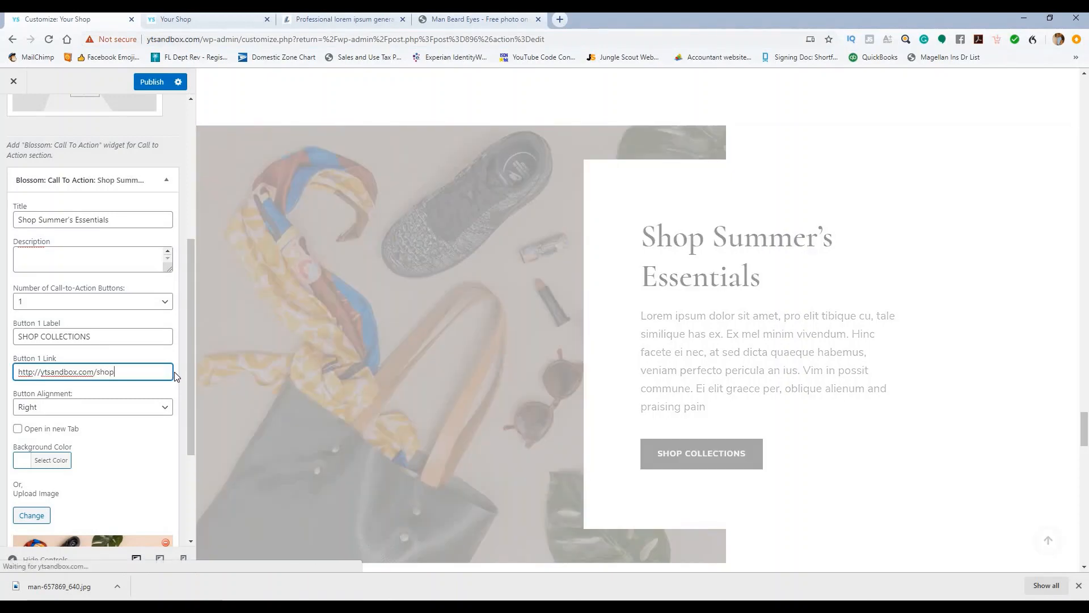
pyautogui.scroll(-1, 84, 353)
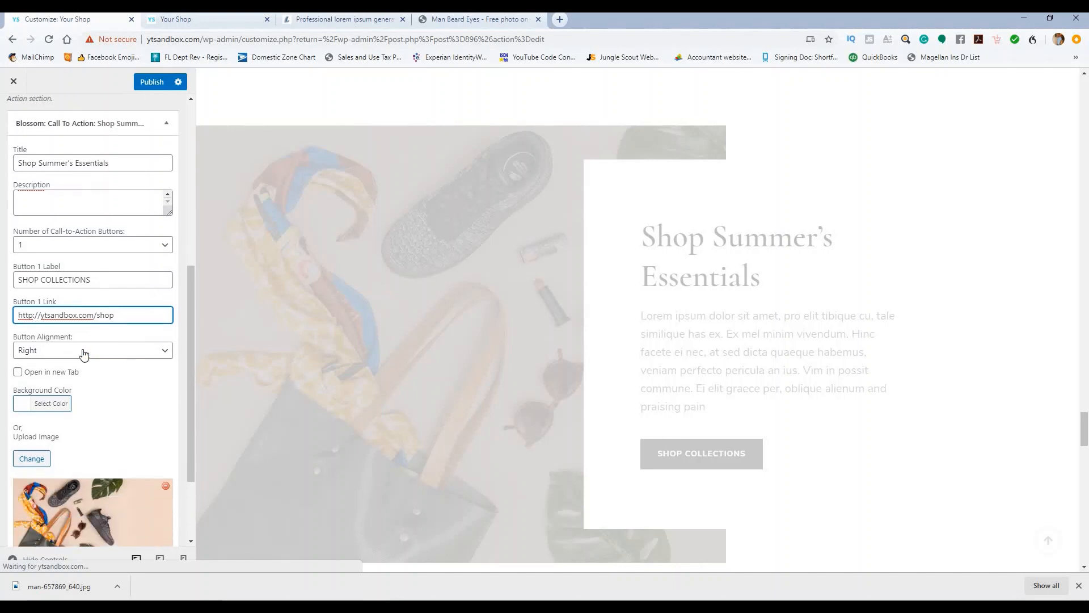
pyautogui.click(112, 351)
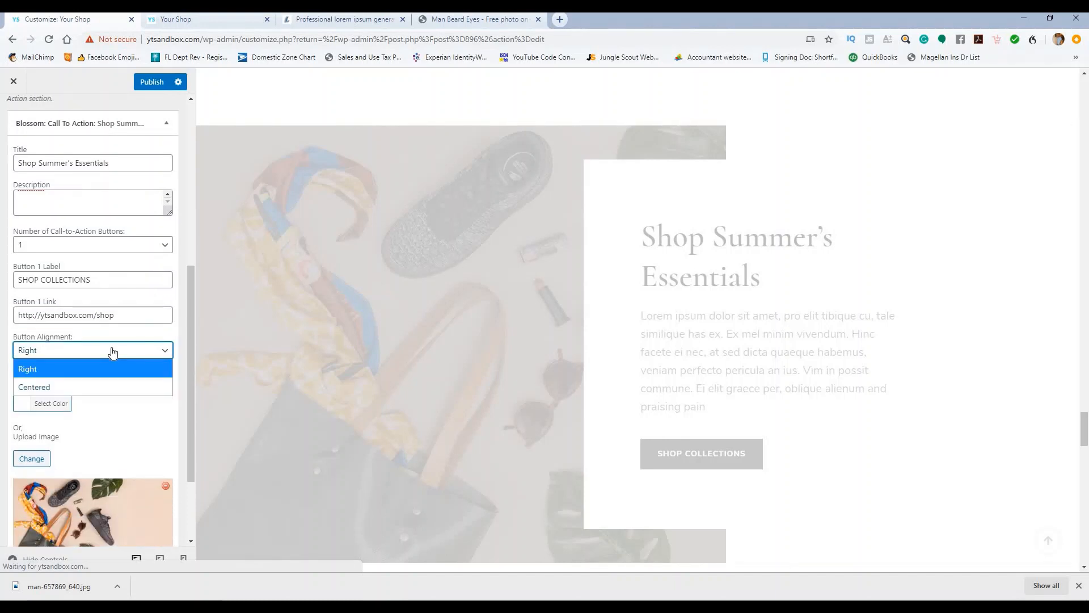
pyautogui.click(113, 351)
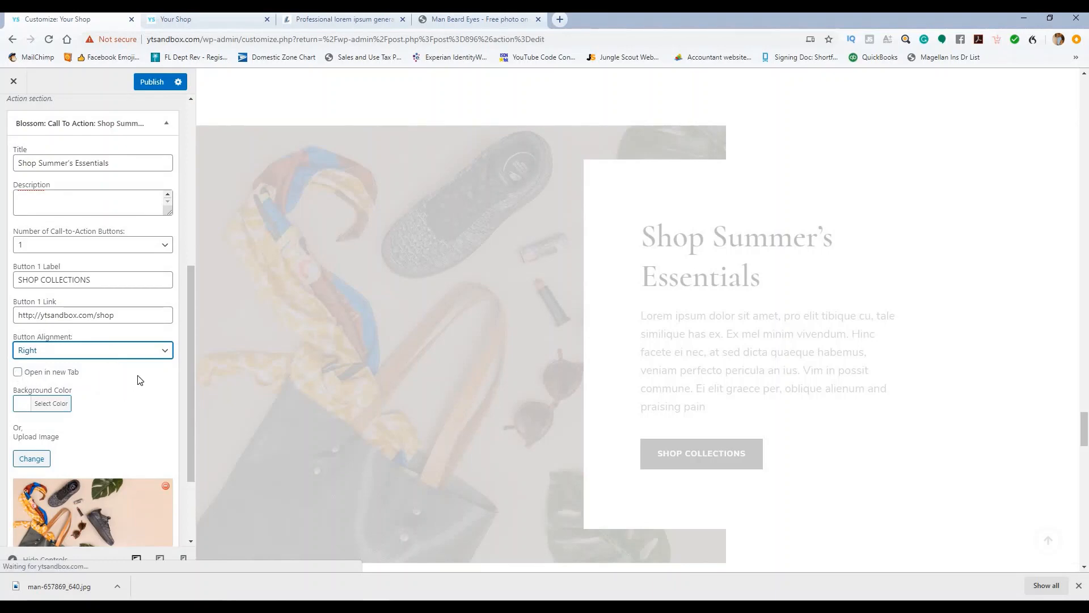
pyautogui.scroll(-2, 153, 363)
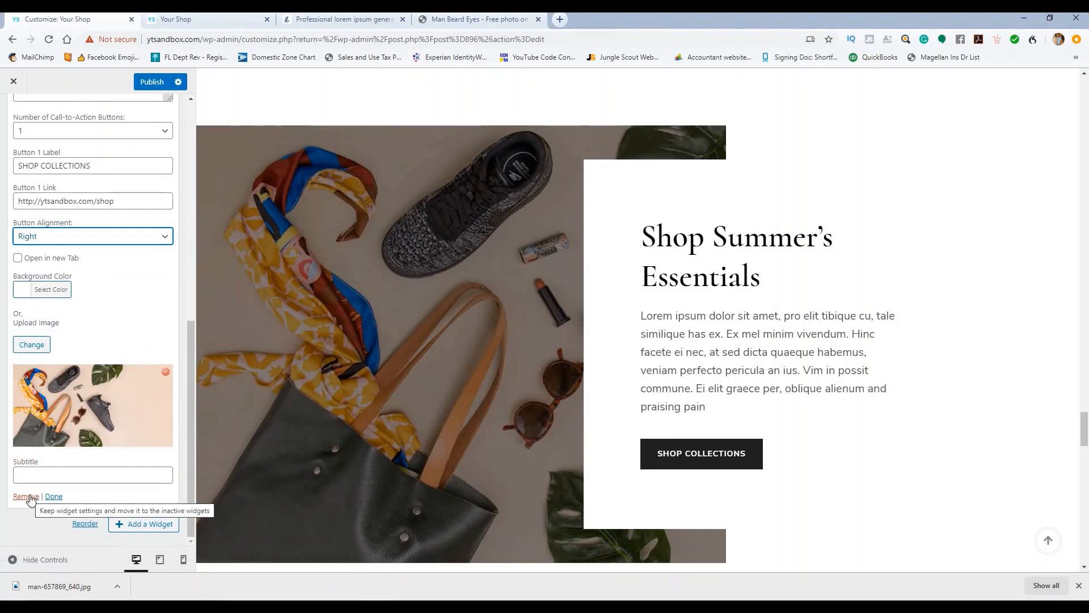
# Step: Replace the call-to-action image with the photo of a woman in snow
pyautogui.click(26, 347)
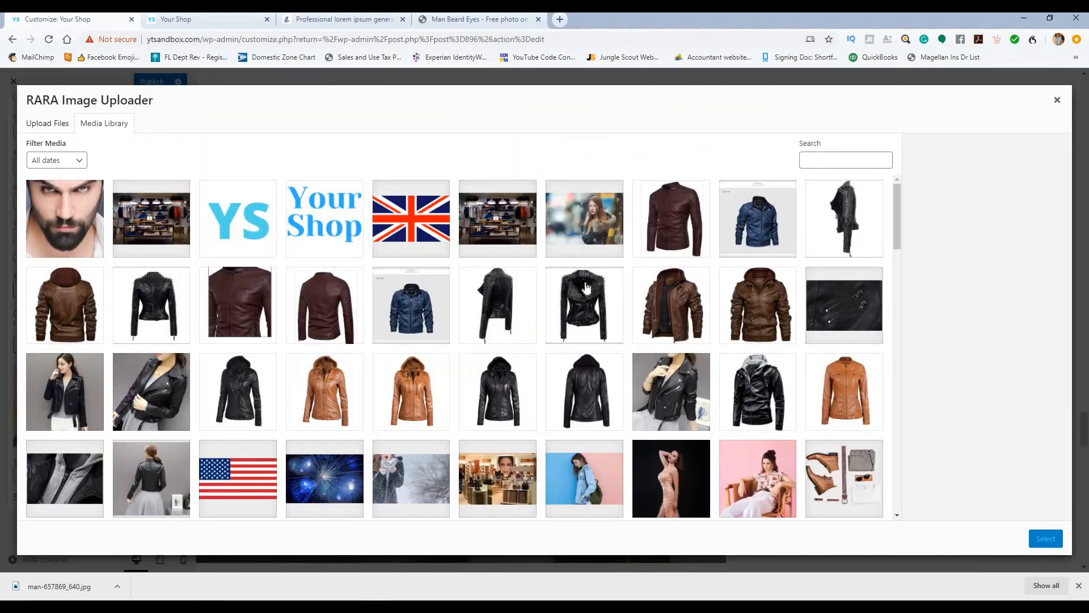
pyautogui.scroll(-4, 587, 289)
pyautogui.scroll(3, 709, 299)
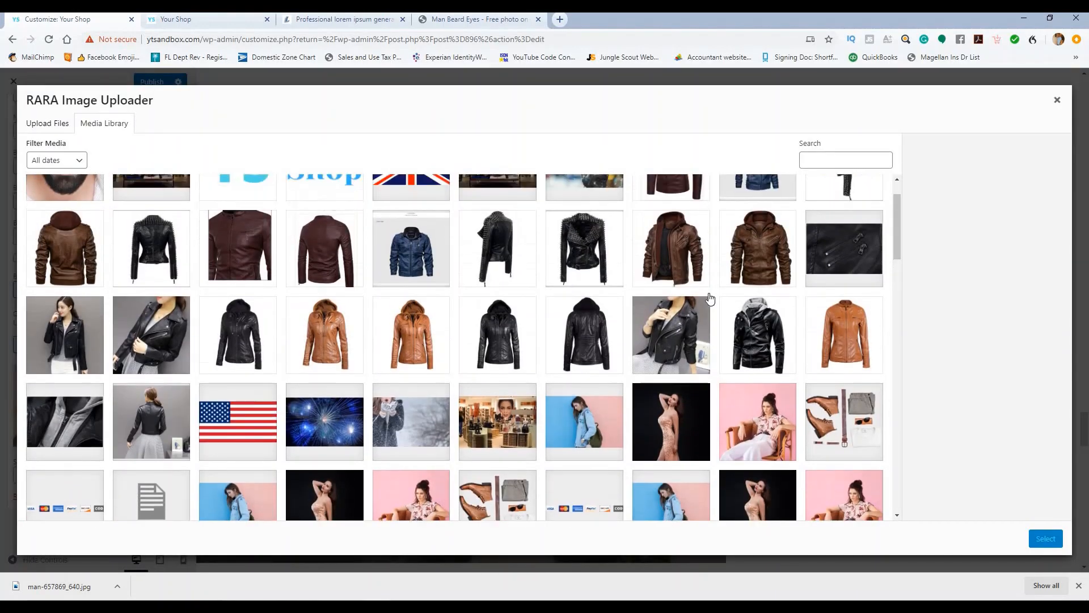
pyautogui.scroll(2, 709, 299)
pyautogui.click(579, 226)
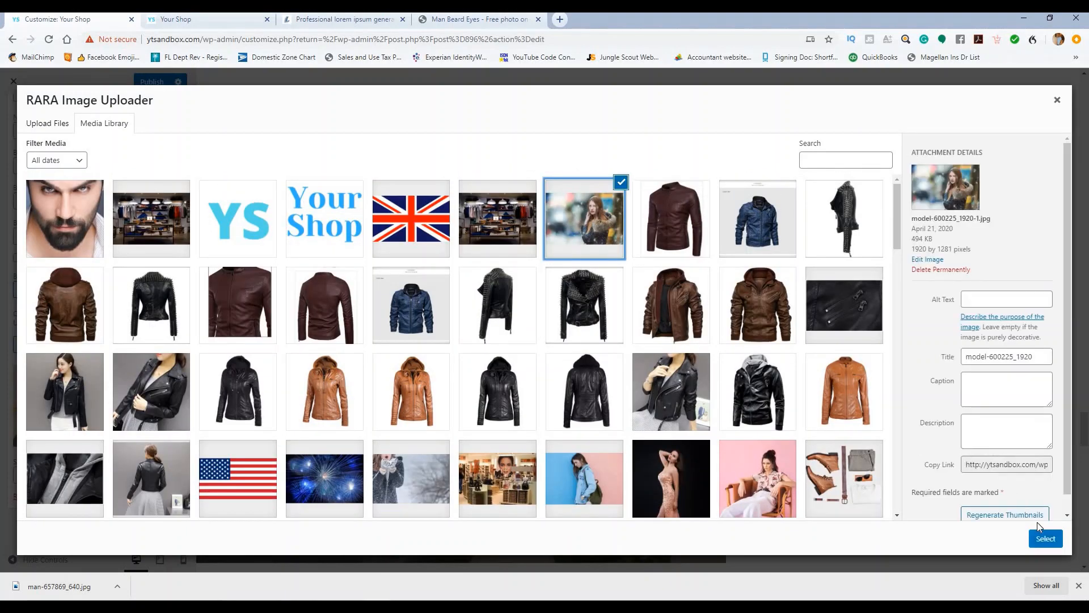
pyautogui.click(1046, 538)
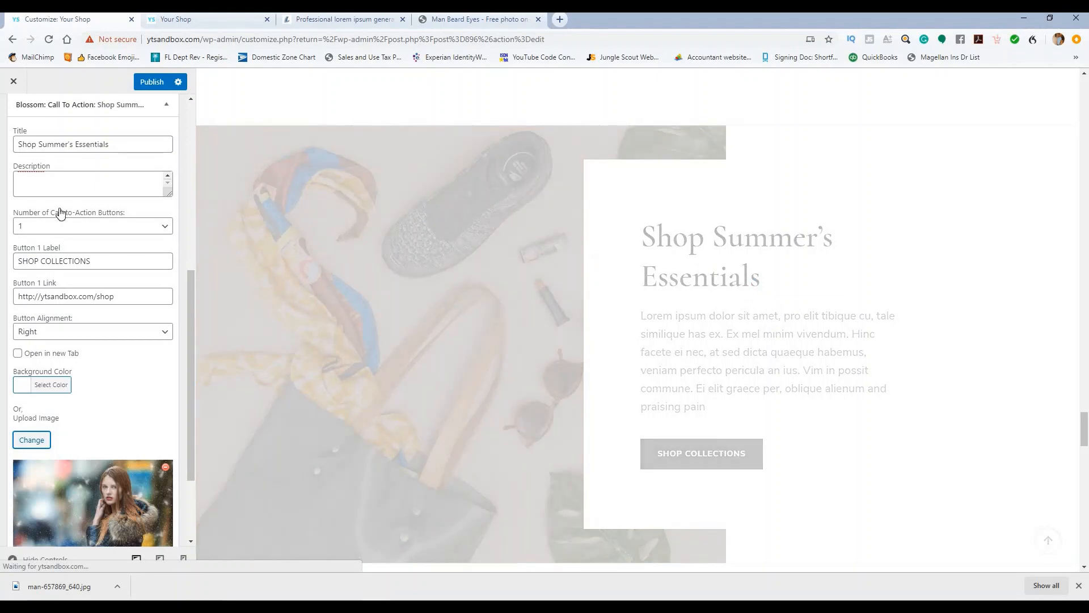
# Step: Change the title to 'Shop Winter Essentials' and publish
pyautogui.scroll(1, 63, 210)
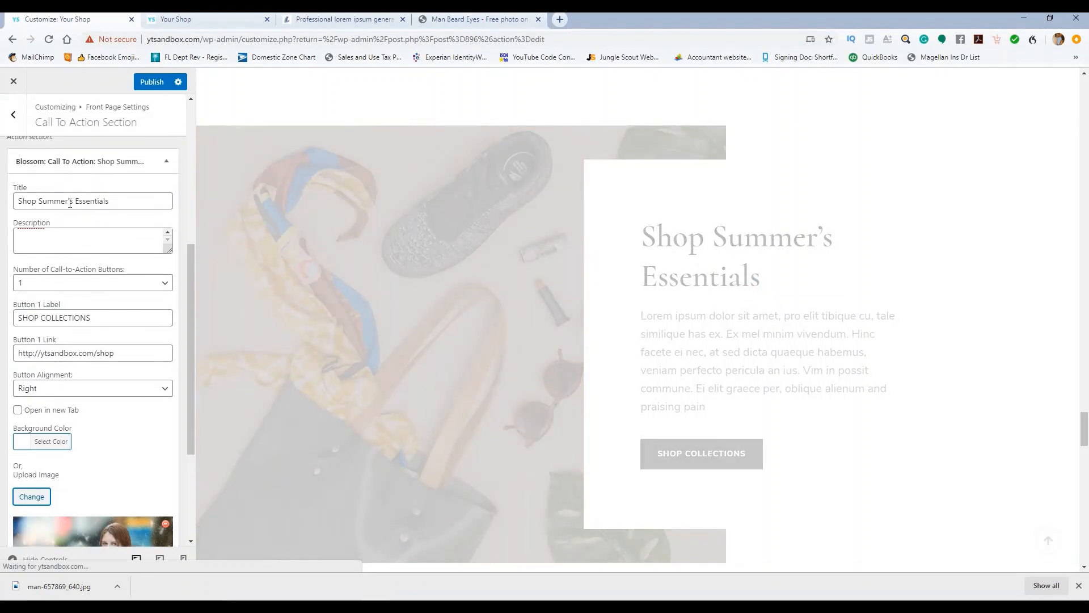
pyautogui.moveTo(73, 201); pyautogui.dragTo(38, 202)
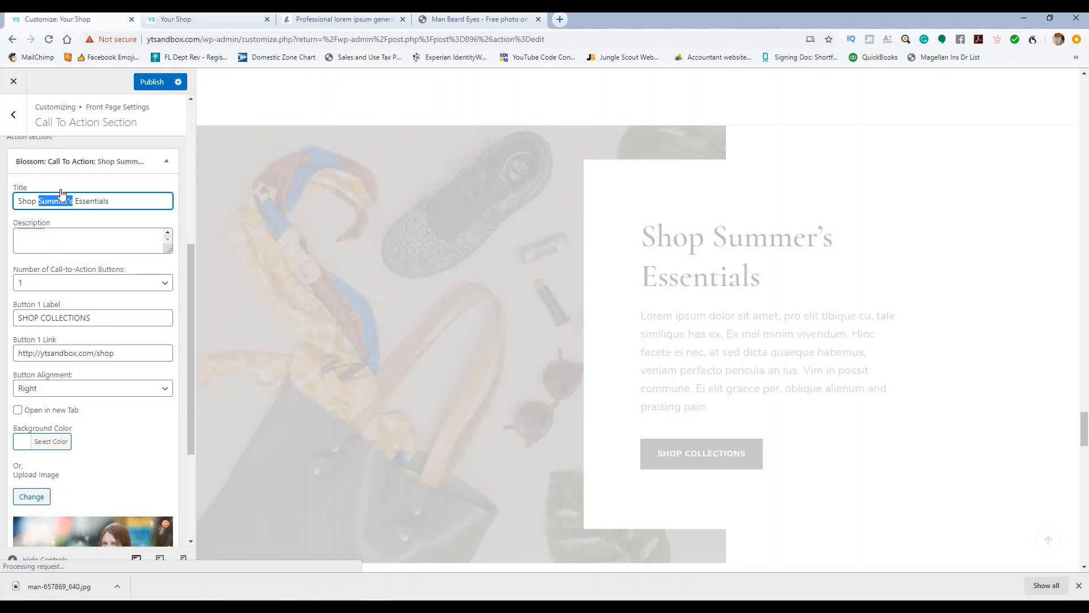
pyautogui.write('Winter')
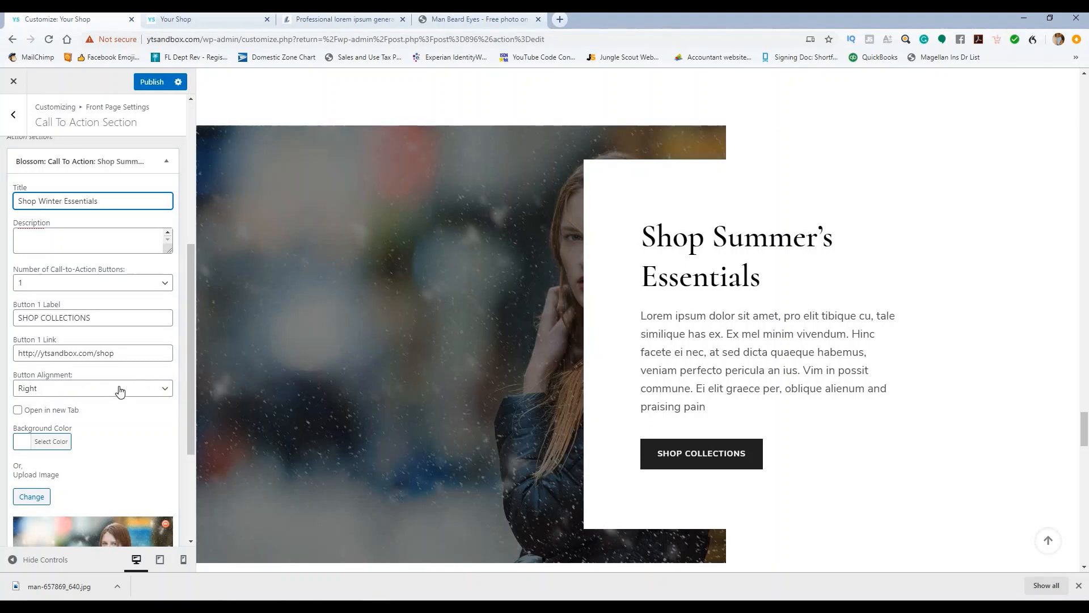
pyautogui.scroll(-3, 118, 388)
pyautogui.scroll(7, 134, 368)
pyautogui.scroll(3, 135, 368)
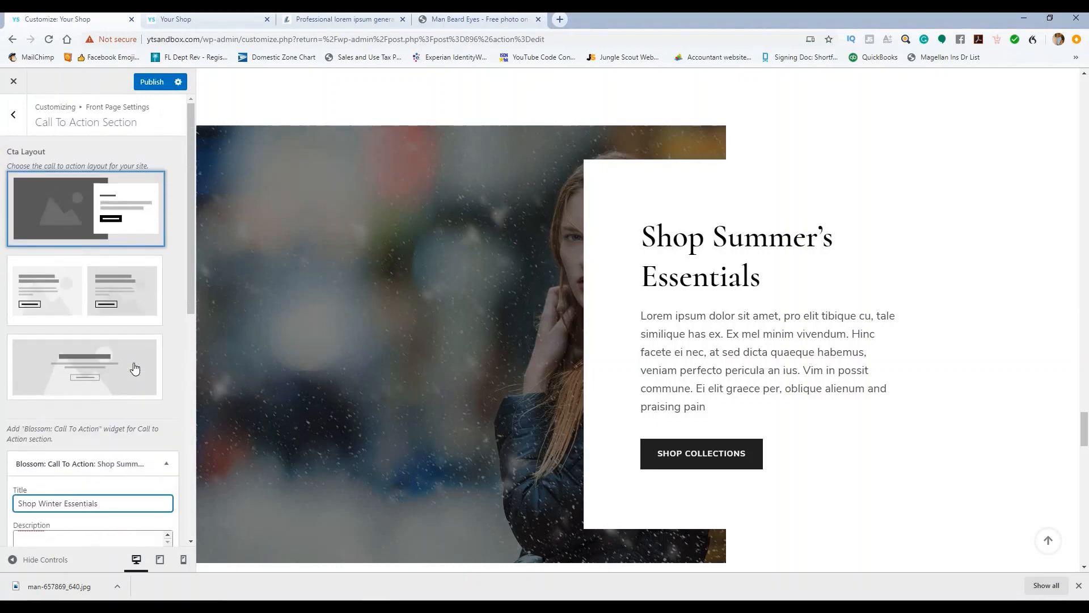
pyautogui.click(154, 84)
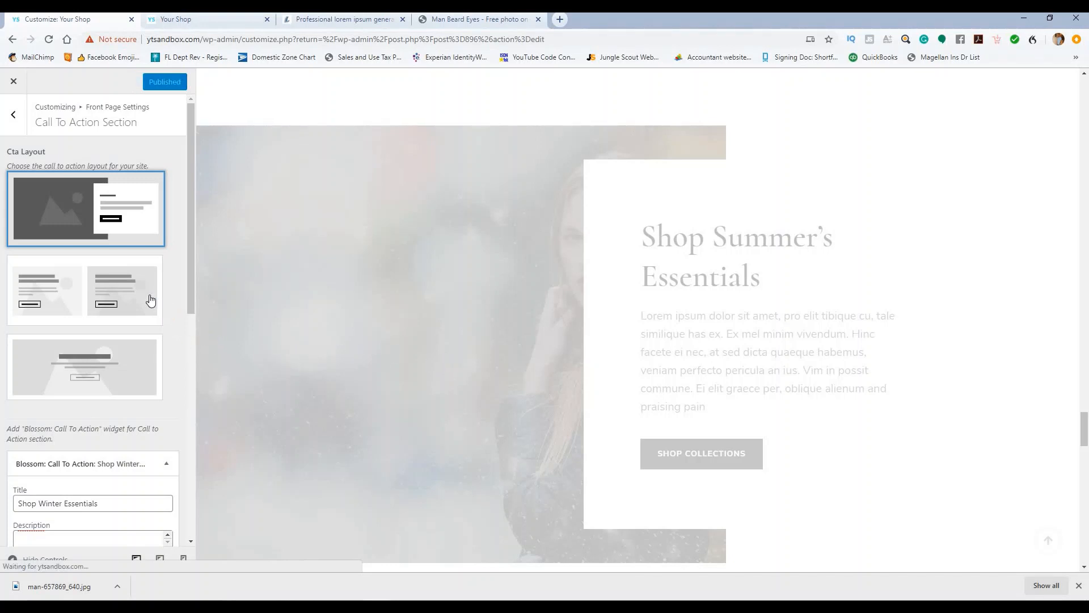
# Step: Swap the call-to-action image for the photo of a woman in a denim jacket
pyautogui.scroll(-7, 116, 323)
pyautogui.scroll(-2, 114, 345)
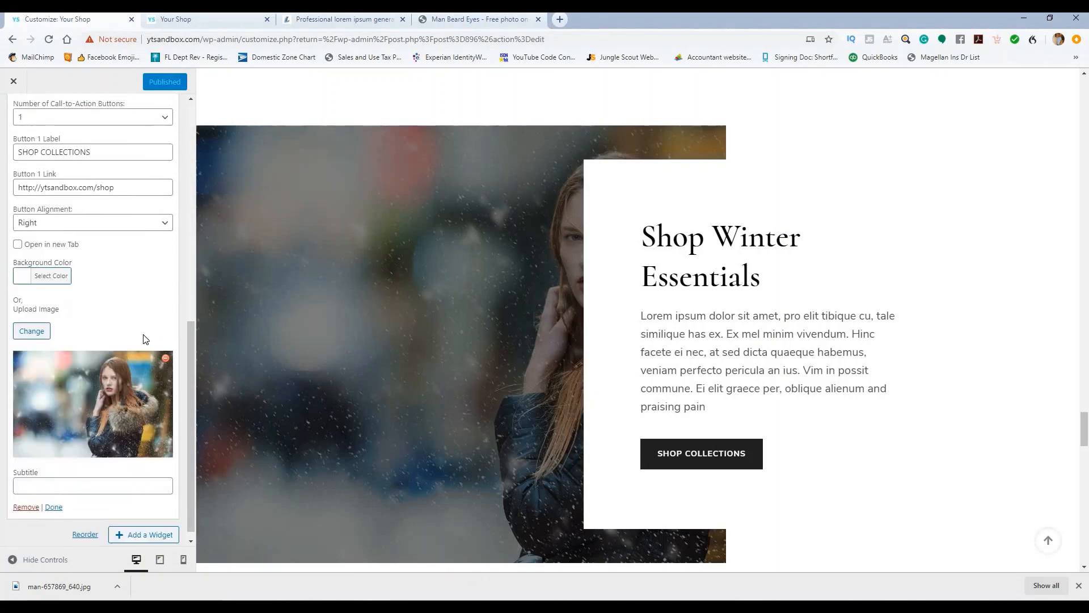
pyautogui.click(32, 320)
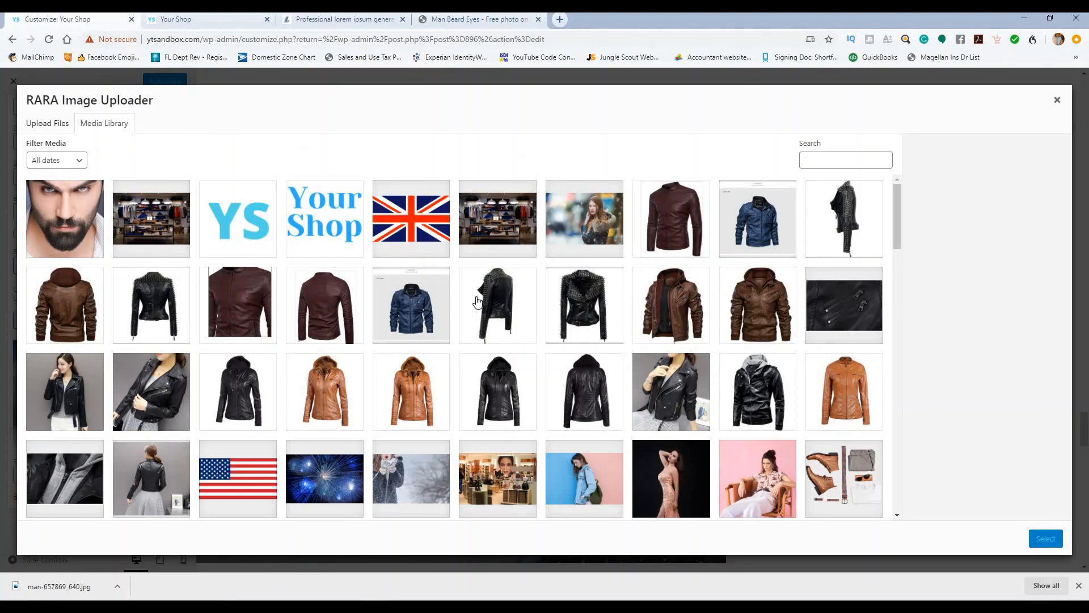
pyautogui.scroll(-2, 570, 292)
pyautogui.scroll(2, 568, 292)
pyautogui.scroll(-2, 674, 298)
pyautogui.click(596, 367)
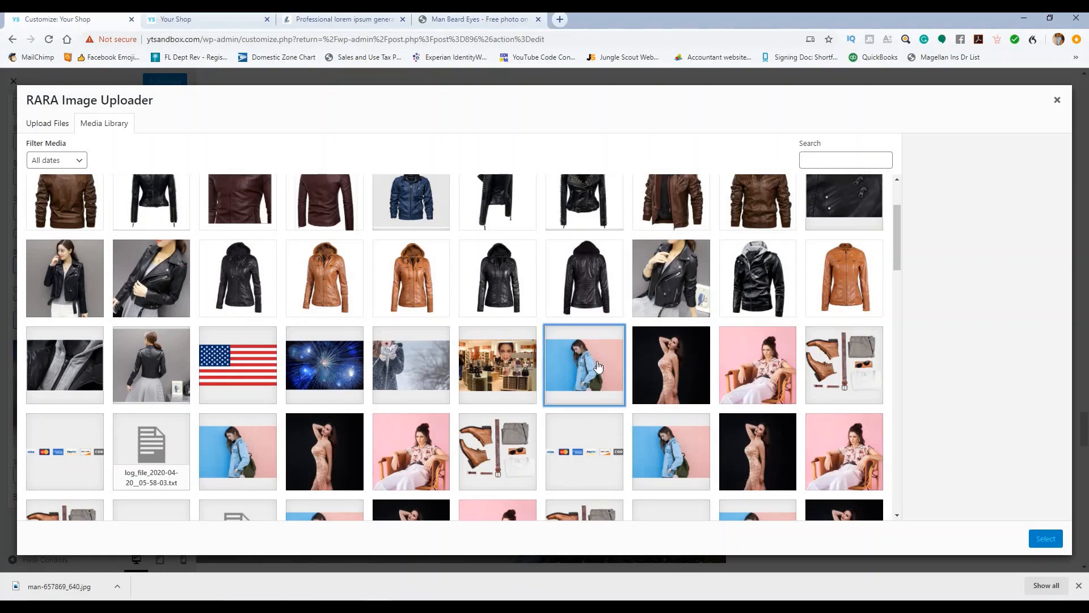
pyautogui.click(1046, 538)
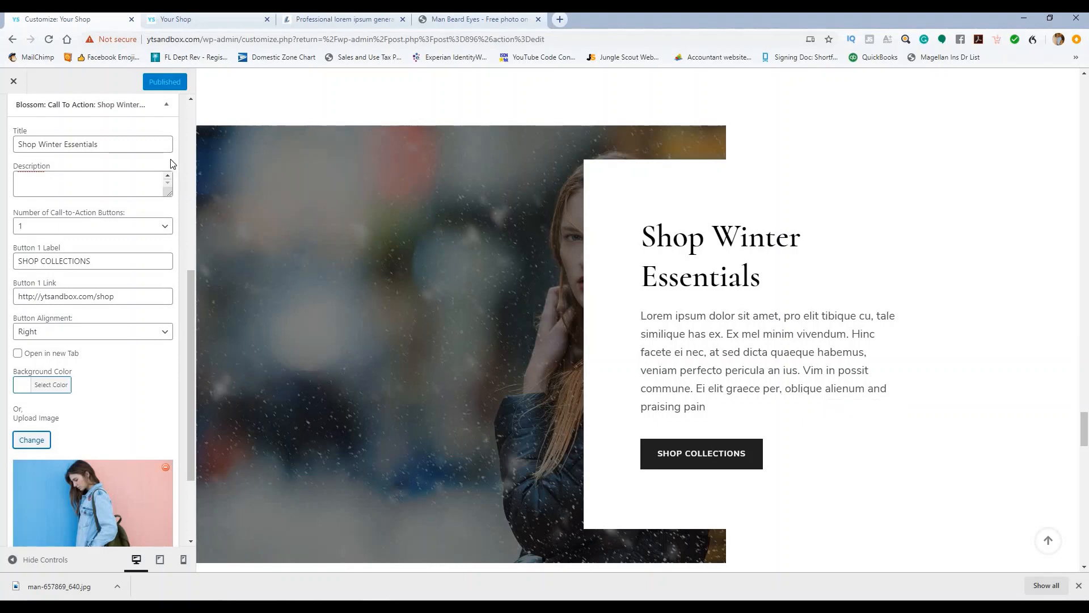
# Step: Publish the updated Call To Action section and return to Front Page Settings
pyautogui.scroll(-1, 171, 240)
pyautogui.scroll(5, 171, 244)
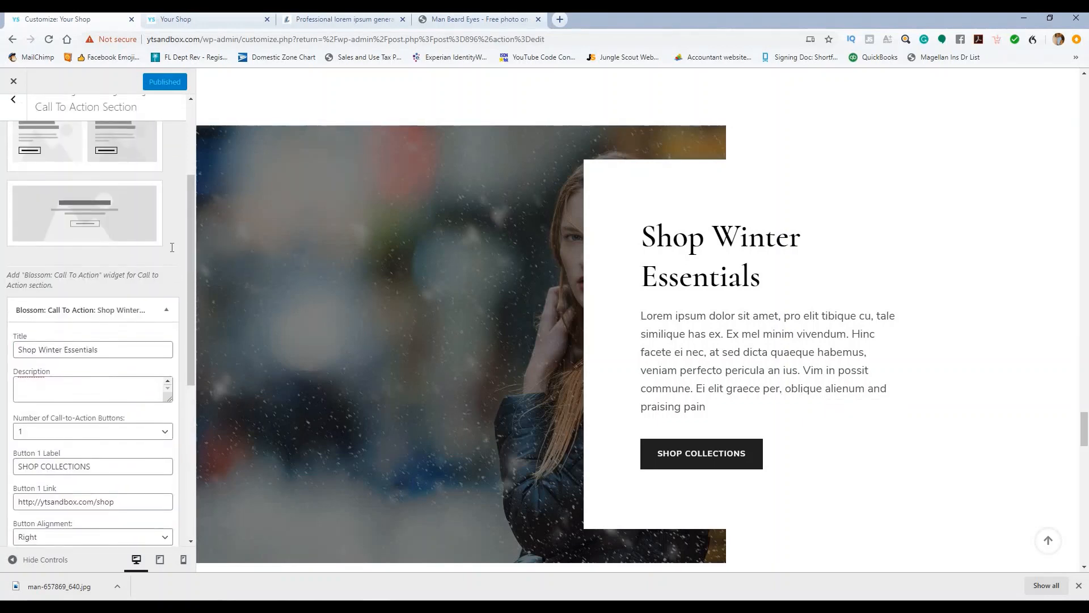
pyautogui.scroll(-6, 171, 247)
pyautogui.scroll(10, 171, 248)
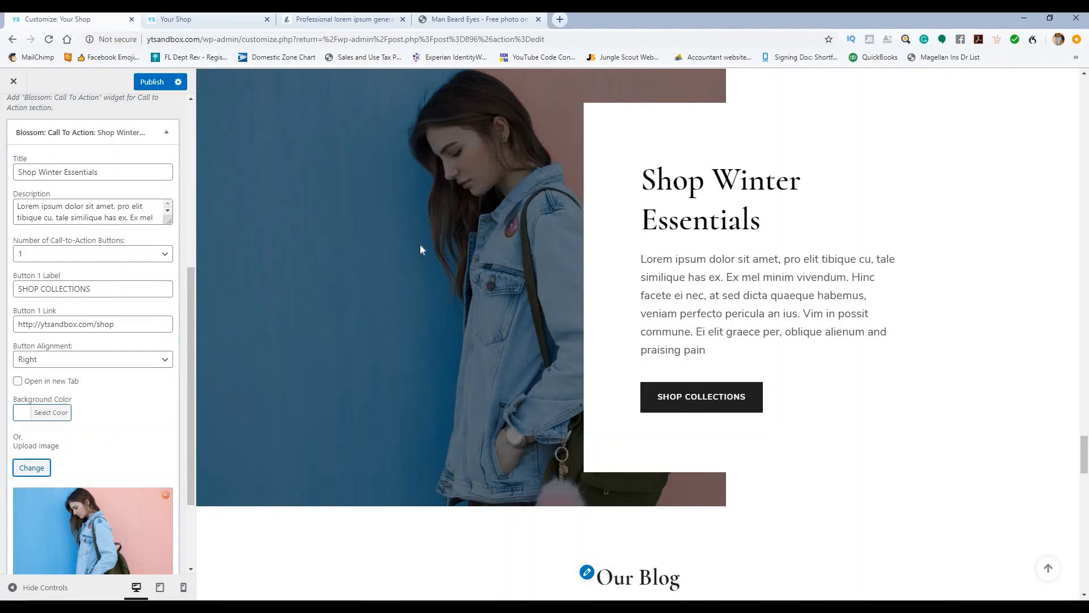
pyautogui.click(153, 83)
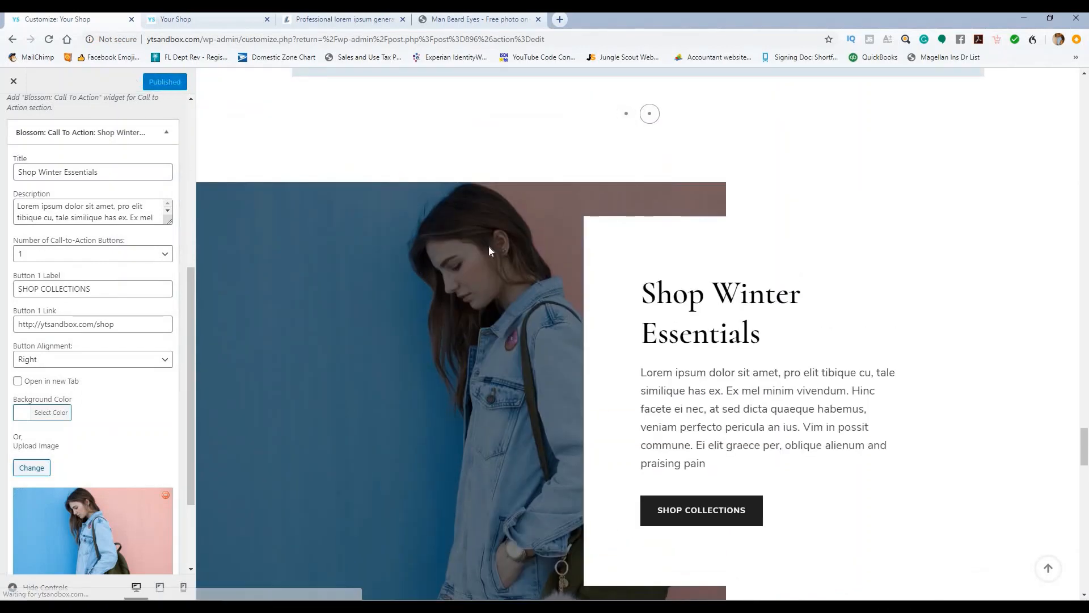
pyautogui.scroll(3, 490, 247)
pyautogui.scroll(-4, 496, 248)
pyautogui.scroll(-1, 501, 257)
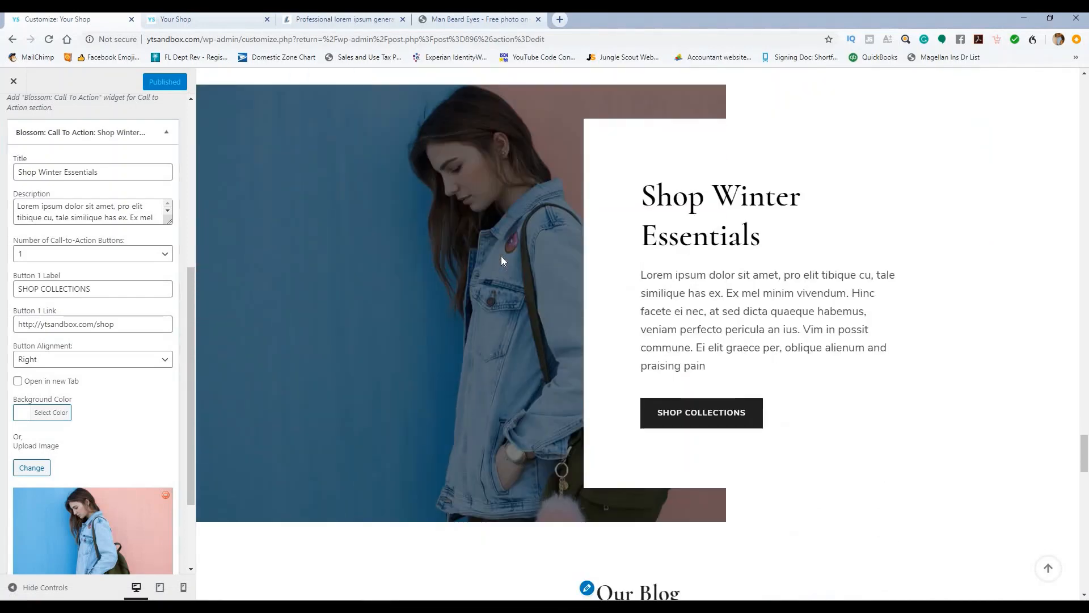
pyautogui.scroll(-5, 503, 261)
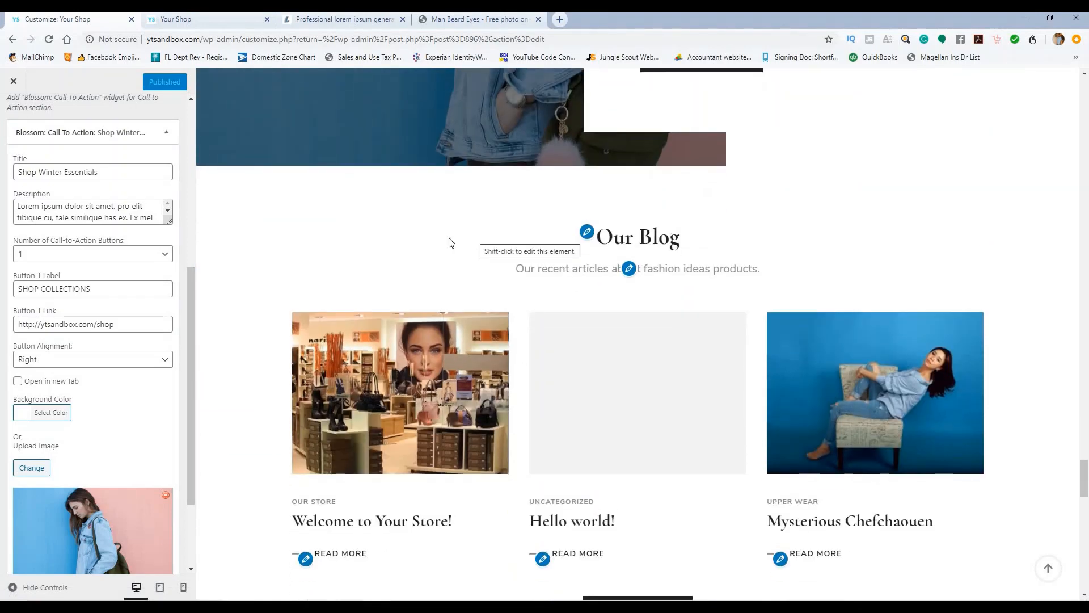
pyautogui.scroll(1, 101, 208)
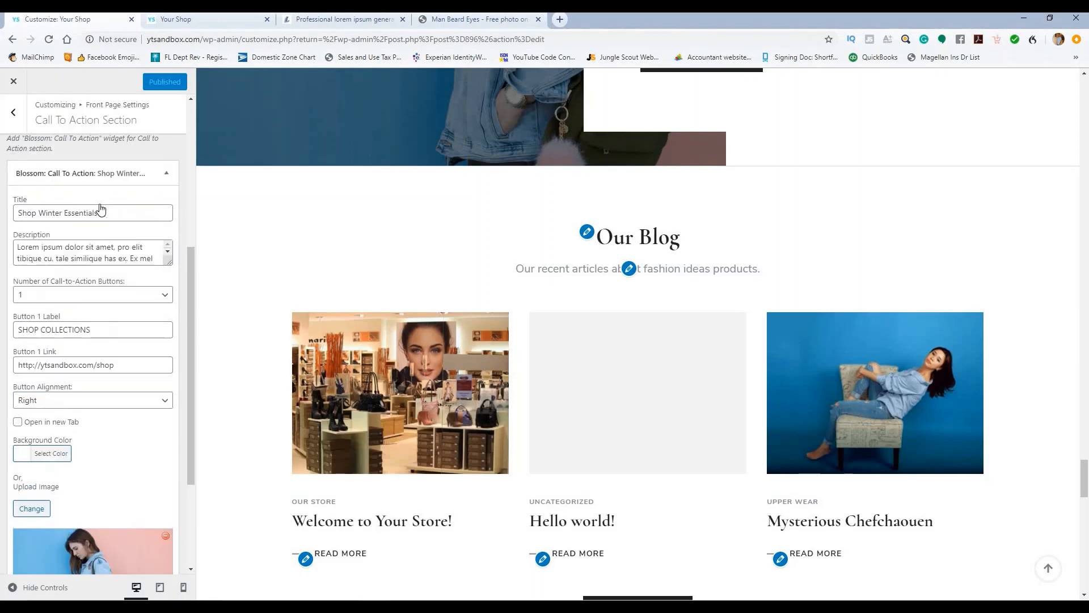
pyautogui.scroll(5, 90, 193)
pyautogui.click(8, 109)
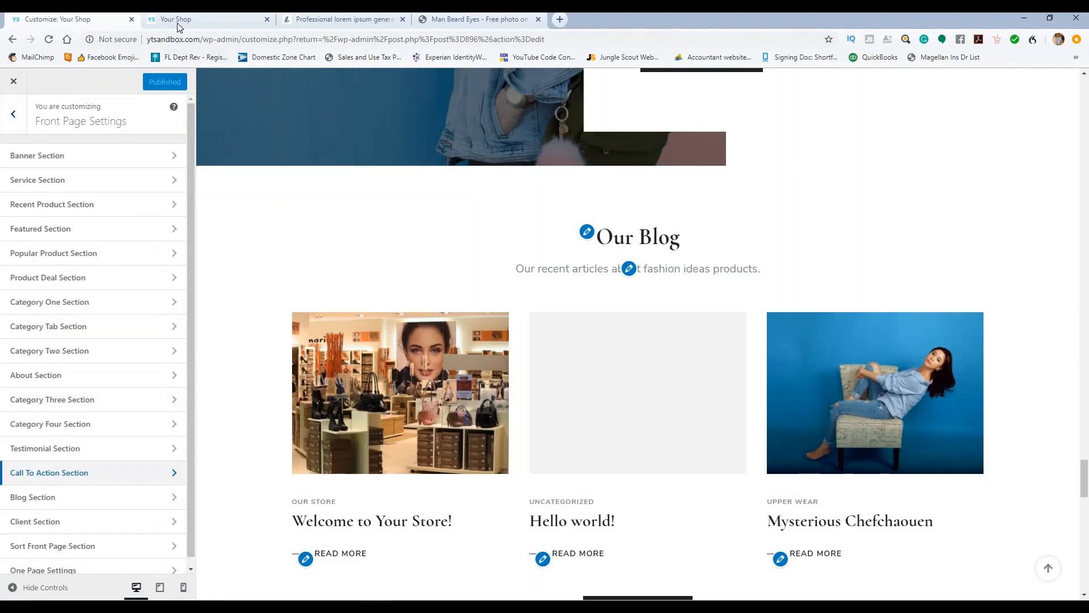
# Step: Go to the live shop page, jump to the top, and scroll down the storefront
pyautogui.click(176, 18)
pyautogui.click(49, 39)
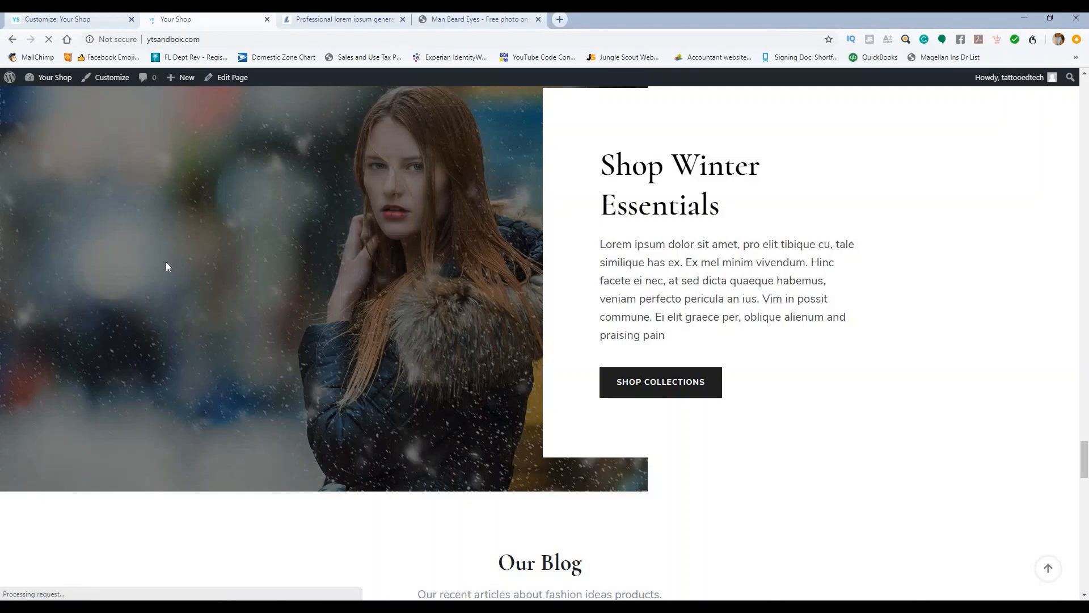
pyautogui.scroll(6, 545, 267)
pyautogui.scroll(20, 546, 267)
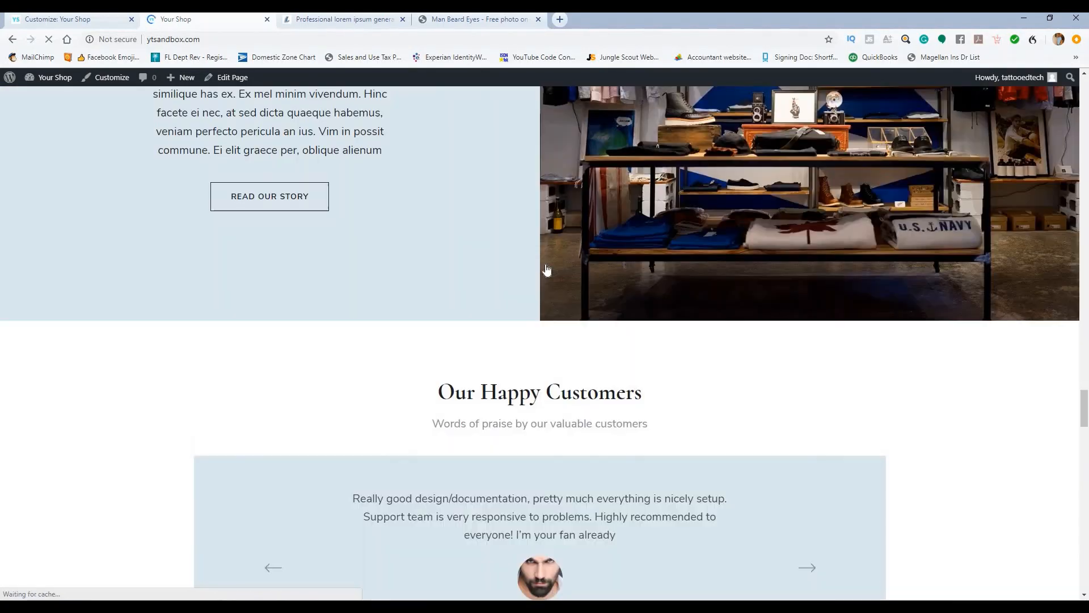
pyautogui.scroll(6, 531, 257)
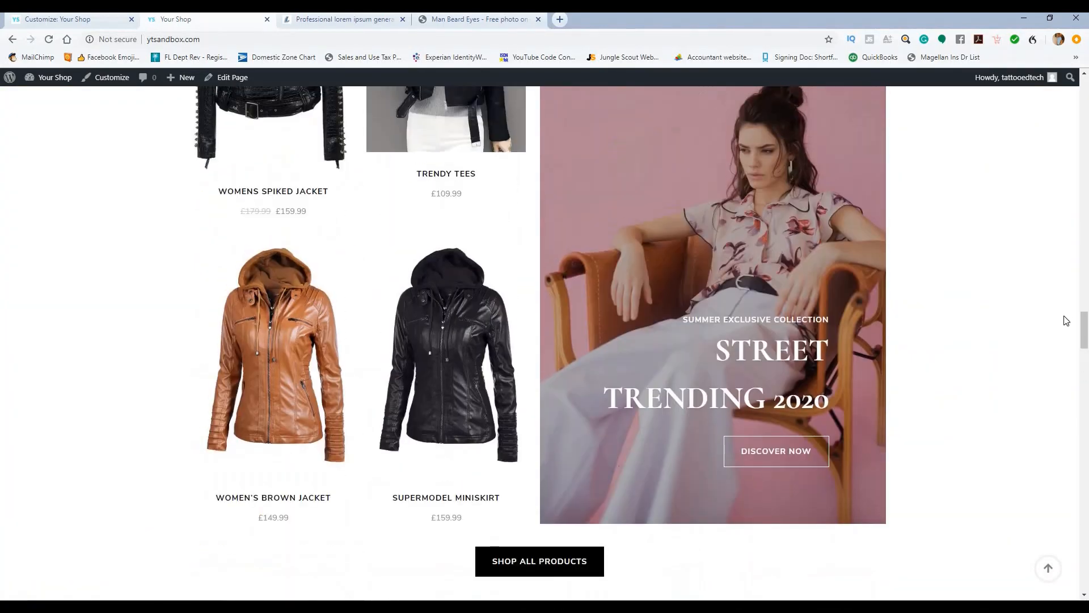
pyautogui.click(1046, 569)
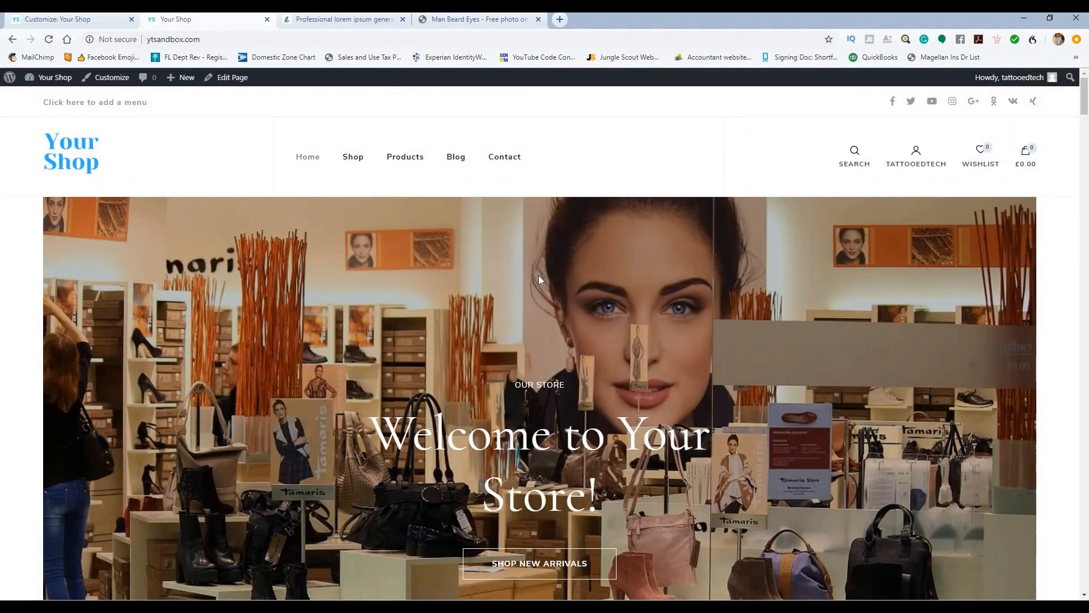
pyautogui.scroll(-8, 561, 236)
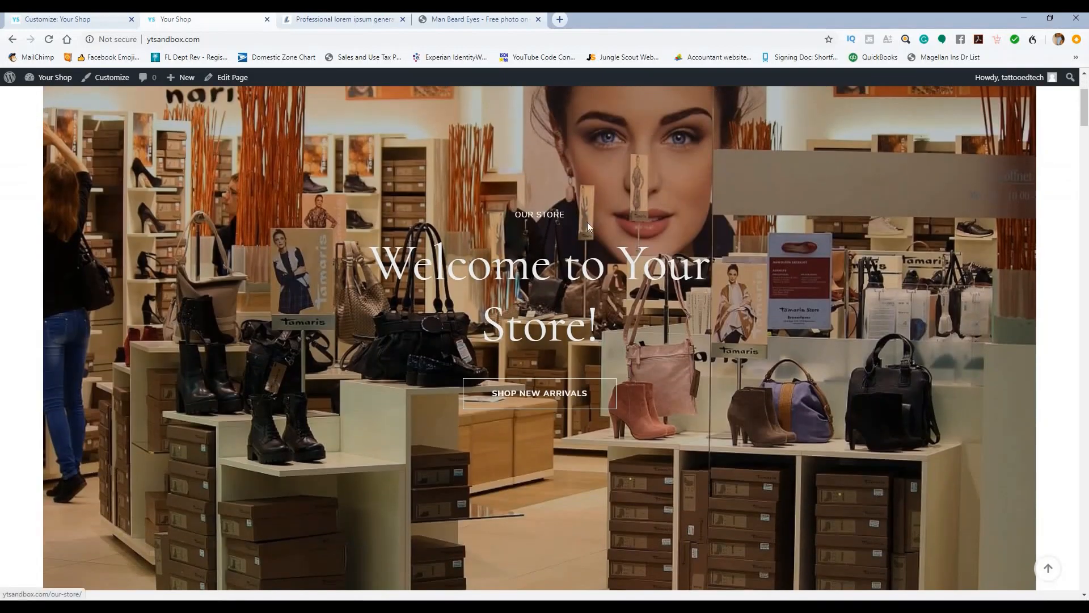
pyautogui.scroll(-11, 540, 250)
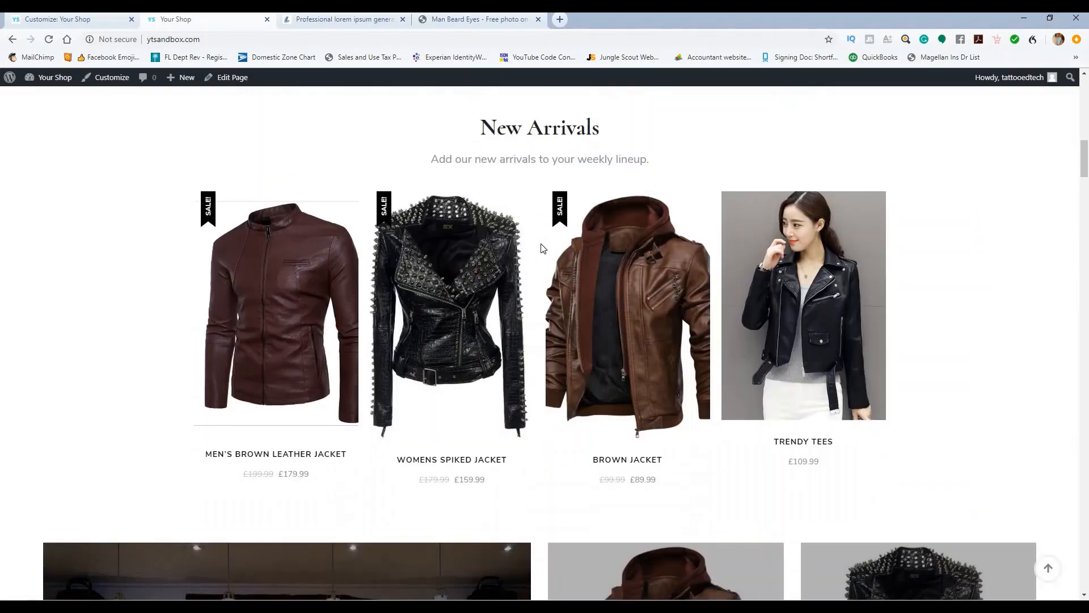
pyautogui.scroll(-12, 548, 248)
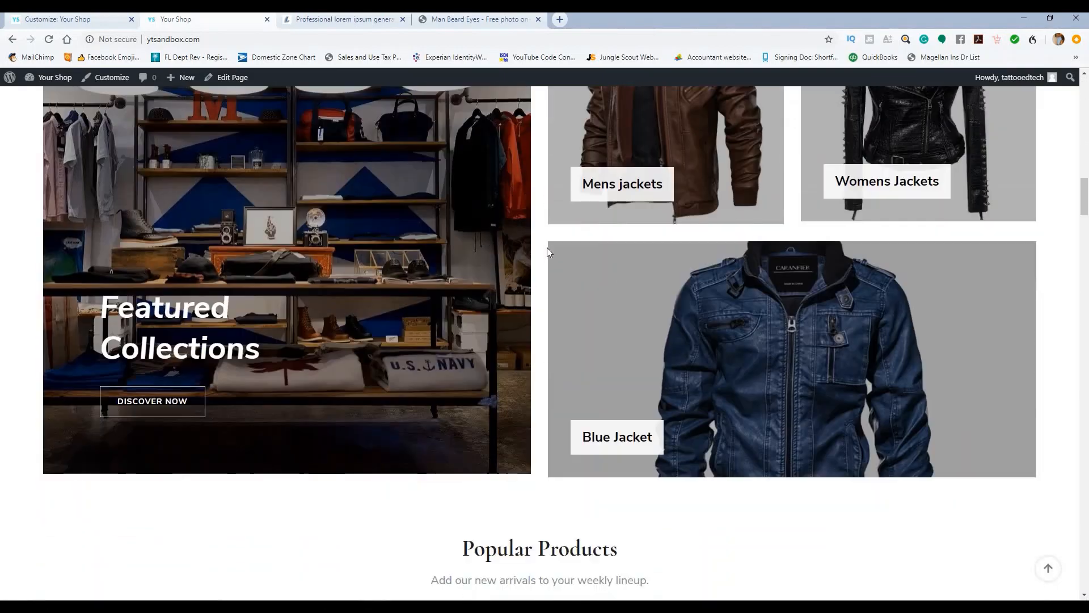
pyautogui.scroll(-12, 515, 269)
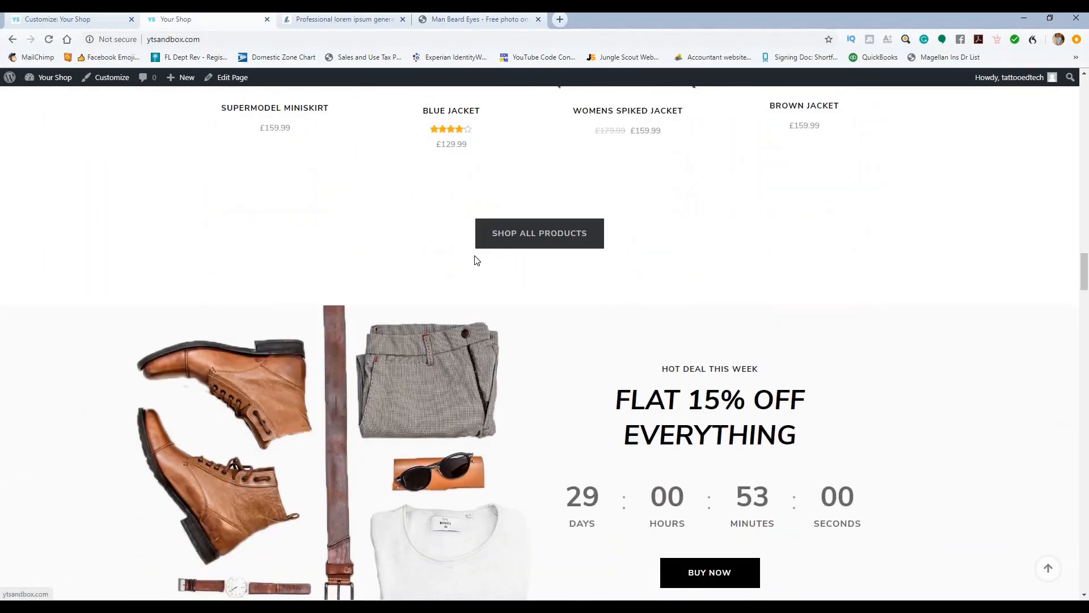
pyautogui.scroll(-2, 808, 313)
pyautogui.scroll(-3, 467, 293)
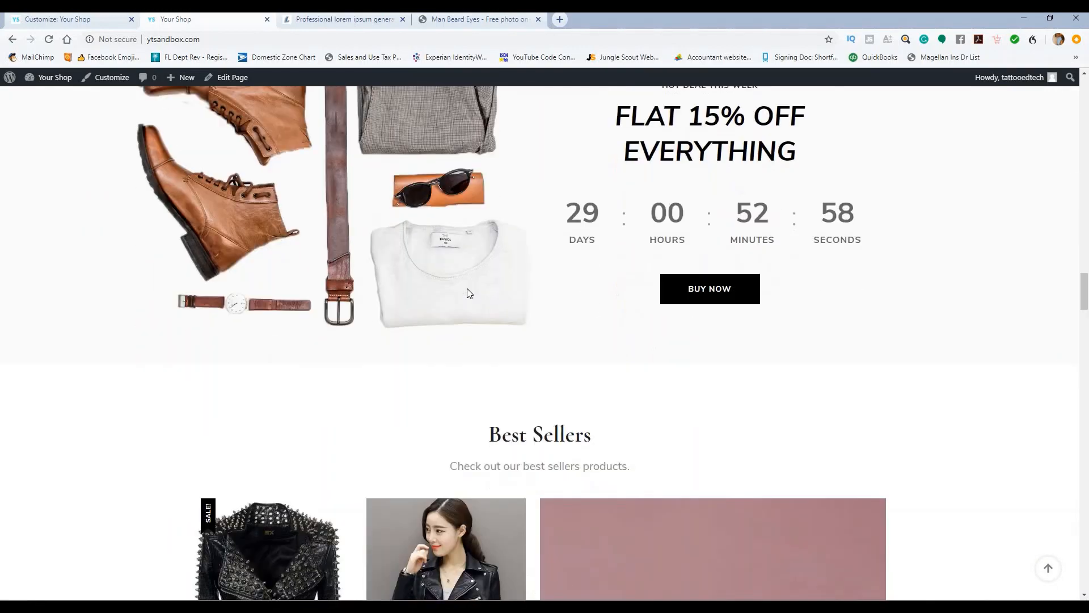
pyautogui.scroll(-9, 471, 298)
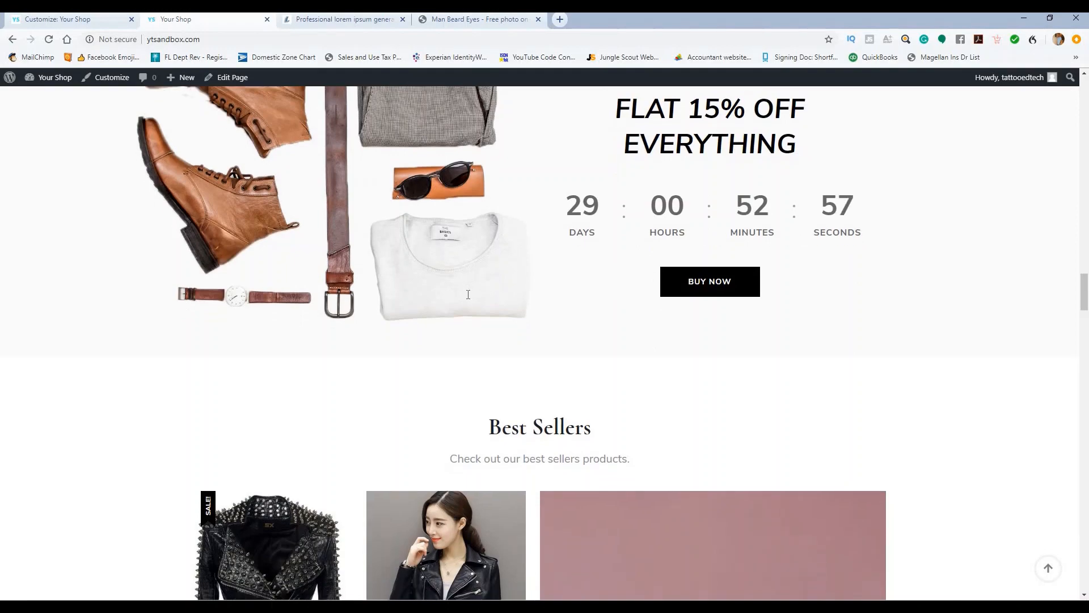
pyautogui.scroll(-9, 470, 292)
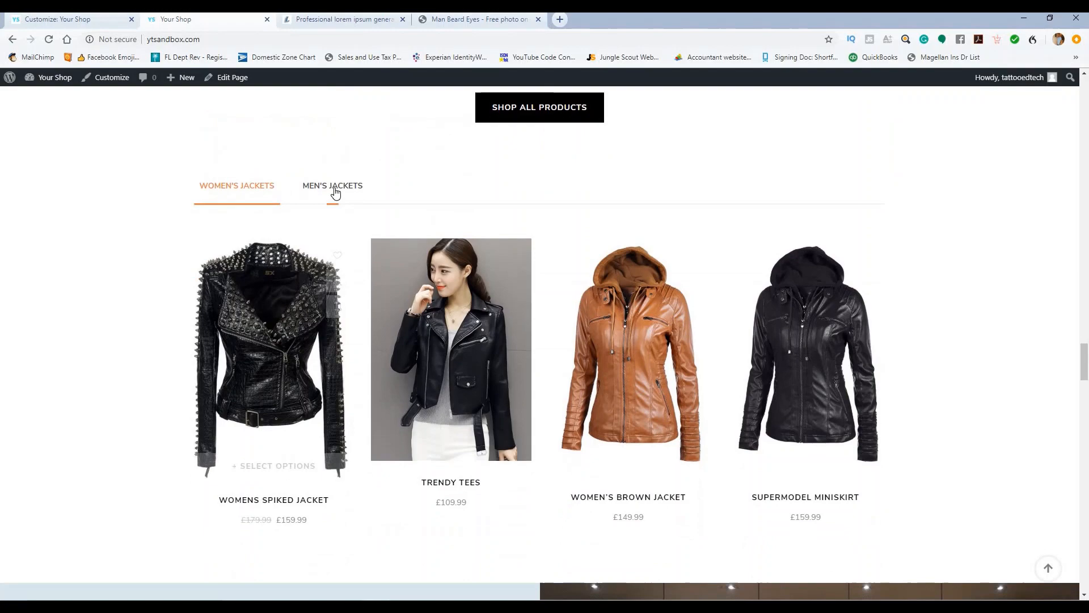
# Step: Show the Men's Jackets products and scroll on down to the Our Blog section
pyautogui.click(305, 200)
pyautogui.scroll(-3, 111, 318)
pyautogui.scroll(3, 116, 318)
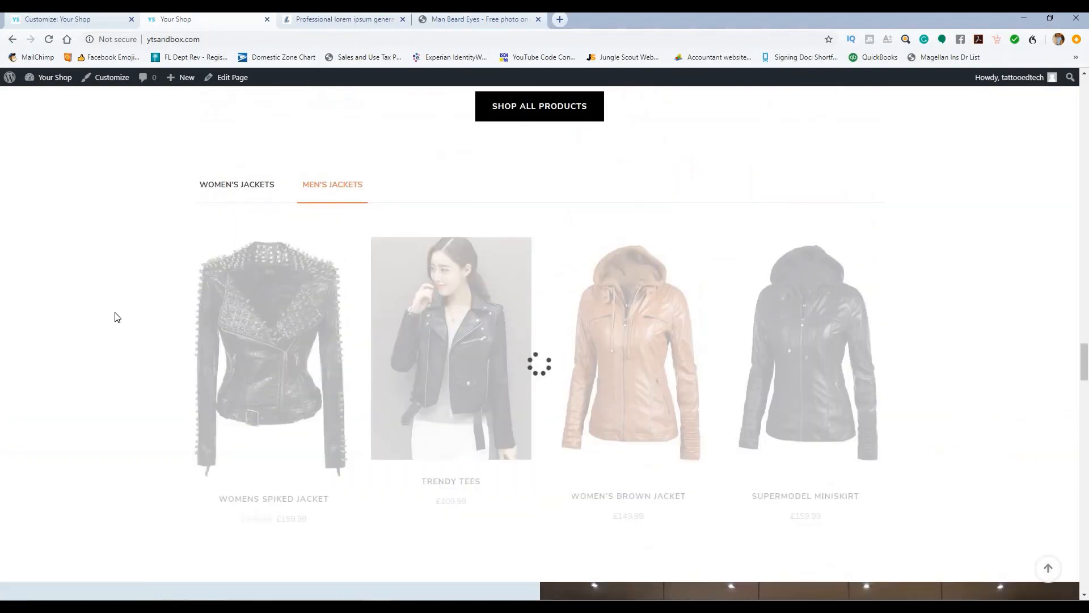
pyautogui.scroll(-10, 125, 315)
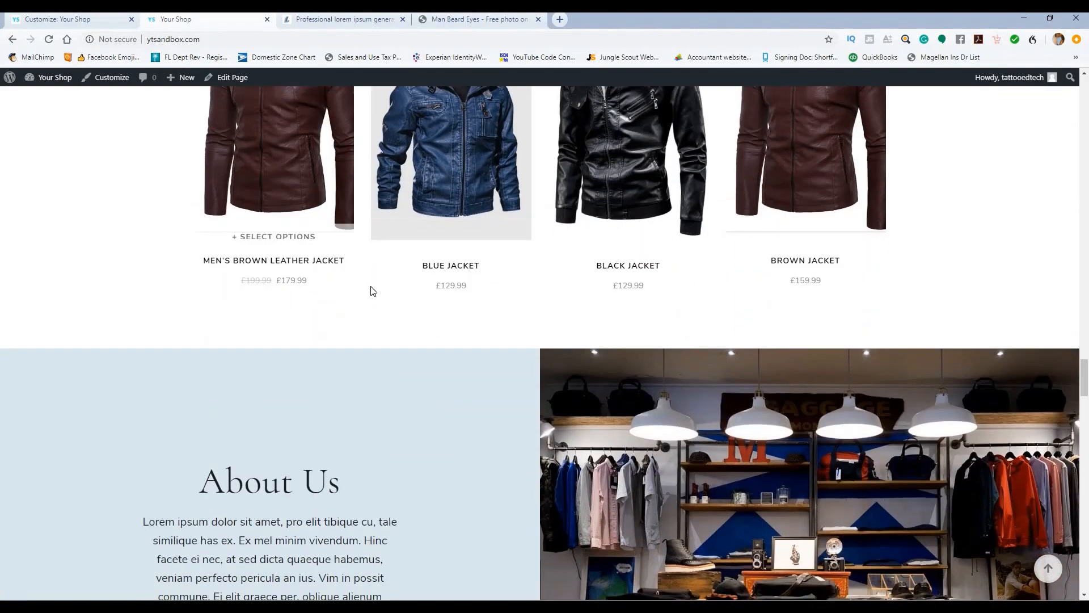
pyautogui.scroll(-10, 477, 278)
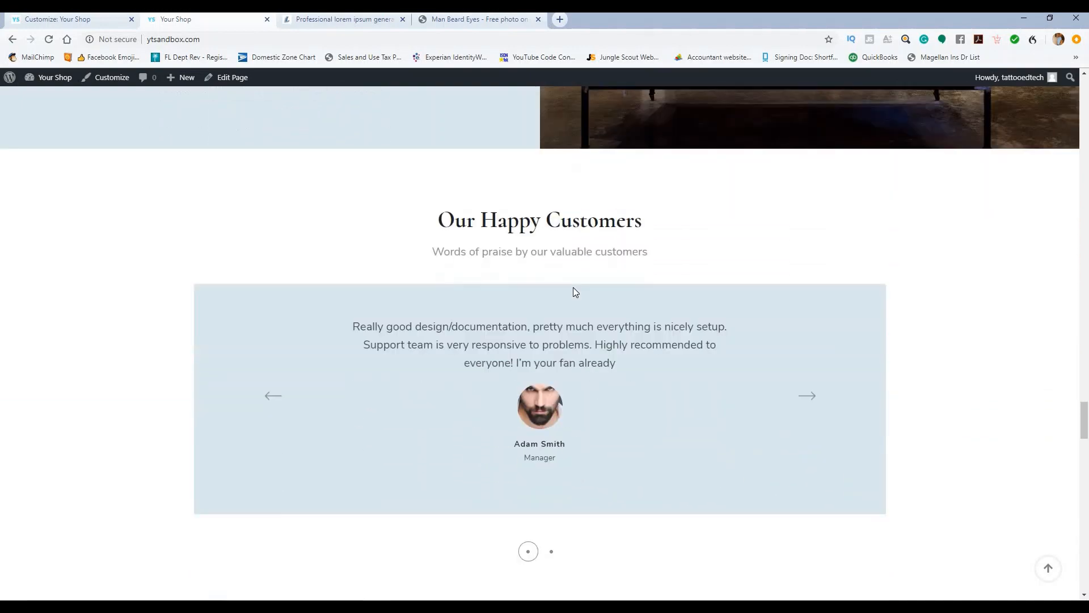
pyautogui.scroll(-3, 439, 280)
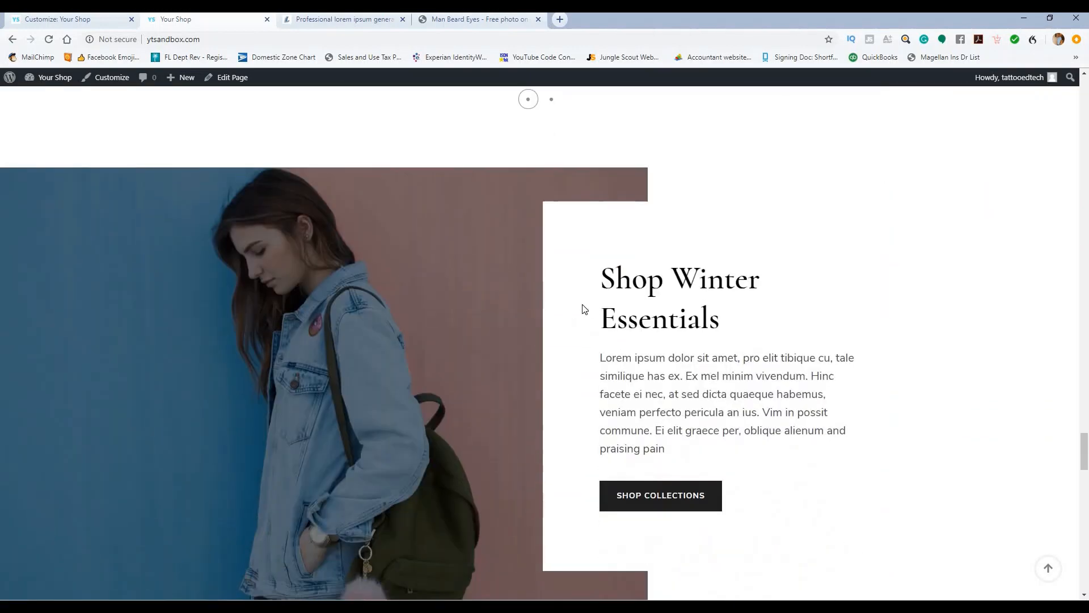
pyautogui.scroll(-7, 488, 261)
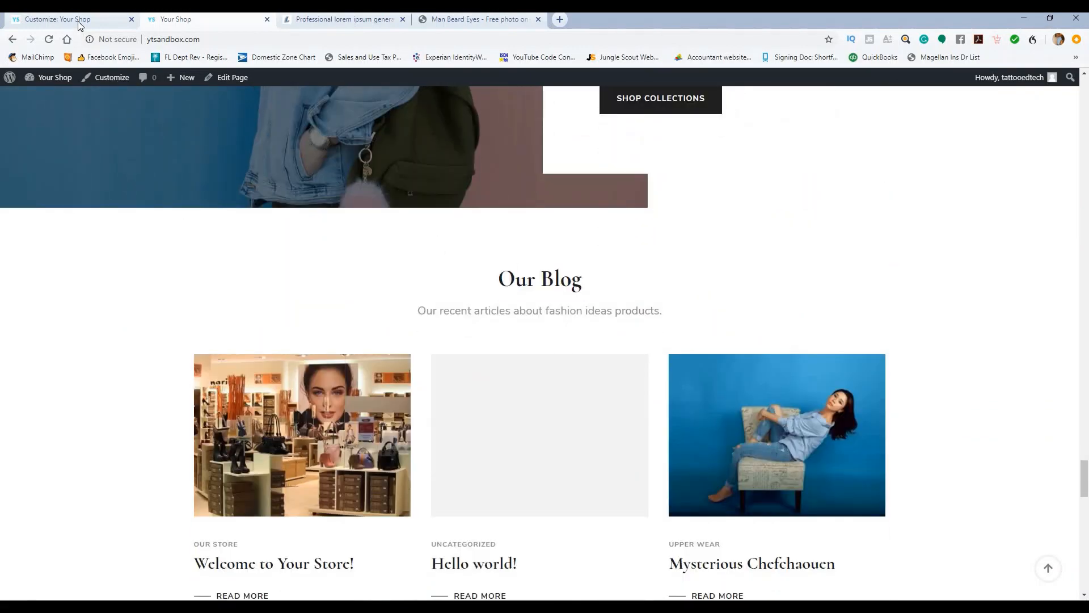
# Step: In the customizer, review the Blog Section's title and label fields, then return to Front Page Settings
pyautogui.click(80, 25)
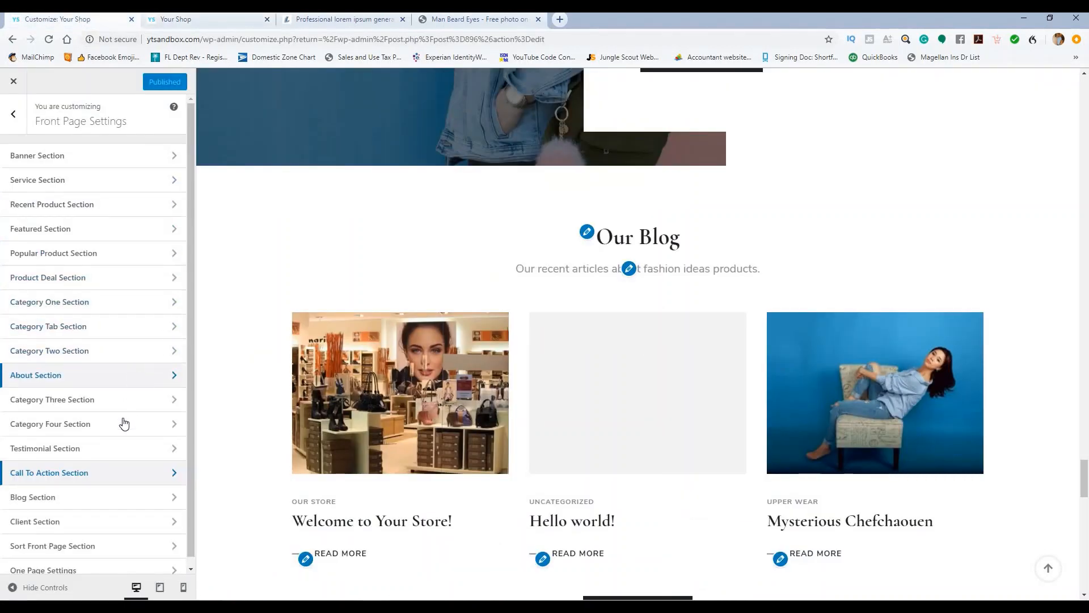
pyautogui.click(99, 499)
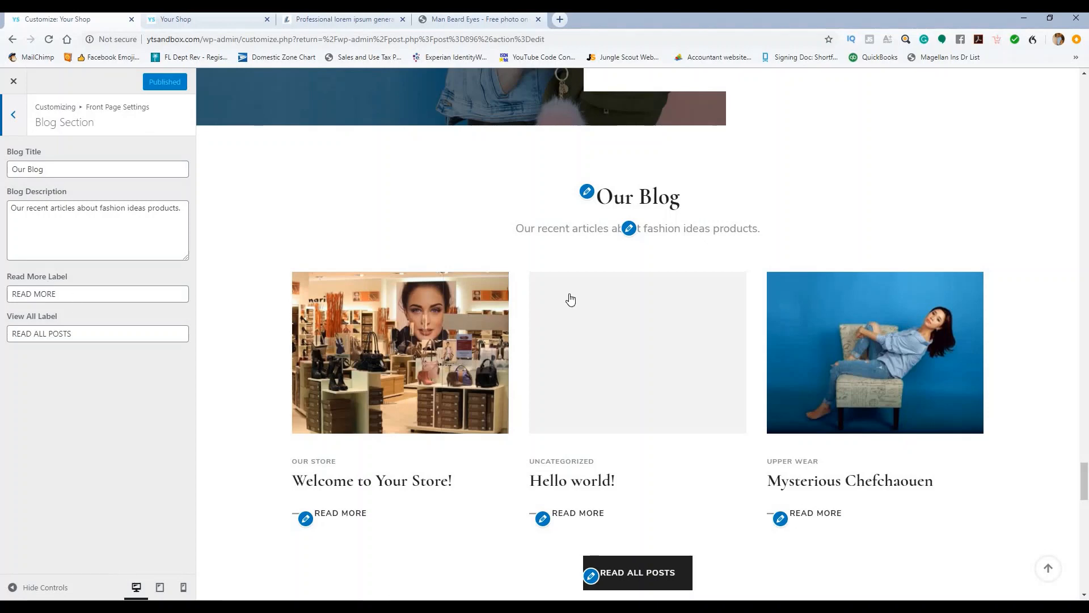
pyautogui.scroll(-2, 571, 299)
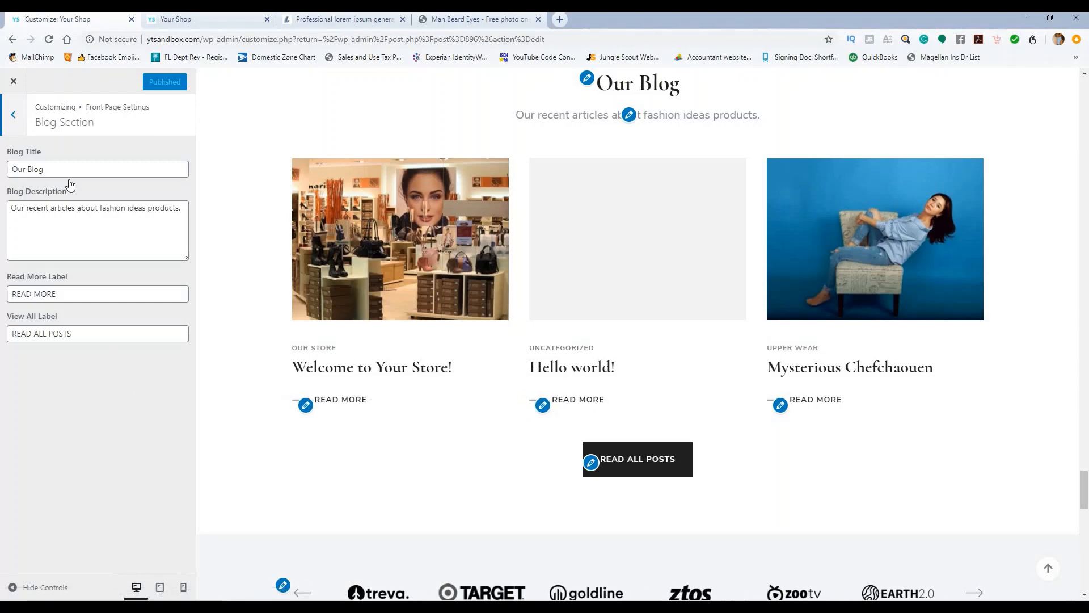
pyautogui.click(16, 112)
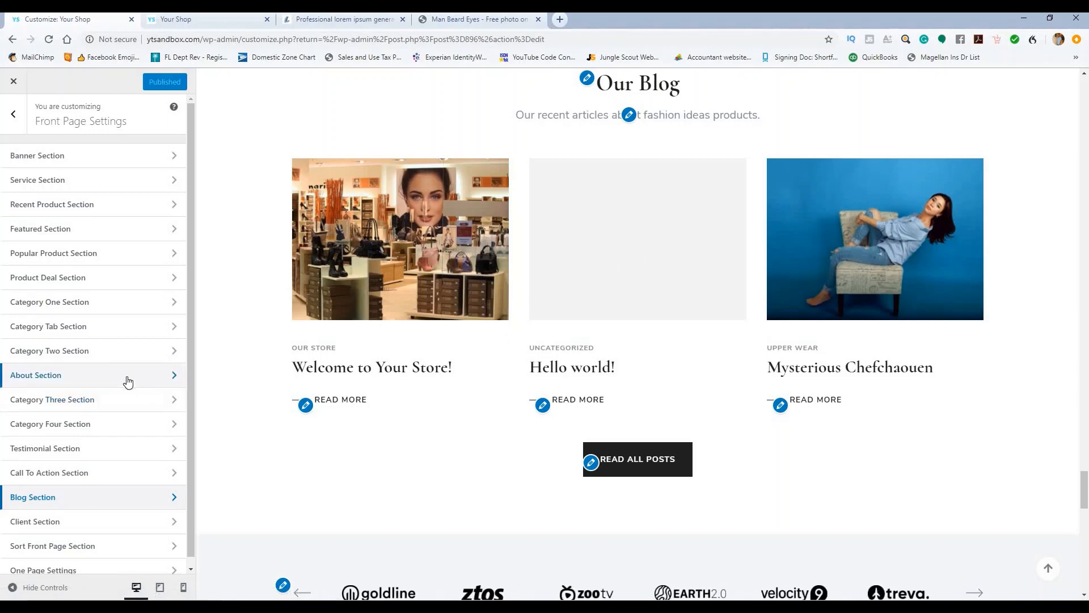
pyautogui.scroll(-1, 130, 380)
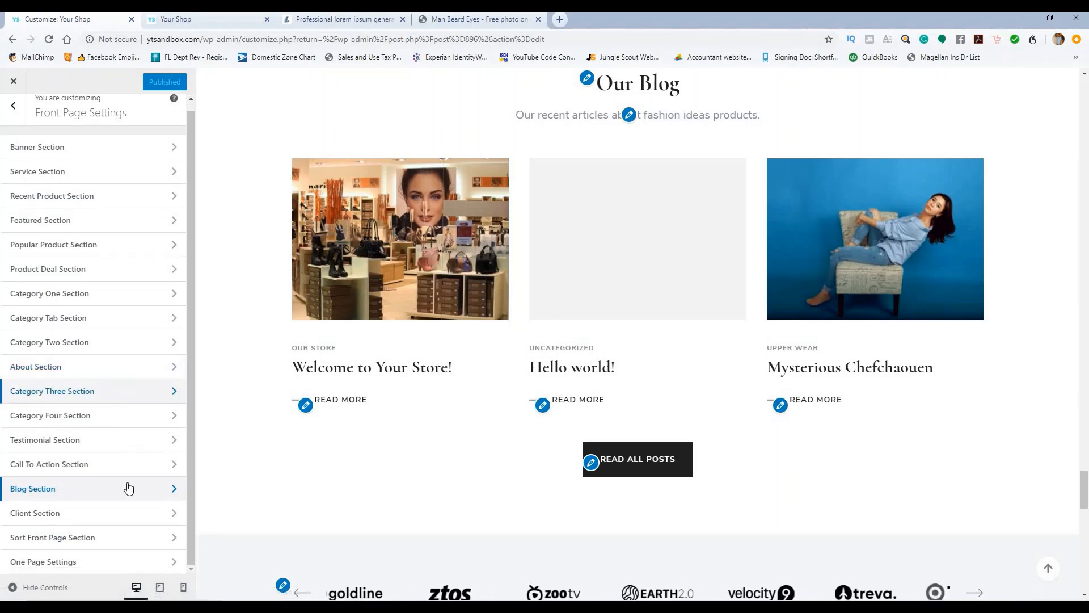
# Step: Open the Client Section widgets and expand the Client Logo Widget's settings
pyautogui.click(118, 515)
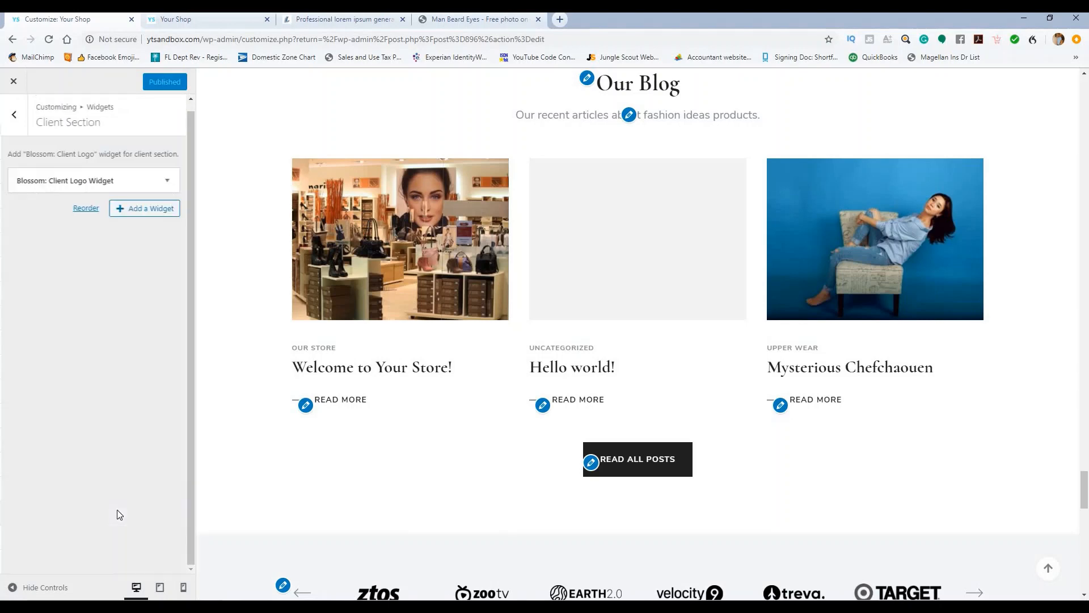
pyautogui.scroll(2, 527, 216)
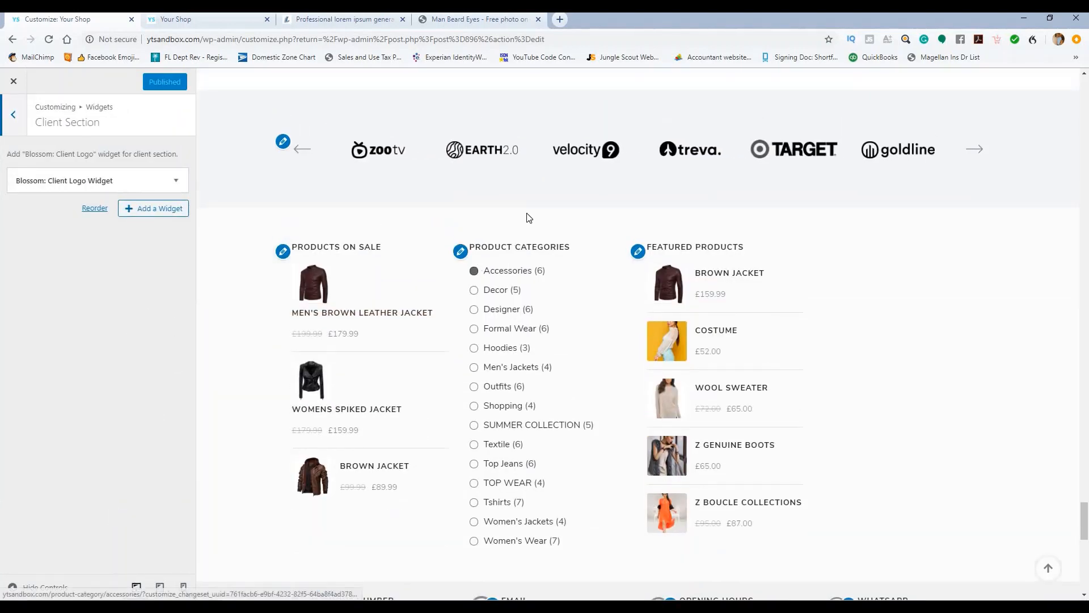
pyautogui.scroll(-5, 554, 314)
pyautogui.scroll(-2, 556, 323)
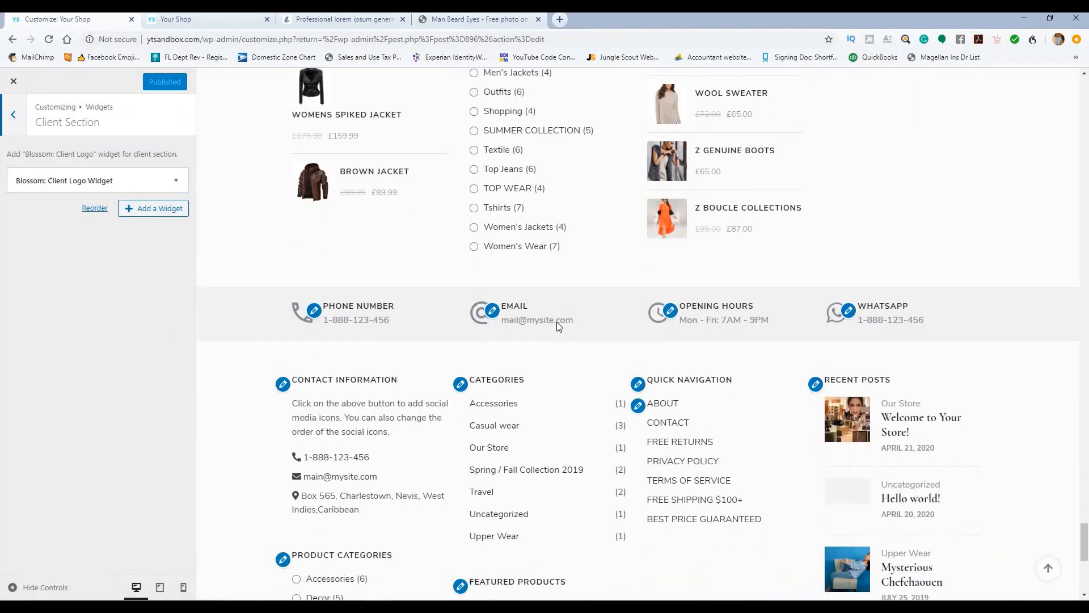
pyautogui.scroll(9, 559, 323)
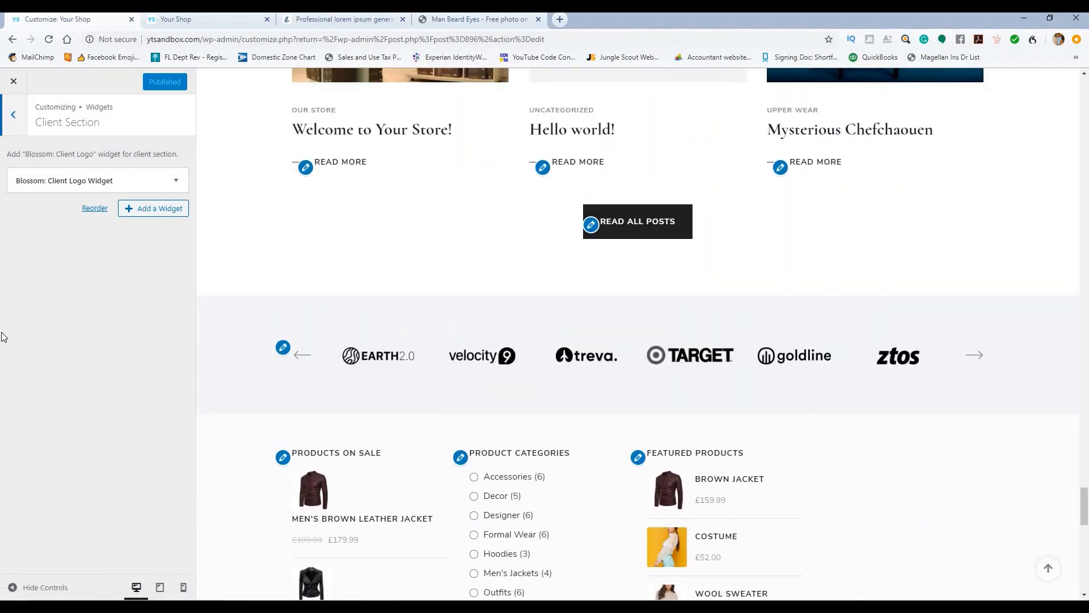
pyautogui.click(176, 180)
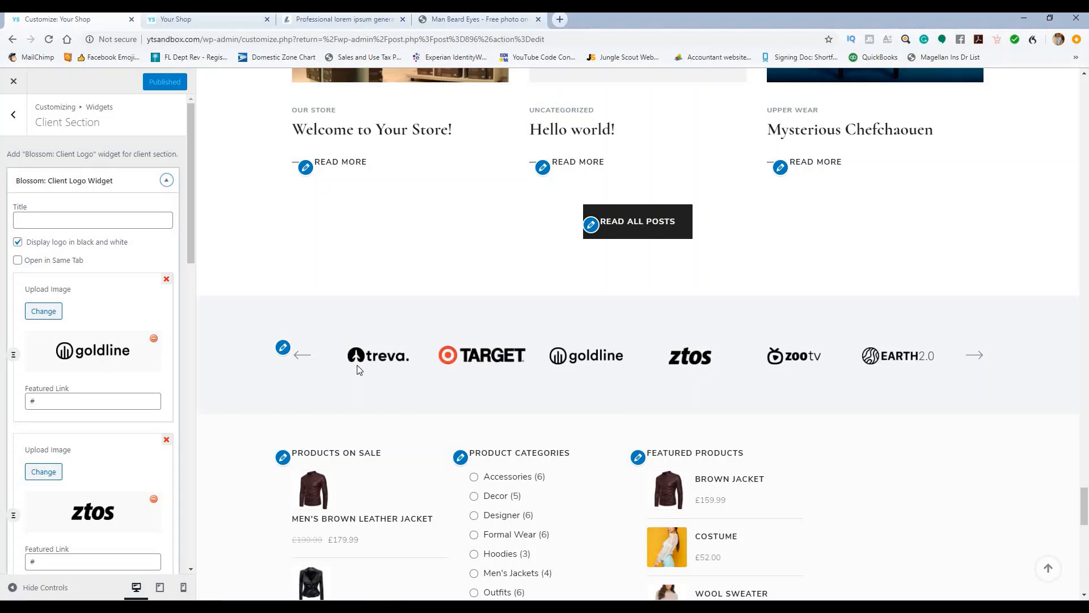
pyautogui.scroll(-1, 116, 262)
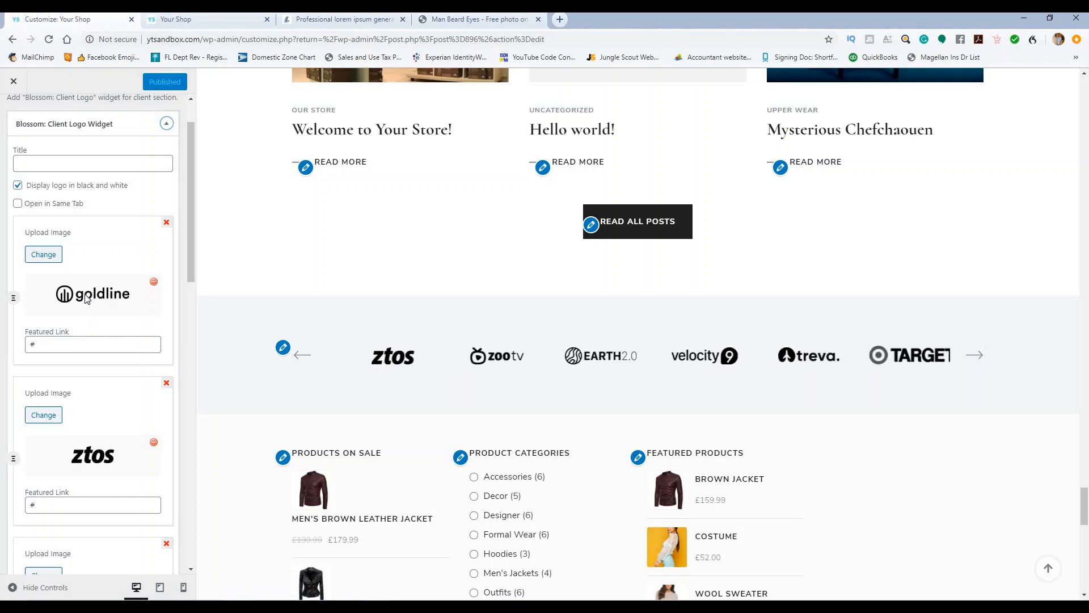
pyautogui.scroll(-7, 90, 311)
pyautogui.scroll(-6, 107, 332)
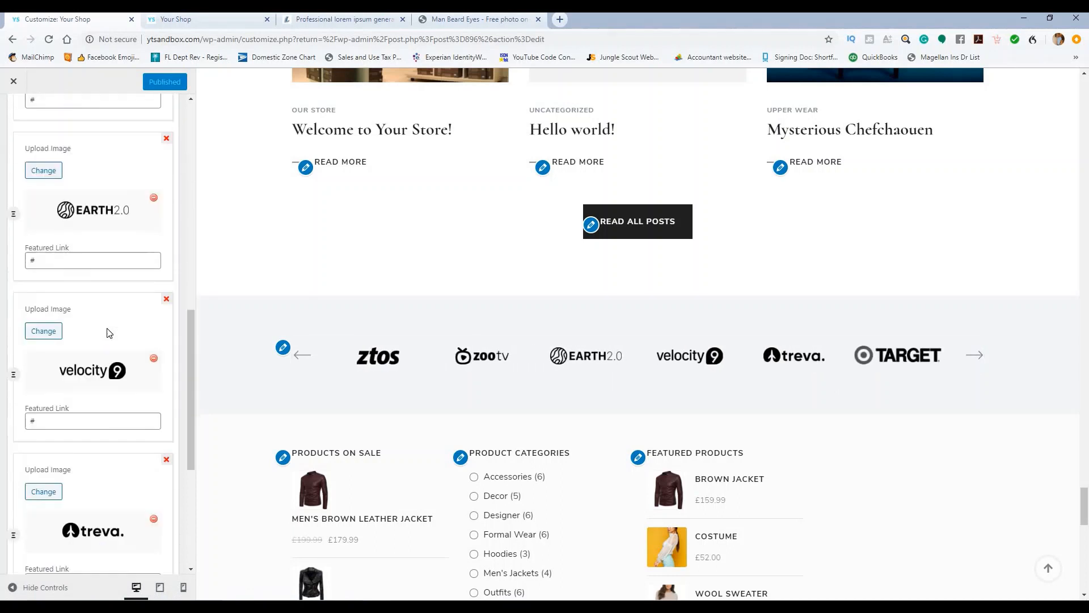
pyautogui.scroll(6, 118, 345)
pyautogui.scroll(8, 118, 345)
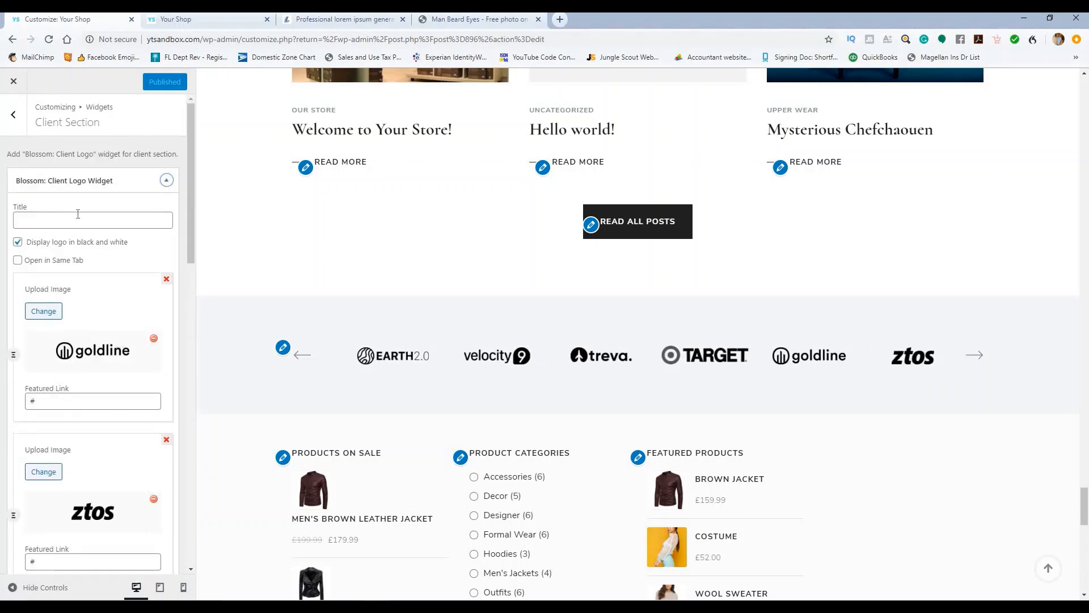
# Step: Leave the Client Logo widget's title blank, publish, and return to Front Page Settings
pyautogui.click(78, 221)
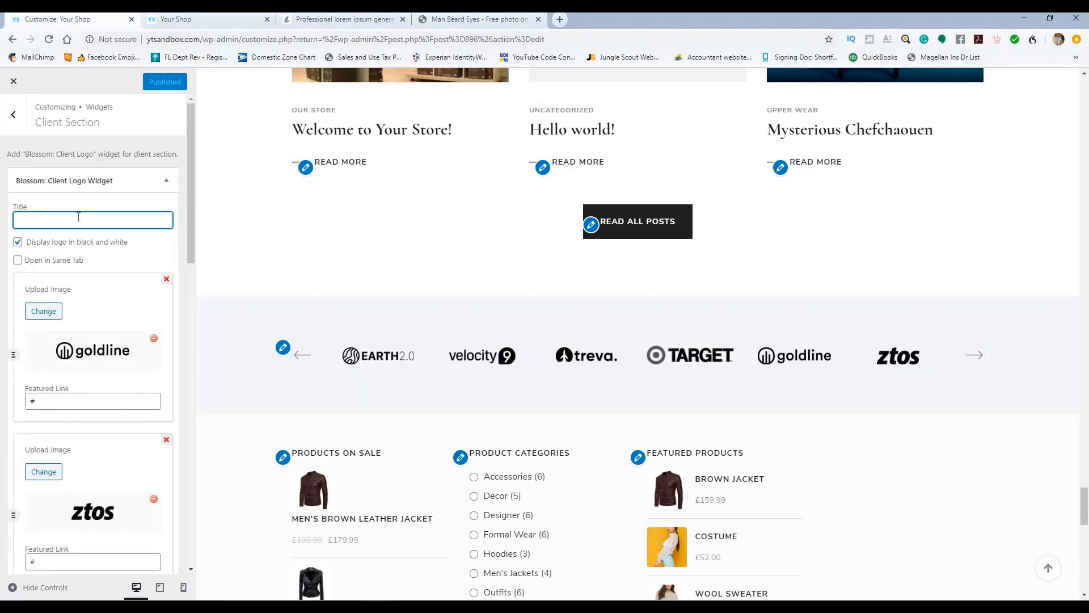
pyautogui.write('title')
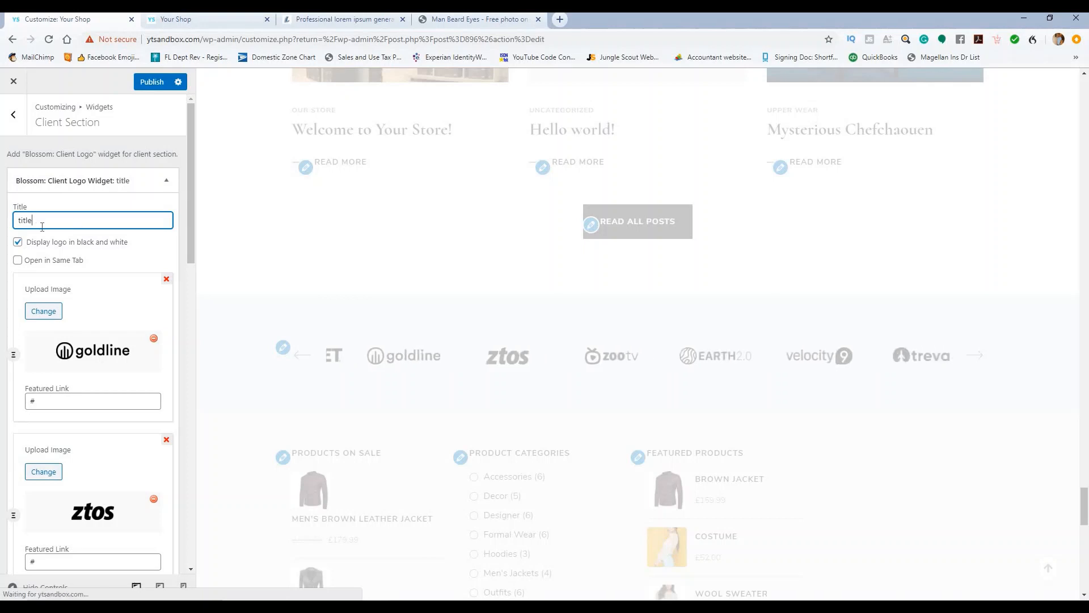
pyautogui.moveTo(35, 221); pyautogui.dragTo(15, 224)
pyautogui.press('BackSpace')
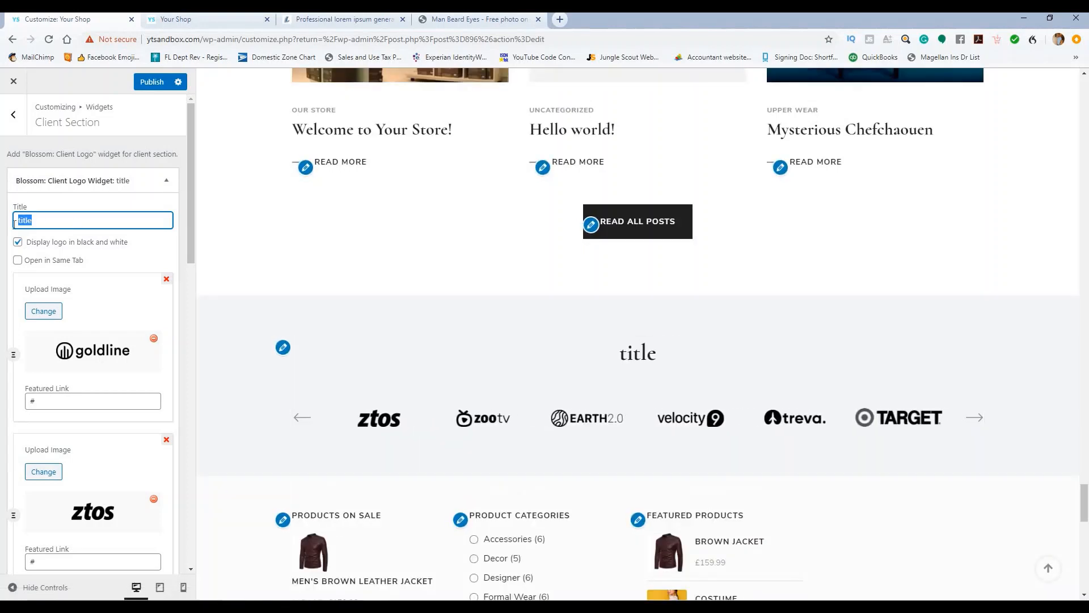
pyautogui.click(146, 83)
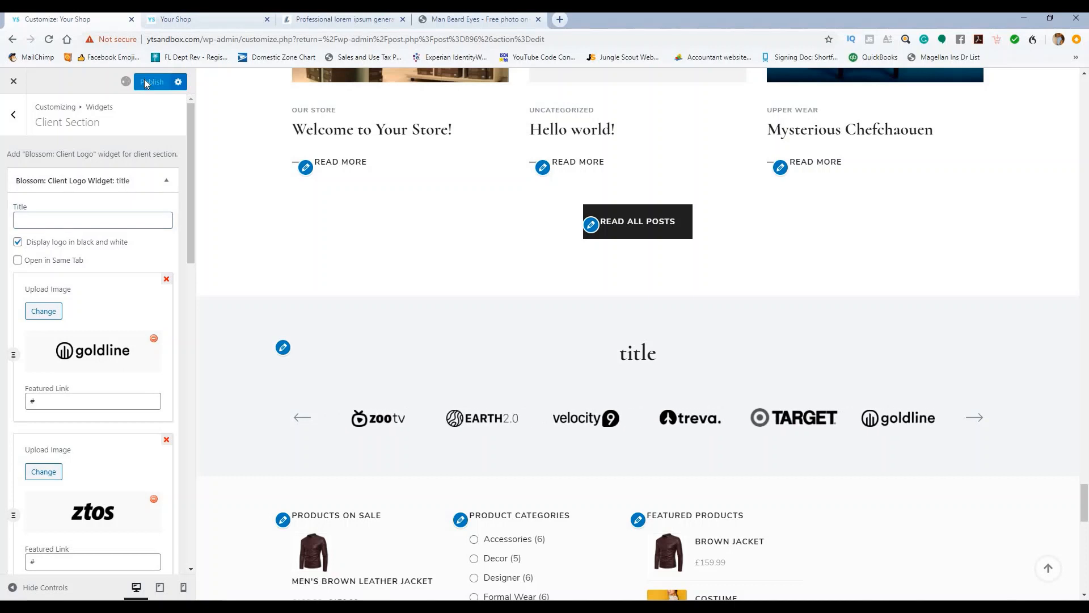
pyautogui.scroll(-1, 96, 149)
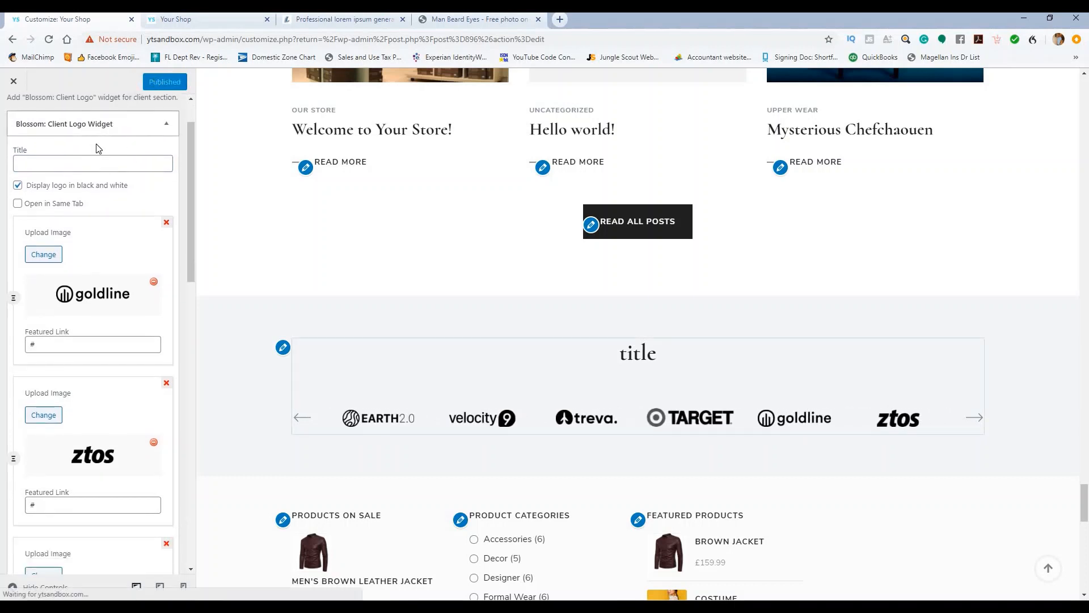
pyautogui.scroll(1, 61, 128)
pyautogui.click(12, 117)
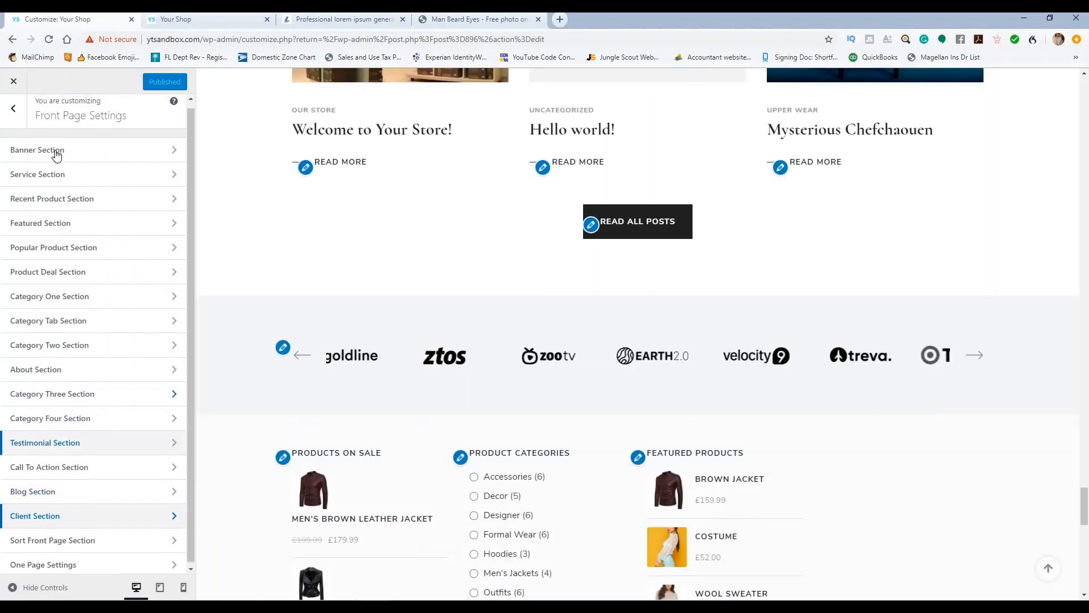
pyautogui.scroll(1, 34, 136)
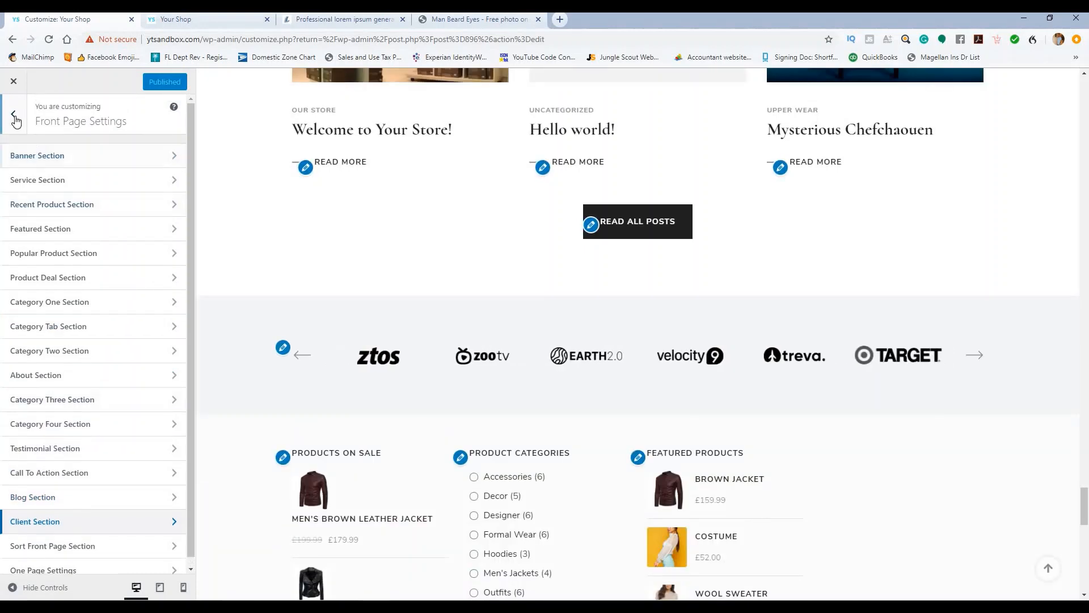
# Step: Exit the customizer to the Posts list of 11 published posts and start a new post
pyautogui.click(14, 81)
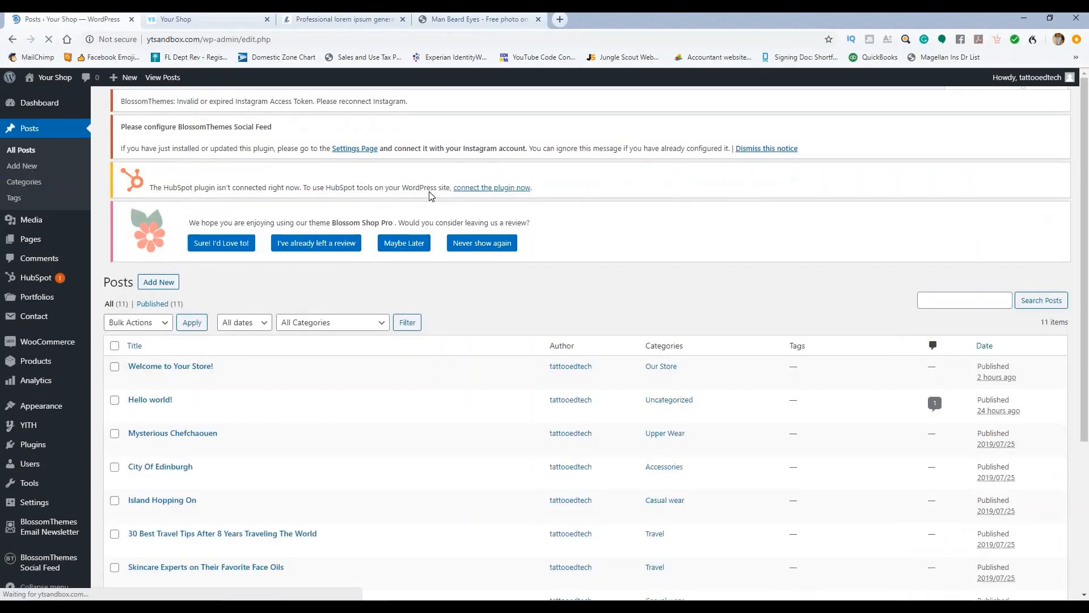
pyautogui.scroll(-5, 306, 341)
pyautogui.scroll(5, 302, 353)
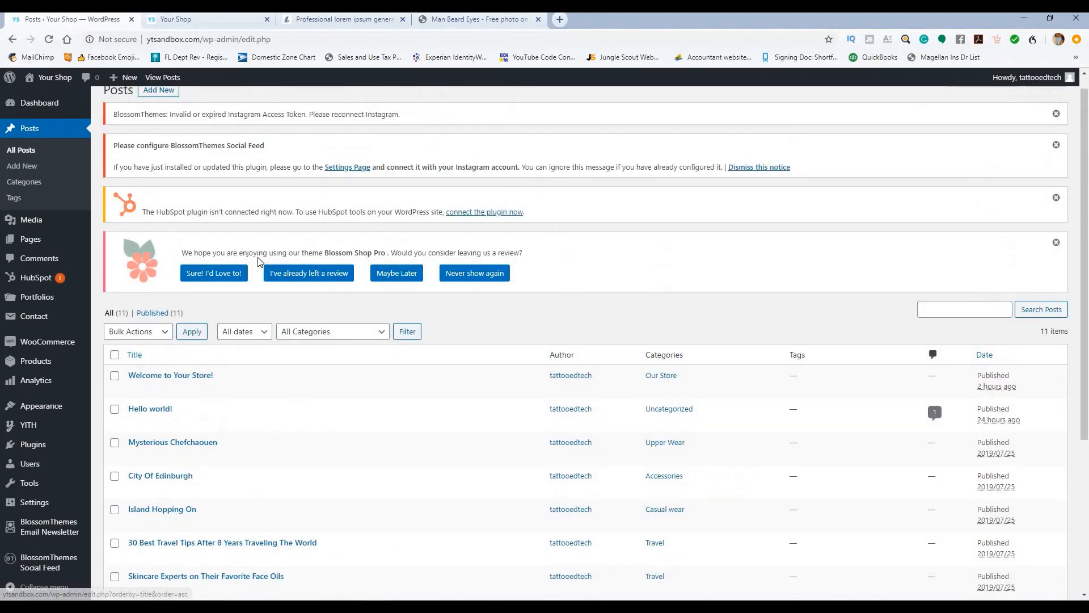
pyautogui.scroll(-5, 388, 266)
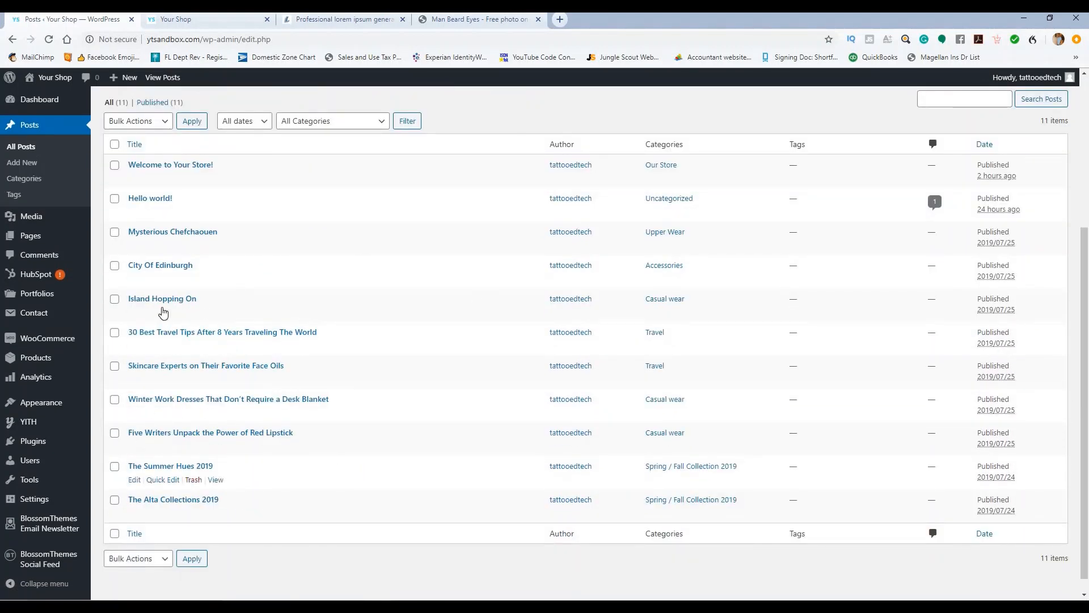
pyautogui.scroll(5, 366, 321)
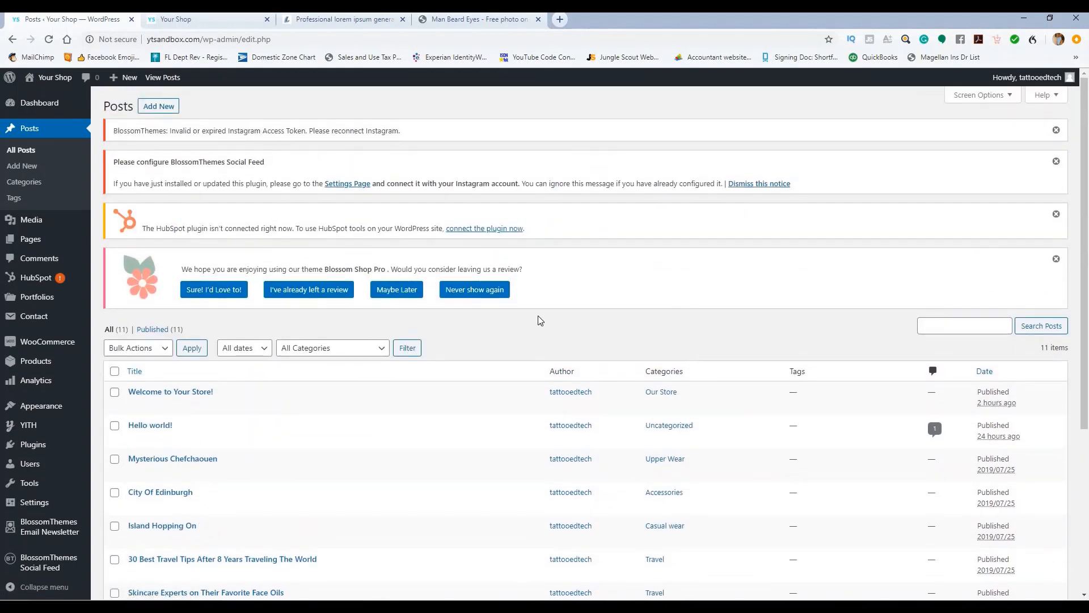
pyautogui.click(150, 107)
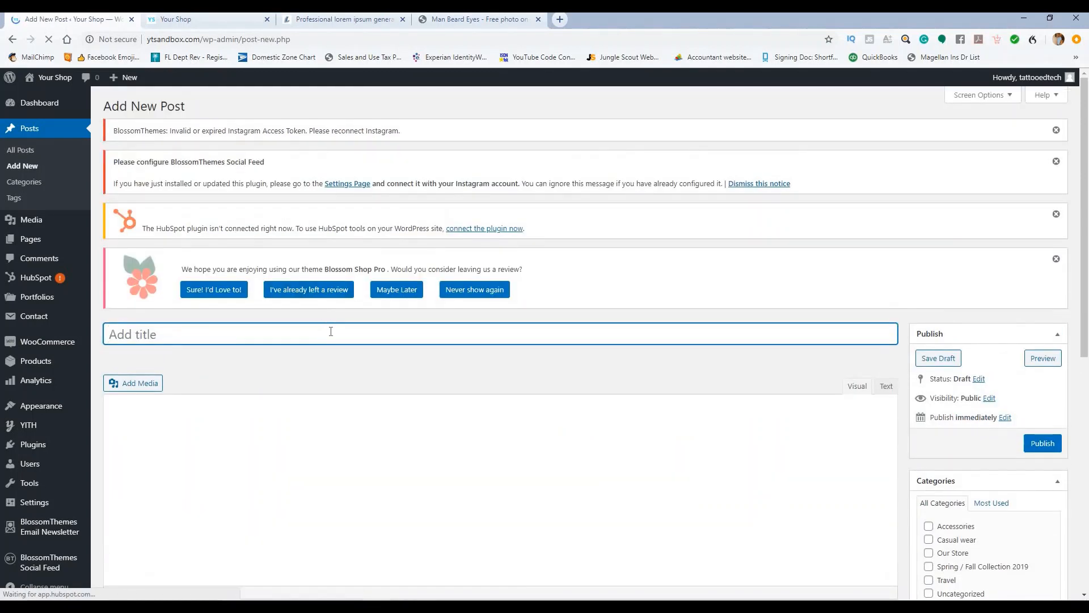
# Step: Title the post 'A Day in the Life' and paste two paragraphs of lorem ipsum into the body
pyautogui.scroll(-2, 324, 252)
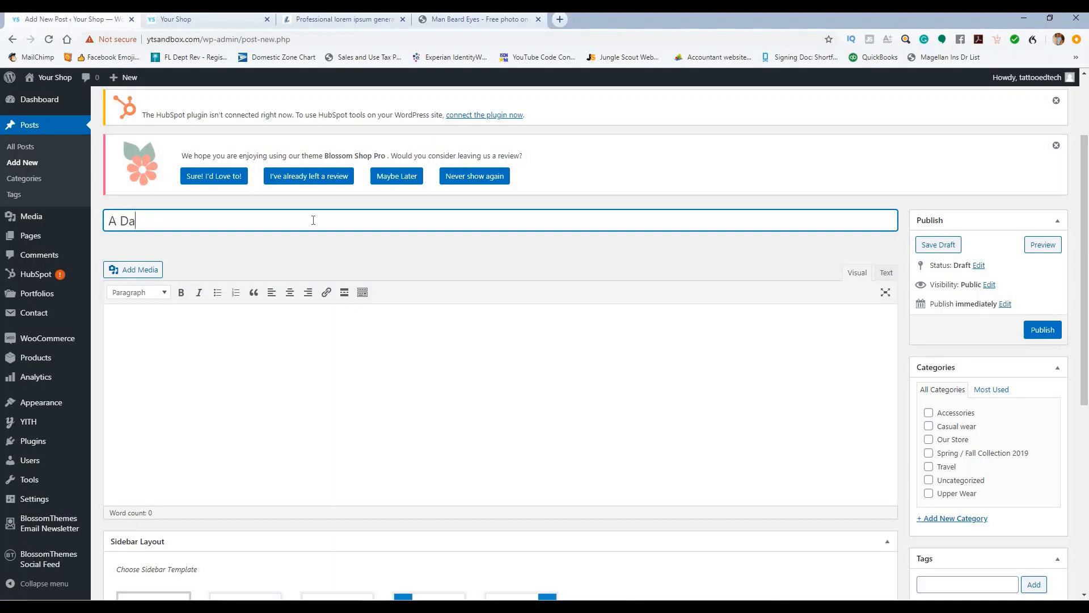
pyautogui.write('the Life')
pyautogui.click(407, 353)
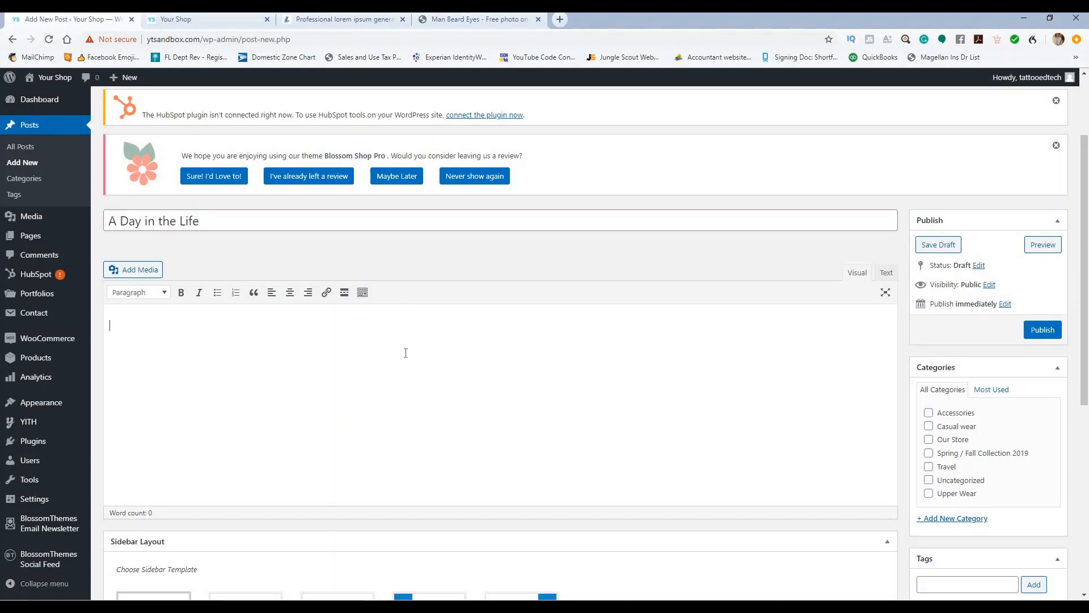
pyautogui.write('http://ytsandbox.com/')
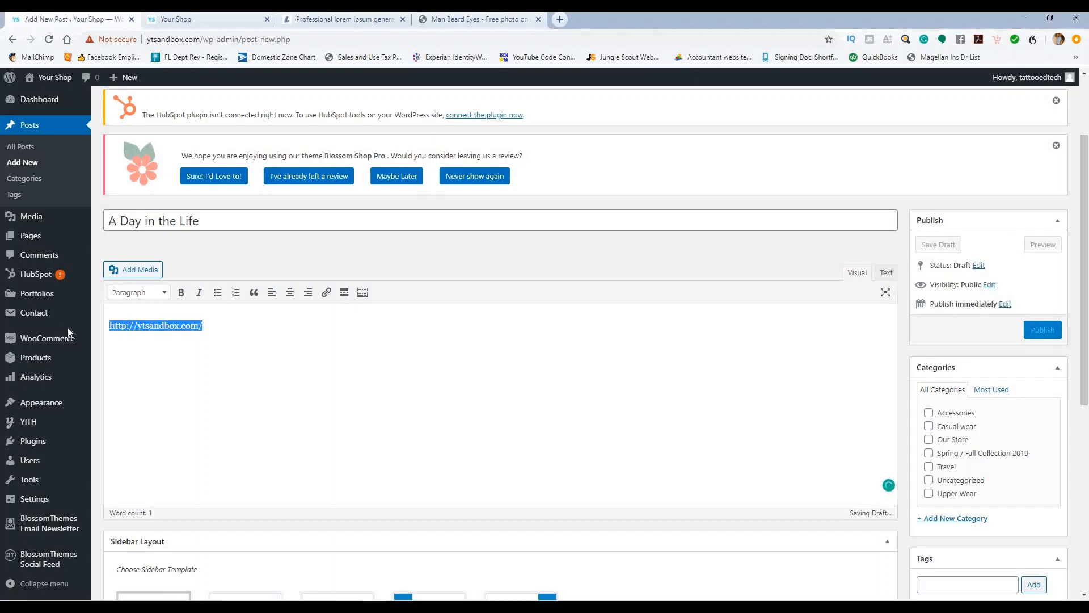
pyautogui.click(345, 22)
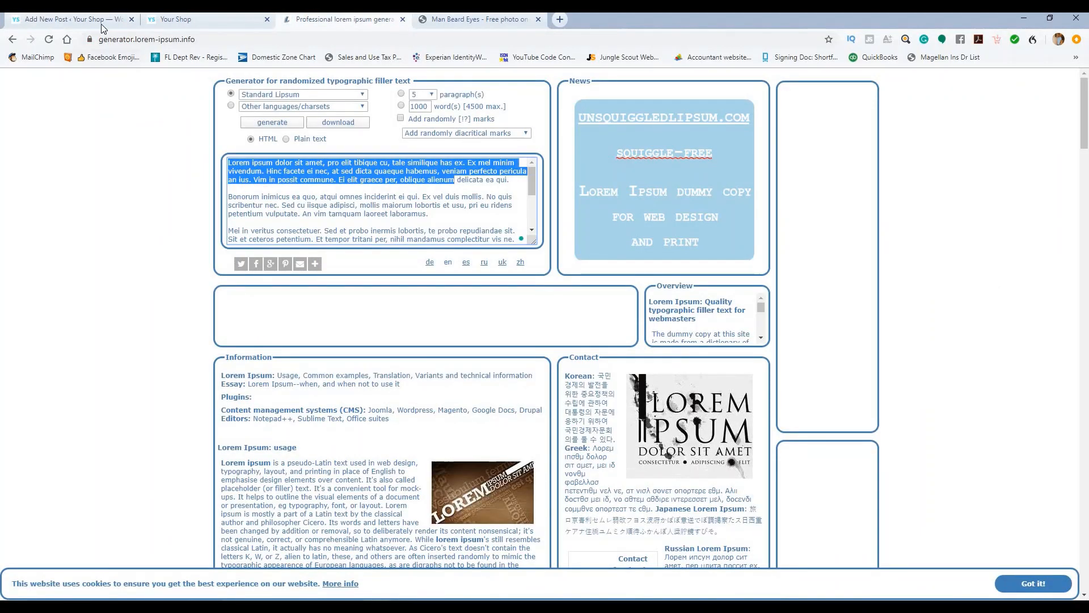
pyautogui.click(80, 20)
pyautogui.write('Lorem ipsum dolor sit amet, pro elit tibique cu, tale similique has ex. Ex mel minim vivendum. Hinc facete ei nec, at sed dicta quaeque habemus, veniam perfecto pericula an ius. Vim in possit commune. Ei elit graece per, oblique alienum')
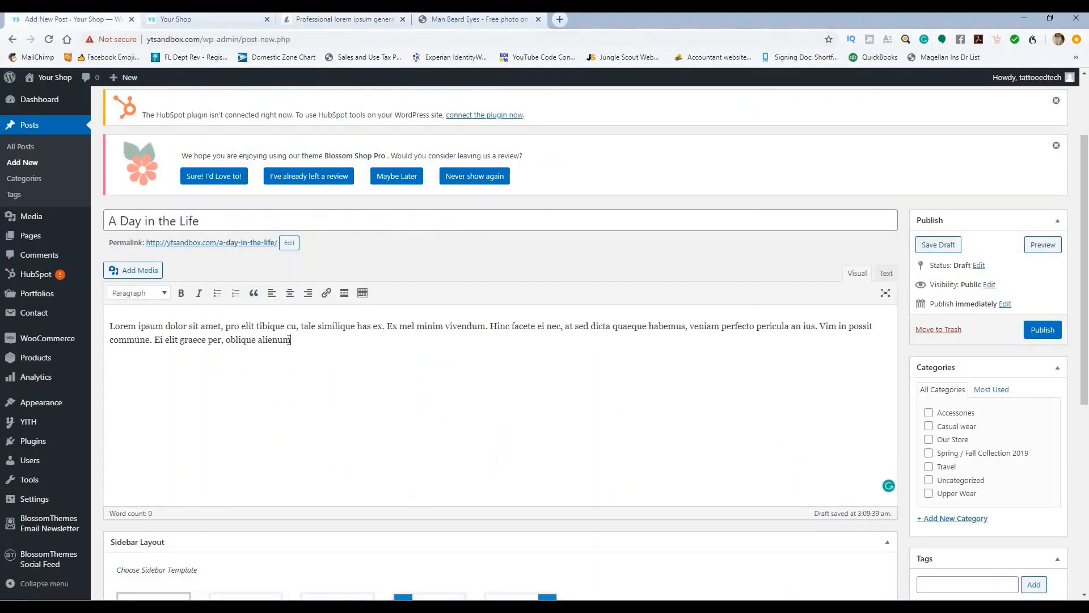
pyautogui.write('Lorem ipsum dolor sit amet, pro elit tibique cu, tale similique has ex. Ex mel minim vivendum. Hinc facete ei nec, at sed dicta quaeque habemus, veniam perfecto pericula an ius. Vim in possit commune. Ei elit graece per, oblique alienum')
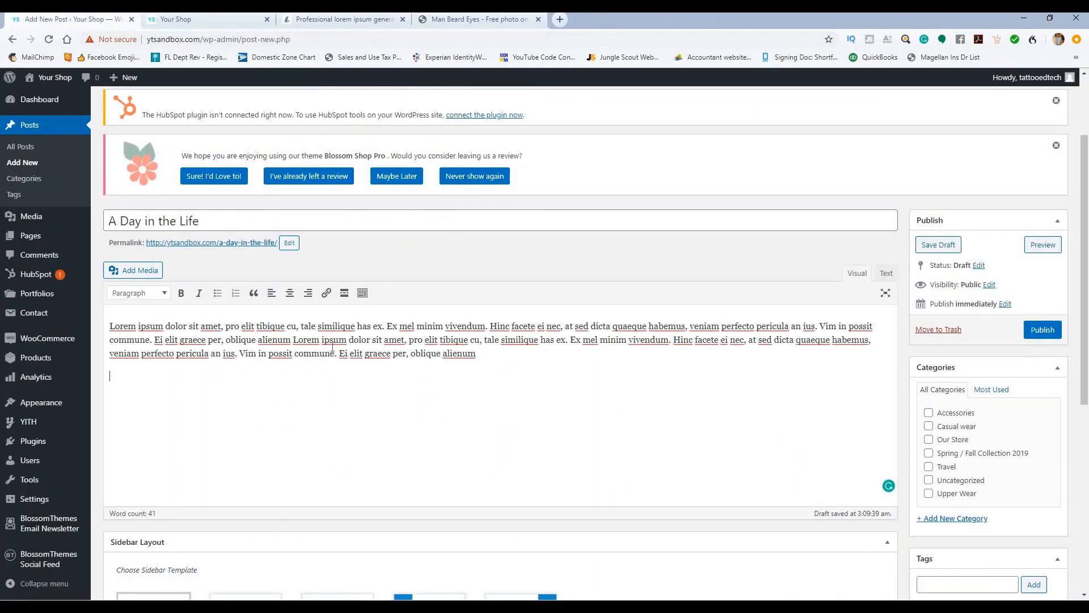
pyautogui.press('Return')
pyautogui.write('Lorem ipsum dolor sit amet, pro elit tibique cu, tale similique has ex. Ex mel minim vivendum. Hinc facete ei nec, at sed dicta quaeque habemus, veniam perfecto pericula an ius. Vim in possit commune. Ei elit graece per, oblique alienum')
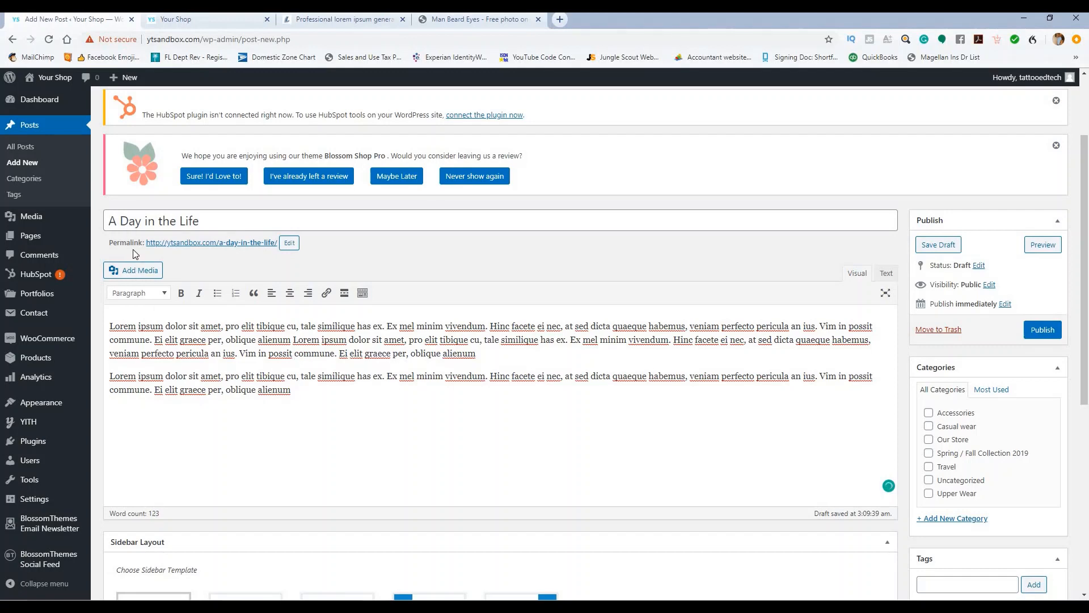
# Step: Insert the blue denim jacket image into the post body, resized to about 400 px wide
pyautogui.click(133, 274)
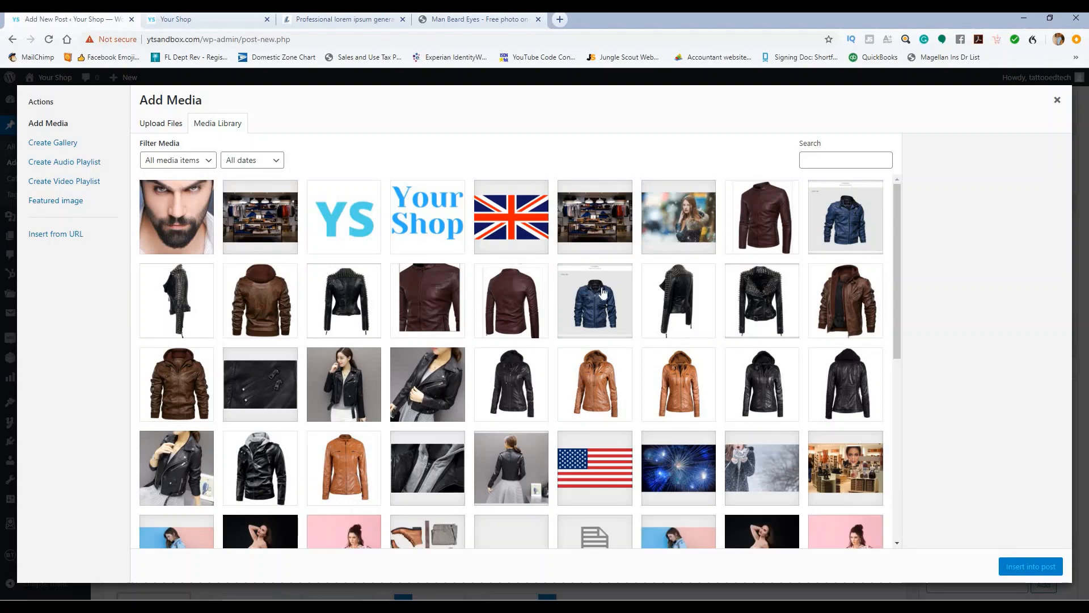
pyautogui.click(603, 293)
pyautogui.click(1037, 565)
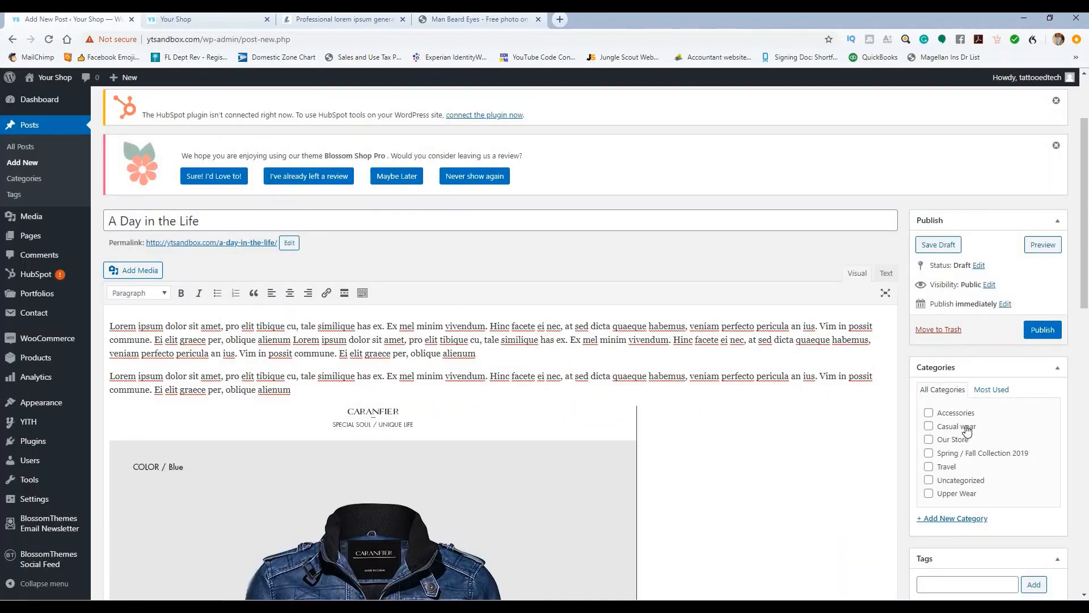
pyautogui.scroll(-3, 965, 431)
pyautogui.scroll(1, 999, 331)
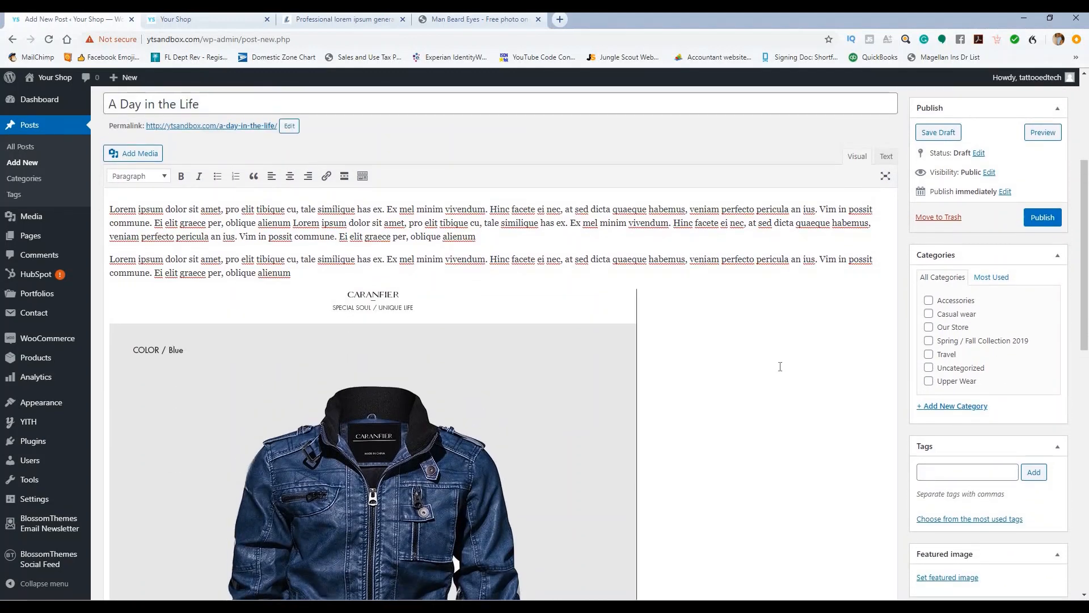
pyautogui.scroll(-4, 658, 396)
pyautogui.click(626, 503)
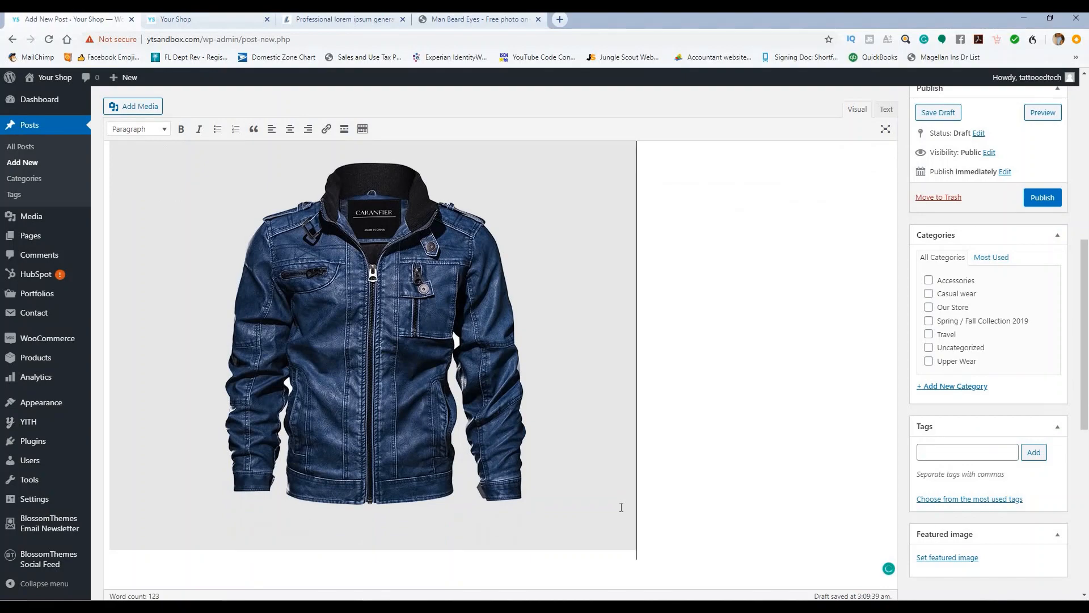
pyautogui.moveTo(637, 558); pyautogui.dragTo(340, 340)
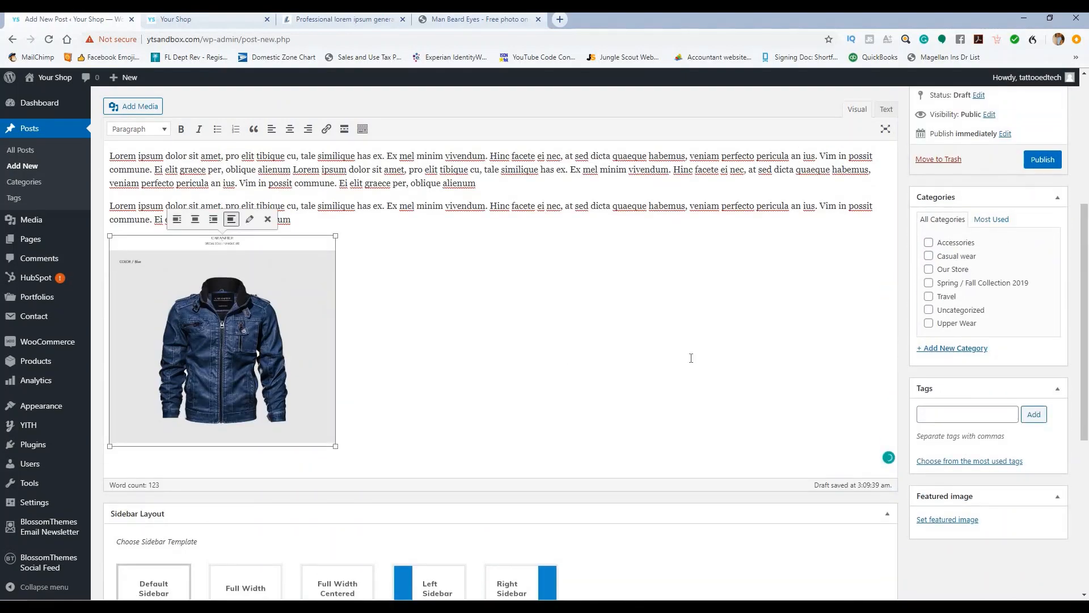
# Step: Set the blue denim jacket image as the featured image and publish the post
pyautogui.click(951, 519)
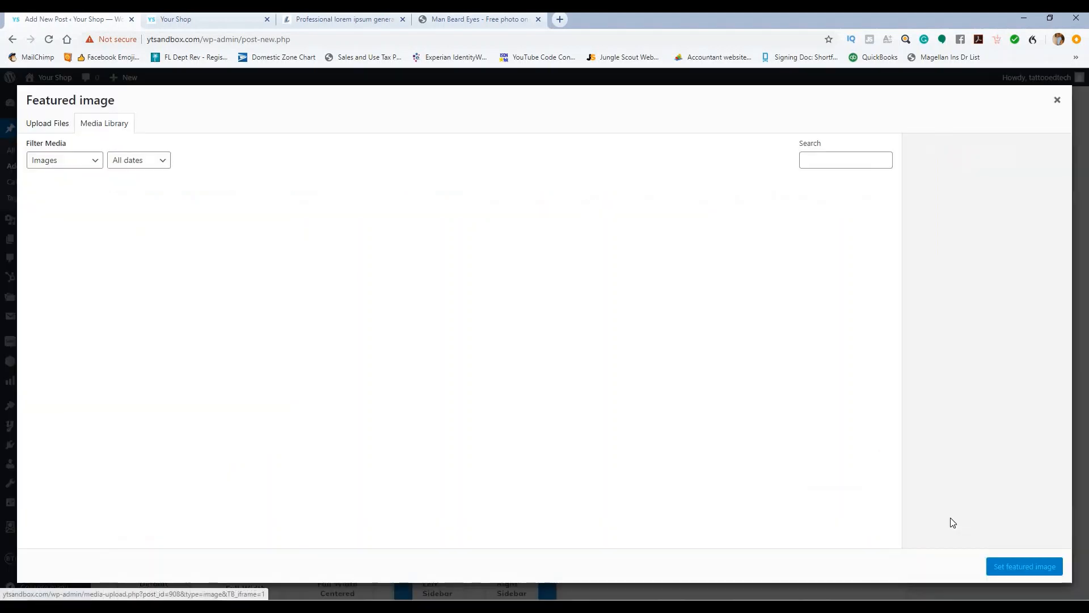
pyautogui.click(394, 321)
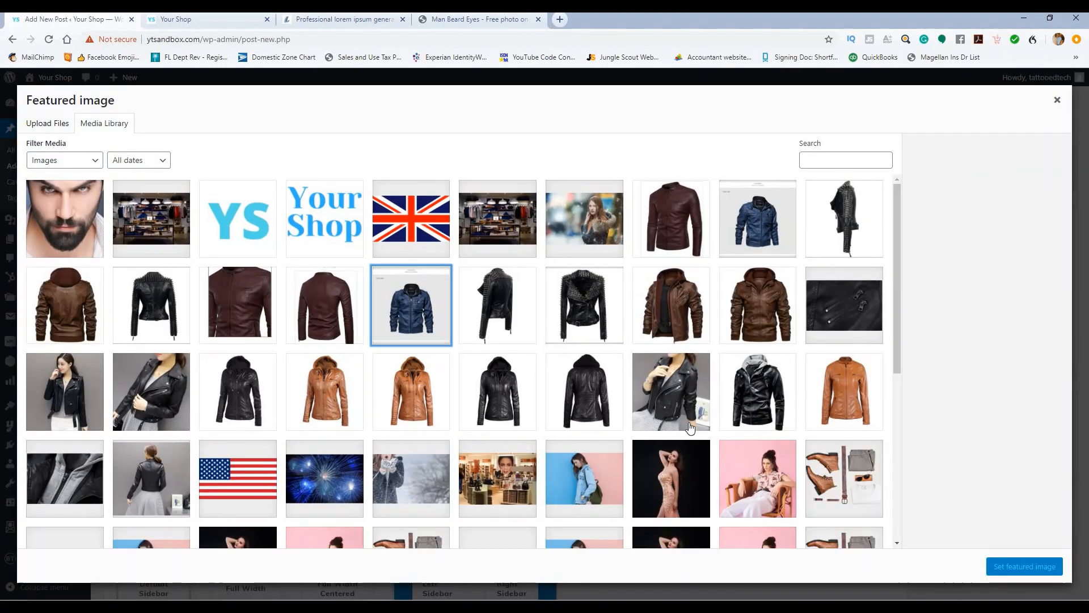
pyautogui.click(1005, 566)
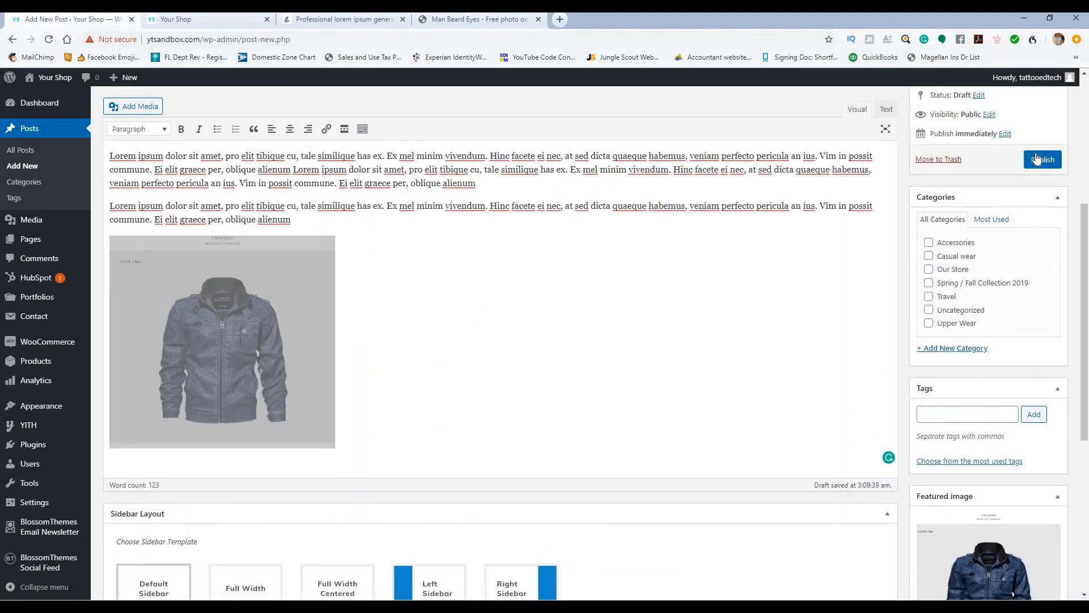
pyautogui.click(1036, 157)
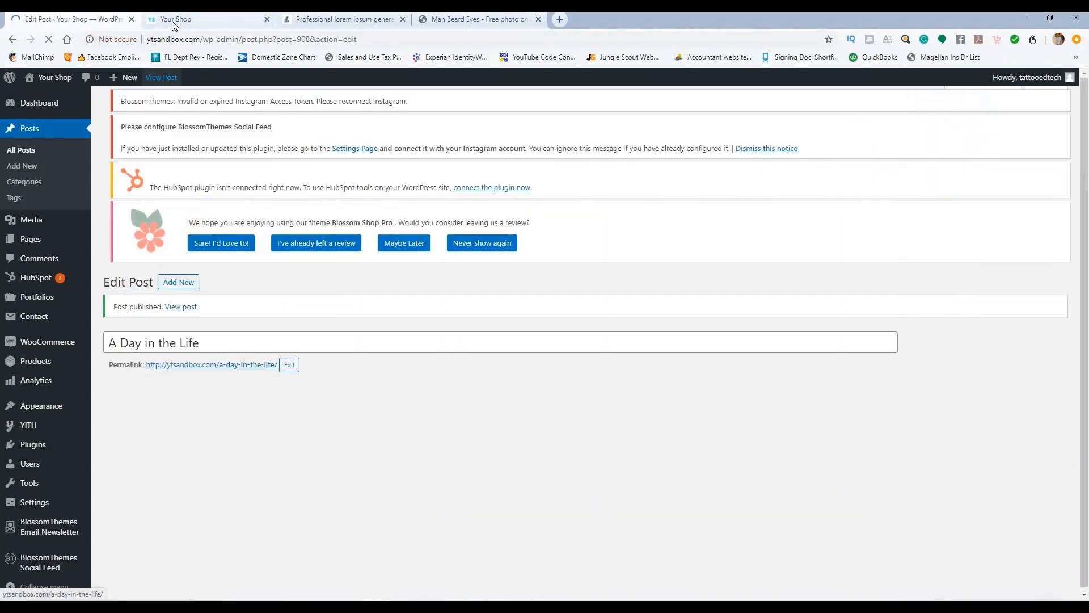
pyautogui.click(172, 20)
# Step: Reload the shop homepage and scroll down to confirm the new post under Our Blog
pyautogui.click(49, 39)
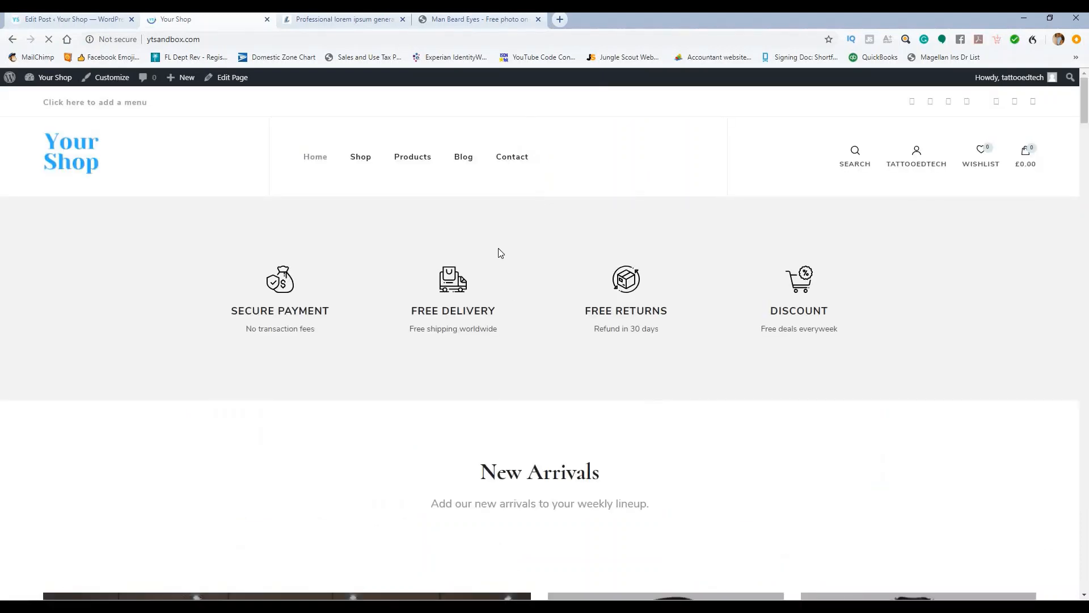
pyautogui.scroll(-10, 487, 253)
pyautogui.scroll(-20, 426, 266)
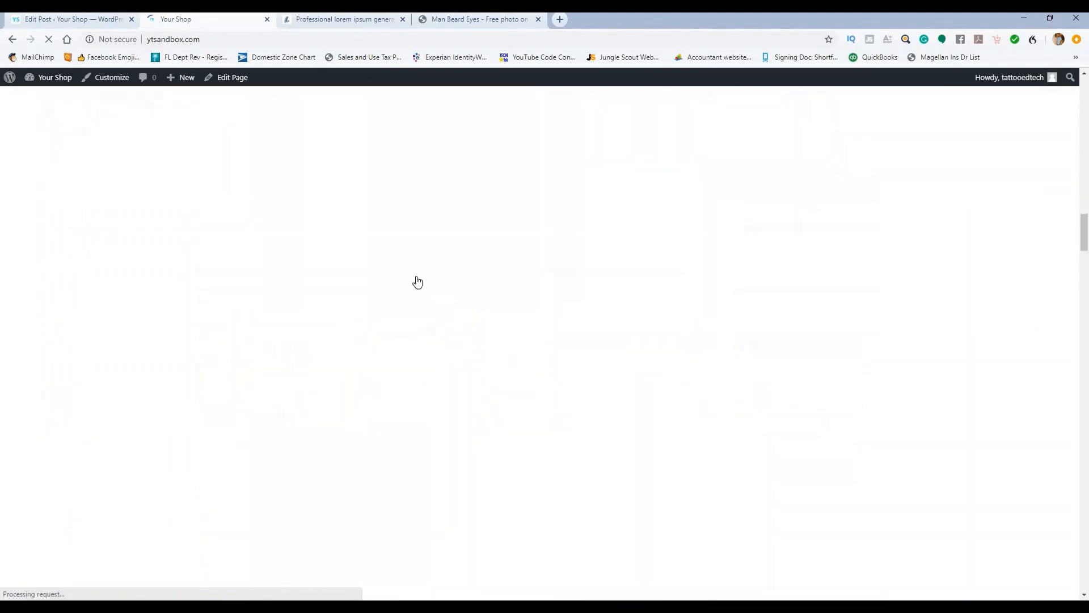
pyautogui.scroll(-15, 448, 297)
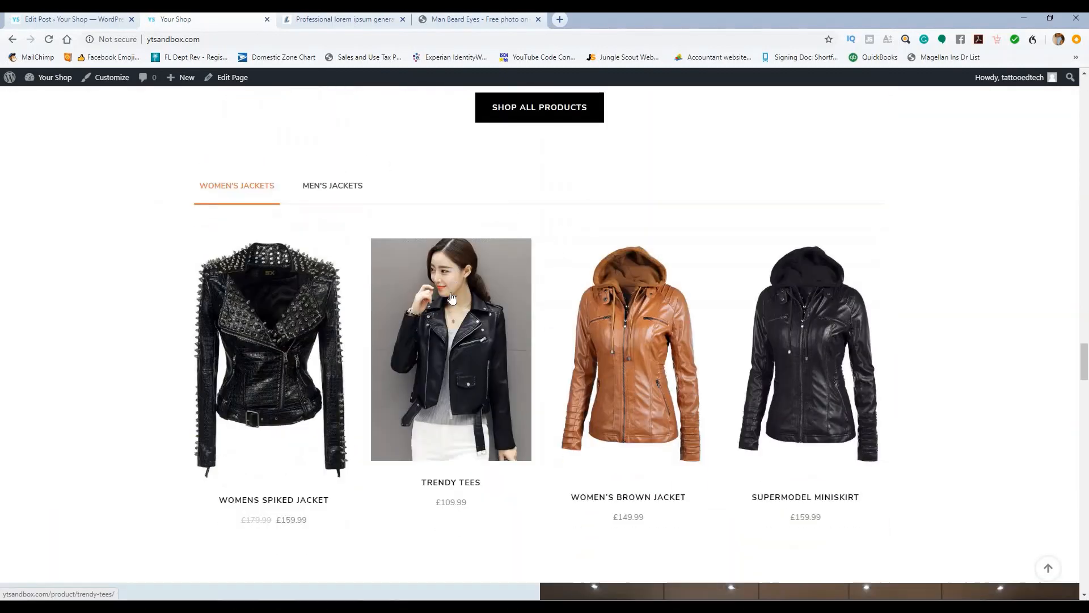
pyautogui.scroll(-15, 373, 335)
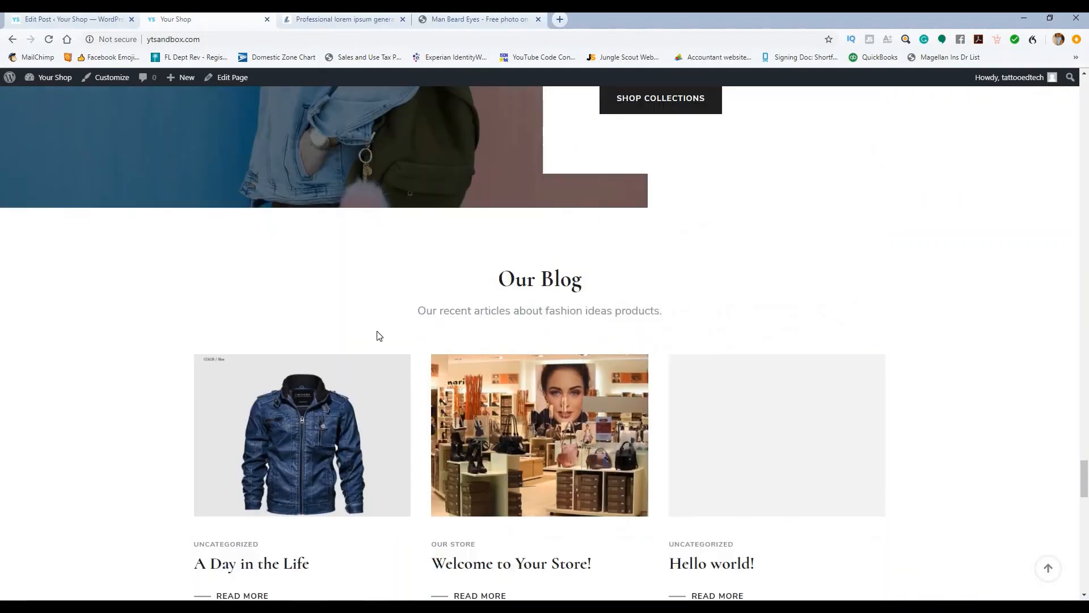
pyautogui.scroll(-2, 472, 307)
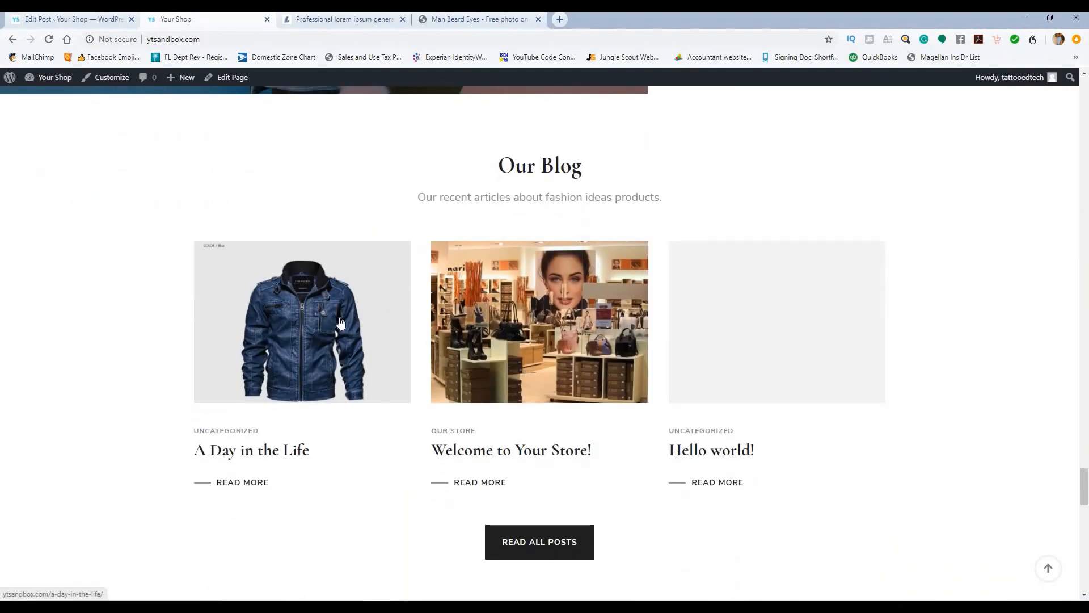
pyautogui.scroll(15, 361, 347)
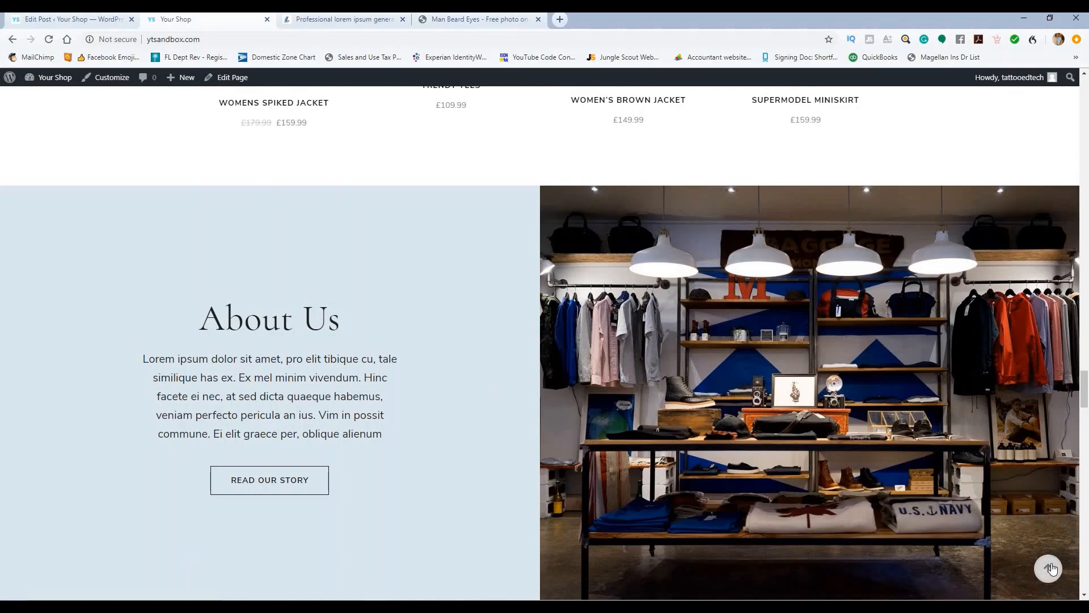
# Step: Return to the top of the homepage, scroll to New Arrivals, then go back to the post editor
pyautogui.click(1050, 568)
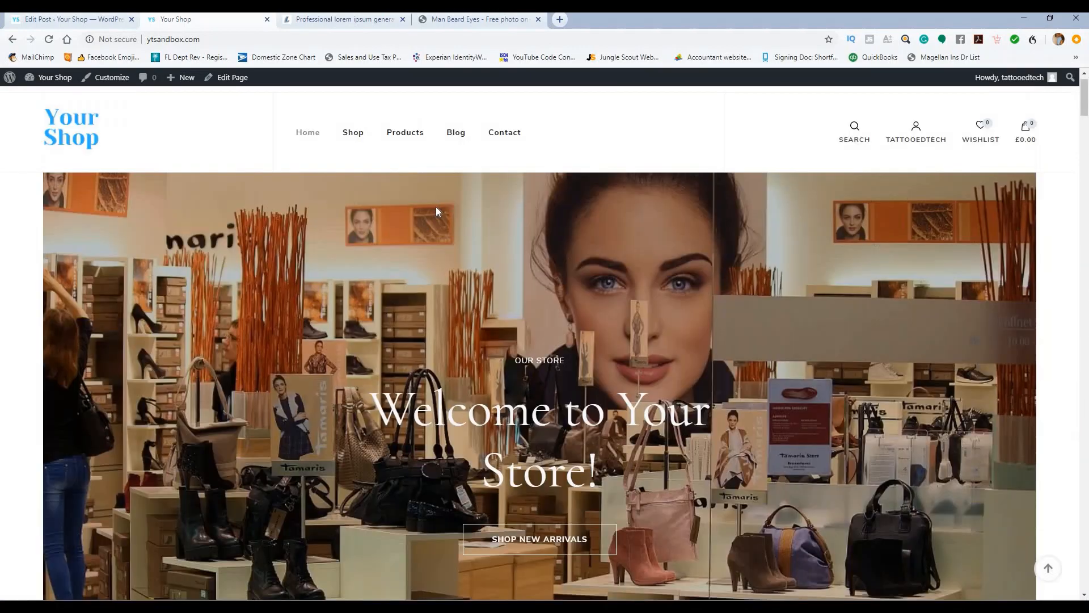
pyautogui.scroll(-2, 270, 307)
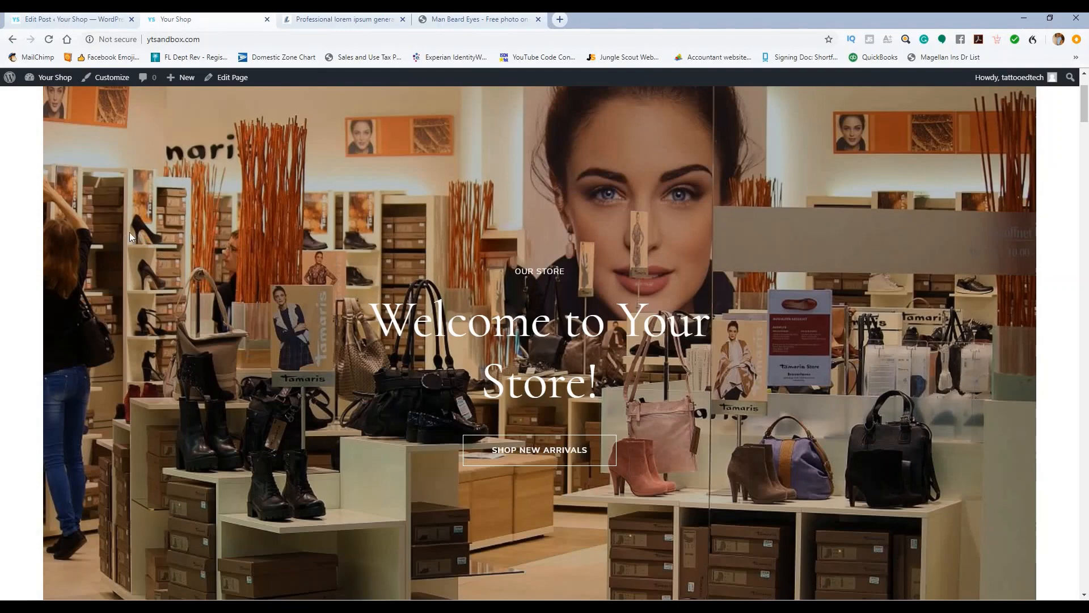
pyautogui.scroll(-9, 129, 233)
pyautogui.scroll(3, 287, 148)
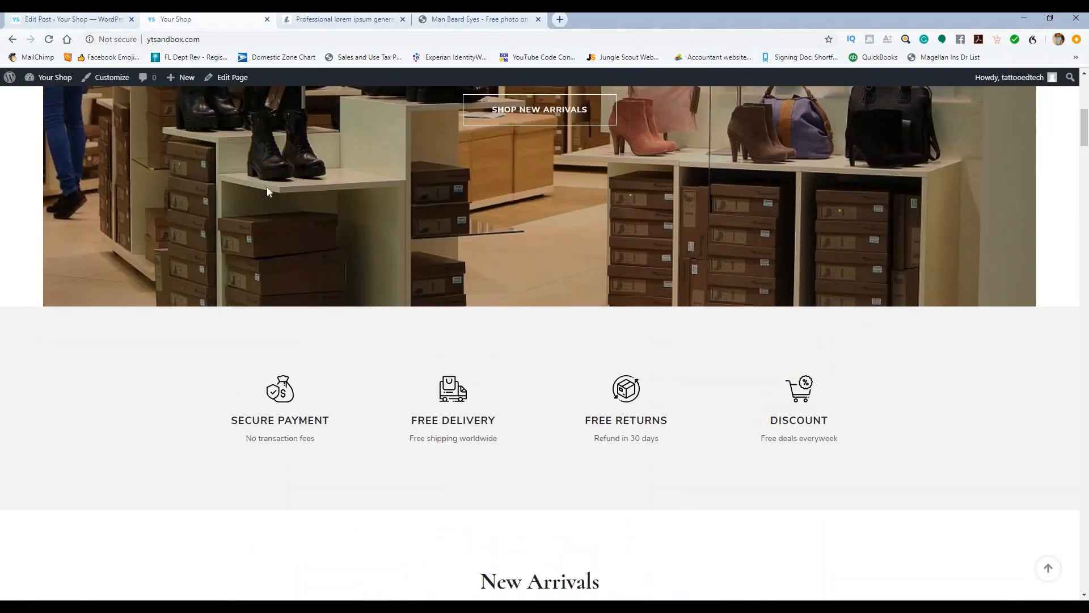
pyautogui.scroll(-9, 155, 226)
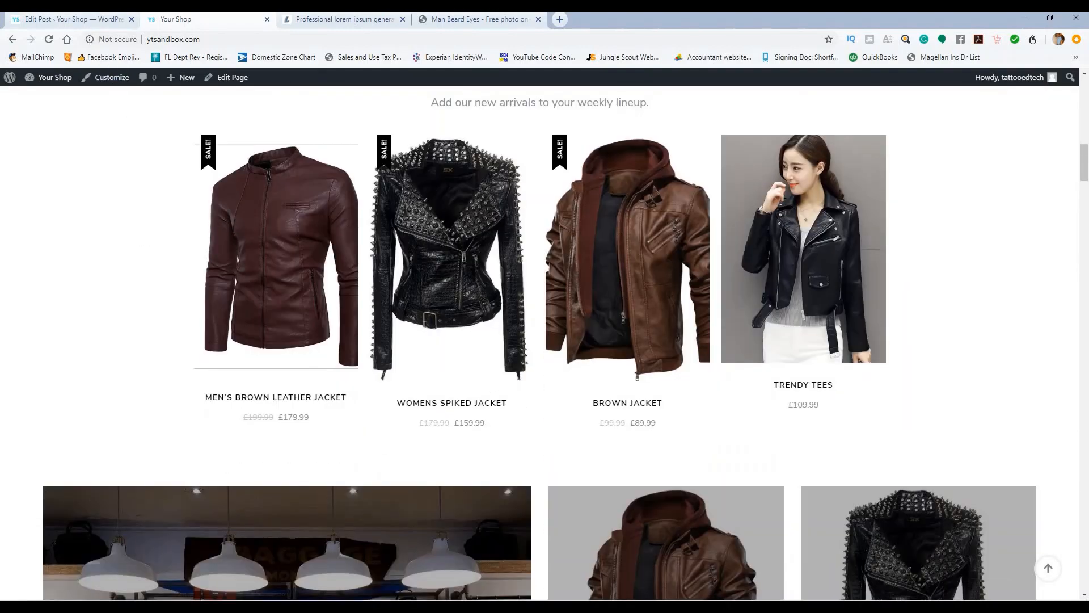
pyautogui.click(71, 19)
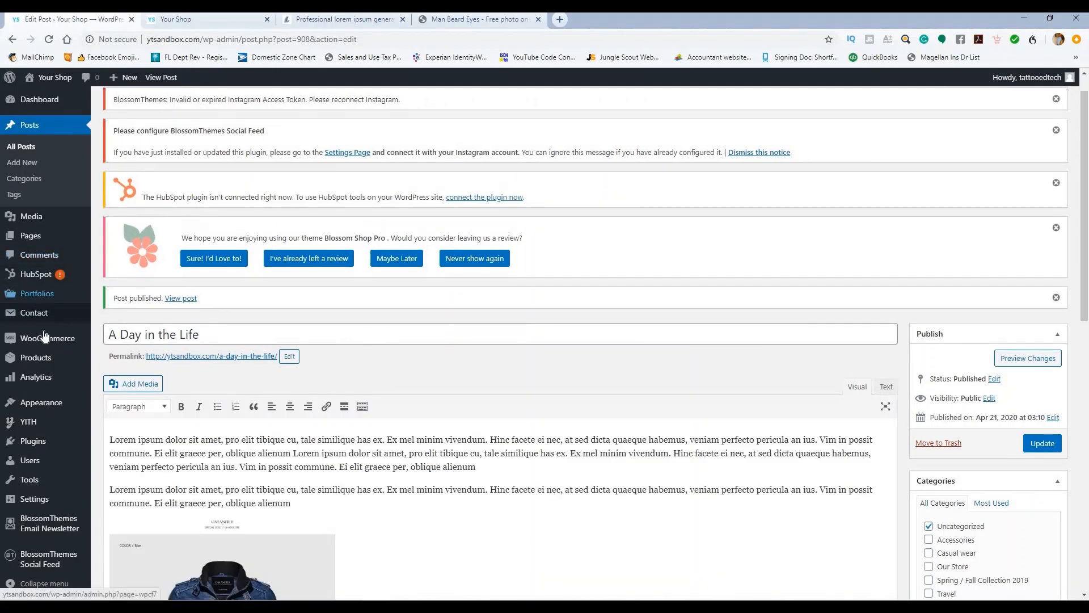
# Step: Launch the customizer via Appearance > Customize and return to the live shop homepage
pyautogui.moveTo(41, 403)
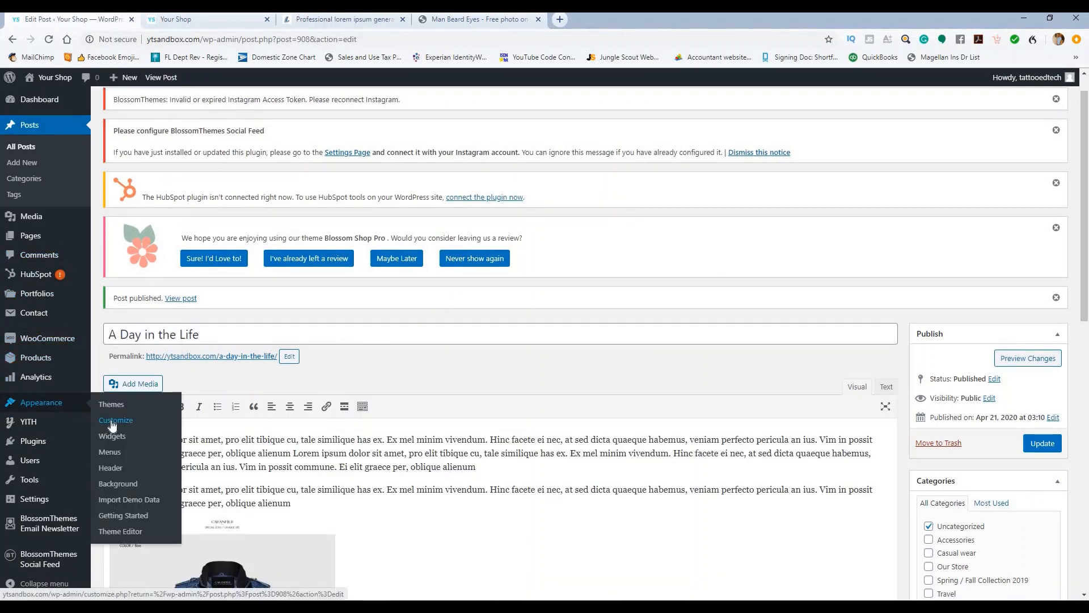
pyautogui.click(113, 425)
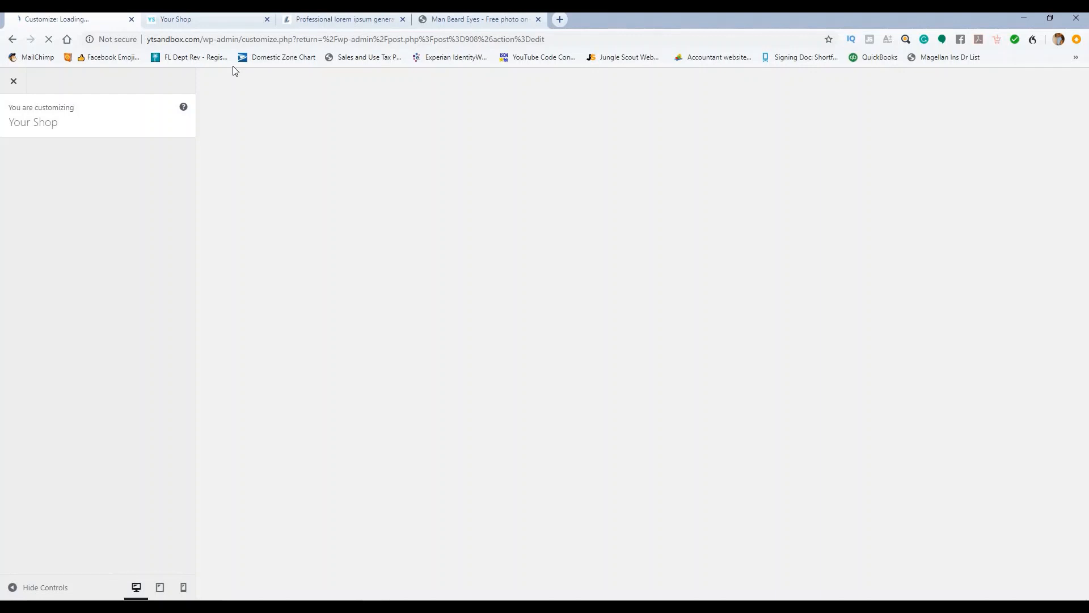
pyautogui.click(230, 19)
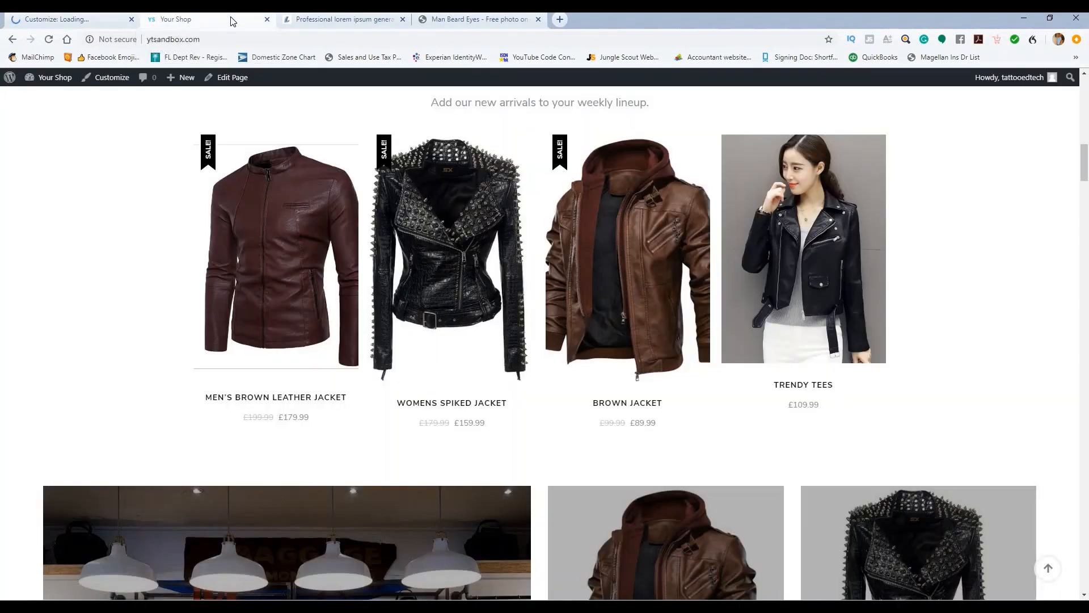
# Step: Scroll through the footer's categories, quick navigation and featured products widgets, then return to top
pyautogui.scroll(-9, 420, 164)
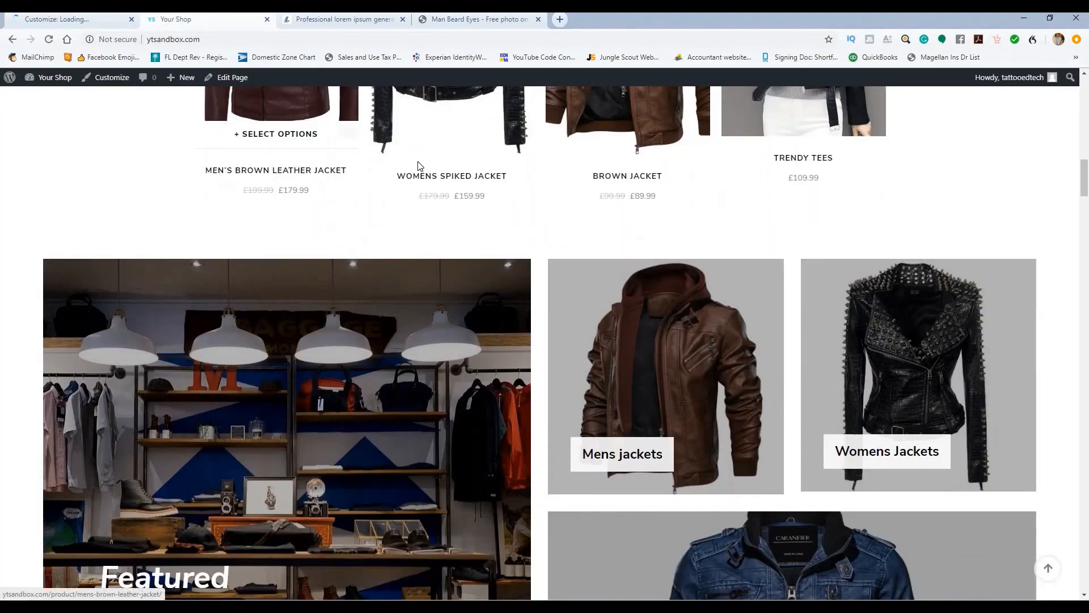
pyautogui.scroll(-20, 431, 169)
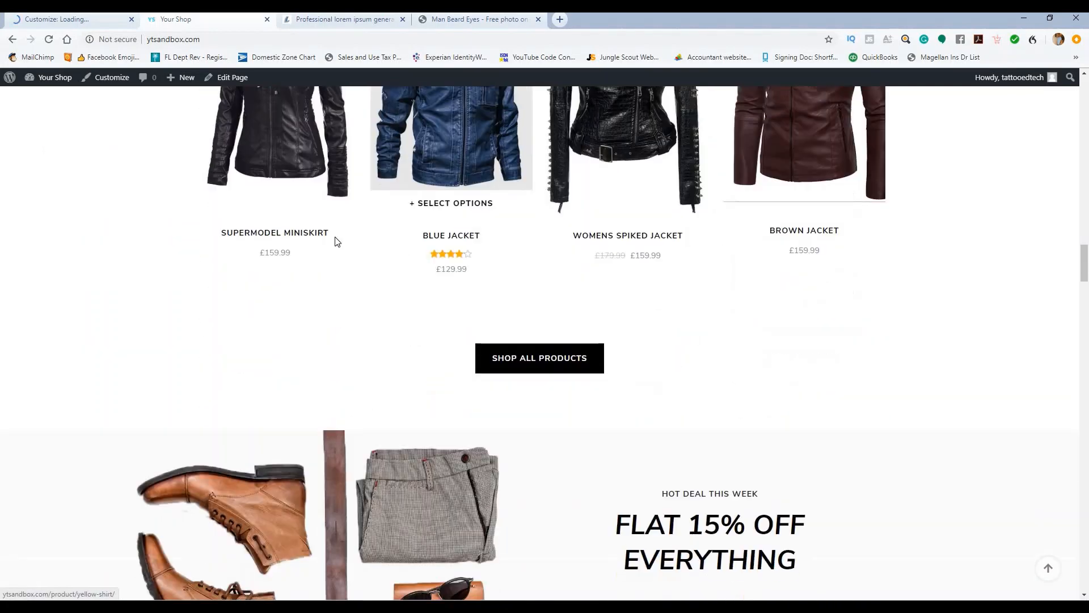
pyautogui.scroll(-20, 232, 301)
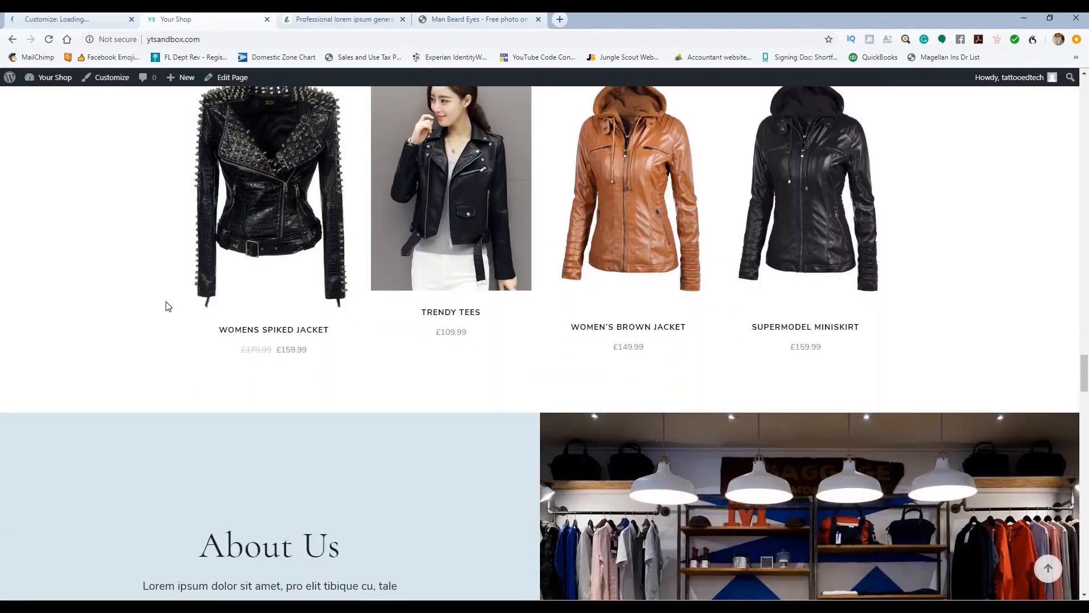
pyautogui.scroll(-11, 169, 303)
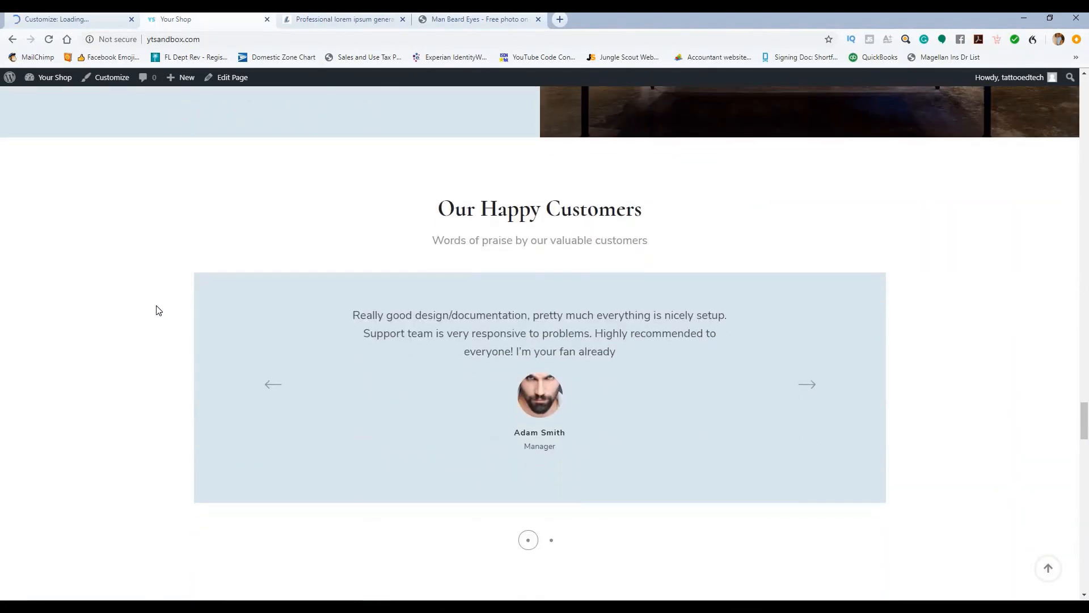
pyautogui.scroll(-14, 163, 315)
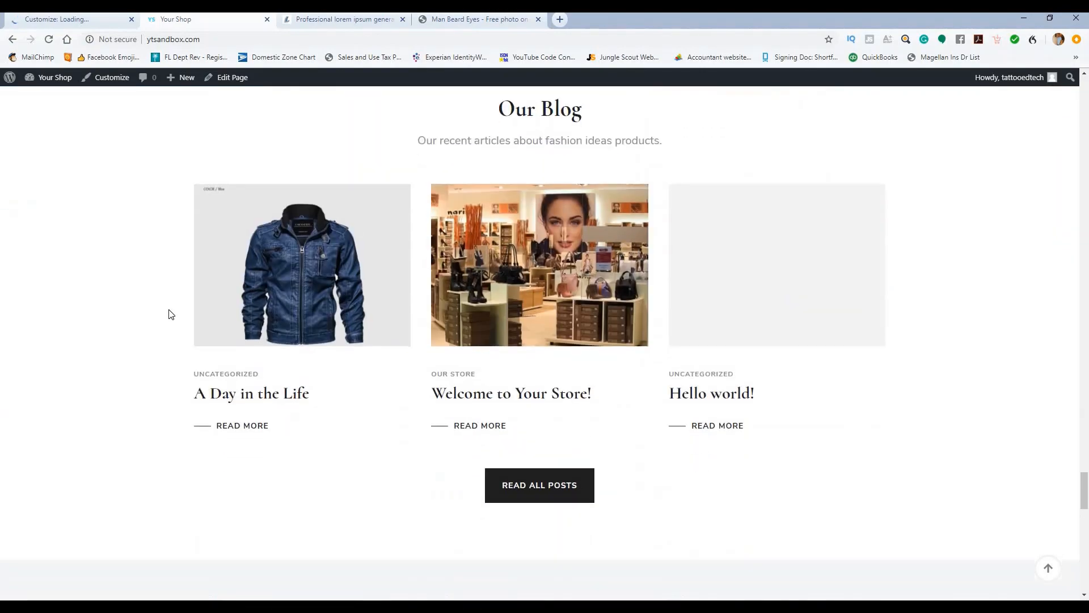
pyautogui.scroll(3, 167, 312)
pyautogui.scroll(-11, 171, 315)
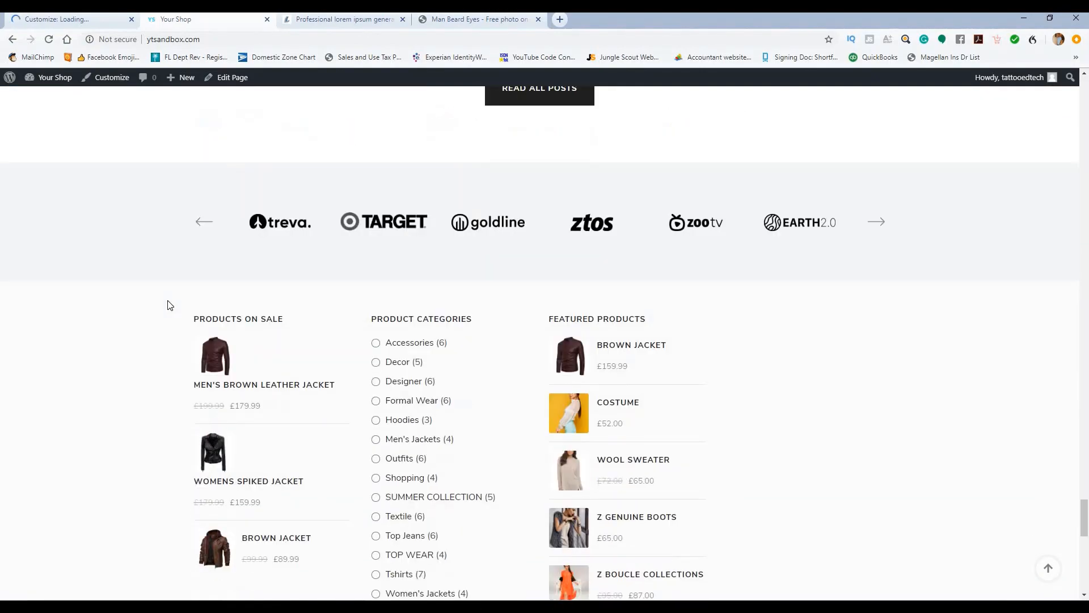
pyautogui.scroll(-3, 276, 285)
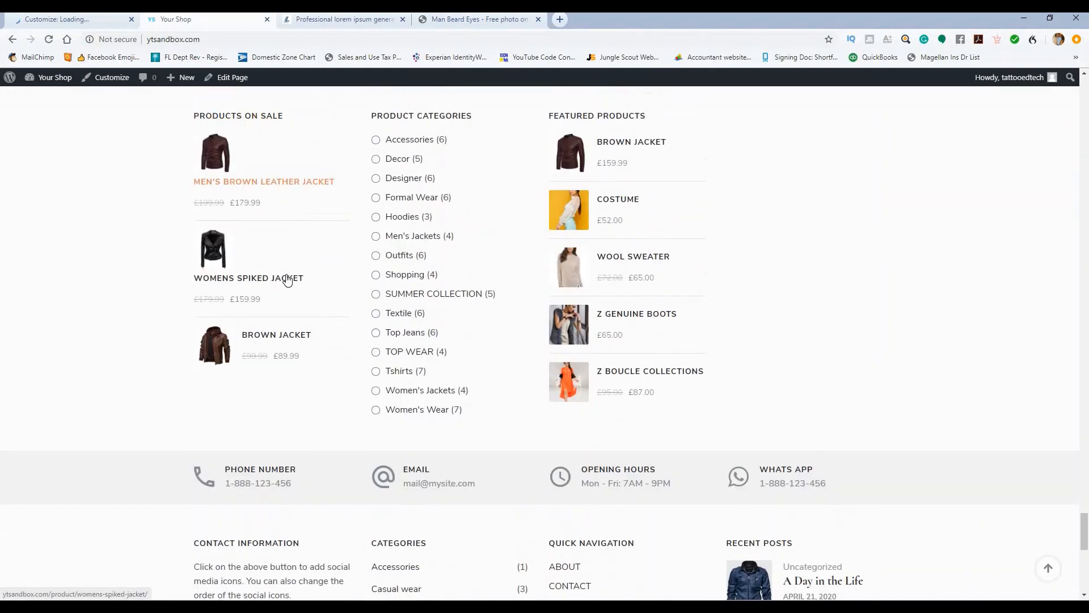
pyautogui.scroll(2, 289, 277)
pyautogui.scroll(-7, 644, 236)
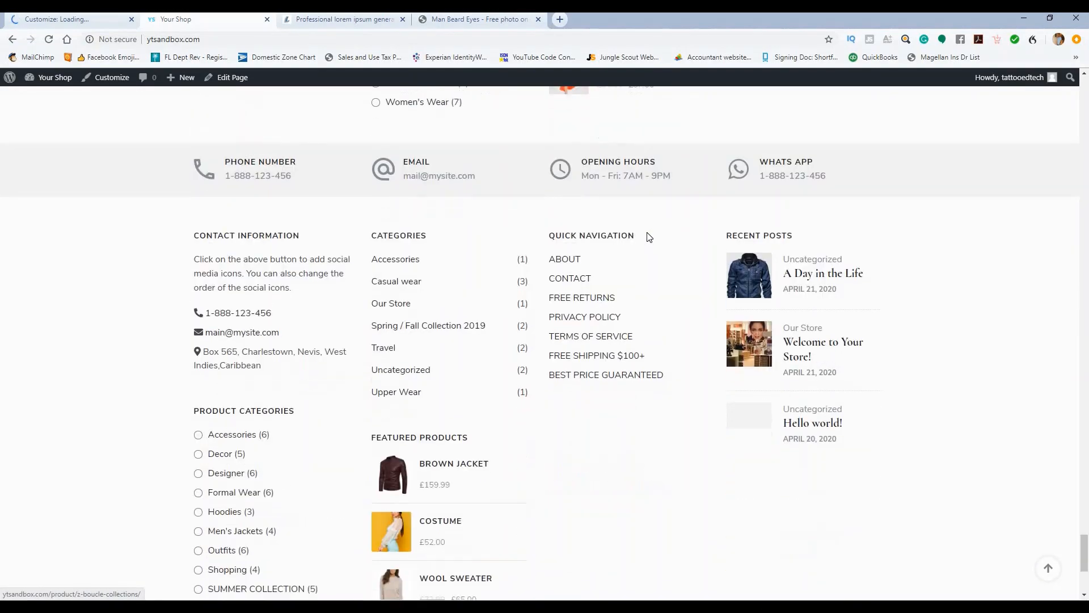
pyautogui.scroll(8, 647, 236)
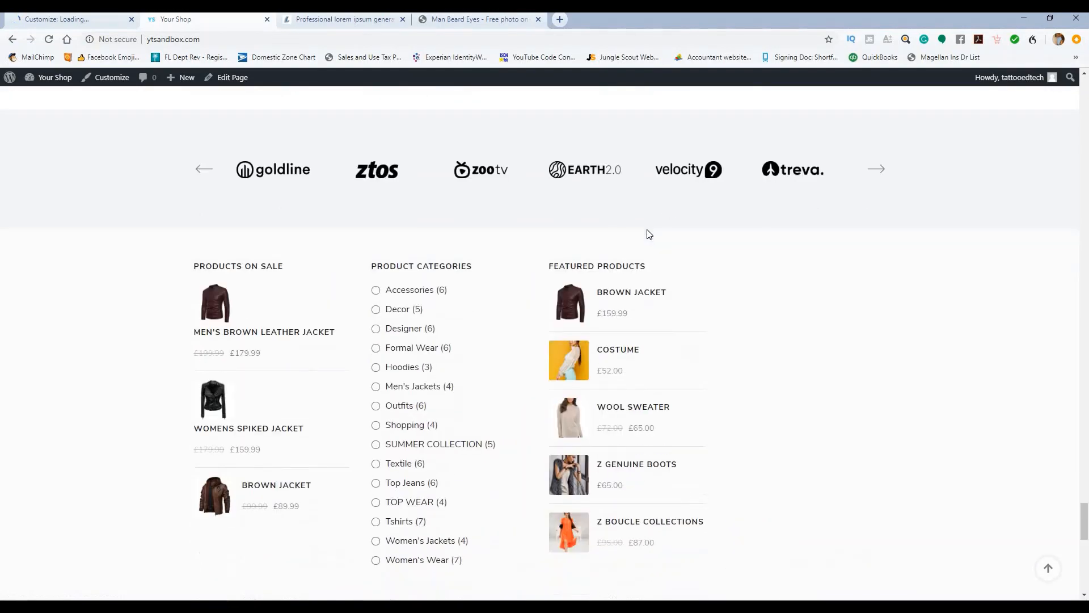
pyautogui.scroll(-12, 659, 267)
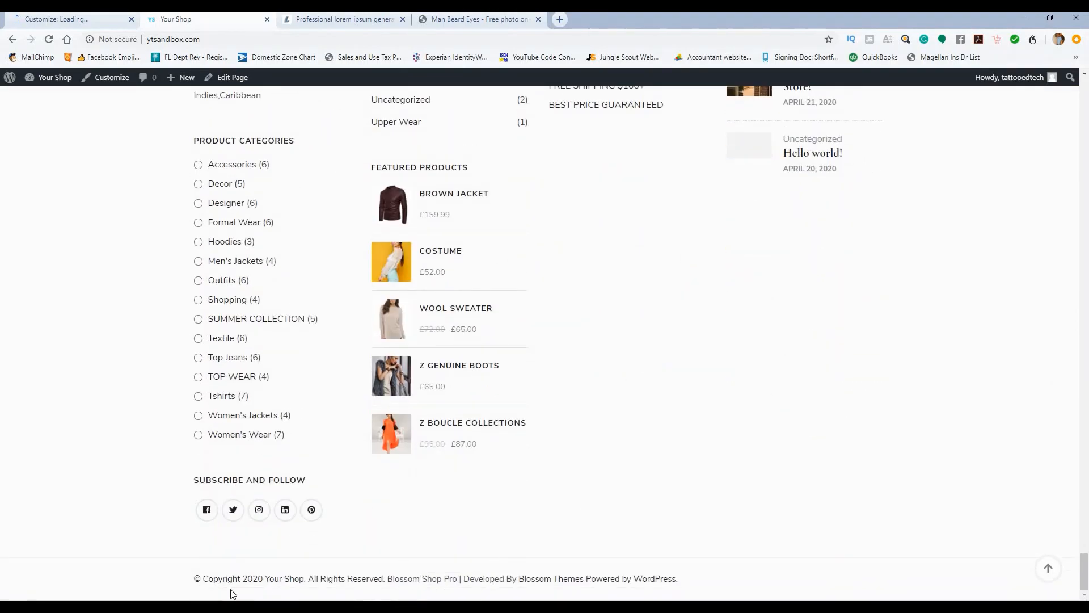
pyautogui.scroll(10, 538, 385)
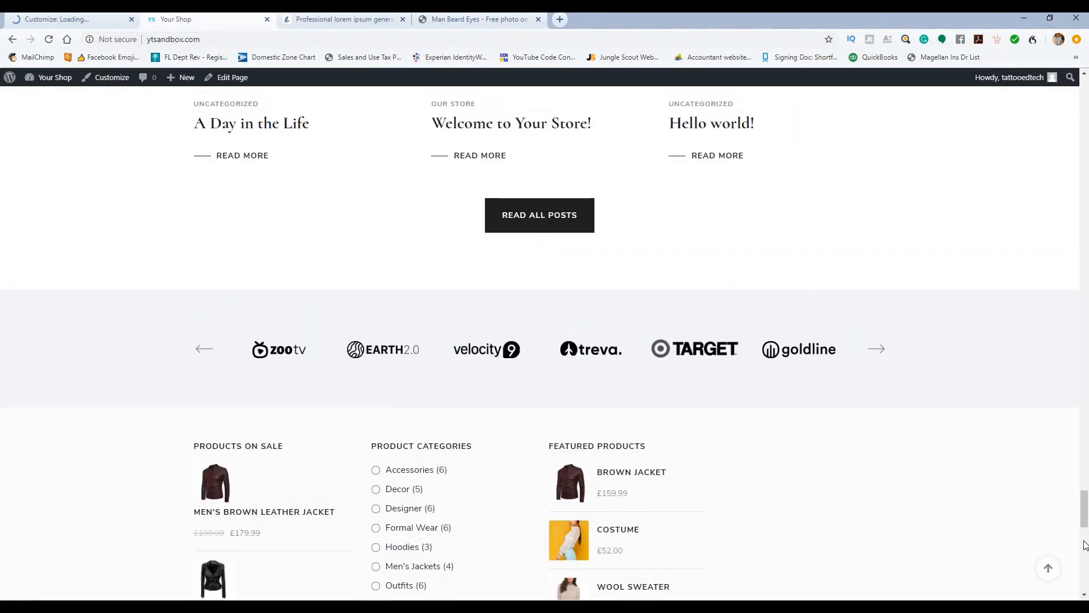
pyautogui.click(1048, 568)
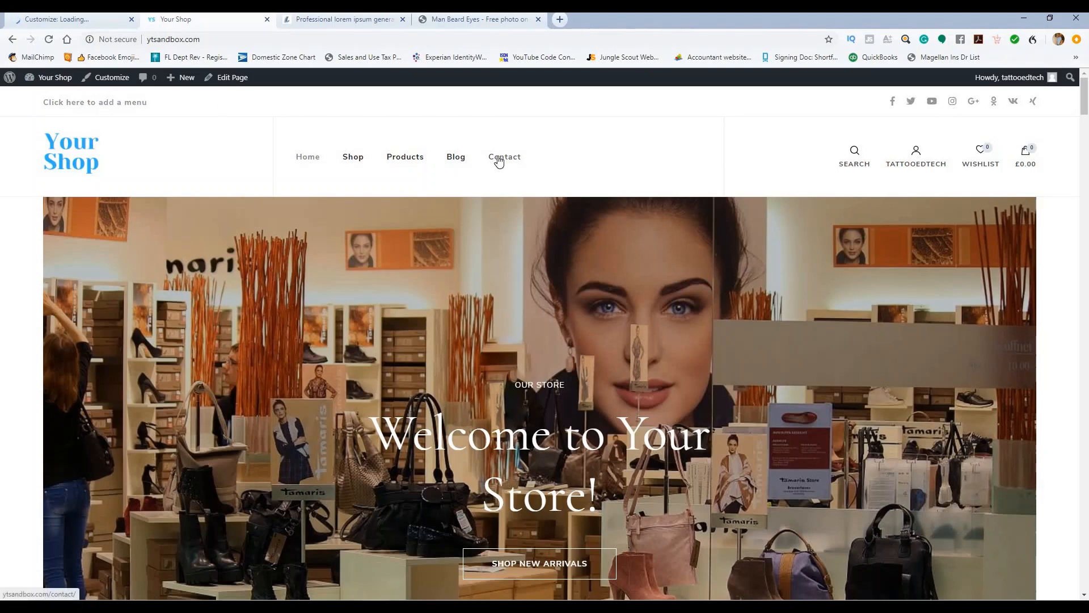
pyautogui.scroll(-12, 472, 215)
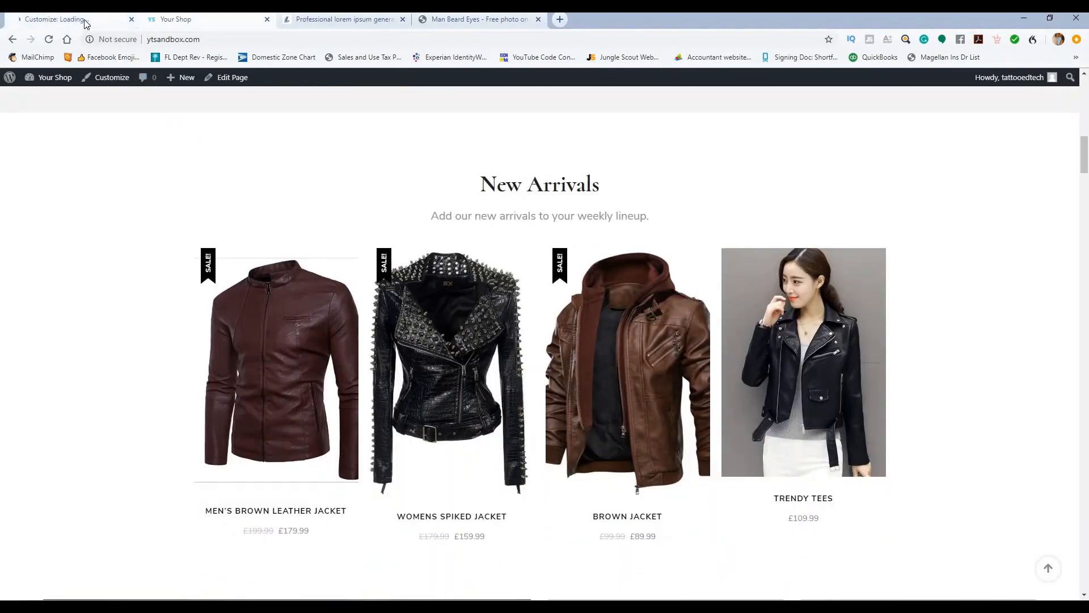
# Step: In Footer Settings, replace the phone number and the support e-mail address
pyautogui.click(85, 23)
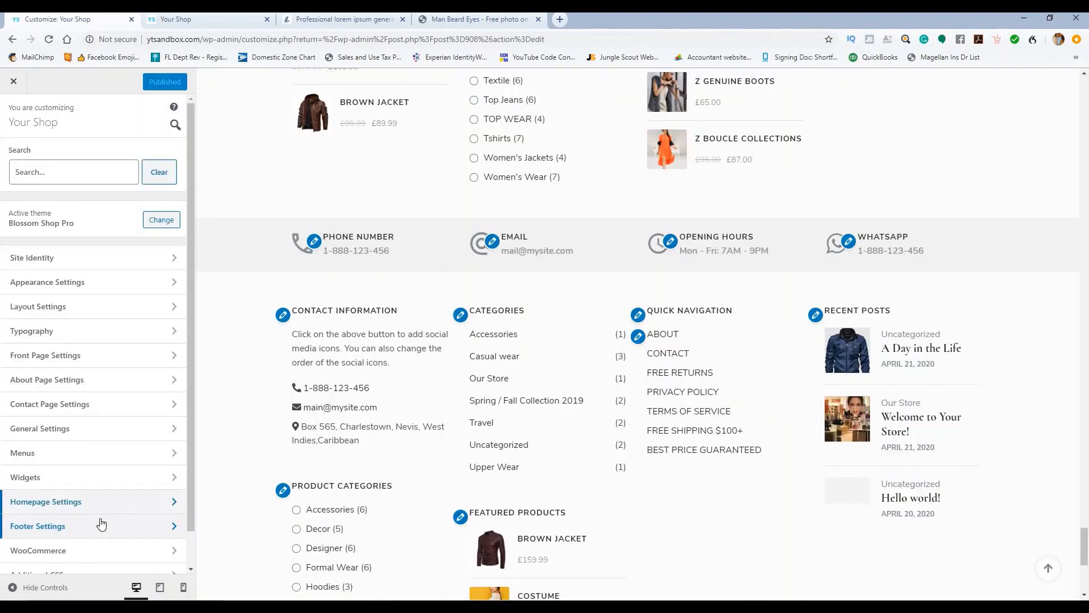
pyautogui.click(103, 527)
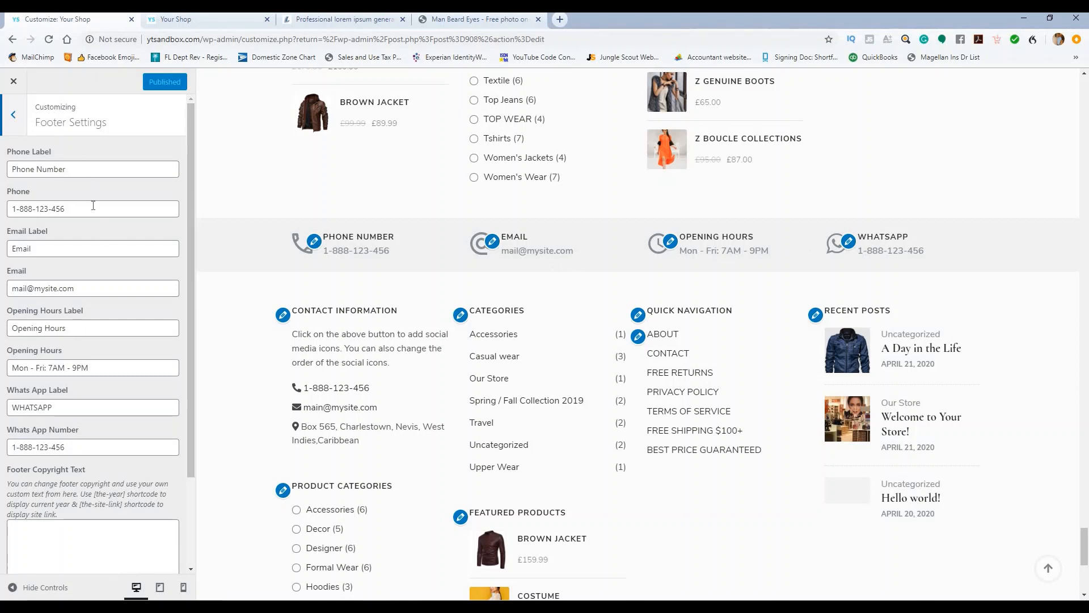
pyautogui.click(73, 208)
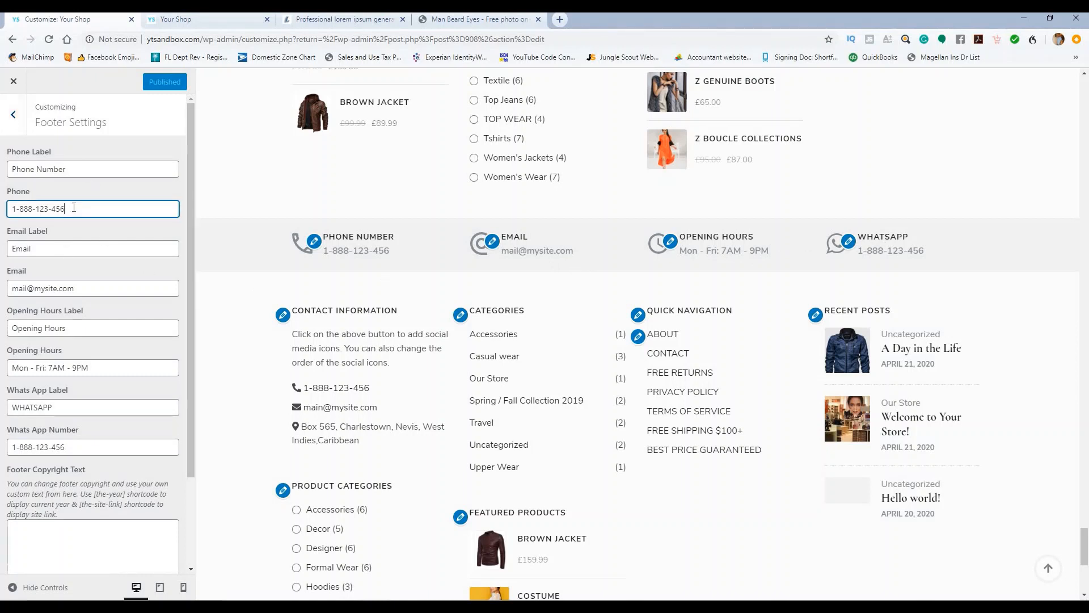
pyautogui.write('7')
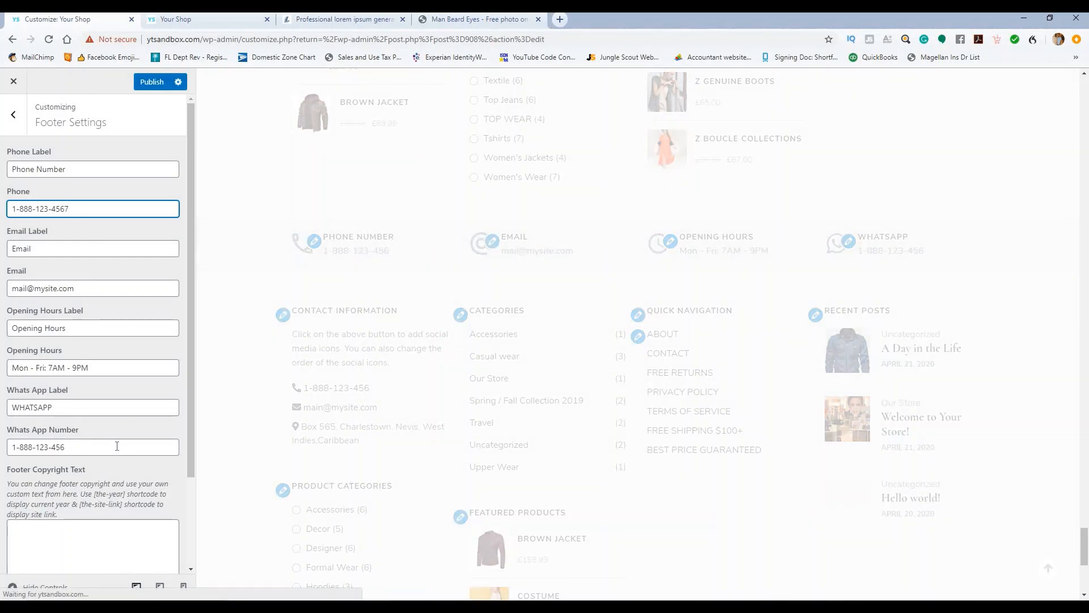
pyautogui.moveTo(77, 210); pyautogui.dragTo(1, 209)
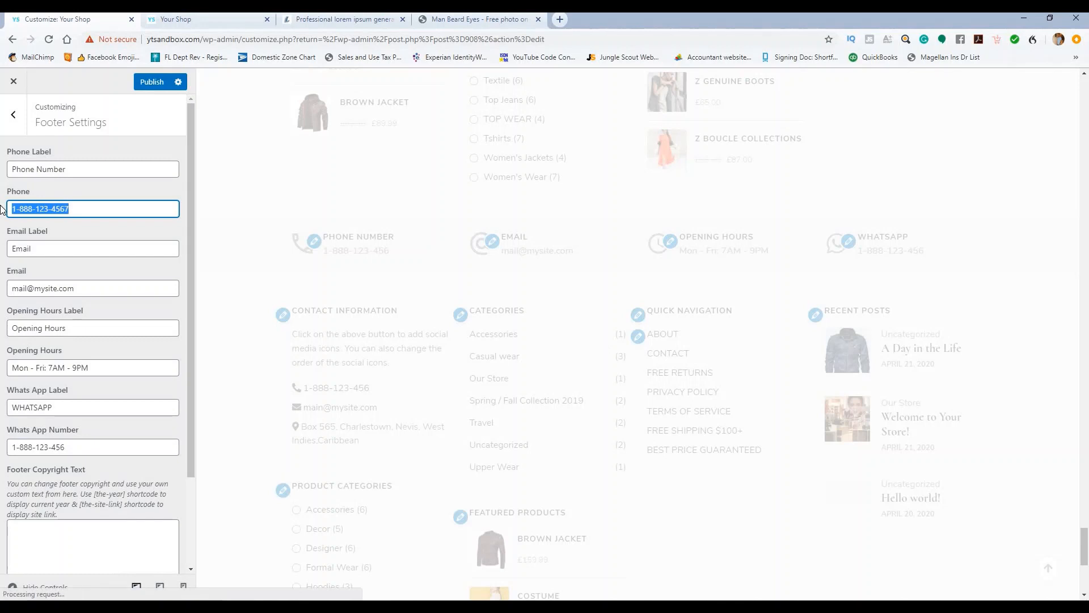
pyautogui.write('727-555-5555')
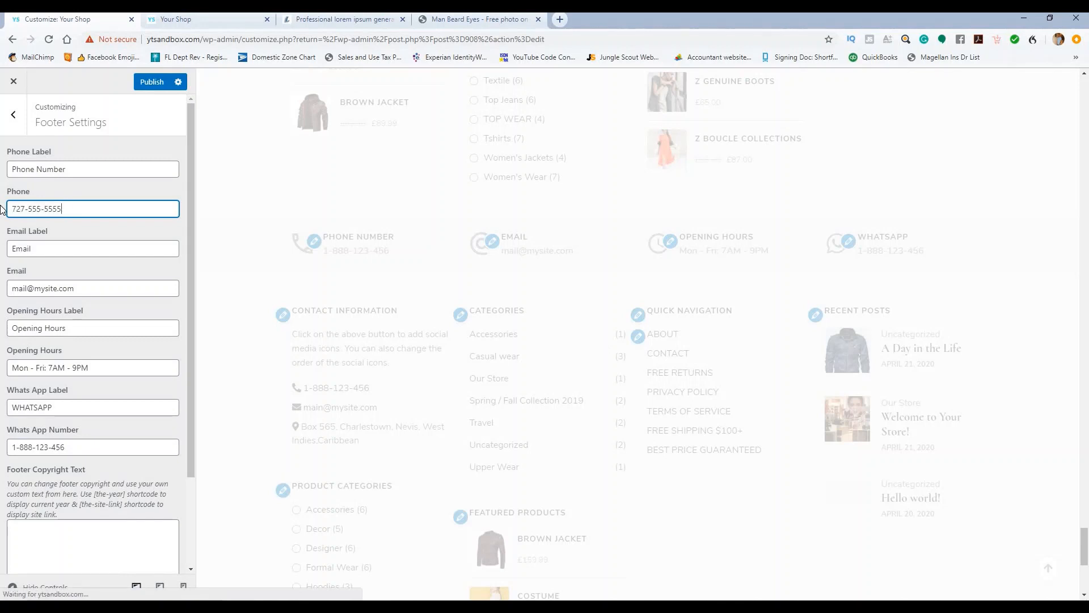
pyautogui.click(98, 234)
pyautogui.moveTo(94, 286); pyautogui.dragTo(13, 286)
pyautogui.write('support@')
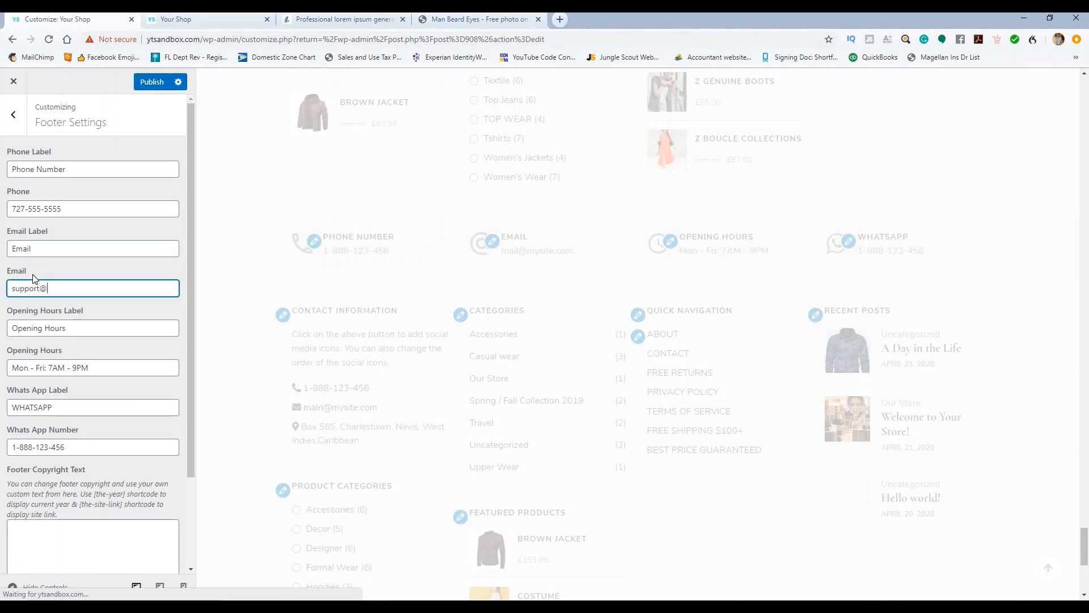
pyautogui.write('yourdomain.com')
pyautogui.click(117, 320)
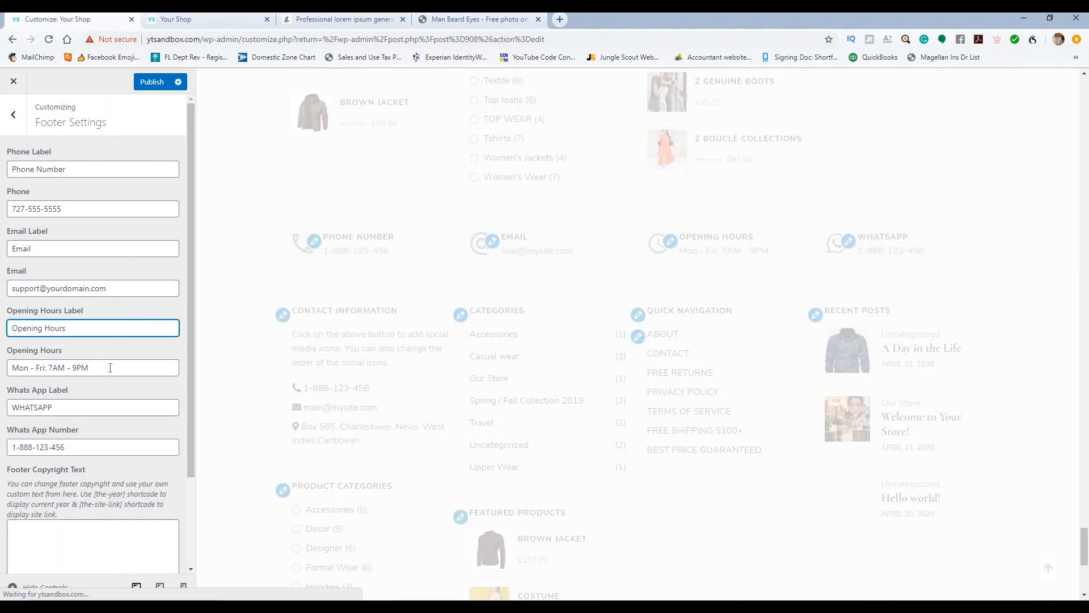
# Step: Change the opening hours to Mon - Fri: 8AM - 10PM
pyautogui.click(78, 367)
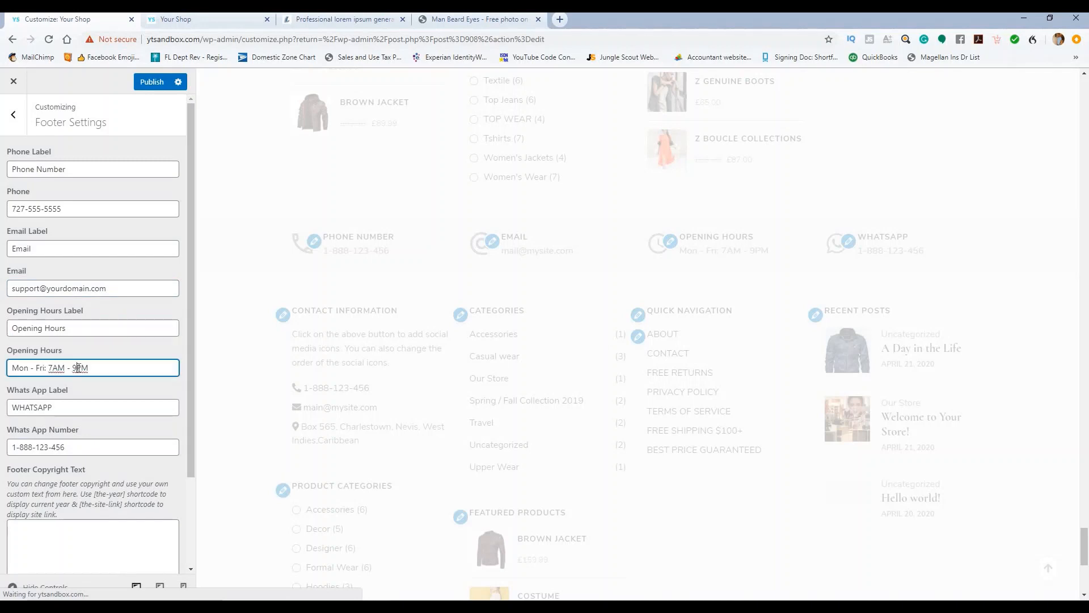
pyautogui.write('10')
pyautogui.click(54, 367)
pyautogui.press('BackSpace')
pyautogui.write('8')
# Step: Update the WhatsApp number, add 'Copyright &copy; 2020 Your Store' copyright text, and publish
pyautogui.click(71, 446)
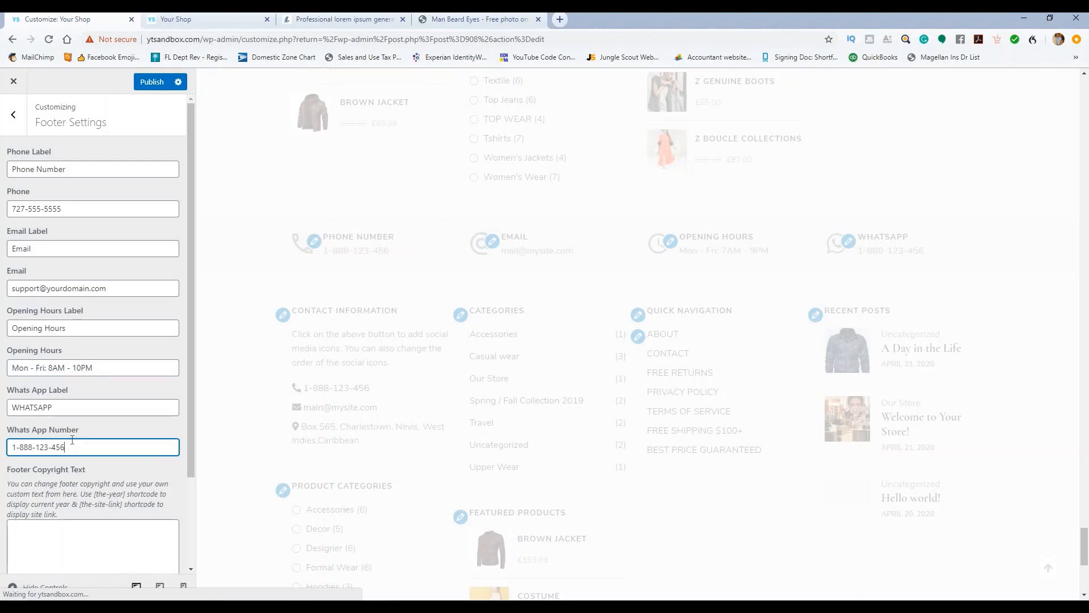
pyautogui.write('7')
pyautogui.scroll(-2, 142, 397)
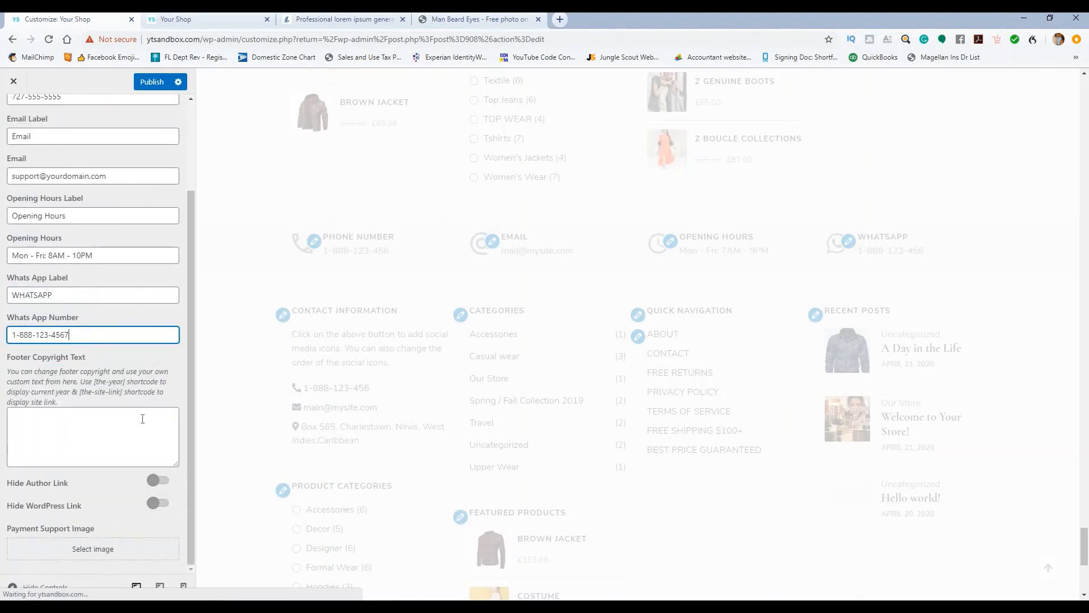
pyautogui.click(97, 418)
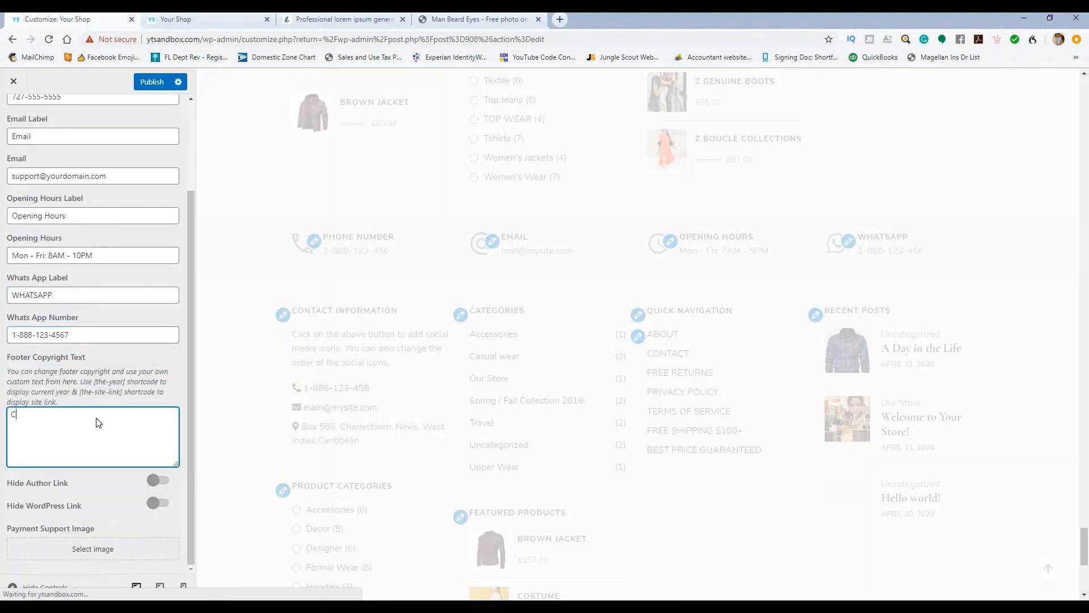
pyautogui.write('Copyright &copy; 2020 Your S')
pyautogui.write('tore')
pyautogui.click(146, 82)
# Step: Return to the main customizer menu and open the Widgets panel listing Sidebar through Footer Eight
pyautogui.scroll(-5, 382, 320)
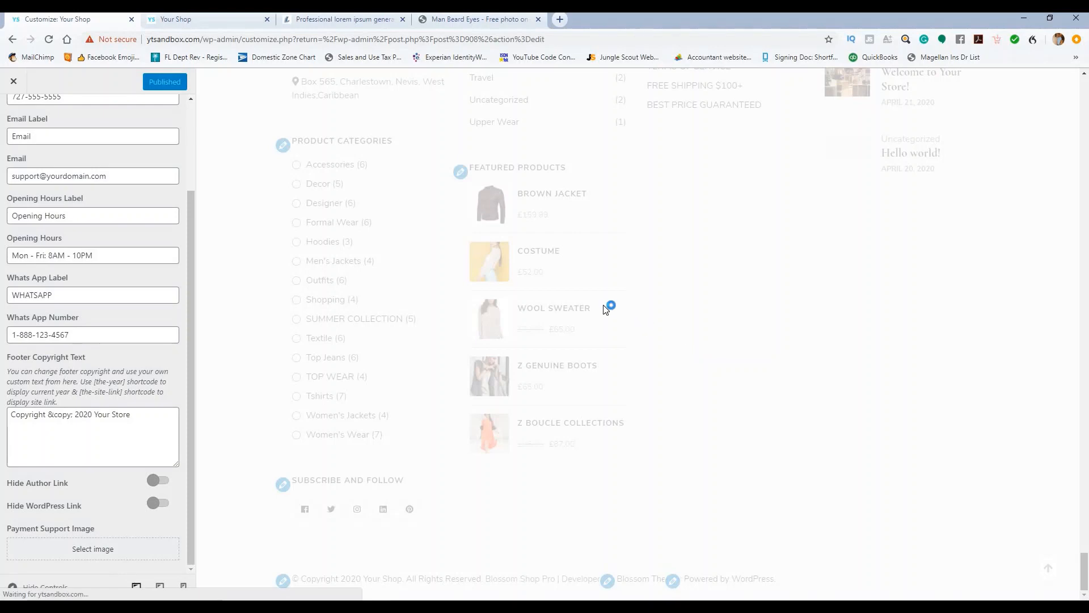
pyautogui.scroll(-1, 576, 329)
pyautogui.scroll(-3, 574, 331)
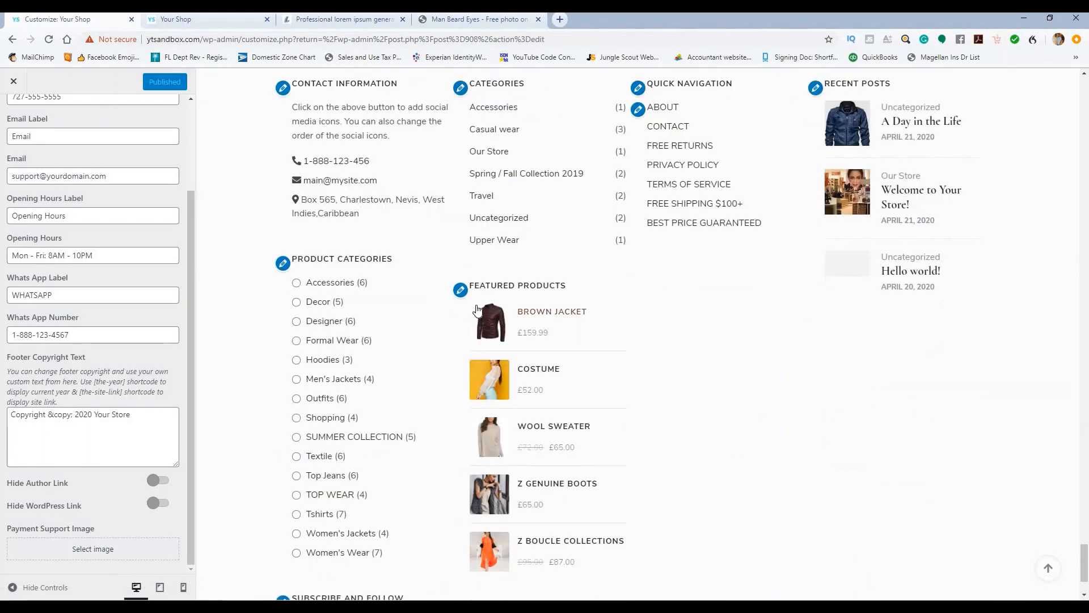
pyautogui.scroll(4, 476, 309)
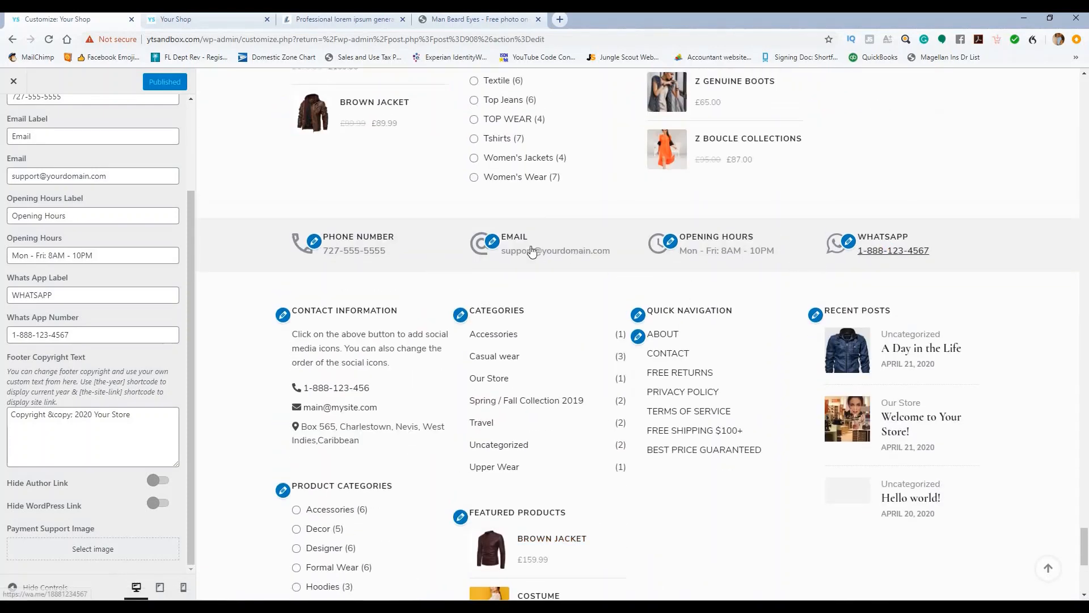
pyautogui.scroll(1, 123, 194)
pyautogui.scroll(2, 123, 194)
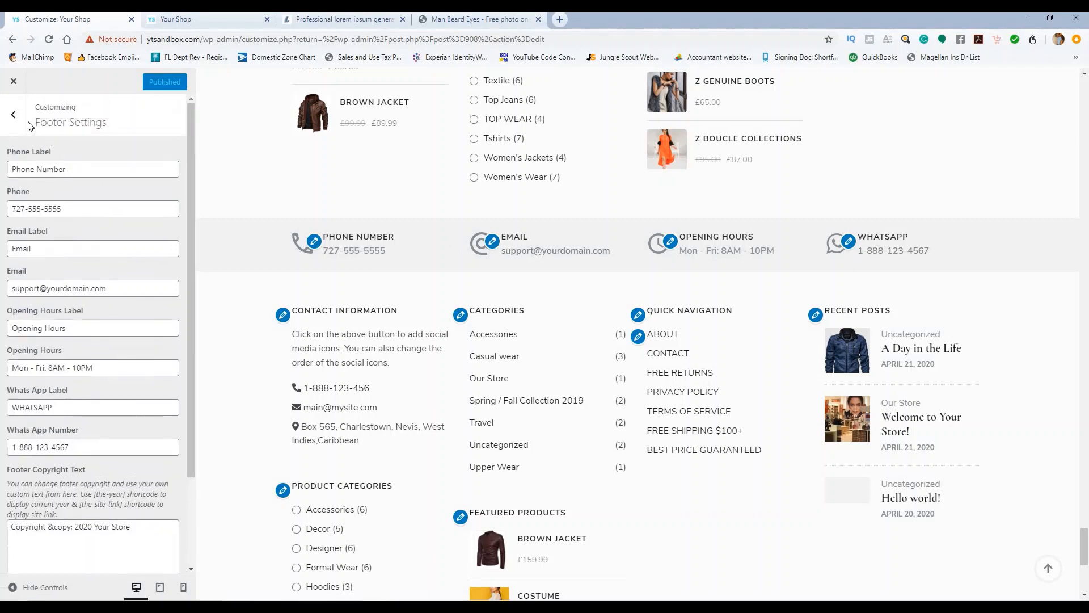
pyautogui.click(15, 111)
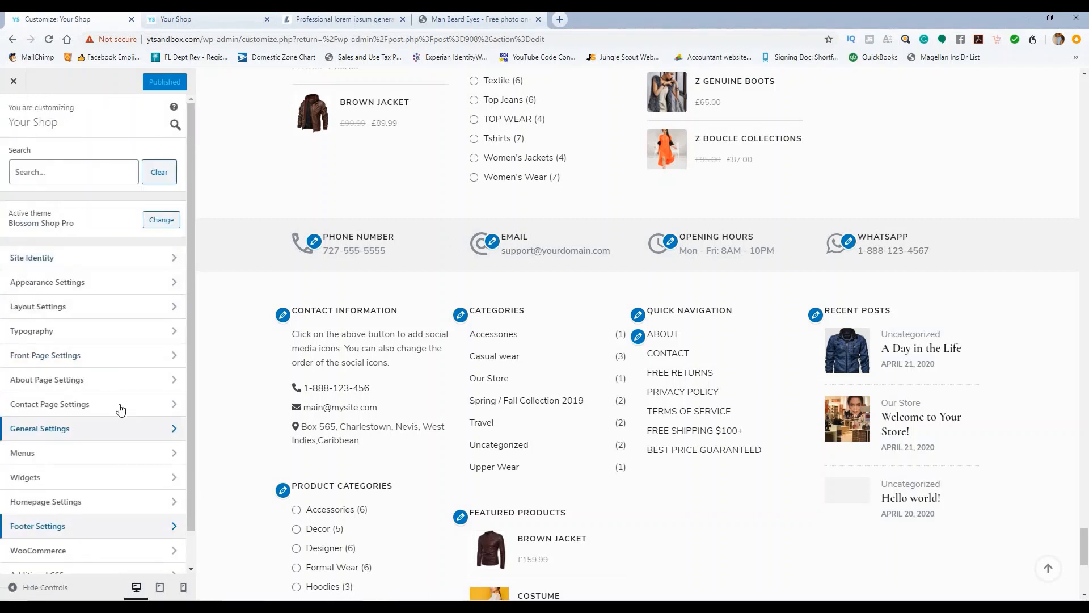
pyautogui.scroll(-1, 121, 411)
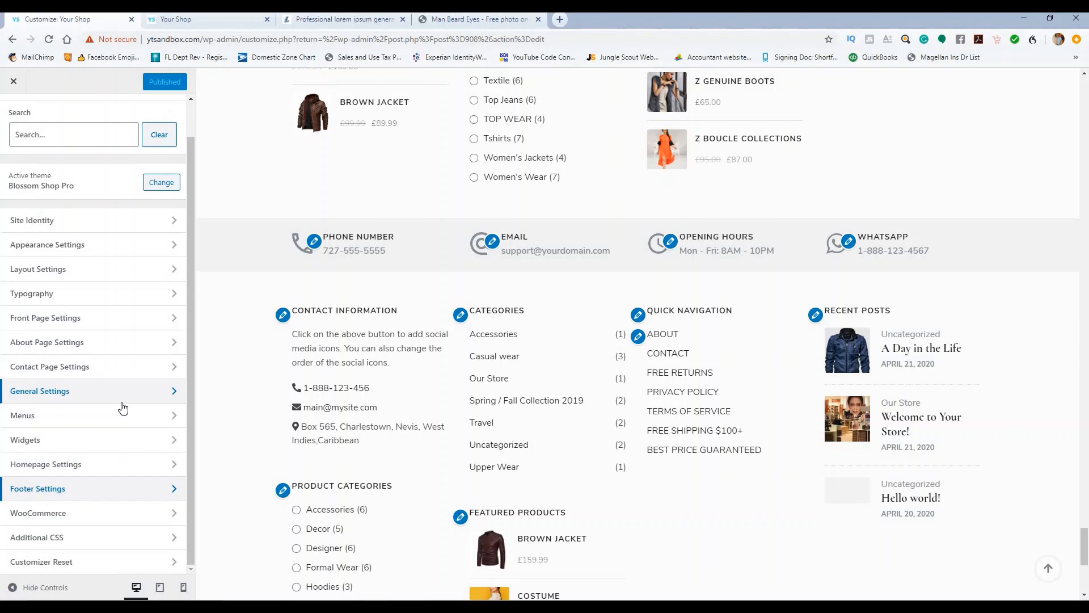
pyautogui.scroll(1, 122, 409)
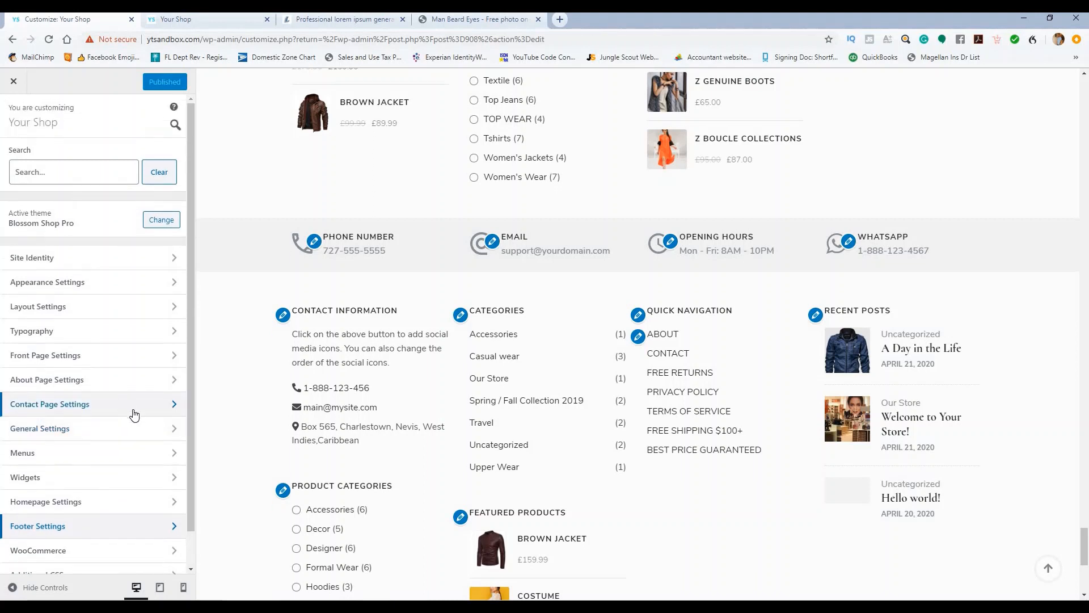
pyautogui.scroll(-1, 130, 419)
pyautogui.click(124, 440)
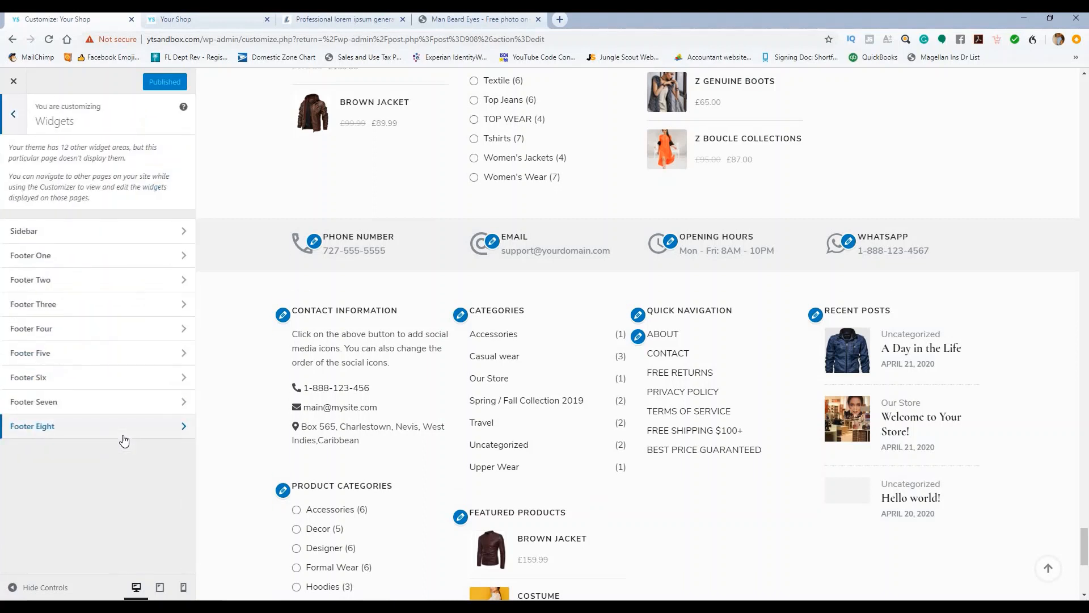
# Step: Open the Footer One widget area and expand the Contact Information text widget
pyautogui.click(110, 258)
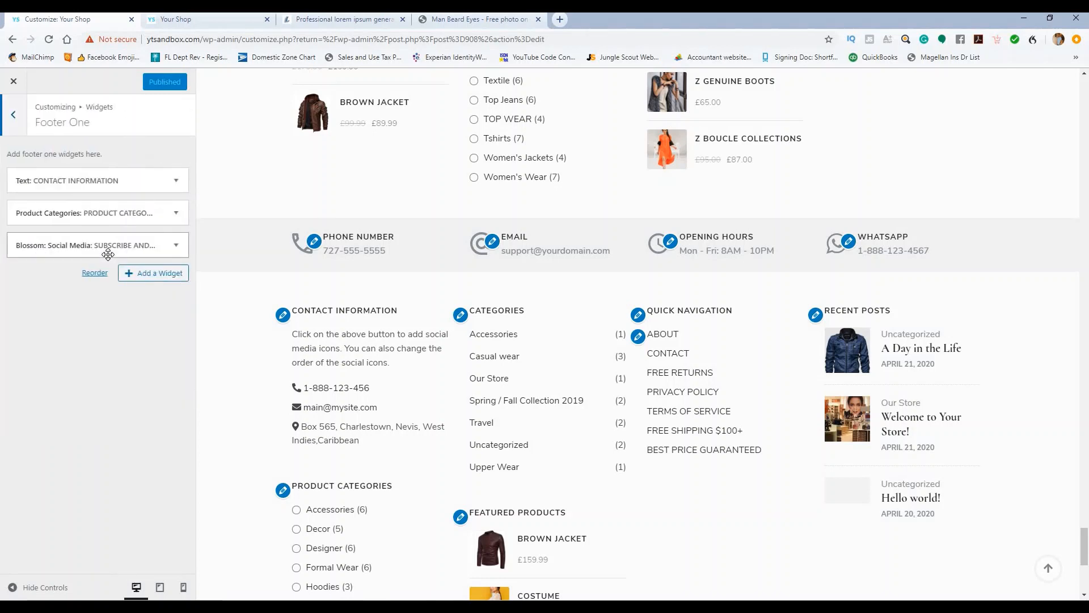
pyautogui.scroll(5, 230, 317)
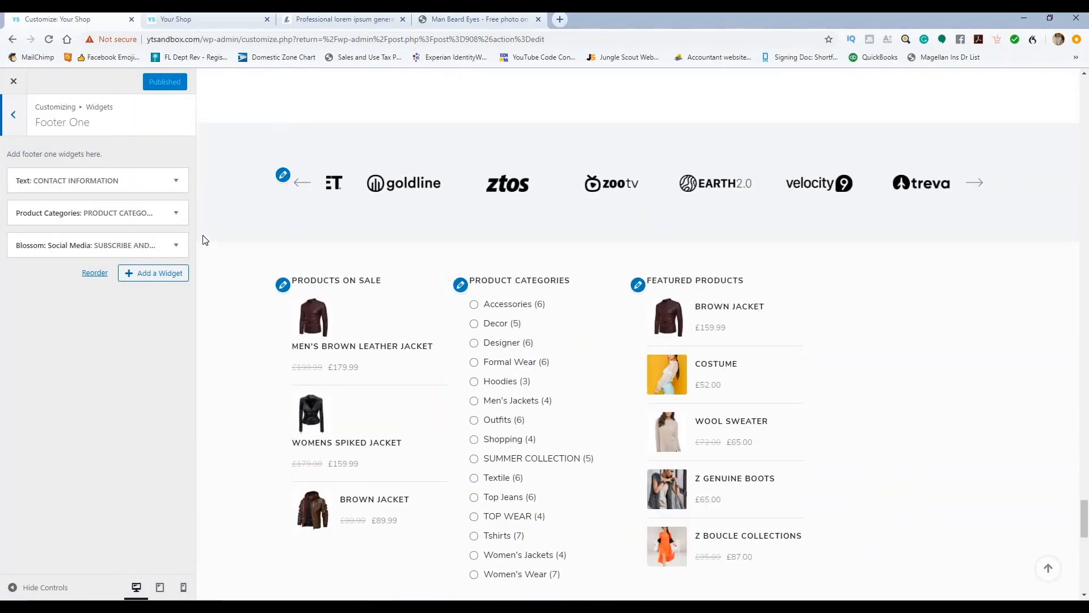
pyautogui.scroll(-5, 452, 245)
pyautogui.scroll(-7, 537, 244)
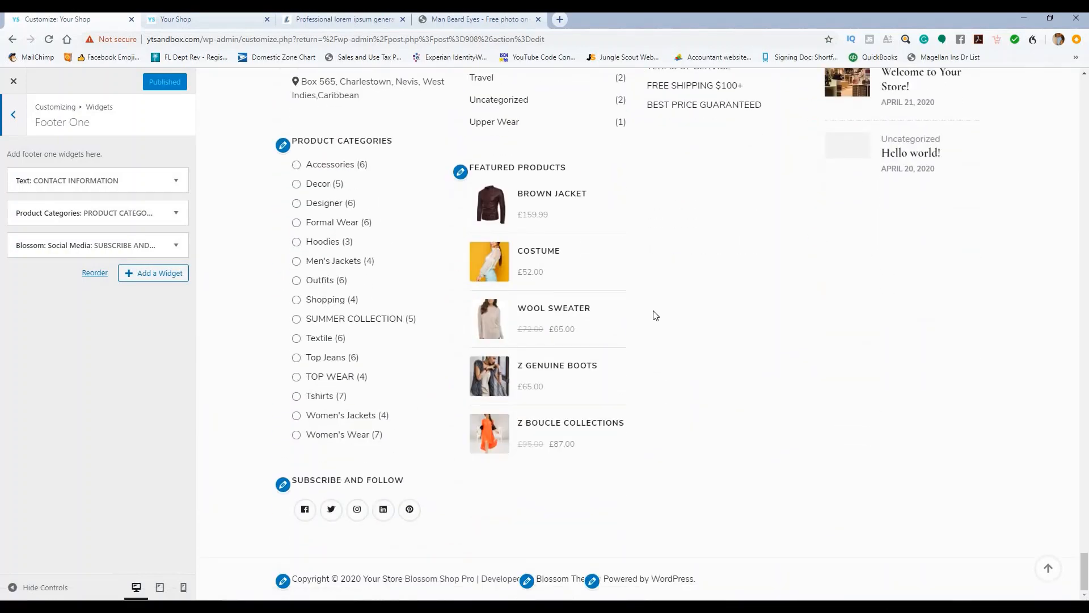
pyautogui.scroll(5, 656, 315)
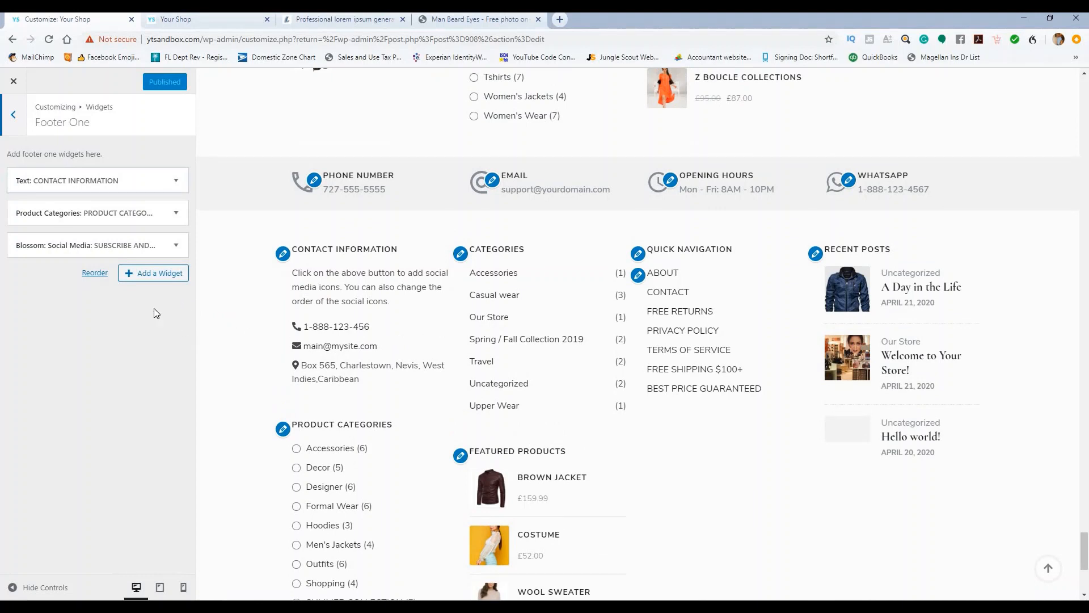
pyautogui.click(175, 181)
pyautogui.click(176, 182)
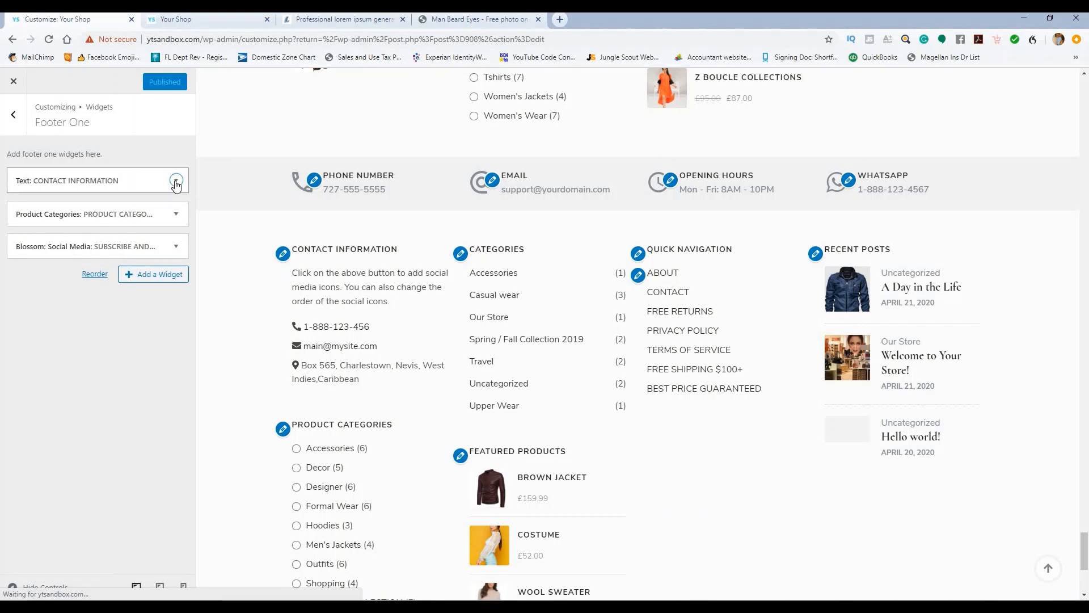
pyautogui.click(176, 181)
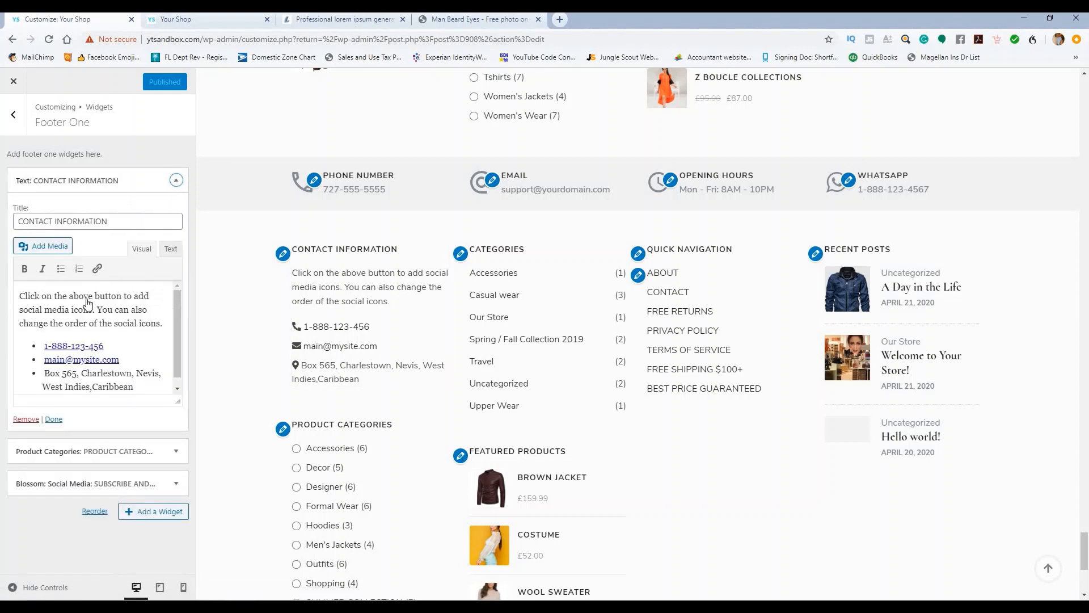
# Step: Correct the phone number link and paste the new e-mail address over the old one
pyautogui.click(113, 342)
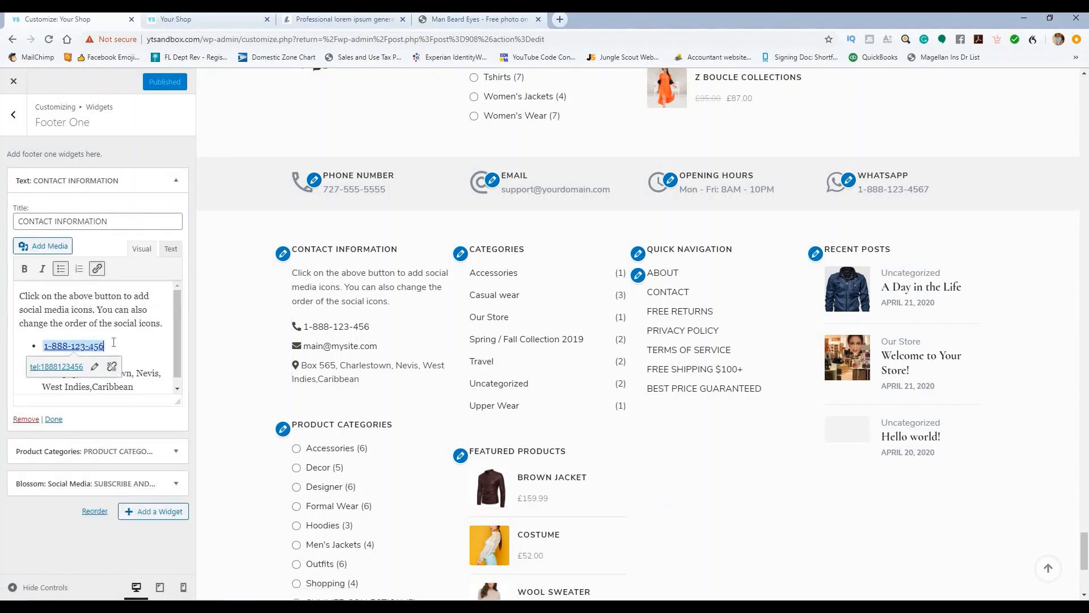
pyautogui.write('7')
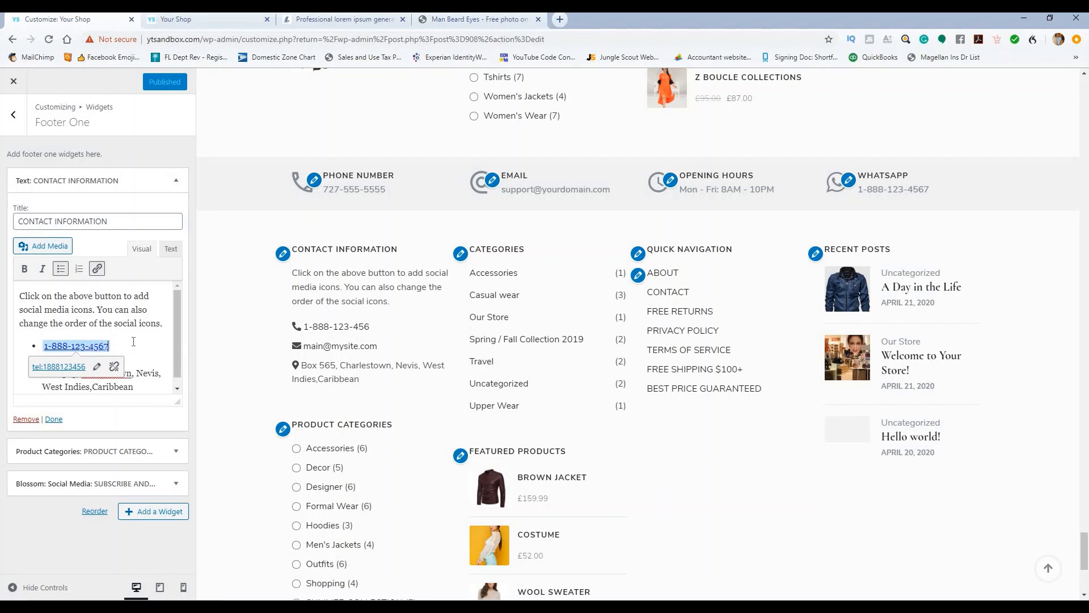
pyautogui.click(103, 422)
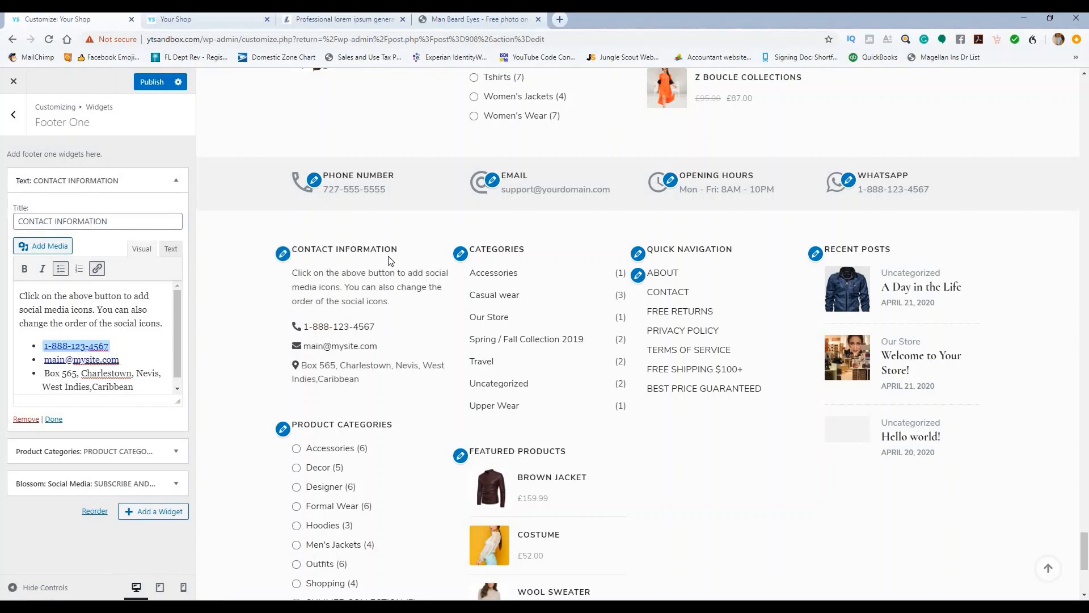
pyautogui.tripleClick(539, 189)
pyautogui.hotkey('ctrl', 'c')
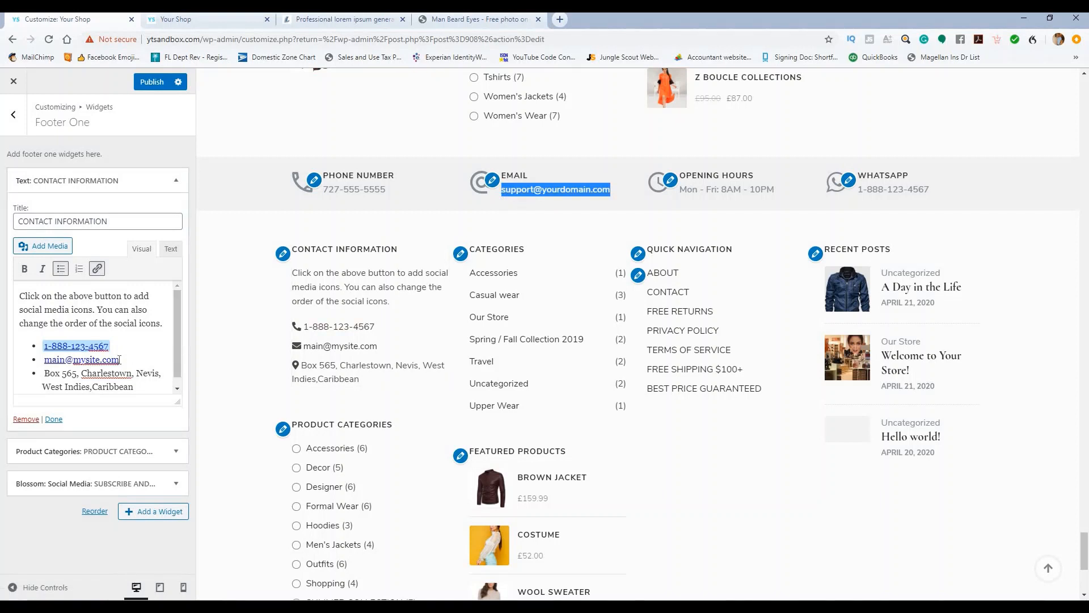
pyautogui.moveTo(119, 360); pyautogui.dragTo(49, 358)
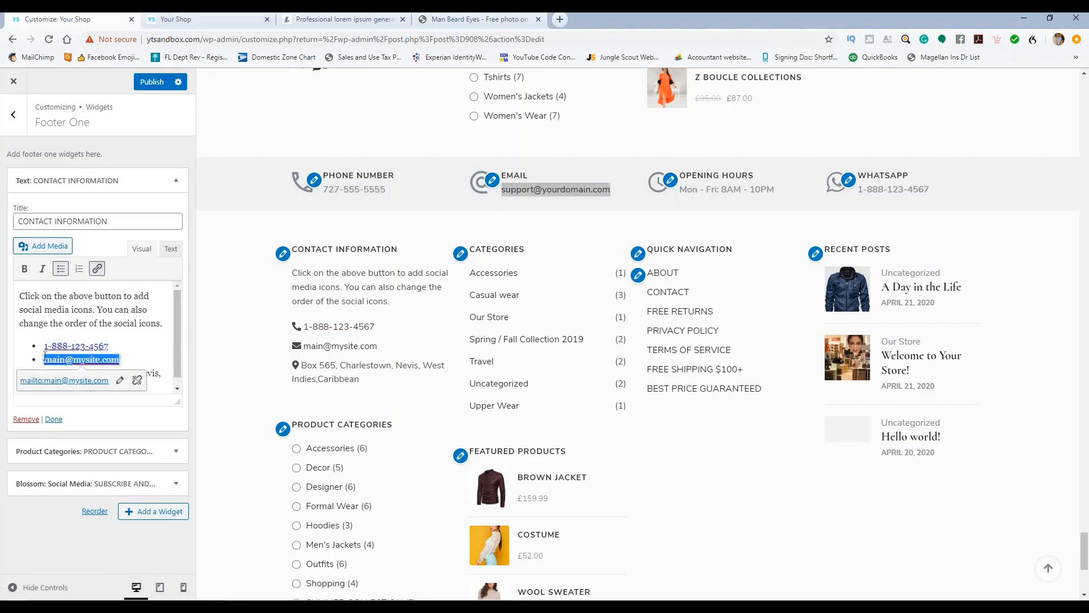
pyautogui.hotkey('ctrl', 'v')
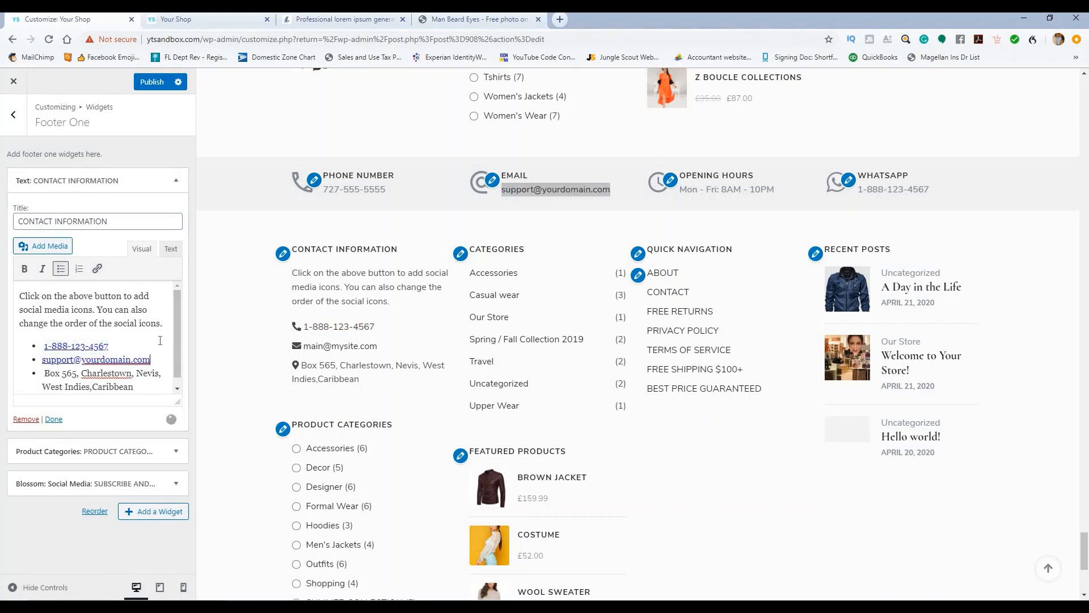
pyautogui.scroll(-1, 147, 373)
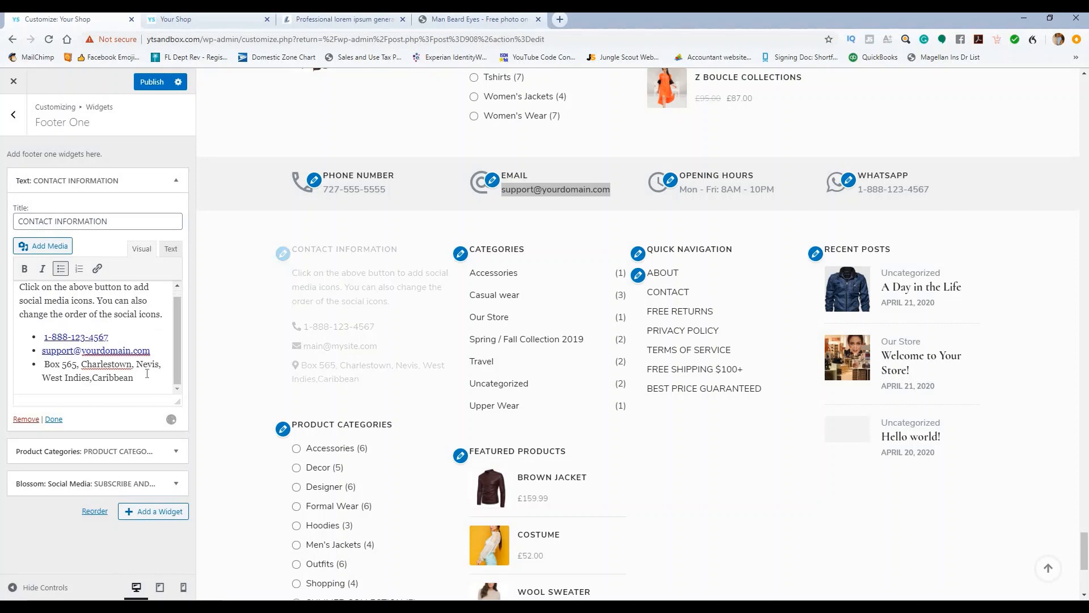
# Step: Replace the old address line with the new street address, publish, and collapse the widget
pyautogui.tripleClick(77, 368)
pyautogui.write('123')
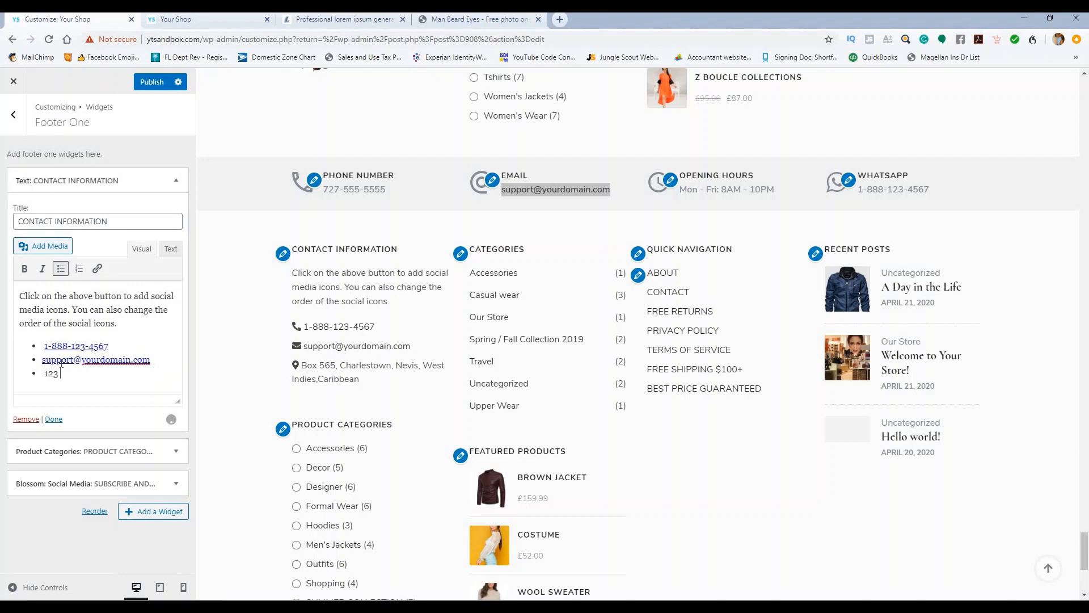
pyautogui.write(' Main ')
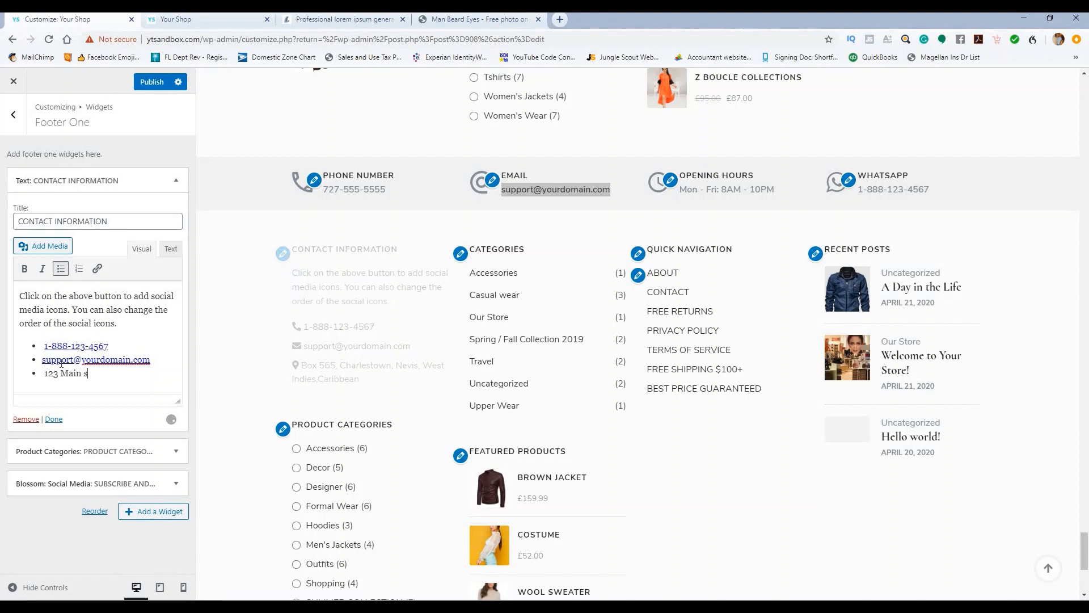
pyautogui.write('st. ')
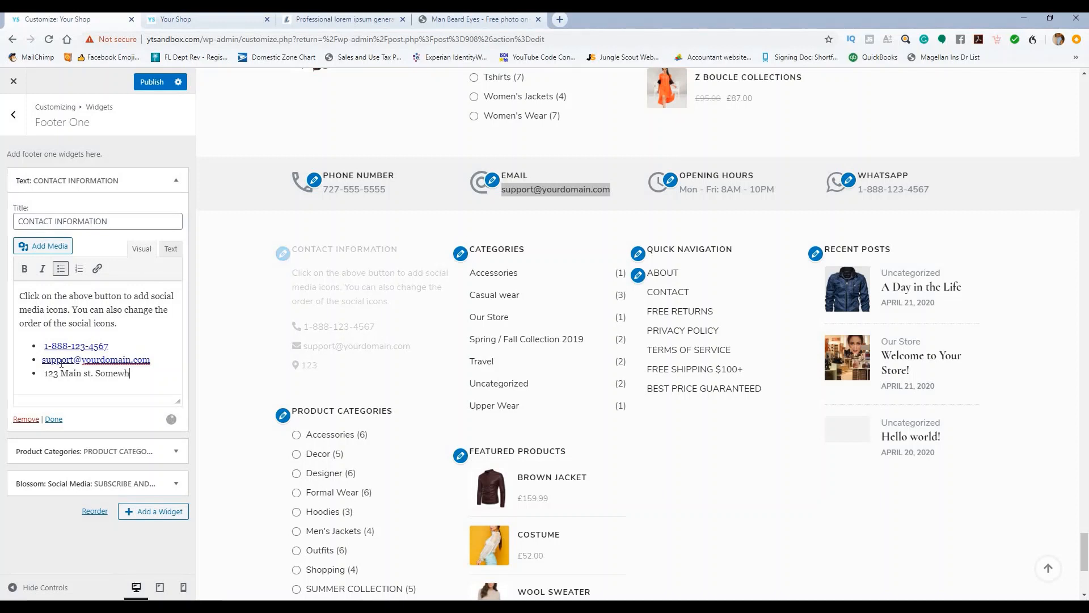
pyautogui.write('Somewere, ')
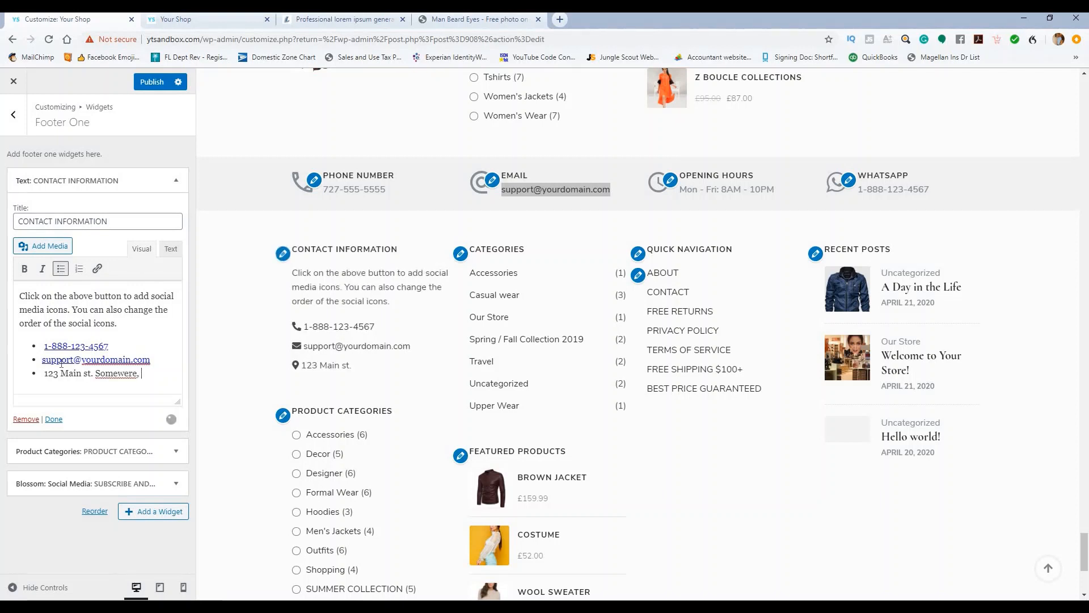
pyautogui.write('FL 33658')
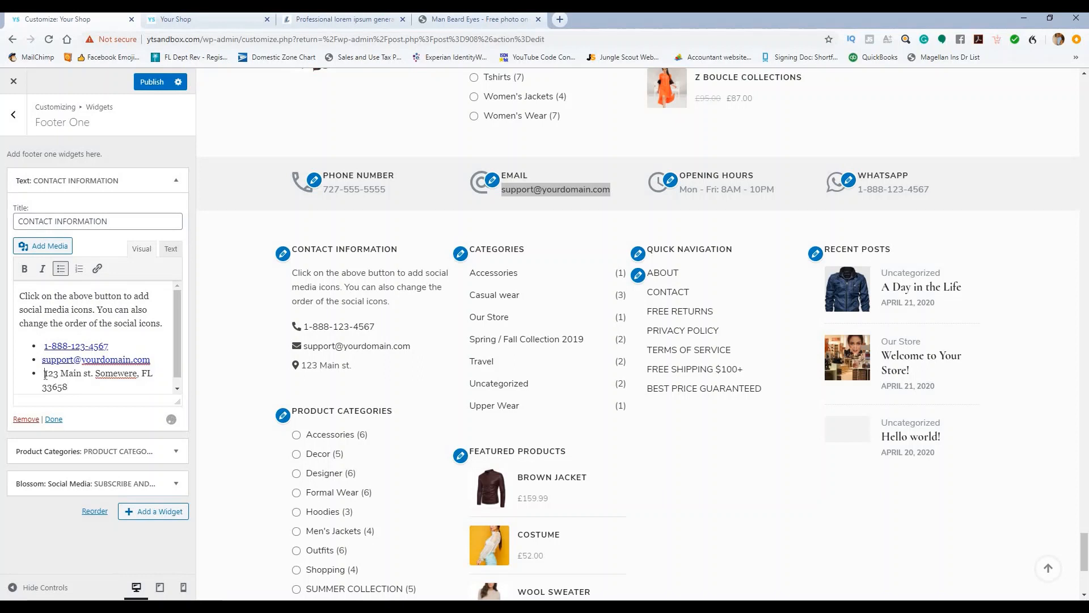
pyautogui.press('BackSpace')
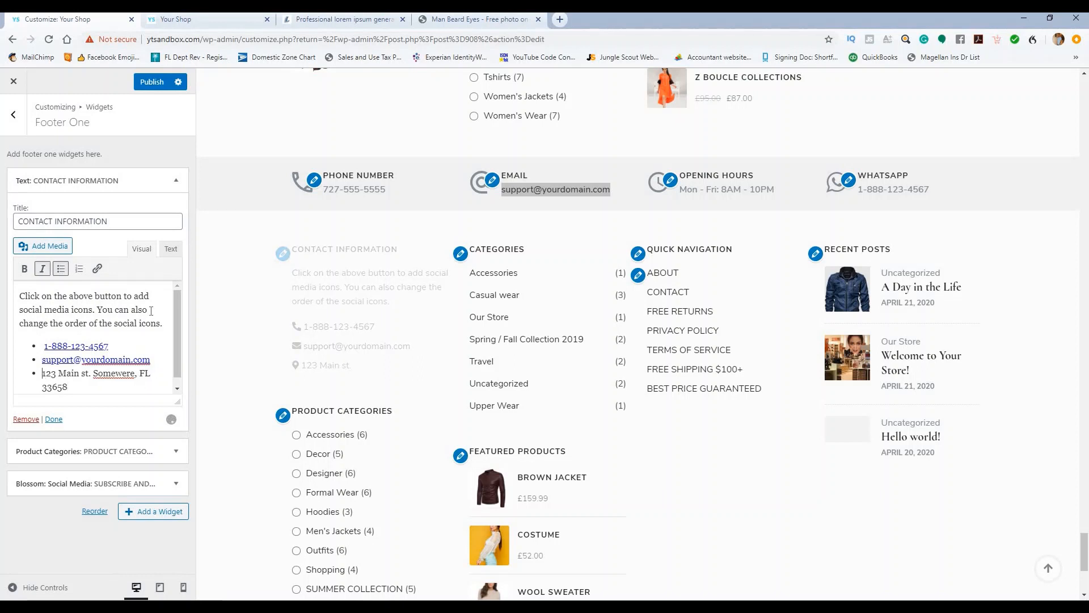
pyautogui.click(153, 82)
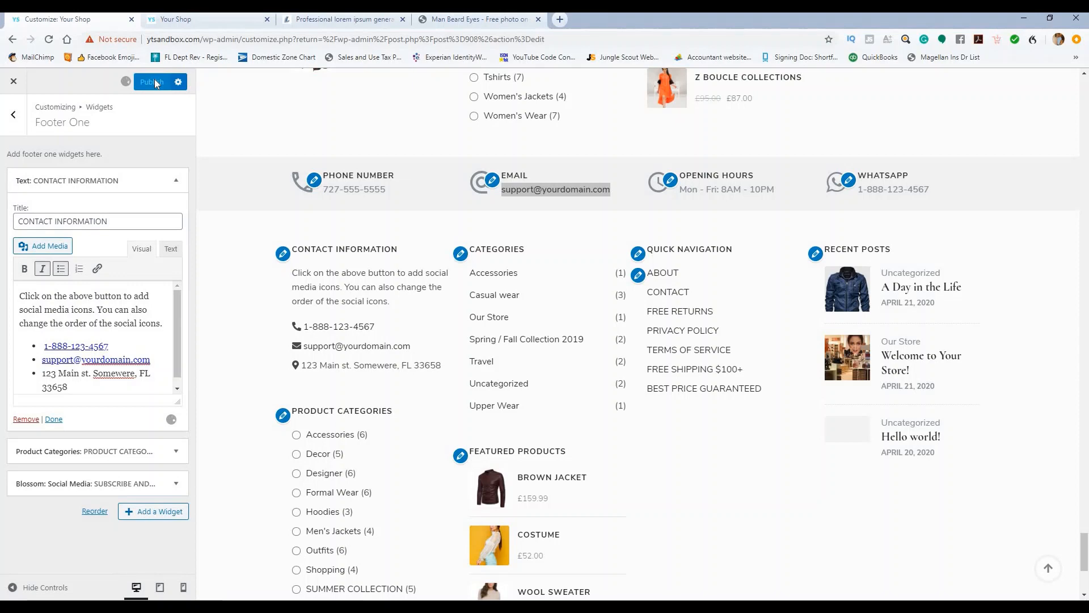
pyautogui.click(180, 185)
# Step: Delete the Product Categories widget from Footer One and publish the footer
pyautogui.scroll(-1, 400, 252)
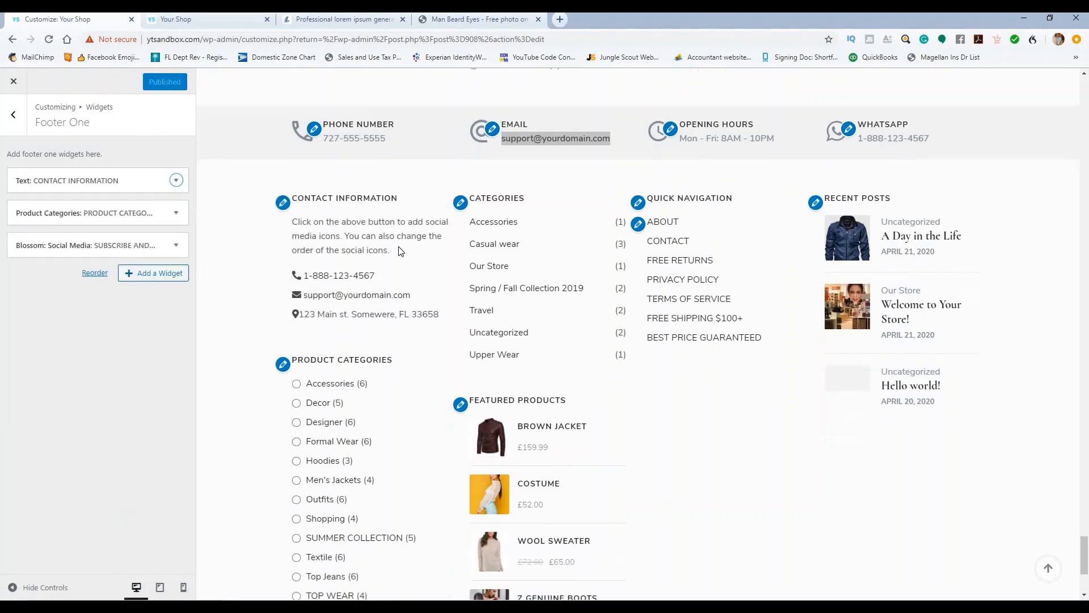
pyautogui.scroll(-3, 401, 252)
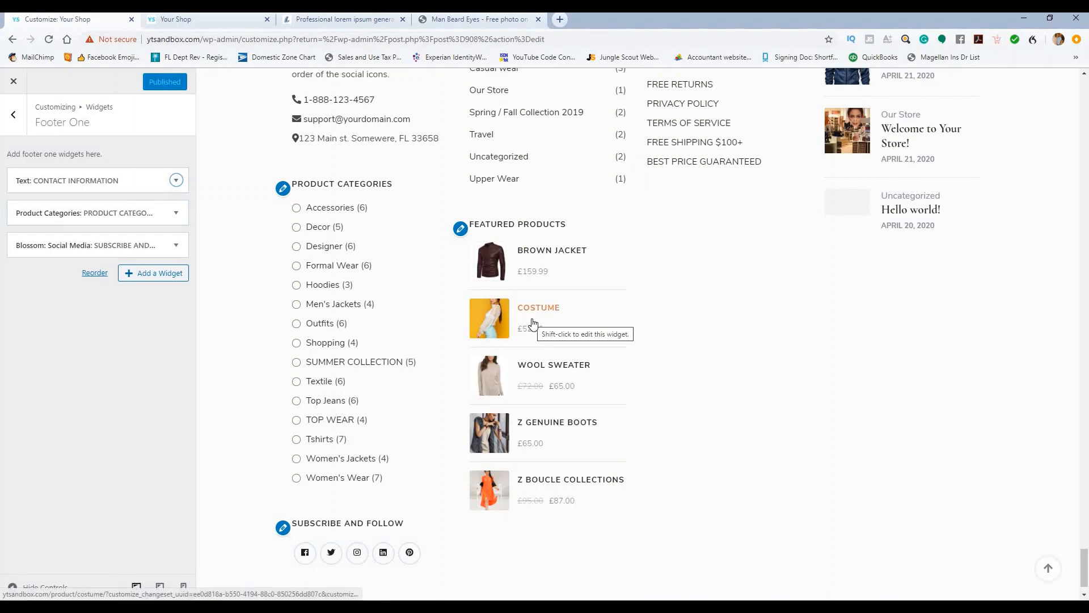
pyautogui.scroll(1, 536, 320)
pyautogui.scroll(-2, 540, 318)
pyautogui.scroll(4, 539, 319)
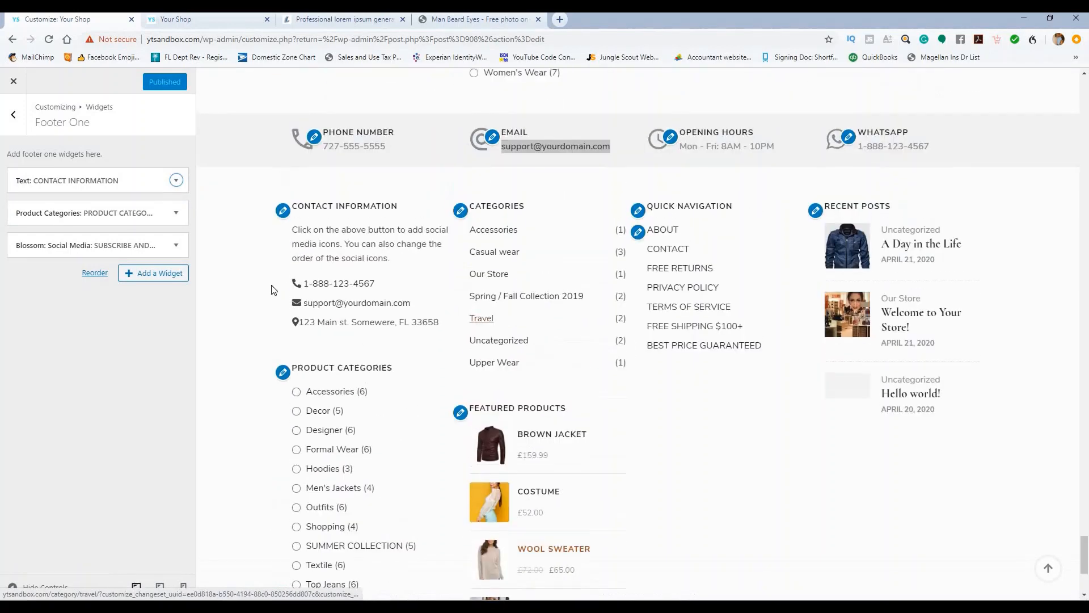
pyautogui.click(176, 212)
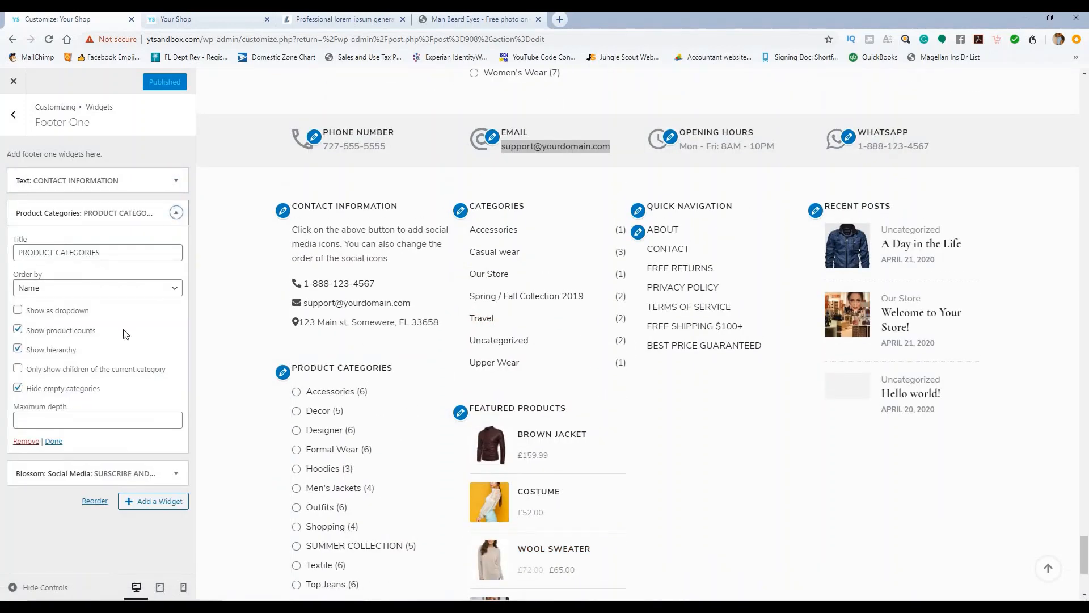
pyautogui.click(27, 442)
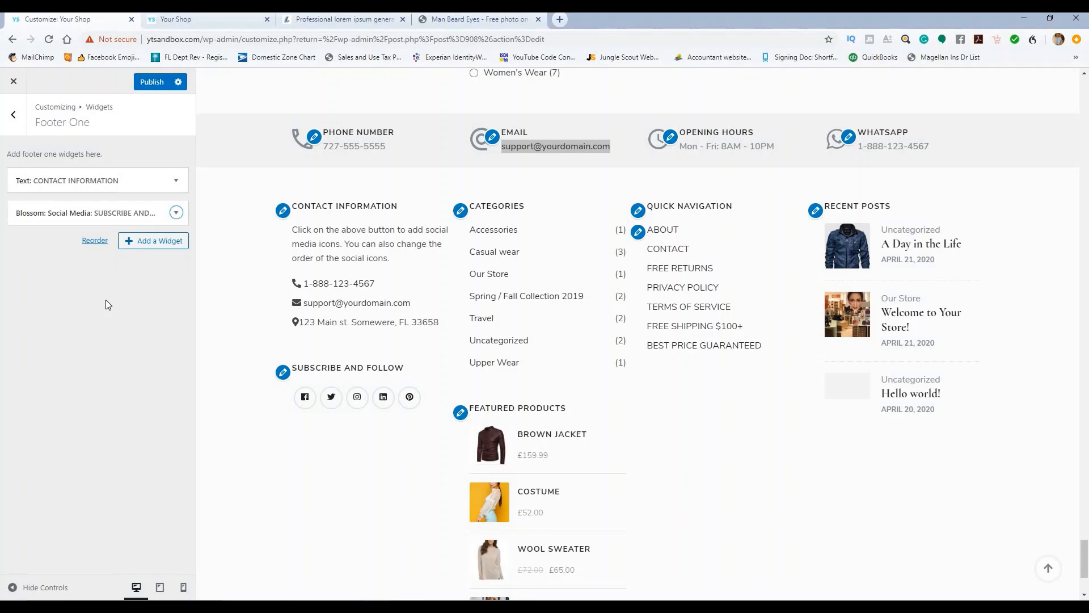
pyautogui.click(152, 82)
# Step: Return from Footer One to the list of widget areas
pyautogui.scroll(3, 323, 343)
pyautogui.scroll(-1, 342, 323)
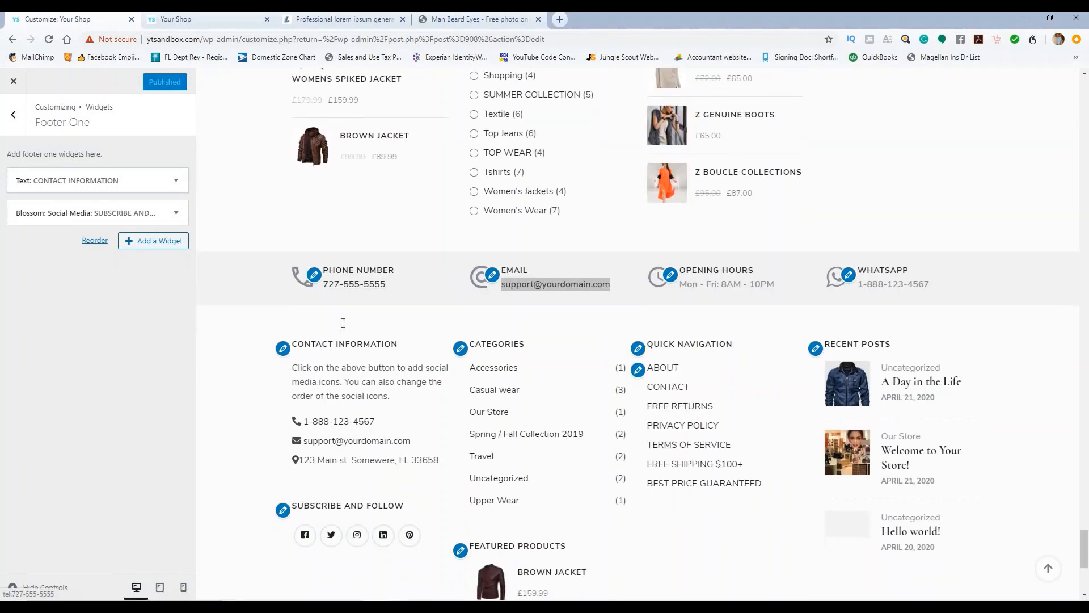
pyautogui.scroll(-2, 343, 323)
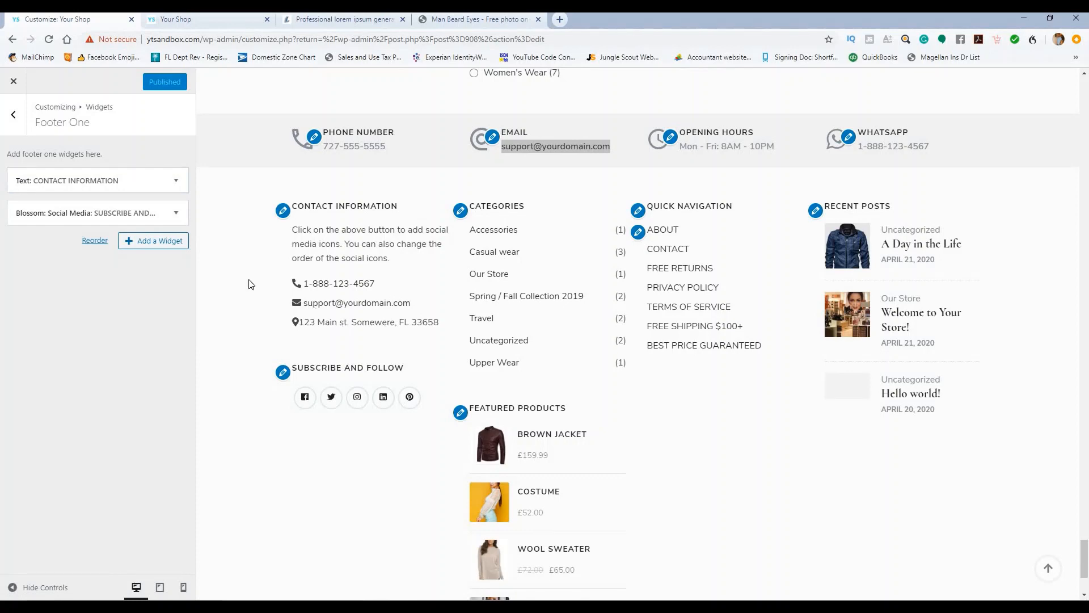
pyautogui.scroll(-3, 448, 361)
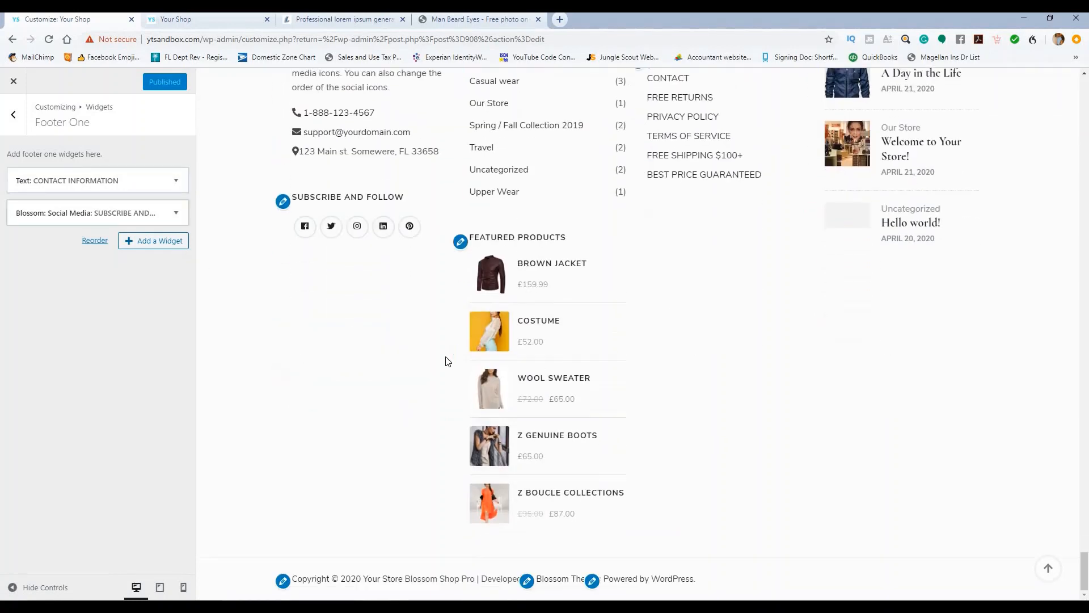
pyautogui.scroll(3, 448, 361)
pyautogui.click(13, 114)
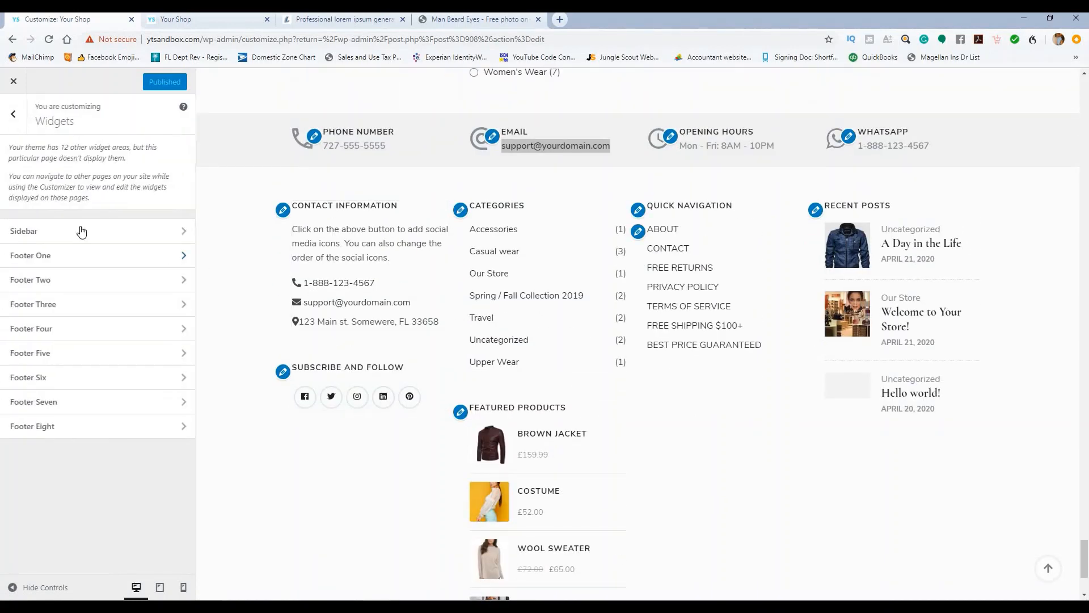
# Step: Remove the Categories widget from the Footer Two widget area
pyautogui.click(120, 284)
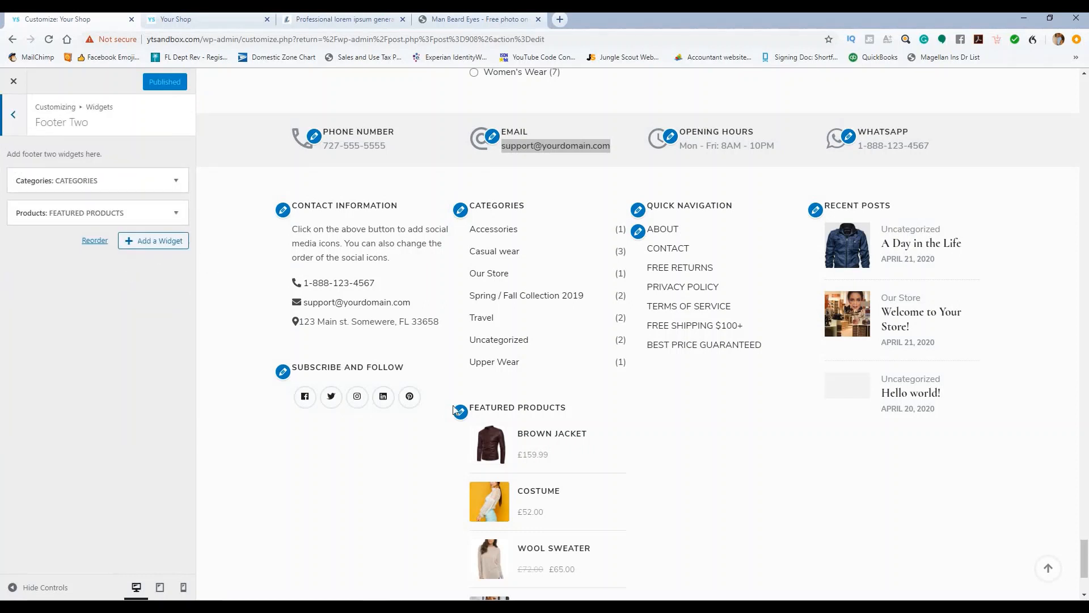
pyautogui.scroll(-3, 416, 420)
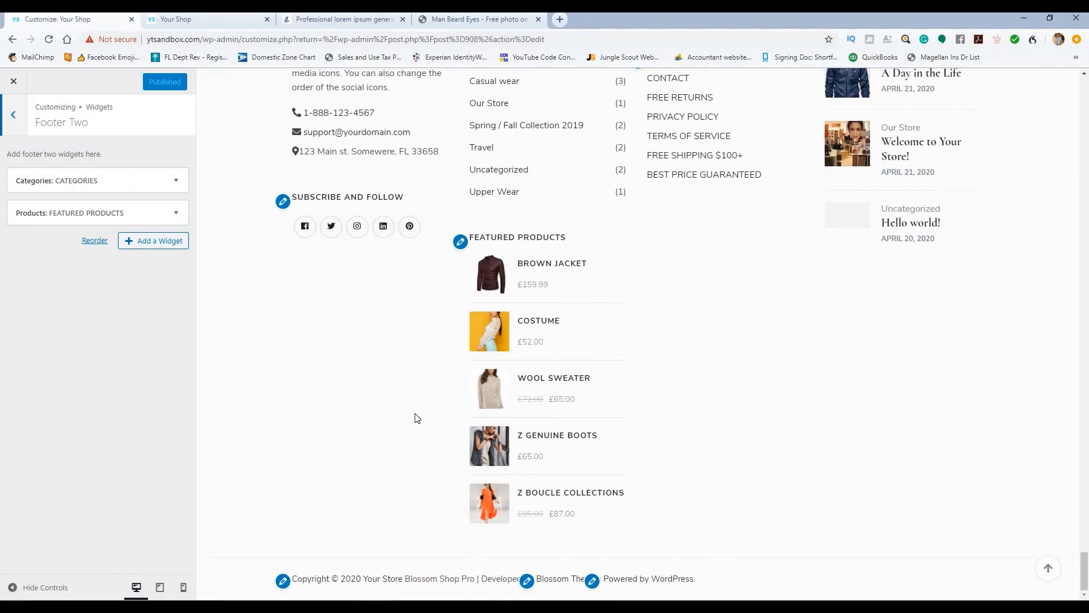
pyautogui.scroll(3, 213, 266)
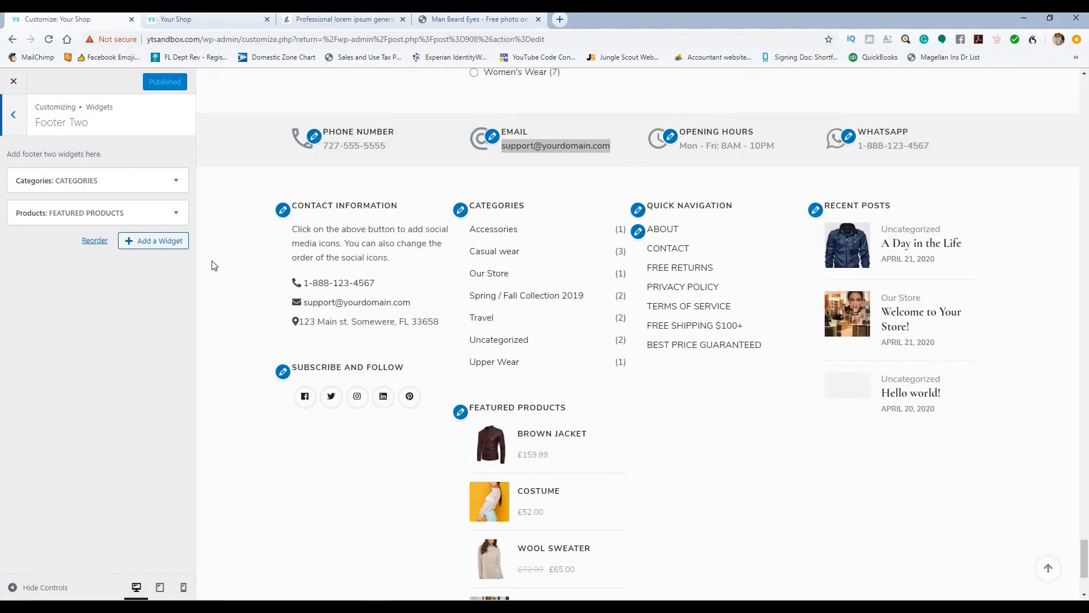
pyautogui.click(176, 181)
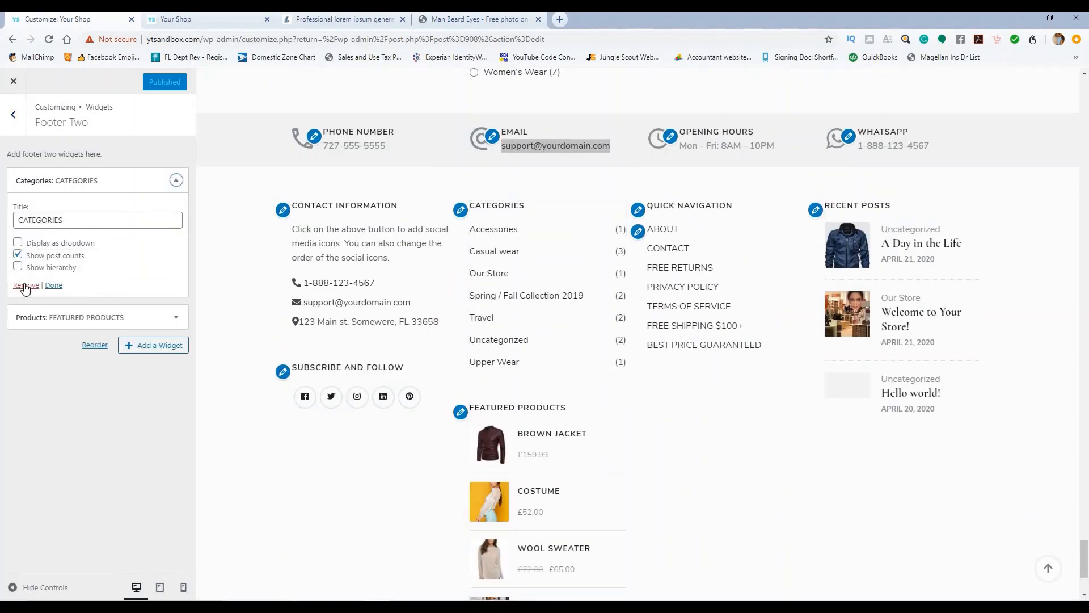
pyautogui.click(25, 285)
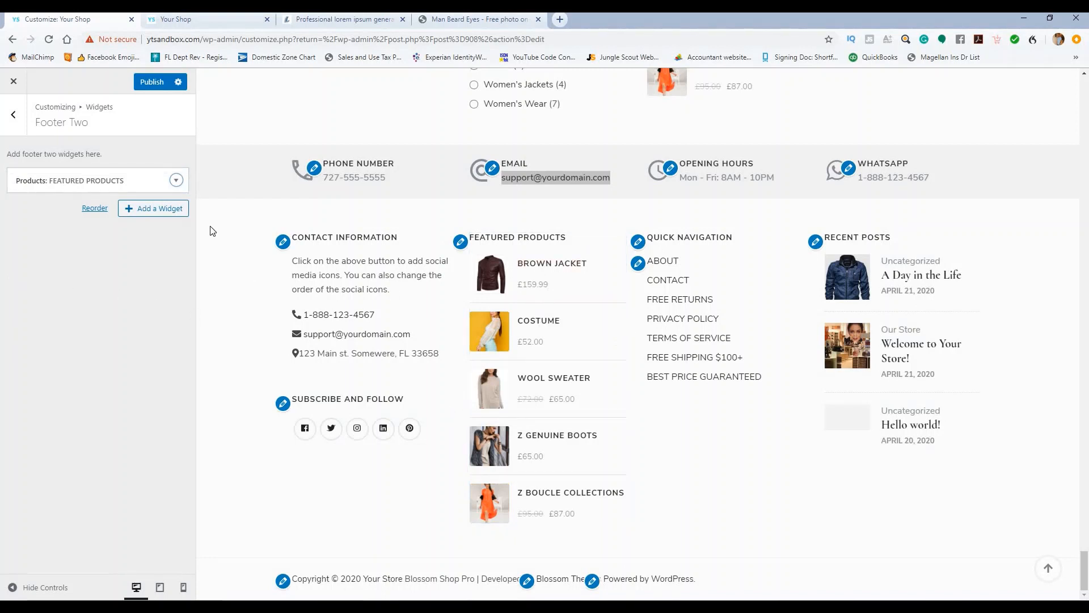
# Step: Reduce Featured Products from 5 to 3 products shown, then collapse its settings
pyautogui.click(176, 181)
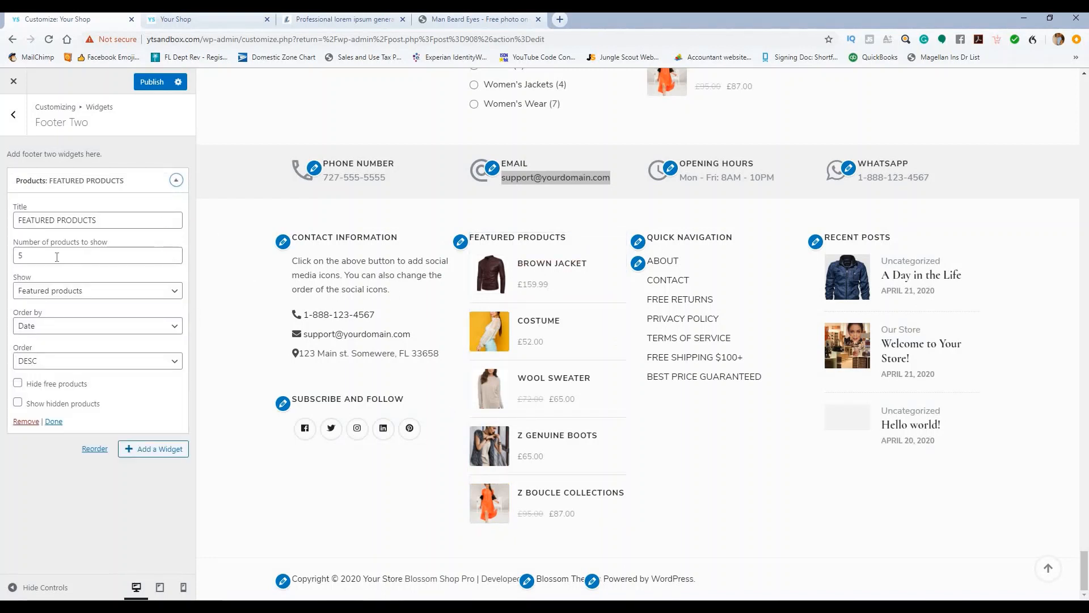
pyautogui.doubleClick(18, 256)
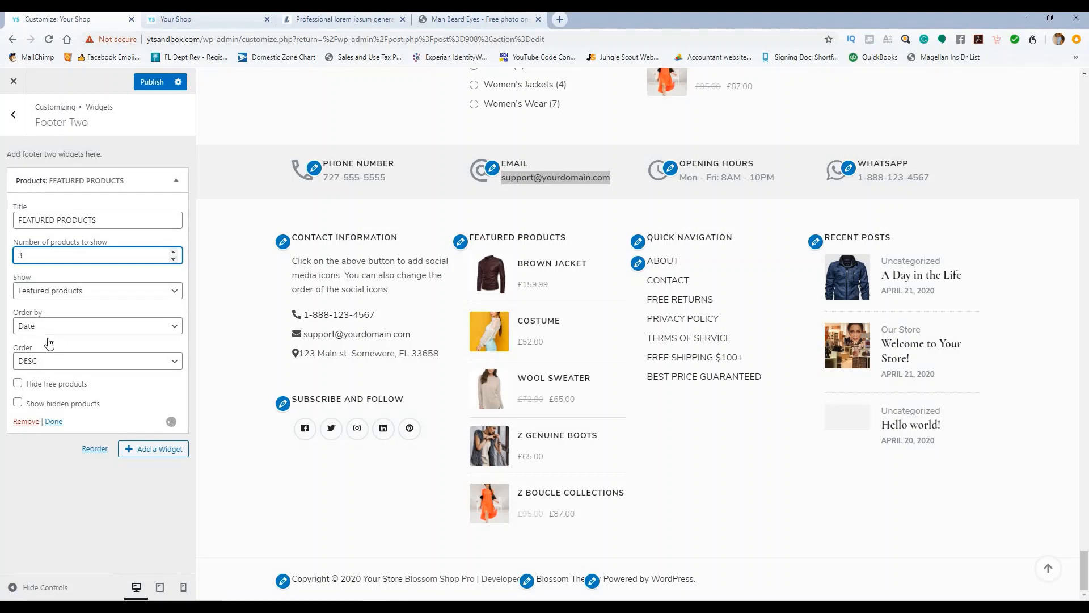
pyautogui.click(110, 381)
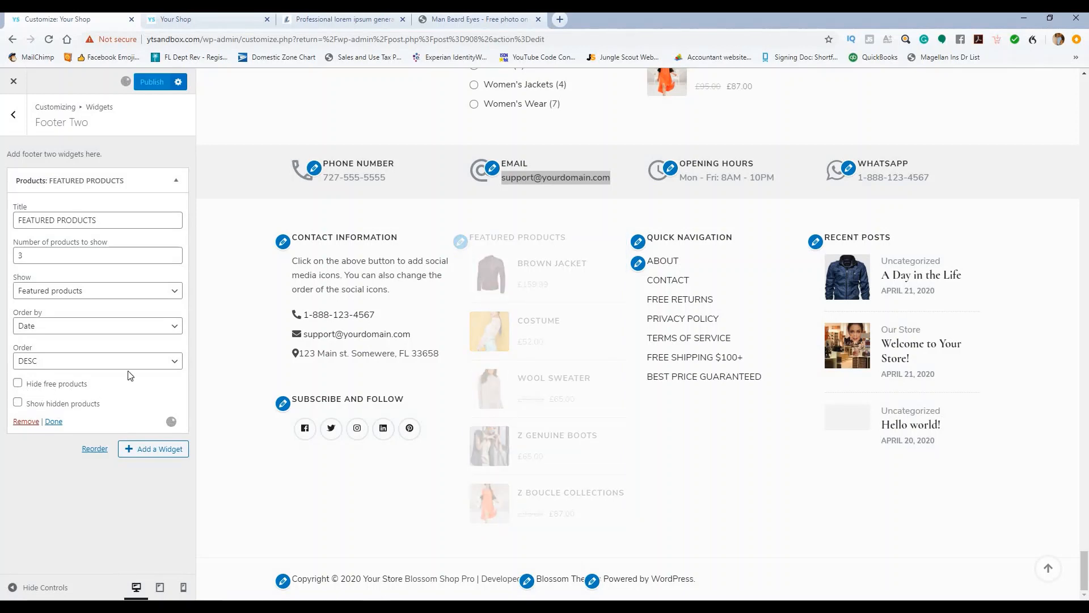
pyautogui.click(177, 181)
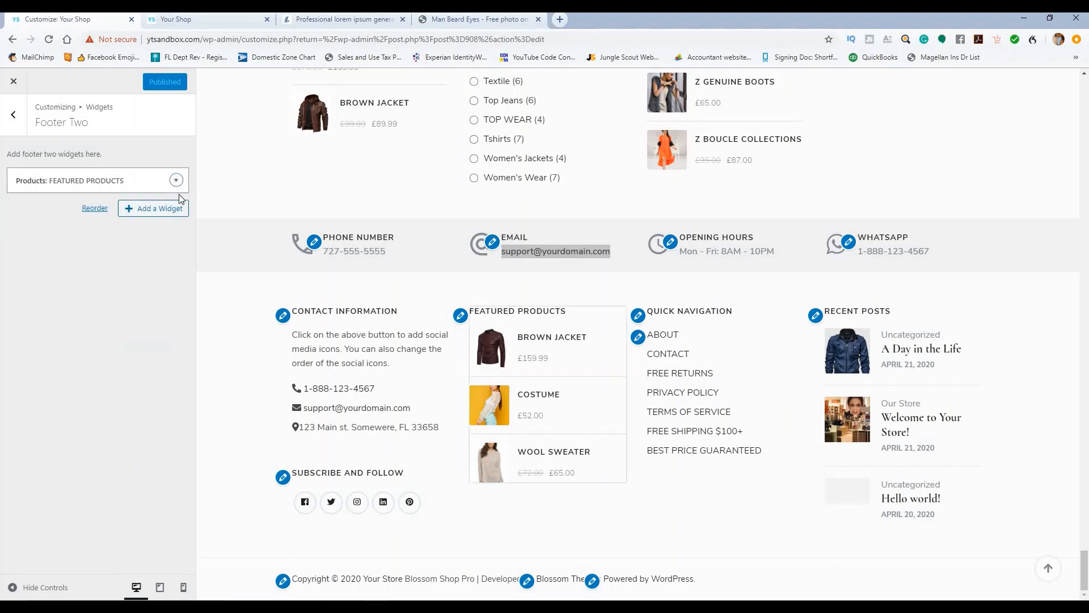
# Step: Open Footer Three and remove the Quick Navigation menu widget
pyautogui.click(13, 114)
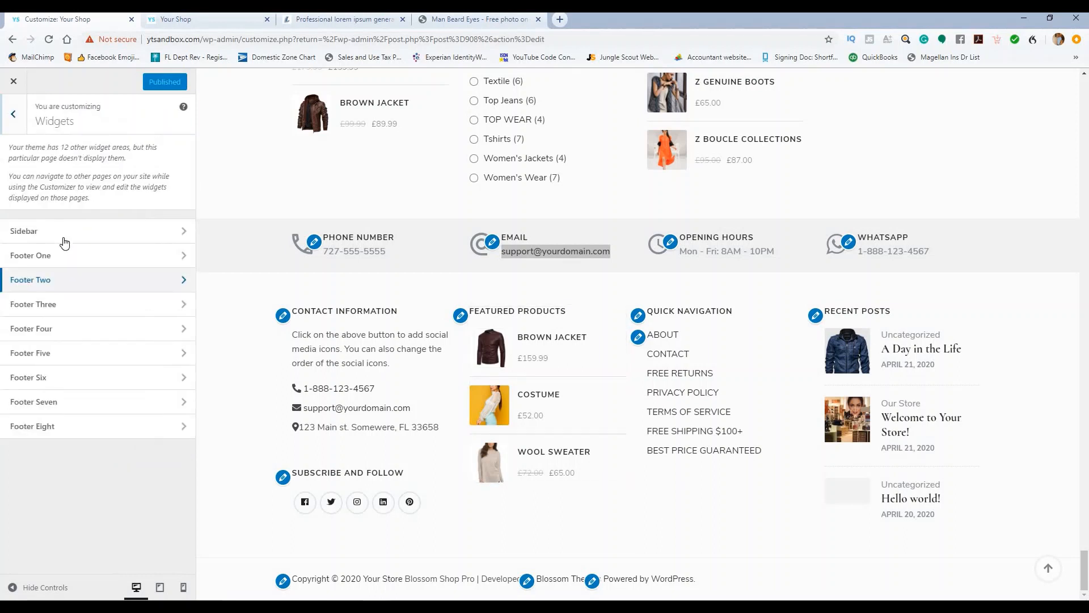
pyautogui.click(87, 303)
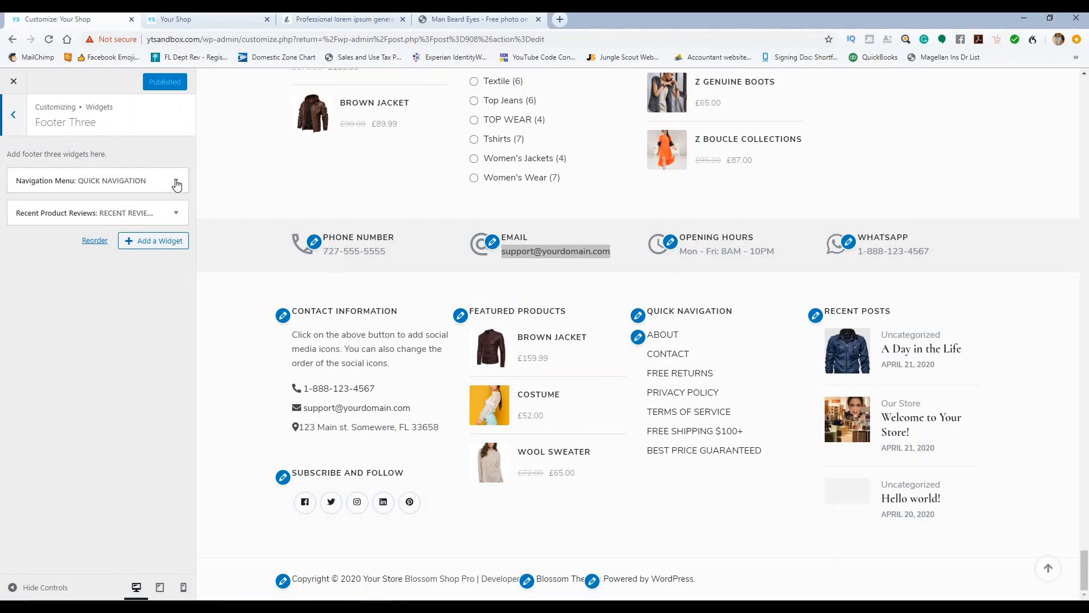
pyautogui.scroll(2, 378, 253)
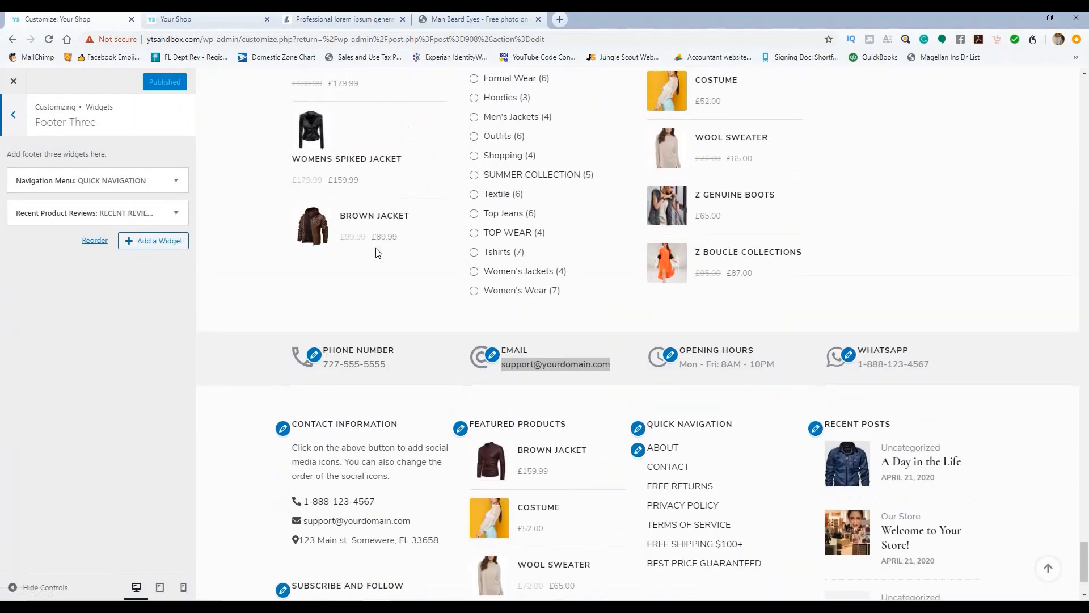
pyautogui.scroll(-2, 377, 252)
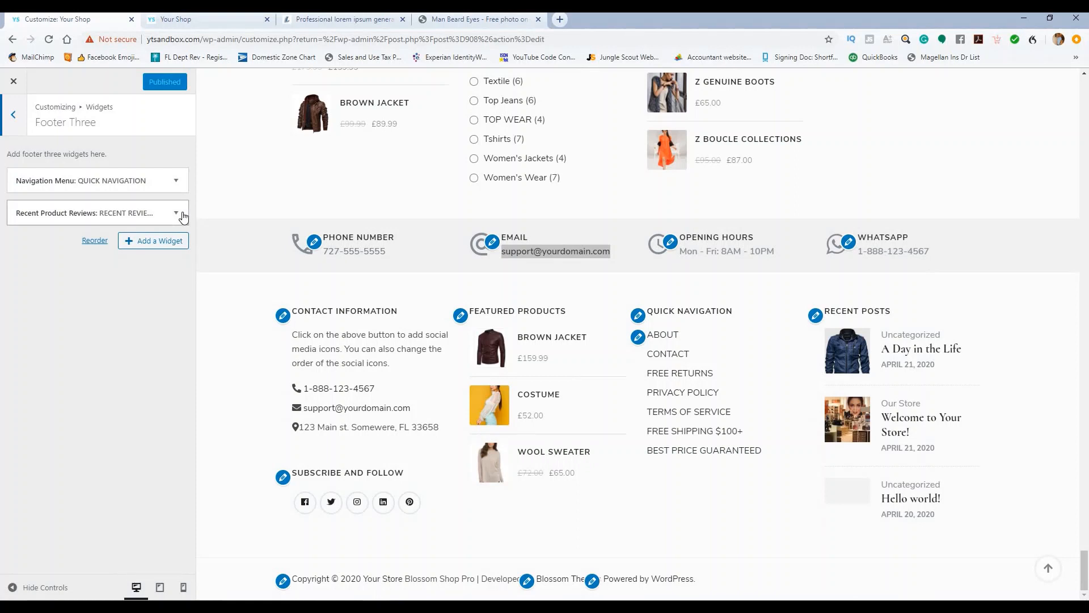
pyautogui.click(182, 214)
pyautogui.click(176, 213)
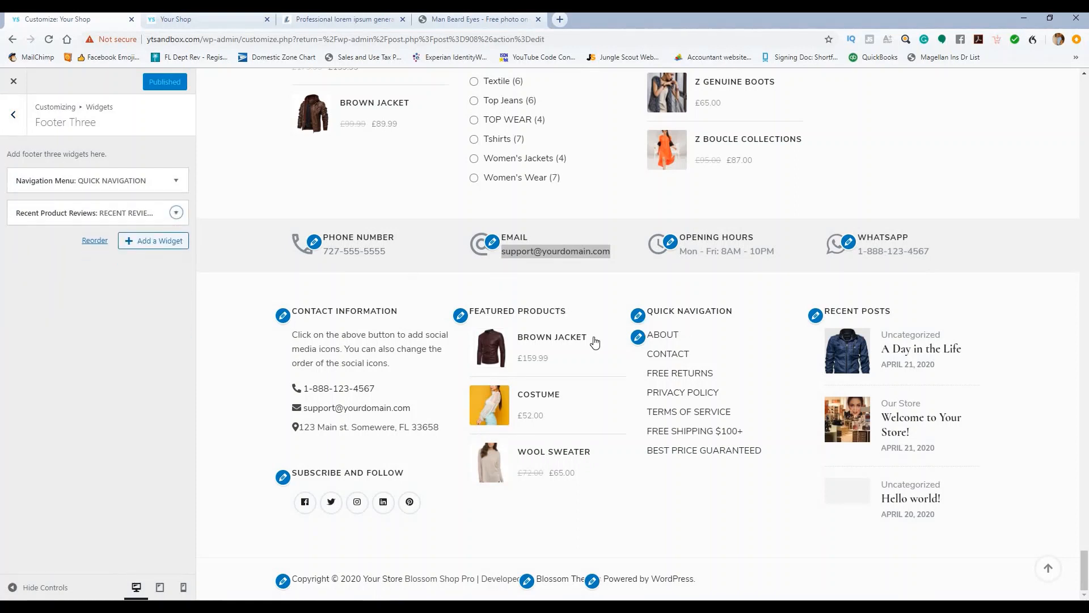
pyautogui.scroll(2, 595, 340)
pyautogui.scroll(-2, 599, 344)
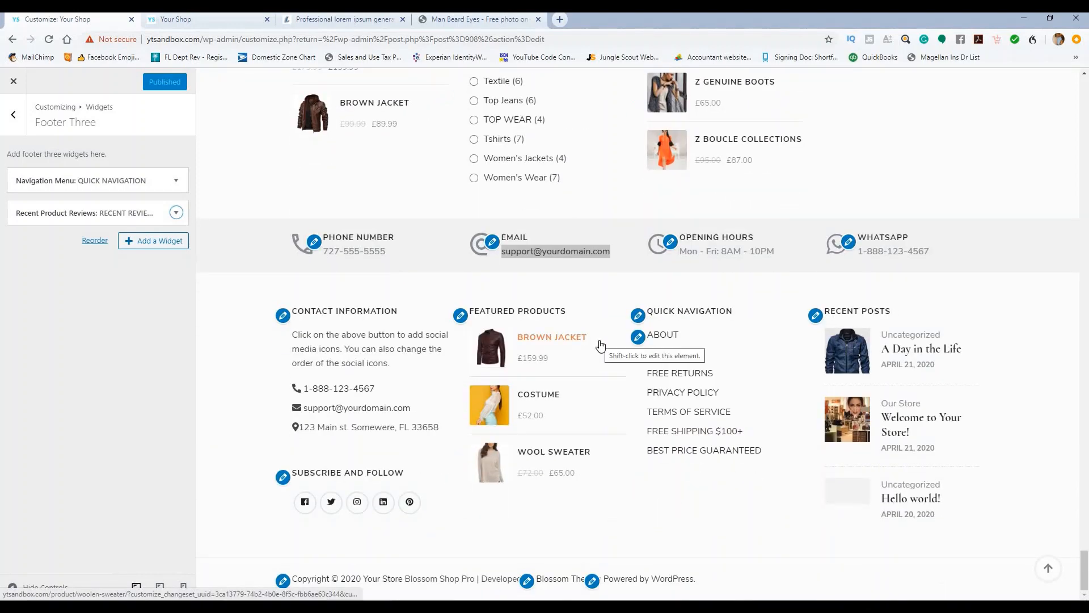
pyautogui.scroll(6, 600, 345)
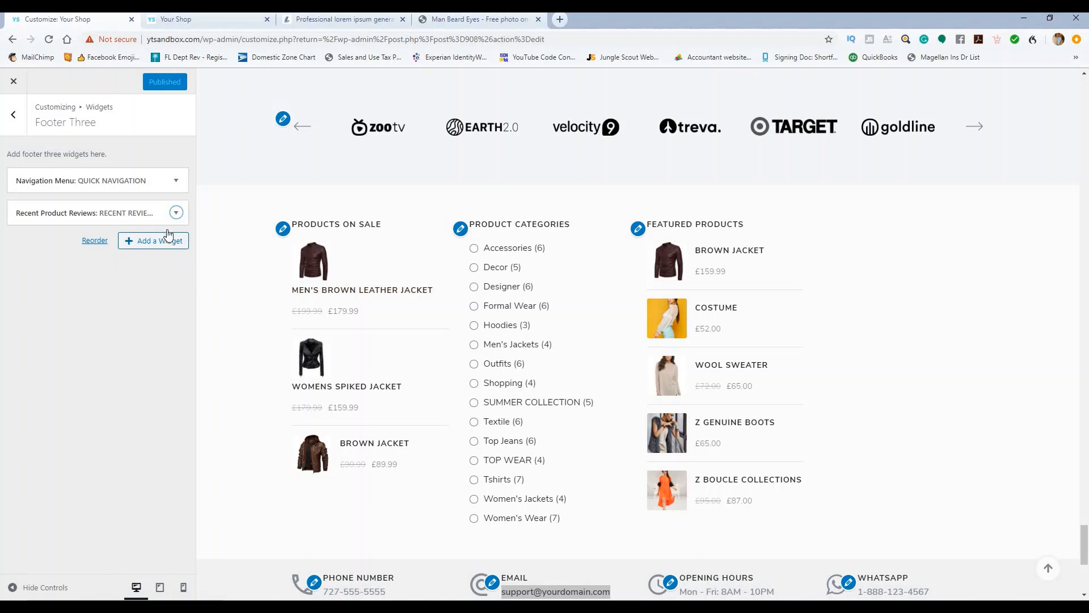
pyautogui.click(177, 181)
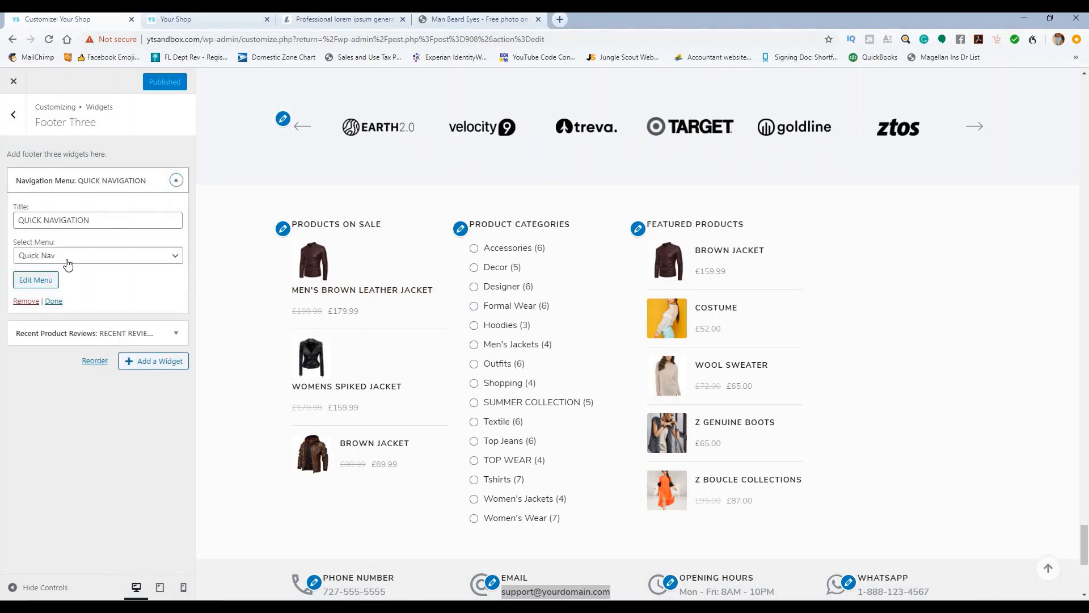
pyautogui.click(35, 299)
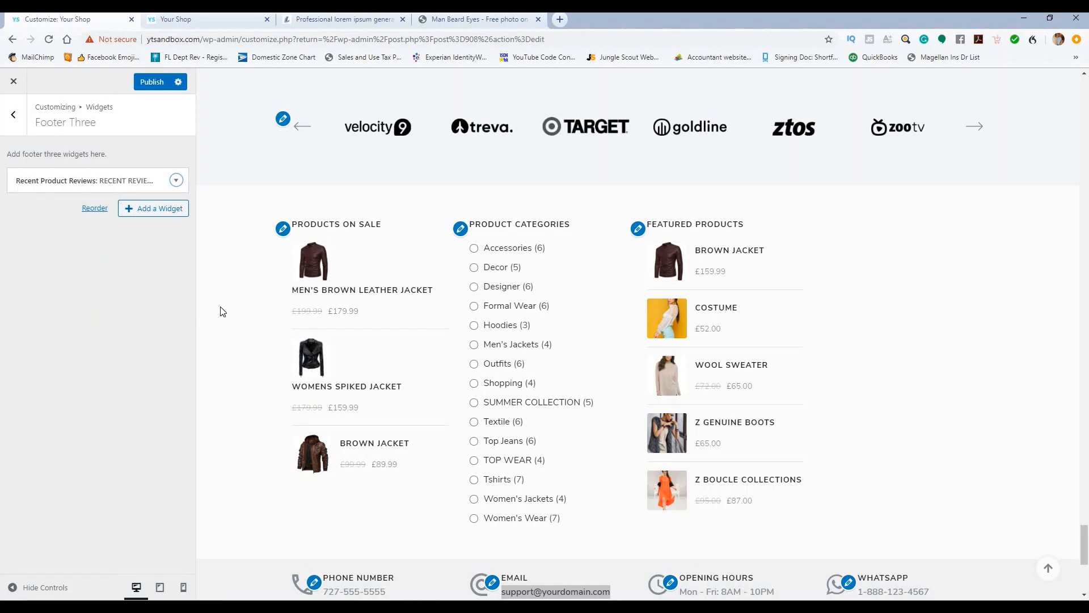
pyautogui.scroll(-5, 393, 247)
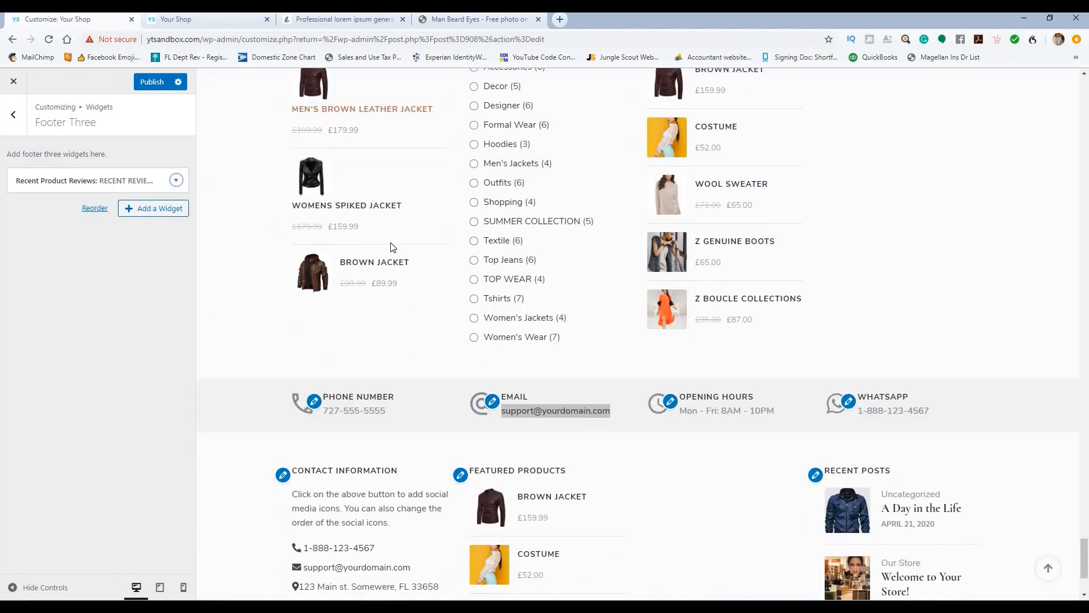
pyautogui.scroll(-1, 394, 247)
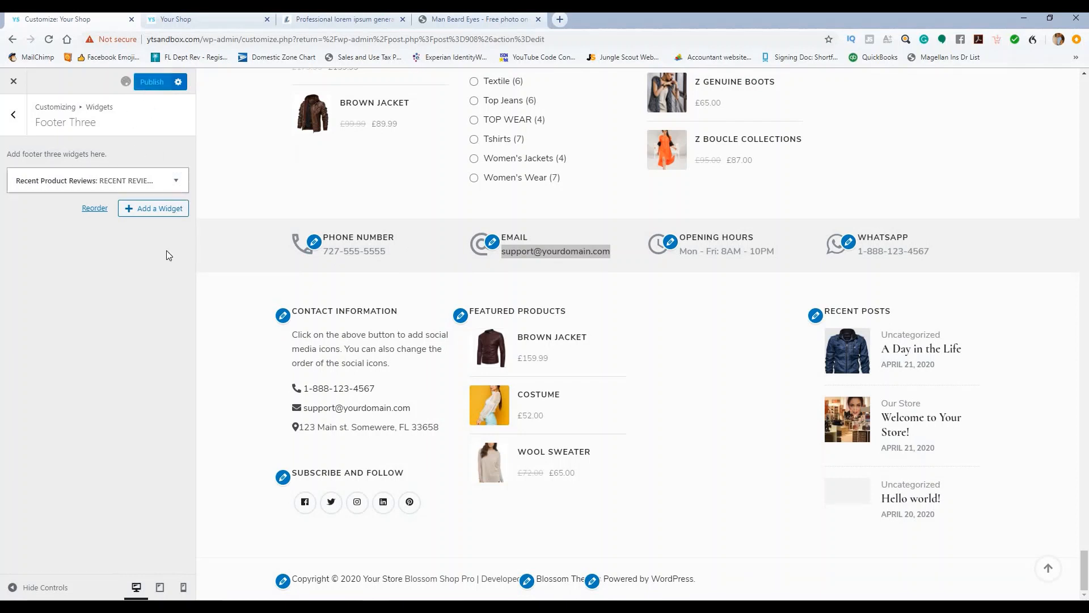
# Step: Glance at Footer Four's widgets, then return to Footer Three's Recent Product Reviews widget
pyautogui.click(21, 120)
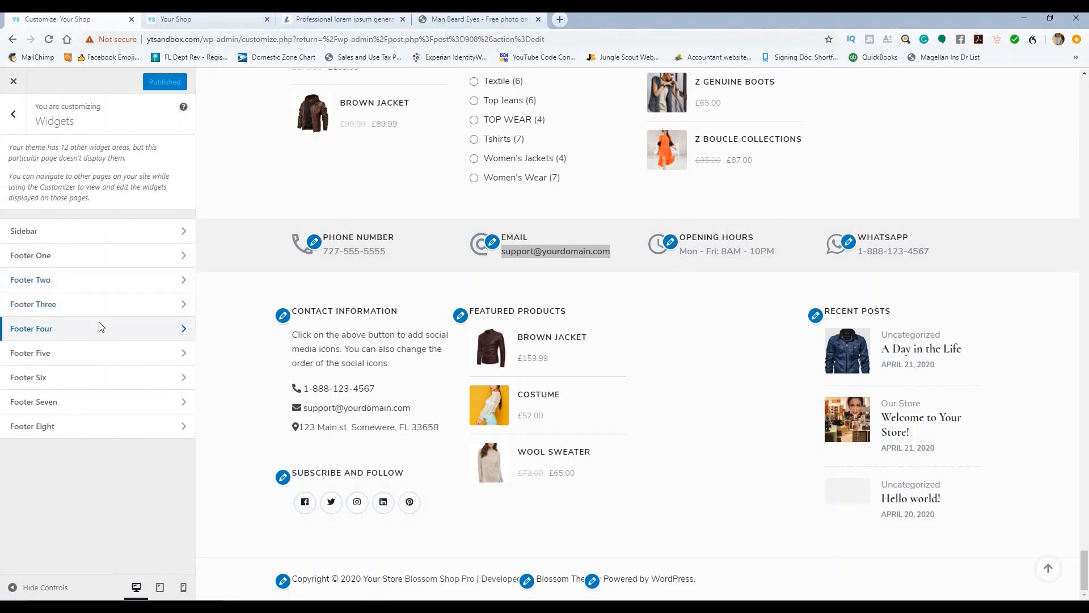
pyautogui.click(101, 328)
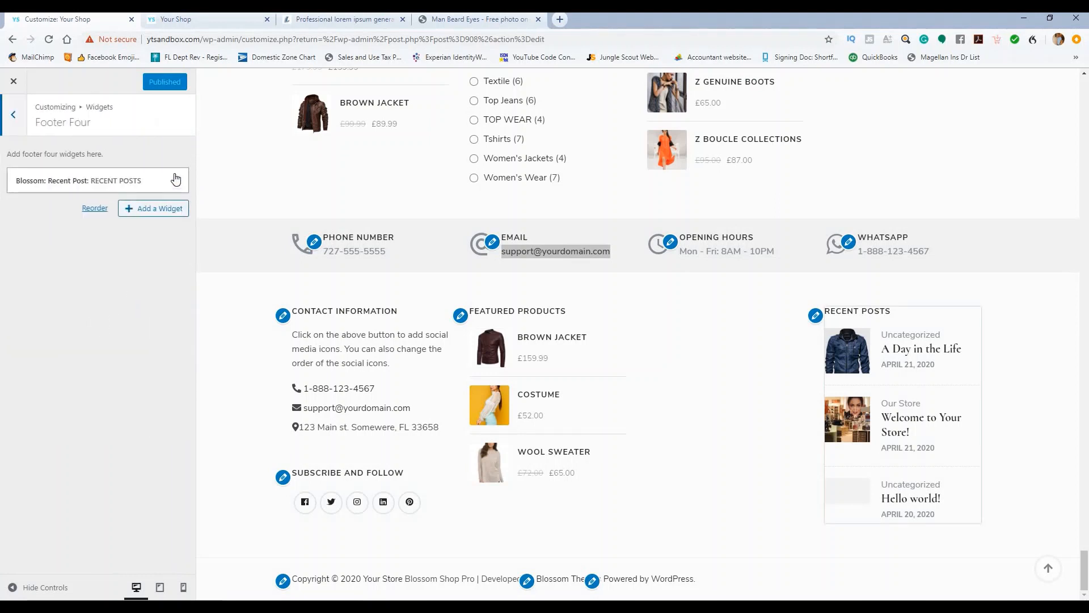
pyautogui.click(14, 112)
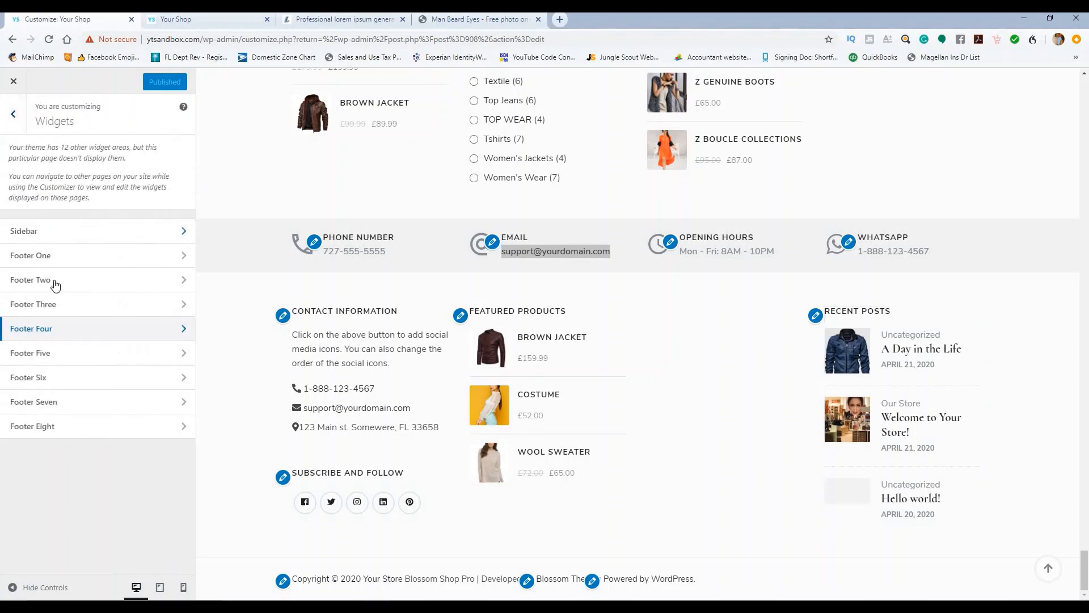
pyautogui.click(76, 307)
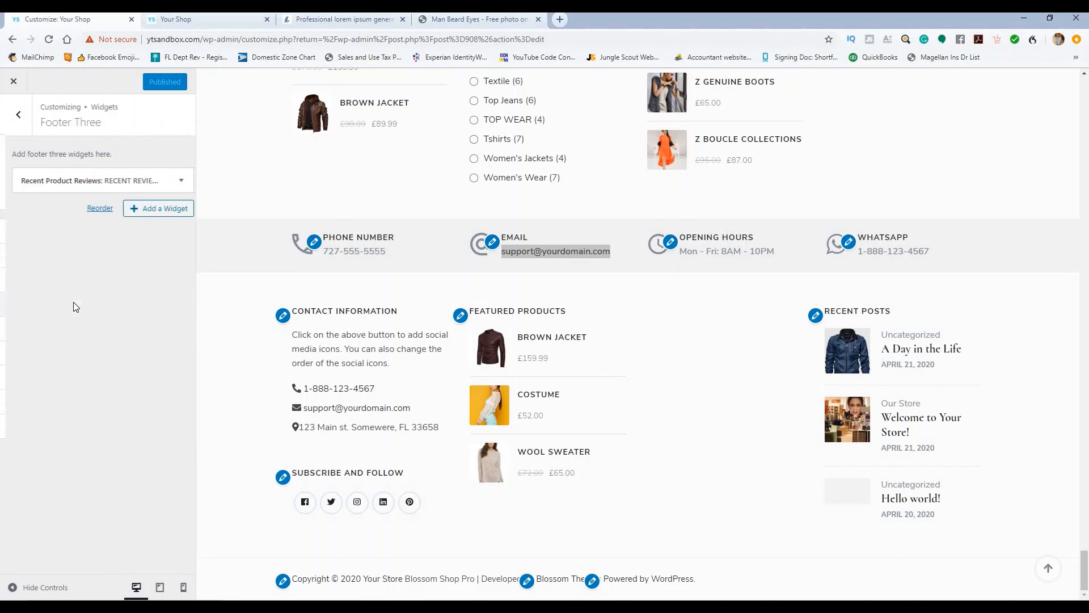
pyautogui.click(175, 181)
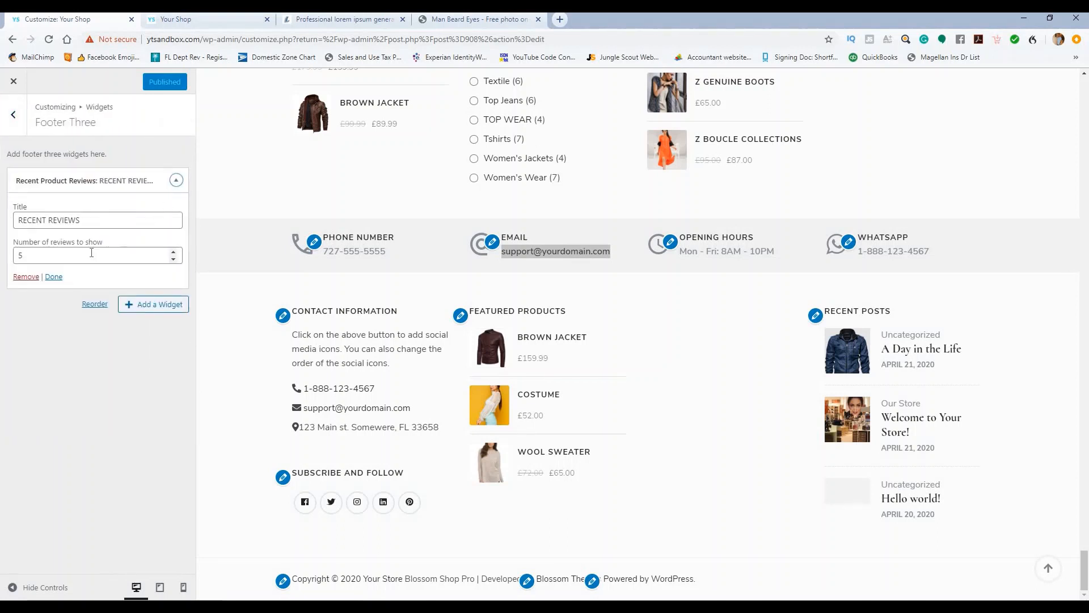
pyautogui.click(176, 181)
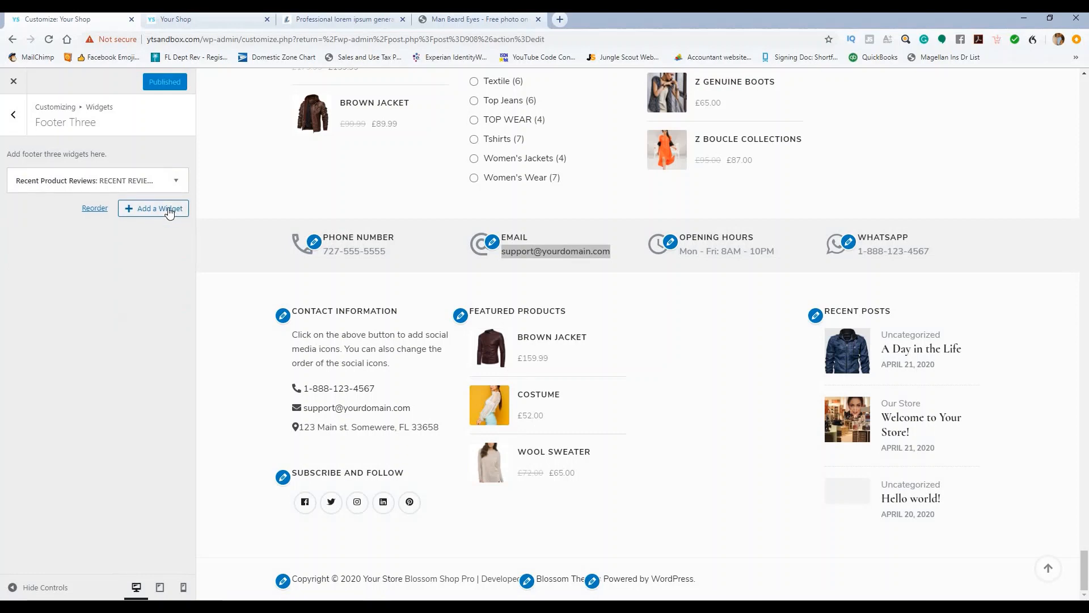
# Step: Browse the available widgets and add a Video widget to Footer Three
pyautogui.click(169, 210)
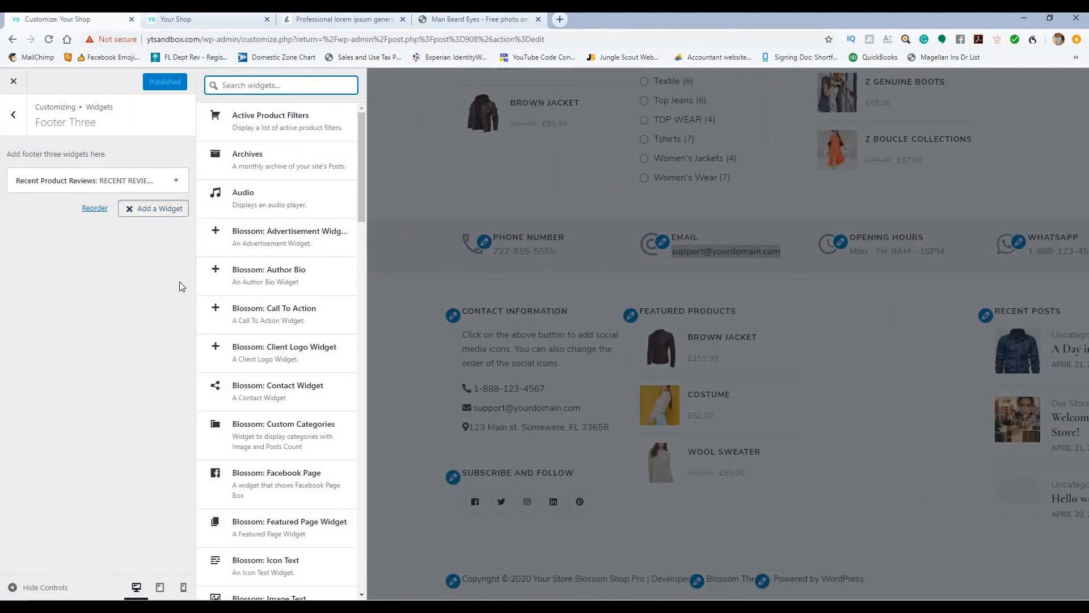
pyautogui.scroll(-2, 255, 271)
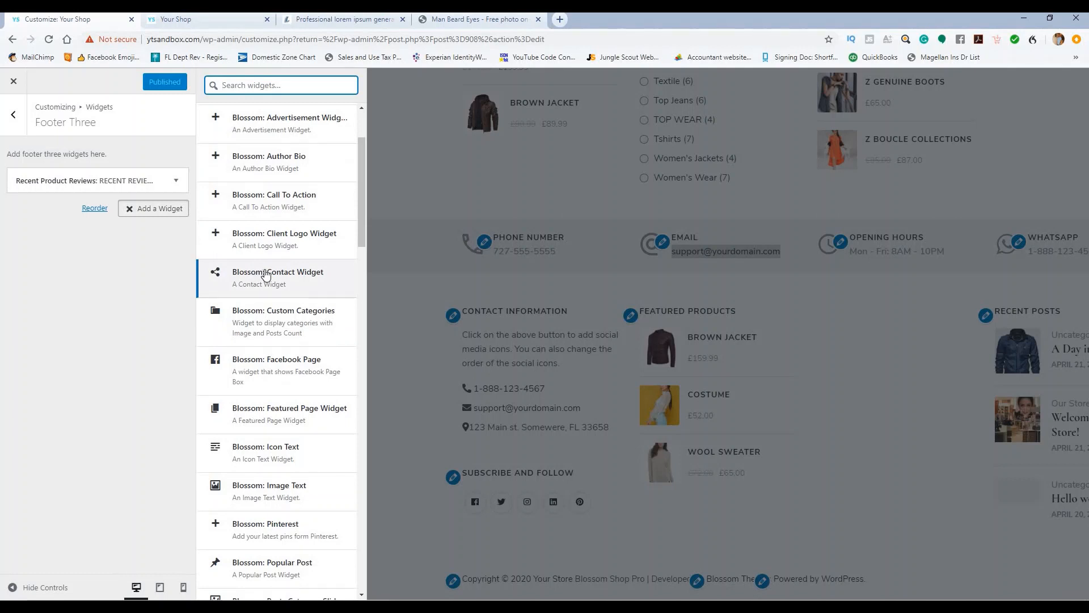
pyautogui.scroll(-4, 265, 275)
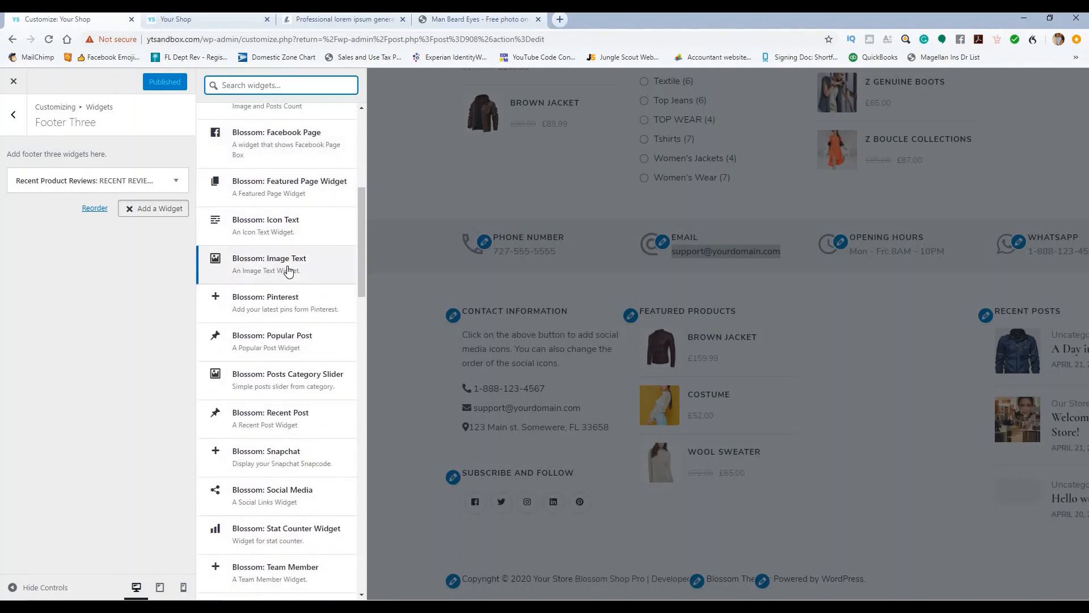
pyautogui.scroll(-5, 287, 272)
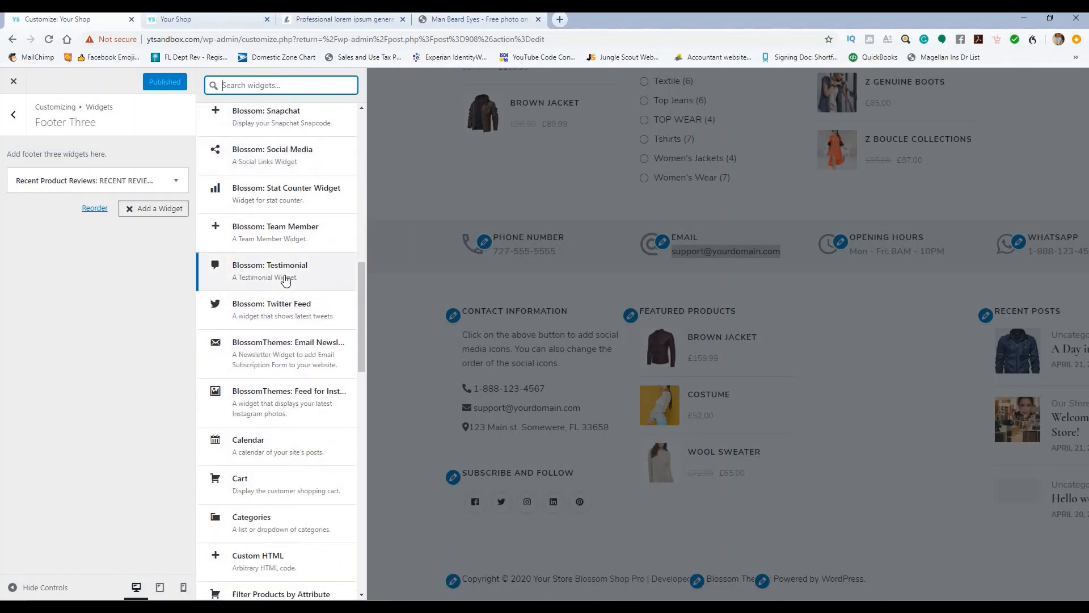
pyautogui.scroll(-2, 287, 280)
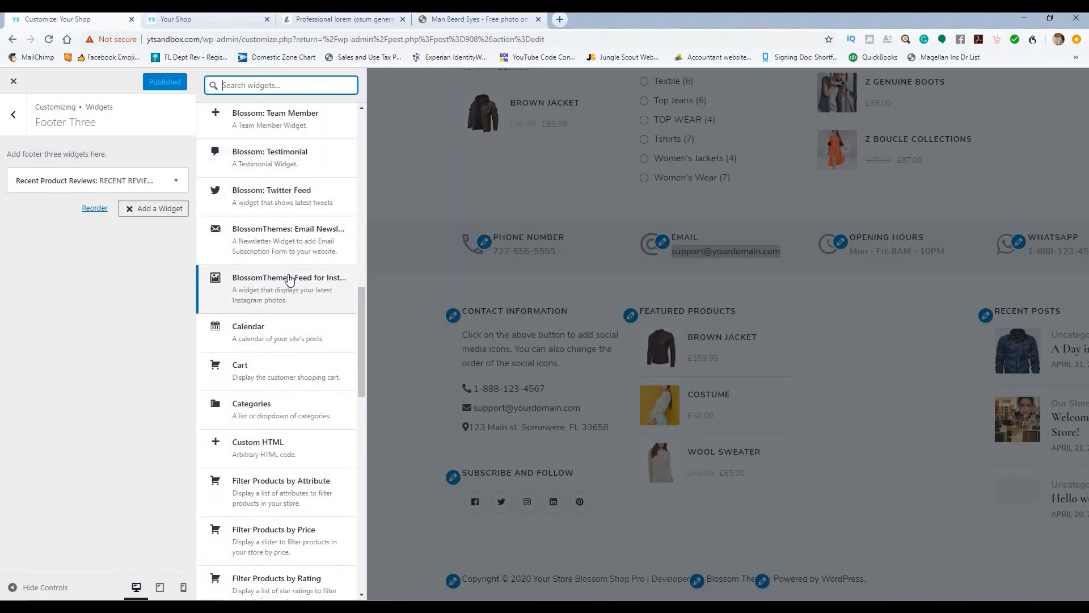
pyautogui.scroll(-4, 289, 283)
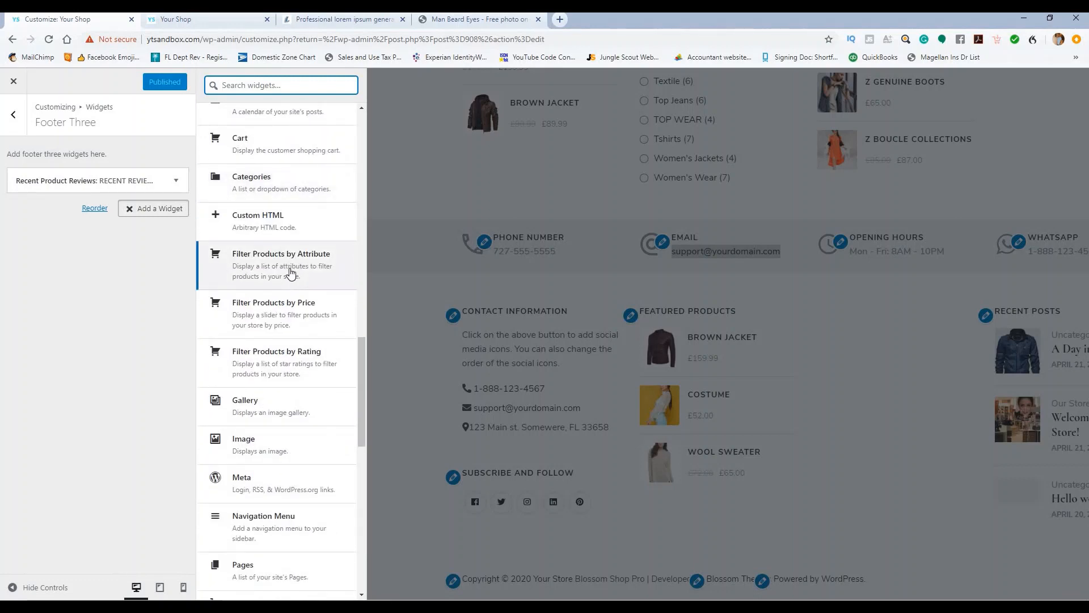
pyautogui.scroll(-4, 289, 272)
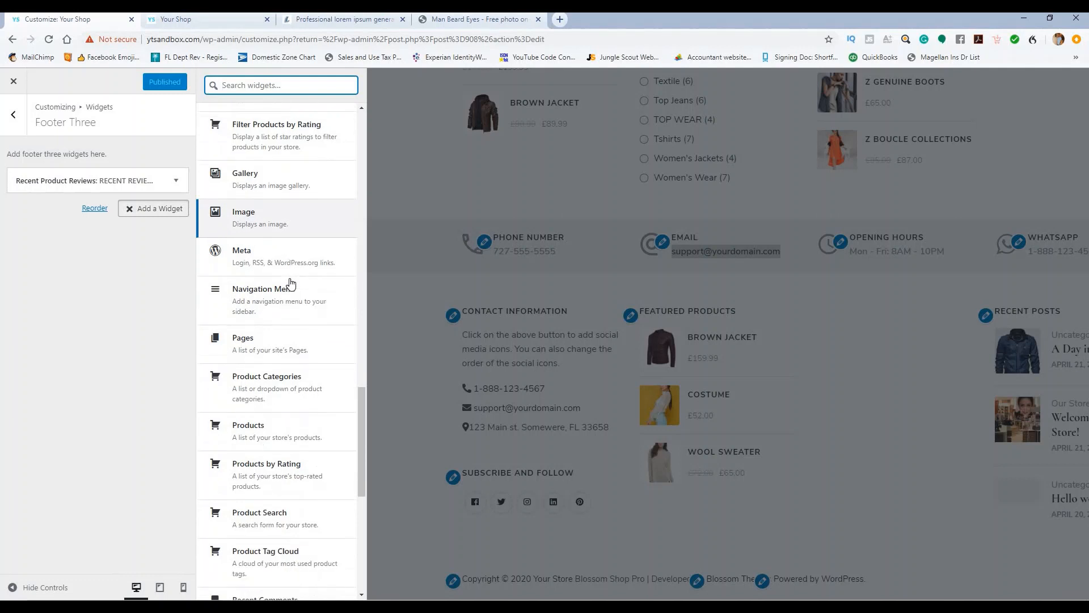
pyautogui.scroll(-2, 290, 282)
pyautogui.scroll(1, 292, 284)
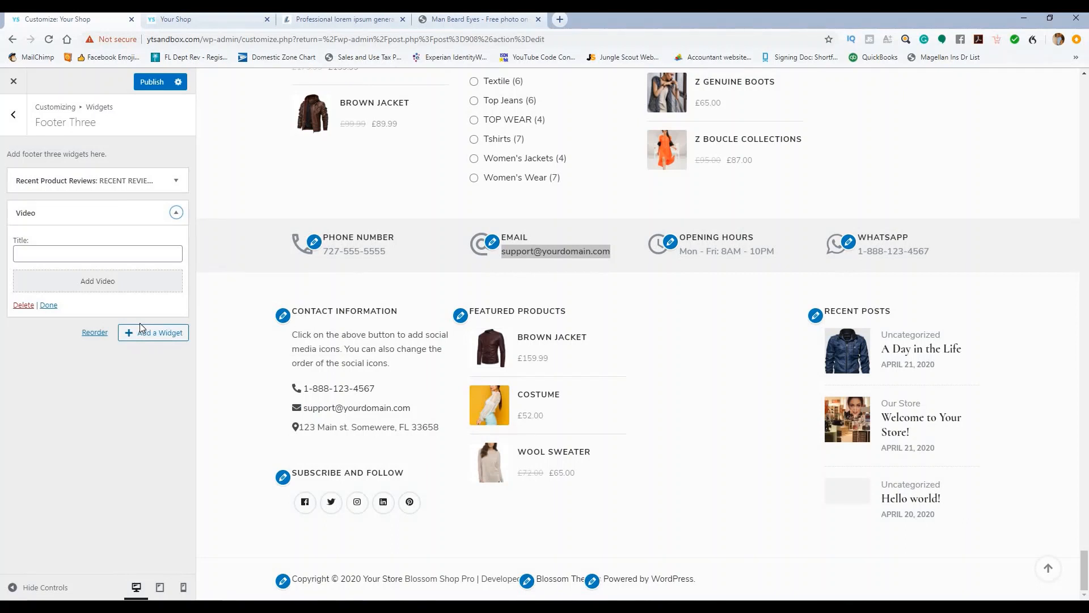
# Step: Title the Video widget 'Our Story' and open YouTube in a new browser tab
pyautogui.click(134, 253)
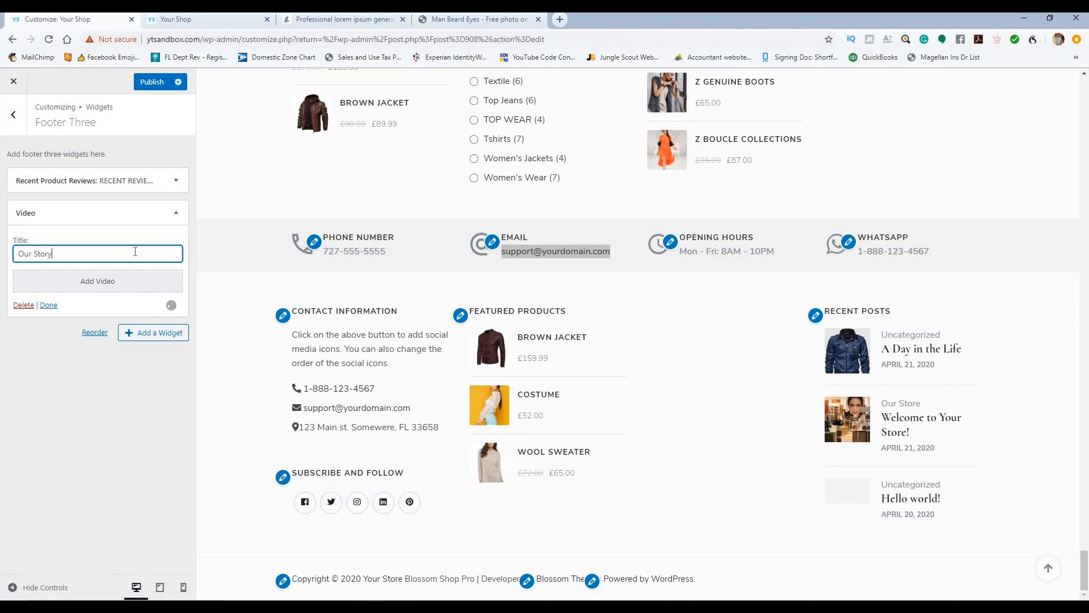
pyautogui.click(58, 351)
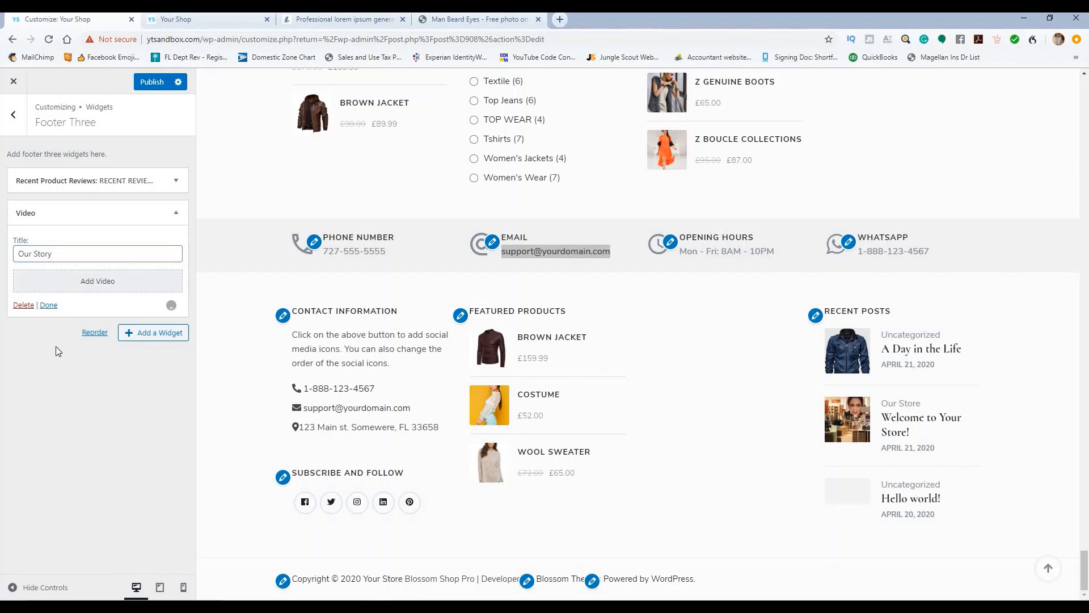
pyautogui.click(559, 20)
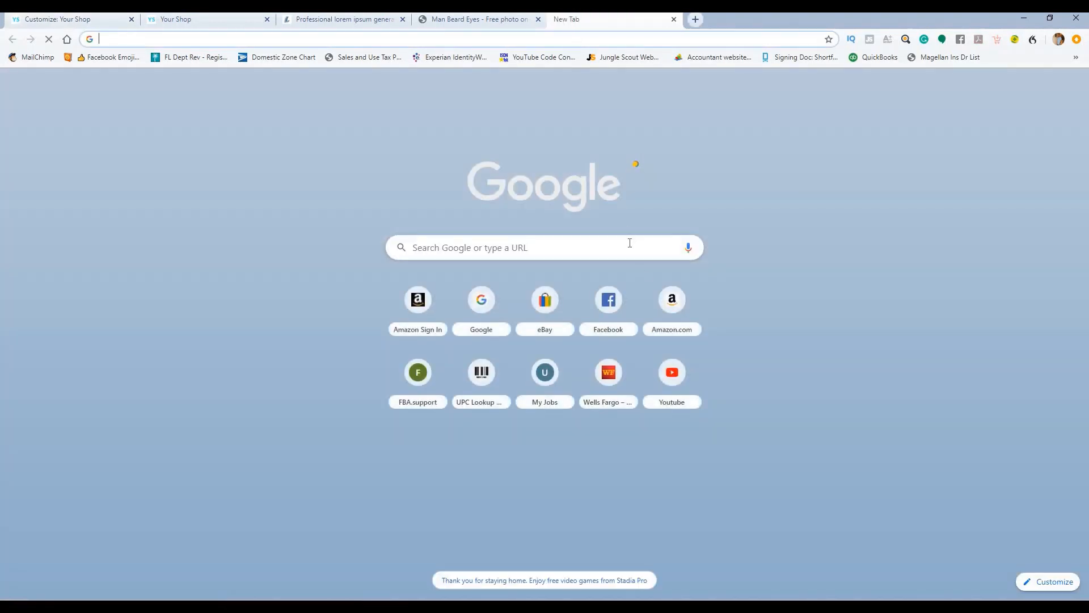
pyautogui.click(675, 379)
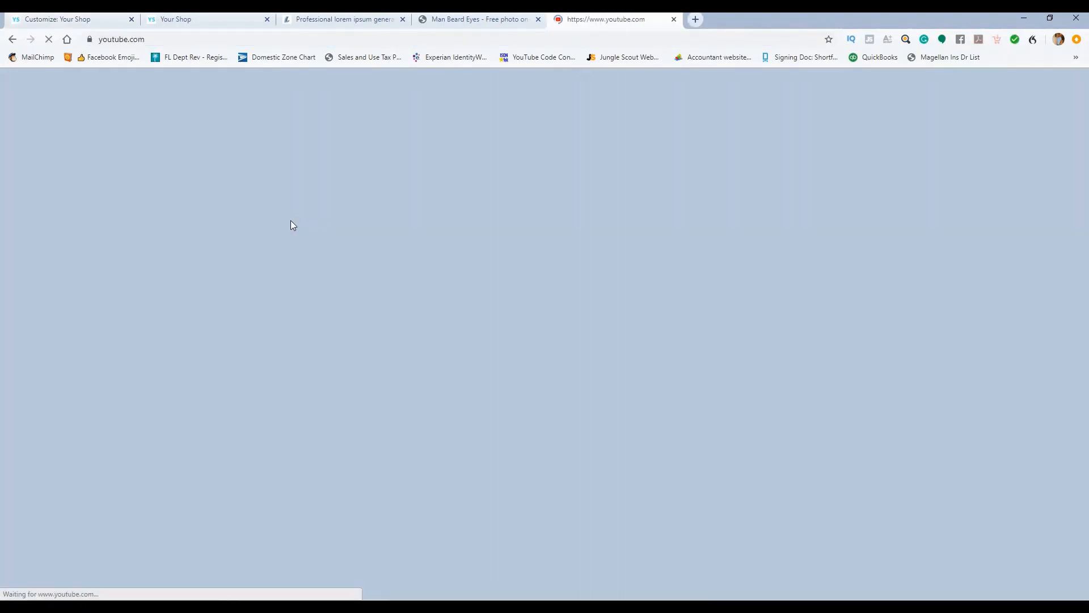
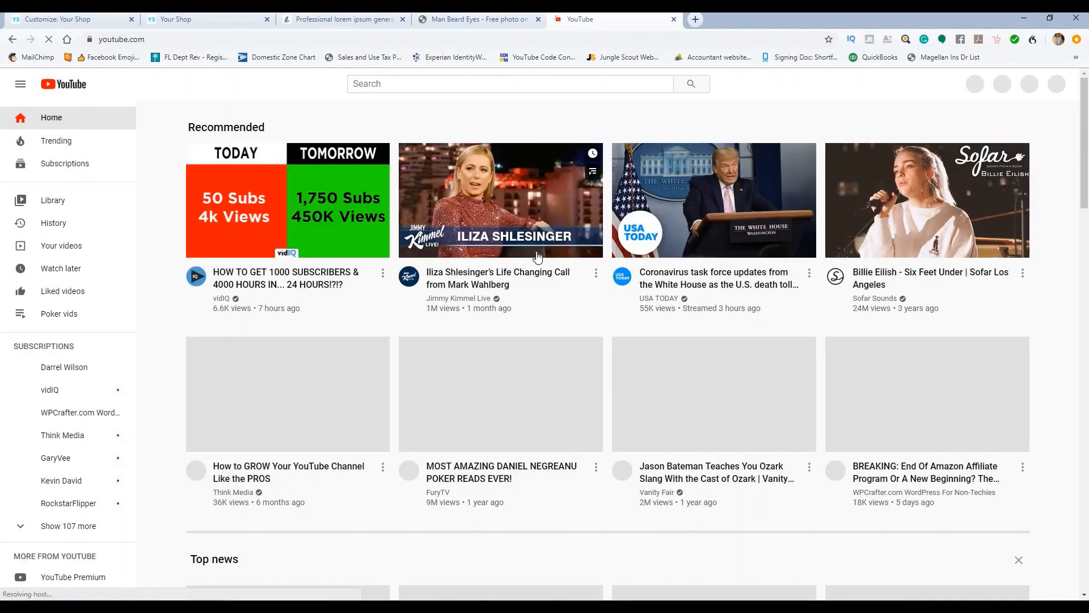
# Step: Copy the recommended video's share link (youtu.be/Ke6KMqQd4Vo) and close the YouTube tab
pyautogui.click(491, 278)
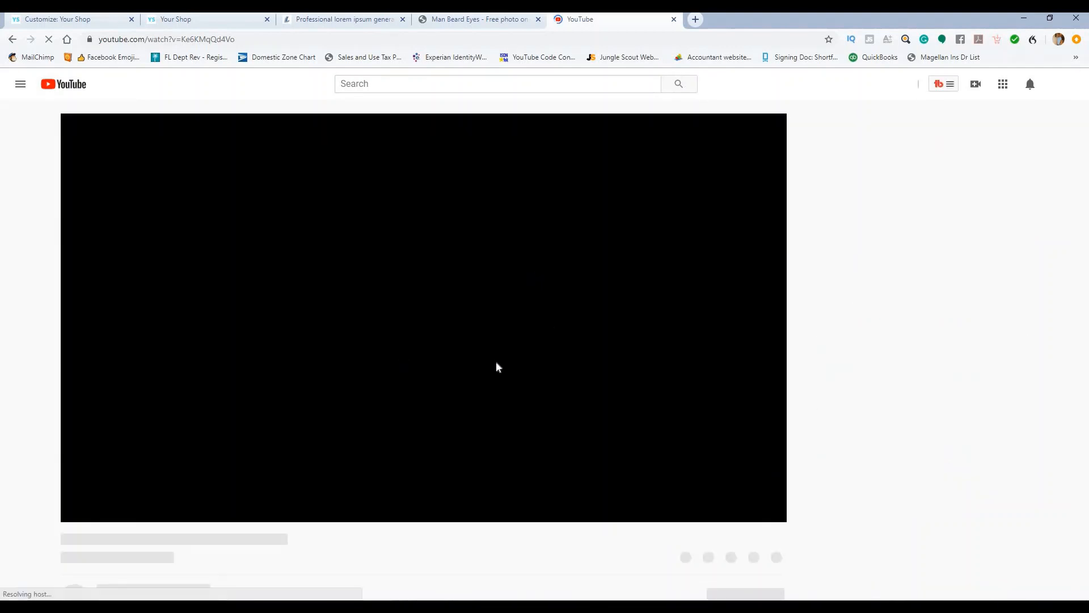
pyautogui.scroll(-2, 472, 364)
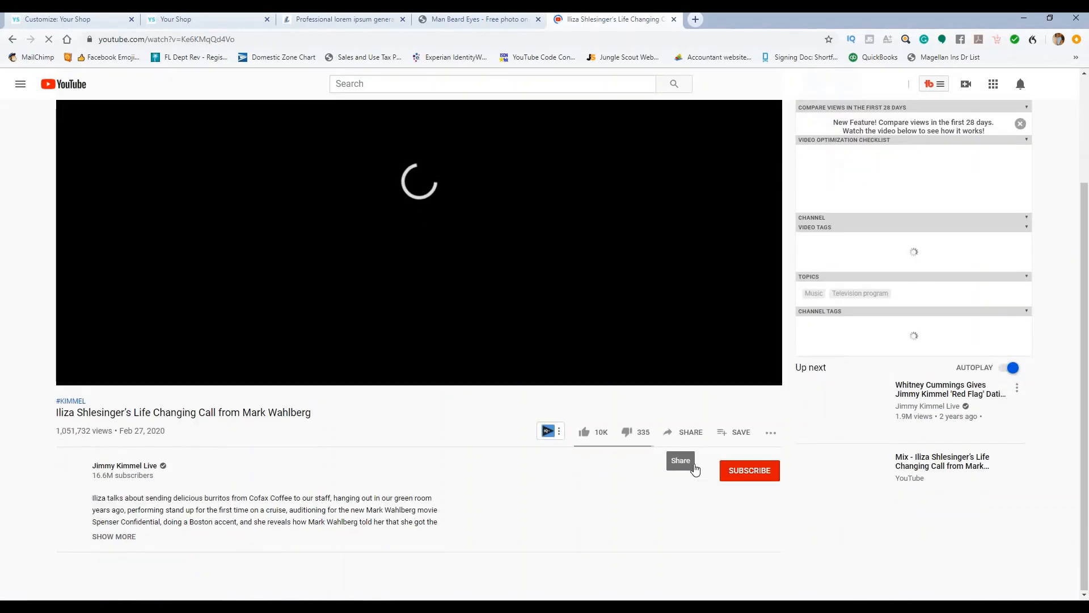
pyautogui.click(688, 434)
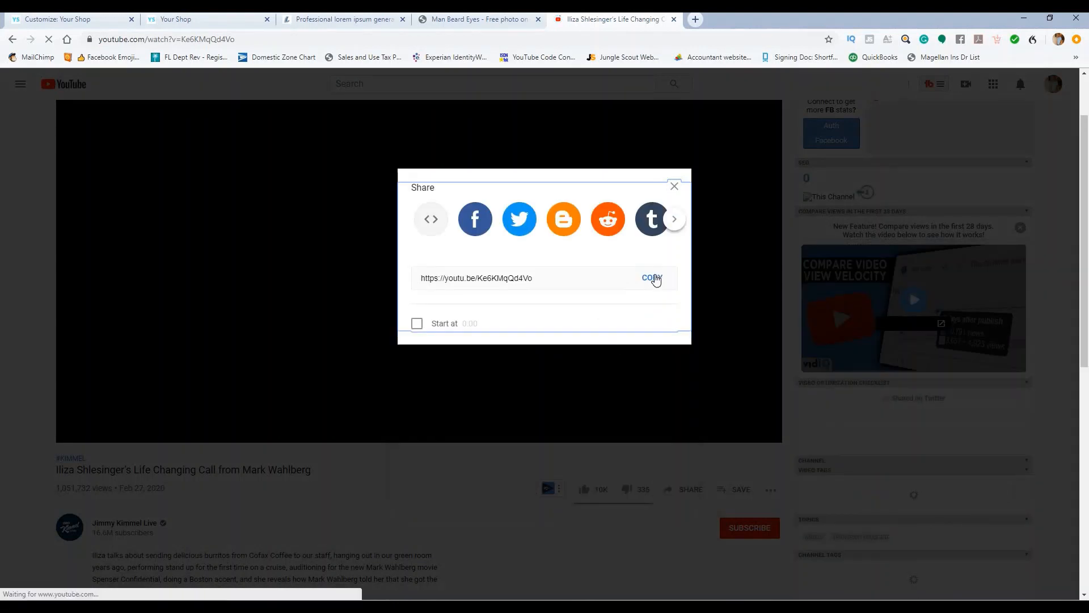
pyautogui.click(653, 278)
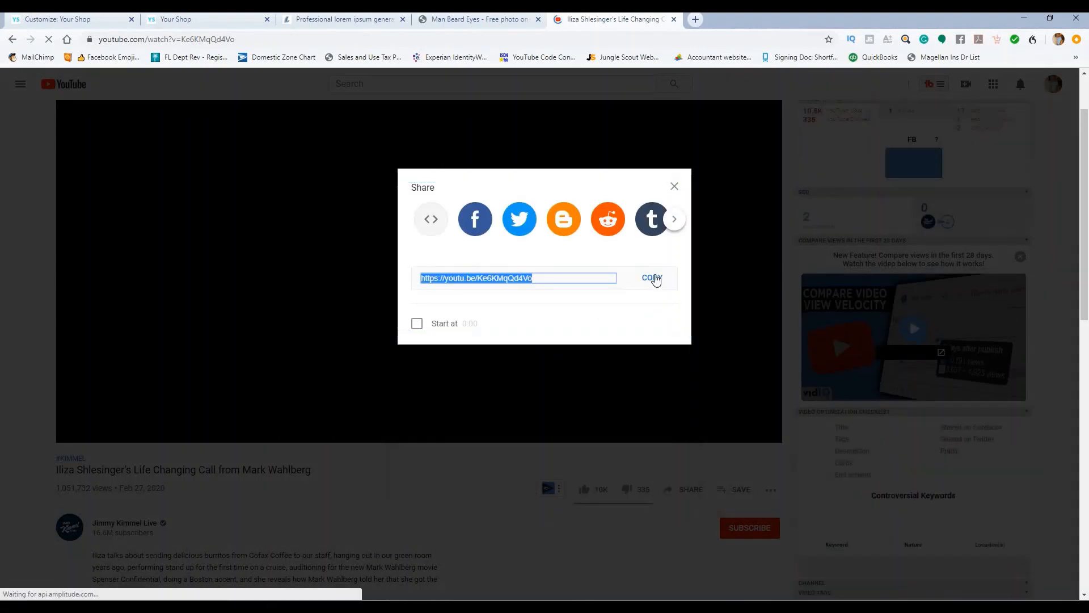
pyautogui.click(675, 186)
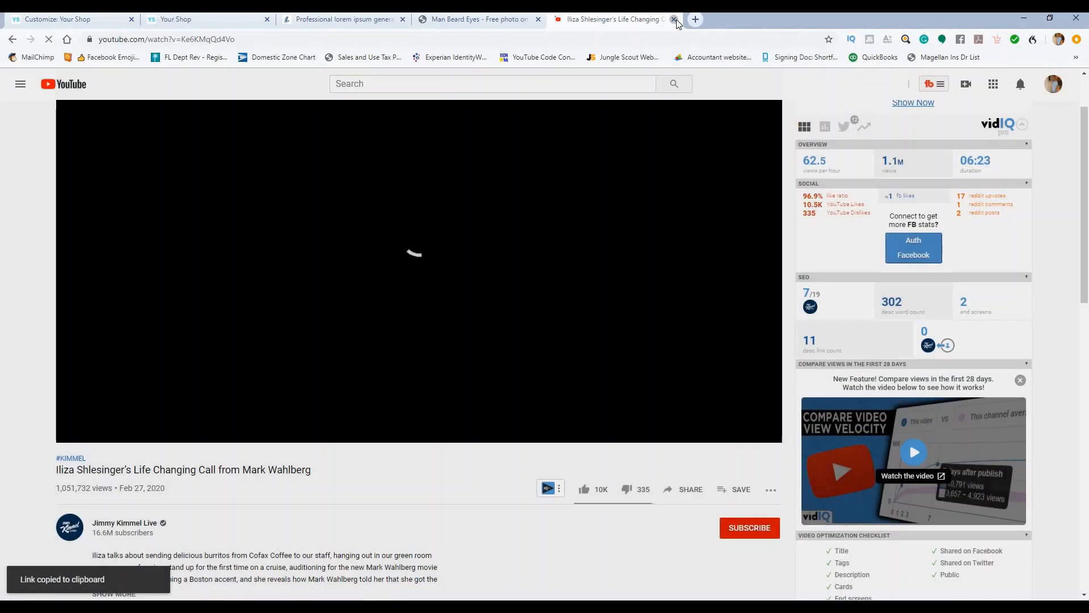
pyautogui.click(675, 20)
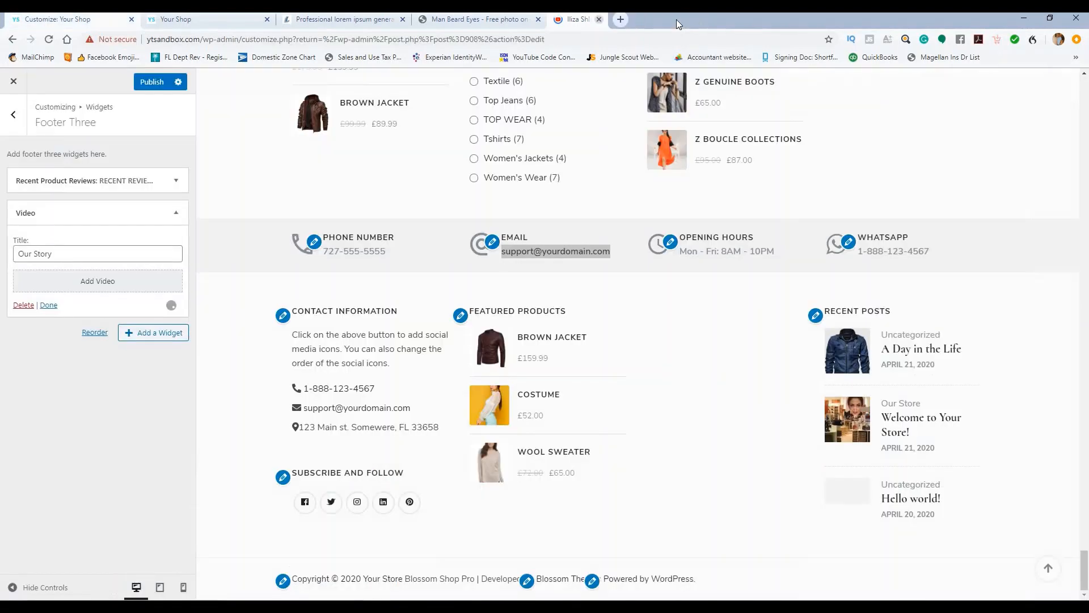
# Step: Insert the youtu.be link into the Our Story video widget from a URL and publish
pyautogui.click(143, 288)
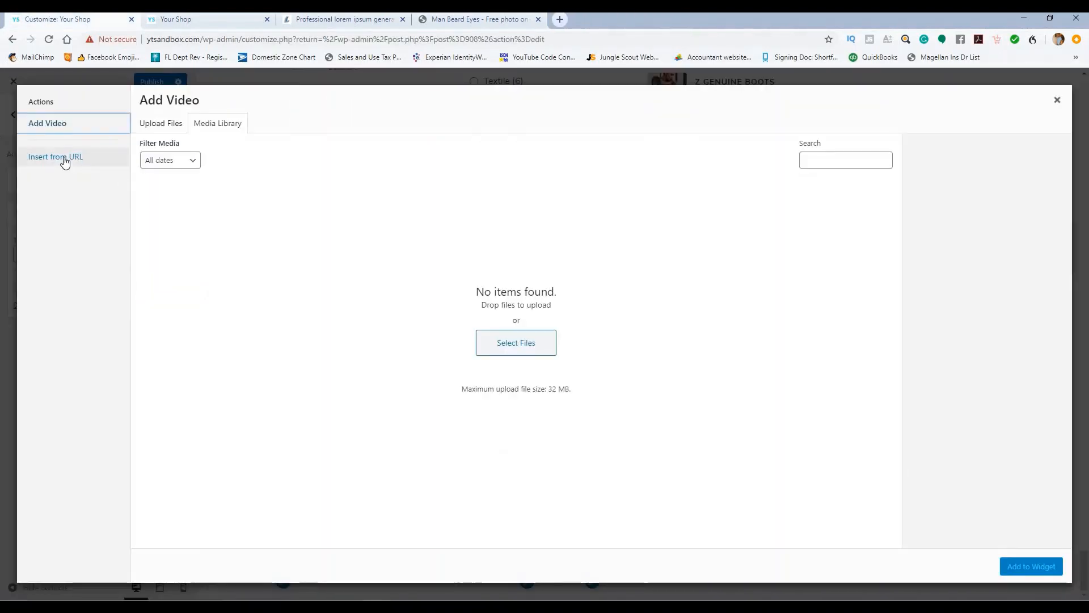
pyautogui.click(63, 158)
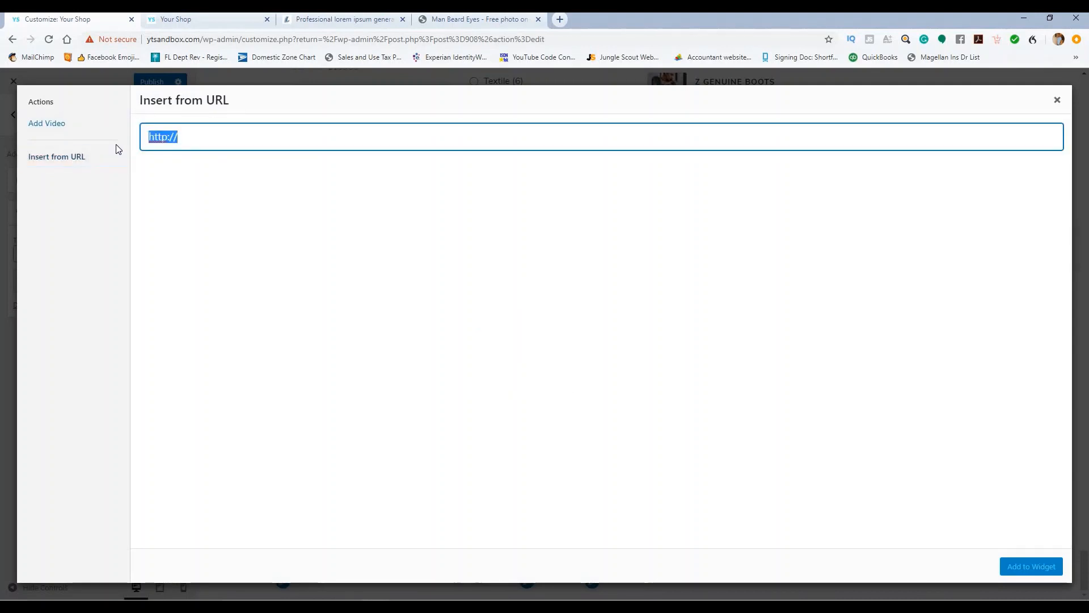
pyautogui.hotkey('ctrl', 'v')
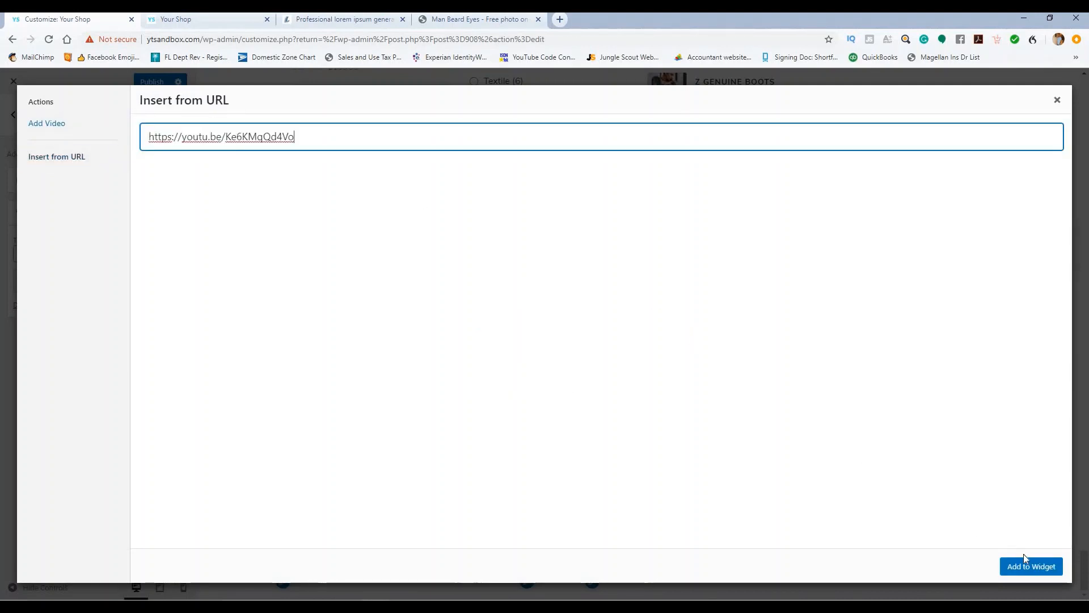
pyautogui.click(1030, 566)
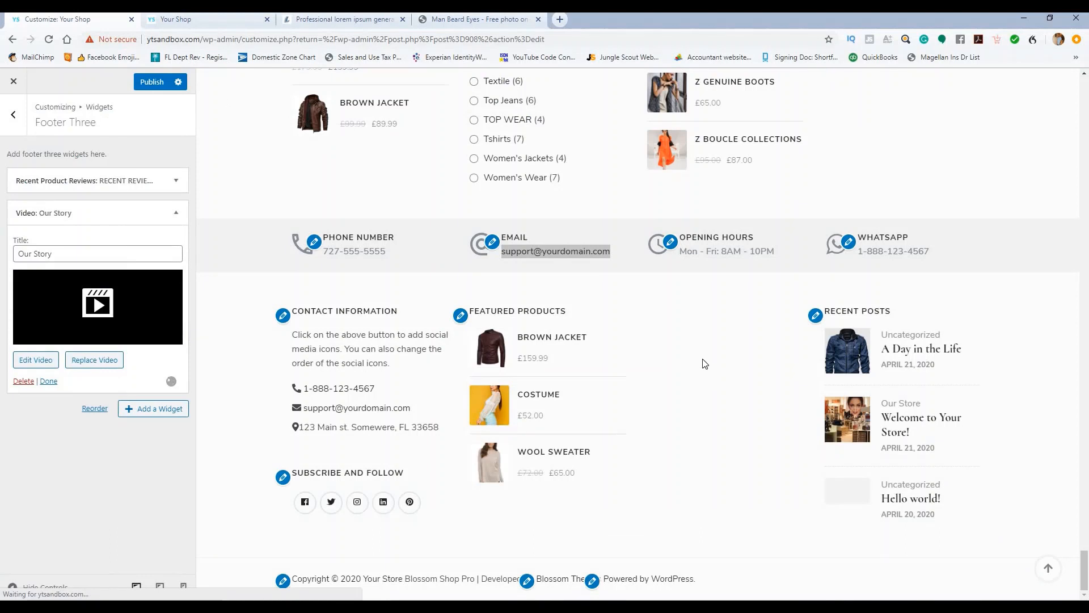
pyautogui.click(146, 83)
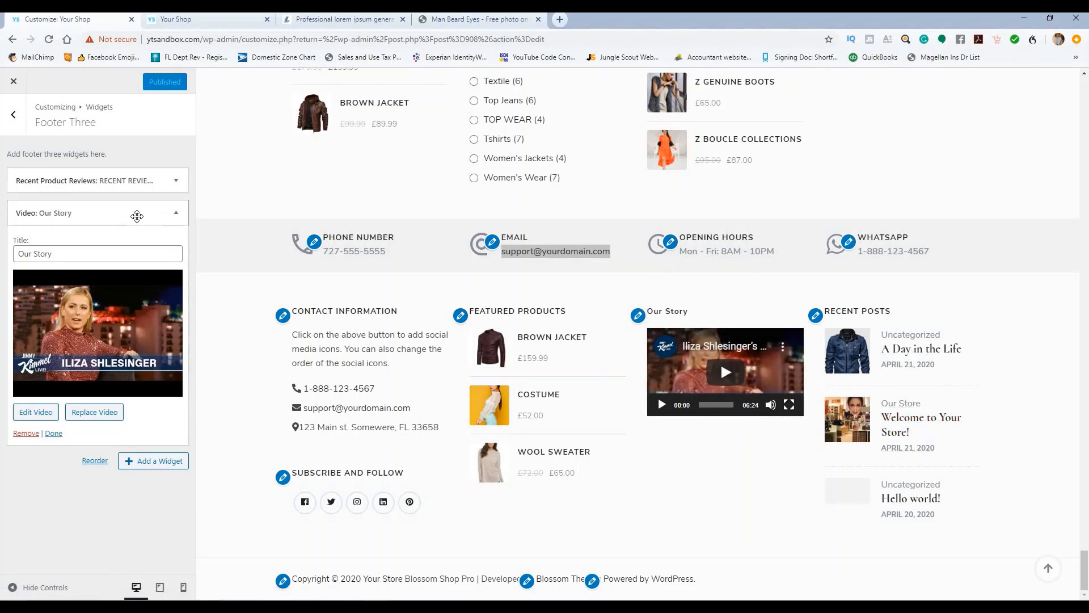
pyautogui.click(137, 215)
pyautogui.click(14, 128)
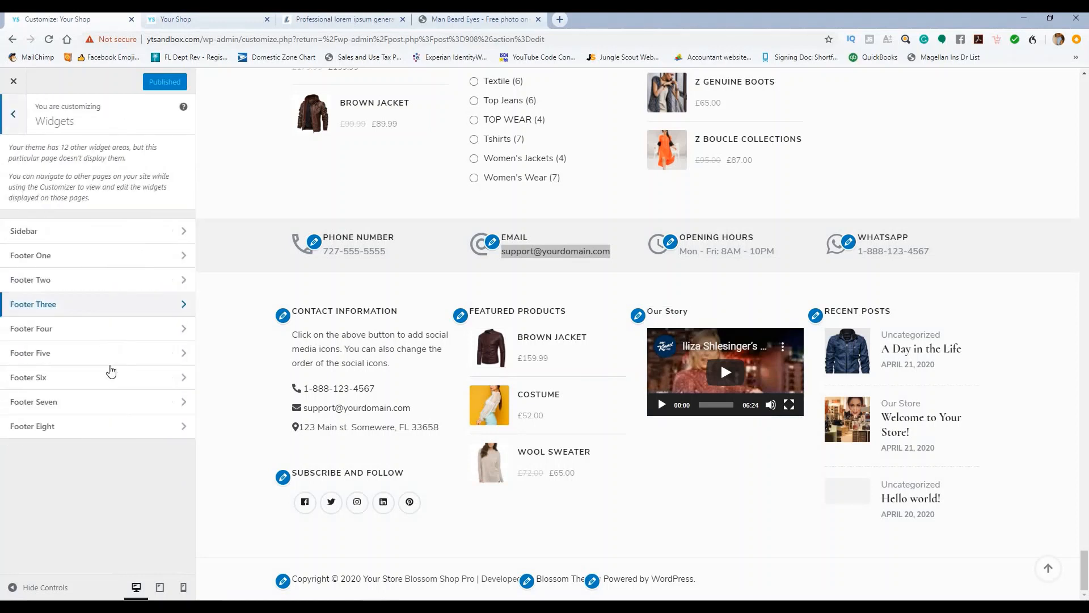
# Step: Delete the Recent Product Reviews widget from the Footer Eight area
pyautogui.click(104, 425)
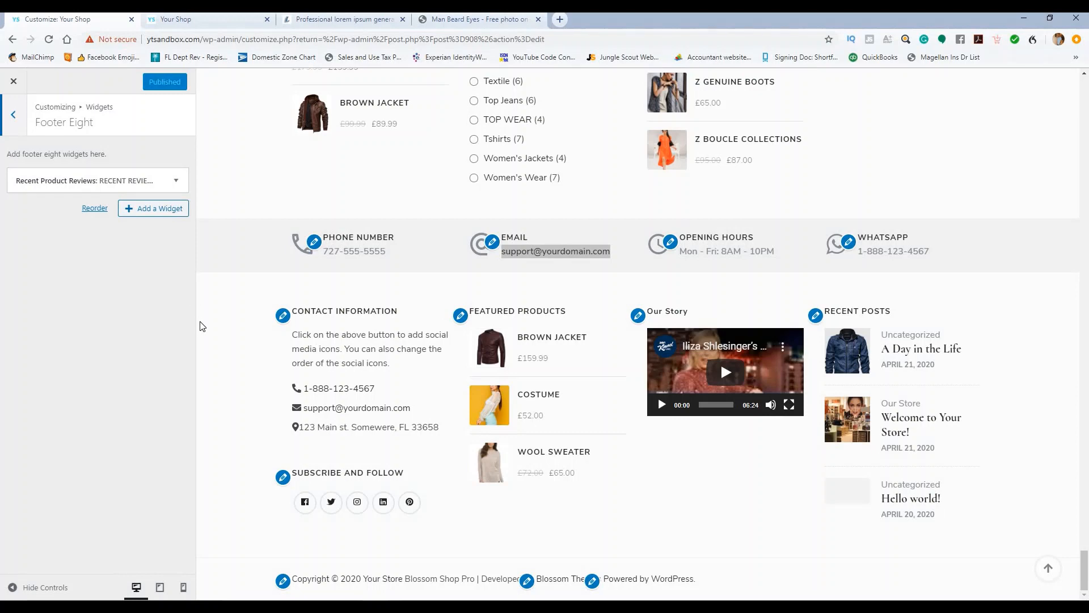
pyautogui.scroll(4, 200, 323)
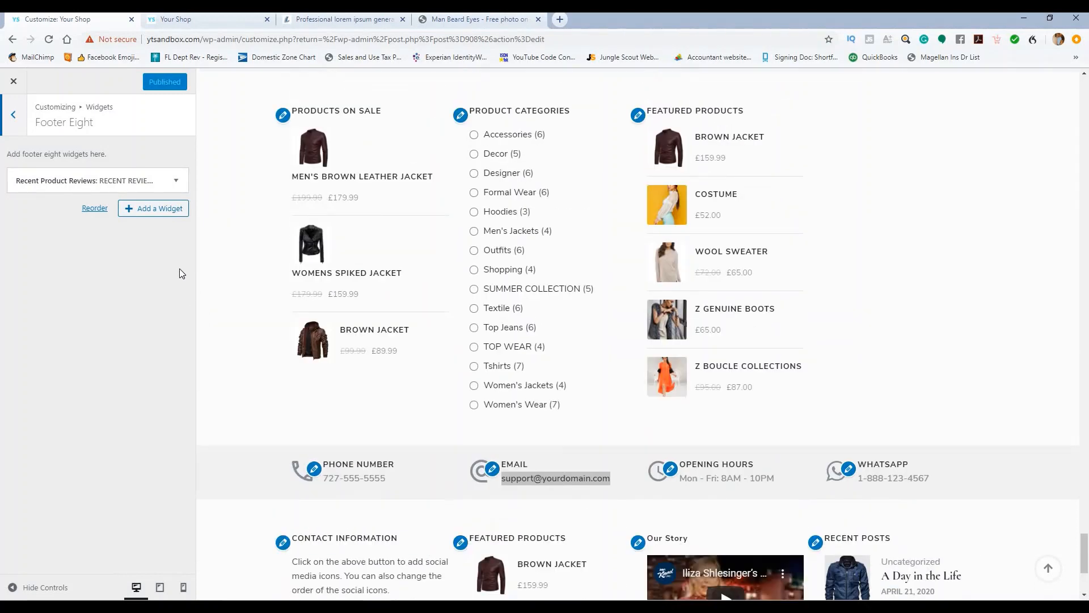
pyautogui.click(174, 182)
pyautogui.click(23, 278)
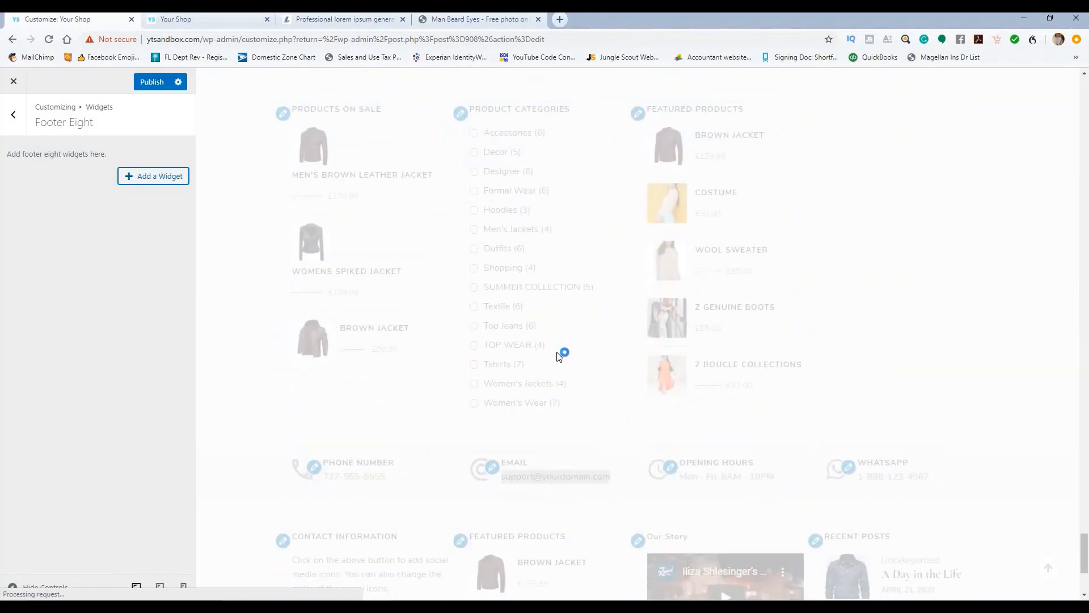
pyautogui.scroll(-4, 560, 357)
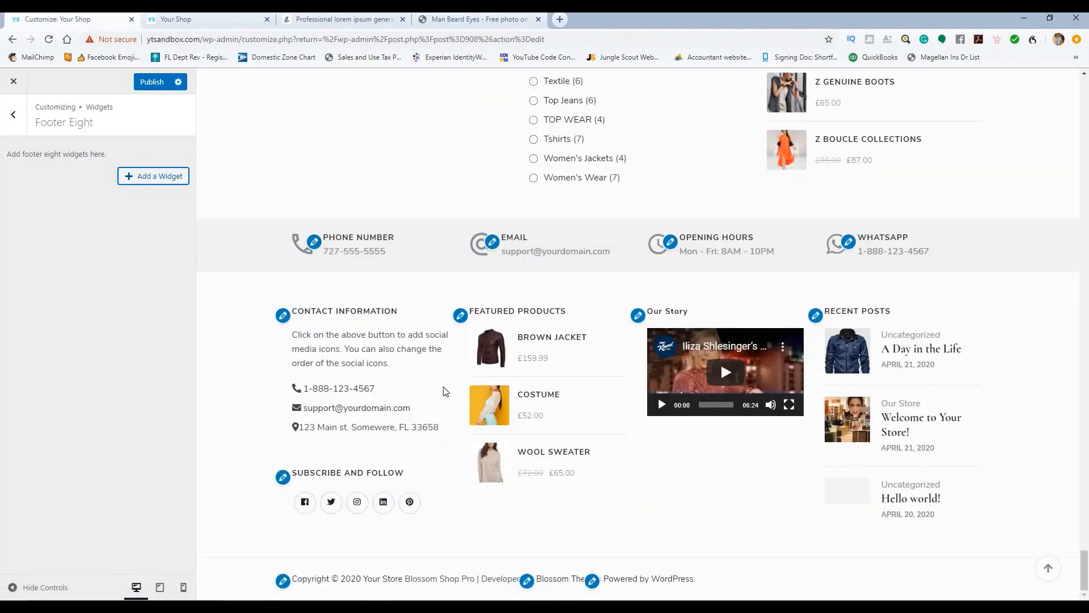
pyautogui.scroll(5, 511, 287)
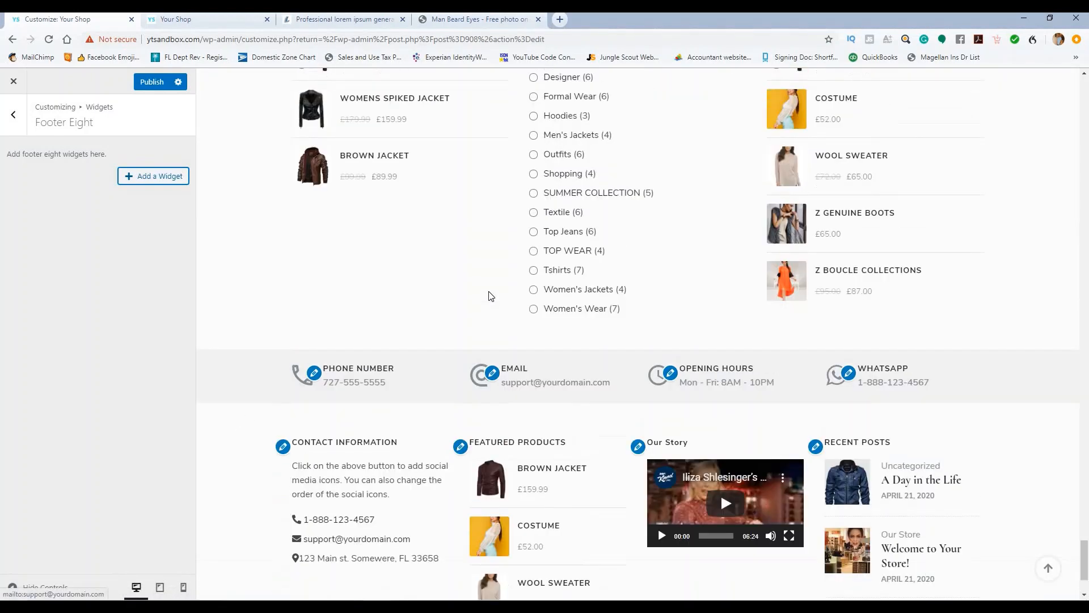
# Step: Remove the Featured Products widget from Footer Seven
pyautogui.click(13, 114)
pyautogui.click(123, 401)
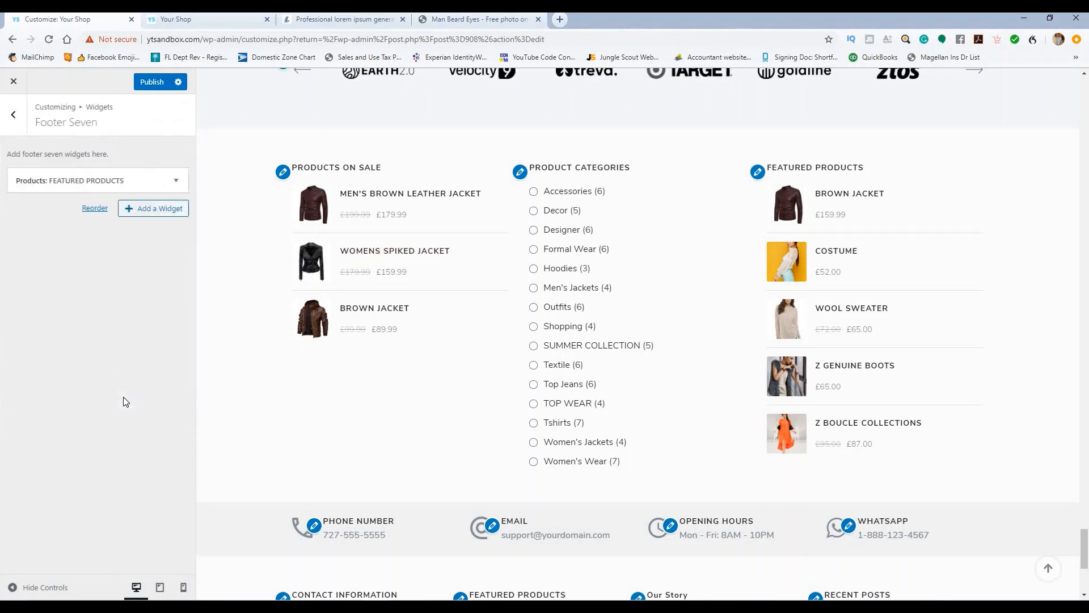
pyautogui.click(176, 181)
pyautogui.scroll(-5, 436, 286)
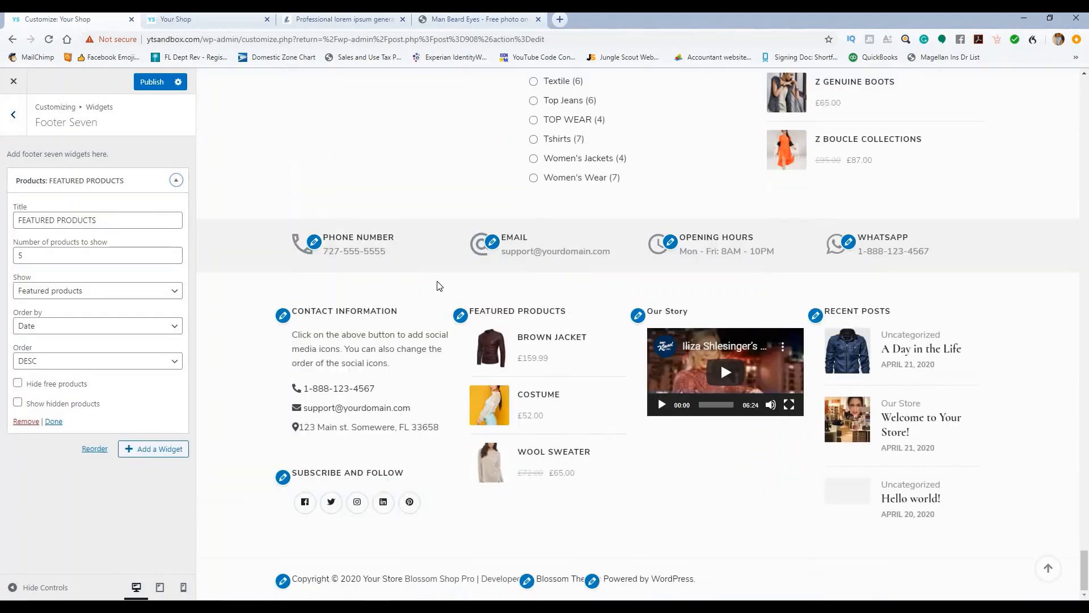
pyautogui.scroll(4, 345, 250)
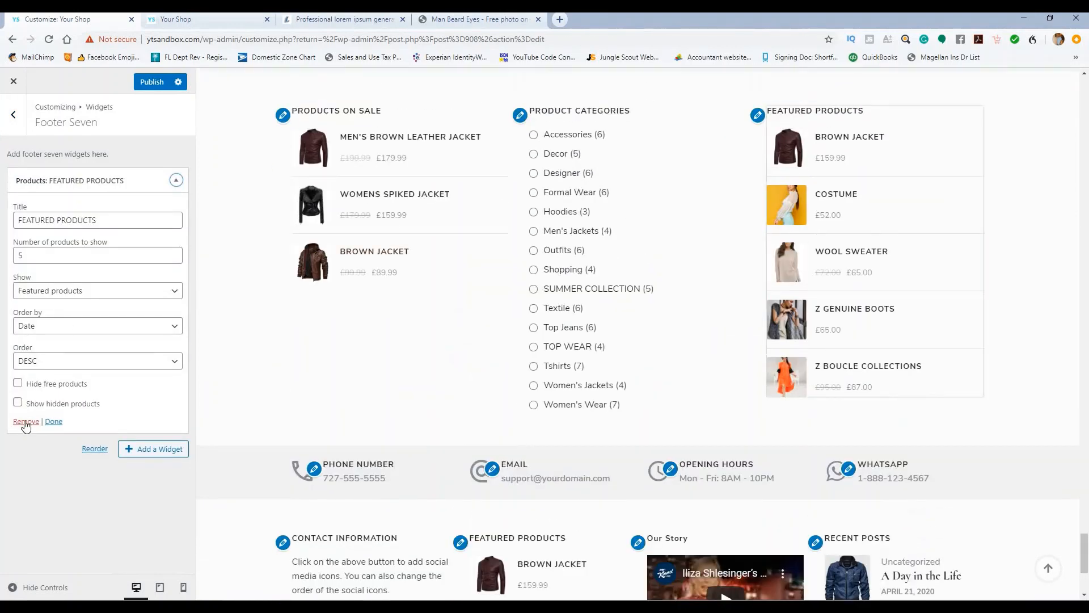
pyautogui.click(27, 420)
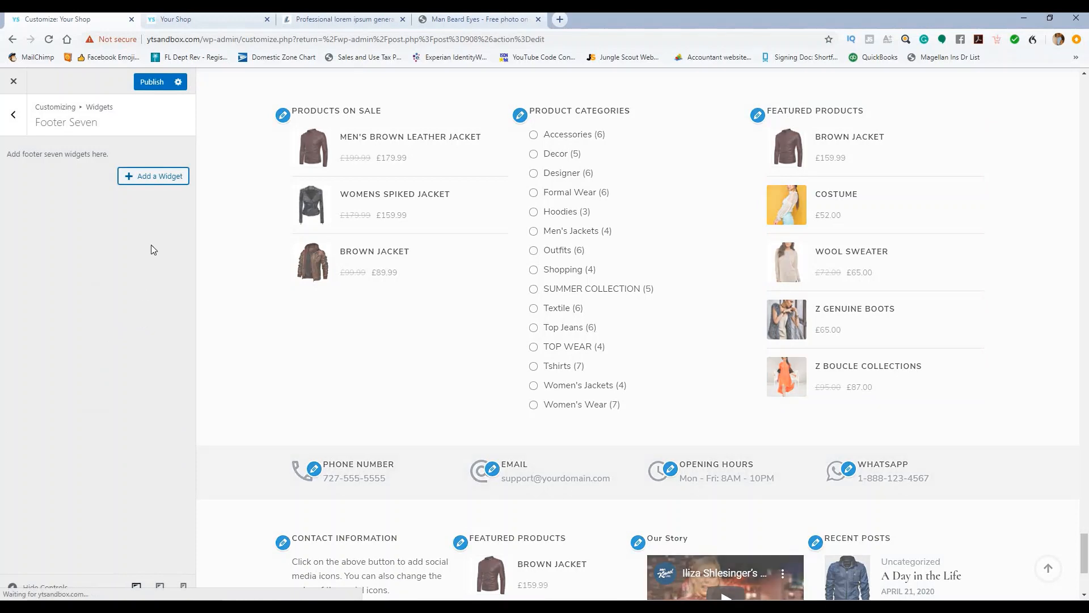
pyautogui.scroll(3, 242, 227)
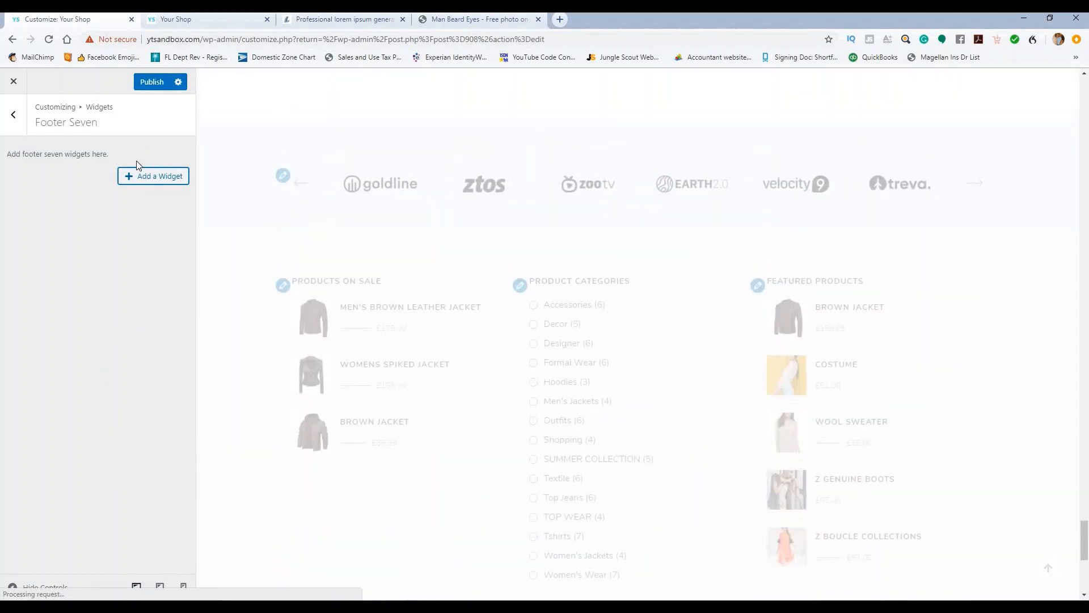
# Step: Remove the Product Categories widget from Footer Six
pyautogui.click(15, 116)
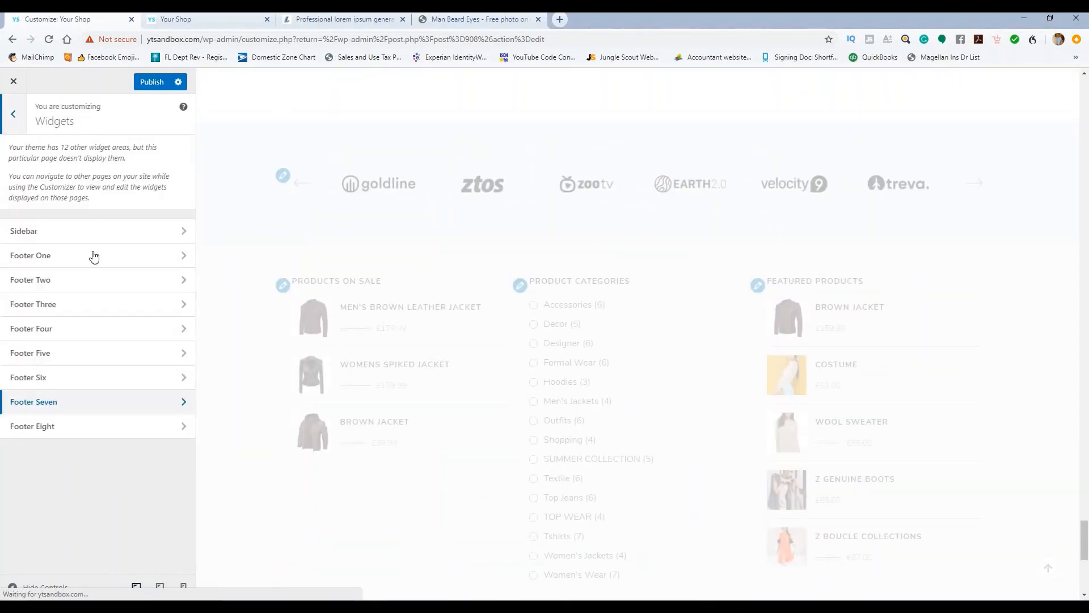
pyautogui.click(97, 386)
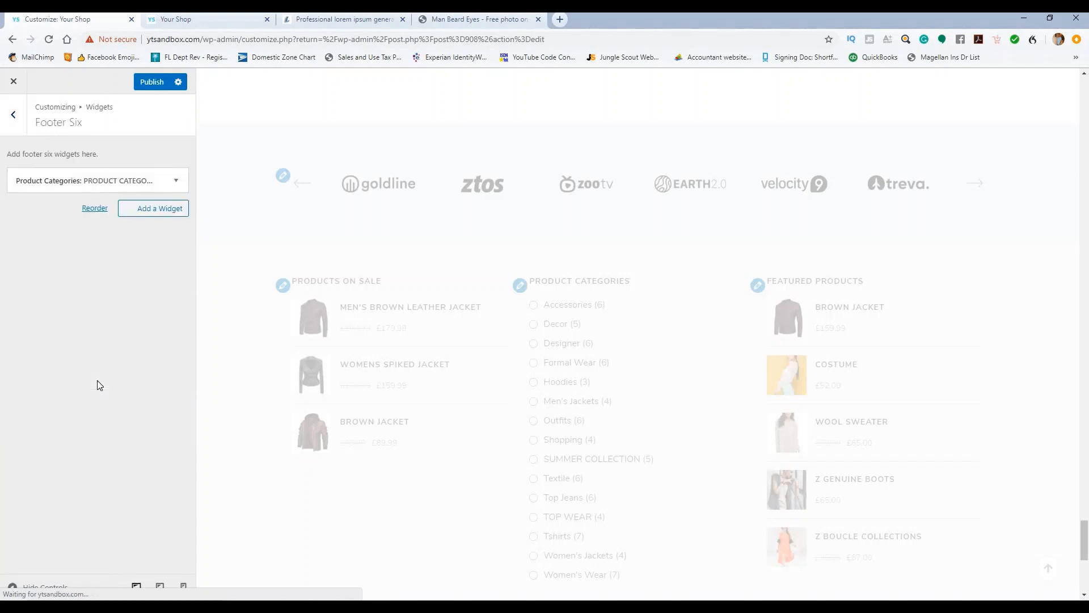
pyautogui.click(176, 181)
pyautogui.click(176, 181)
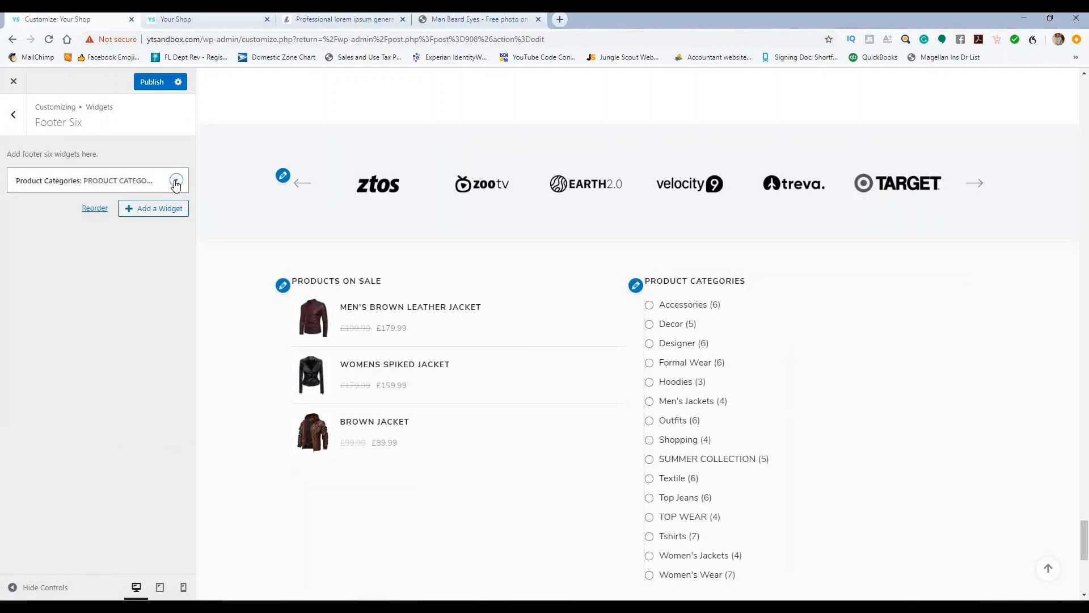
pyautogui.click(176, 181)
pyautogui.click(30, 408)
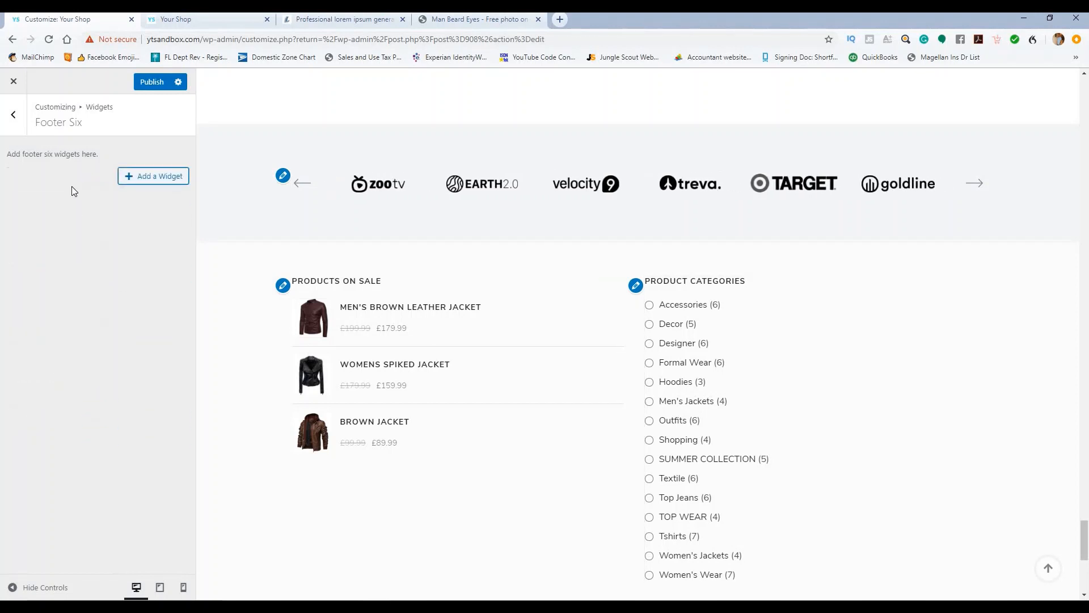
pyautogui.click(13, 114)
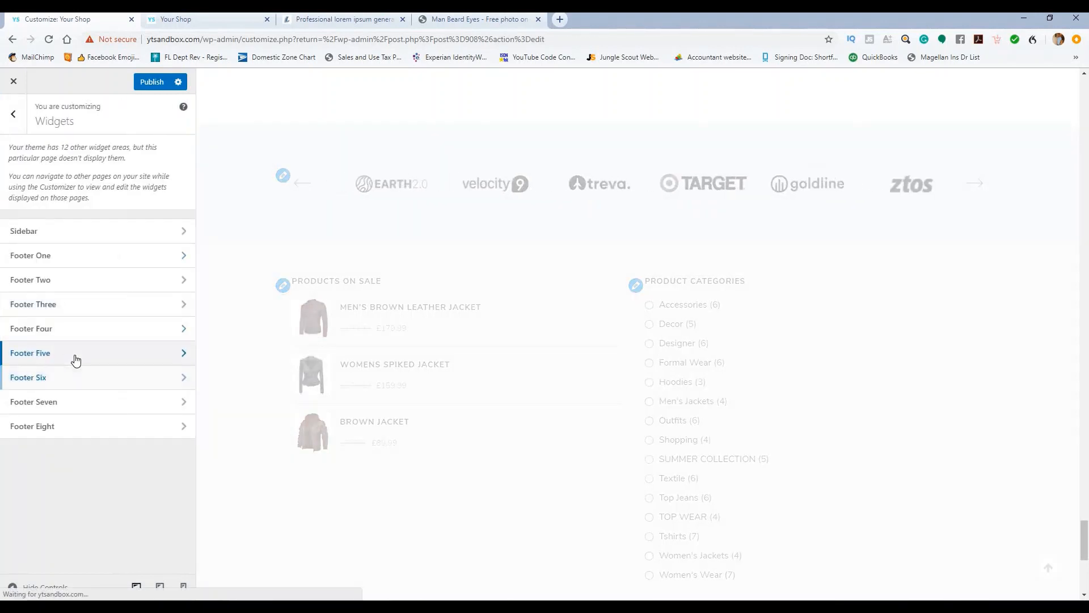
# Step: Remove the Products on Sale widget from Footer Five and publish the emptied footer areas
pyautogui.click(76, 353)
pyautogui.click(177, 184)
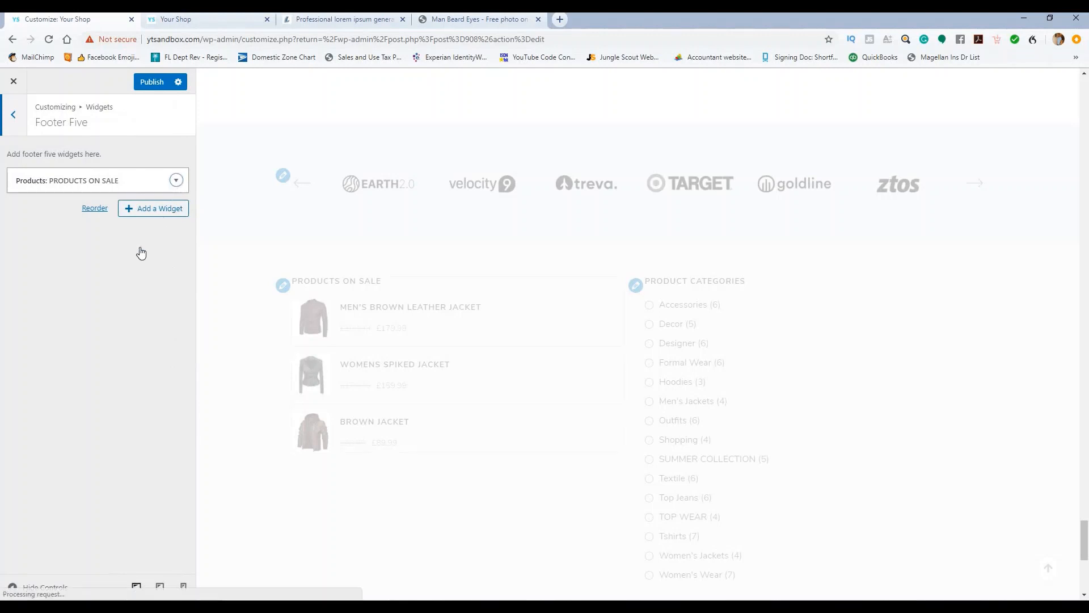
pyautogui.click(177, 183)
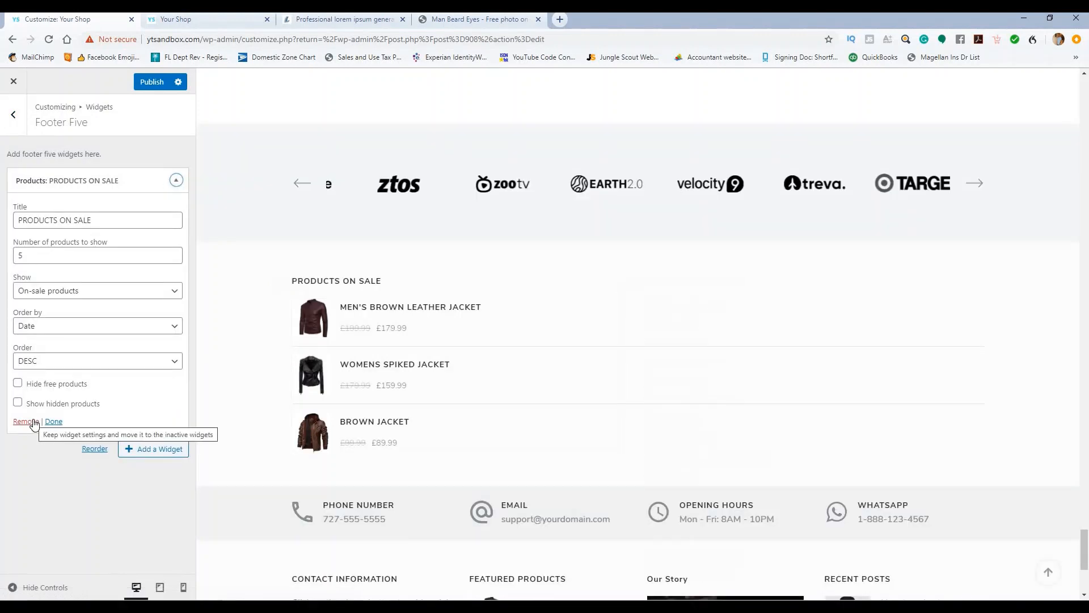
pyautogui.click(26, 421)
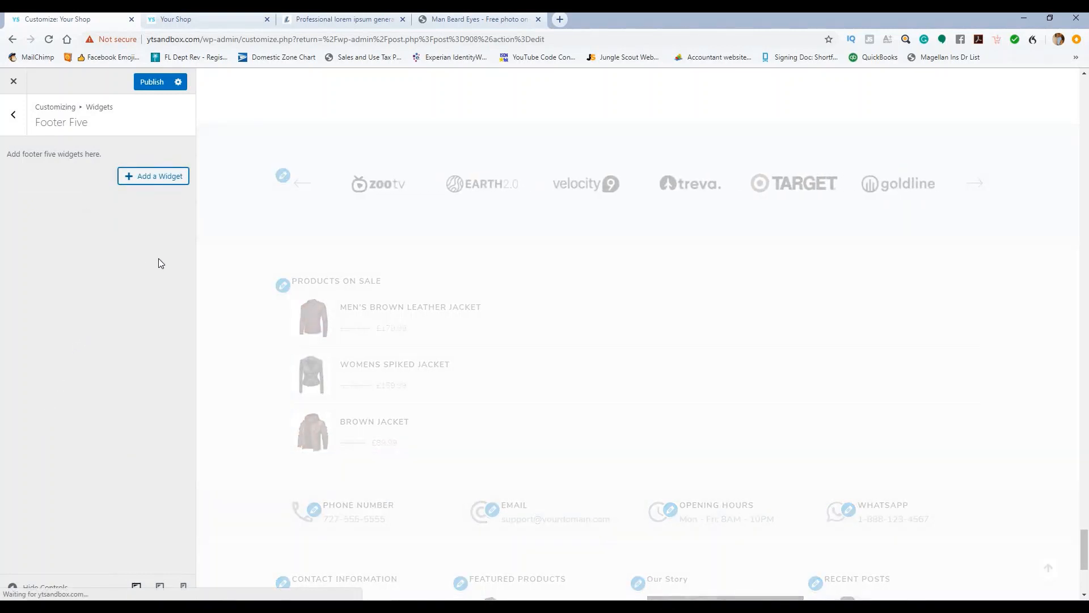
pyautogui.click(149, 83)
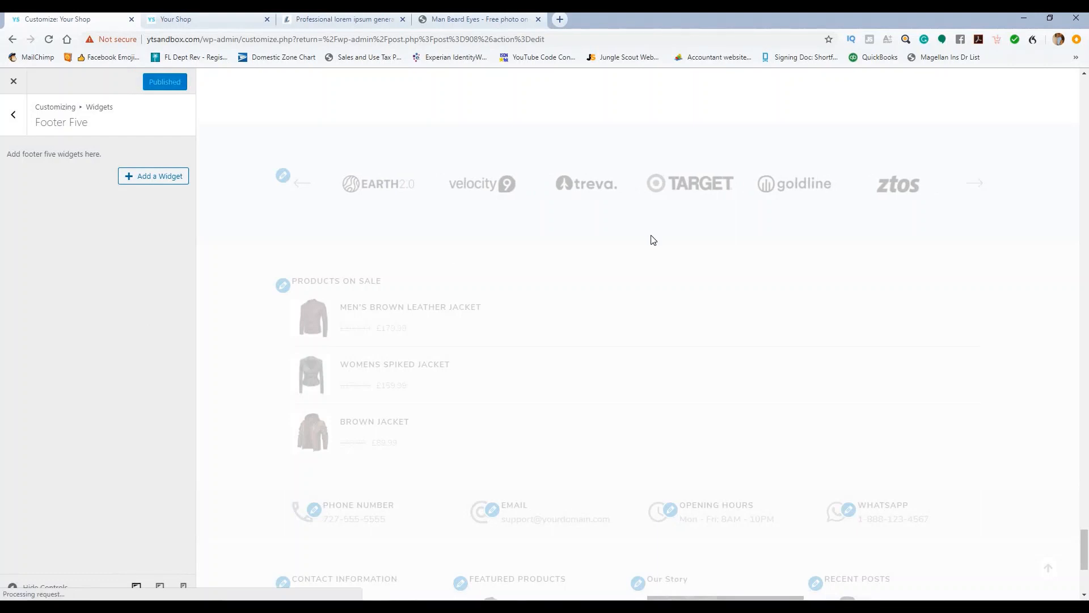
pyautogui.scroll(-5, 596, 273)
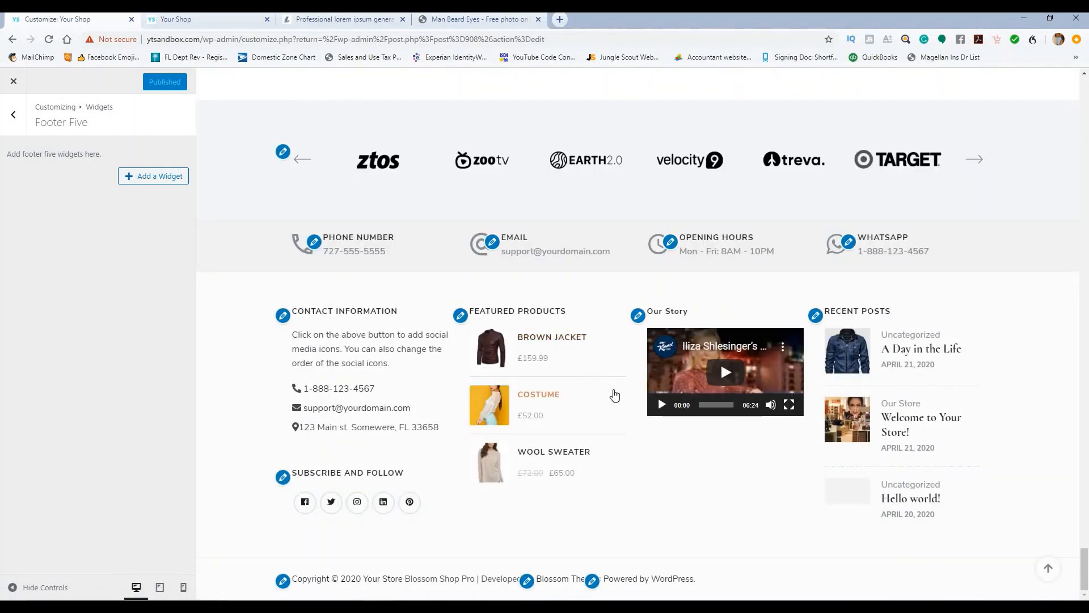
pyautogui.scroll(10, 615, 393)
pyautogui.scroll(-10, 472, 334)
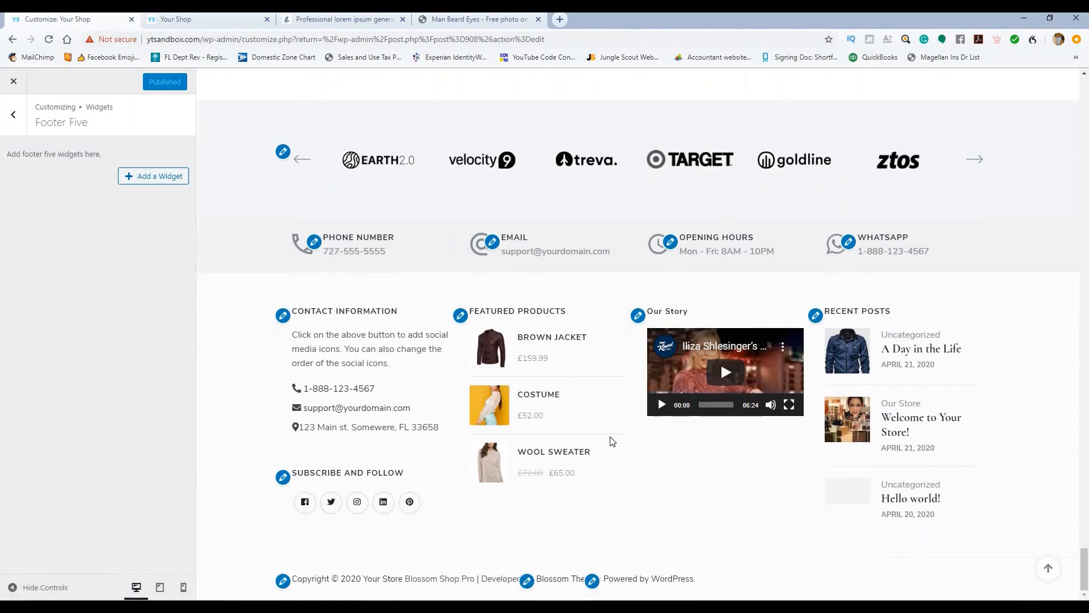
pyautogui.click(16, 119)
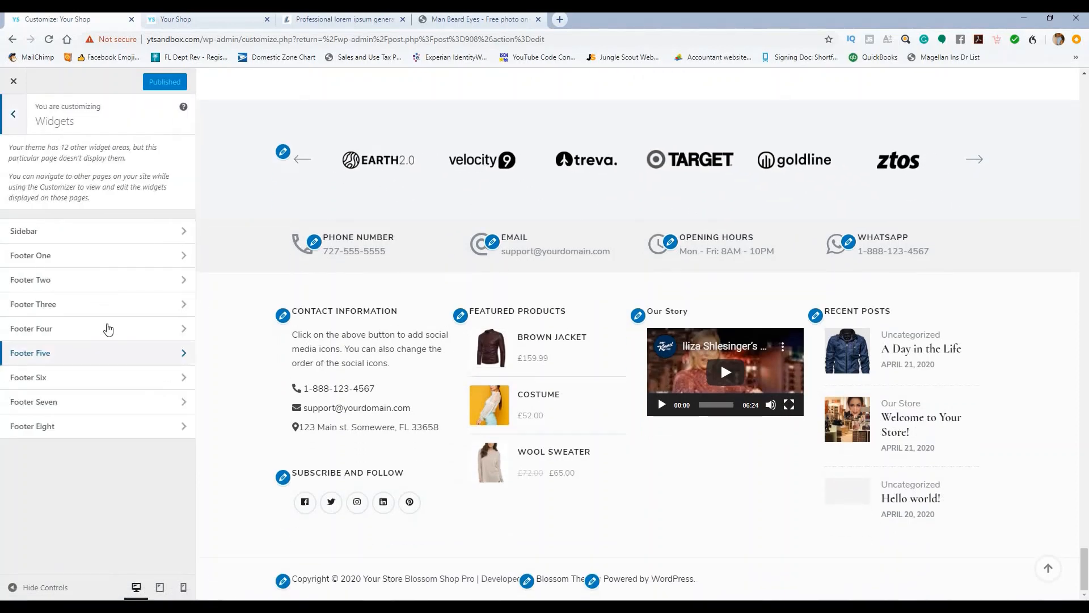
# Step: Check Footers Four, Three and Two, then expand Footer One's Social Media widget
pyautogui.click(127, 328)
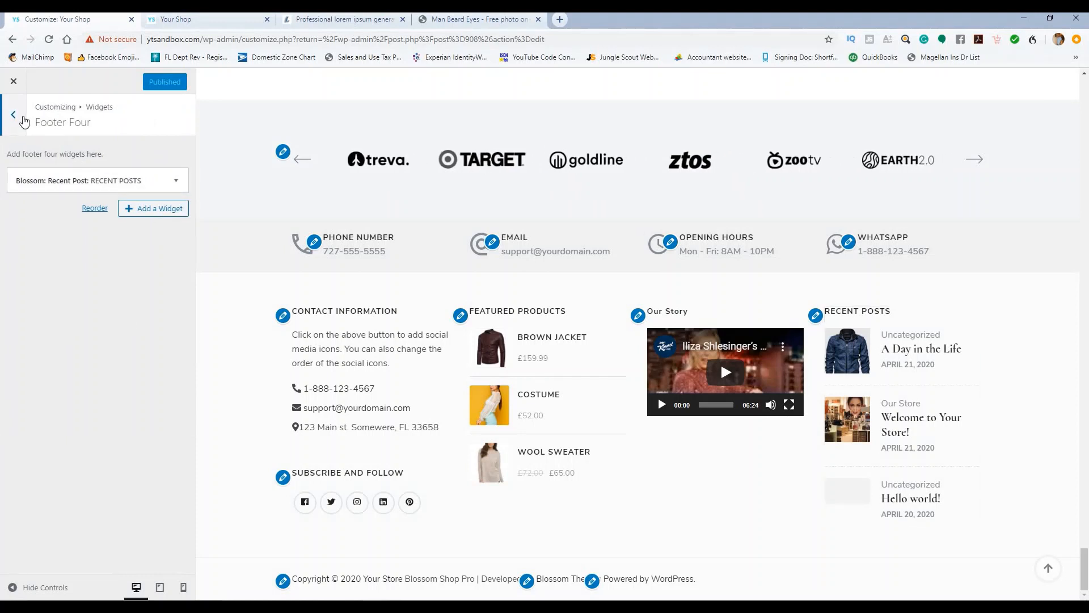
pyautogui.click(14, 116)
pyautogui.click(86, 307)
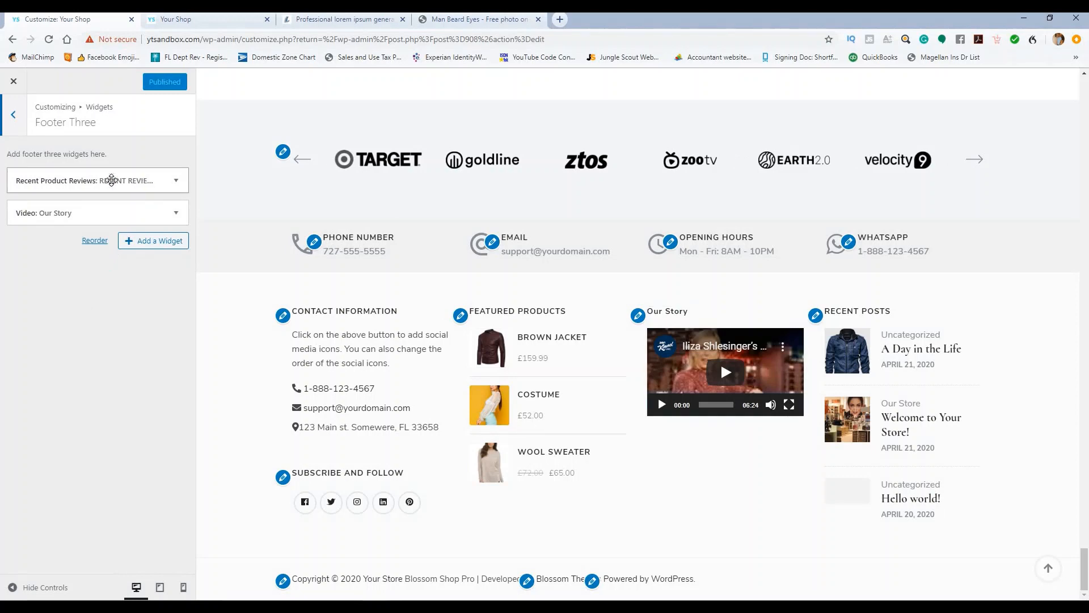
pyautogui.click(21, 121)
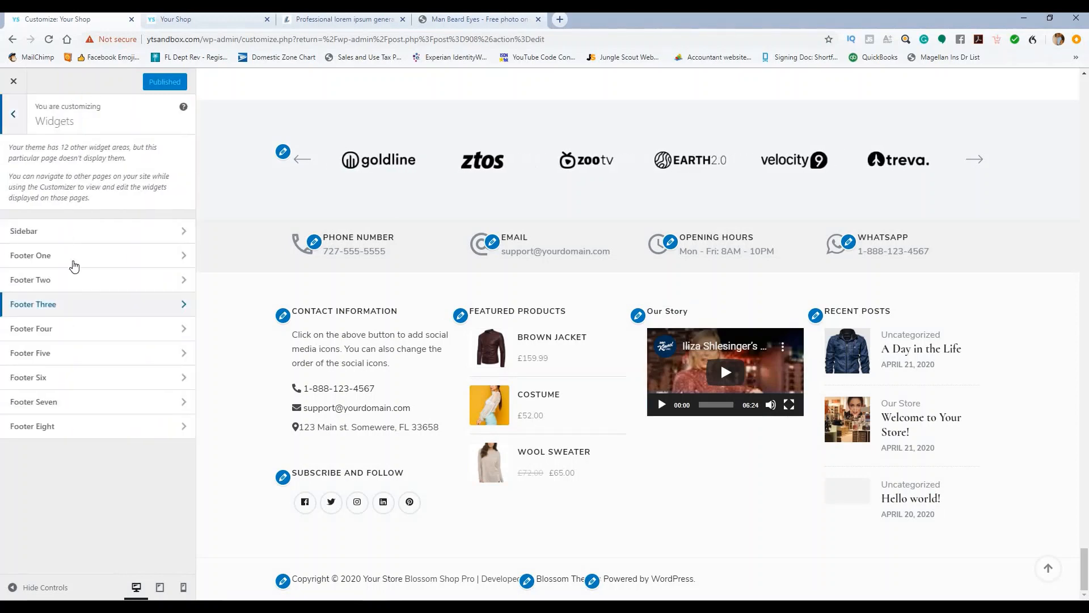
pyautogui.click(72, 280)
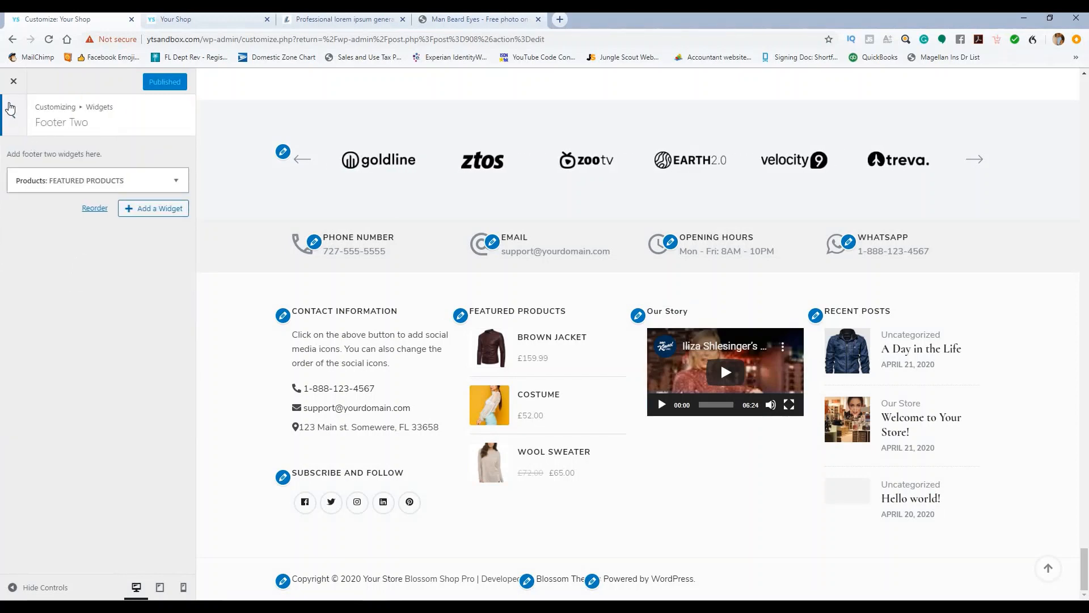
pyautogui.click(13, 113)
pyautogui.click(89, 256)
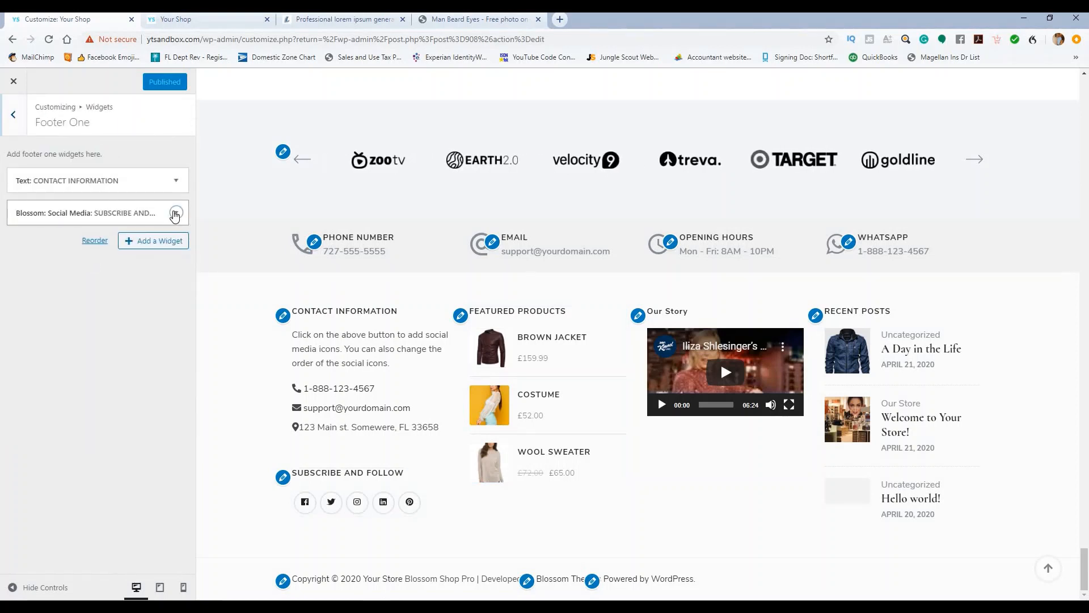
pyautogui.click(175, 213)
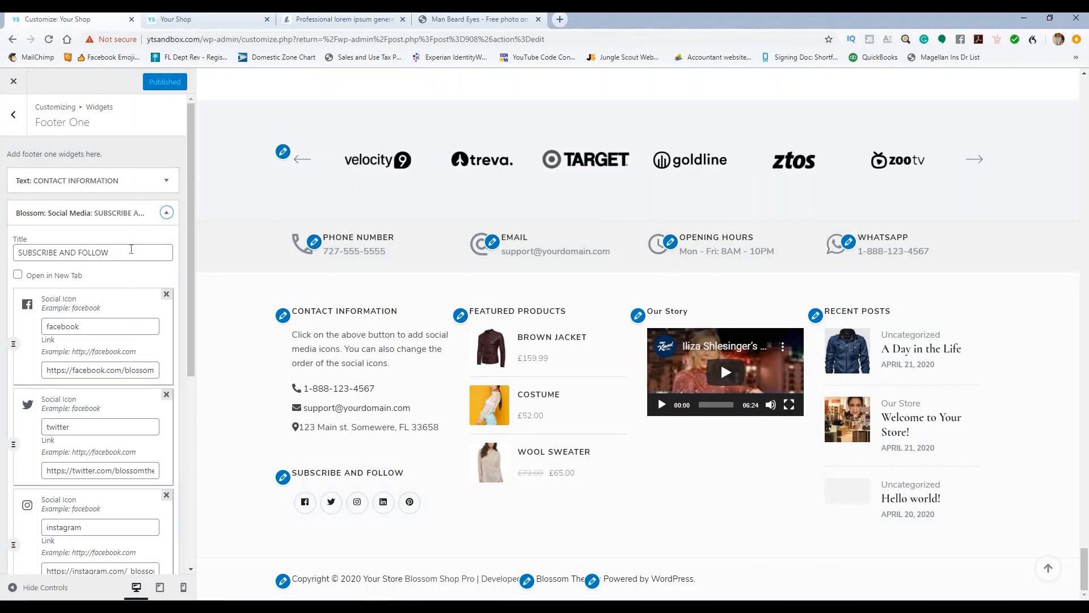
pyautogui.scroll(-1, 113, 268)
# Step: Delete the LinkedIn entry from the Social Media widget's icons
pyautogui.click(43, 269)
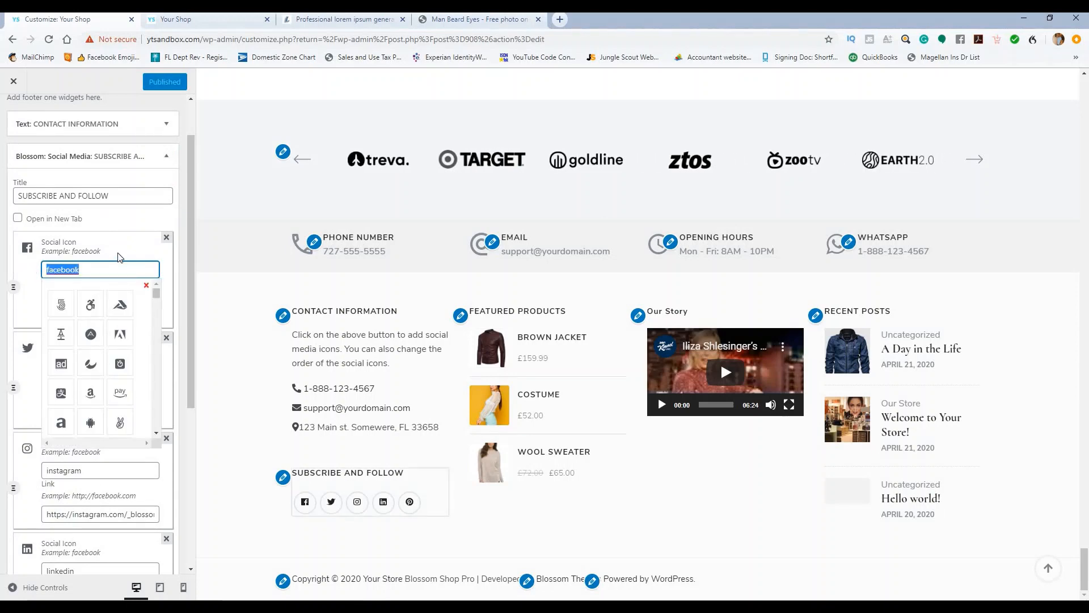
pyautogui.click(114, 341)
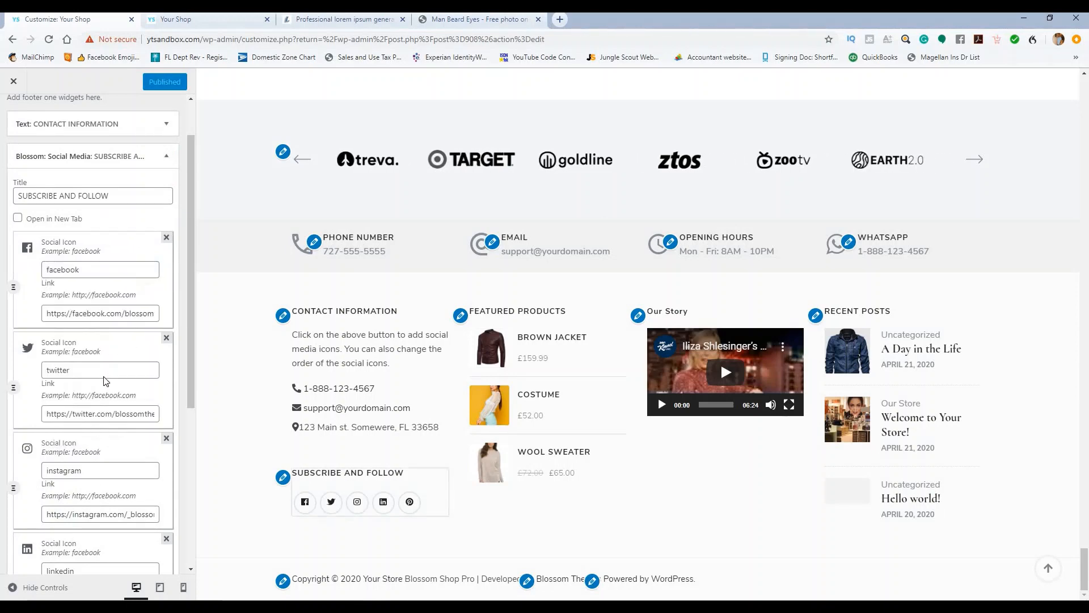
pyautogui.scroll(-5, 117, 355)
pyautogui.scroll(4, 120, 347)
pyautogui.scroll(2, 121, 346)
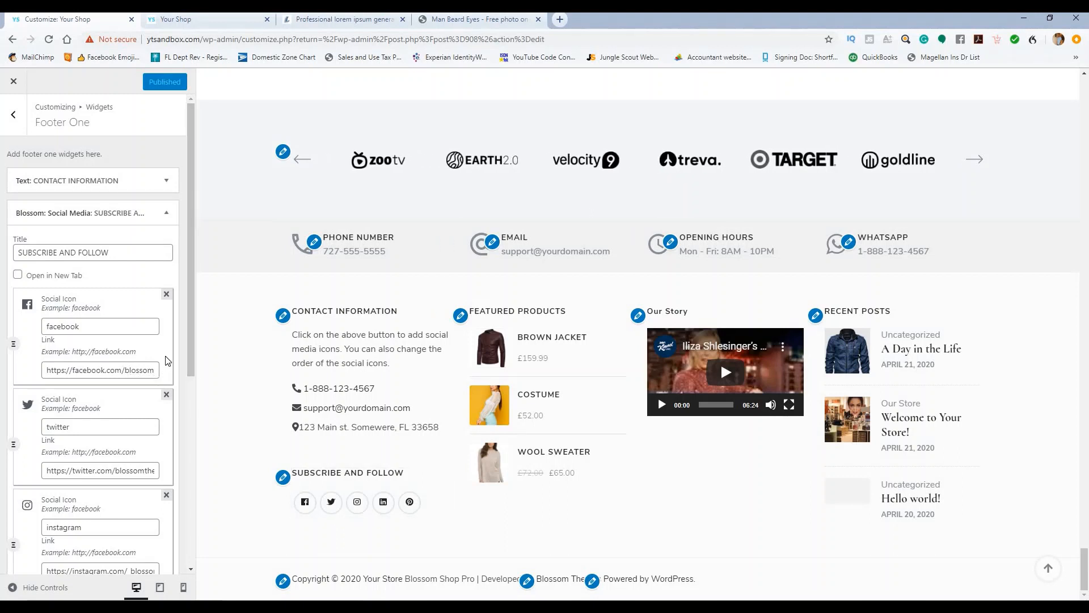
pyautogui.scroll(-2, 163, 336)
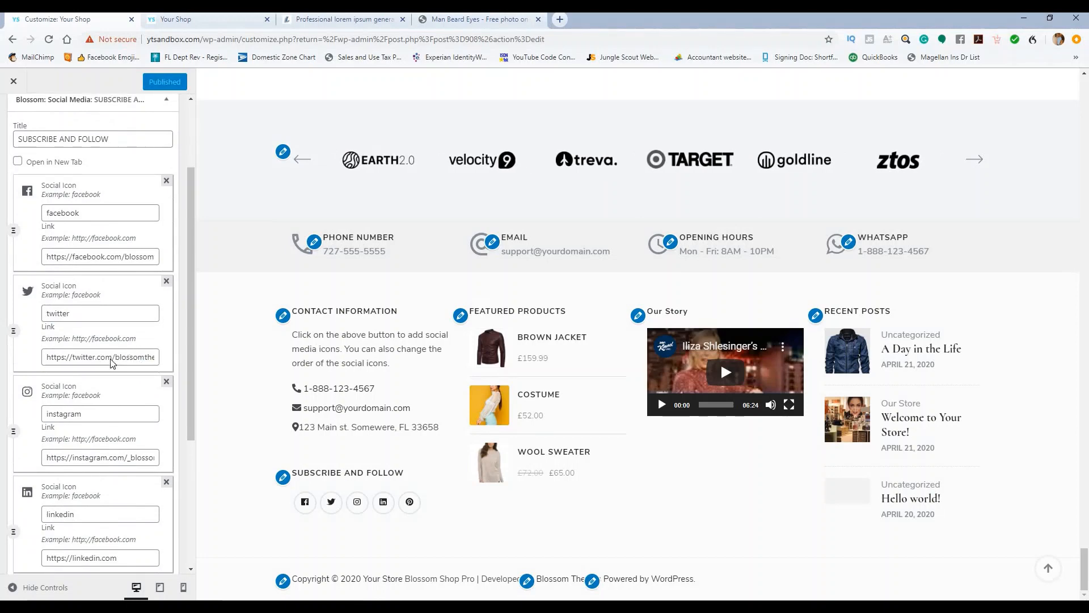
pyautogui.scroll(-3, 112, 363)
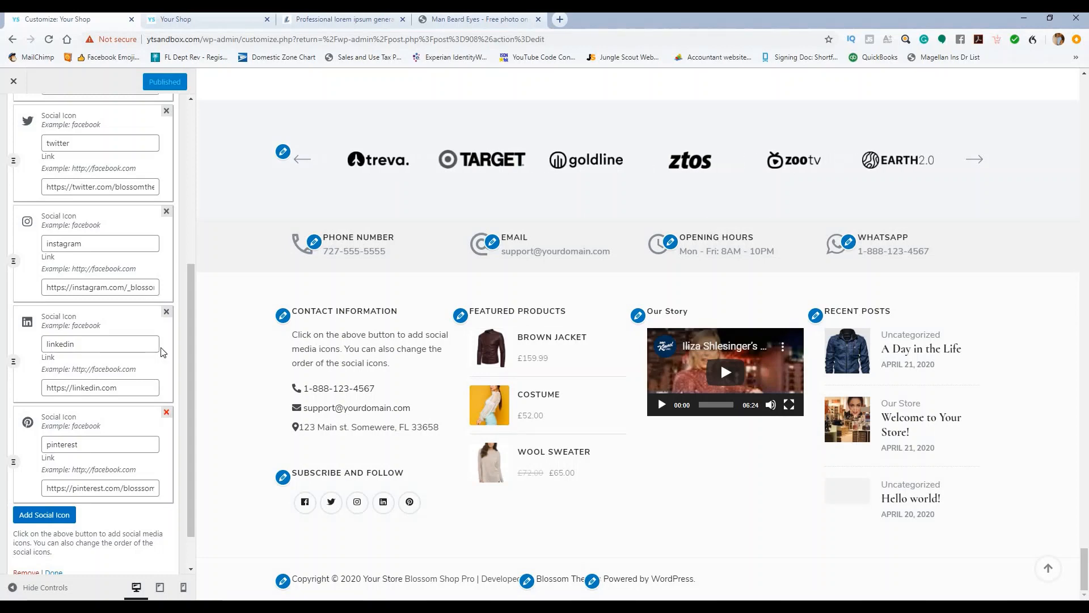
pyautogui.click(167, 313)
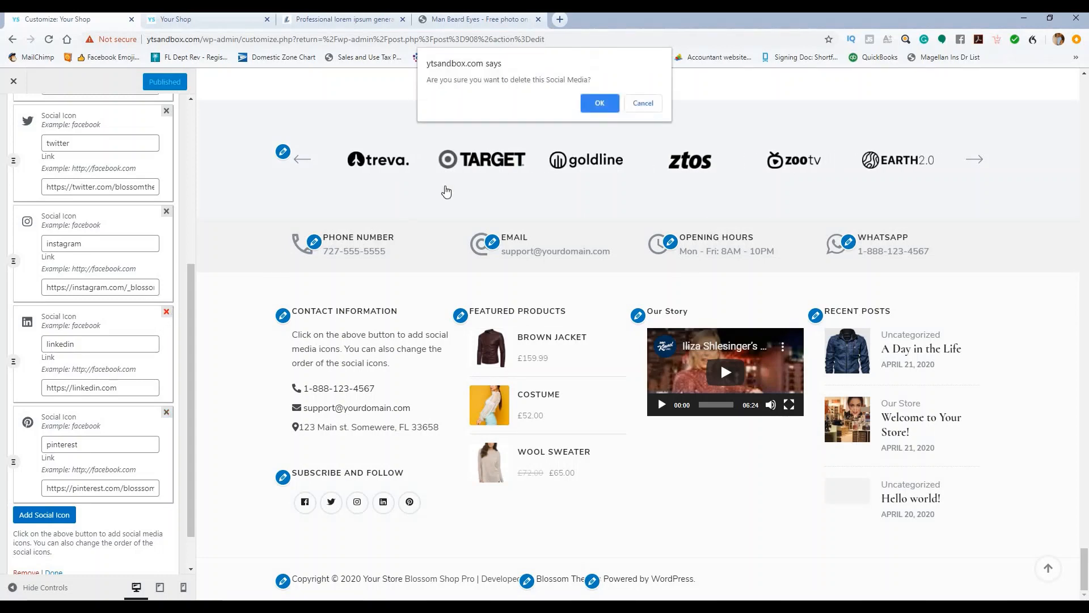
pyautogui.click(592, 102)
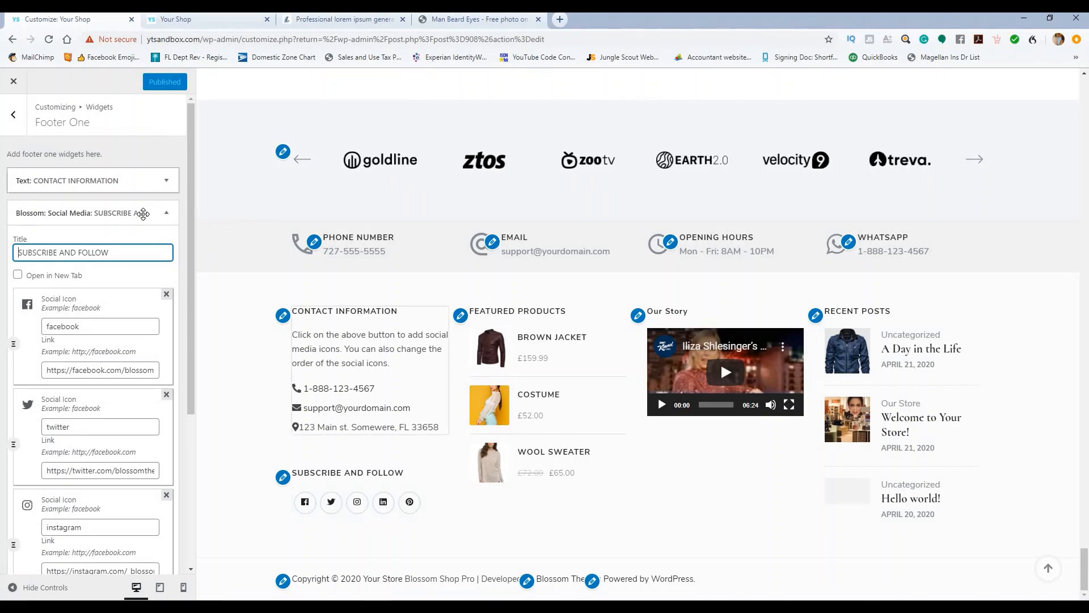
# Step: Publish the updated Subscribe and Follow social widget
pyautogui.scroll(-4, 143, 237)
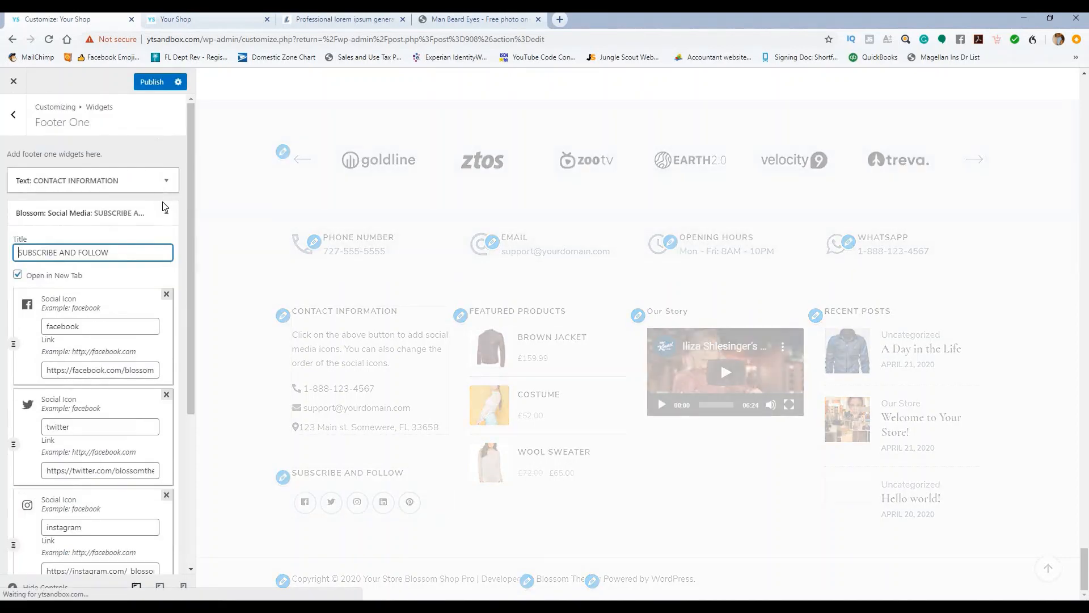
pyautogui.click(167, 212)
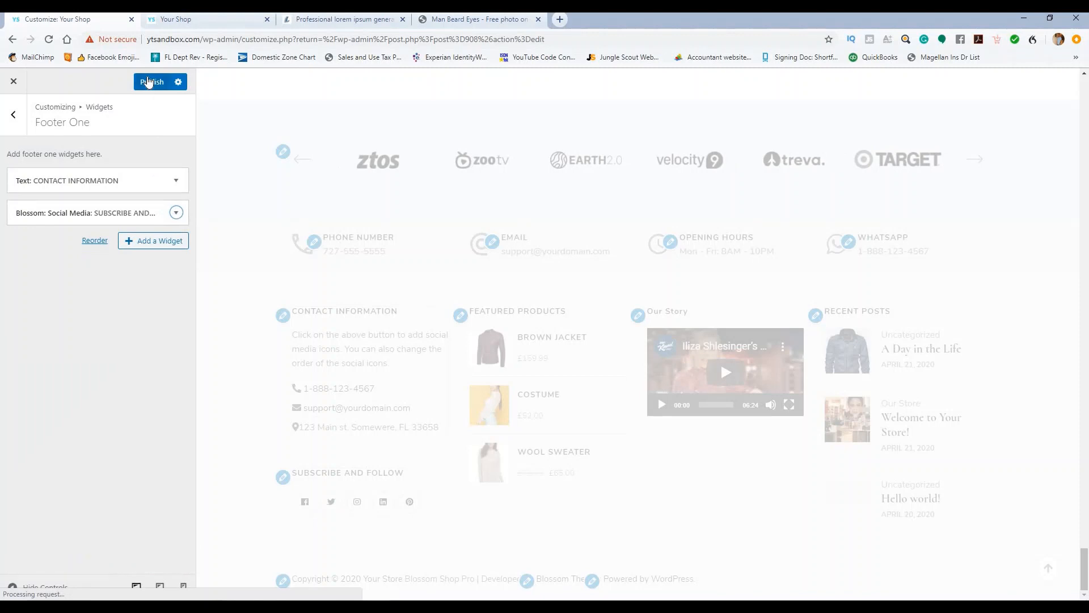
pyautogui.click(147, 81)
pyautogui.click(13, 116)
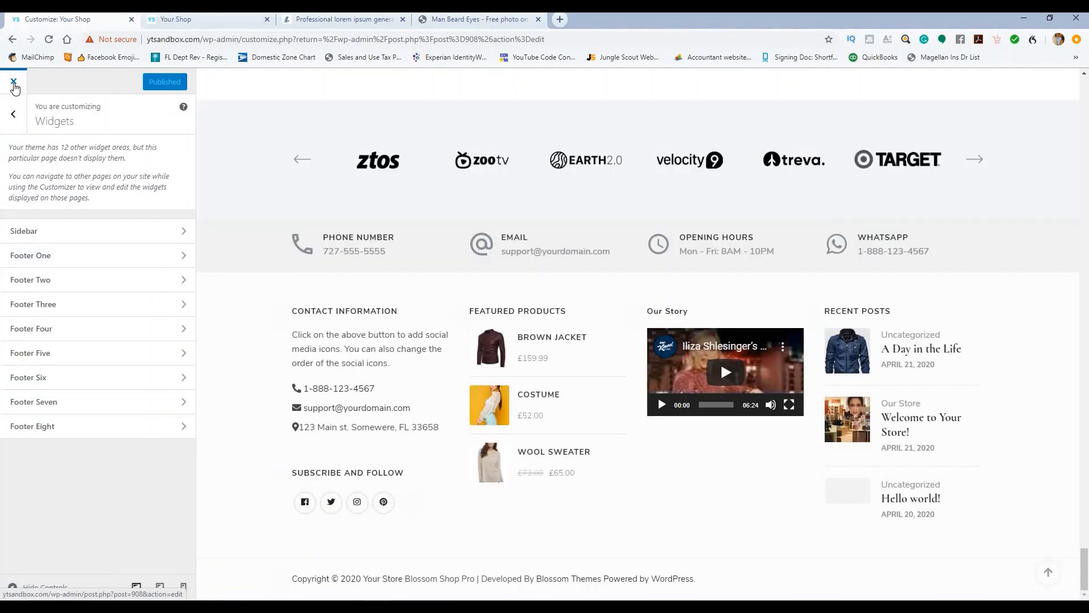
# Step: Leave the customizer and activate the Remove Footer Credit plugin via Plugins > Add New
pyautogui.click(13, 83)
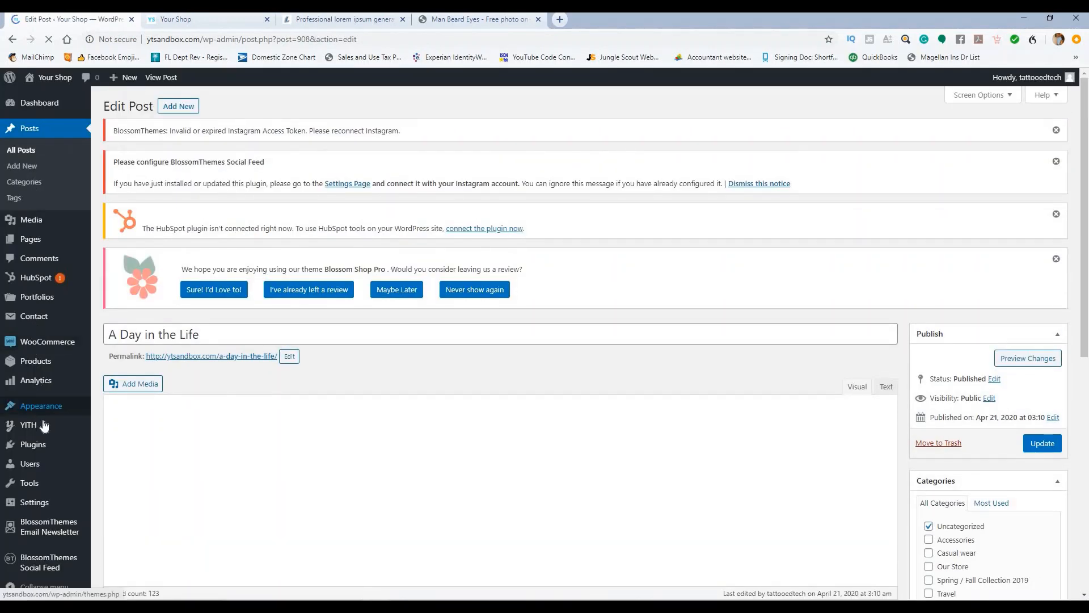
pyautogui.moveTo(34, 443)
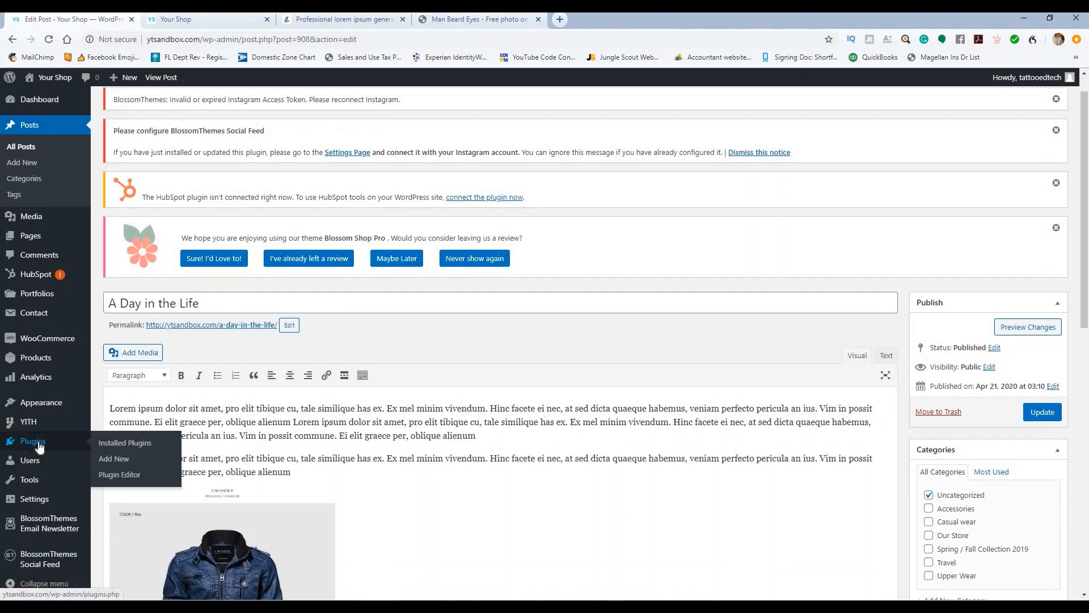
pyautogui.click(128, 443)
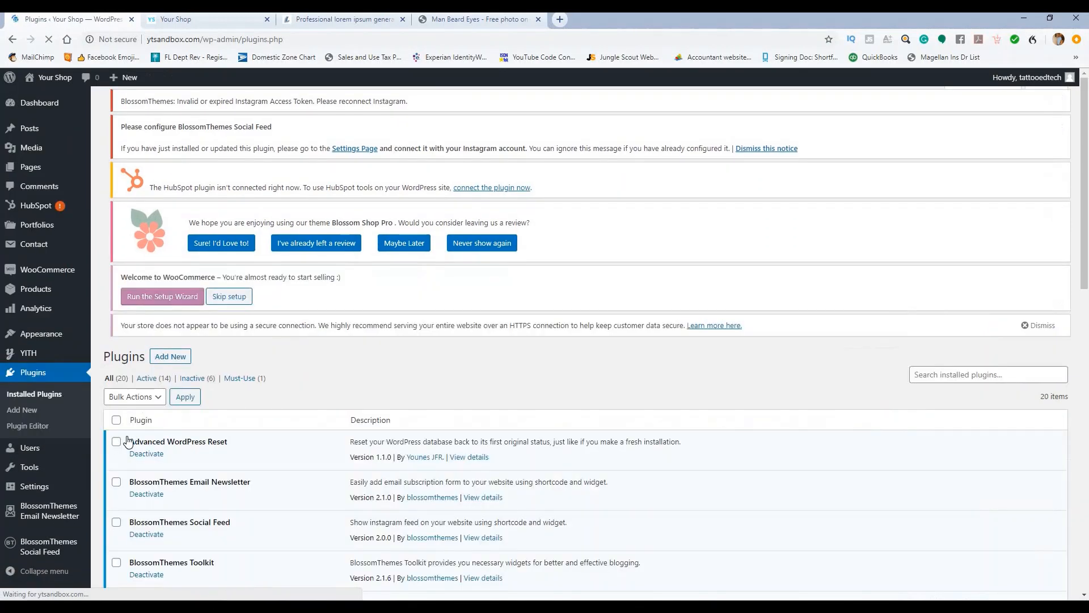
pyautogui.scroll(-7, 267, 395)
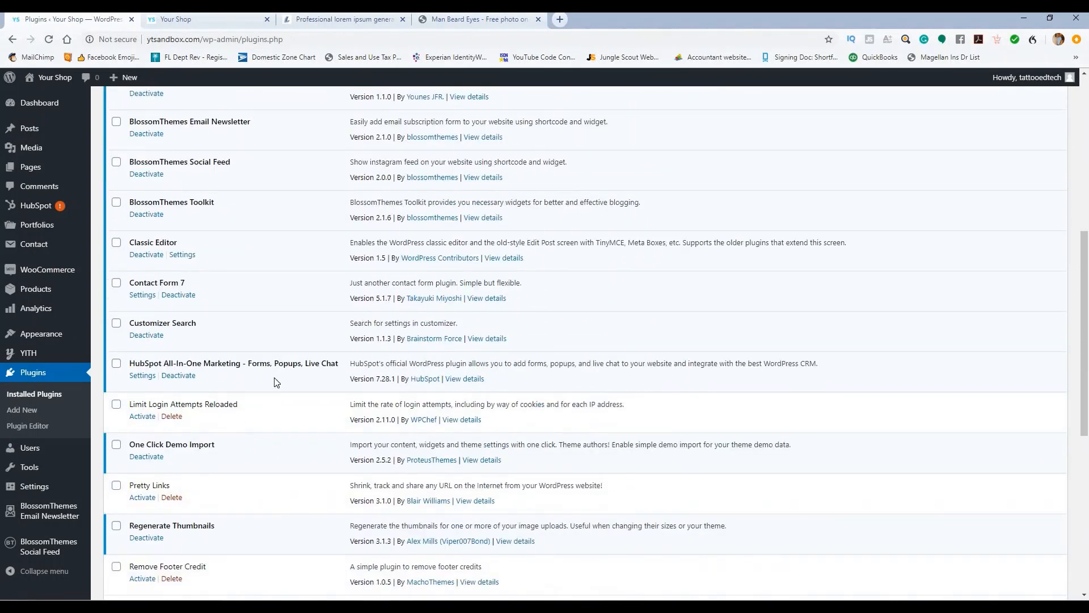
pyautogui.scroll(-3, 276, 381)
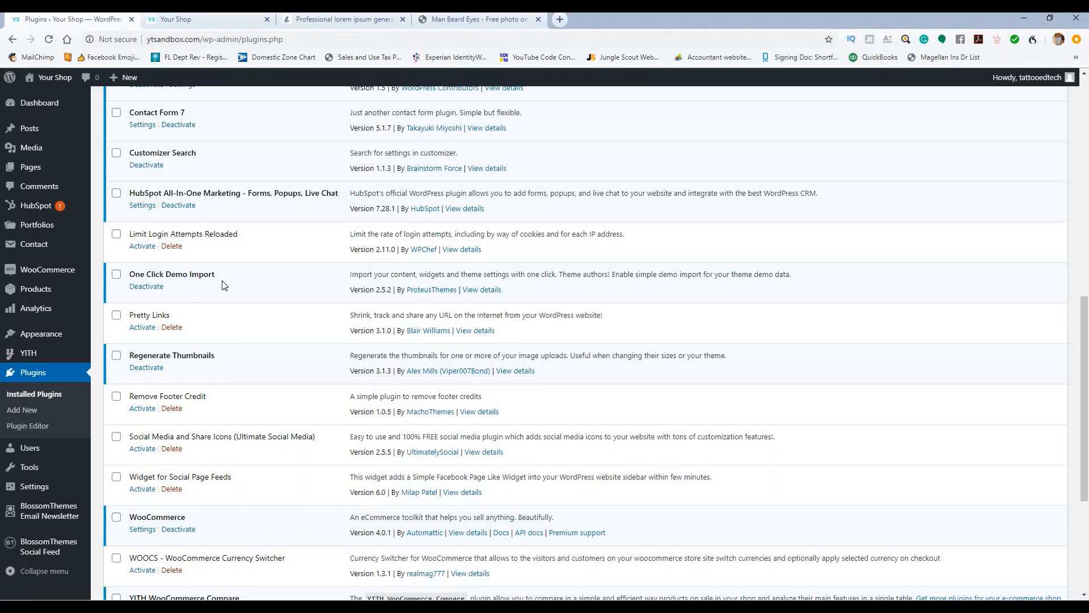
pyautogui.scroll(10, 224, 285)
pyautogui.click(171, 106)
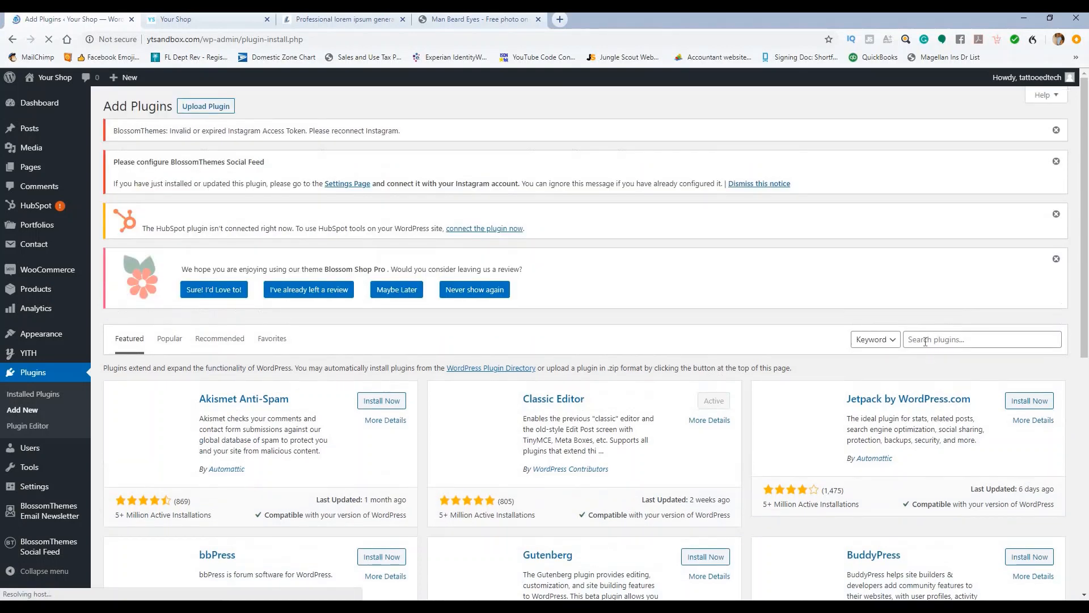
pyautogui.click(934, 339)
pyautogui.write('re')
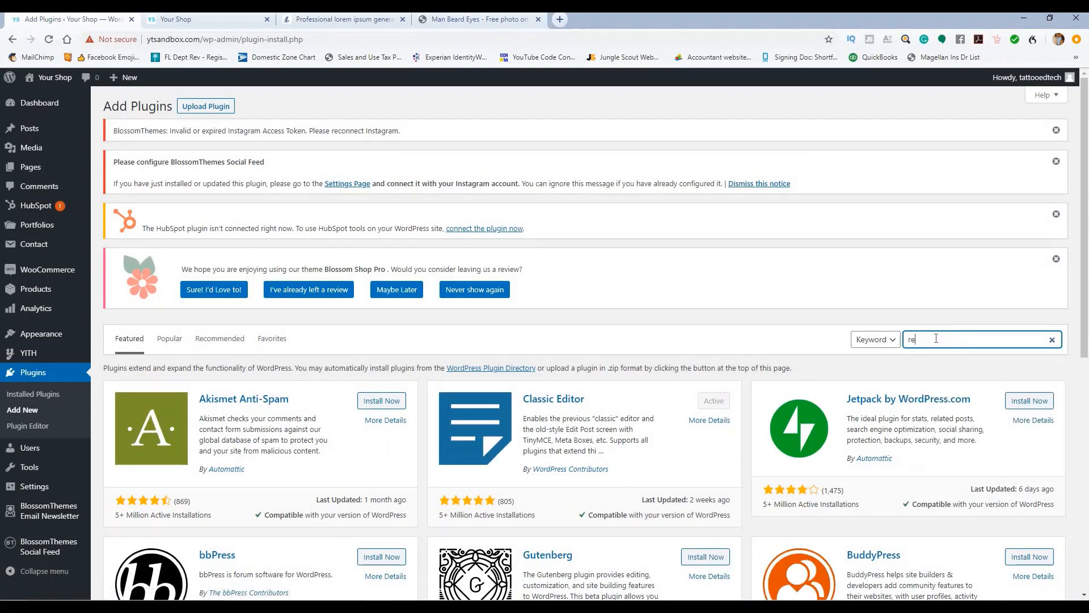
pyautogui.write('move footer credit')
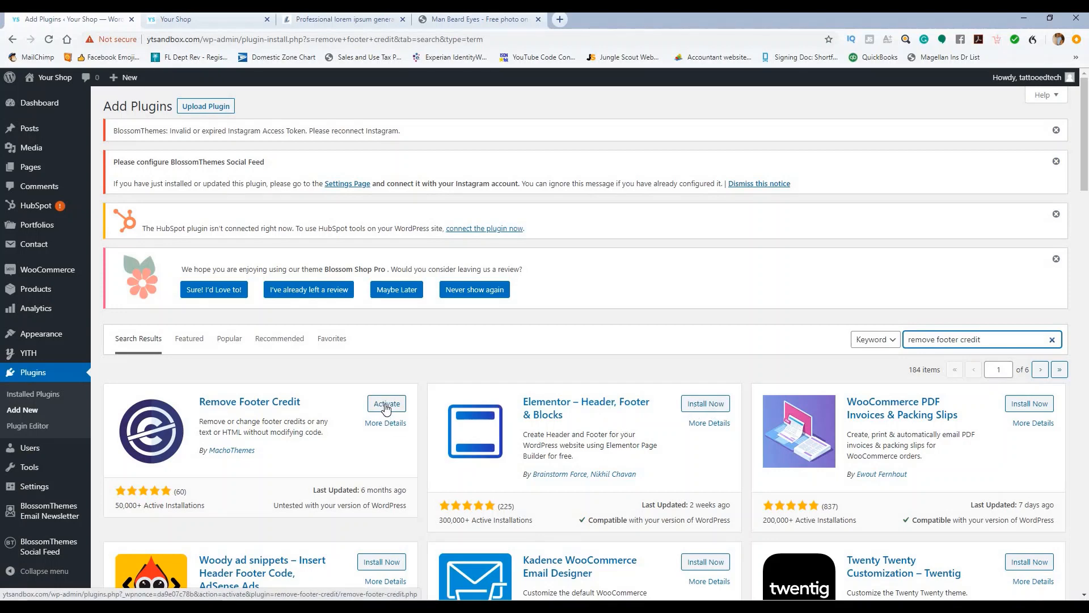
pyautogui.click(387, 404)
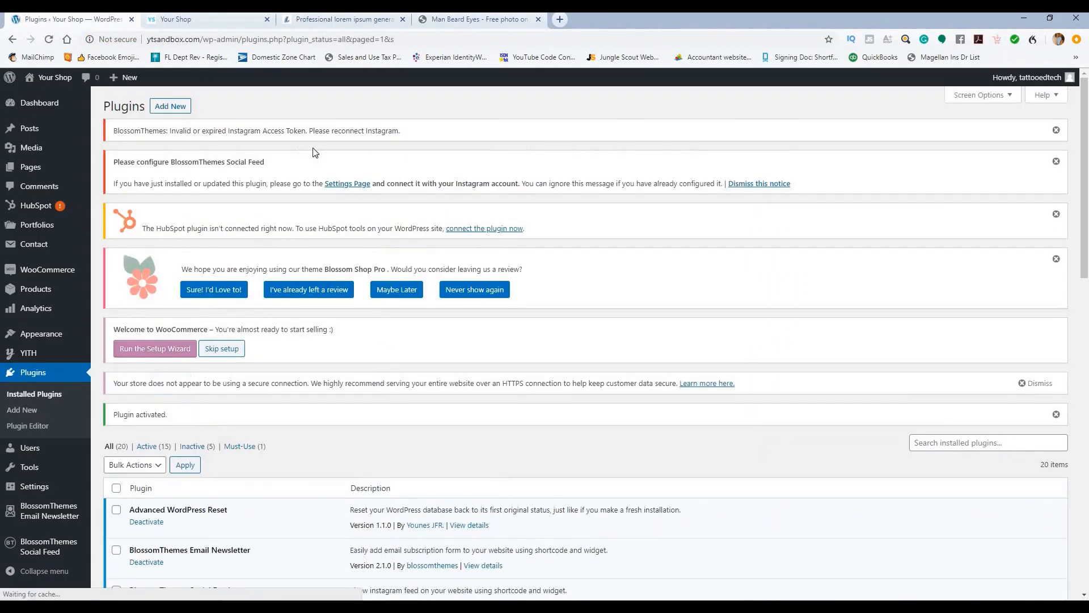
# Step: Switch to the live shop tab and reload the page
pyautogui.hotkey('ctrl', 'Tab')
pyautogui.scroll(-20, 380, 225)
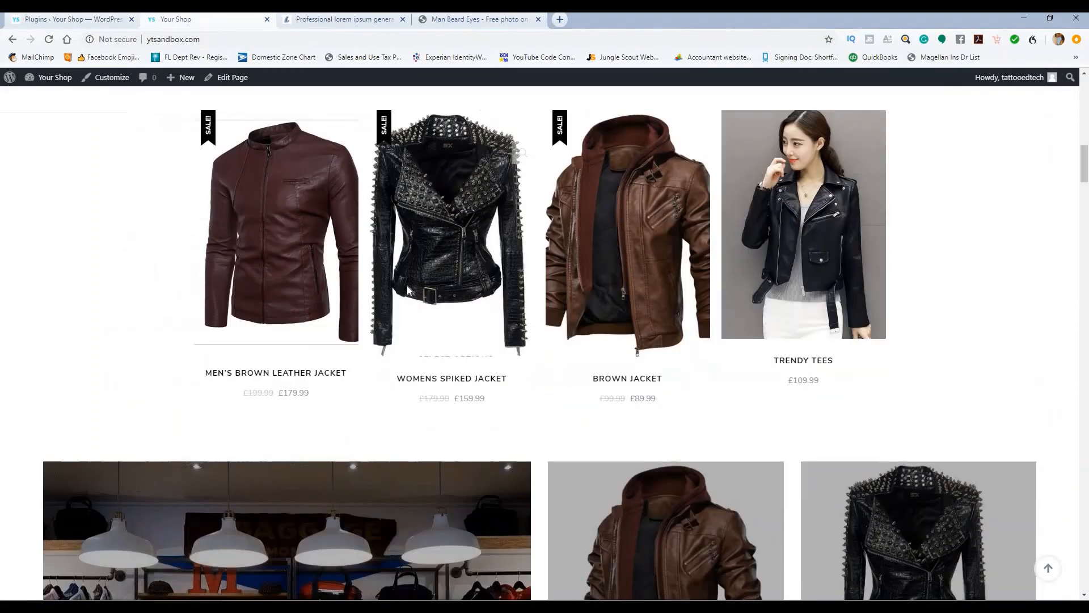
pyautogui.scroll(-20, 307, 334)
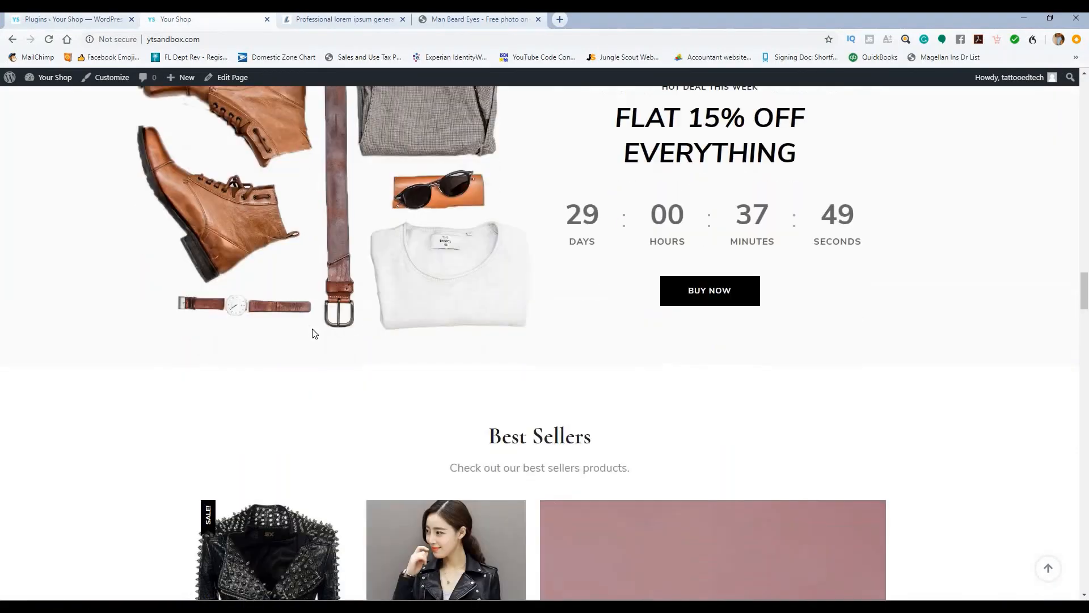
pyautogui.scroll(-20, 329, 352)
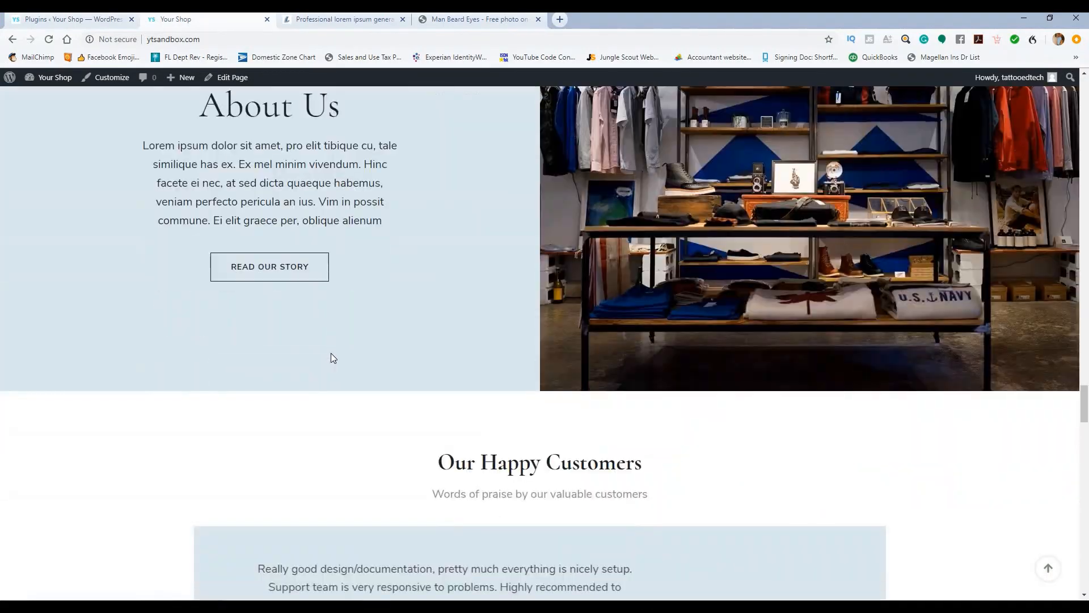
pyautogui.scroll(-16, 334, 361)
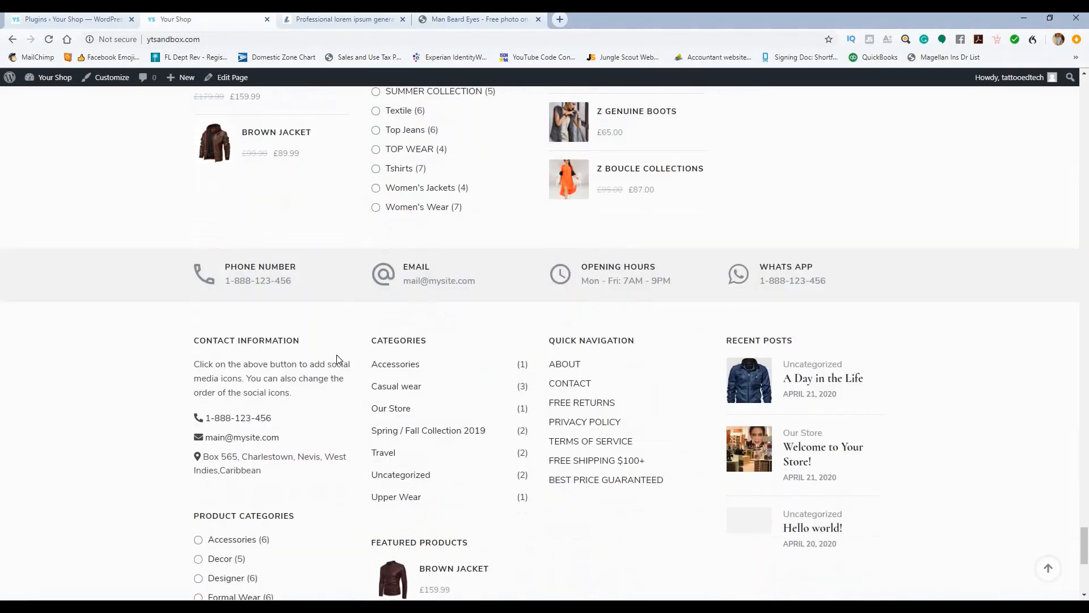
pyautogui.scroll(8, 338, 362)
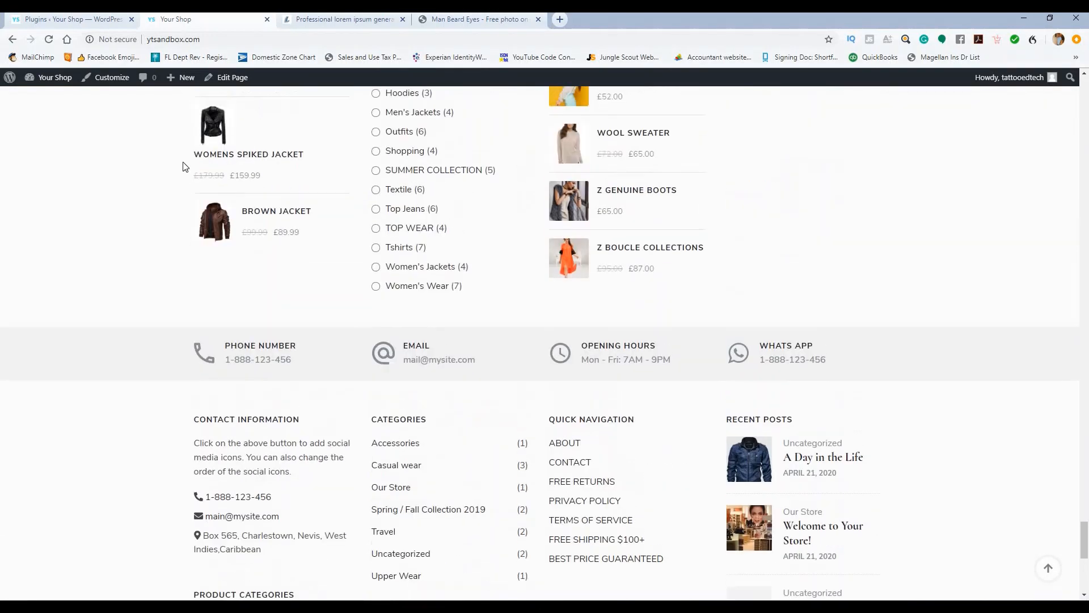
pyautogui.click(49, 39)
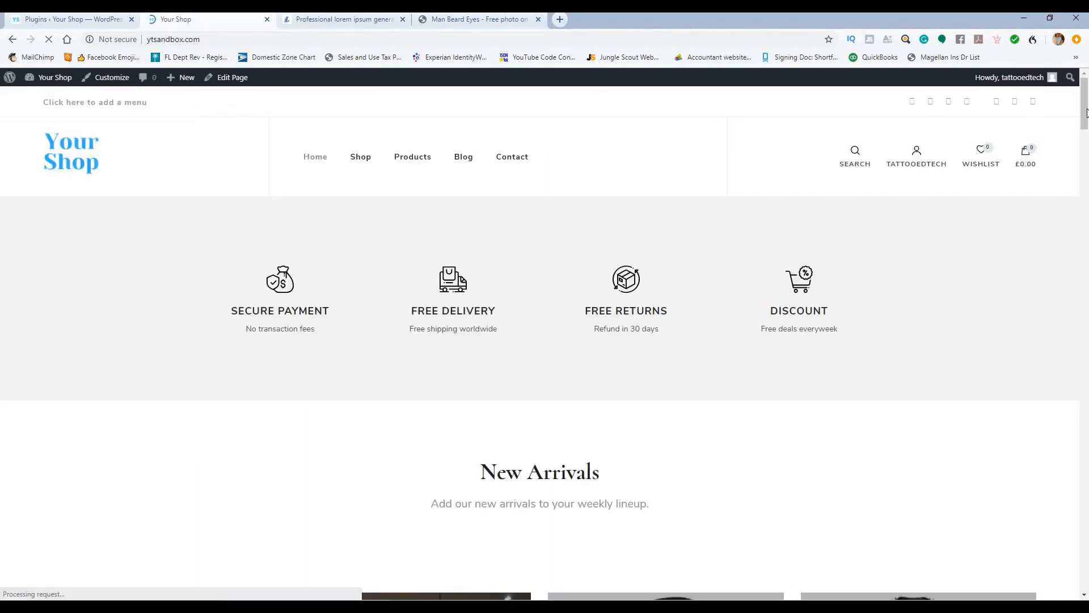
# Step: Locate the Blossom Shop Pro credit line in the footer and bring up the page's context menu
pyautogui.moveTo(1087, 112); pyautogui.dragTo(1087, 550)
pyautogui.scroll(-2, 1060, 510)
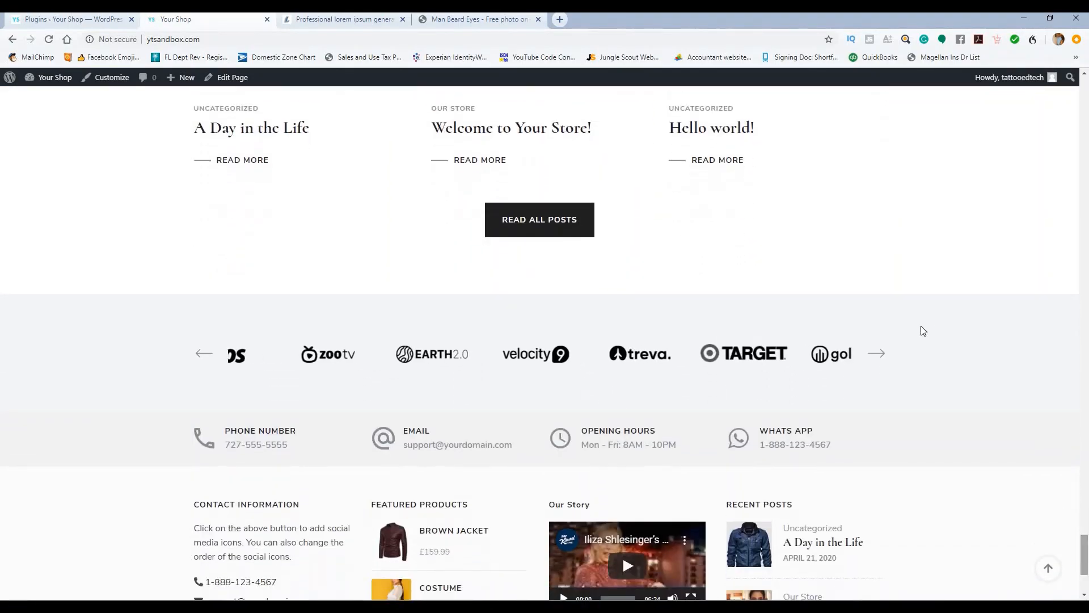
pyautogui.scroll(-3, 921, 323)
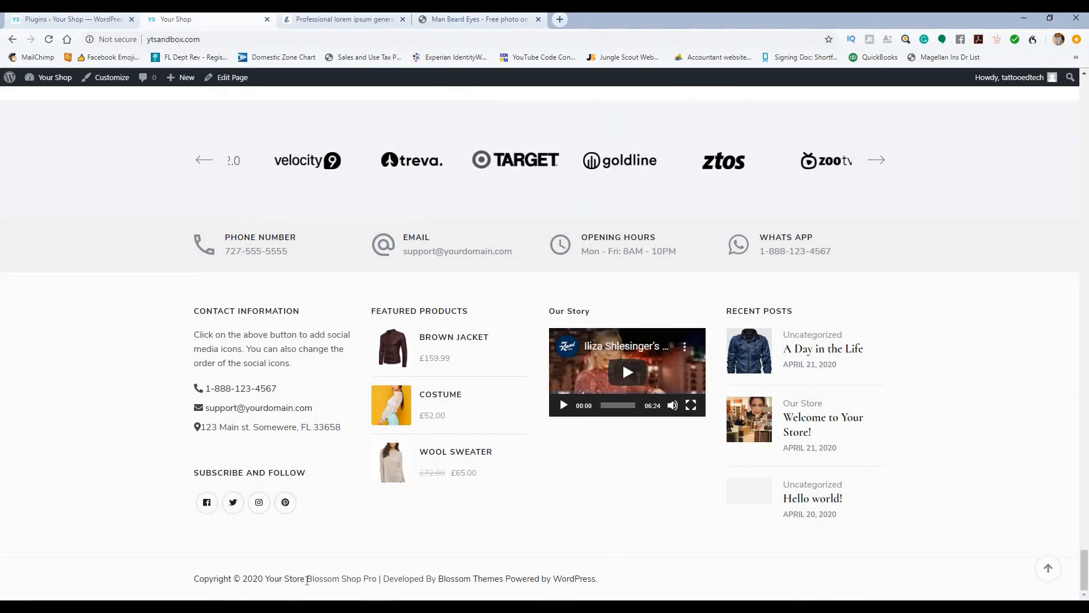
pyautogui.moveTo(307, 579); pyautogui.dragTo(610, 574)
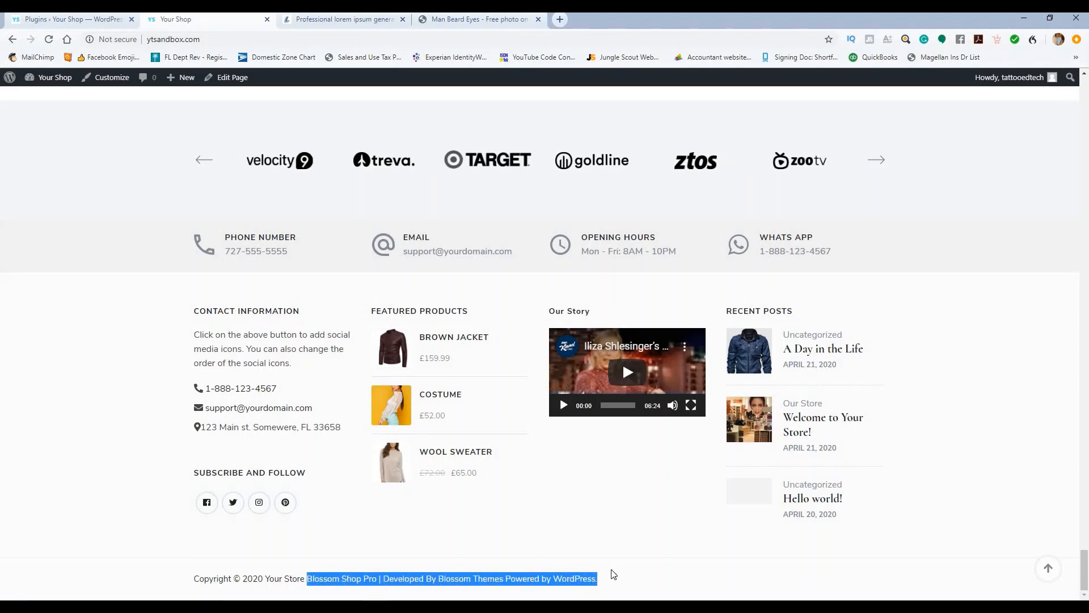
pyautogui.click(612, 574)
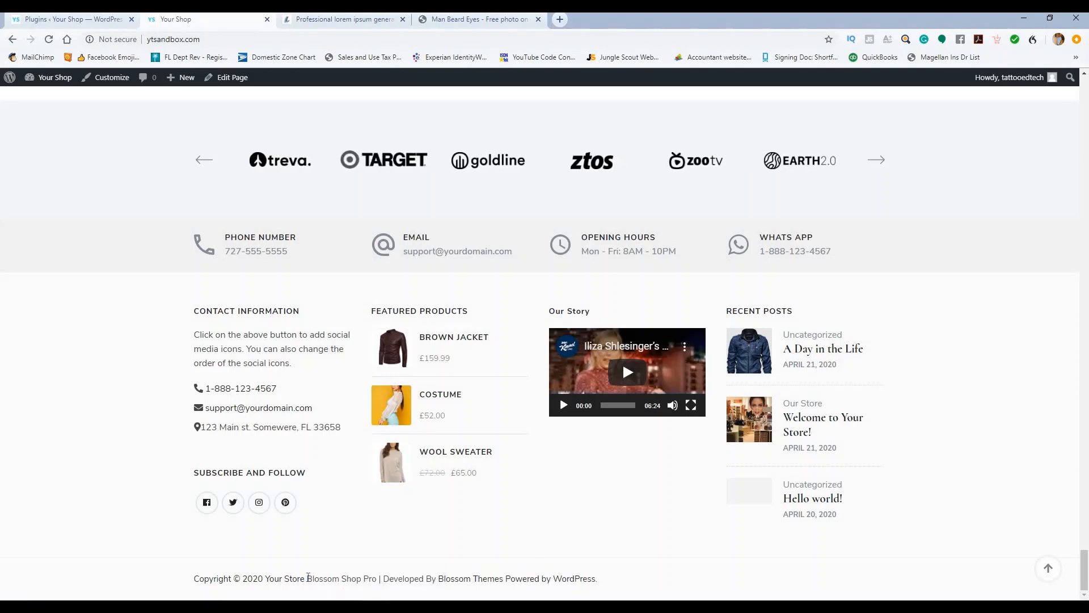
pyautogui.rightClick(566, 545)
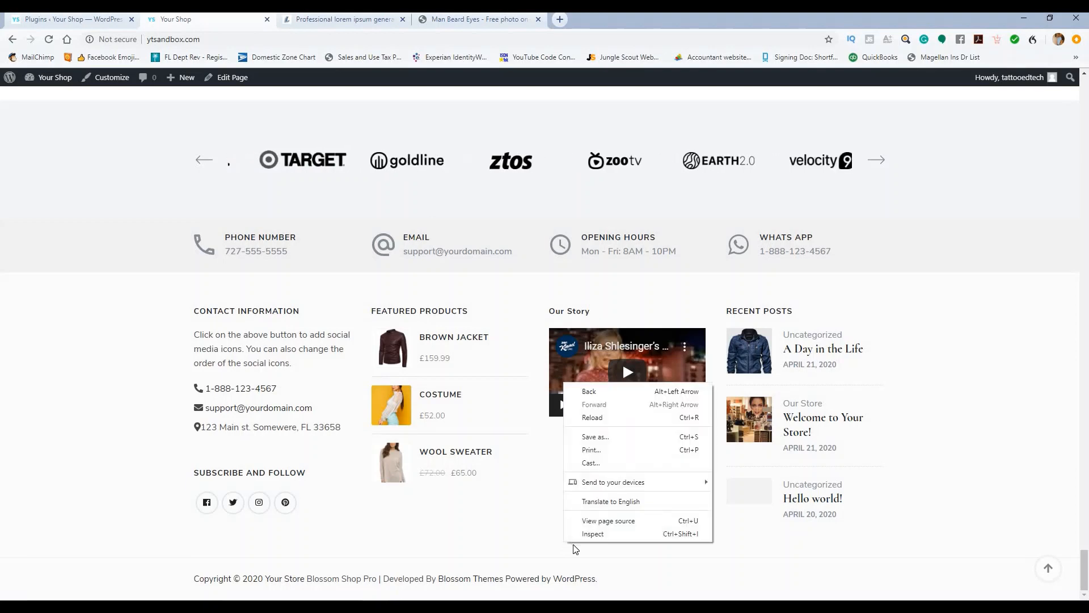
# Step: In the page source, search 'develo' and copy the Blossom Shop Pro credit HTML
pyautogui.click(599, 520)
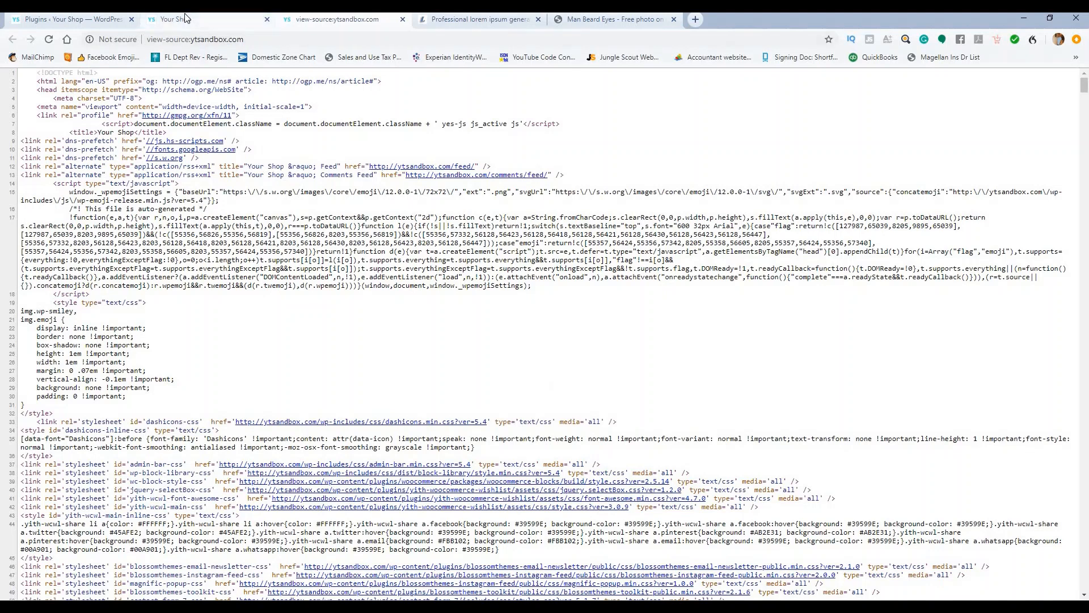
pyautogui.click(185, 19)
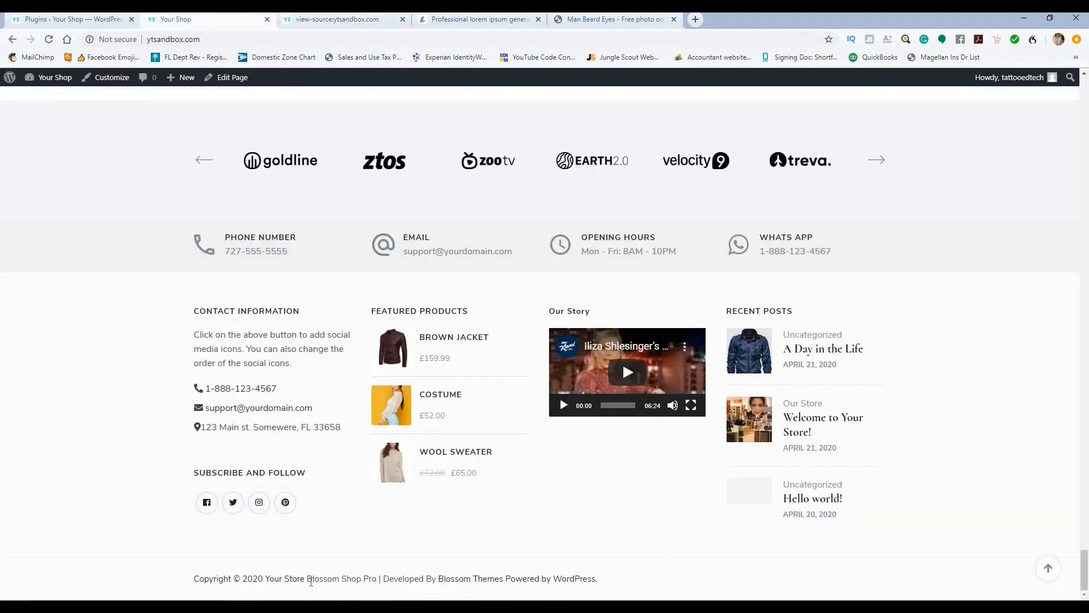
pyautogui.click(350, 22)
pyautogui.hotkey('ctrl', 'f')
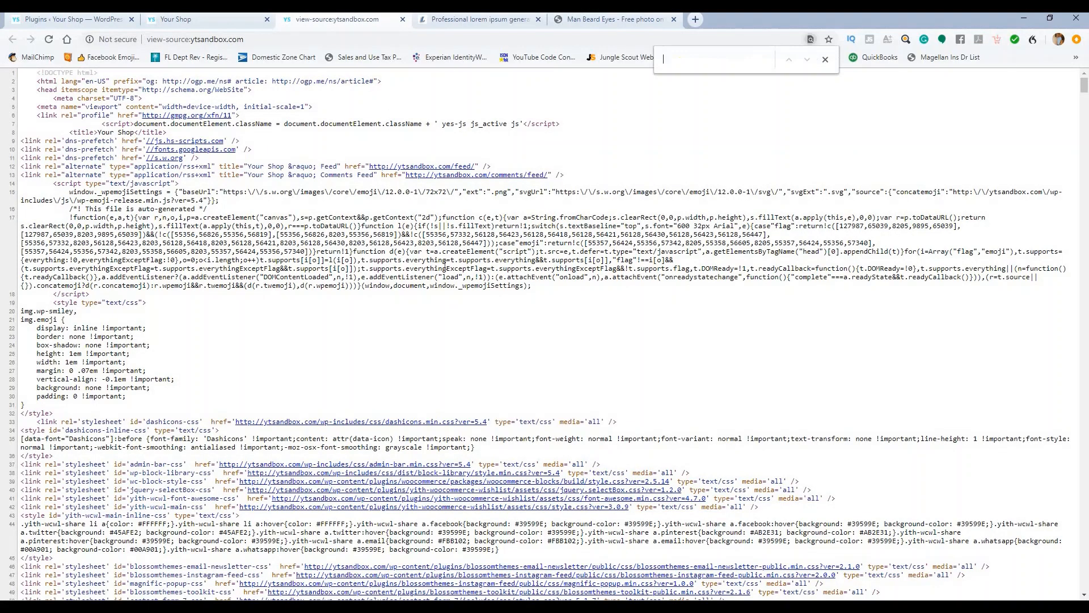
pyautogui.write('de')
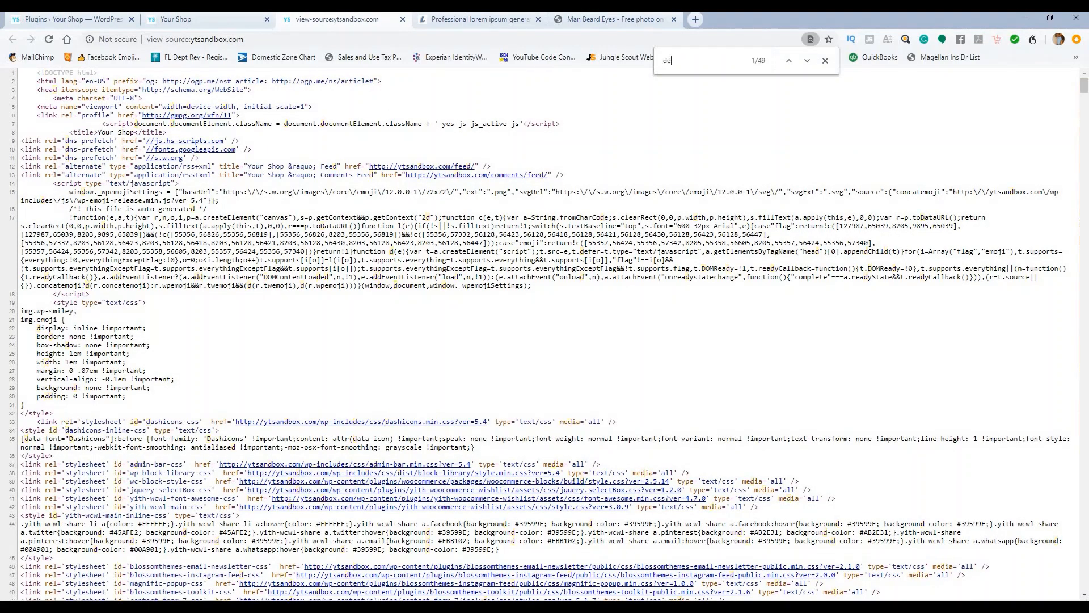
pyautogui.write('velo')
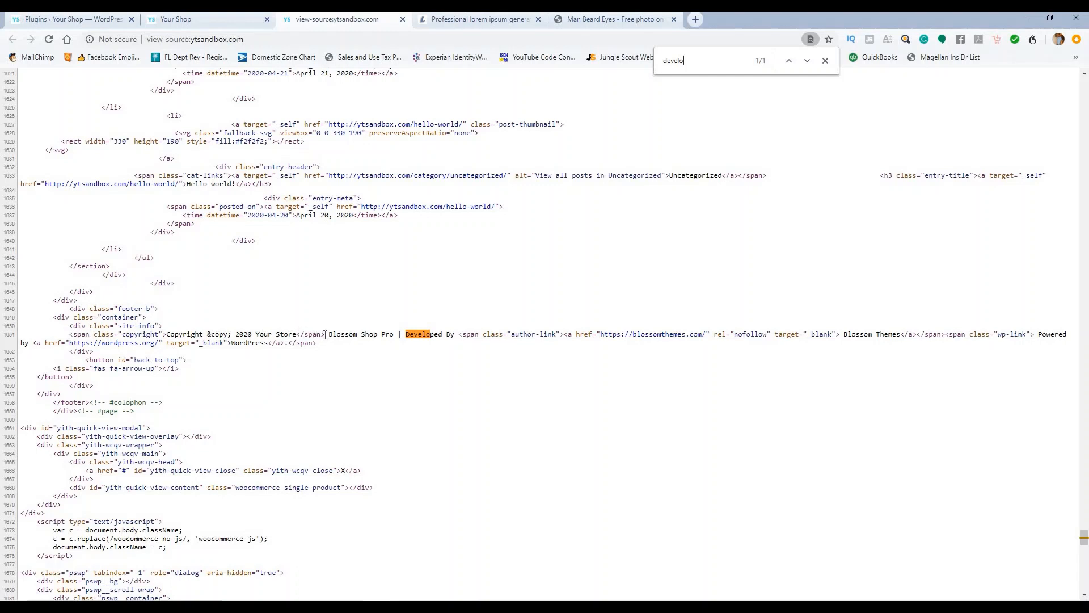
pyautogui.moveTo(450, 335); pyautogui.dragTo(917, 340)
pyautogui.hotkey('ctrl', 'c')
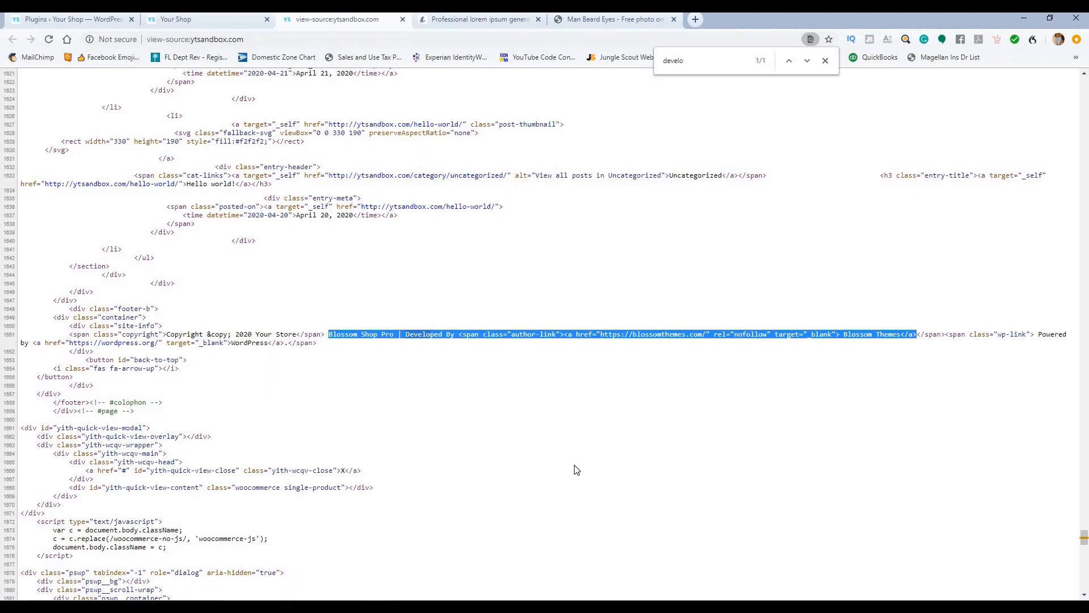
pyautogui.click(104, 20)
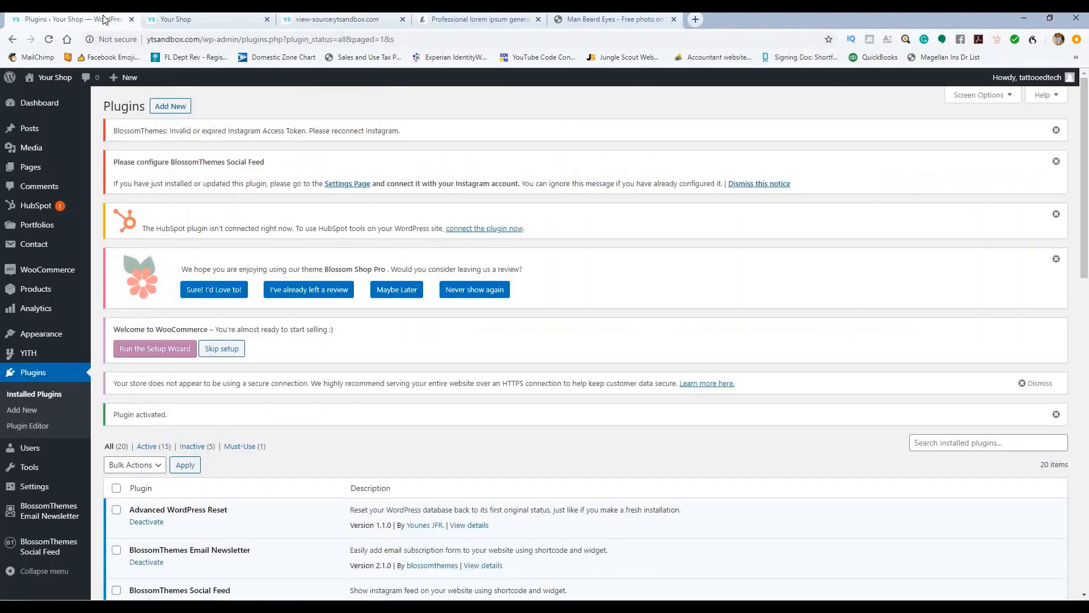
# Step: Paste the credit HTML into Tools > Remove Footer Credit, save, and reload the shop
pyautogui.scroll(-8, 373, 292)
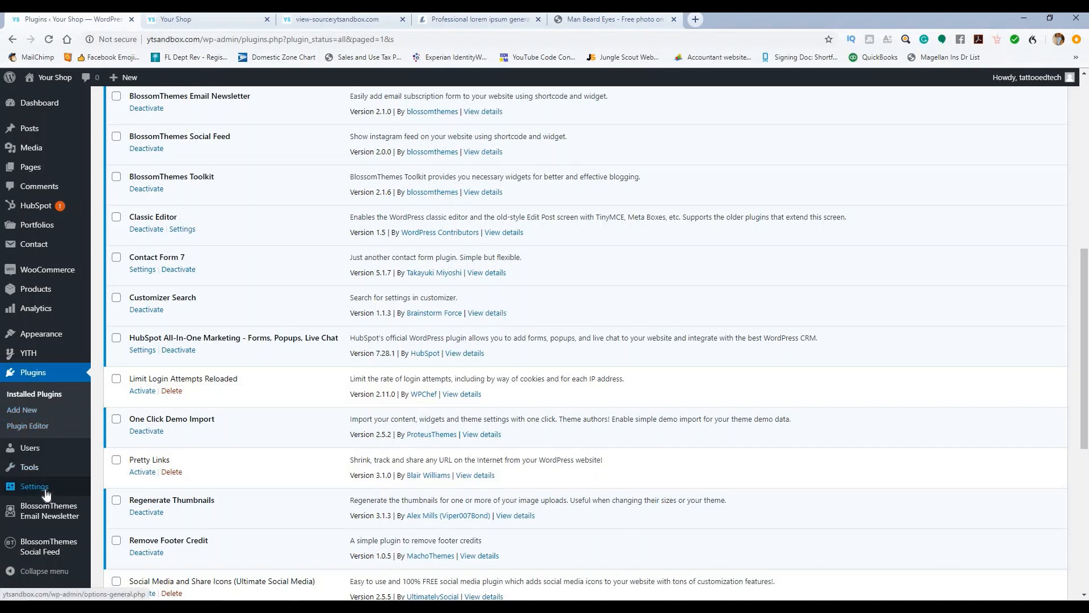
pyautogui.moveTo(37, 464)
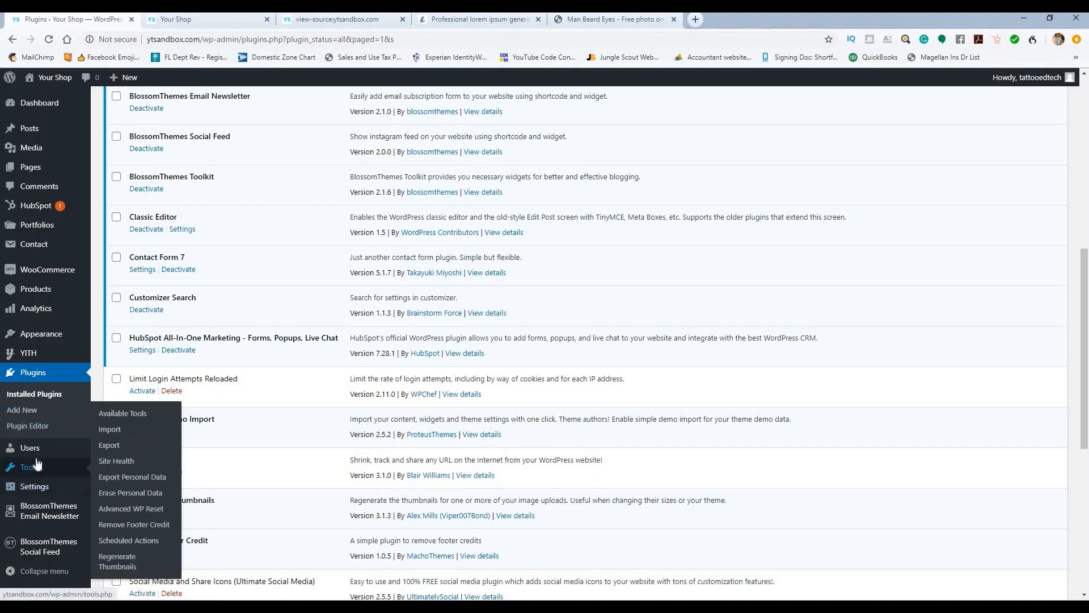
pyautogui.click(125, 527)
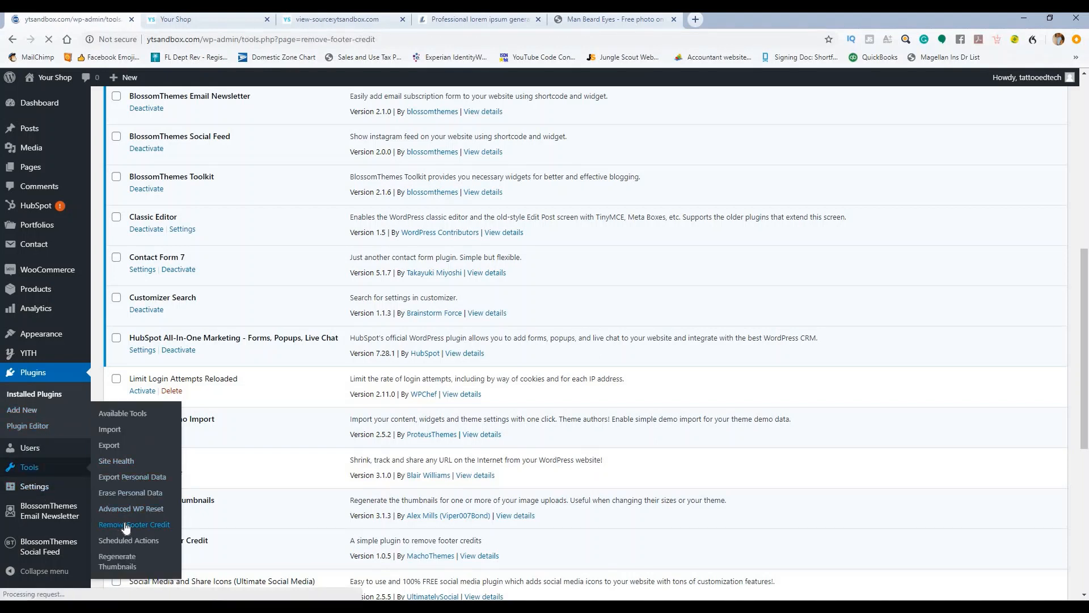
pyautogui.scroll(-5, 252, 224)
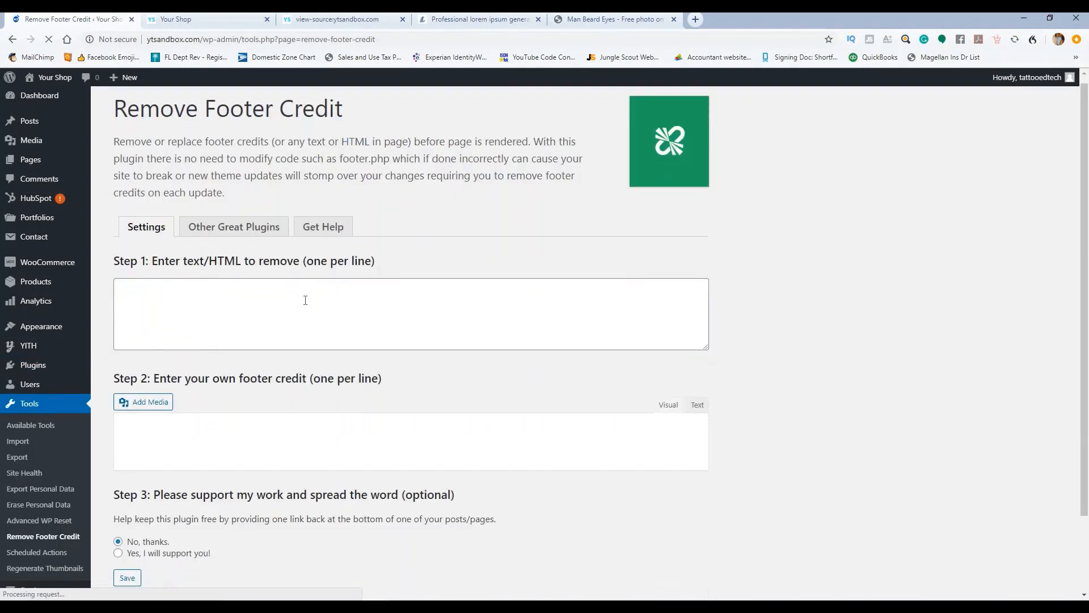
pyautogui.click(252, 224)
pyautogui.hotkey('ctrl', 'v')
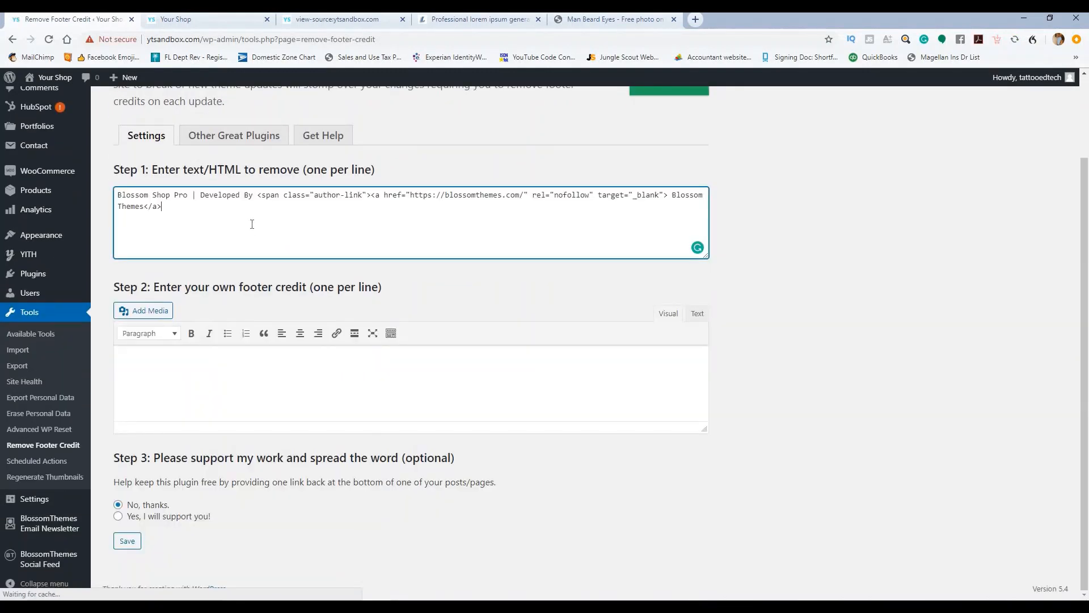
pyautogui.click(376, 368)
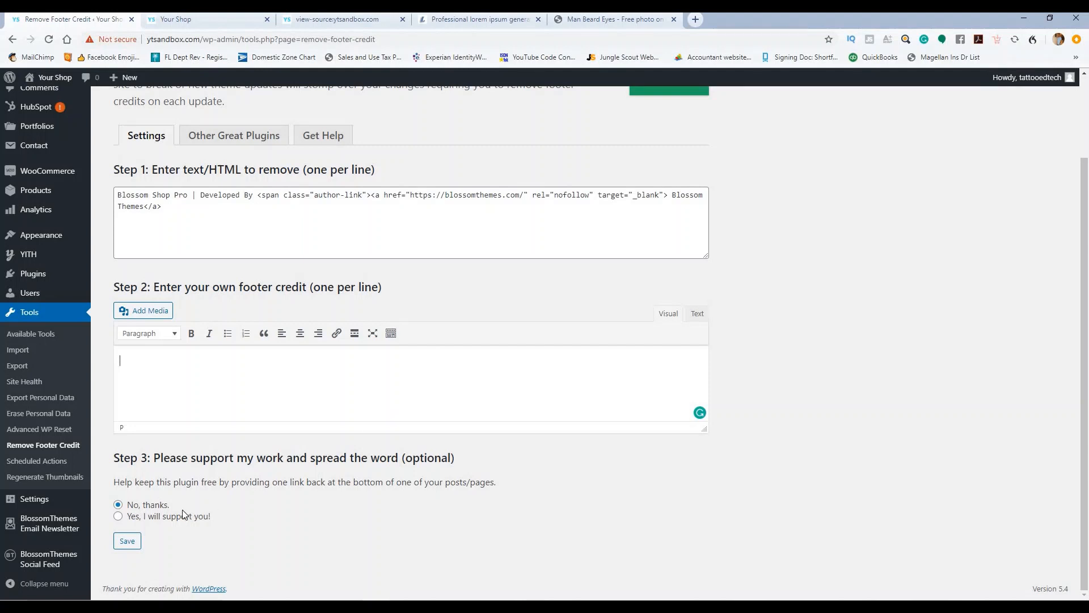
pyautogui.click(127, 540)
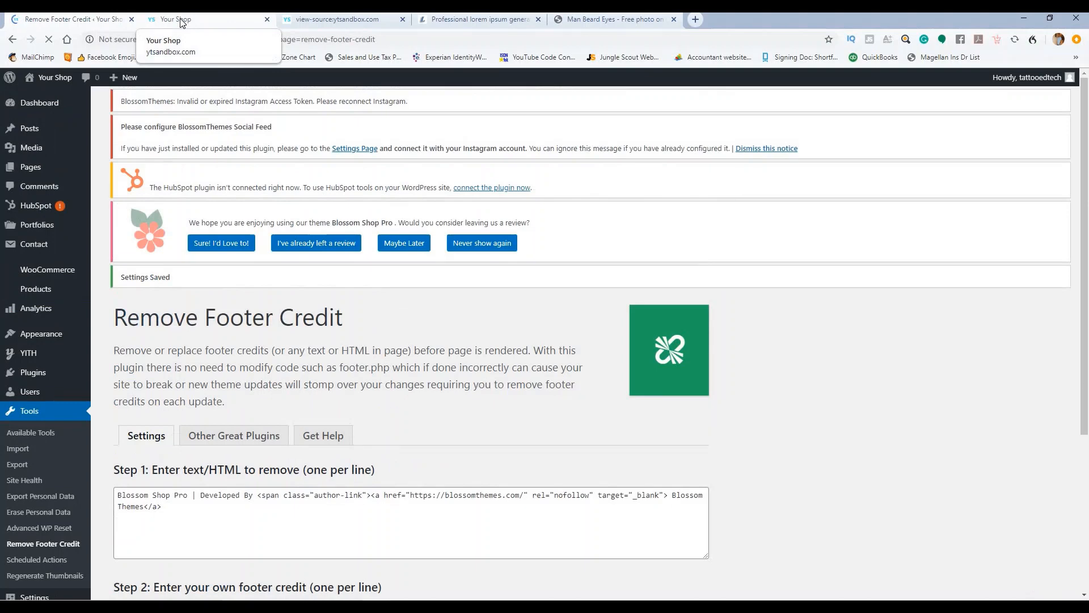
pyautogui.click(180, 22)
pyautogui.click(50, 41)
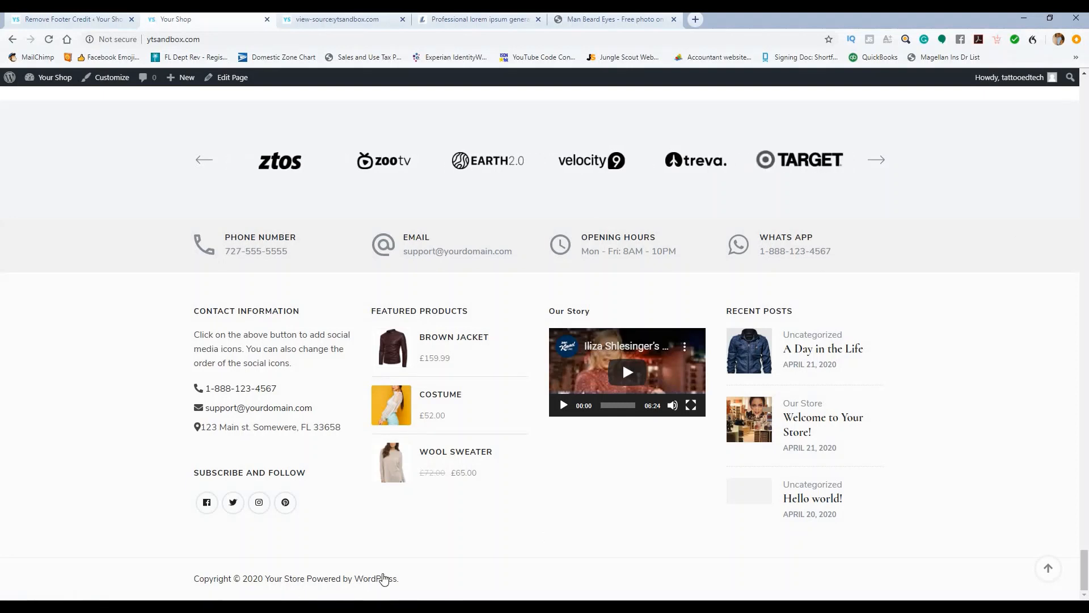
# Step: Replace the saved removal text with the longer credit HTML including the Powered by WordPress link, and save
pyautogui.click(357, 19)
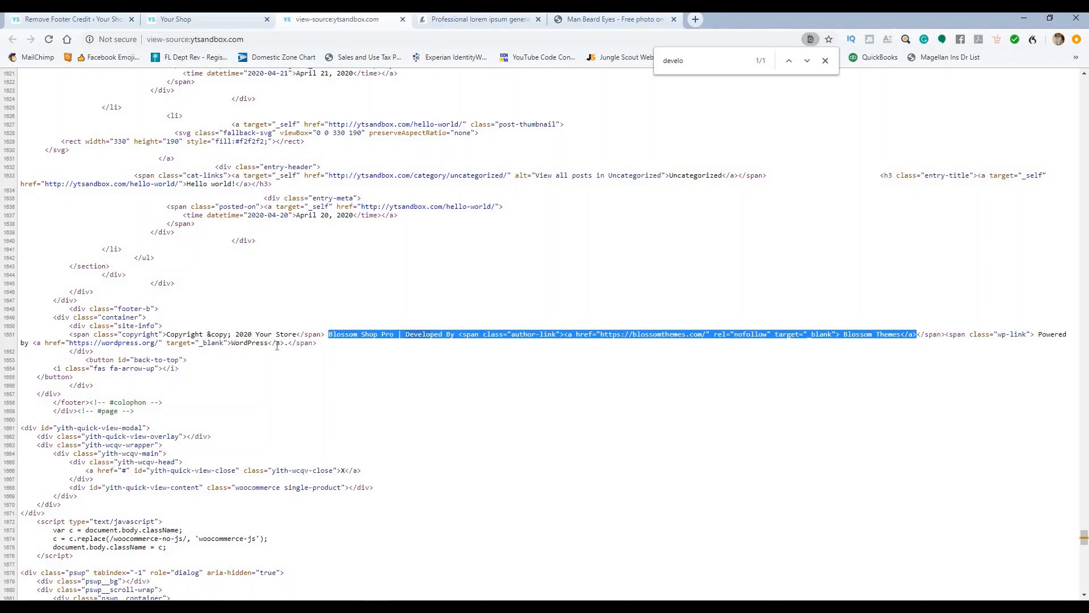
pyautogui.moveTo(287, 344); pyautogui.dragTo(321, 331)
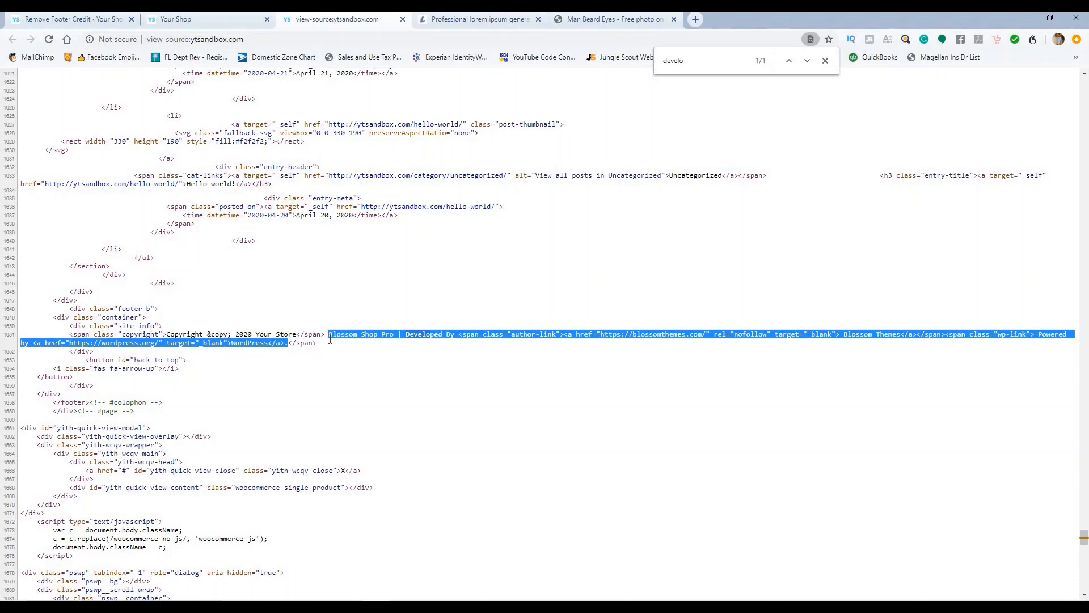
pyautogui.click(94, 20)
pyautogui.scroll(-3, 202, 532)
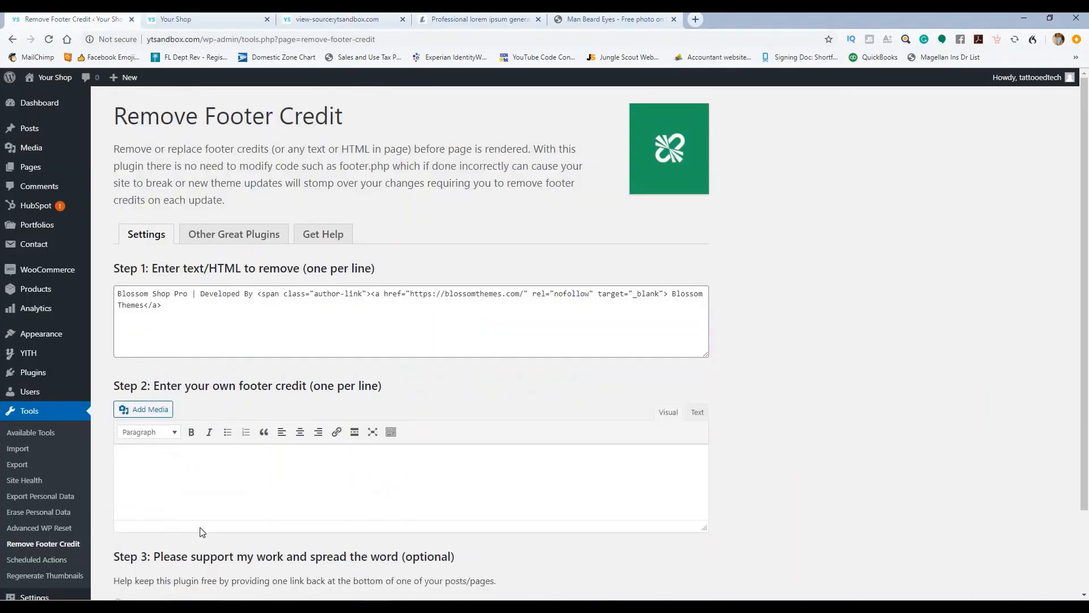
pyautogui.moveTo(172, 308); pyautogui.dragTo(104, 299)
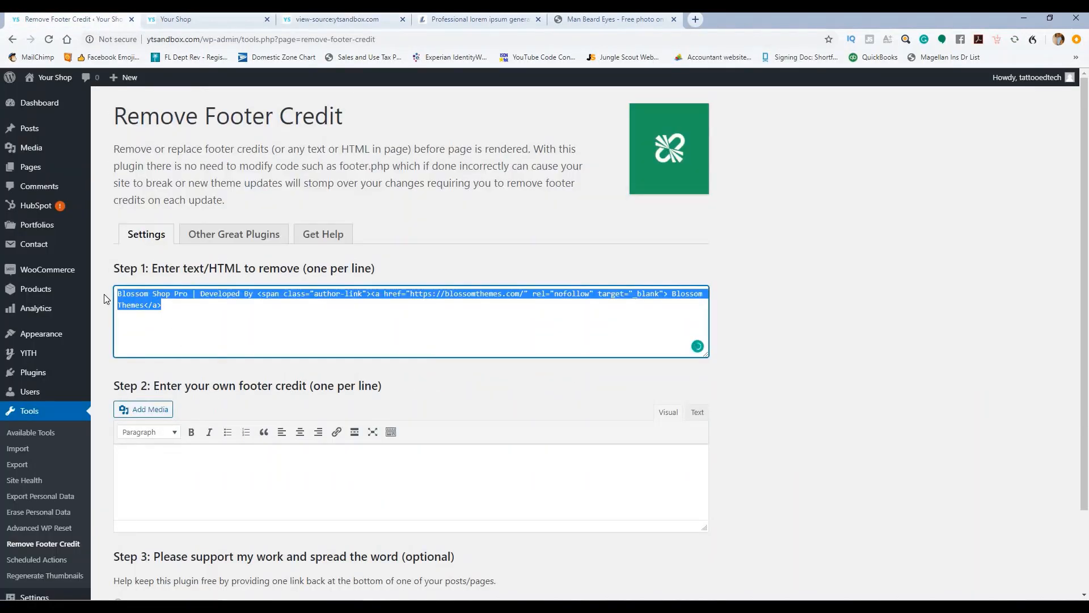
pyautogui.write('Blossom Shop Pro | Developed By <span class="author-link"><a href="https://blossomthemes.com/" rel="nofollow" target="_blank"> Blossom Themes</a></span><span class="wp-link"> Powered by <a href="https://wordpress.org/" target="_blank">WordPress</a>.')
pyautogui.scroll(-3, 486, 376)
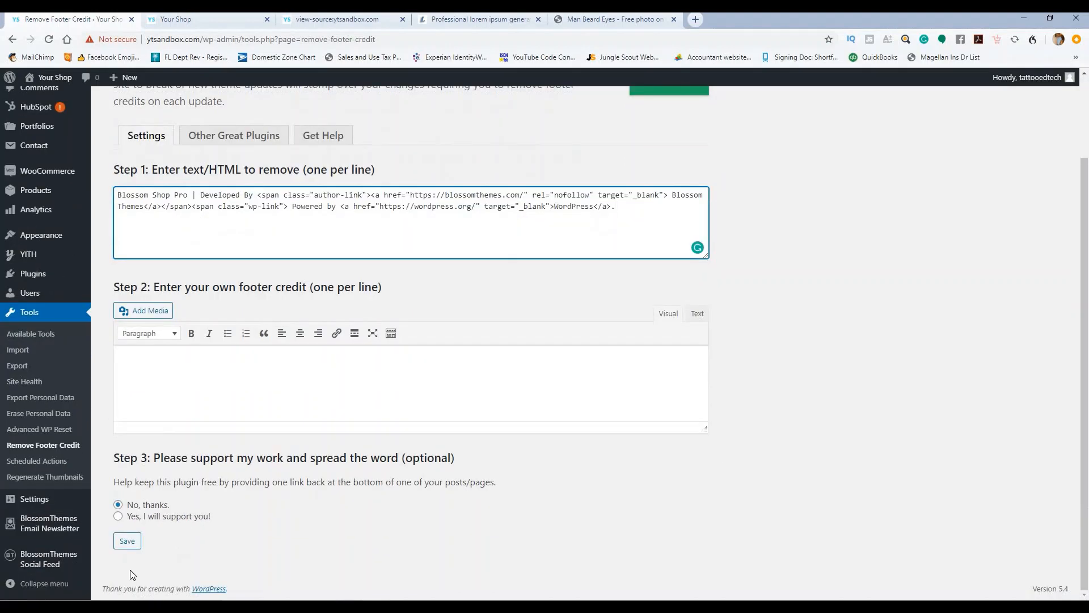
pyautogui.click(127, 542)
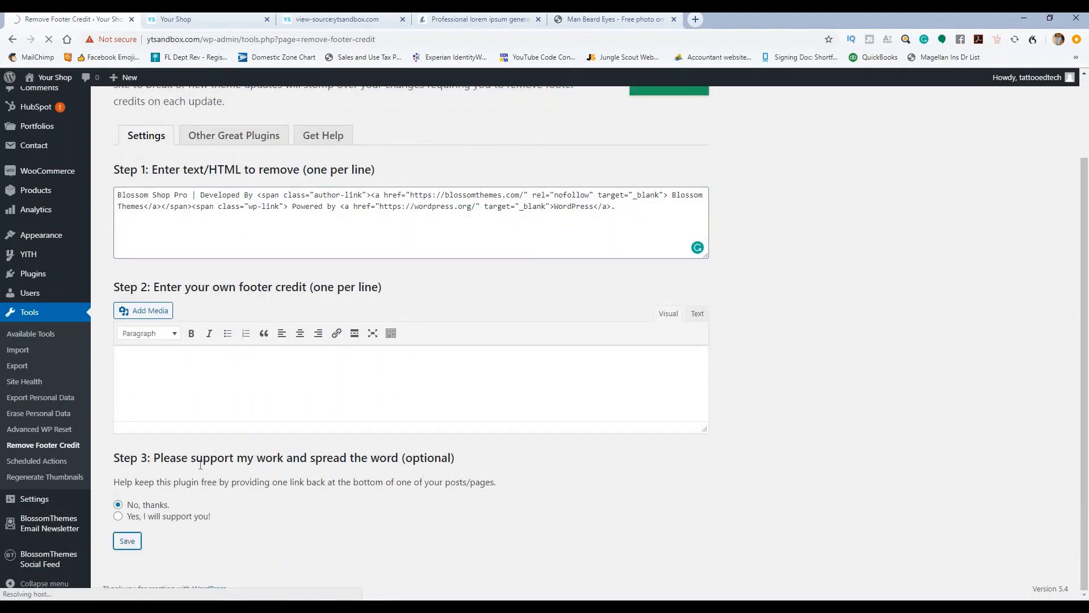
# Step: Reload the shop to confirm the credit-free footer, then go back to the plugin settings
pyautogui.click(210, 25)
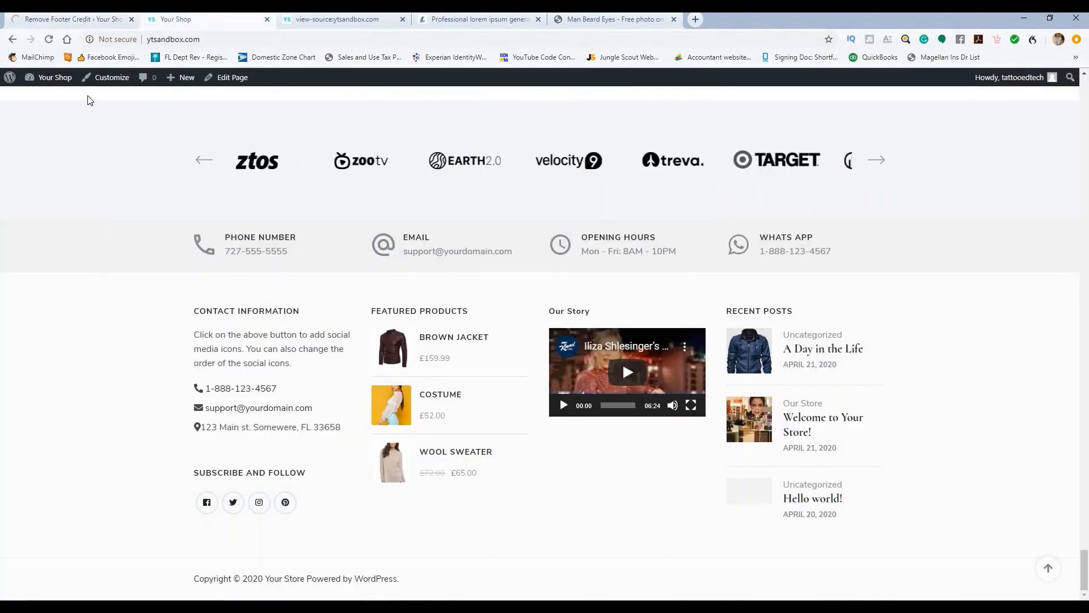
pyautogui.click(49, 41)
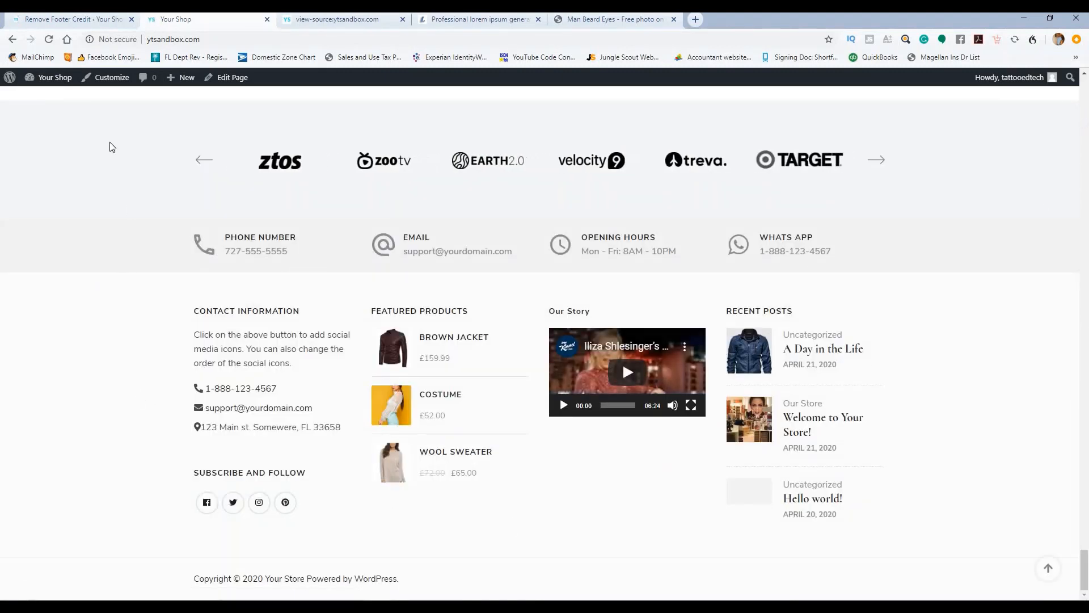
pyautogui.click(76, 22)
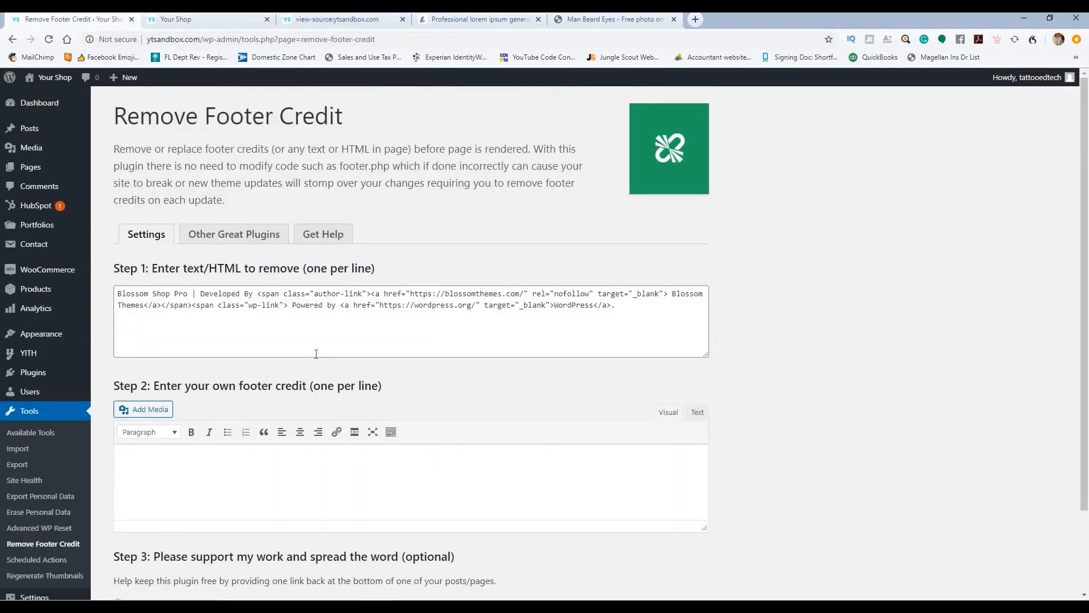
# Step: Reload the shop to confirm the footer reads only 'Copyright © 2020 Your Store', then return to Remove Footer Credit
pyautogui.click(176, 20)
pyautogui.click(50, 40)
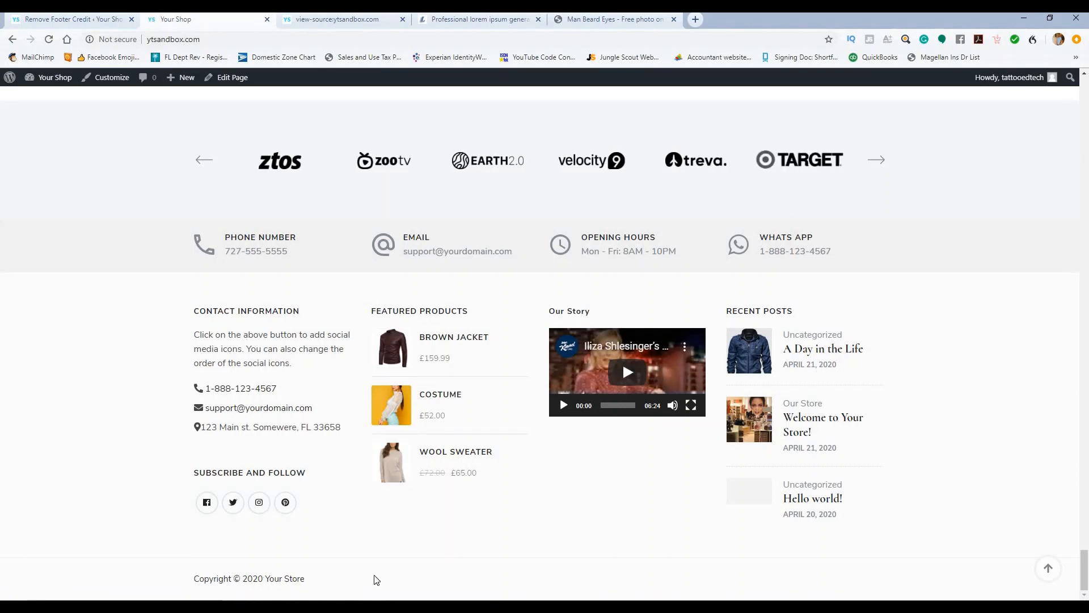
pyautogui.scroll(15, 501, 553)
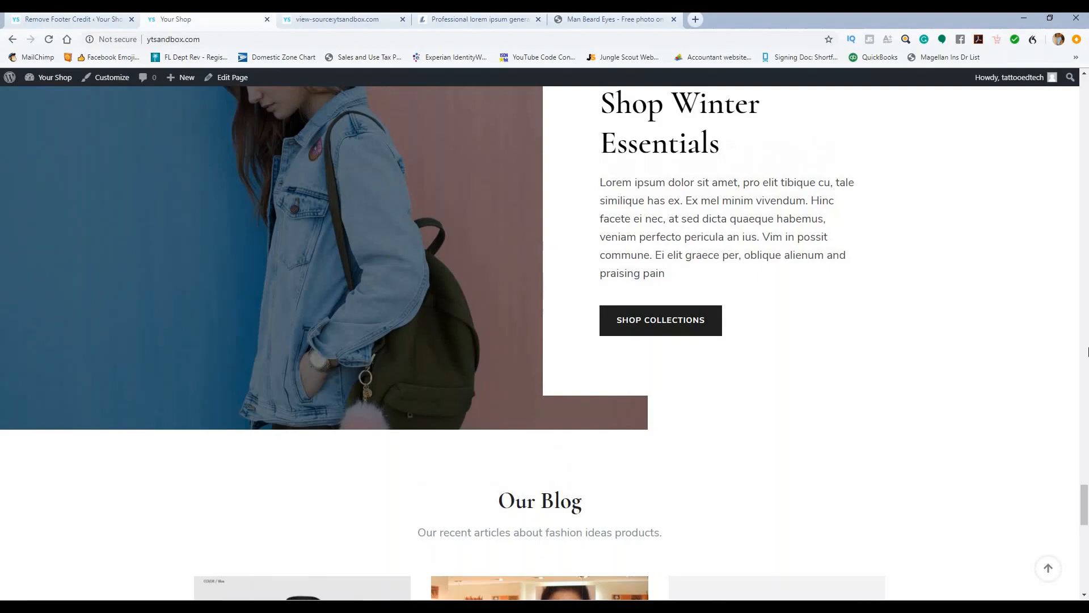
pyautogui.moveTo(1084, 505); pyautogui.dragTo(1085, 94)
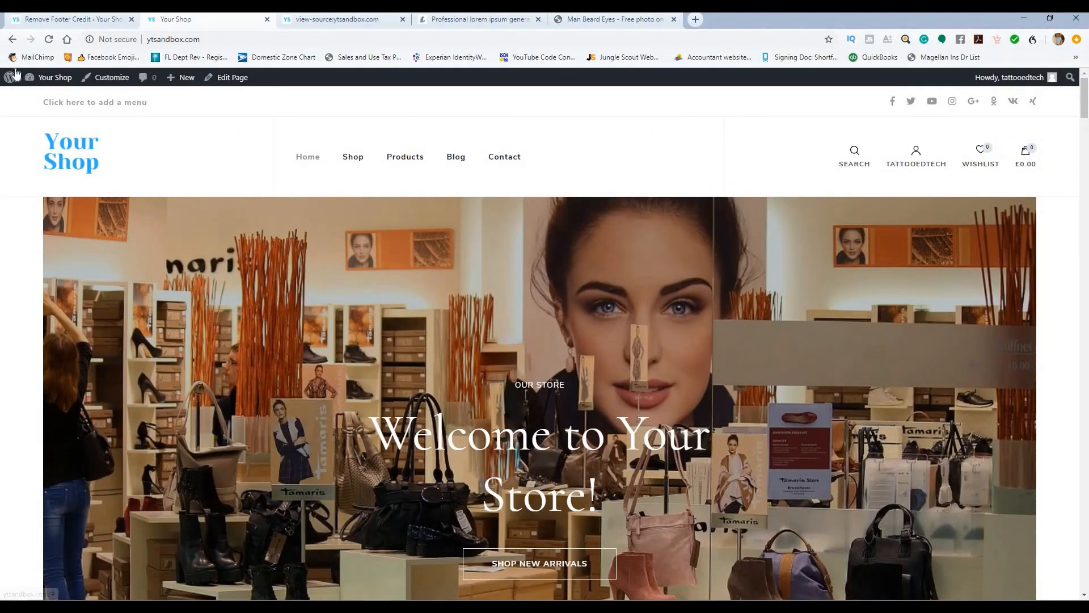
pyautogui.click(68, 19)
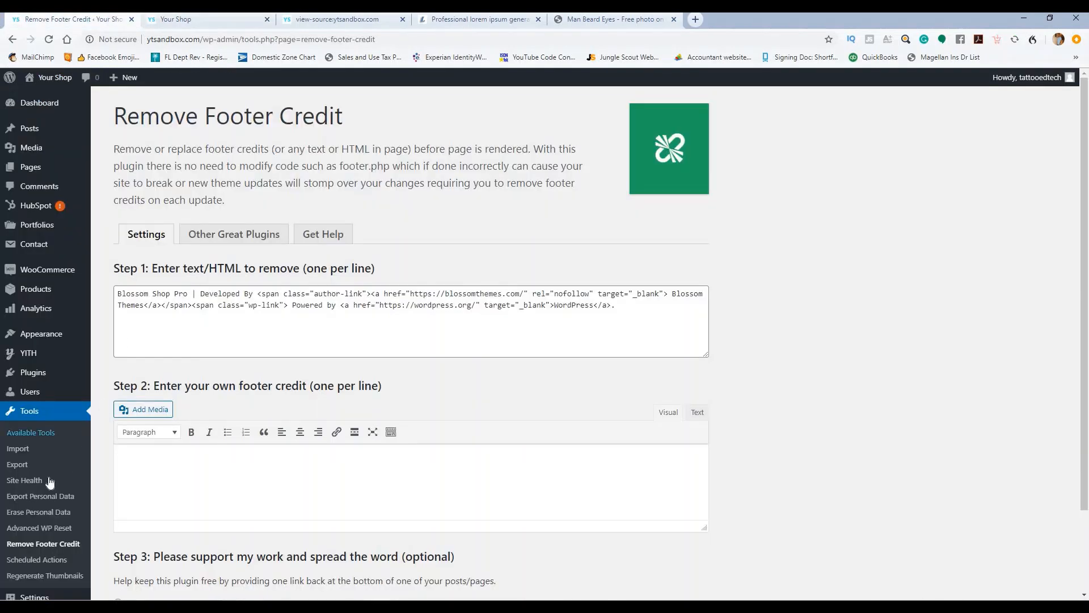
# Step: Turn on the Top Bar under Customize > General Settings > Top Bar Settings
pyautogui.moveTo(76, 341)
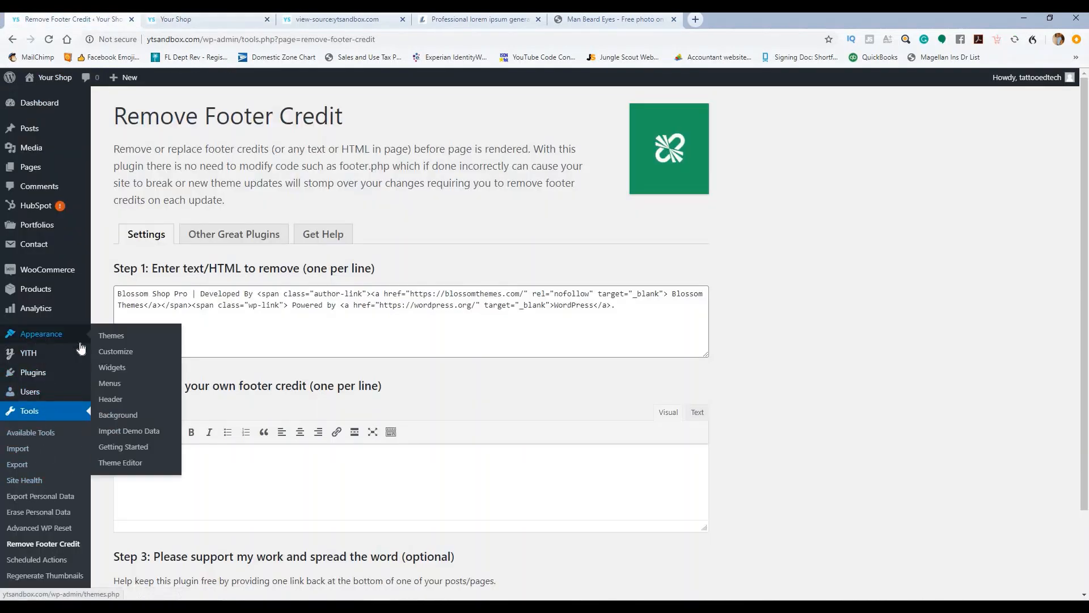
pyautogui.click(125, 353)
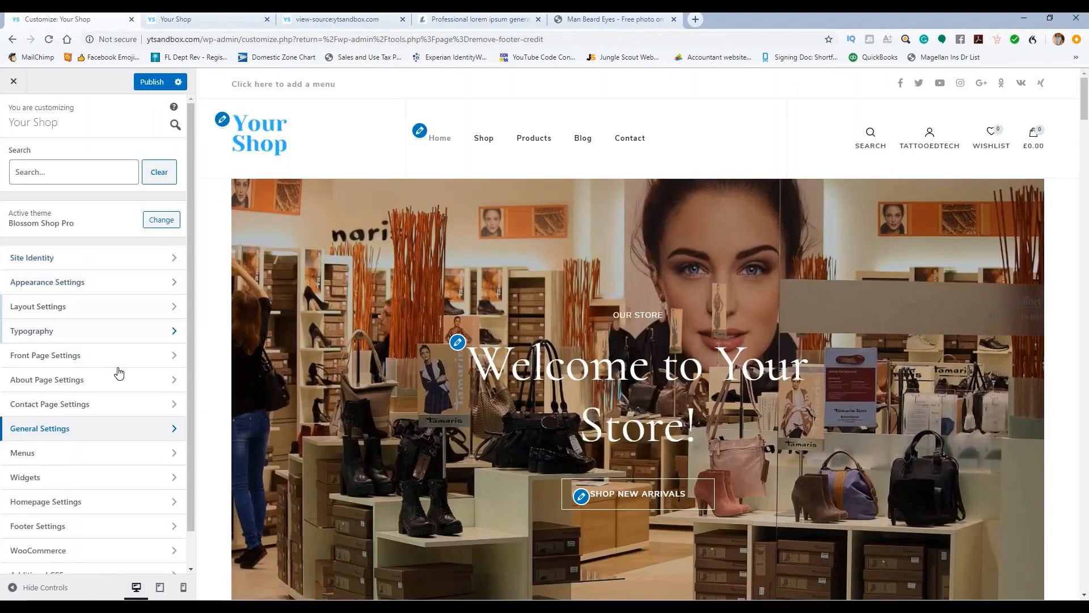
pyautogui.click(95, 433)
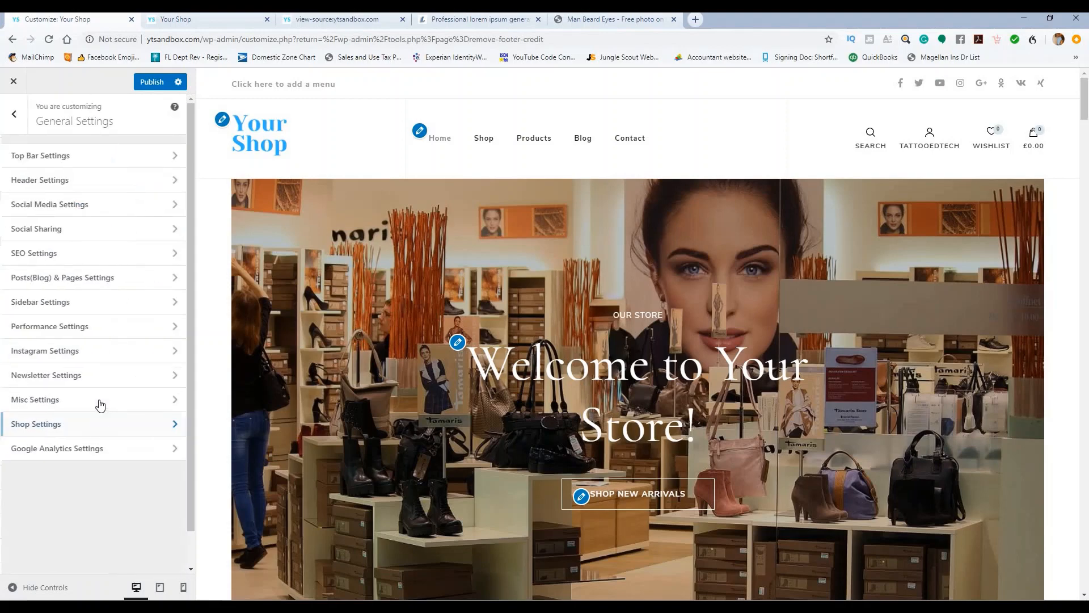
pyautogui.click(102, 164)
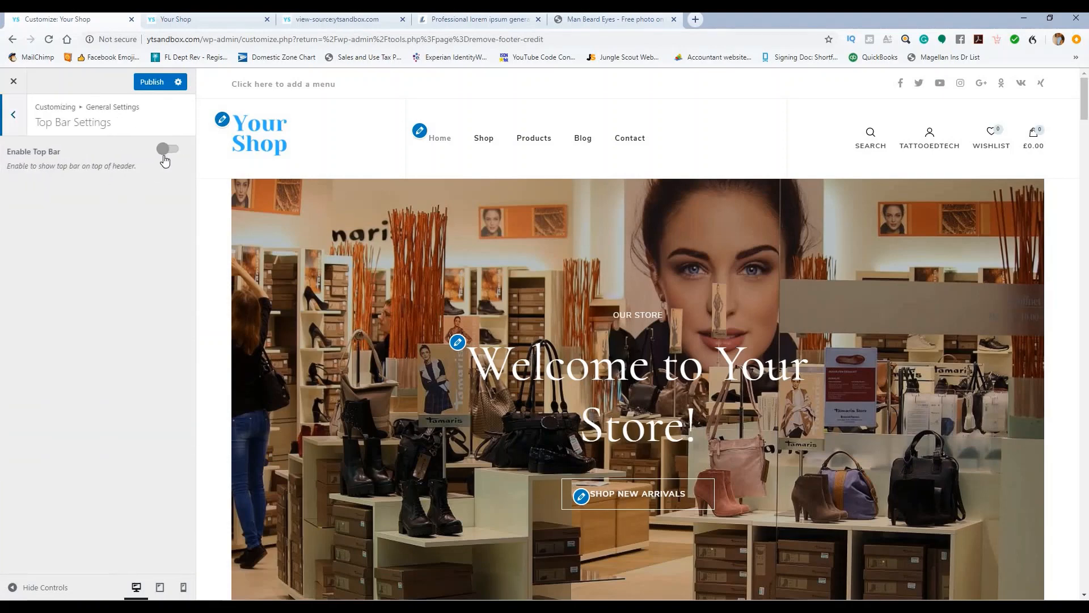
pyautogui.click(168, 151)
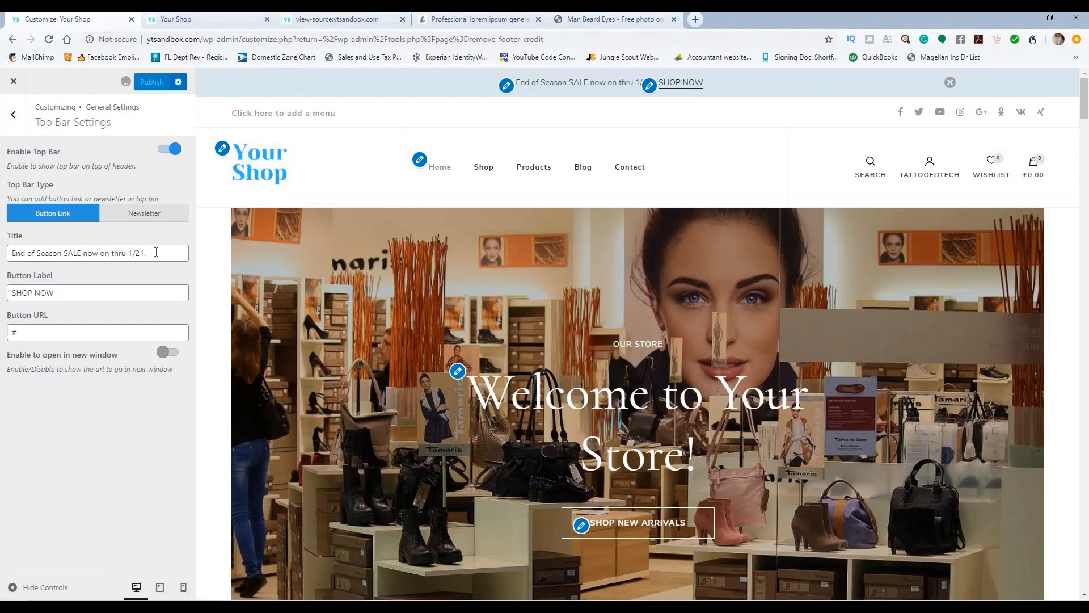
pyautogui.moveTo(73, 296); pyautogui.dragTo(43, 297)
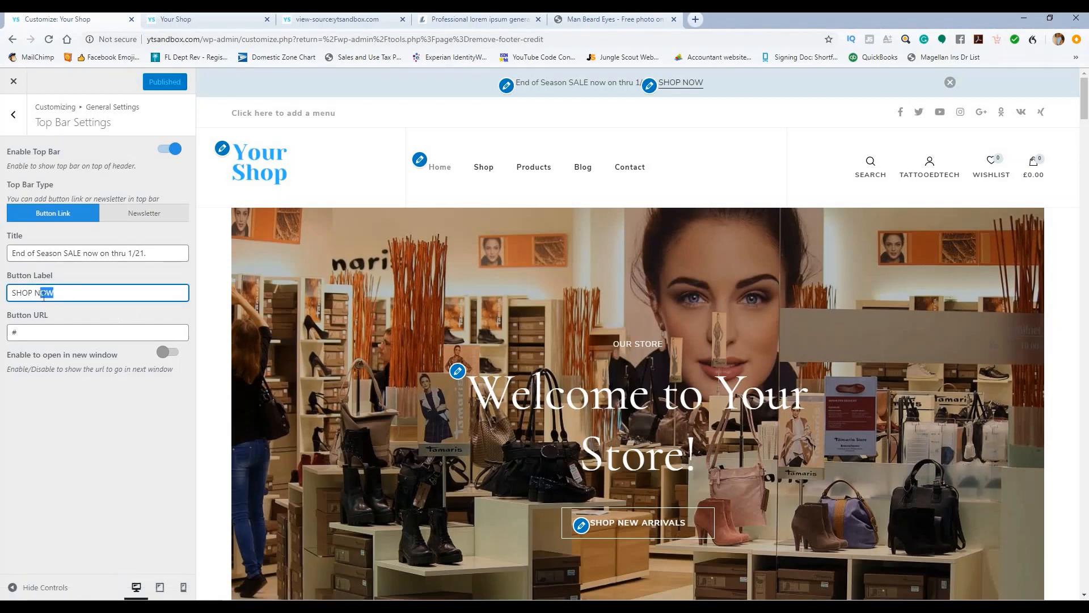
pyautogui.press('BackSpace')
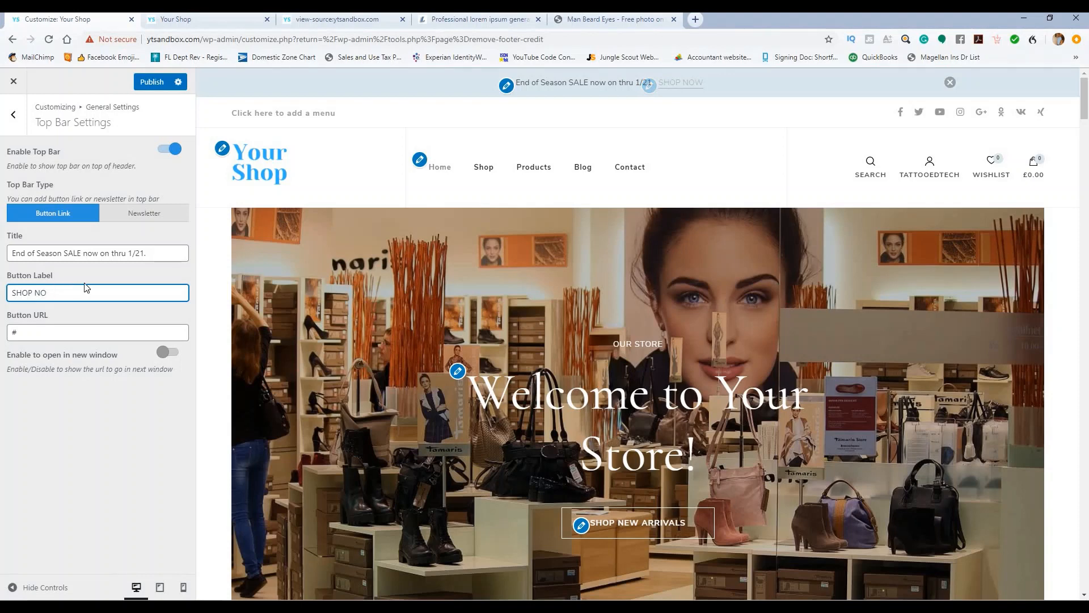
pyautogui.click(34, 339)
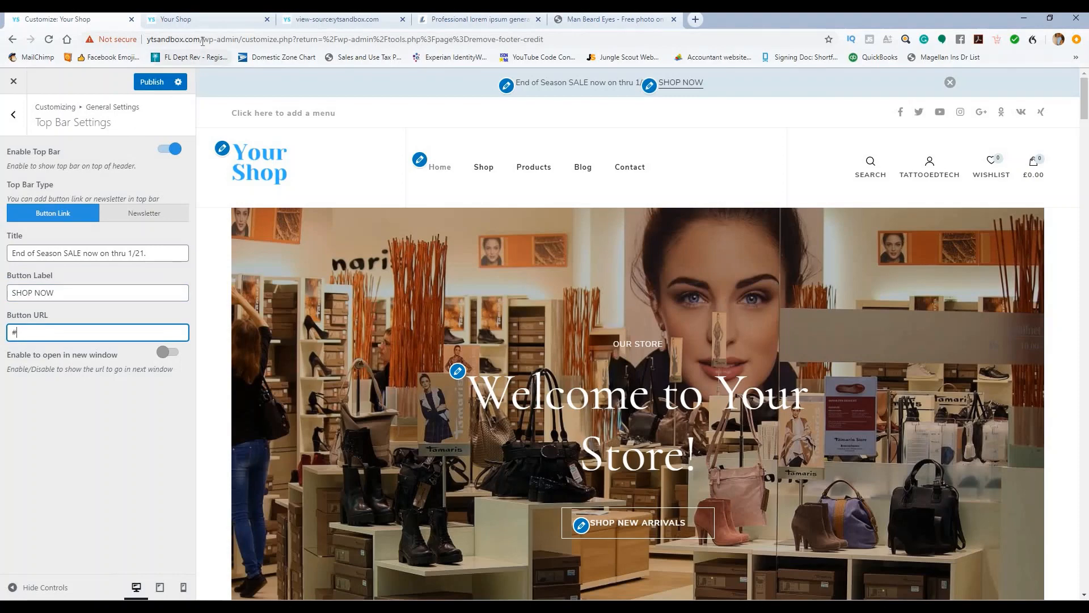
pyautogui.moveTo(201, 41); pyautogui.dragTo(147, 41)
pyautogui.hotkey('ctrl', 'c')
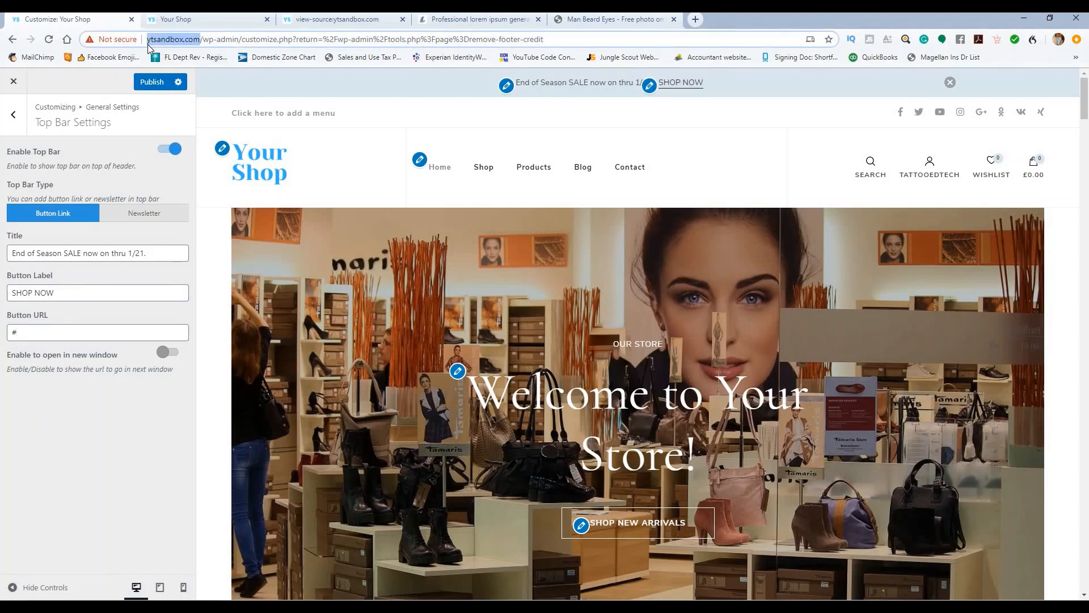
pyautogui.moveTo(23, 333); pyautogui.dragTo(7, 333)
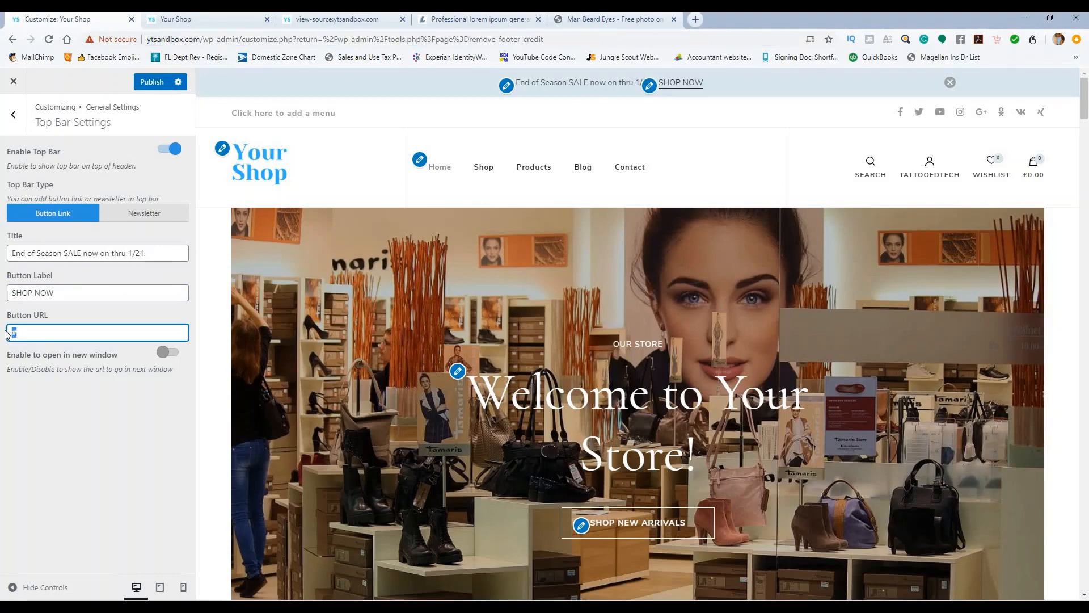
pyautogui.hotkey('ctrl', 'v')
pyautogui.write('sho')
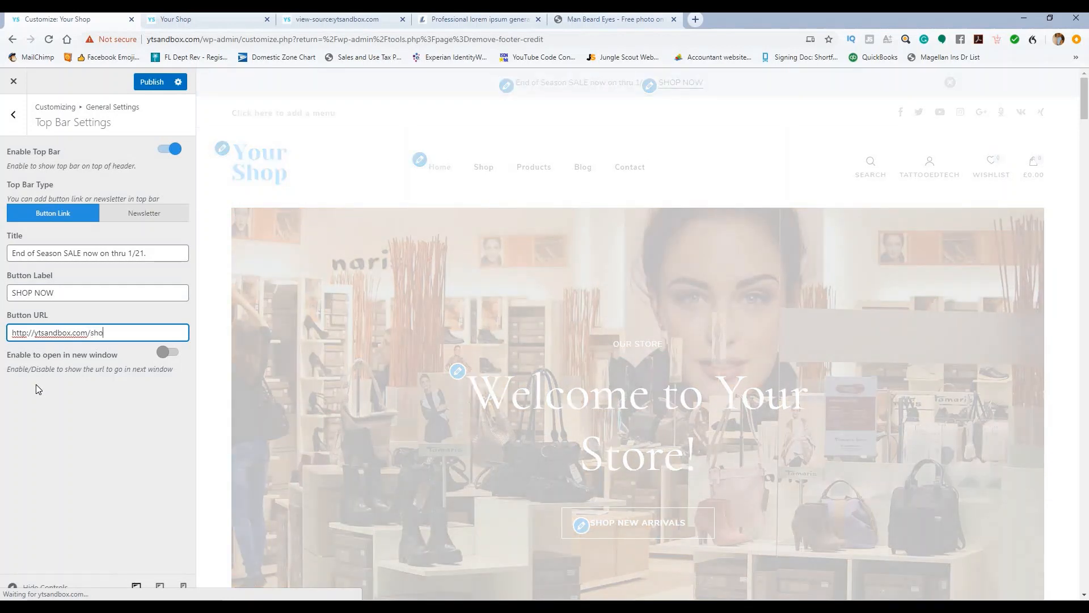
pyautogui.write('p')
pyautogui.click(36, 390)
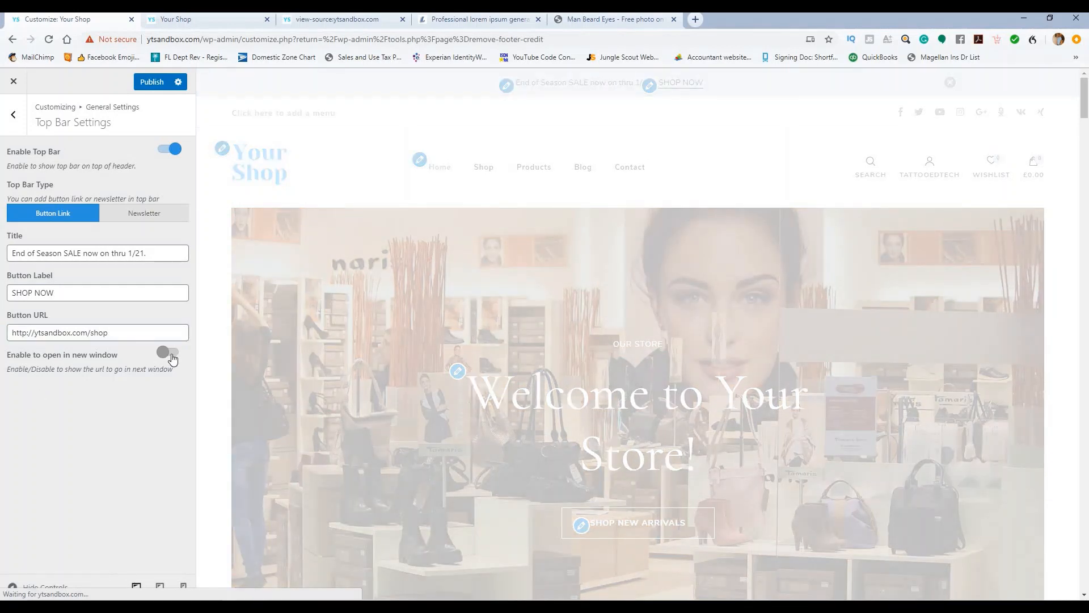
# Step: Publish the top bar changes and return to General Settings
pyautogui.click(152, 82)
pyautogui.scroll(-4, 491, 260)
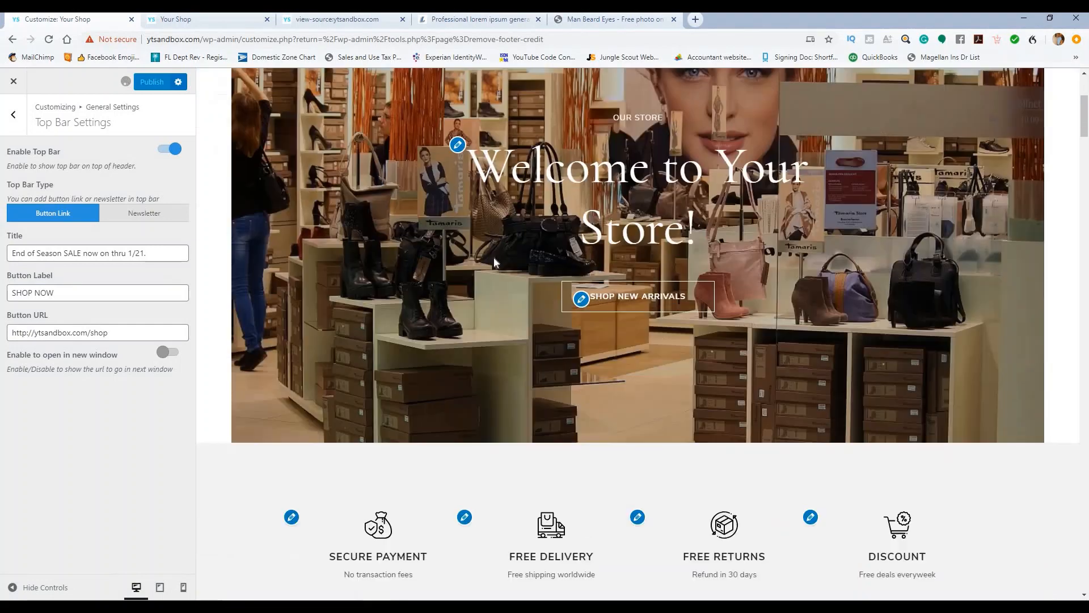
pyautogui.scroll(-8, 494, 257)
pyautogui.scroll(12, 496, 247)
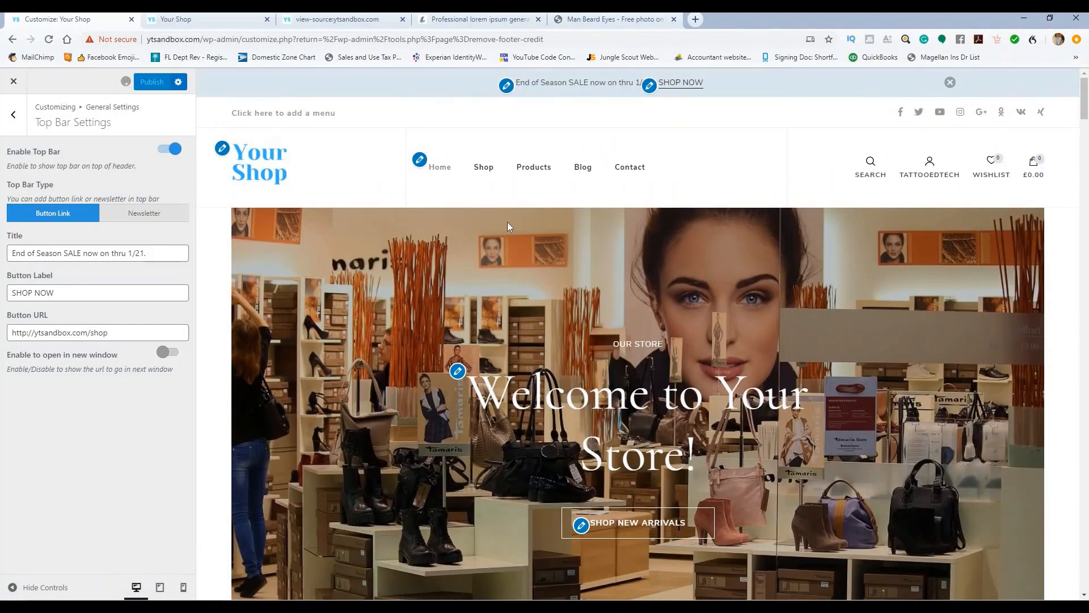
pyautogui.click(14, 114)
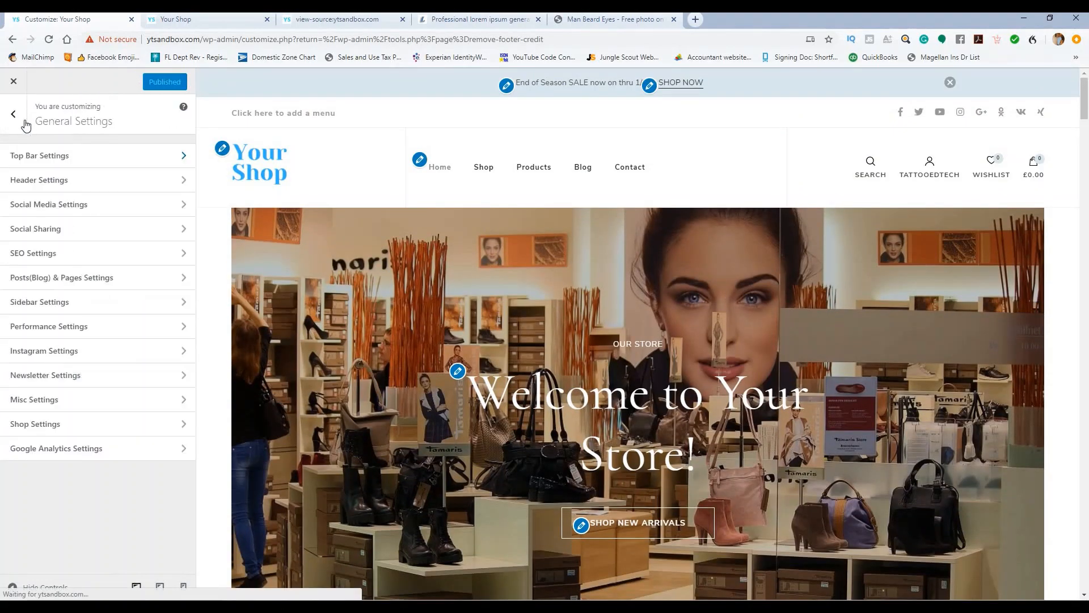
# Step: Switch on Sticky Header in Header Settings and check it by scrolling the preview
pyautogui.click(103, 180)
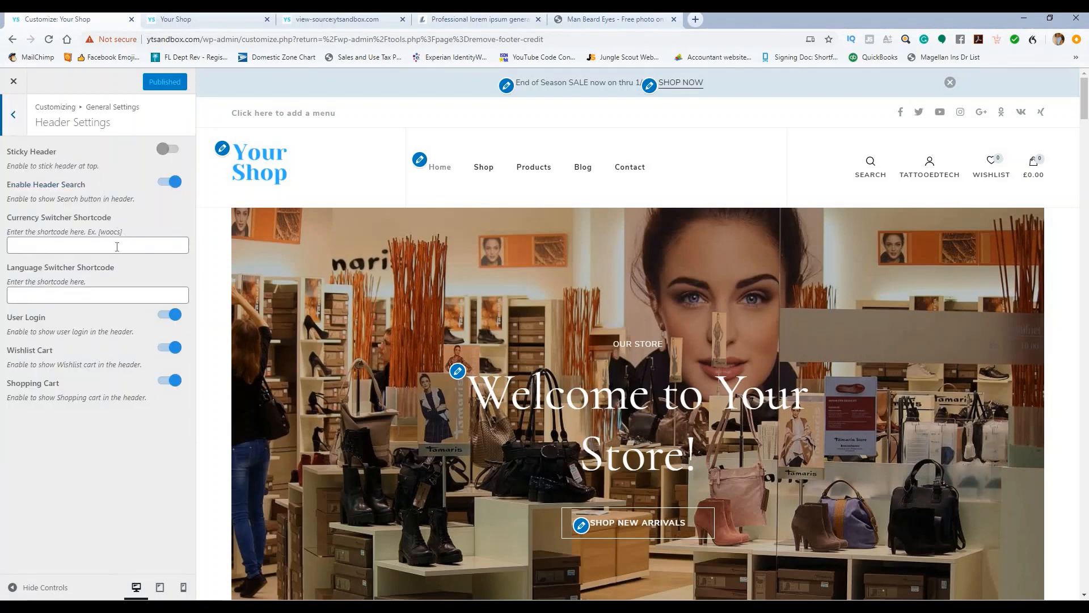
pyautogui.click(172, 150)
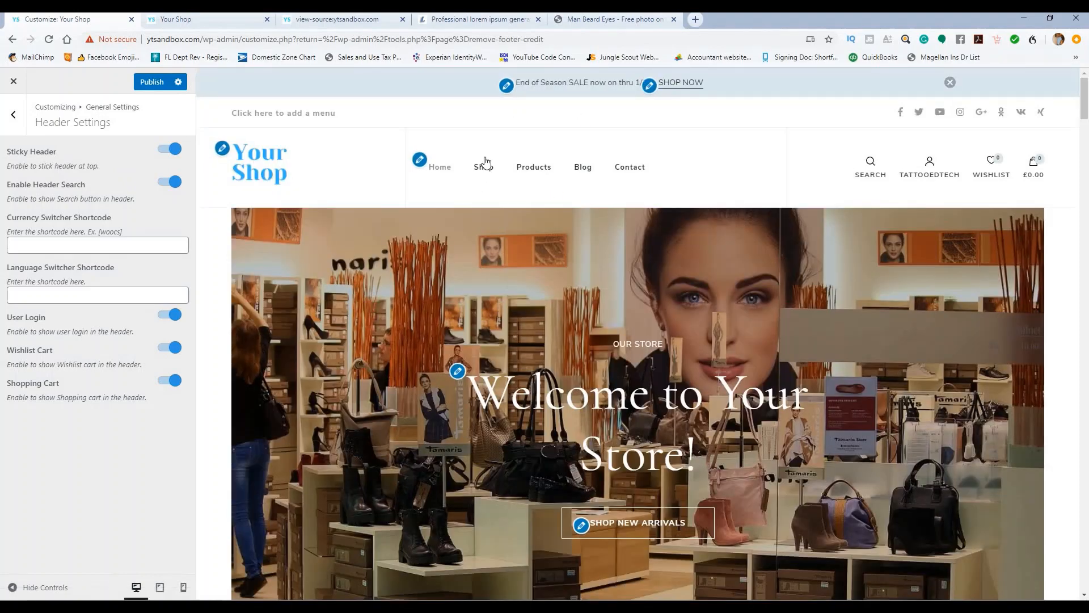
pyautogui.scroll(-6, 524, 211)
pyautogui.scroll(-17, 535, 222)
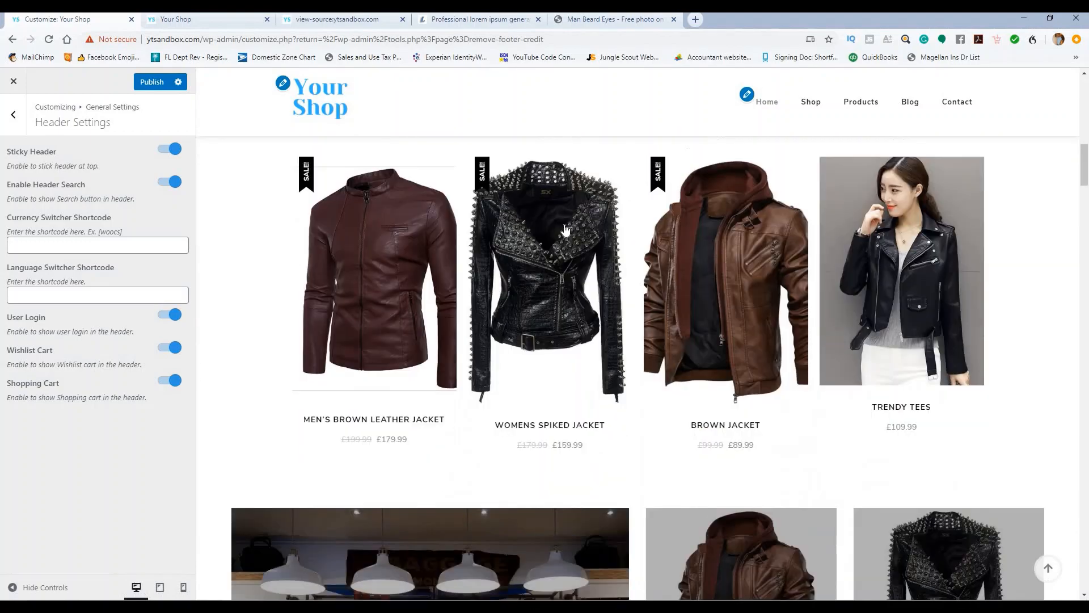
pyautogui.scroll(20, 566, 224)
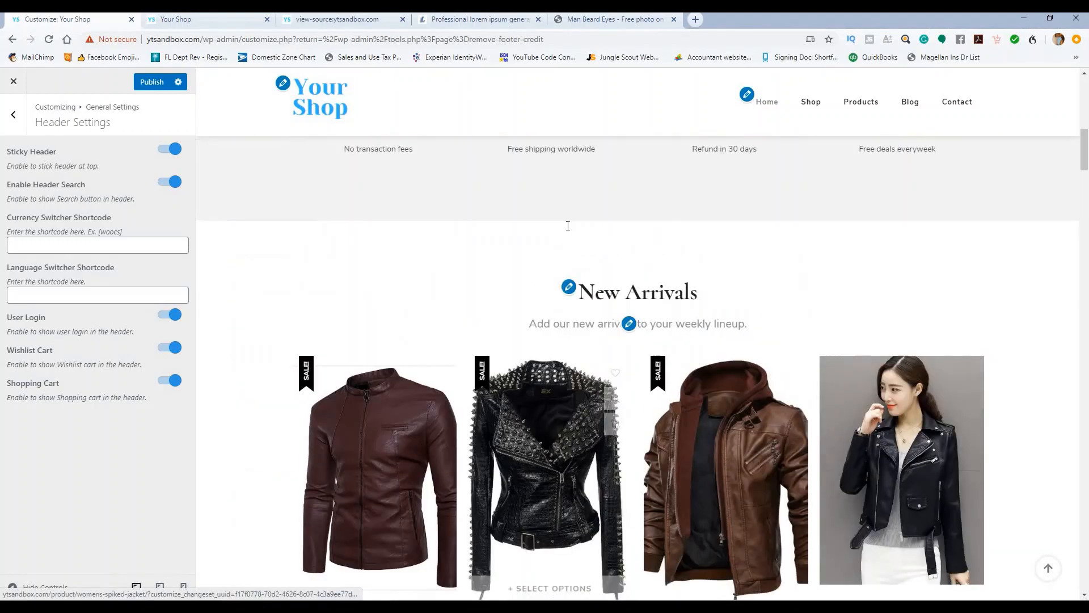
pyautogui.scroll(1, 567, 224)
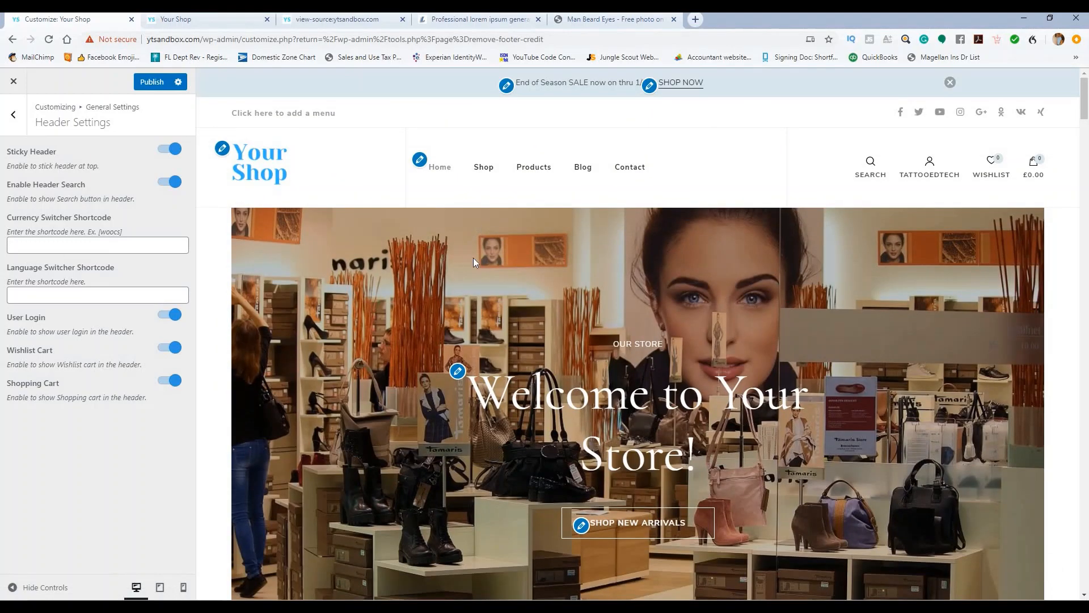
pyautogui.click(14, 115)
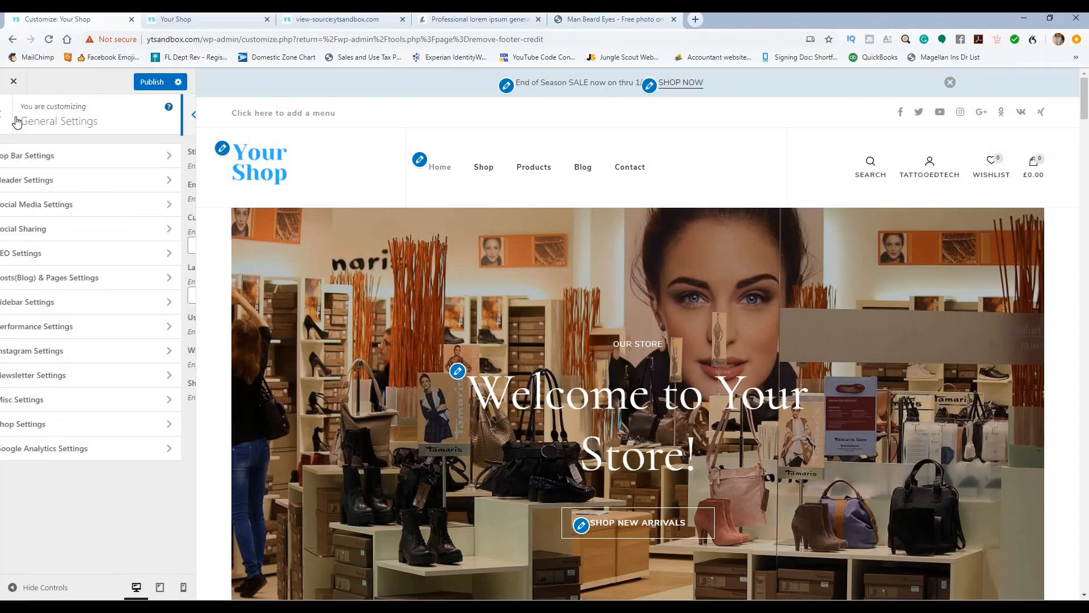
# Step: Remove the xing, vk.com, ok.ru and plus.google.com entries from Social Media Settings
pyautogui.click(69, 205)
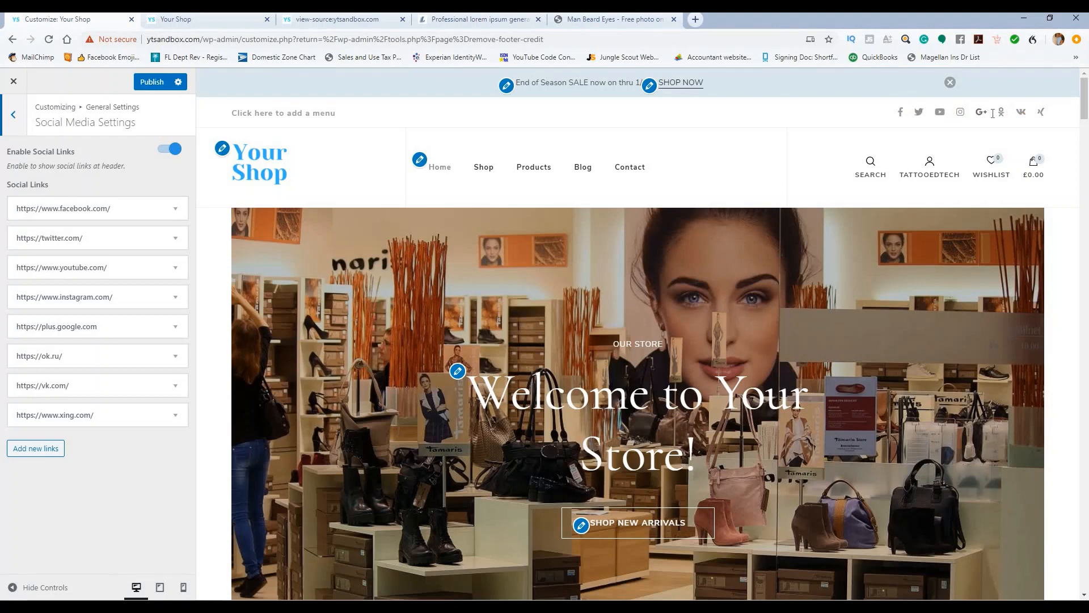
pyautogui.click(175, 415)
pyautogui.click(34, 539)
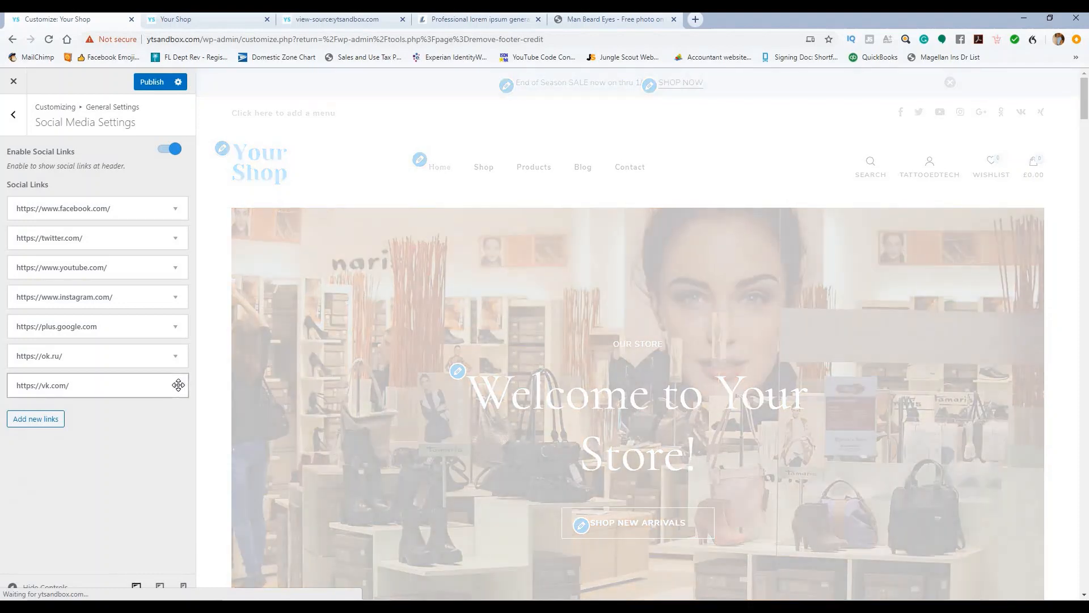
pyautogui.click(176, 385)
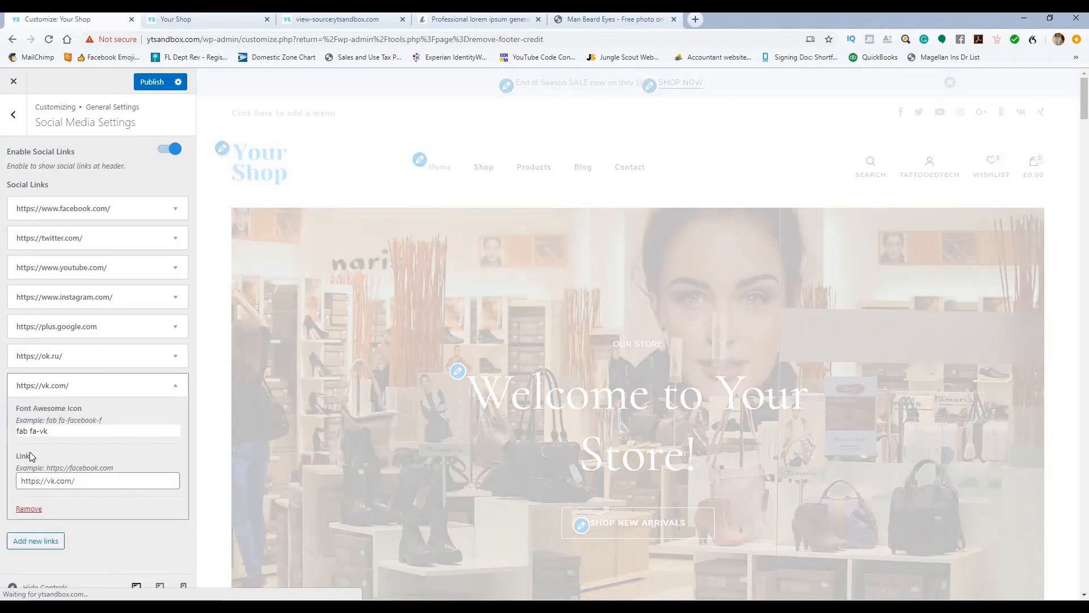
pyautogui.click(26, 509)
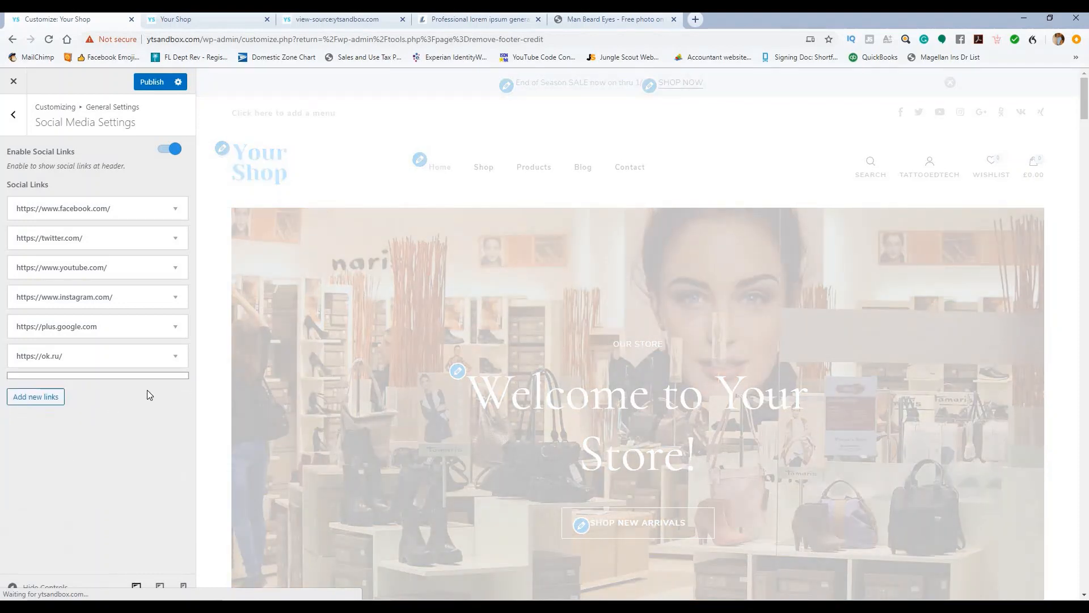
pyautogui.click(170, 352)
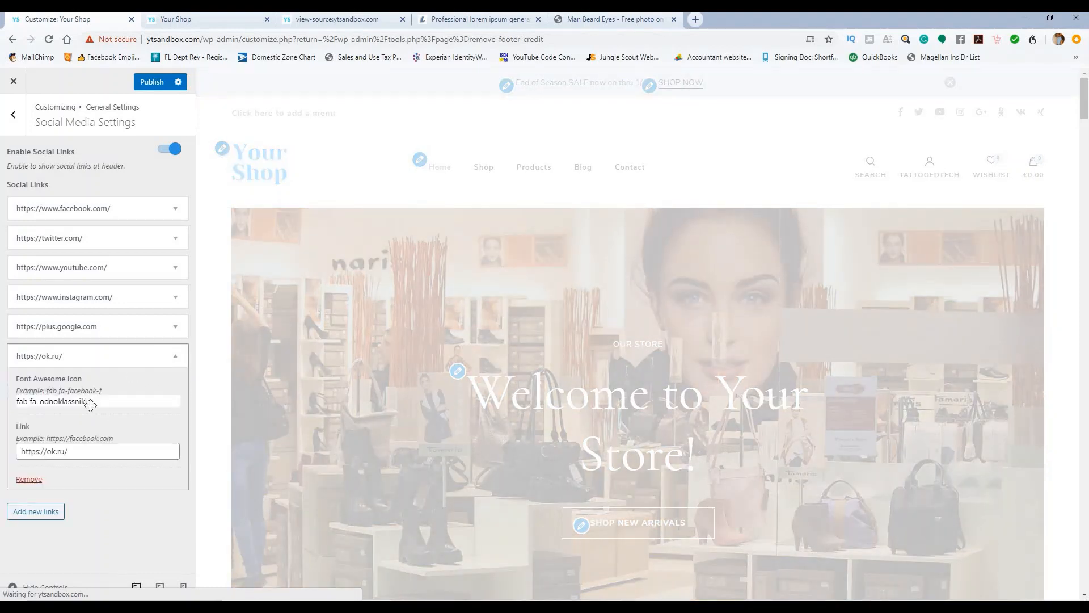
pyautogui.click(28, 479)
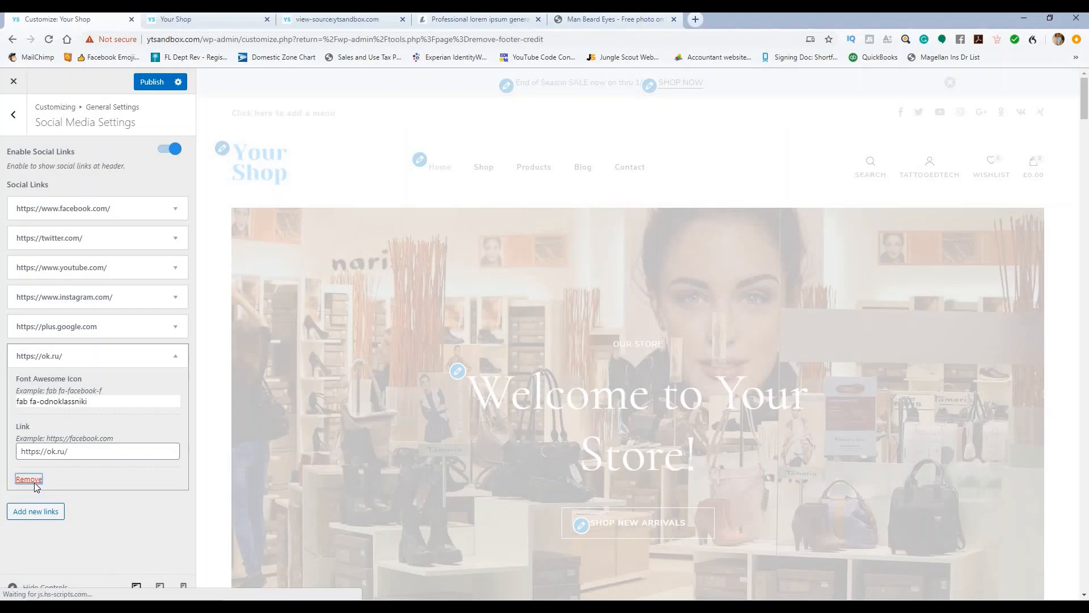
pyautogui.click(176, 322)
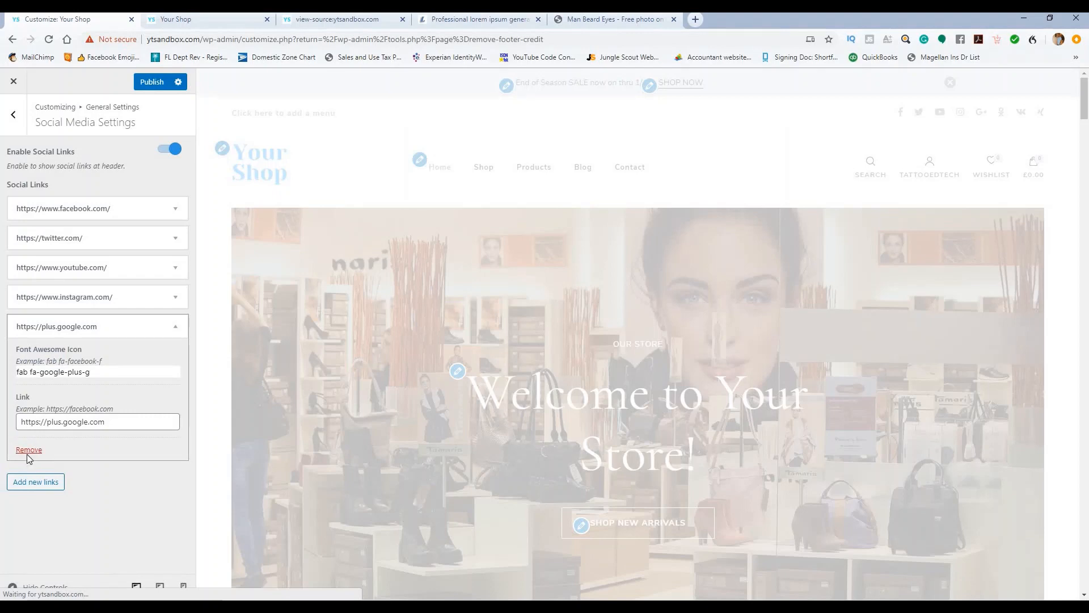
pyautogui.click(27, 453)
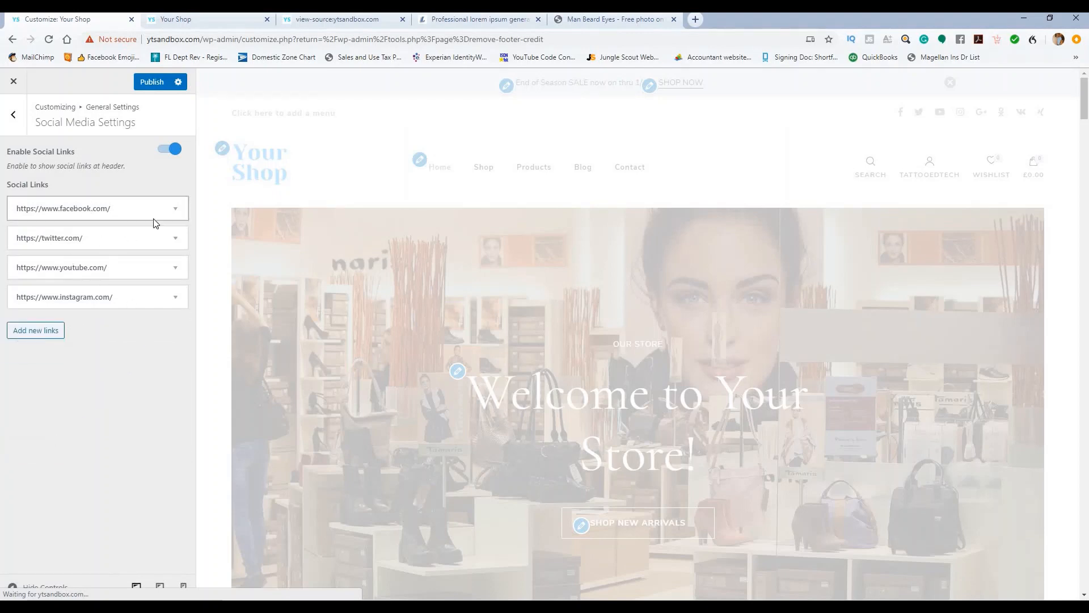
pyautogui.click(175, 208)
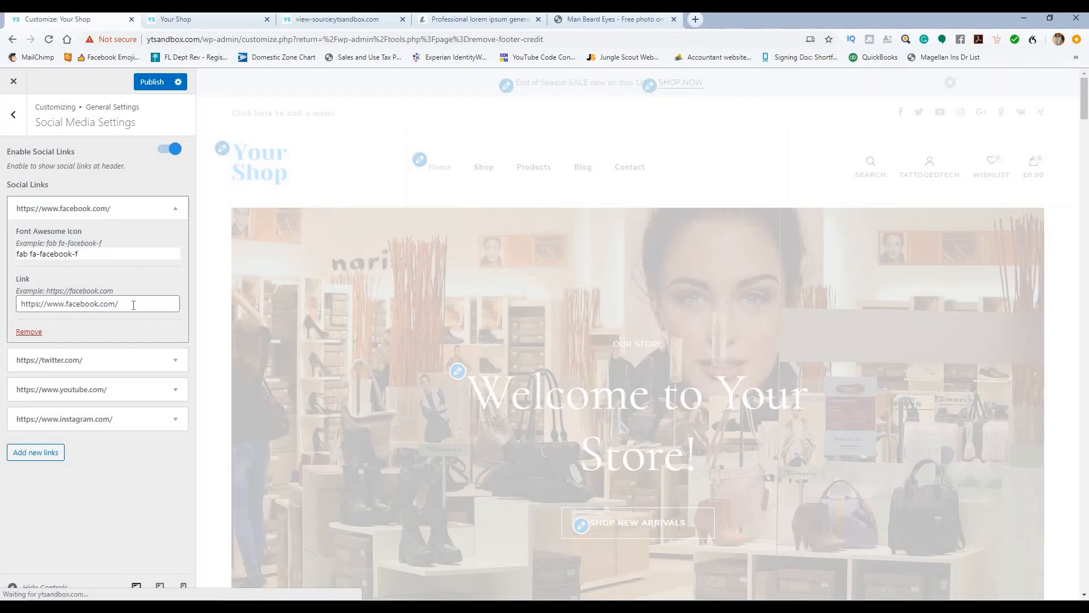
# Step: Correct the end of the Facebook link address to 'ygooddealz'
pyautogui.click(128, 303)
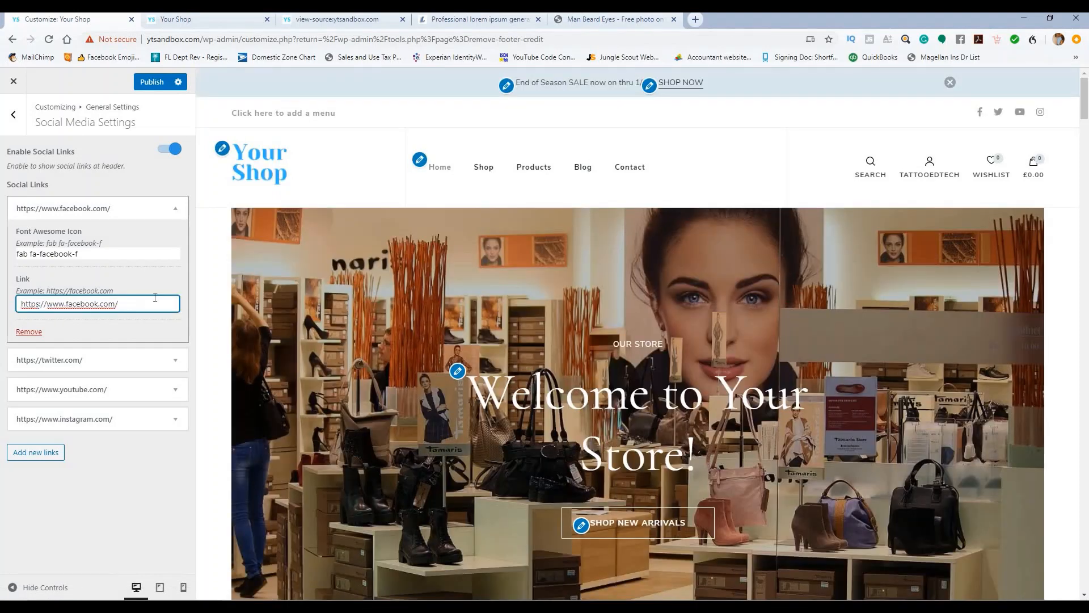
pyautogui.press('BackSpace')
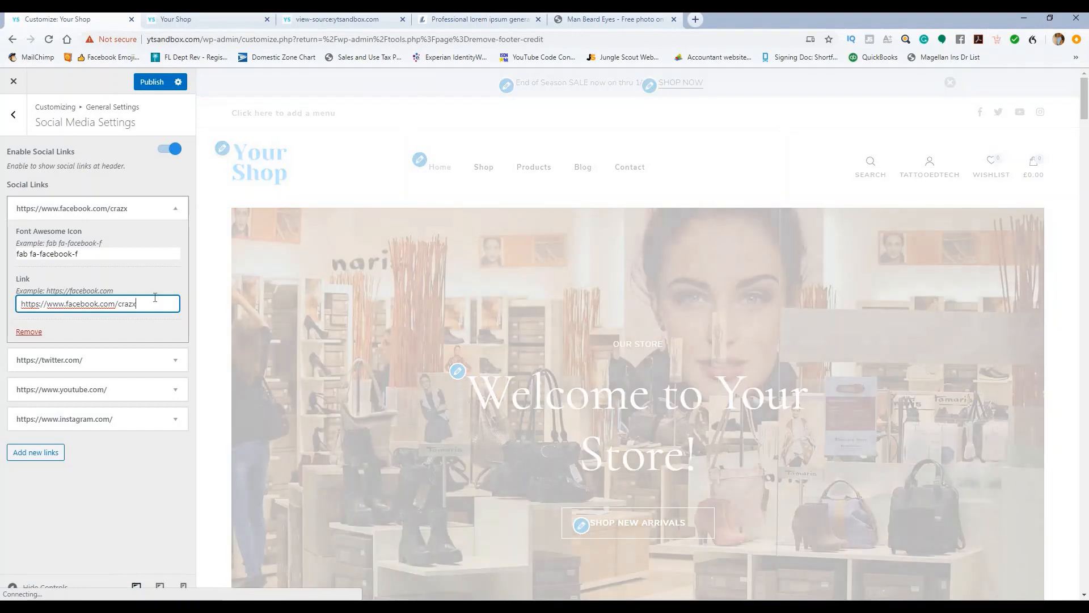
pyautogui.write('ygooddeal')
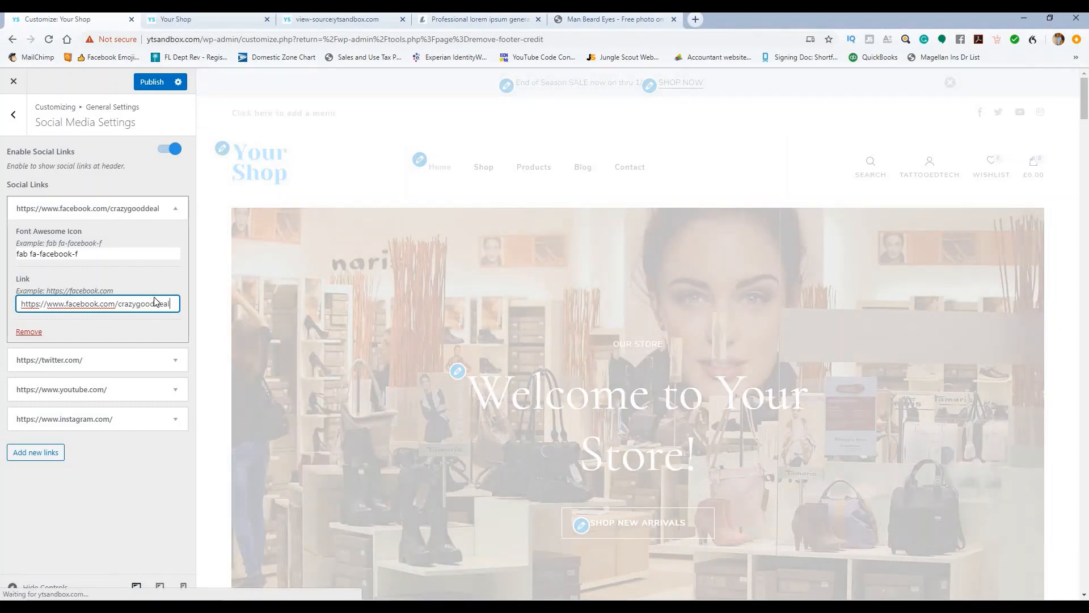
pyautogui.write('z')
pyautogui.click(173, 209)
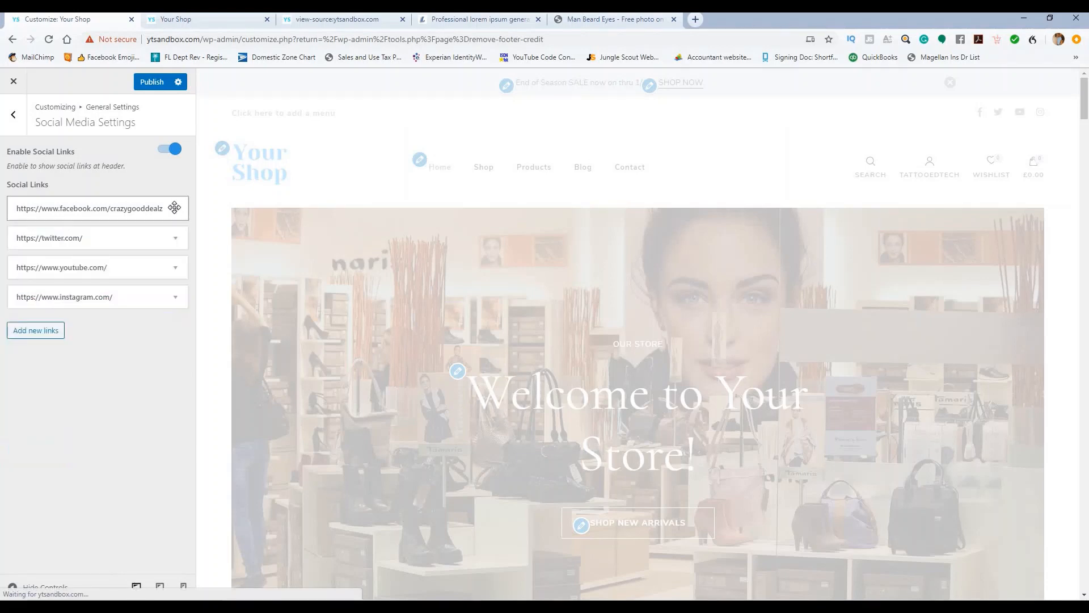
# Step: Add a fifth social link, try icon searches 'face', 'twitt' and 'ink', then delete it
pyautogui.click(54, 331)
pyautogui.click(118, 371)
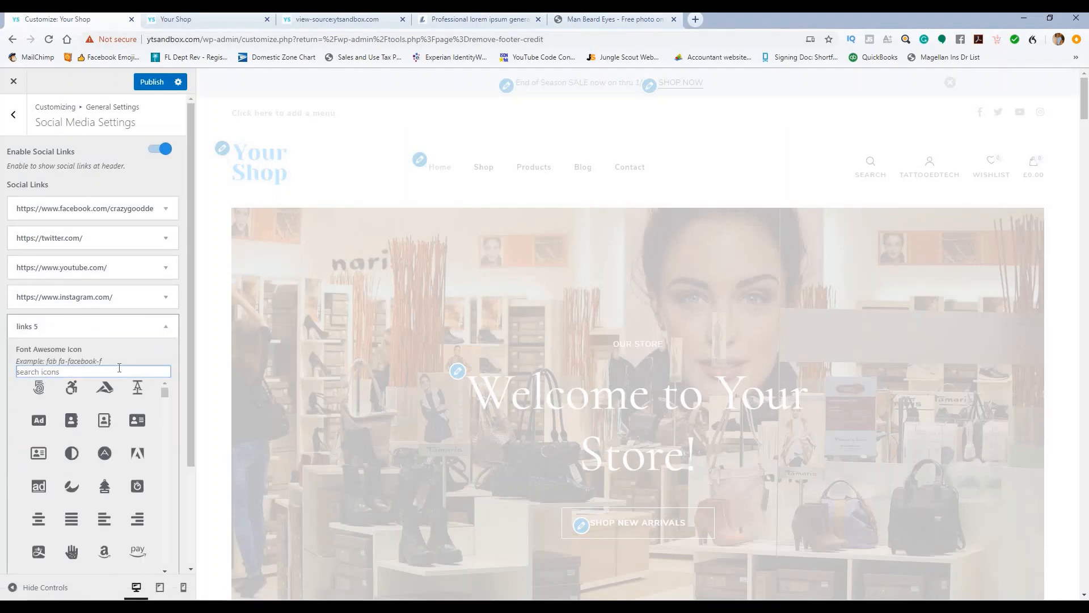
pyautogui.write('face')
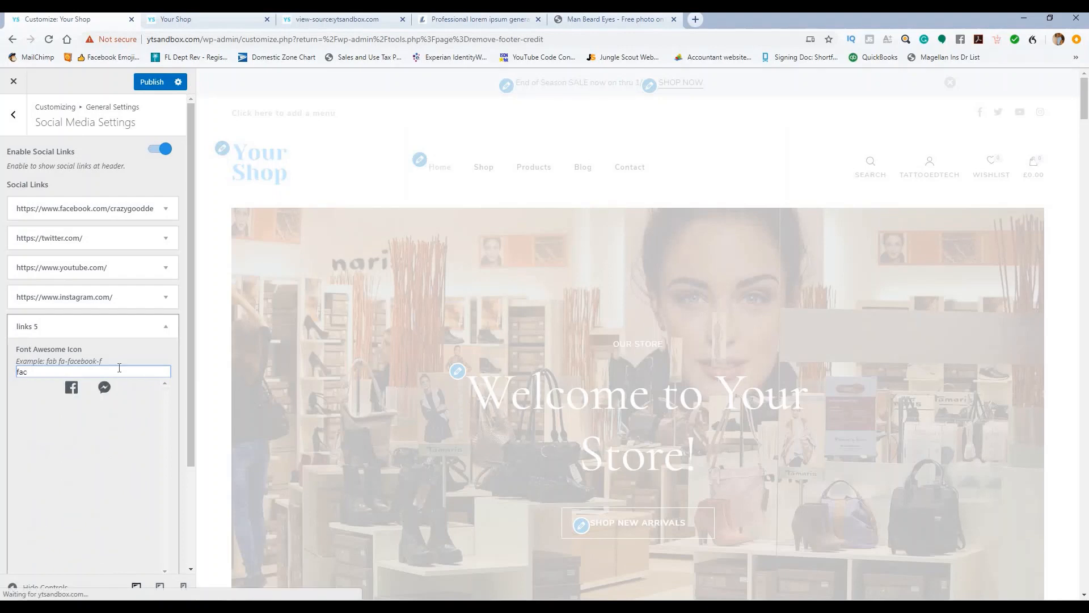
pyautogui.press('BackSpace')
pyautogui.press('BackSpace')
pyautogui.press('BackSpace')
pyautogui.write('t')
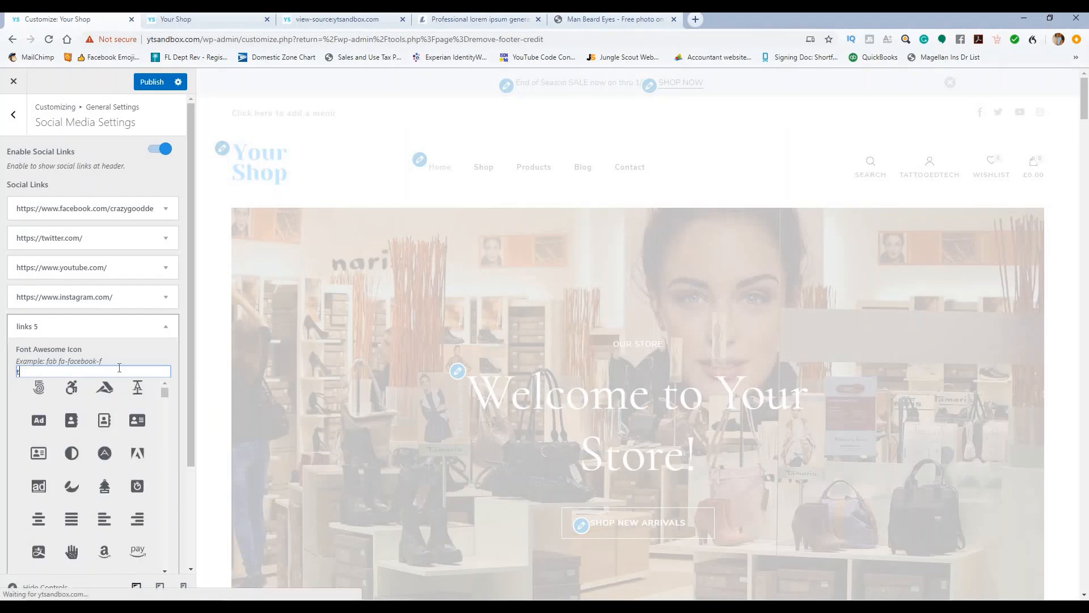
pyautogui.write('witt')
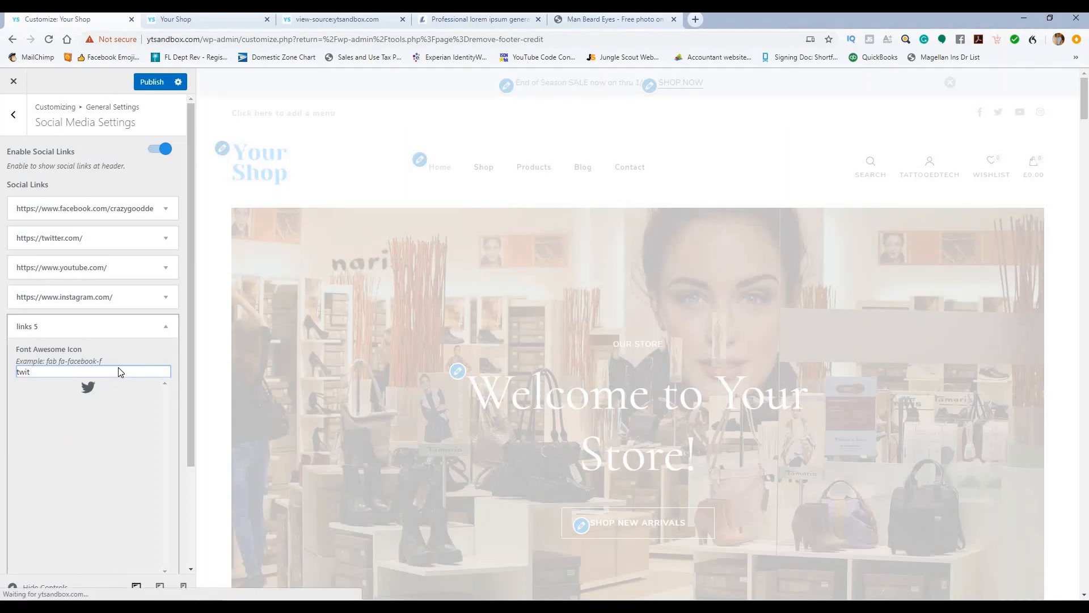
pyautogui.press('BackSpace')
pyautogui.press('BackSpace')
pyautogui.press('BackSpace')
pyautogui.press('BackSpace')
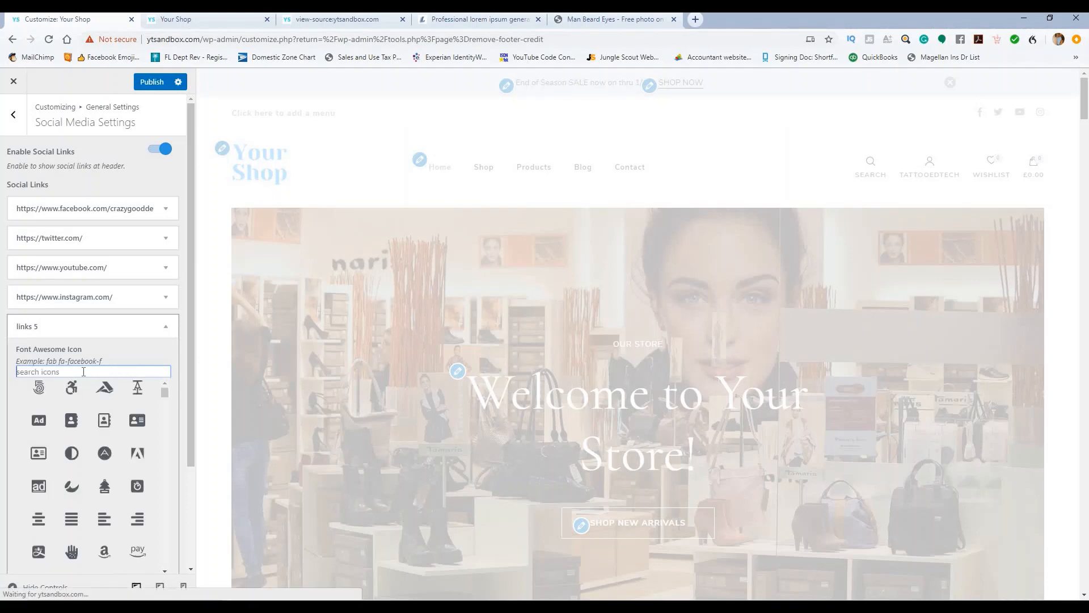
pyautogui.write('ink')
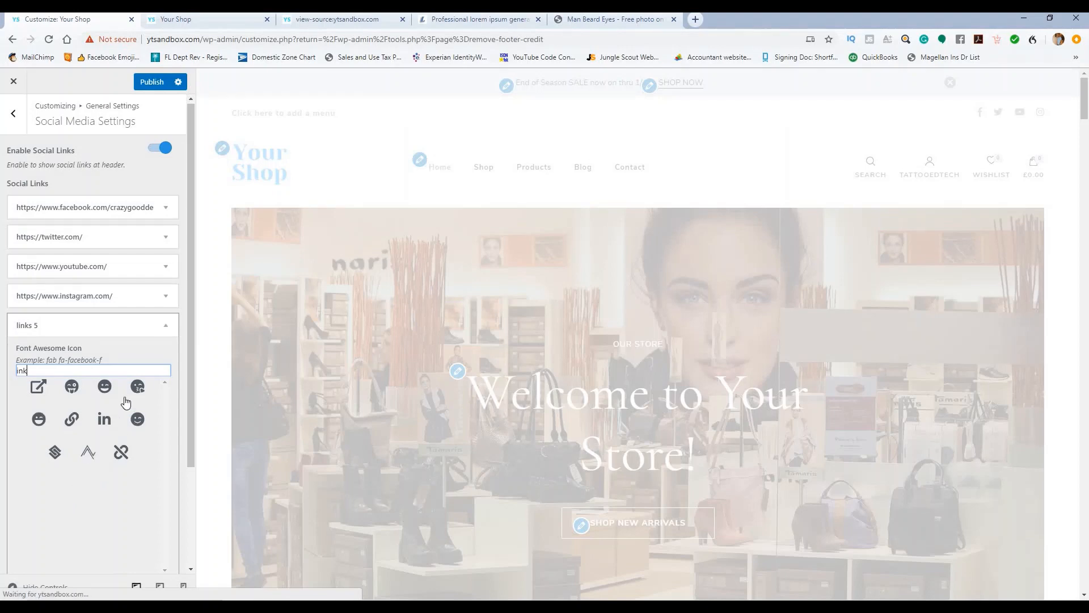
pyautogui.scroll(-2, 122, 387)
pyautogui.click(27, 521)
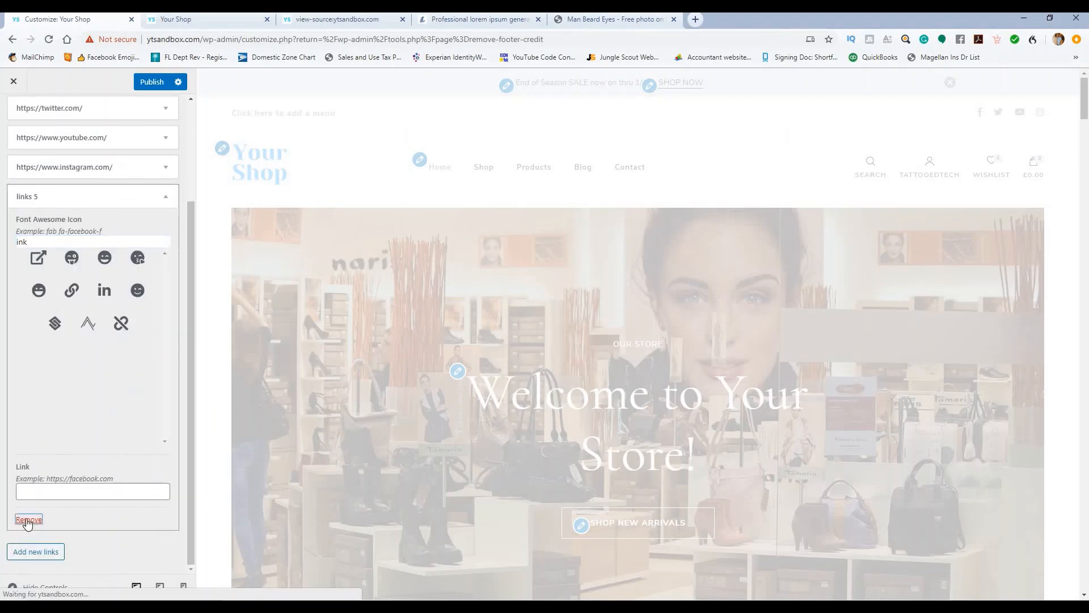
# Step: Publish the changes, open Social Sharing and publish again, then return to General Settings
pyautogui.click(151, 81)
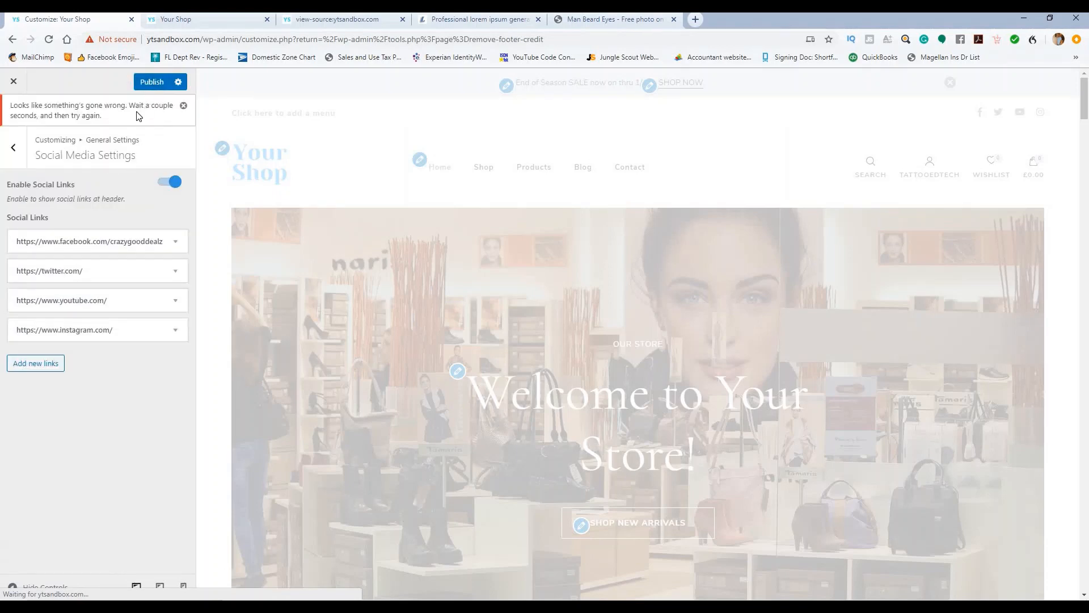
pyautogui.click(12, 151)
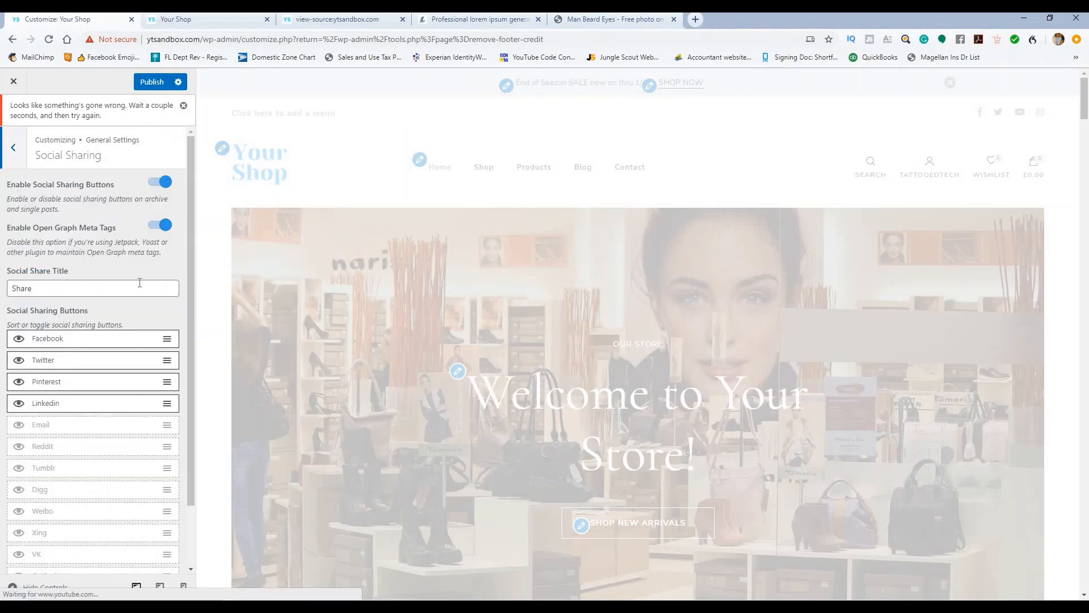
pyautogui.scroll(-1, 136, 300)
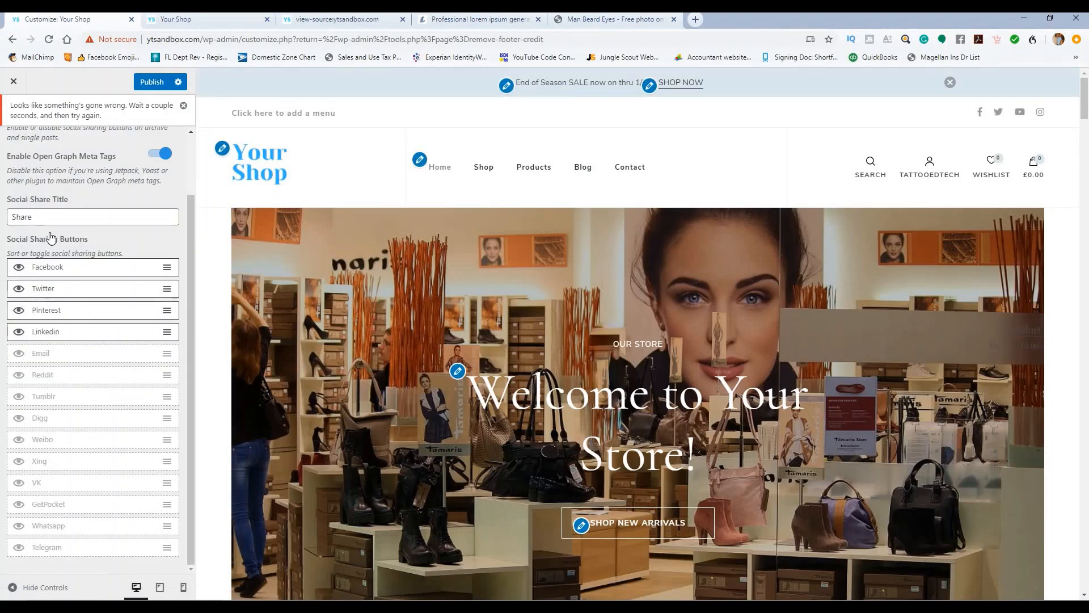
pyautogui.scroll(1, 48, 236)
pyautogui.click(147, 85)
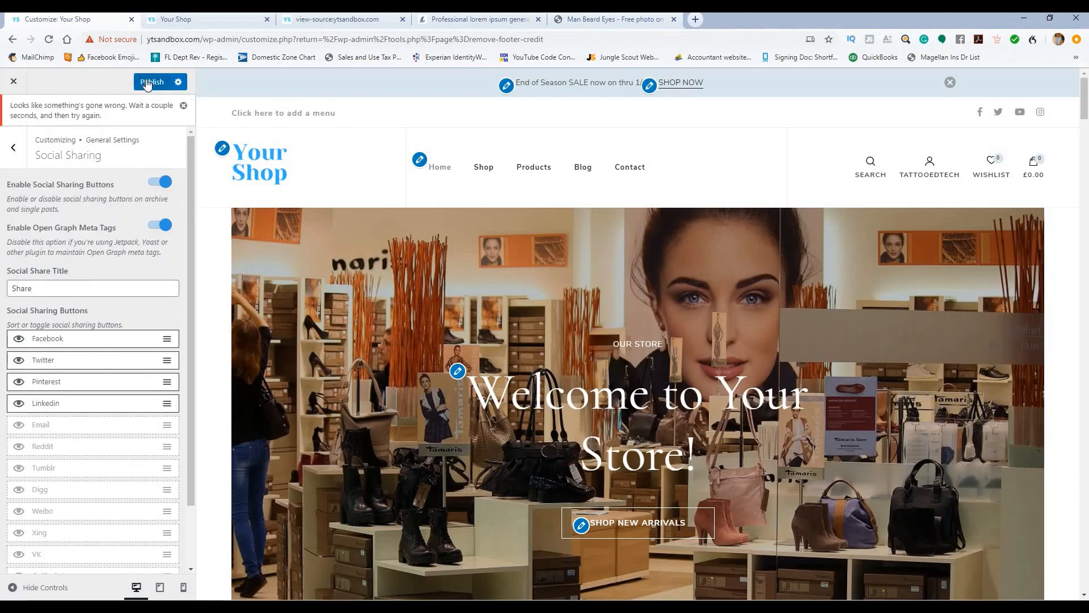
pyautogui.click(72, 283)
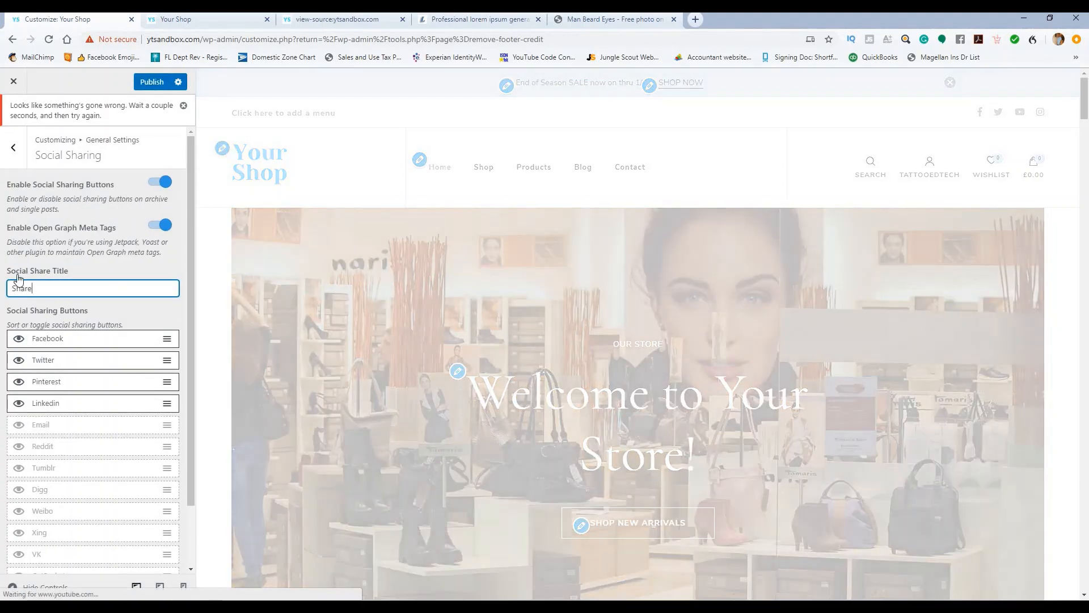
pyautogui.click(152, 82)
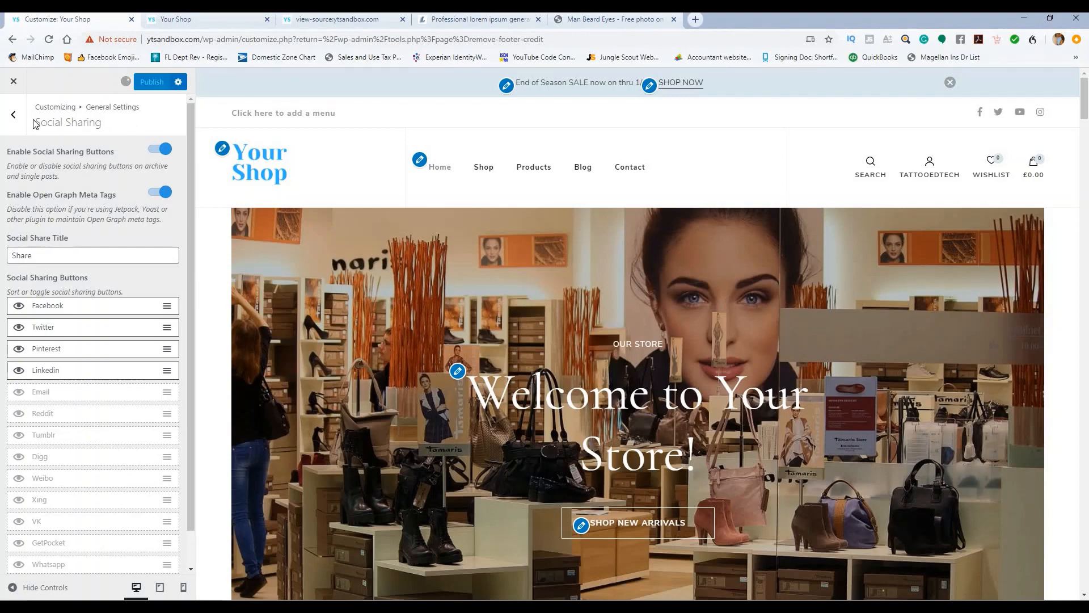
pyautogui.click(14, 146)
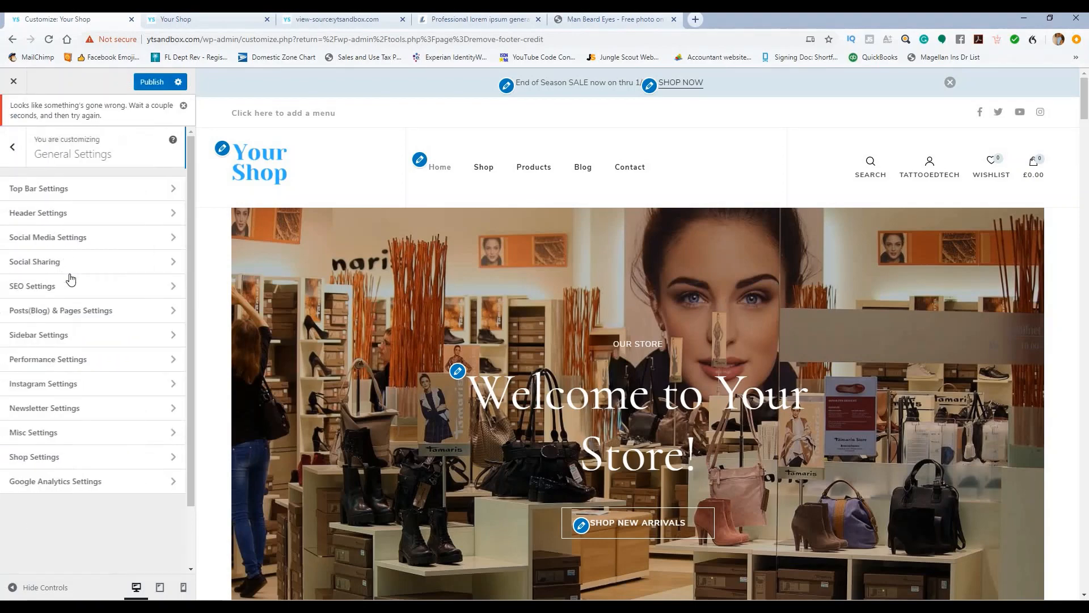
# Step: Switch on Hide Author Section in Posts(Blog) & Pages Settings after briefly opening SEO Settings
pyautogui.click(79, 287)
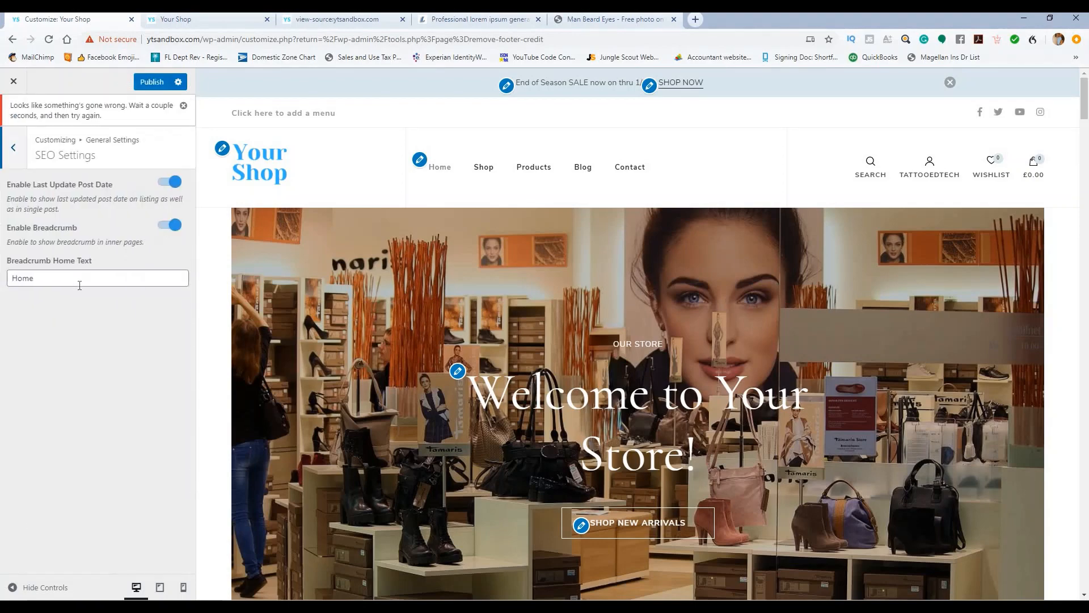
pyautogui.click(17, 147)
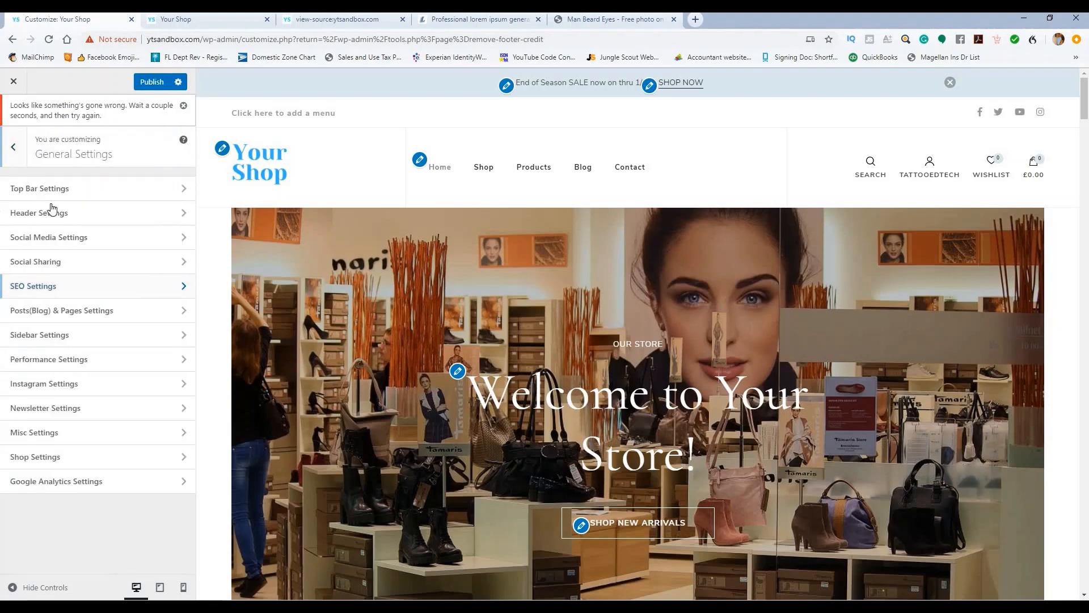
pyautogui.click(77, 313)
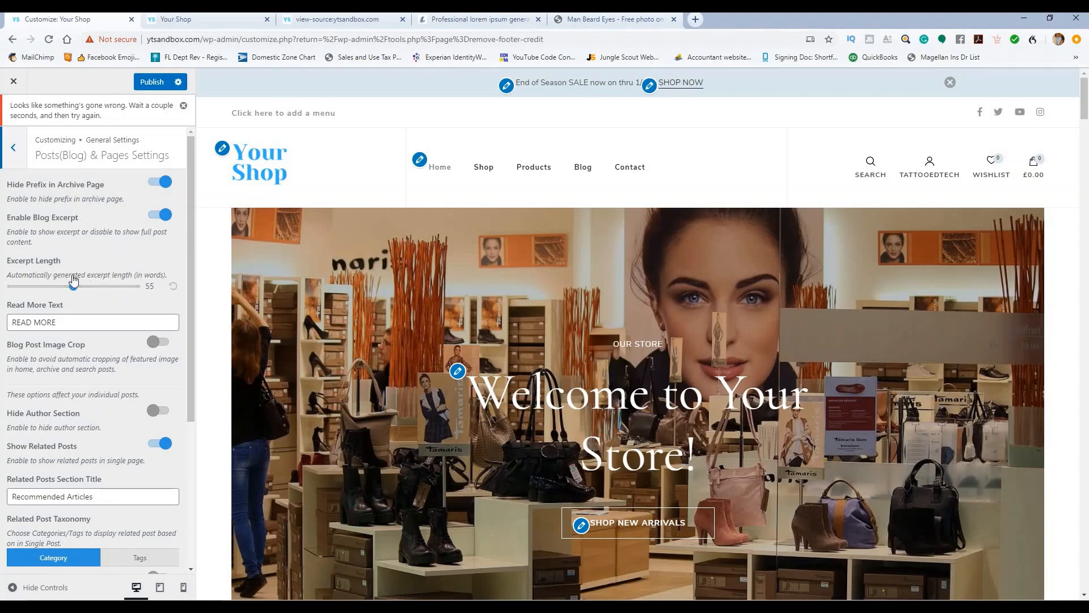
pyautogui.scroll(-1, 108, 247)
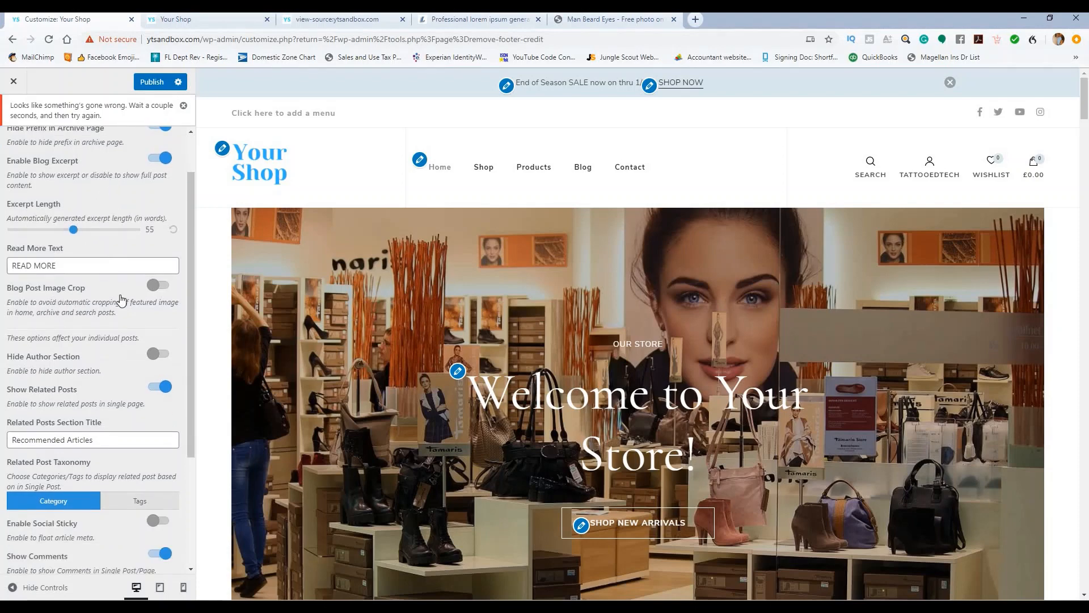
pyautogui.scroll(-1, 83, 345)
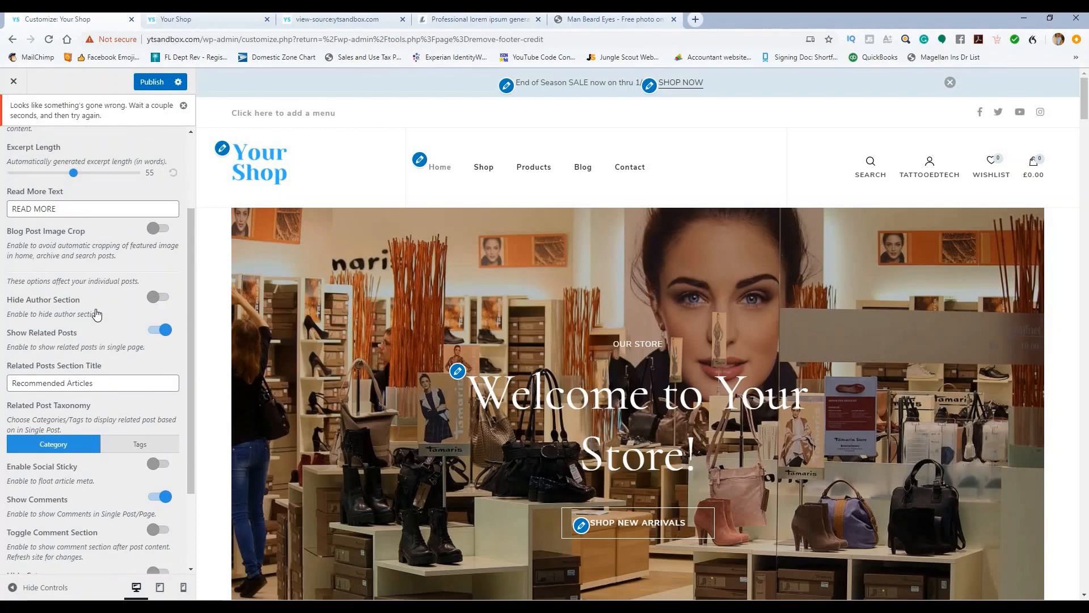
pyautogui.scroll(-1, 97, 315)
pyautogui.click(164, 241)
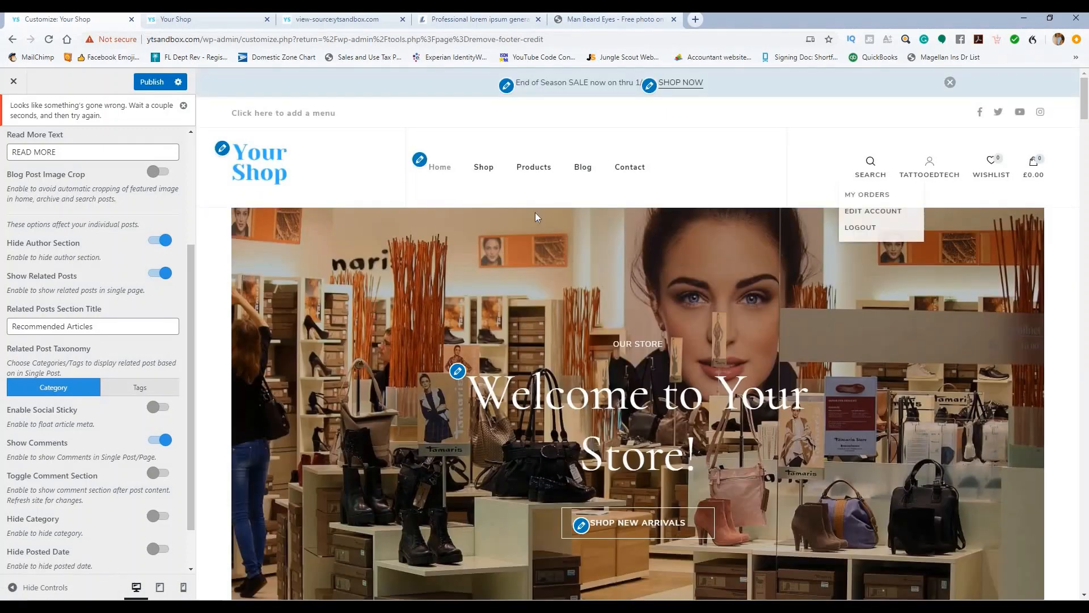
pyautogui.scroll(-1, 113, 340)
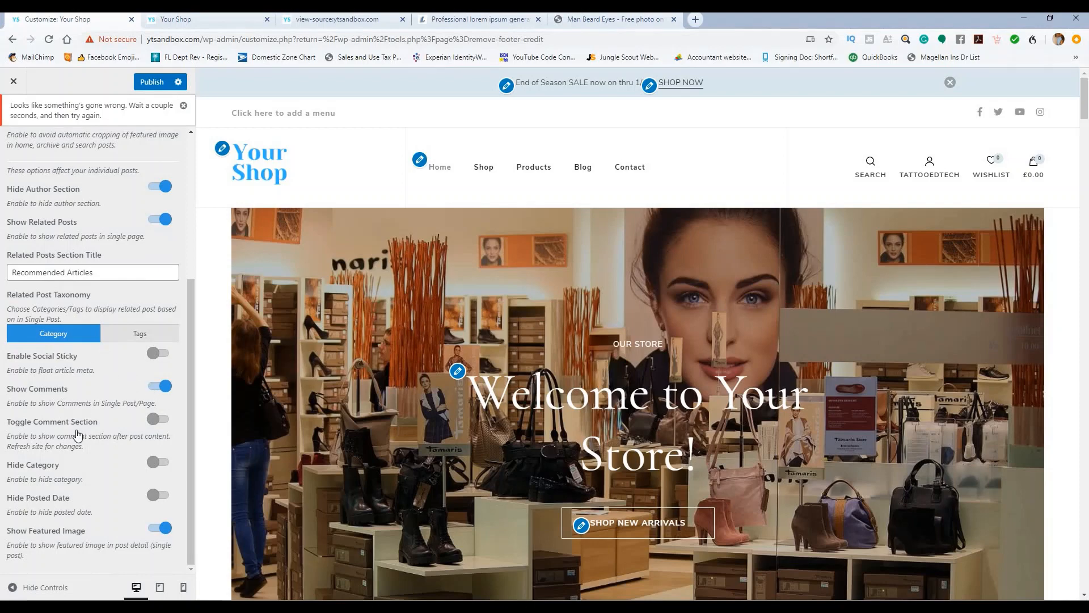
pyautogui.scroll(4, 97, 181)
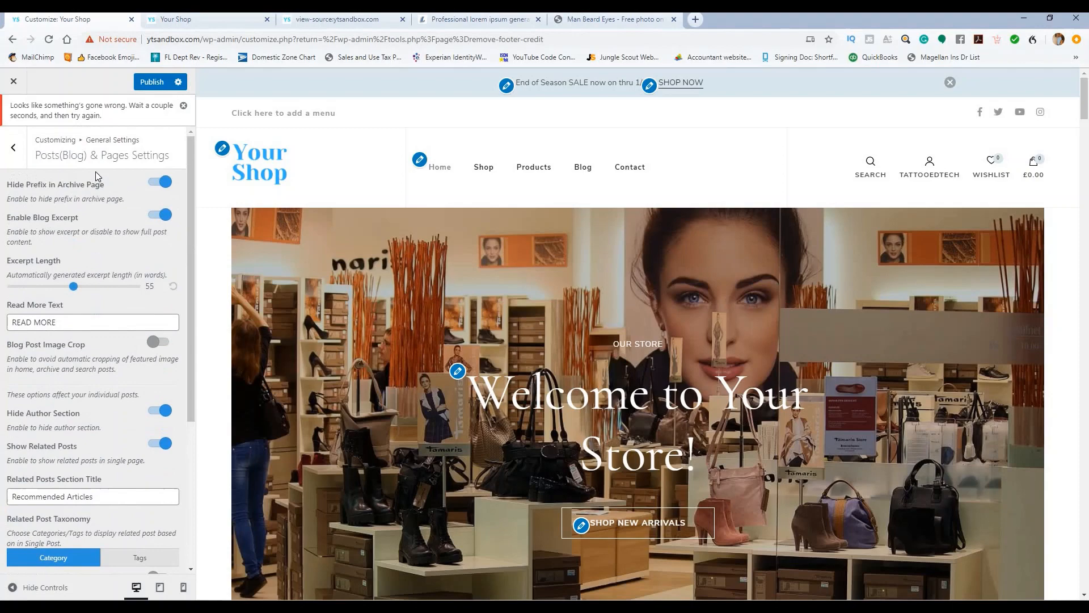
pyautogui.click(14, 146)
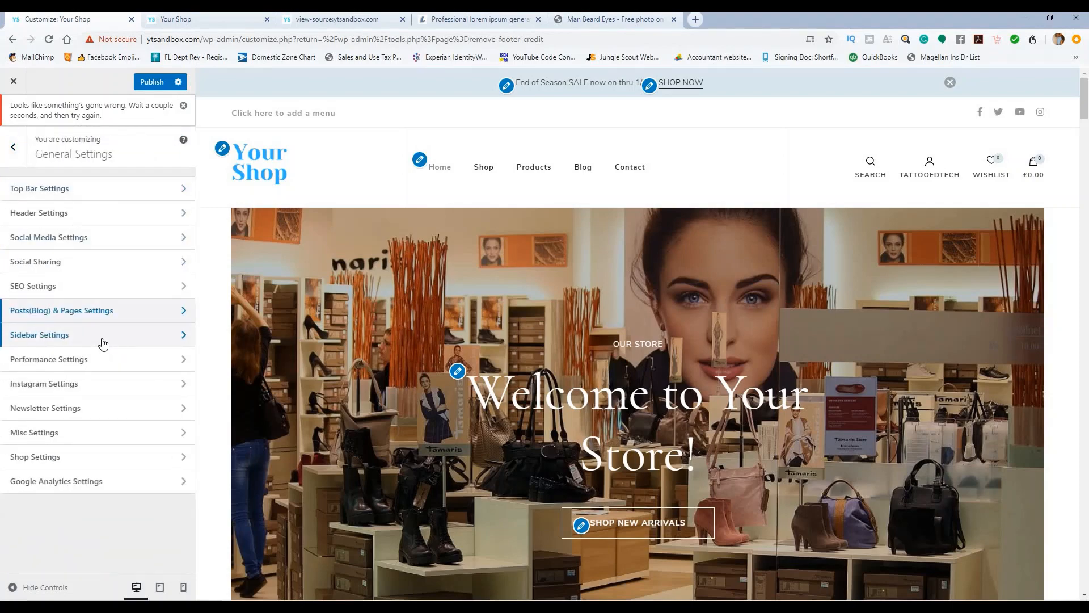
# Step: Glance at Sidebar and Performance settings, then switch on the Instagram Section
pyautogui.click(103, 341)
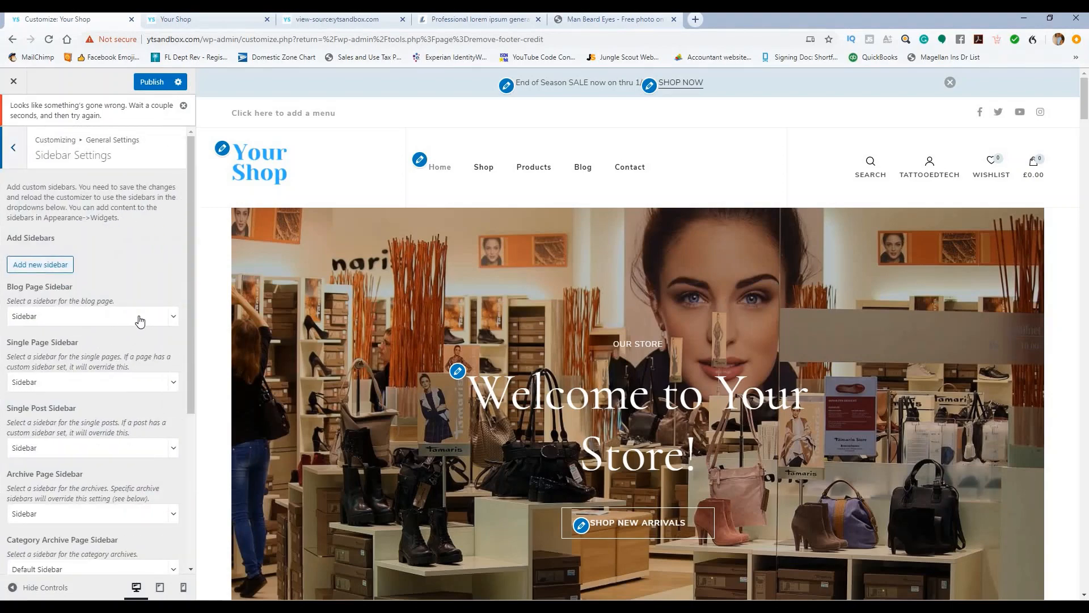
pyautogui.click(13, 149)
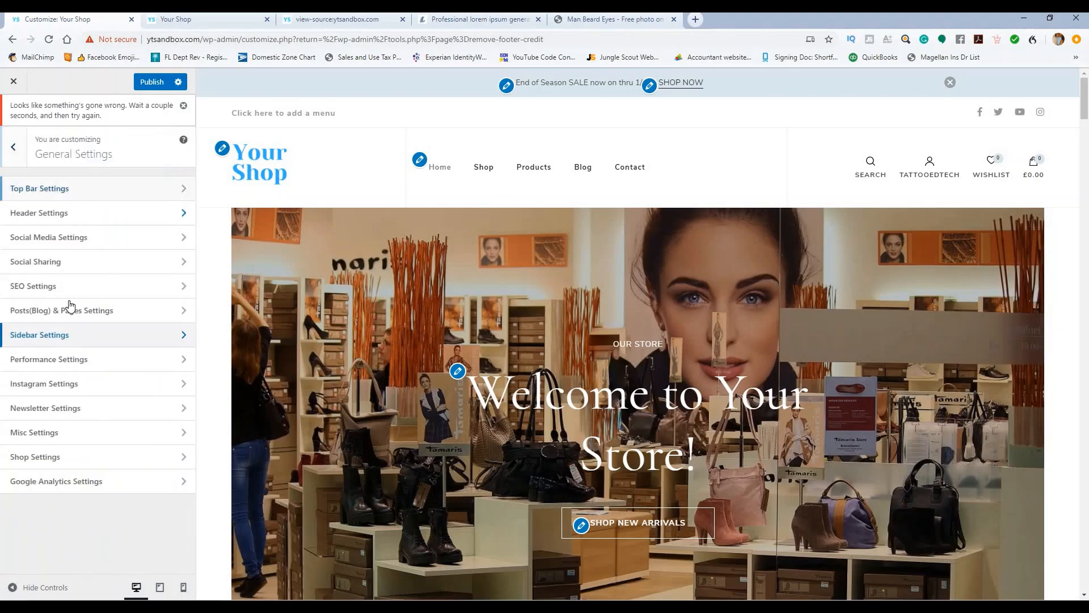
pyautogui.click(79, 357)
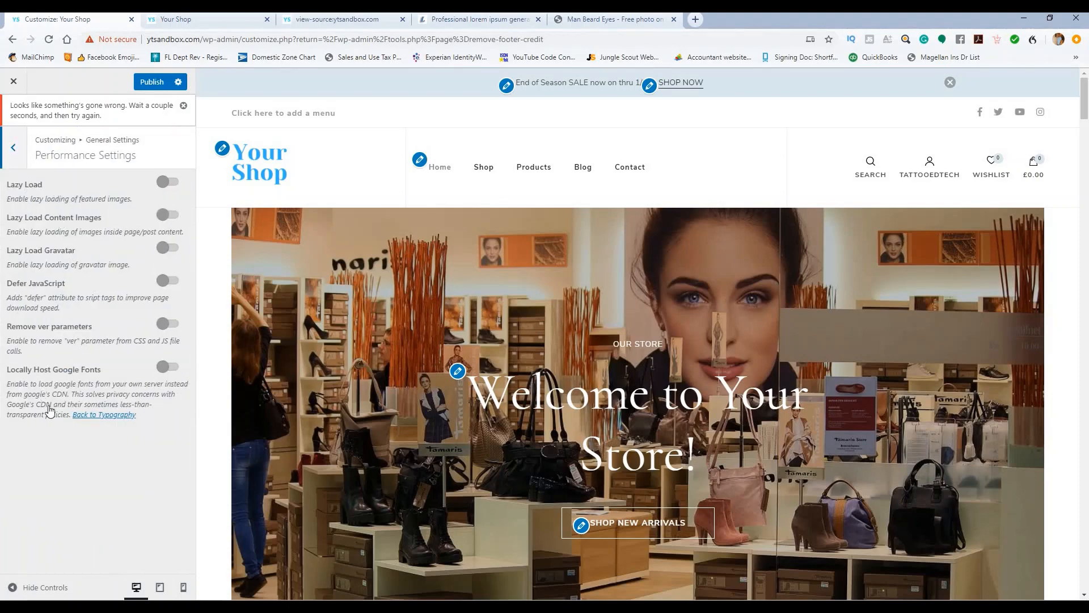
pyautogui.click(16, 148)
pyautogui.click(95, 381)
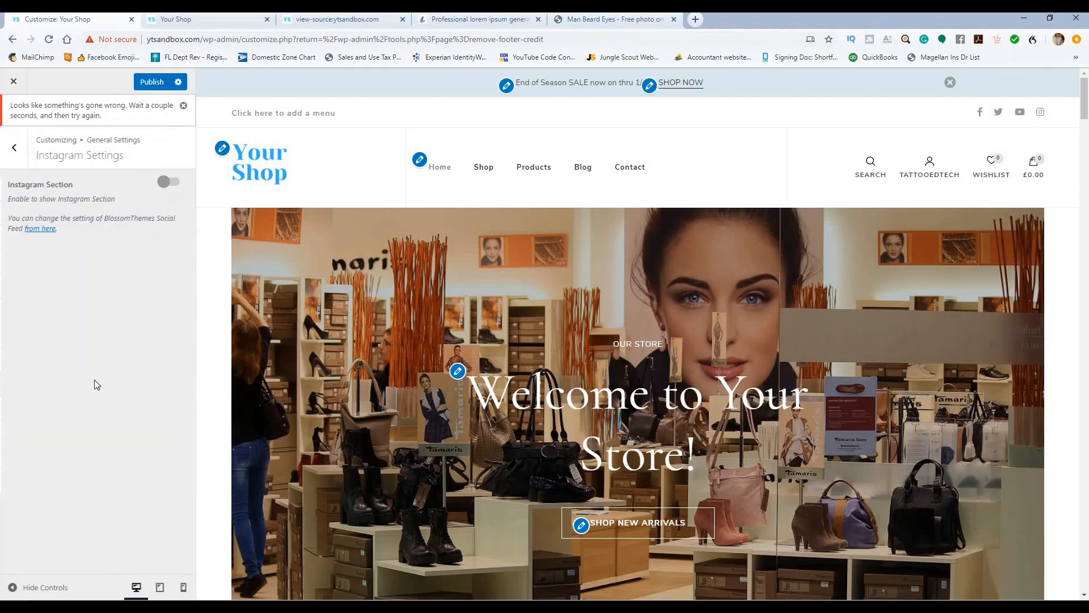
pyautogui.click(169, 181)
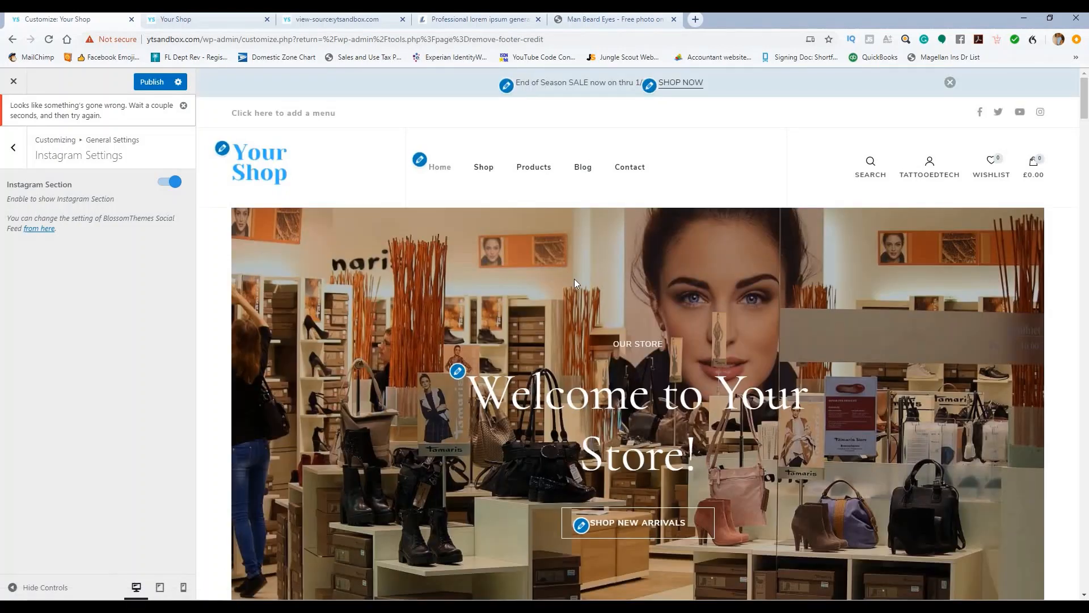
# Step: Scroll the preview down to the new Follow Me! section above the footer, then return to General Settings
pyautogui.scroll(-5, 574, 280)
pyautogui.scroll(-15, 575, 280)
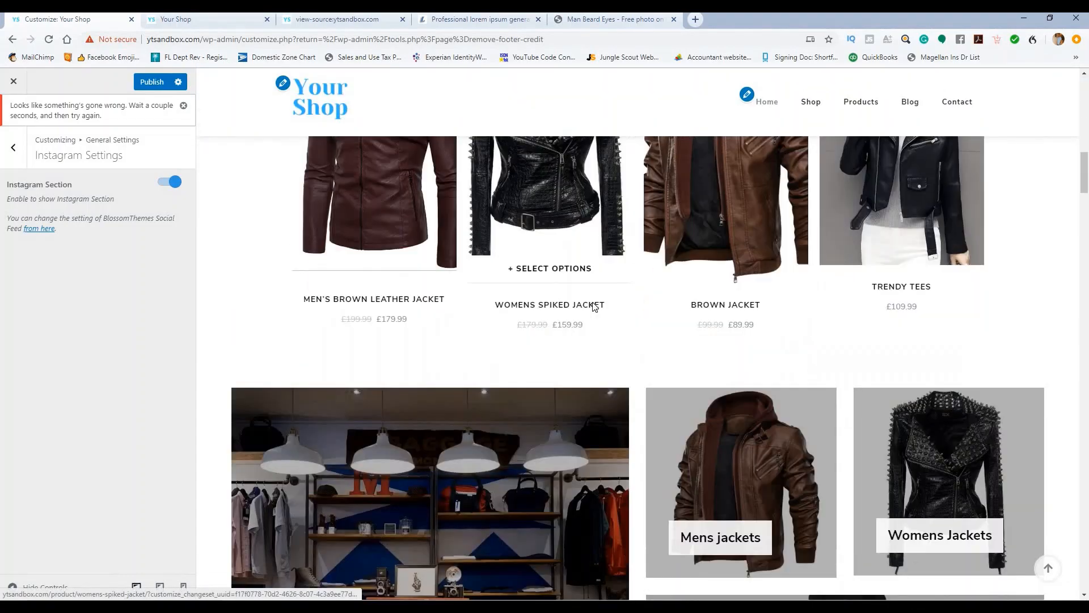
pyautogui.scroll(-20, 596, 308)
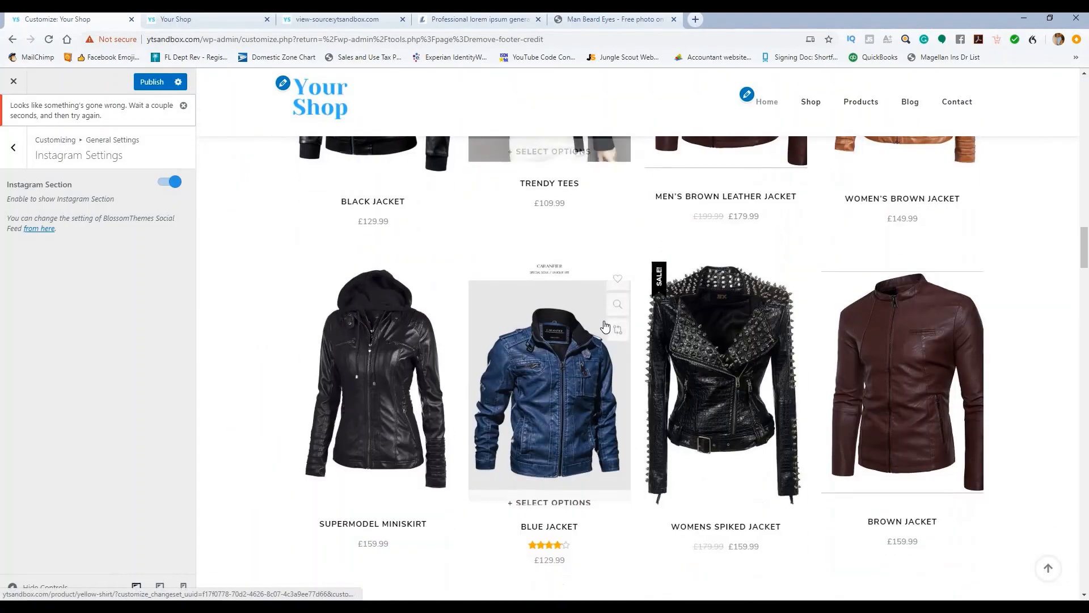
pyautogui.scroll(-15, 604, 332)
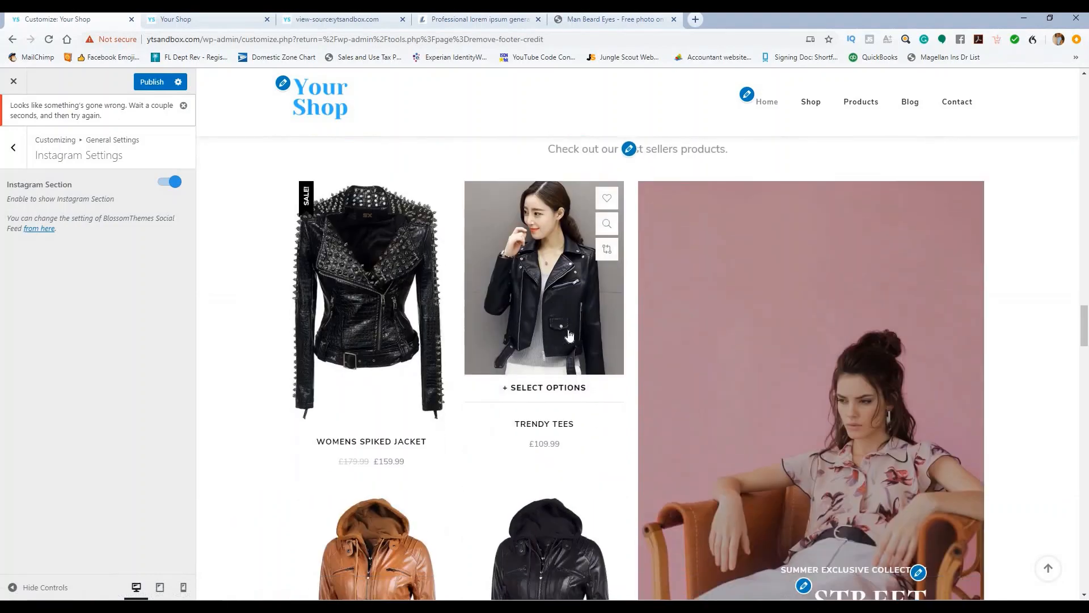
pyautogui.scroll(-8, 597, 344)
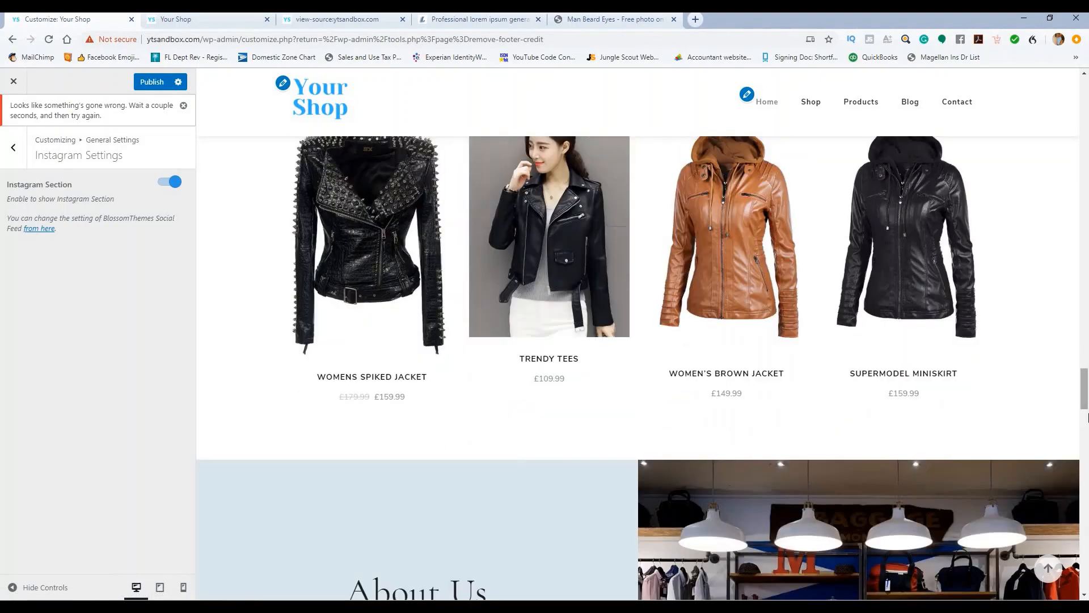
pyautogui.moveTo(1084, 385); pyautogui.dragTo(1088, 509)
pyautogui.scroll(-9, 706, 402)
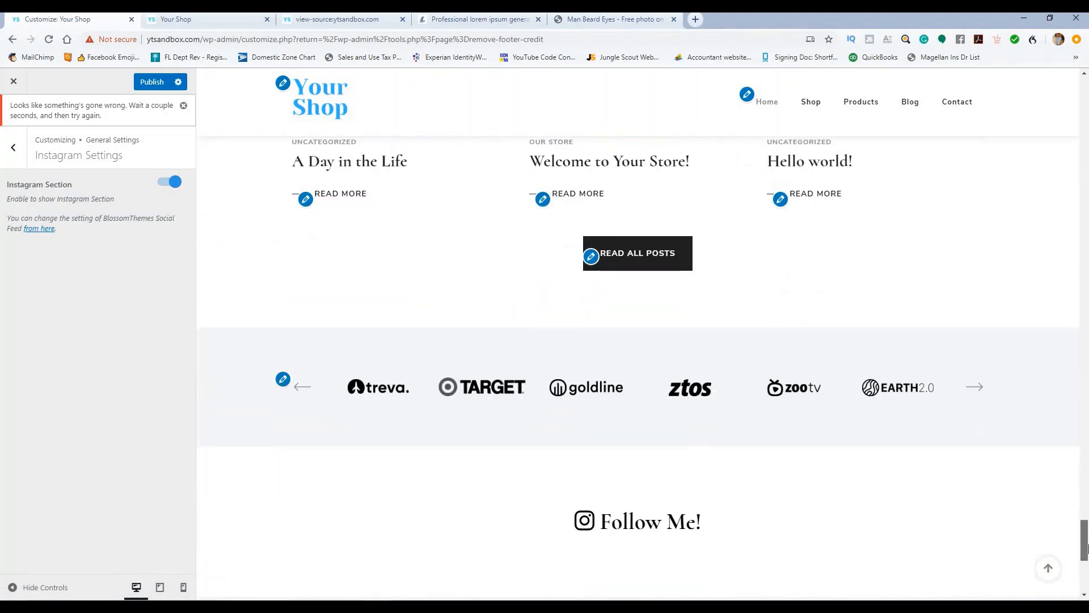
pyautogui.scroll(1, 706, 402)
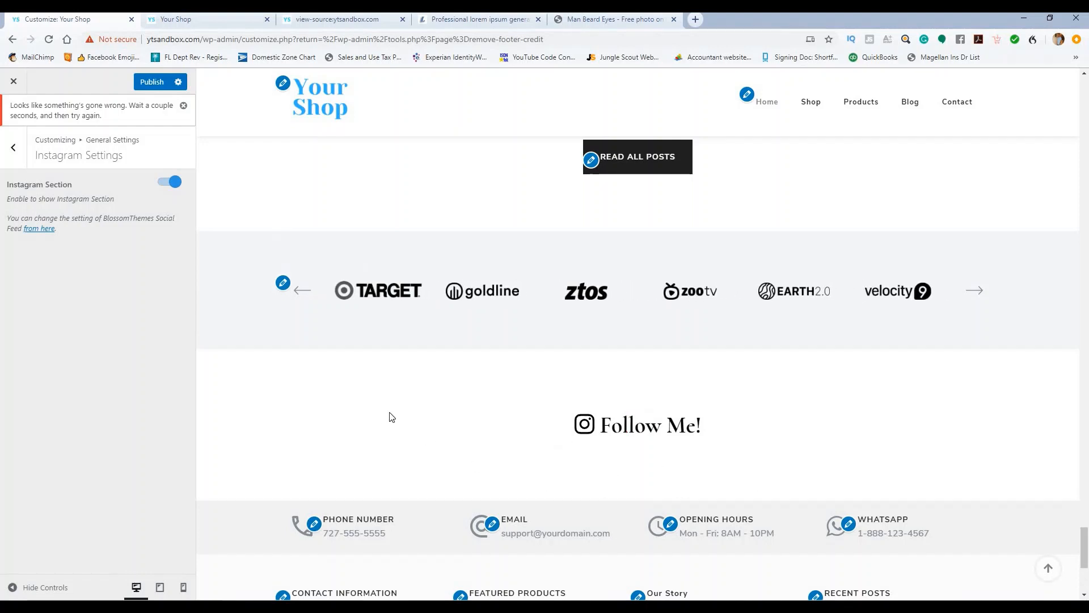
pyautogui.click(13, 147)
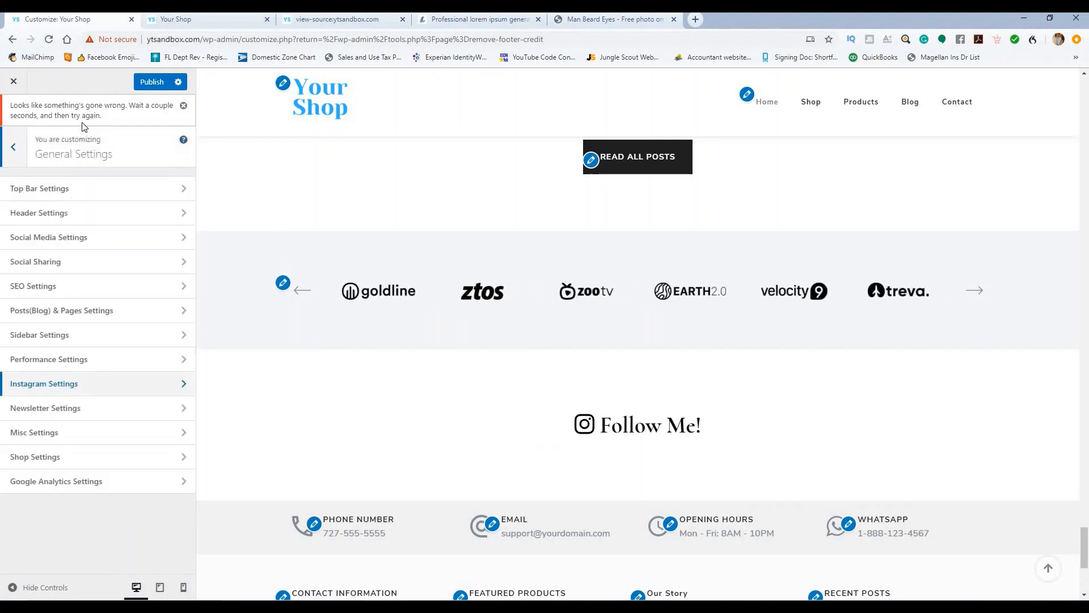
# Step: Publish the Instagram change, enable and publish the Newsletter Section, then close the customizer
pyautogui.click(146, 83)
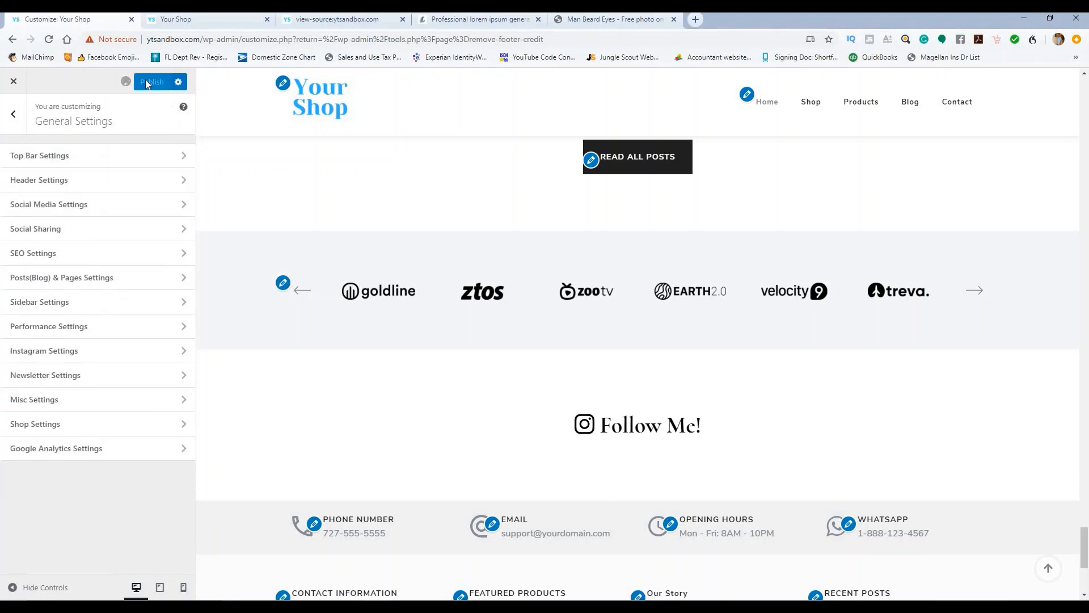
pyautogui.click(116, 384)
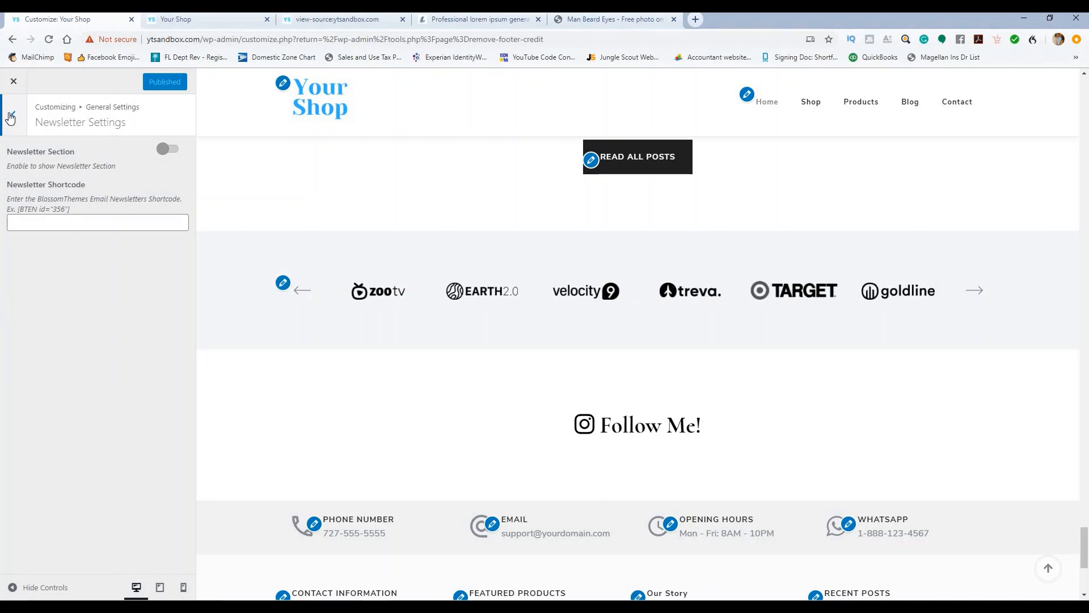
pyautogui.click(11, 116)
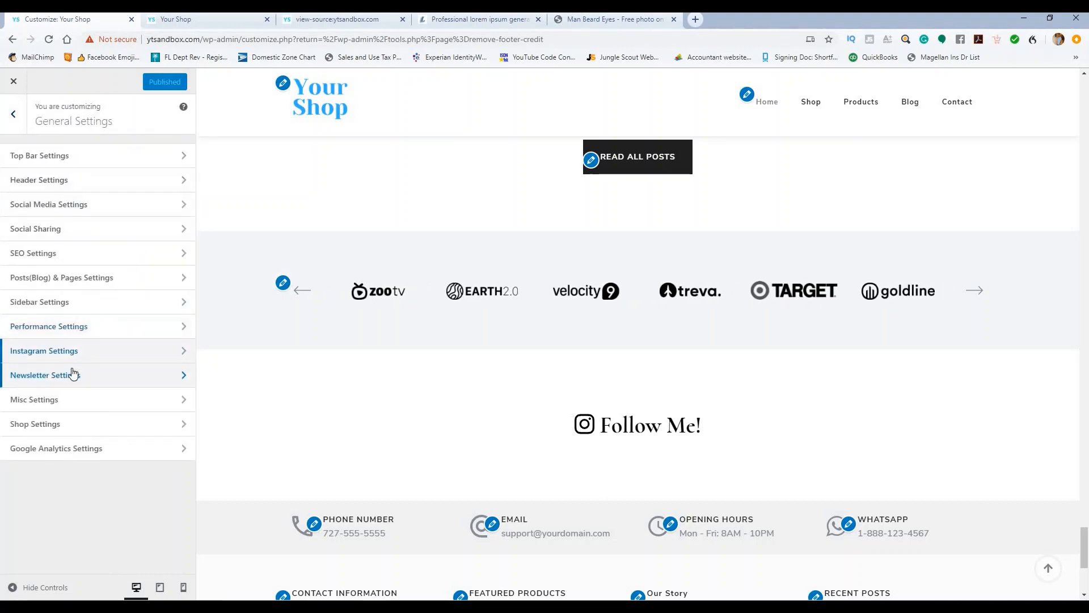
pyautogui.click(73, 376)
pyautogui.click(169, 150)
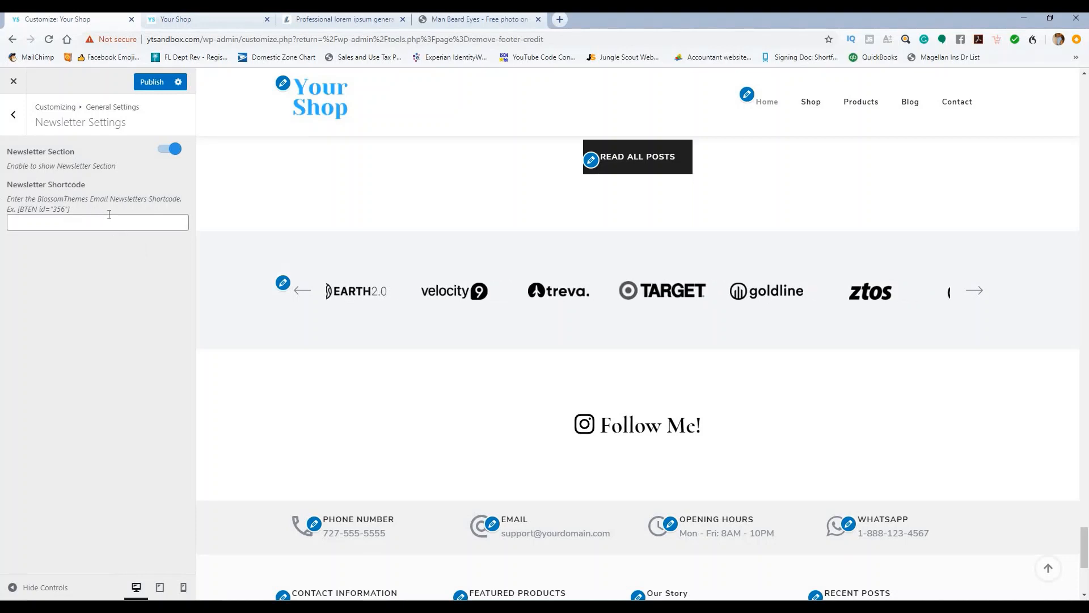
pyautogui.click(145, 83)
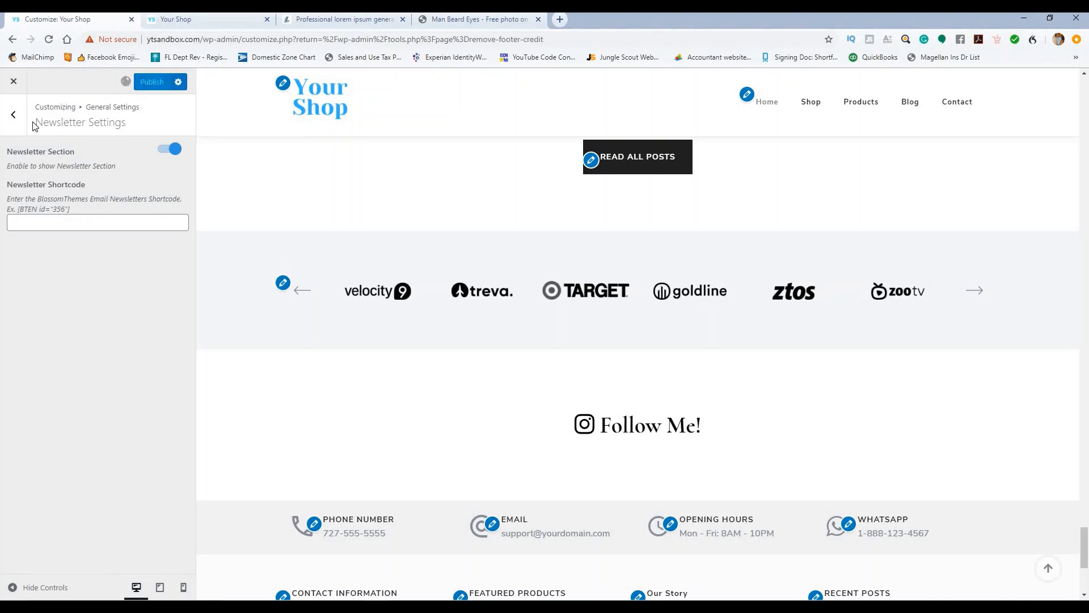
pyautogui.click(15, 117)
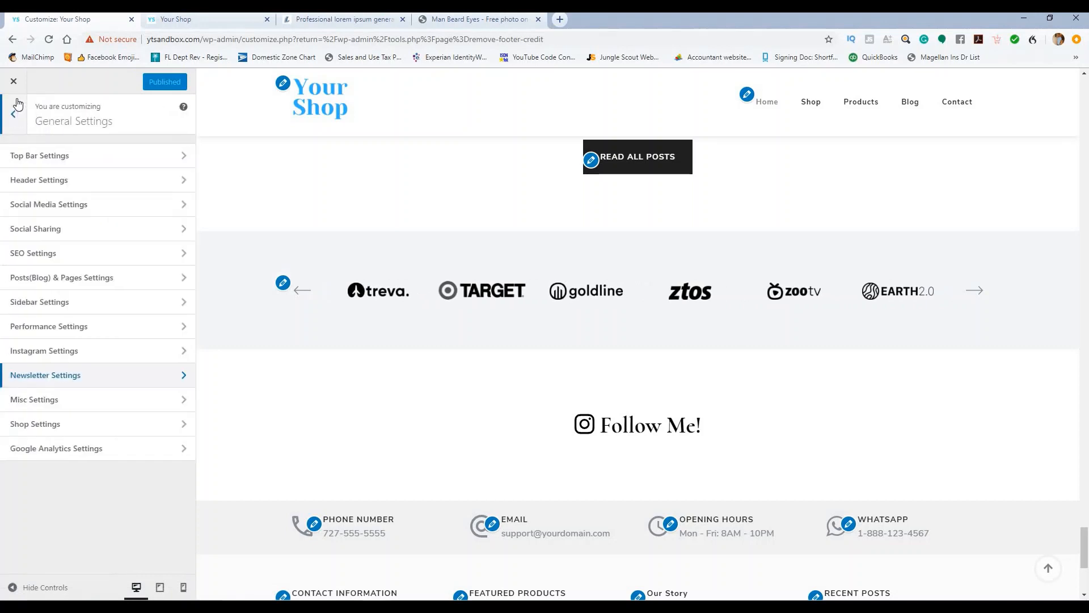
pyautogui.click(13, 83)
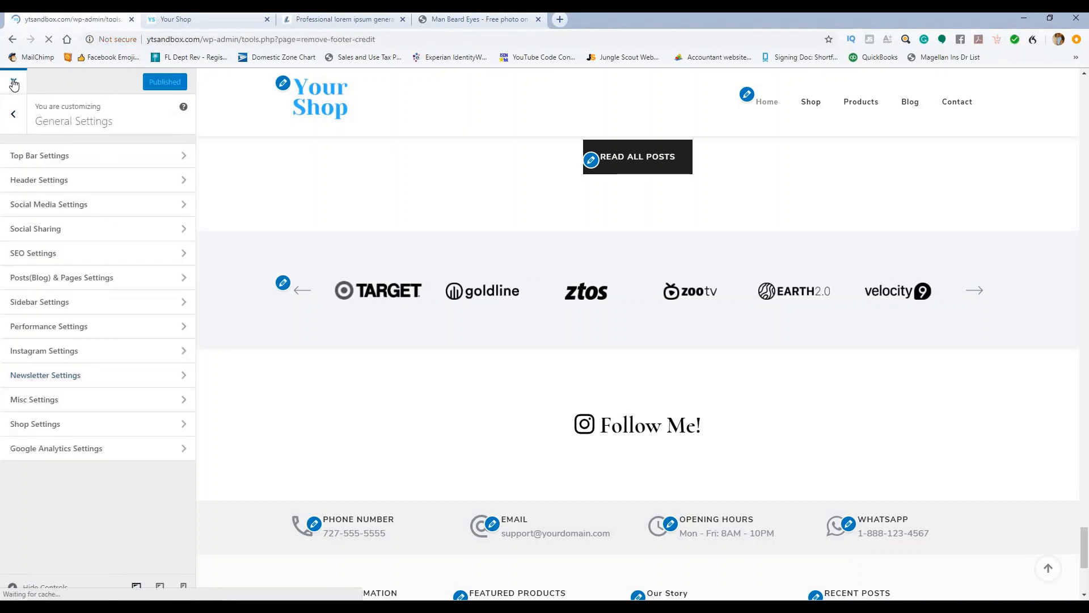
# Step: Open the 'Get Discount 20% Off' newsletter form and make it collect Name and Email
pyautogui.scroll(-5, 41, 191)
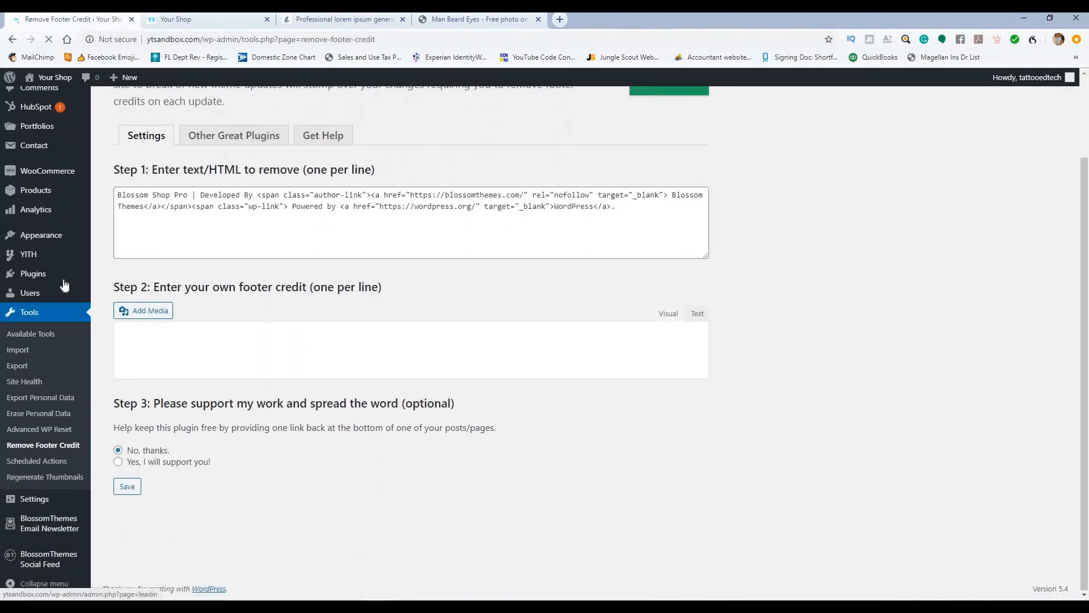
pyautogui.click(55, 528)
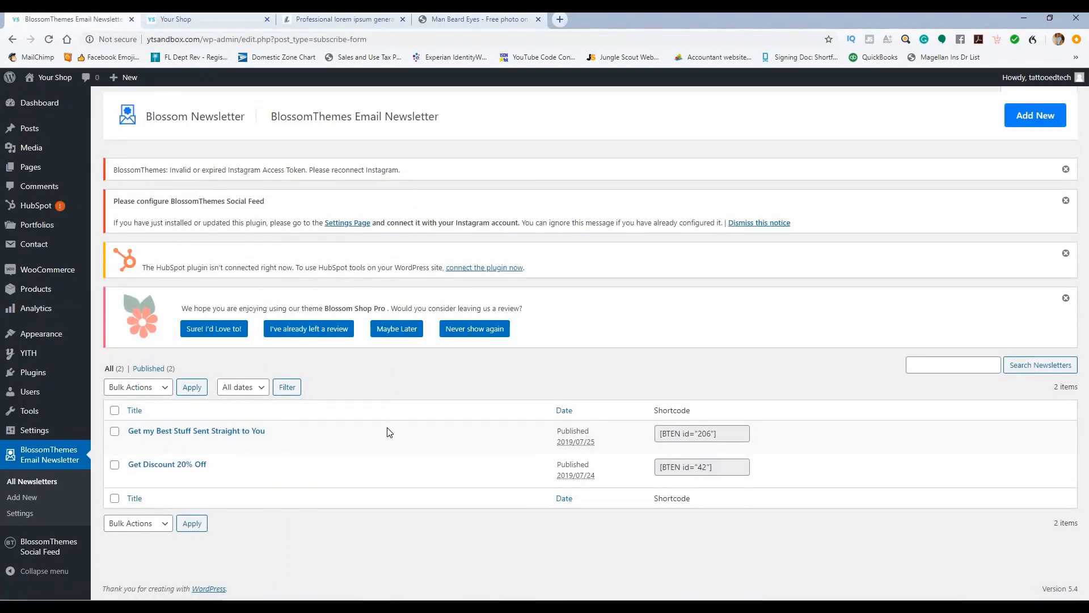
pyautogui.click(179, 467)
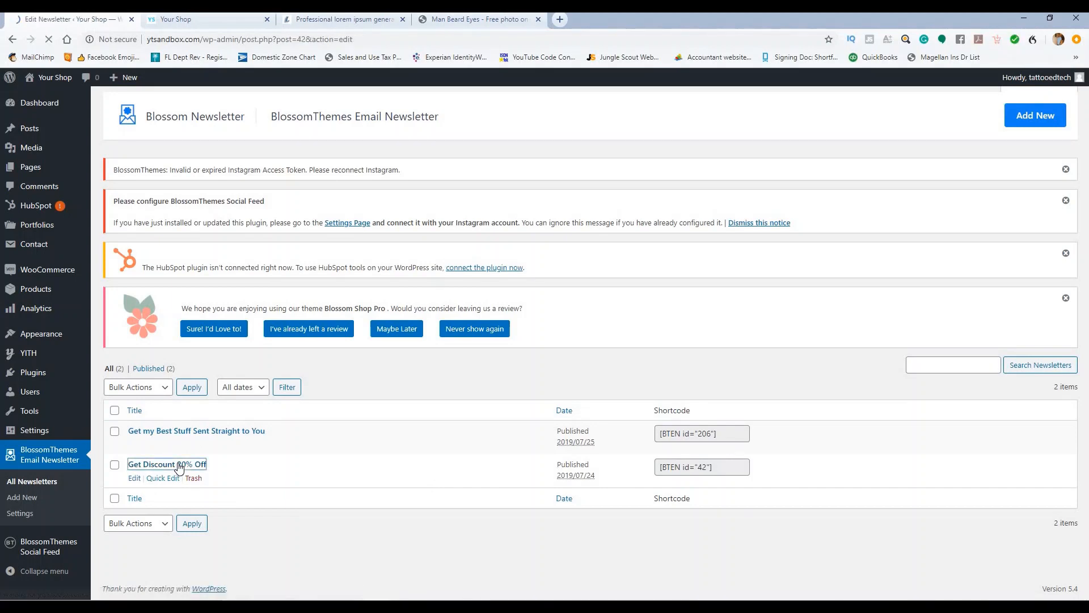
pyautogui.scroll(-4, 373, 316)
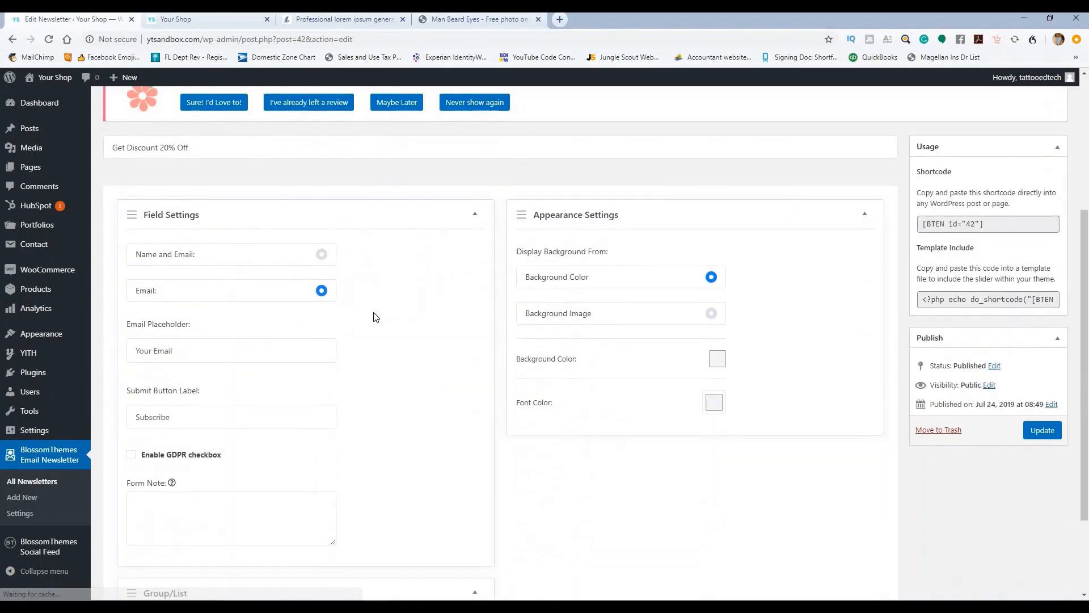
pyautogui.scroll(-2, 392, 346)
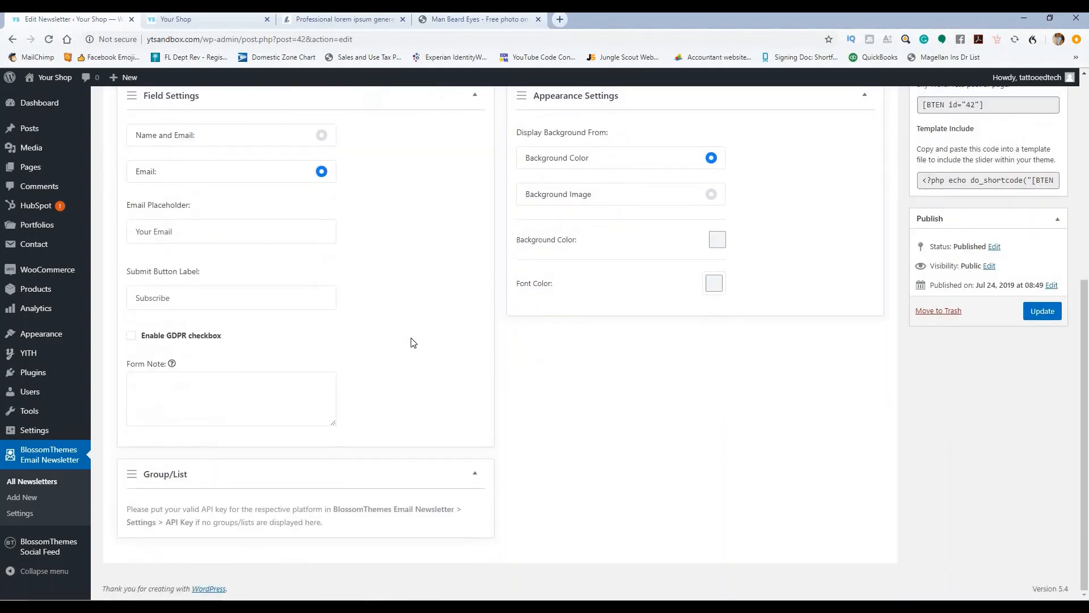
pyautogui.scroll(4, 413, 343)
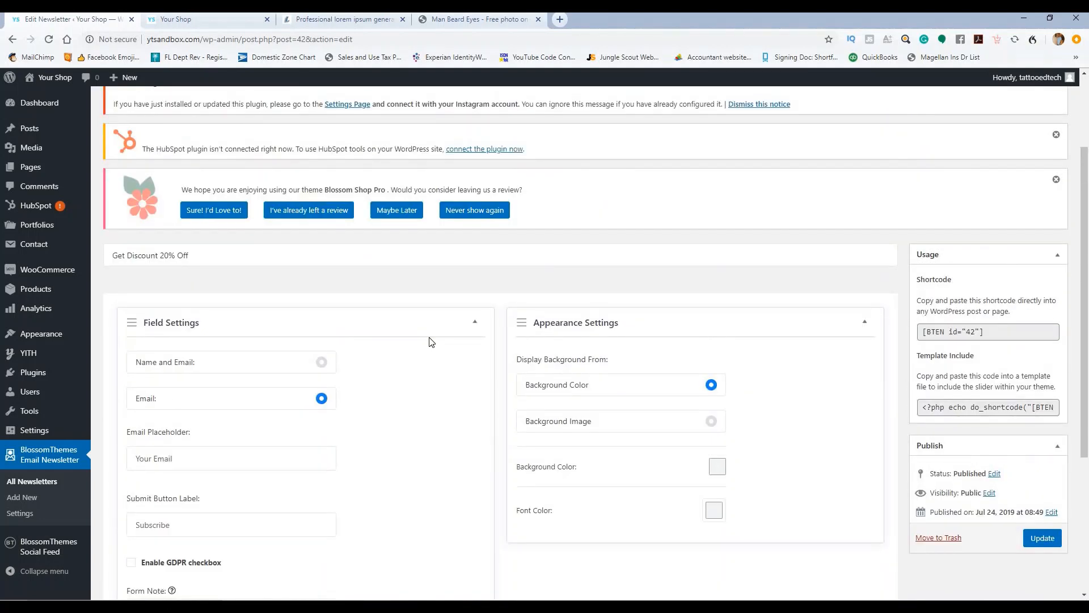
pyautogui.click(321, 362)
pyautogui.scroll(-3, 378, 367)
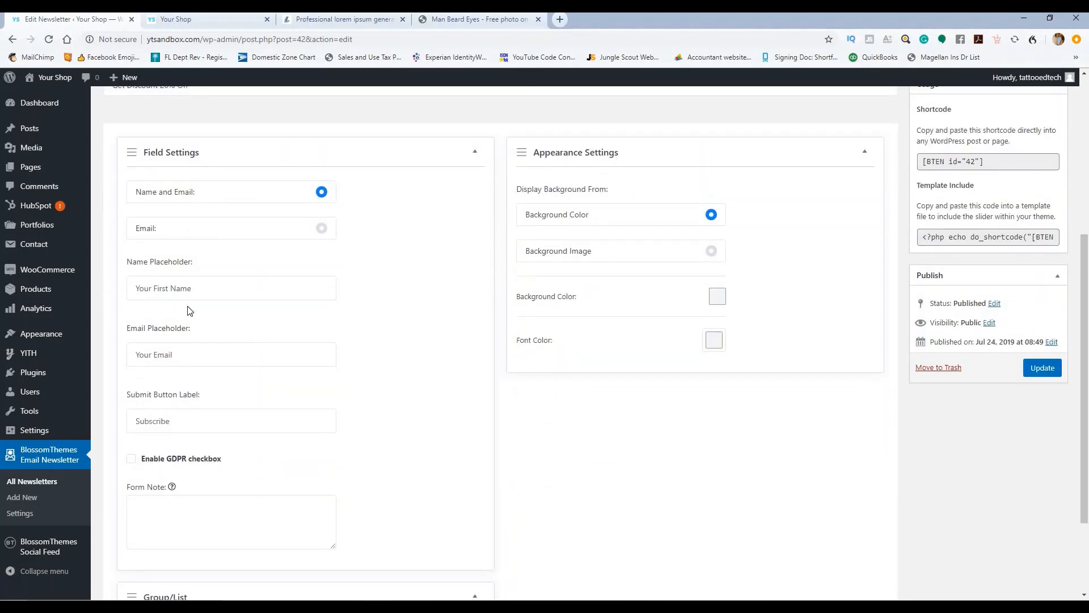
# Step: Set the form's background colour to greyish blue #7ca0bf and its font colour to white
pyautogui.moveTo(187, 352); pyautogui.dragTo(343, 341)
pyautogui.scroll(-2, 352, 335)
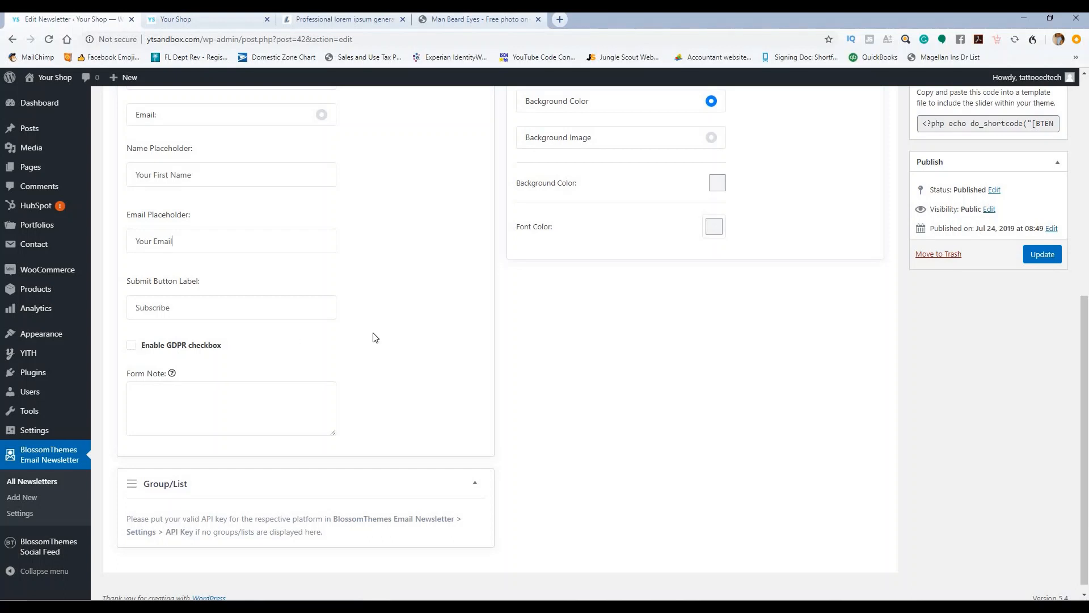
pyautogui.scroll(4, 427, 319)
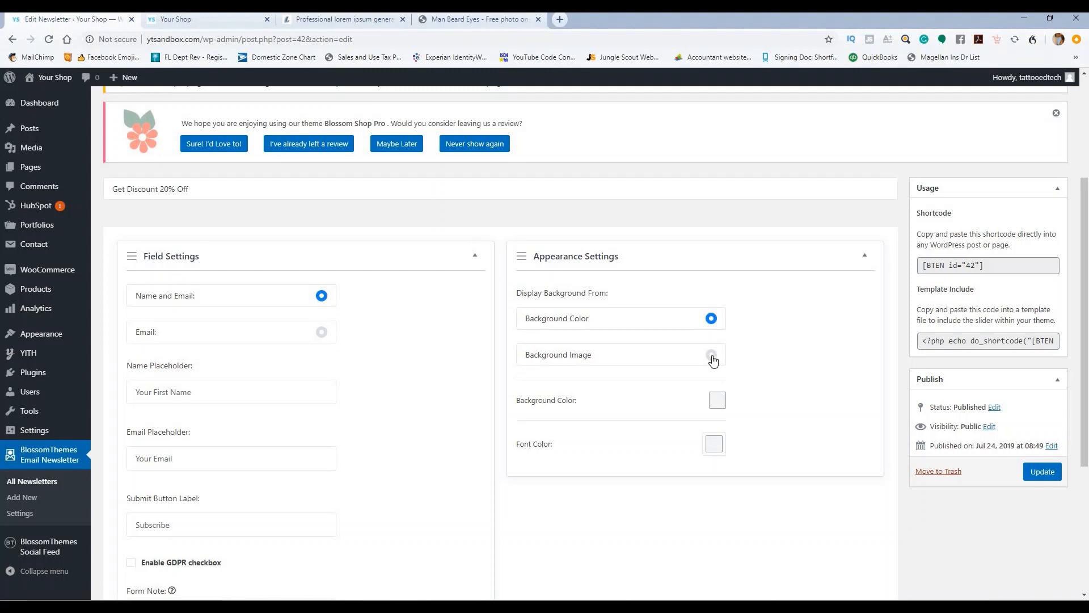
pyautogui.scroll(-2, 731, 312)
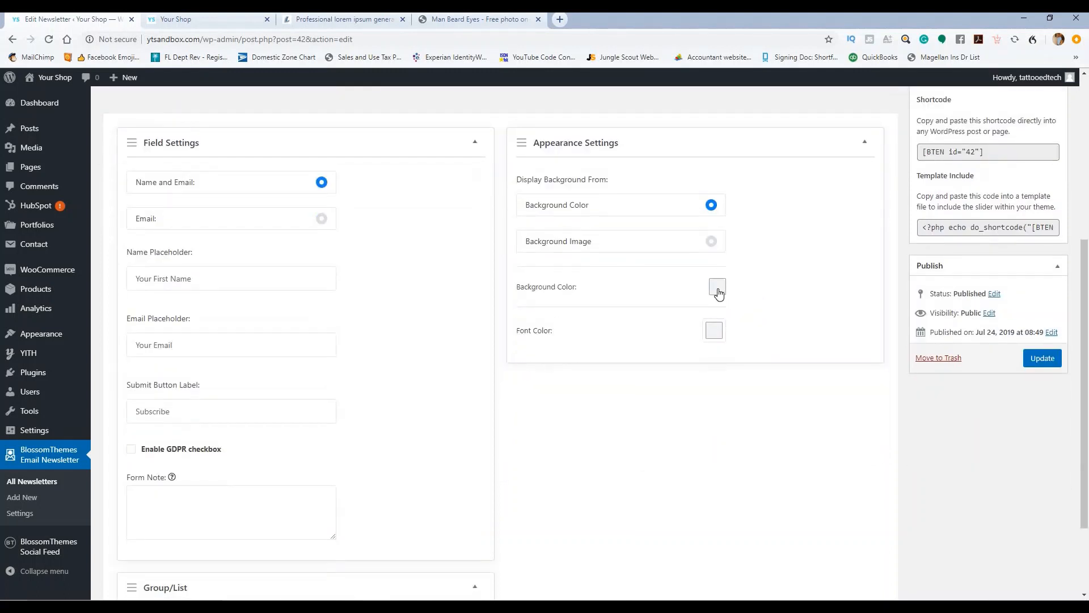
pyautogui.click(718, 288)
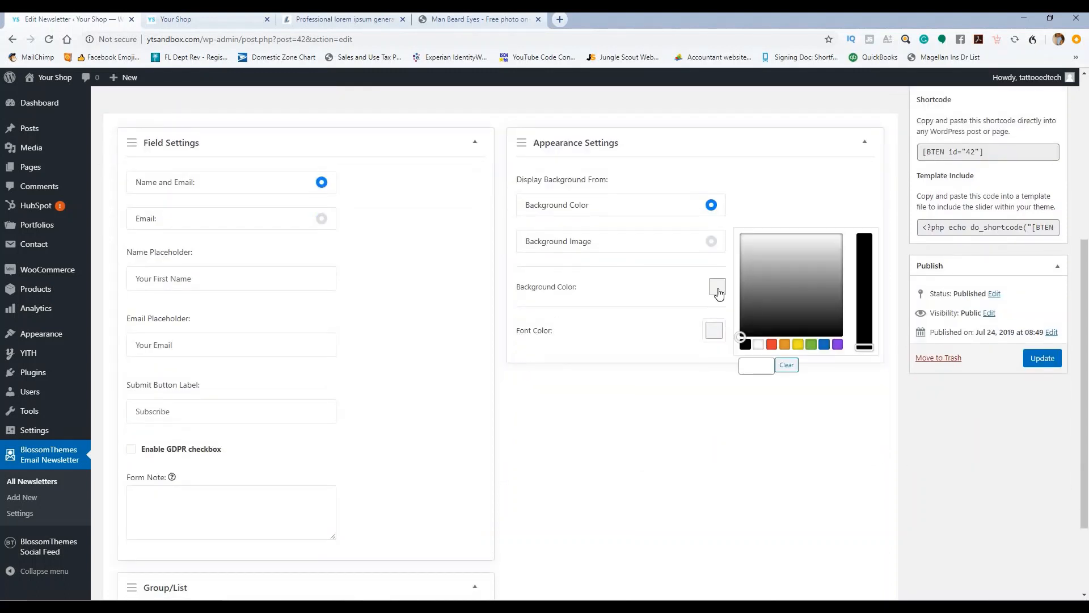
pyautogui.click(825, 345)
pyautogui.click(862, 311)
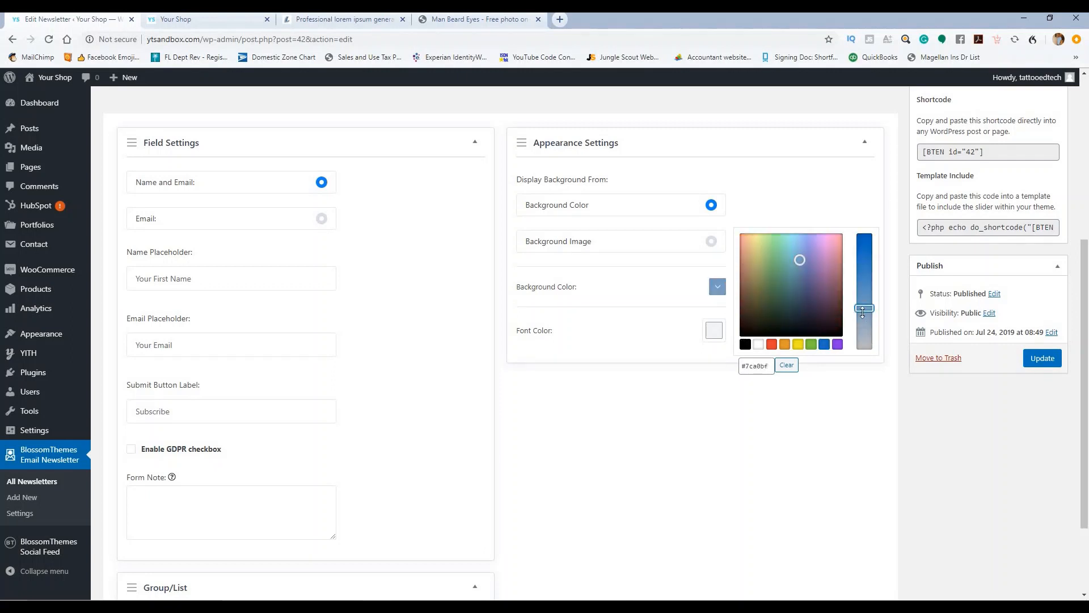
pyautogui.click(684, 340)
pyautogui.click(714, 331)
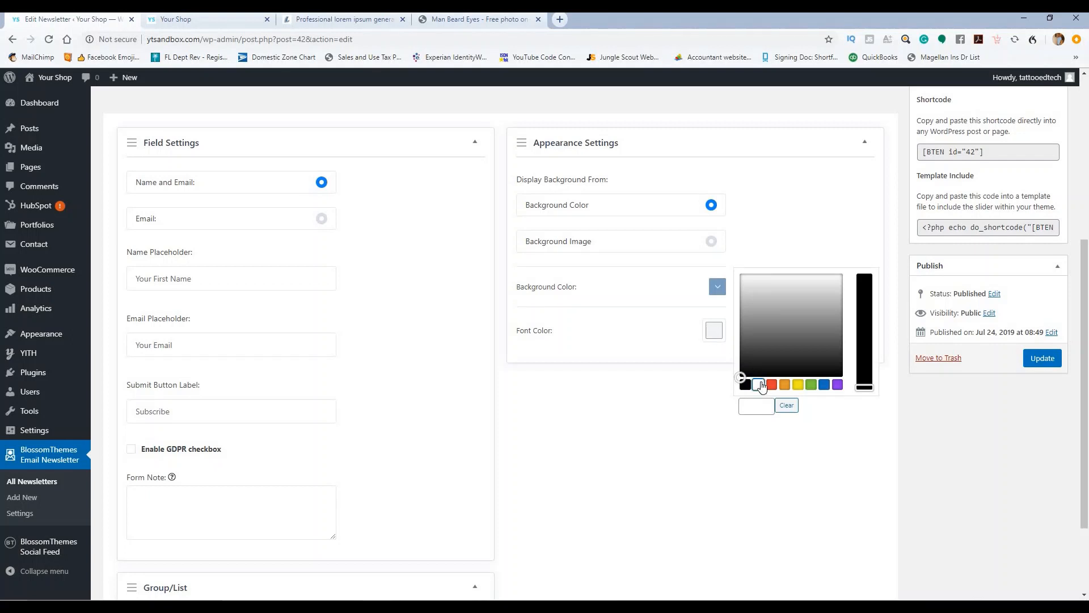
pyautogui.click(758, 384)
pyautogui.click(640, 420)
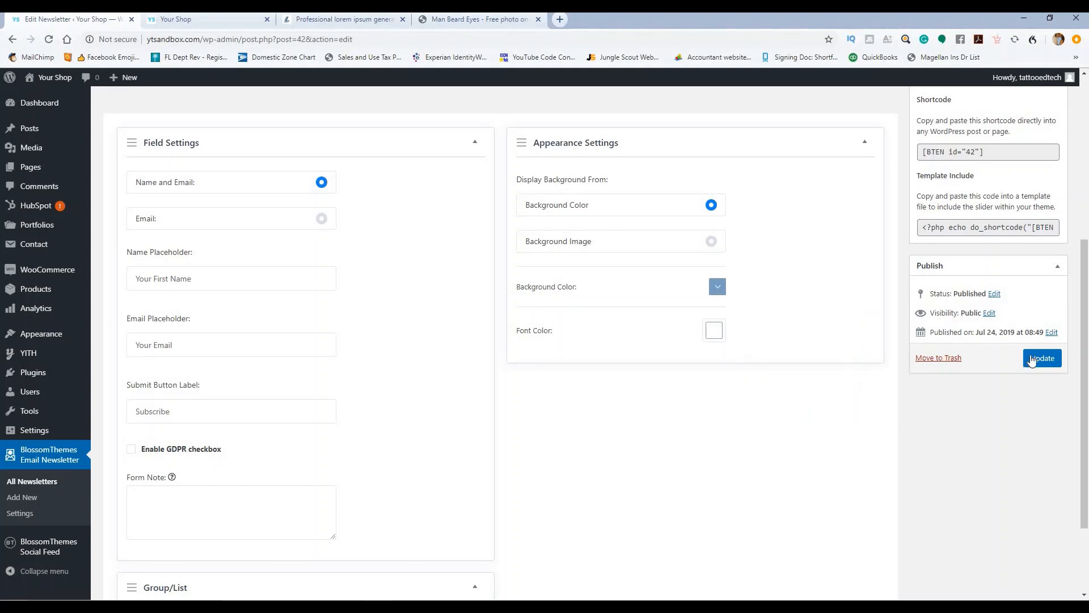
# Step: Update the form and select its shortcode [BTEN id="42"]
pyautogui.click(1034, 356)
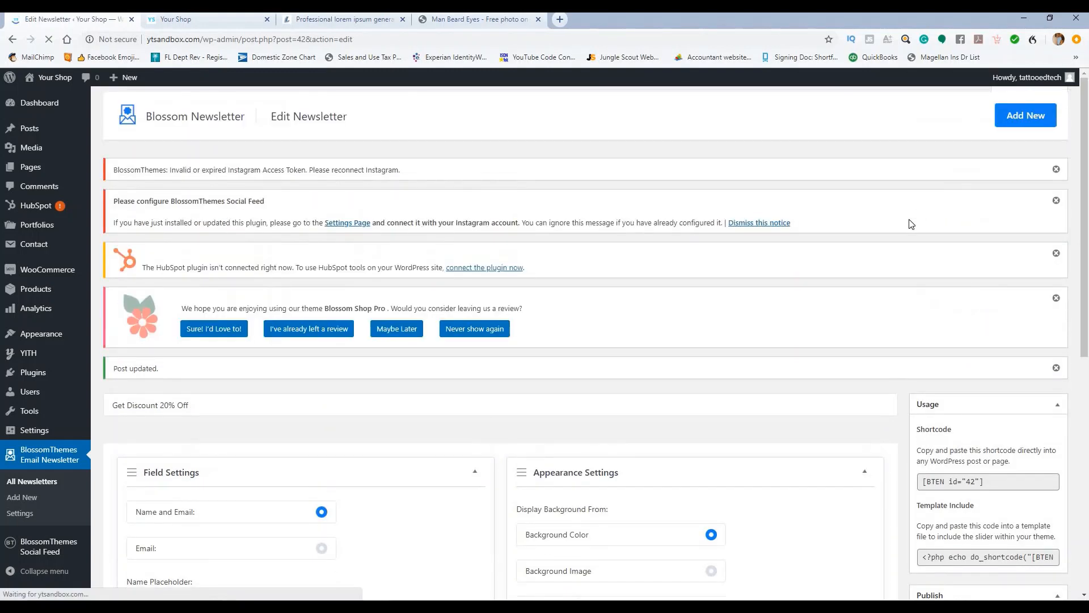
pyautogui.tripleClick(877, 257)
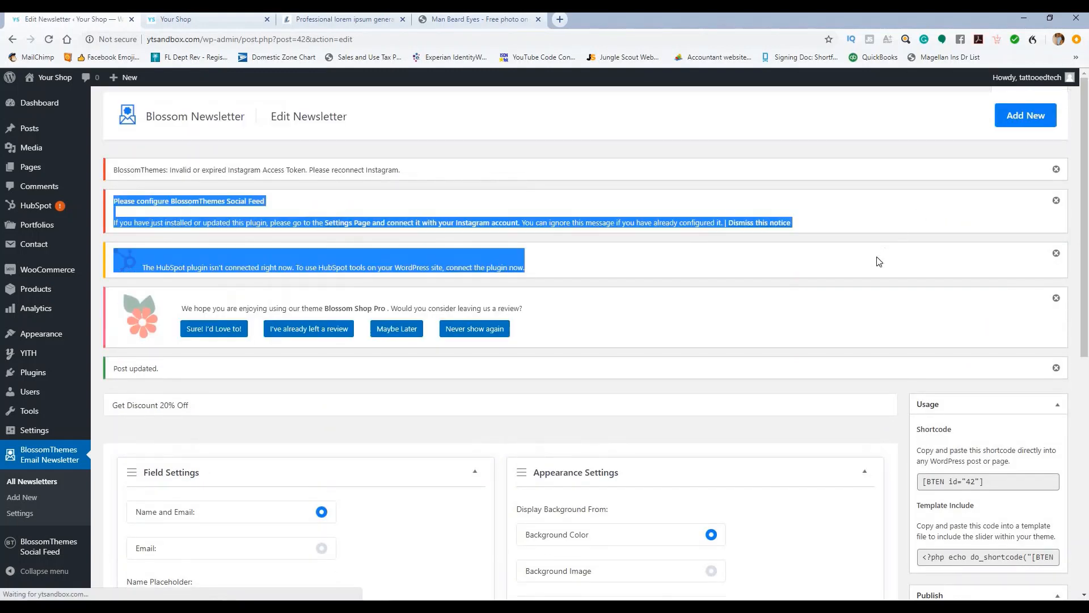
pyautogui.scroll(-1, 884, 277)
pyautogui.scroll(-4, 886, 281)
pyautogui.click(971, 253)
pyautogui.hotkey('ctrl', 'c')
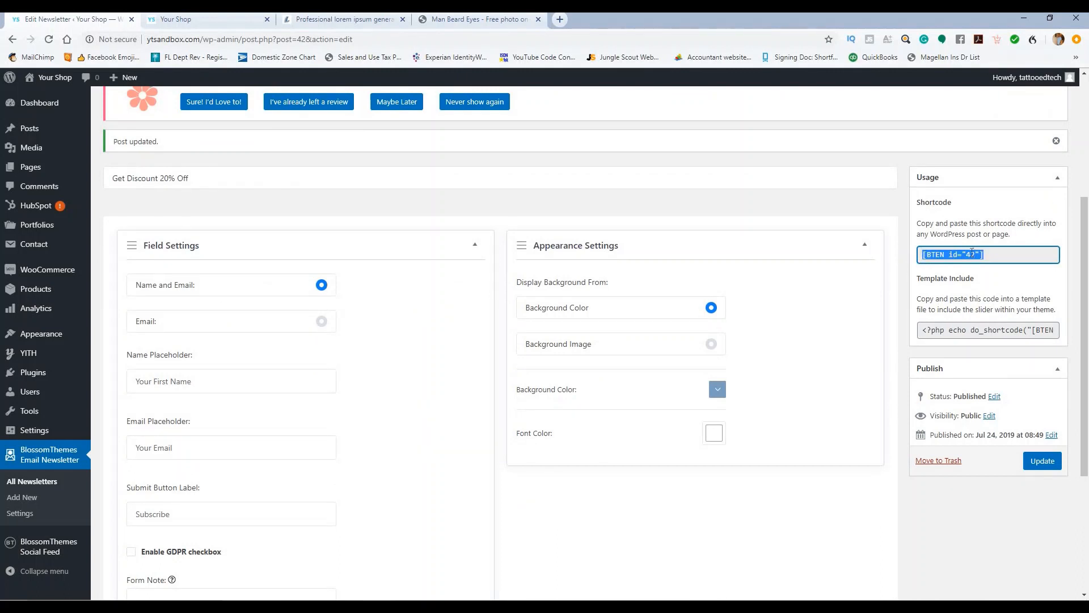
# Step: Paste the [BTEN id="42"] shortcode into Newsletter Settings in the Customizer and publish
pyautogui.moveTo(57, 335)
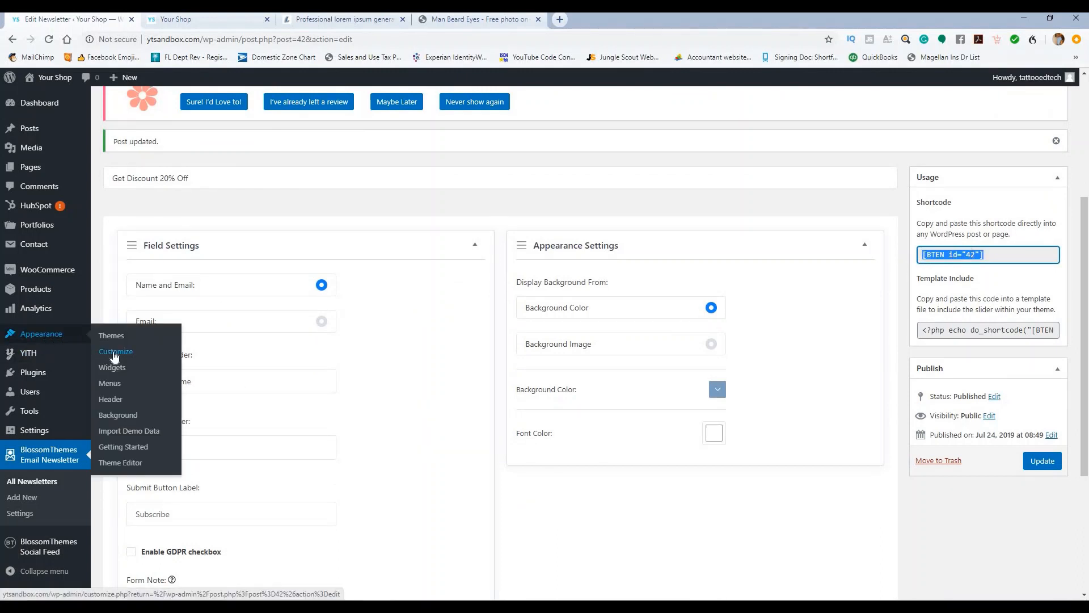
pyautogui.click(114, 353)
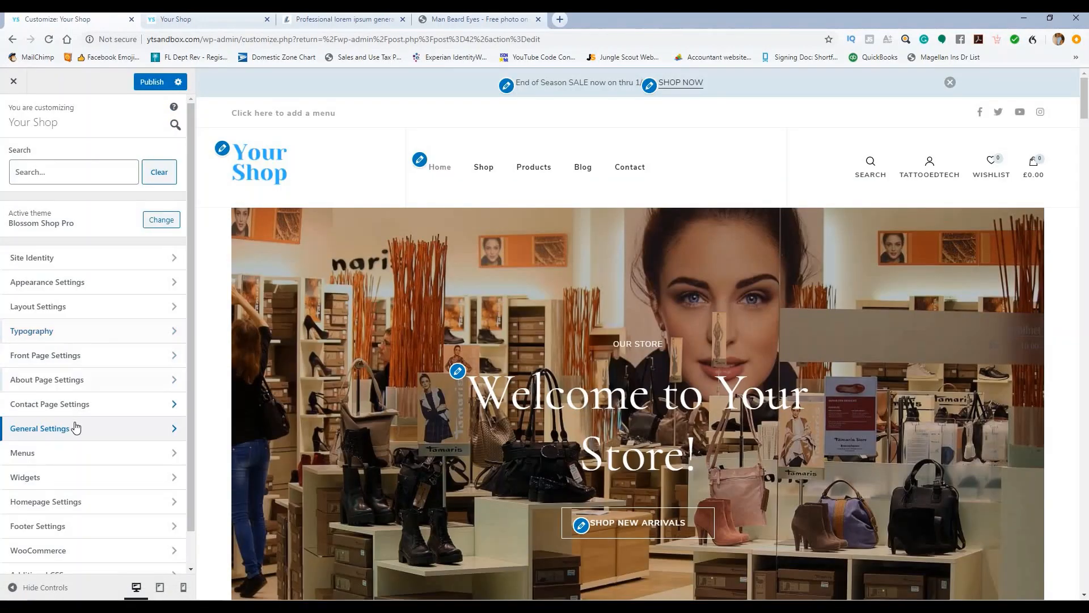
pyautogui.click(76, 430)
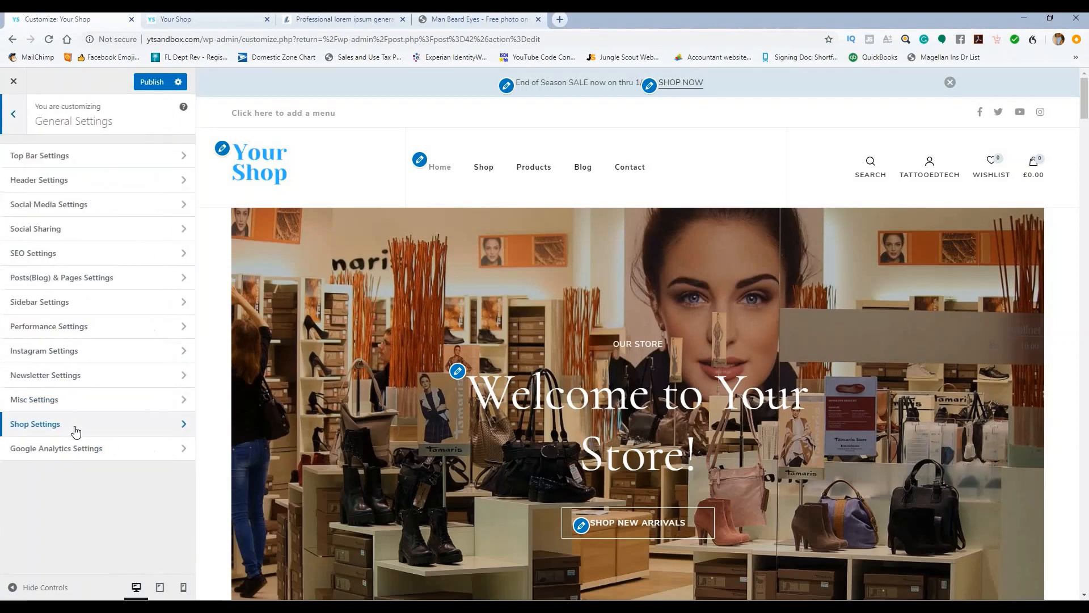
pyautogui.click(78, 376)
pyautogui.click(82, 221)
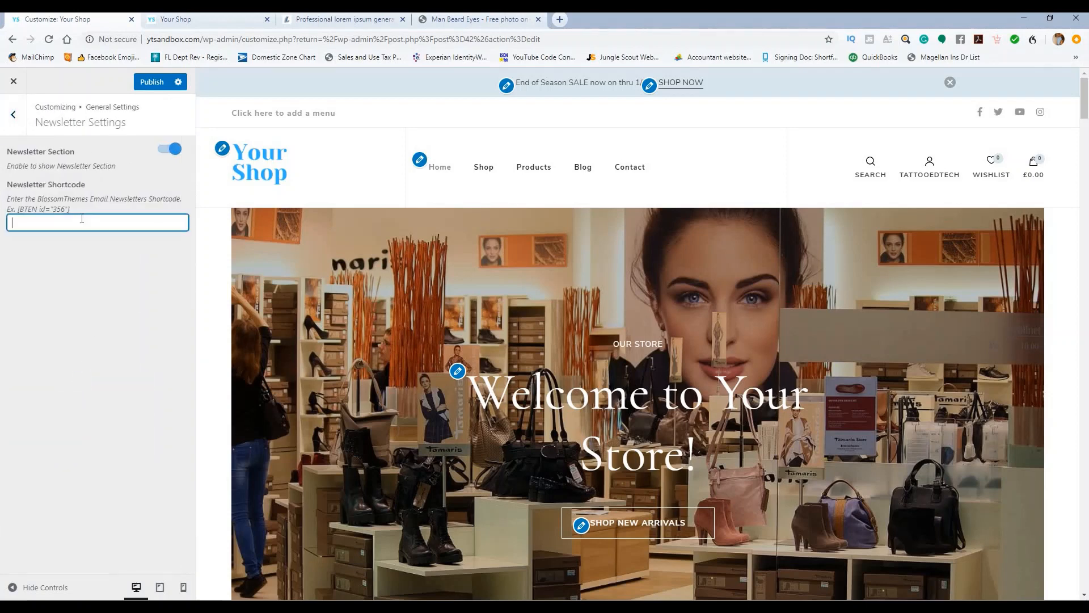
pyautogui.hotkey('ctrl', 'v')
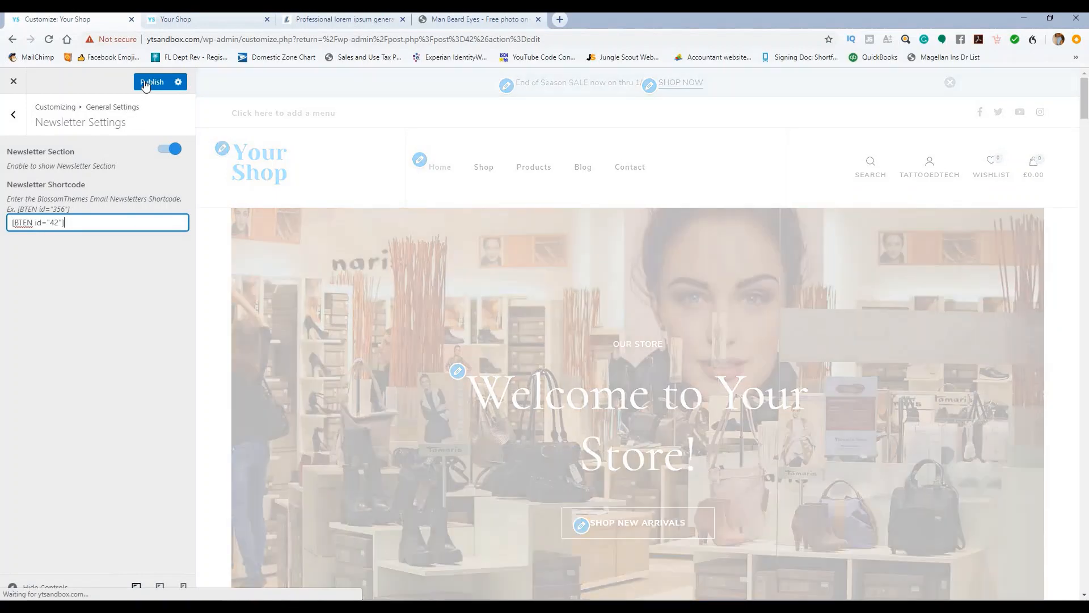
pyautogui.click(93, 343)
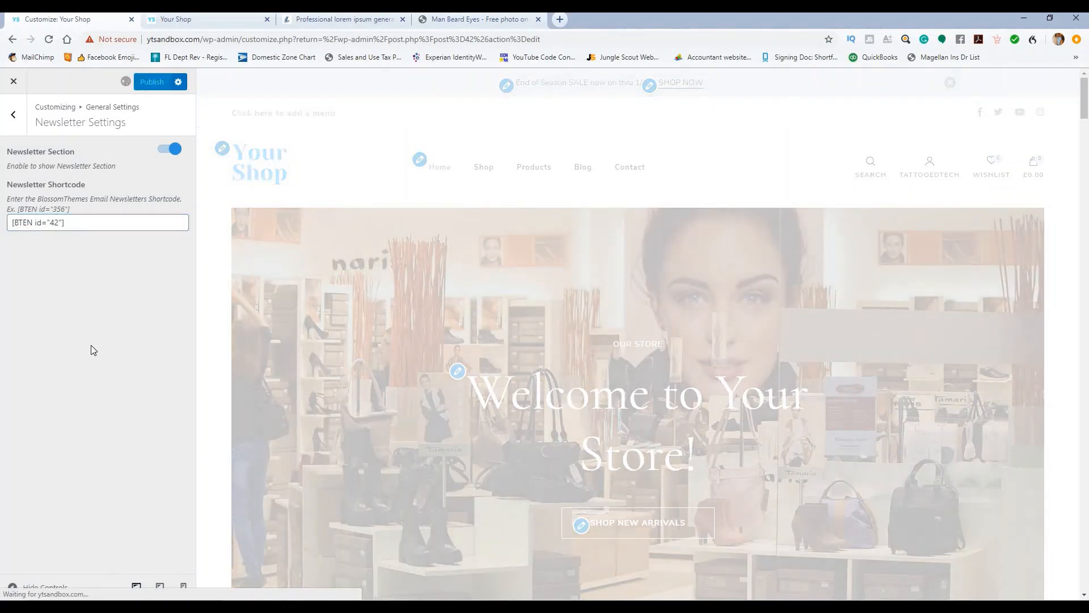
# Step: Scroll the preview down to confirm the Get Discount 20% Off signup band appears
pyautogui.scroll(-1, 471, 291)
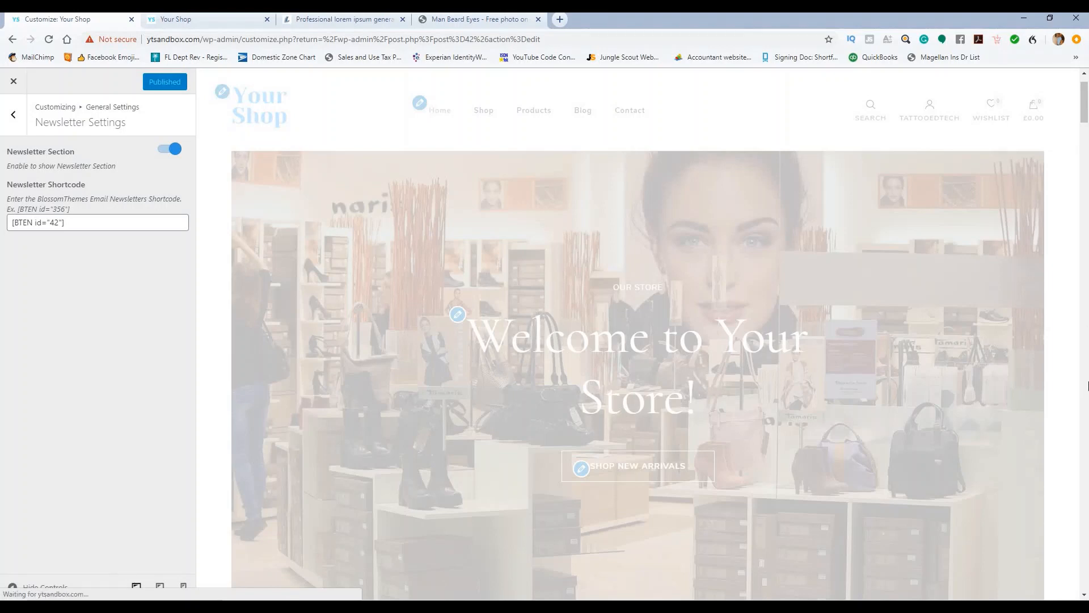
pyautogui.scroll(-8, 1087, 387)
pyautogui.scroll(-6, 939, 315)
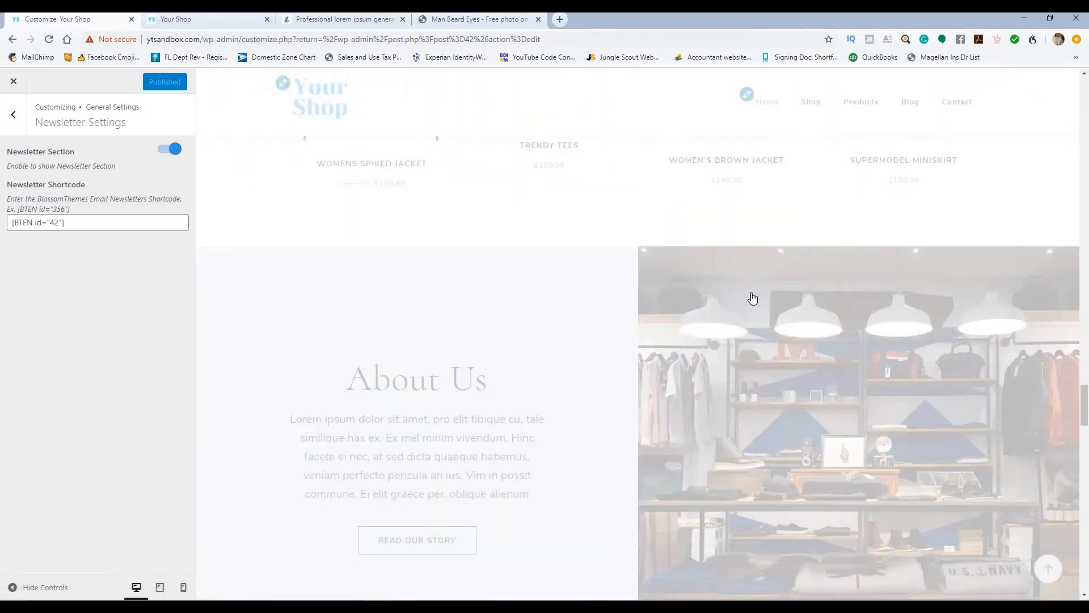
pyautogui.scroll(-10, 753, 297)
pyautogui.scroll(-20, 753, 301)
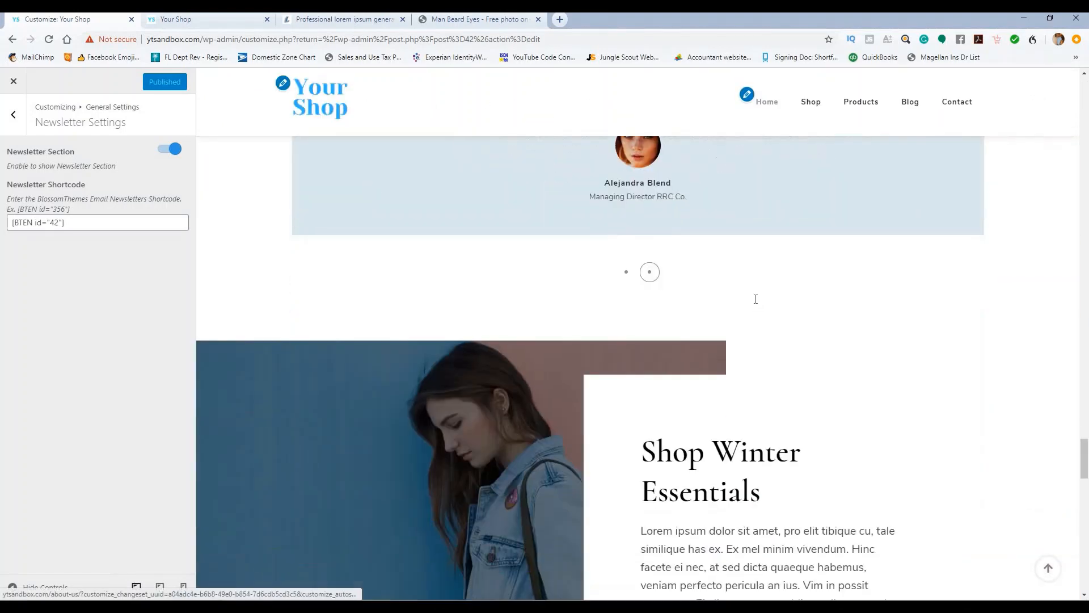
pyautogui.scroll(-5, 761, 303)
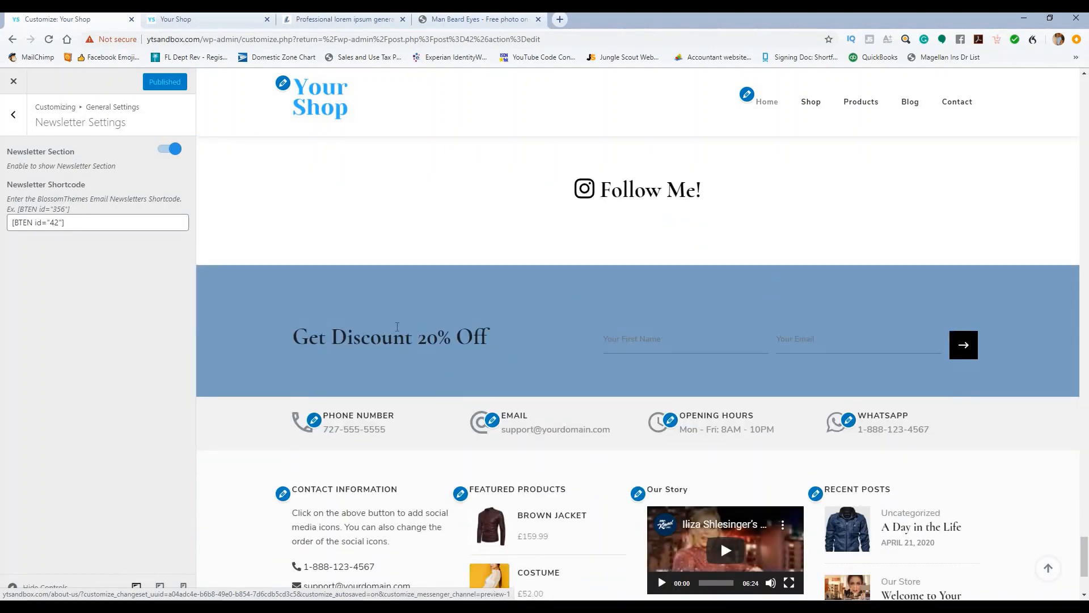
pyautogui.moveTo(310, 337); pyautogui.dragTo(525, 331)
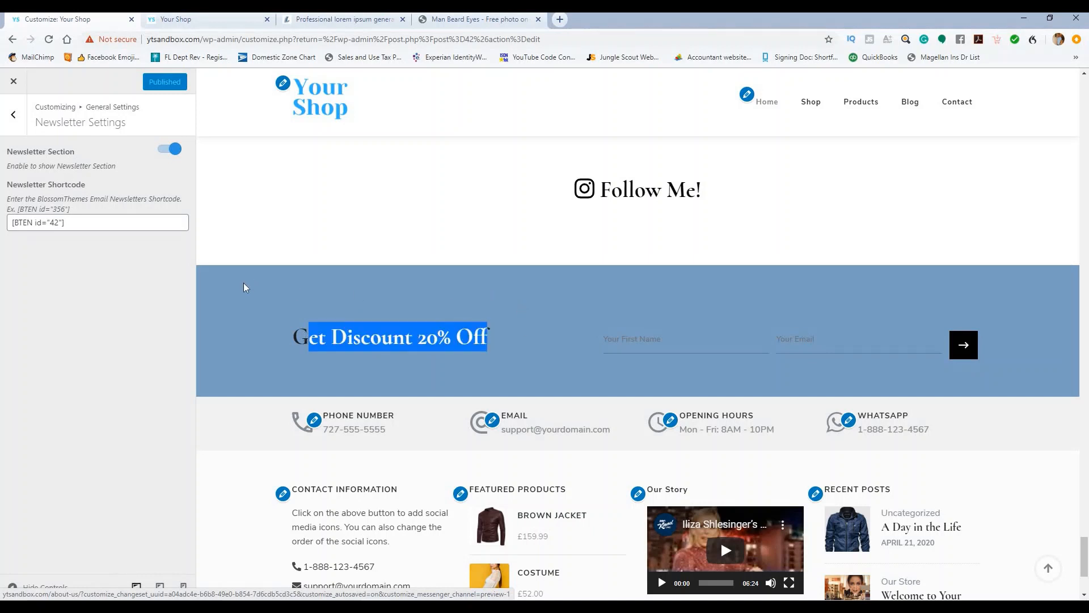
pyautogui.click(291, 318)
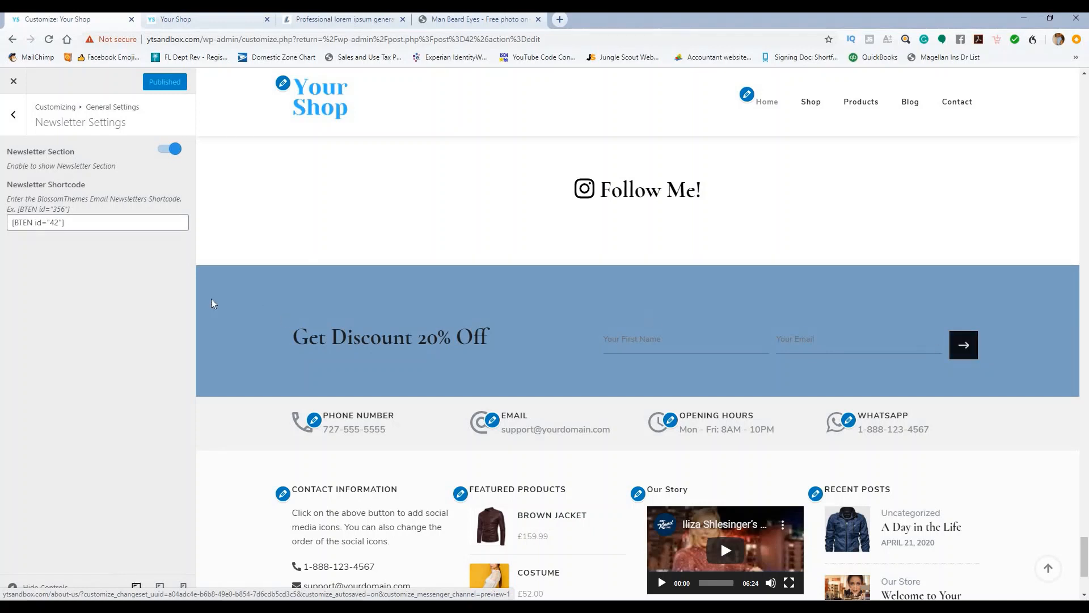
pyautogui.click(13, 114)
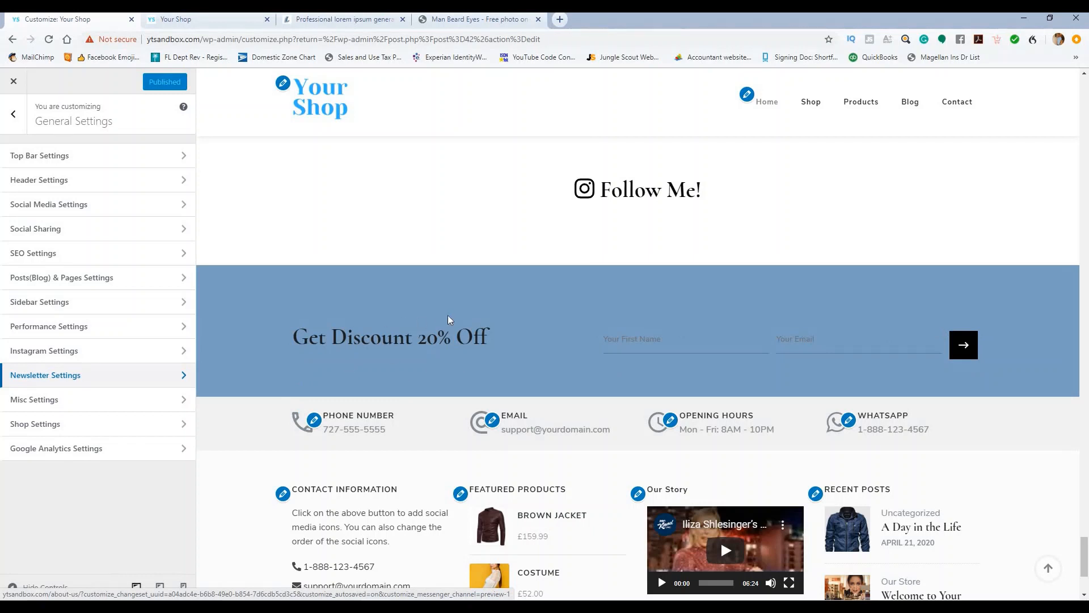
# Step: Leave the Customizer and go to the WooCommerce Coupons list
pyautogui.click(13, 113)
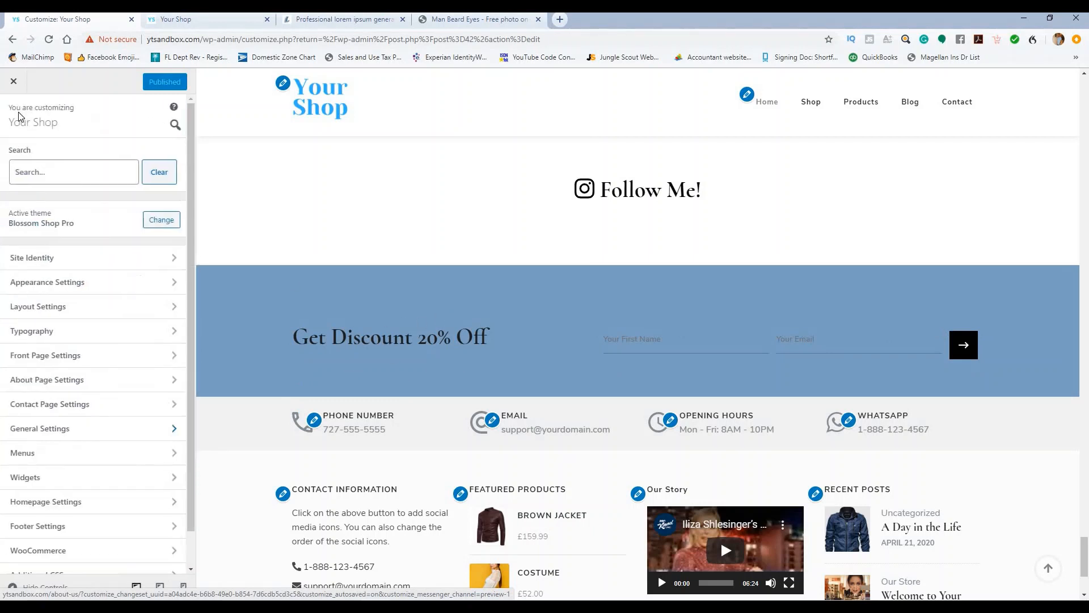
pyautogui.click(10, 81)
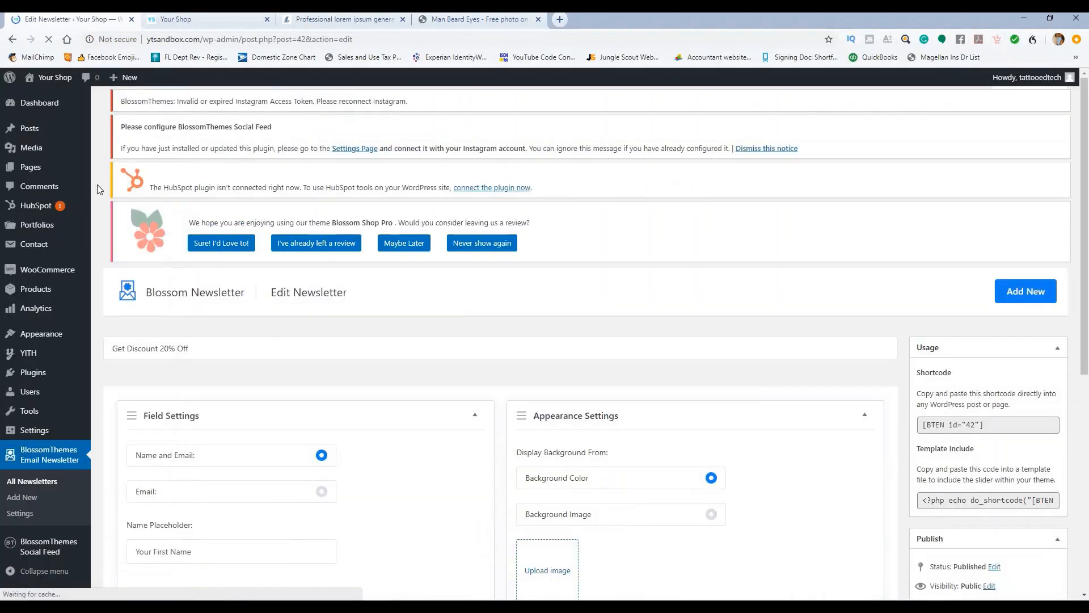
pyautogui.moveTo(45, 296)
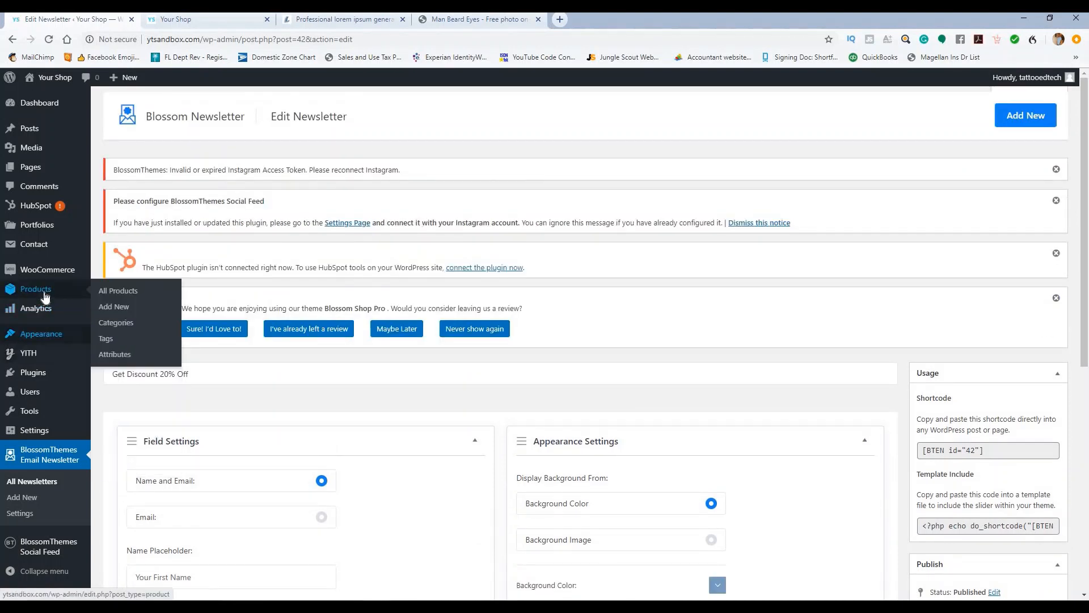
pyautogui.moveTo(40, 276)
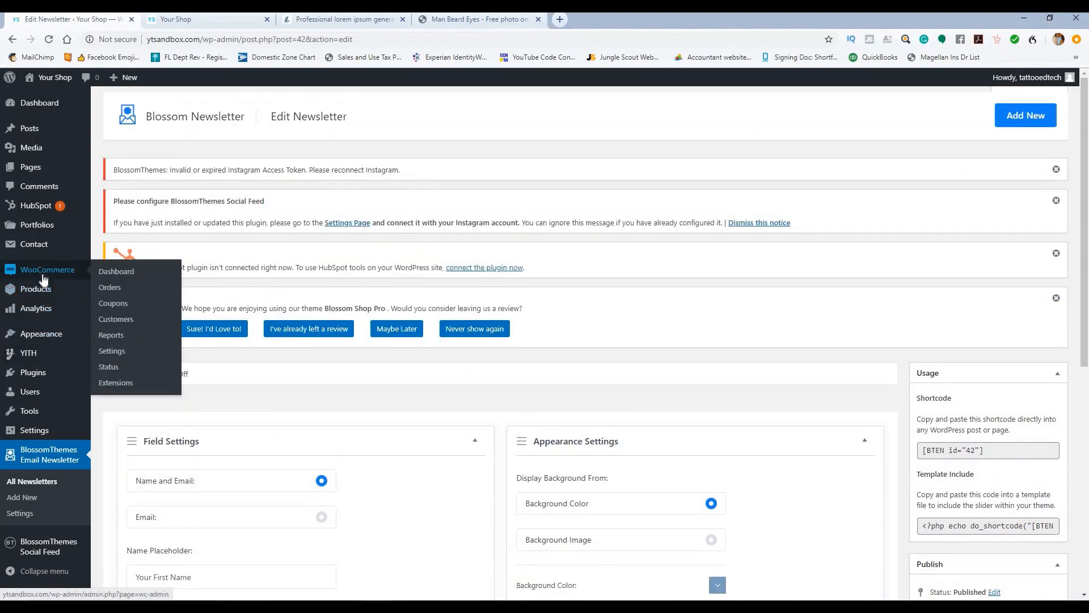
pyautogui.click(111, 306)
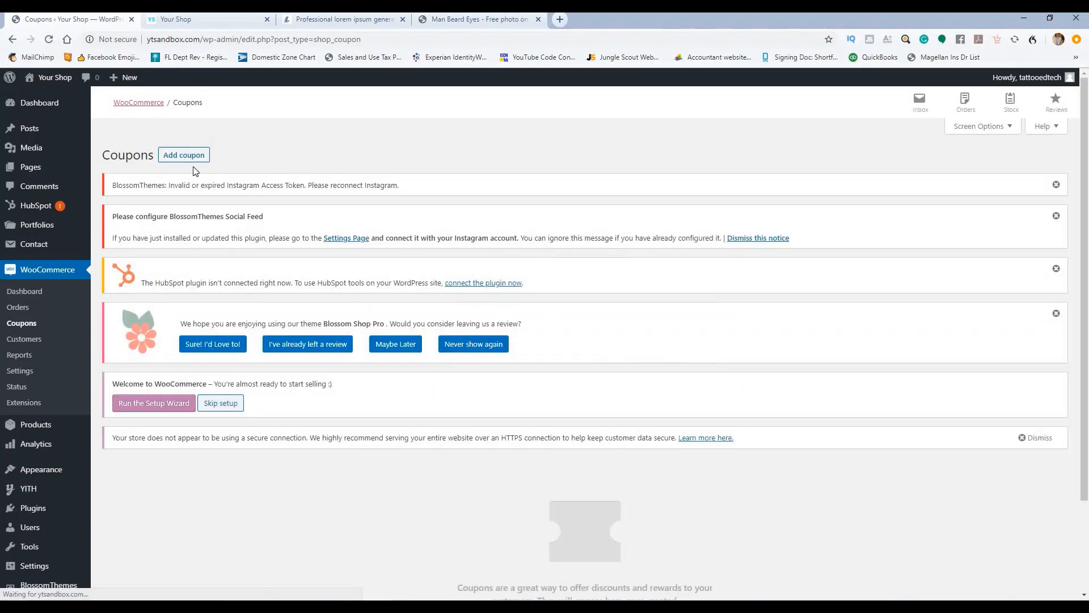
# Step: Add a new coupon with the code CODE20 and publish it
pyautogui.click(189, 157)
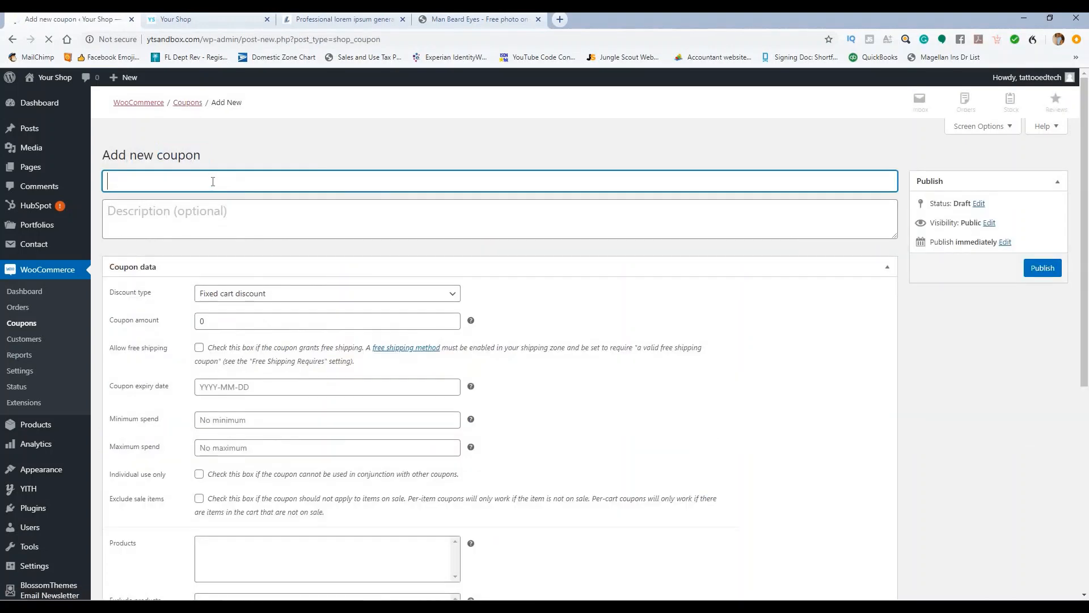
pyautogui.scroll(-3, 238, 303)
pyautogui.click(220, 312)
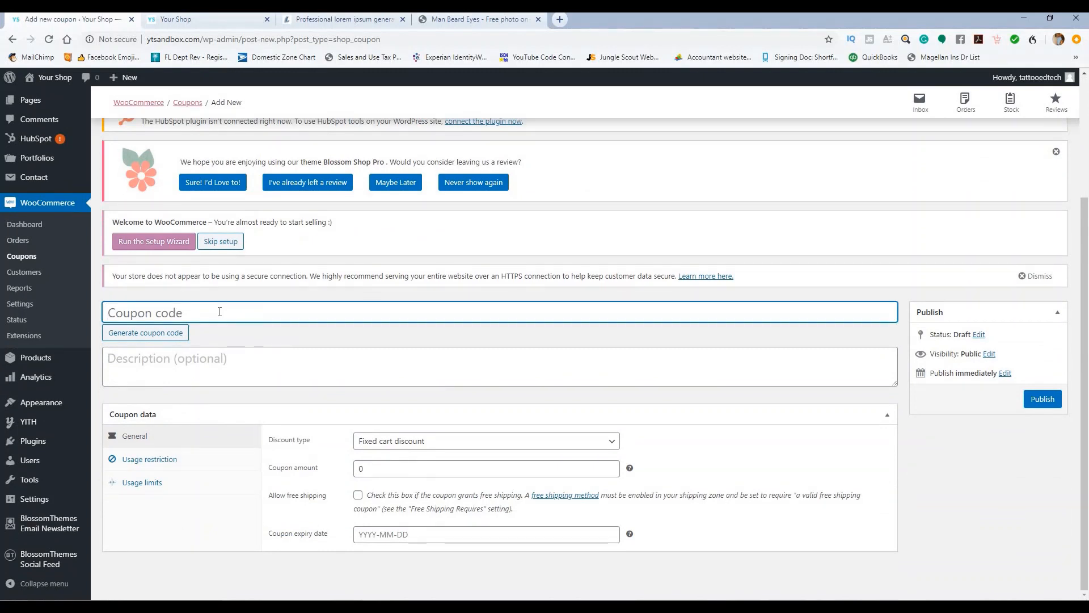
pyautogui.write('D')
pyautogui.press('BackSpace')
pyautogui.write('CODE20')
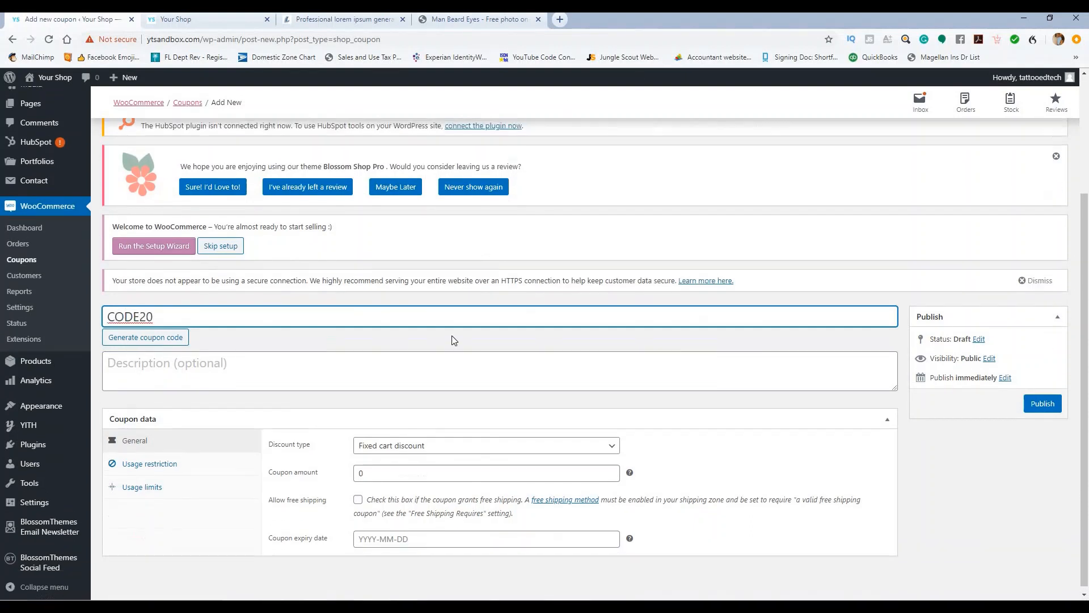
pyautogui.click(436, 364)
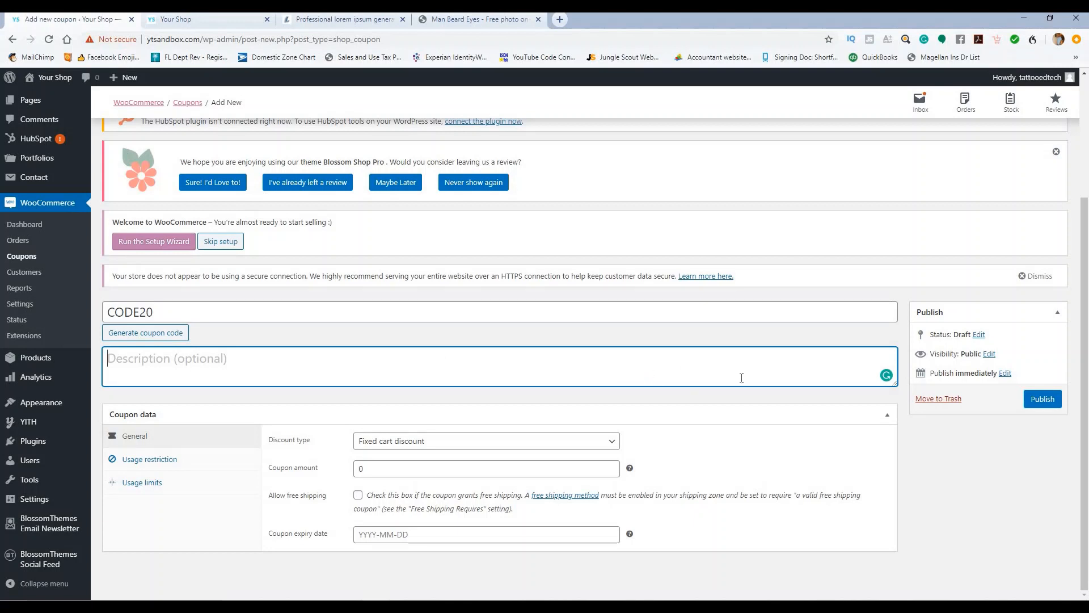
pyautogui.click(1041, 404)
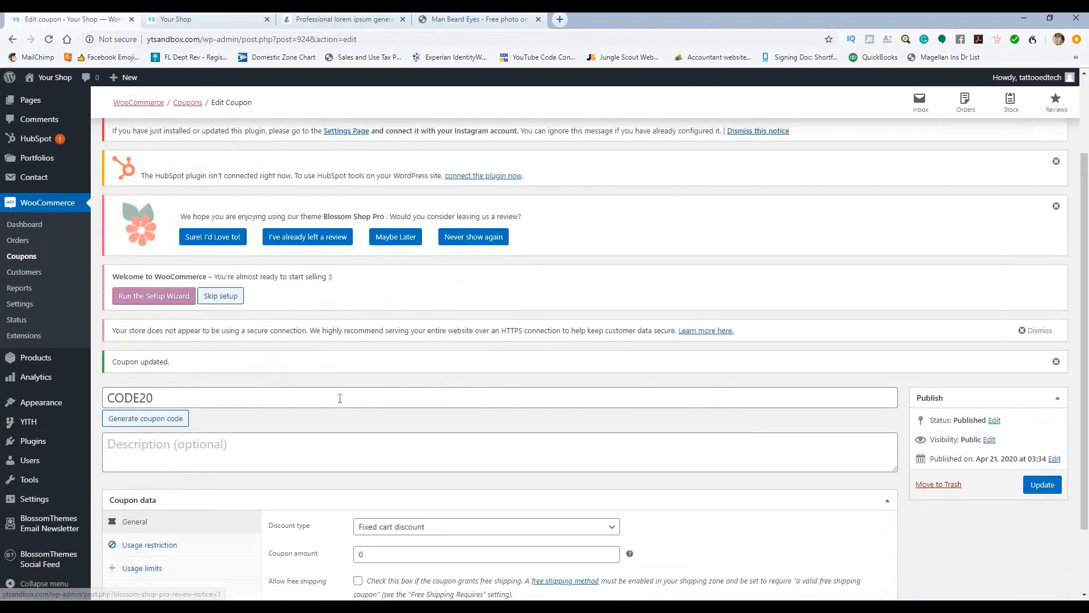
# Step: Make CODE20 a percentage discount with a coupon amount of 20
pyautogui.scroll(-2, 340, 398)
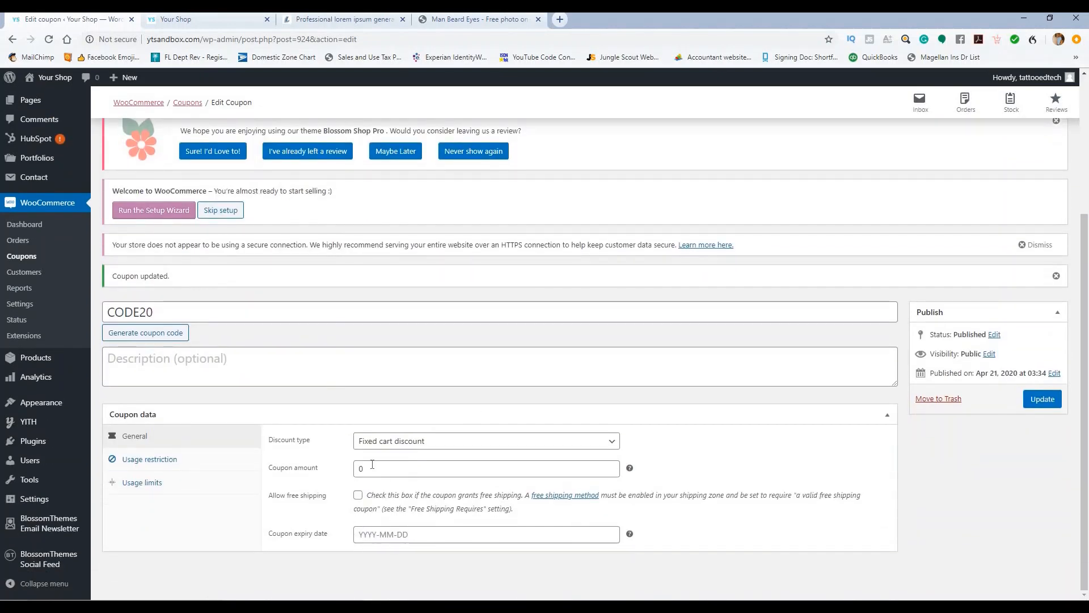
pyautogui.click(372, 465)
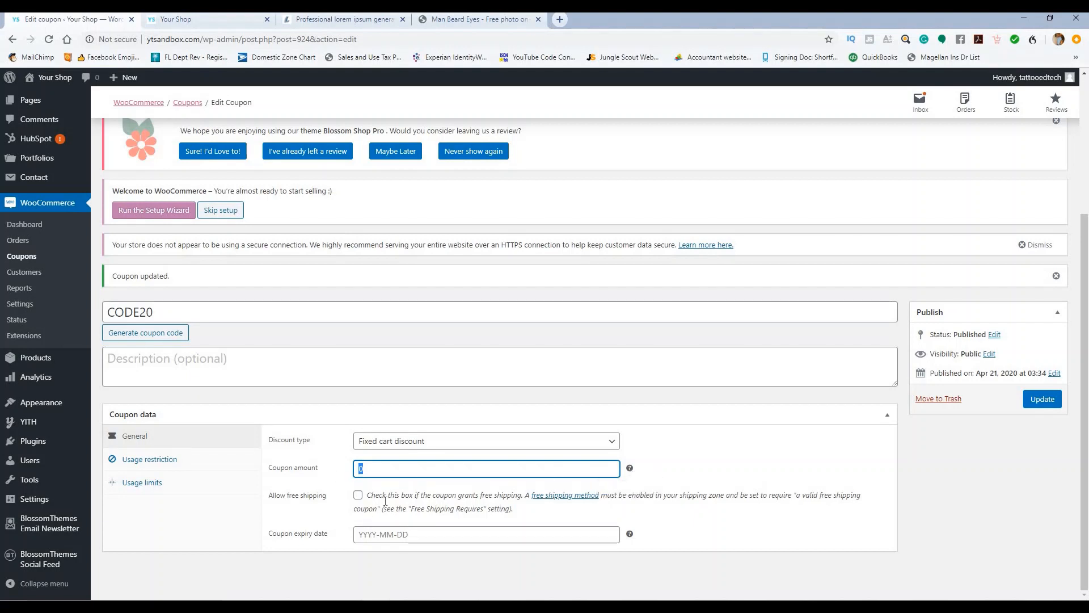
pyautogui.click(433, 441)
pyautogui.click(429, 457)
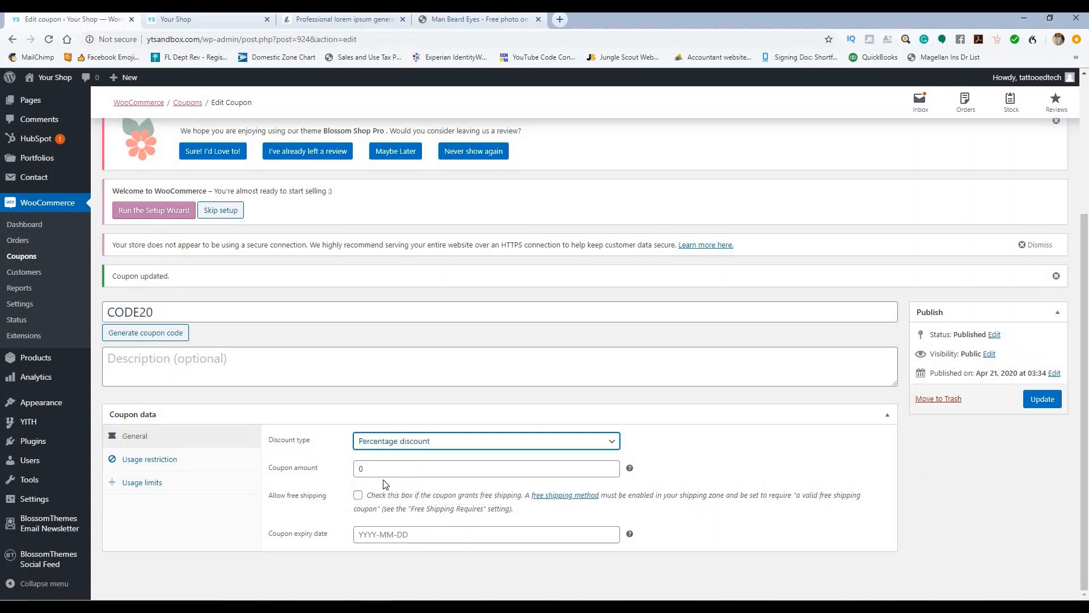
pyautogui.doubleClick(356, 473)
pyautogui.write('20')
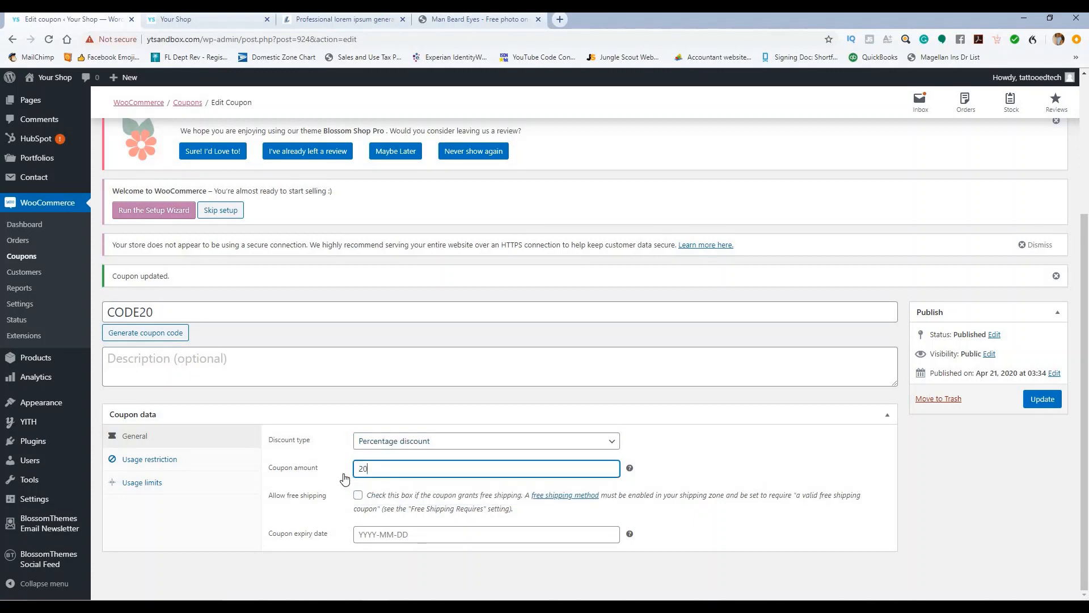
pyautogui.click(344, 480)
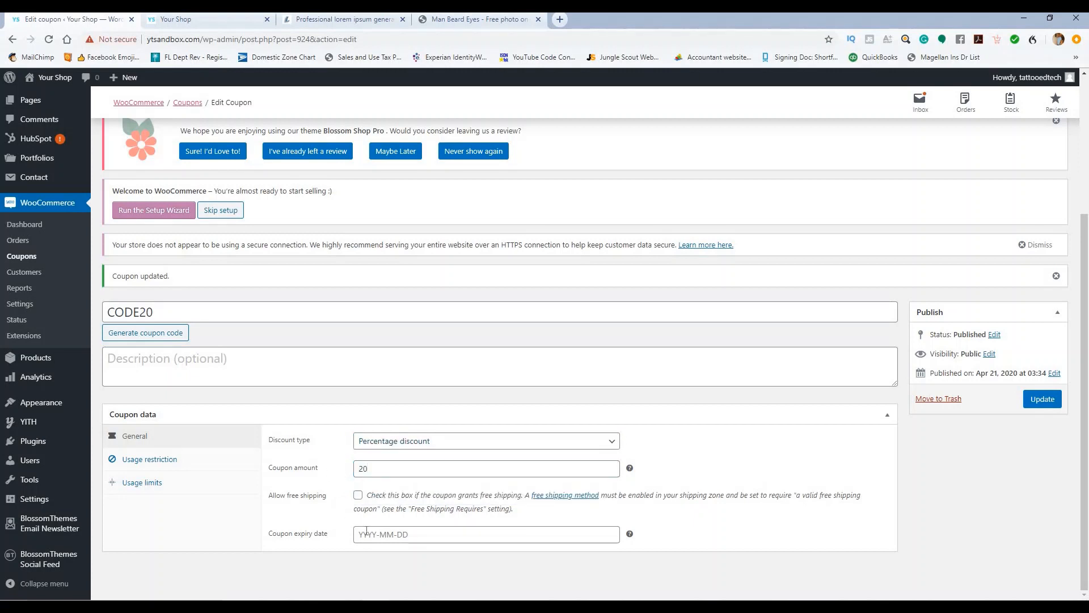
# Step: Set the coupon expiry date to 2021-05-21
pyautogui.click(430, 534)
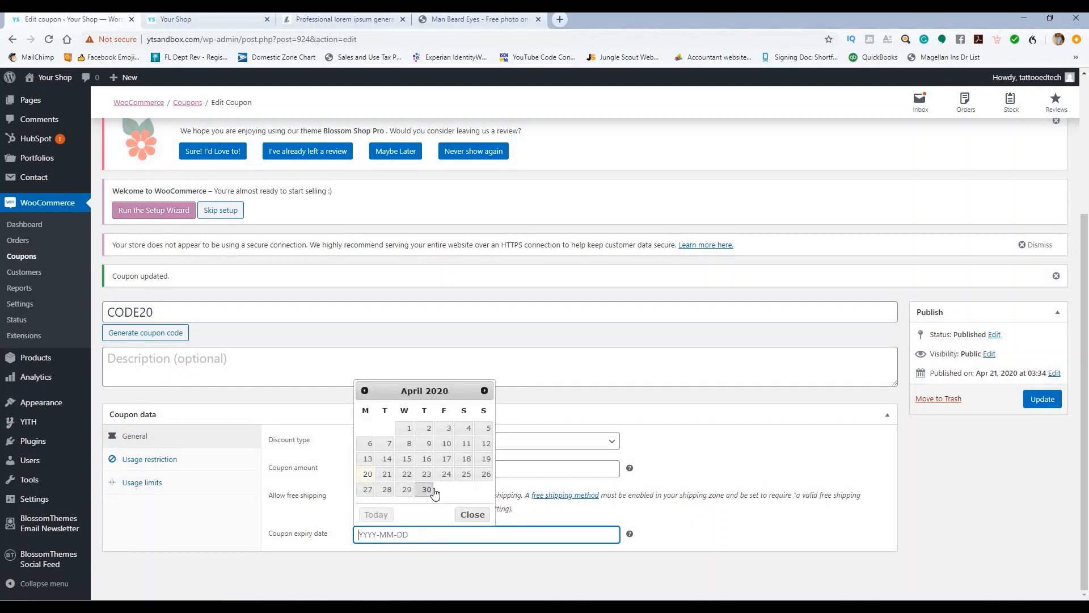
pyautogui.click(484, 390)
pyautogui.click(485, 390)
pyautogui.click(484, 391)
pyautogui.click(484, 390)
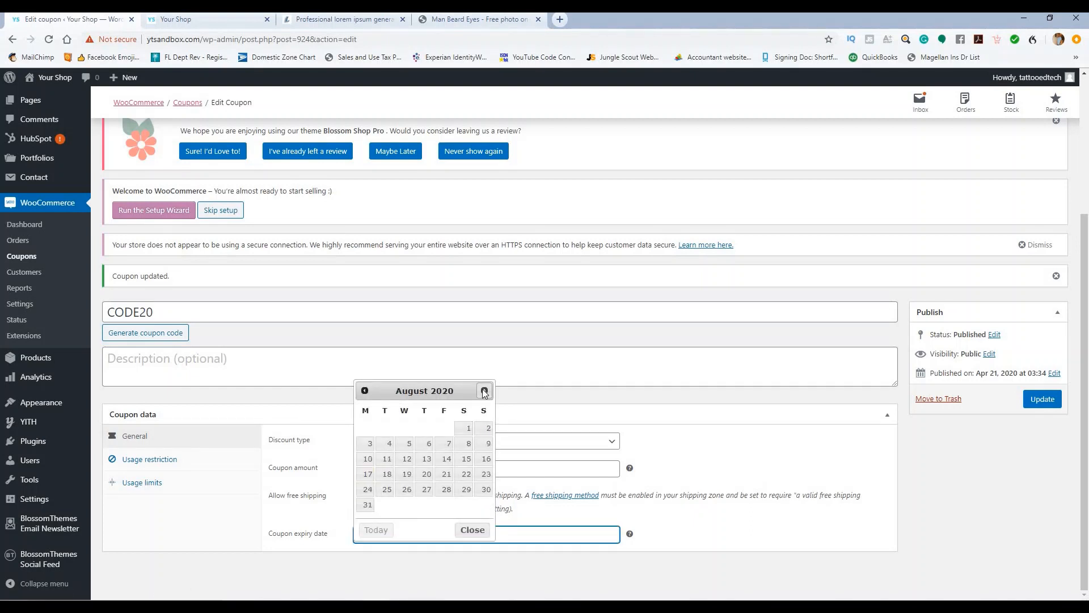
pyautogui.click(485, 390)
pyautogui.click(485, 391)
pyautogui.click(484, 391)
pyautogui.click(485, 391)
pyautogui.click(485, 390)
pyautogui.click(484, 390)
pyautogui.click(484, 390)
pyautogui.click(485, 390)
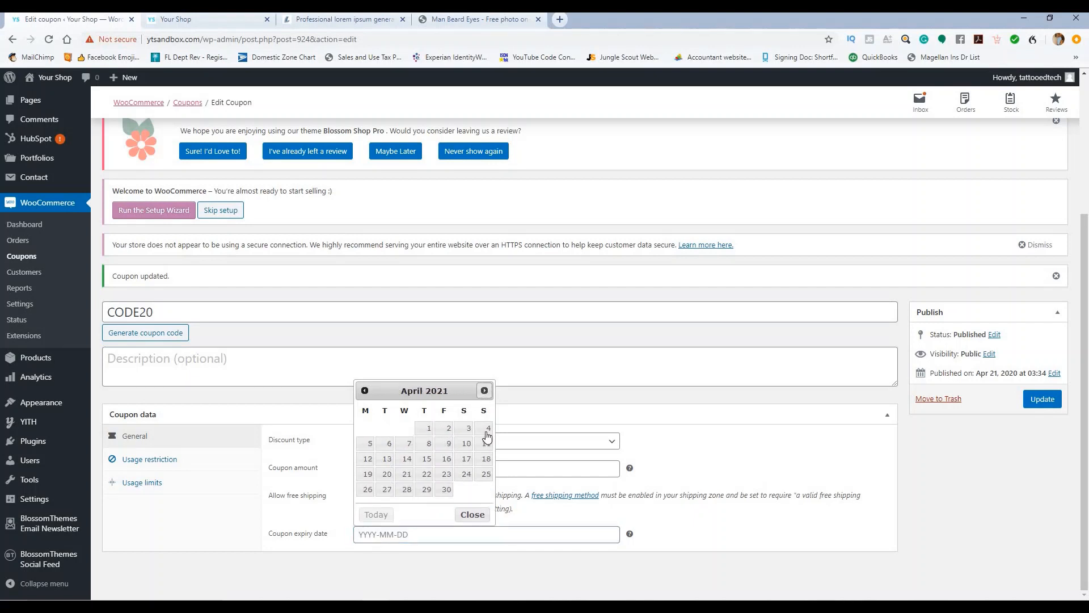
pyautogui.click(485, 391)
pyautogui.click(443, 478)
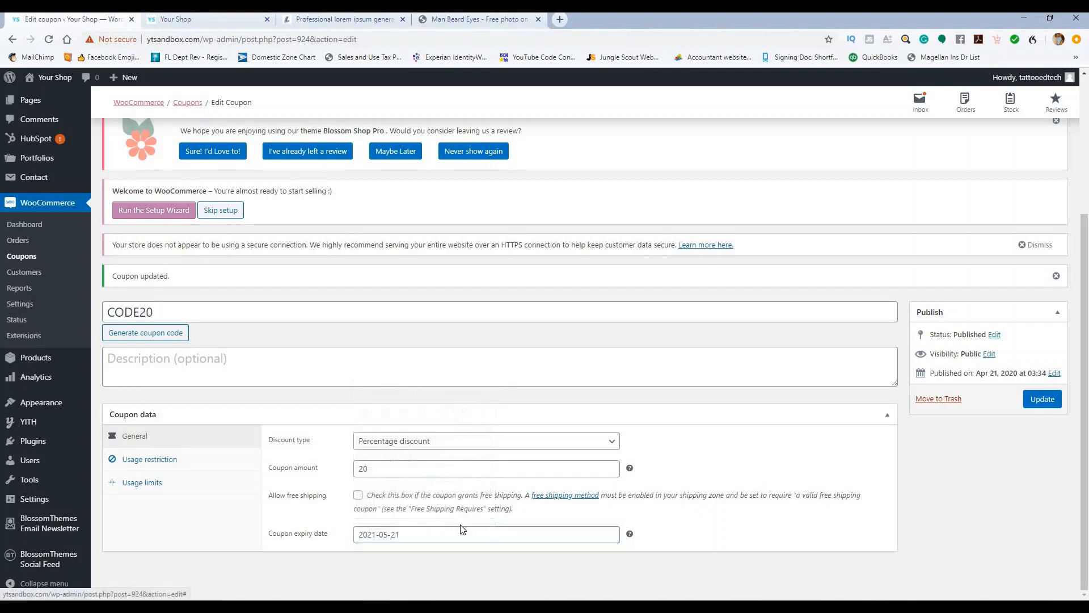
# Step: Set the minimum and maximum spend to 1 under Usage restriction
pyautogui.click(154, 461)
pyautogui.click(447, 441)
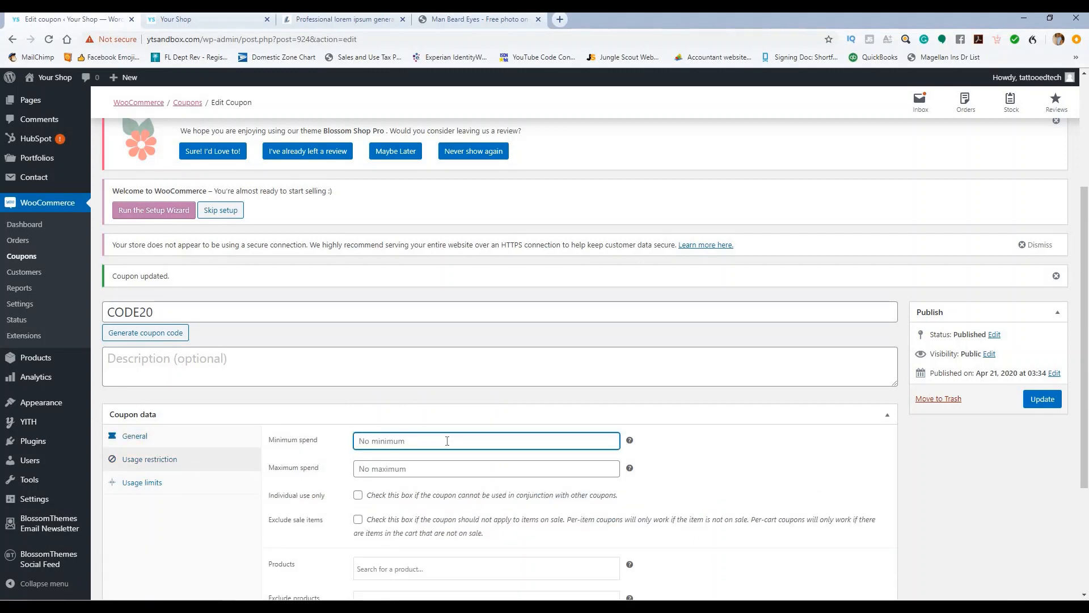
pyautogui.write('1')
pyautogui.click(437, 472)
pyautogui.write('1')
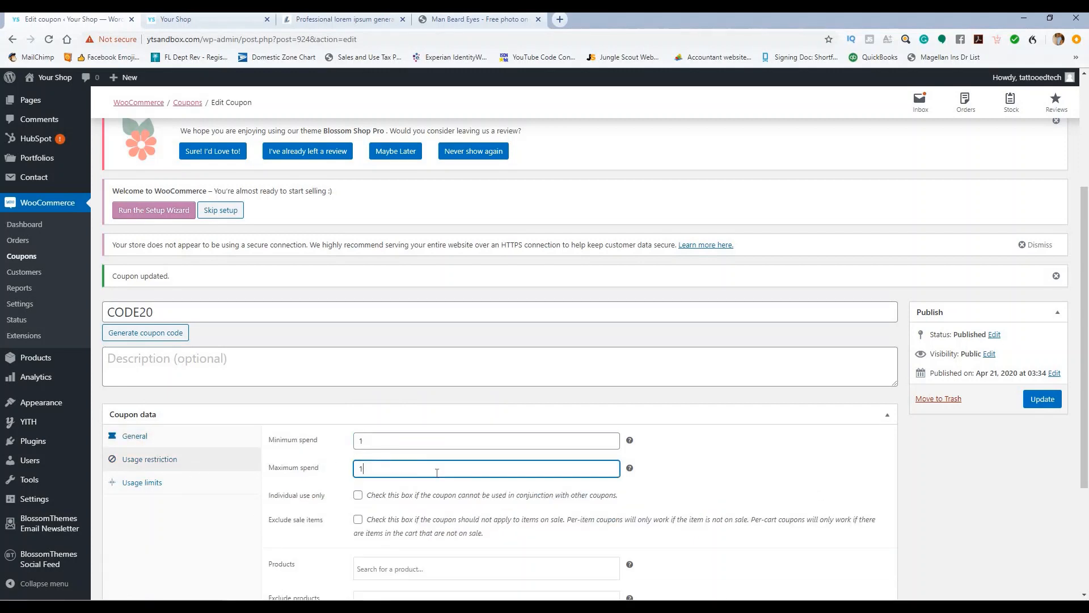
pyautogui.scroll(-2, 453, 451)
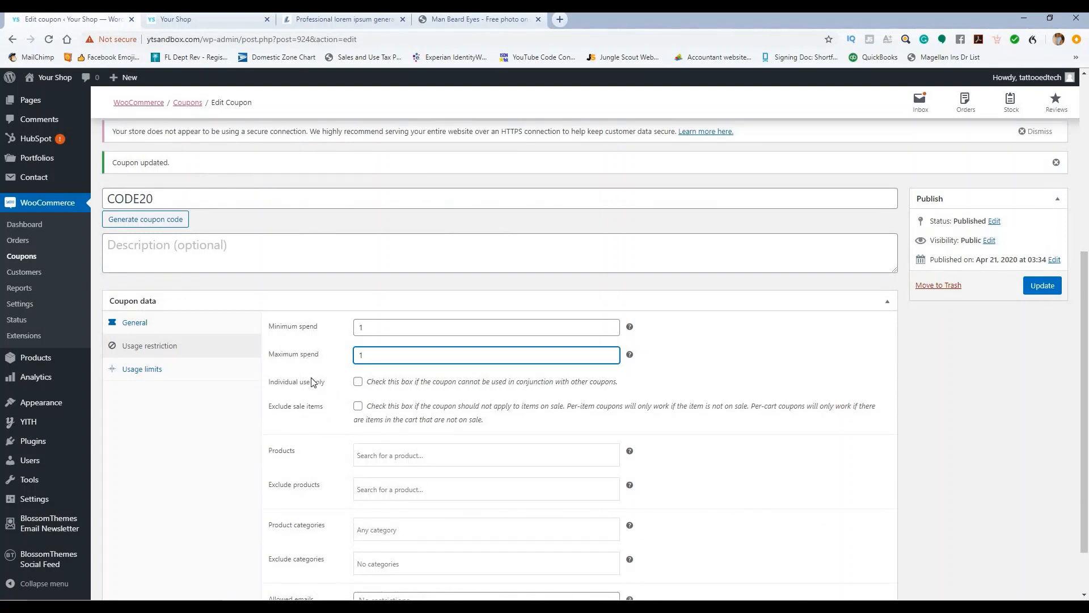
pyautogui.scroll(-2, 317, 397)
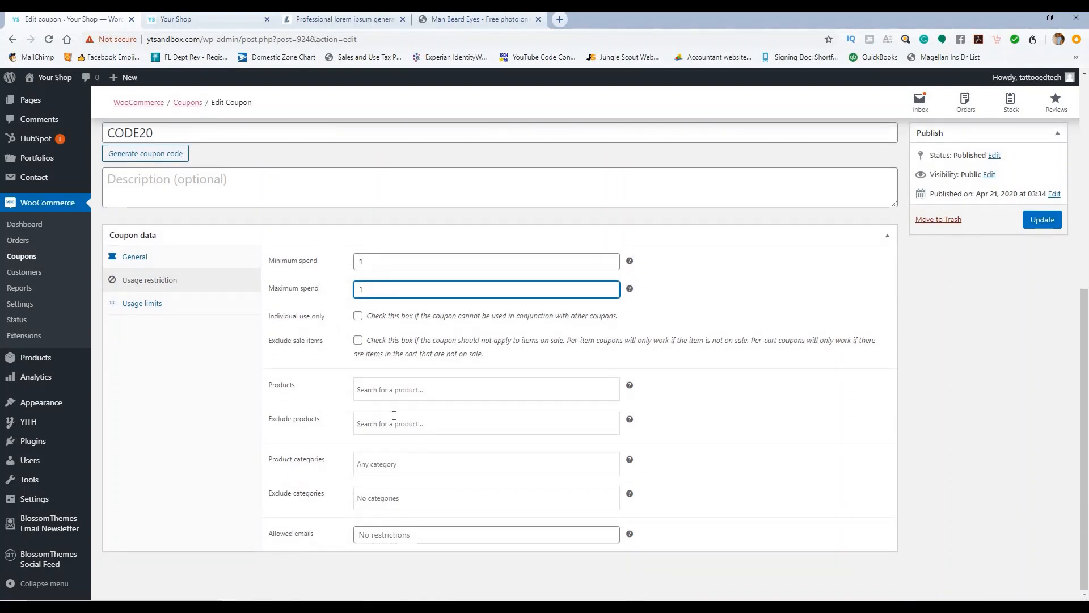
# Step: Set usage limits per coupon, per X items and per user to 1, then update the coupon
pyautogui.click(142, 307)
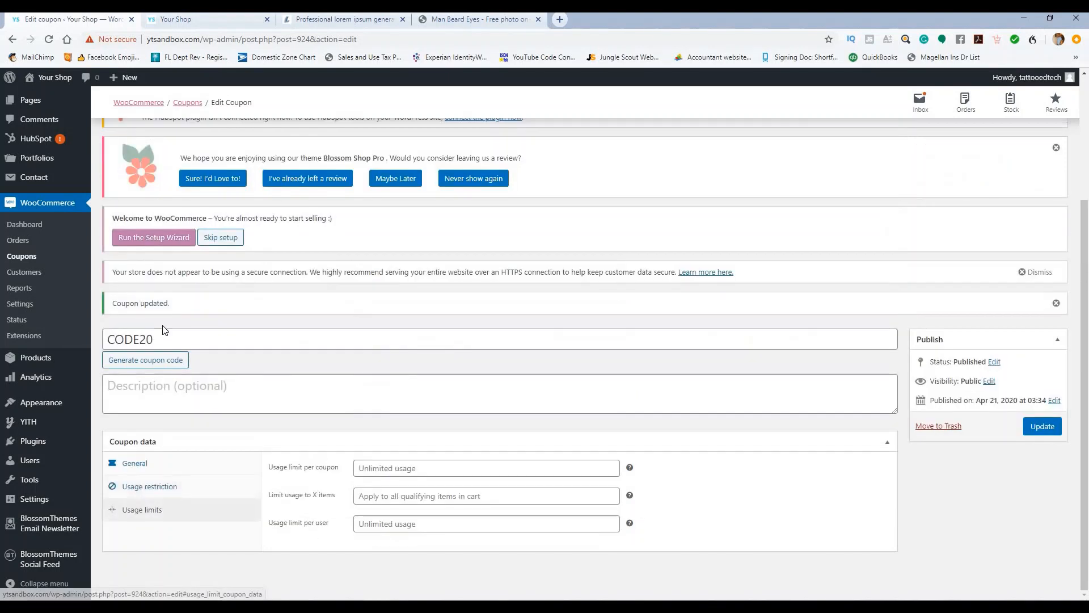
pyautogui.click(496, 468)
pyautogui.write('1')
pyautogui.click(462, 495)
pyautogui.write('1')
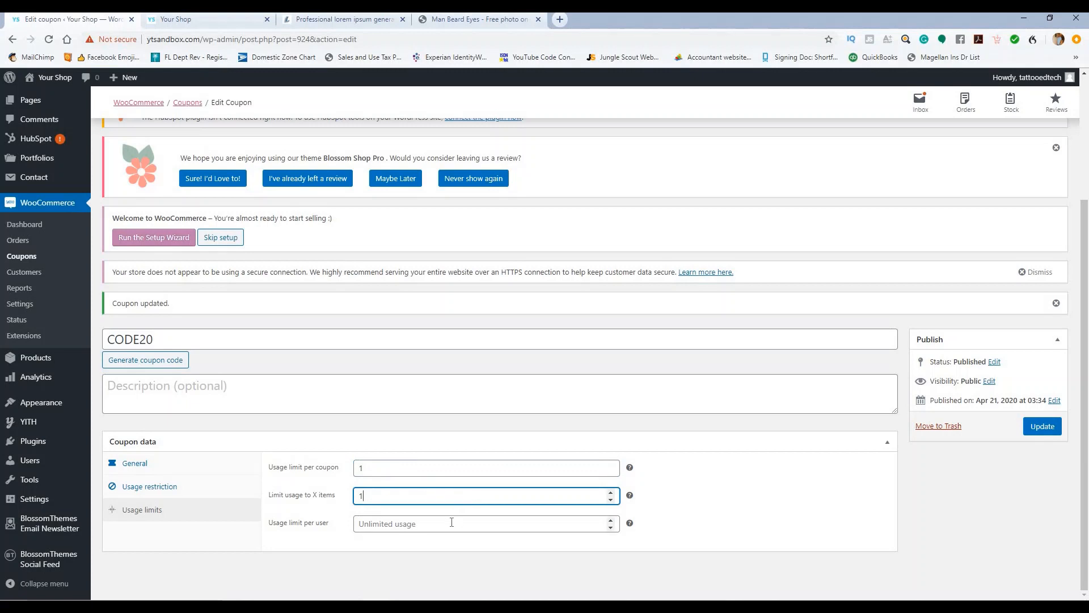
pyautogui.click(451, 522)
pyautogui.write('1')
pyautogui.click(791, 491)
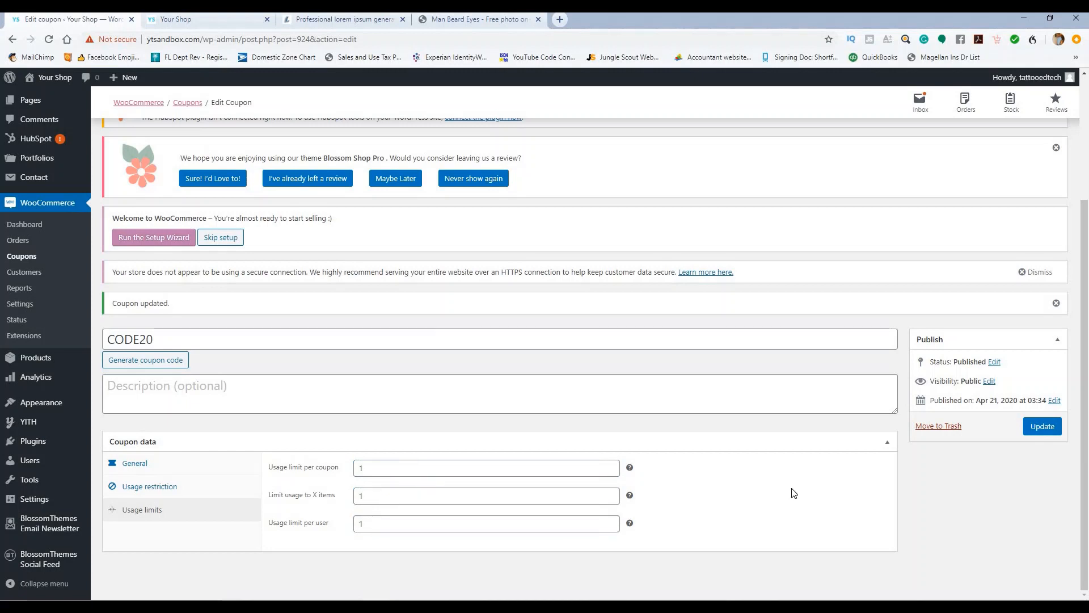
pyautogui.click(1029, 427)
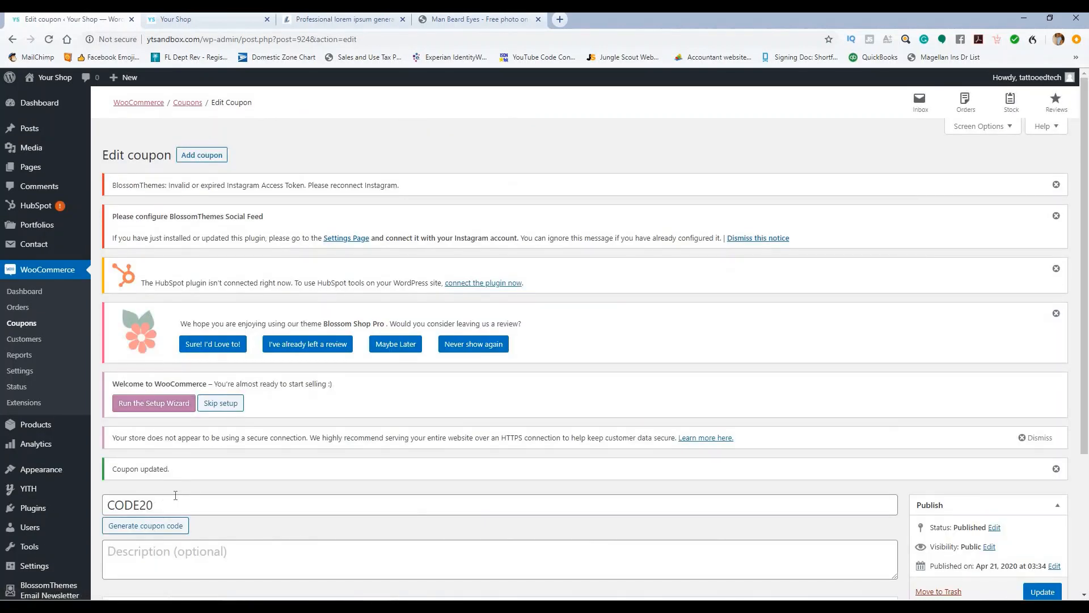
# Step: Reload the storefront and open the Womens Spiked Jacket product page
pyautogui.moveTo(165, 503); pyautogui.dragTo(109, 501)
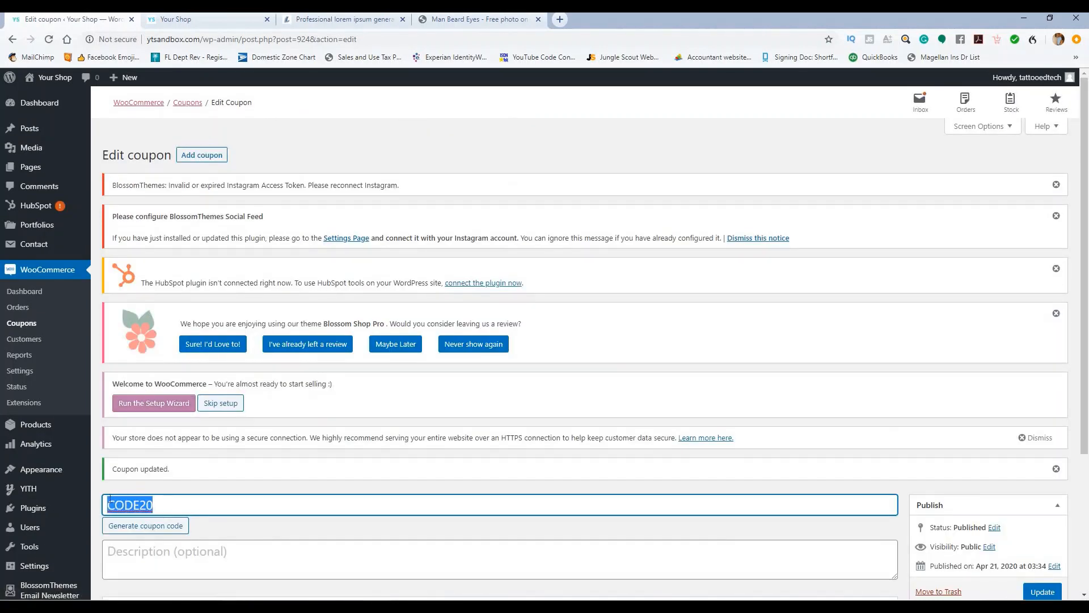
pyautogui.click(196, 20)
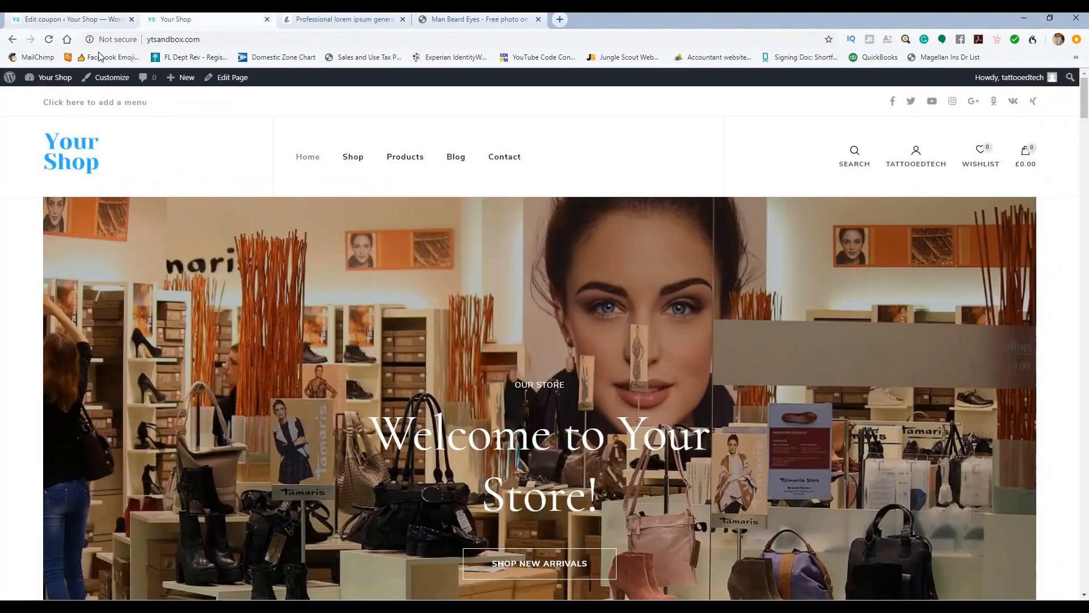
pyautogui.click(49, 39)
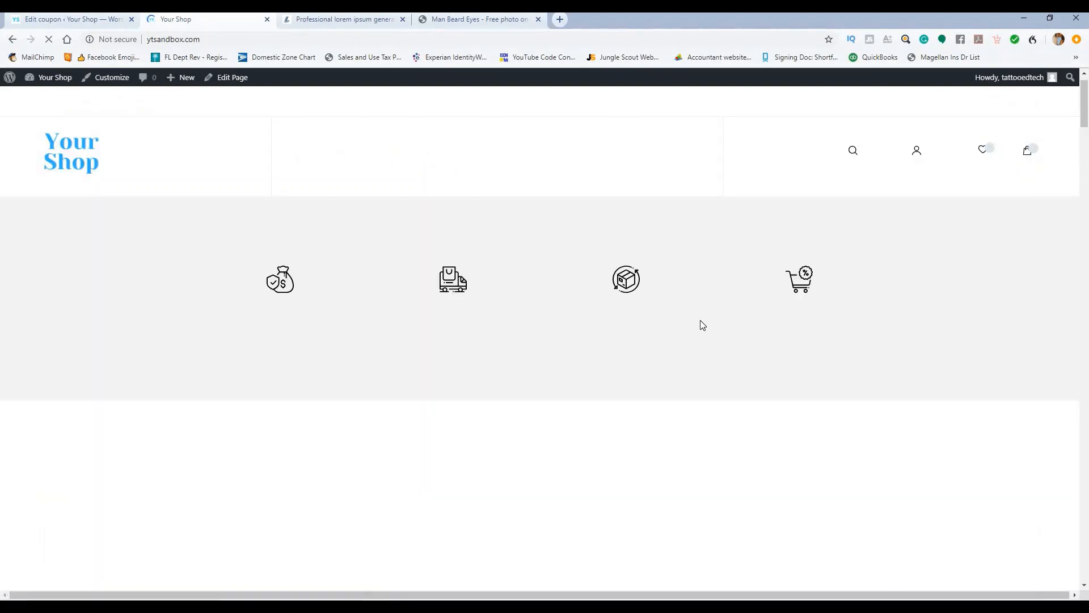
pyautogui.scroll(-8, 534, 352)
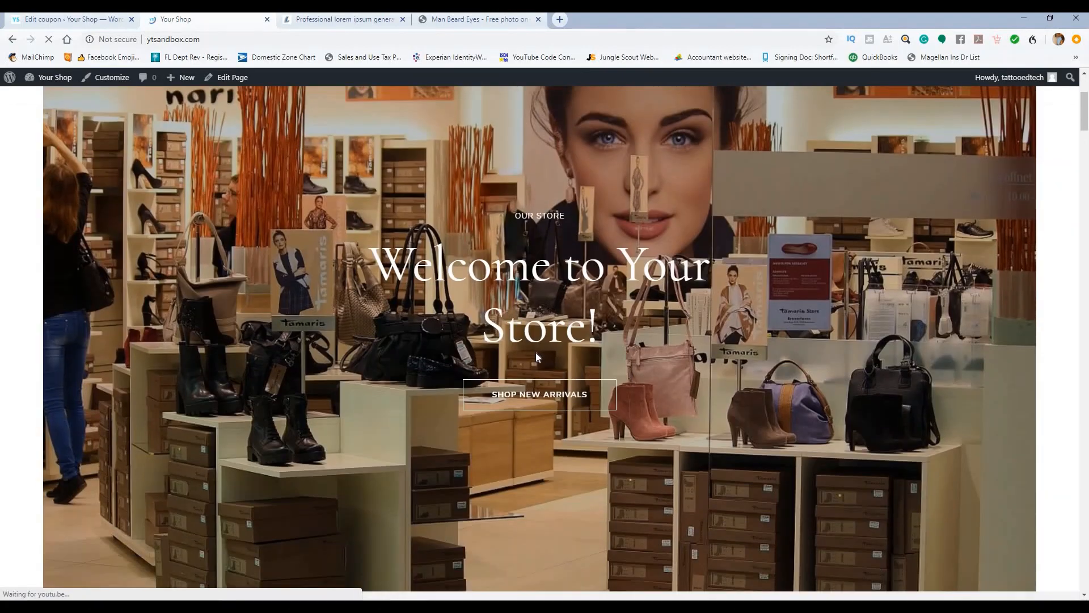
pyautogui.scroll(-7, 526, 354)
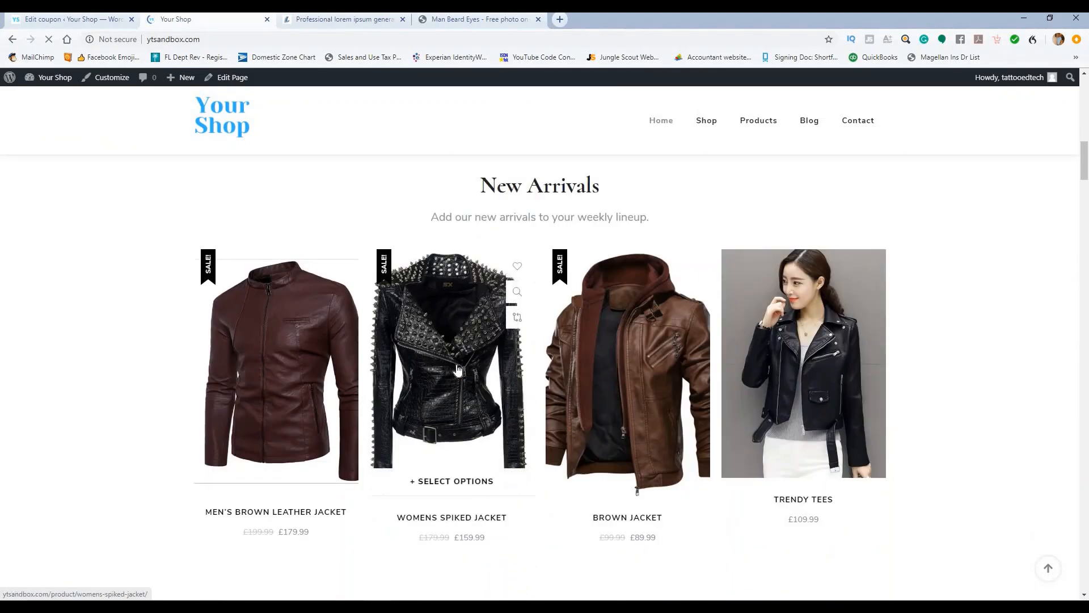
pyautogui.click(458, 369)
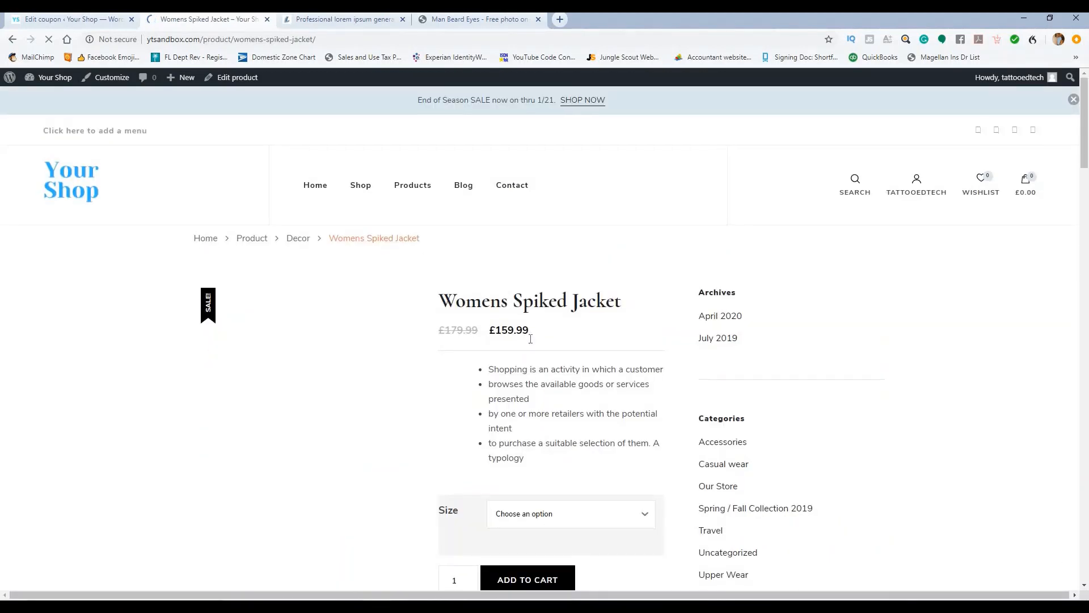
# Step: Choose size L for the Womens Spiked Jacket and add it to the cart
pyautogui.scroll(-4, 555, 306)
pyautogui.click(559, 289)
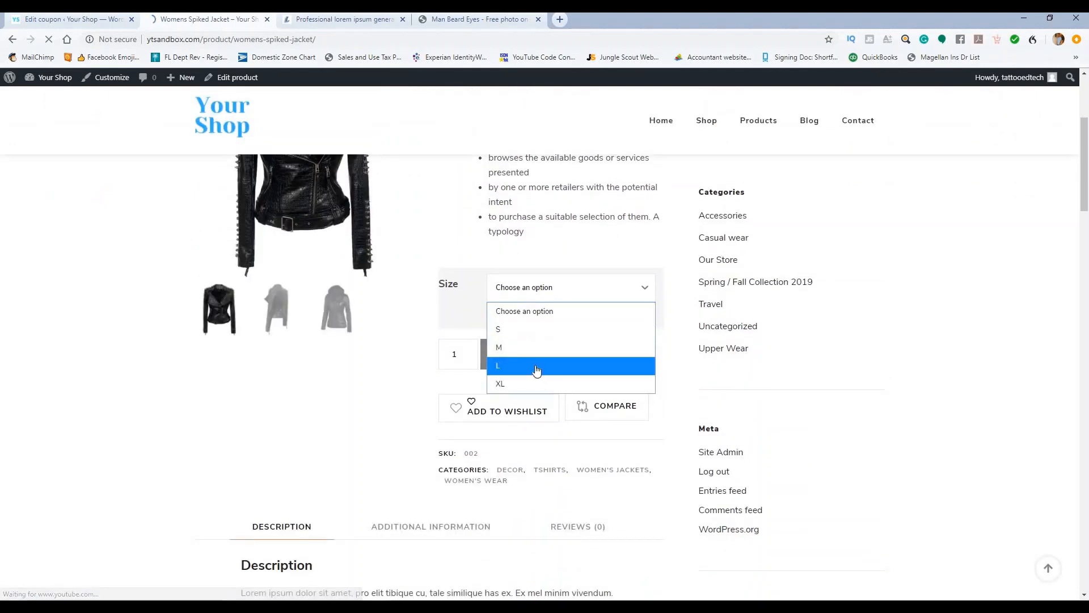
pyautogui.click(536, 366)
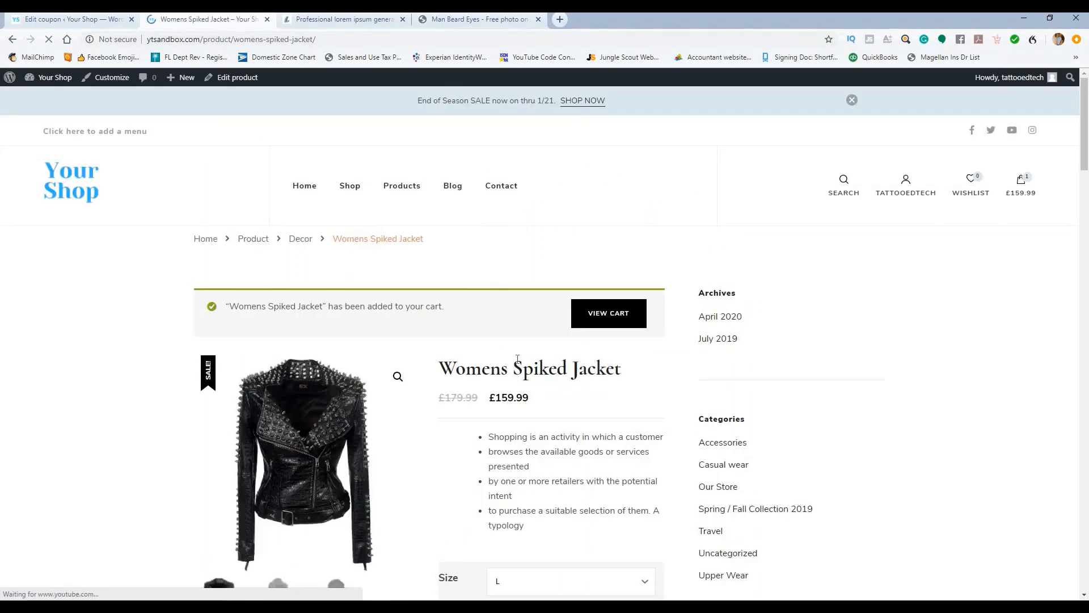
pyautogui.scroll(-3, 519, 357)
pyautogui.scroll(-2, 574, 358)
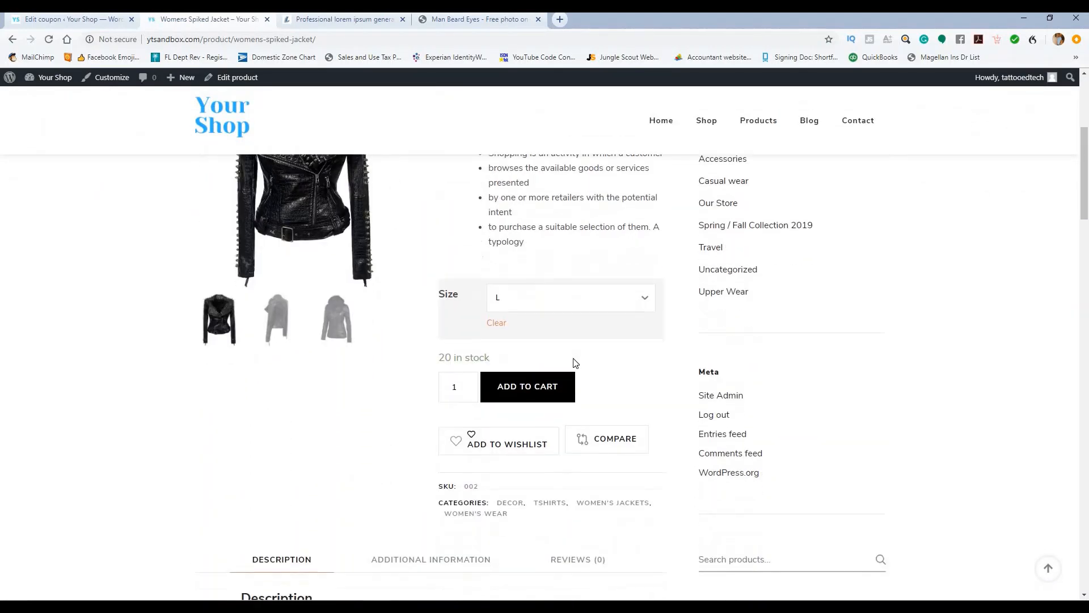
pyautogui.scroll(4, 600, 387)
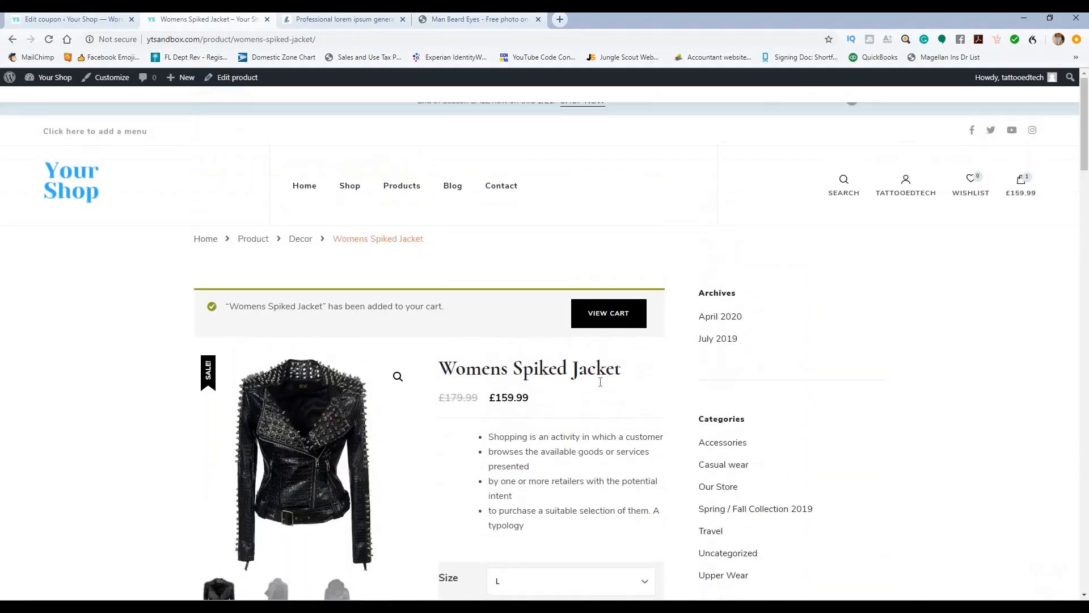
pyautogui.click(605, 261)
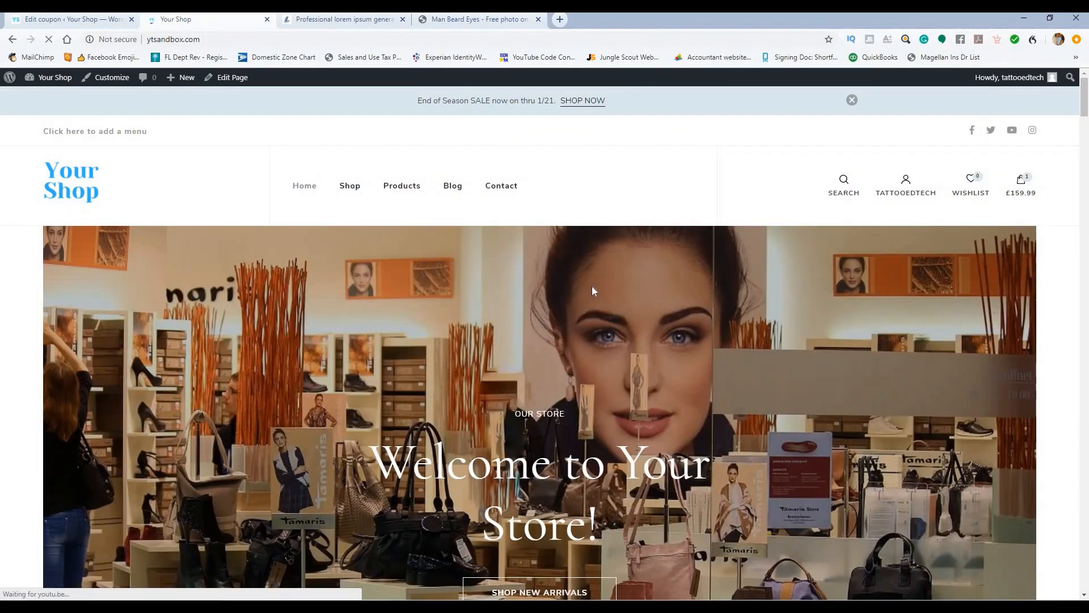
# Step: Proceed from the mini-cart to checkout with the £159.99 jacket
pyautogui.scroll(-15, 592, 290)
pyautogui.scroll(5, 348, 339)
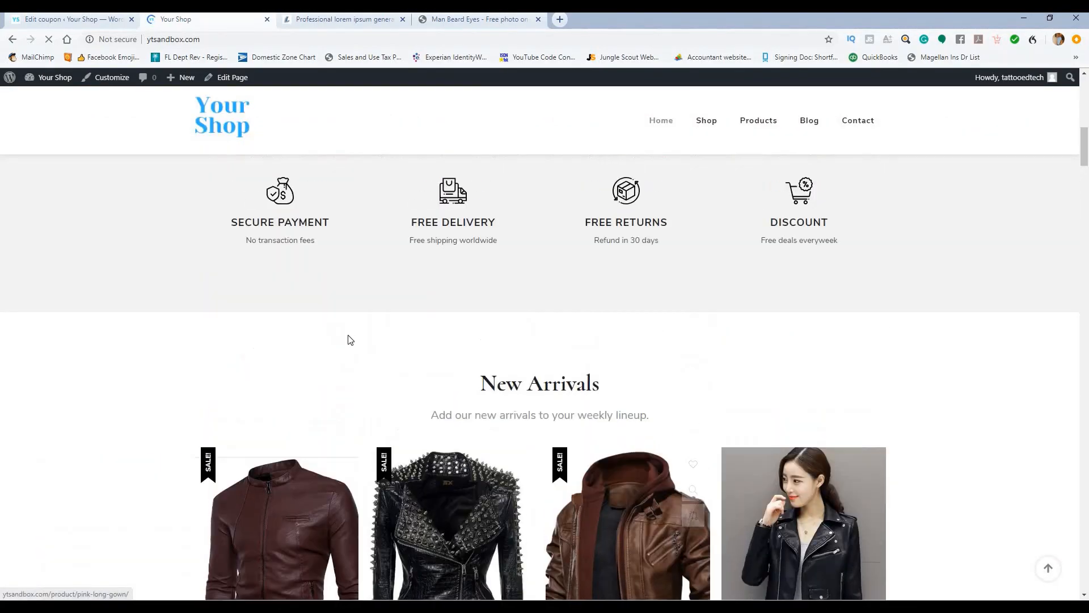
pyautogui.scroll(10, 348, 339)
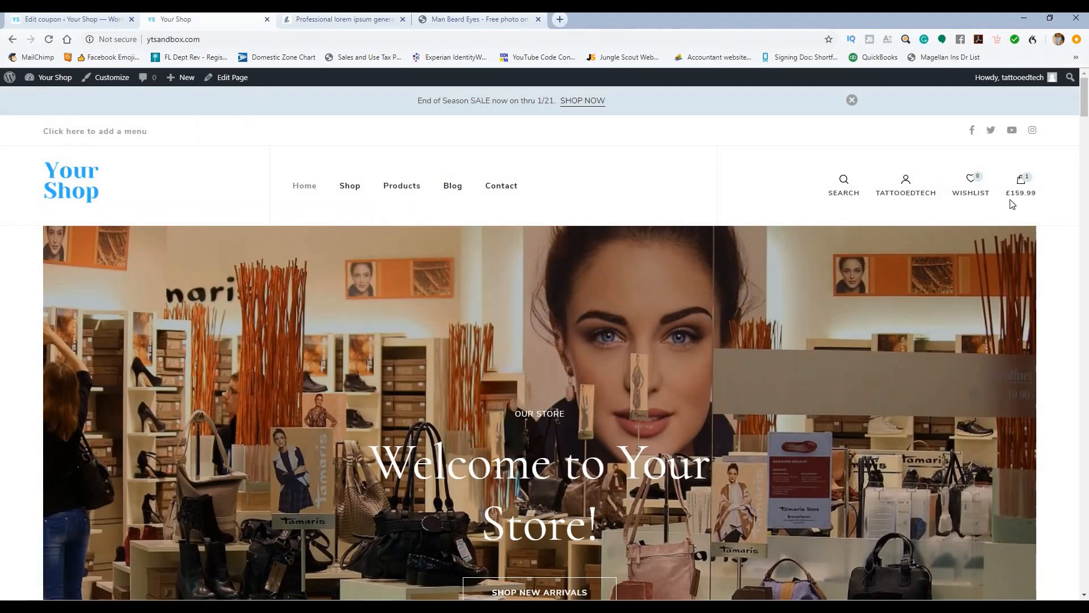
pyautogui.moveTo(1021, 187)
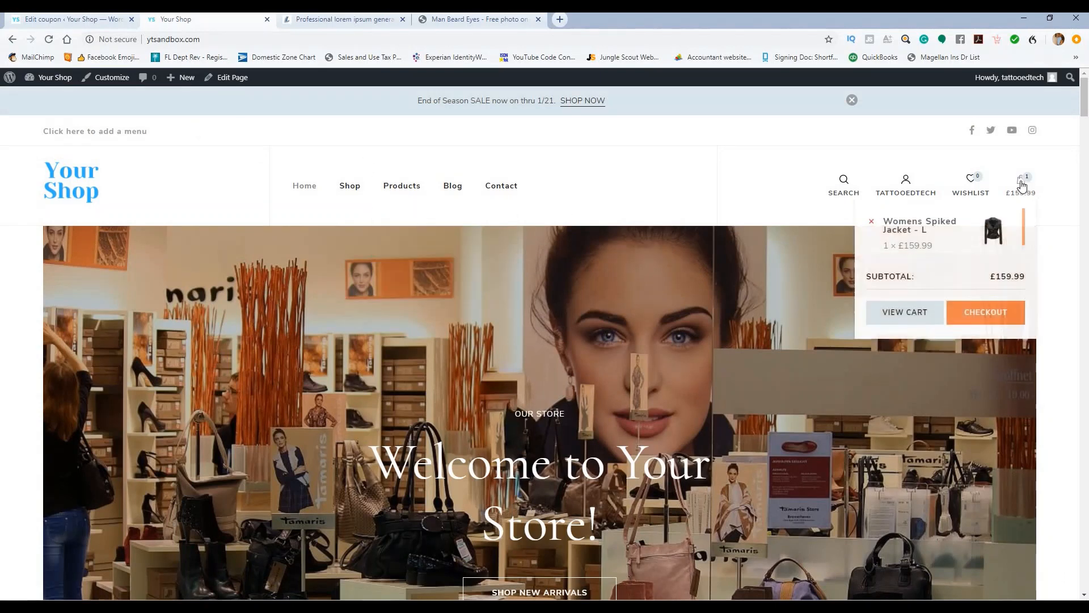
pyautogui.click(972, 317)
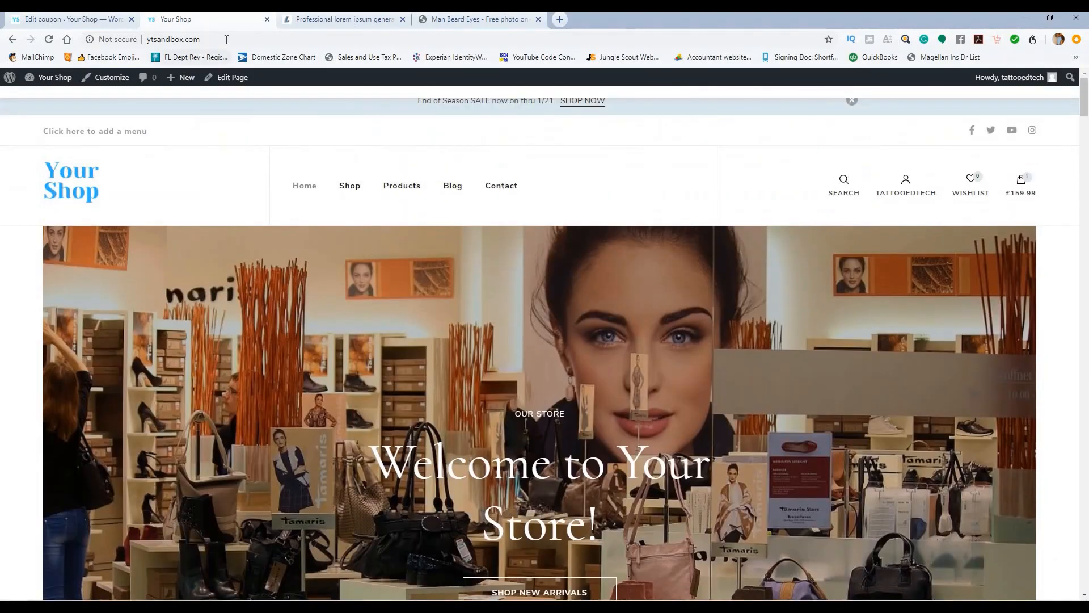
# Step: Load the shop's /checkout page and look over the jacket order
pyautogui.click(227, 39)
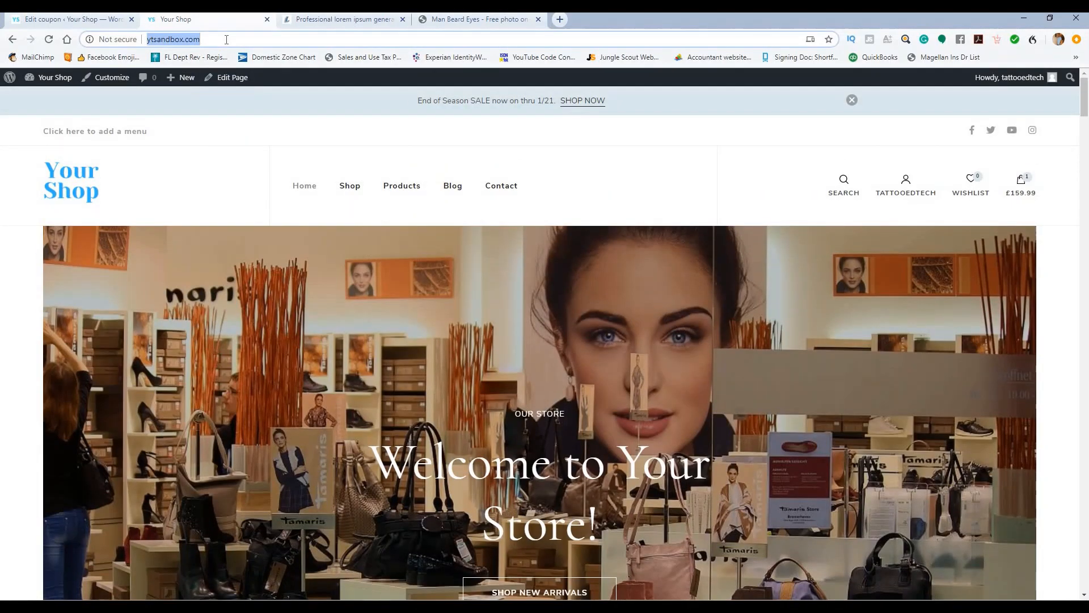
pyautogui.click(227, 39)
pyautogui.write('/')
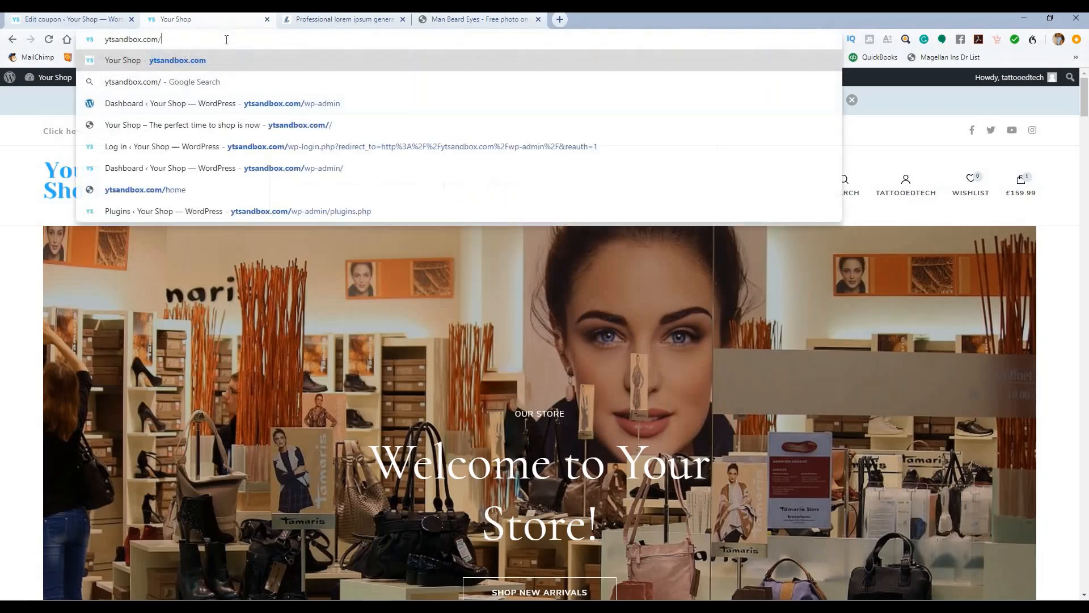
pyautogui.write('checkout')
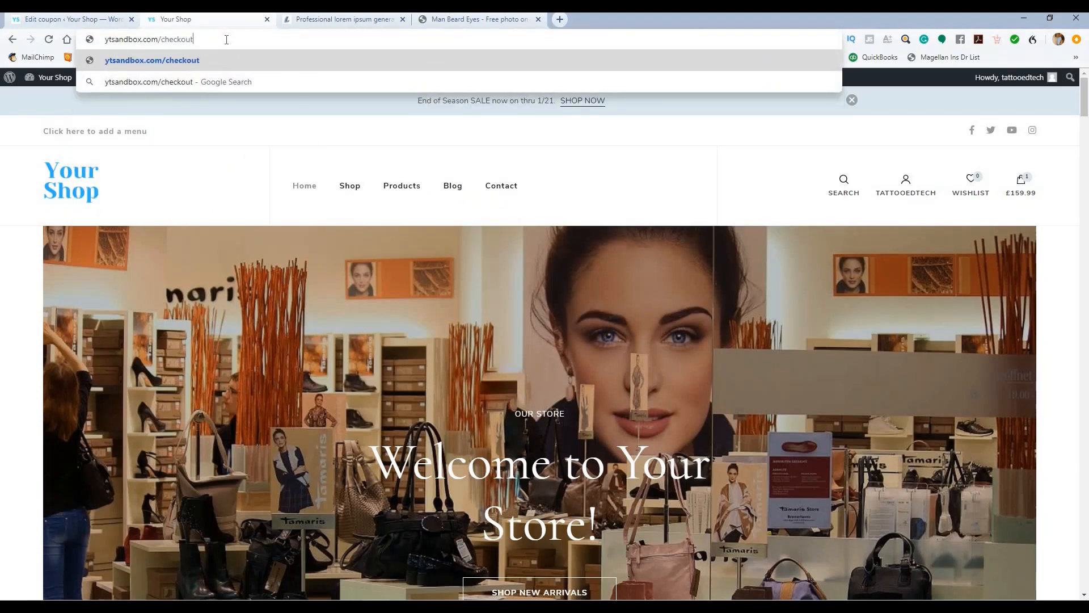
pyautogui.press('Return')
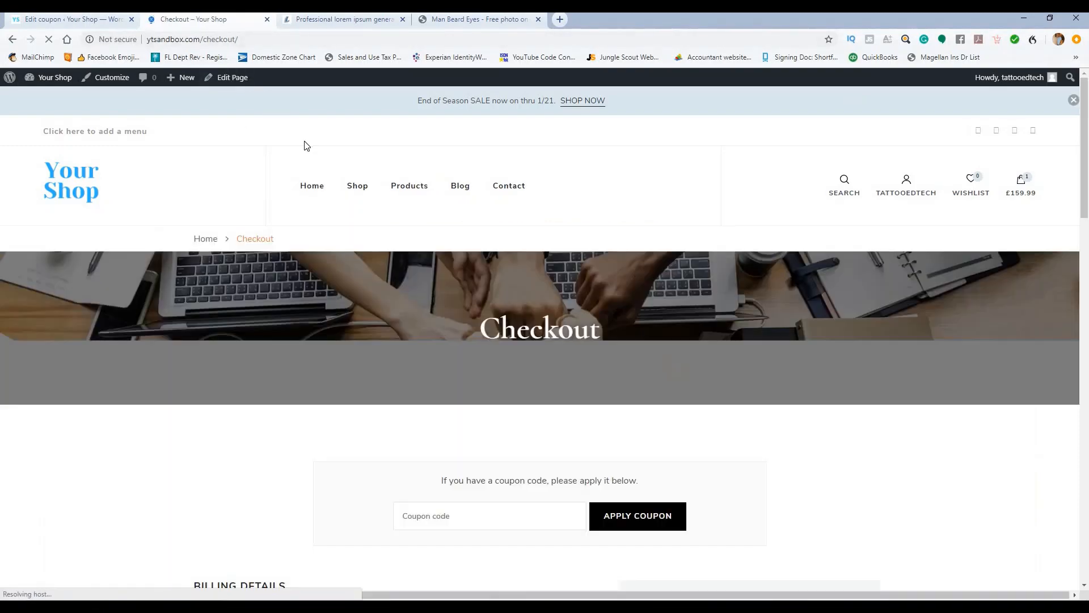
pyautogui.scroll(-8, 481, 242)
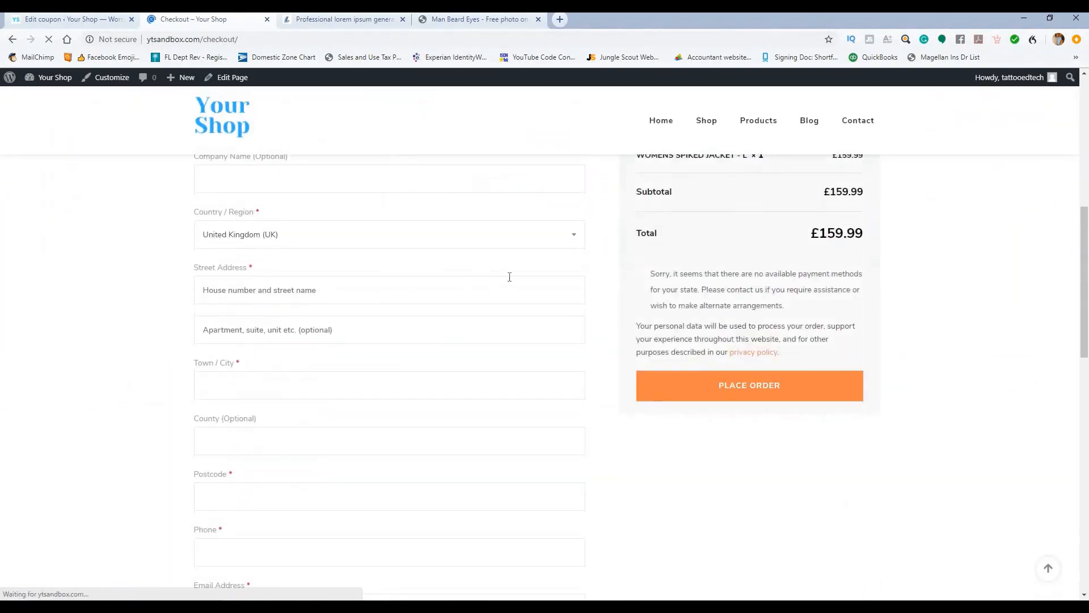
pyautogui.scroll(2, 567, 287)
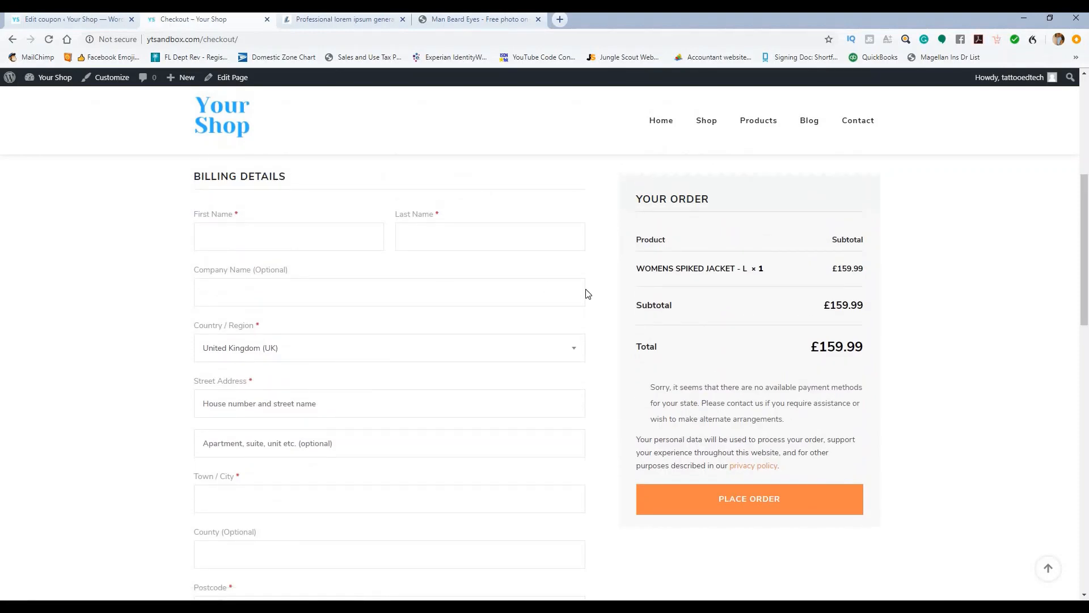
pyautogui.scroll(-3, 440, 261)
pyautogui.scroll(3, 444, 262)
pyautogui.scroll(-5, 450, 270)
pyautogui.scroll(-4, 482, 274)
pyautogui.scroll(3, 486, 281)
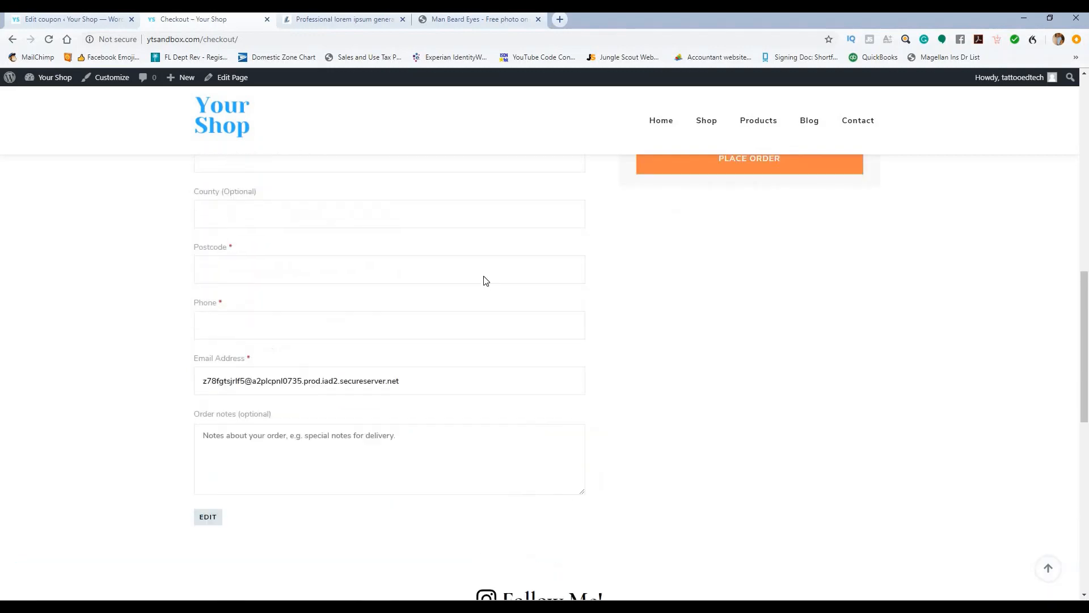
pyautogui.scroll(7, 514, 280)
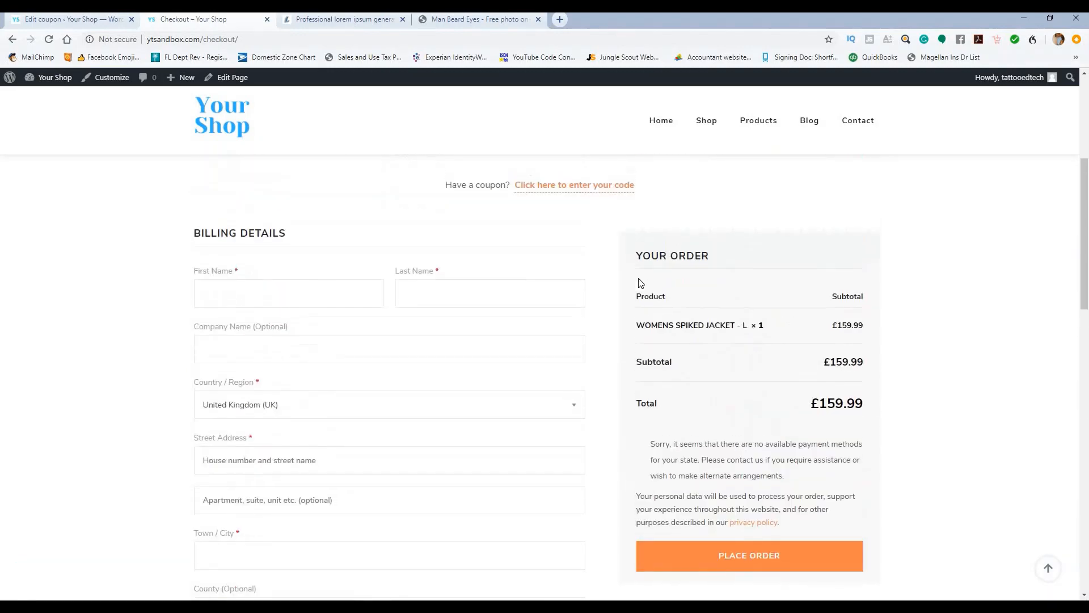
# Step: Apply coupon CODE20 and note the £1.00 maximum spend rejection error
pyautogui.click(590, 186)
pyautogui.click(496, 260)
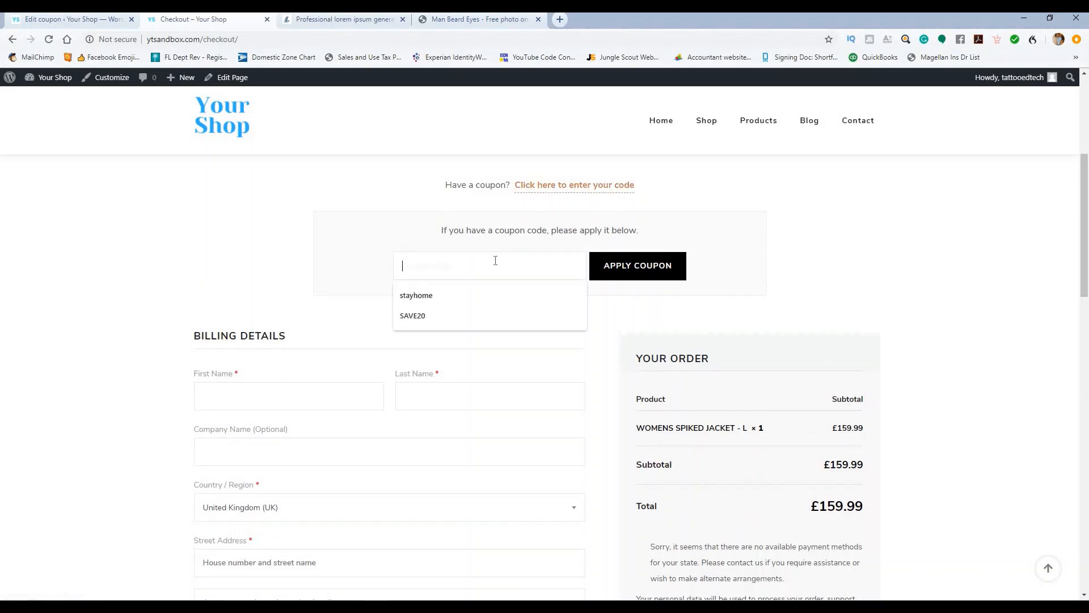
pyautogui.write('CODE20')
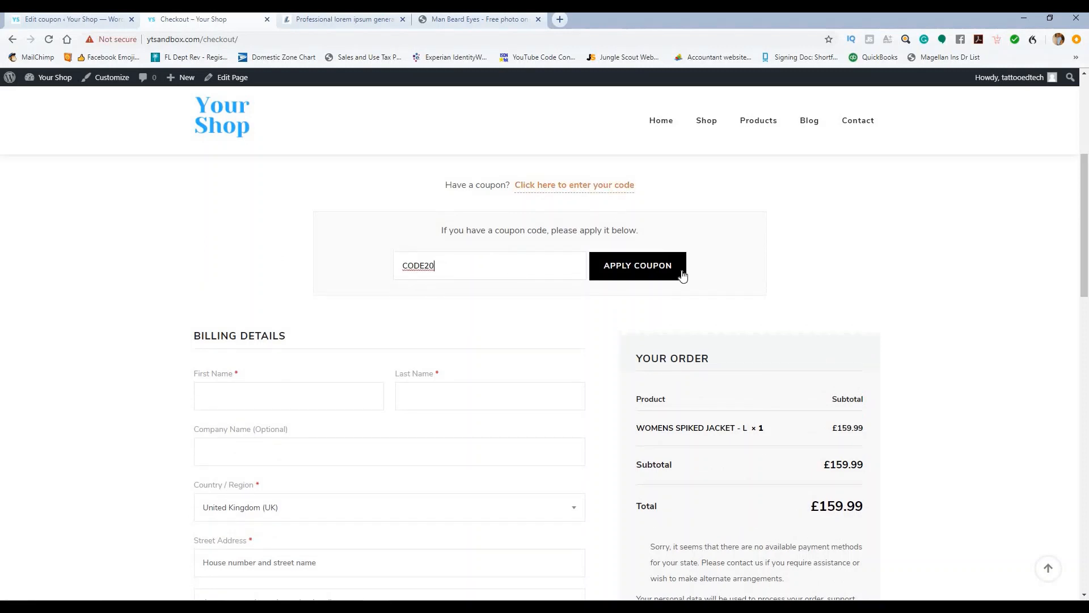
pyautogui.click(657, 265)
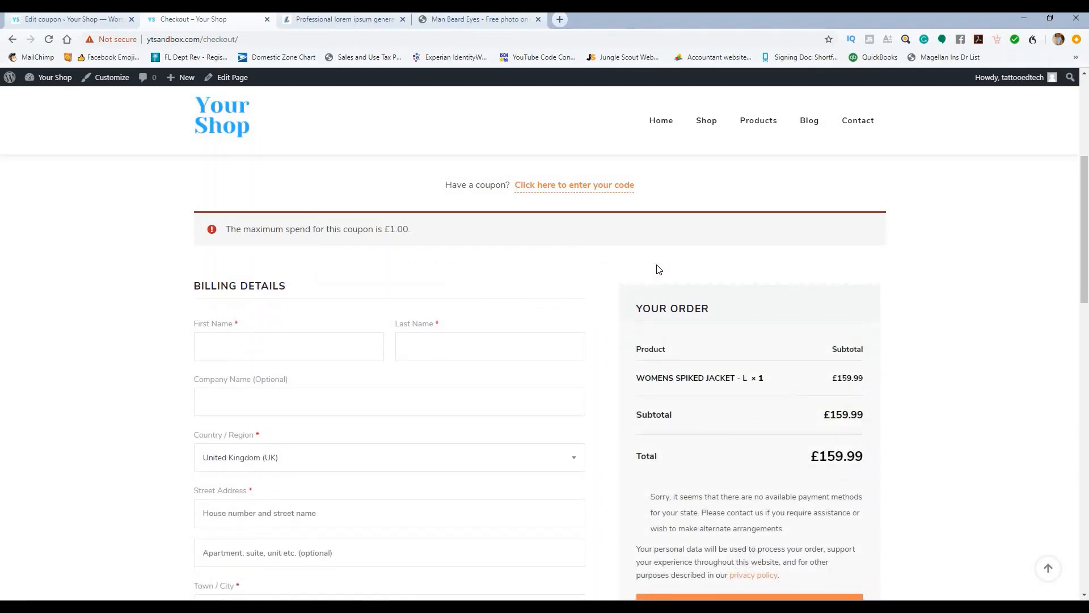
pyautogui.moveTo(363, 232); pyautogui.dragTo(443, 229)
pyautogui.click(432, 248)
# Step: Clear CODE20's £1 minimum and maximum spend, update the coupon, and go back to checkout
pyautogui.click(86, 20)
pyautogui.scroll(-3, 453, 361)
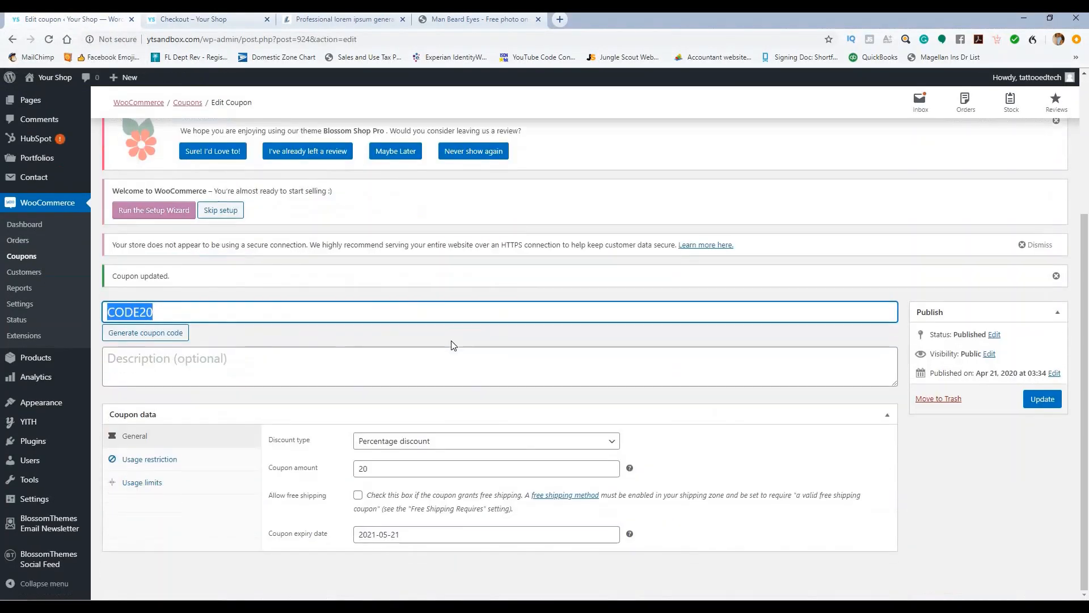
pyautogui.click(150, 459)
pyautogui.moveTo(375, 442); pyautogui.dragTo(347, 475)
pyautogui.press('BackSpace')
pyautogui.press('BackSpace')
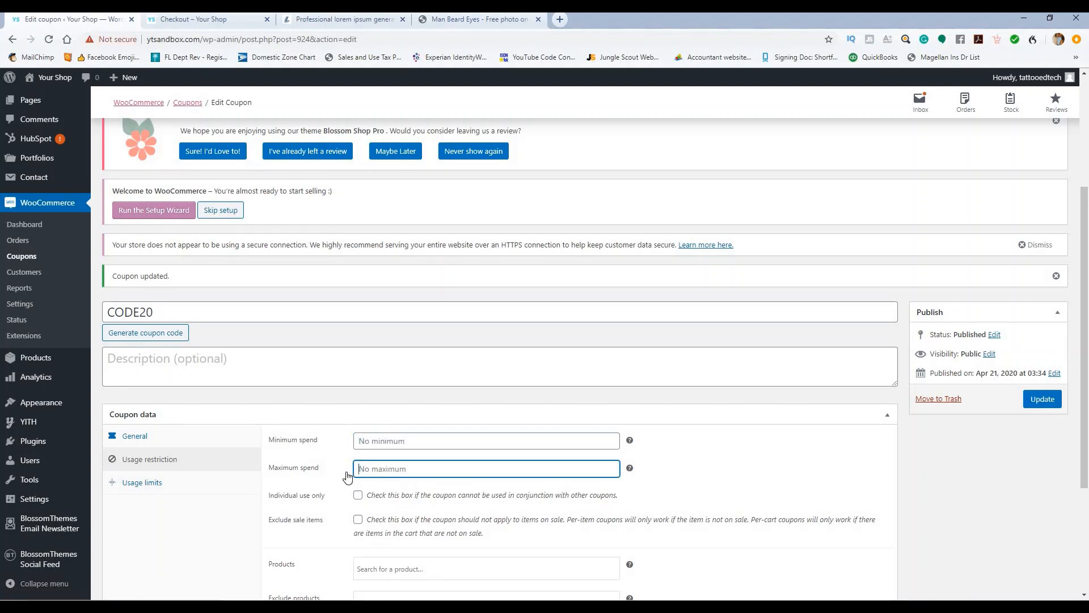
pyautogui.click(1048, 401)
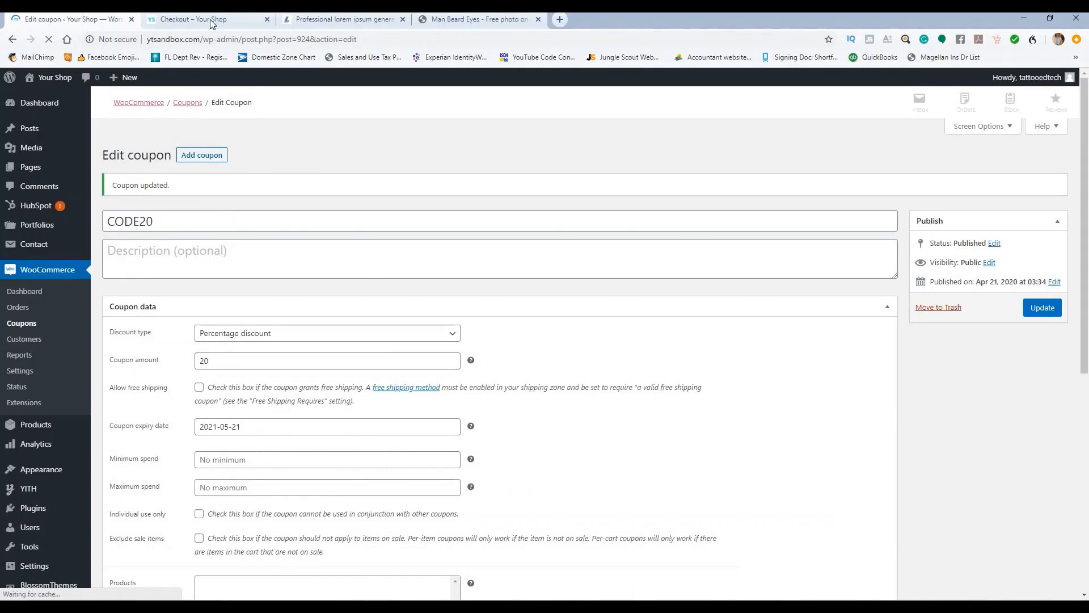
pyautogui.click(214, 20)
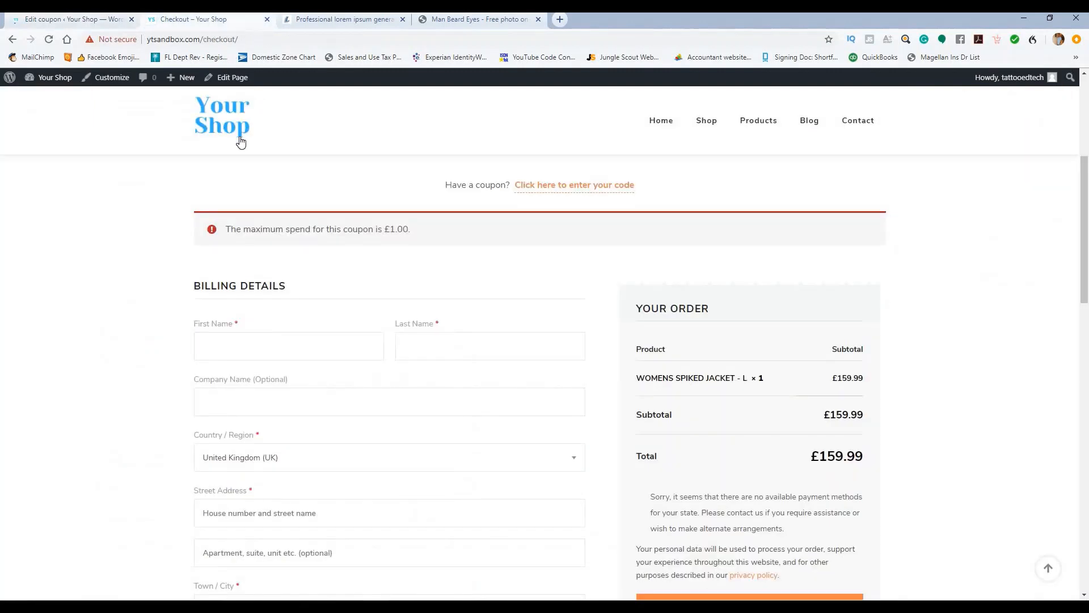
# Step: Reload checkout and apply the autofilled CODE20, giving £32.00 off and a £127.99 total
pyautogui.click(48, 41)
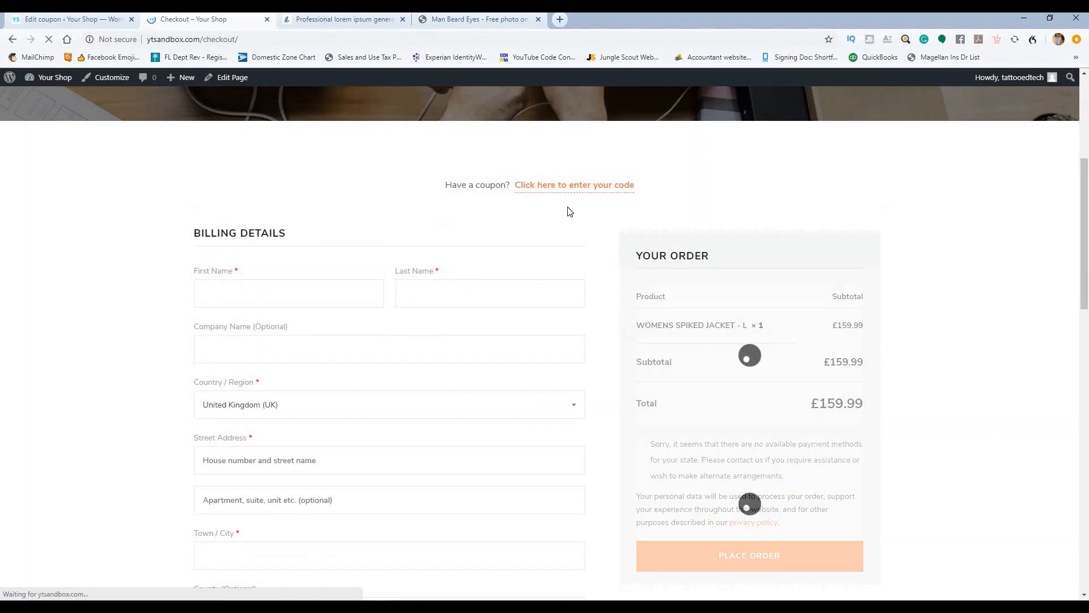
pyautogui.click(556, 185)
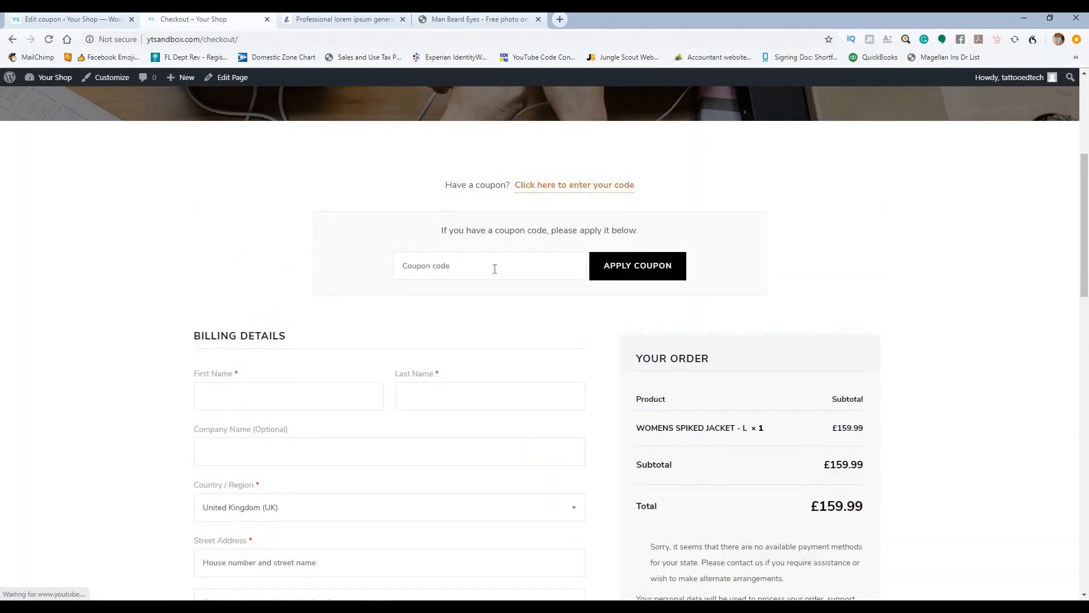
pyautogui.click(495, 269)
pyautogui.press('Down')
pyautogui.press('Return')
pyautogui.click(611, 268)
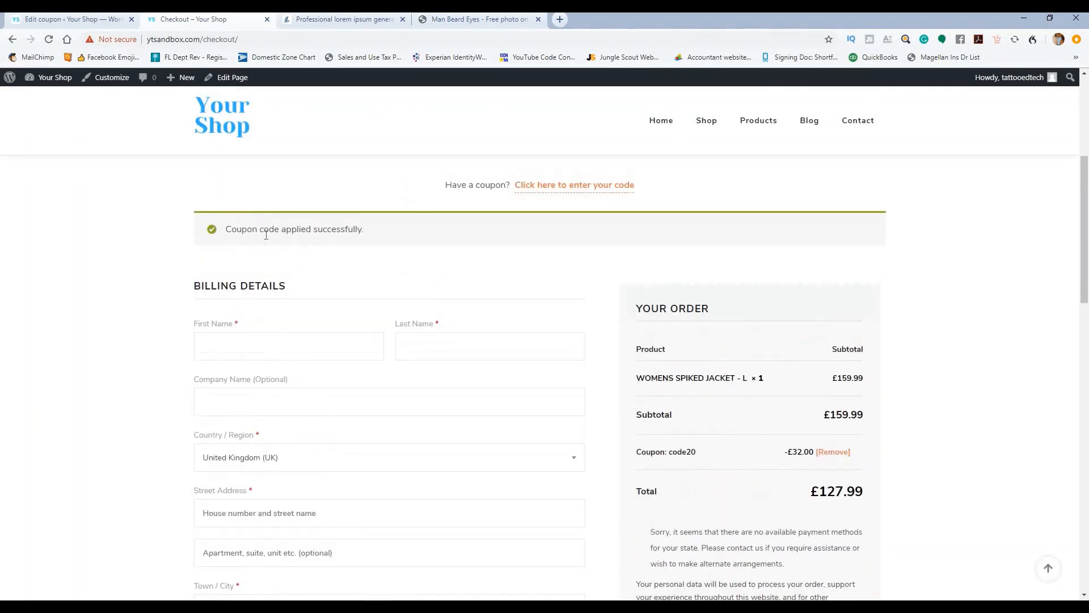
pyautogui.scroll(-3, 810, 343)
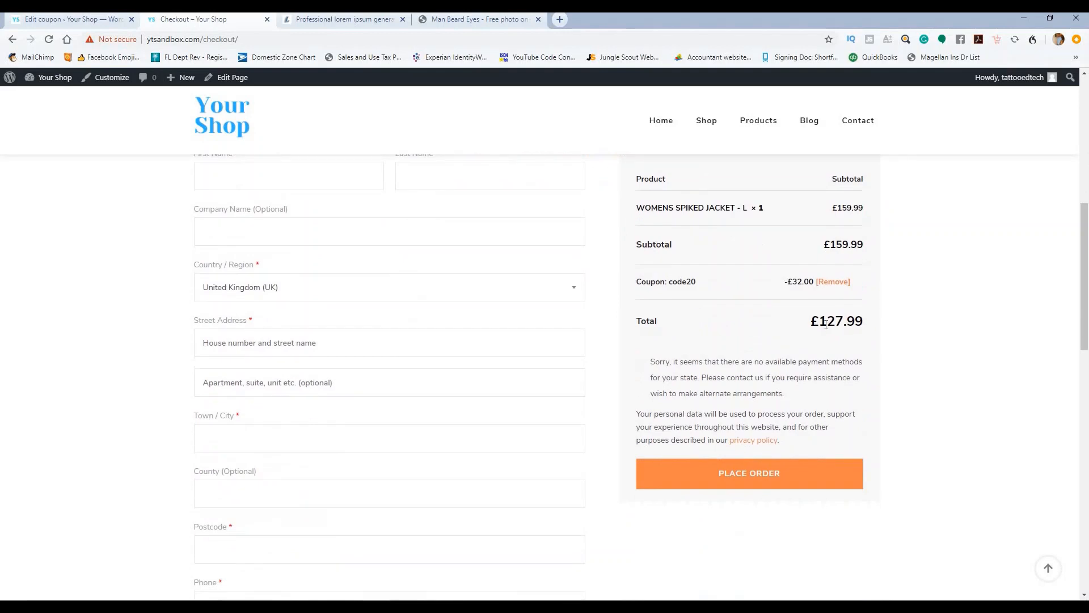
pyautogui.scroll(1, 794, 328)
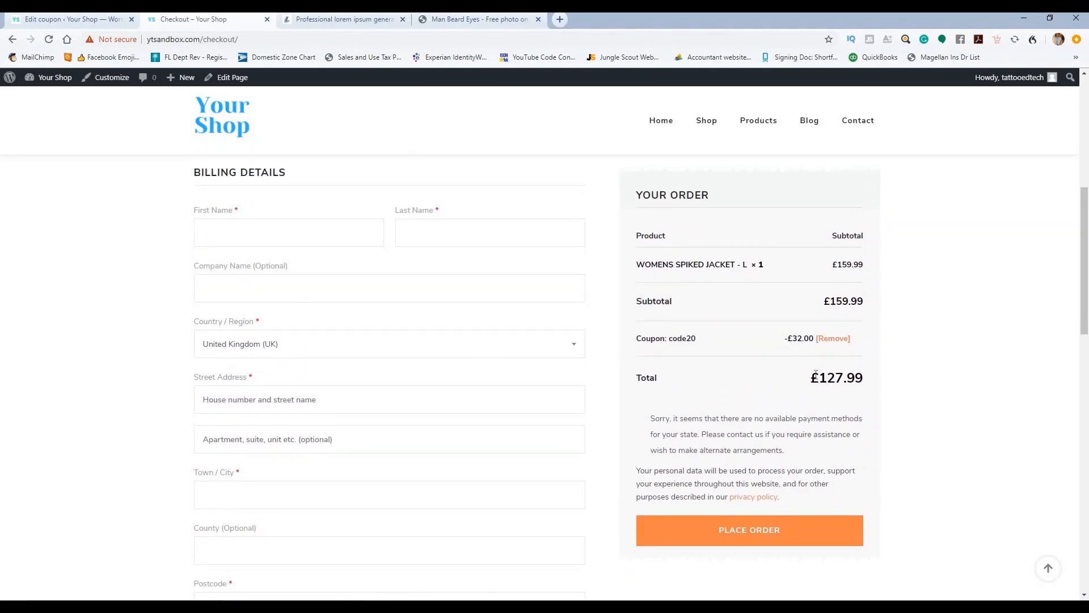
pyautogui.scroll(7, 342, 365)
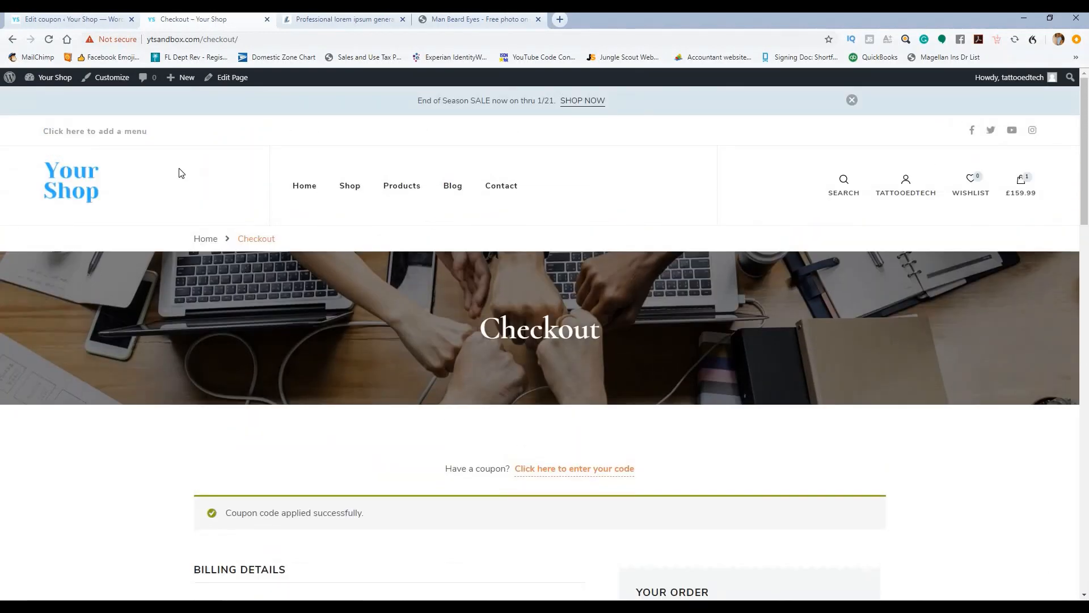
# Step: Open Contact Page Settings > Contact Template Section in the Customizer and publish
pyautogui.click(77, 20)
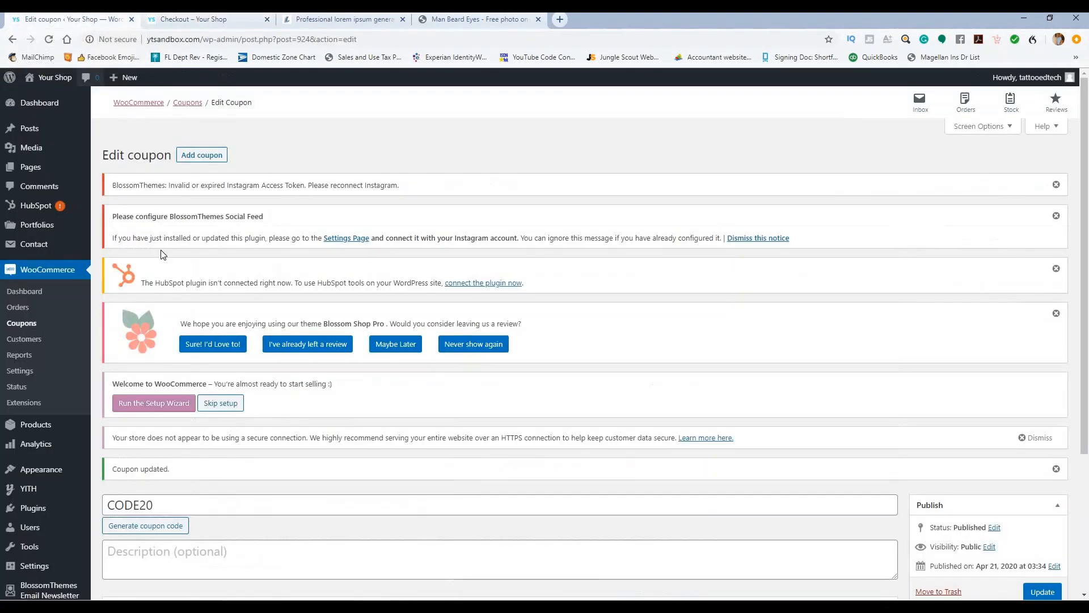
pyautogui.scroll(-3, 20, 341)
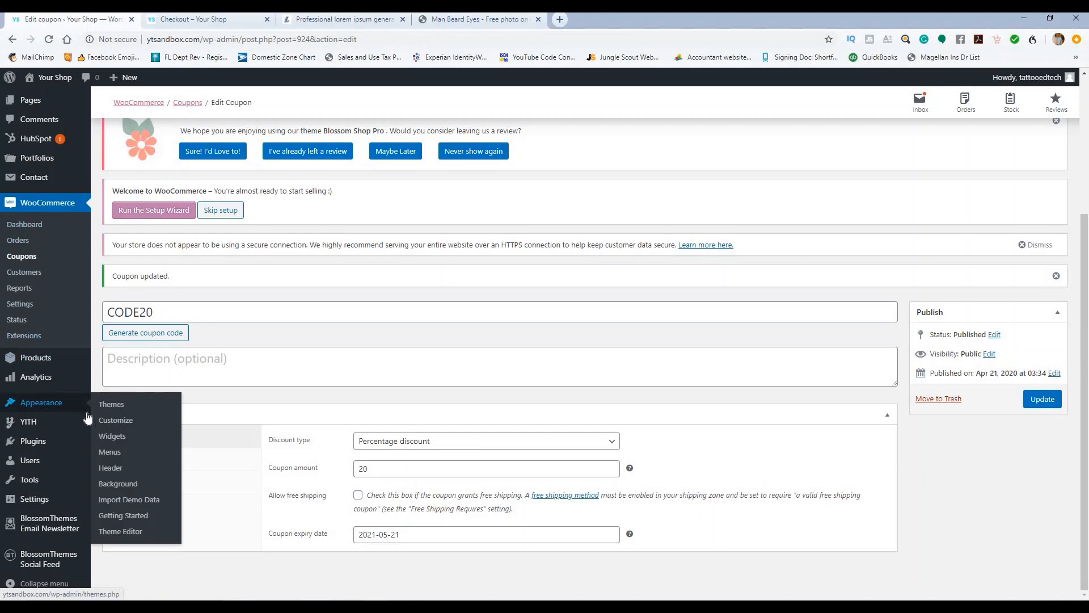
pyautogui.click(108, 423)
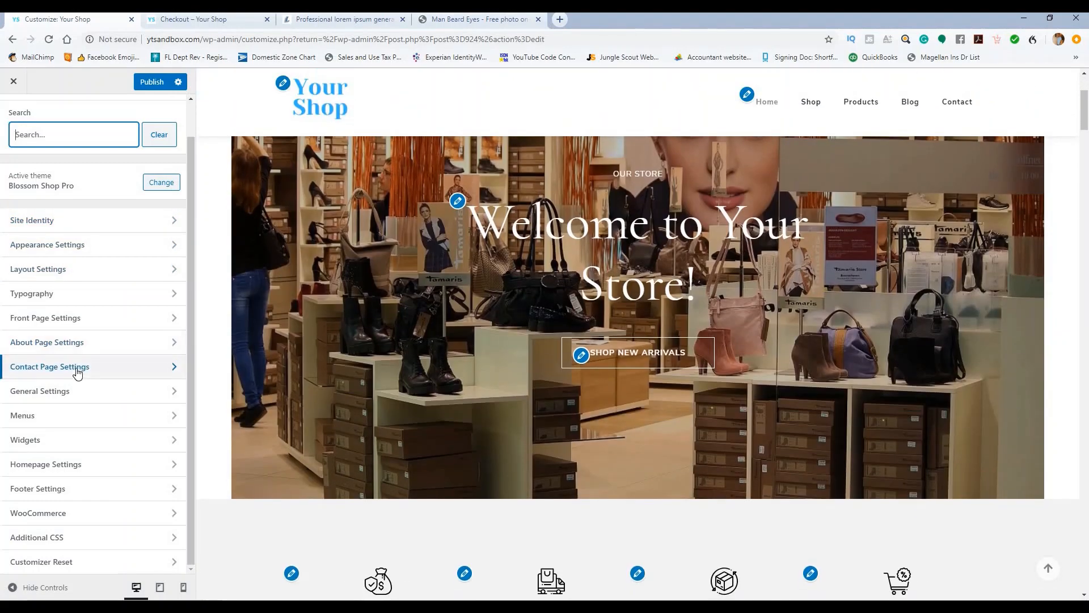
pyautogui.click(78, 375)
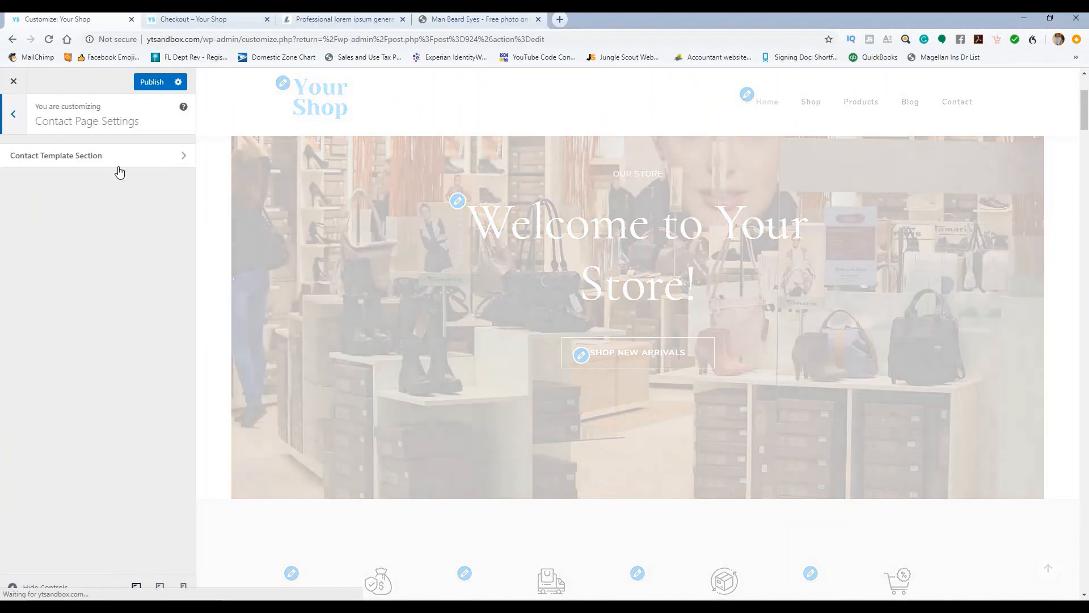
pyautogui.click(118, 159)
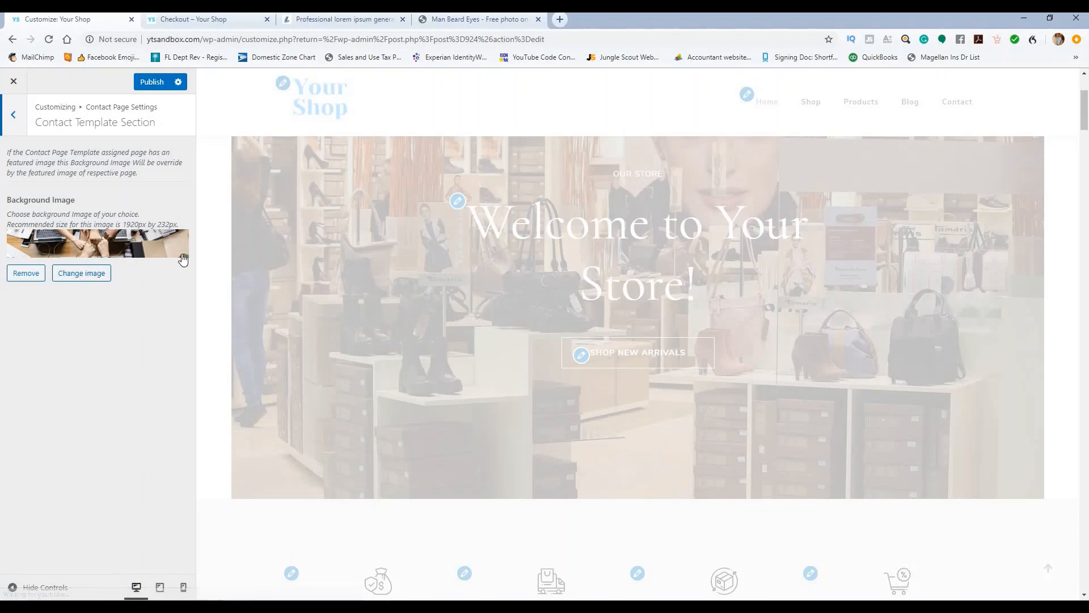
pyautogui.click(151, 83)
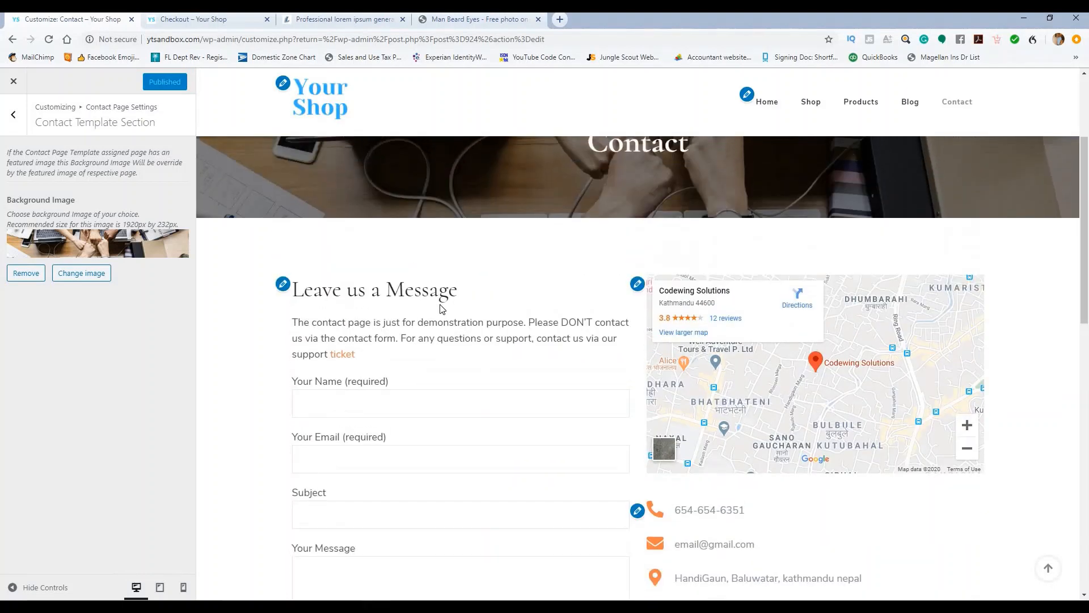
# Step: Set the shoe-rack photo as the Contact header background image and publish it
pyautogui.click(81, 273)
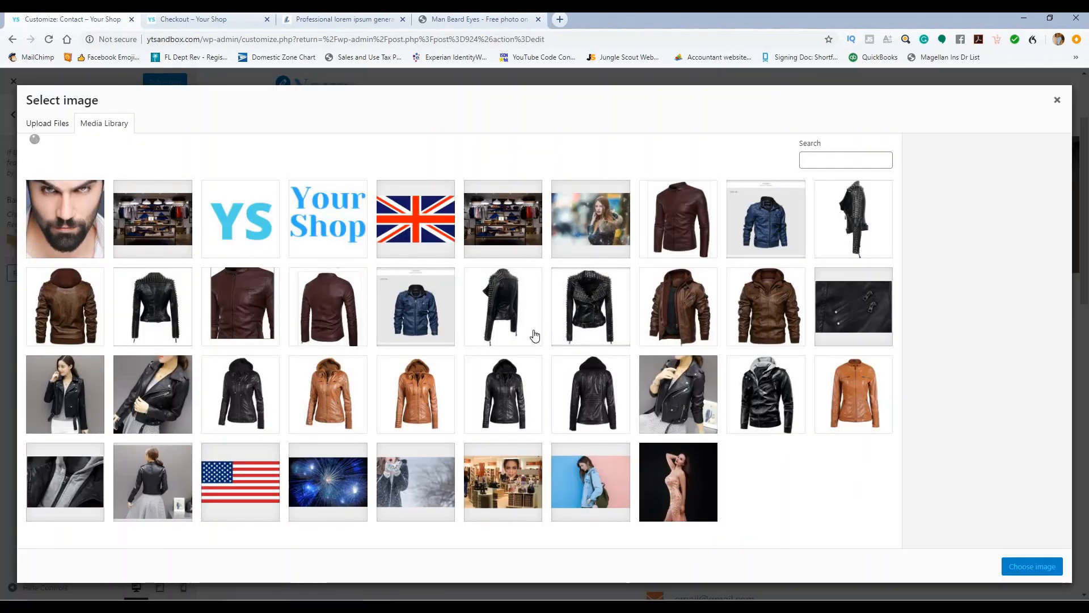
pyautogui.scroll(-5, 533, 336)
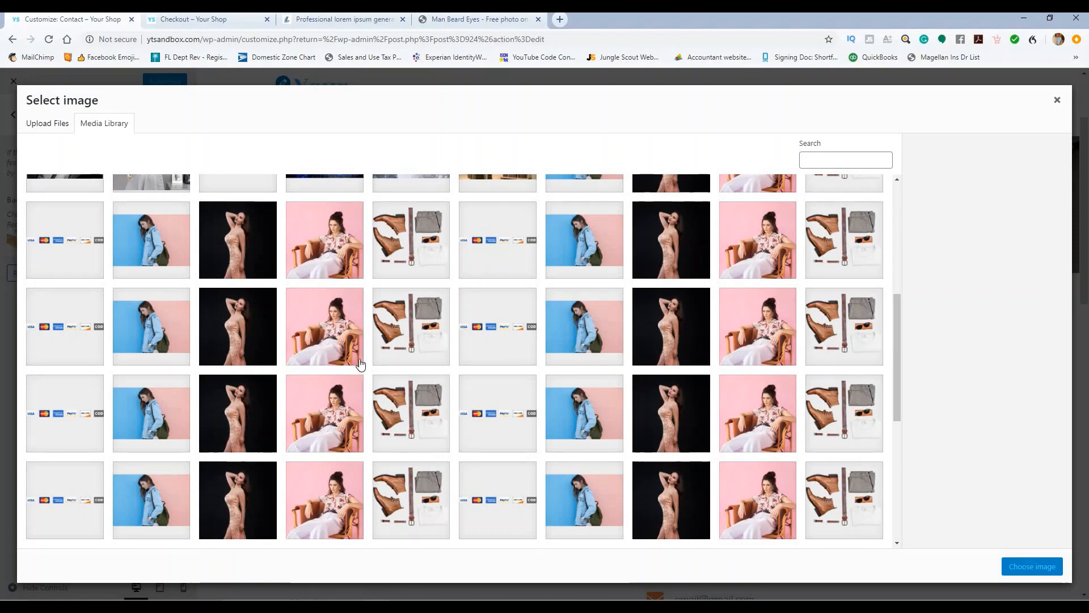
pyautogui.scroll(-5, 342, 370)
pyautogui.scroll(-3, 510, 354)
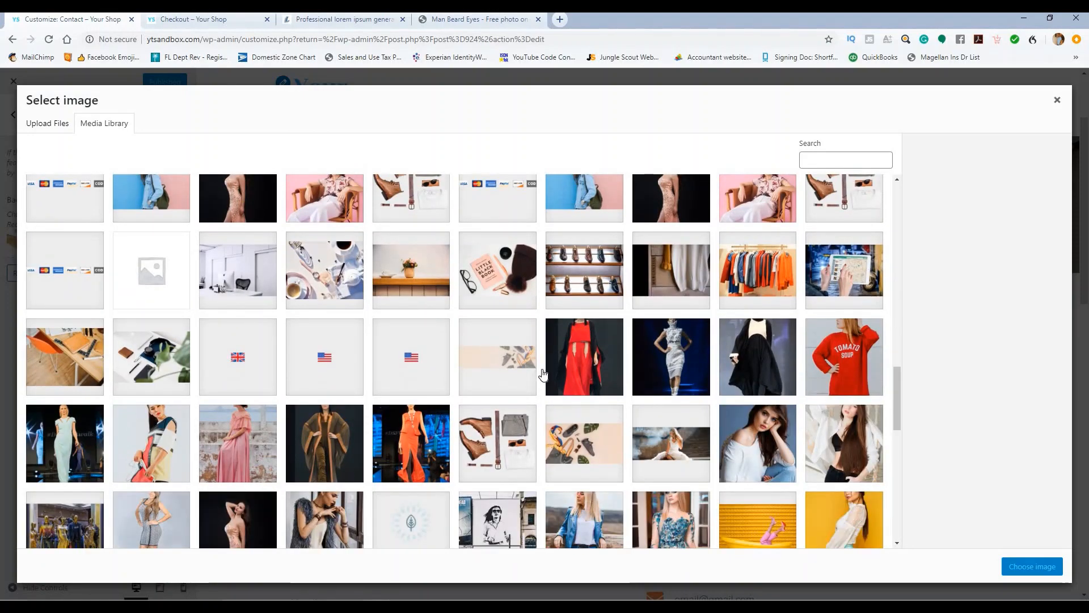
pyautogui.click(604, 271)
pyautogui.click(1017, 566)
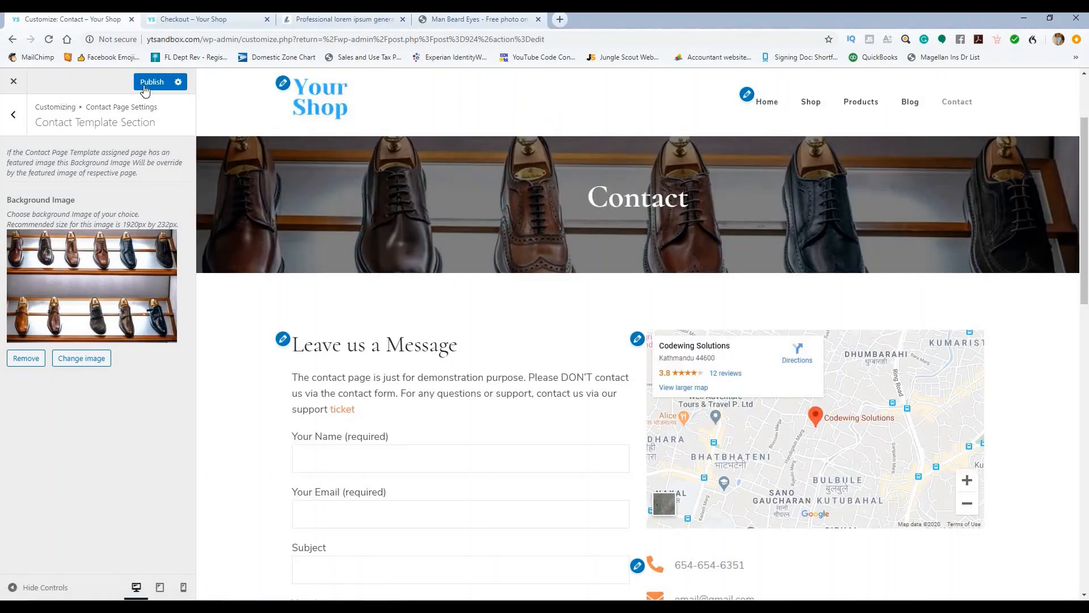
pyautogui.click(146, 90)
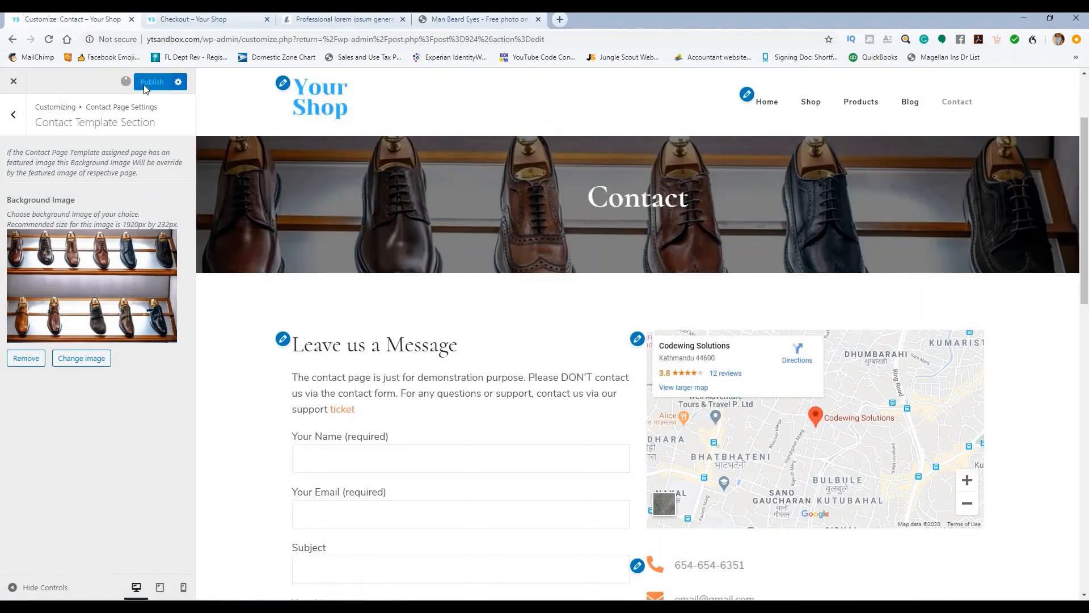
# Step: Open the Contact Form Section and expand the Leave us a Message text widget
pyautogui.click(14, 114)
pyautogui.click(72, 181)
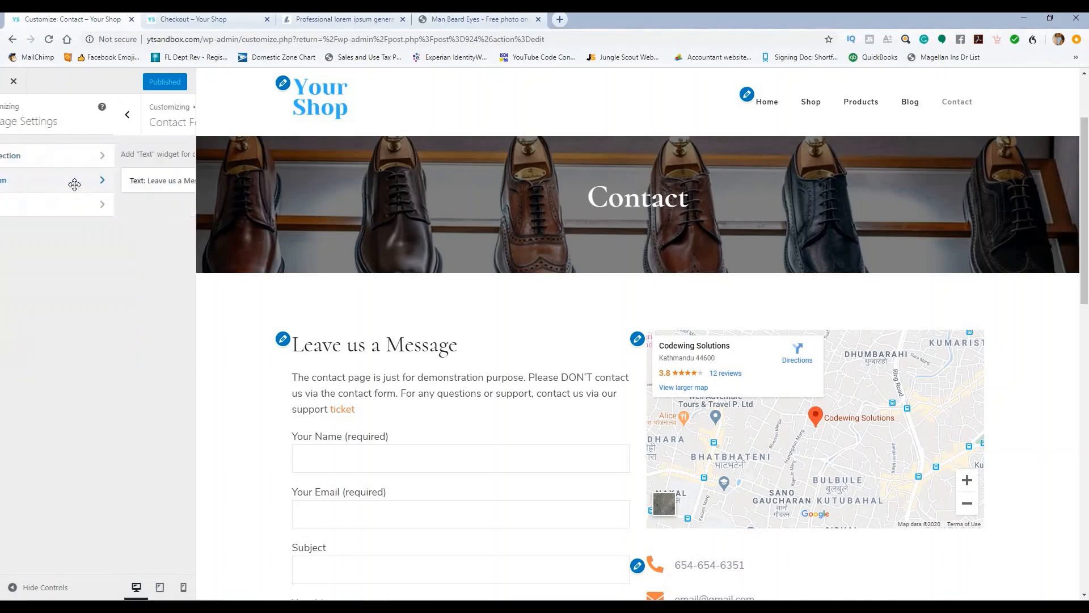
pyautogui.click(176, 185)
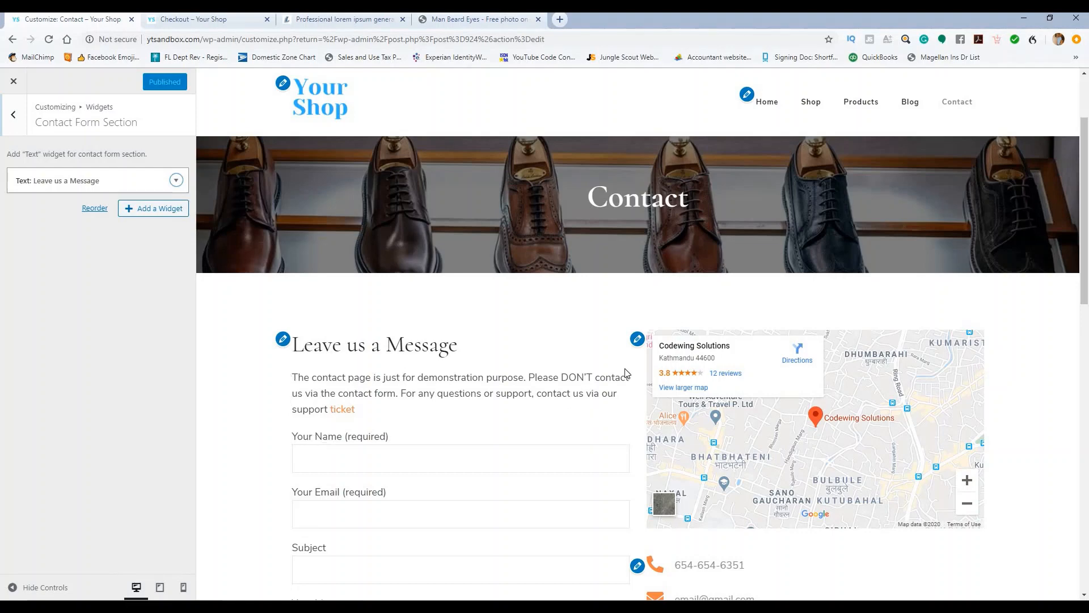
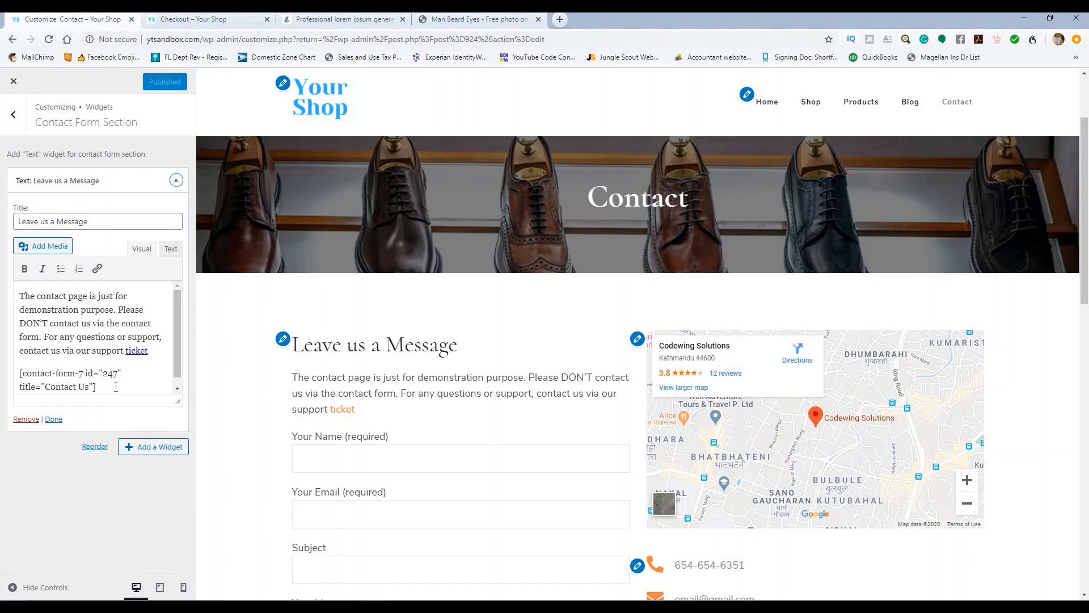
# Step: Paste the copied lorem ipsum over the Leave us a Message intro paragraph and remove its link
pyautogui.scroll(-3, 218, 351)
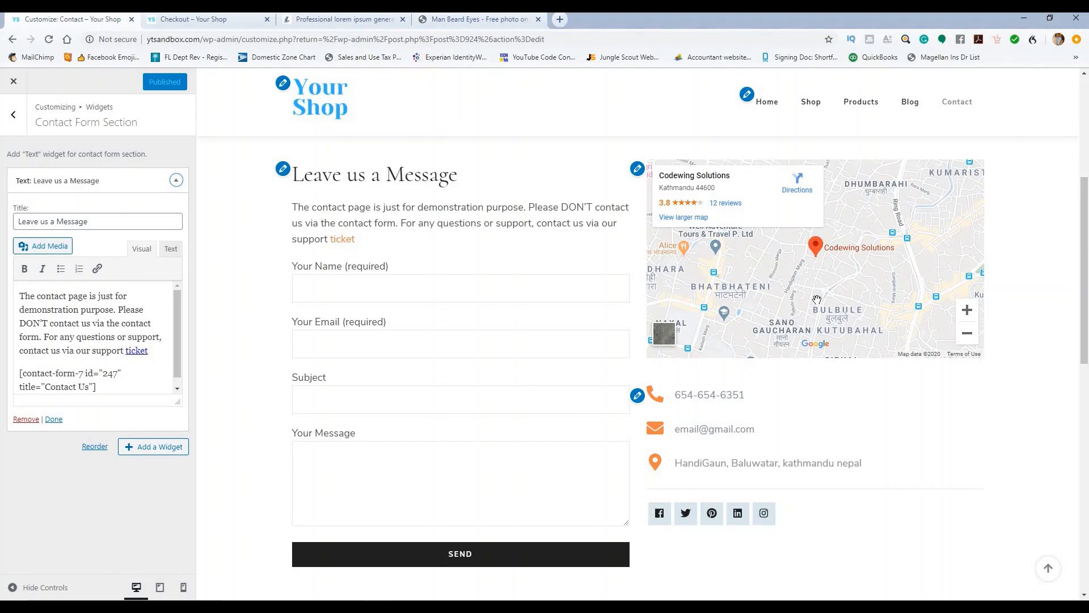
pyautogui.scroll(-3, 819, 323)
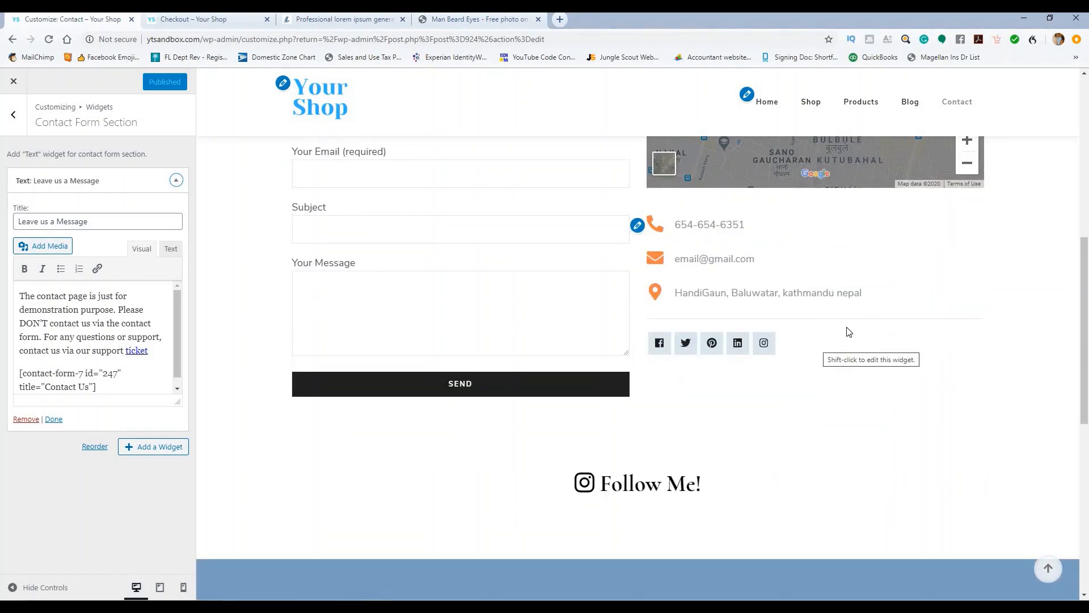
pyautogui.scroll(2, 640, 377)
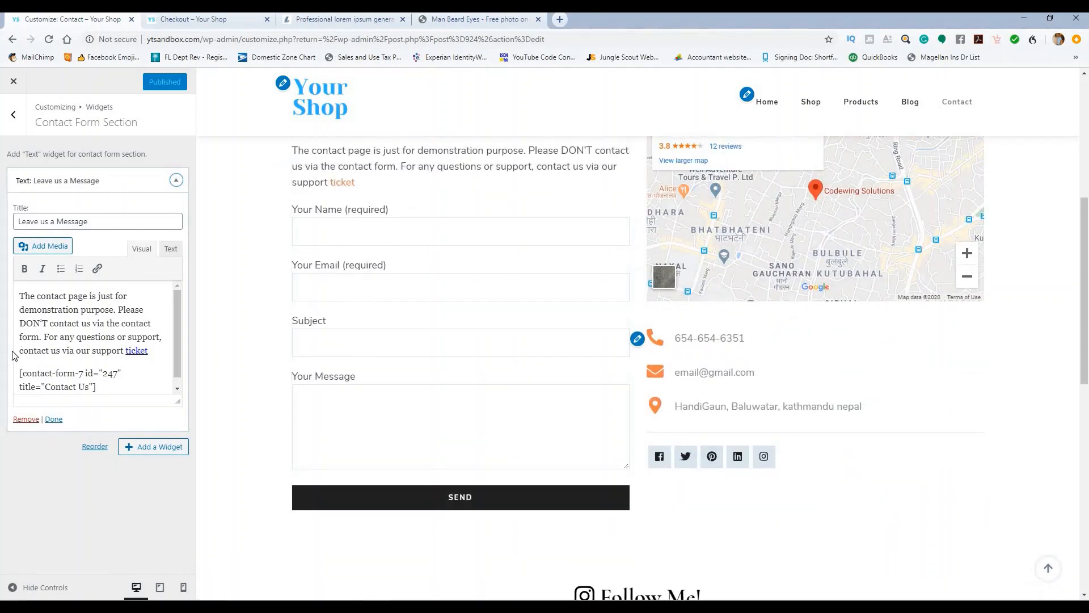
pyautogui.scroll(3, 315, 292)
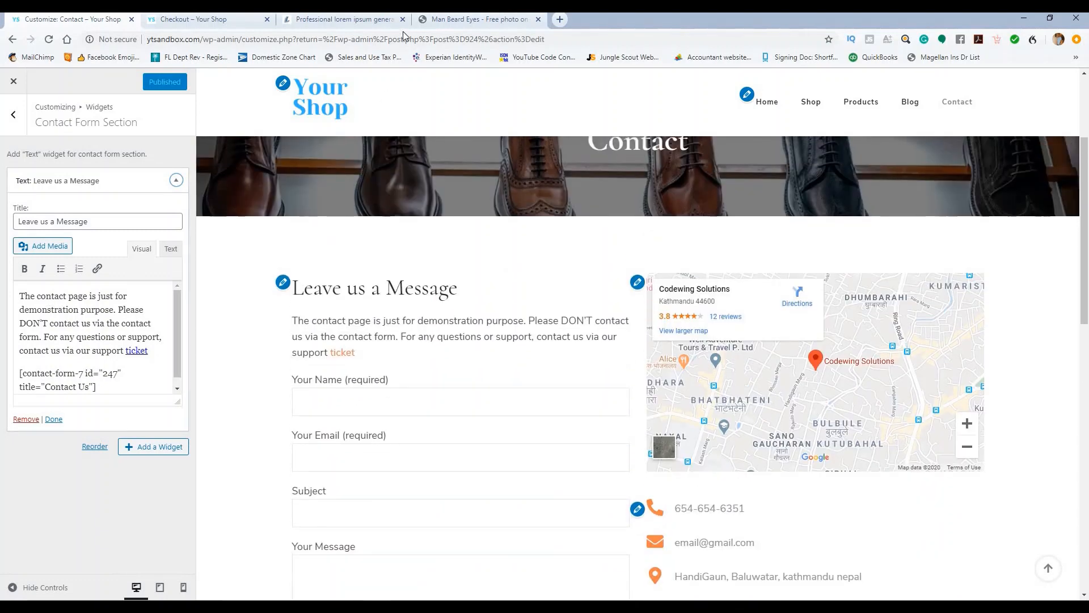
pyautogui.click(365, 21)
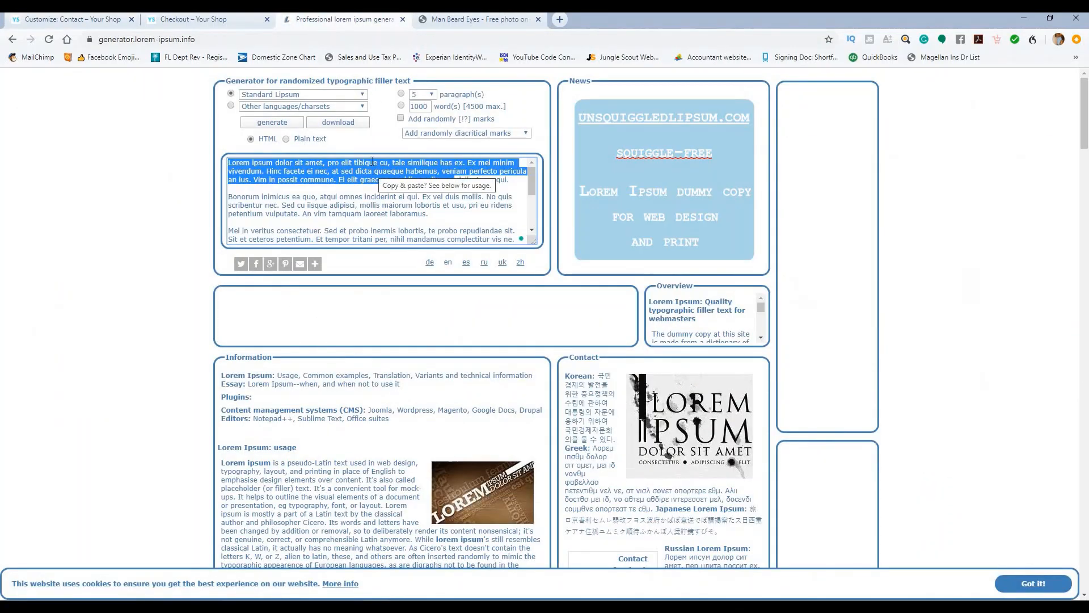
pyautogui.click(64, 25)
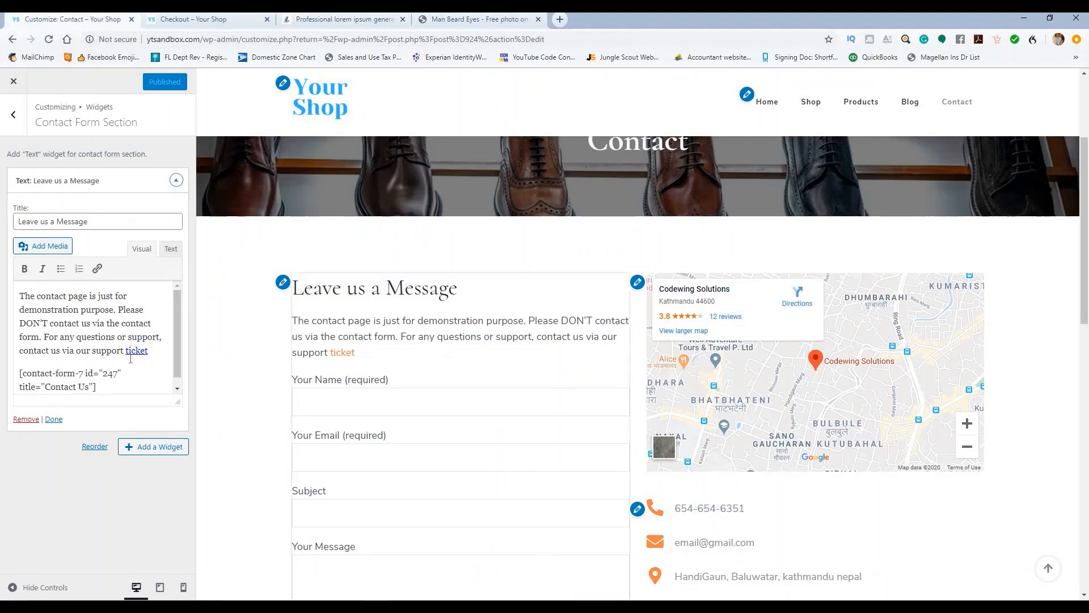
pyautogui.moveTo(149, 351); pyautogui.dragTo(14, 296)
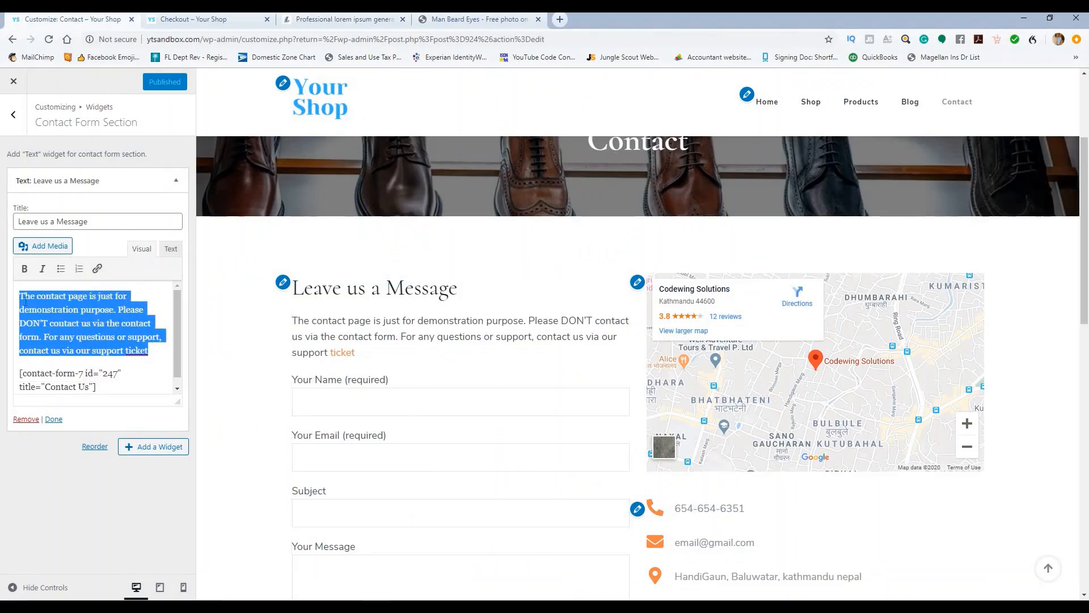
pyautogui.hotkey('ctrl', 'v')
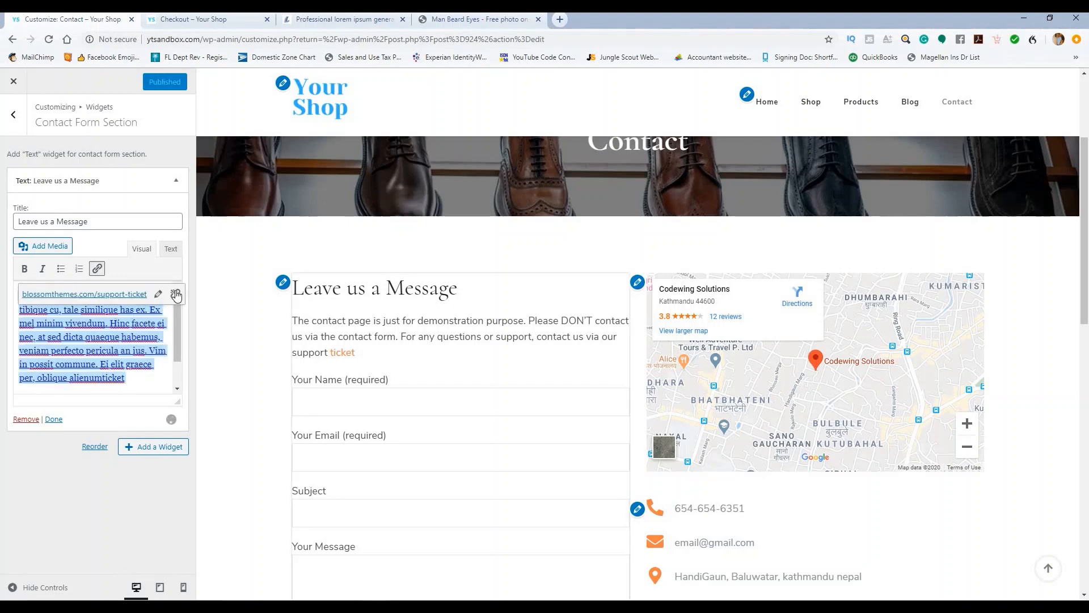
pyautogui.click(174, 295)
pyautogui.press('Return')
pyautogui.write('[contact-form-7 id="247" title="Contact Us"]')
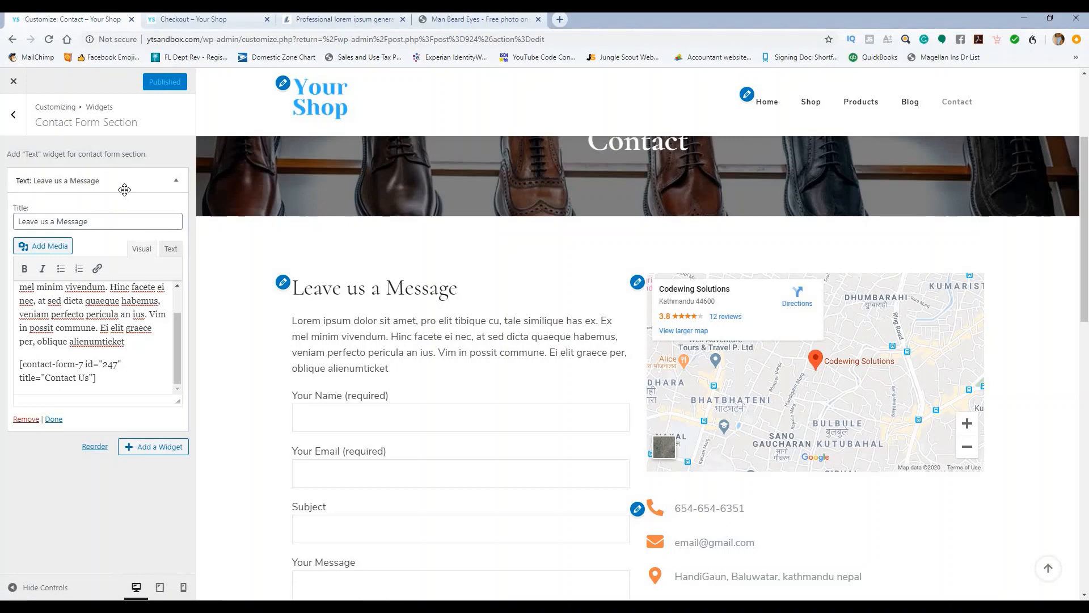
# Step: Select the existing map code in the Contact Section's Custom HTML widget, then start a new browser tab
pyautogui.click(15, 121)
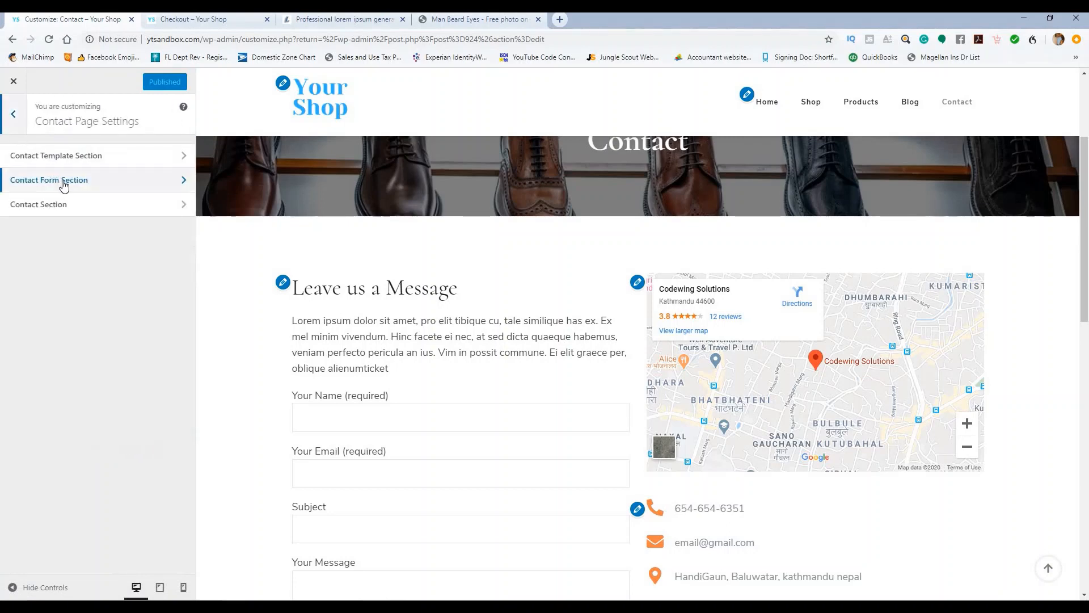
pyautogui.click(84, 210)
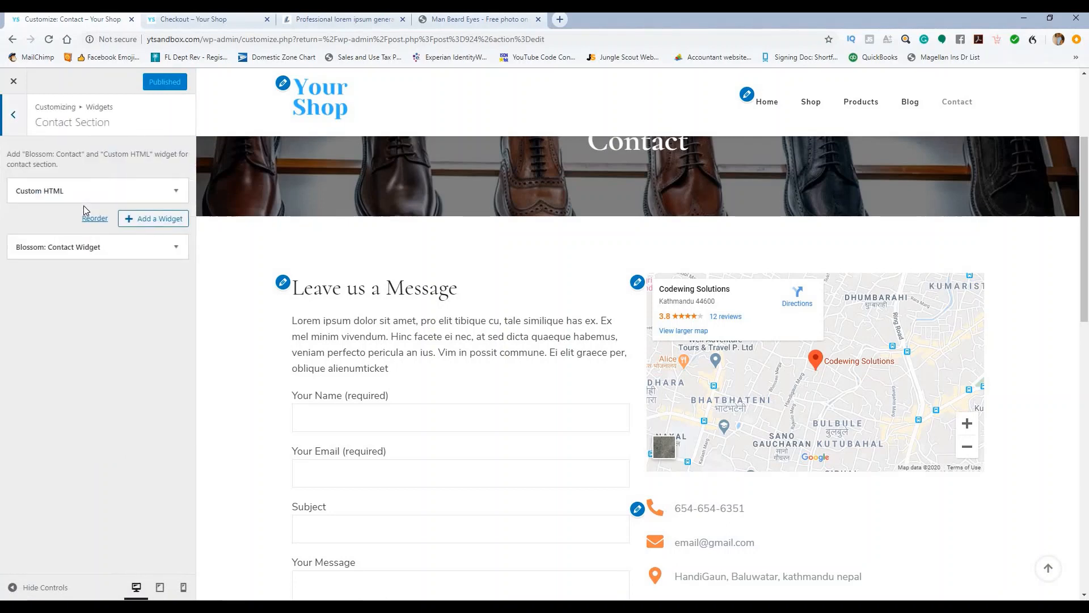
pyautogui.click(176, 191)
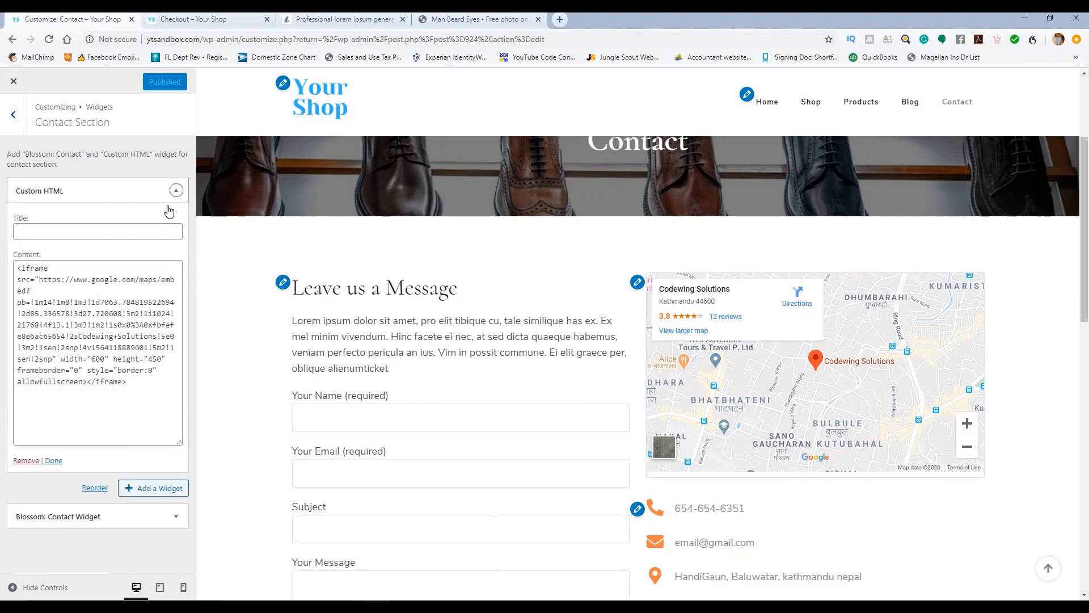
pyautogui.tripleClick(153, 325)
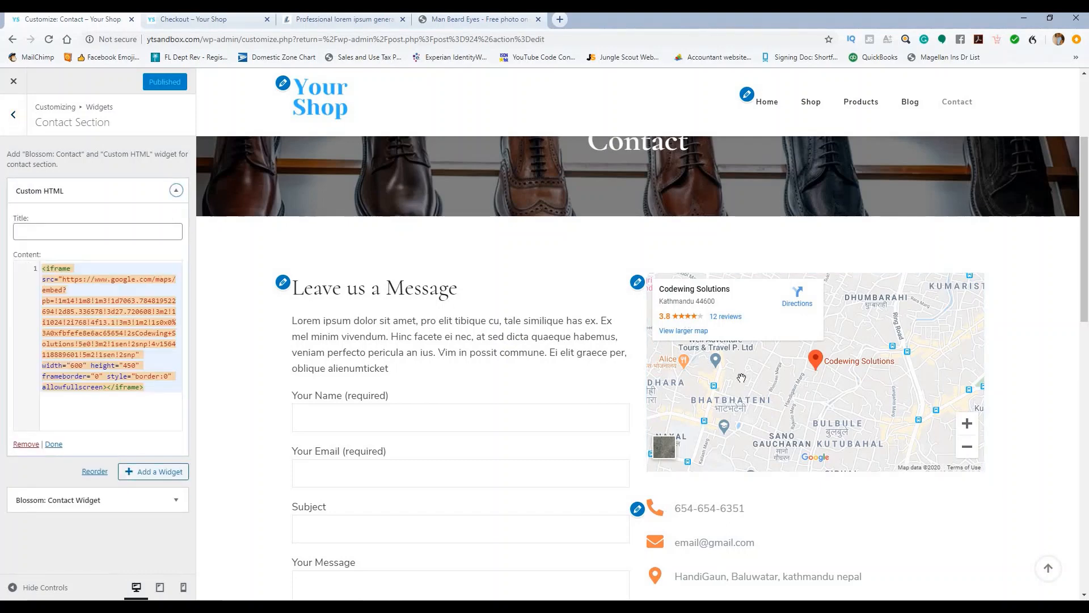
pyautogui.click(558, 19)
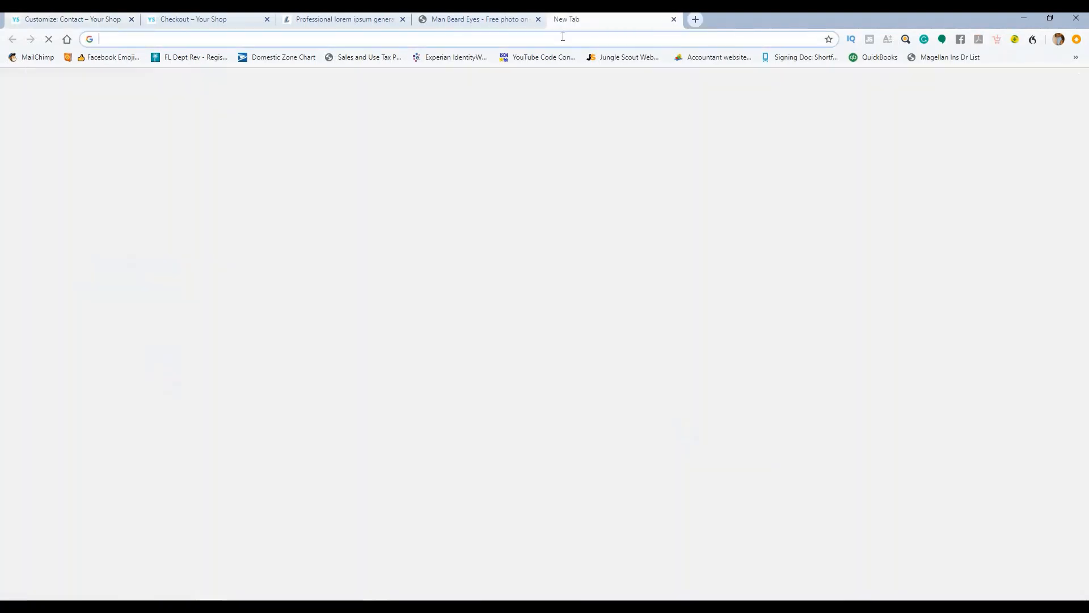
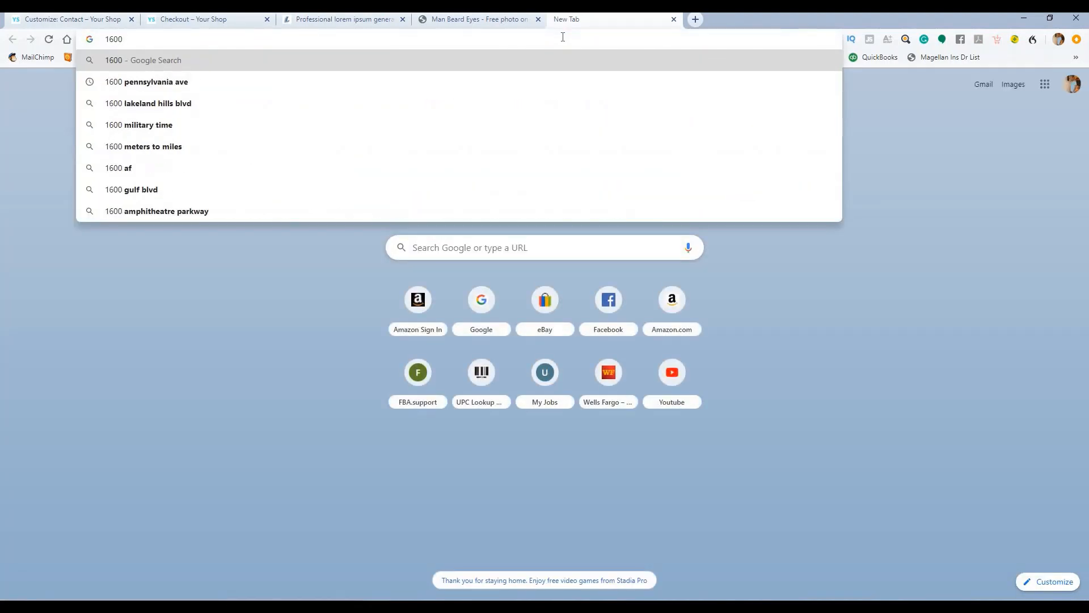
# Step: Find the Palm Harbor address in Google Maps and copy its Embed a map HTML code
pyautogui.press('Down')
pyautogui.press('Return')
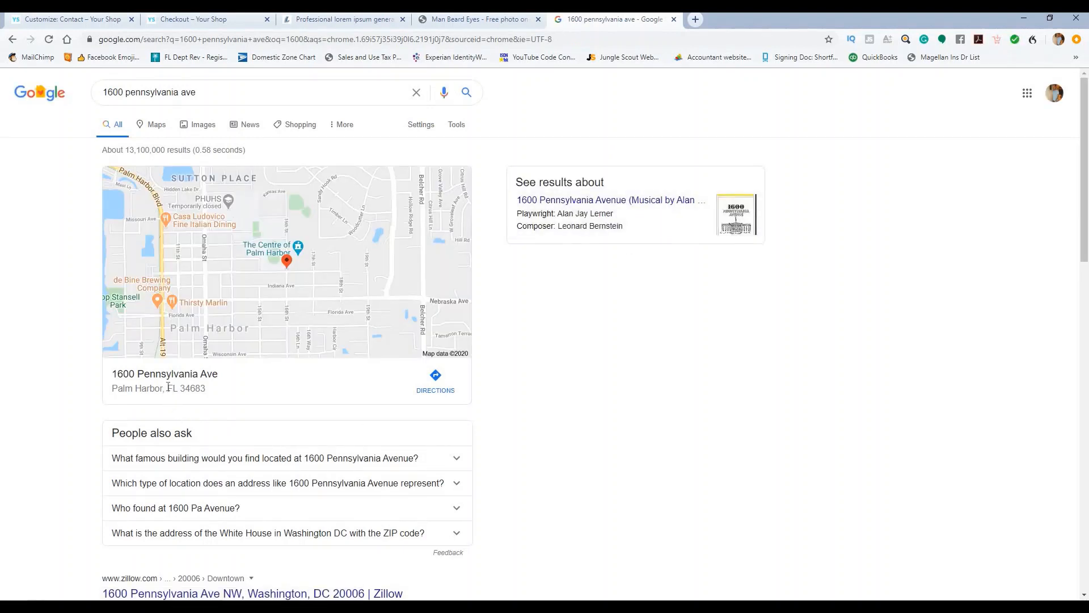
pyautogui.click(406, 270)
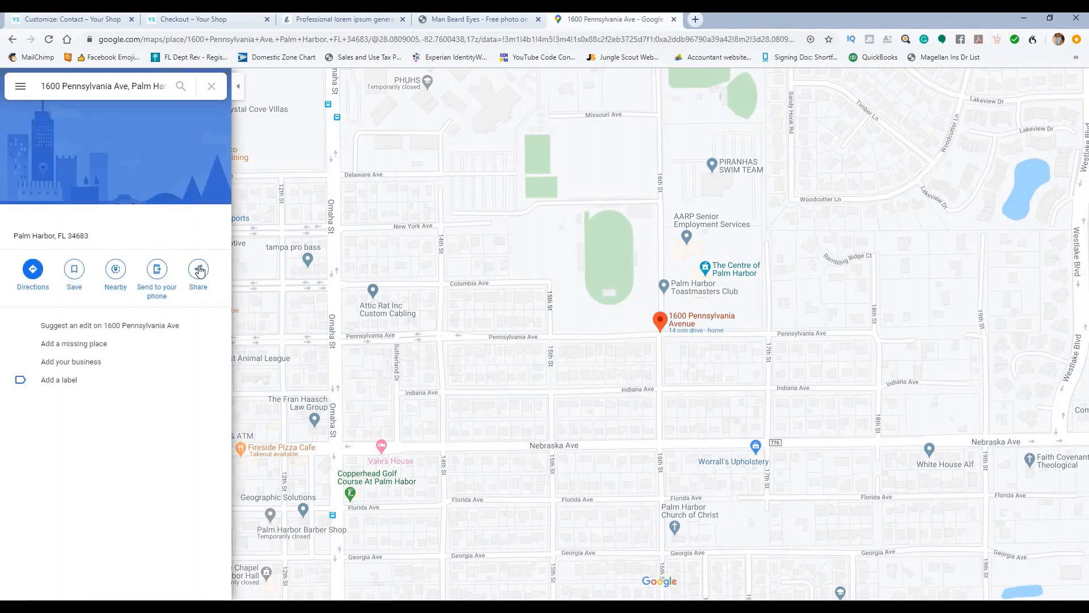
pyautogui.click(200, 270)
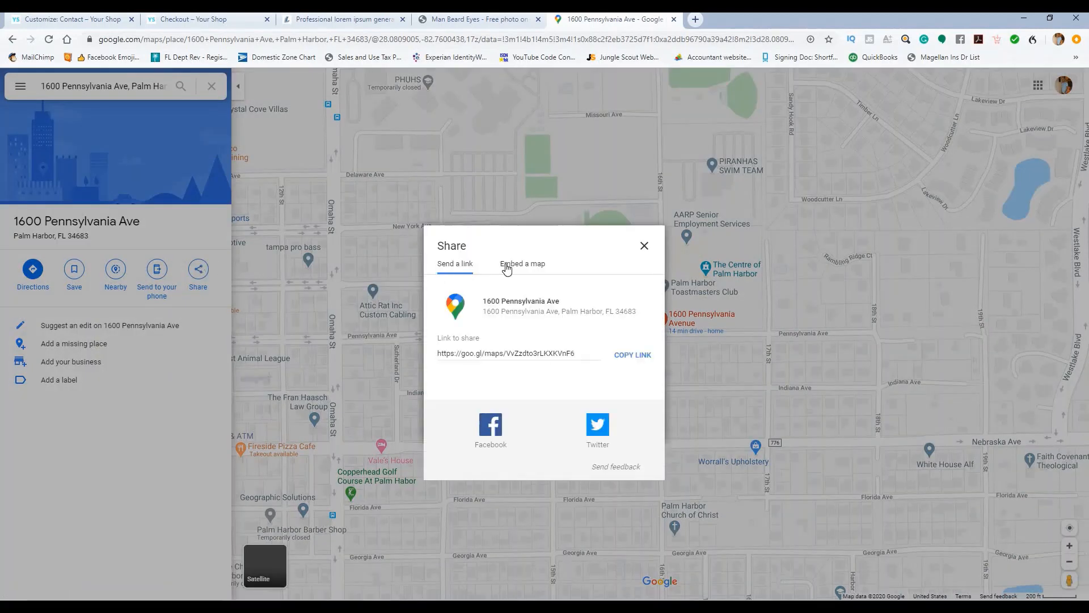
pyautogui.click(509, 265)
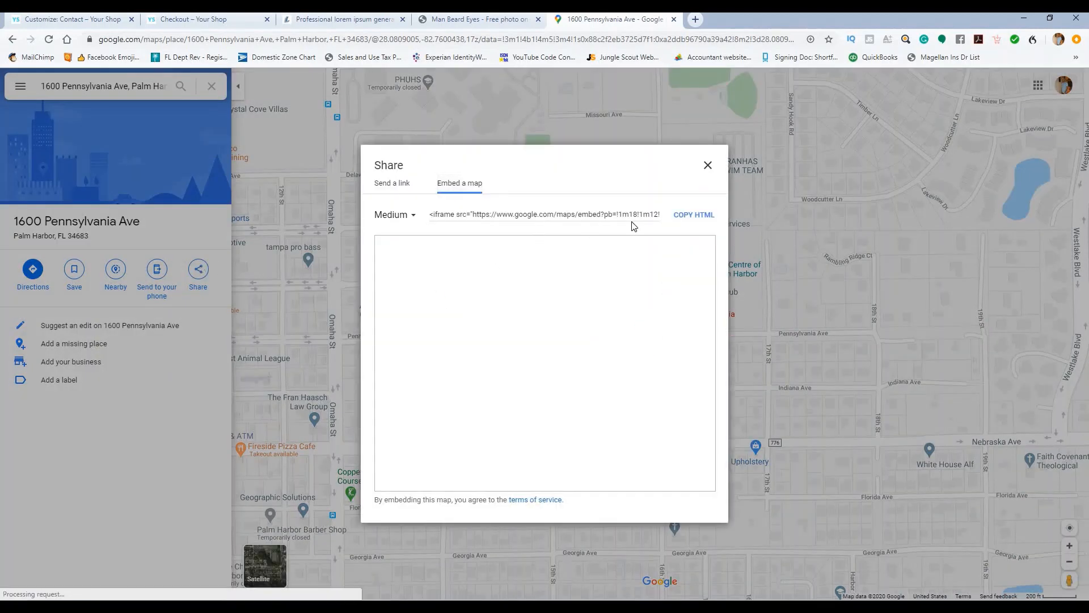
pyautogui.click(683, 216)
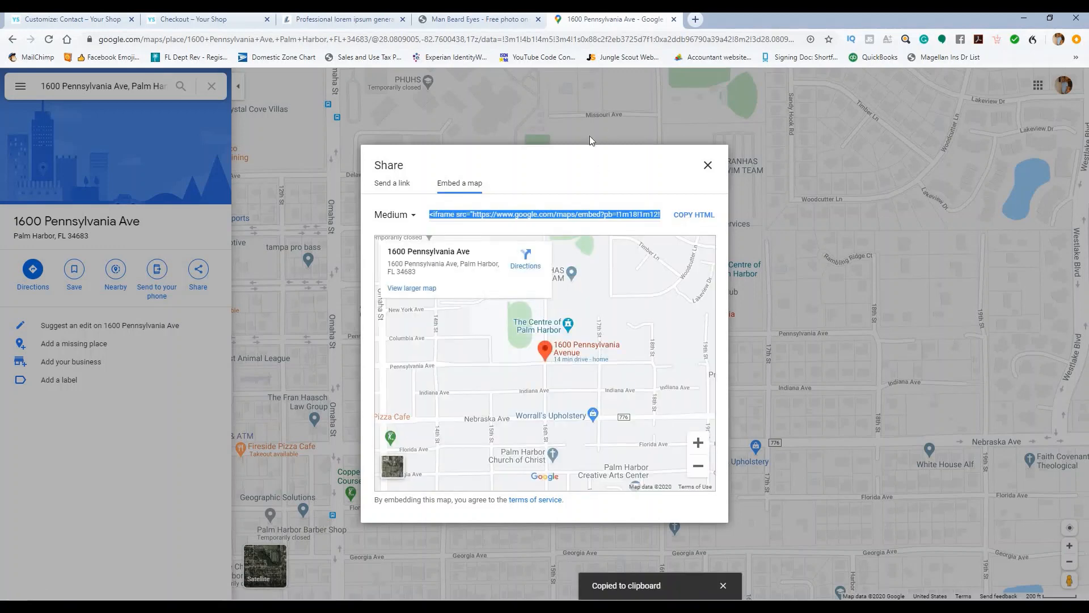
pyautogui.click(65, 21)
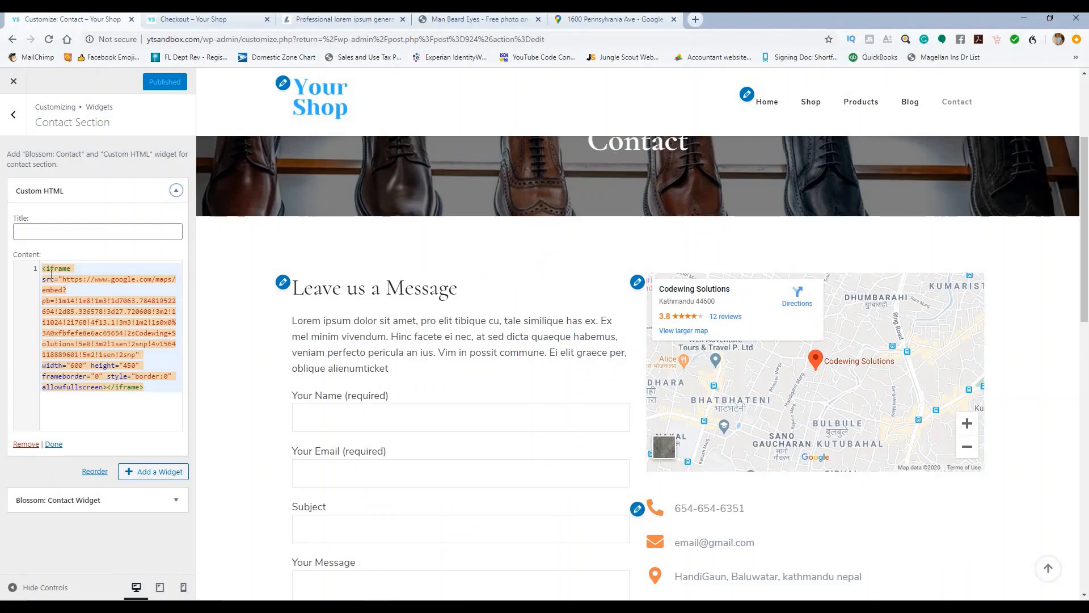
# Step: Replace the old iframe code with the new Palm Harbor map embed and publish
pyautogui.moveTo(52, 275); pyautogui.dragTo(166, 401)
pyautogui.hotkey('ctrl', 'v')
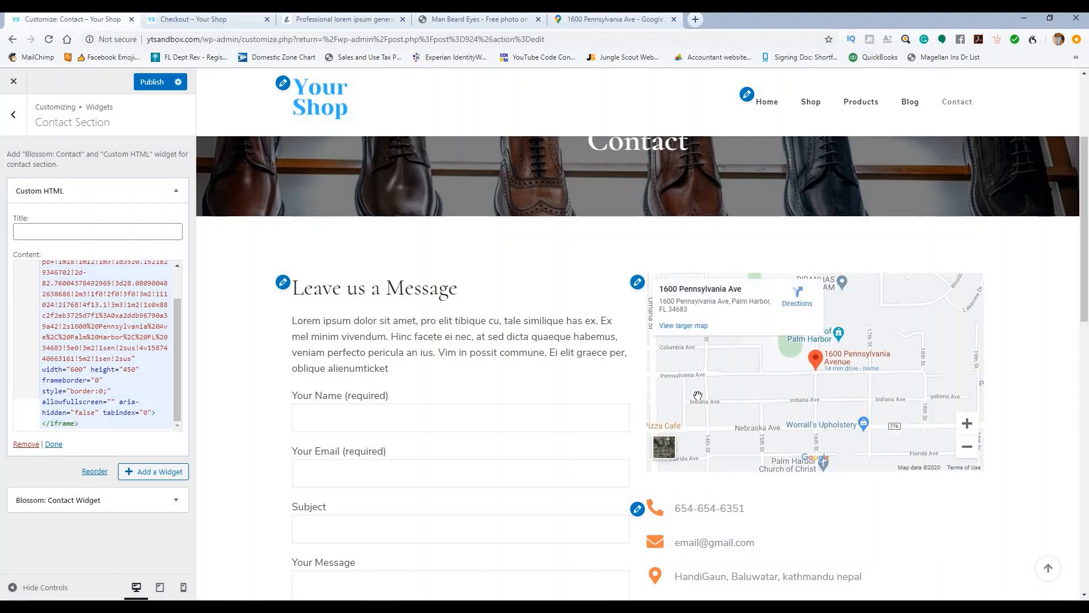
pyautogui.click(140, 85)
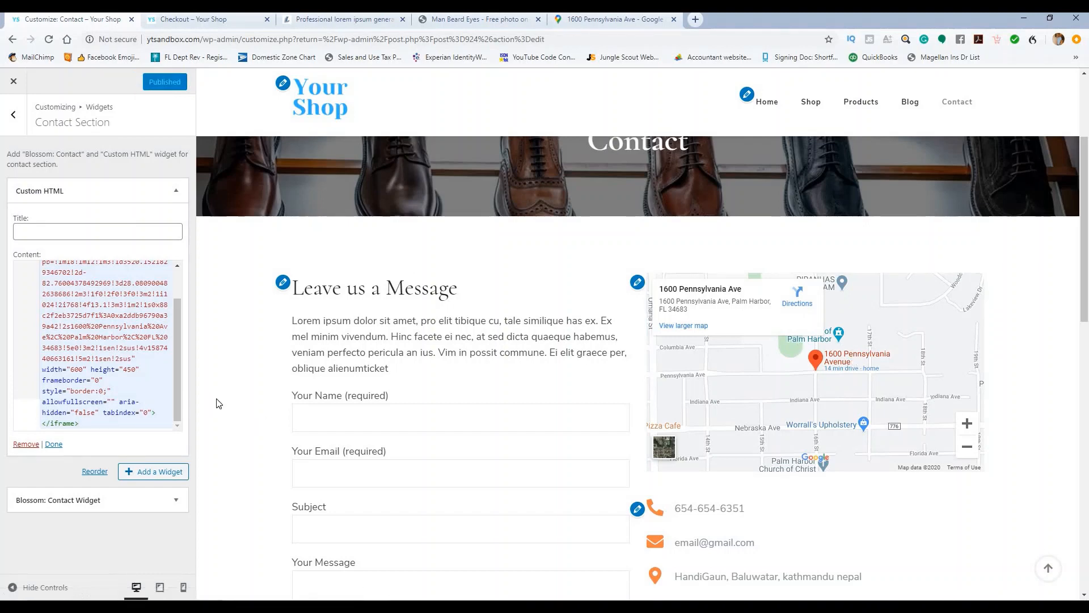
# Step: In the Blossom Contact Widget, update the telephone number and set a yourdomain.com support email address
pyautogui.click(175, 500)
pyautogui.scroll(-3, 134, 354)
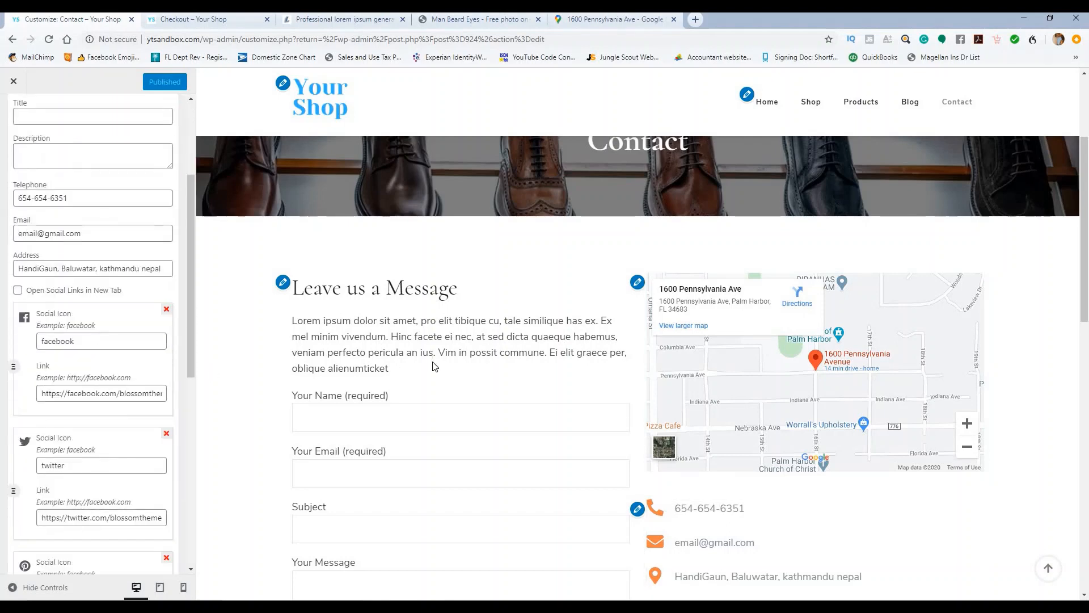
pyautogui.scroll(-2, 434, 365)
pyautogui.scroll(2, 87, 287)
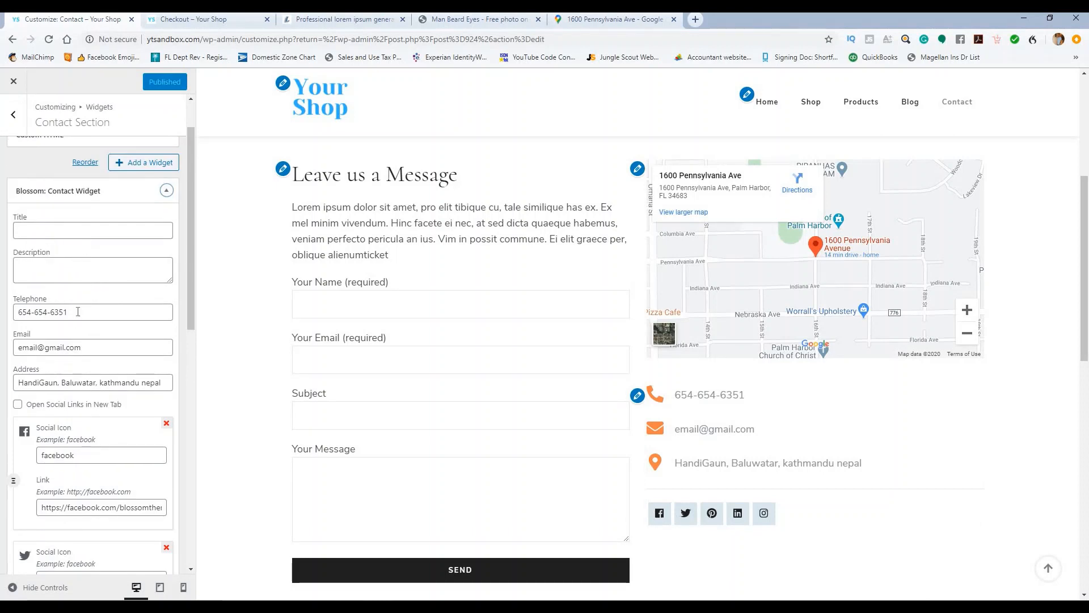
pyautogui.moveTo(78, 311); pyautogui.dragTo(2, 314)
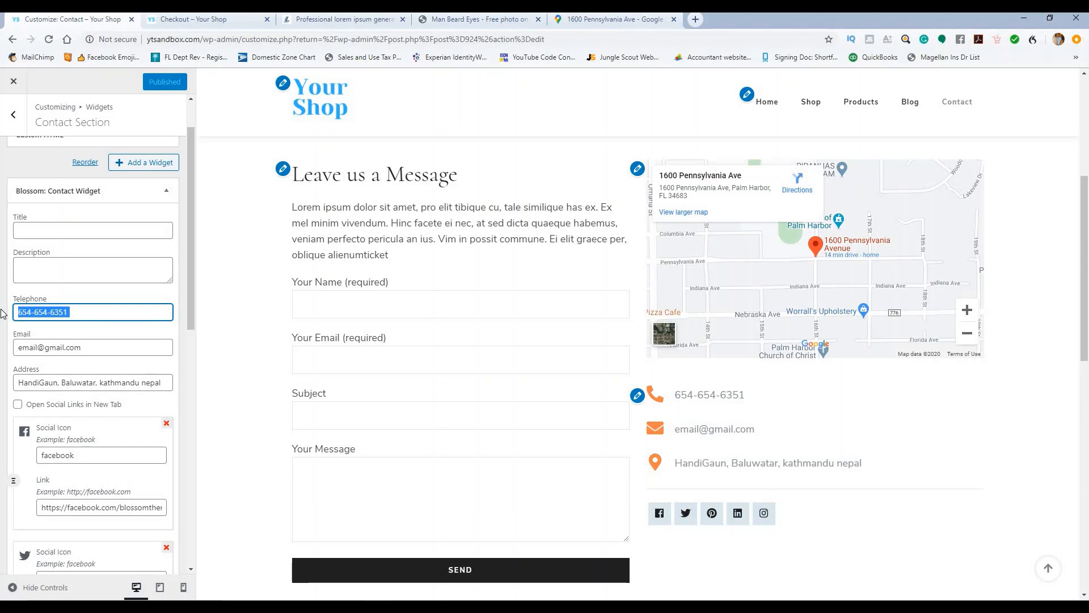
pyautogui.write('727-555-5555')
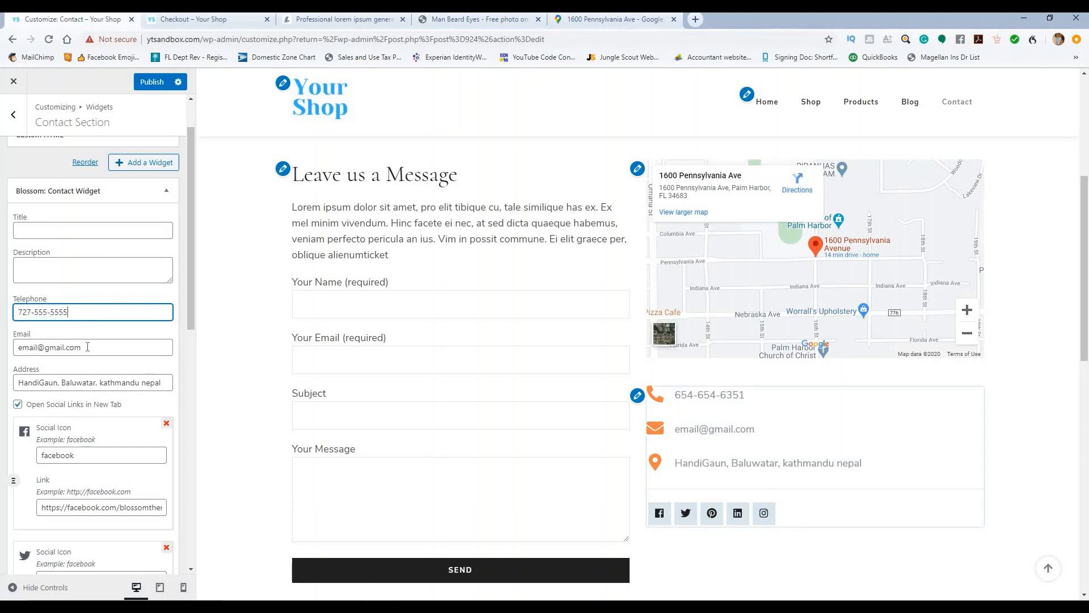
pyautogui.moveTo(87, 347); pyautogui.dragTo(2, 357)
pyautogui.write('support')
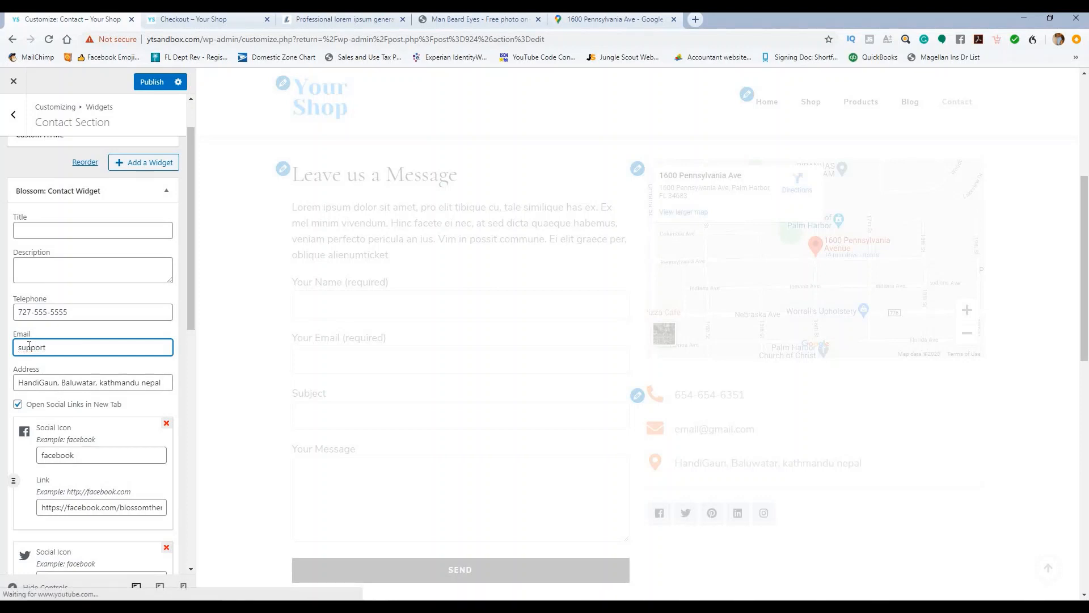
pyautogui.write('@yourd')
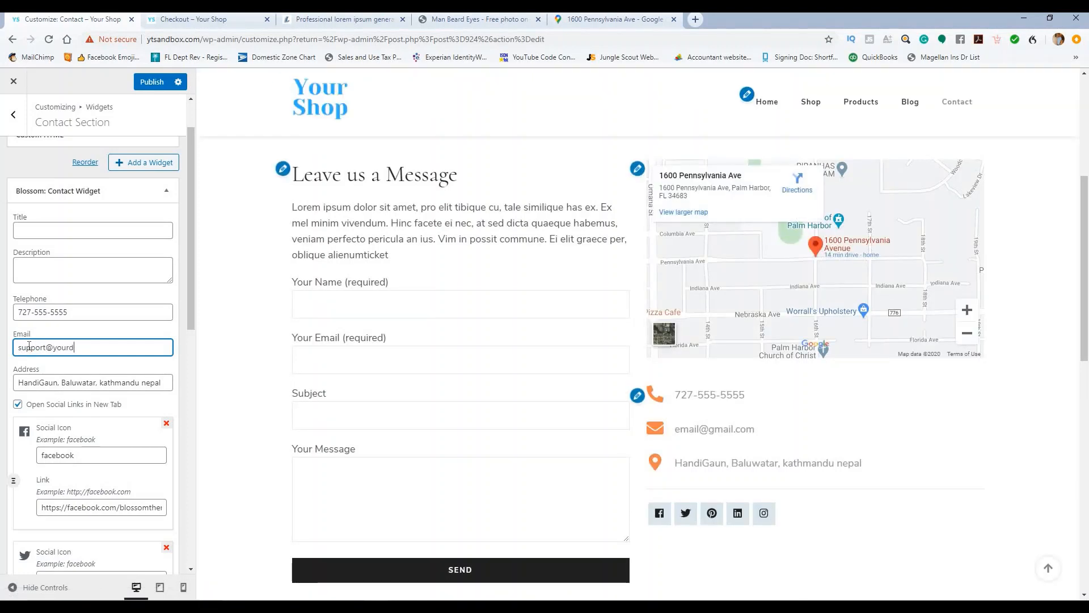
pyautogui.write('omain.com')
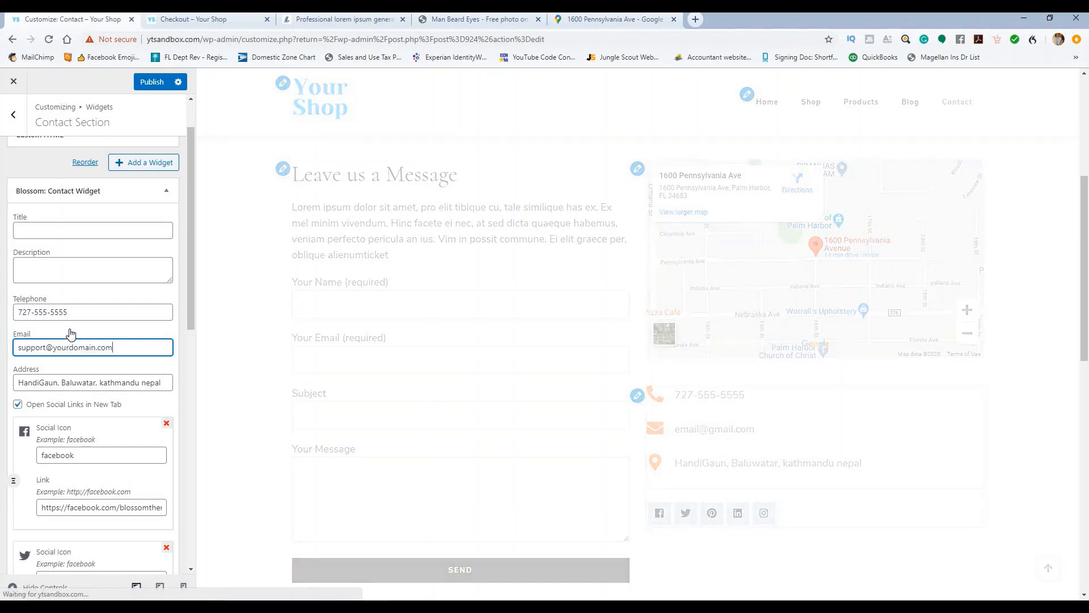
# Step: Replace the widget's address with the Pennsylvania Ave street address in Palm Harbor, FL
pyautogui.moveTo(19, 383); pyautogui.dragTo(188, 385)
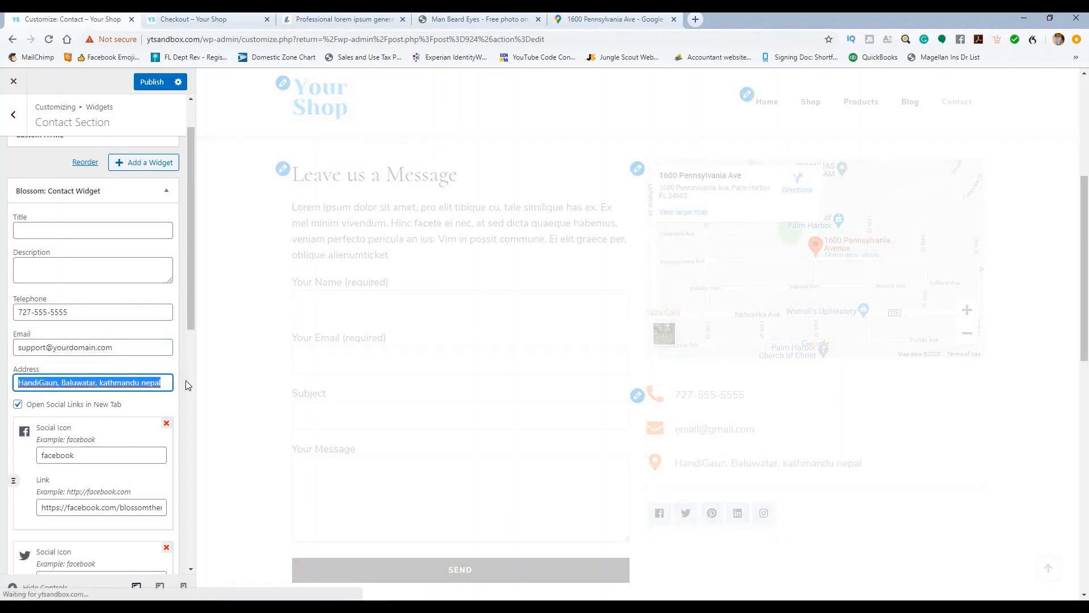
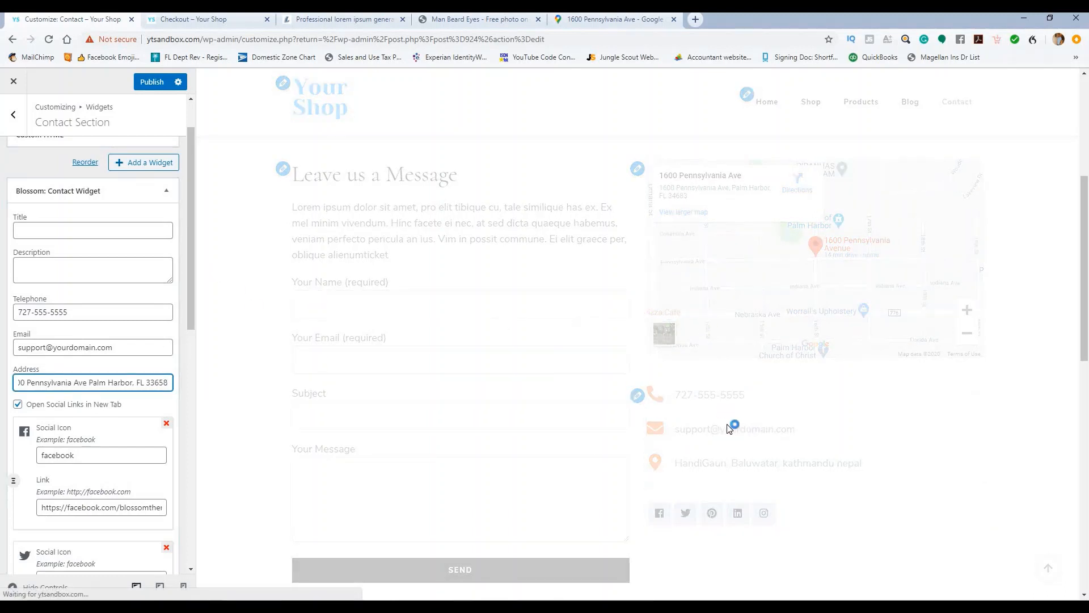
# Step: Delete the LinkedIn social icon entry from the Contact Widget
pyautogui.scroll(-1, 151, 418)
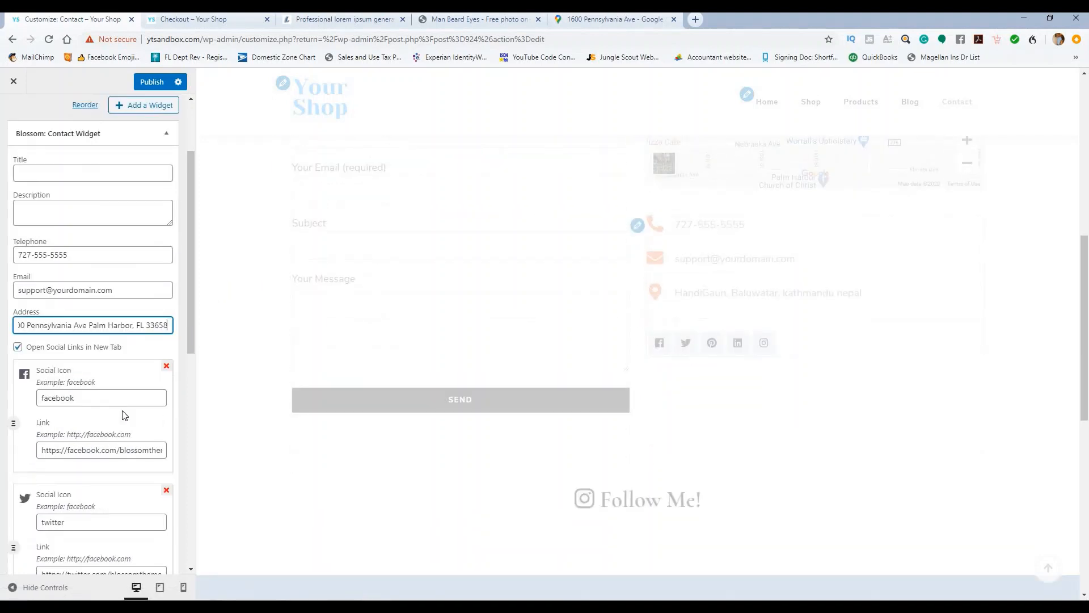
pyautogui.scroll(-1, 122, 397)
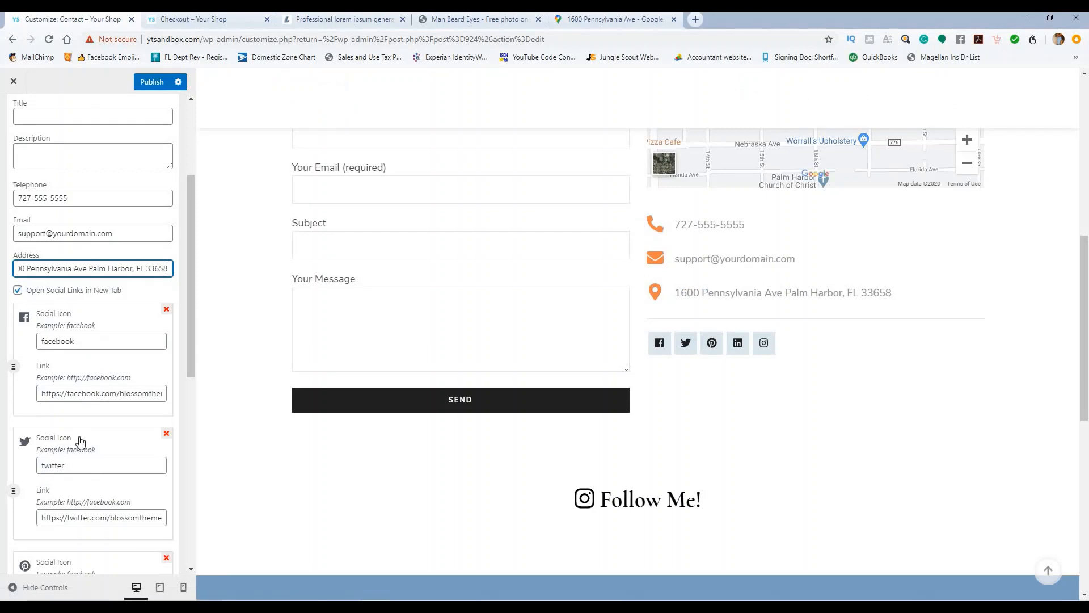
pyautogui.scroll(-1, 67, 442)
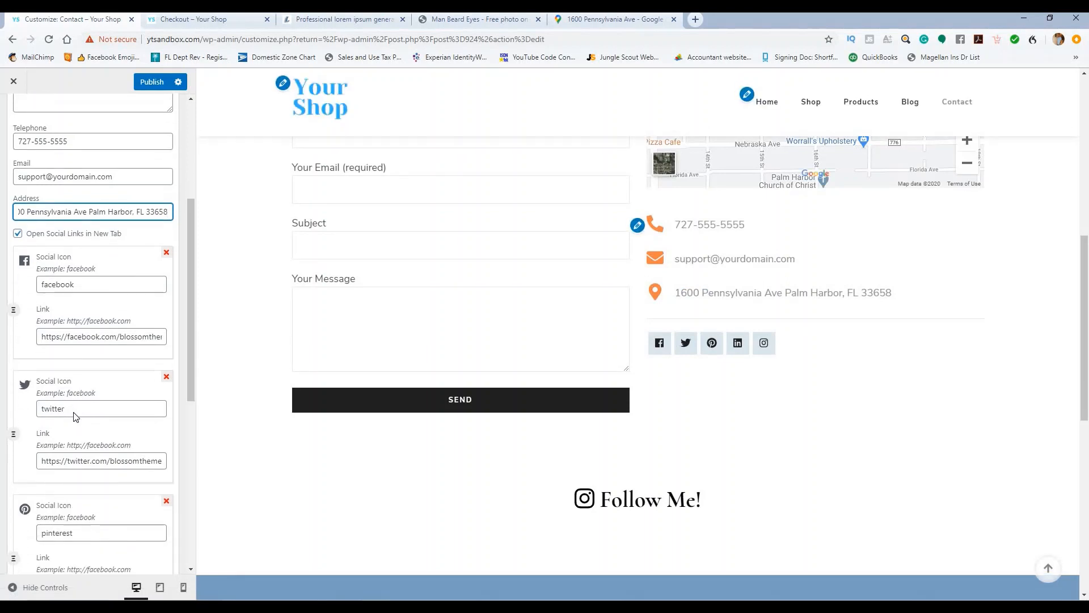
pyautogui.scroll(-6, 77, 418)
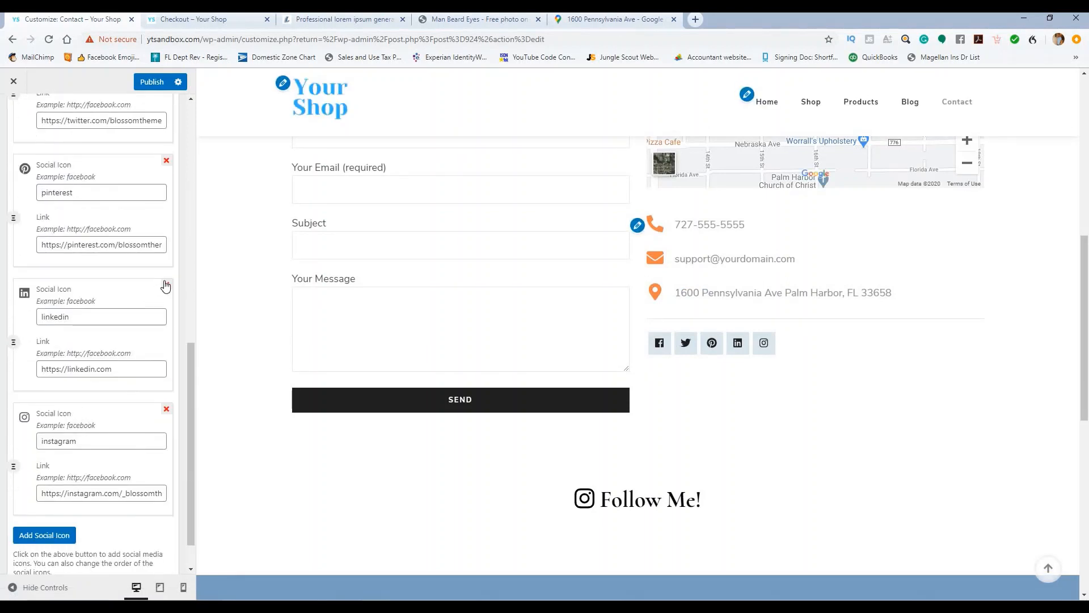
pyautogui.click(166, 284)
pyautogui.click(601, 101)
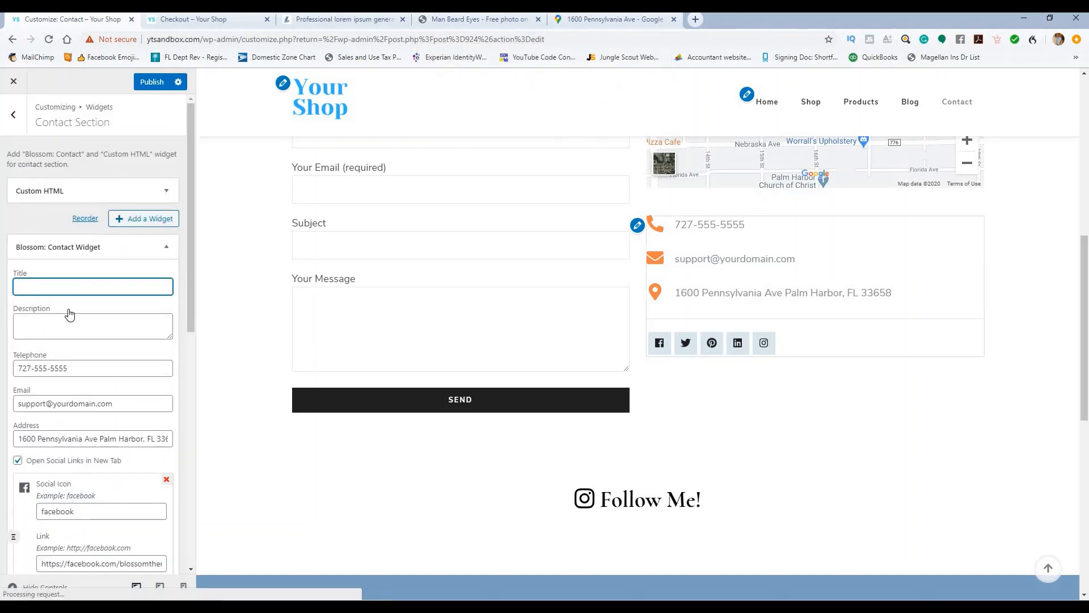
# Step: Add a new social icon set to pinterest-square and publish the changes
pyautogui.scroll(-1, 127, 311)
pyautogui.scroll(-8, 128, 310)
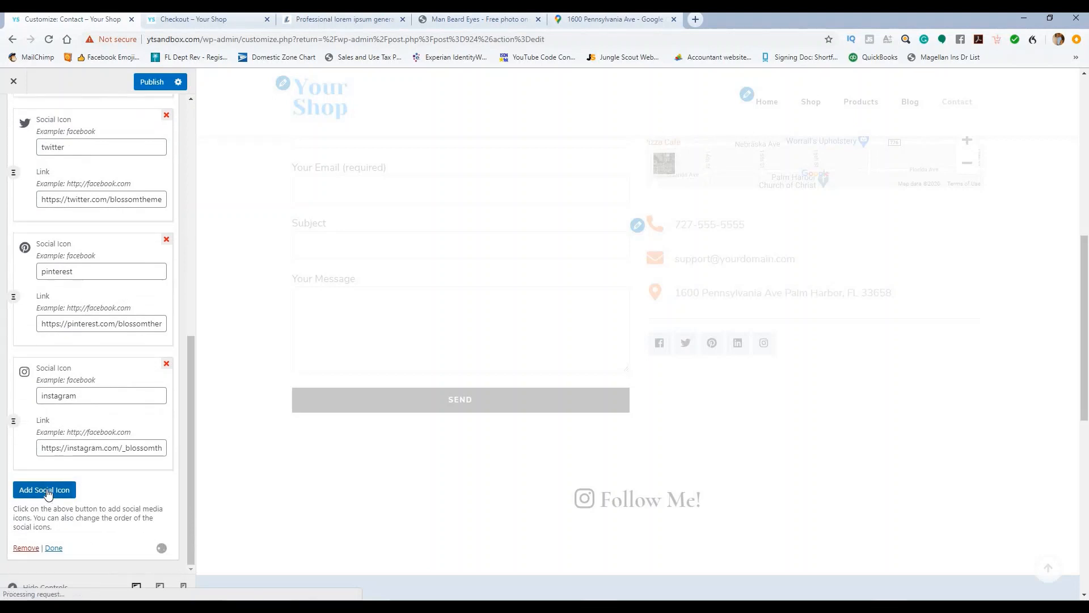
pyautogui.click(48, 491)
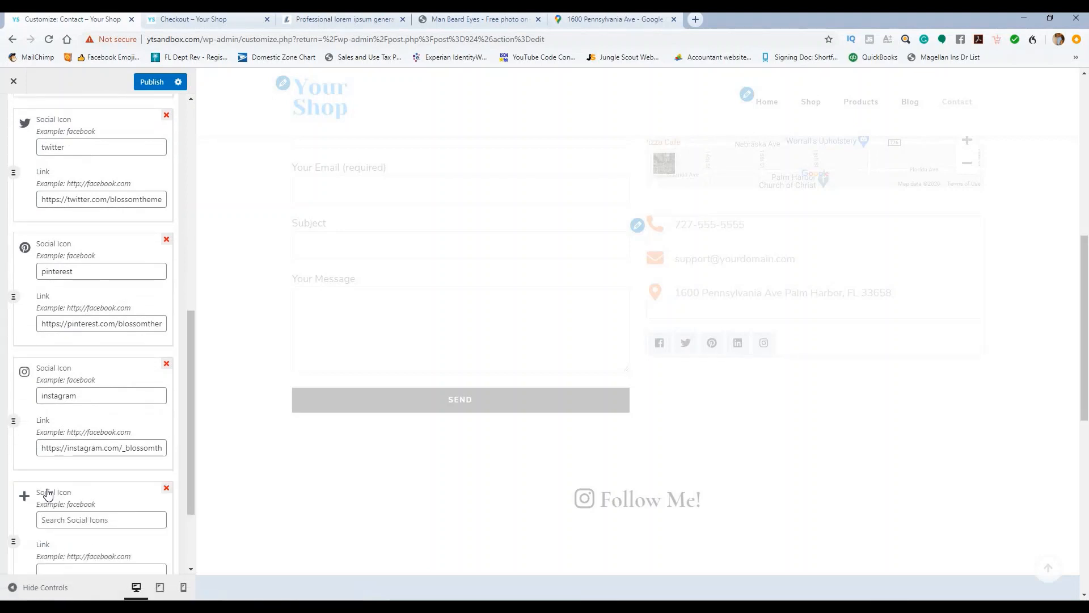
pyautogui.scroll(-2, 111, 454)
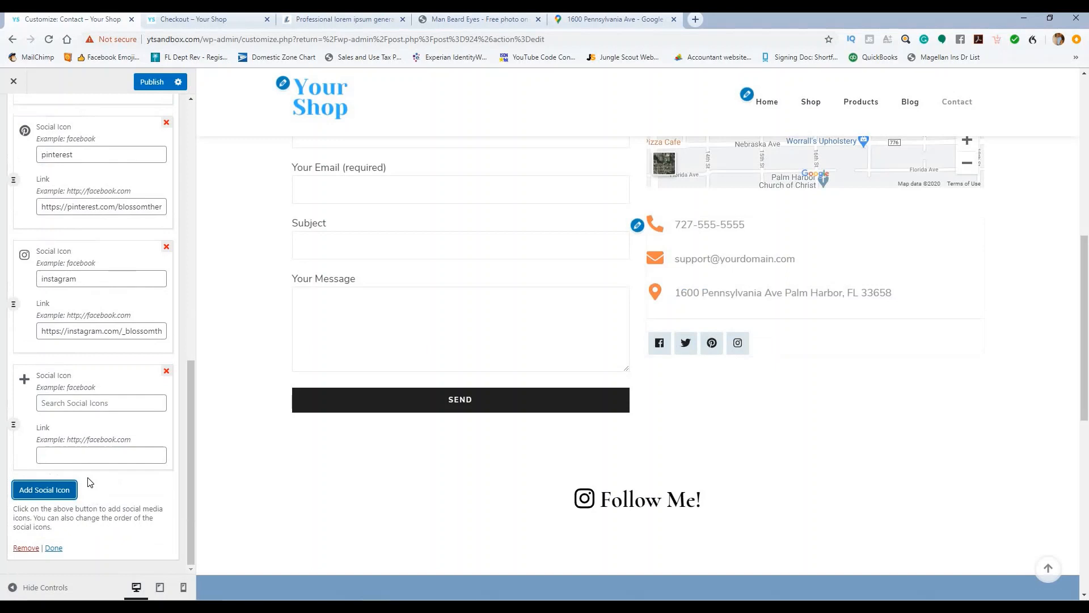
pyautogui.click(77, 405)
pyautogui.write('pin')
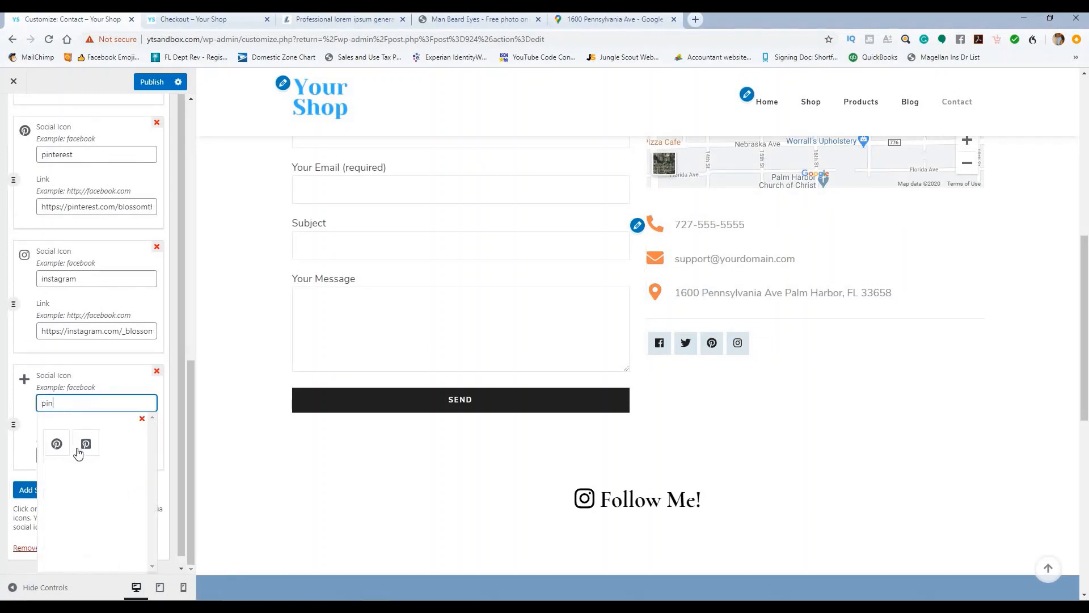
pyautogui.click(79, 452)
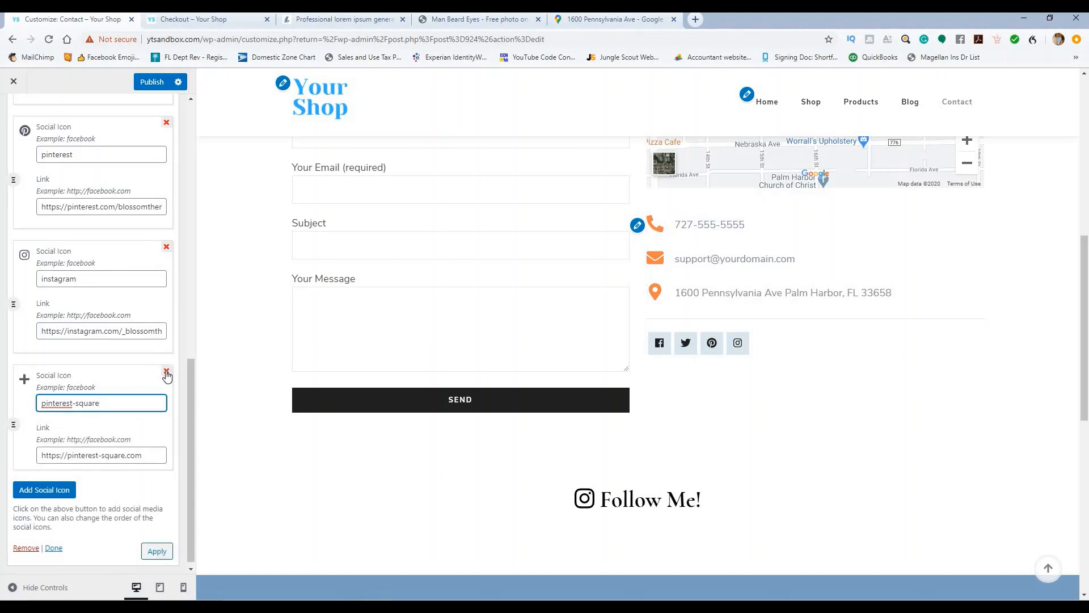
pyautogui.scroll(2, 166, 374)
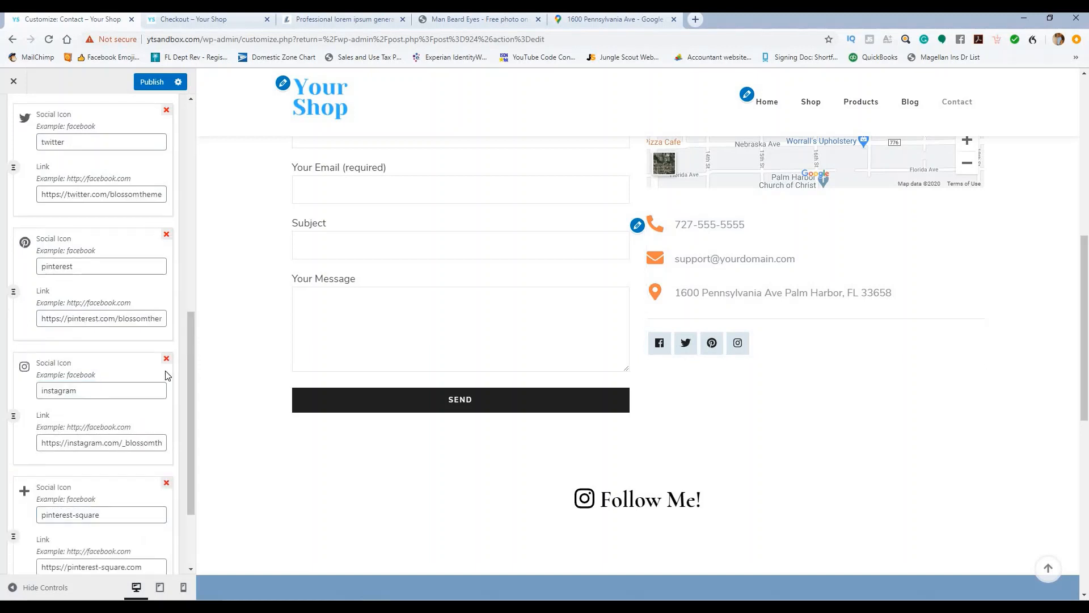
pyautogui.scroll(-2, 167, 375)
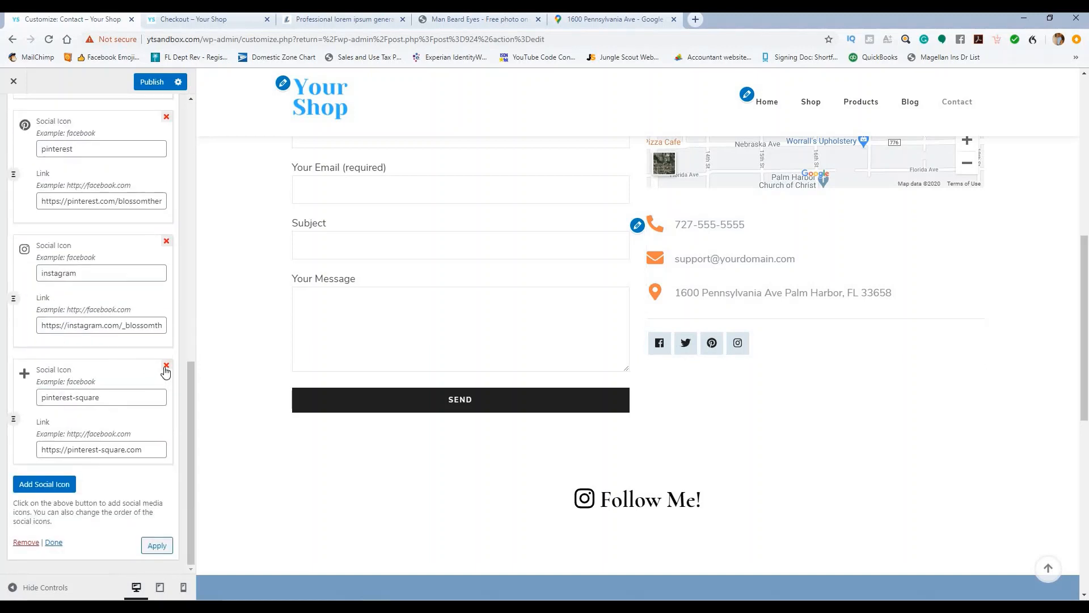
pyautogui.click(150, 82)
pyautogui.scroll(10, 129, 417)
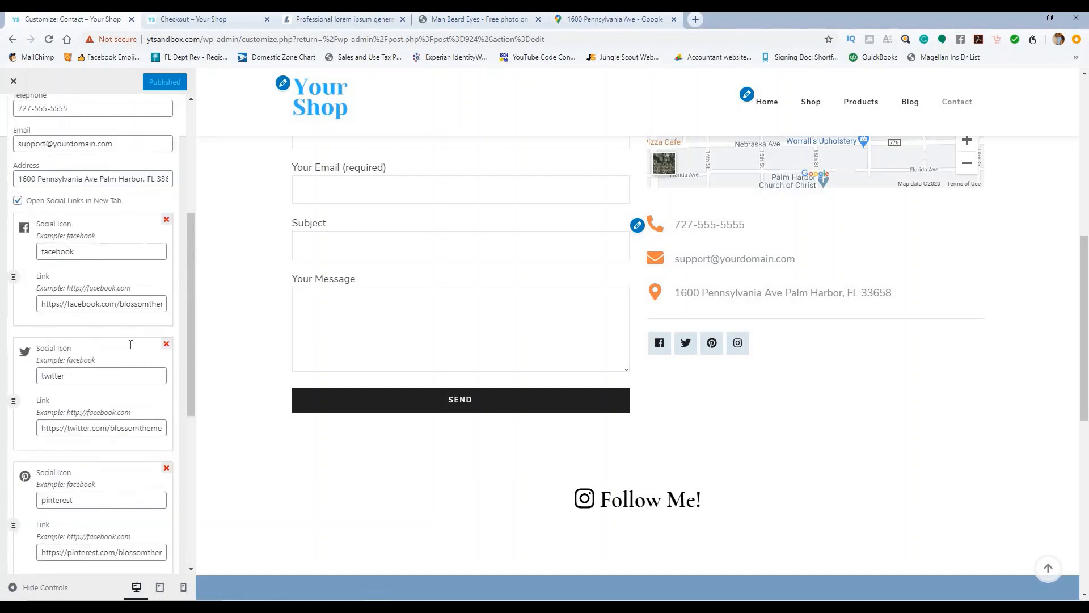
# Step: Back out to the main customizer list, look over General Settings, then close the customizer
pyautogui.click(19, 116)
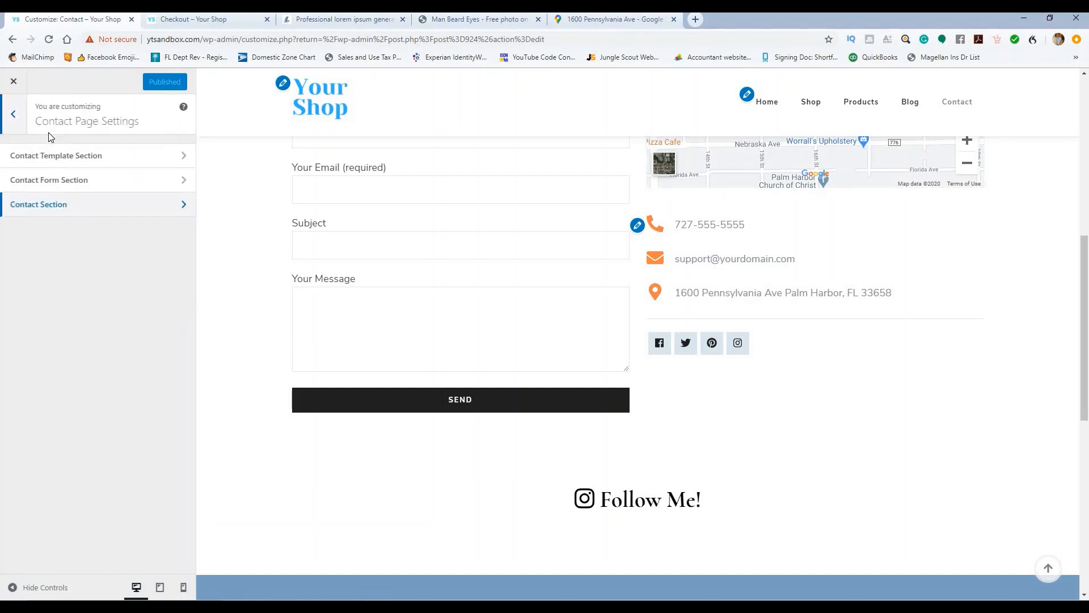
pyautogui.click(17, 112)
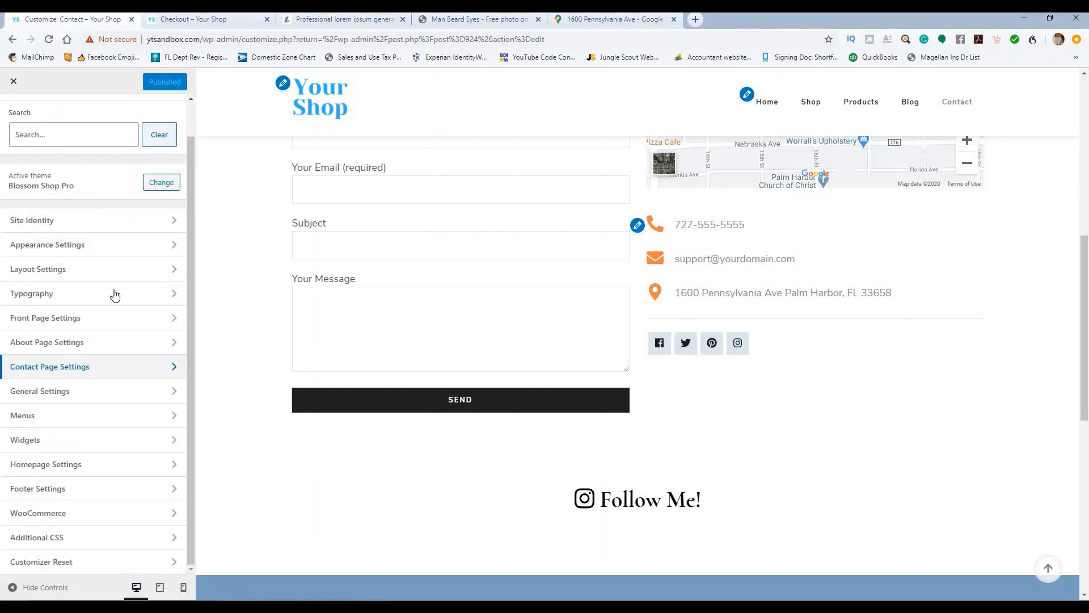
pyautogui.click(105, 398)
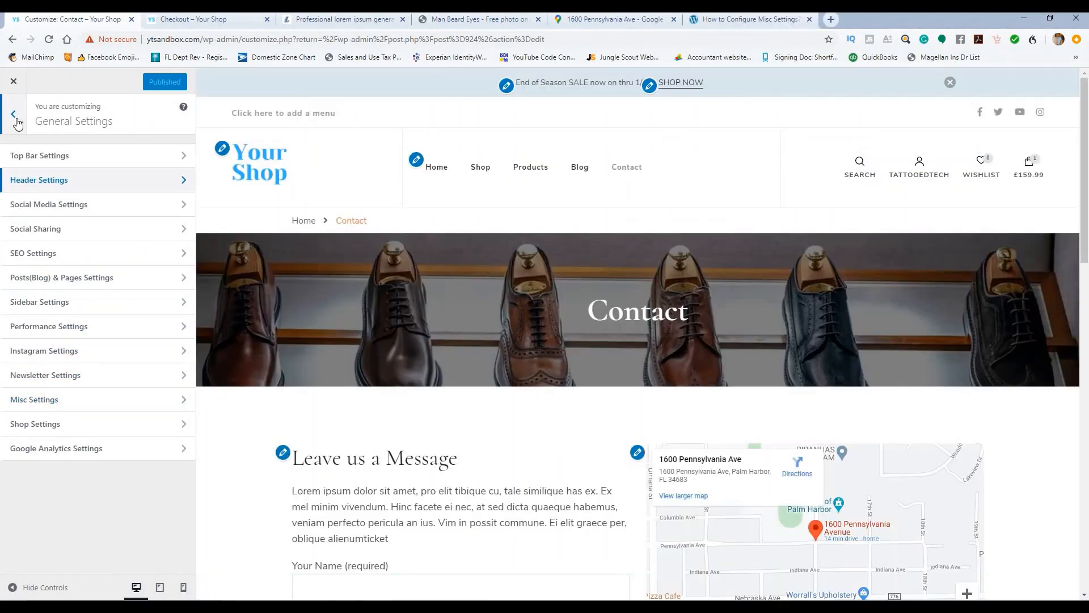
pyautogui.scroll(-9, 646, 223)
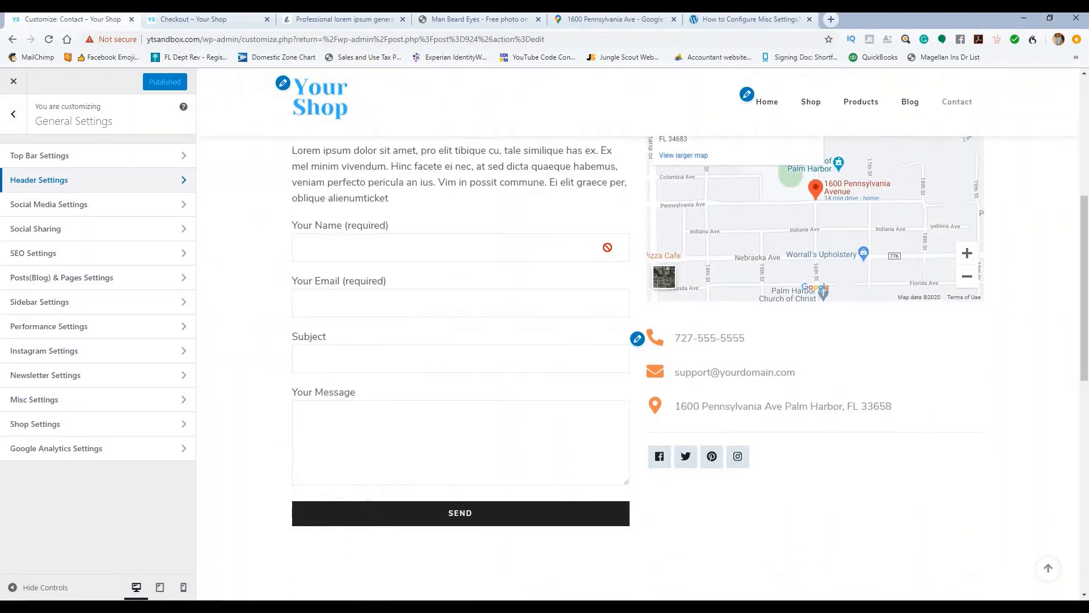
pyautogui.scroll(3, 353, 309)
pyautogui.click(14, 82)
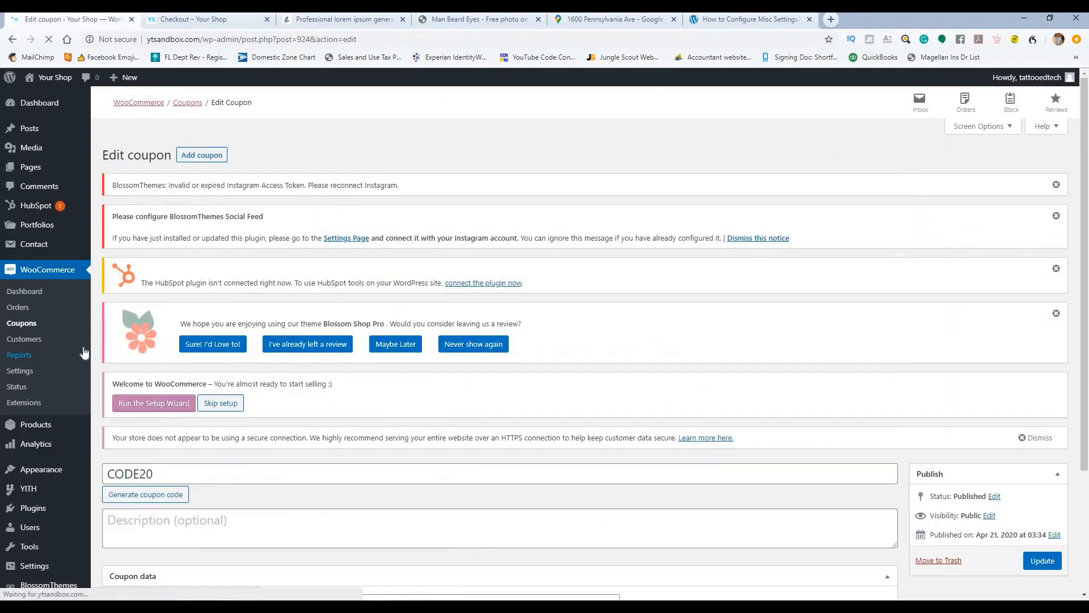
# Step: Go to the Installed Plugins list
pyautogui.scroll(-1, 35, 354)
pyautogui.scroll(-2, 34, 354)
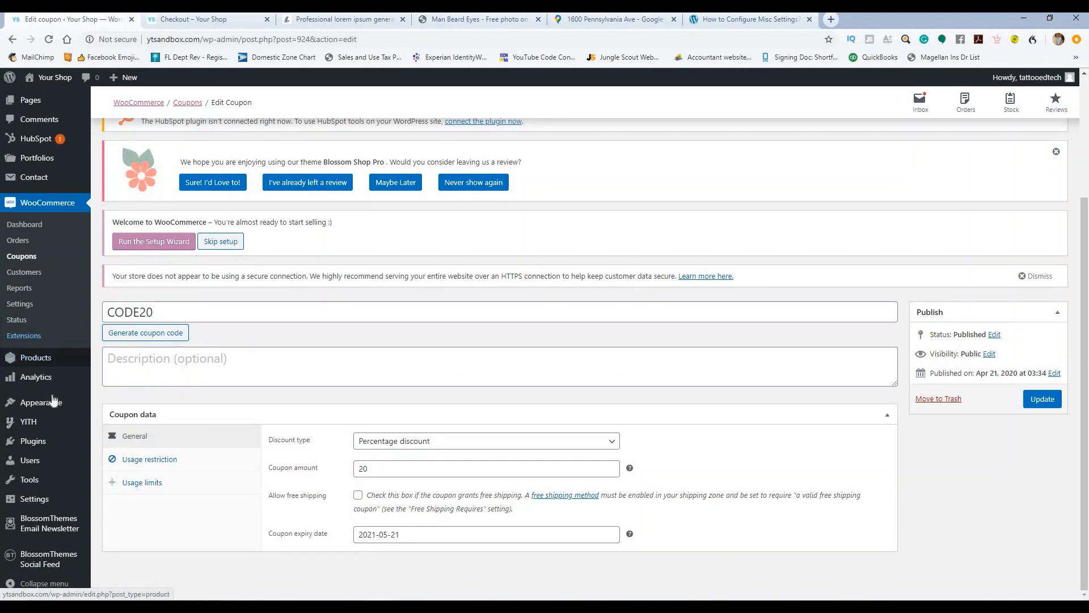
pyautogui.moveTo(49, 442)
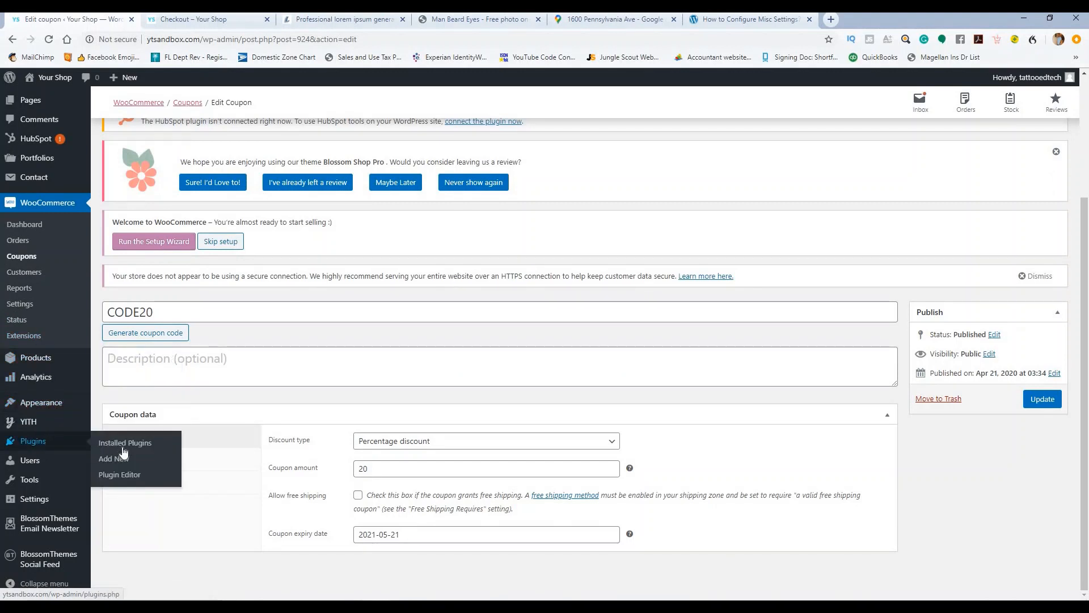
pyautogui.click(120, 444)
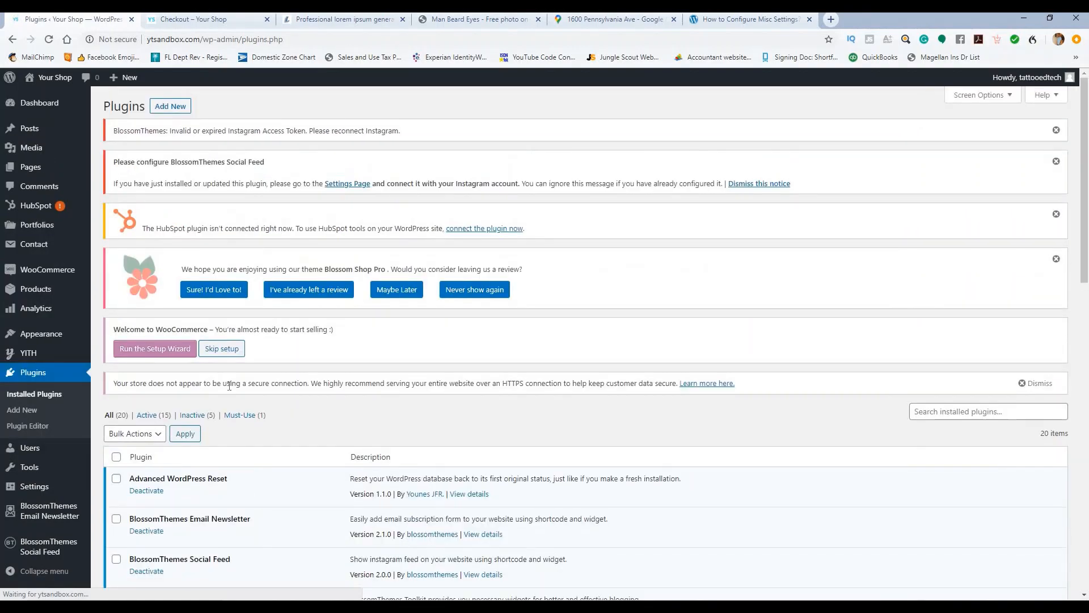
# Step: Check that Contact Form 7 is active and go to Contact > Contact Forms
pyautogui.scroll(-4, 246, 359)
pyautogui.scroll(-3, 247, 362)
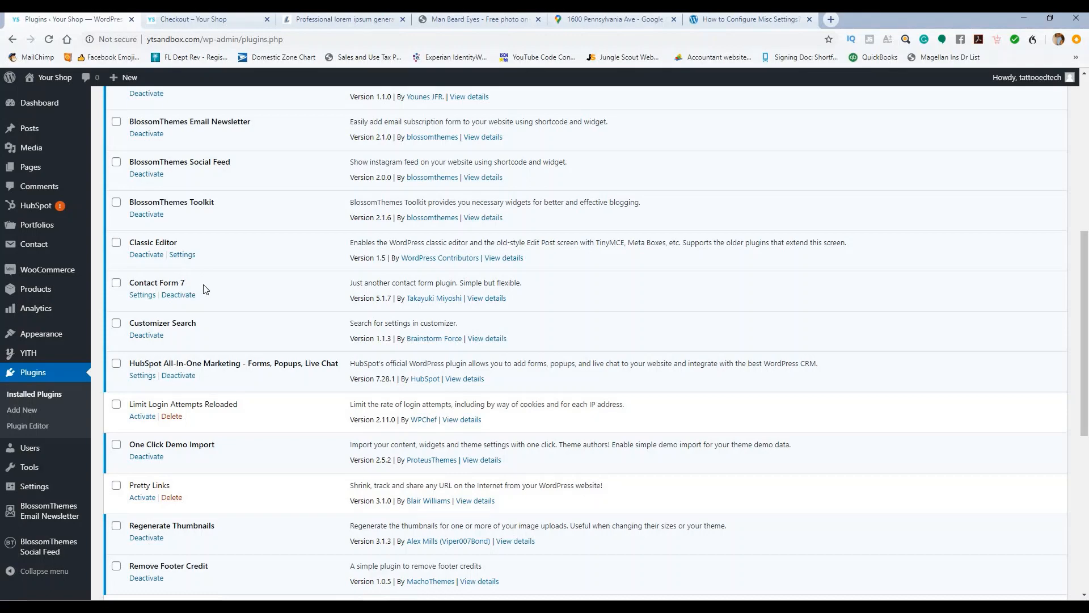
pyautogui.scroll(7, 205, 289)
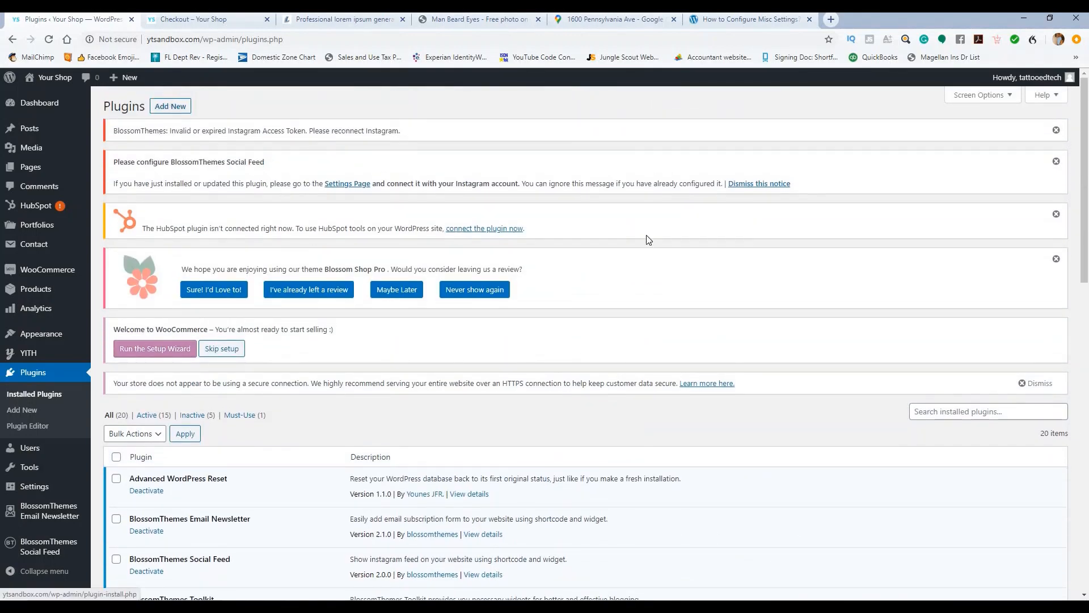
pyautogui.scroll(-7, 263, 361)
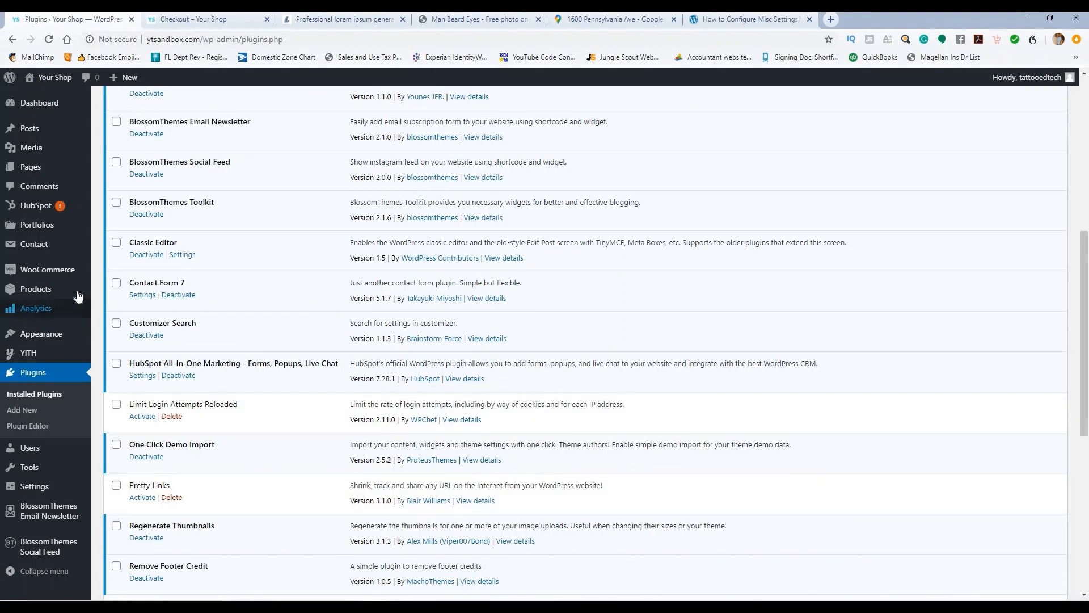
pyautogui.moveTo(75, 245)
pyautogui.click(117, 248)
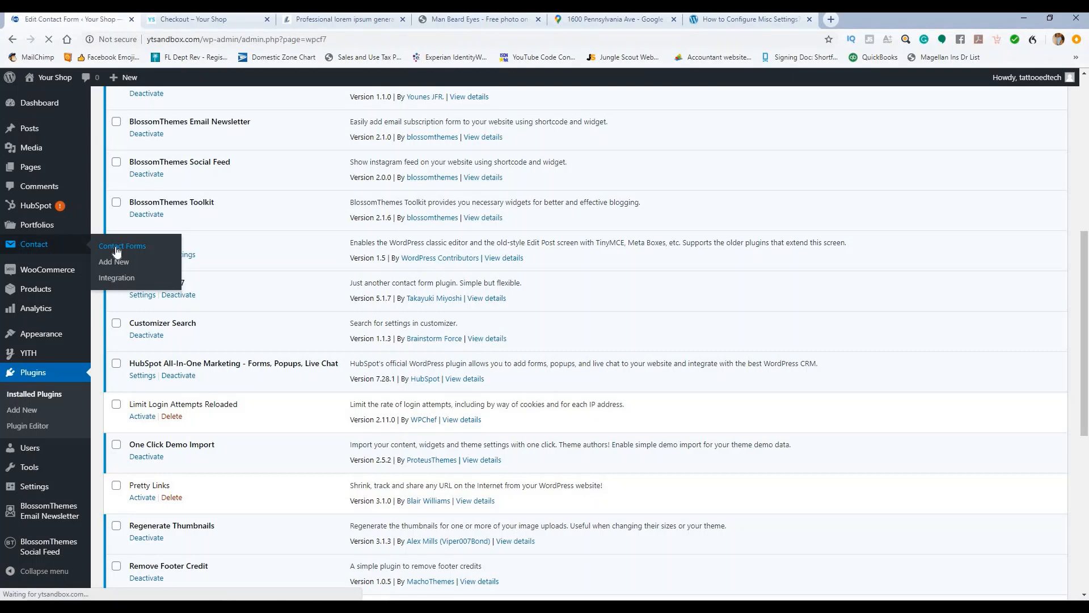
# Step: Copy Contact form 1's shortcode and bulk-delete the Contact Us form
pyautogui.scroll(-2, 562, 309)
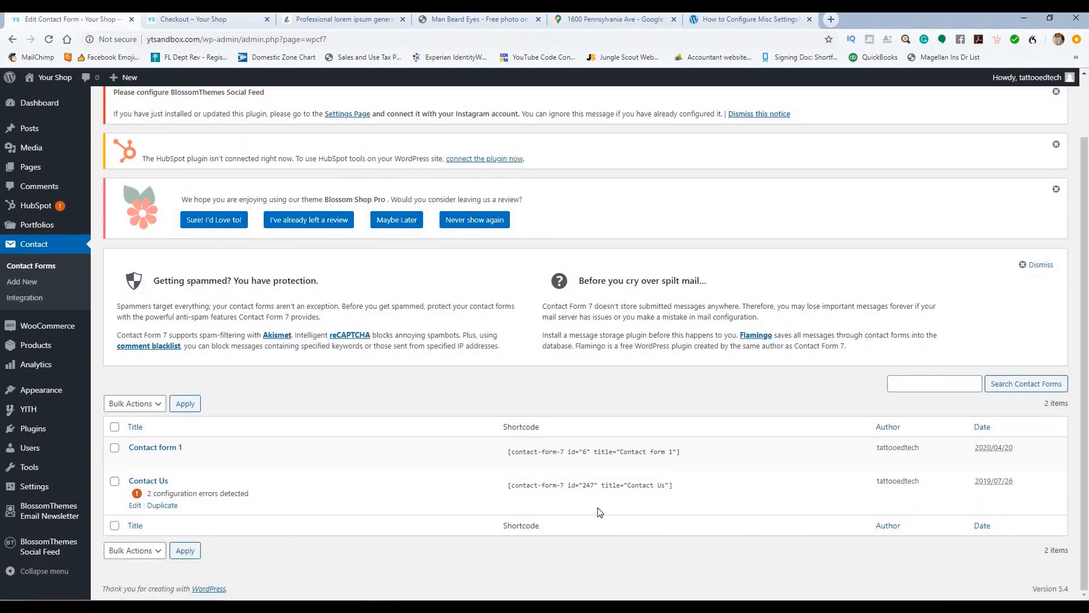
pyautogui.click(647, 448)
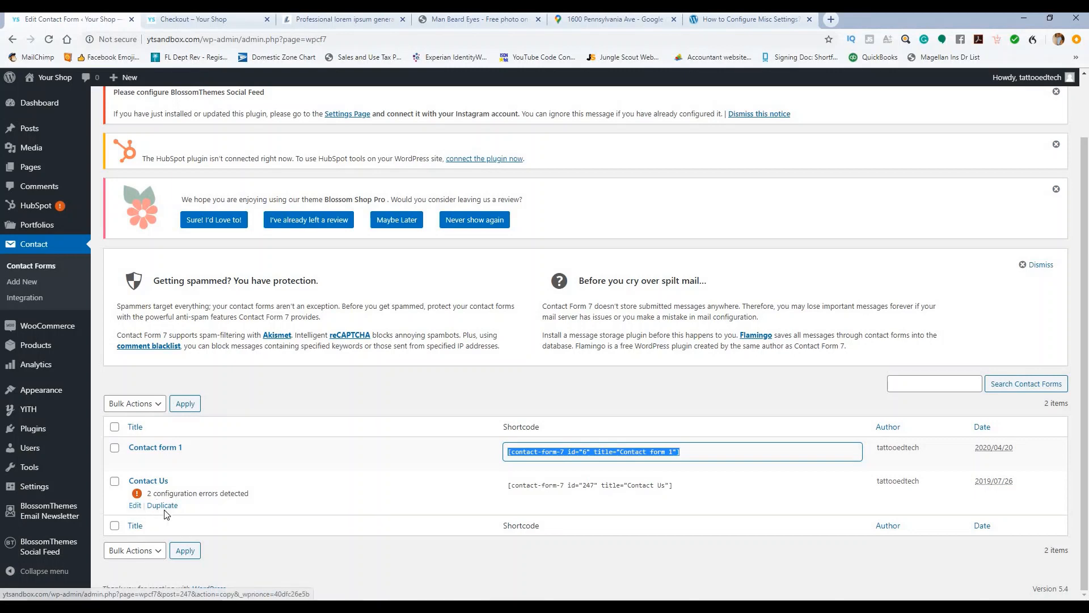
pyautogui.click(115, 481)
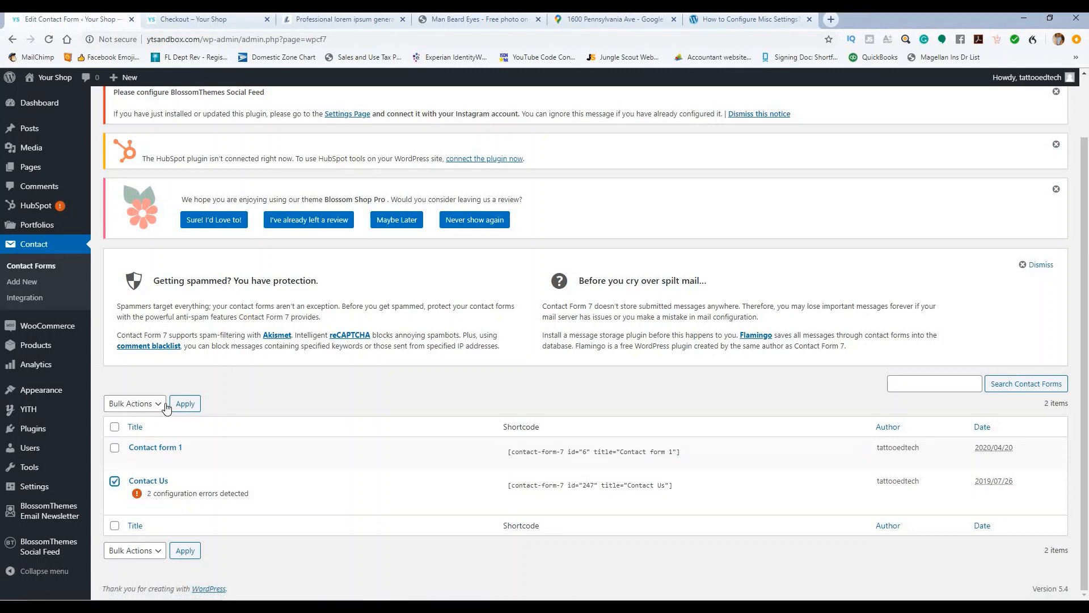
pyautogui.click(158, 404)
pyautogui.click(134, 431)
pyautogui.click(182, 404)
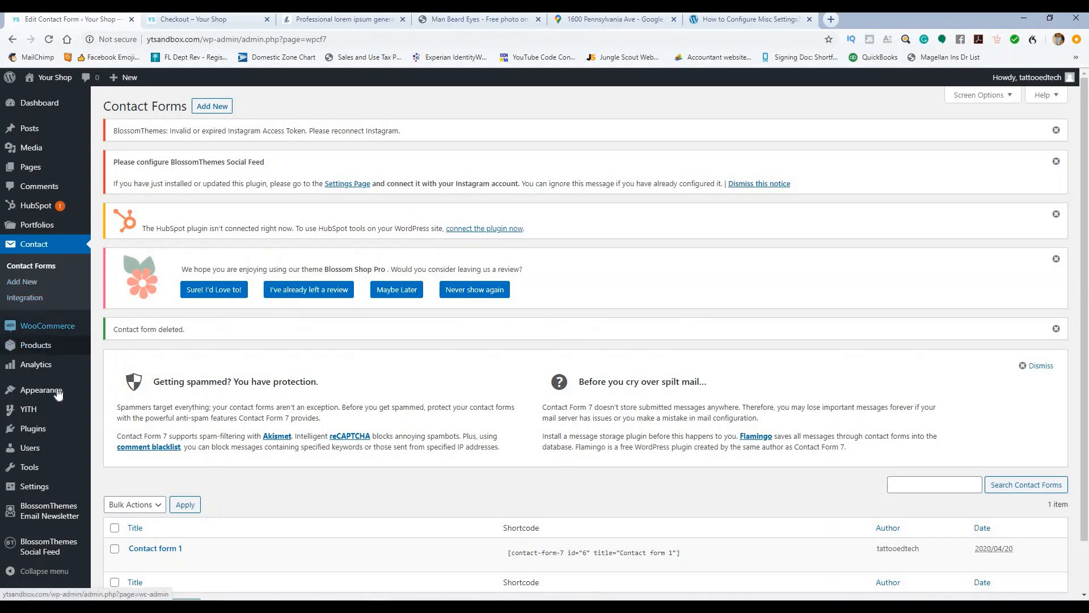
# Step: Launch Appearance > Customize and browse Contact Page Settings, viewing the Contact Template Section
pyautogui.moveTo(55, 392)
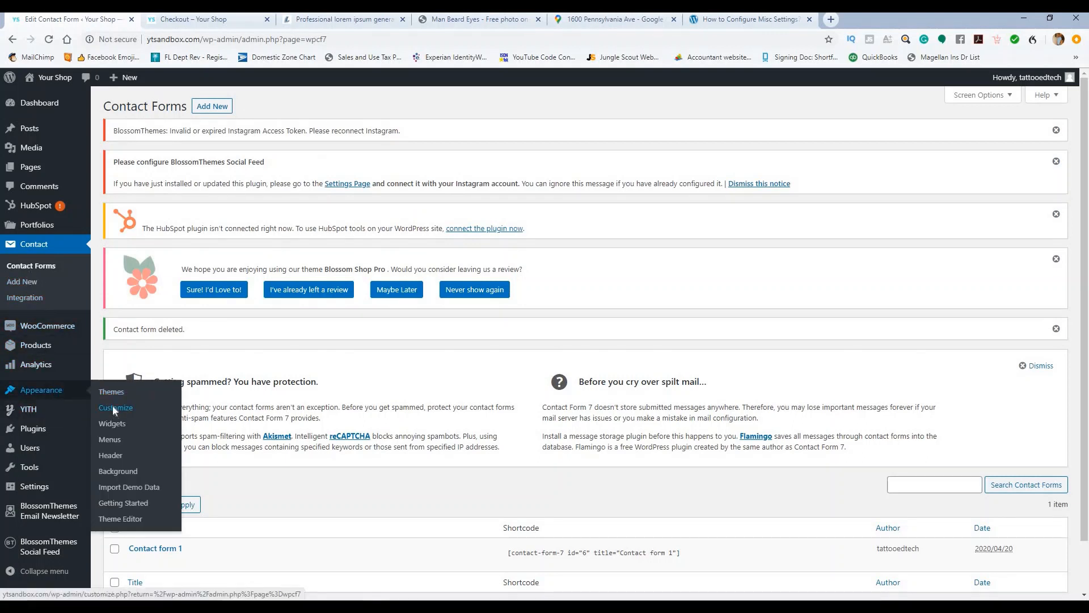
pyautogui.click(113, 409)
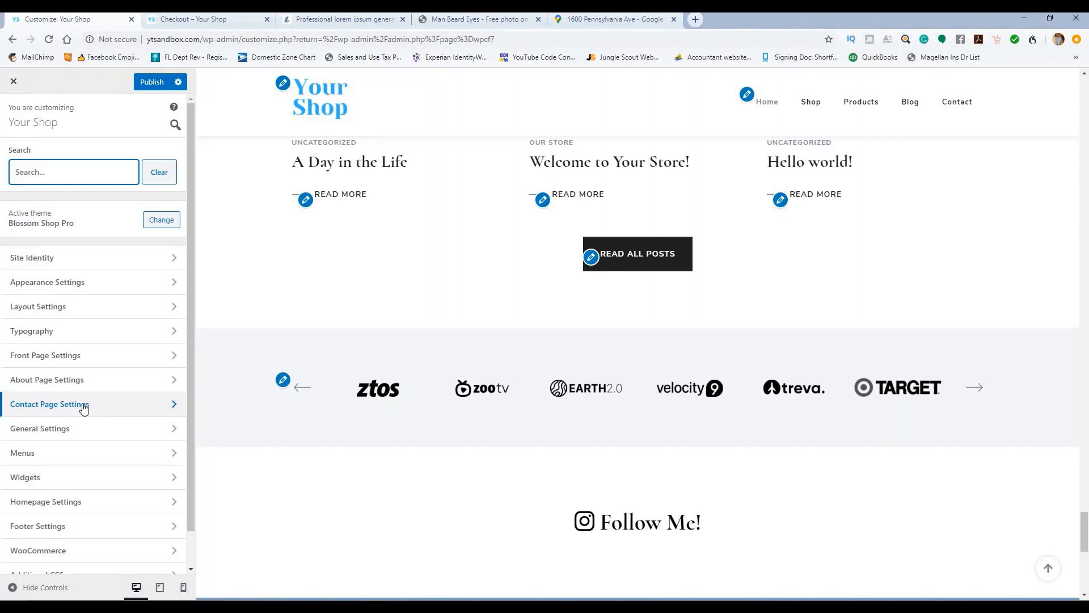
pyautogui.click(84, 407)
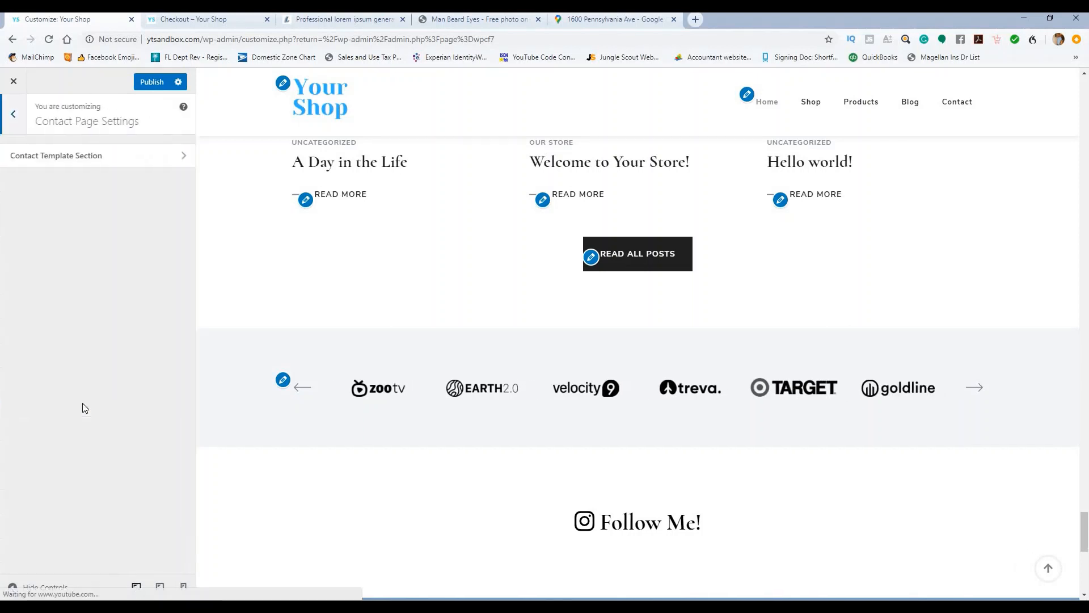
pyautogui.click(116, 162)
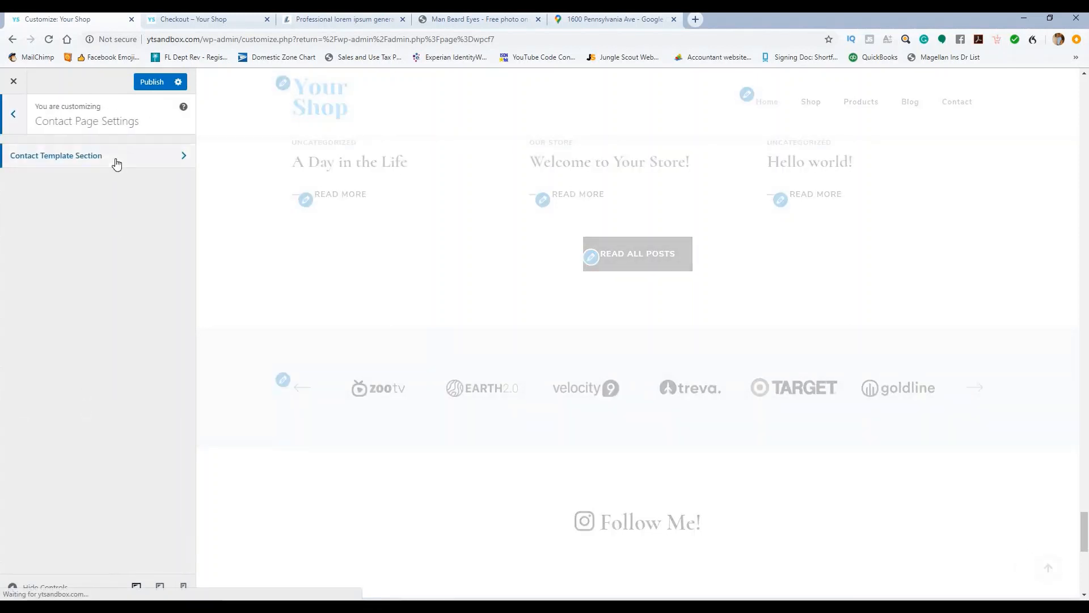
pyautogui.click(13, 116)
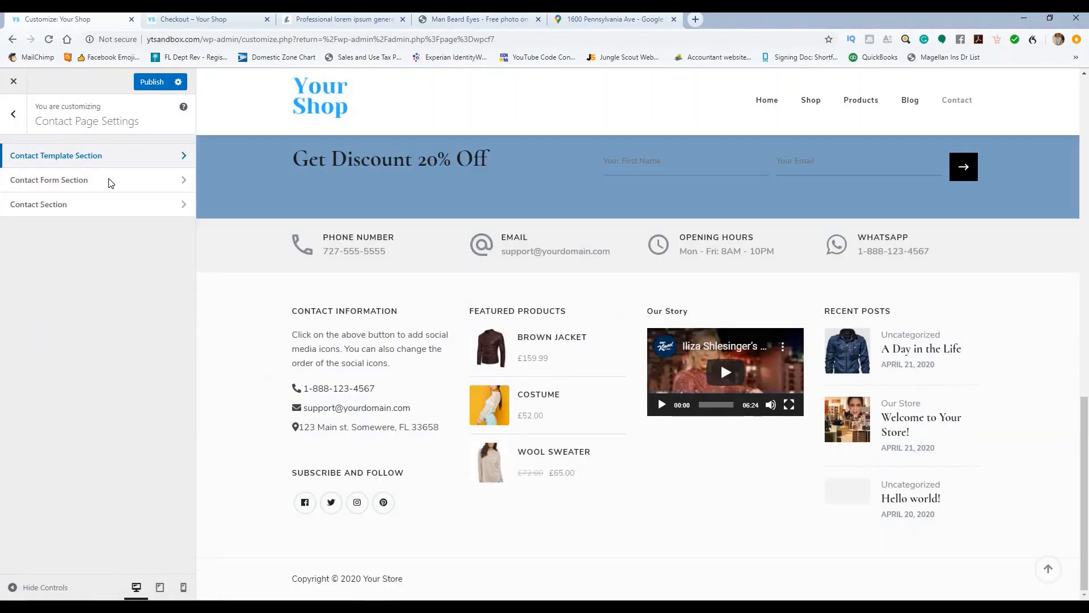
pyautogui.click(108, 158)
pyautogui.click(17, 117)
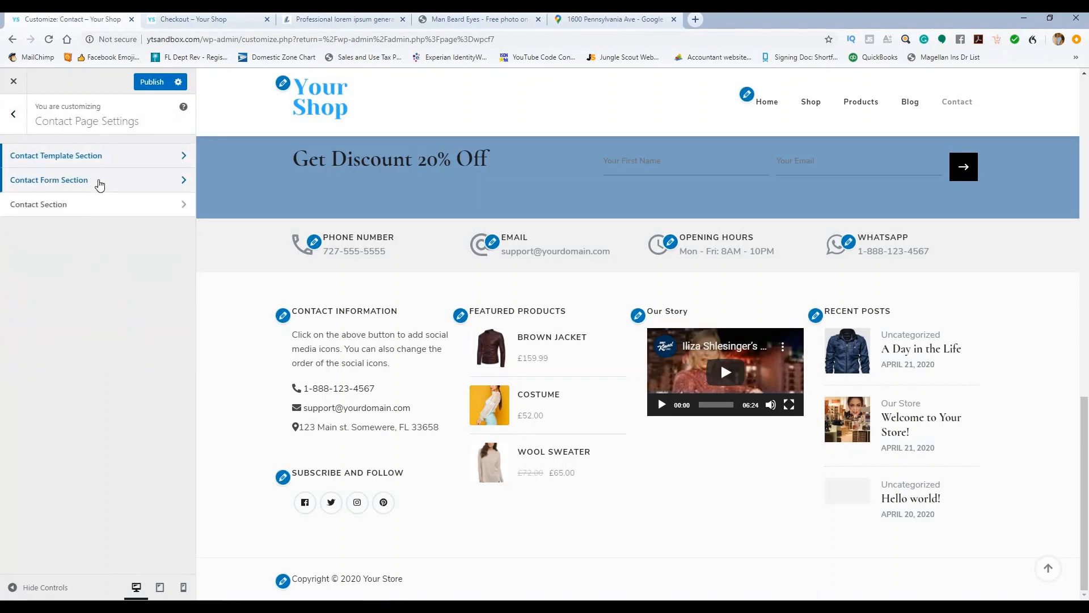
# Step: Inspect the Contact Section's Custom HTML map and Contact Widget, then revisit the Contact Template Section
pyautogui.click(103, 205)
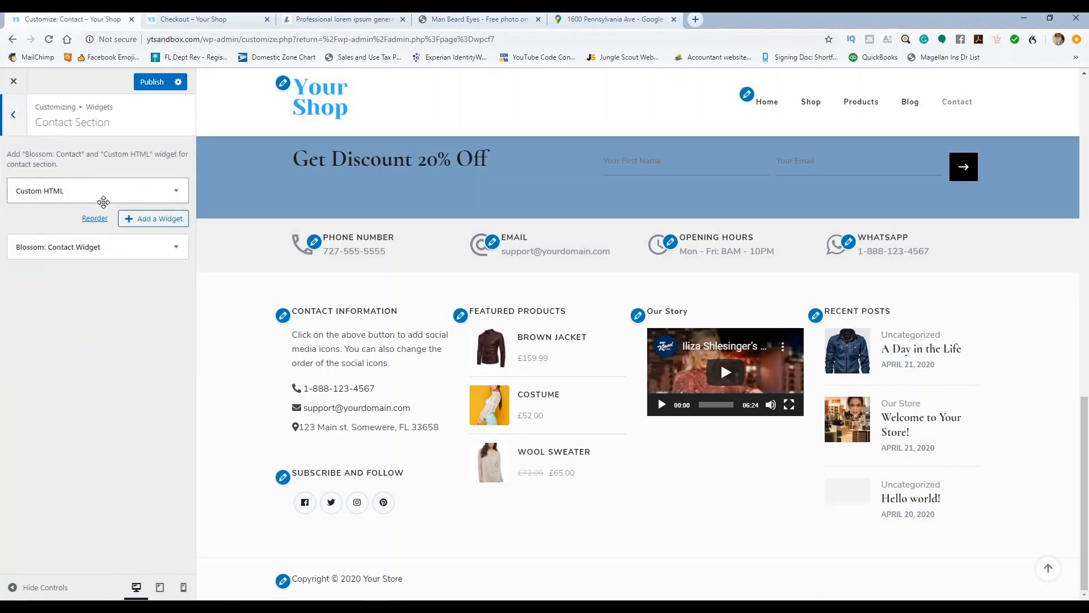
pyautogui.click(177, 191)
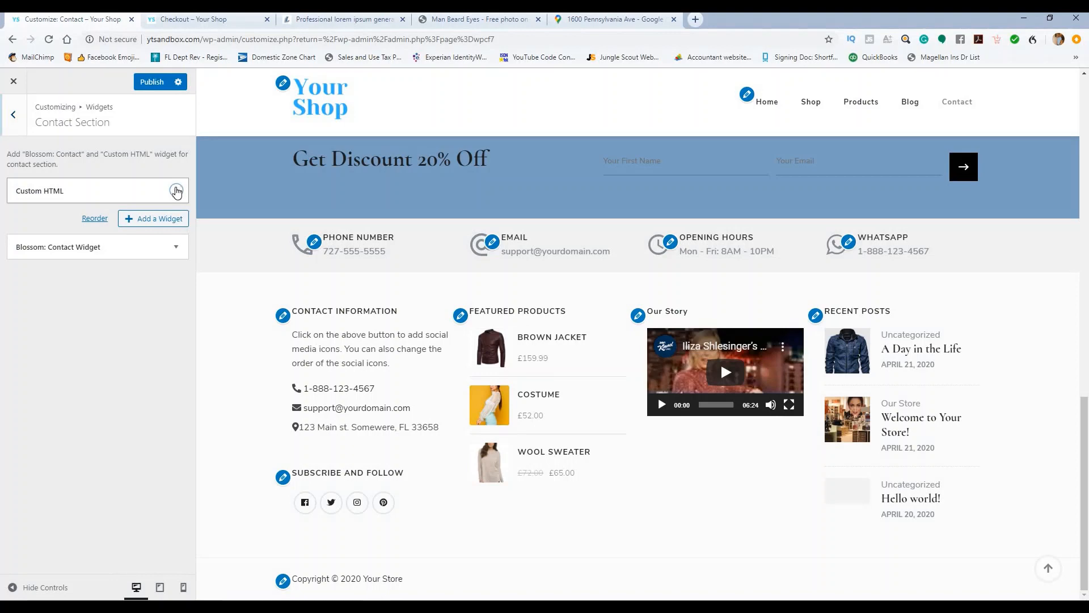
pyautogui.click(177, 191)
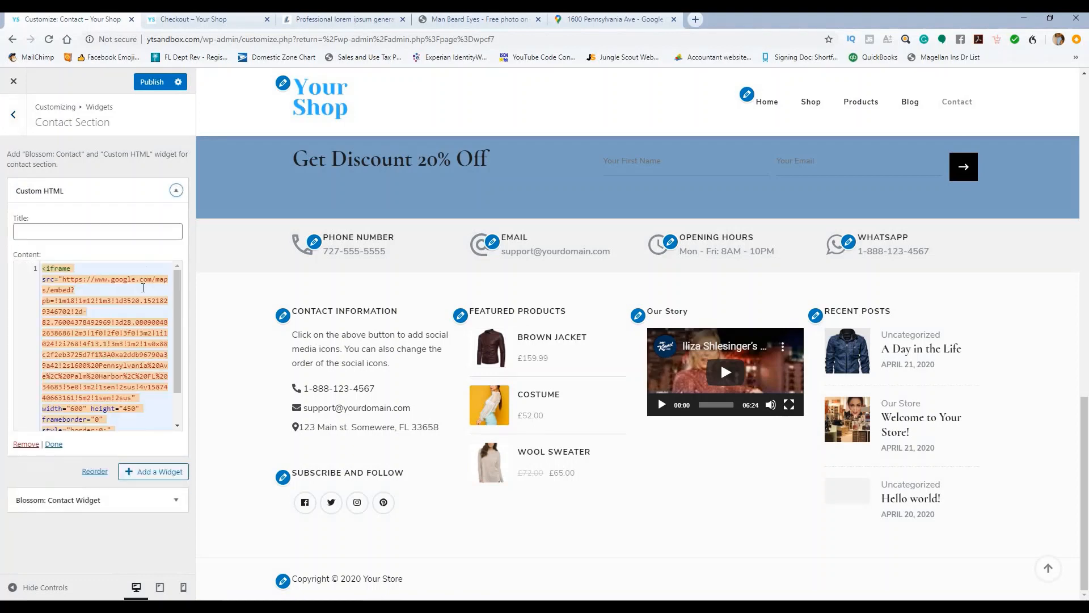
pyautogui.click(176, 193)
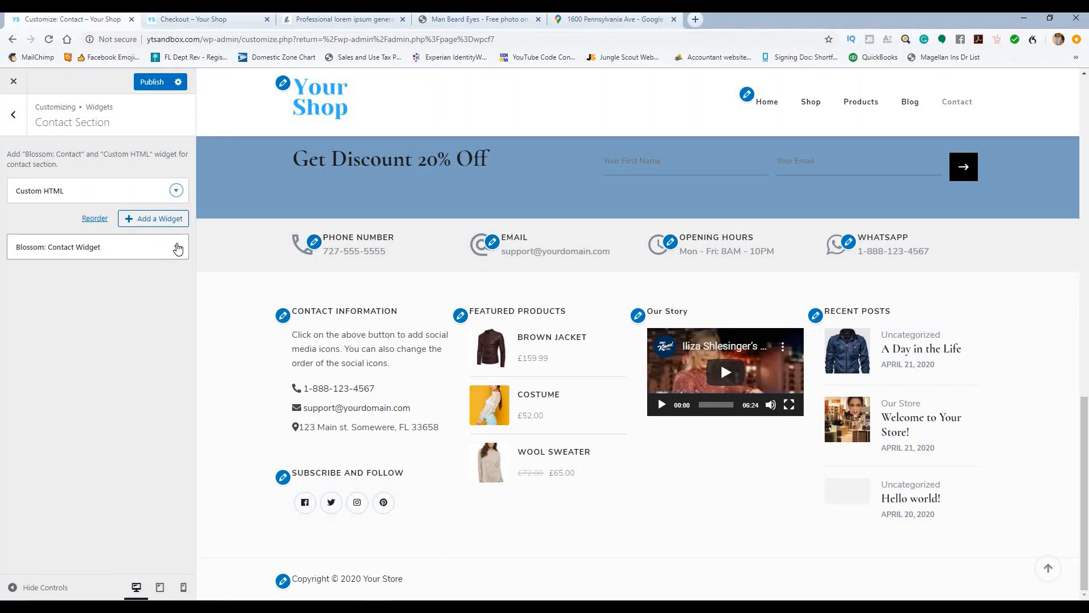
pyautogui.click(176, 247)
pyautogui.scroll(-3, 125, 319)
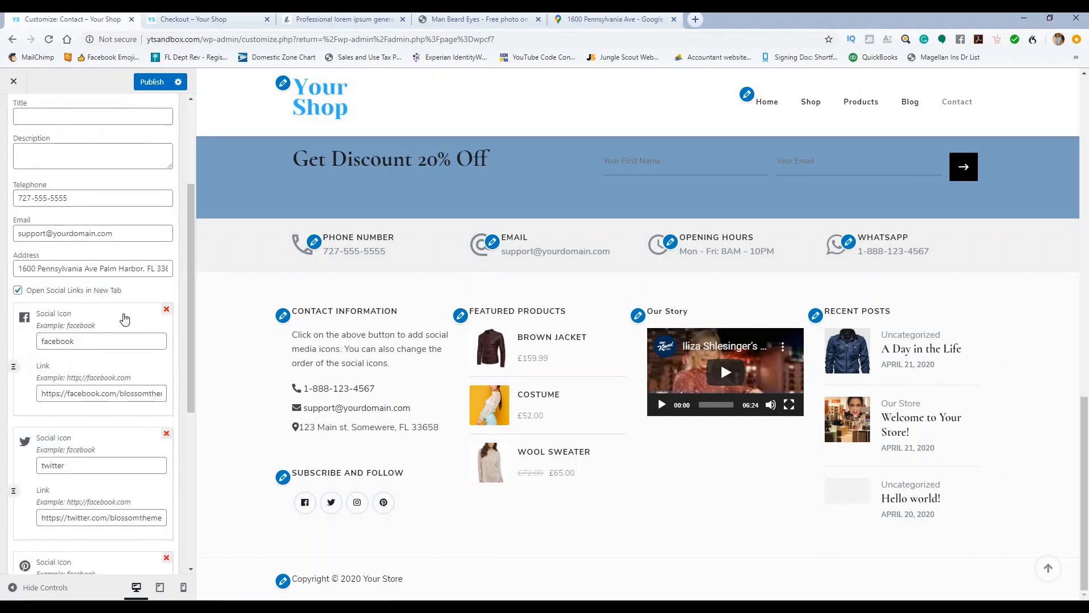
pyautogui.scroll(3, 125, 319)
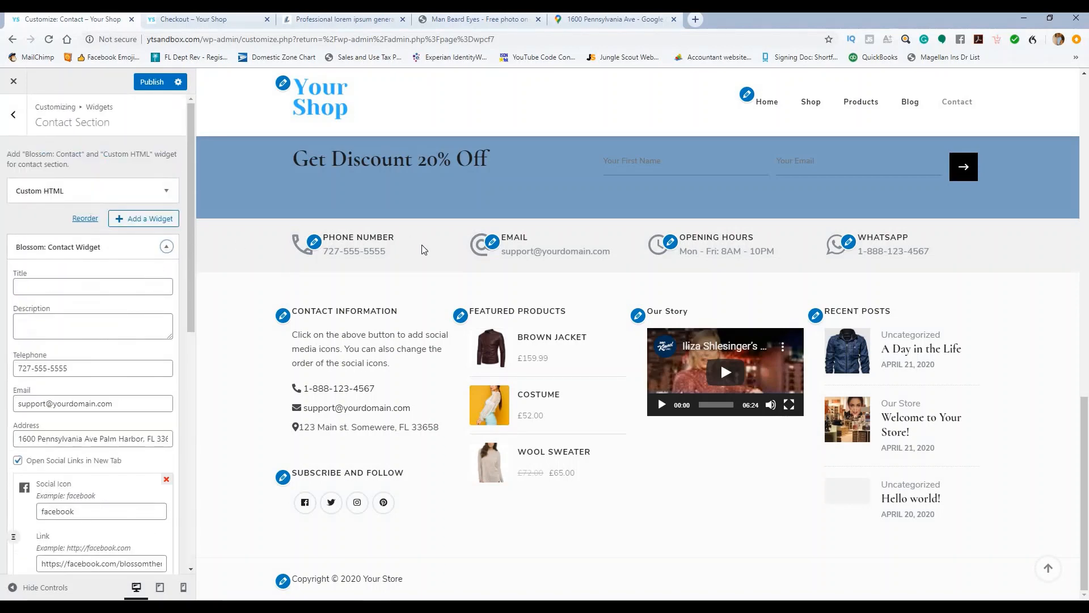
pyautogui.scroll(4, 423, 249)
pyautogui.click(13, 114)
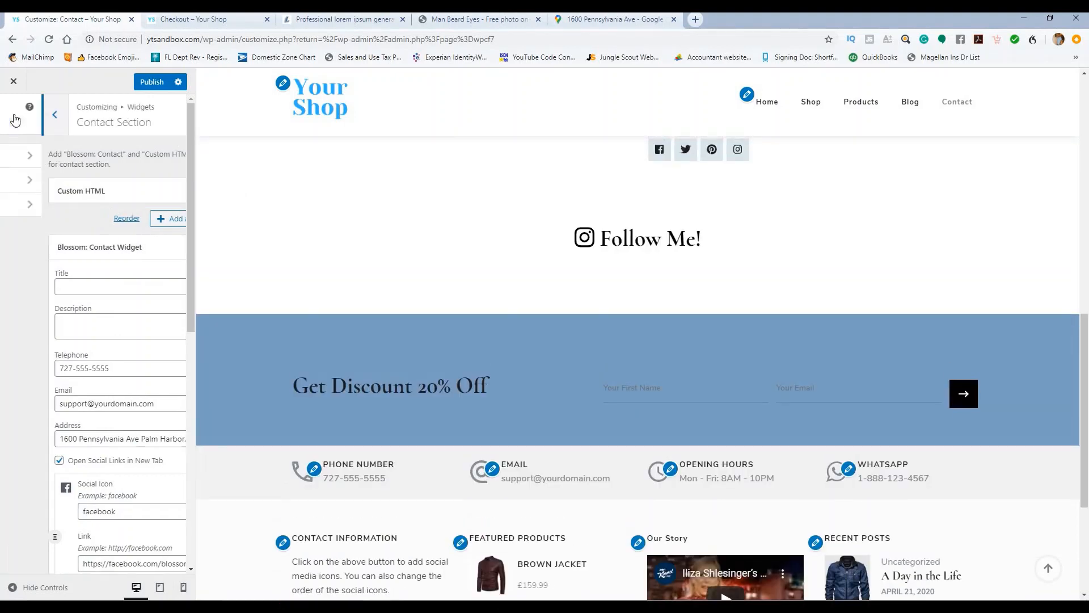
pyautogui.click(65, 161)
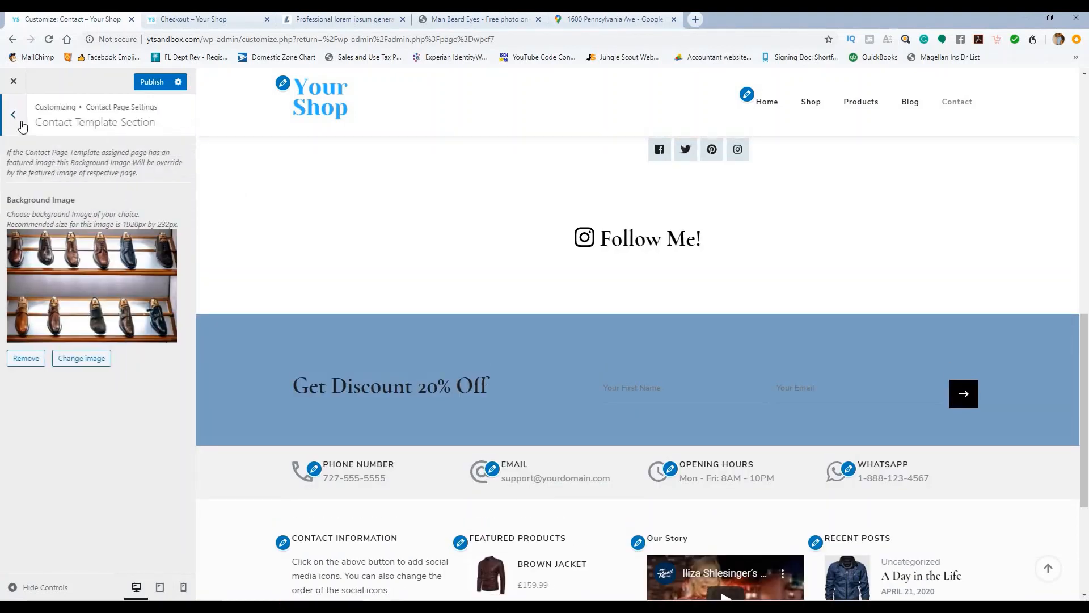
pyautogui.click(20, 120)
# Step: Swap the Contact Us form shortcode in the widget for Contact form 1's shortcode and publish
pyautogui.click(75, 185)
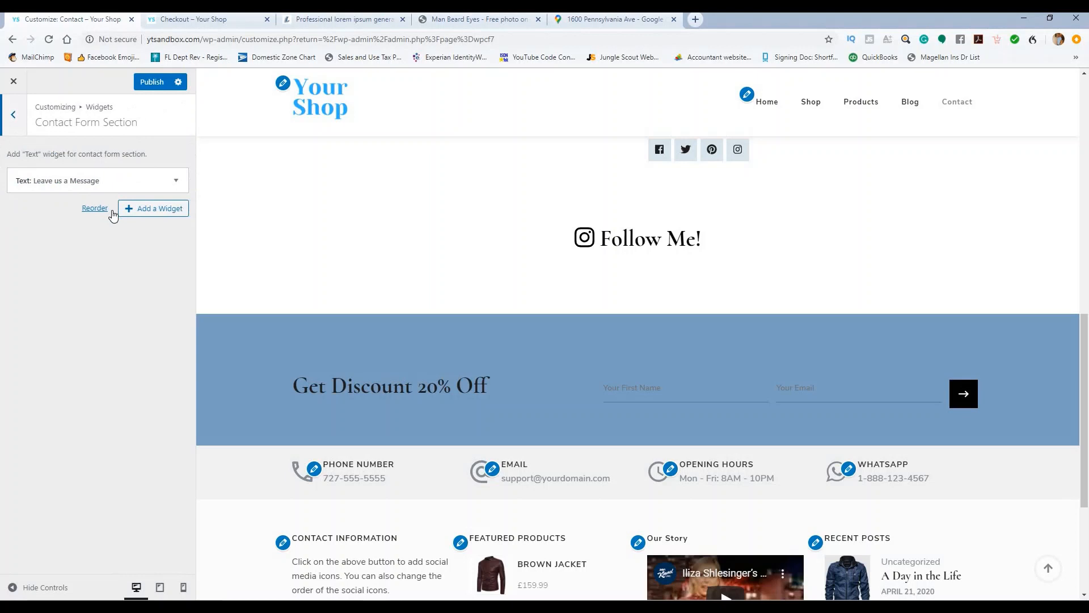
pyautogui.click(178, 181)
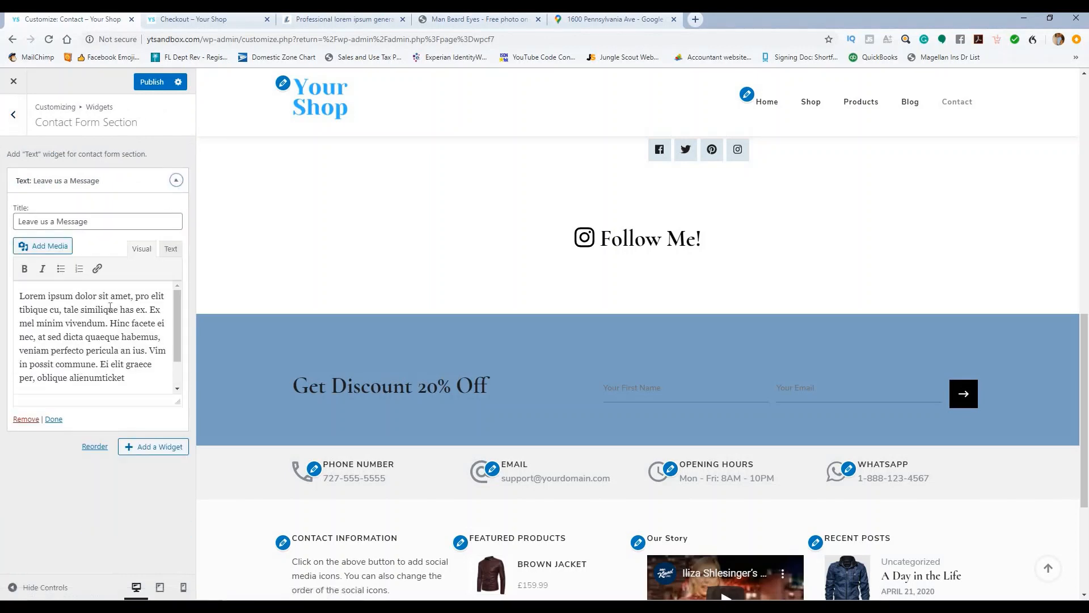
pyautogui.scroll(-2, 117, 318)
pyautogui.moveTo(43, 366); pyautogui.dragTo(21, 363)
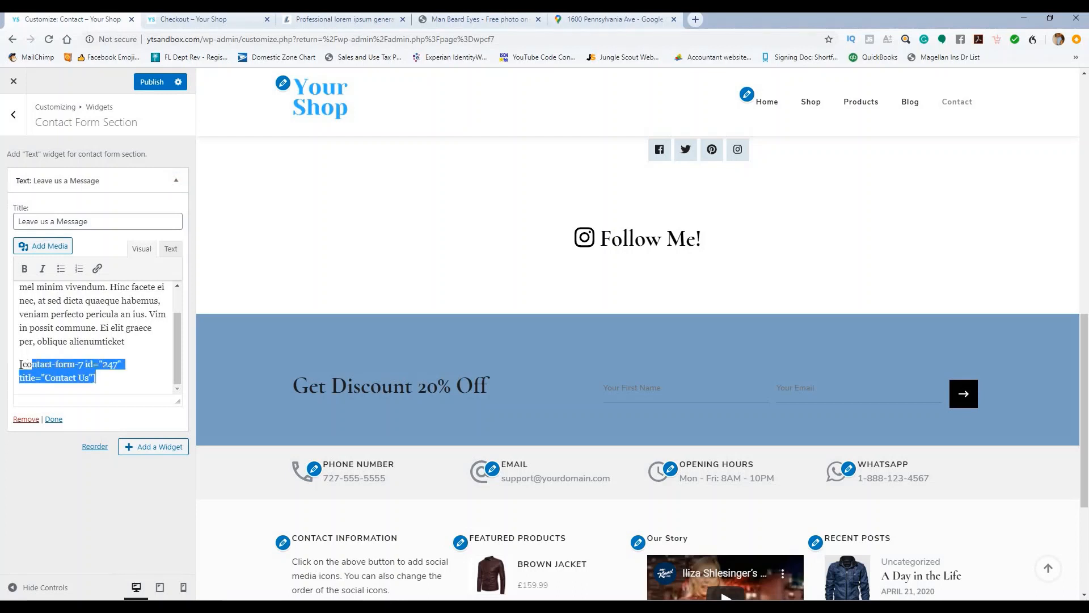
pyautogui.click(170, 252)
pyautogui.click(155, 370)
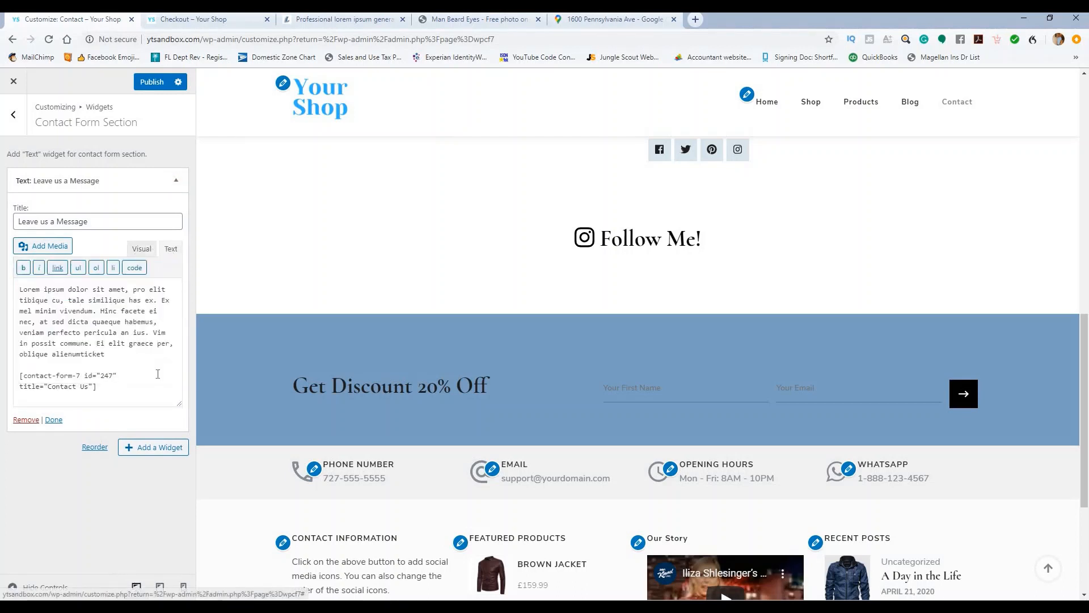
pyautogui.moveTo(39, 382); pyautogui.dragTo(5, 384)
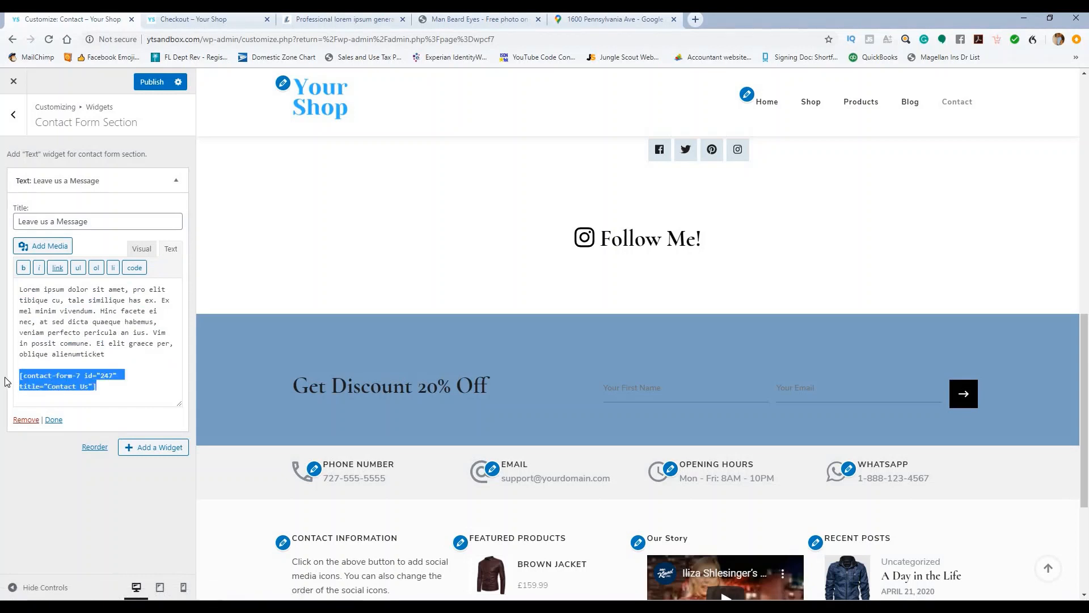
pyautogui.write('[contact-form-7 id="6" title="Contact form 1"]')
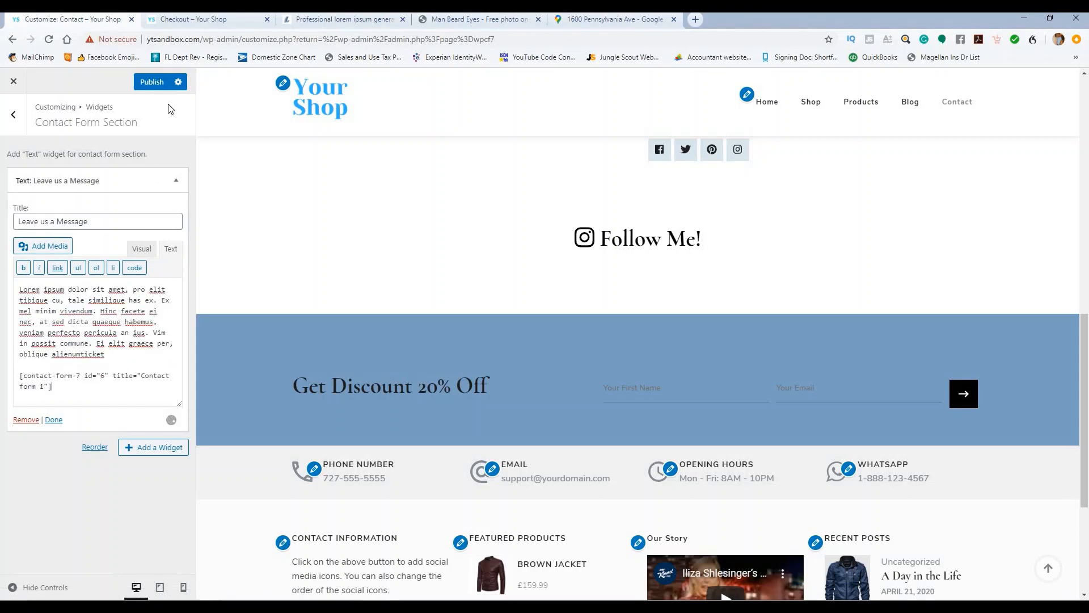
pyautogui.click(160, 84)
# Step: In visual mode, paste the Contact form 1 shortcode after the lorem text in the widget
pyautogui.click(141, 250)
pyautogui.scroll(7, 290, 241)
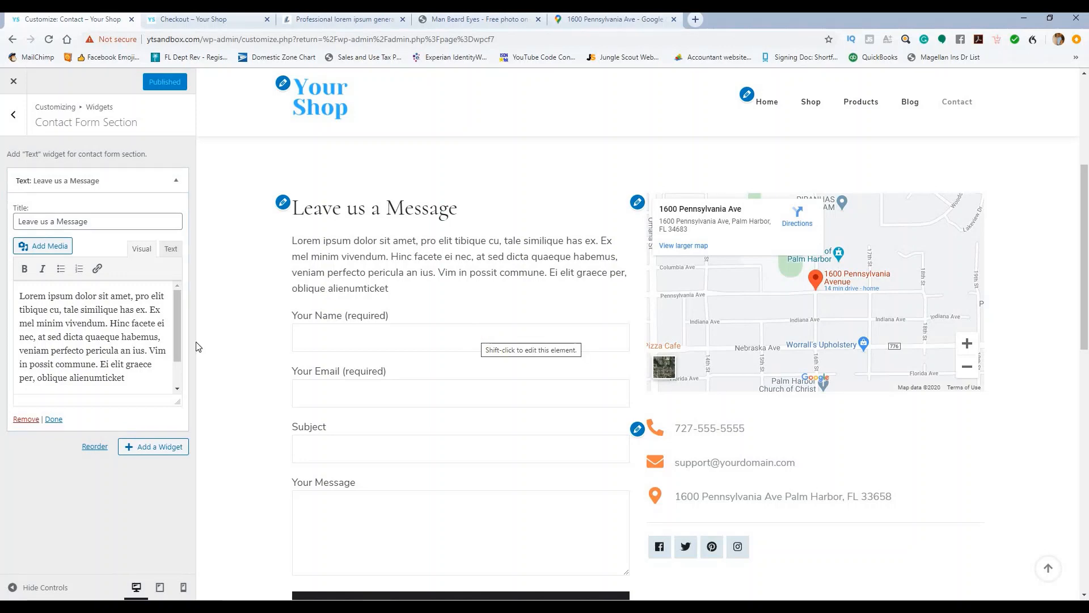
pyautogui.click(139, 377)
pyautogui.write('[contact-form-7 id="6" title="Contact form 1"]')
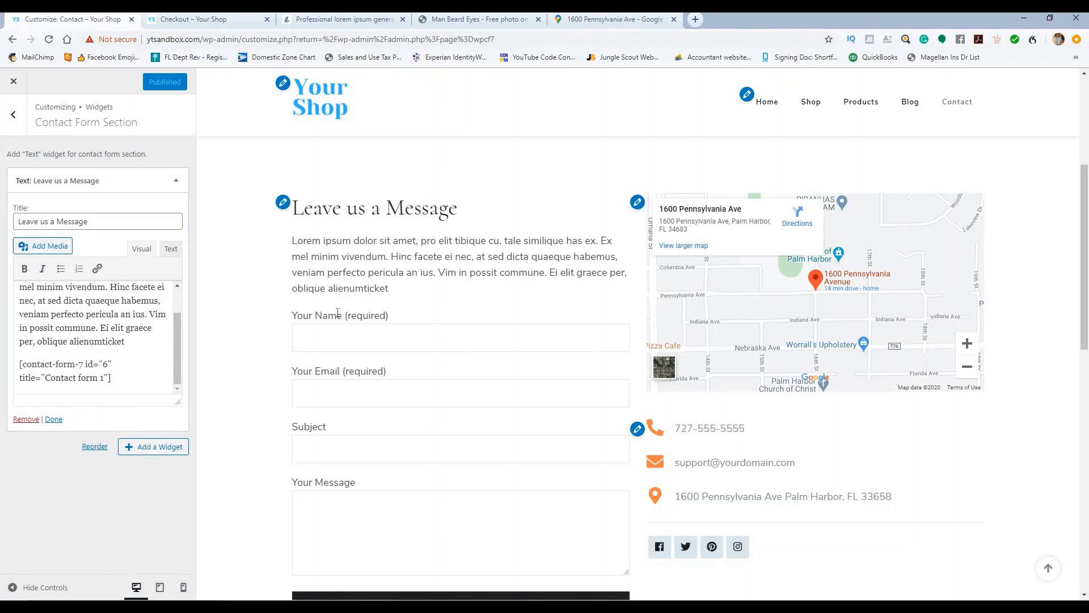
# Step: Reload the Contact page in the preview and check the rendered contact form
pyautogui.scroll(5, 344, 306)
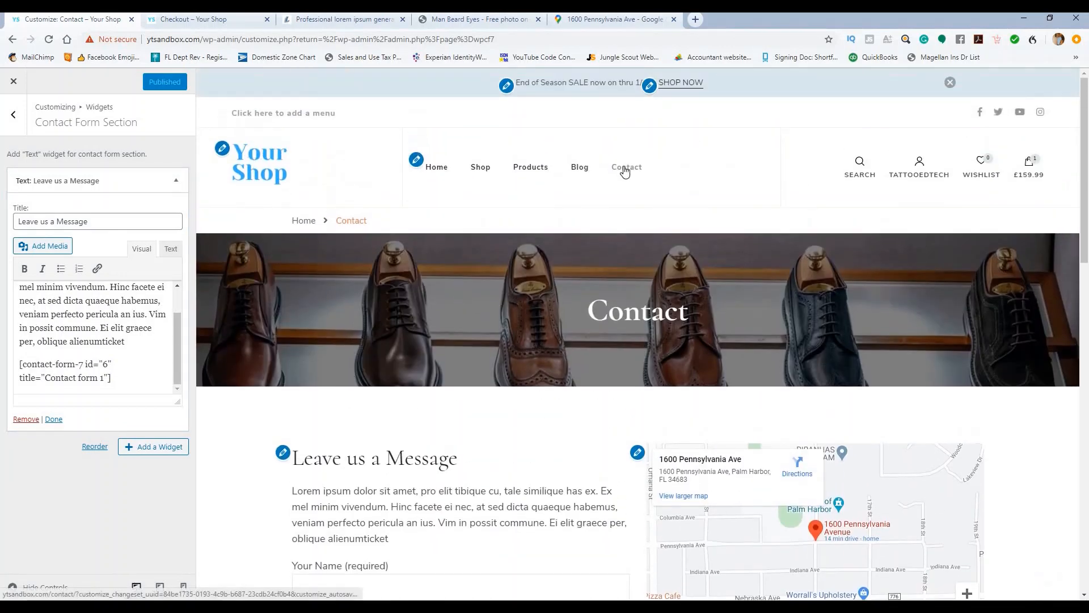
pyautogui.click(625, 171)
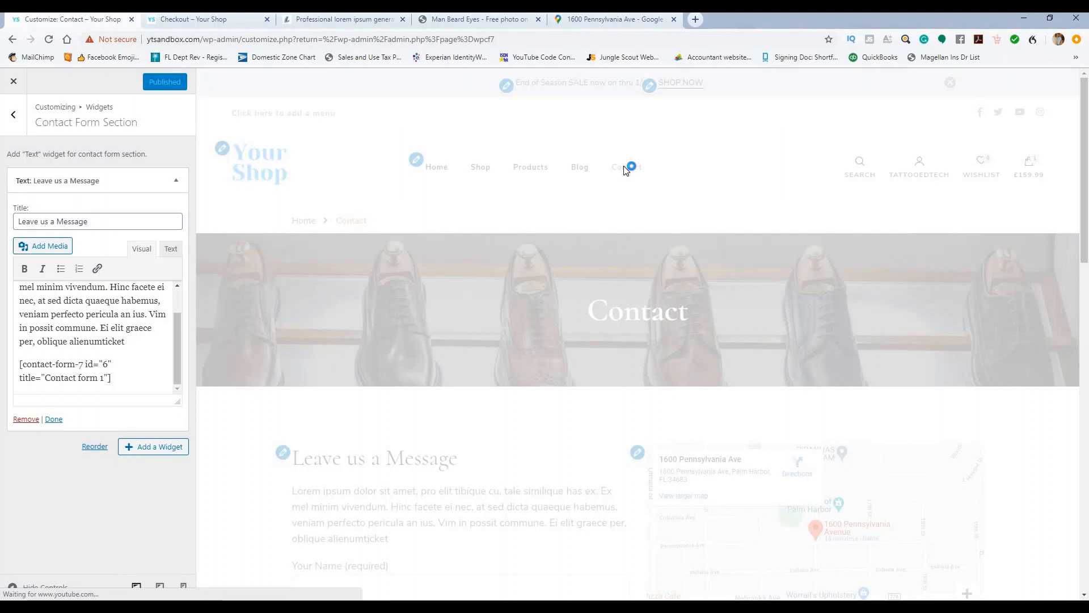
pyautogui.scroll(-5, 626, 187)
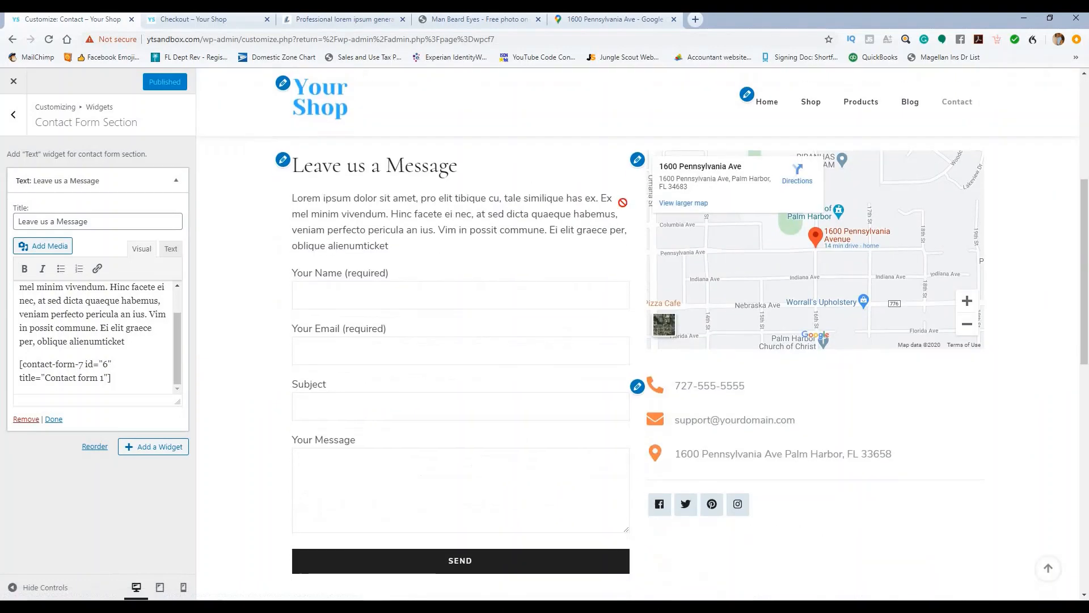
pyautogui.scroll(-3, 623, 202)
pyautogui.scroll(10, 564, 227)
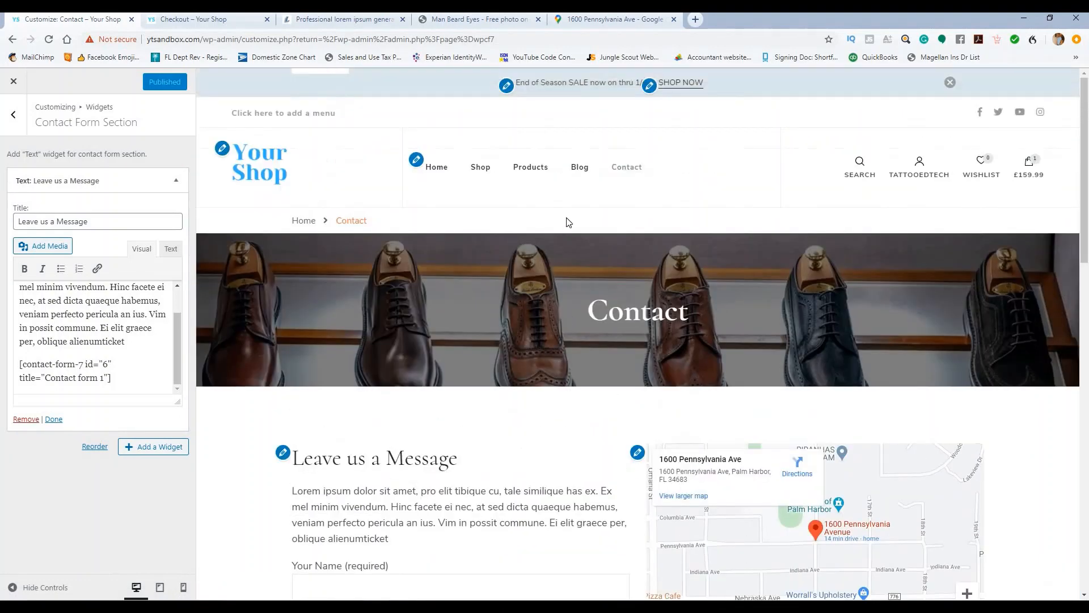
# Step: Browse the Blog page posts in the preview, then go back to the main customizer section list
pyautogui.click(579, 166)
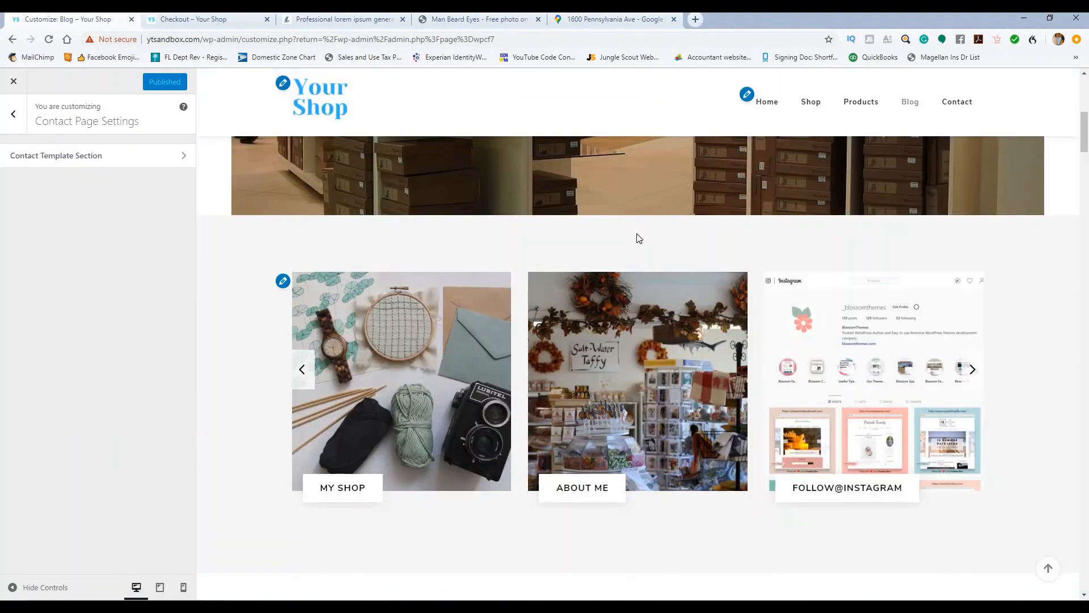
pyautogui.scroll(-8, 639, 239)
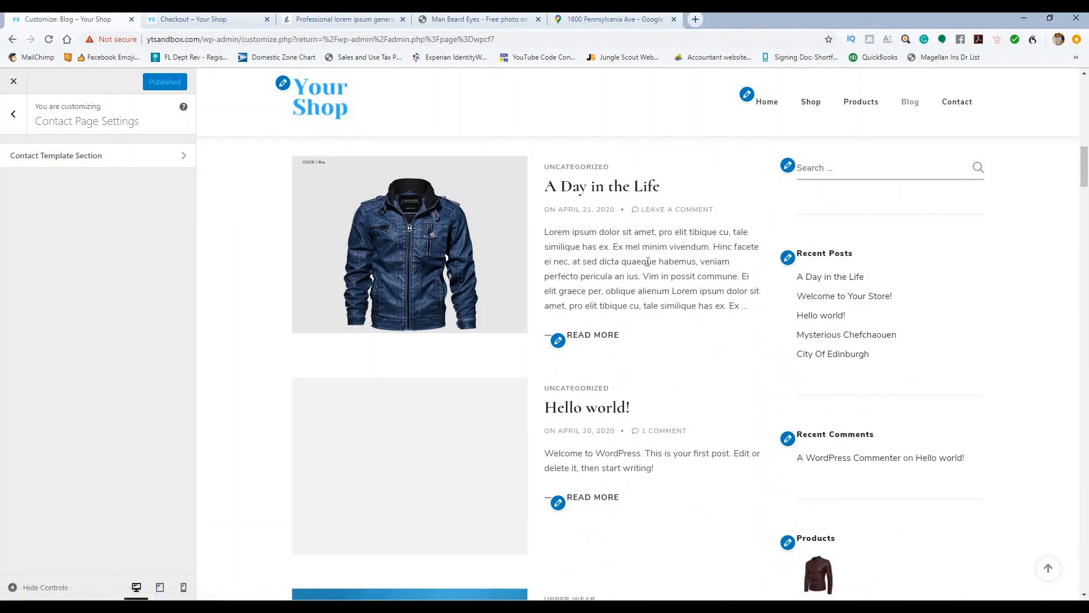
pyautogui.scroll(-15, 651, 274)
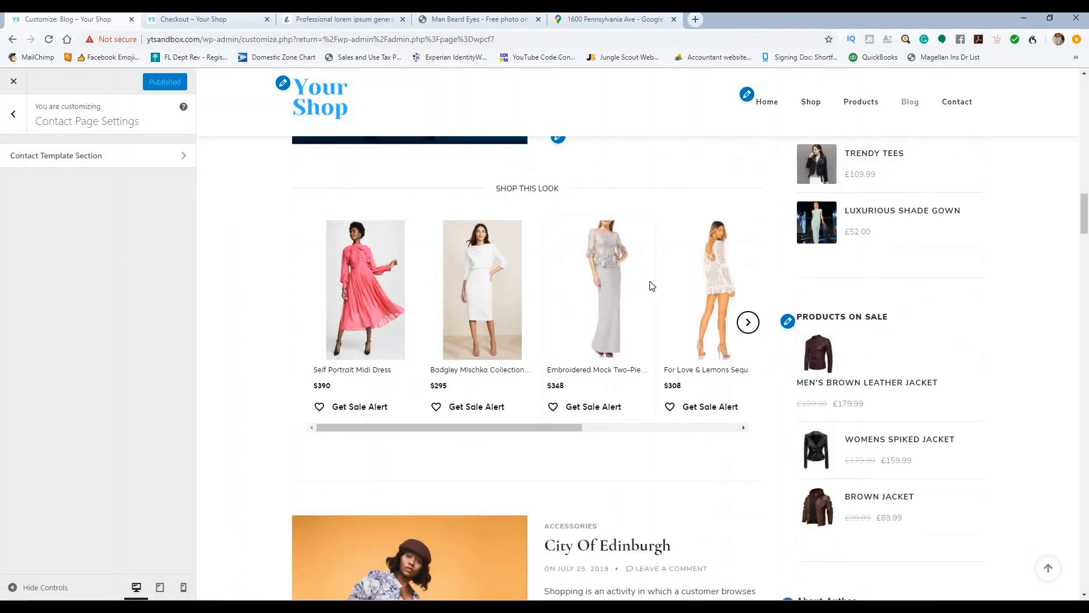
pyautogui.scroll(-13, 653, 286)
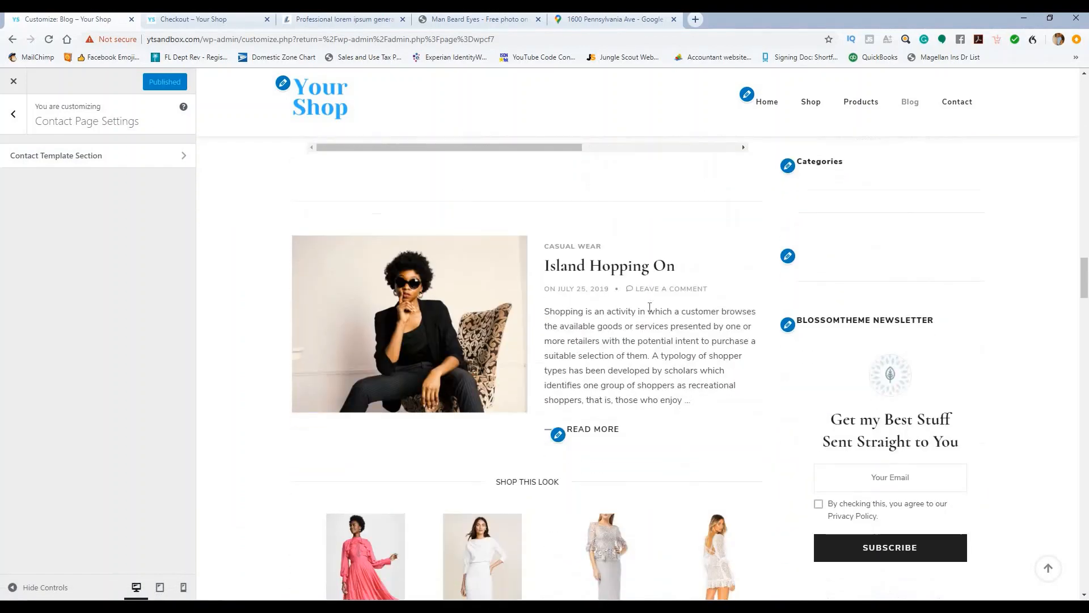
pyautogui.scroll(15, 650, 311)
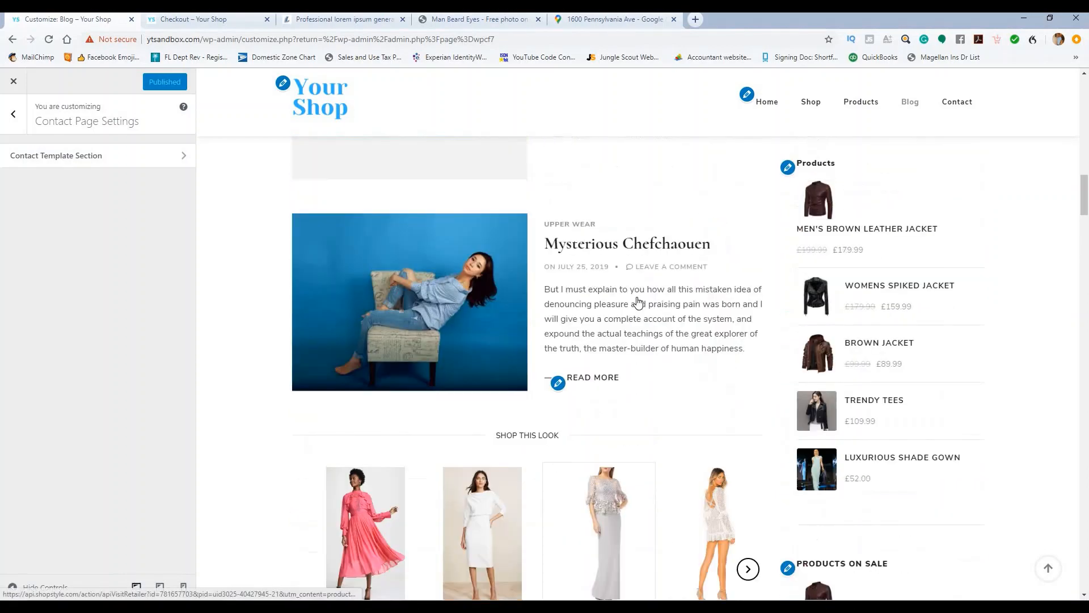
pyautogui.scroll(15, 638, 302)
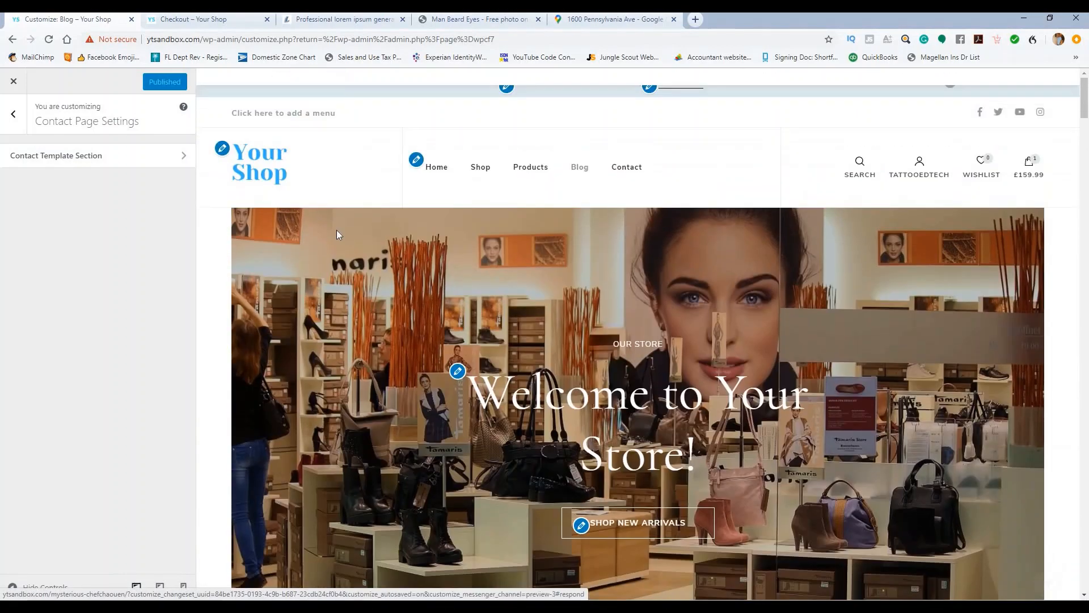
pyautogui.click(13, 114)
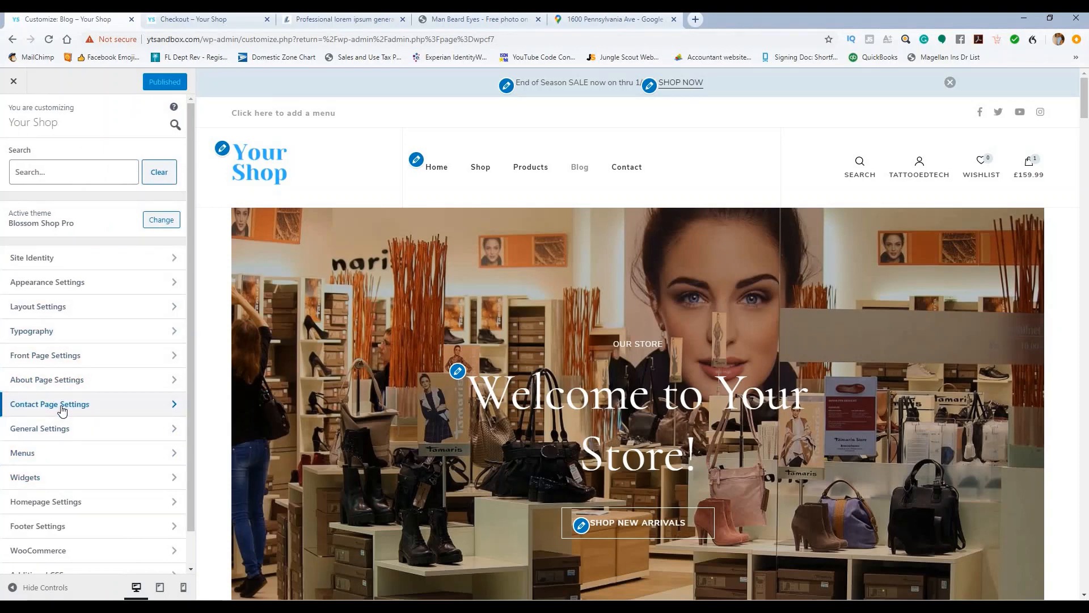
# Step: Browse the Shop page product grid in the preview, then close the customizer
pyautogui.scroll(-6, 448, 307)
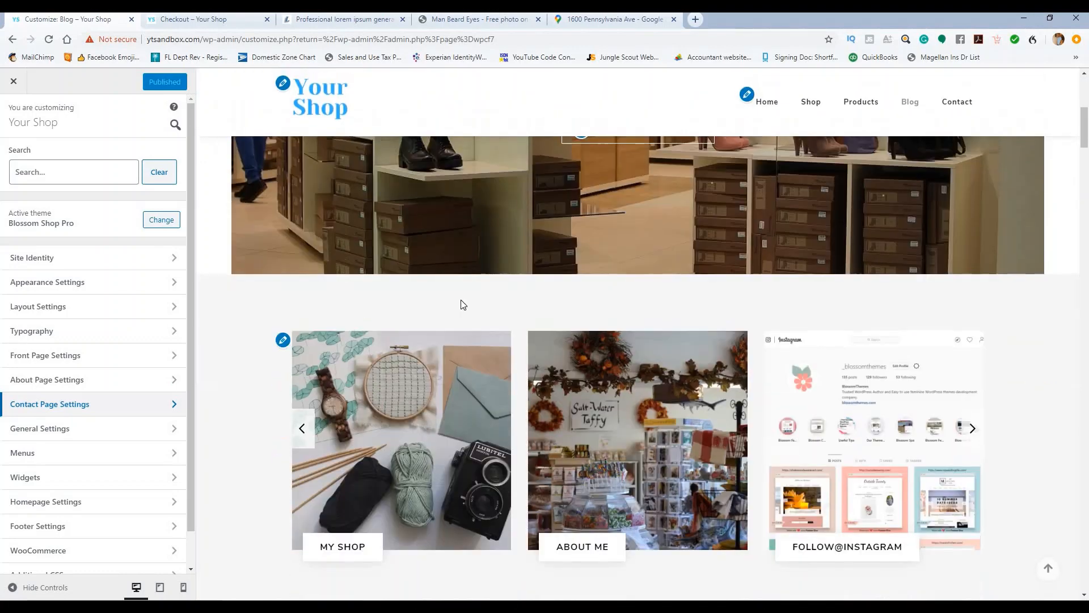
pyautogui.scroll(6, 461, 300)
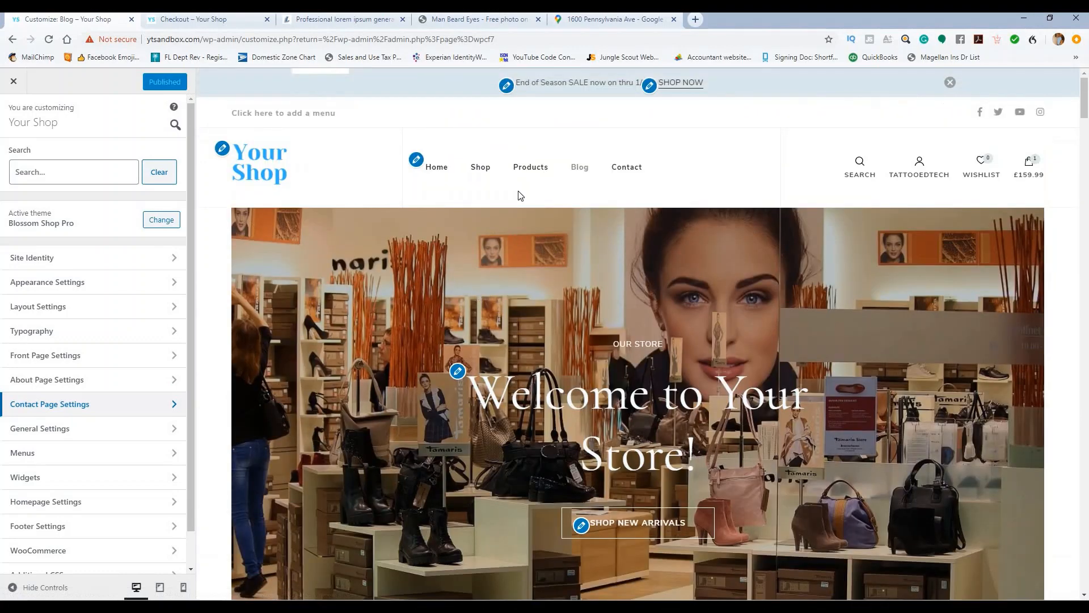
pyautogui.click(483, 167)
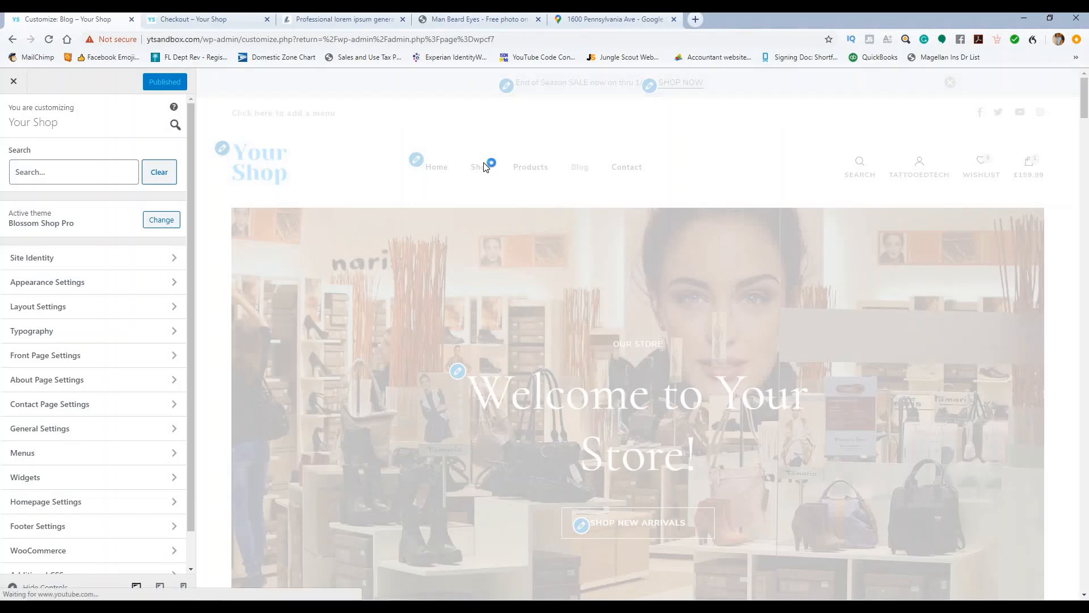
pyautogui.scroll(-10, 489, 186)
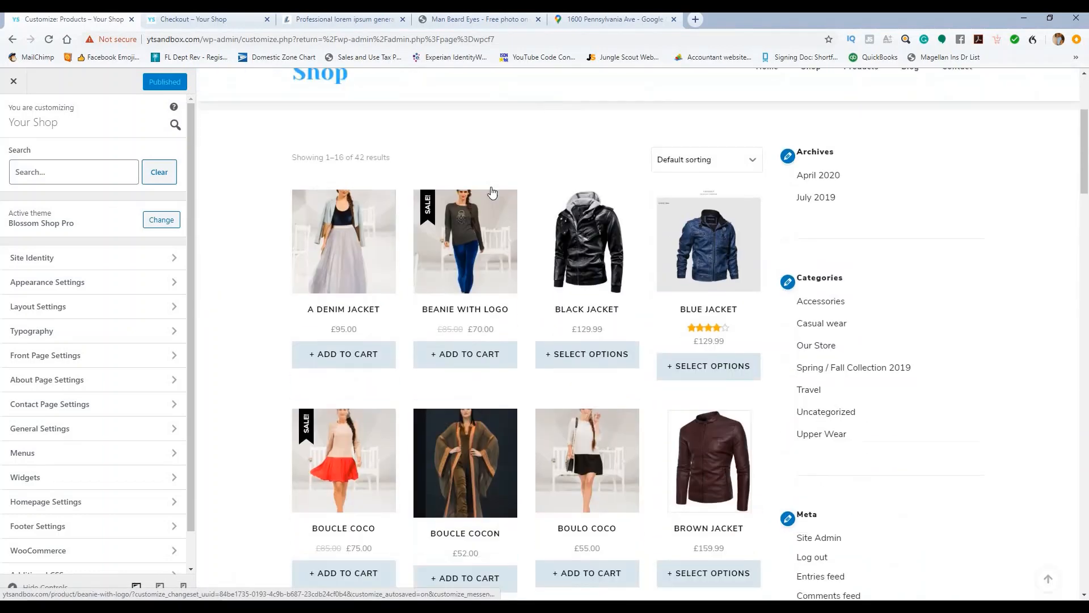
pyautogui.scroll(-7, 506, 221)
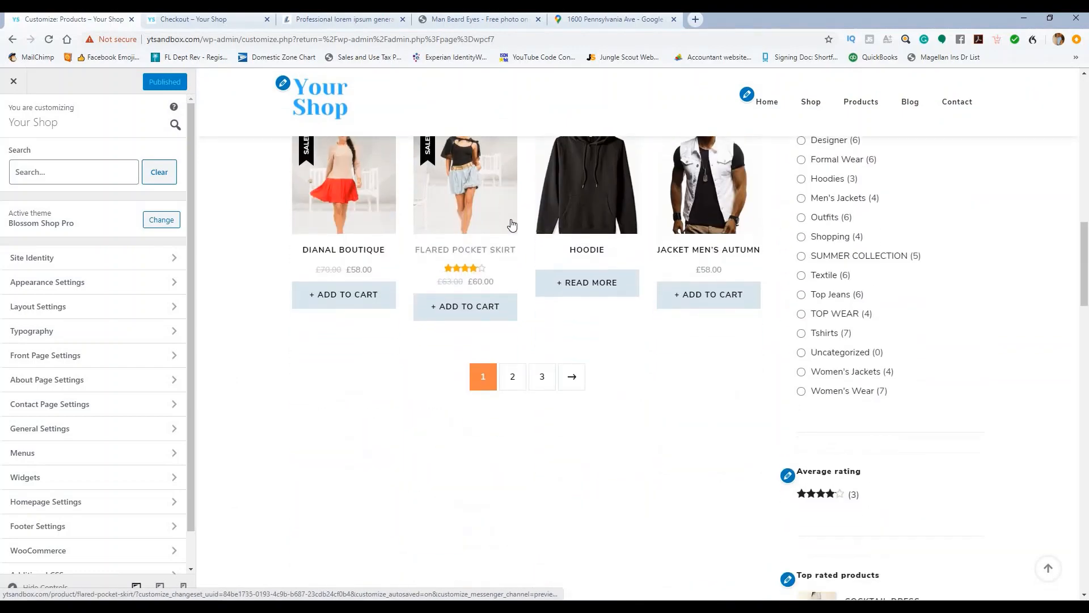
pyautogui.scroll(10, 599, 205)
pyautogui.scroll(8, 600, 206)
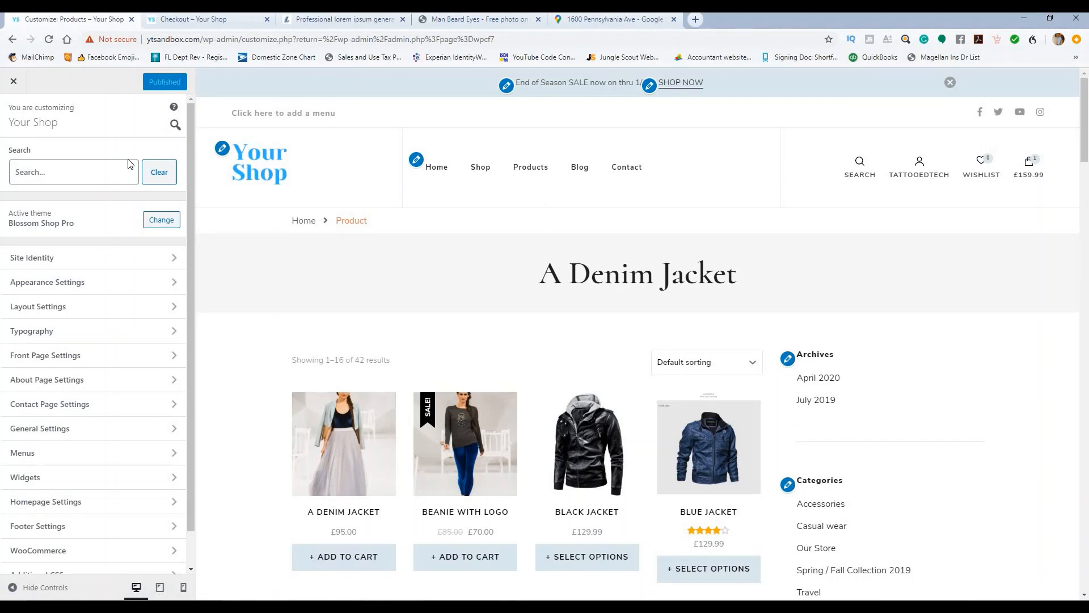
pyautogui.click(11, 81)
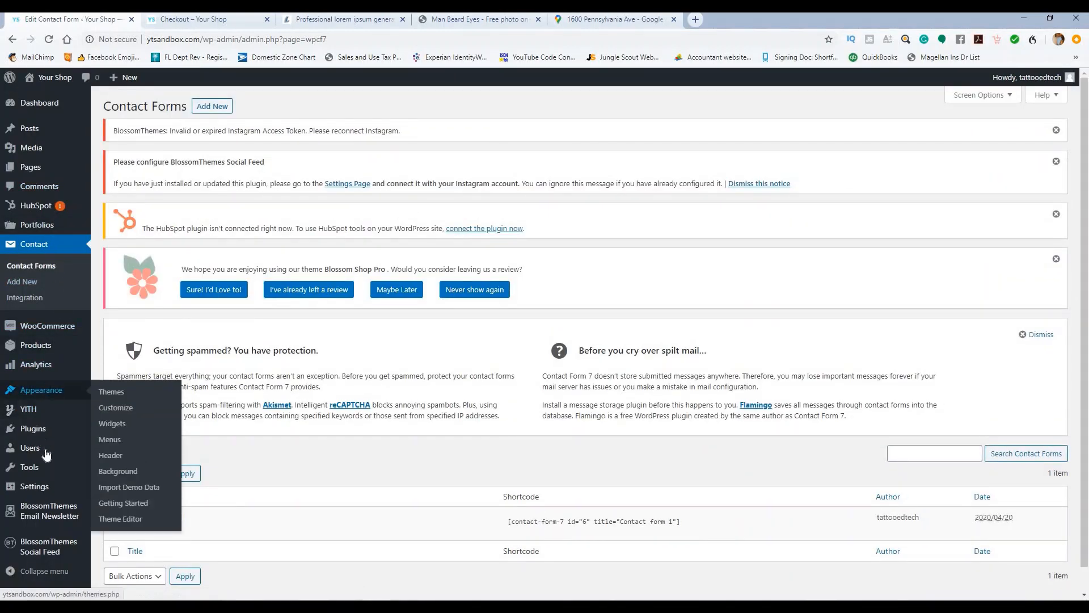
# Step: Go to Appearance > Widgets, look over the widget areas, then switch to the Checkout page
pyautogui.moveTo(43, 389)
pyautogui.click(109, 424)
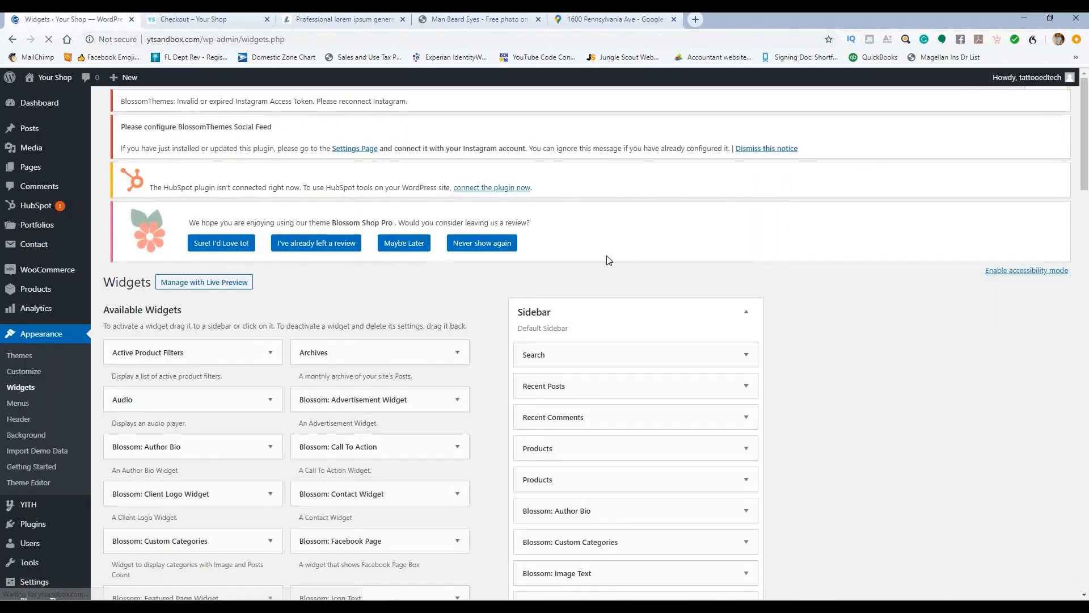
pyautogui.scroll(-2, 624, 253)
pyautogui.scroll(-1, 635, 244)
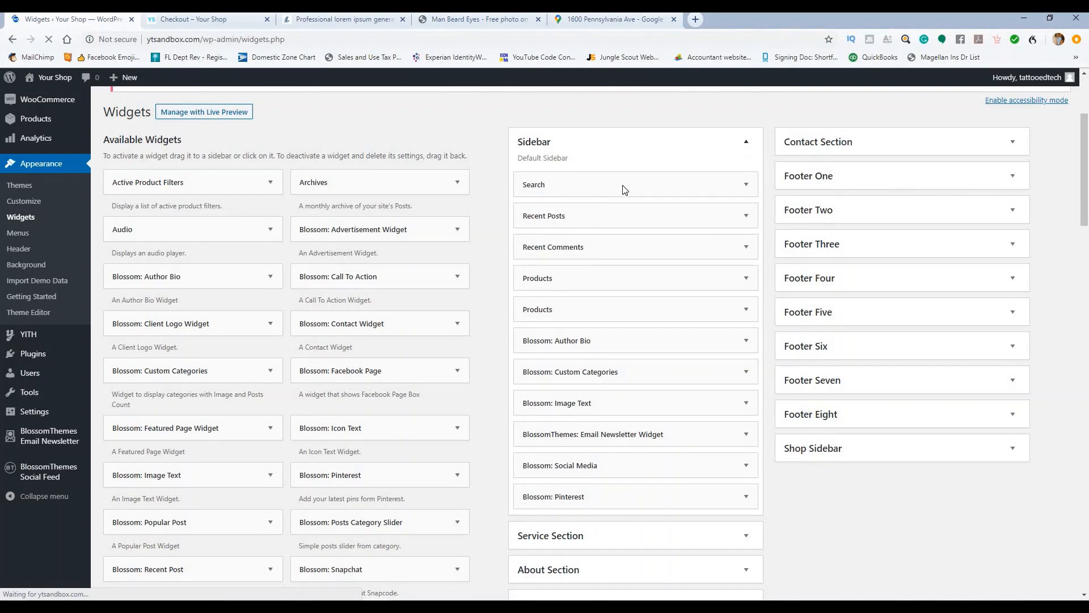
pyautogui.scroll(-3, 675, 244)
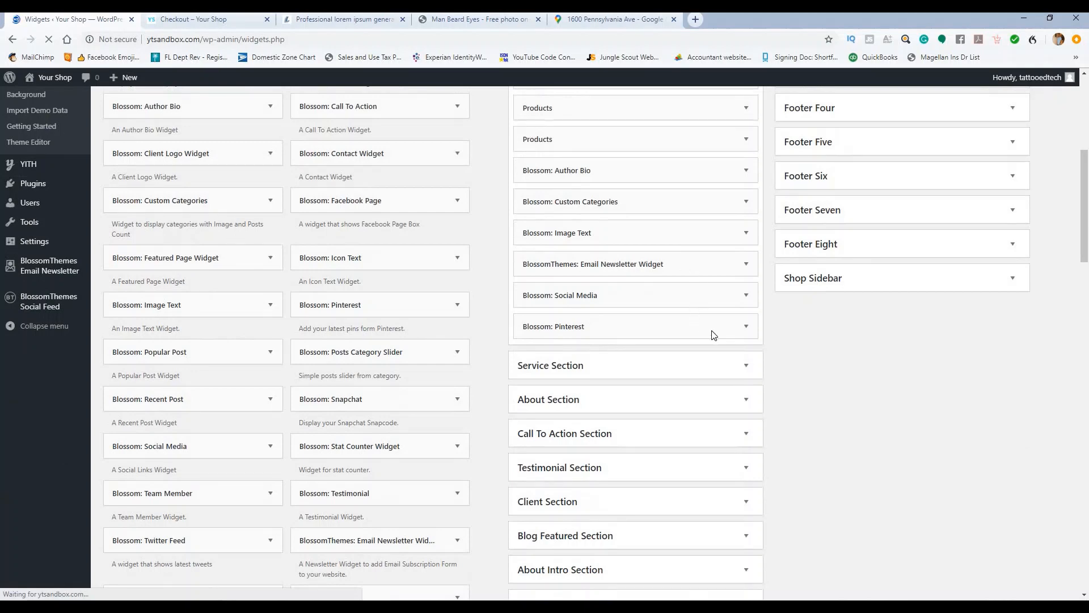
pyautogui.click(245, 25)
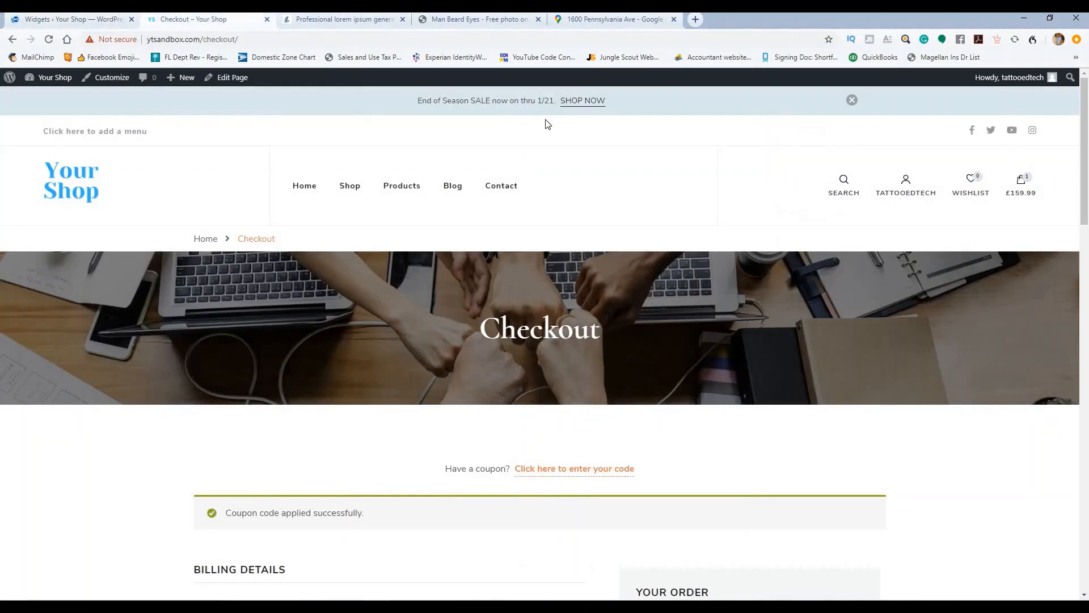
# Step: Check the sidebar on the shop's live Blog page, then return to the Widgets admin page
pyautogui.click(453, 187)
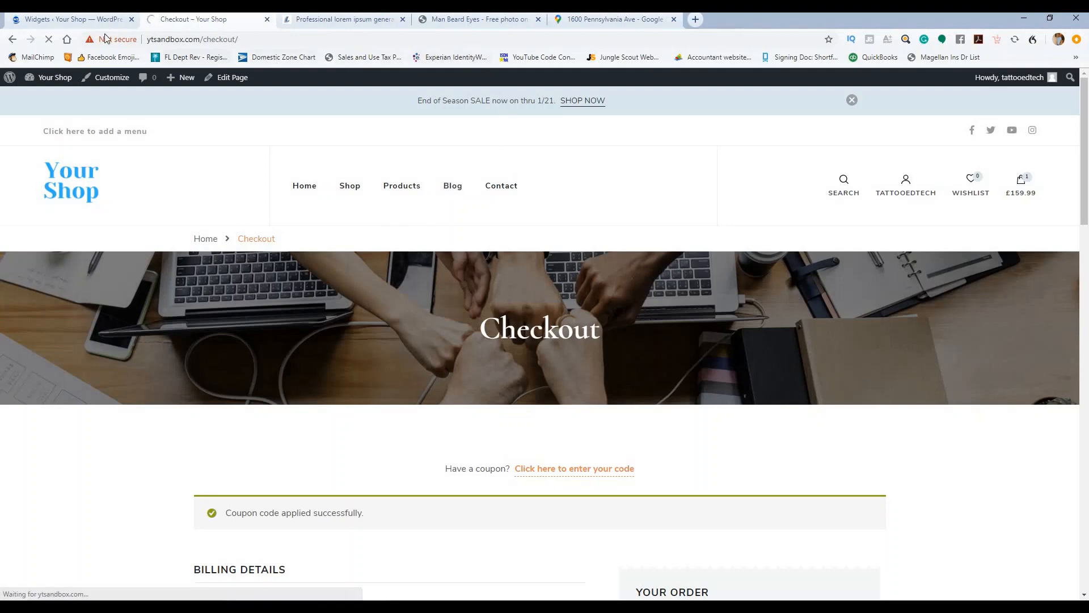
pyautogui.click(68, 19)
pyautogui.scroll(-4, 615, 265)
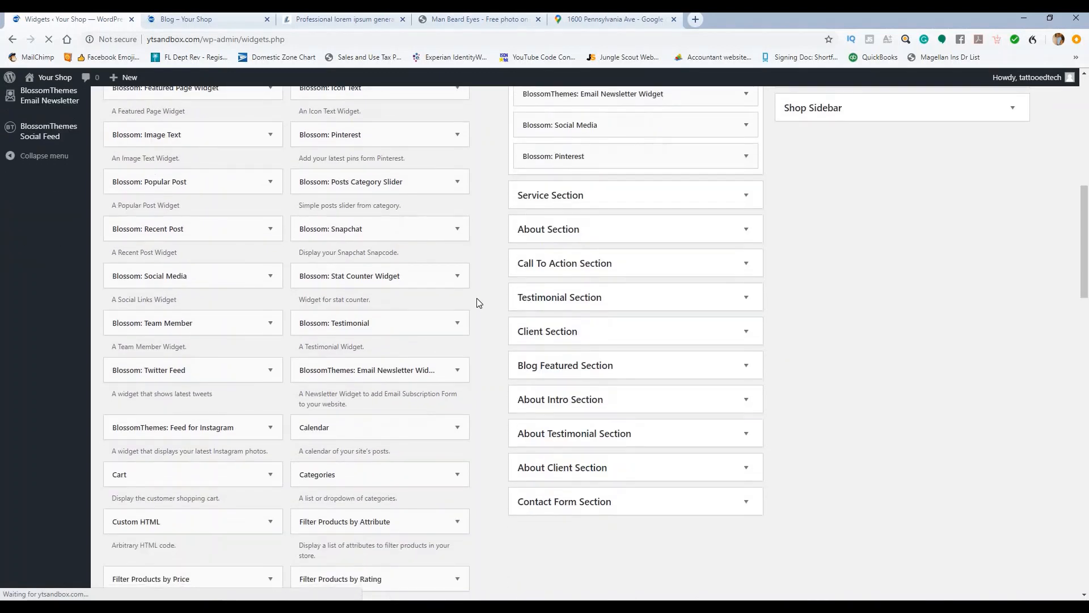
pyautogui.hotkey('ctrl', 'Tab')
pyautogui.scroll(-5, 590, 207)
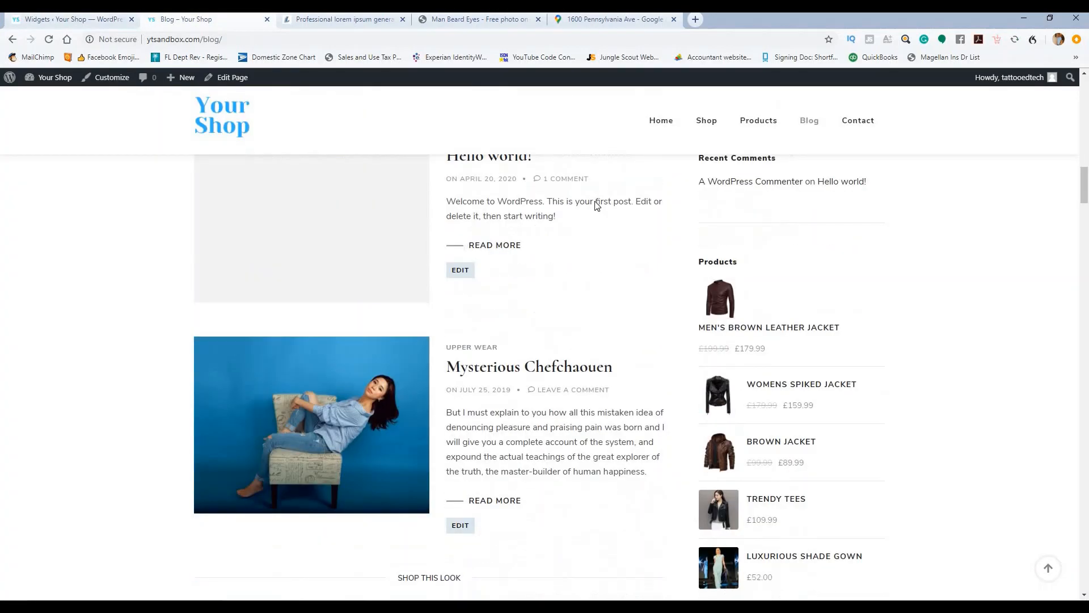
pyautogui.scroll(-14, 601, 201)
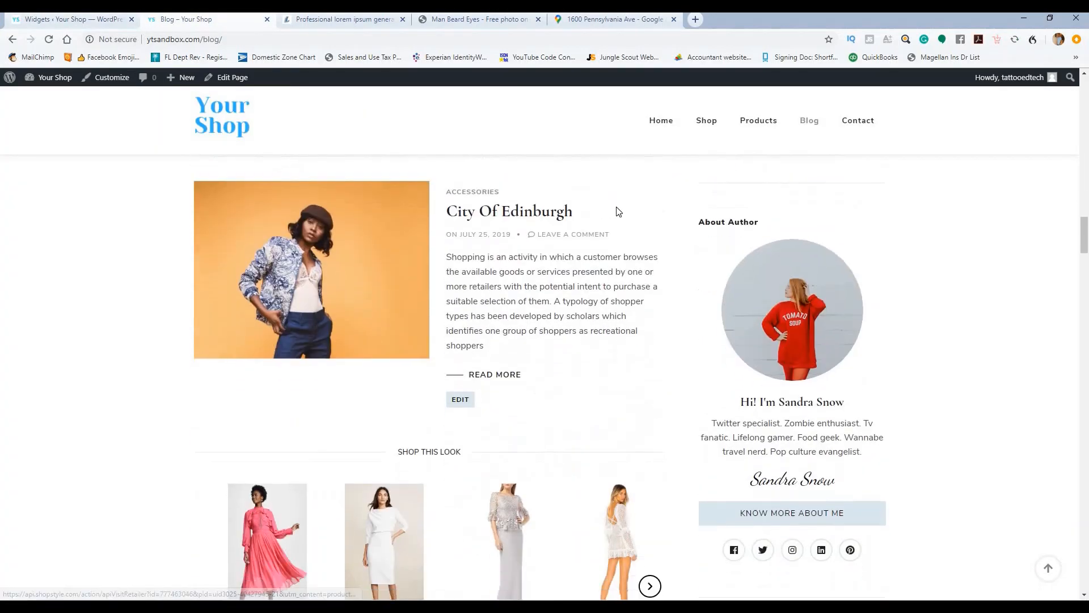
pyautogui.scroll(-16, 630, 217)
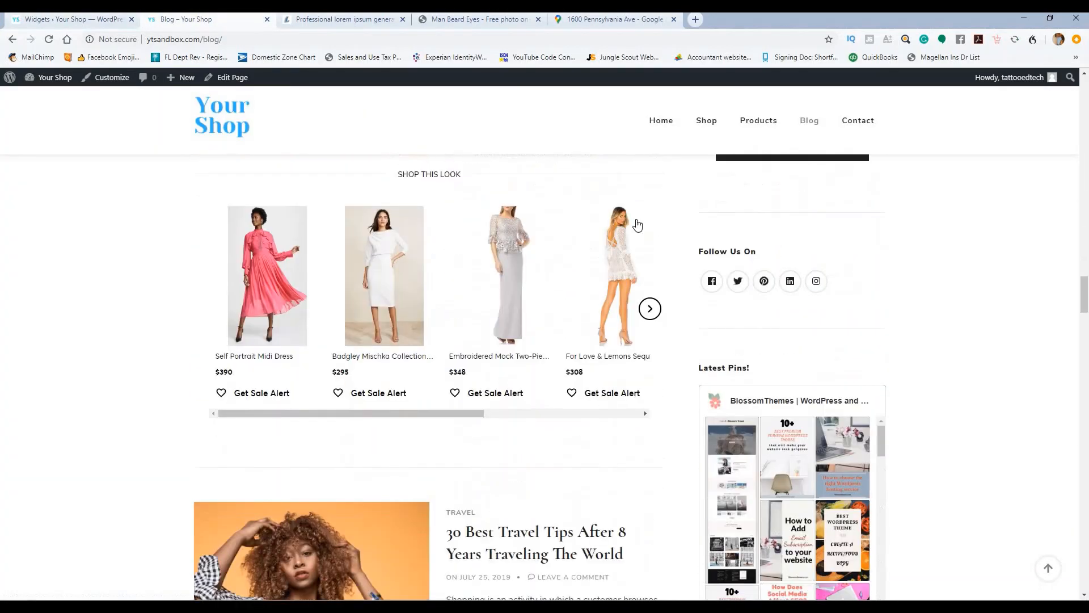
pyautogui.scroll(-6, 681, 231)
pyautogui.scroll(7, 743, 267)
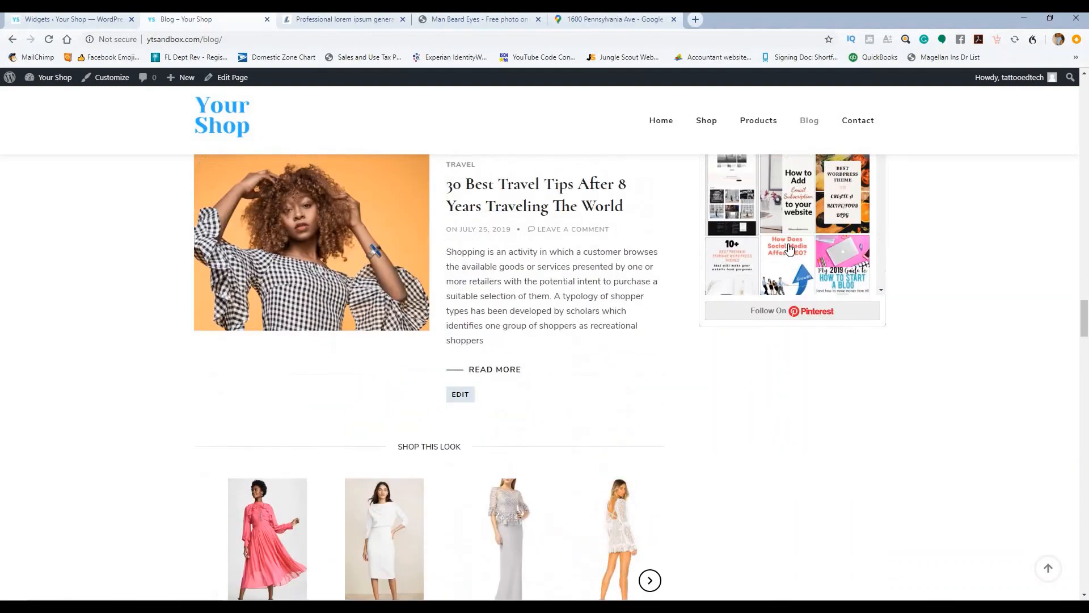
pyautogui.scroll(2, 683, 251)
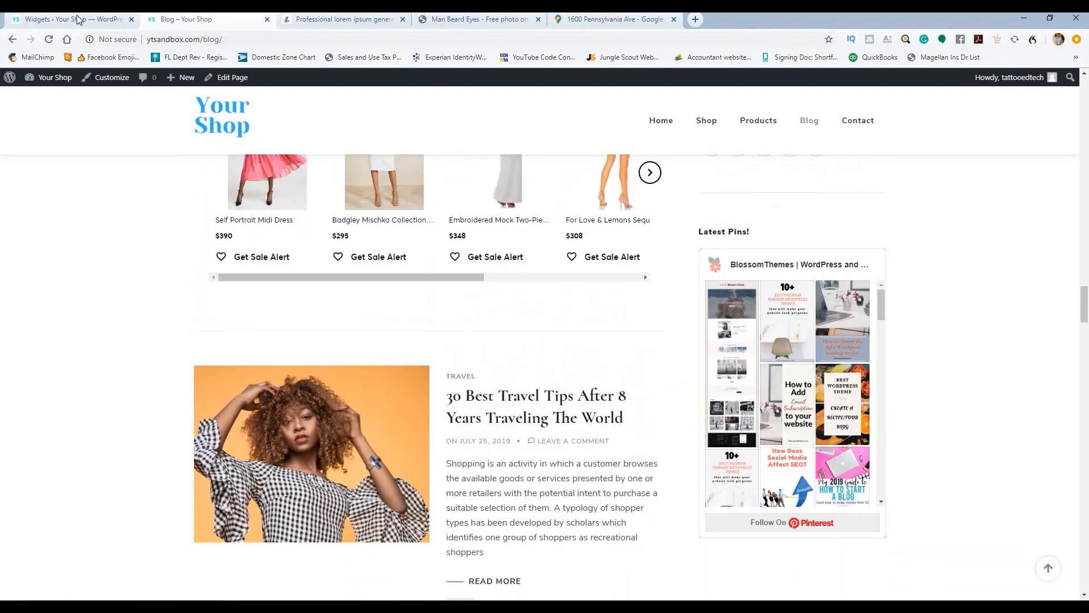
pyautogui.click(77, 19)
pyautogui.scroll(2, 709, 244)
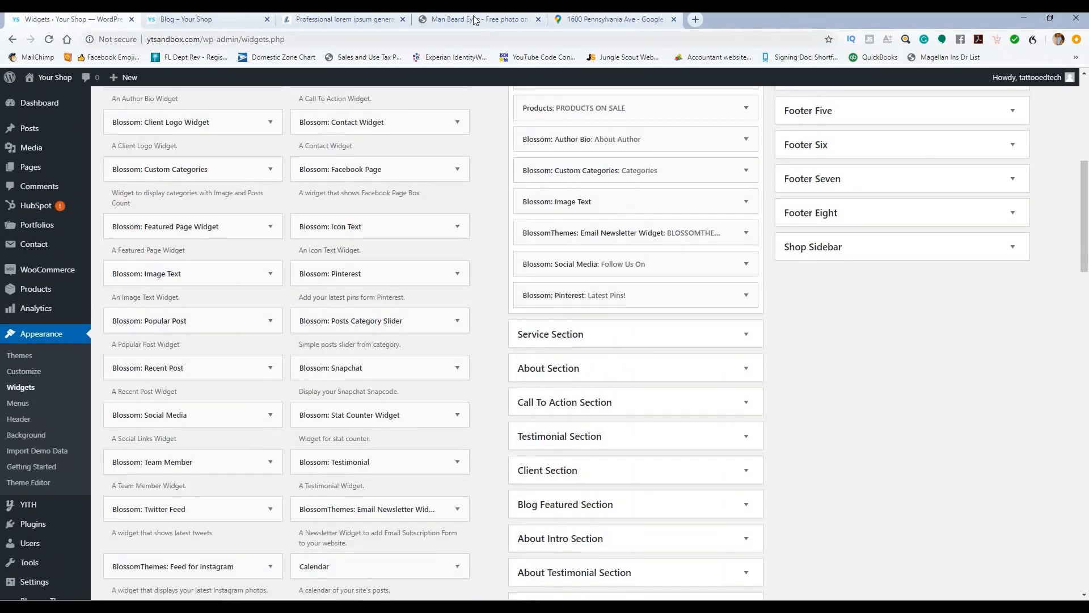
pyautogui.click(227, 19)
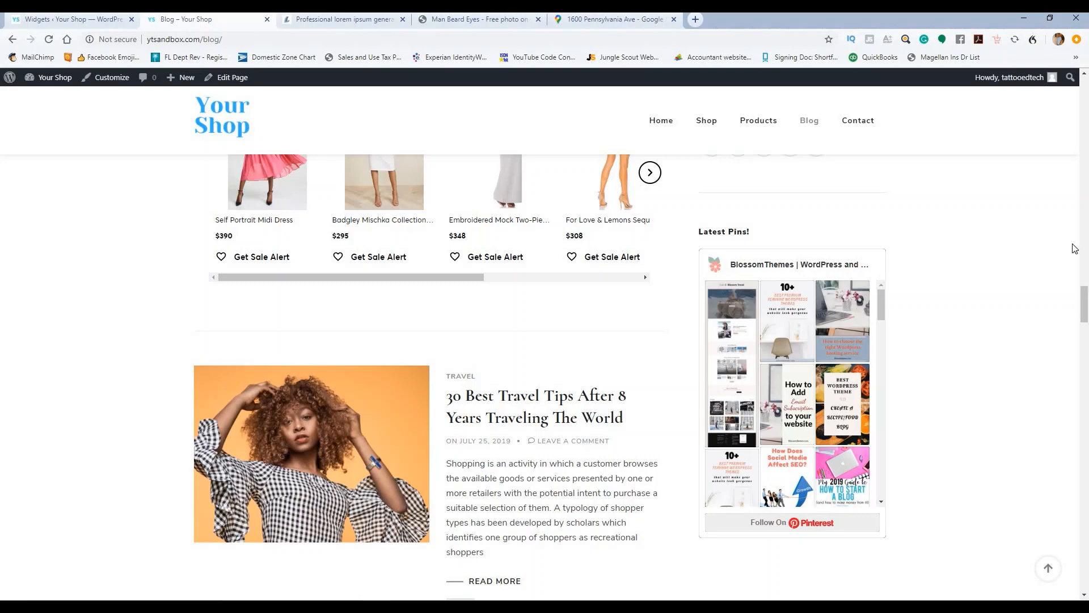
pyautogui.scroll(5, 937, 237)
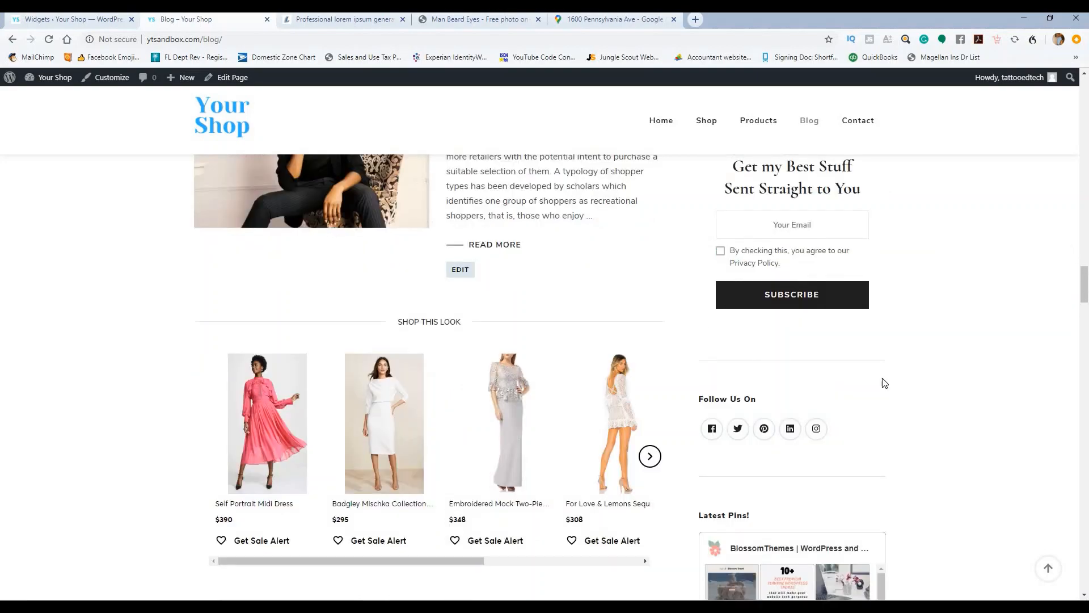
pyautogui.scroll(-15, 868, 347)
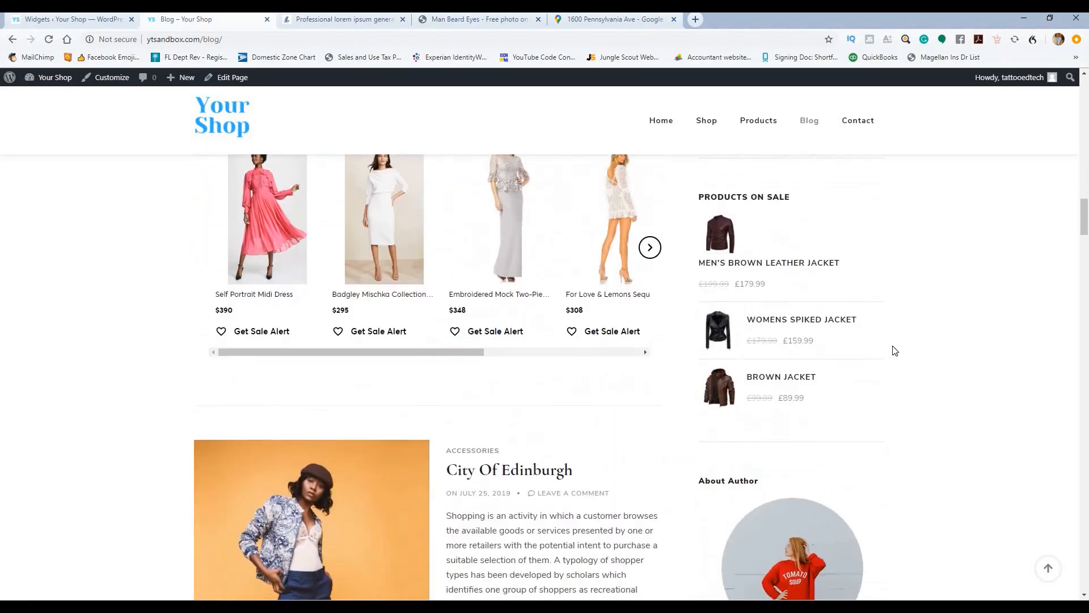
pyautogui.scroll(-4, 845, 283)
pyautogui.scroll(3, 834, 312)
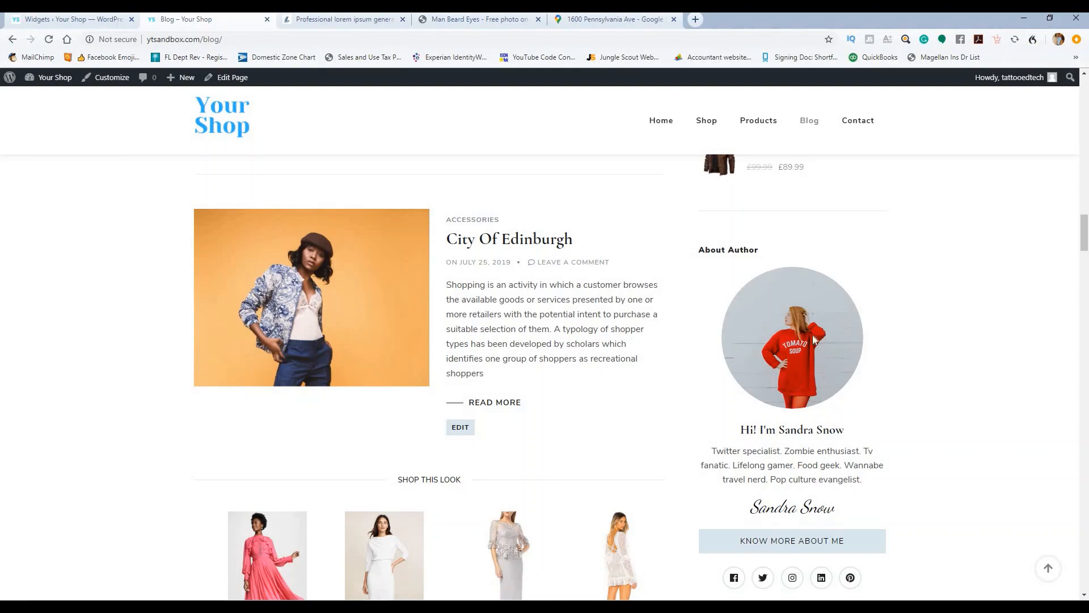
pyautogui.scroll(5, 841, 318)
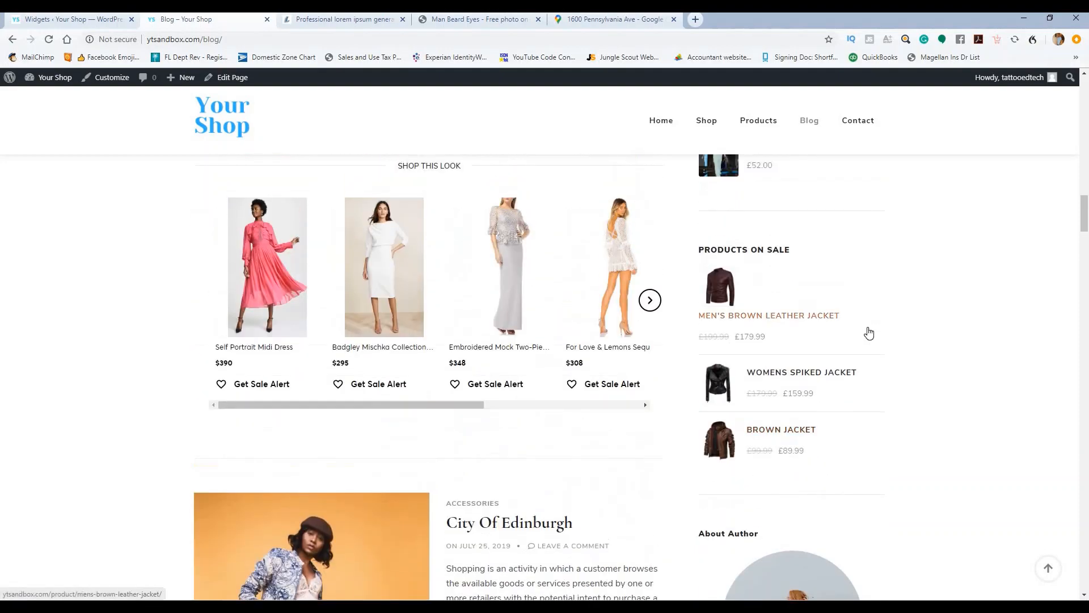
pyautogui.scroll(7, 869, 333)
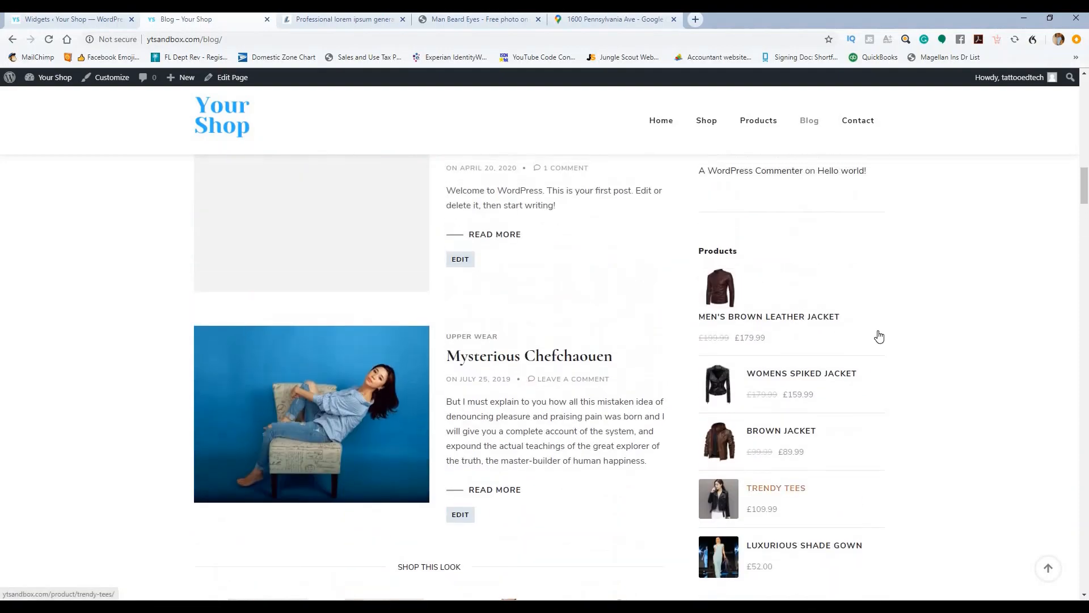
pyautogui.scroll(7, 879, 336)
pyautogui.scroll(-2, 835, 339)
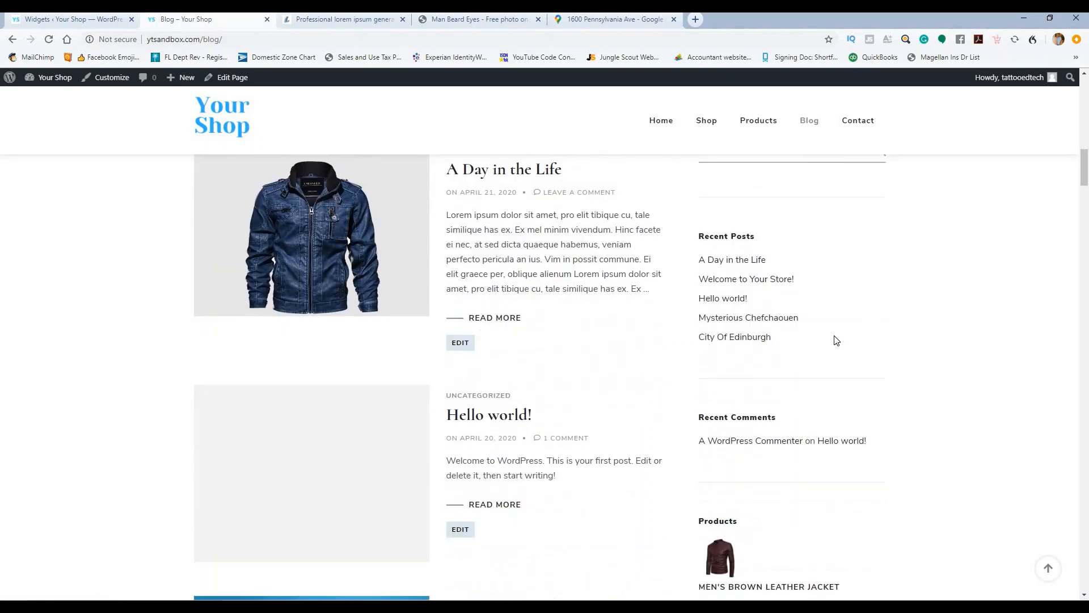
pyautogui.scroll(-5, 836, 340)
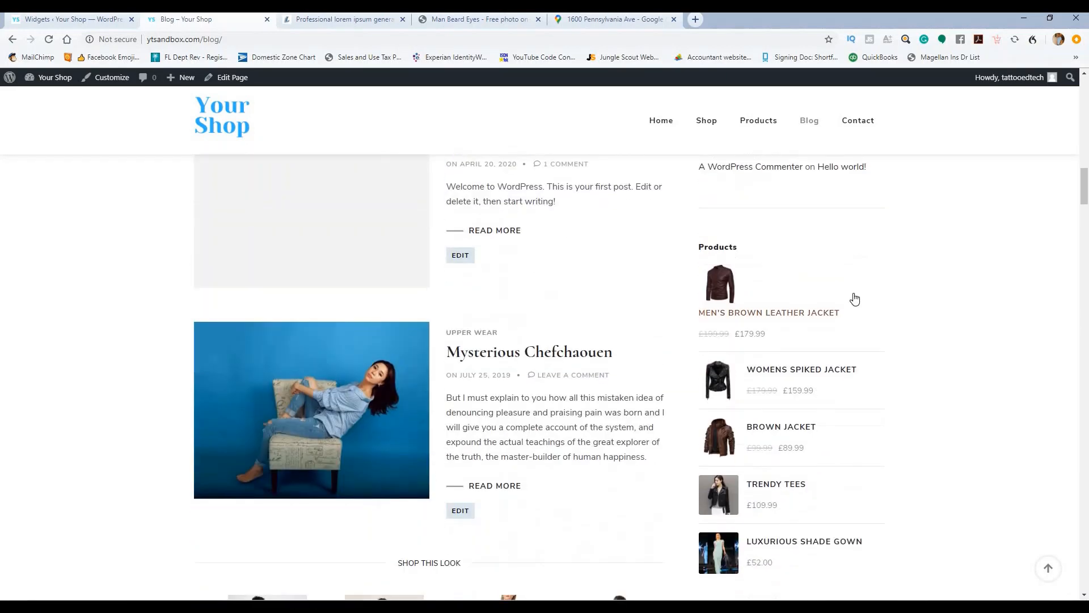
pyautogui.scroll(-3, 852, 300)
pyautogui.scroll(-3, 872, 320)
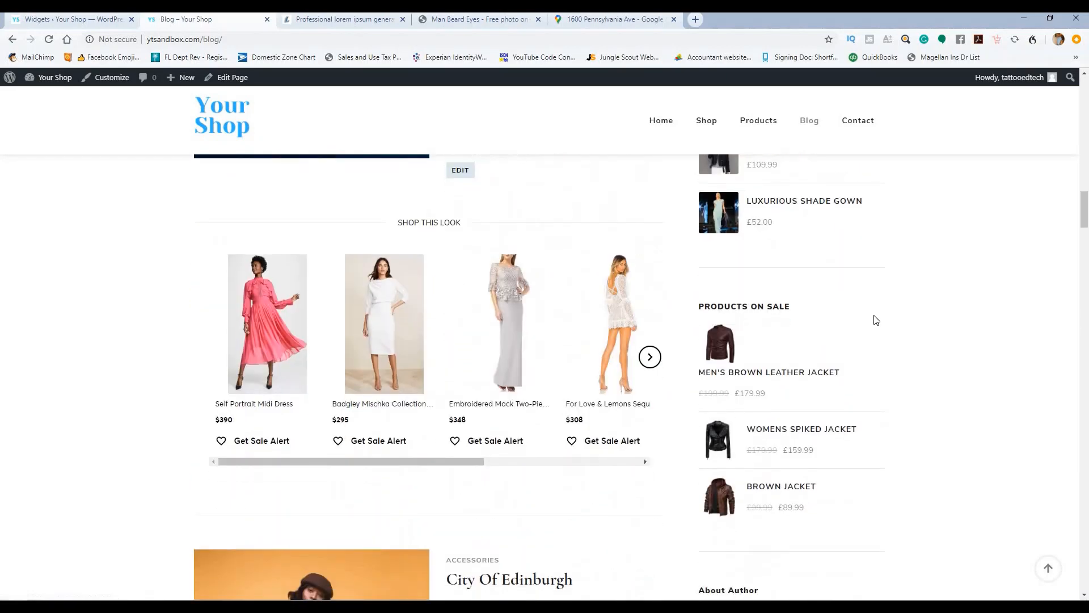
pyautogui.scroll(5, 876, 320)
pyautogui.click(68, 19)
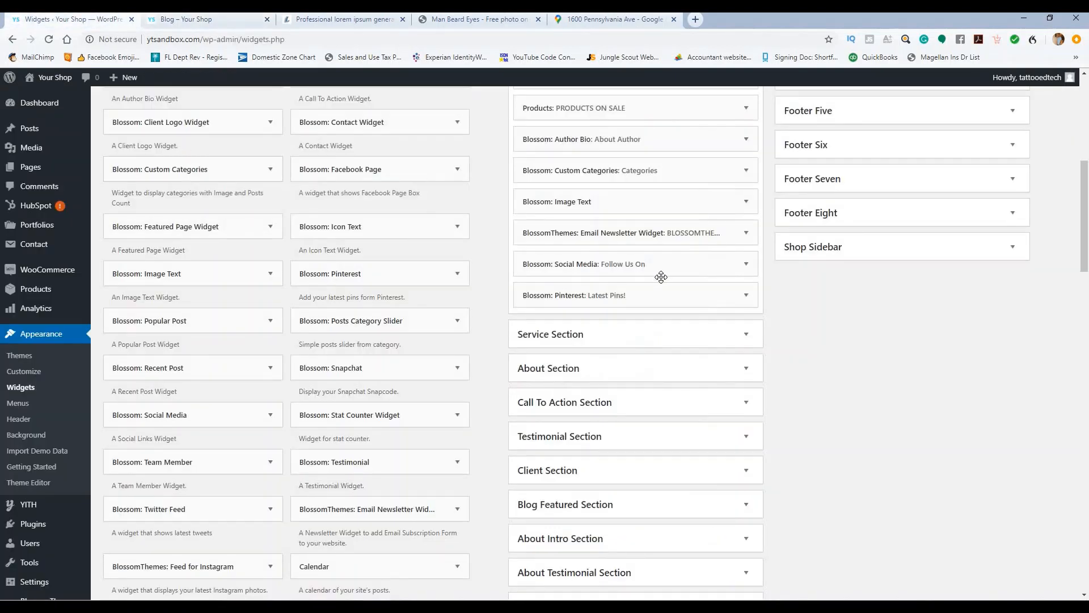
pyautogui.scroll(2, 663, 278)
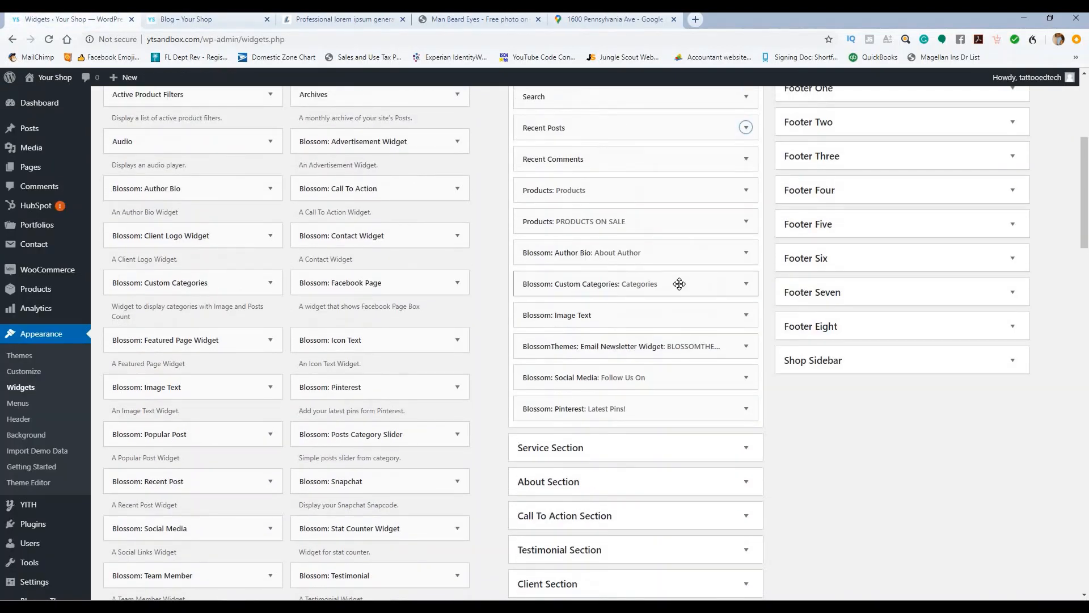
# Step: Change the sidebar Products widget's product count from 5 to 3 and save it
pyautogui.scroll(1, 679, 283)
pyautogui.click(746, 248)
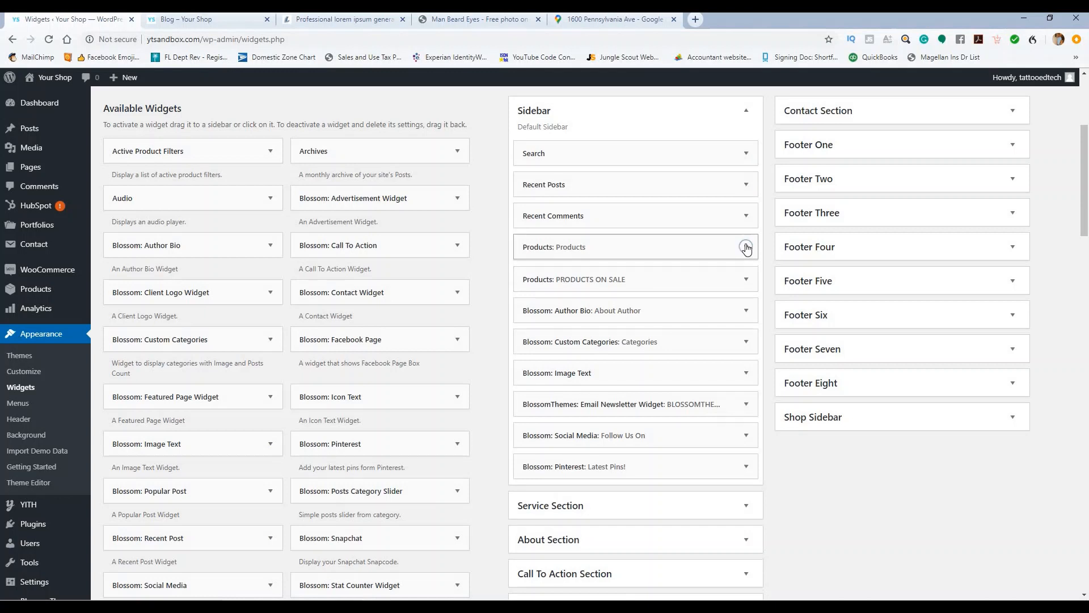
pyautogui.doubleClick(528, 319)
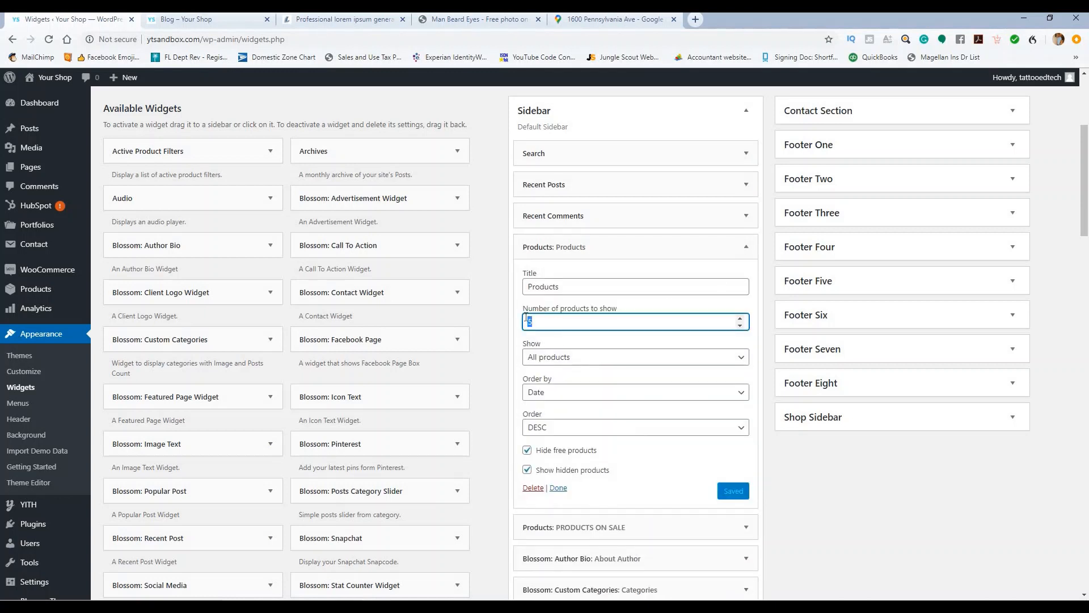
pyautogui.write('3')
pyautogui.click(735, 492)
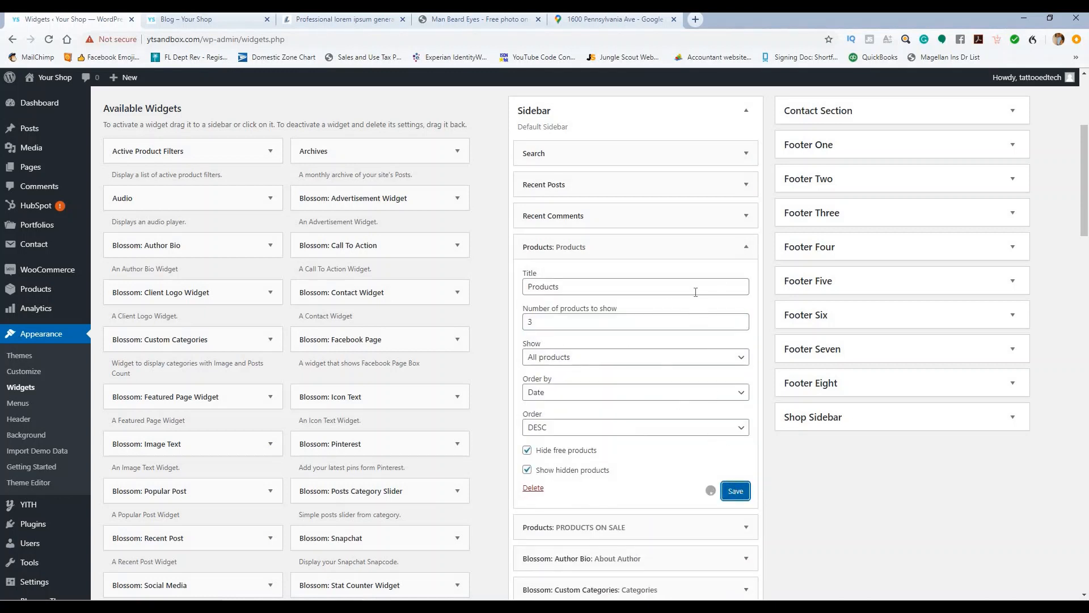
pyautogui.click(712, 244)
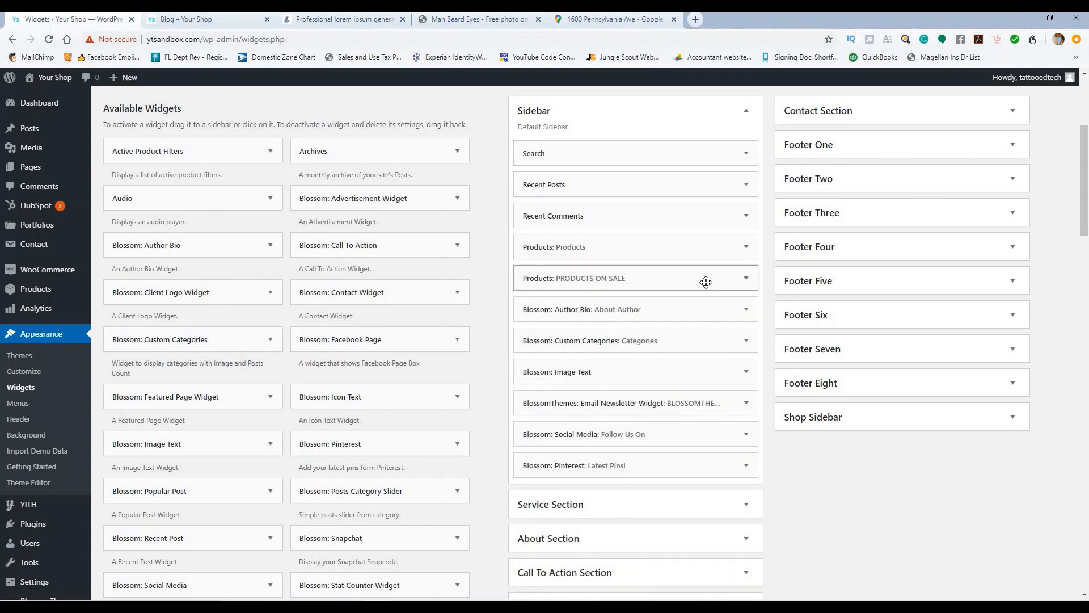
pyautogui.scroll(-1, 706, 282)
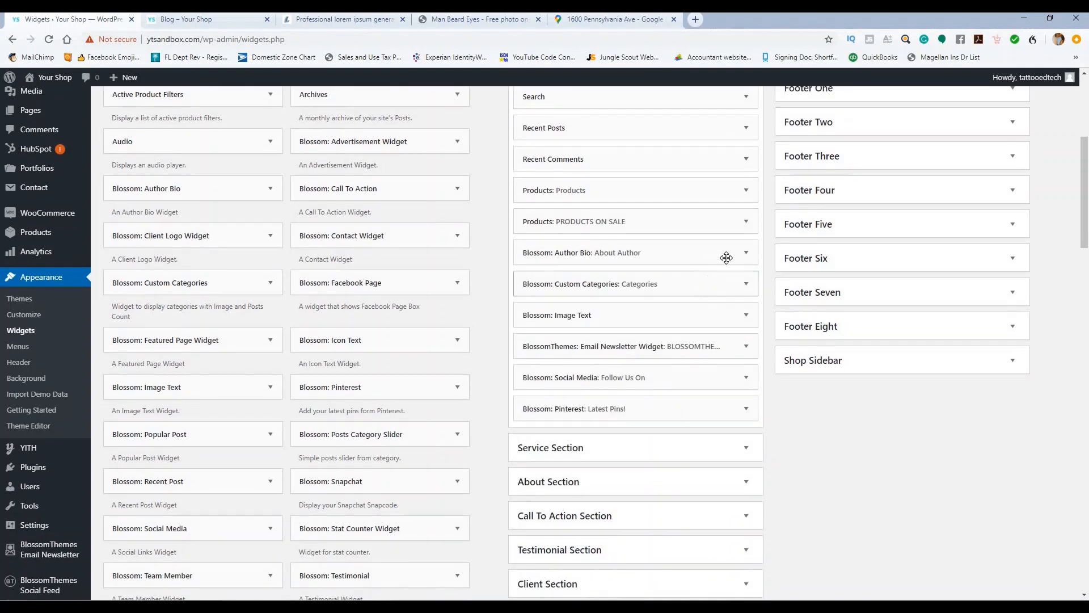
pyautogui.click(746, 253)
# Step: Replace the Author Bio widget's author image with the bearded man photo
pyautogui.scroll(-4, 699, 327)
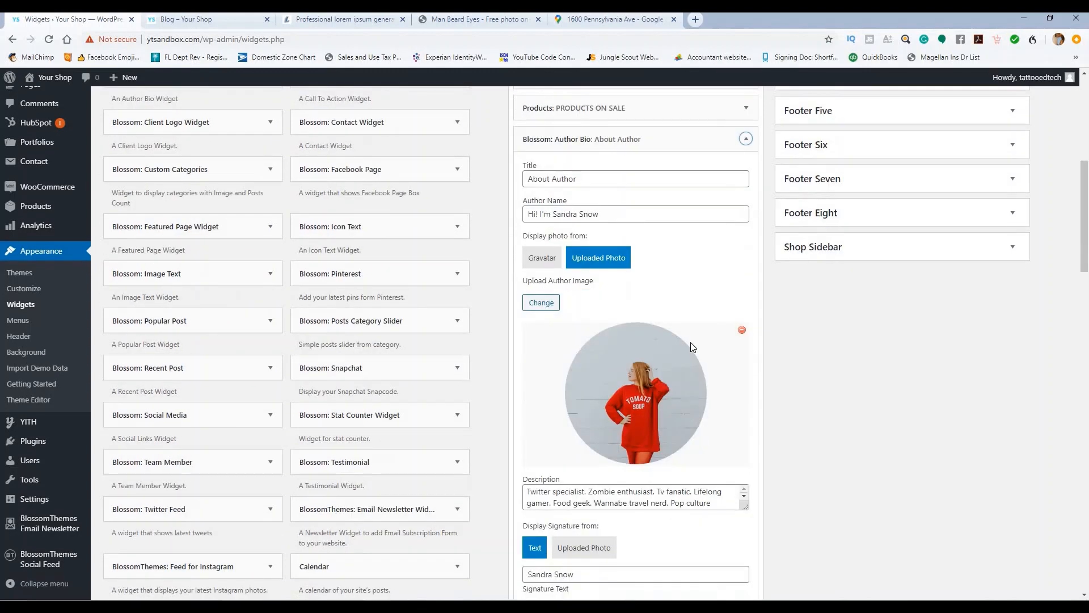
pyautogui.scroll(-1, 653, 391)
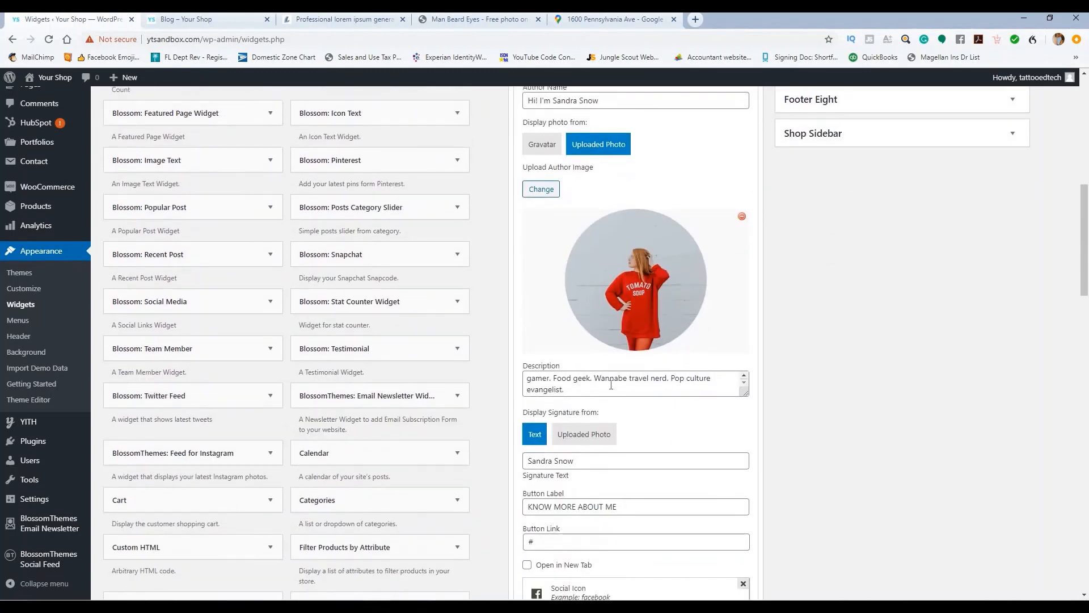
pyautogui.scroll(1, 610, 382)
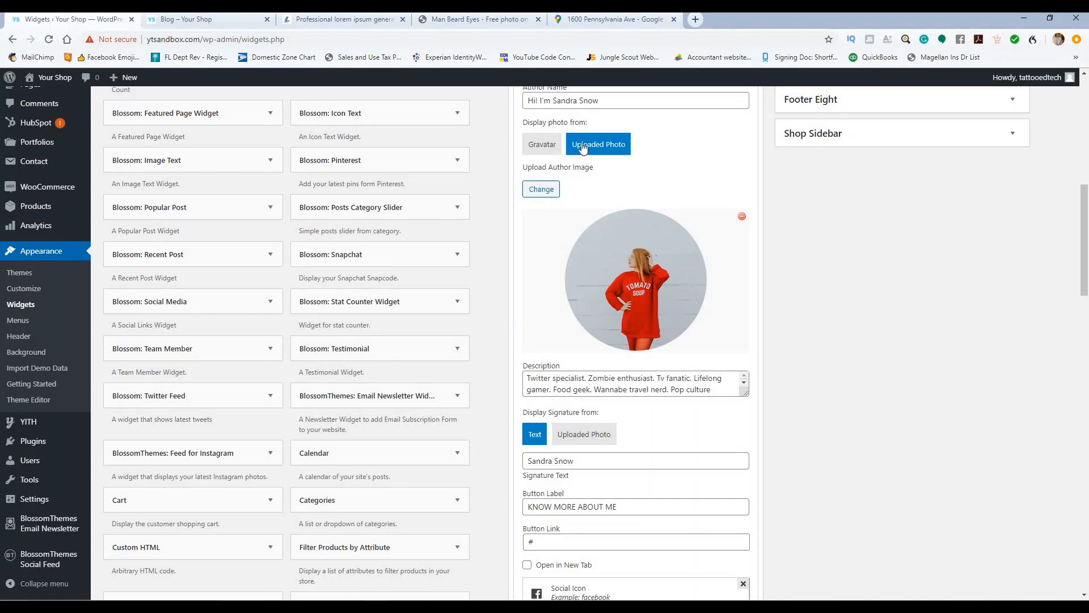
pyautogui.scroll(1, 597, 218)
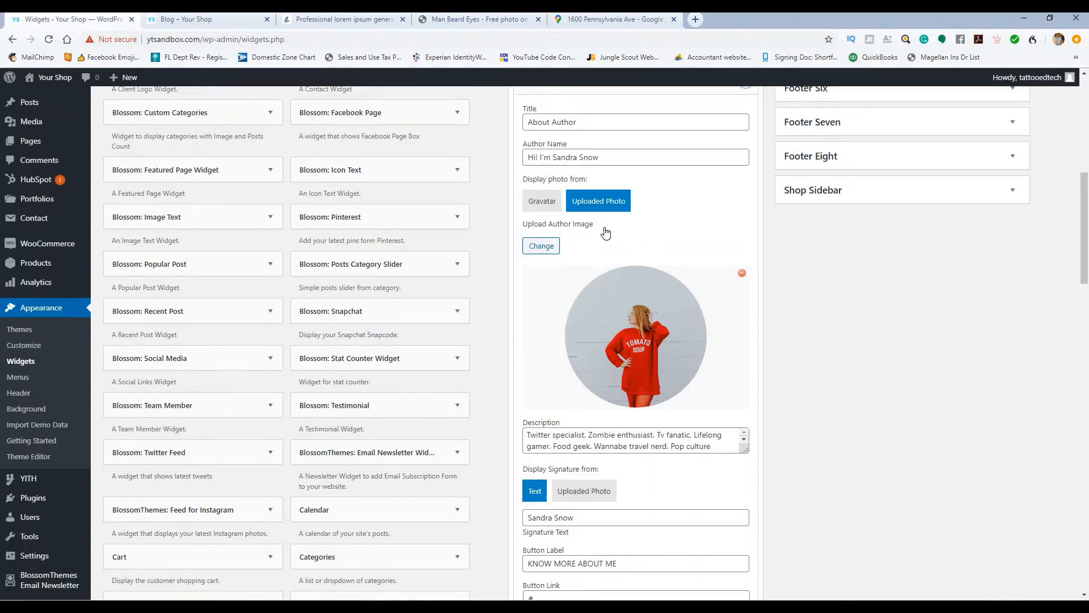
pyautogui.click(549, 245)
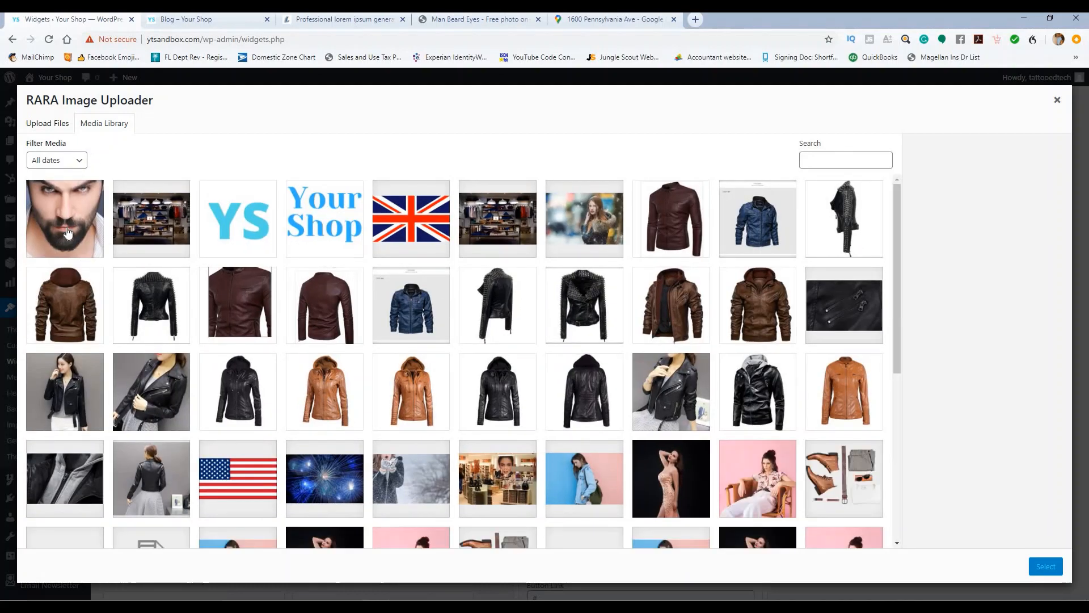
pyautogui.click(67, 233)
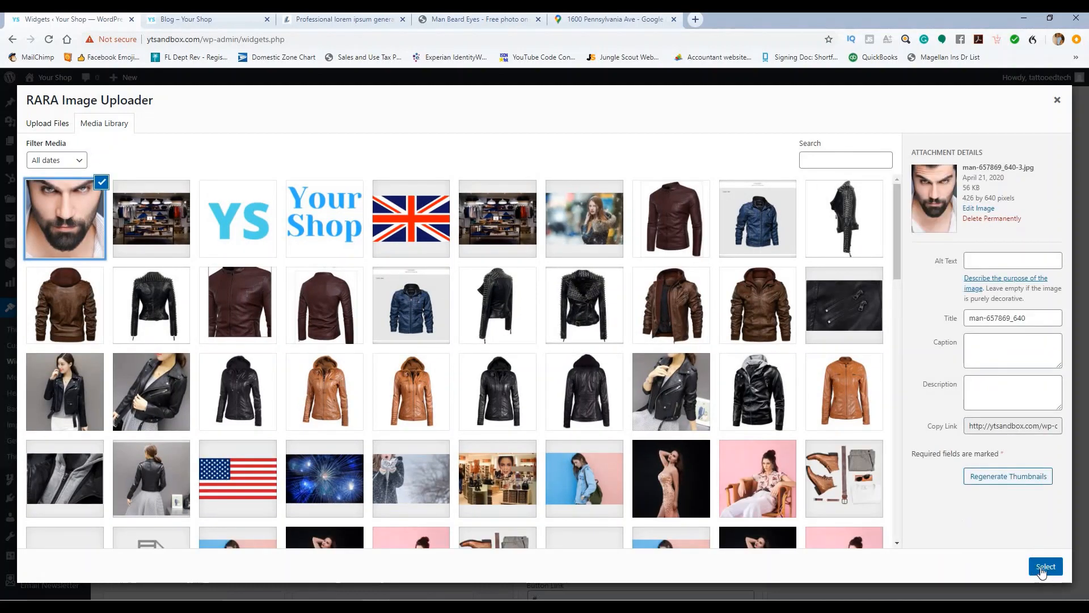
pyautogui.click(1045, 567)
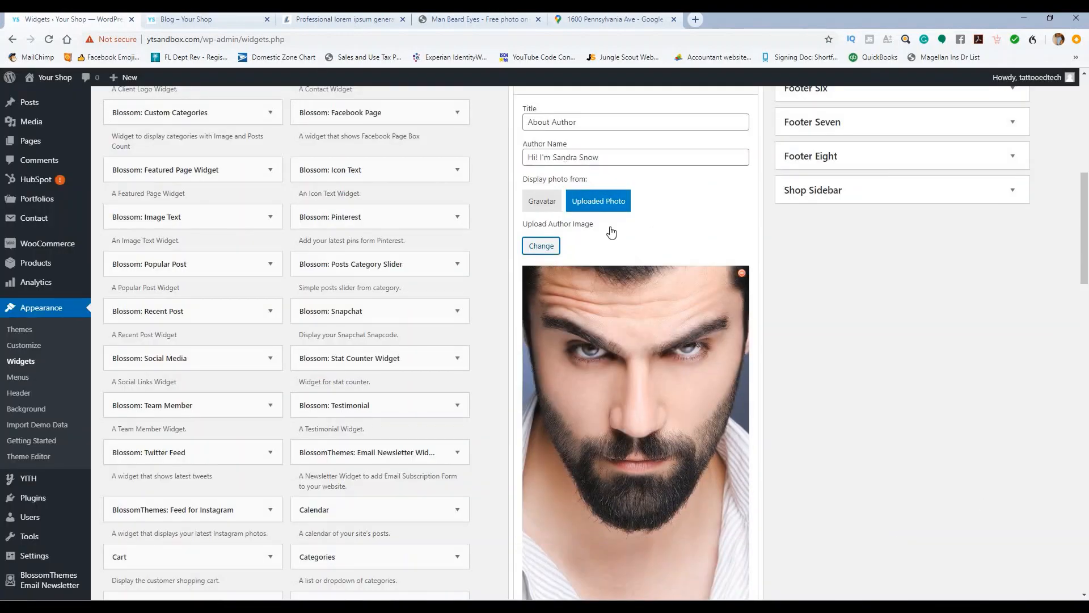
# Step: Set the button link to open in a new tab and enter the new name as Signature Text
pyautogui.scroll(-6, 631, 244)
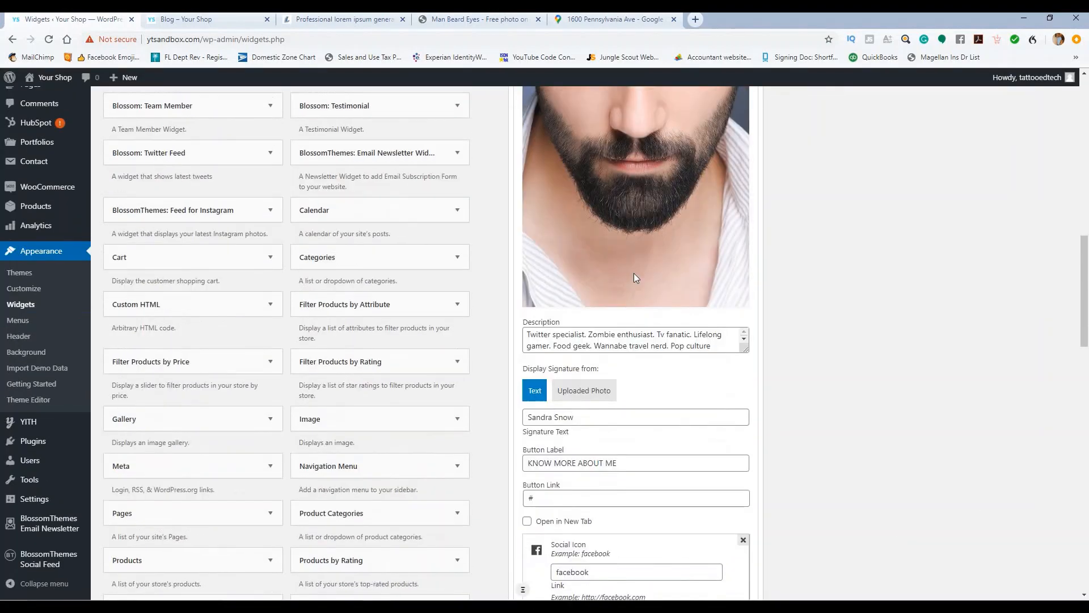
pyautogui.scroll(-4, 576, 335)
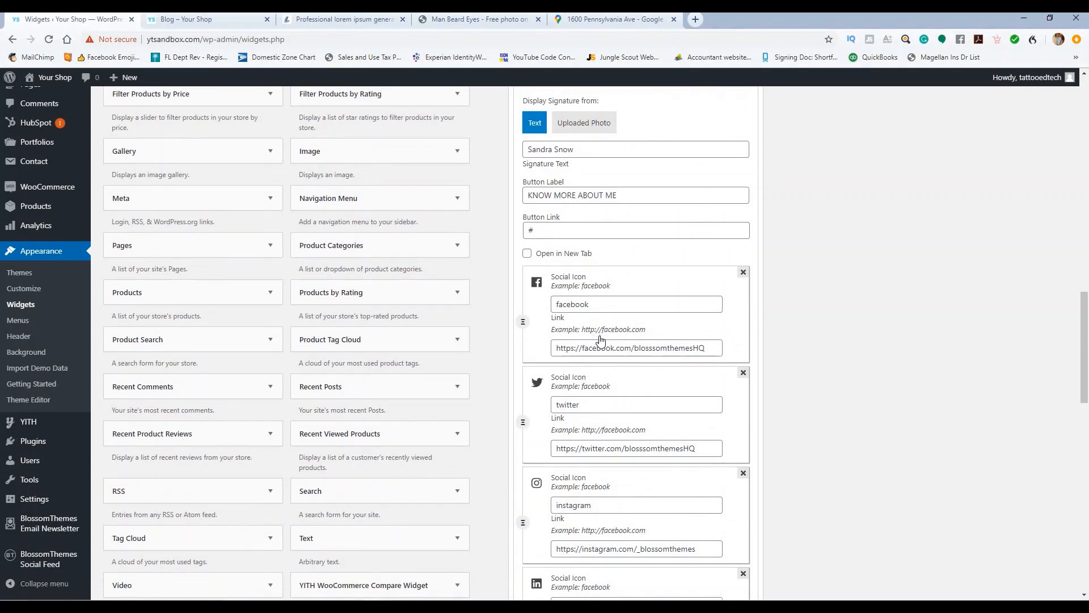
pyautogui.scroll(-10, 601, 335)
pyautogui.scroll(16, 613, 306)
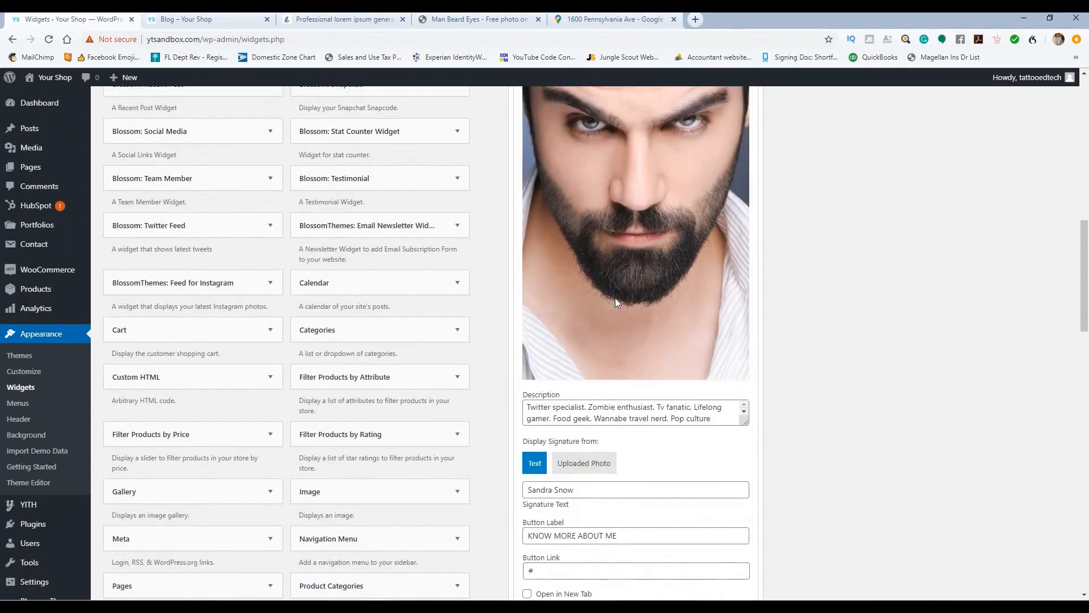
pyautogui.scroll(5, 614, 298)
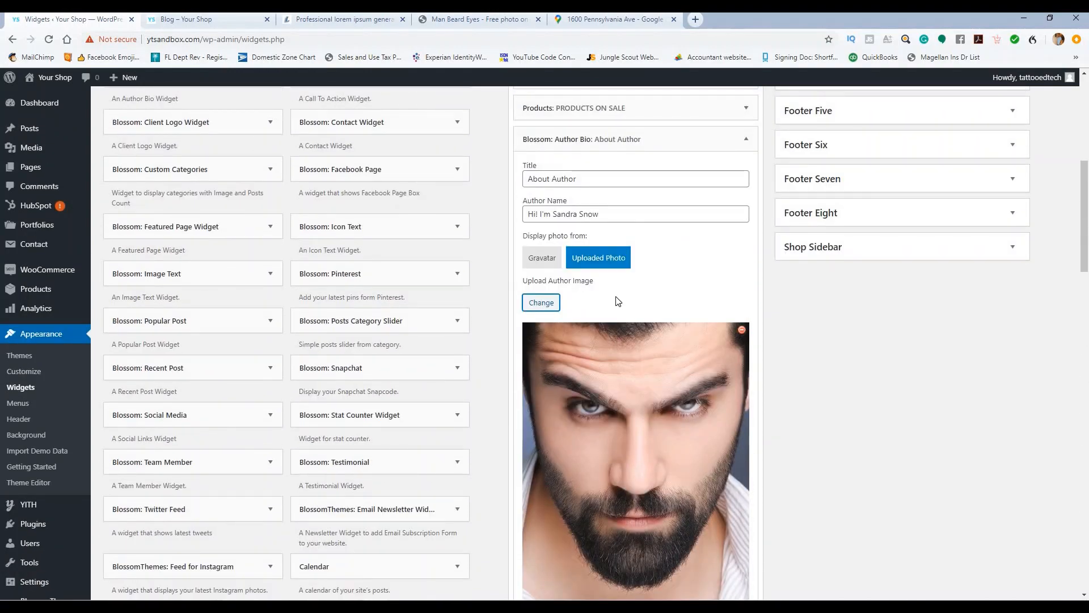
pyautogui.click(602, 259)
pyautogui.scroll(-20, 641, 257)
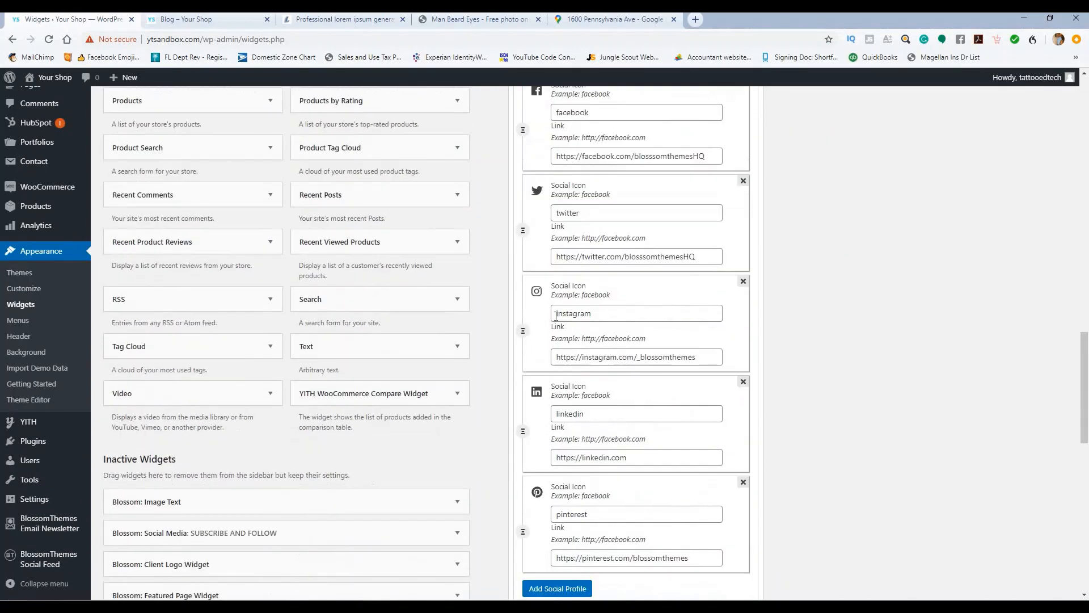
pyautogui.scroll(6, 601, 278)
pyautogui.scroll(4, 599, 272)
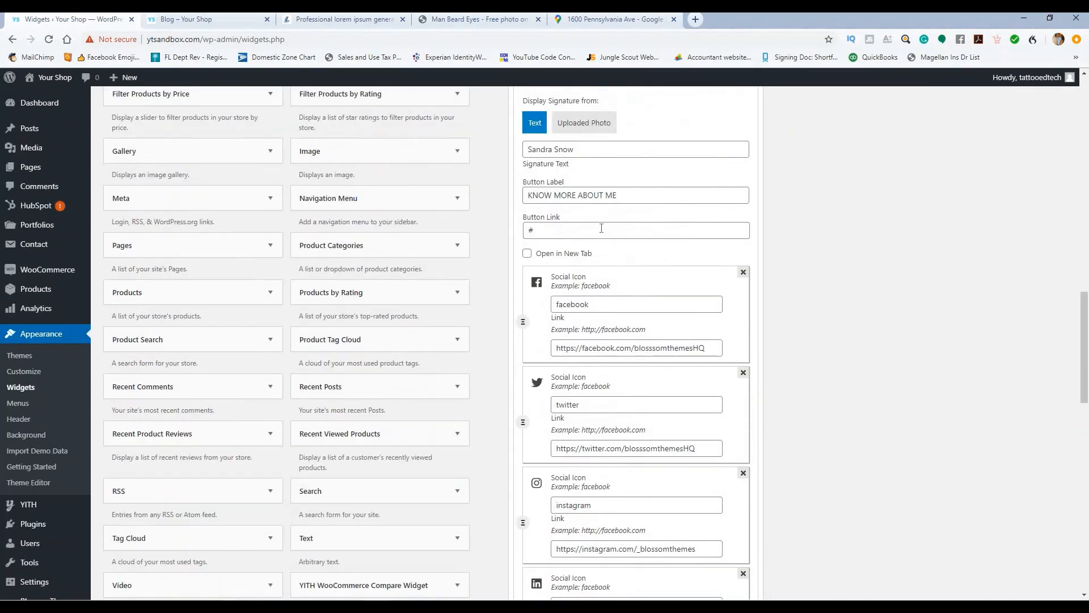
pyautogui.scroll(1, 602, 229)
pyautogui.scroll(2, 597, 219)
pyautogui.scroll(2, 619, 301)
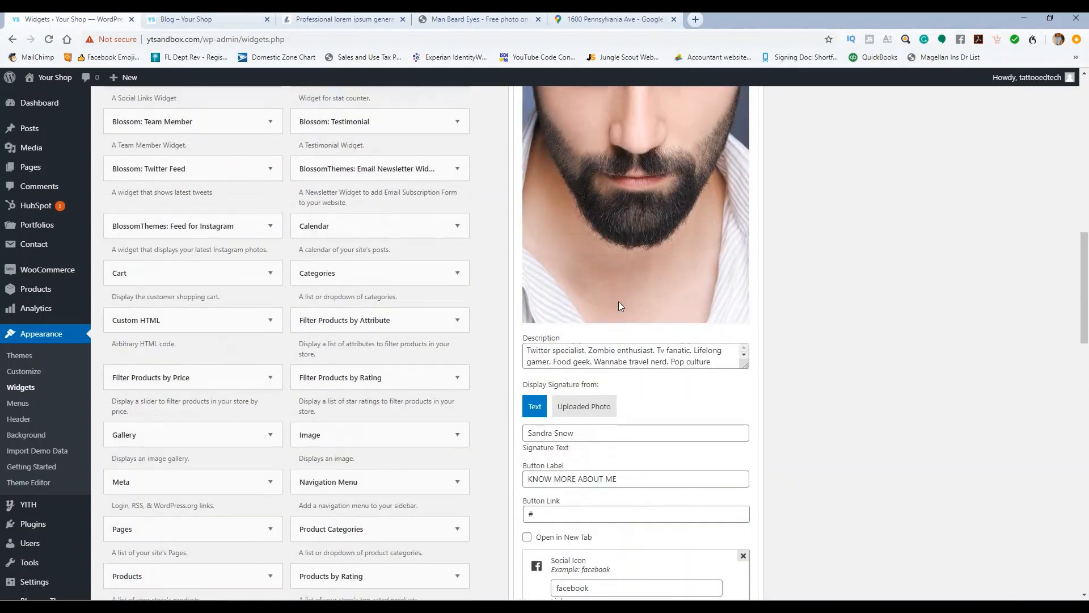
pyautogui.scroll(-2, 618, 301)
pyautogui.moveTo(575, 320); pyautogui.dragTo(527, 323)
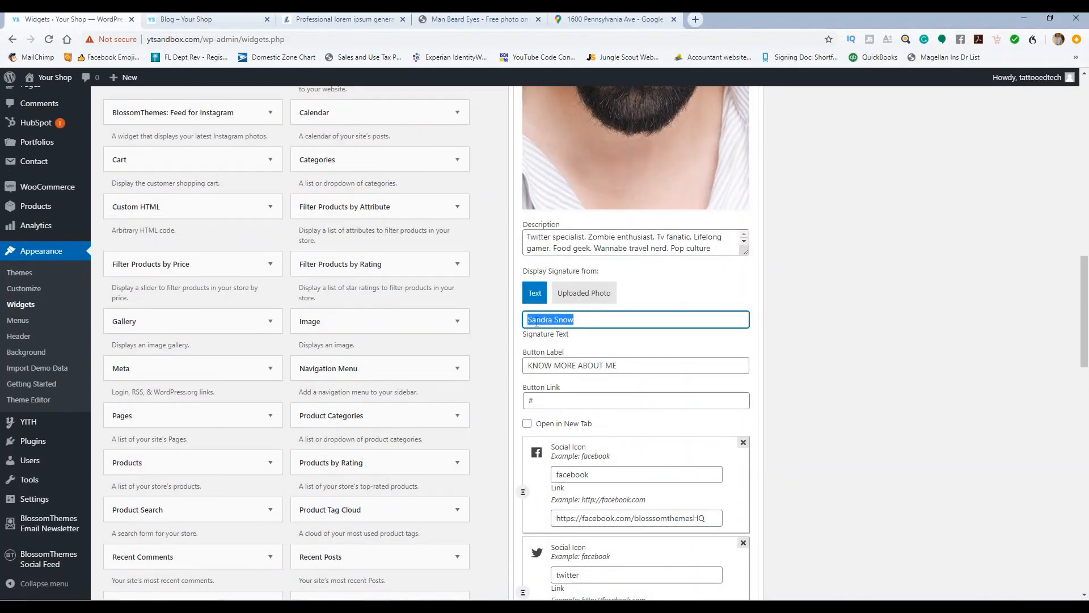
# Step: Save the Author Bio widget settings
pyautogui.scroll(-2, 625, 380)
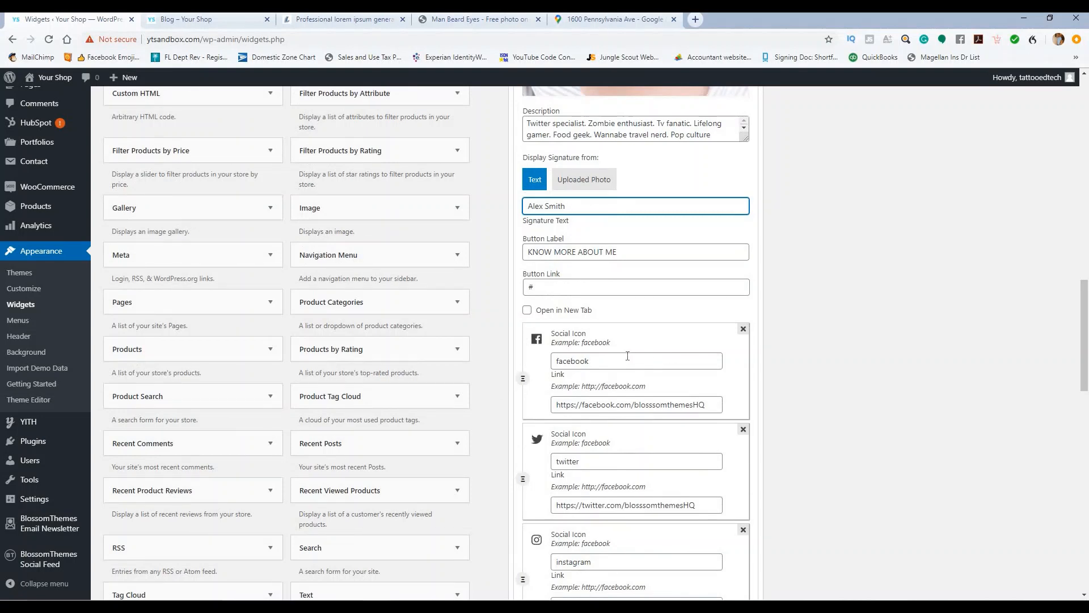
pyautogui.scroll(-2, 636, 354)
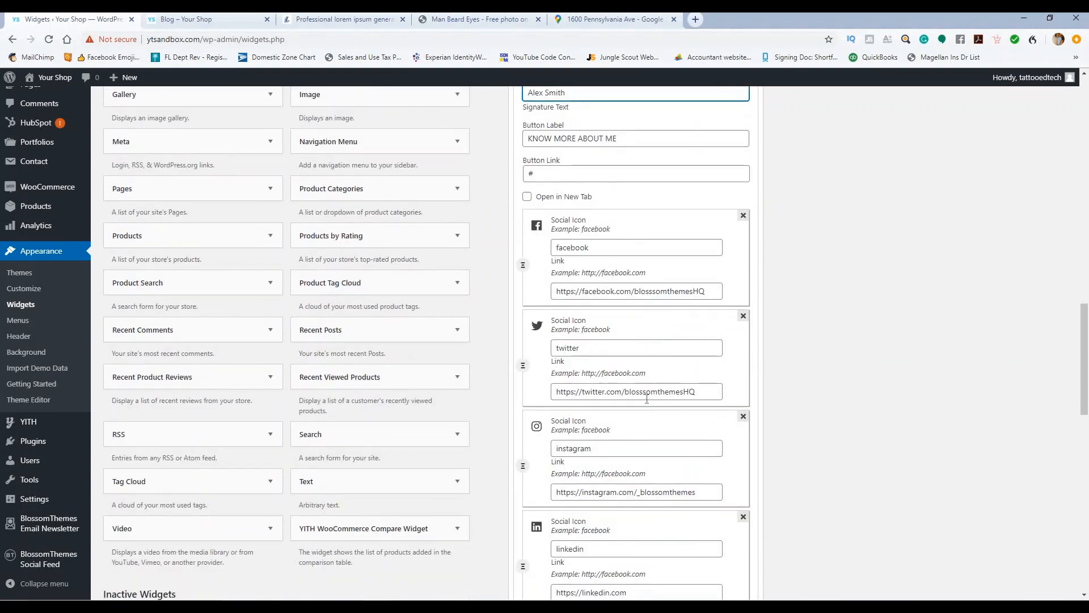
pyautogui.scroll(-8, 647, 399)
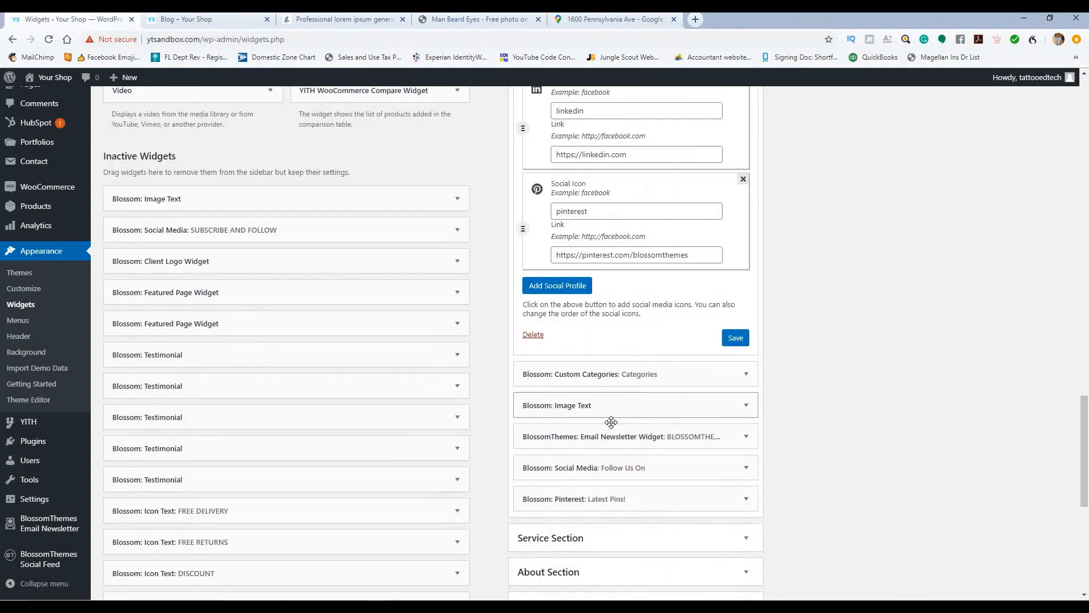
pyautogui.click(736, 323)
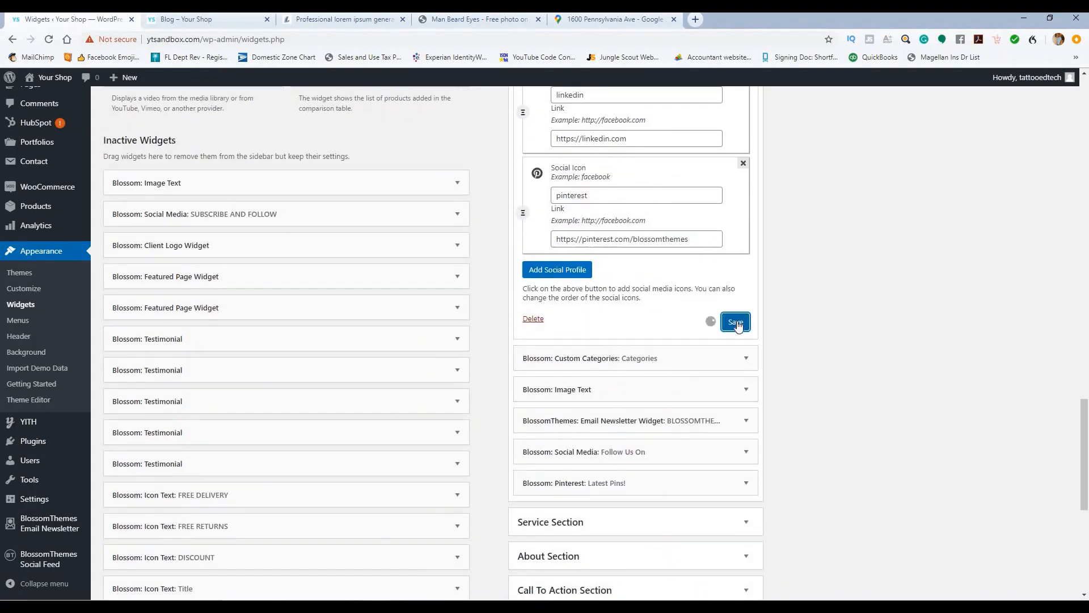
pyautogui.scroll(15, 737, 324)
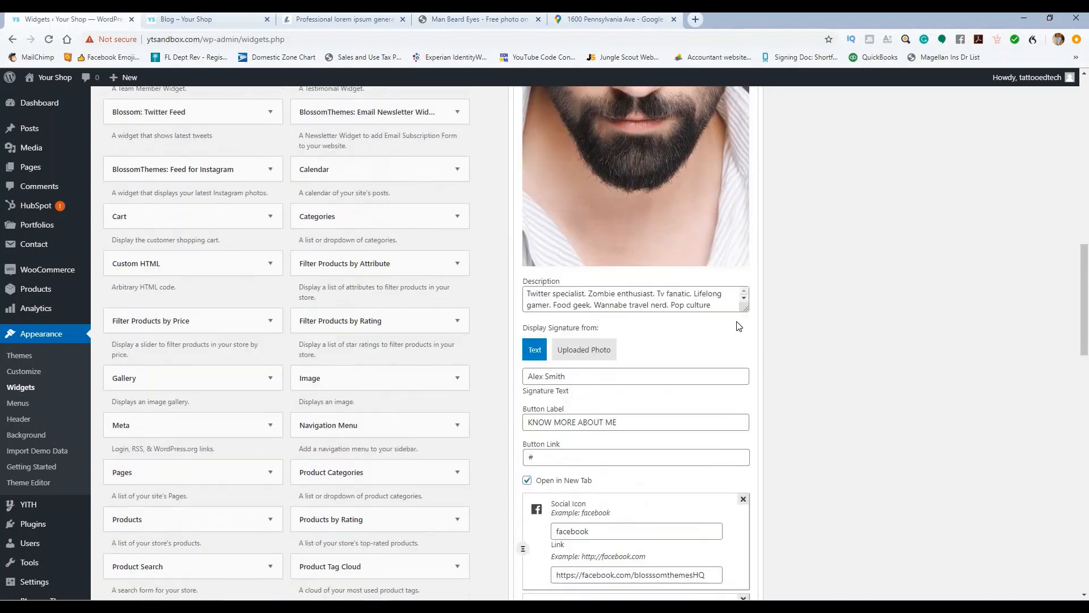
pyautogui.scroll(4, 736, 322)
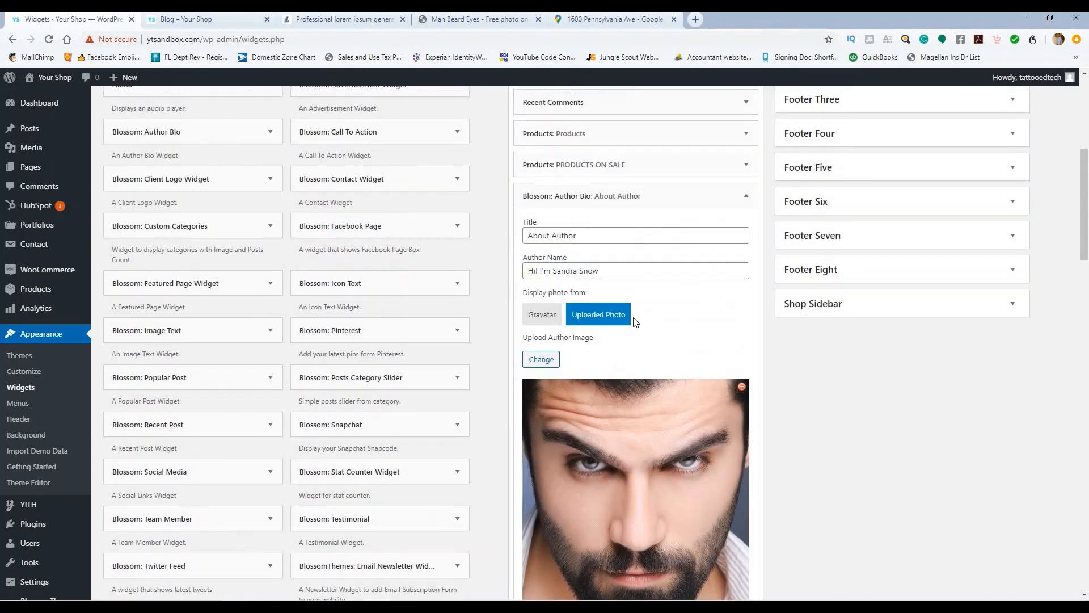
# Step: Reload the live Blog page, check the About Author sidebar widget, then return to Widgets
pyautogui.click(214, 20)
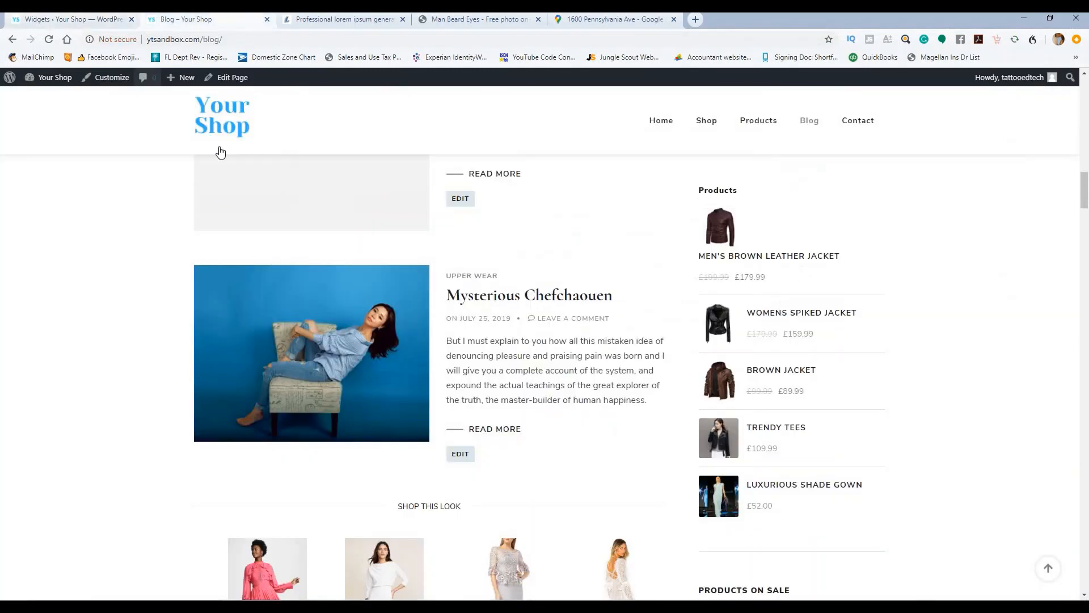
pyautogui.click(48, 40)
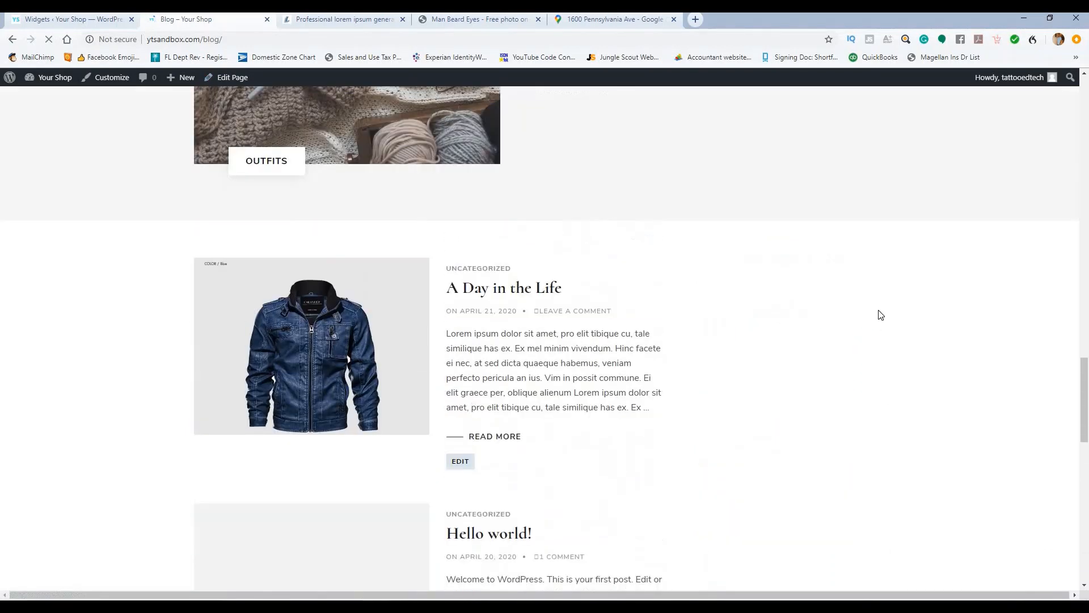
pyautogui.scroll(-12, 749, 314)
pyautogui.scroll(-6, 749, 316)
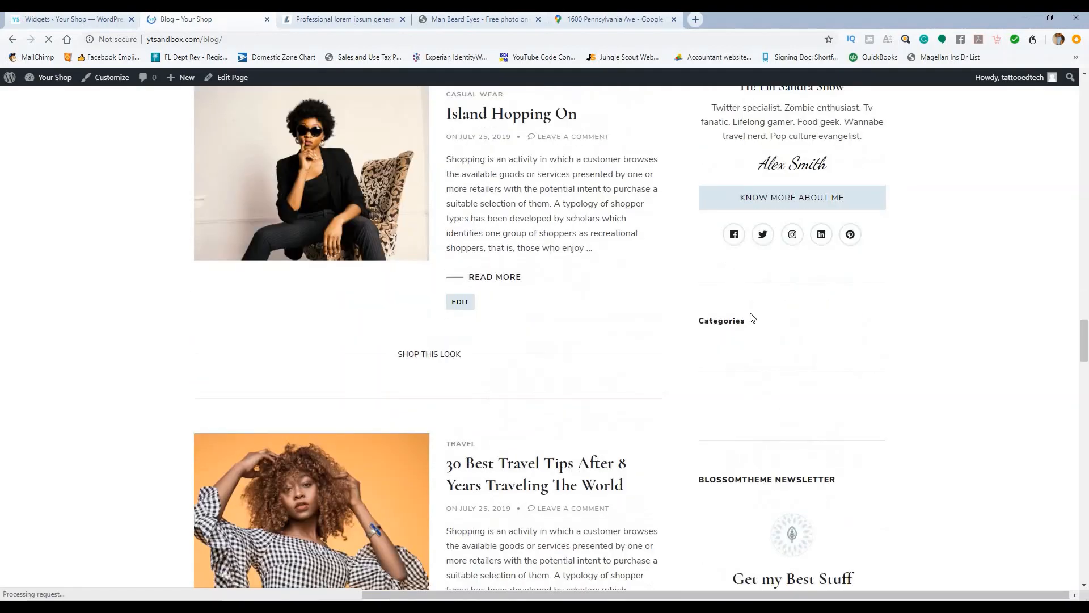
pyautogui.scroll(-9, 948, 373)
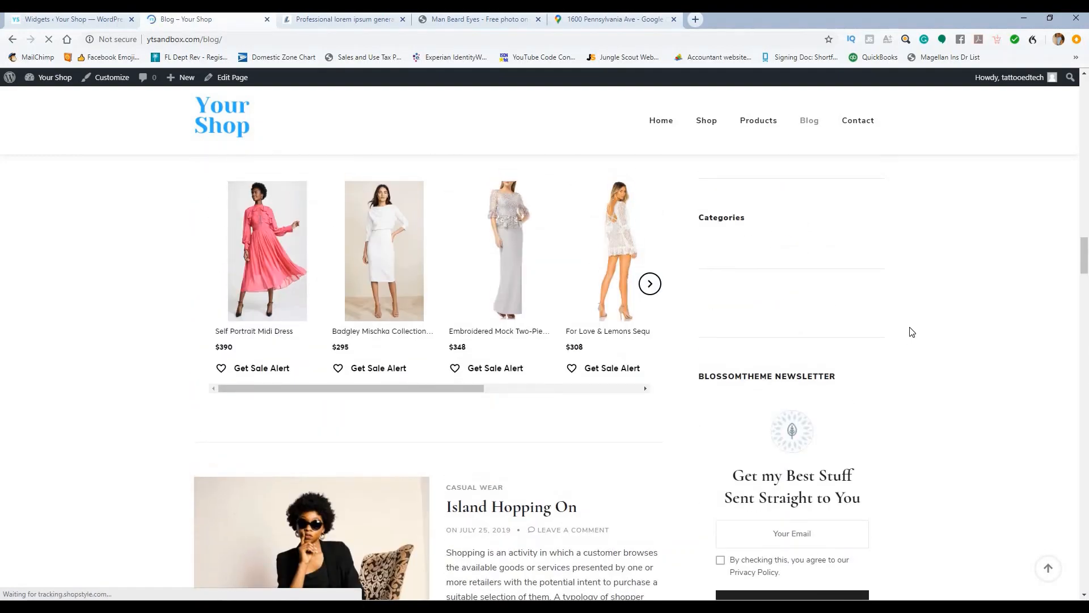
pyautogui.scroll(13, 913, 332)
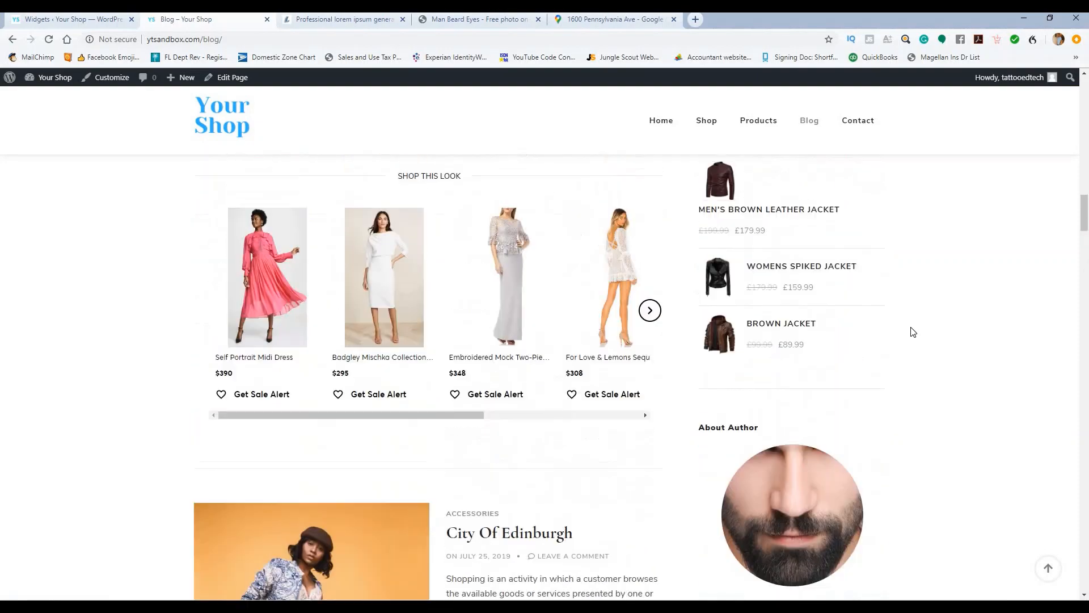
pyautogui.scroll(3, 913, 333)
pyautogui.scroll(-6, 913, 334)
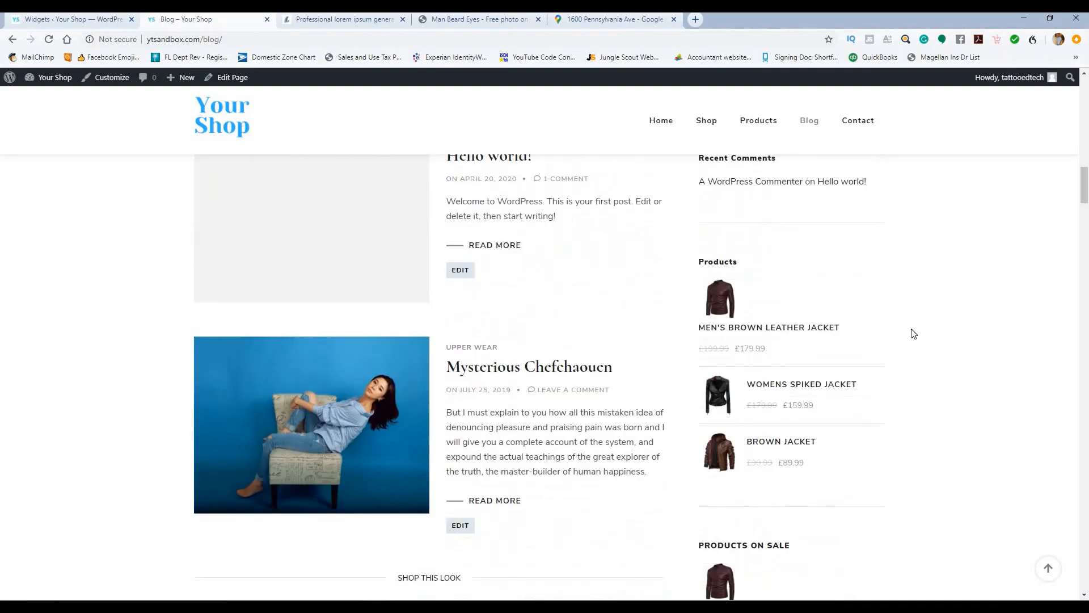
pyautogui.scroll(-3, 901, 375)
pyautogui.scroll(10, 901, 309)
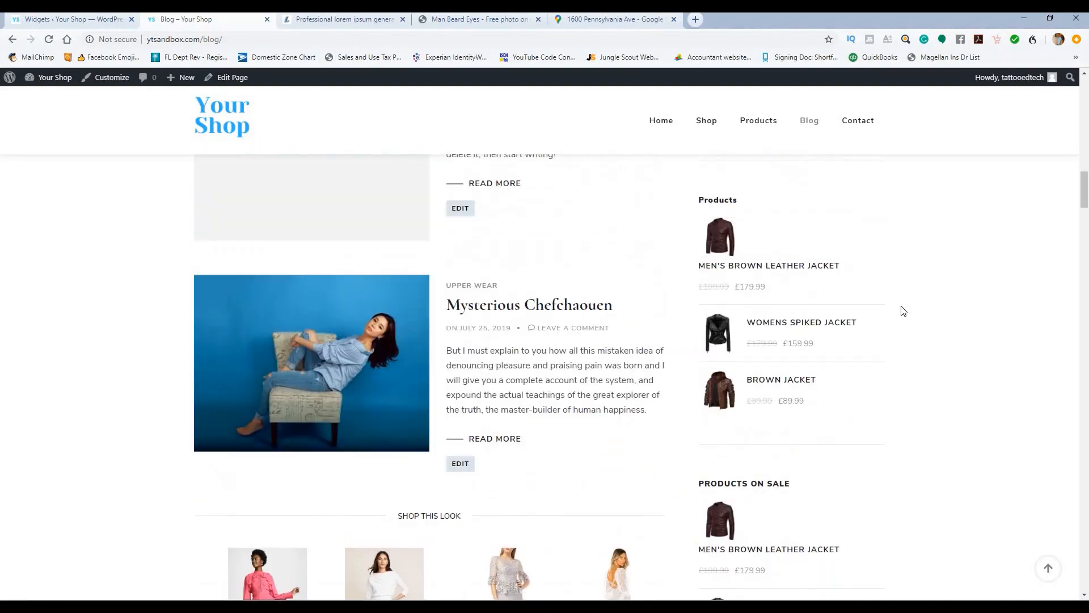
pyautogui.scroll(3, 780, 277)
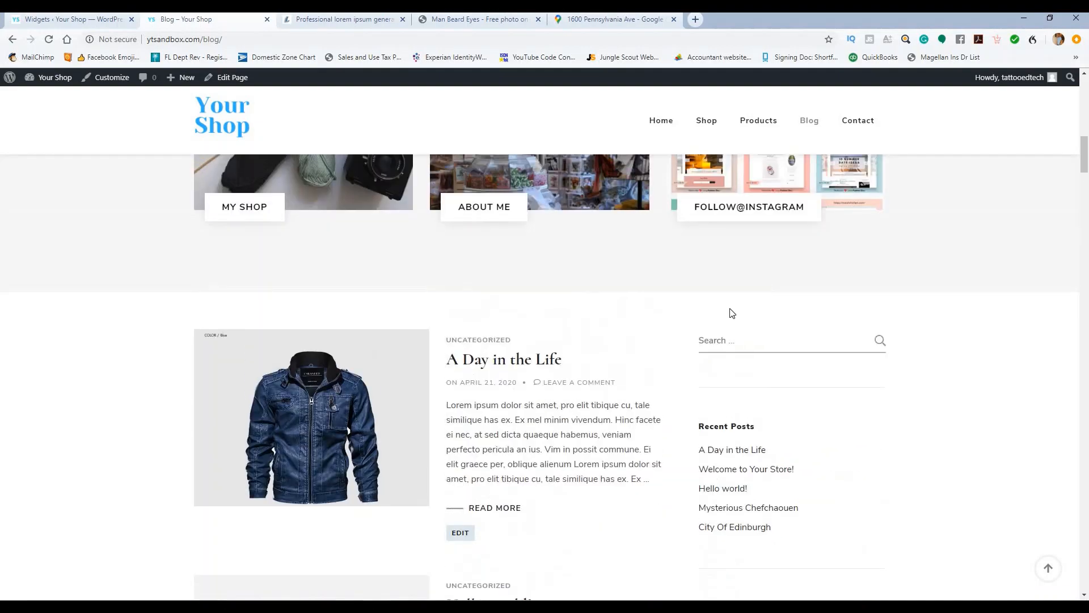
pyautogui.scroll(-7, 273, 309)
pyautogui.scroll(5, 355, 301)
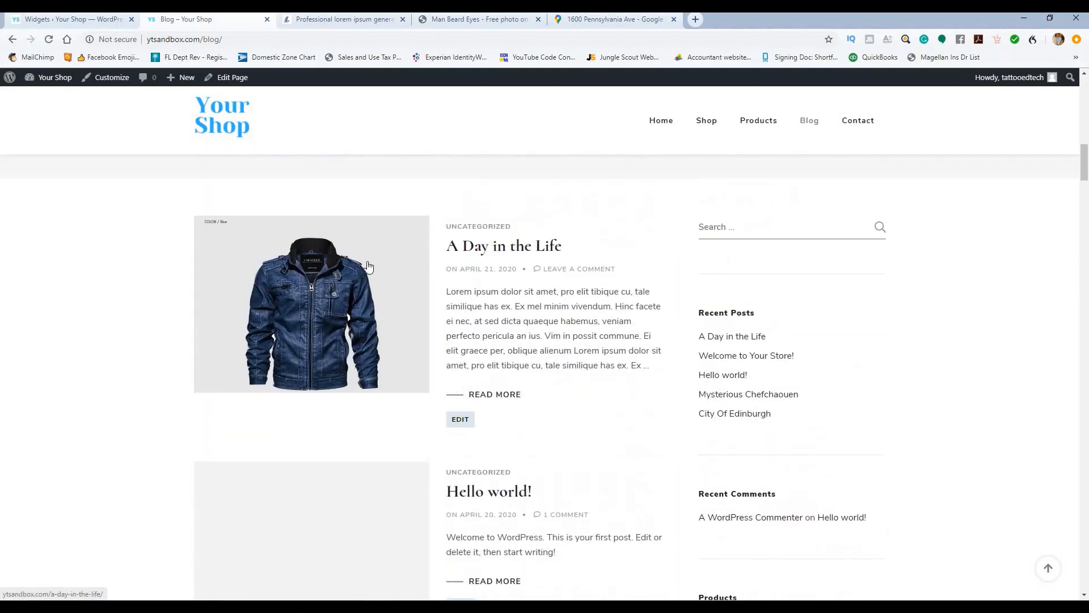
pyautogui.scroll(-10, 357, 309)
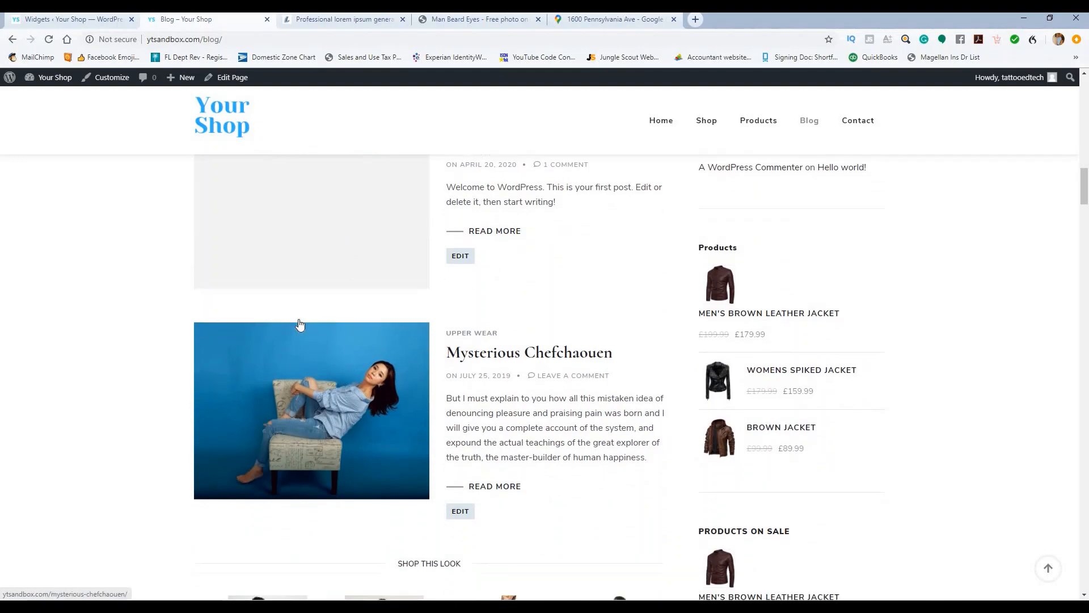
pyautogui.scroll(12, 454, 283)
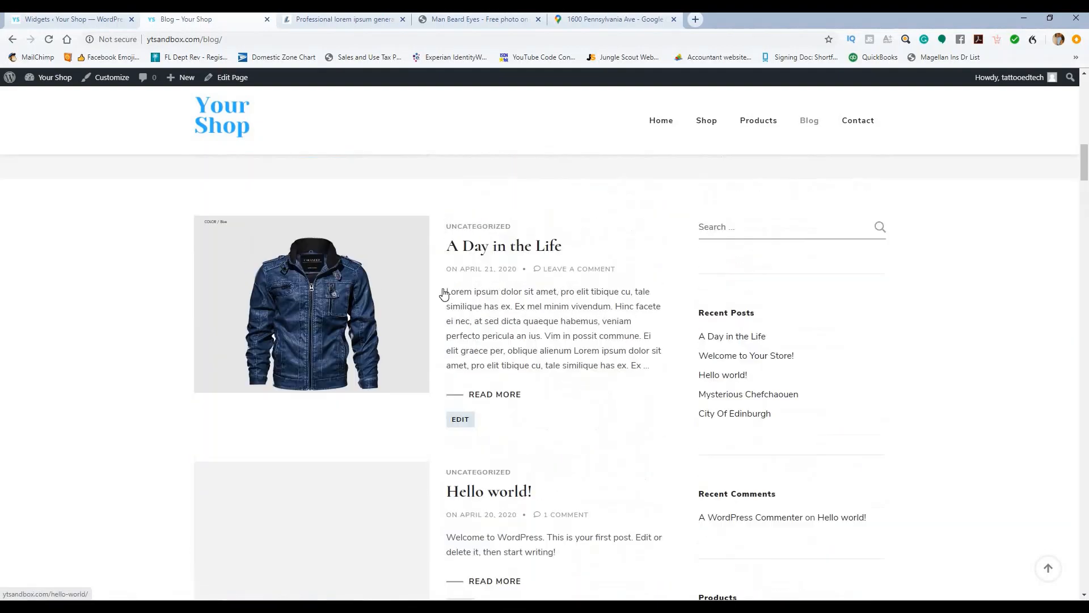
pyautogui.scroll(10, 452, 249)
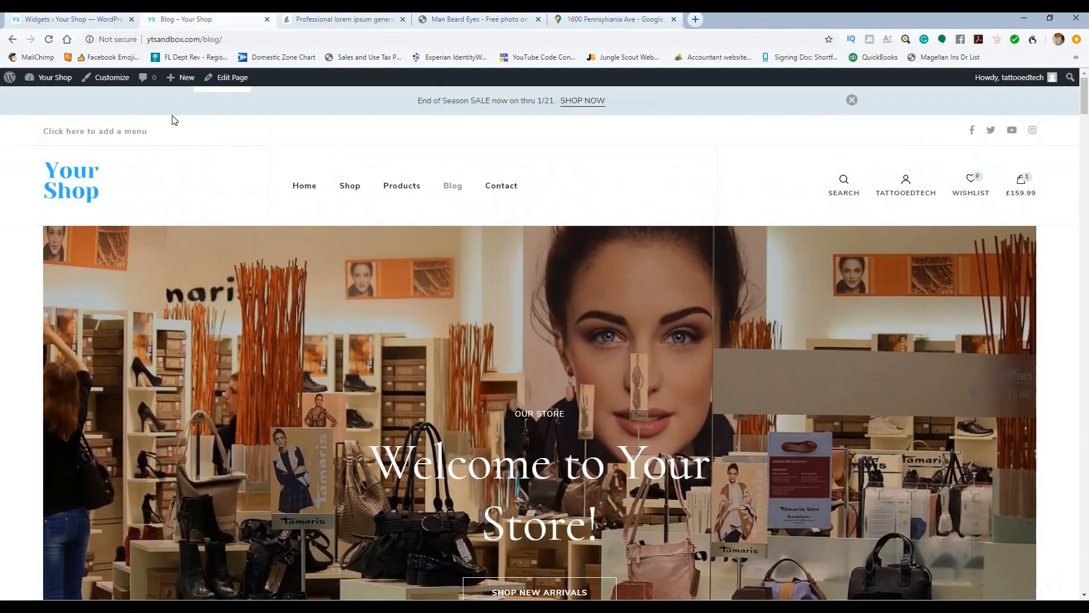
pyautogui.click(51, 19)
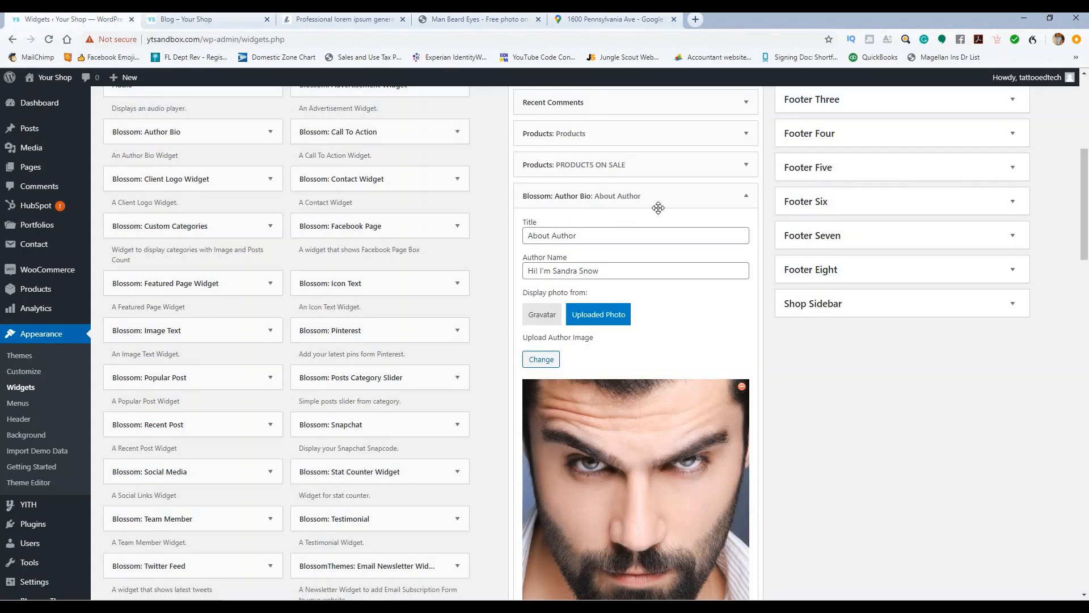
# Step: Collapse the Author Bio widget's settings and go back to the shop's live Blog page
pyautogui.click(745, 198)
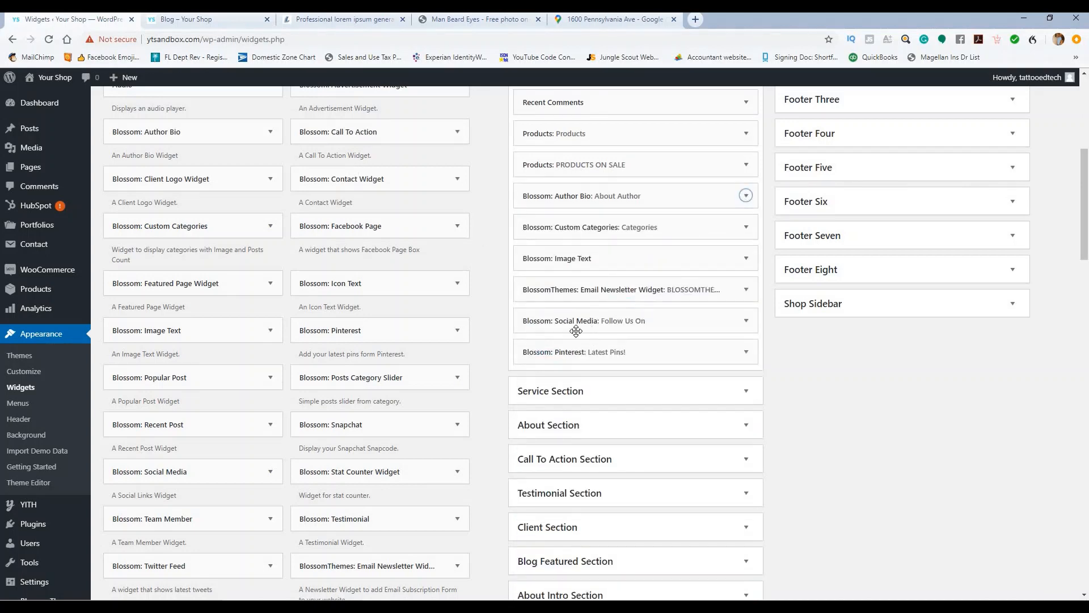
pyautogui.scroll(-3, 568, 331)
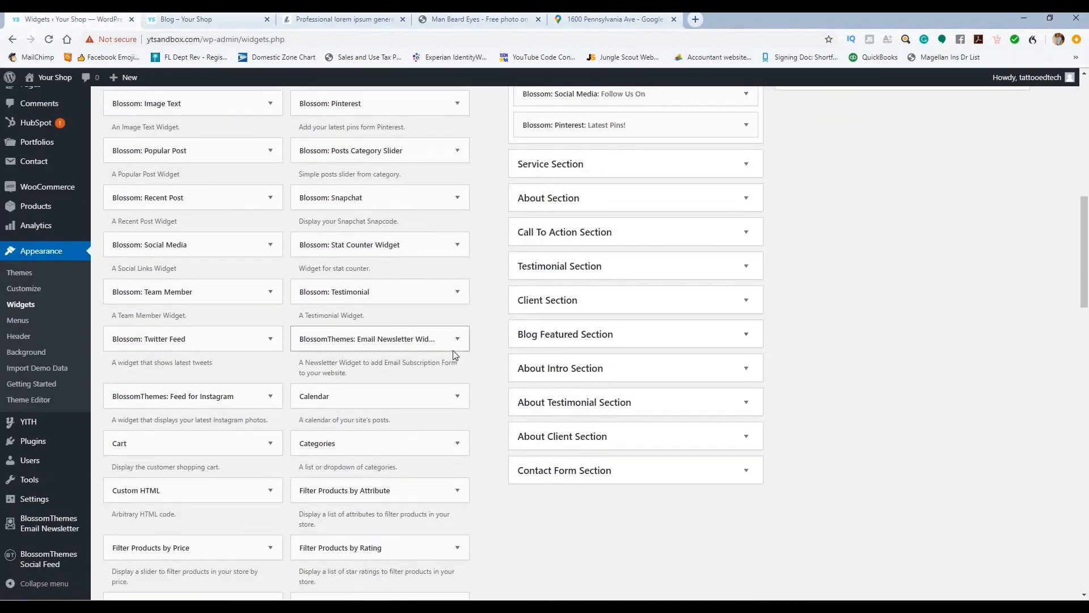
pyautogui.scroll(4, 454, 353)
pyautogui.scroll(5, 455, 355)
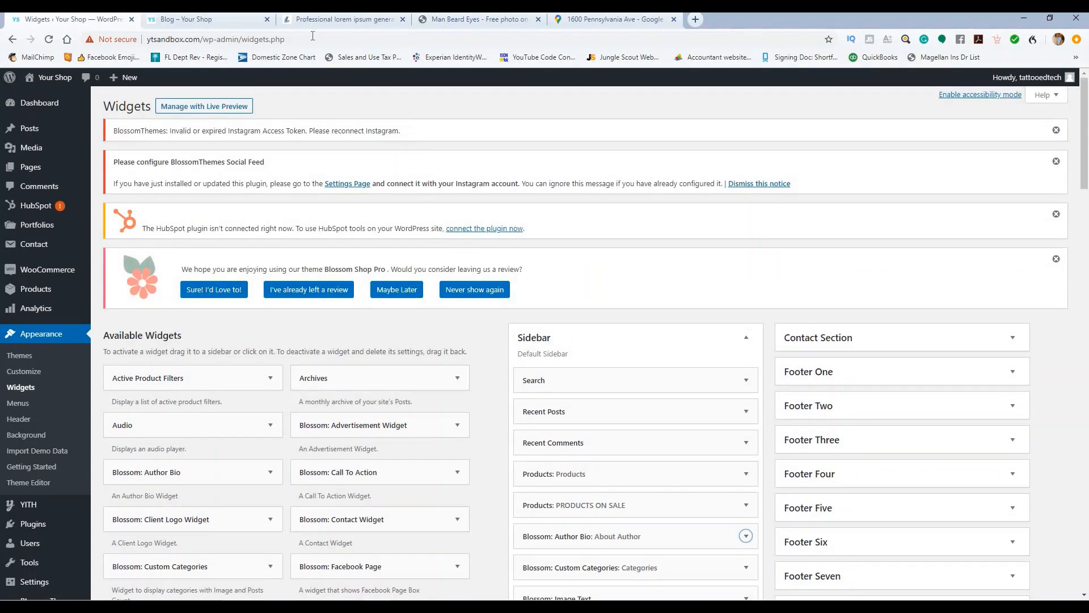
pyautogui.click(206, 19)
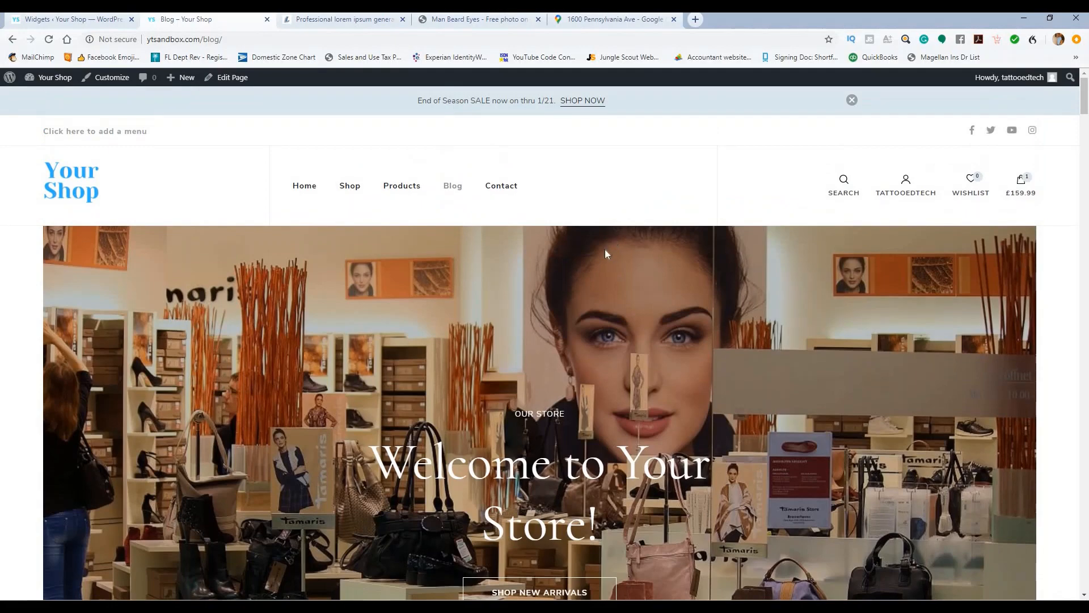
# Step: Look over the shop's live home page, then return to the WordPress Widgets admin page
pyautogui.scroll(-7, 605, 250)
pyautogui.scroll(-15, 566, 244)
pyautogui.scroll(5, 661, 127)
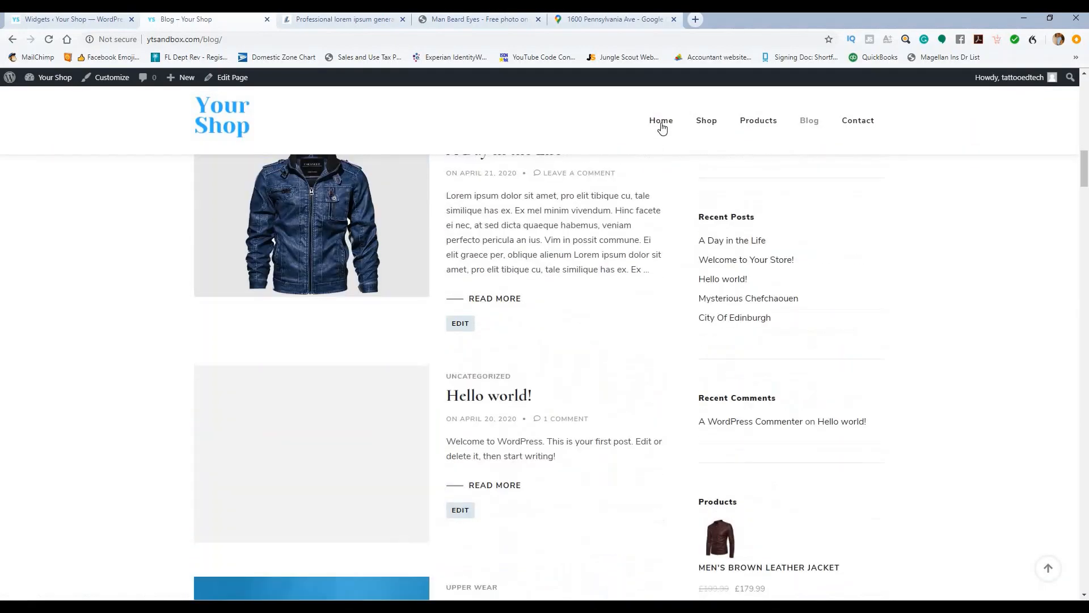
pyautogui.click(663, 120)
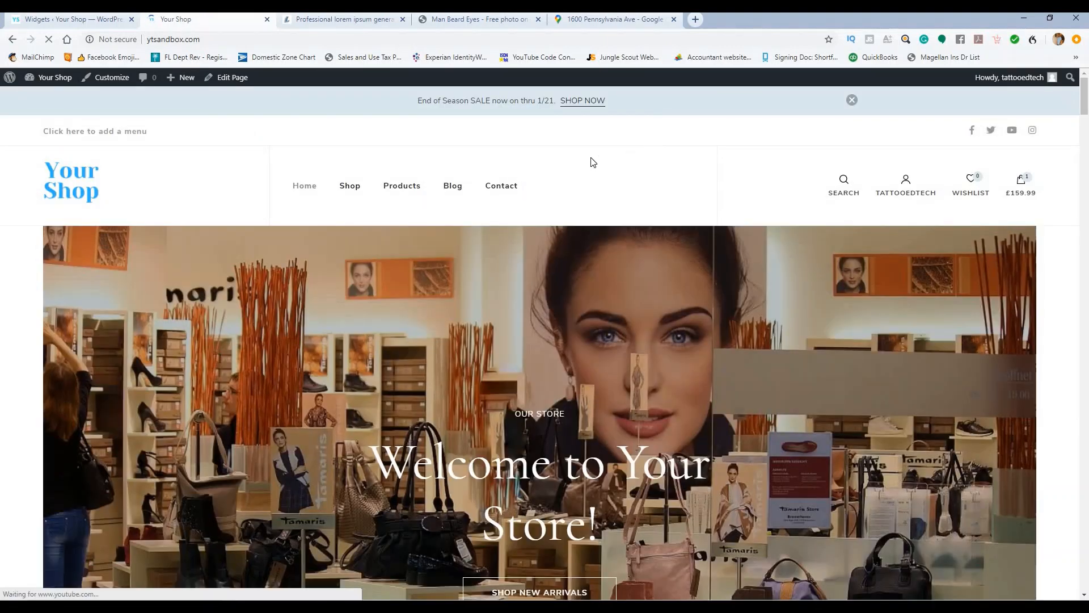
pyautogui.scroll(-4, 346, 210)
pyautogui.scroll(-20, 349, 221)
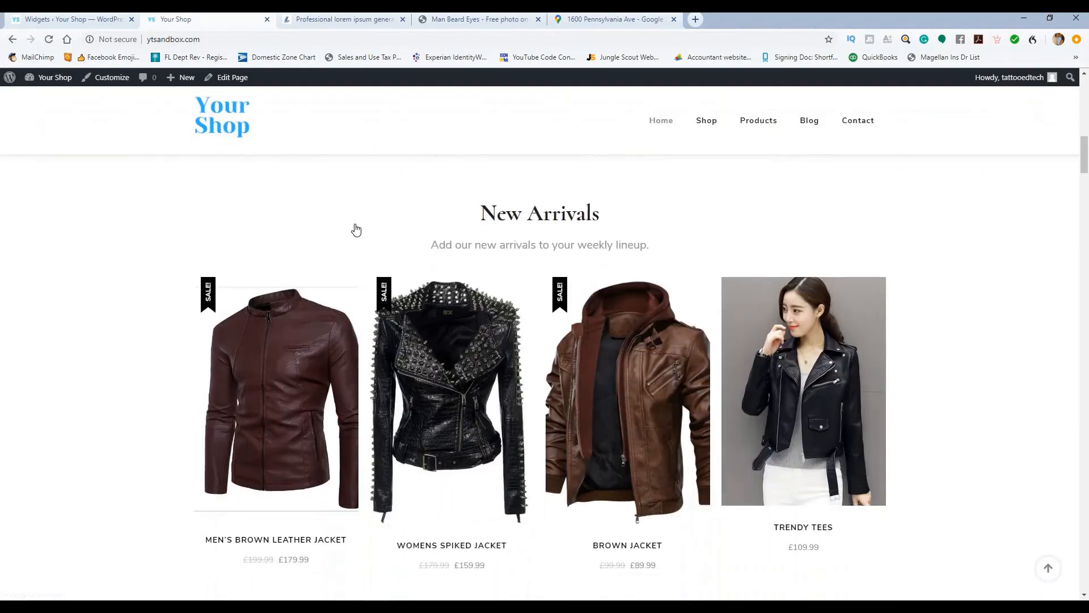
pyautogui.scroll(-12, 346, 228)
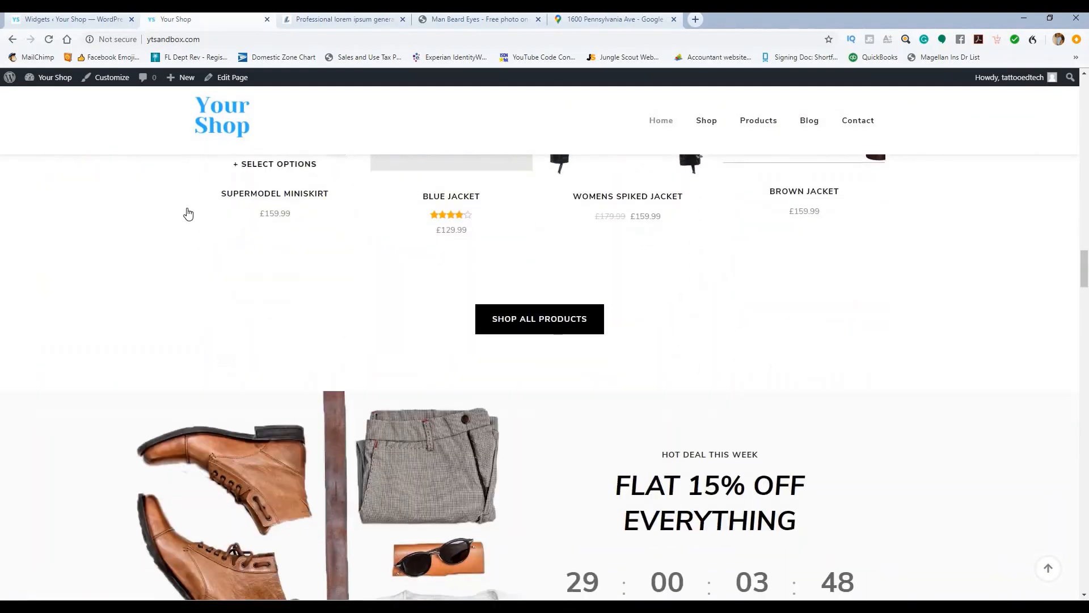
pyautogui.scroll(20, 187, 211)
pyautogui.scroll(12, 156, 195)
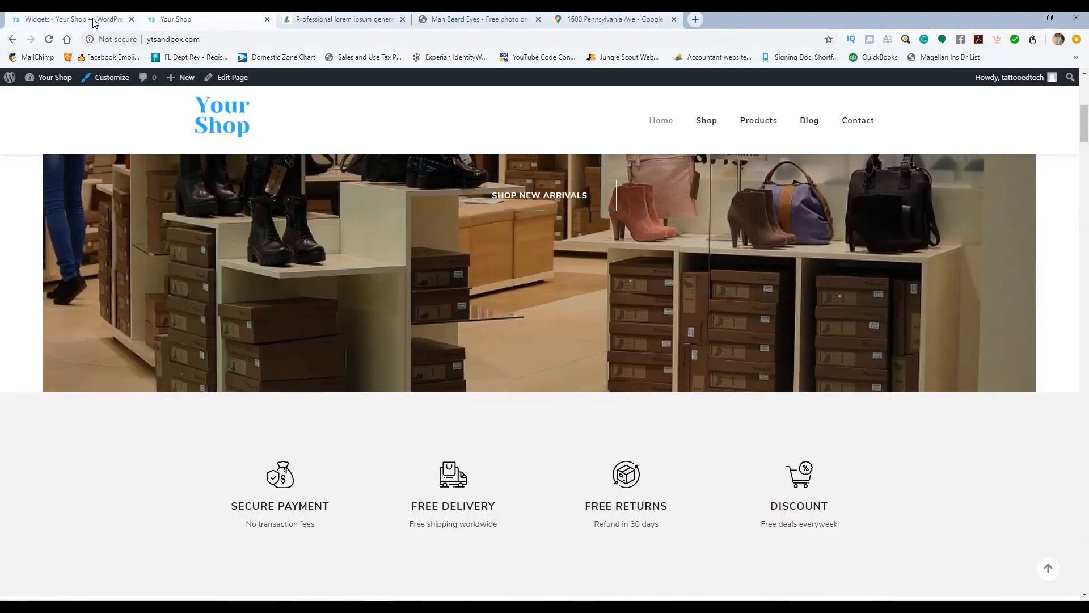
pyautogui.click(95, 23)
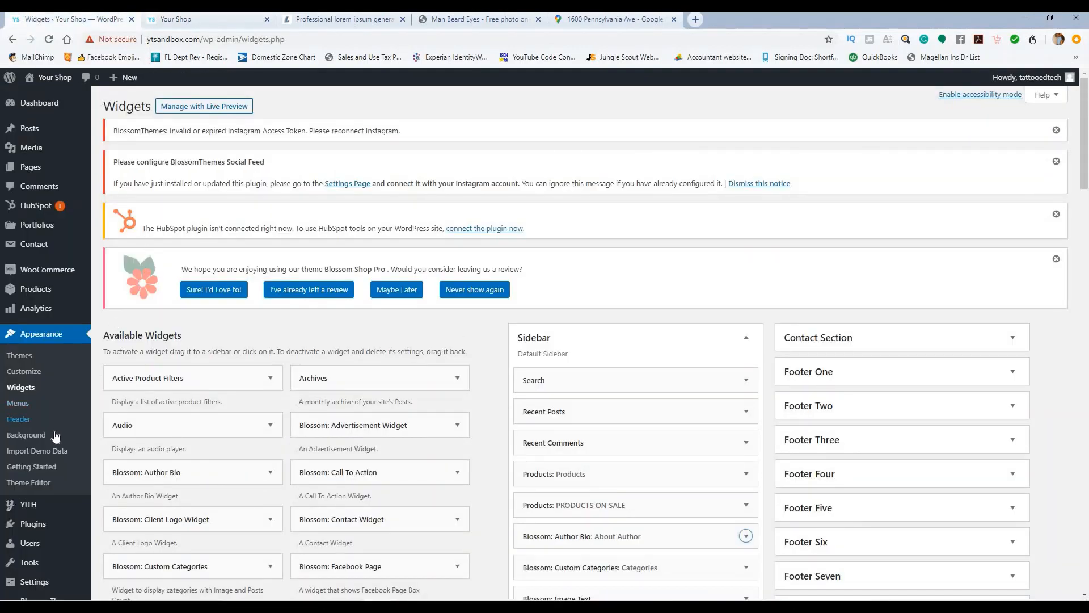
# Step: Copy the WooCommerce Currency Switcher plugin's name from the Installed Plugins list
pyautogui.scroll(-5, 53, 431)
pyautogui.moveTo(34, 441)
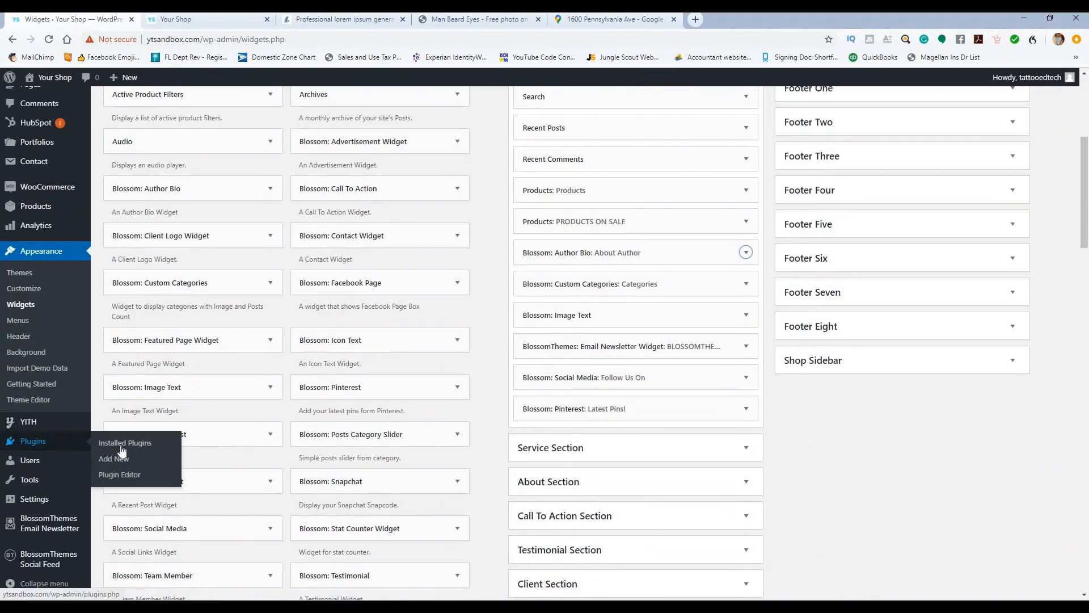
pyautogui.click(122, 449)
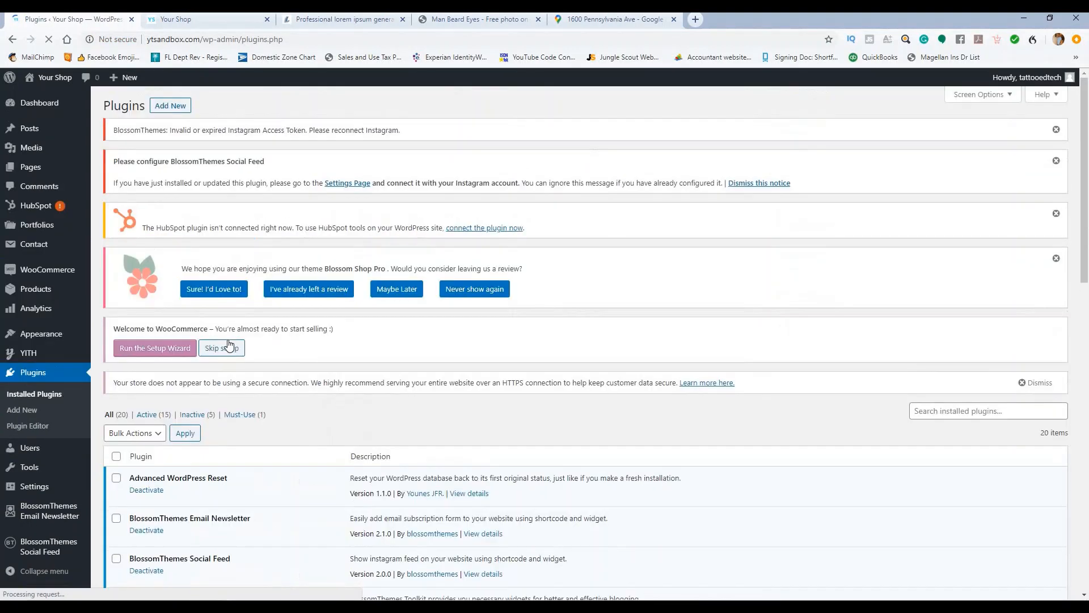
pyautogui.scroll(-9, 221, 334)
pyautogui.scroll(-5, 225, 333)
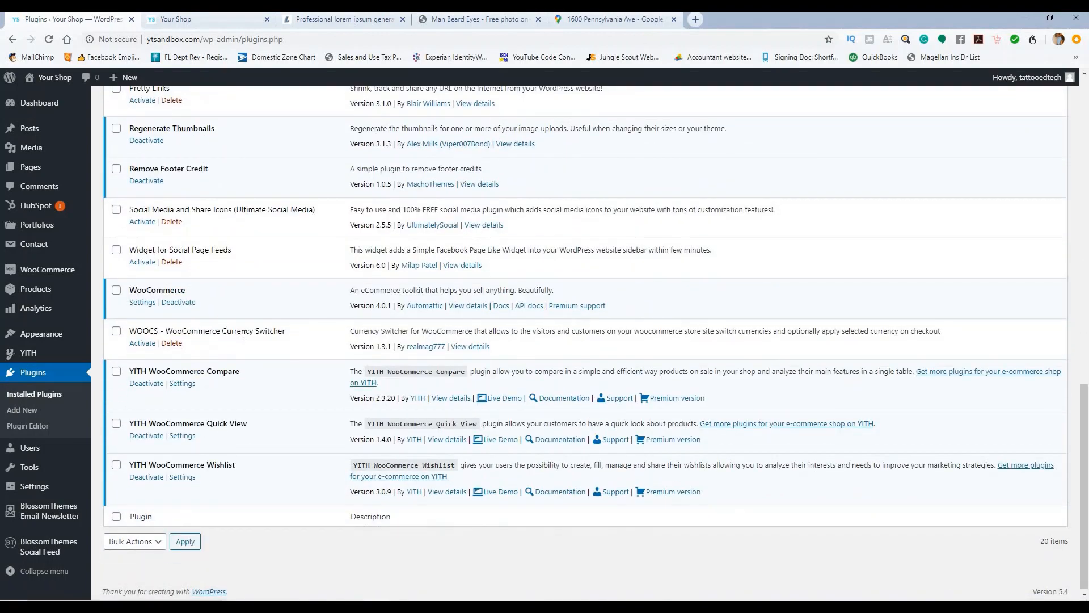
pyautogui.moveTo(285, 331); pyautogui.dragTo(135, 330)
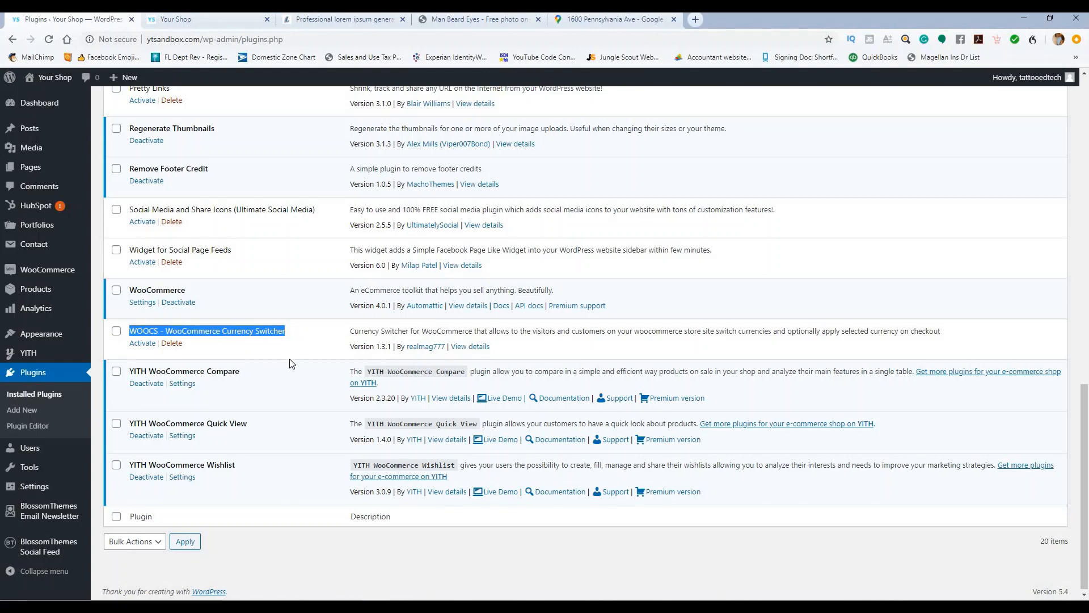
pyautogui.scroll(1, 292, 363)
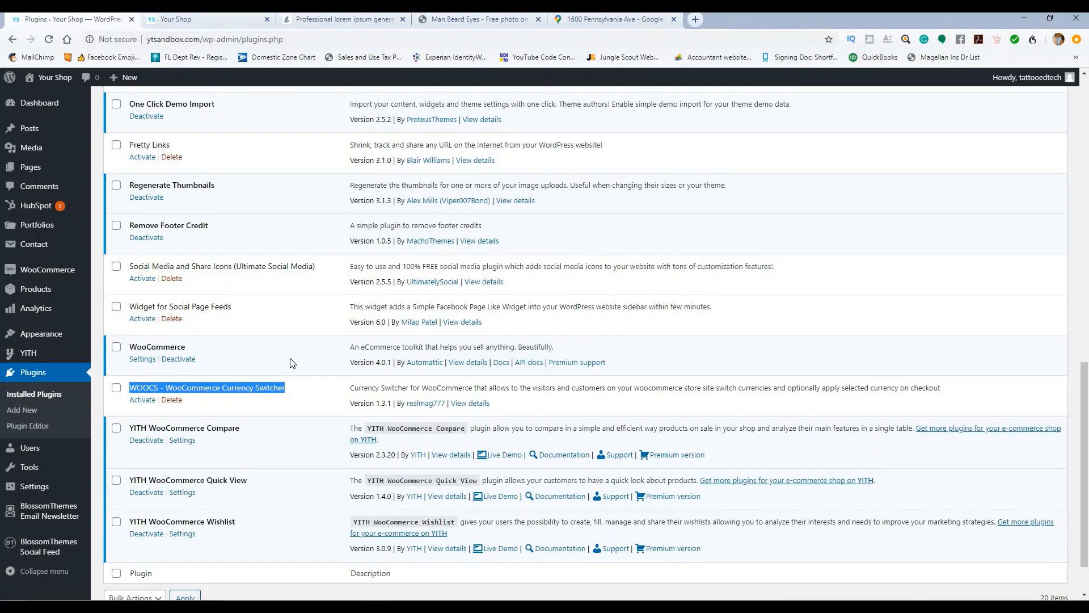
pyautogui.scroll(15, 292, 363)
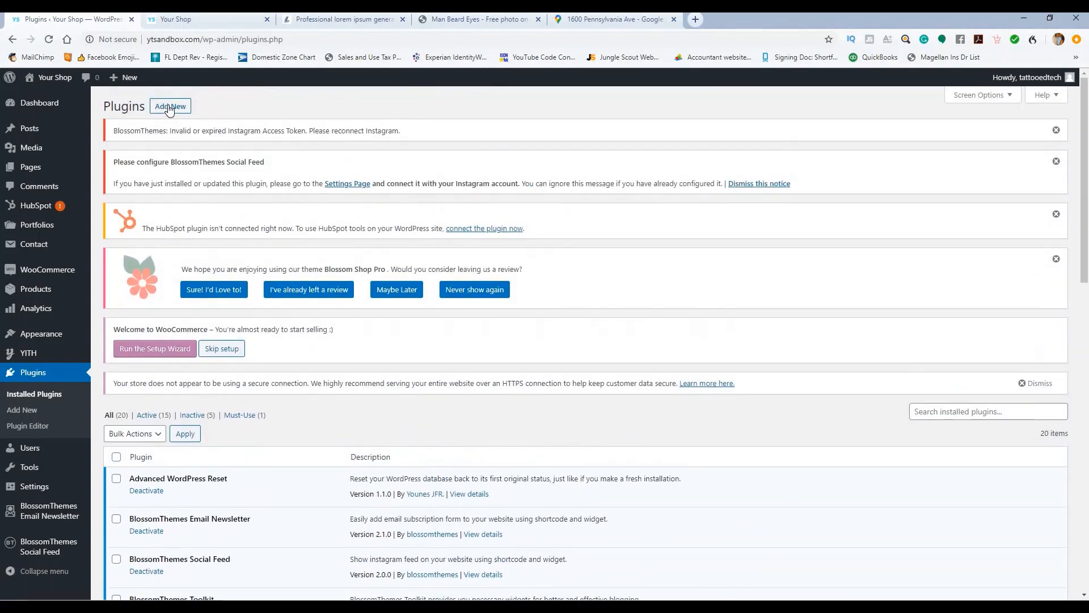
# Step: Search Add New plugins for just 'WOOCS' and activate the Currency Switcher plugin
pyautogui.click(169, 107)
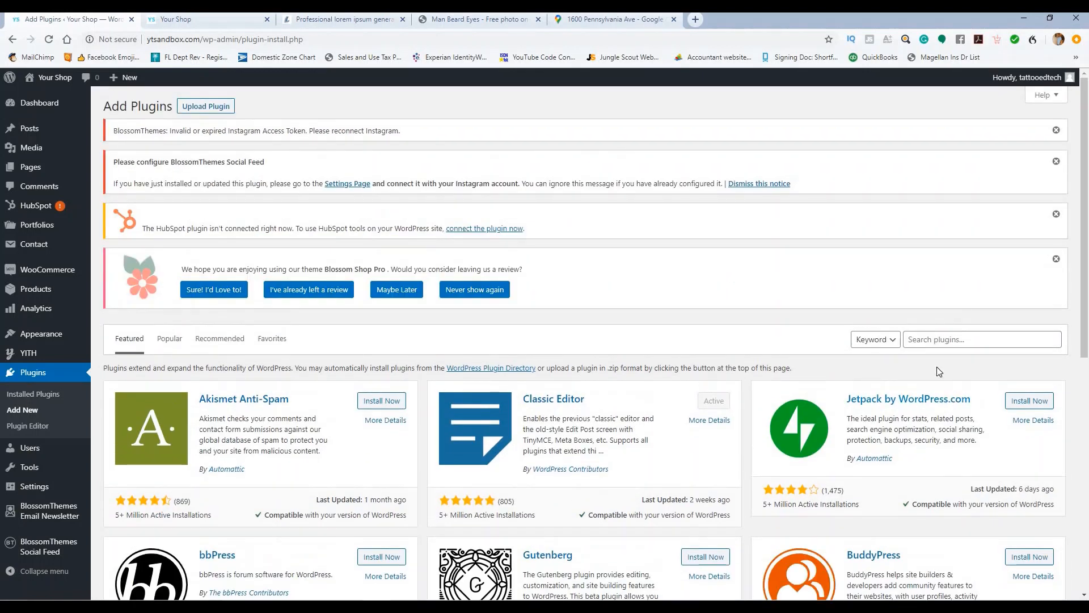
pyautogui.click(921, 339)
pyautogui.write('WOOCS - WooCommerce Currency Switcher')
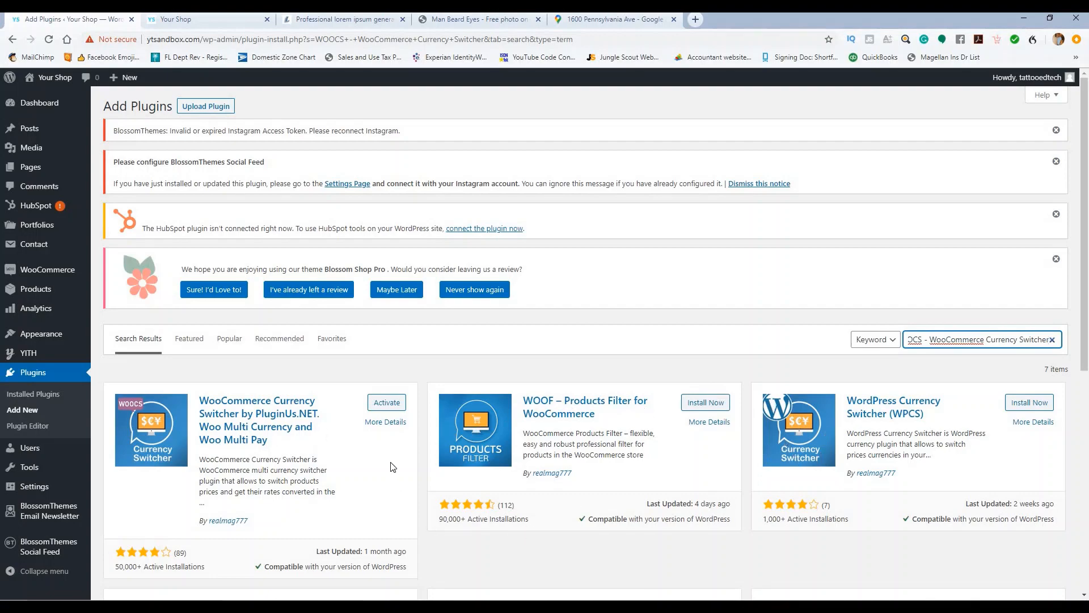
pyautogui.scroll(-4, 393, 466)
pyautogui.scroll(4, 263, 387)
pyautogui.scroll(-1, 244, 369)
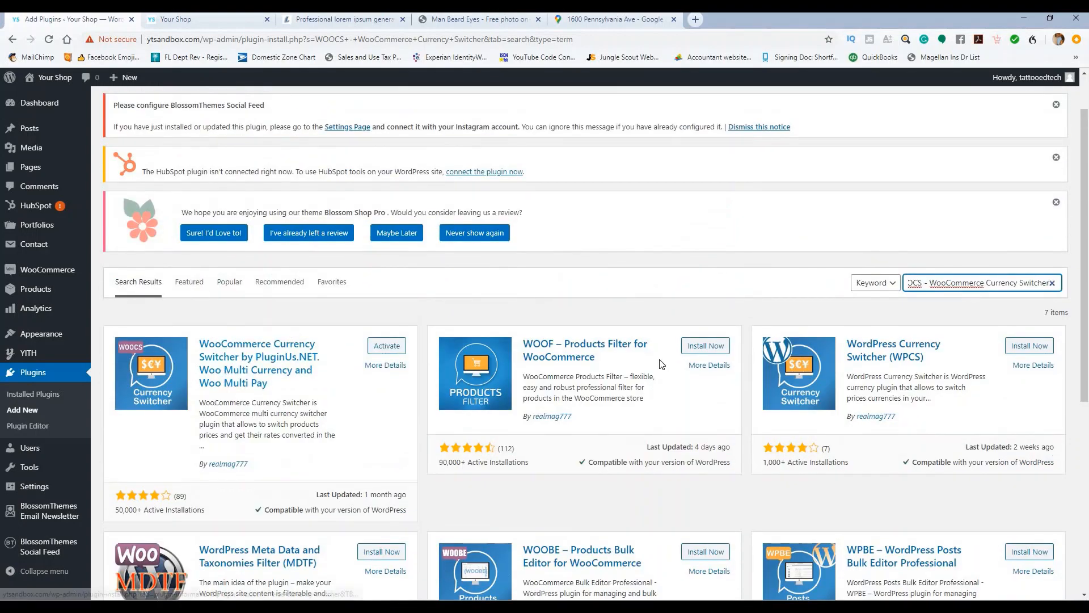
pyautogui.moveTo(924, 283); pyautogui.dragTo(1062, 272)
pyautogui.press('BackSpace')
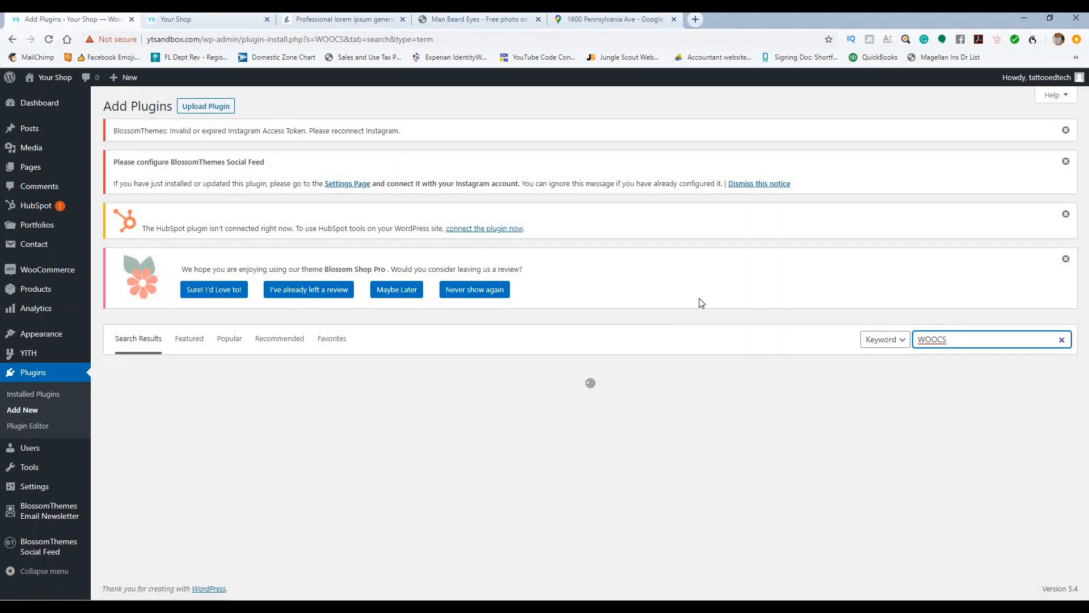
pyautogui.scroll(-2, 459, 335)
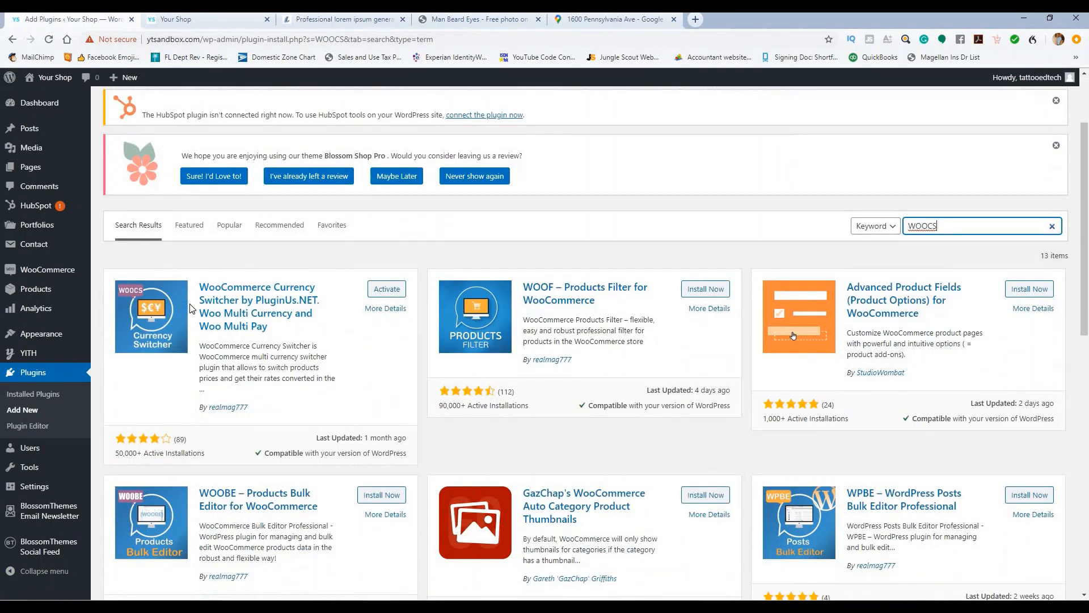
pyautogui.click(378, 295)
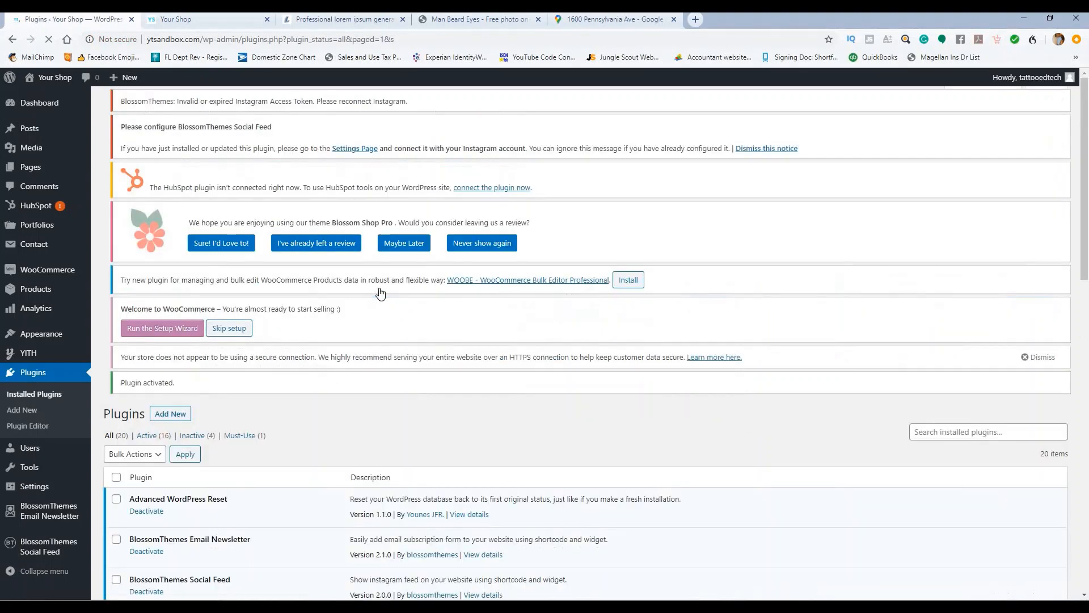
pyautogui.scroll(-3, 321, 274)
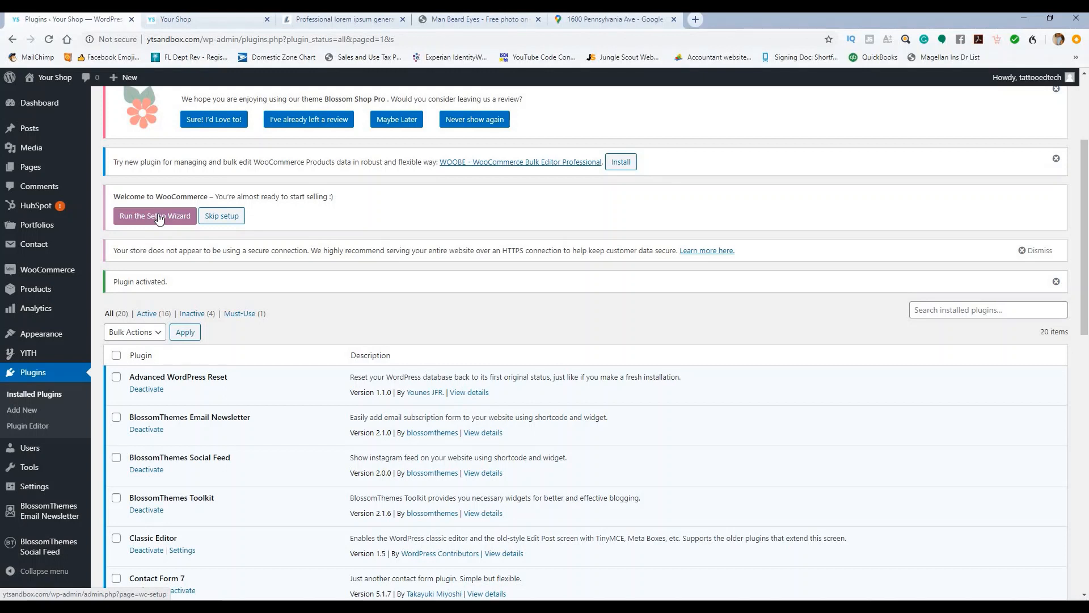
pyautogui.scroll(-7, 301, 287)
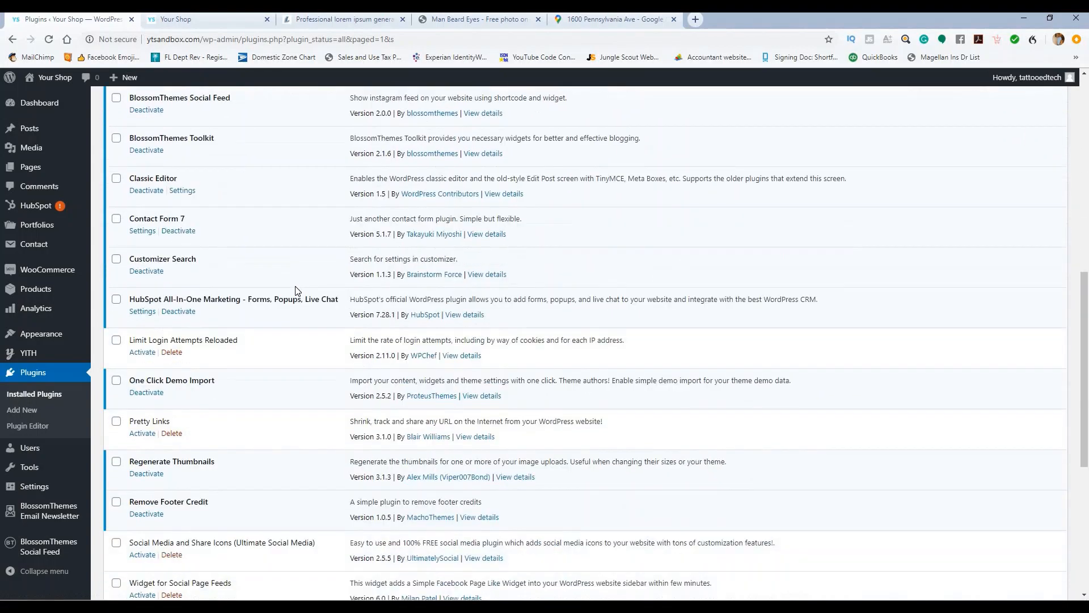
pyautogui.scroll(-2, 310, 301)
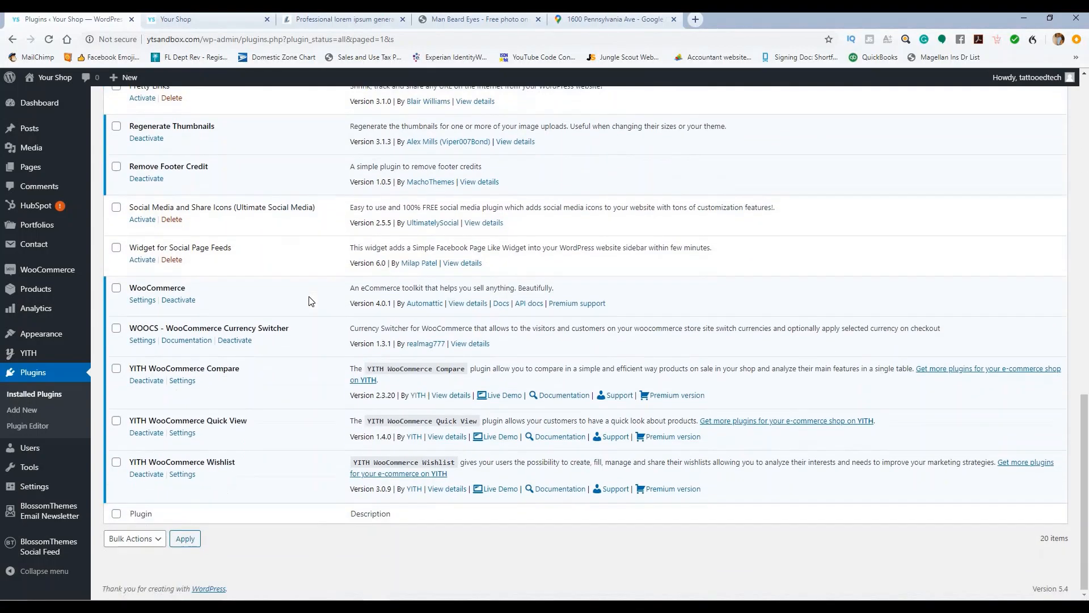
pyautogui.scroll(12, 311, 301)
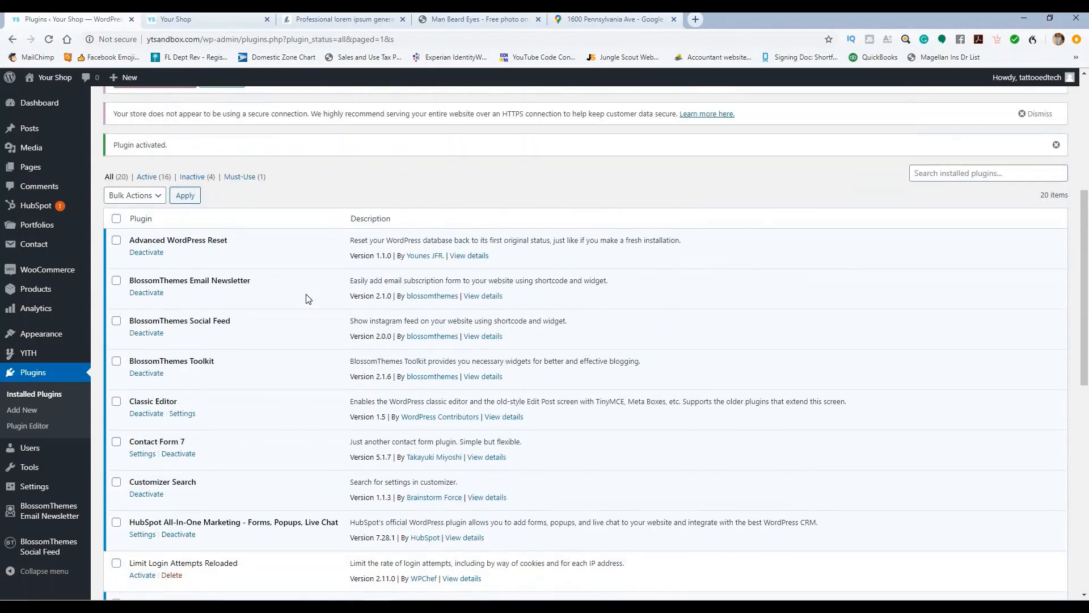
pyautogui.scroll(2, 310, 295)
pyautogui.scroll(3, 310, 295)
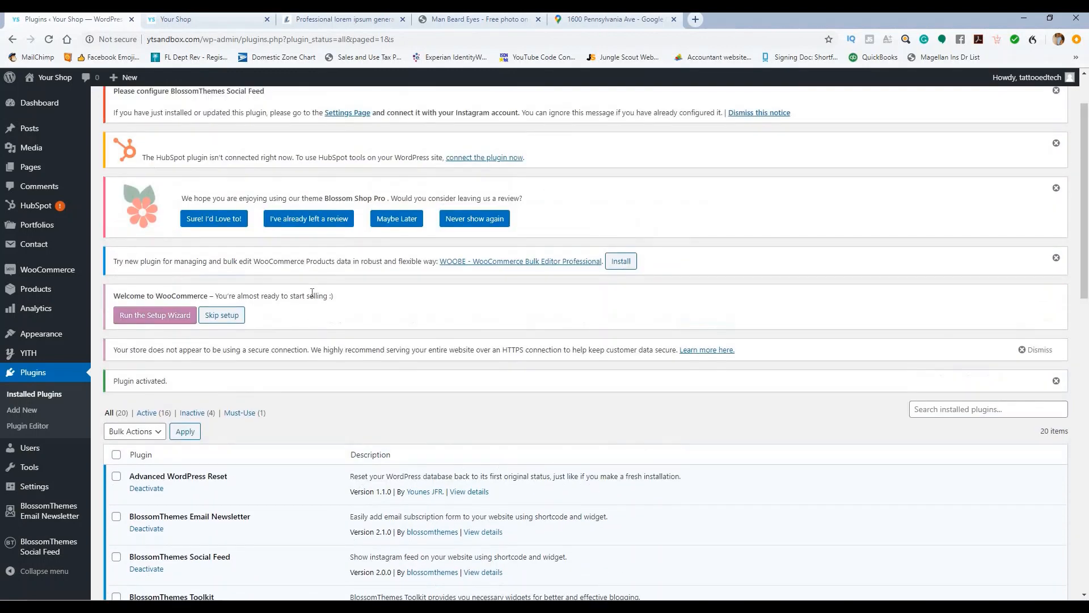
pyautogui.scroll(-3, 244, 301)
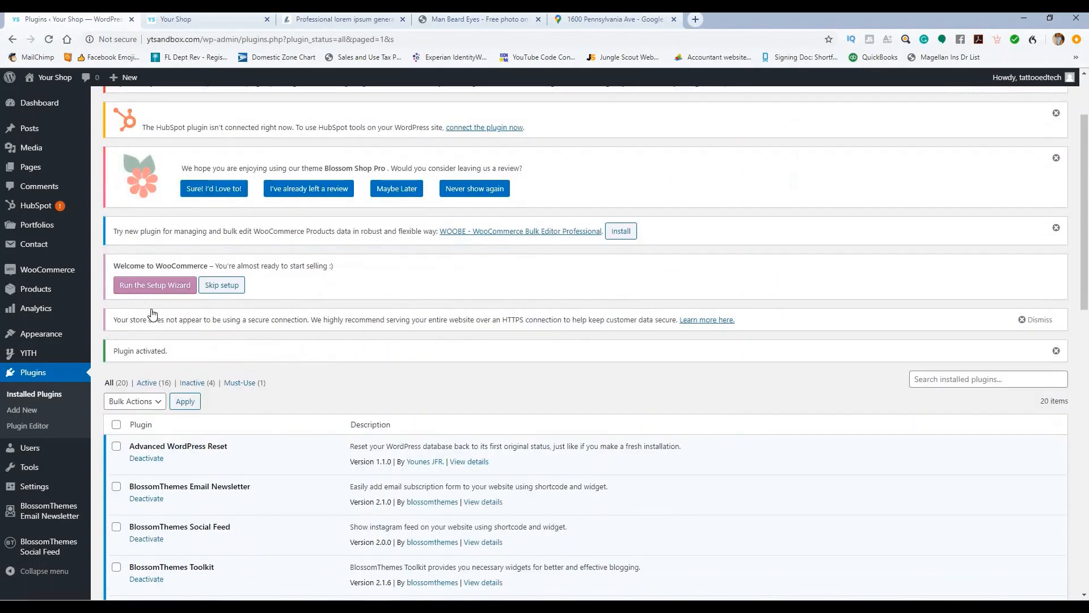
pyautogui.scroll(-4, 260, 315)
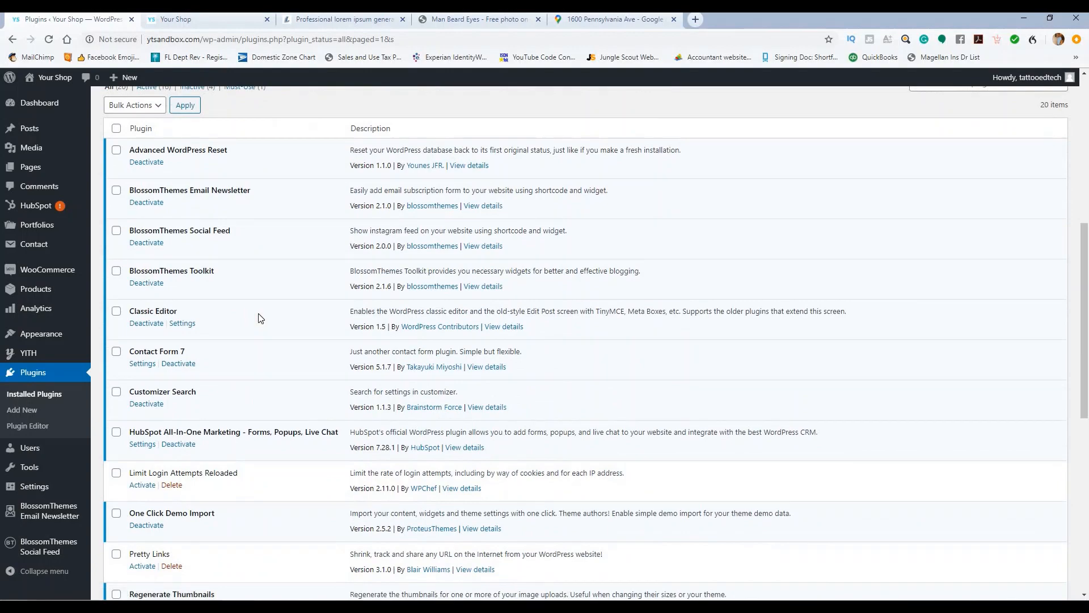
pyautogui.scroll(-4, 260, 319)
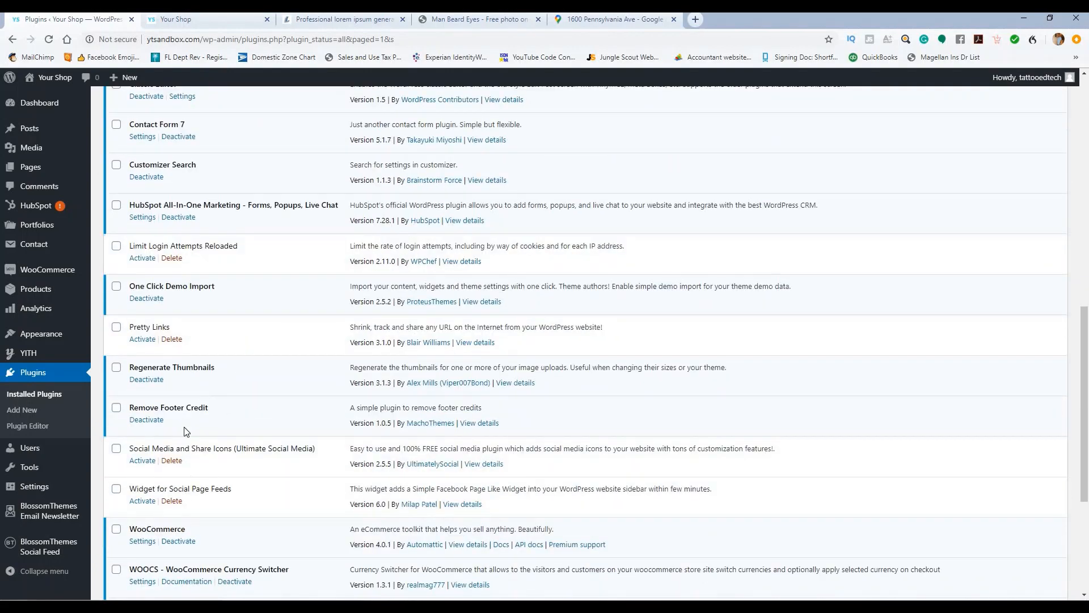
pyautogui.scroll(-3, 193, 433)
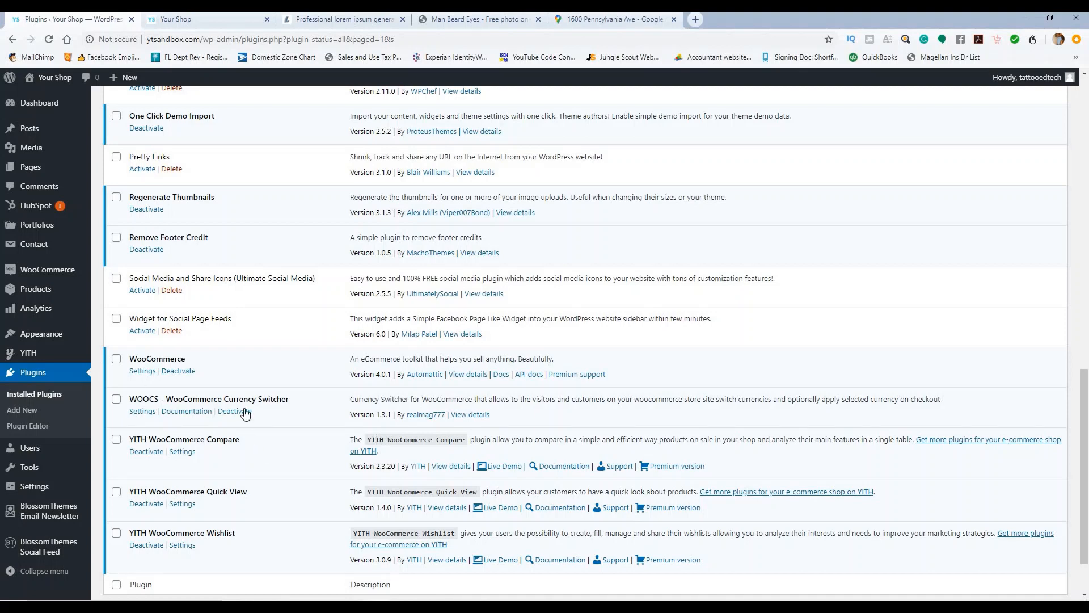
# Step: Select the [woocs] shortcode on the WOOCS Codex page, then return to the plugins tab
pyautogui.click(183, 412)
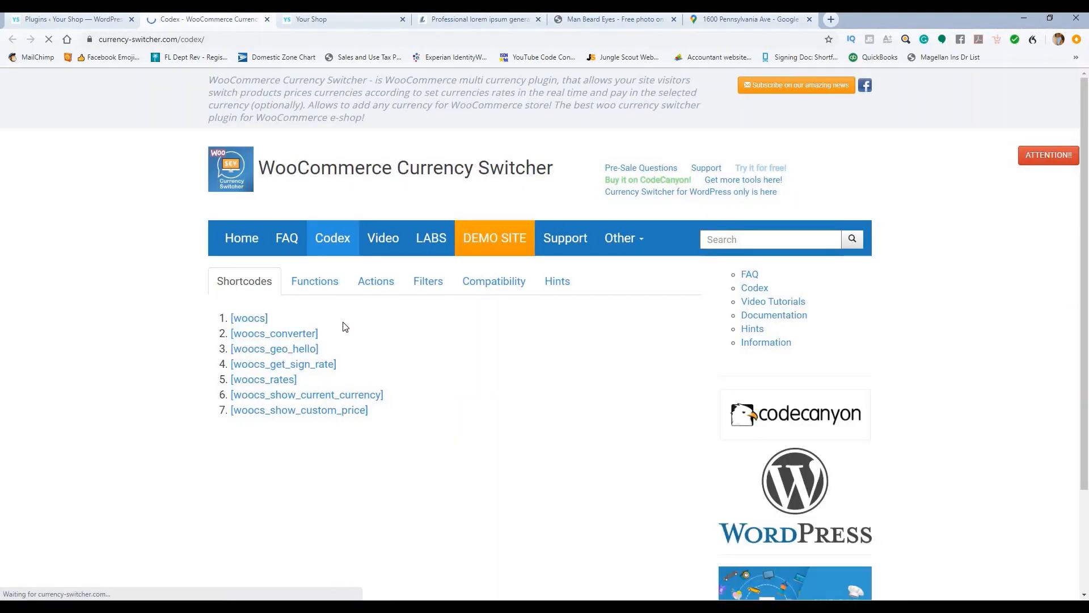
pyautogui.moveTo(282, 321); pyautogui.dragTo(232, 318)
pyautogui.hotkey('ctrl', 'c')
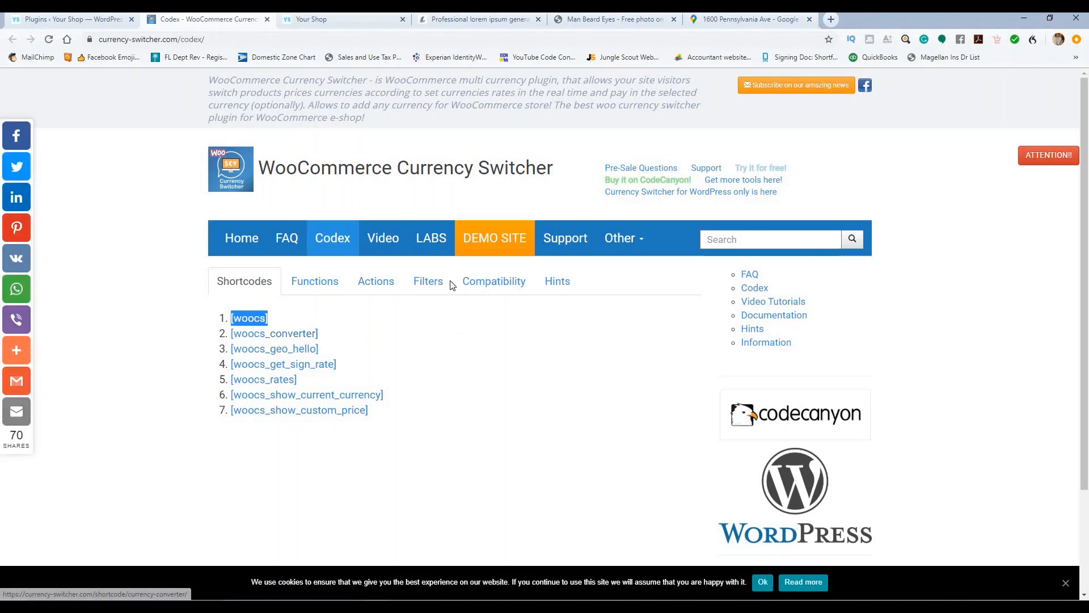
pyautogui.click(106, 20)
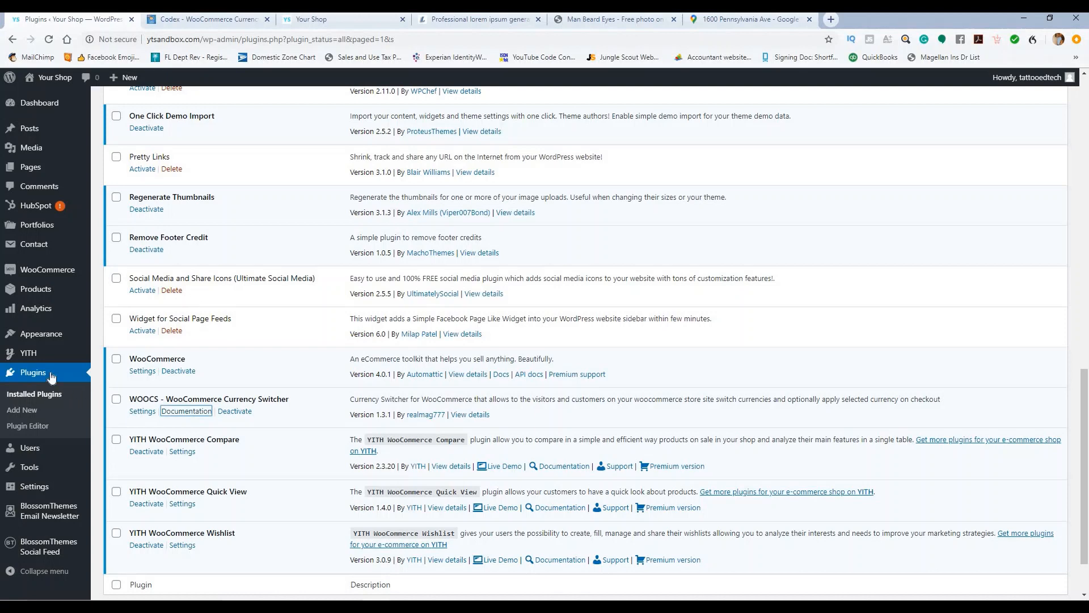
# Step: Paste [woocs] into the Customizer's Header Settings Currency Switcher Shortcode field
pyautogui.moveTo(44, 344)
pyautogui.click(115, 354)
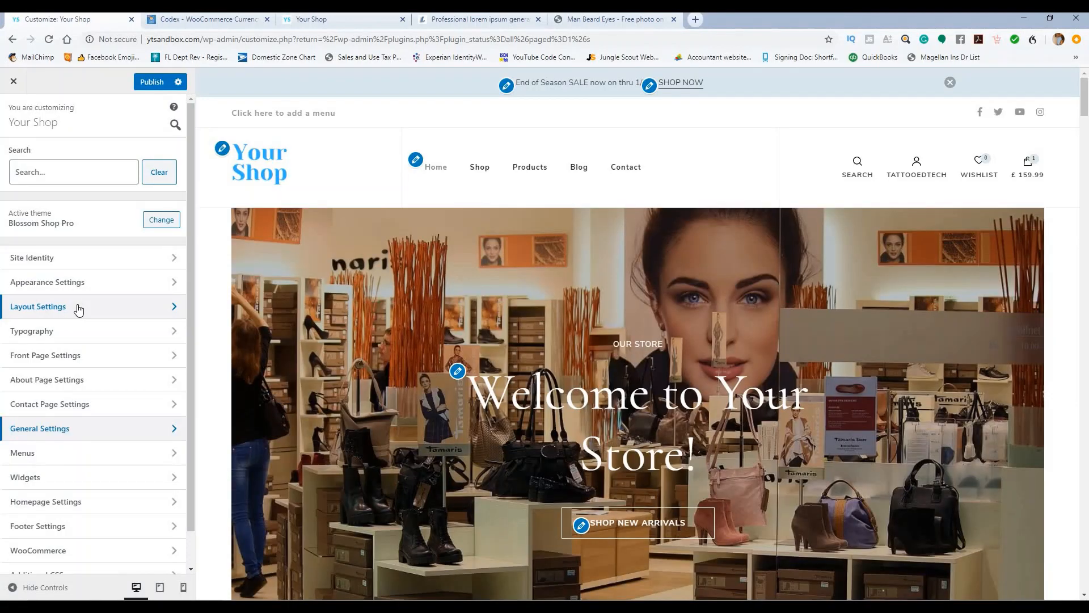
pyautogui.click(98, 428)
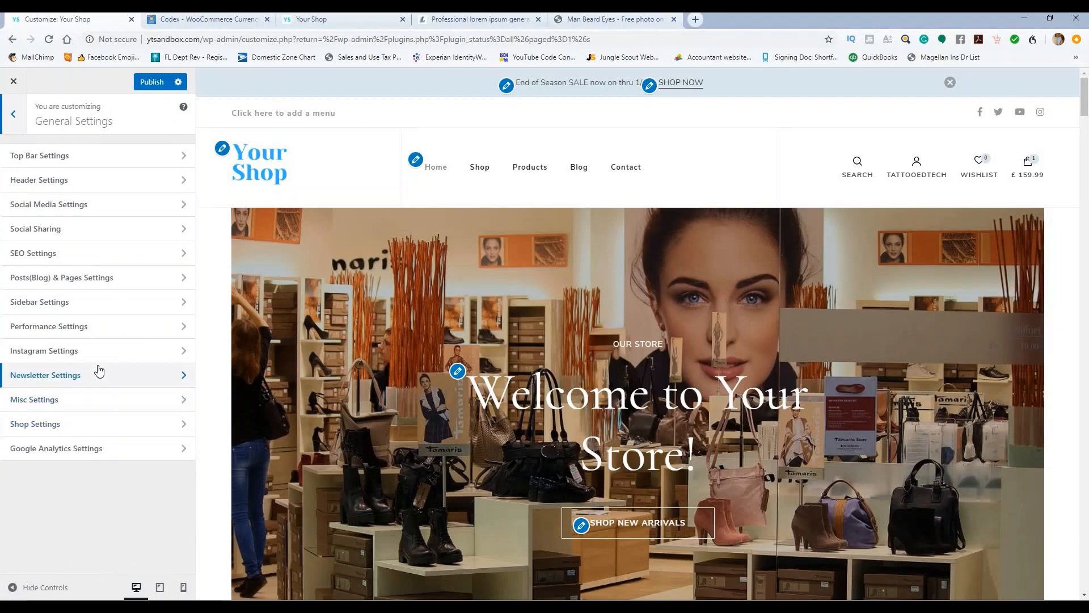
pyautogui.click(100, 189)
pyautogui.click(109, 244)
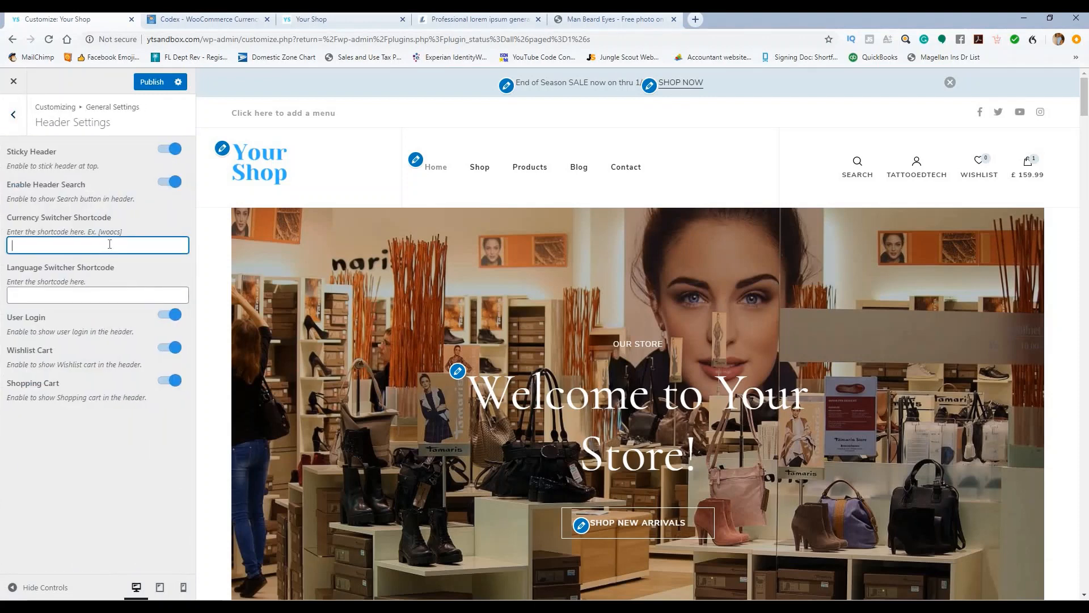
pyautogui.hotkey('ctrl', 'v')
# Step: Try the USD/GBP switcher in the header preview, publish, and exit the Customizer
pyautogui.click(952, 116)
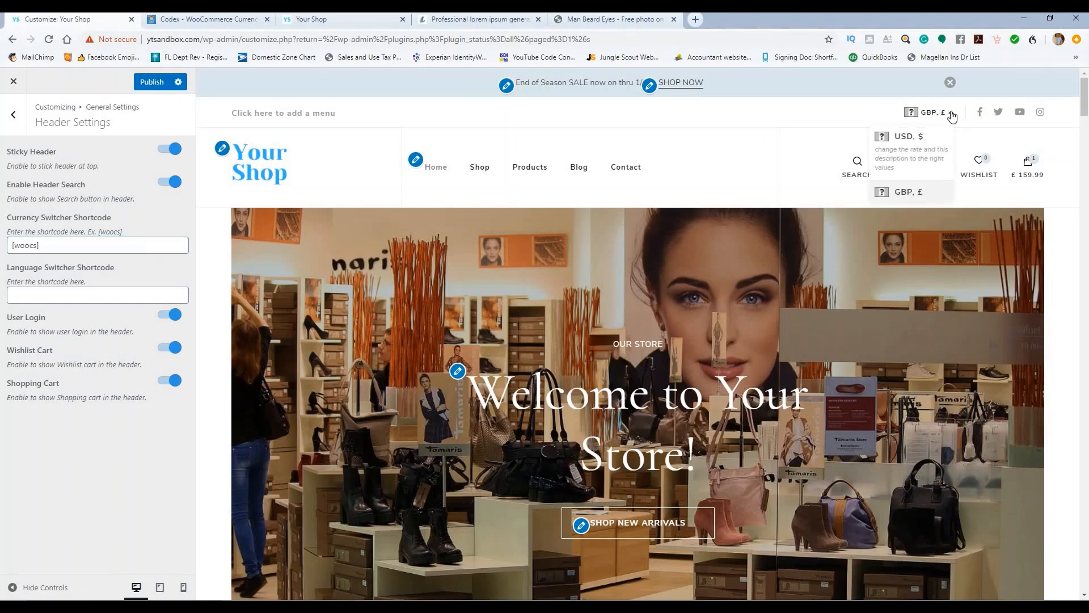
pyautogui.click(952, 117)
pyautogui.click(952, 116)
pyautogui.click(953, 116)
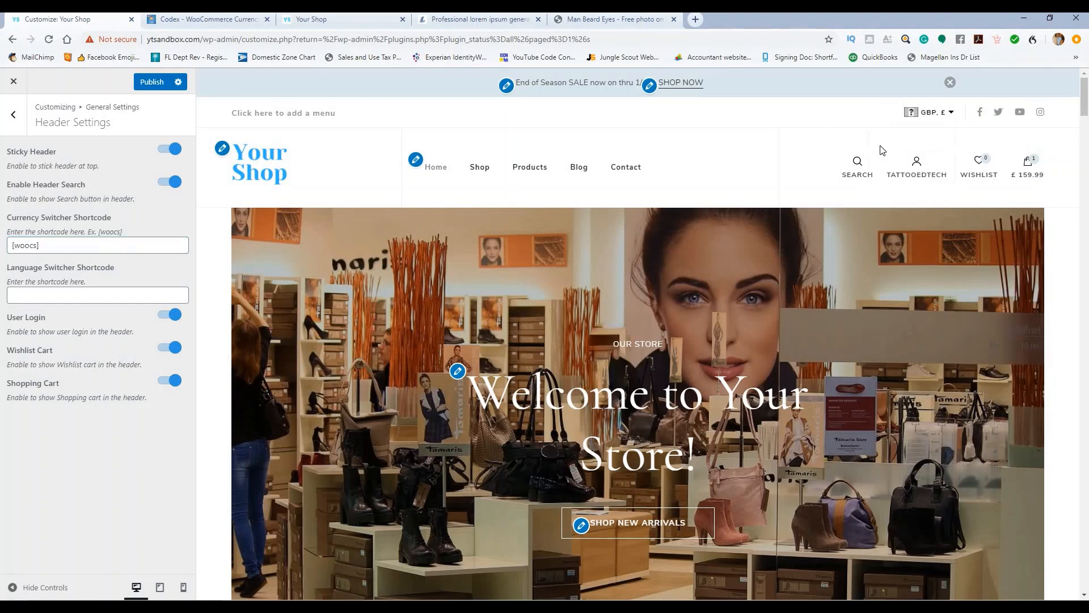
pyautogui.click(144, 83)
pyautogui.click(11, 84)
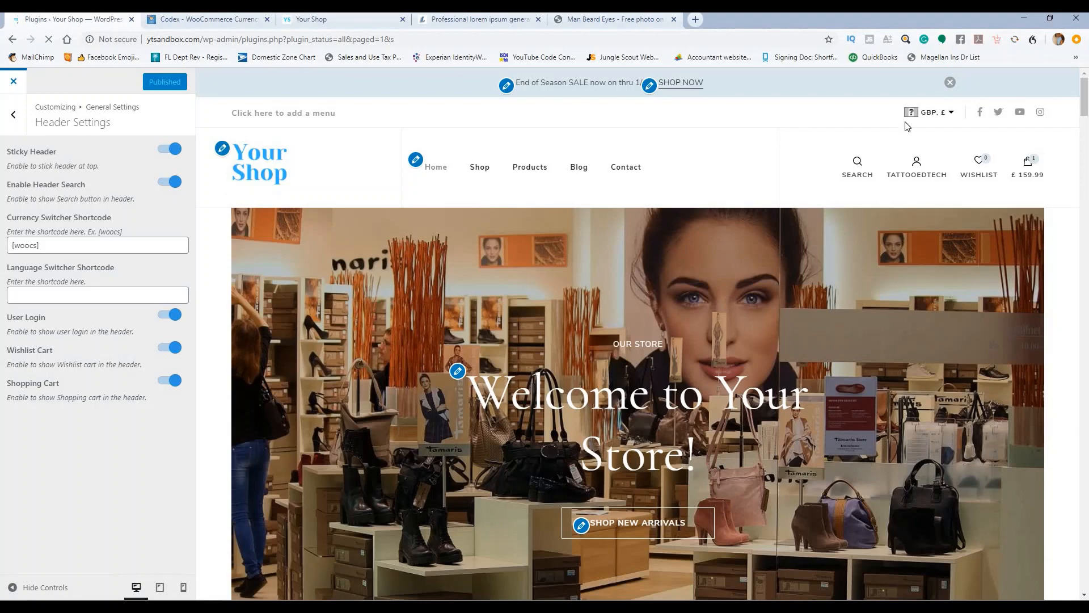
# Step: Open the WOOCS settings and set USD's symbol position to $P - left
pyautogui.scroll(-3, 197, 328)
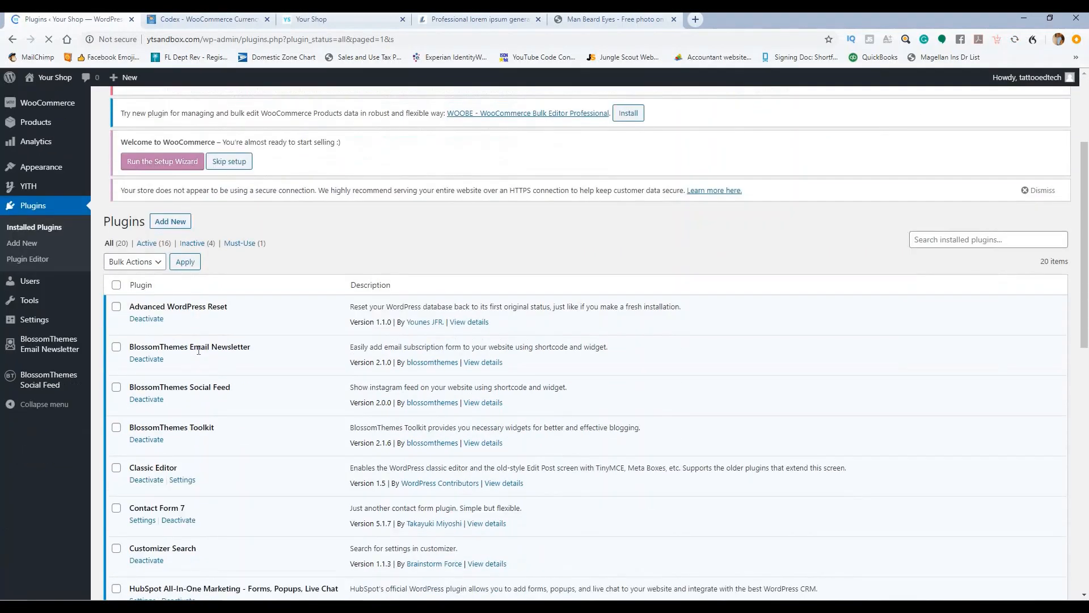
pyautogui.scroll(-5, 222, 341)
pyautogui.scroll(-2, 221, 363)
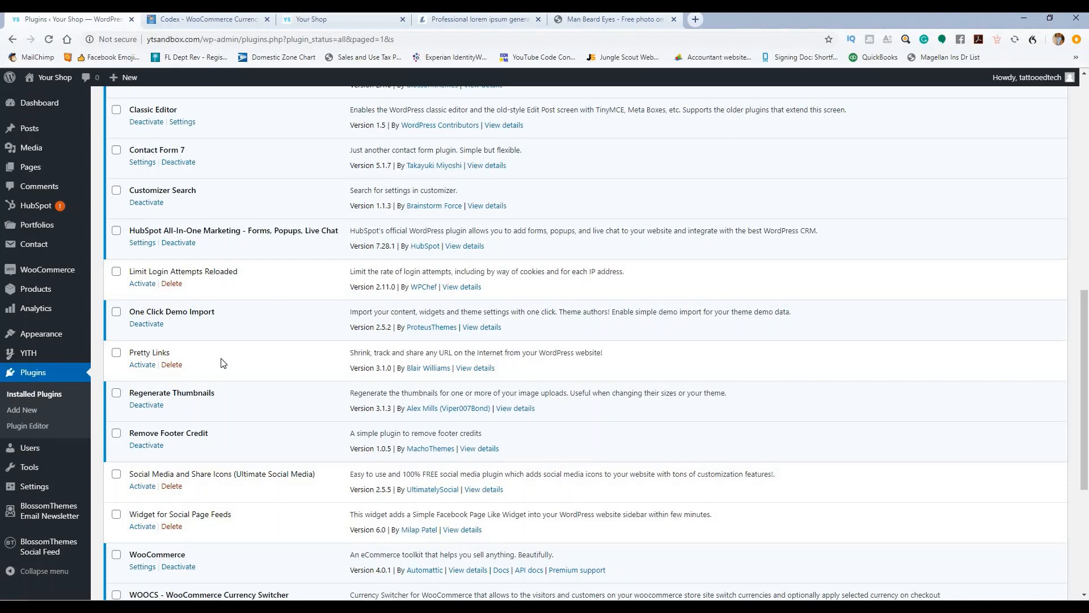
pyautogui.scroll(-3, 226, 368)
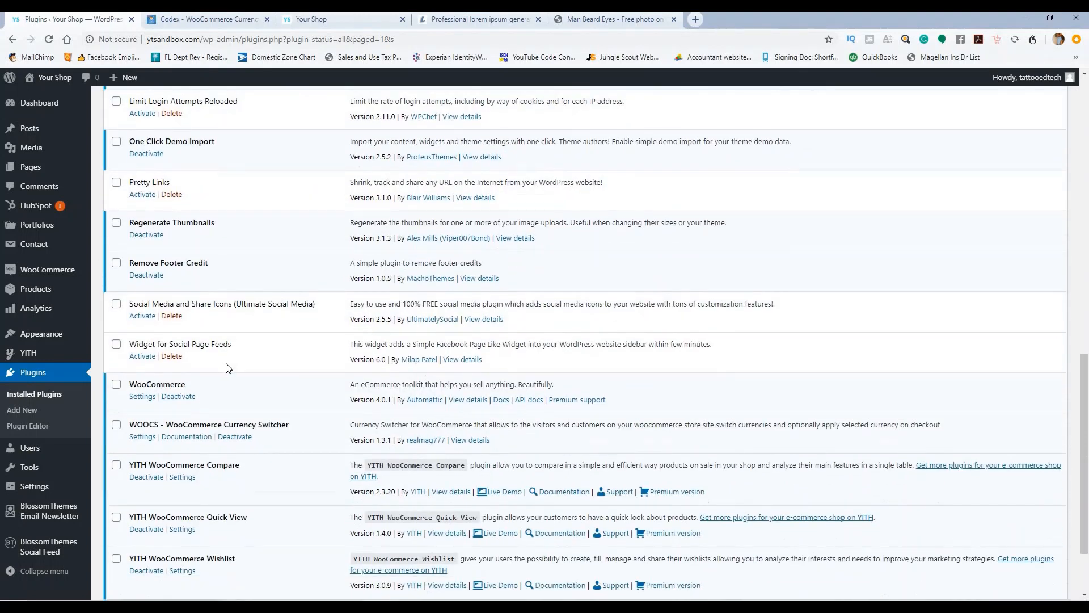
pyautogui.scroll(-1, 225, 368)
pyautogui.click(143, 381)
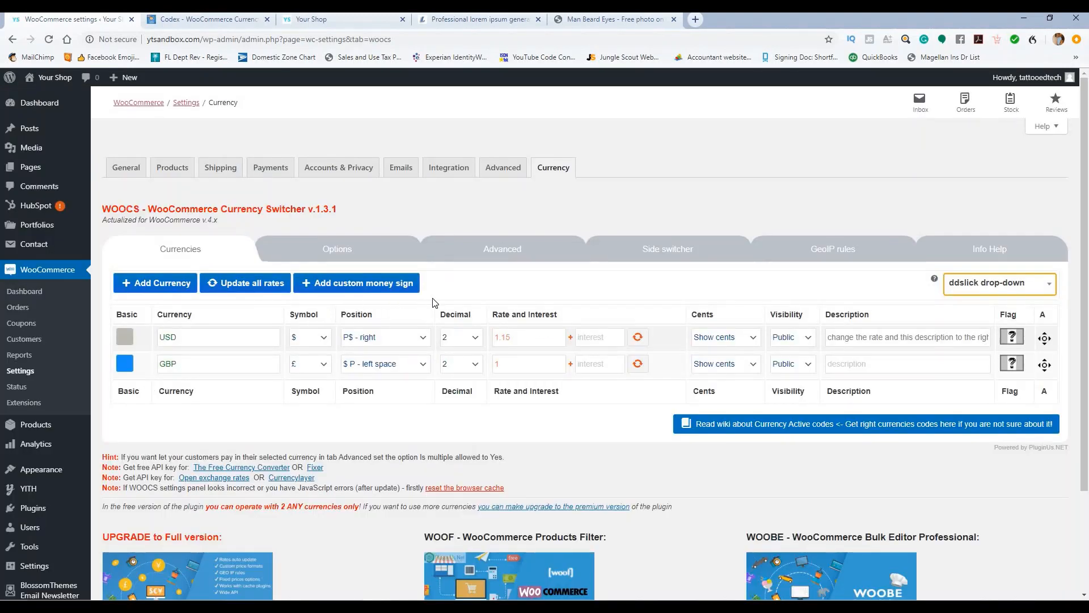
pyautogui.scroll(-2, 434, 302)
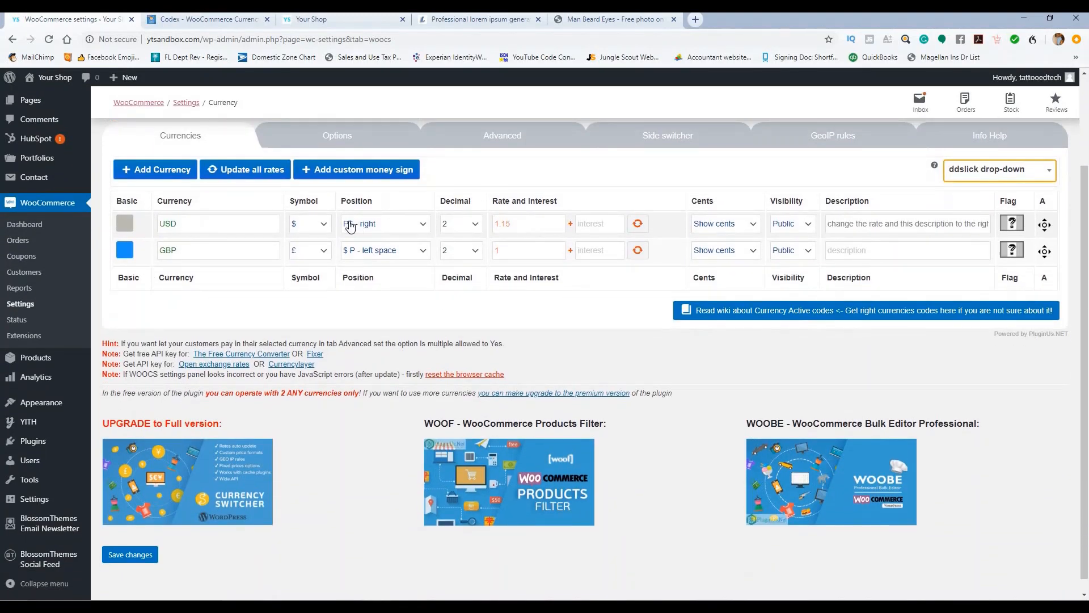
pyautogui.click(413, 224)
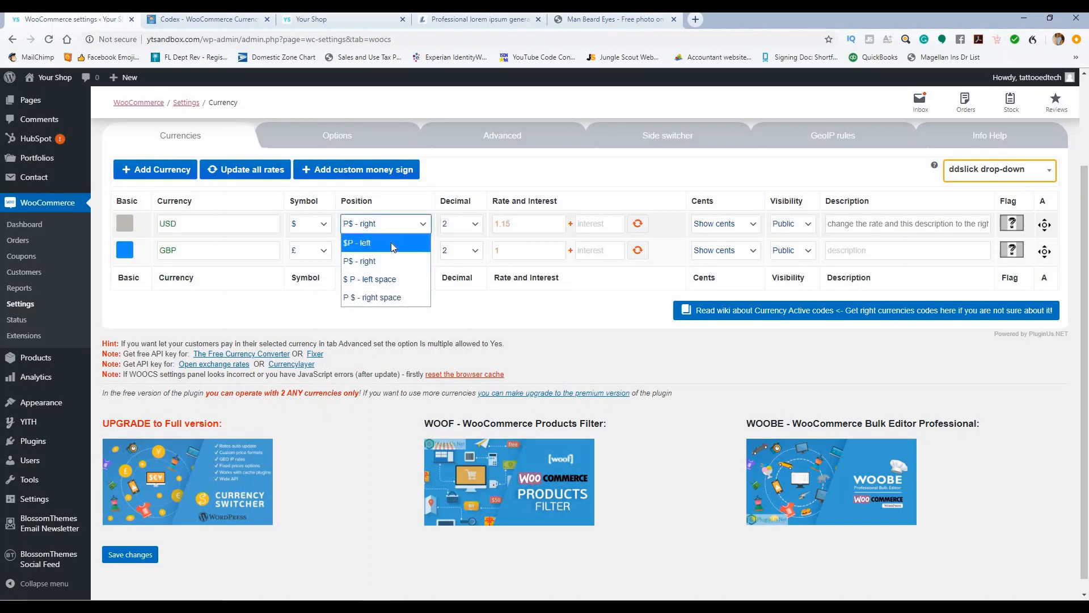
pyautogui.click(391, 244)
# Step: Set the GBP exchange rate to 1.15 and the USD rate to 1
pyautogui.click(515, 252)
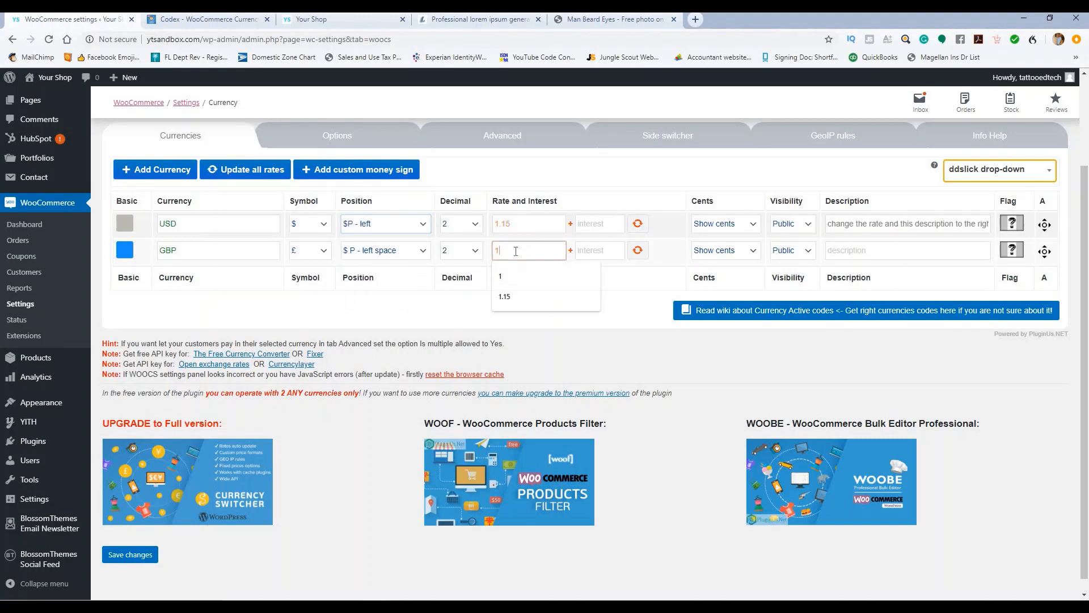
pyautogui.write('.')
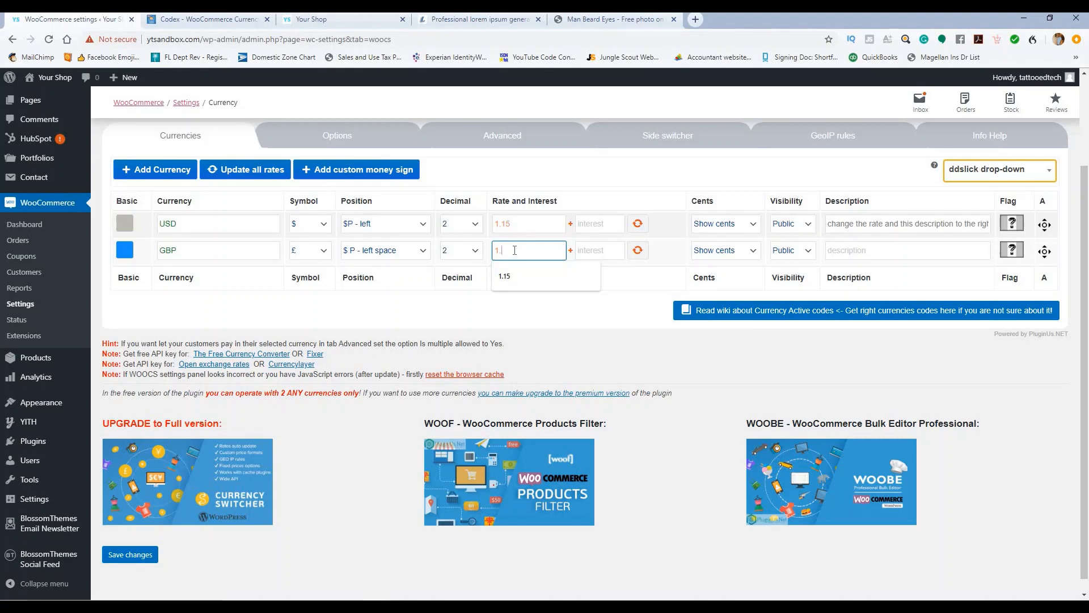
pyautogui.write('15')
pyautogui.click(512, 222)
pyautogui.press('BackSpace')
pyautogui.press('BackSpace')
pyautogui.press('BackSpace')
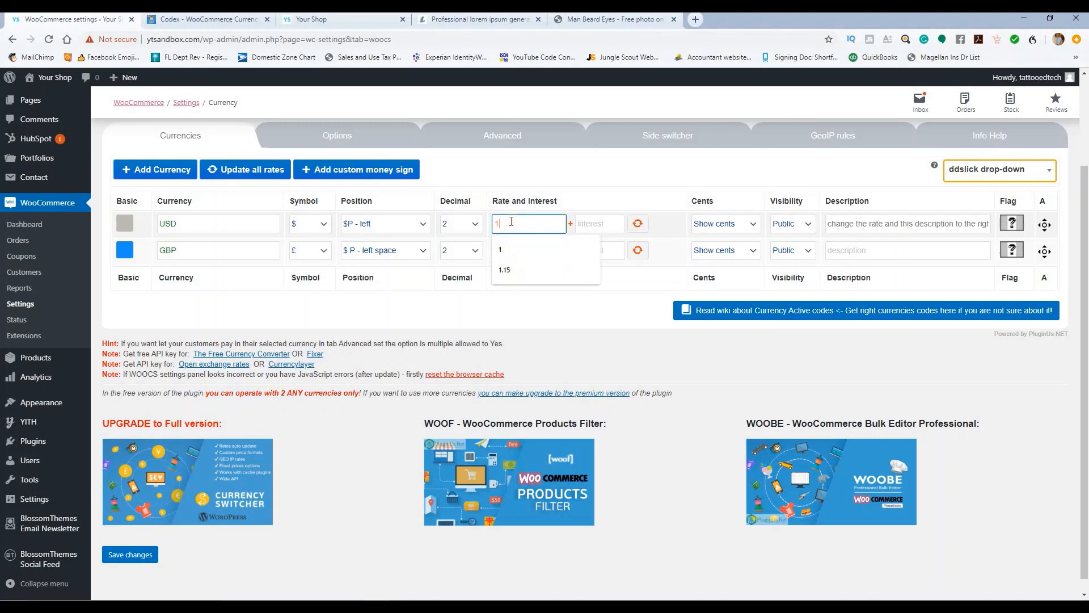
pyautogui.press('BackSpace')
pyautogui.write('1')
pyautogui.click(517, 308)
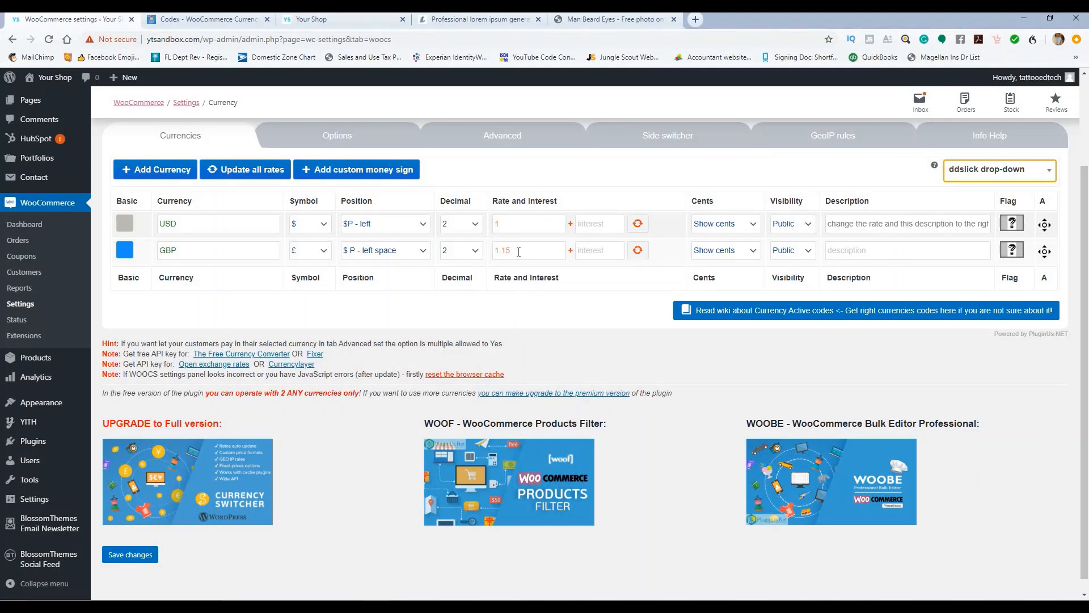
pyautogui.scroll(-1, 271, 404)
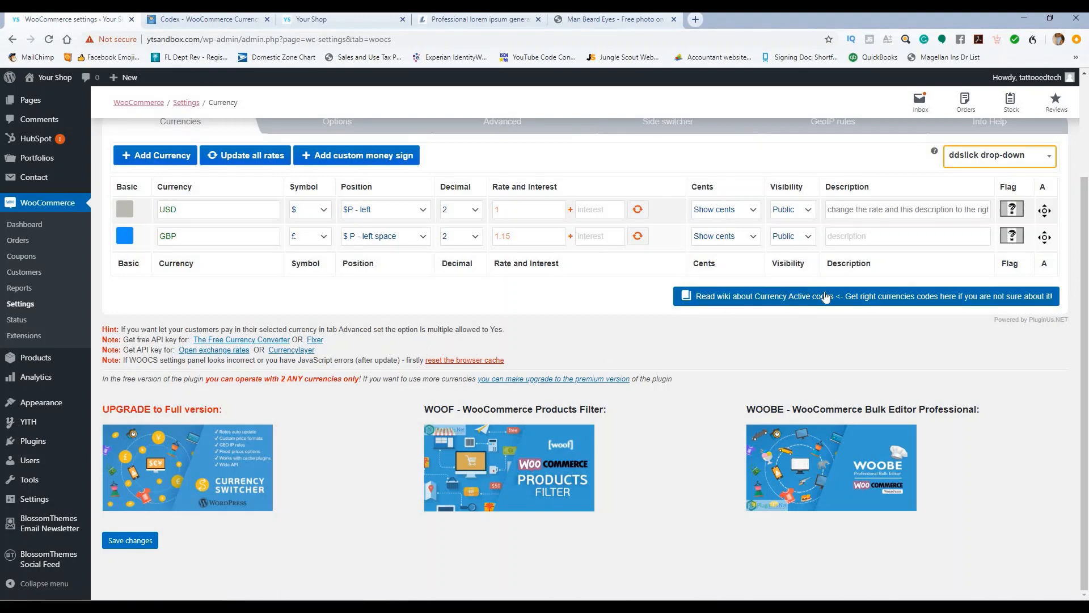
# Step: View Wikipedia's ISO 4217 active currency codes table, then return to the WooCommerce settings
pyautogui.click(729, 299)
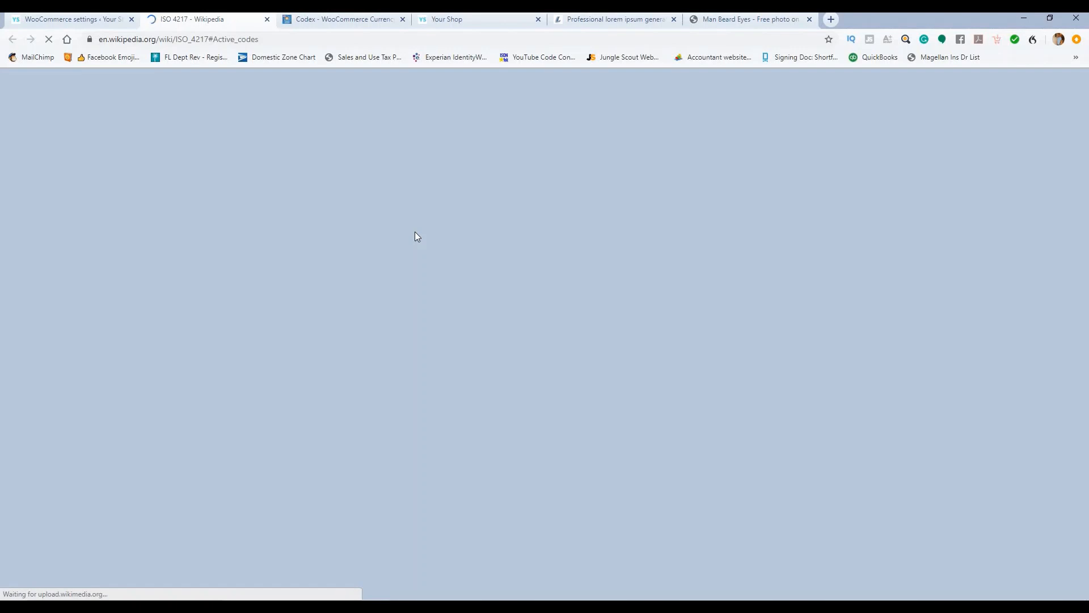
pyautogui.scroll(-6, 420, 234)
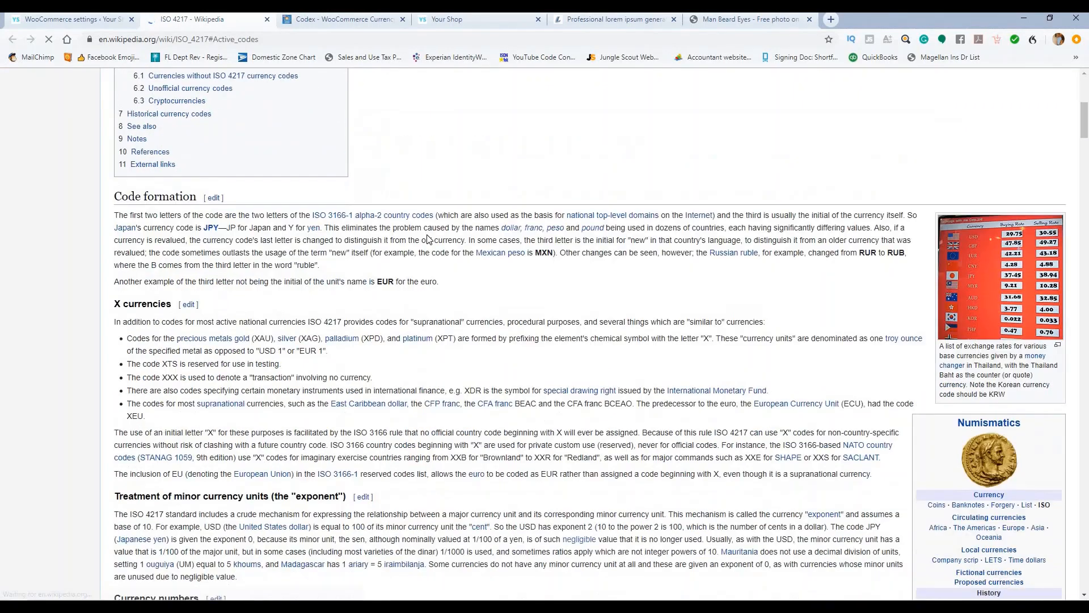
pyautogui.scroll(-14, 428, 239)
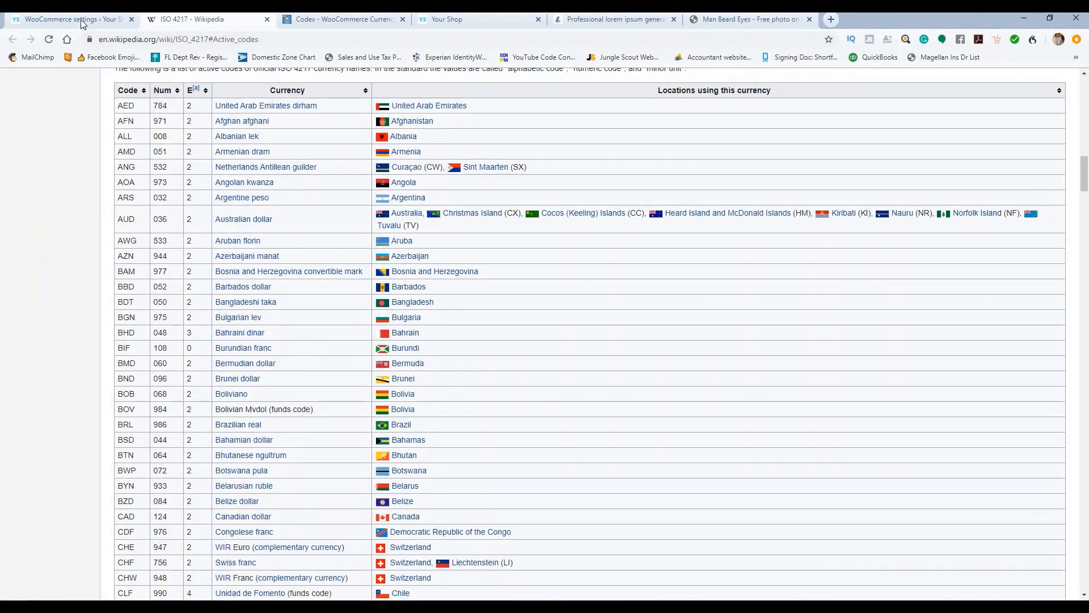
pyautogui.click(83, 21)
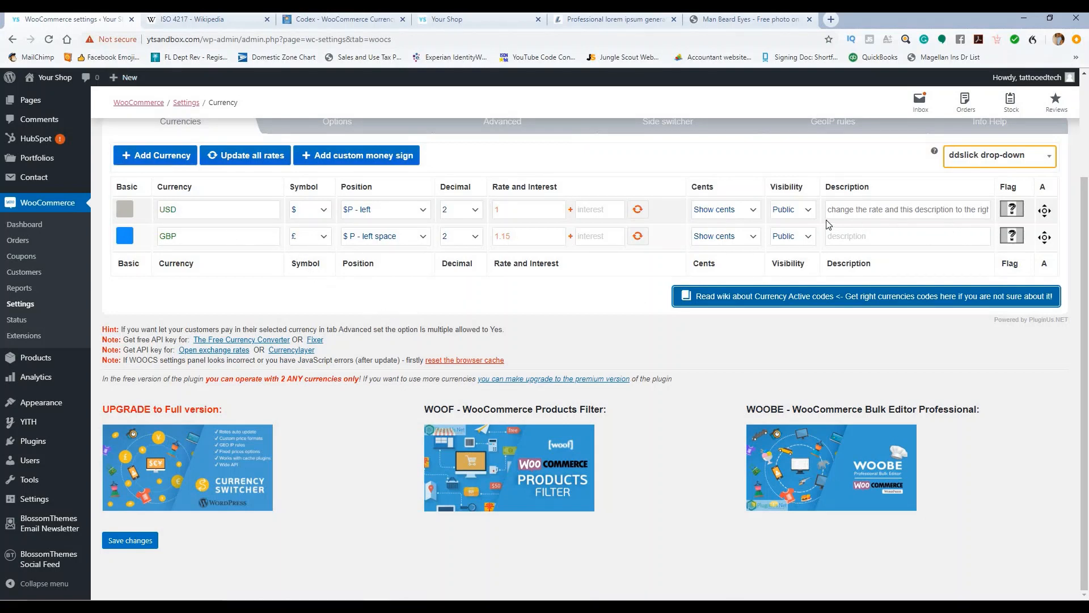
# Step: Clear the USD row's Description field
pyautogui.tripleClick(900, 203)
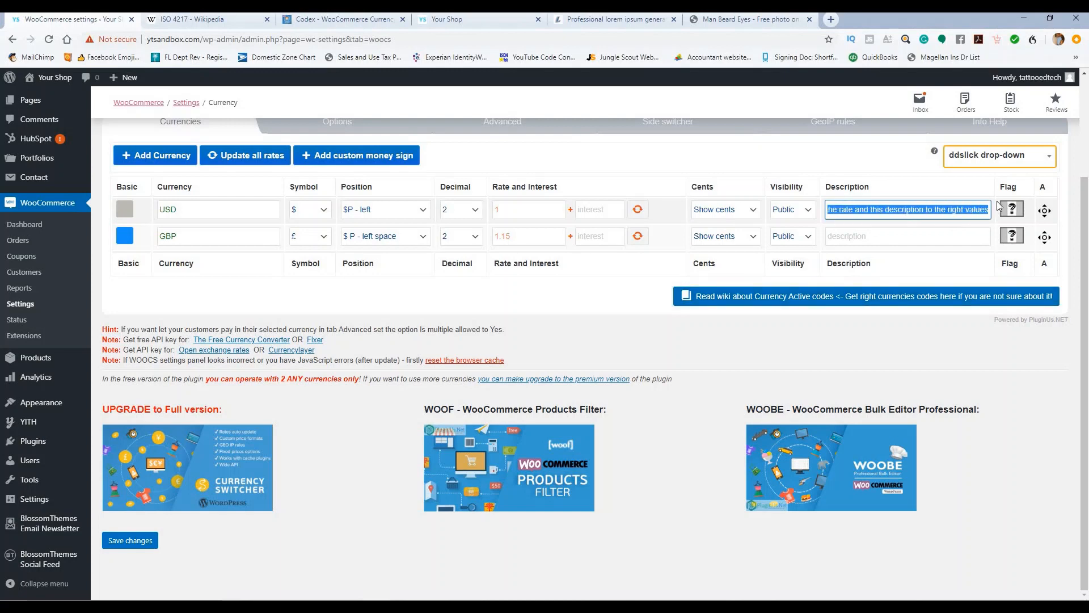
pyautogui.press('BackSpace')
pyautogui.click(943, 356)
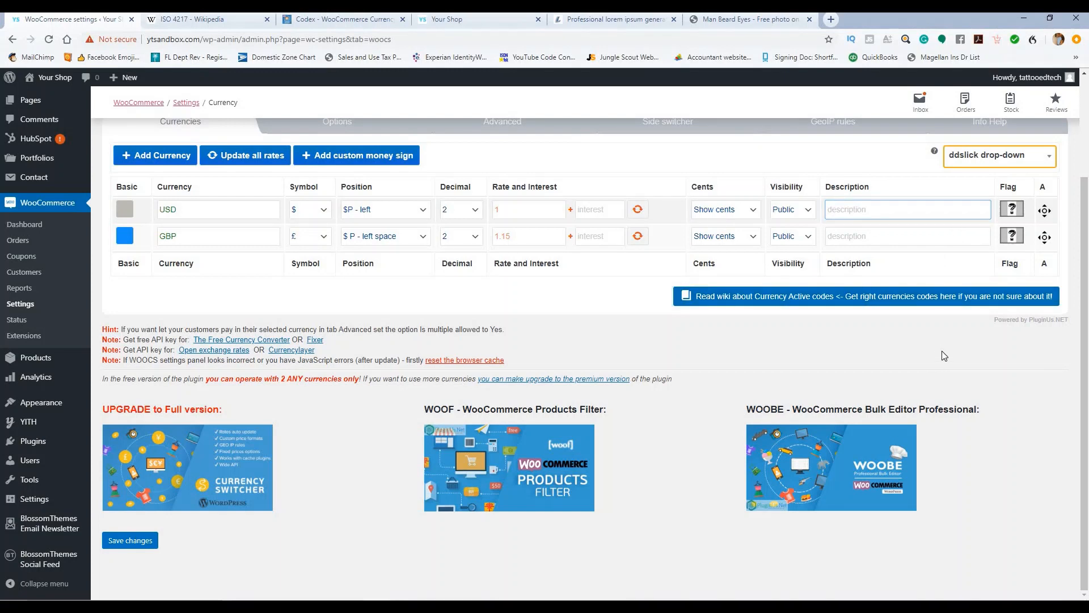
# Step: Open and dismiss the USD flag media window, then open a blank browser tab
pyautogui.click(1012, 209)
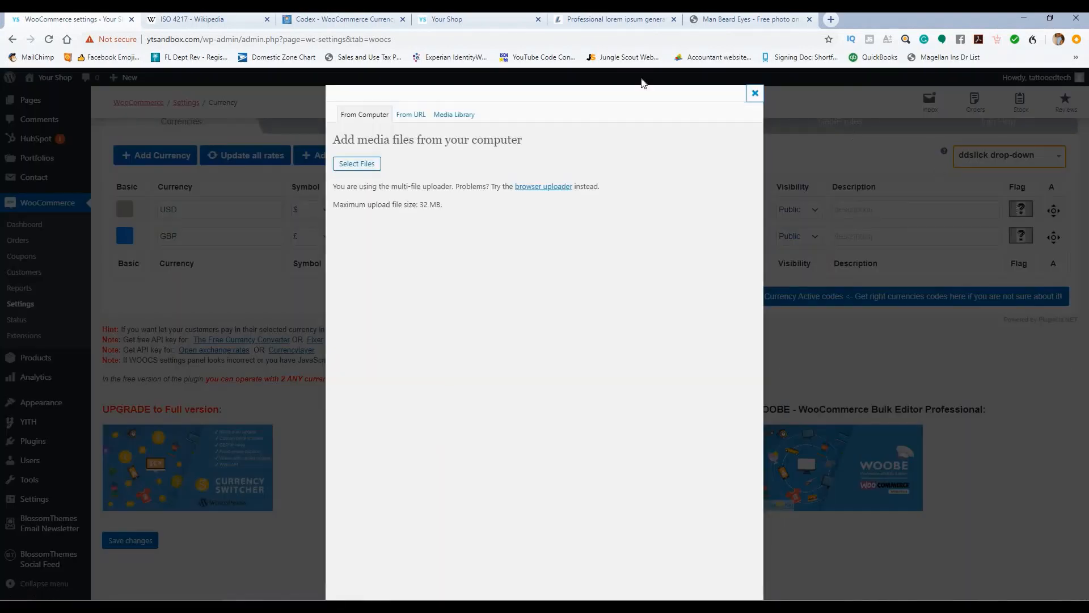
pyautogui.click(753, 94)
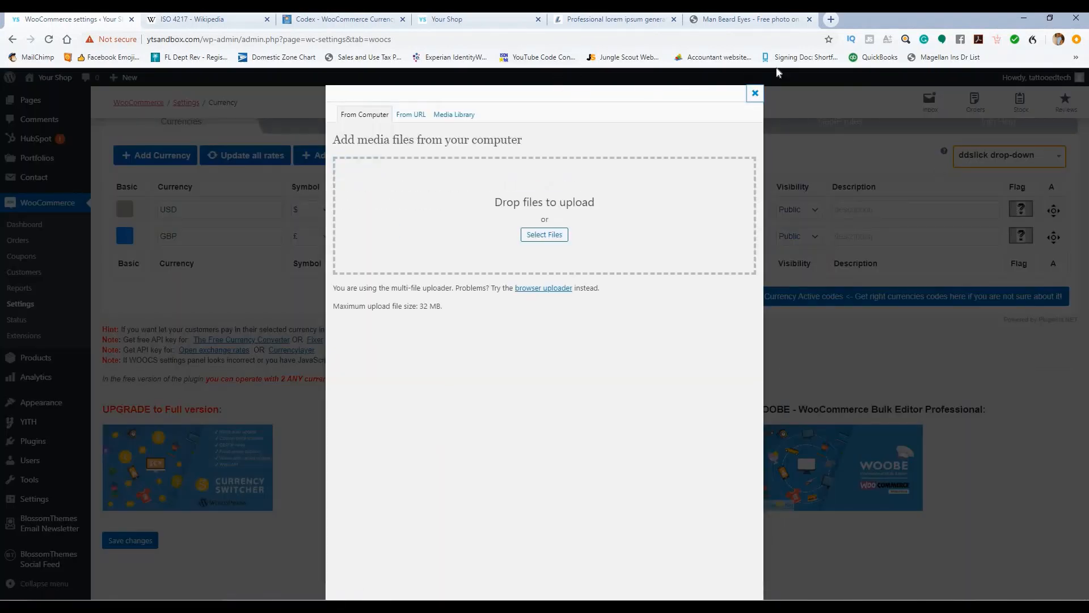
pyautogui.click(831, 19)
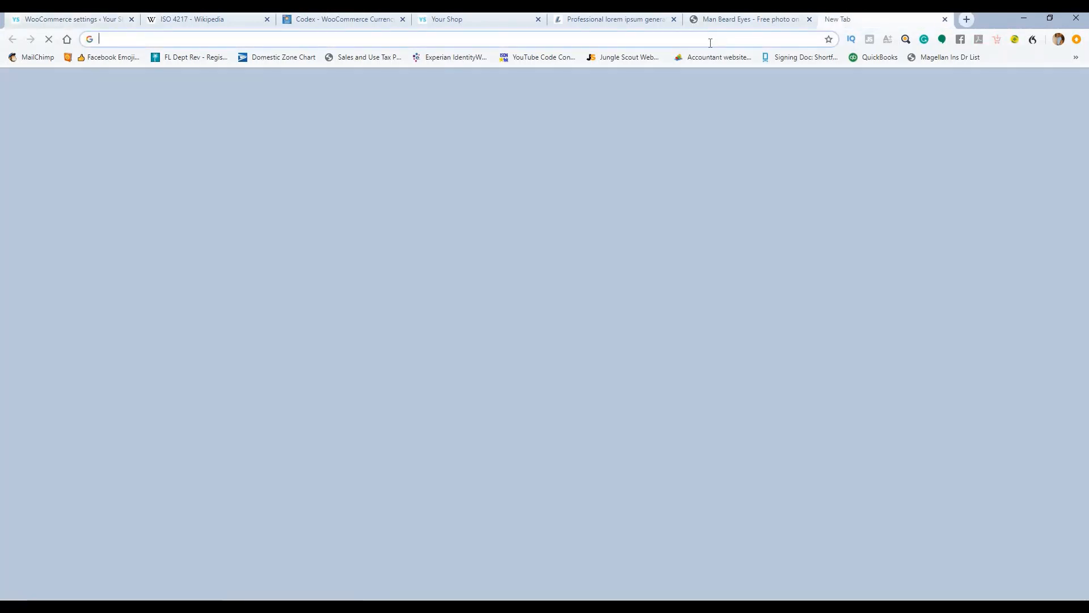
# Step: Go to Pixabay and search 'united states flag', correcting the misspelled search term
pyautogui.write('pix')
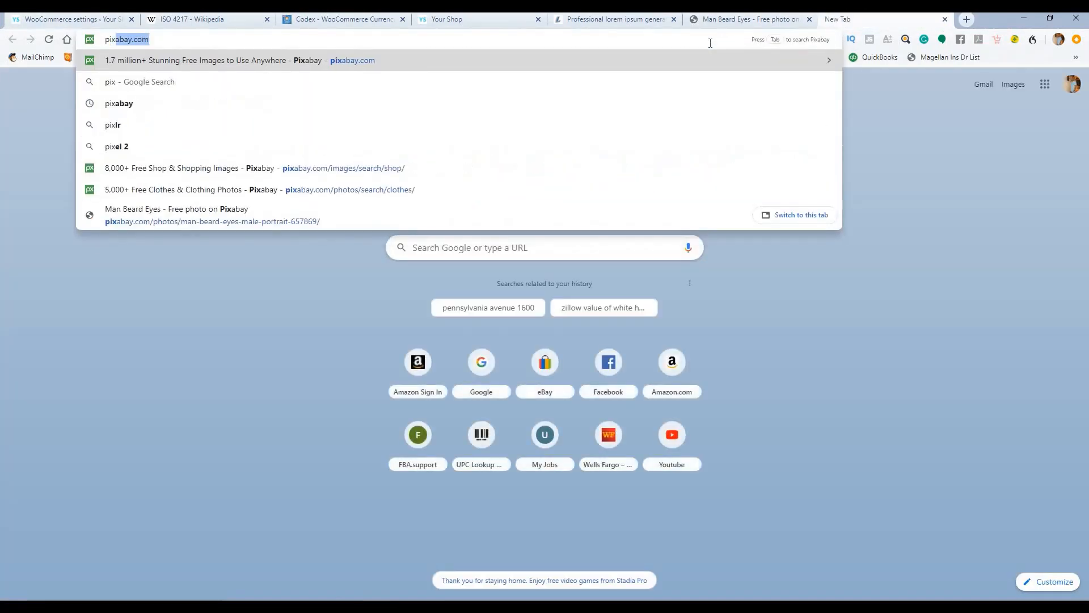
pyautogui.press('Return')
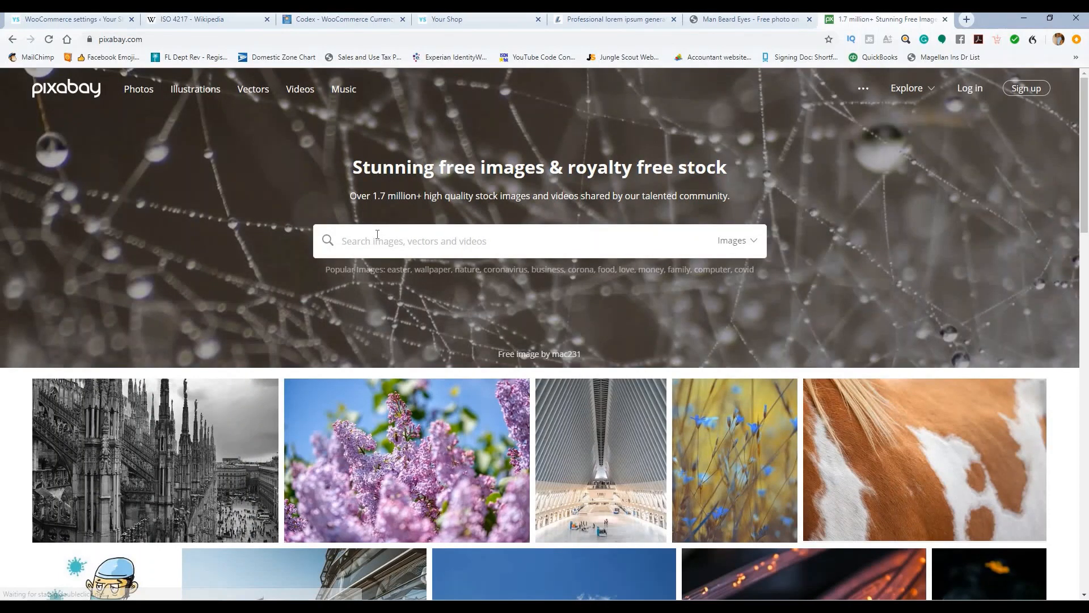
pyautogui.click(377, 234)
pyautogui.write('unitd states flag')
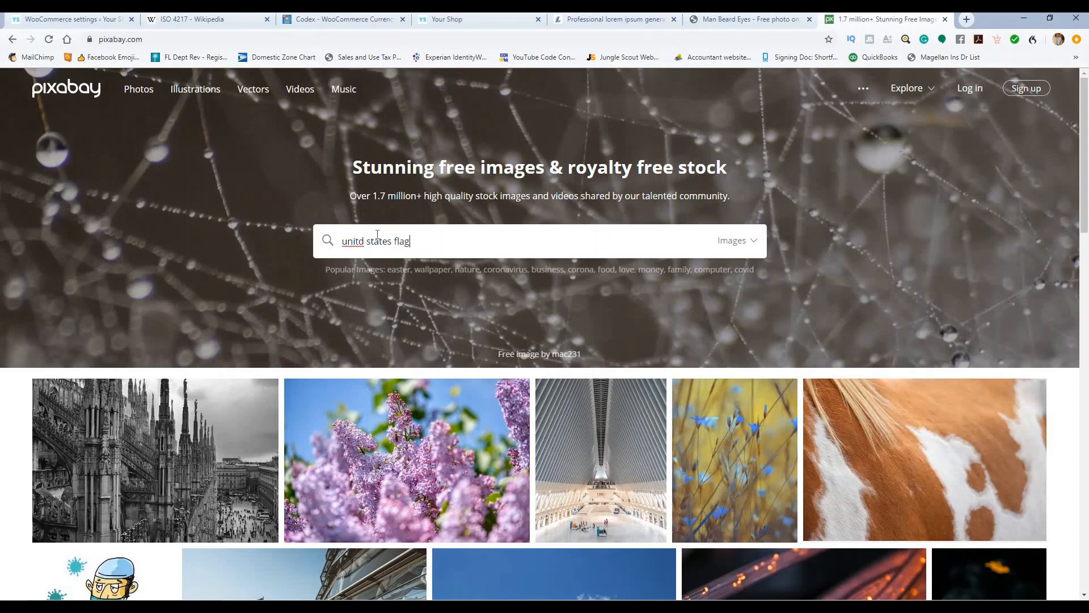
pyautogui.press('Return')
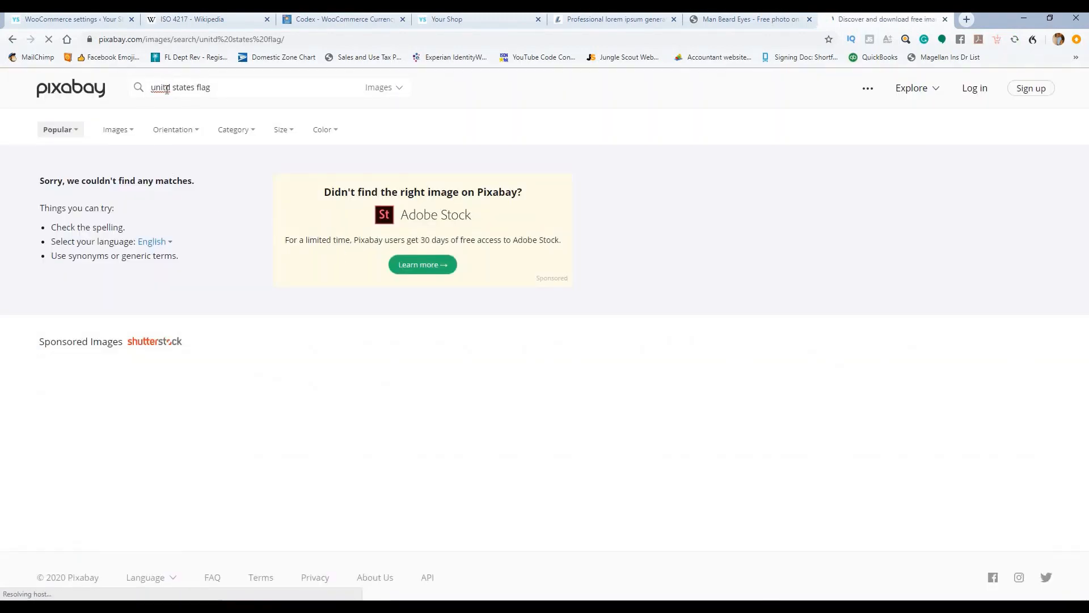
pyautogui.click(168, 88)
pyautogui.write('e')
pyautogui.press('Return')
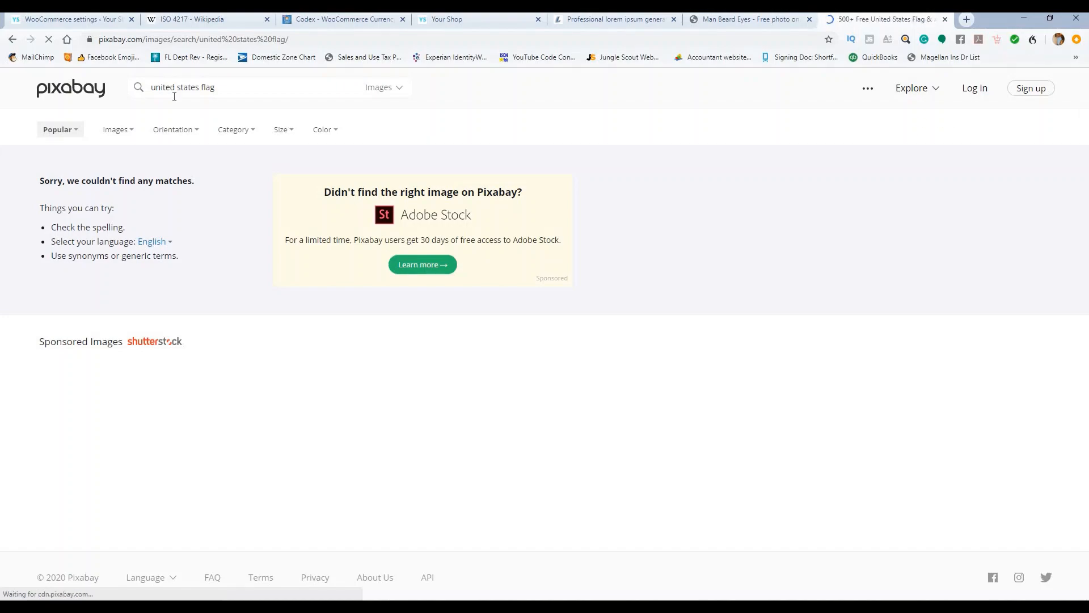
# Step: Filter the results to vector graphics and return to the WooCommerce settings tab
pyautogui.scroll(-5, 464, 270)
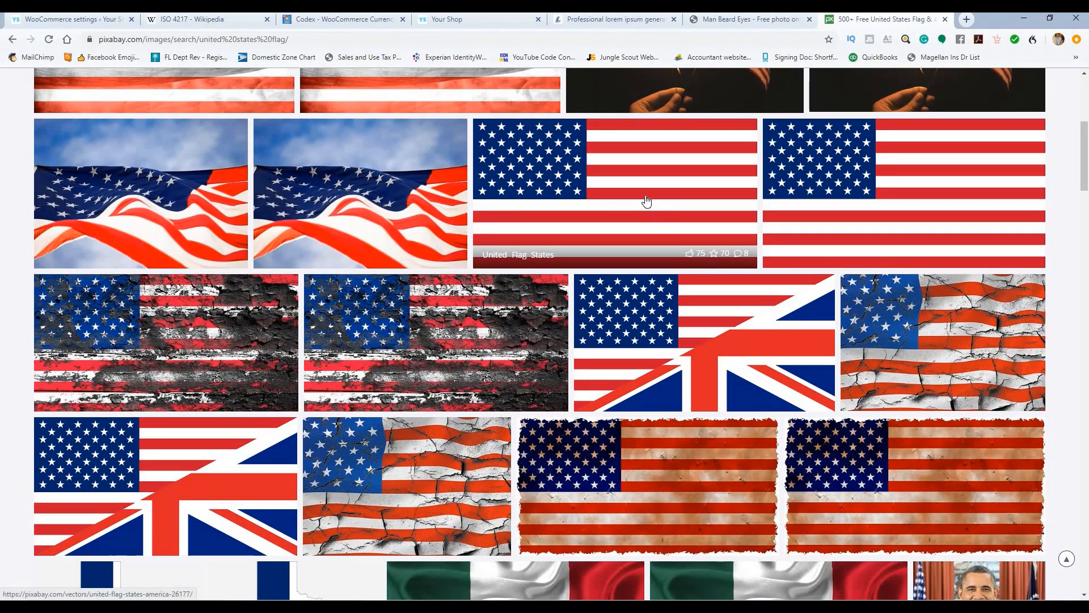
pyautogui.scroll(5, 646, 201)
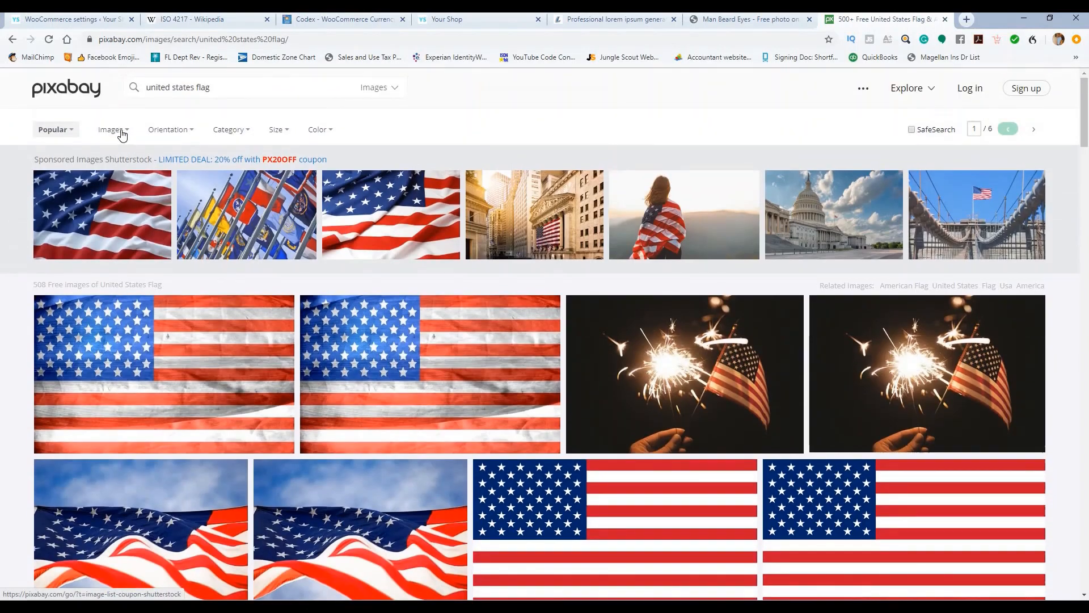
pyautogui.click(122, 133)
pyautogui.click(135, 183)
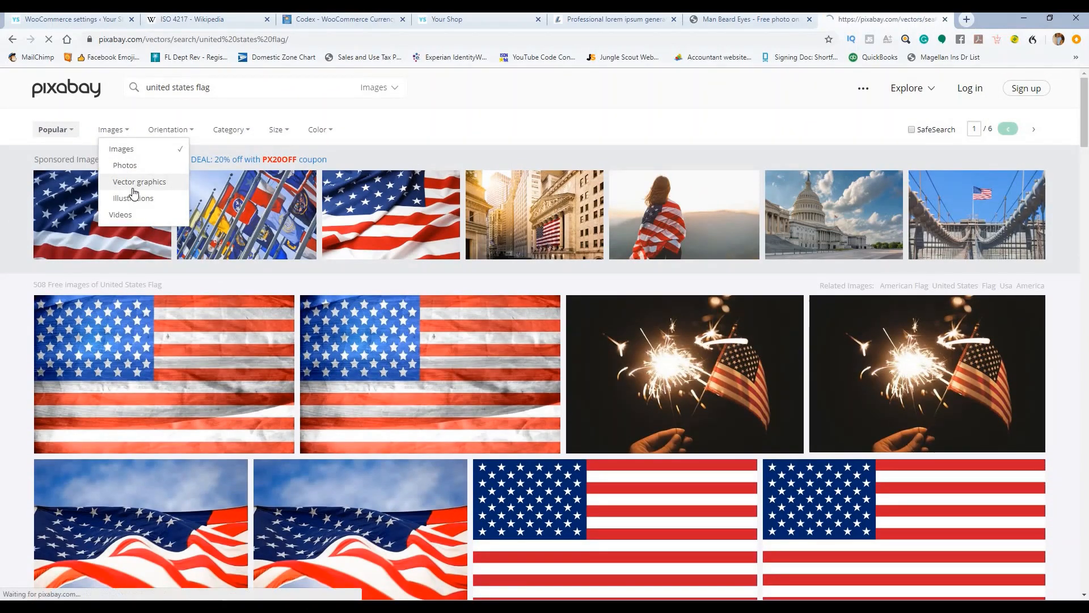
pyautogui.scroll(-6, 542, 231)
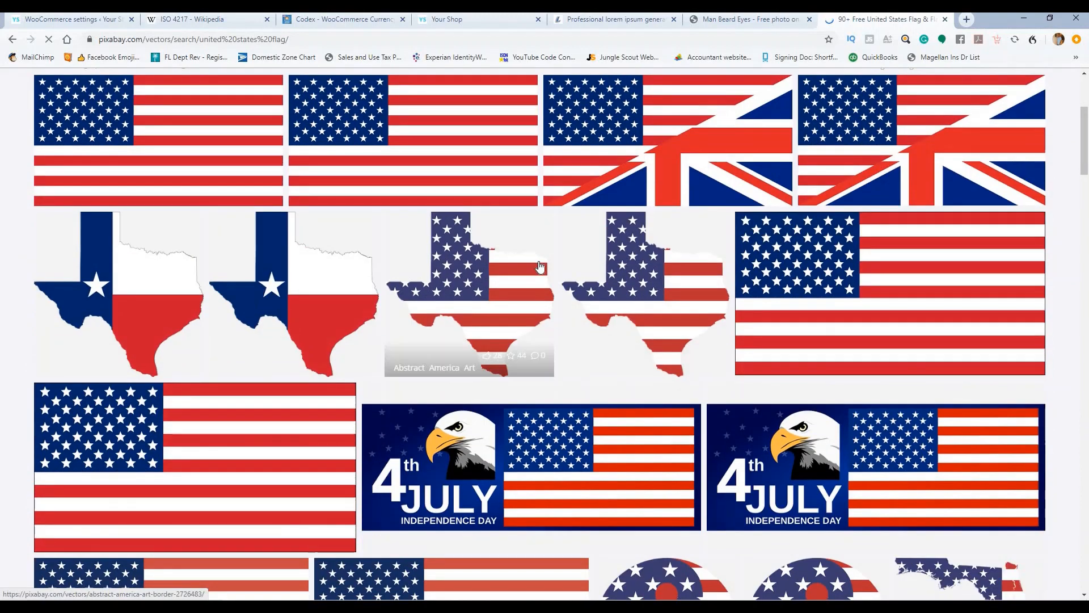
pyautogui.scroll(6, 537, 269)
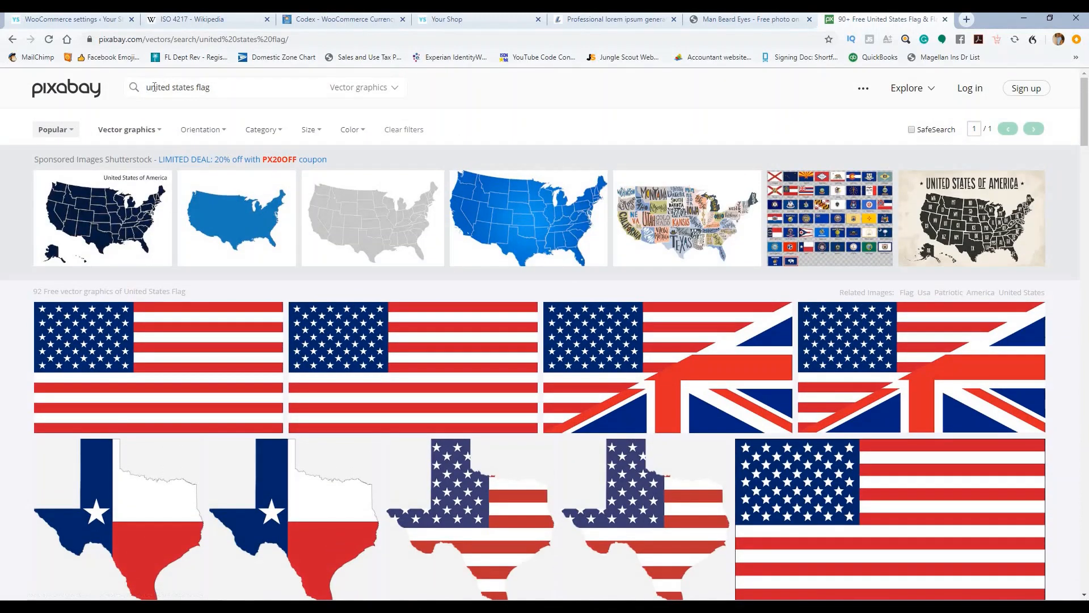
pyautogui.moveTo(230, 85); pyautogui.dragTo(290, 105)
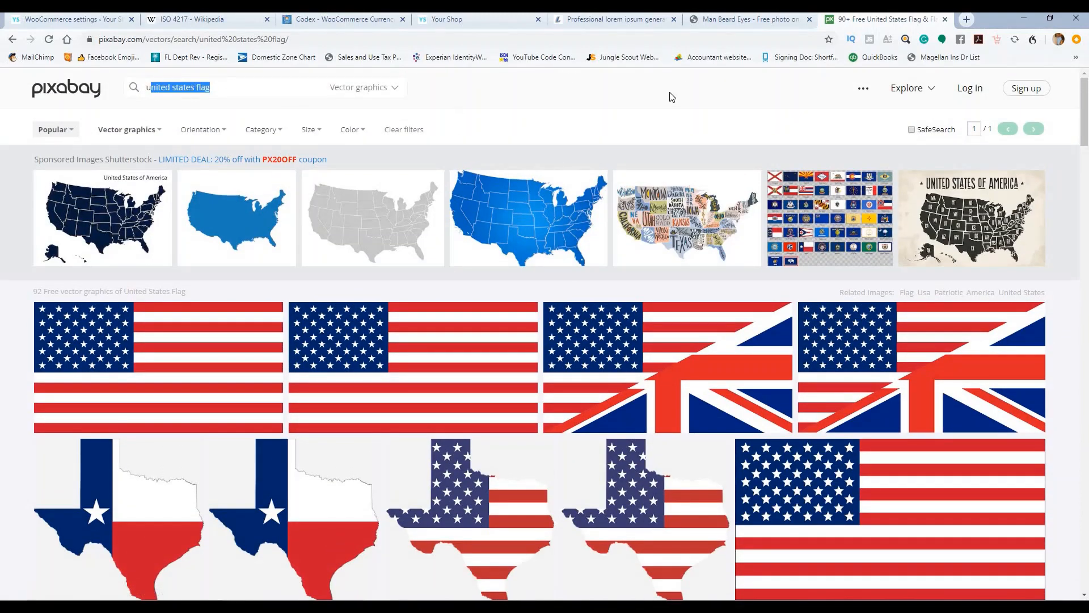
pyautogui.click(102, 21)
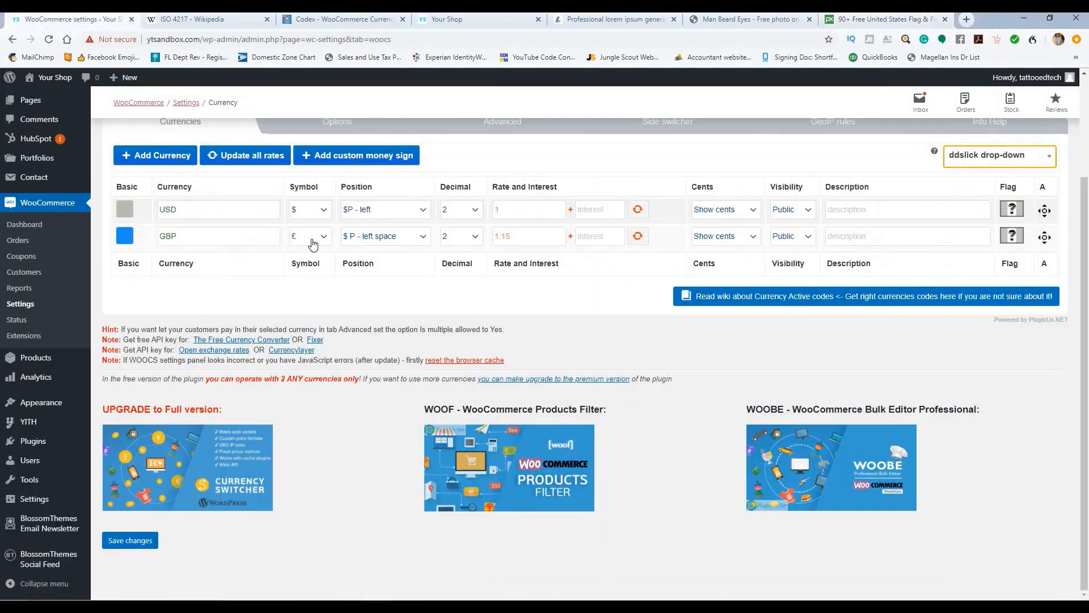
# Step: Upload flag-32195_640.png from the Blossom Shop folder and insert it as the USD flag
pyautogui.click(1013, 210)
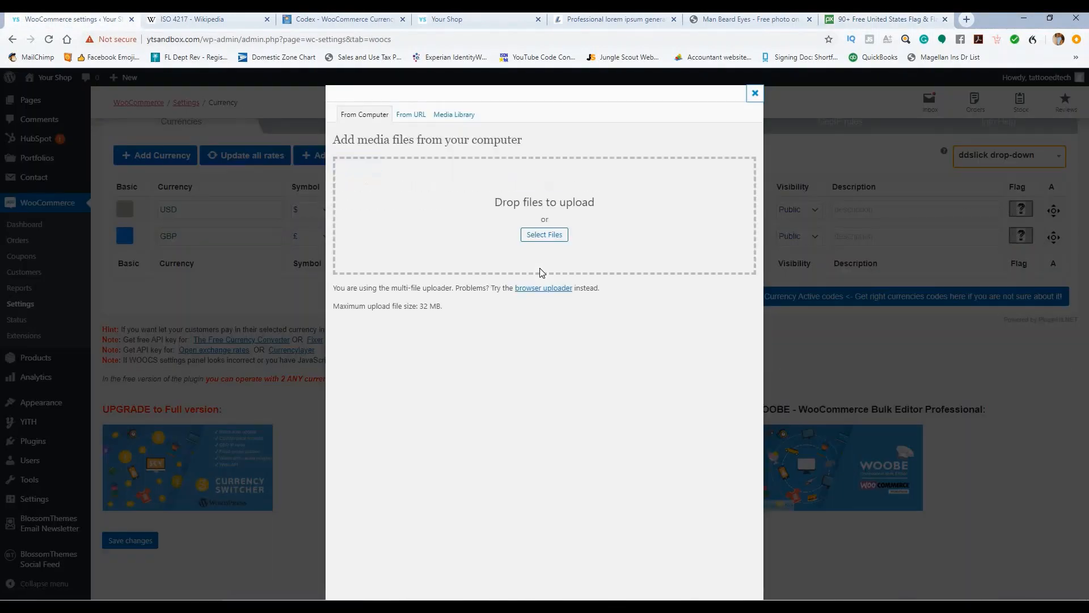
pyautogui.click(537, 237)
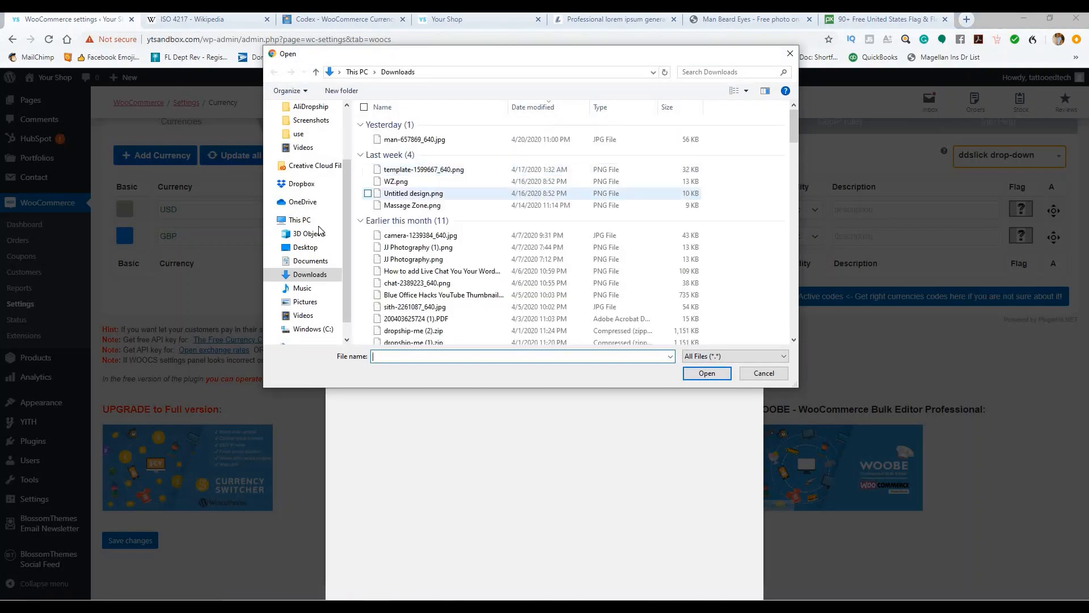
pyautogui.scroll(-4, 457, 236)
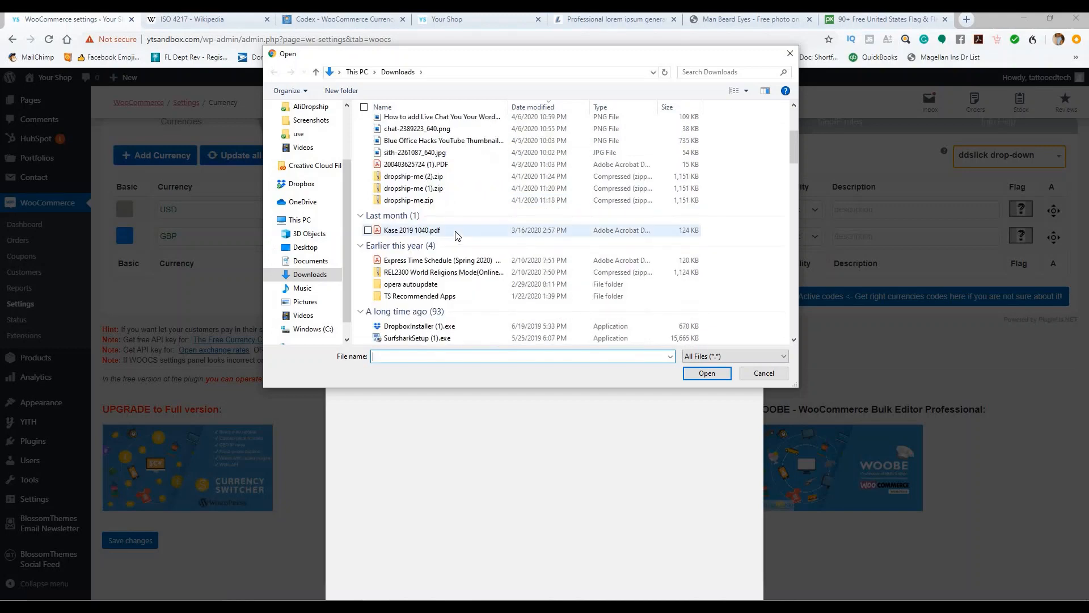
pyautogui.scroll(4, 458, 236)
pyautogui.scroll(2, 306, 181)
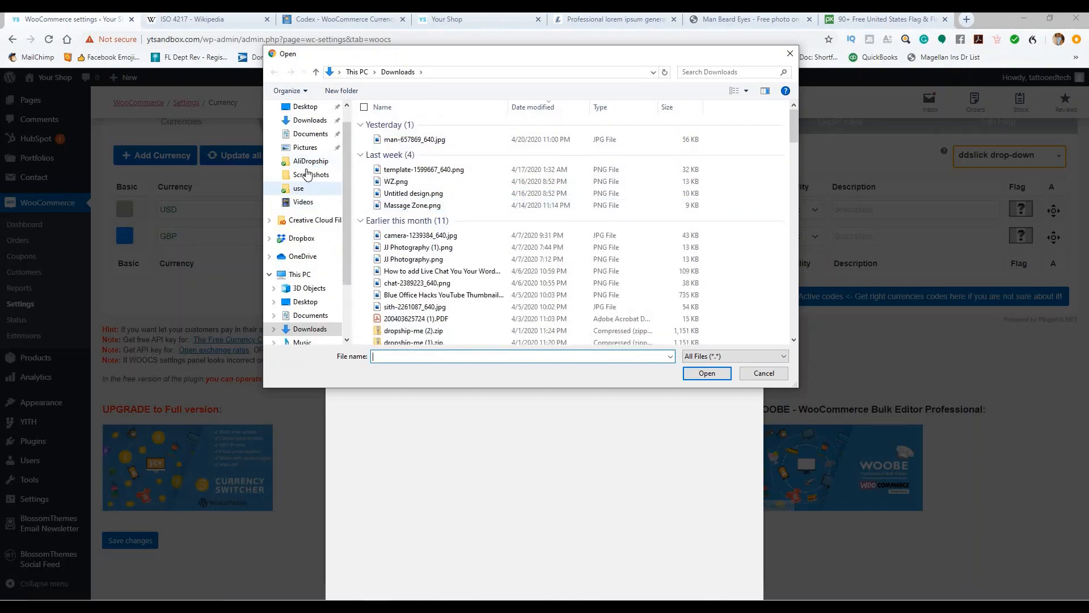
pyautogui.click(312, 193)
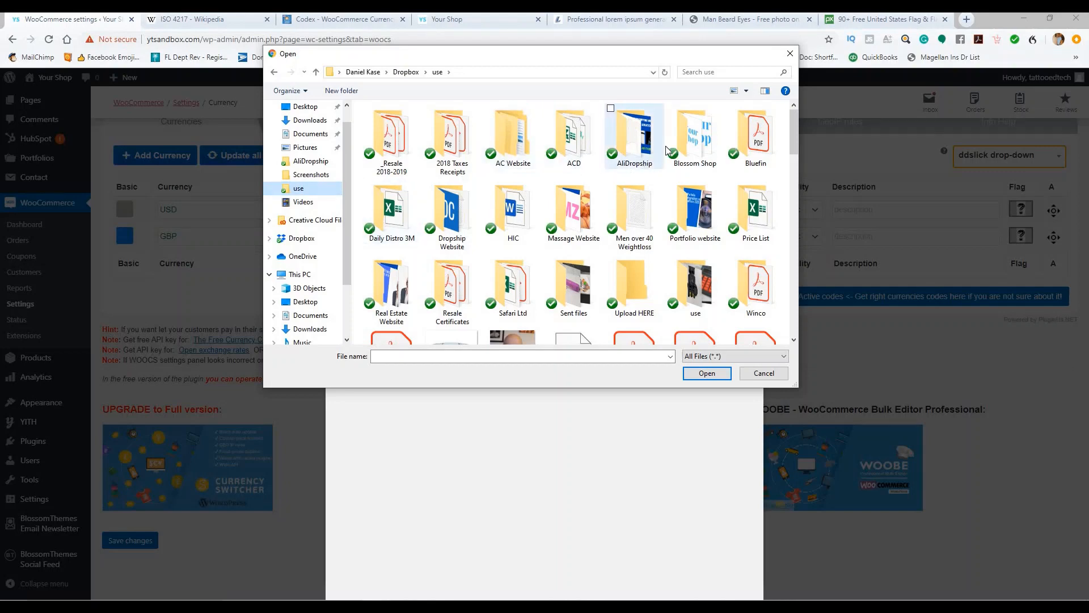
pyautogui.click(686, 142)
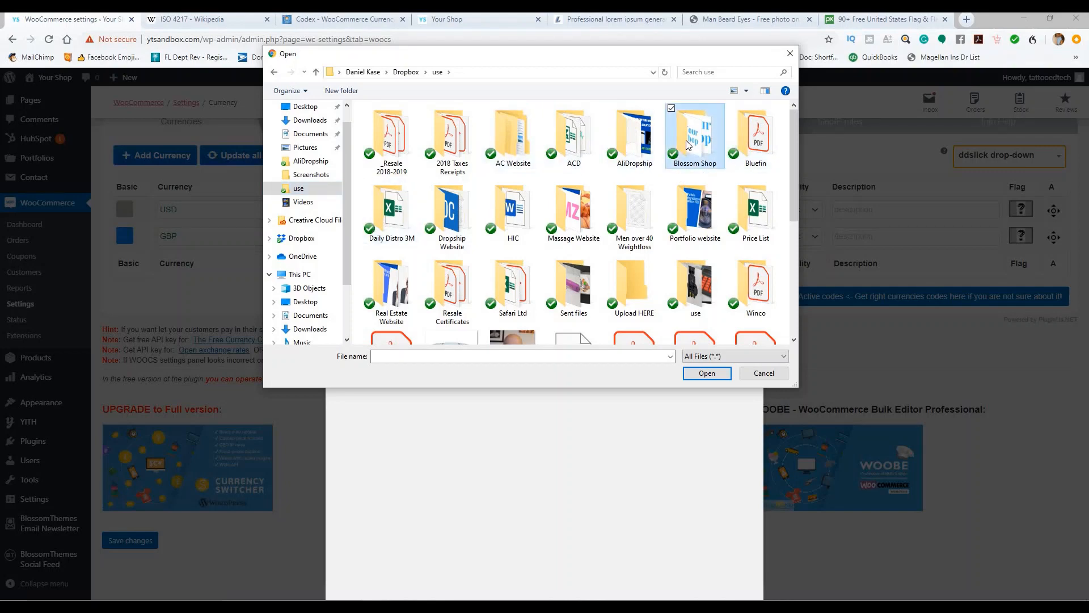
pyautogui.doubleClick(686, 140)
pyautogui.click(751, 145)
pyautogui.doubleClick(751, 145)
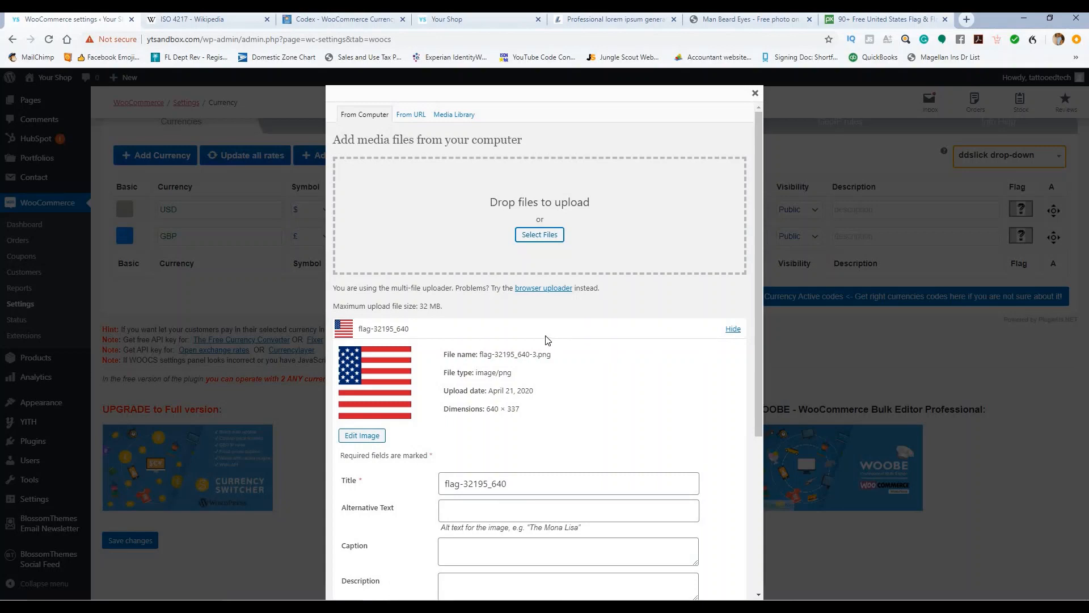
pyautogui.scroll(-5, 548, 340)
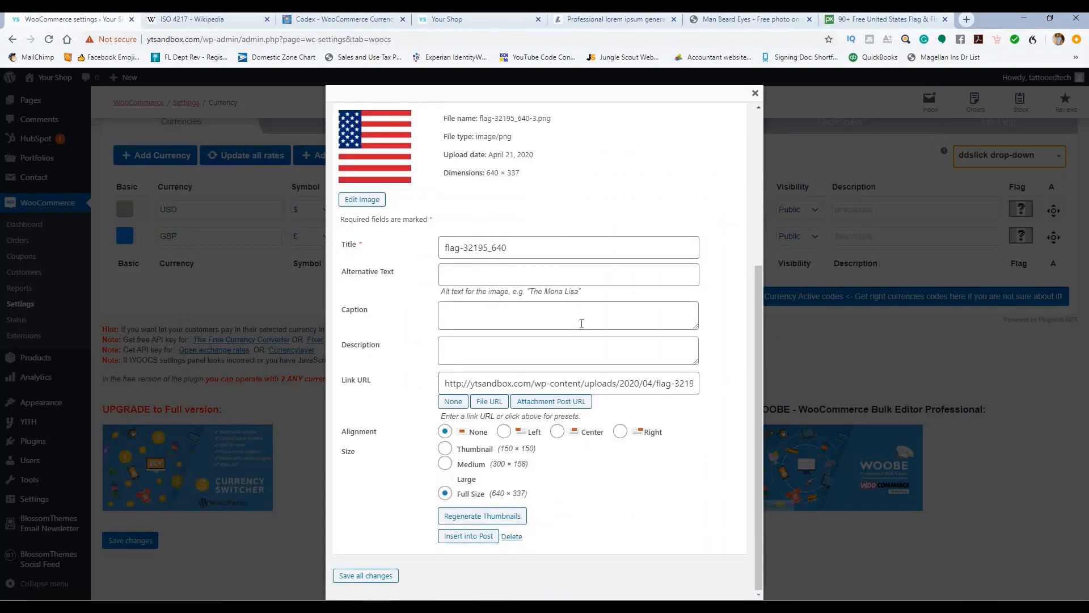
pyautogui.click(459, 537)
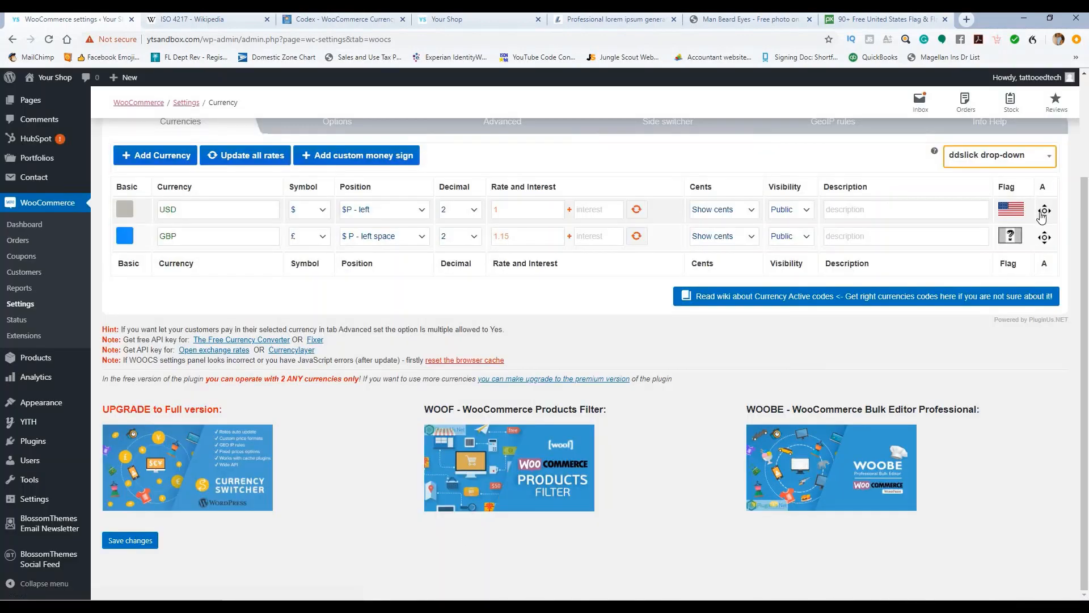
# Step: Upload union-jack-26119_640.png as the GBP flag and save the currency settings
pyautogui.click(1012, 238)
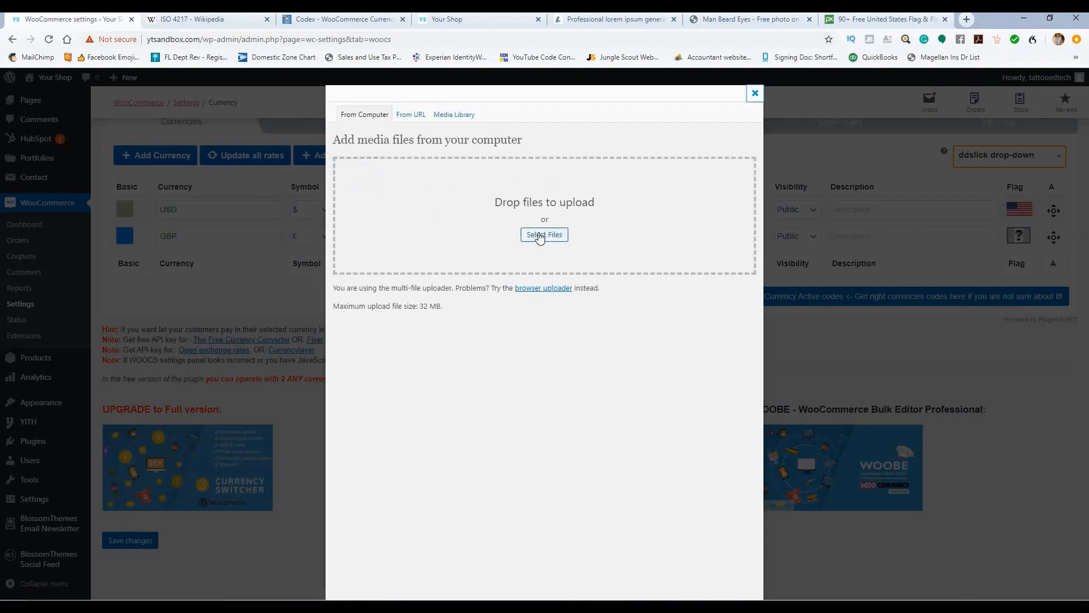
pyautogui.click(540, 236)
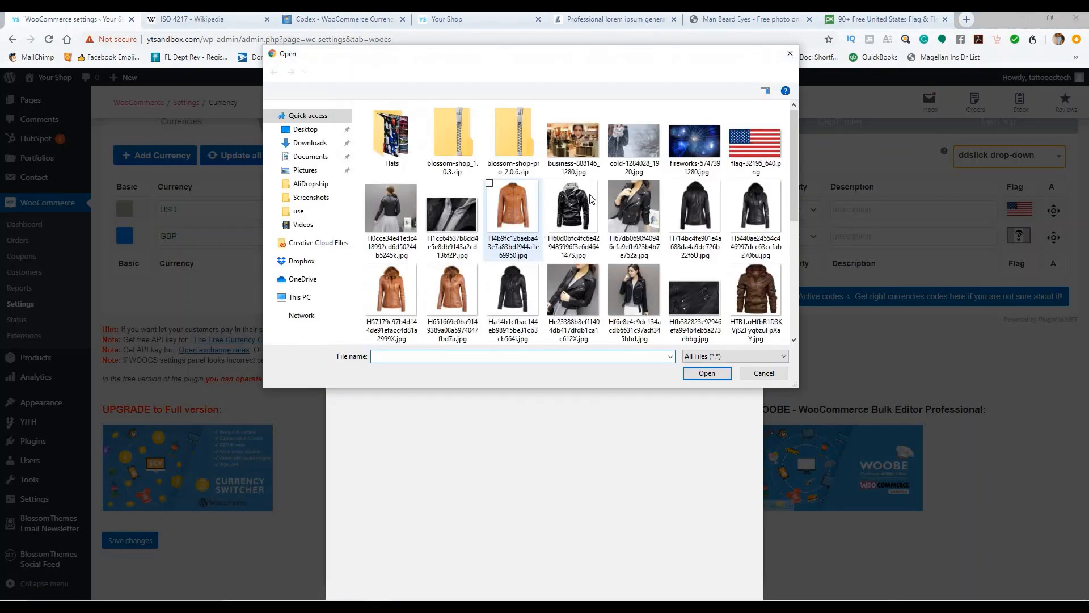
pyautogui.scroll(-3, 596, 198)
pyautogui.doubleClick(744, 219)
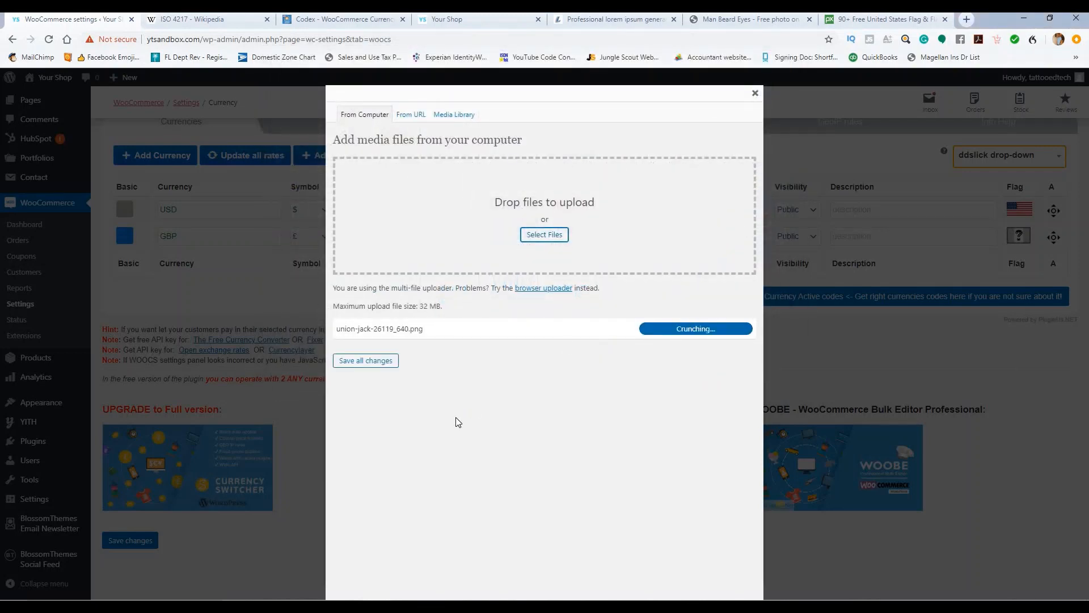
pyautogui.scroll(-3, 593, 356)
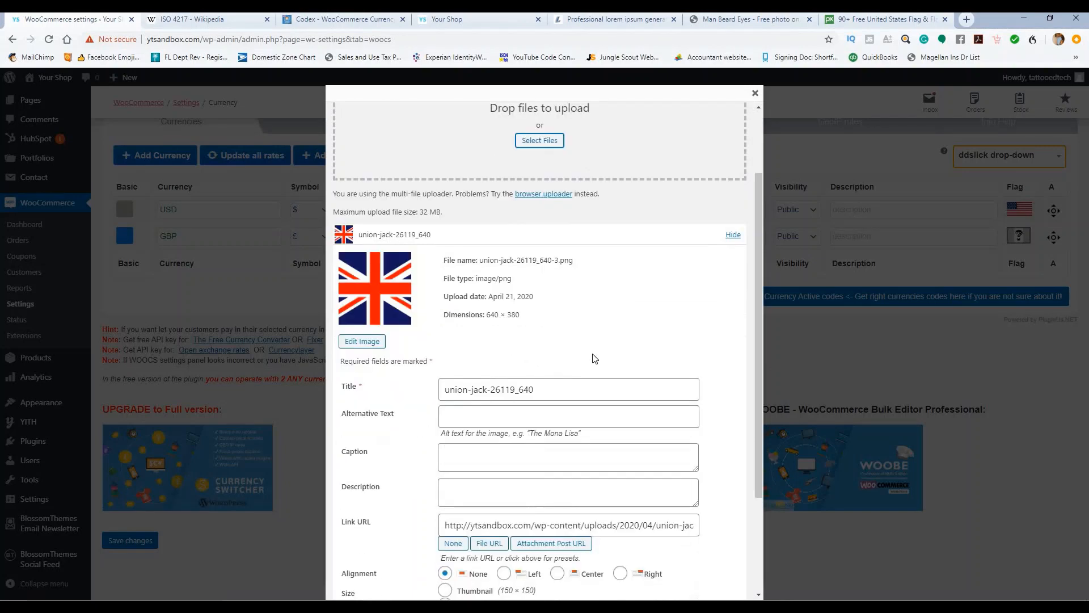
pyautogui.scroll(-1, 600, 352)
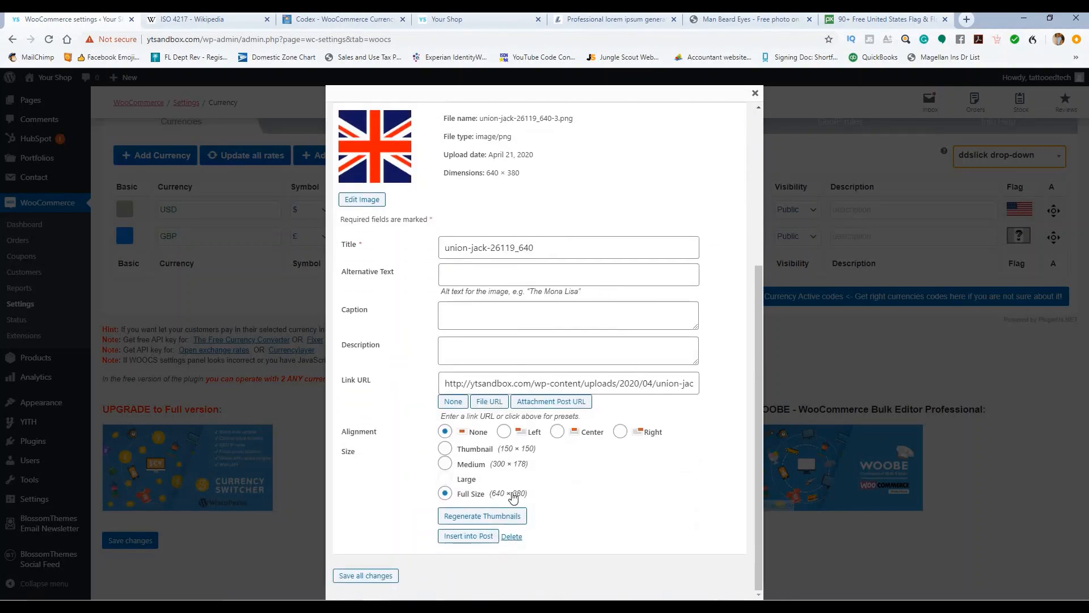
pyautogui.click(478, 537)
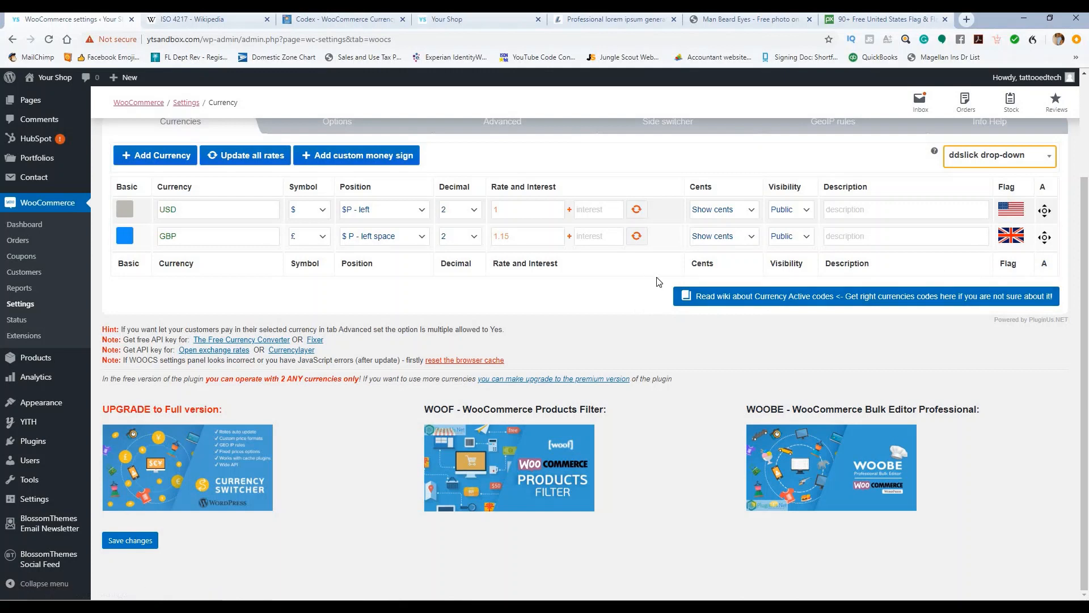
pyautogui.click(130, 544)
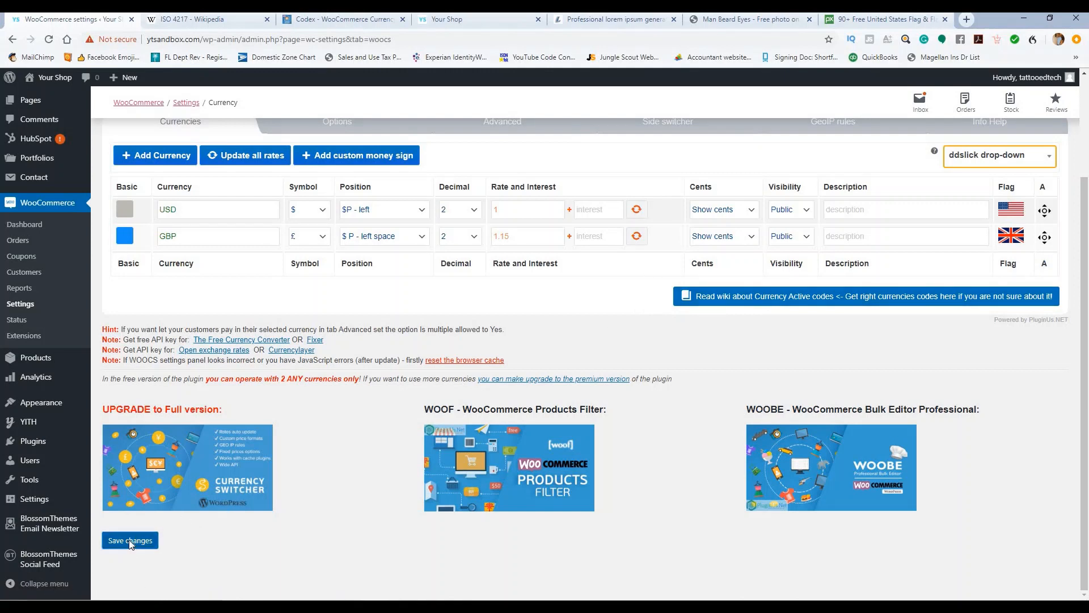
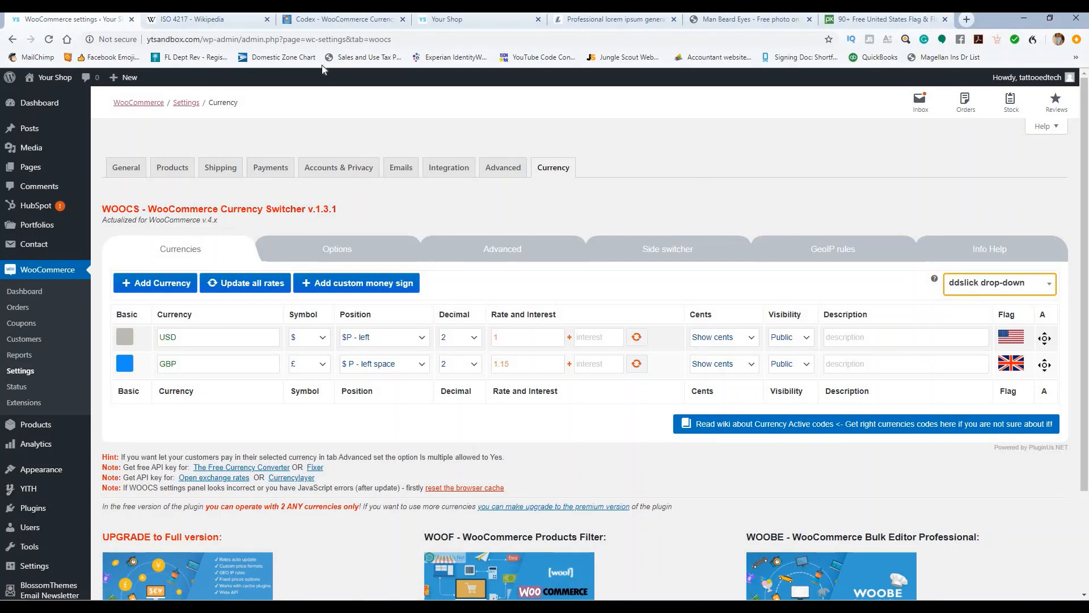
# Step: Close the Wikipedia and Codex tabs, then set the reloaded storefront's header currency to USD
pyautogui.click(267, 20)
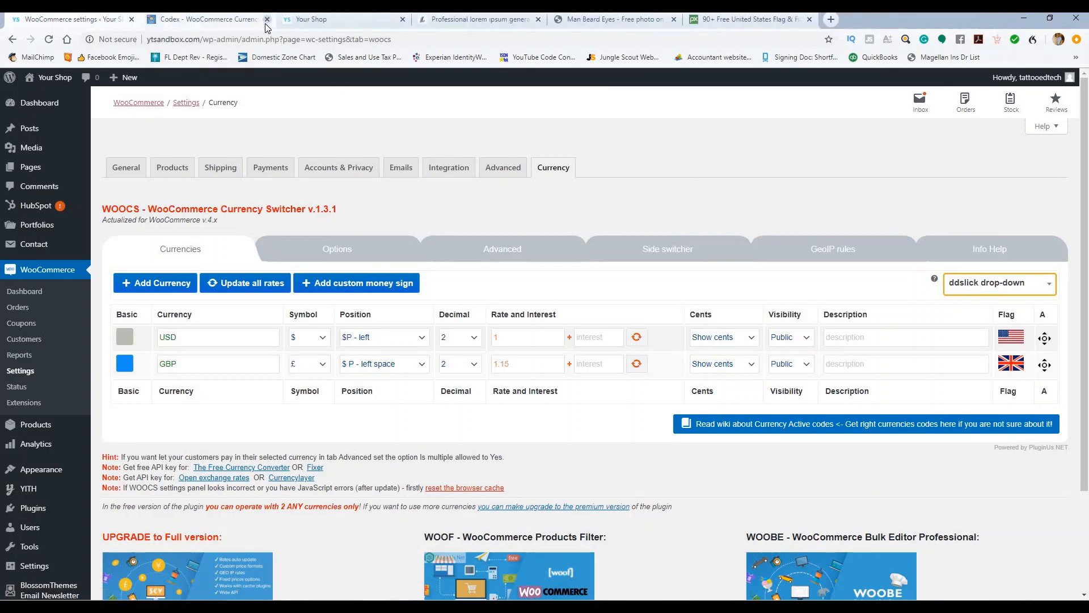
pyautogui.click(266, 20)
pyautogui.click(224, 19)
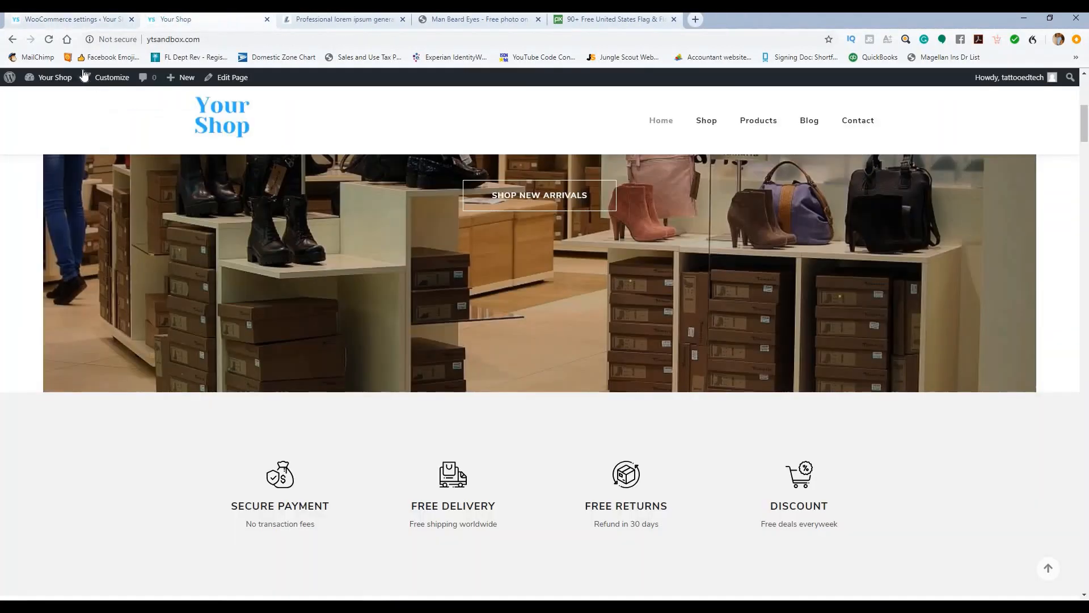
pyautogui.click(49, 41)
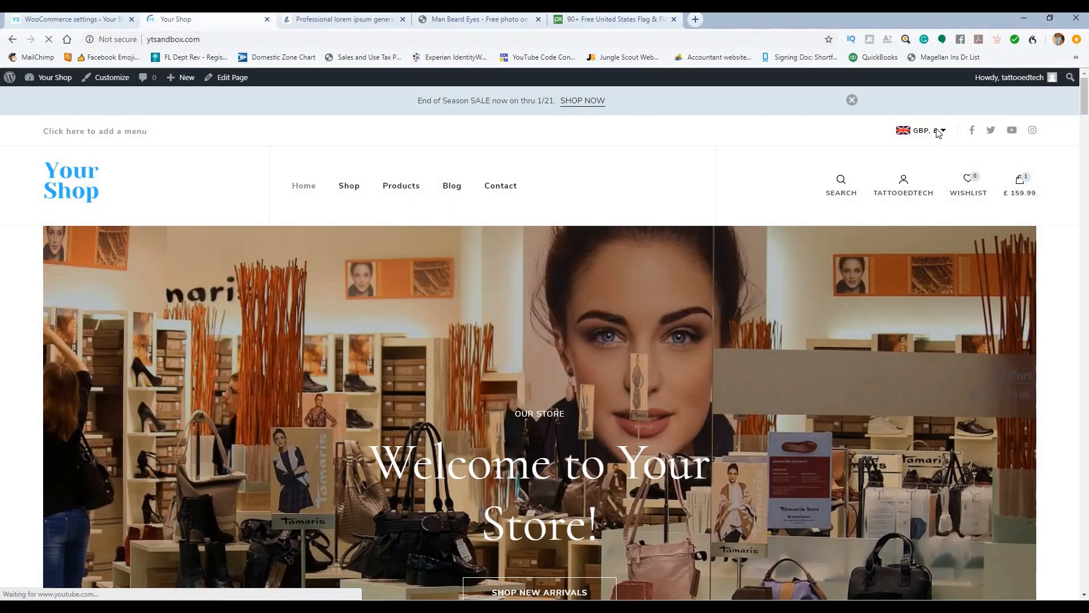
pyautogui.moveTo(939, 133)
pyautogui.click(905, 150)
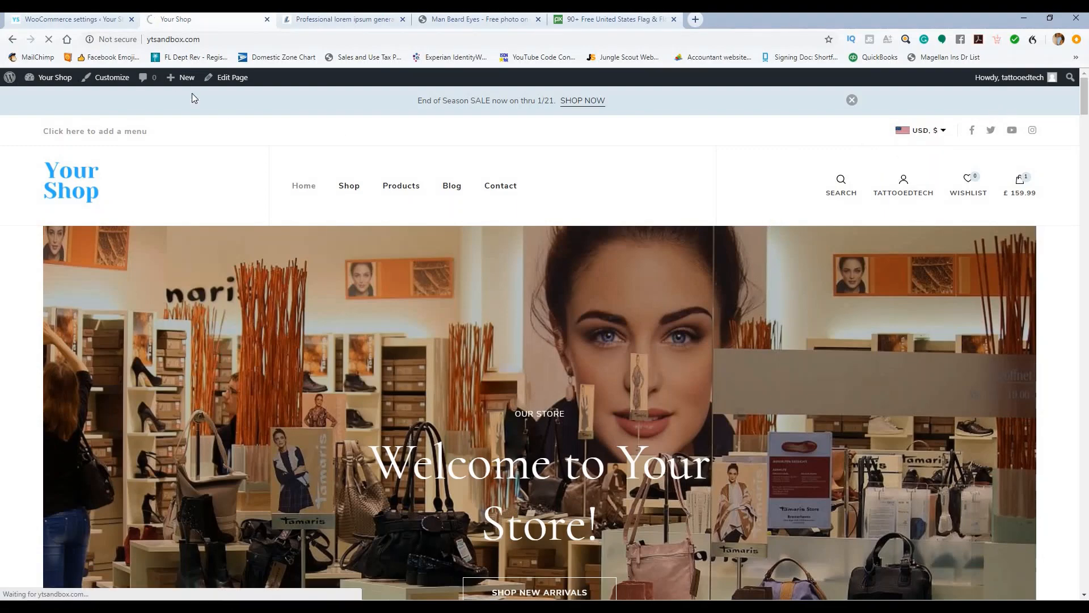
pyautogui.click(107, 22)
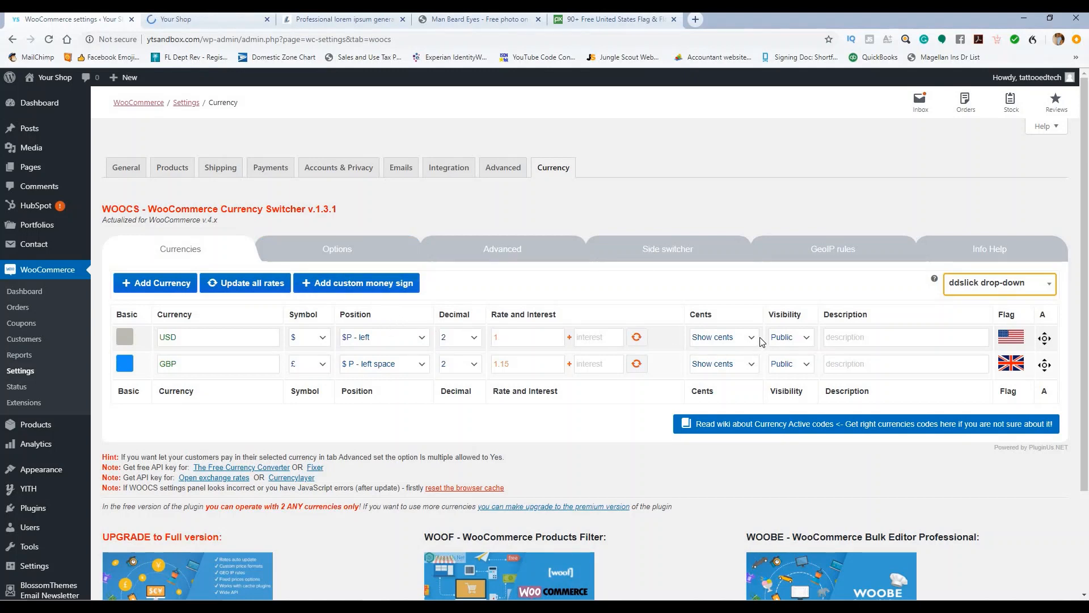
# Step: Set the WOOCS currency switcher view to Style #1 and save the changes
pyautogui.click(975, 283)
pyautogui.click(977, 319)
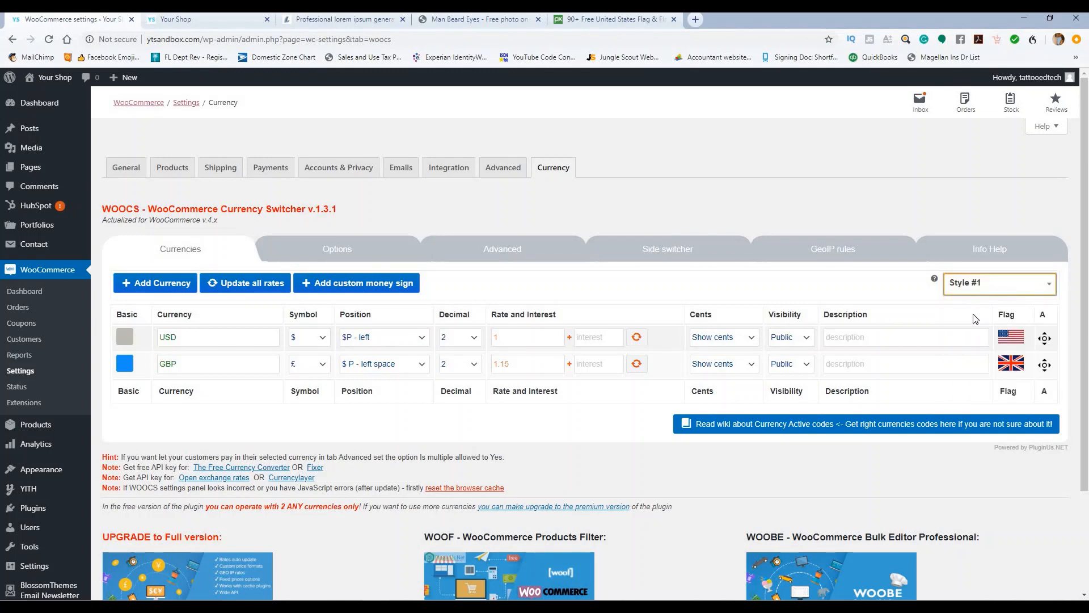
pyautogui.scroll(-3, 131, 522)
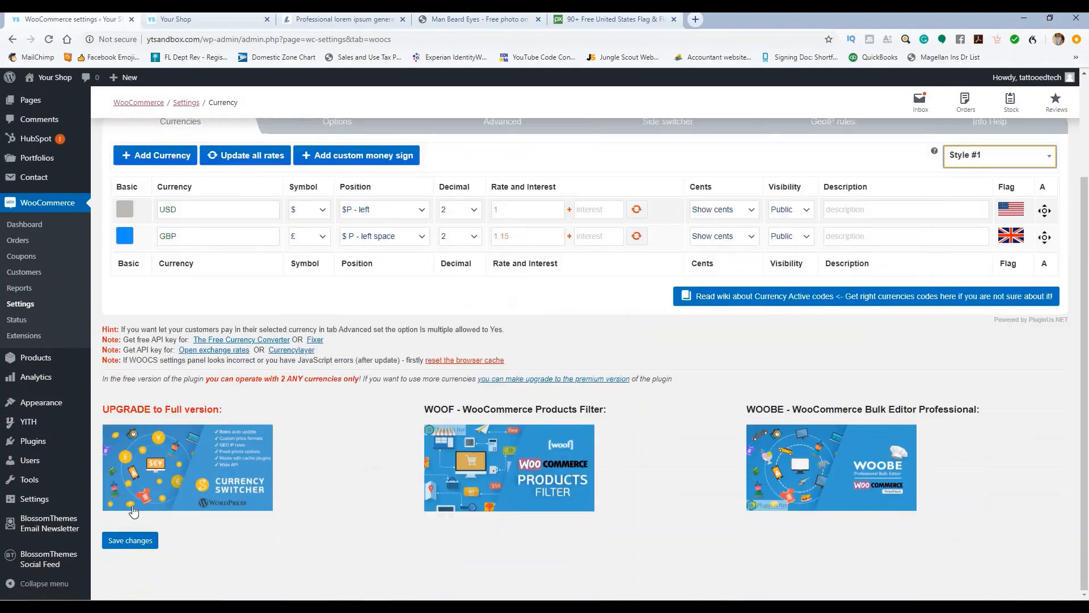
pyautogui.click(124, 542)
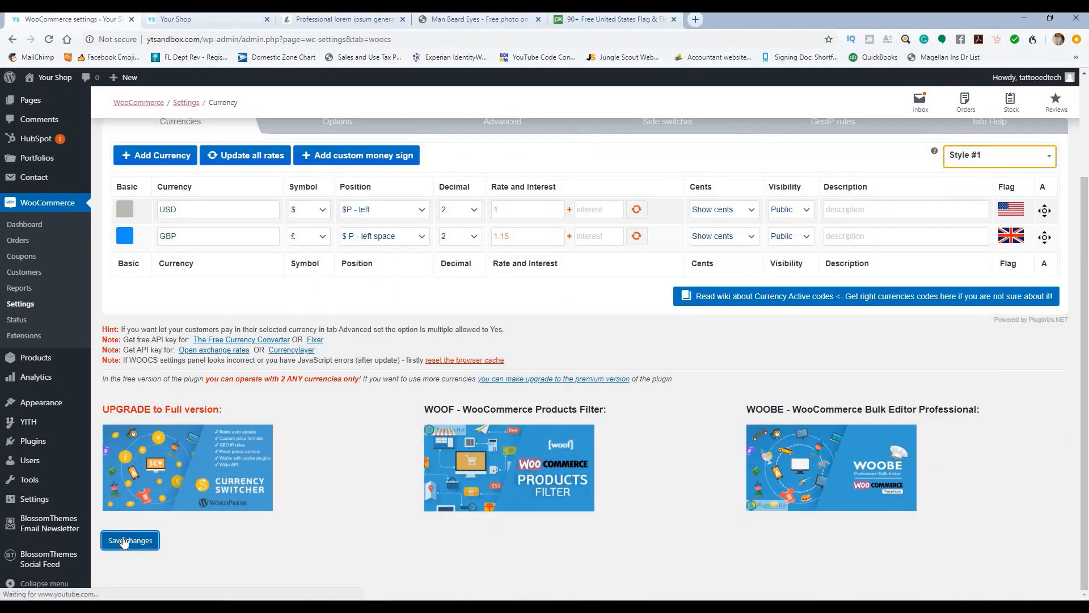
pyautogui.click(988, 157)
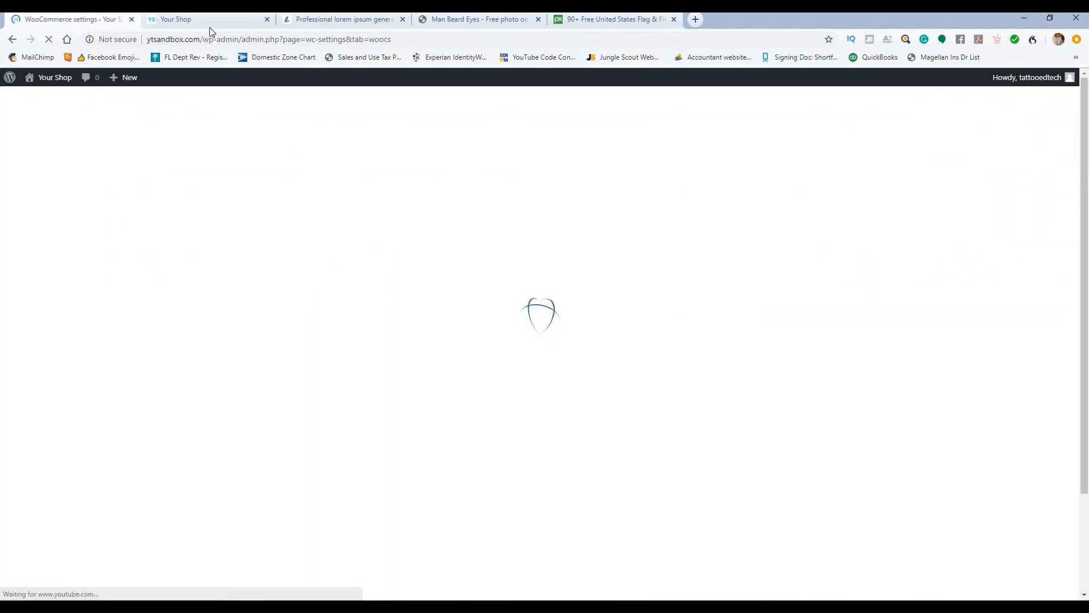
# Step: Reload the storefront and switch its prices to GBP to check the new switcher
pyautogui.click(185, 23)
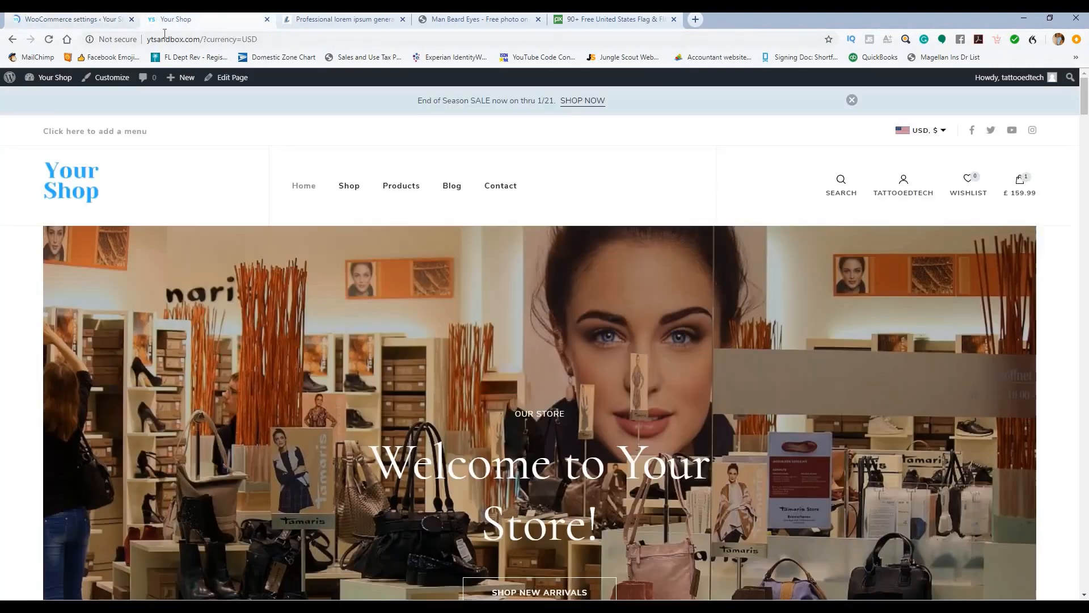
pyautogui.click(49, 41)
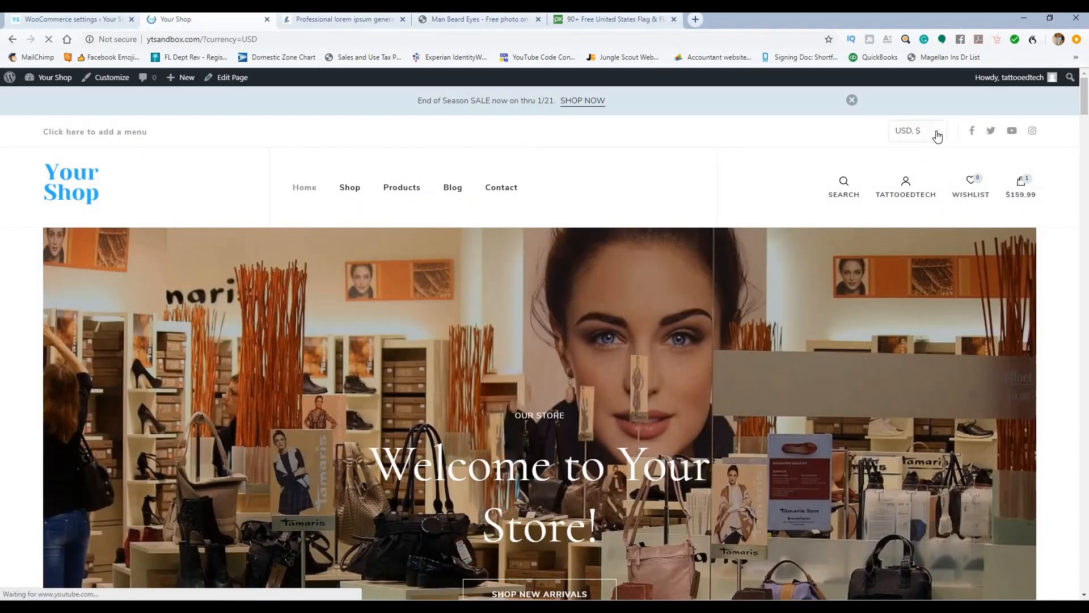
pyautogui.click(935, 132)
pyautogui.click(934, 152)
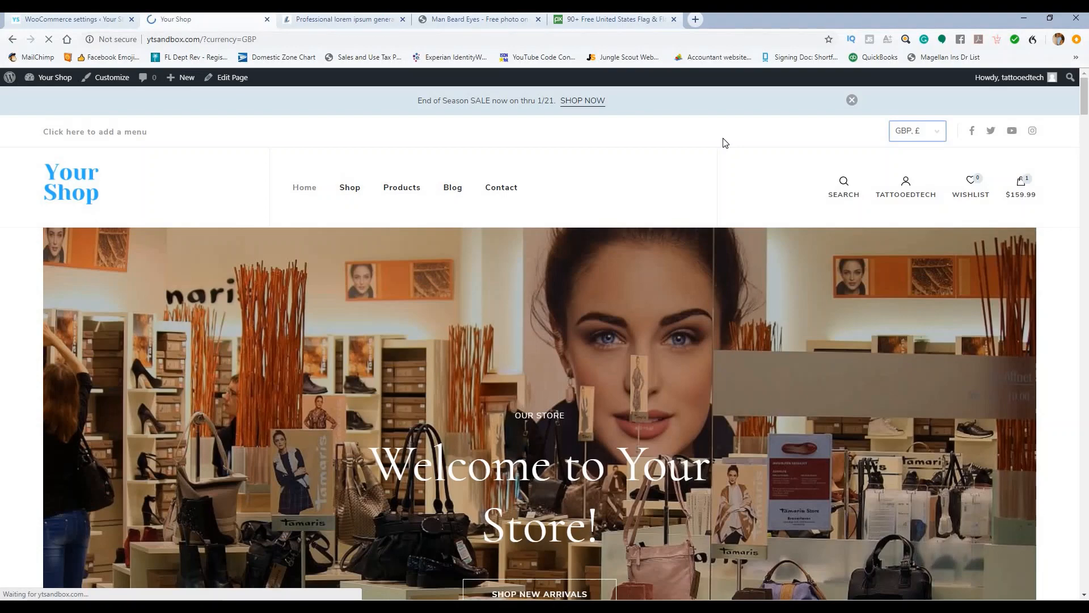
pyautogui.scroll(-5, 674, 167)
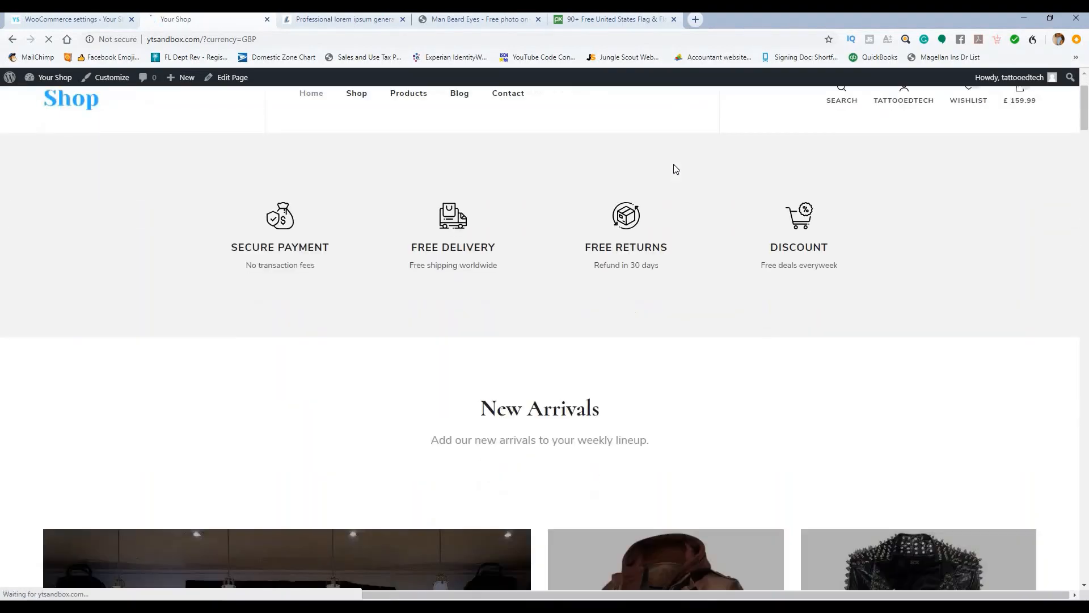
pyautogui.scroll(-8, 567, 198)
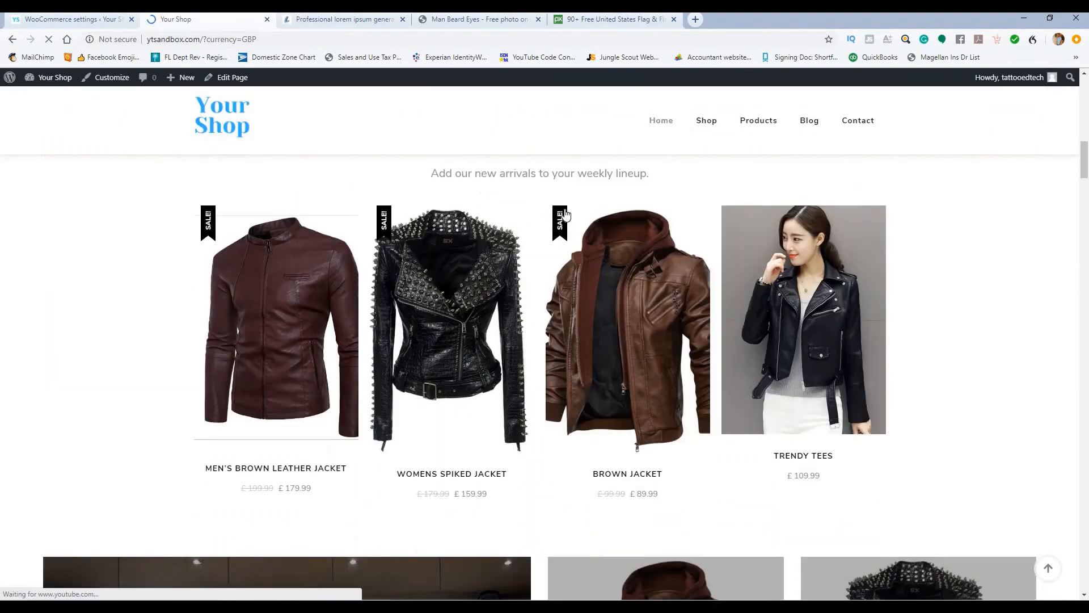
pyautogui.scroll(12, 943, 194)
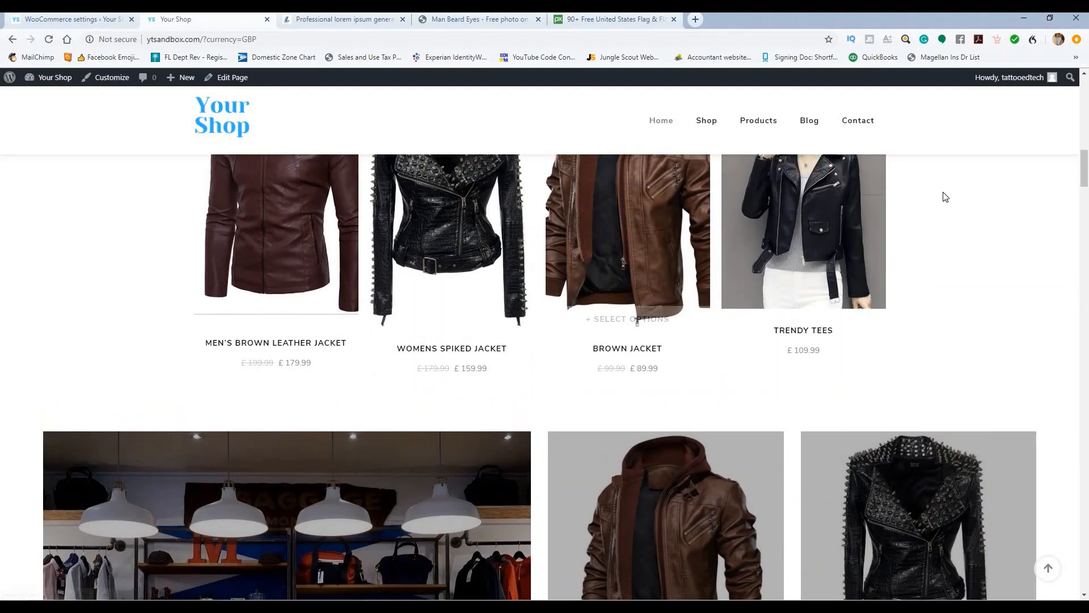
pyautogui.scroll(2, 945, 169)
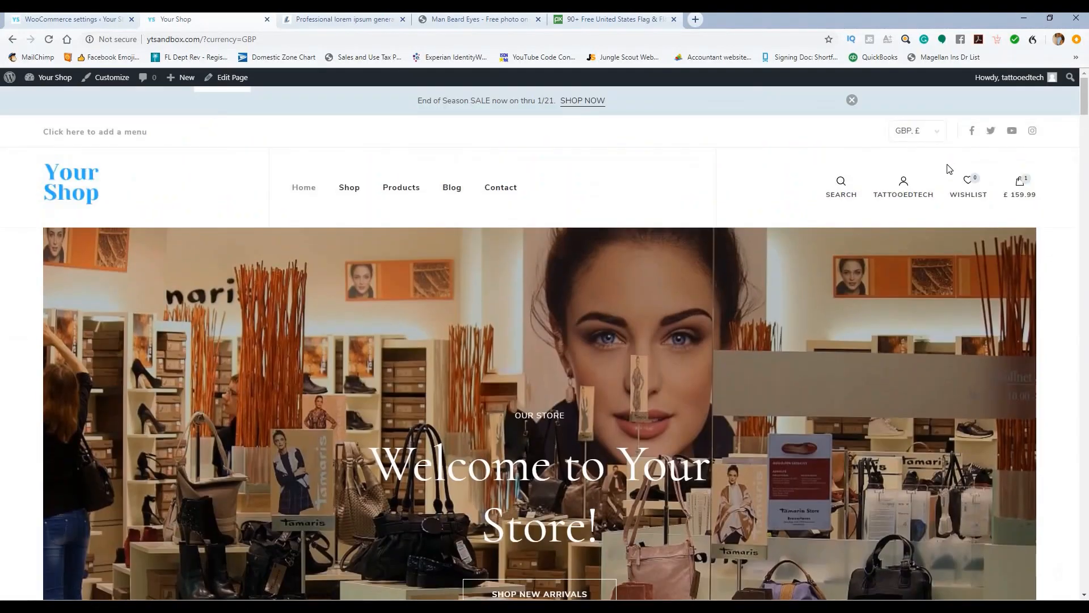
# Step: Switch the storefront prices back to USD and review the dollar prices
pyautogui.click(916, 130)
pyautogui.click(907, 152)
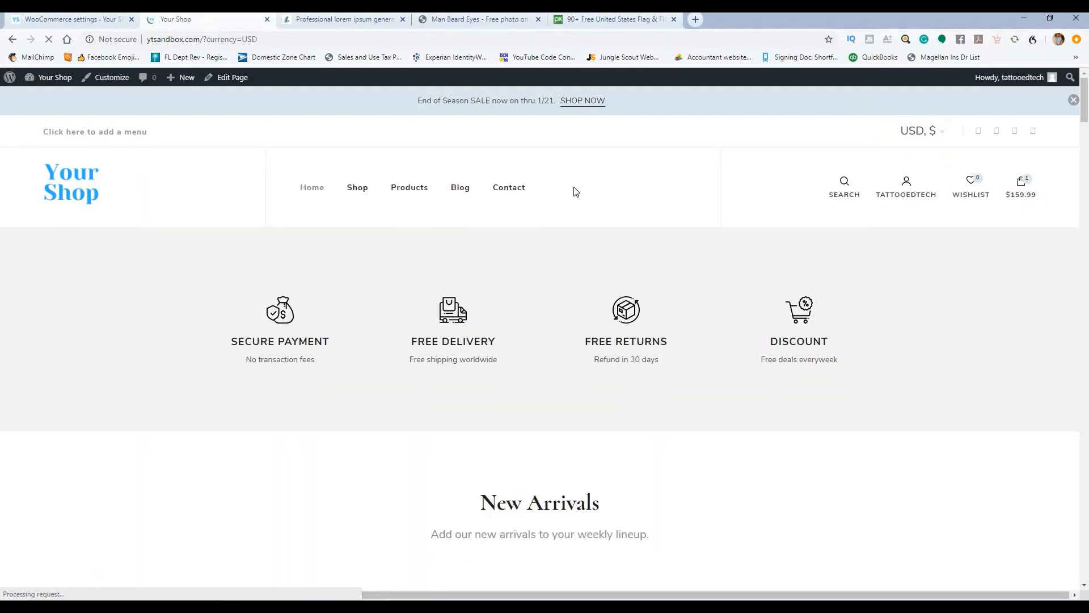
pyautogui.scroll(-20, 575, 191)
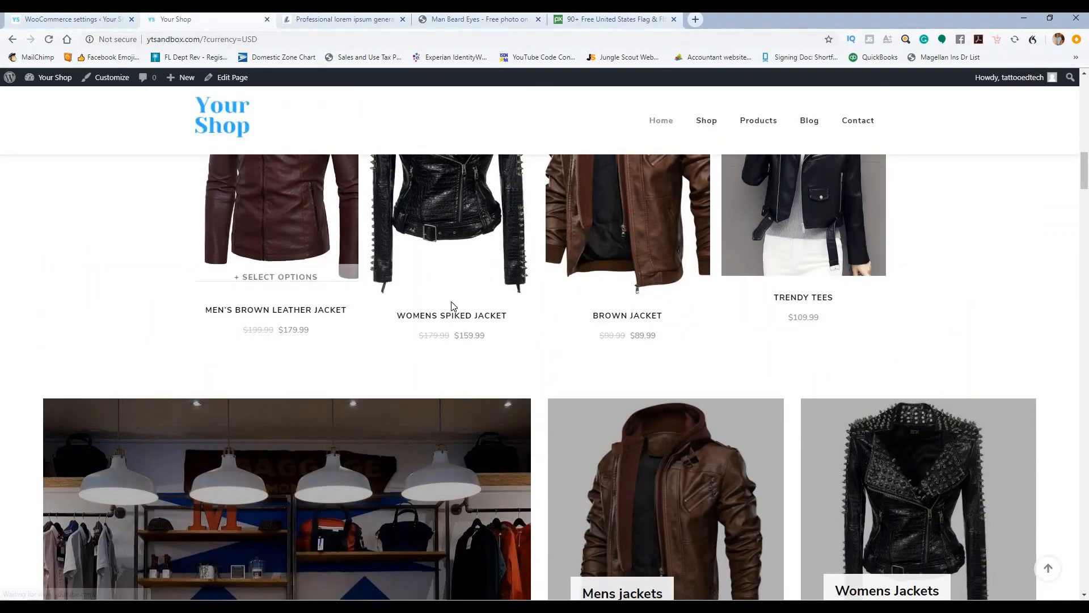
pyautogui.scroll(-6, 462, 302)
pyautogui.scroll(10, 467, 295)
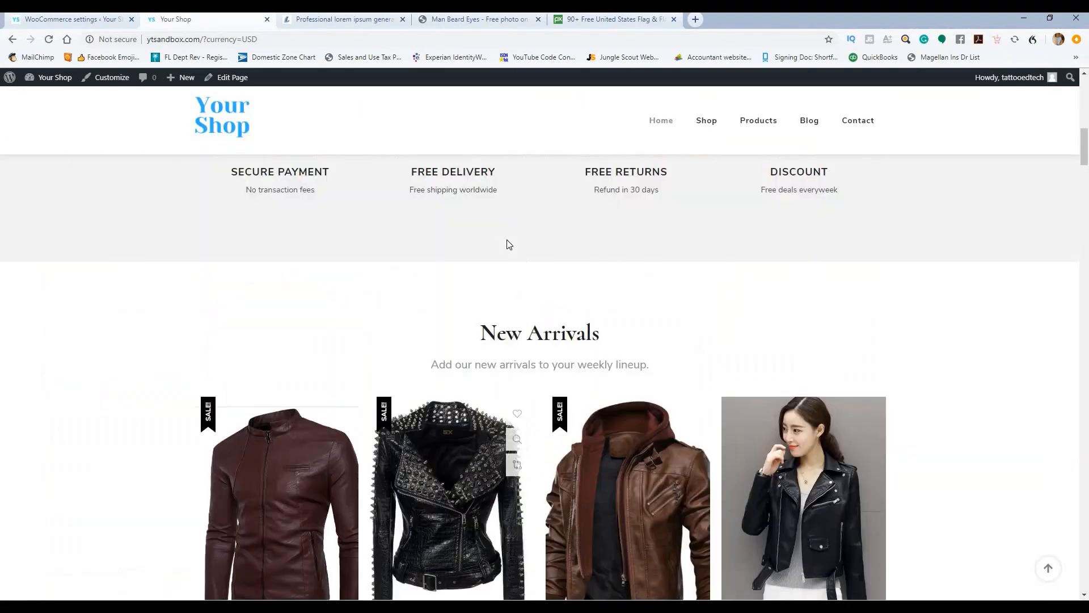
pyautogui.scroll(5, 509, 244)
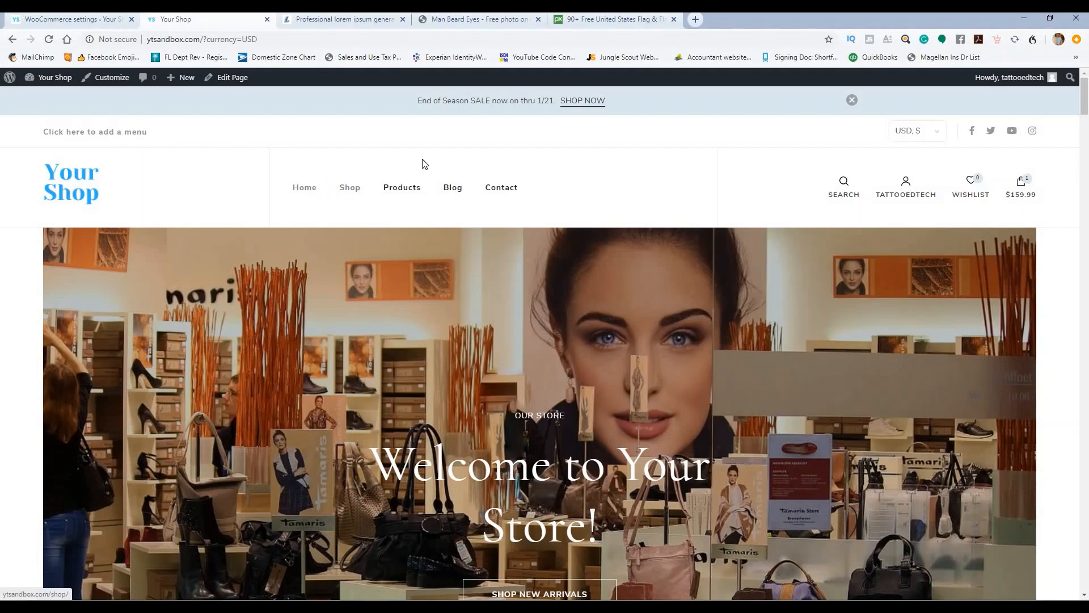
pyautogui.scroll(-10, 482, 188)
pyautogui.scroll(10, 564, 216)
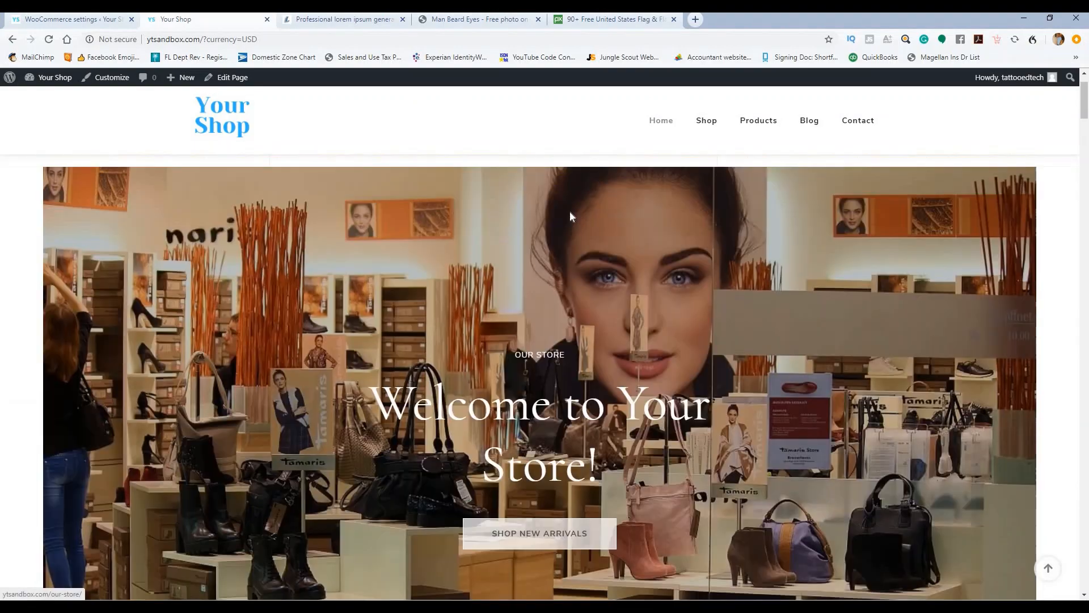
pyautogui.scroll(2, 569, 213)
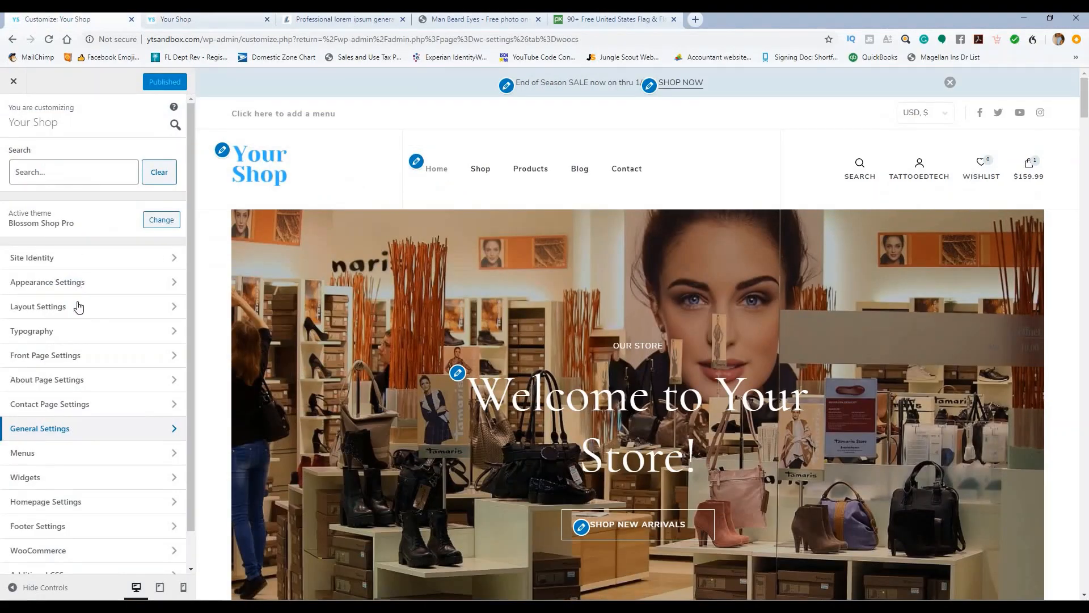
# Step: In Header Settings turn off User Login and Shopping Cart, keep Wishlist on, and publish
pyautogui.click(65, 428)
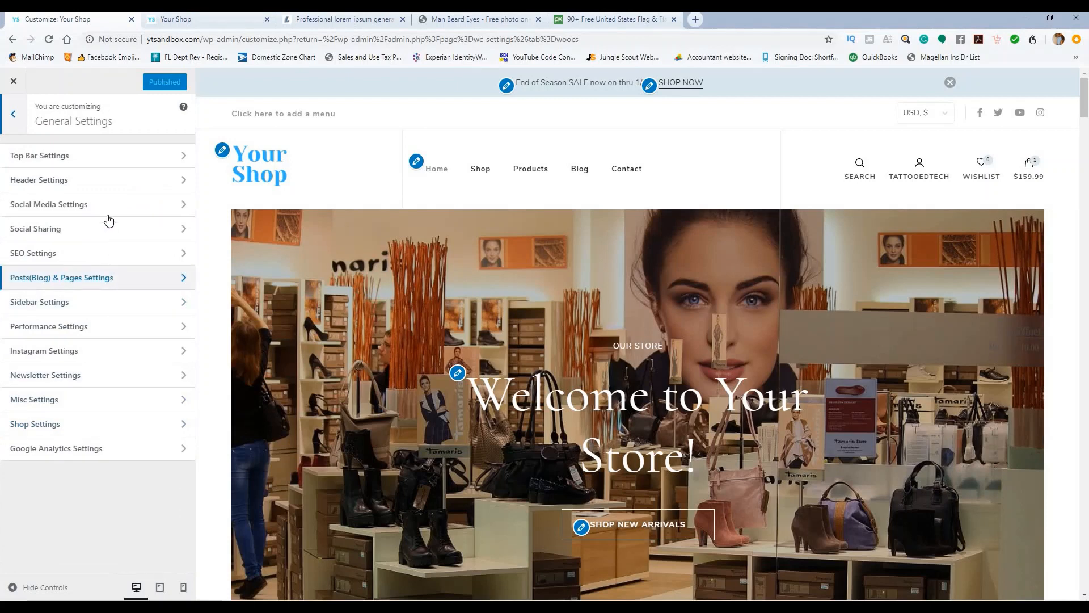
pyautogui.click(96, 182)
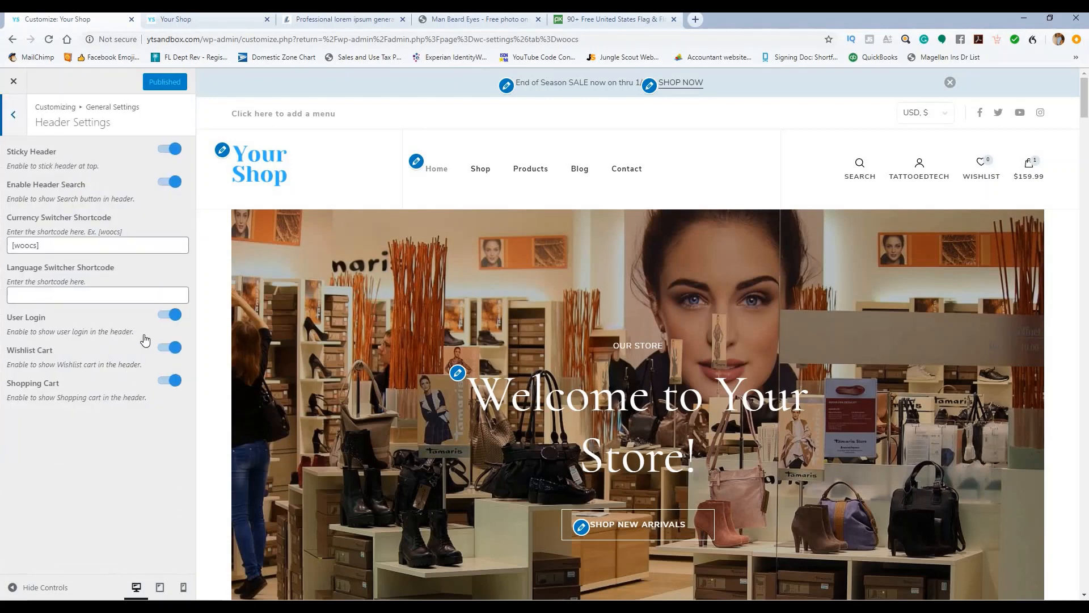
pyautogui.click(164, 317)
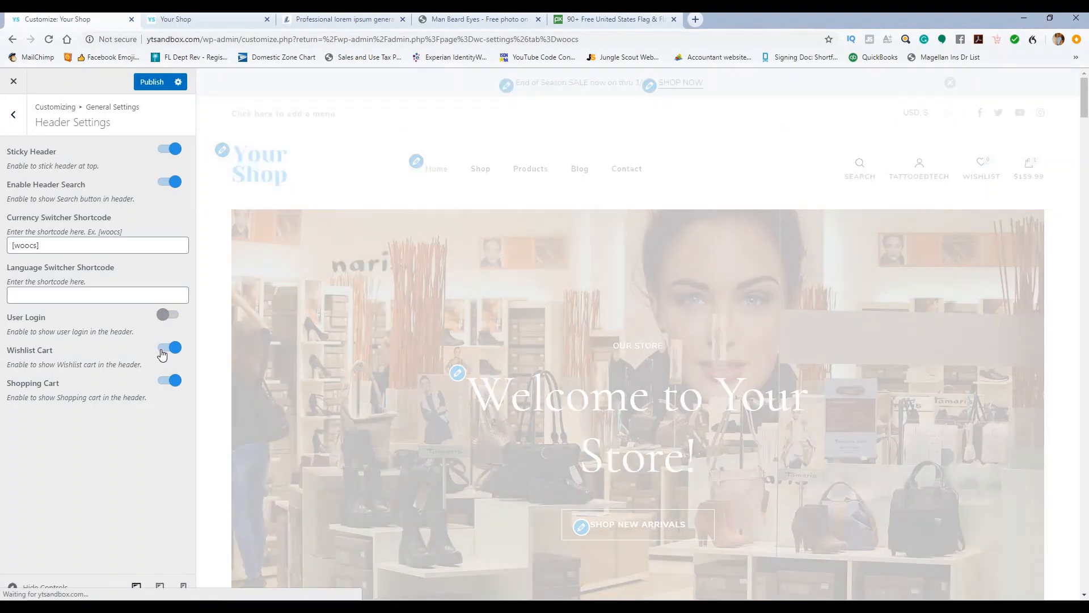
pyautogui.click(163, 351)
pyautogui.click(164, 382)
pyautogui.click(170, 348)
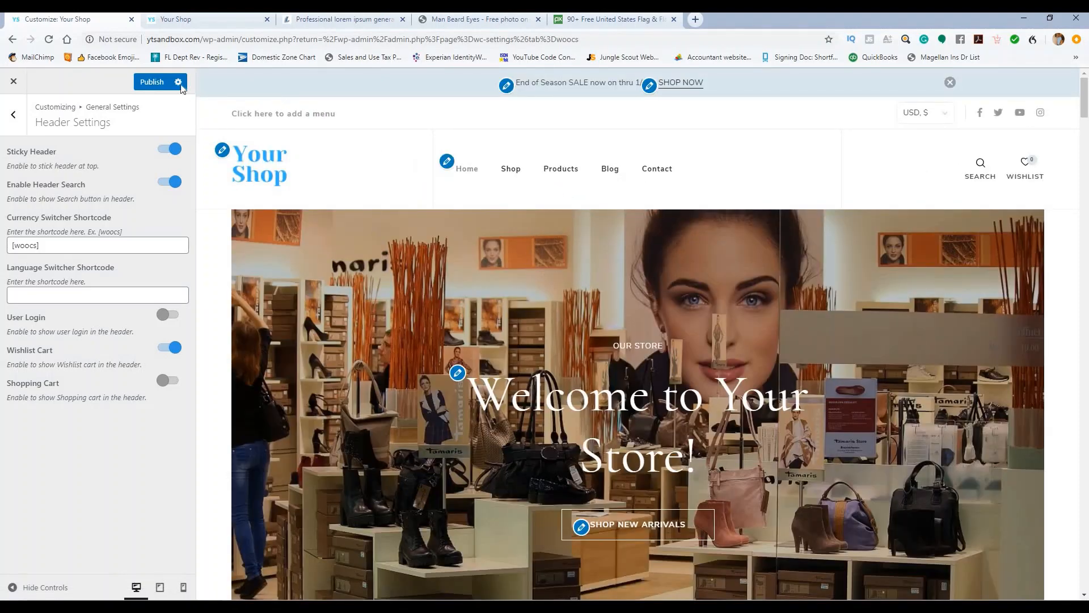
pyautogui.click(155, 83)
# Step: Back out of the Customizer panels and close the Customizer
pyautogui.click(15, 115)
pyautogui.click(16, 116)
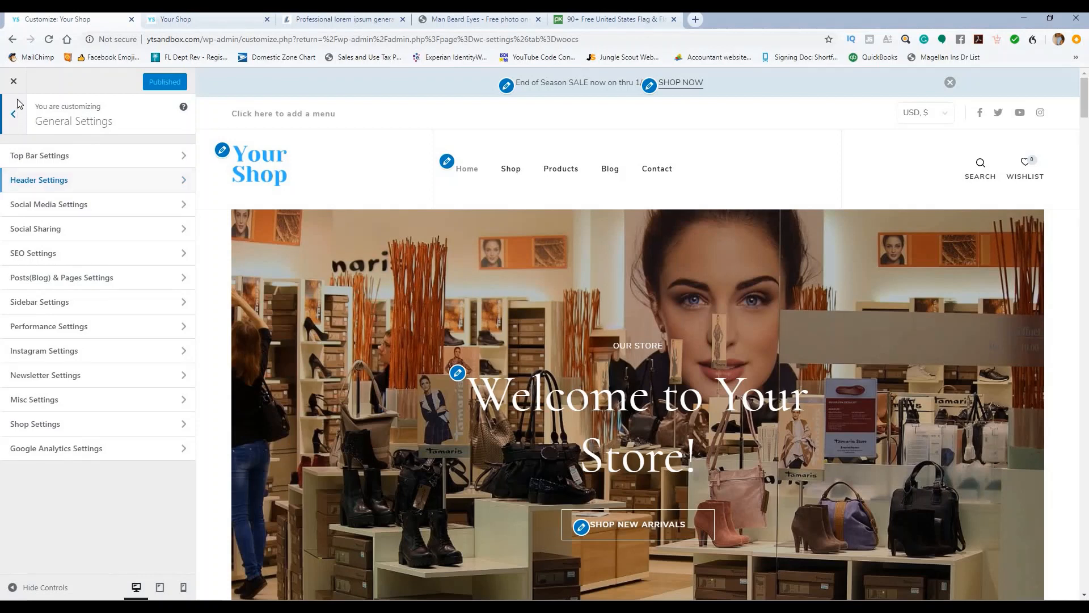
pyautogui.click(15, 83)
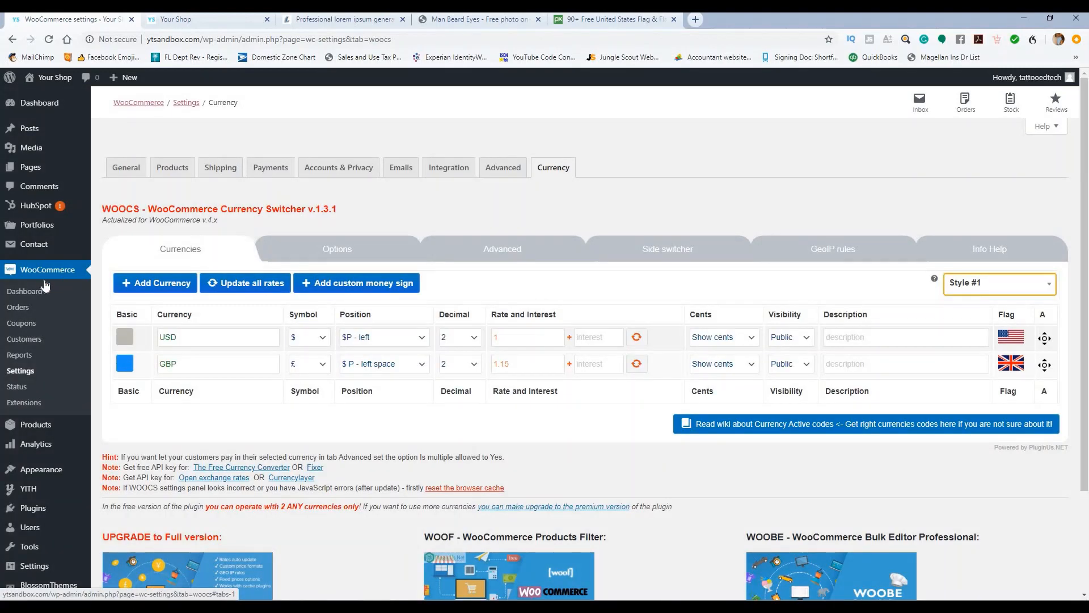
# Step: Glance at the storefront tab, then go to Appearance > Menus in the admin sidebar
pyautogui.scroll(-2, 43, 295)
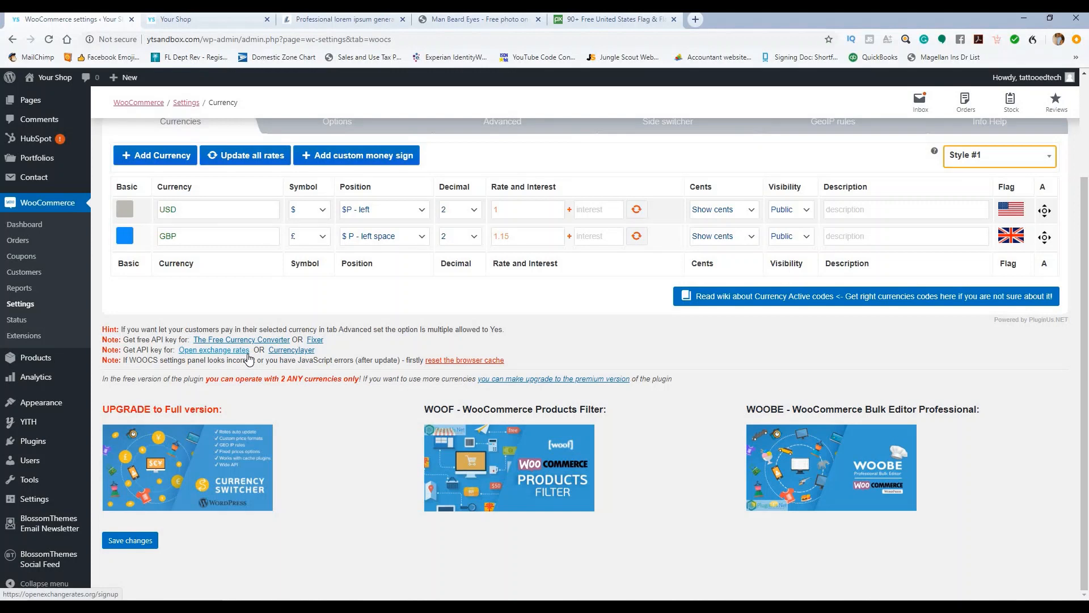
pyautogui.moveTo(14, 425)
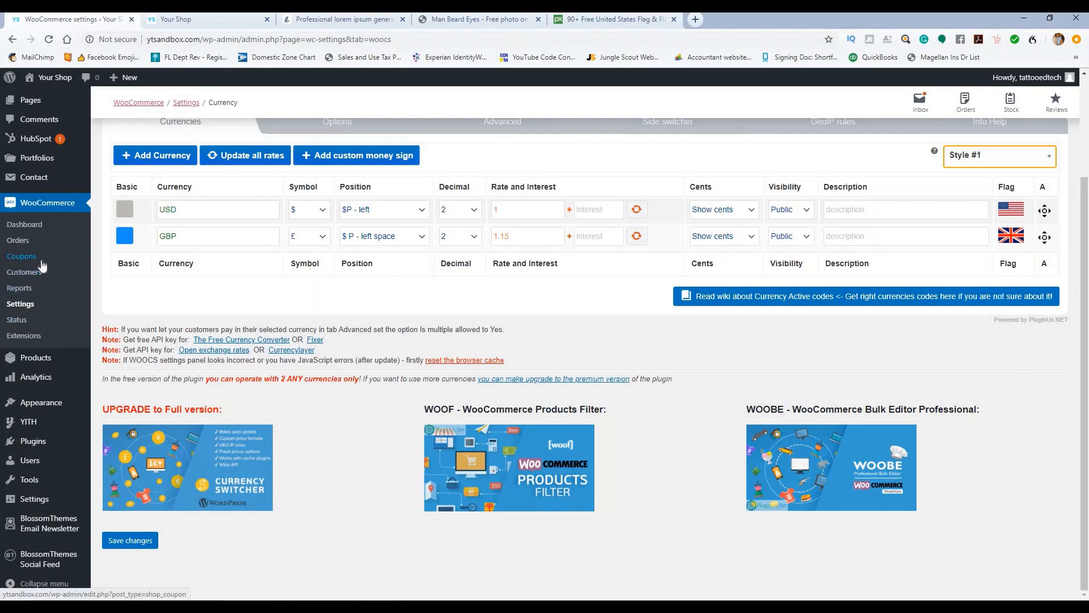
pyautogui.scroll(3, 42, 265)
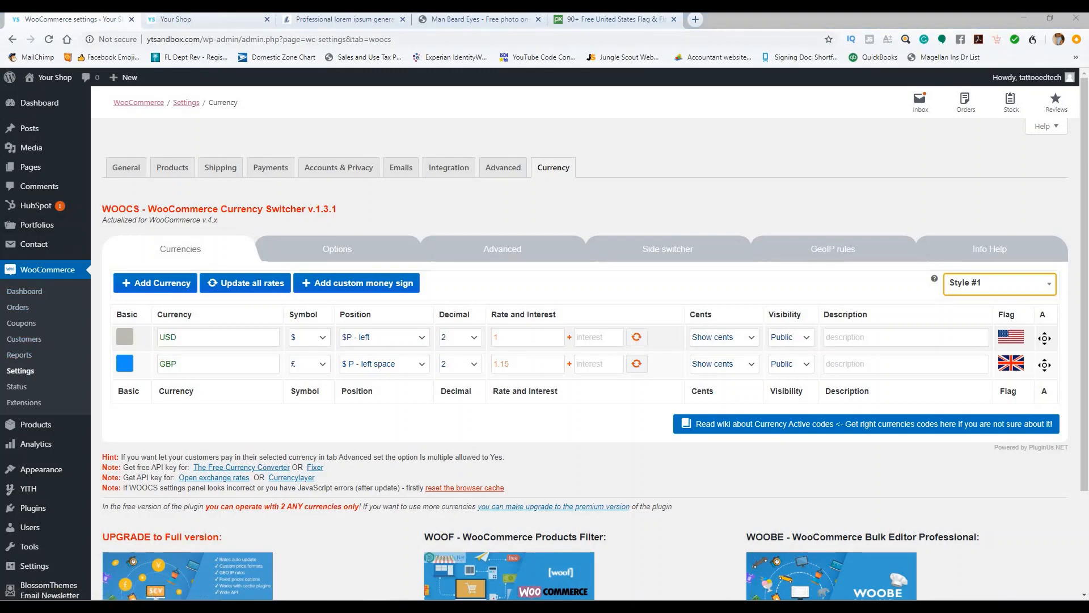
pyautogui.click(210, 20)
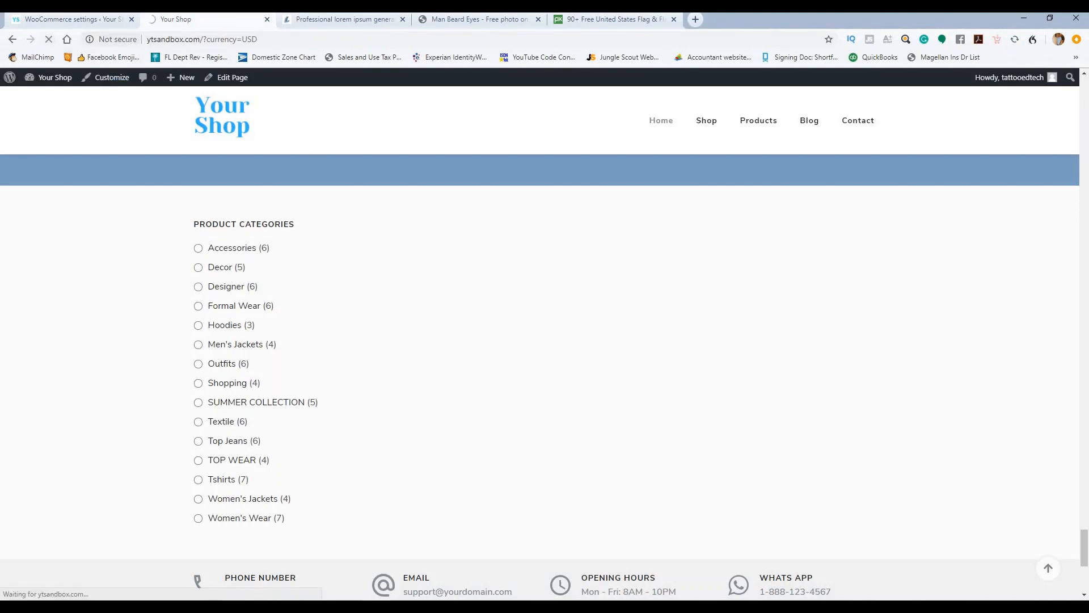
pyautogui.click(90, 20)
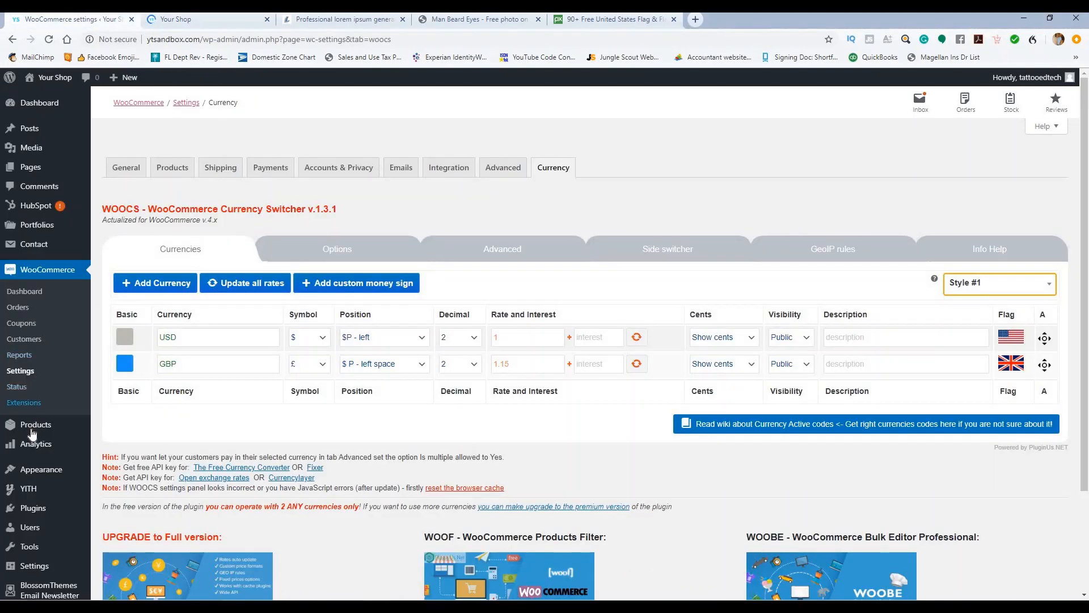
pyautogui.moveTo(41, 470)
pyautogui.click(110, 488)
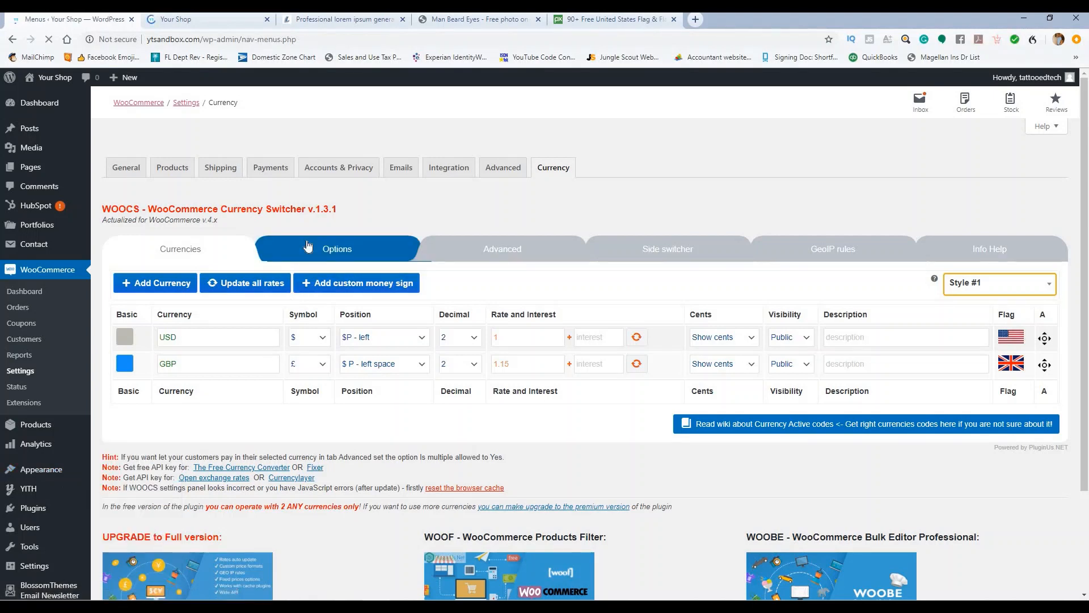
# Step: Create a new menu named 'Secondary'
pyautogui.scroll(-3, 300, 247)
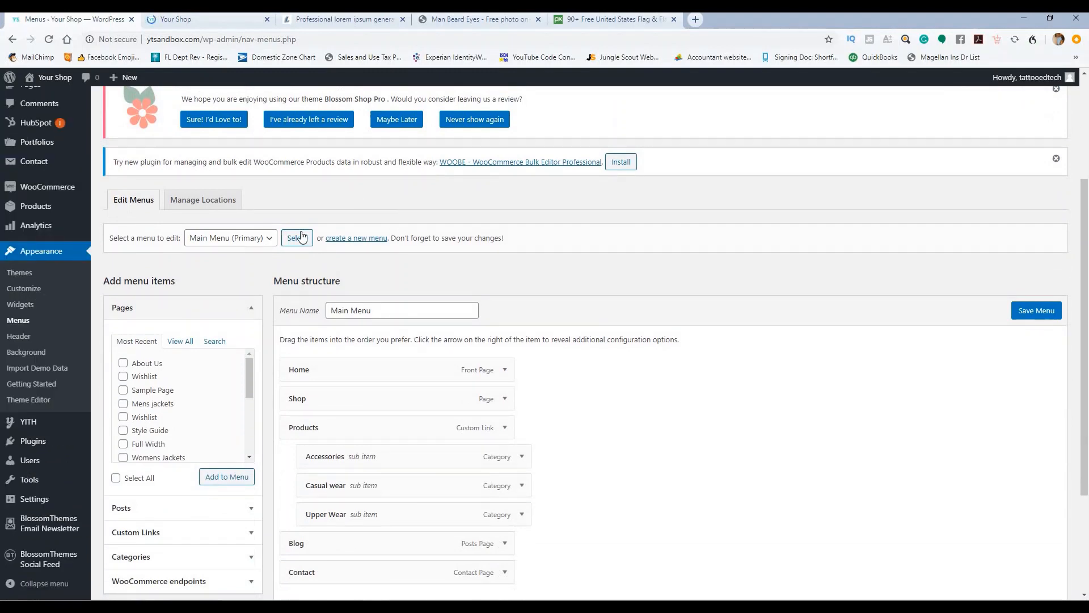
pyautogui.click(352, 240)
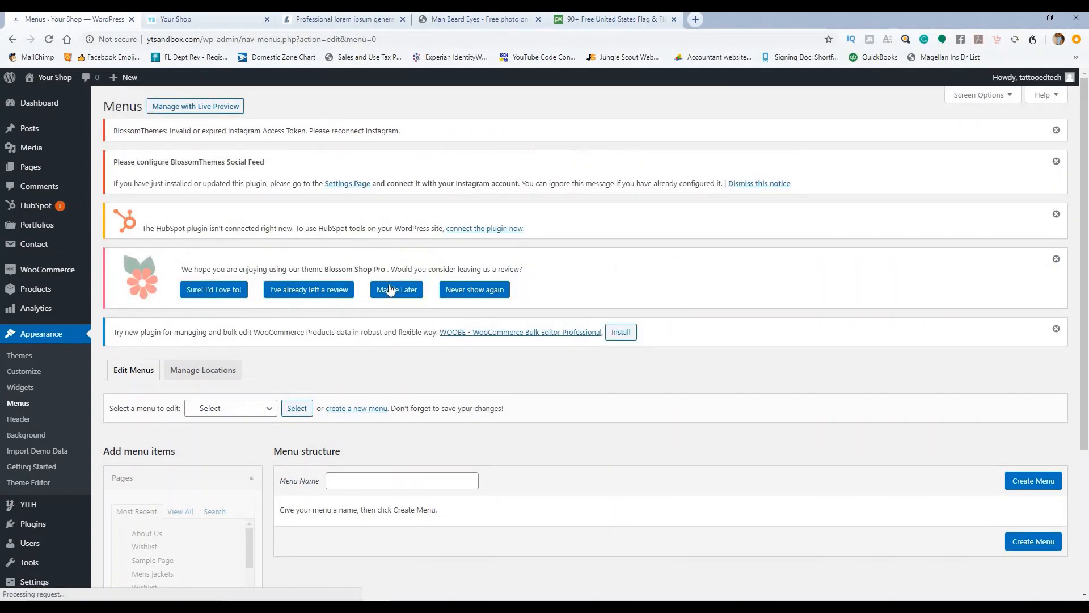
pyautogui.scroll(-3, 390, 289)
pyautogui.click(252, 243)
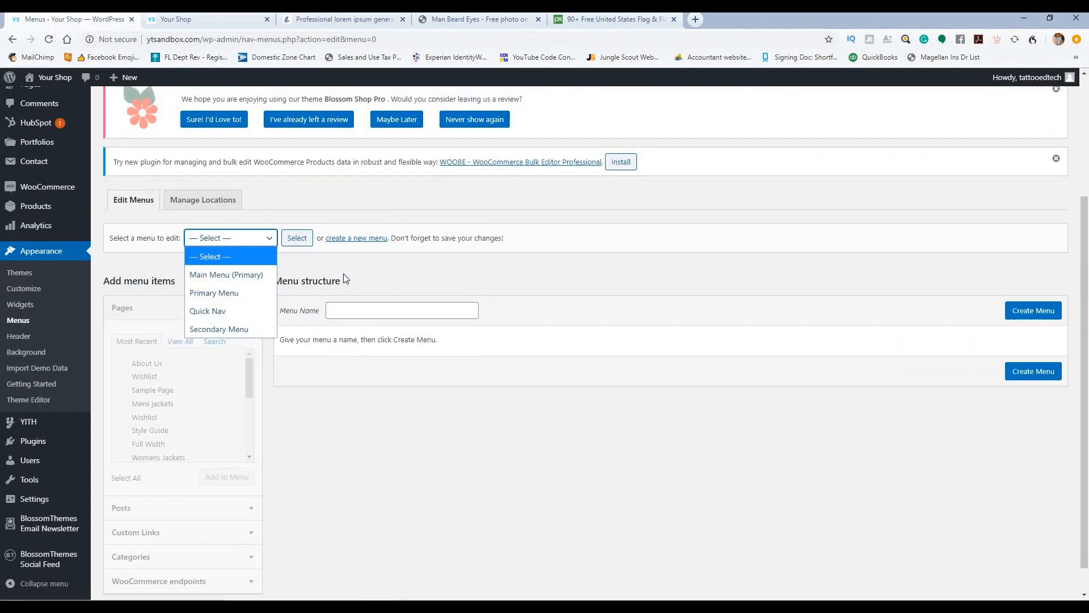
pyautogui.click(358, 310)
pyautogui.click(358, 310)
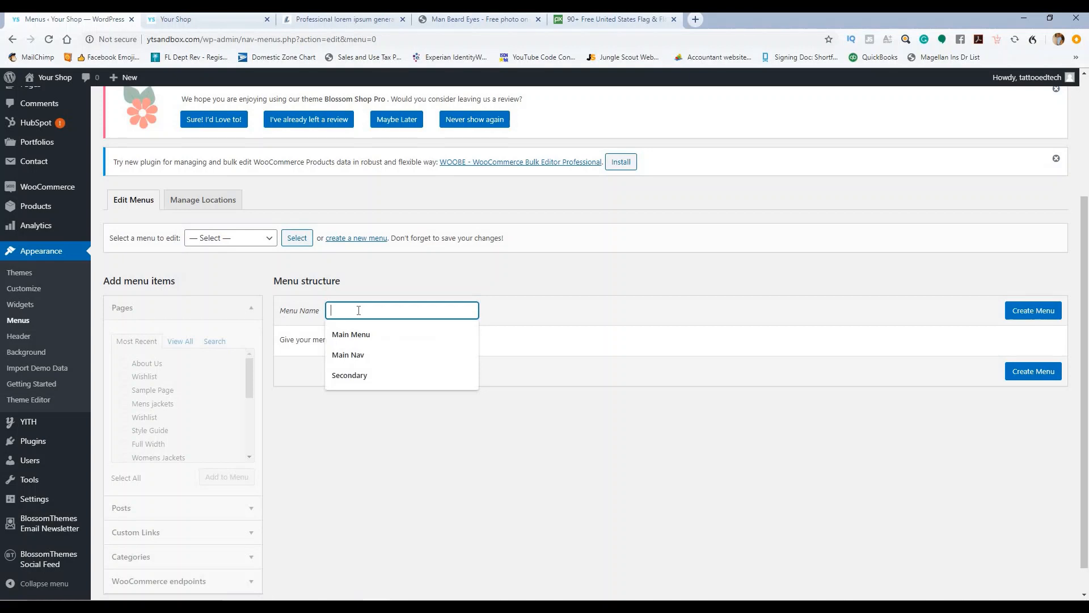
pyautogui.click(356, 375)
pyautogui.click(1021, 313)
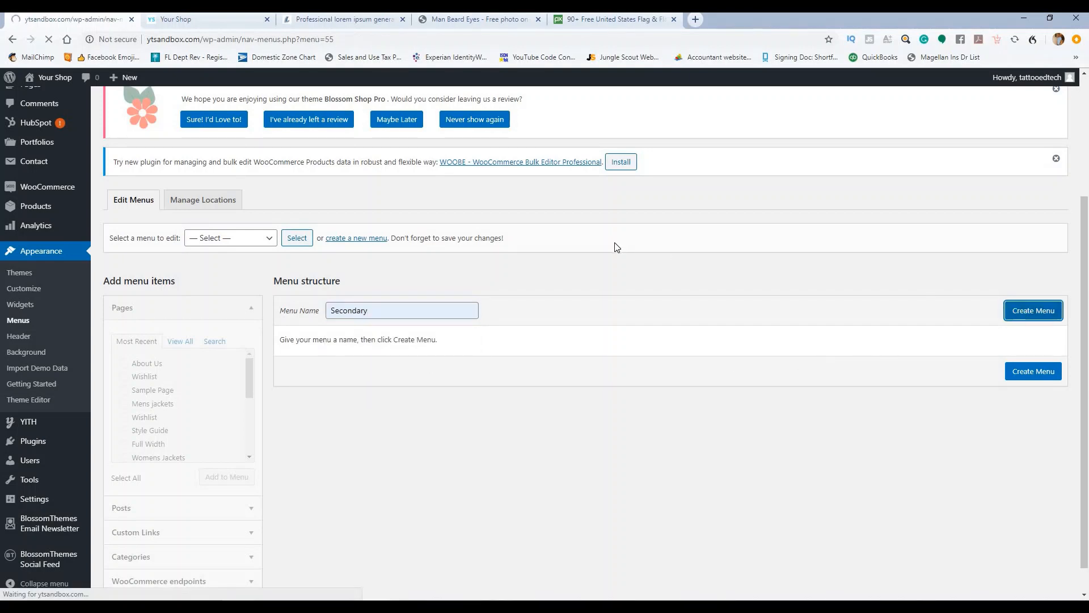
# Step: Assign it to the Secondary location, add the Wishlist, Shop, Checkout and Cart pages, and save
pyautogui.scroll(-3, 618, 250)
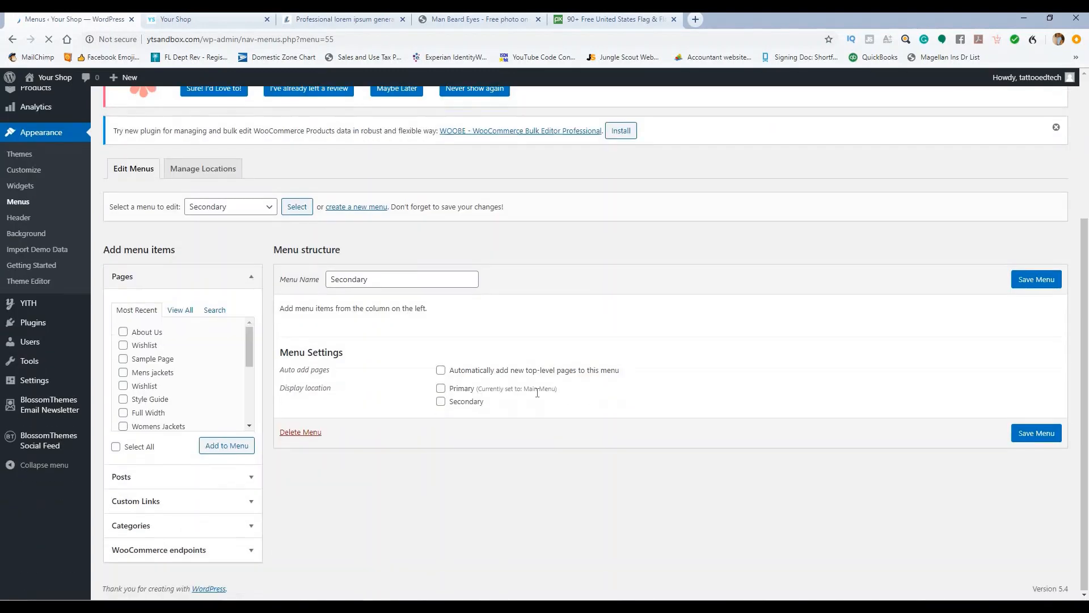
pyautogui.click(440, 401)
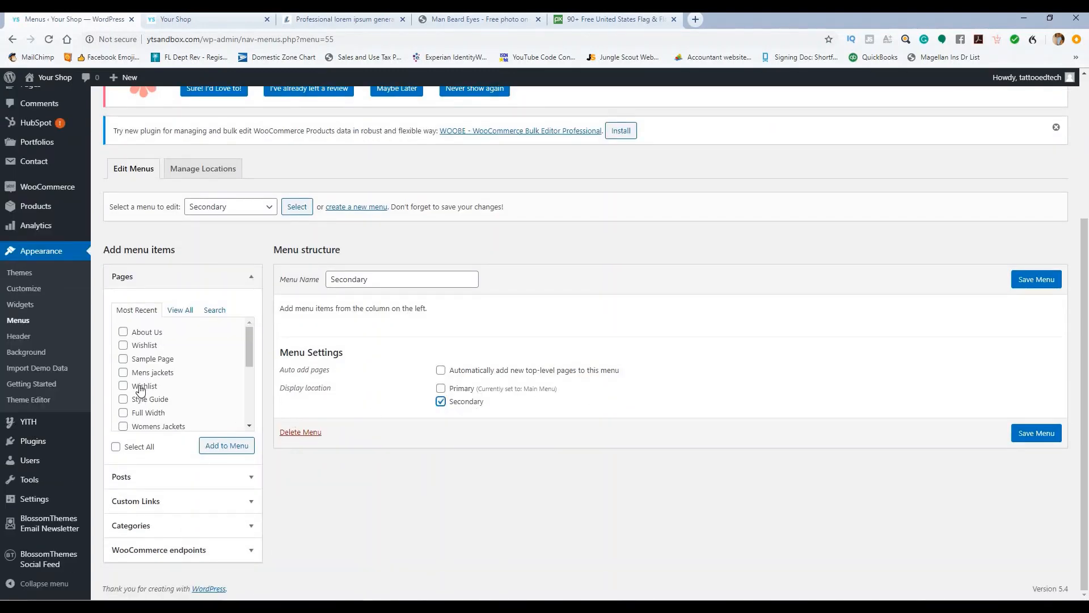
pyautogui.click(123, 346)
pyautogui.scroll(-3, 124, 380)
pyautogui.scroll(1, 124, 380)
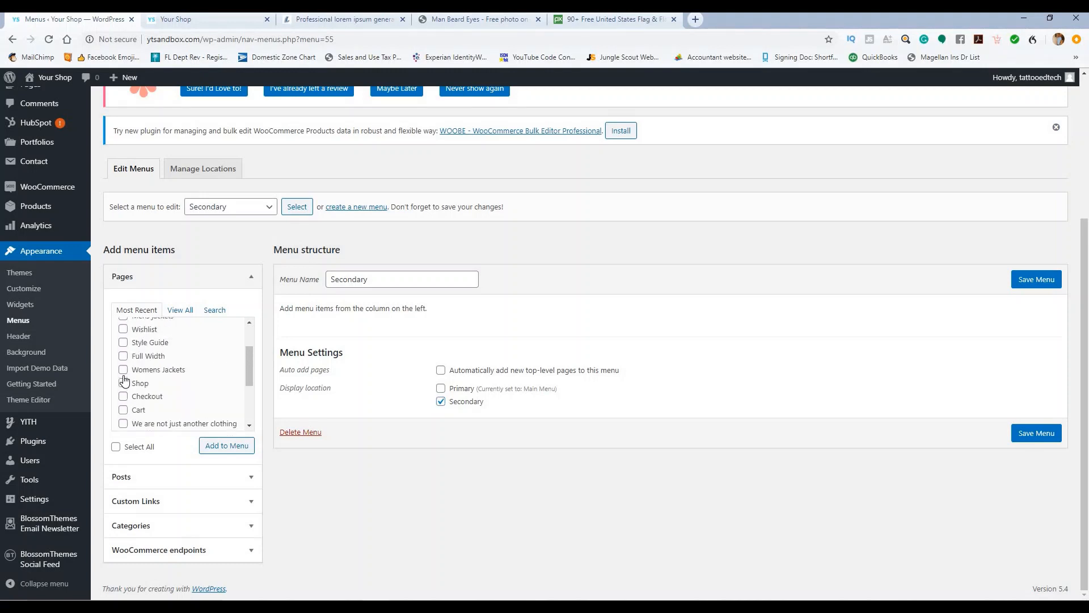
pyautogui.click(123, 383)
pyautogui.click(124, 396)
pyautogui.click(123, 410)
pyautogui.scroll(1, 149, 397)
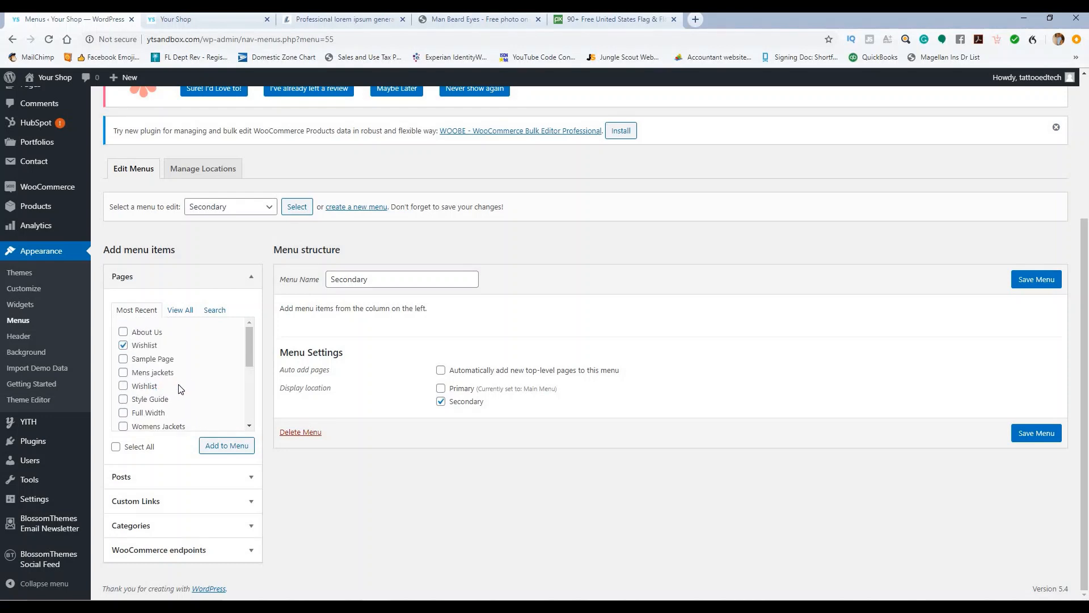
pyautogui.click(220, 446)
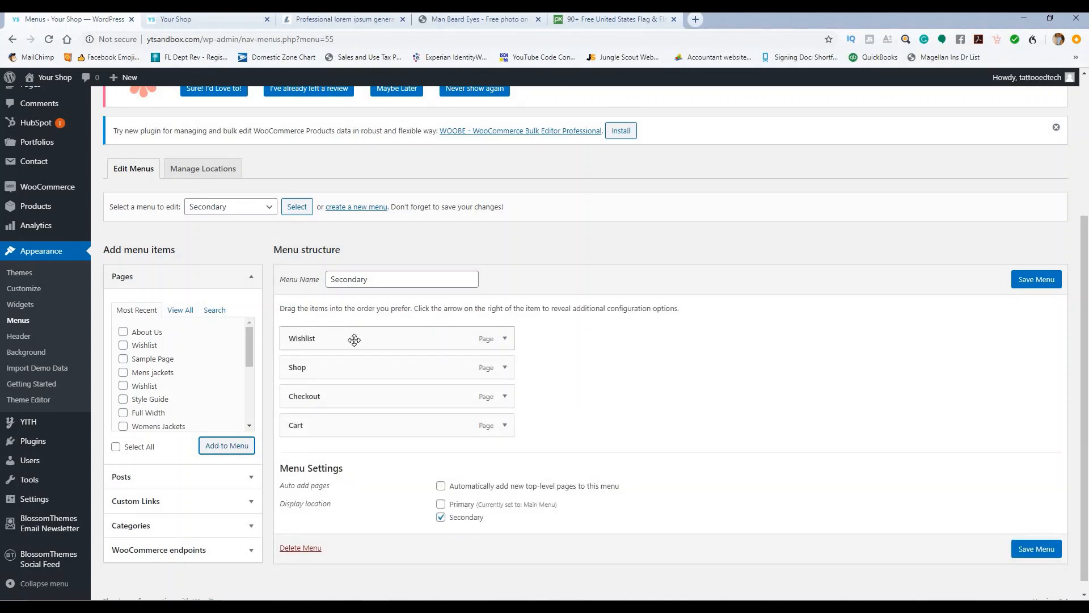
pyautogui.click(1030, 282)
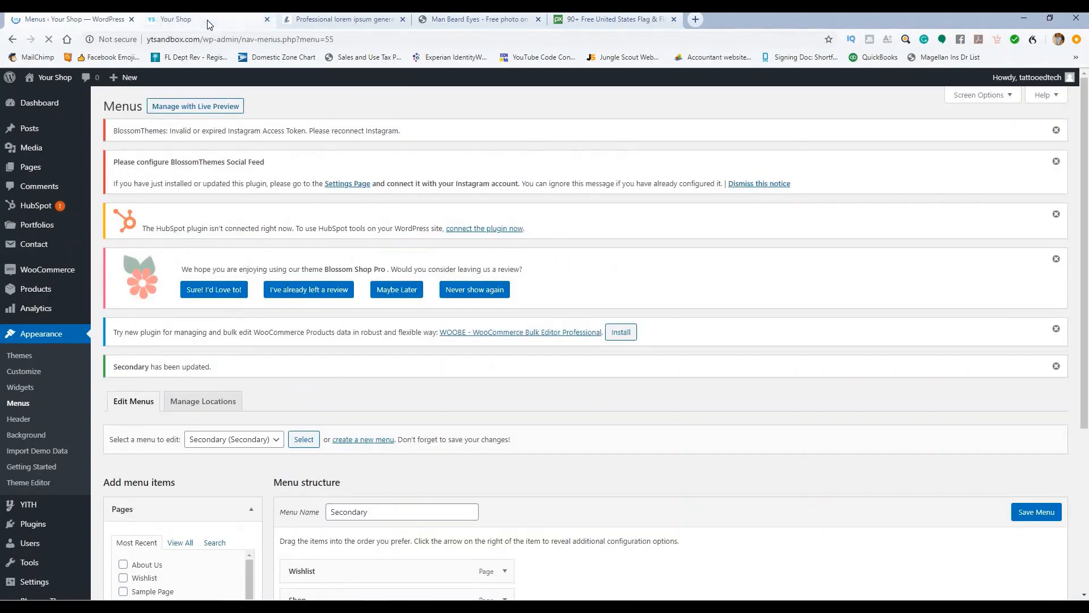
pyautogui.click(244, 19)
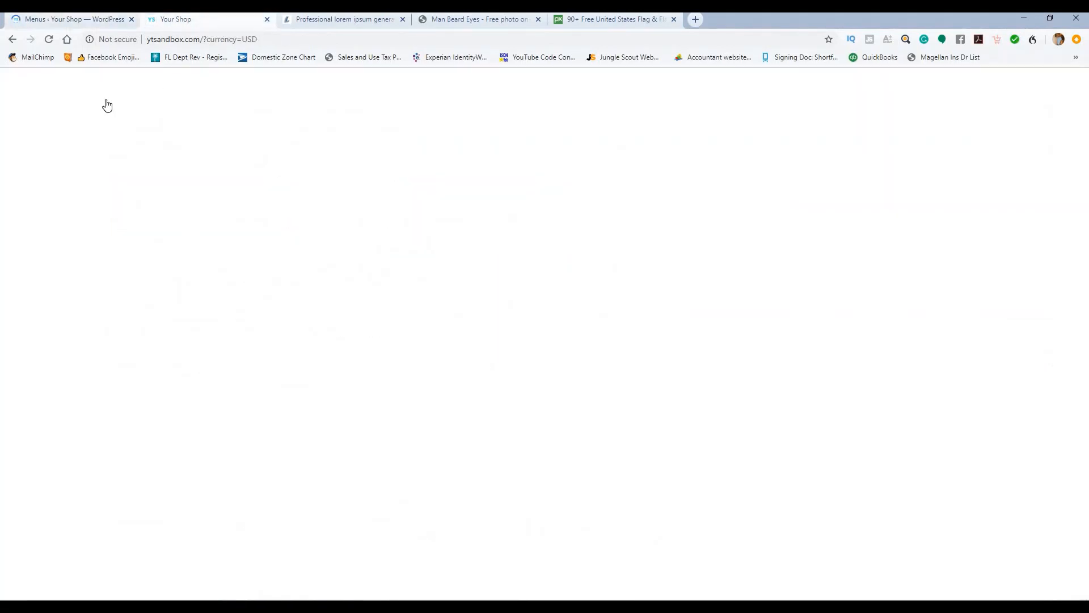
# Step: Reload the storefront and return to the top to see the Wishlist, Shop, Checkout, Cart menu
pyautogui.click(49, 39)
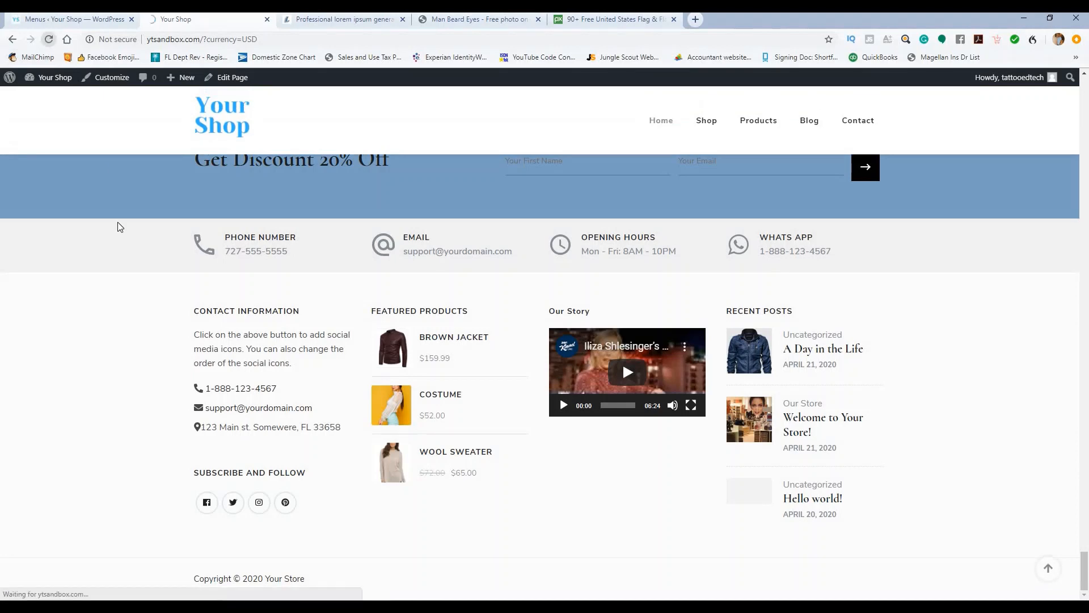
pyautogui.scroll(15, 152, 255)
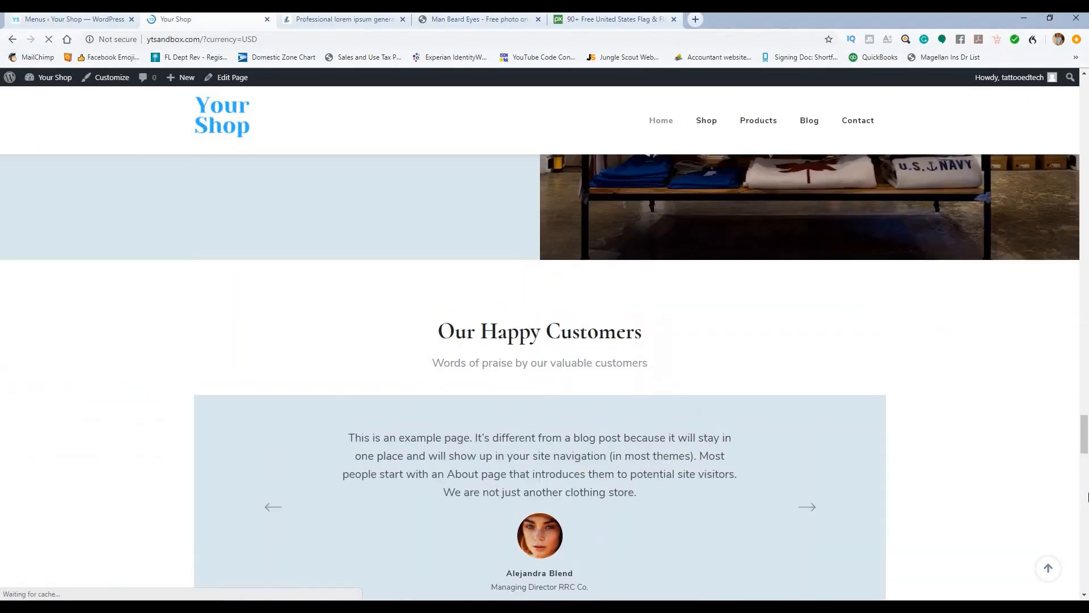
pyautogui.click(1048, 568)
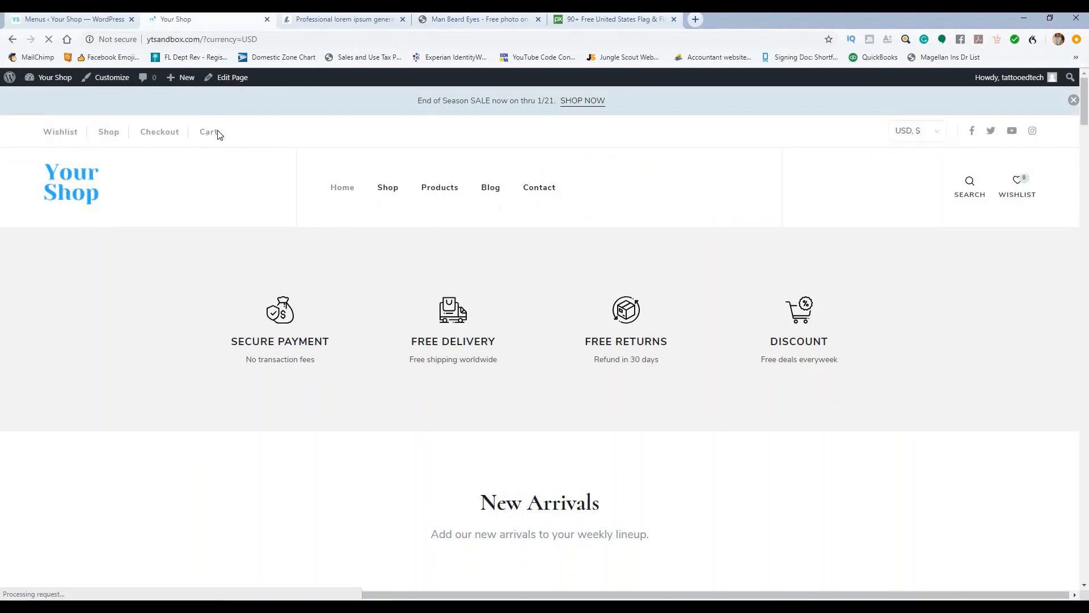
pyautogui.scroll(-20, 533, 272)
pyautogui.scroll(5, 998, 414)
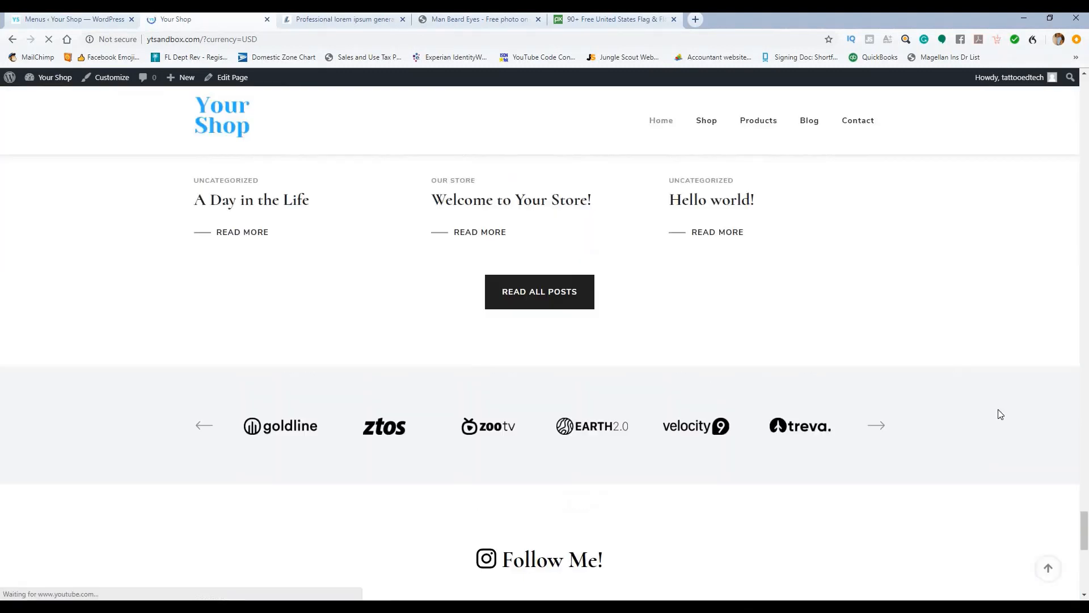
pyautogui.click(1049, 567)
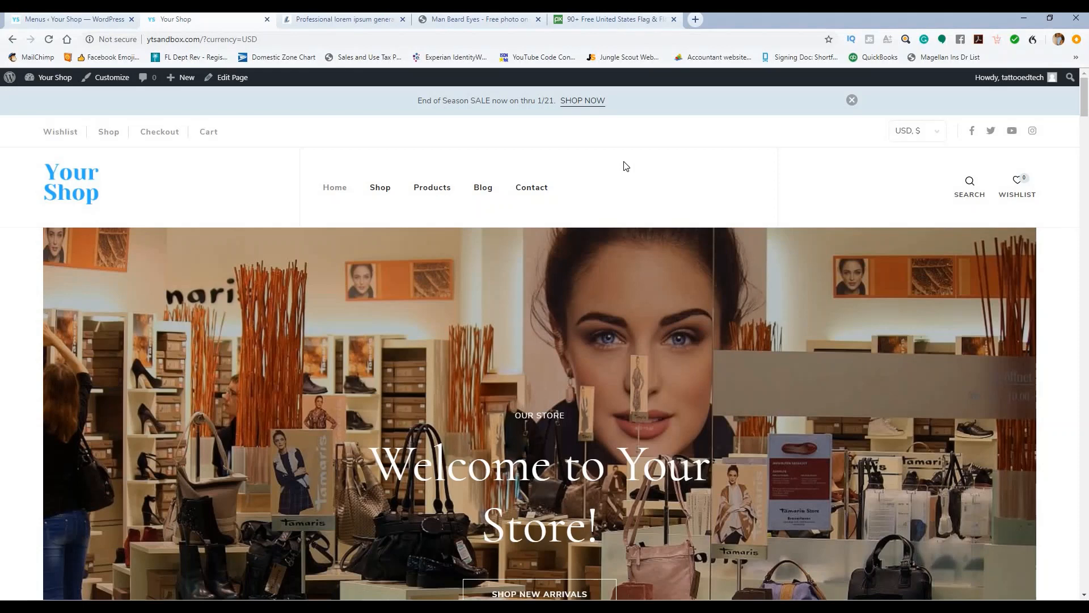
pyautogui.scroll(-1, 632, 152)
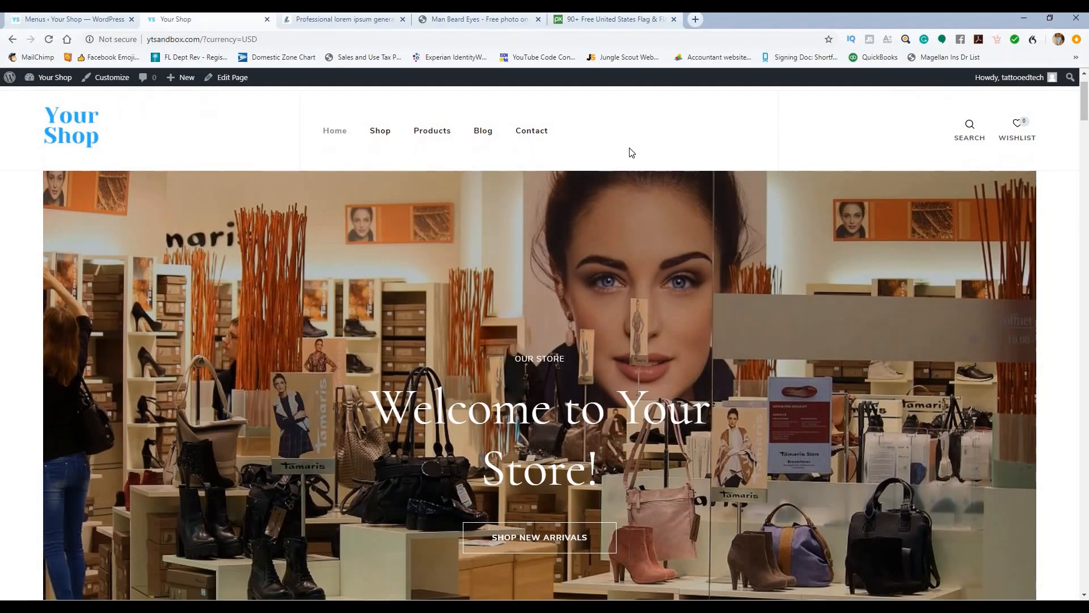
pyautogui.scroll(1, 632, 136)
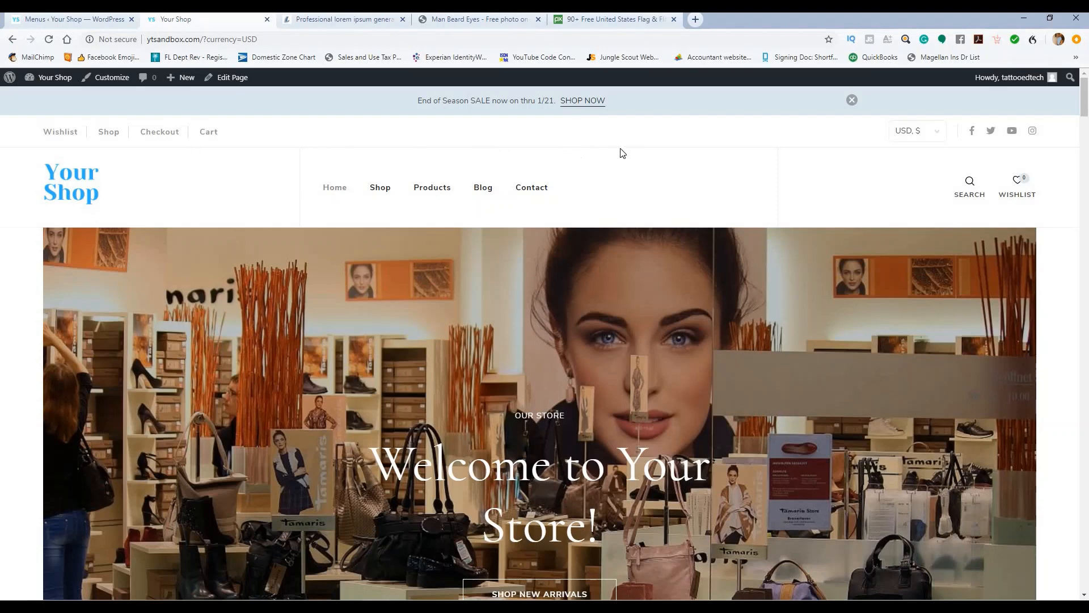
pyautogui.scroll(-4, 649, 156)
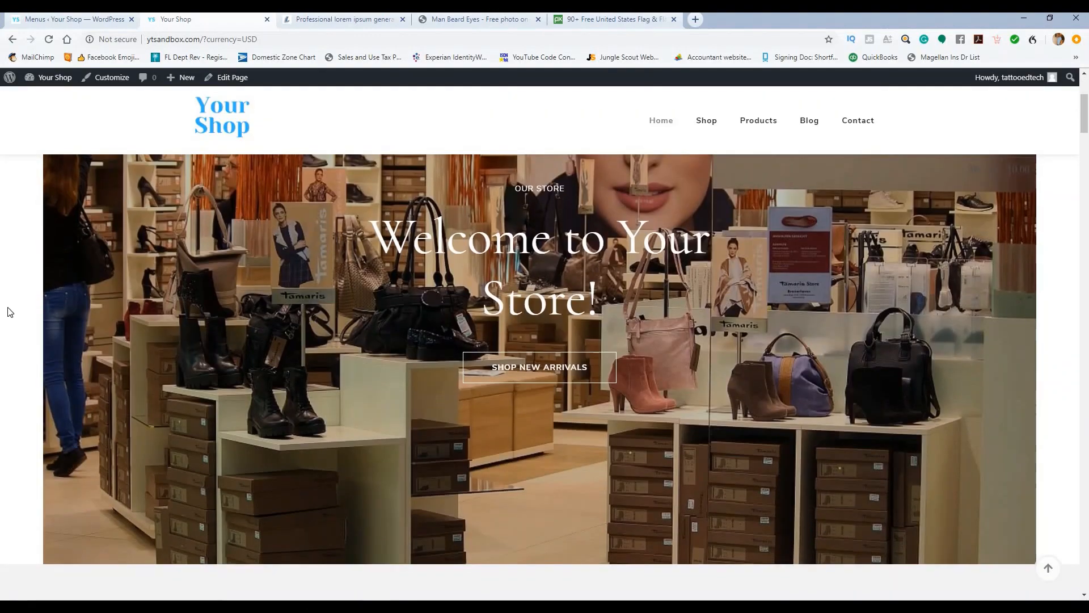
pyautogui.scroll(-3, 594, 273)
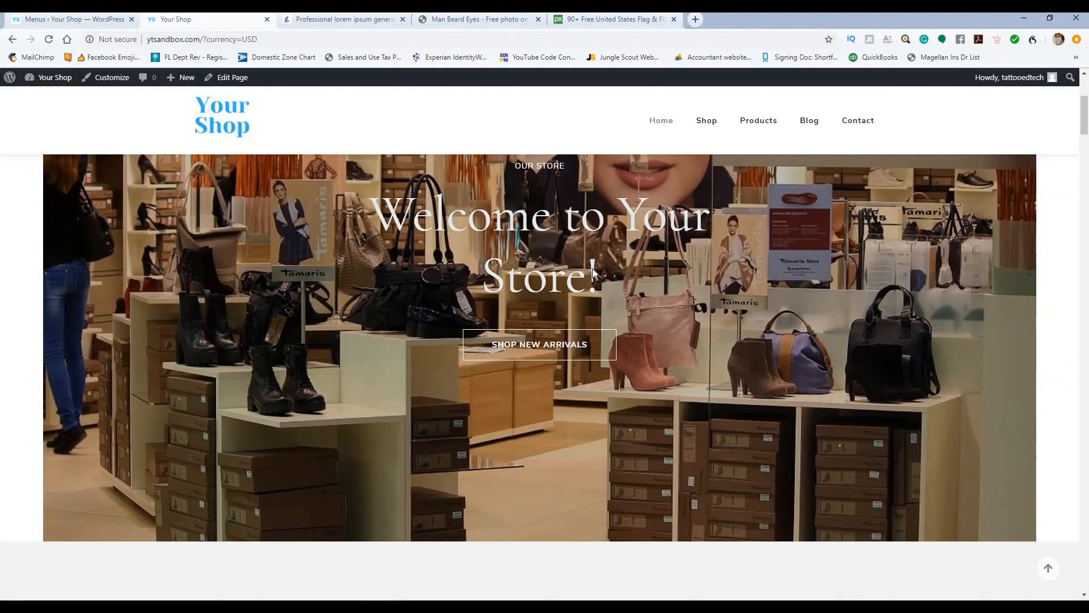
pyautogui.scroll(-6, 579, 269)
pyautogui.scroll(2, 564, 267)
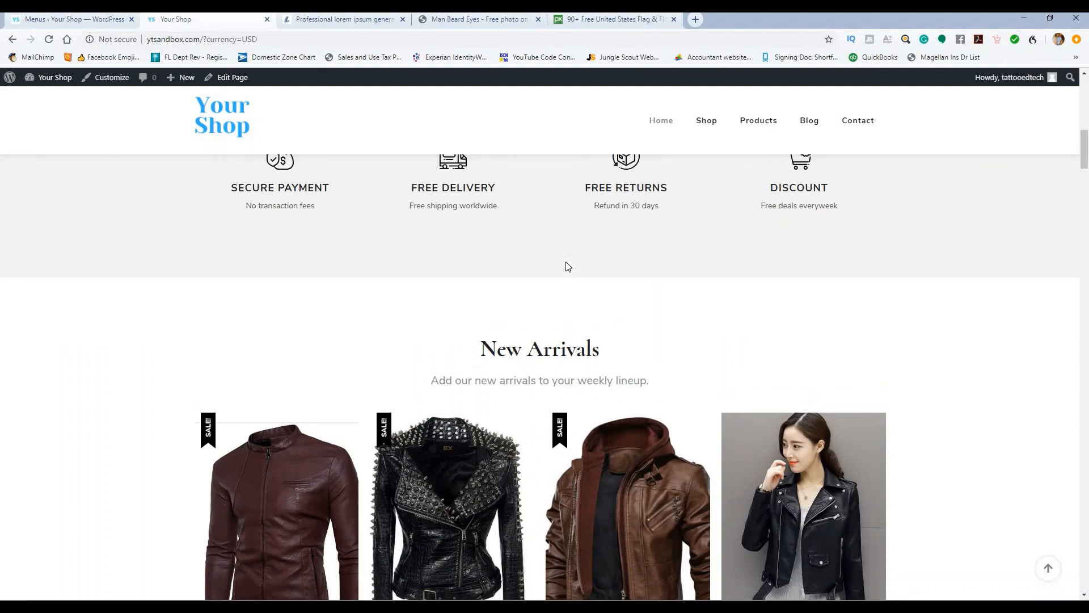
pyautogui.scroll(-6, 621, 276)
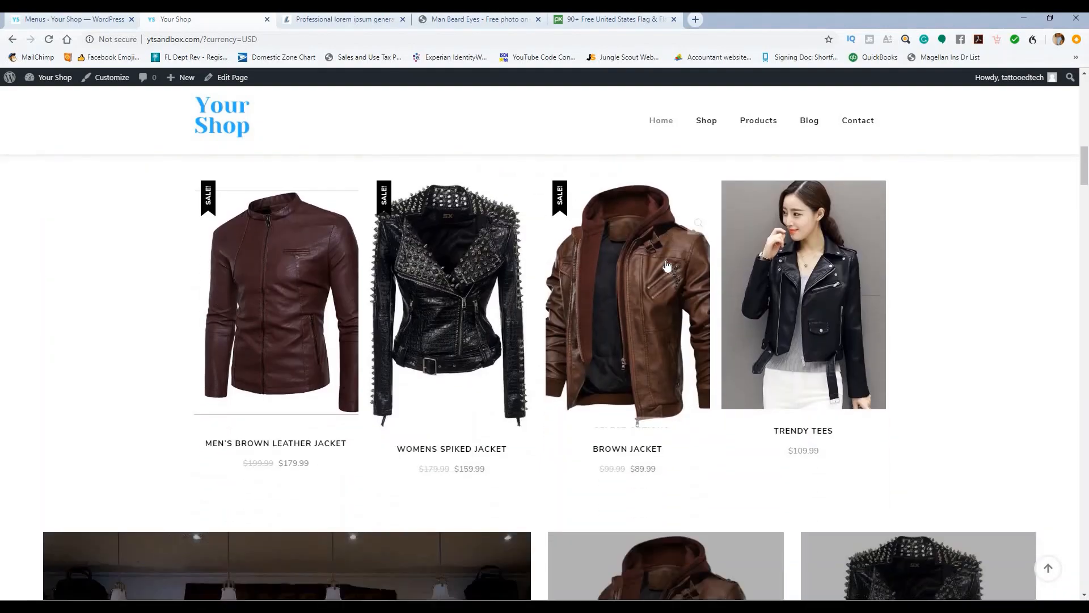
pyautogui.scroll(-6, 667, 265)
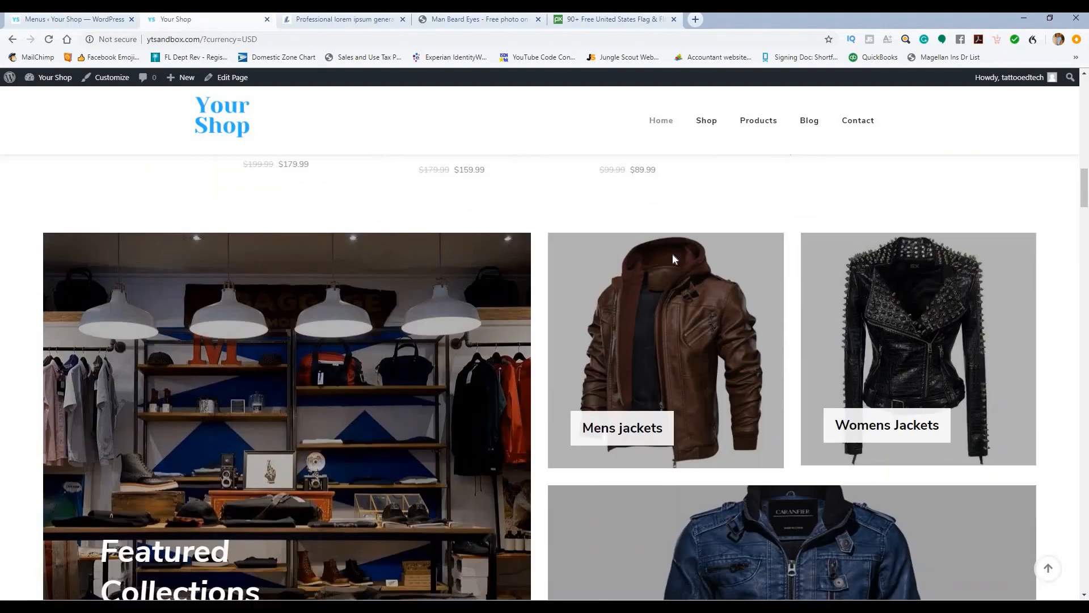
pyautogui.scroll(-3, 678, 256)
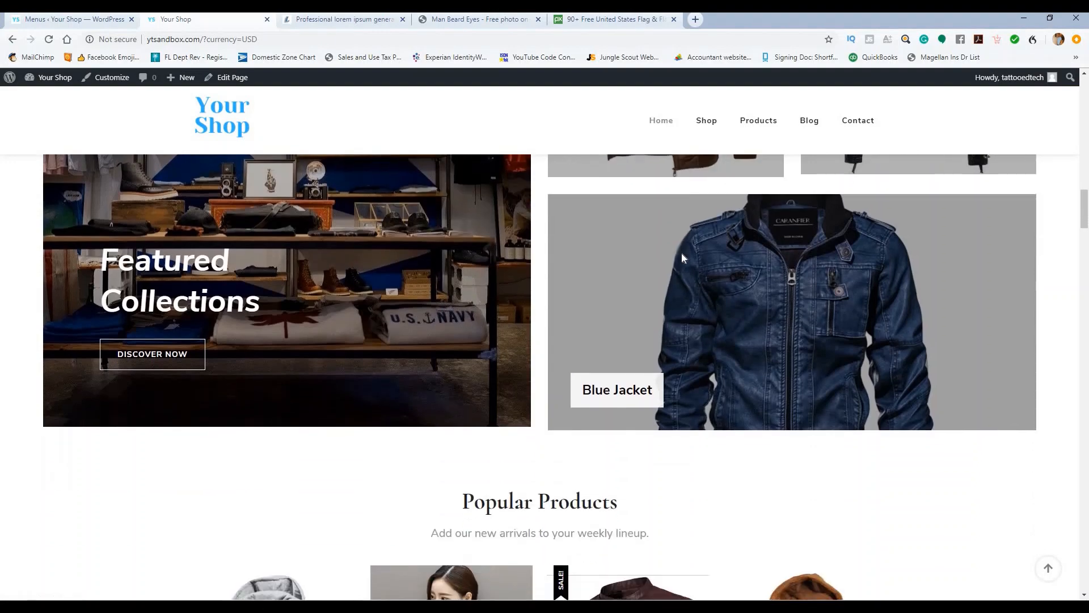
pyautogui.scroll(-3, 682, 255)
pyautogui.scroll(-5, 682, 252)
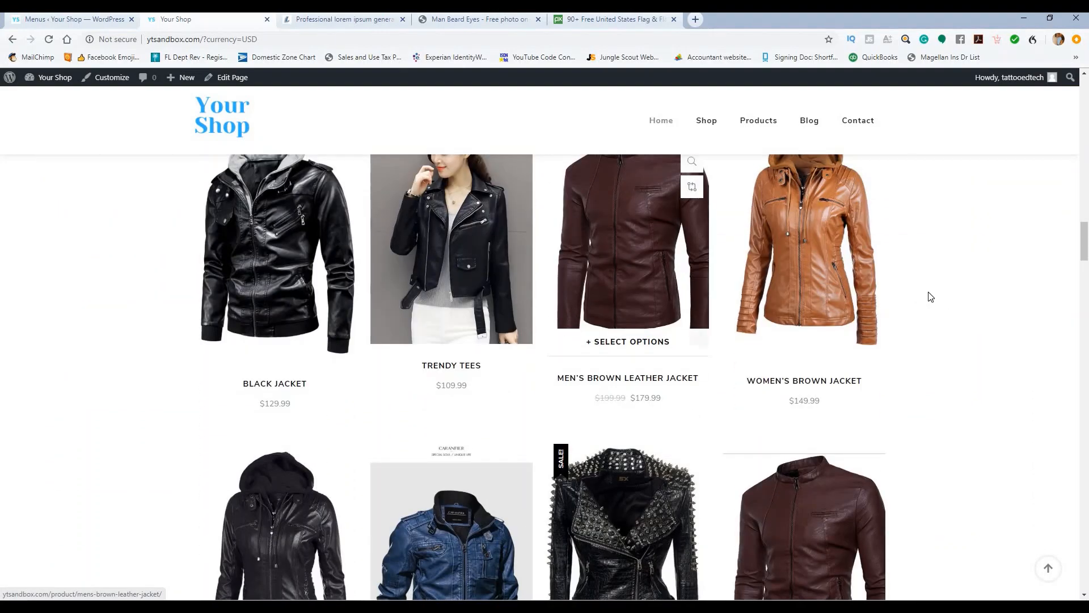
pyautogui.scroll(2, 959, 299)
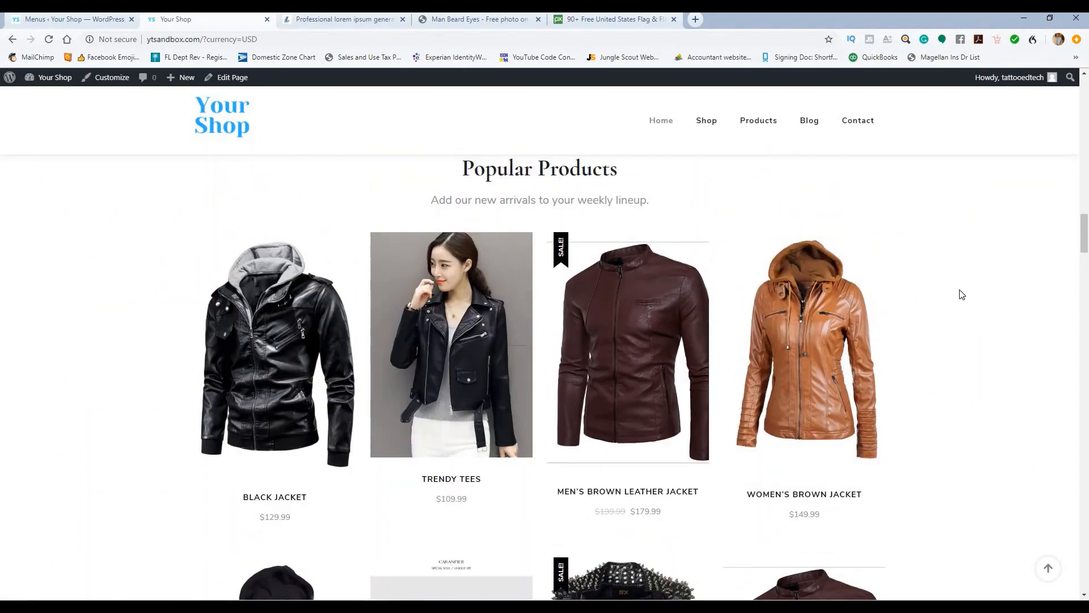
pyautogui.scroll(-8, 954, 279)
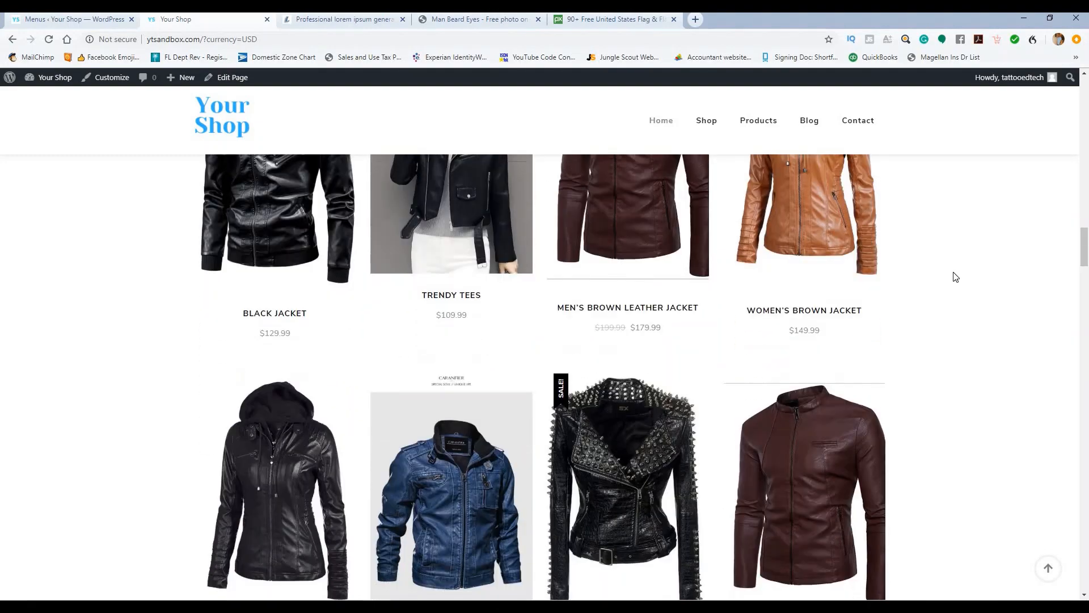
pyautogui.scroll(-10, 962, 272)
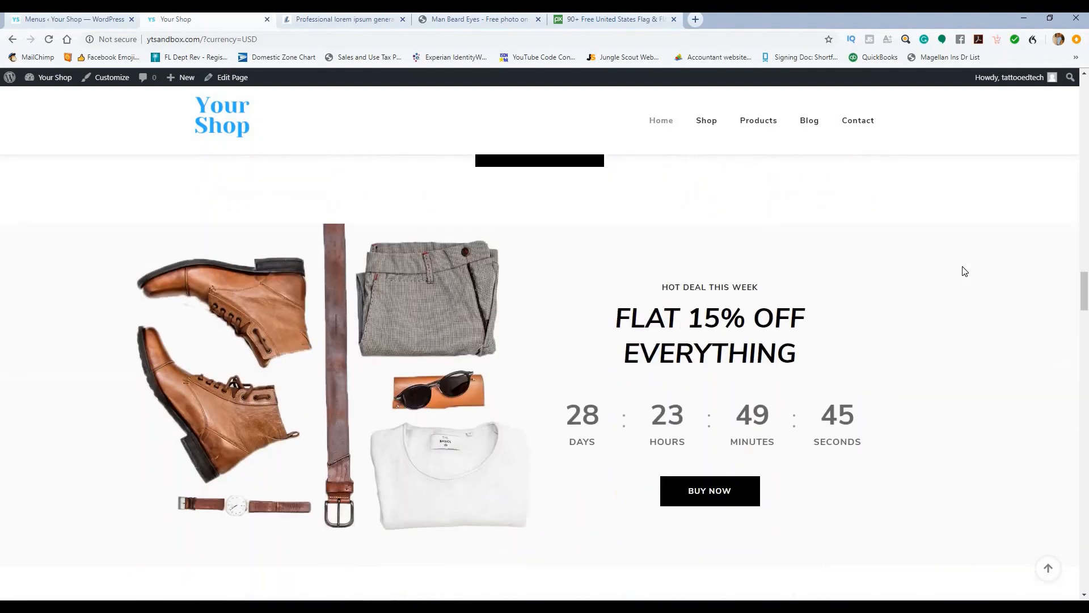
pyautogui.scroll(-10, 966, 272)
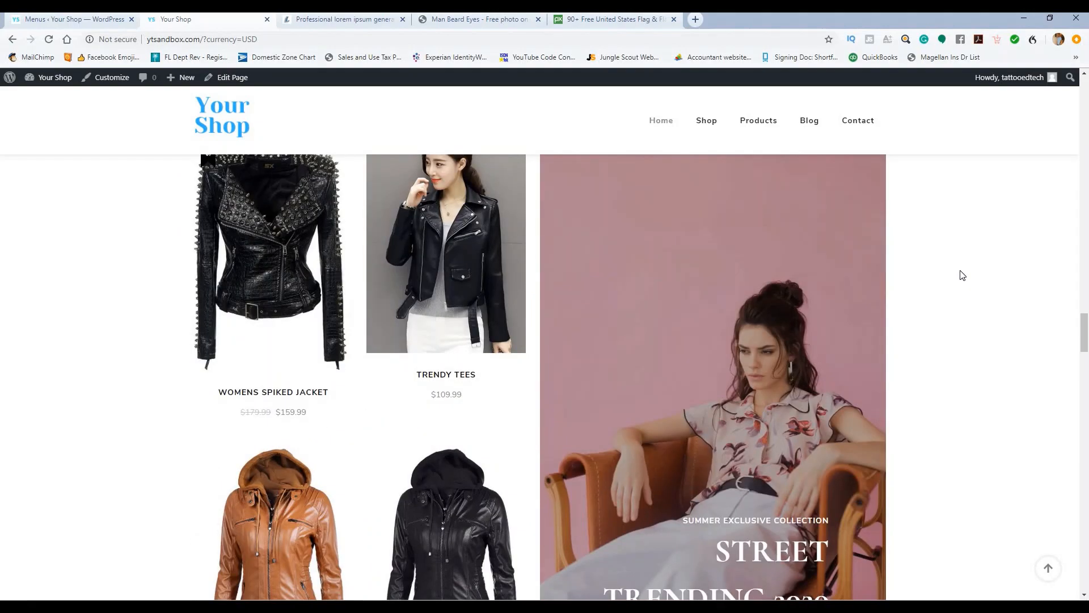
pyautogui.scroll(-13, 957, 279)
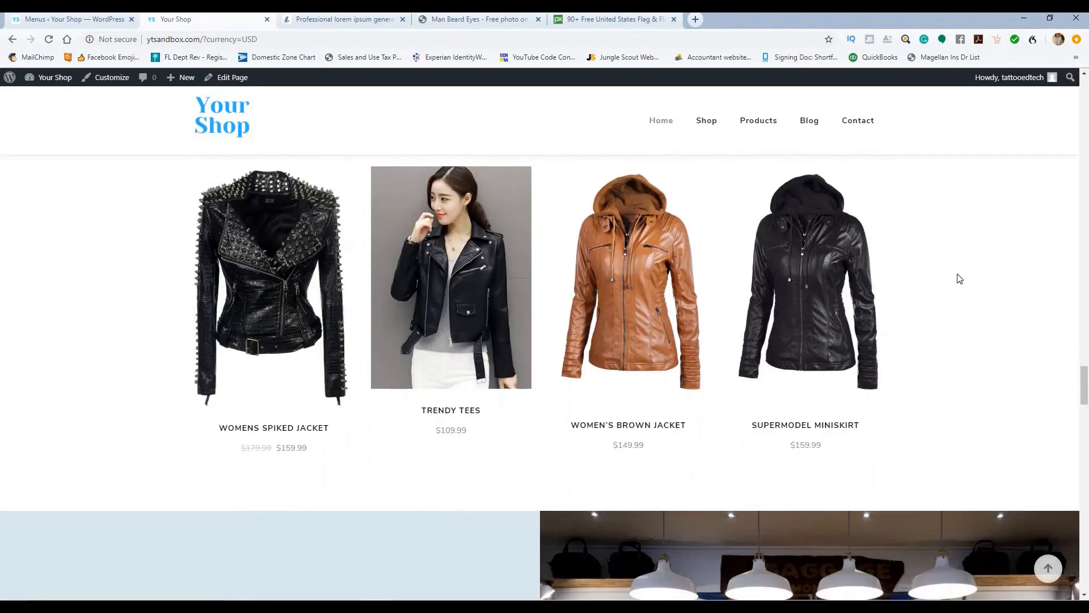
pyautogui.scroll(-10, 821, 312)
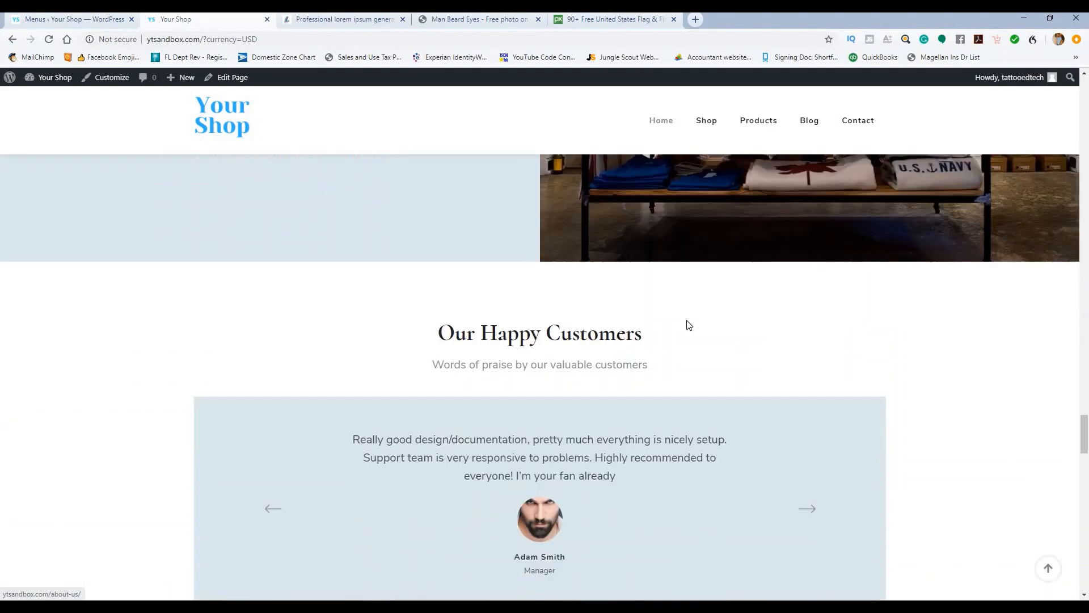
pyautogui.scroll(-13, 703, 323)
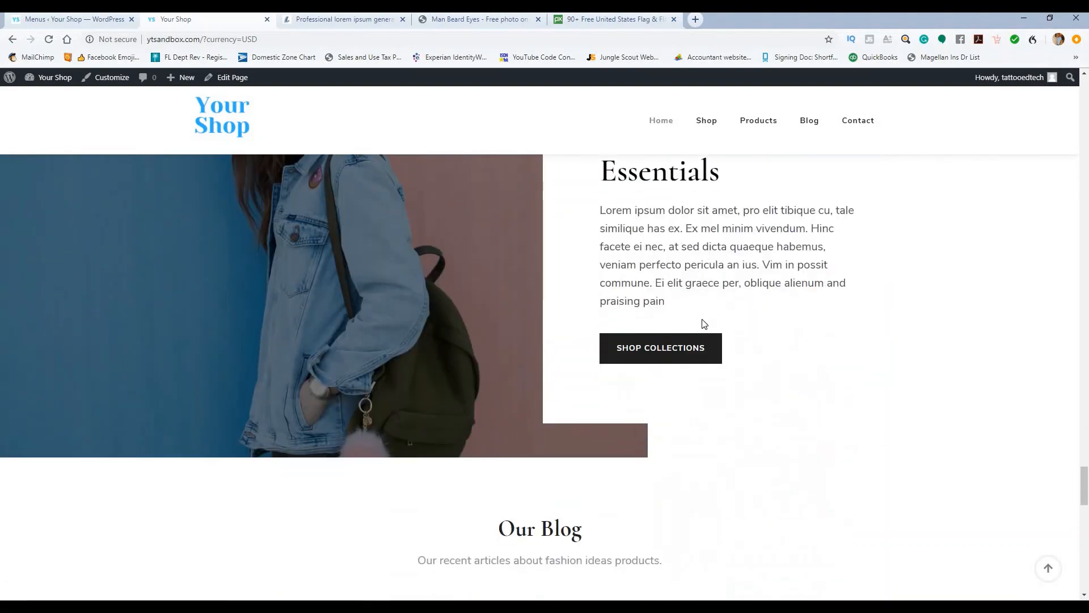
pyautogui.scroll(-12, 706, 321)
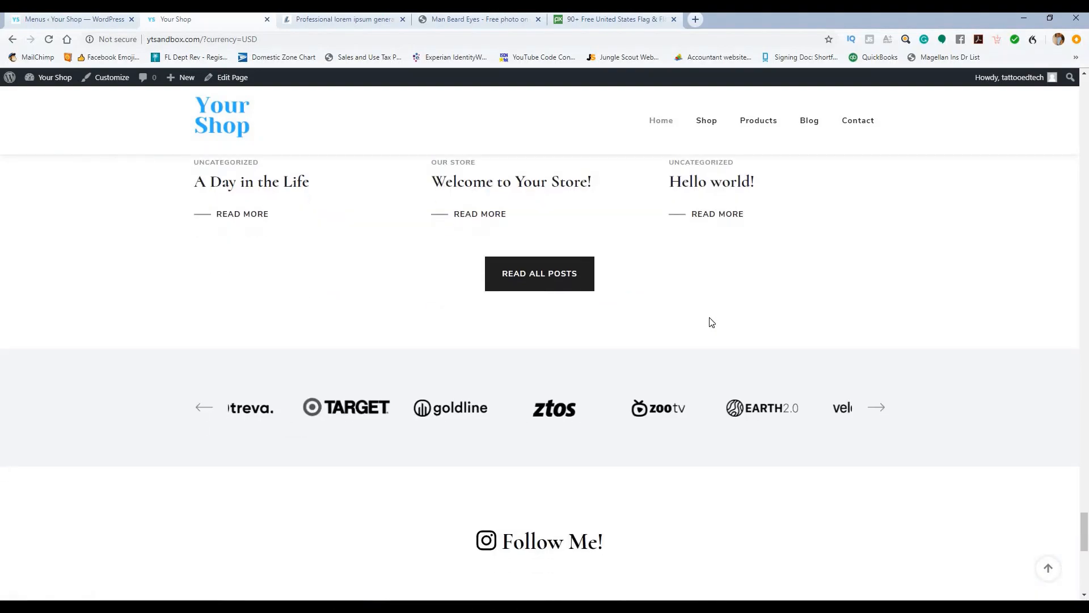
pyautogui.scroll(-4, 516, 319)
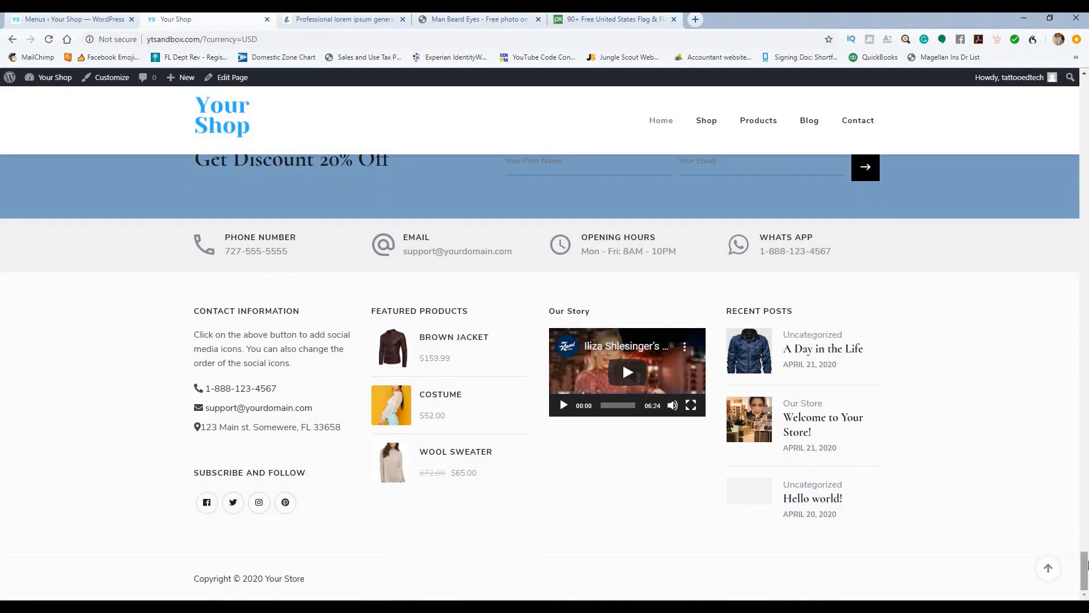
pyautogui.moveTo(1086, 565); pyautogui.dragTo(1086, 82)
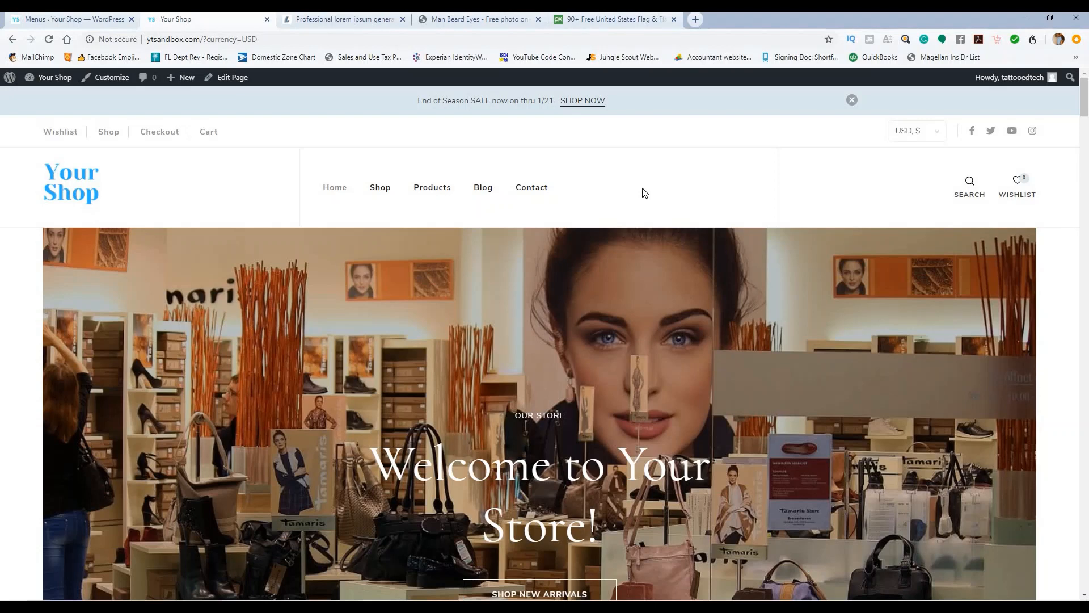
pyautogui.scroll(-2, 659, 211)
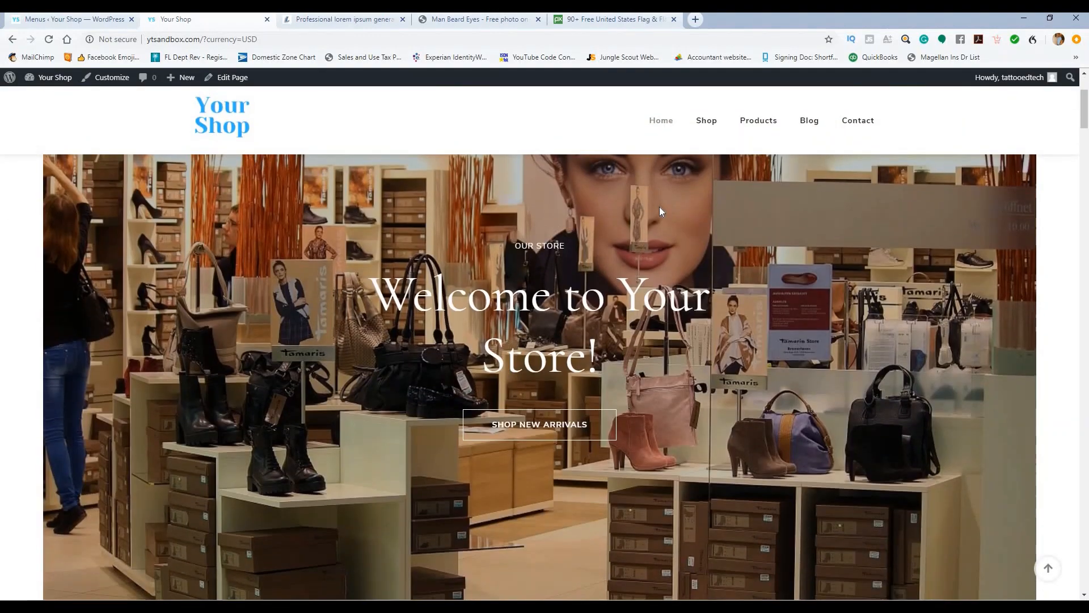
pyautogui.scroll(2, 660, 211)
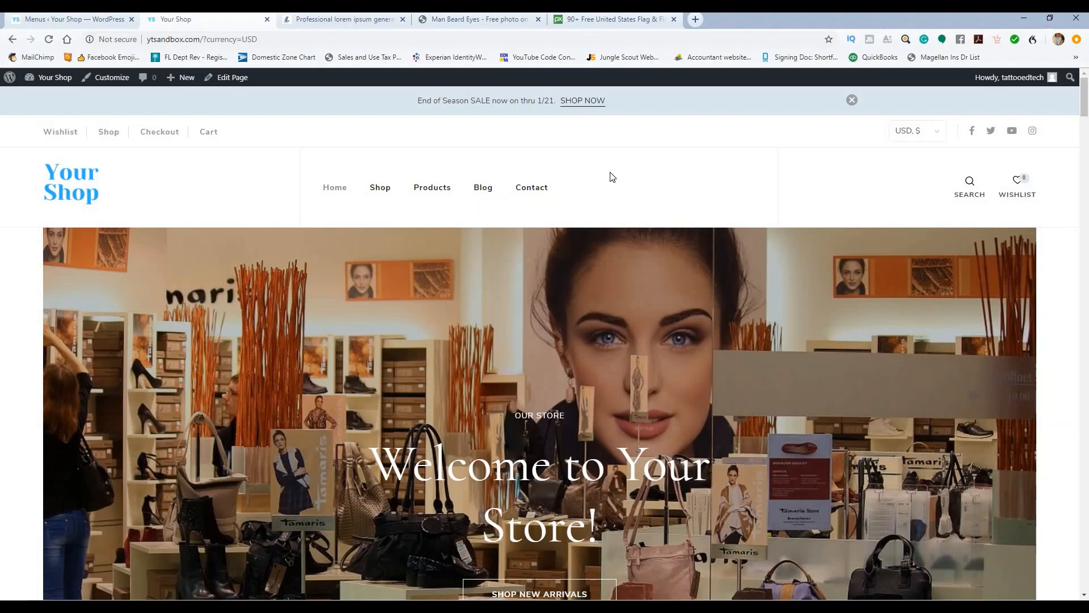
pyautogui.scroll(-3, 611, 175)
pyautogui.scroll(3, 636, 220)
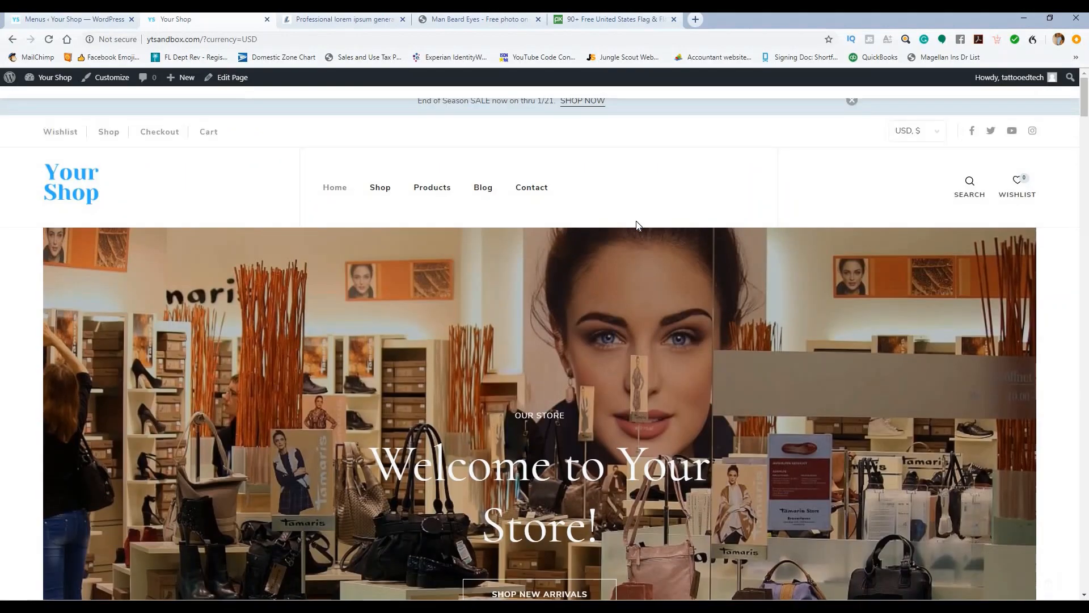